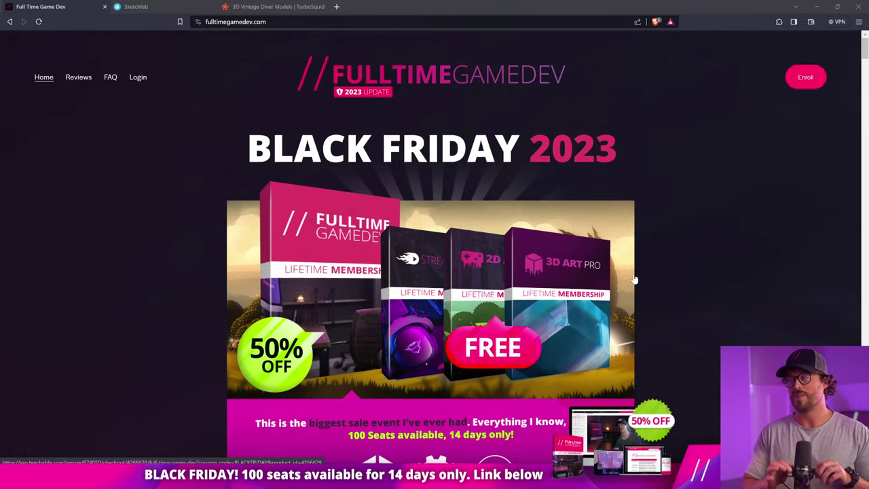
Look through the Full Time Game Dev page, from the Black Friday offer to the course contents
scroll(638, 275, "down", 3)
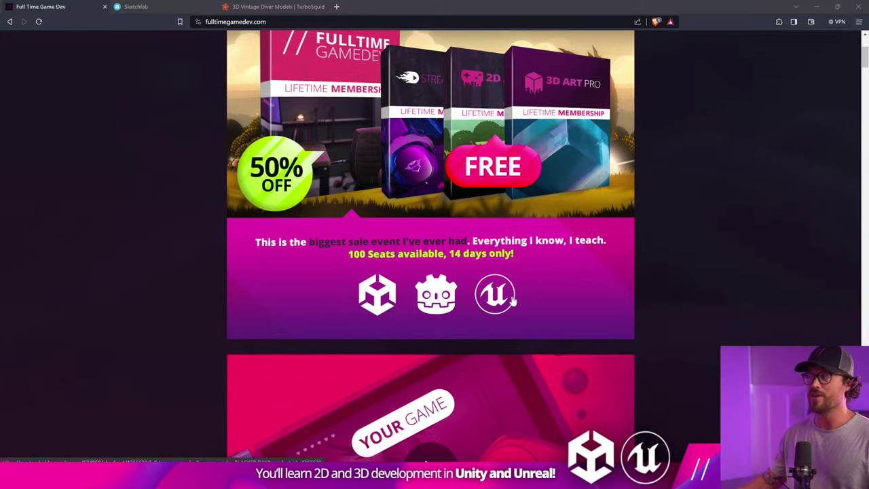
scroll(513, 299, "down", 8)
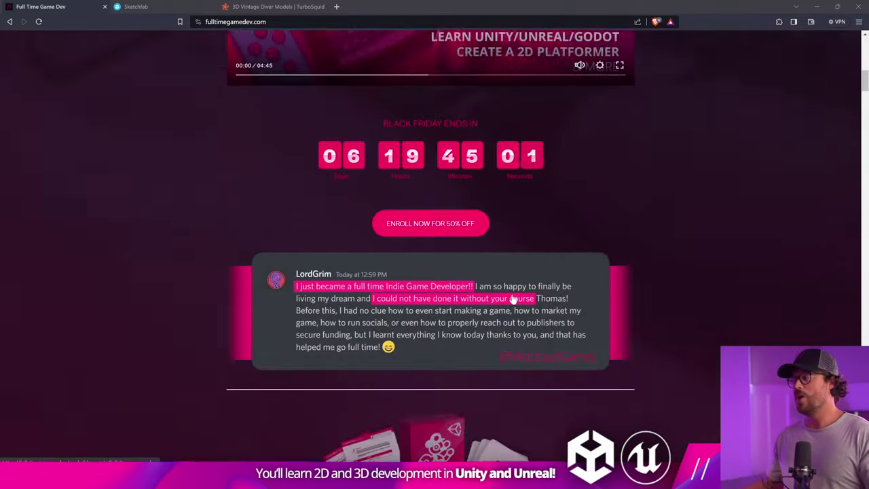
scroll(514, 298, "down", 15)
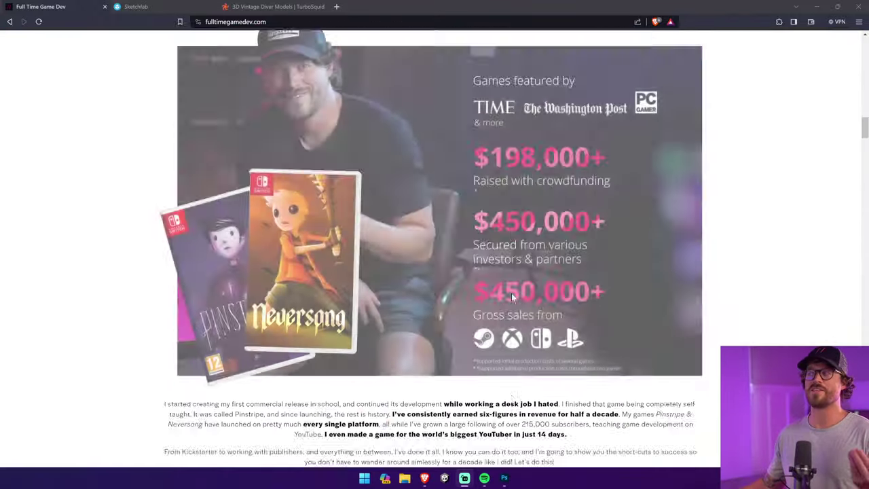
scroll(513, 298, "down", 7)
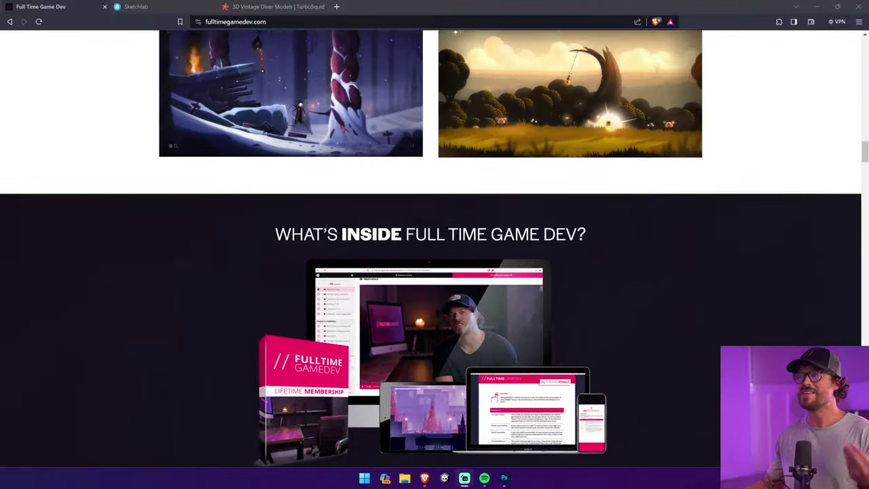
scroll(512, 294, "down", 5)
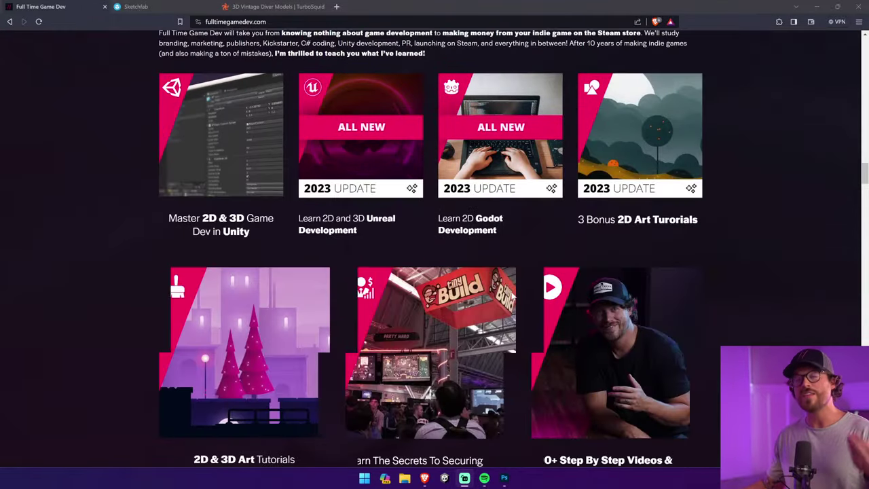
scroll(601, 258, "down", 1)
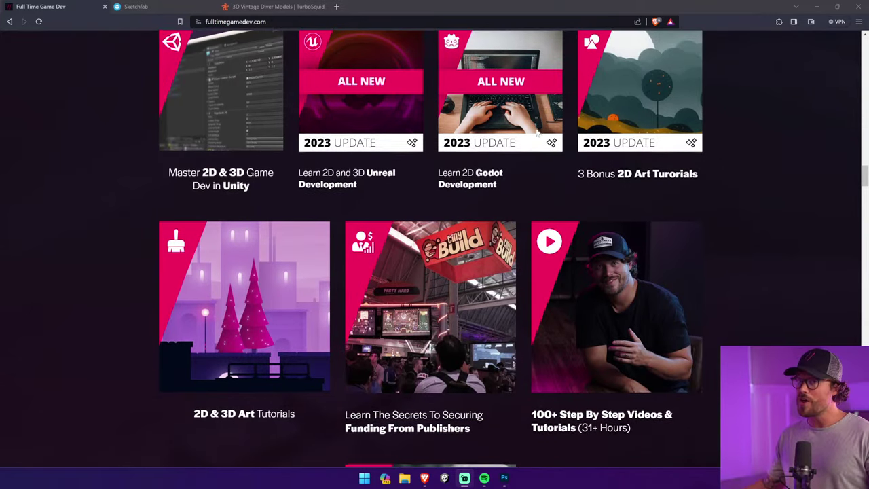
scroll(536, 129, "down", 5)
scroll(182, 281, "up", 2)
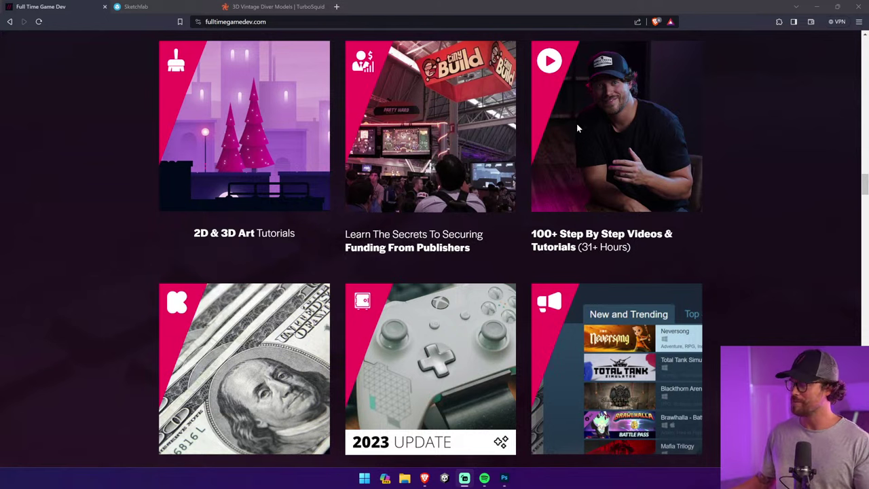
scroll(576, 125, "down", 2)
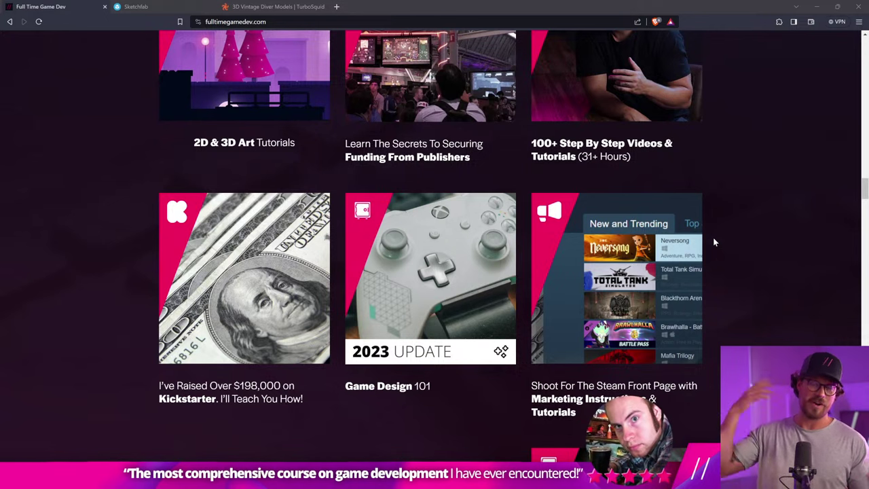
scroll(706, 224, "down", 4)
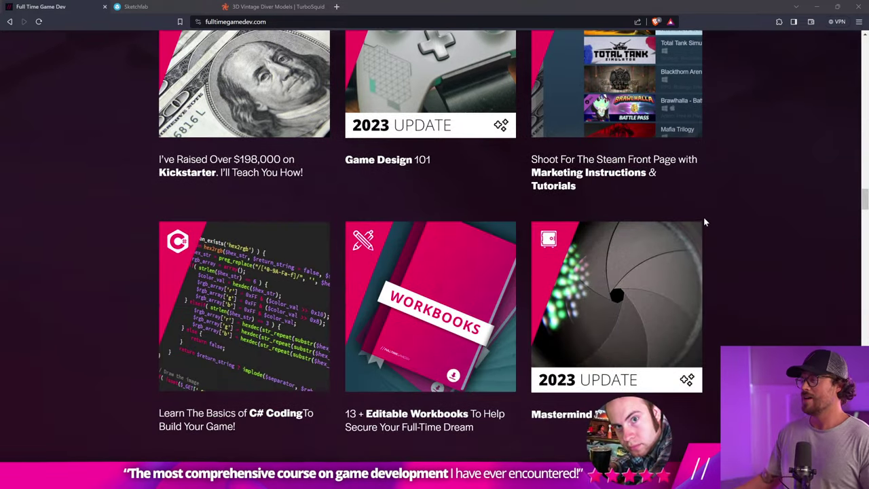
scroll(460, 219, "down", 3)
scroll(459, 215, "down", 3)
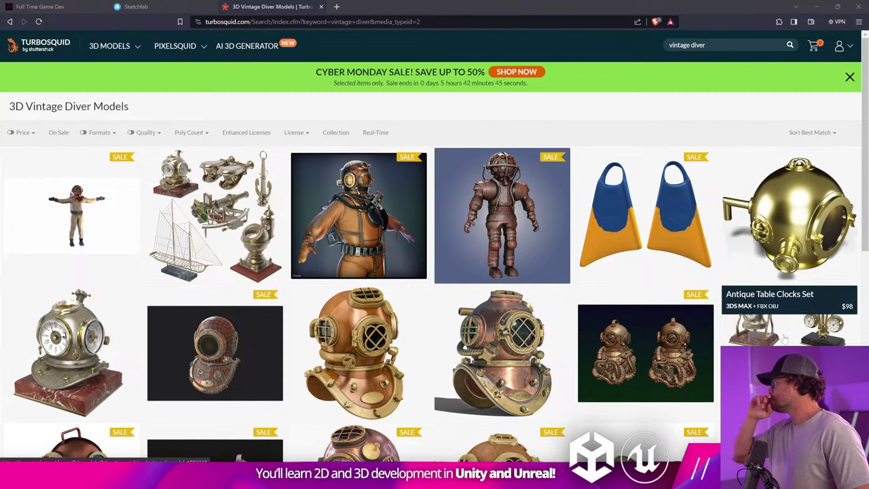
Open the project named Unity from the Unity Hub project list
mouse_move(789, 232)
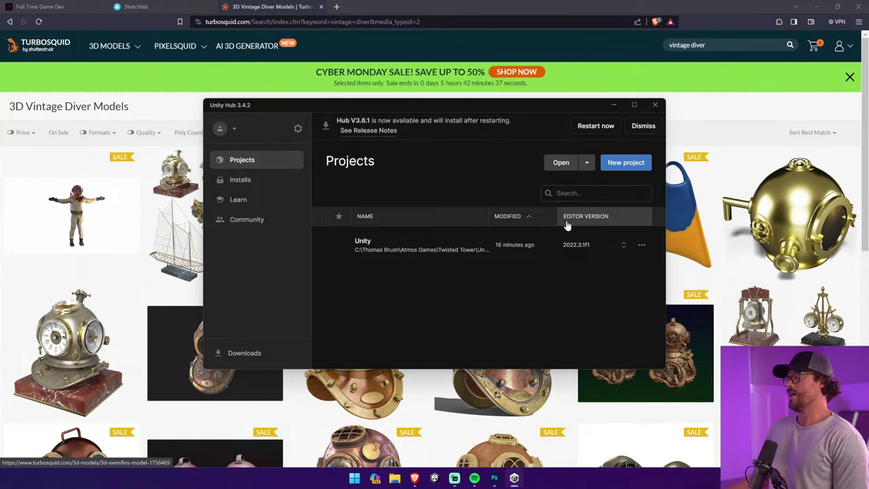
left_click(430, 248)
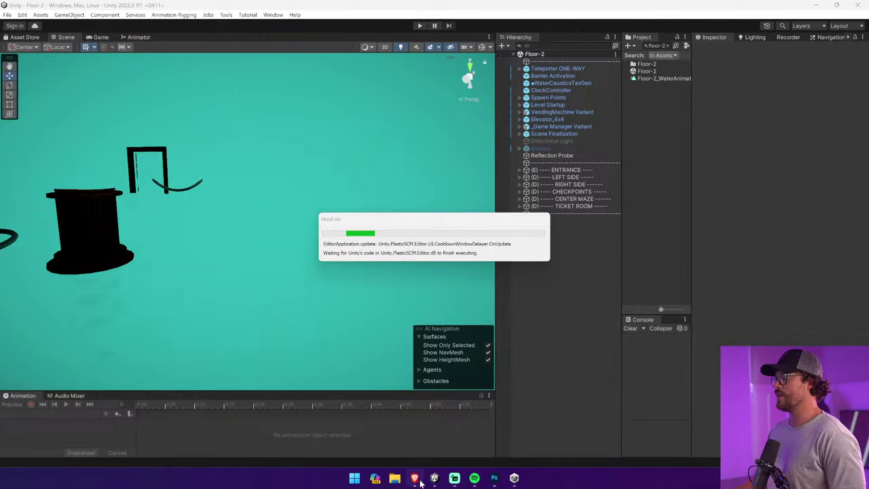
Switch back to TurboSquid in the browser and replace the search term with "fire extinguisher", correcting its spelling
left_click(414, 477)
left_click(669, 45)
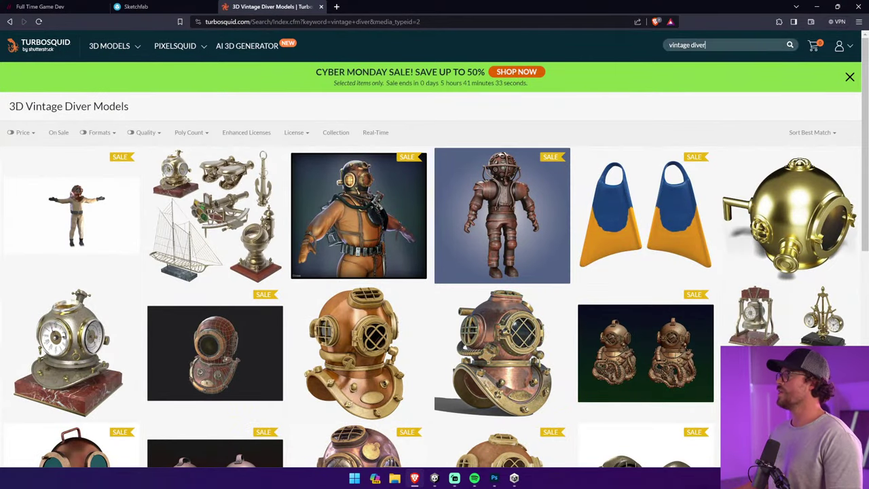
left_click_drag(705, 45, 636, 45)
type("fire e")
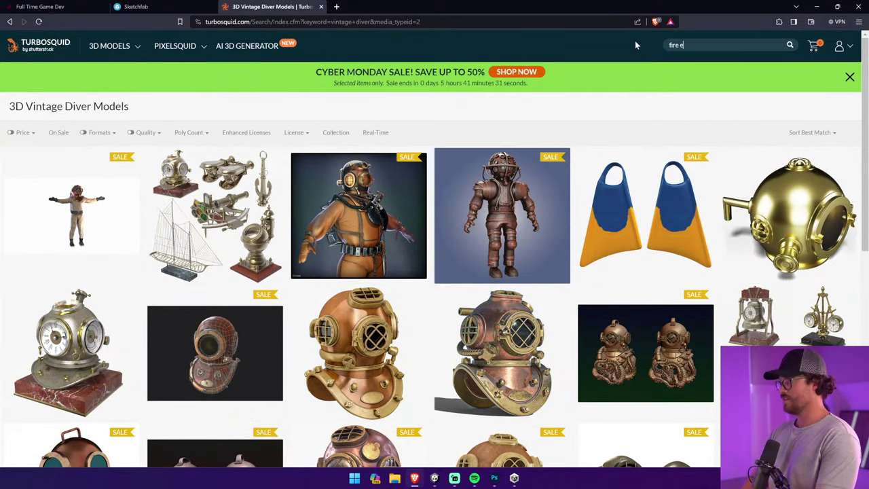
type("xteinguisher")
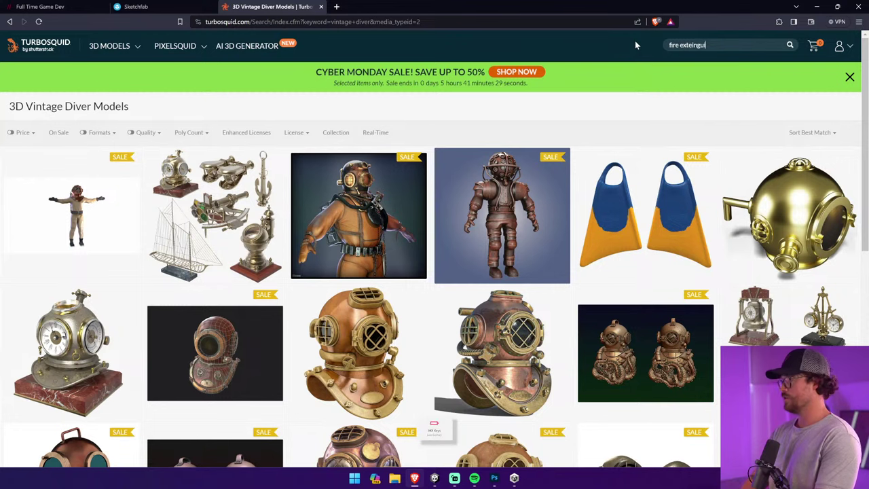
key("Return")
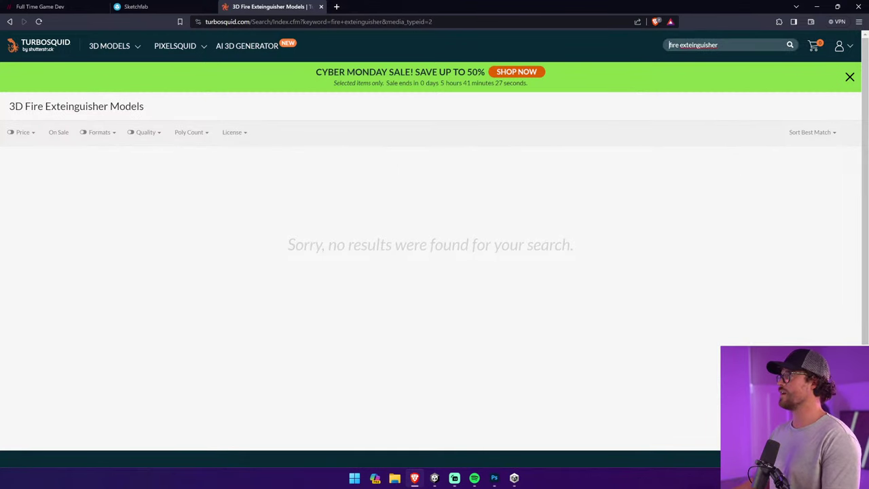
right_click(700, 45)
left_click(713, 50)
left_click(734, 66)
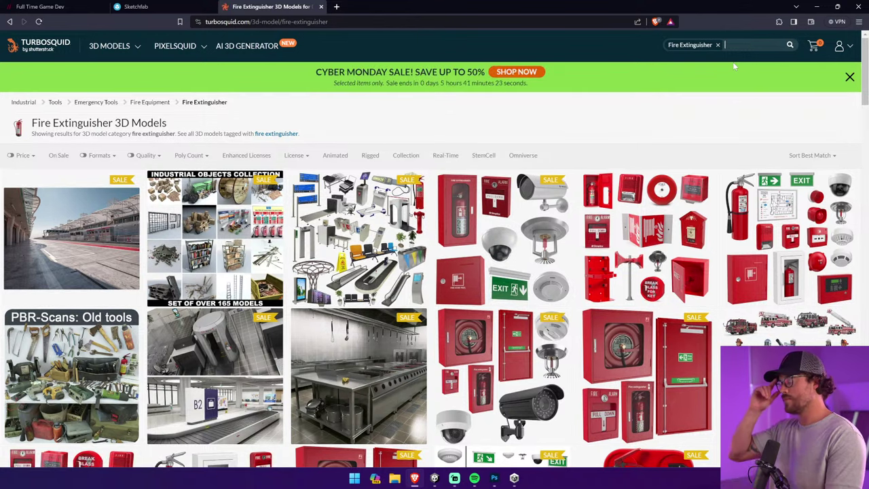
Filter the fire extinguisher search results to low poly models
scroll(536, 205, "down", 2)
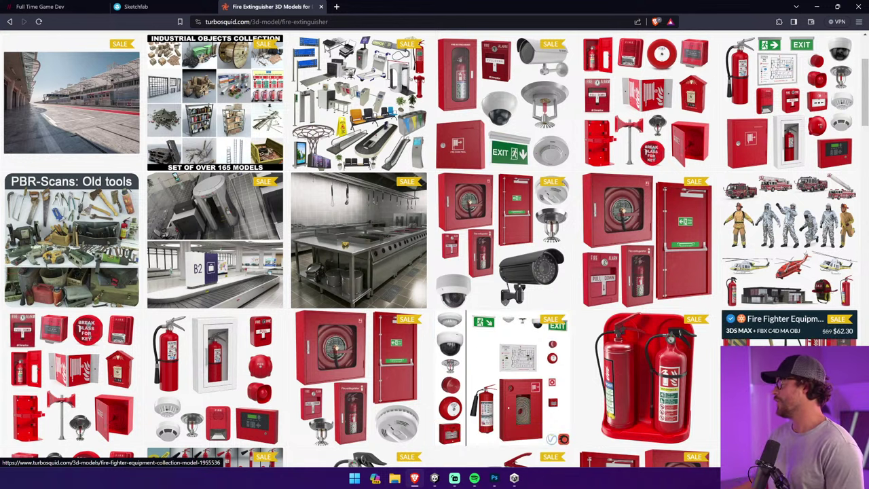
scroll(467, 265, "up", 2)
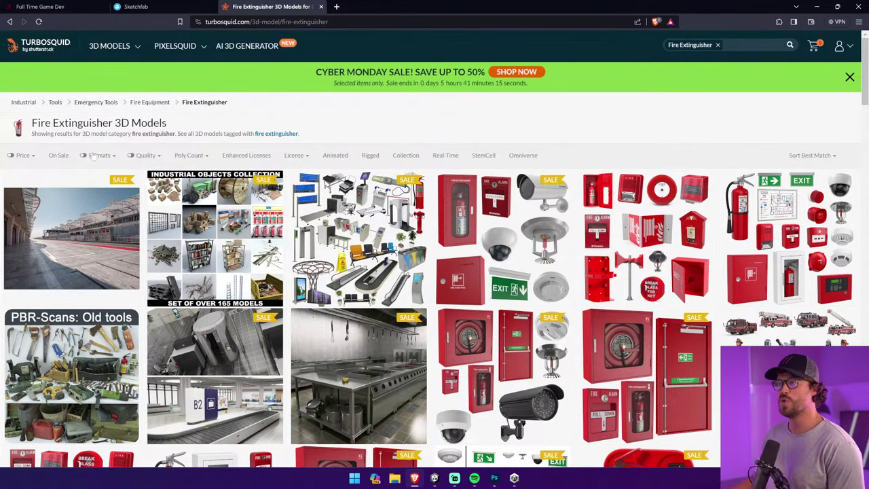
left_click(191, 156)
left_click(213, 177)
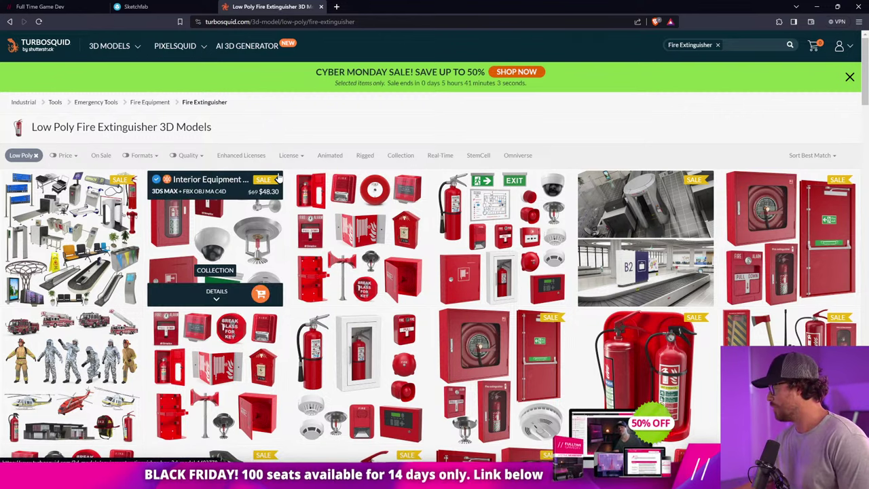
Open the product page of the $16.80 Fire Extinguisher 3D Model from the filtered results
scroll(502, 299, "down", 2)
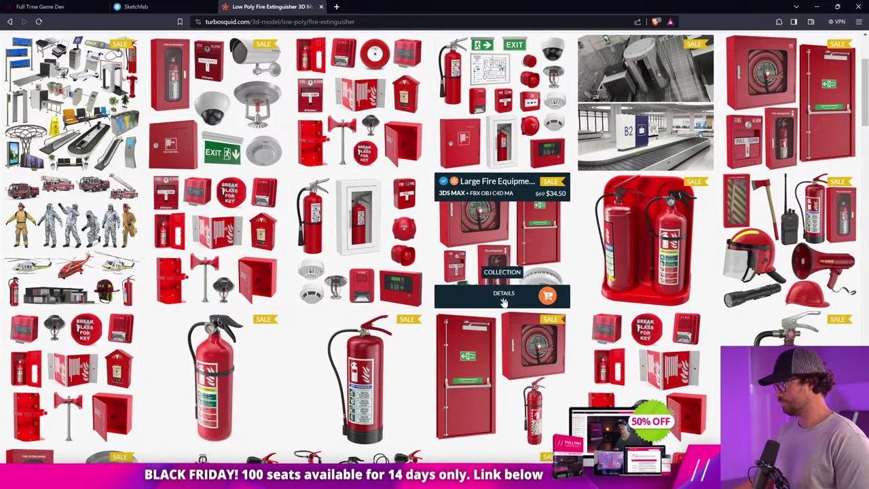
scroll(360, 381, "down", 1)
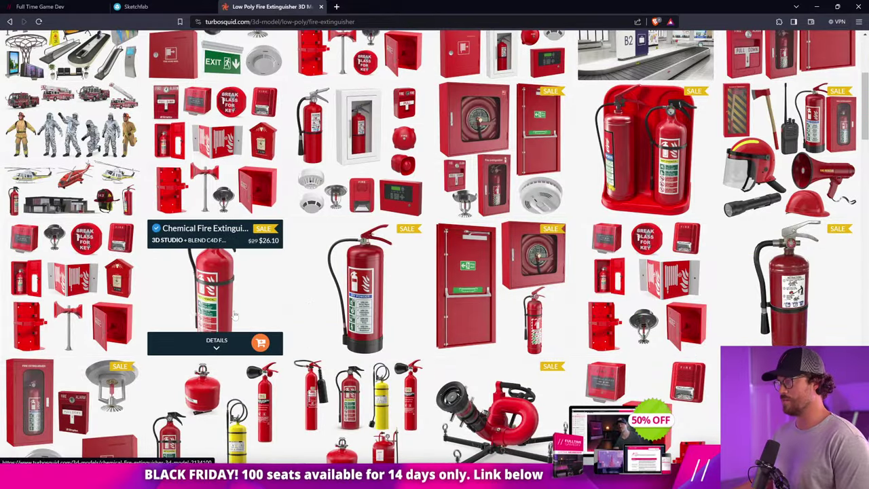
scroll(339, 285, "down", 1)
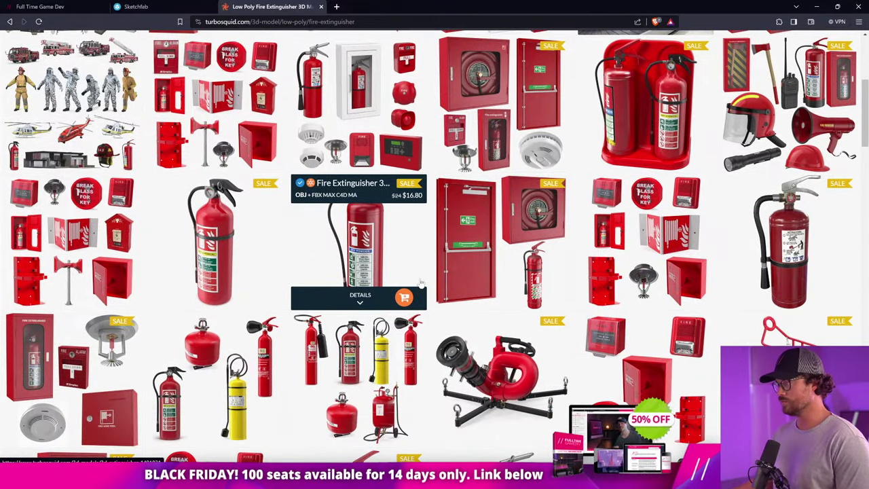
left_click(366, 230)
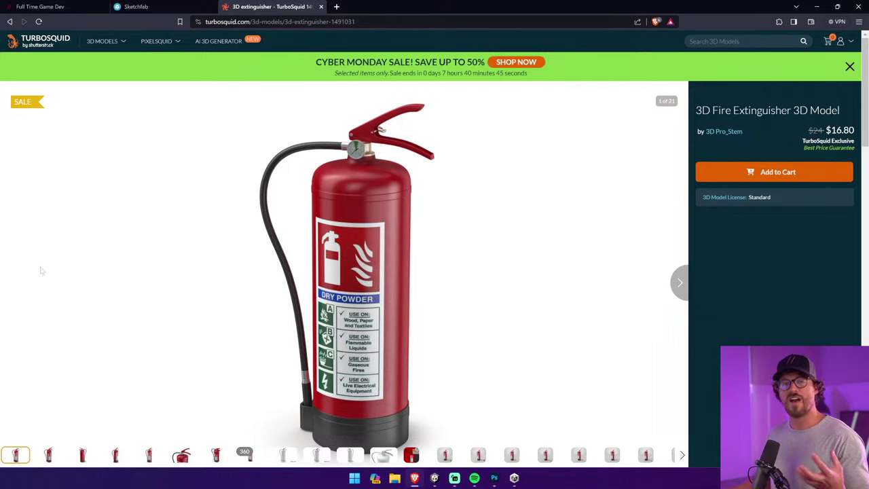
Examine the fire extinguisher's preview images, including the shaded renders, the wireframes at different subdivision levels and the 360 view
left_click(175, 457)
left_click(148, 455)
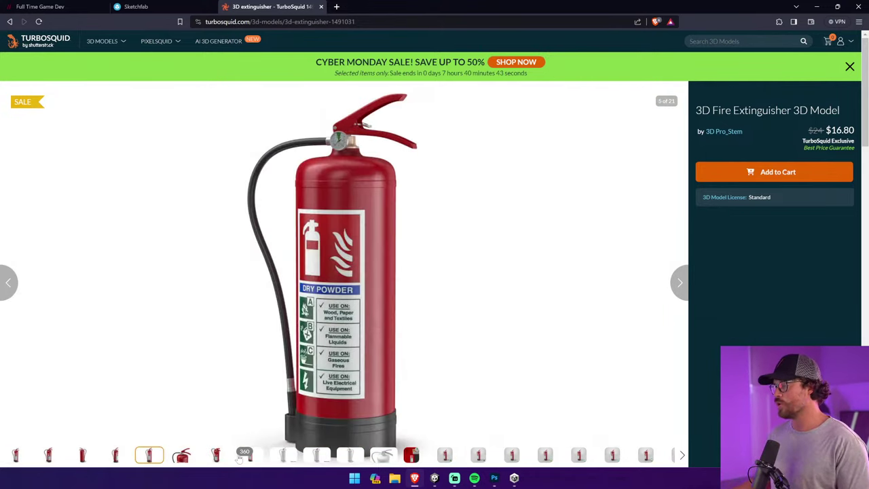
left_click(285, 457)
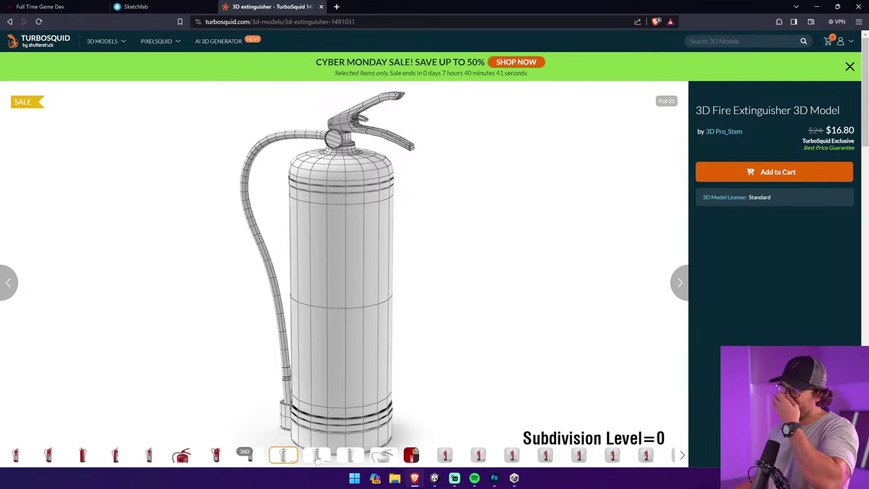
left_click(317, 456)
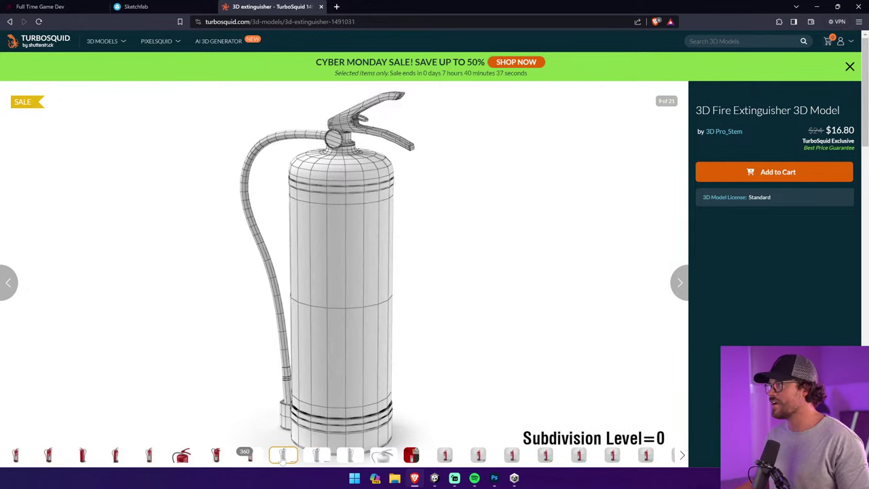
left_click(349, 460)
left_click(249, 453)
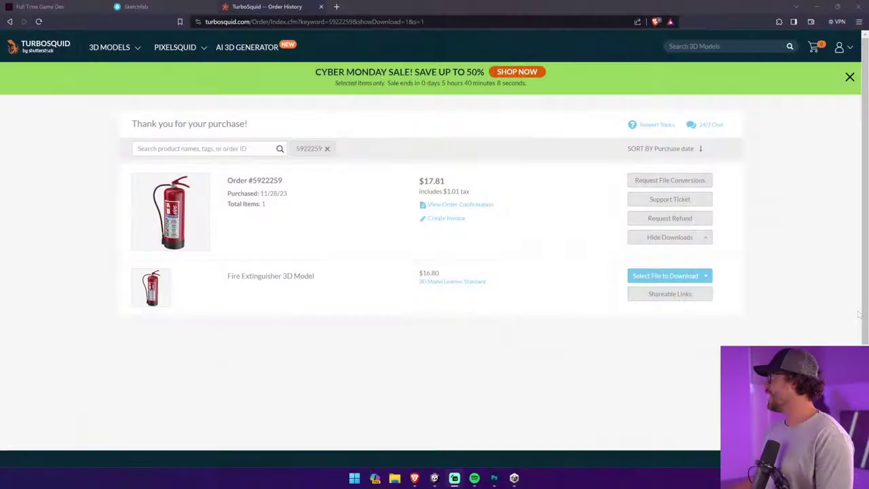
Download Fire Extinguisher_FBX.rar from the purchased model's file list and save it in the Downloads folder
left_click(693, 276)
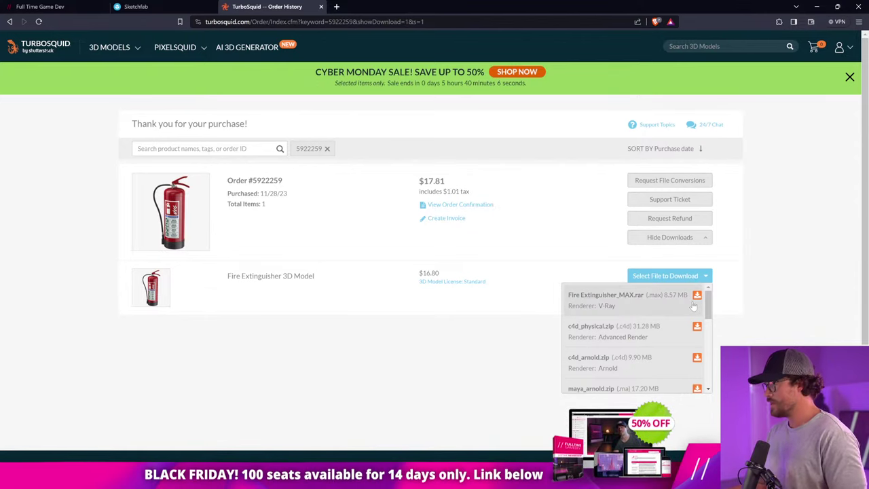
scroll(692, 312, "down", 3)
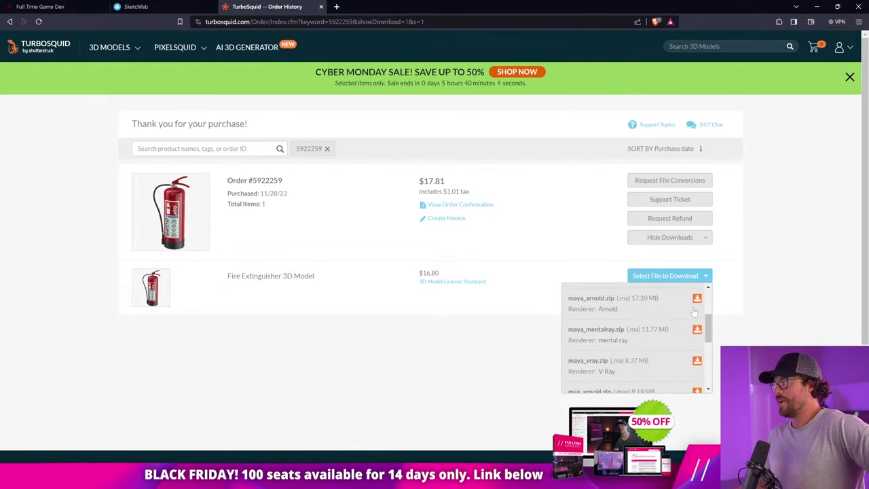
scroll(690, 320, "down", 5)
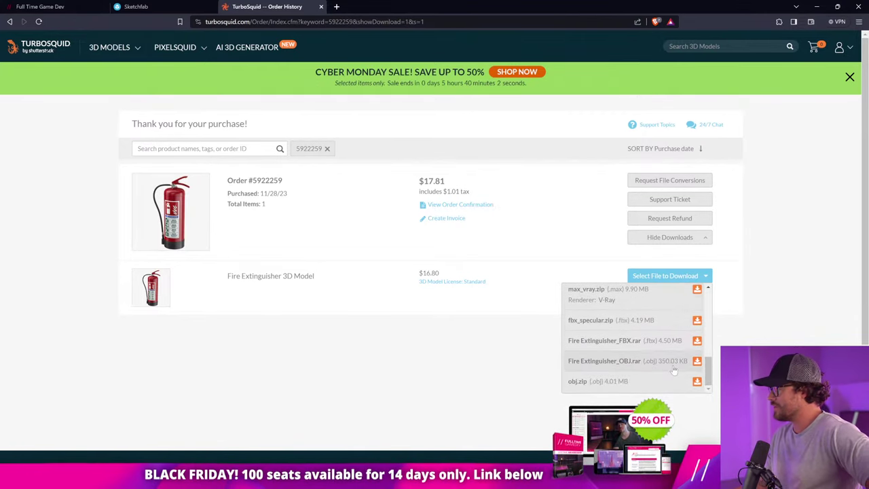
left_click(697, 341)
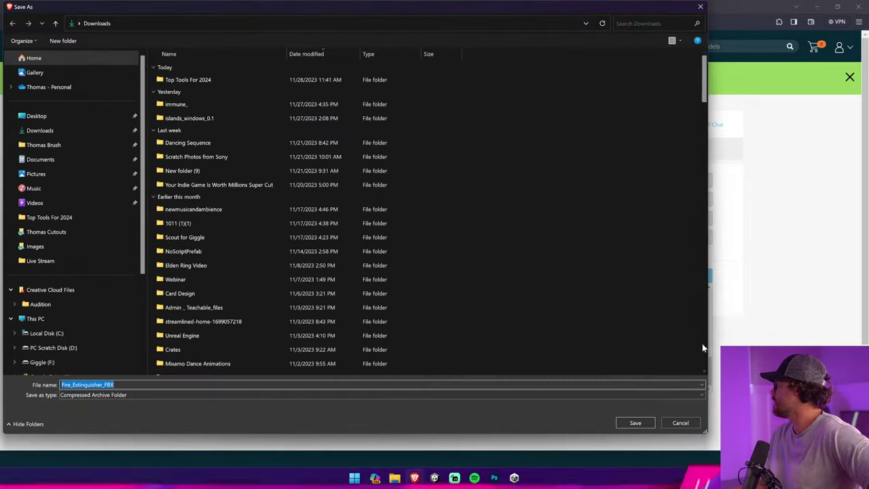
left_click(41, 129)
left_click(638, 422)
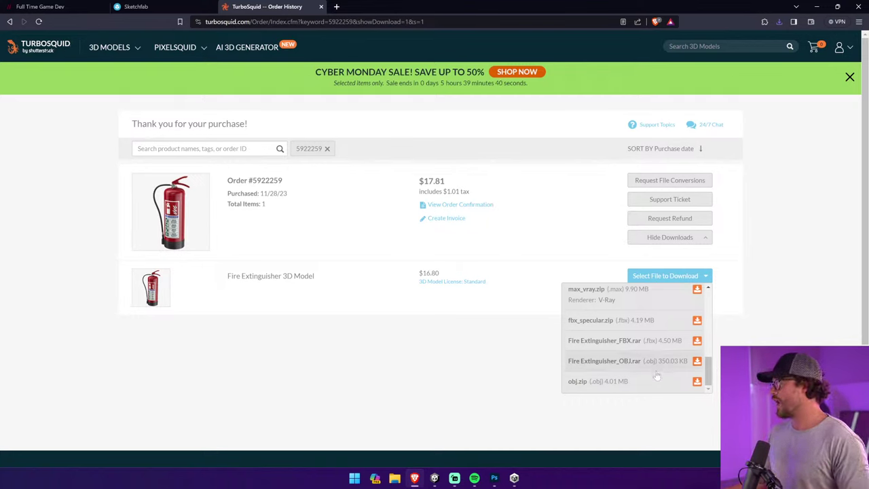
scroll(656, 371, "up", 2)
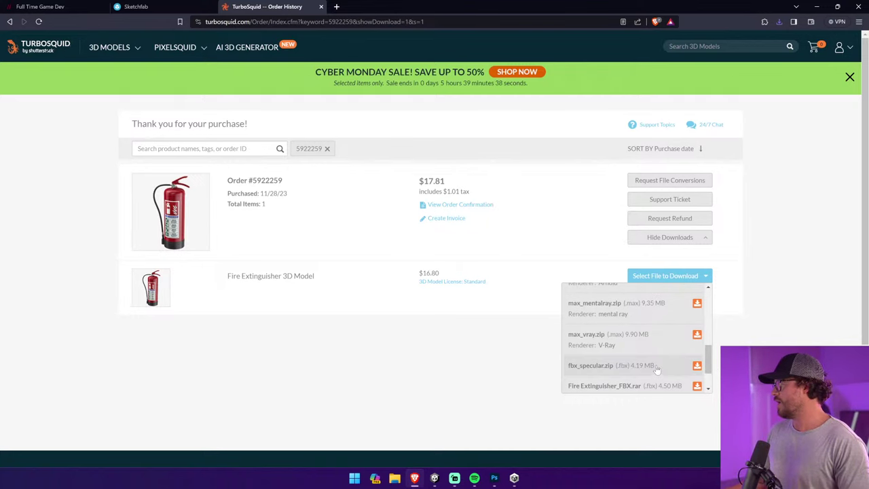
scroll(658, 367, "up", 3)
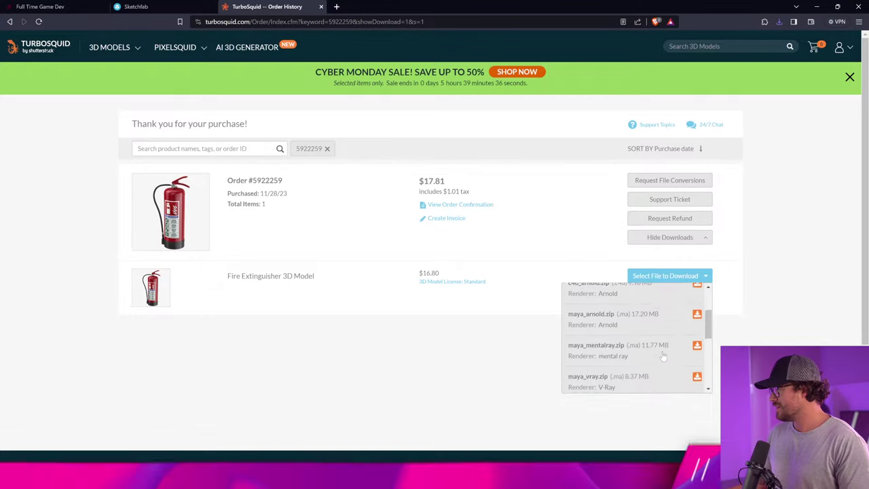
Switch to the Downloads folder in File Explorer and extract the downloaded Fire_Extinguisher_FBX archive into a Fire_Extinguisher_FBX folder
scroll(663, 356, "down", 5)
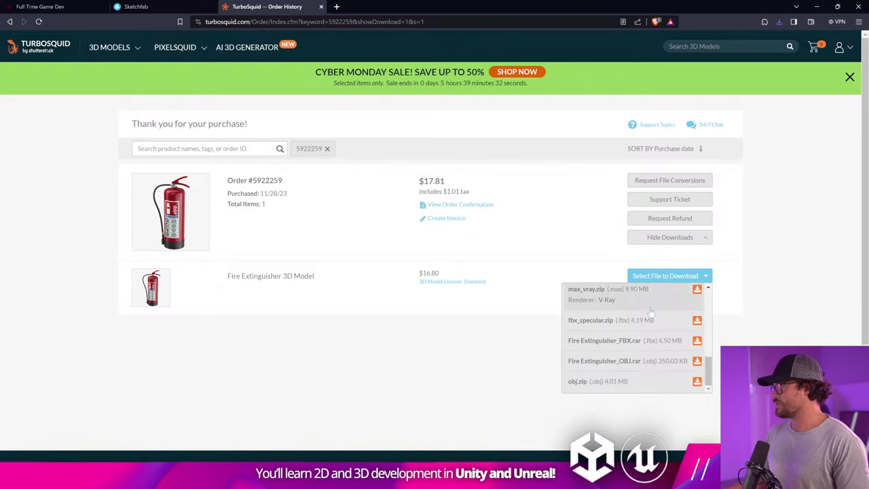
left_click(779, 22)
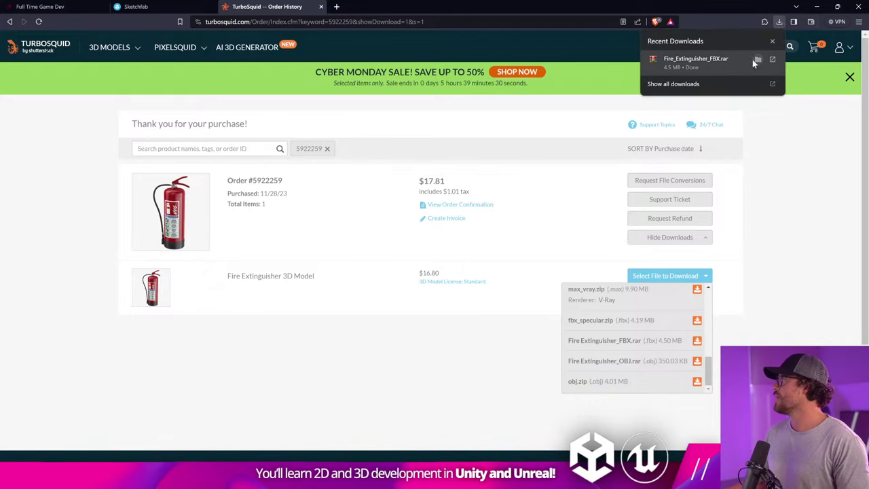
left_click(755, 60)
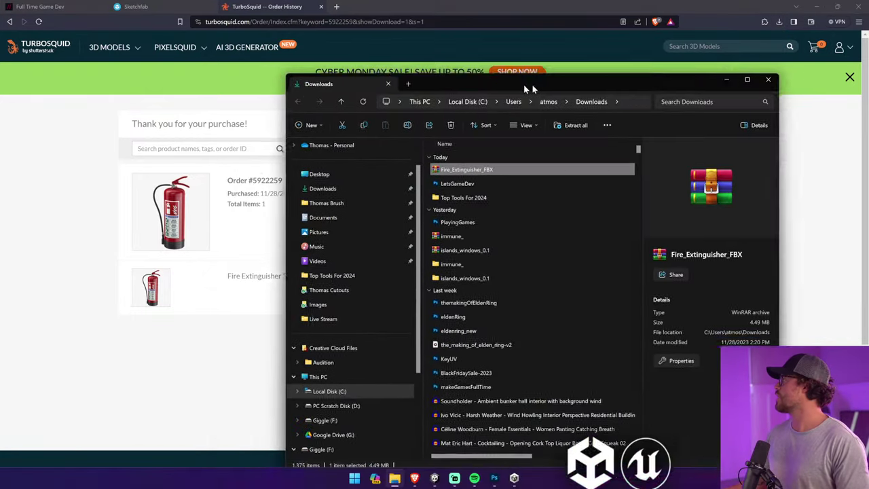
left_click_drag(523, 84, 421, 54)
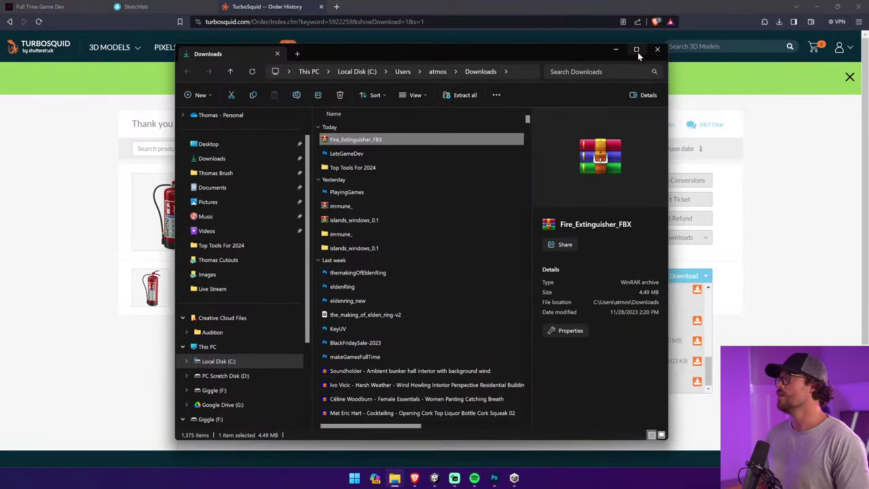
right_click(388, 142)
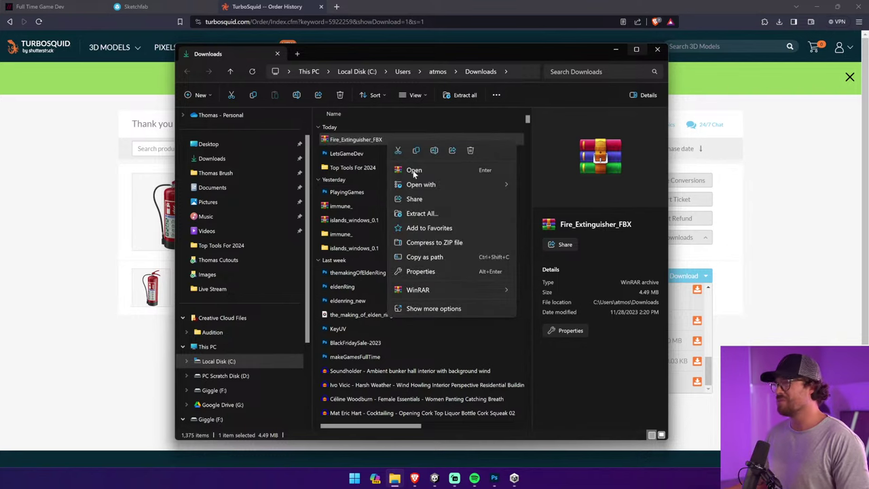
mouse_move(440, 181)
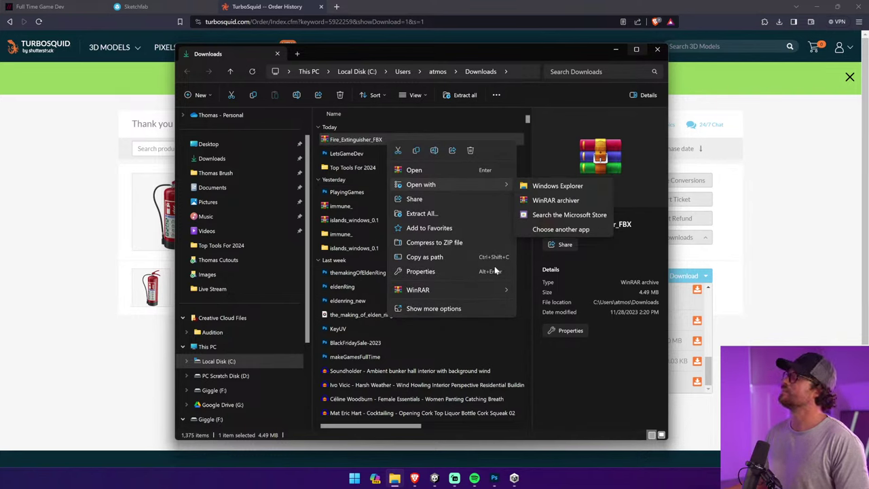
left_click(422, 214)
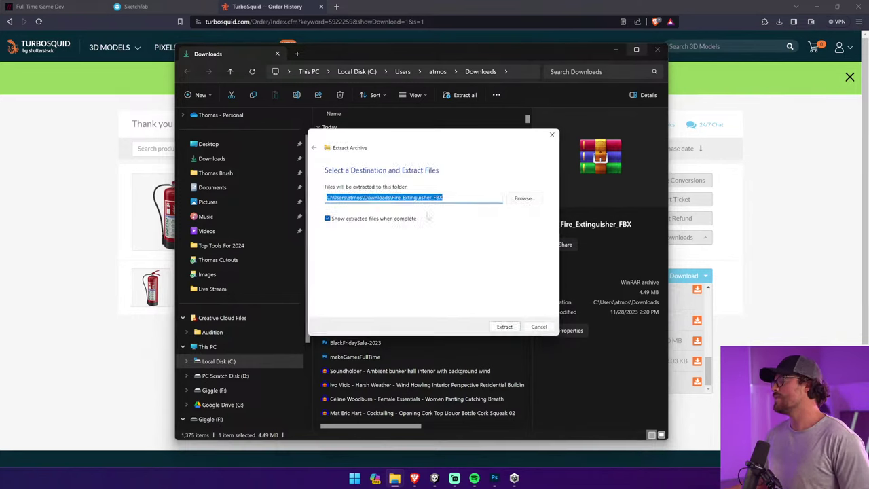
left_click(507, 330)
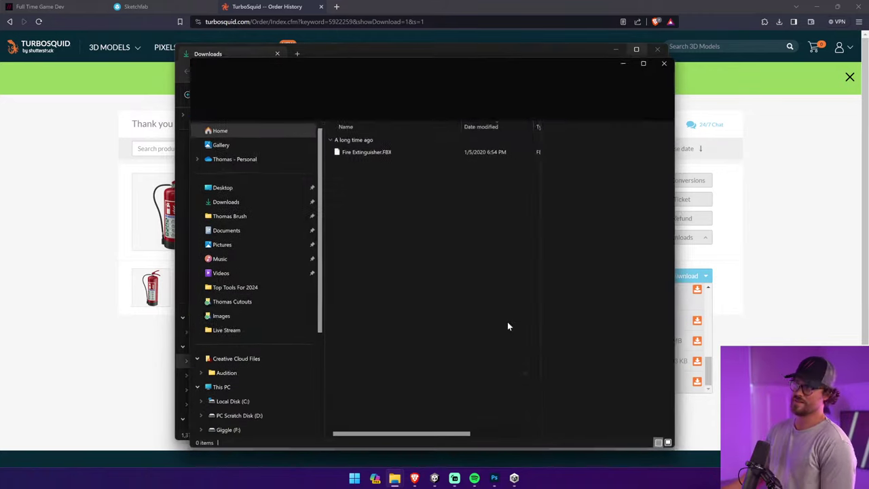
left_click(398, 151)
left_click(404, 243)
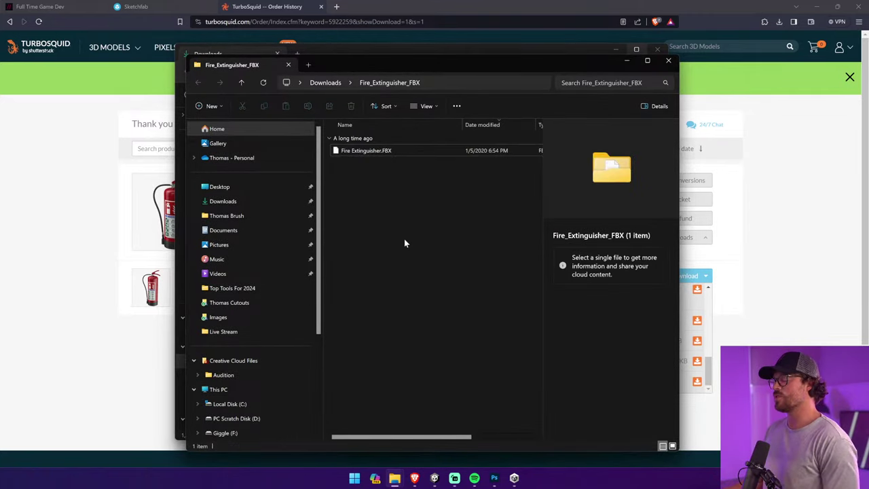
Launch Blender 4.0 and dismiss its splash screen to reach the default scene
key("super")
type("blender 4.0")
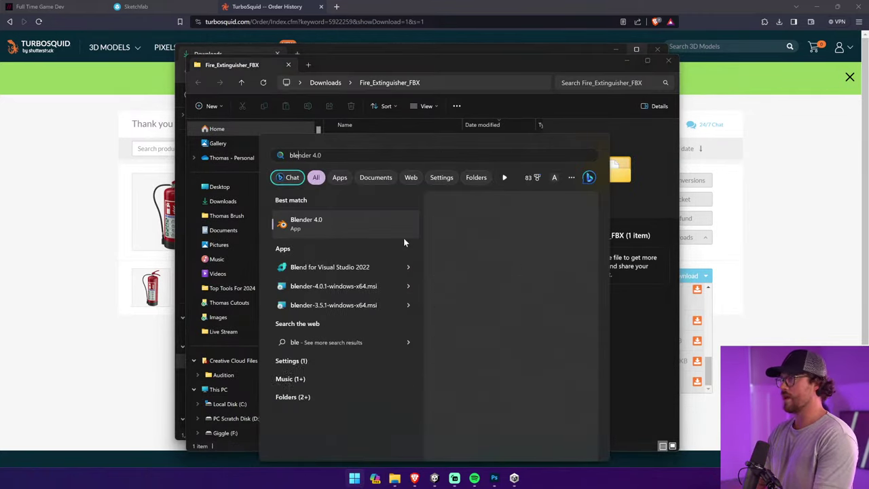
key("Return")
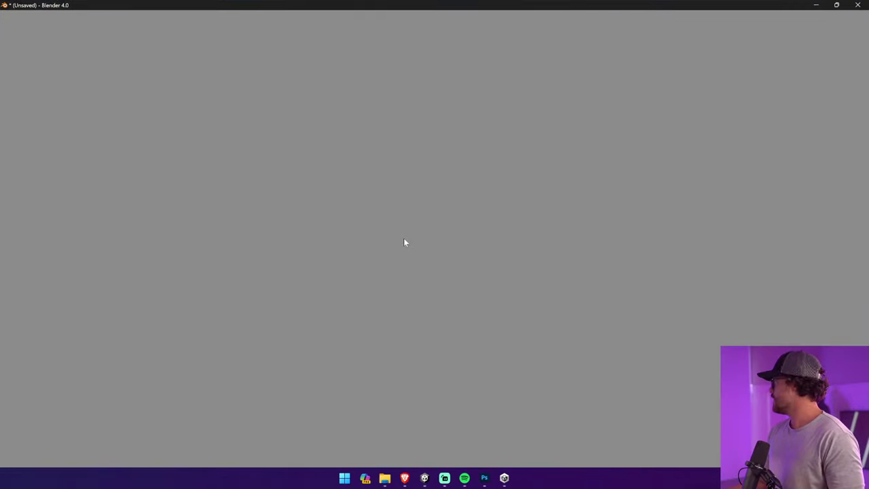
mouse_move(390, 482)
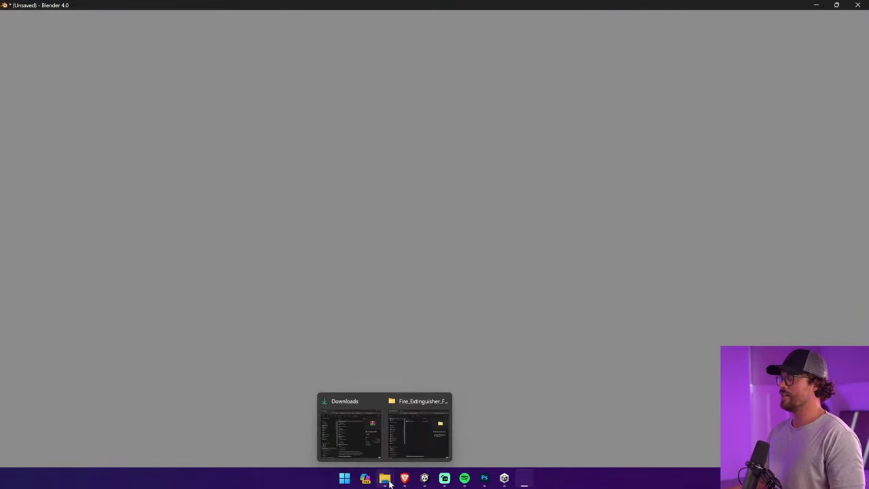
left_click(589, 330)
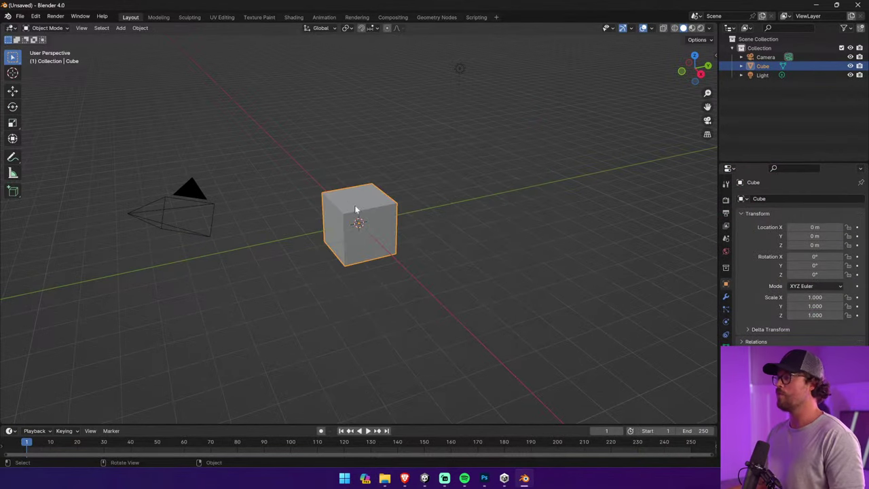
Delete the default cube, camera and light from the scene
key("Delete")
left_click(198, 191)
key("Delete")
left_click(461, 69)
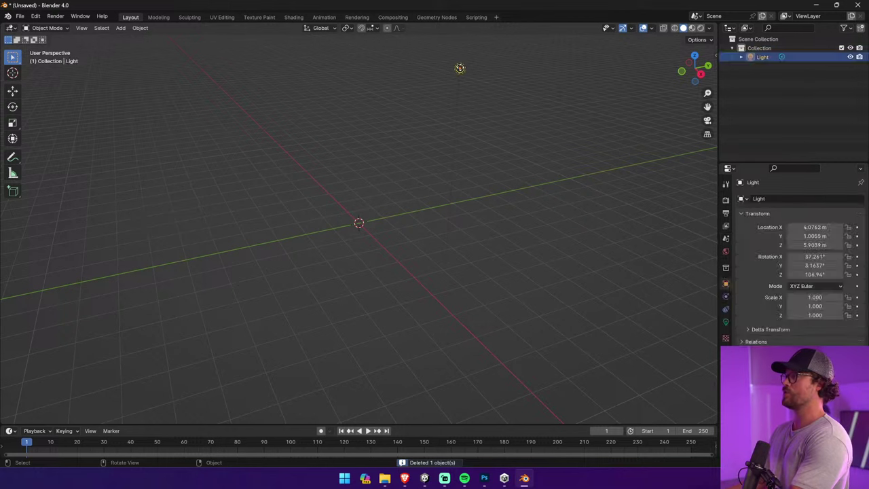
key("Delete")
Try to import Fire Extinguisher.FBX from the Fire_Extinguisher_FBX folder in Downloads with the default FBX import options
mouse_move(390, 482)
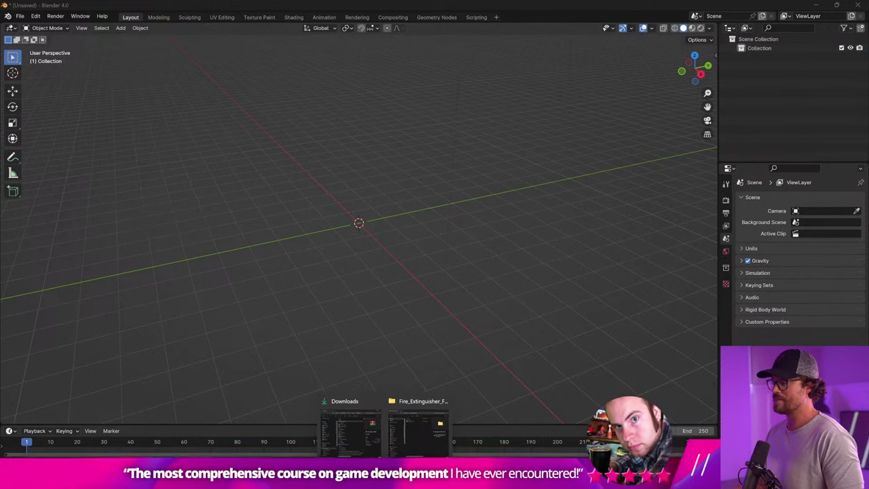
left_click(358, 419)
left_click_drag(486, 53, 868, 54)
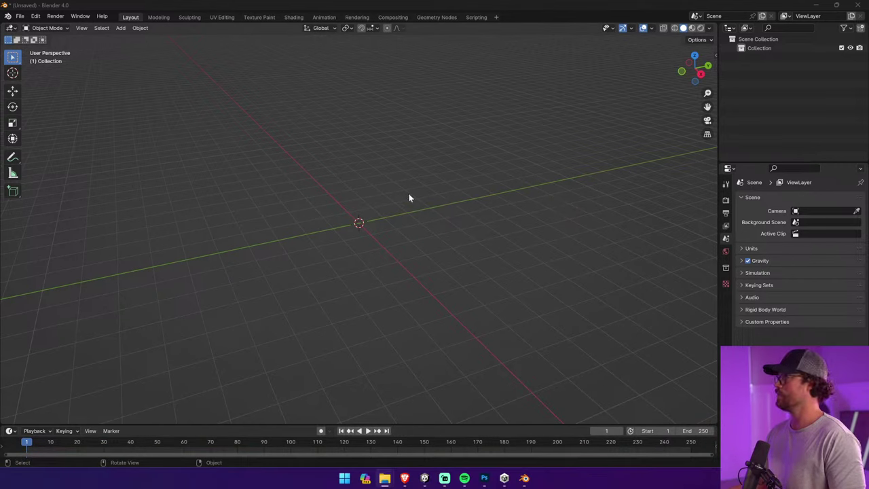
left_click(20, 15)
mouse_move(72, 144)
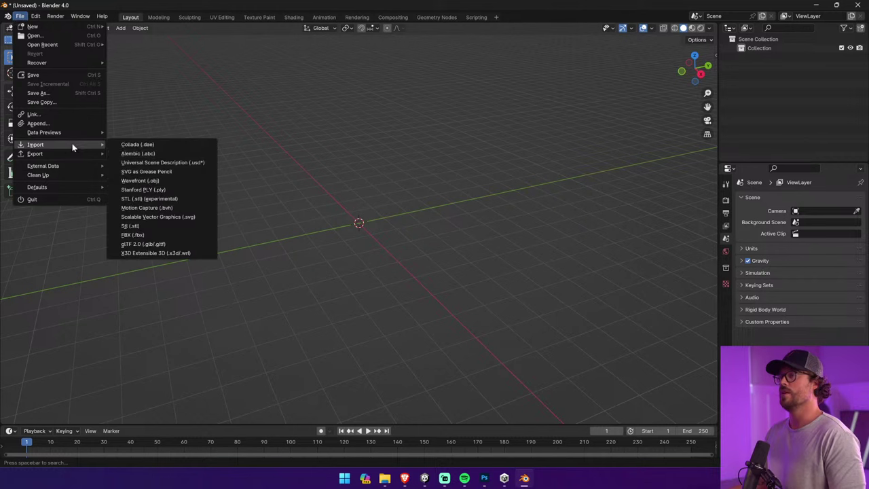
left_click(166, 236)
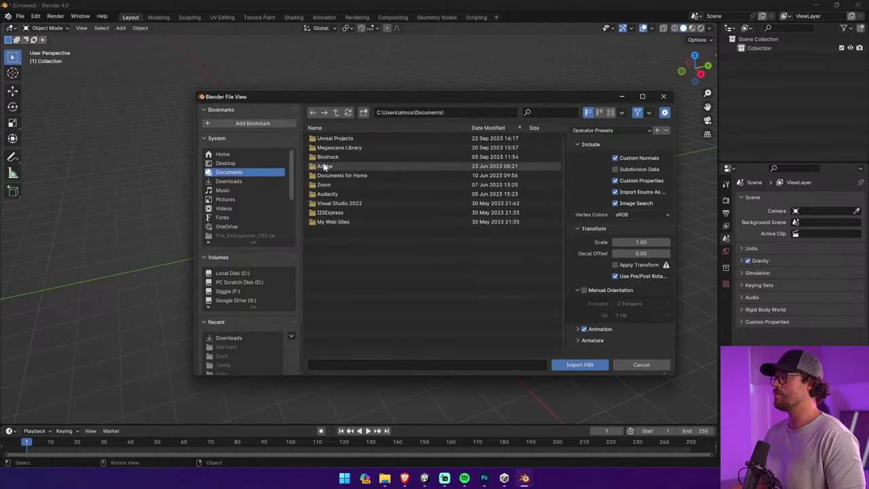
left_click(247, 180)
double_click(334, 139)
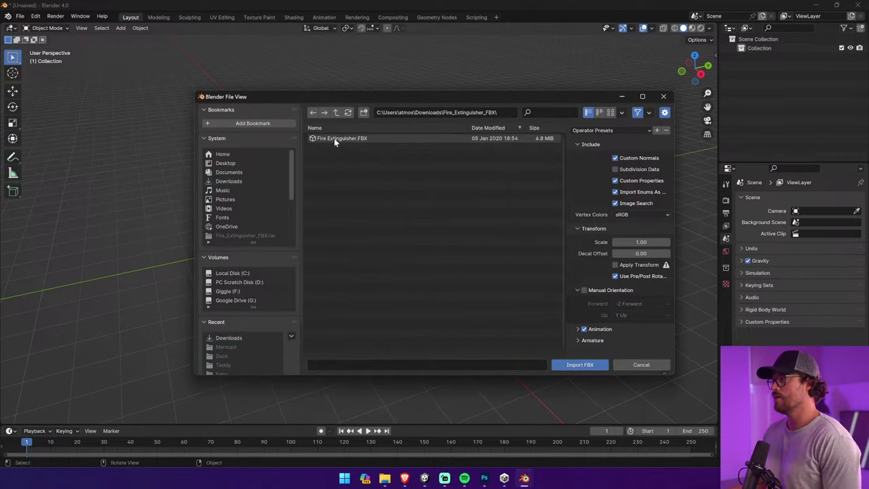
left_click(334, 139)
double_click(335, 139)
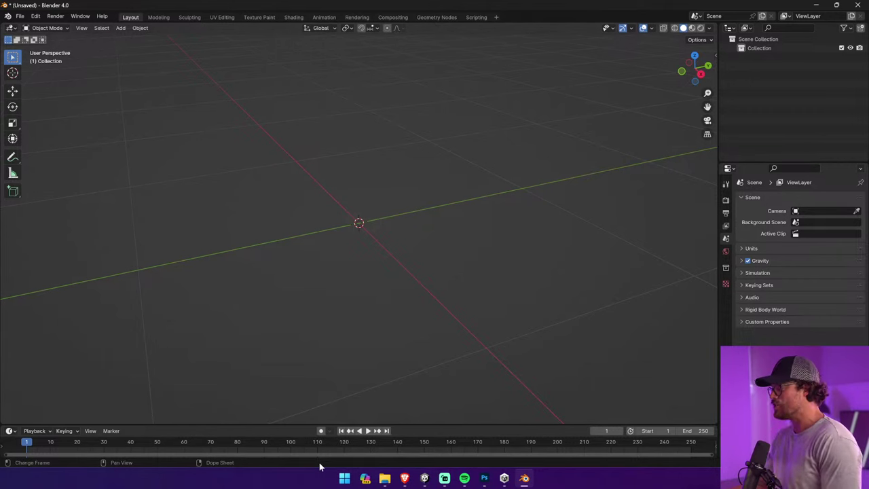
Switch to the TurboSquid order page in the browser and download obj.zip into a new Downloads subfolder named Fire Extinguisher
left_click(413, 479)
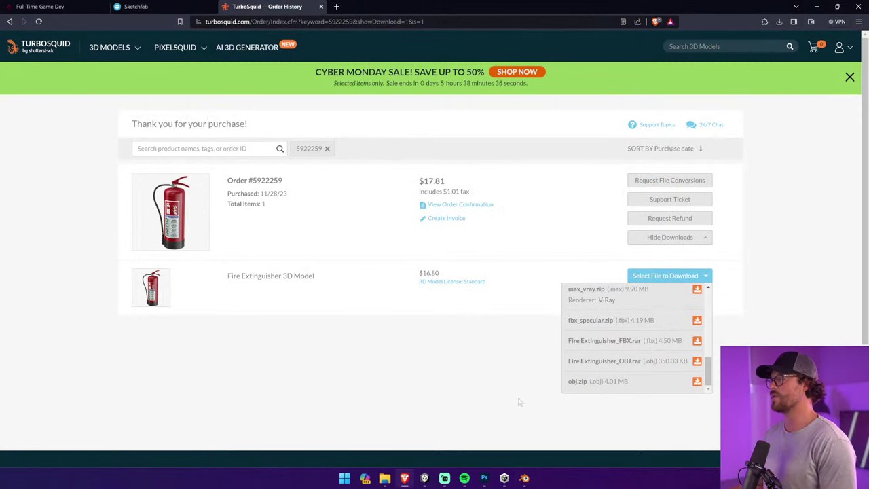
left_click(697, 382)
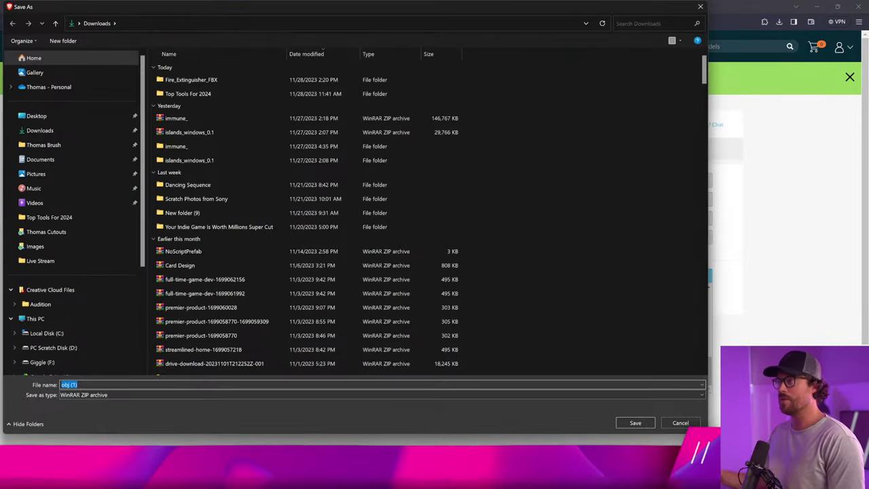
left_click(63, 41)
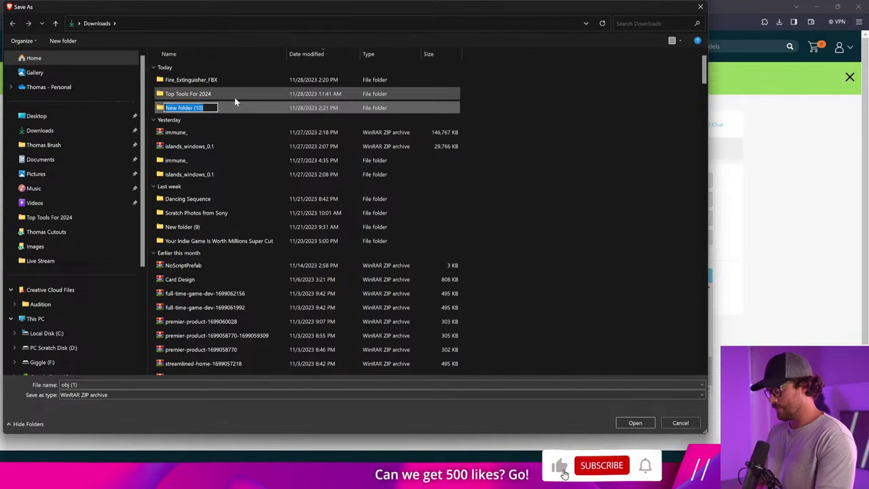
type("Fire Ext")
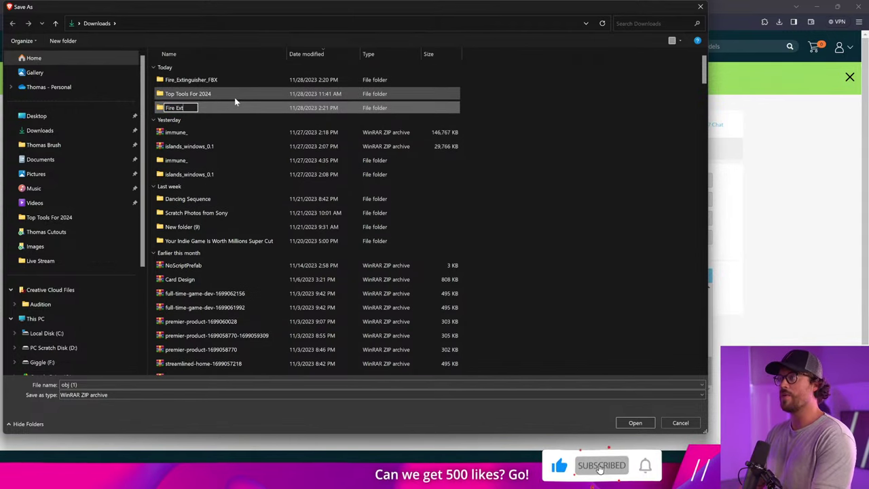
type("inguisher")
key("Return")
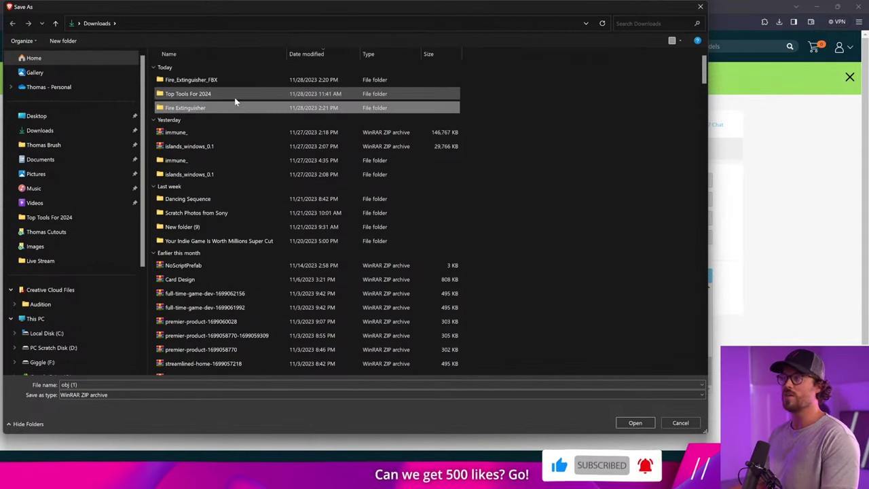
double_click(201, 109)
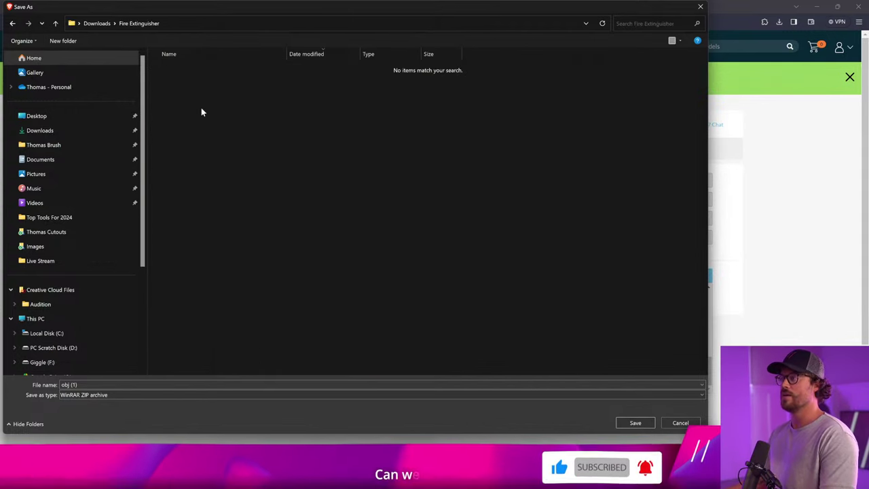
left_click(631, 424)
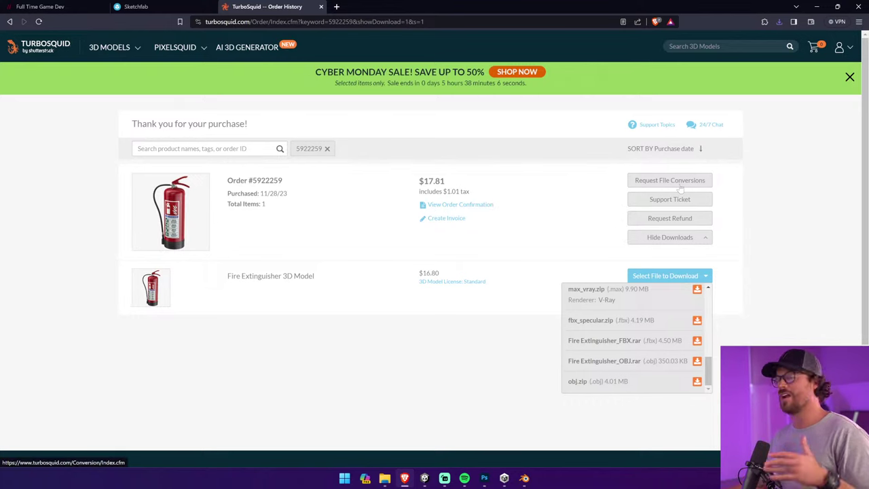
Extract the downloaded obj (1).zip into an obj (1) folder inside the Fire Extinguisher folder
left_click(778, 21)
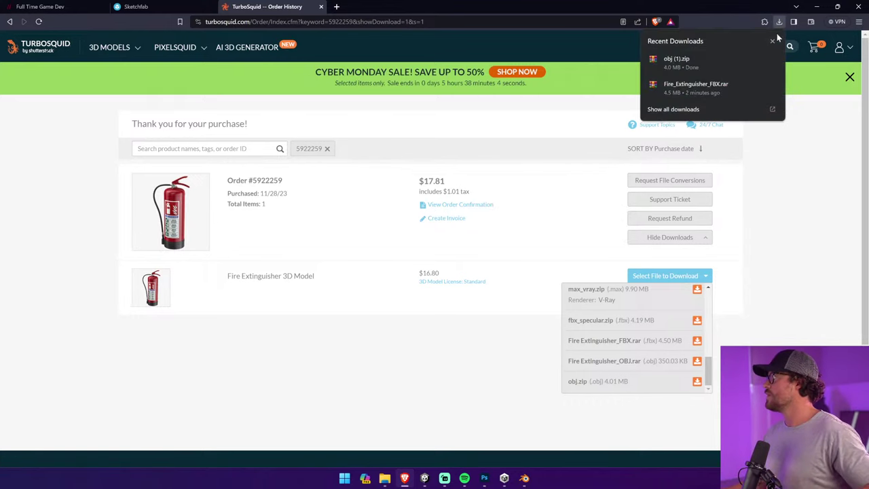
left_click(759, 60)
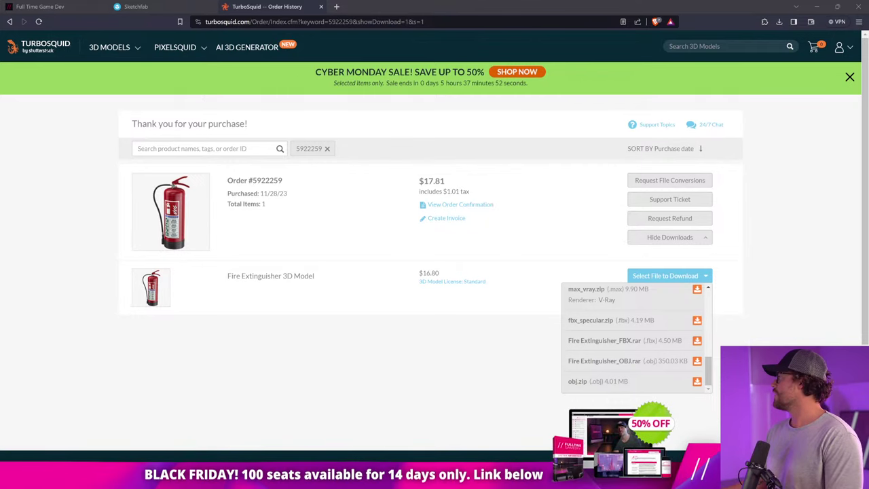
left_click(511, 330)
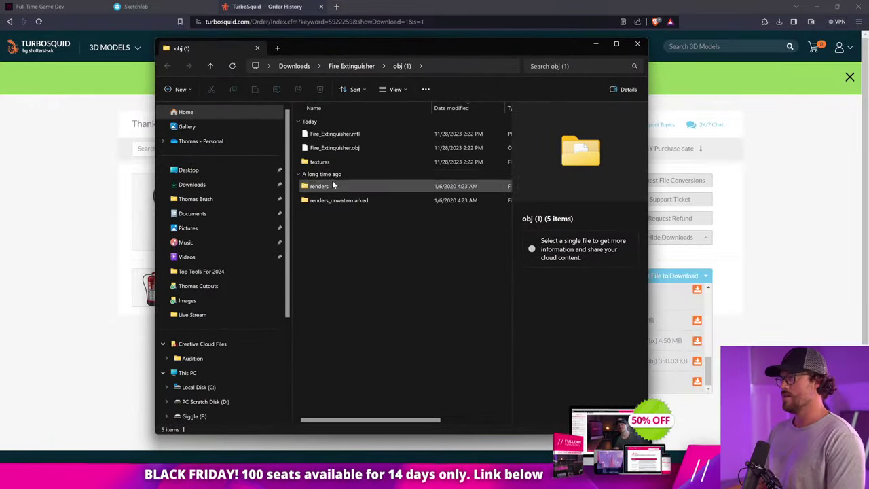
Examine the contents of the extracted textures and renders folders, and select Fire_Extinguisher.obj
double_click(332, 161)
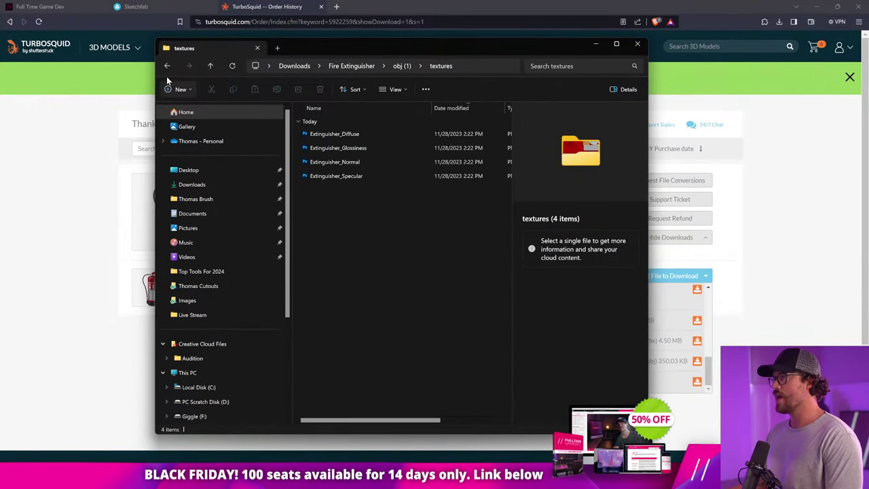
left_click(166, 66)
double_click(339, 188)
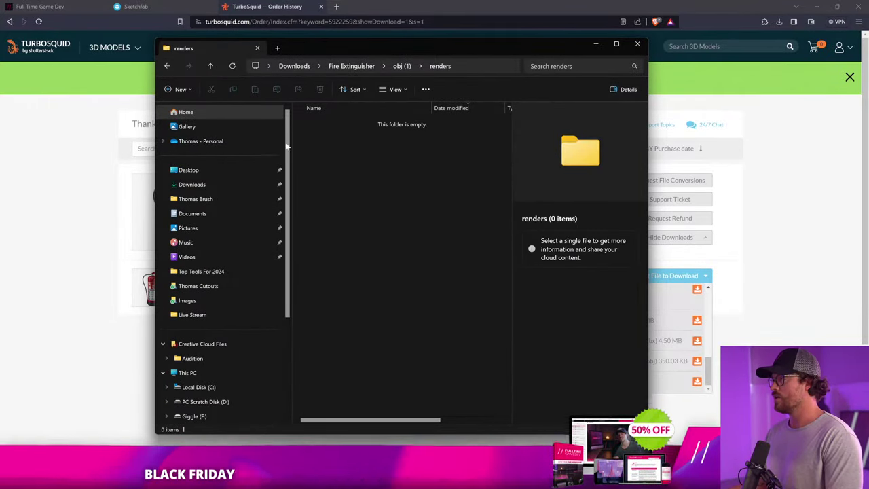
left_click(168, 62)
left_click(350, 148)
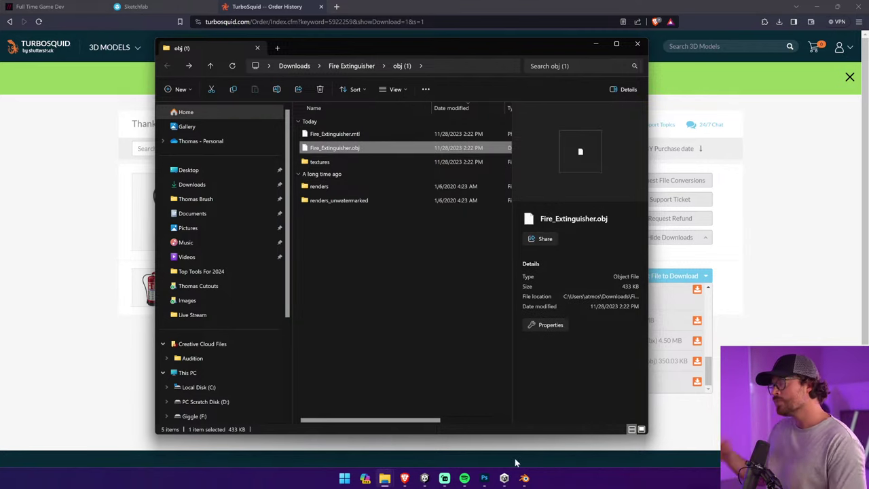
Switch to Blender and import Fire_Extinguisher.obj from the obj (1) folder inside Downloads\Fire Extinguisher with the default Wavefront OBJ options
left_click(524, 479)
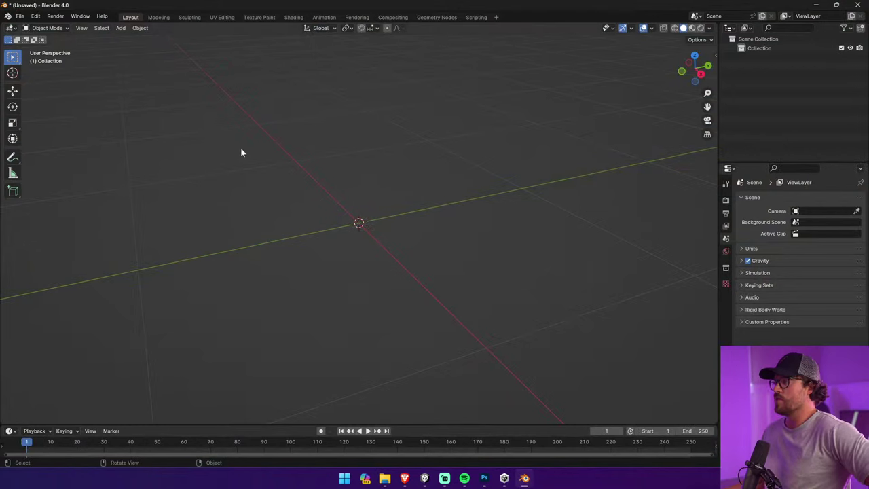
left_click(18, 18)
mouse_move(70, 144)
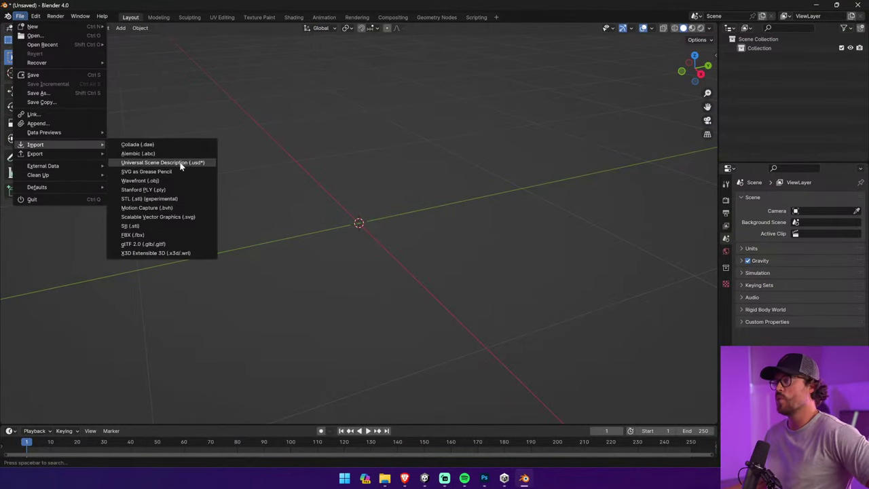
left_click(175, 180)
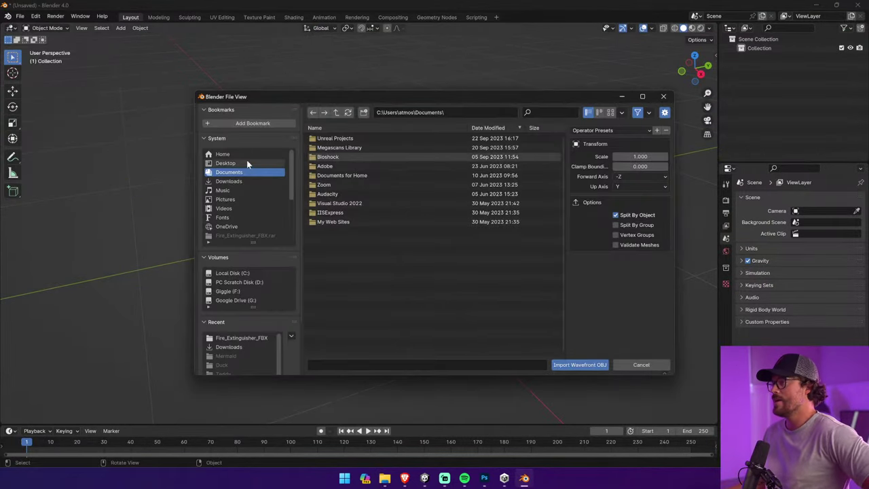
double_click(337, 139)
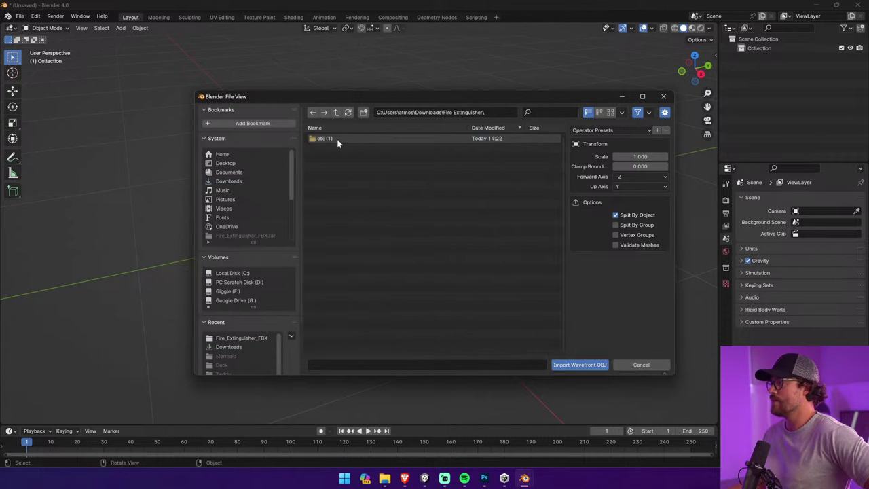
double_click(336, 138)
double_click(346, 175)
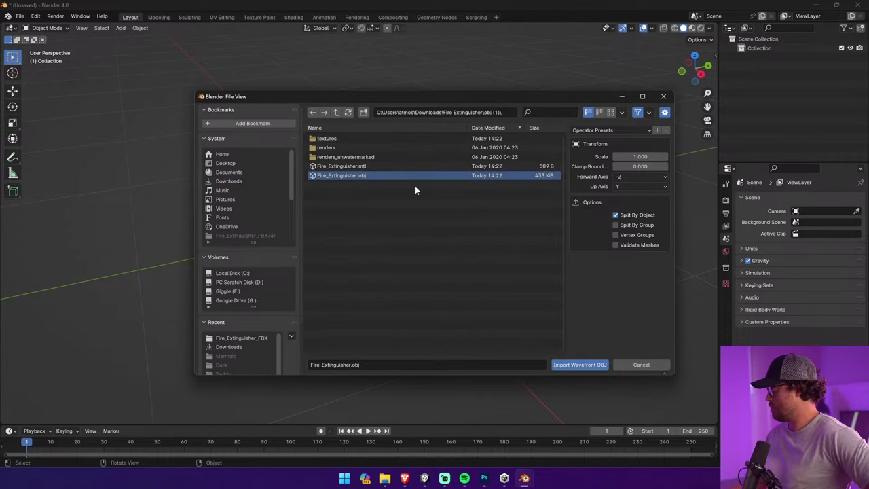
scroll(416, 190, "down", 10)
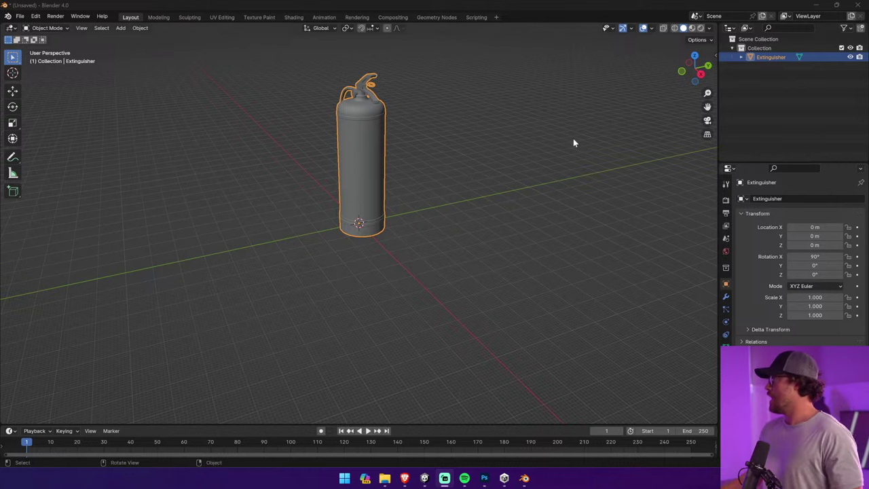
Switch to the Unity editor, look around the Floor-2 scene and widen the Hierarchy area beside the scene view
mouse_move(506, 480)
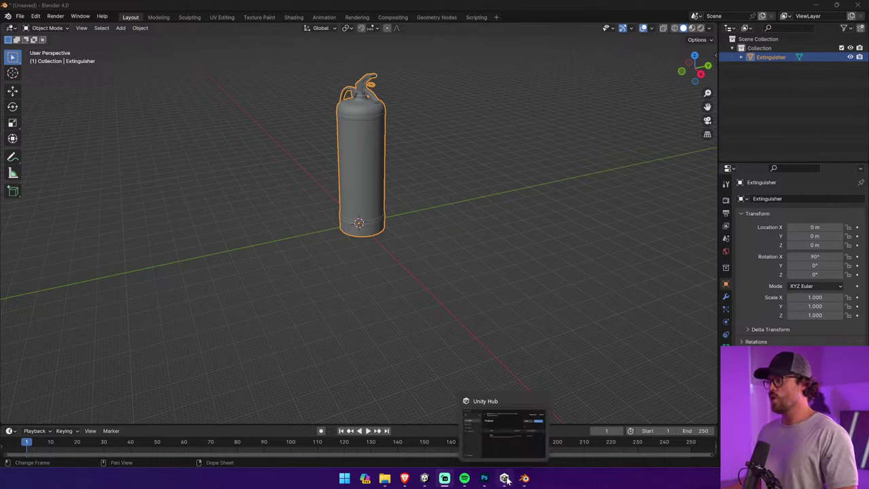
left_click(425, 479)
right_click_drag(322, 246, 577, 196)
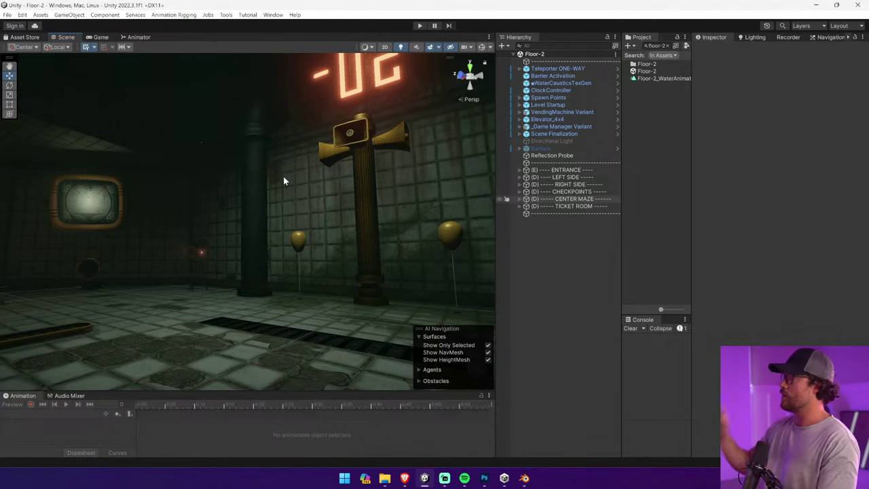
left_click_drag(494, 125, 456, 129)
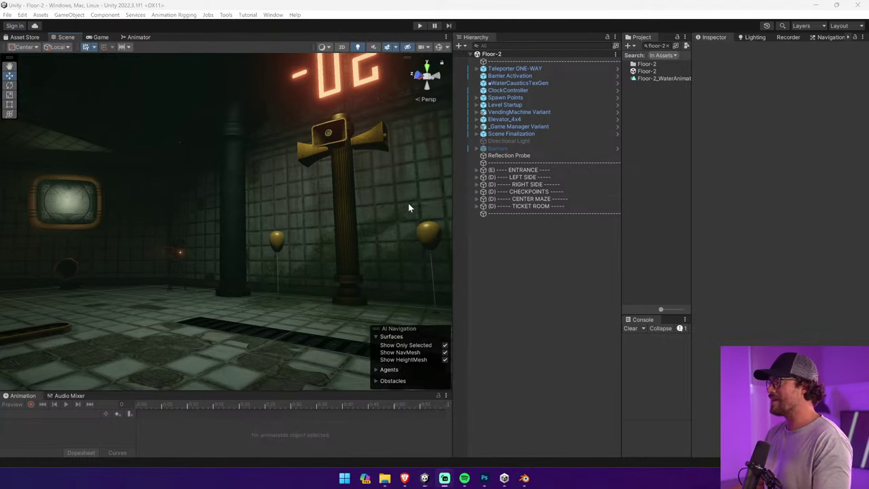
Switch back to Blender and examine the extinguisher's handle and hose geometry in wireframe and in solid shading
key("alt+Tab")
left_click(477, 199)
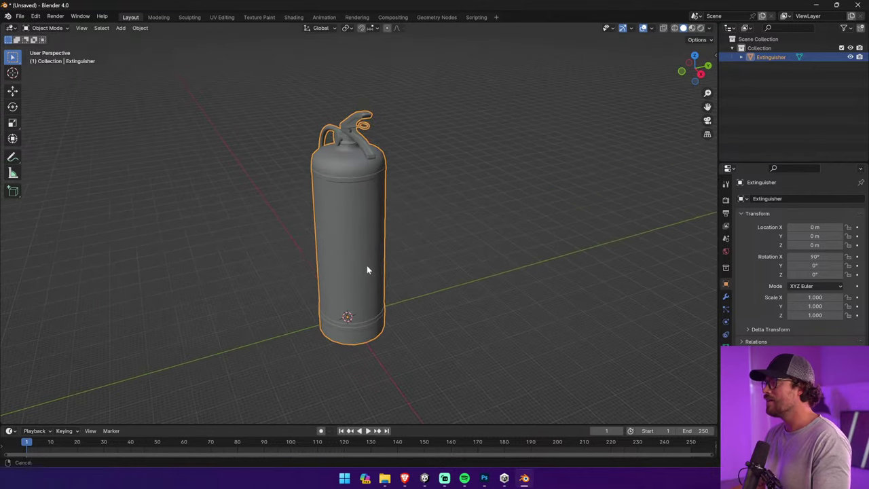
middle_click_drag(367, 265, 406, 204)
scroll(434, 153, "up", 5)
scroll(434, 156, "up", 2)
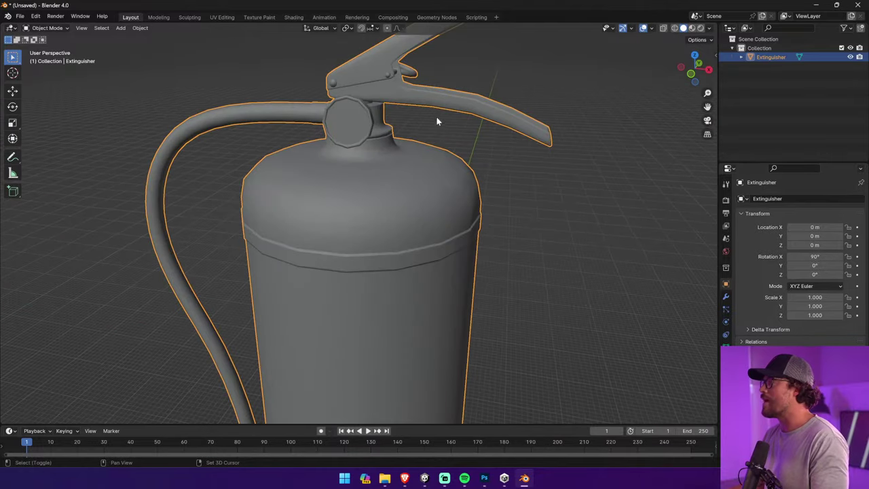
middle_click_drag(438, 121, 380, 192, "shift")
left_click(674, 28)
mouse_move(520, 72)
middle_mouse_down()
mouse_move(442, 111)
mouse_move(454, 107)
mouse_move(385, 118)
mouse_move(394, 116)
middle_mouse_up()
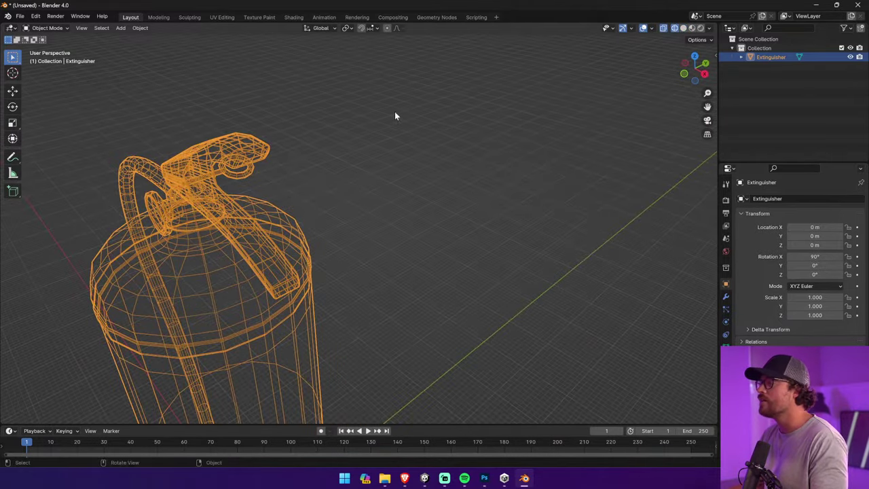
left_click(684, 28)
mouse_move(297, 290)
middle_mouse_down()
mouse_move(352, 228)
mouse_move(325, 262)
middle_mouse_up()
Switch to Unity, widen the Project area, search the assets for the Walker Pistol prefab and open it
key("alt+Tab")
left_click(482, 203)
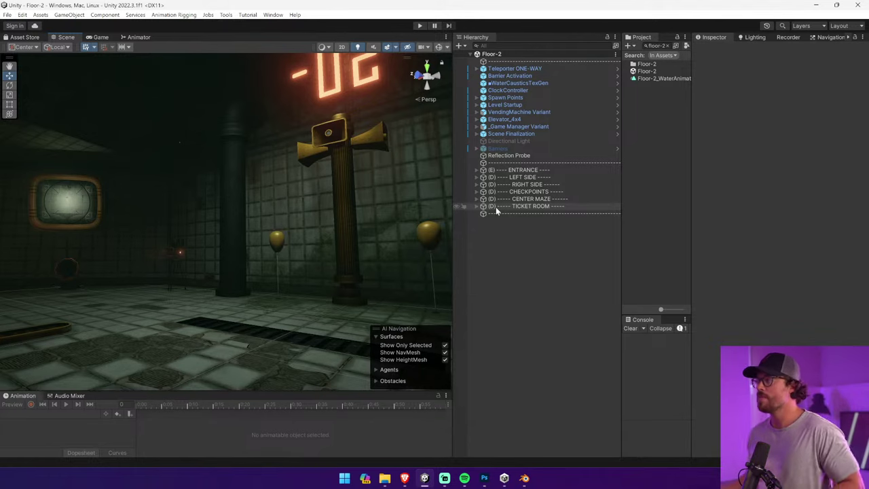
left_click_drag(621, 91, 580, 89)
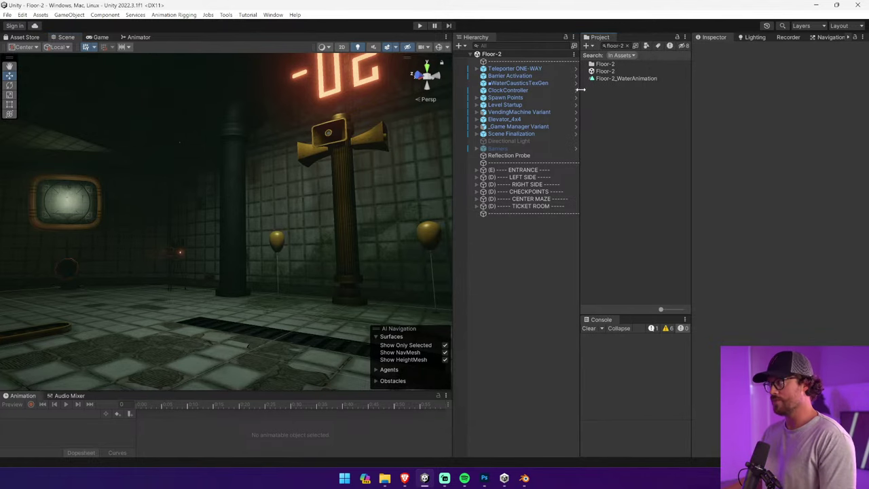
left_click(627, 45)
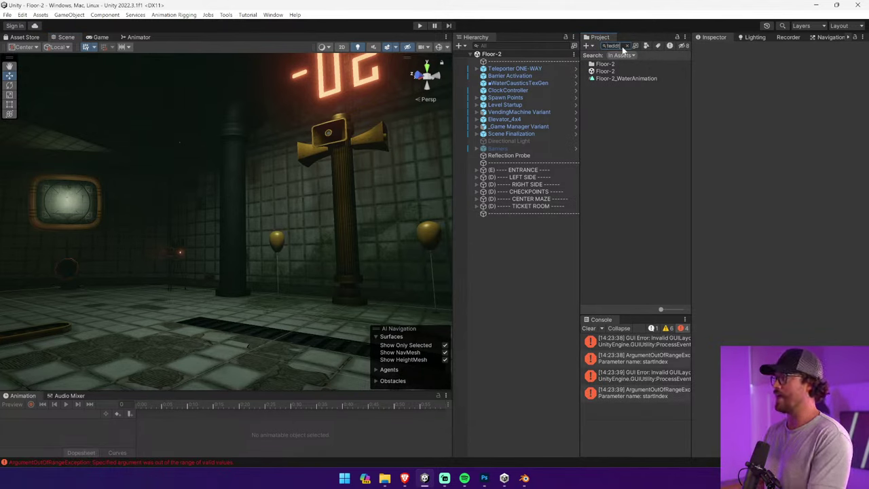
type("walker")
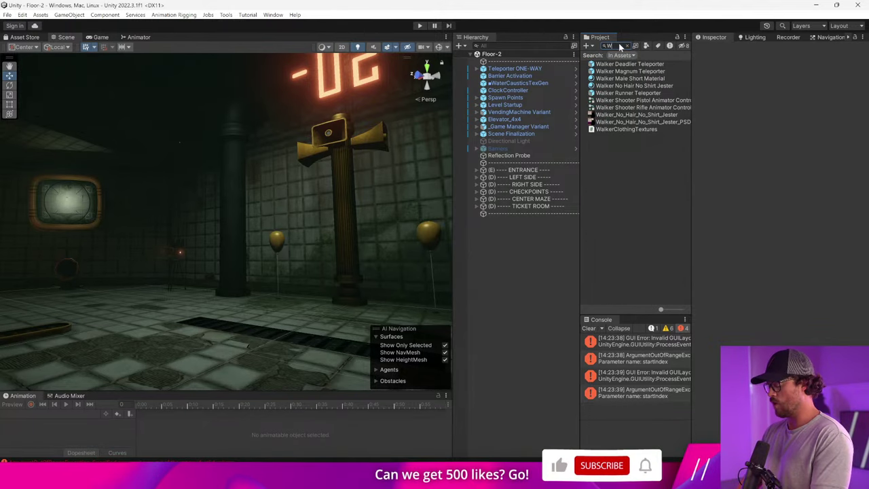
type(" Shooter Pistol")
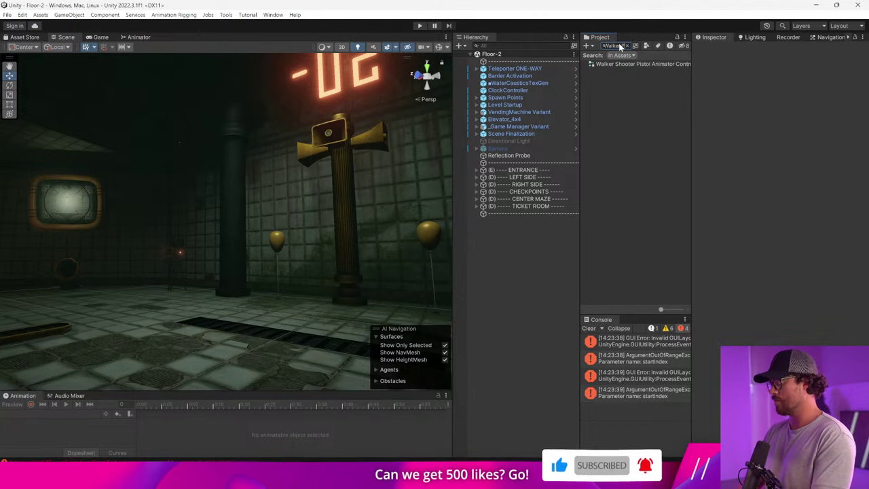
left_click(618, 71)
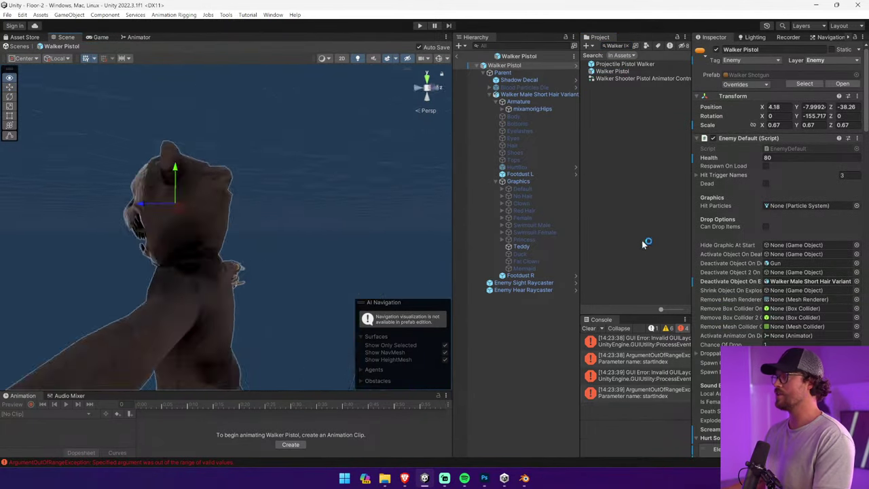
Locate the Teddy character's source mesh TT_CH_TeddyBear, open its Teddy model in Blender and switch it to Object Mode
left_click(327, 145)
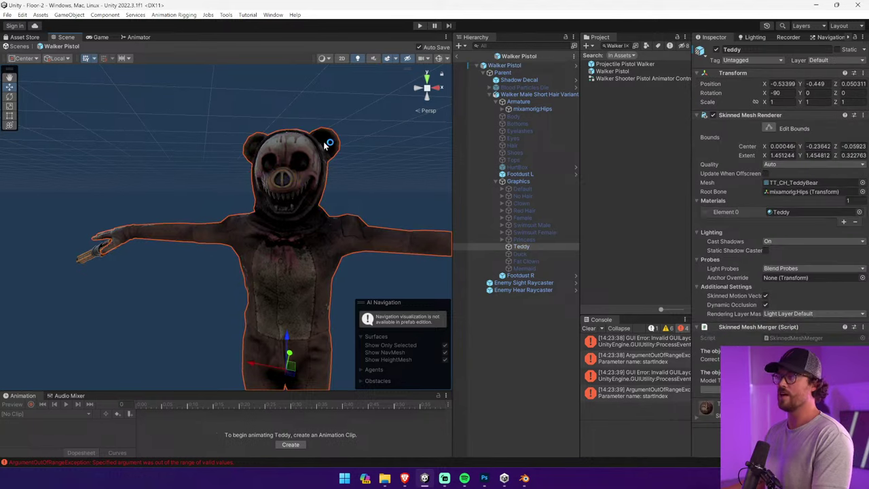
left_click(808, 183)
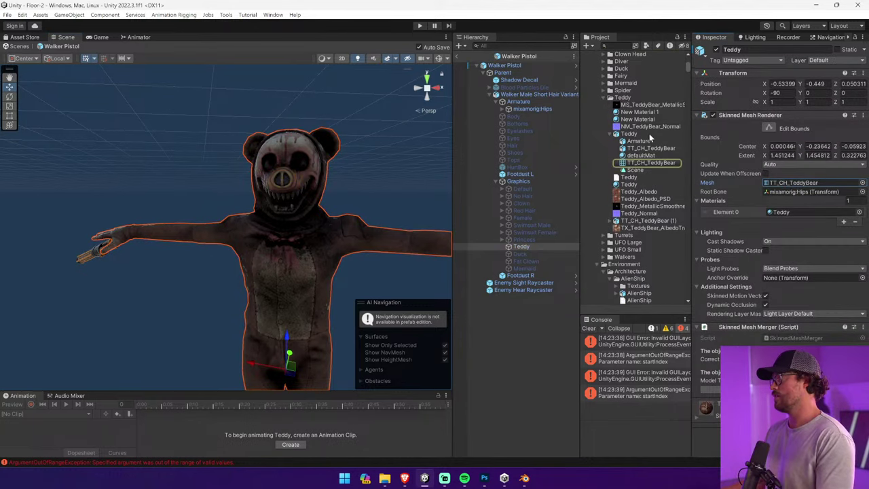
double_click(649, 134)
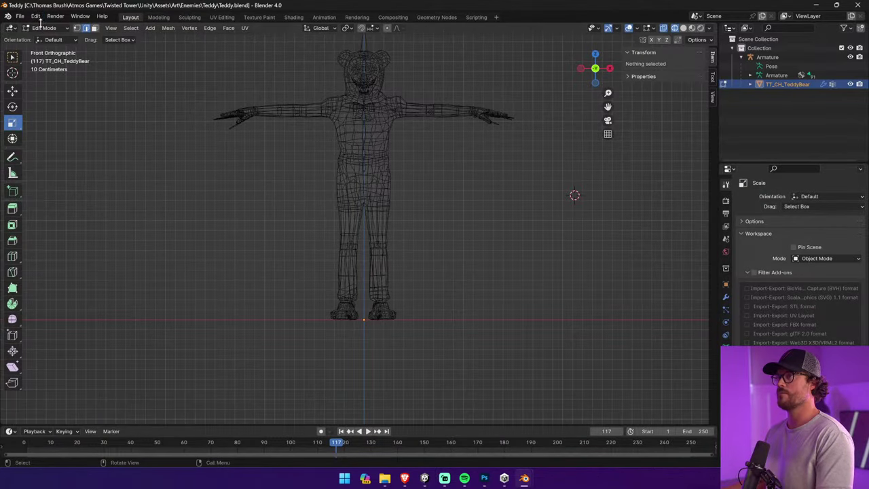
left_click(44, 28)
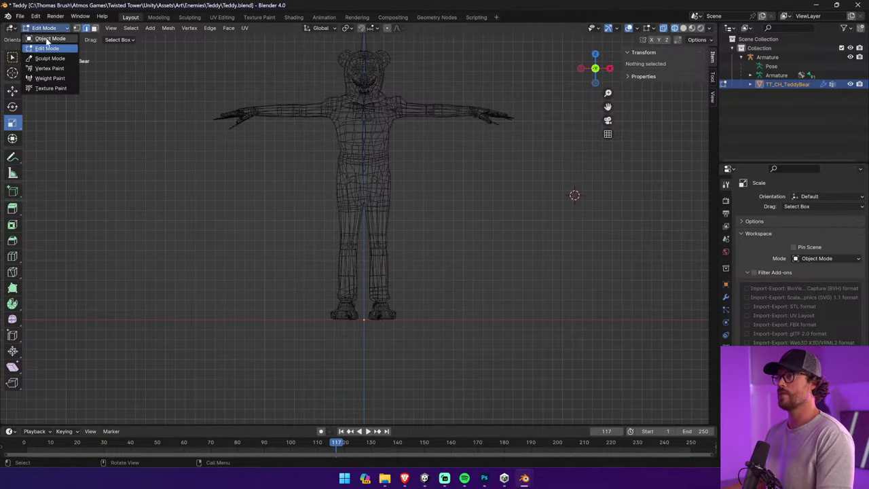
left_click(47, 37)
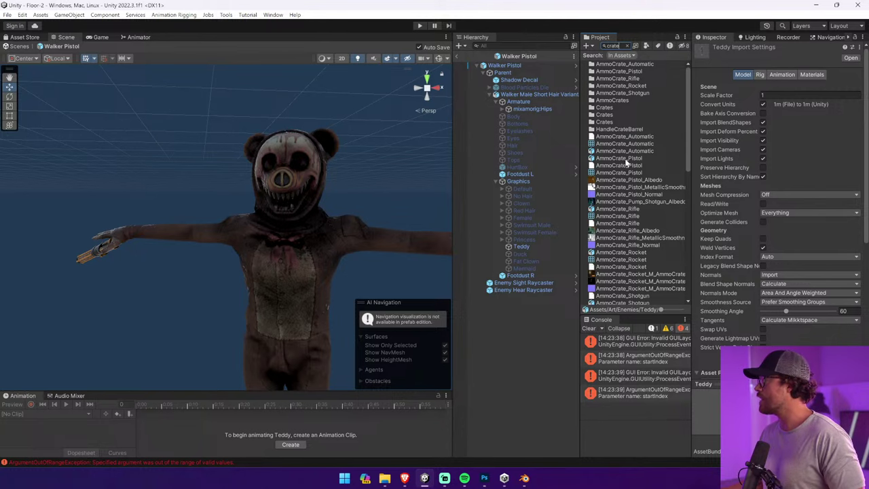
Search the Unity assets for crate, view the Crate_Large Variant prefab and open the Crate_Small model in Blender
scroll(637, 272, "down", 6)
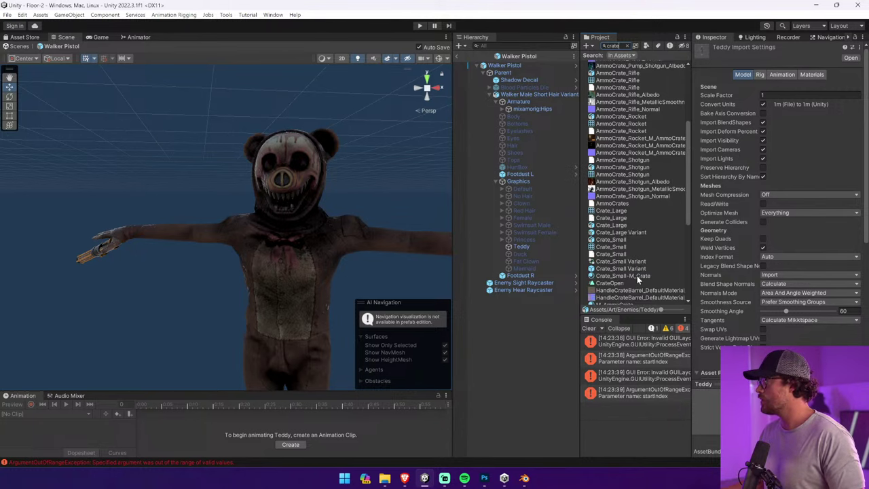
double_click(628, 233)
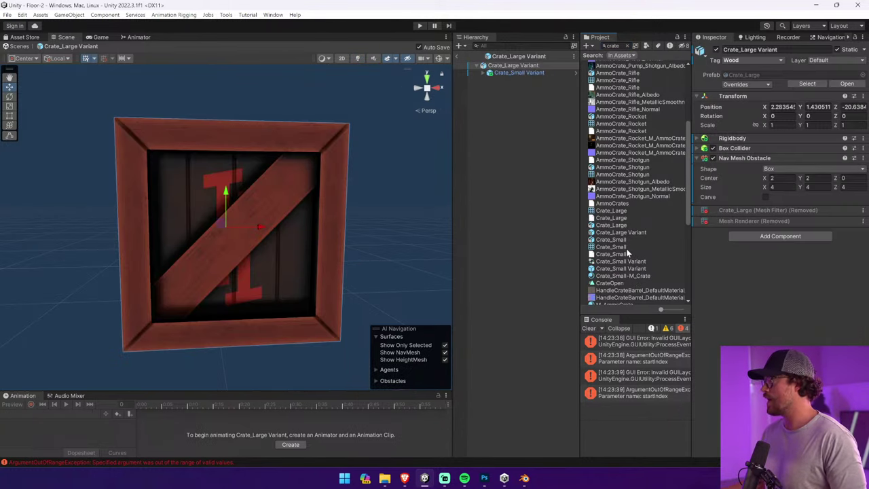
double_click(626, 247)
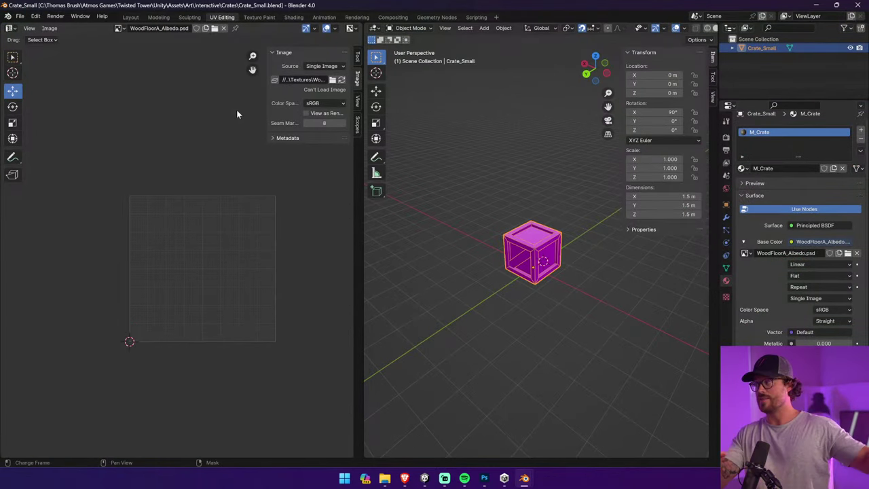
Copy the Crate_Small object from its Blender file and paste it into the unsaved extinguisher scene
left_click_drag(514, 184, 611, 288)
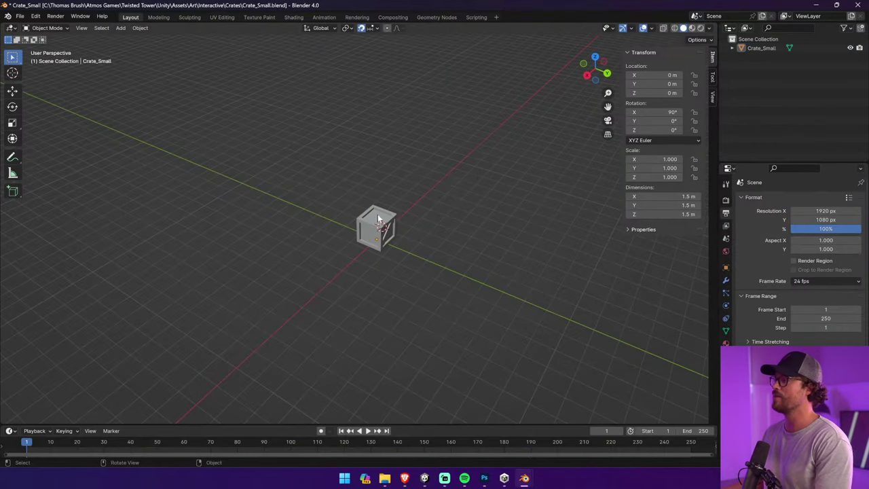
mouse_move(524, 477)
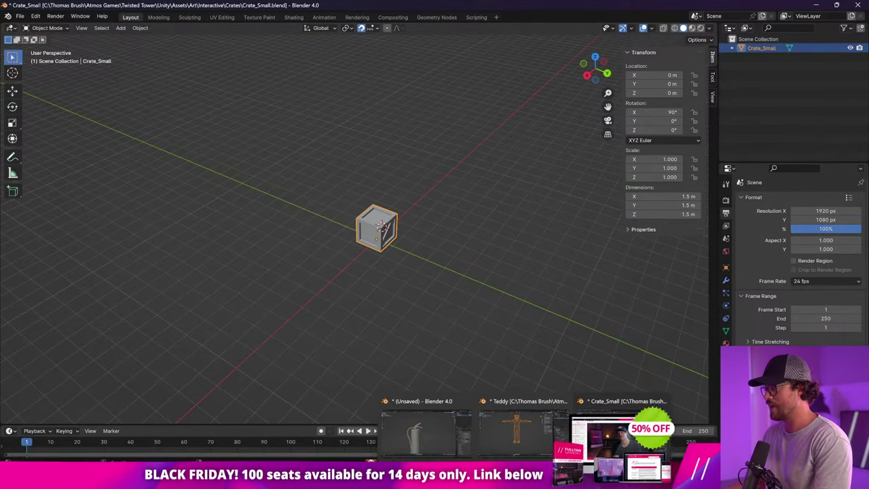
left_click(399, 422)
key("ctrl+v")
scroll(455, 268, "down", 6)
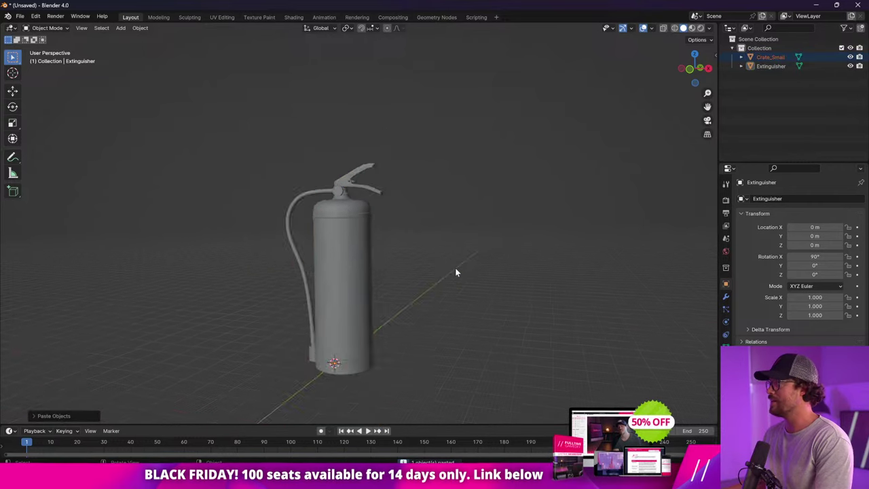
middle_click_drag(454, 271, 516, 289)
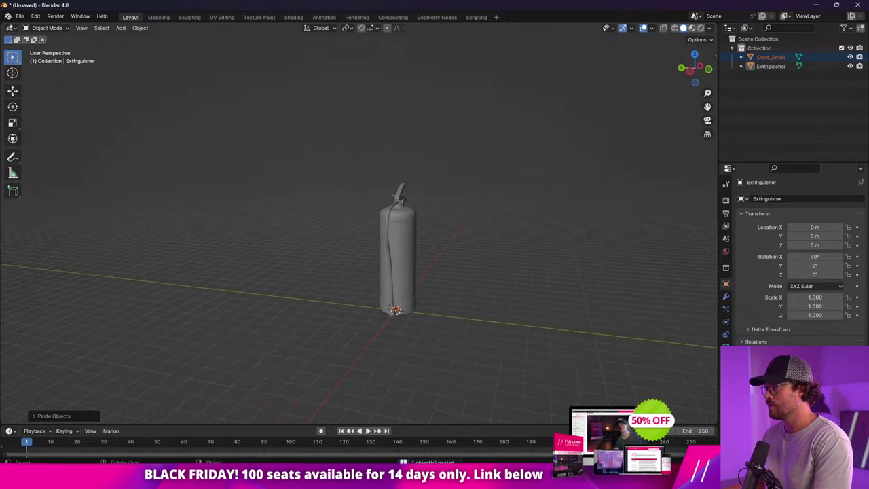
Try to scale the pasted crate against the fire extinguisher
key("s")
left_click(115, 301)
scroll(480, 252, "up", 1)
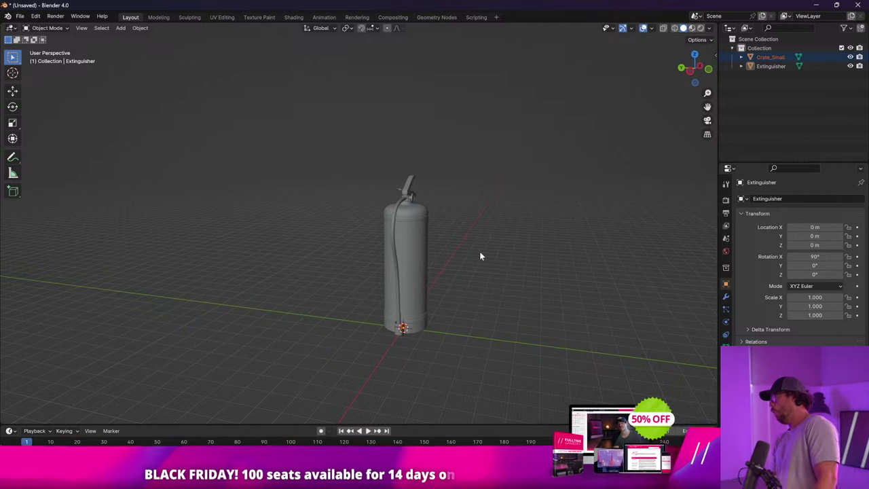
Select the fire extinguisher and scale it down uniformly to about 0.08
middle_click_drag(463, 256, 389, 200)
left_click(389, 198)
key("s")
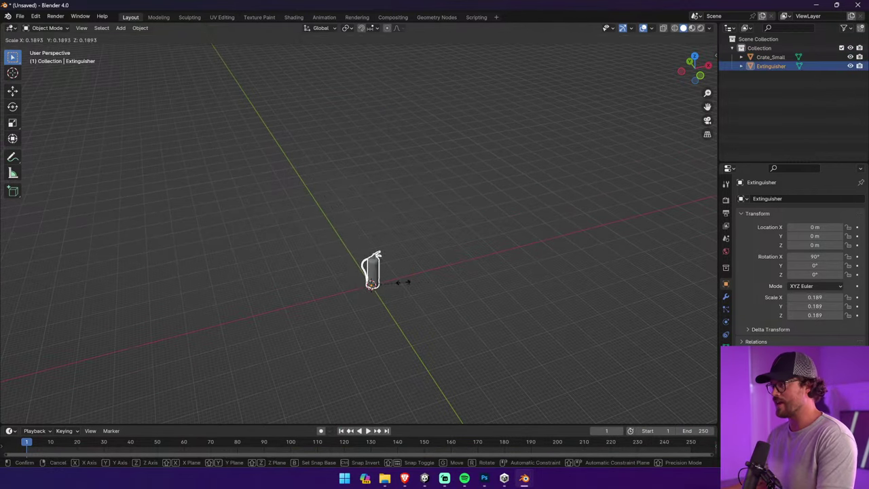
left_click(385, 285)
Scale the extinguisher down further to about 0.03, judging its size against the crate, and zoom in on both
scroll(392, 186, "up", 5)
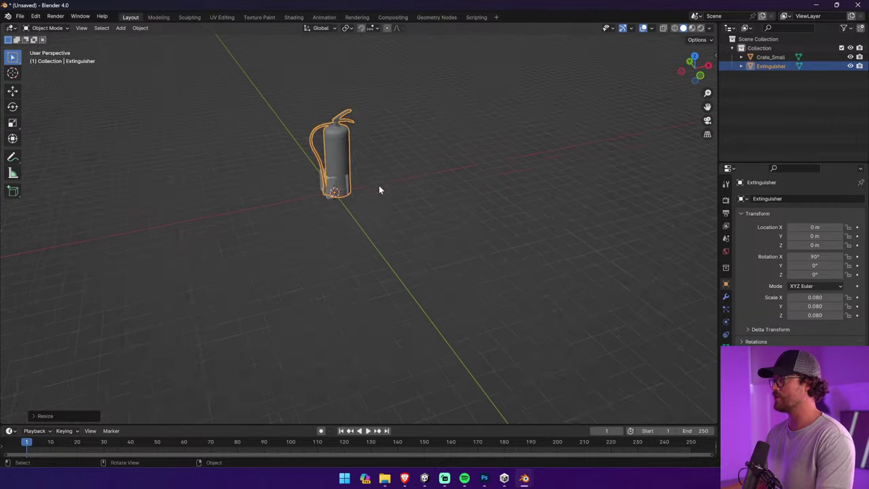
middle_click_drag(371, 152, 347, 249, "shift")
key("s")
left_click(373, 200)
scroll(384, 231, "down", 1)
scroll(322, 233, "up", 5)
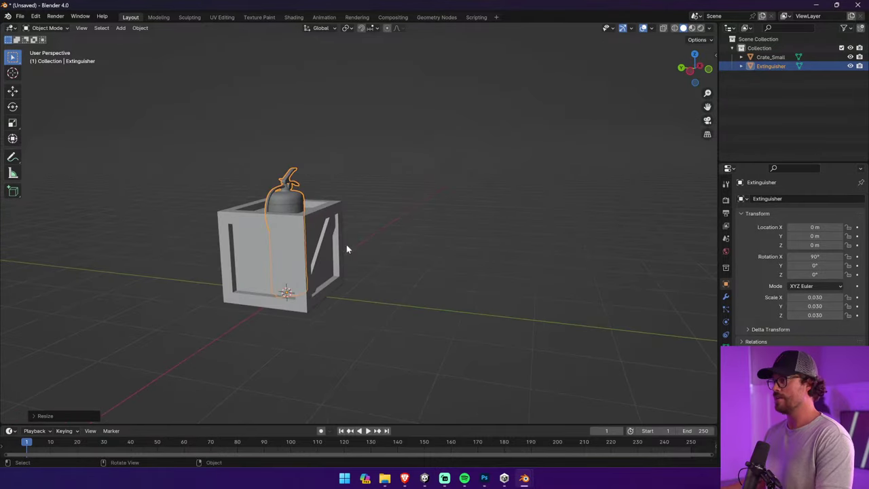
key("shift+b")
left_click_drag(140, 136, 390, 319)
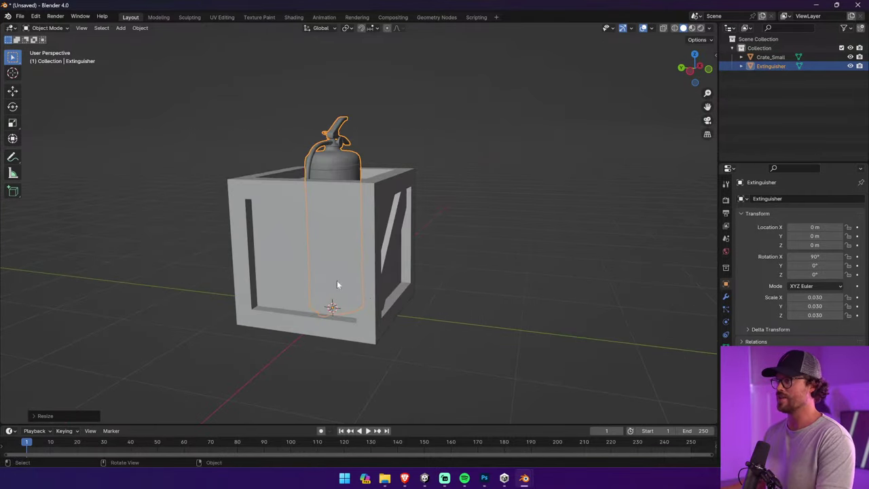
Scale the extinguisher down uniformly to about 0.018, judging its height against the crate
mouse_move(309, 265)
middle_mouse_down()
mouse_move(400, 274)
mouse_move(389, 264)
mouse_move(447, 253)
mouse_move(550, 274)
mouse_move(483, 237)
mouse_move(458, 240)
mouse_move(569, 252)
mouse_move(505, 242)
middle_mouse_up()
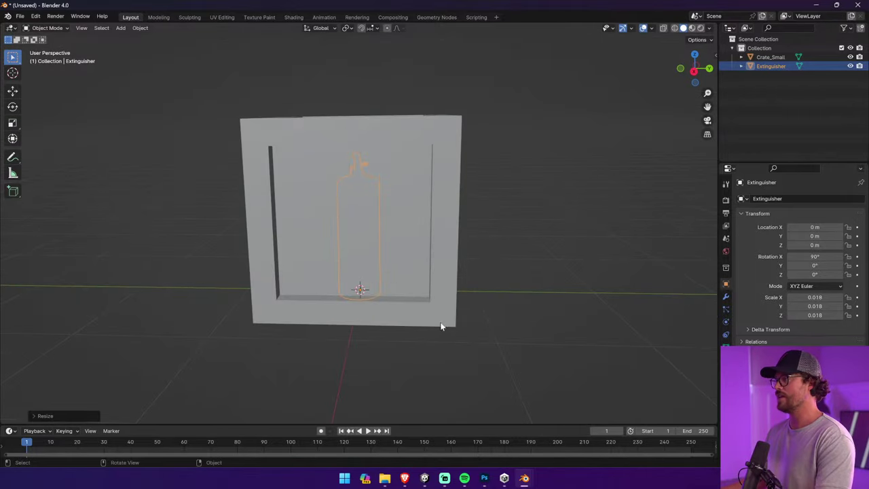
Switch to Unity, leave the Crate_Large Variant prefab, and place a Crate_Small Variant on the floor of the Floor-2 scene
left_click(425, 479)
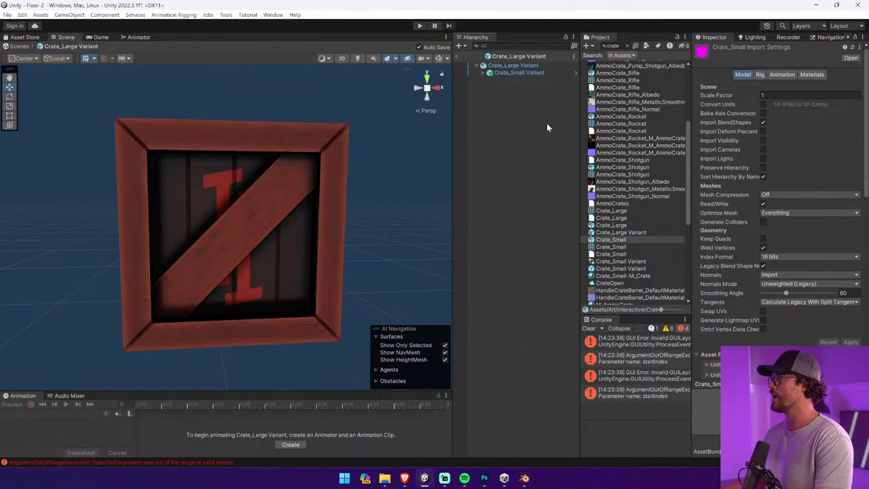
left_click(456, 56)
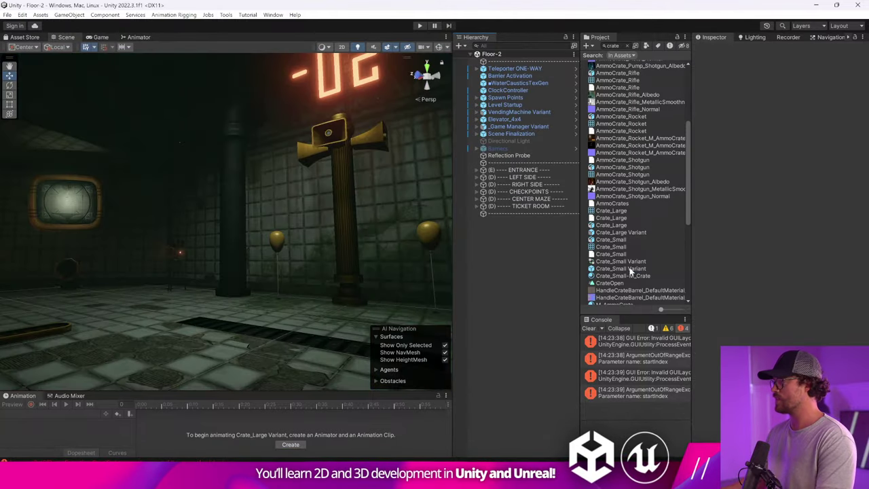
left_click_drag(630, 270, 221, 320)
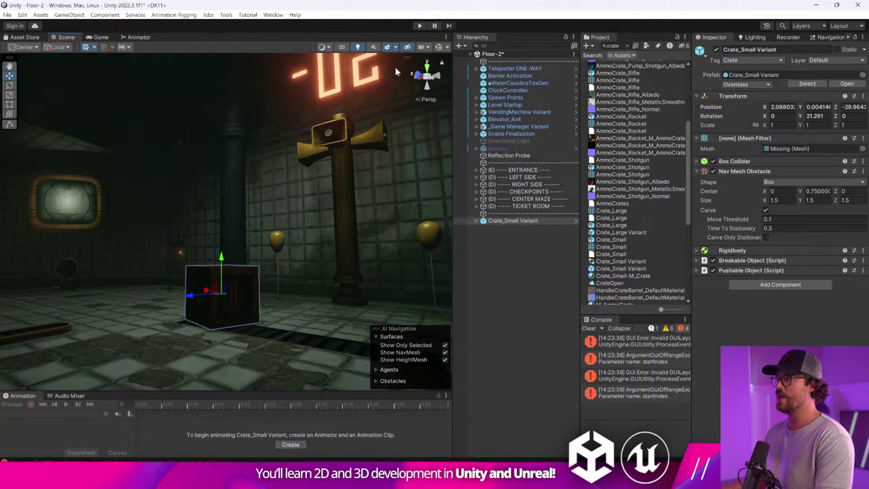
Play-test the level in an enlarged game view, walk up to the crate to judge its in-game size, and stop the game
left_click(419, 26)
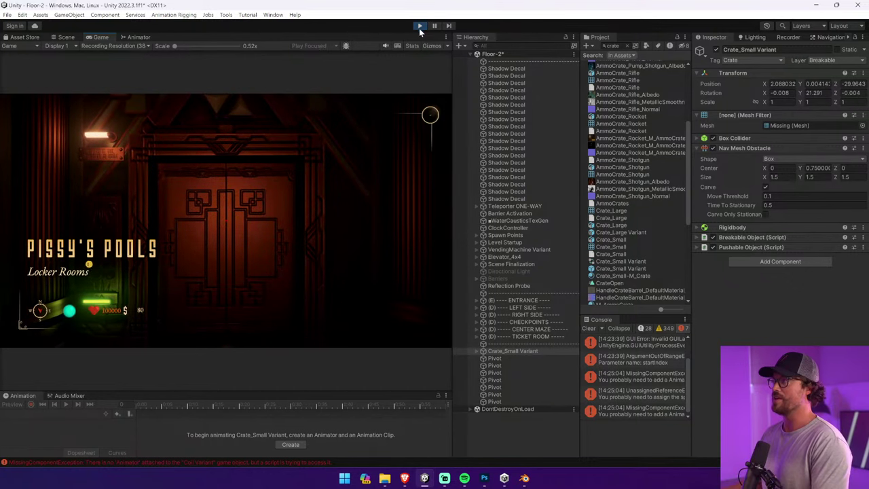
left_click_drag(452, 90, 716, 92)
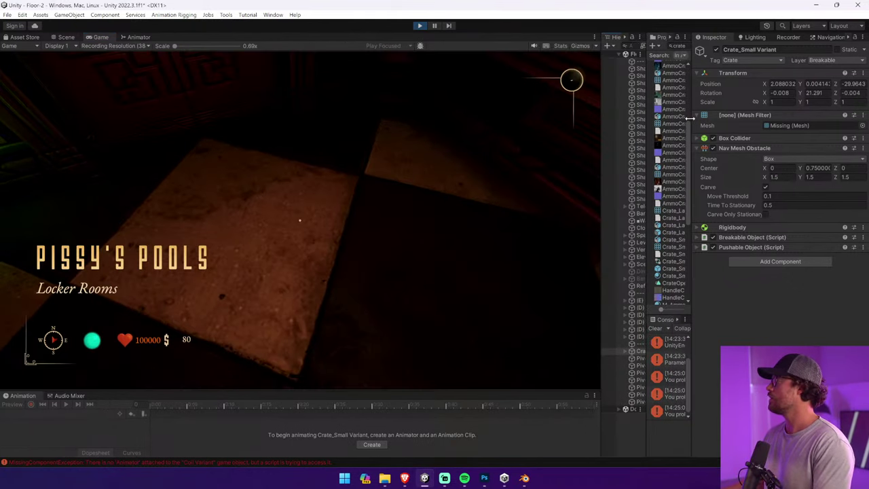
left_click_drag(689, 118, 767, 118)
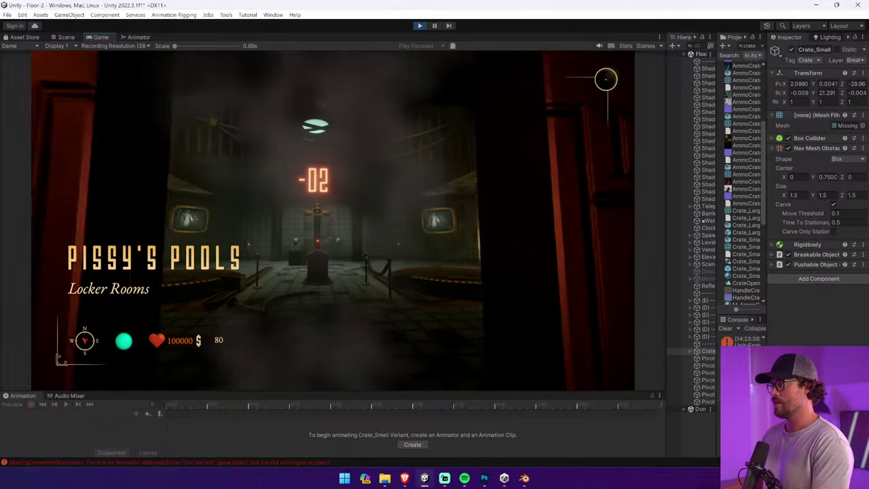
key("w")
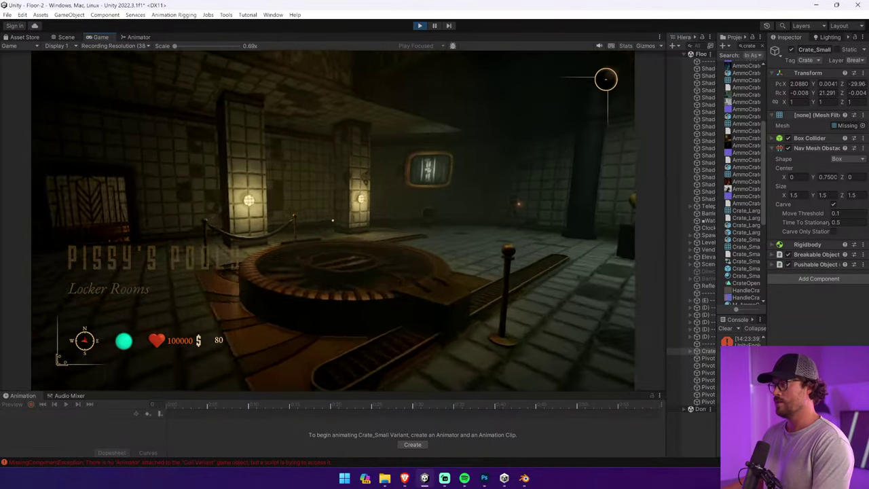
key("w")
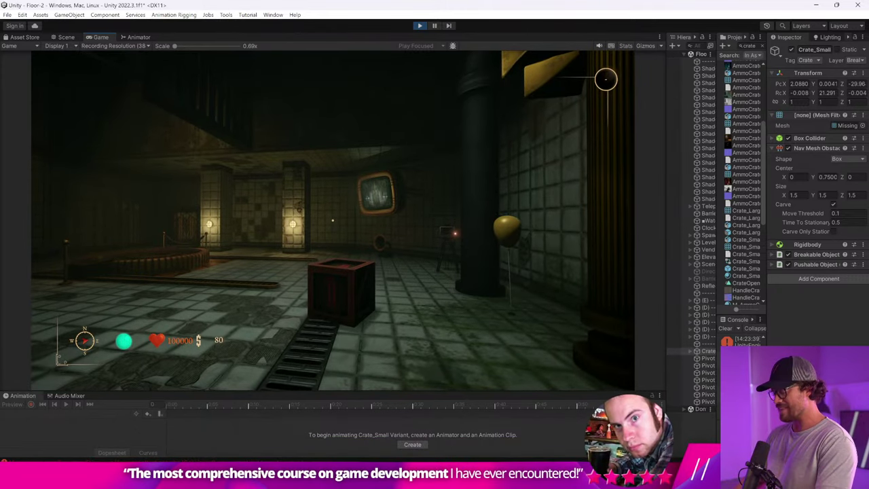
key("ctrl+p")
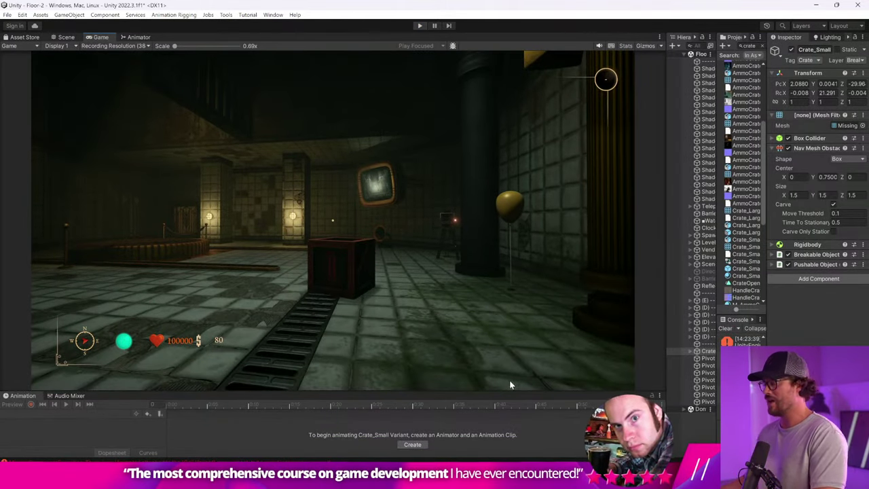
Switch back to the unsaved Blender scene and scale the extinguisher up to about 0.023 against the crate in the right orthographic view
left_click(525, 480)
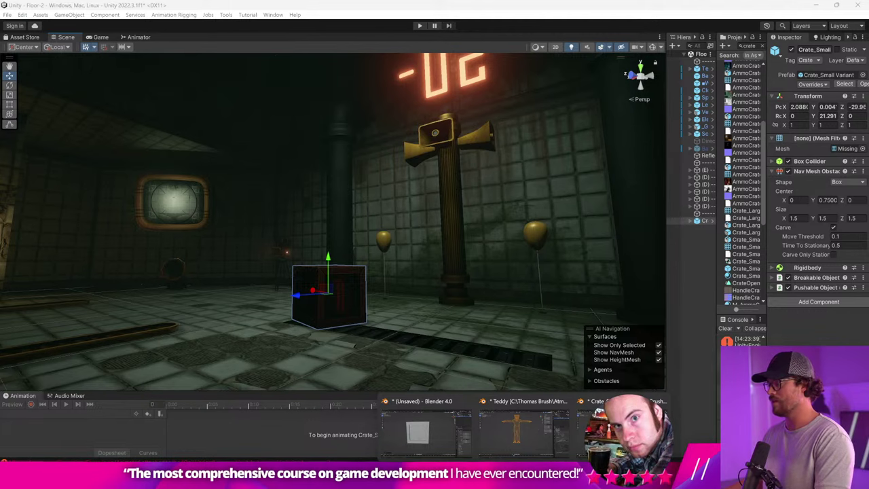
left_click(416, 429)
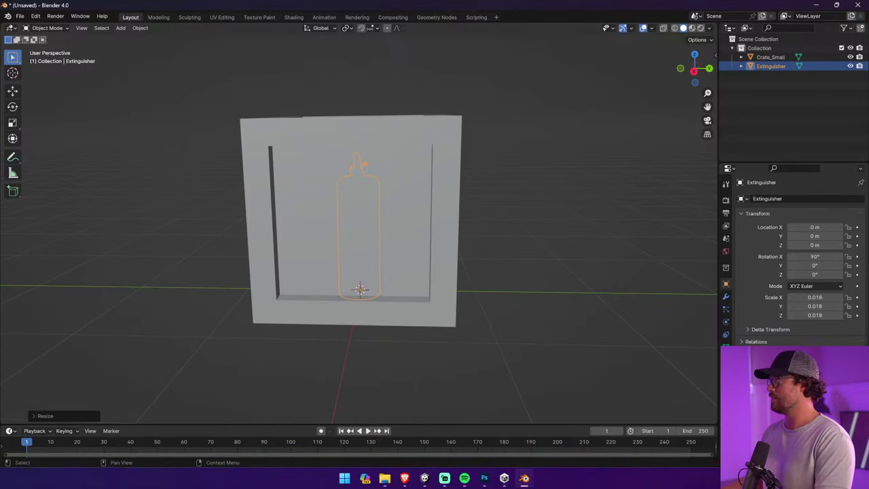
left_click(681, 70)
left_click(710, 68)
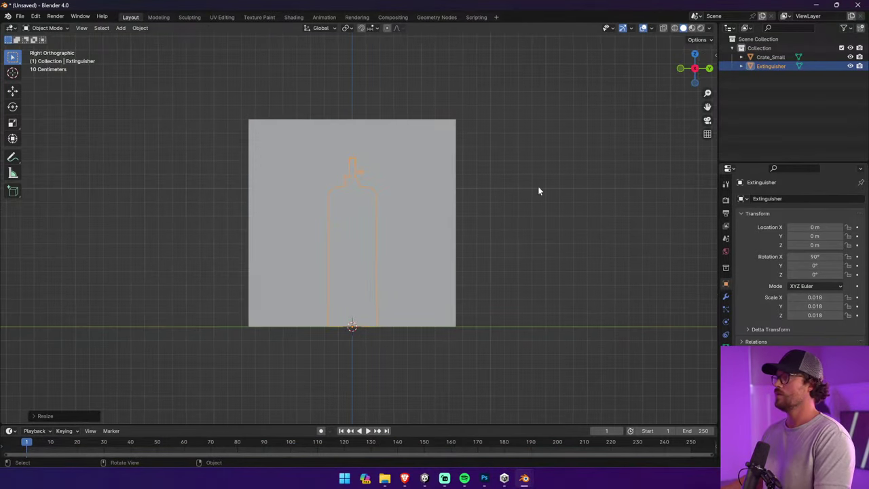
key("s")
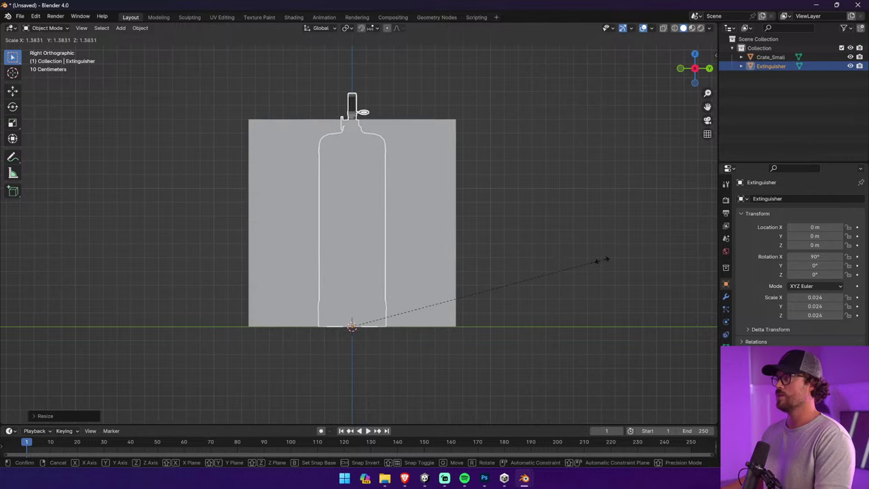
left_click(591, 263)
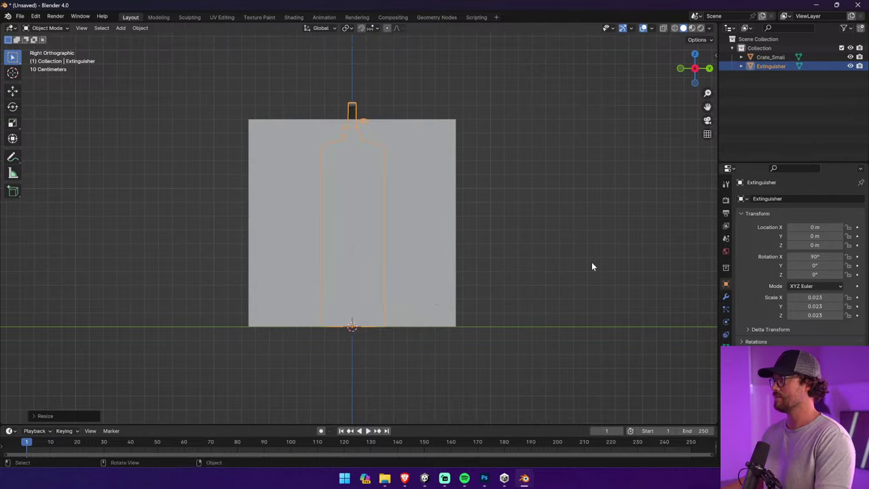
Delete the reference crate and select the fire extinguisher
left_click(413, 251)
key("Delete")
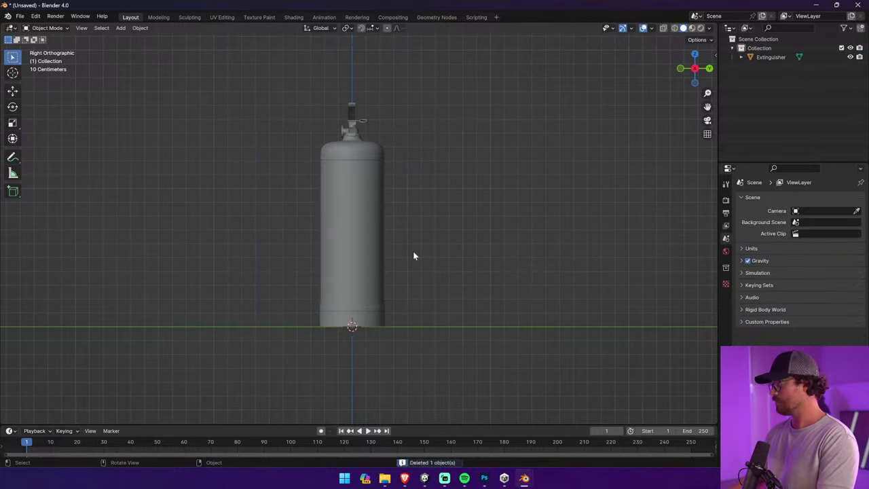
middle_click_drag(366, 247, 340, 281)
left_click(298, 250)
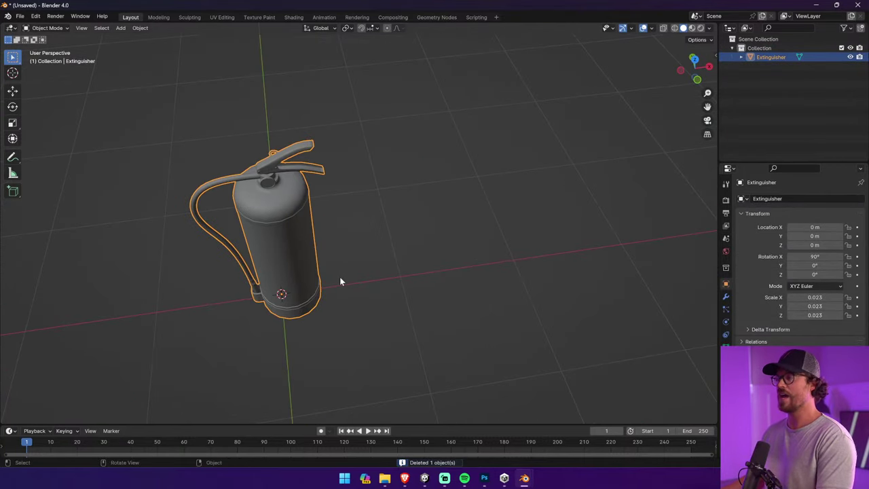
Try to set the extinguisher's origin to its center of mass (surface)
left_click(143, 28)
mouse_move(163, 48)
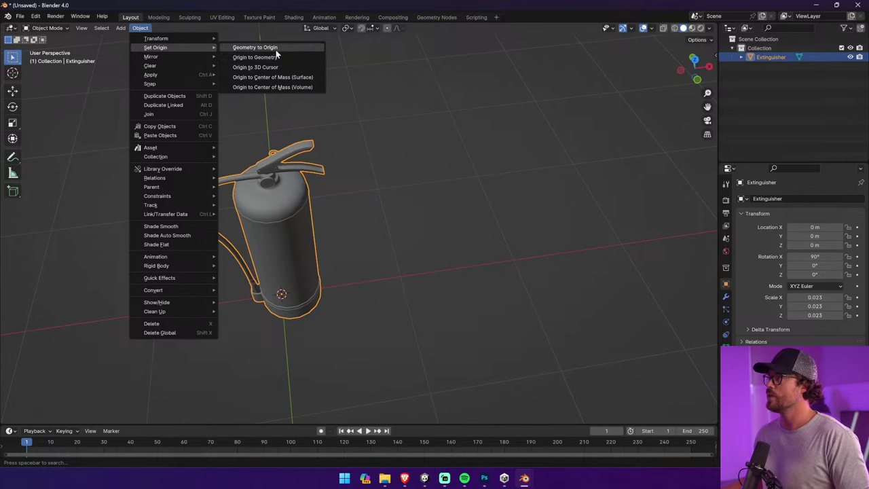
left_click(303, 78)
middle_click_drag(353, 182, 546, 272)
key("alt+g")
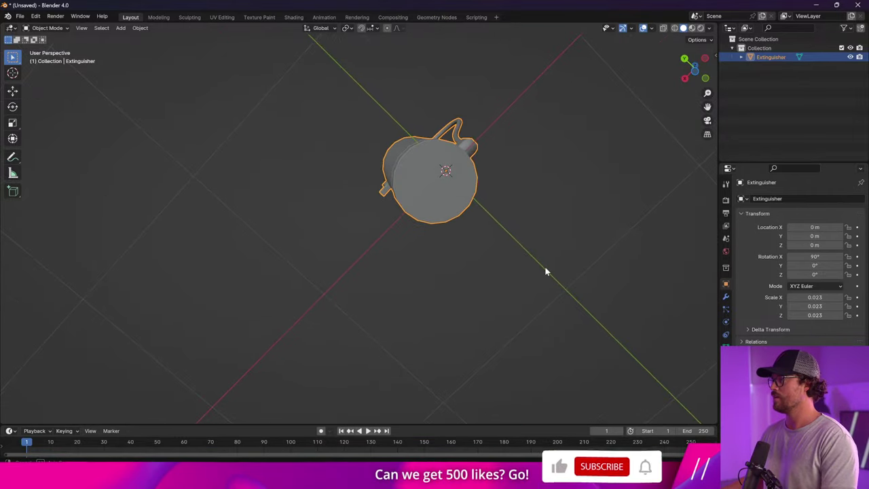
Move the extinguisher about -0.09 m along X in the top view to center its cylinder on the world origin
left_click(685, 60)
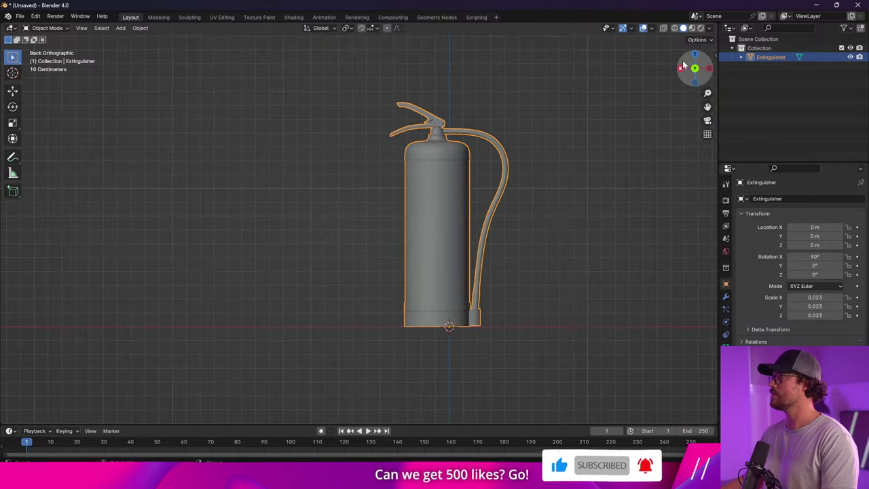
key("KP_7")
key("g")
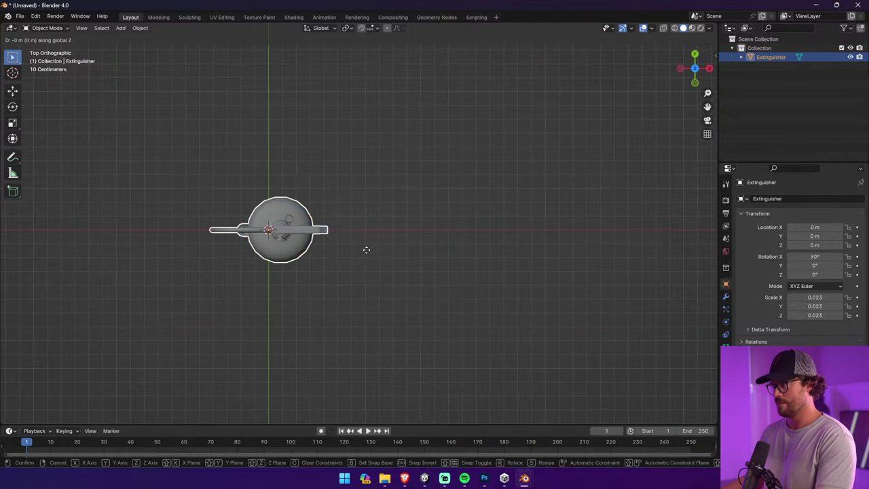
key("x")
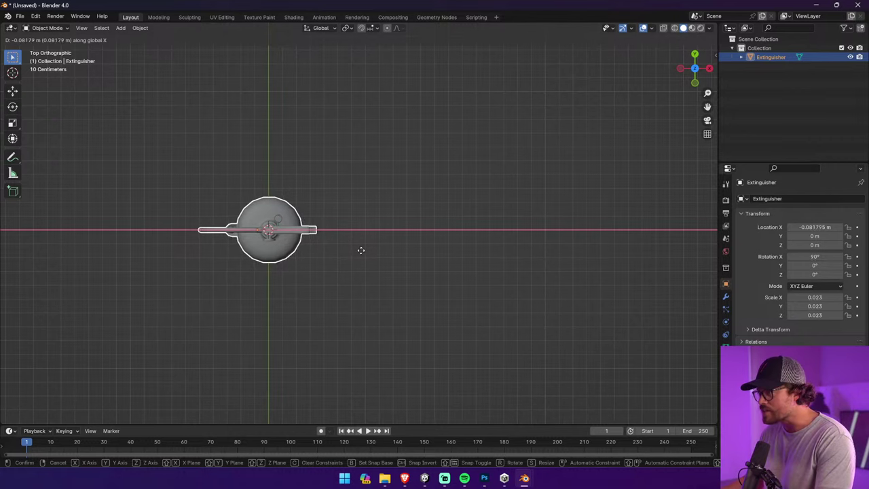
left_click(359, 250)
Check the cylinder's centering from above and set the extinguisher's origin to the 3D cursor
scroll(261, 236, "up", 1)
scroll(261, 235, "up", 3)
middle_click_drag(261, 236, 420, 241, "shift")
scroll(469, 228, "up", 3)
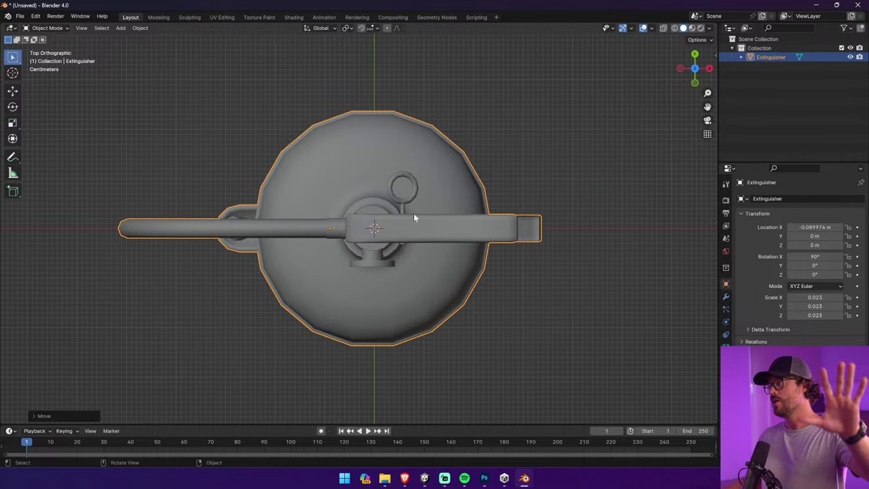
left_click(139, 28)
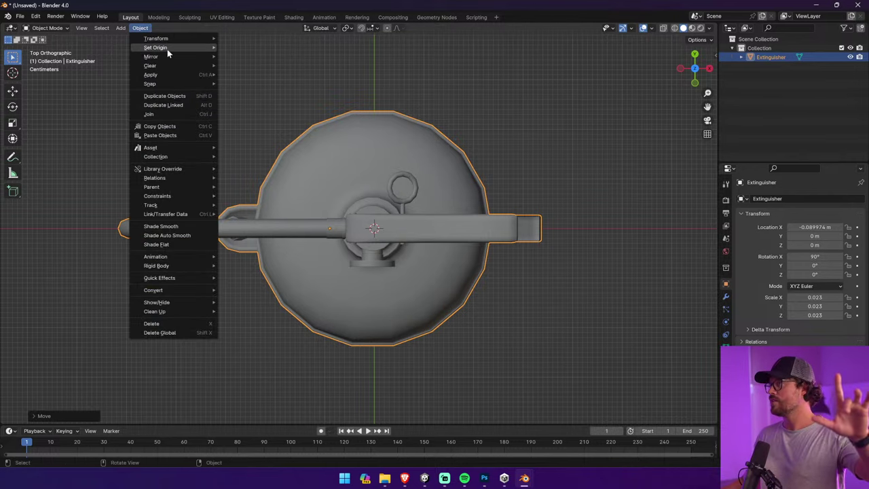
mouse_move(167, 48)
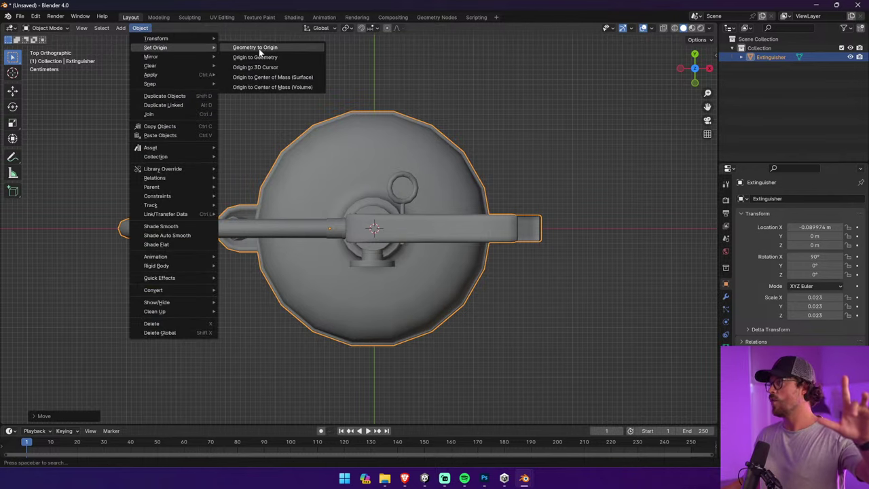
left_click(297, 67)
middle_click_drag(479, 302, 463, 229)
scroll(455, 248, "down", 6)
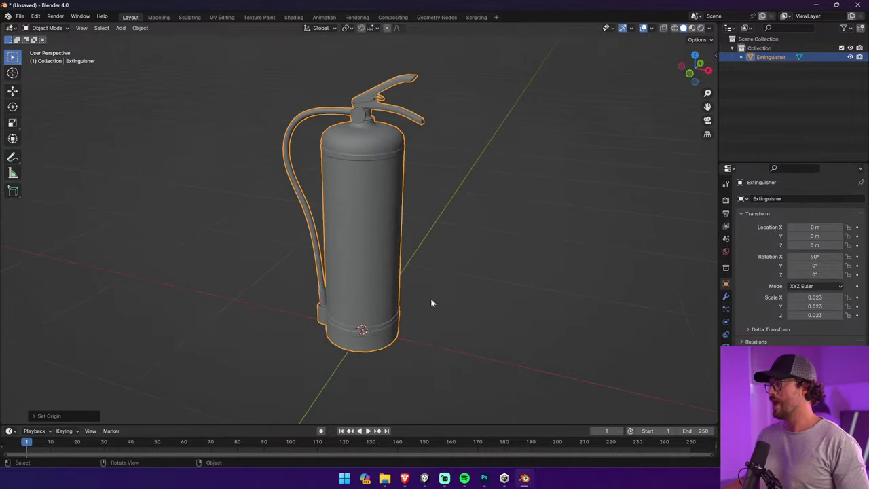
Place the 3D cursor on the cylinder's outer side edge in the right orthographic view
middle_click_drag(431, 299, 365, 267)
scroll(421, 249, "up", 1)
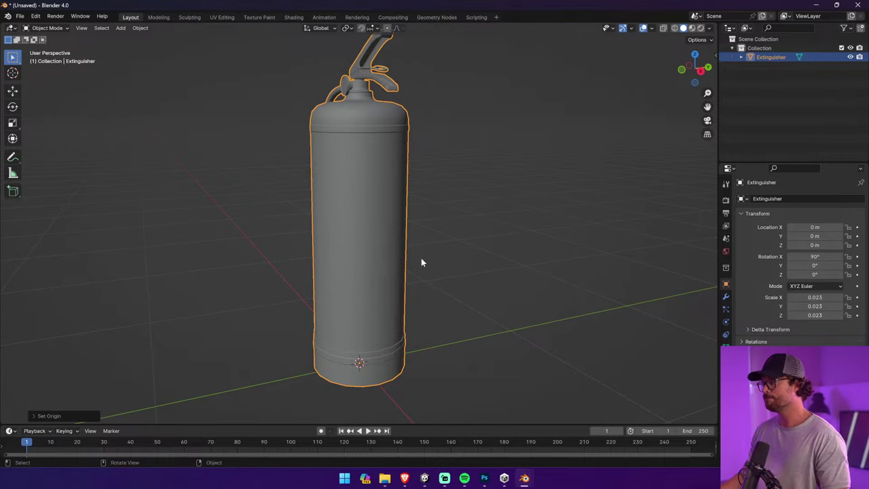
left_click(700, 70)
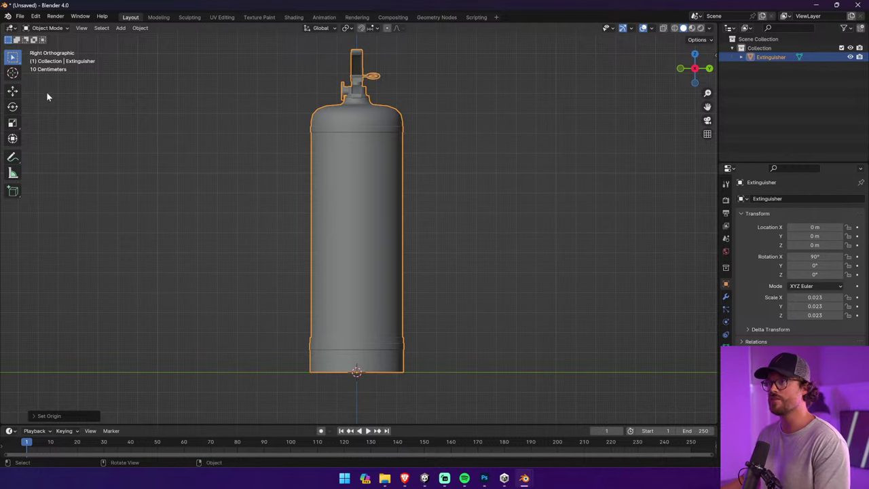
left_click(12, 73)
scroll(402, 237, "up", 4)
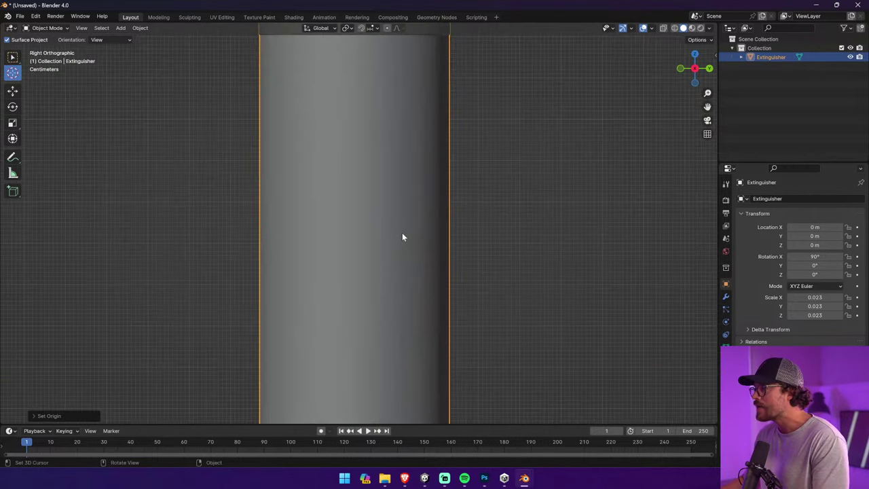
scroll(487, 300, "up", 4)
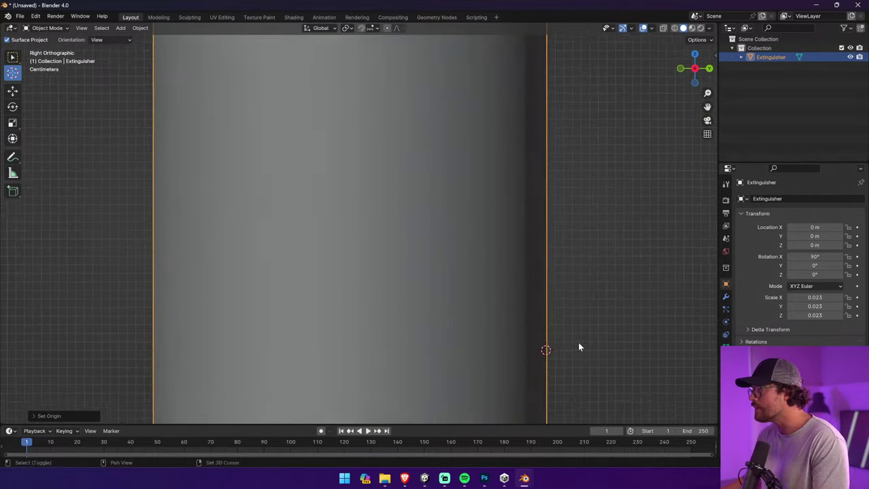
middle_click_drag(546, 329, 373, 217, "shift")
scroll(401, 255, "up", 16)
middle_click_drag(482, 301, 312, 107, "shift")
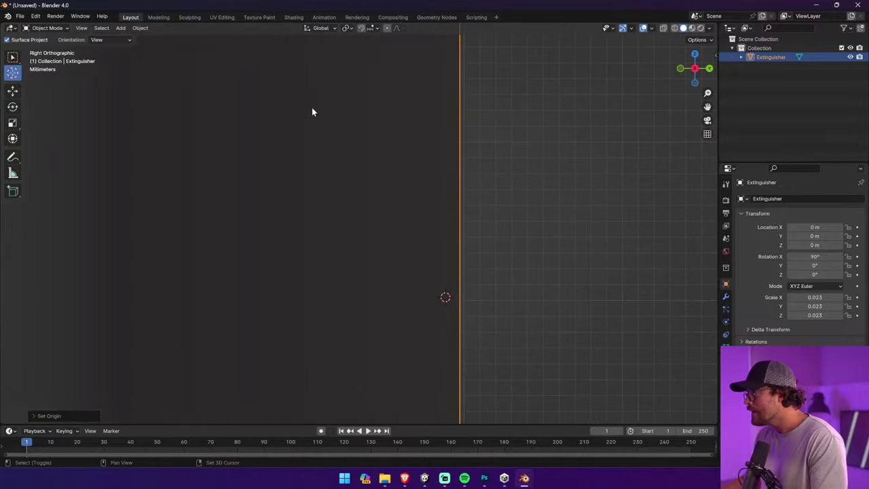
scroll(533, 307, "up", 4)
middle_click_drag(546, 328, 365, 163, "shift")
right_click_drag(359, 213, 389, 216, "shift")
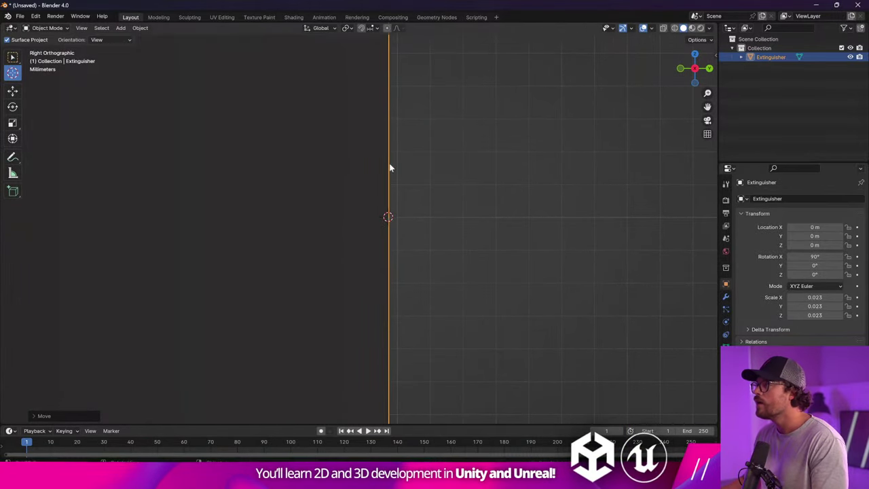
Turn on snapping in the viewport and check the 3D cursor against the cylinder's side edge
left_click(373, 29)
left_click(362, 28)
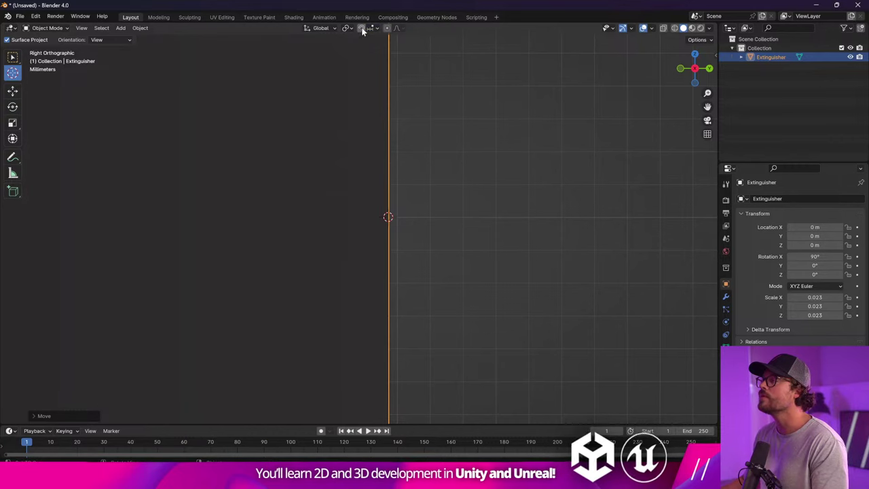
key("g")
left_click_drag(392, 212, 392, 212)
scroll(422, 241, "up", 8)
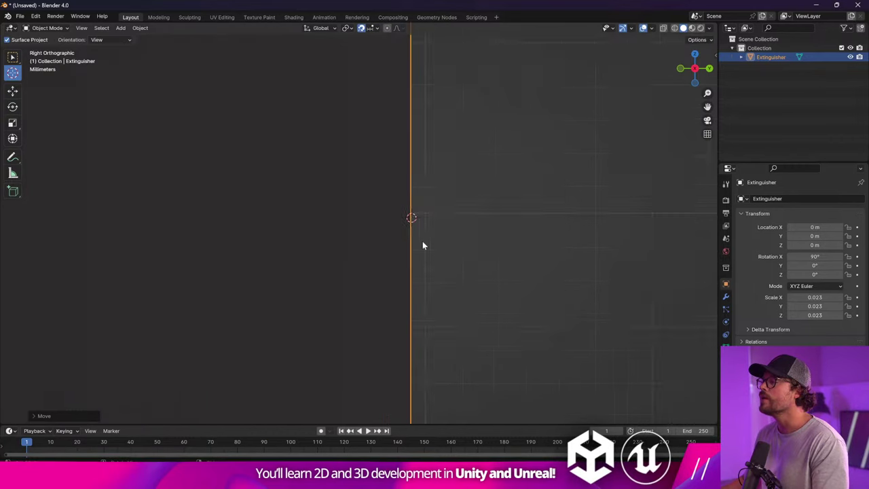
Reposition the 3D cursor on the cylinder's outer side edge at about mid-height in the right orthographic view
left_click_drag(491, 209, 487, 190)
scroll(512, 220, "up", 6)
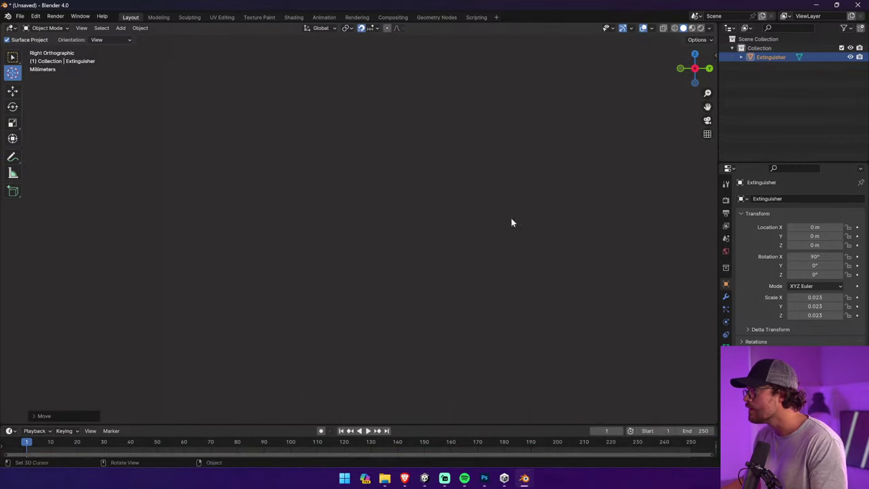
scroll(574, 227, "down", 2)
middle_click_drag(574, 227, 493, 234, "shift")
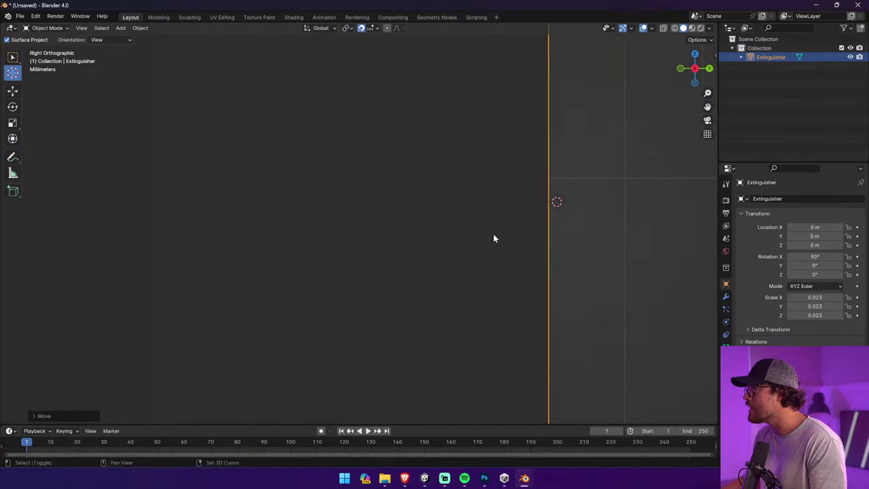
right_click(548, 192, "shift")
scroll(537, 210, "down", 10)
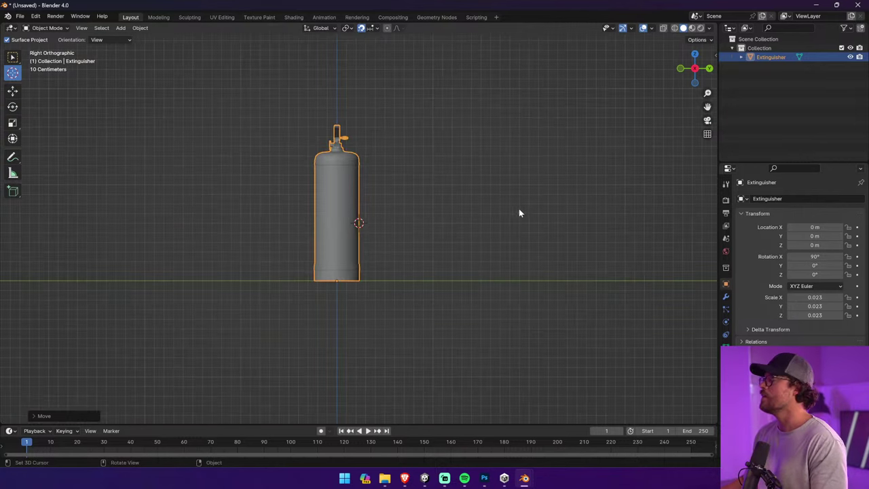
Examine up close how precisely the 3D cursor lines up with the cylinder's side edge
scroll(362, 203, "up", 10)
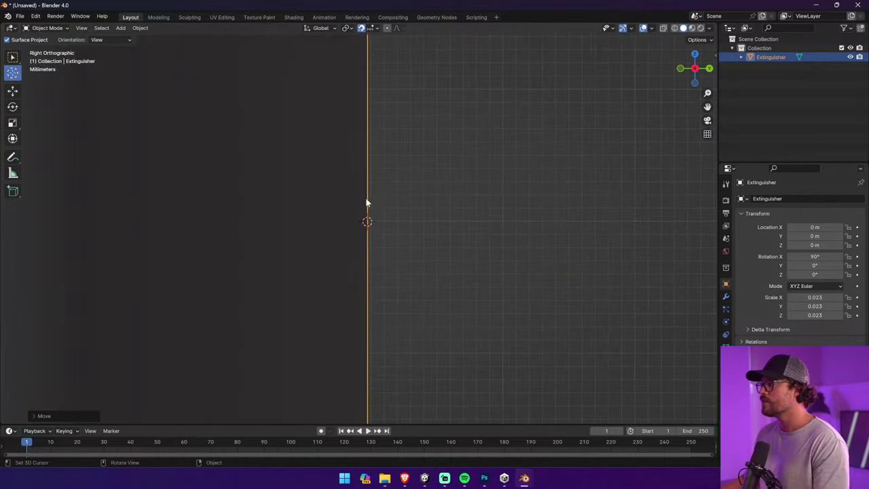
scroll(402, 211, "up", 15)
scroll(404, 206, "down", 8)
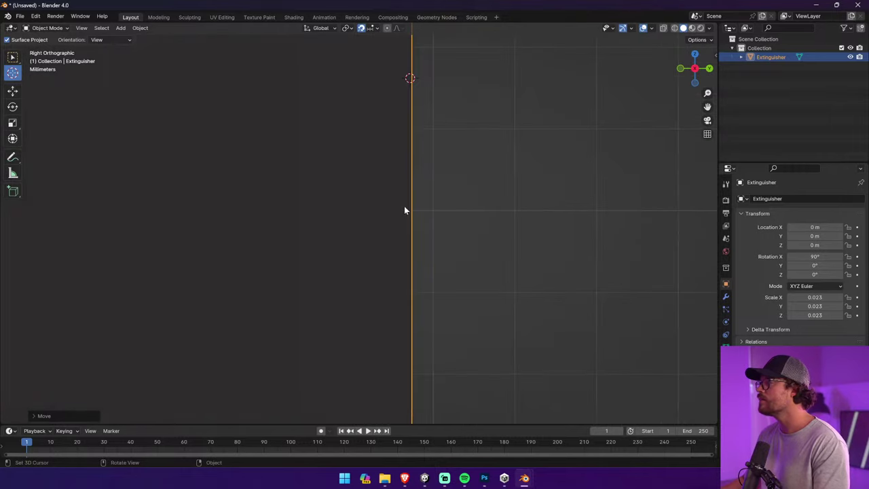
middle_click_drag(429, 130, 428, 175, "shift")
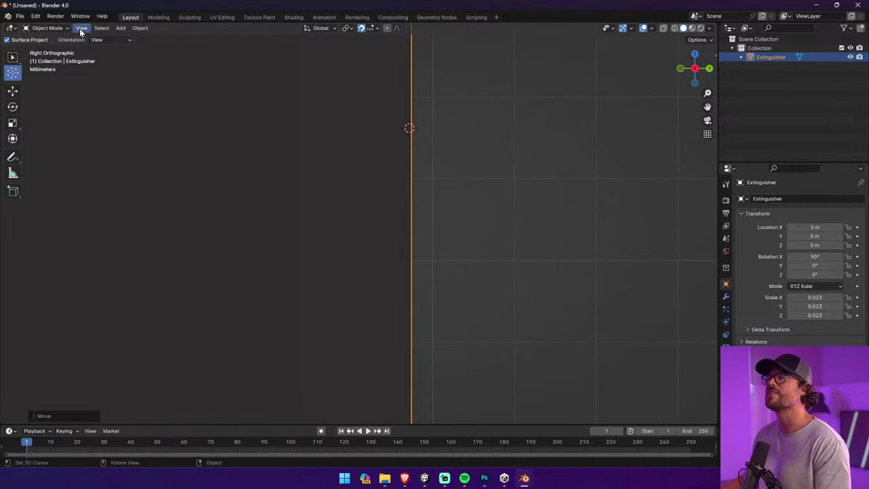
Show the extinguisher's transform and dimension values beside the viewport
left_click(47, 28)
left_click(60, 39)
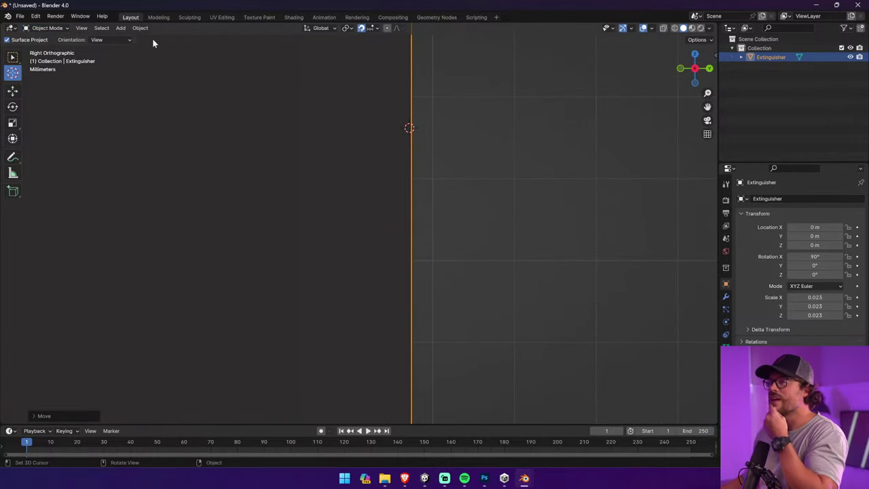
left_click(137, 28)
mouse_move(154, 48)
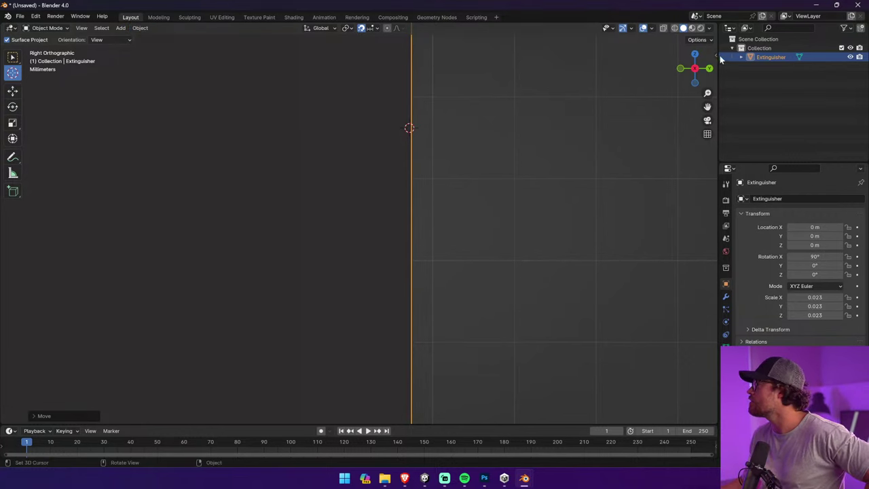
left_click(716, 53)
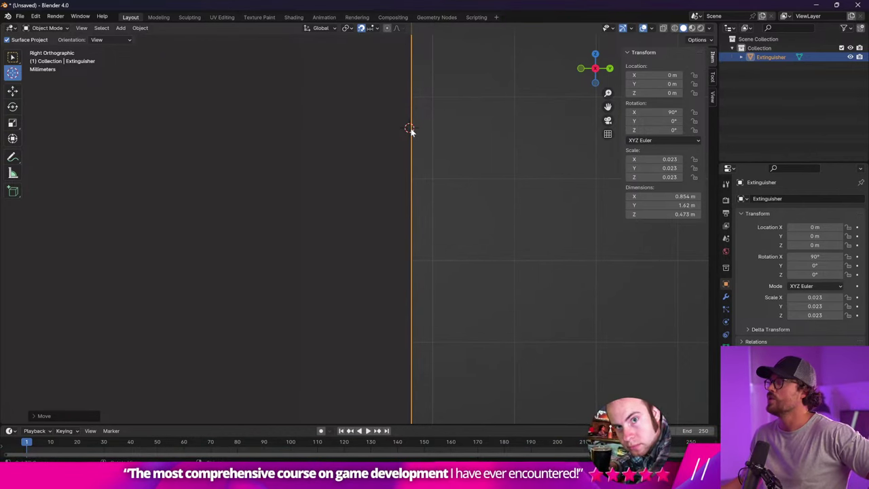
scroll(408, 136, "down", 10)
scroll(408, 135, "up", 6)
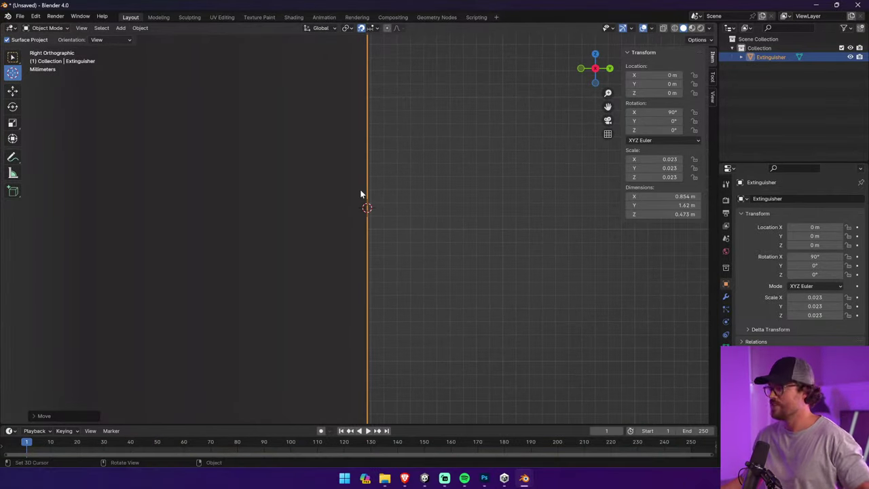
key("shift+s")
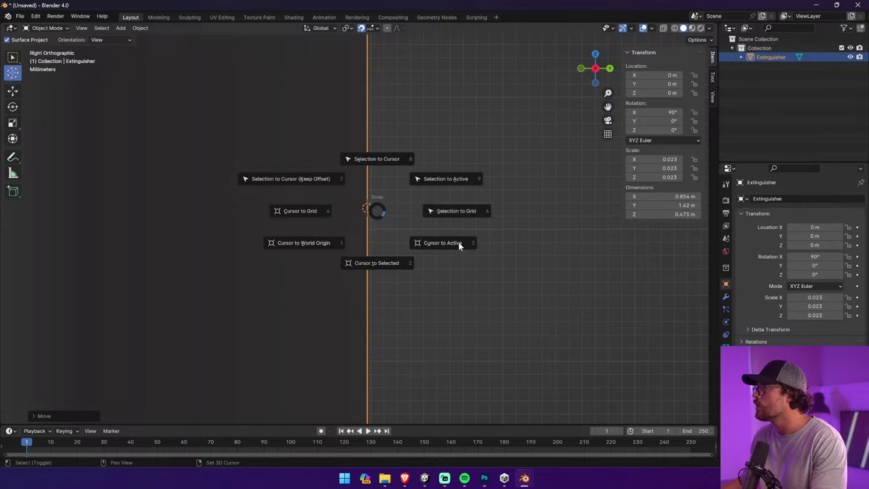
left_click(533, 139)
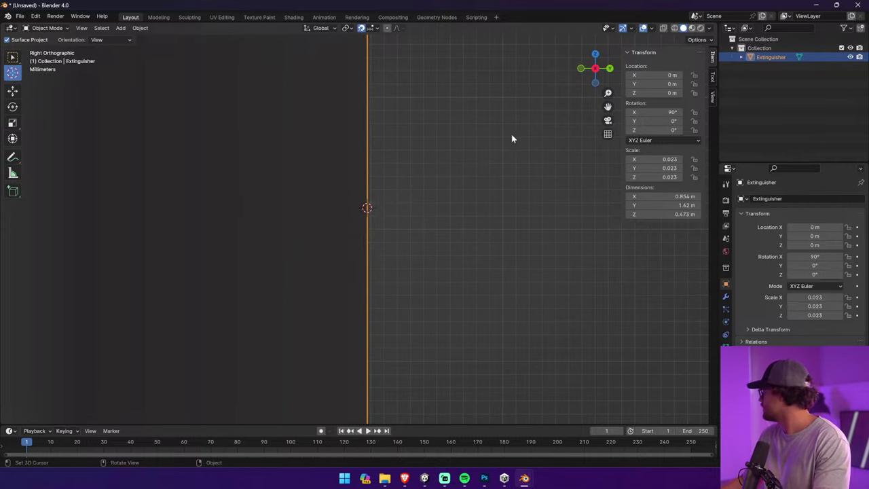
key("shift+s")
left_click(394, 141)
scroll(378, 198, "up", 10)
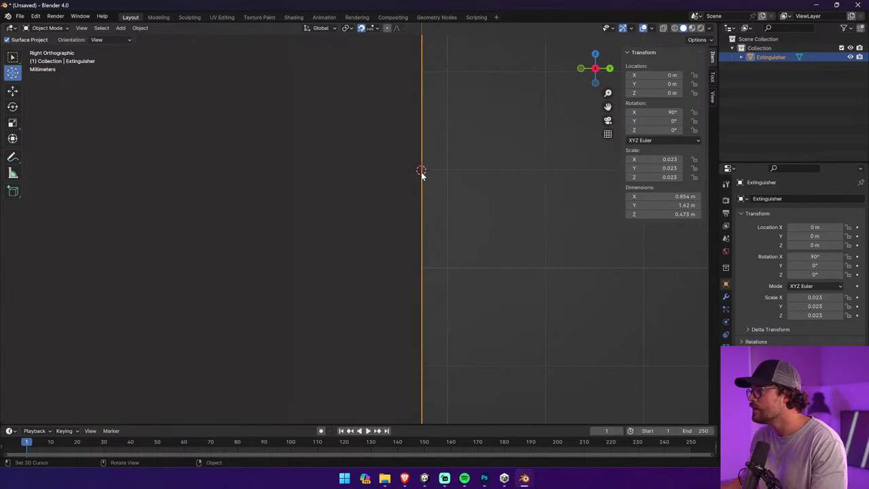
scroll(421, 175, "down", 10)
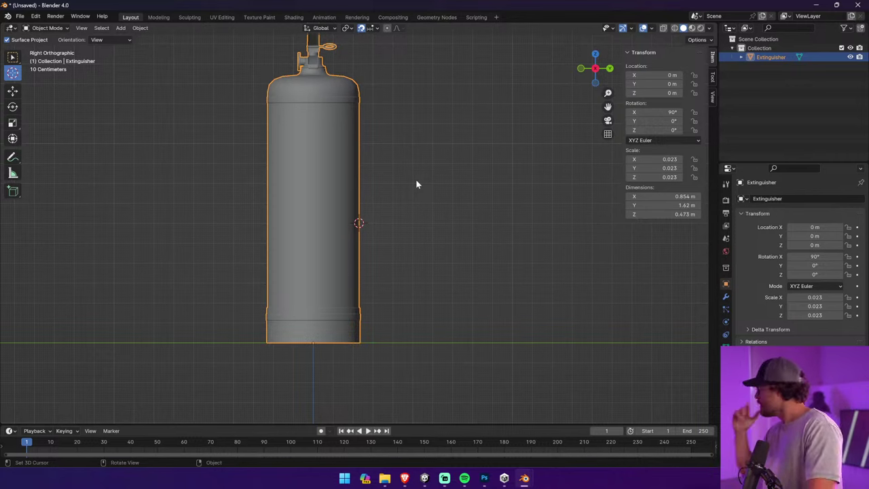
Try the extinguisher's origin at the 3D cursor on its side edge, inspect it from other angles, and undo the origin change
left_click(140, 27)
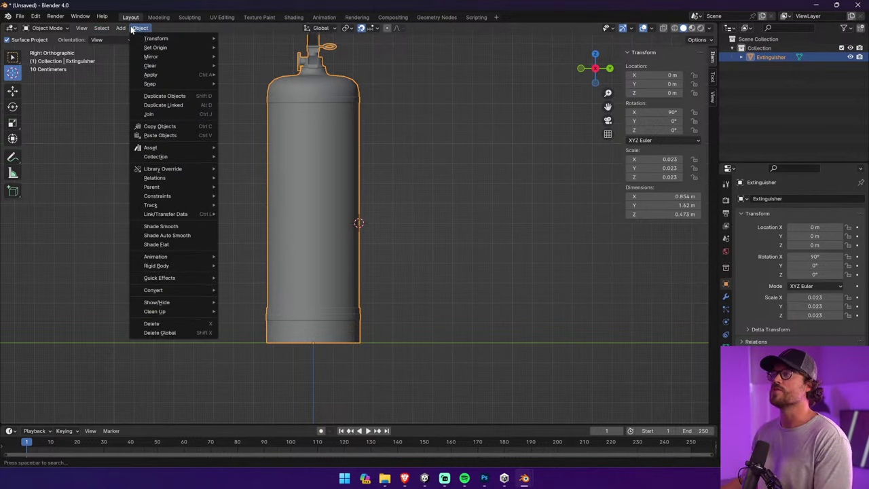
mouse_move(161, 49)
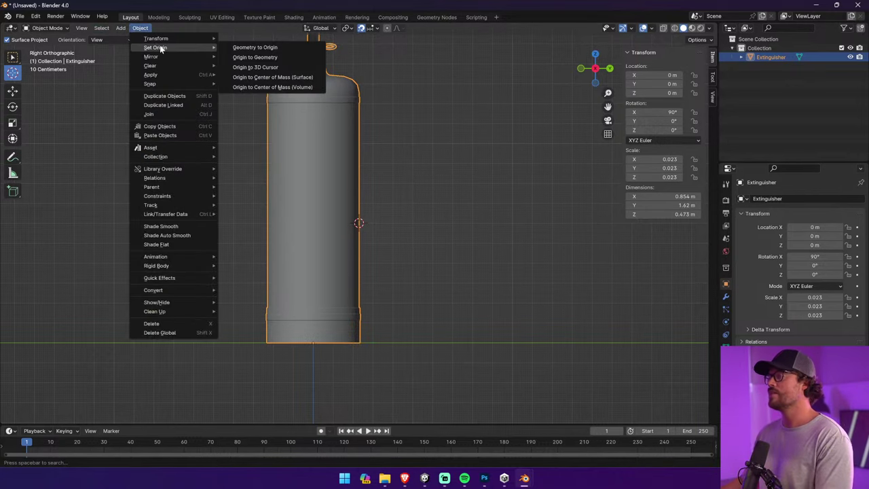
left_click(255, 66)
left_click(609, 68)
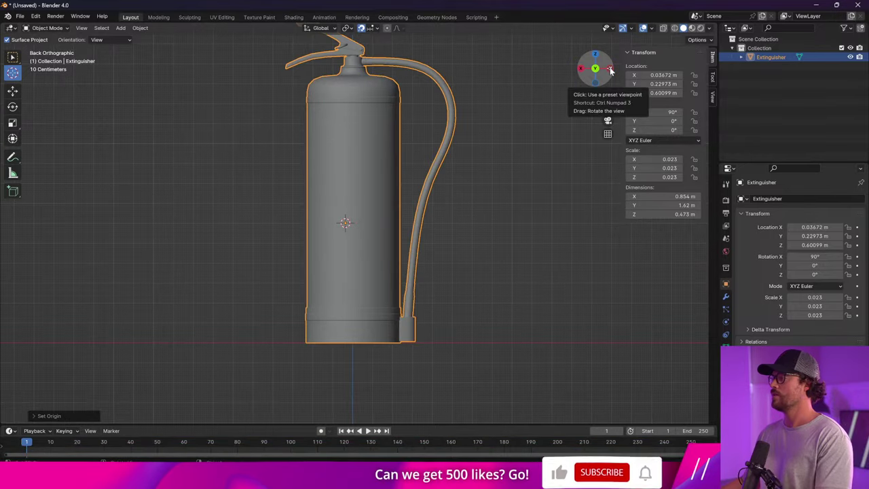
left_click_drag(610, 69, 259, 215)
middle_click_drag(259, 211, 259, 211)
middle_click_drag(475, 207, 459, 288)
key("ctrl+z")
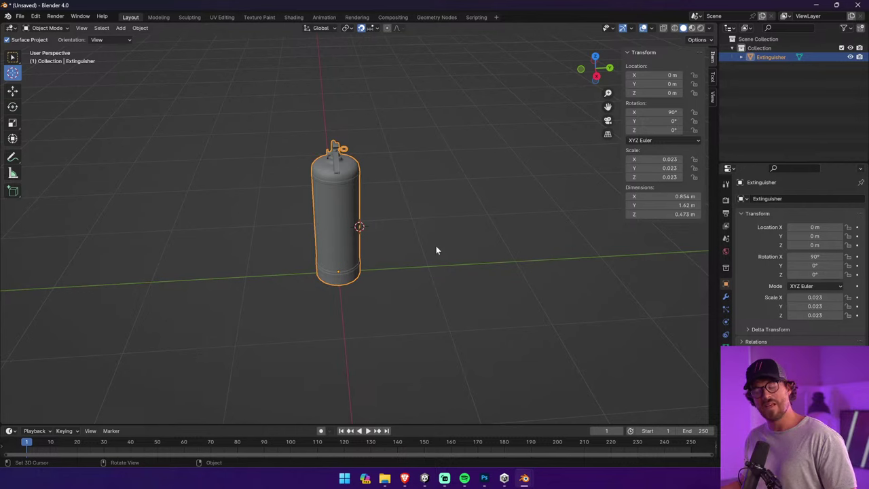
Apply all transforms to the extinguisher
left_click(16, 14)
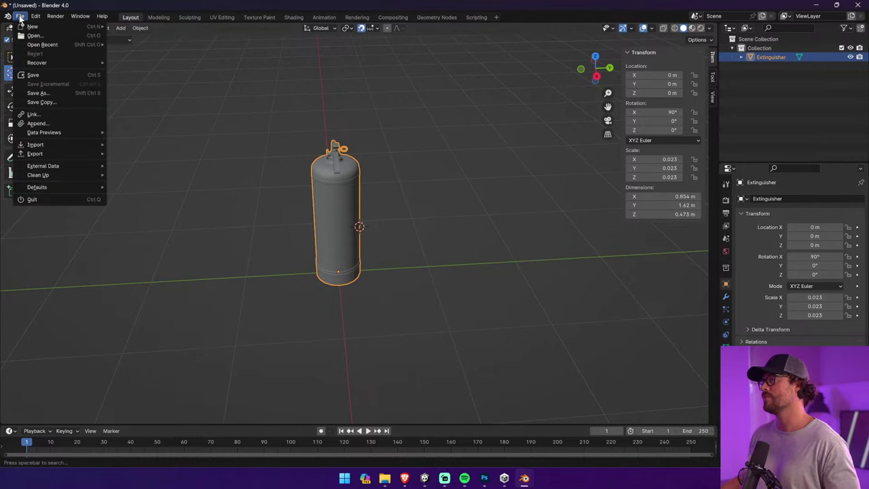
left_click(17, 18)
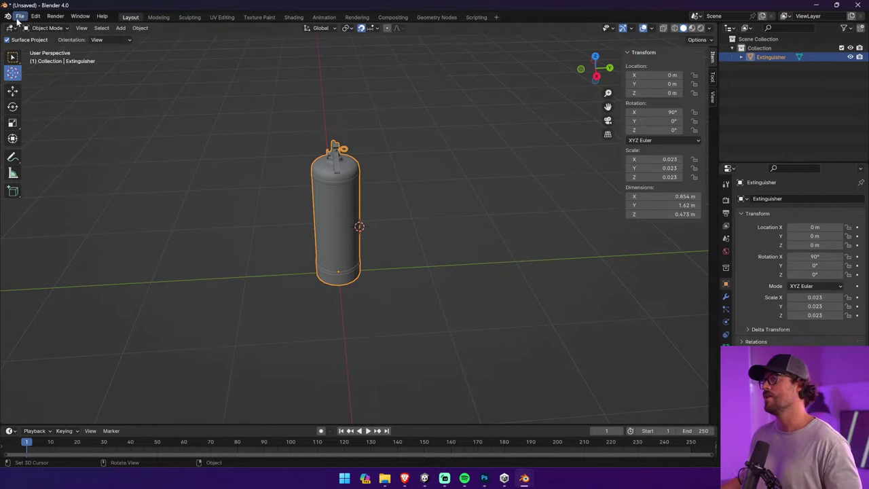
left_click(140, 28)
mouse_move(175, 73)
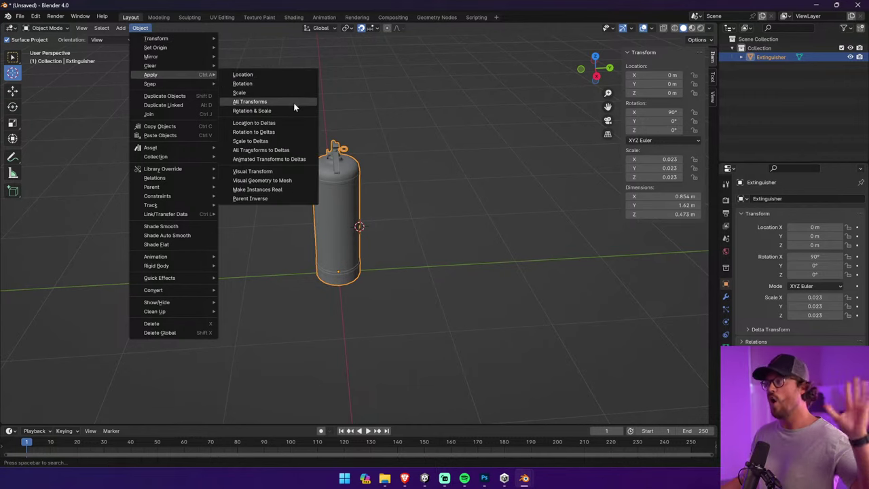
left_click(293, 102)
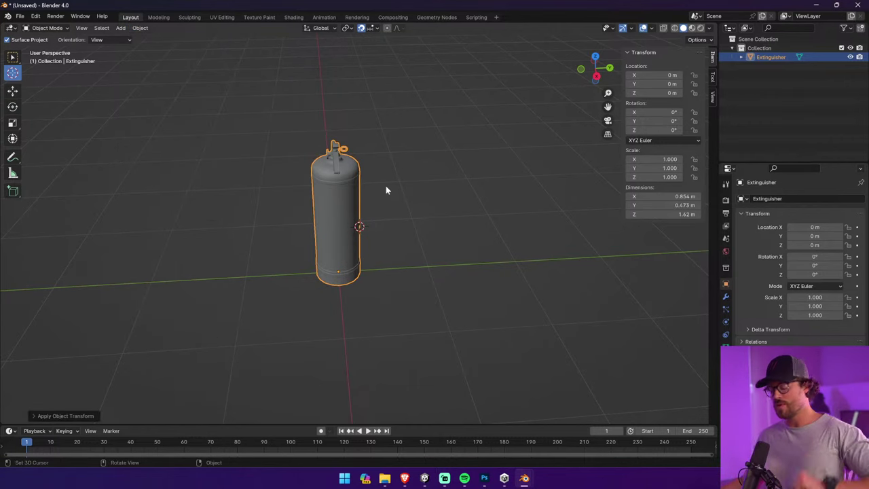
Rotate the extinguisher 90° around the global X axis and apply its rotation
key("r")
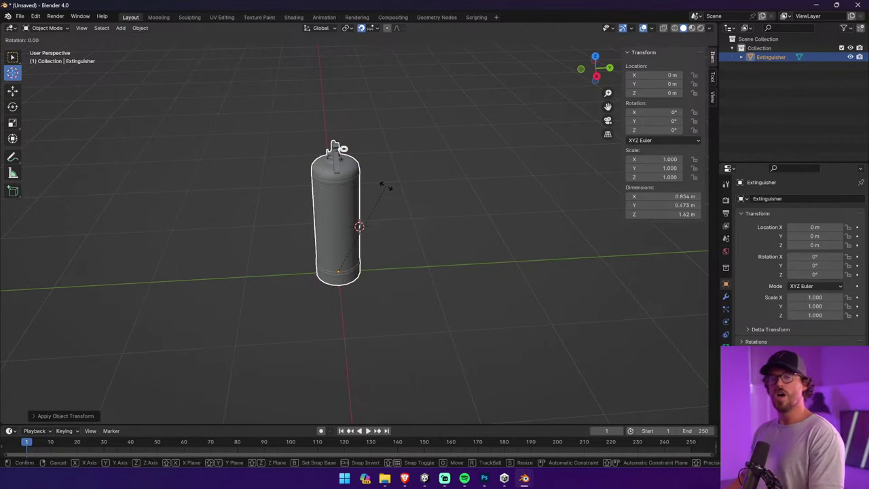
type("x90")
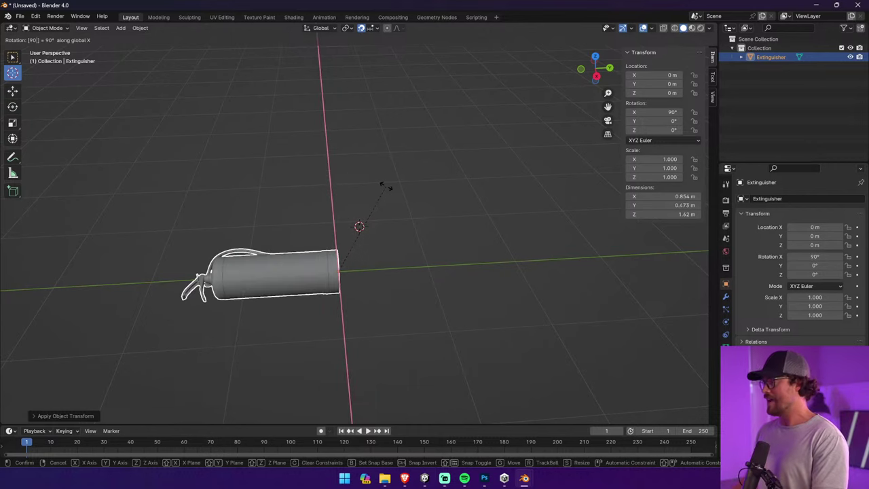
key("Return")
left_click(141, 28)
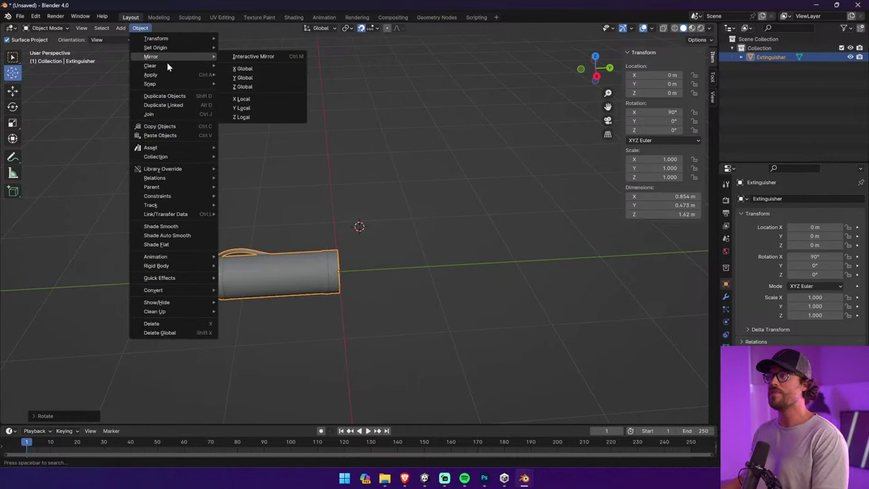
mouse_move(170, 75)
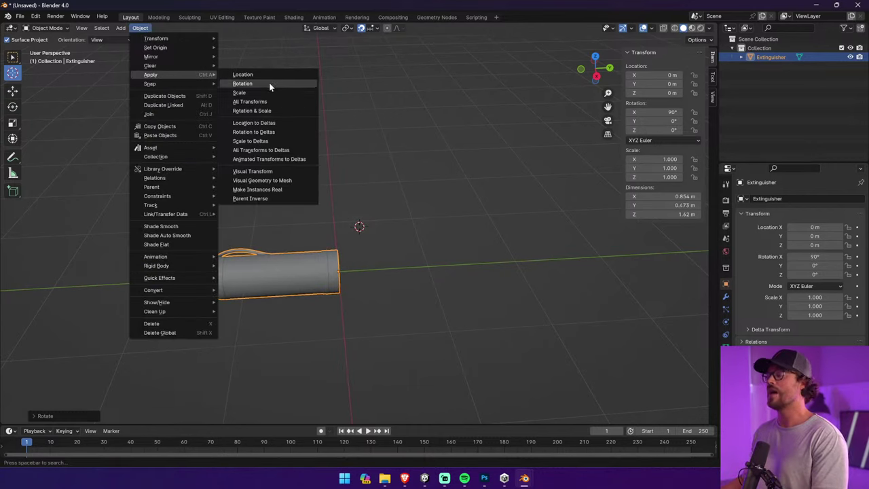
left_click(269, 82)
Rotate the extinguisher -90° around the X axis to stand it upright, without deleting it
key("x")
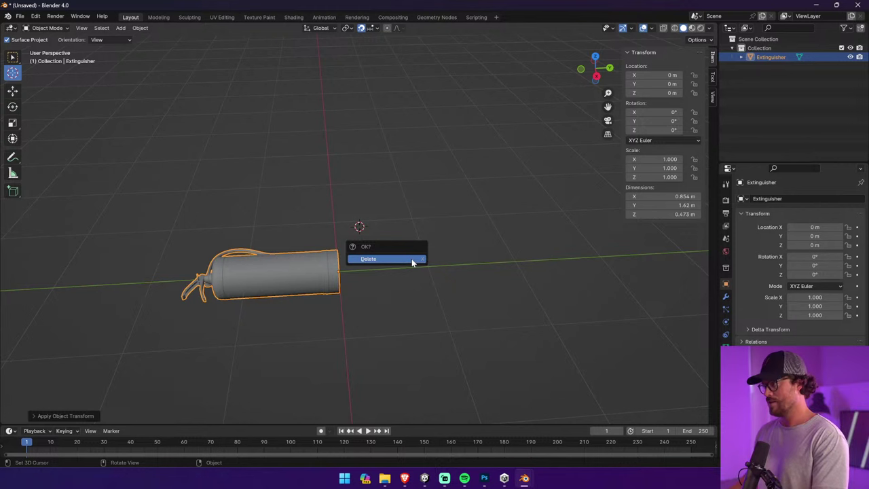
type("r")
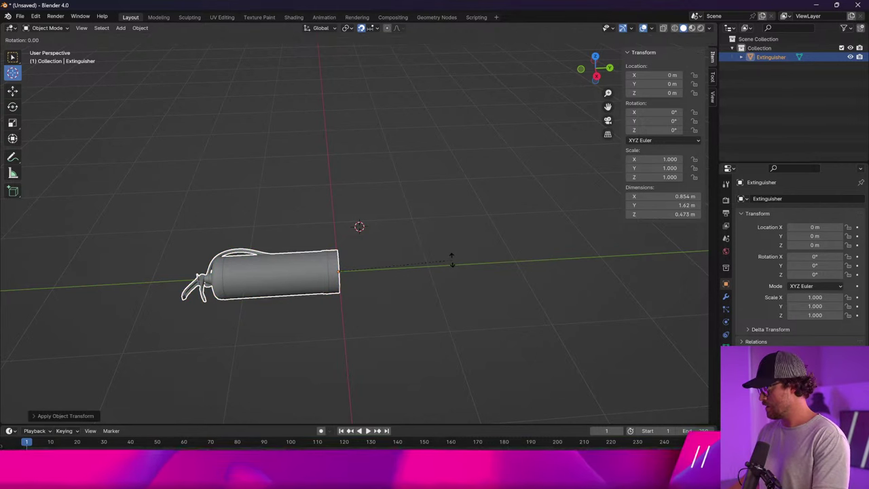
type("x-90")
key("Return")
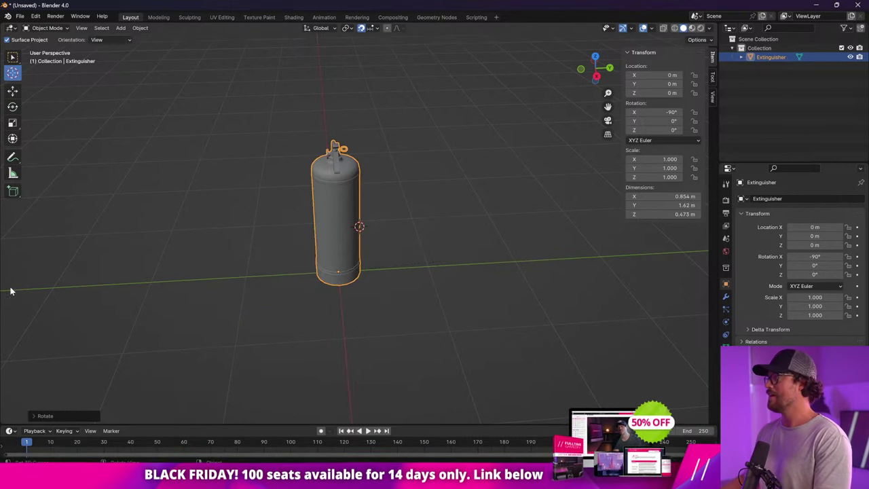
Start saving the Blender file under a new name and browse to the Unity project's Assets\Art\Environment\Props folder
middle_click_drag(10, 291, 434, 172)
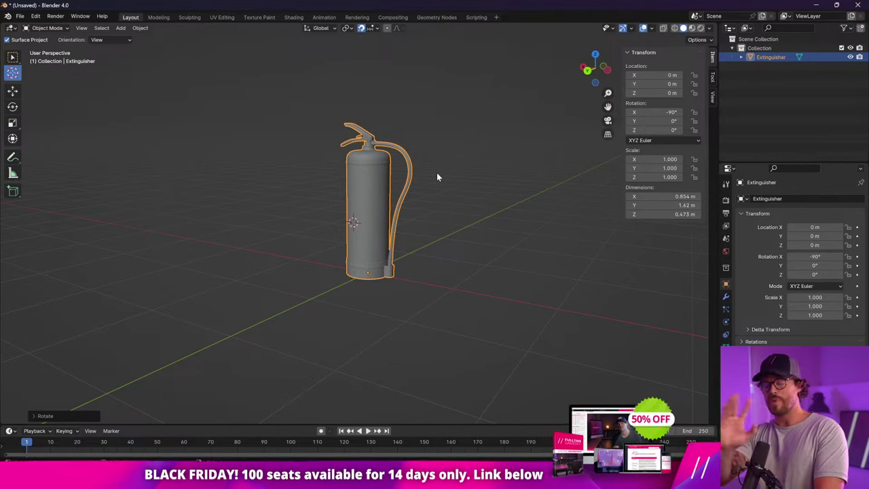
scroll(438, 176, "down", 2)
left_click(20, 15)
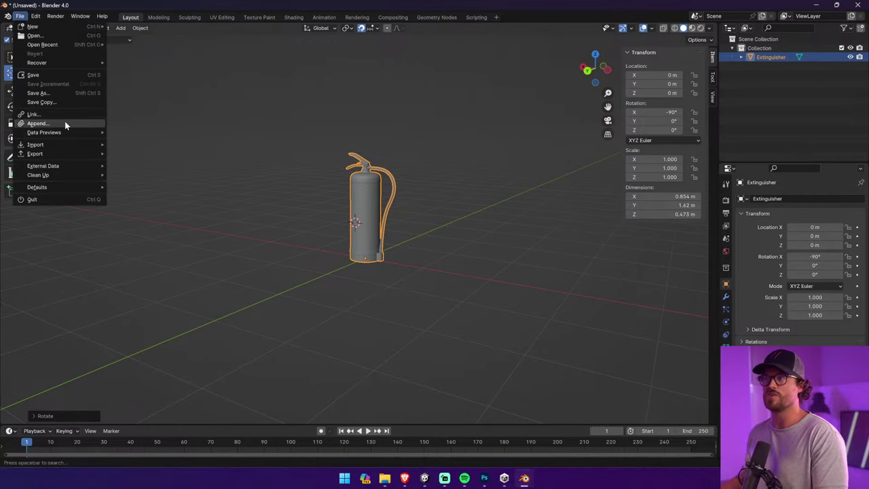
left_click(63, 91)
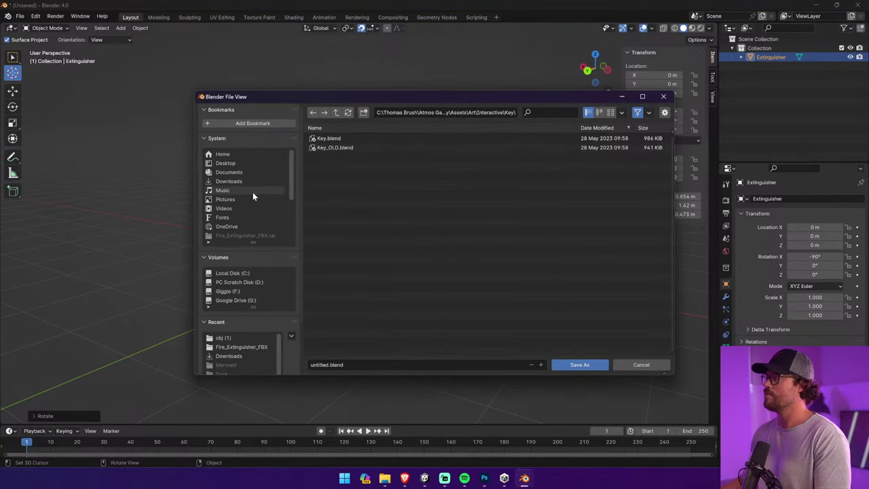
left_click(337, 112)
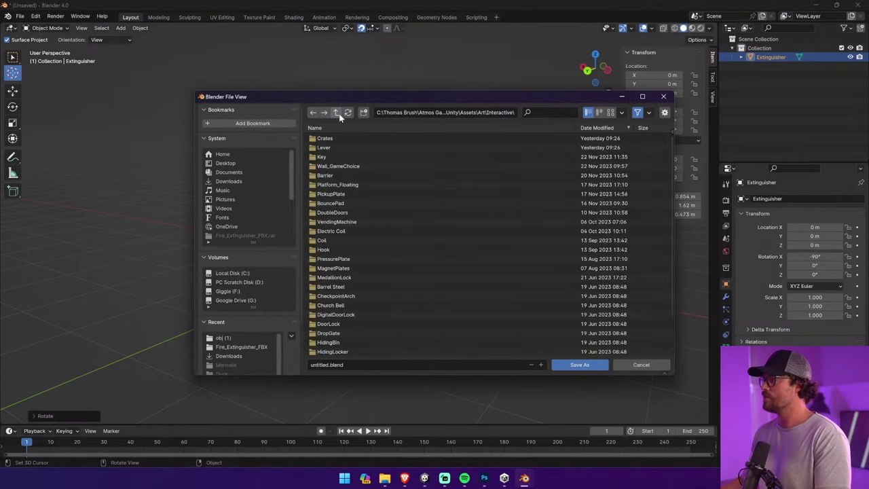
left_click_drag(537, 96, 452, 75)
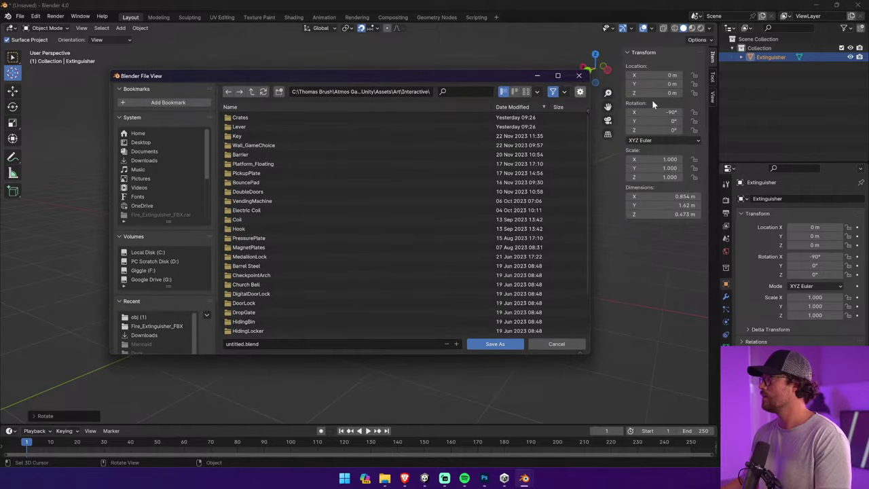
left_click(558, 76)
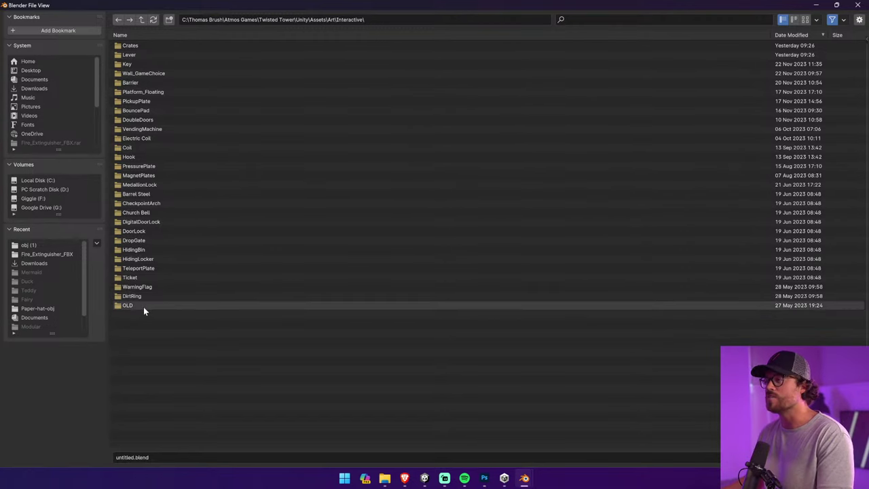
left_click(330, 19)
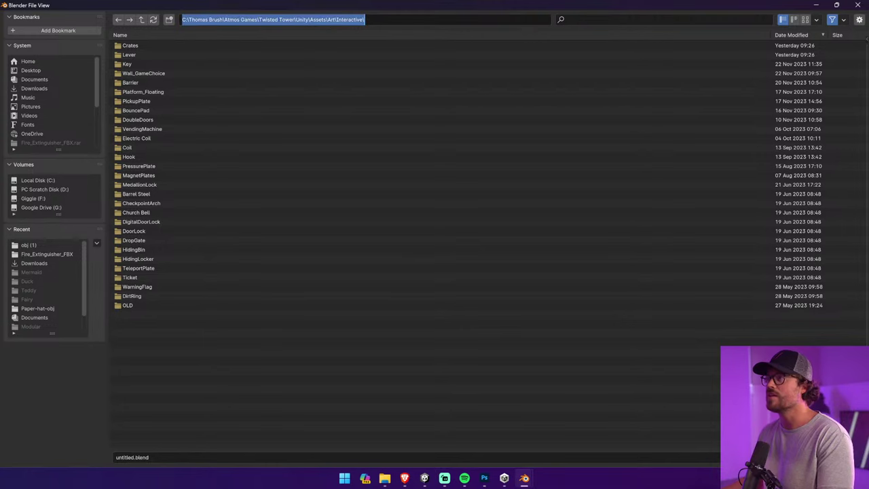
left_click(142, 20)
left_click(142, 20)
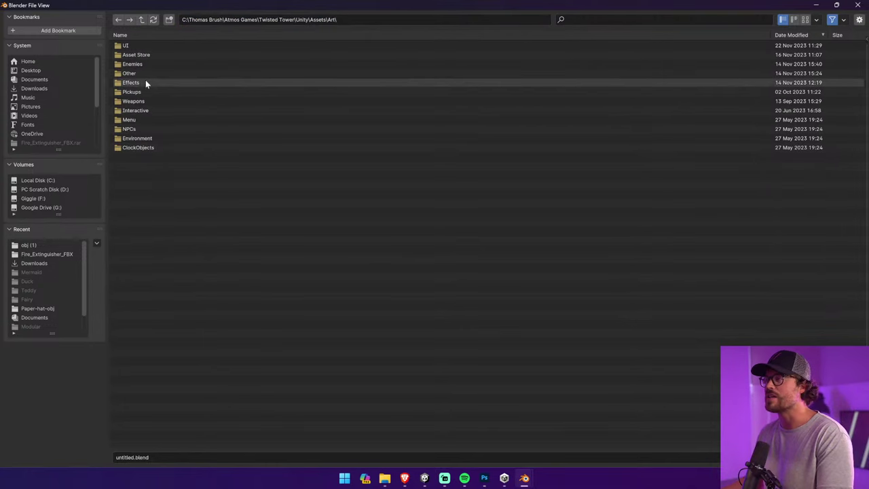
double_click(152, 138)
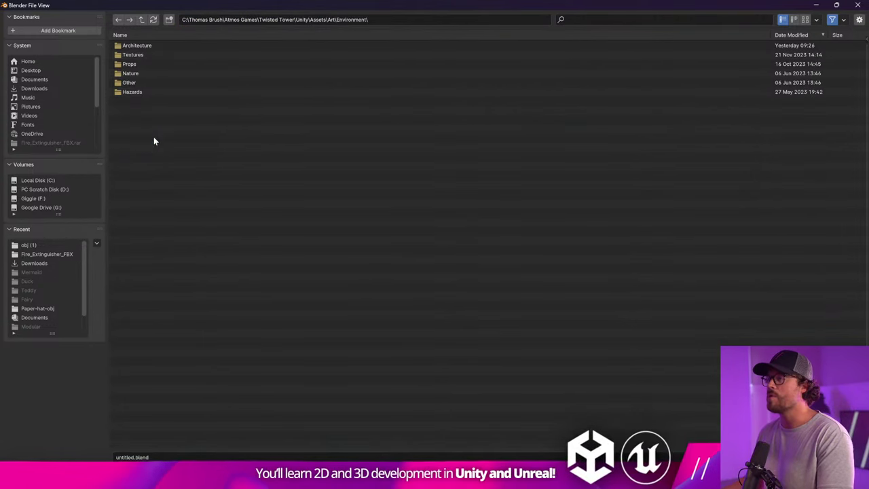
double_click(147, 64)
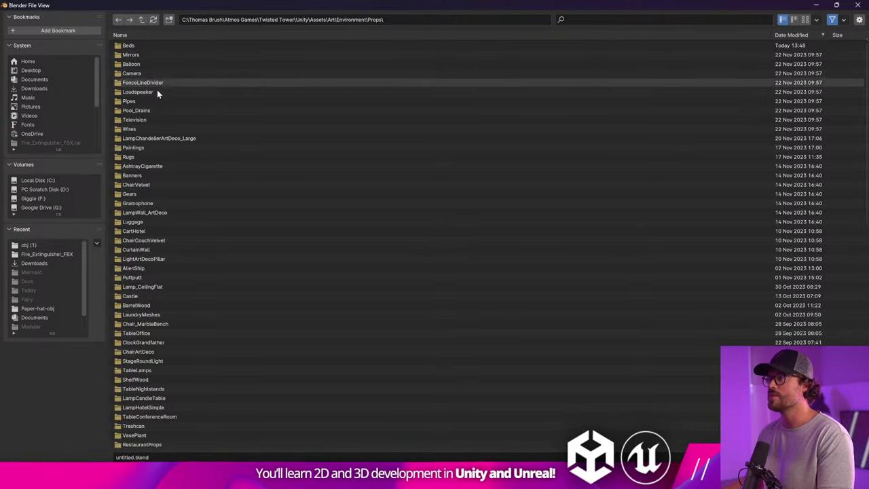
Create a folder named Fire Extinguisher inside Props and open it
left_click(169, 19)
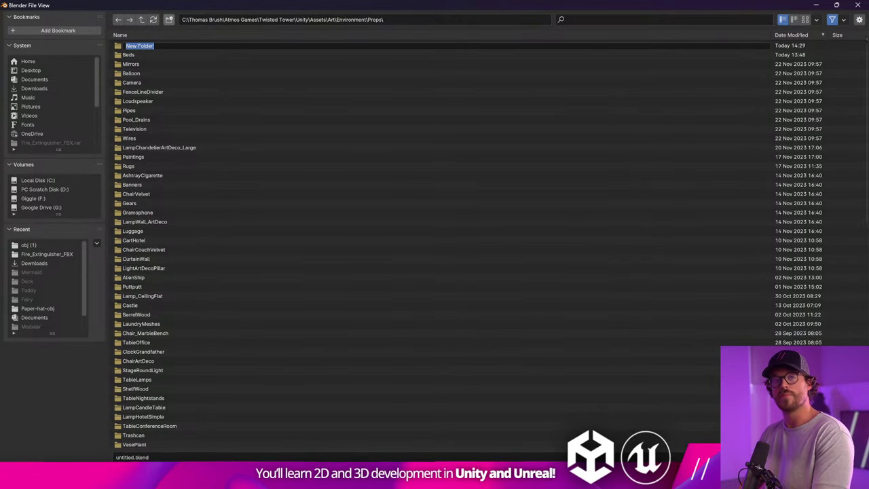
type("Fire Extinguisher")
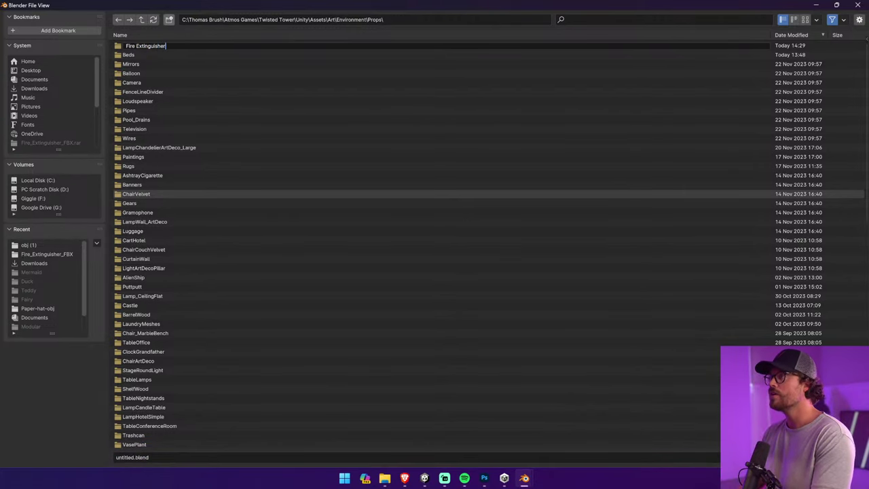
key("Return")
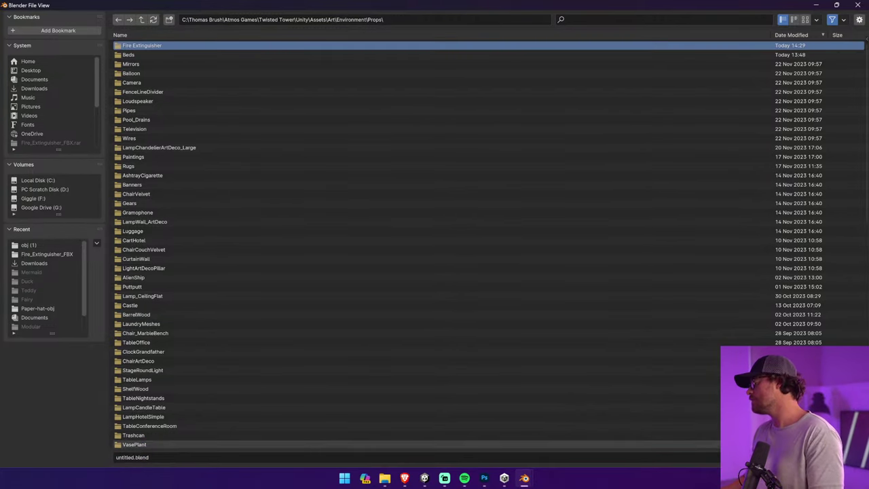
key("Return")
Save the scene in the new folder as Fire Extinguisher.blend
left_click(137, 458)
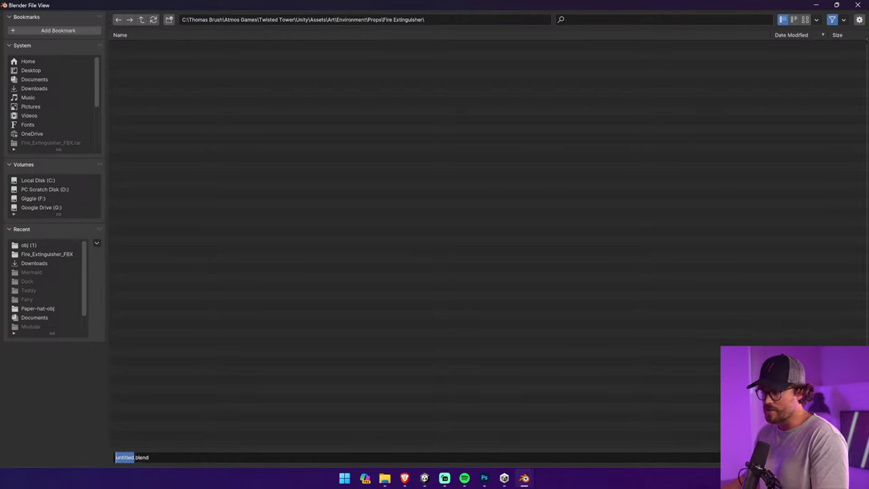
type("Fire Extinguisher")
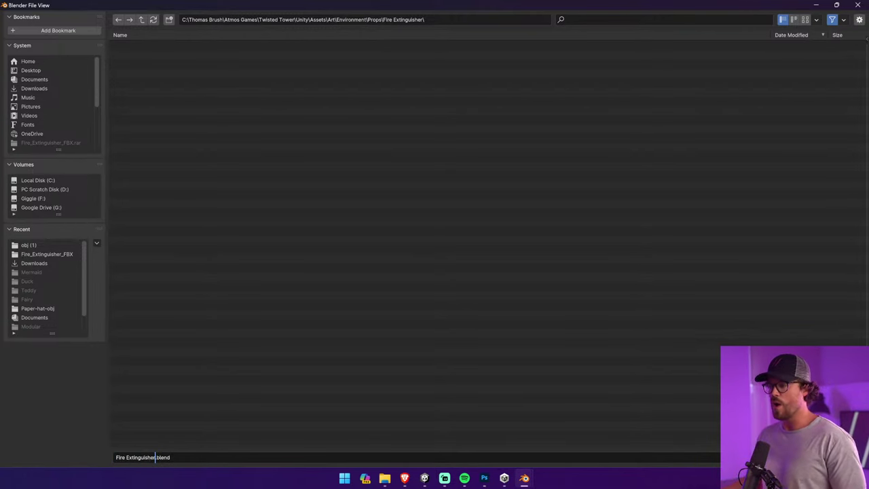
key("Return")
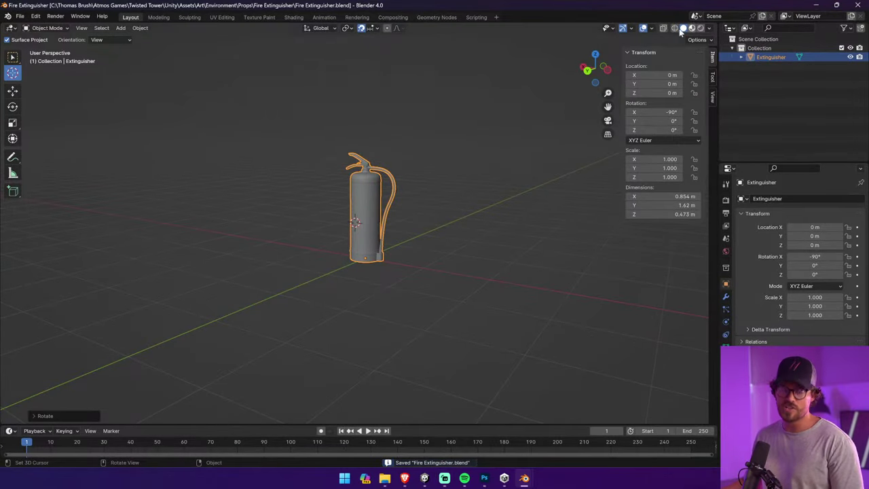
Switch to File Explorer and open Extinguisher_Diffuse from the obj (1) download's textures folder in Photoshop
mouse_move(384, 478)
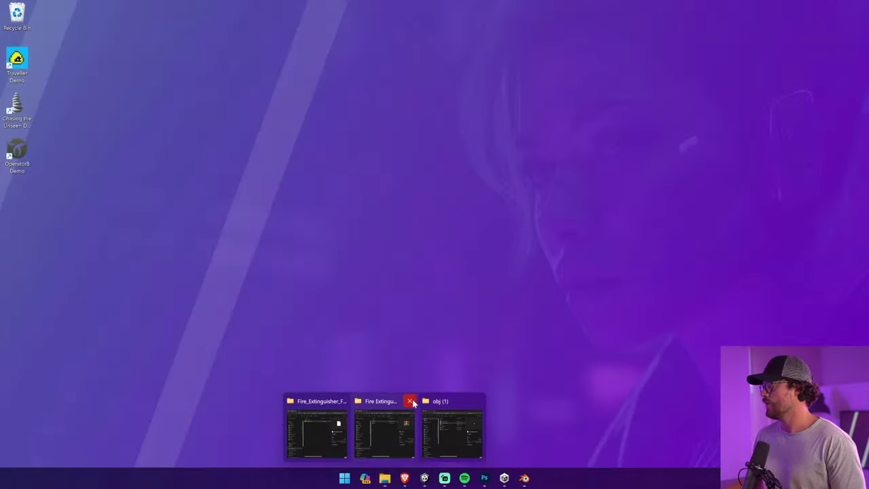
left_click(410, 401)
left_click(419, 424)
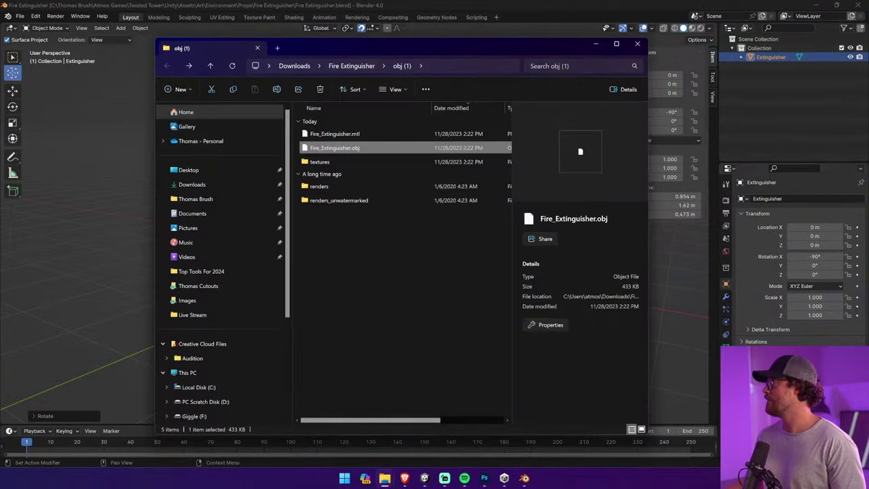
left_click(346, 159)
double_click(343, 158)
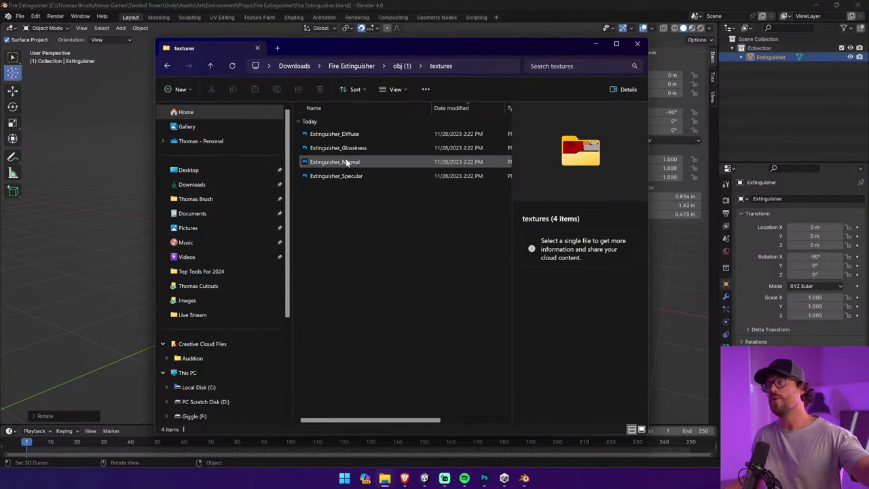
left_click(369, 134)
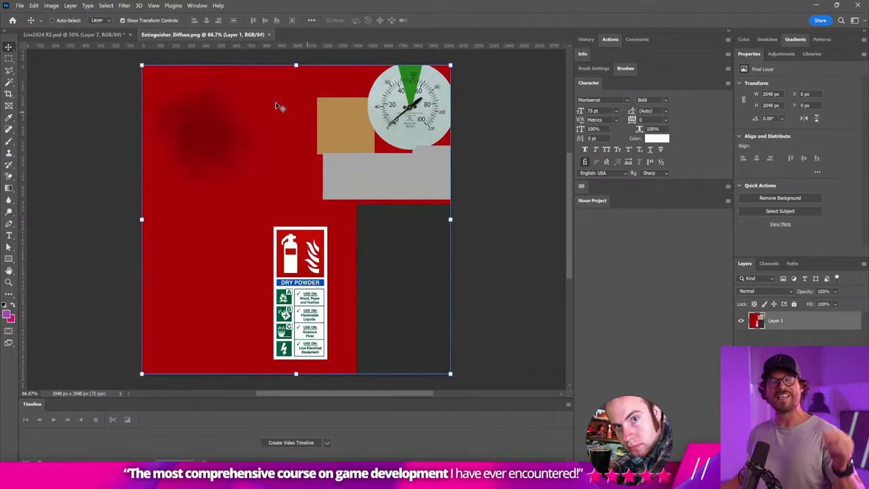
Start saving the diffuse texture under the name Extinguisher_Albedo in Photoshop (PSD) format
left_click(21, 6)
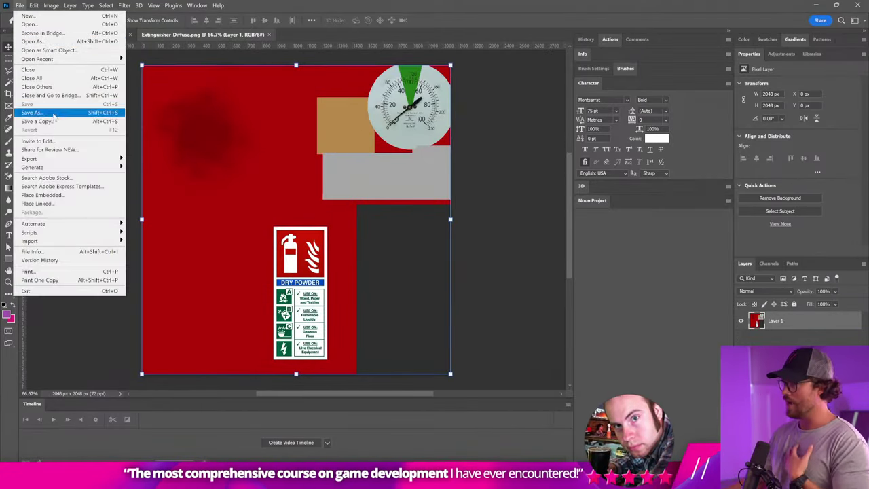
left_click(41, 114)
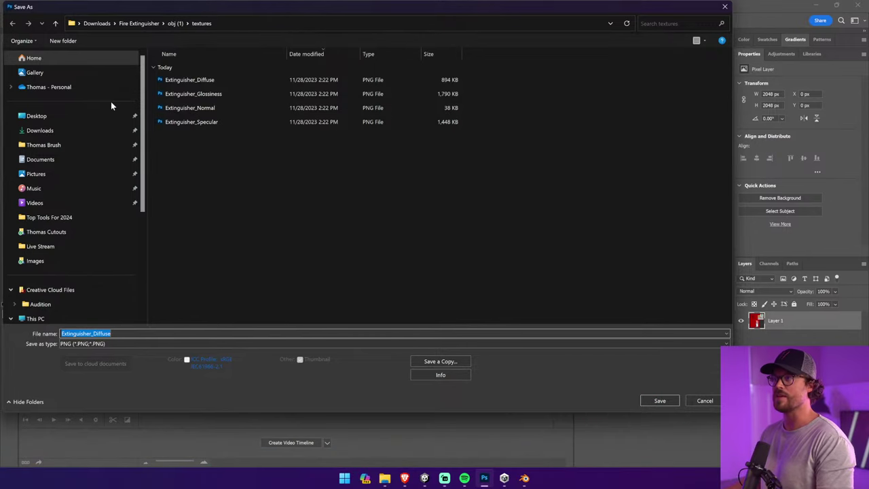
double_click(113, 333)
left_click_drag(113, 334, 97, 333)
type("Albedo_")
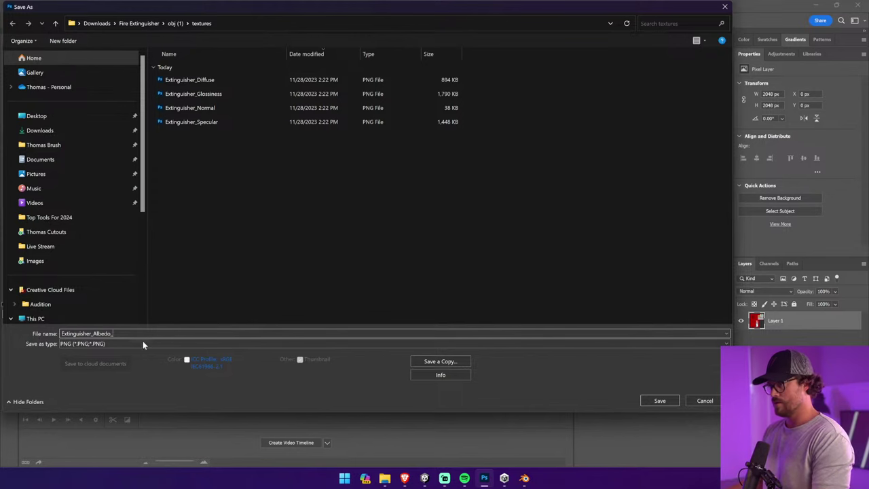
left_click(142, 343)
left_click(102, 352)
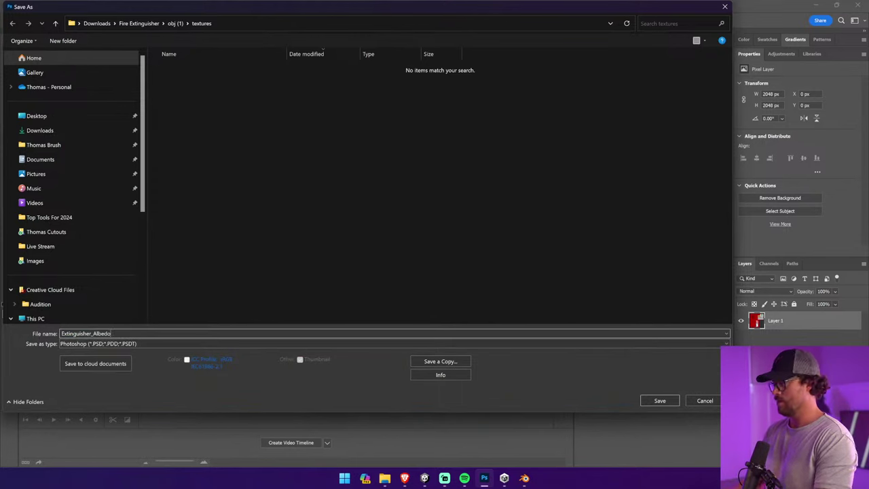
Create a PSD folder inside textures and save the albedo document there
left_click(64, 40)
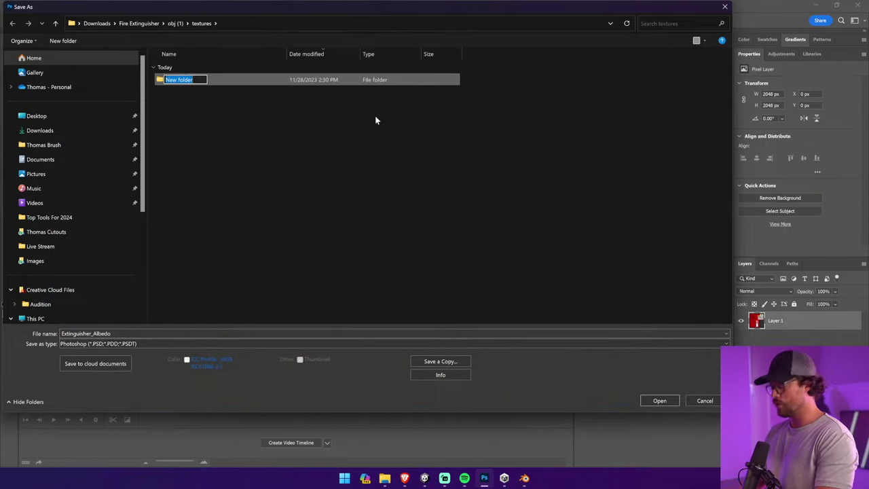
type("PSD")
key("Return")
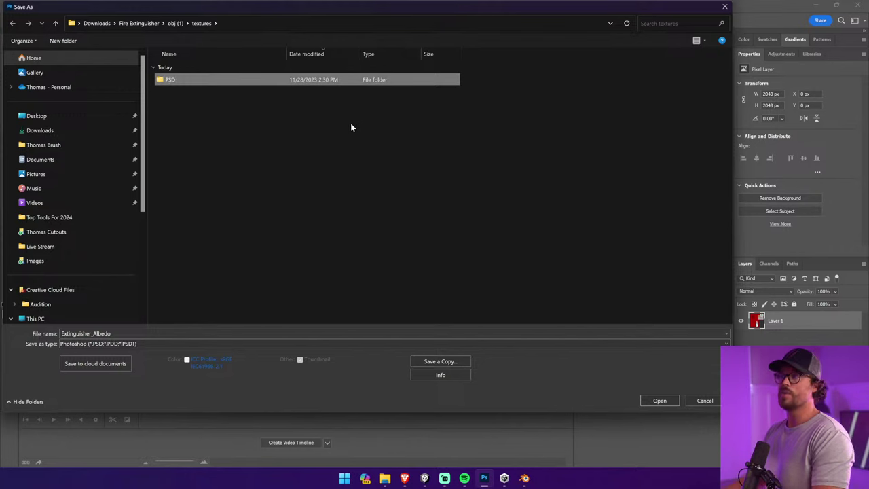
double_click(214, 83)
left_click(674, 400)
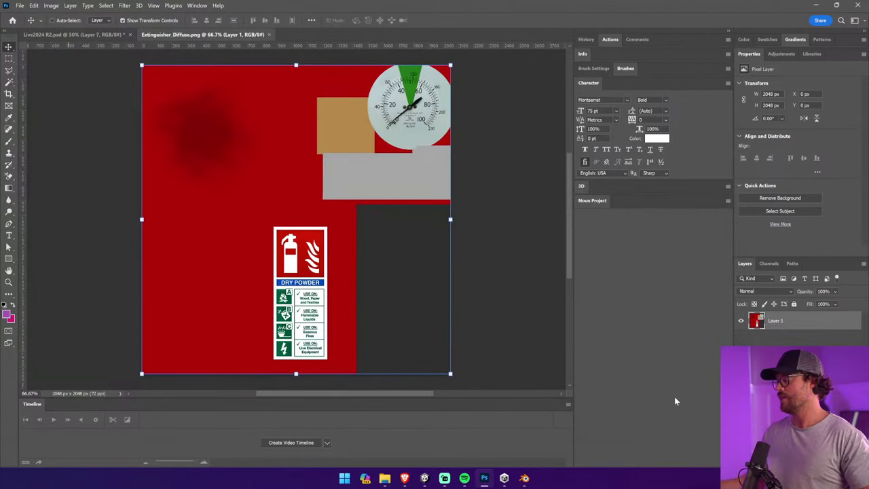
Open Extinguisher_Glossiness from the textures folder in Photoshop and accept the albedo save with Maximize Compatibility on
mouse_move(383, 481)
left_click(415, 434)
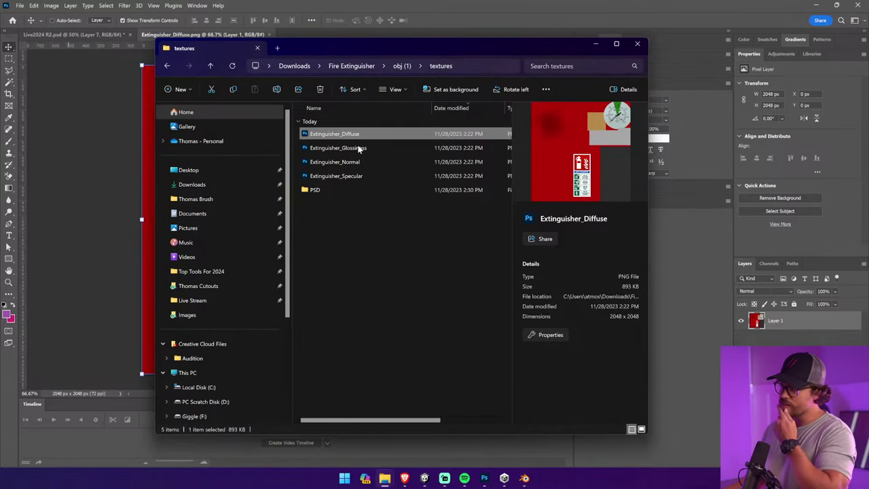
left_click_drag(415, 45, 457, 43)
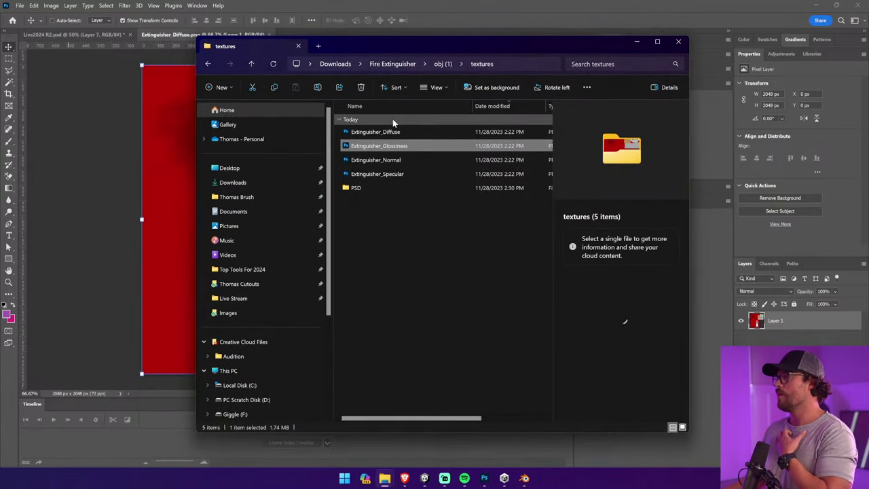
left_click(390, 149)
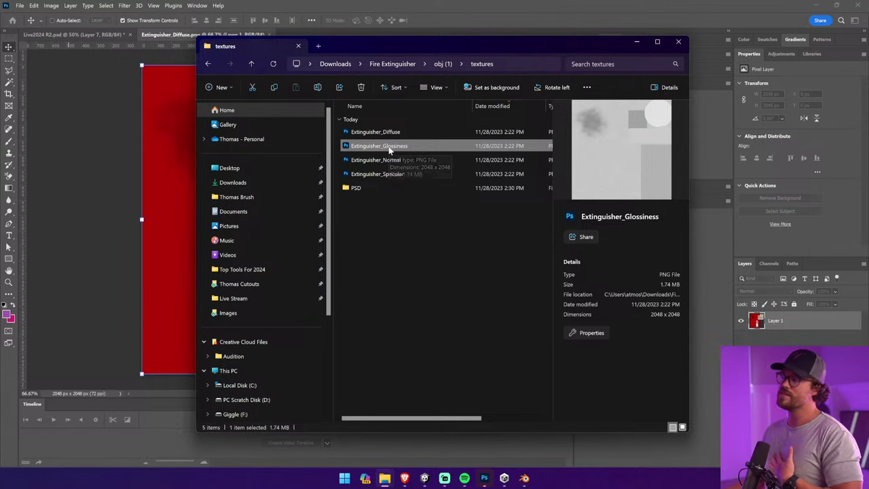
double_click(390, 147)
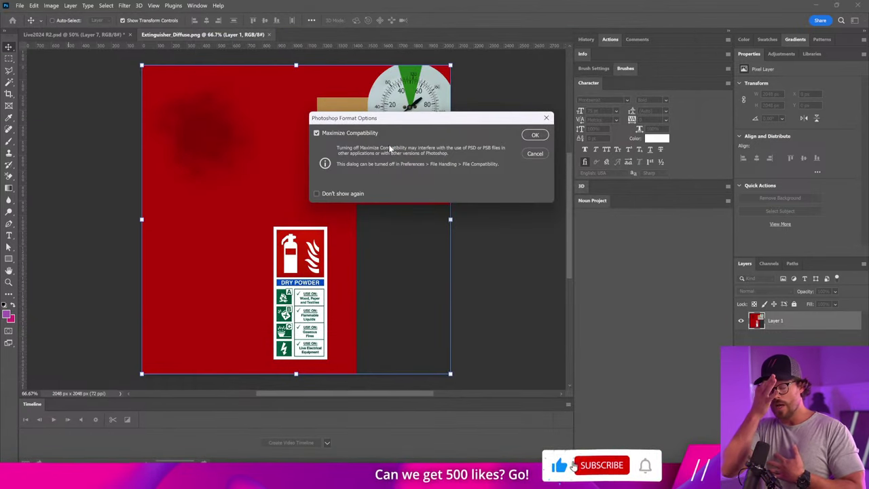
left_click(535, 134)
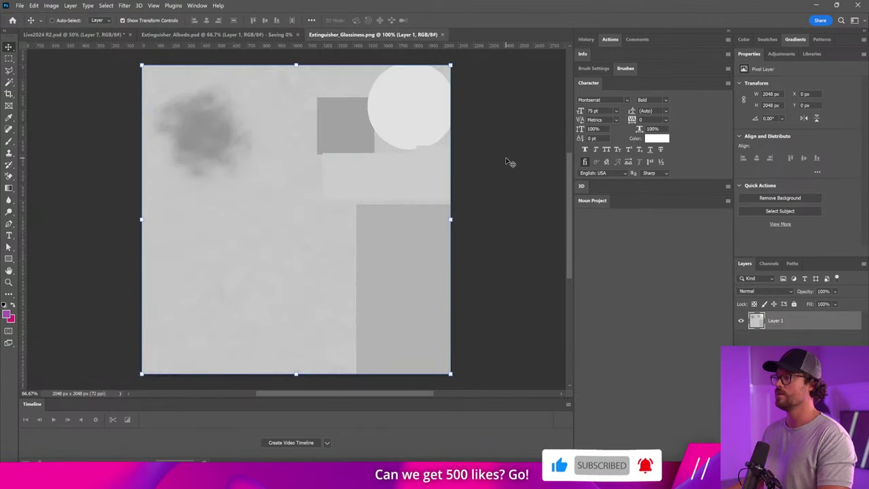
Copy the glossiness image into a new alpha channel of Extinguisher_Albedo.psd and return to its layers
left_click(197, 35)
left_click(768, 264)
left_click(768, 313)
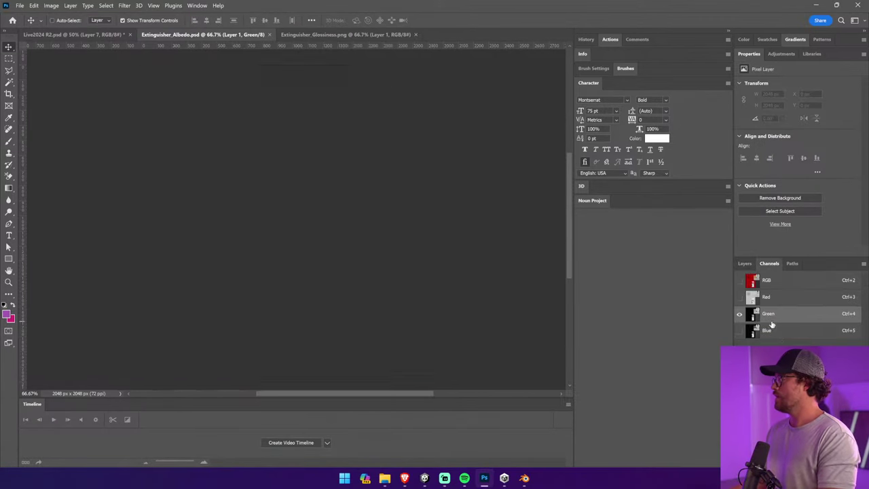
left_click(767, 330)
left_click(848, 462)
key("ctrl+v")
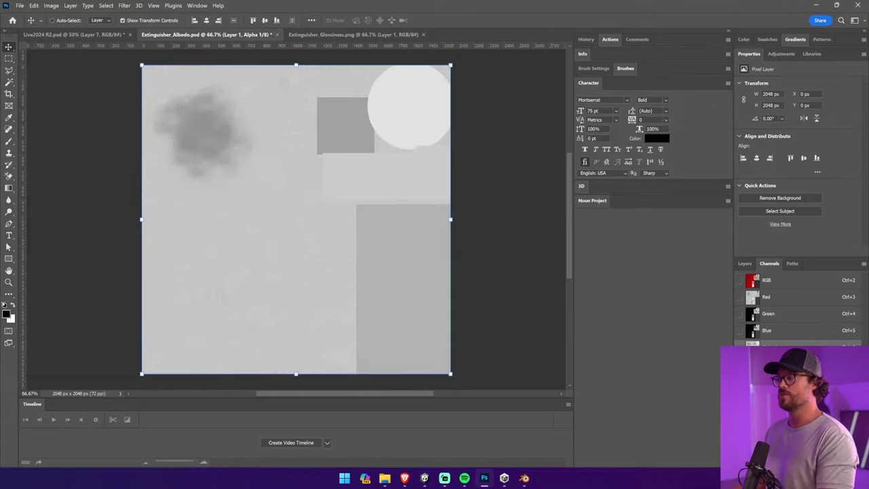
left_click(745, 263)
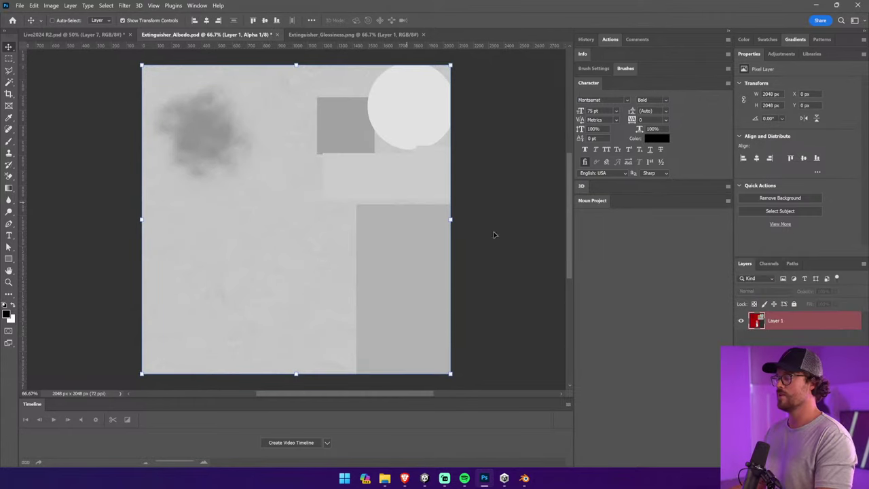
Save Extinguisher_Albedo.psd with its alpha channel and open Extinguisher_Normal from the textures folder in Photoshop
left_click(777, 323)
key("ctrl+s")
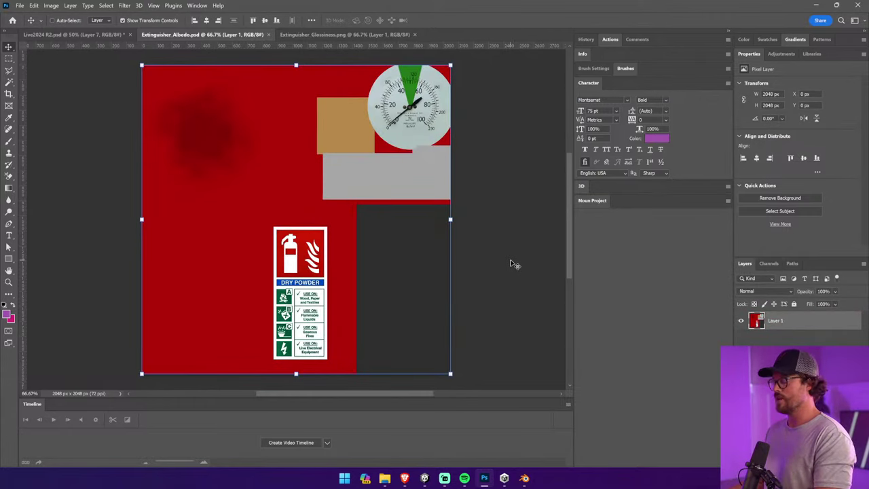
mouse_move(386, 480)
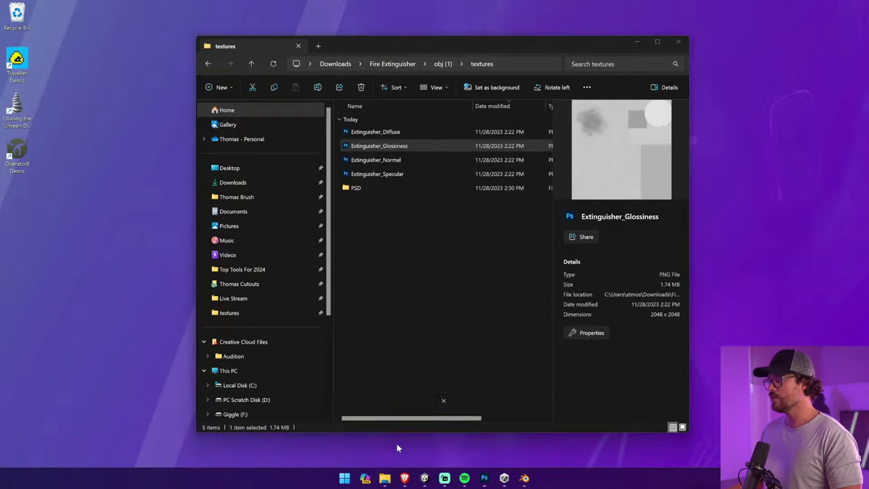
left_click(396, 444)
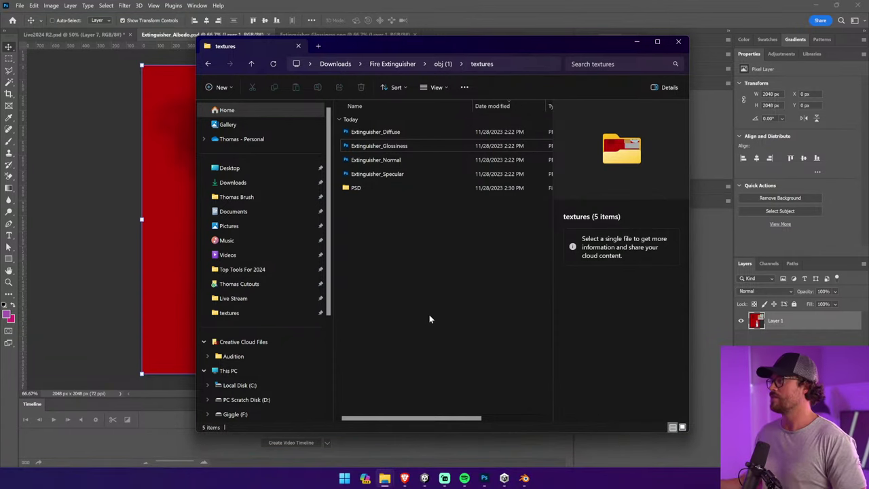
left_click(393, 161)
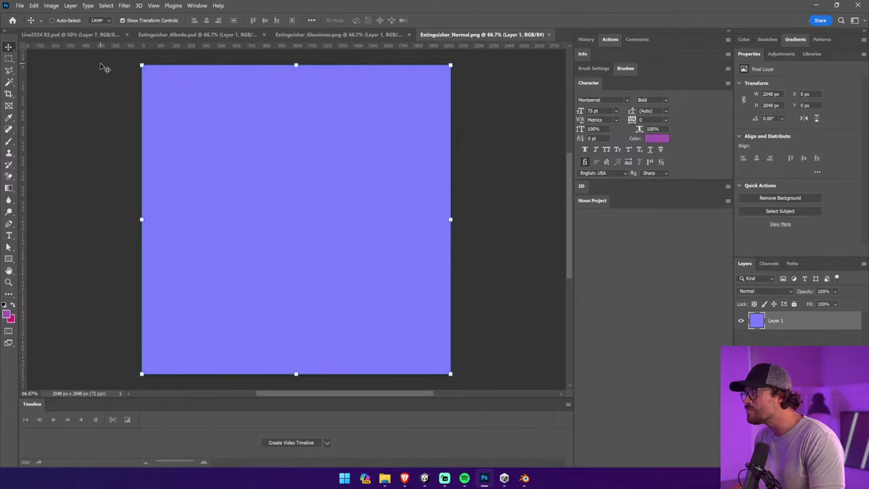
Save the normal map as Extinguisher_Normal in Photoshop (PSD) format inside the textures PSD folder
double_click(11, 4)
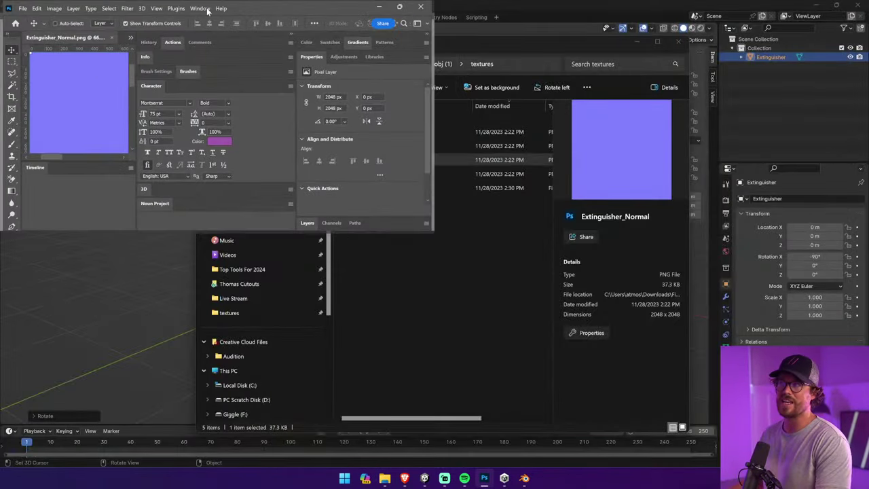
left_click(401, 6)
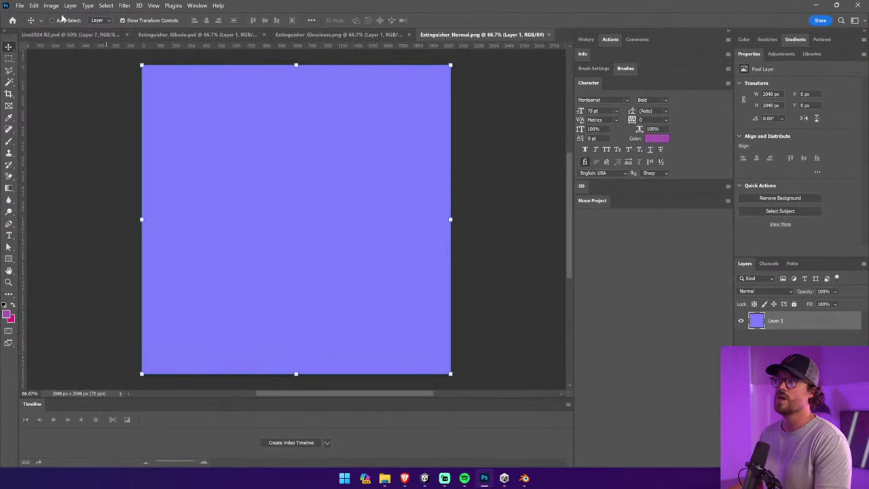
left_click(20, 5)
left_click(39, 113)
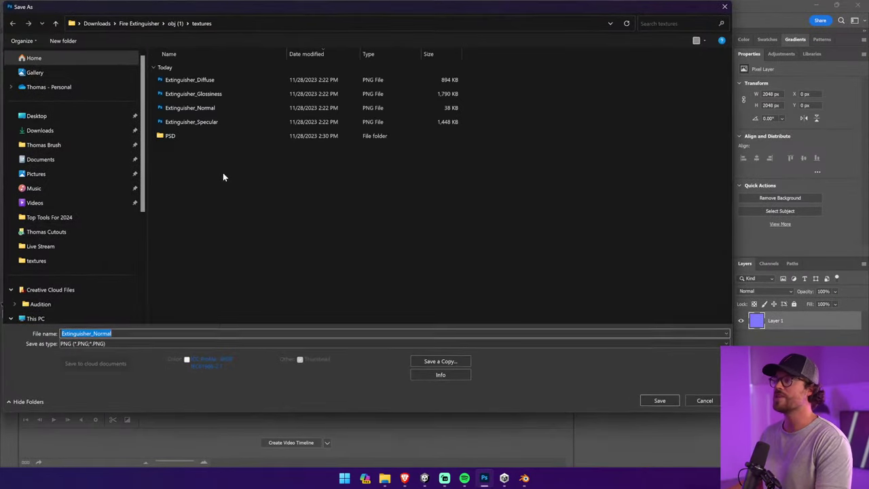
double_click(170, 136)
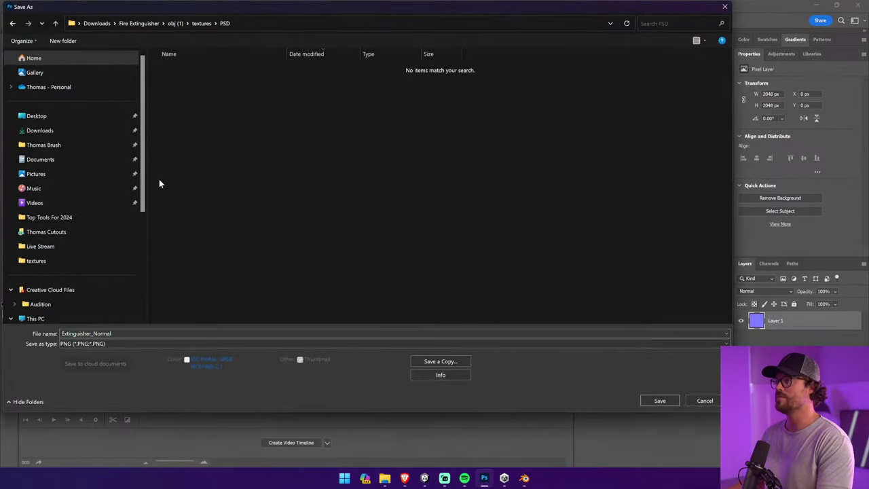
left_click(124, 344)
left_click(124, 349)
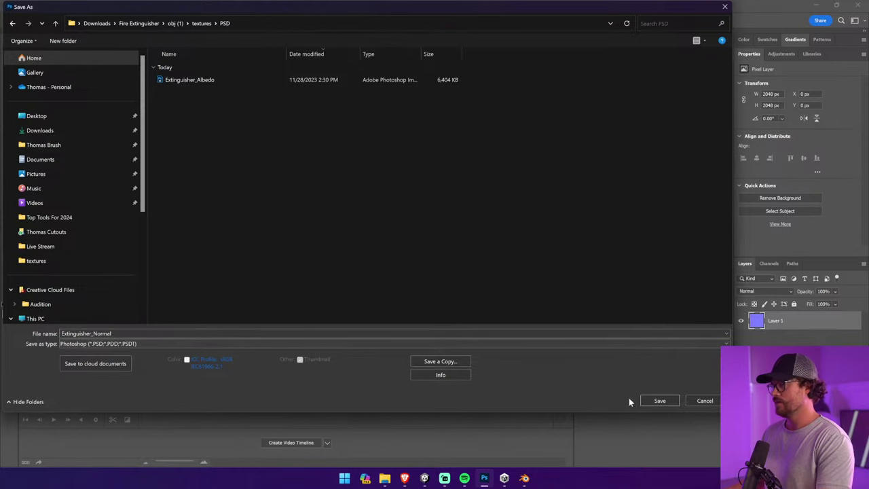
left_click(661, 401)
left_click(540, 135)
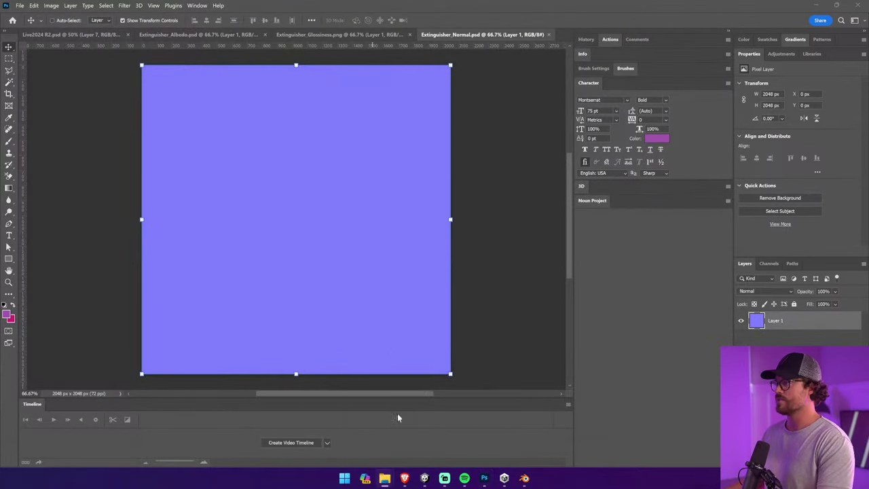
Open Extinguisher_Specular from the textures folder in Photoshop
left_click(411, 432)
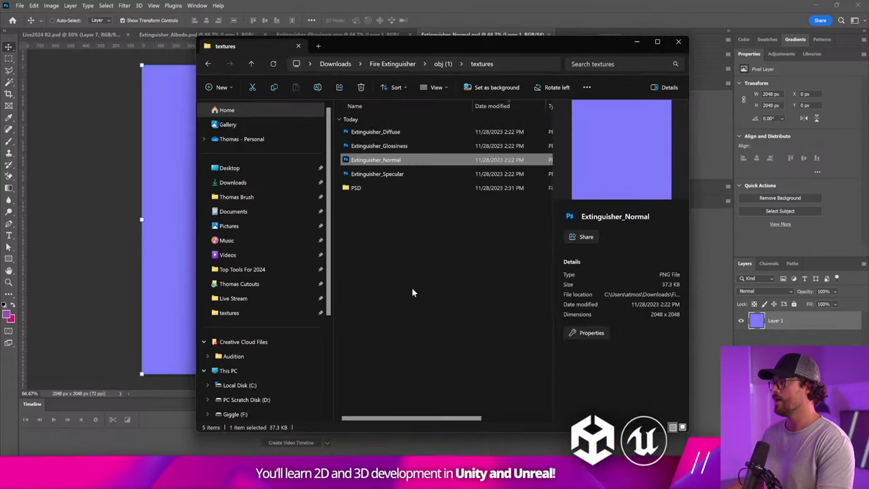
left_click(411, 287)
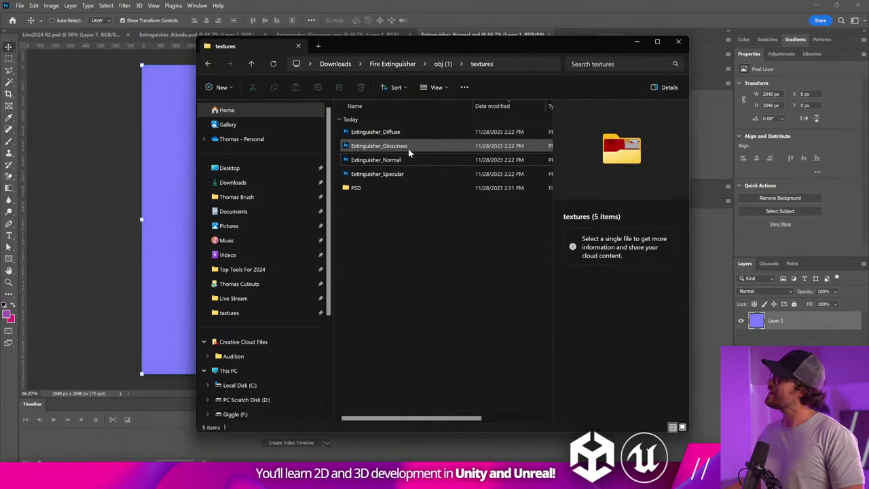
left_click(399, 175)
double_click(399, 174)
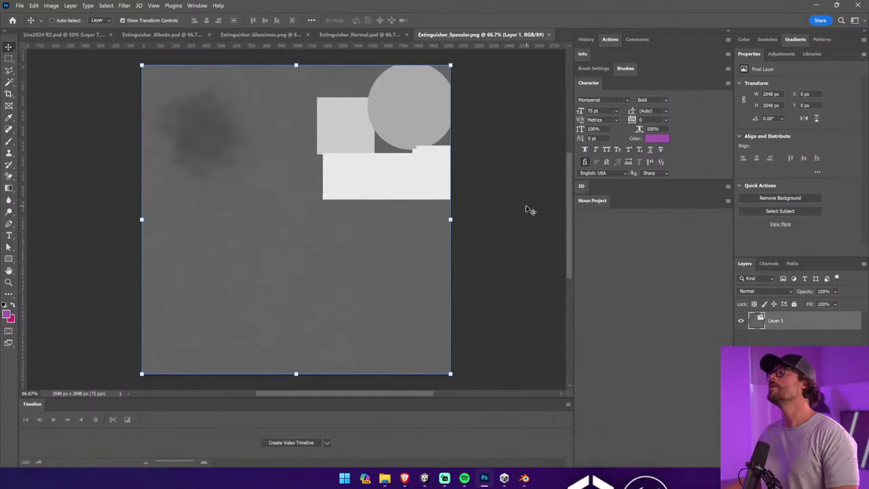
Replace the alpha channel content of Extinguisher_Albedo.psd with the specular image and save the document
left_click(276, 35)
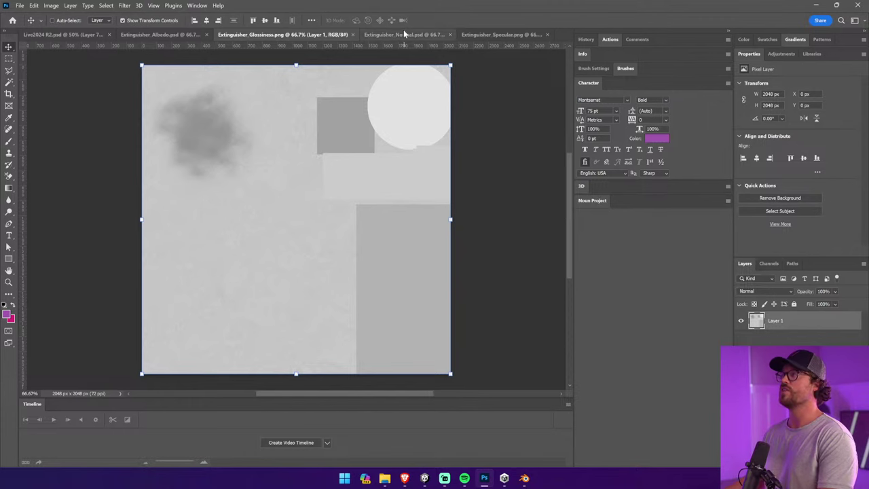
left_click(178, 35)
left_click(768, 263)
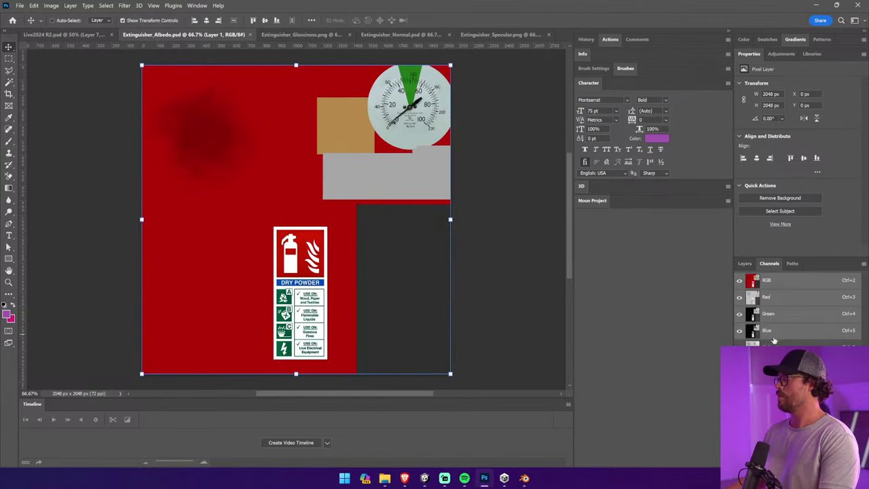
left_click(768, 345)
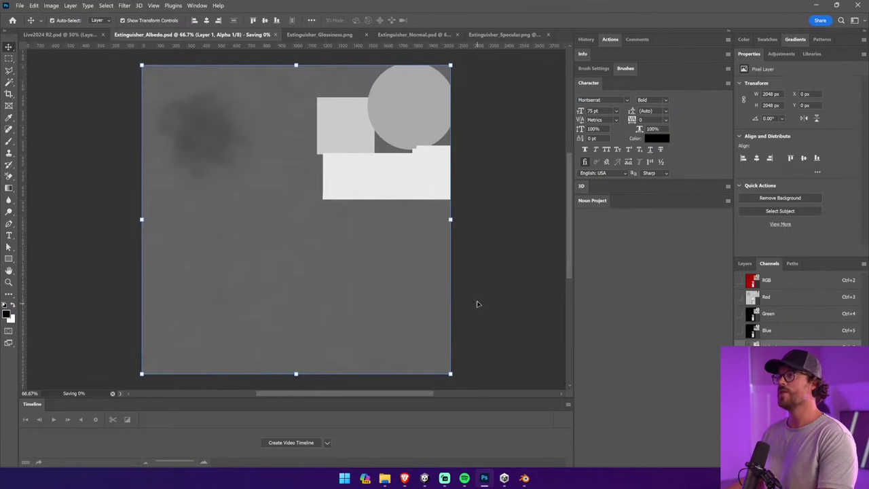
Close all open Photoshop documents, discarding the changes to Live2024 R2.psd
right_click(234, 36)
left_click(278, 61)
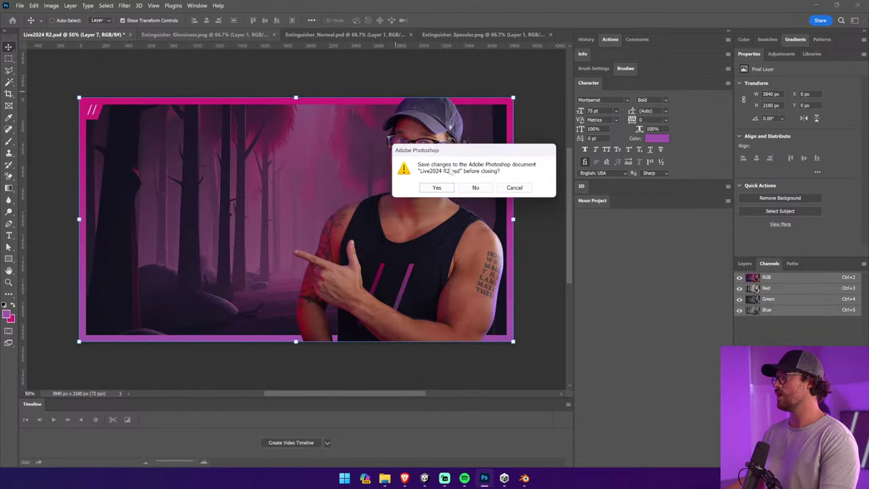
left_click(475, 188)
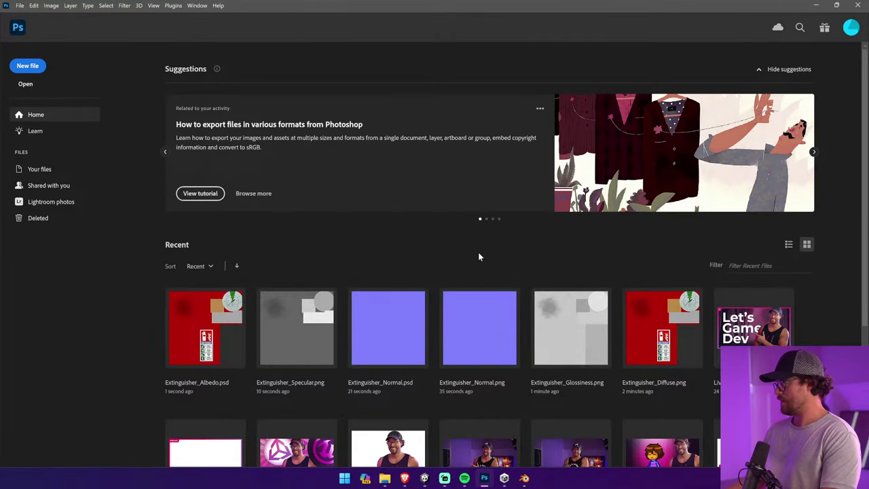
Copy the Extinguisher_Albedo and Extinguisher_Normal files from the PSD folder inside textures
mouse_move(382, 479)
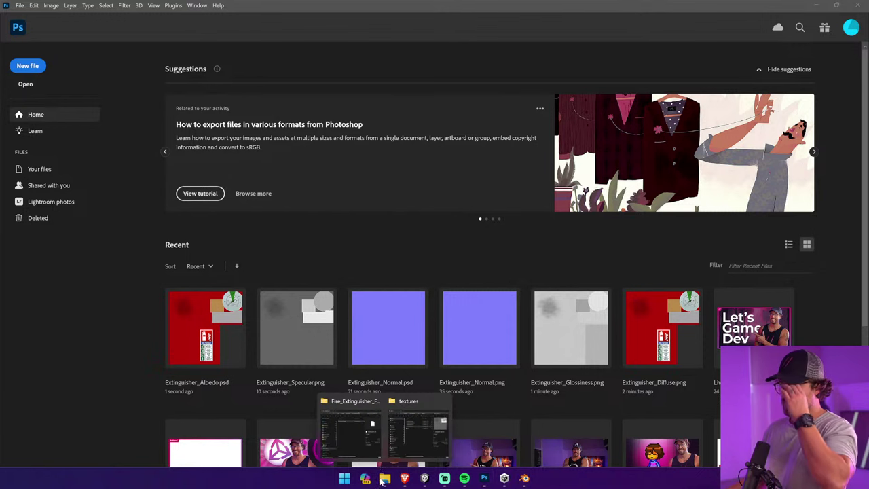
left_click(416, 434)
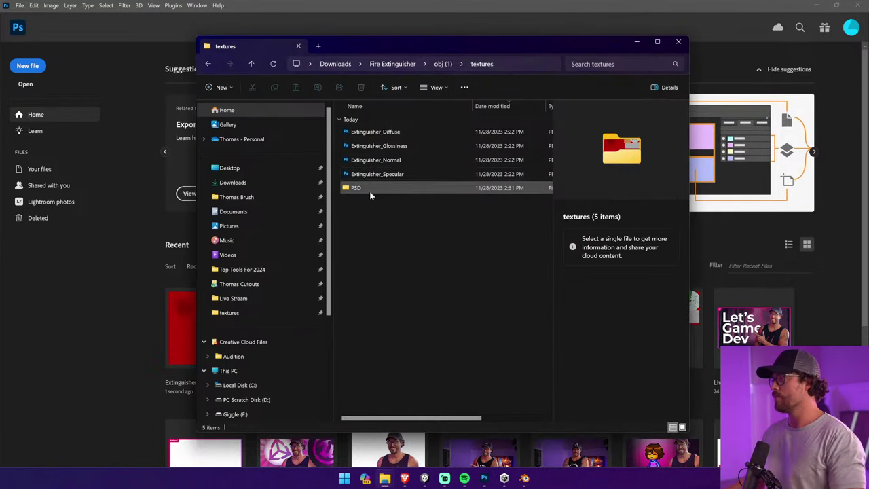
double_click(370, 190)
left_click(377, 134)
left_click(380, 144, "shift")
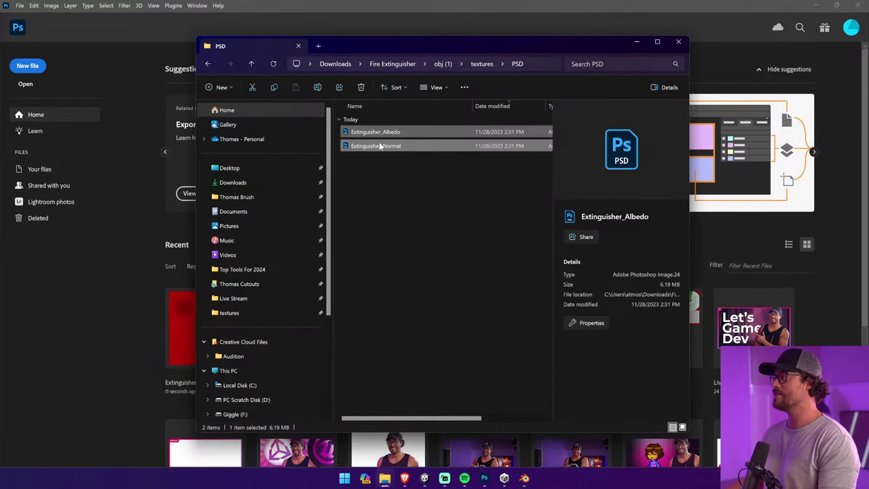
left_click(439, 224)
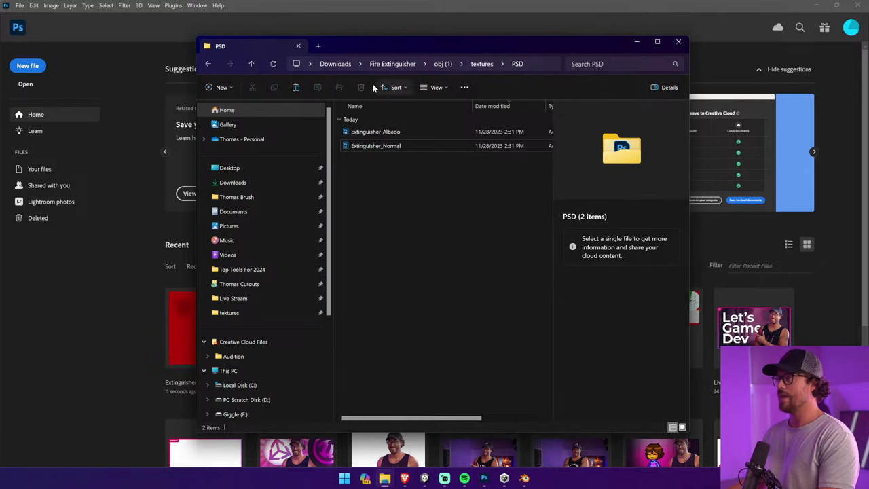
Open the Twisted Tower project's Unity Assets/Art folder in a new File Explorer tab
left_click(319, 46)
left_click(279, 197)
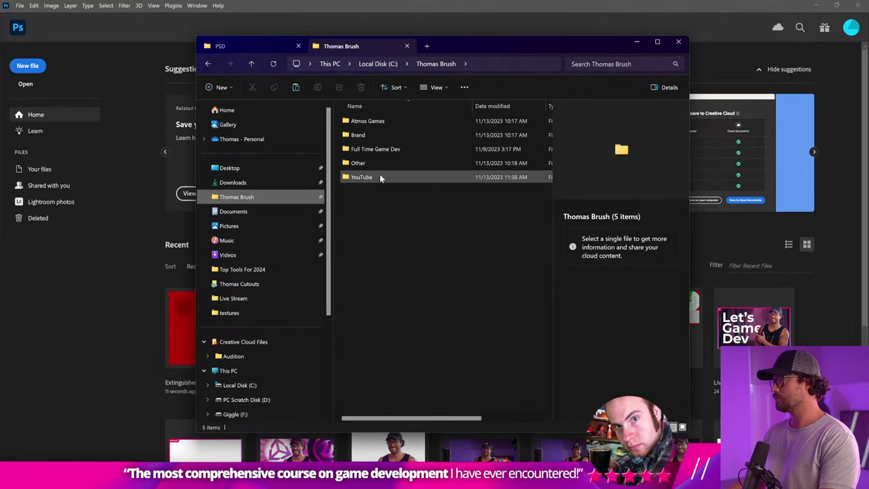
left_click(370, 148)
double_click(381, 124)
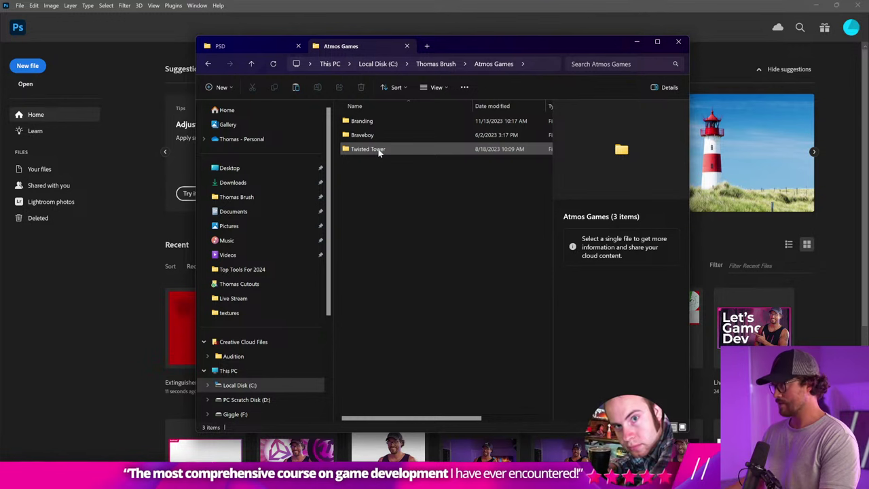
double_click(379, 151)
double_click(374, 162)
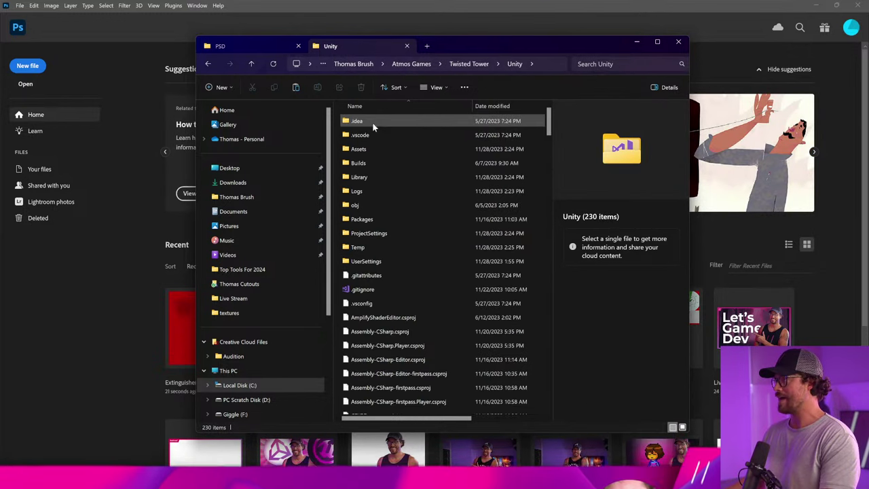
double_click(371, 149)
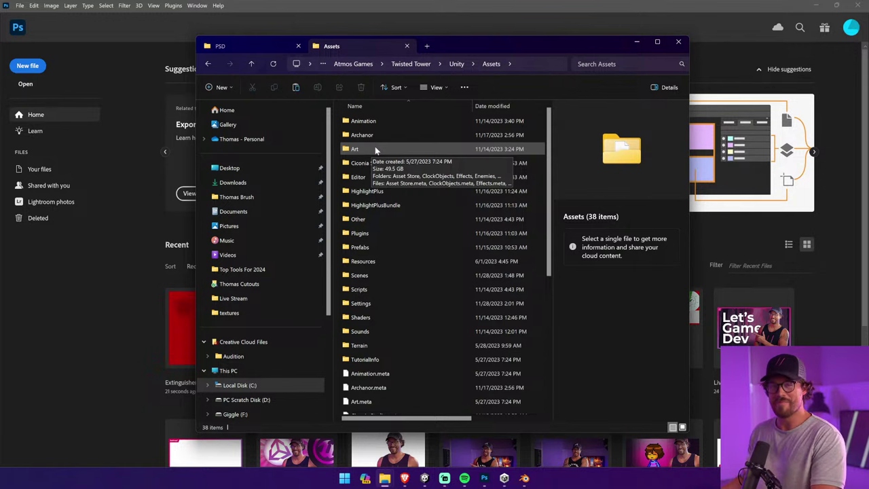
double_click(375, 148)
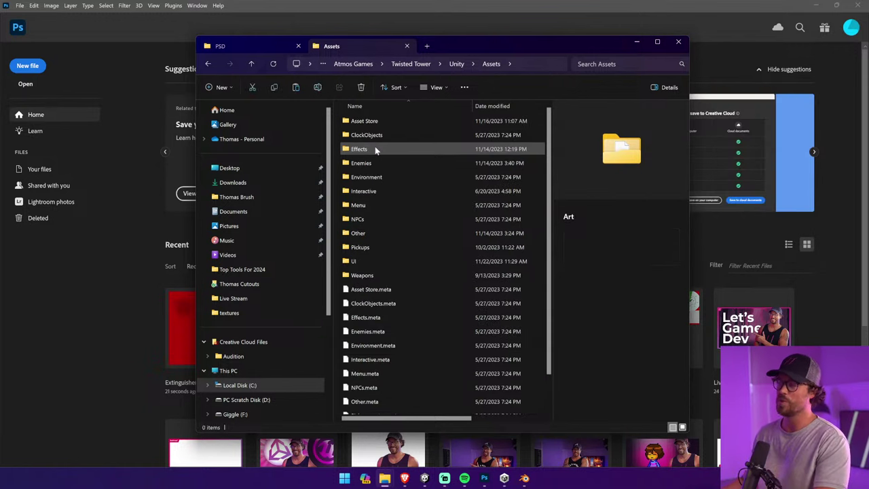
Go to Environment/Props/Fire Extinguisher and paste the copied albedo and normal PSD files beside the Blender model
left_click(657, 41)
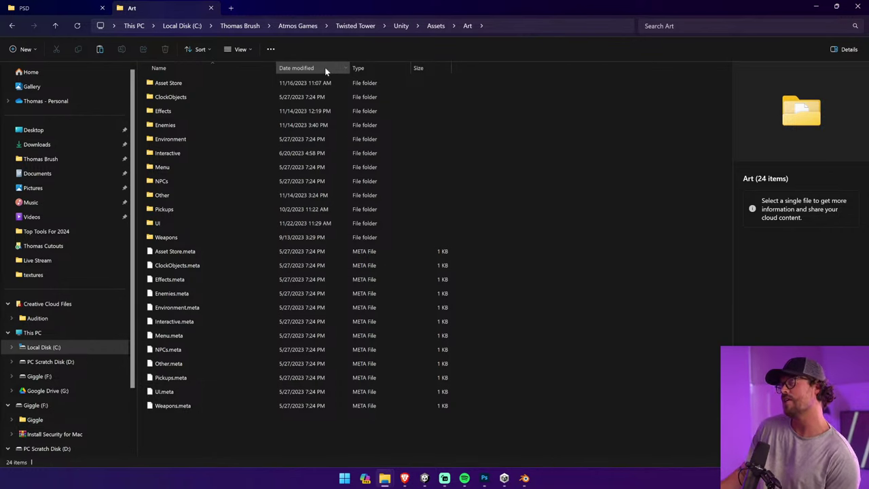
double_click(210, 140)
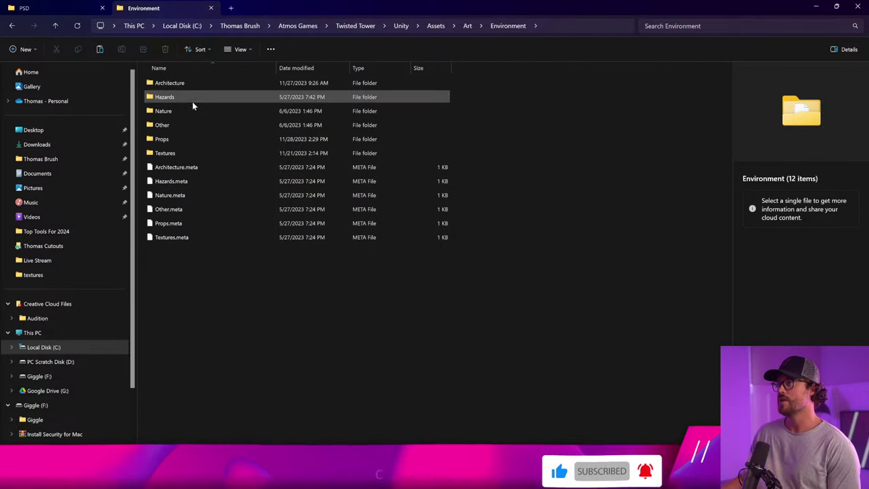
double_click(195, 139)
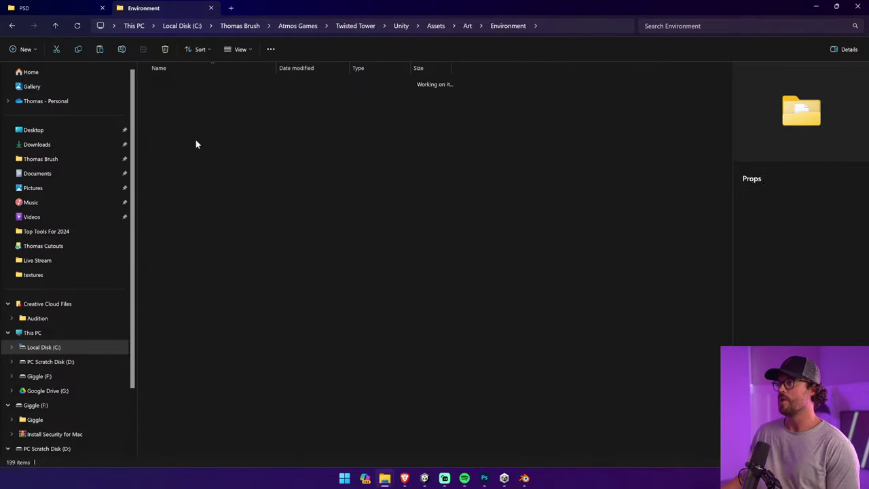
left_click(311, 71)
scroll(231, 169, "down", 5)
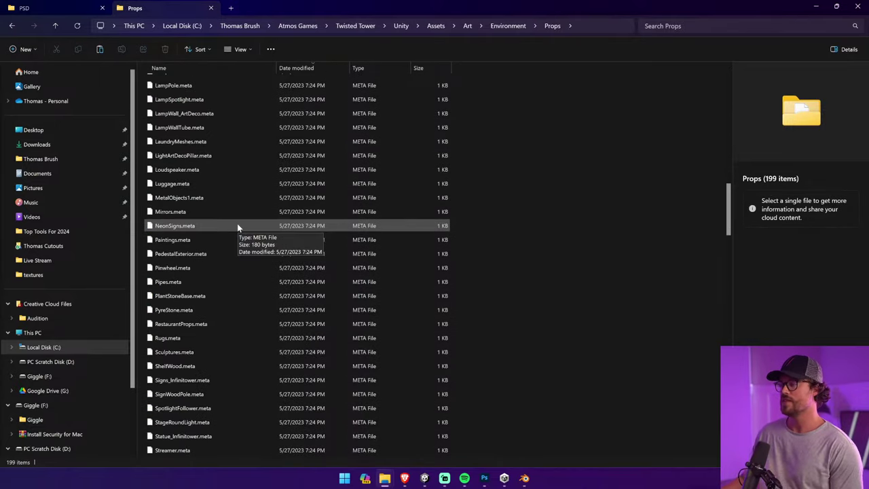
scroll(237, 226, "down", 5)
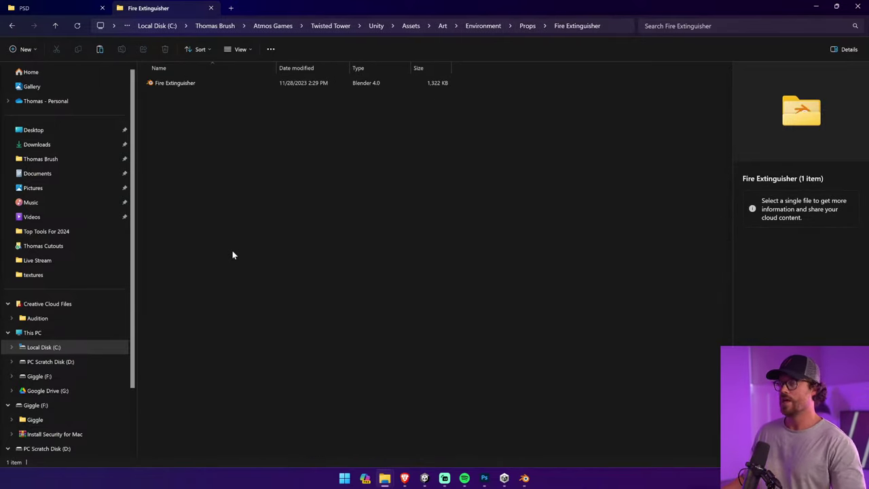
key("ctrl+v")
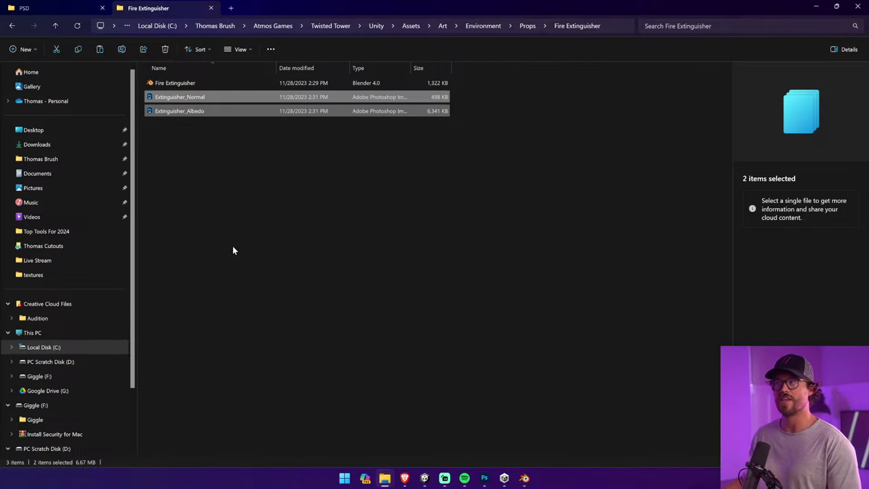
Rename the Extinguisher_Normal file as Fire Extinguisher Normal
left_click(232, 251)
left_click(160, 98)
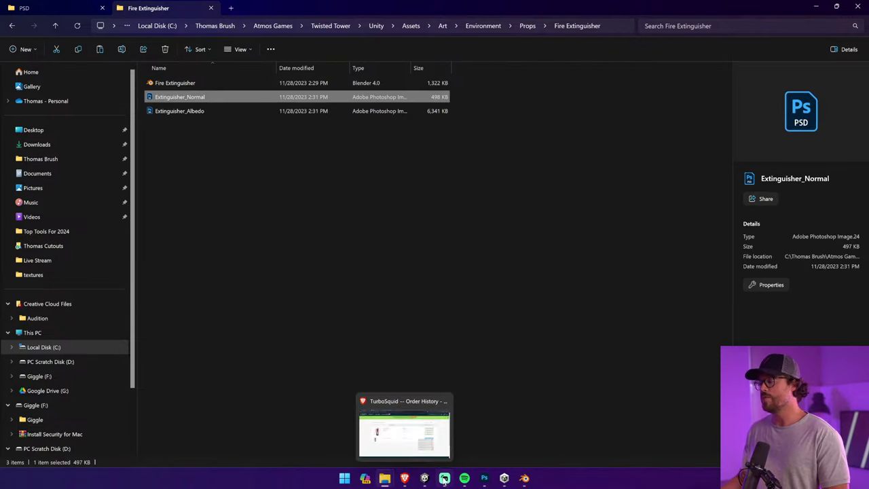
left_click(484, 478)
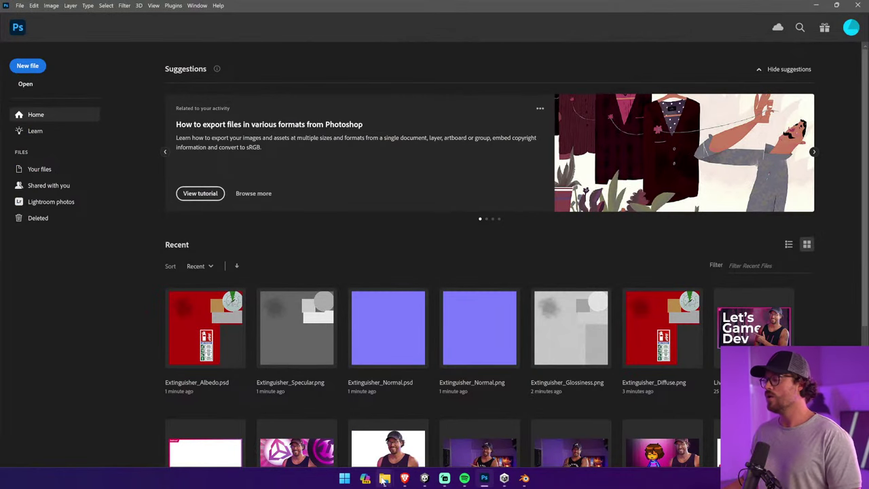
mouse_move(385, 479)
left_click(398, 431)
left_click(213, 145)
left_click(178, 99)
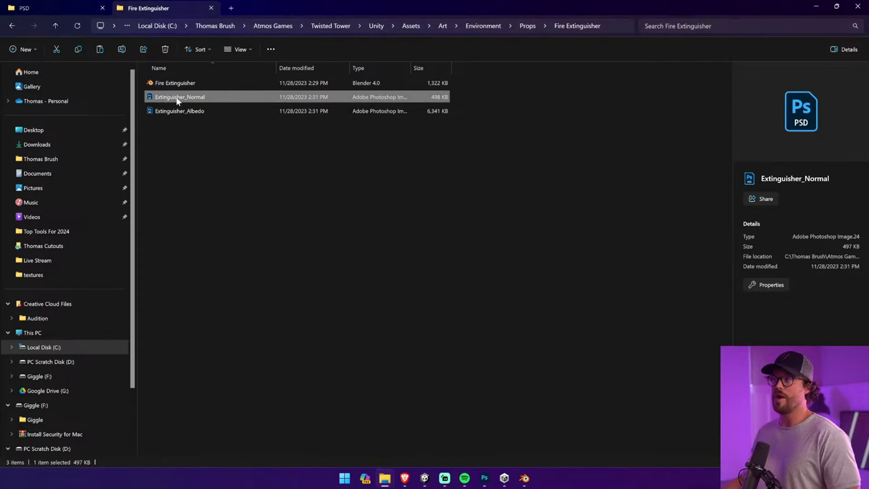
left_click(180, 99)
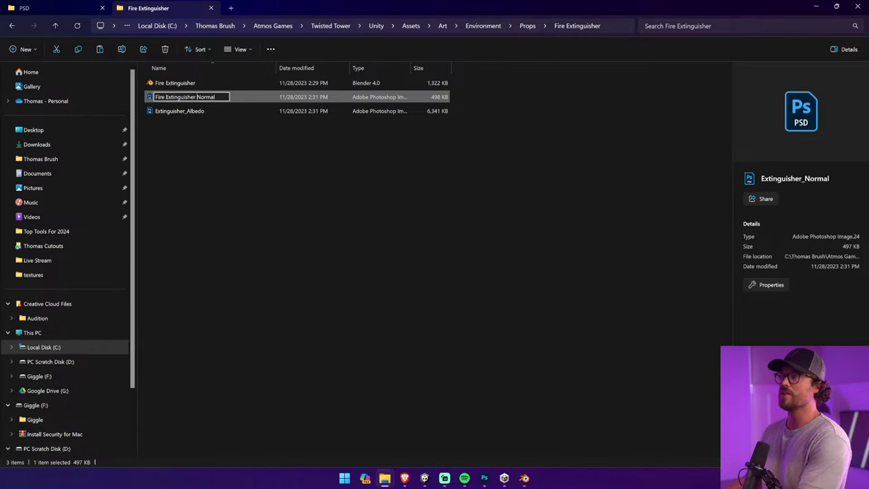
Rename the Extinguisher_Albedo file as Fire Extinguisher Albedo
left_click(189, 111)
left_click(186, 111)
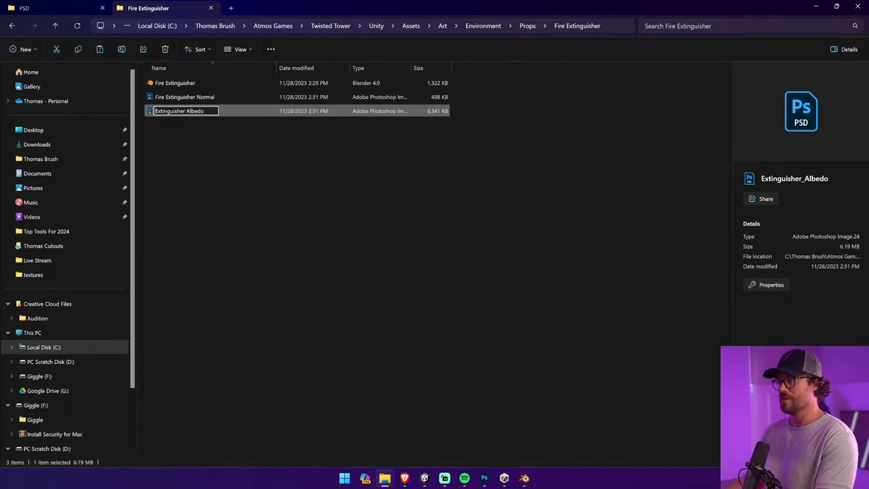
type("Fire")
key("Return")
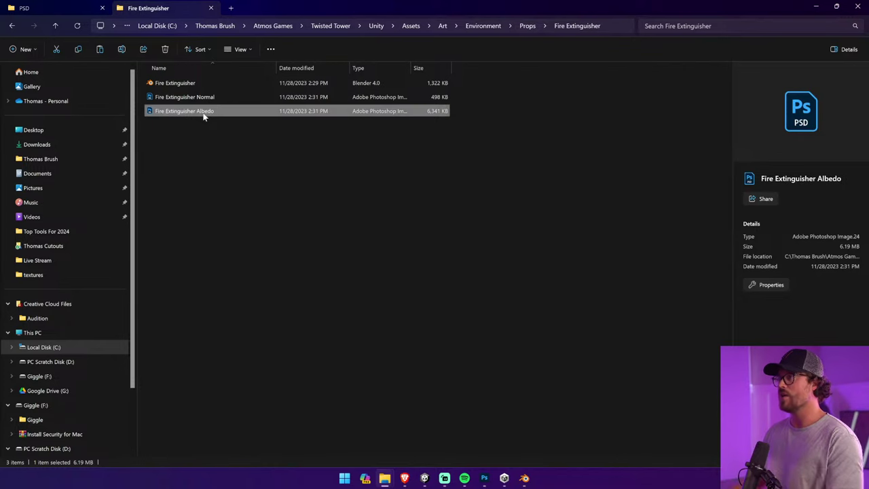
left_click(171, 159)
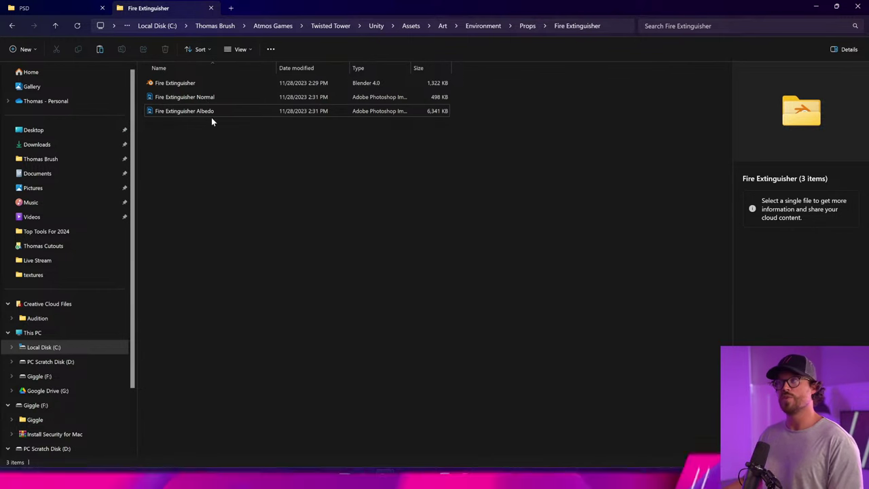
Switch to Unity, widen the Hierarchy and Project panels, and search the project assets for "Fire Ex"
mouse_move(484, 478)
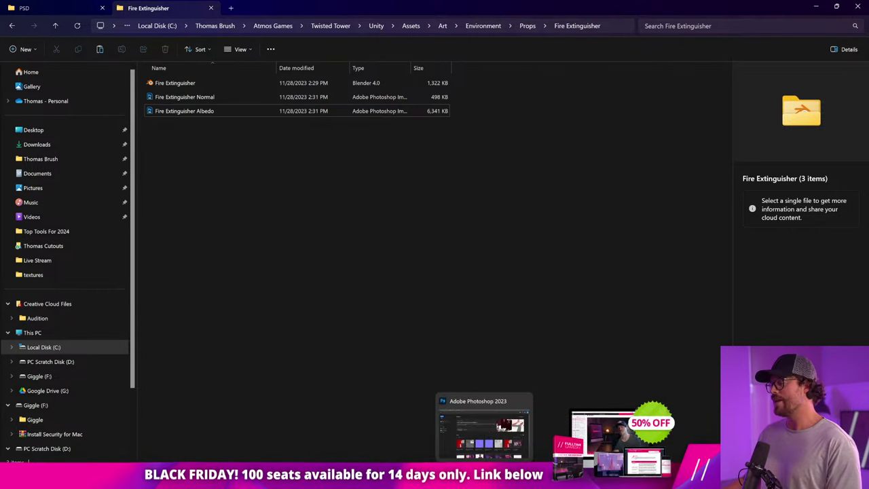
left_click(433, 478)
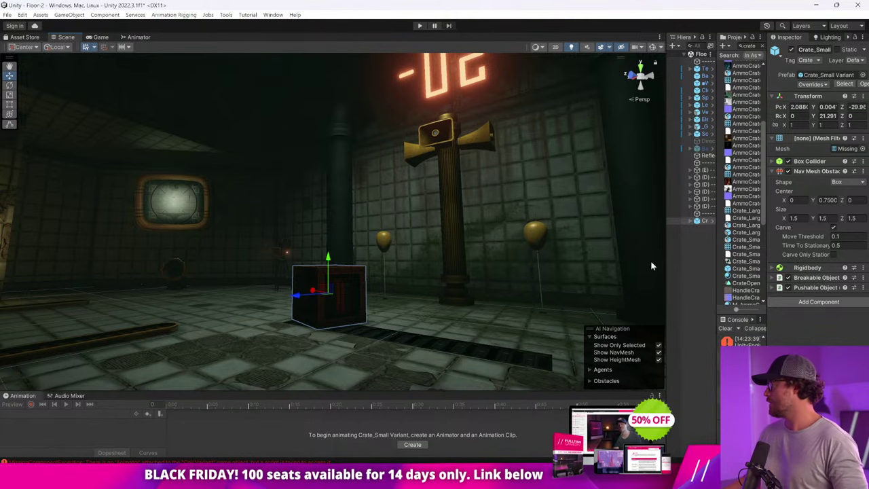
left_click_drag(666, 258, 547, 258)
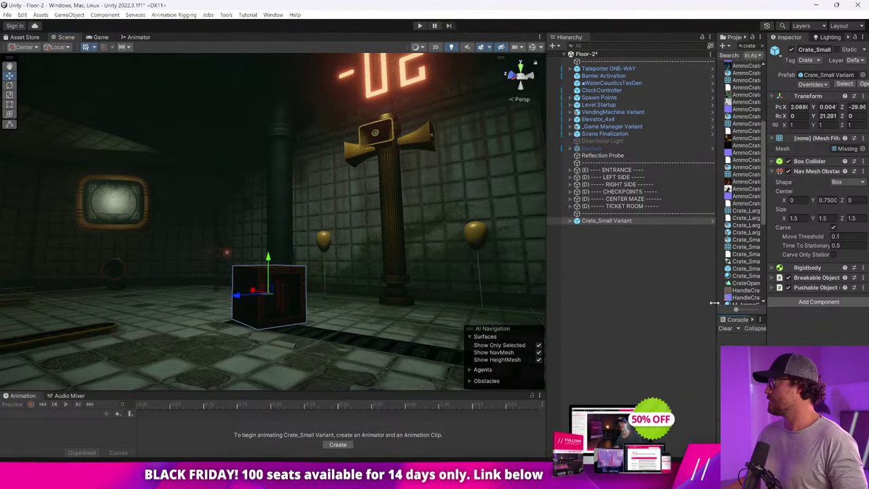
left_click_drag(718, 331, 656, 331)
type("Fir")
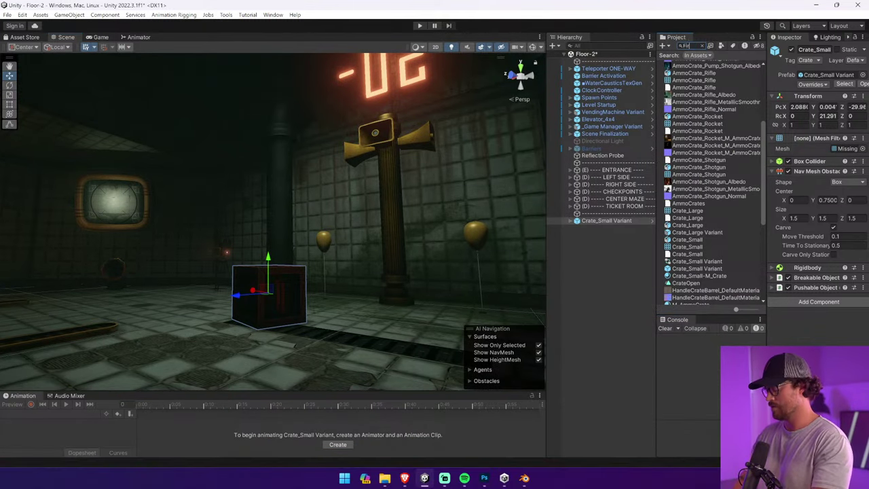
type("re Ex")
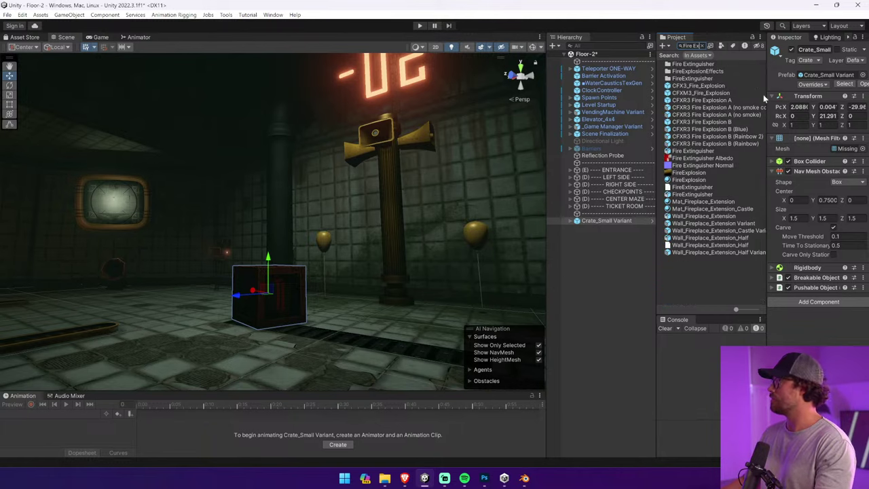
left_click(691, 195)
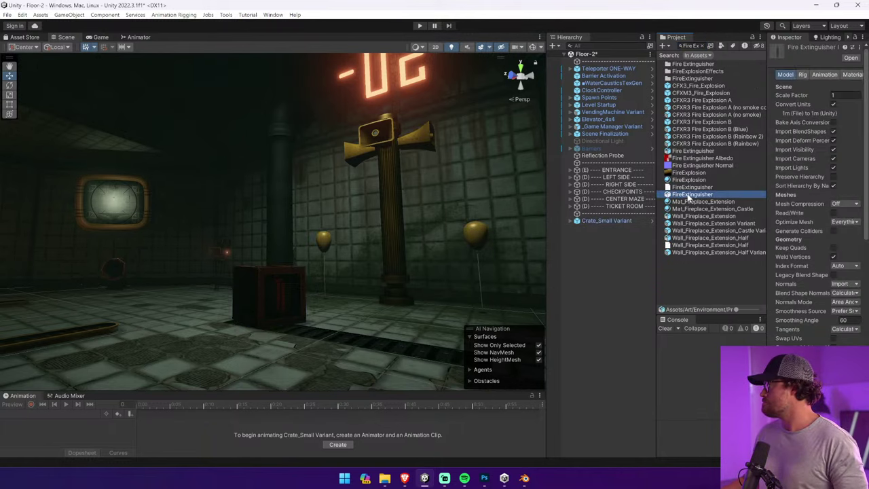
left_click_drag(689, 197, 181, 325)
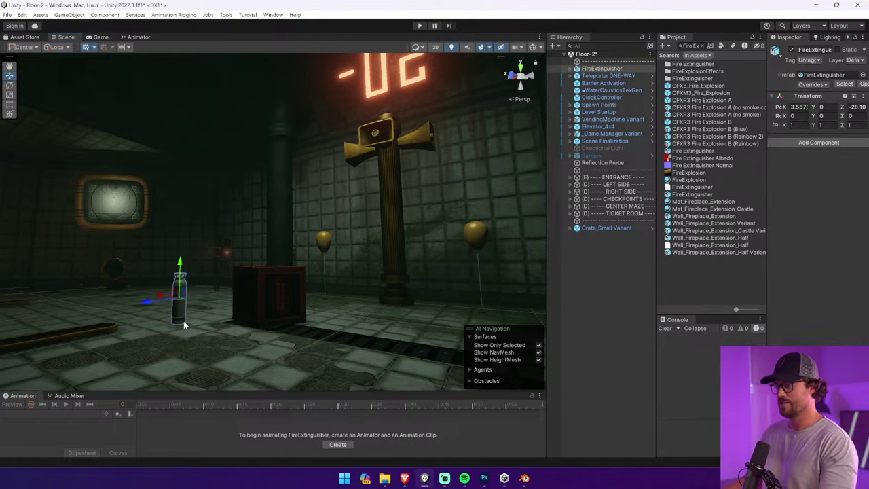
key("f")
right_click_drag(202, 294, 497, 245)
left_click_drag(497, 245, 337, 345, "alt")
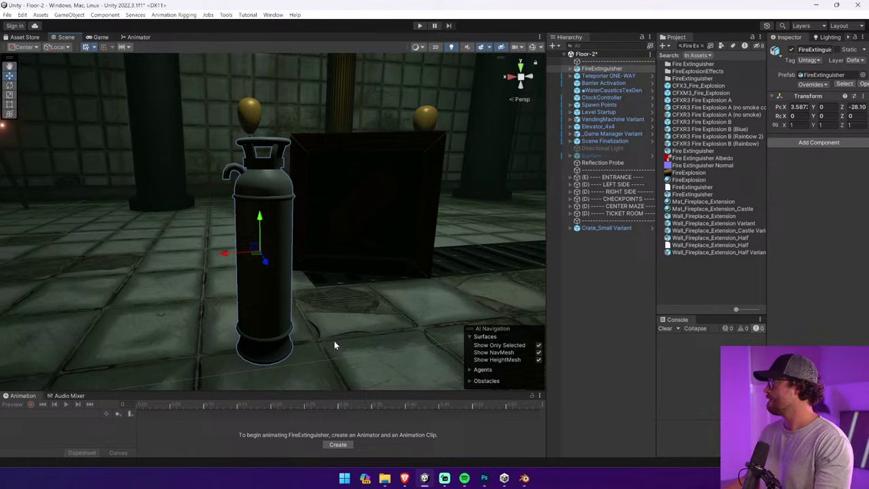
left_click(592, 69)
key("Delete")
Place the Fire Extinguisher Blender model on the floor beside the crate and apply the Fire Extinguisher Albedo texture to it
left_click(694, 151)
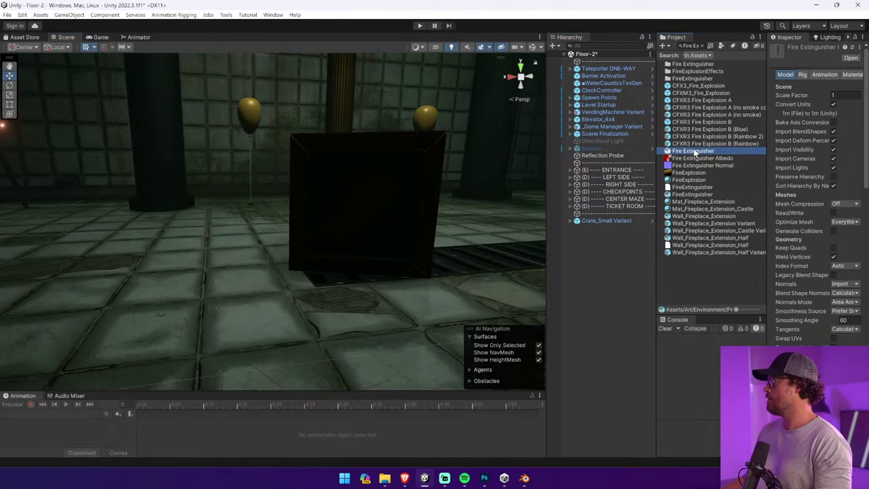
left_click_drag(694, 151, 228, 289)
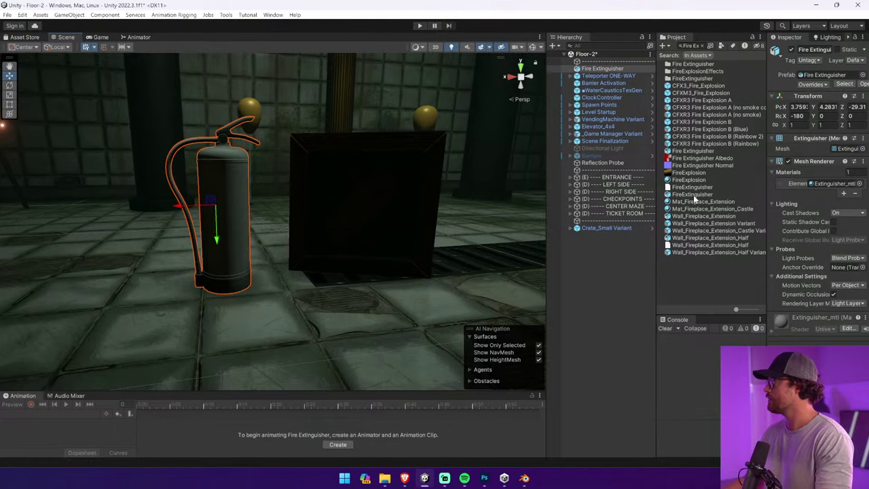
left_click(693, 150)
left_click(704, 46)
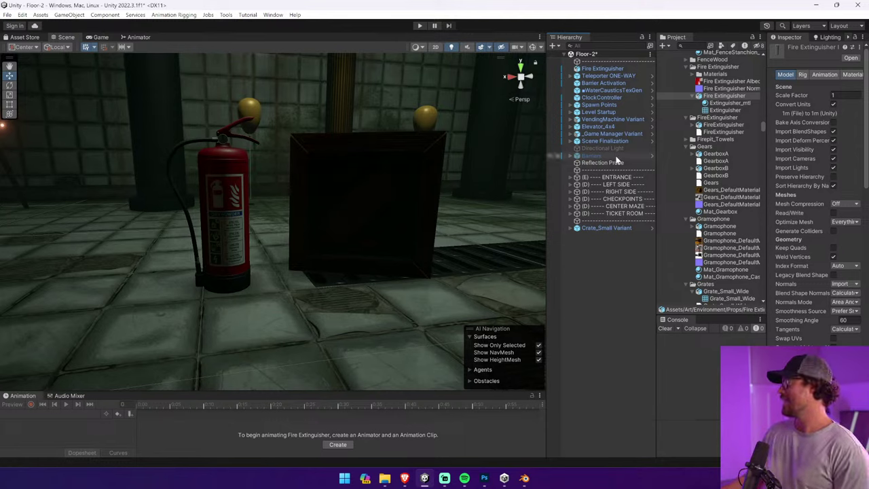
Assign Fire Extinguisher Normal as the normal map of the Fire Extinguisher Albedo material and fix its texture type
left_click(718, 103)
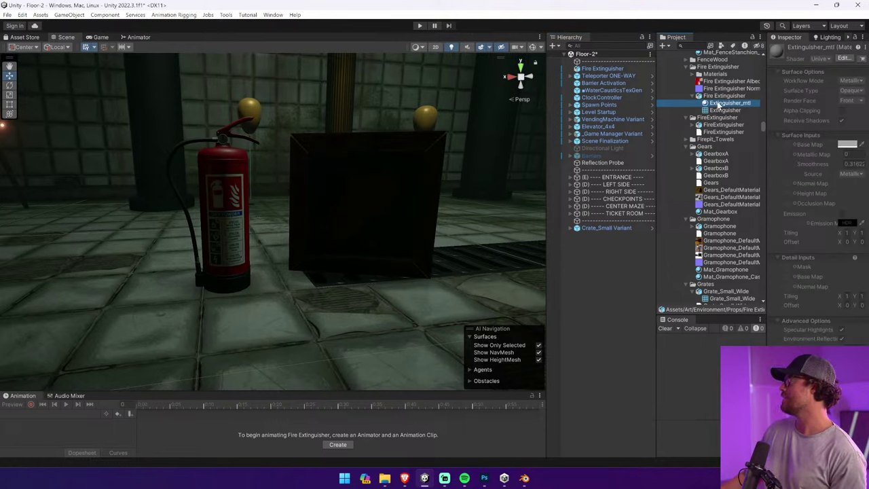
left_click(716, 82)
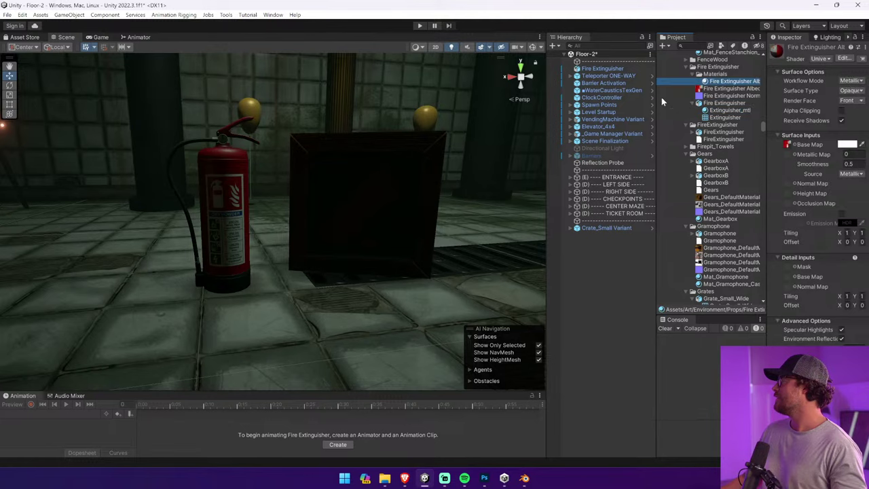
left_click_drag(547, 119, 450, 118)
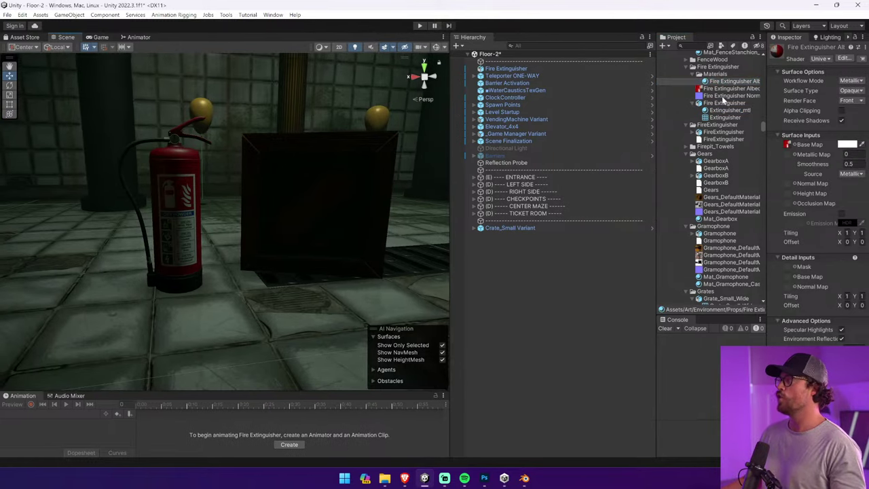
mouse_move(722, 95)
left_mouse_down()
mouse_move(787, 167)
mouse_move(789, 189)
left_mouse_up()
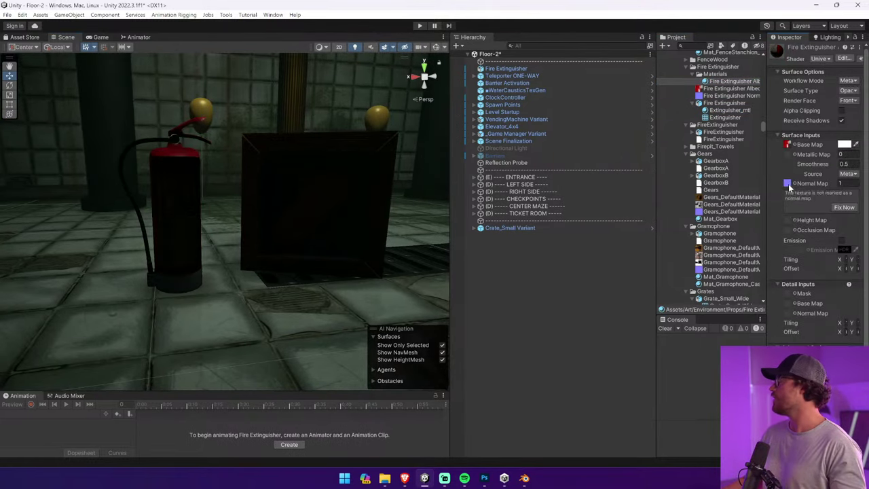
mouse_move(346, 190)
right_mouse_down()
mouse_move(292, 173)
mouse_move(419, 168)
mouse_move(313, 154)
right_mouse_up()
left_click(843, 207)
Select the fire extinguisher in the scene, widen the Inspector, and open its material's base map texture in Photoshop
key("w")
left_click(269, 150)
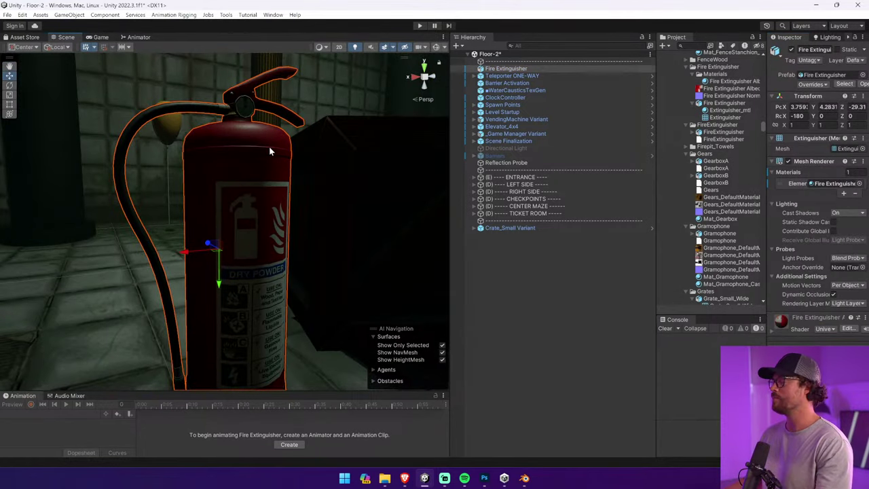
left_click(786, 324)
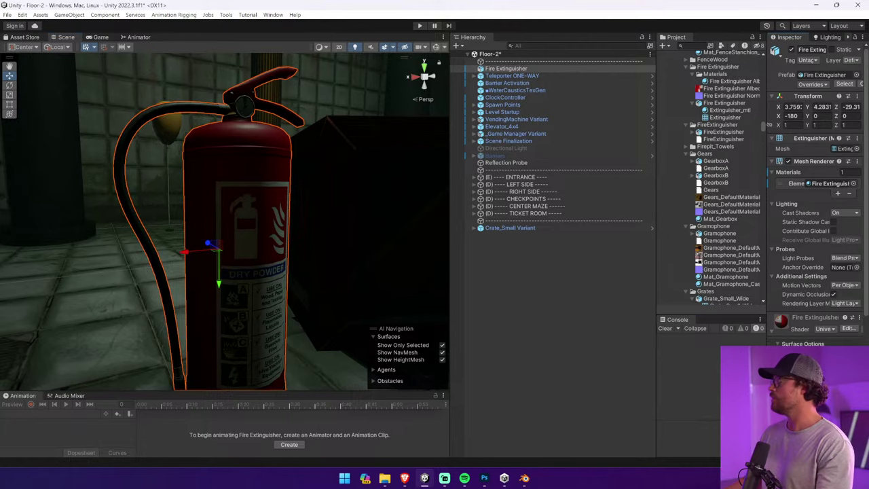
left_click_drag(768, 125, 675, 124)
left_click(720, 162)
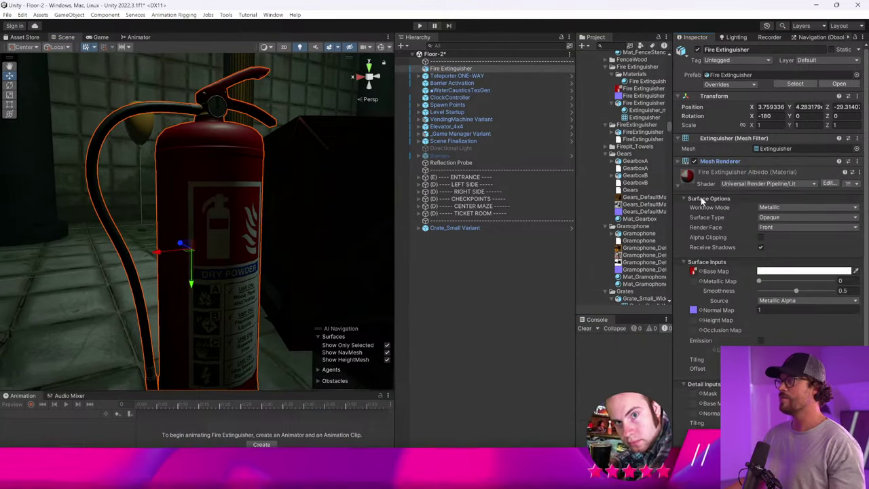
left_click(693, 271)
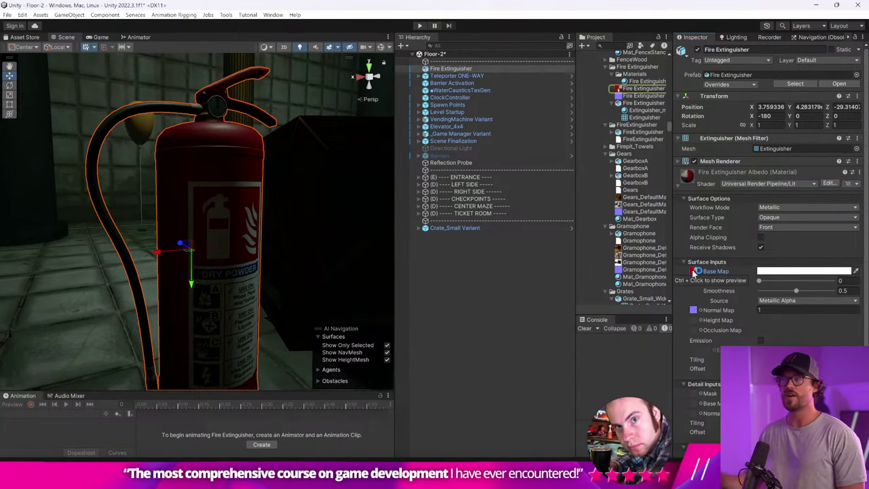
double_click(693, 271)
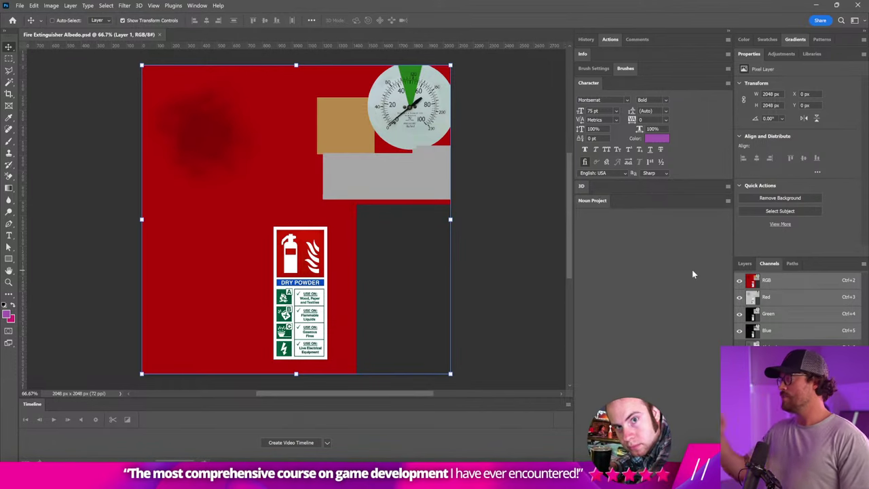
Add a Hue/Saturation adjustment layer above Layer 1 and shift the hue of its Reds to +19
left_click(745, 264)
left_click(799, 463)
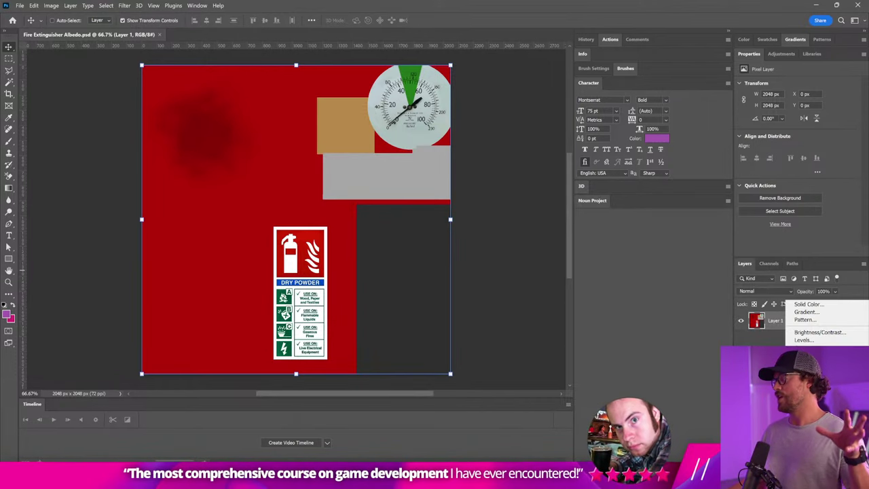
left_click(811, 375)
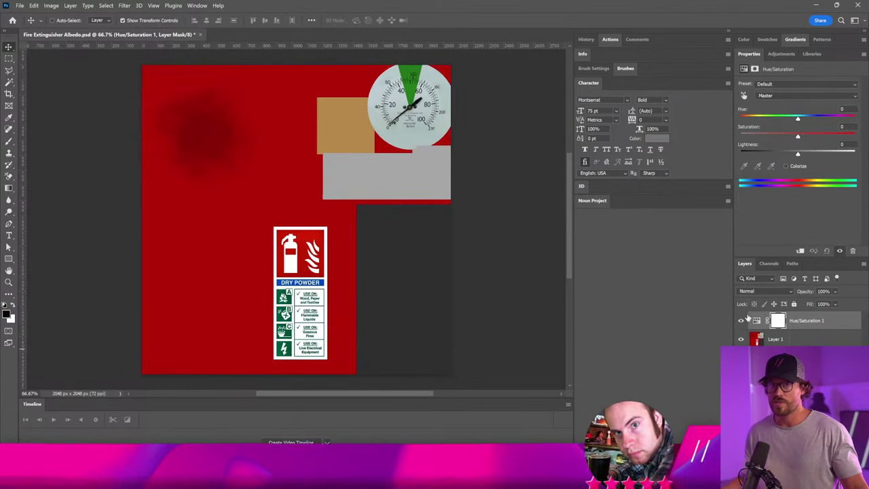
left_click(792, 97)
left_click(788, 108)
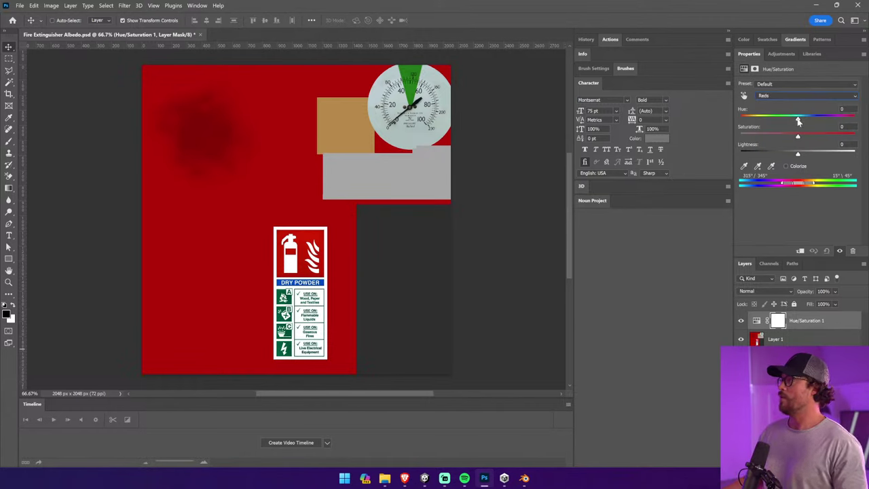
left_click_drag(790, 120, 808, 119)
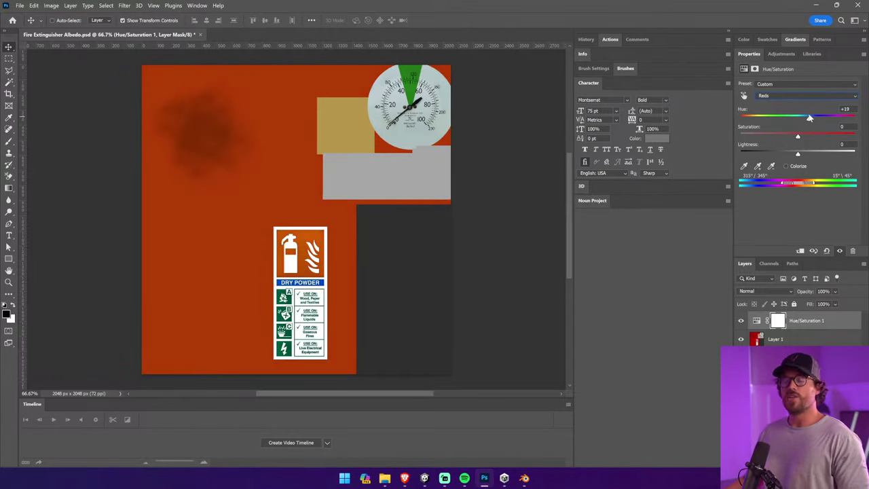
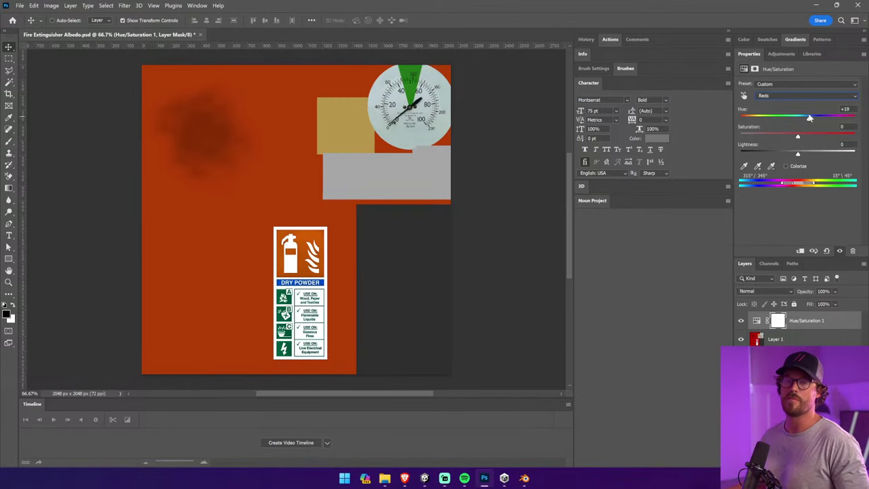
Add a second Hue/Saturation adjustment layer and set its Greens to hue +62, saturation -64 and lightness -15
left_click(813, 461)
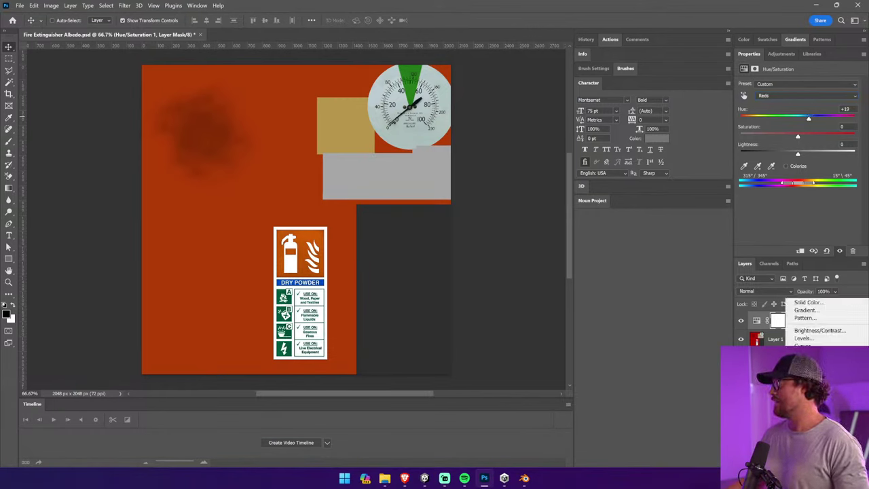
left_click(809, 376)
left_click(791, 99)
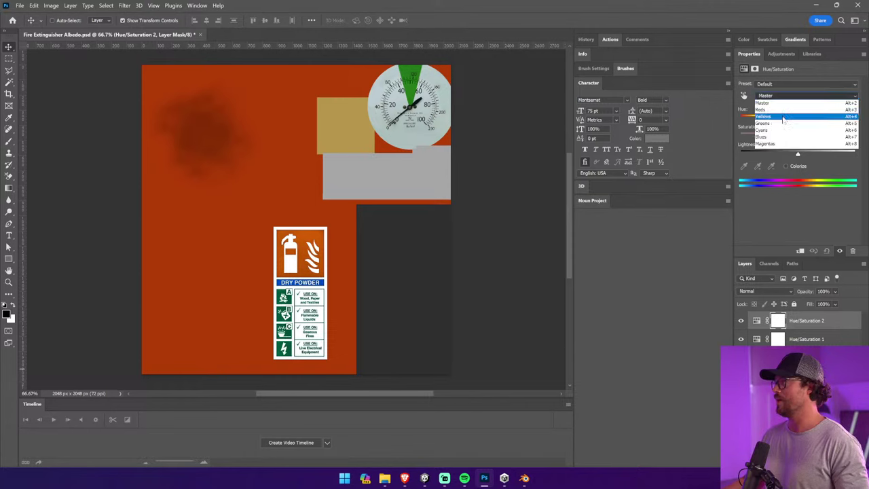
left_click(781, 122)
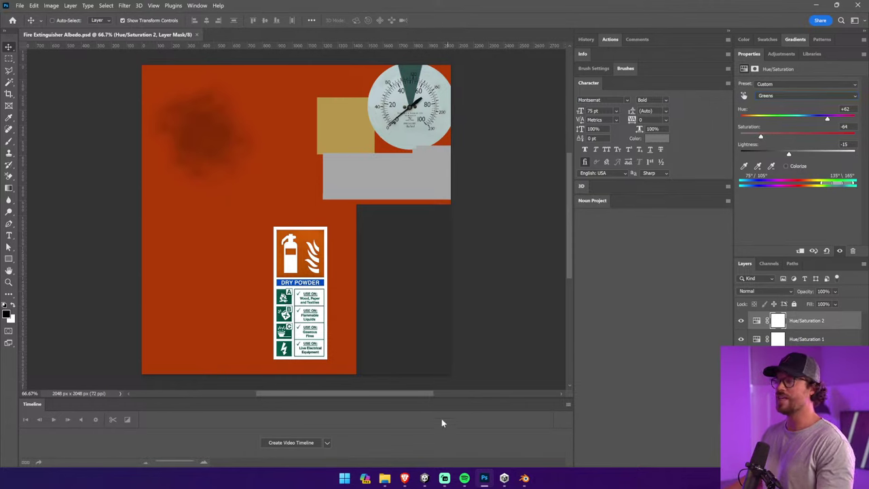
Switch to Unity and move the fire extinguisher onto the open floor near the crate, at X -1.86, Y 0, Z -32.626
left_click(425, 478)
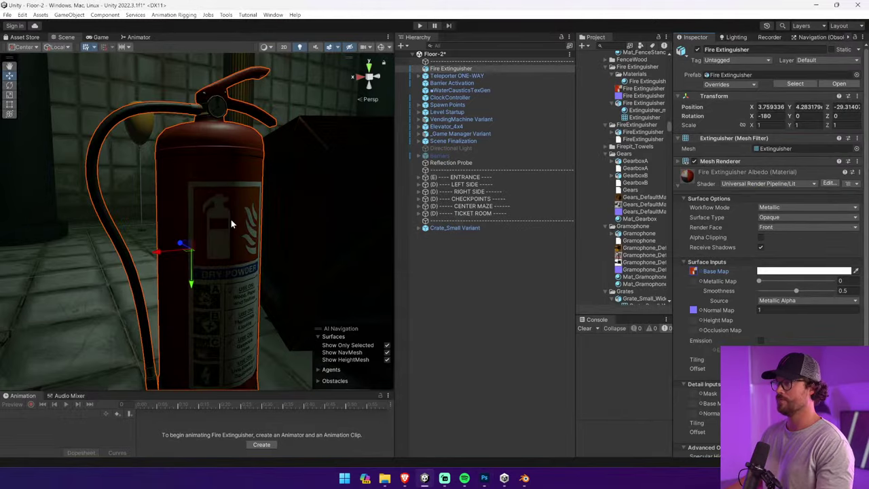
scroll(231, 220, "down", 5)
key("w")
right_click_drag(234, 231, 372, 252)
left_click_drag(237, 182, 188, 125)
Play-test the level with an enlarged game view, walk from the elevator to the fire extinguisher, and examine its look with and without the flashlight
left_click(419, 26)
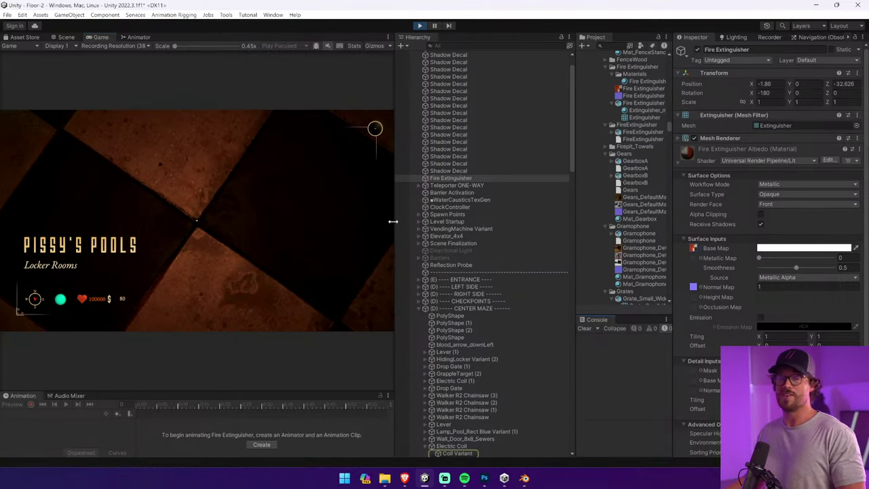
left_click_drag(392, 222, 529, 220)
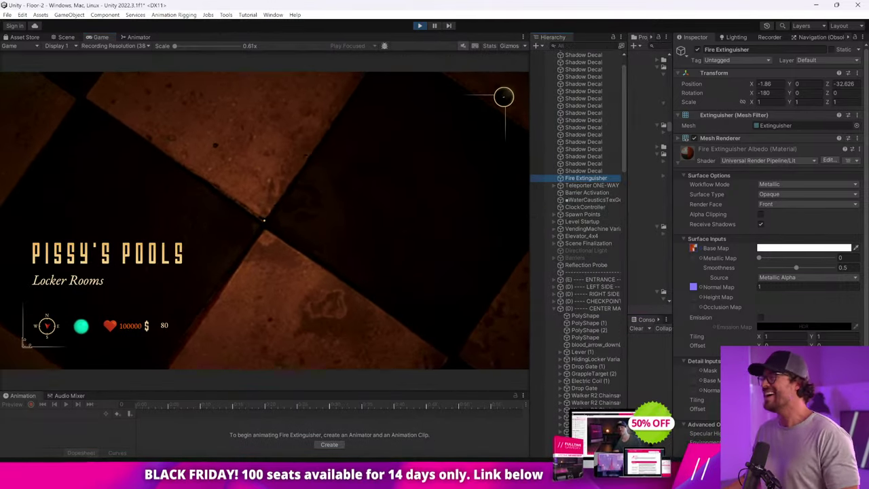
left_click(264, 220)
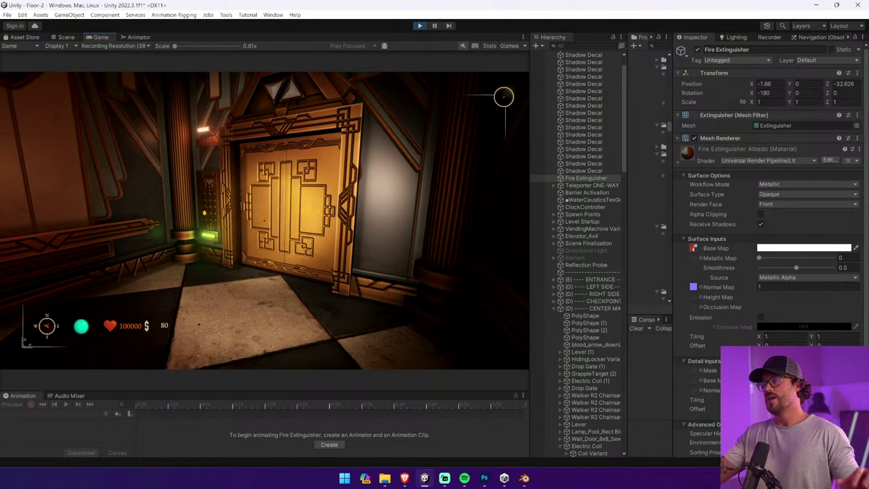
scroll(587, 251, "down", 5)
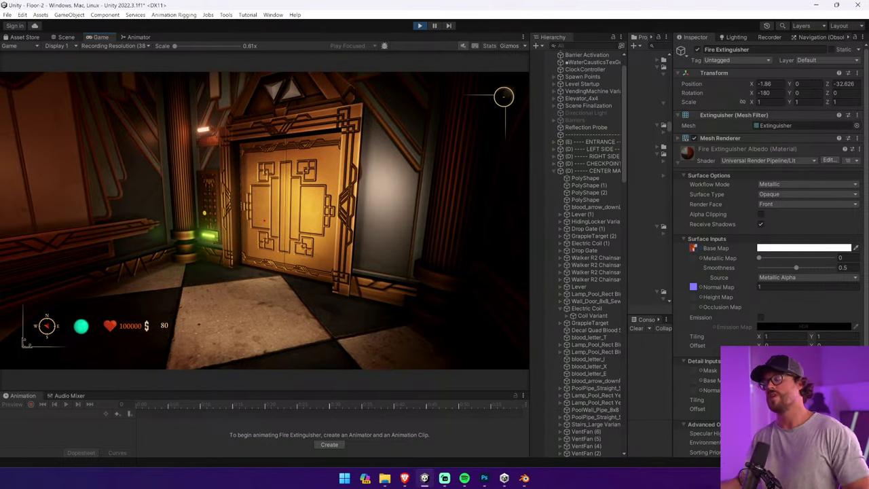
key("w")
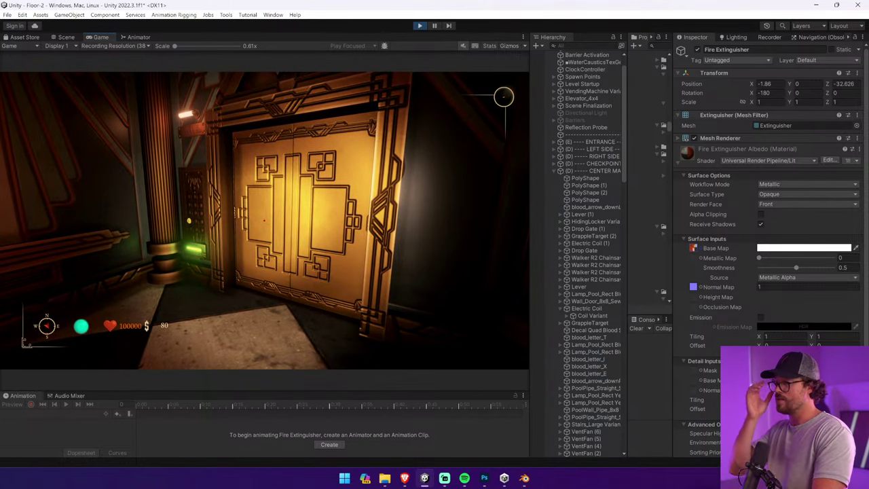
key("w")
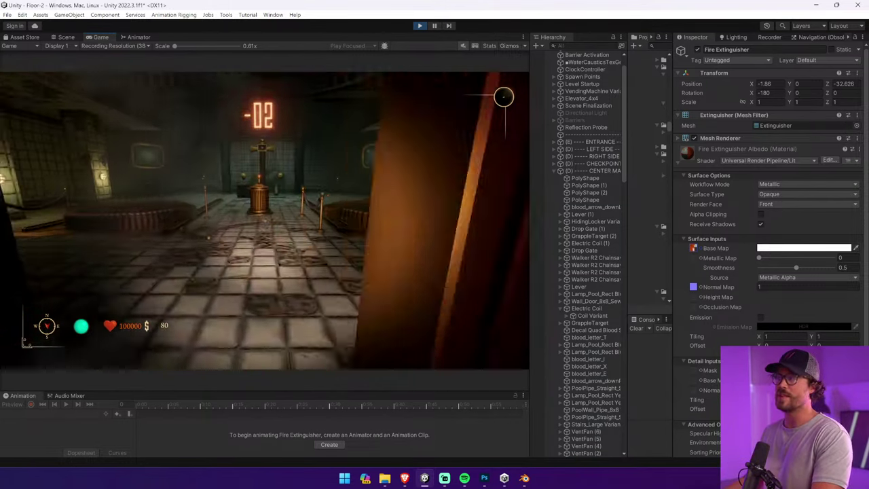
key("w")
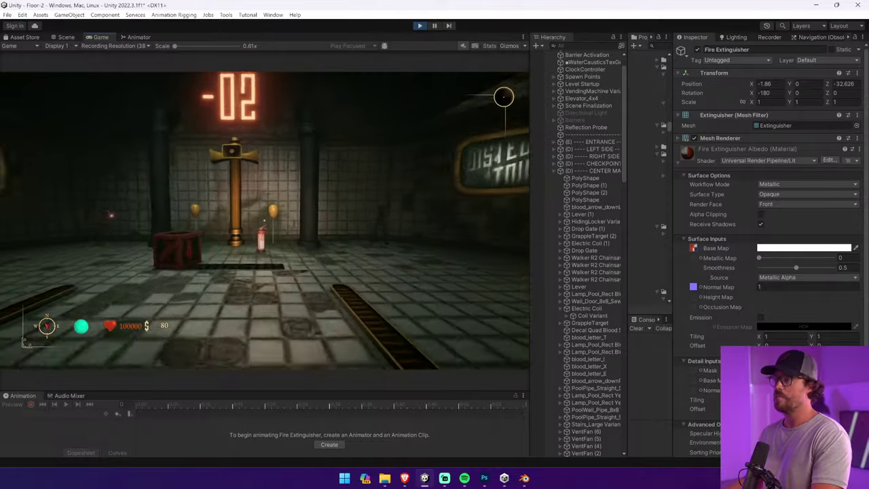
key("w")
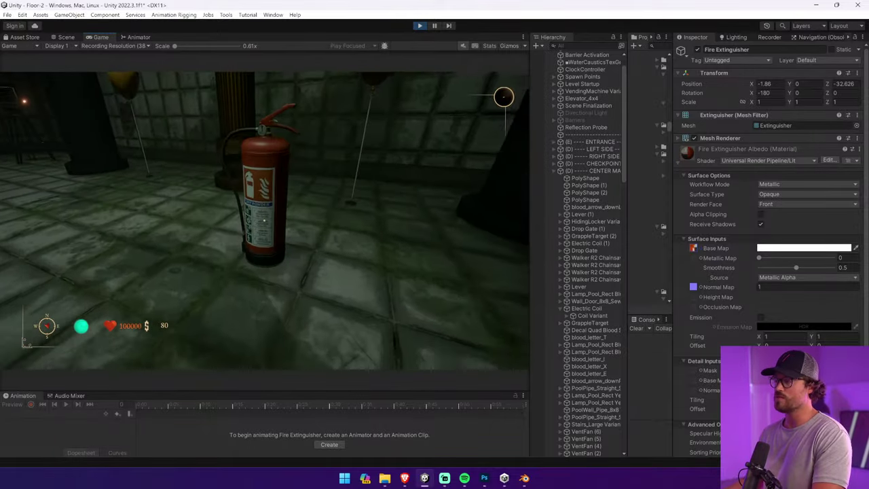
key("f")
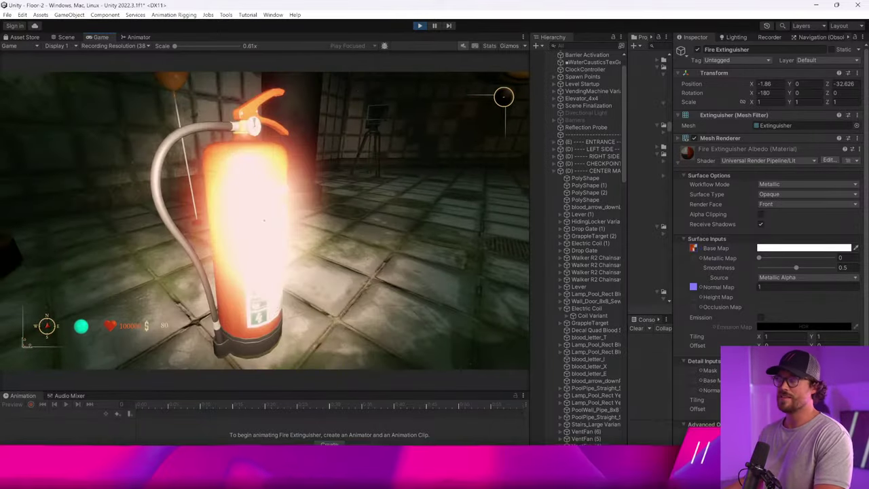
key("ctrl+s")
key("s")
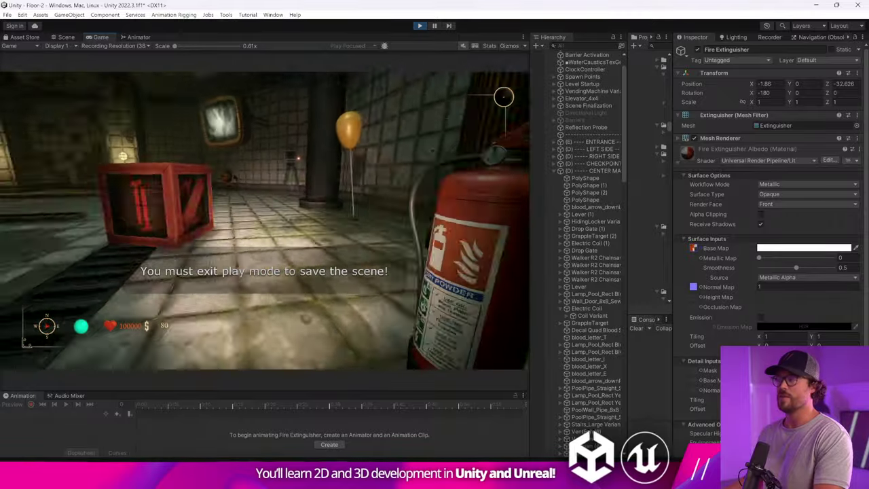
key("w")
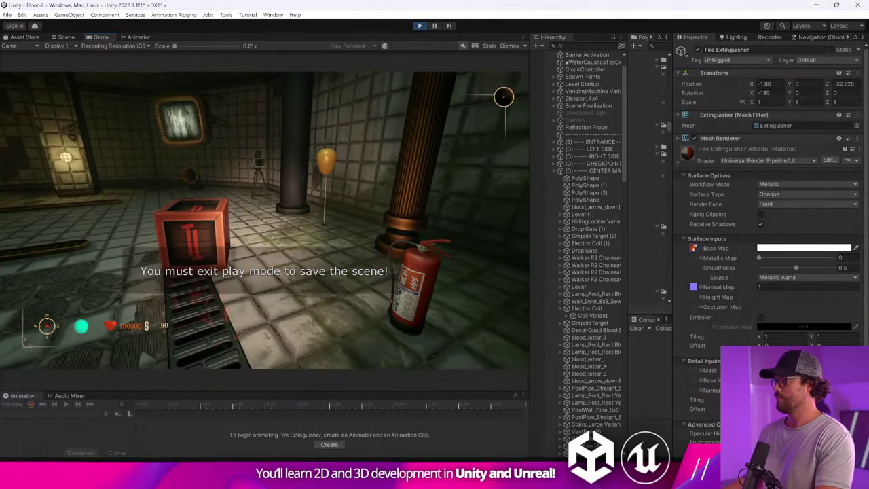
key("ctrl+p")
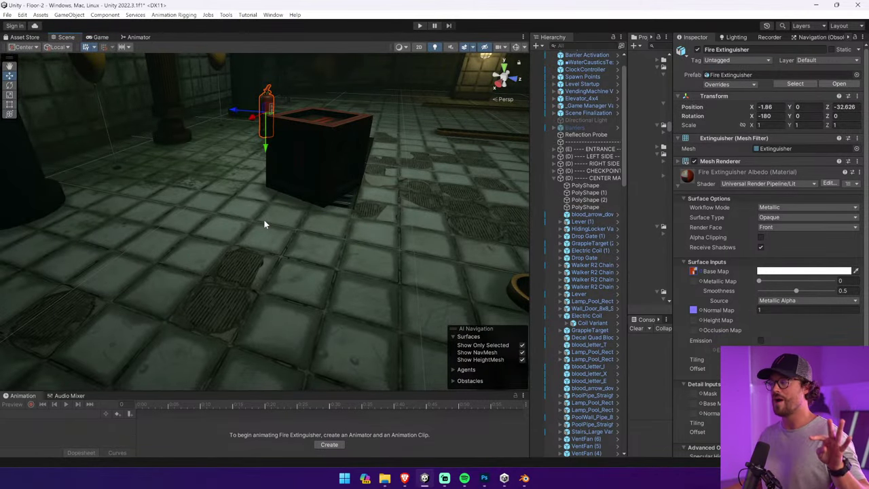
Change the shader of the Fire Extinguisher Albedo material to Toony Colors Pro 2 Hybrid Shader 2
right_click_drag(263, 219, 170, 105)
key("w")
key("s")
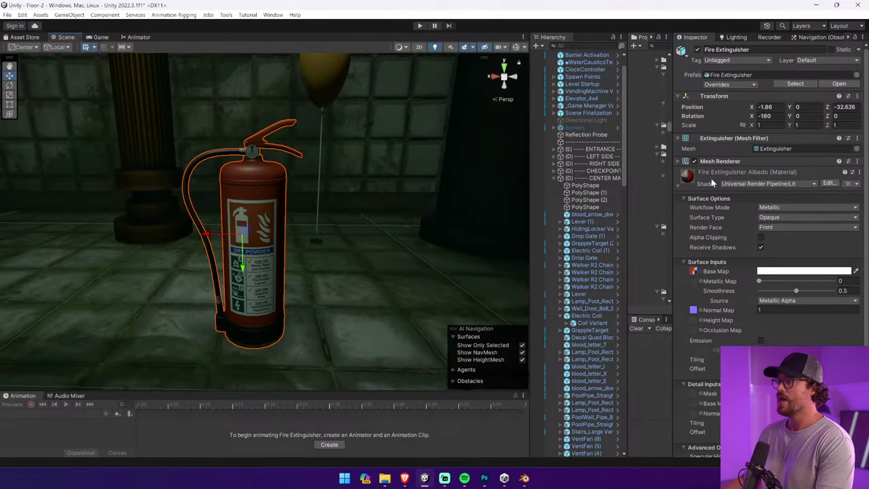
left_click(738, 184)
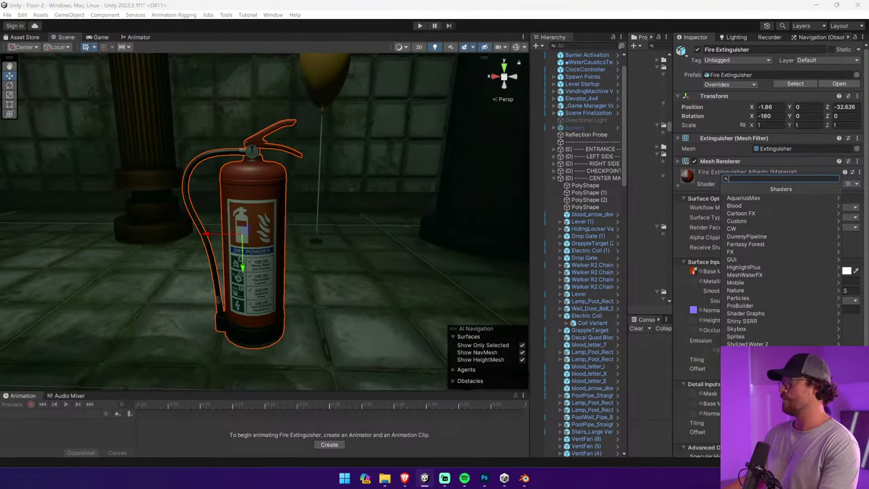
left_click(765, 359)
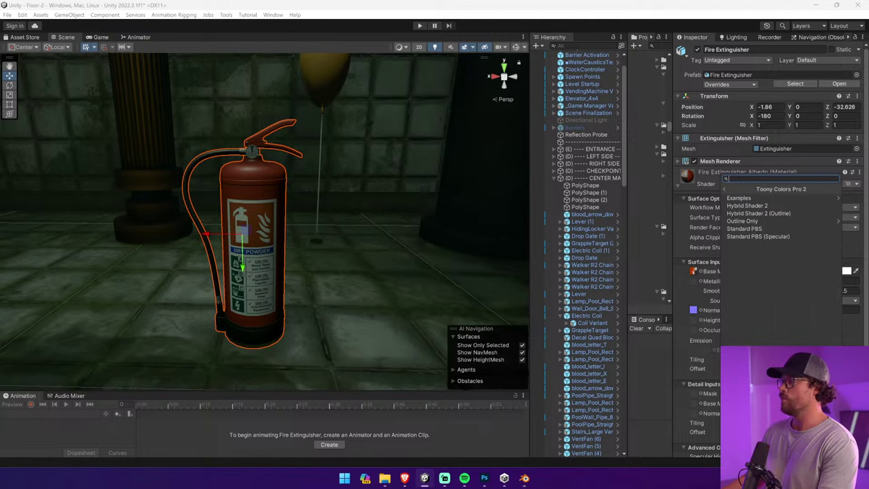
left_click(766, 206)
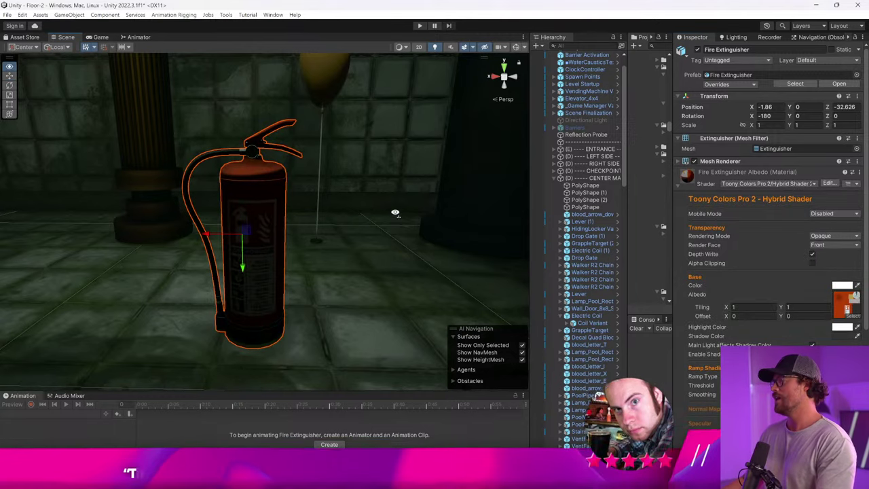
Enable rim lighting on the fire extinguisher's material, with a minimum of 0.77 and a maximum of 0.96
right_click_drag(395, 213, 491, 210)
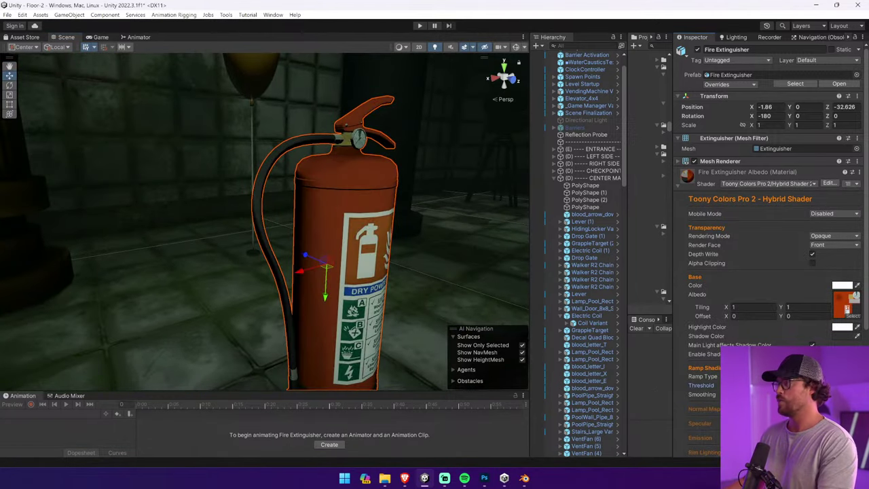
right_click_drag(351, 248, 136, 238)
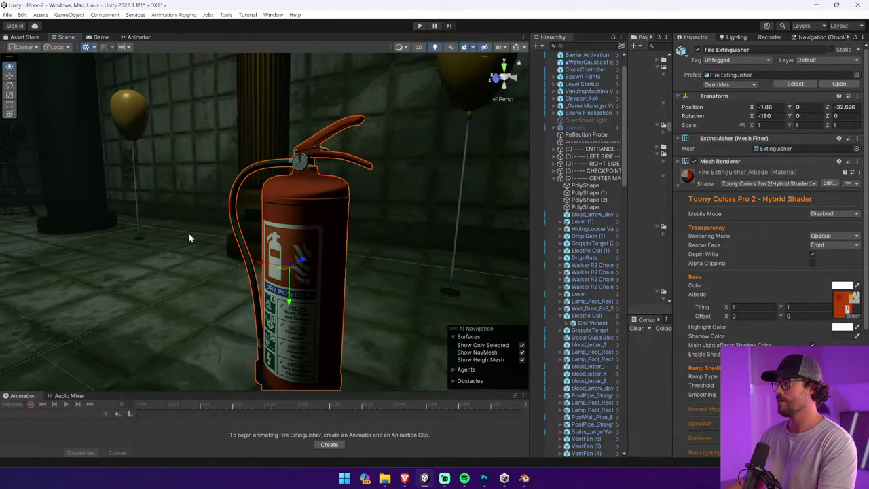
scroll(760, 258, "down", 5)
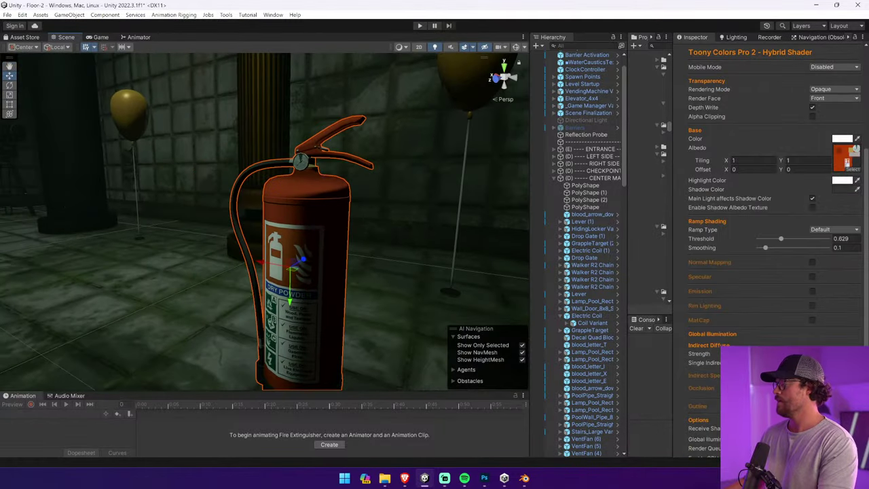
left_click(812, 306)
mouse_move(787, 332)
left_mouse_down()
mouse_move(782, 325)
mouse_move(791, 333)
left_mouse_up()
left_click_drag(782, 324, 786, 325)
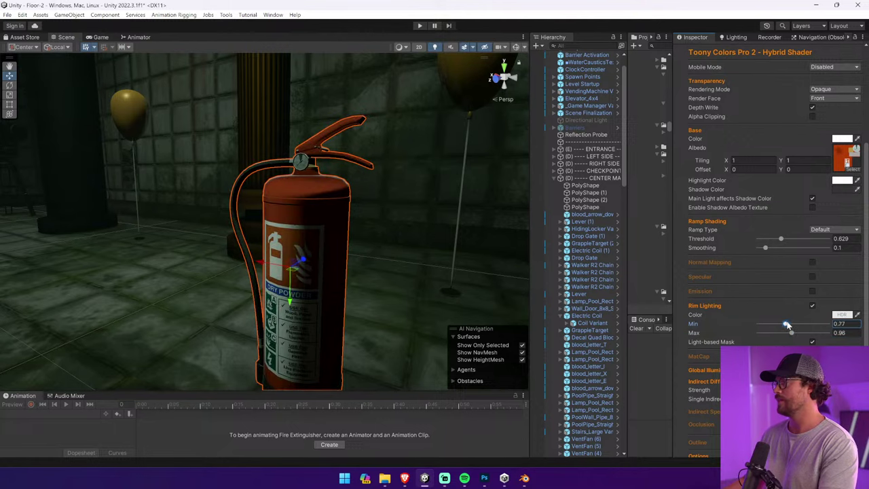
Deselect the fire extinguisher and play-test the level to inspect its toon shading and rim light up close
left_click(458, 253)
right_click_drag(457, 253, 547, 289)
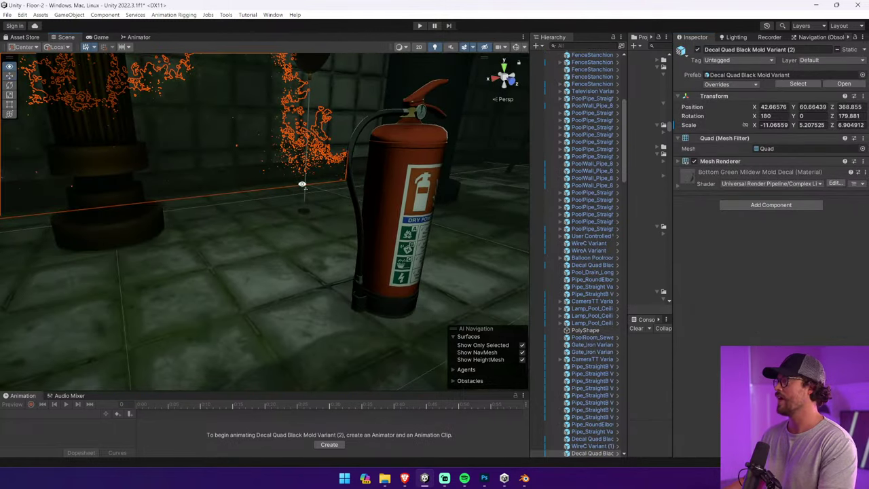
right_click_drag(301, 185, 362, 76)
left_click(418, 26)
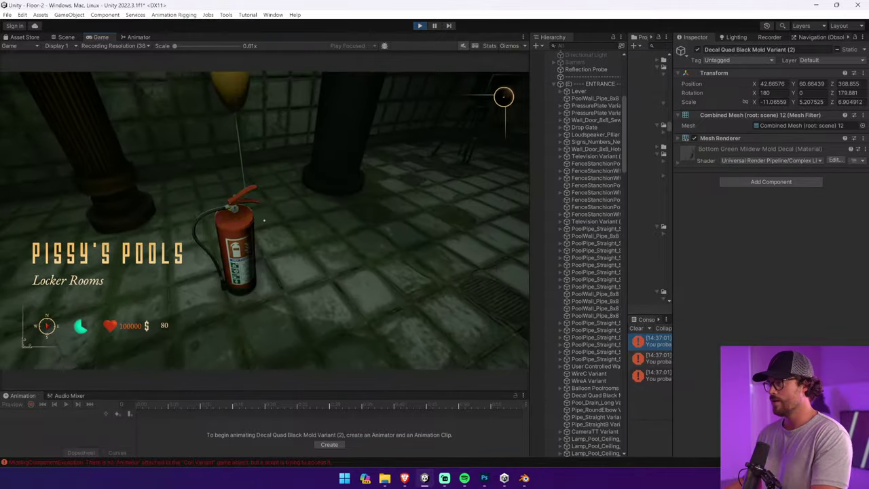
key("w")
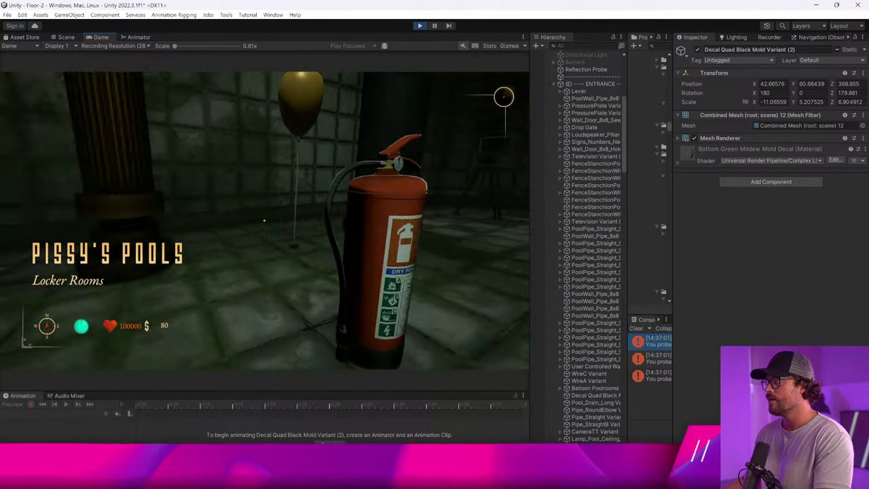
key("ctrl+s")
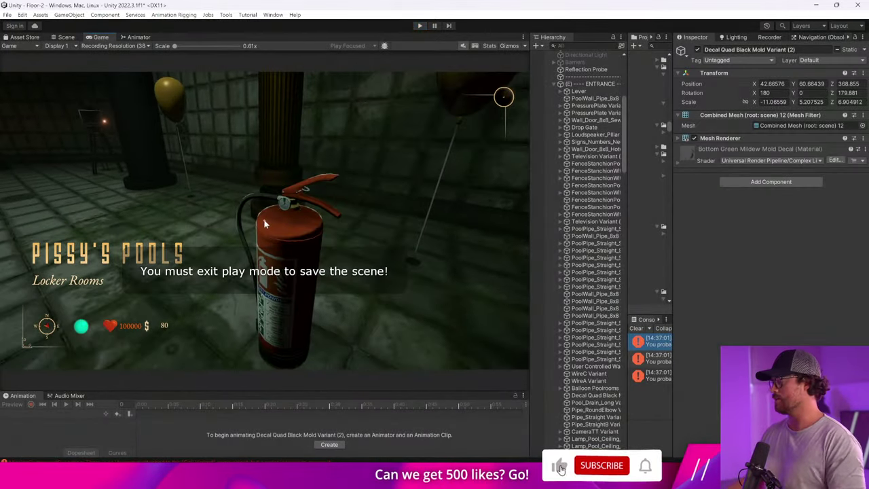
key("ctrl+p")
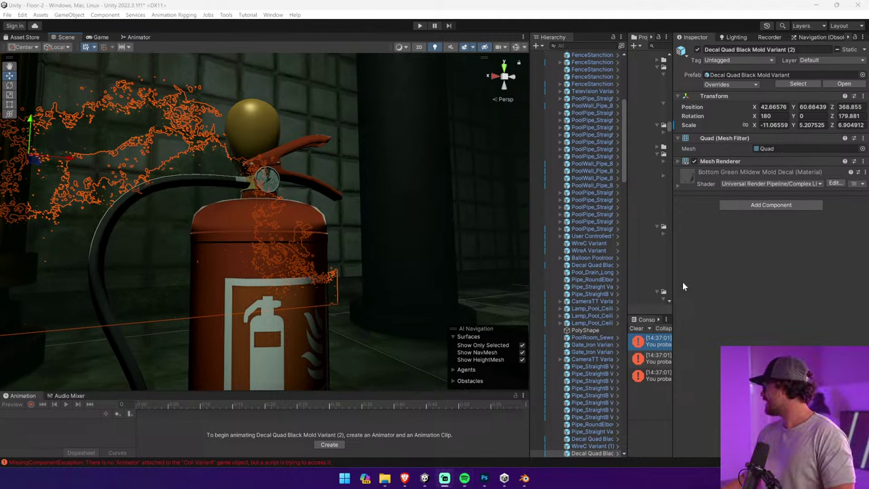
Select the fire extinguisher, widen the Hierarchy and Project areas, and collapse its material settings
left_click(304, 215)
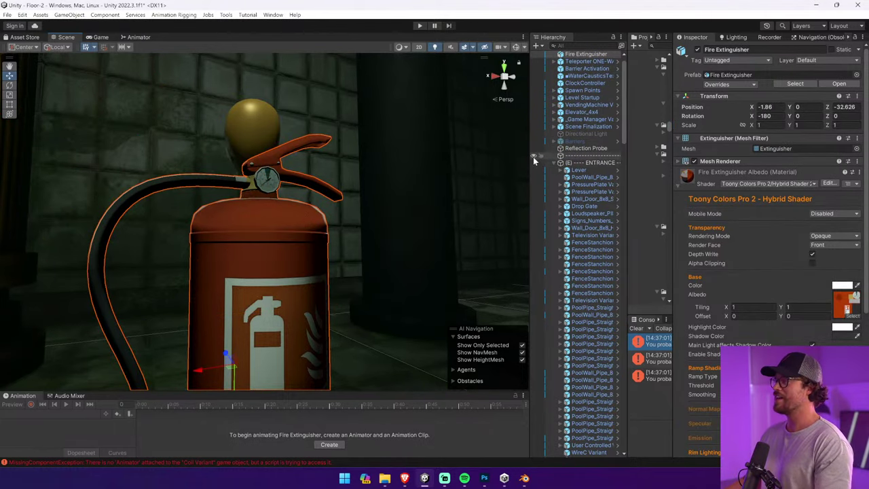
scroll(533, 157, "up", 1)
left_click_drag(531, 110, 426, 110)
left_click_drag(616, 172, 562, 173)
left_click(699, 172)
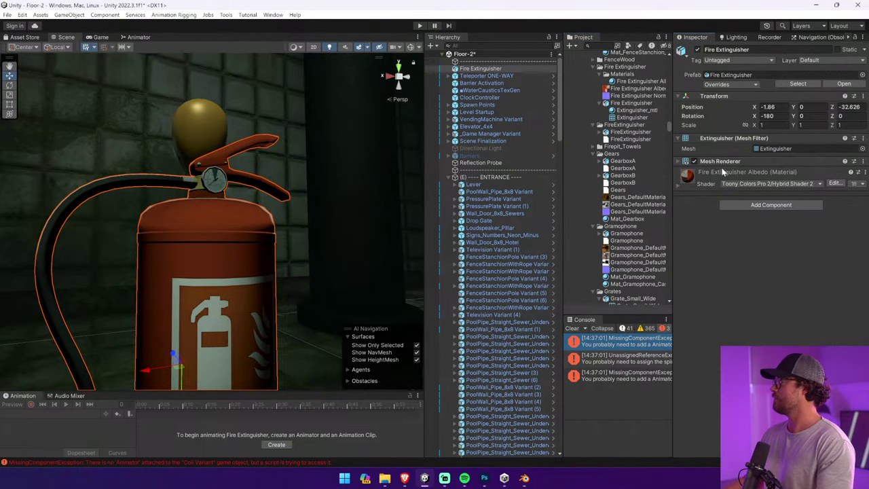
Add a Box Collider component to the fire extinguisher and check how its bounds fit the model
left_click(757, 205)
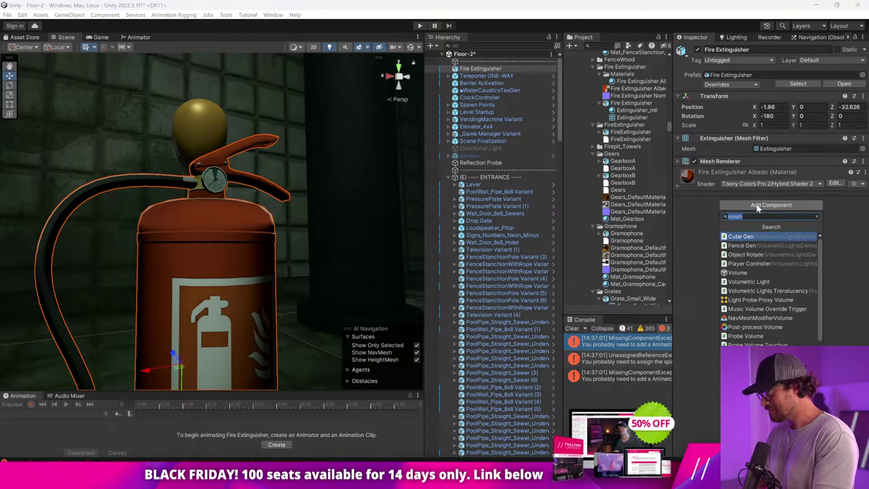
type("rig")
key("BackSpace")
key("BackSpace")
key("BackSpace")
type("box")
key("Return")
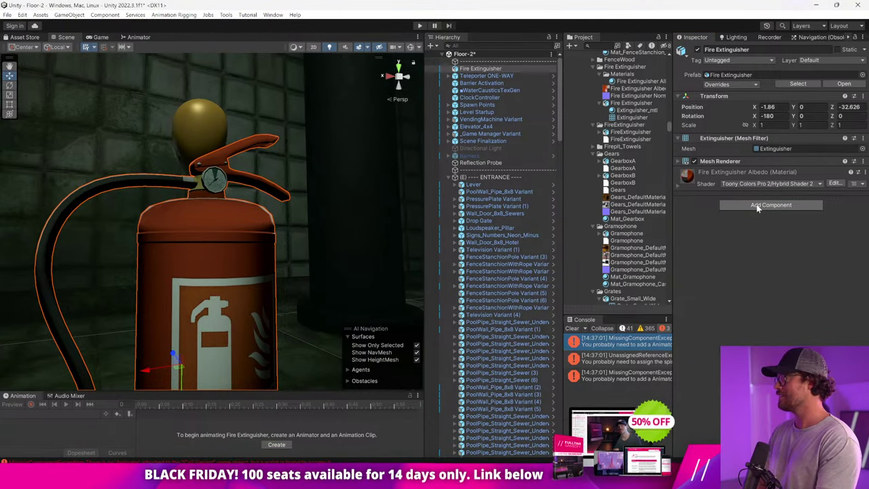
left_click(759, 171)
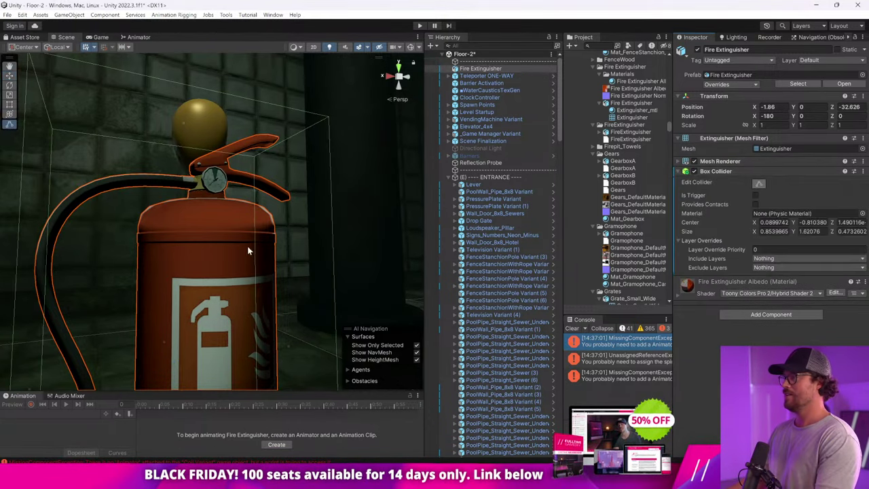
left_click_drag(247, 248, 203, 286, "alt")
Add a Rigidbody component to the fire extinguisher, review its settings, and collapse both physics components
left_click(762, 315)
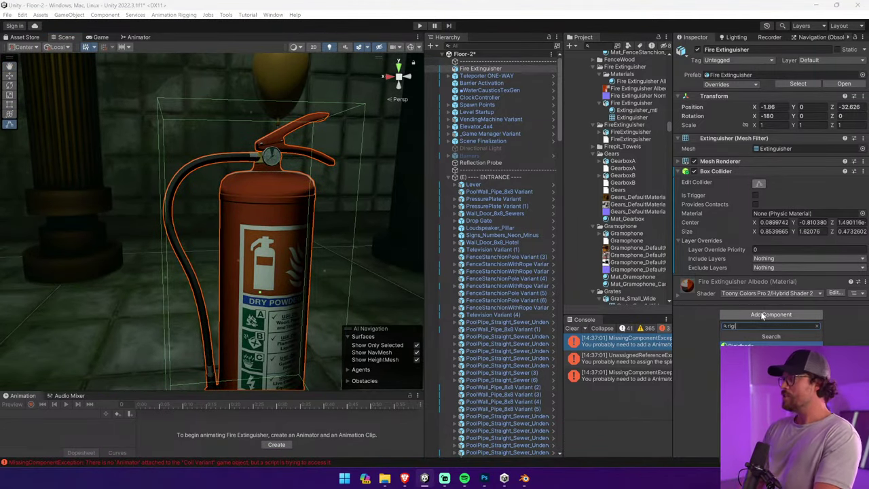
key("Return")
left_click(725, 173)
left_click(728, 181)
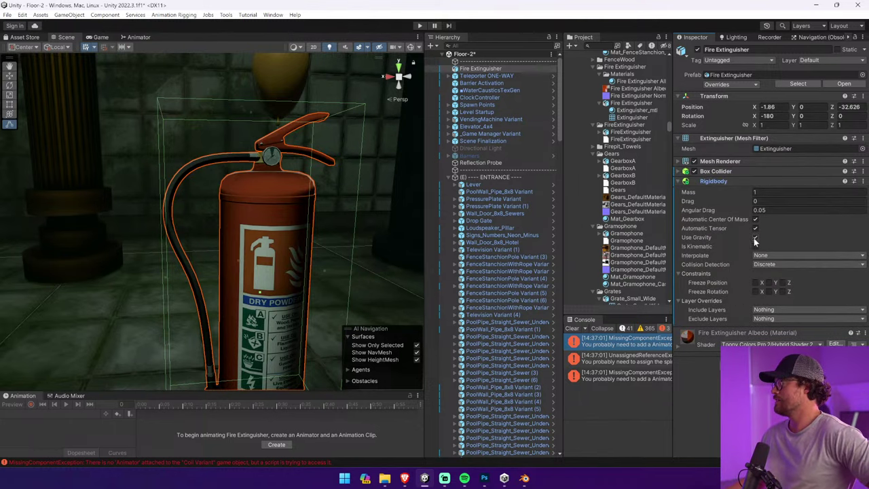
left_click(721, 181)
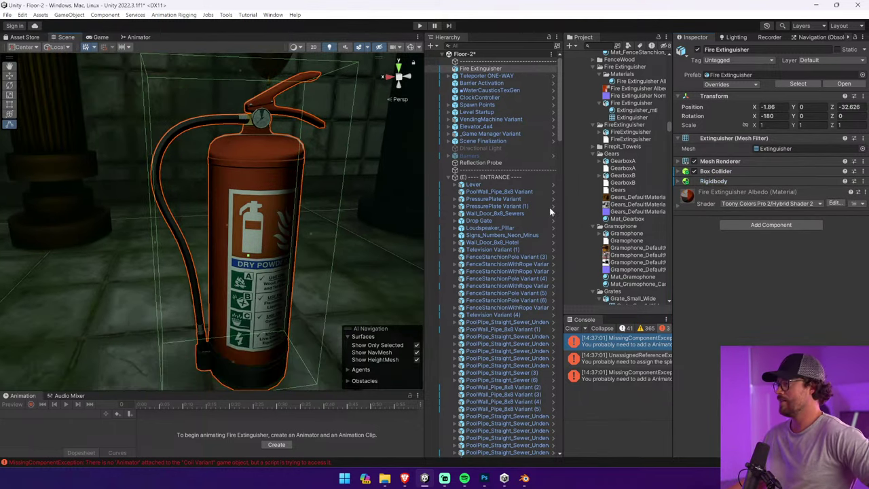
Add the Pushable Object script to the fire extinguisher and expand its settings
left_click(738, 225)
type("push")
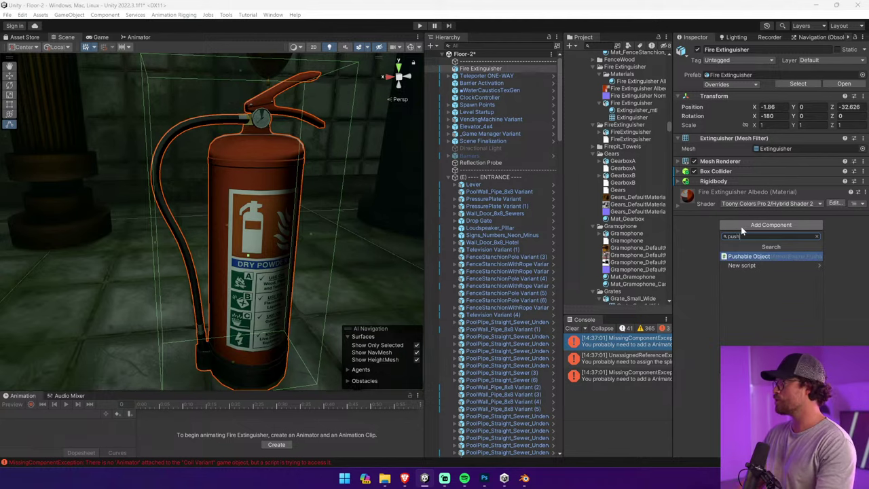
key("Return")
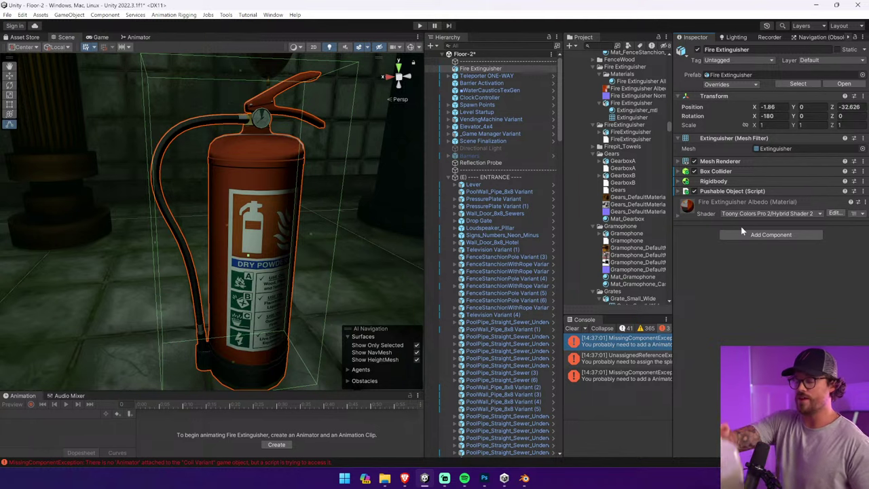
left_click(734, 191)
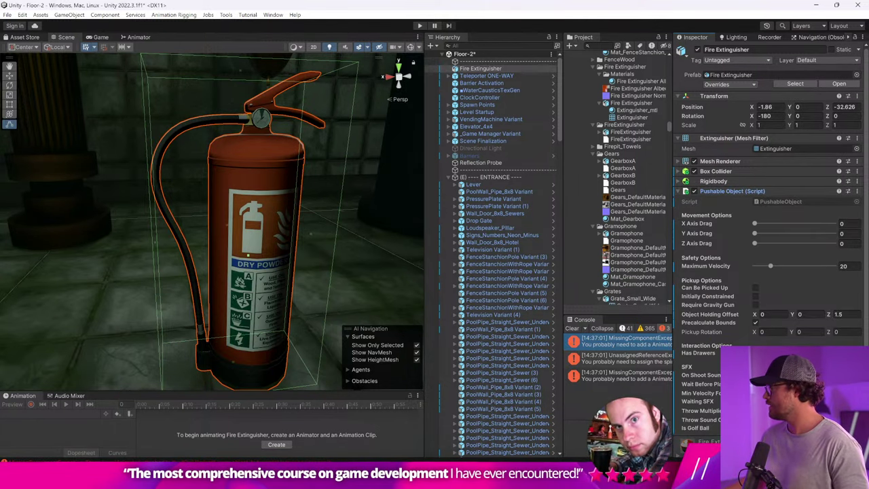
Find the small crate in the scene, select it, and copy its Pushable Object component
left_click(392, 237)
right_click_drag(392, 236, 191, 210)
left_click(191, 210)
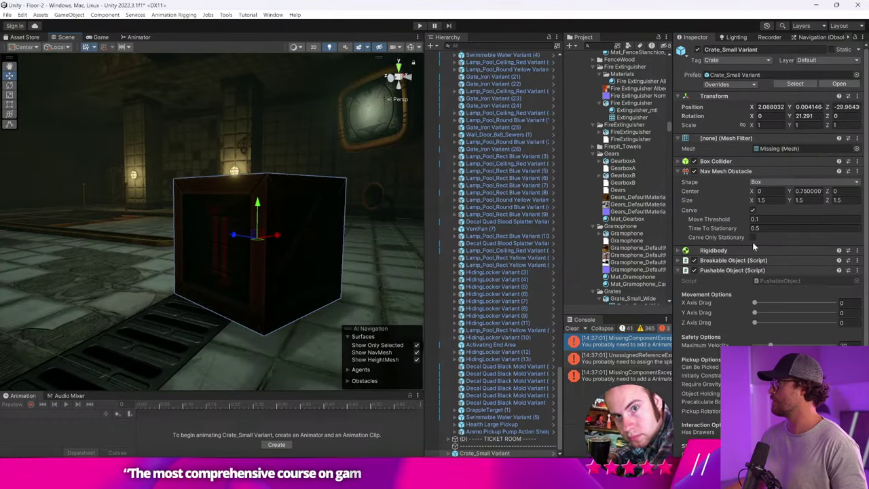
left_click(764, 270)
right_click(763, 270)
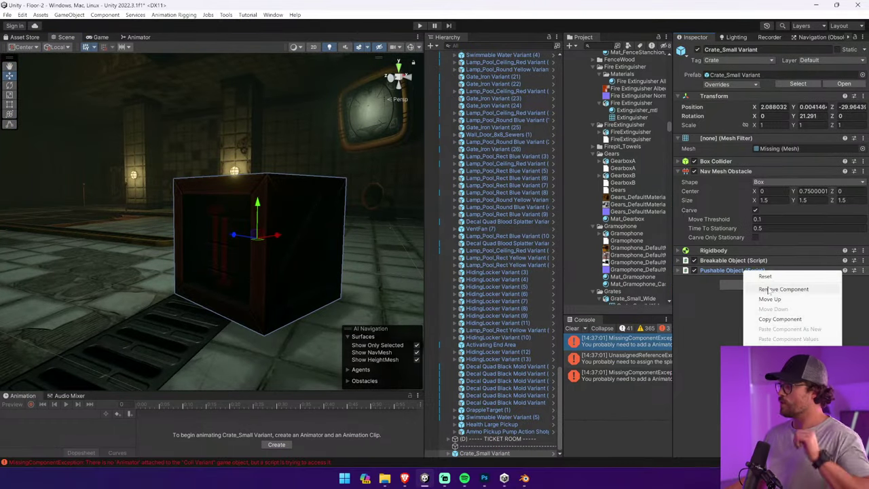
left_click(786, 321)
Paste the crate's Pushable Object values onto the fire extinguisher's script, check them, and collapse the component
right_click_drag(229, 233, 611, 219)
left_click(191, 230)
right_click(733, 191)
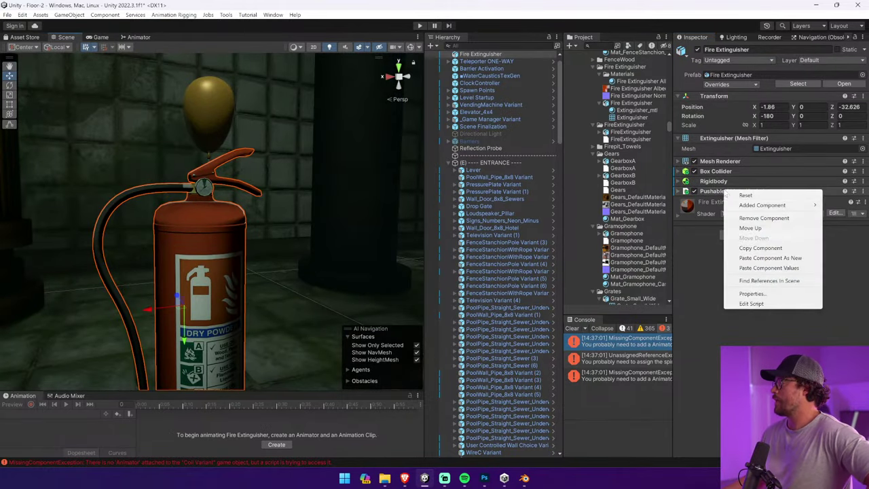
left_click(781, 266)
left_click(747, 192)
scroll(780, 261, "down", 2)
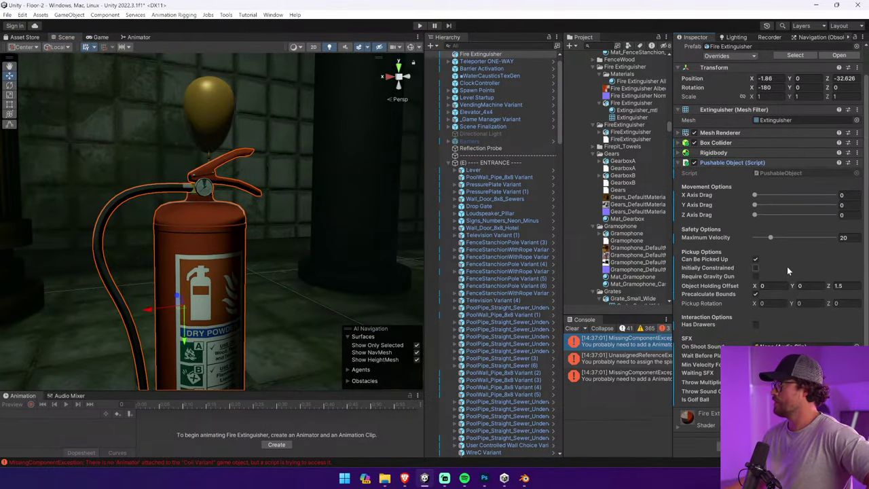
left_click(712, 163)
Play-test the level by walking to the fire extinguisher, picking it up and throwing it, and stop play mode
left_click(420, 26)
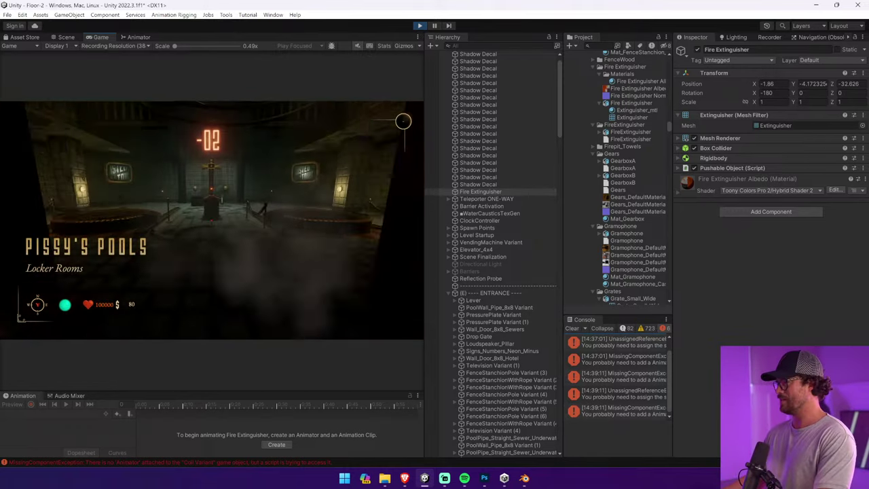
key("w")
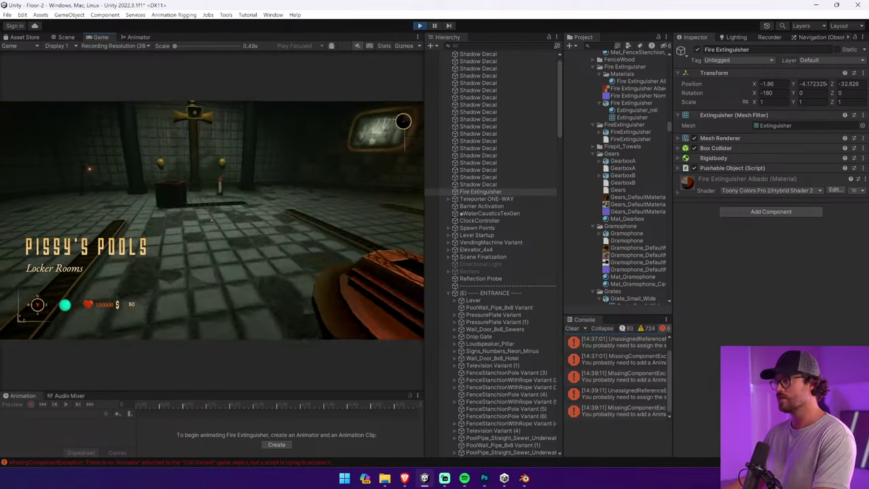
key("e")
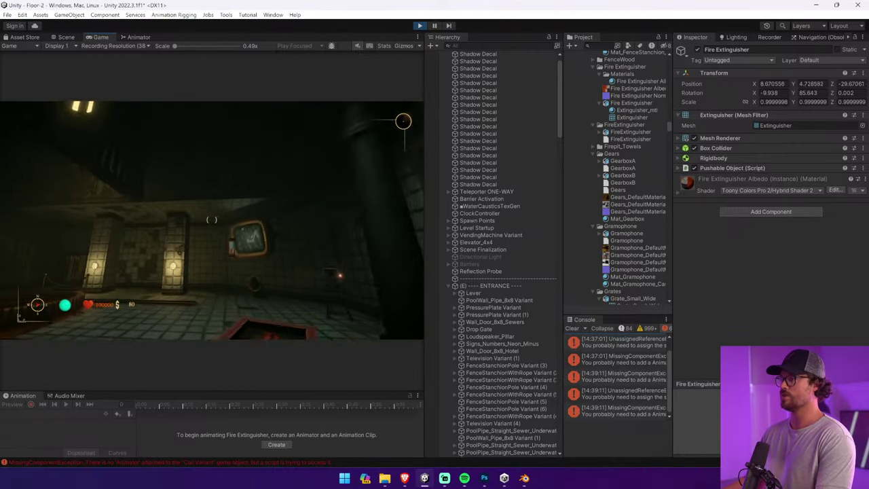
key("shift+w")
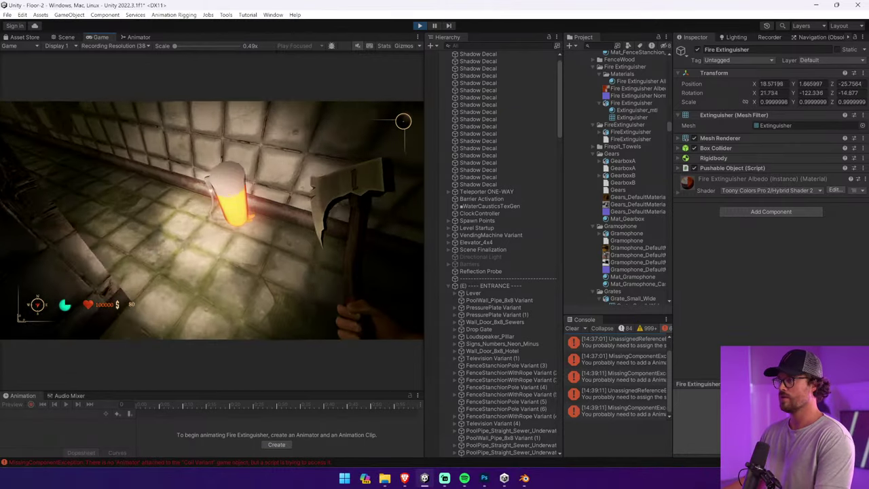
key("e")
key("e")
key("w")
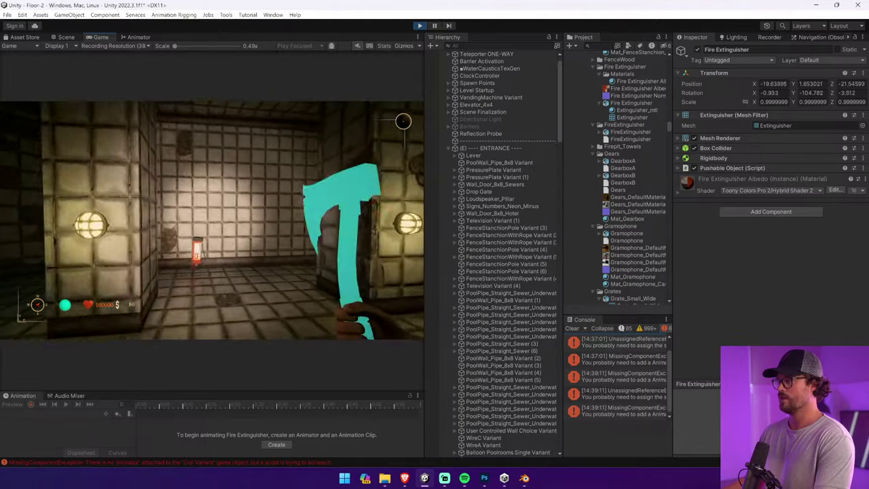
key("ctrl+p")
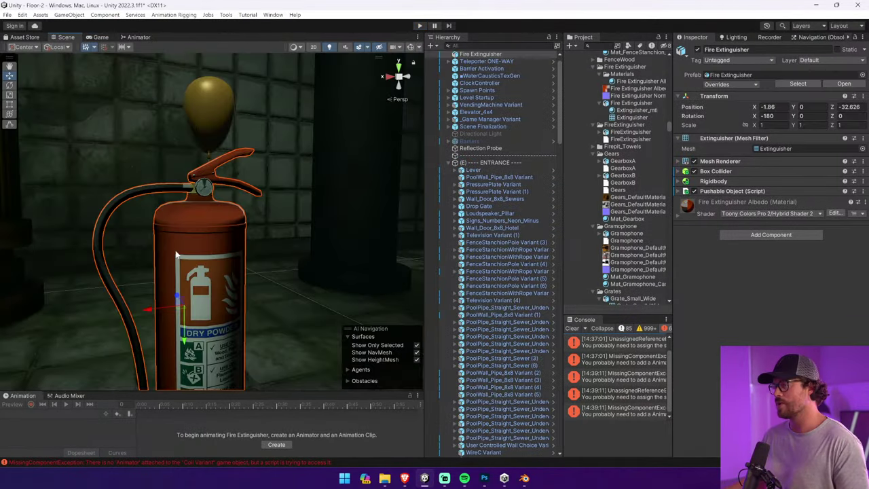
Frame the whole fire extinguisher in the scene and clear the Console messages
mouse_move(206, 248)
right_mouse_down()
mouse_move(215, 269)
mouse_move(213, 262)
right_mouse_up()
middle_click_drag(215, 261, 114, 255)
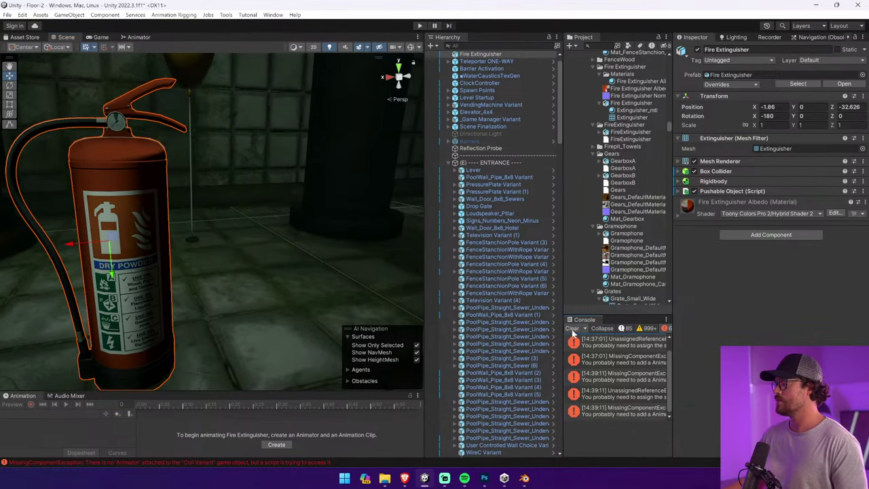
left_click(572, 328)
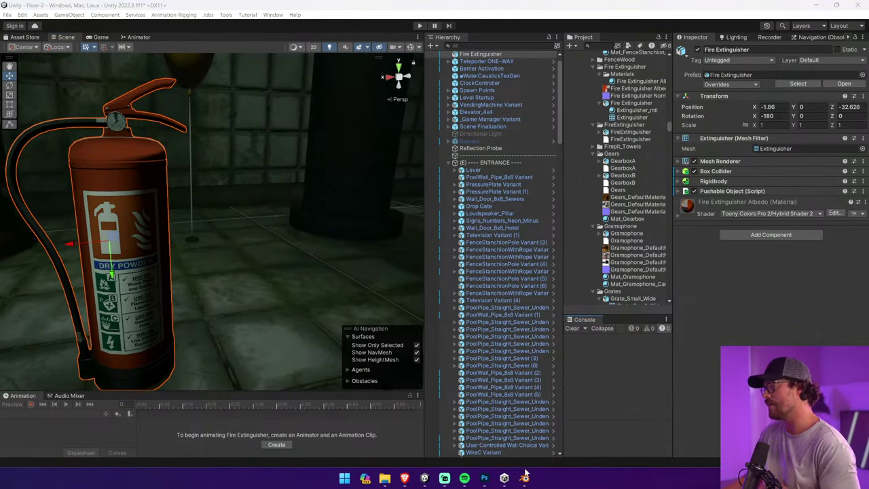
Switch to Blender, apply all transforms to the Extinguisher object, and save the blend file
mouse_move(524, 478)
left_click(419, 424)
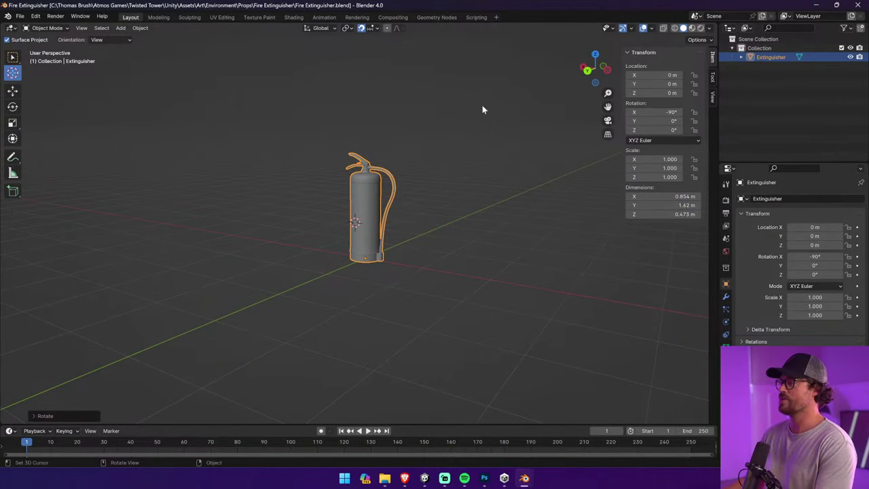
left_click(140, 28)
mouse_move(166, 47)
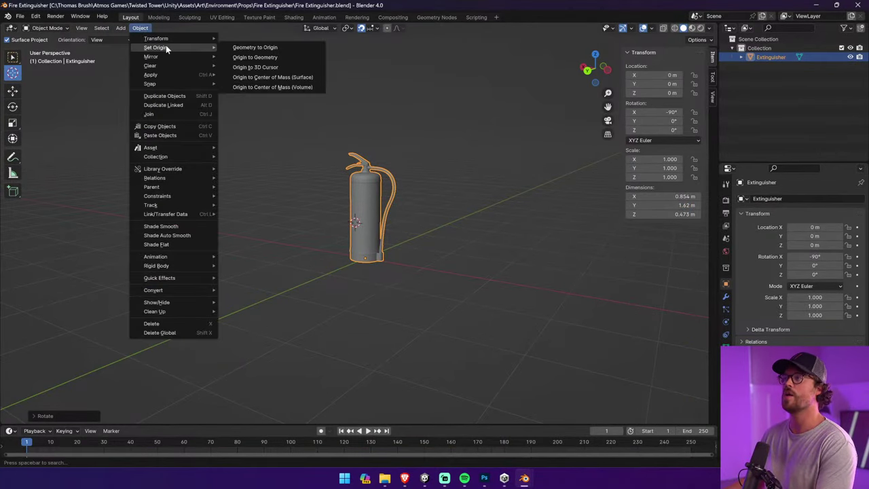
mouse_move(169, 75)
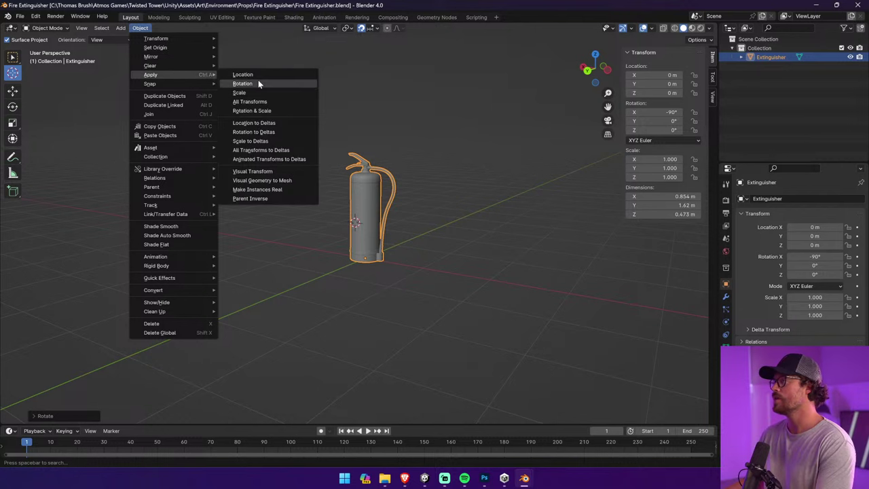
left_click(272, 102)
middle_click_drag(366, 169, 478, 174)
key("ctrl+s")
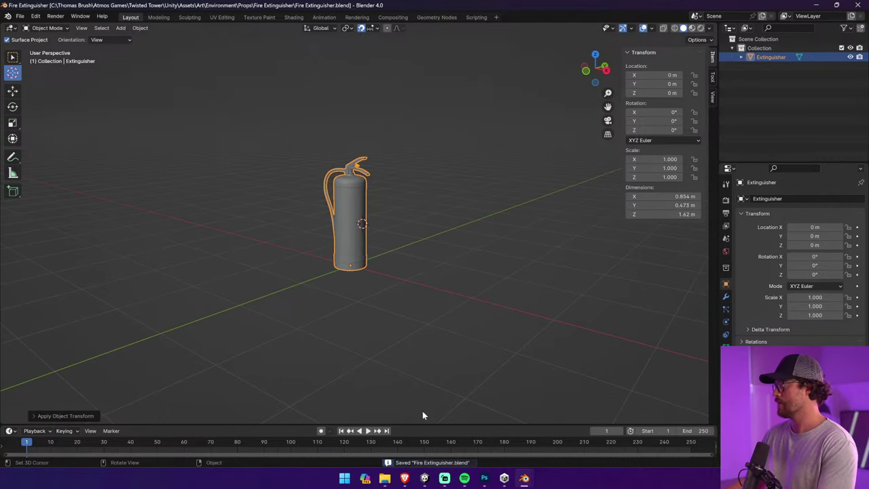
Return to Unity, locate the Fire Extinguisher model asset, and place a second copy on the floor beside the toppled one
left_click(425, 478)
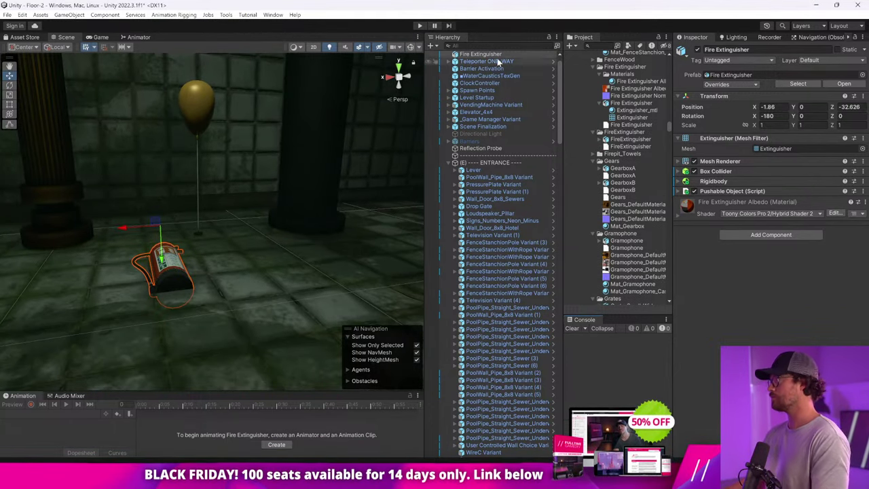
left_click(788, 84)
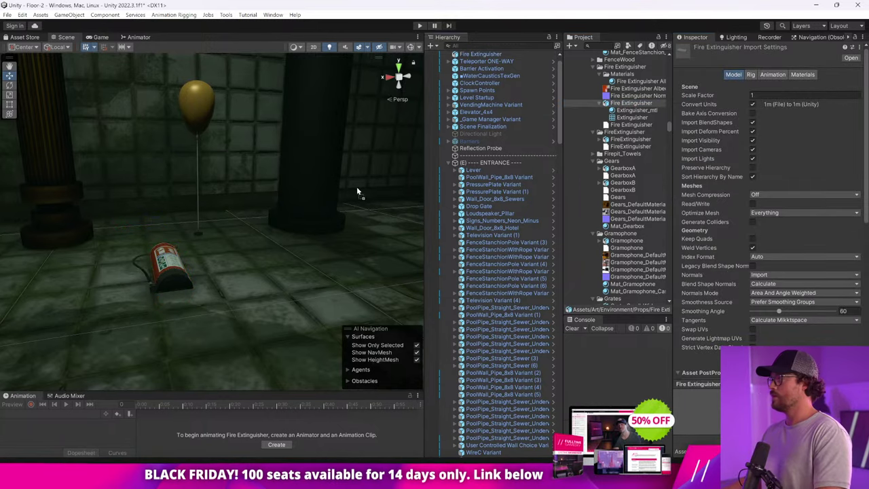
left_click_drag(357, 190, 281, 270)
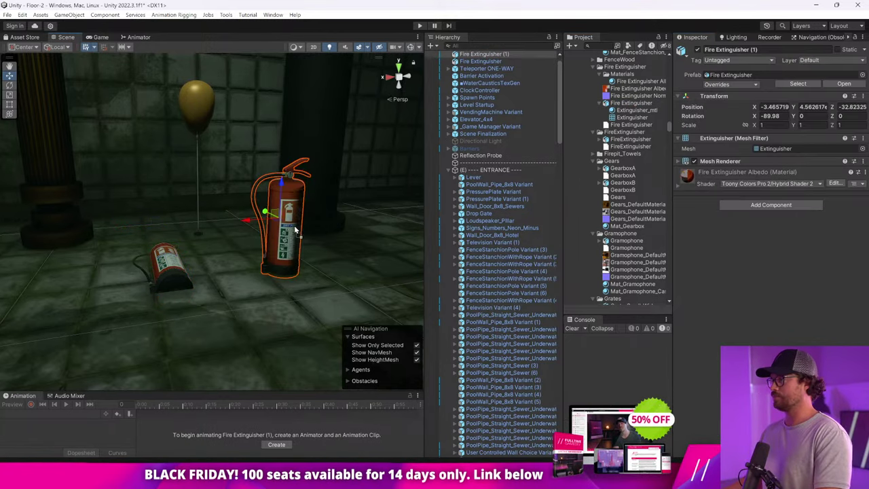
Copy the toppled extinguisher's Pushable Object component and paste it as new onto the upright extinguisher
left_click(167, 266)
right_click(738, 190)
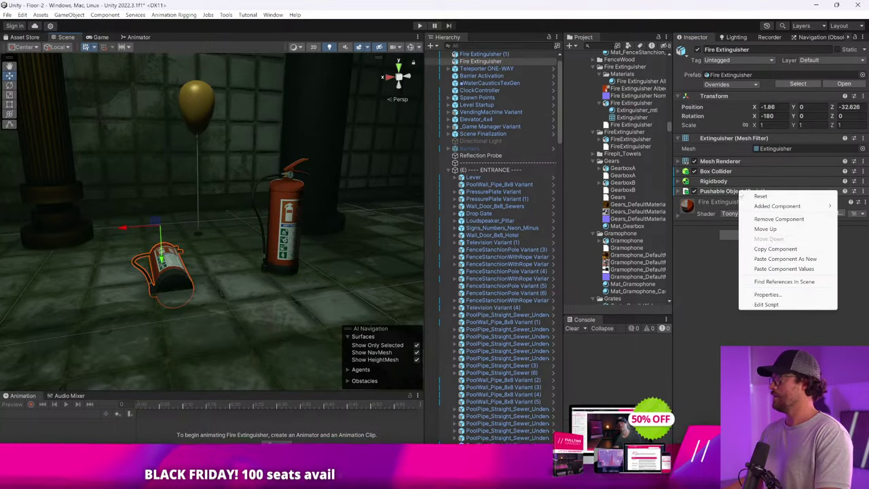
left_click(775, 249)
left_click(281, 269)
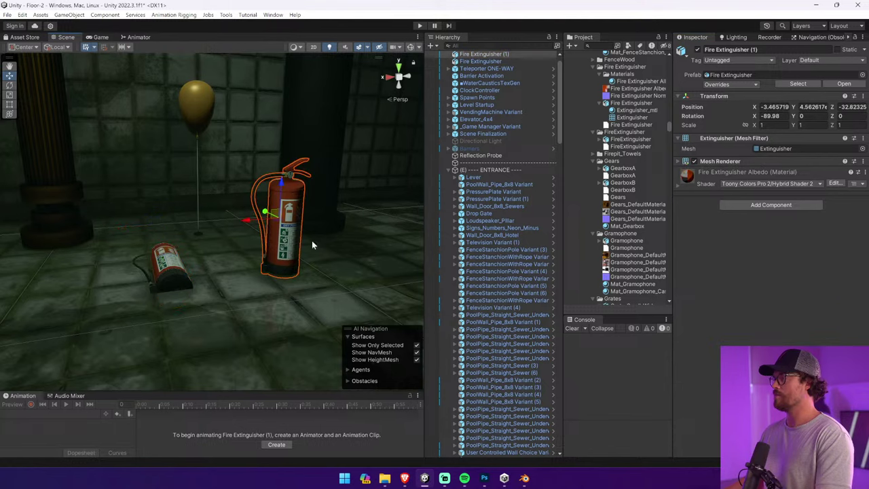
right_click(727, 161)
left_click(781, 230)
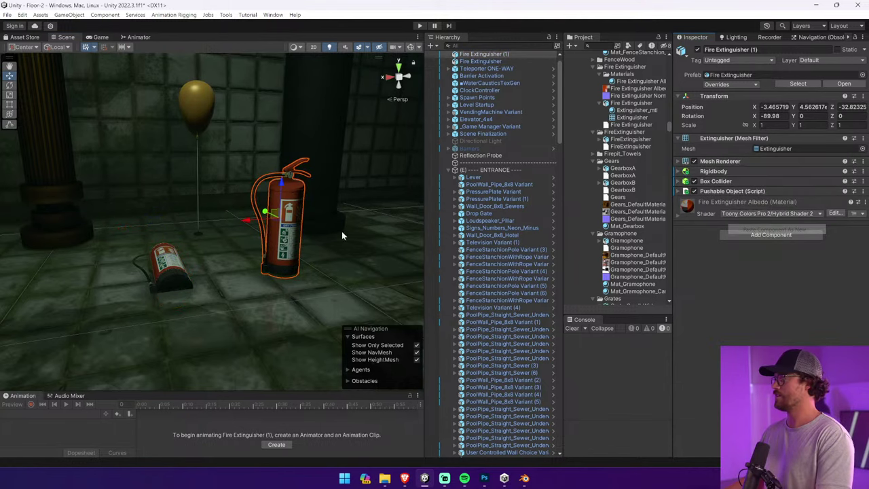
Try to copy the toppled extinguisher's Rigidbody component over to the upright extinguisher
left_click(174, 272)
right_click(724, 182)
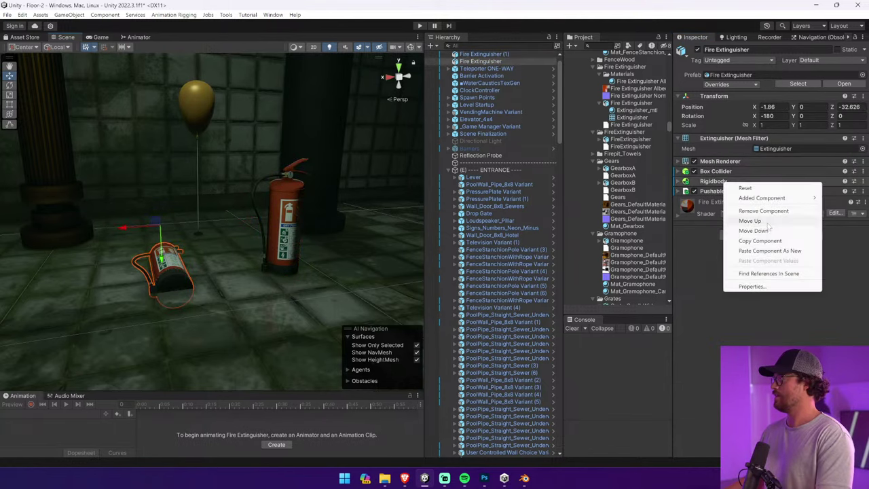
left_click(750, 238)
left_click(303, 202)
right_click(716, 191)
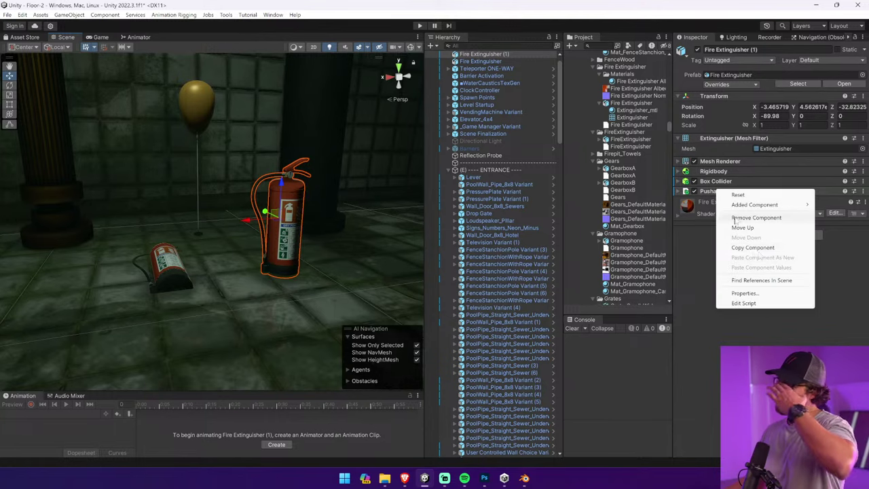
left_click(761, 280)
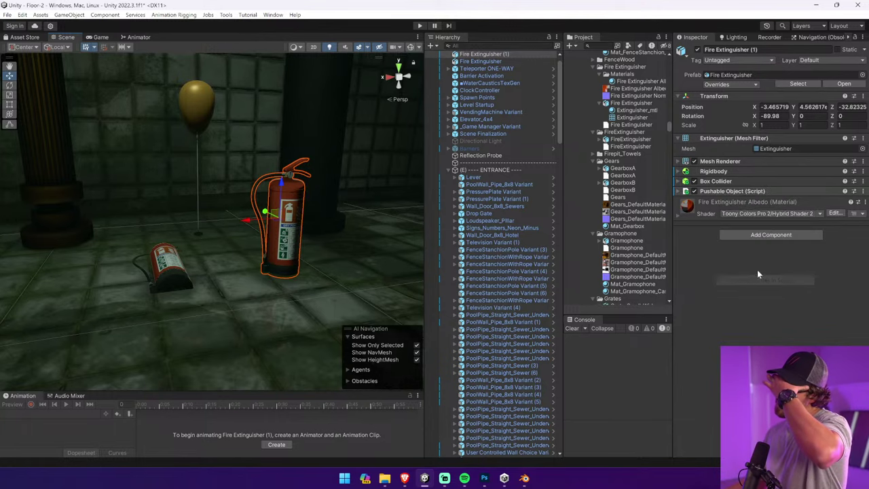
Reselect the toppled extinguisher, remove the reference filter from the Hierarchy, and clear the Console errors
right_click(730, 193)
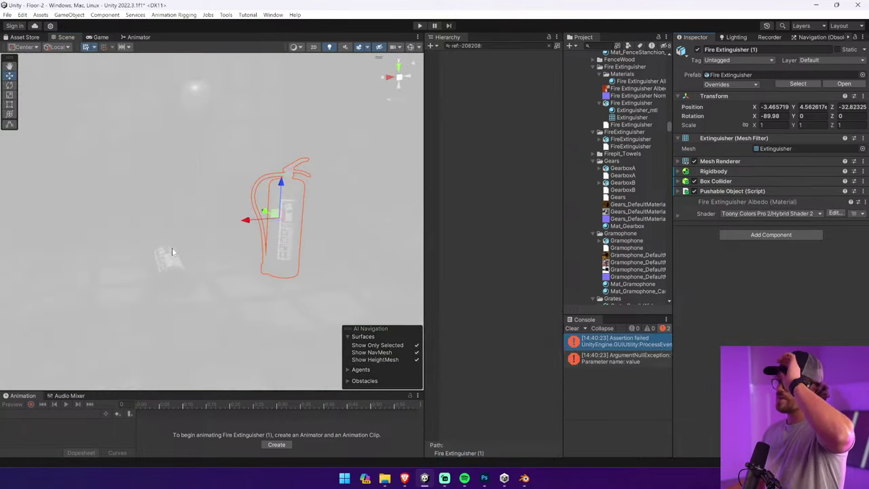
left_click(170, 252)
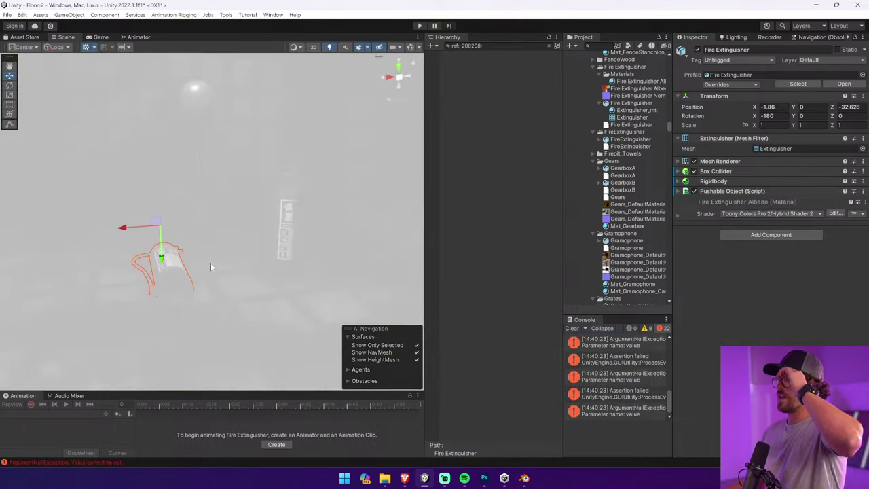
left_click(556, 45)
left_click(572, 328)
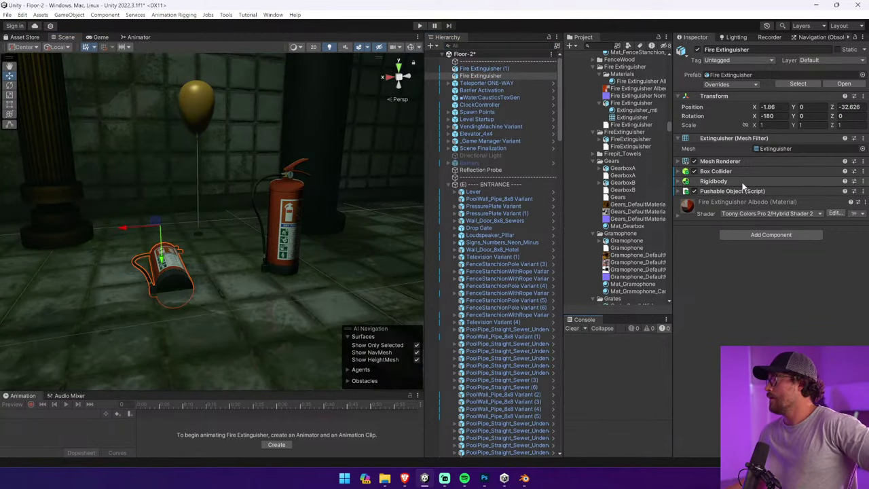
Copy the upright extinguisher's Pushable Object component and compare the component lists of both extinguishers
right_click(742, 188)
key("Escape")
left_click(272, 223)
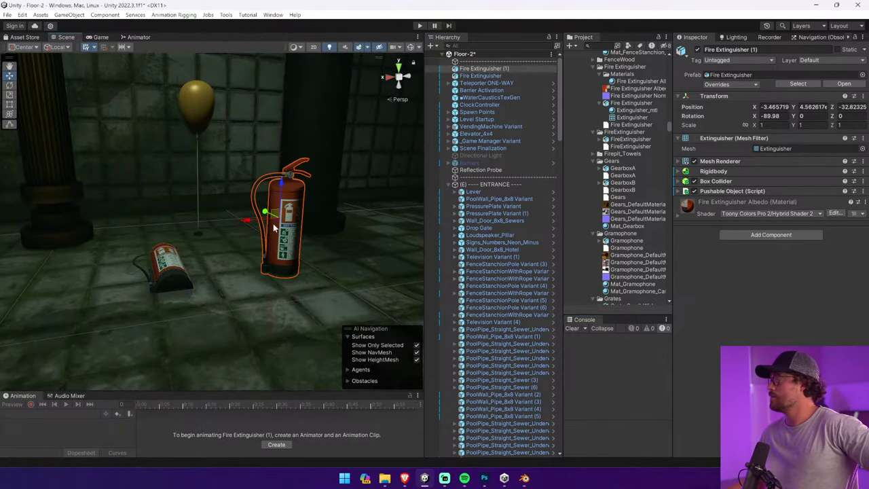
right_click(743, 193)
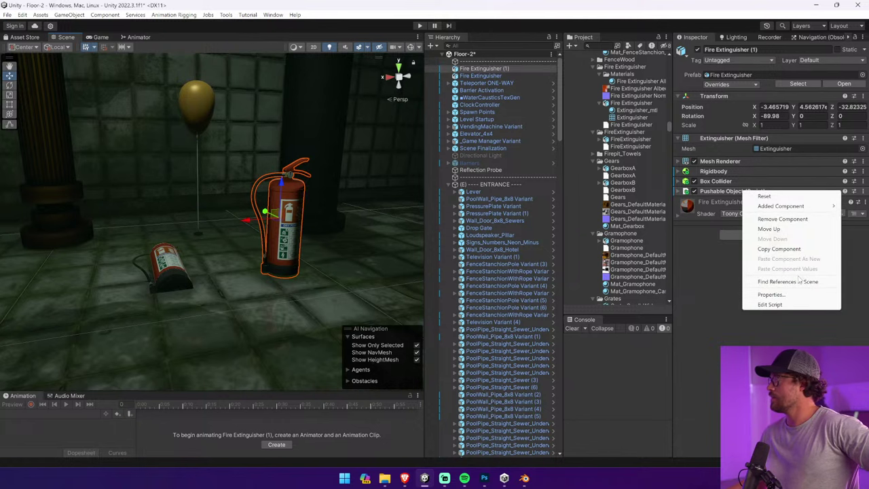
right_click(715, 192)
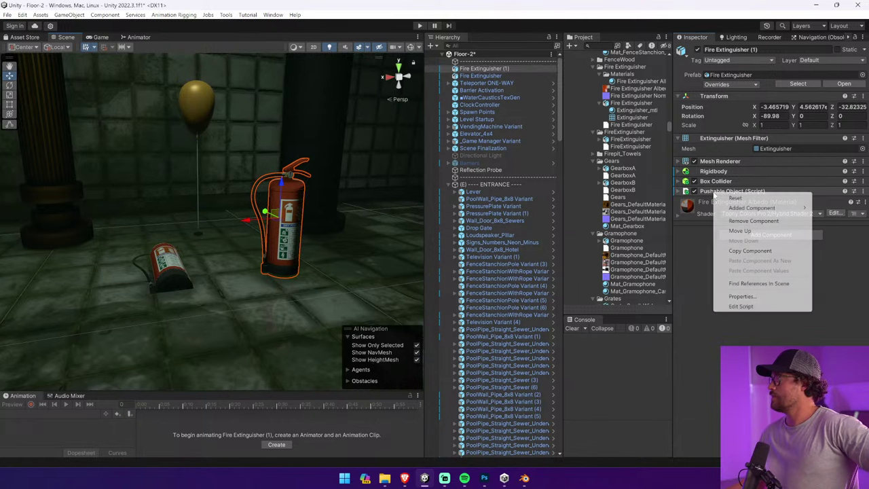
left_click(761, 250)
left_click(155, 267)
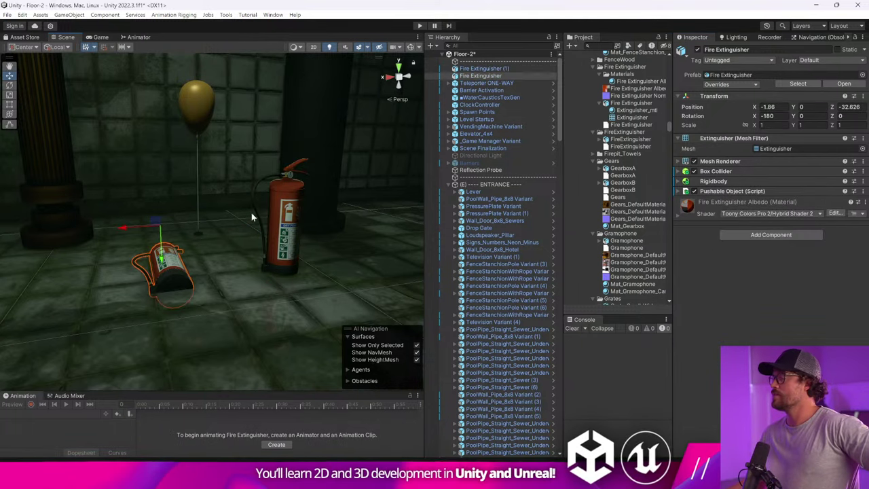
left_click(272, 212)
Examine the upright extinguisher's Rigidbody and Box Collider settings
left_click(770, 234)
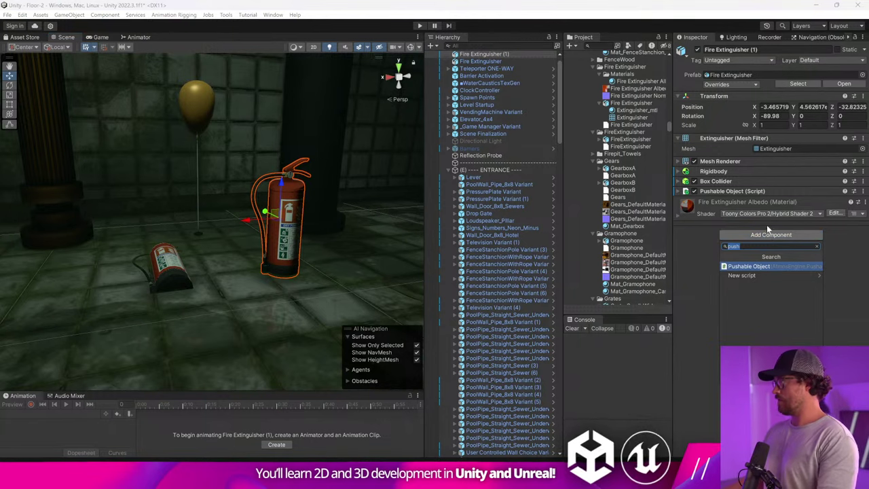
left_click(742, 170)
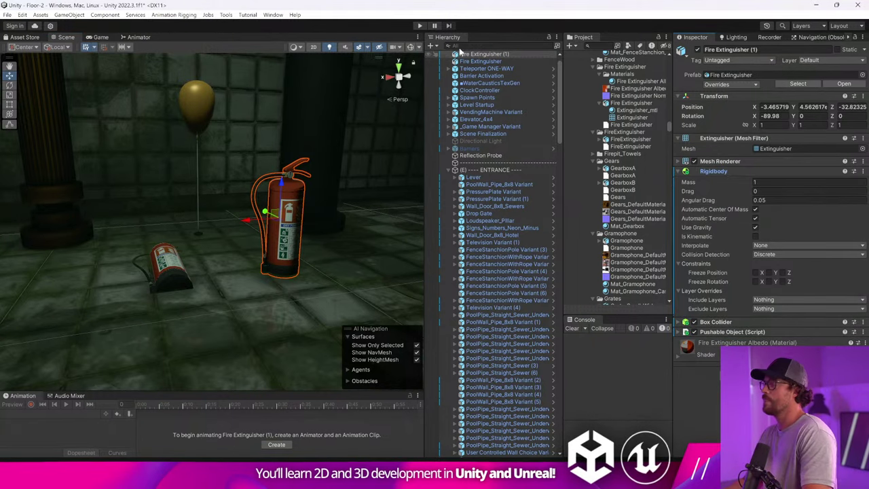
left_click(760, 172)
left_click(757, 181)
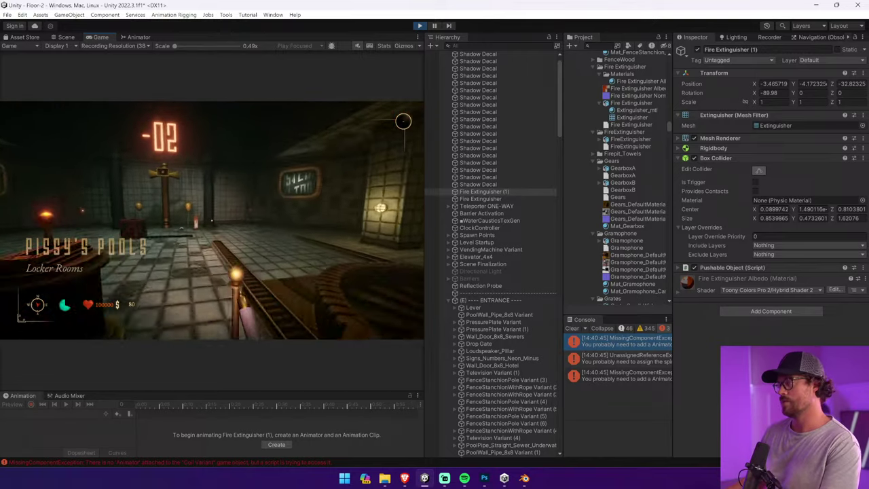
Play-test picking up the upright extinguisher, examine how it is held in the Scene view, and stop the game
key("w")
key("e")
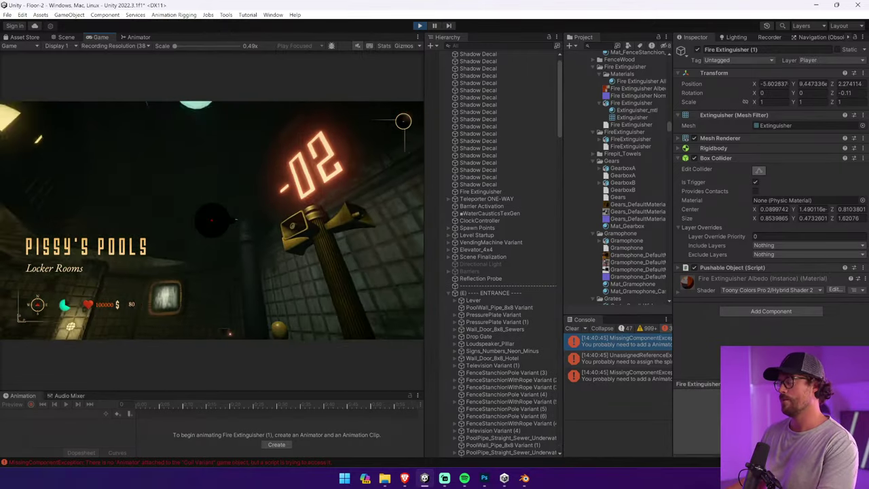
key("a")
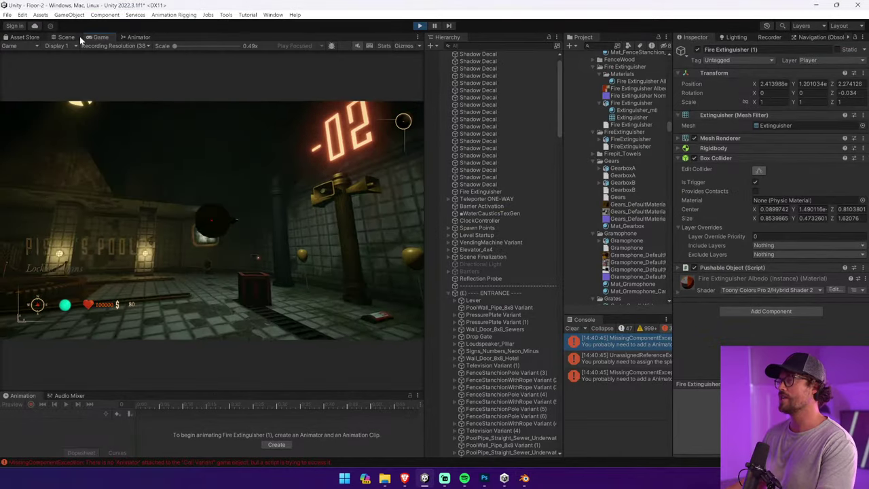
left_click(66, 37)
key("f")
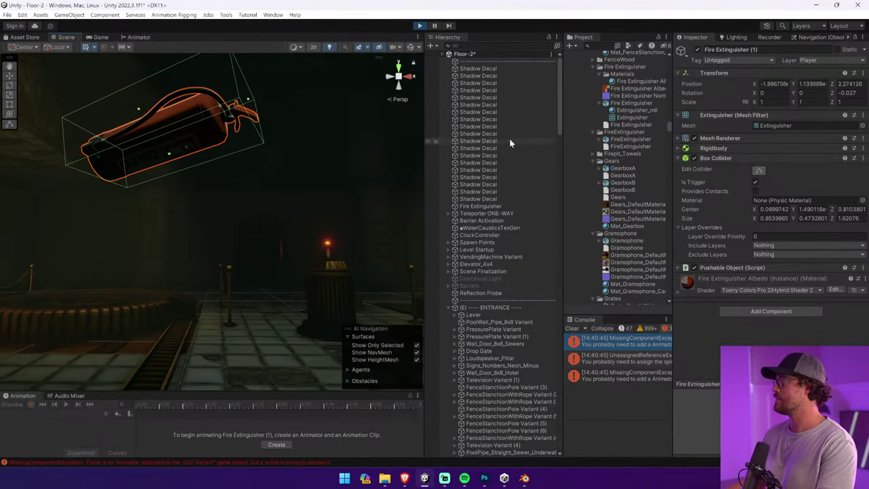
scroll(516, 141, "down", 15)
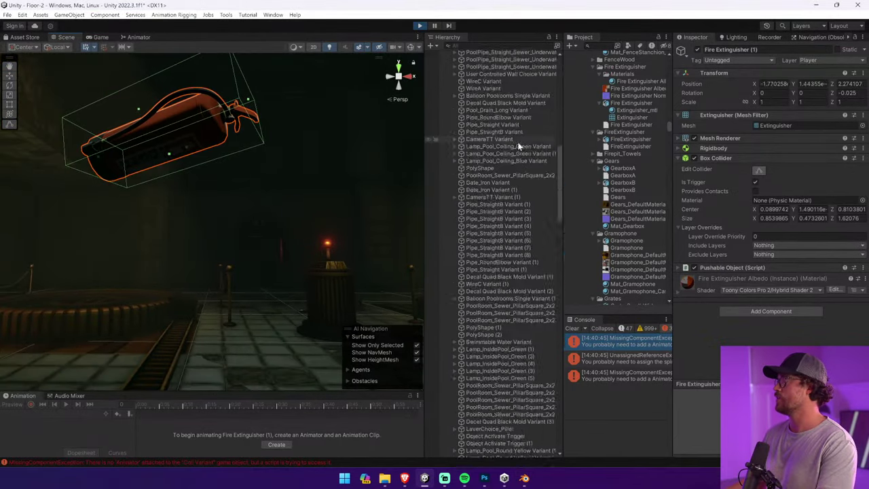
left_click(419, 26)
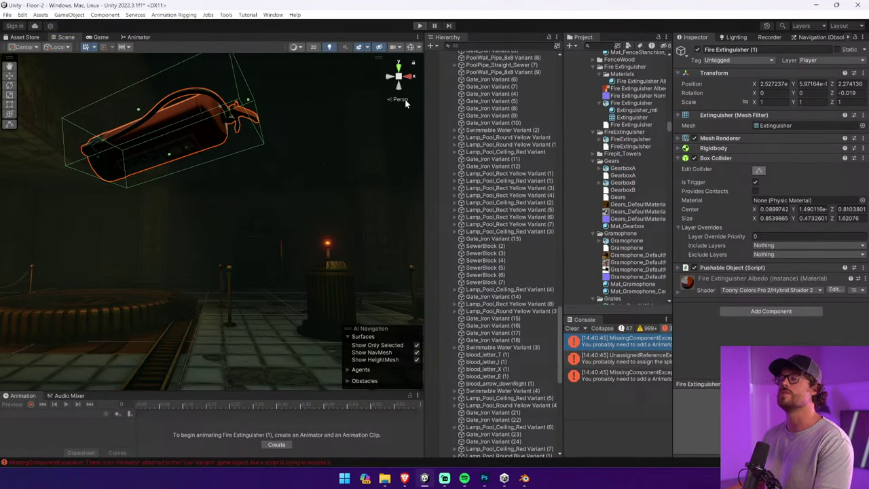
Try an X rotation of 0 on the upright extinguisher and undo it
key("f")
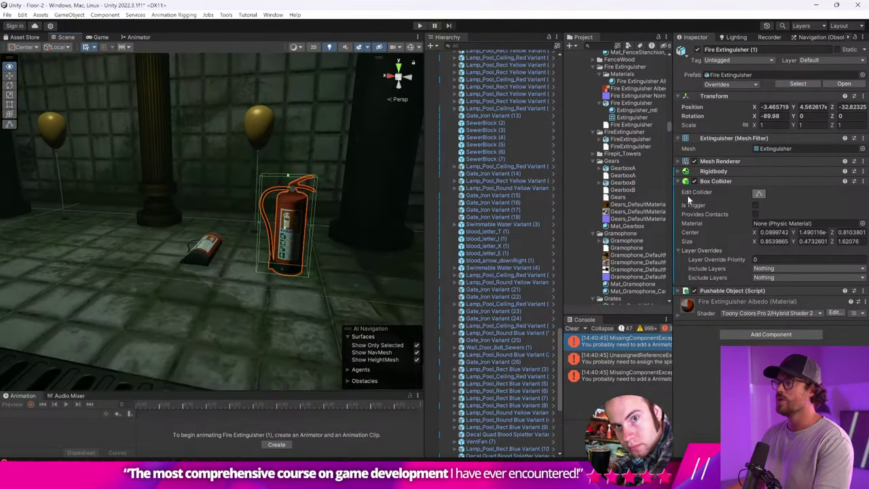
left_click(771, 116)
type("0")
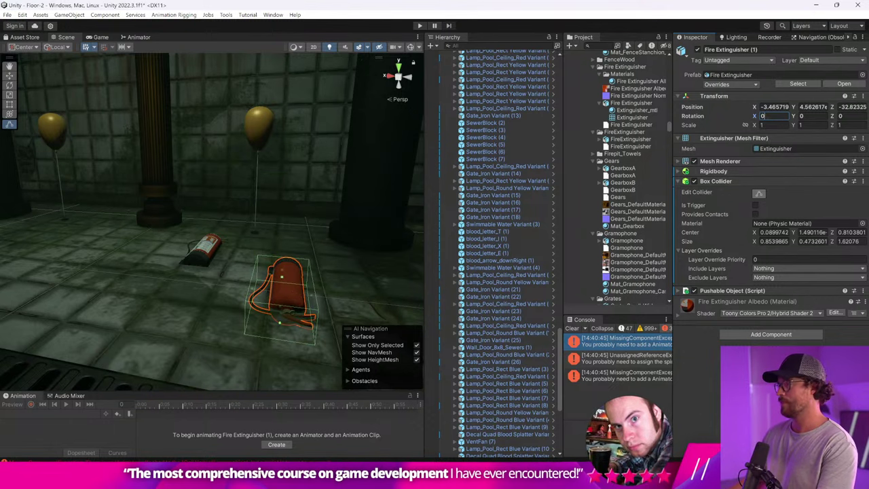
key("ctrl+z")
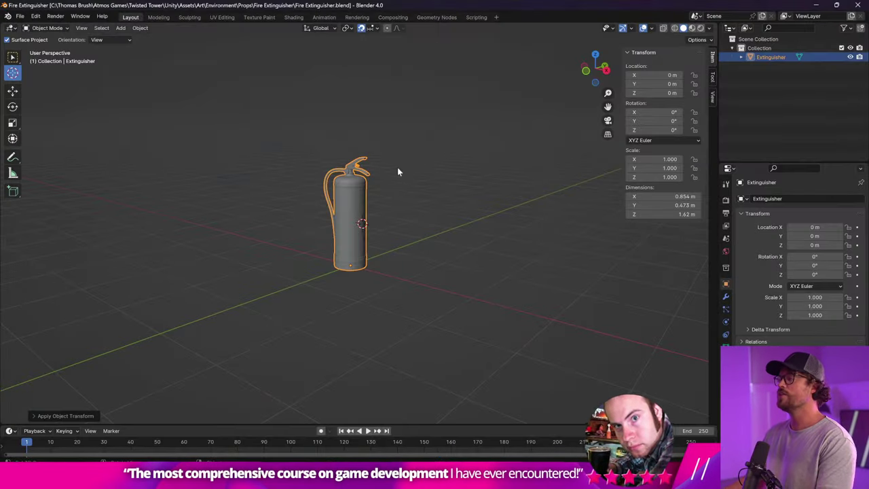
In Blender, rotate the extinguisher -90° about the global X axis and apply its rotation
key("r")
key("x")
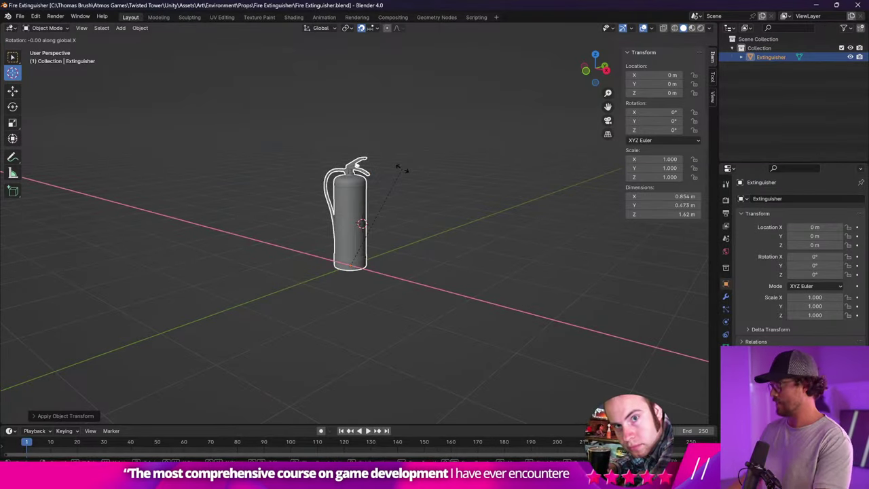
type("-90")
key("Return")
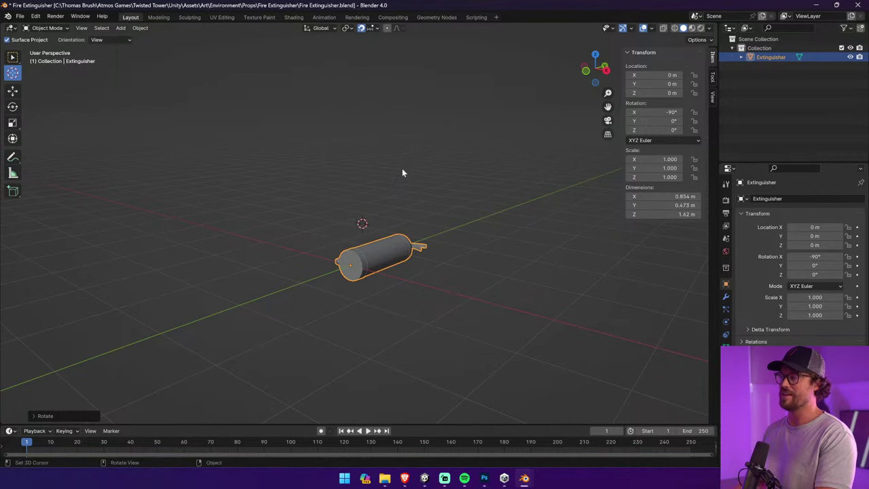
left_click(140, 28)
mouse_move(163, 75)
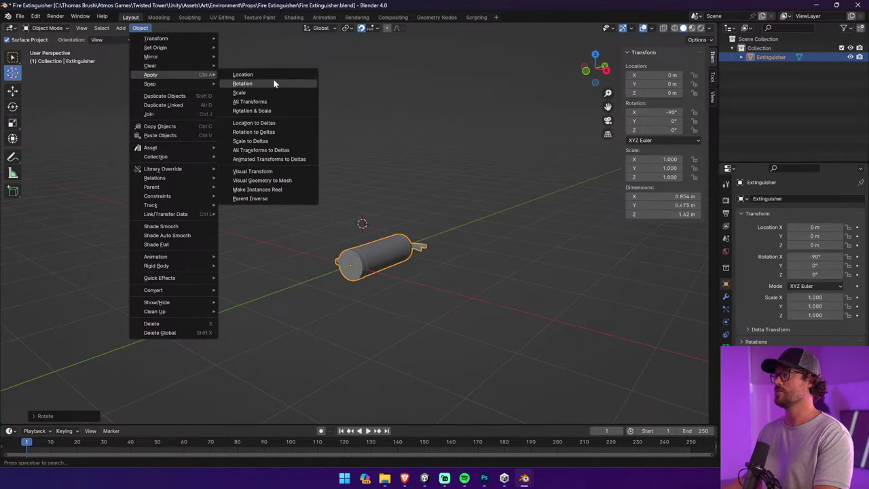
left_click(275, 83)
Rotate the extinguisher 90° about the global X axis so it stands upright, leaving this rotation unapplied
key("x")
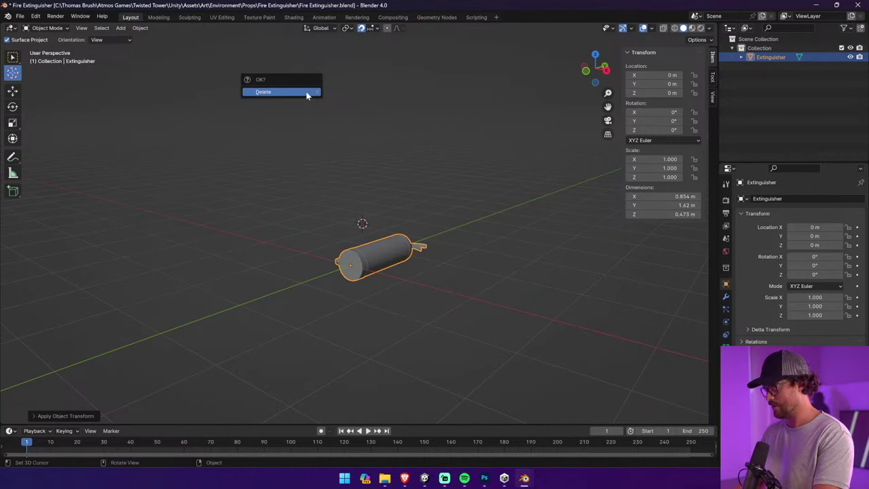
right_click(438, 120)
right_click(495, 90)
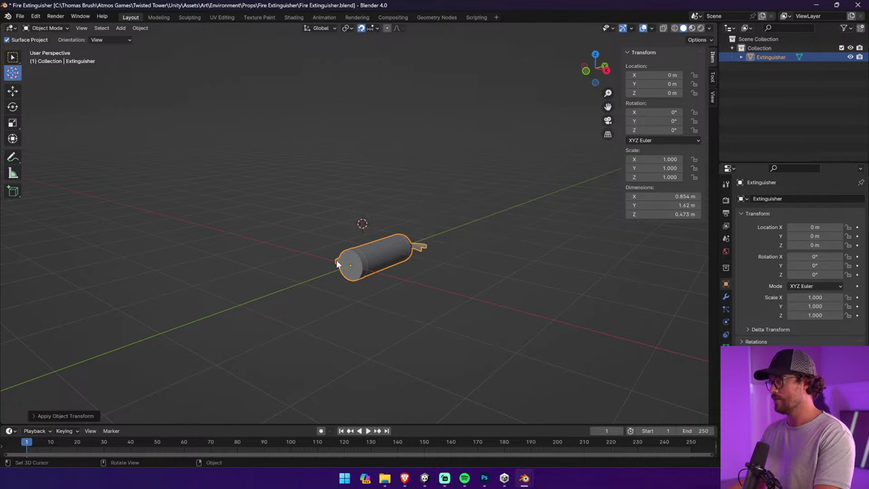
key("r")
key("x")
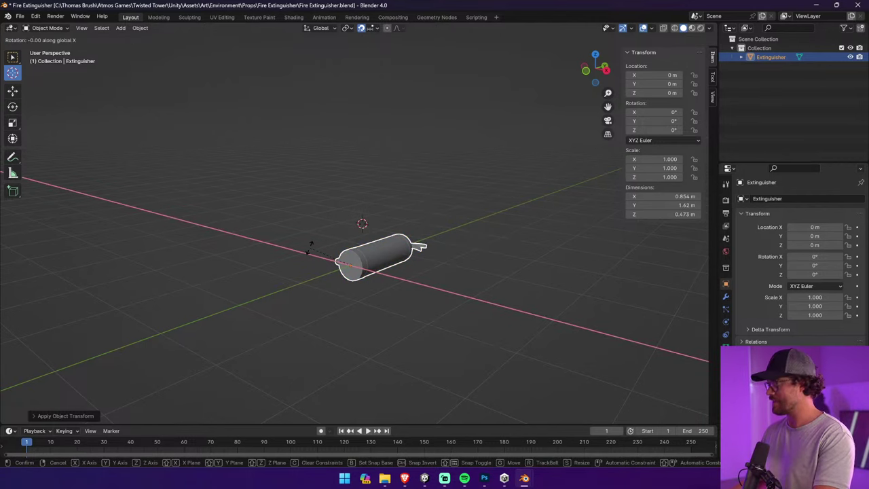
type("90")
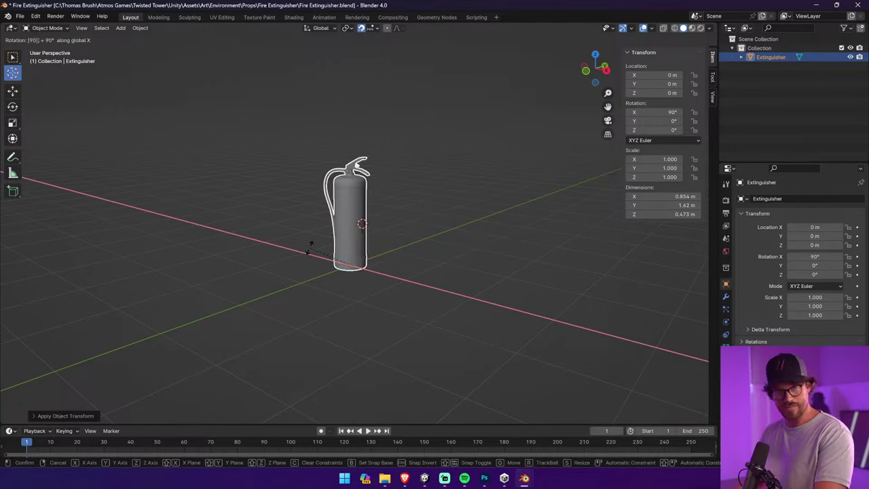
key("Return")
Return to Unity and select the extinguisher lying on the floor near the pillar
key("alt+Tab")
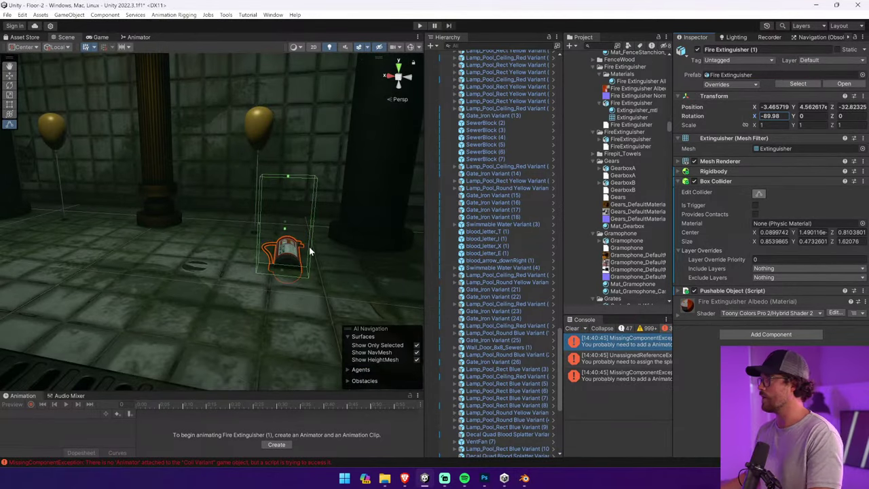
scroll(499, 279, "up", 10)
left_click(278, 246)
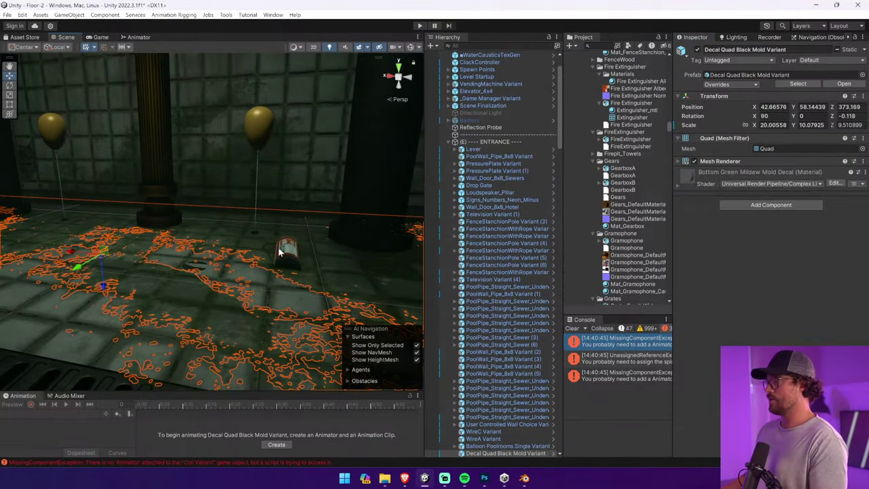
left_click(288, 252)
left_click(288, 251)
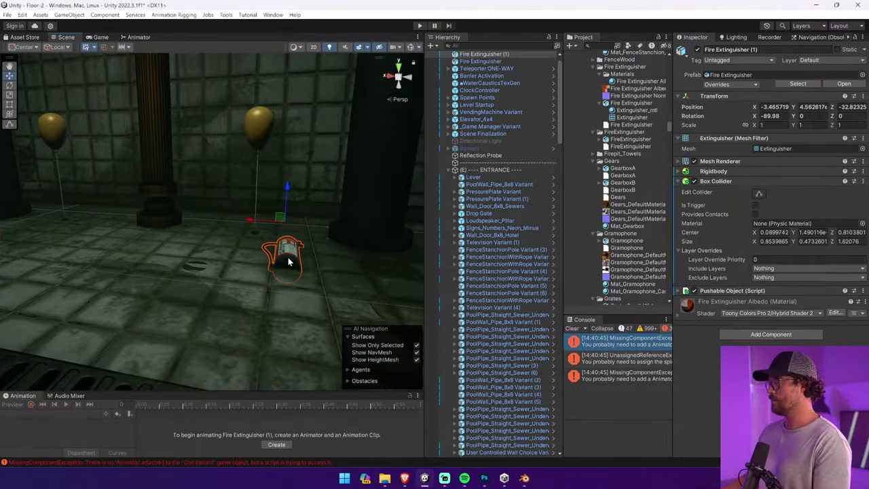
Place a third copy of the Fire Extinguisher model on the floor and give it the Fire Extinguisher Albedo material
left_click(791, 85)
left_click_drag(529, 116, 117, 231)
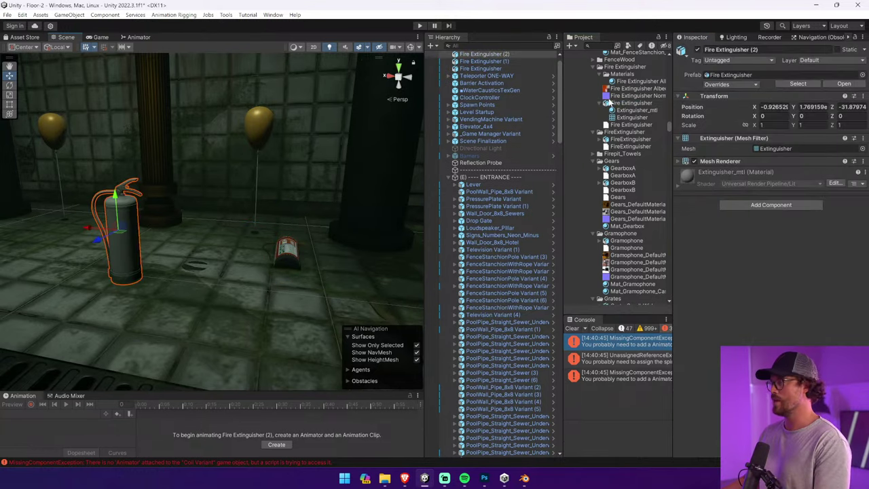
left_click_drag(630, 82, 116, 222)
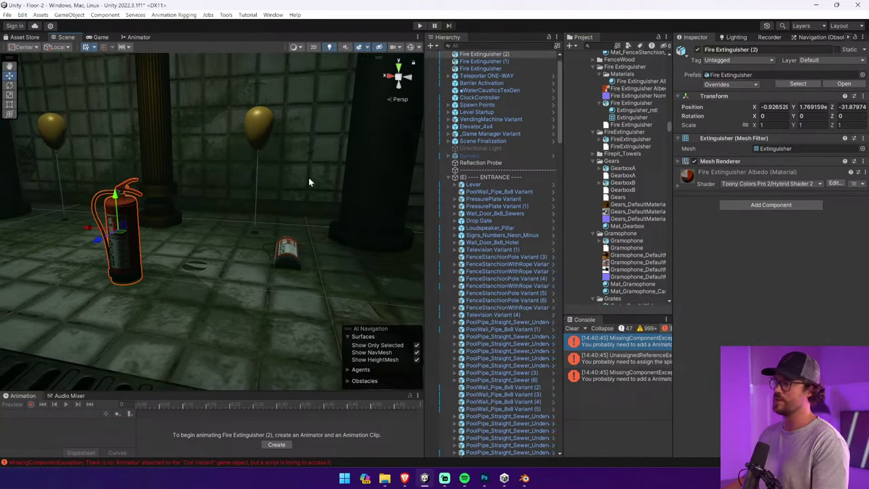
Add a Pushable Object component to the new upright extinguisher and collapse its Rigidbody and Box Collider settings
left_click(759, 206)
type("push")
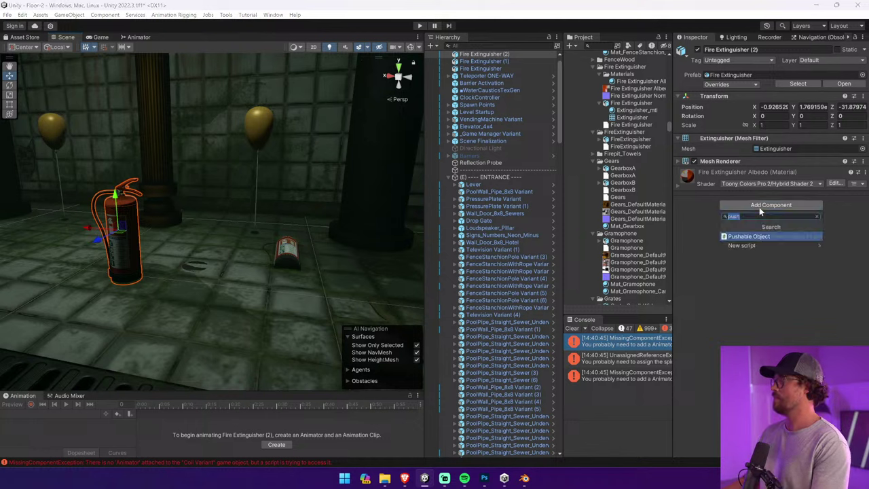
key("Return")
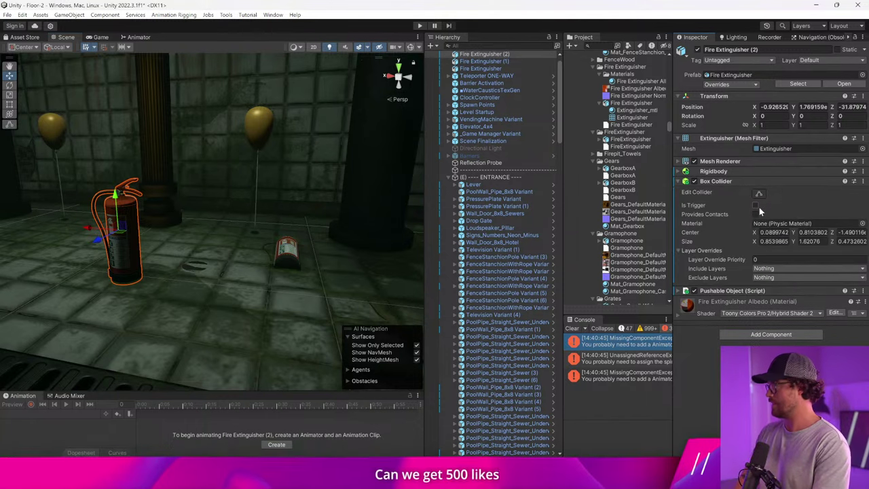
left_click(725, 171)
left_click(725, 172)
left_click(725, 181)
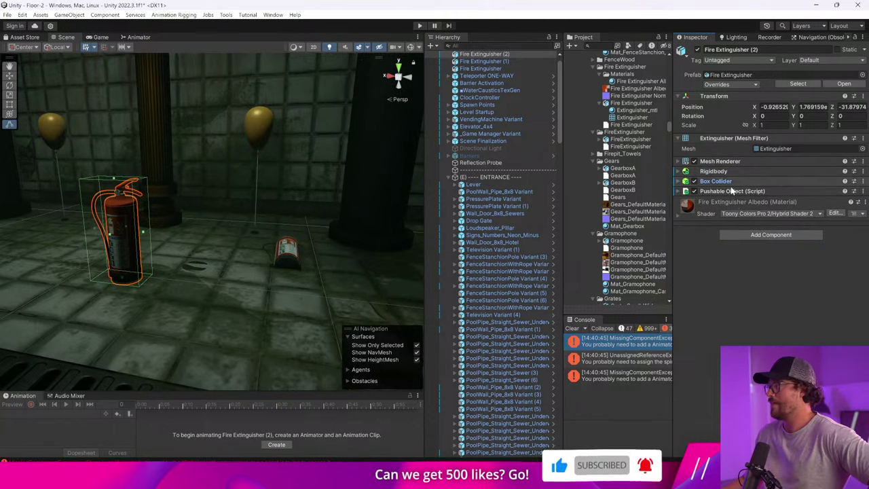
Copy the toppled extinguisher's Pushable Object component and paste its values onto the new upright extinguisher's component
left_click(740, 191)
scroll(706, 303, "down", 1)
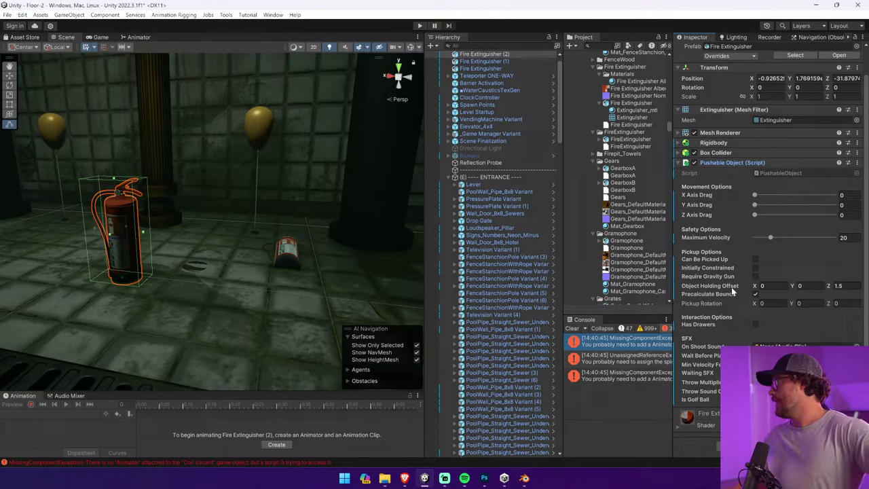
left_click(288, 257)
right_click(764, 165)
left_click(781, 224)
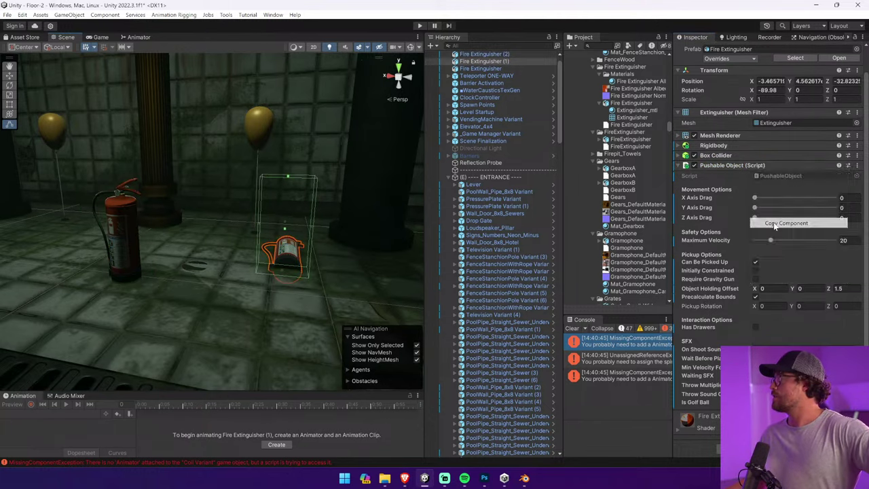
left_click(139, 227)
right_click(751, 168)
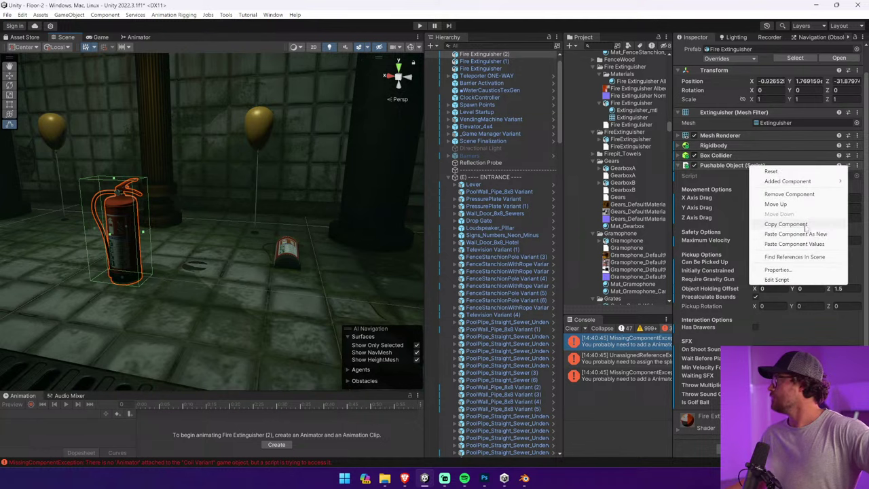
left_click(795, 244)
Review the new upright extinguisher's prefab overrides, inspect its source model's import settings, and reselect the extinguisher
left_click(748, 58)
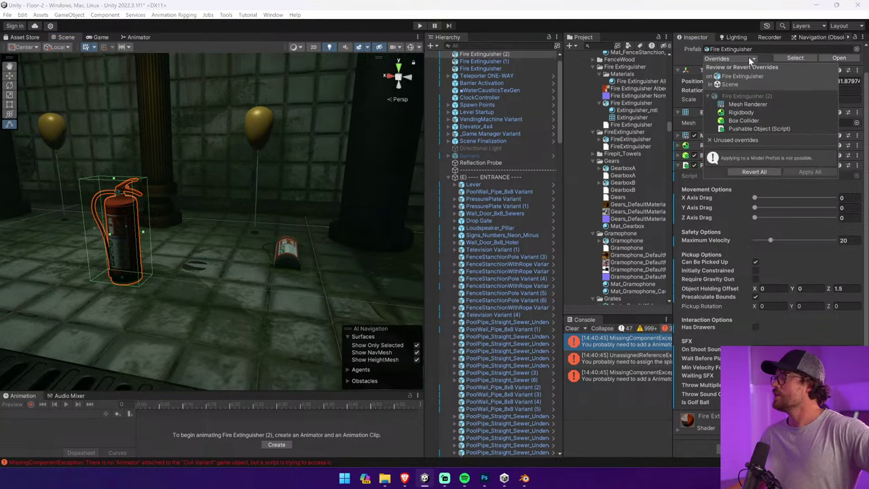
left_click(743, 74)
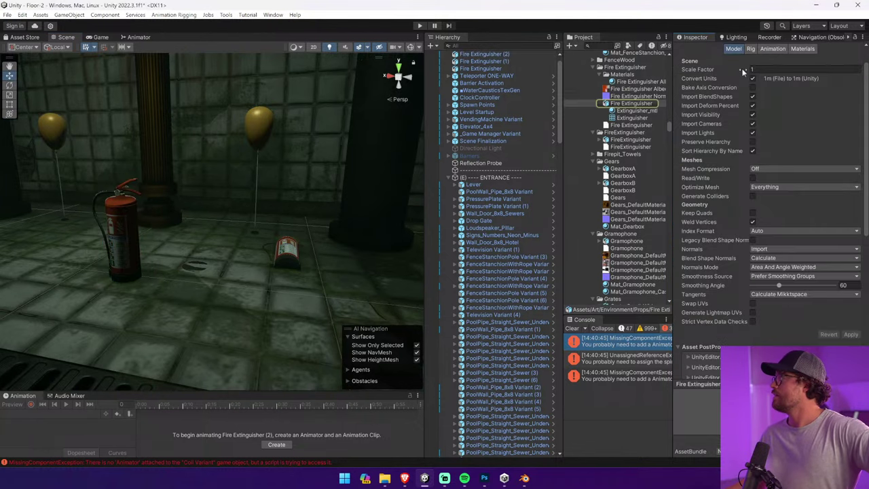
left_click(511, 55)
Run the game and walk to the upright extinguisher to test picking it up and releasing it
left_click(420, 25)
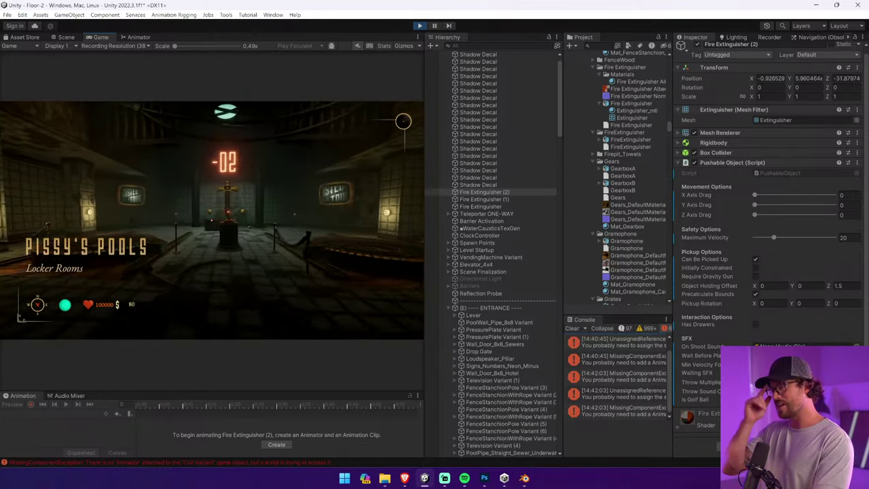
key("w")
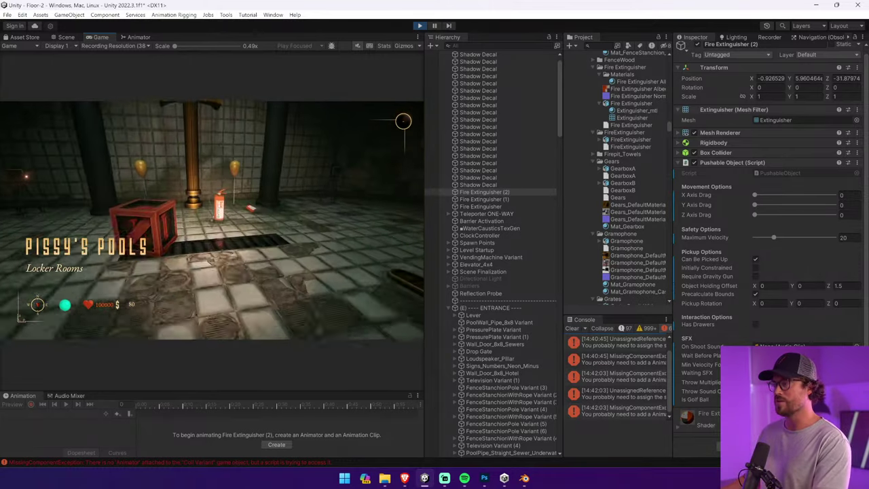
key("e")
key("w")
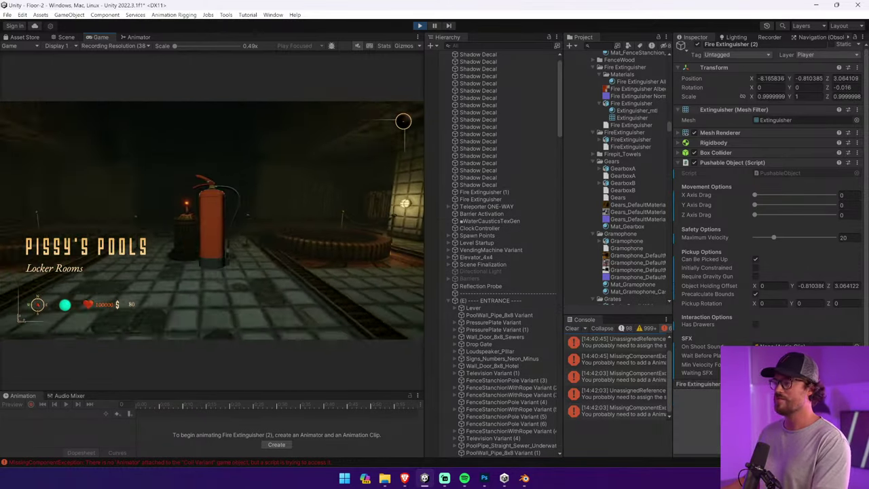
key("e")
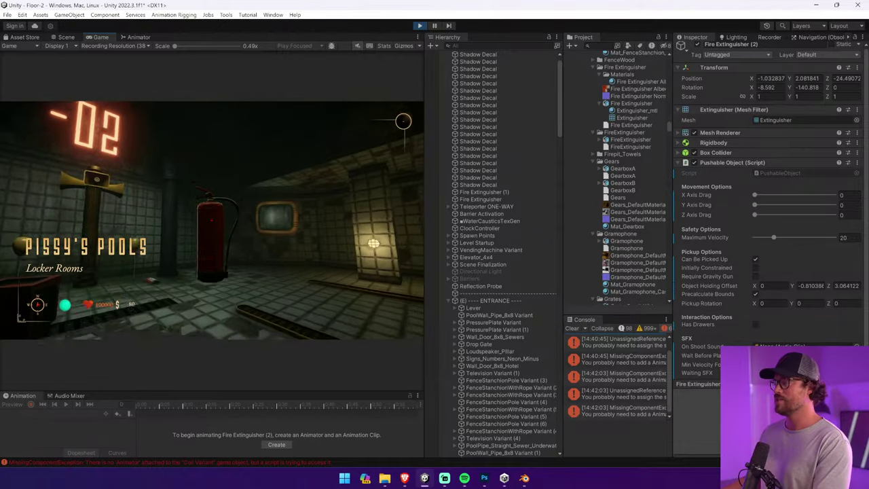
Pick up the fallen extinguisher again, throw it across the room, and end the play test
key("w")
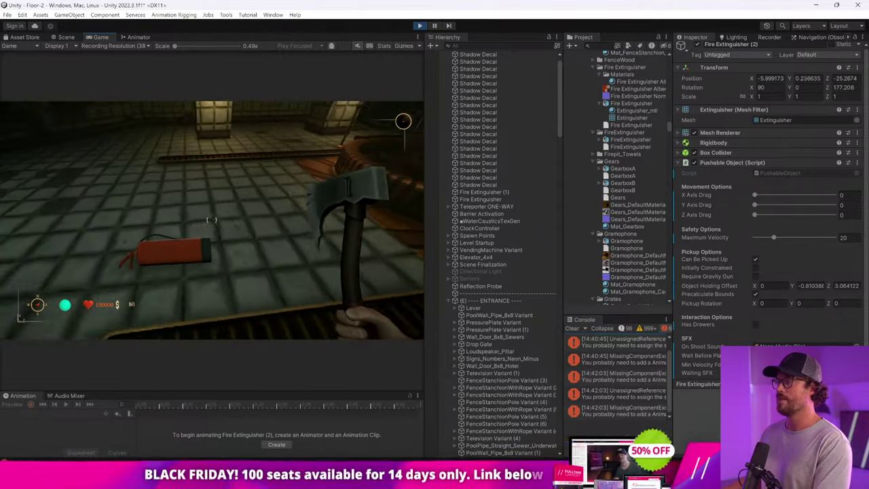
key("e")
key("w")
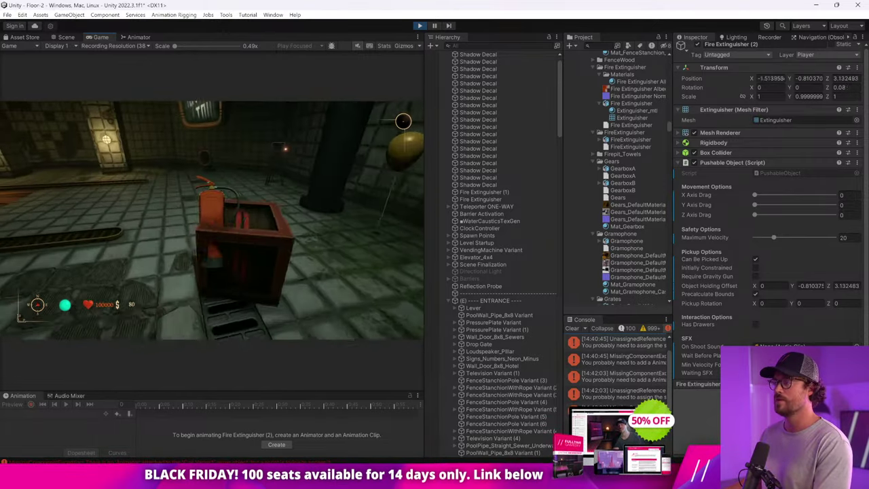
left_click(212, 220)
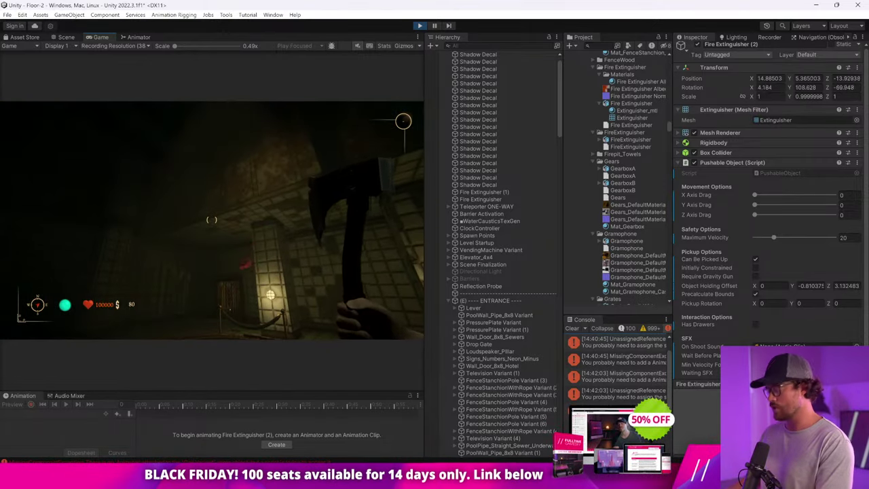
key("Escape")
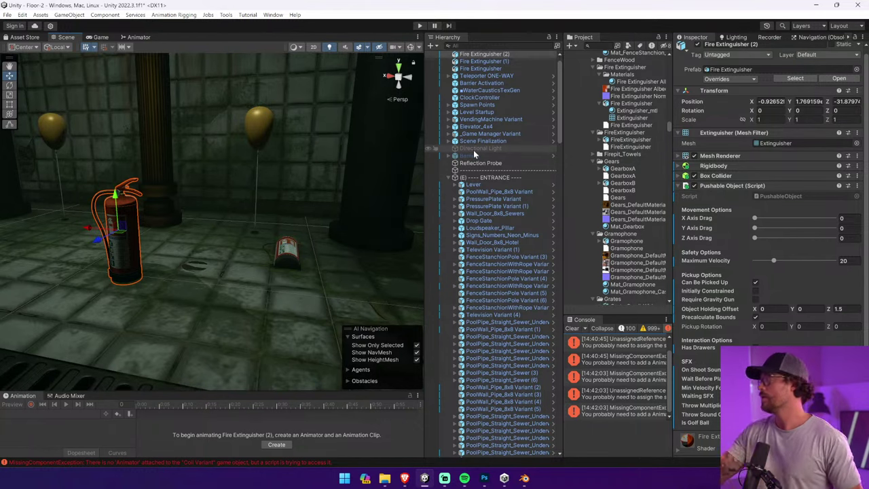
Set the upright extinguisher's tag to Metal
left_click(747, 54)
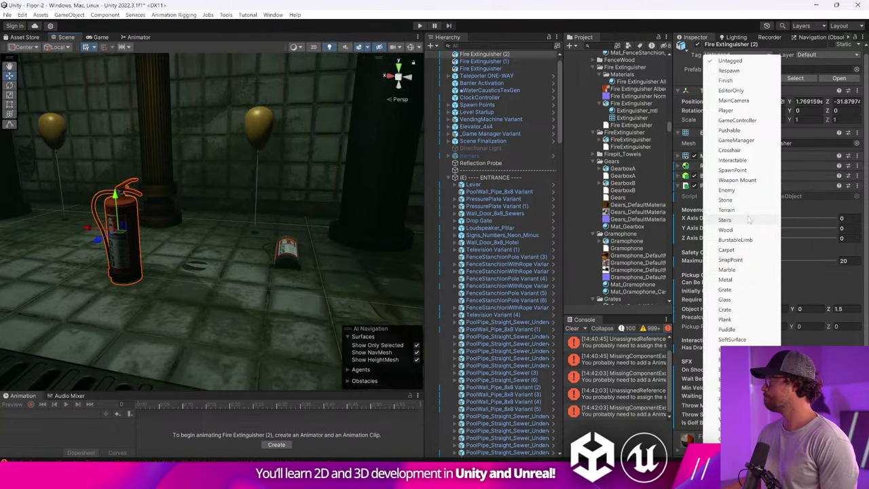
left_click(747, 279)
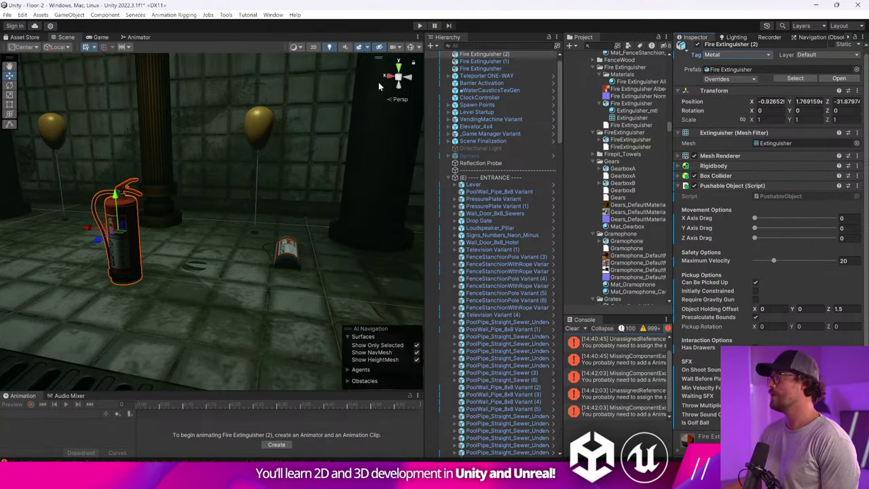
Run the game again and test picking up and throwing the Metal-tagged extinguisher across the tiled floor
key("ctrl+2")
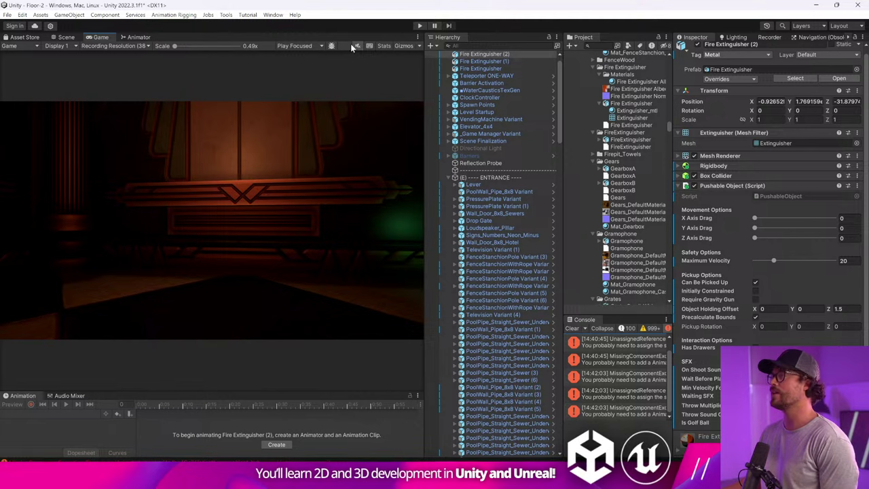
left_click(421, 26)
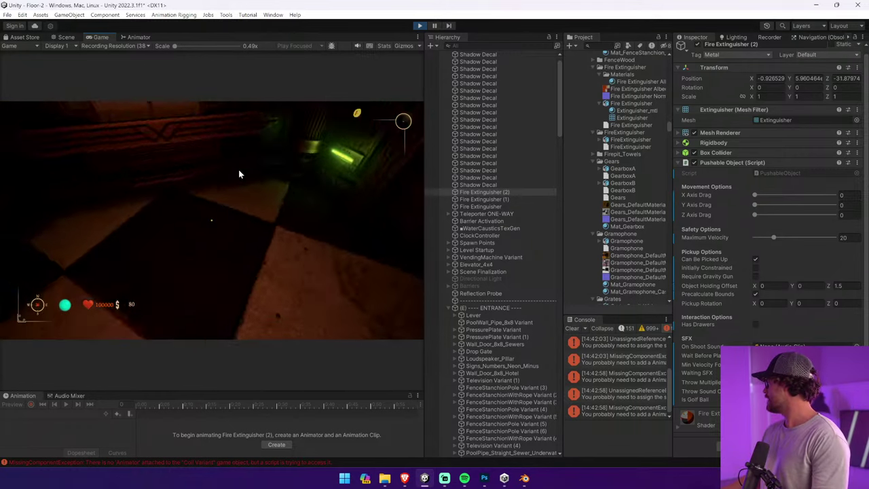
left_click(117, 196)
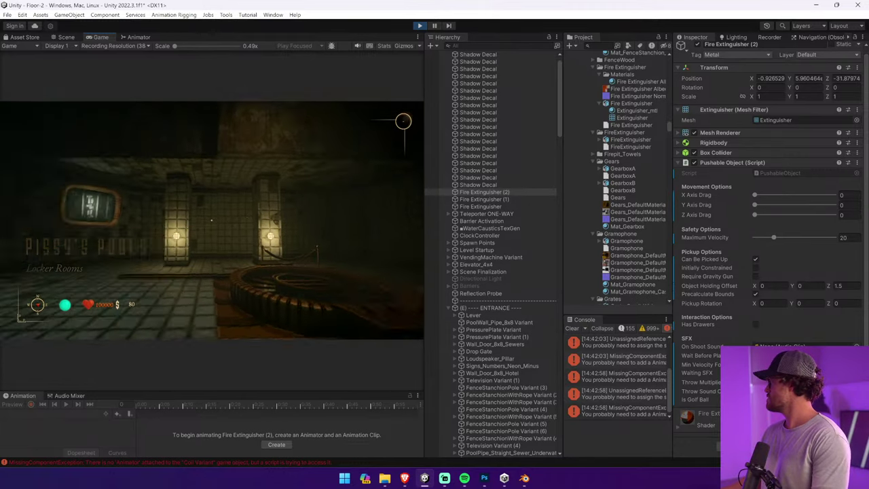
key("w")
key("e")
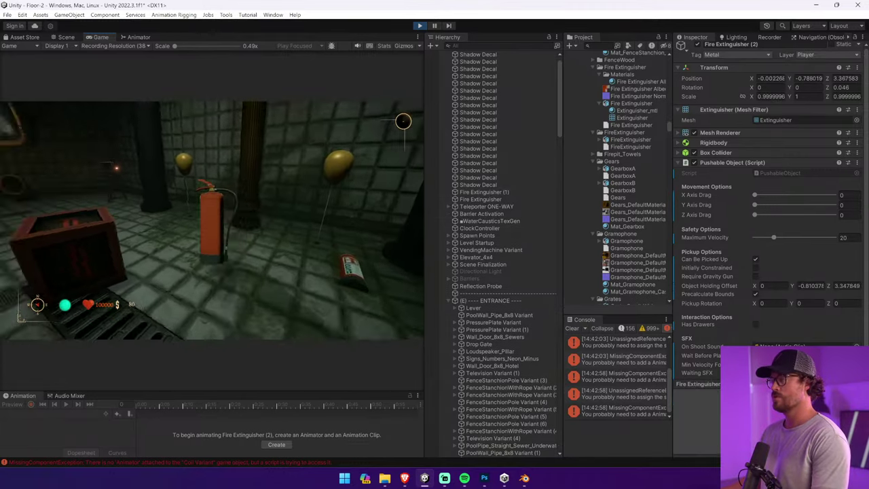
key("e")
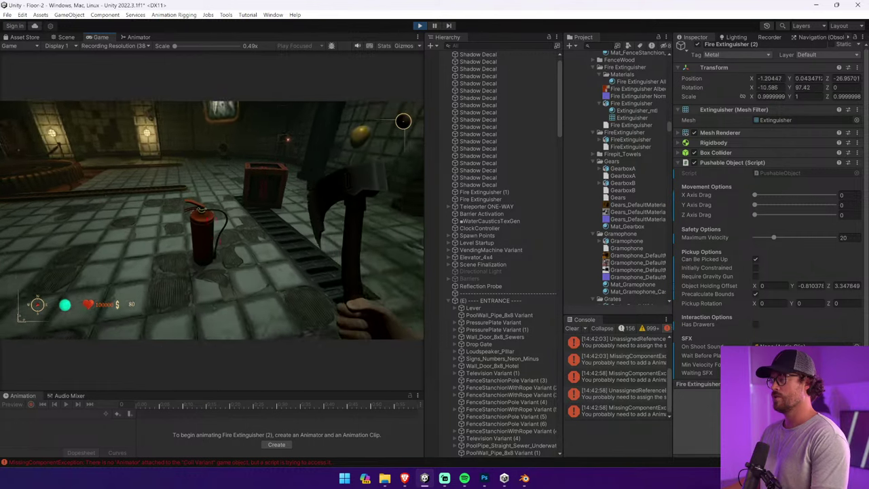
left_click(212, 220)
key("w")
key("w")
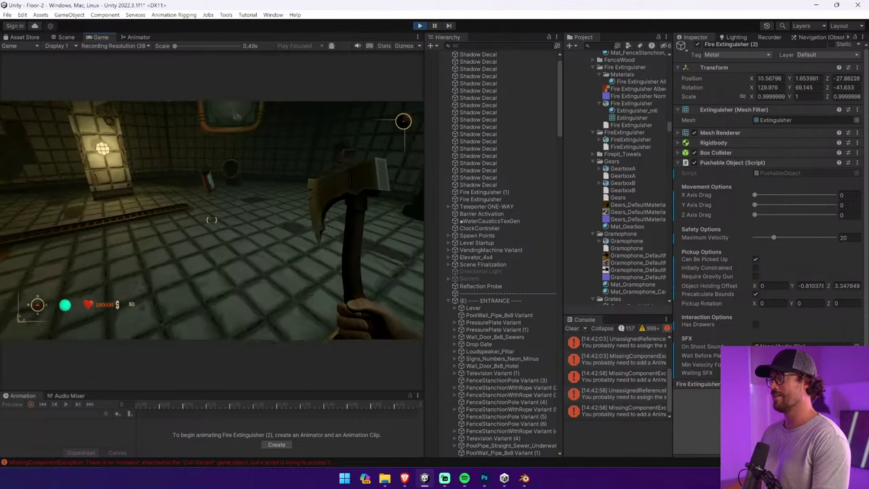
Playtest picking up and throwing the fire extinguisher around the pool room, and exit play mode
key("w")
left_click(212, 220)
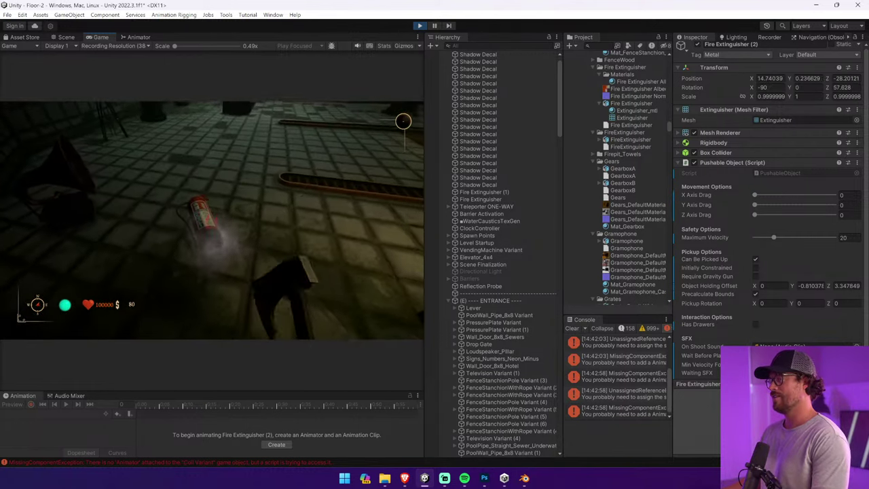
left_click(212, 220)
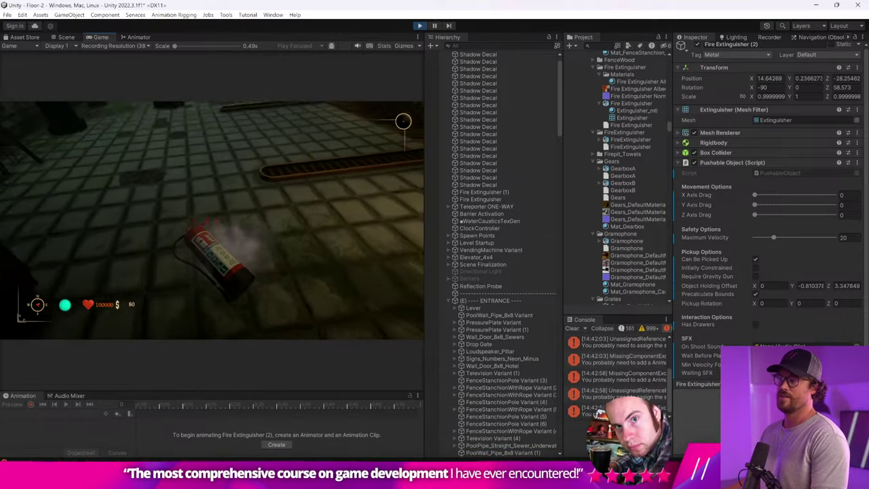
key("w")
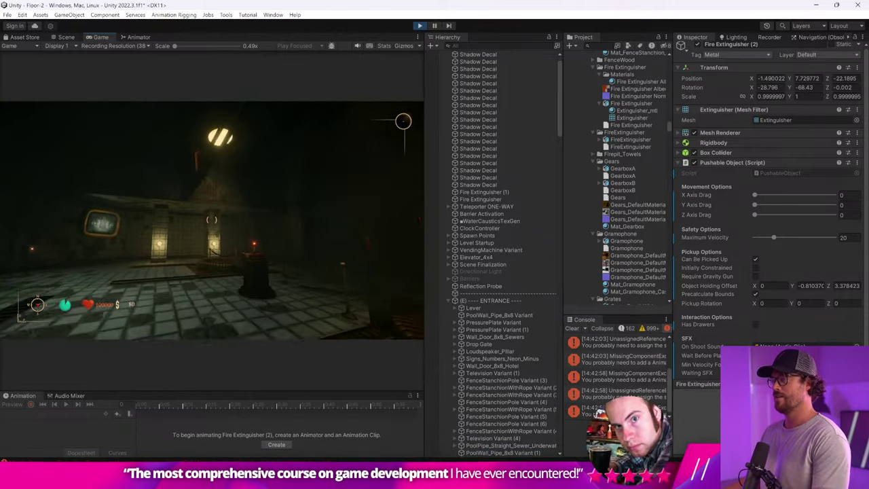
left_click(211, 220)
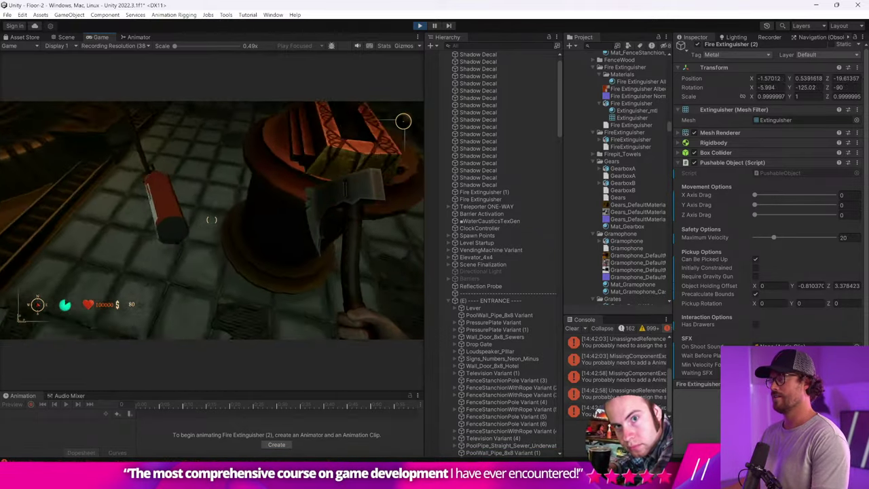
left_click(211, 219)
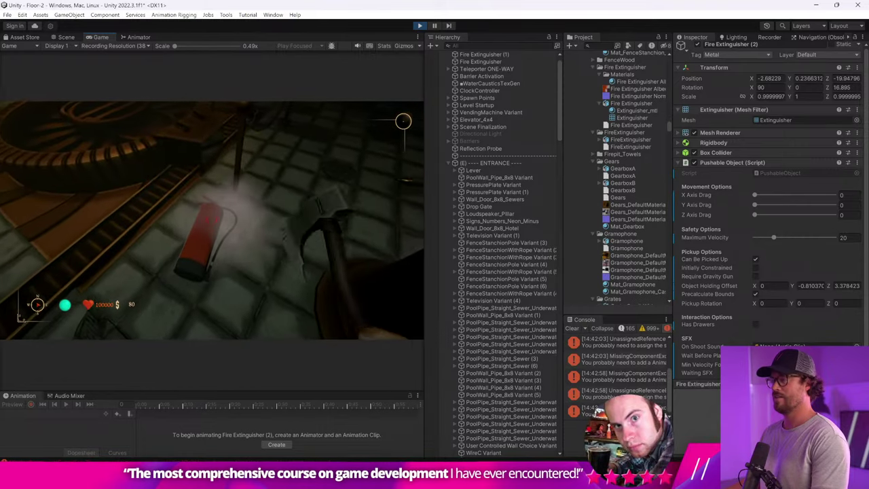
left_click(211, 219)
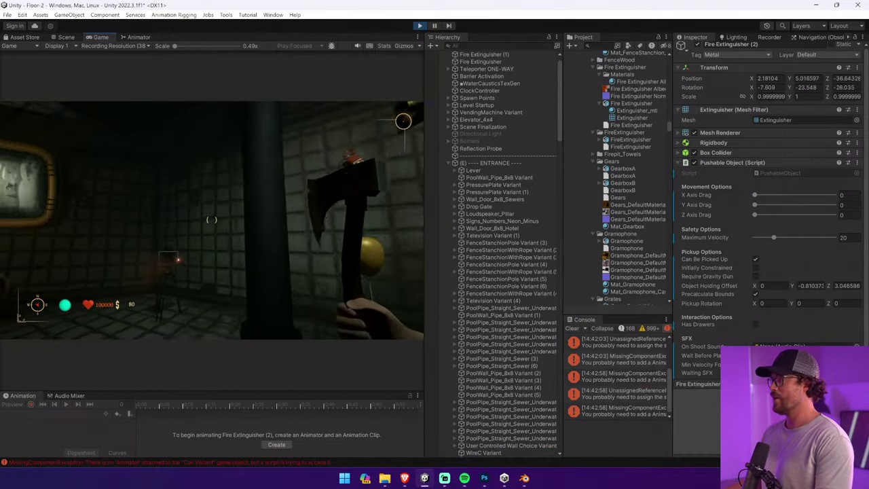
key("ctrl+p")
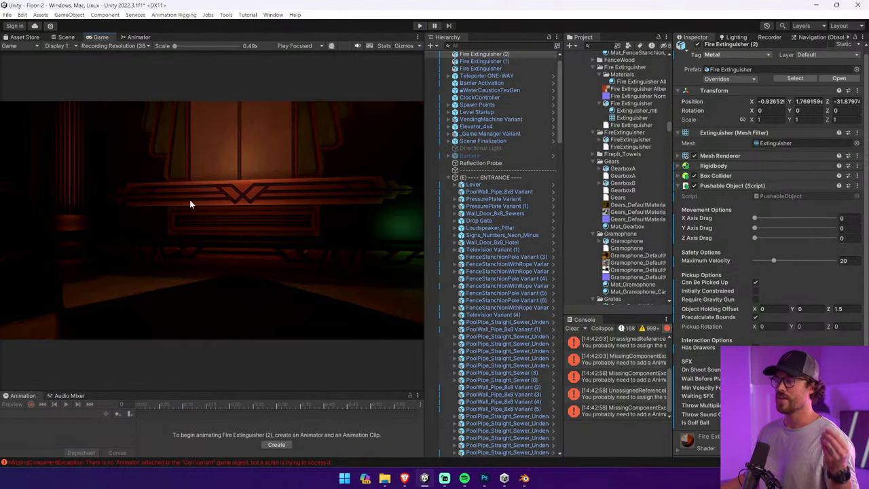
Make the standing fire extinguisher's Rigidbody kinematic and move the extinguisher to Y 0, Z -33.88
left_click(66, 37)
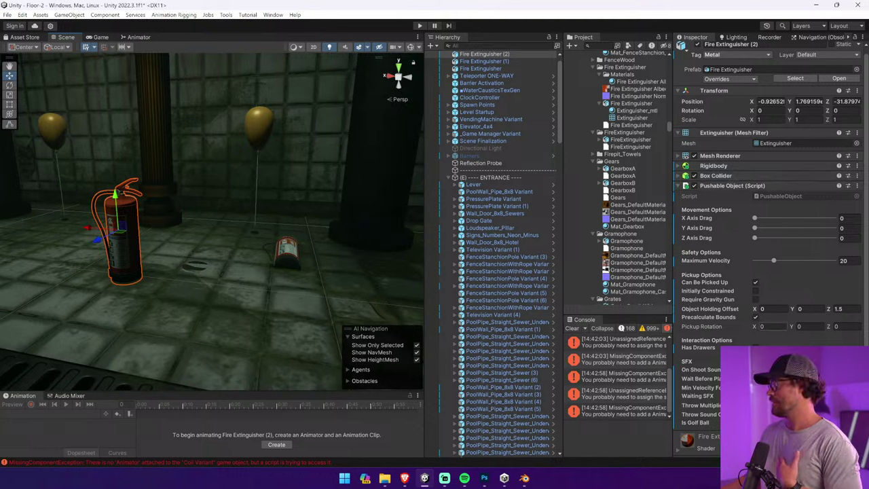
left_click(738, 166)
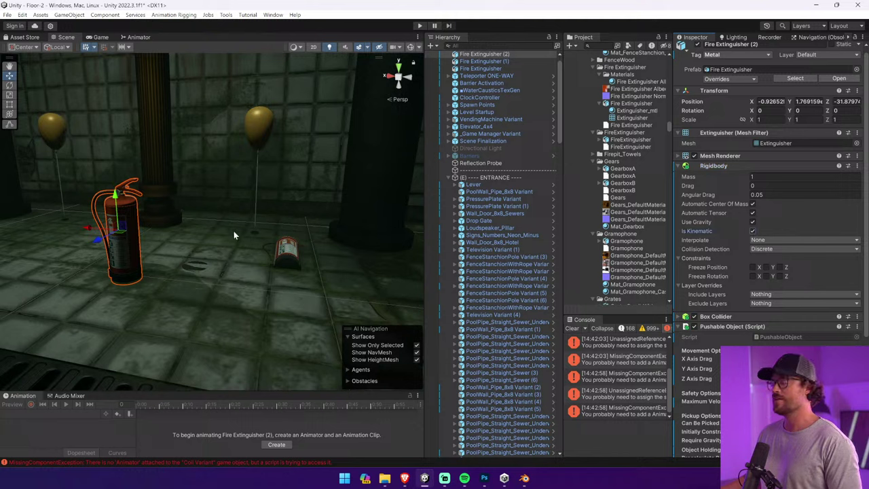
left_click_drag(95, 248, 180, 236)
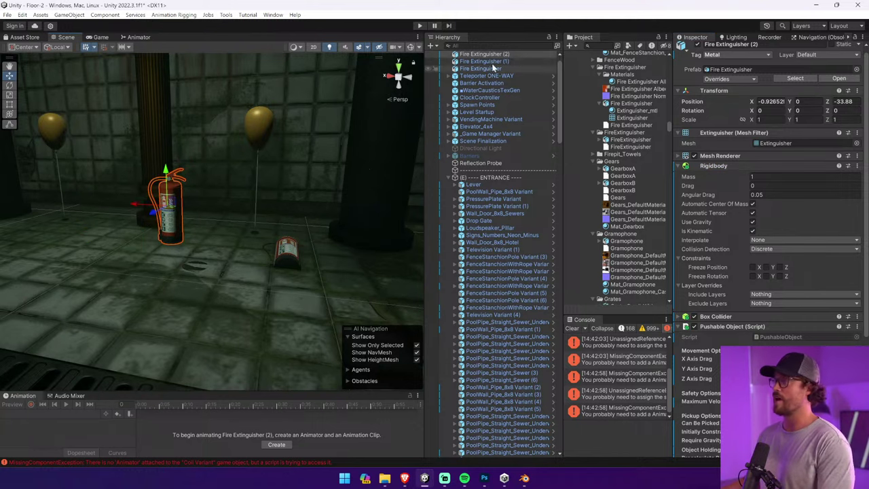
Rename the standing extinguisher as Fire Extinguisher and create a prefab variant from it in the Interactive prefabs folder
left_click(512, 55)
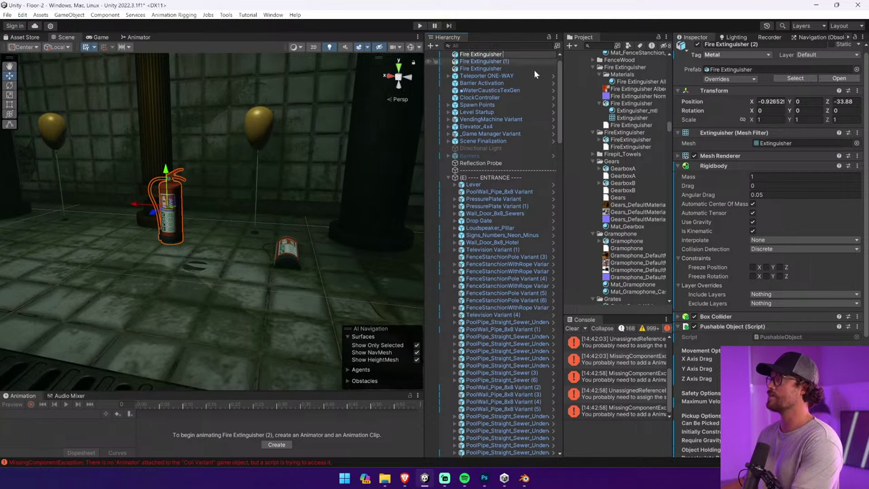
key("Return")
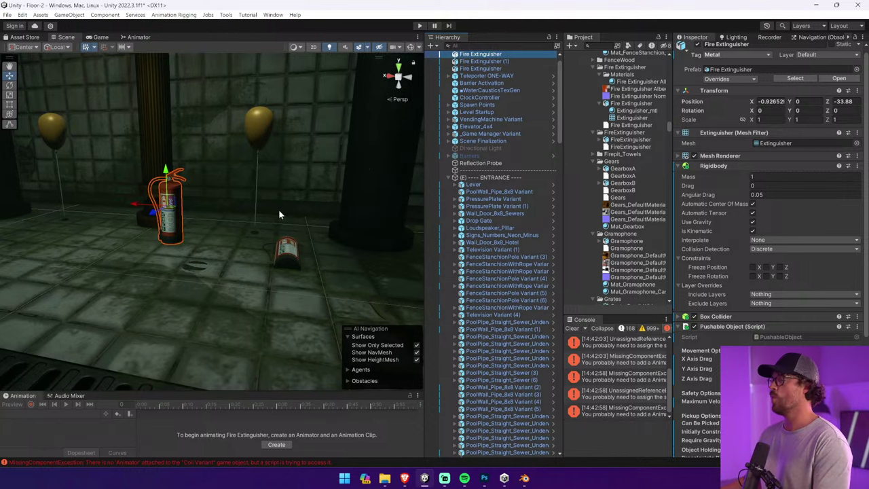
right_click_drag(274, 176, 0, 189)
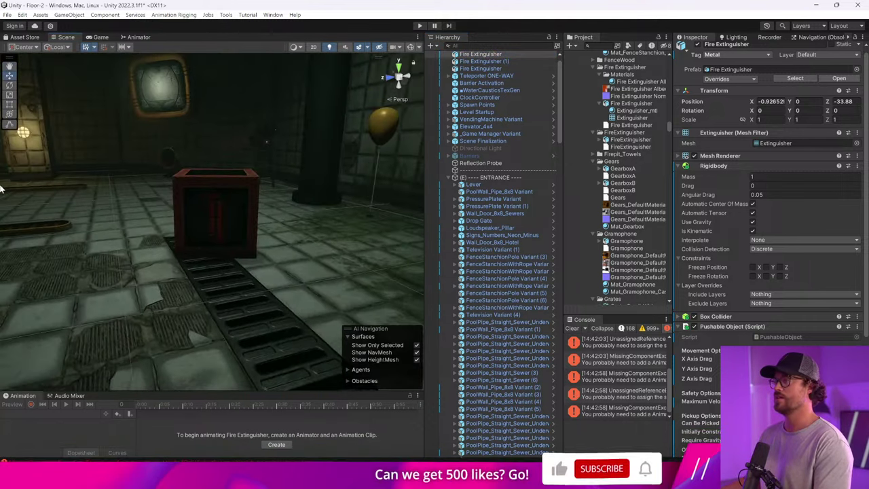
left_click(208, 194)
left_click(208, 194)
left_click(795, 87)
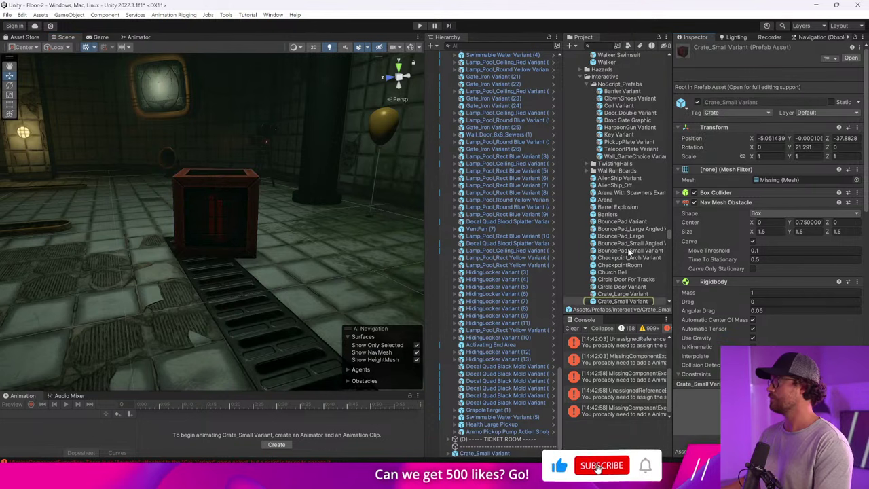
scroll(540, 226, "up", 15)
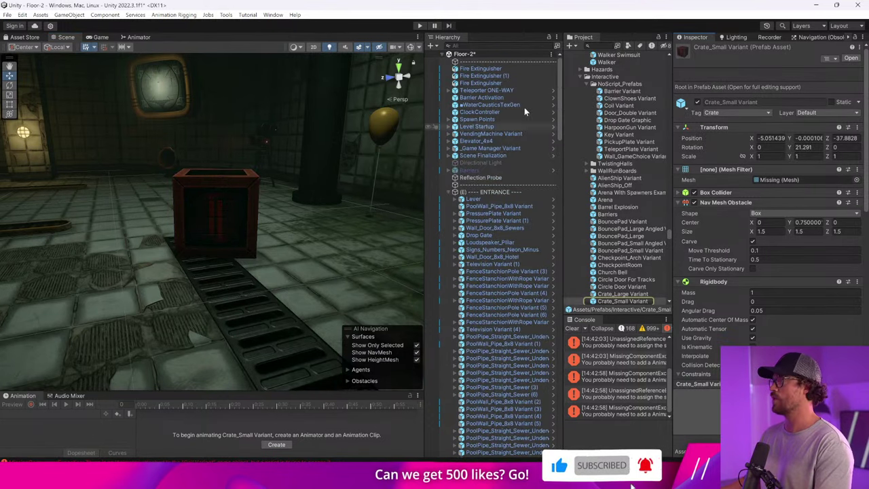
left_click_drag(622, 237, 623, 221)
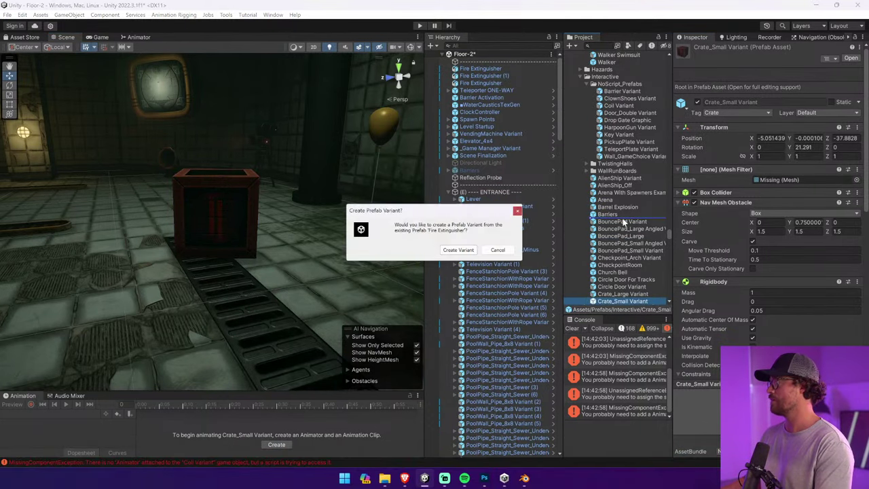
left_click(448, 250)
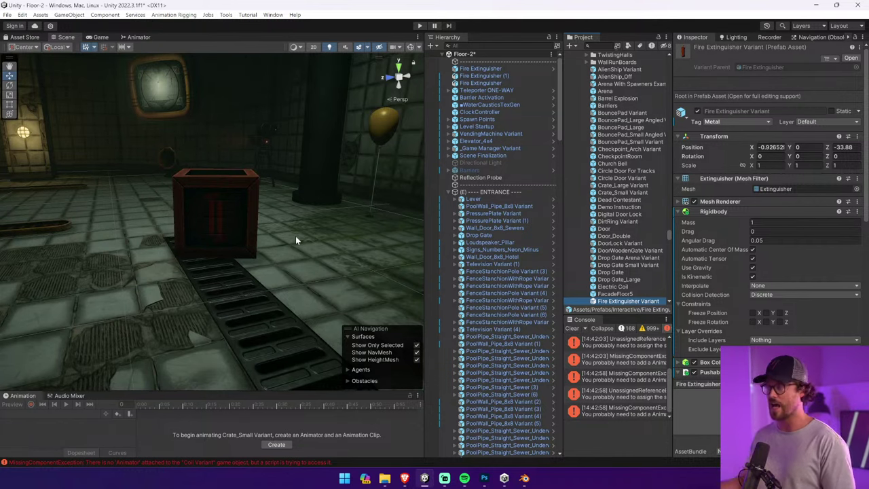
Delete all the old fire extinguishers from the scene, both the fallen ones and the standing one
mouse_move(255, 192)
right_mouse_down()
mouse_move(470, 220)
mouse_move(252, 196)
right_mouse_up()
left_click(245, 213)
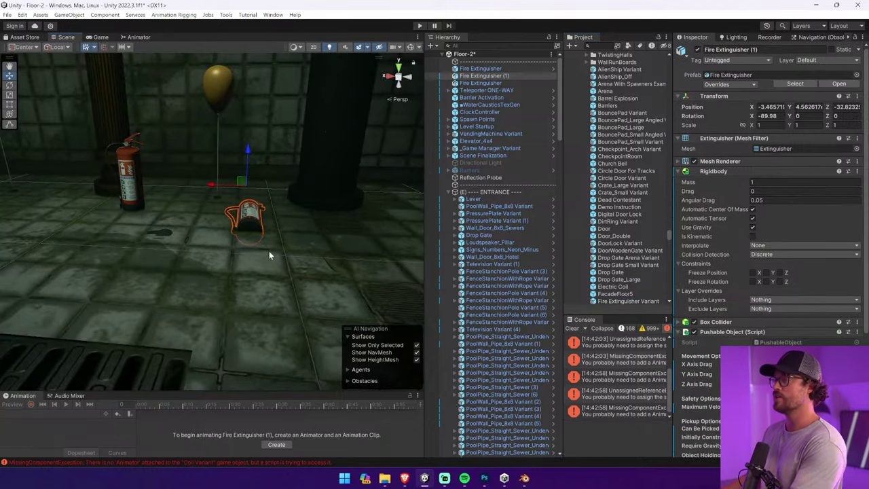
key("Delete")
right_click_drag(269, 251, 202, 222)
left_click(204, 224)
key("Delete")
right_click_drag(272, 246, 265, 221)
left_click(473, 69)
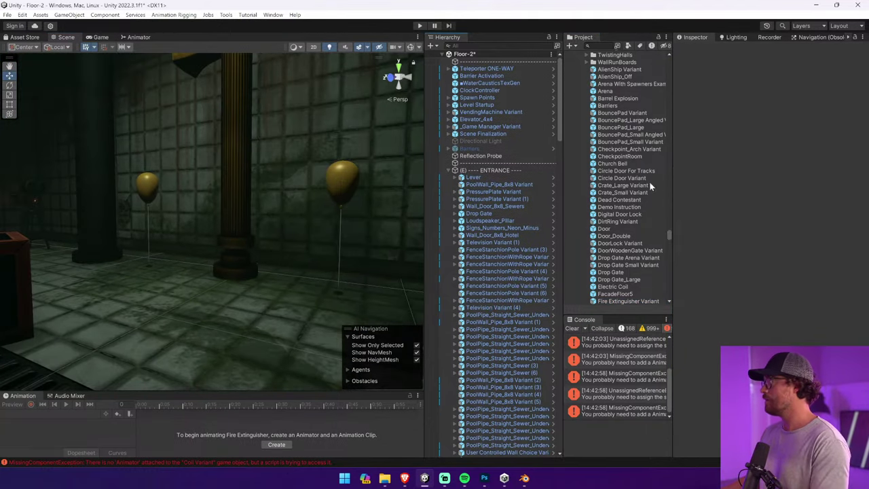
Place the Fire Extinguisher Variant prefab on the tiled wall beyond the pillars at about X -9.46, Y 2.84, Z -36.76
scroll(639, 271, "down", 10)
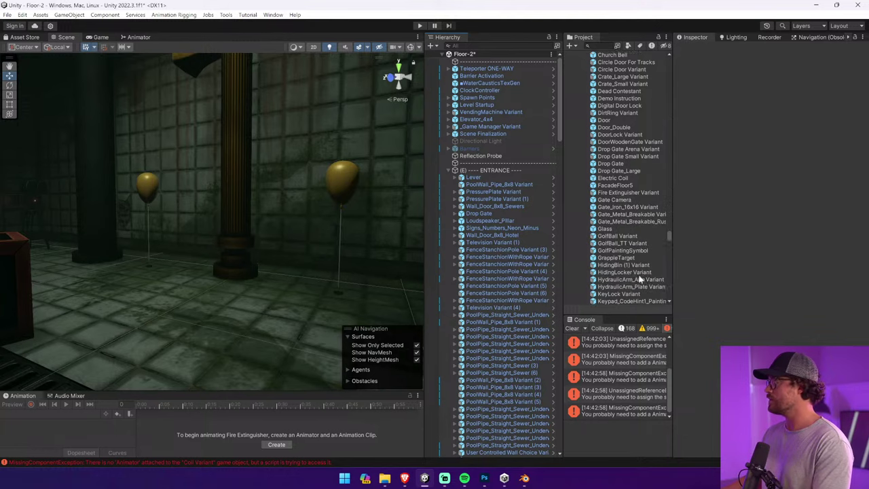
scroll(637, 270, "up", 20)
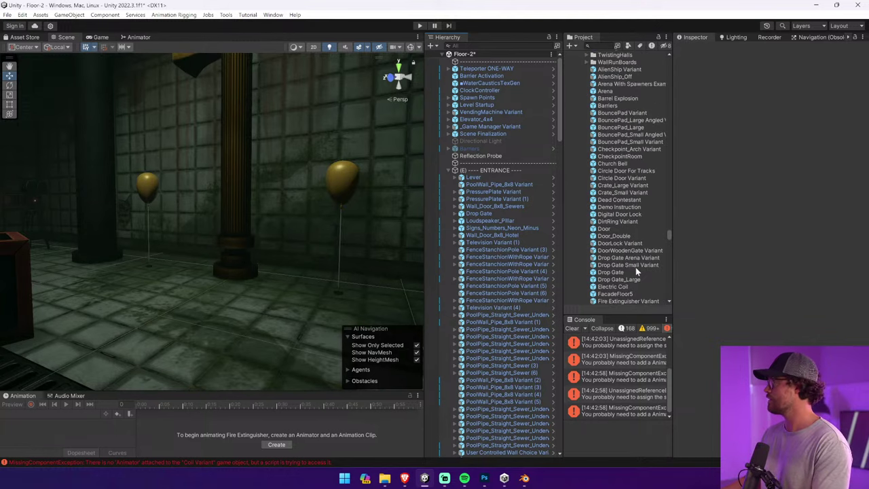
scroll(634, 263, "up", 9)
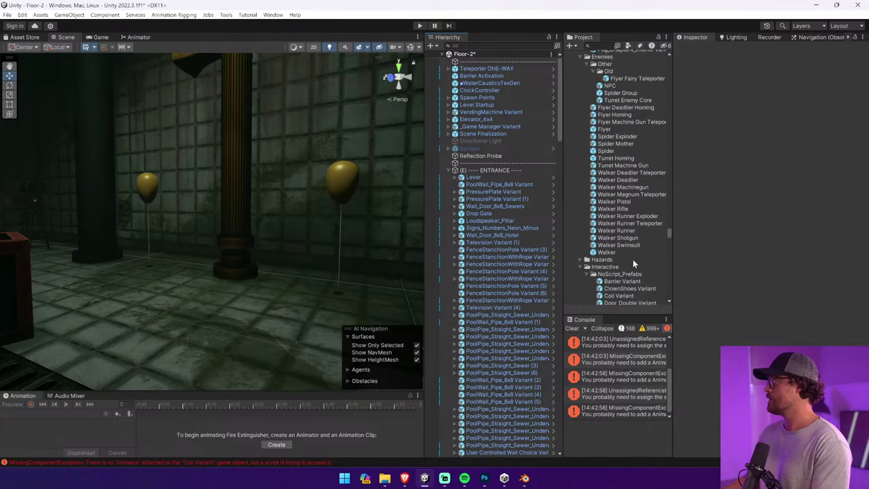
scroll(589, 277, "down", 10)
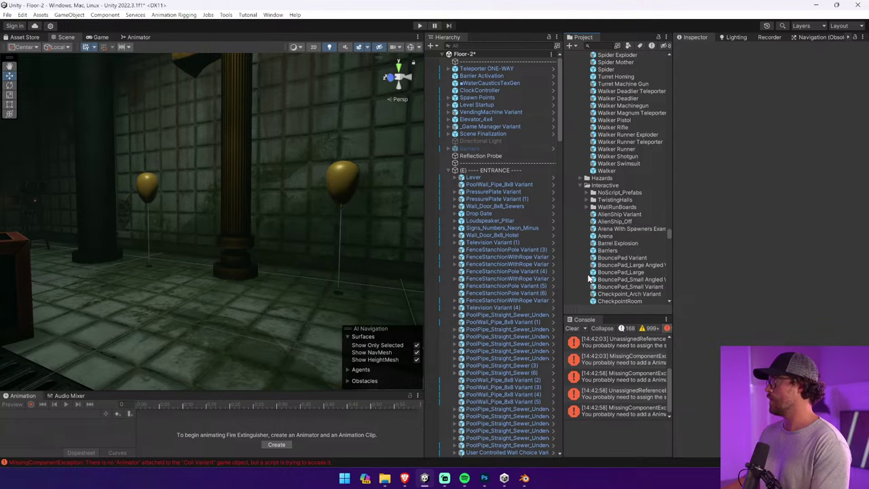
scroll(616, 276, "down", 5)
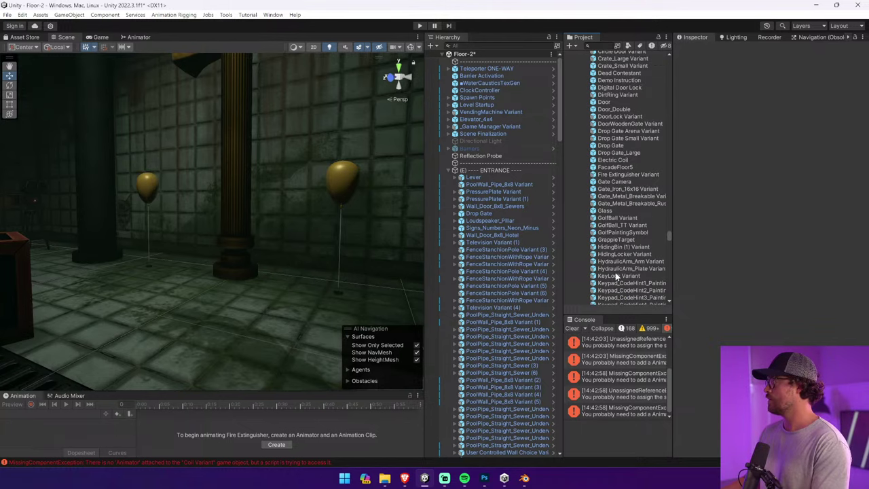
left_click_drag(628, 175, 302, 176)
key("w")
mouse_move(303, 176)
right_mouse_down()
mouse_move(235, 143)
mouse_move(159, 142)
mouse_move(266, 148)
mouse_move(389, 169)
mouse_move(299, 176)
right_mouse_up()
key("s")
left_click_drag(234, 183, 393, 184)
right_click_drag(394, 184, 361, 185)
left_click_drag(278, 205, 289, 206)
right_click_drag(296, 231, 327, 251)
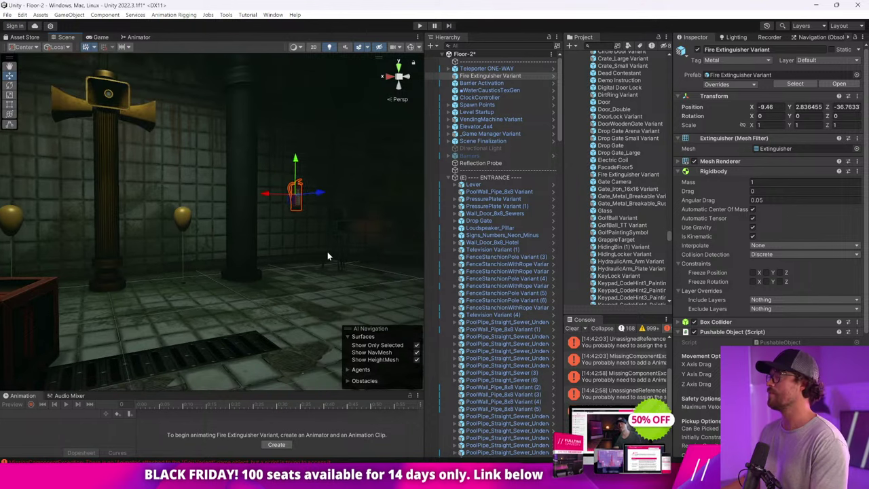
Place a second Fire Extinguisher Variant on the wall across the room and set its Y rotation to 90
left_click(327, 252)
right_click_drag(272, 261, 322, 237)
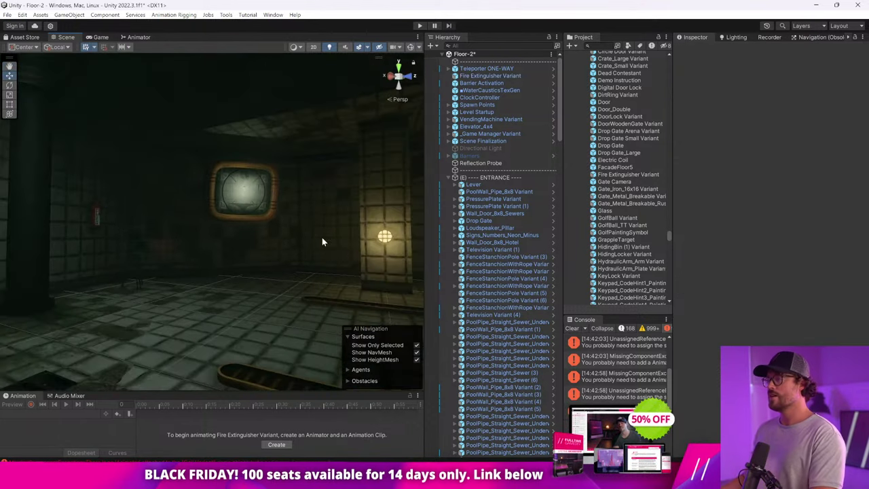
left_click(98, 221)
left_click(99, 221)
left_click(99, 221)
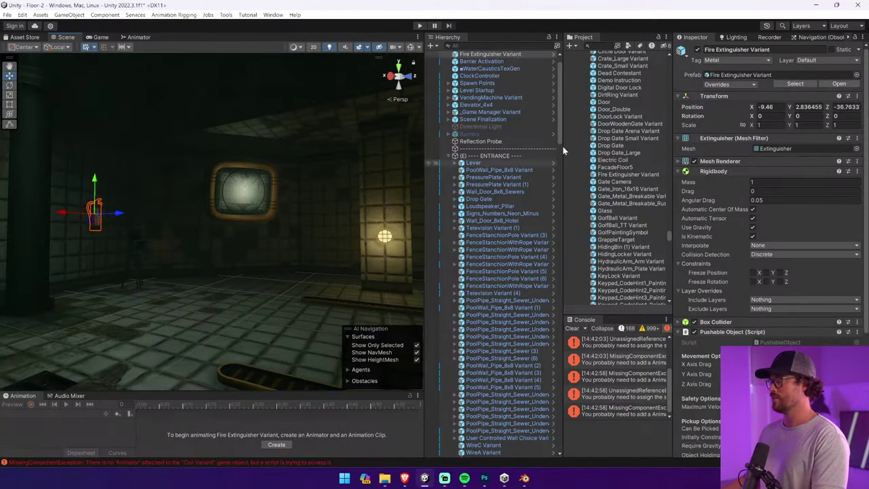
left_click(795, 85)
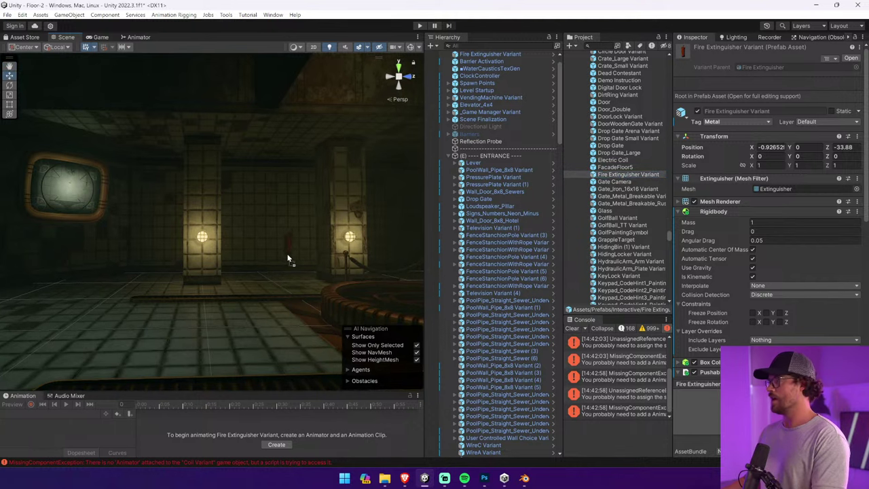
left_click_drag(282, 245, 282, 246)
key("f")
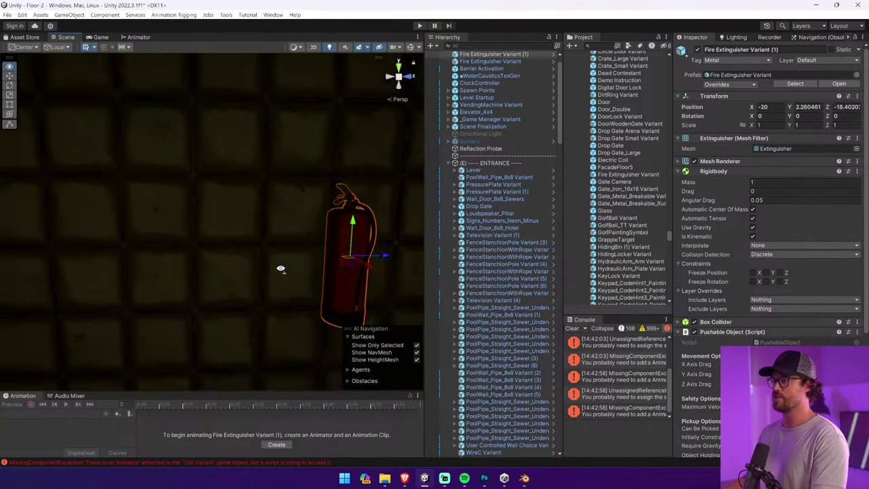
left_click_drag(305, 260, 214, 241)
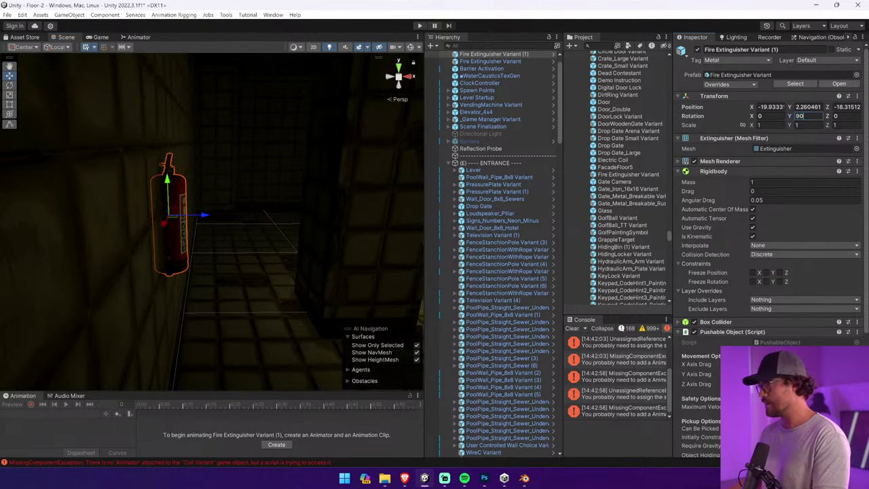
Turn off scene view lighting and snap the second extinguisher against the tiled wall at about X -19.77
left_click_drag(189, 215, 247, 219)
right_click_drag(258, 223, 223, 237)
scroll(224, 239, "up", 5)
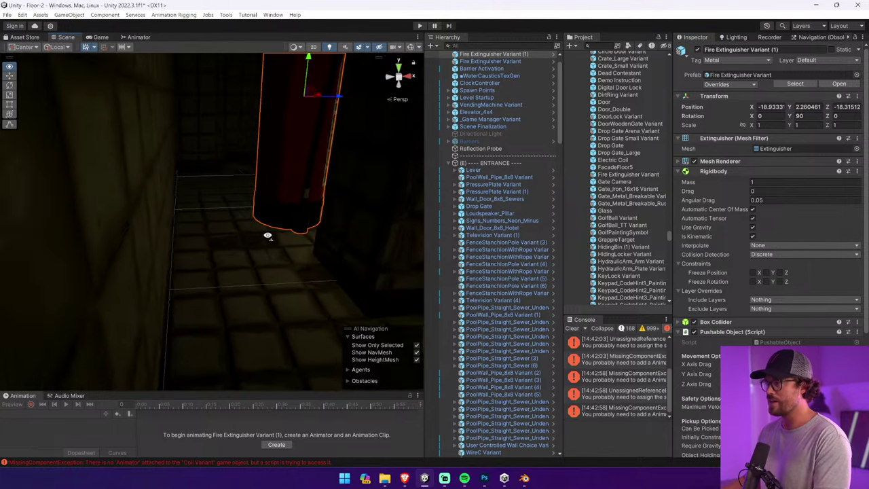
left_click(359, 47)
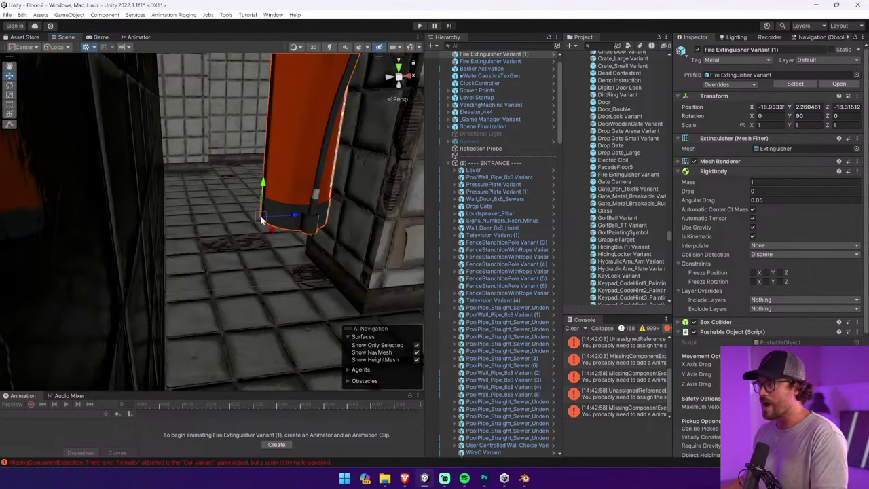
left_click_drag(260, 219, 175, 302)
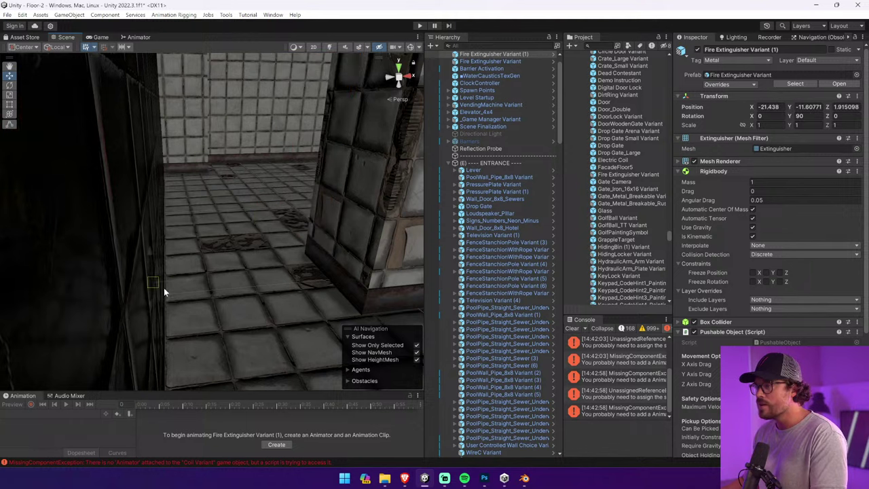
left_click_drag(307, 256, 165, 195)
right_click_drag(165, 195, 155, 182)
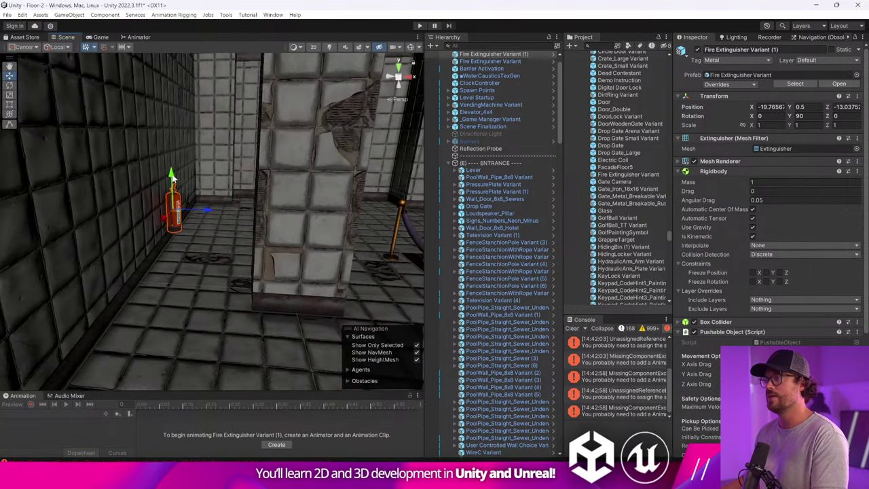
Move the second extinguisher to Y 2.68, Z -18.89 along the wall and start a playtest
left_click_drag(170, 179, 169, 106)
right_click_drag(168, 107, 135, 146)
left_click_drag(198, 167, 120, 181)
left_click(419, 27)
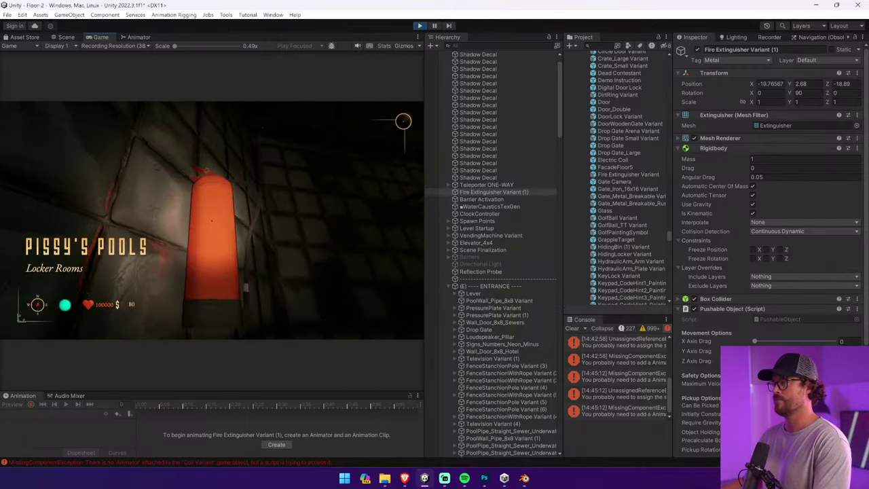
Playtest grabbing the second extinguisher off the wall and throwing it across the room, stop the playtest and clear the console
key("w")
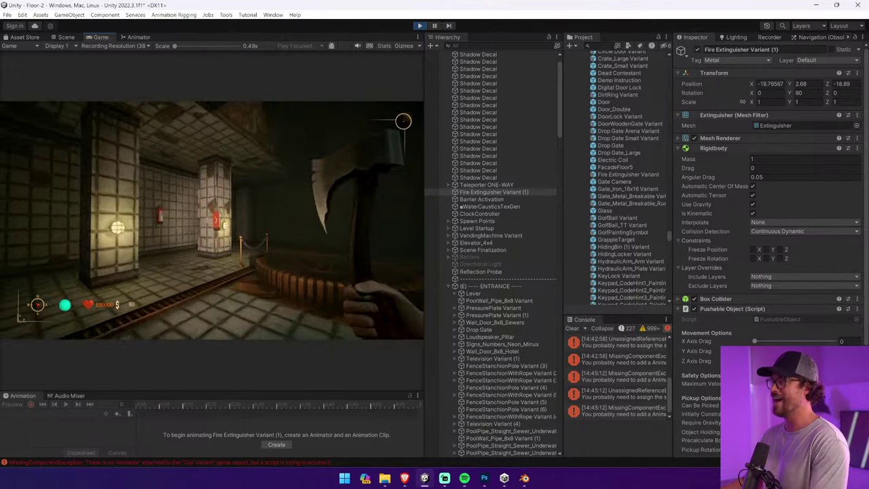
key("w")
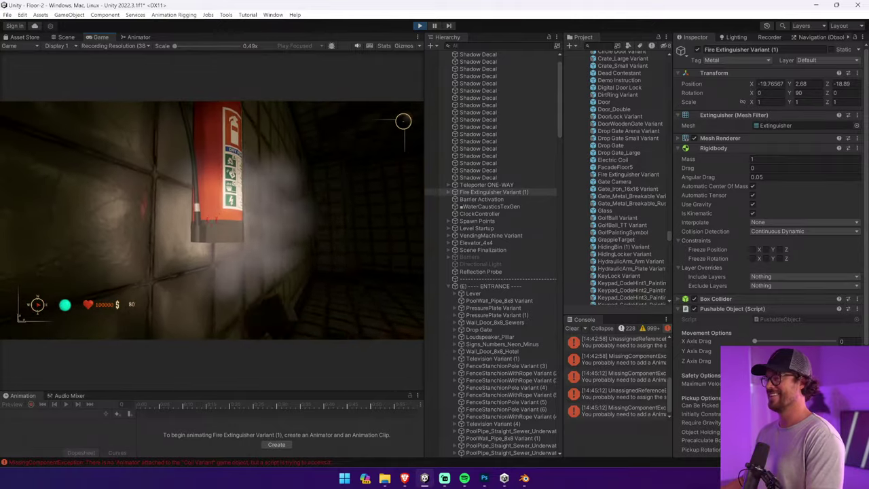
key("e")
left_click(212, 221)
key("w")
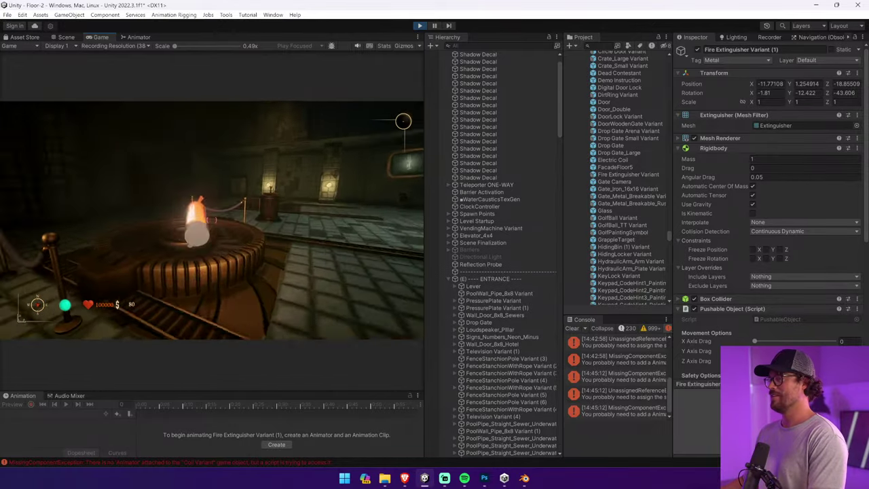
key("ctrl+p")
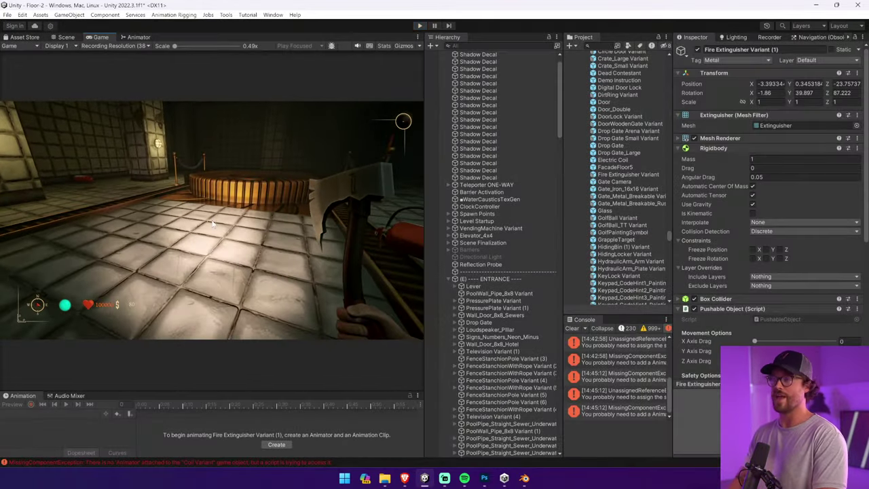
left_click(572, 328)
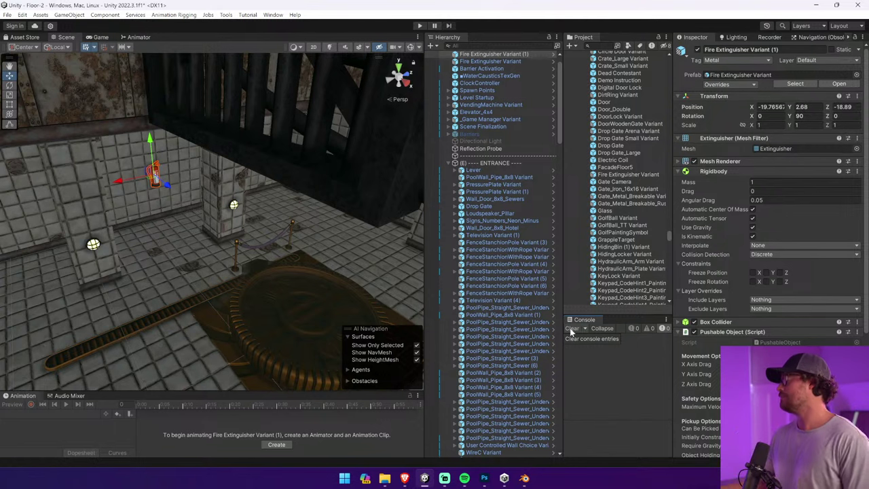
Dock the Console beneath the Hierarchy and Project windows and widen the Scene view
left_click_drag(444, 38, 577, 186)
left_click_drag(328, 200, 661, 193)
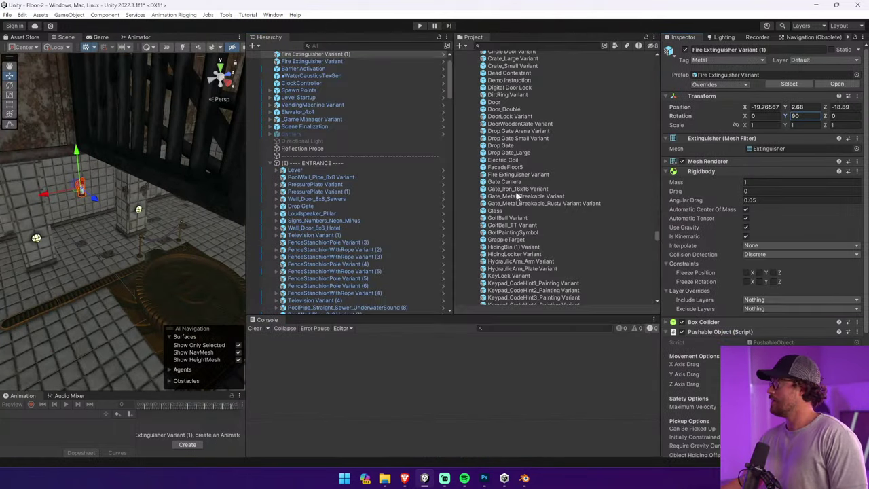
left_click_drag(249, 202, 504, 212)
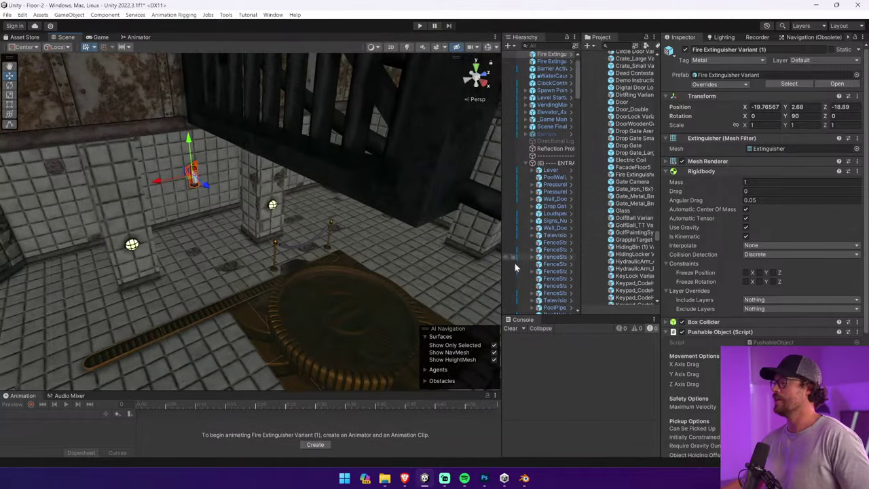
key("w")
right_click_drag(399, 258, 398, 288)
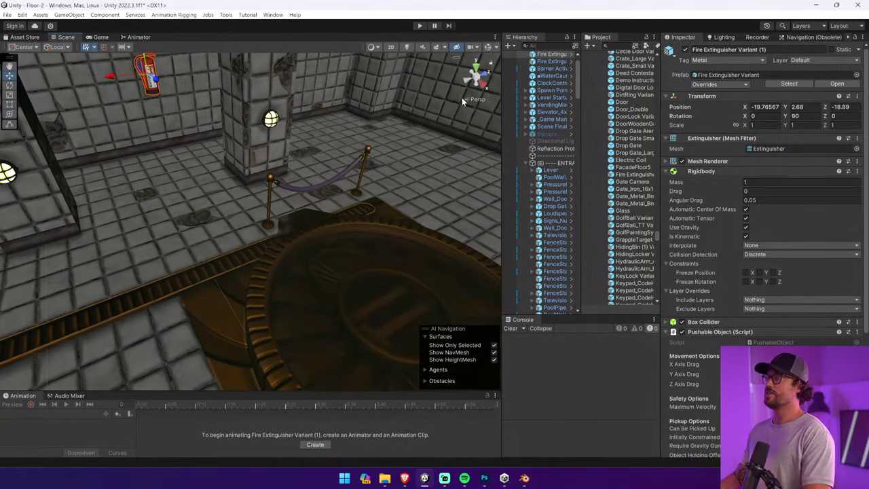
Readjust the width of the Scene view and clear the errors from the console
left_click_drag(503, 95, 355, 95)
type("s")
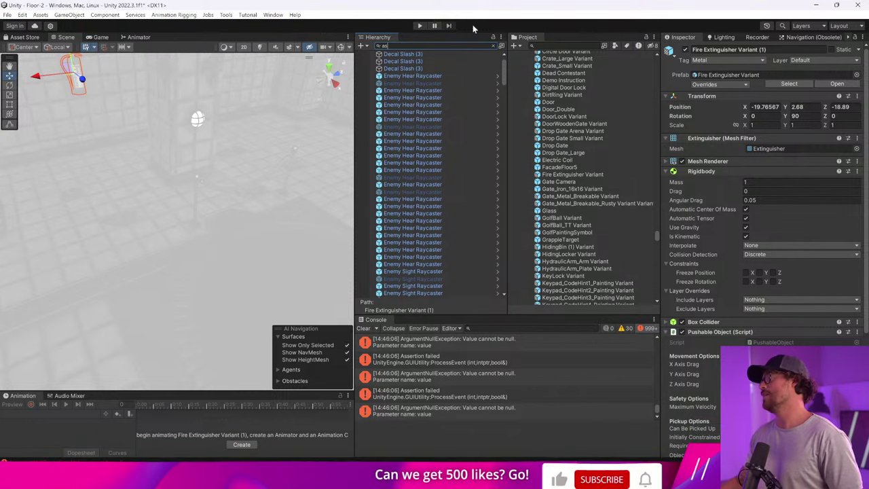
left_click(419, 25)
left_click(363, 328)
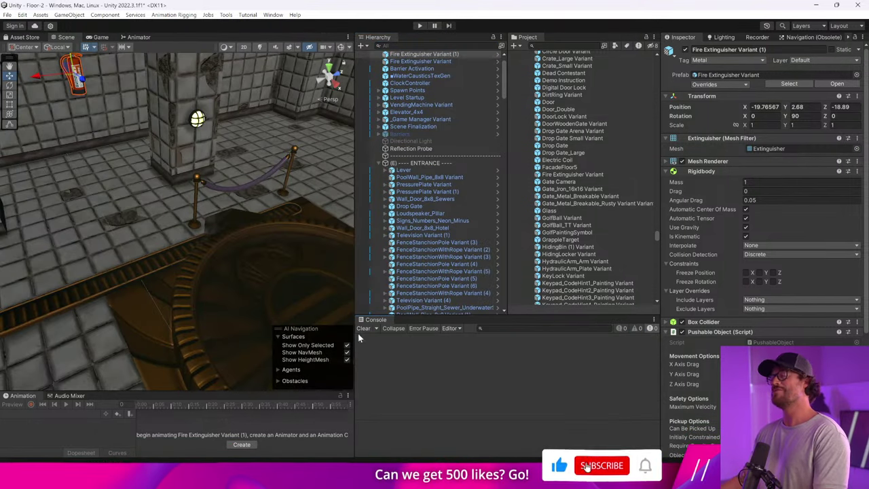
left_click_drag(357, 334, 616, 343)
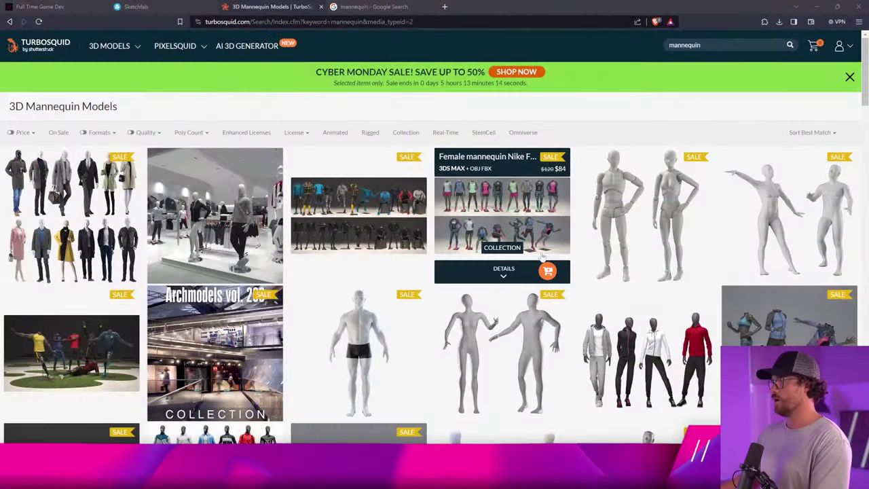
Examine the mannequin models in the TurboSquid search results in the browser
scroll(360, 255, "down", 1)
scroll(361, 254, "down", 3)
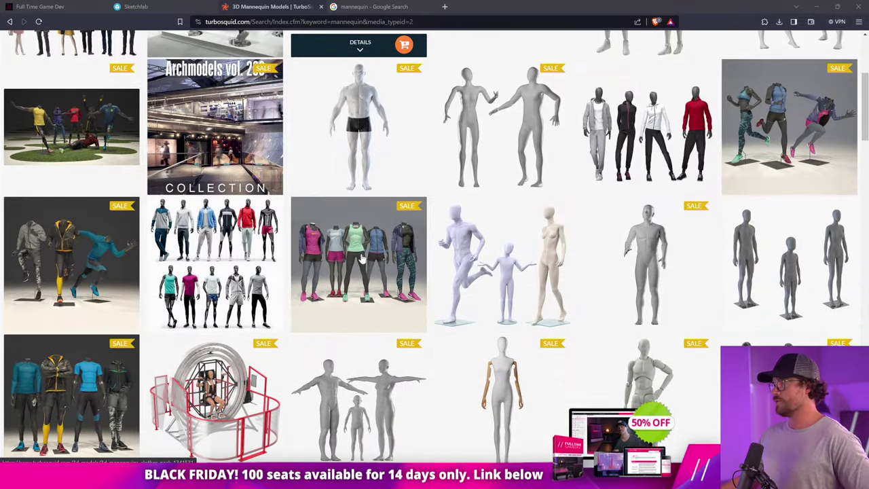
scroll(360, 254, "down", 6)
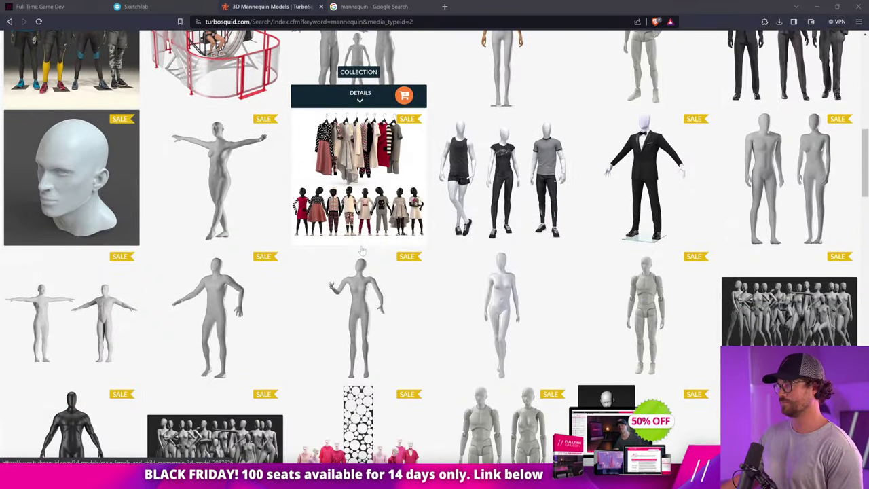
scroll(362, 251, "down", 3)
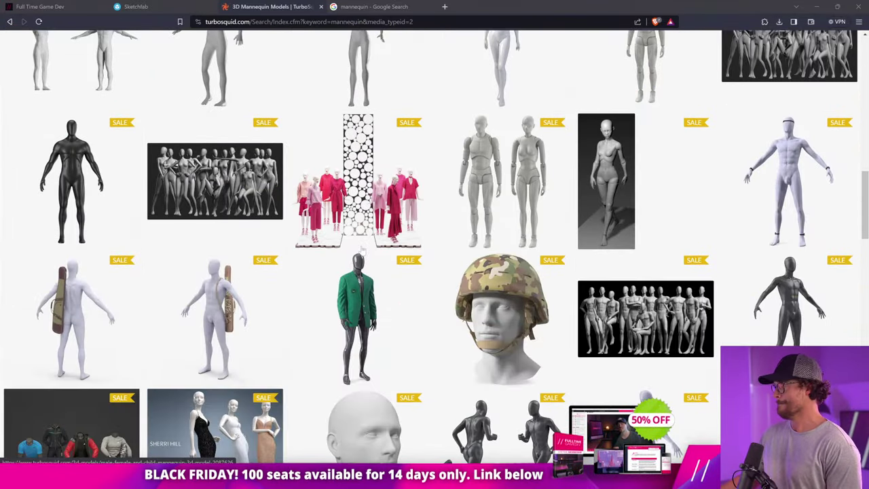
scroll(362, 251, "down", 3)
scroll(362, 253, "down", 4)
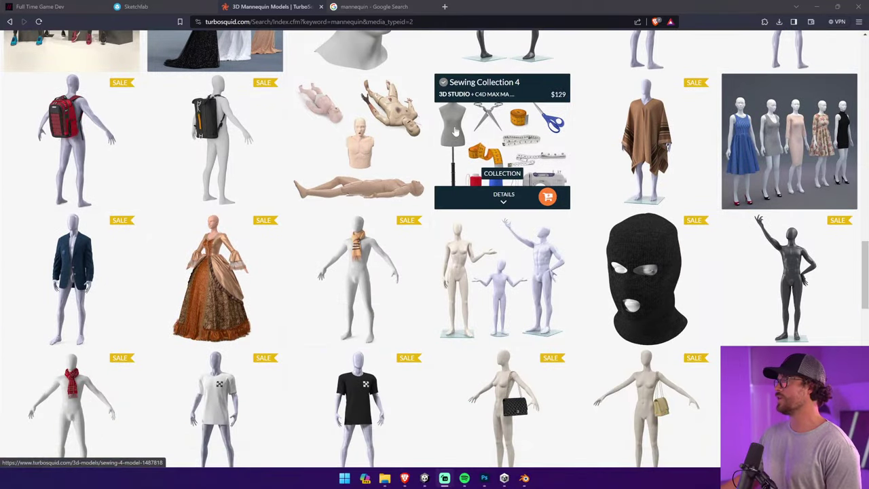
scroll(194, 195, "down", 3)
scroll(194, 196, "down", 5)
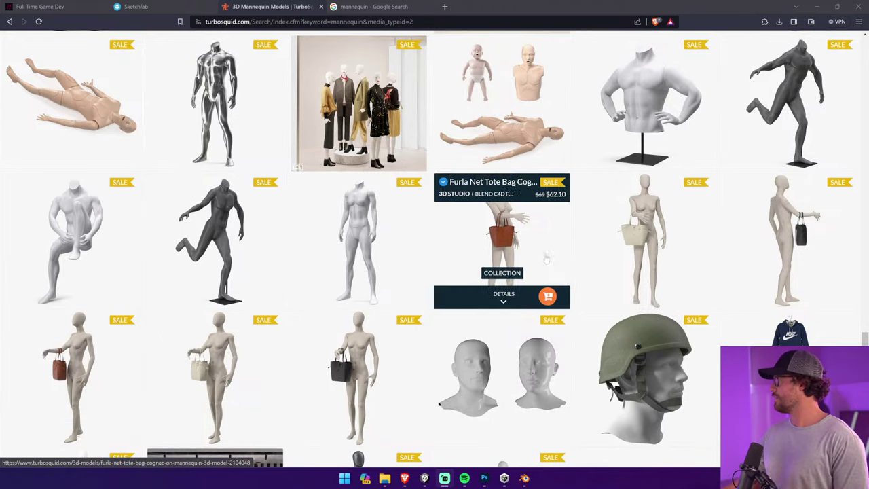
scroll(335, 249, "up", 20)
Filter the TurboSquid mannequin results to Low Poly and look through the models
left_click(199, 138)
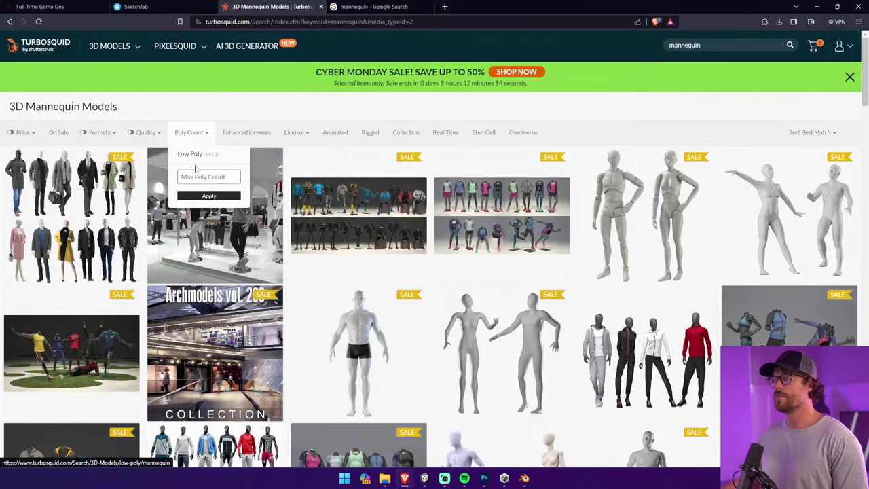
left_click(195, 168)
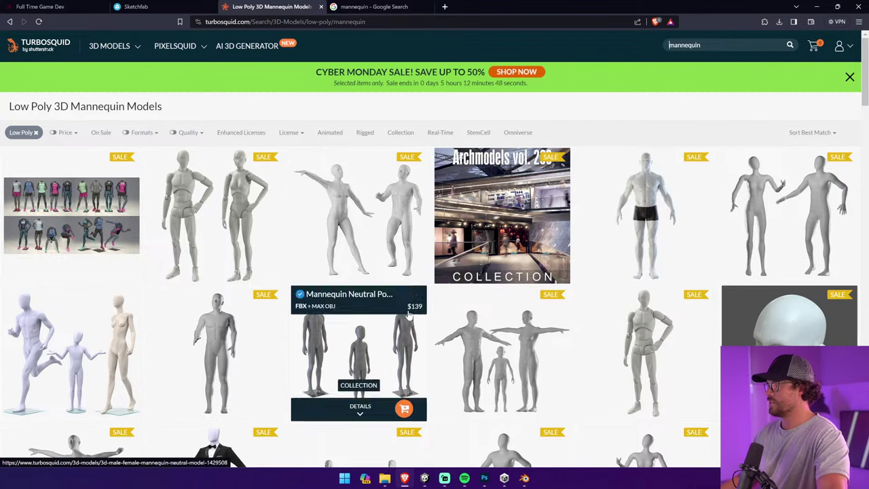
scroll(384, 194, "down", 3)
scroll(385, 193, "down", 2)
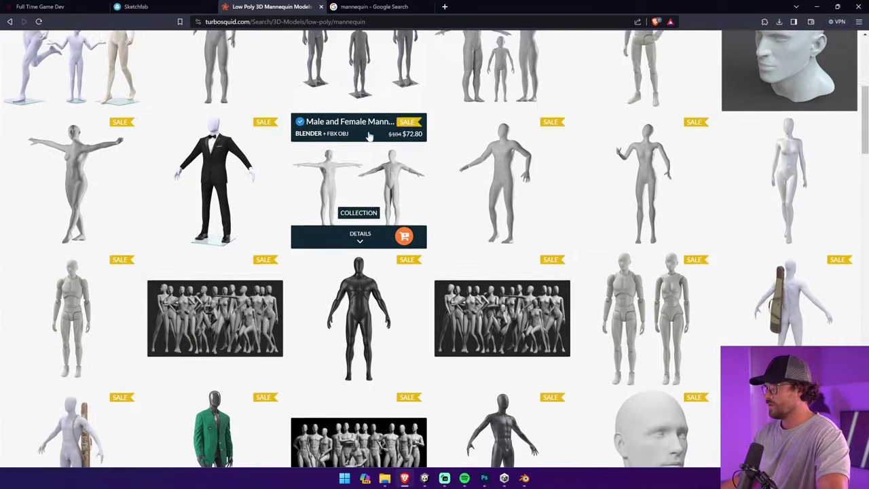
scroll(287, 77, "up", 5)
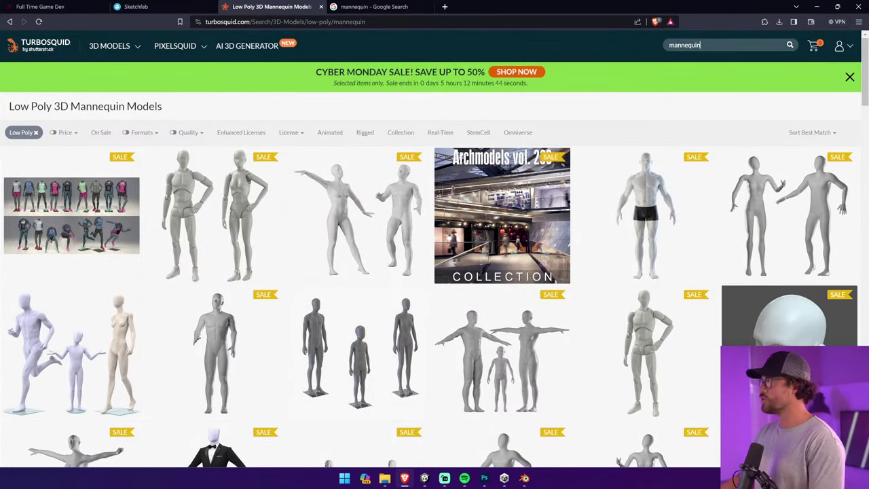
Search TurboSquid's low-poly models for "vintage mannequin" and look through the results
type("vintage")
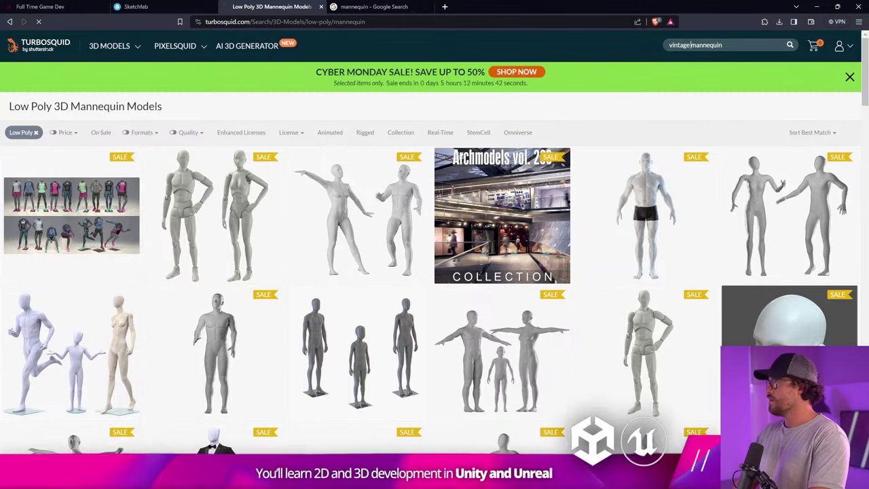
key("Return")
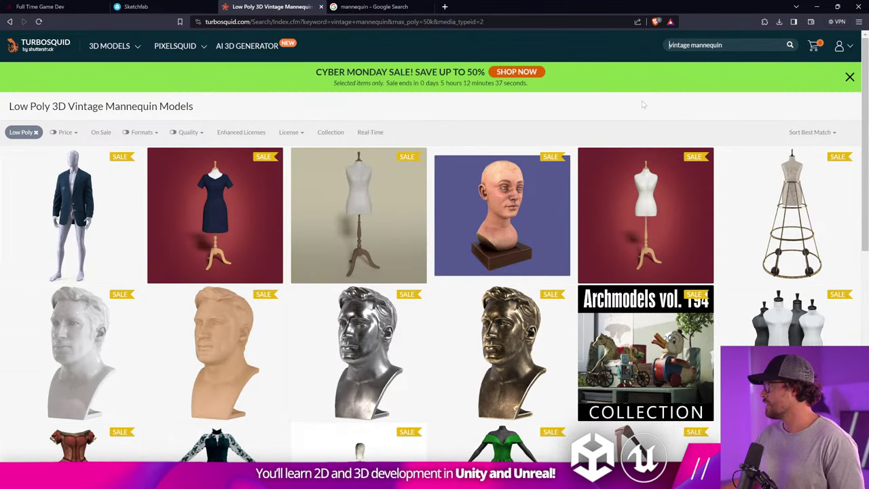
scroll(643, 105, "down", 3)
scroll(642, 182, "down", 3)
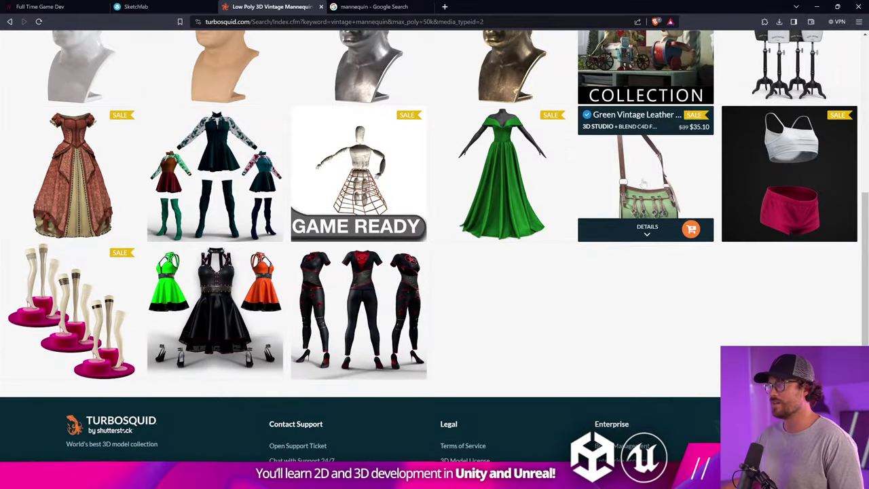
scroll(643, 182, "up", 5)
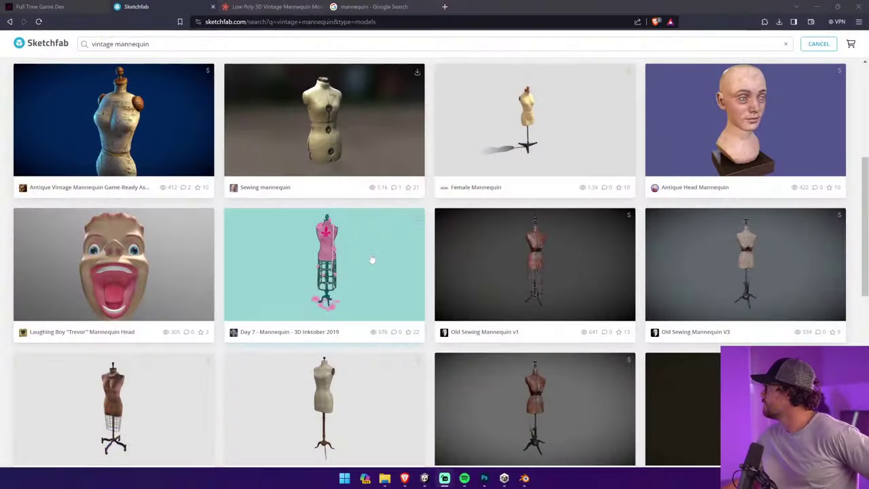
Look through the "vintage mannequin" search results on Sketchfab
scroll(372, 258, "down", 2)
scroll(371, 256, "down", 2)
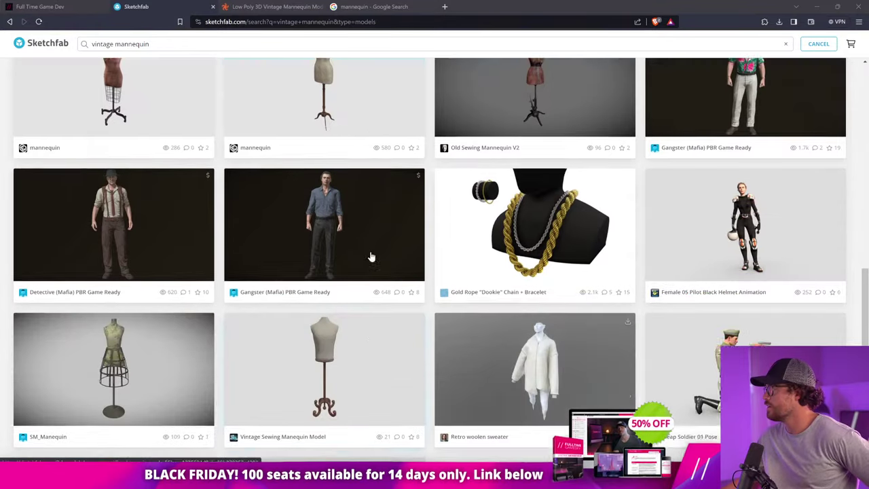
scroll(372, 256, "down", 2)
scroll(370, 256, "up", 4)
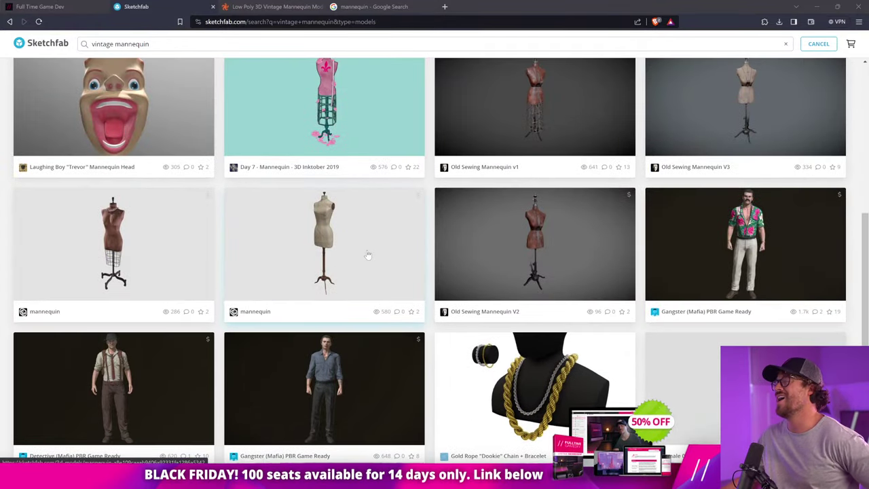
scroll(367, 254, "up", 3)
scroll(366, 251, "up", 3)
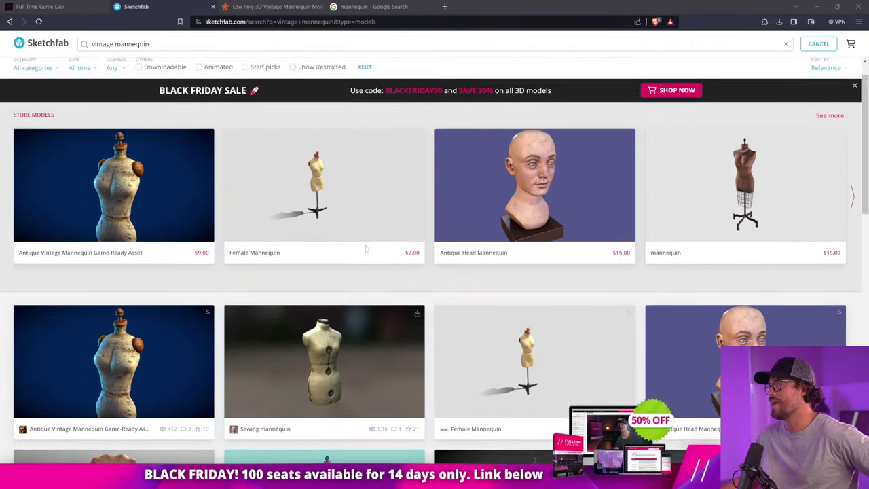
scroll(366, 249, "up", 1)
Change the Sketchfab search to "creepy mannequin" and look through the models
double_click(102, 44)
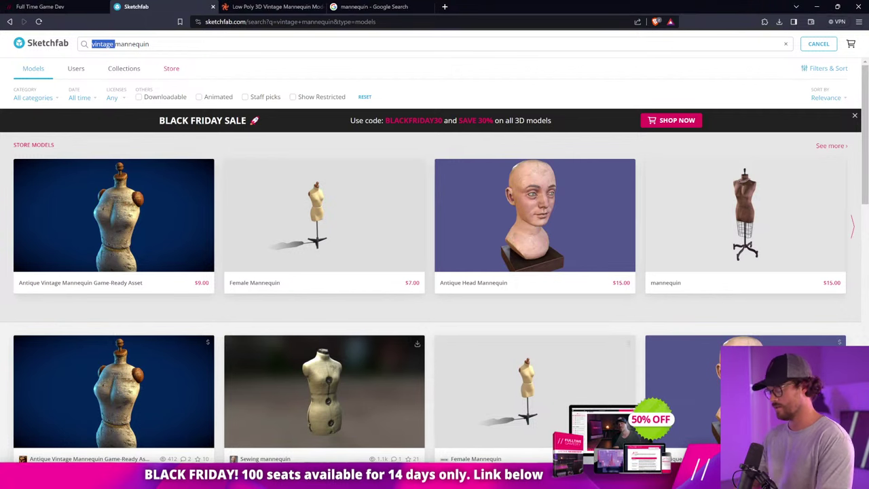
type("creepy")
key("Return")
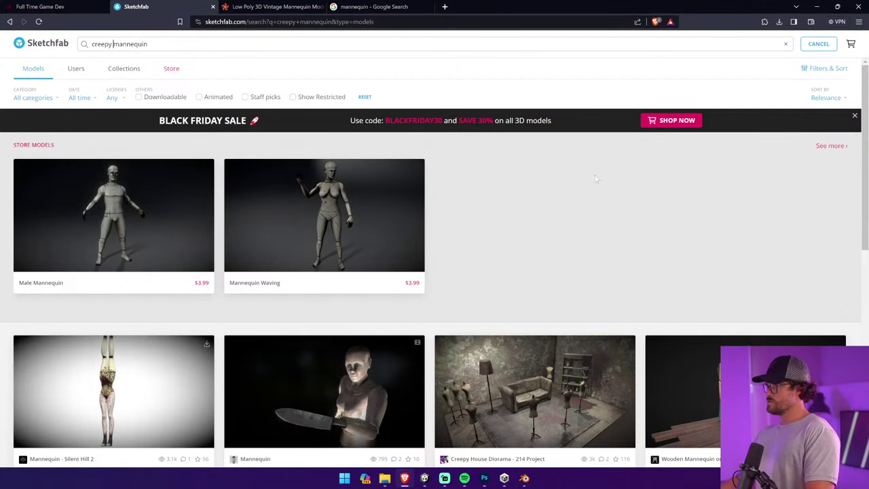
scroll(595, 175, "down", 4)
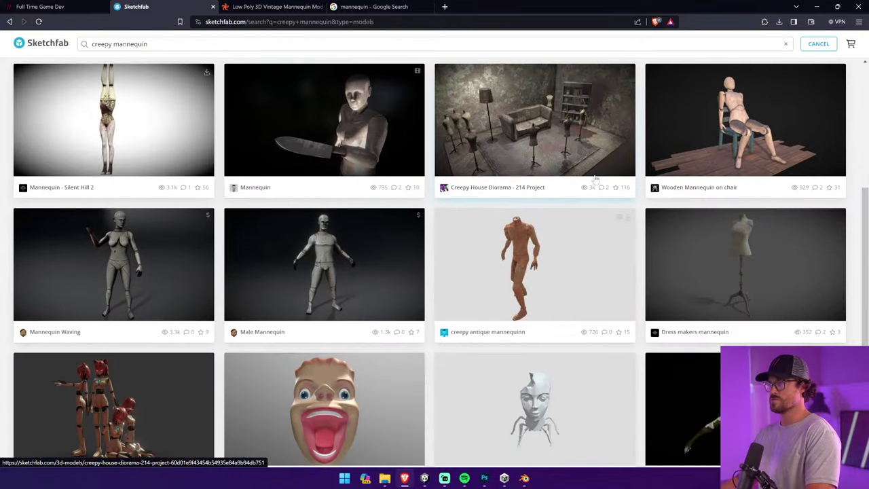
scroll(595, 178, "down", 1)
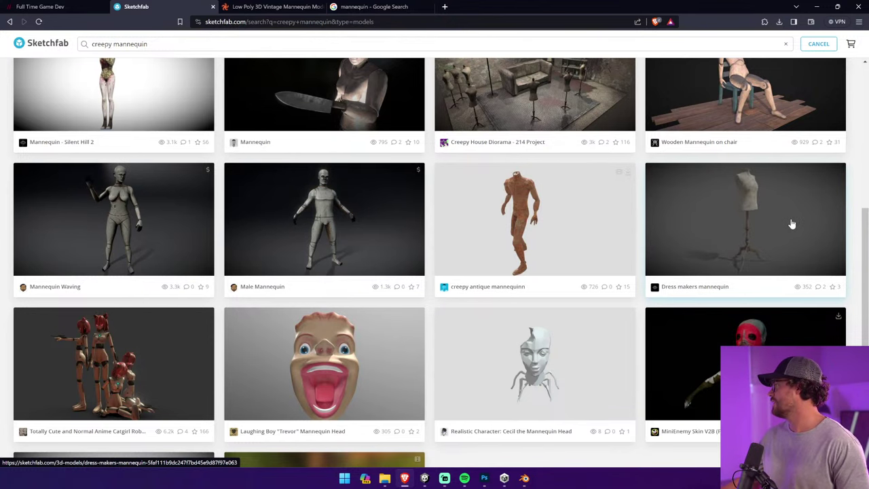
scroll(713, 222, "down", 2)
scroll(520, 221, "up", 5)
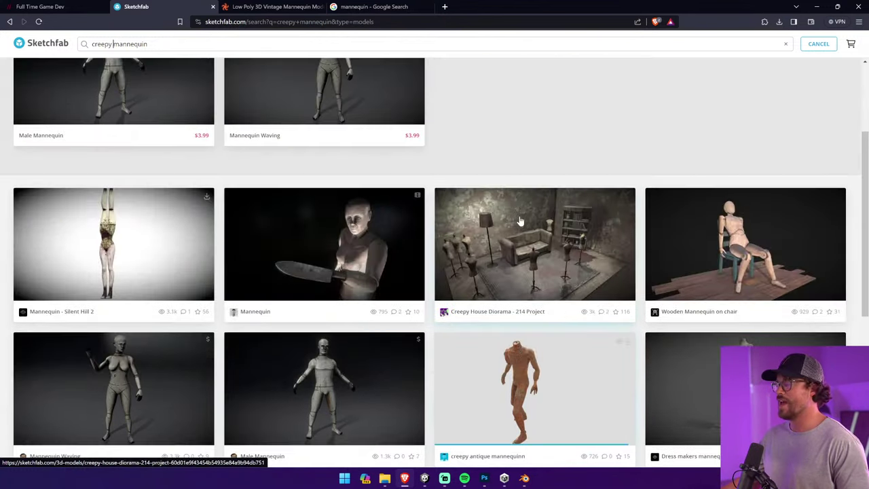
scroll(520, 222, "up", 2)
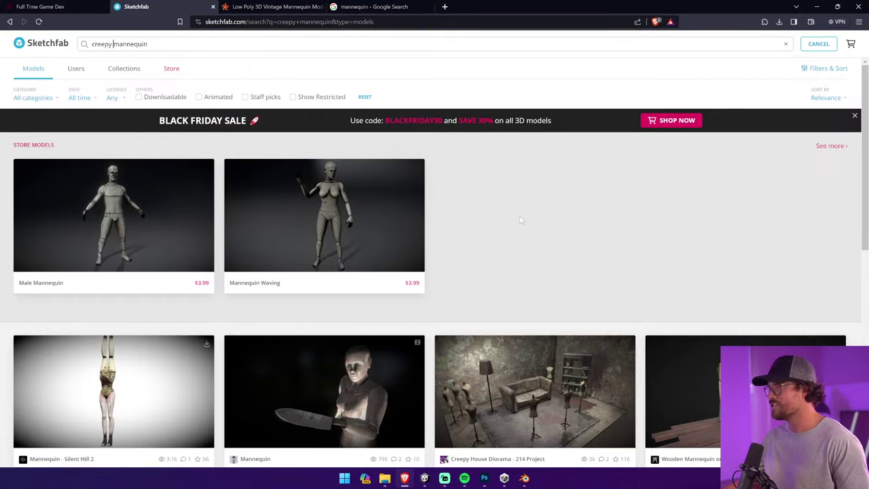
scroll(521, 220, "down", 6)
scroll(520, 220, "up", 6)
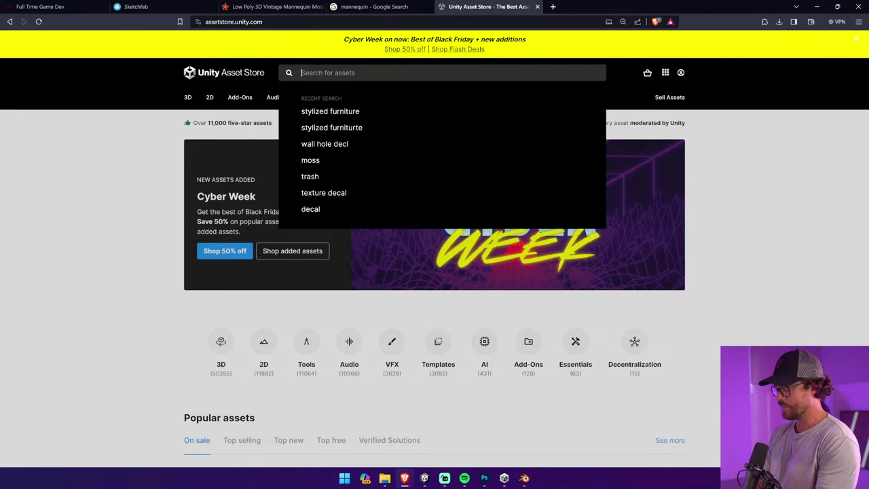
Search the Unity Asset Store for "mannequin"
type("mannequin")
key("Return")
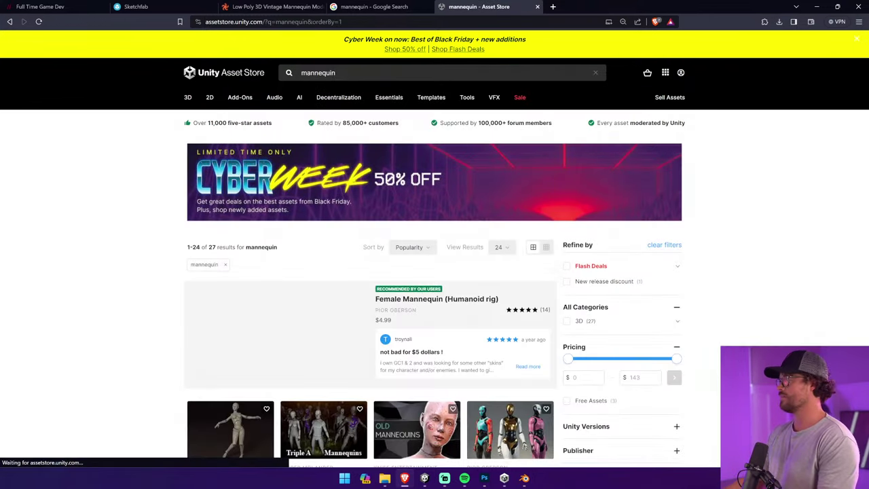
Look through the Unity Asset Store's "mannequin" search results
scroll(110, 167, "down", 3)
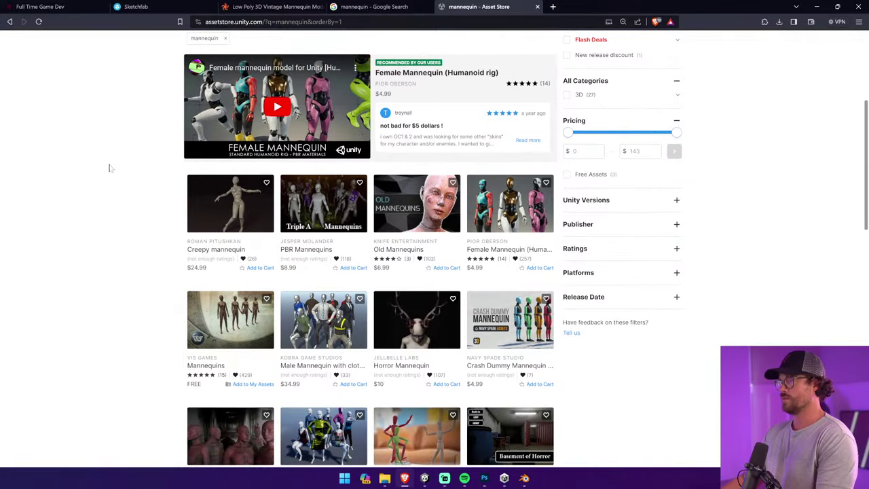
scroll(156, 298, "down", 2)
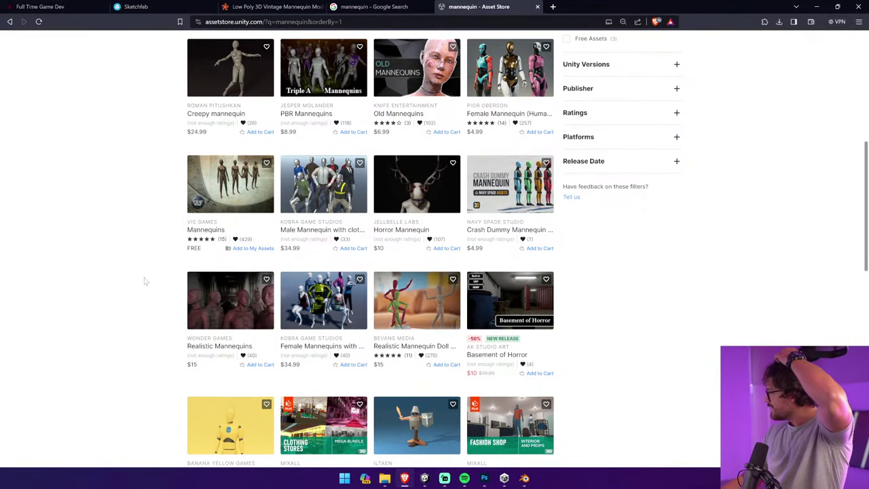
scroll(145, 276, "down", 3)
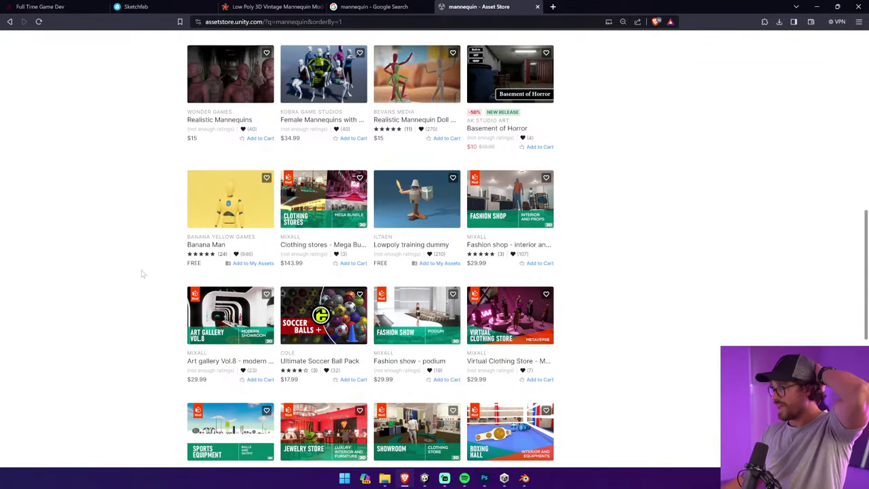
scroll(143, 274, "down", 3)
scroll(141, 271, "up", 7)
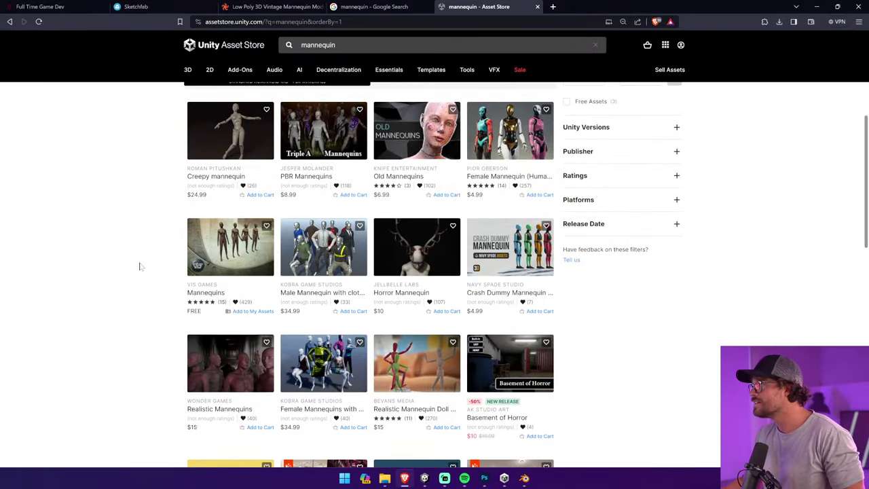
Examine the preview images of the free Mannequins package by VIS Games and return to the search results
mouse_move(213, 237)
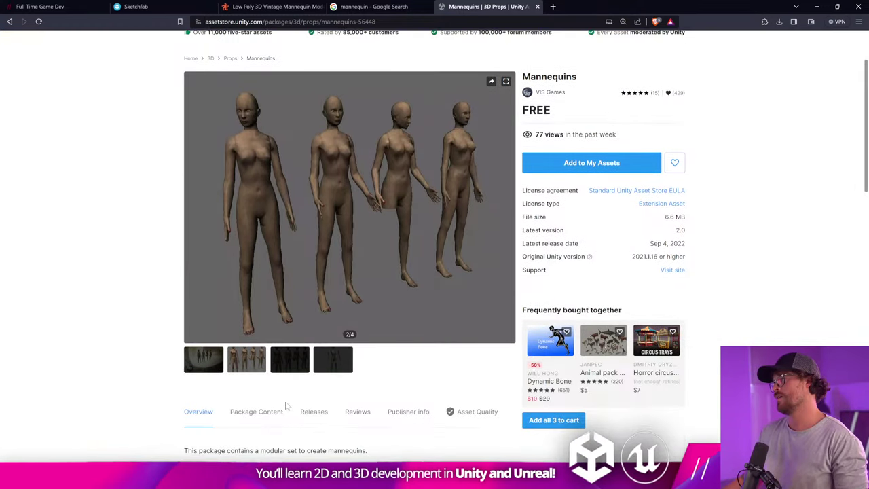
scroll(287, 405, "down", 1)
left_click(289, 359)
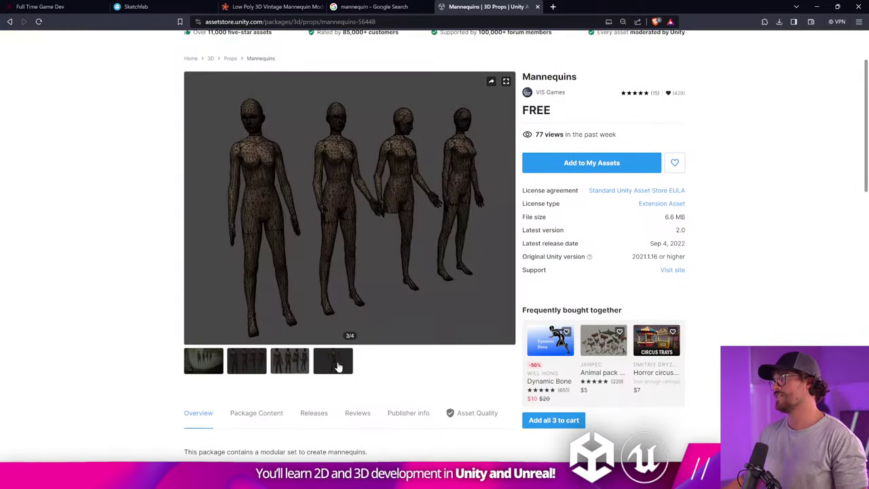
left_click(337, 363)
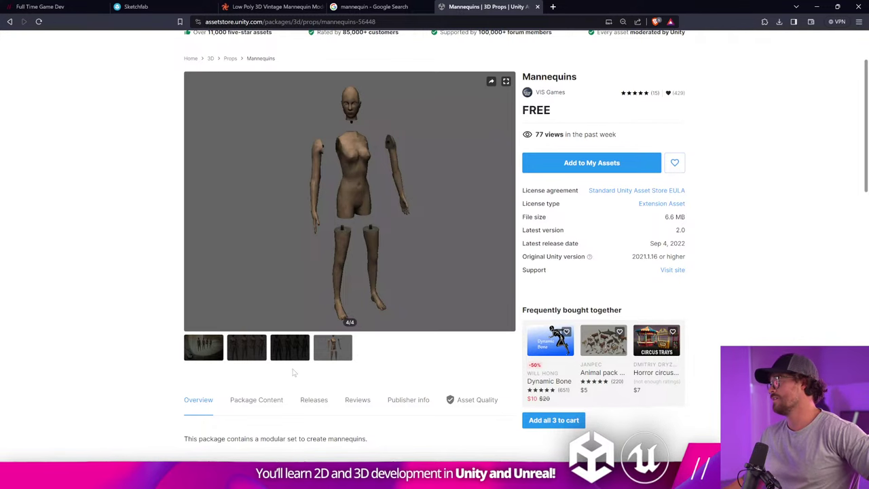
left_click(256, 353)
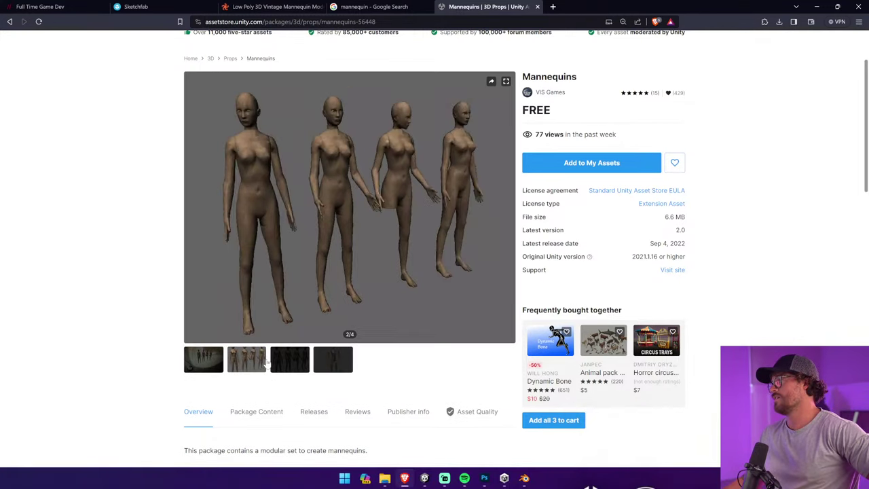
left_click(211, 366)
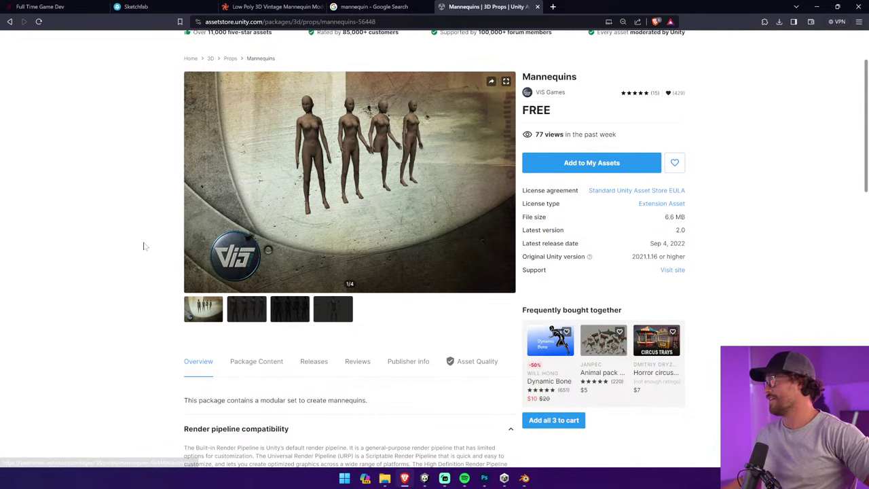
left_click(9, 23)
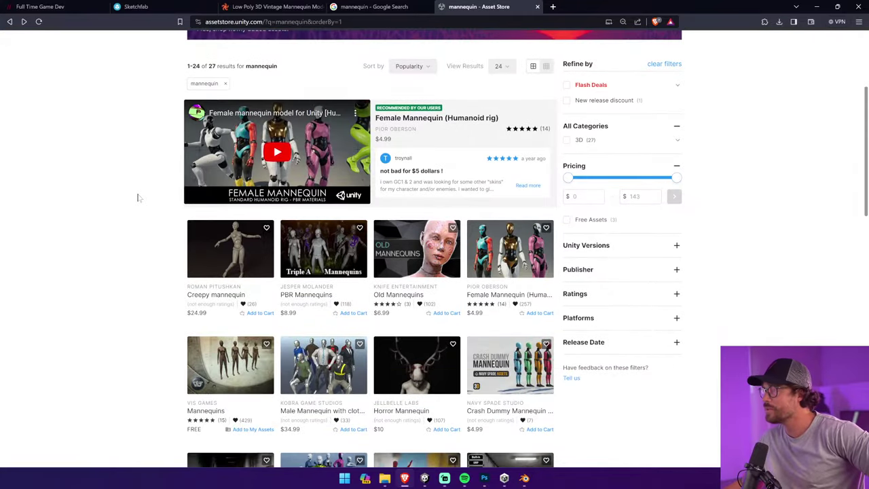
scroll(137, 198, "down", 3)
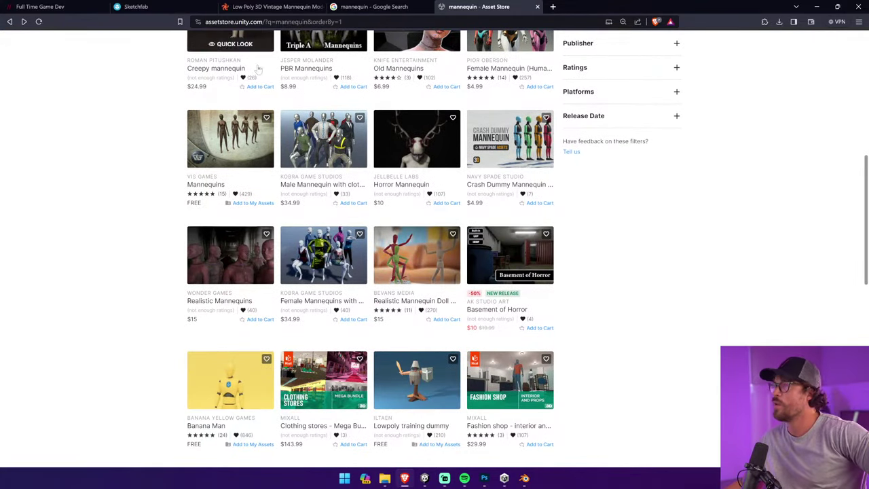
Search TurboSquid's low-poly models for "creepy mannequin" and examine the Creepy Manikin's preview images
left_click(303, 7)
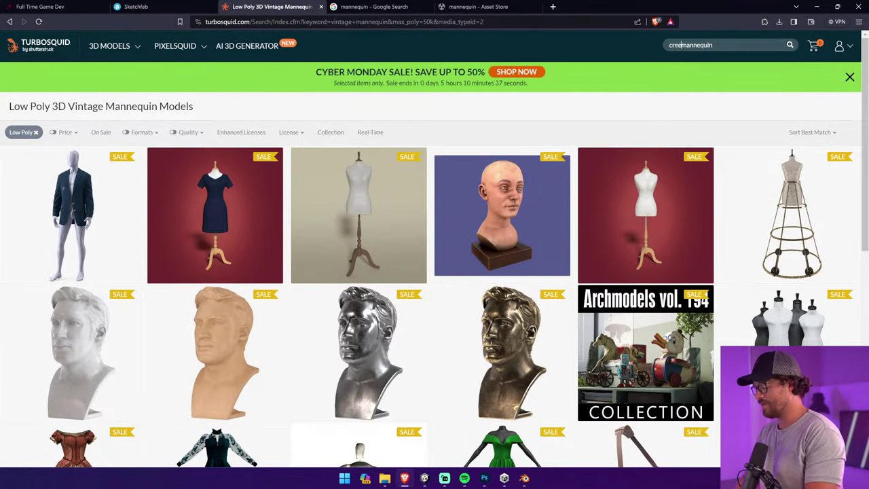
key("Return")
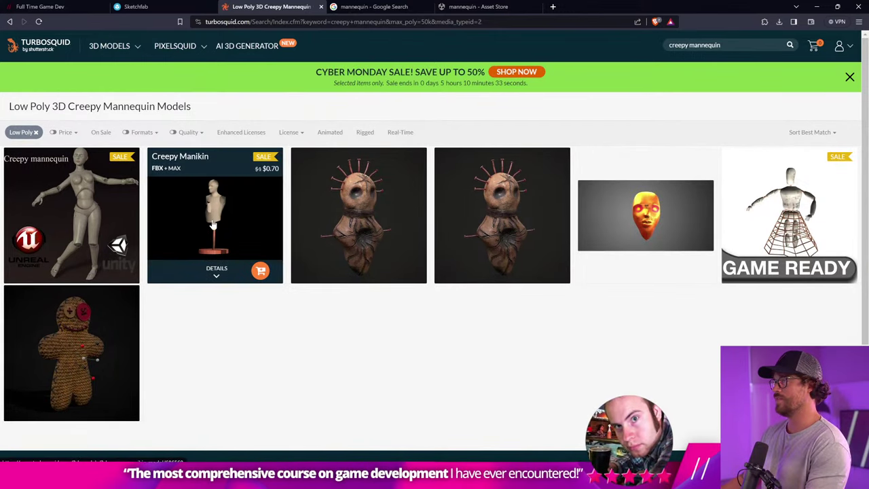
left_click(213, 225)
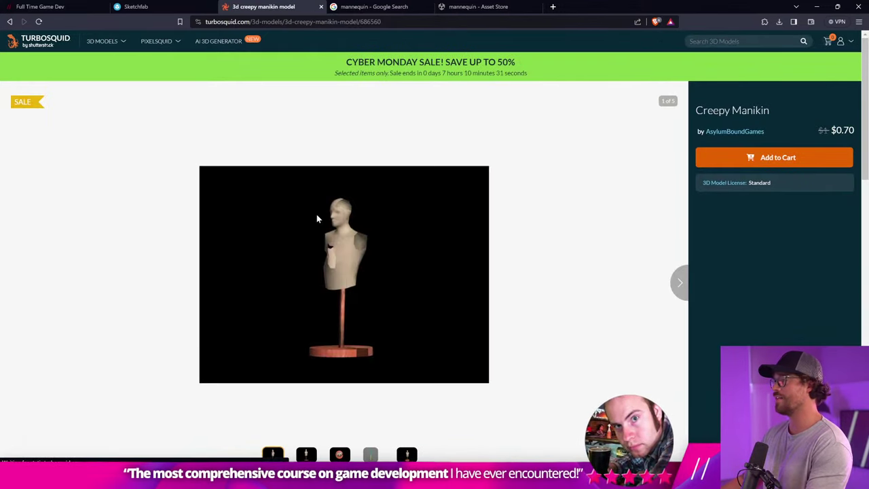
left_click(306, 455)
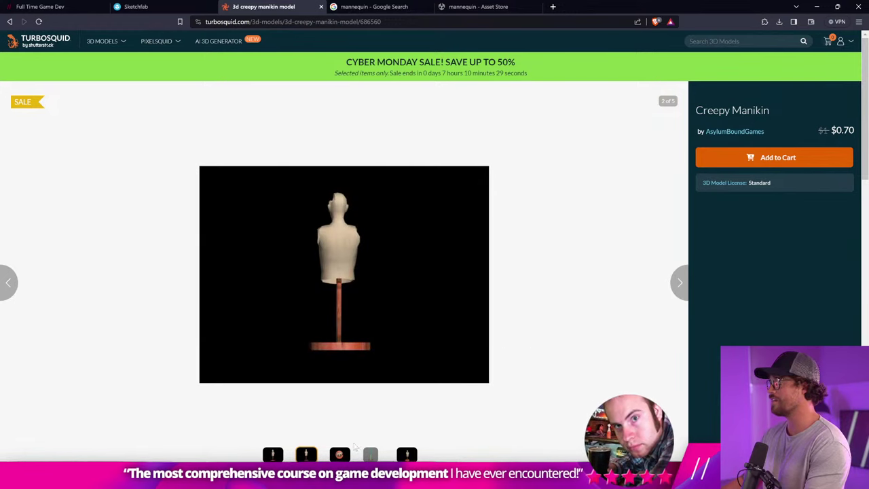
left_click(340, 454)
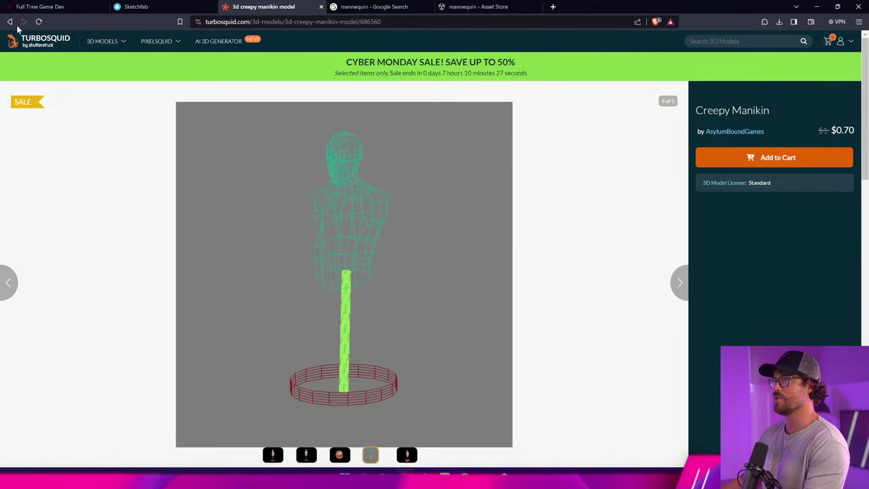
left_click(9, 22)
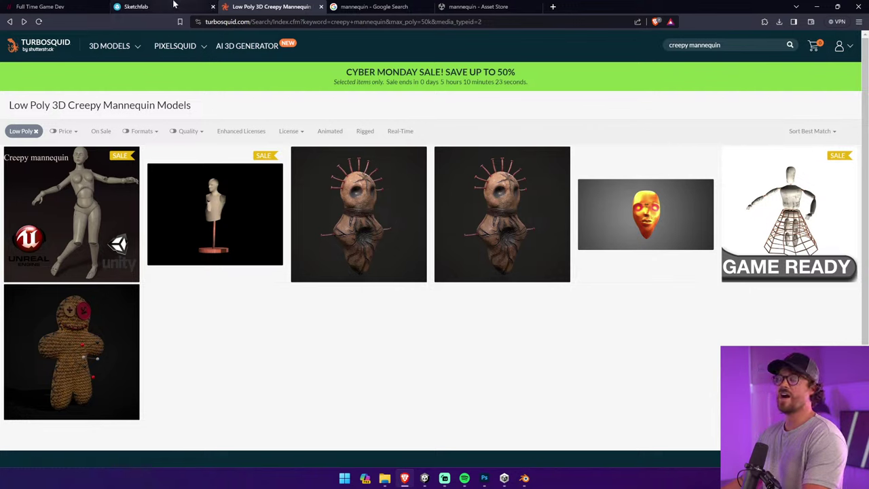
Return to the Unity Asset Store's mannequin results and open the Realistic Mannequins package by Wonder Games
left_click(377, 8)
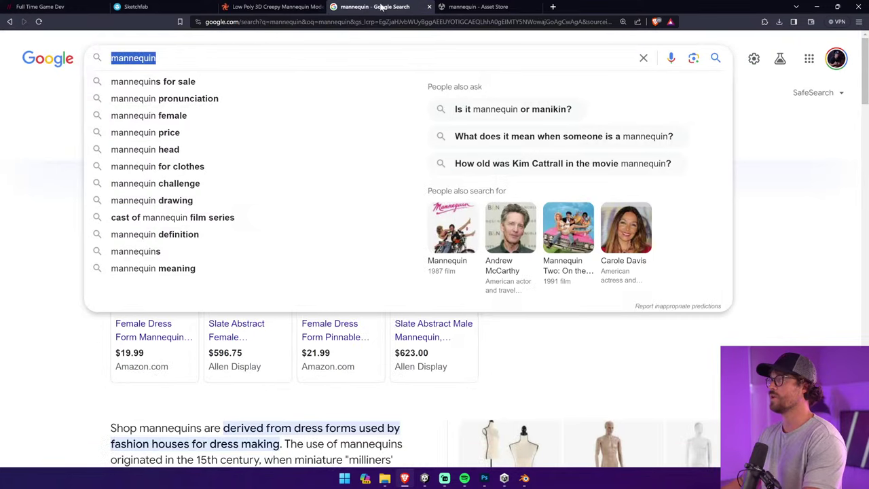
left_click(478, 7)
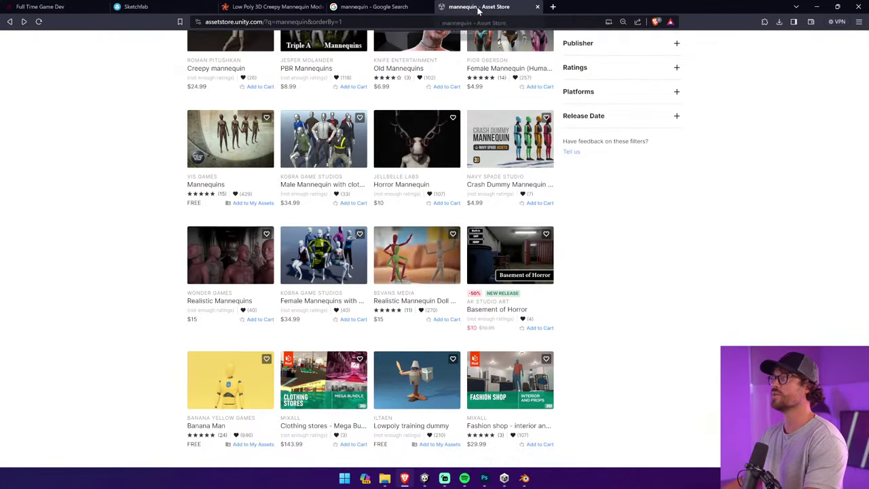
left_click(246, 249)
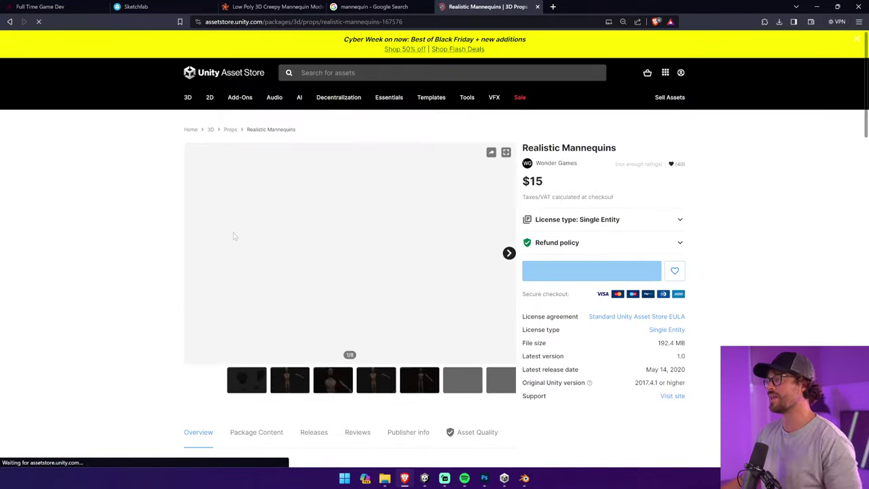
Examine the Realistic Mannequins package's preview images, comparing the torso stands, separate body parts and posed figures
left_click(254, 403)
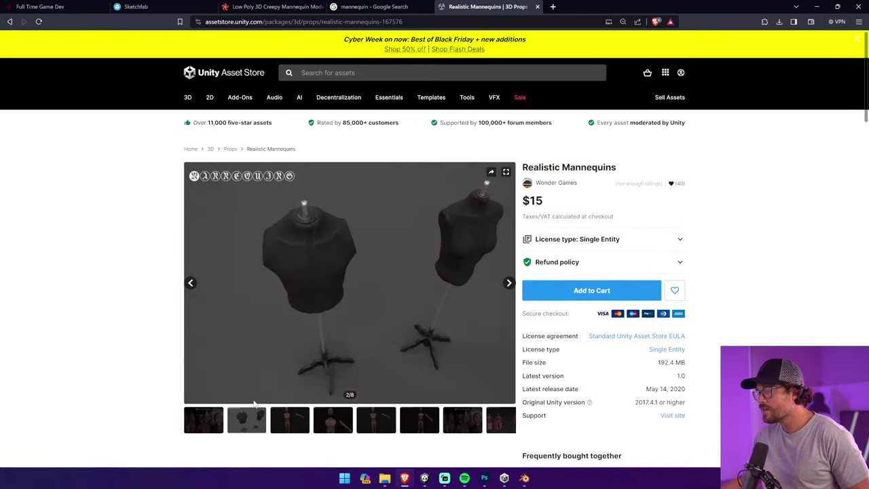
left_click(326, 421)
left_click(429, 423)
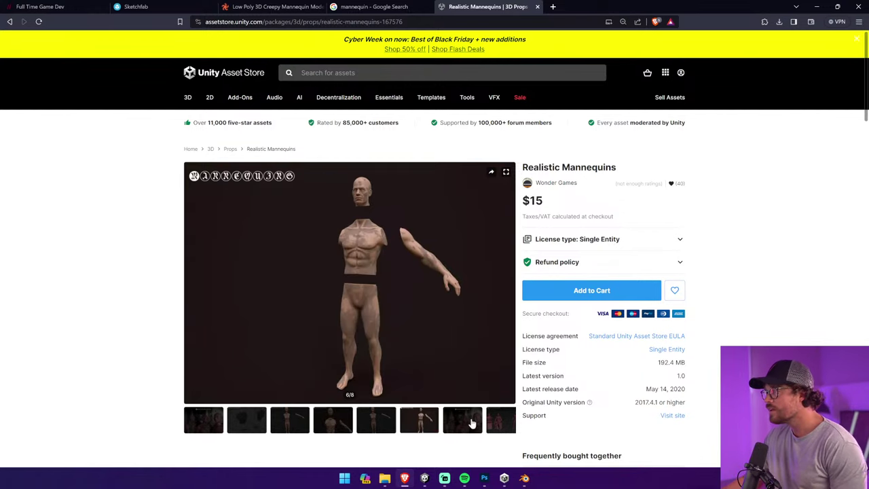
left_click(470, 421)
left_click(492, 405)
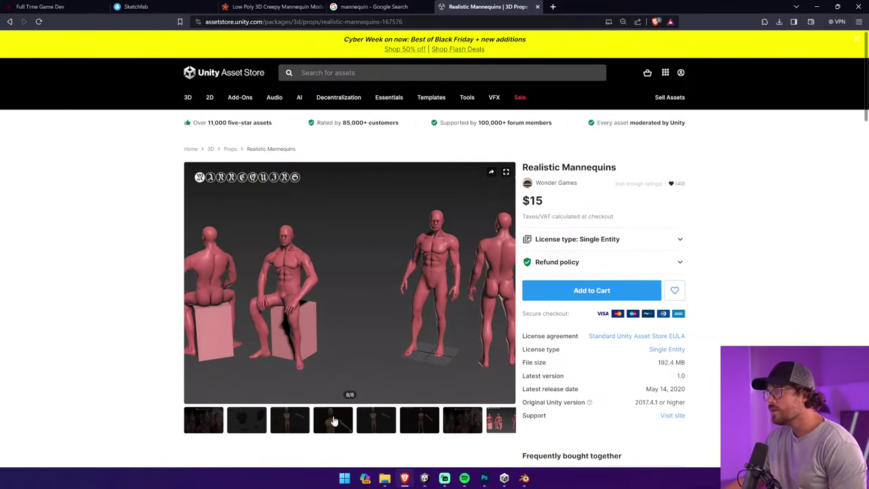
left_click(246, 422)
left_click(211, 422)
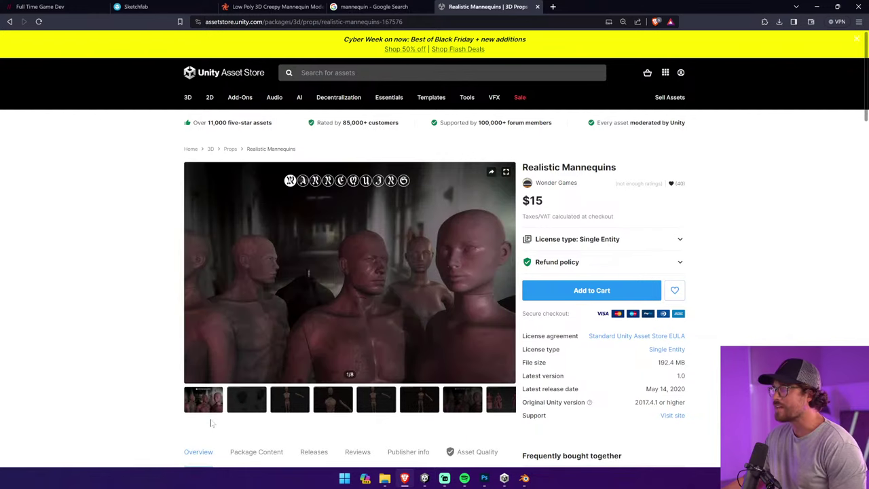
left_click(248, 408)
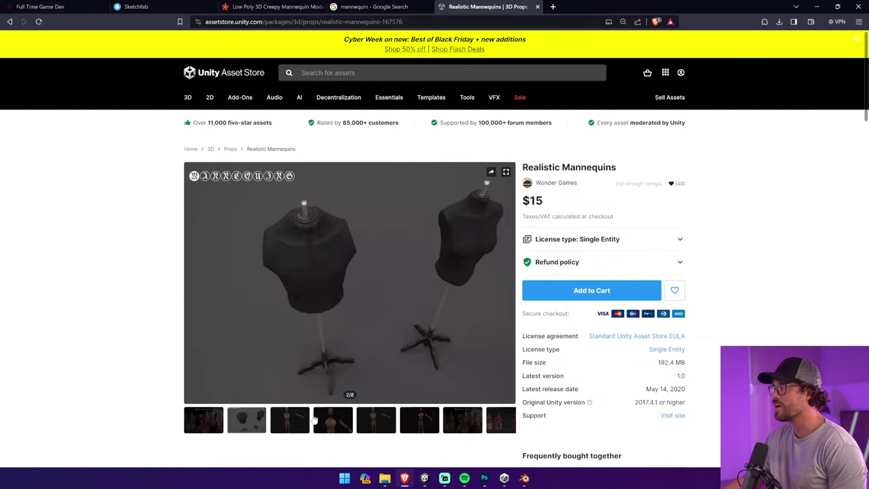
left_click(300, 420)
left_click(246, 423)
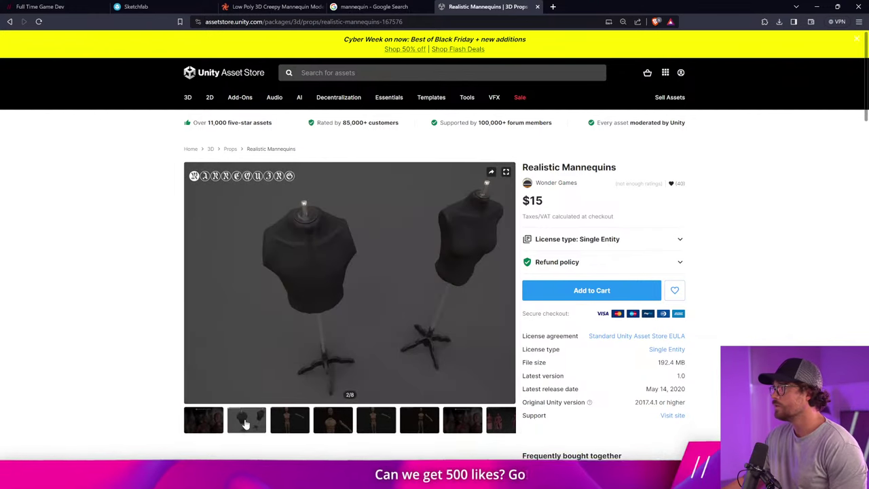
left_click(379, 424)
left_click(420, 420)
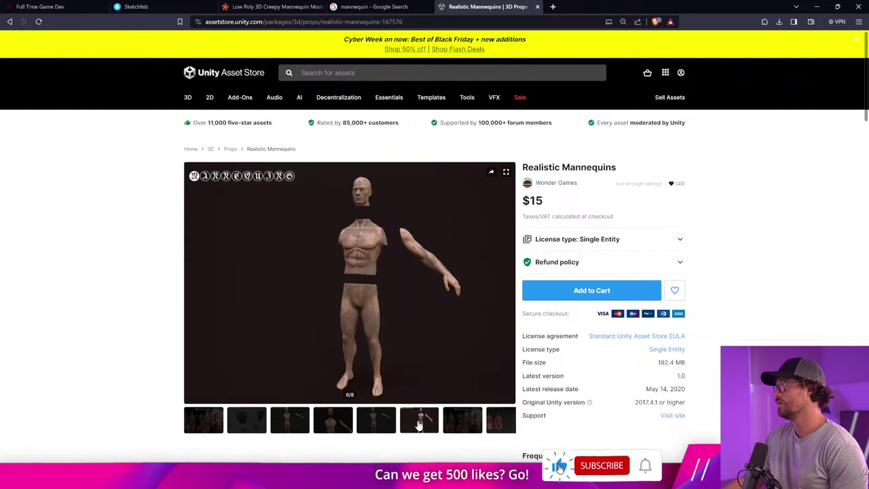
left_click(464, 417)
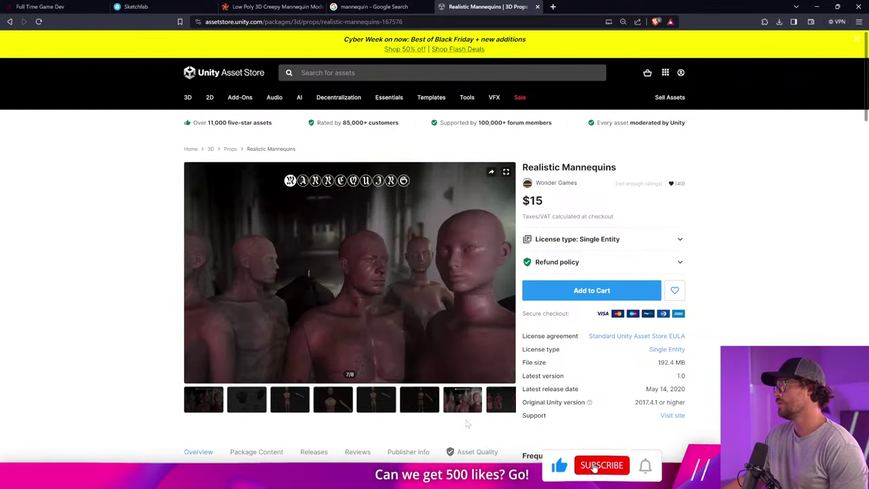
left_click(424, 411)
left_click(380, 416)
left_click(243, 421)
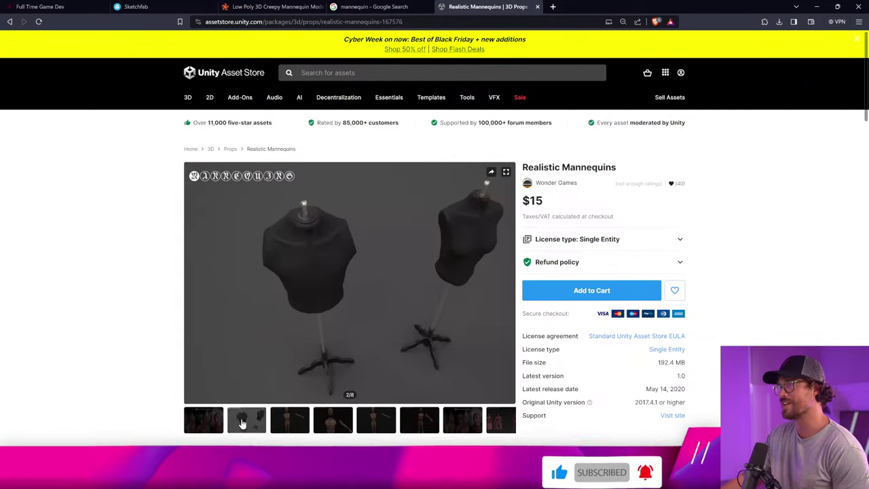
left_click(220, 419)
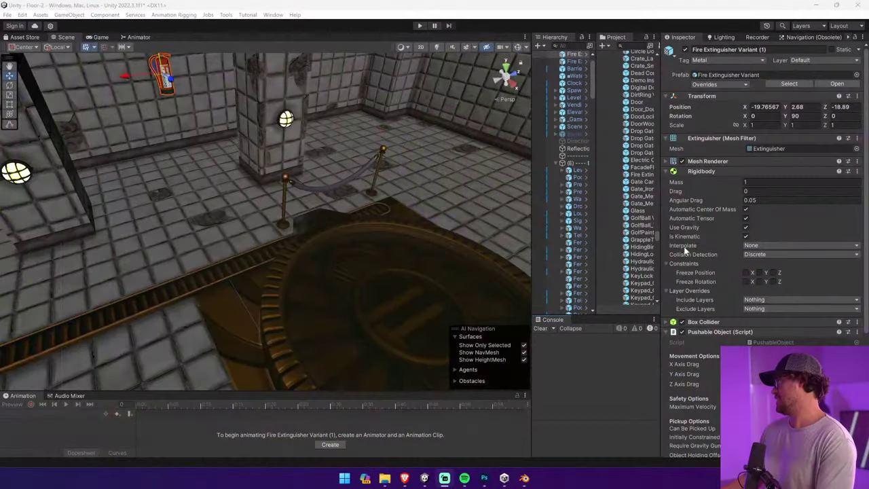
Open Unity's Package Manager and search My Assets for "mann" to find the Realistic Mannequins package
mouse_move(404, 479)
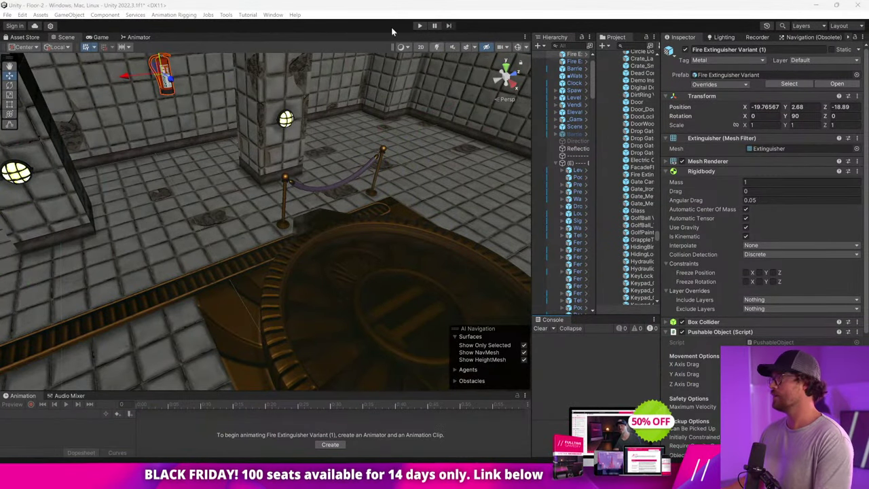
left_click(272, 15)
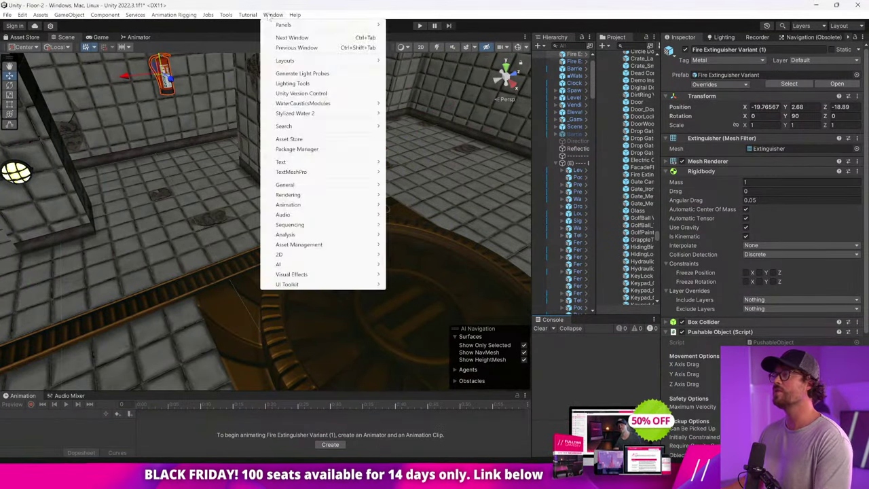
left_click(330, 148)
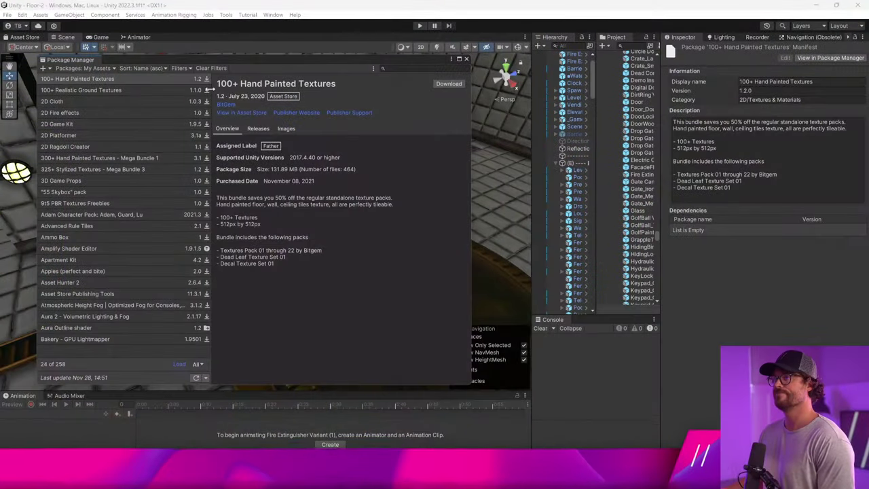
left_click(437, 68)
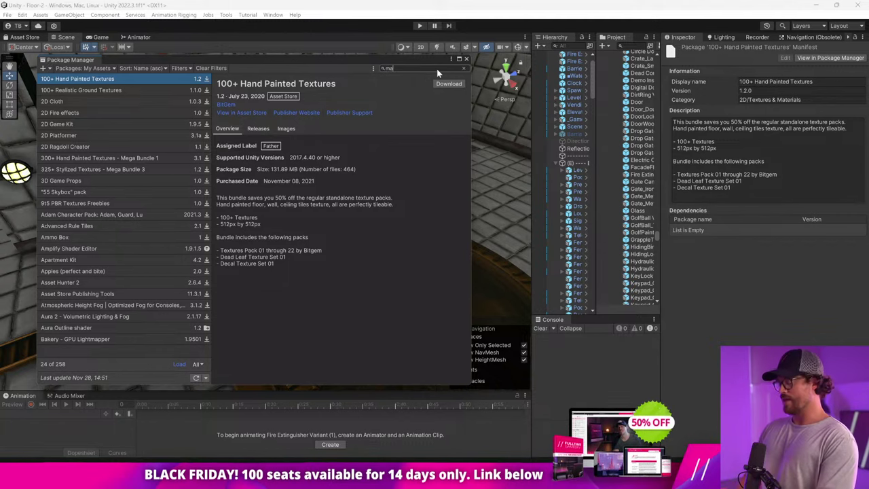
type("mann")
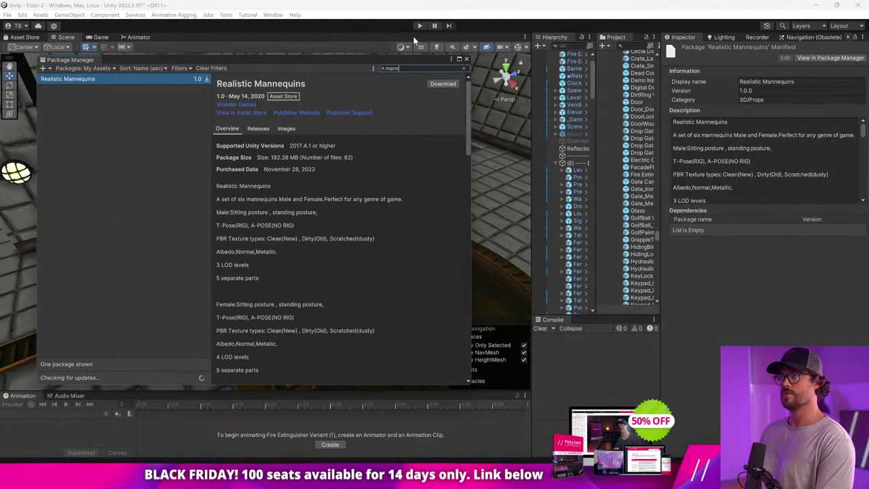
Download the Realistic Mannequins package, import all its files into the project, and close the Package Manager
left_click(448, 84)
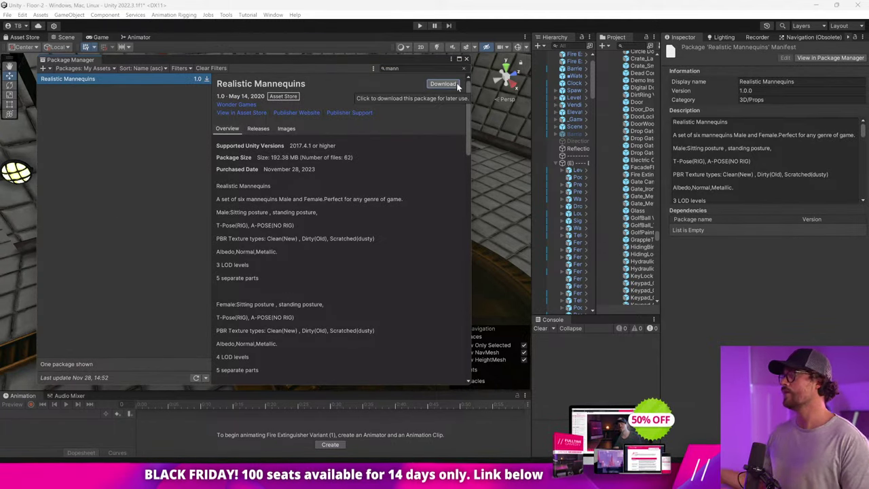
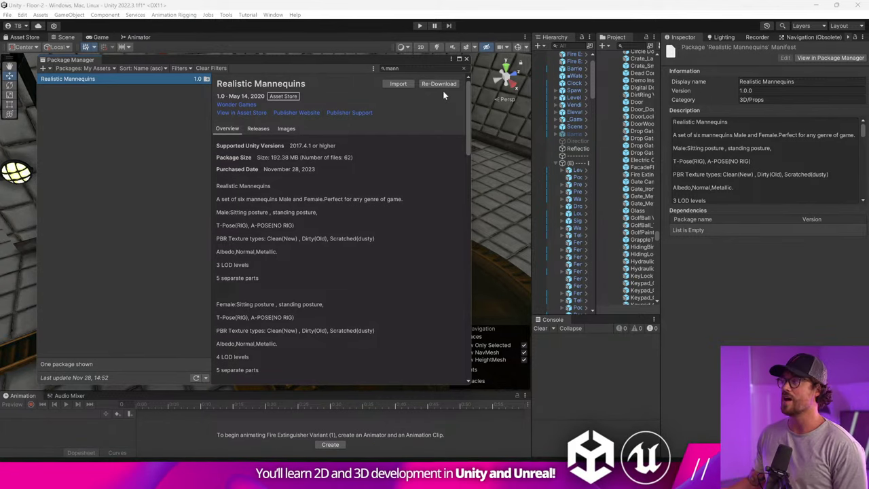
left_click(400, 85)
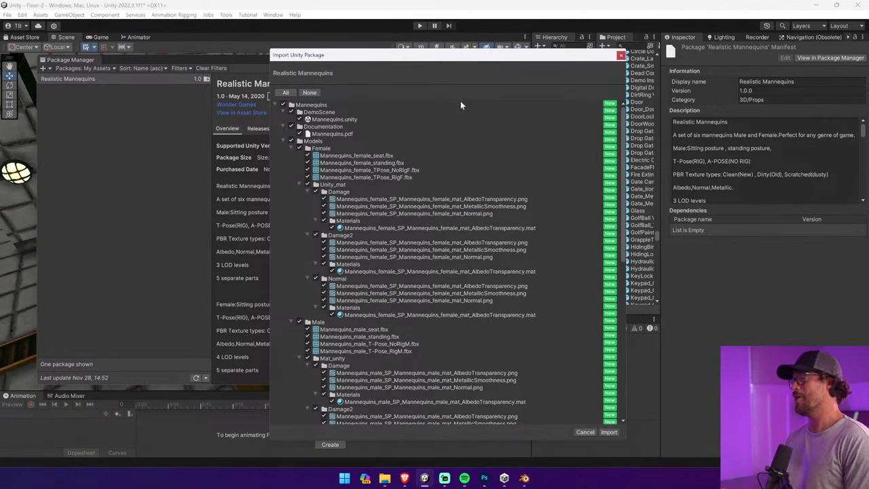
scroll(497, 329, "down", 10)
left_click(608, 432)
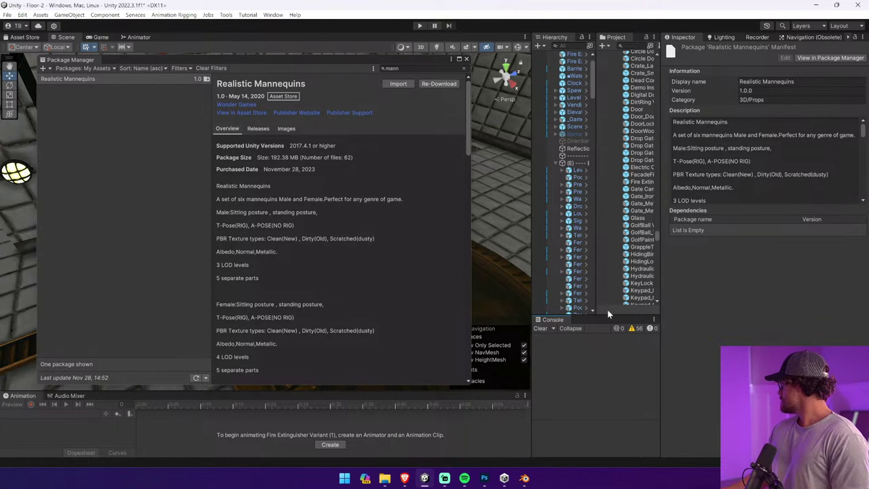
left_click(467, 59)
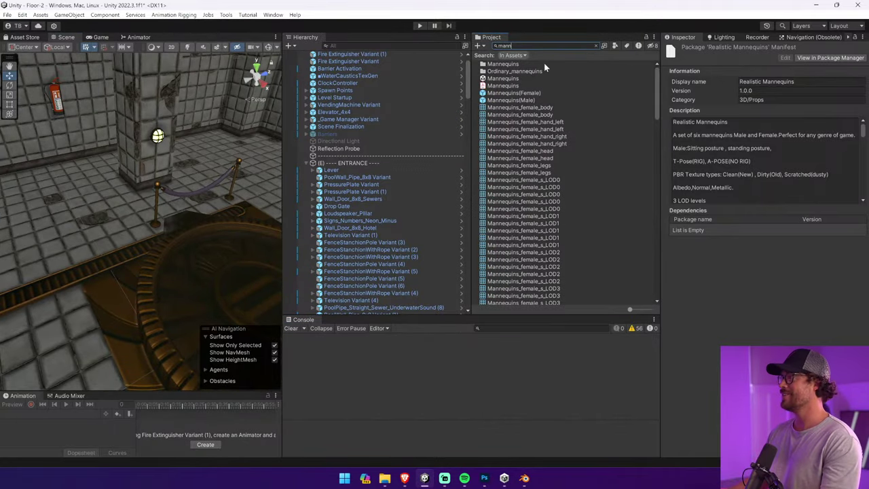
Reveal the imported Mannequins folder in File Explorer and move it out of Assets into Downloads
right_click(524, 63)
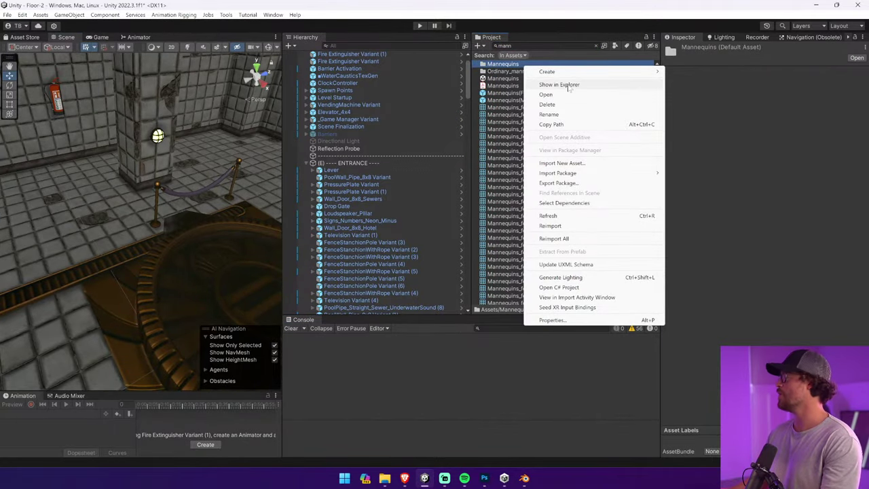
left_click(568, 85)
left_click(391, 218)
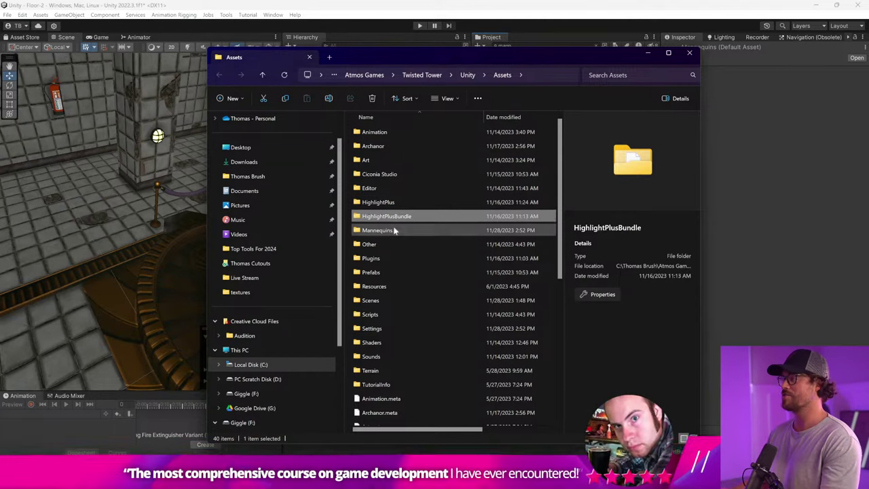
left_click_drag(394, 231, 272, 163)
key("alt+Tab")
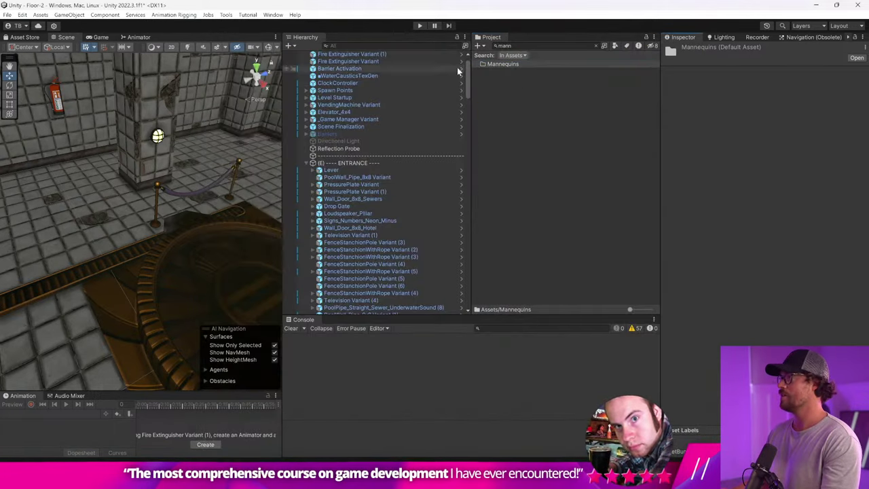
Clear the project search and delete the leftover Mannequins folder from the Unity project's Assets
left_click(537, 70)
left_click(530, 64)
left_click(596, 45)
scroll(570, 115, "up", 2)
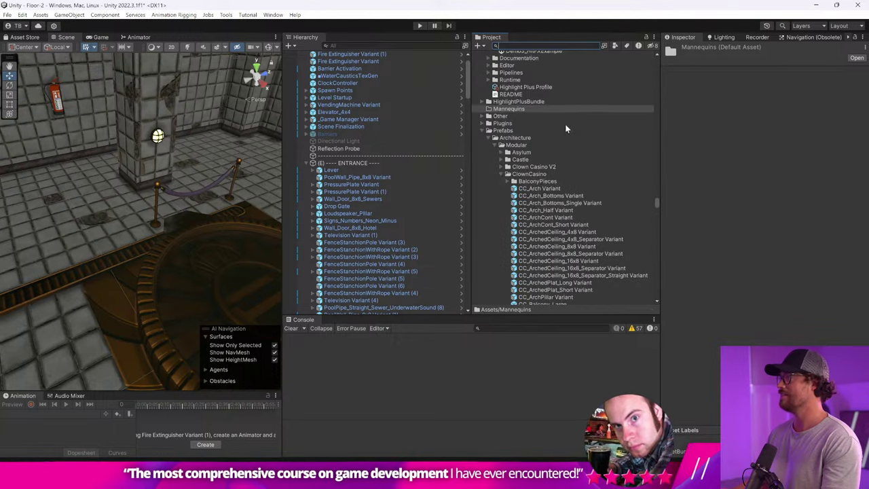
left_click(481, 130)
left_click(517, 107)
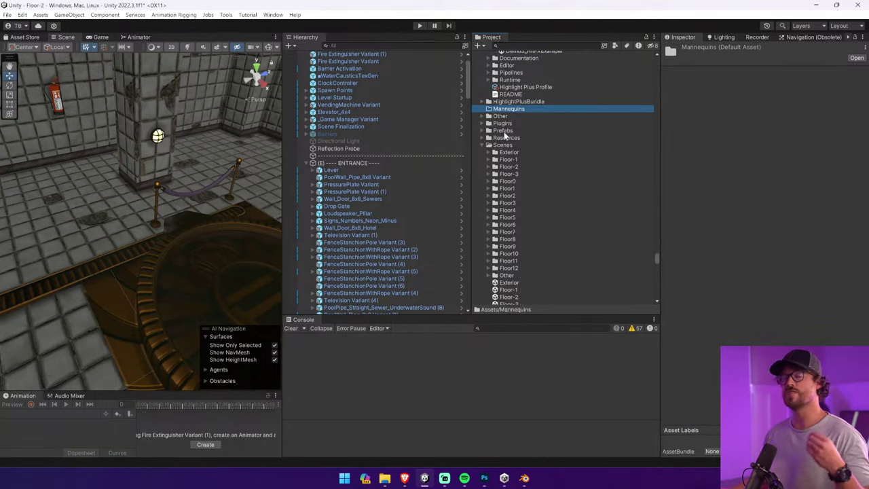
key("ctrl+d")
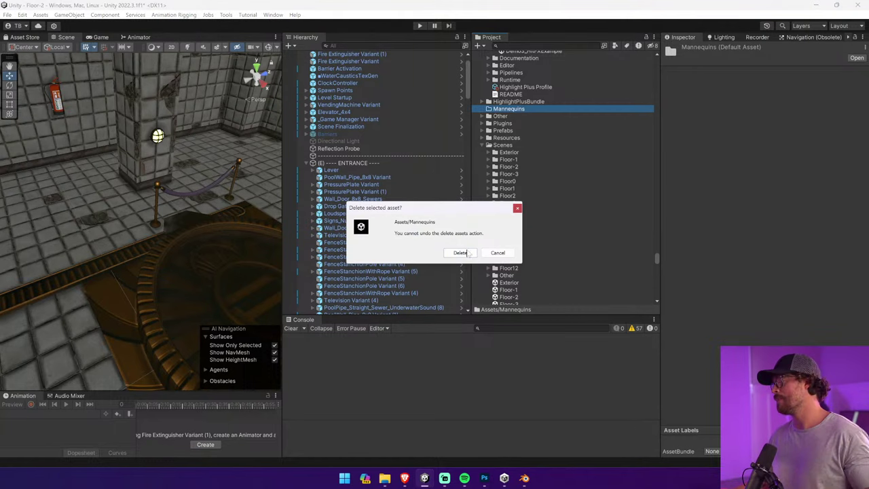
left_click(461, 253)
Close the Assets and Fire Extinguisher folder windows and open the Models folder inside Downloads > Mannequins in File Explorer
mouse_move(385, 480)
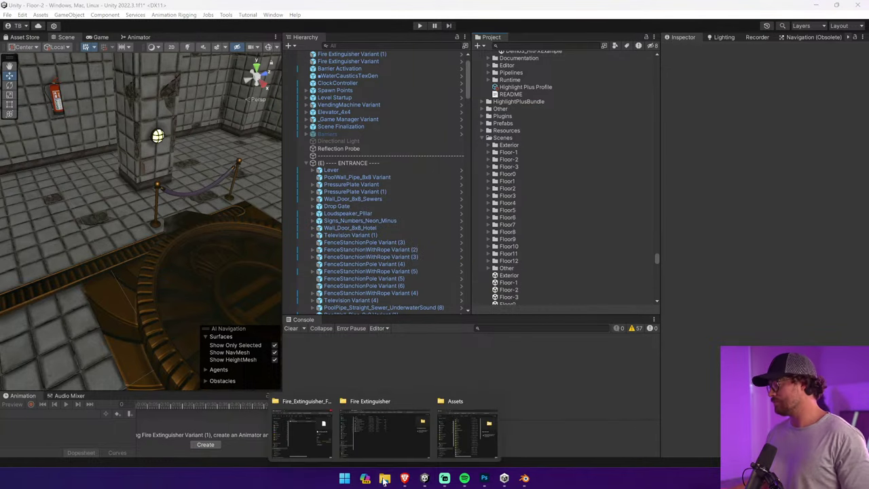
left_click(425, 399)
left_click(444, 400)
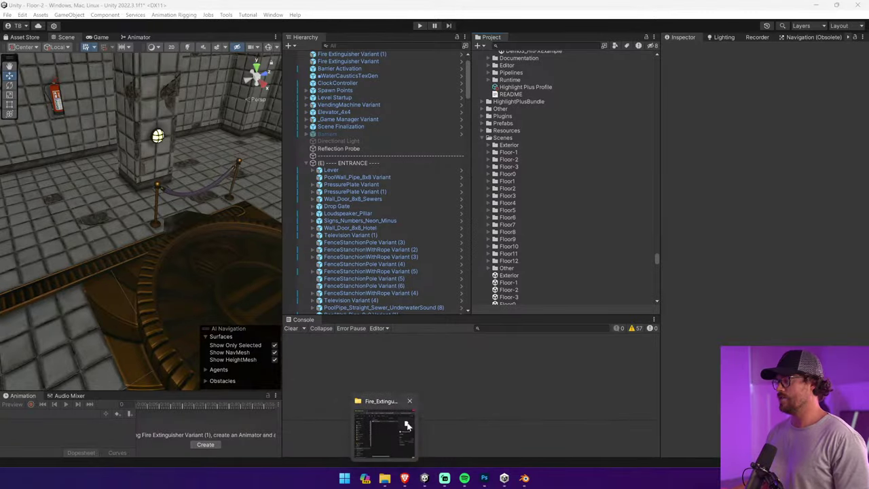
left_click(413, 400)
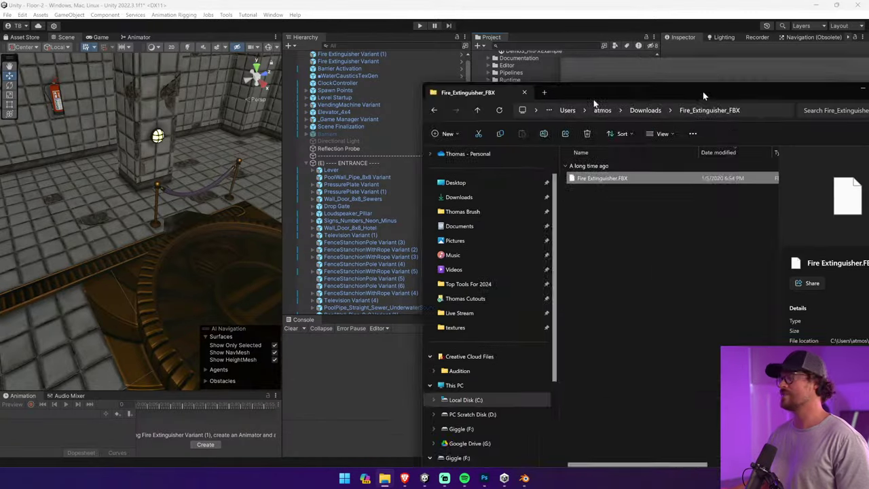
left_click_drag(703, 91, 471, 69)
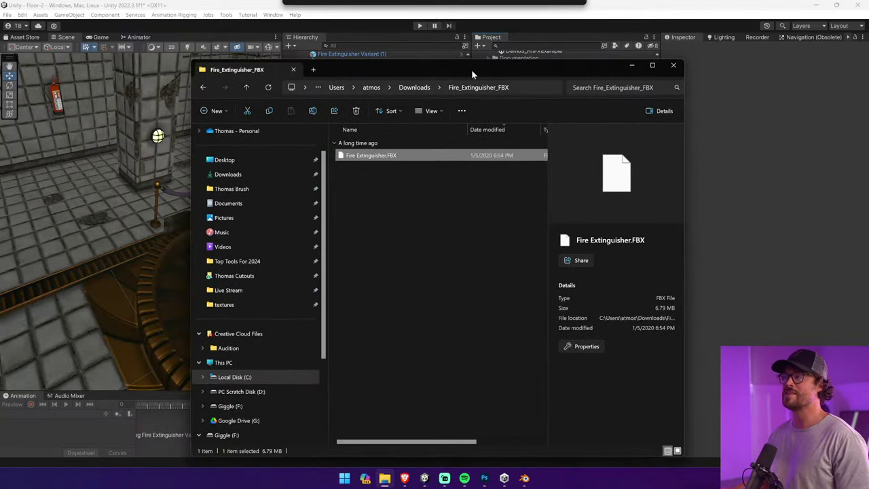
left_click(267, 174)
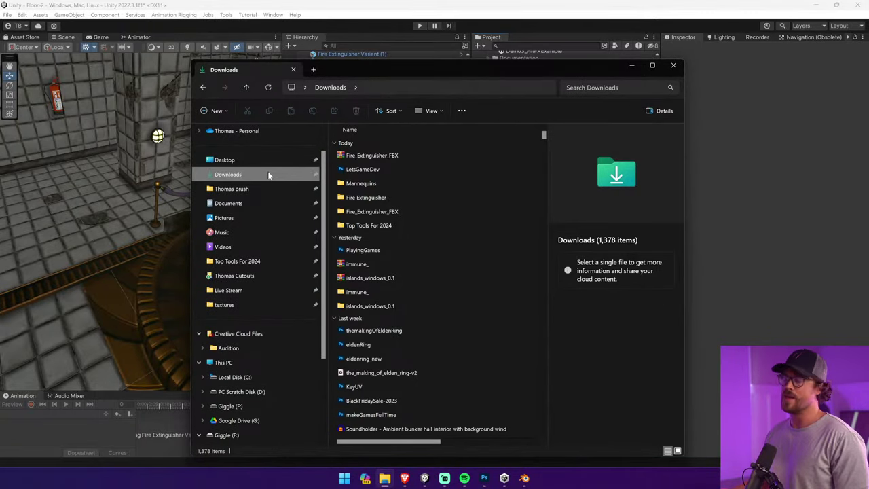
double_click(395, 185)
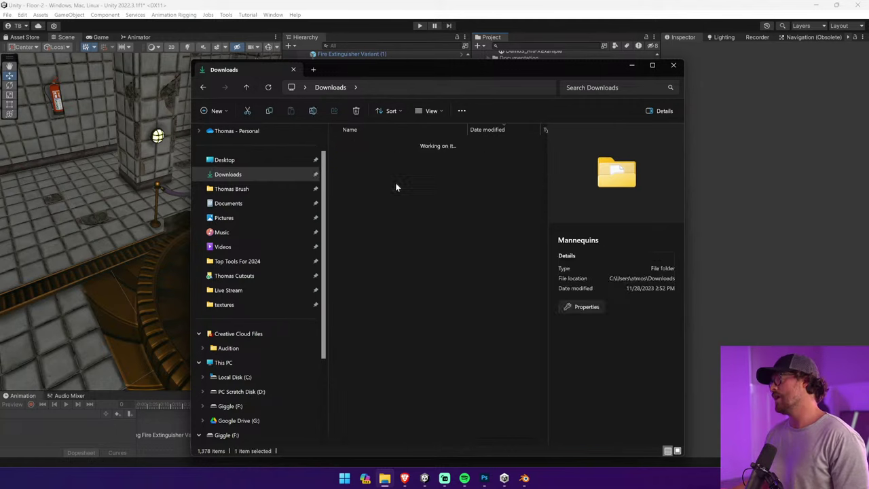
double_click(372, 185)
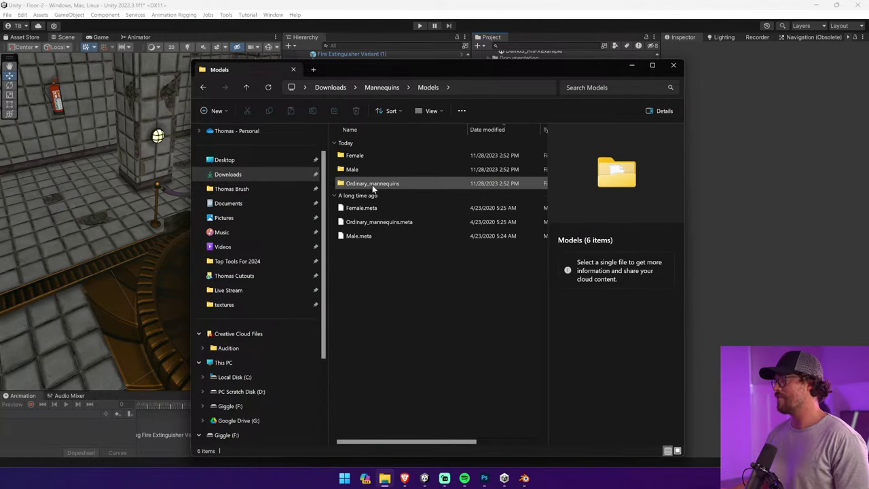
Examine the Male, Female and Ordinary_mannequins model folders, including Unity_mat, for the available FBX poses and rigs, ending in Female
double_click(380, 166)
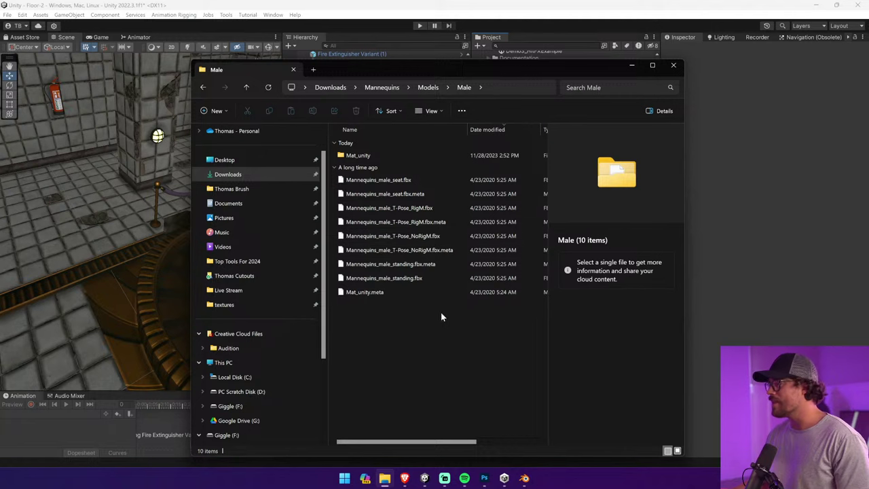
left_click(203, 87)
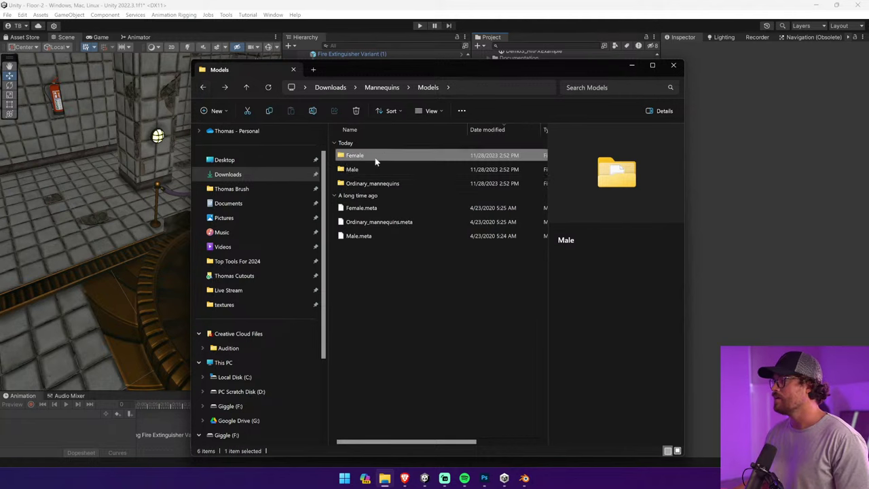
double_click(375, 161)
left_click(205, 87)
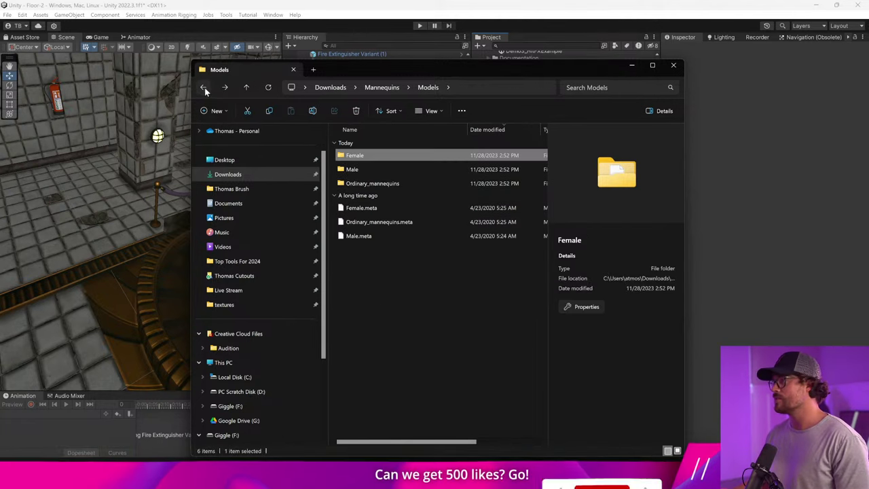
left_click(415, 185)
double_click(415, 183)
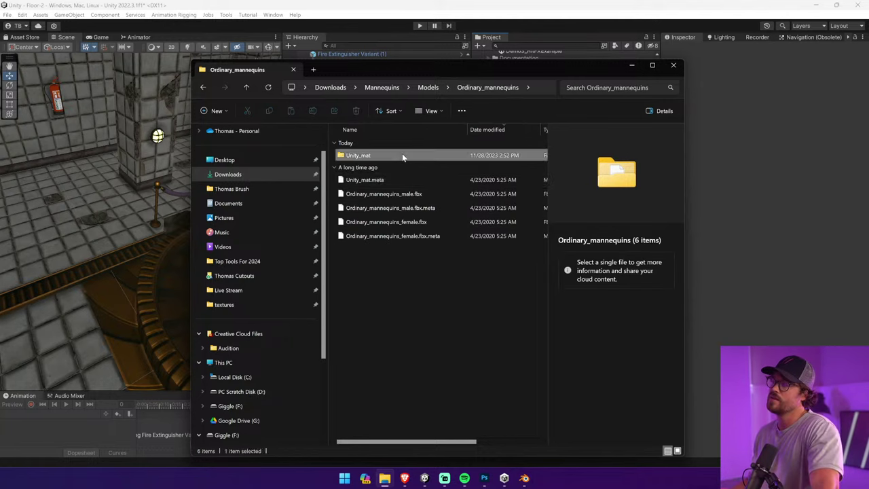
double_click(401, 155)
left_click(203, 87)
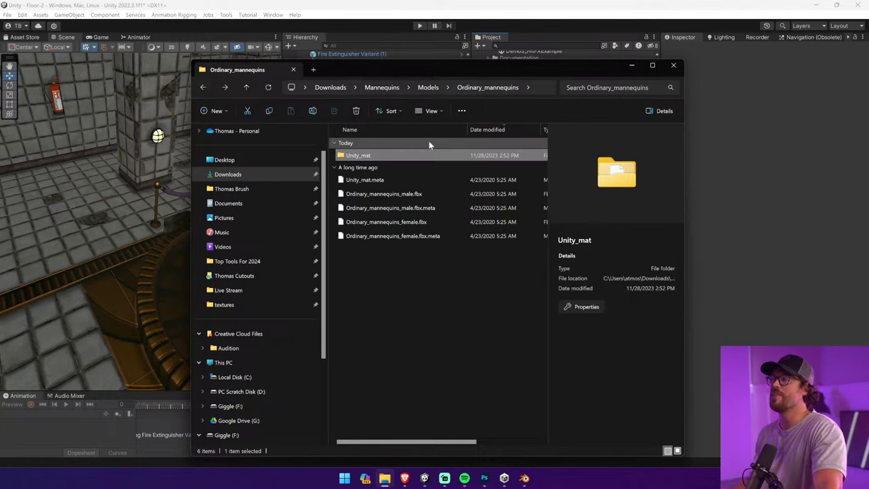
left_click(201, 87)
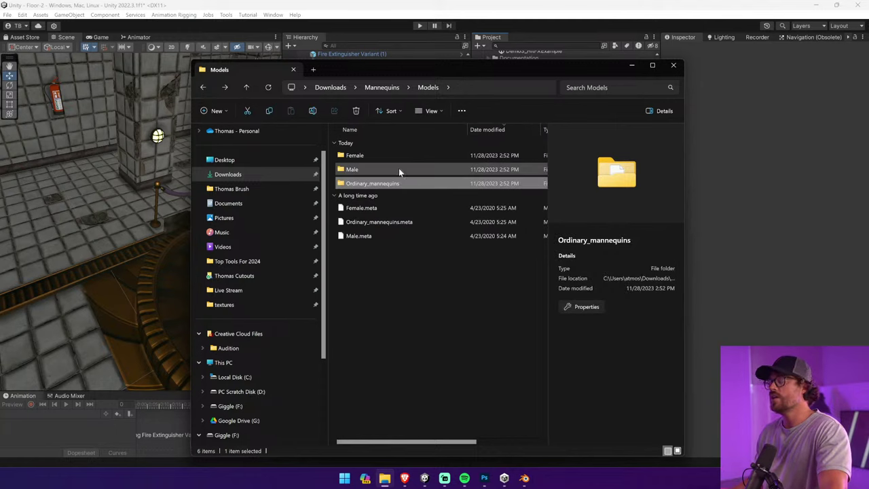
left_click(397, 157)
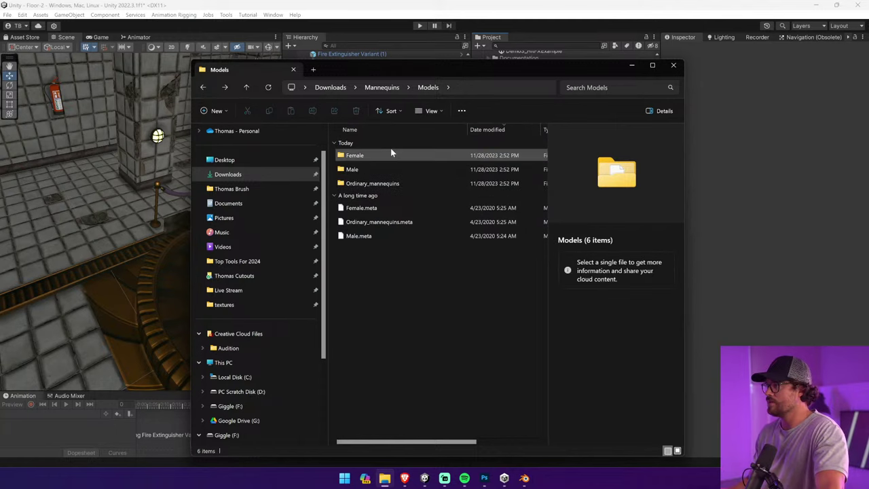
double_click(392, 152)
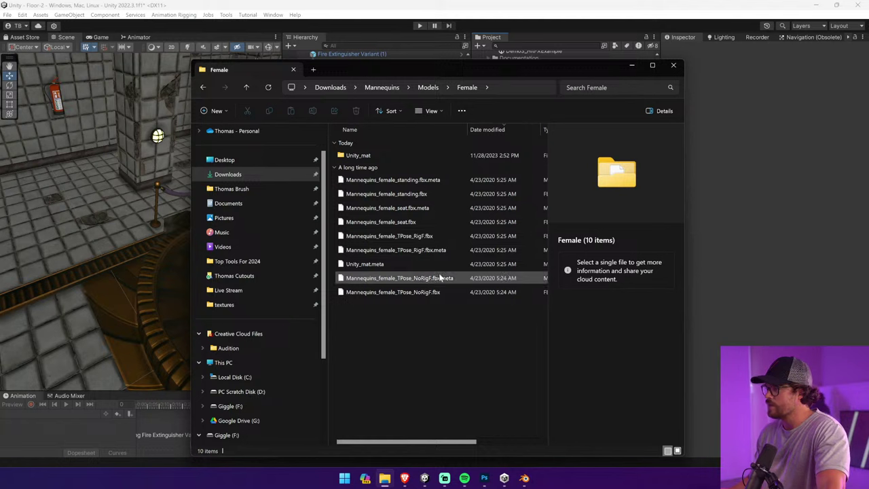
Close the open Blender windows holding Teddy.blend and Crate_Small.blend without saving their changes
right_click(530, 482)
left_click(530, 454)
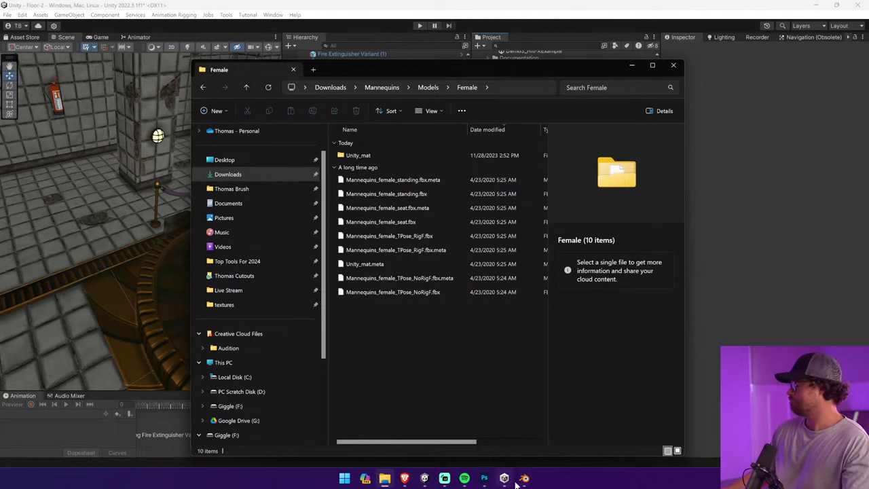
mouse_move(524, 479)
left_click(549, 404)
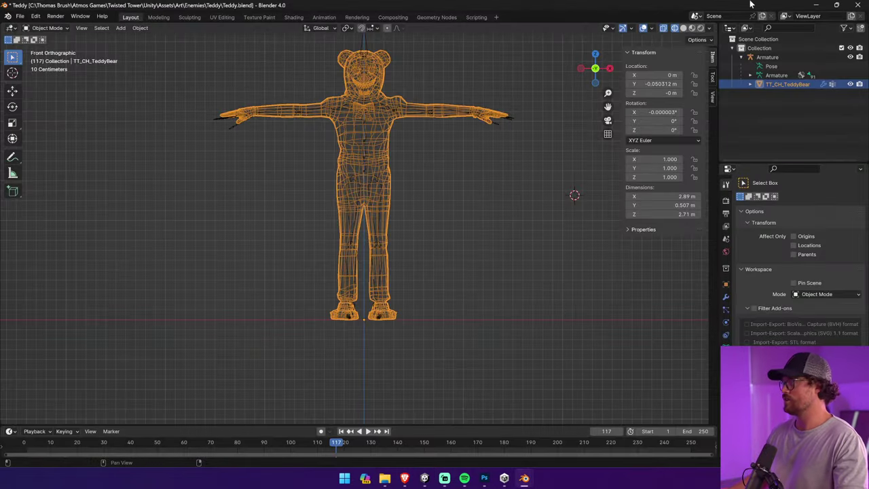
left_click(858, 5)
left_click(455, 256)
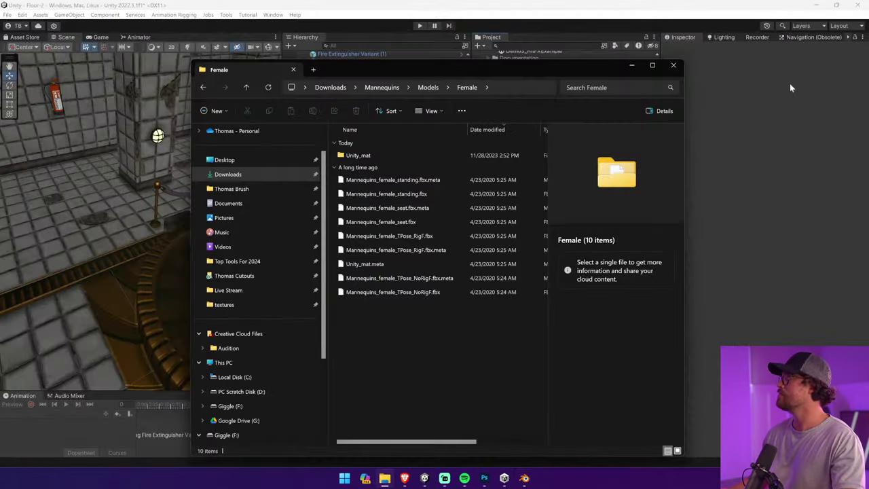
right_click(526, 479)
left_click(527, 453)
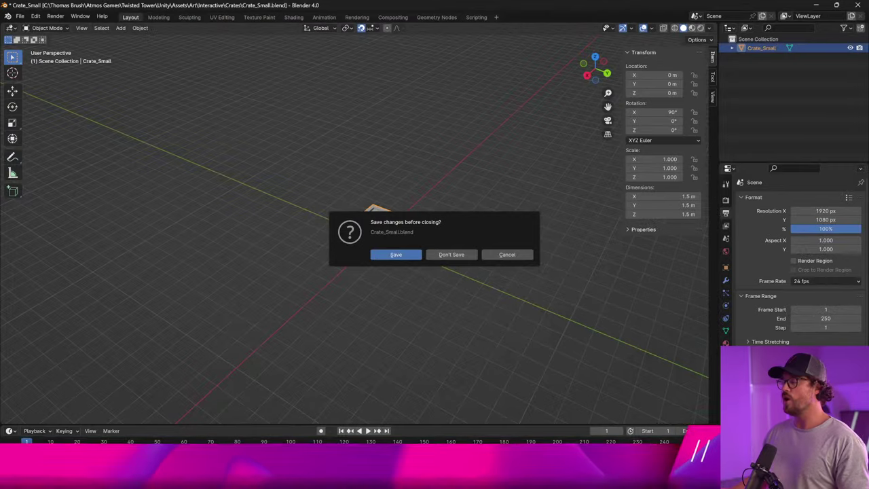
left_click(451, 254)
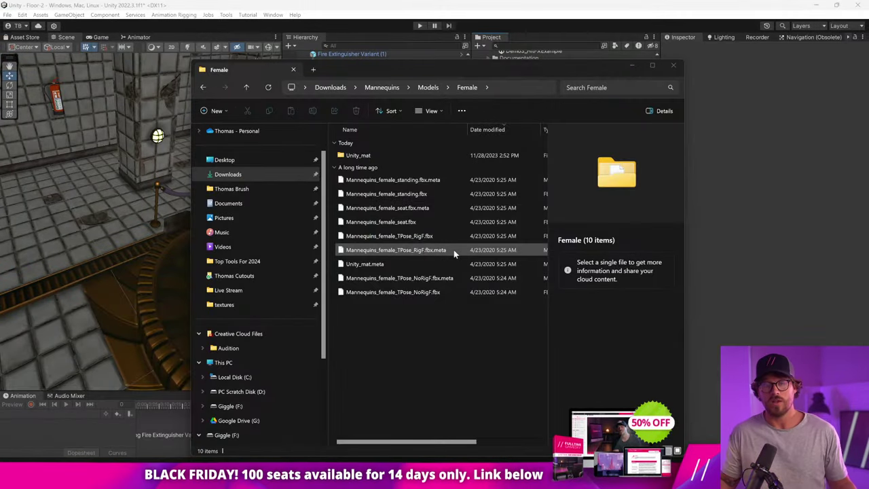
Launch a new Blender 4.0 session
left_click(478, 337)
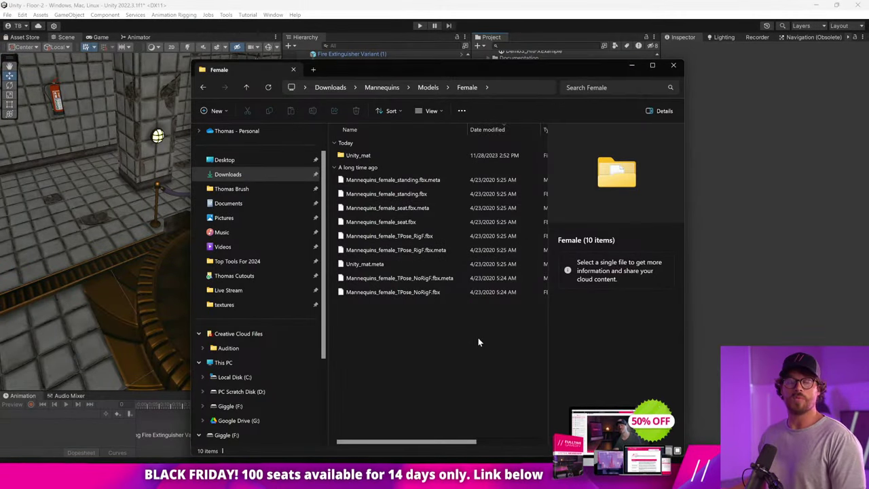
key("super")
type("blender")
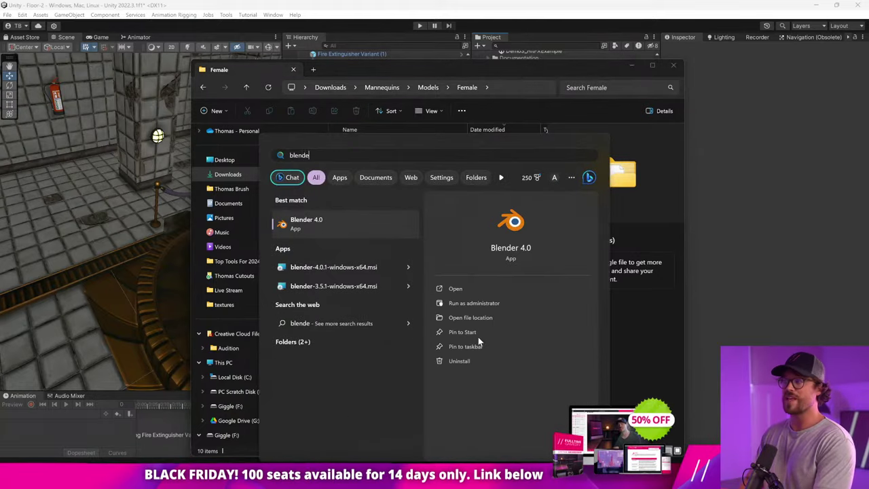
key("Return")
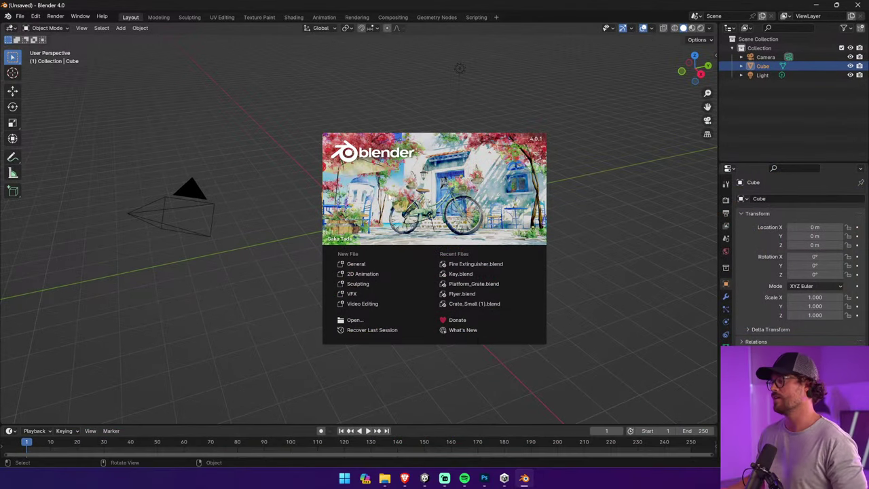
Delete the default camera, cube and light from the new scene
left_click(263, 235)
left_click(208, 224)
left_click(207, 221)
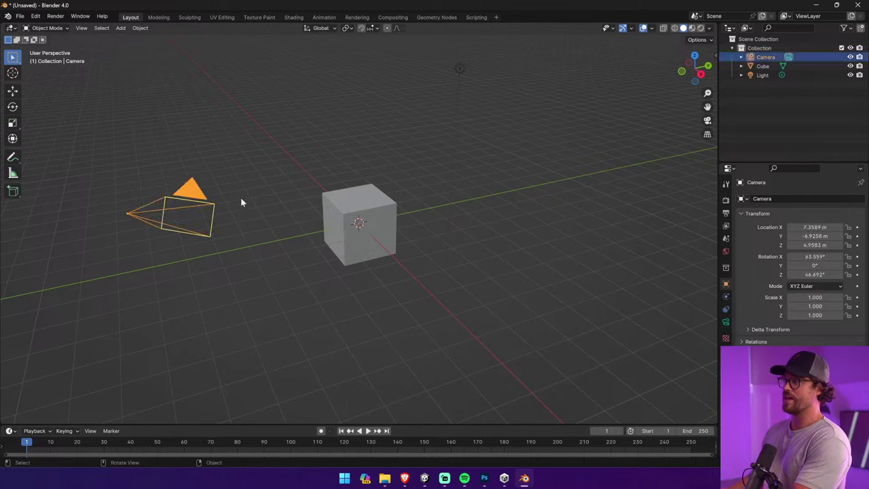
key("Delete")
left_click(342, 207)
key("Delete")
left_click(460, 74)
key("Delete")
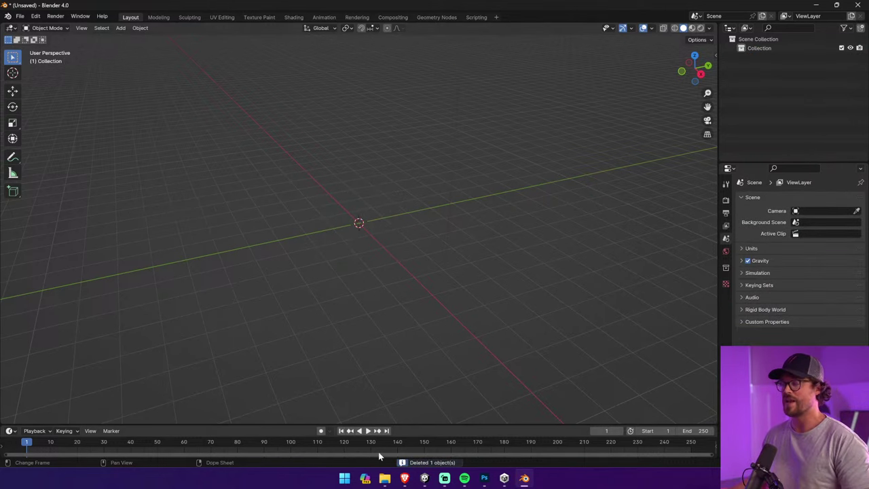
Import Mannequins_female_seat.fbx from the Downloads > Mannequins > Models > Female folder
left_click(385, 479)
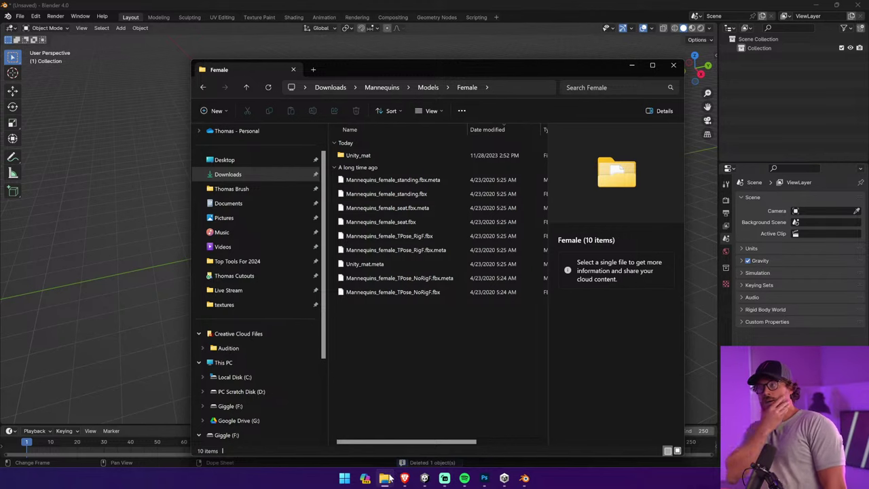
left_click(161, 309)
left_click(20, 16)
mouse_move(54, 145)
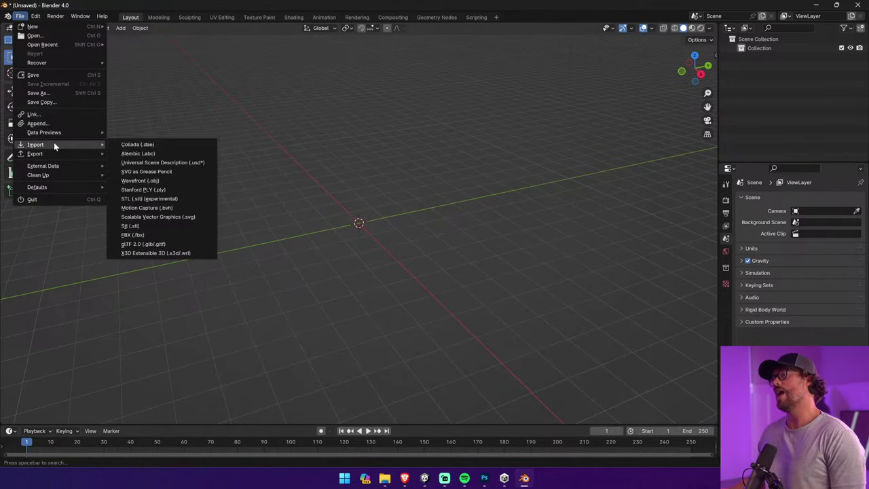
left_click(158, 236)
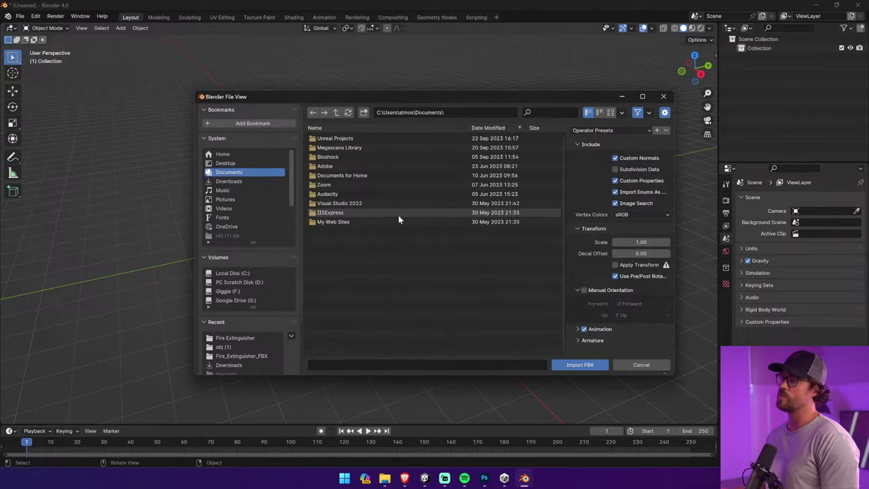
left_click(251, 181)
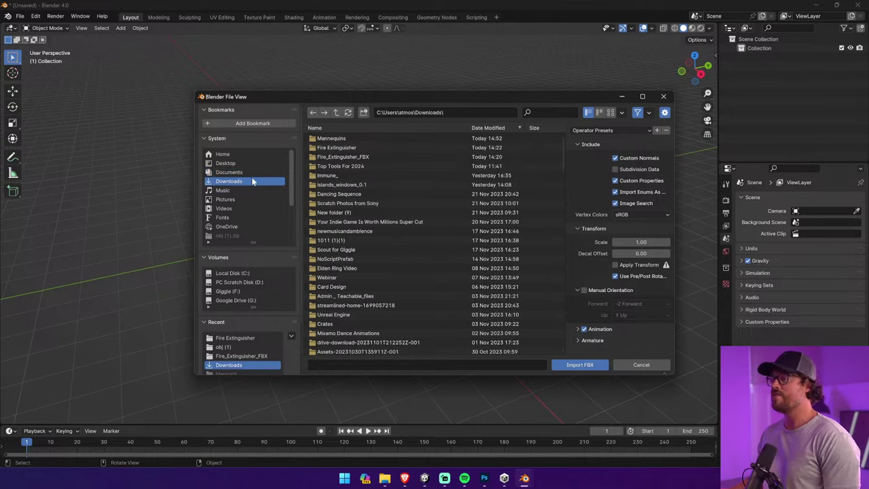
double_click(349, 139)
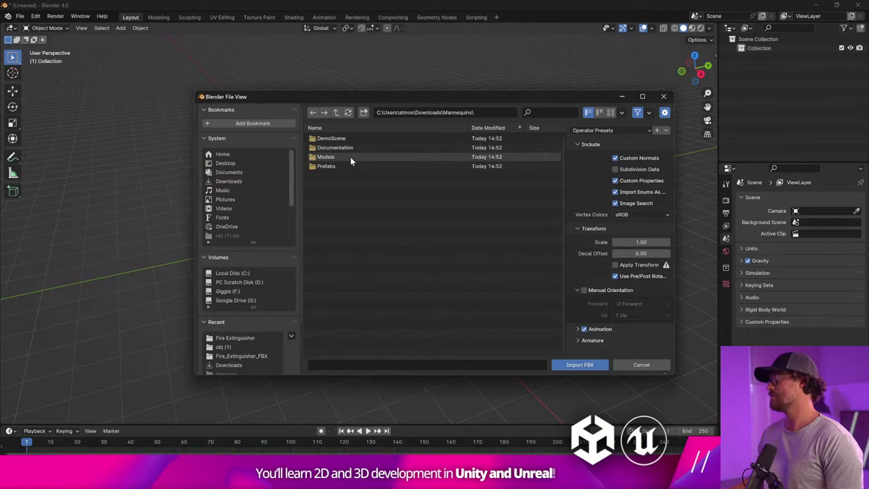
double_click(351, 157)
double_click(349, 139)
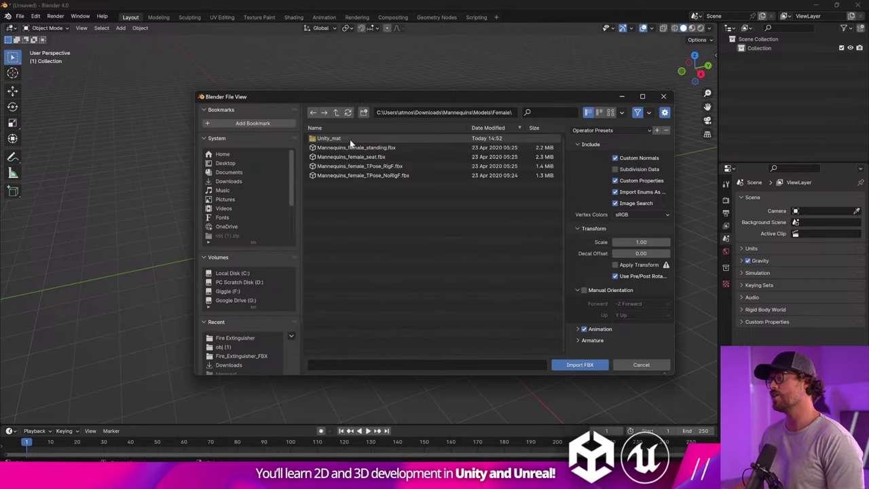
left_click(407, 156)
left_click(580, 364)
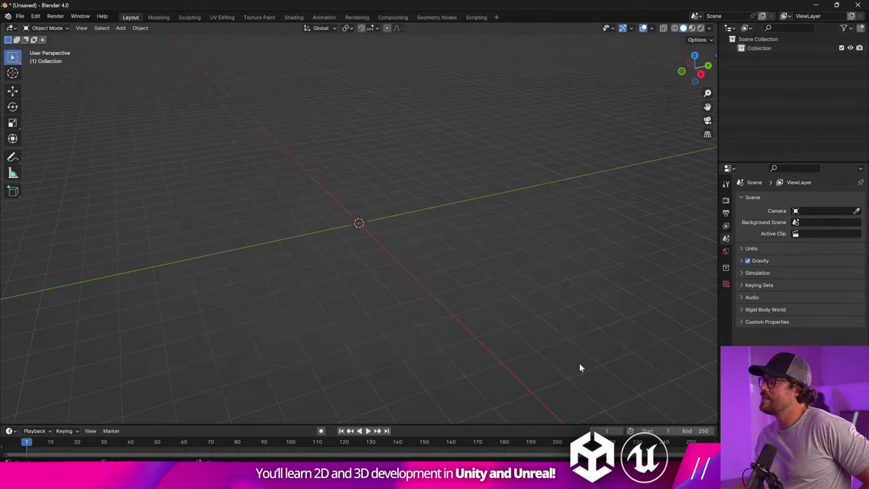
Rotate the imported seated mannequin upright about the global X axis
mouse_move(448, 205)
middle_mouse_down()
mouse_move(401, 151)
mouse_move(442, 196)
middle_mouse_up()
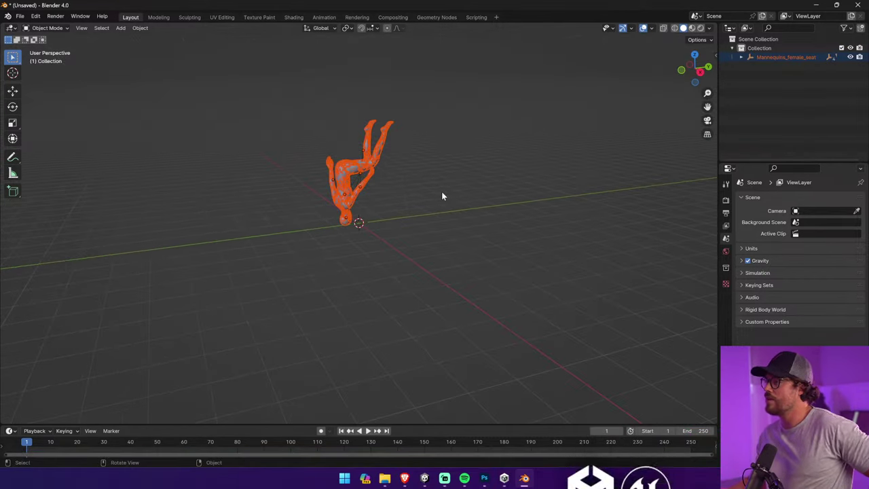
key("r")
key("x")
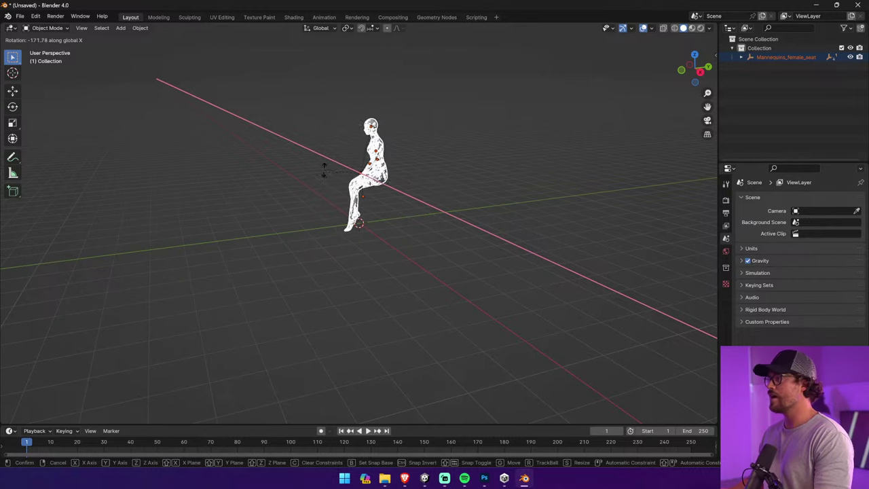
left_click(318, 161)
Delete the torso mesh Mannequins_female_seat_LOD0.004 from the seated mannequin
middle_click_drag(319, 161, 396, 249)
scroll(415, 171, "up", 6)
scroll(396, 194, "up", 6)
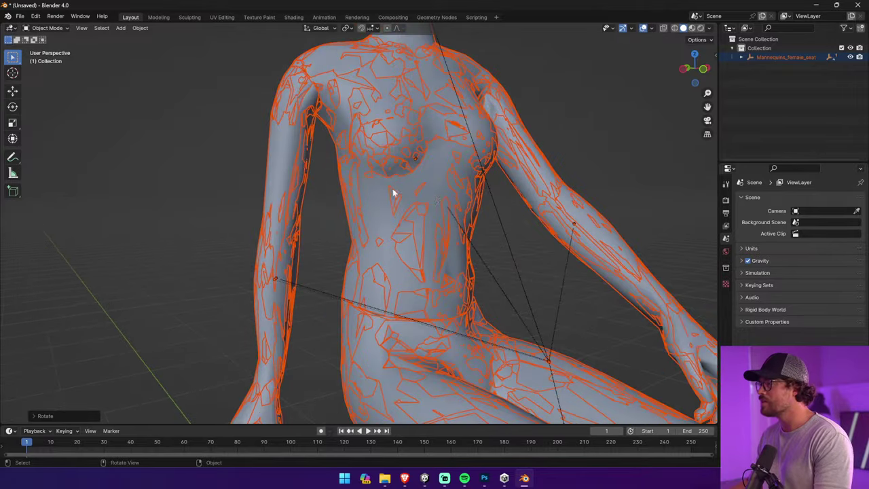
middle_click_drag(466, 199, 349, 208, "shift")
scroll(414, 238, "up", 2)
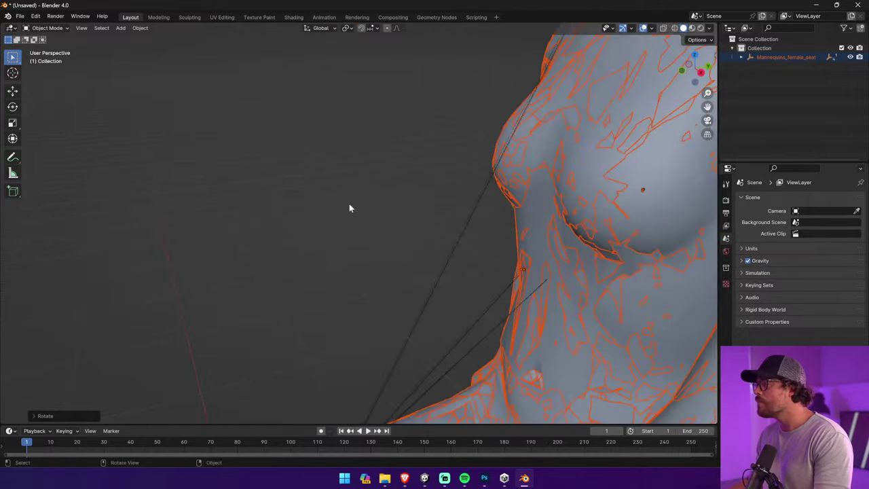
left_click(516, 157)
left_click(520, 157)
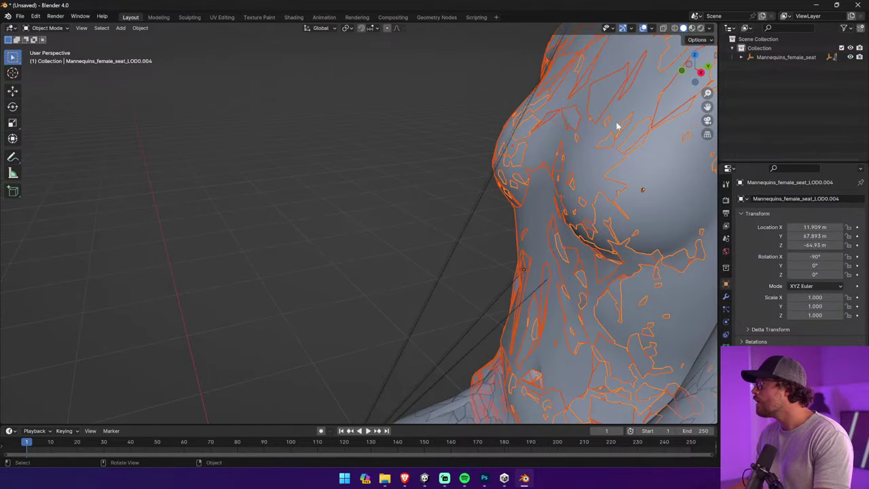
key("x")
left_click(567, 122)
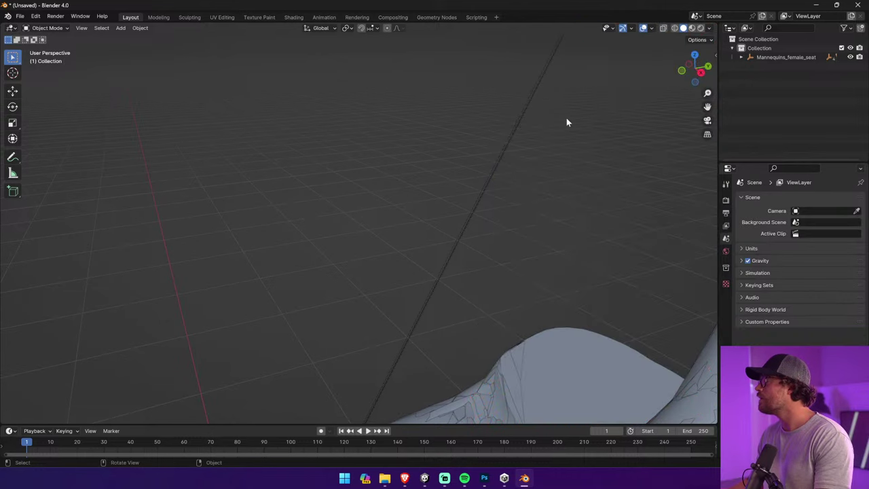
Restore the seated mannequin's deleted torso and check the whole figure
scroll(433, 270, "down", 6)
middle_click_drag(429, 271, 476, 255)
left_click(446, 258)
key("alt+Tab")
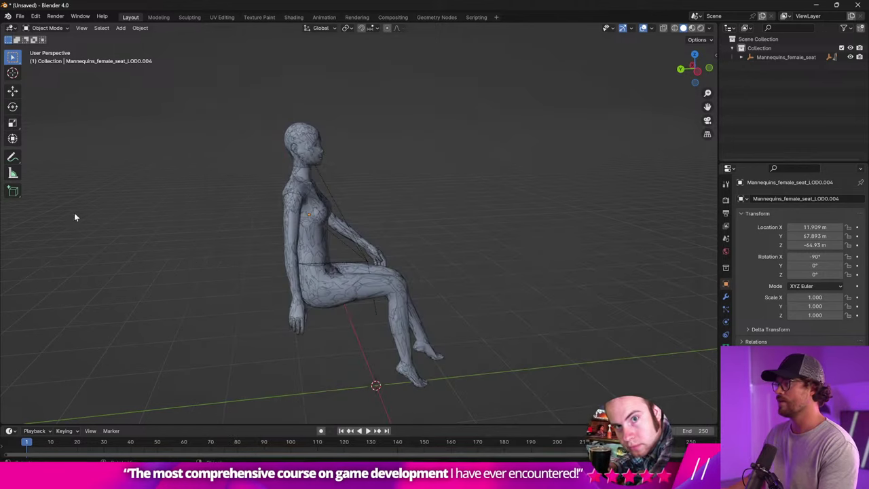
middle_click_drag(182, 117, 270, 142)
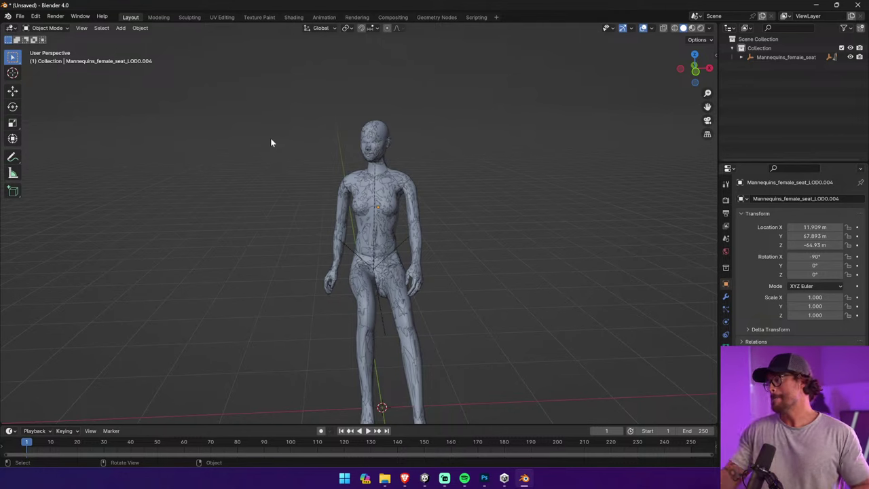
Delete all objects of the seated mannequin from the scene
left_click(344, 231)
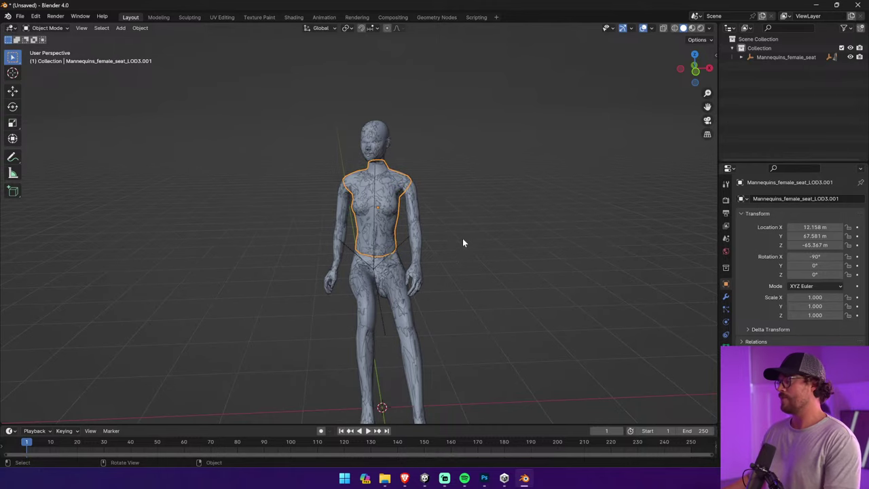
scroll(462, 243, "down", 5)
key("a")
key("Delete")
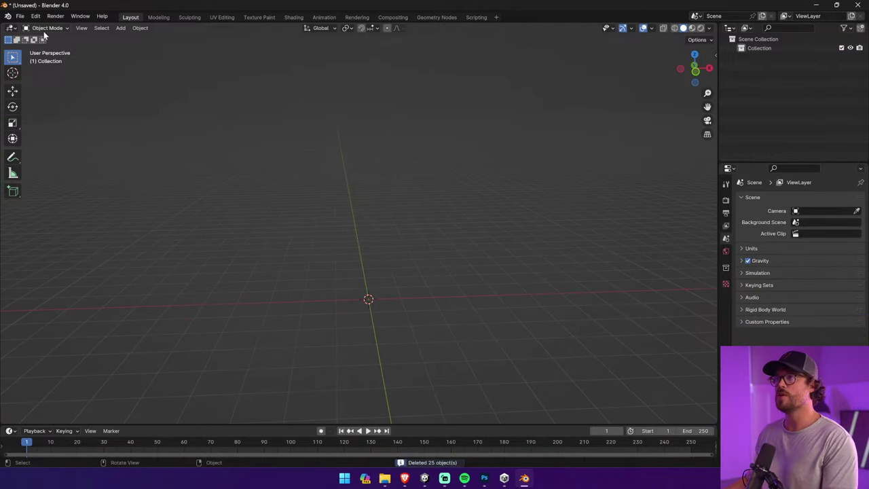
Import the rigged T-pose model Mannequins_female_TPose_RigF.fbx from the Female folder
left_click(20, 15)
mouse_move(68, 144)
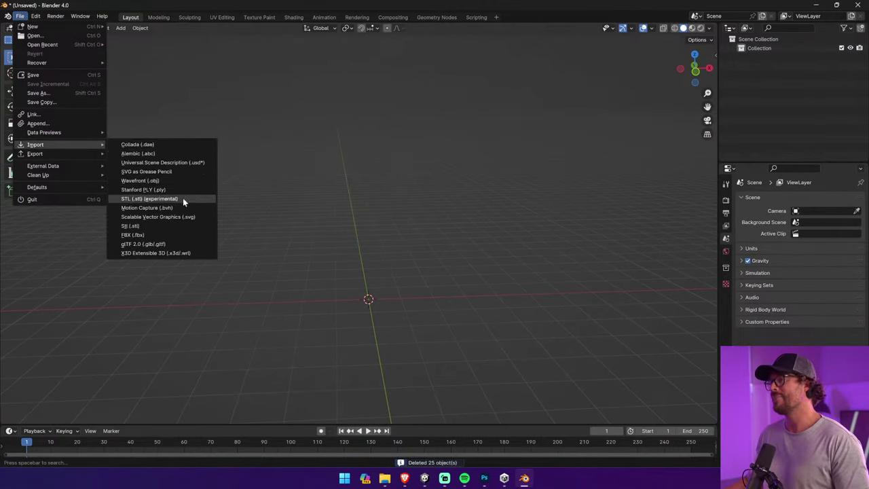
left_click(162, 233)
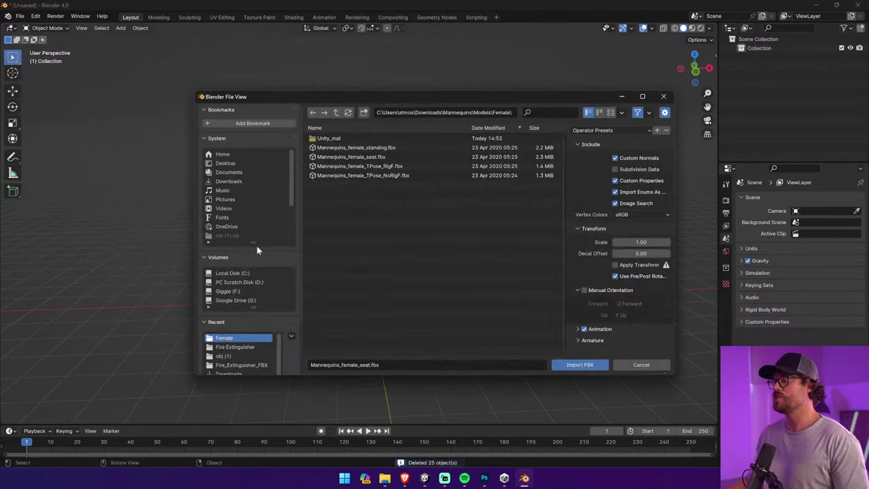
left_click(439, 165)
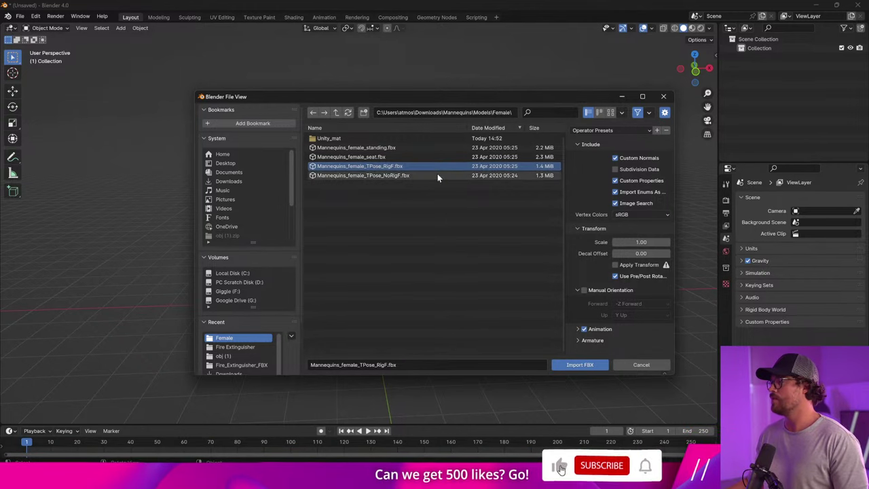
left_click(575, 364)
key("KP_Decimal")
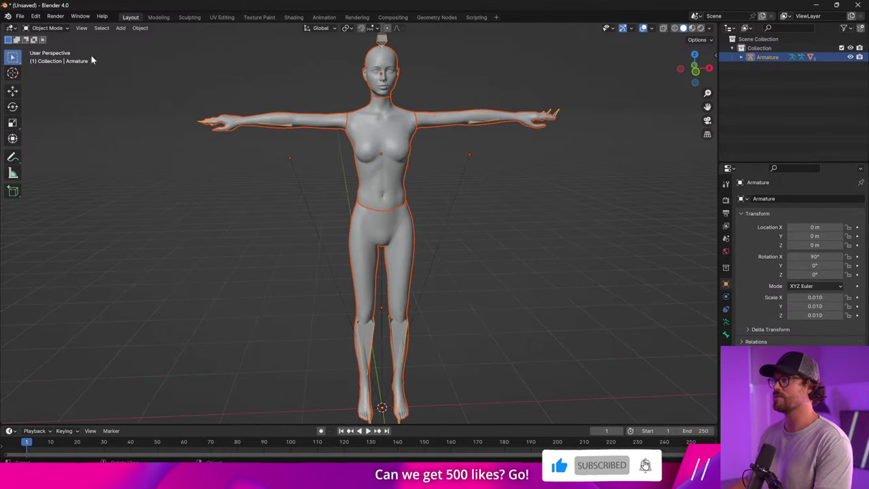
Put the armature in Pose Mode and rotate the RightArm bone about -79° so the arm hangs beside the body
left_click(48, 27)
left_click(53, 59)
left_click(343, 131)
key("r")
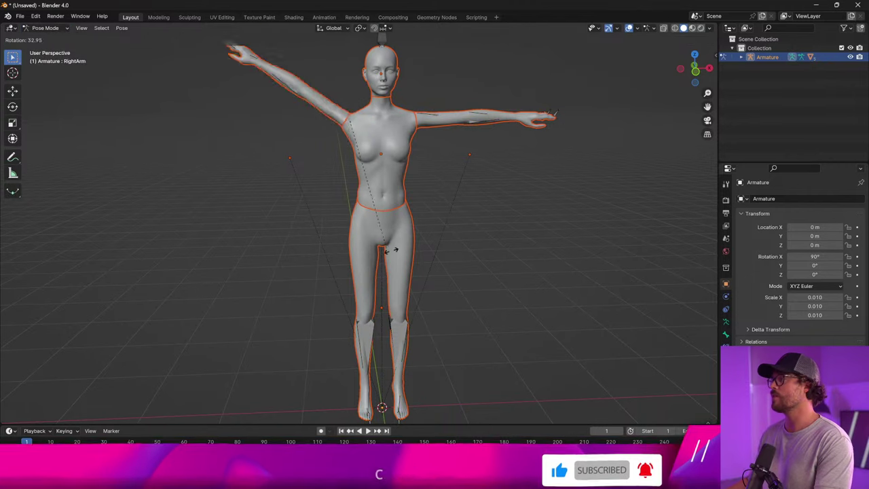
left_click(320, 118)
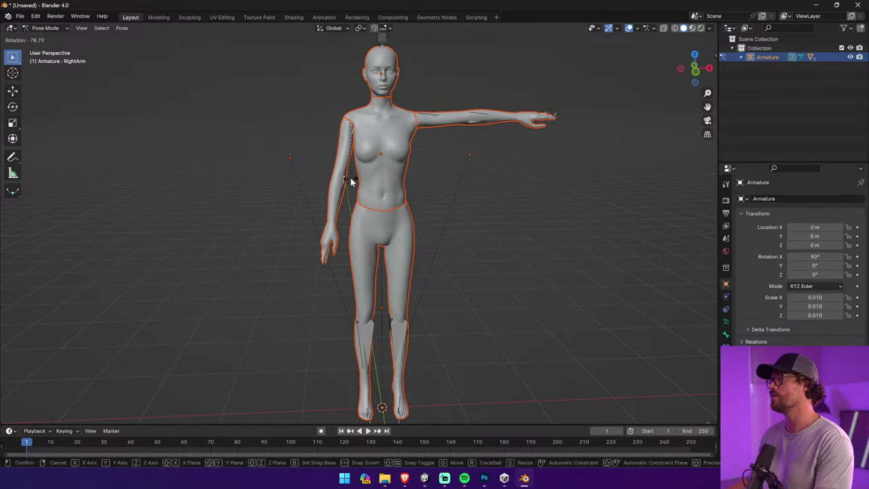
left_click(350, 180)
Rotate the right forearm toward the body and lower the left upper arm and forearm to the side
left_click(348, 190)
key("r")
left_click(407, 198)
left_click(433, 122)
key("r")
left_click(415, 186)
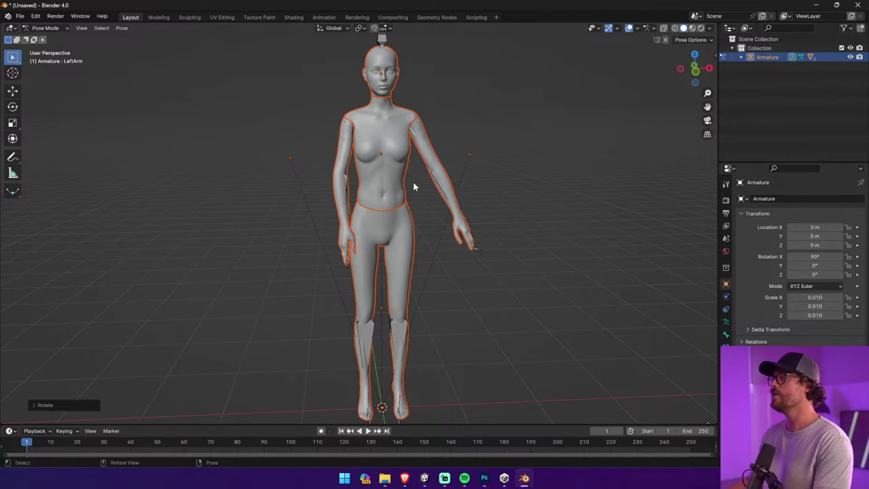
key("r")
left_click(428, 205)
Try rotating the Spine2 bone to bend the mannequin's upper body
middle_click_drag(394, 205, 456, 207)
left_click(389, 137)
middle_click_drag(455, 163, 422, 161)
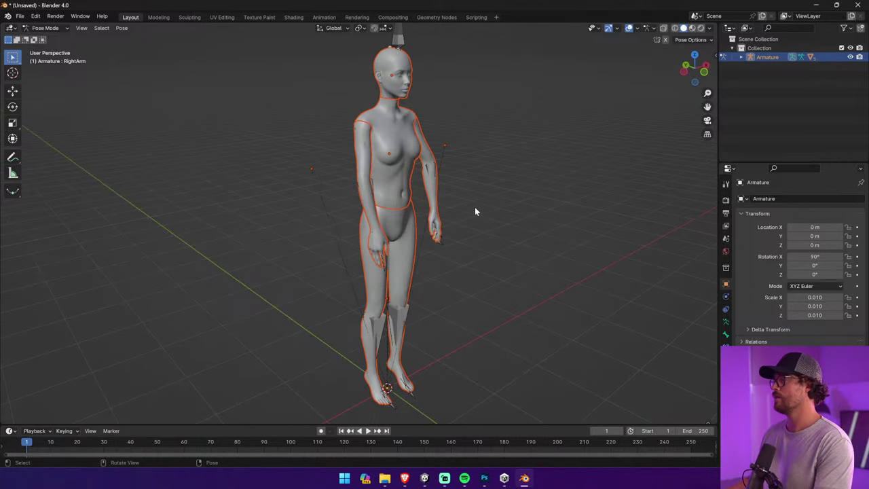
key("r")
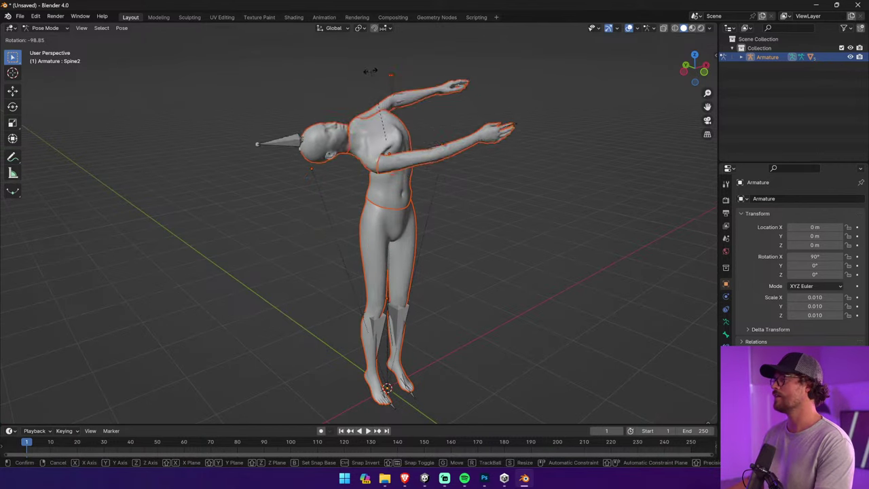
left_click(433, 170)
Undo the spine, left arm and right forearm rotations, leaving the right upper arm lowered
middle_click_drag(433, 170, 506, 169)
key("ctrl+z")
scroll(499, 172, "down", 1)
key("ctrl+z")
scroll(379, 200, "up", 1)
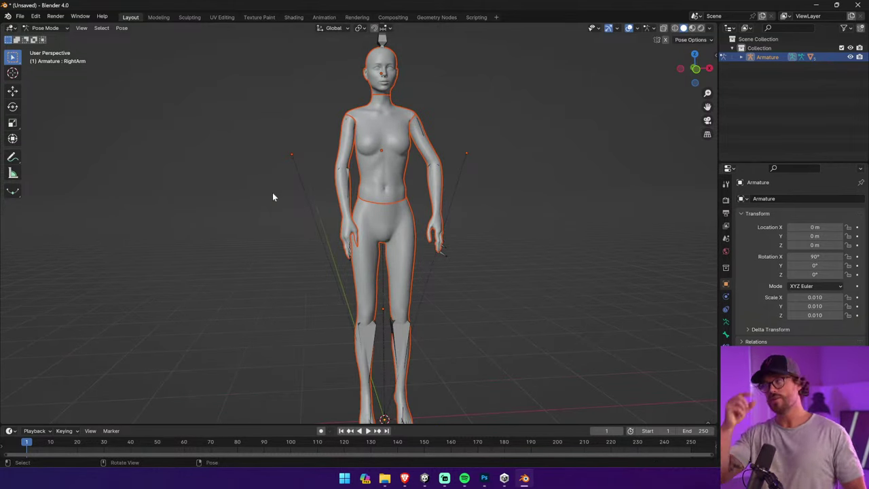
key("ctrl+z")
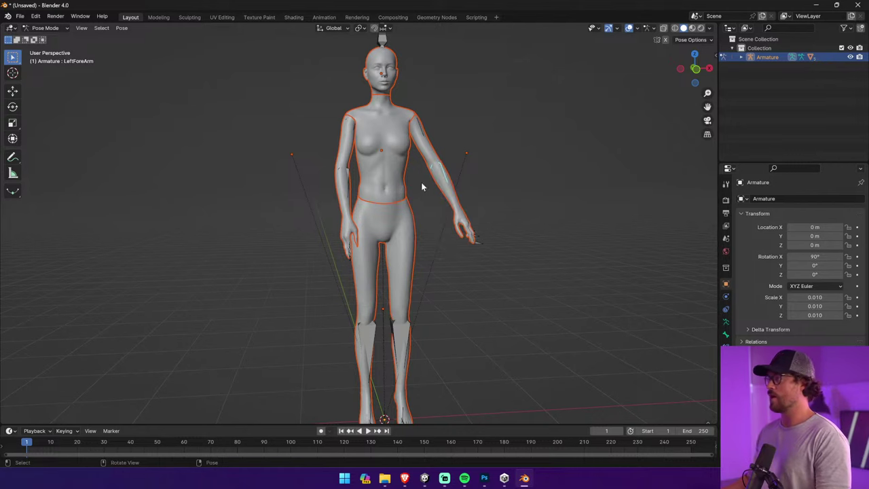
key("ctrl+z")
key("ctrl+z")
key("ctrl+z")
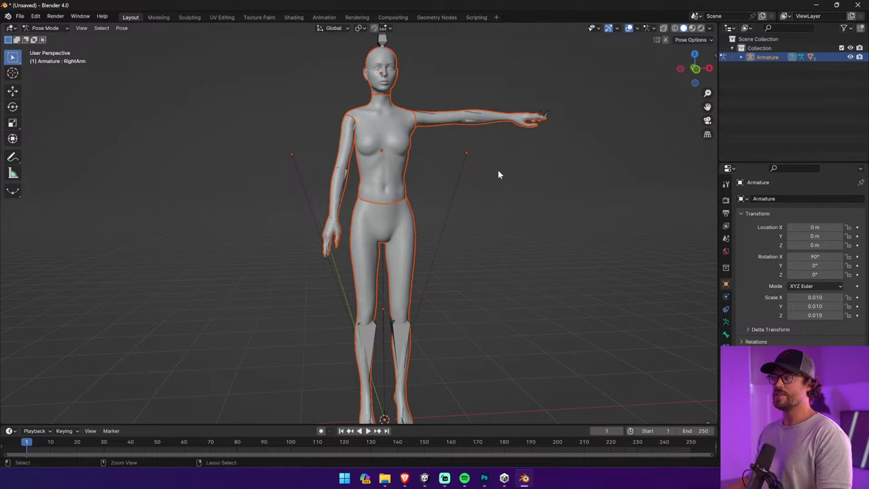
middle_click_drag(486, 174, 450, 180)
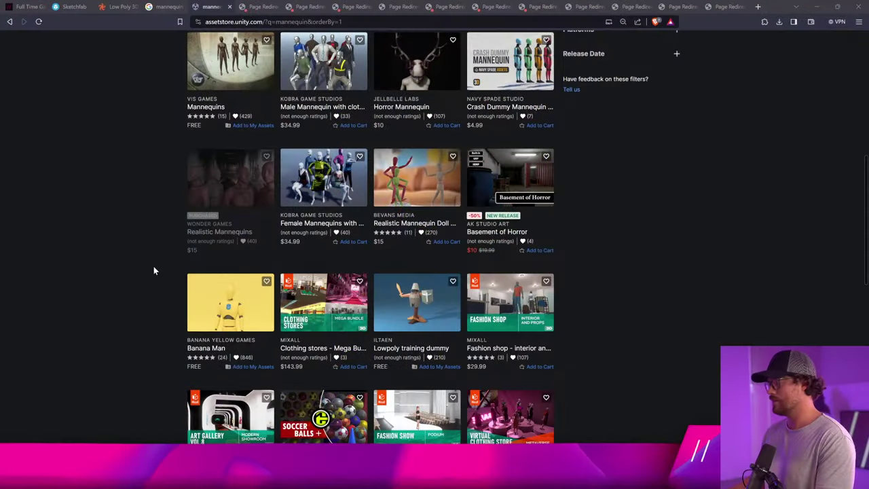
Switch to the browser, review the Unity Asset Store mannequin results and open the TurboSquid creepy mannequin results
scroll(153, 268, "down", 3)
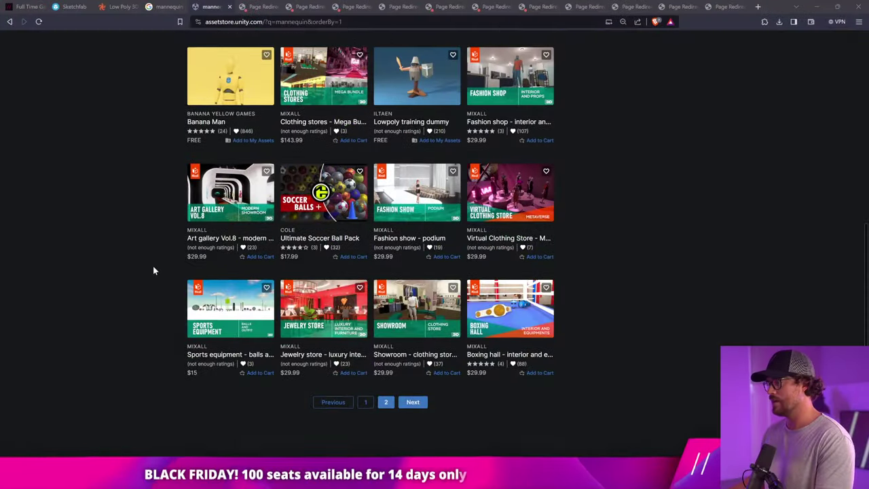
scroll(428, 386, "up", 10)
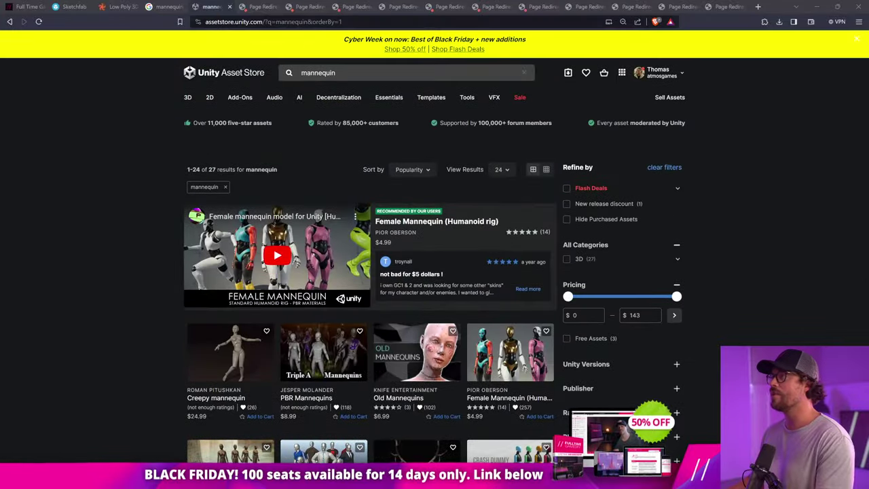
left_click(113, 9)
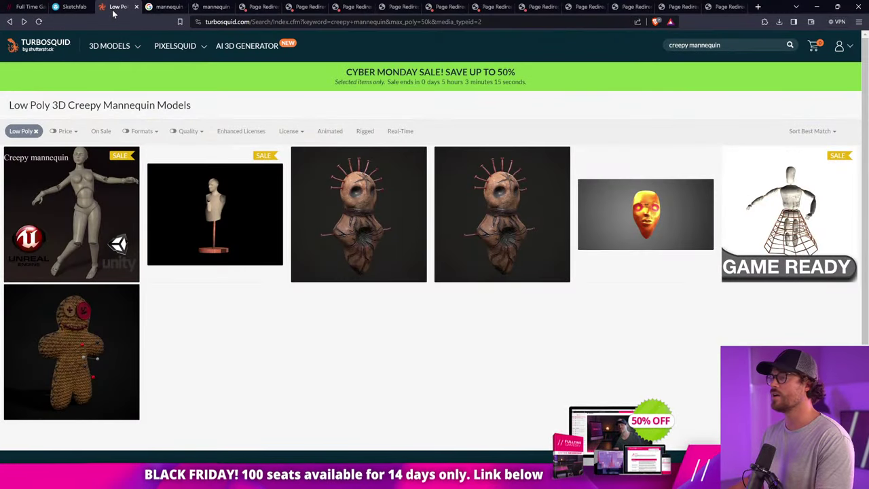
Switch to the Sketchfab creepy mannequin results, open the Dress makers mannequin model and read its details and comments
left_click(70, 7)
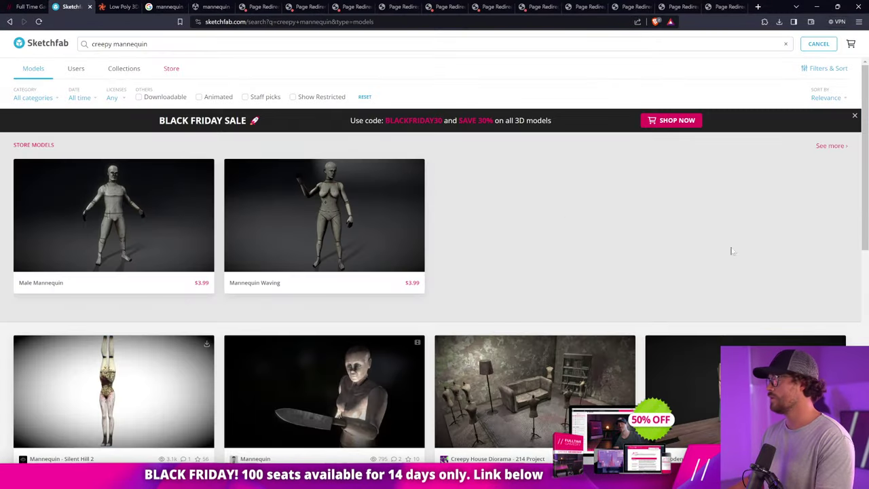
scroll(448, 159, "down", 4)
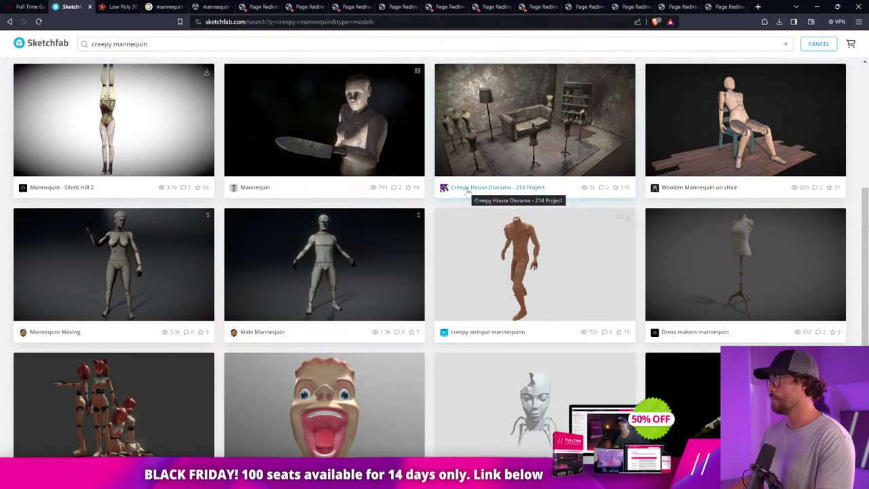
left_click(744, 290)
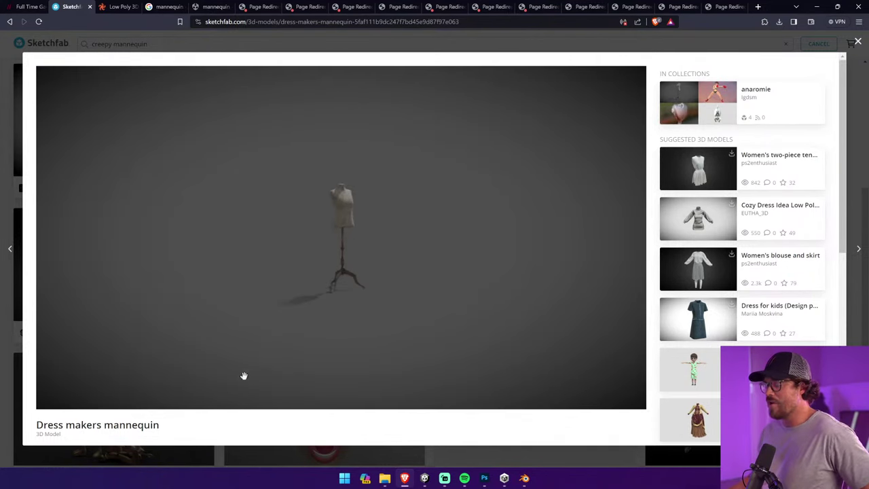
scroll(210, 423, "down", 3)
scroll(160, 307, "down", 2)
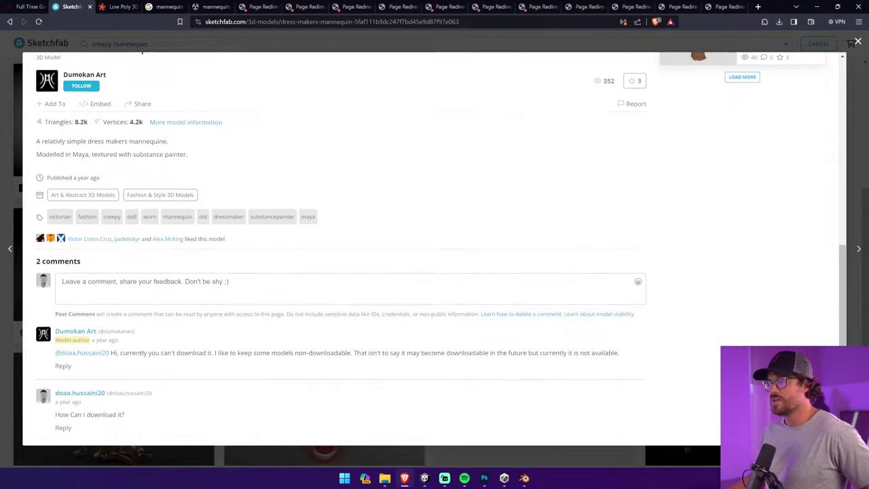
Examine the Dress makers mannequin from several angles in its 3D preview, including its stand, and close the model
scroll(161, 307, "up", 5)
left_click_drag(429, 288, 351, 276)
scroll(351, 276, "up", 4)
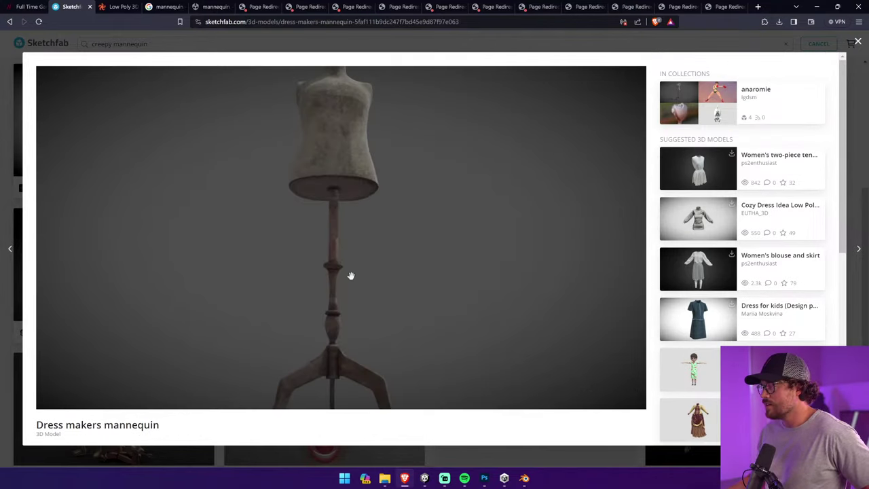
mouse_move(351, 276)
right_mouse_down()
mouse_move(371, 299)
mouse_move(360, 263)
right_mouse_up()
scroll(371, 299, "down", 1)
left_click_drag(360, 263, 528, 269)
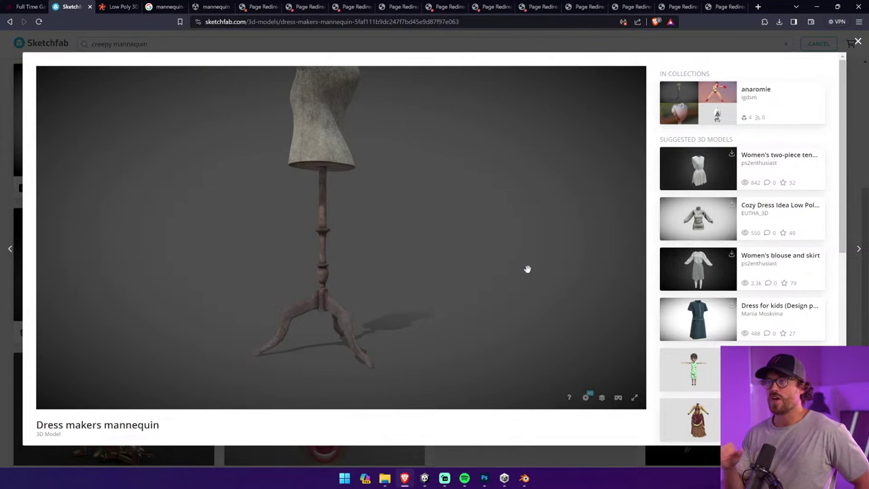
left_click(496, 51)
Search Sketchfab for "coat rack" and look through the results for a suitable standing rack
scroll(520, 250, "down", 3)
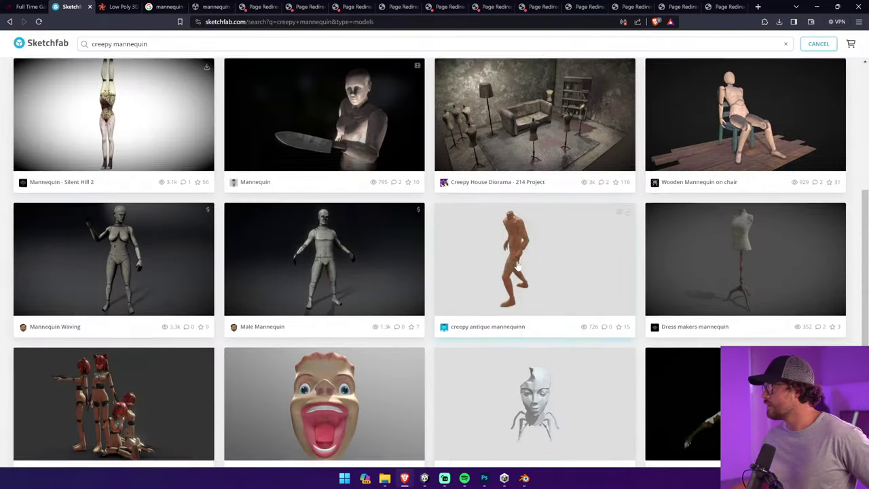
scroll(517, 265, "up", 8)
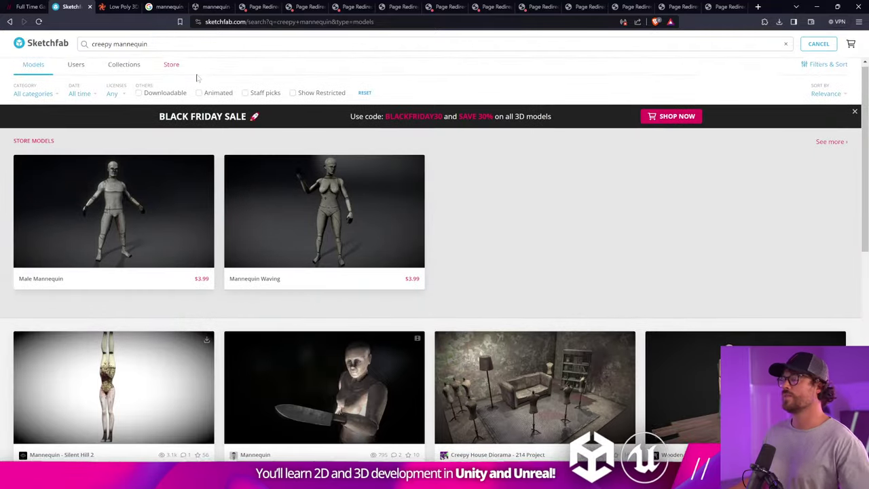
type("coat wr")
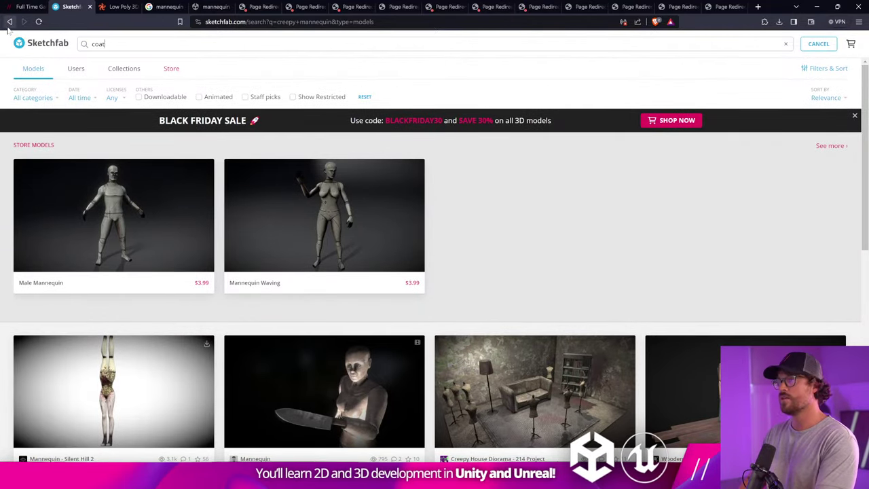
key("BackSpace")
key("BackSpace")
type("rack")
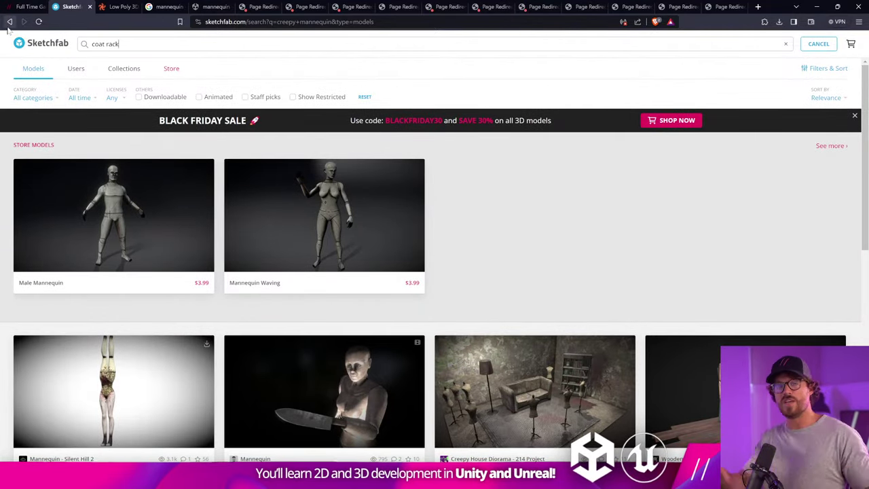
key("Return")
scroll(464, 243, "down", 3)
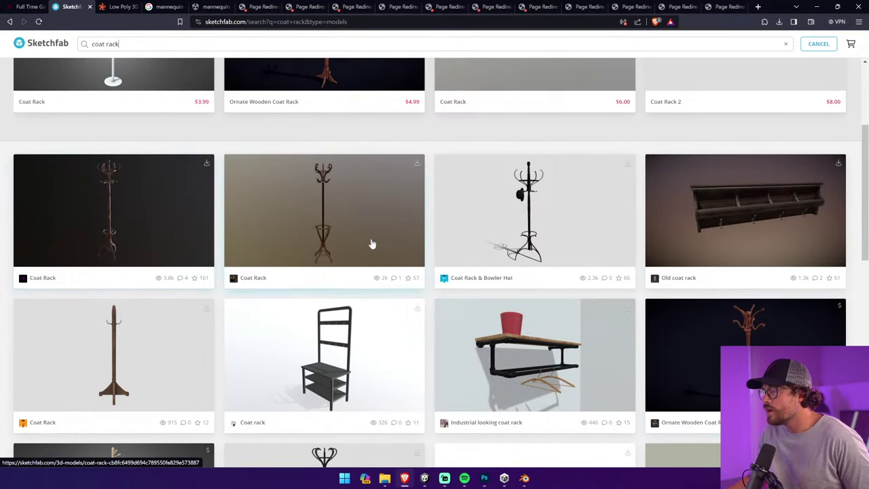
scroll(164, 278, "down", 7)
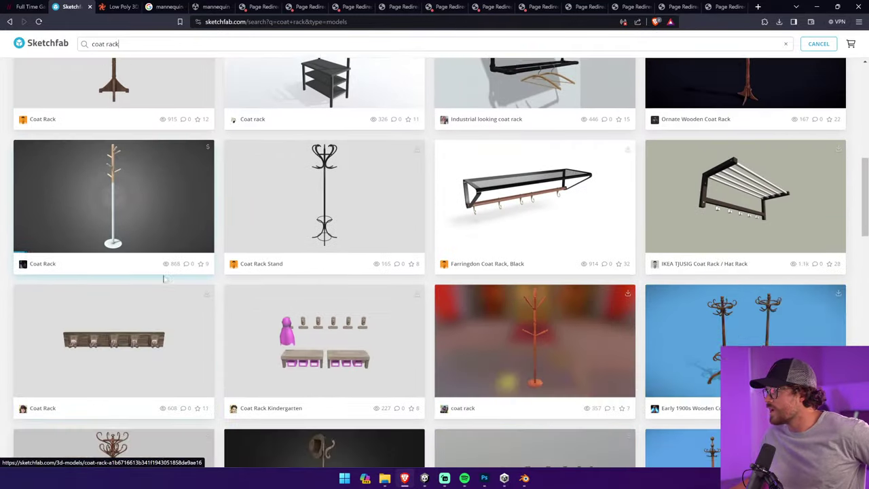
scroll(164, 279, "down", 5)
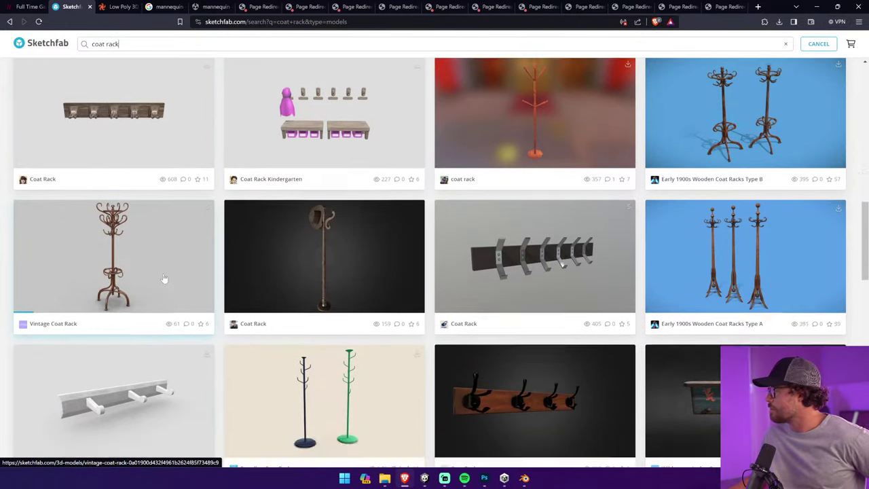
scroll(164, 278, "down", 5)
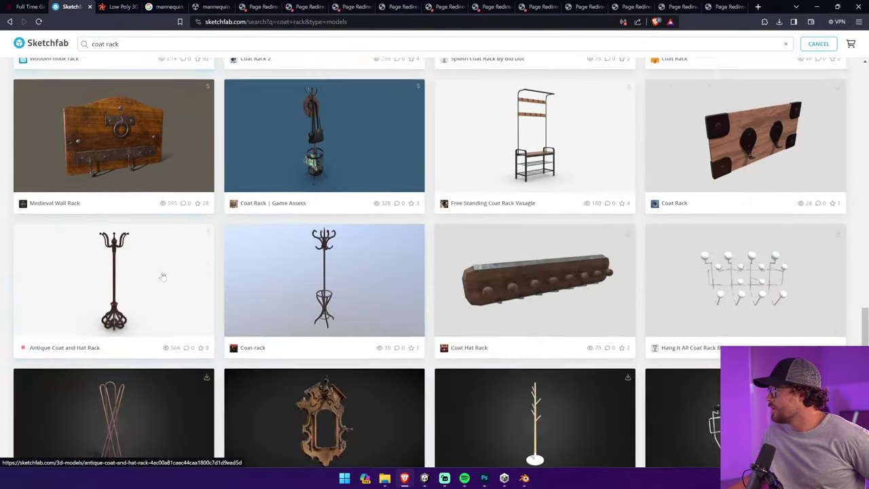
scroll(163, 275, "down", 7)
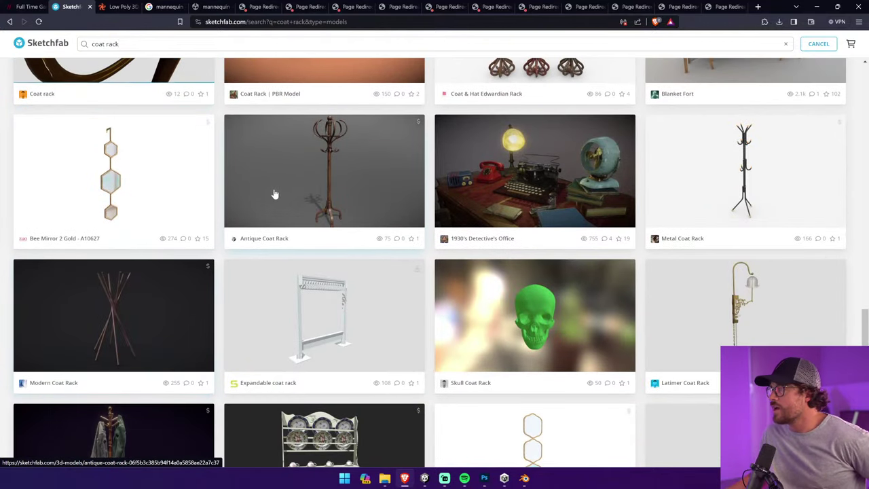
scroll(296, 189, "up", 15)
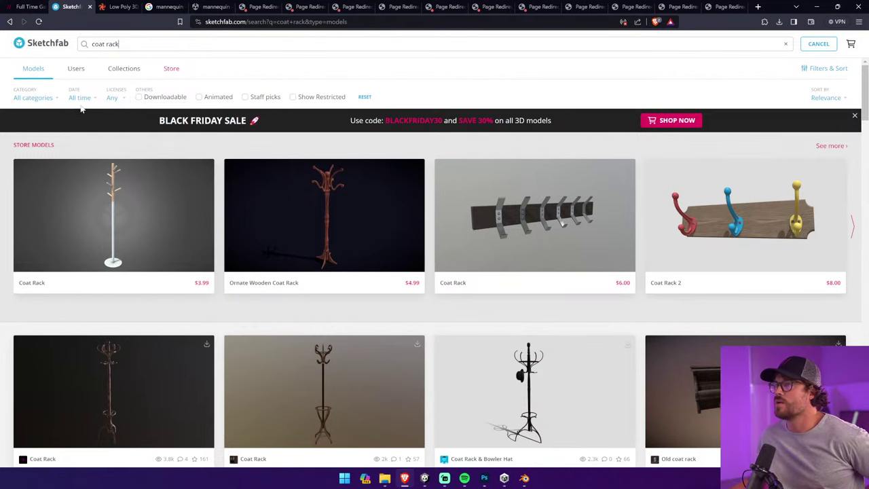
Limit the Sketchfab coat rack results to downloadable models and look through them
left_click(155, 99)
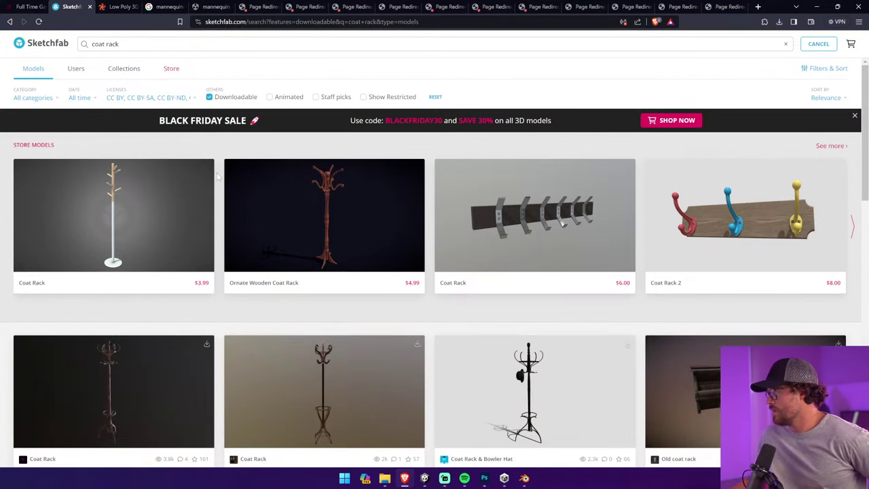
scroll(233, 249, "down", 3)
scroll(93, 281, "down", 2)
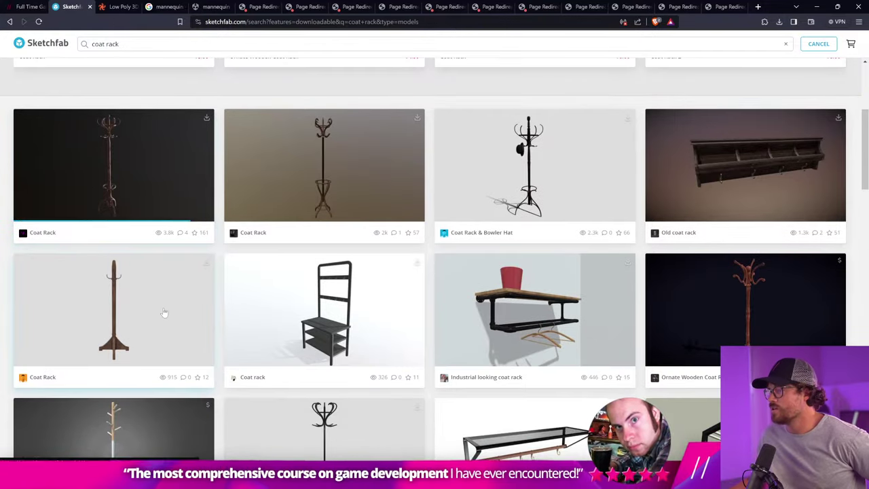
scroll(160, 316, "down", 3)
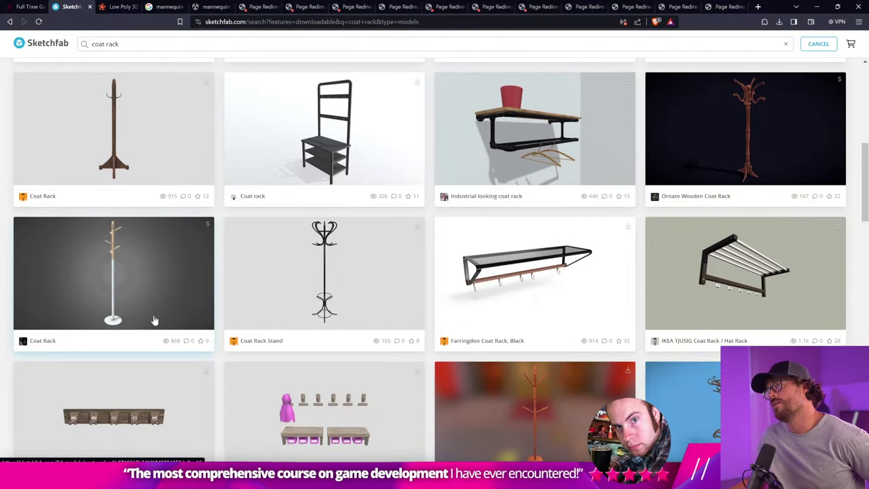
scroll(155, 321, "down", 3)
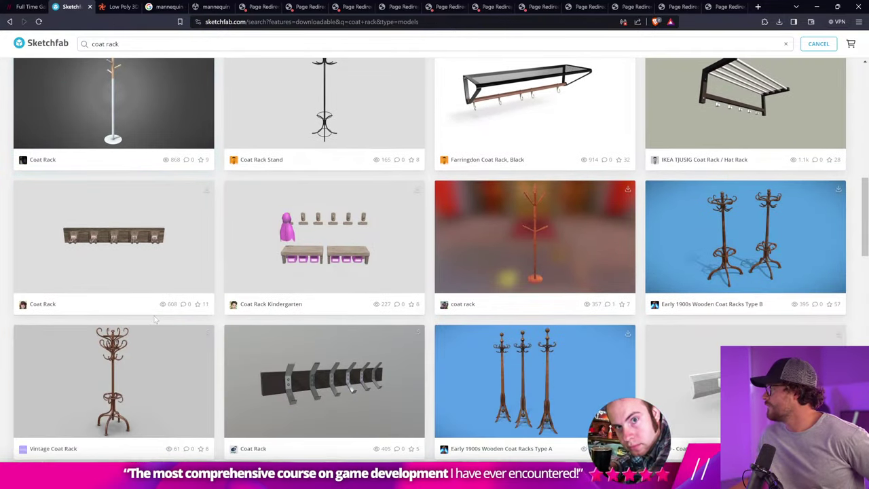
scroll(154, 321, "down", 3)
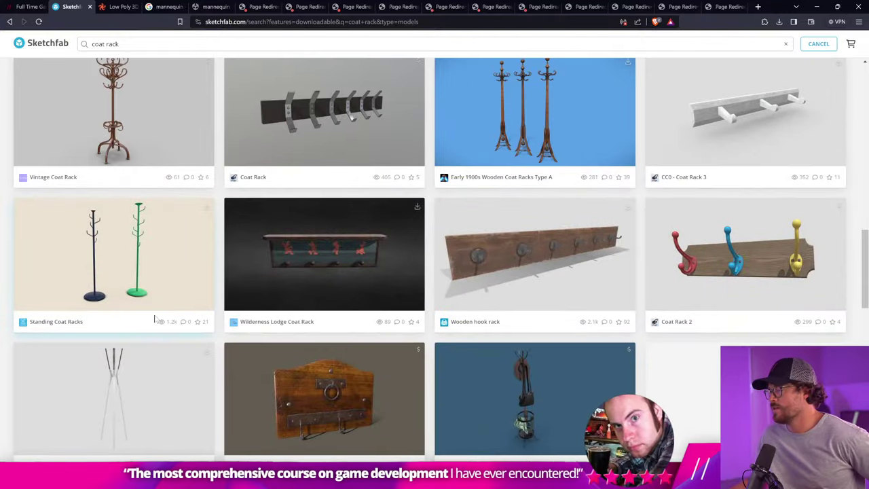
scroll(155, 320, "down", 6)
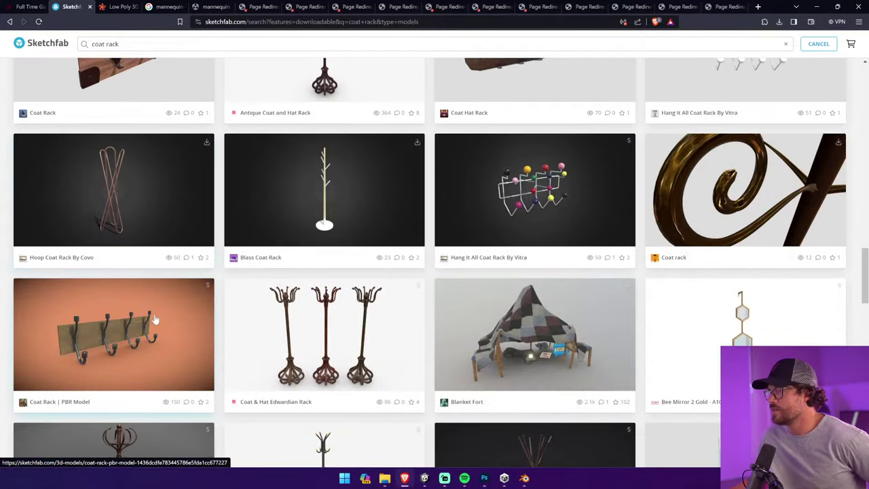
scroll(154, 319, "down", 3)
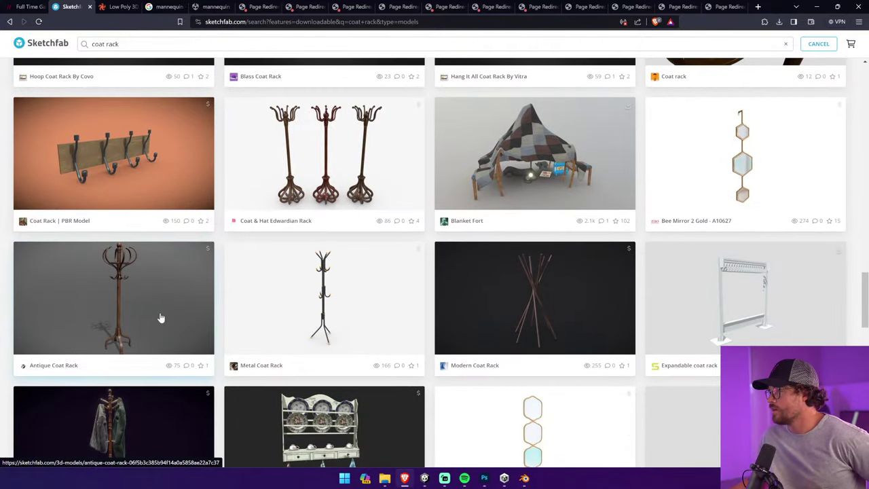
scroll(161, 318, "down", 4)
scroll(158, 317, "down", 6)
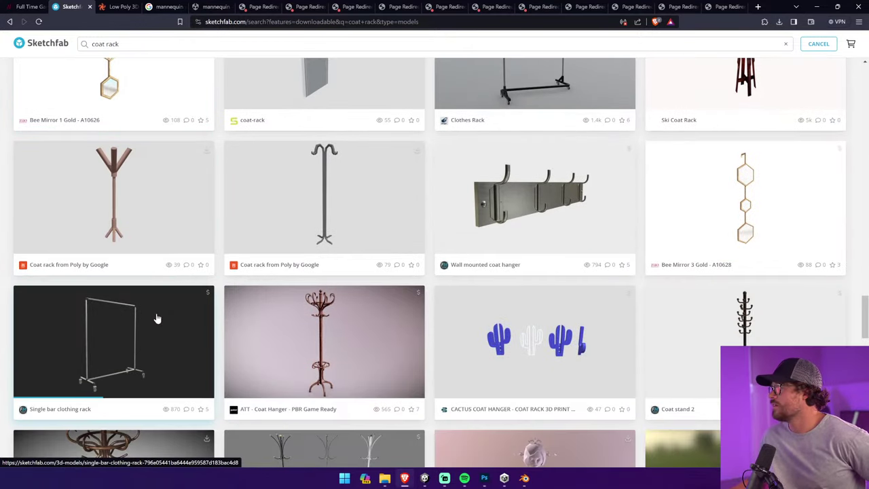
scroll(157, 318, "down", 4)
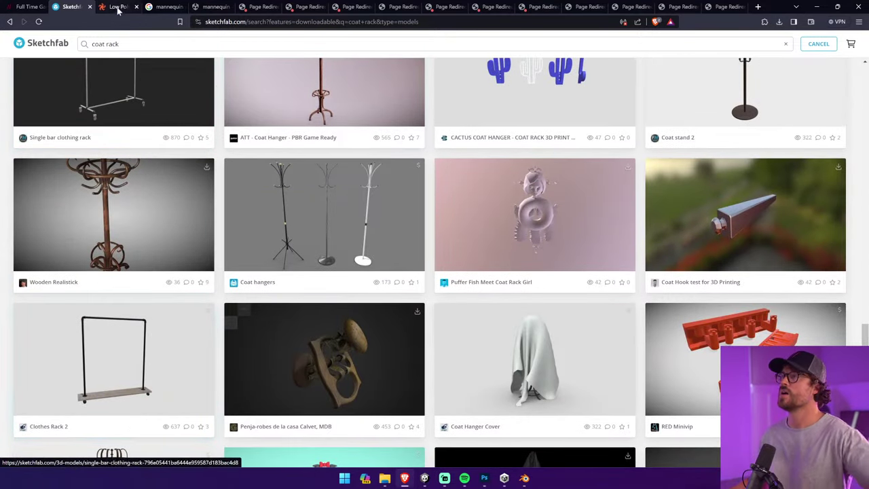
Switch to TurboSquid, search the low-poly models for "mannequin" and skim the first page of results
left_click(118, 10)
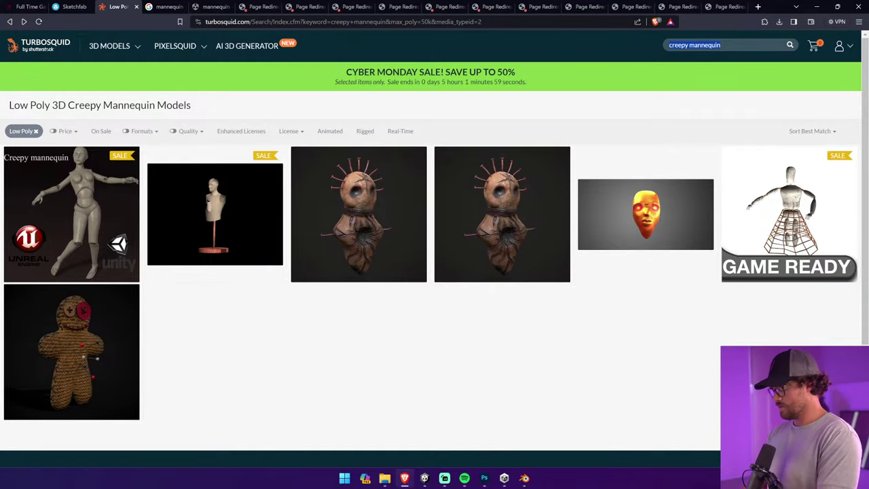
type("mannequin")
key("Return")
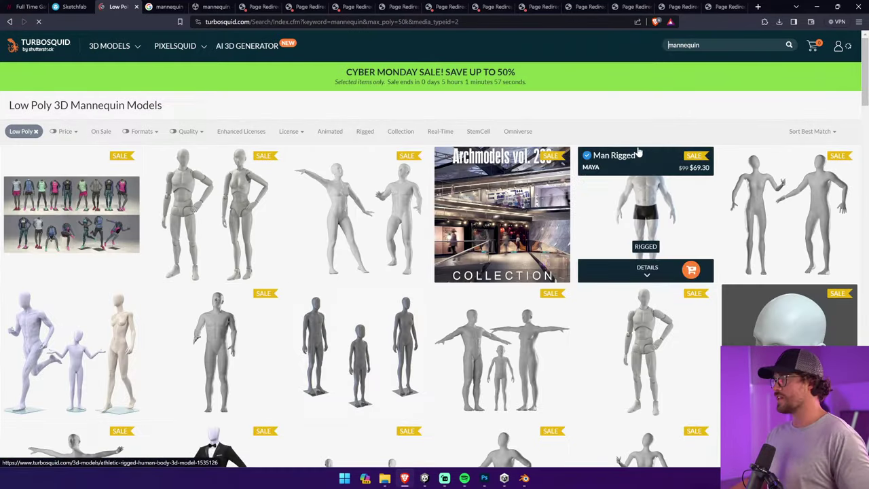
scroll(638, 151, "down", 2)
scroll(638, 153, "down", 15)
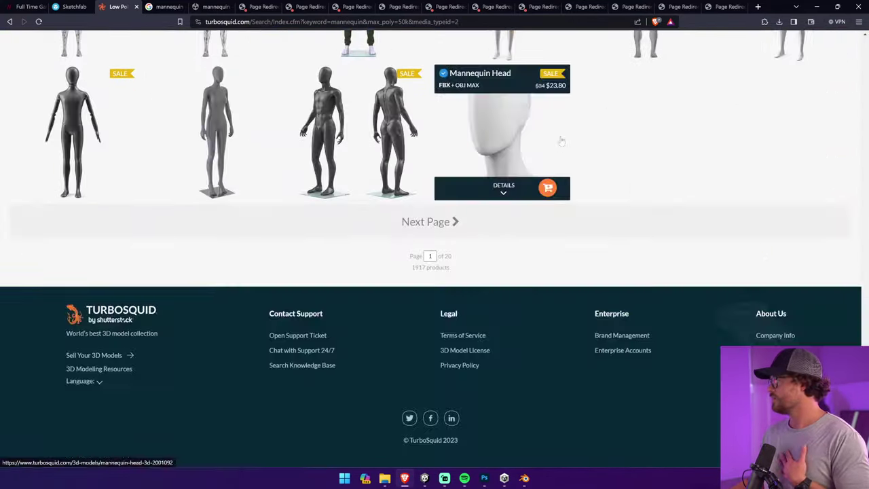
scroll(554, 129, "up", 17)
Search the TurboSquid low-poly models for "coat rack"
left_click(653, 42)
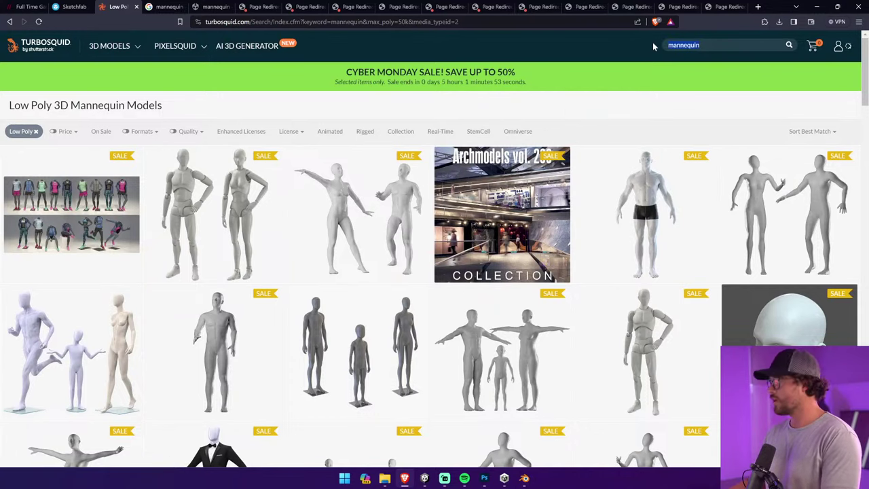
type("coat rack")
key("Return")
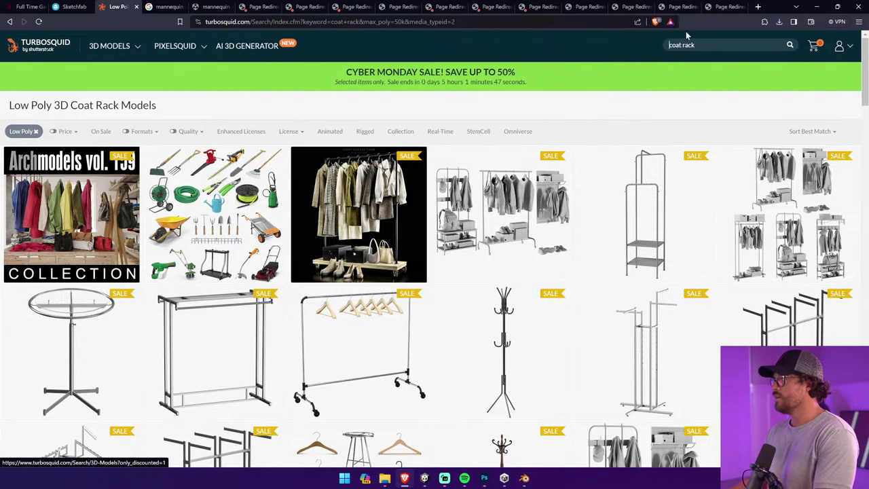
Narrow the TurboSquid search to "vintage coat rack", check the quality filter options and look through the results
left_click(668, 45)
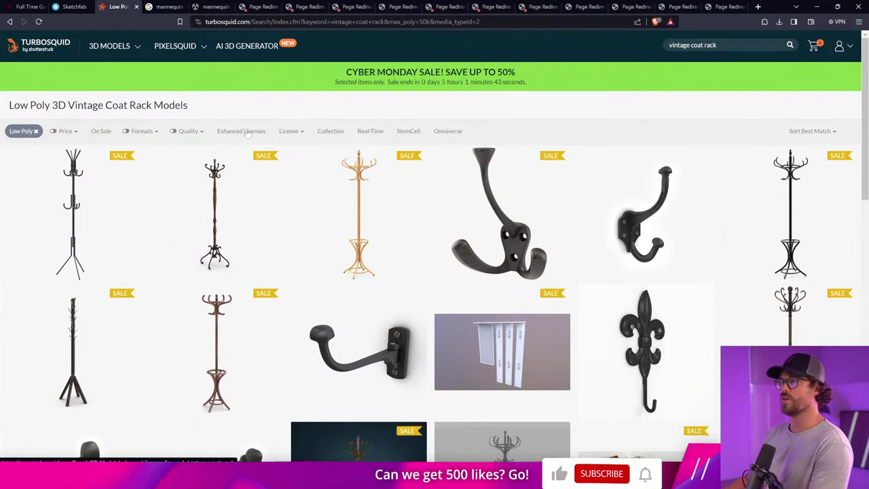
left_click(190, 133)
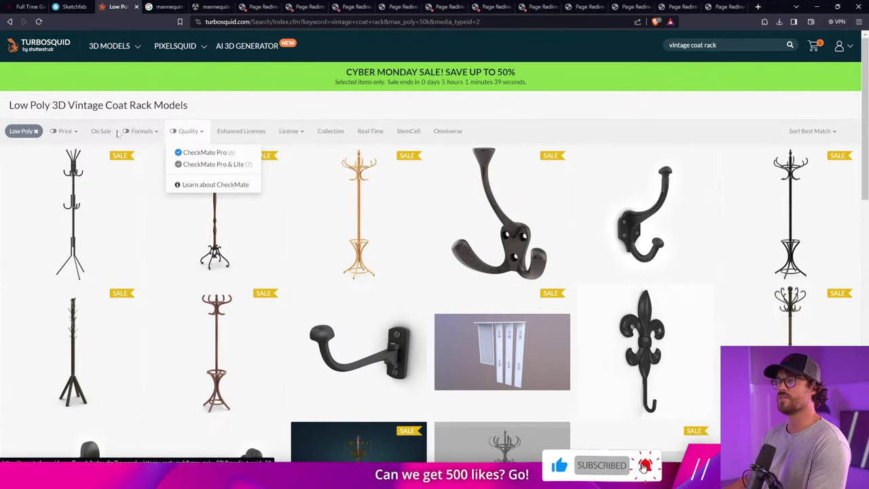
scroll(290, 316, "down", 1)
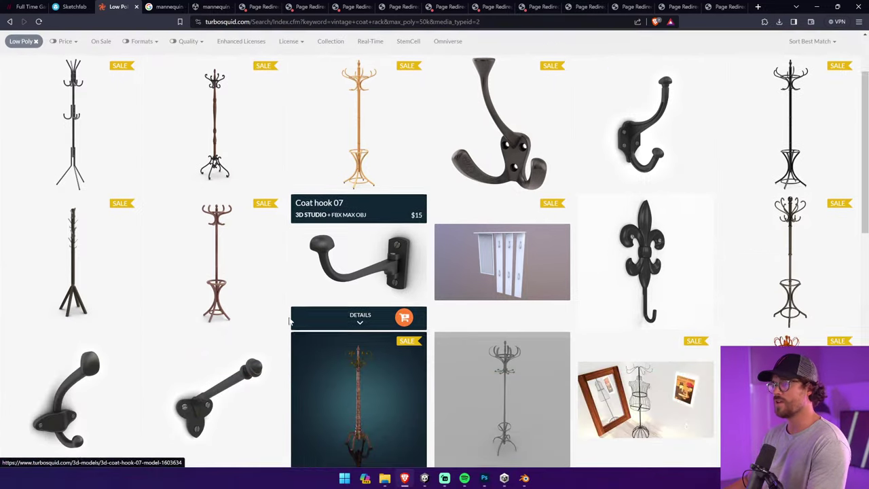
scroll(289, 320, "down", 2)
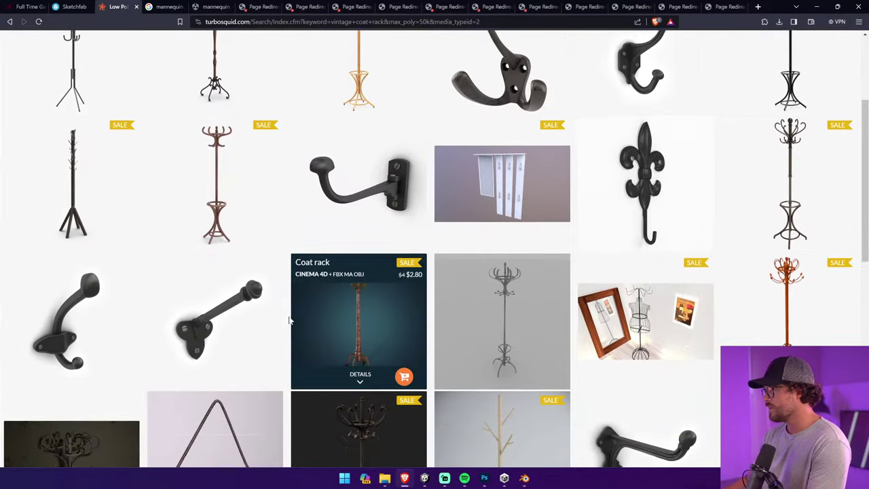
scroll(290, 320, "down", 2)
scroll(279, 336, "down", 2)
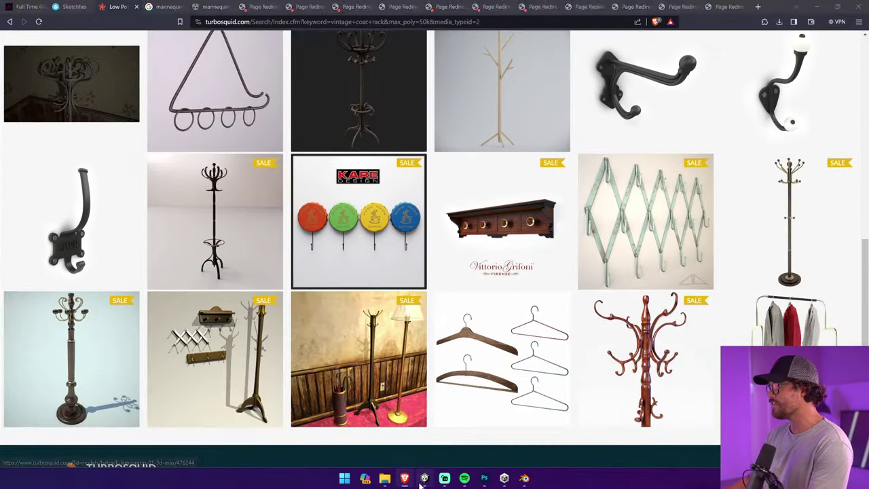
Switch to Unity and search the project assets for "rack", ending back on the TurboSquid results in the browser
left_click(424, 479)
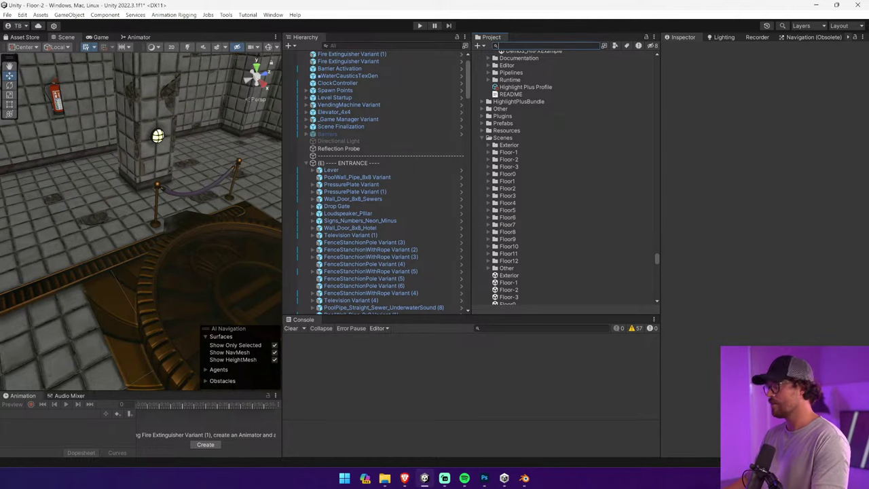
type("coat rack")
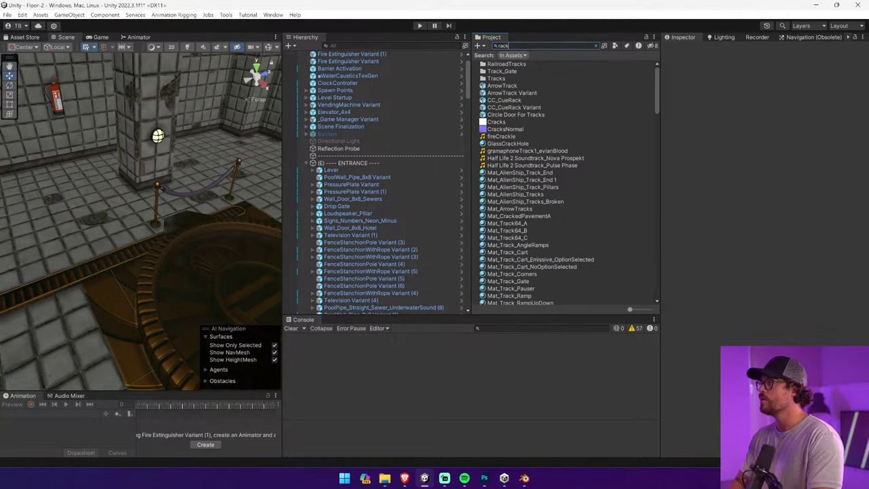
key("alt+Tab")
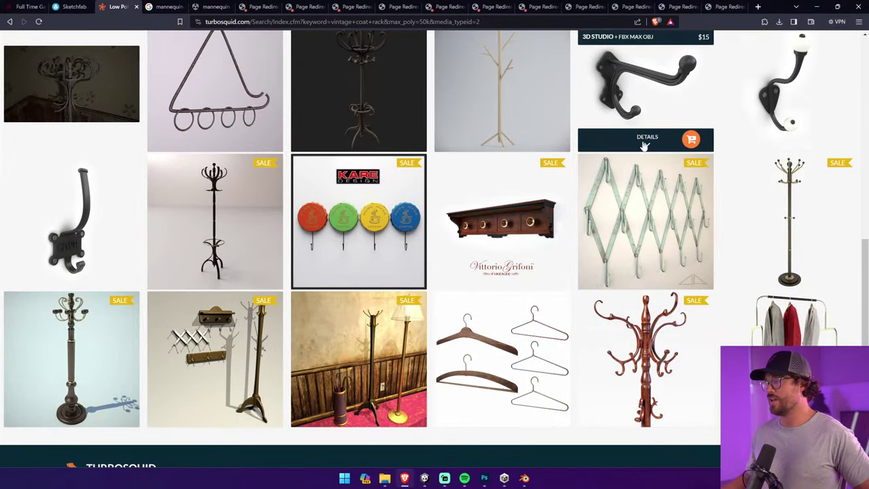
Look through the TurboSquid "vintage coat rack" results for a suitable old-fashioned standing coat rack
scroll(644, 143, "down", 3)
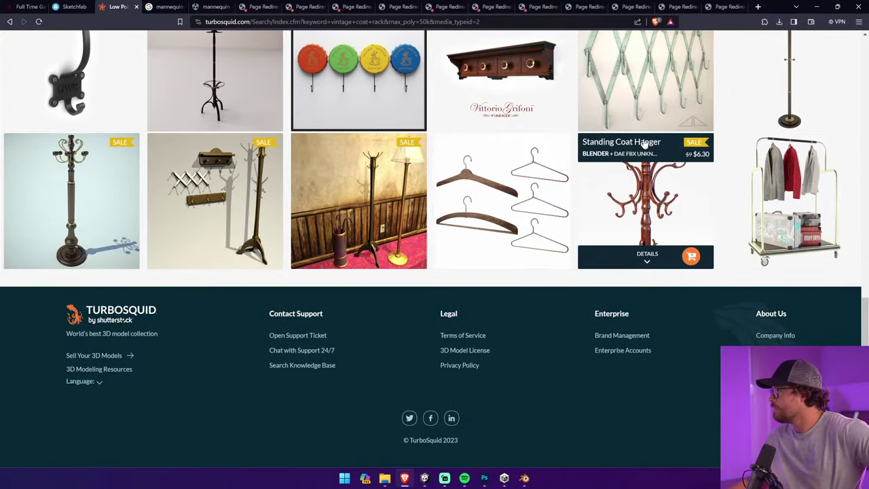
scroll(645, 252, "up", 4)
scroll(646, 344, "up", 2)
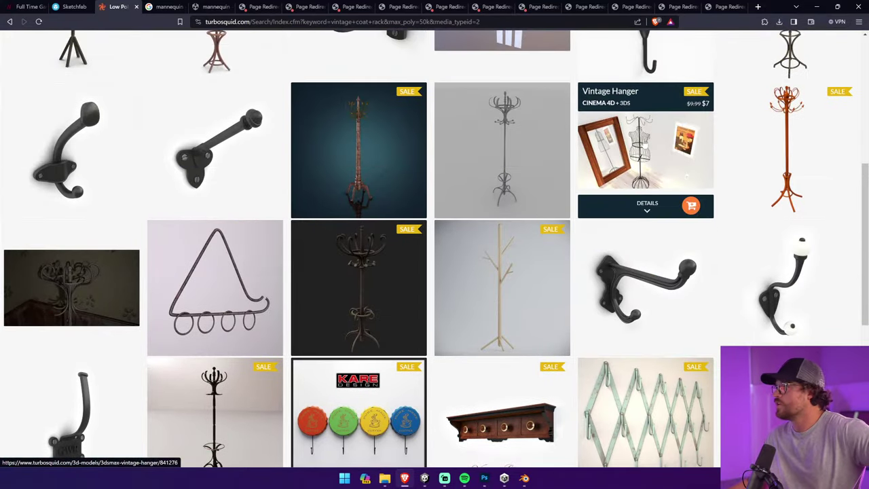
scroll(646, 141, "up", 2)
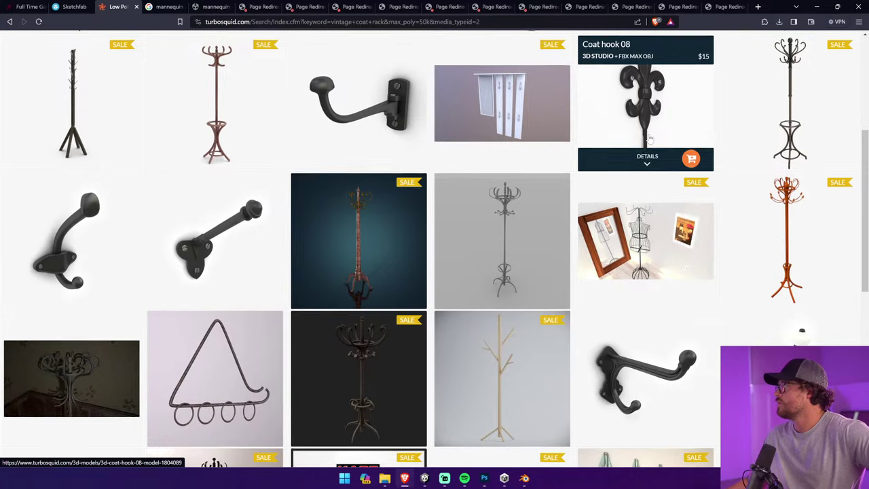
scroll(650, 139, "up", 5)
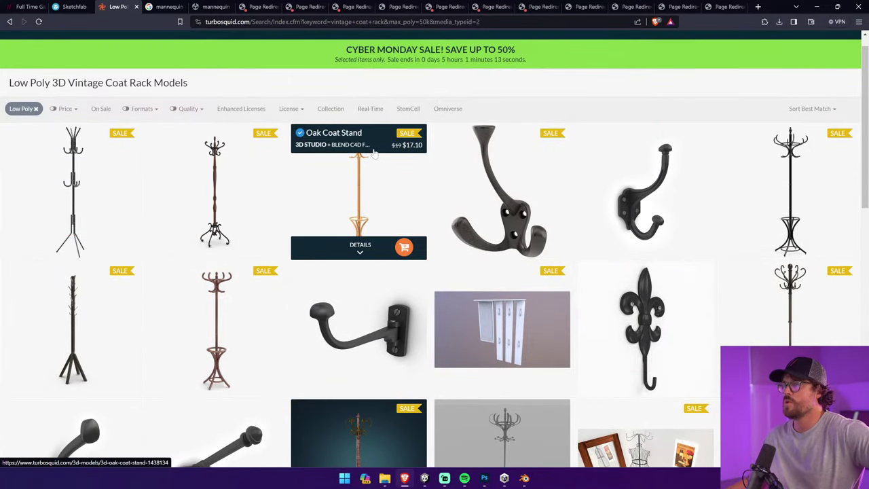
scroll(372, 154, "down", 3)
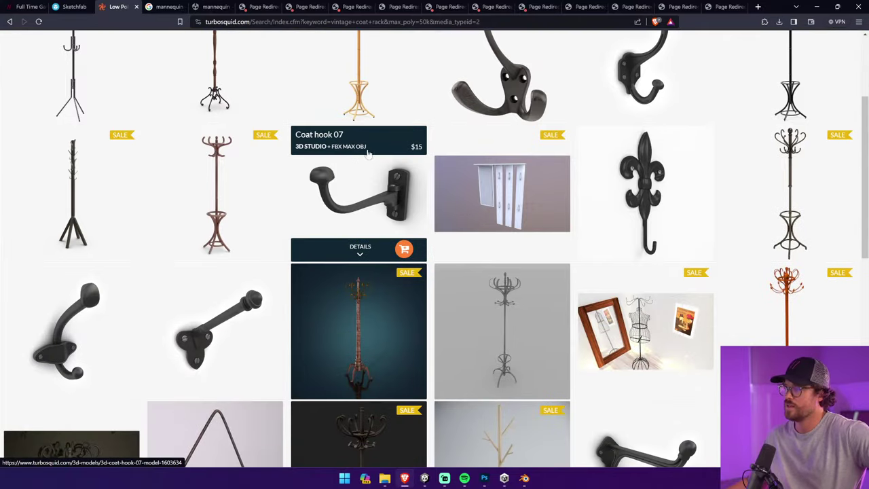
scroll(363, 150, "down", 3)
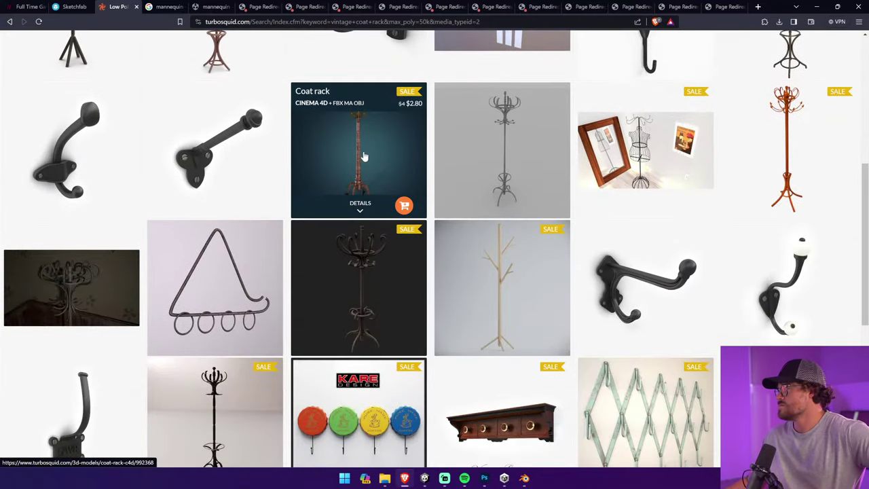
scroll(364, 160, "down", 2)
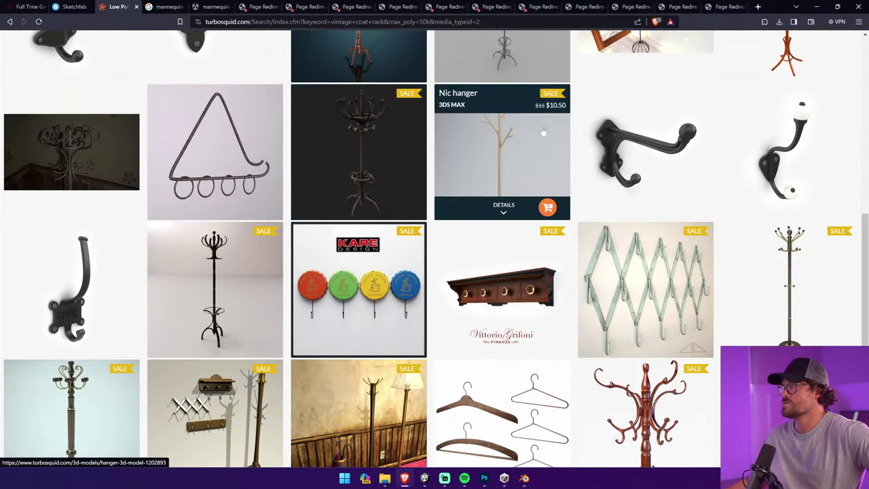
View the dark Wood Coat Rack listing by ValleyVeil on TurboSquid, and return to the search results
left_click(355, 138)
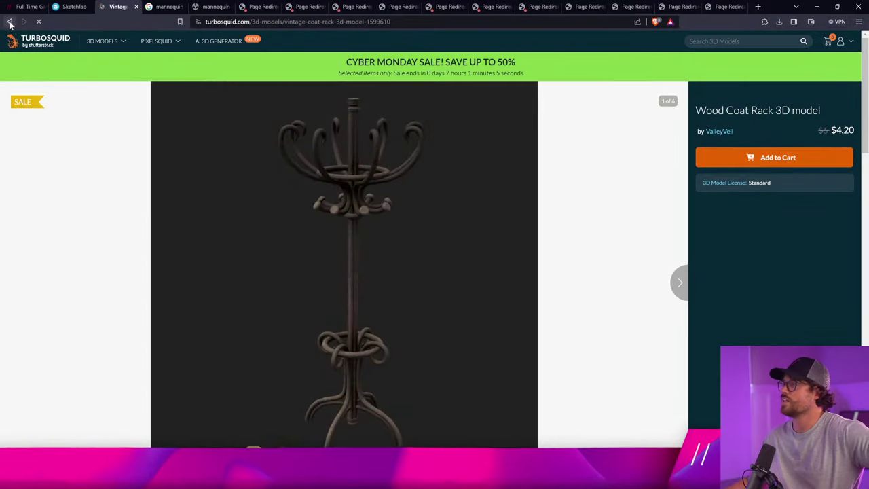
left_click(10, 21)
scroll(438, 261, "down", 2)
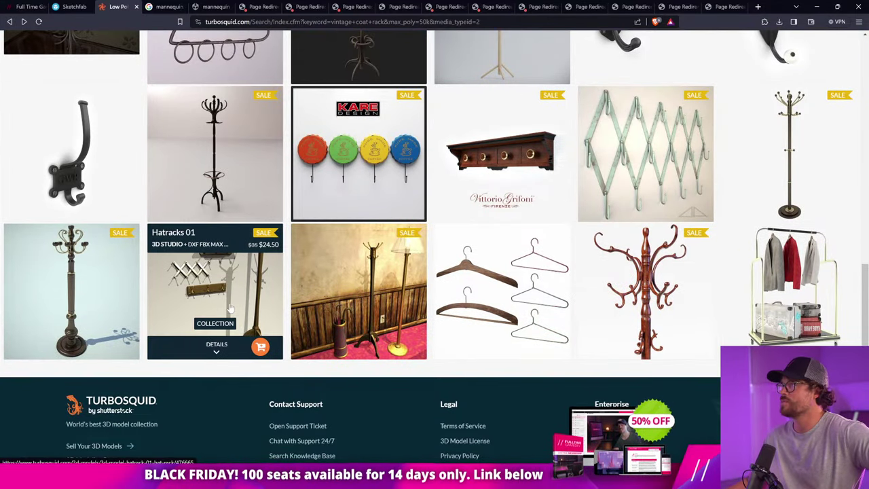
Go back to Sketchfab and browse the downloadable coat rack models again
left_click(72, 7)
scroll(203, 232, "down", 5)
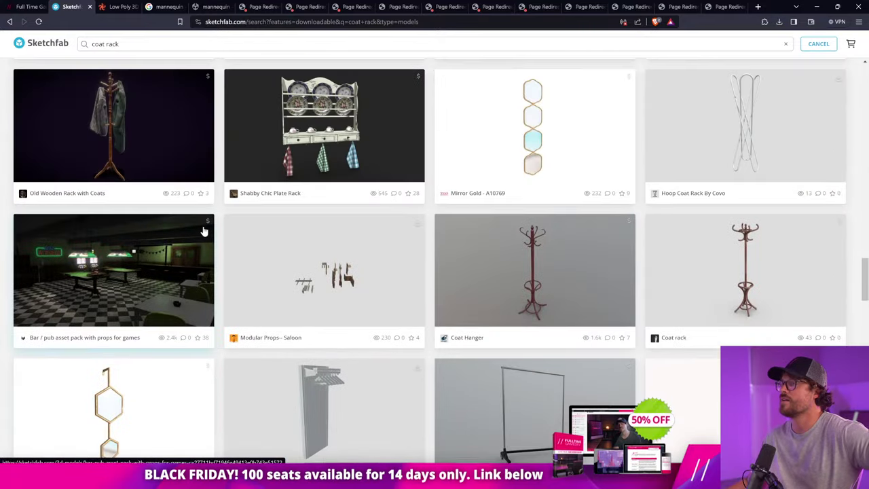
scroll(204, 232, "up", 10)
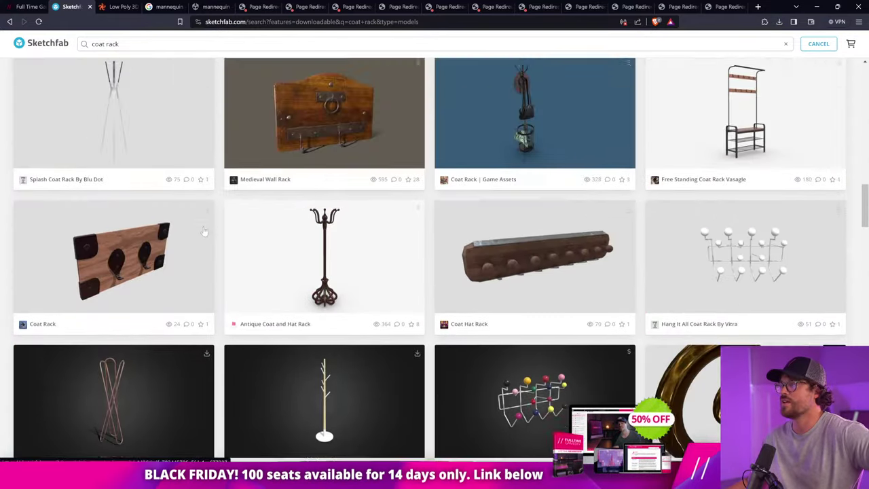
scroll(204, 232, "up", 10)
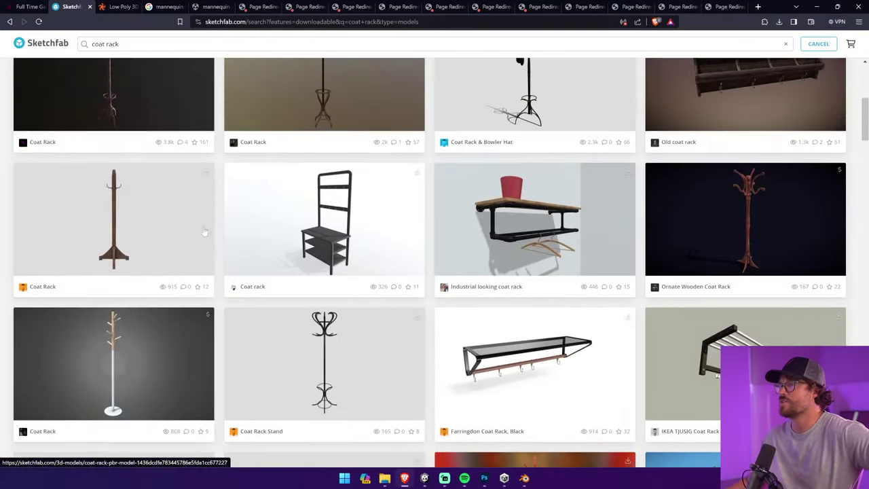
Inspect the simple dark wooden Coat Rack model in Sketchfab's 3D preview, check its details and close it
left_click(189, 220)
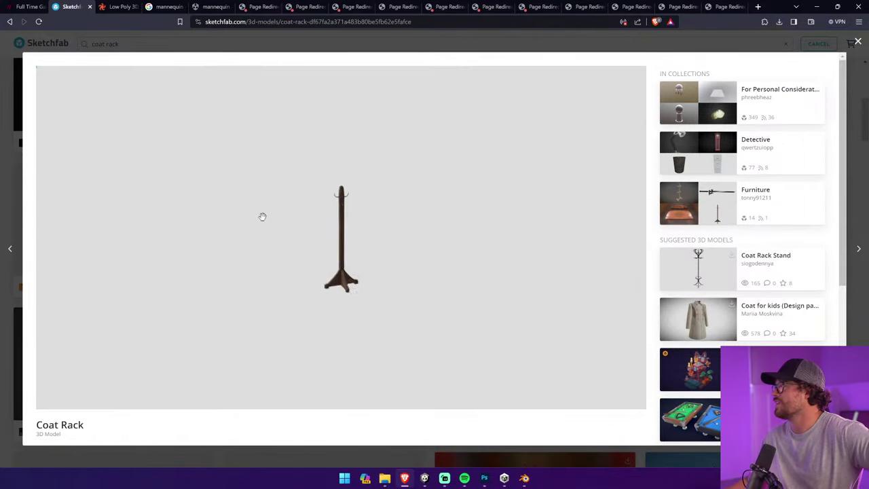
left_click_drag(329, 225, 547, 256)
scroll(369, 391, "down", 3)
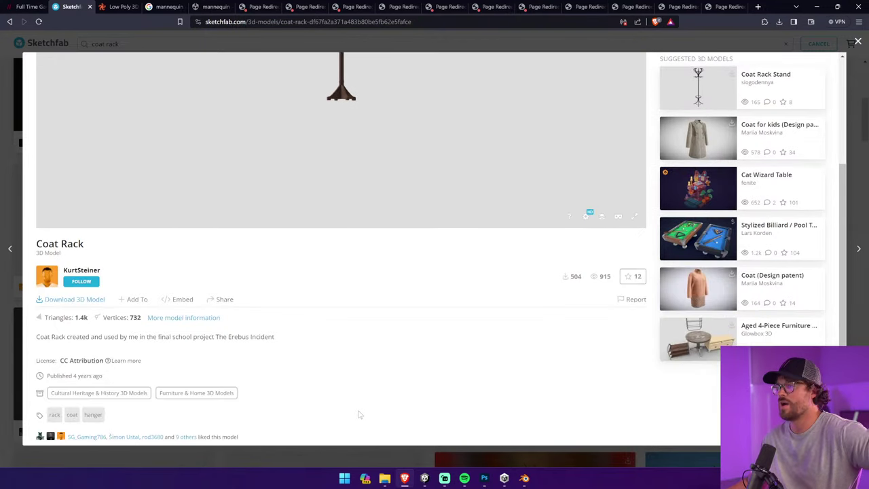
scroll(360, 414, "up", 3)
left_click(858, 221)
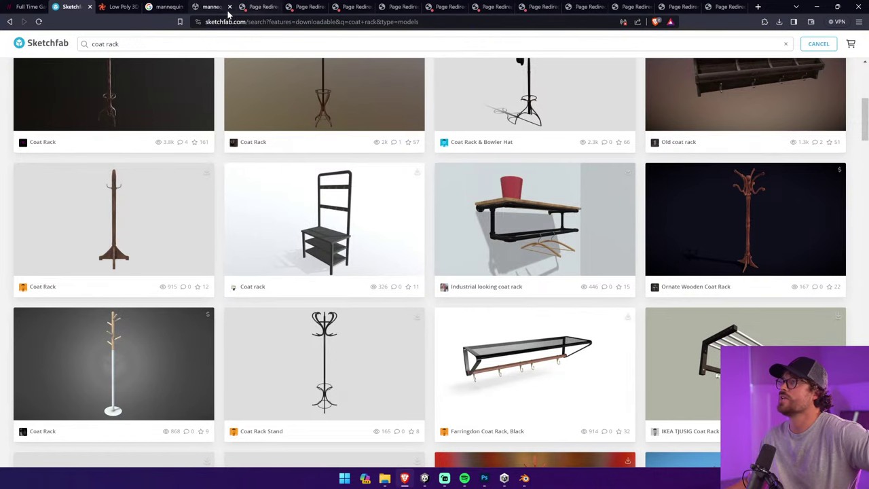
Switch to the Unity Asset Store and search it for "coat rack"
left_click(261, 7)
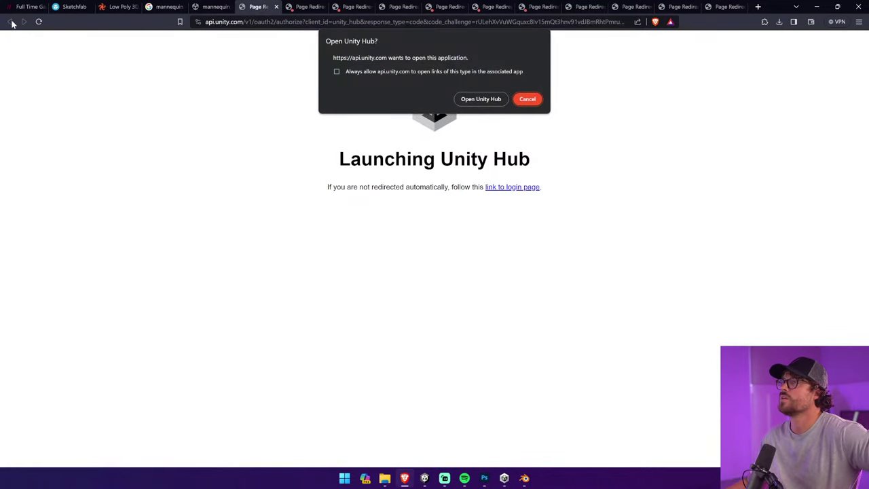
left_click(224, 8)
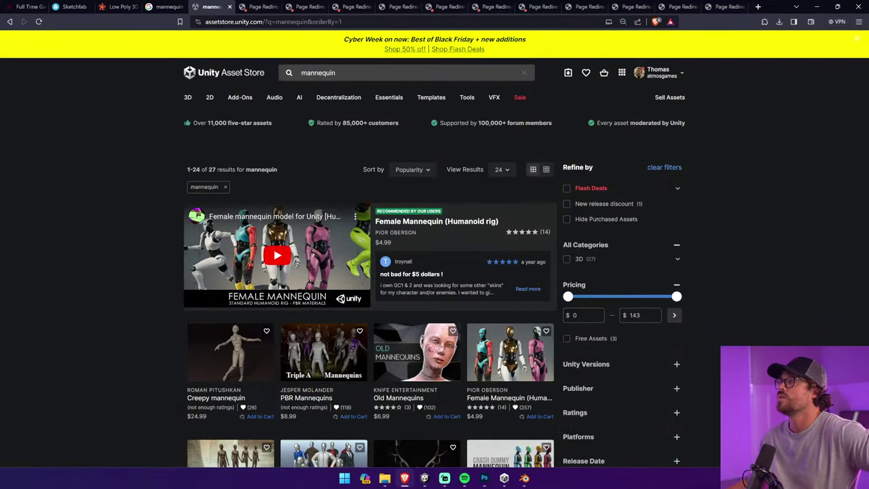
left_click(319, 73)
type("co")
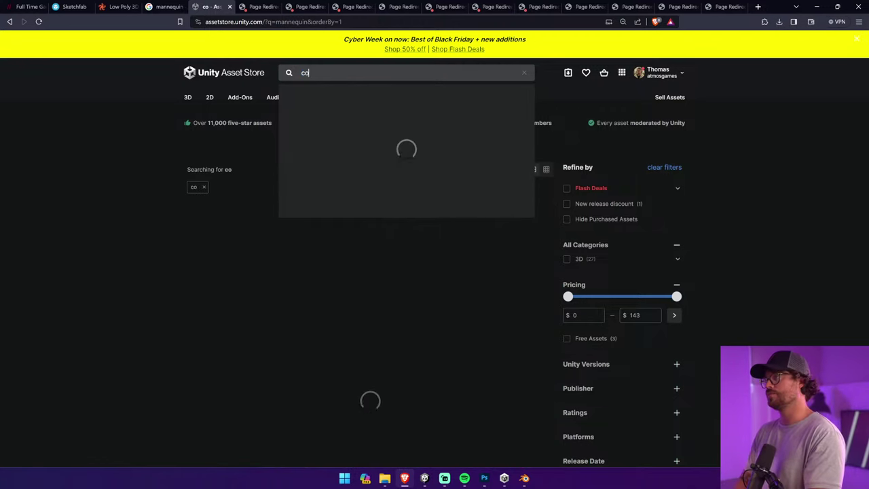
type("at")
key("BackSpace")
type("at rack")
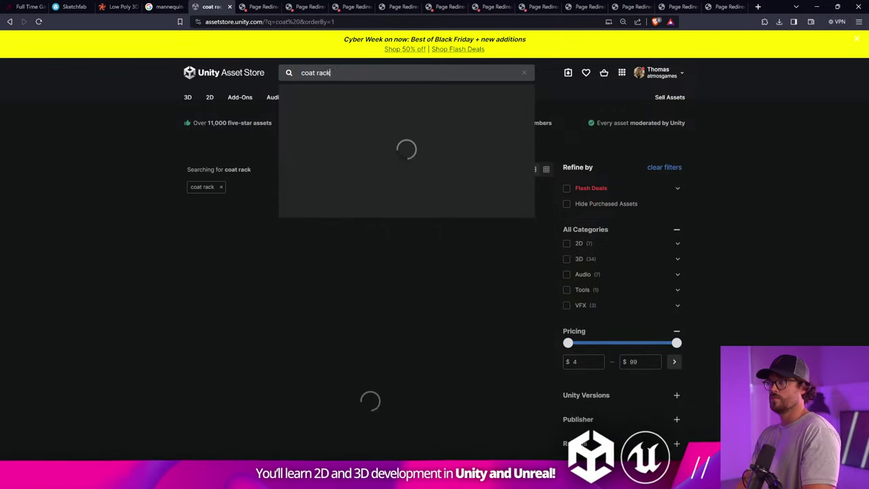
key("Return")
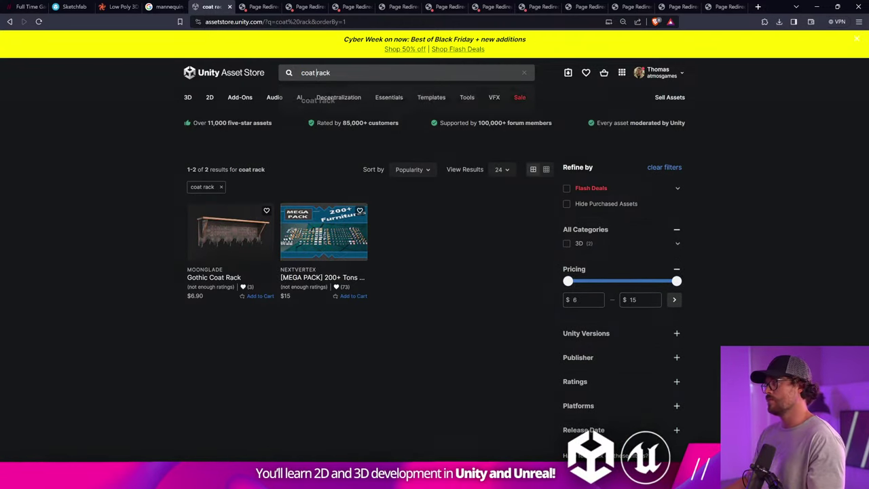
Broaden the Unity Asset Store search to just "rack"
left_click(316, 73)
key("BackSpace")
key("BackSpace")
key("BackSpace")
key("BackSpace")
key("BackSpace")
key("Return")
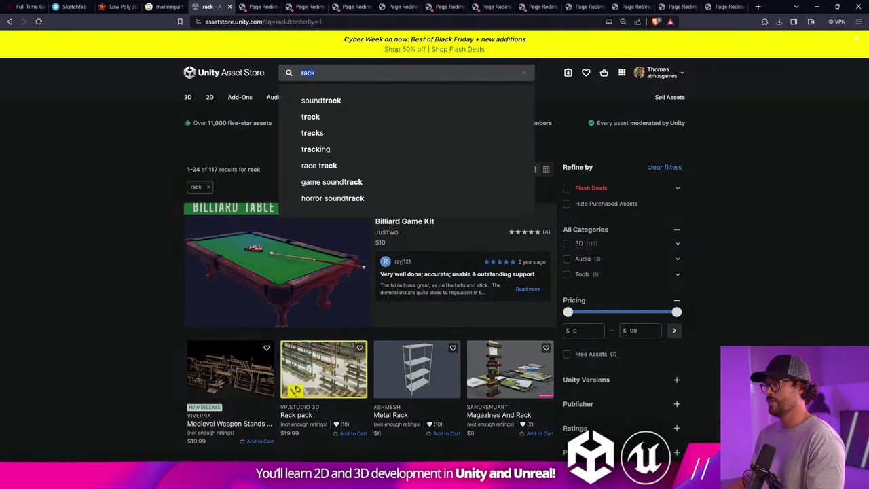
Go to the Hatracks 01 listing on TurboSquid and look through its preview images
left_click(165, 7)
left_click(122, 7)
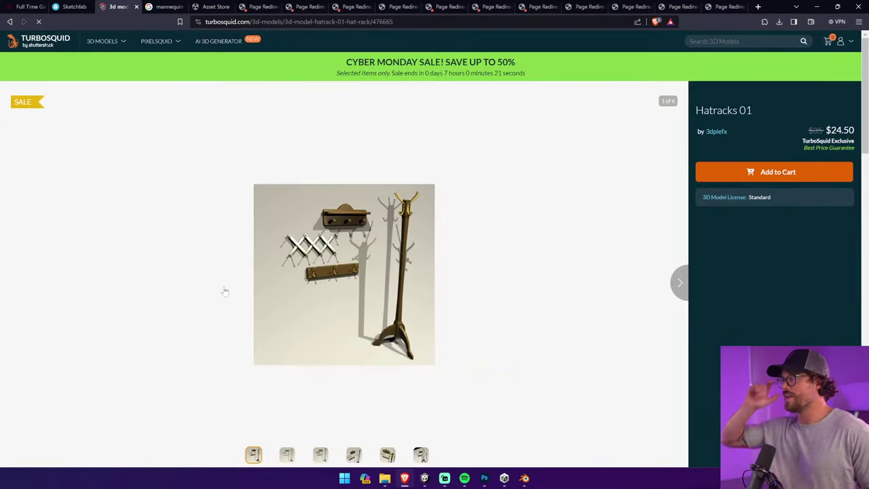
left_click(677, 282)
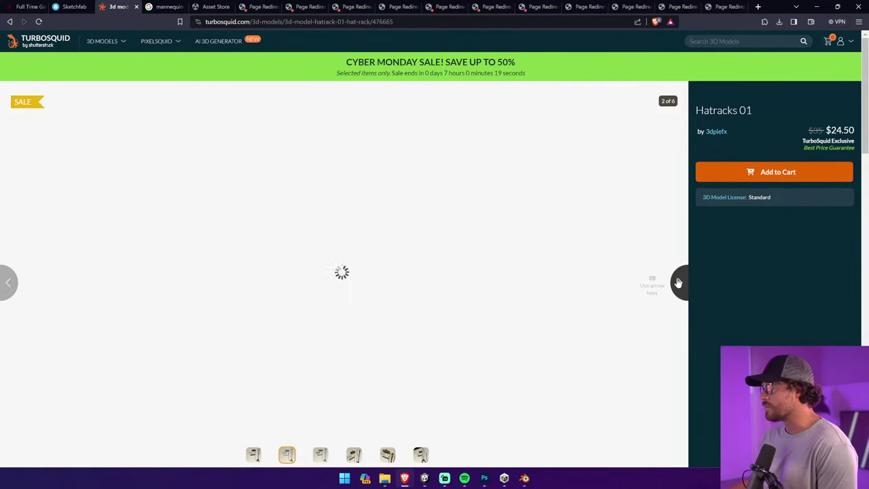
left_click(678, 282)
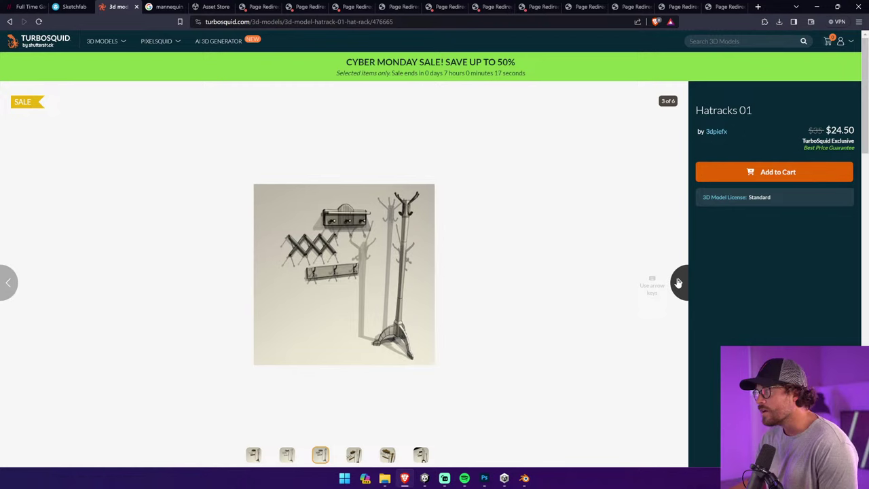
left_click(678, 282)
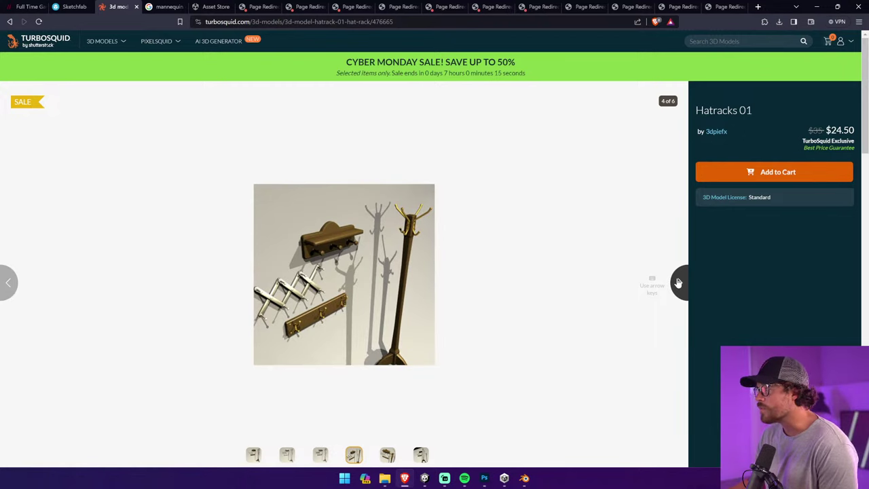
left_click(679, 285)
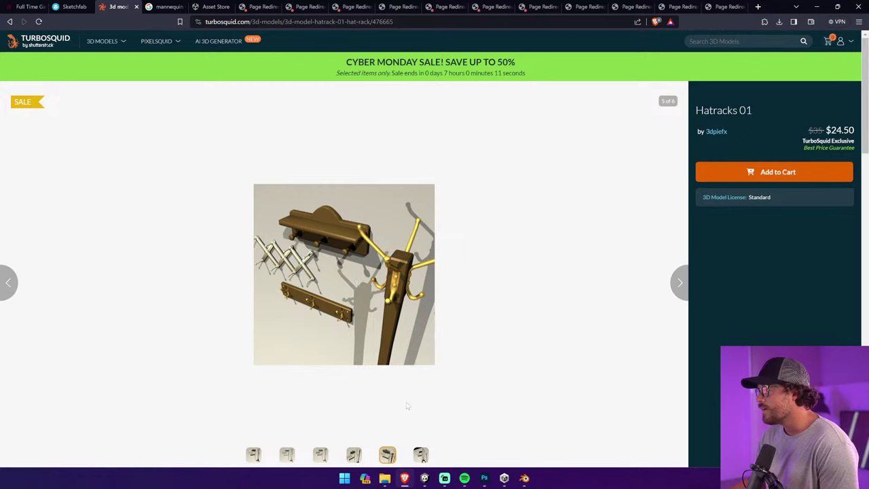
left_click(422, 455)
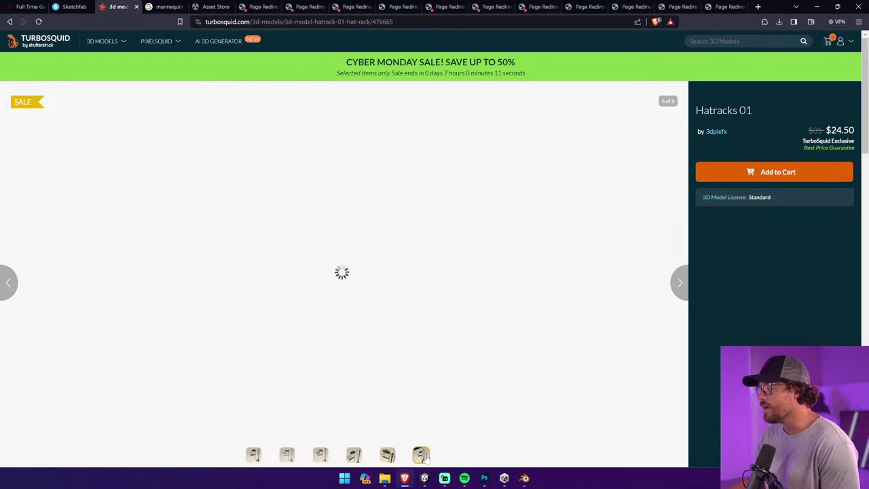
left_click(287, 455)
left_click(254, 454)
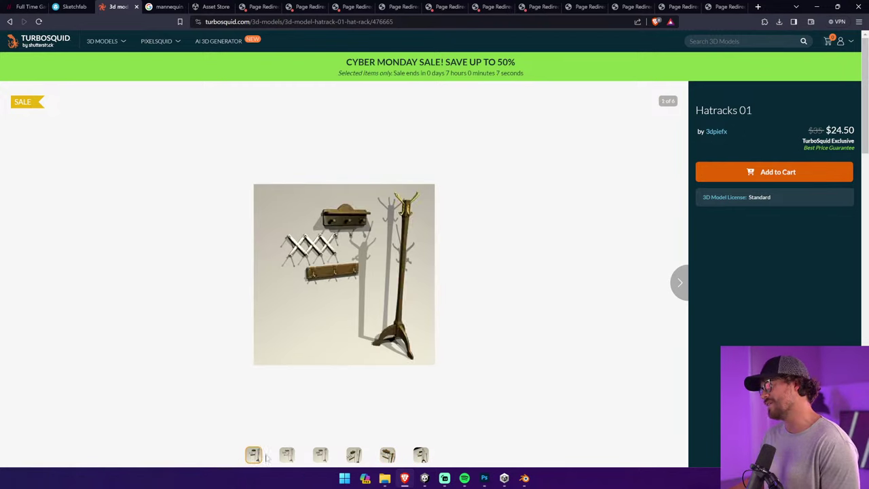
Return to the Sketchfab coat rack results and inspect the Ornate Wooden Coat Rack from different angles in its 3D preview
left_click(72, 9)
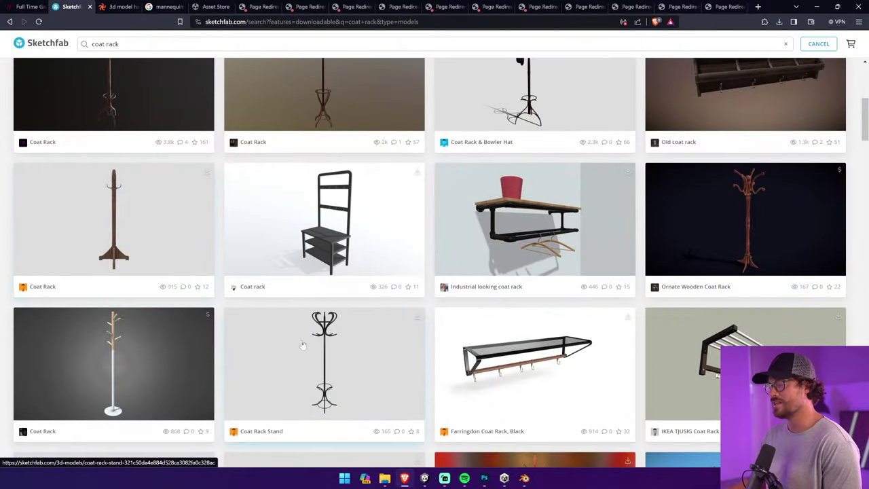
scroll(303, 345, "up", 2)
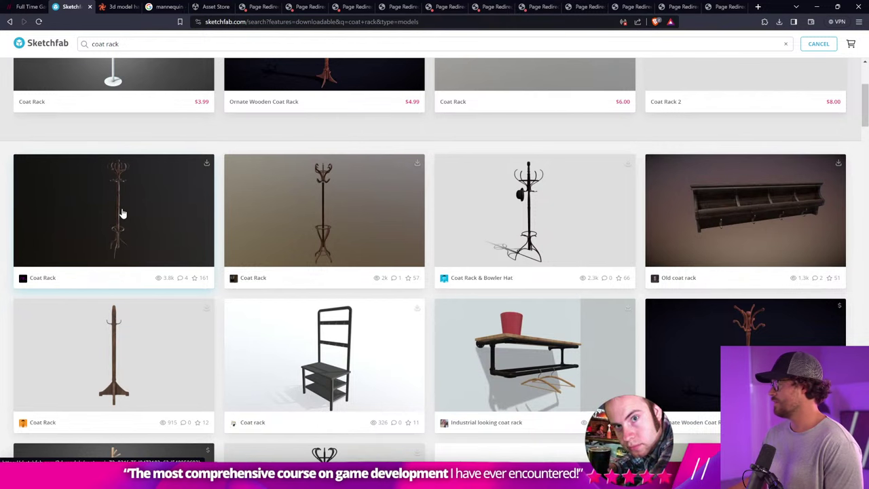
left_click(324, 78)
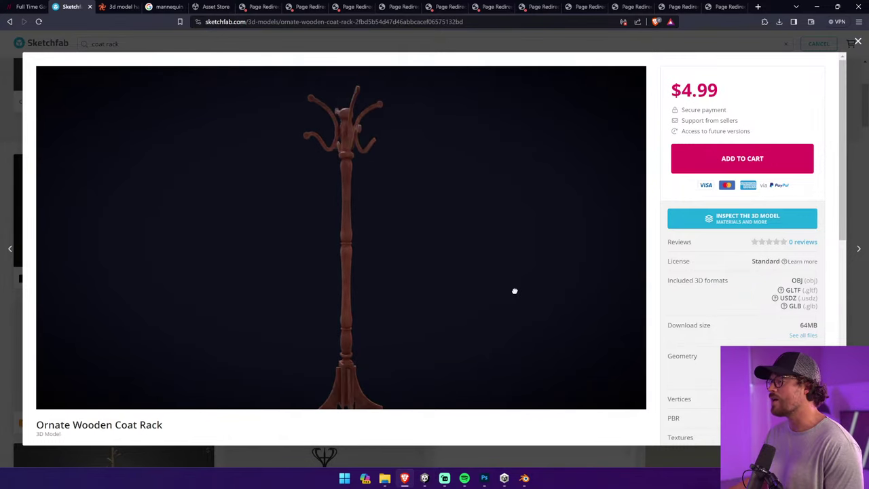
mouse_move(514, 291)
left_mouse_down()
mouse_move(435, 305)
mouse_move(199, 272)
mouse_move(360, 268)
left_mouse_up()
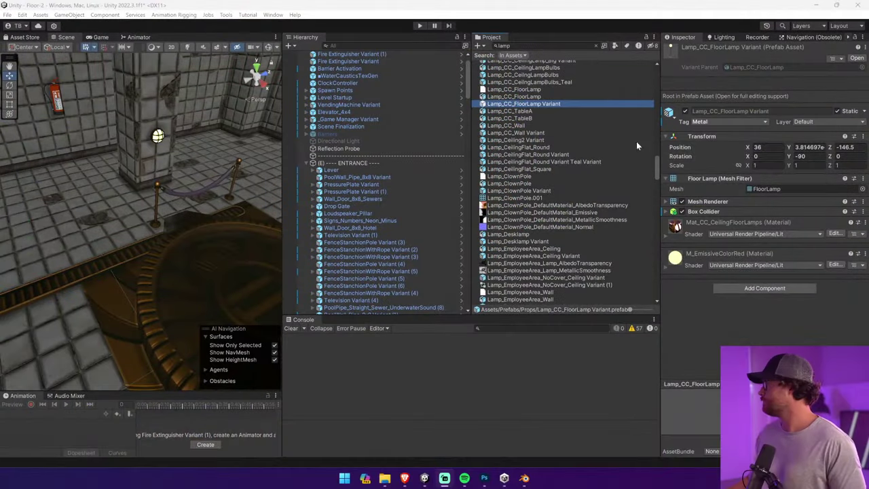
Open the Lamp_CC_FloorLamp Variant prefab in Unity and examine its parts and the lamp model up close
double_click(561, 104)
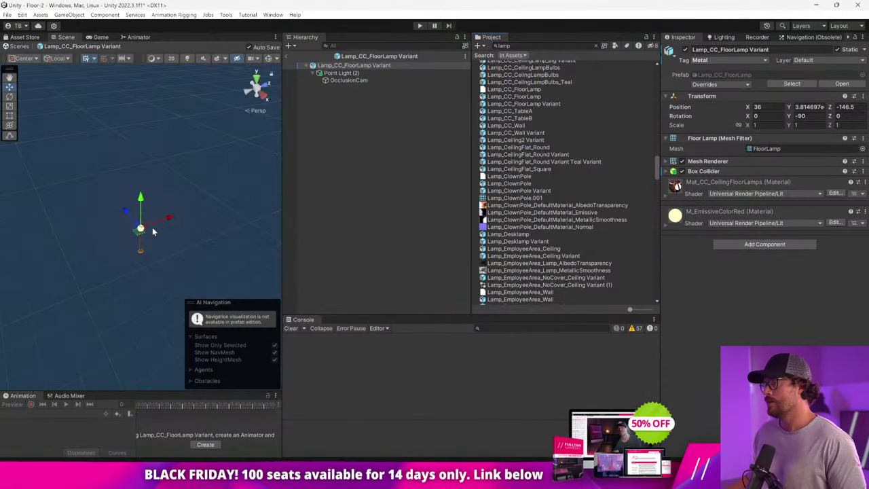
left_click(141, 253)
left_click(142, 254)
left_click(142, 254)
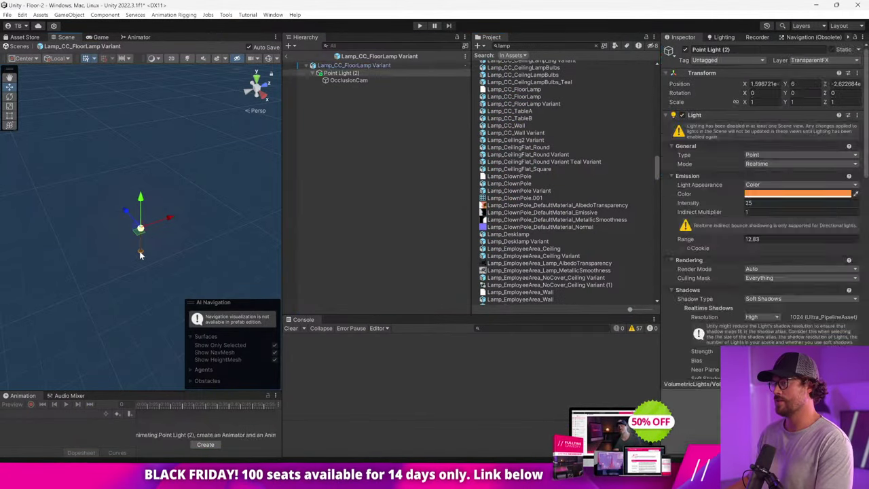
left_click(141, 255)
left_click(141, 255)
left_click(141, 254)
left_click(349, 80)
left_click(341, 74)
left_click(343, 65)
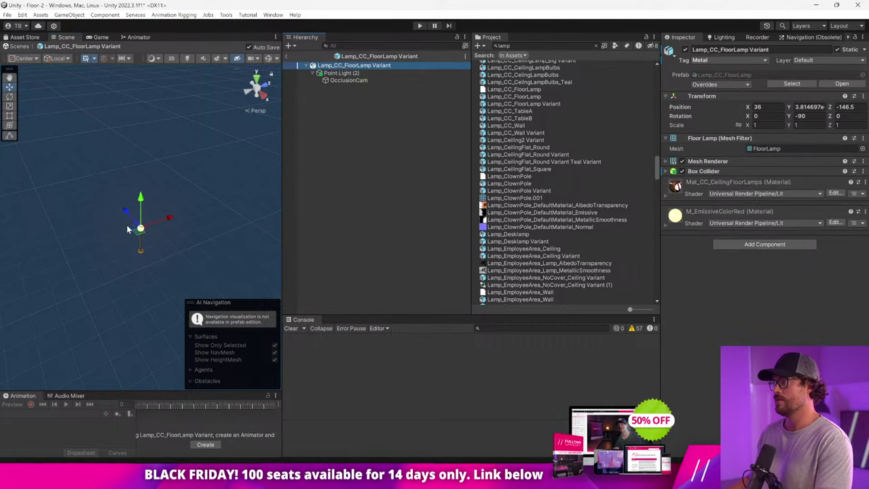
scroll(129, 225, "up", 10)
scroll(129, 138, "down", 3)
middle_click_drag(128, 224, 139, 123)
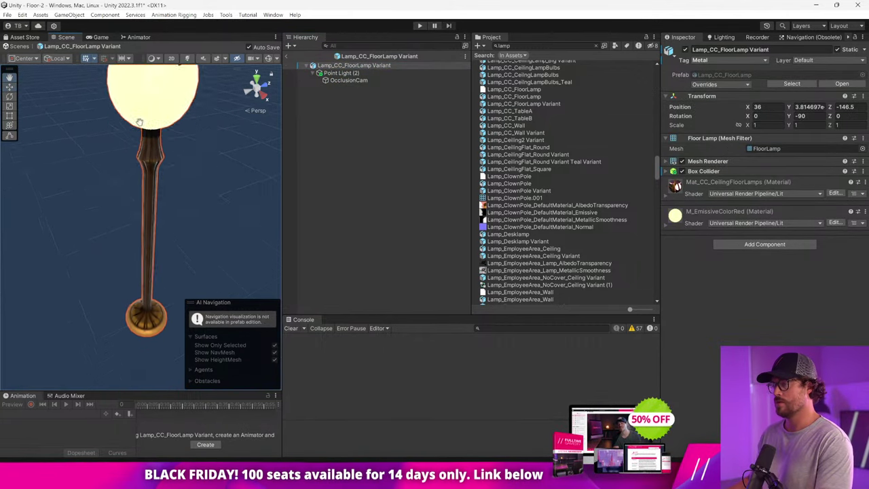
Browse through the lamp assets found in the project, from the wall lamps to the employee area lamps
left_click(542, 190)
key("Up")
key("Up")
key("Up")
key("Up")
key("Up")
key("Up")
key("Up")
key("Up")
key("Up")
key("Up")
key("Up")
key("Up")
key("Up")
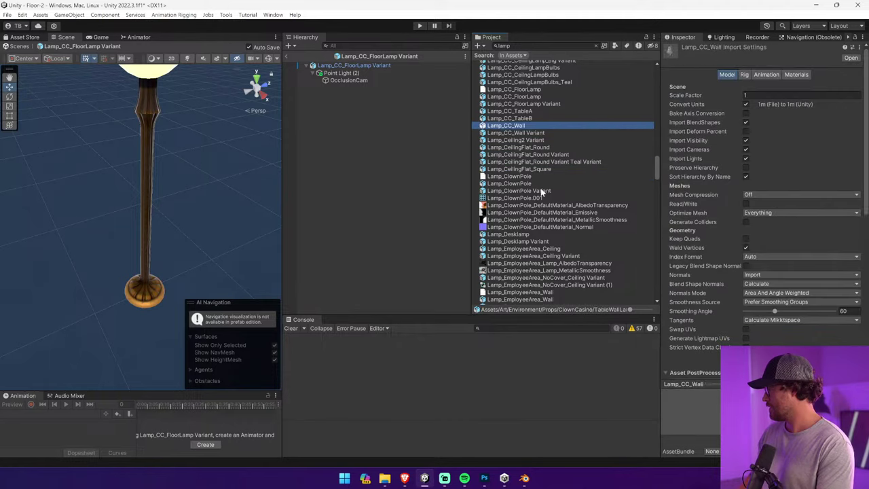
key("Down")
key("Down")
key("Down")
key("Down")
key("Down")
key("Down")
key("Down")
key("Down")
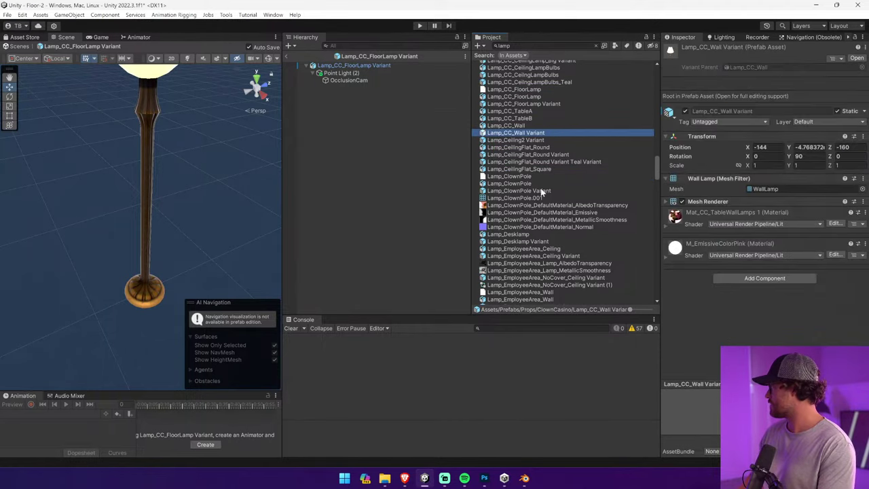
key("Down")
key("Down")
key("Down")
key("Down")
key("Down")
key("Down")
key("Down")
key("Down")
key("Down")
key("Down")
key("Down")
key("Down")
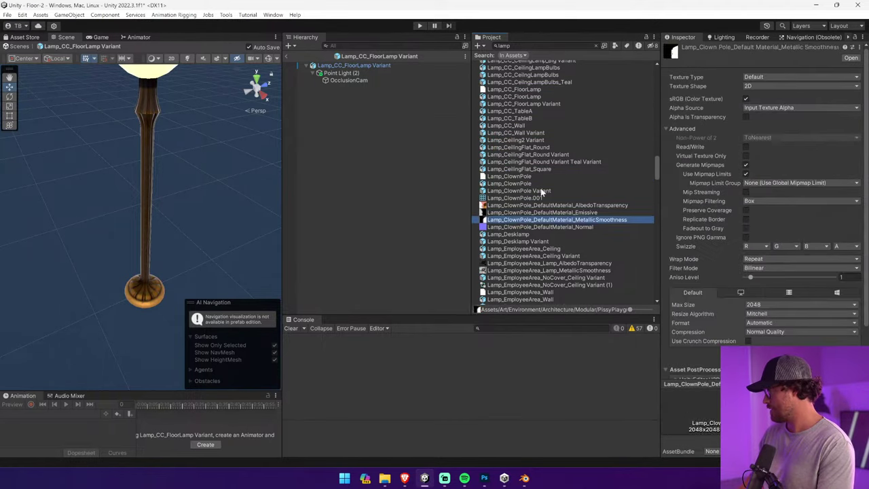
key("Down")
key("Down")
key("Down")
key("Down")
key("Down")
key("Down")
key("Down")
key("Down")
key("Down")
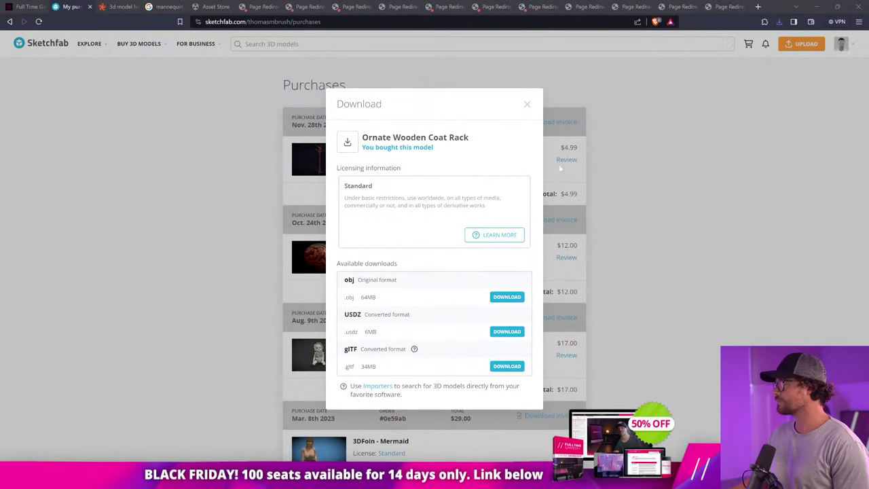
Extract the downloaded ornate-wooden-coat-rack archive into its own folder inside Wooden Coat Rack
mouse_move(384, 478)
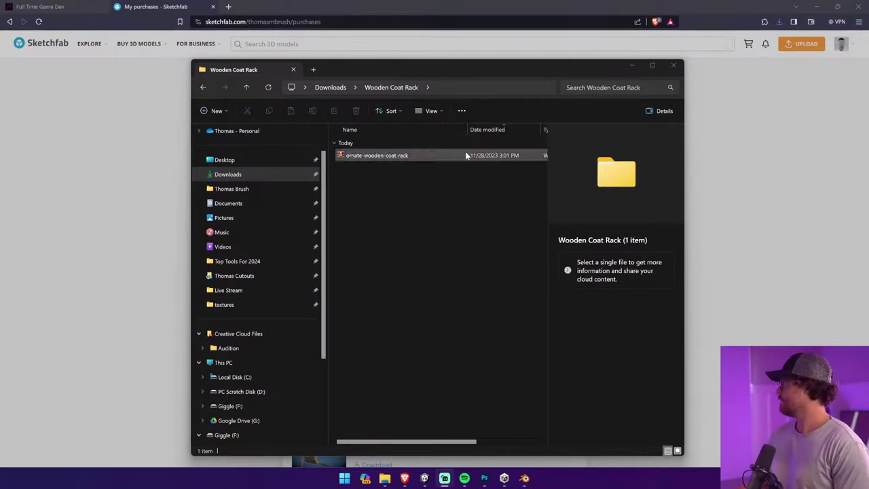
left_click(381, 158)
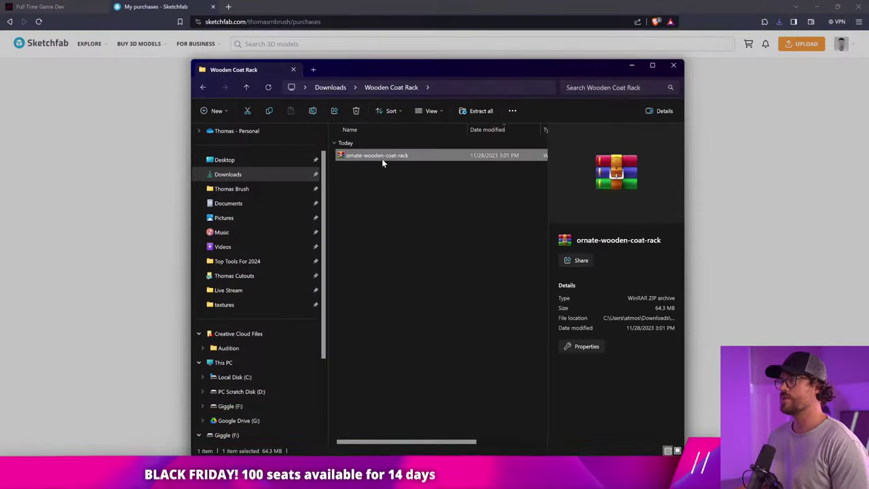
right_click(382, 158)
left_click(444, 233)
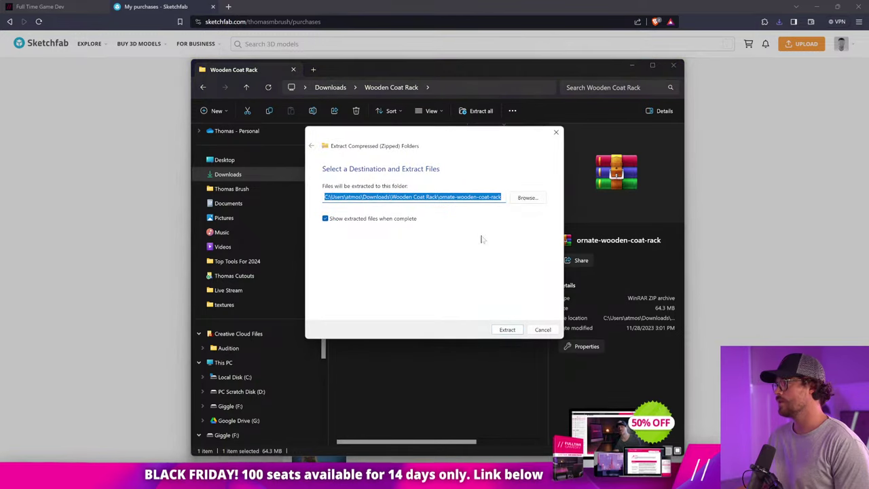
left_click(526, 331)
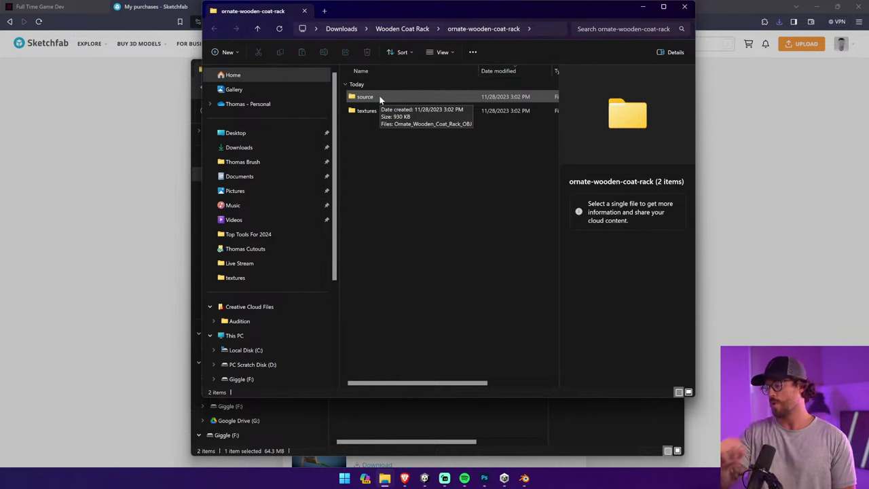
Switch to Blender and view the mannequin model from different angles
left_click(520, 470)
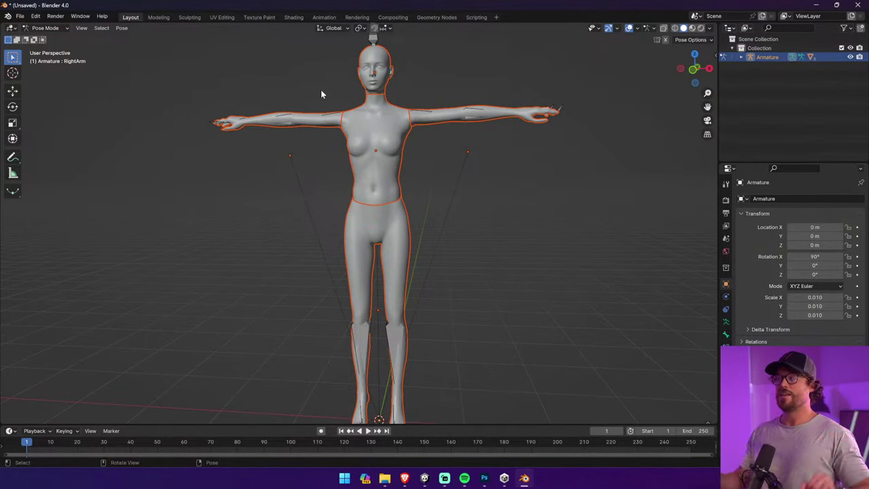
middle_click_drag(322, 94, 304, 155)
middle_click_drag(415, 160, 228, 141)
left_click(21, 16)
left_click(60, 89)
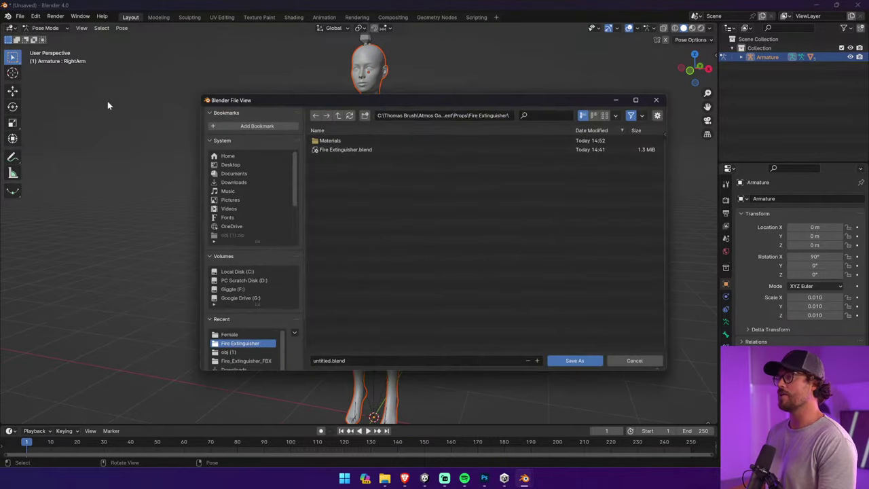
left_click(641, 365)
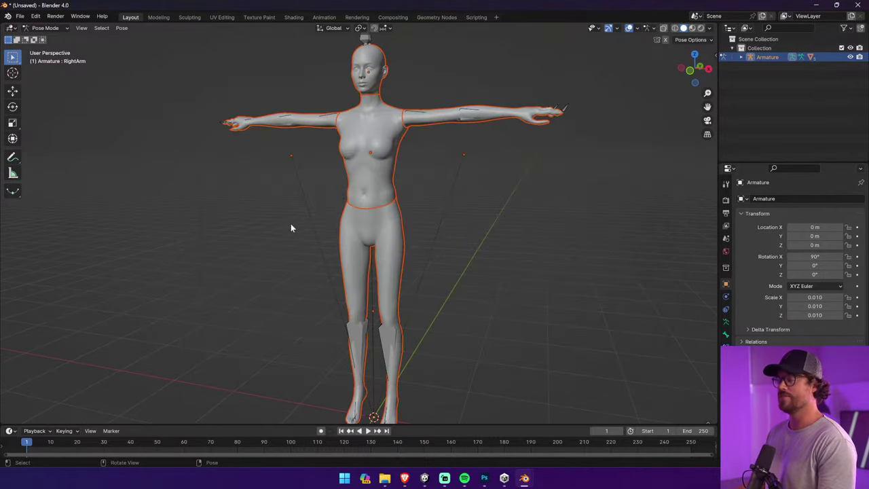
left_click(21, 16)
mouse_move(67, 45)
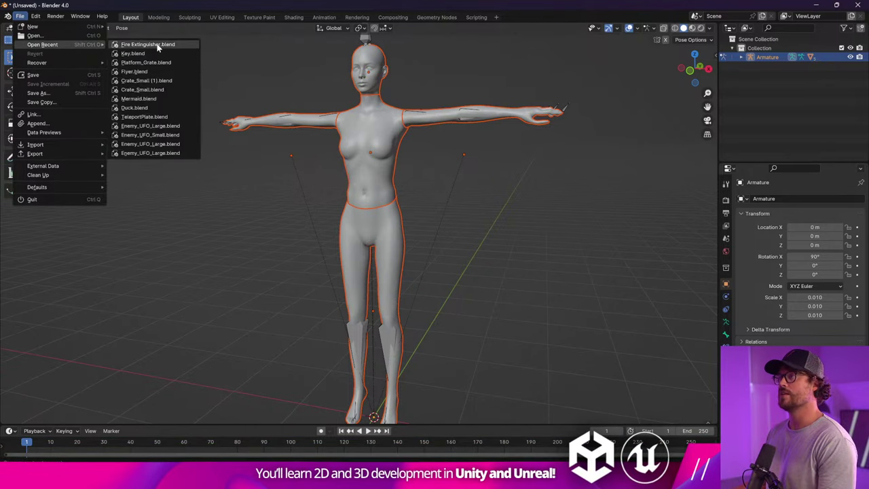
left_click(172, 88)
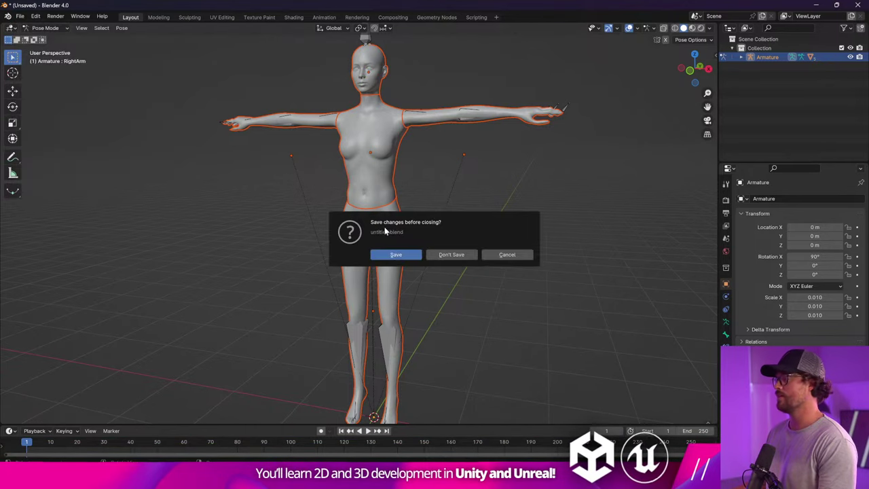
left_click(491, 255)
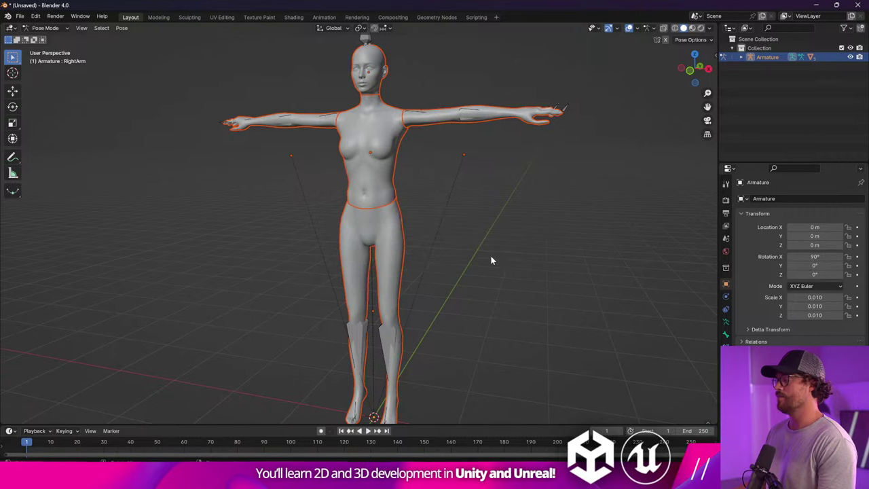
left_click(20, 16)
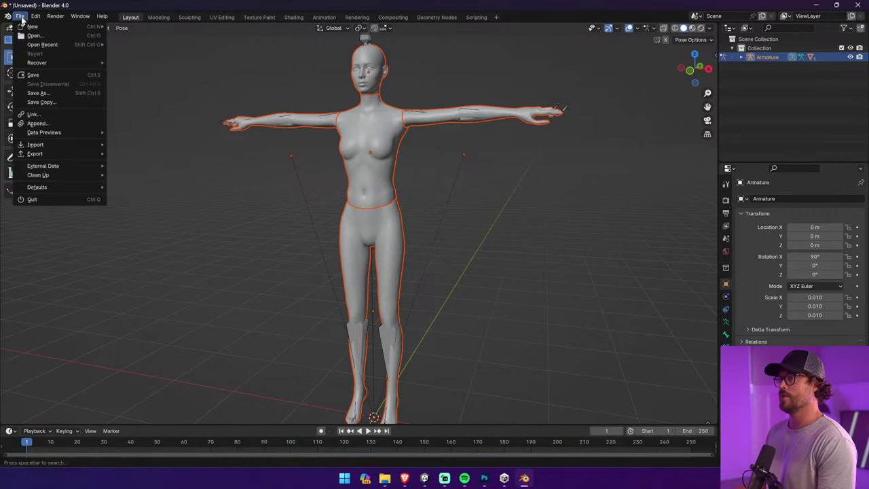
mouse_move(390, 478)
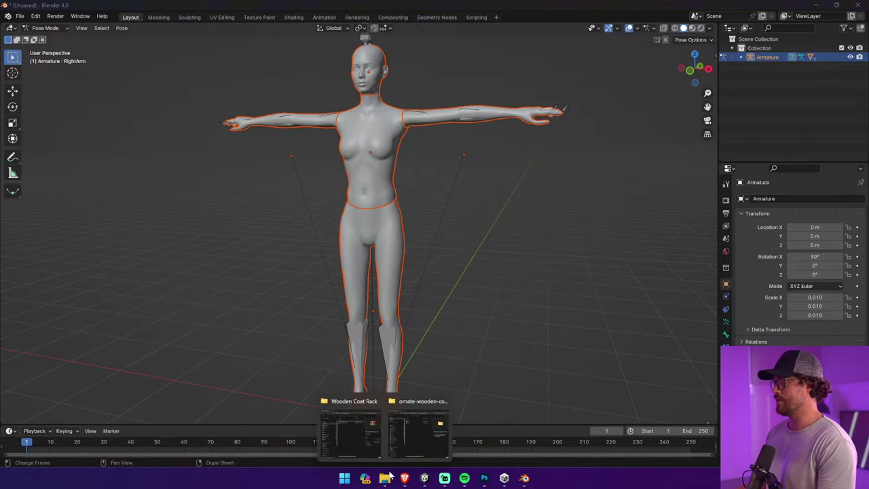
left_click(350, 428)
Switch to Unity, leave the lamp prefab, search the project assets for "crate" and open the Crate_Small Variant prefab
left_click(424, 478)
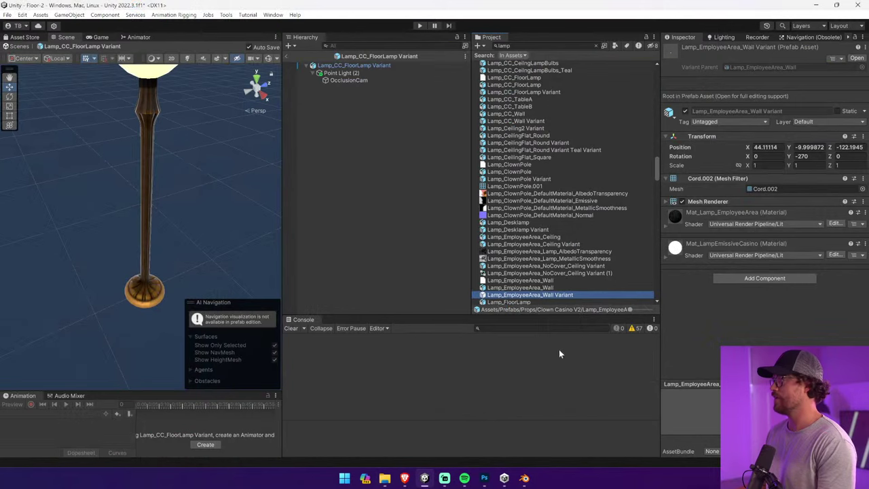
left_click(524, 46)
left_click(286, 57)
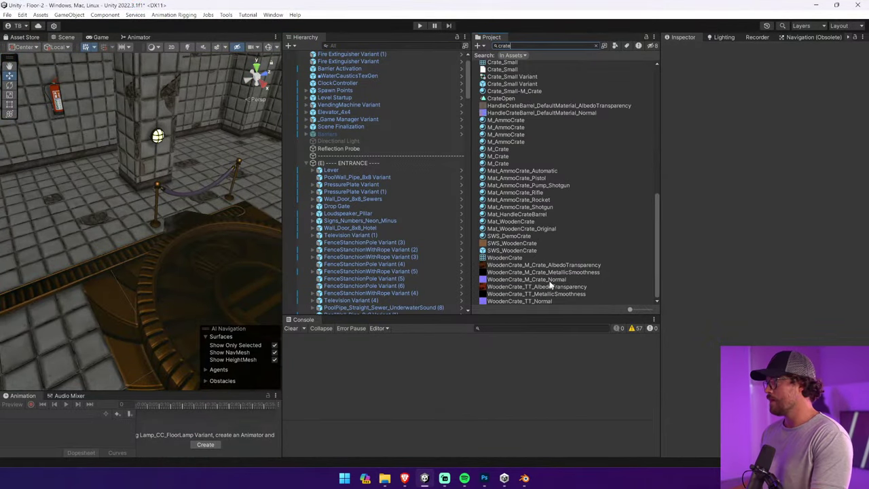
left_click(542, 84)
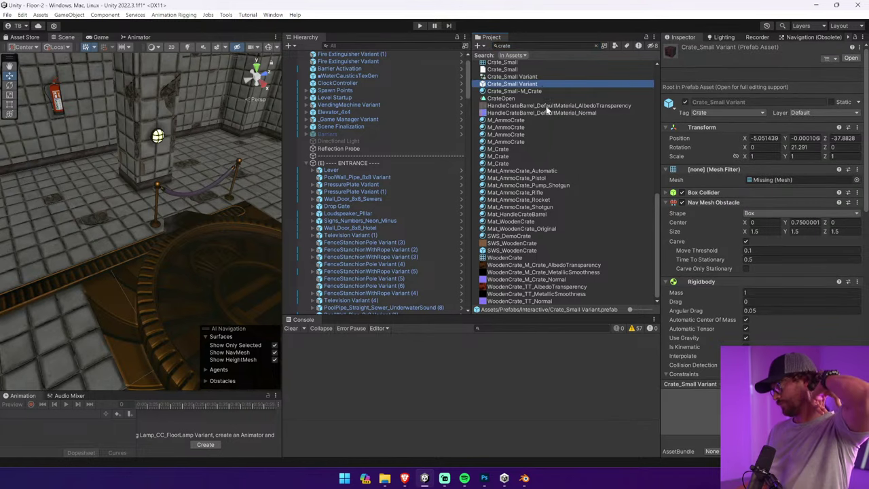
double_click(516, 84)
Locate the mesh used by the Crate_Small object in the project and open its source model in Blender
left_click(355, 73)
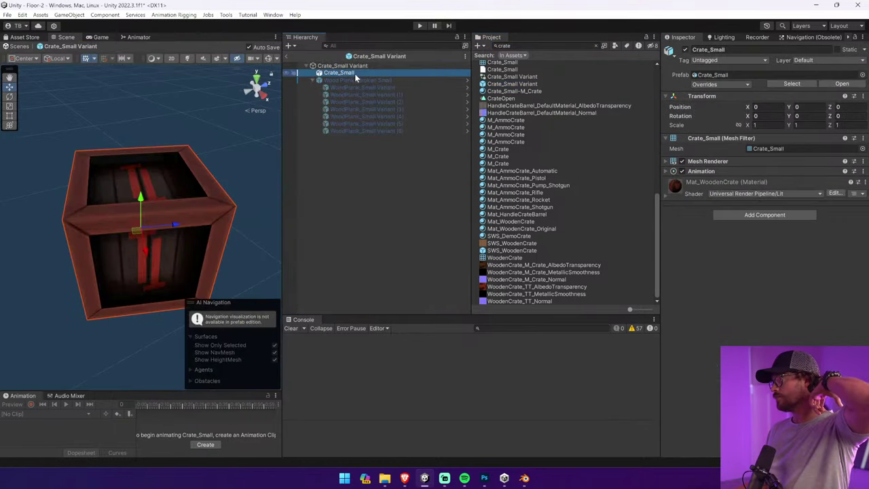
left_click(768, 148)
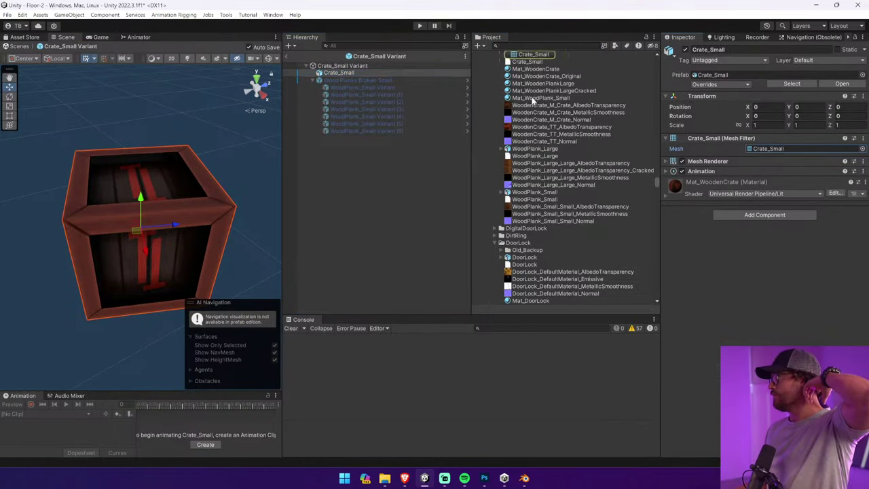
double_click(533, 82)
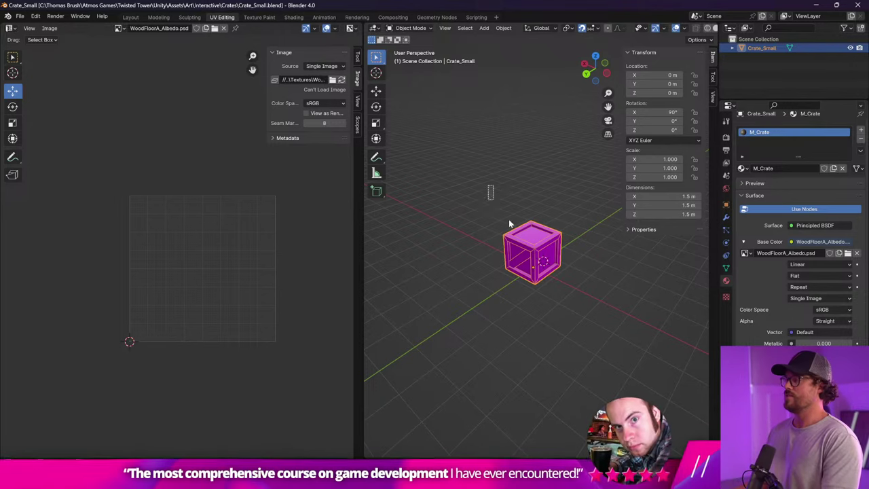
Show the crate file in the Layout workspace and copy the Crate_Small object
left_click(129, 17)
left_click(414, 215)
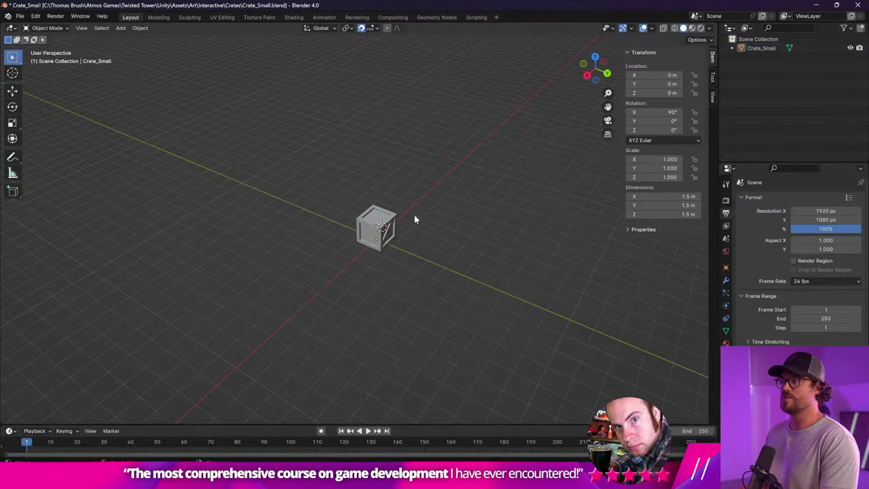
left_click(391, 216)
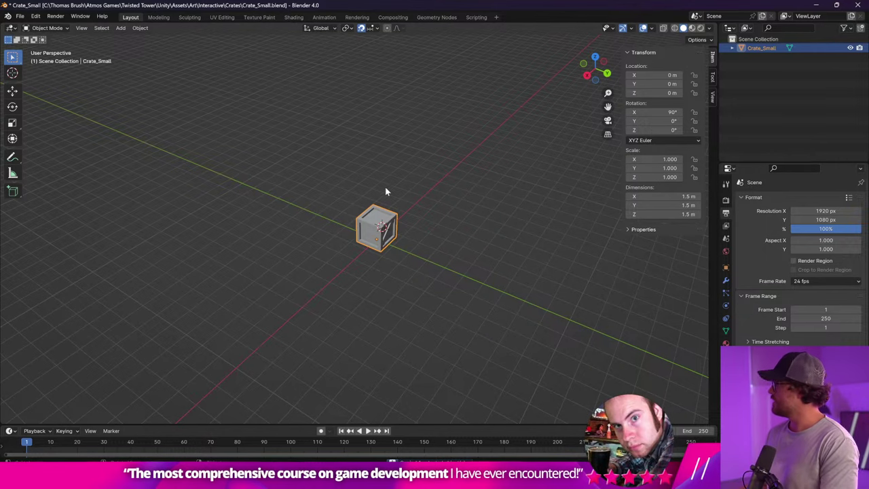
Try to paste the copied crate into the unsaved mannequin scene while the armature is in Pose Mode
mouse_move(524, 478)
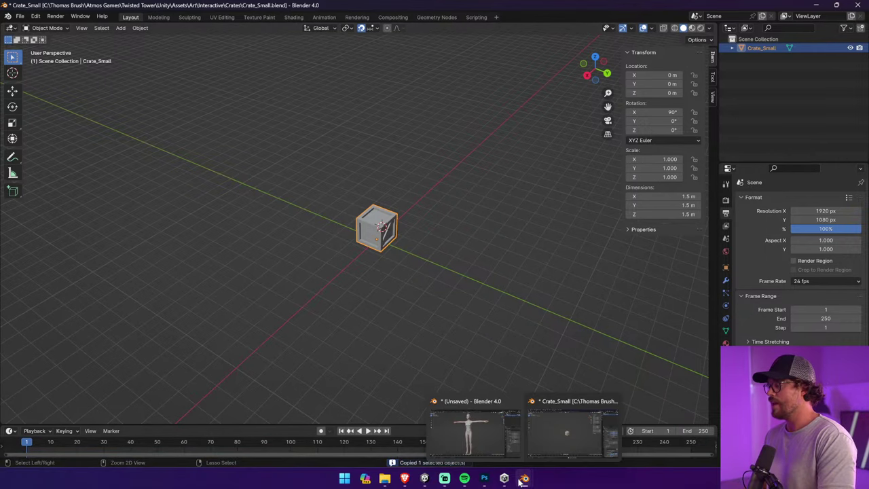
left_click(454, 410)
key("ctrl+v")
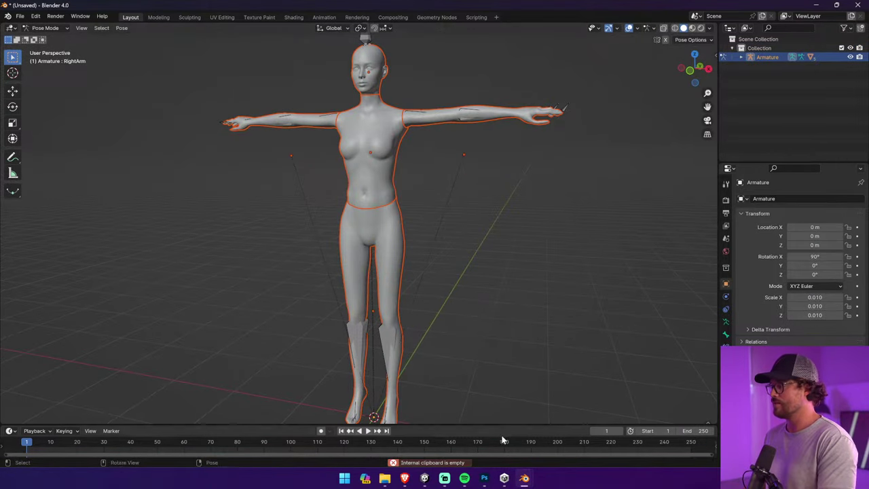
mouse_move(526, 476)
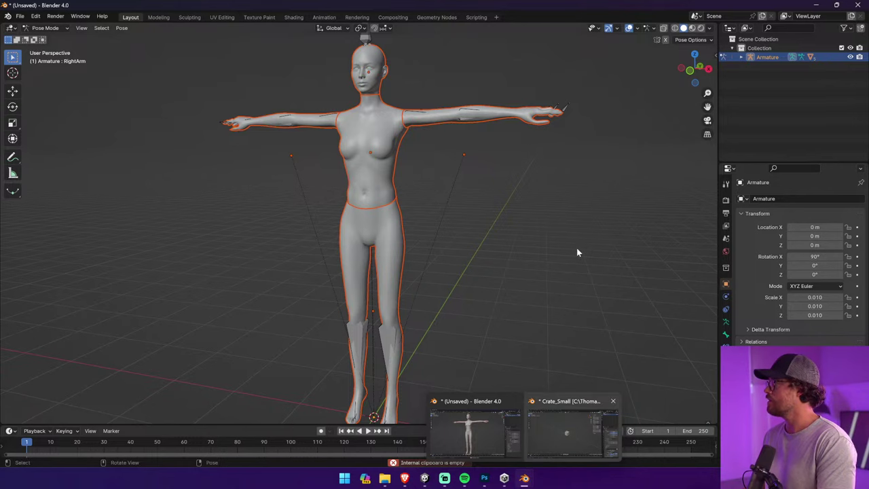
key("ctrl+v")
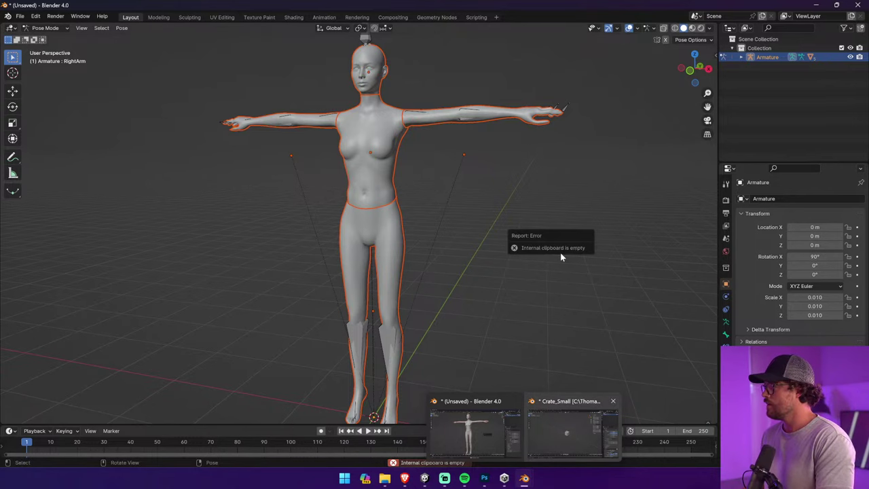
Try to copy Crate_Small again from its own Blender file and return to the unsaved mannequin scene
left_click(556, 442)
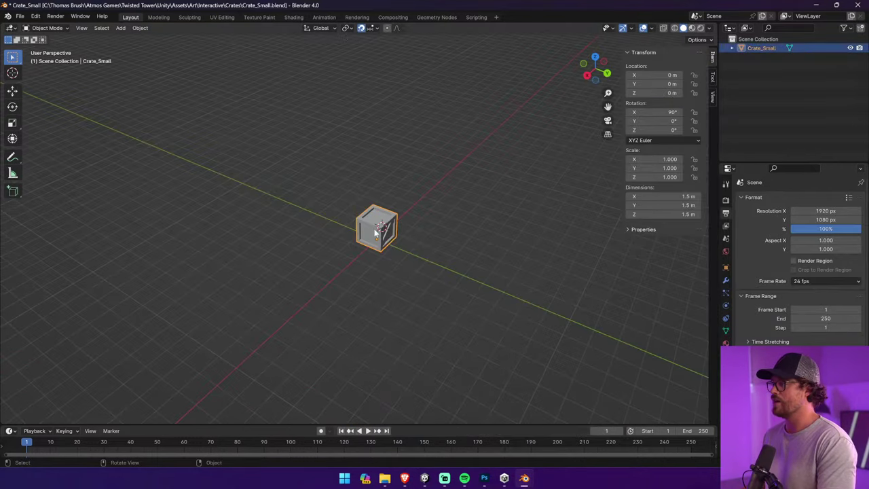
key("ctrl+c")
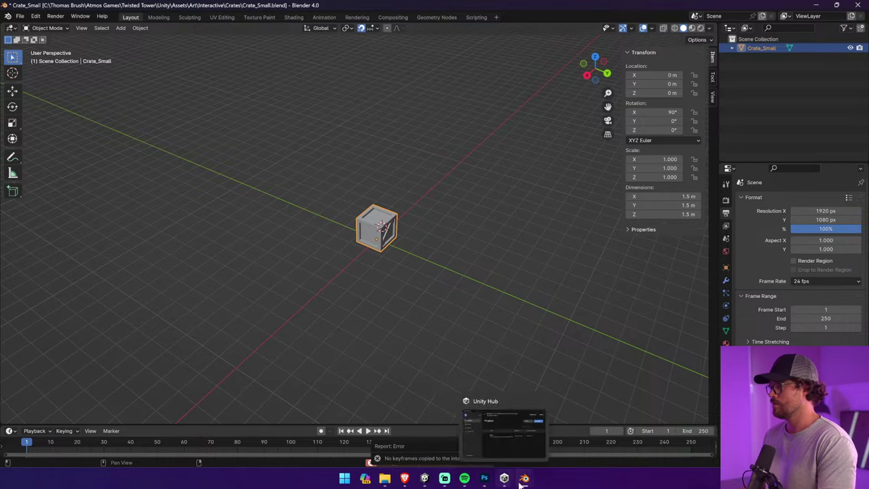
mouse_move(524, 478)
left_click(498, 446)
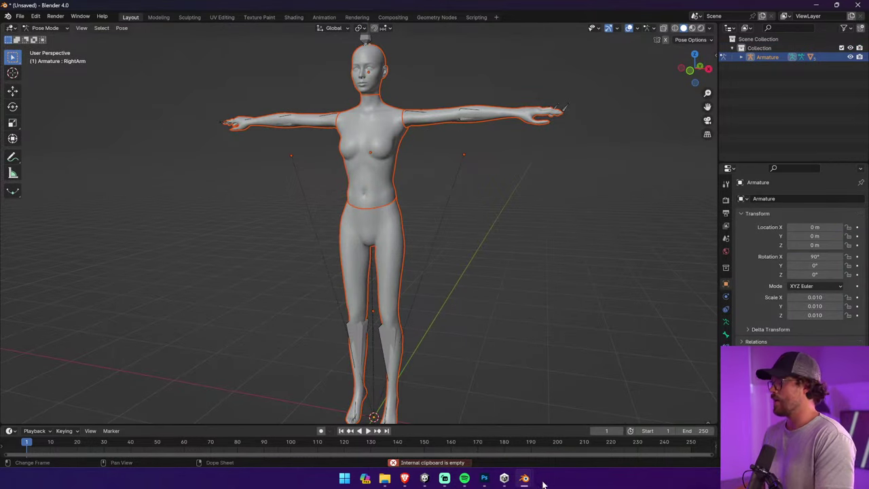
Switch to Unity, reveal the Crate_Small source file in File Explorer and copy it into the Wooden Coat Rack folder in Downloads
mouse_move(526, 481)
left_click(425, 478)
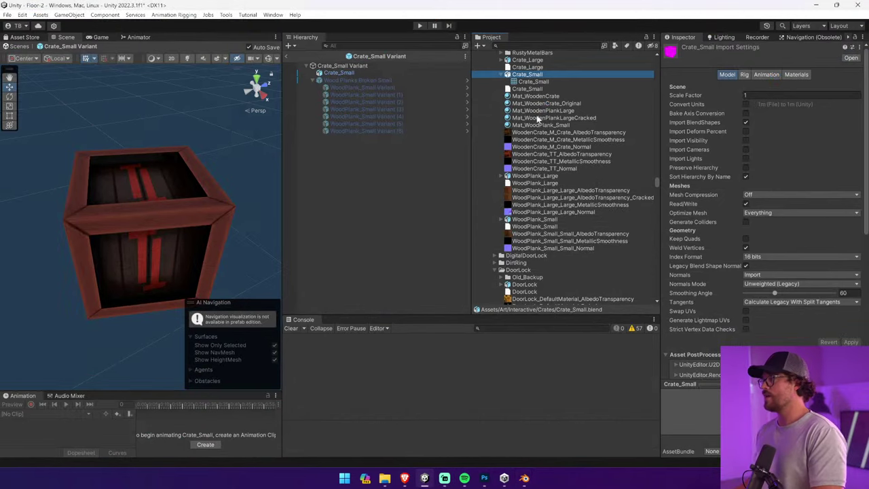
right_click(545, 74)
left_click(582, 91)
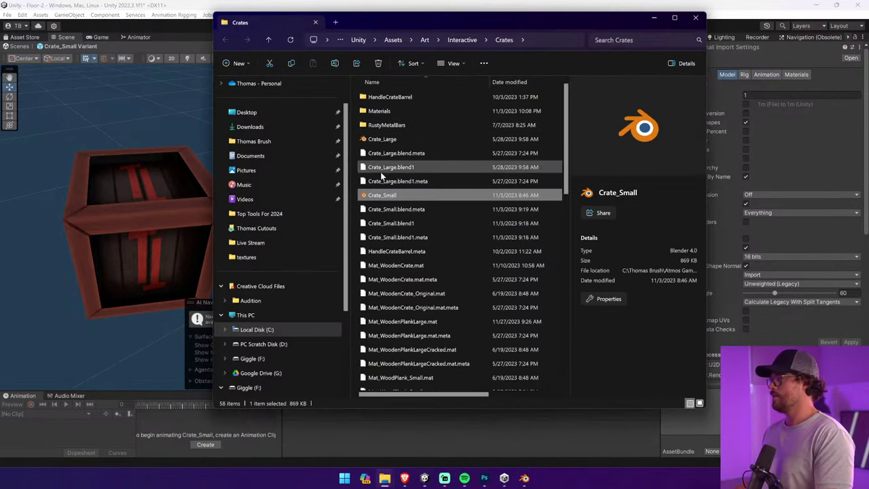
left_click_drag(383, 196, 382, 156)
left_click(303, 180)
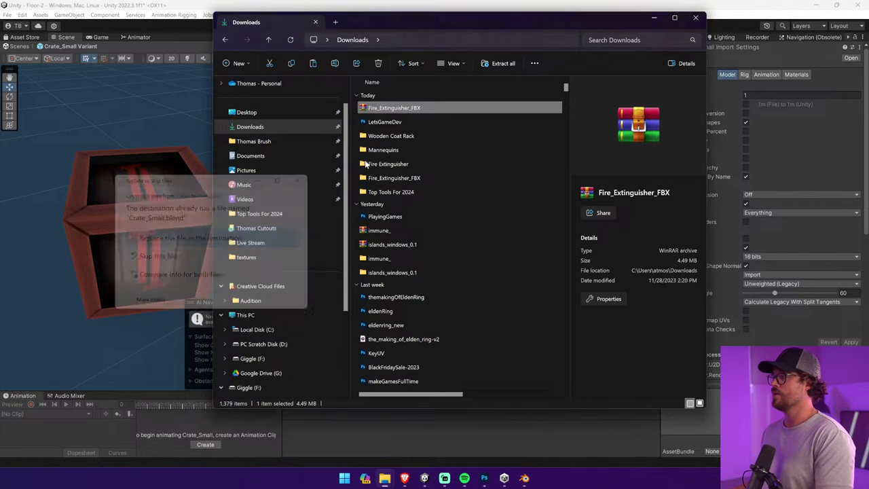
double_click(391, 136)
key("ctrl+v")
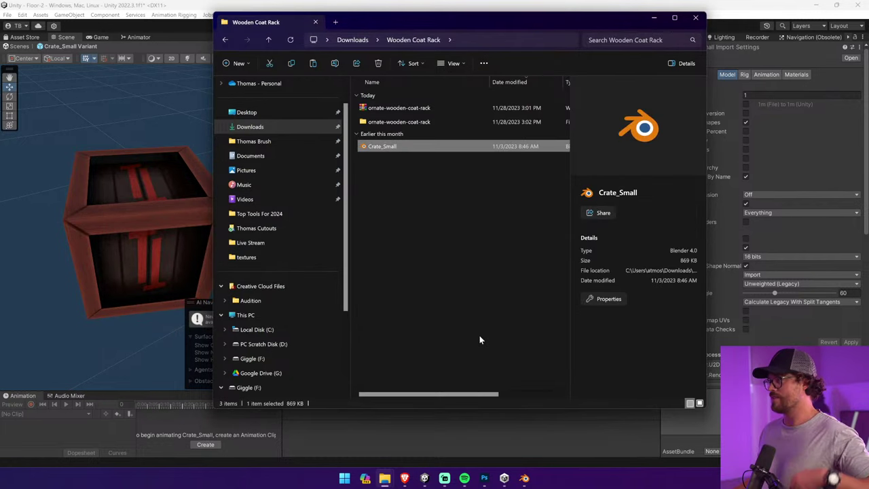
mouse_move(526, 479)
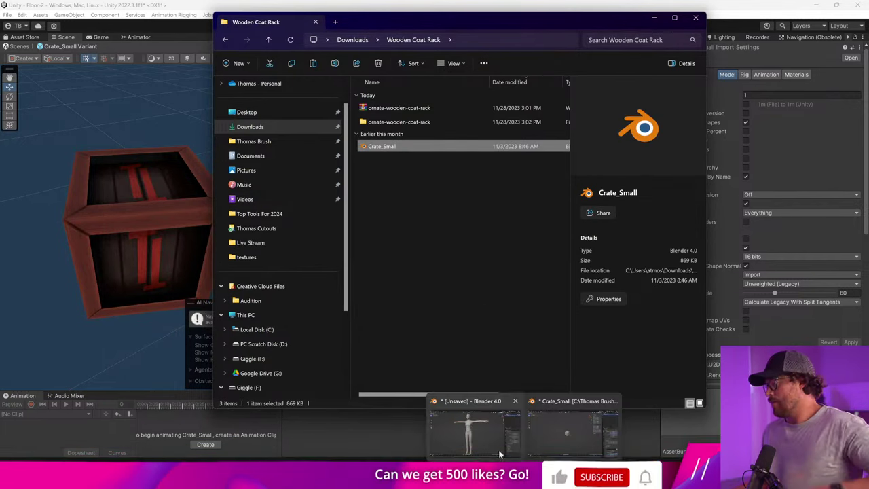
left_click(498, 450)
left_click(20, 16)
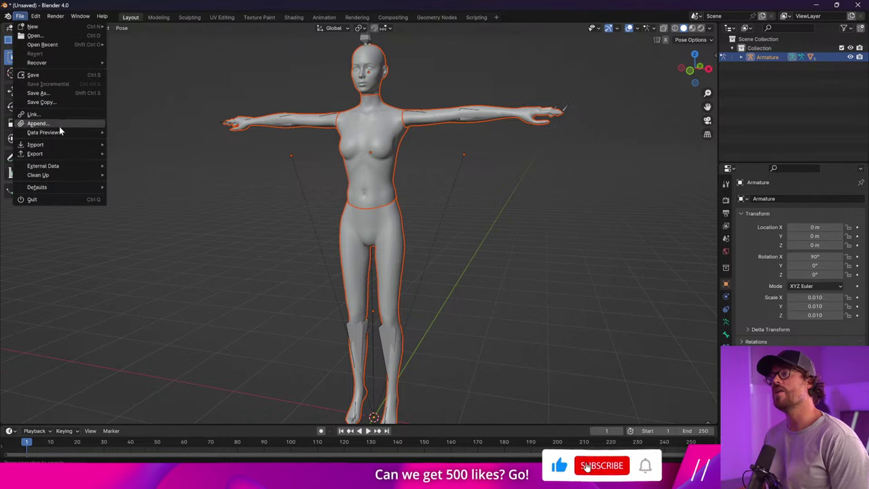
mouse_move(67, 145)
left_click(148, 233)
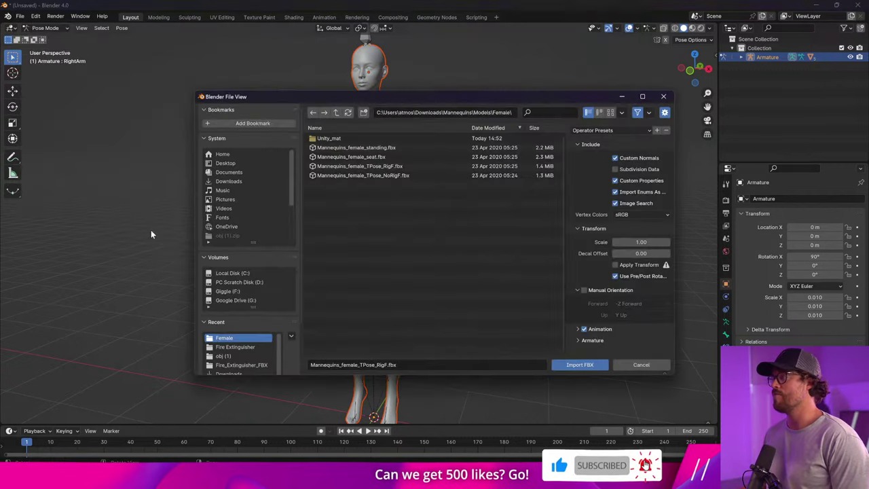
left_click(638, 367)
left_click(20, 16)
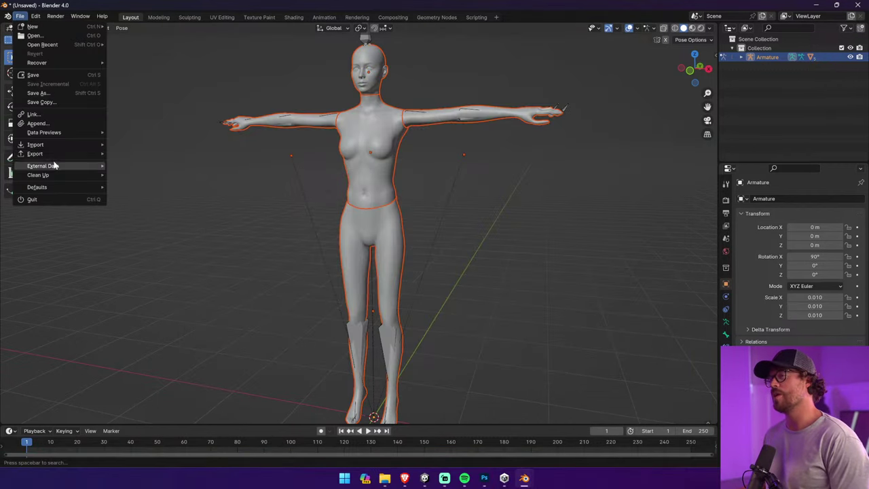
mouse_move(54, 143)
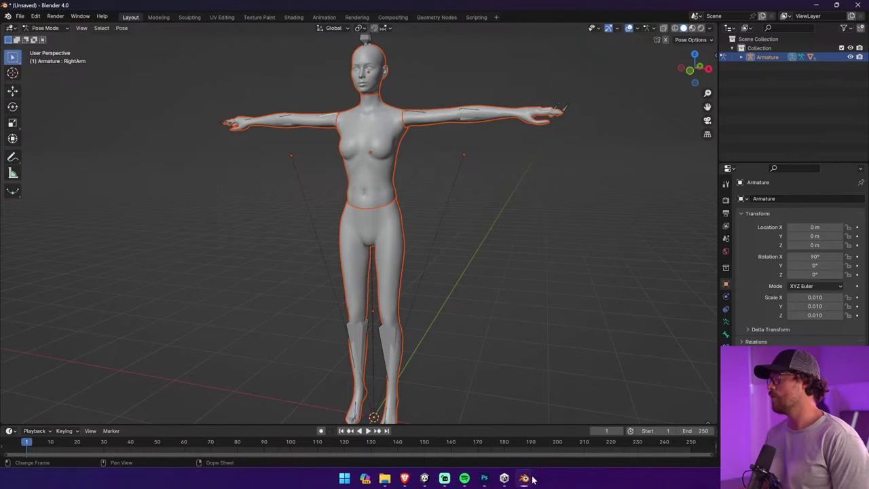
Put Crate_Small into Edit Mode in its own file, copy it and try to paste it into the mannequin scene
mouse_move(524, 479)
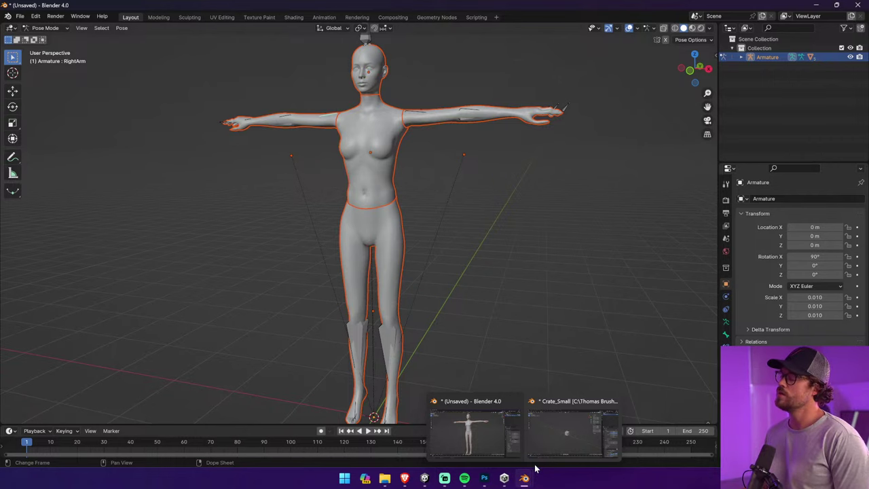
left_click(542, 434)
left_click(407, 266)
left_click(390, 241)
left_click(52, 28)
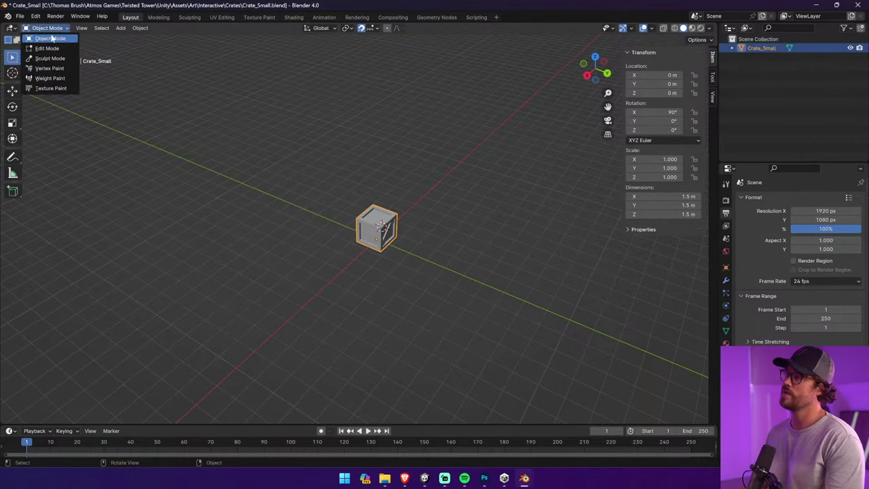
left_click(47, 48)
key("ctrl+c")
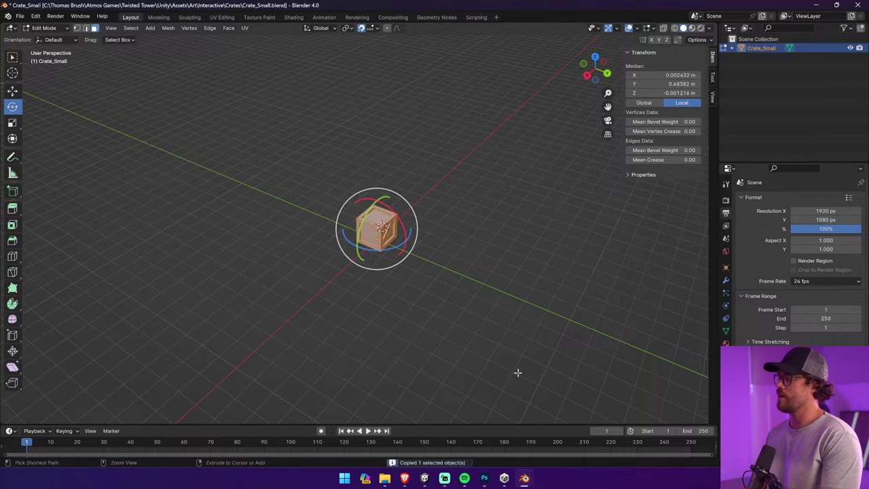
left_click(476, 420)
key("ctrl+v")
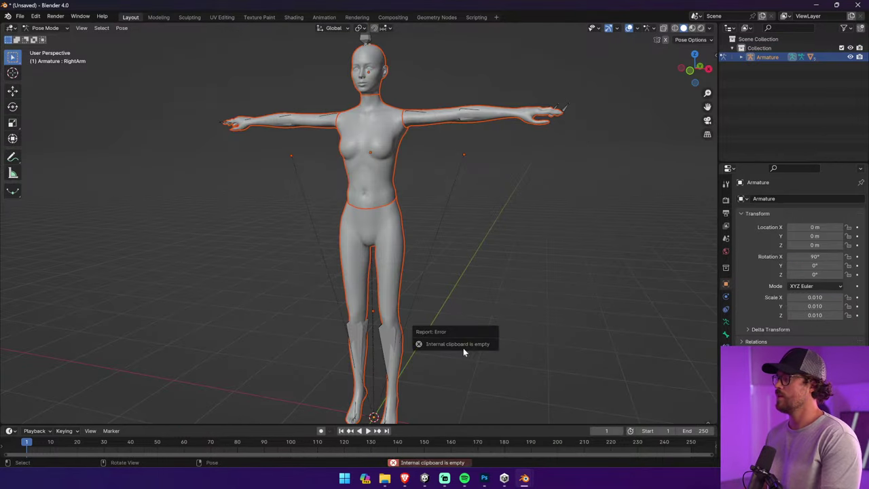
Export the crate from its own Blender file as Crate_Small.fbx into the Wooden Coat Rack folder in Downloads
left_click(546, 434)
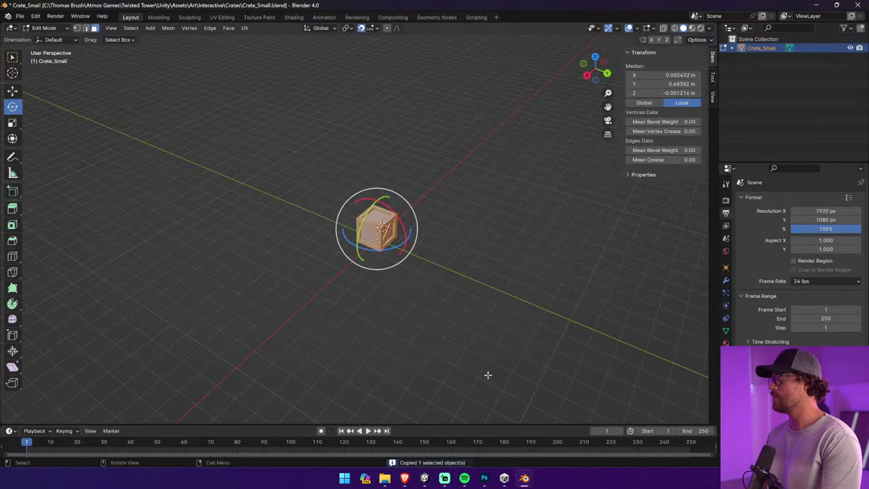
left_click(20, 16)
mouse_move(78, 152)
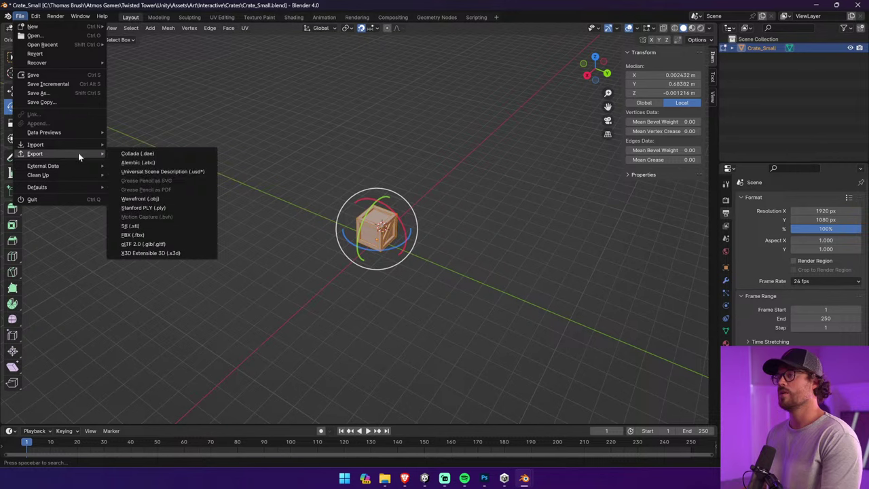
left_click(164, 235)
left_click(241, 165)
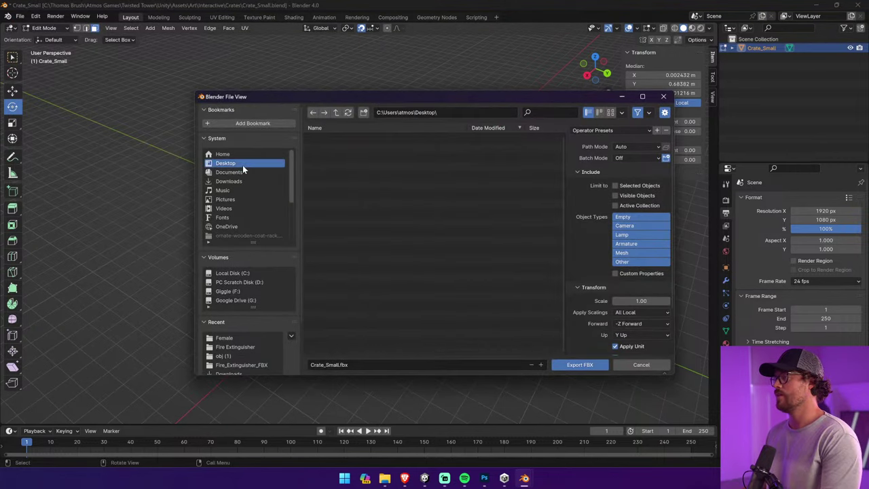
left_click(244, 180)
double_click(345, 138)
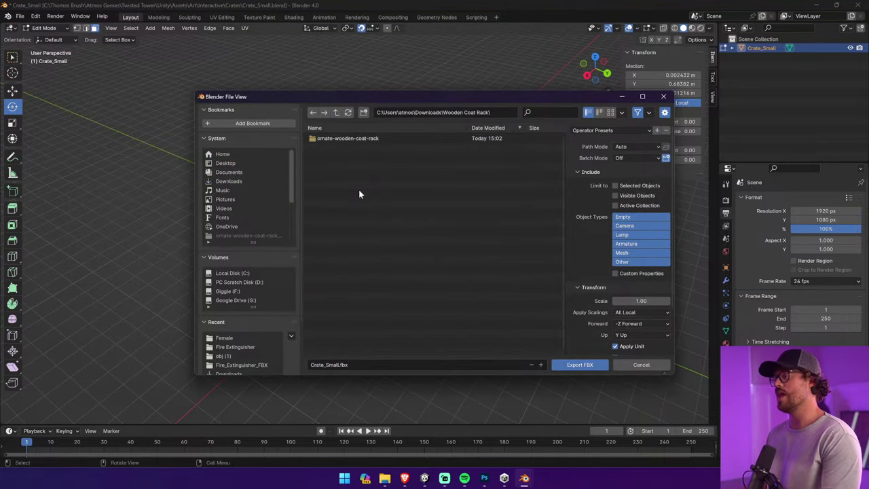
left_click(579, 364)
Import Crate_Small.fbx from the Downloads Wooden Coat Rack folder into the unsaved mannequin scene
mouse_move(524, 478)
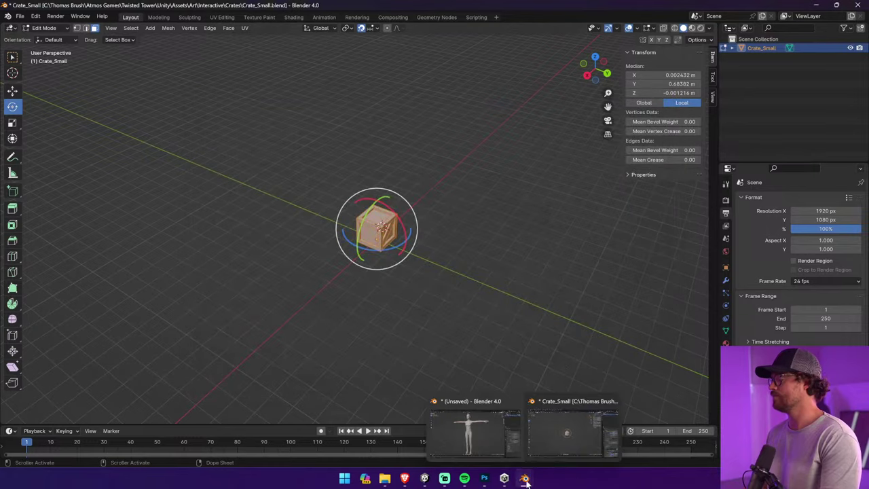
left_click(461, 407)
left_click(20, 17)
mouse_move(64, 146)
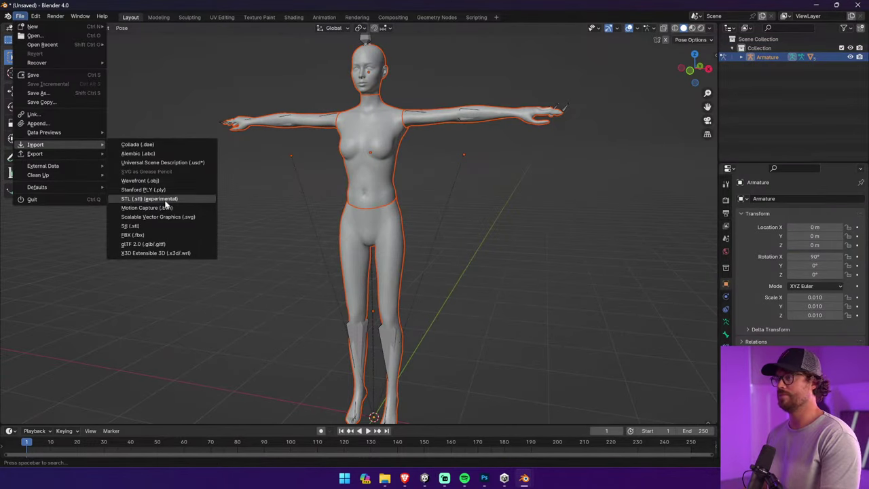
left_click(169, 234)
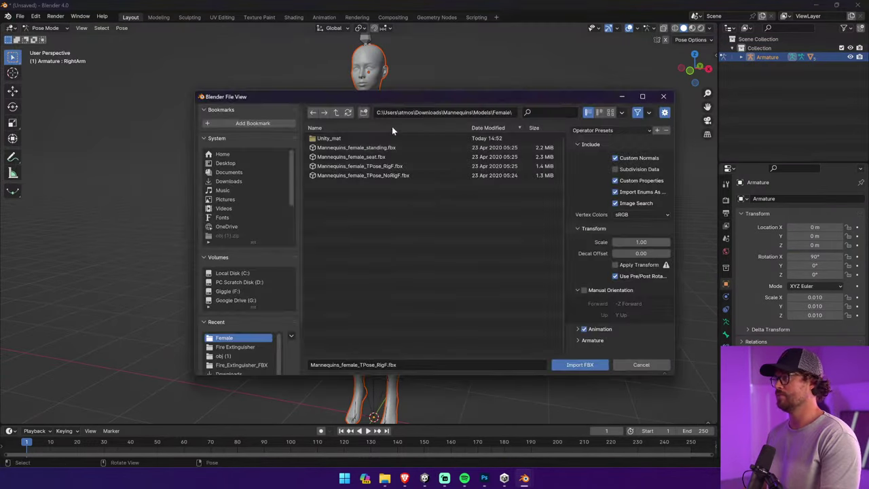
left_click(336, 112)
left_click(228, 181)
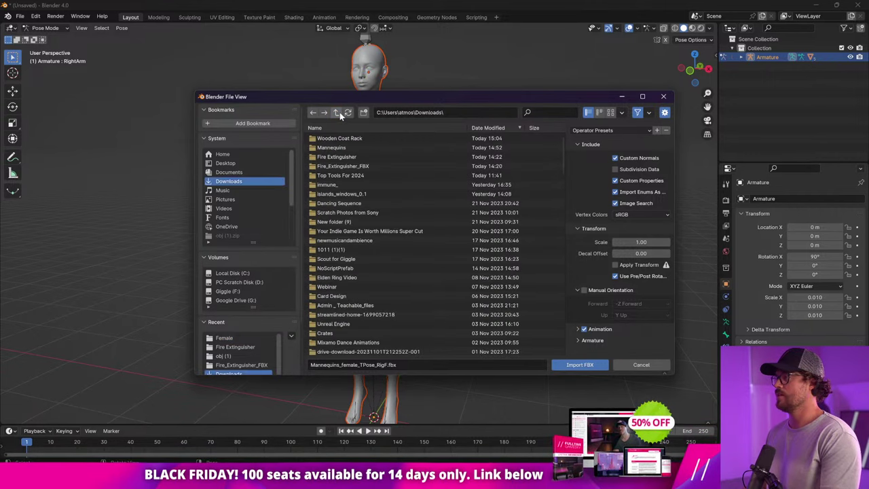
double_click(352, 140)
double_click(352, 146)
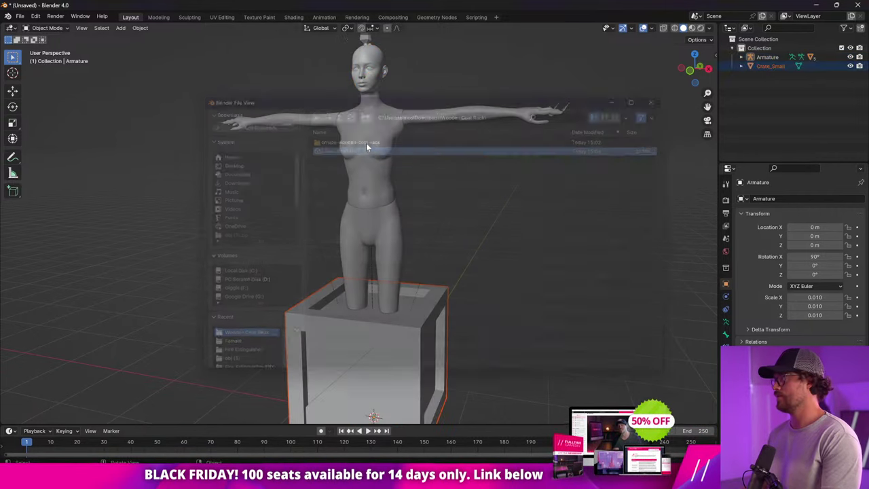
Select the mannequin's armature in Object Mode and scale it down uniformly by a factor of about 0.73
middle_click_drag(464, 197, 494, 210)
left_click(58, 28)
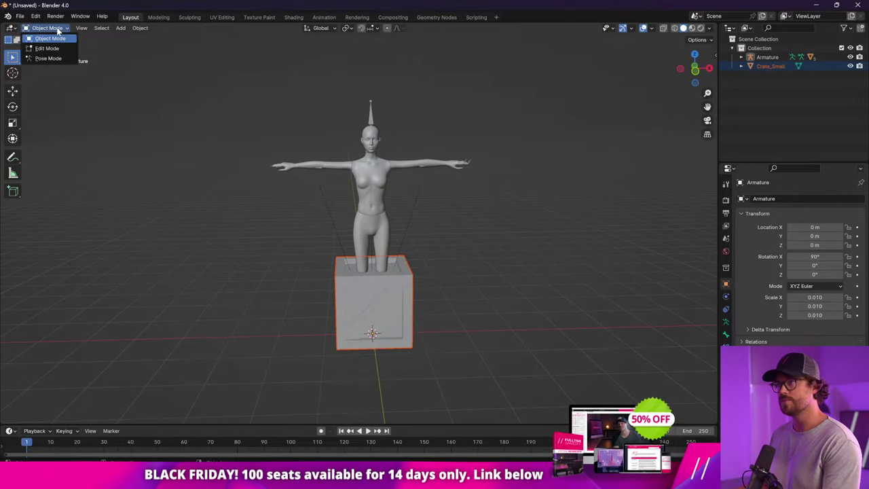
left_click(60, 31)
left_click(373, 179)
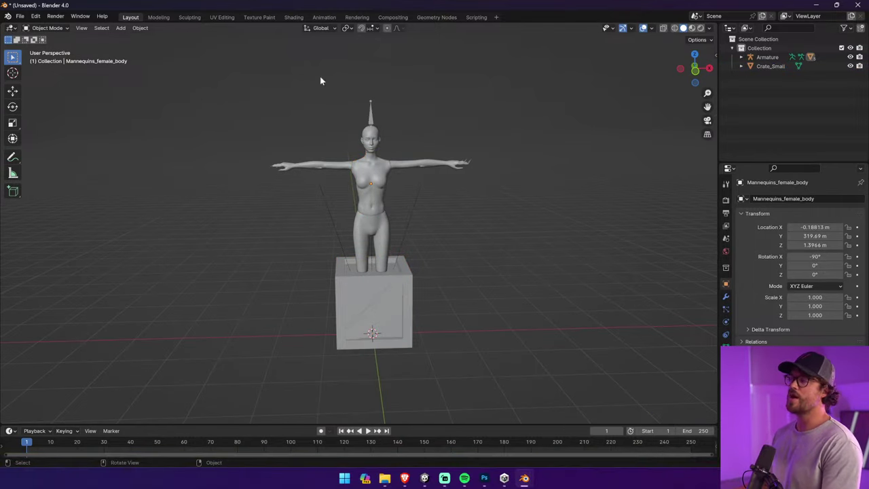
left_click(59, 28)
left_click(370, 108)
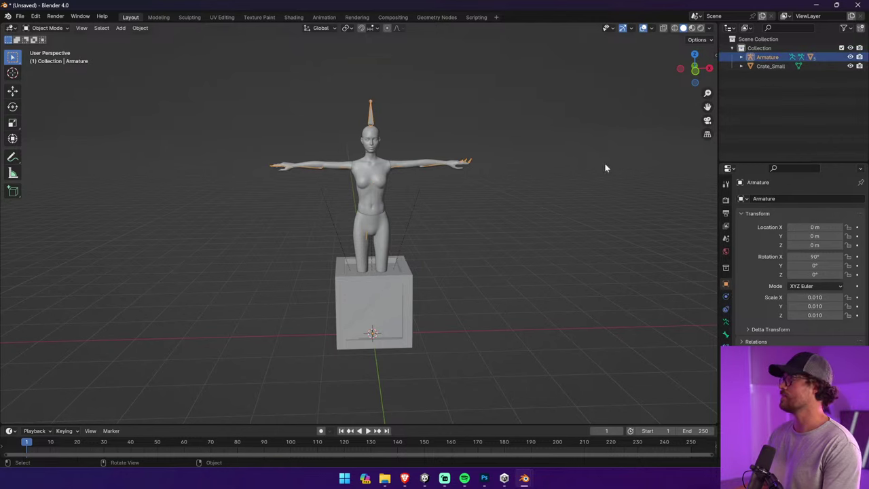
key("s")
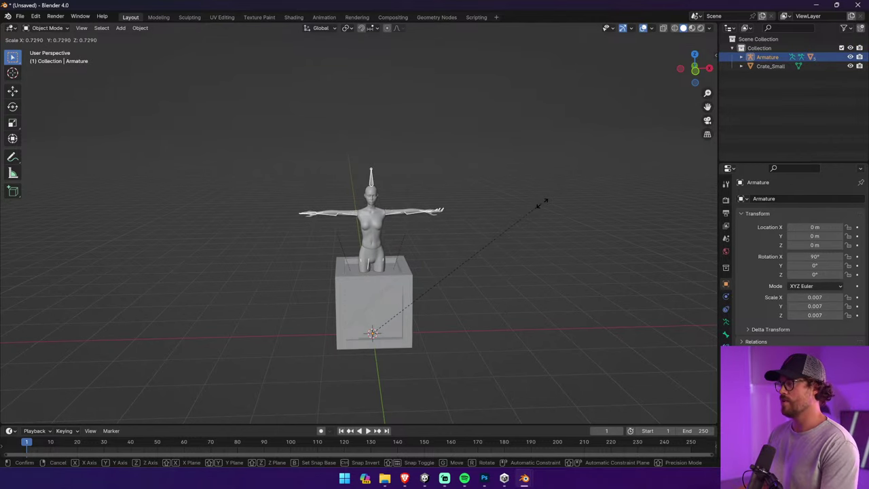
left_click(545, 202)
Duplicate the crate and raise the copy about 1.47 m along Z, stacking it on the original as a height reference for the mannequin
left_click(401, 284)
key("ctrl+c")
key("ctrl+v")
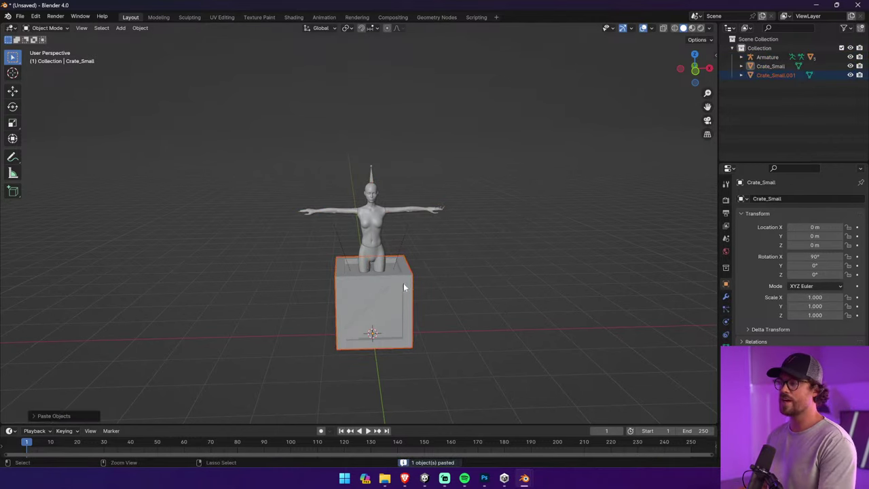
key("g")
key("z")
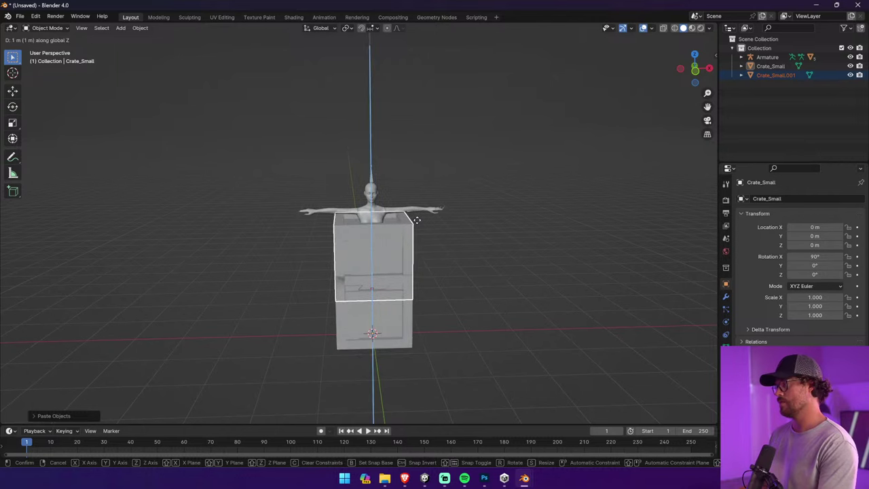
left_click(417, 218)
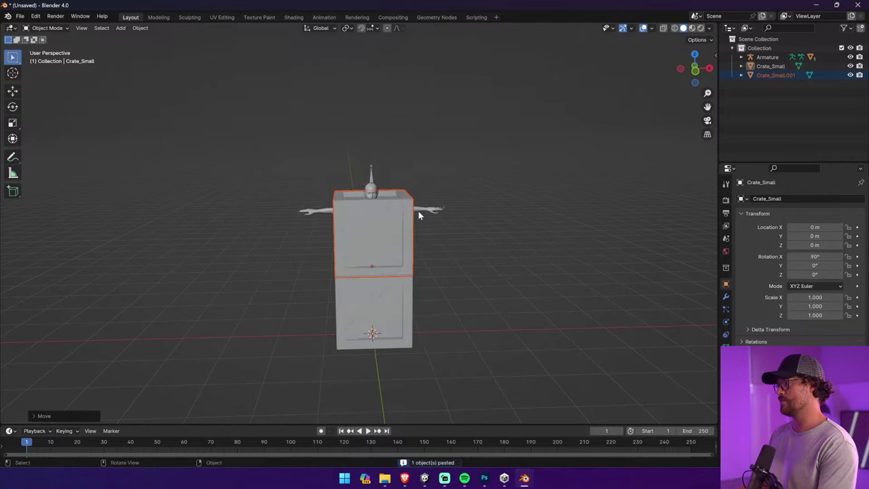
left_click(421, 211)
mouse_move(481, 218)
middle_mouse_down()
mouse_move(577, 224)
mouse_move(485, 216)
middle_mouse_up()
Delete both reference crates from the mannequin scene and view the mannequin from the side
left_click(377, 234)
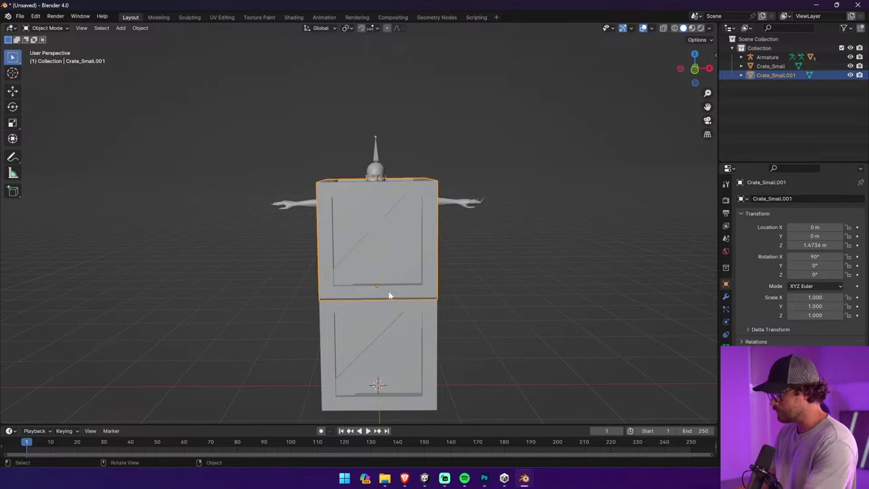
key("Delete")
left_click(396, 339)
key("Delete")
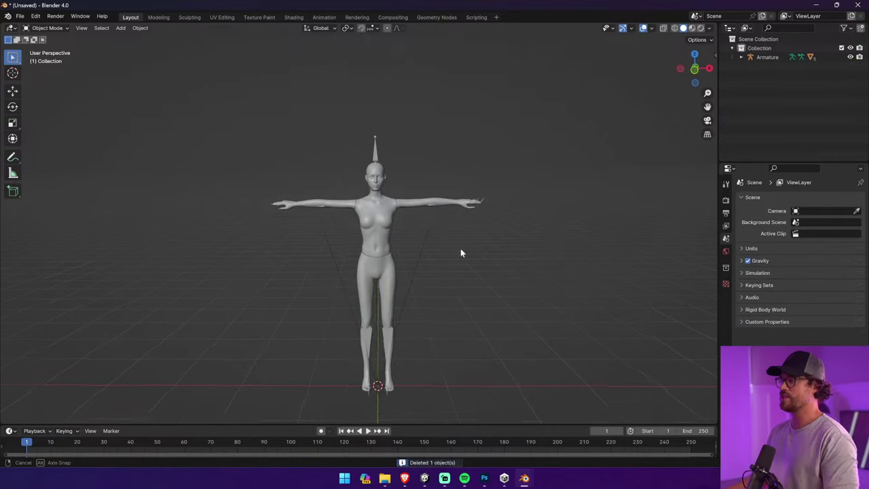
middle_click_drag(461, 249, 379, 222)
scroll(460, 359, "up", 4)
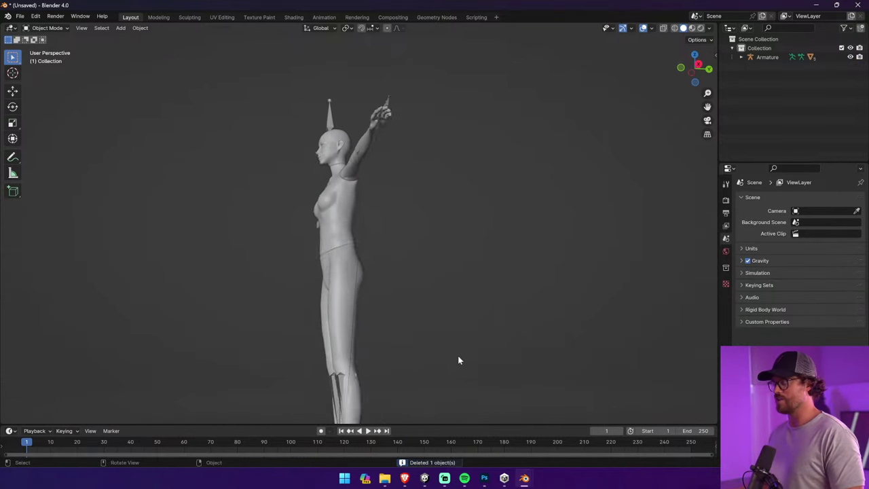
scroll(446, 346, "down", 4)
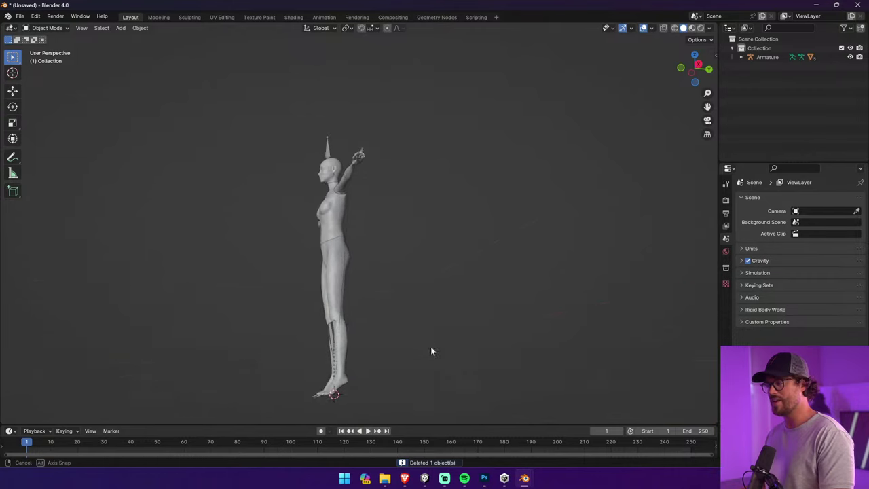
middle_click_drag(431, 349, 537, 370)
scroll(537, 370, "up", 1)
left_click(20, 15)
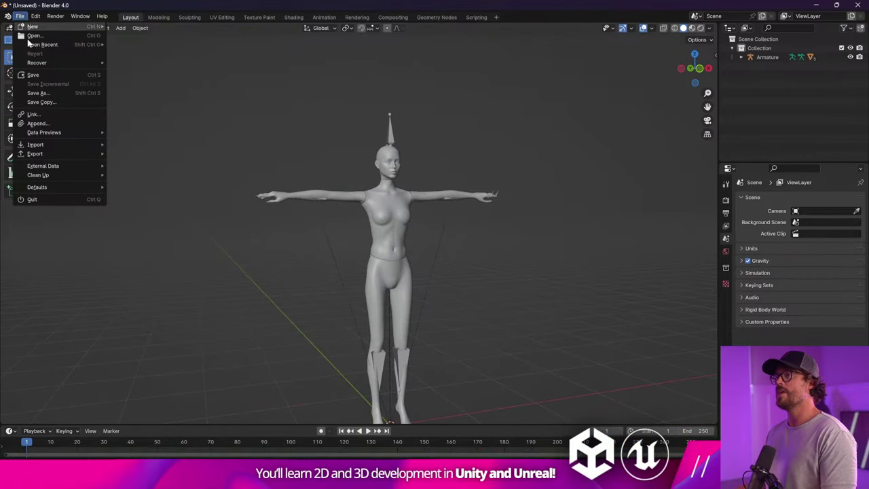
left_click(54, 93)
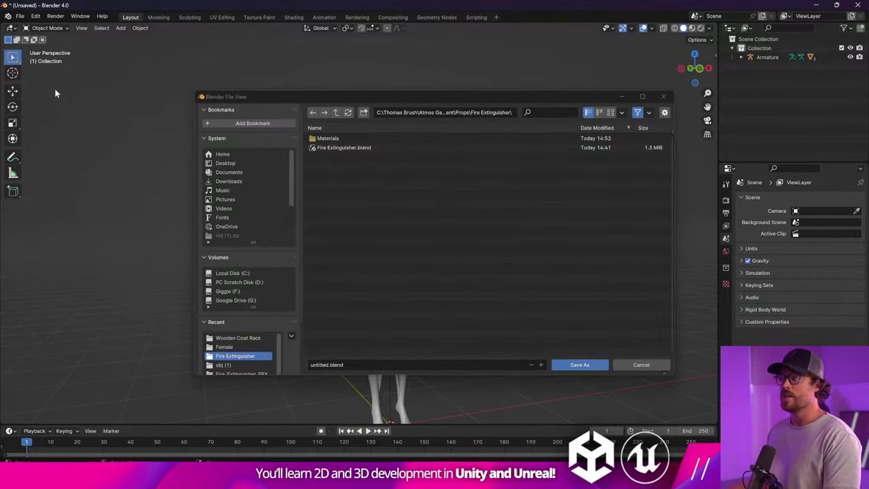
left_click(641, 365)
Try to apply all transforms to the armature and every mannequin part together
left_click(385, 264)
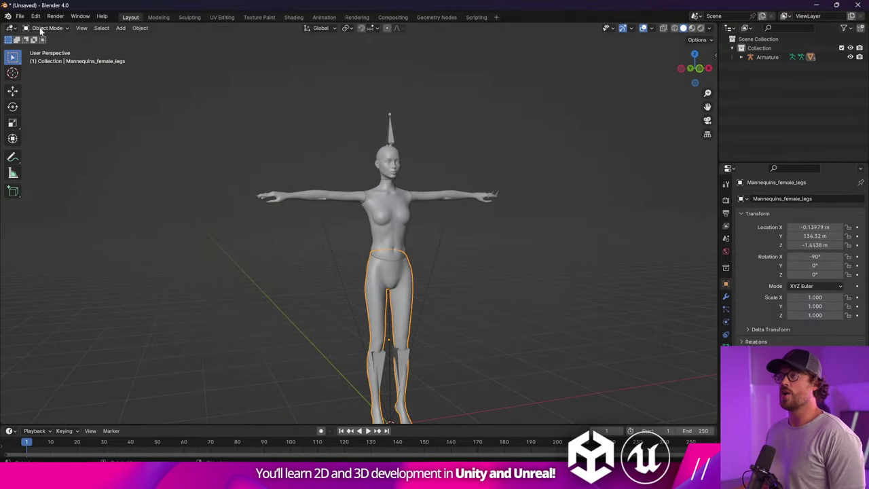
left_click_drag(487, 96, 214, 291)
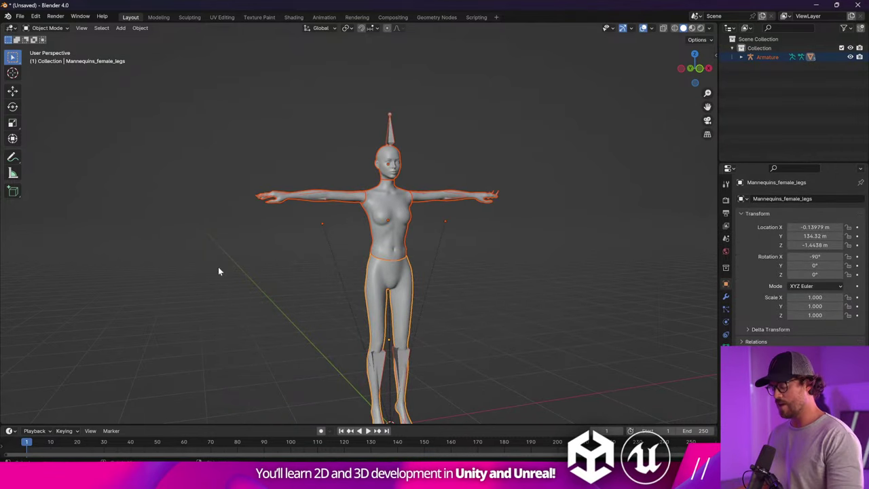
left_click(140, 28)
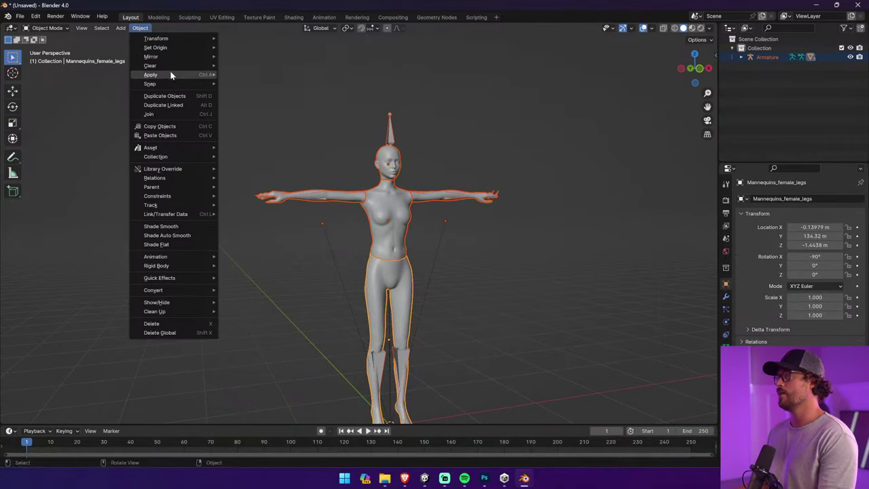
mouse_move(173, 74)
left_click(272, 102)
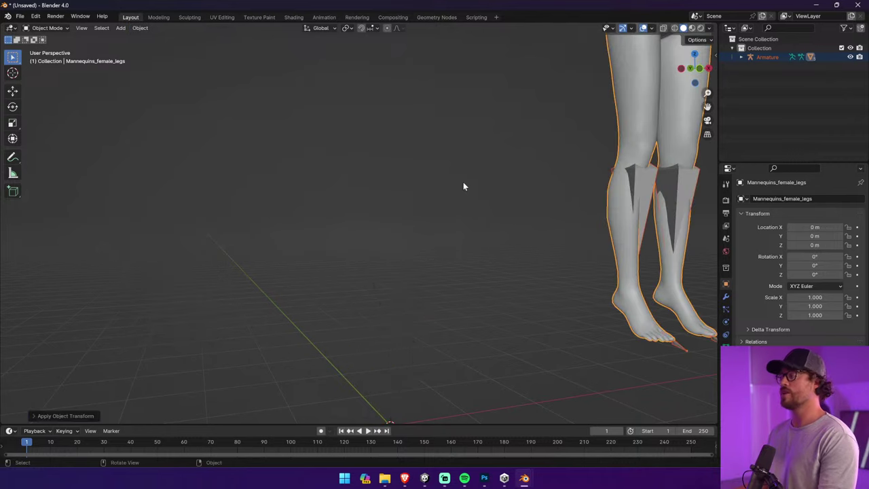
scroll(463, 182, "down", 5)
middle_click_drag(411, 188, 486, 203)
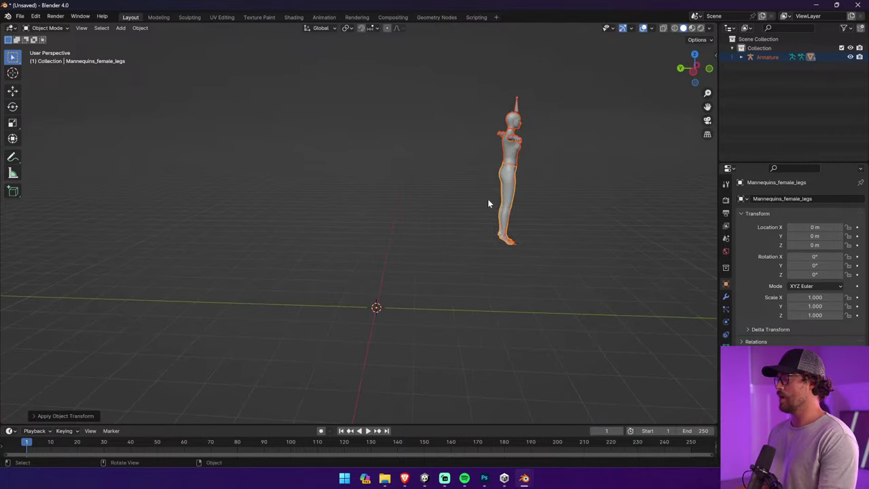
key("ctrl+z")
Set the origins of the armature and all mannequin parts to the 3D cursor and apply all transforms
left_click(140, 28)
mouse_move(159, 49)
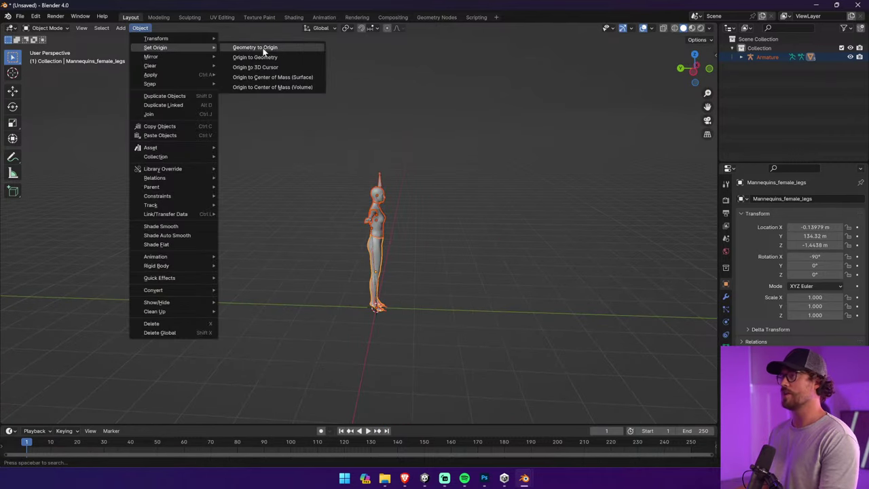
left_click(282, 67)
left_click(47, 28)
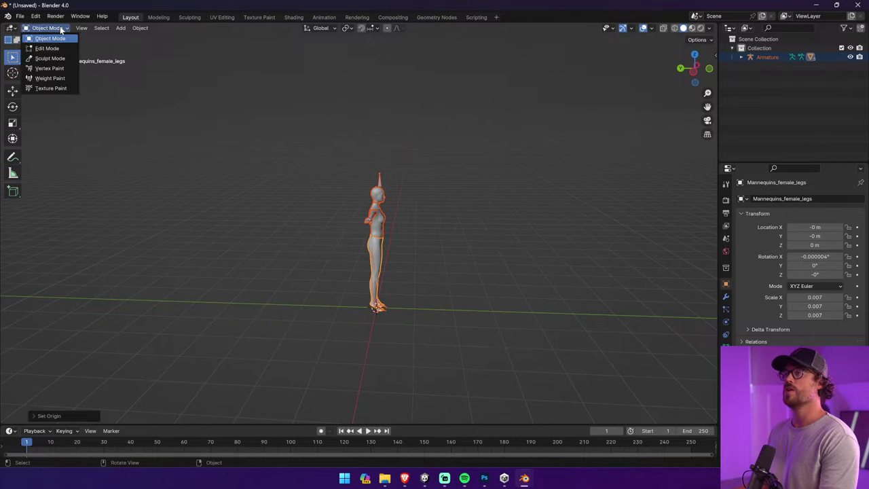
left_click(140, 28)
mouse_move(166, 75)
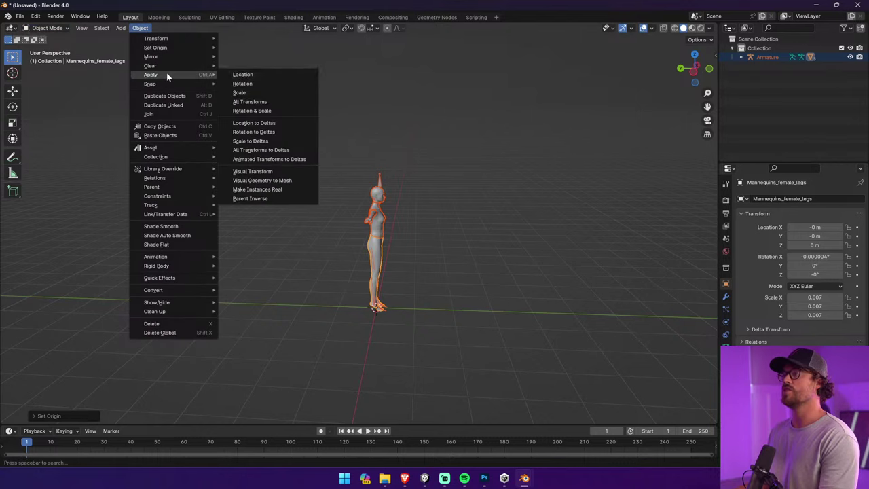
left_click(249, 101)
Try to move the whole mannequin along the global Z axis
middle_click_drag(577, 201, 375, 207)
key("g")
key("z")
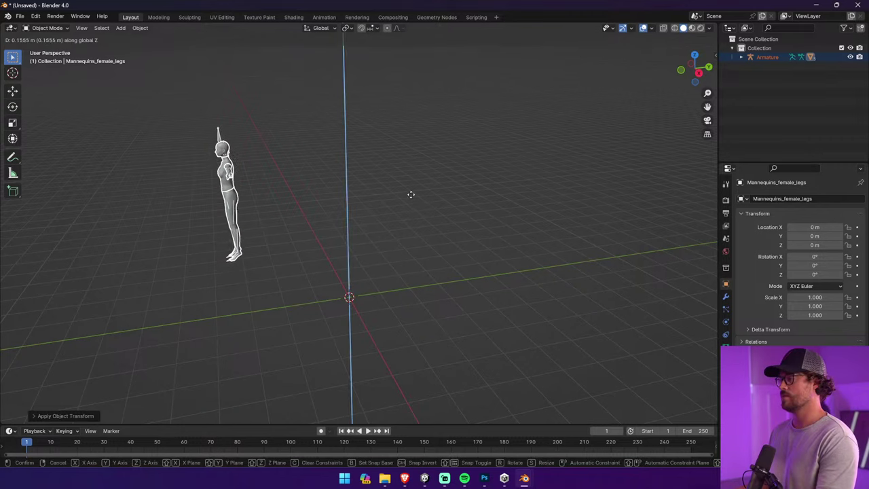
left_click(409, 190)
key("ctrl+z")
Try to set each selected mannequin part's origin to its geometry
middle_click_drag(241, 181, 366, 162)
left_click(141, 29)
mouse_move(177, 49)
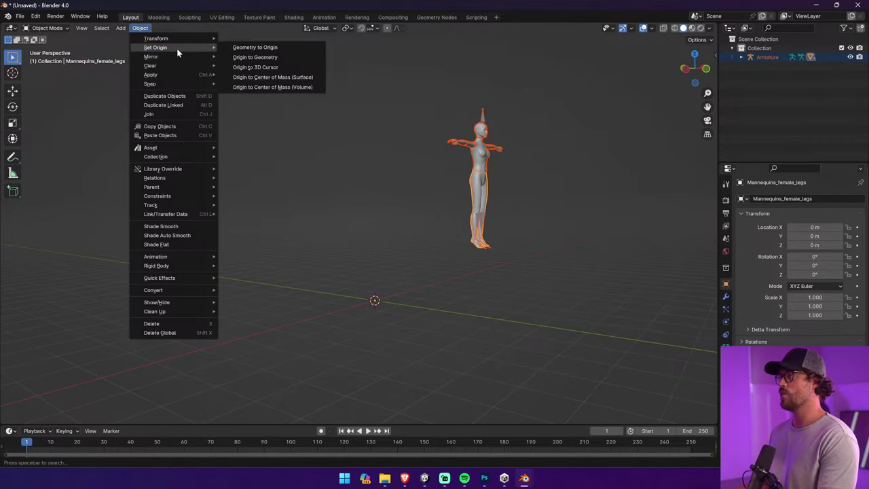
left_click(292, 59)
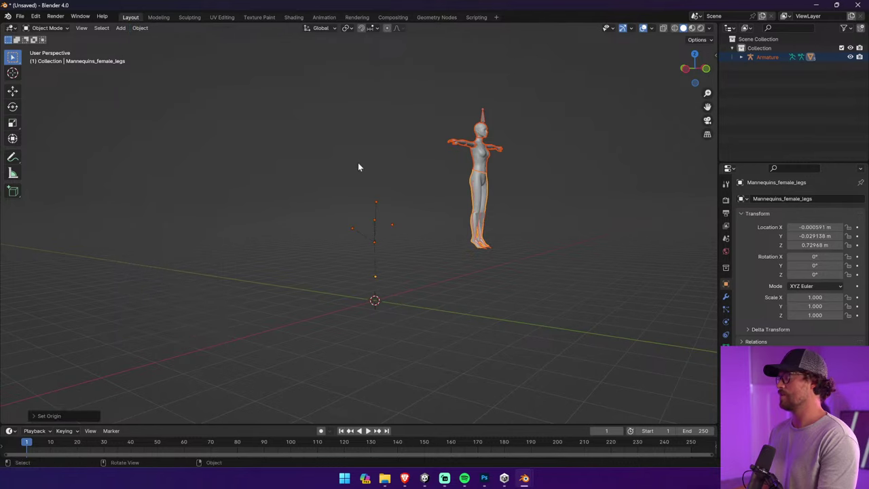
middle_click_drag(358, 164, 400, 181)
scroll(418, 187, "up", 2)
Undo the origin and transform changes, the crate deletions and the crate duplication
key("ctrl+z")
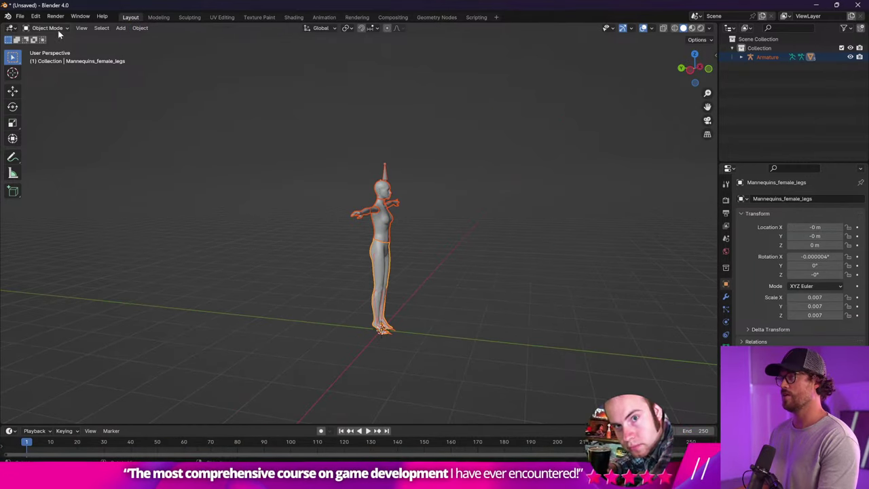
key("ctrl+z")
key("ctrl+z")
key("ctrl+z")
key("ctrl+z")
key("ctrl+z")
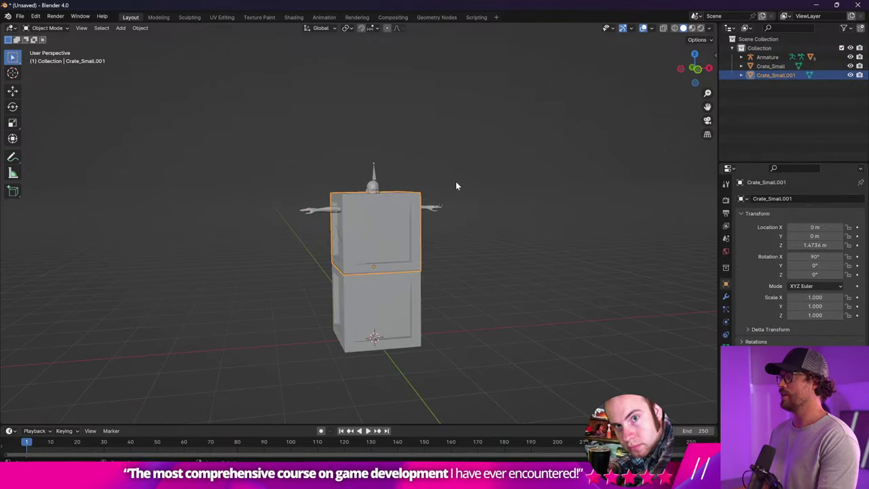
key("ctrl+z")
key("ctrl+z")
key("ctrl+z")
key("ctrl+z")
Delete the remaining reference crate around the mannequin's legs
left_click(414, 213)
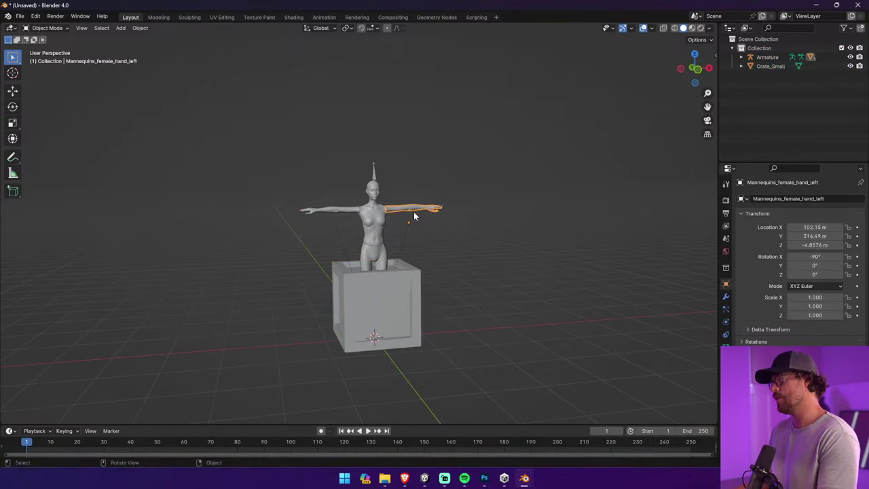
left_click(402, 278)
key("Delete")
Try to apply all transforms to the mannequin's armature alone
left_click(346, 210)
left_click(376, 178)
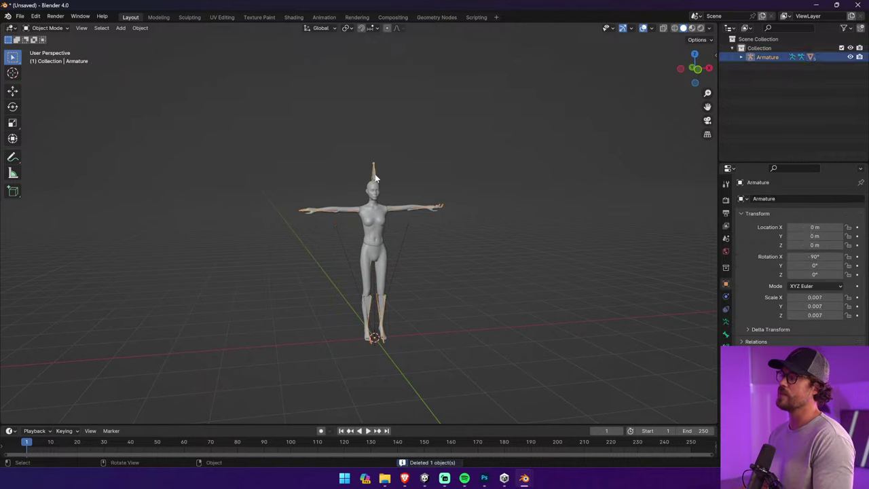
left_click(140, 28)
mouse_move(177, 73)
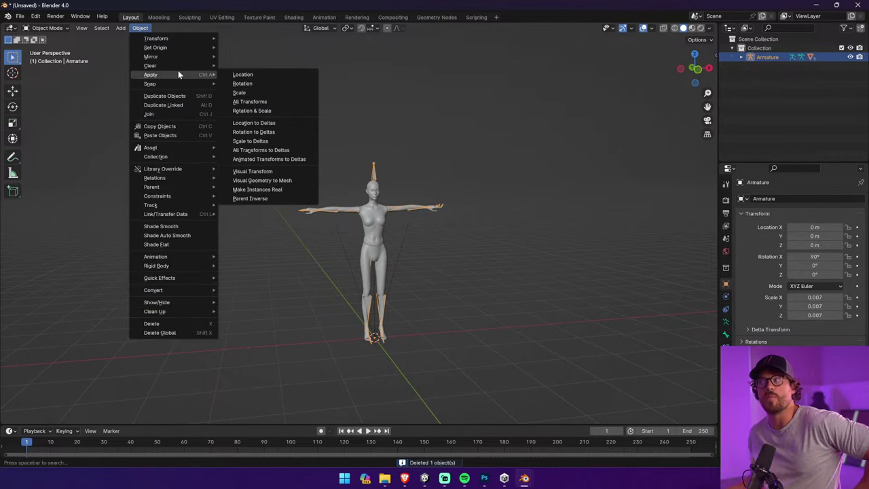
left_click(265, 102)
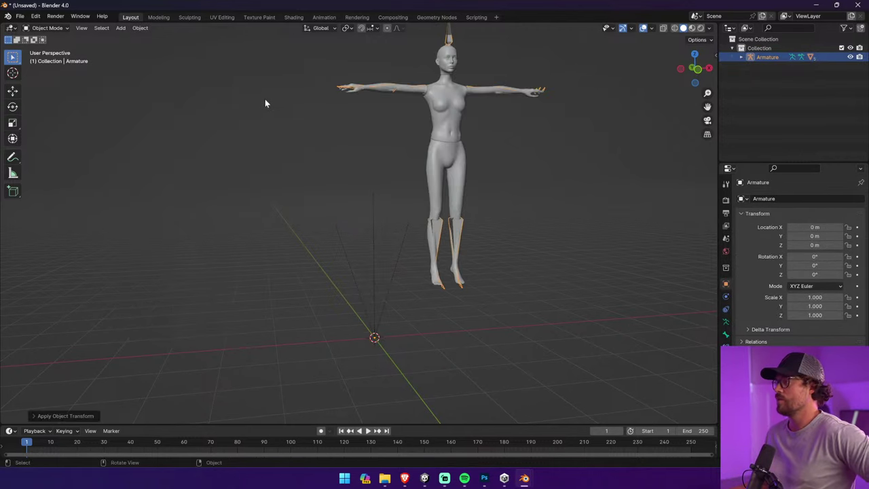
key("ctrl+z")
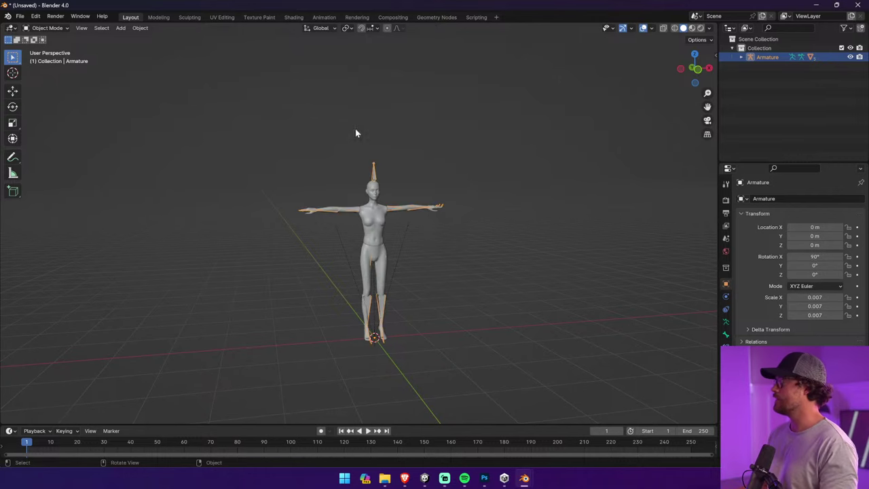
Try to apply only the scale to the mannequin's armature
left_click(388, 215)
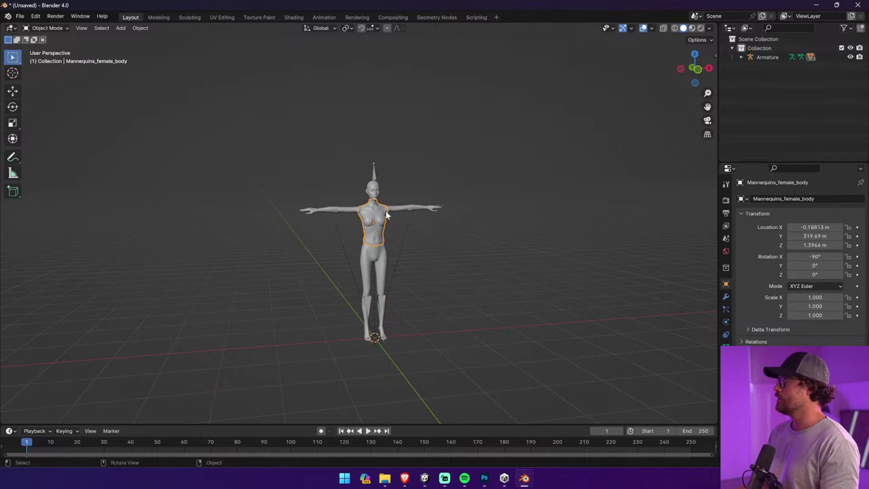
left_click(374, 174)
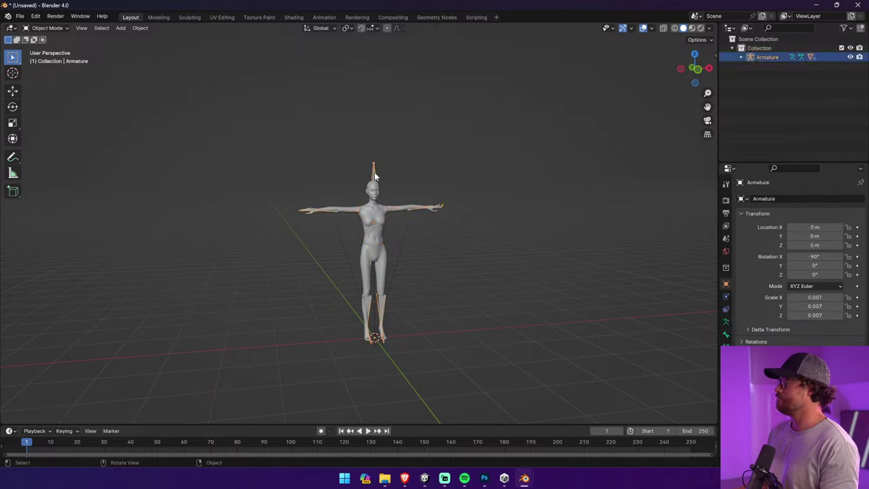
left_click(139, 27)
mouse_move(166, 78)
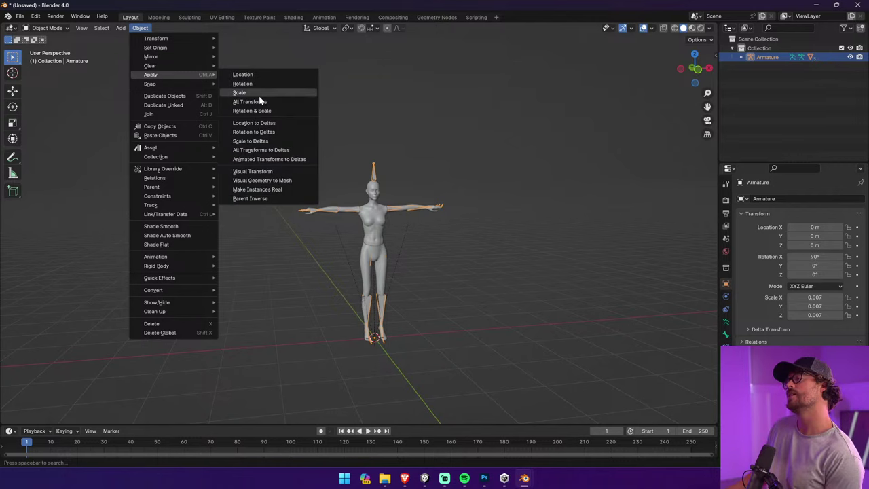
left_click(240, 92)
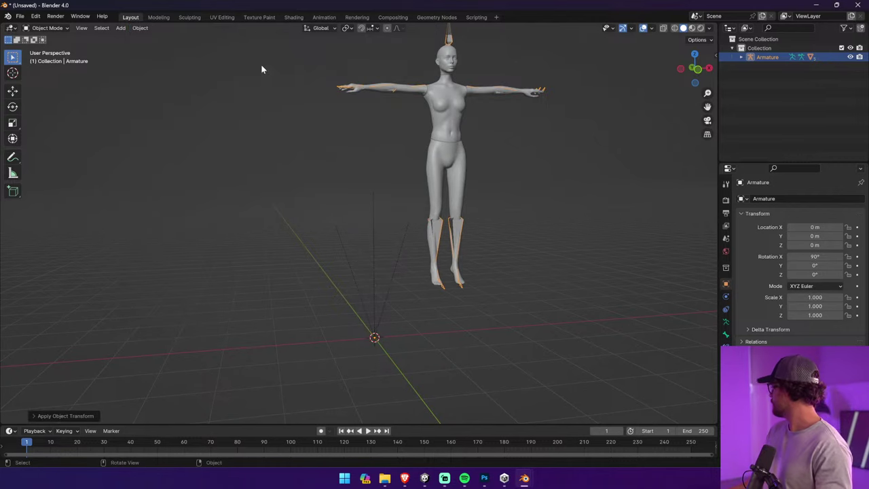
key("ctrl+z")
Display the armature's location, rotation, scale and dimensions beside the model and apply all transforms to the armature
middle_click_drag(303, 93, 331, 180)
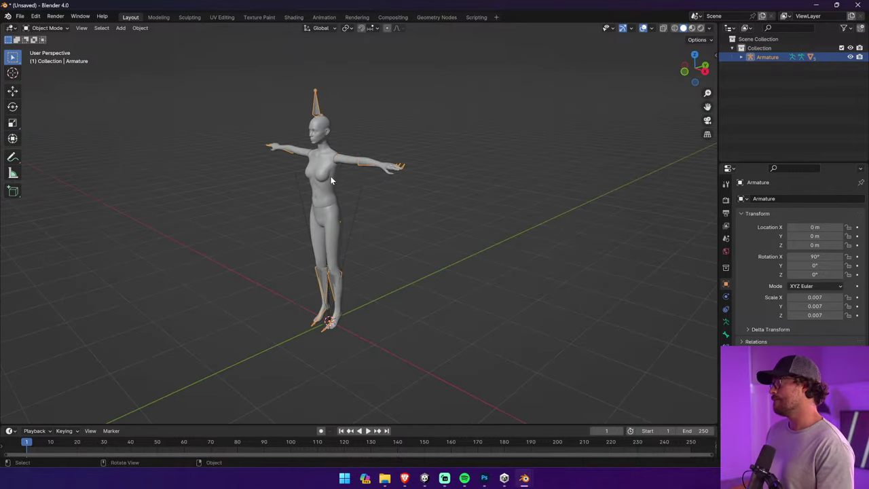
left_click(715, 54)
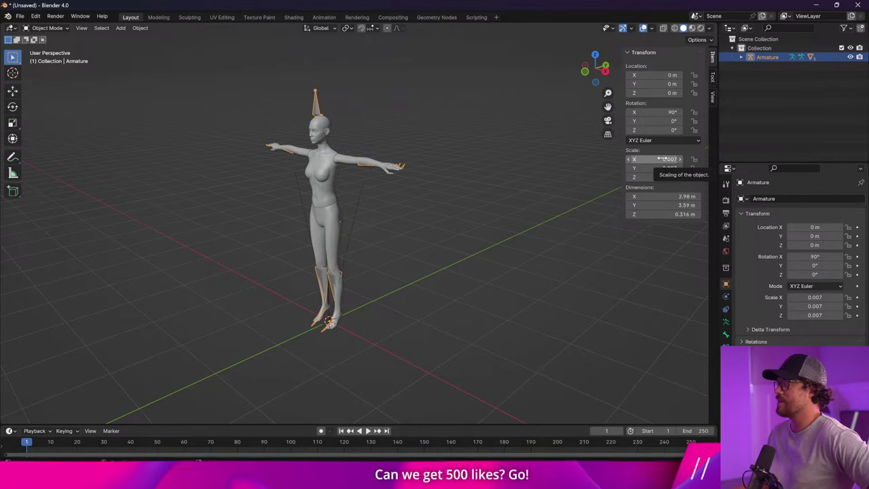
left_click(141, 29)
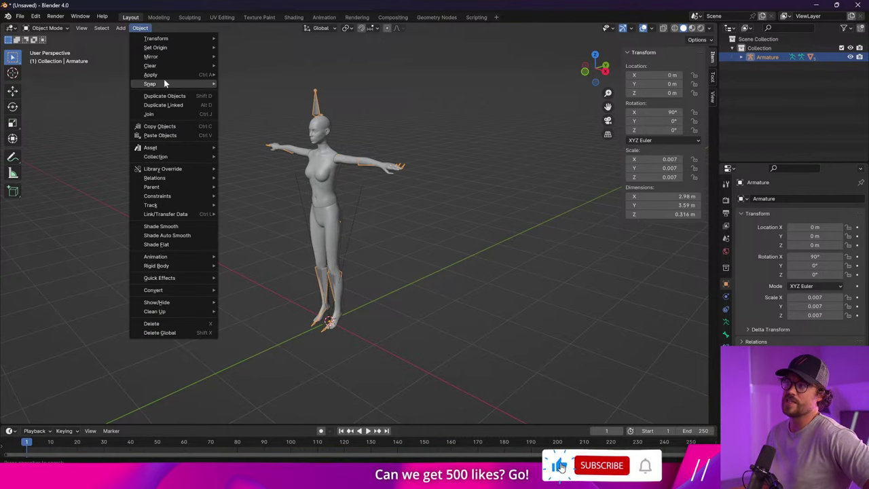
mouse_move(165, 73)
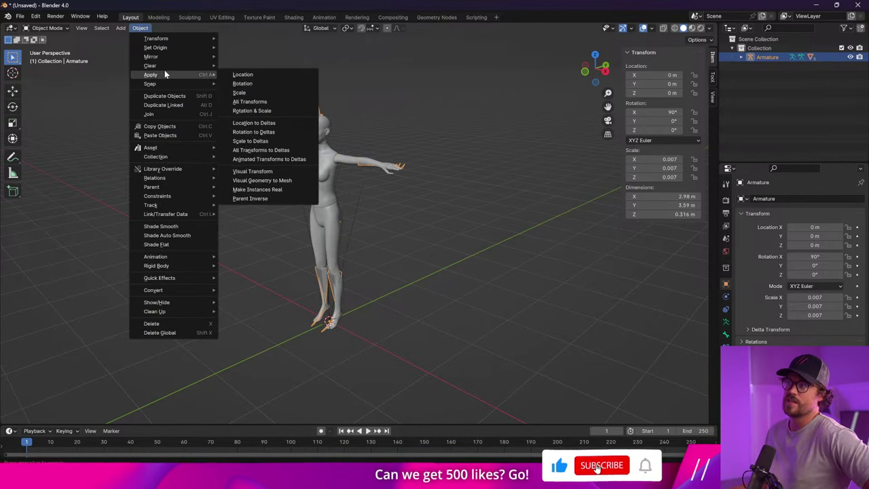
left_click(286, 100)
middle_click_drag(329, 167, 279, 168)
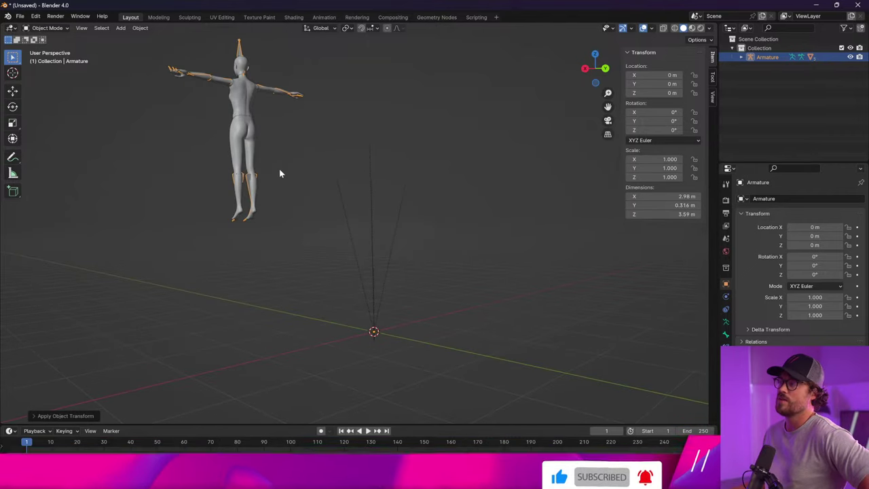
left_click(46, 29)
left_click(48, 39)
left_click(370, 334)
left_click(372, 333)
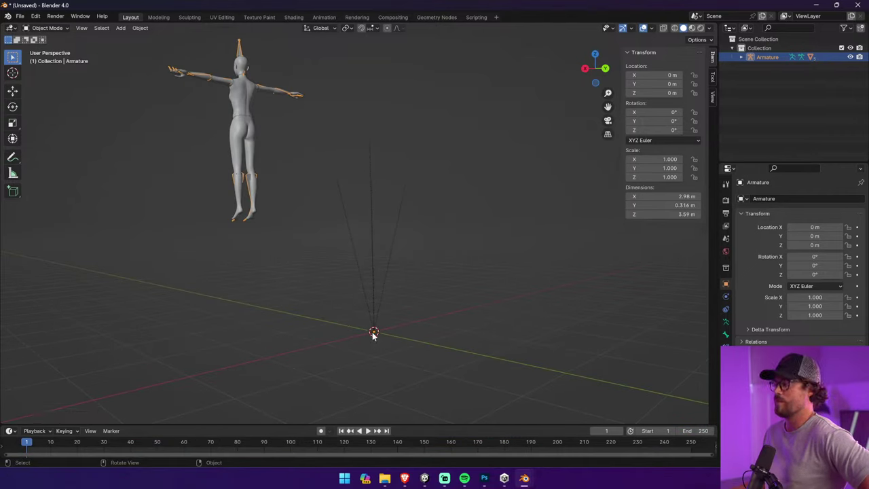
Examine the body, hand, head and leg meshes under the armature for their transforms, and the body's materials and sub-items
left_click(741, 57)
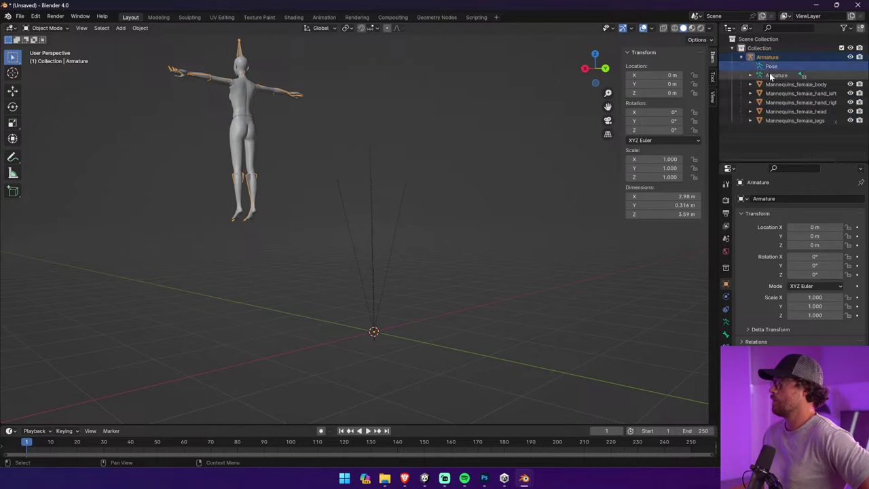
left_click(773, 84)
left_click(781, 93)
left_click(780, 102)
left_click(780, 111)
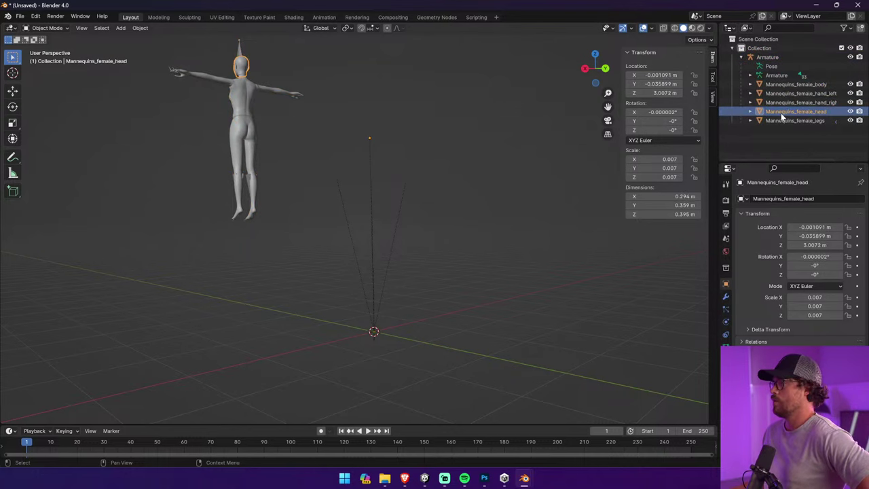
left_click(781, 120)
left_click(779, 93)
left_click(779, 85)
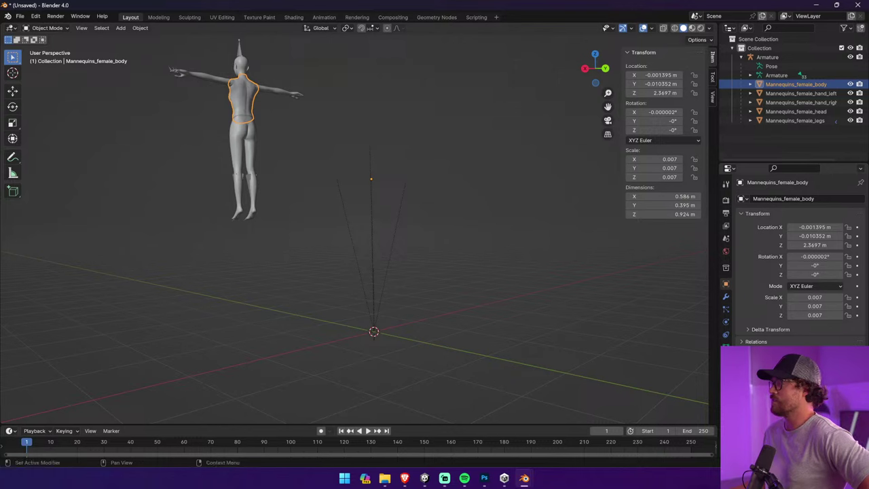
left_click(725, 360)
left_click(749, 85)
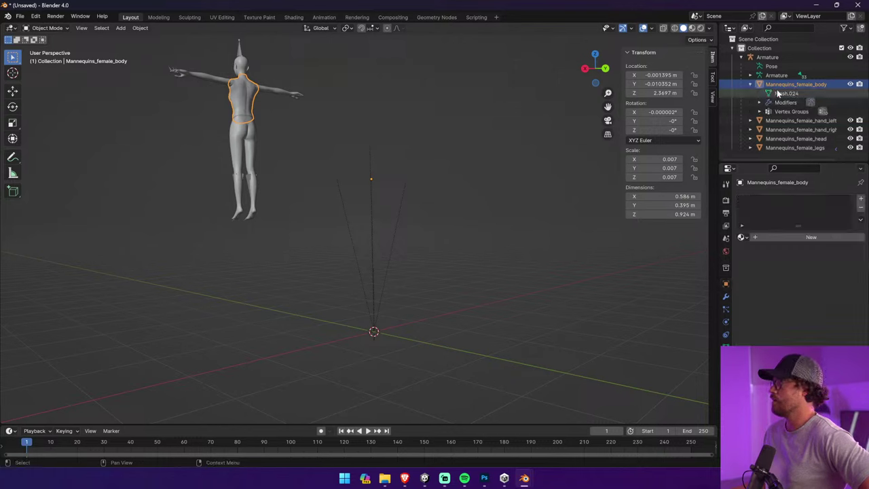
Collapse the armature's hierarchy and undo the transforms applied to the mannequin's armature
left_click(783, 112)
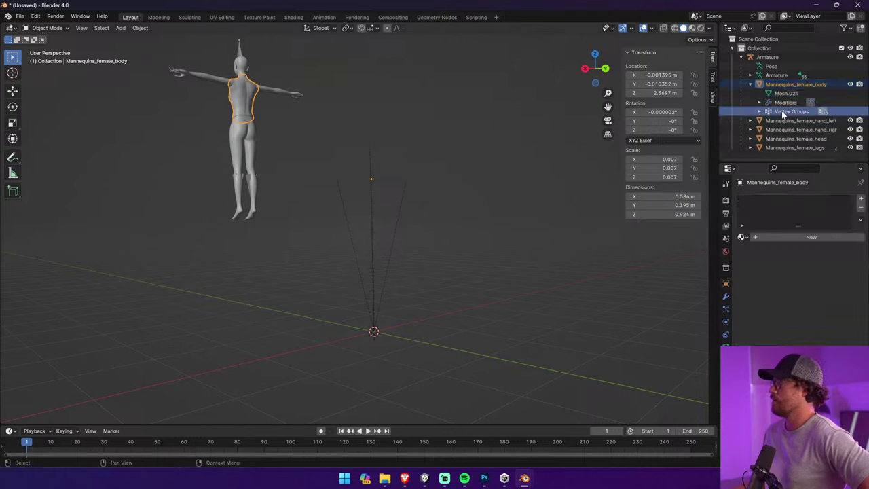
left_click(742, 58)
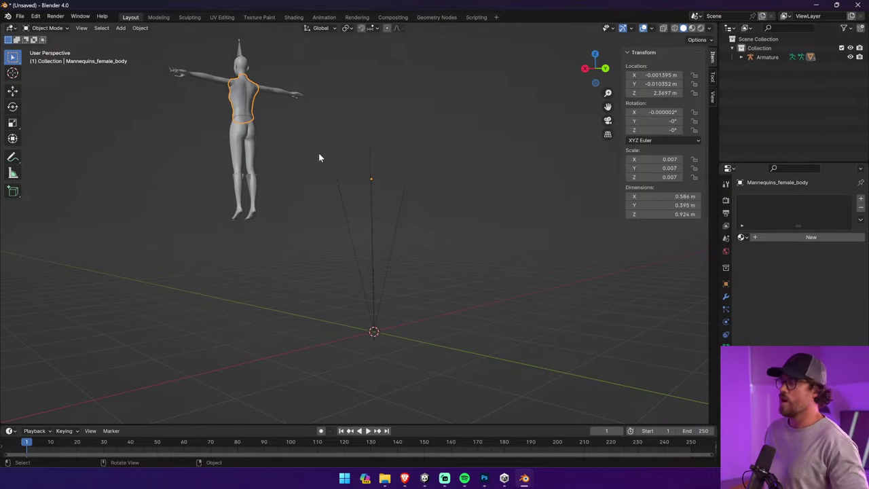
key("ctrl+z")
key("ctrl+z")
key("ctrl+z")
key("ctrl+z")
key("ctrl+z")
key("ctrl+z")
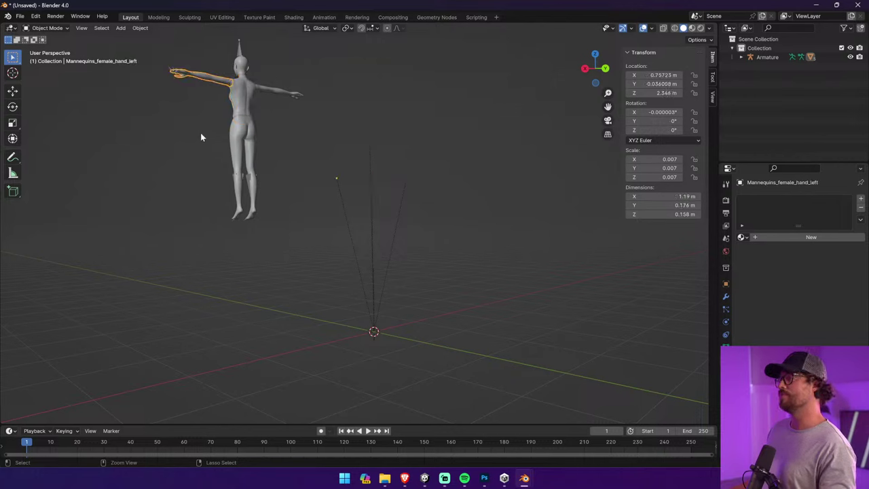
left_click(192, 122)
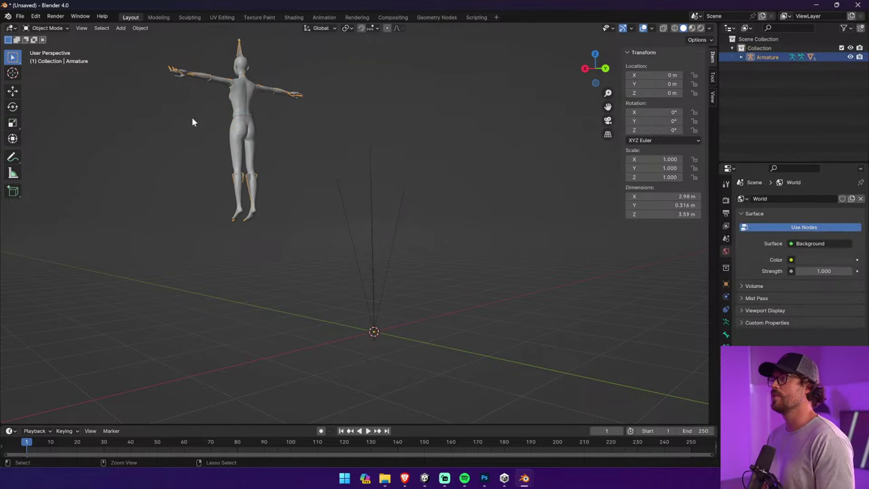
left_click(188, 97)
left_click(187, 98)
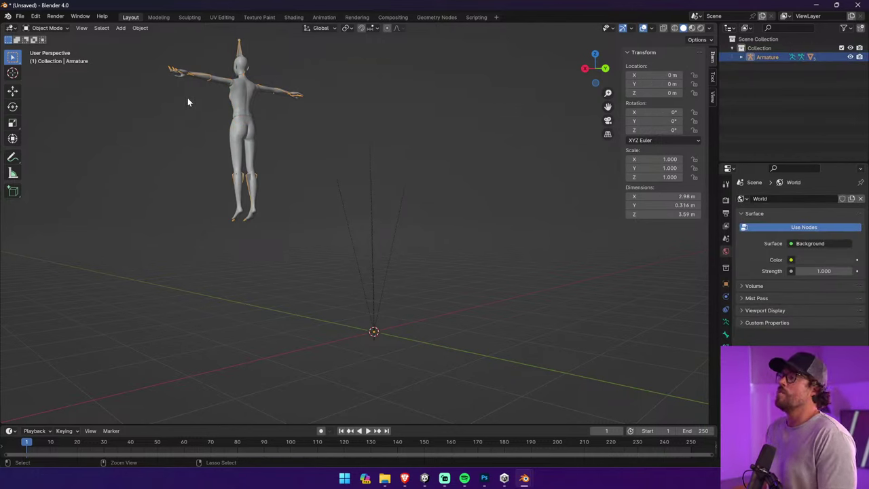
key("ctrl+z")
key("ctrl+z")
Select the armature with all mannequin meshes and apply all their transforms to deltas
middle_click_drag(131, 48, 314, 87)
key("a")
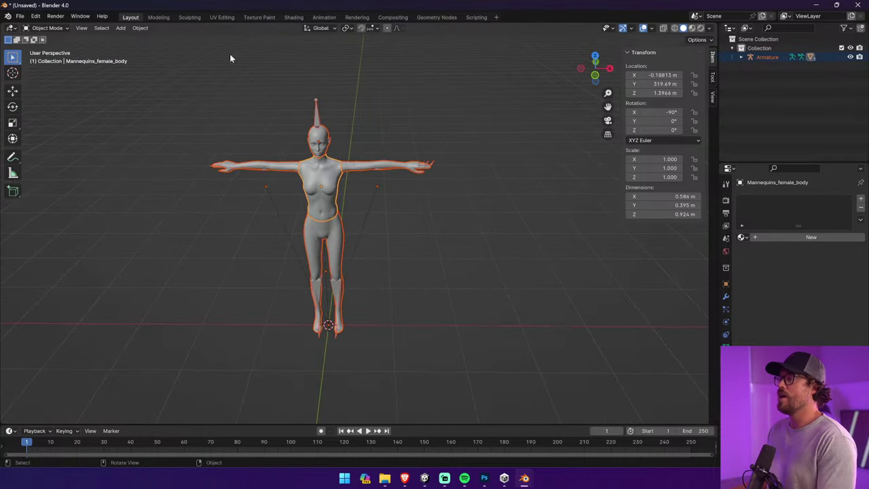
left_click(140, 28)
mouse_move(179, 71)
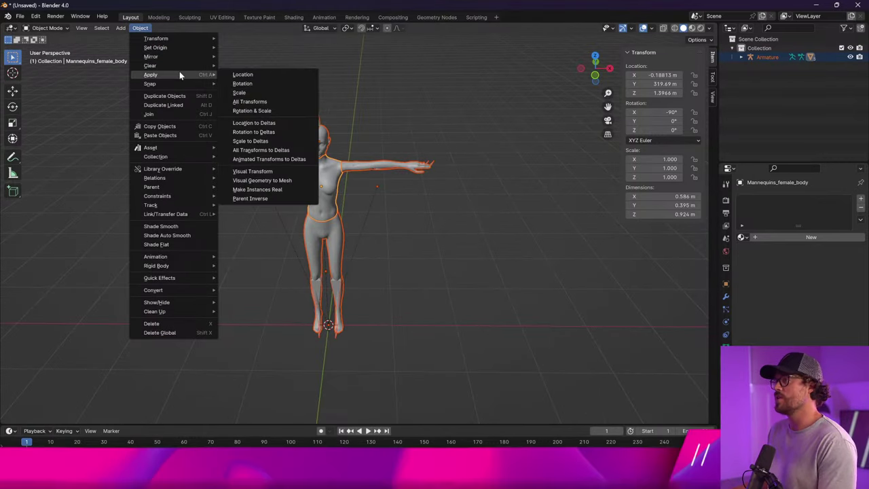
left_click(286, 150)
middle_click_drag(297, 142, 266, 104)
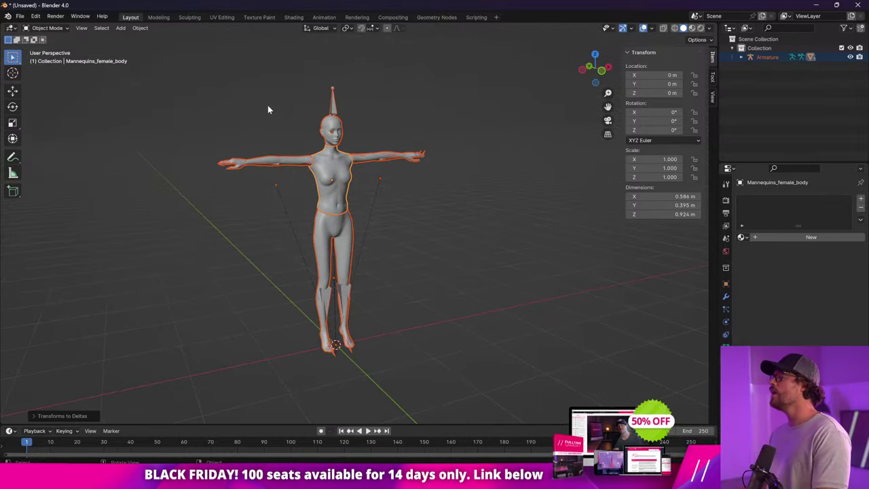
mouse_move(404, 171)
middle_mouse_down()
mouse_move(367, 163)
mouse_move(388, 168)
middle_mouse_up()
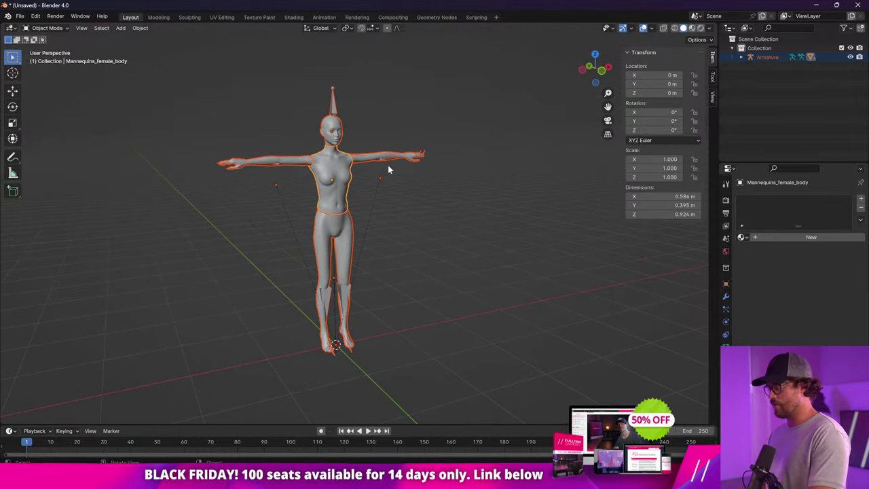
Rotate the whole mannequin 90° about the global X axis
key("r")
type("x")
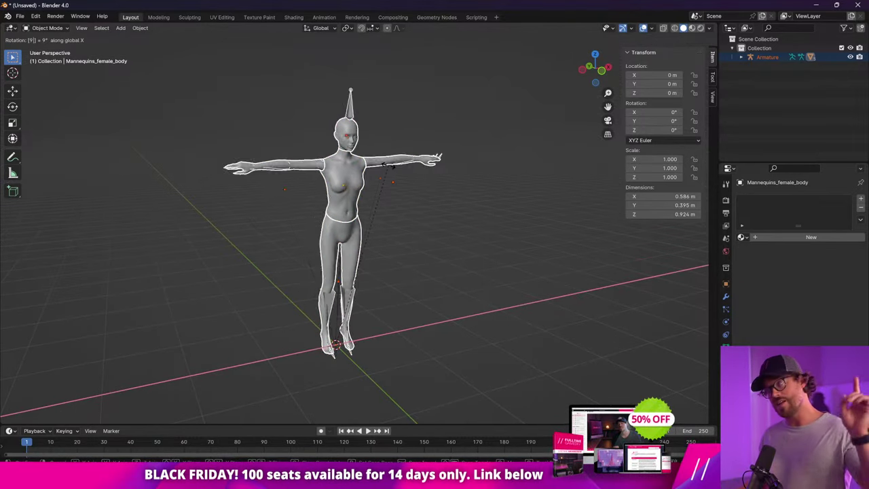
type("90")
key("Return")
Try to apply the rotation directly to the armature and all mannequin meshes
left_click(141, 29)
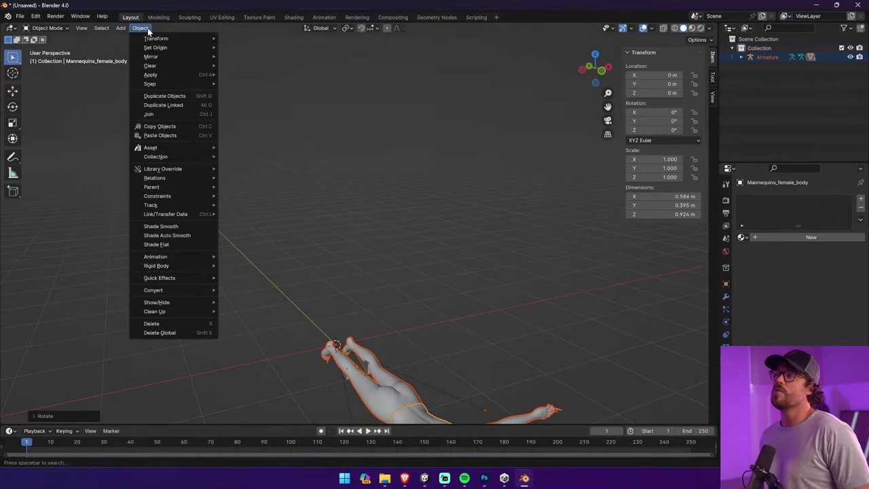
mouse_move(178, 75)
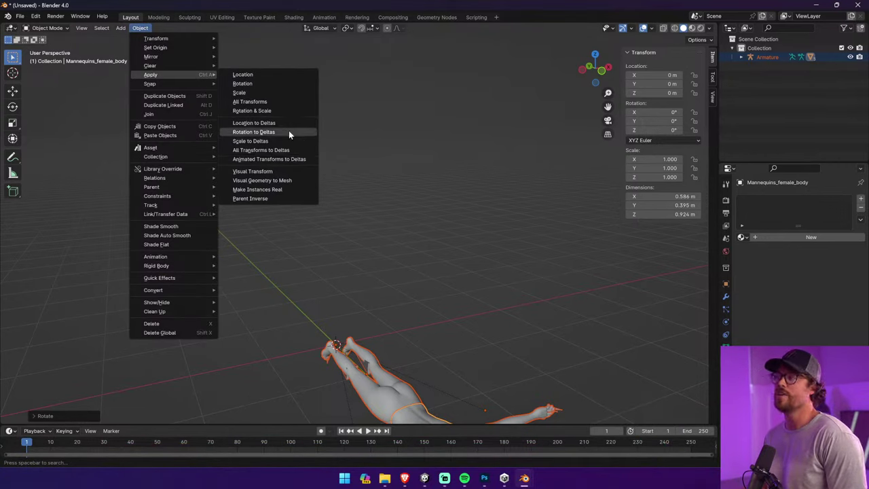
left_click(272, 83)
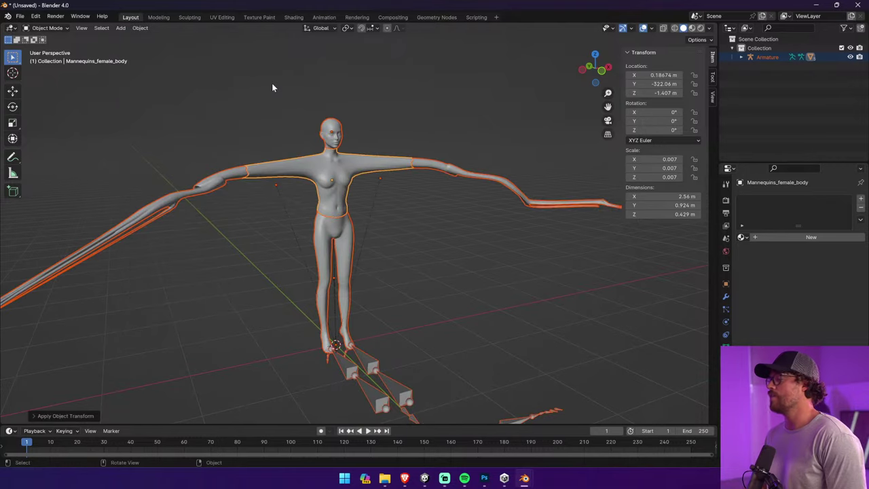
middle_click_drag(468, 229, 559, 228)
key("ctrl+z")
Apply the rotation of the armature and all mannequin meshes to deltas
left_click(140, 28)
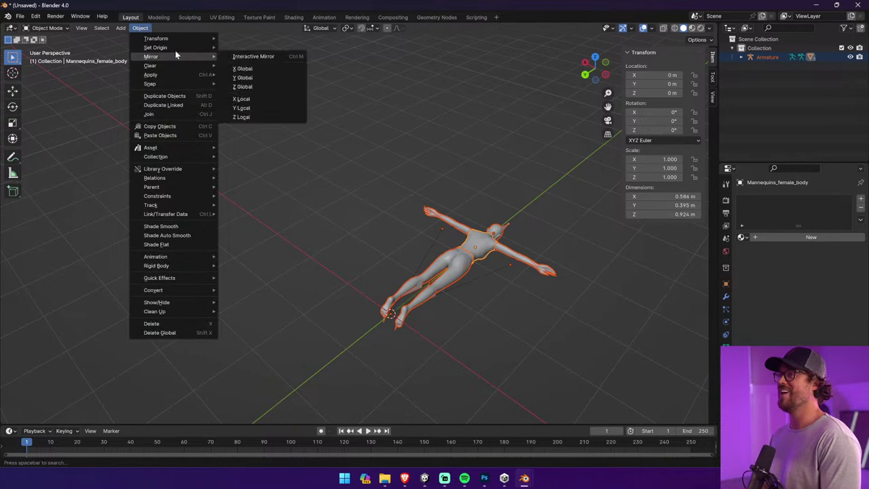
mouse_move(176, 75)
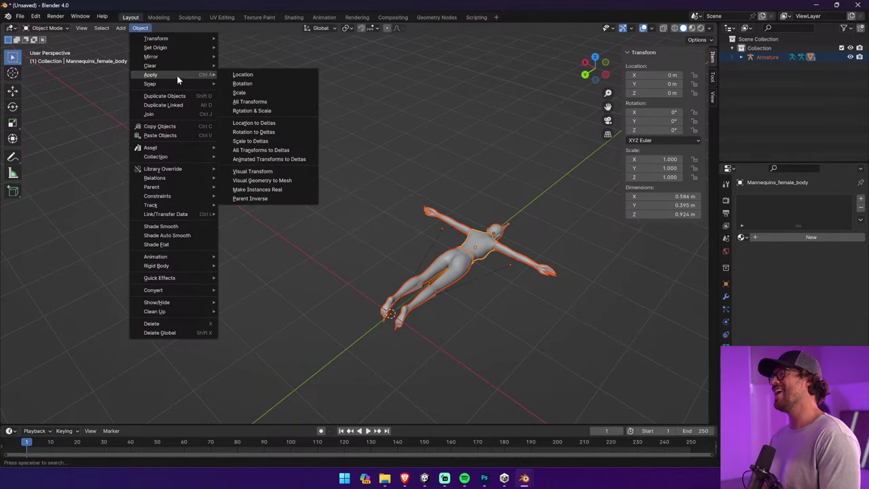
left_click(275, 136)
Rotate the whole mannequin -90° about the global X axis so it stands upright
left_click(140, 28)
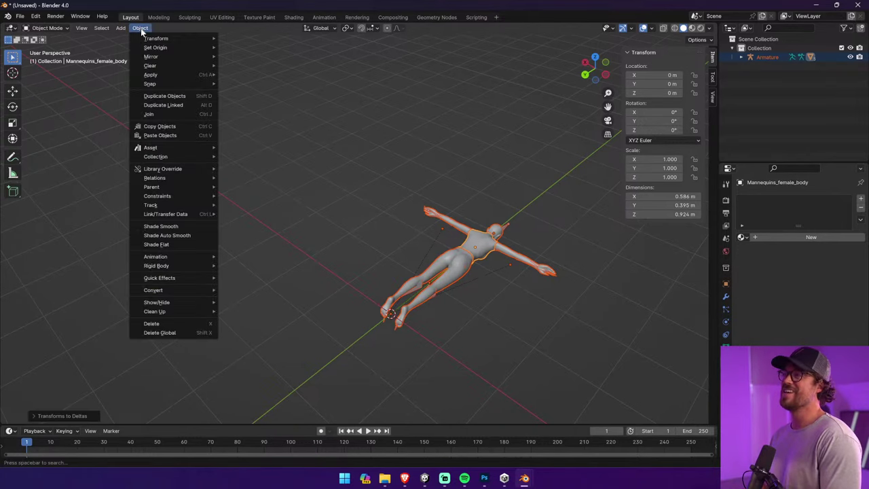
type("rx")
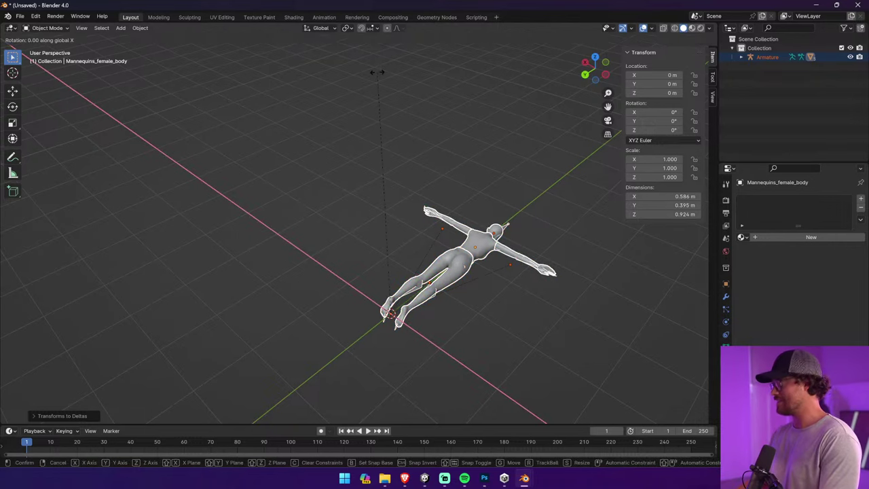
type("90")
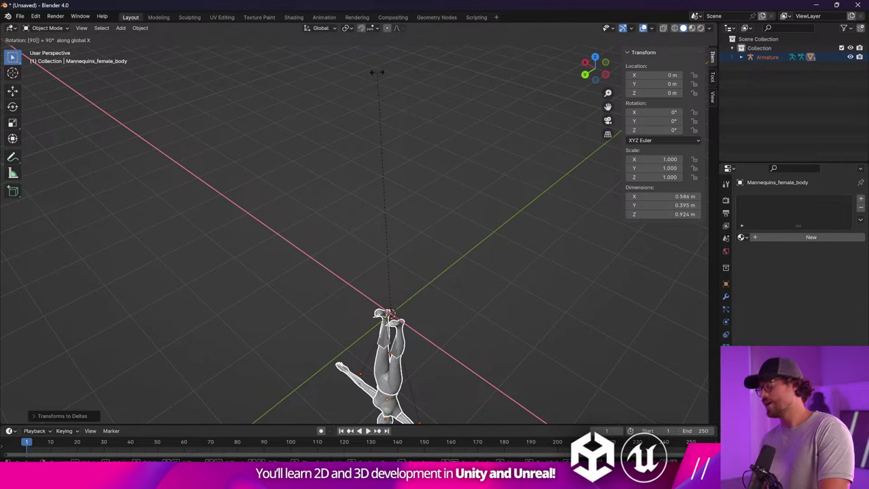
key("Return")
middle_click_drag(495, 118, 357, 115)
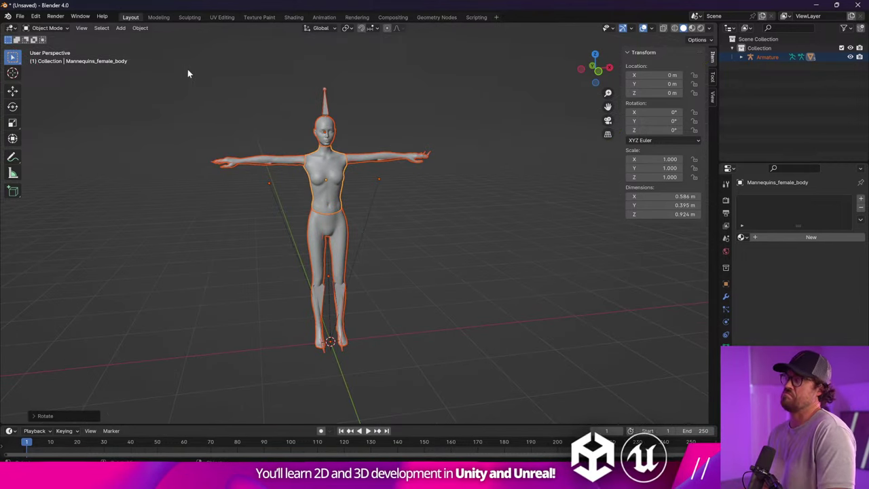
Start saving the file under a new name and create a Mannequins folder inside the project's Props folder
left_click(20, 16)
left_click(59, 93)
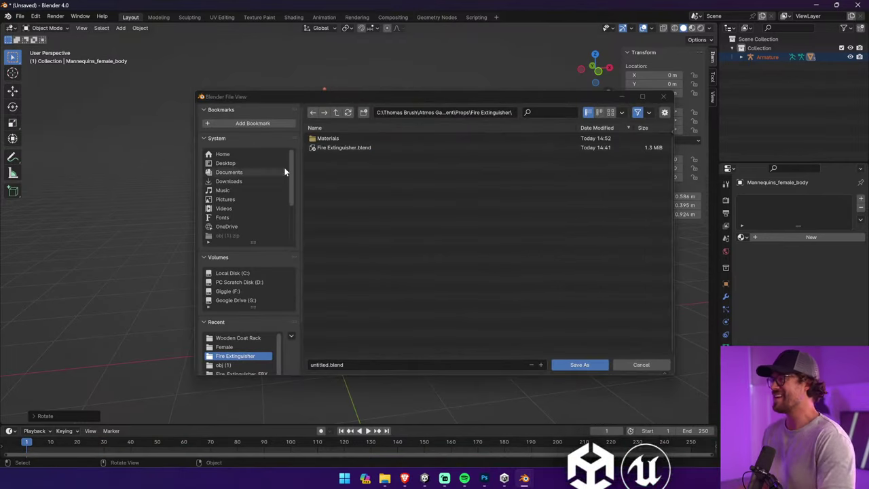
left_click(335, 113)
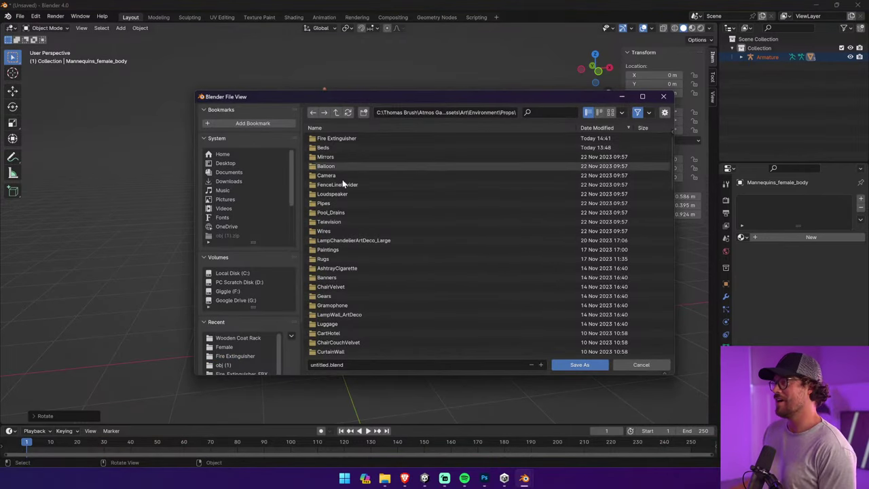
left_click(363, 113)
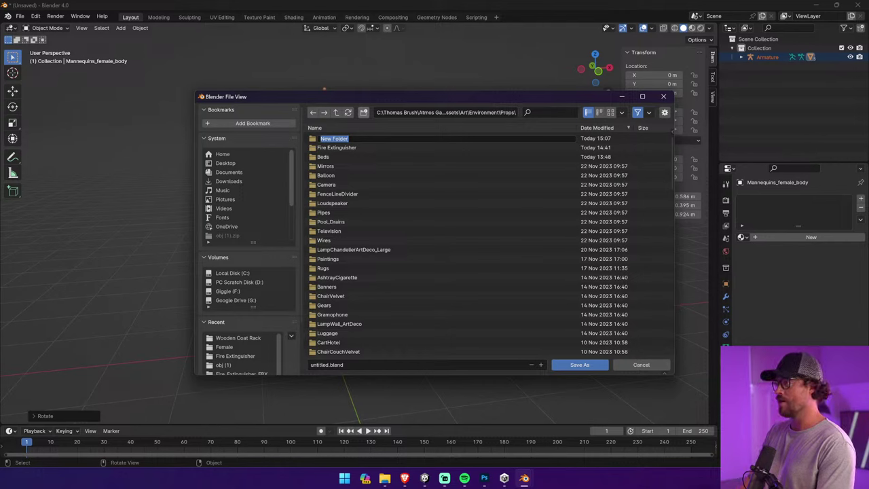
type("Mannequins")
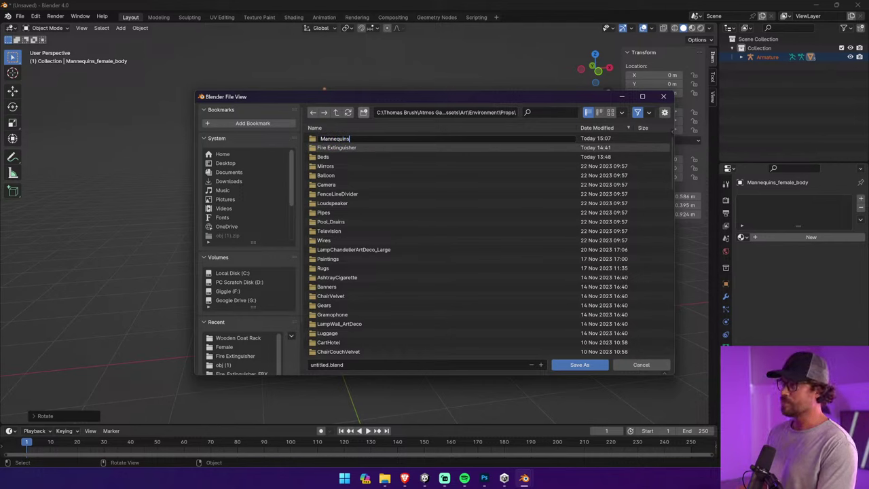
key("Return")
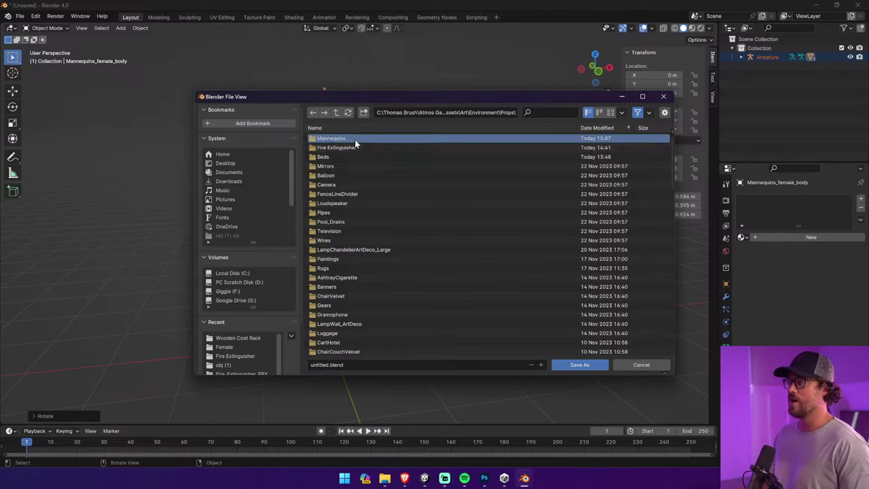
Save the file as Mannequin.blend in the new Mannequins folder
double_click(351, 139)
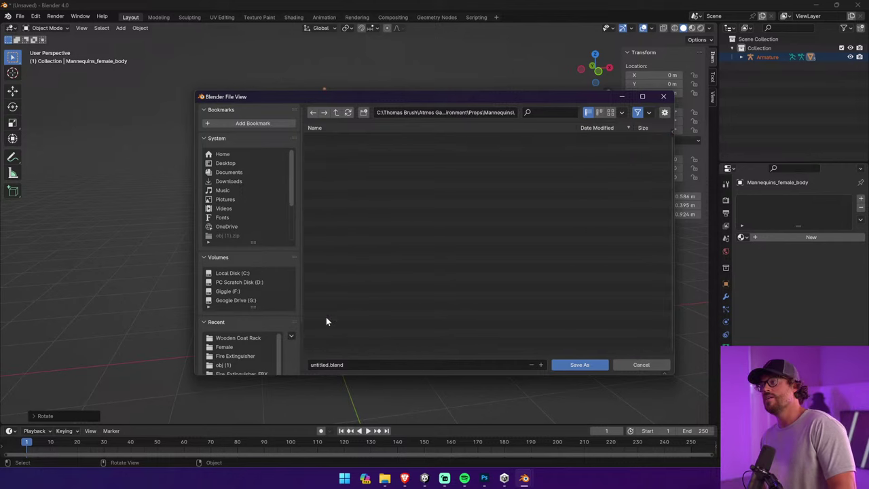
double_click(327, 364)
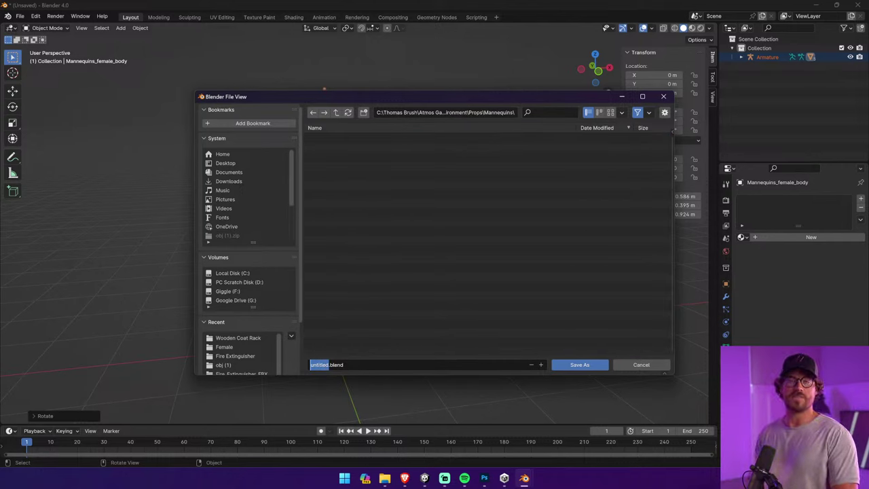
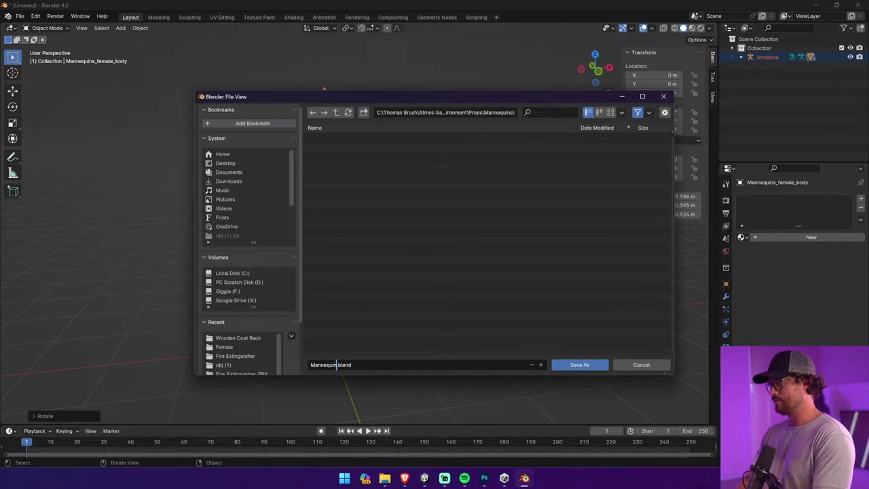
left_click(579, 365)
mouse_move(424, 478)
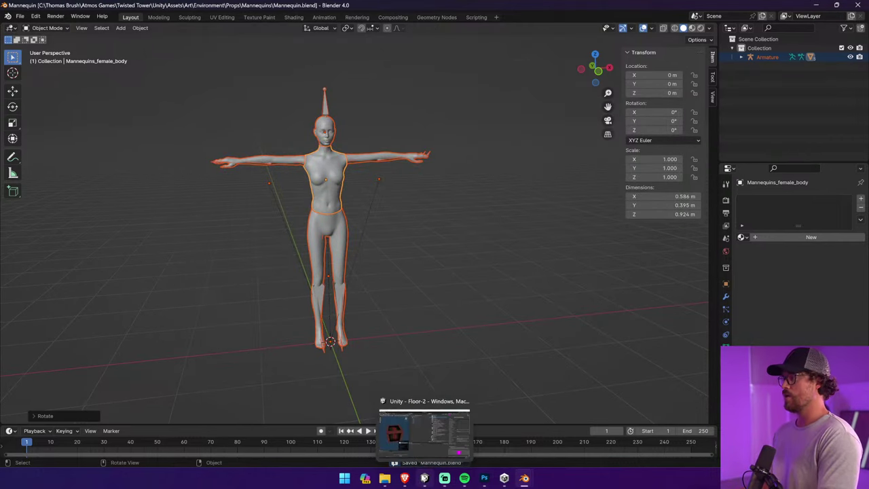
Select the mannequin's armature and switch it to Pose Mode
left_click(325, 173)
left_click(46, 28)
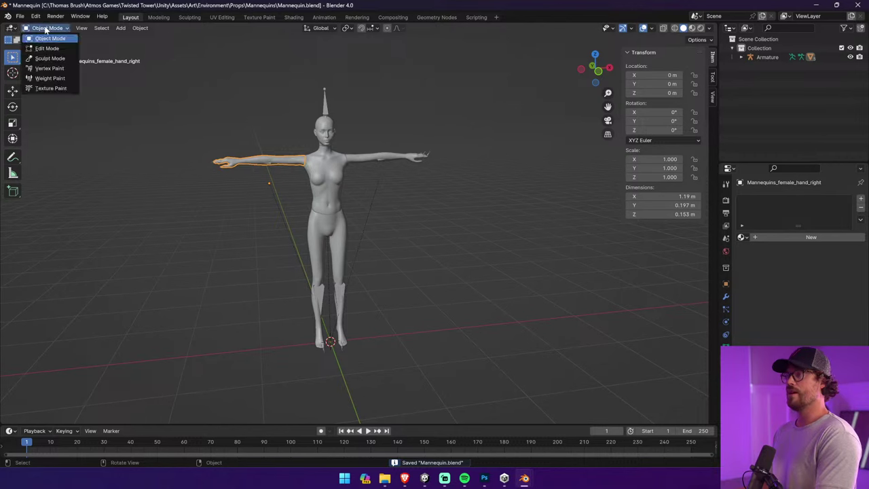
left_click(323, 108)
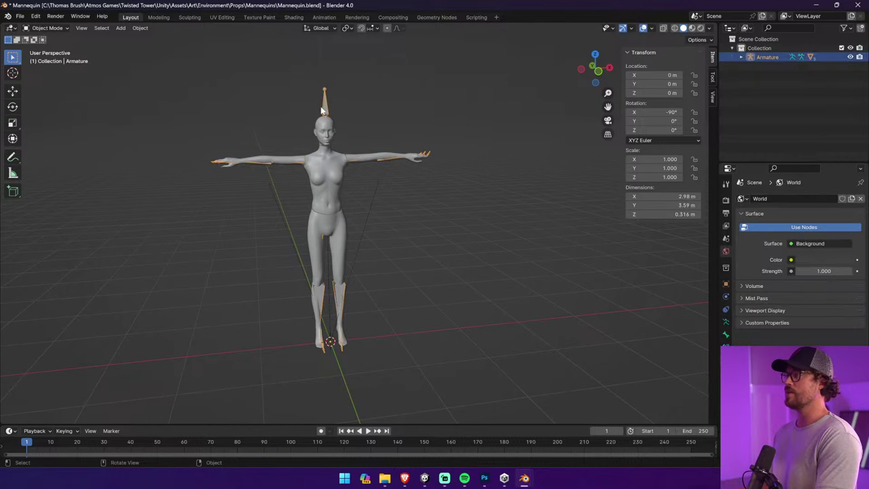
left_click(62, 28)
left_click(64, 57)
Rotate the right upper arm down beside the body and bend the right forearm toward the hip
key("r")
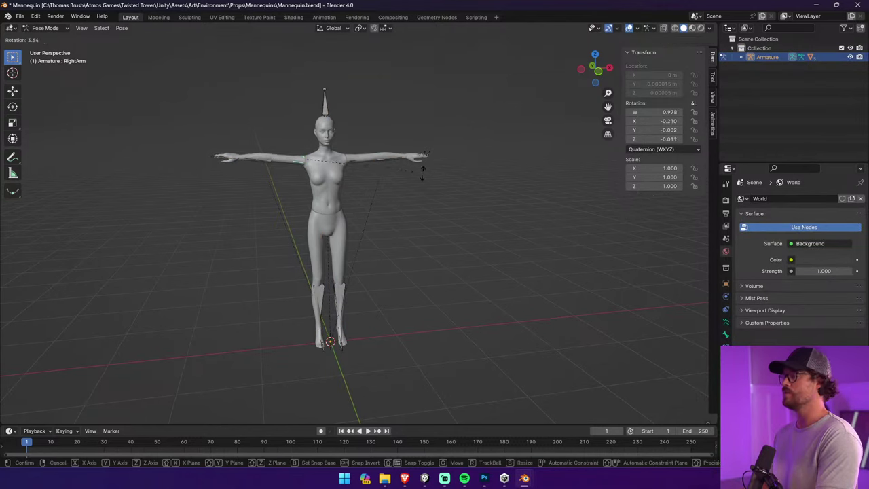
left_click(346, 112)
left_click(282, 197)
key("r")
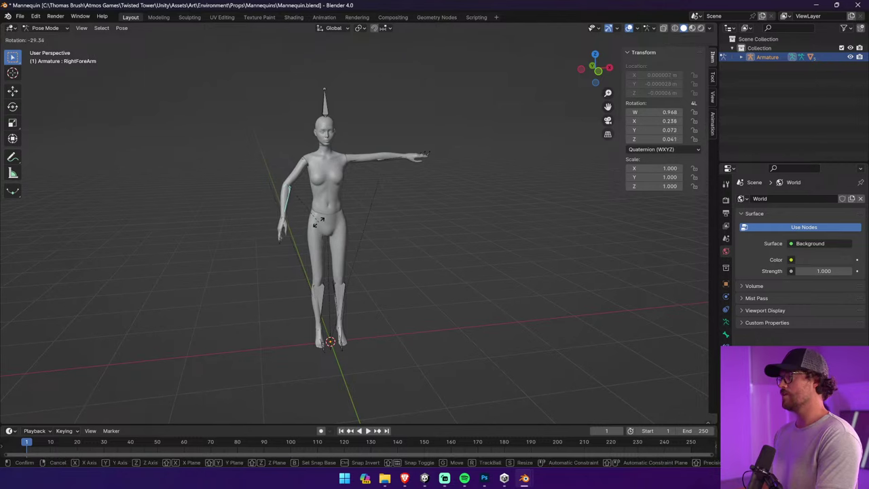
left_click(288, 218)
Rotate the left upper arm down beside the body and bend the left forearm toward the hip
left_click(360, 164)
key("r")
left_click(351, 232)
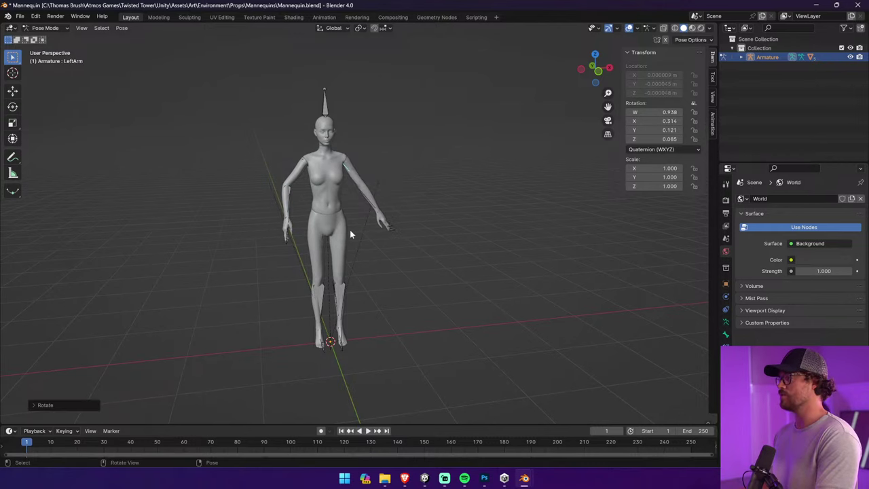
left_click(378, 206)
key("r")
left_click(359, 228)
Lean the upper spine bone slightly forward about global X and turn it toward the mannequin's right about global Z
middle_click_drag(362, 230, 345, 219)
left_click(298, 142)
key("r")
key("x")
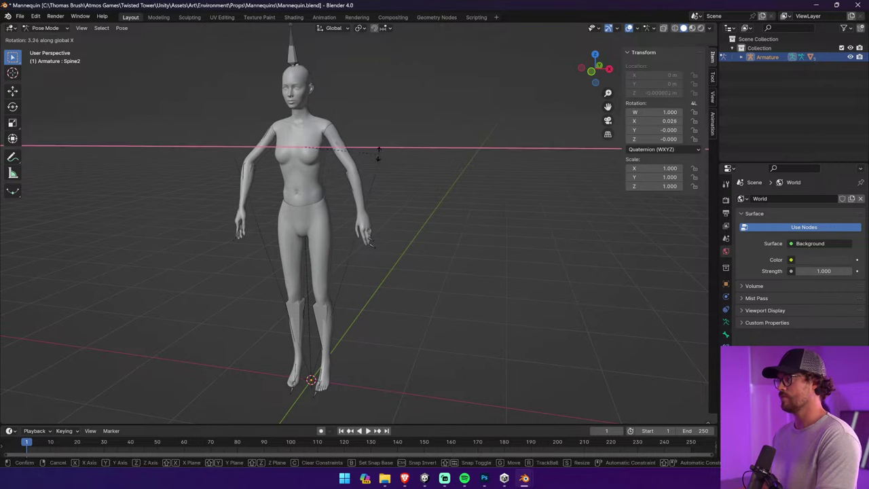
left_click(397, 153)
key("r")
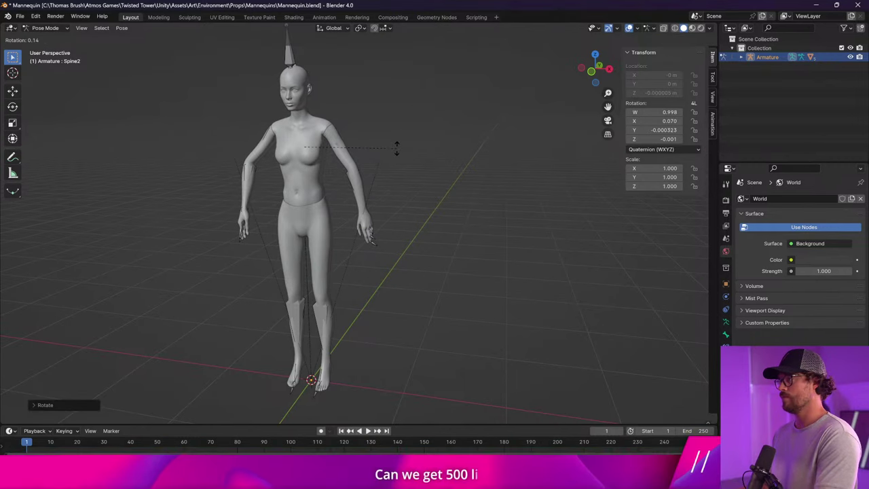
key("z")
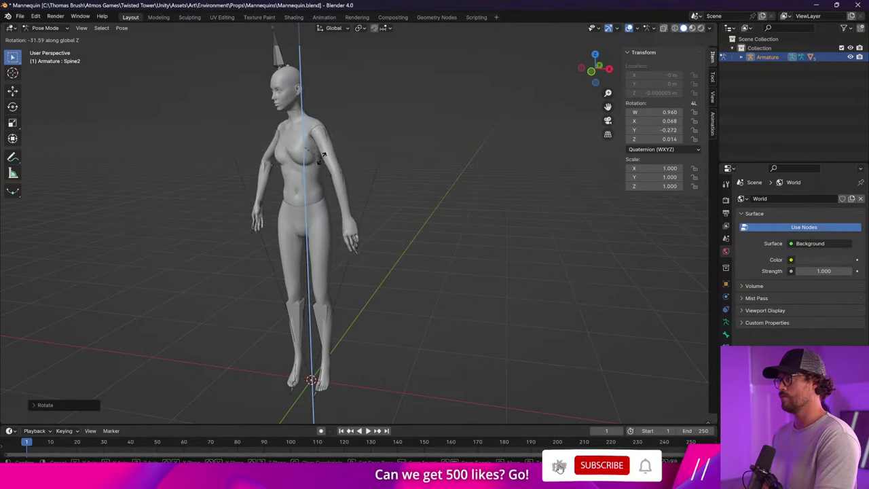
left_click(269, 155)
Rotate the right upper arm closer to the torso and swing the right forearm outward from the hip
left_click(269, 154)
key("r")
left_click(274, 180)
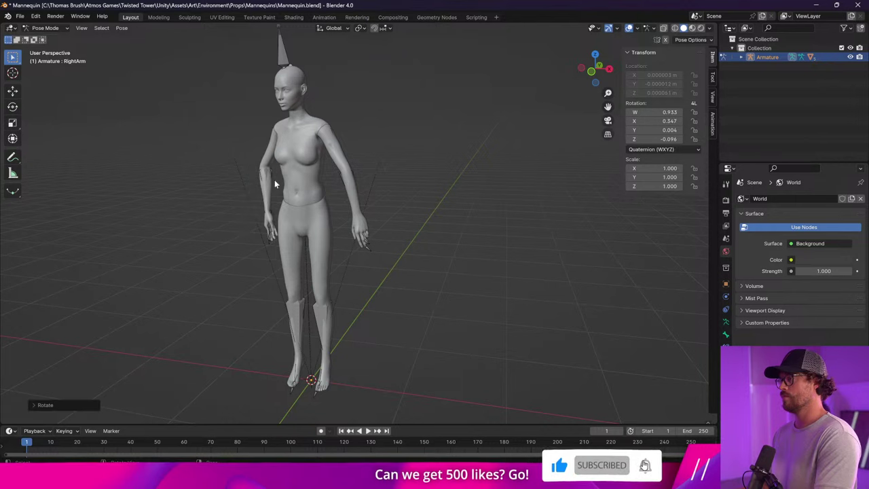
left_click(262, 184)
key("r")
left_click(246, 198)
Bring the right upper arm slightly nearer the torso and readjust the right forearm's outward angle
left_click(271, 162)
left_click(271, 168)
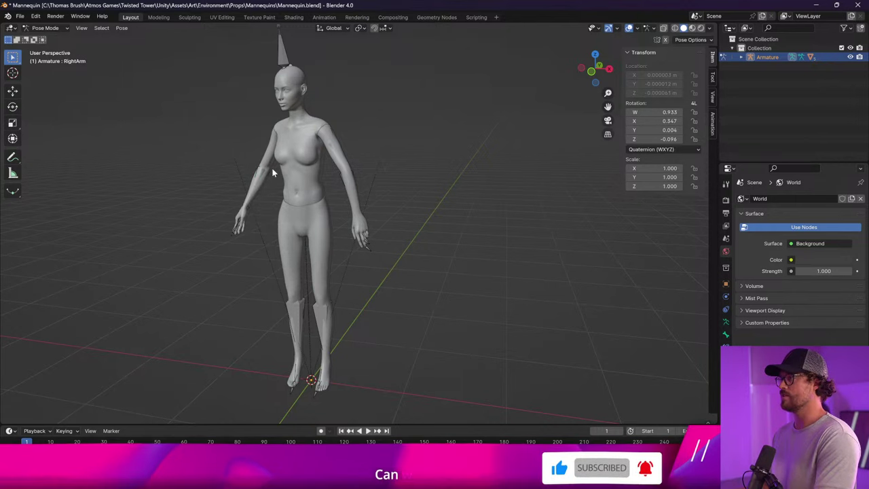
key("r")
left_click(289, 170)
left_click(264, 198)
key("r")
left_click(258, 193)
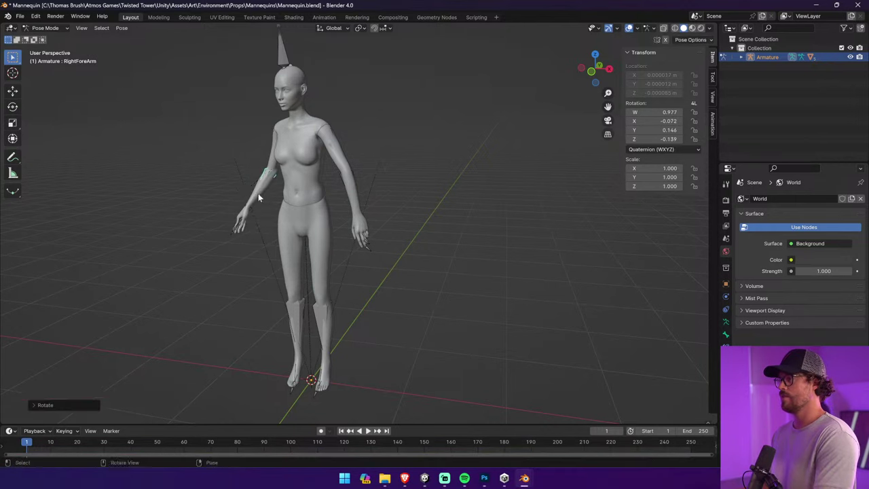
Rotate the mannequin's left upper arm and forearm so the left hand comes in toward the front of the hip
middle_click_drag(258, 193, 425, 164)
left_click(346, 163)
key("r")
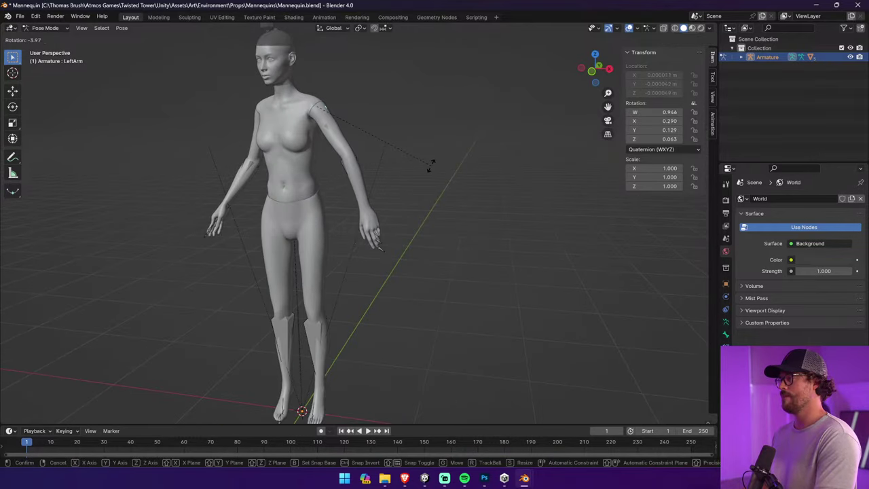
left_click(370, 184)
left_click(337, 182)
key("r")
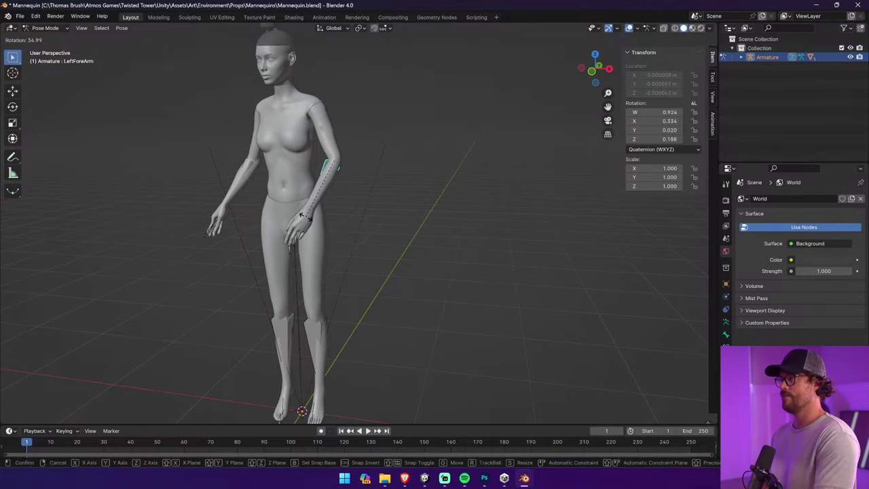
left_click(310, 192)
Rotate the right upper arm and forearm so the right arm hangs closer to the body with its hand turned inward
middle_click_drag(309, 192, 394, 196)
left_click(257, 178)
key("r")
left_click(278, 170)
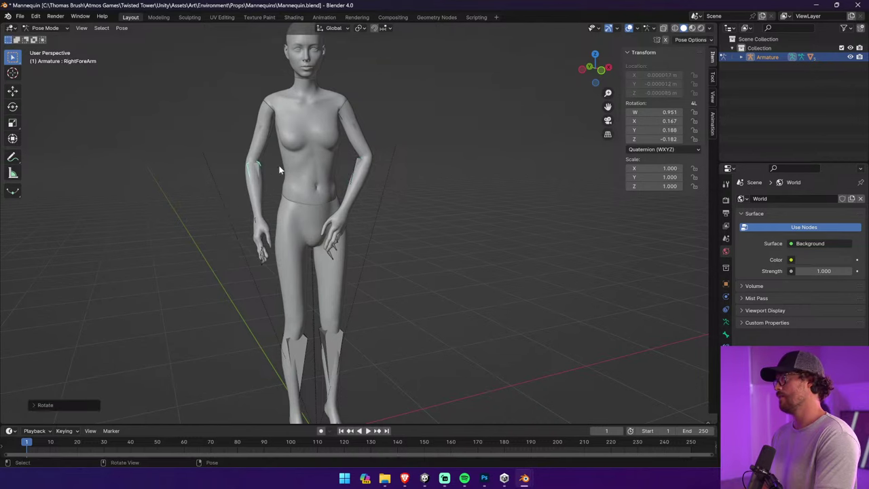
key("r")
left_click(272, 185)
left_click(267, 194)
key("r")
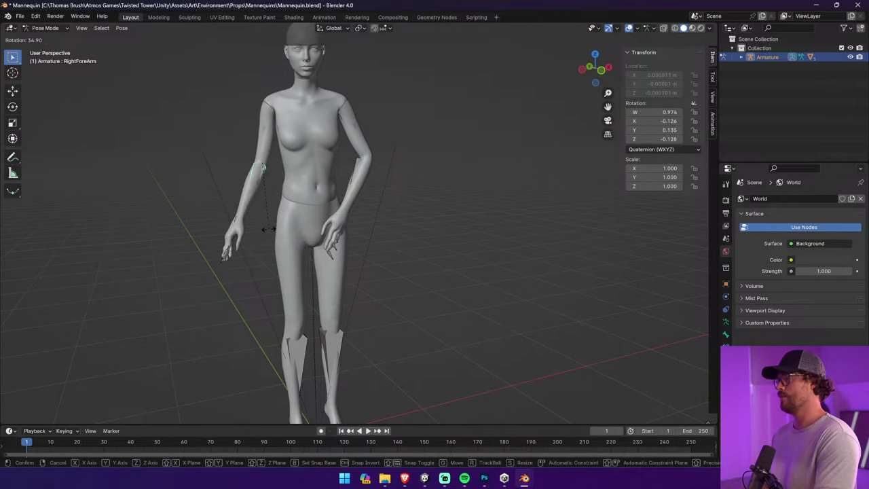
left_click(298, 223)
Fine-tune the right arm's swing at the shoulder with small rotations made from the mannequin's side
middle_click_drag(298, 222, 430, 124)
left_click(347, 118)
key("r")
left_click(331, 114)
key("r")
left_click(326, 120)
scroll(430, 129, "up", 1)
Rotate the left thigh forward and bend the left lower leg back at the knee
left_click(306, 179)
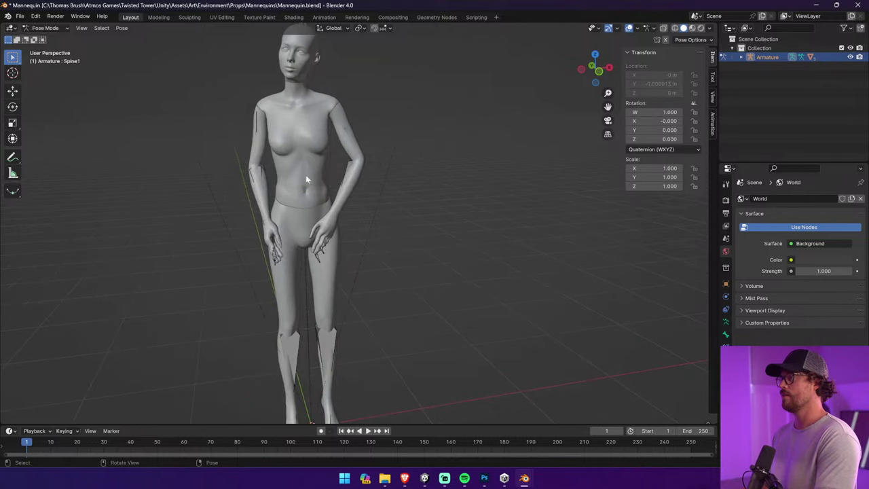
left_click(321, 276)
middle_click_drag(320, 276, 427, 272)
key("r")
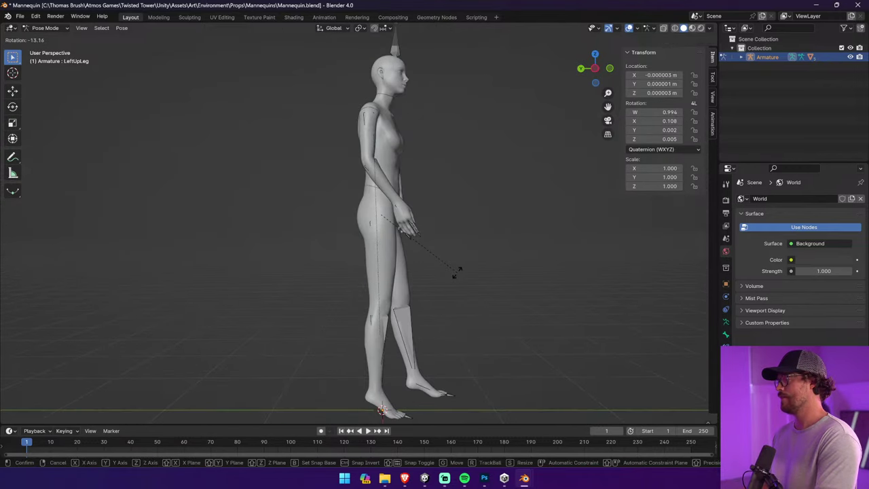
left_click(419, 325)
left_click(415, 324)
key("r")
left_click(390, 343)
Lean the upper body slightly sideways by rotating the Spine bone in the front view
middle_click_drag(478, 318, 398, 324)
left_click(321, 191)
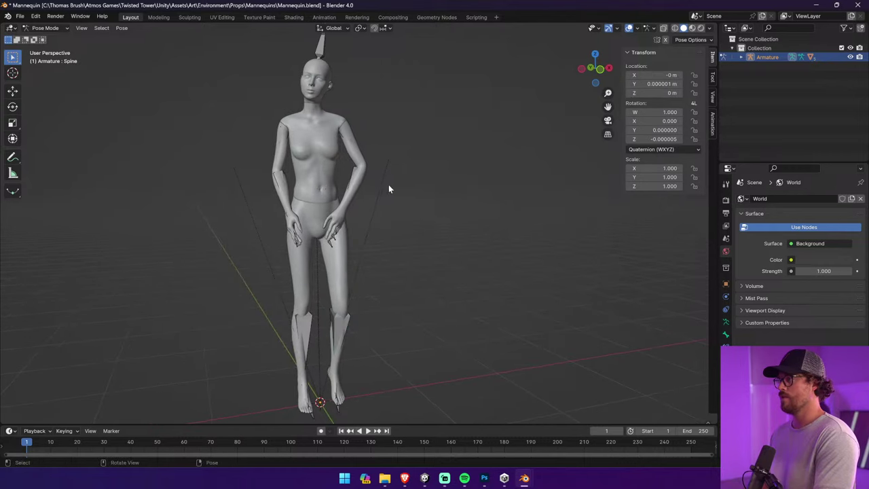
key("r")
left_click(330, 181)
Rotate the right forearm outward to hang beside the hip and swing the left arm away from the body
left_click(285, 192)
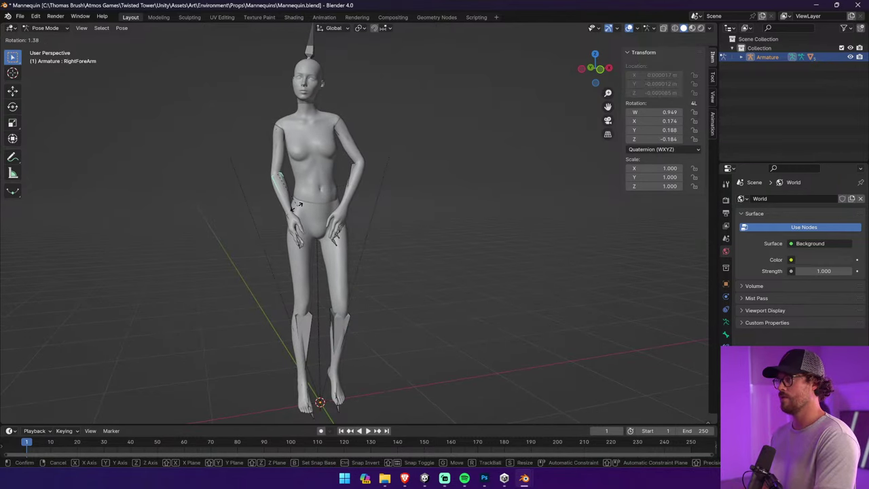
key("r")
left_click(280, 208)
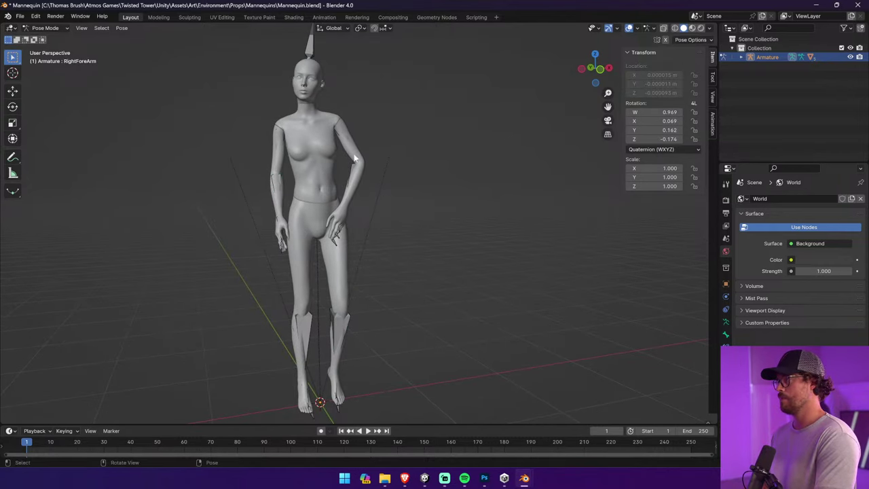
left_click(355, 170)
key("r")
left_click(381, 158)
Rotate the right thigh and right lower leg slightly to adjust the standing leg's stance
middle_click_drag(383, 203, 360, 208)
left_click(322, 248)
key("r")
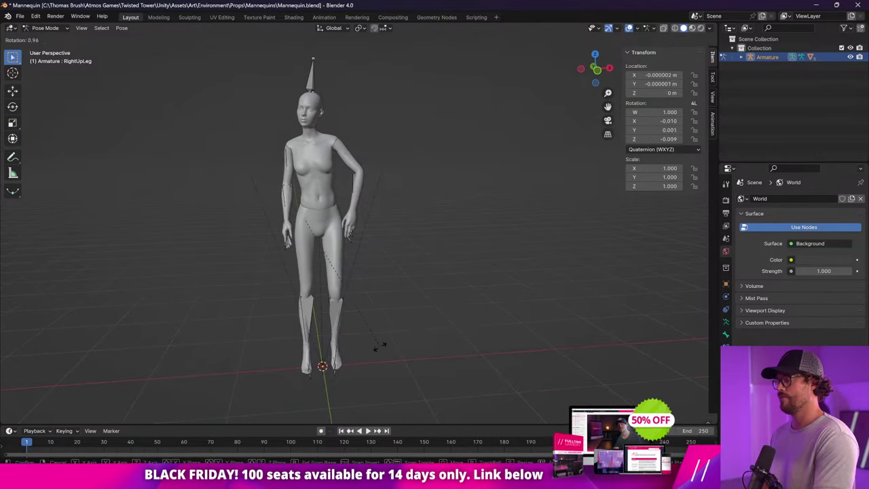
left_click(368, 346)
left_click(302, 335)
key("r")
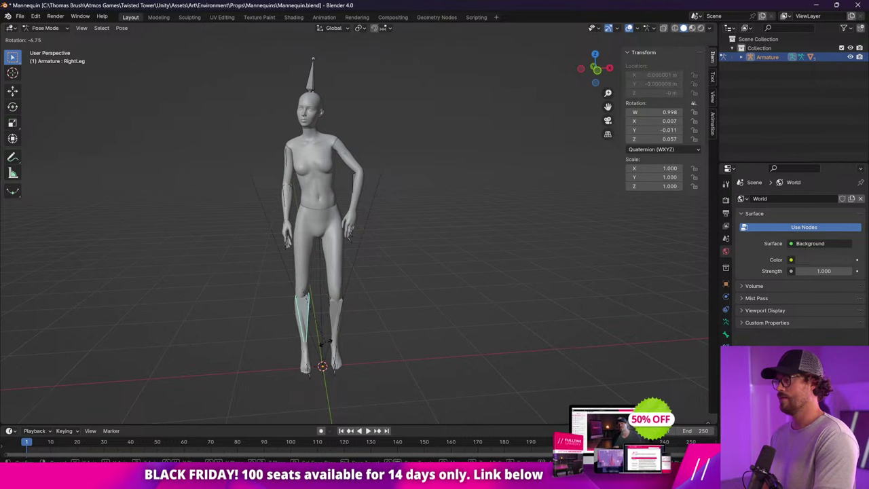
left_click(380, 334)
Tilt the torso sideways again by rotating the Spine bone from the front
middle_click_drag(380, 333, 425, 325)
left_click(321, 187)
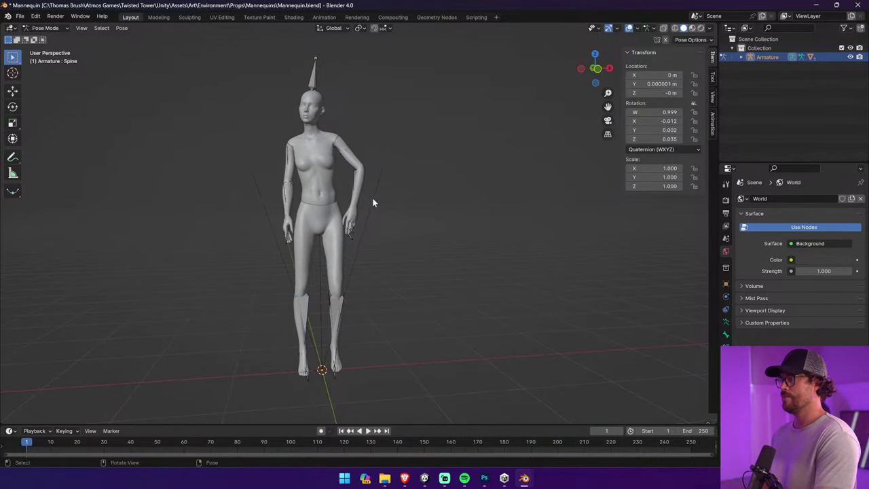
key("r")
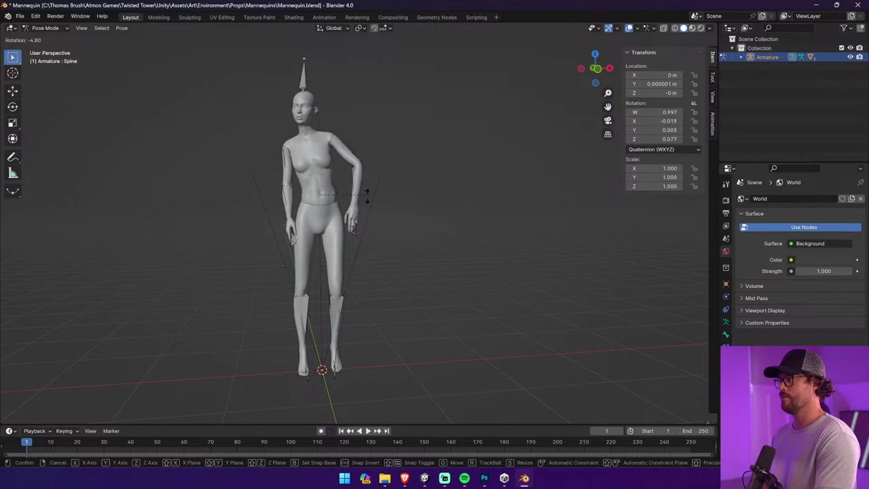
left_click(372, 205)
Rotate the Spine bone about the global X axis to adjust the lean and about global Z to twist the torso
mouse_move(372, 205)
middle_mouse_down()
mouse_move(325, 224)
mouse_move(368, 213)
middle_mouse_up()
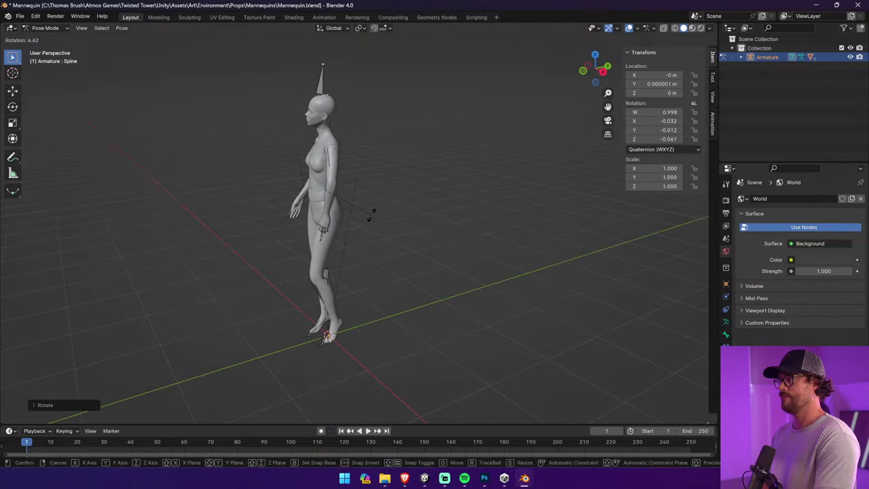
key("r")
key("x")
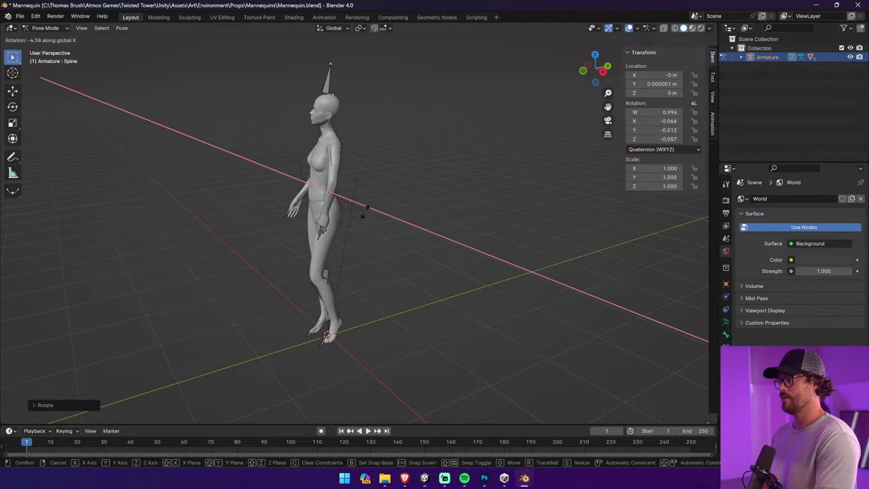
left_click(363, 211)
key("r")
key("z")
left_click(377, 210)
Lower the left upper arm toward the body and rotate the left forearm to match the twisted torso
middle_click_drag(410, 211, 497, 208)
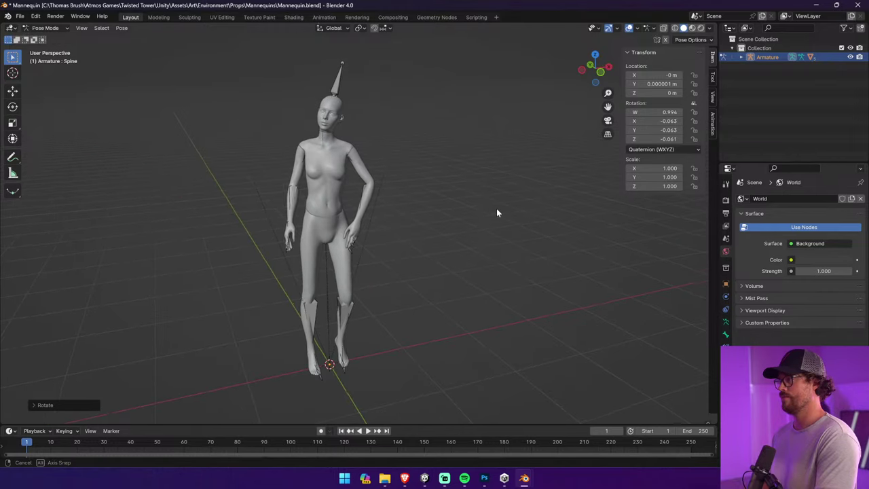
left_click(352, 164)
key("r")
left_click(366, 182)
left_click(372, 207)
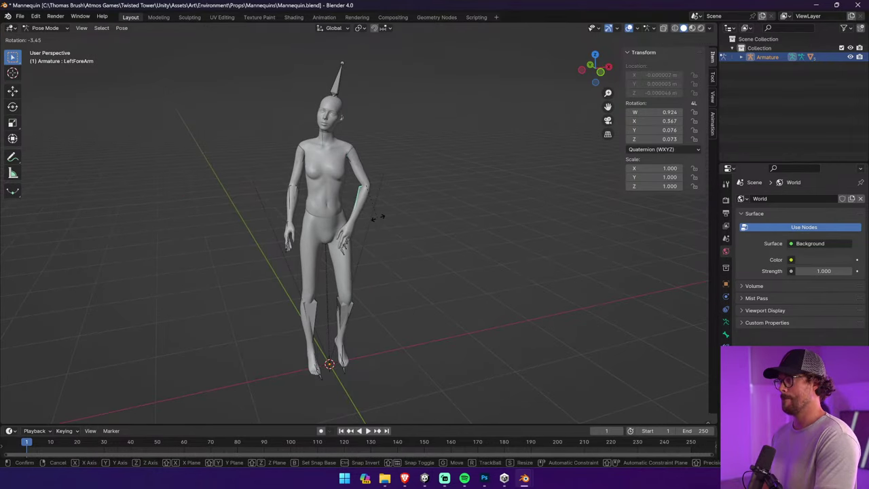
key("r")
left_click(358, 176)
key("r")
left_click(448, 202)
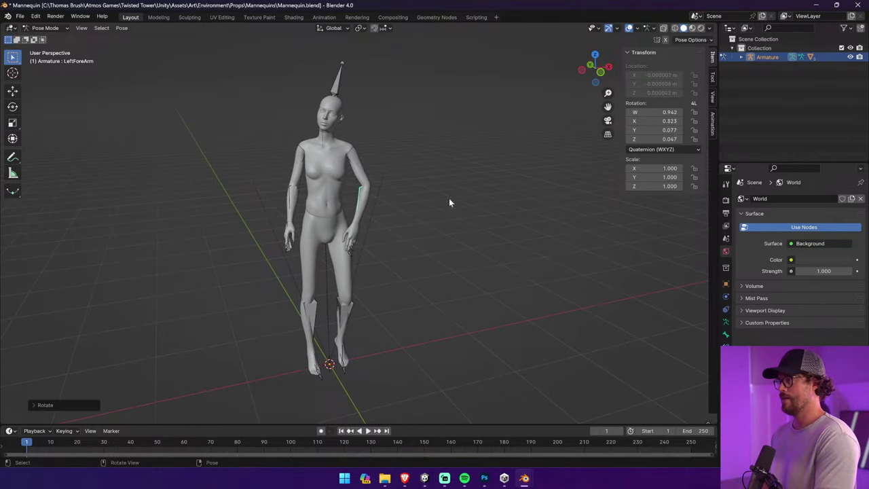
Rotate the left upper arm closer to the torso and turn the left forearm back outward
key("r")
left_click(361, 224)
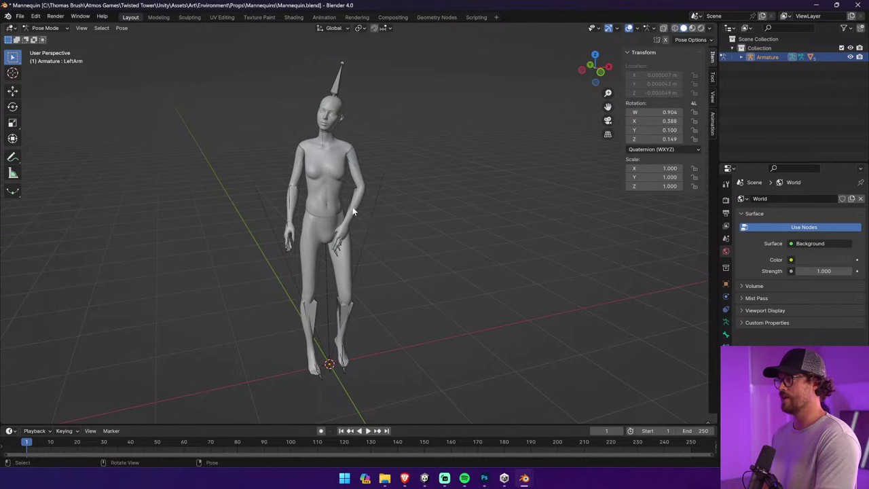
left_click(353, 212)
key("r")
left_click(385, 220)
Adjust the left arm's forward swing and forearm bend from both sides of the mannequin
middle_click_drag(378, 180, 316, 182)
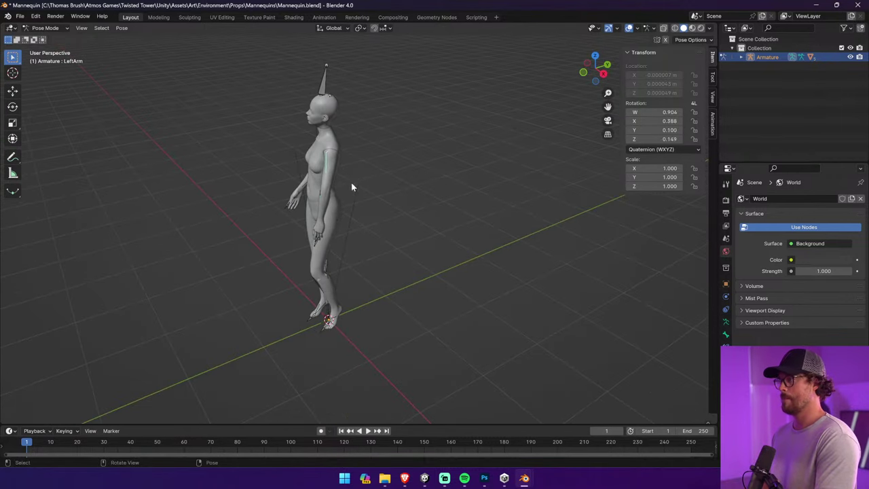
key("r")
left_click(362, 221)
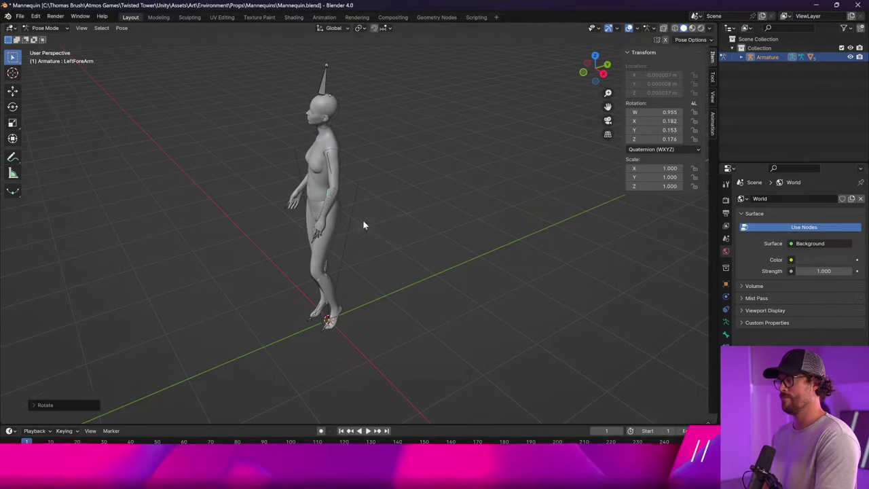
middle_click_drag(363, 221, 489, 197)
middle_click_drag(405, 199, 532, 188)
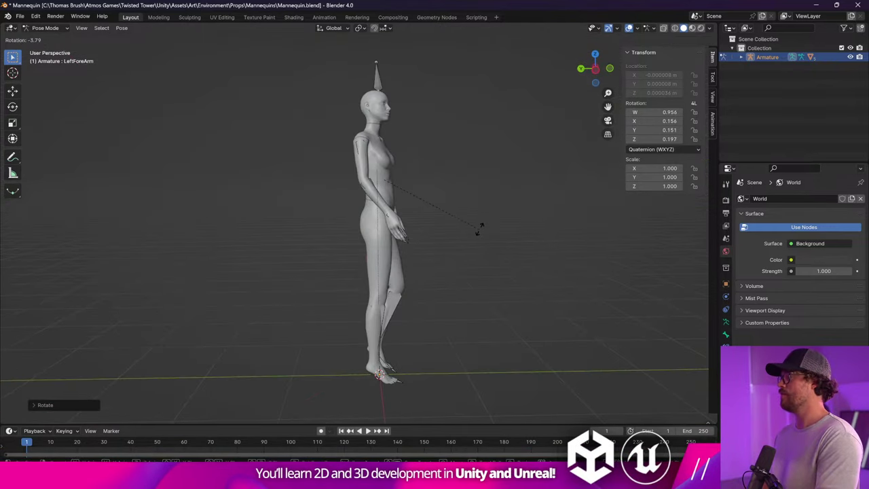
middle_click_drag(482, 229, 389, 228)
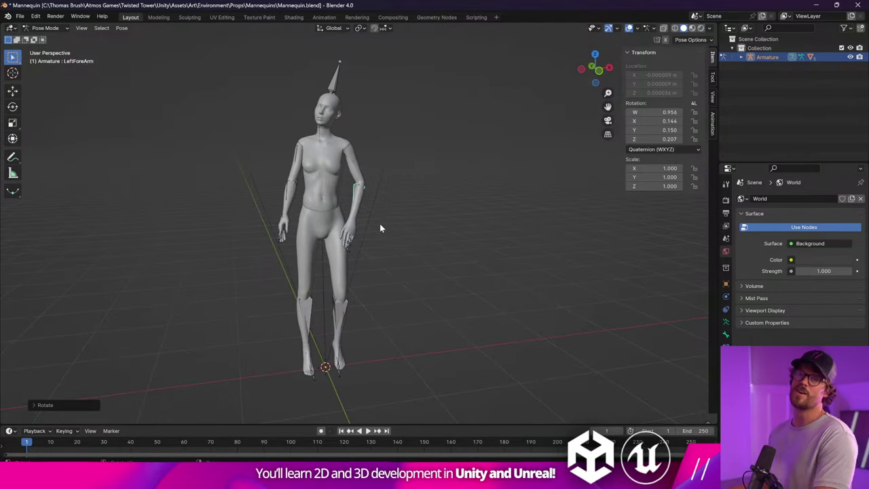
Rotate the left upper arm inward and the left forearm outward so the arm hangs naturally beside the hip
left_click(364, 181)
key("r")
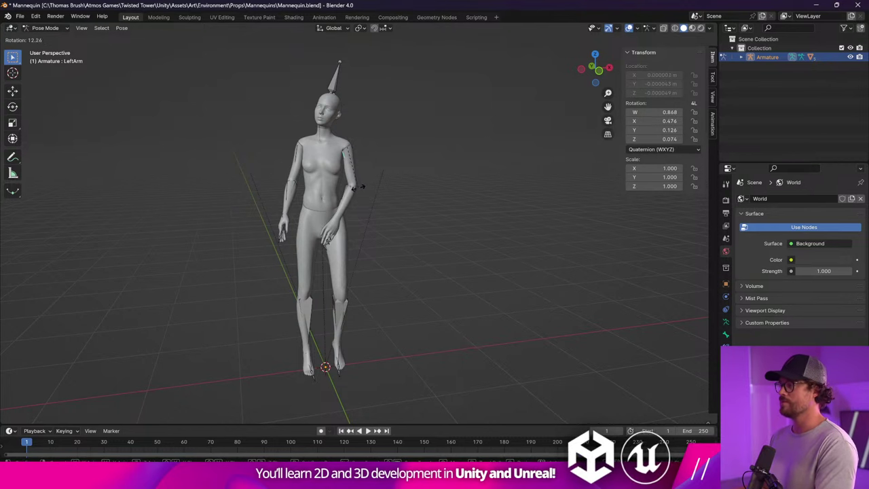
left_click(360, 187)
left_click(358, 208)
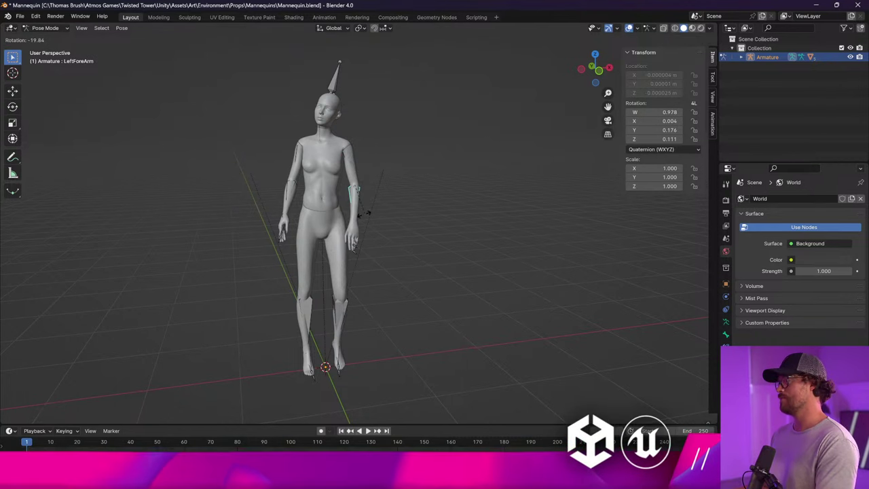
key("r")
left_click(365, 214)
Save the posed Mannequin.blend file and switch to Unity
mouse_move(413, 192)
middle_mouse_down()
mouse_move(537, 205)
mouse_move(422, 195)
middle_mouse_up()
key("ctrl+s")
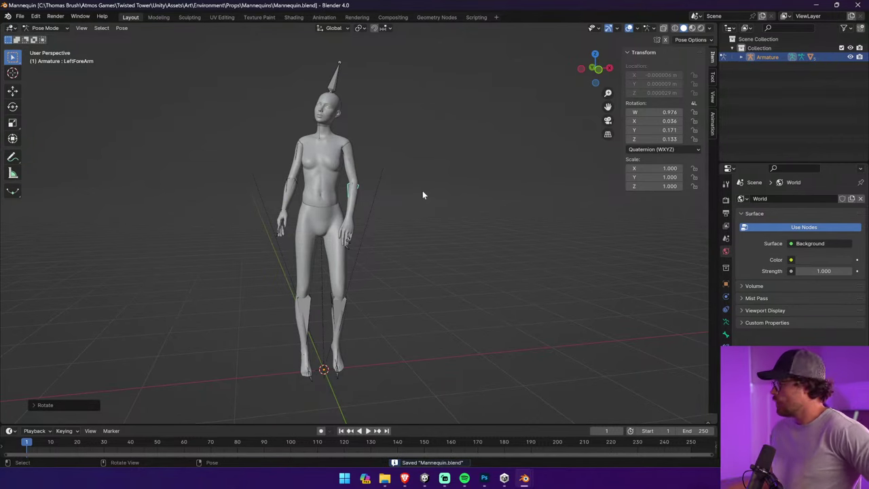
left_click(425, 479)
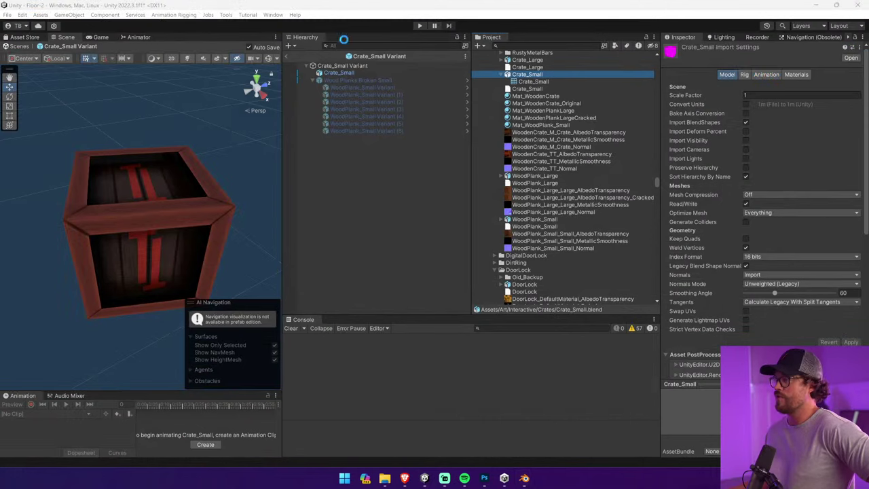
Leave the crate prefab, search the project for "Mannequ" and place the Mannequin model on the floor near the lit pillar
left_click(286, 57)
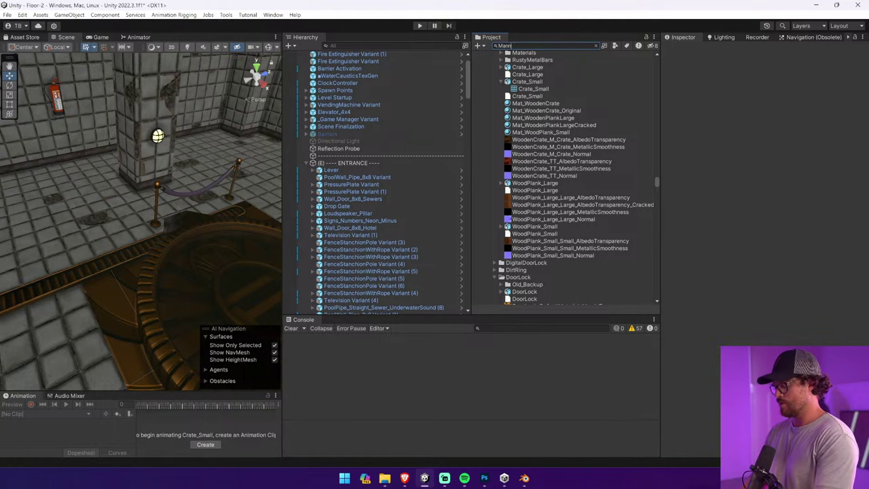
left_click_drag(494, 73, 146, 204)
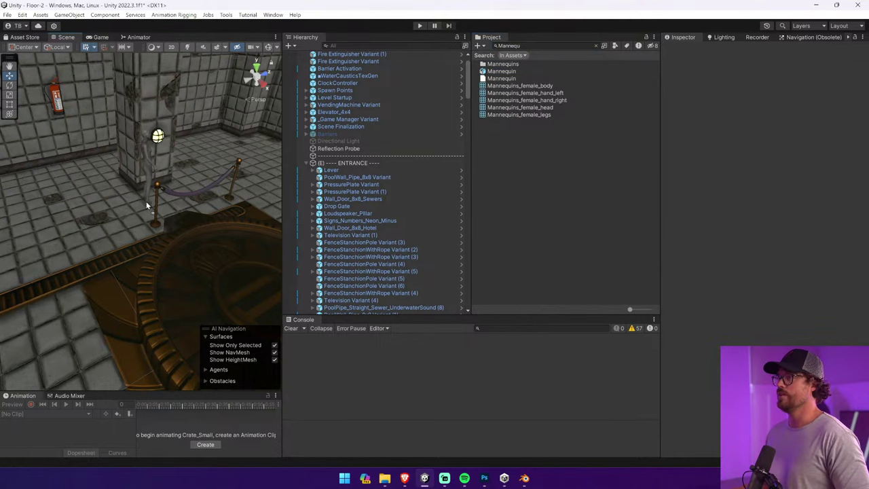
left_click_drag(116, 250, 91, 238)
key("f")
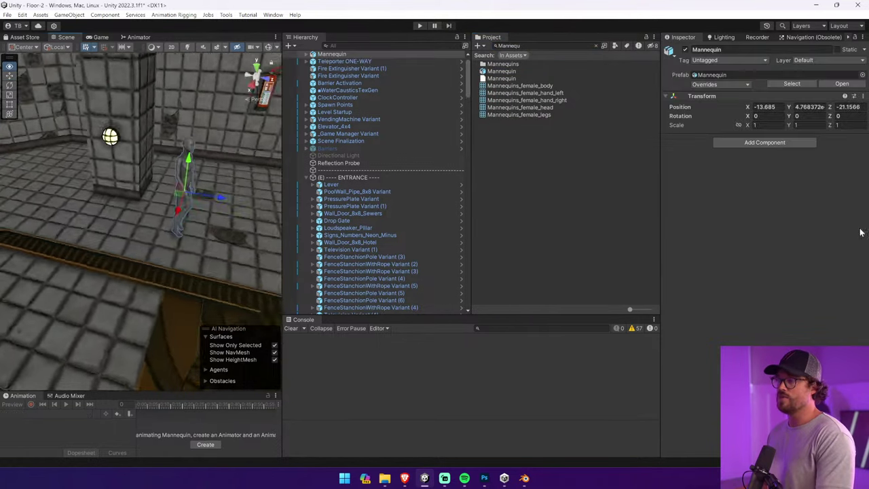
left_click_drag(281, 180, 476, 179)
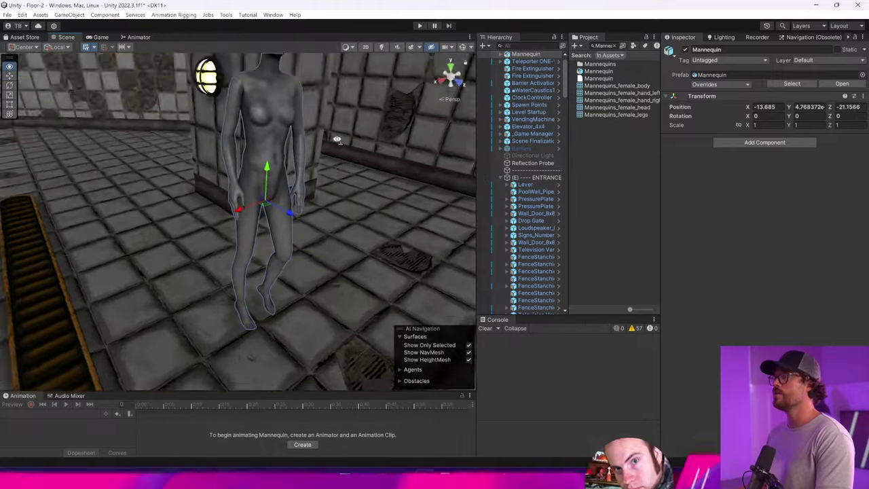
Run the level in play mode and walk from the elevator past the pillars up to the mannequin
left_click(419, 26)
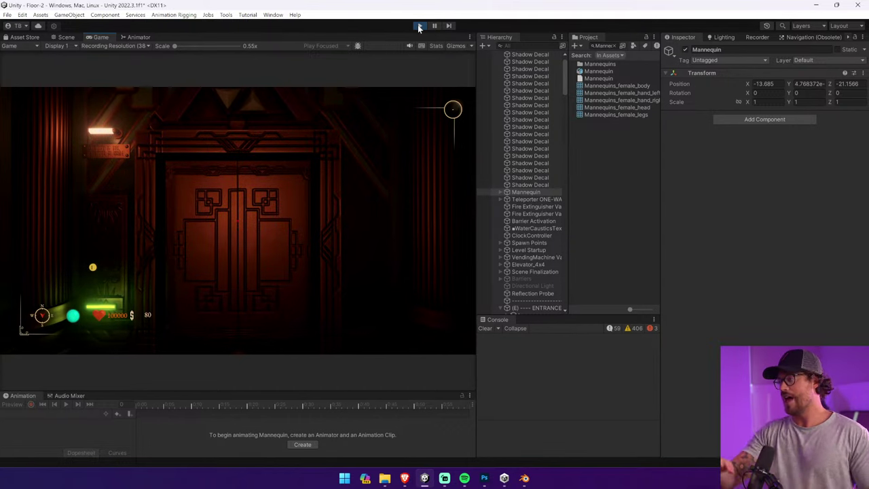
left_click(238, 220)
key("w")
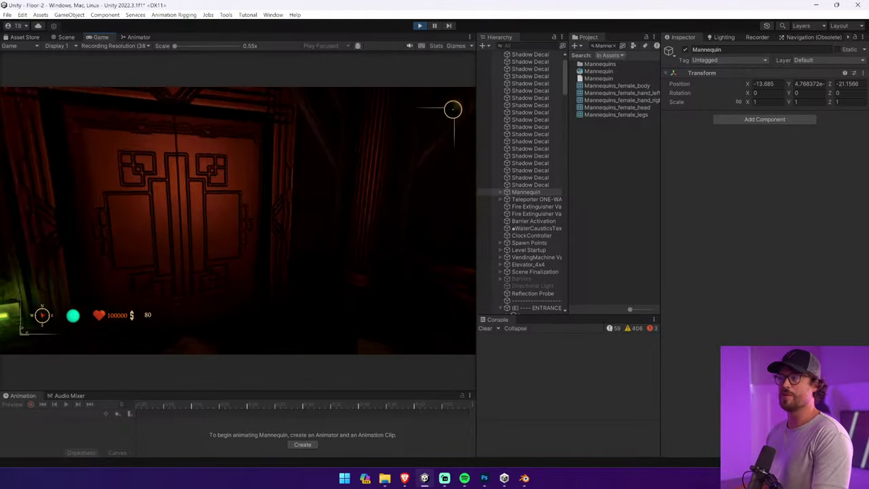
key("w")
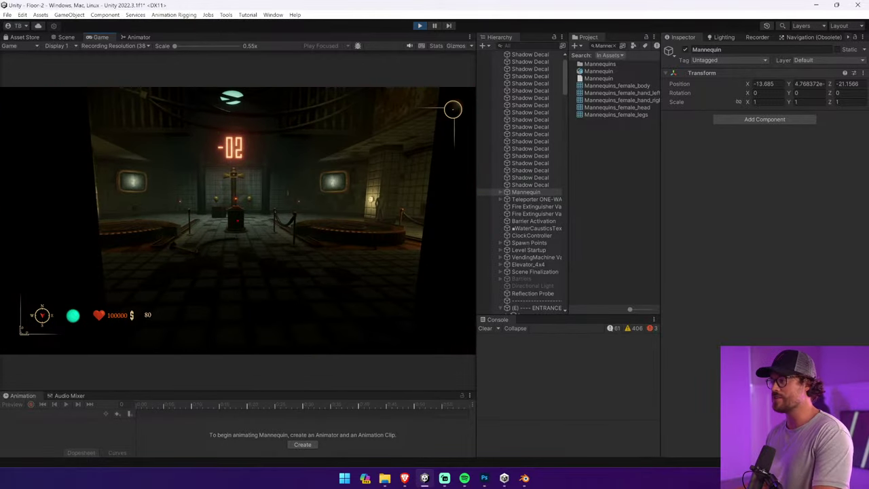
key("w")
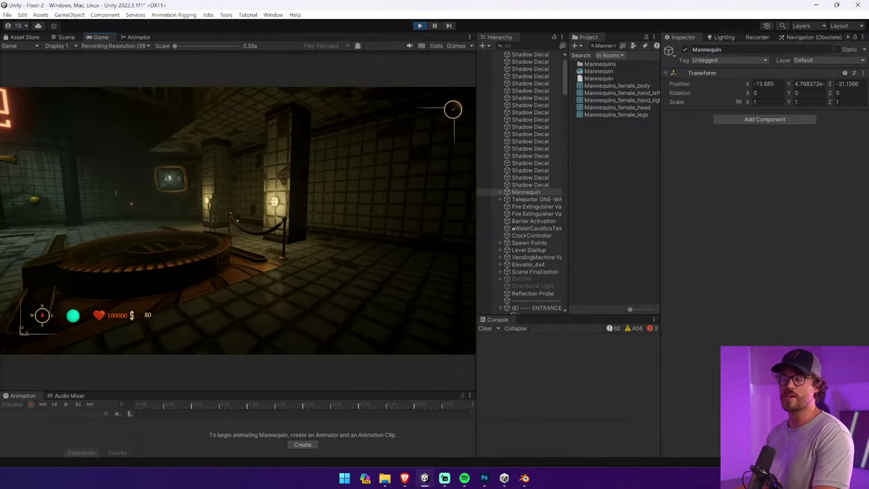
key("w")
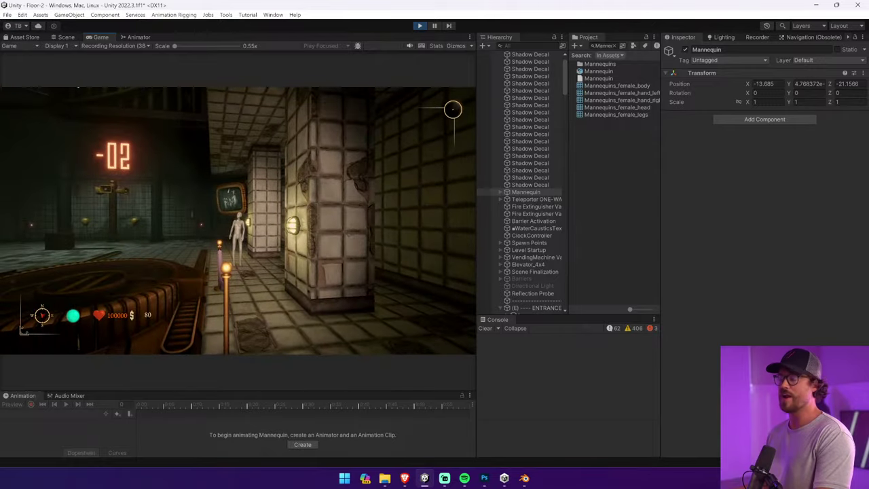
key("w")
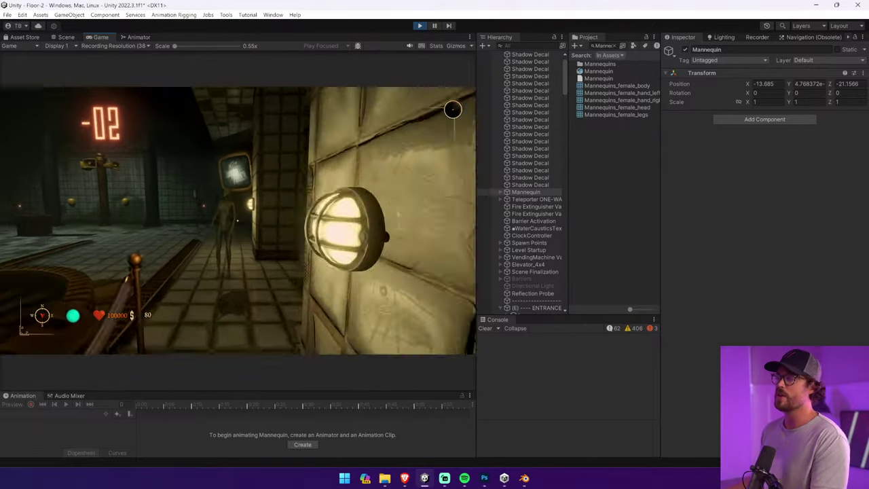
key("w")
key("s")
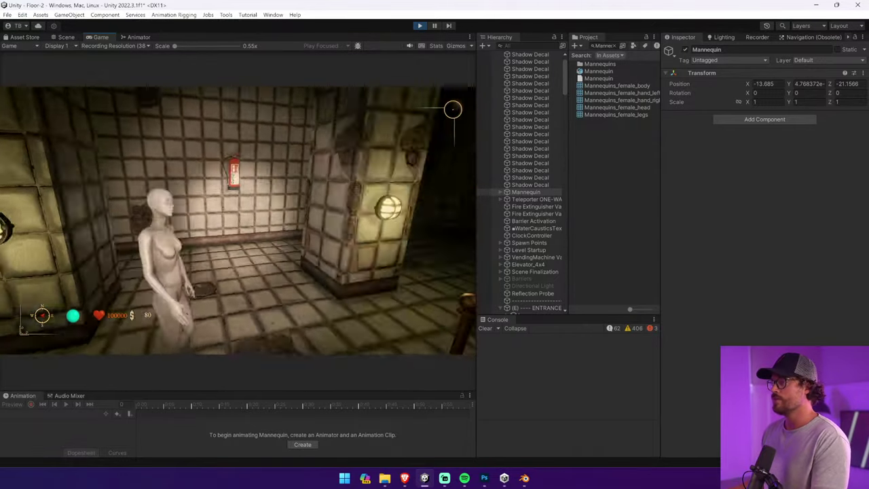
Circle the mannequin in the running game, check it with the flashlight on and off, and end play mode
key("a")
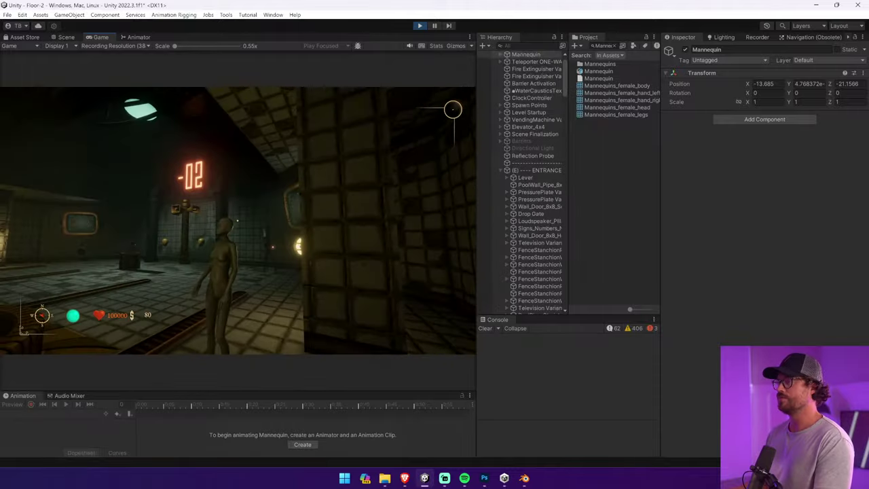
key("w")
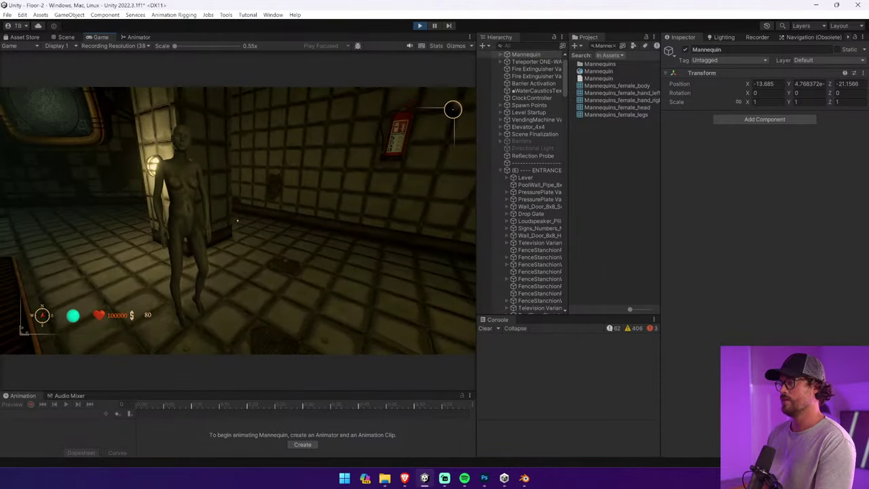
key("w")
key("f")
key("s")
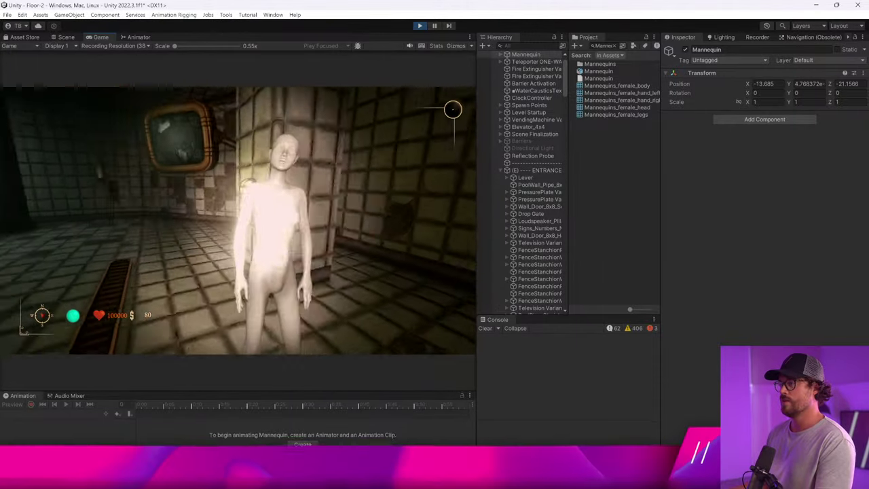
key("f")
key("a")
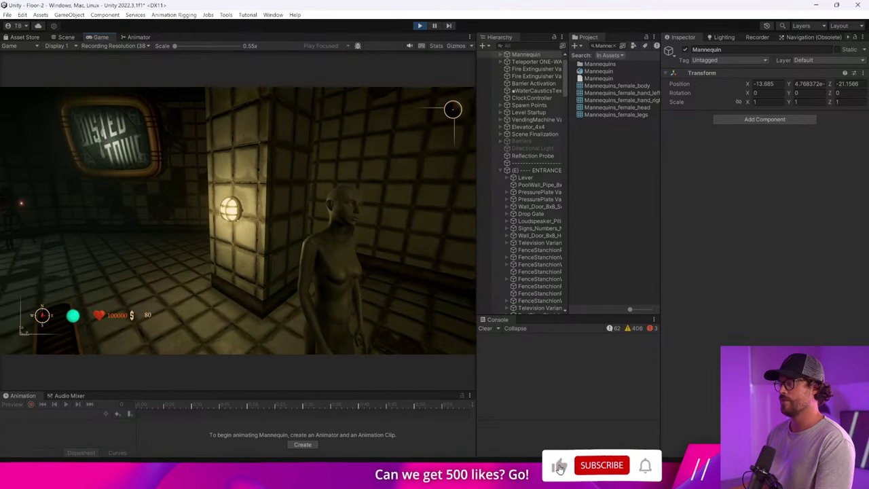
key("s")
key("d")
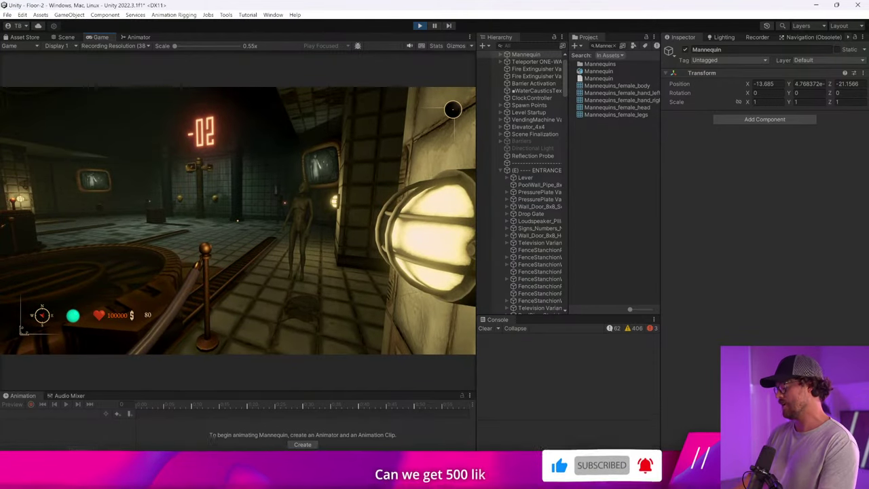
key("ctrl+p")
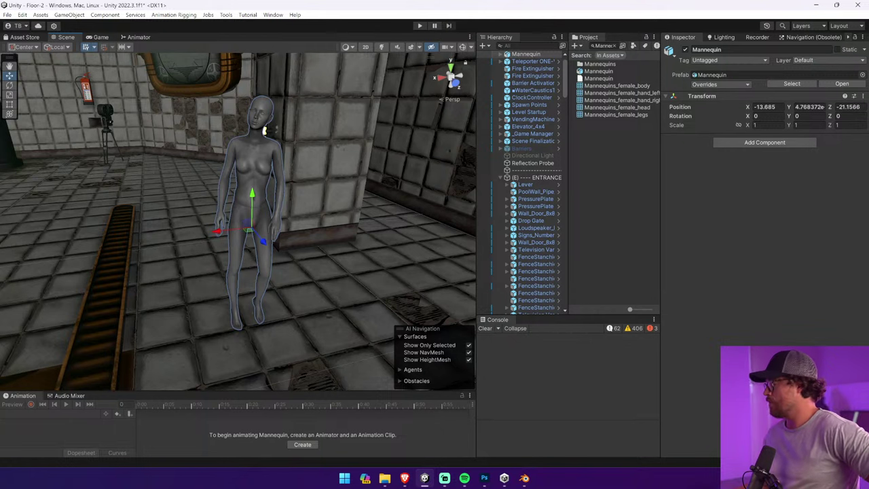
Show the project's Mannequins folder in File Explorer, open it and add a second tab beside it
mouse_move(534, 482)
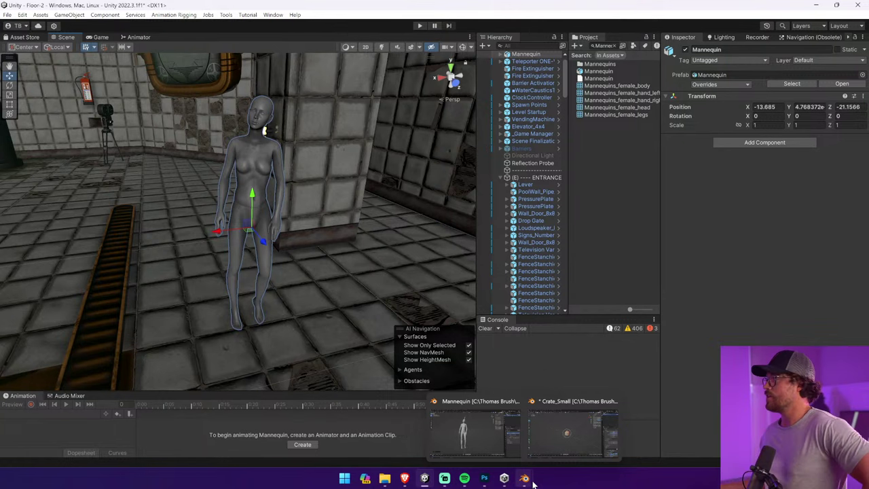
right_click(624, 63)
left_click(649, 83)
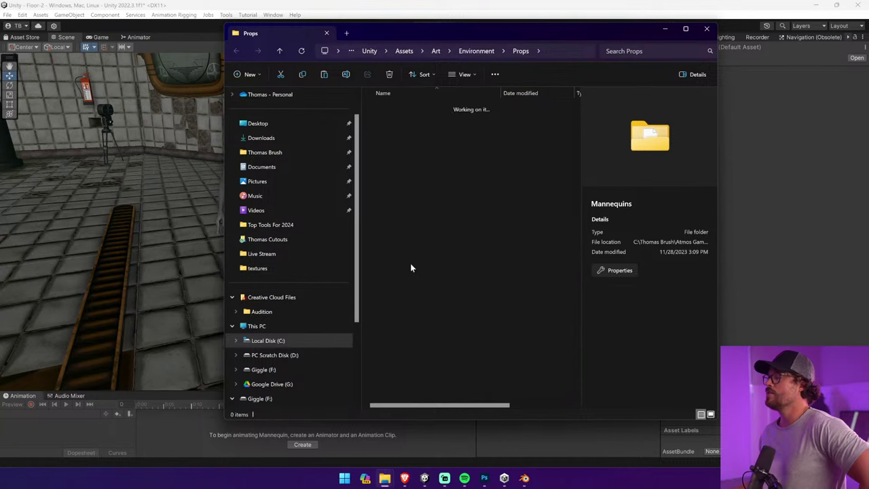
key("Return")
left_click(348, 32)
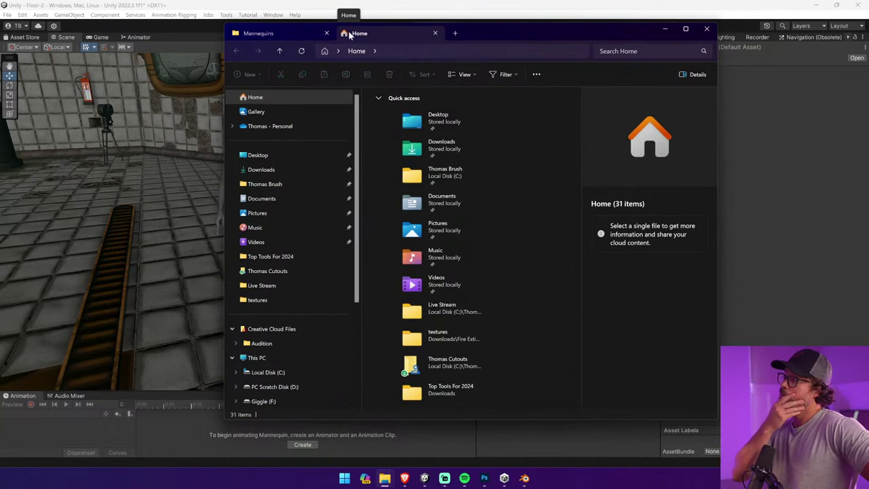
In the new tab, browse from Downloads through Mannequins, Models, Ordinary_mannequins and Unity_mat to the Damage folder
left_click(264, 171)
left_click(416, 158)
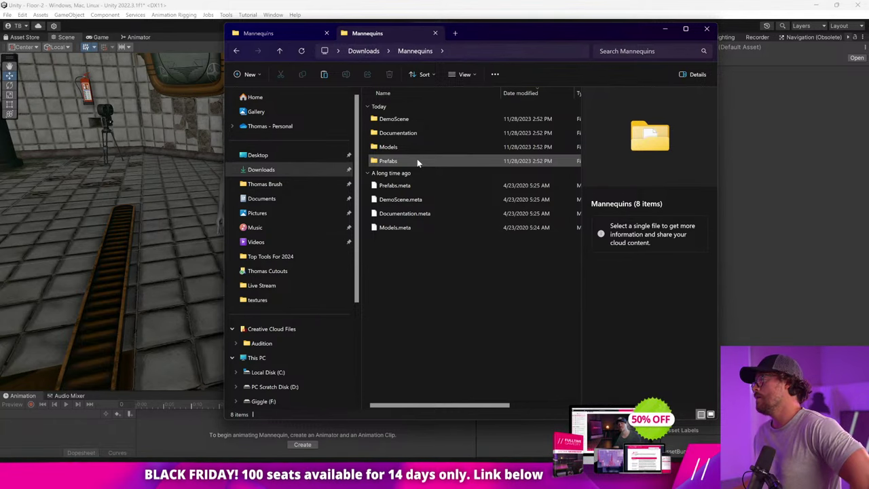
double_click(417, 147)
left_click(419, 147)
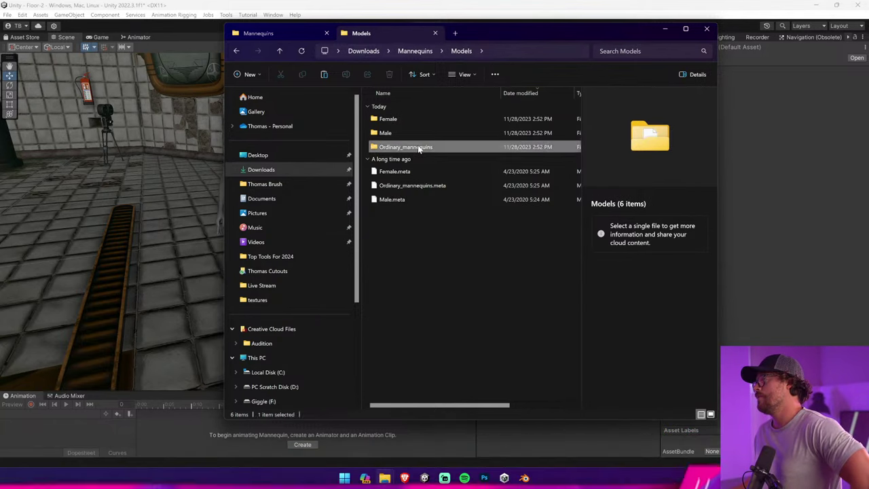
double_click(419, 147)
left_click(418, 118)
double_click(418, 118)
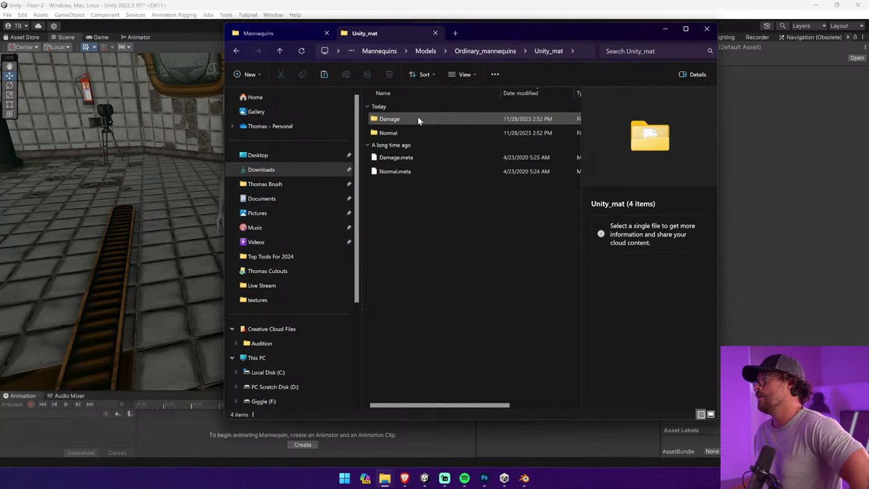
double_click(416, 118)
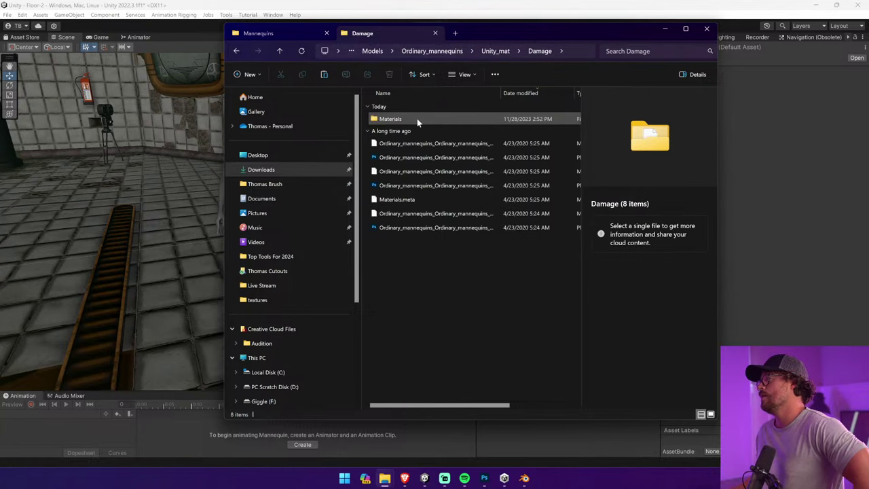
Widen the name column to identify the albedo, normal and metallic textures, and open the AlbedoTransparency image in Photoshop
left_click_drag(501, 93, 569, 103)
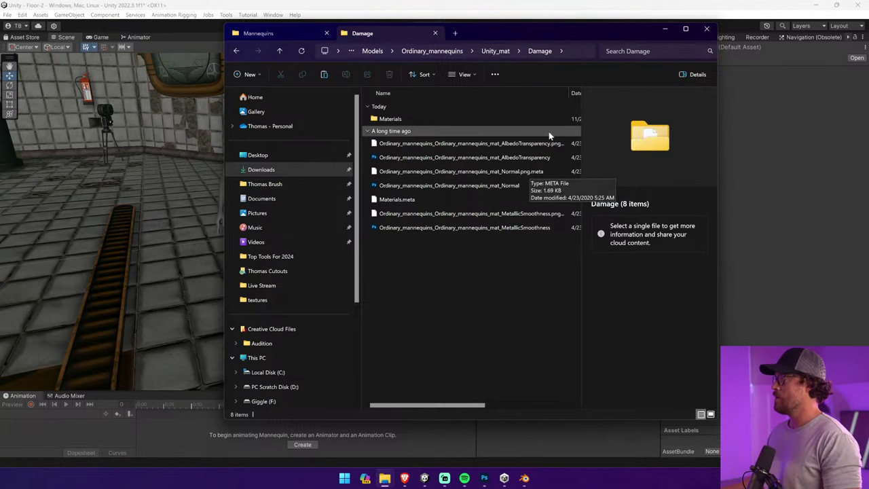
left_click(530, 185)
left_click(548, 157, "ctrl")
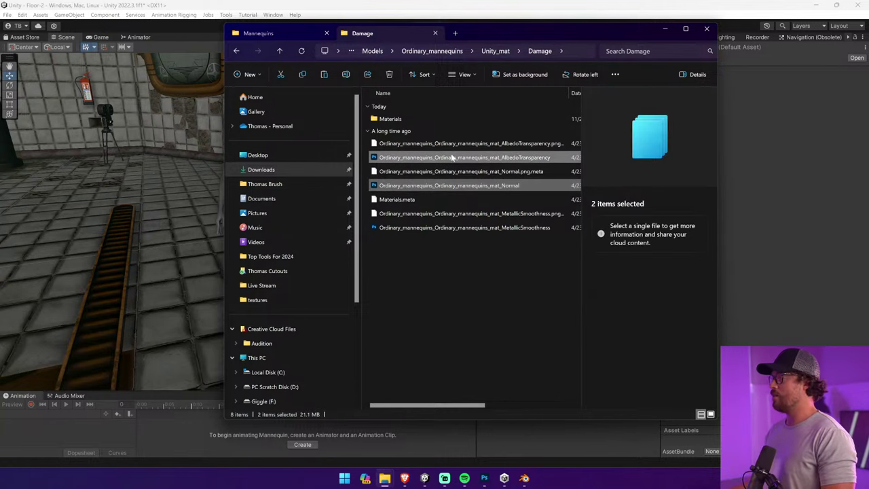
left_click(455, 229, "ctrl")
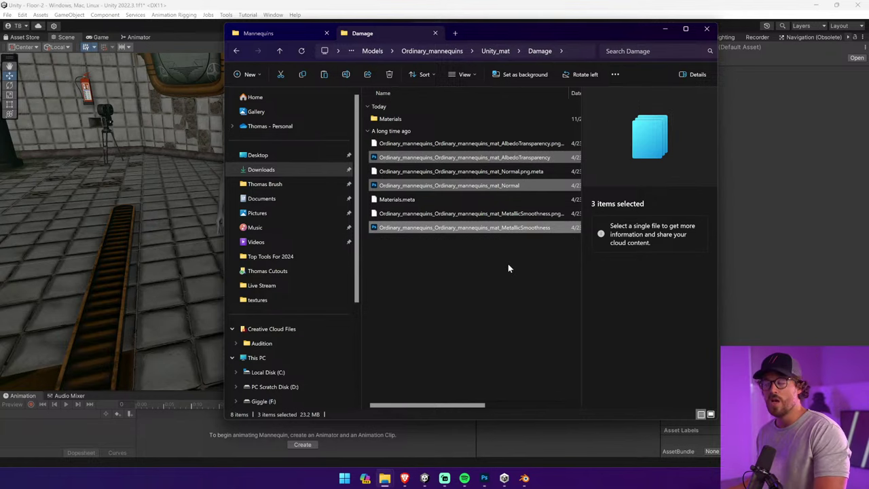
left_click(508, 268)
left_click(506, 158)
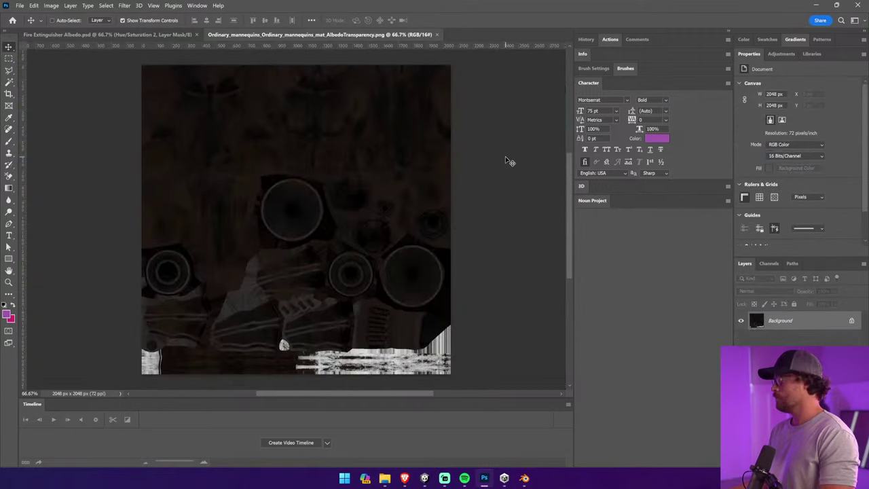
Begin saving the albedo texture as a new file and rename it Mannequins Albedo
left_click(19, 6)
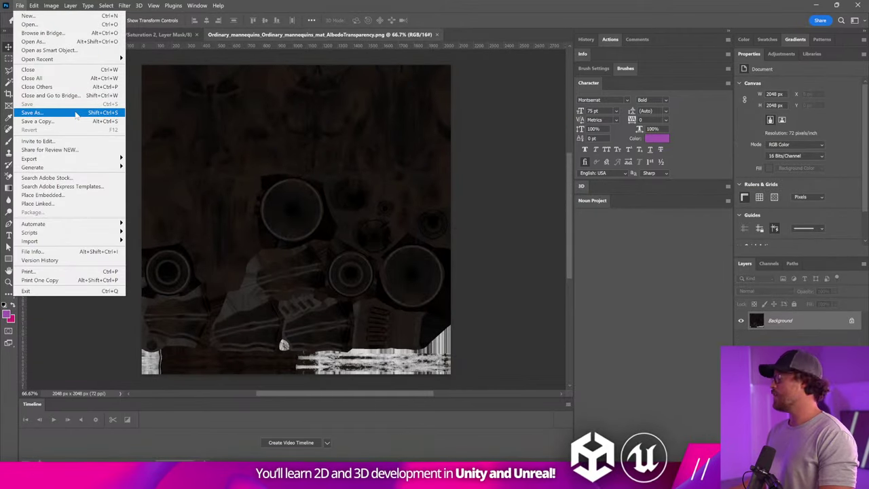
left_click(77, 113)
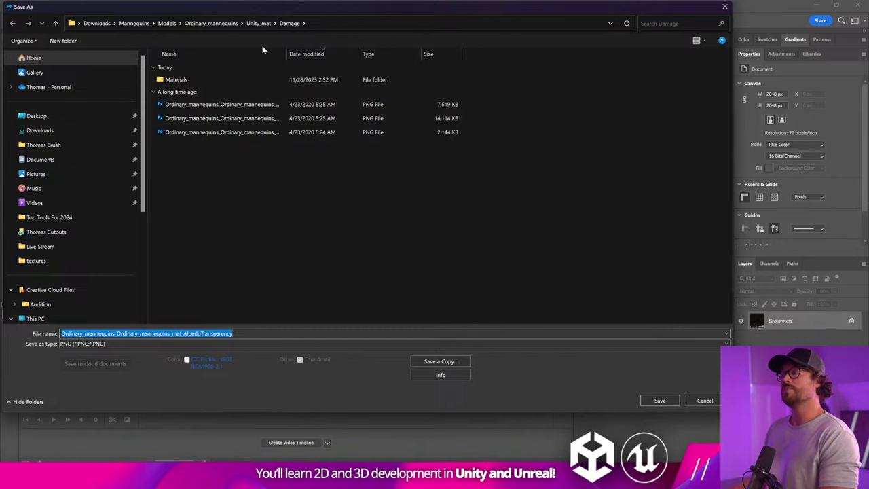
left_click(115, 334)
left_click_drag(86, 333, 59, 333)
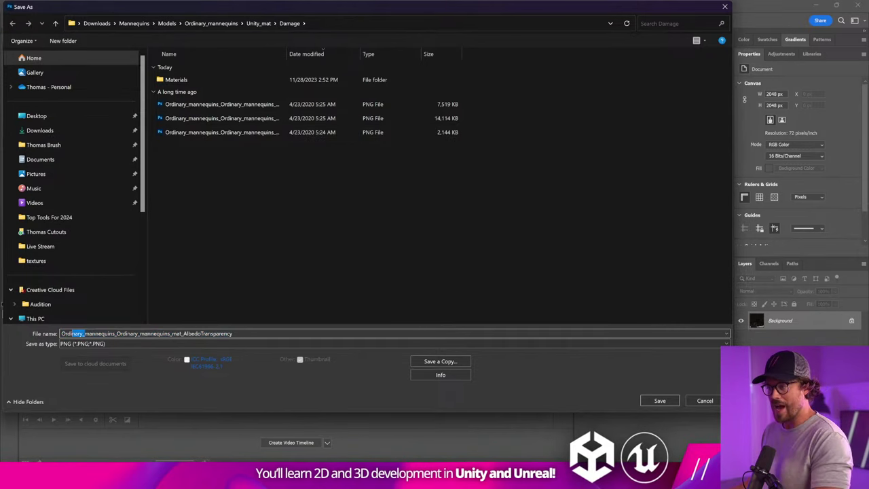
key("BackSpace")
key("Delete")
type("M")
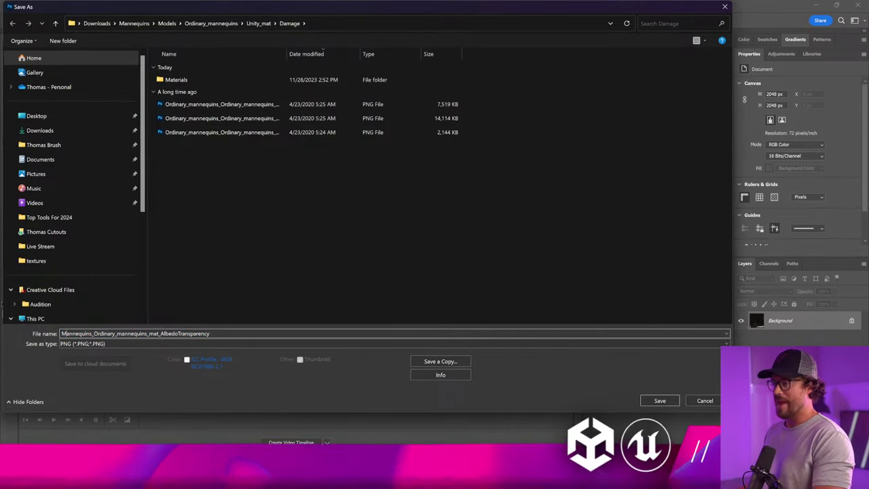
left_click_drag(210, 333, 103, 333)
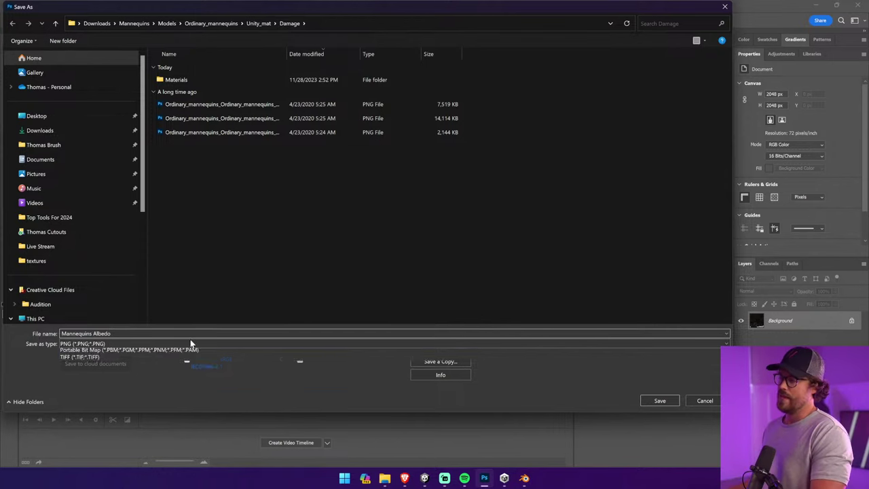
Save the albedo file in Photoshop format inside a new folder named PSD in the Damage folder
left_click(190, 344)
left_click(156, 353)
left_click(62, 41)
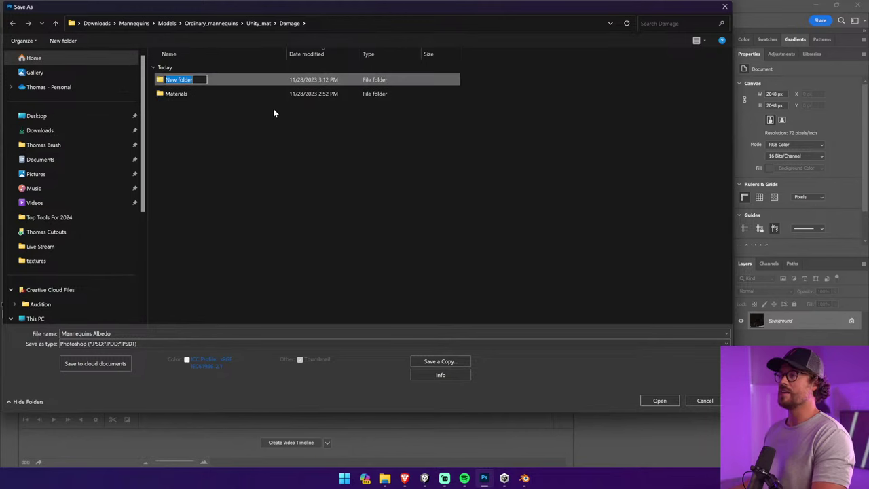
type("PSD")
key("Return")
double_click(240, 82)
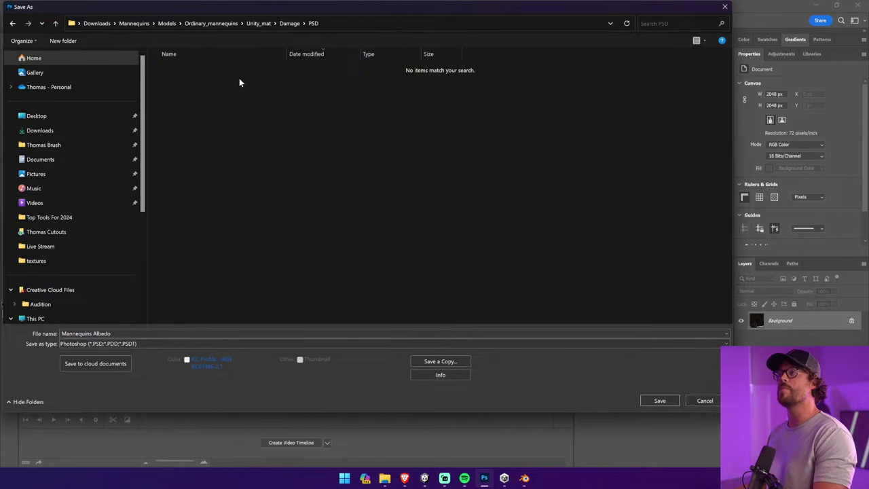
left_click(659, 400)
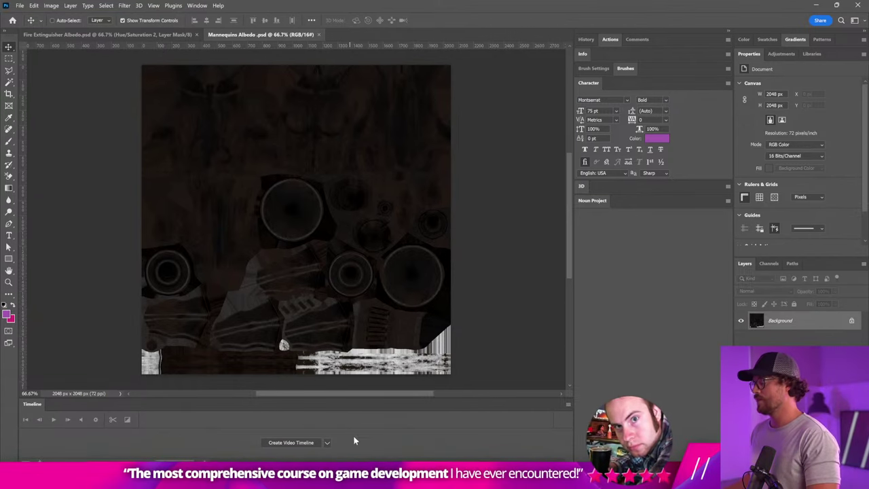
Close the extra Wooden Coat Rack window in File Explorer and browse from Downloads through Mannequins, Models, Ordinary_mannequins and Unity_mat to the Damage folder
mouse_move(384, 478)
left_click(375, 402)
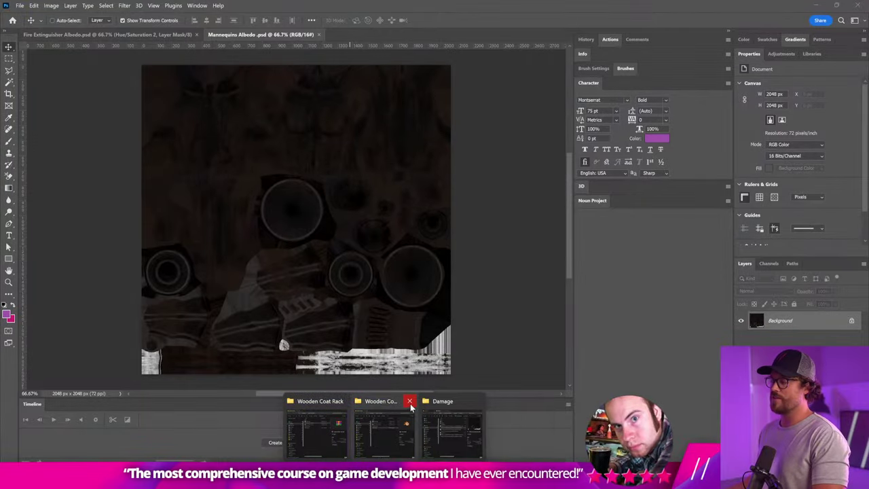
left_click(410, 401)
left_click(362, 423)
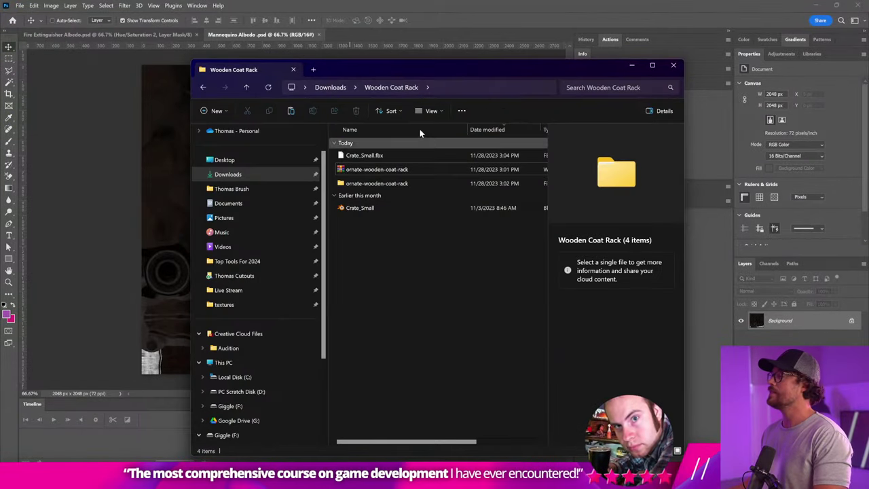
left_click(258, 174)
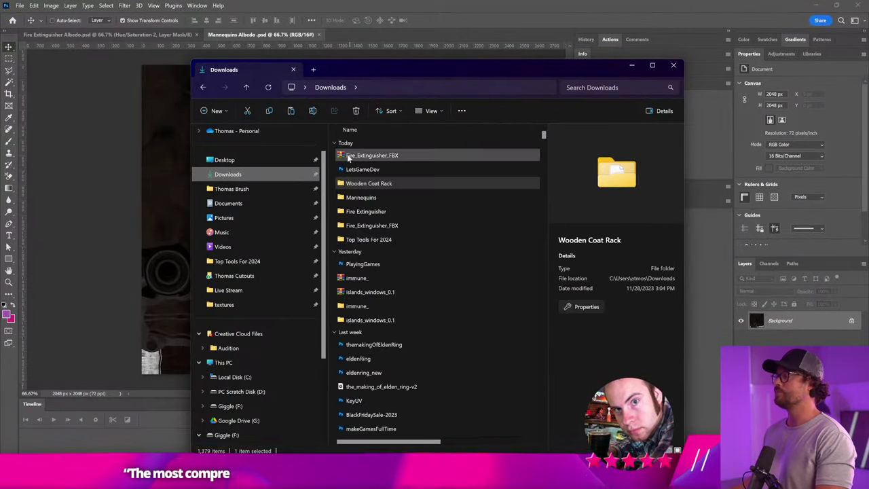
double_click(362, 197)
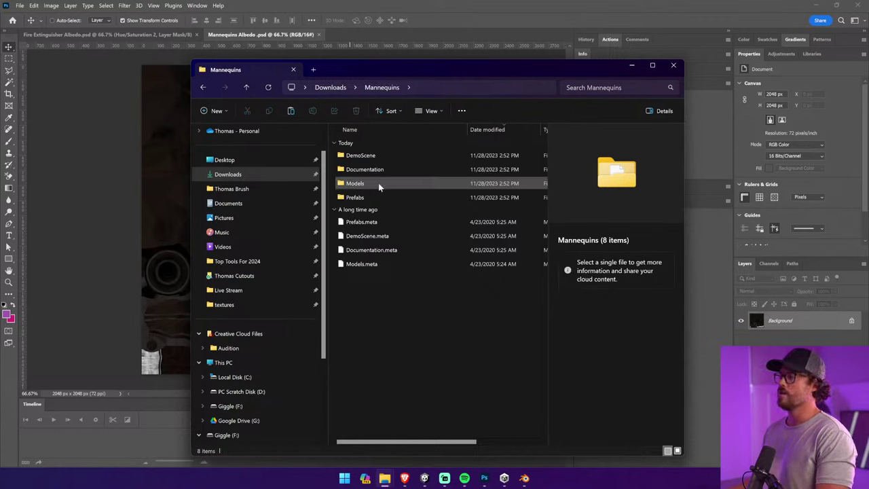
double_click(378, 183)
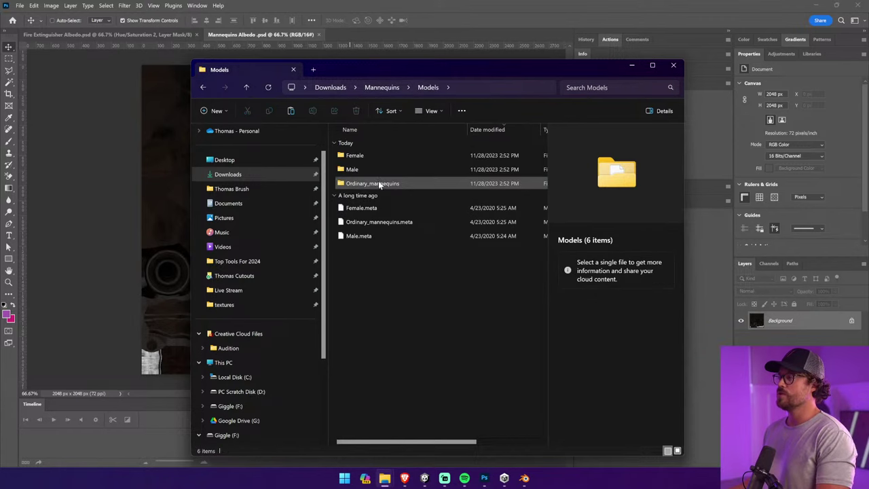
double_click(380, 185)
double_click(372, 156)
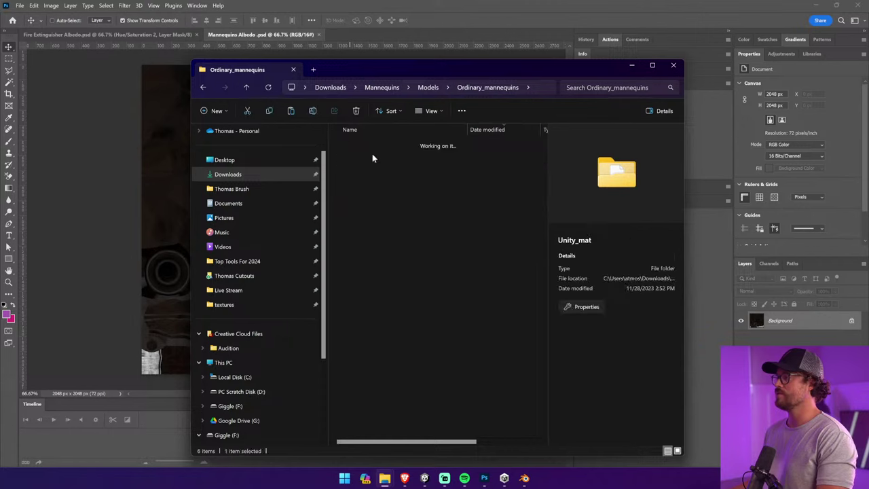
double_click(381, 157)
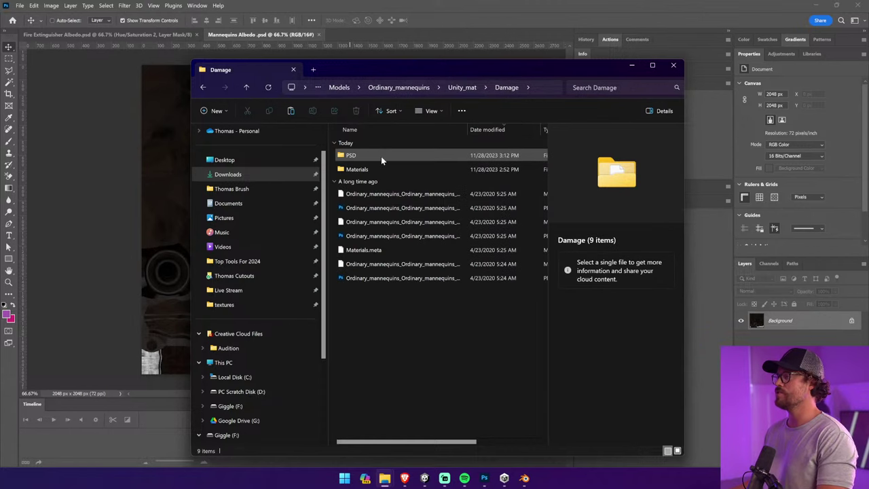
Enlarge the folder window and name column to show the full texture names, and open the MetallicSmoothness PNG in Photoshop
left_click(381, 156)
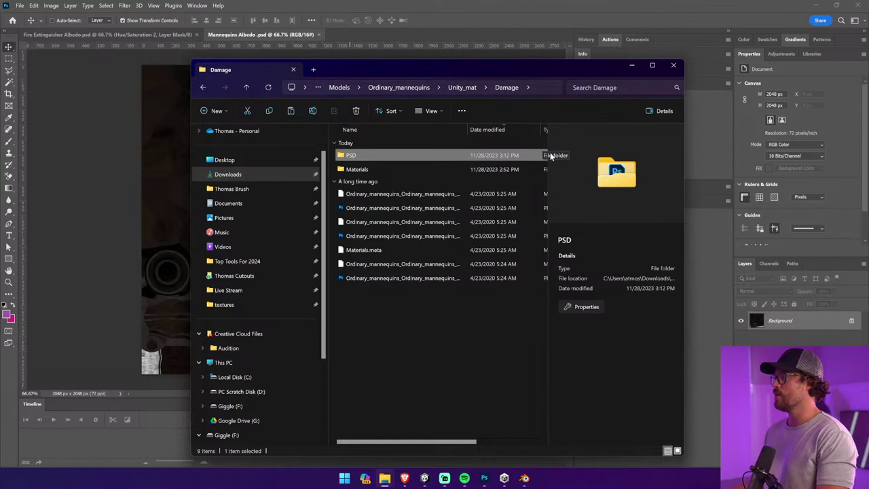
left_click(653, 65)
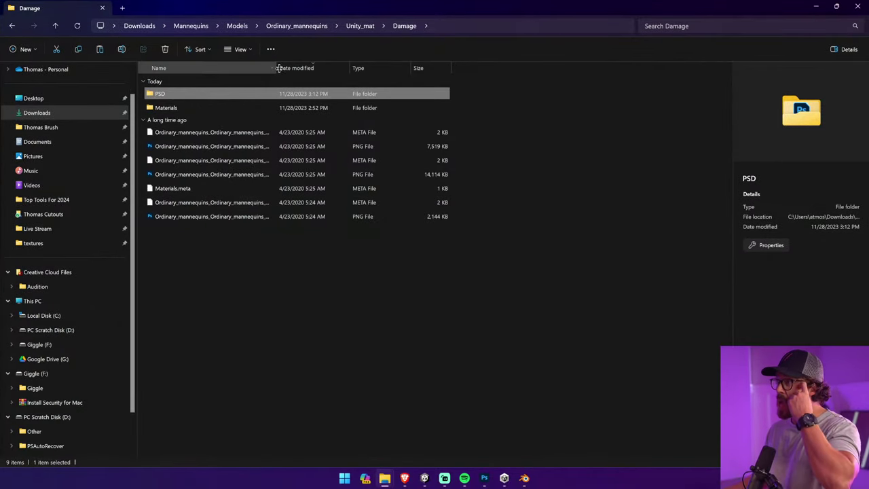
left_click_drag(275, 68, 379, 69)
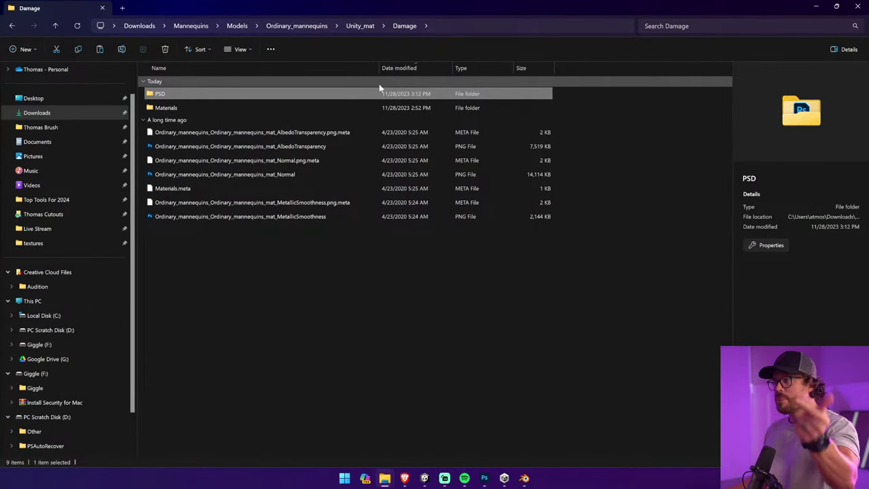
left_click(231, 221)
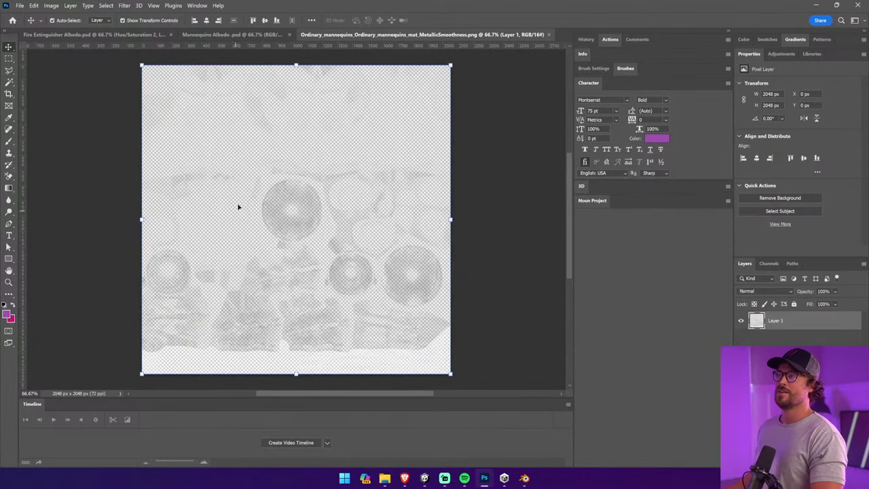
Add a new layer beneath Layer 1 in the MetallicSmoothness image and fill it with black using the Paint Bucket
left_click_drag(776, 320, 776, 344)
left_click(9, 188)
left_click(30, 194)
left_click(9, 317)
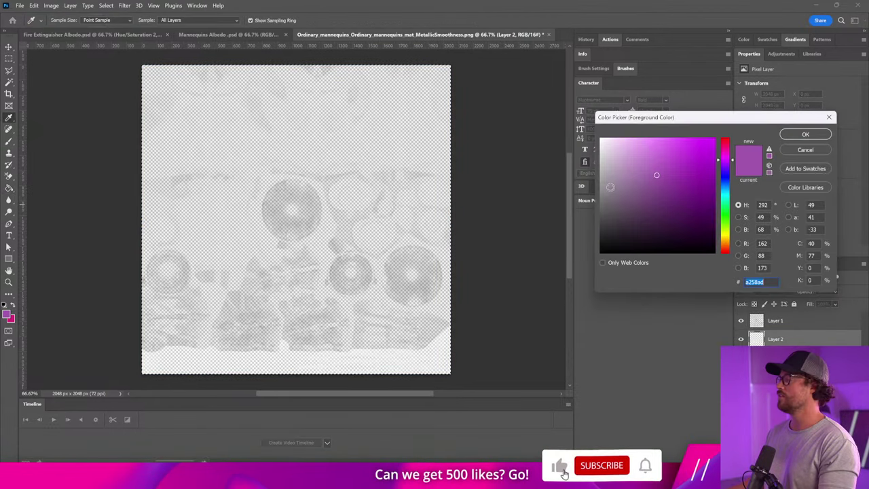
left_click(611, 260)
left_click(812, 134)
left_click(389, 175)
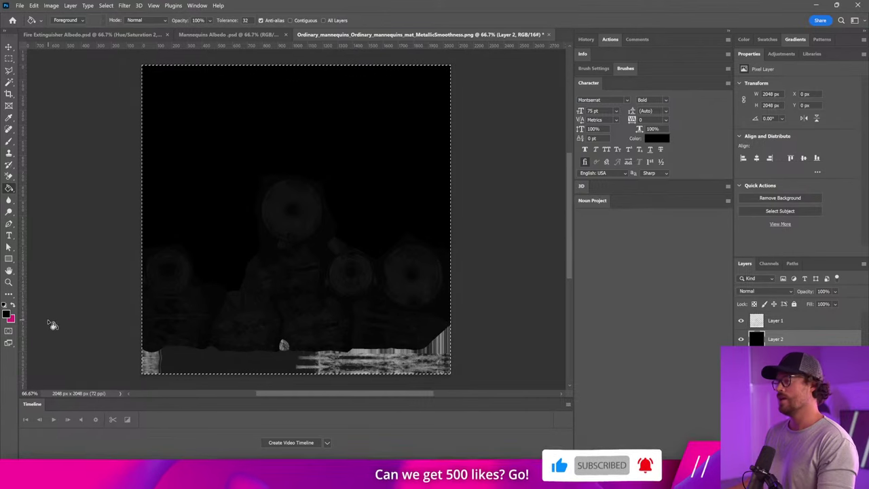
Change the foreground color to white and refill the lower layer with it
left_click(8, 314)
left_click(601, 140)
left_click(798, 136)
left_click(332, 158)
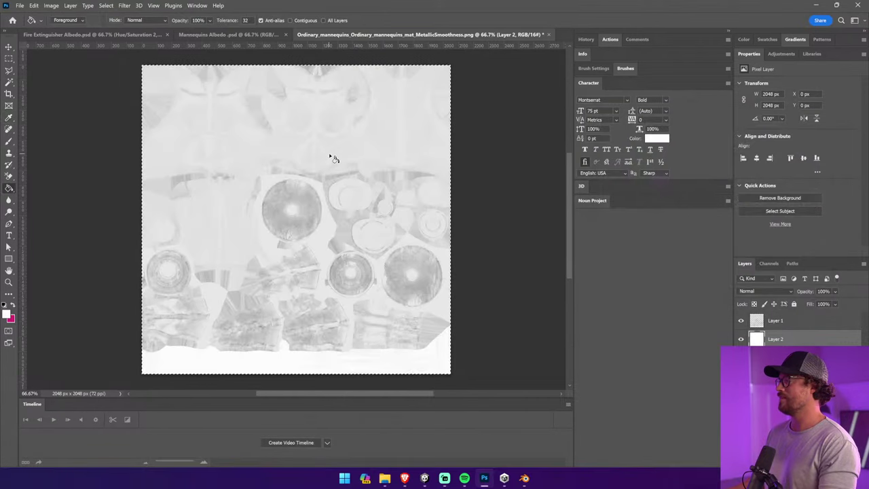
Clear the selection and merge the smoothness layer with the white layer beneath it
key("ctrl+d")
left_click(799, 326, "shift")
right_click(799, 328)
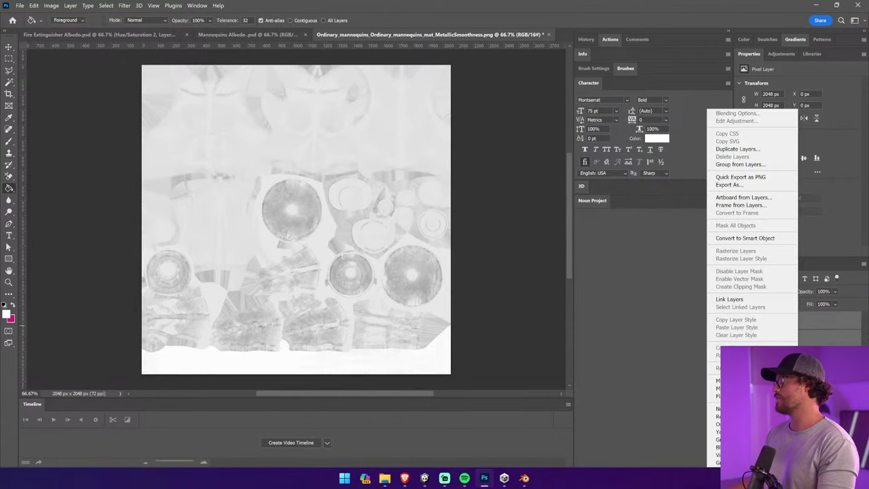
left_click(726, 380)
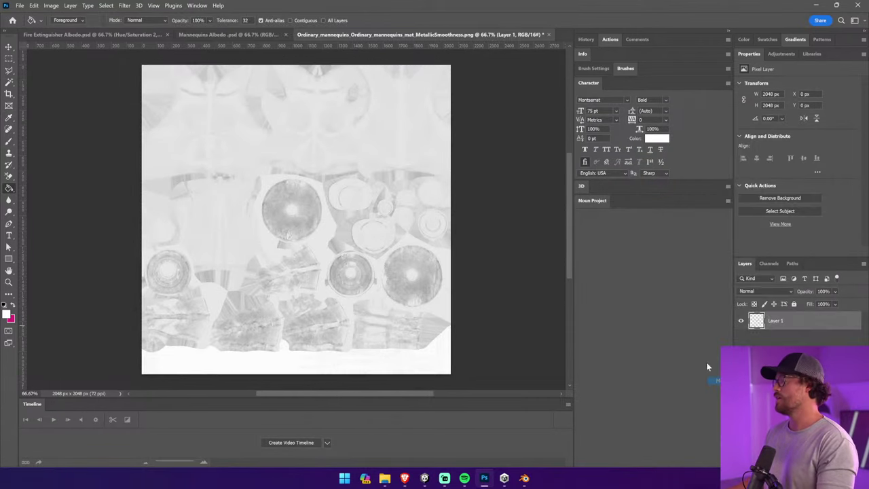
Copy the merged smoothness image into a new alpha channel of the Mannequins Albedo document, and save and close that document
left_click(8, 59)
left_click(263, 34)
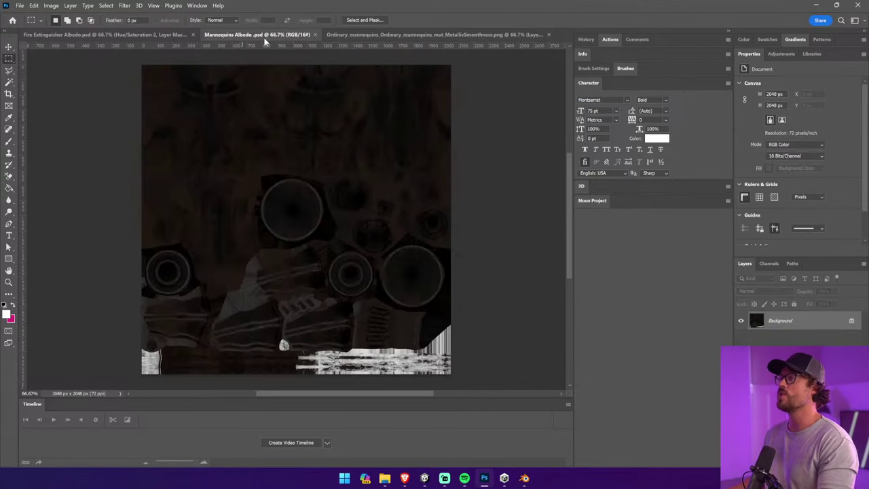
left_click(770, 264)
left_click(766, 330)
left_click(851, 463)
key("ctrl+v")
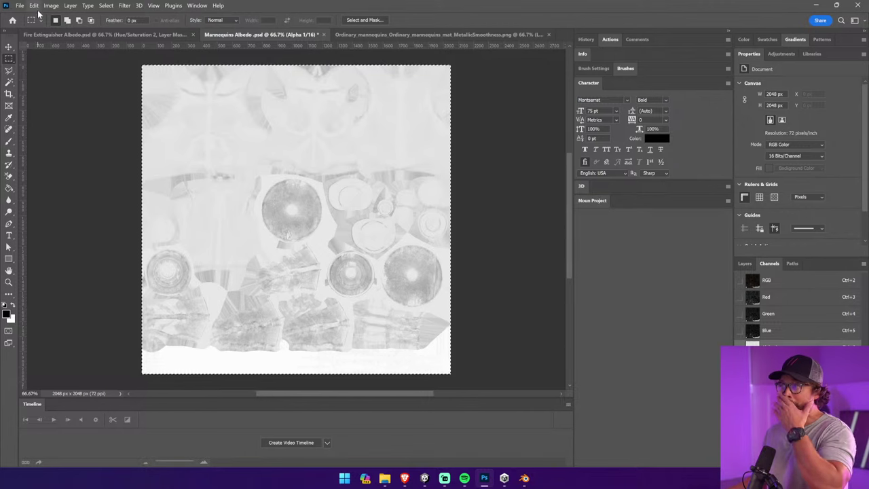
key("ctrl+s")
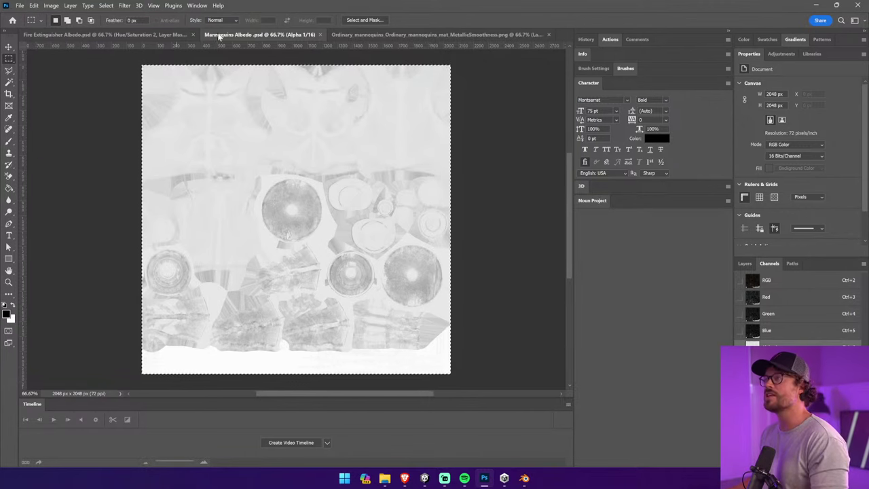
left_click(322, 35)
Switch to the Damage folder window and, in its PSD folder, rename the albedo file as Mannequins Albedo without the trailing space
mouse_move(424, 478)
left_click(458, 448)
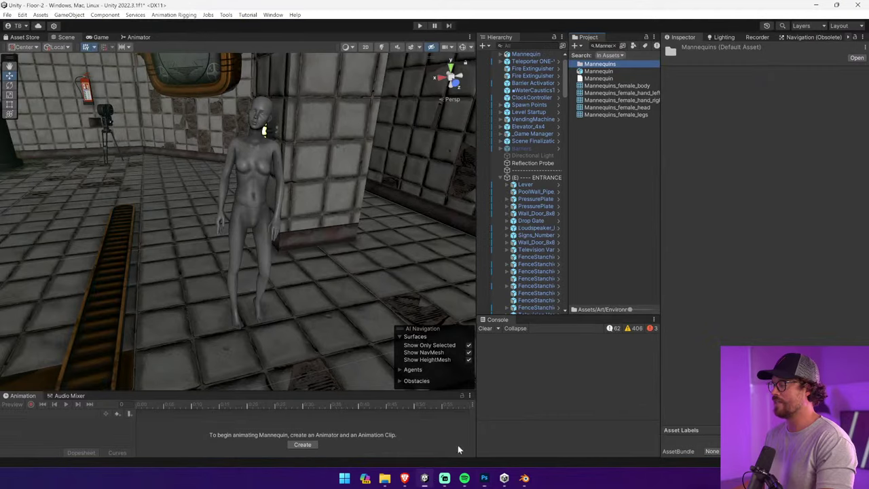
key("alt+Tab")
key("alt+Tab")
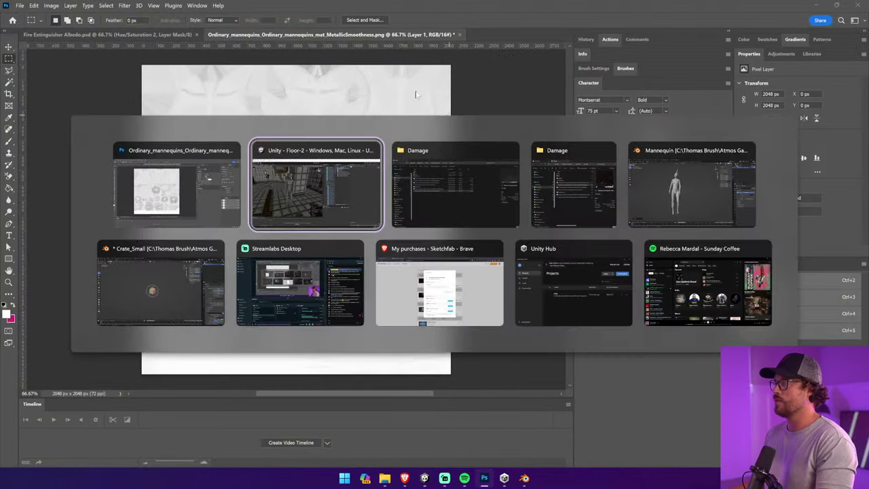
left_click(427, 175)
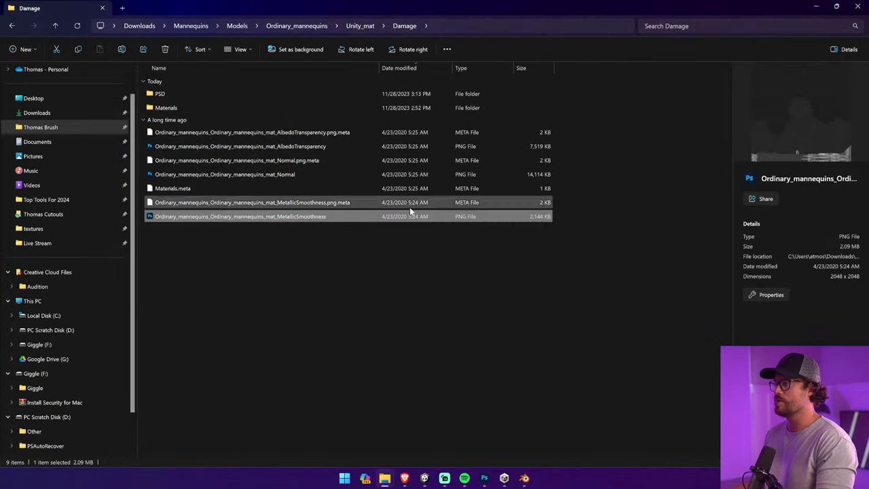
double_click(188, 93)
left_click(195, 95)
left_click(195, 95)
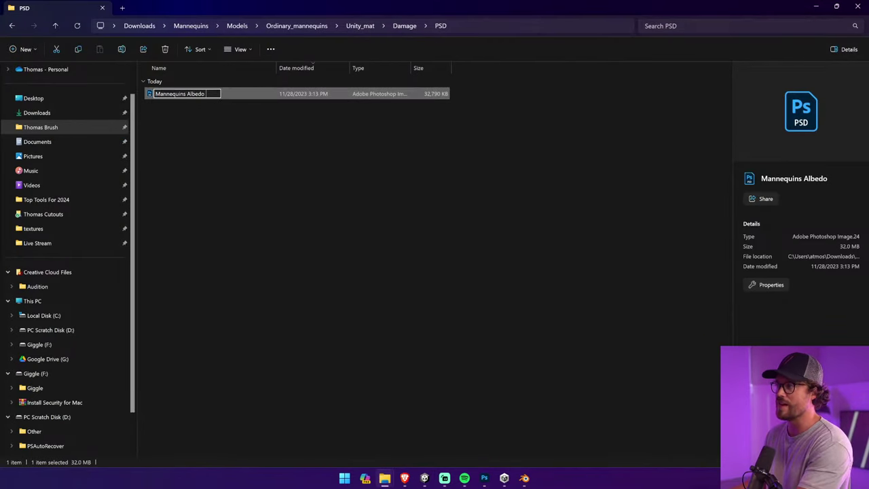
left_click(220, 94)
Return to the Damage folder and open the Ordinary_mannequins_Ordinary_mannequins_mat_Normal PNG in Photoshop
left_click(11, 26)
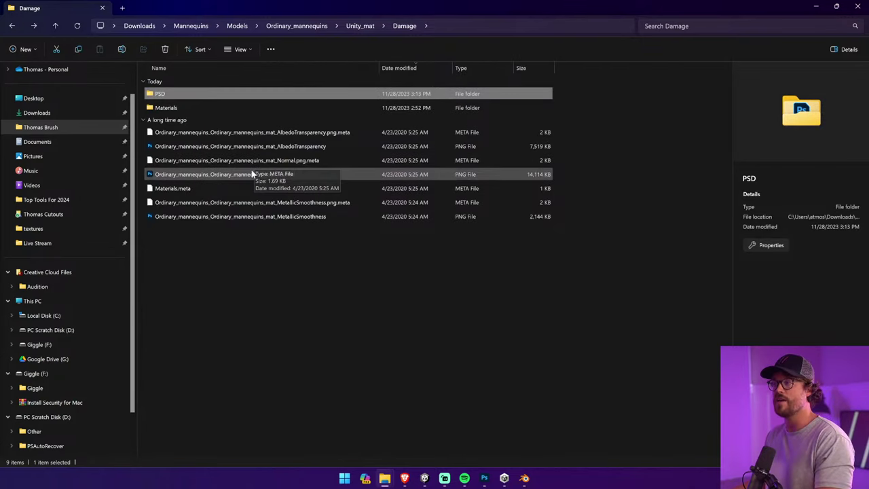
left_click(252, 175)
double_click(252, 175)
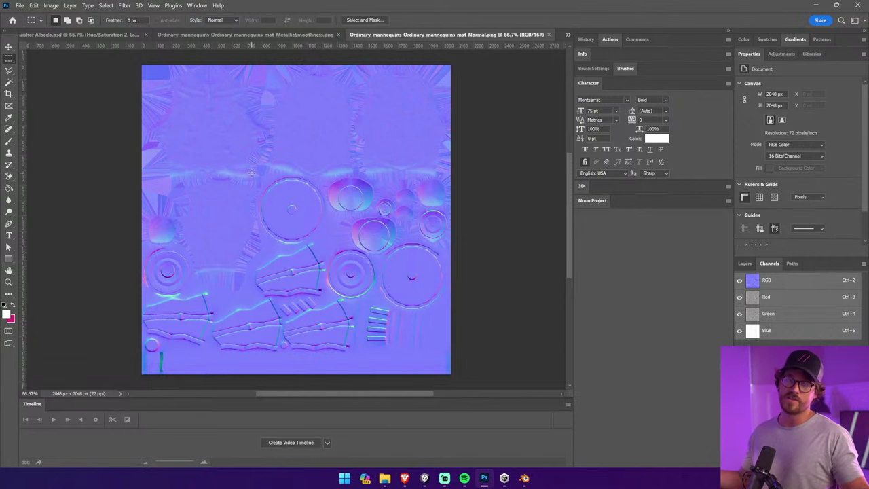
Save the normal texture in Photoshop format as Mannequins Normal inside the PSD folder
left_click(20, 5)
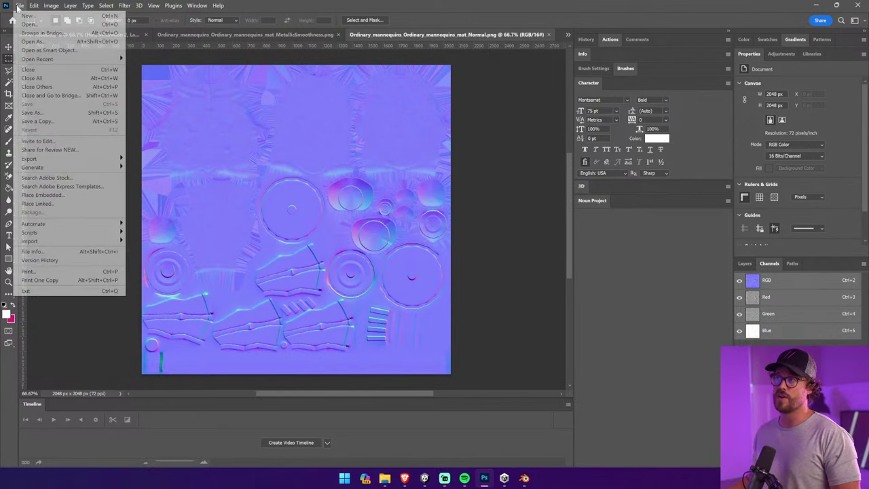
left_click(41, 113)
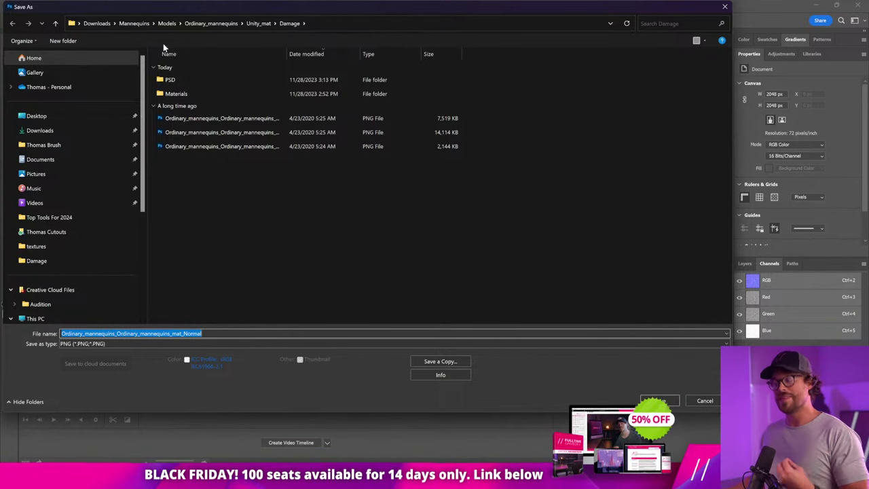
double_click(170, 79)
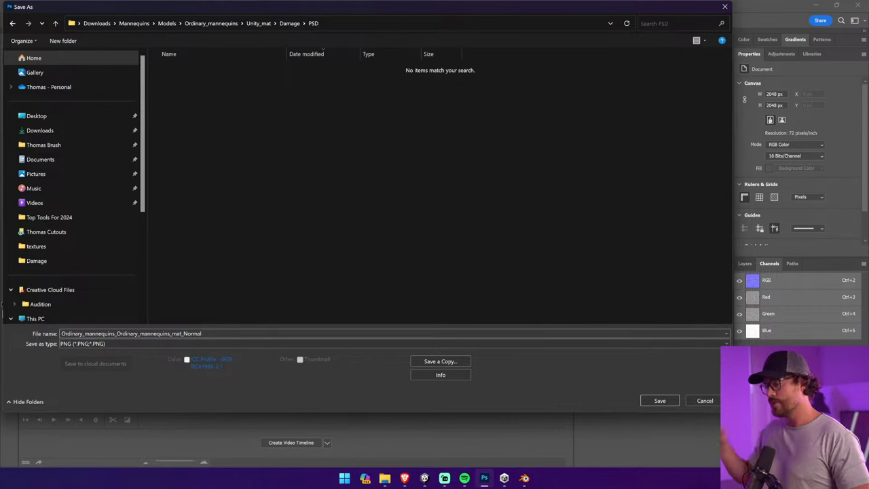
left_click(77, 334)
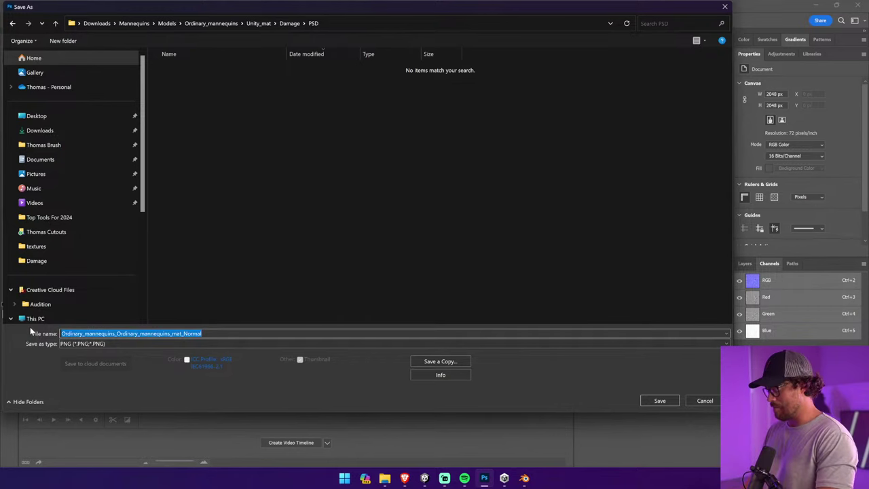
left_click(66, 334)
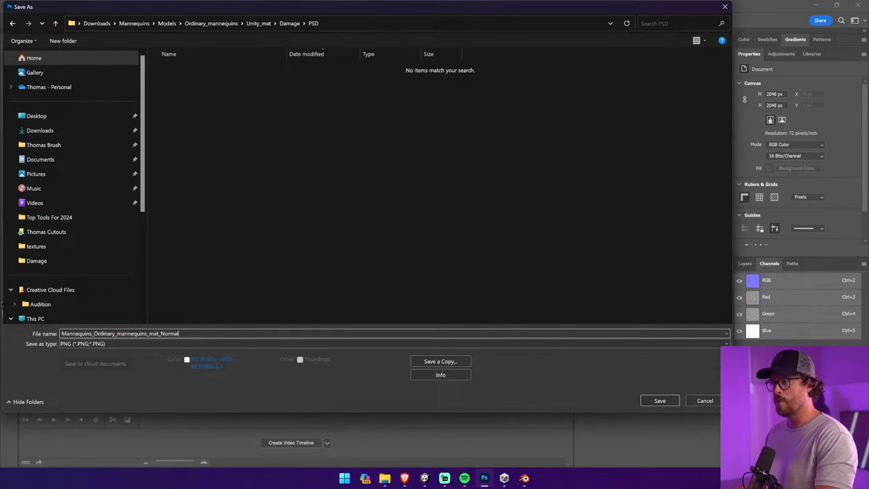
left_click_drag(179, 333, 86, 334)
type("Normal")
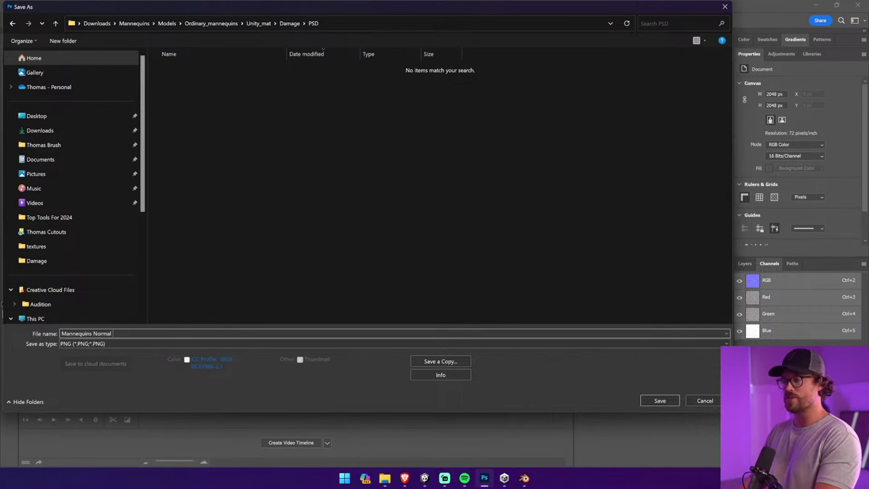
left_click(156, 344)
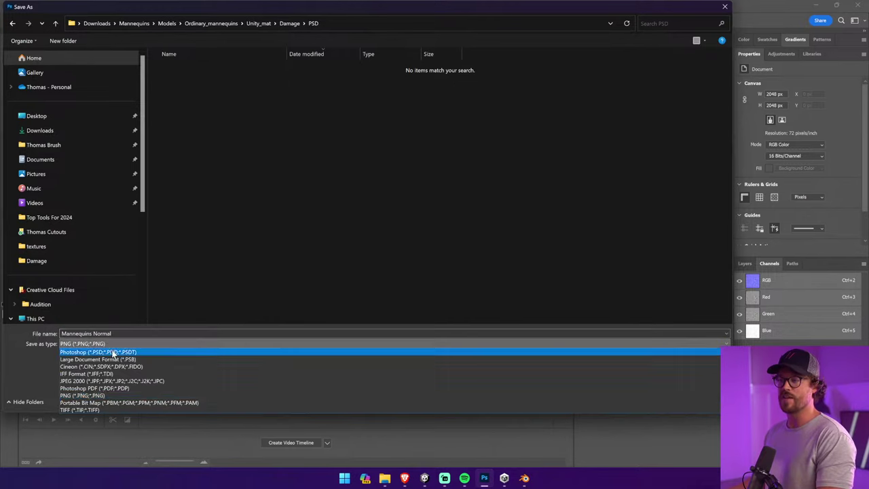
left_click(112, 351)
left_click(657, 401)
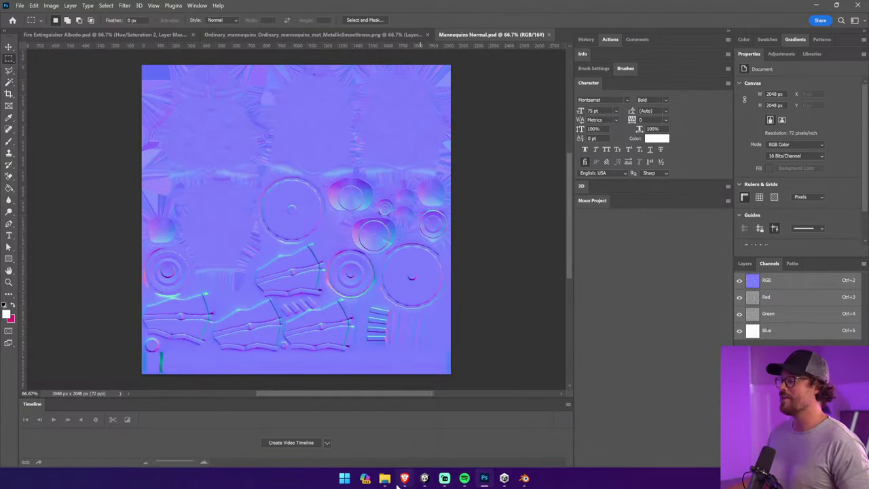
Switch to the Damage folder window, open its PSD folder and copy both the Mannequins Normal and Mannequins Albedo files
mouse_move(384, 478)
left_click(384, 456)
left_click(409, 383)
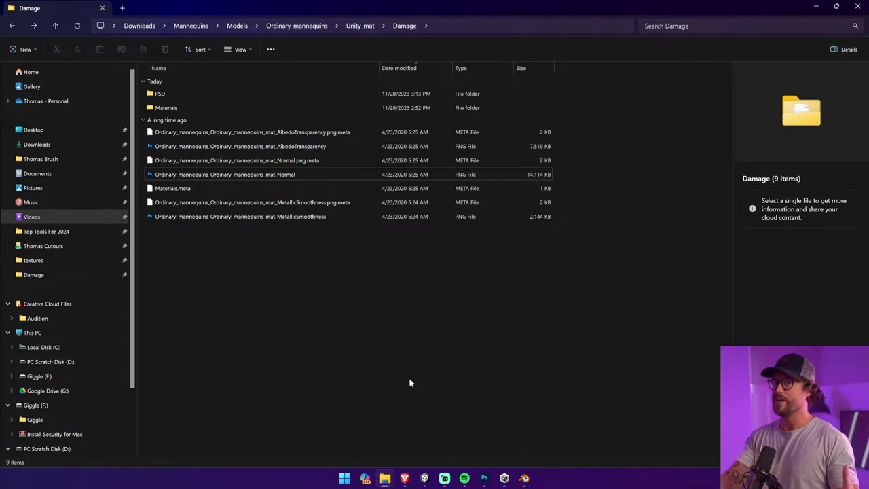
double_click(158, 93)
left_click(158, 93)
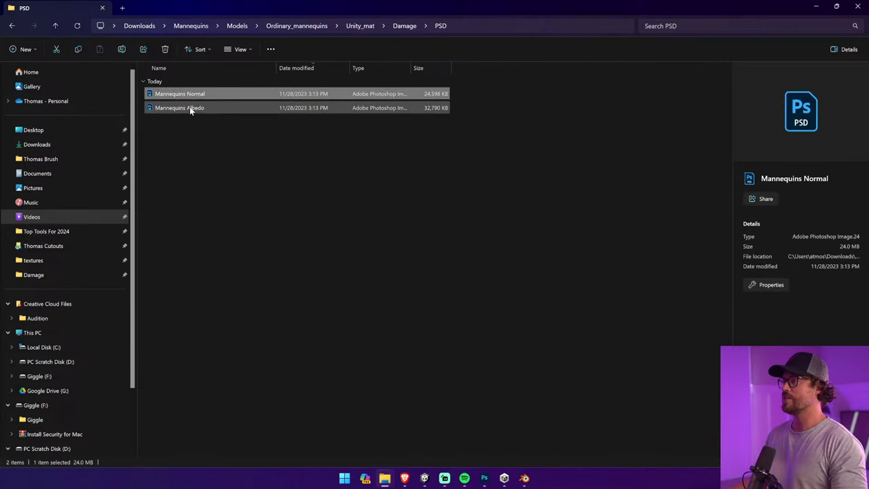
left_click(189, 108, "shift")
key("ctrl+c")
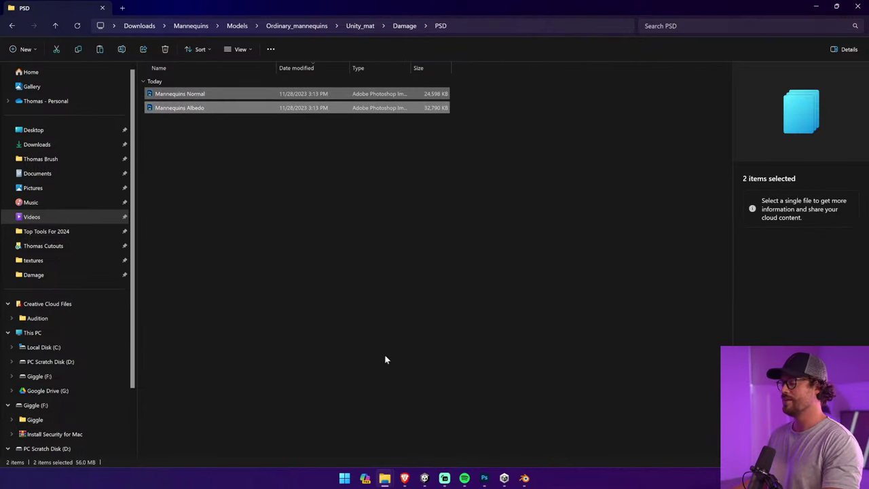
Switch to Unity, show the Mannequins asset folder in File Explorer and paste the two copied texture files into it
left_click(424, 482)
right_click(609, 63)
left_click(626, 82)
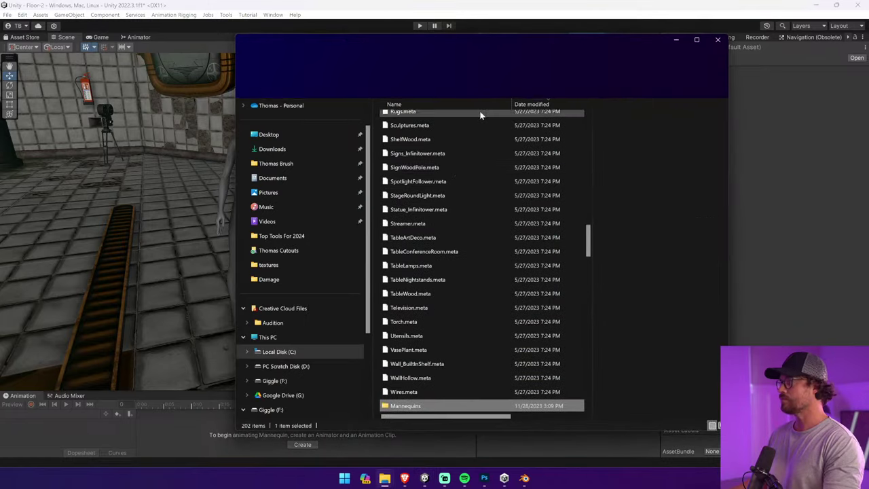
double_click(430, 406)
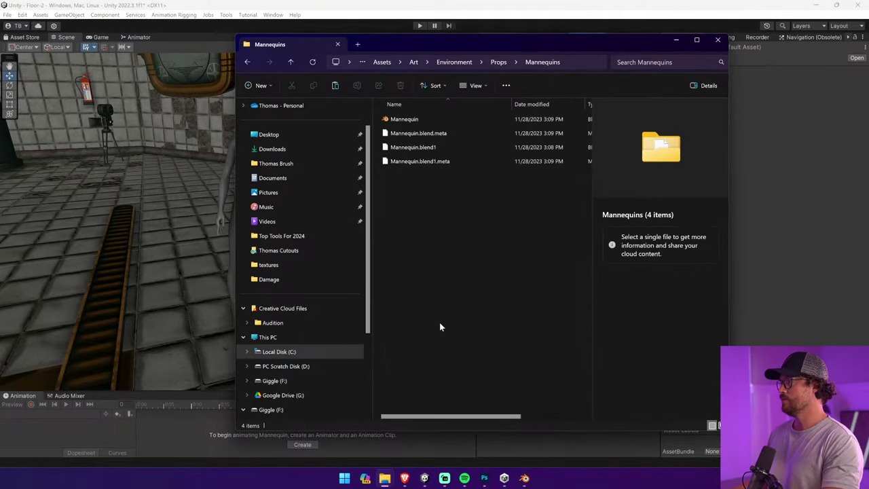
key("ctrl+v")
key("Escape")
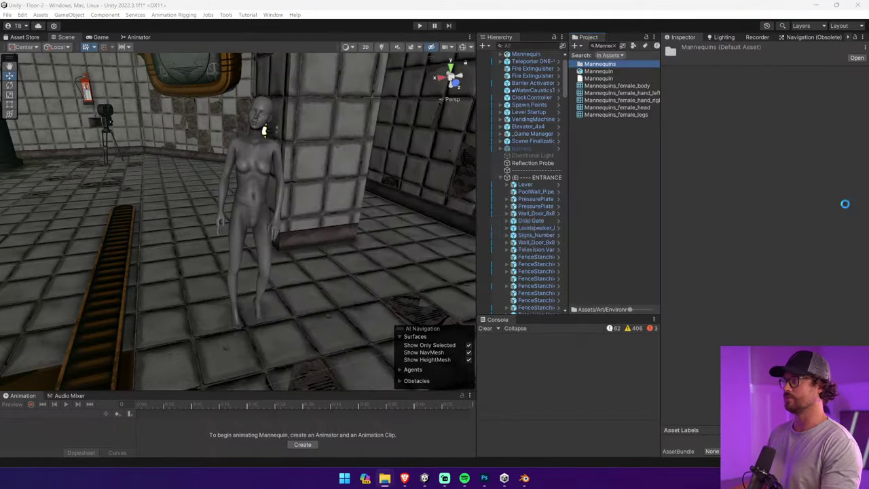
Reveal the Mannequins project folder's contents and apply the Mannequins Albedo texture to the mannequin's body mesh, with all five meshes selected
double_click(615, 65)
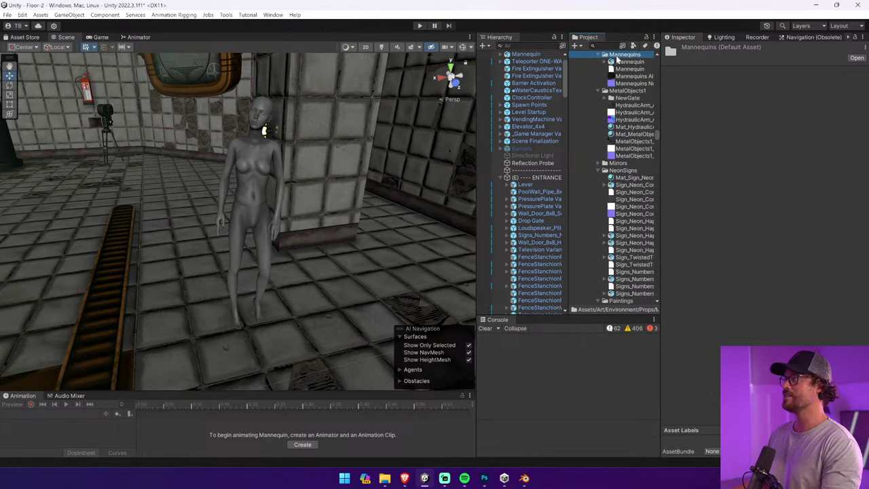
left_click(625, 76)
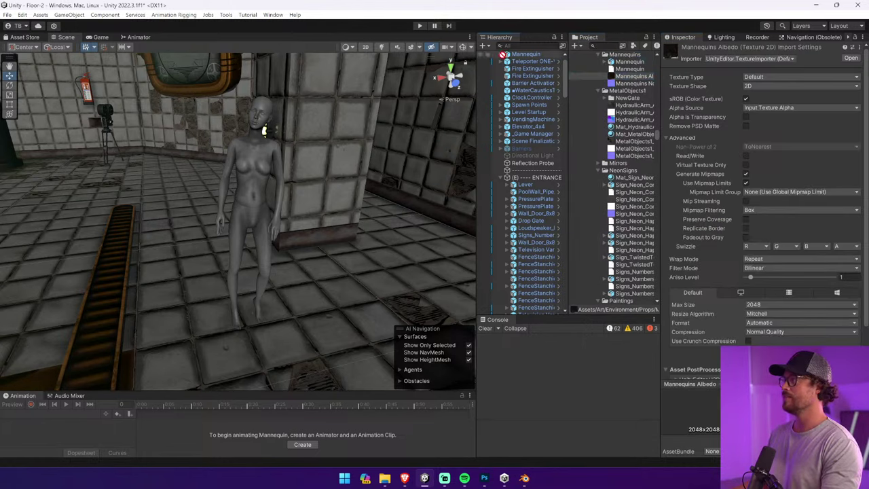
left_click(500, 54)
left_click(540, 68)
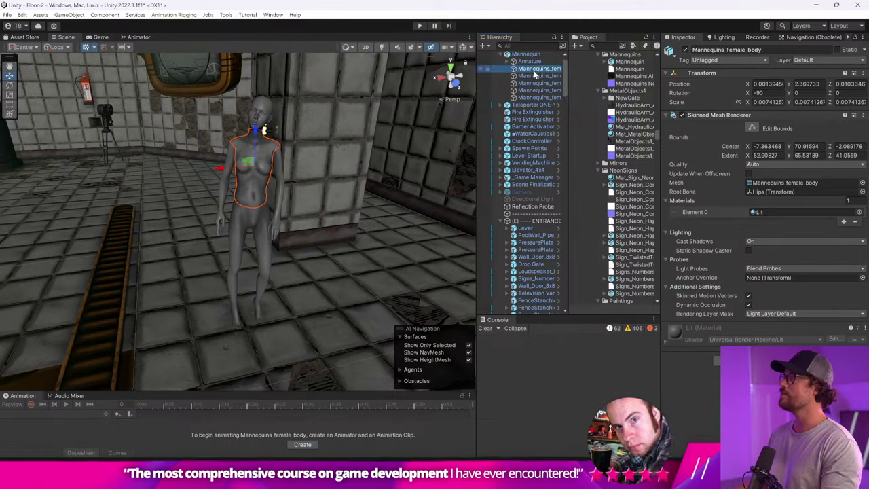
left_click_drag(474, 93, 384, 93)
left_click(456, 97, "shift")
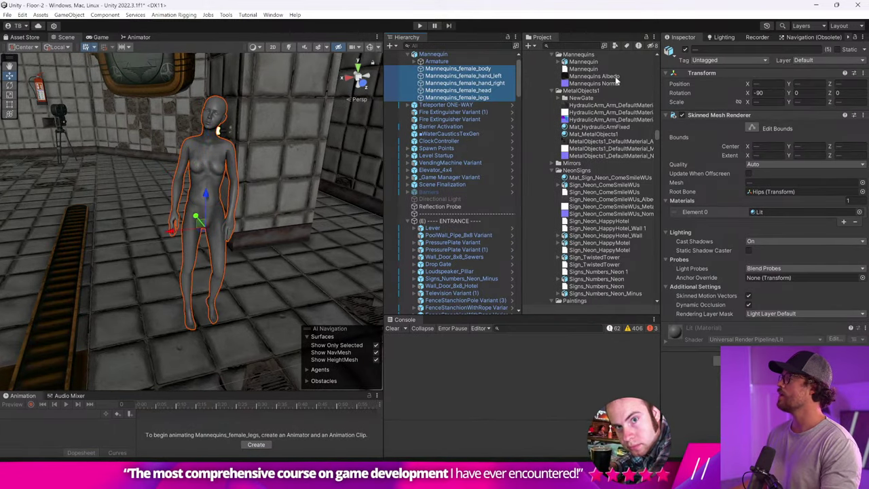
left_click_drag(615, 77, 491, 71)
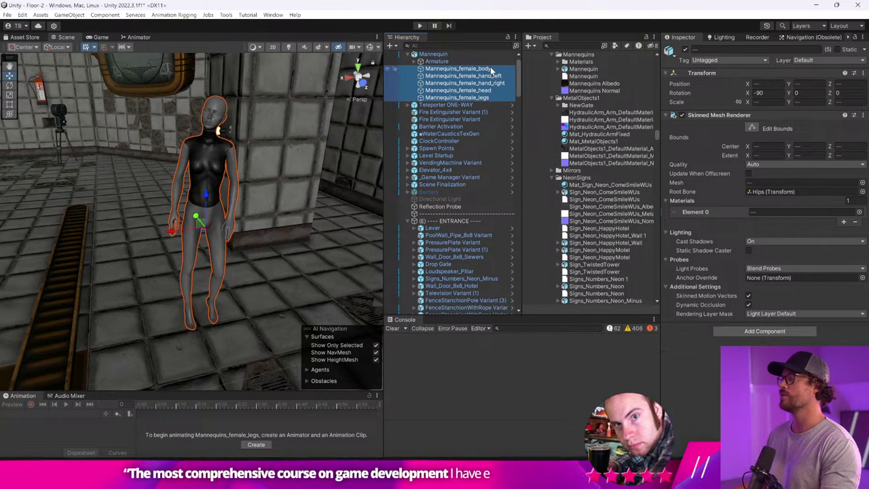
Assign the Mannequins Albedo material from the Materials folder to the mannequin's left hand, right hand, head and legs
left_click(558, 62)
left_click(558, 61)
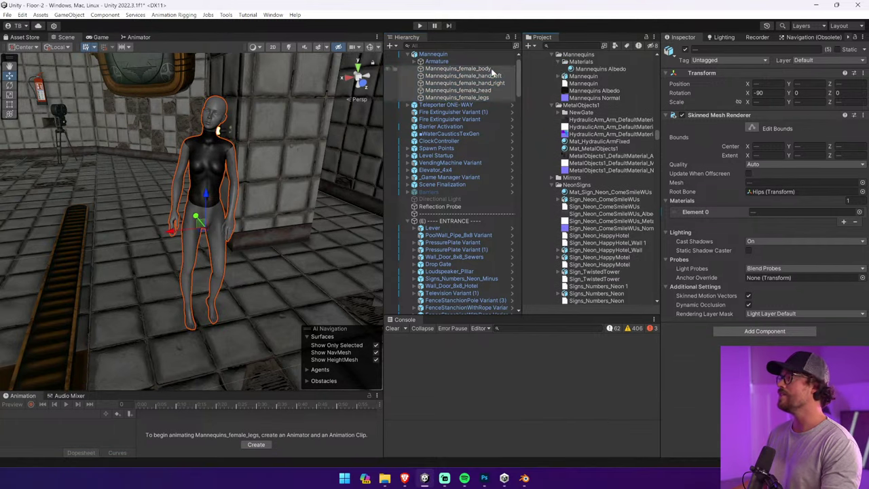
left_click(494, 76)
left_click_drag(596, 71, 497, 77)
left_click(500, 83)
left_click_drag(581, 71, 491, 97)
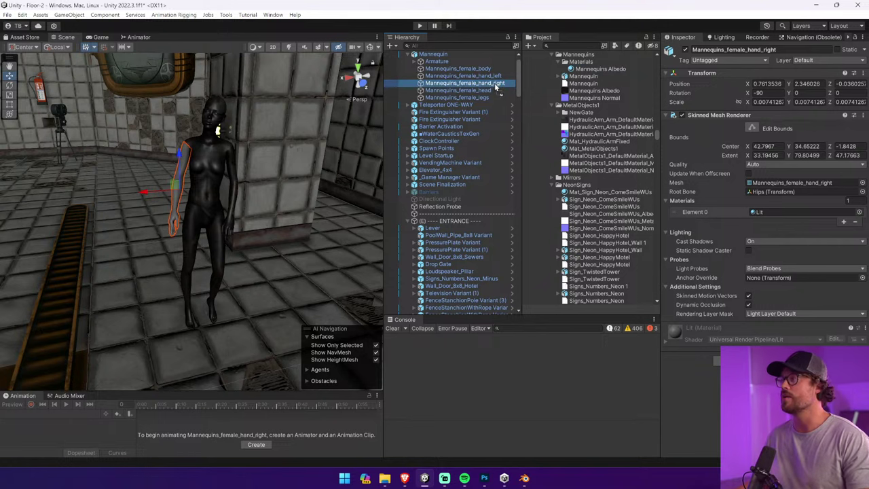
left_click_drag(496, 86, 496, 86)
Inspect the whole mannequin in the scene and the material settings of its body and head
left_click(211, 193)
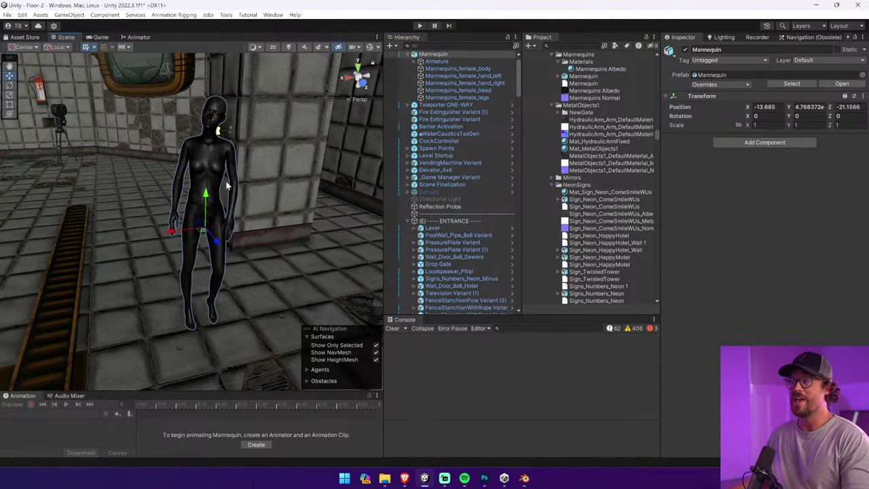
right_click_drag(211, 193, 307, 208)
left_click(160, 180)
left_click(235, 243)
right_click_drag(263, 233, 238, 229)
left_click_drag(237, 227, 226, 232, "alt")
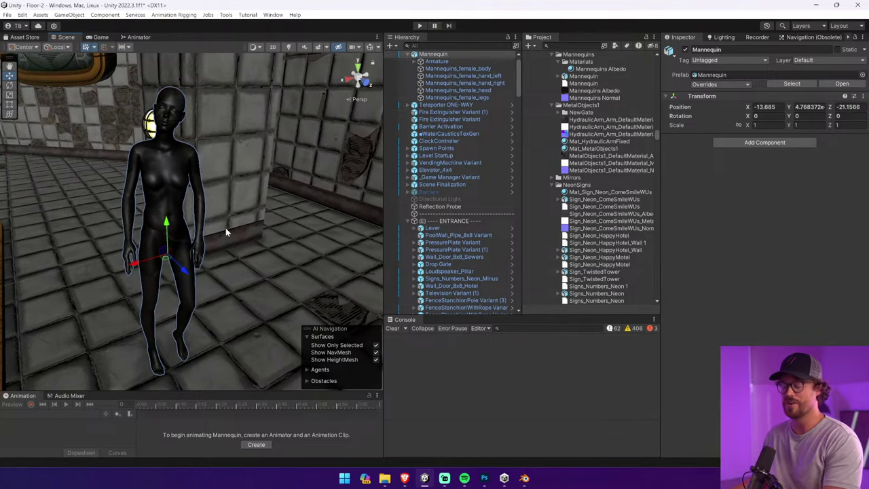
left_click(181, 150)
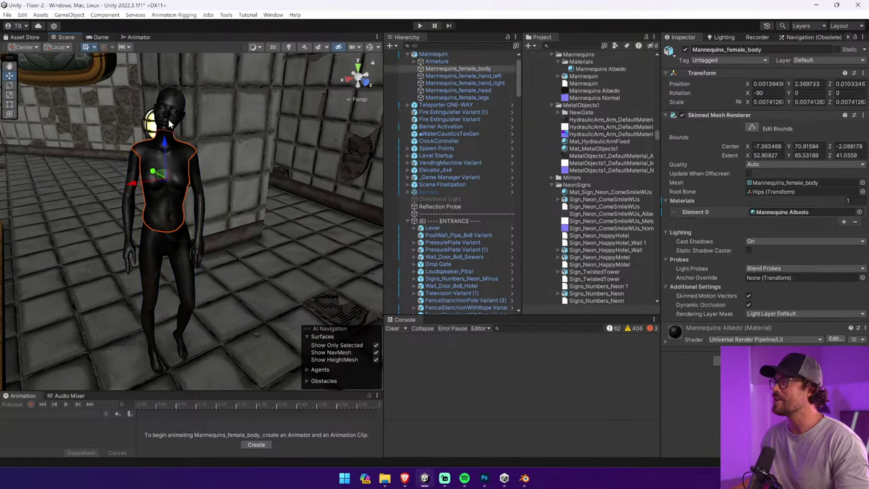
left_click(170, 116)
left_click(169, 117)
scroll(678, 329, "down", 10)
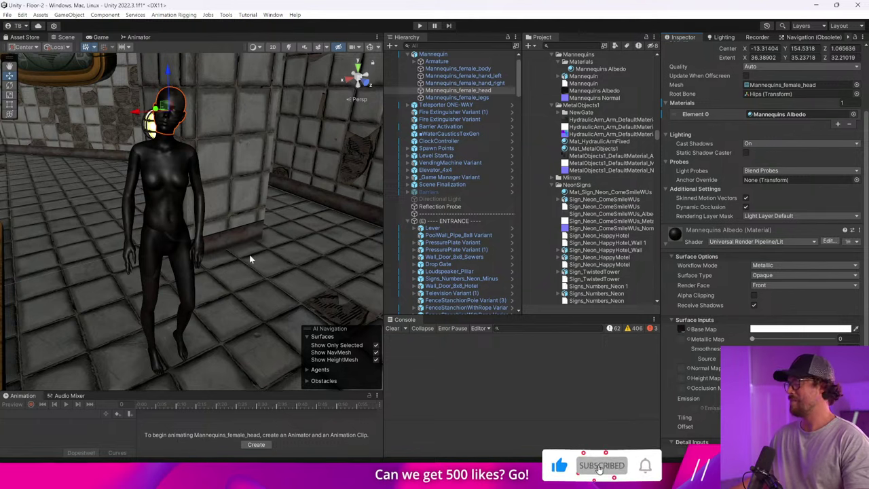
Examine the mannequin's head and neck up close from the front and the side
left_click_drag(249, 256, 180, 228, "alt")
key("w")
right_click_drag(180, 228, 209, 178)
key("s")
key("w")
key("s")
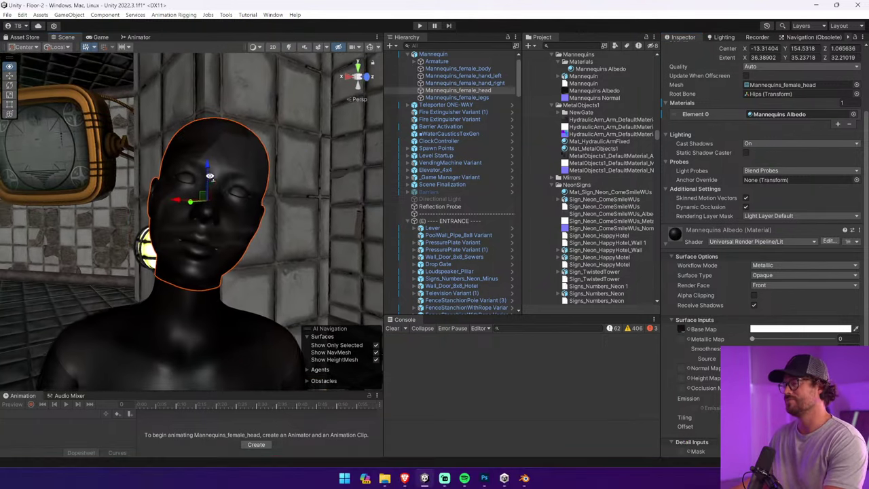
left_click_drag(306, 244, 360, 267, "alt")
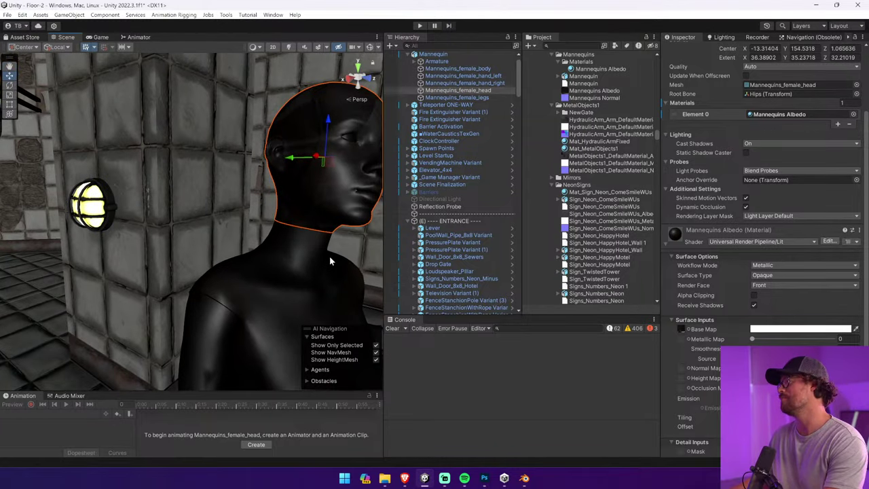
left_click_drag(329, 256, 351, 248, "alt")
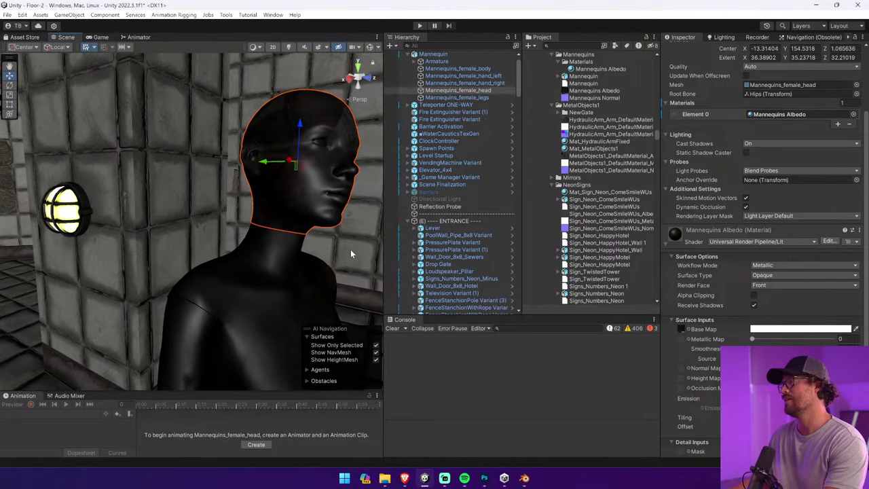
Switch to File Explorer, check the project's Materials folder, and open Downloads > Mannequins > Models > Female > Unity_mat > Damage in a new tab
key("alt+Tab")
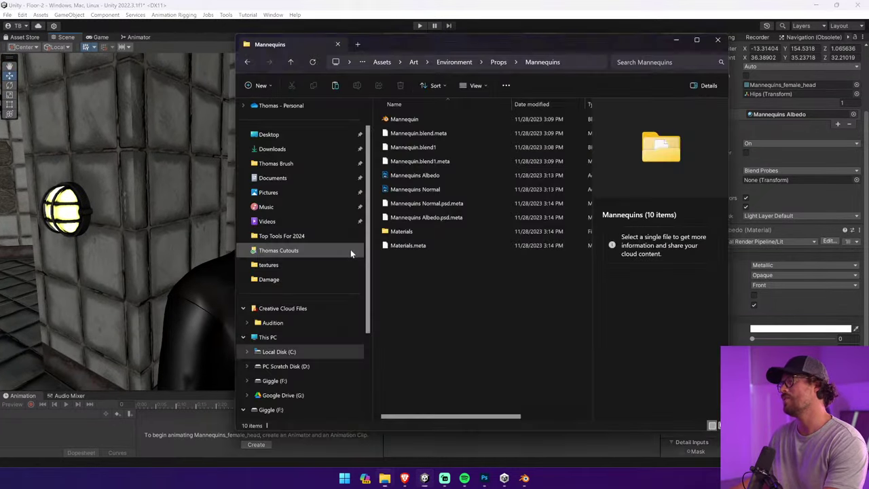
double_click(407, 233)
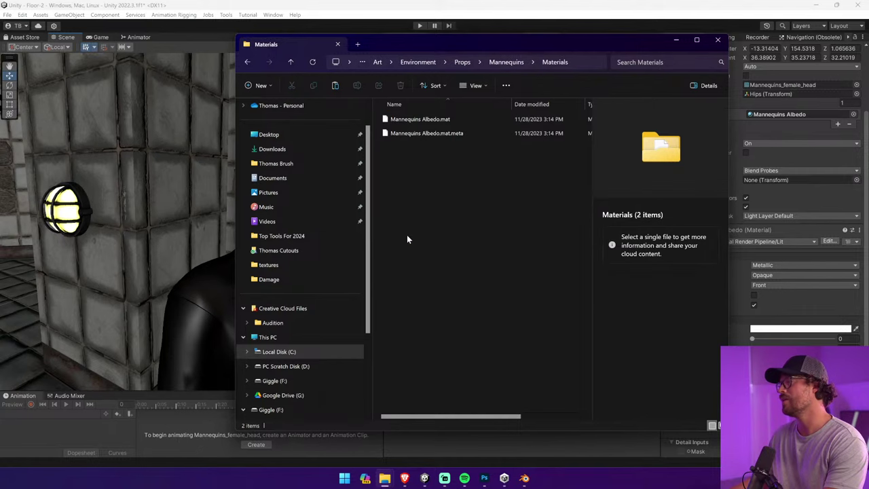
left_click(248, 63)
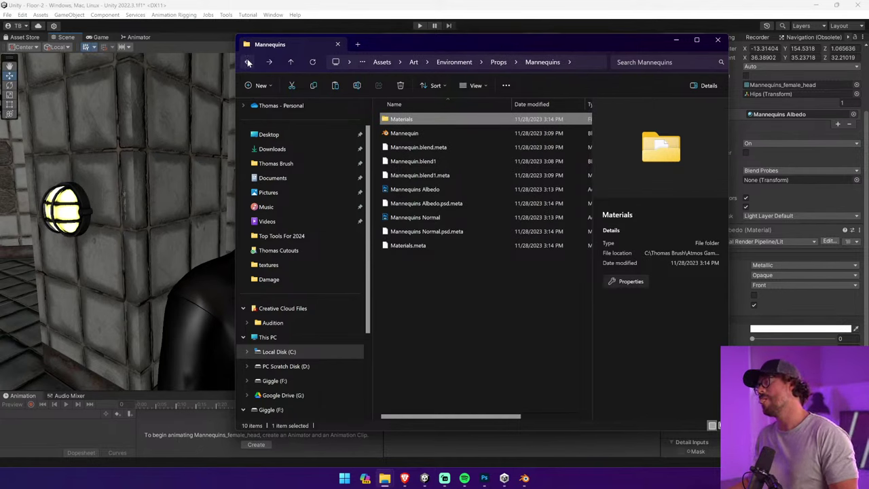
left_click(358, 44)
left_click(329, 180)
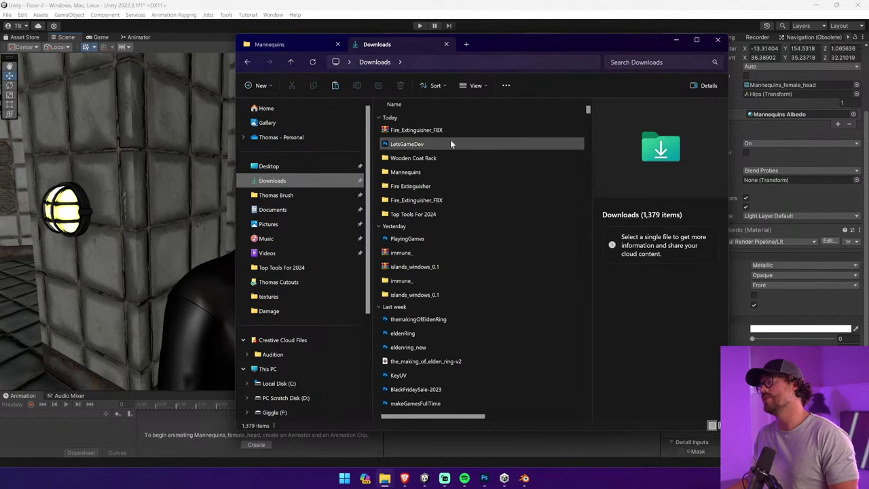
double_click(437, 169)
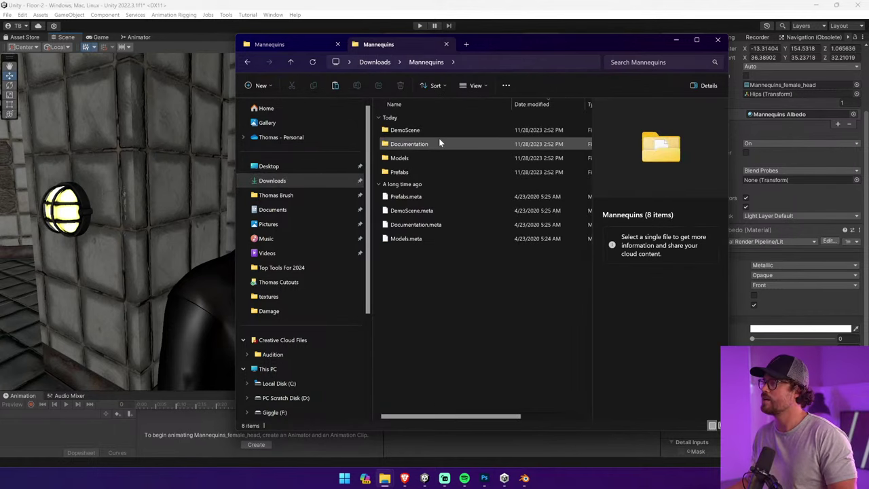
double_click(430, 158)
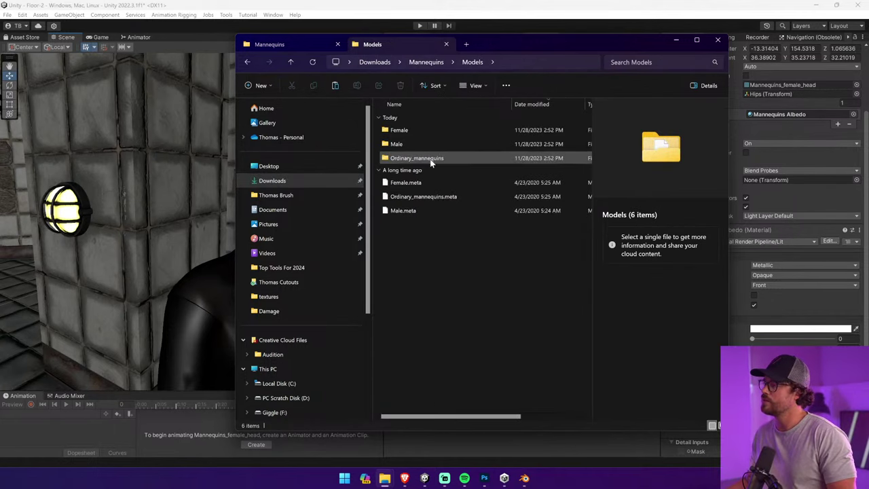
double_click(417, 129)
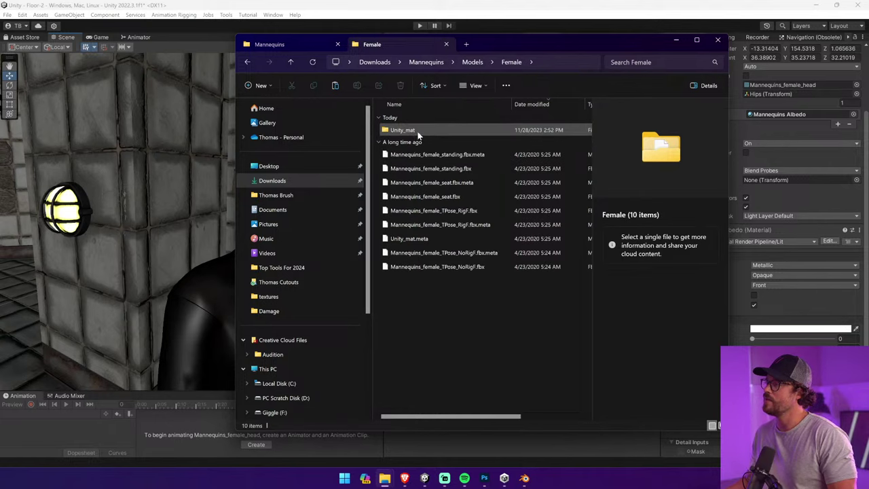
double_click(417, 131)
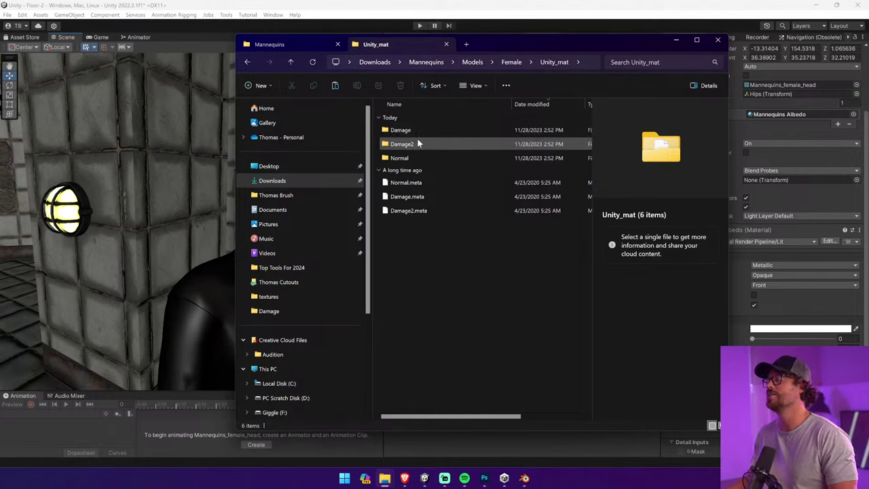
double_click(417, 132)
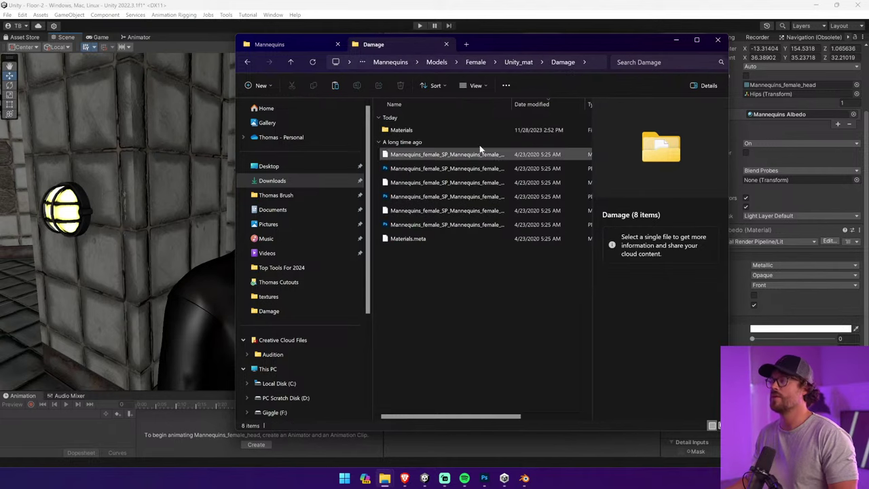
Widen the Name column and open the Mannequins_female_SP_Mannequins_female_mat_AlbedoTransparency PNG in Photoshop
left_click_drag(512, 103, 592, 104)
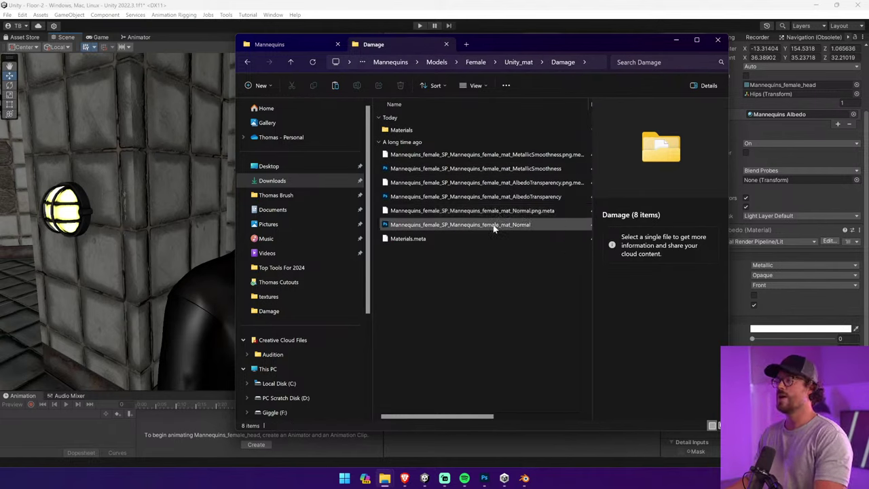
left_click(474, 196)
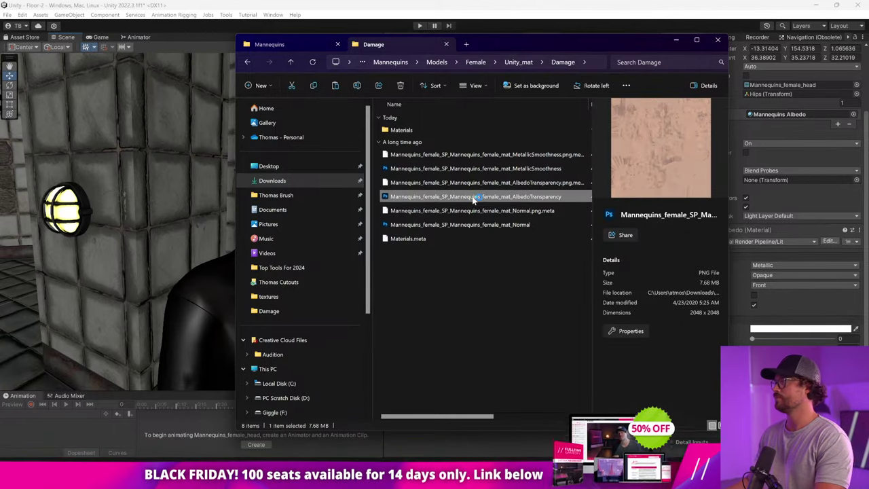
double_click(473, 196)
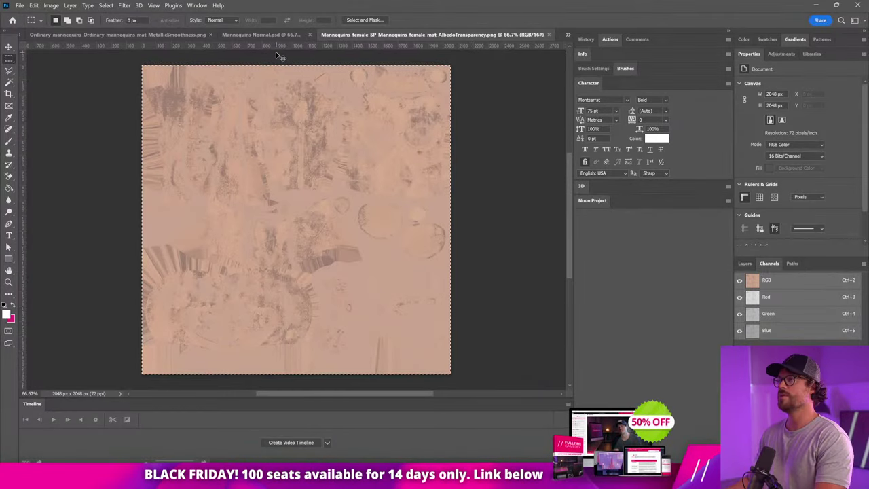
Select the entire female AlbedoTransparency image and check the open and recent documents for the mannequin's albedo PSD
left_click(271, 35)
left_click(100, 35)
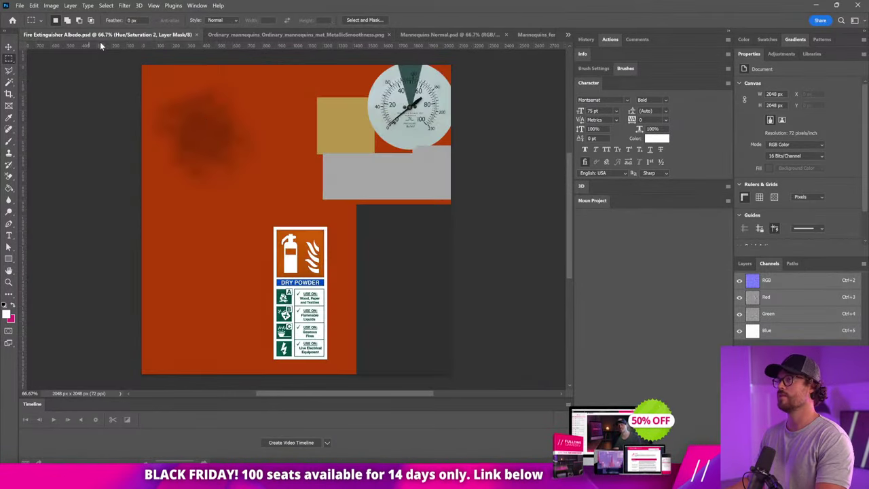
left_click(548, 39)
key("ctrl+a")
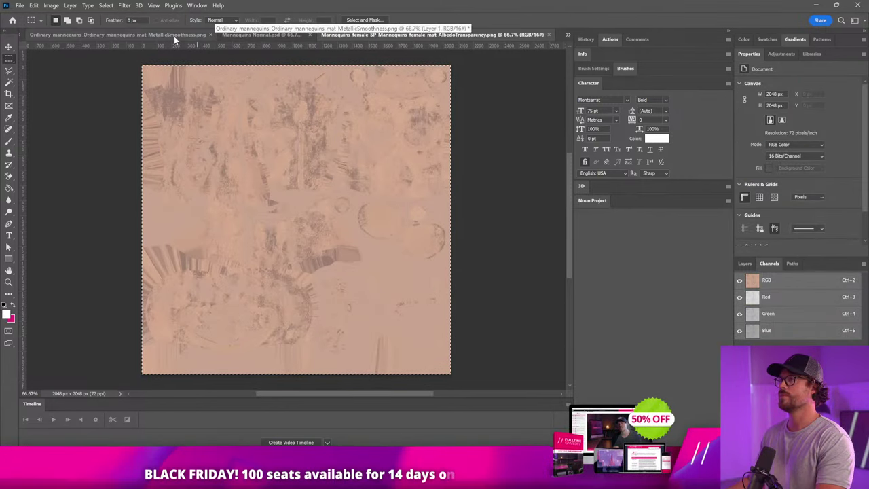
left_click(20, 5)
mouse_move(68, 59)
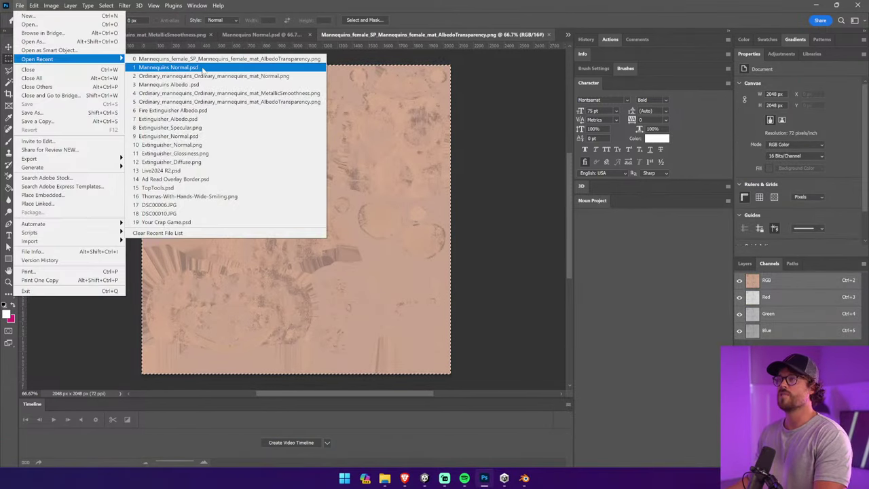
left_click(512, 201)
mouse_move(385, 480)
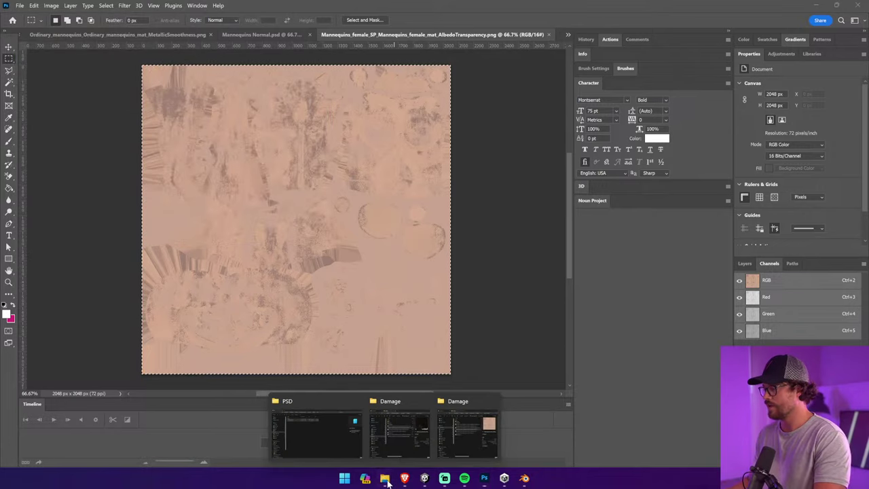
Switch to Unity and open the head material's base map texture, Mannequins Albedo, in Photoshop
left_click(424, 479)
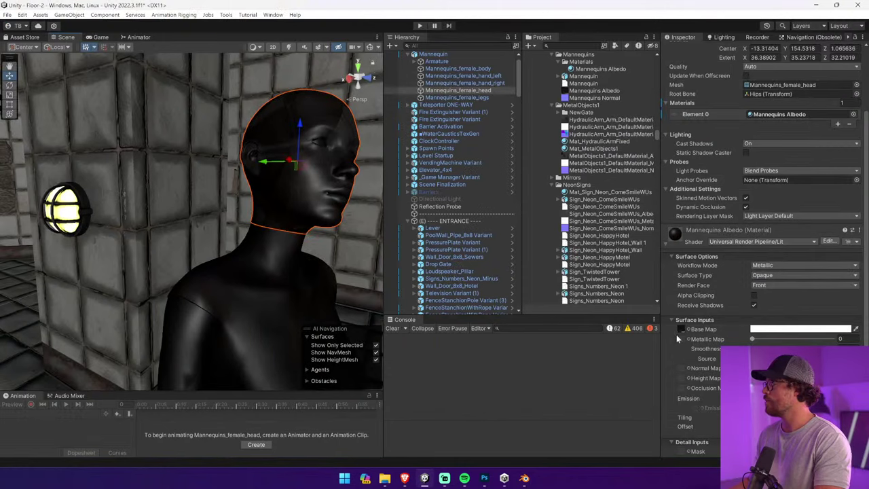
left_click(680, 330)
double_click(680, 330)
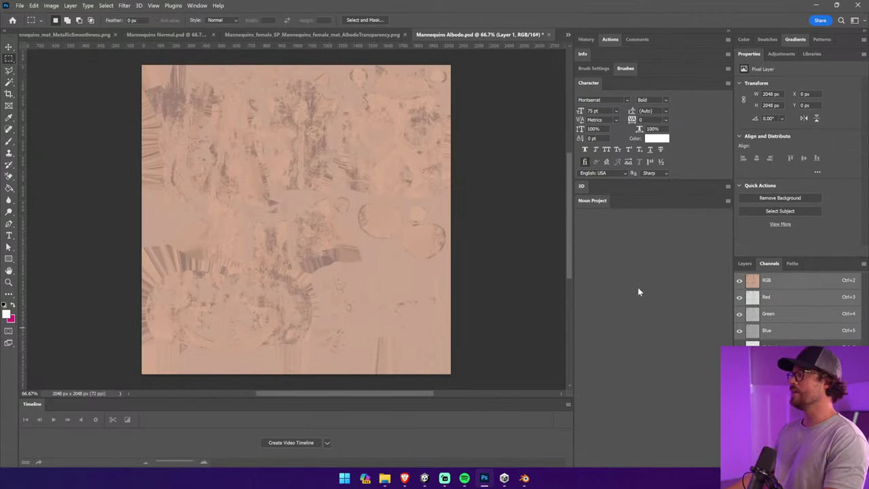
Save Mannequins Albedo.psd with the female albedo pasted in and maximum compatibility, and delete the old layer beneath it
key("ctrl+s")
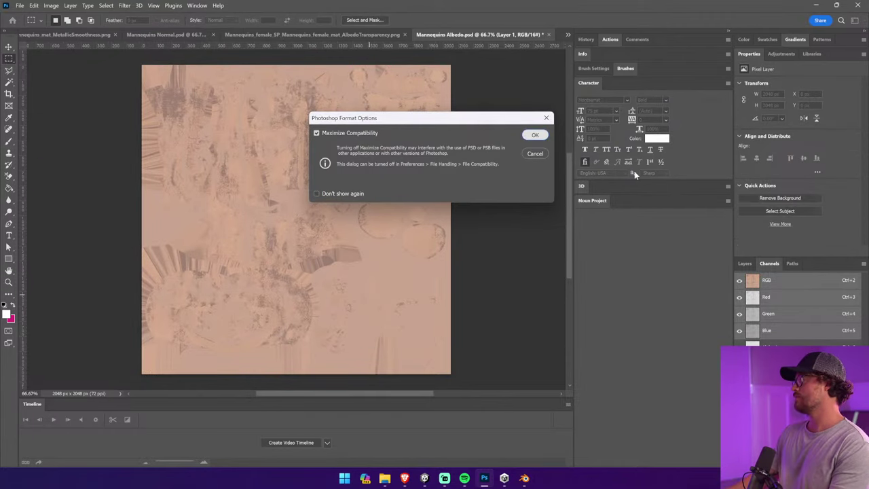
left_click(535, 135)
left_click(744, 263)
left_click(787, 338)
key("Delete")
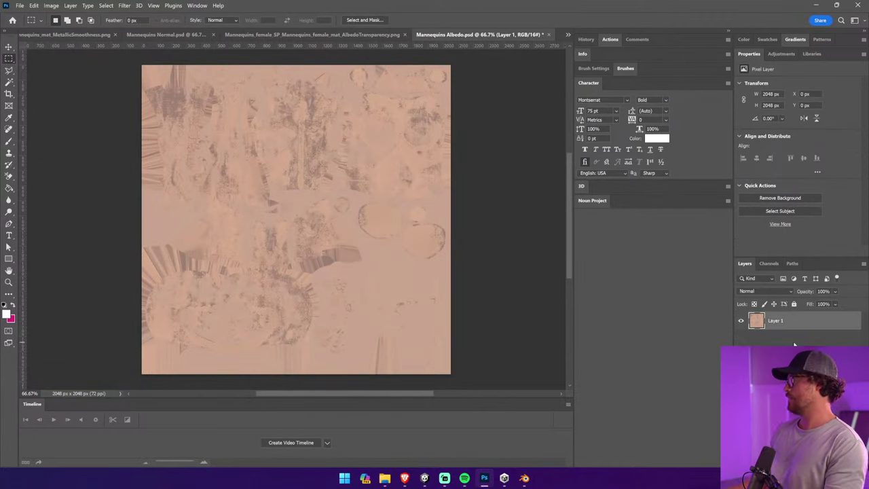
View the retextured mannequin in Unity, and open the female mat_Normal PNG from the Damage folder in Photoshop
key("alt+Tab")
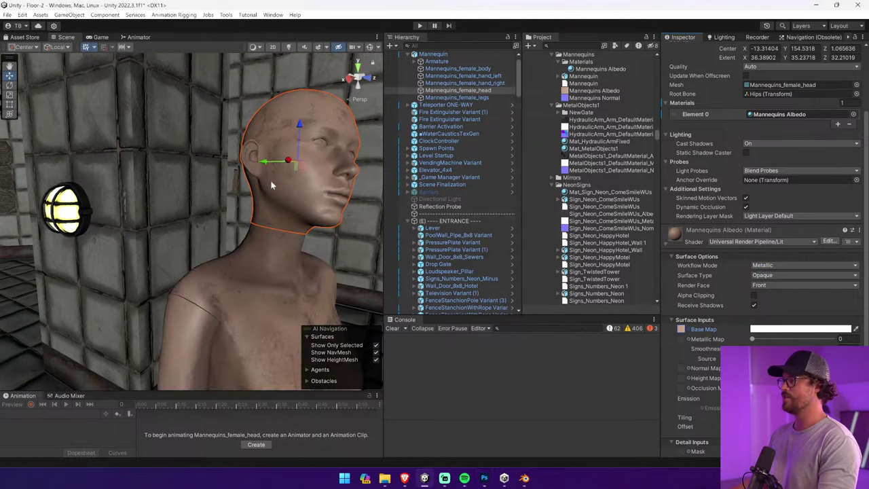
scroll(280, 211, "up", 2)
mouse_move(382, 483)
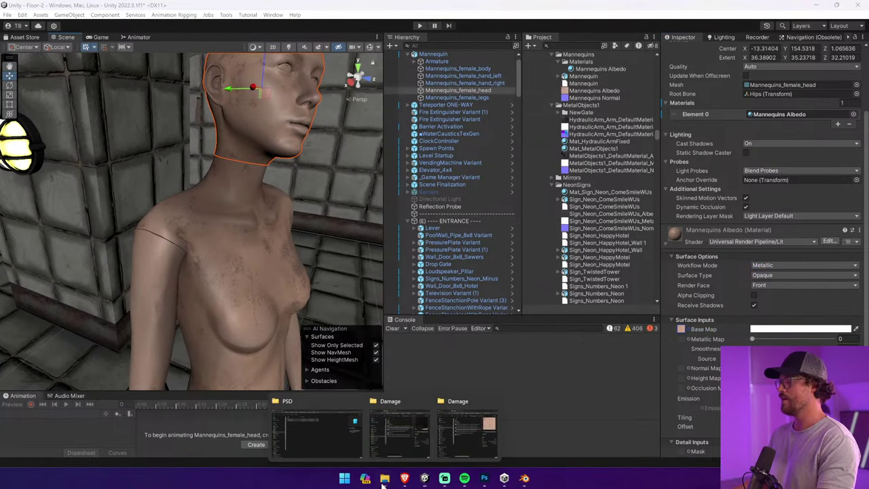
left_click(445, 455)
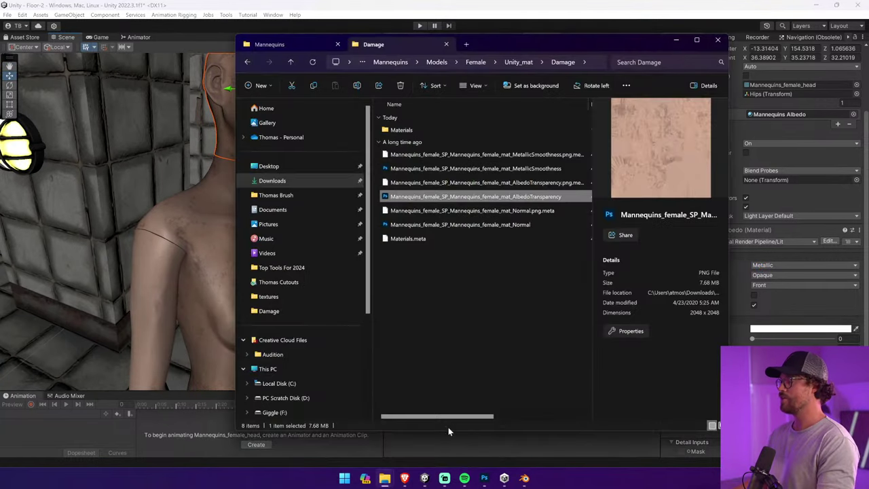
left_click(523, 224)
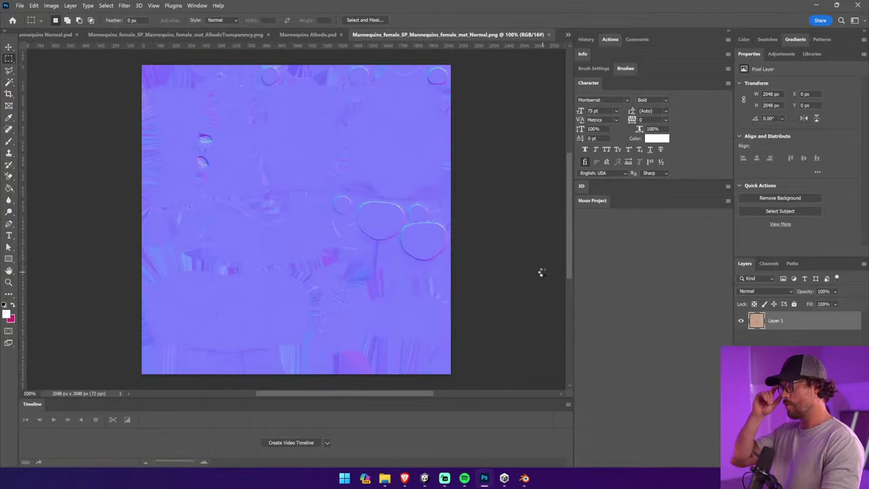
Paste the female normal texture into the open Mannequins Normal.psd, delete its Background layer, and save it with maximum compatibility
left_click(163, 35)
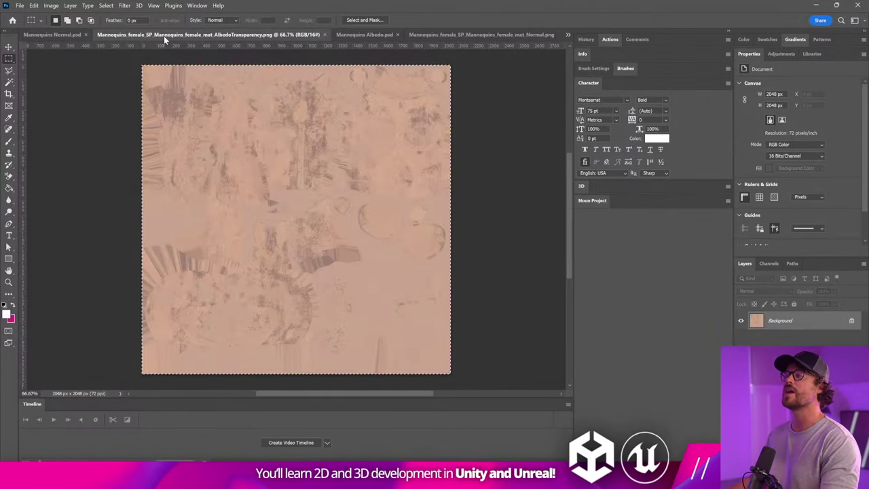
left_click(70, 35)
key("ctrl+v")
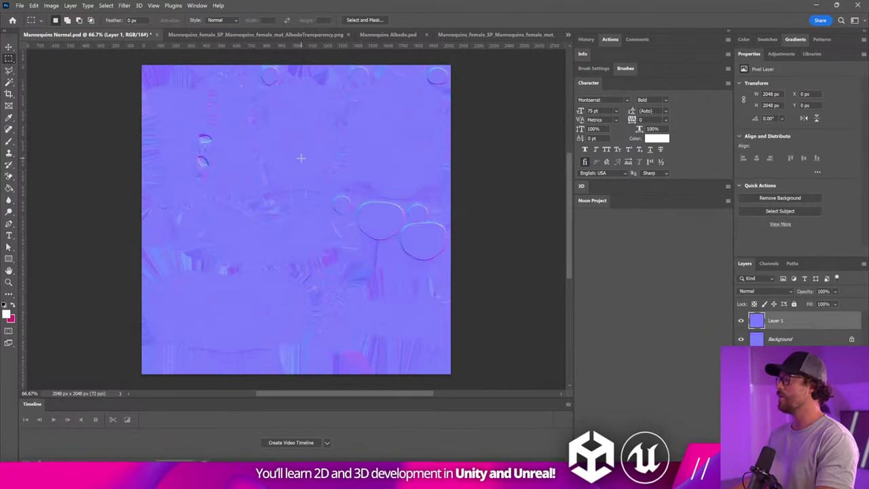
left_click(780, 334)
key("Delete")
key("v")
key("ctrl+s")
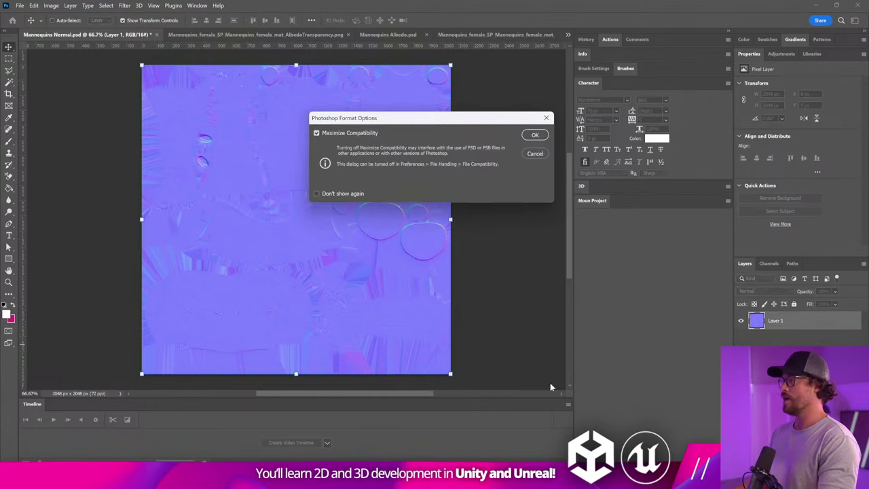
left_click(537, 137)
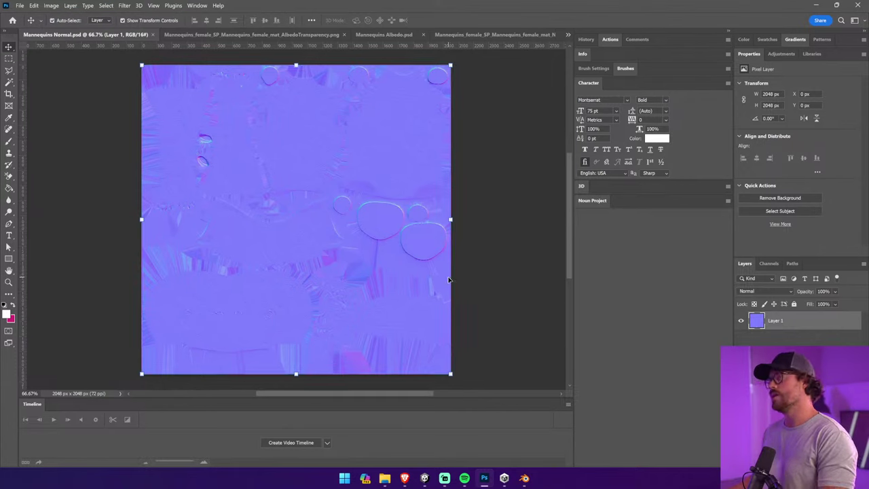
Switch to Unity, assign Mannequins Normal as the mannequin material's normal map, and fix the texture's normal map import type
left_click(425, 478)
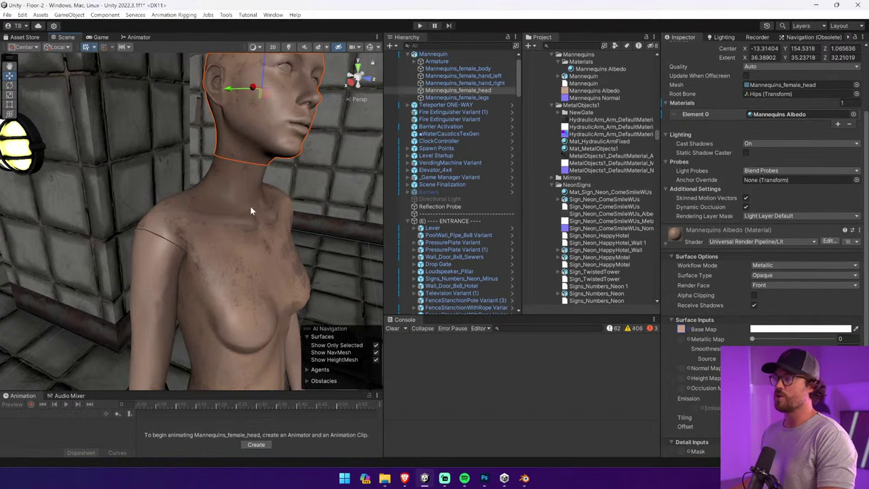
left_click(681, 329)
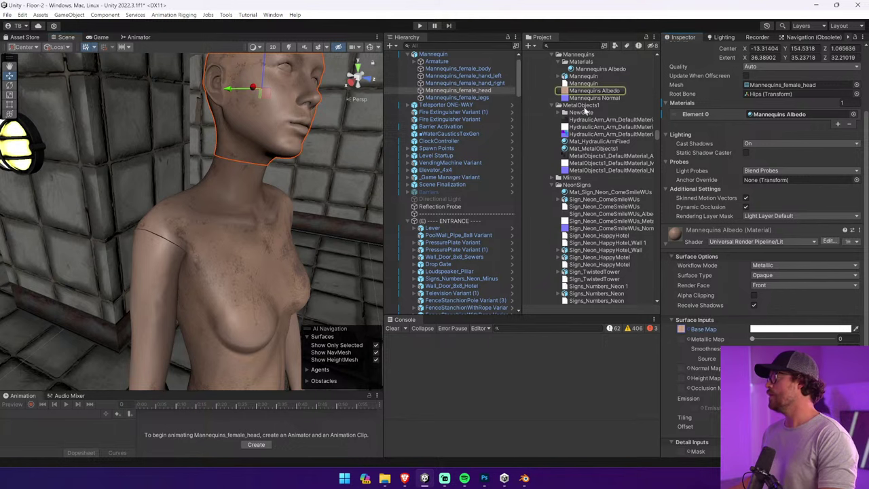
left_click_drag(715, 328, 682, 369)
left_click(838, 390)
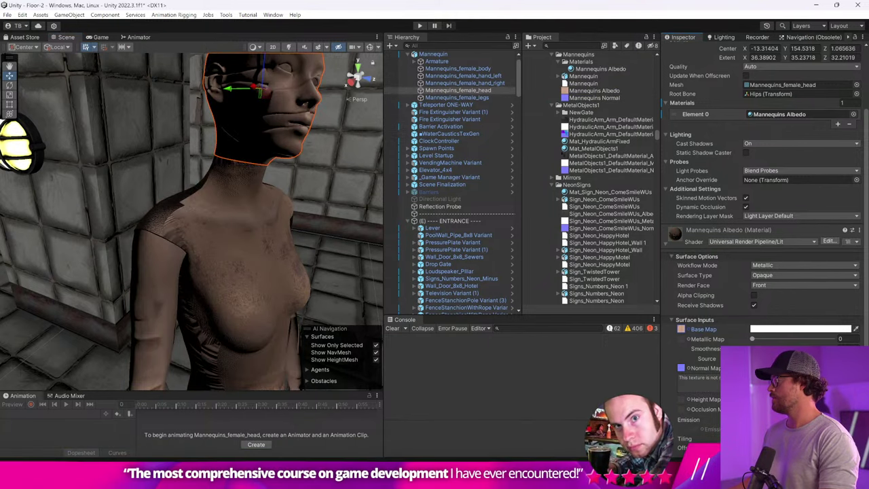
right_click_drag(284, 220, 290, 197)
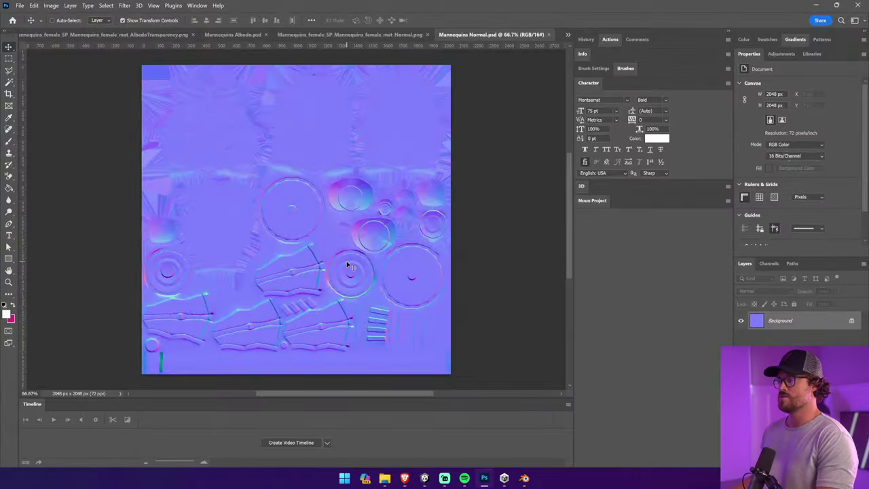
Switch to the female Damage folder in File Explorer and reopen the Mannequins_female_SP_Mannequins_female_mat_Normal PNG in Photoshop
key("alt+Tab")
key("alt+Tab")
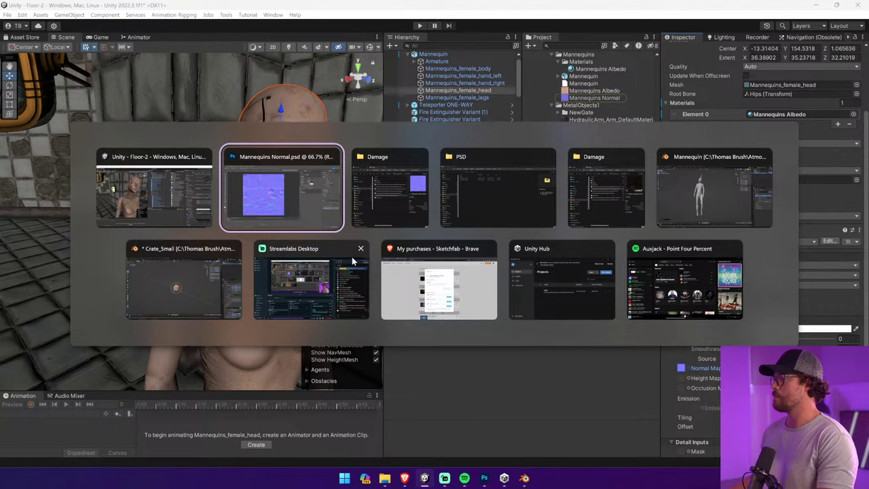
key("alt+Tab")
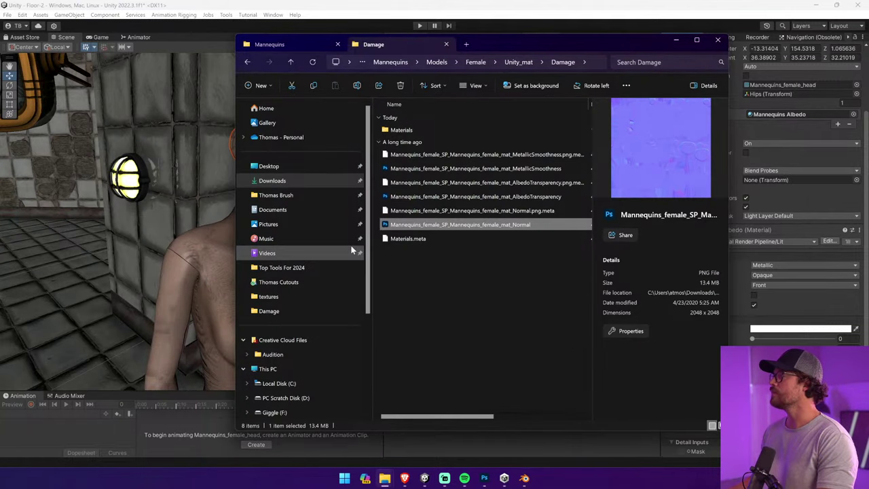
left_click(377, 244)
left_click(490, 228)
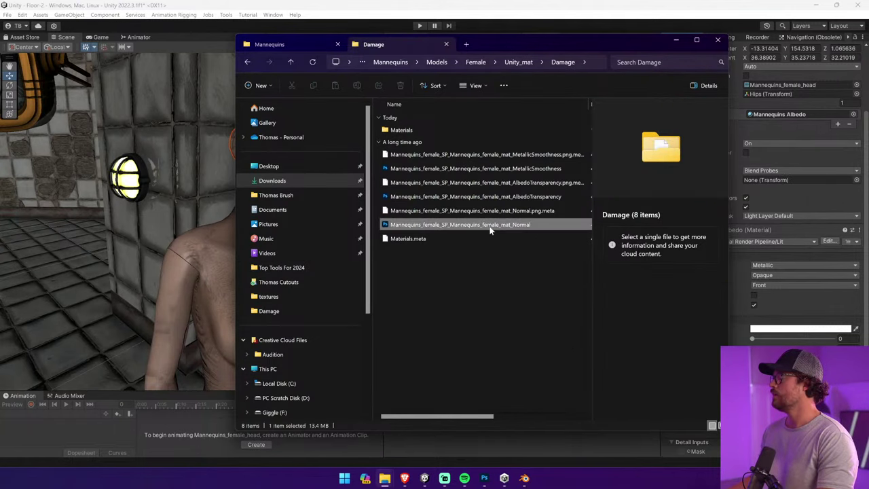
double_click(490, 225)
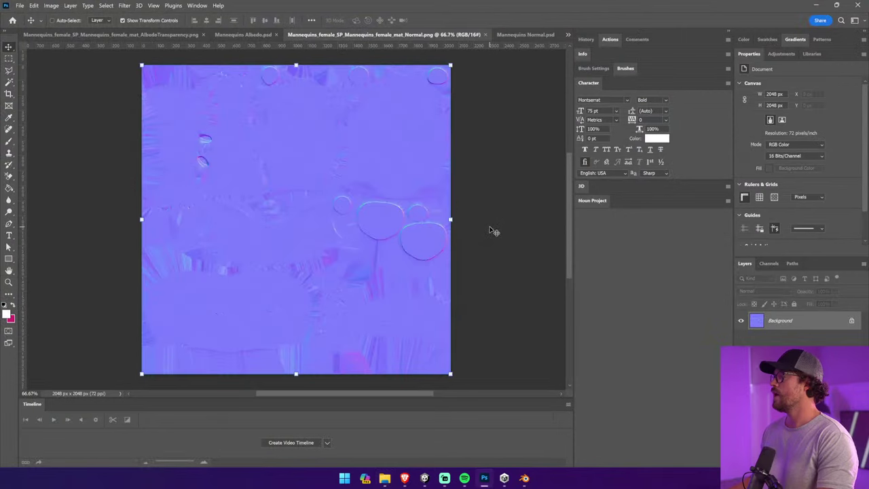
Paste the female normal texture into the project's Mannequins Normal.psd, delete its Background layer, and save the file
left_click(542, 37)
key("ctrl+v")
left_click(788, 340)
key("Delete")
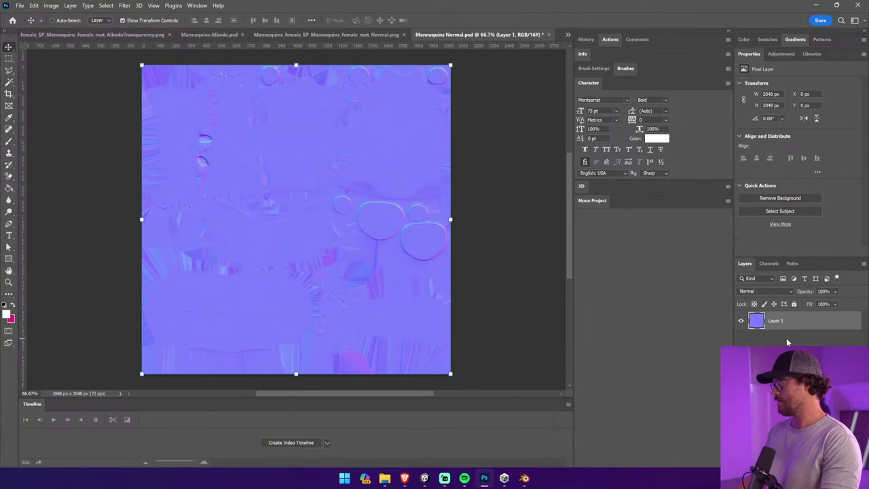
key("ctrl+s")
key("Return")
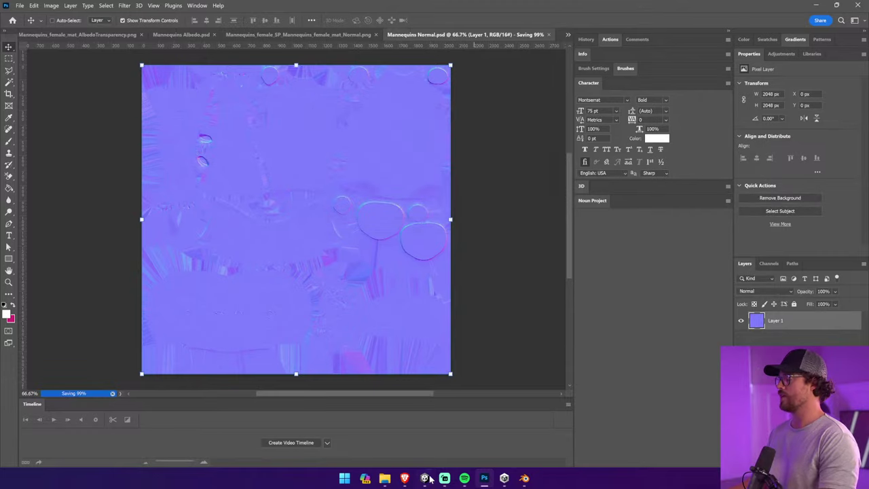
Inspect the whole mannequin in Unity and open its material's base map texture in Photoshop
key("alt+Tab")
scroll(259, 214, "down", 4)
left_click_drag(259, 213, 180, 252, "alt")
right_click_drag(180, 252, 179, 251)
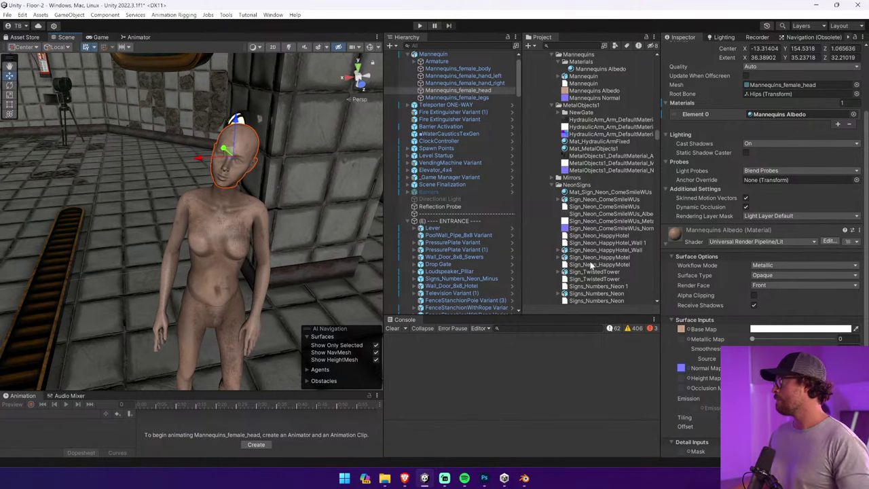
left_click(683, 329)
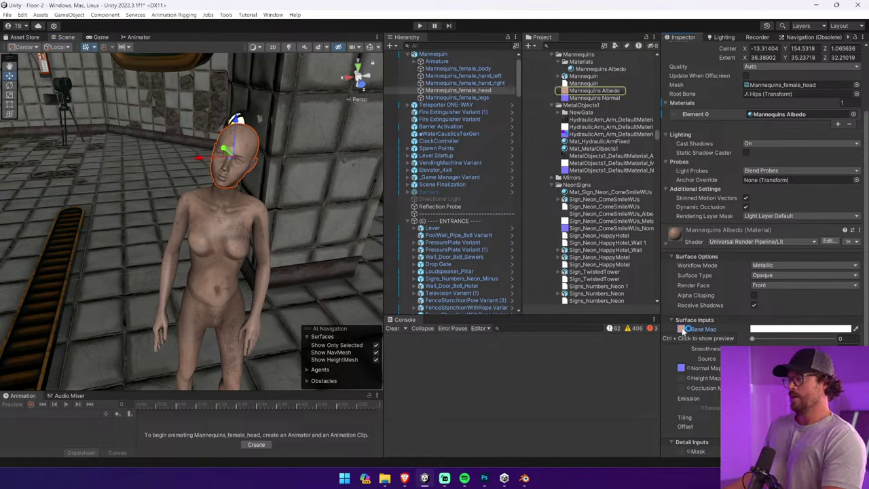
double_click(682, 329)
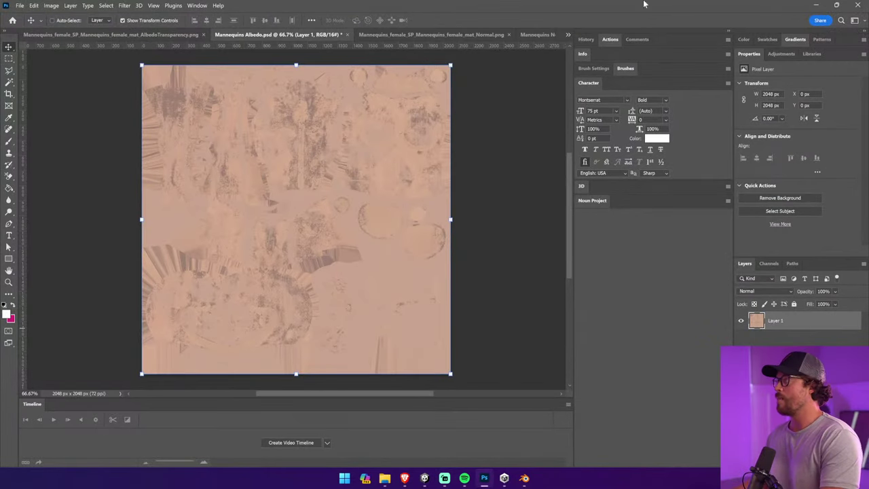
Switch to File Explorer, close the project's Mannequins tab and the Ordinary_mannequins Damage window, and bring up the PSD folder
mouse_move(391, 483)
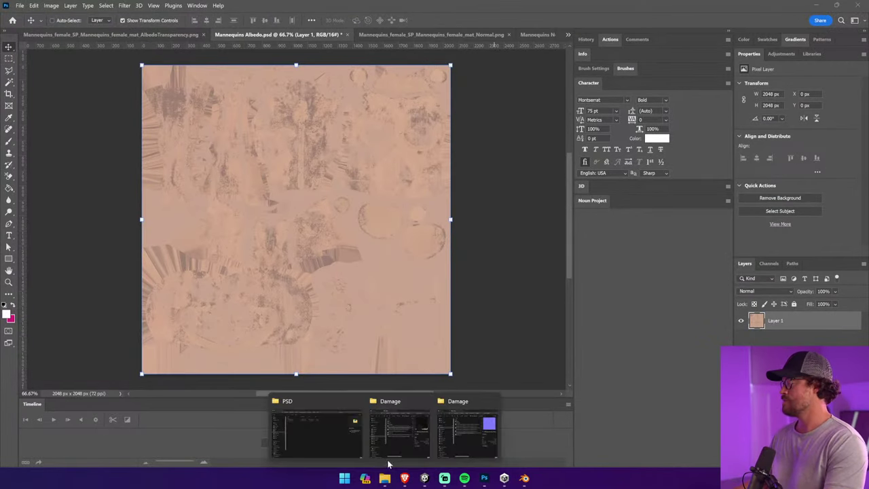
left_click(385, 449)
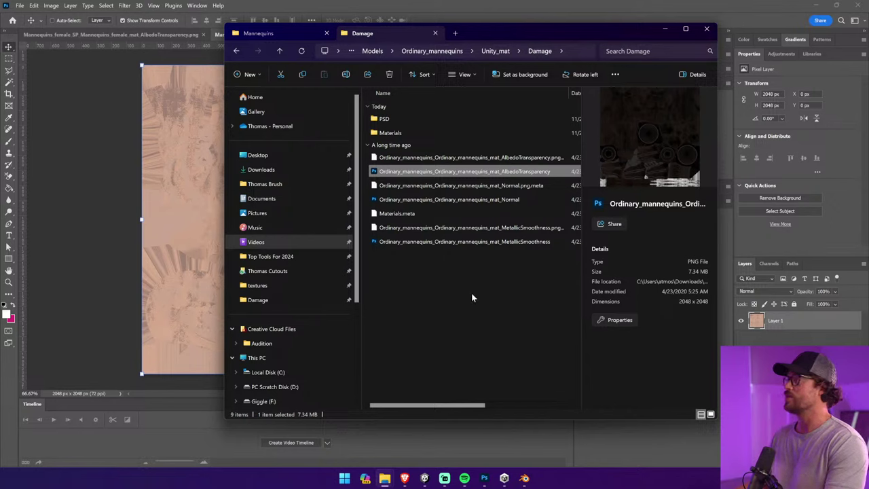
left_click(271, 33)
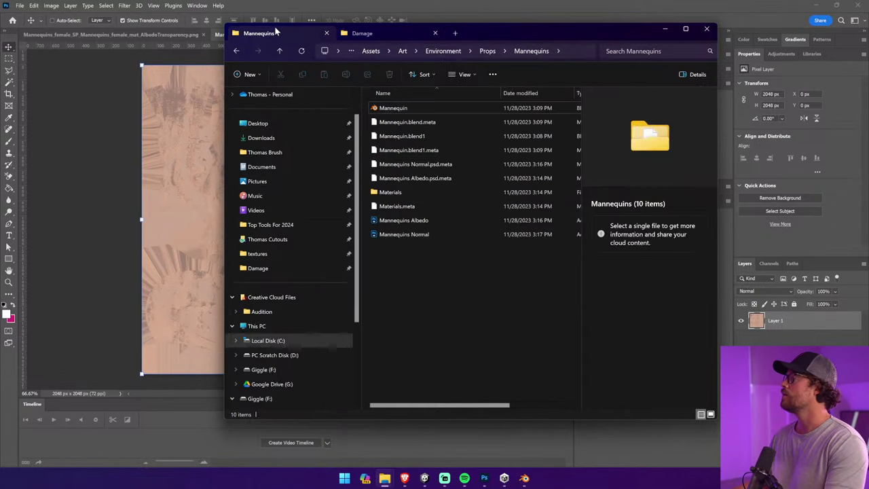
left_click(326, 33)
mouse_move(385, 482)
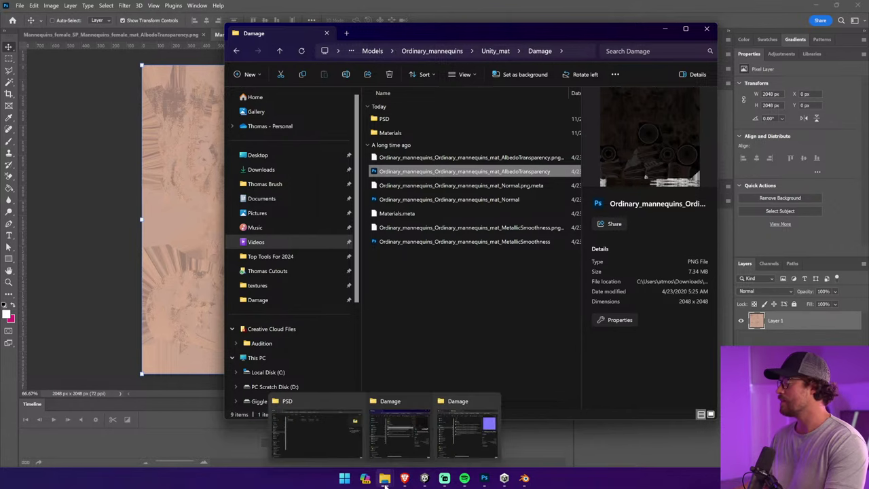
left_click(390, 440)
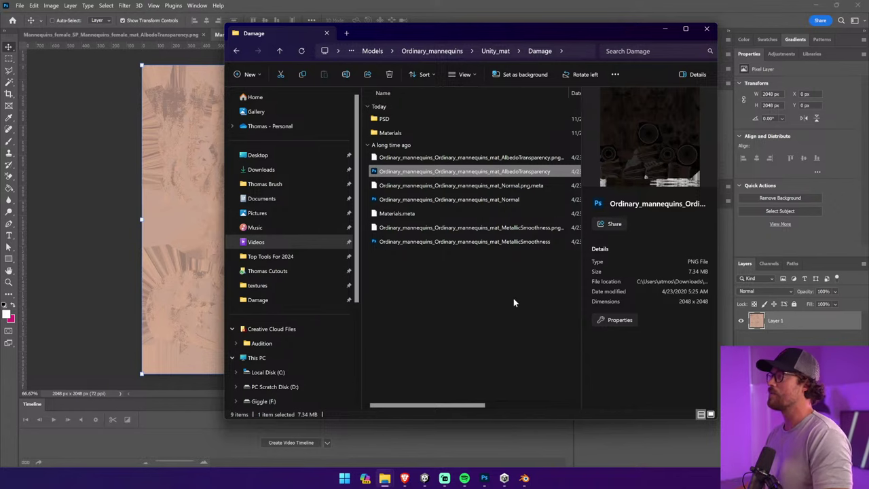
left_click(326, 32)
mouse_move(392, 480)
left_click(374, 438)
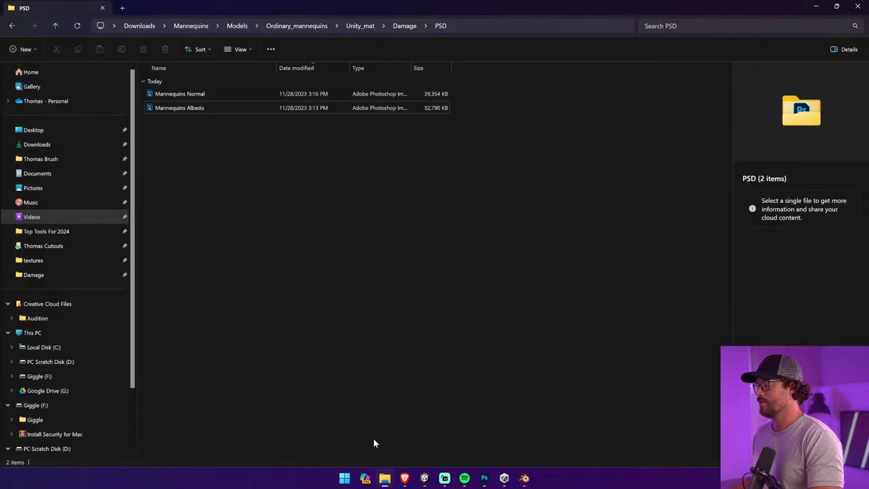
Bring up the female Damage folder and open Mannequins_female_SP_Mannequins_female_mat_MetallicSmoothness in Photoshop
left_click(440, 429)
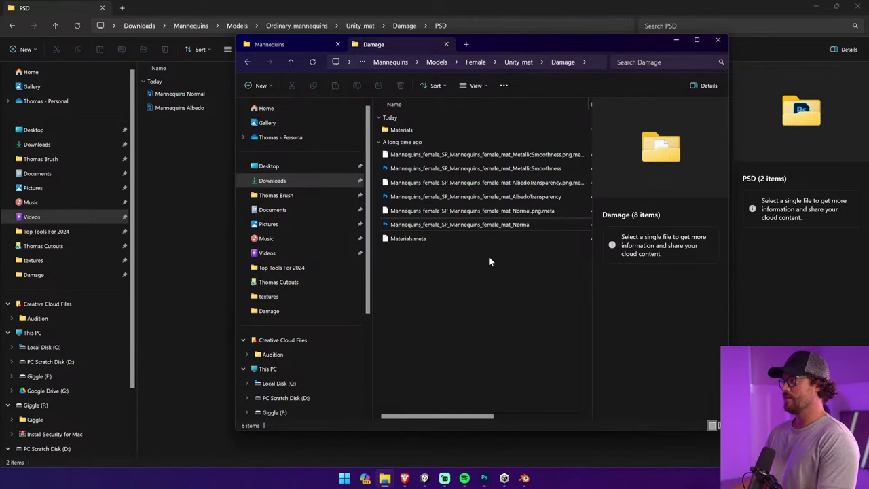
left_click(518, 198)
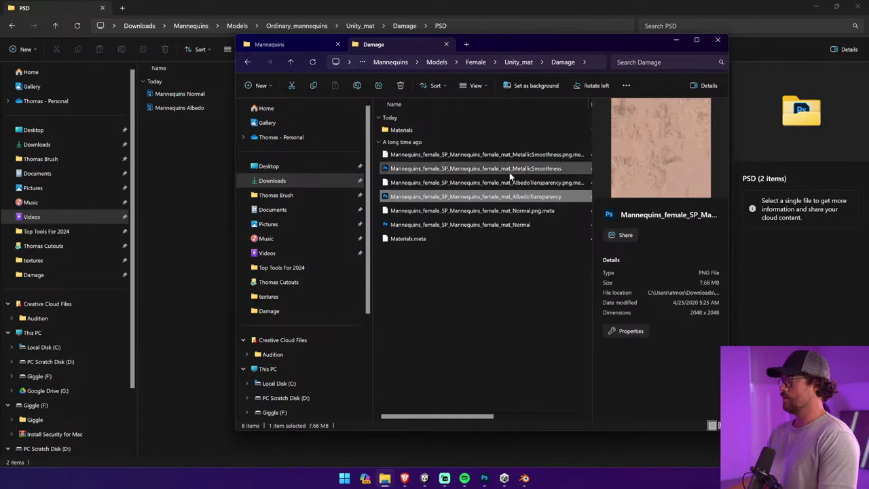
left_click(512, 170)
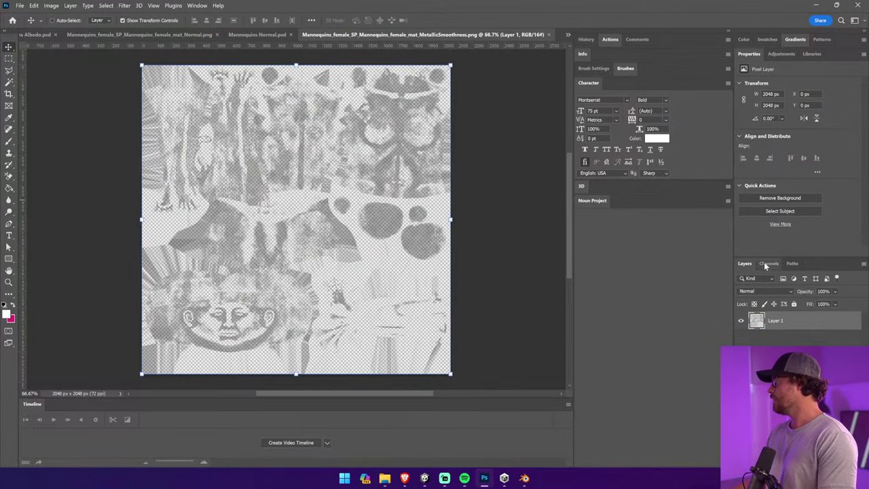
left_click(766, 264)
left_click(744, 264)
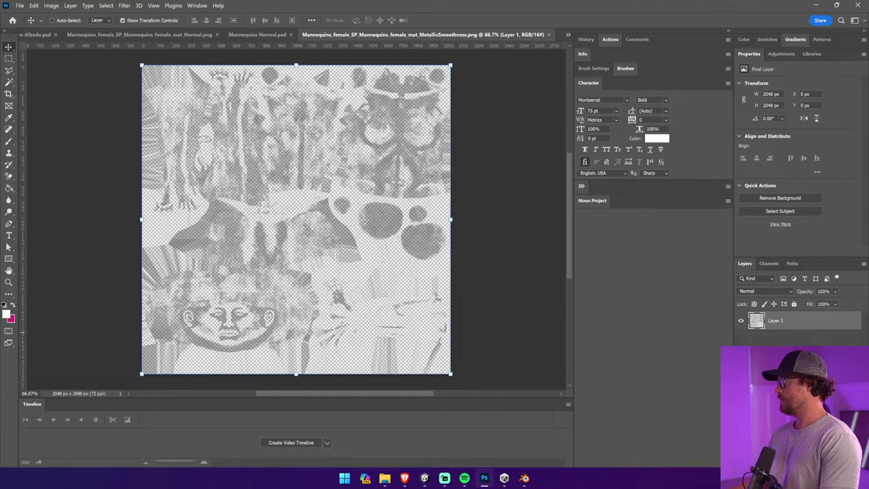
Add a new layer beneath the MetallicSmoothness layer, fill it with white, and merge the two layers
left_click(825, 462)
left_click_drag(790, 324, 789, 345)
left_click(9, 189)
left_click(442, 230)
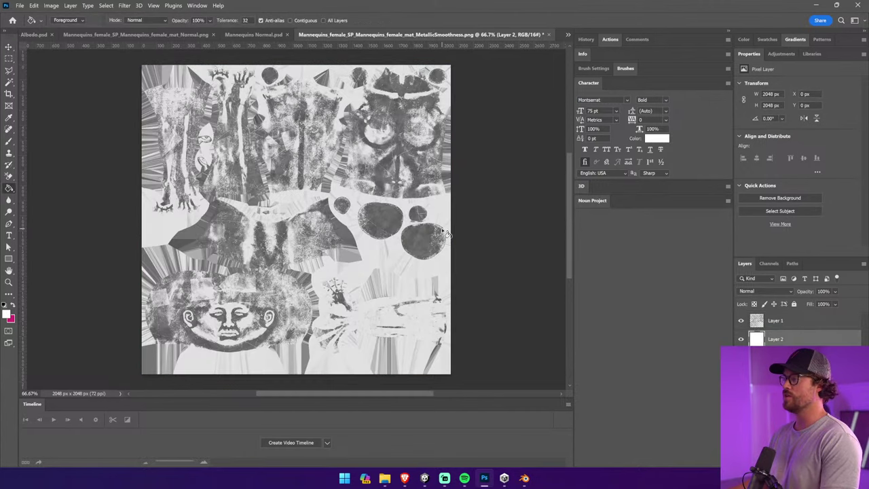
left_click(791, 321, "shift")
right_click(794, 320)
left_click(747, 381)
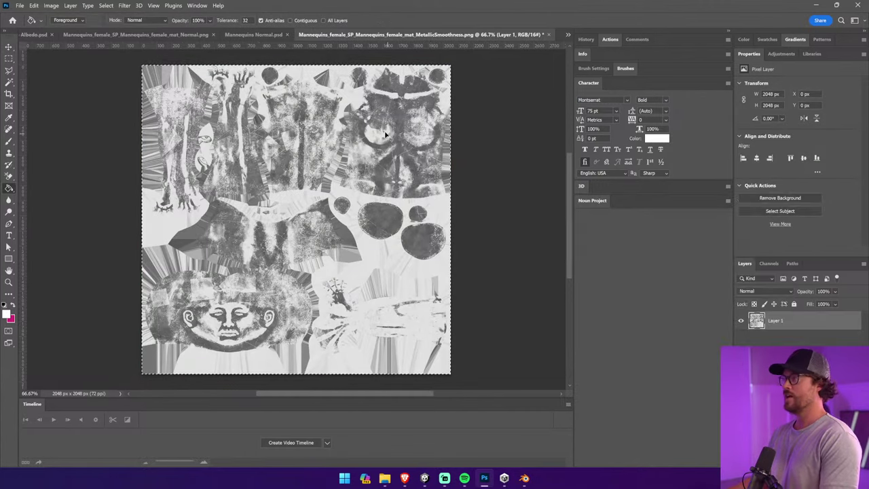
Replace the Alpha 1 channel of Mannequins Albedo.psd with the copied smoothness image and save the file
left_click(248, 35)
left_click(163, 34)
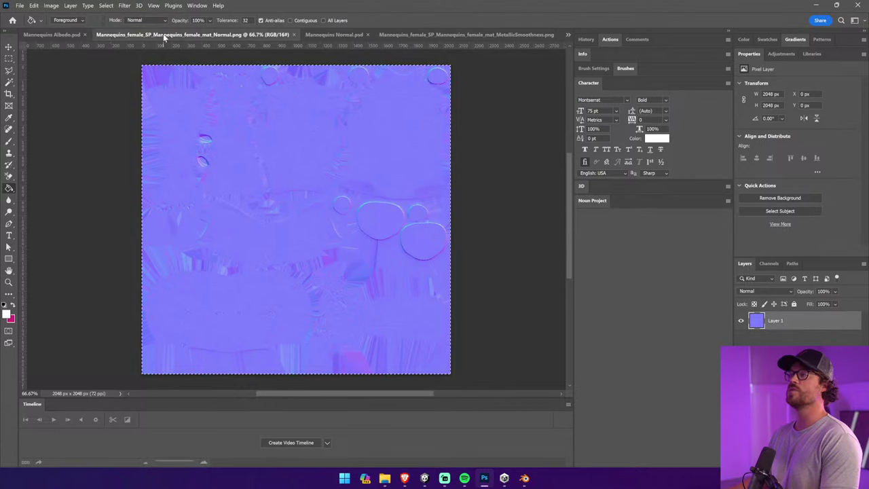
left_click(46, 34)
left_click(769, 265)
left_click(768, 347)
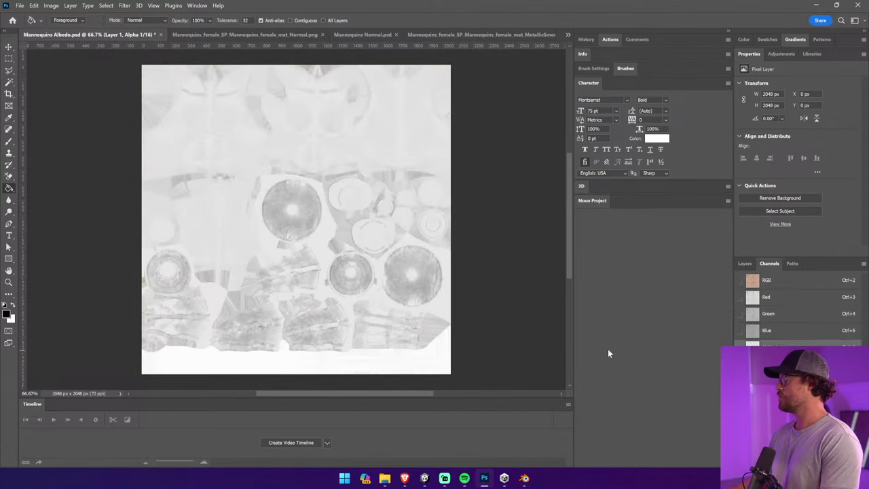
key("Delete")
key("ctrl+v")
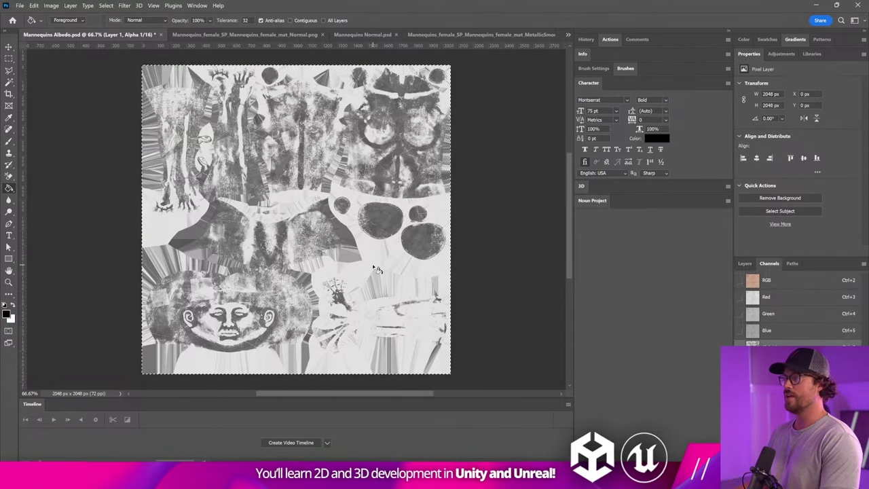
key("ctrl+s")
Switch to Unity and raise the smoothness of the Mannequins Albedo material, checking the shine on the mannequin
key("alt+Tab")
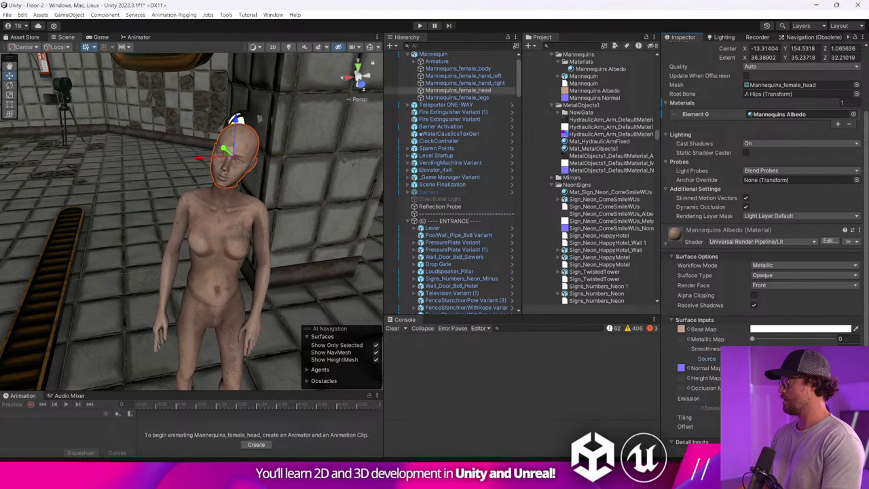
left_click_drag(787, 346, 822, 346)
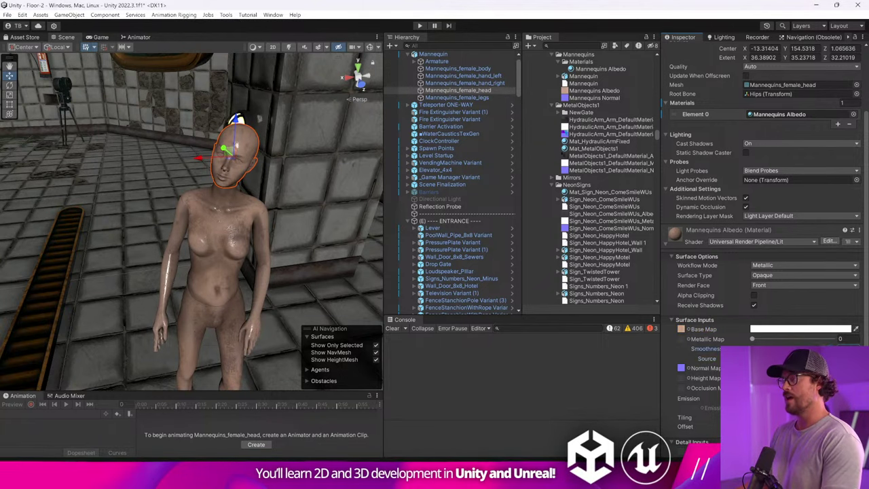
scroll(250, 260, "up", 6)
mouse_move(249, 253)
right_mouse_down()
mouse_move(270, 255)
mouse_move(200, 218)
mouse_move(210, 239)
mouse_move(208, 297)
mouse_move(258, 274)
mouse_move(107, 248)
mouse_move(71, 228)
mouse_move(203, 258)
mouse_move(237, 252)
right_mouse_up()
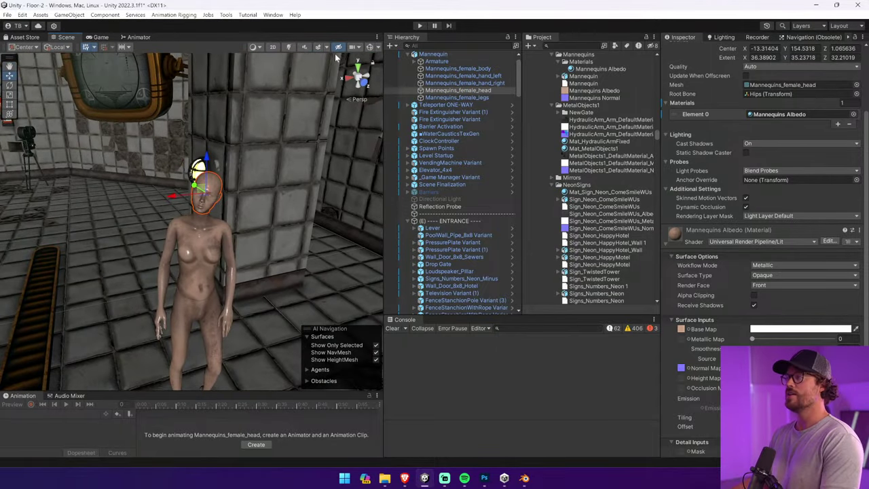
Select the root Mannequin object, play the level, walk up to the mannequin to check its look, and stop playing
left_click(439, 62)
left_click(433, 54)
left_click(420, 25)
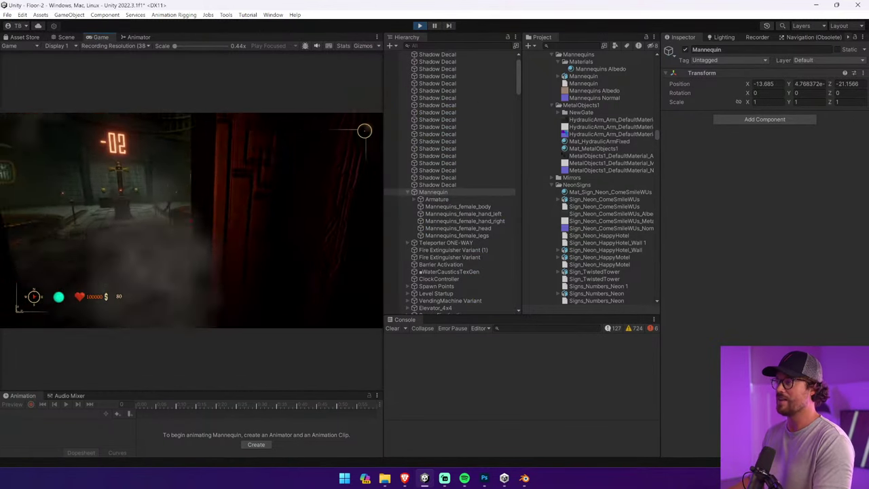
key("w")
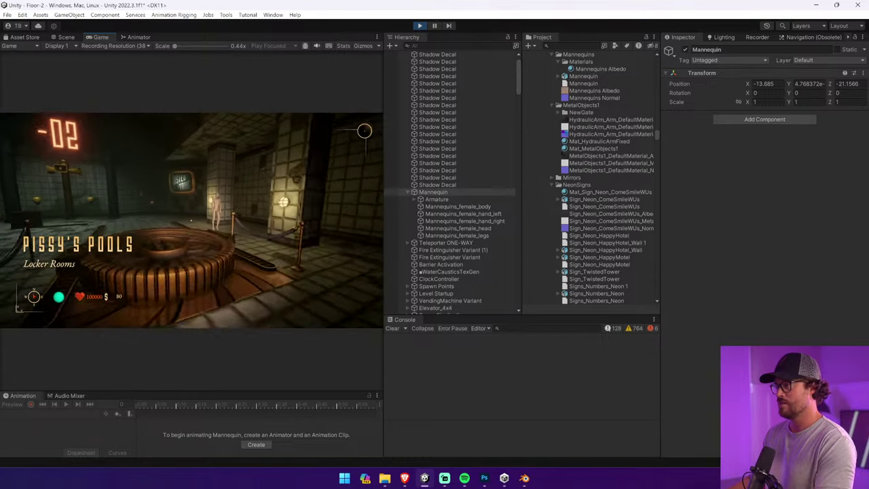
key("w")
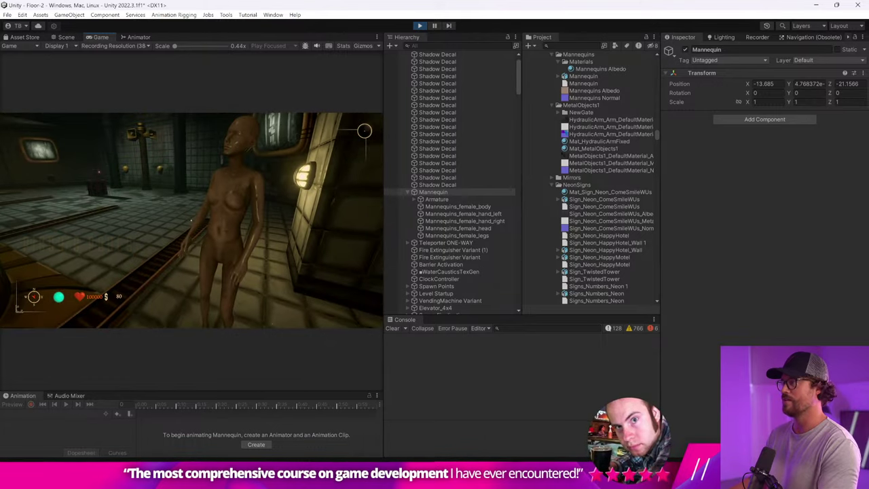
key("ctrl+p")
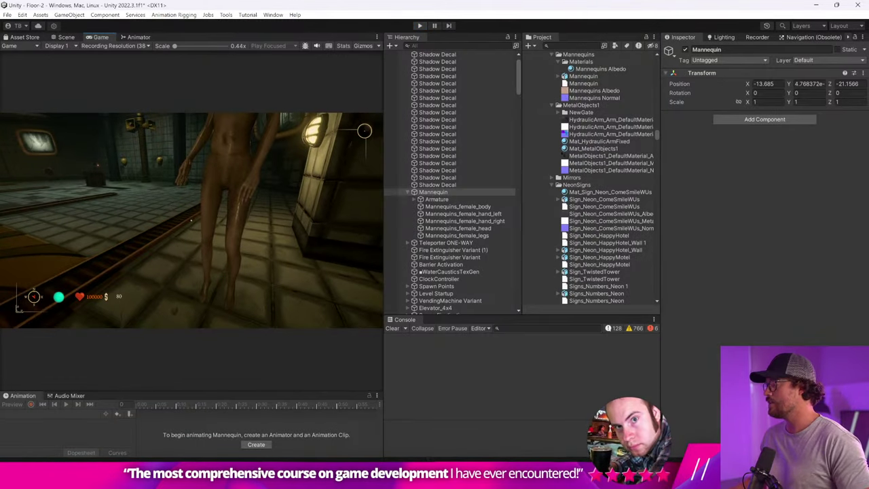
Switch to Blender, change the armature from Pose Mode to Object Mode, and select the mannequin's head mesh
mouse_move(524, 479)
left_click(478, 434)
left_click(325, 166)
left_click(332, 143)
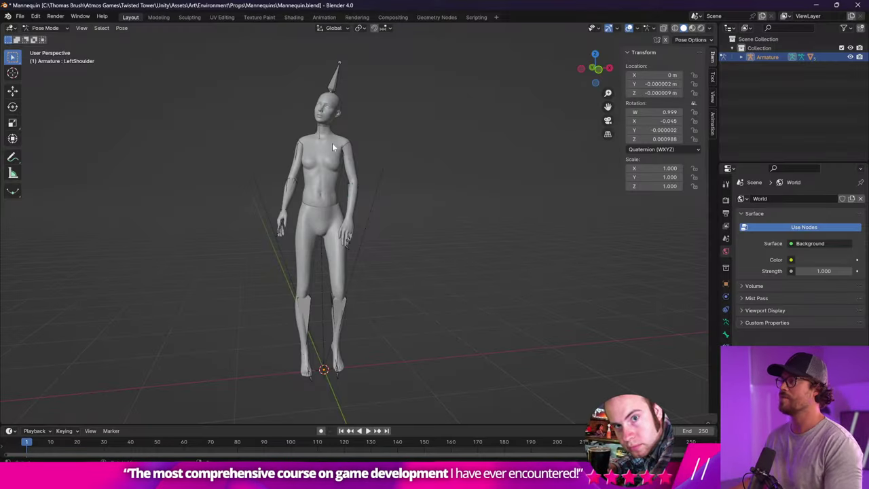
left_click(50, 28)
left_click(49, 40)
left_click(323, 109)
Examine the head's mesh density up close in Edit Mode, and return to Object Mode
scroll(373, 110, "up", 3)
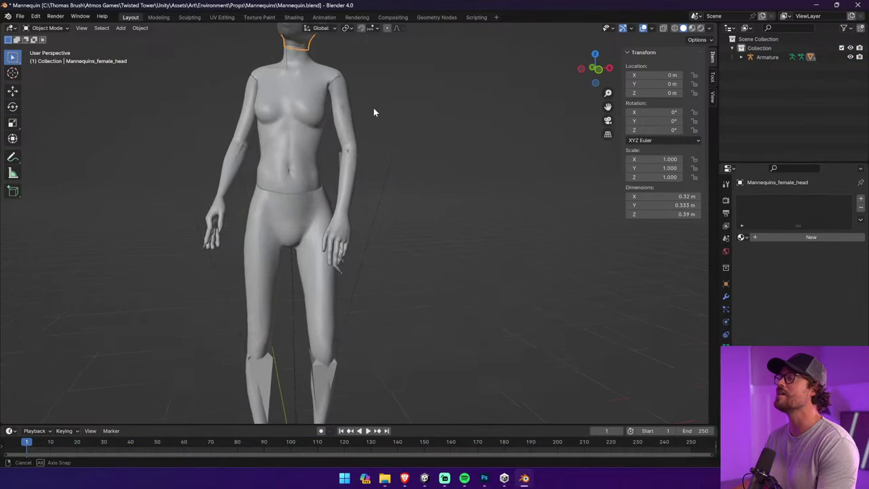
middle_click_drag(374, 110, 404, 184, "shift")
left_click(47, 28)
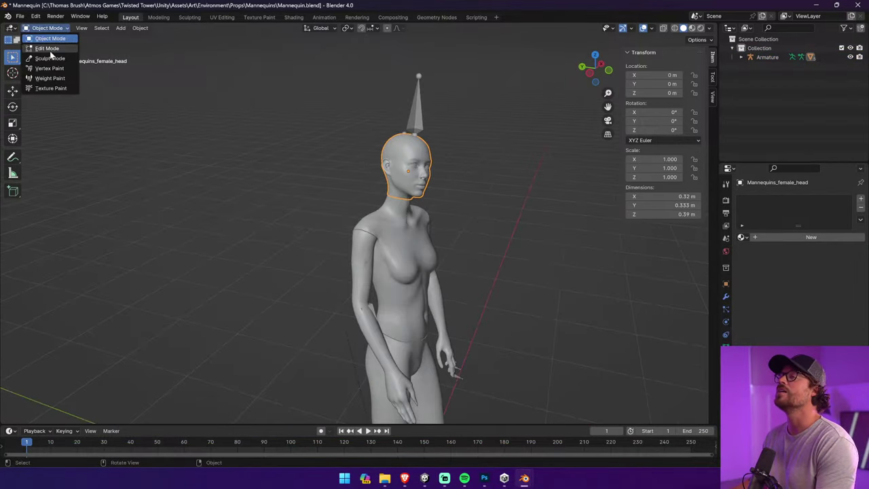
left_click(46, 49)
scroll(476, 155, "up", 2)
scroll(476, 155, "up", 1)
scroll(454, 163, "up", 1)
middle_click_drag(454, 163, 382, 213, "shift")
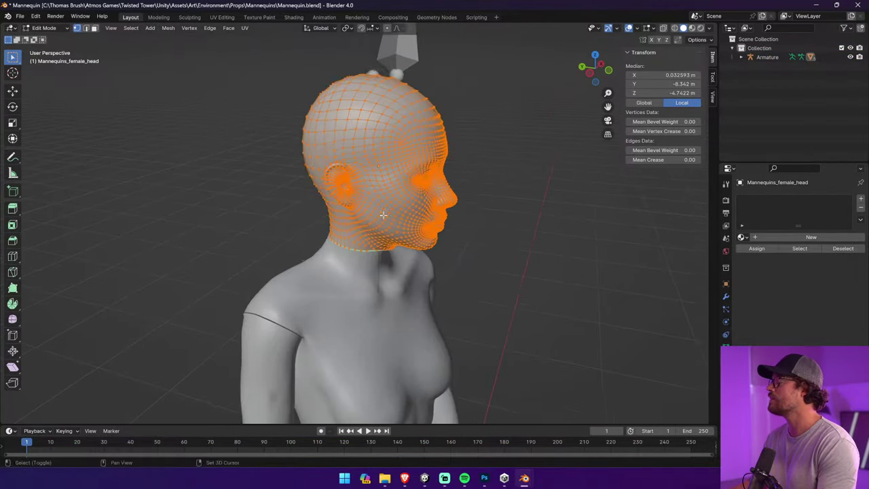
middle_click_drag(462, 178, 390, 192)
left_click(45, 27)
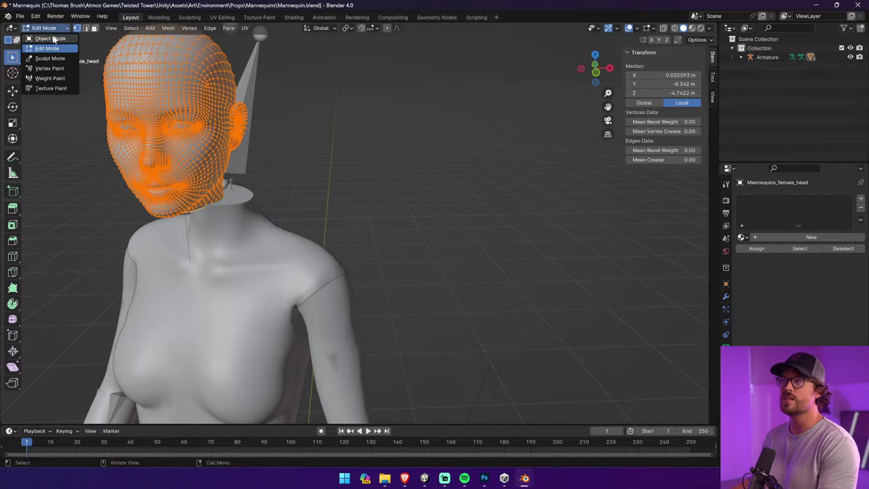
left_click(46, 39)
Select the Mannequins_female_body mesh and enter Edit Mode to show its geometry
left_click(249, 247)
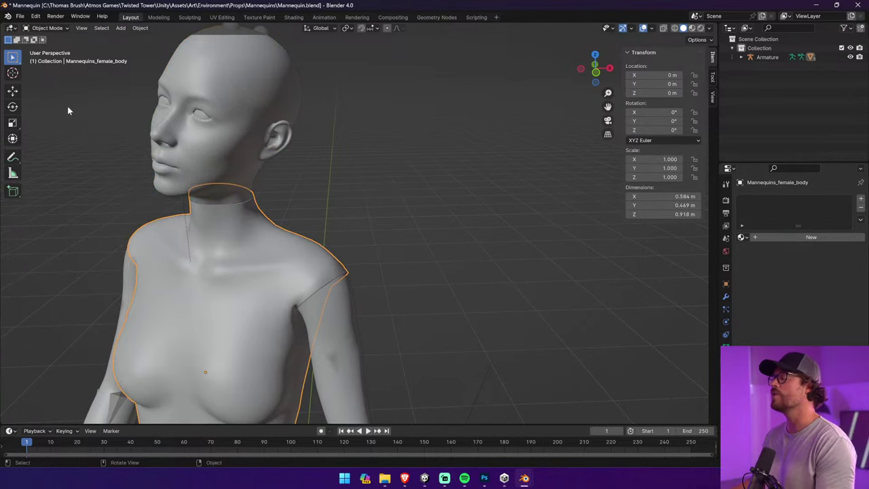
left_click(42, 29)
left_click(49, 49)
scroll(343, 239, "down", 6)
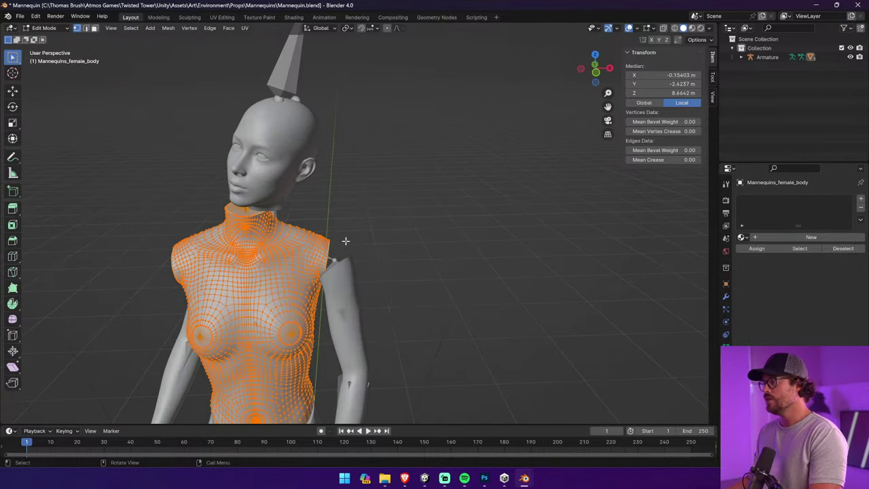
Add a Remesh modifier to the female body mesh
left_click(725, 297)
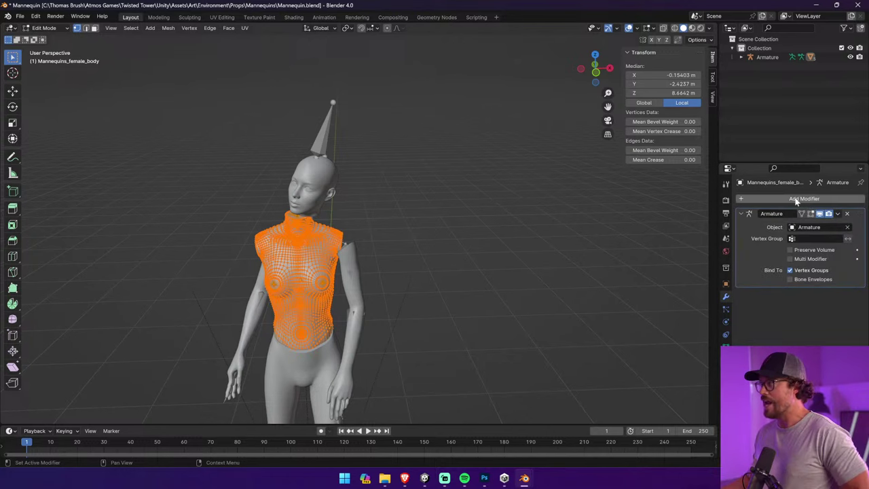
left_click(742, 200)
mouse_move(732, 235)
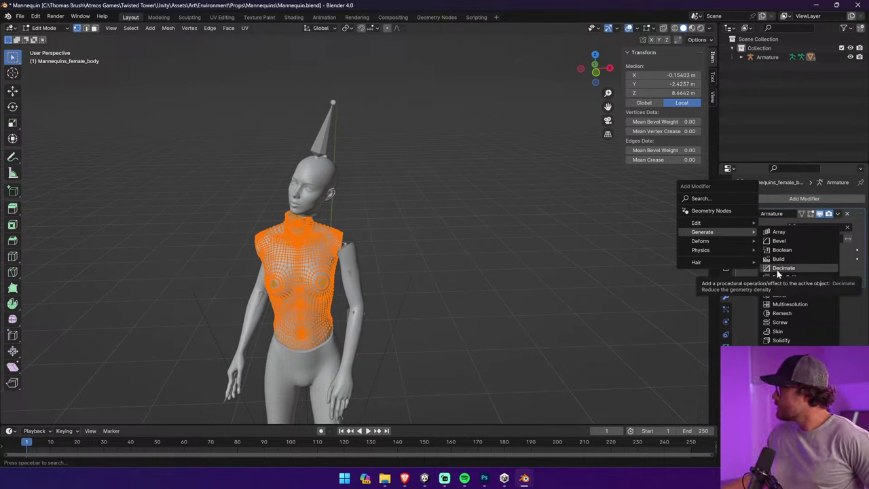
mouse_move(705, 242)
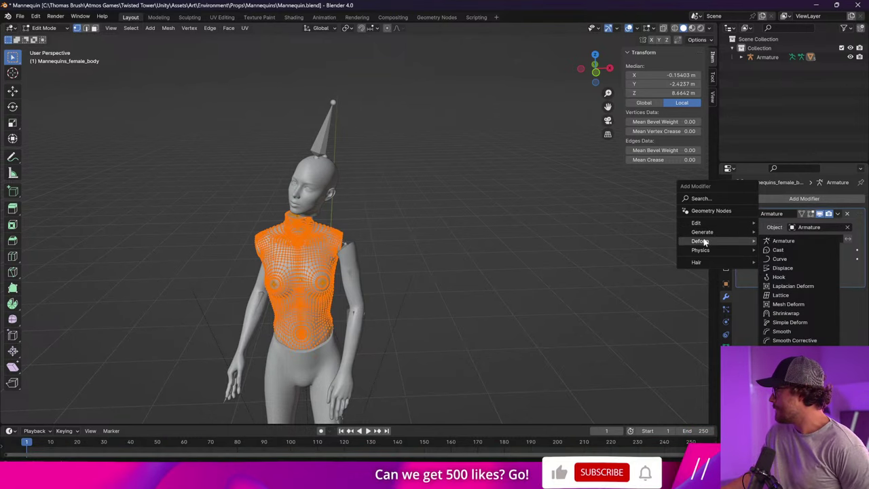
mouse_move(712, 220)
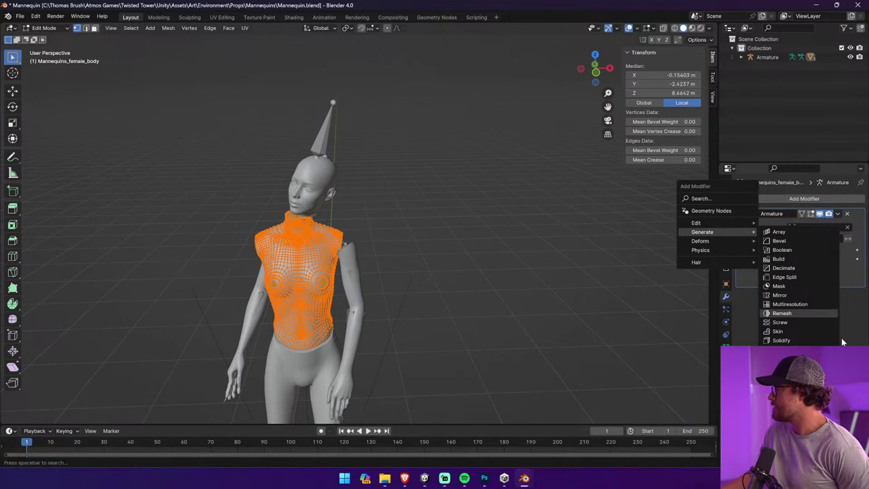
left_click(811, 314)
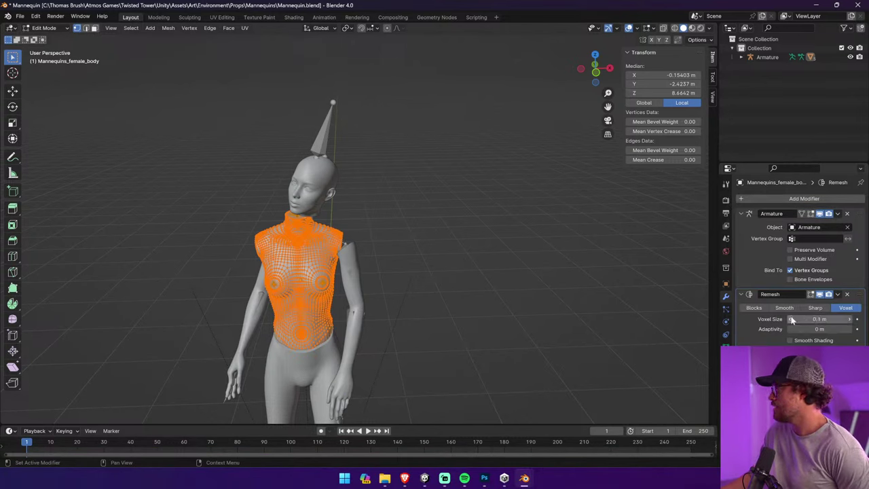
Set the body's Remesh modifier to Sharp with an octree depth of 5
left_click(811, 308)
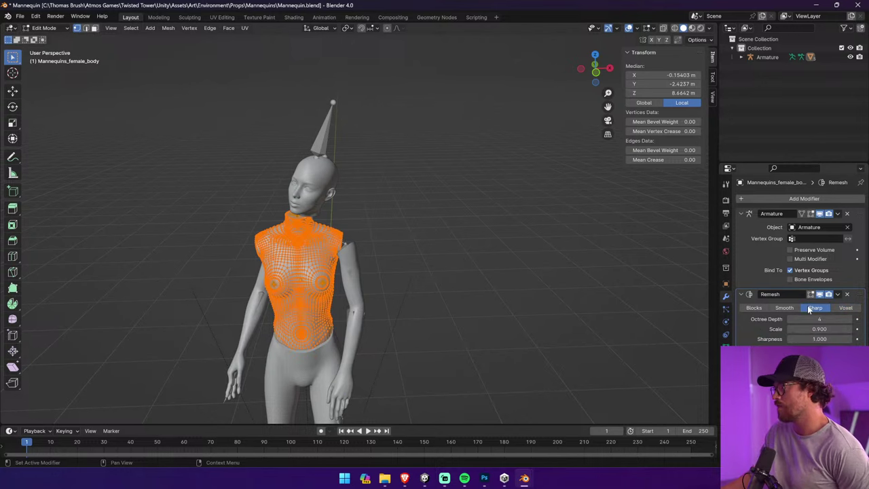
scroll(407, 258, "up", 5)
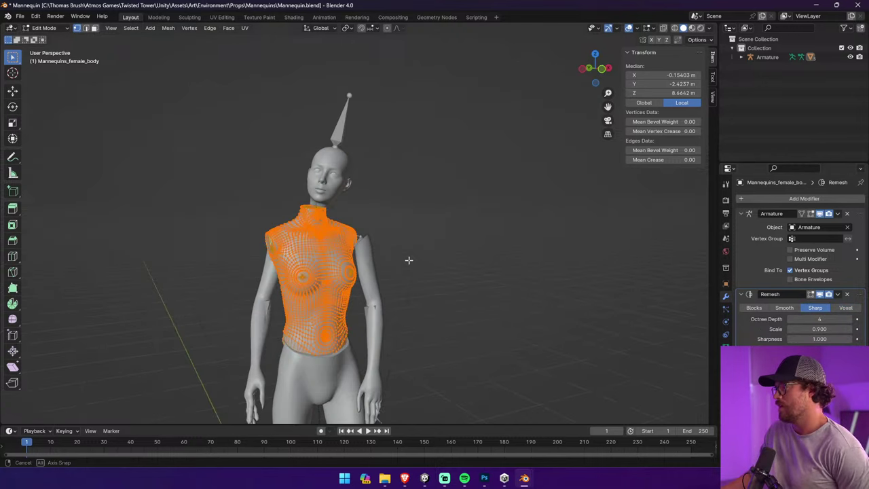
middle_click_drag(407, 258, 442, 258)
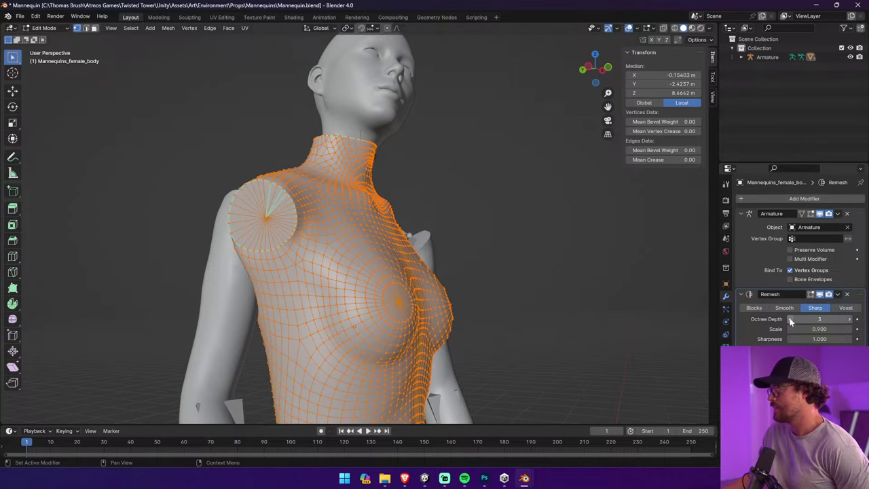
left_click(851, 320)
left_click(851, 321)
left_click(851, 320)
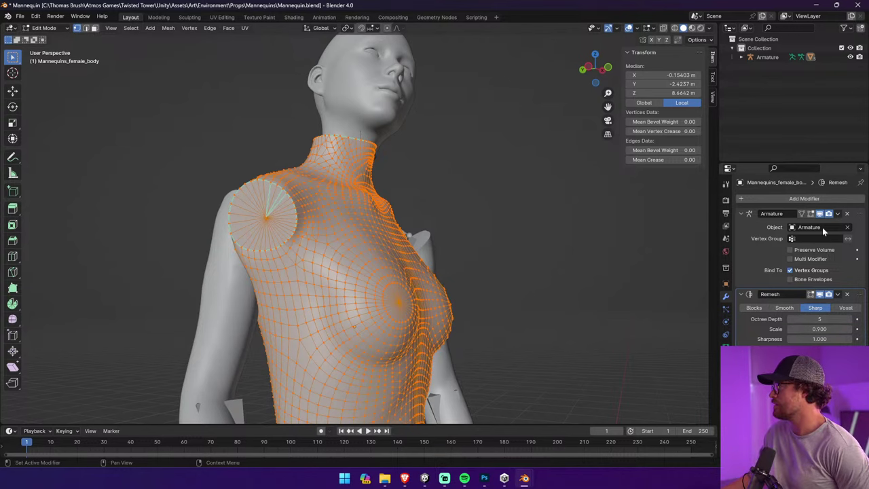
middle_click_drag(448, 245, 411, 240)
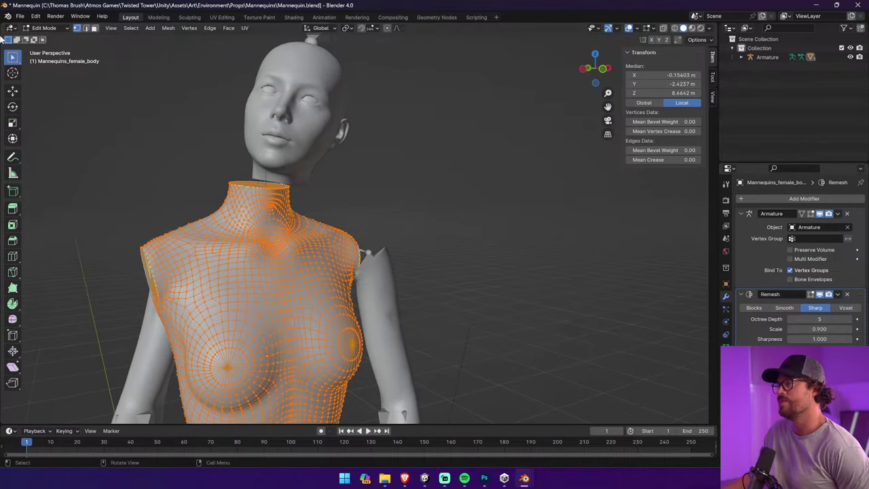
Return to Object Mode and apply flat shading to the Mannequins_female_body mesh
left_click(42, 28)
left_click(45, 38)
left_click(288, 129)
left_click(327, 234)
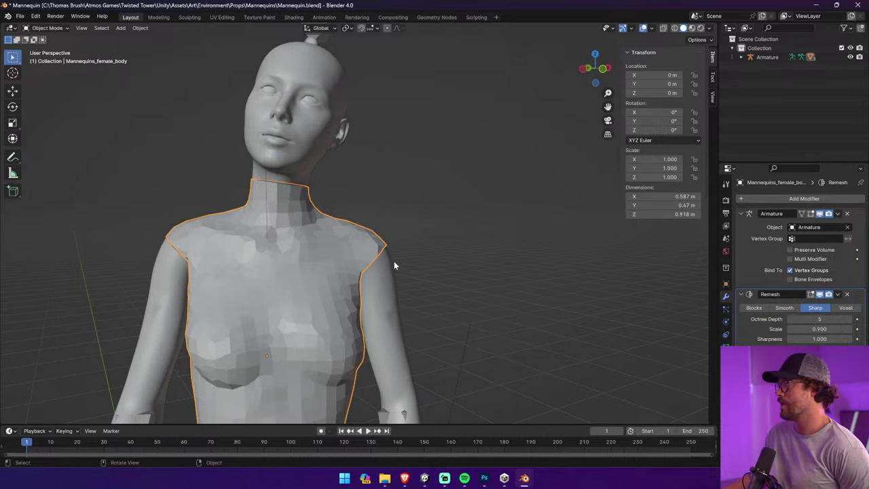
right_click(333, 253)
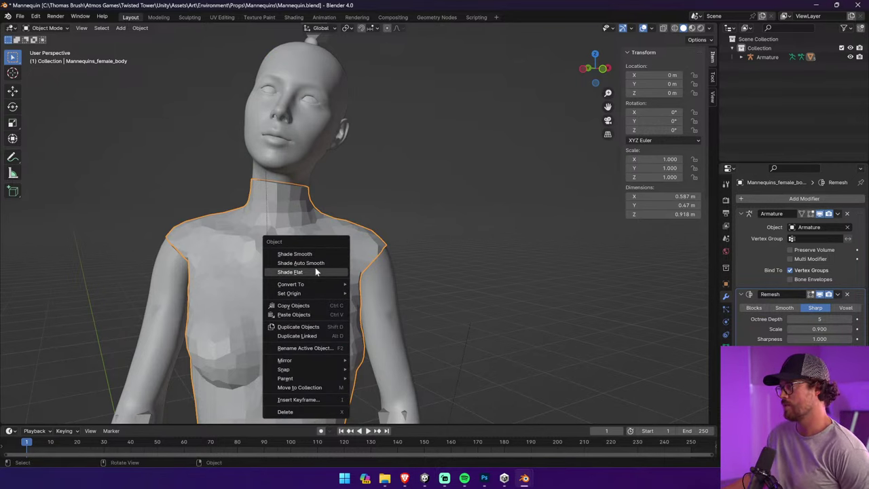
left_click(315, 271)
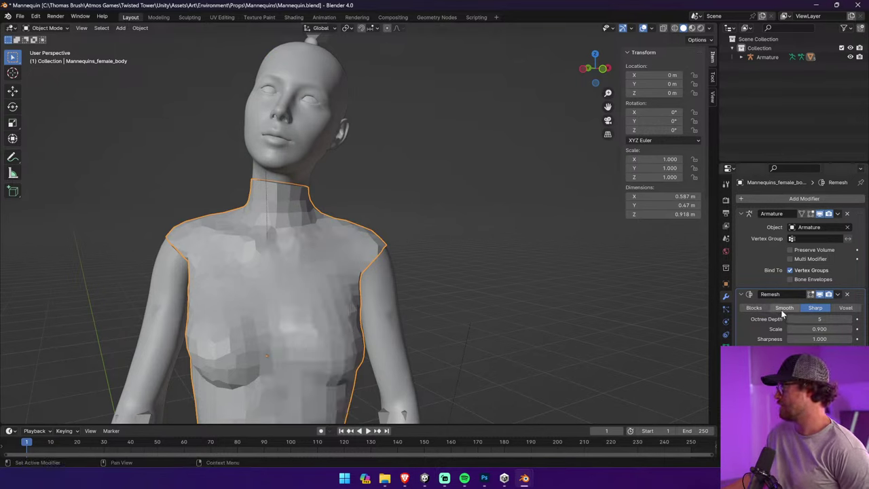
Try the Blocks mode on the body's Remesh modifier, return it to Sharp, and lower the octree depth to 3
left_click(753, 308)
left_click(816, 308)
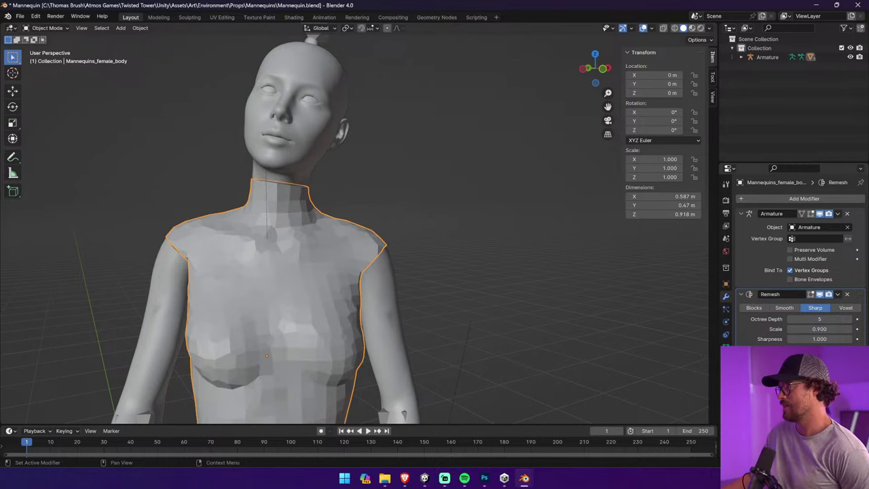
middle_click_drag(462, 299, 366, 302)
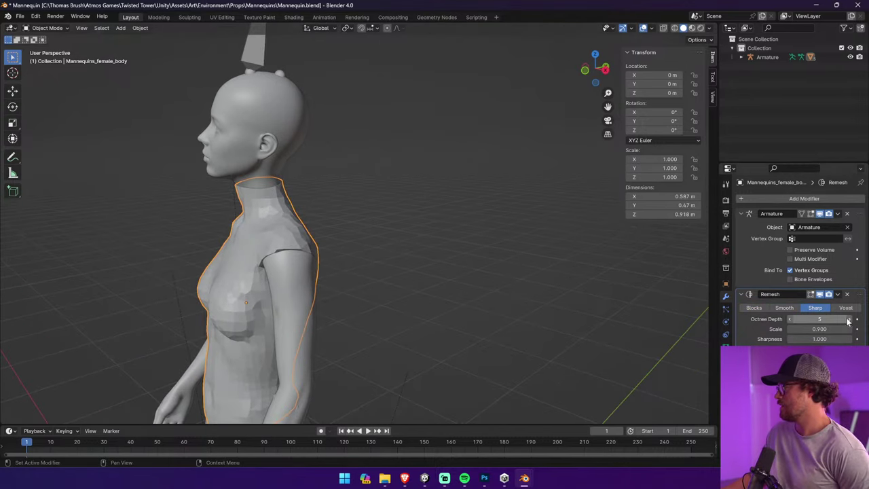
left_click(790, 319)
left_click(789, 318)
middle_click_drag(380, 278, 457, 281)
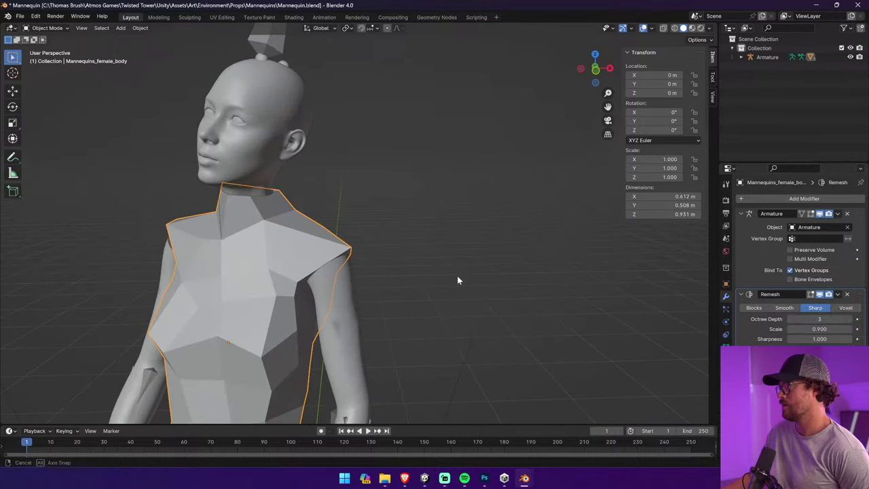
Set the body's Remesh modifier to Smooth with an octree depth of 5
left_click(848, 320)
left_click(848, 319)
left_click(786, 308)
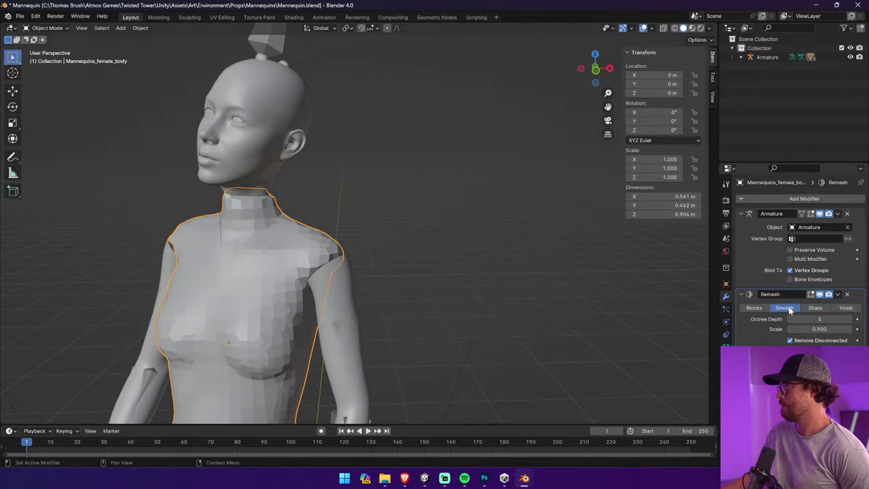
scroll(282, 283, "down", 2)
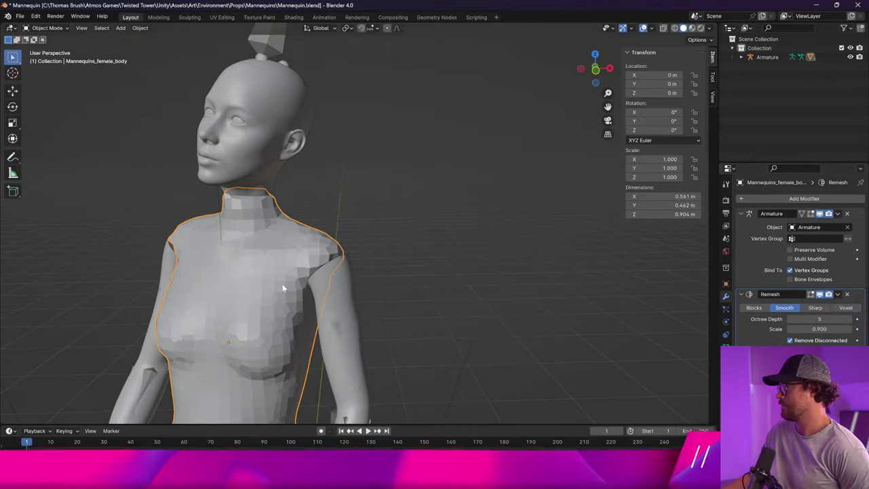
middle_click_drag(282, 284, 321, 272)
Deselect the body mesh and save the Mannequin file
right_click(337, 231)
left_click(331, 231)
left_click(425, 244)
scroll(425, 245, "down", 5)
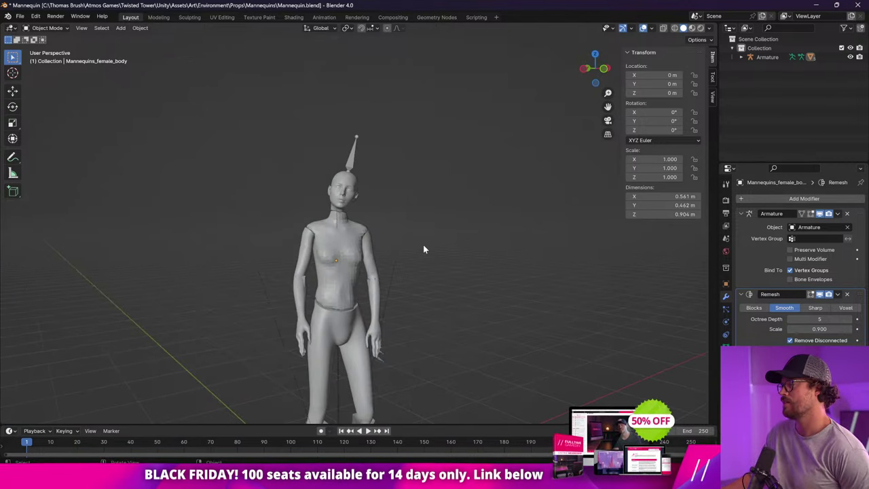
middle_click_drag(425, 245, 406, 263)
key("ctrl+s")
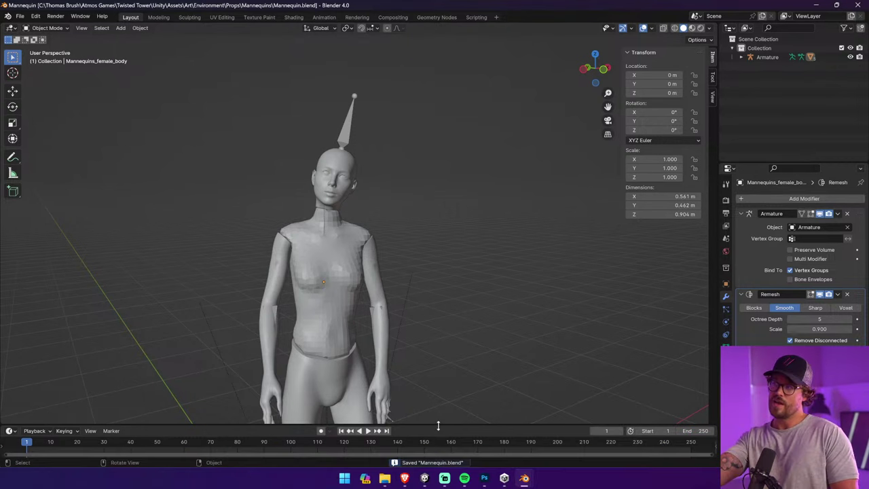
Switch to Unity and examine the remeshed mannequin's torso up close
left_click(425, 478)
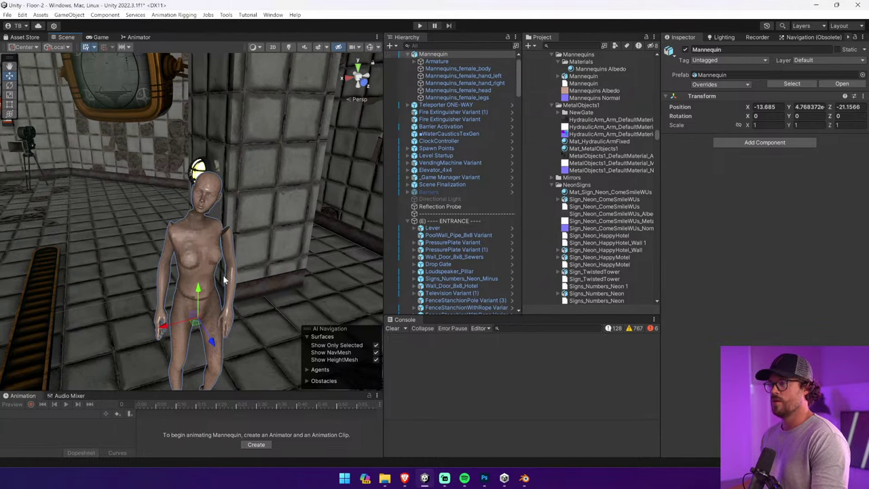
scroll(223, 277, "up", 7)
left_click_drag(223, 285, 272, 302, "alt")
Back in Blender, turn on smooth shading for the body's Remesh modifier and compare Sharp with Smooth mode, keeping Smooth
key("alt+Tab")
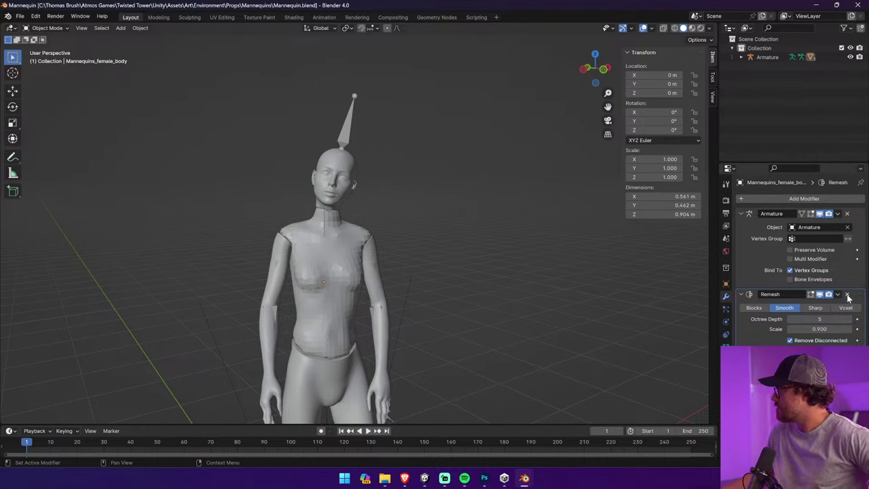
left_click(763, 308)
left_click(786, 309)
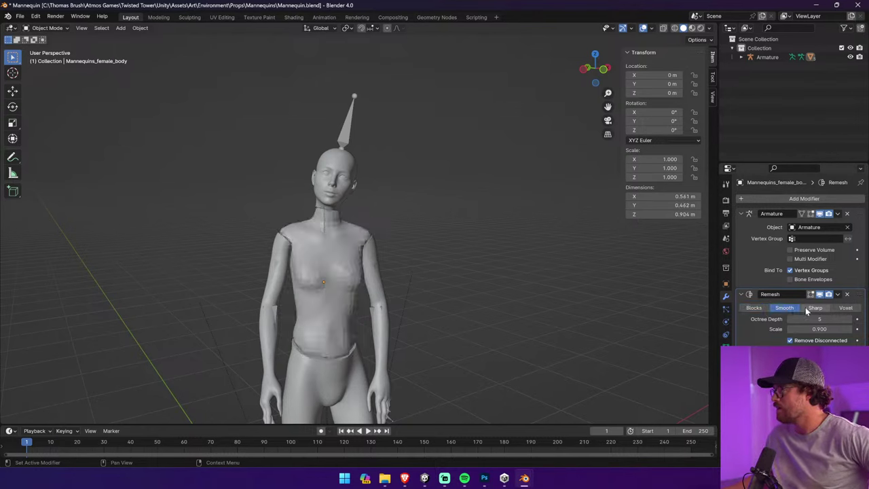
left_click(814, 308)
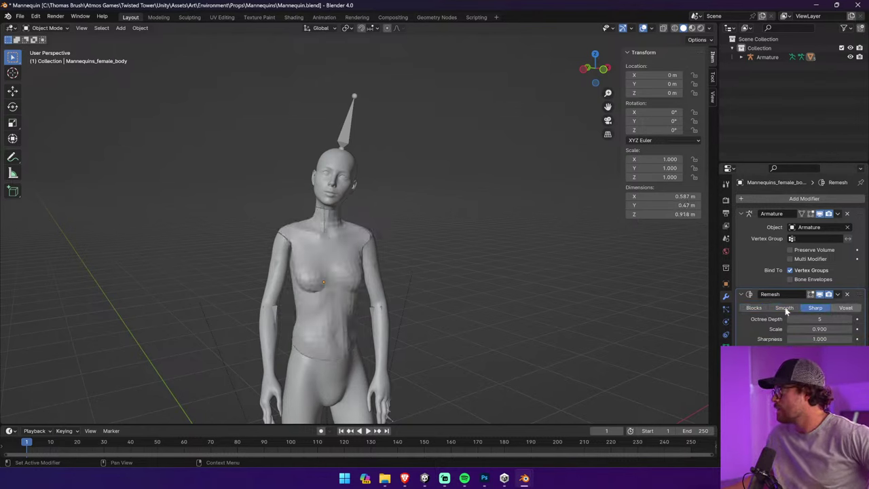
left_click(784, 308)
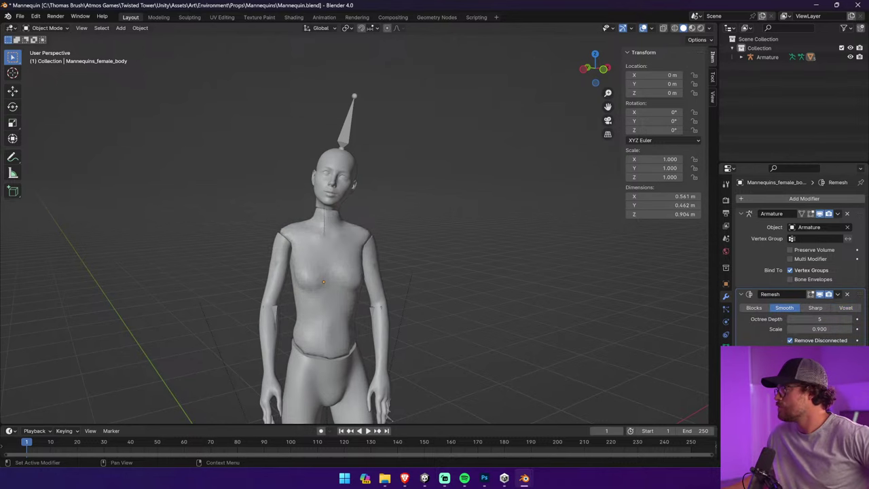
scroll(406, 279, "up", 5)
middle_click_drag(389, 281, 435, 272)
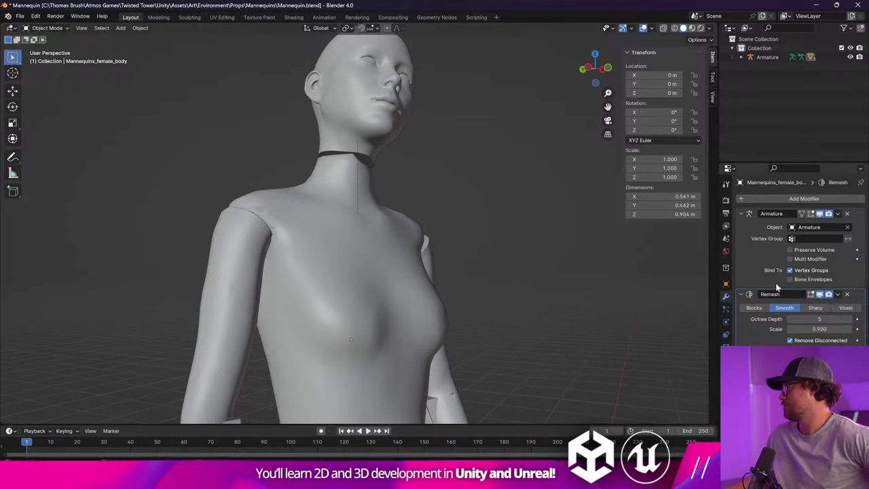
Raise the Remesh octree depth to 6 and apply the modifier to the female body mesh
left_click(788, 319)
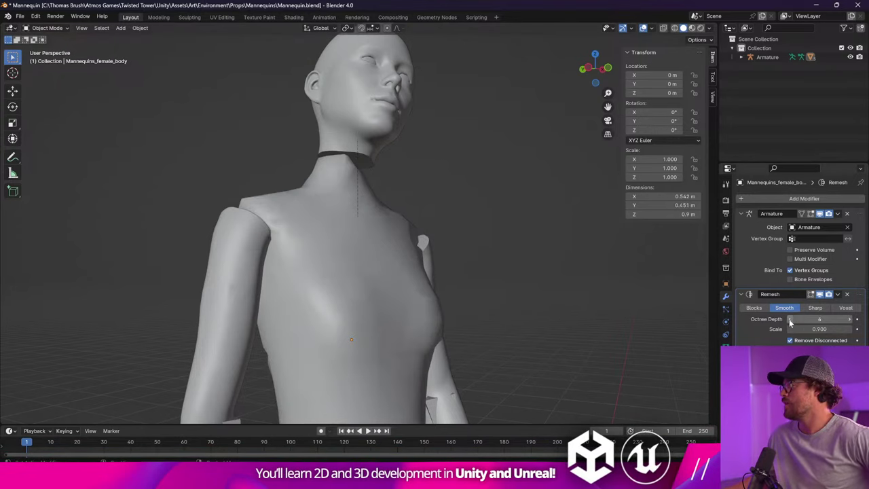
left_click(851, 319)
left_click(851, 319)
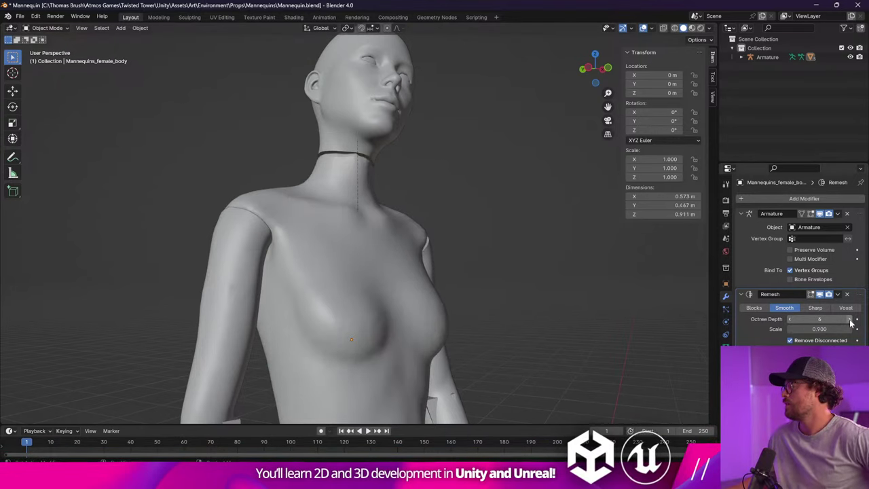
left_click(378, 216)
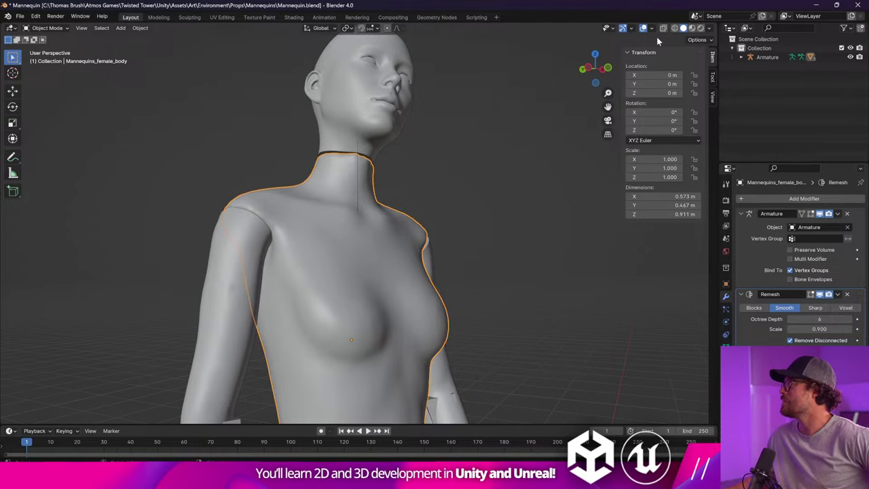
left_click(838, 294)
left_click(808, 307)
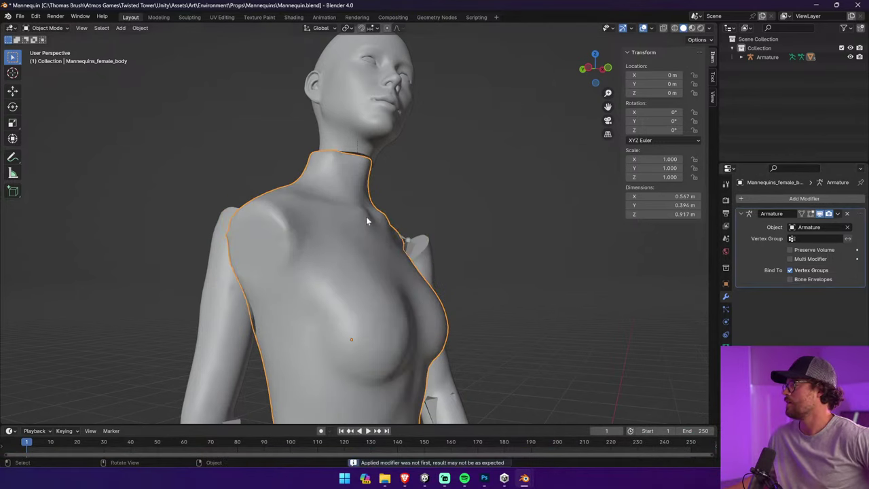
Check the remeshed body's density in Edit Mode, and undo applying the Remesh modifier
left_click(46, 28)
left_click(42, 47)
middle_click_drag(381, 201, 406, 232)
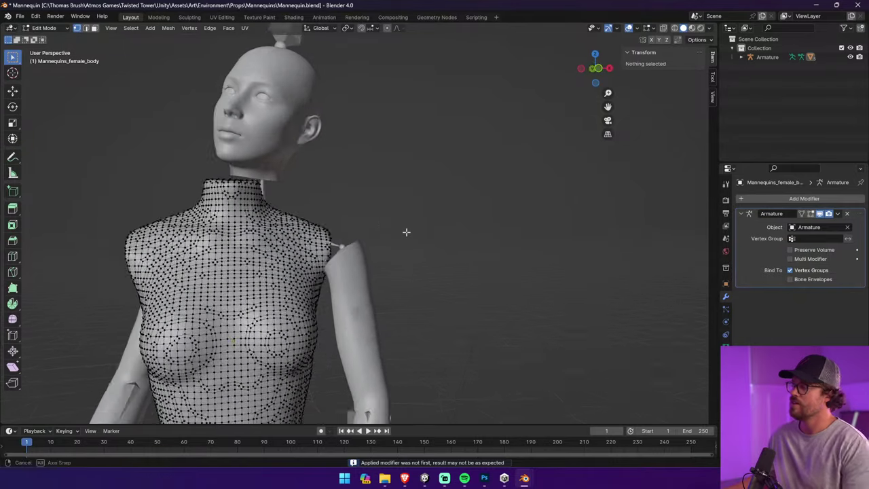
key("ctrl+z")
key("ctrl+z")
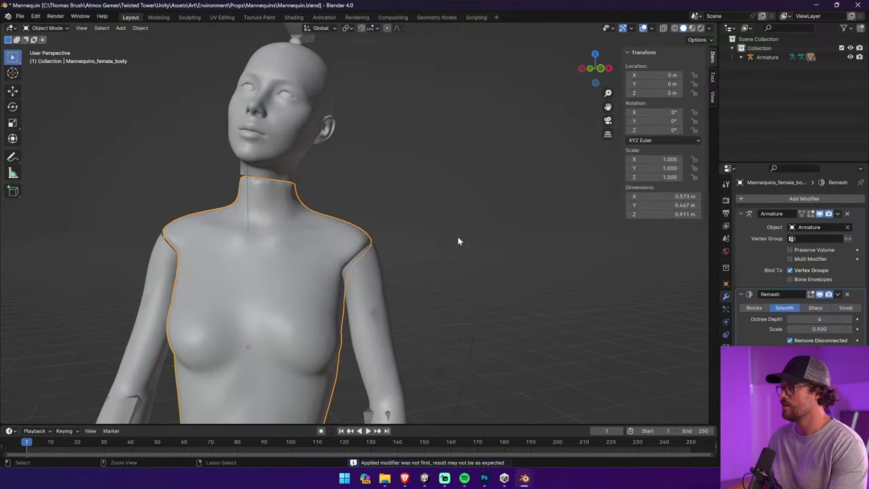
Set the body's Remesh octree depth back to 5 and save the Mannequin file
left_click(789, 319)
left_click(790, 319)
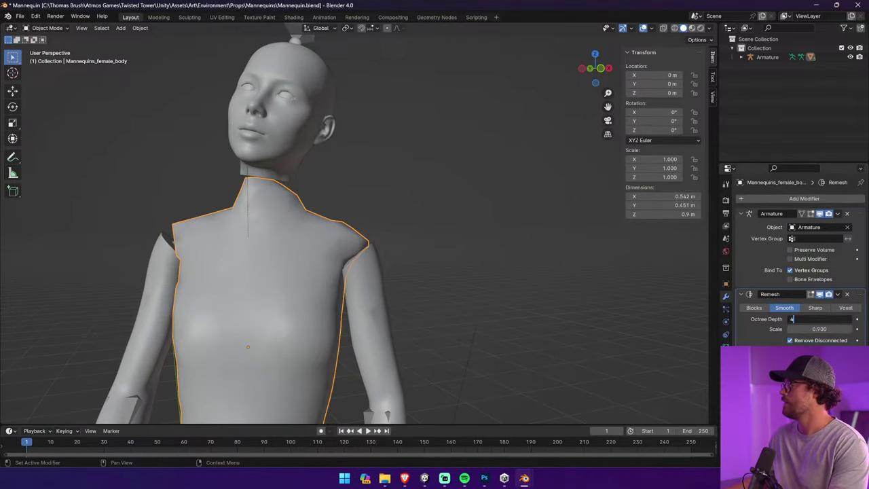
left_click(846, 319)
key("ctrl+s")
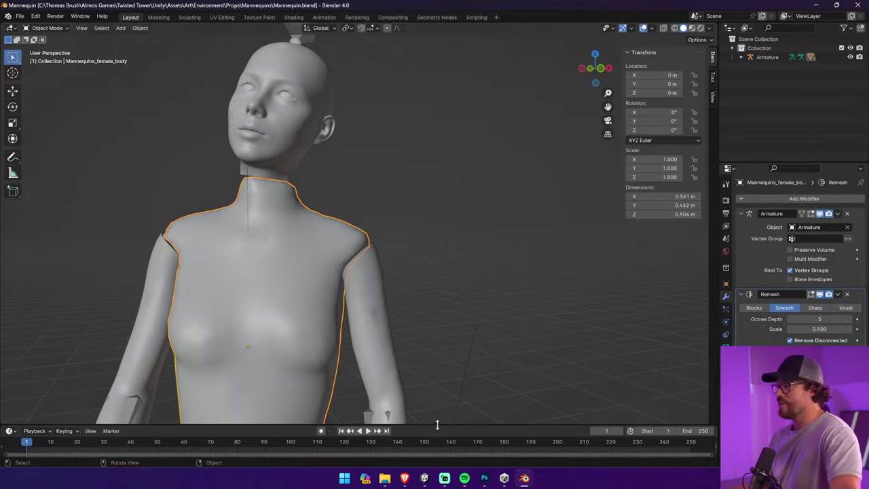
Switch to Unity and examine the smooth-shaded torso and its surface texture from several angles
left_click(424, 478)
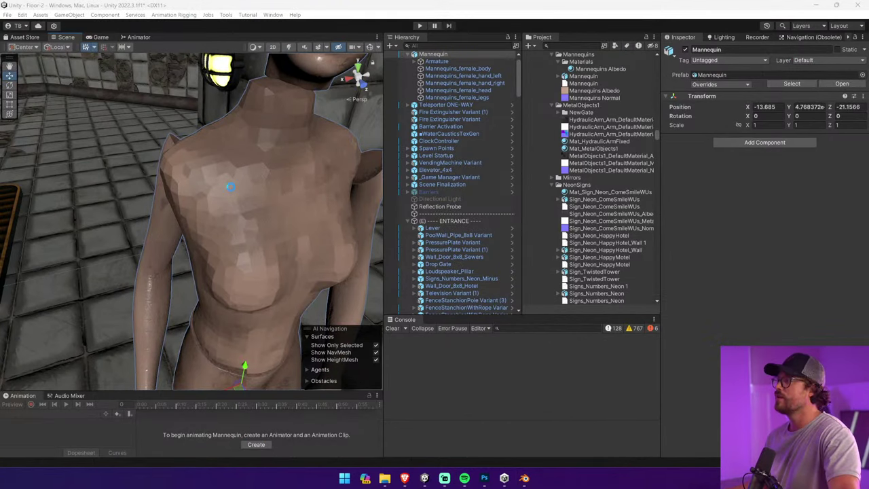
right_click_drag(230, 185, 166, 159)
middle_click_drag(166, 160, 116, 188)
middle_click_drag(190, 189, 169, 187)
right_click_drag(169, 187, 224, 228)
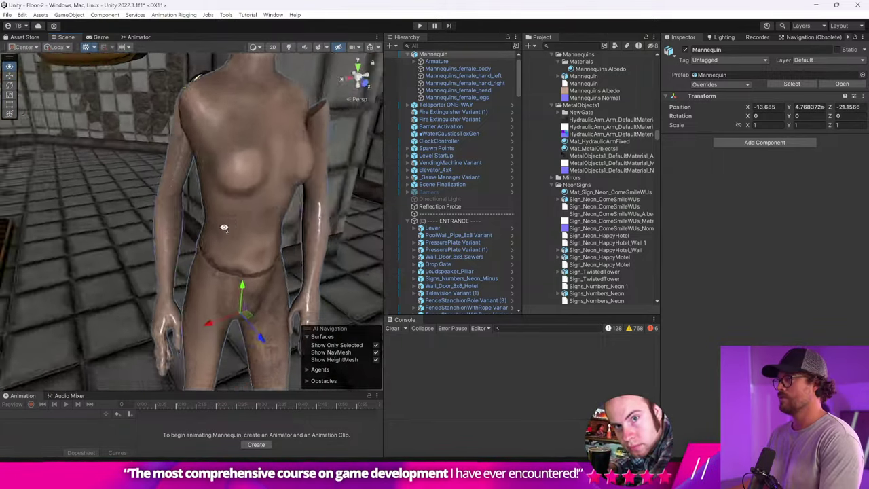
left_click_drag(224, 227, 307, 206, "alt")
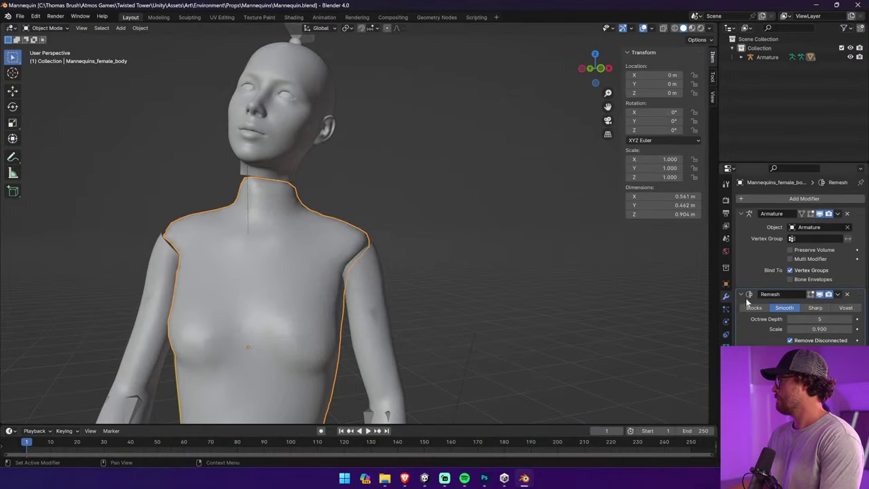
Remove the Remesh modifier from the body in Blender, save the file, and check the torso's texture in Unity
left_click(848, 294)
key("ctrl+s")
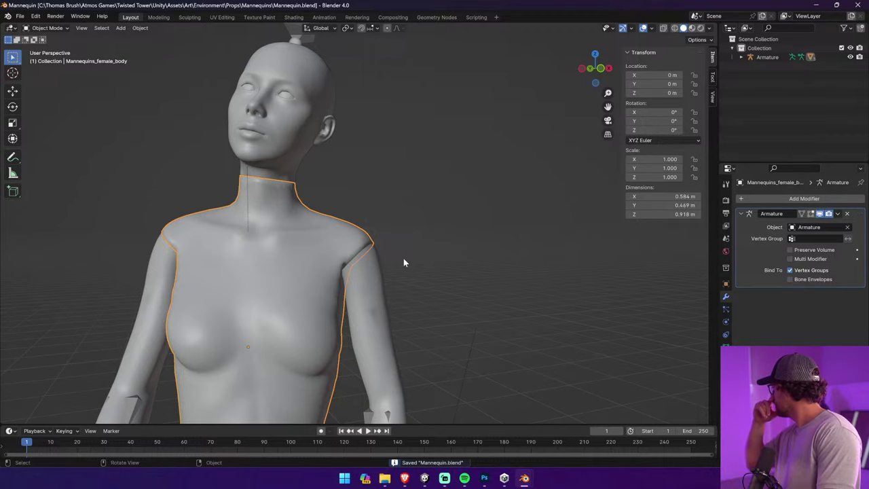
key("alt+Tab")
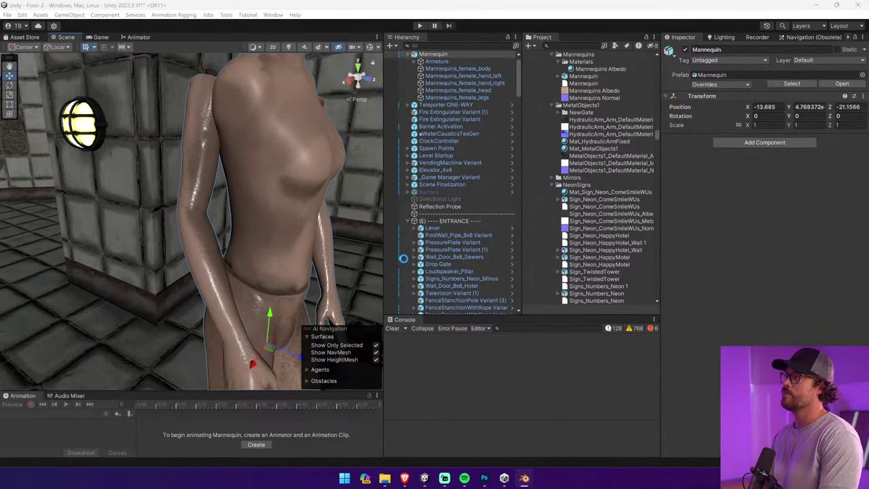
right_click_drag(277, 178, 193, 125)
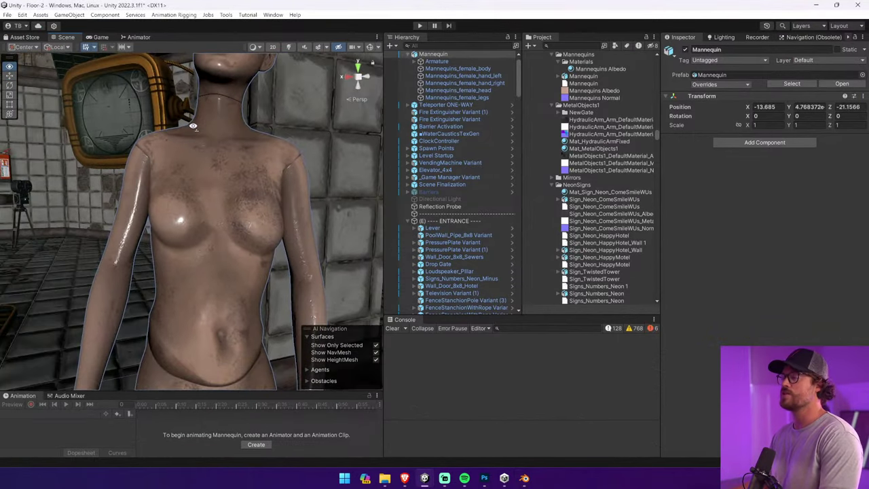
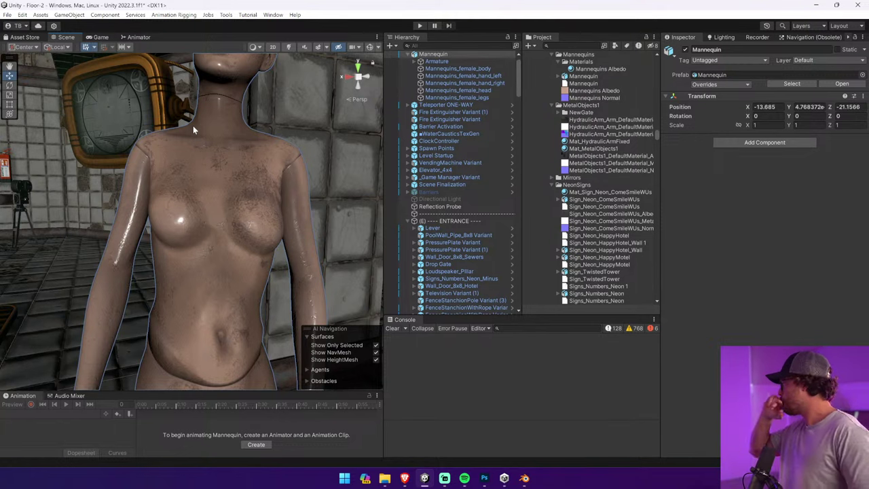
Switch back to Blender and add a Decimate modifier to the female body mesh
key("alt+Tab")
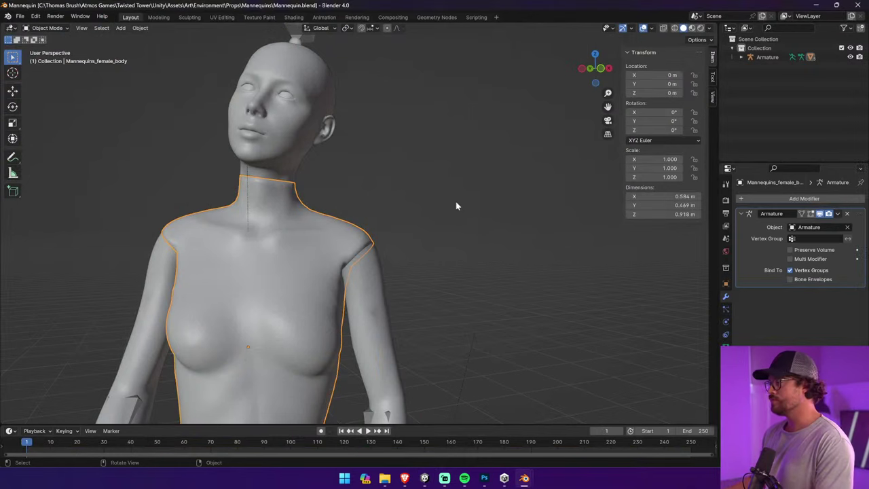
left_click(798, 199)
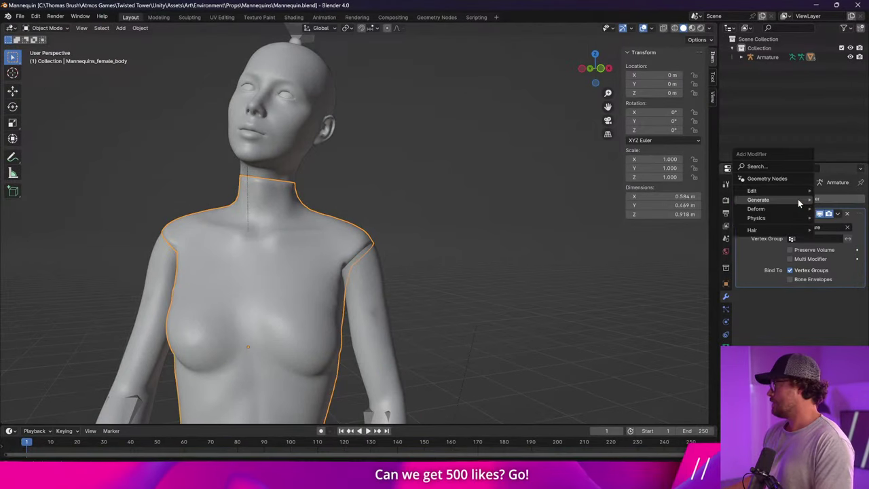
mouse_move(793, 202)
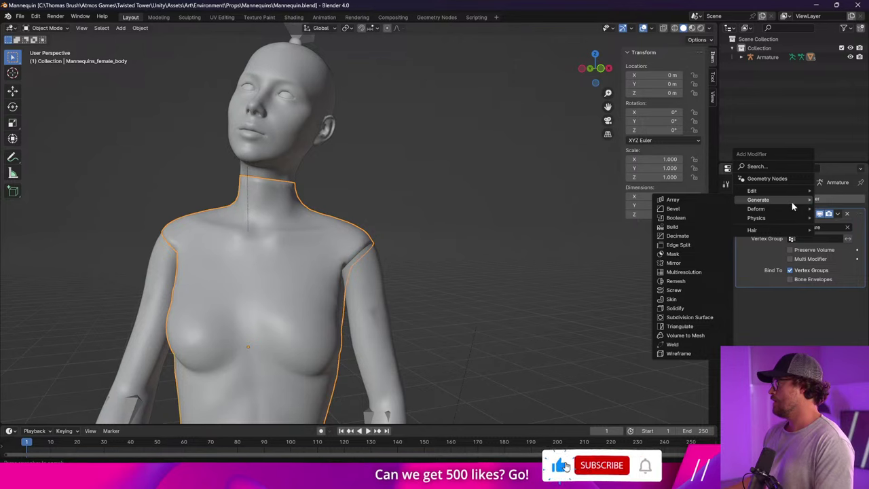
left_click(679, 236)
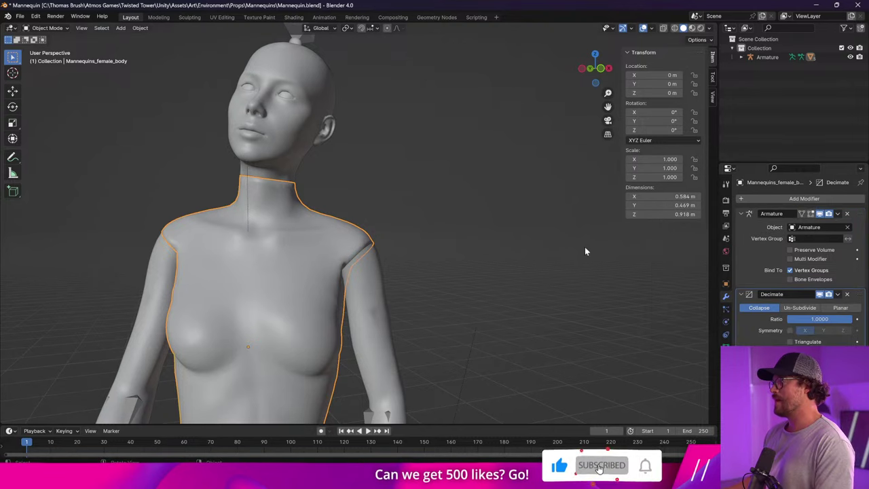
Switch the body's Decimate modifier to Un-Subdivide with 6 iterations and check the torso's shape
left_click(800, 307)
middle_click_drag(410, 240, 402, 263)
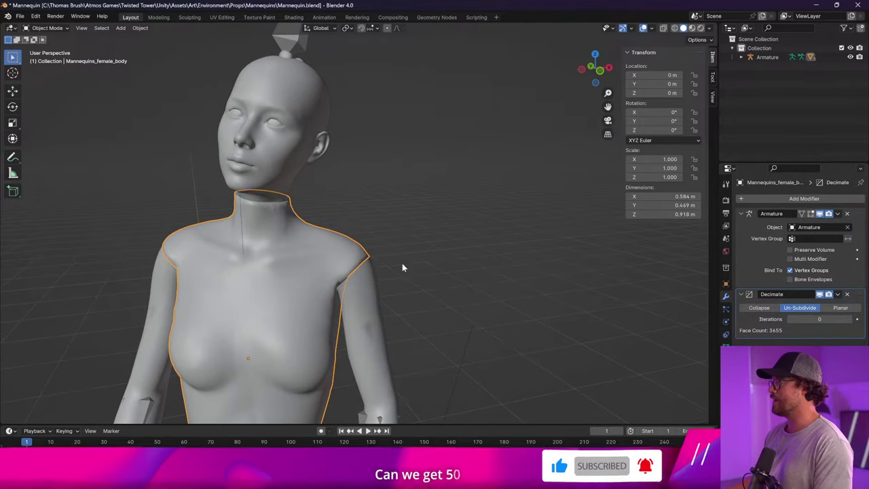
left_click(850, 321)
left_click(850, 321)
left_click(850, 321)
left_click(850, 321)
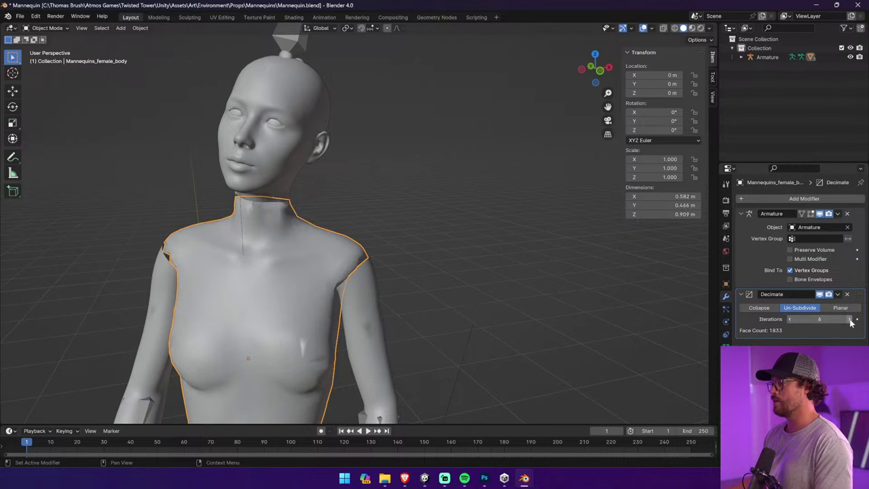
middle_click_drag(408, 258, 411, 240)
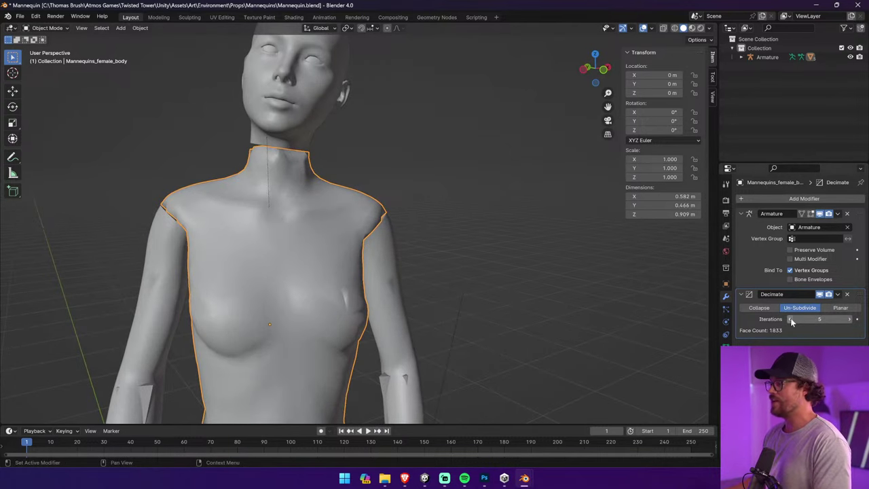
Lower the body's Un-Subdivide iterations to 0, comparing the torso from the side and front
left_click(790, 319)
left_click(791, 319)
left_click(790, 320)
left_click(790, 319)
middle_click_drag(538, 277, 451, 280)
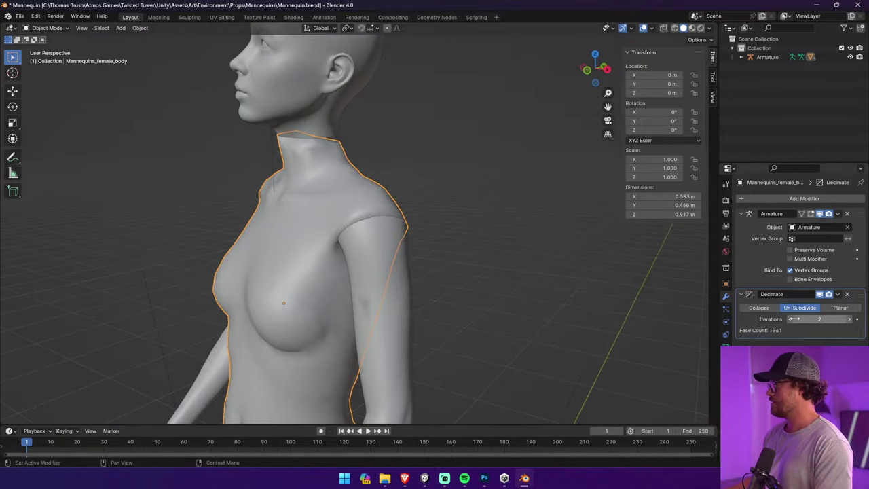
left_click(790, 319)
left_click(790, 319)
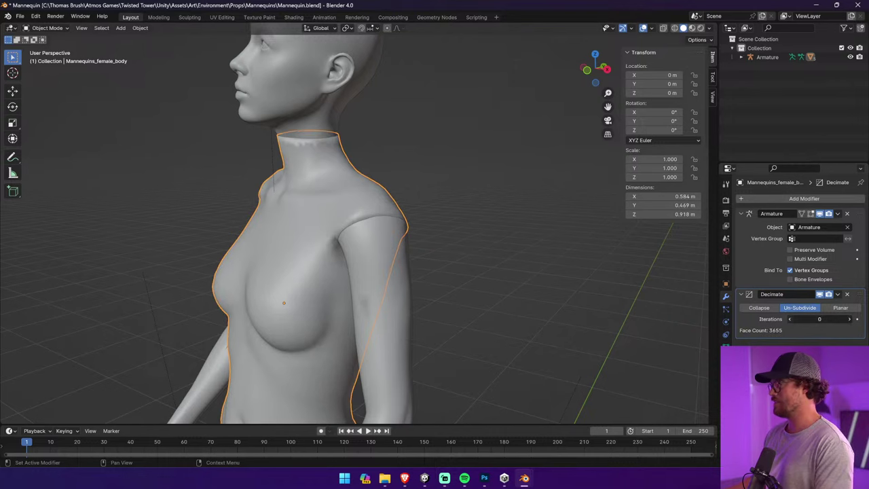
middle_click_drag(401, 279, 484, 274)
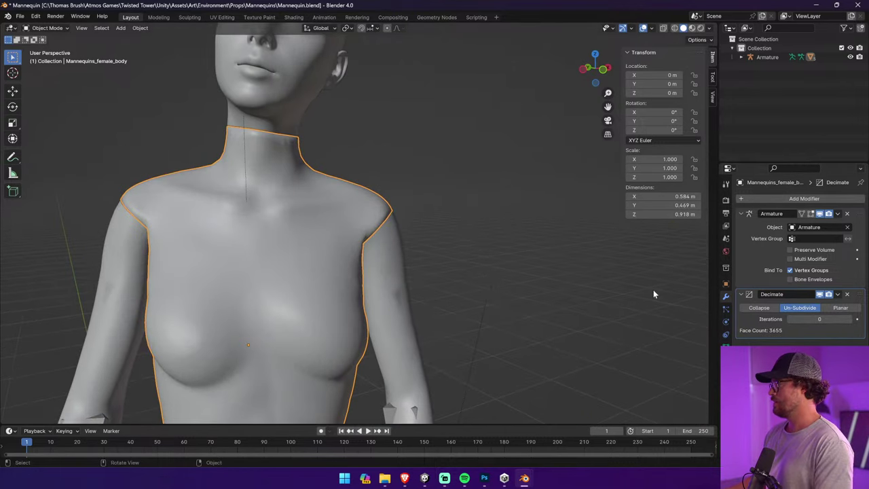
Raise the body's Un-Subdivide iterations to 8 and inspect the chest area
left_click(849, 319)
left_click(849, 320)
left_click(849, 320)
left_click(849, 319)
left_click(848, 320)
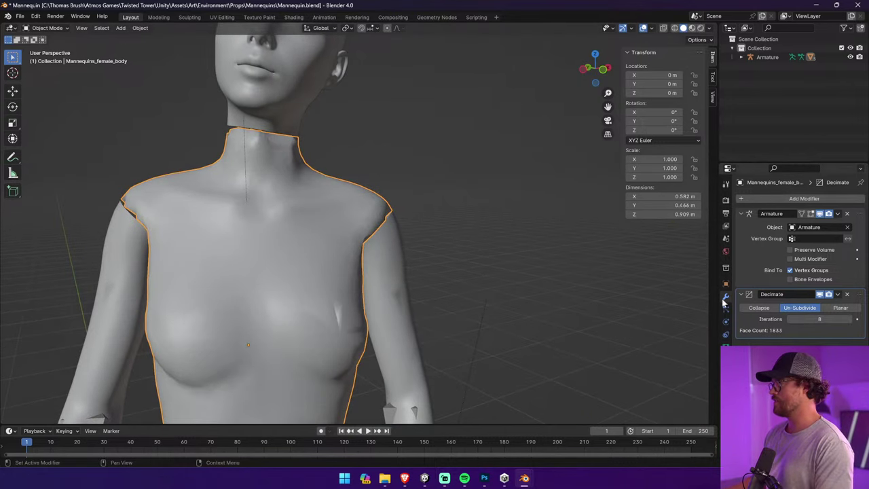
middle_click_drag(475, 285, 253, 329)
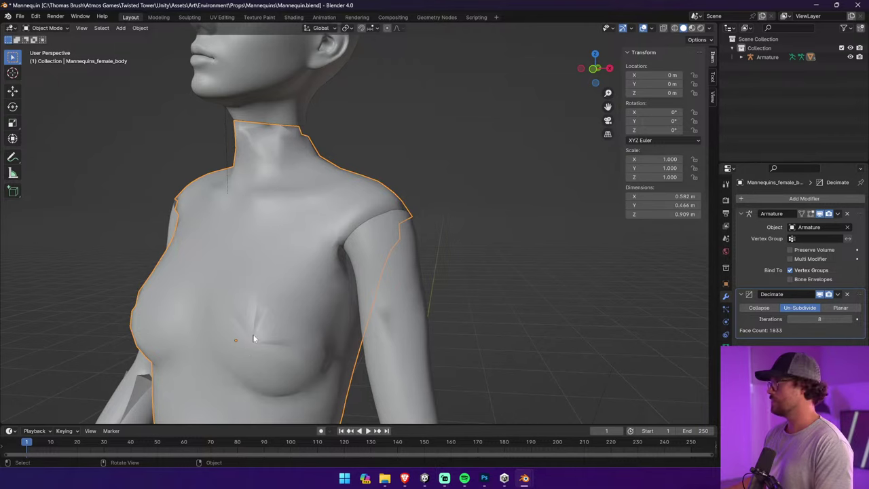
Save the Mannequin file, switch to Unity and examine the decimated torso
key("ctrl+s")
key("alt+Tab")
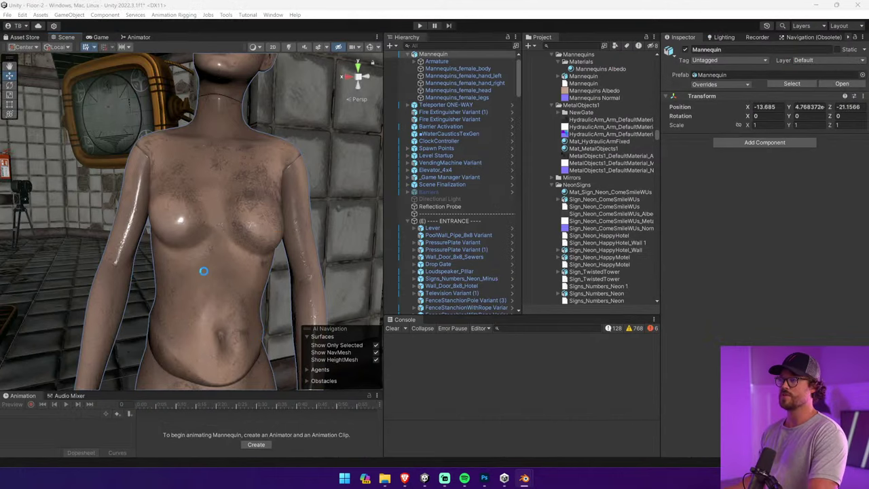
right_click_drag(212, 226, 150, 226)
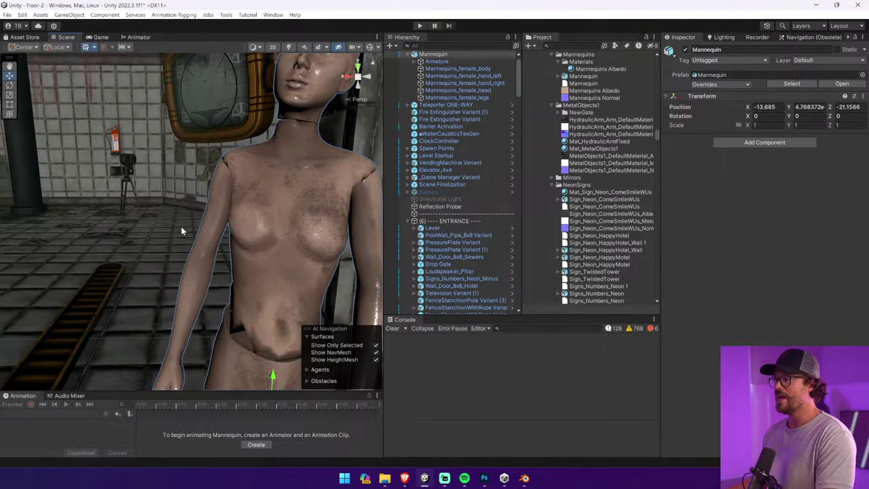
Switch back to Blender and add a Decimate modifier with a ratio of 0.0925 to the mannequin's left arm
key("alt+Tab")
scroll(395, 250, "down", 3)
left_click(374, 259)
scroll(422, 288, "down", 2)
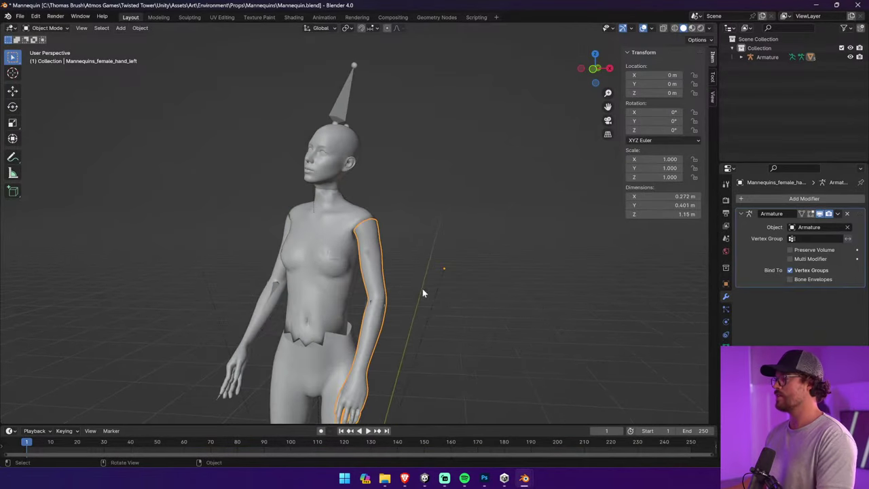
left_click(825, 197)
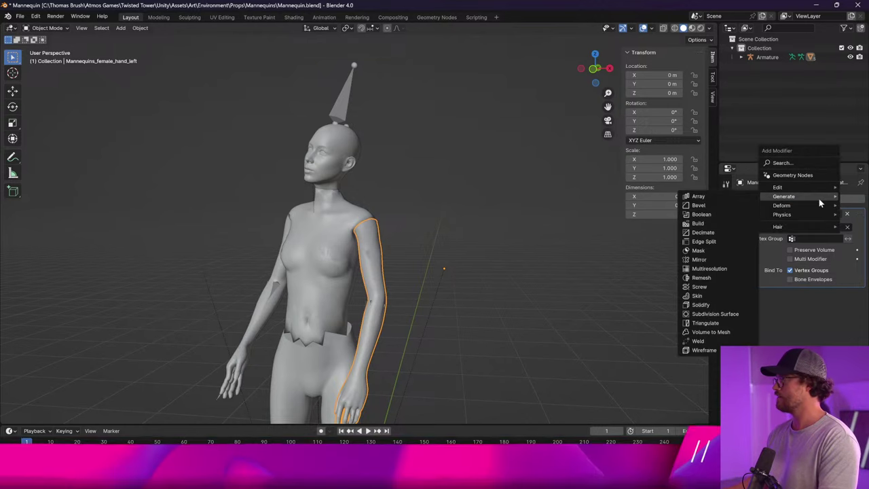
left_click(703, 233)
middle_click_drag(380, 261, 343, 367)
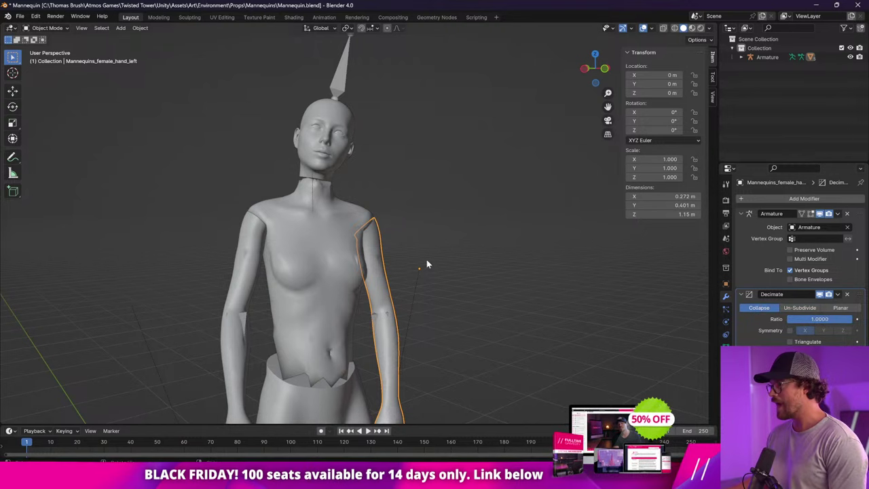
middle_click_drag(427, 263, 360, 271)
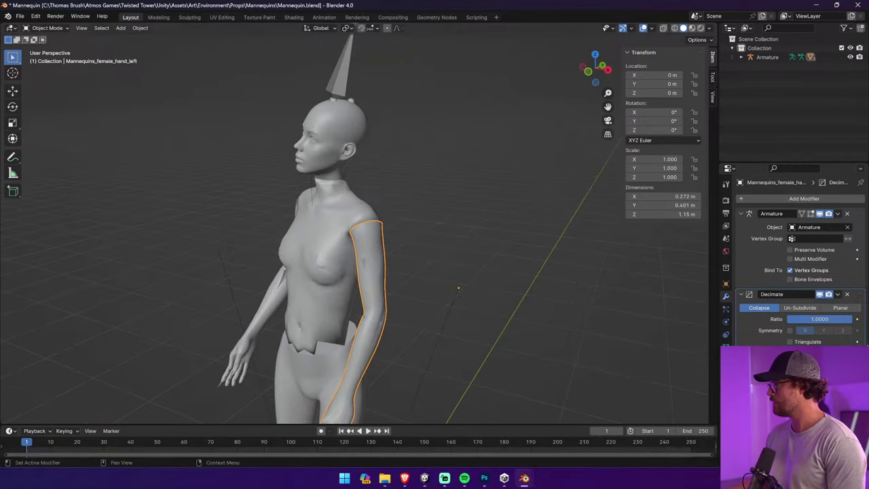
mouse_move(797, 319)
left_mouse_down()
mouse_move(788, 319)
mouse_move(797, 319)
left_mouse_up()
mouse_move(407, 265)
middle_mouse_down()
mouse_move(374, 257)
mouse_move(437, 225)
mouse_move(452, 277)
mouse_move(414, 268)
middle_mouse_up()
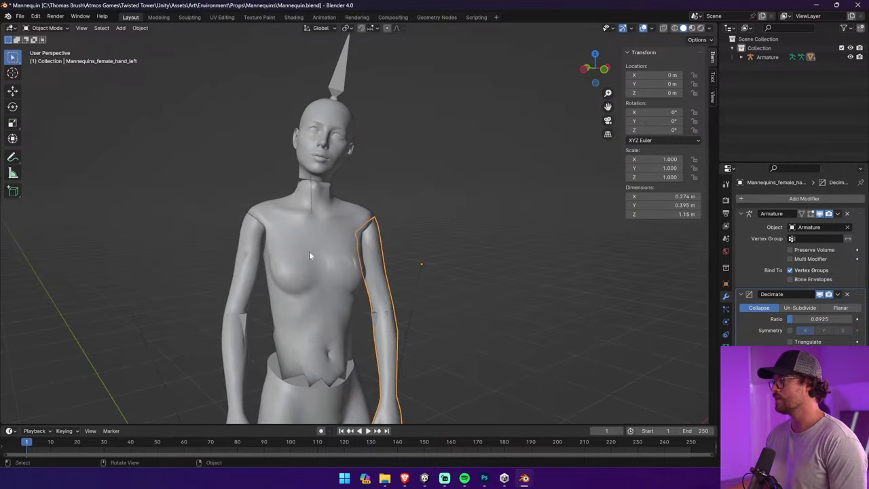
Set the body's Decimate modifier to Collapse with a ratio of 0.4178 and save the file
left_click(309, 251)
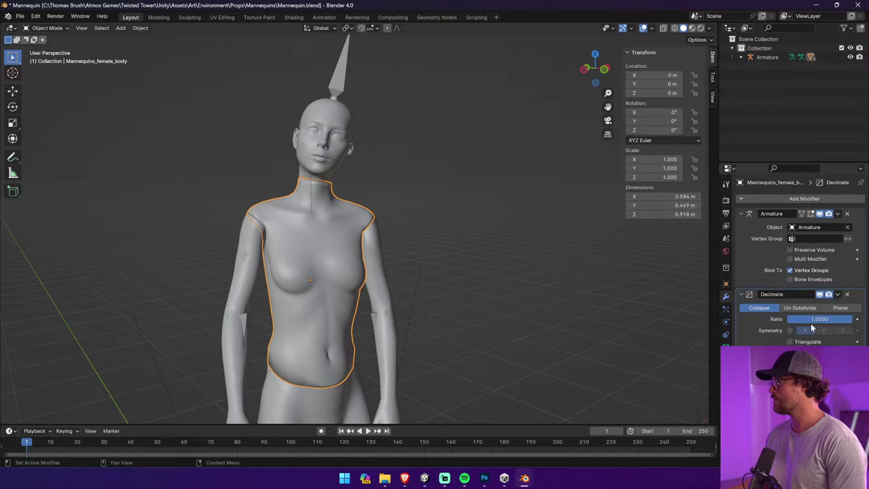
mouse_move(812, 319)
left_mouse_down()
mouse_move(788, 318)
mouse_move(801, 318)
left_mouse_up()
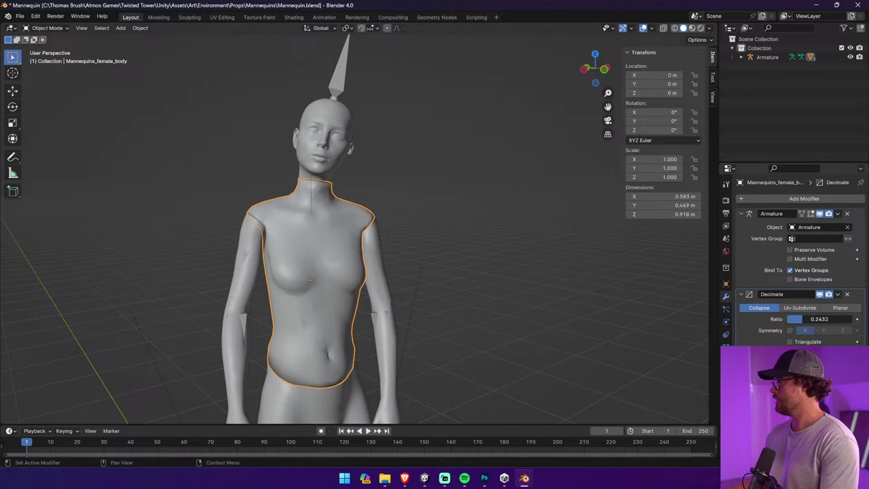
middle_click_drag(536, 285, 410, 234)
key("ctrl+s")
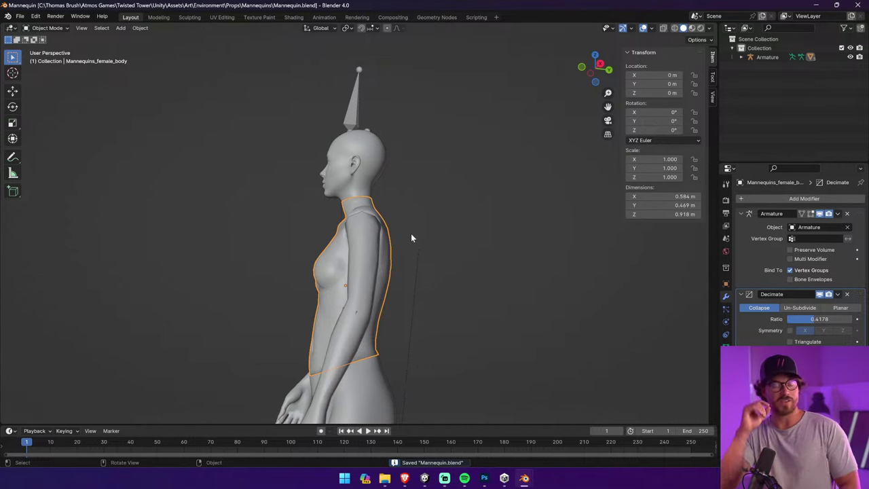
Add a Decimate modifier to the right arm and set the ratio to 0.5 on both arms
middle_click_drag(417, 200, 397, 200)
left_click(227, 265)
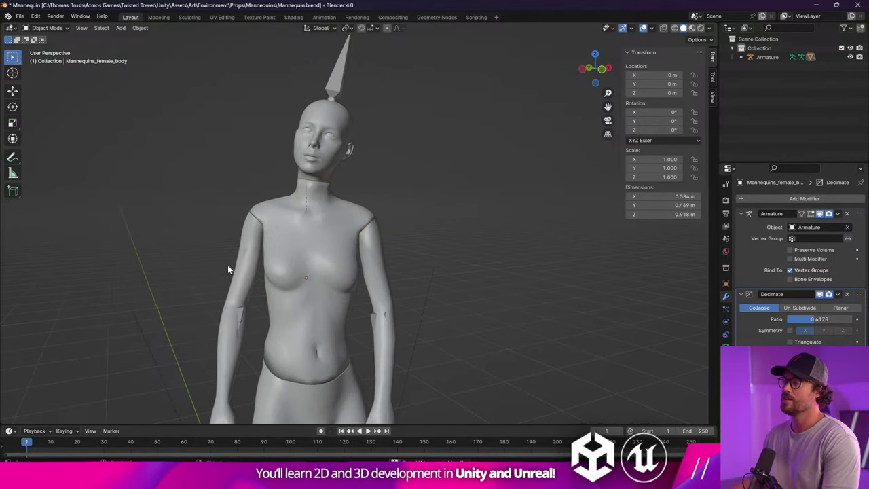
middle_click_drag(239, 263, 272, 267)
left_click(272, 266)
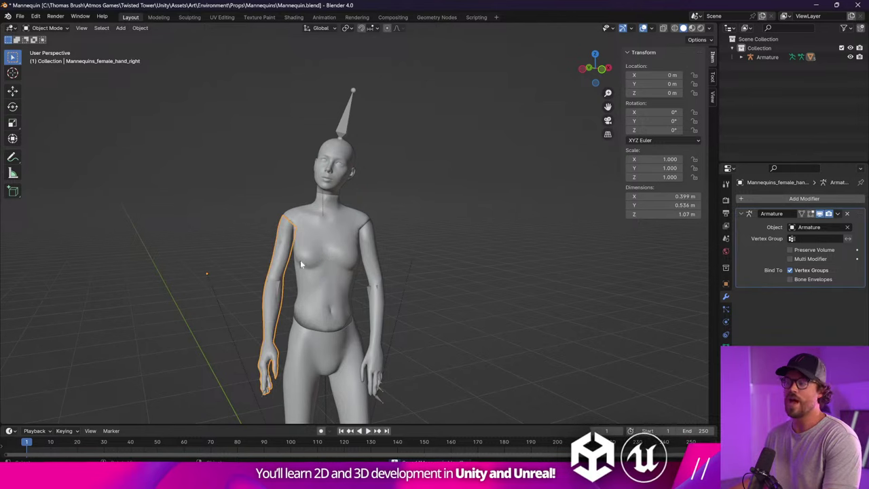
left_click(815, 198)
mouse_move(814, 198)
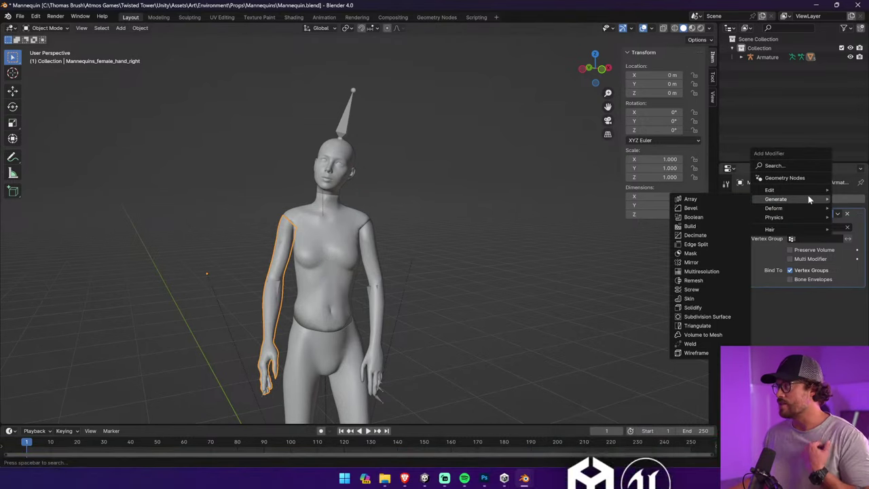
left_click(719, 234)
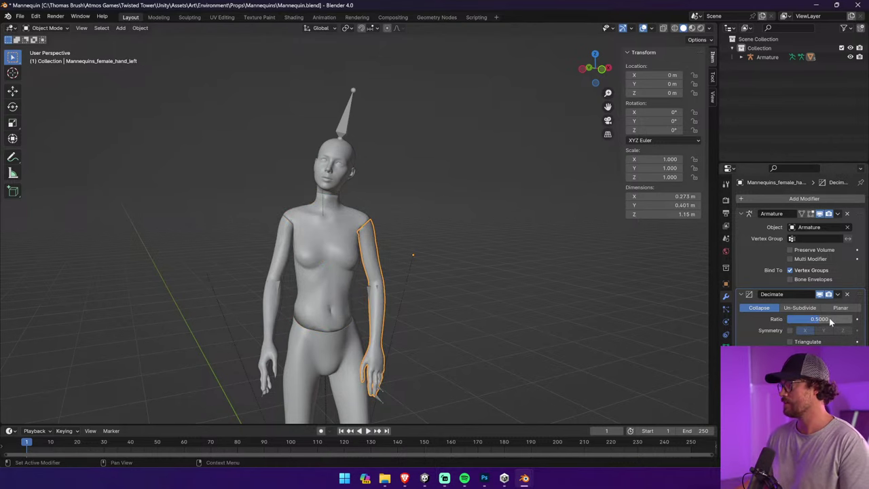
middle_click_drag(376, 311, 407, 284)
left_click(297, 257)
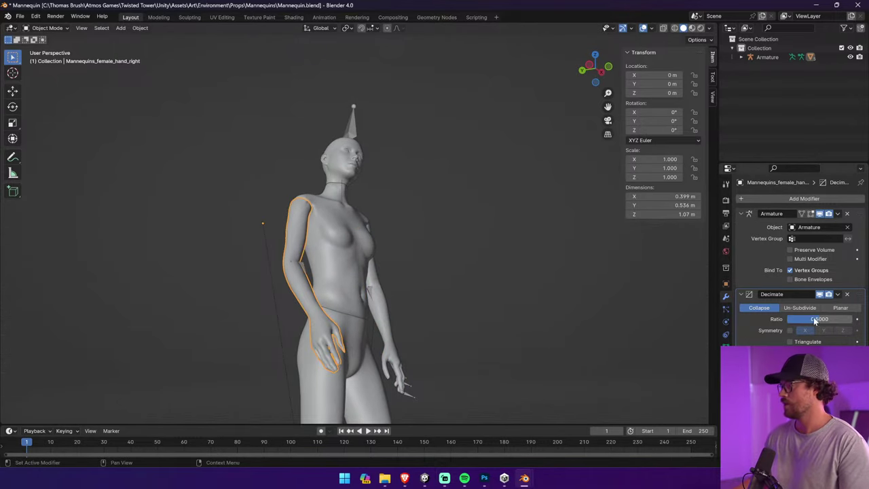
Add a Decimate modifier with a ratio of 0.5 to the head and inspect the face up close
middle_click_drag(488, 316, 439, 315)
left_click(315, 168)
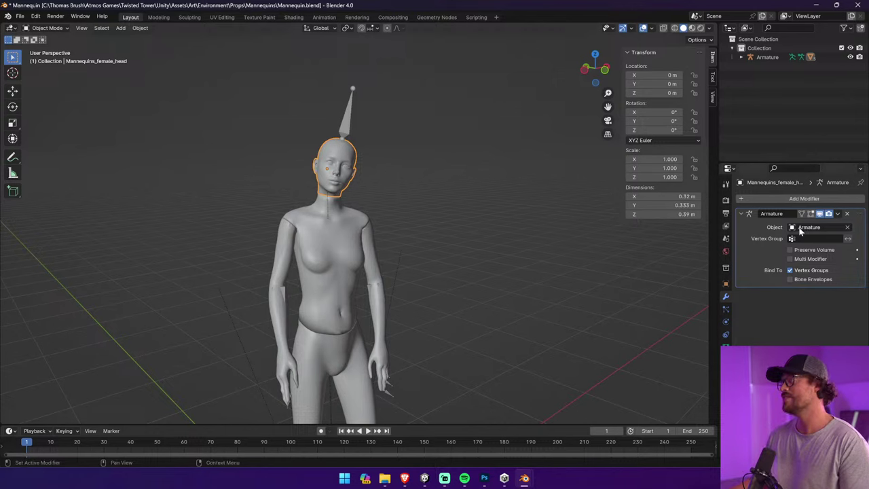
left_click(822, 198)
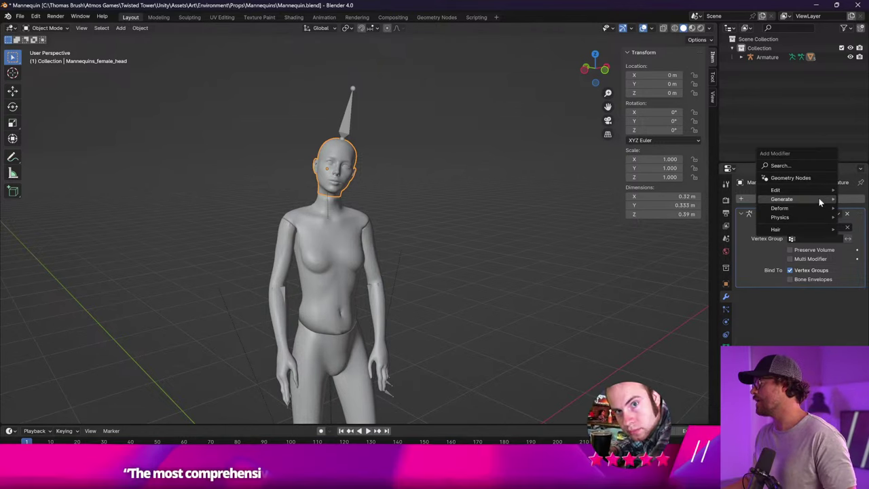
mouse_move(788, 199)
left_click(701, 235)
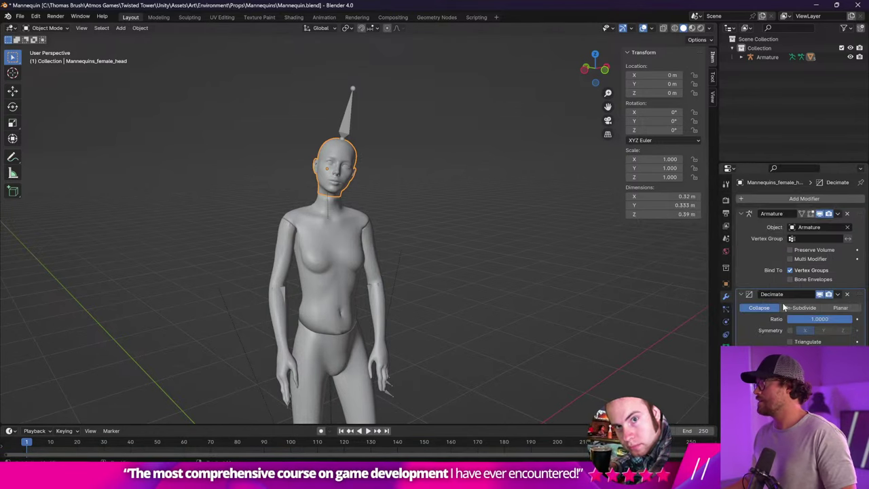
left_click(815, 318)
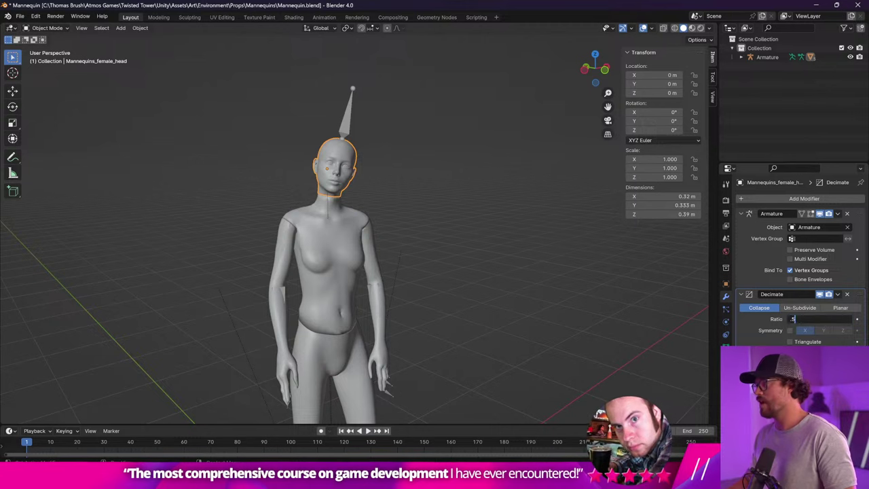
type("0.5")
key("Return")
middle_click_drag(469, 178, 343, 231)
scroll(343, 231, "up", 6)
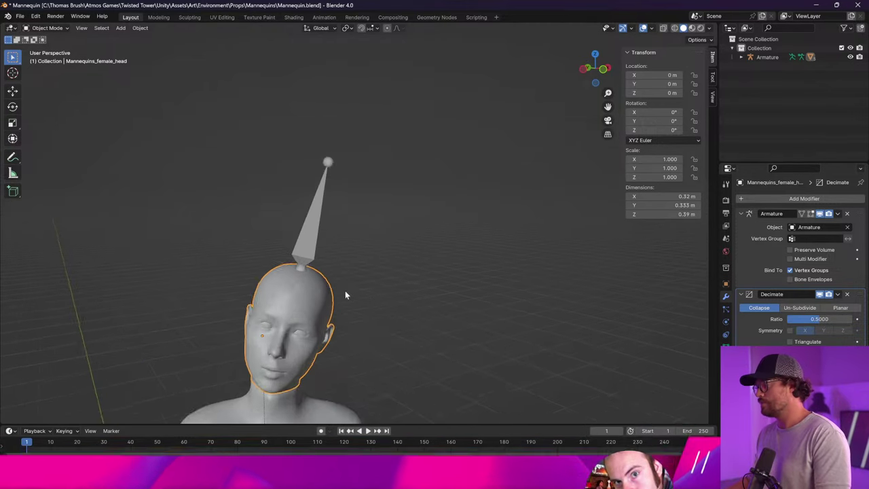
middle_click_drag(345, 295, 338, 245)
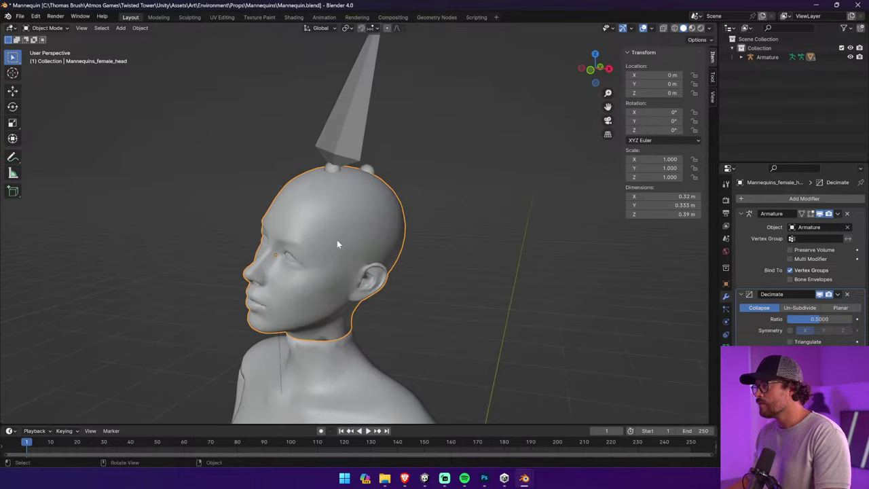
Select the legs mesh, try moving it away from the armature, and clear its location
scroll(398, 126, "down", 10)
scroll(395, 274, "up", 10)
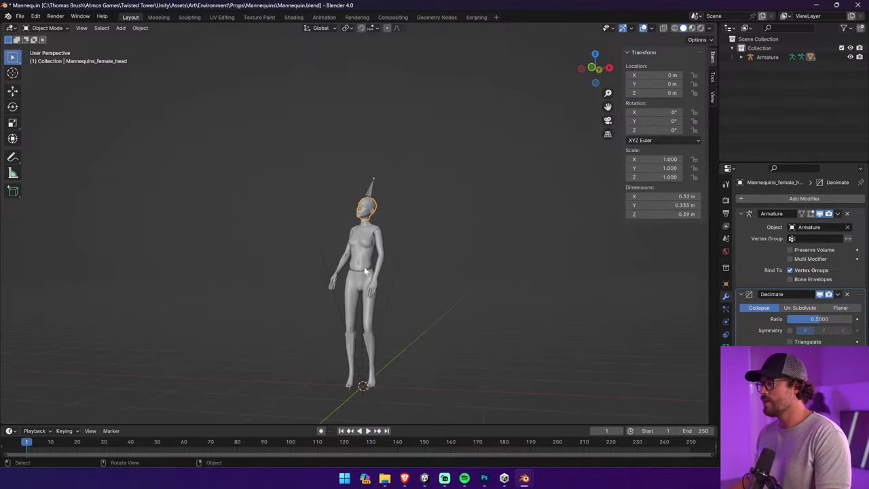
left_click(388, 224)
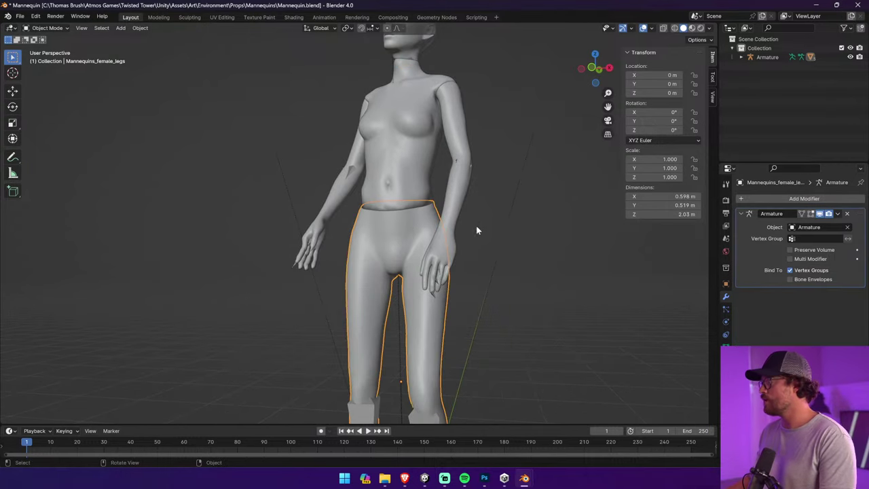
scroll(475, 231, "down", 2)
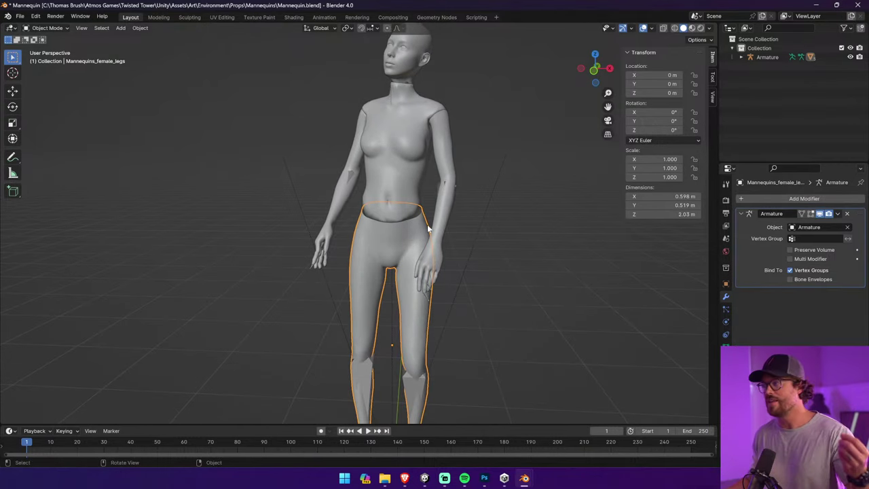
middle_click_drag(427, 224, 439, 203)
key("g")
left_click(313, 216)
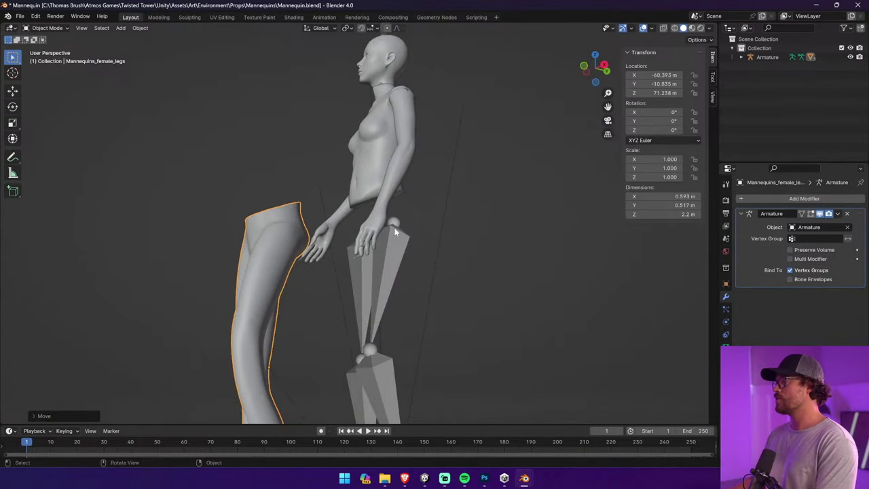
middle_click_drag(312, 216, 437, 202)
key("alt+g")
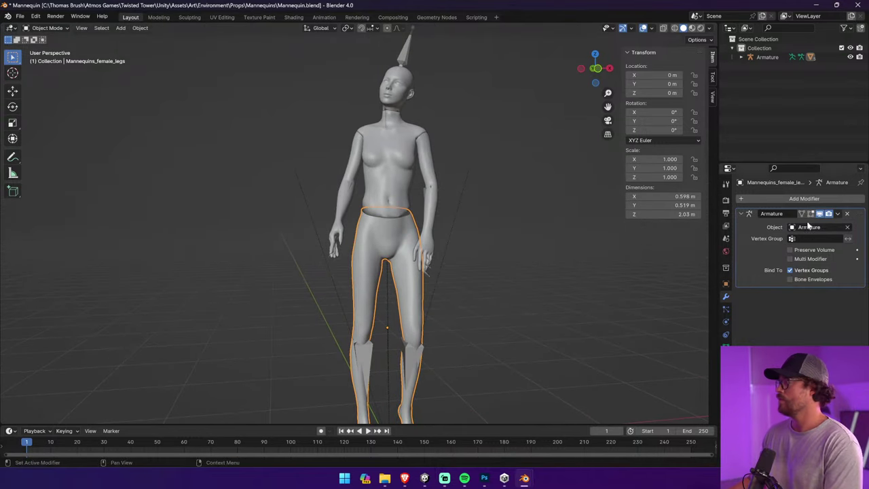
Add a Decimate modifier with a ratio of 0.5 to the legs and save the file
left_click(837, 214)
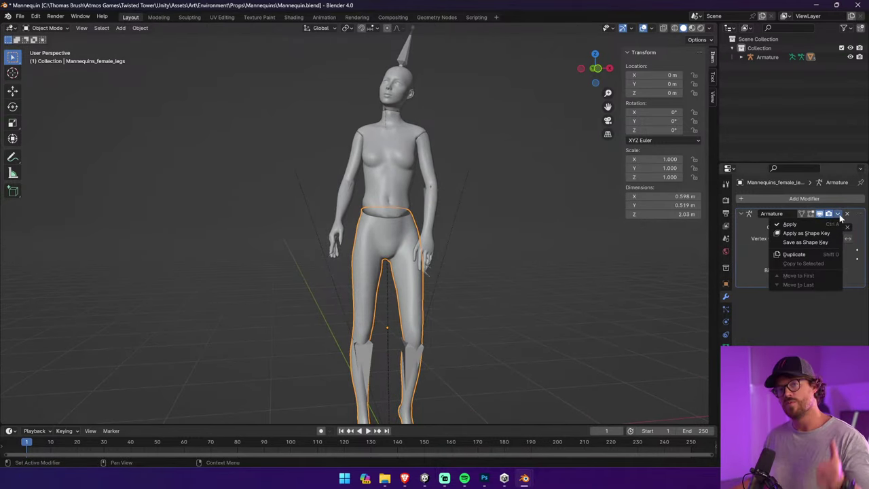
left_click(795, 198)
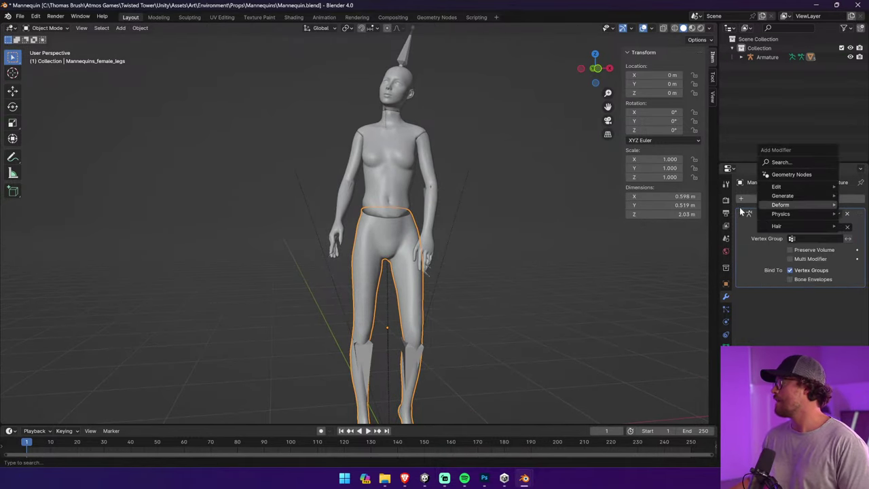
mouse_move(795, 198)
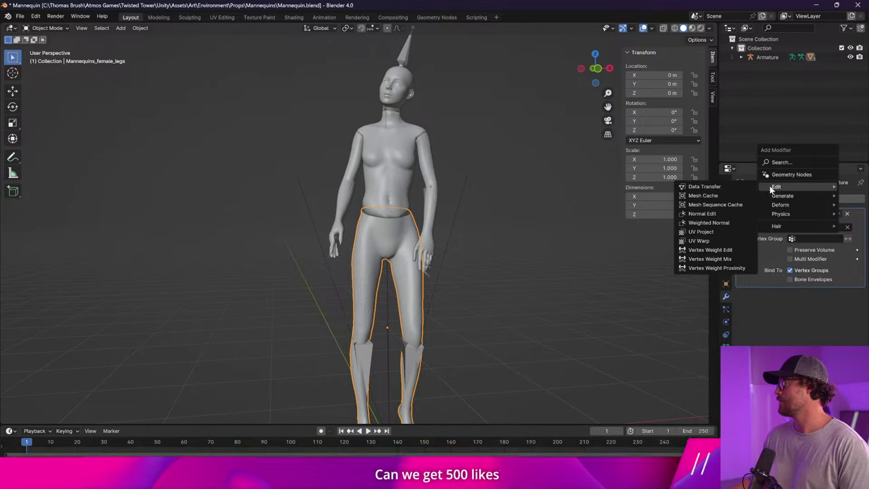
left_click(709, 231)
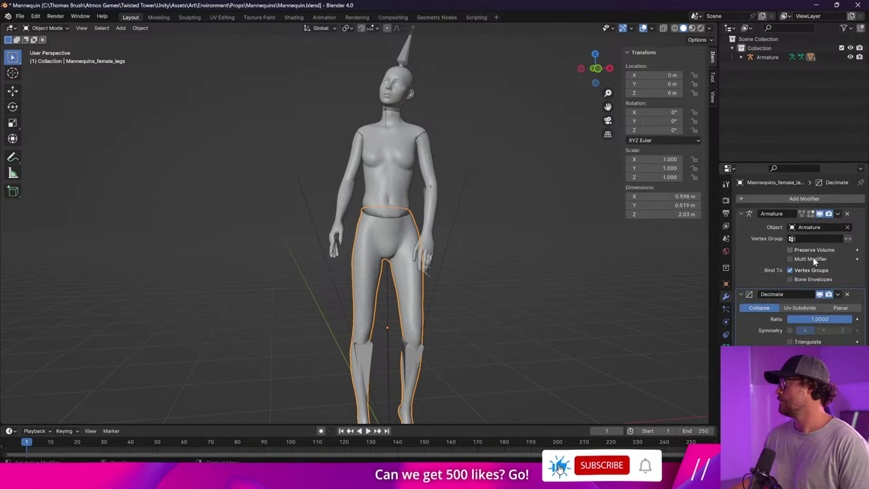
left_click(831, 318)
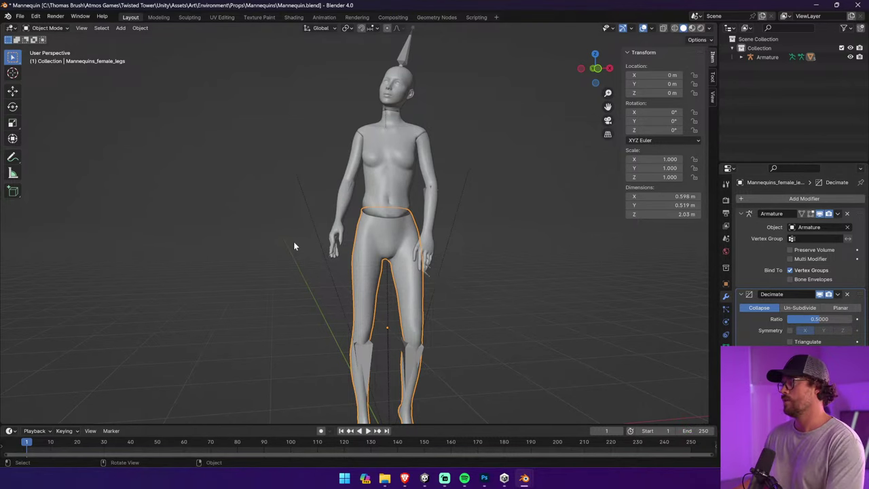
middle_click_drag(294, 246, 308, 270)
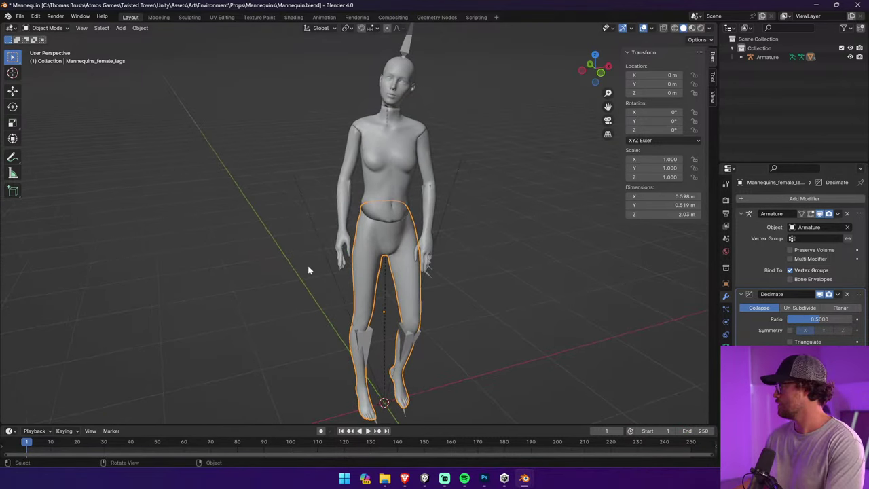
left_click(402, 95)
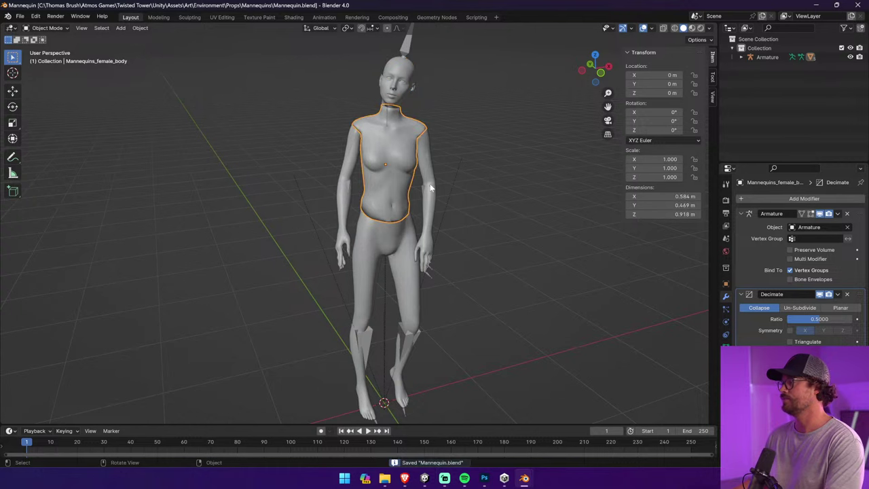
Try removing the right arm's Decimate modifier to compare the hand's shape, and undo the removal
middle_click_drag(429, 211, 442, 235)
scroll(335, 250, "up", 6)
left_click(448, 248)
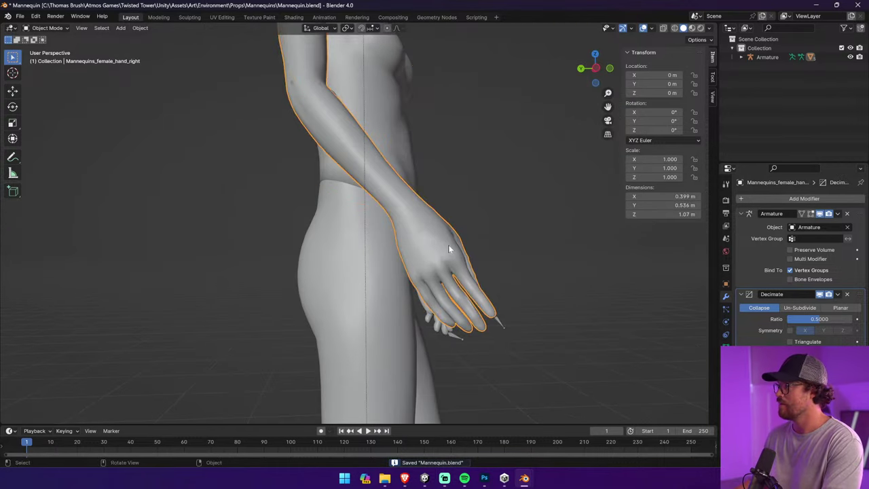
left_click(846, 294)
middle_click_drag(516, 266, 437, 264)
key("ctrl+z")
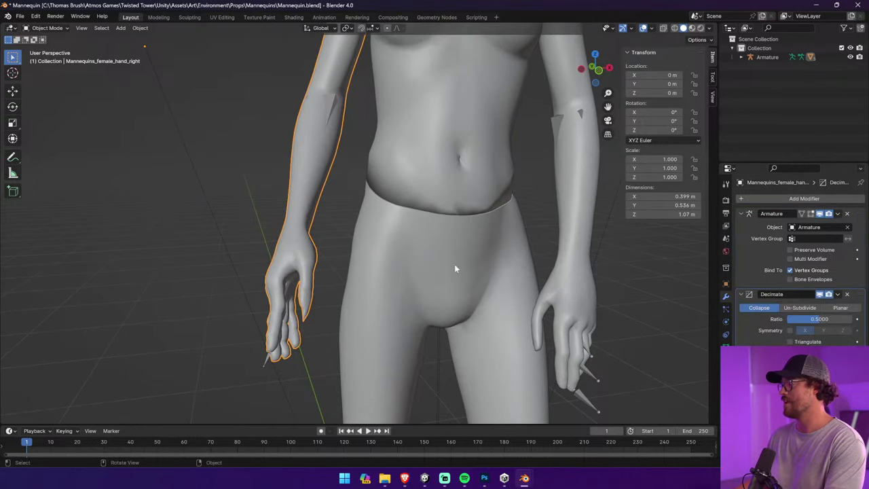
Select the armature and examine both hands and the finger bones from several angles
left_click(591, 357)
scroll(602, 362, "up", 3)
middle_click_drag(602, 362, 639, 358)
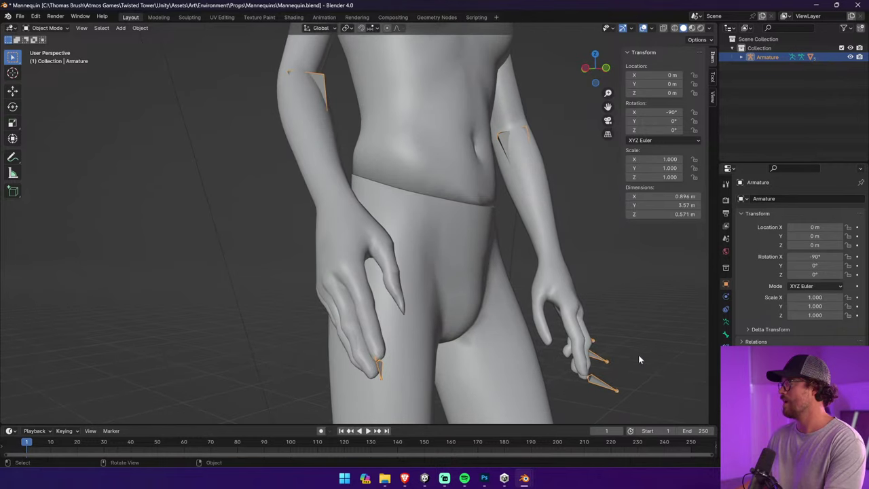
scroll(568, 312, "down", 4)
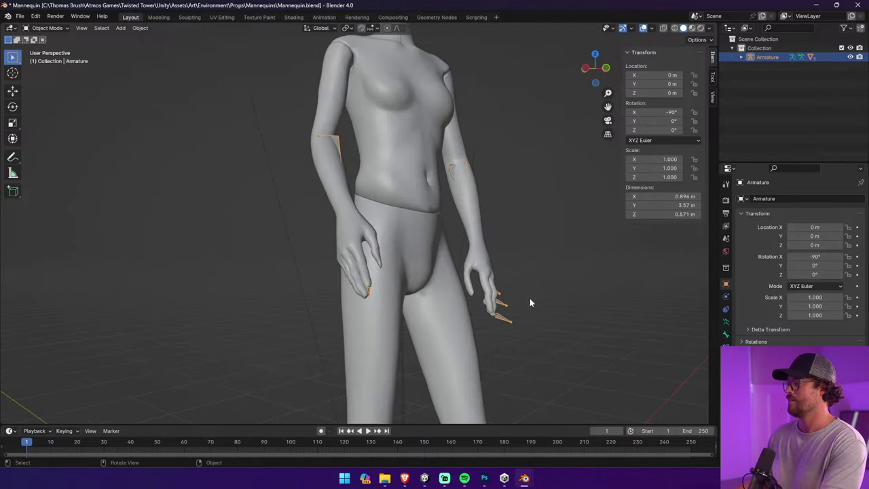
middle_click_drag(539, 283, 385, 261)
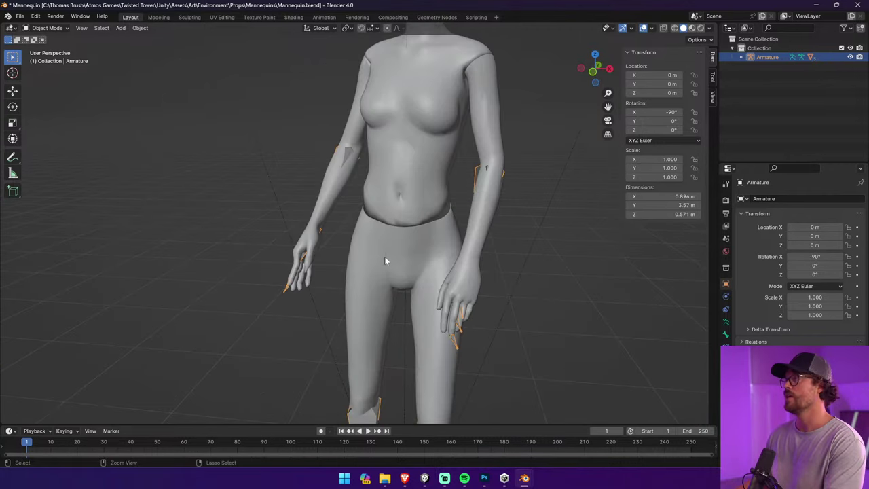
Switch to Unity and examine the mannequin's torso, arms and hands up close in the scene
key("alt+Tab")
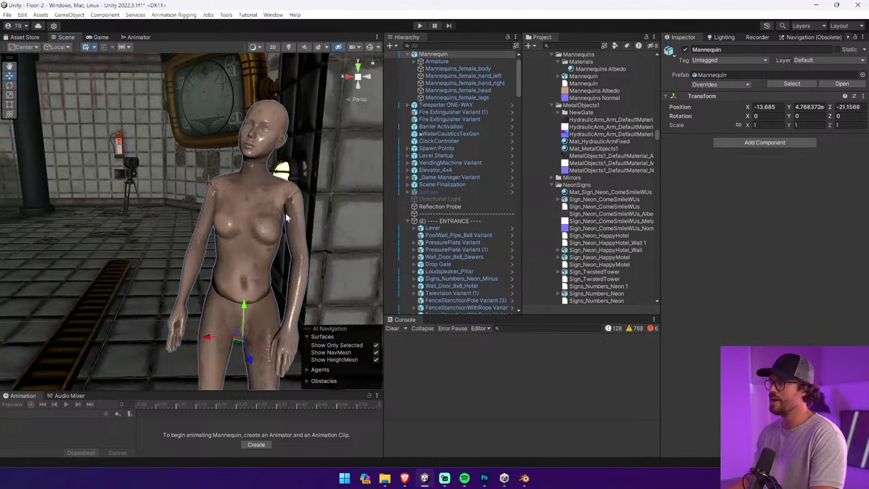
key("a")
right_click_drag(282, 201, 296, 255)
key("s")
key("d")
left_click_drag(295, 256, 249, 239, "alt")
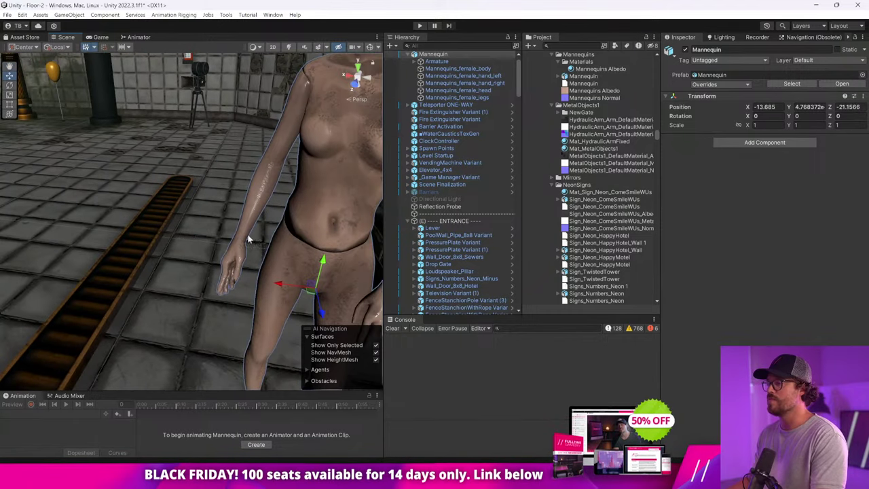
Run the game, walk around the mannequin to check its look in the level, and stop playing
left_click(420, 25)
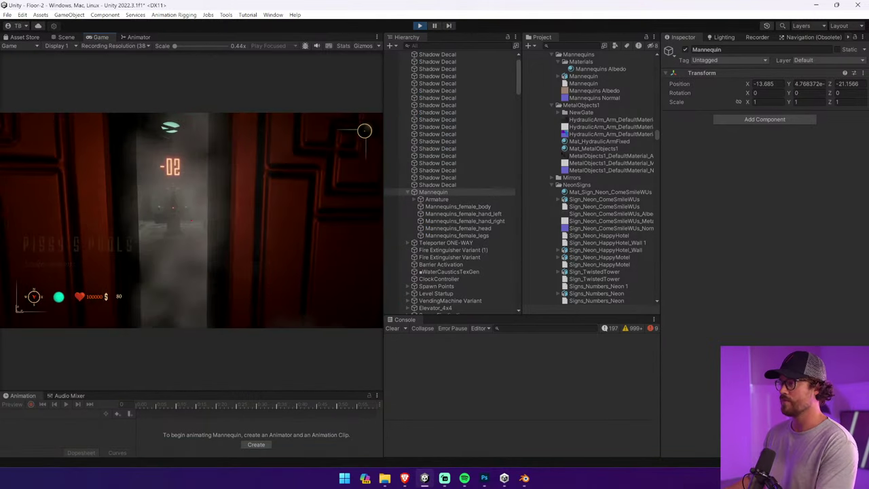
key("w")
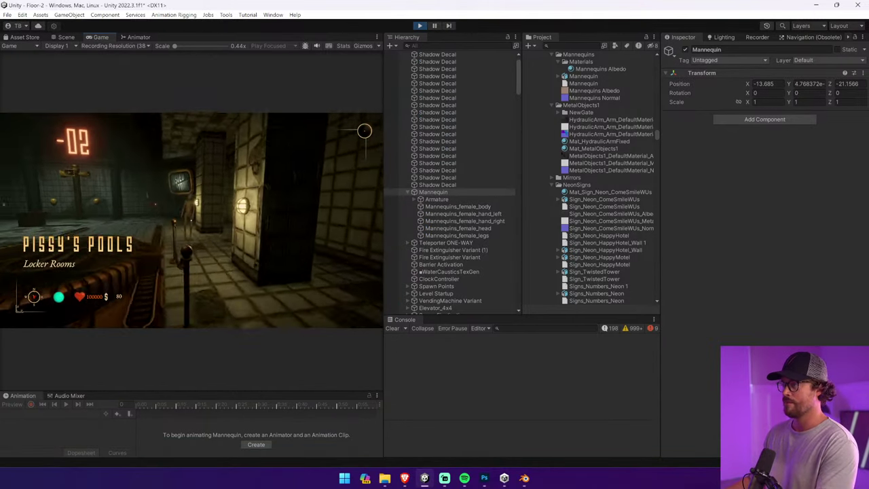
key("w")
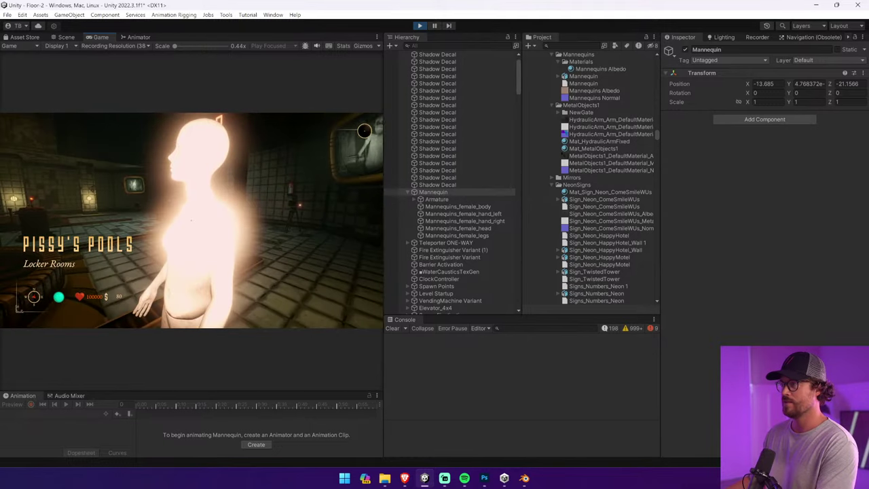
key("s")
key("a")
key("w")
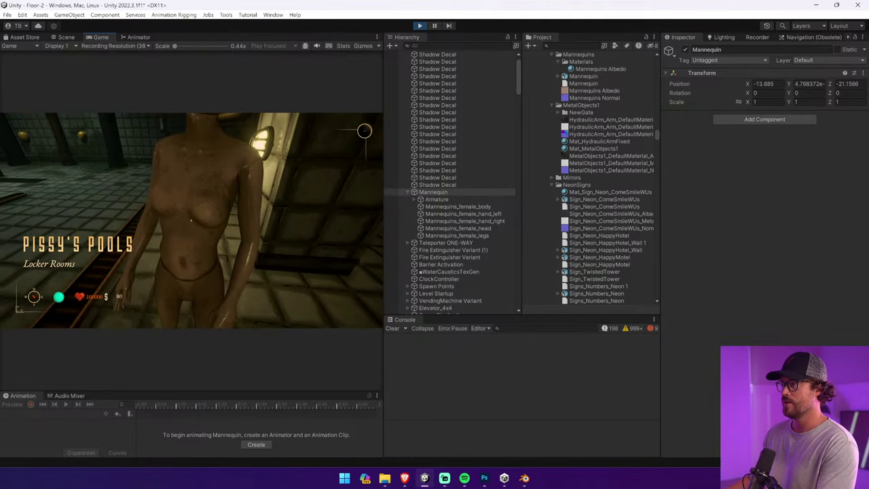
key("s")
key("a")
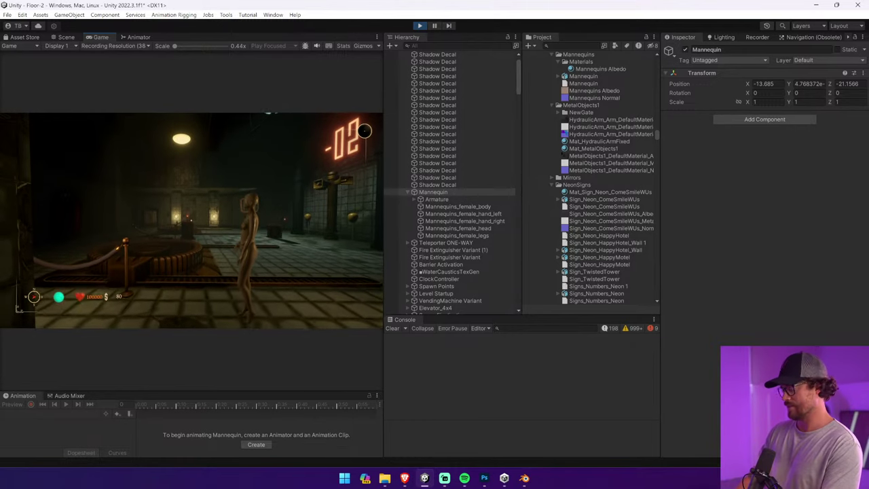
key("ctrl+p")
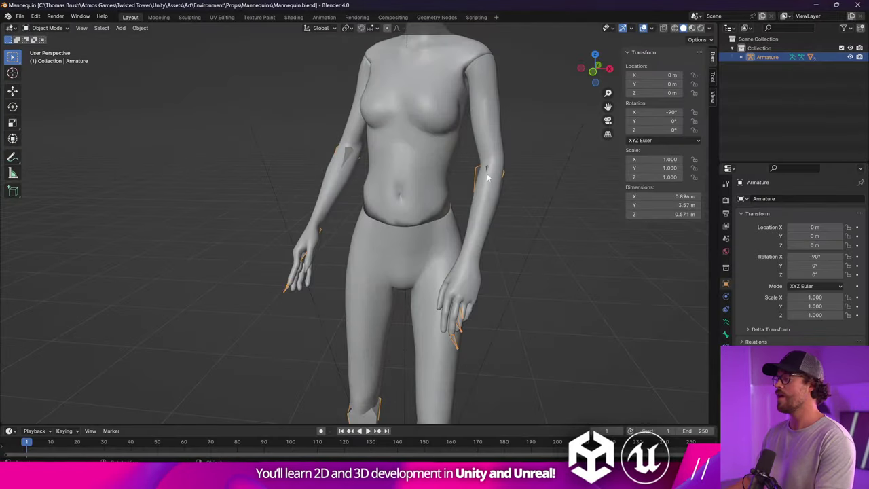
Back in Blender, put the armature in Pose Mode and clear all transforms of the LeftShoulder bone
left_click(47, 28)
left_click(44, 60)
left_click(121, 28)
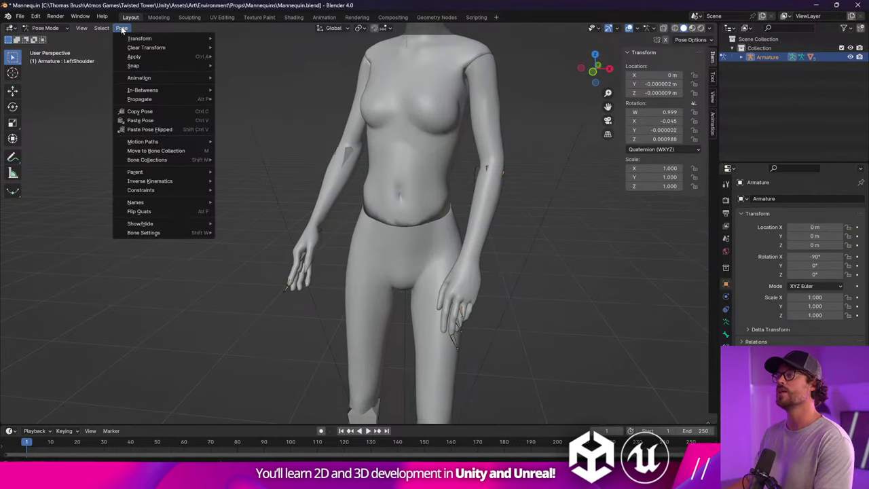
mouse_move(169, 49)
left_click(267, 48)
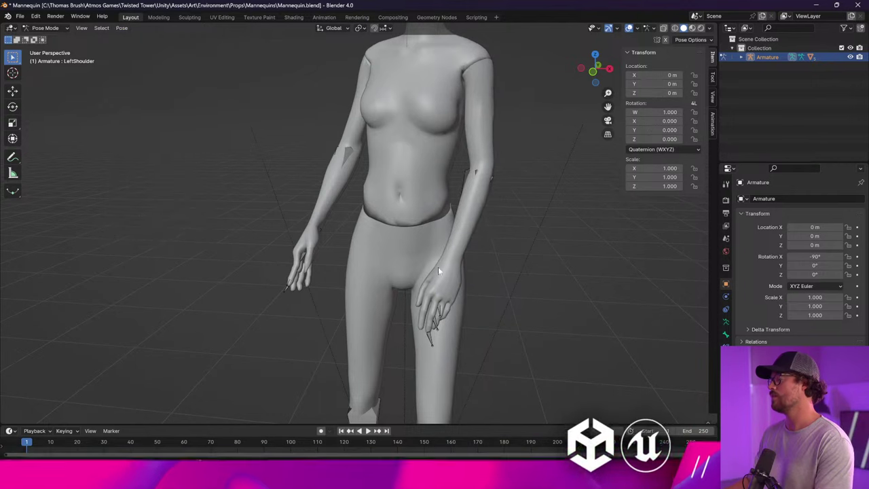
Rotate the LeftHandIndex3 and LeftHandIndex2 bones to curl the fingers of the left hand
middle_click_drag(420, 264, 480, 272)
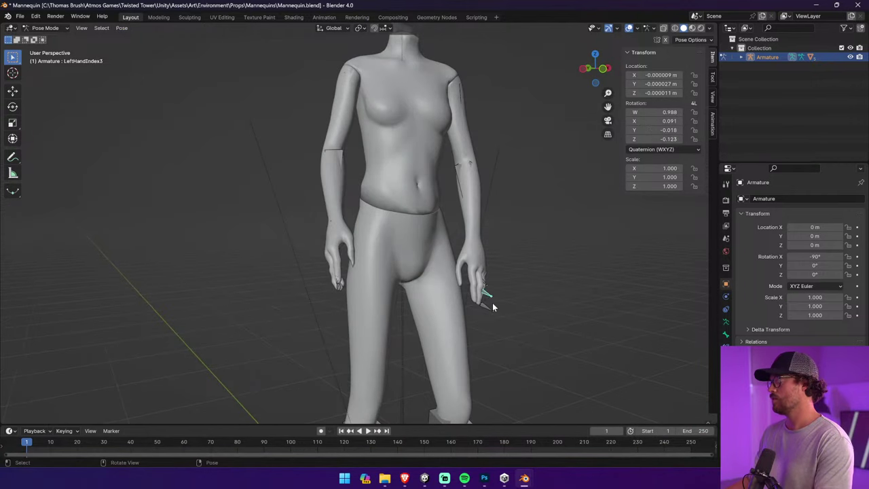
middle_click_drag(532, 287, 344, 275)
key("r")
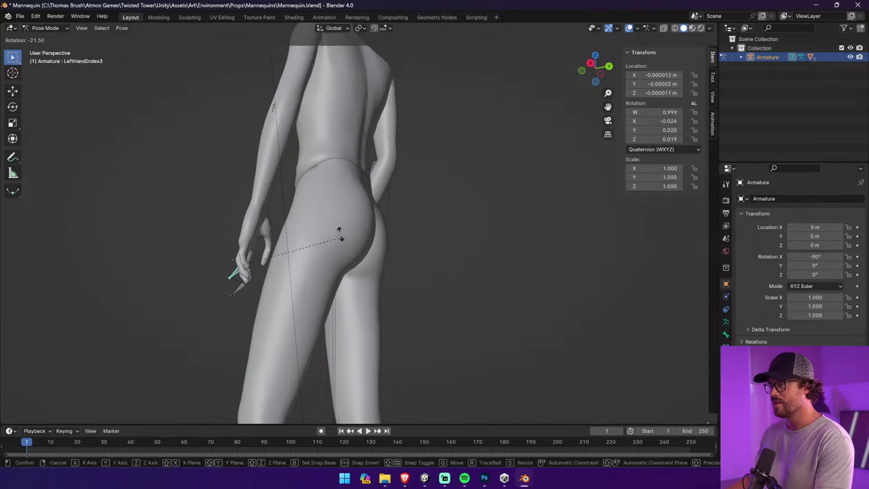
left_click(334, 216)
middle_click_drag(335, 215, 278, 260)
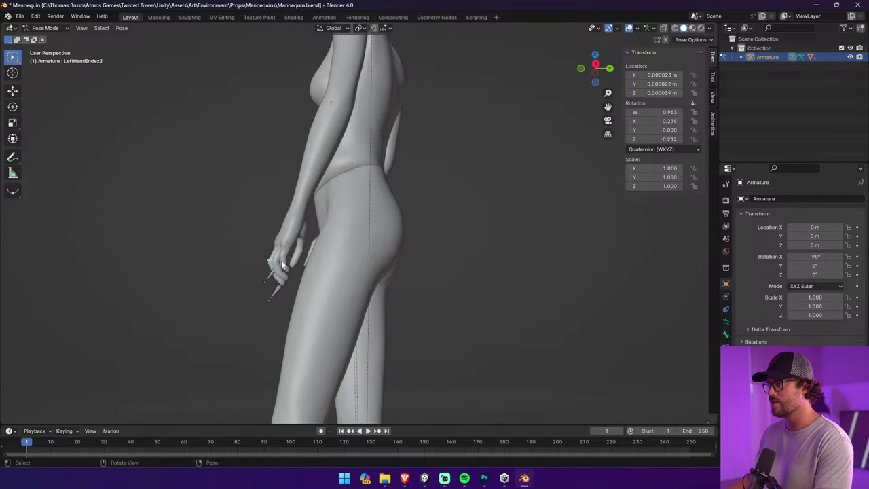
key("r")
left_click(337, 250)
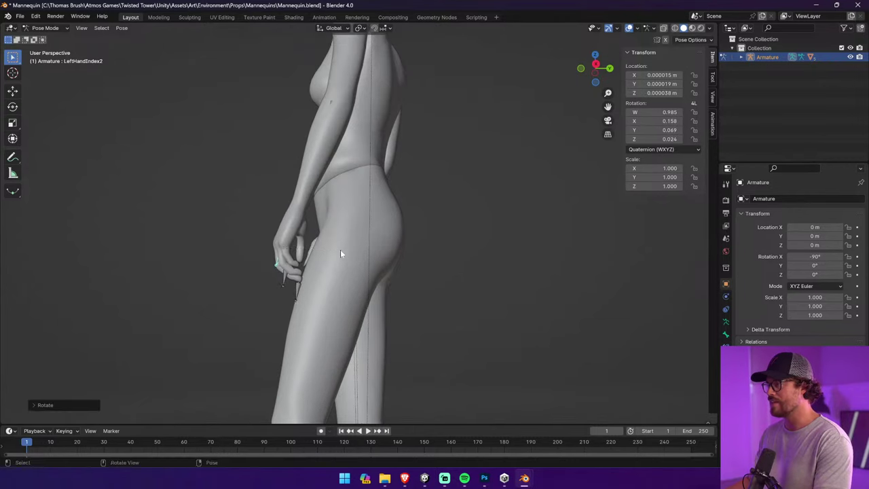
middle_click_drag(340, 249, 478, 289)
key("r")
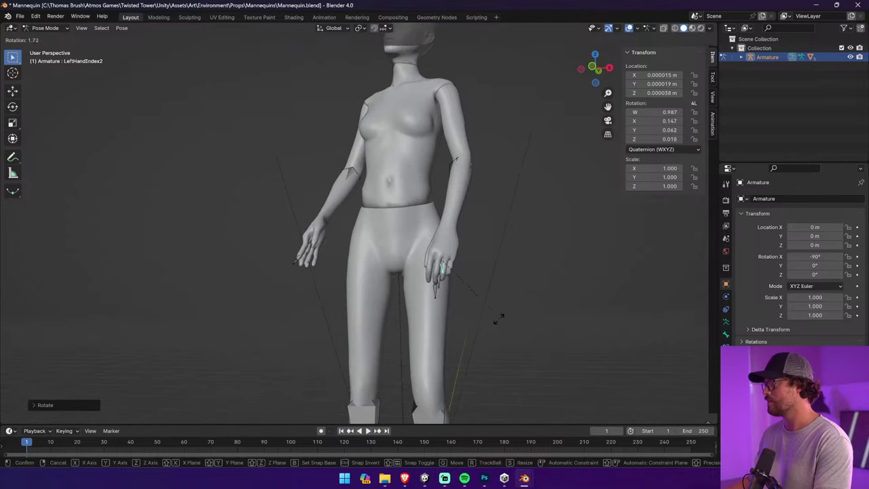
left_click(495, 318)
Curl the right hand's fingers by rotating RightHandIndex1 about -64° and RightHandIndex4 about -14°
middle_click_drag(319, 245, 333, 278)
left_click(383, 259)
scroll(297, 250, "up", 4)
left_click(307, 275)
key("r")
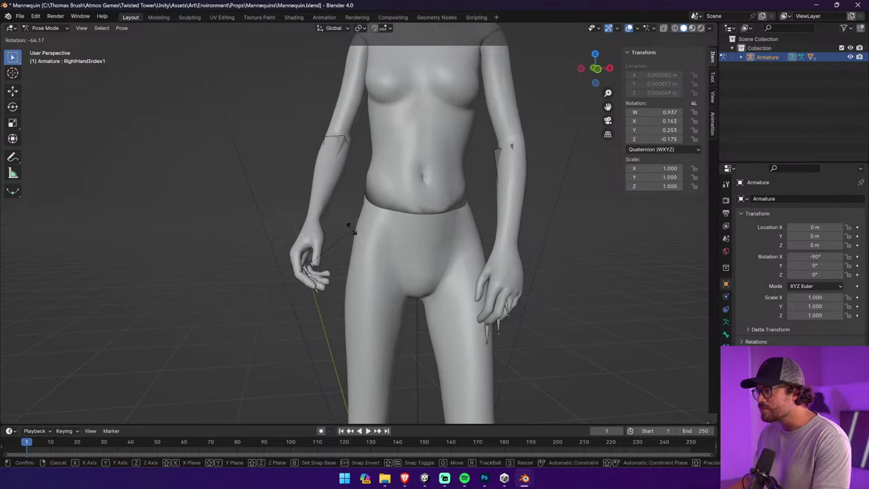
left_click(343, 234)
left_click(321, 290)
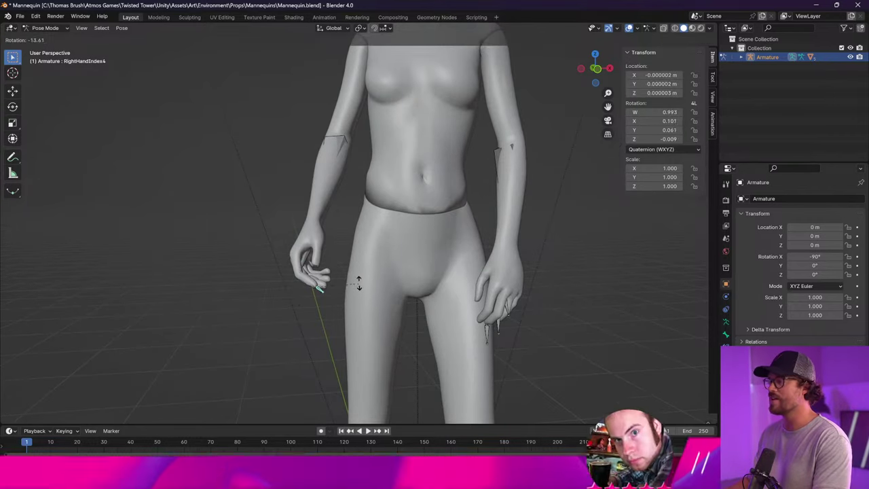
middle_click_drag(358, 279, 244, 270)
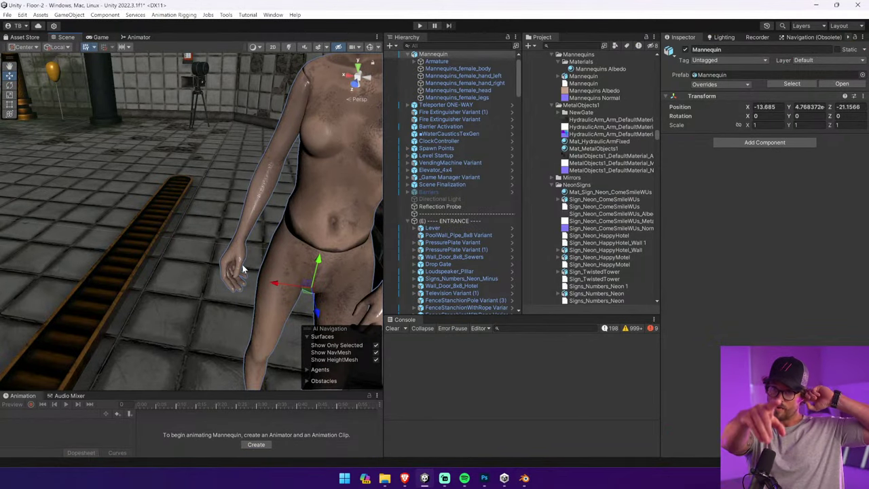
In Unity, inspect the mannequin's adjusted hands and its chest texture in the scene
right_click_drag(199, 226, 258, 193)
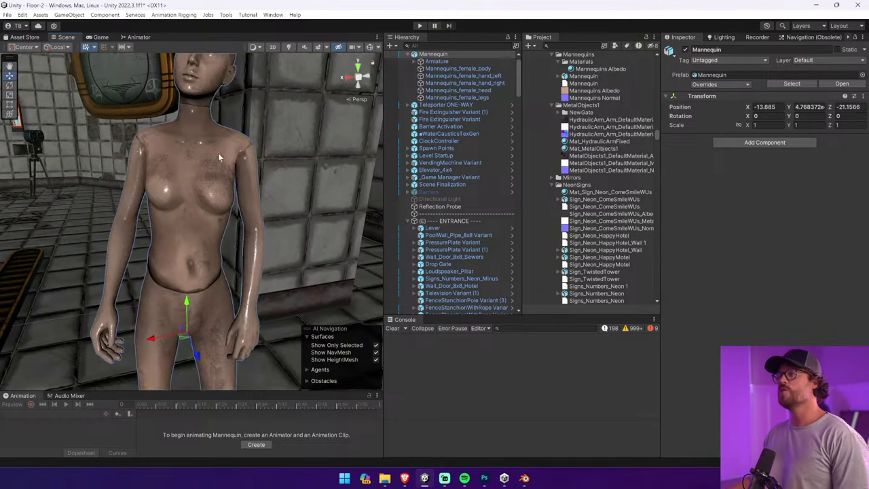
left_click(212, 148)
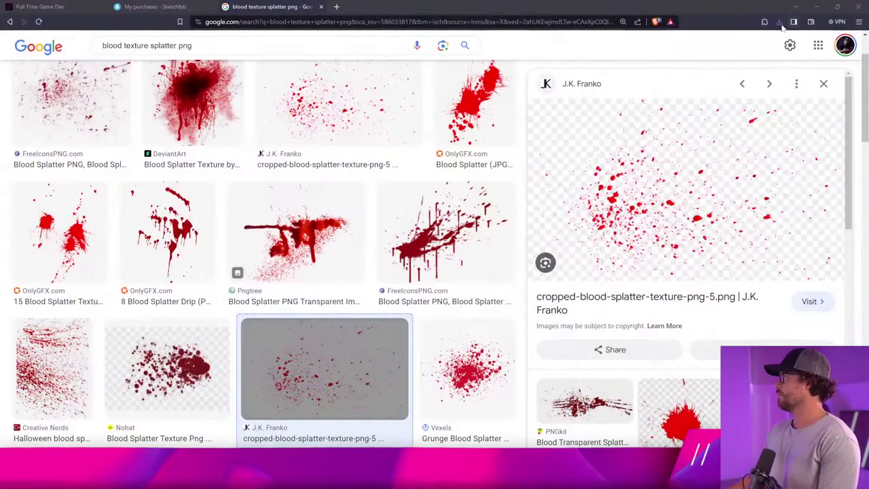
Place the downloaded cropped-blood-splatter-texture-png-5 image from the Downloads folder into Mannequins Albedo.psd in Photoshop
left_click(779, 21)
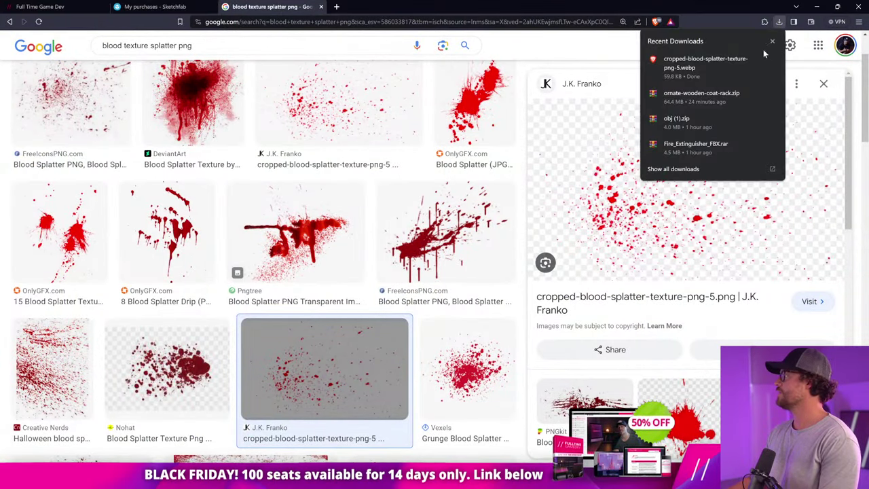
left_click(753, 60)
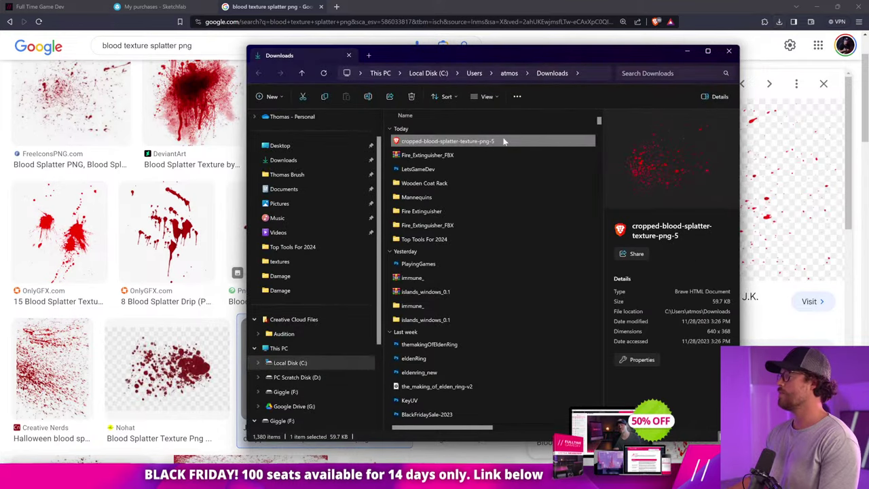
left_click(490, 477)
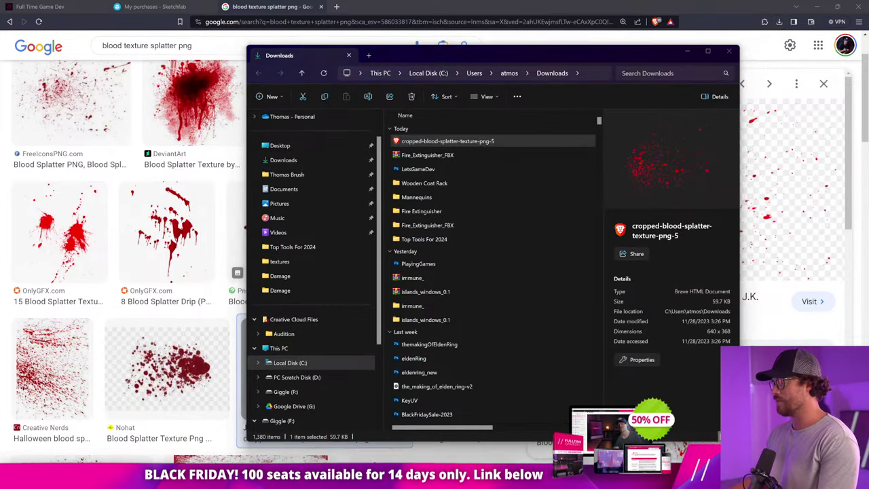
mouse_move(398, 445)
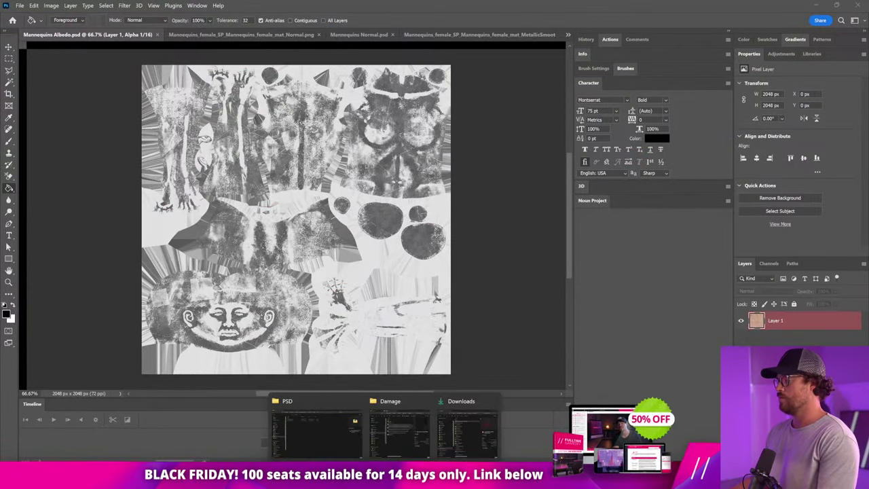
left_click(332, 431)
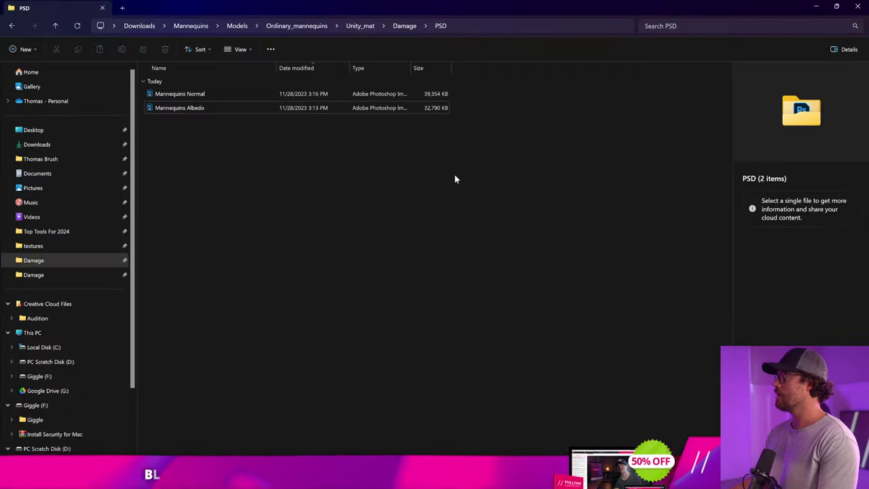
left_click(72, 145)
left_click_drag(226, 10, 678, 100)
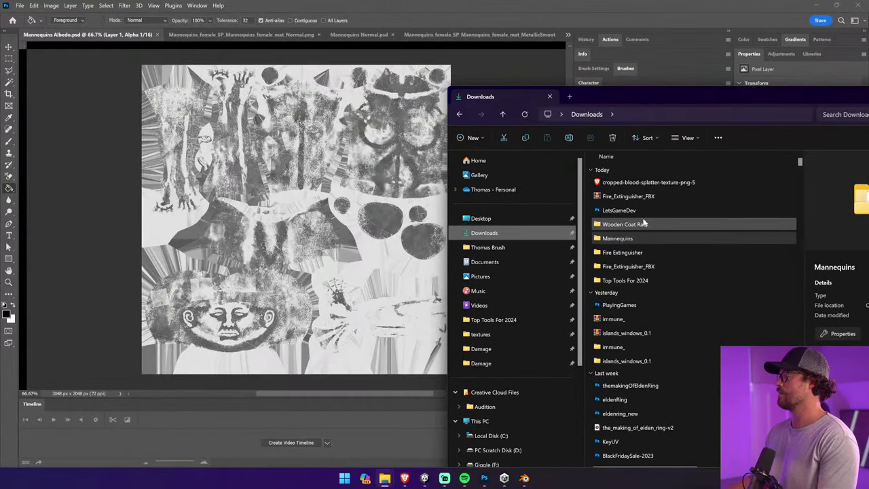
left_click_drag(645, 187, 459, 277)
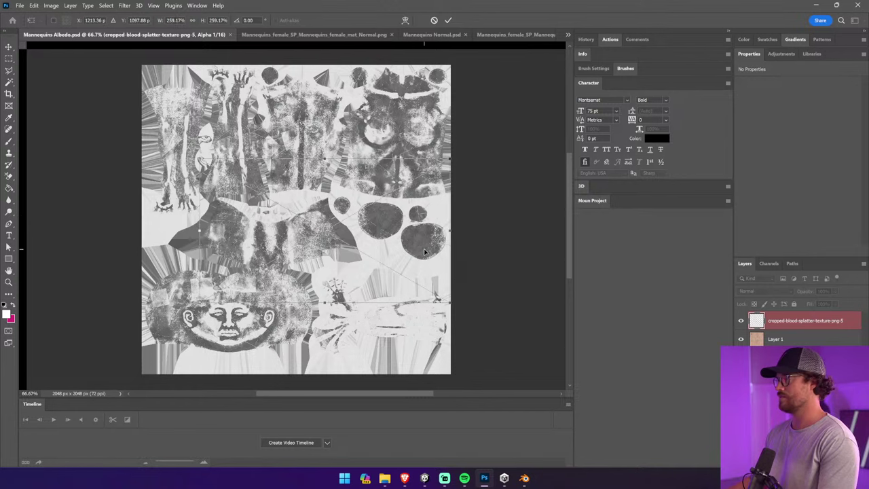
key("Return")
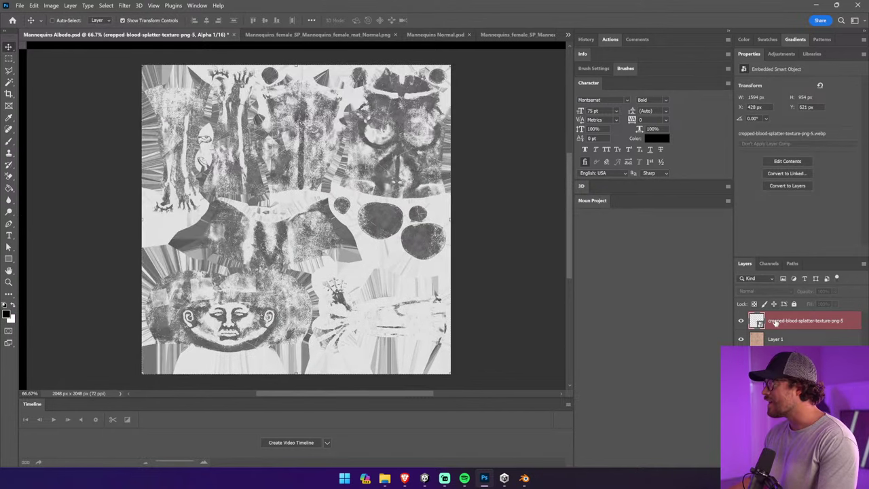
Duplicate the blood splatter layer twice, spread the copies across the RGB texture, and save Mannequins Albedo.psd
left_click(776, 323)
left_click_drag(362, 216, 472, 280)
key("ctrl+s")
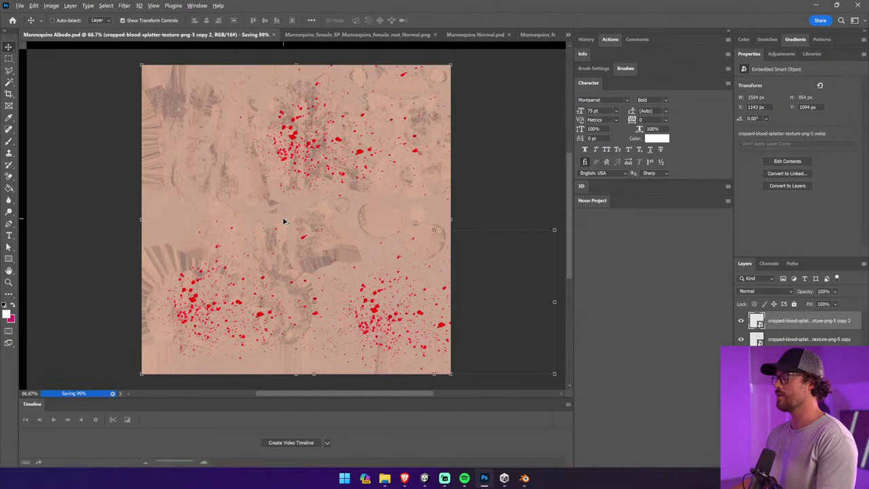
Switch to Unity and inspect the blood splatter on the mannequin's head, arms and torso from several angles
key("super+e")
key("alt+Tab")
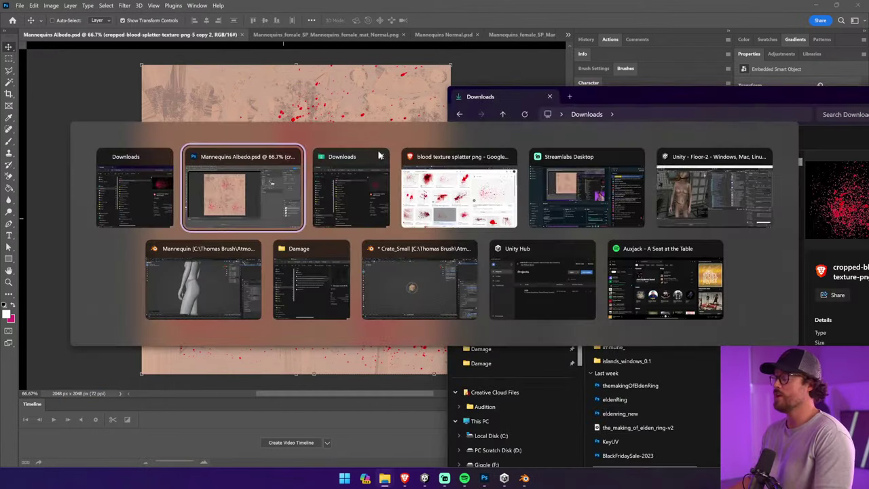
left_click(647, 182)
key("alt+Tab")
left_click(686, 188)
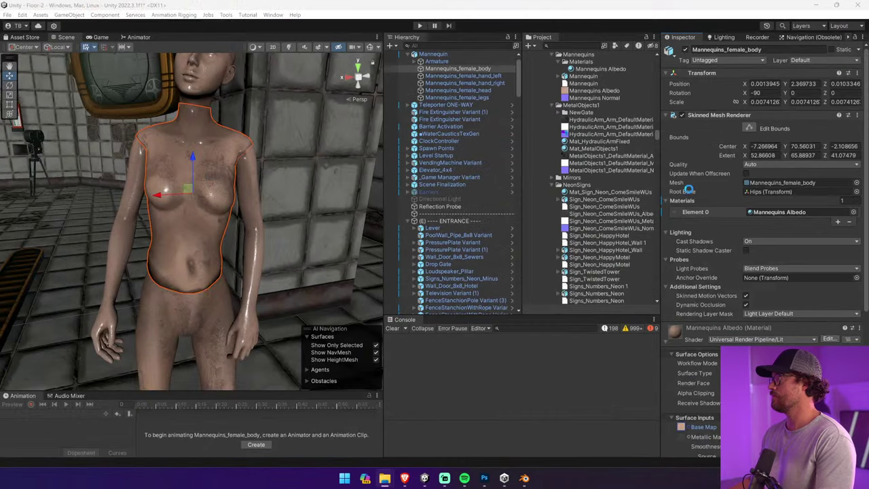
scroll(281, 215, "down", 3)
middle_click_drag(242, 154, 273, 206)
left_click(306, 215)
left_click_drag(307, 215, 410, 245, "alt")
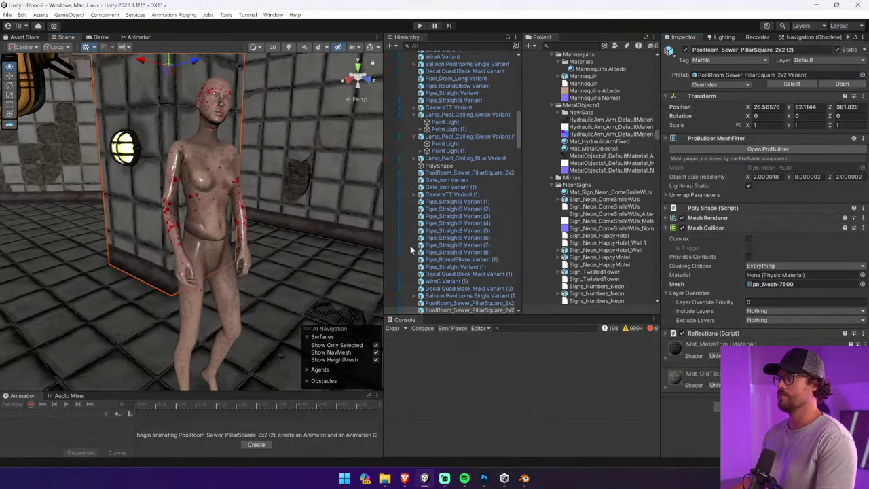
key("w")
right_click_drag(410, 245, 316, 174)
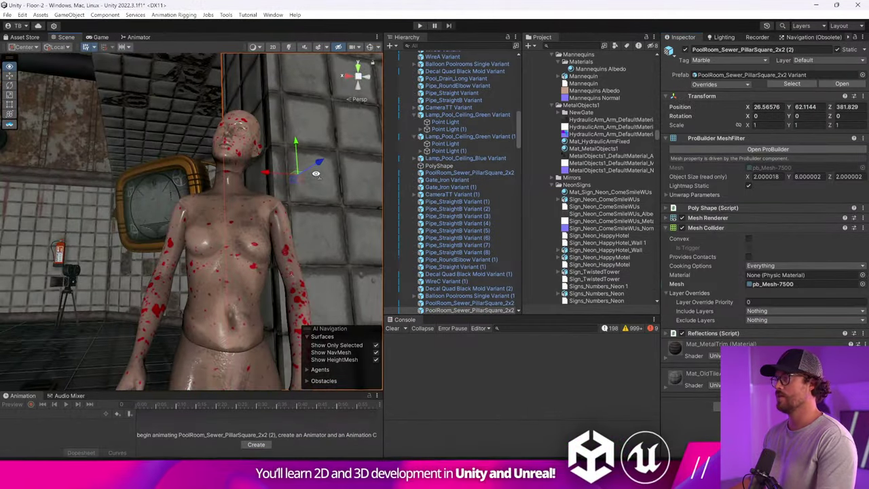
Back in Photoshop, delete all the blood splatter layers above Layer 1 and save Mannequins Albedo.psd
key("alt+Tab")
key("alt+Tab")
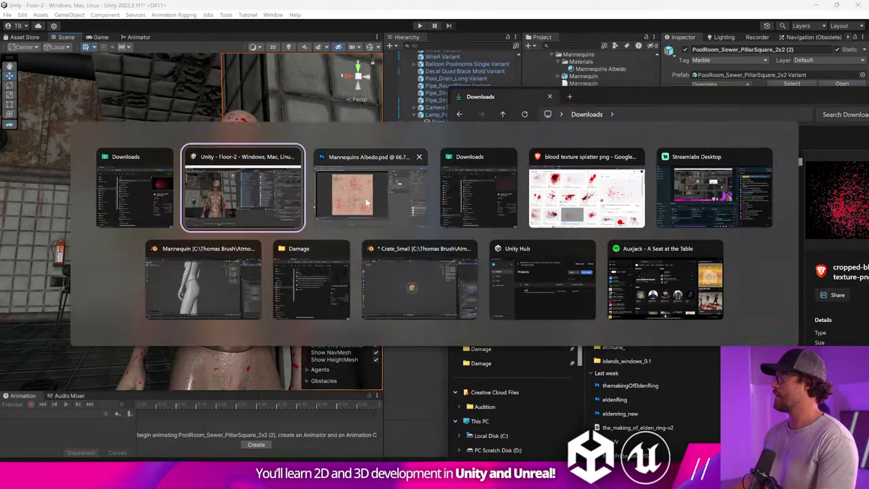
left_click(366, 199)
left_click_drag(741, 321, 742, 358)
left_click(794, 357)
left_click(797, 327, "shift")
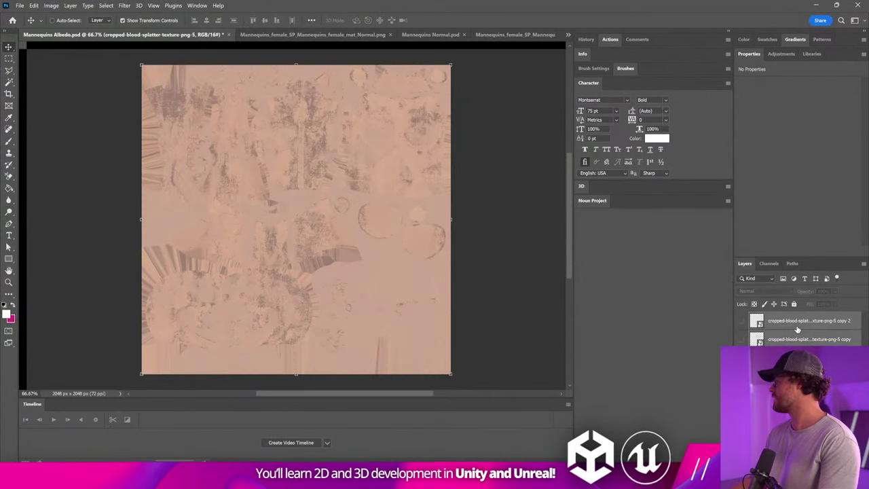
key("Delete")
key("ctrl+s")
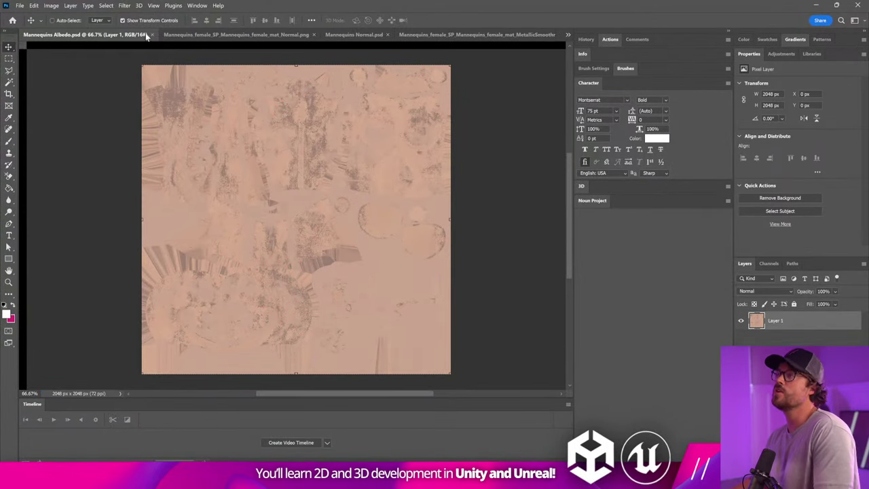
Close all open Photoshop documents without saving the remaining changes
right_click(110, 36)
left_click(158, 61)
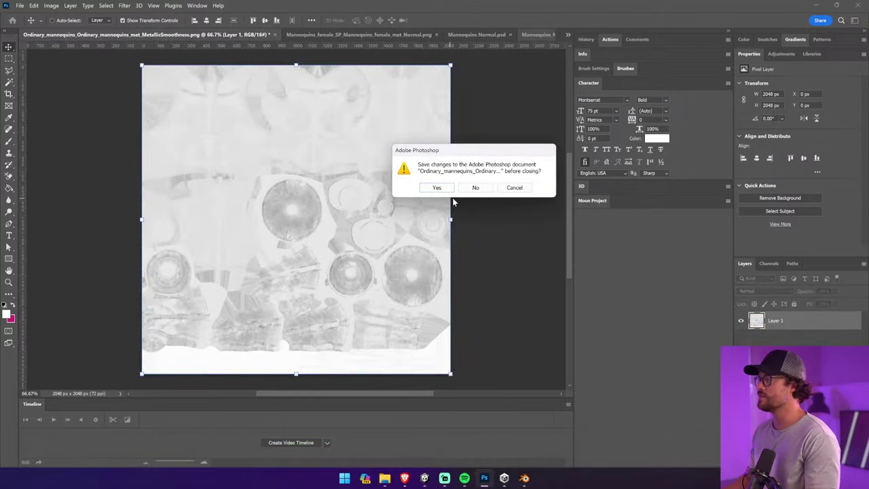
left_click(477, 187)
left_click(477, 192)
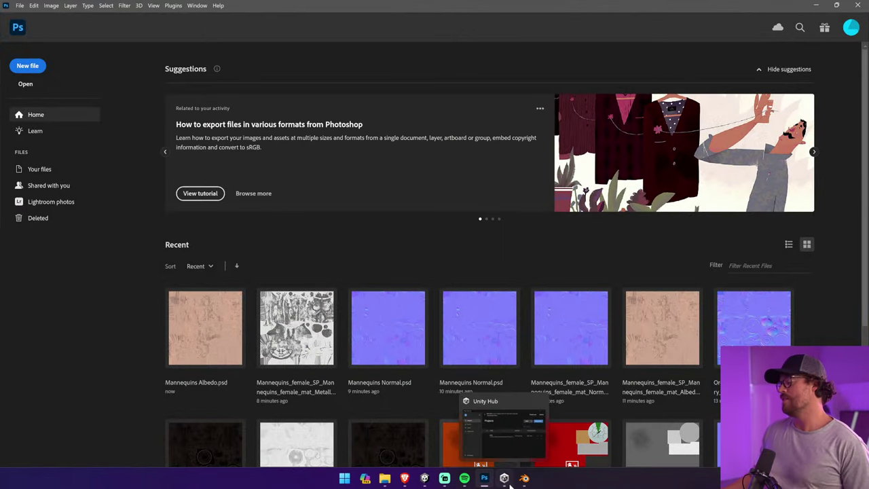
Close the Crate_Small Blender file without saving and switch to the Mannequin file in Blender
mouse_move(526, 479)
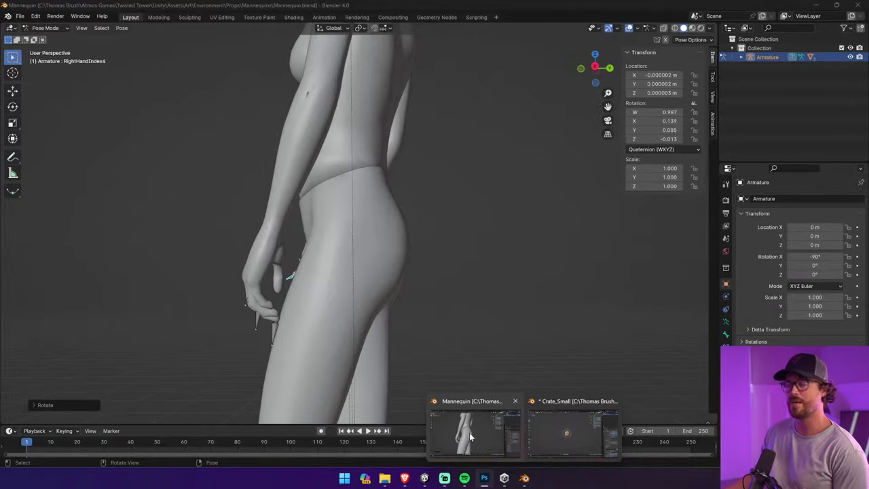
left_click(575, 432)
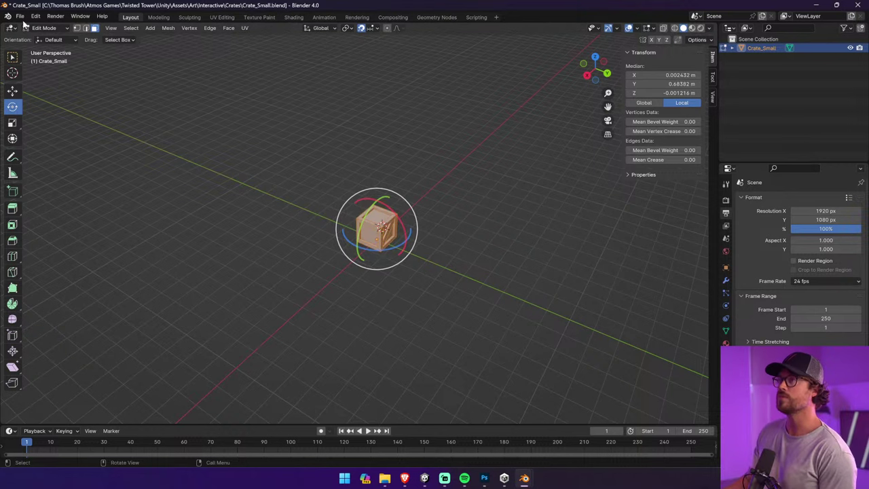
left_click(856, 5)
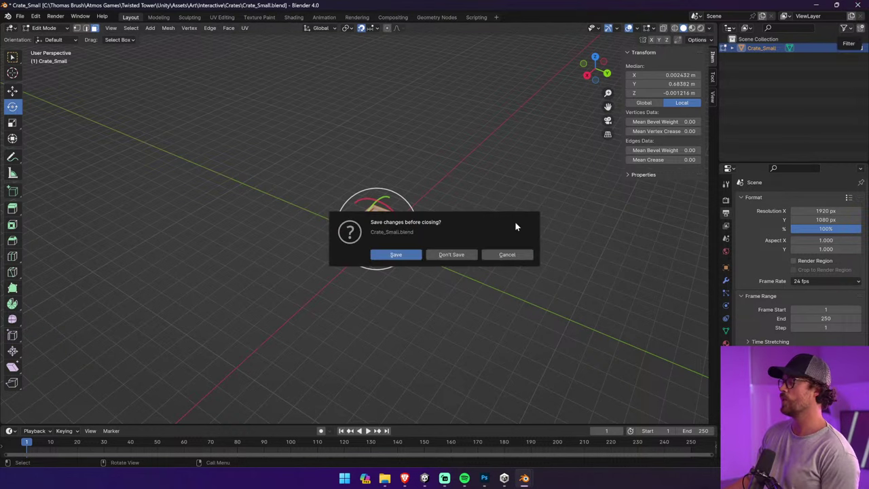
left_click(453, 252)
left_click(525, 479)
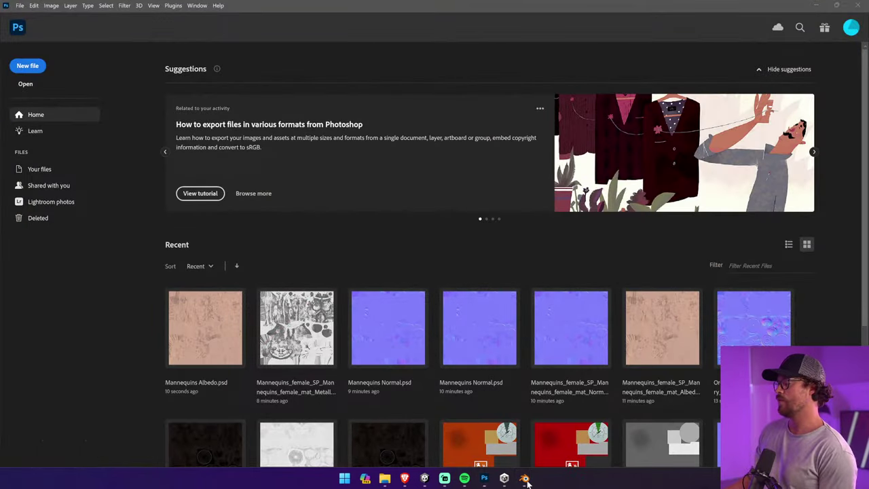
Import Crate_Small.fbx from the Wooden Coat Rack folder in Downloads into the Mannequin scene
left_click(21, 17)
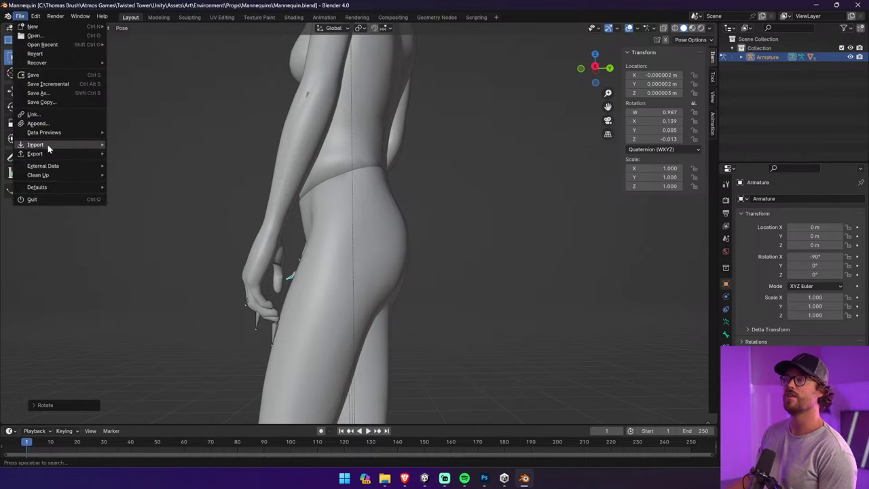
mouse_move(48, 144)
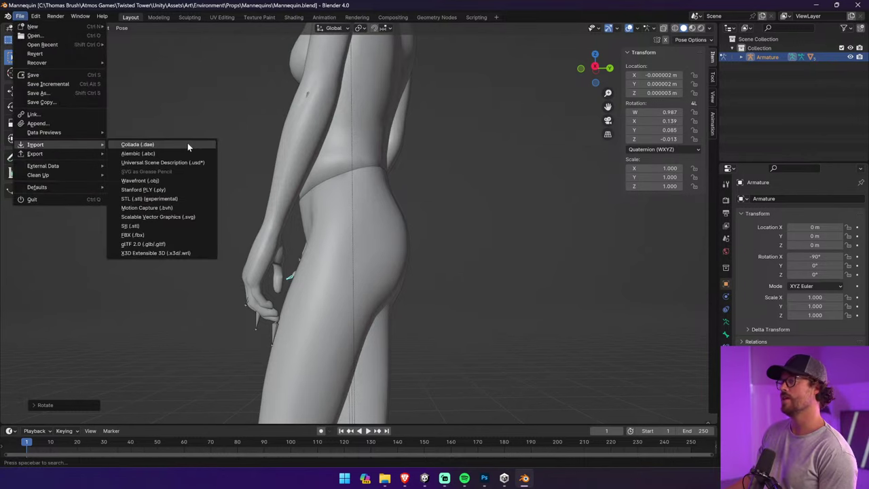
left_click(151, 234)
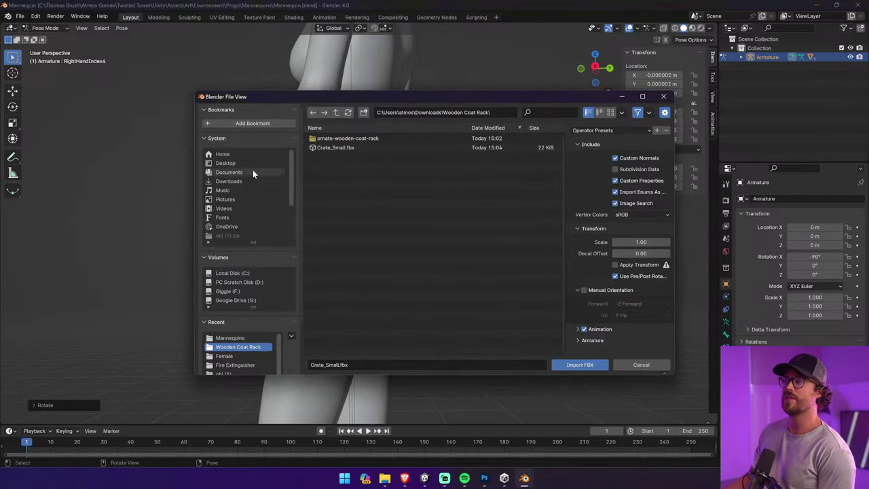
left_click(252, 172)
left_click(252, 180)
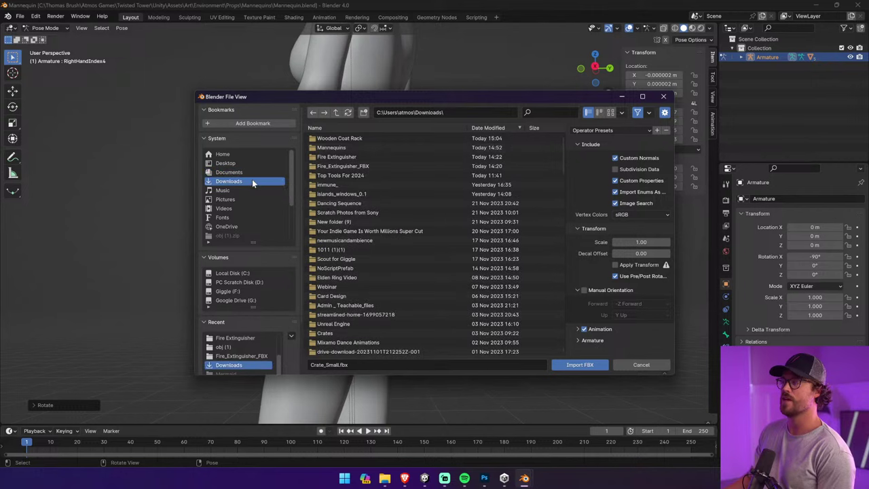
double_click(371, 140)
left_click(371, 148)
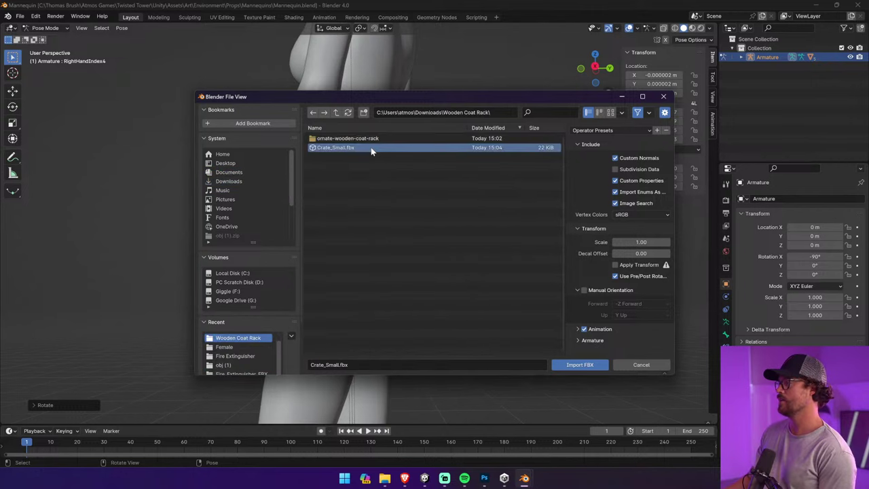
double_click(371, 149)
Scale down the imported crate at the mannequin's feet and delete it from the scene
scroll(367, 163, "down", 5)
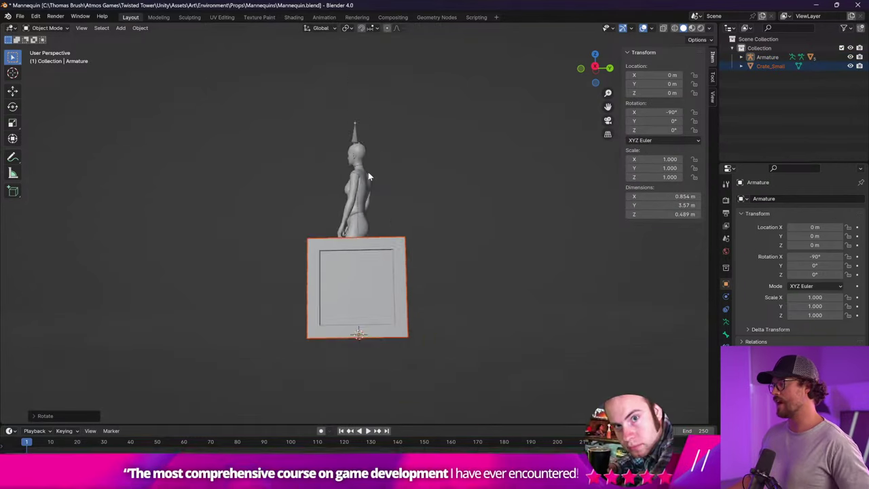
middle_click_drag(365, 228, 467, 272)
key("s")
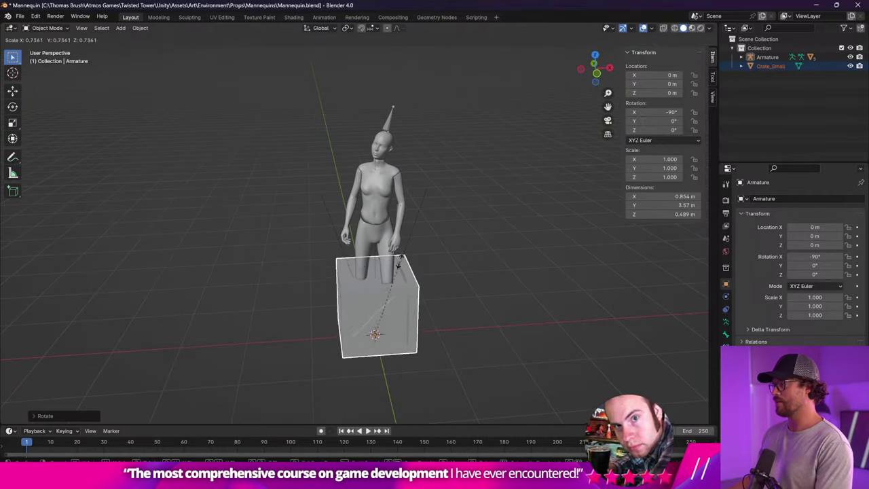
left_click(353, 285)
key("Delete")
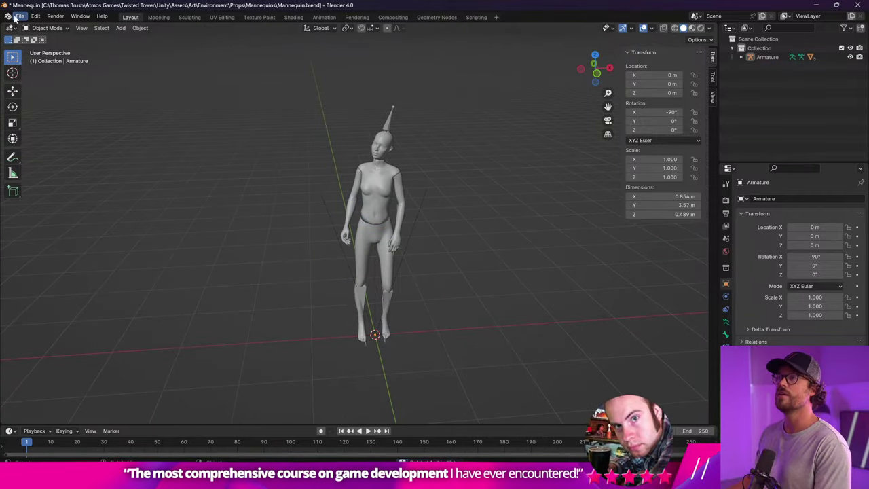
left_click(20, 16)
mouse_move(53, 143)
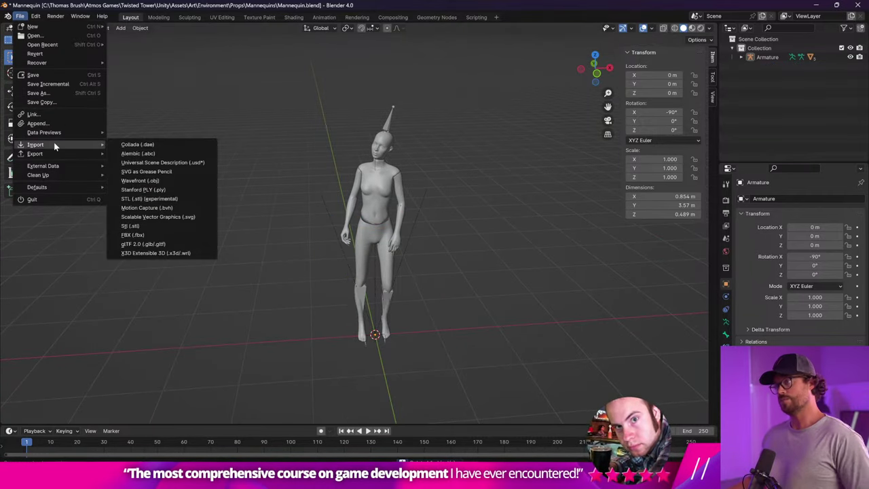
left_click(167, 233)
left_click(345, 140)
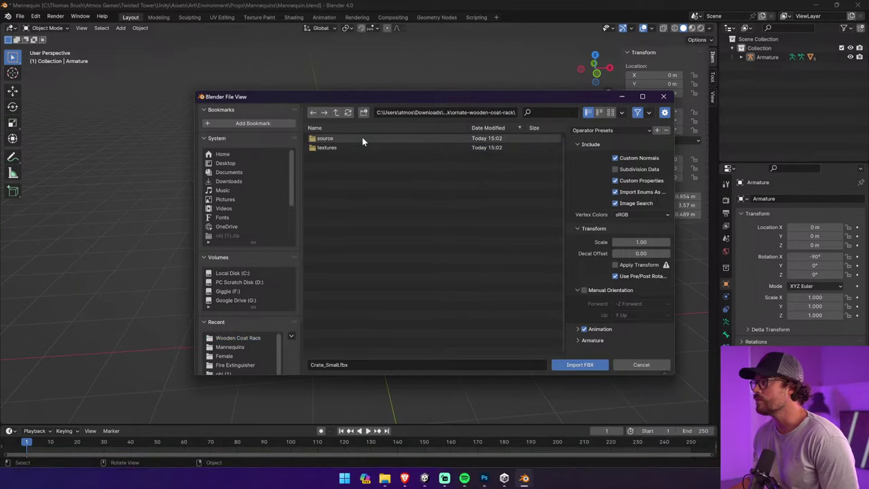
left_click(362, 138)
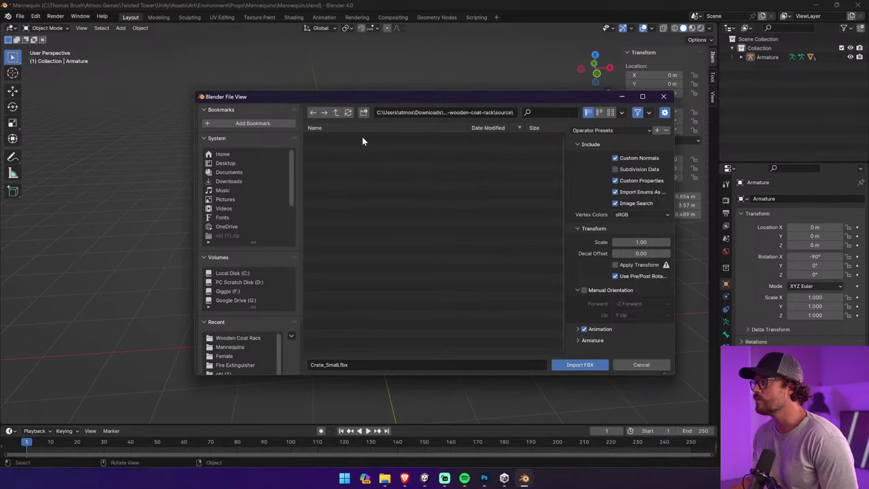
left_click(628, 363)
In File Explorer, open Wooden Coat Rack > ornate-wooden-coat-rack > source in Downloads, select the Ornate_Wooden_Coat_Rack_OBJ archive, and return to Blender
left_click(390, 480)
left_click(433, 442)
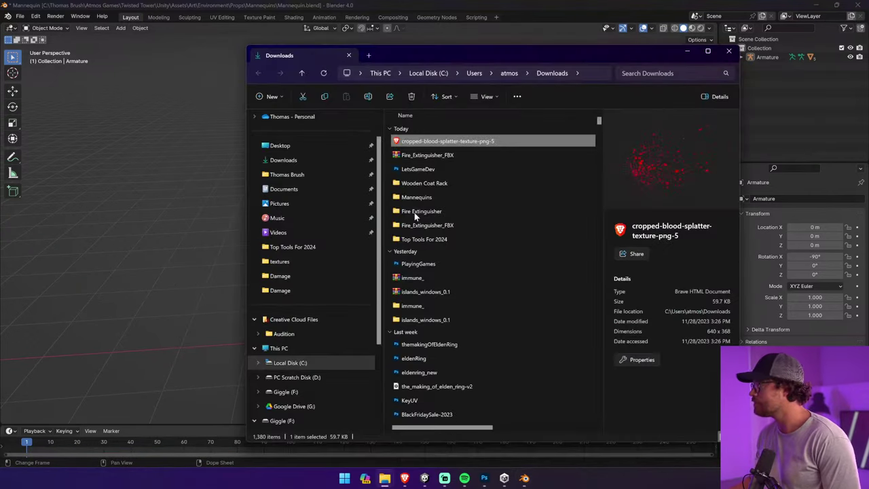
double_click(440, 186)
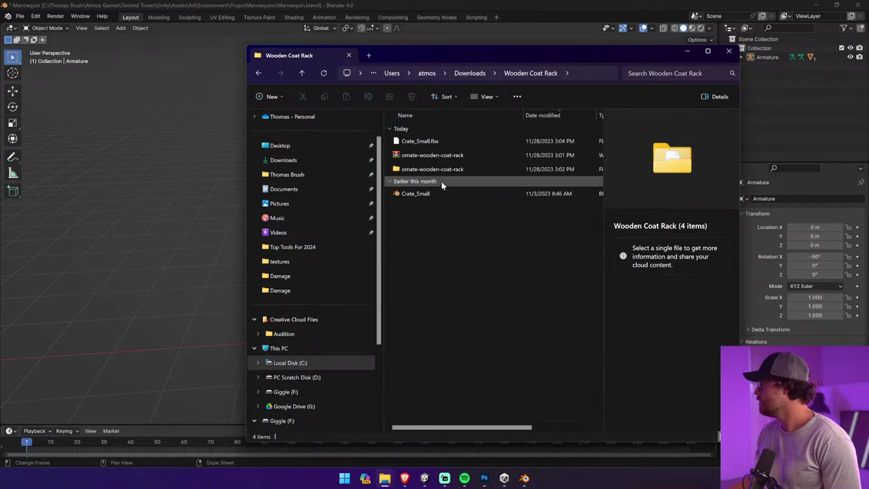
double_click(442, 169)
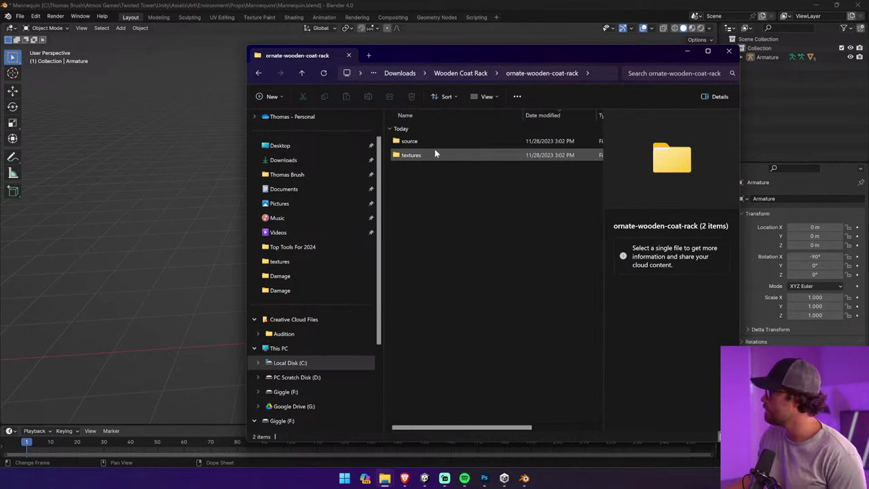
double_click(435, 144)
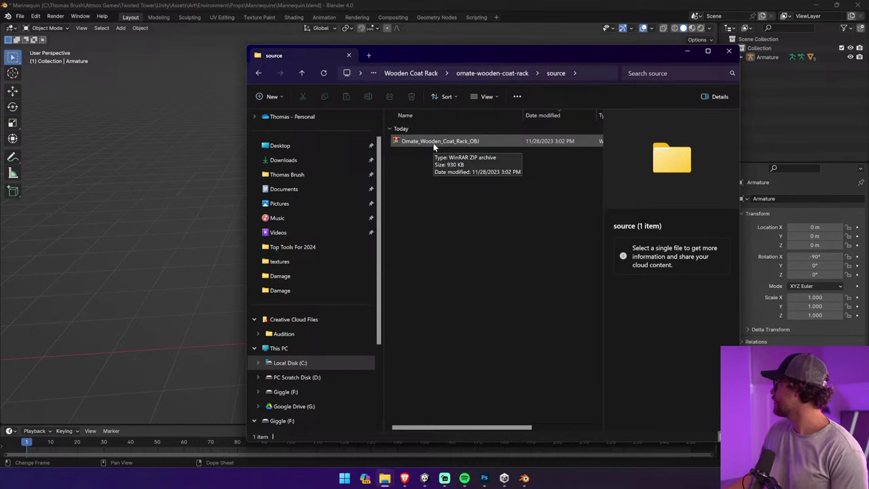
left_click(443, 146)
left_click(146, 144)
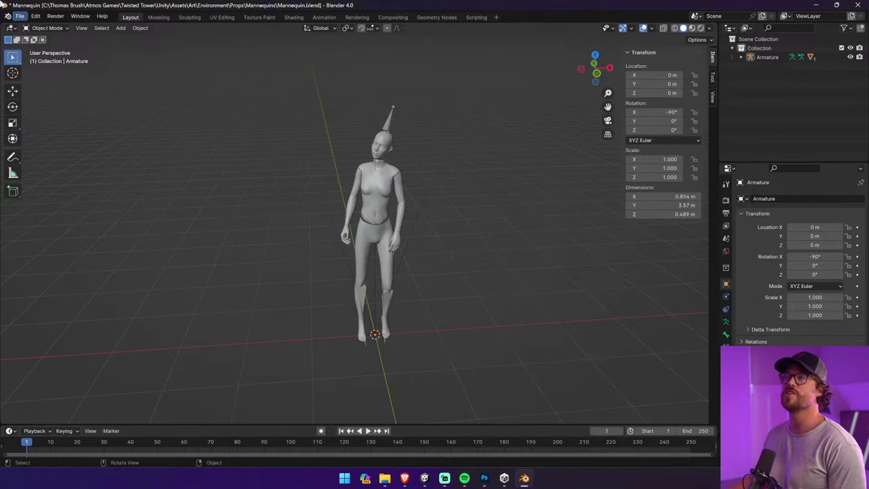
left_click(21, 17)
mouse_move(69, 147)
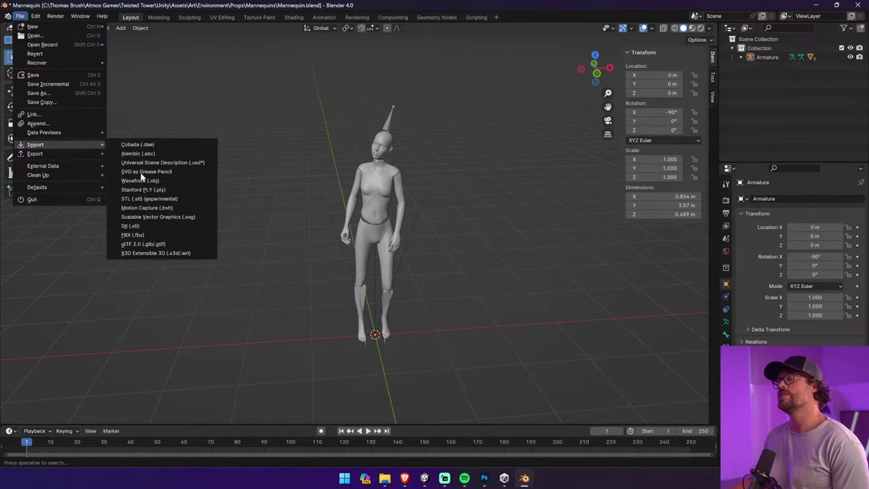
left_click(181, 181)
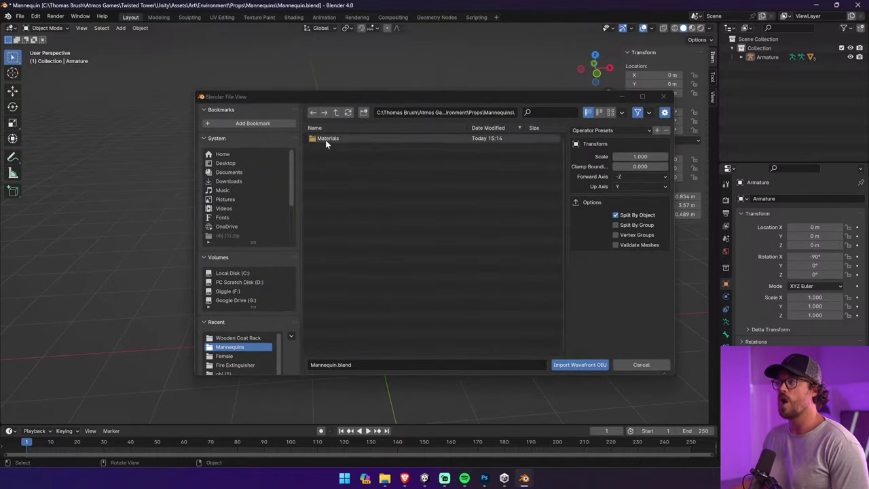
left_click(336, 113)
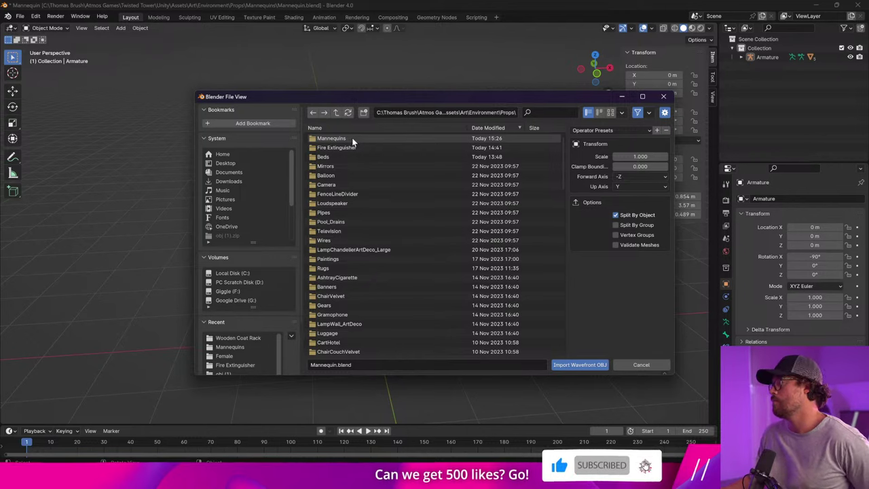
left_click(351, 137)
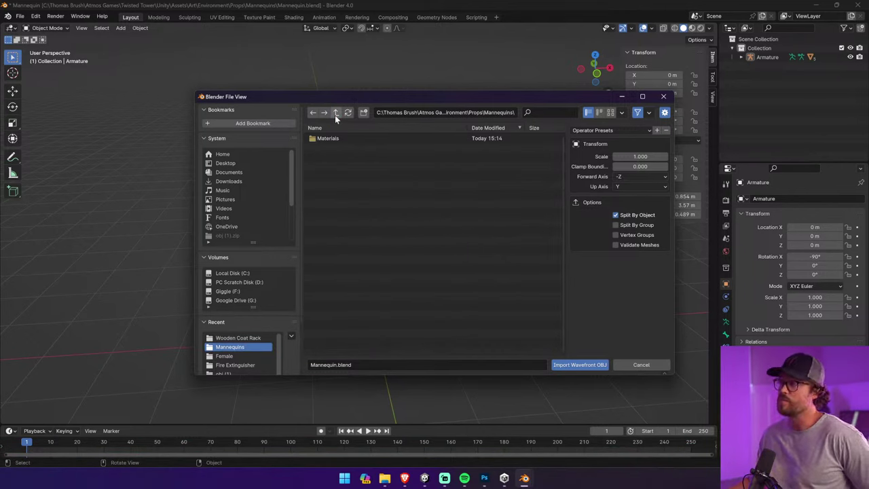
left_click(335, 113)
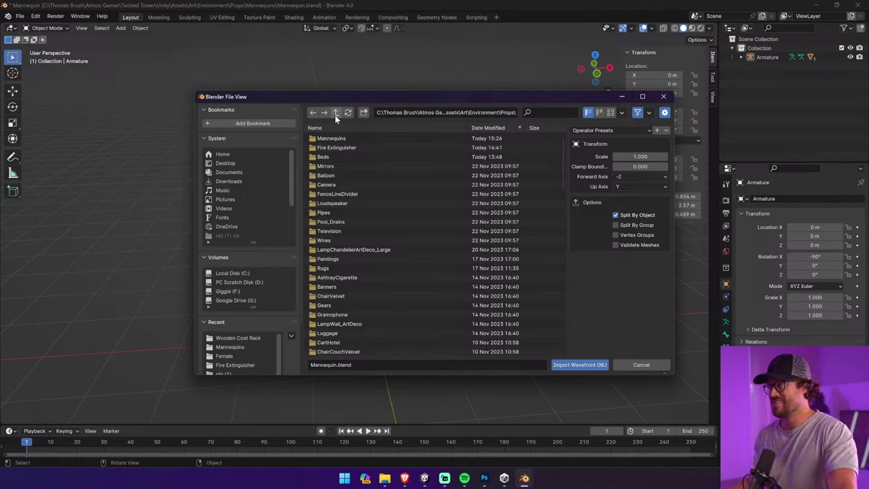
left_click(229, 181)
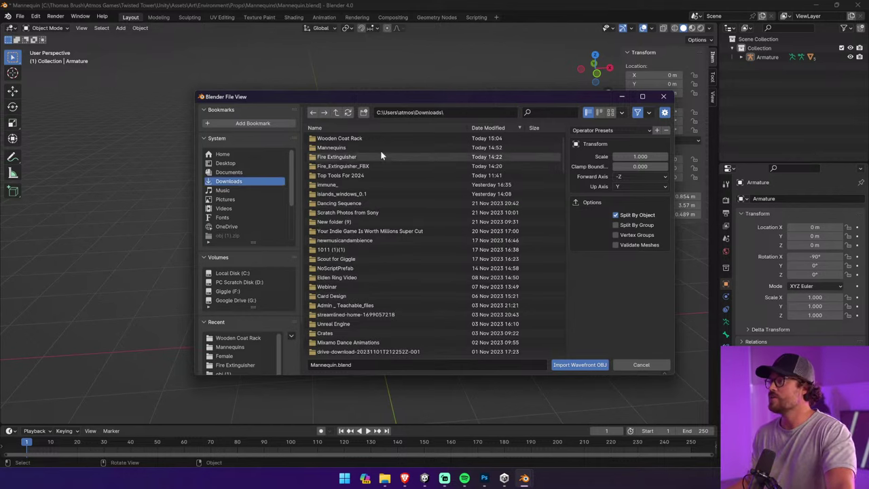
double_click(387, 137)
double_click(364, 139)
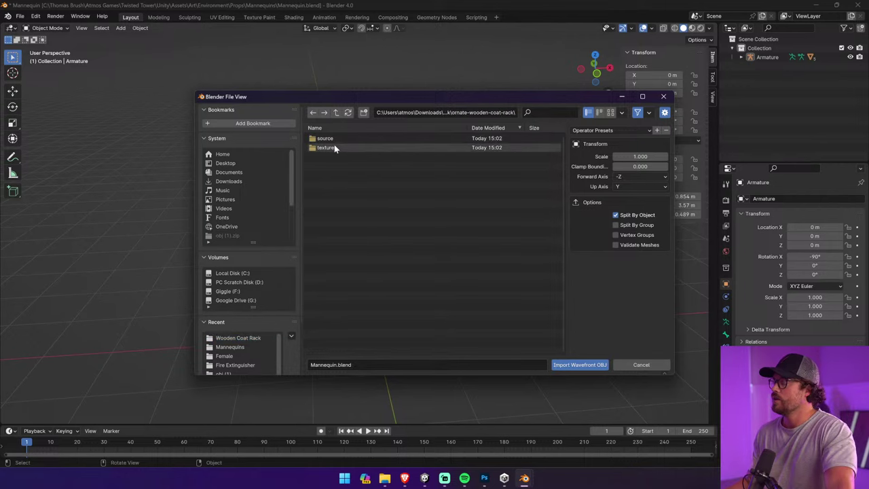
double_click(335, 138)
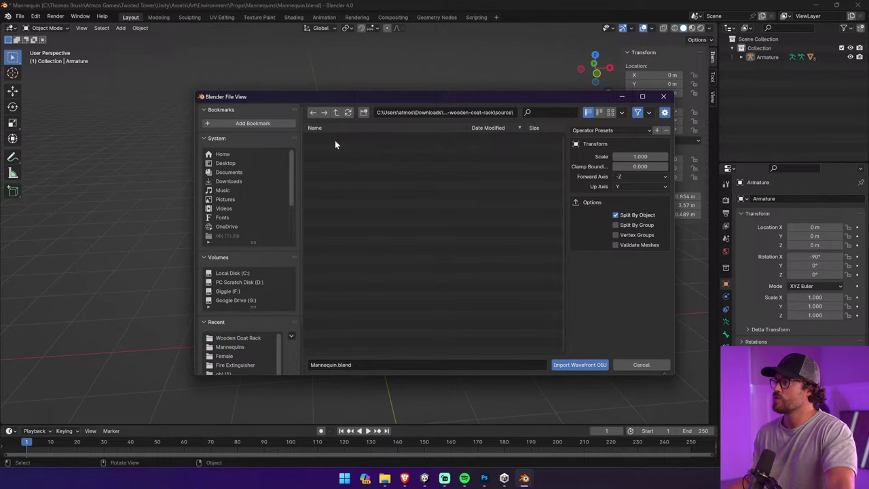
left_click(641, 365)
Start a Wavefront OBJ import in Blender, and extract the Ornate_Wooden_Coat_Rack_OBJ archive into its source folder with File Explorer
left_click(21, 17)
mouse_move(55, 144)
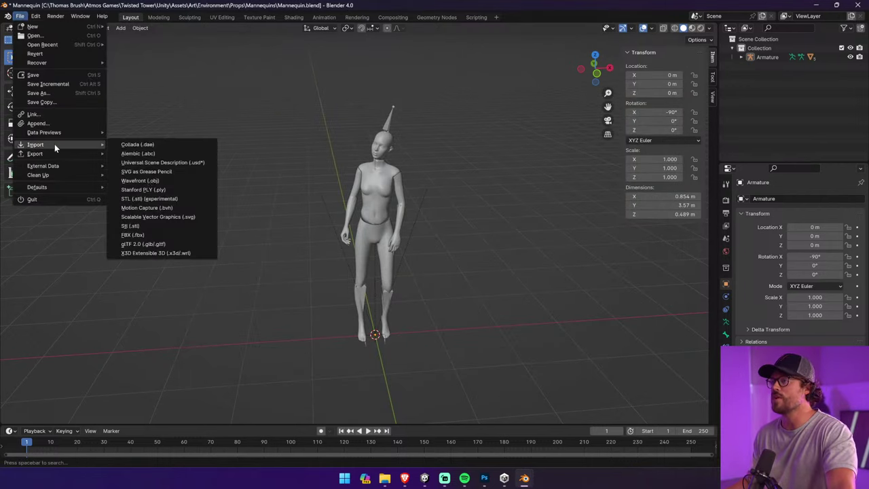
left_click(162, 179)
mouse_move(396, 480)
left_click(464, 445)
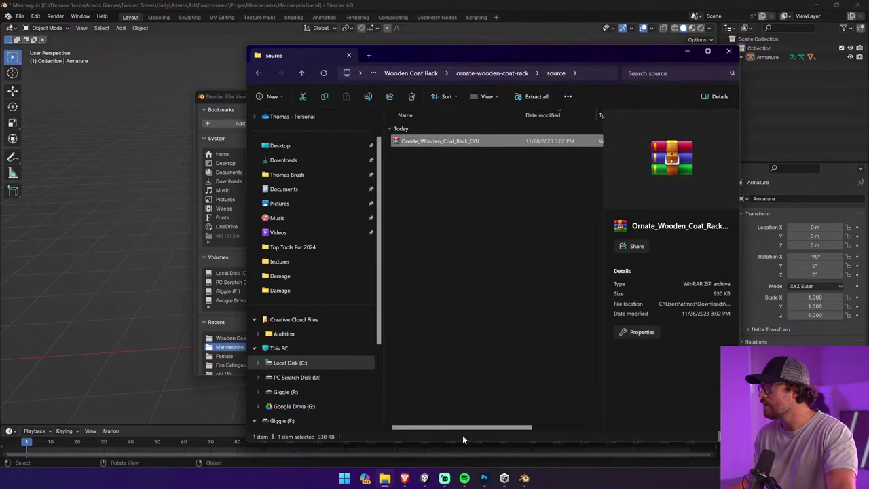
left_click_drag(495, 427, 566, 429)
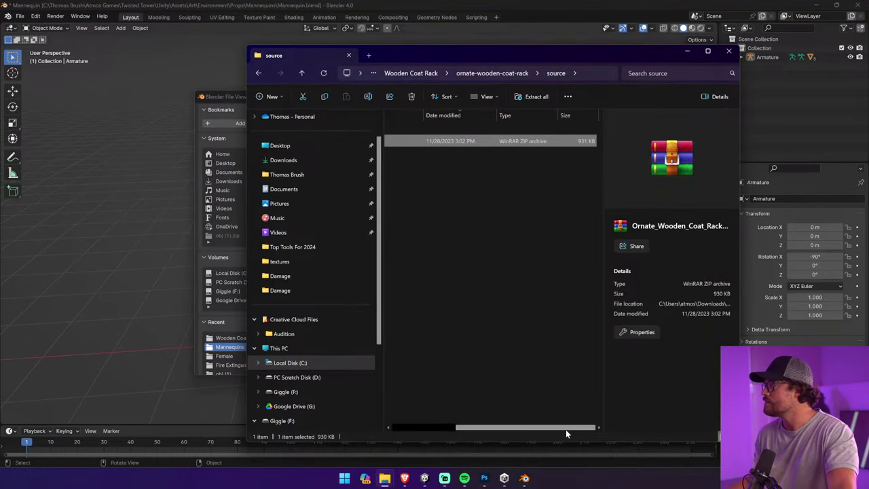
right_click(433, 140)
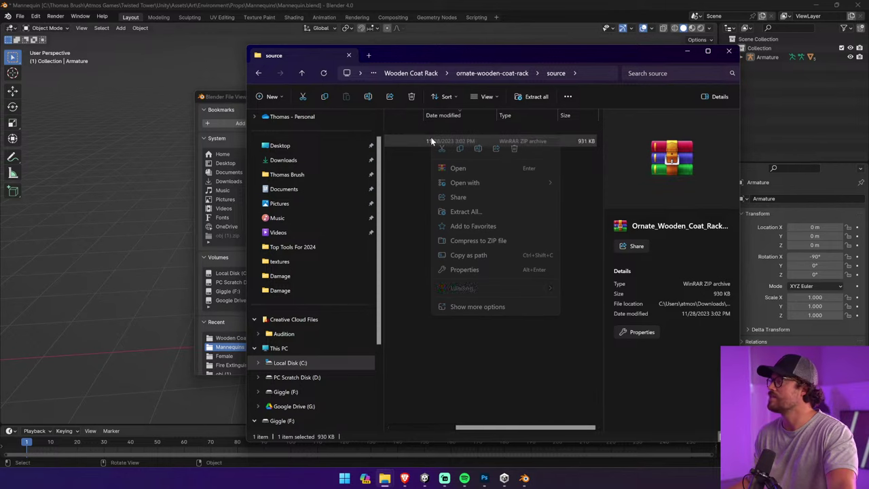
left_click(484, 215)
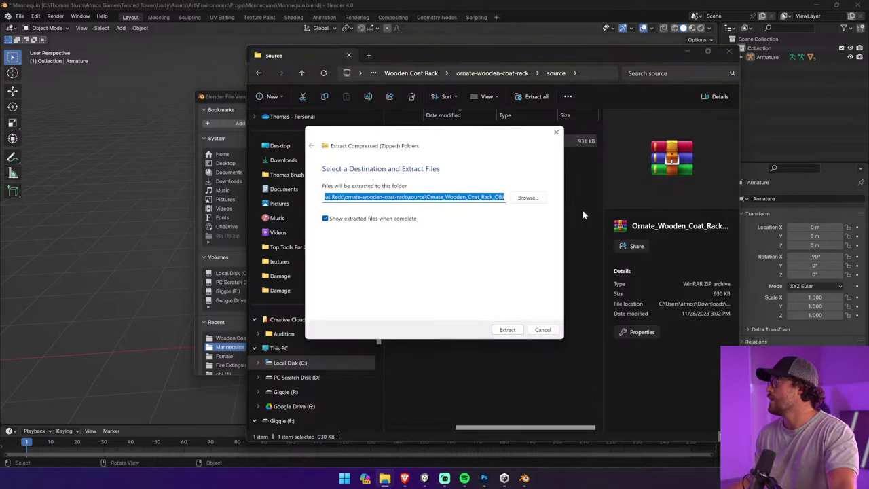
left_click(506, 330)
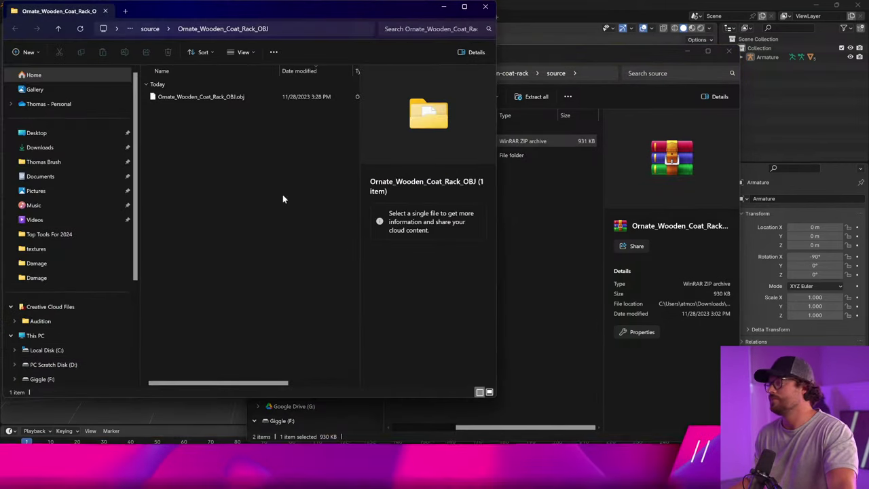
Back in Blender, import the coat rack OBJ from the extracted Ornate_Wooden_Coat_Rack_OBJ folder into the Mannequin scene
left_click(540, 290)
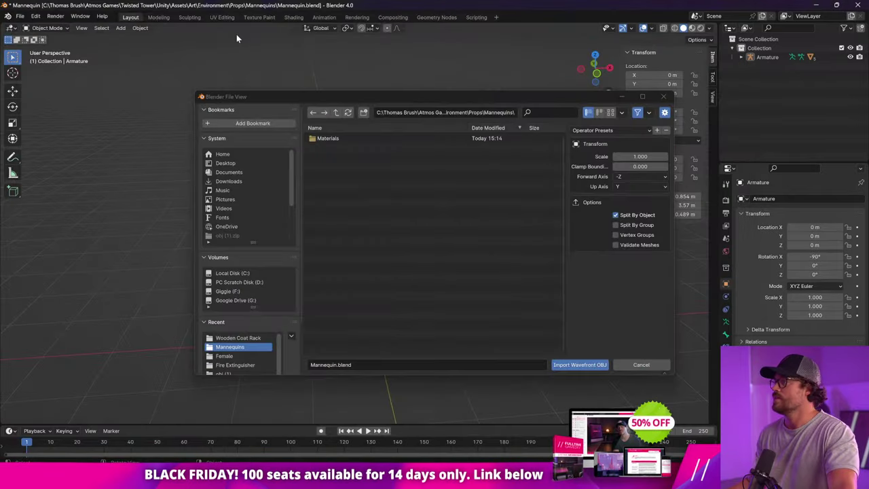
left_click(335, 112)
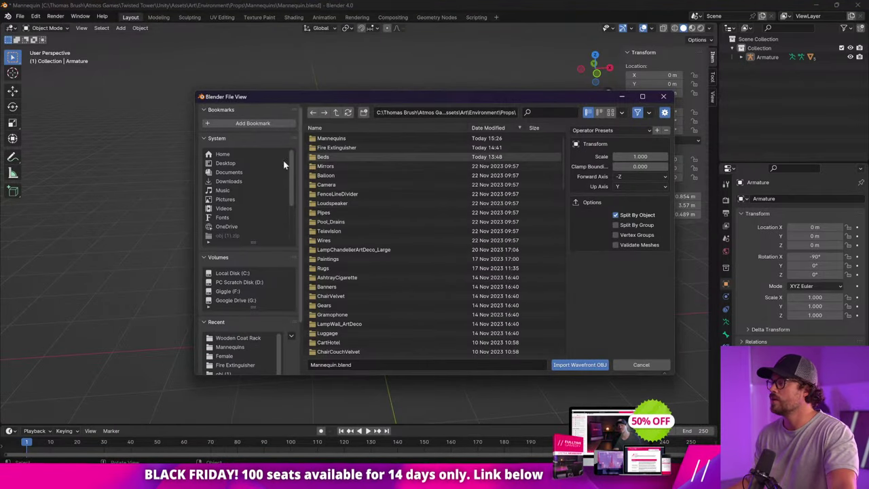
left_click(263, 165)
left_click(249, 180)
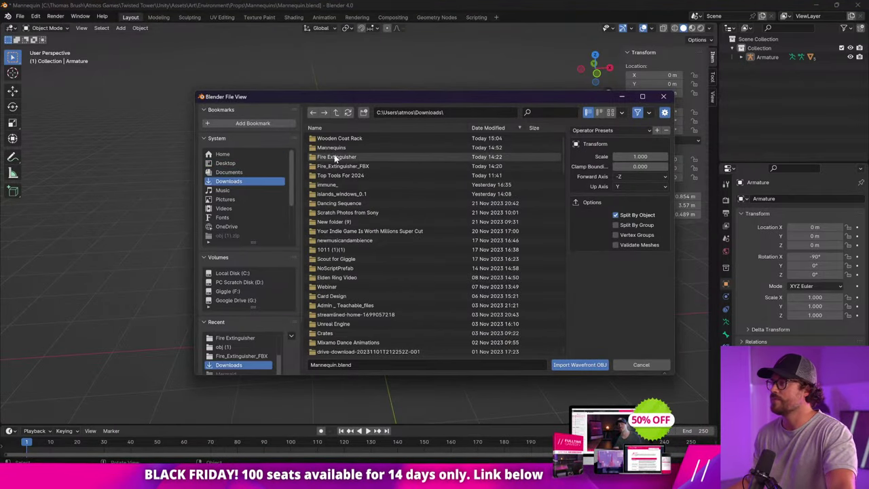
double_click(345, 138)
left_click(336, 112)
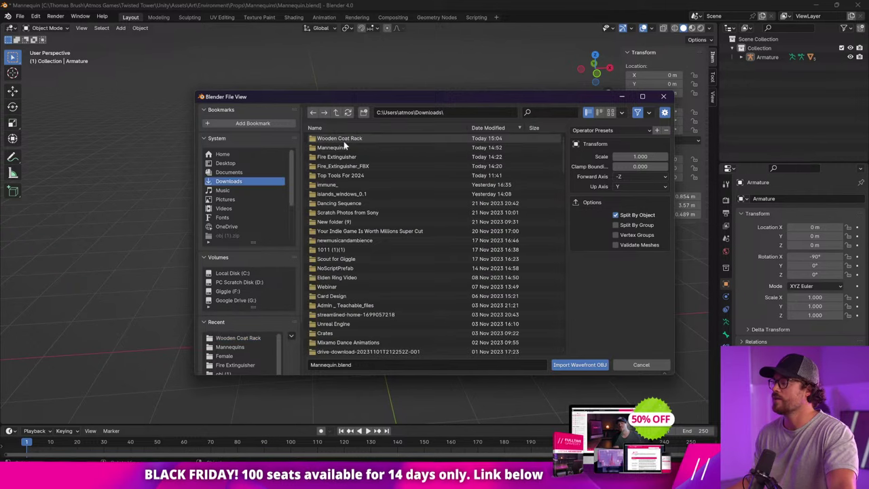
double_click(345, 140)
double_click(345, 139)
double_click(342, 145)
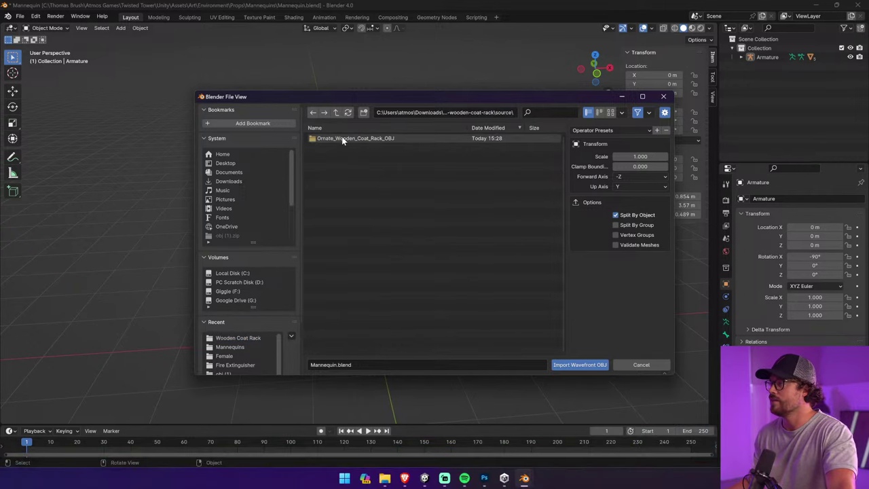
double_click(341, 138)
left_click(342, 138)
left_click(584, 364)
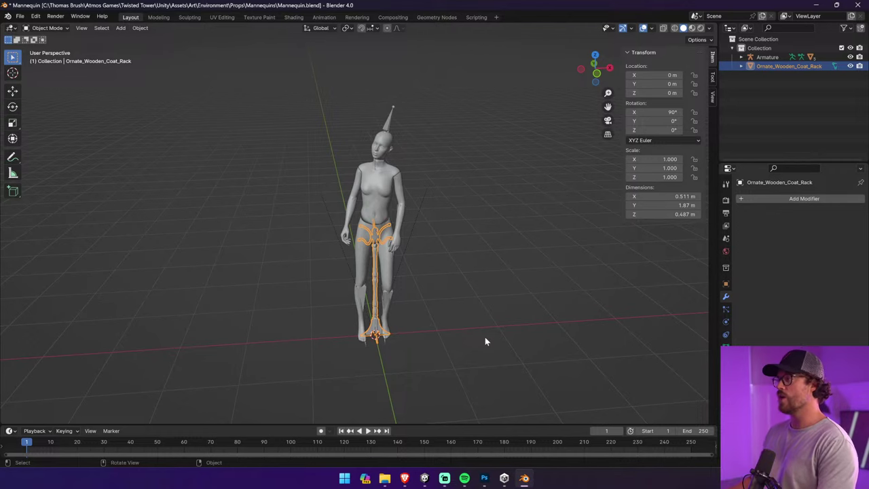
In the front view, scale the coat rack up by about 1.66 to roughly 3.1 m, comparing it with the mannequin
left_click(581, 70)
left_click(608, 72)
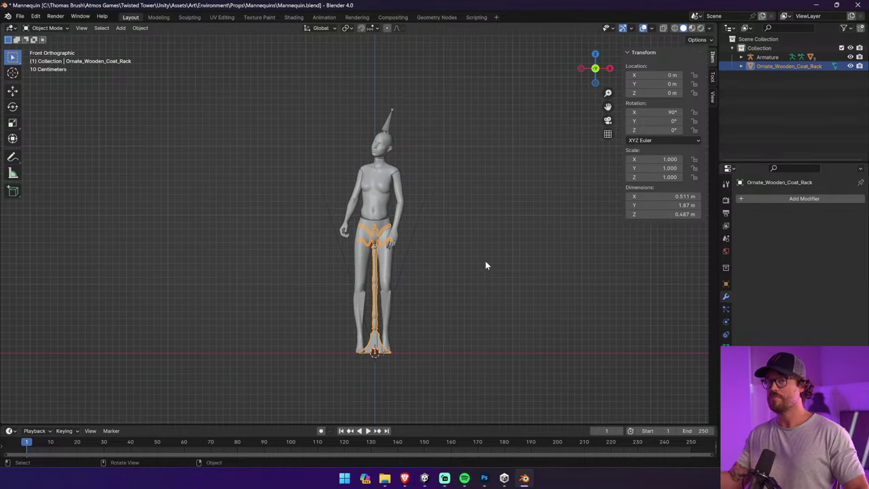
key("s")
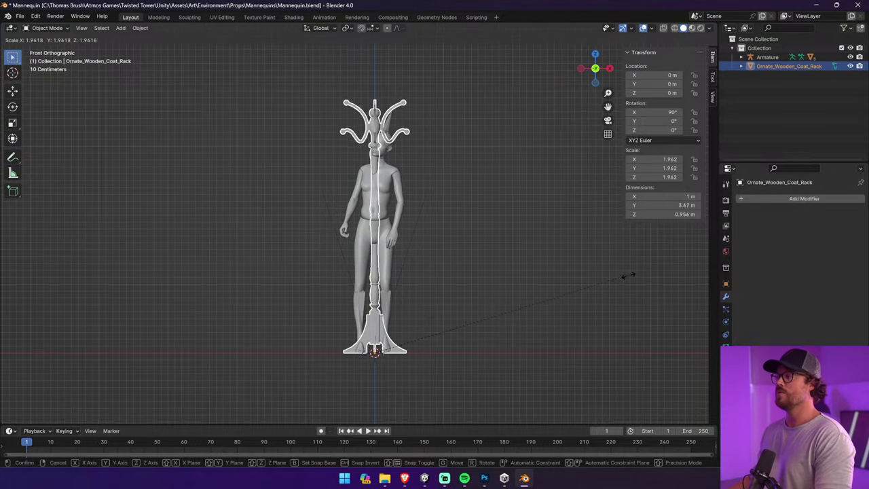
mouse_move(584, 289)
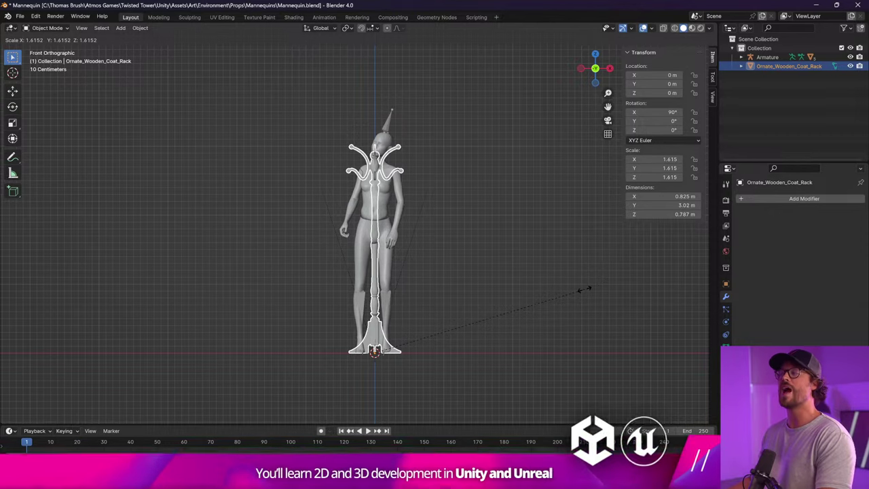
left_click(578, 287)
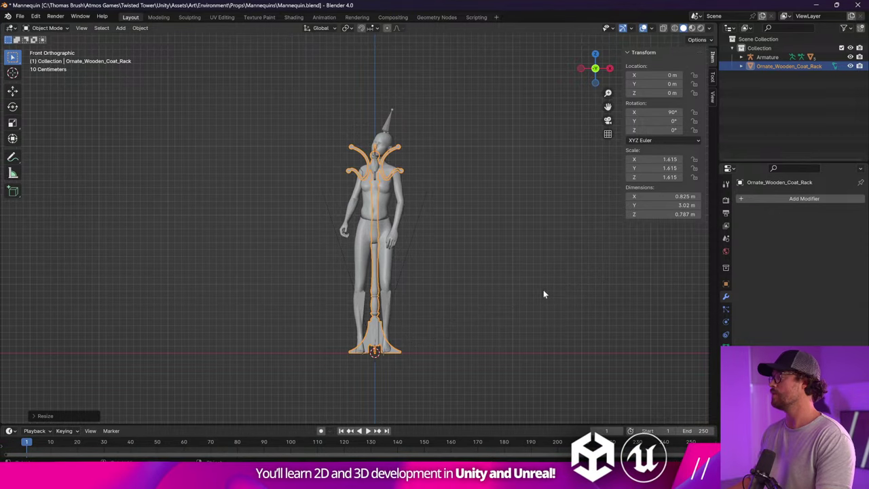
key("s")
left_click(546, 290)
Apply all transforms to the scaled coat rack
middle_click_drag(421, 275, 532, 258)
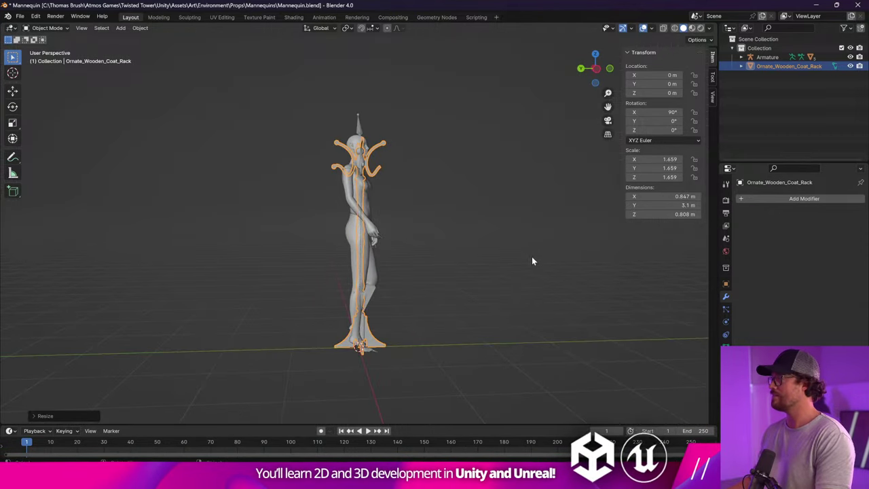
left_click(143, 29)
mouse_move(210, 83)
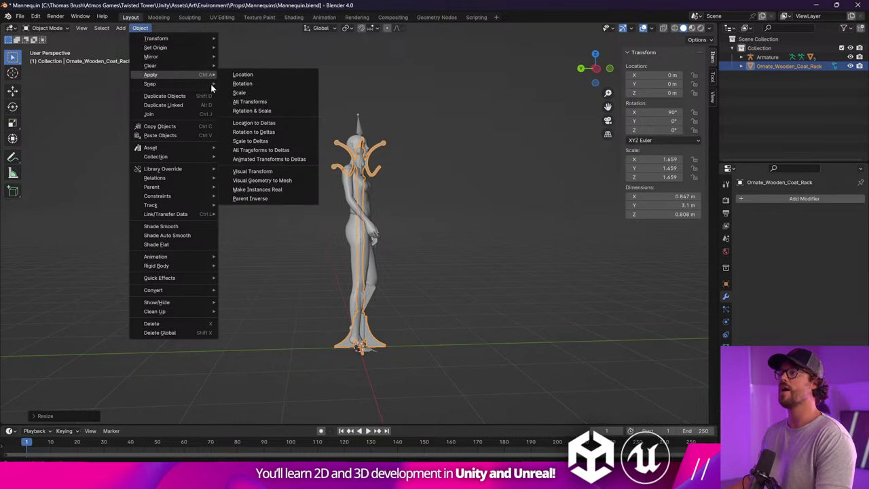
left_click(307, 101)
middle_click_drag(543, 252, 529, 261)
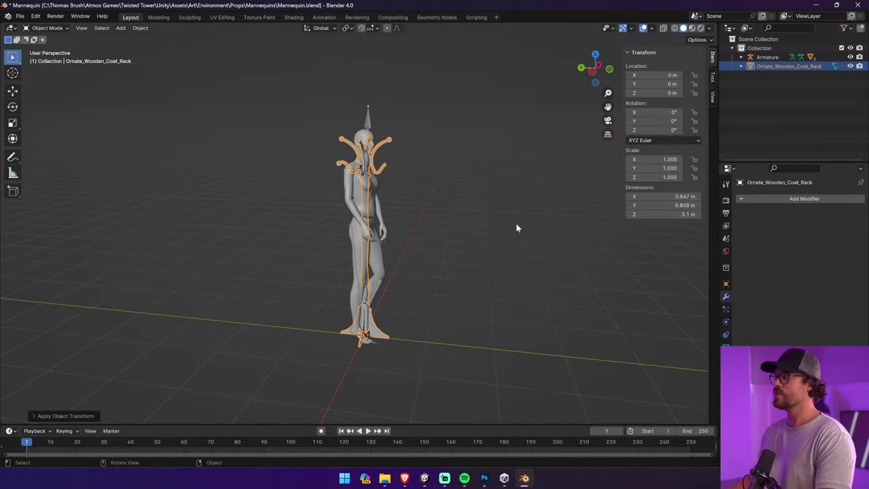
Rotate the coat rack 90° about the X axis and apply all transforms
key("r")
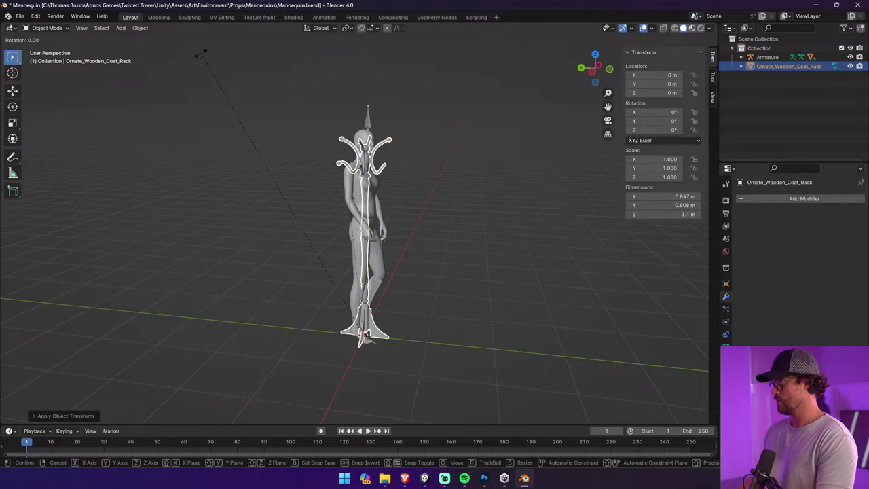
type("x90")
key("Return")
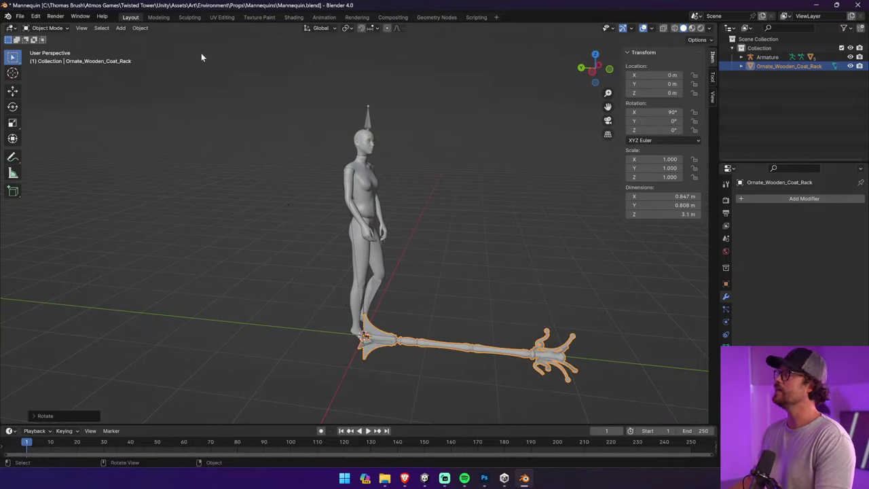
left_click(139, 28)
mouse_move(176, 74)
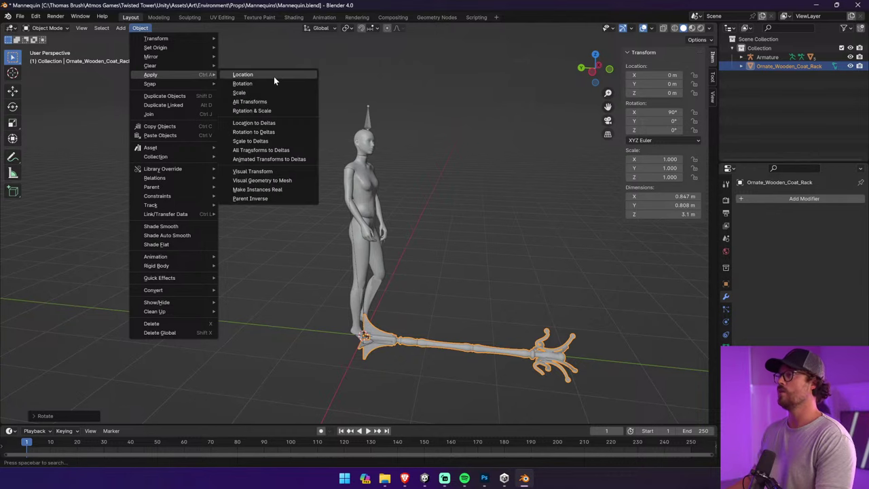
left_click(268, 101)
Rotate the coat rack by -90° about the X axis to stand it upright, and apply all transforms
type("r")
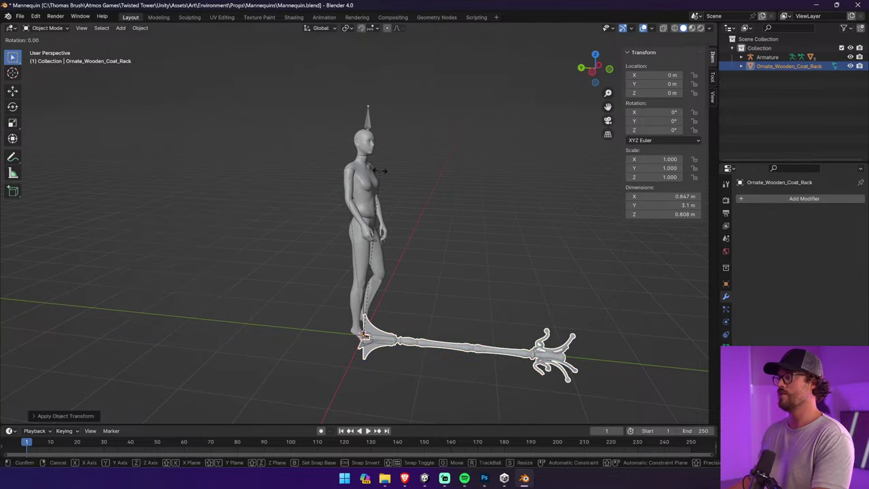
type("x-90")
key("Return")
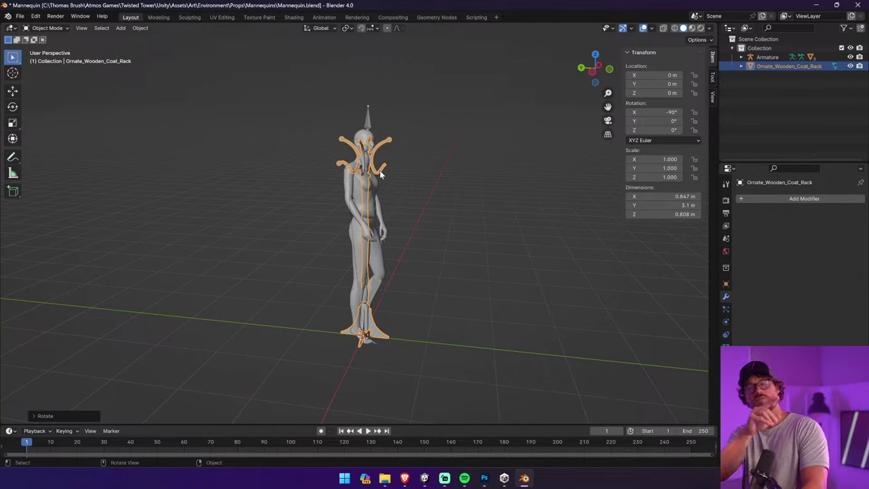
left_click(139, 28)
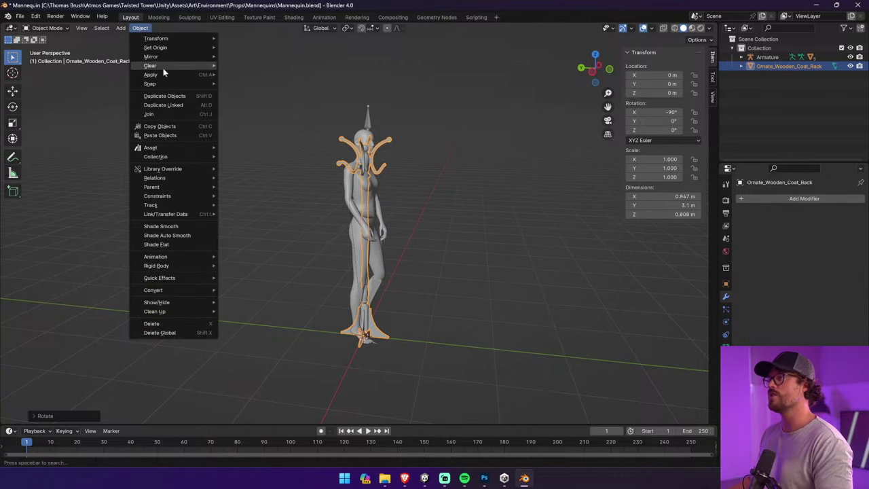
mouse_move(169, 74)
left_click(266, 101)
key("r")
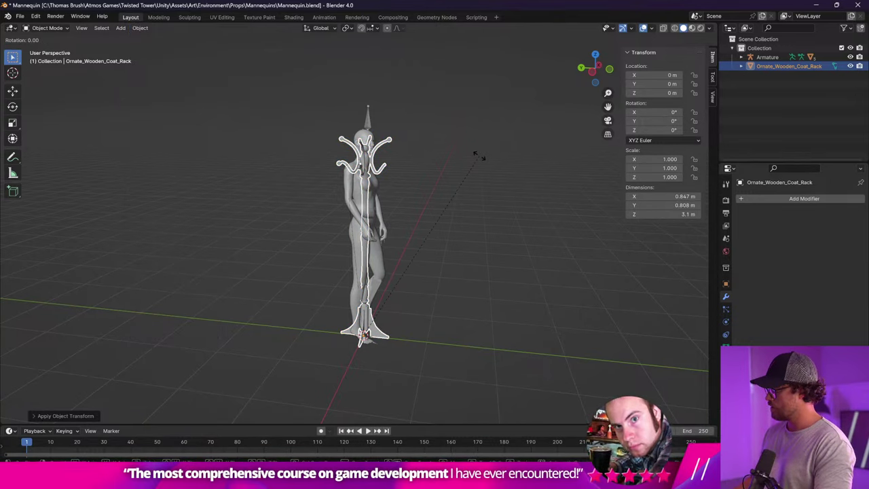
type("90")
key("Return")
key("ctrl+z")
Lay the upright coat rack down with a -90° rotation about X, and apply all transforms
type("r")
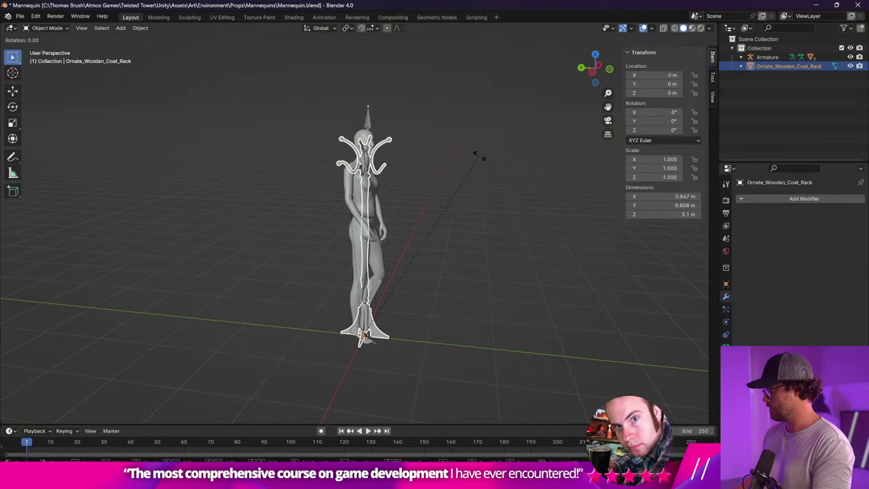
type("x-90")
key("Return")
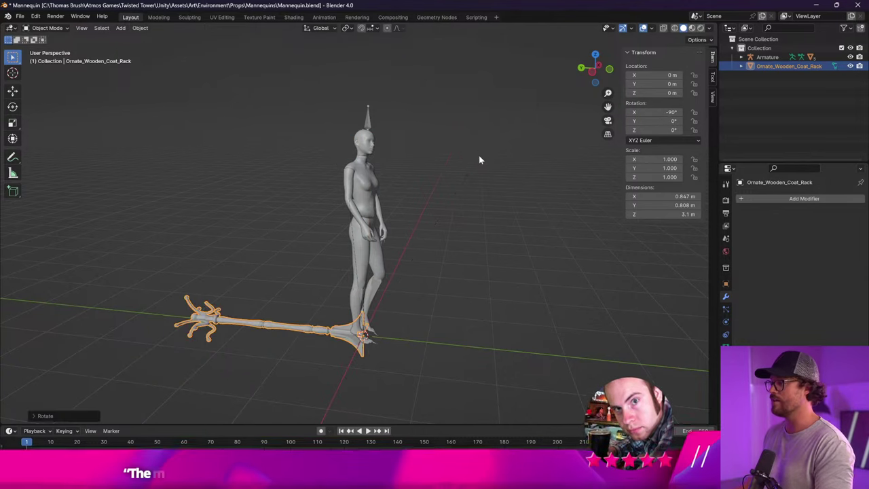
left_click(140, 28)
mouse_move(169, 75)
left_click(288, 99)
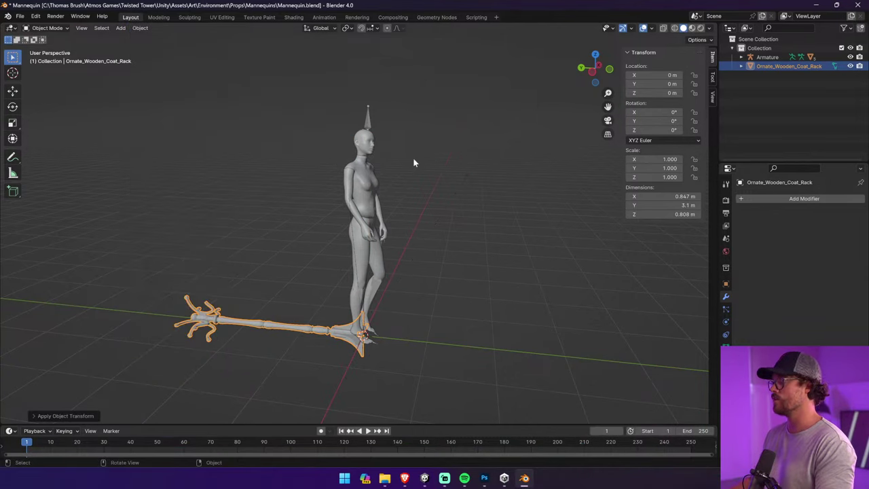
Rotate the coat rack 90° about the global X axis, leaving this rotation unapplied
key("r")
type("x")
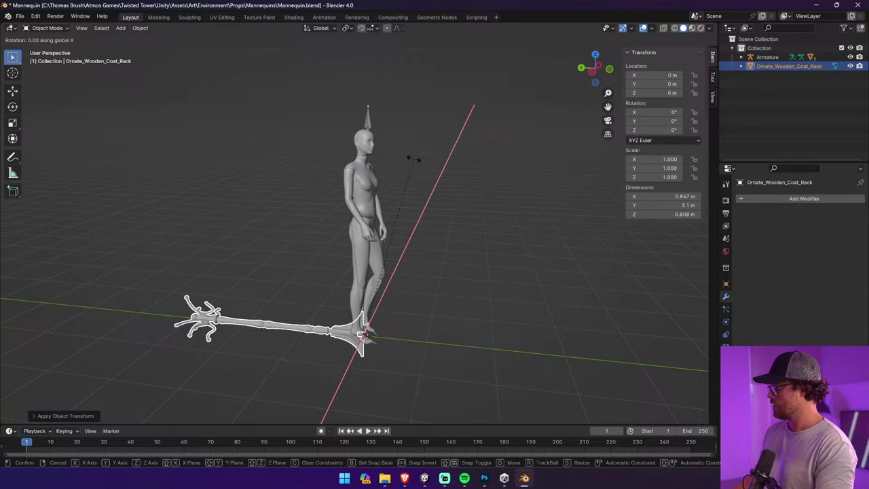
type("90")
key("Return")
Compare the coat rack's rotation with the Armature's in the front view, and save the Mannequin file
middle_click_drag(388, 159, 346, 129)
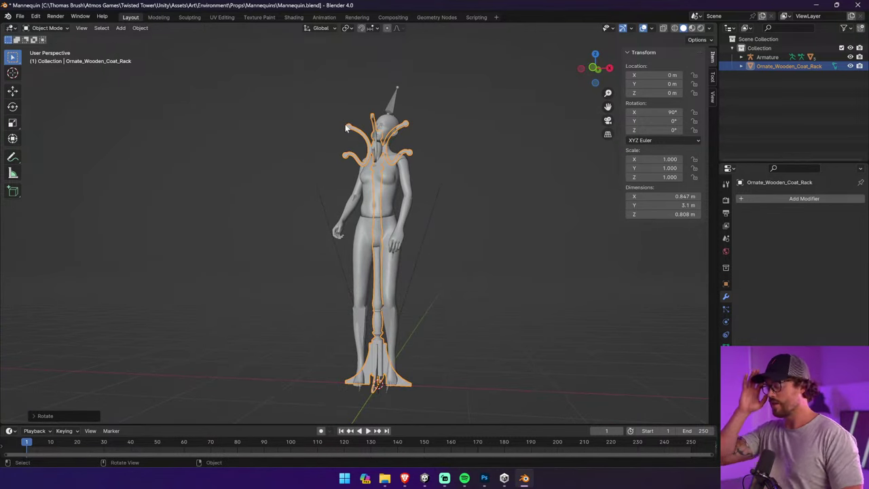
left_click(583, 73)
left_click(613, 70)
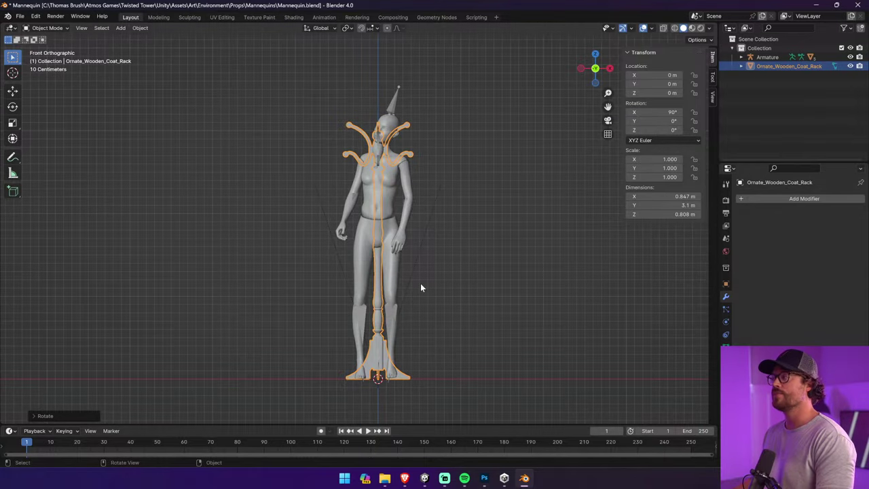
left_click(767, 58)
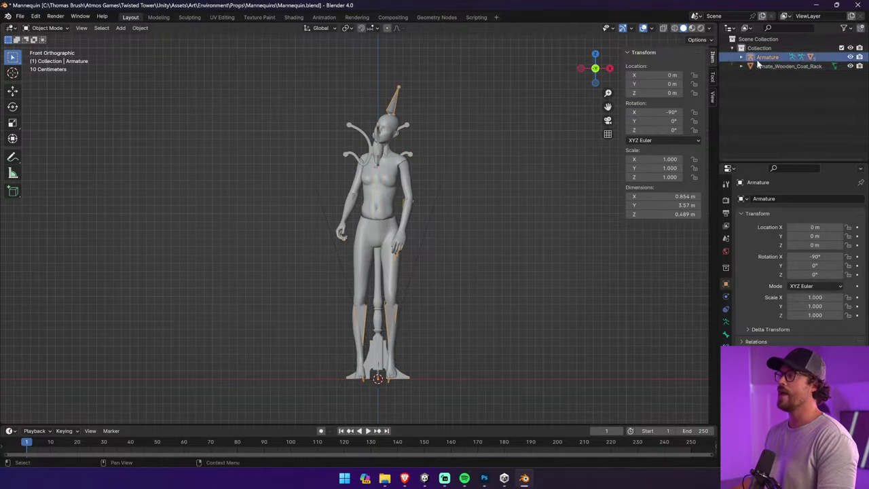
left_click(369, 139)
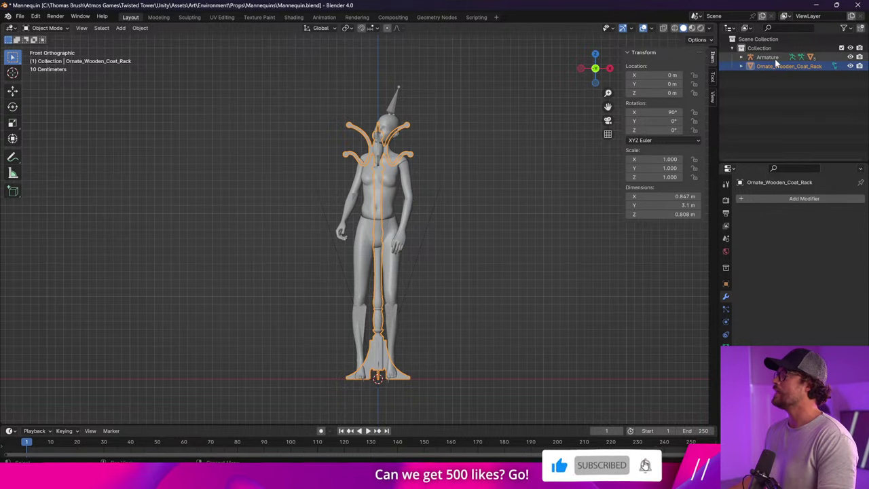
key("ctrl+s")
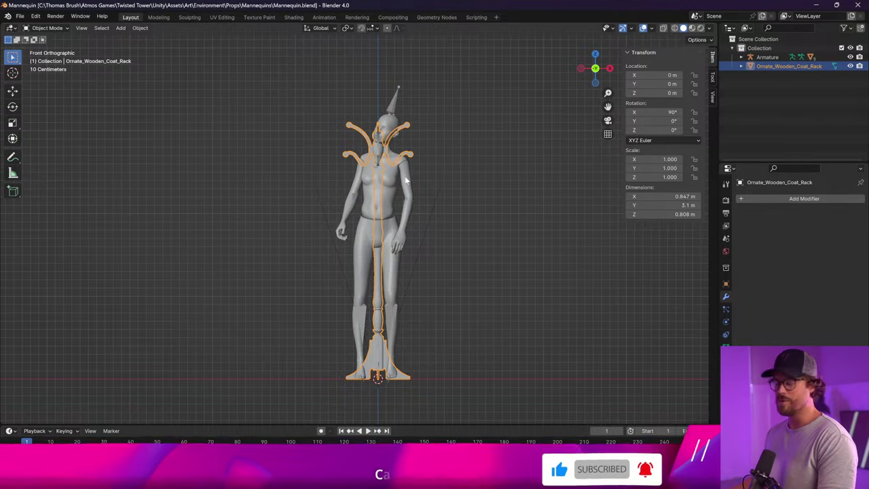
Switch to Unity and move Ornate_Wooden_Coat_Rack away from the mannequin in the scene, to about X 1.286, Z -6.31
mouse_move(504, 479)
left_click(425, 478)
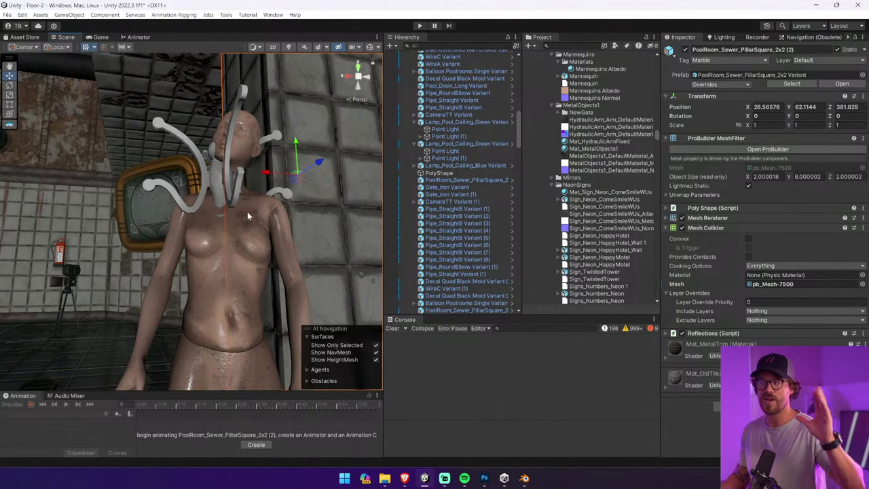
left_click(247, 178)
scroll(245, 179, "down", 6)
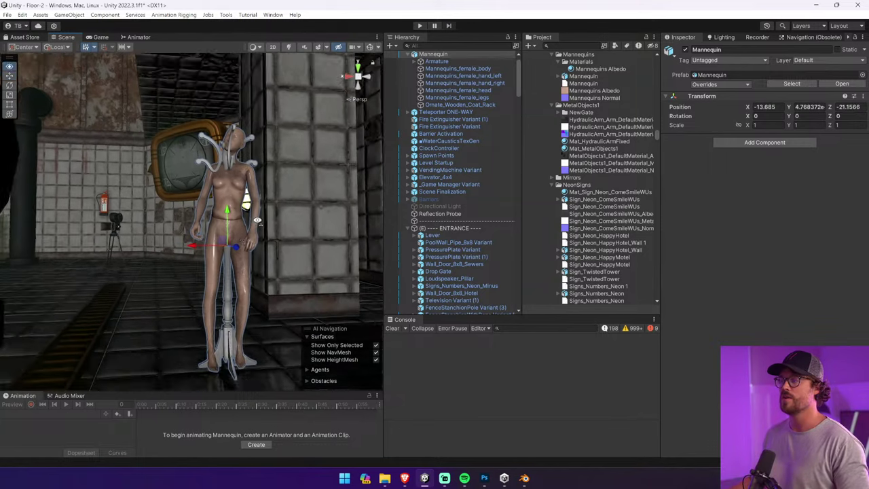
right_click_drag(257, 220, 248, 234)
left_click(240, 234)
left_click_drag(202, 236, 140, 222)
right_click_drag(142, 234, 273, 212)
left_click_drag(254, 213, 74, 193)
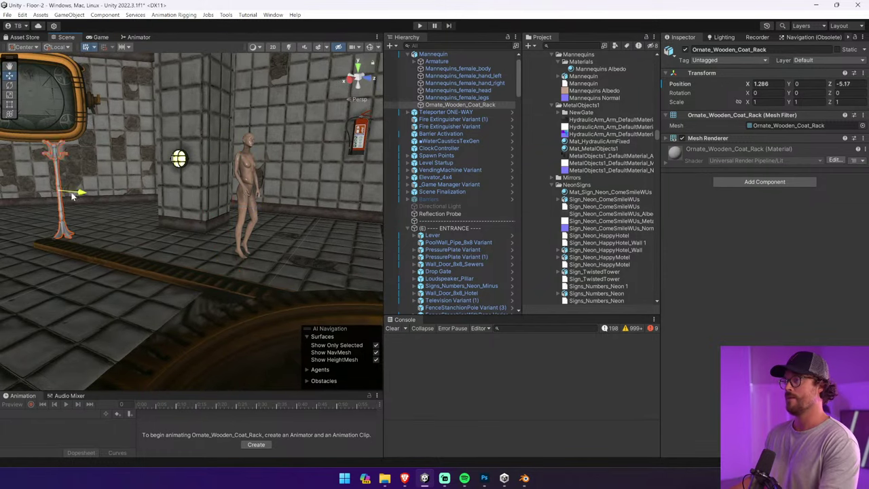
Play the Floor-2 level and walk up to the coat rack to check its scale in game
left_click(419, 26)
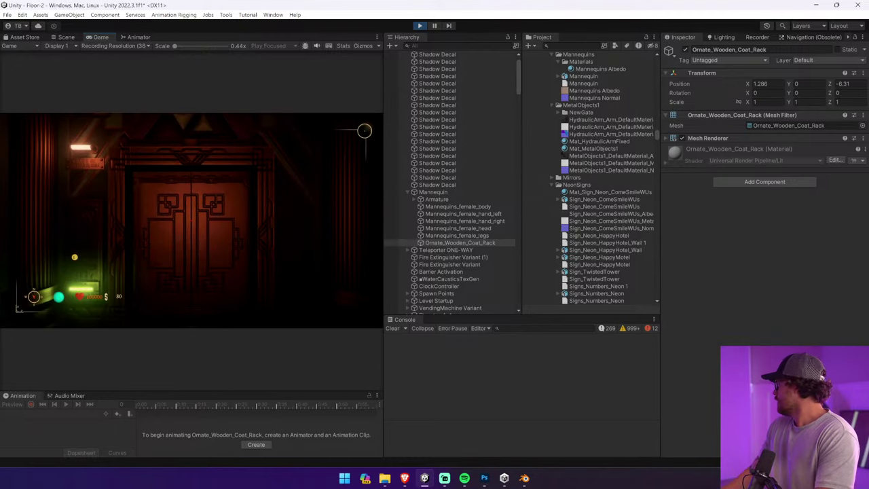
key("w")
key("Tab")
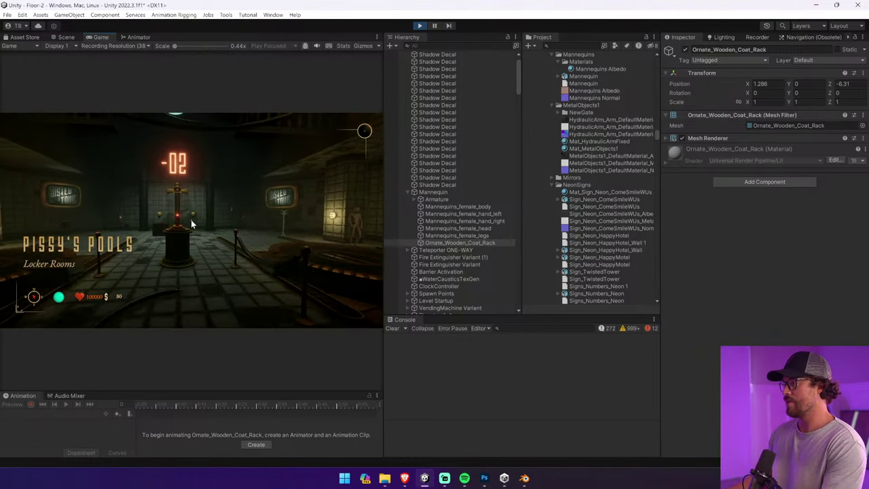
left_click(231, 205)
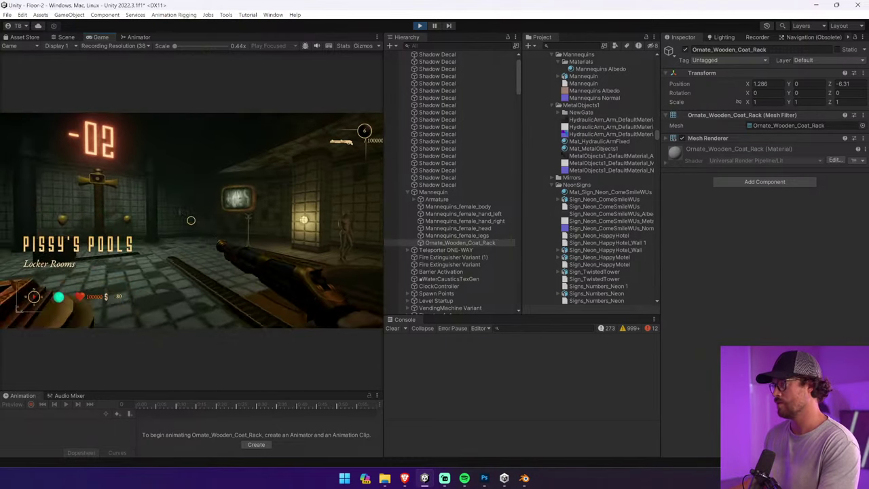
key("w")
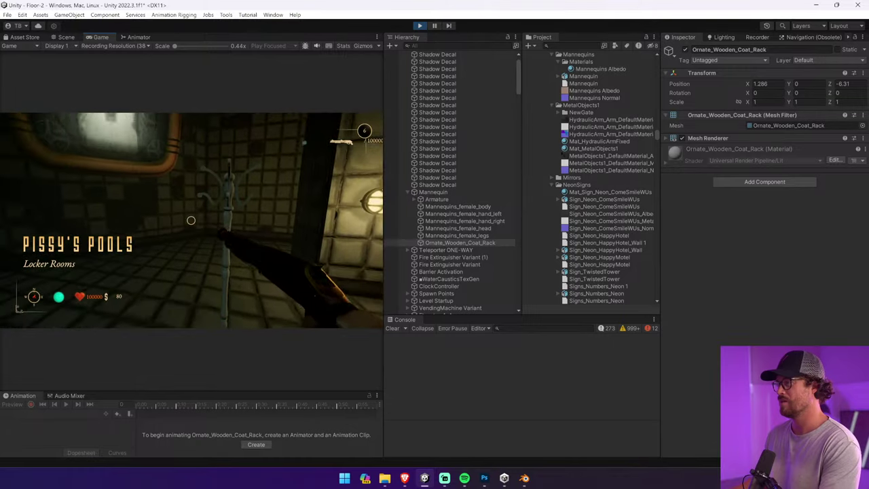
Walk around the coat rack in the running game and examine its size against the television, pillars and mannequin
key("w")
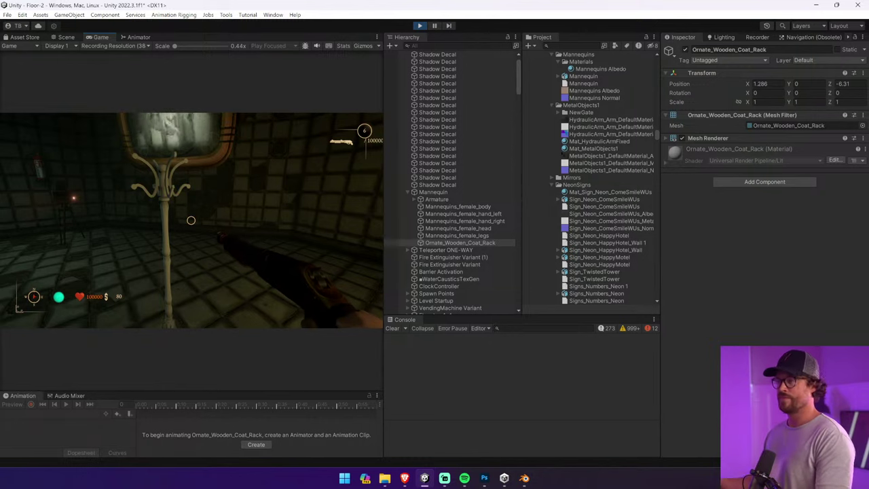
scroll(452, 184, "down", 5)
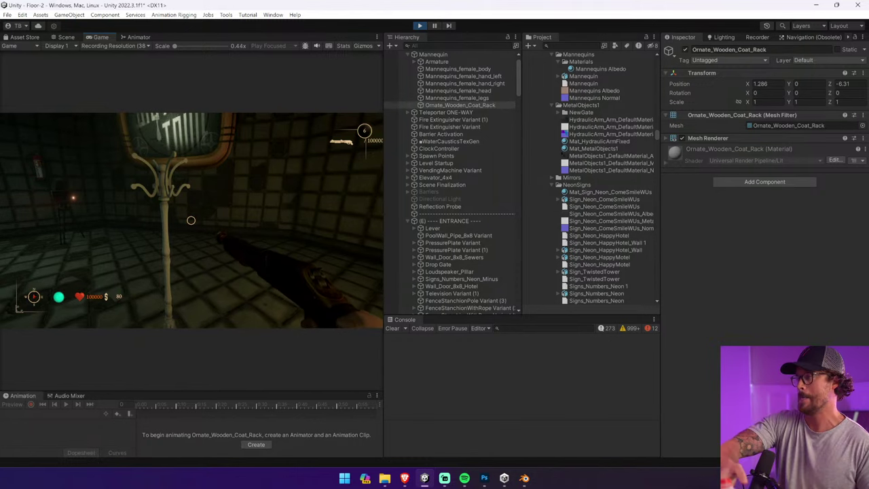
key("s")
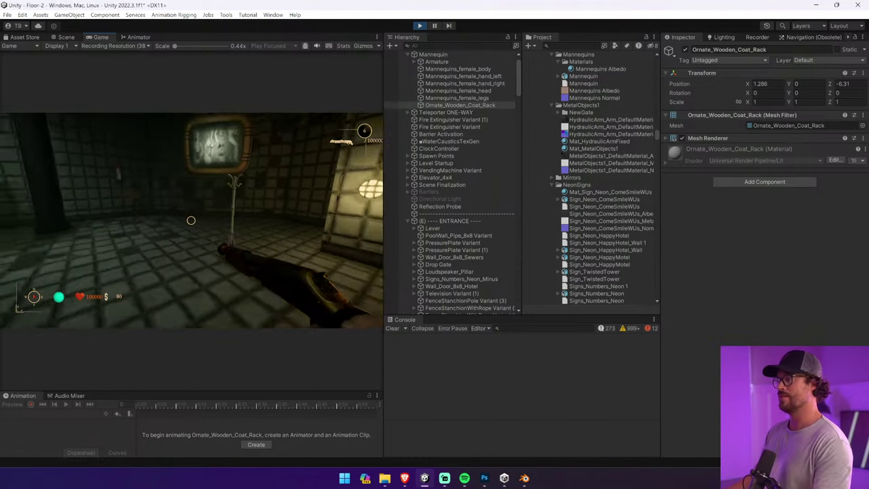
key("w")
key("s")
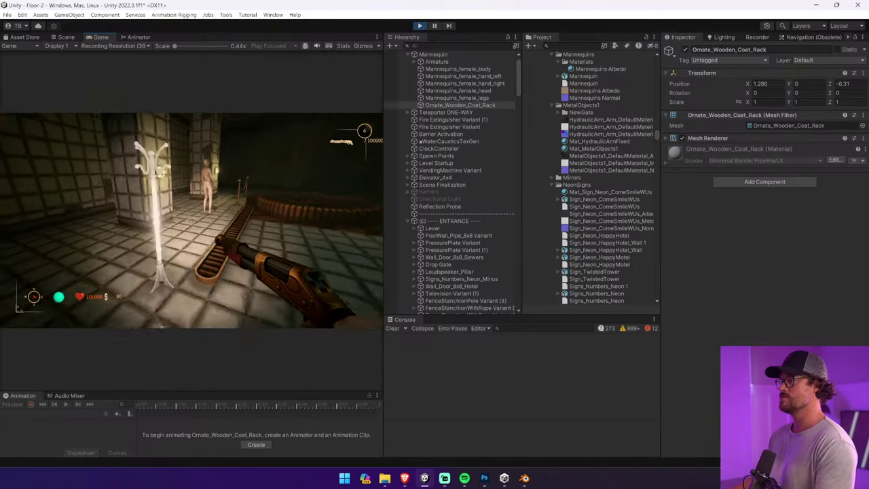
key("d")
key("w")
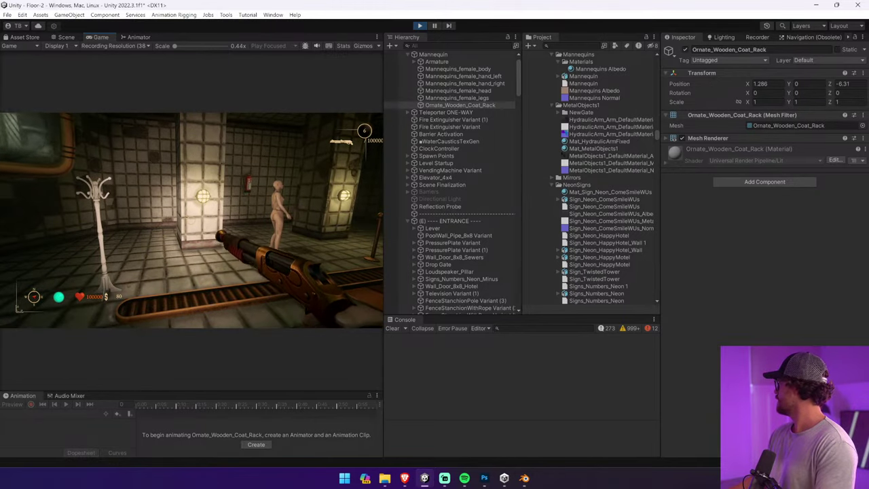
key("w")
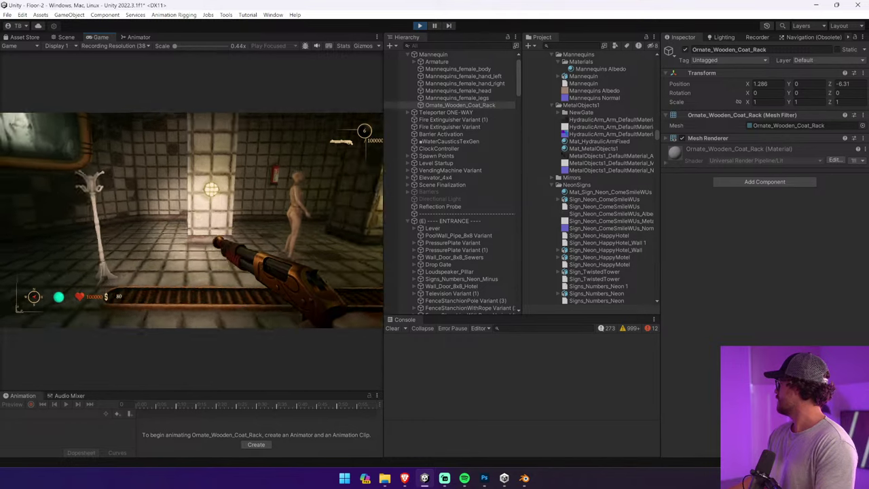
key("w")
key("d")
key("f")
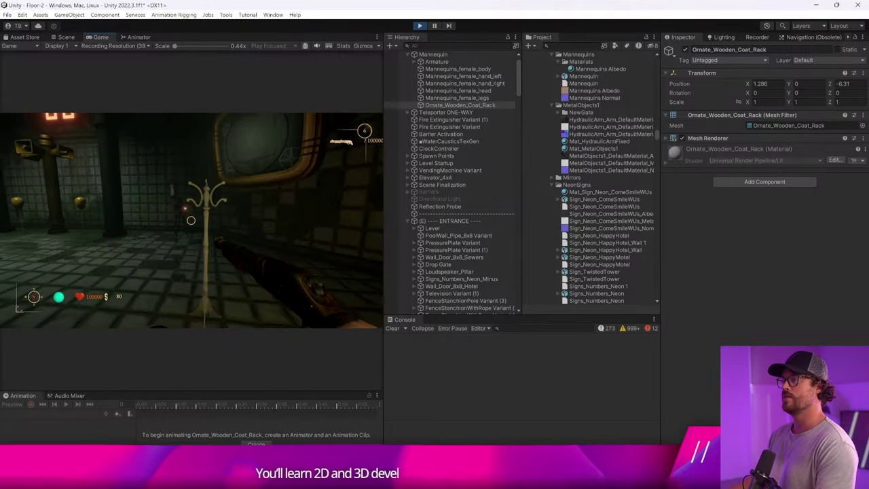
key("s")
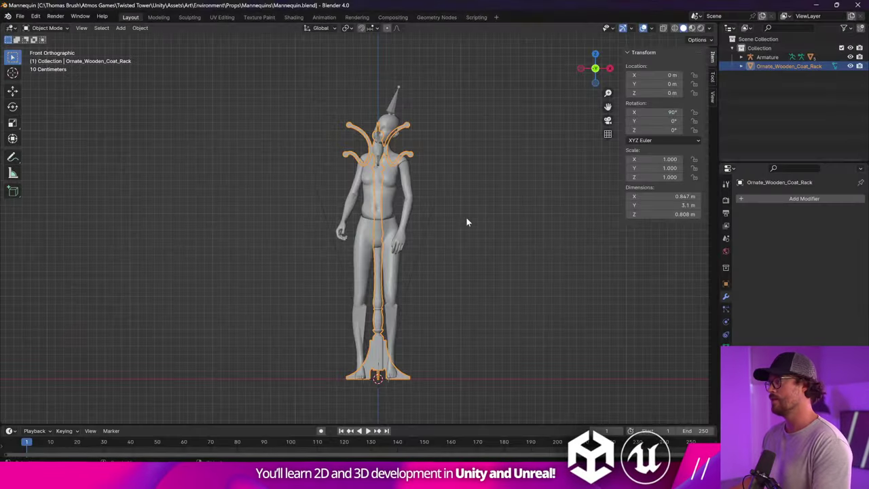
Switch to Blender, enlarge the coat rack to about 1.09 scale, apply its scale and save the file
left_click(509, 246)
left_click(140, 28)
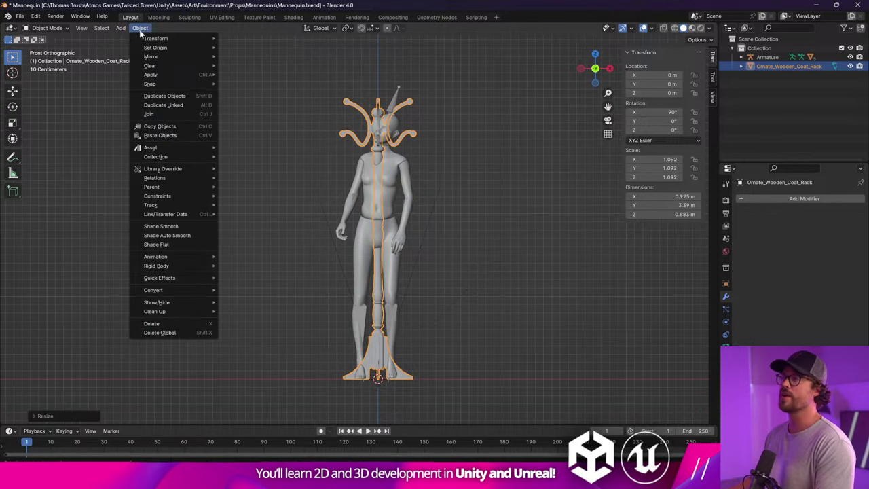
mouse_move(217, 75)
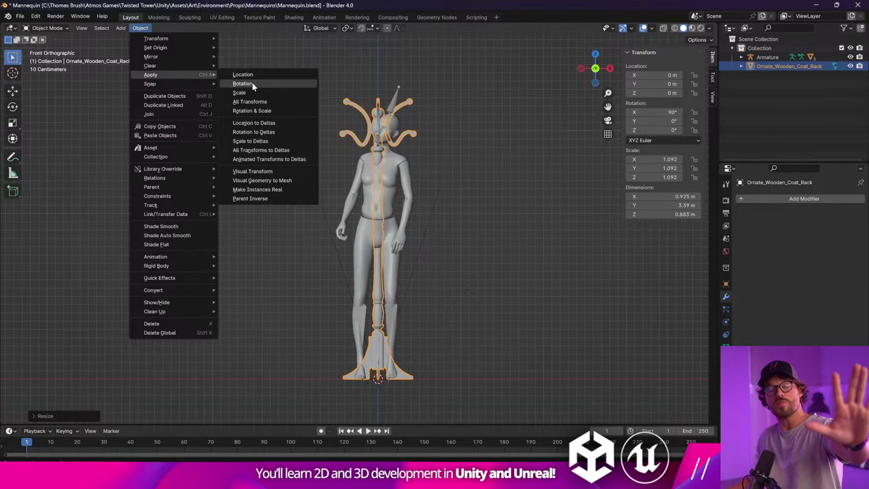
left_click(255, 91)
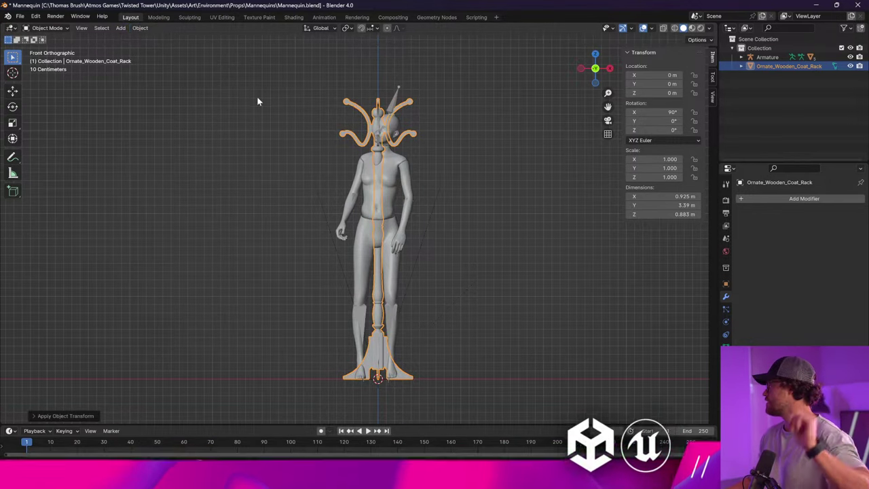
key("ctrl+s")
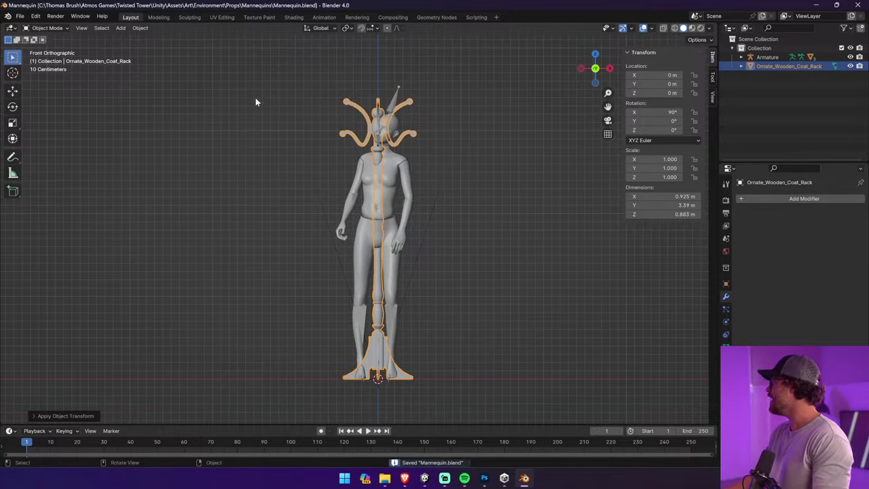
Switch to Unity and playtest the level to check the resized coat rack up close, ending play mode when done
key("alt+Tab")
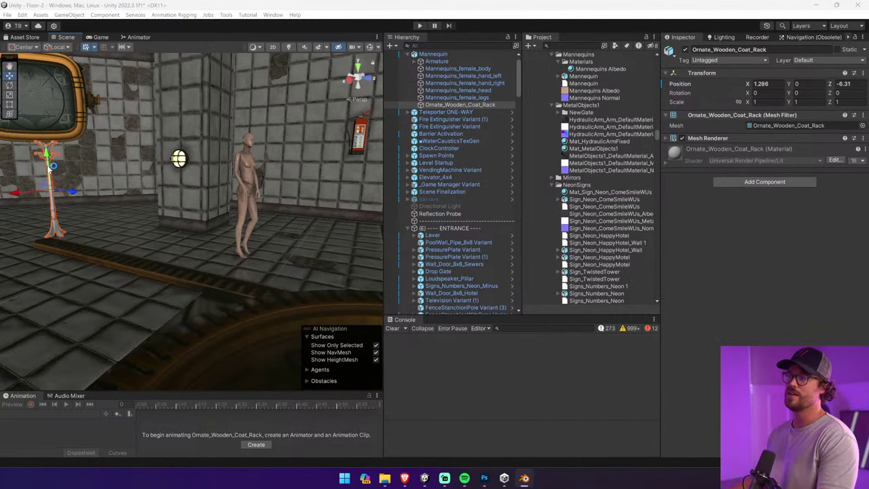
right_click_drag(95, 177, 73, 179)
left_click(417, 27)
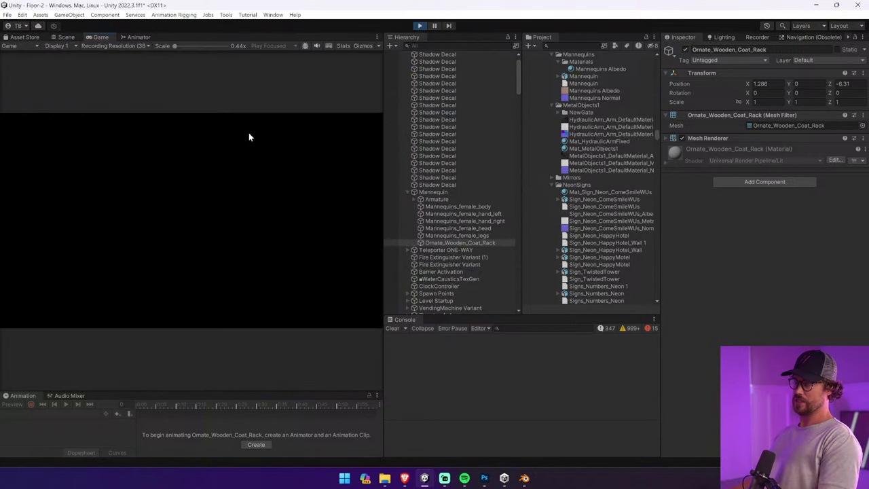
key("w")
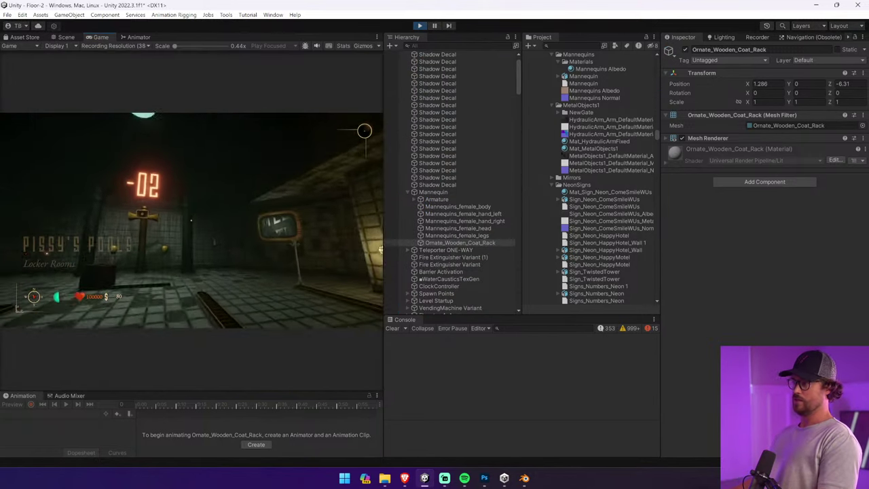
key("w")
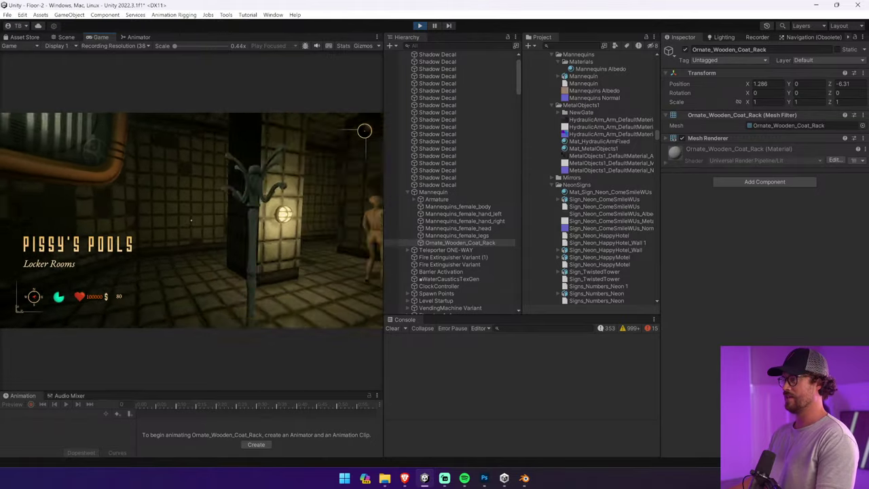
key("a")
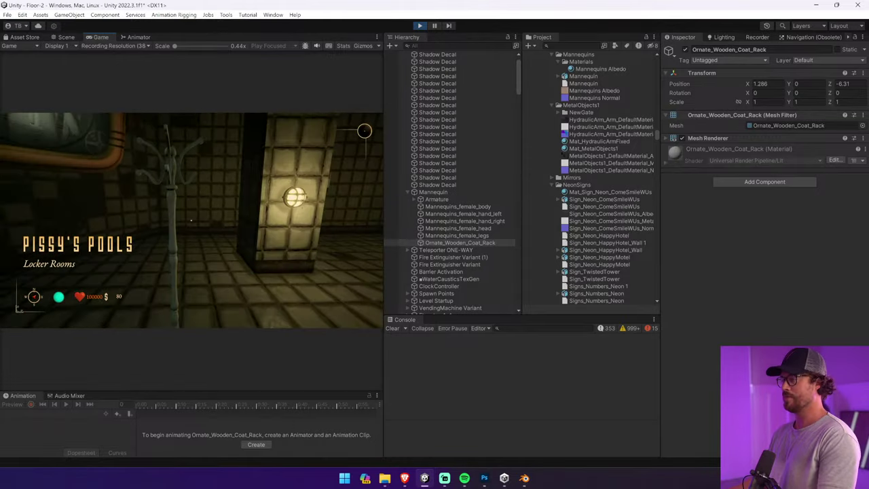
key("ctrl+p")
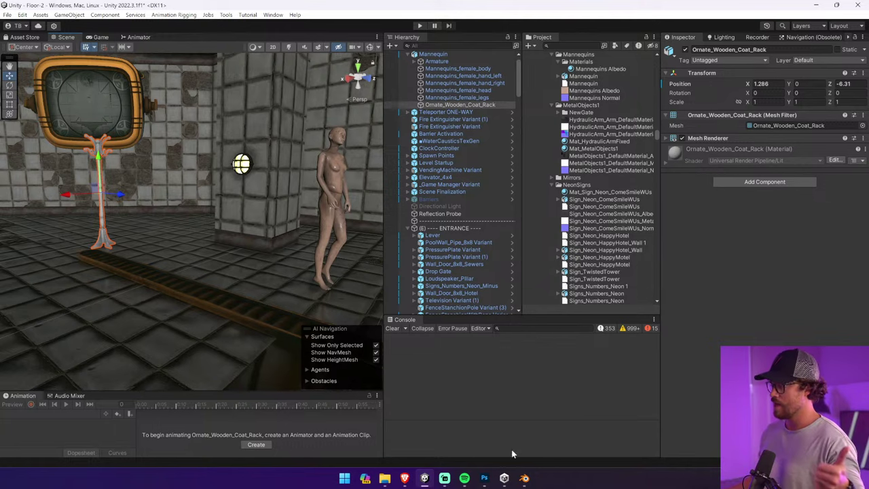
Switch to Blender and select the coat rack's entire mesh in Edit Mode
left_click(525, 479)
left_click(49, 28)
left_click(48, 48)
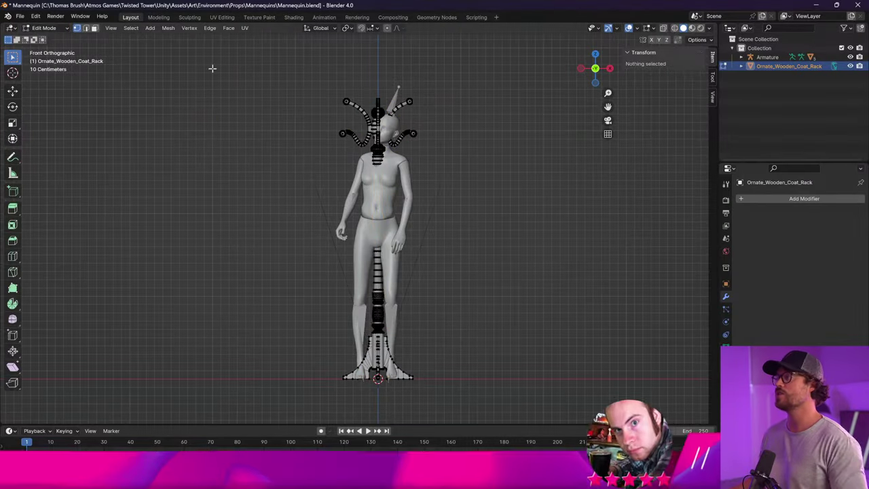
scroll(408, 193, "up", 4)
middle_click_drag(445, 202, 473, 264)
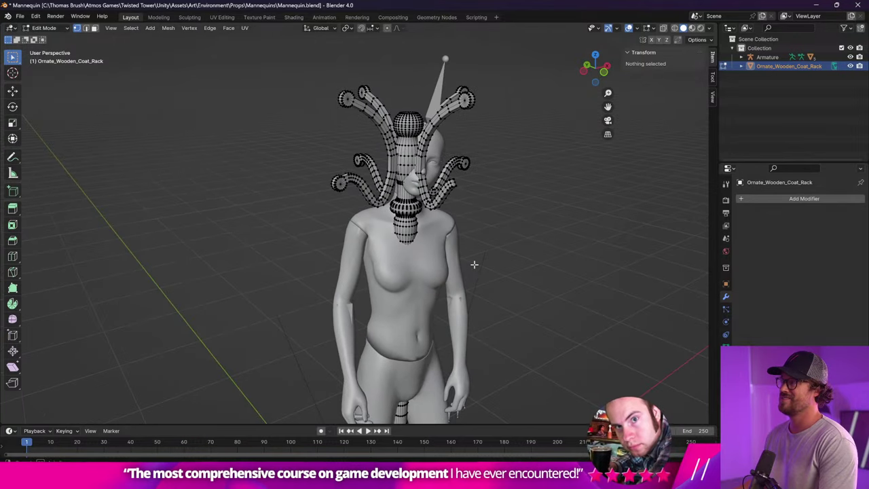
key("a")
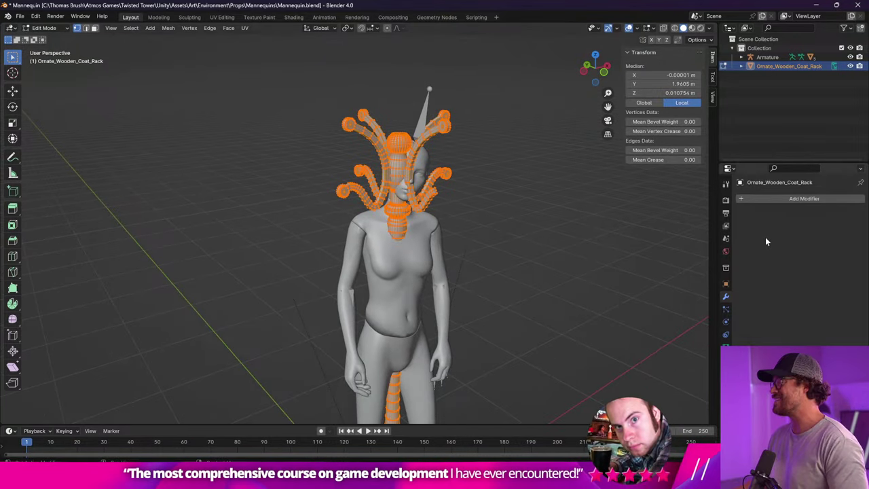
Add a Decimate modifier to the coat rack
left_click(781, 197)
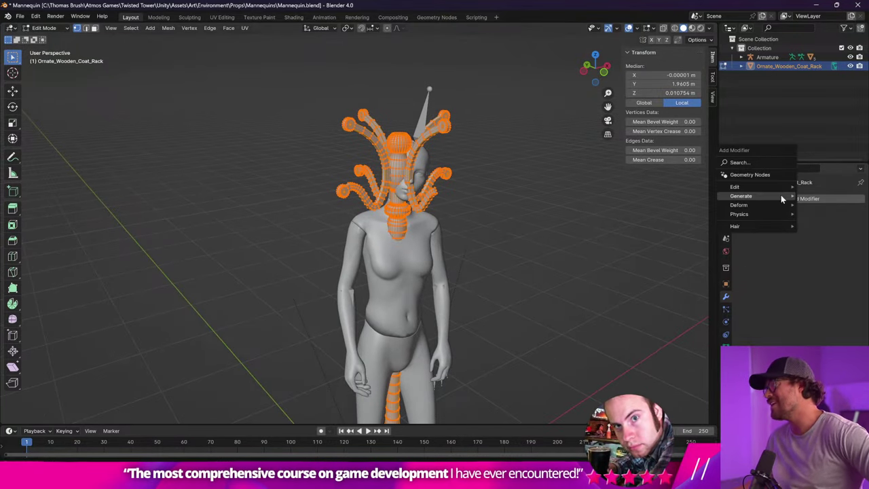
left_click(819, 201)
left_click(816, 198)
mouse_move(807, 198)
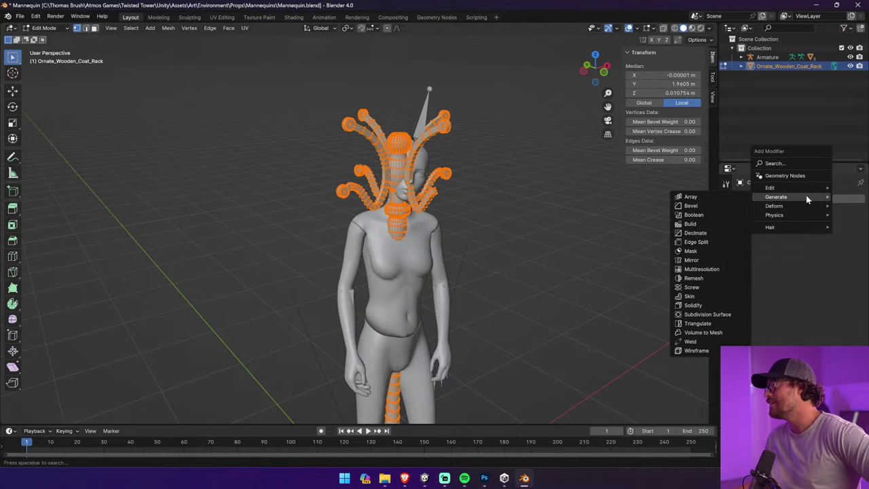
left_click(709, 232)
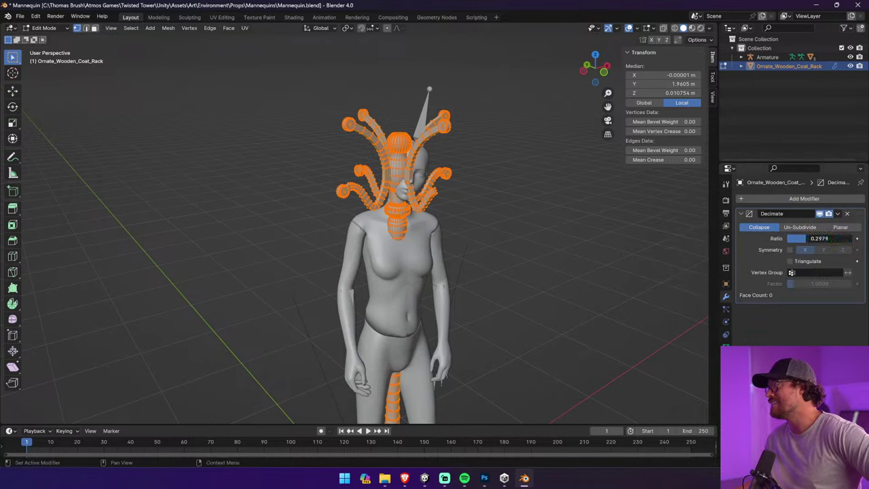
Set the coat rack's Decimate ratio to 0.5 in Object Mode and save the file
left_click(52, 32)
left_click(52, 40)
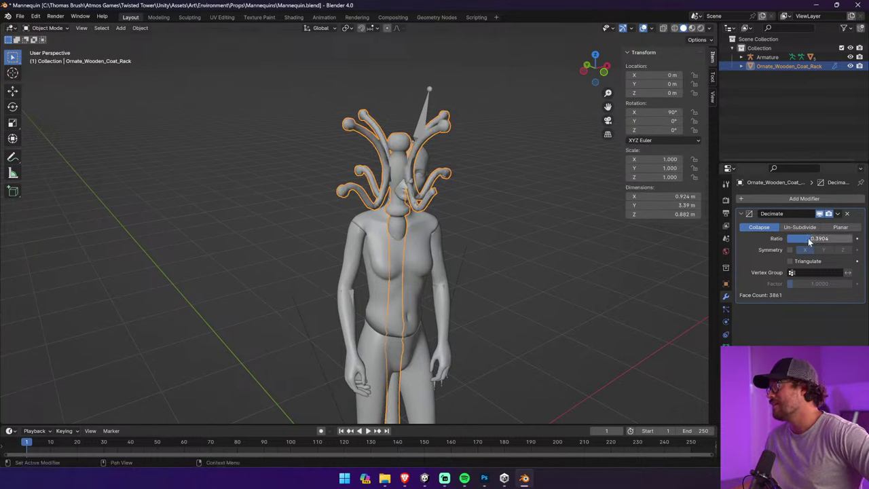
left_click_drag(808, 238, 852, 238)
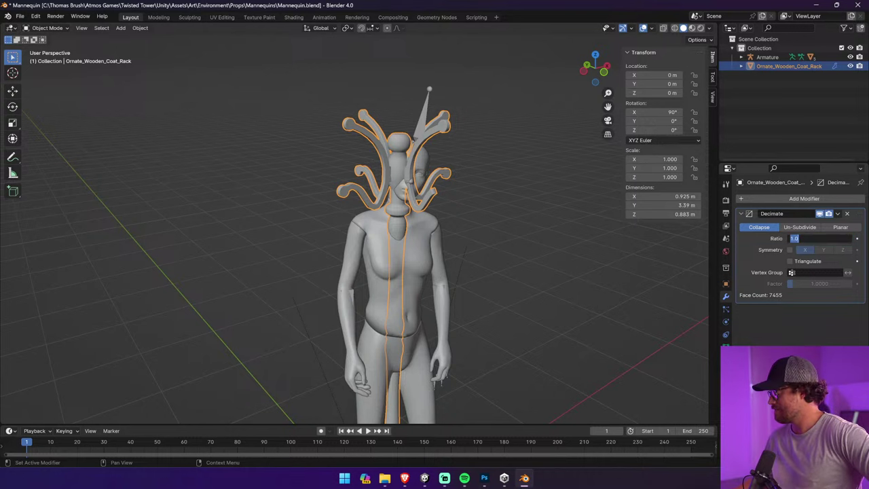
type("0.5")
key("Return")
middle_click_drag(495, 190, 359, 151)
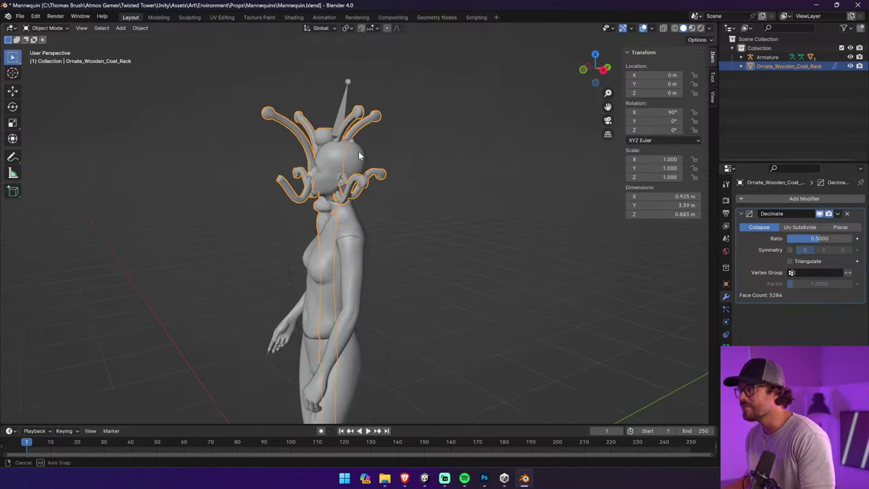
middle_click_drag(402, 356, 498, 206, "shift")
key("ctrl+s")
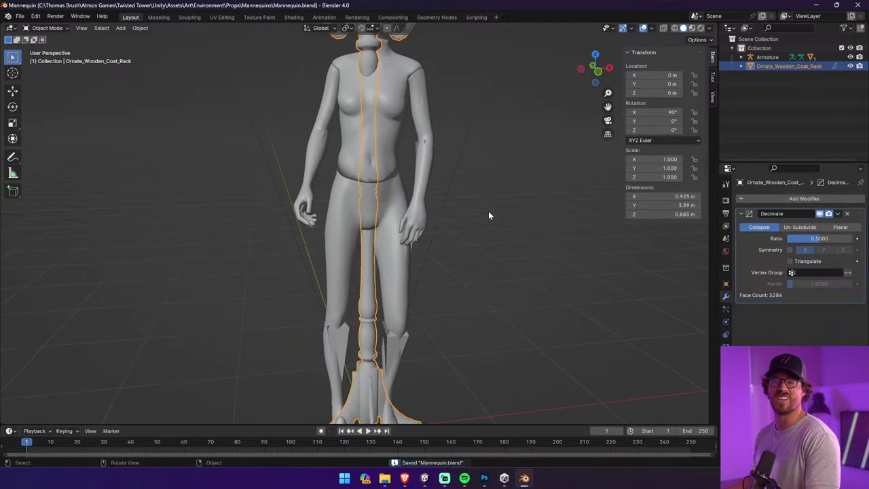
Switch to Unity and inspect the decimated coat rack's base, arms and stem up close in the scene
key("alt+Tab")
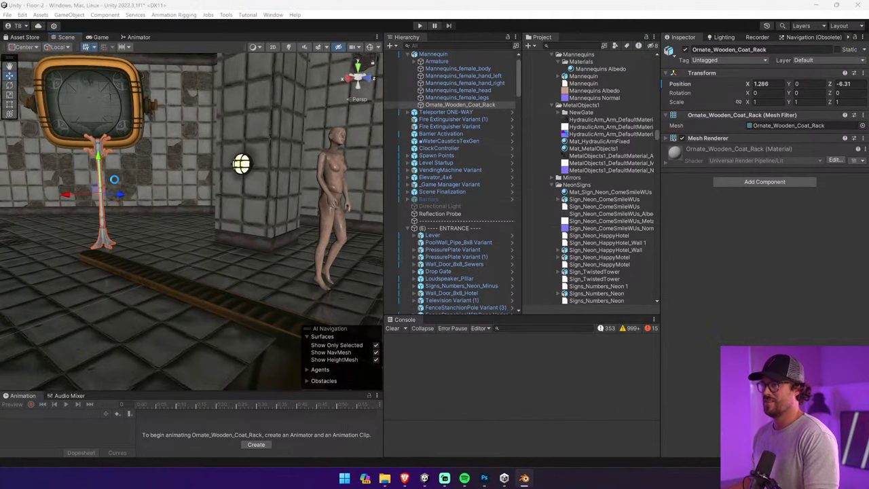
key("f")
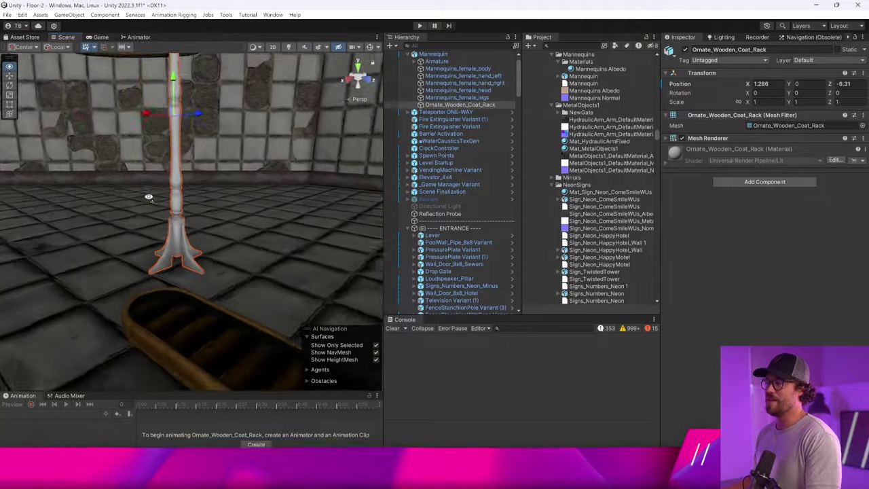
right_click_drag(148, 197, 543, 160)
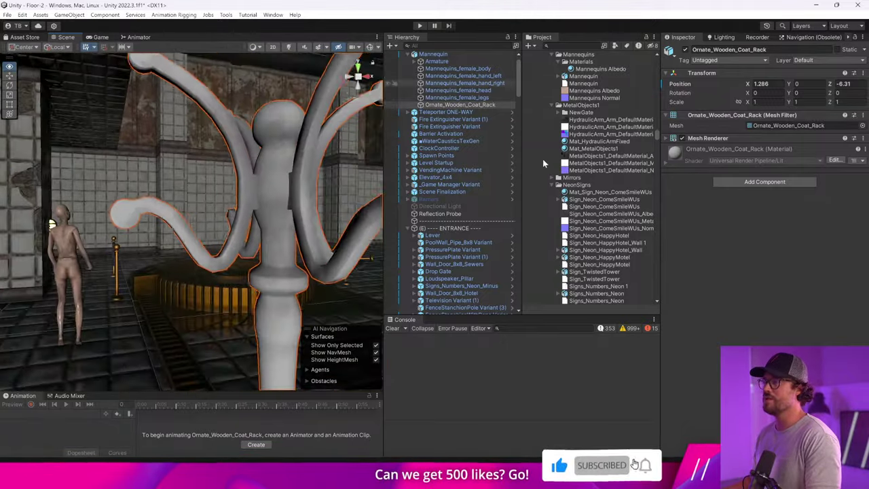
left_click_drag(543, 159, 2, 182, "alt")
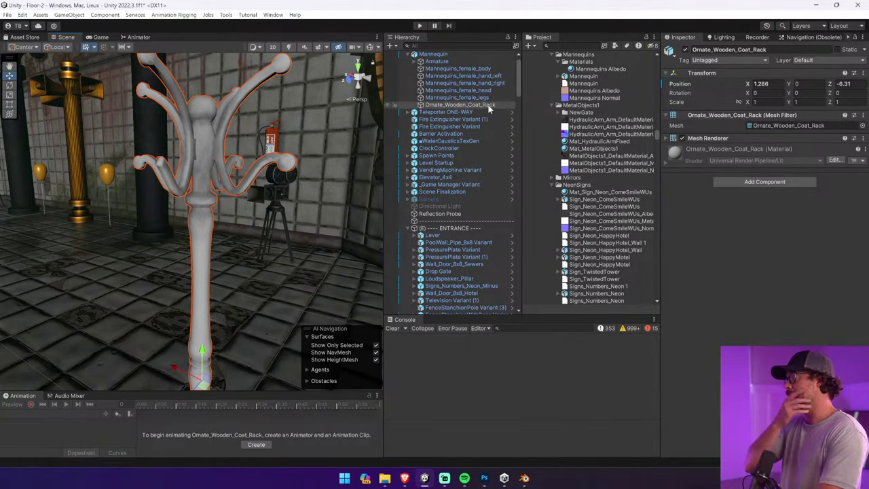
Switch to Blender and delete the mannequin's Armature from the collection
key("alt+Tab")
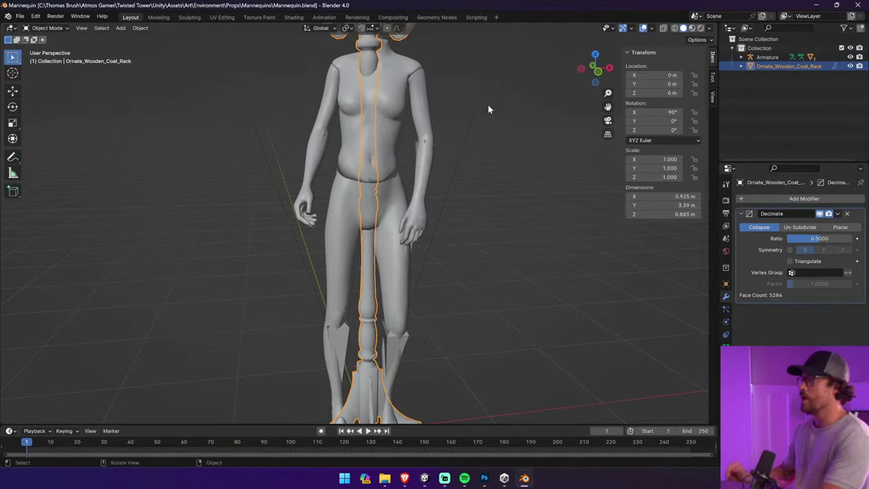
scroll(423, 132, "down", 1)
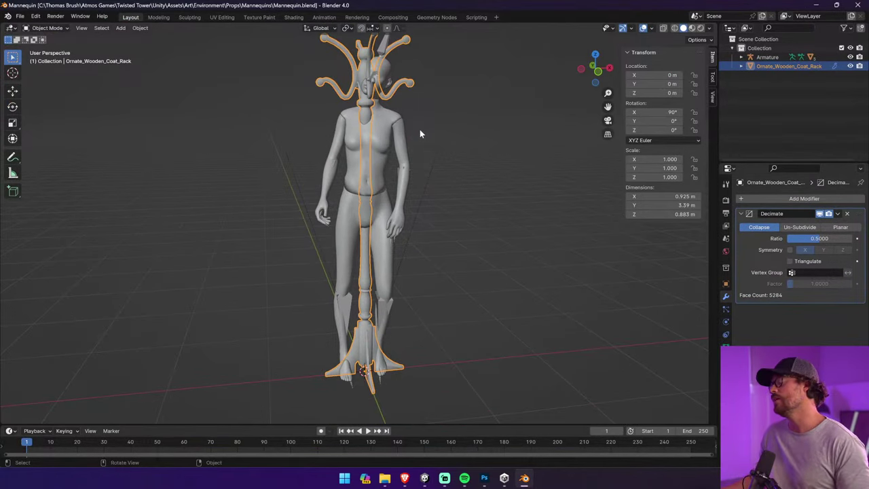
left_click(770, 57)
key("x")
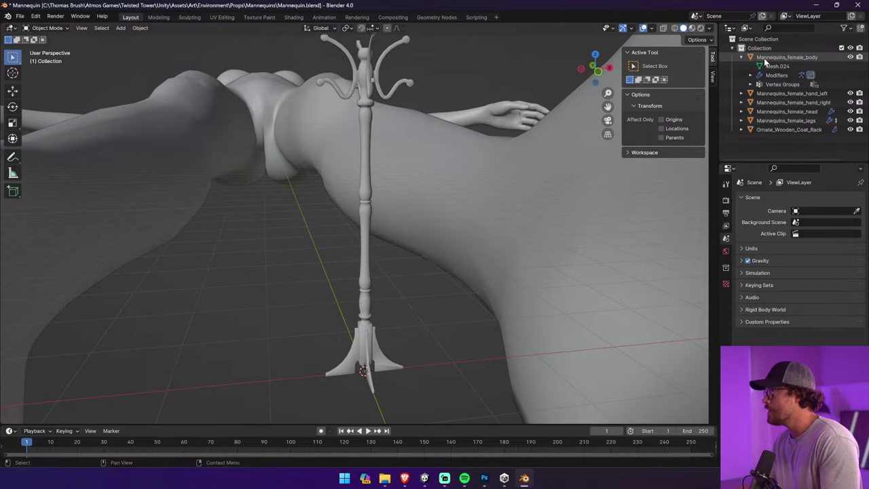
left_click(788, 93)
left_click(781, 129, "shift")
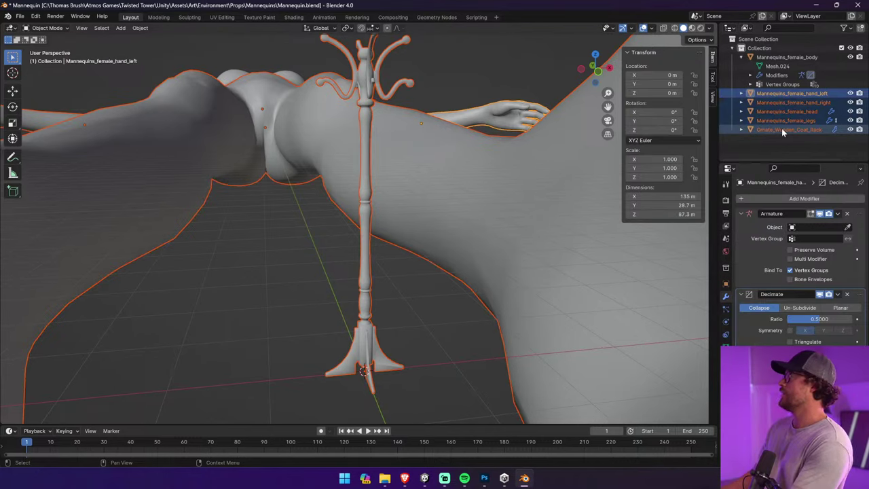
left_click(789, 103)
left_click(793, 129)
left_click(795, 121)
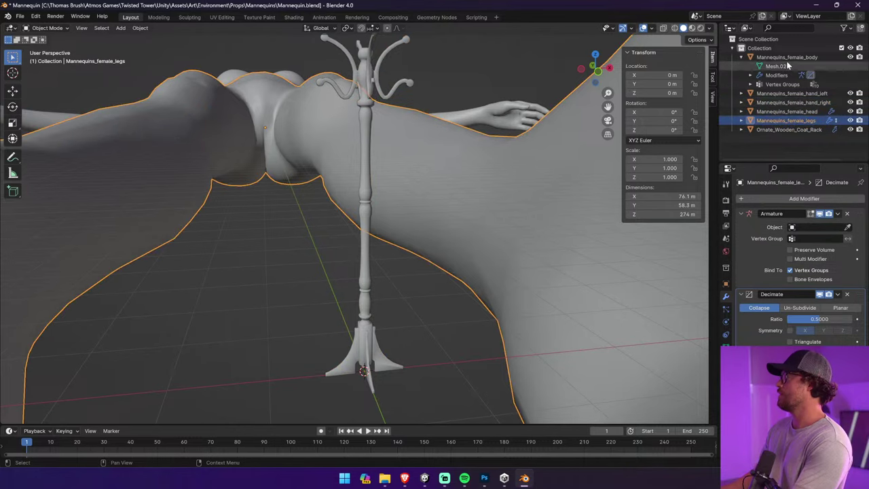
left_click(787, 58)
left_click(805, 121, "shift")
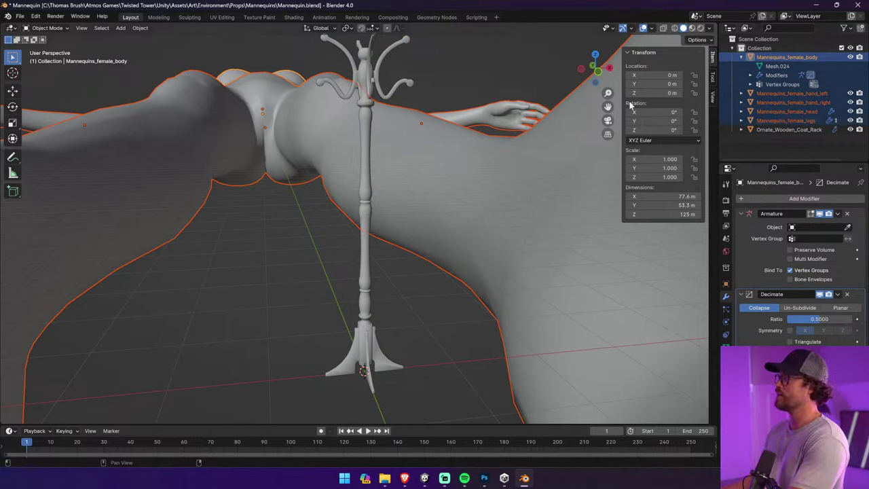
Delete the mannequin's body and left hand from the collection
left_click(760, 59)
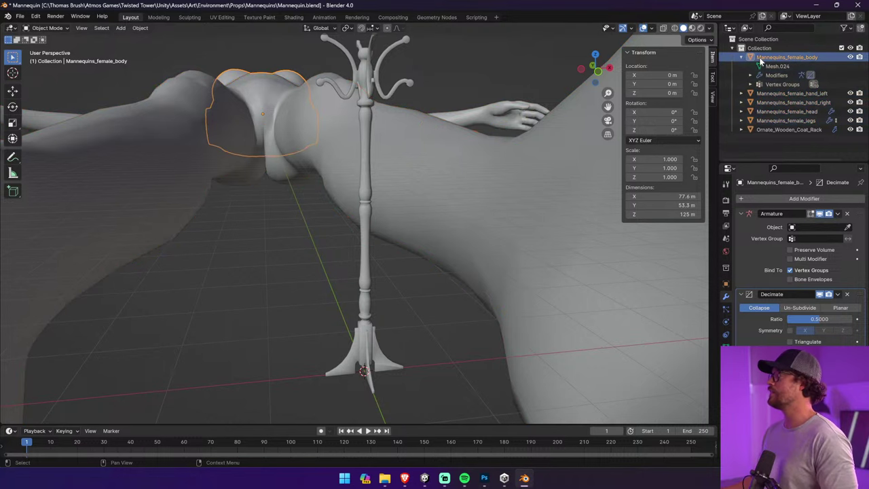
left_click(741, 57)
key("Delete")
left_click(781, 58)
key("Delete")
Delete the mannequin's right hand, head and legs so only the coat rack is left in the collection
left_click(782, 59)
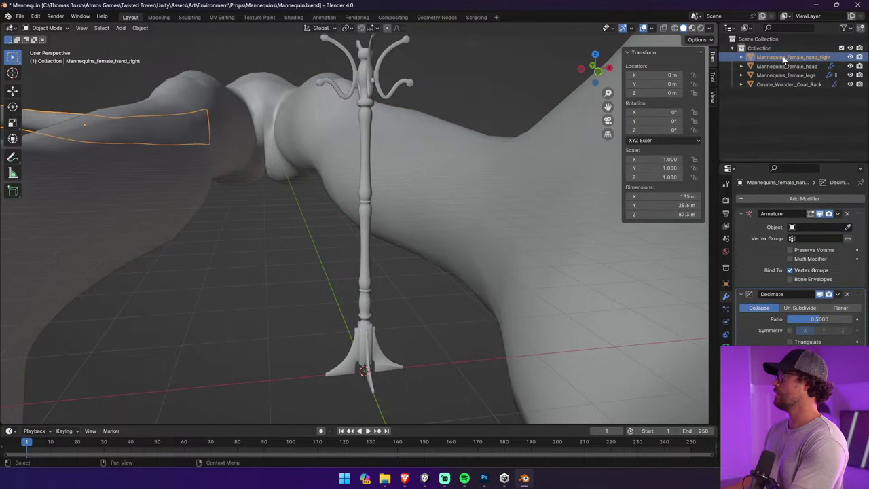
key("Delete")
left_click(782, 58)
key("Delete")
left_click(781, 57)
key("Delete")
left_click(779, 57)
middle_click_drag(477, 139, 345, 138)
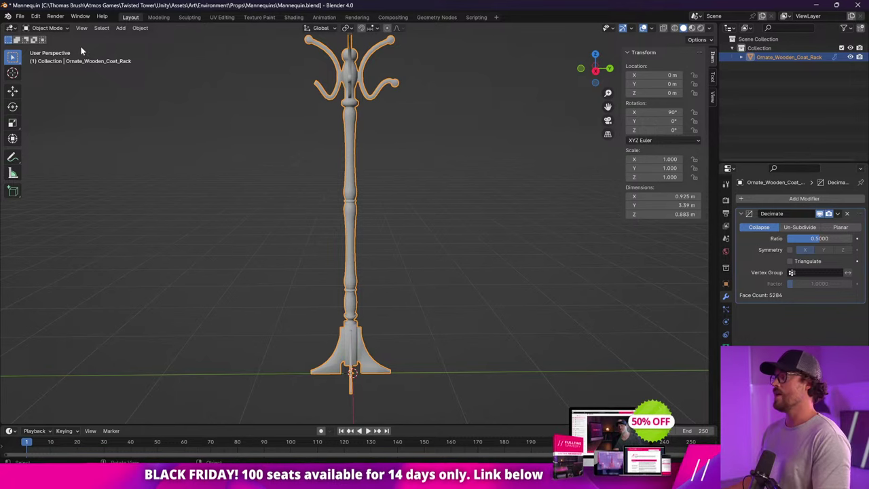
Start saving the file under a new name and create a folder named Coat Rack inside the Props folder
left_click(20, 16)
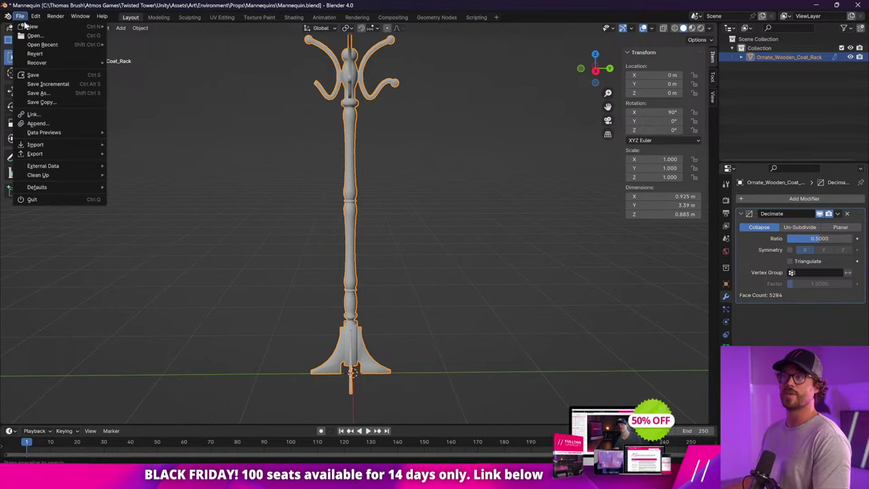
left_click(47, 94)
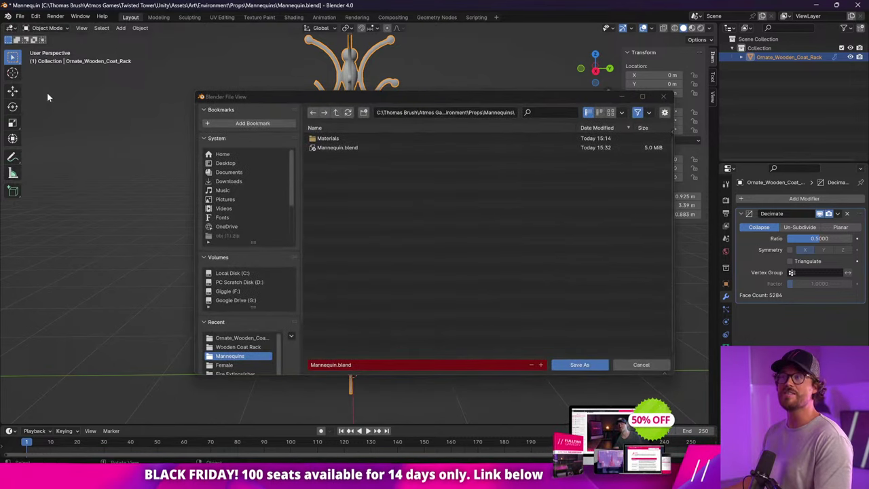
left_click(334, 112)
left_click(363, 112)
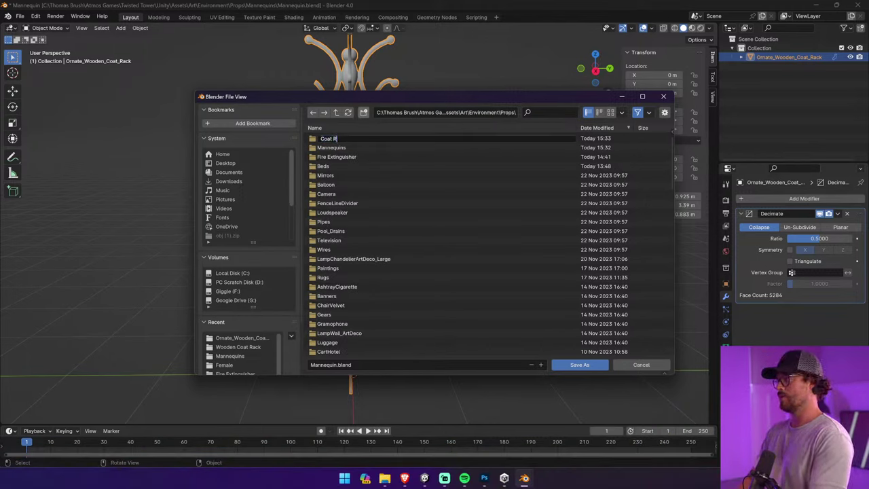
key("Return")
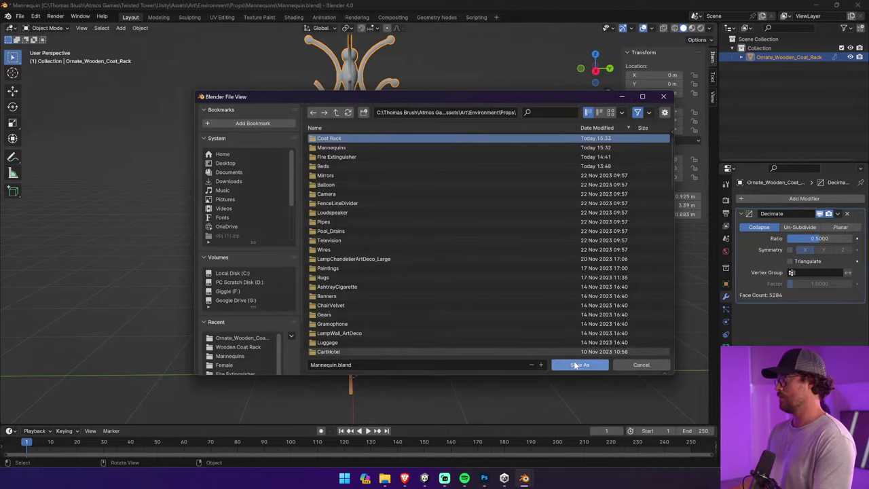
Save the file as Coat Rack.blend in the Coat Rack folder
double_click(329, 139)
left_click(337, 364)
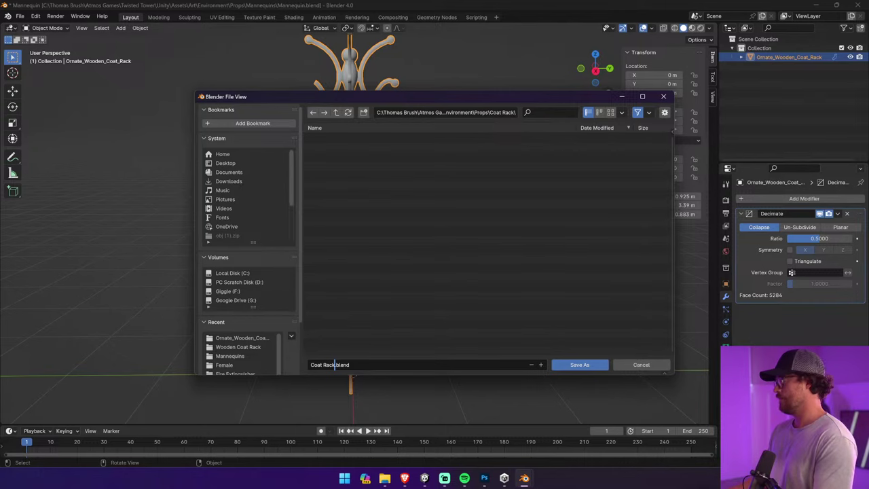
left_click(583, 365)
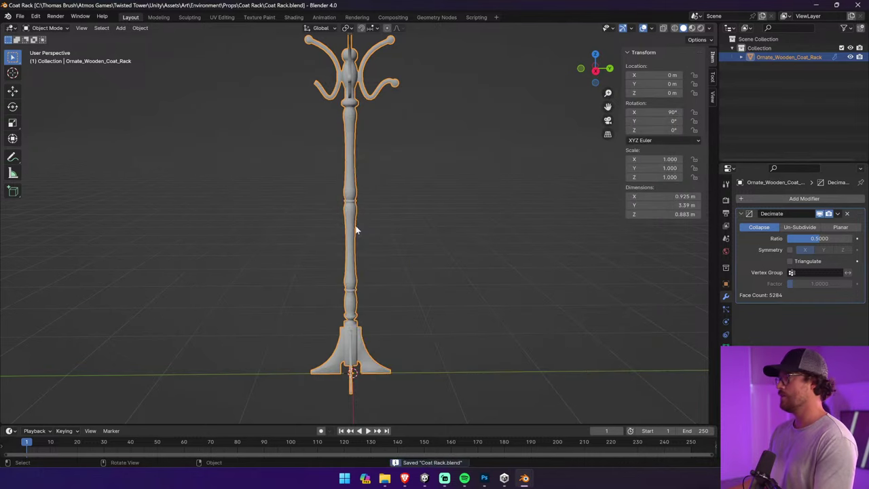
Try Un-Subdivide decimation on the coat rack with 92 iterations, and undo it
left_click(791, 227)
middle_click_drag(427, 196, 456, 205)
left_click_drag(820, 238, 849, 238)
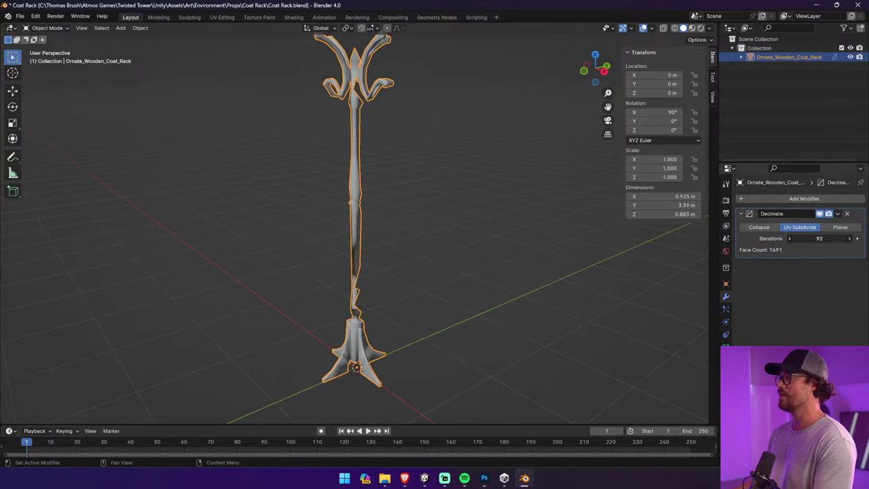
key("ctrl+z")
key("ctrl+z")
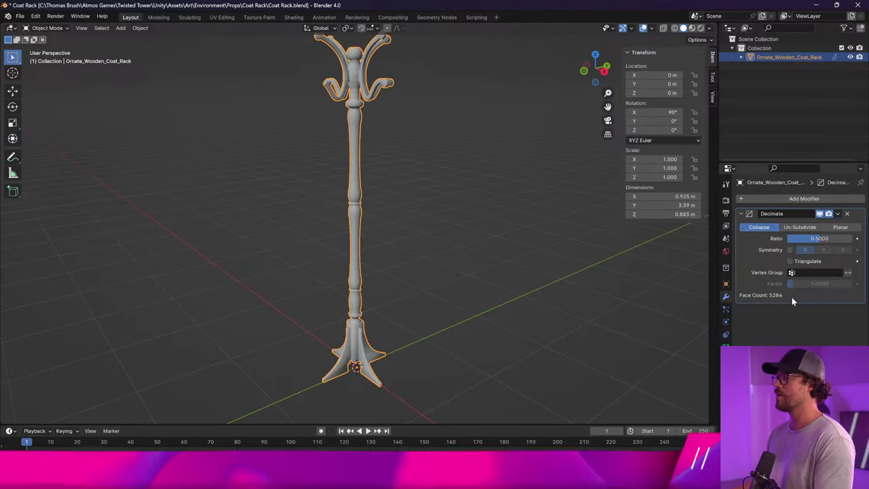
Undo the deletions until the full mannequin and its Armature are back beside the coat rack
middle_click_drag(436, 263, 383, 260)
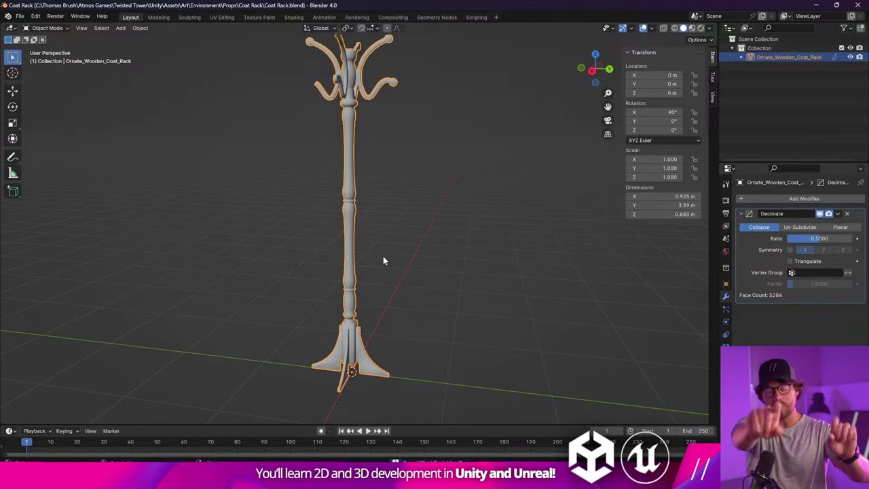
key("ctrl+z")
key("ctrl+z")
key("ctrl+z")
key("ctrl+z")
key("ctrl+z")
key("ctrl+z")
key("ctrl+z")
key("ctrl+z")
key("ctrl+z")
key("ctrl+z")
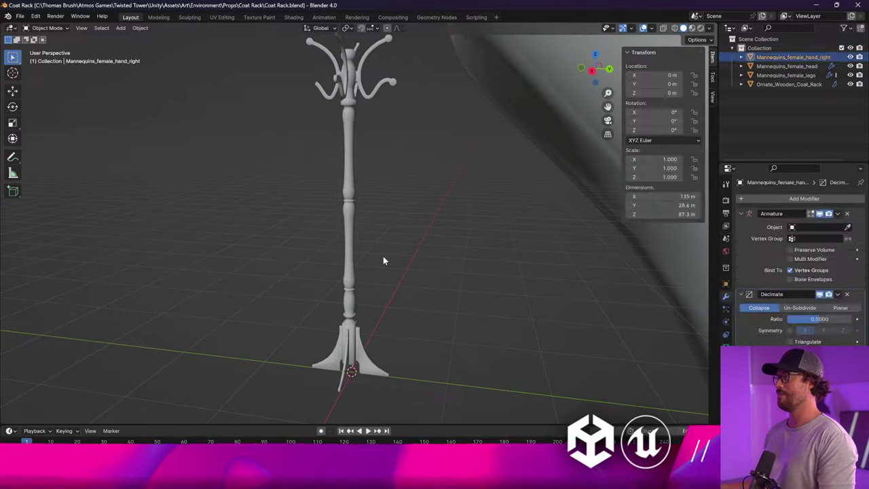
key("ctrl+z")
key("ctrl+z")
key("ctrl+z")
key("ctrl+z")
key("ctrl+z")
key("ctrl+z")
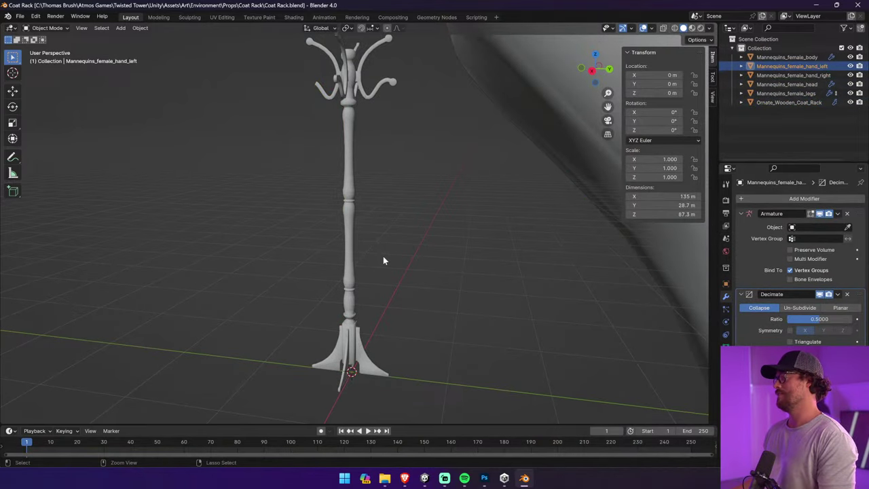
middle_click_drag(370, 171, 288, 102)
Save the restored scene as Mannequin.blend in the Mannequins folder, overwriting the existing file
left_click(20, 17)
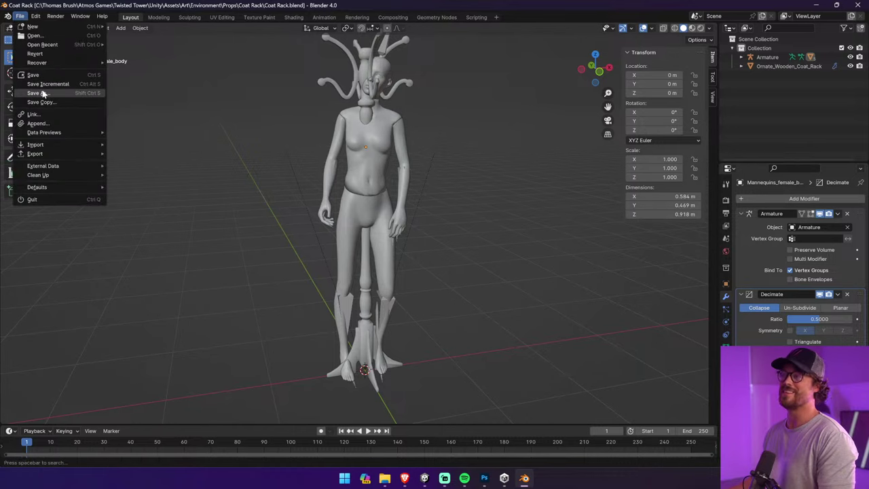
left_click(59, 87)
left_click(335, 113)
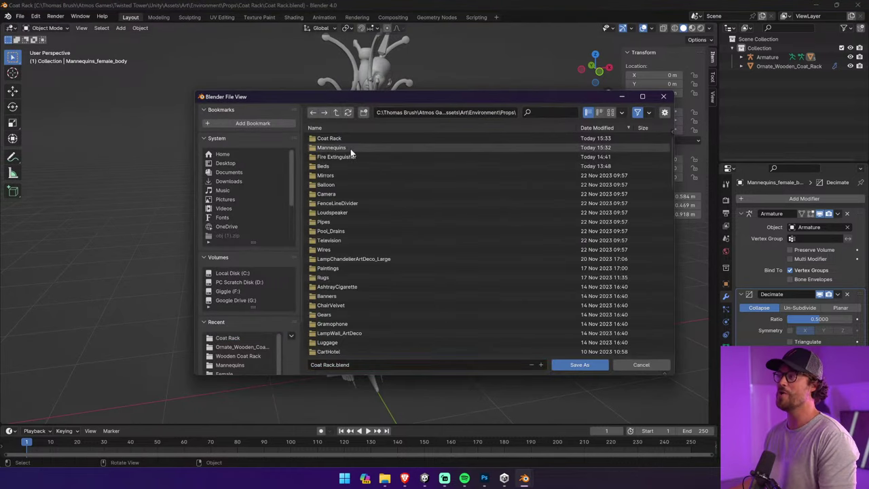
double_click(351, 148)
left_click(351, 149)
left_click(588, 366)
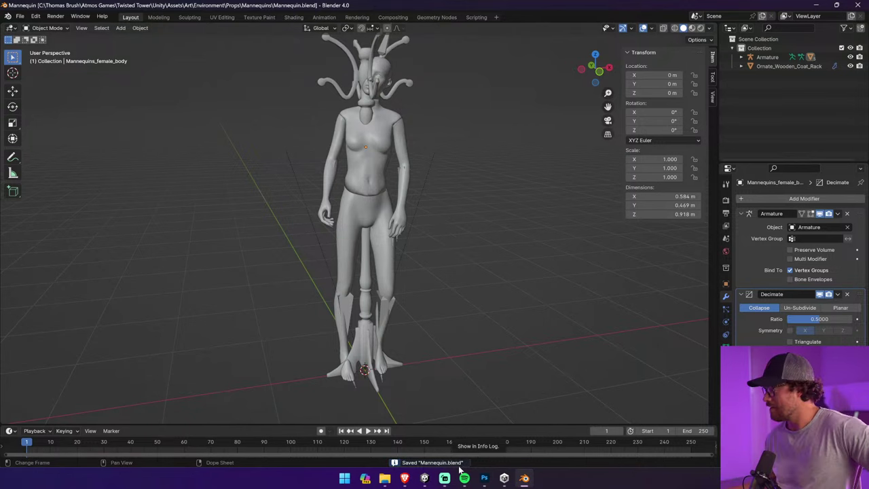
Switch to Unity and check the reimported mannequin and coat rack in the scene from a distance
left_click(425, 479)
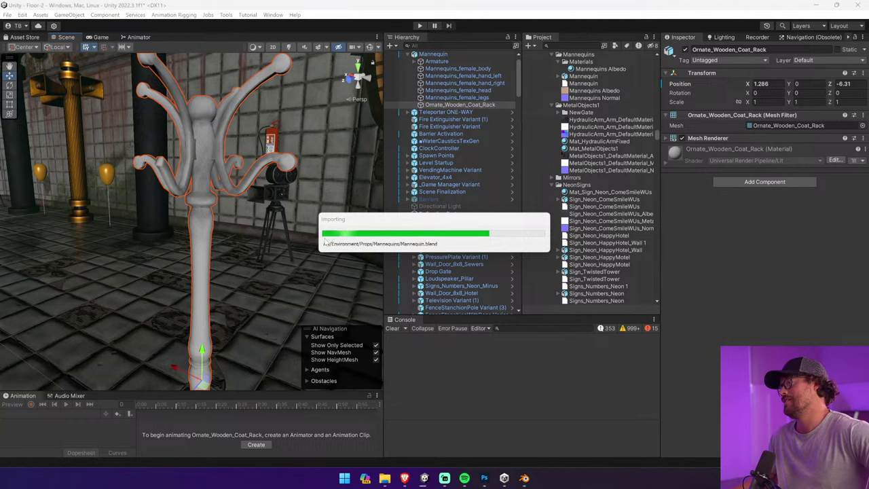
scroll(287, 225, "down", 12)
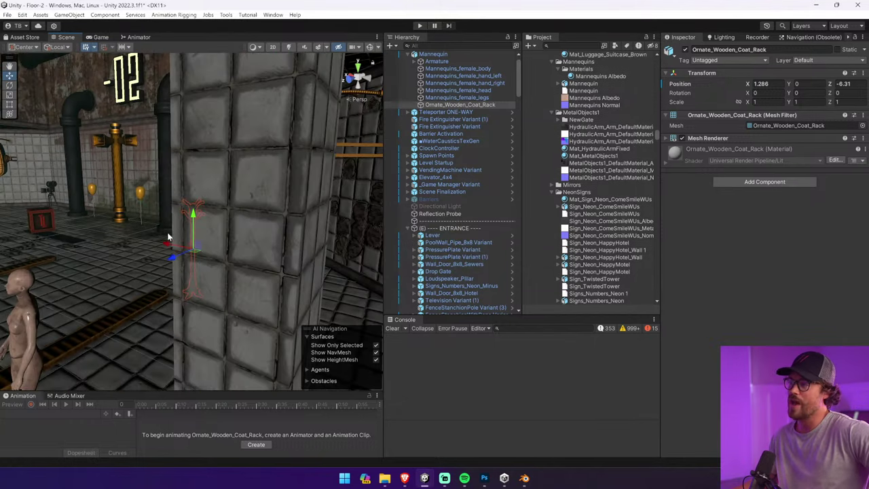
middle_click_drag(168, 237, 215, 218)
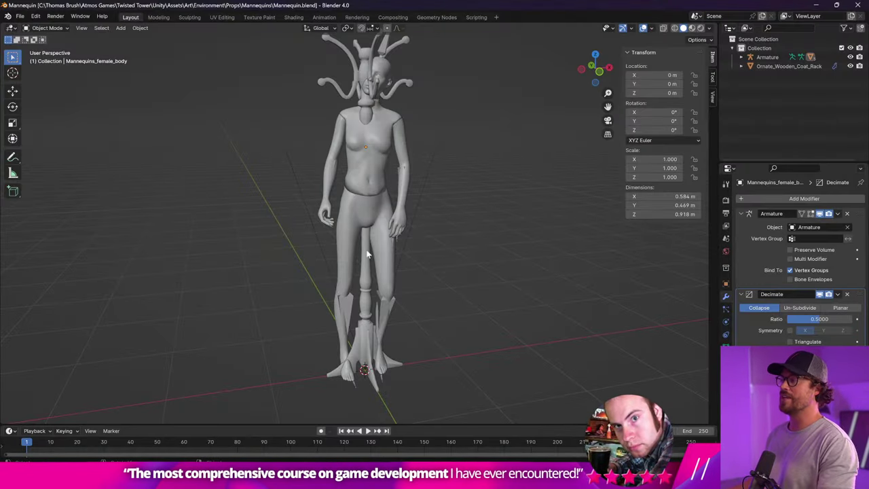
Switch to Blender, examine the coat rack's mesh in Edit Mode and return to Object Mode
left_click(366, 254)
left_click(44, 28)
left_click(42, 48)
scroll(402, 227, "up", 2)
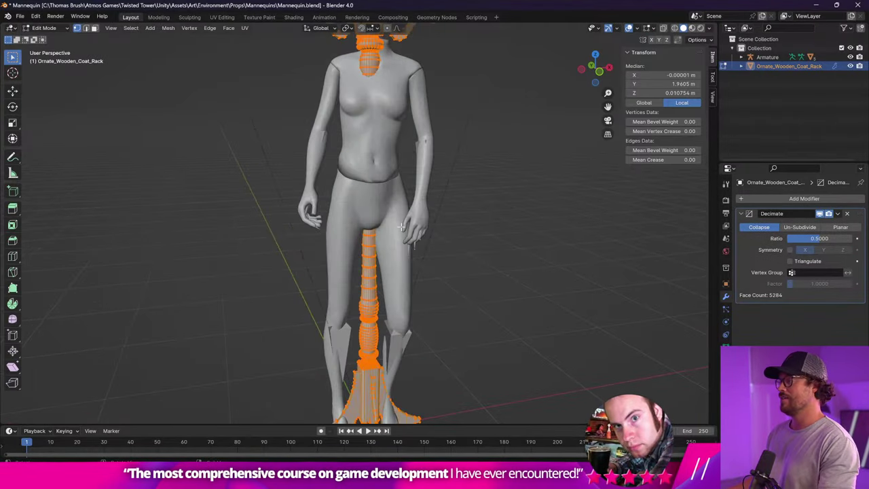
middle_click_drag(401, 227, 382, 202)
left_click(44, 28)
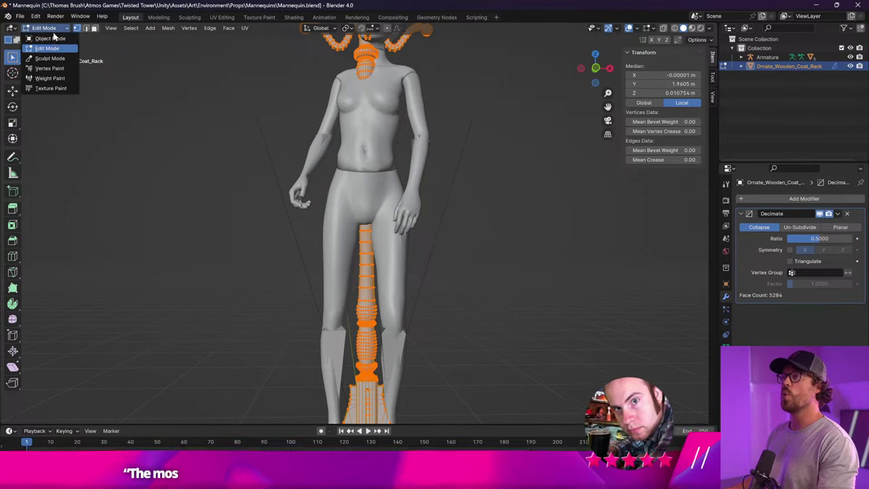
left_click(42, 39)
Delete the mannequin's legs
left_click(393, 187)
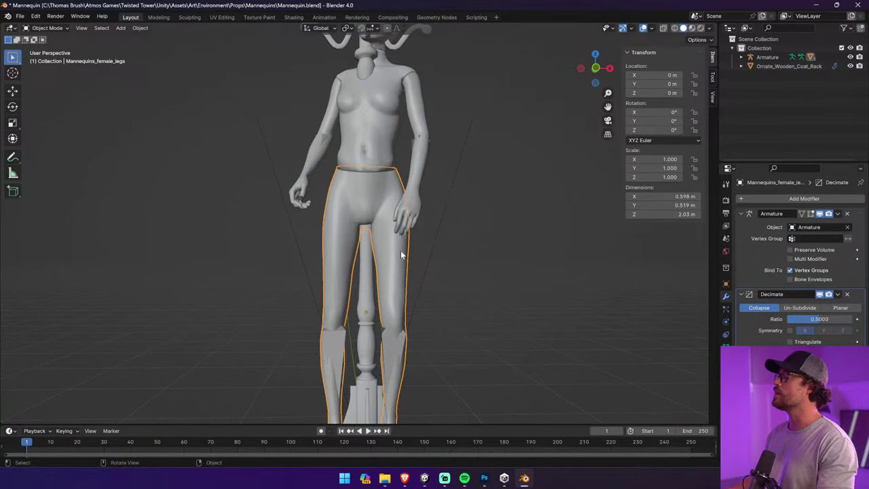
scroll(401, 255, "down", 2)
key("Delete")
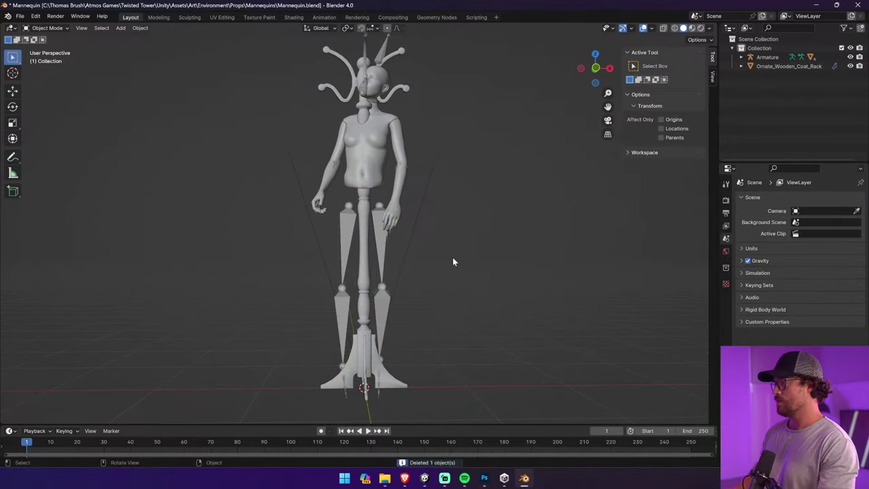
Move the coat rack straight up about 0.6 m along Z so its stem meets the mannequin's torso
middle_click_drag(452, 256, 366, 242)
left_click(366, 242)
key("g")
key("z")
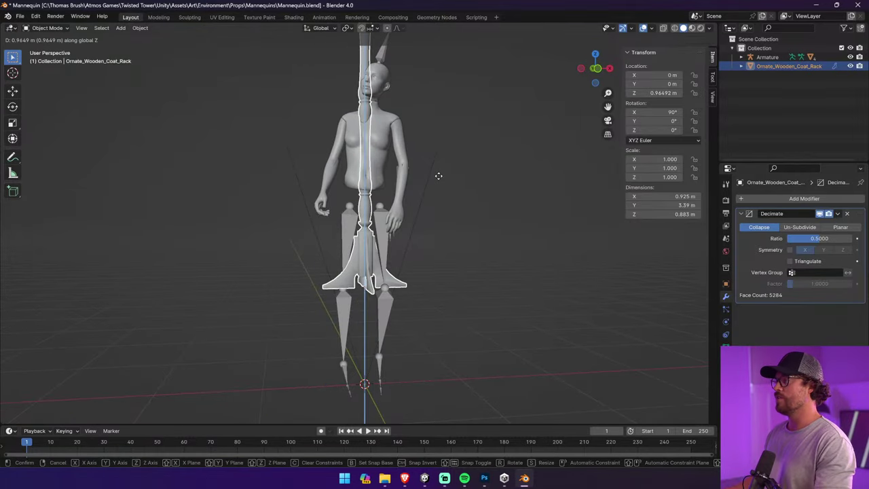
left_click(439, 212)
middle_click_drag(513, 248, 496, 253)
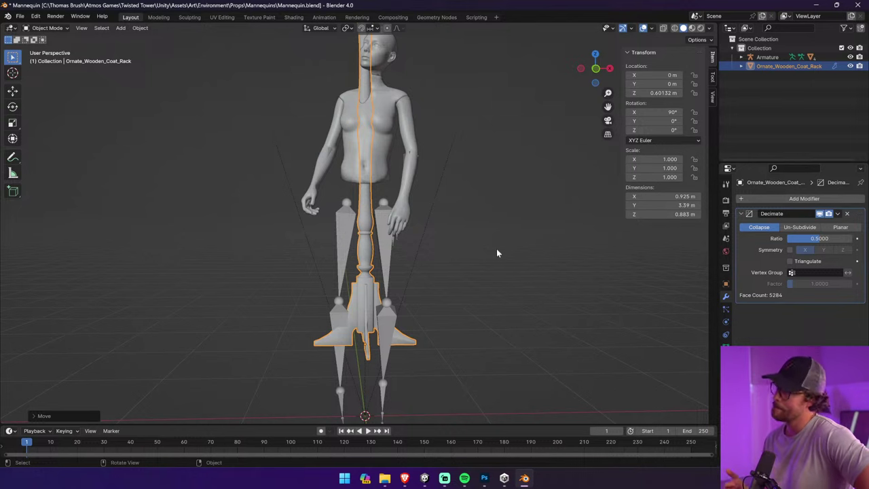
scroll(495, 234, "down", 4)
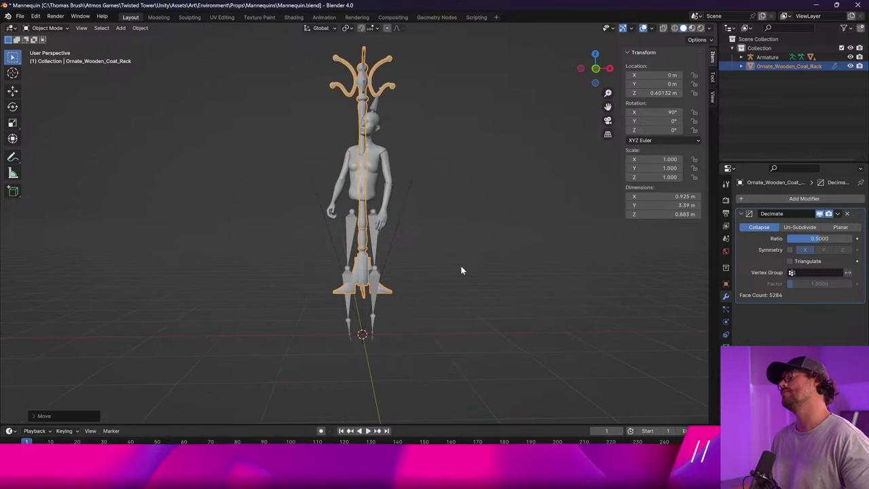
left_click(461, 266)
middle_click_drag(457, 263, 432, 272)
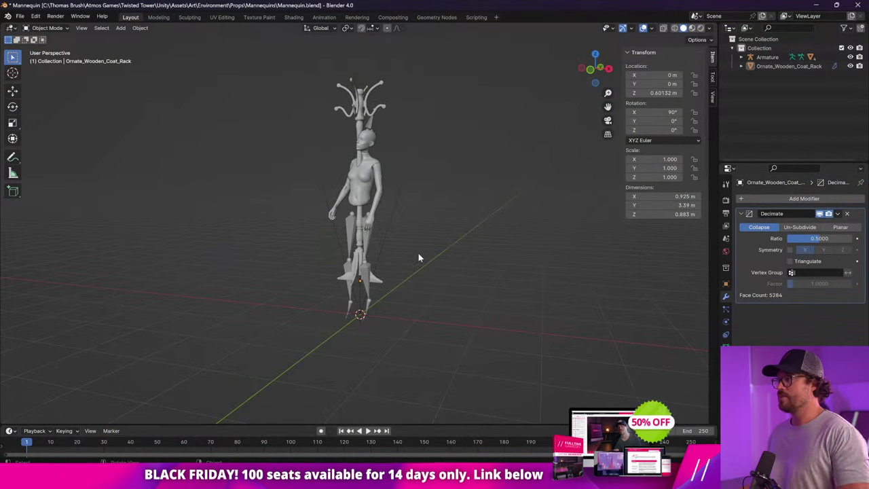
scroll(418, 257, "up", 3)
left_click(408, 256)
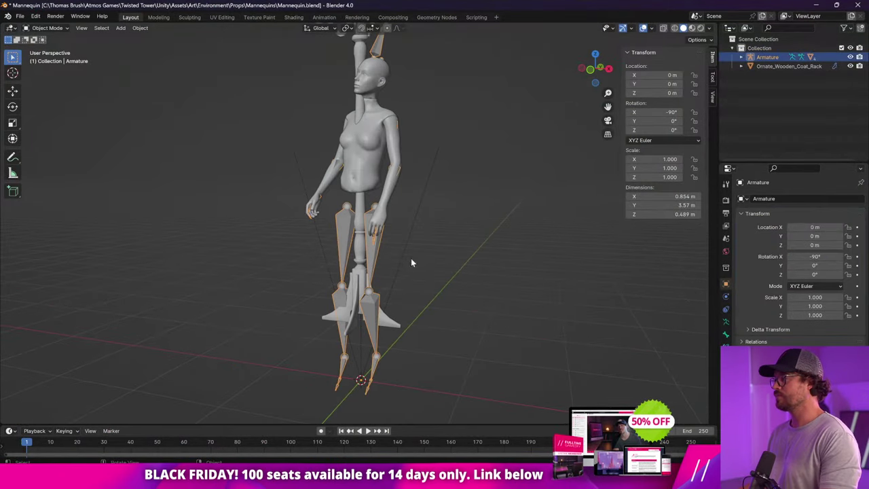
Open the coat rack in Edit Mode with its entire mesh selected
left_click(355, 251)
left_click(39, 30)
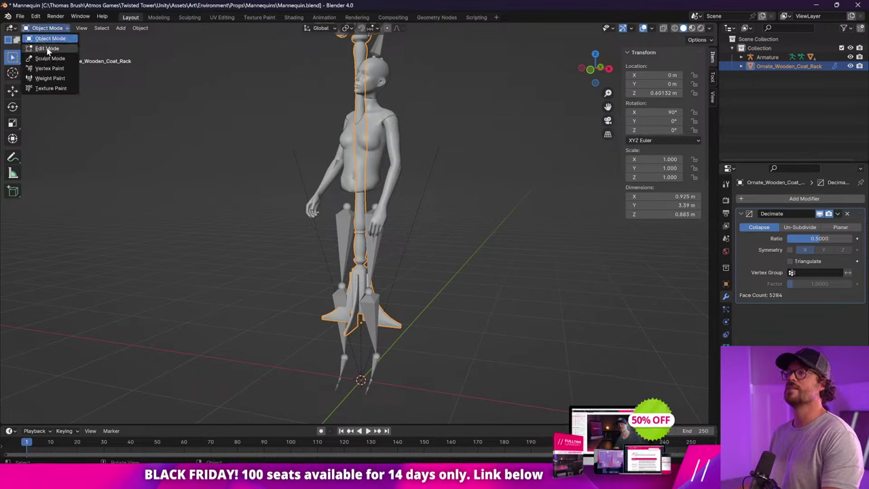
left_click(44, 51)
key("x")
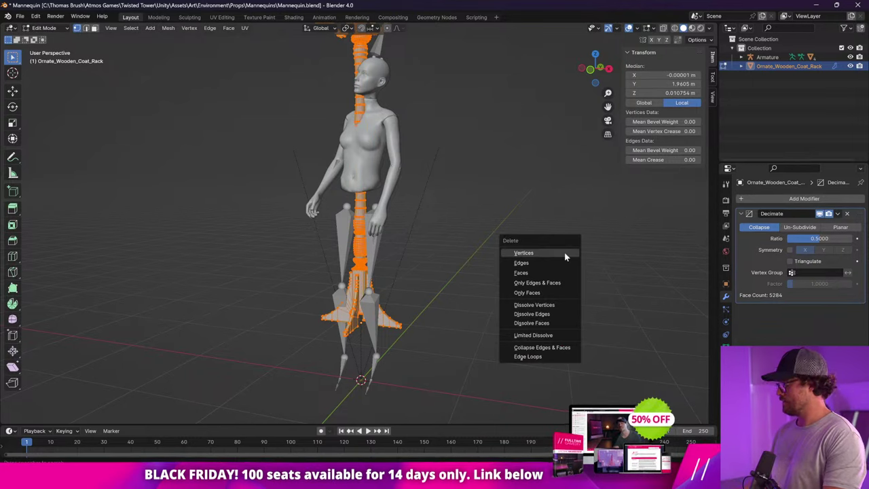
left_click(513, 194)
key("a")
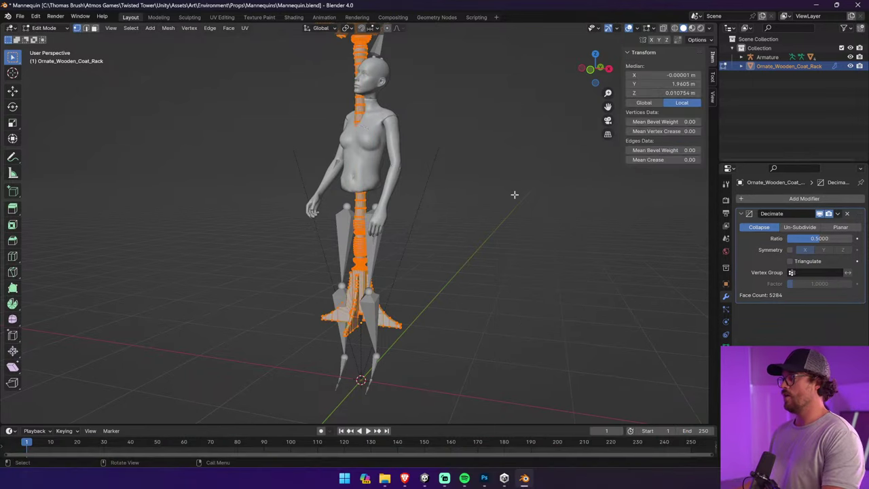
Scale the whole coat rack mesh to 0.5 along X
key("s")
type("x")
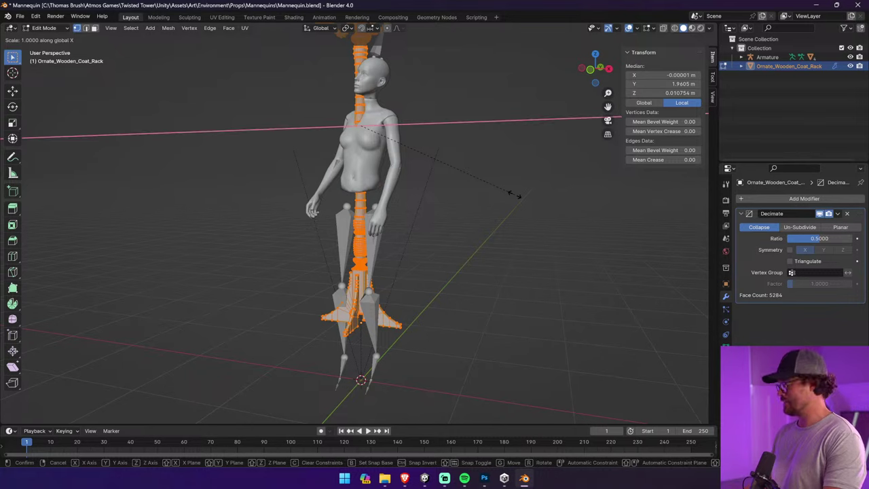
type(".5")
key("Return")
key("s")
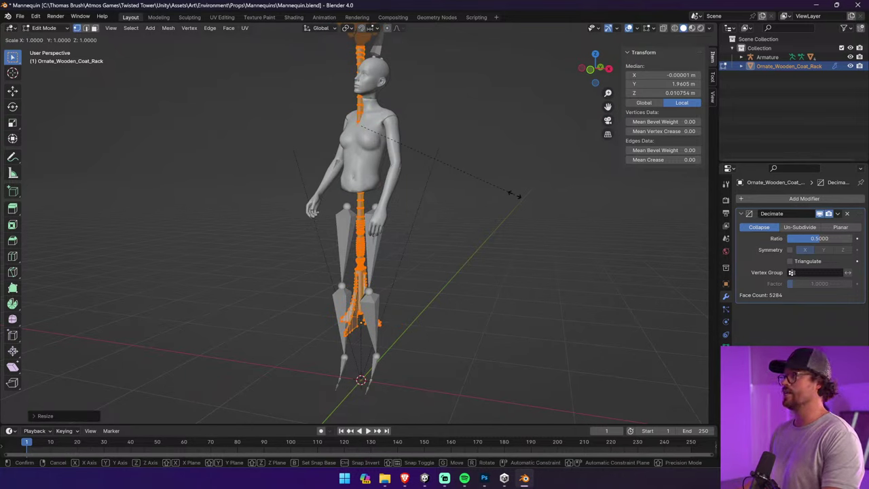
key("Escape")
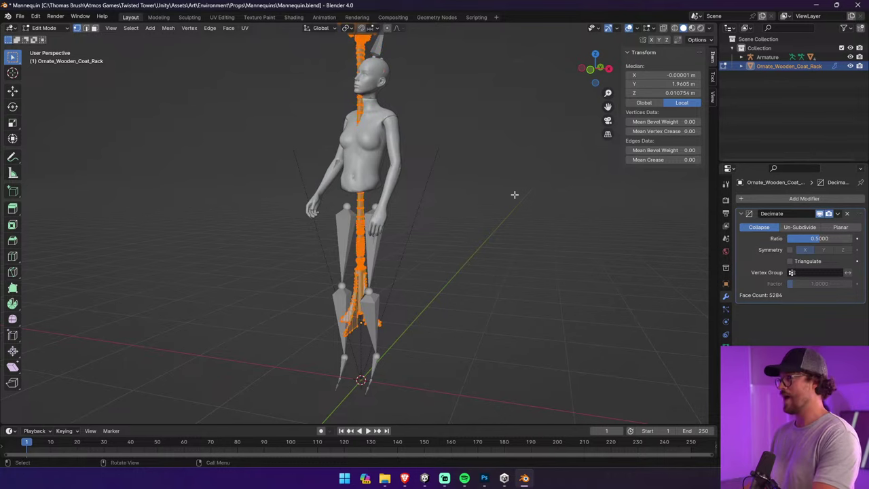
Scale the coat rack mesh to 0.5 along Y and inspect its proportions beside the mannequin
key("KP_5")
key("s")
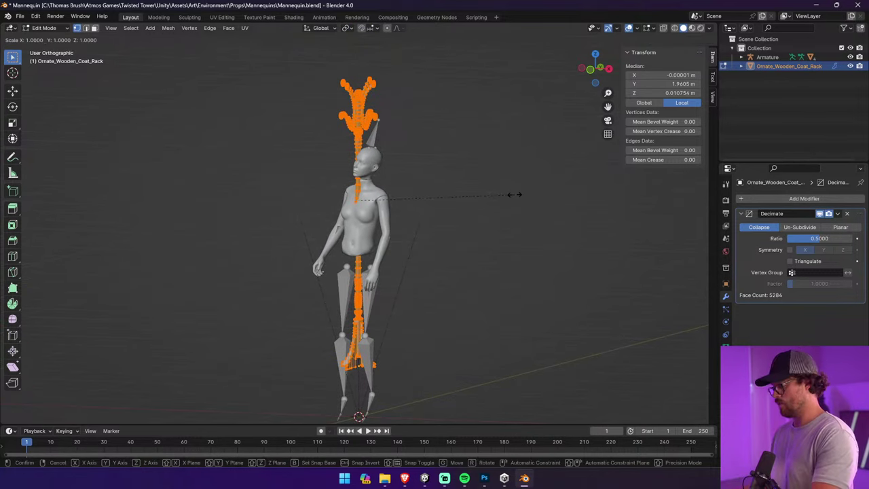
type("y-1")
key("Return")
middle_click_drag(496, 205, 616, 147)
left_click(603, 73)
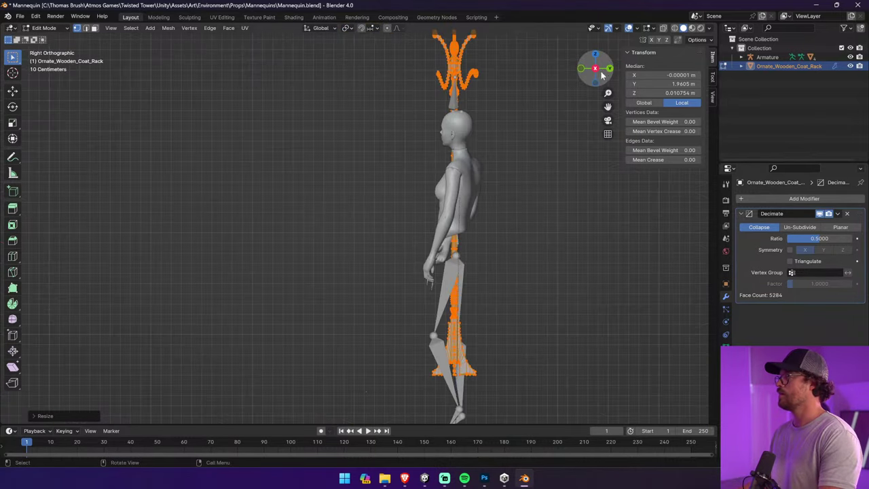
middle_click_drag(585, 74, 435, 163)
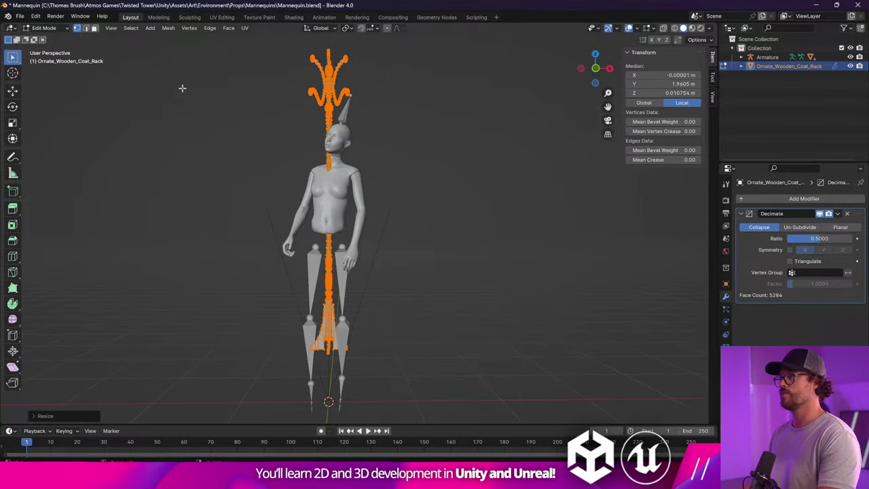
Return to Object Mode and scale the coat rack to 0.5 along Z
left_click(26, 31)
left_click(42, 40)
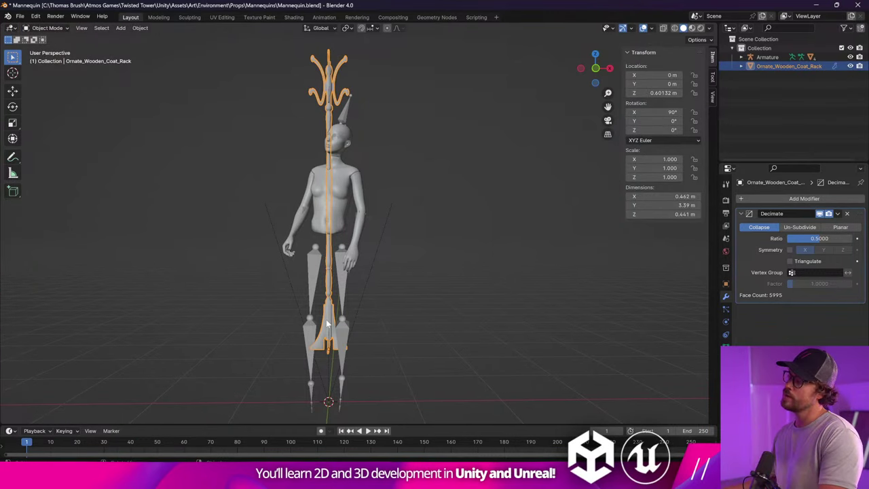
key("s")
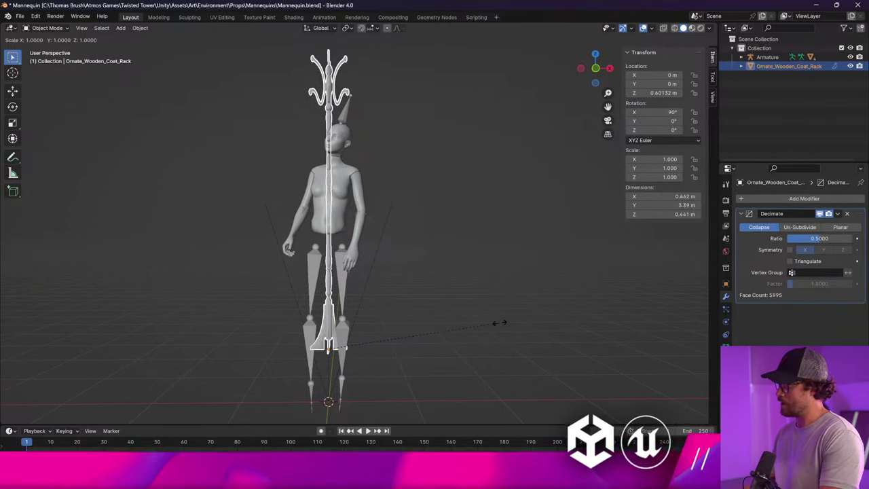
type("z50")
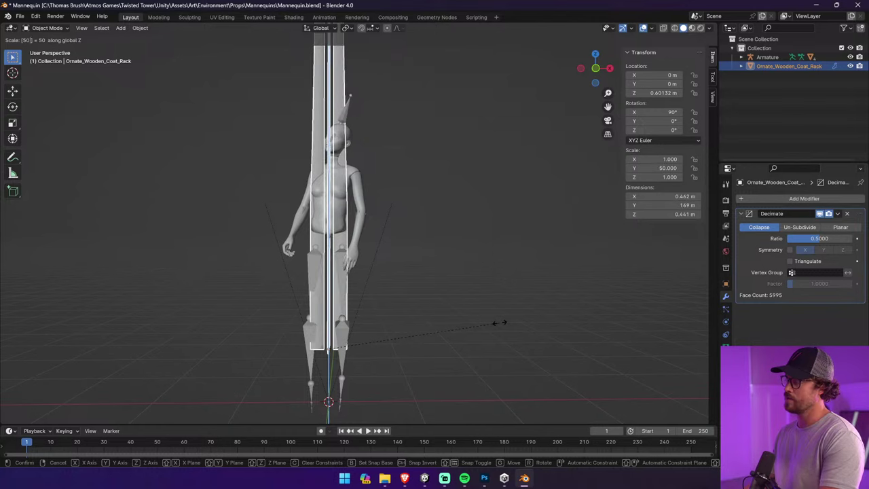
key("BackSpace")
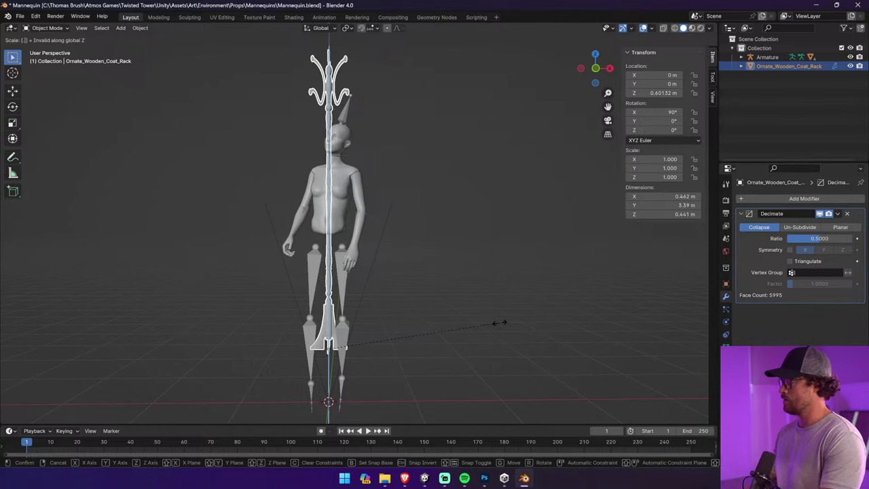
type("5")
key("Return")
Raise the coat rack about 0.47 m along Z and deselect it
key("g")
key("z")
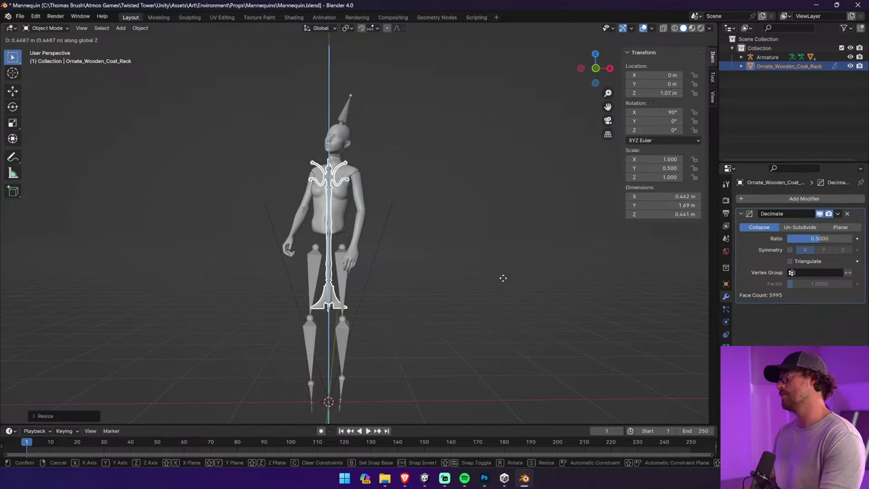
left_click(502, 278)
left_click(566, 294)
middle_click_drag(567, 294, 420, 260)
Undo the coat rack's upward move and its X, Y and Z scalings
key("ctrl+z")
key("ctrl+z")
key("ctrl+z")
key("ctrl+z")
key("ctrl+z")
key("ctrl+z")
key("ctrl+z")
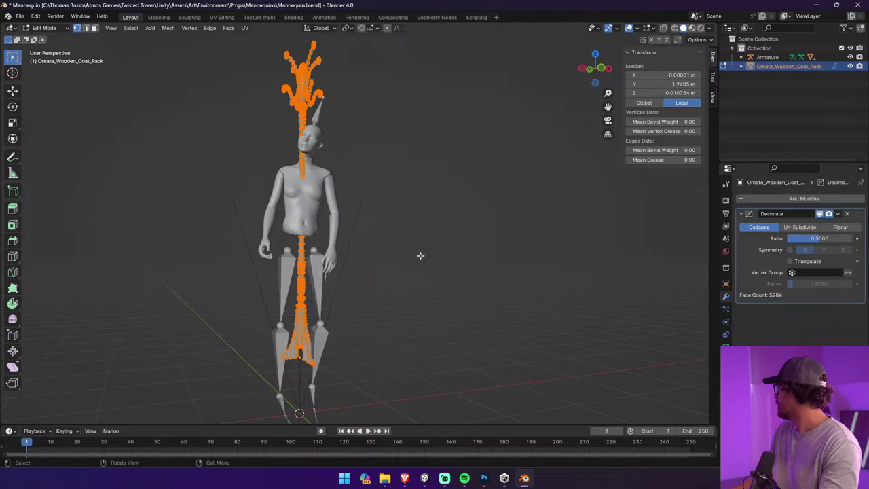
Switch to the browser, look through the creepy mannequin bust images for a torso on a stand, and return to Blender
key("alt+Tab")
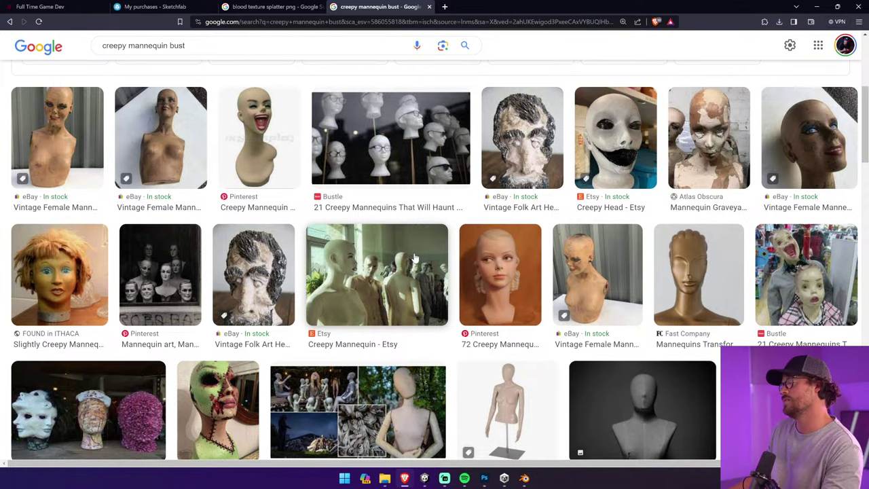
scroll(415, 258, "down", 2)
scroll(445, 284, "down", 3)
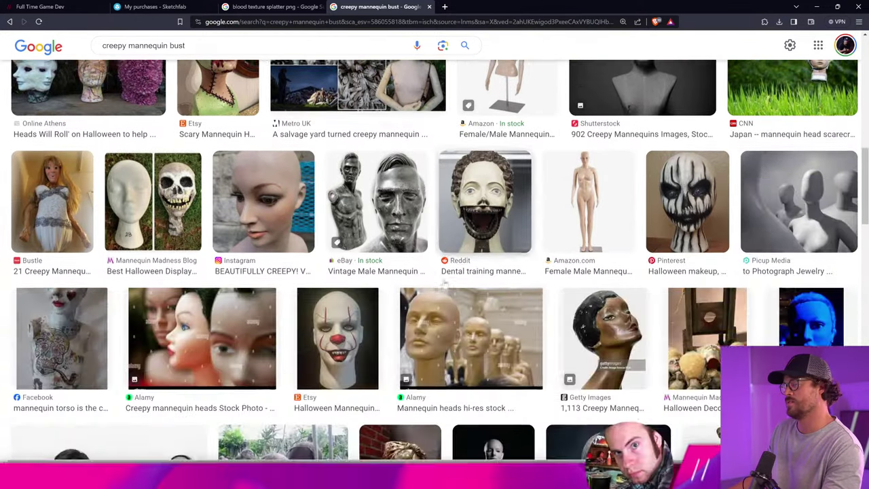
scroll(444, 284, "down", 2)
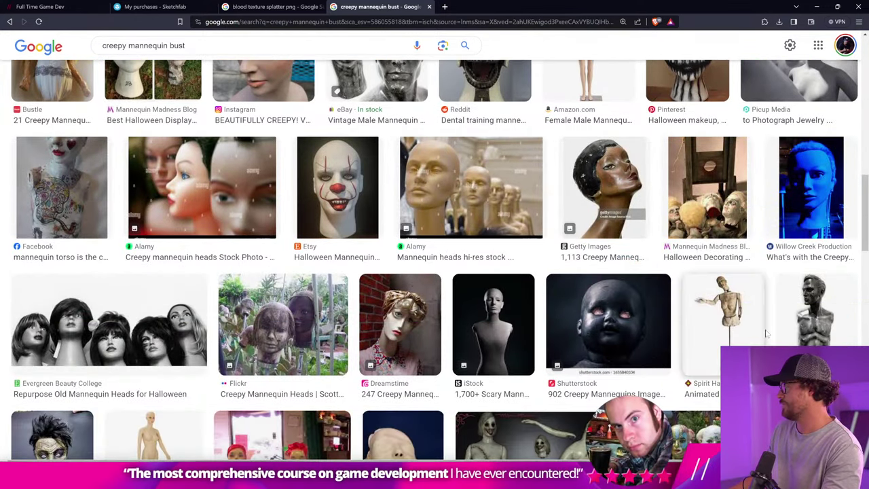
scroll(725, 310, "down", 1)
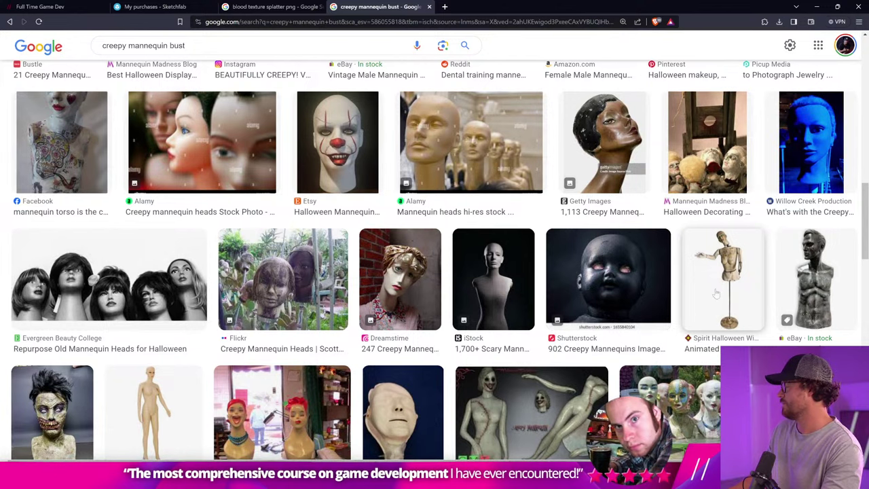
key("alt+Tab")
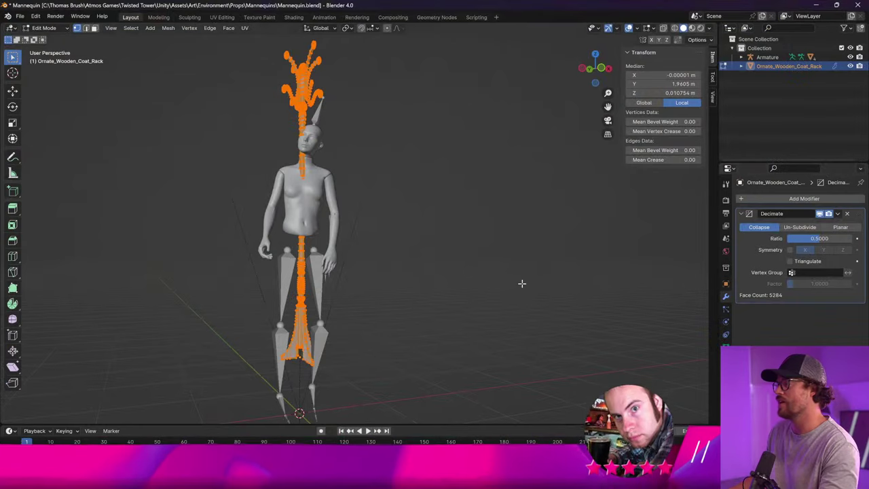
Show the coat rack and mannequin from the front in orthographic view with wireframe shading
scroll(293, 276, "up", 3)
scroll(293, 276, "down", 2)
mouse_move(346, 311)
middle_mouse_down()
mouse_move(357, 299)
mouse_move(354, 308)
middle_mouse_up()
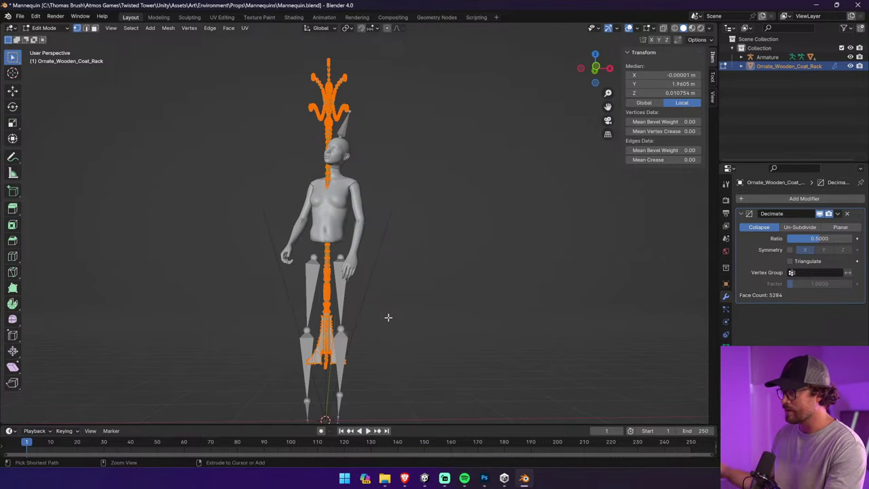
left_click(582, 70)
left_click(610, 70)
left_click(674, 28)
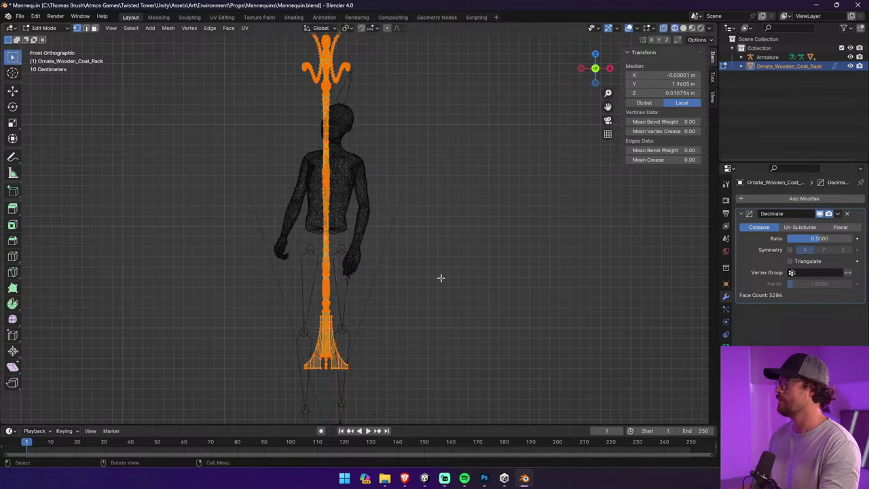
Flatten the coat rack's flared base along Z and raise it about 0.2 m against the stem
mouse_move(430, 406)
left_mouse_down()
mouse_move(281, 359)
mouse_move(255, 314)
left_mouse_up()
key("s")
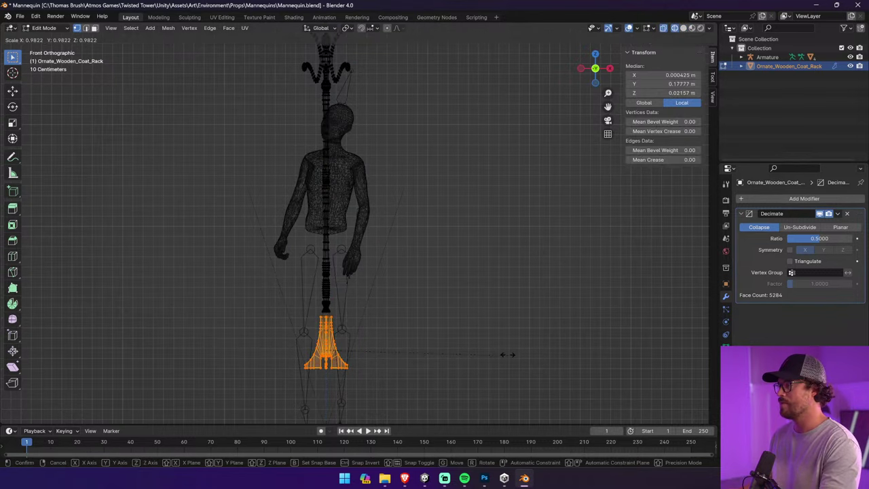
key("z")
left_click(405, 343)
key("g")
key("z")
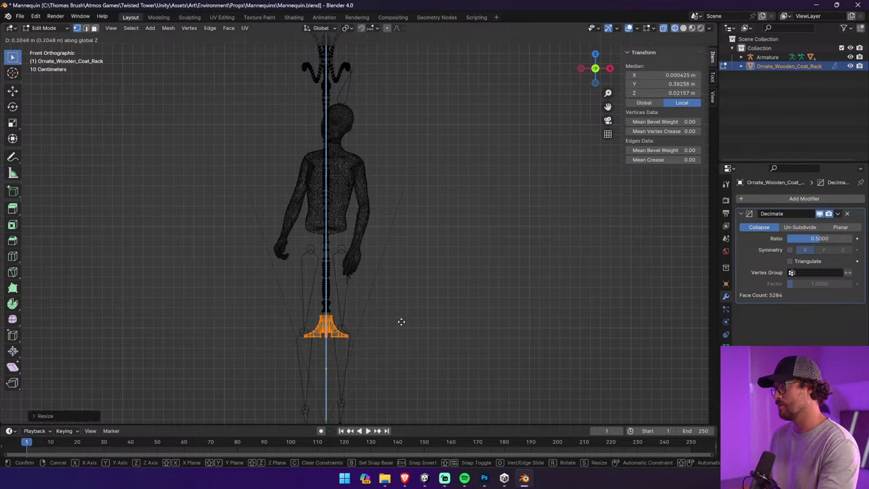
left_click(401, 322)
left_click(386, 330)
middle_click_drag(386, 330, 433, 341)
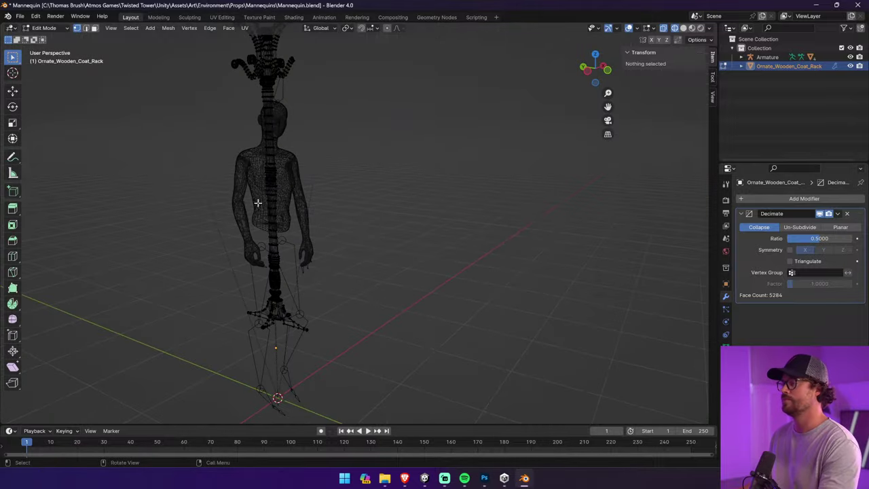
middle_click_drag(384, 255, 640, 100)
Undo the flattening and raising of the coat rack's base, back to the whole-mesh selection
key("ctrl+z")
key("ctrl+z")
key("ctrl+z")
key("ctrl+z")
key("ctrl+z")
key("ctrl+z")
key("ctrl+z")
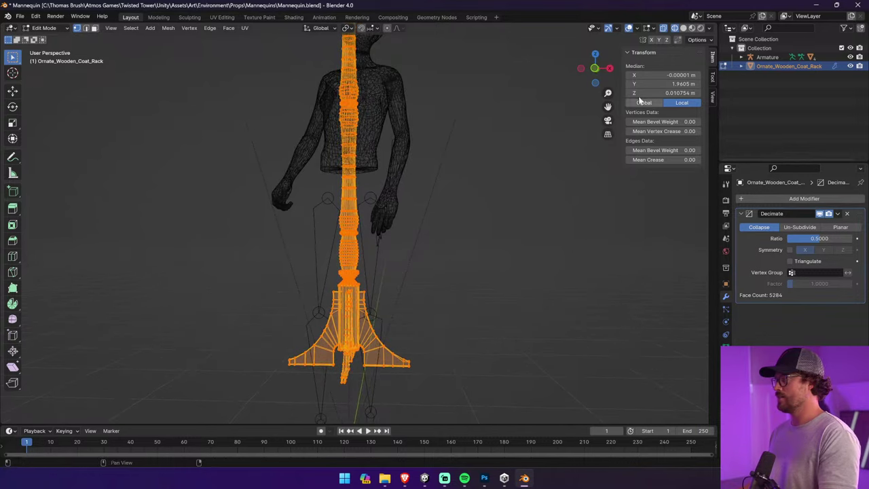
In front view, scale the whole coat rack mesh down uniformly to about 0.7
left_click(581, 69)
left_click(610, 70)
key("s")
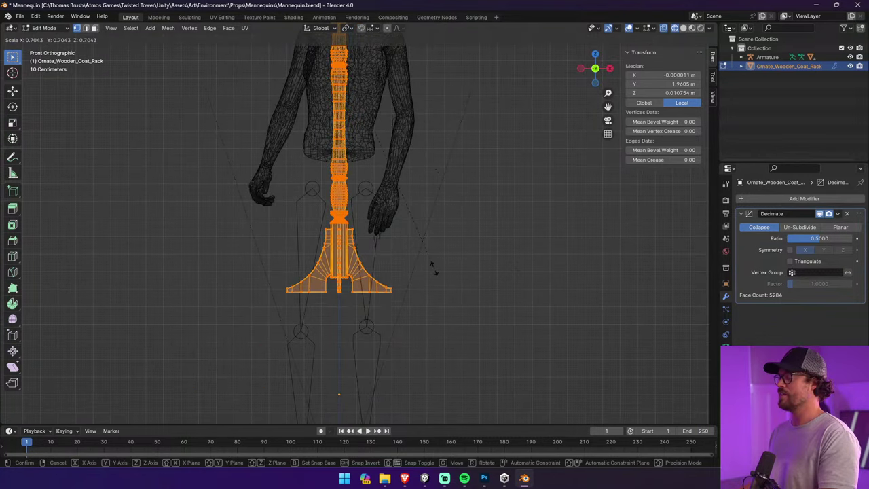
left_click(433, 266)
Flatten only the coat rack's flared base to about 0.5 along Z and raise it about 0.14 m to meet the stem
left_click_drag(452, 320, 275, 226)
key("s")
key("z")
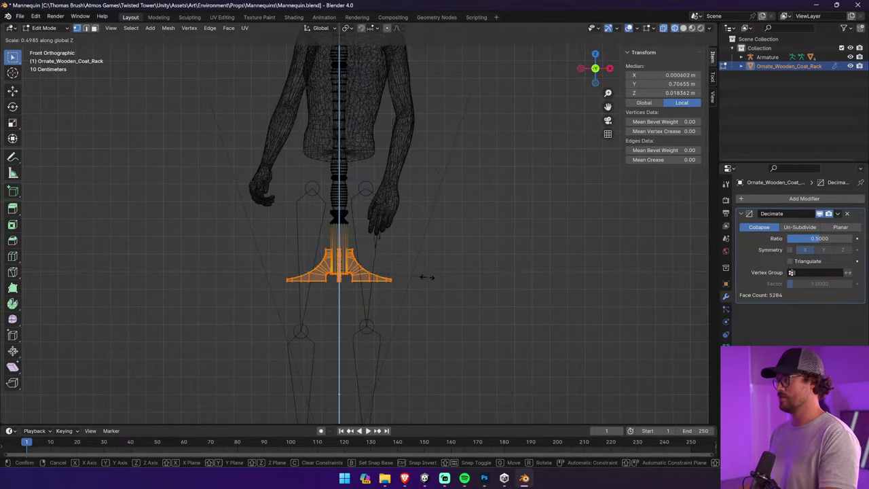
left_click(426, 277)
key("g")
key("z")
left_click(426, 252)
scroll(461, 239, "down", 7)
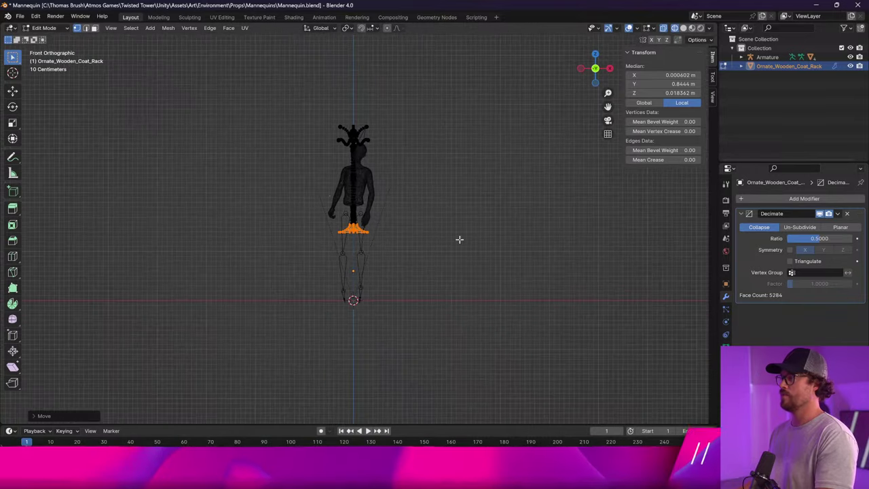
Return to Object Mode and lower the coat rack about 0.45 m along Z
key("Tab")
key("z")
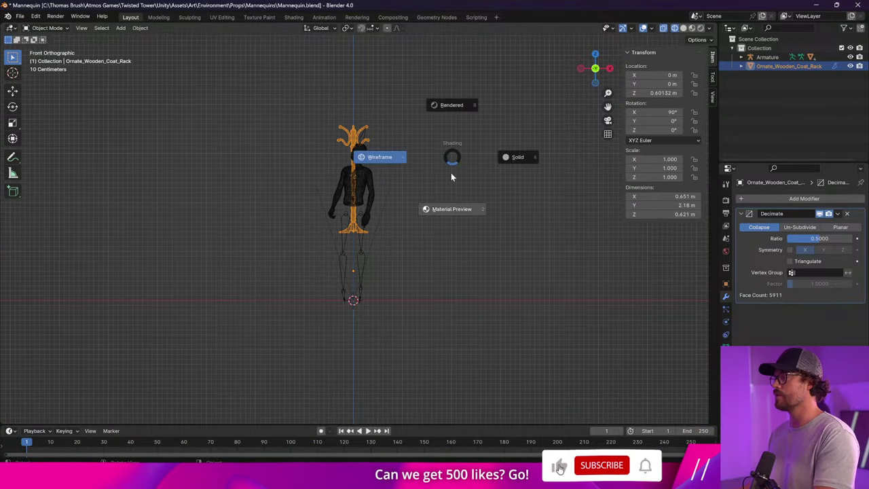
left_click(390, 129)
left_click(52, 28)
left_click(57, 39)
key("g")
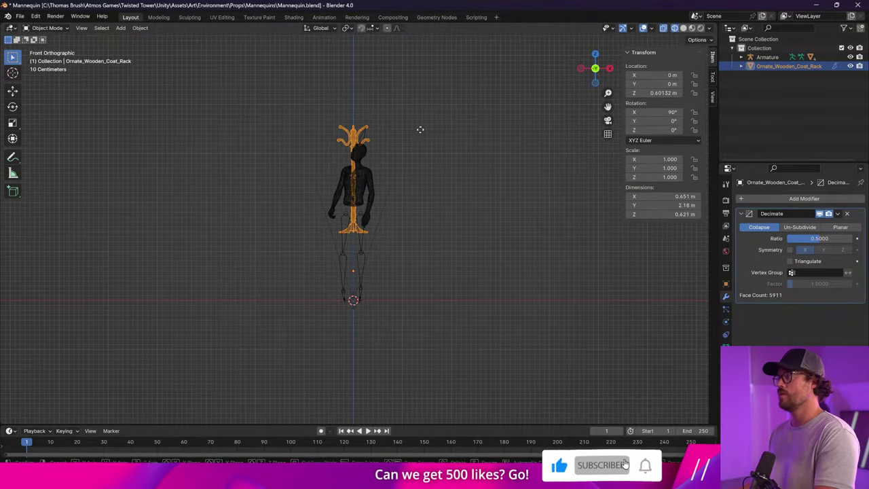
left_click(413, 157)
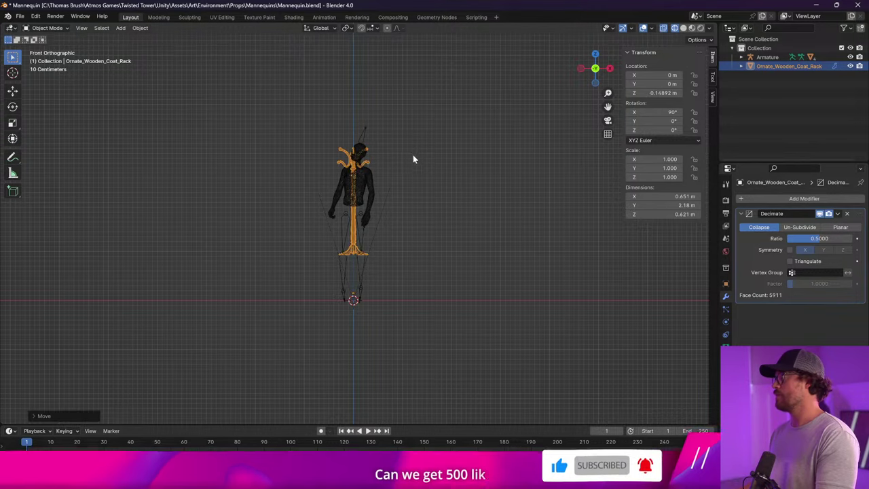
Lower the coat rack about 0.36 m more along Z so its hooks sit at the mannequin's chest
key("KP_Decimal")
middle_click_drag(409, 165, 440, 170)
key("g")
key("z")
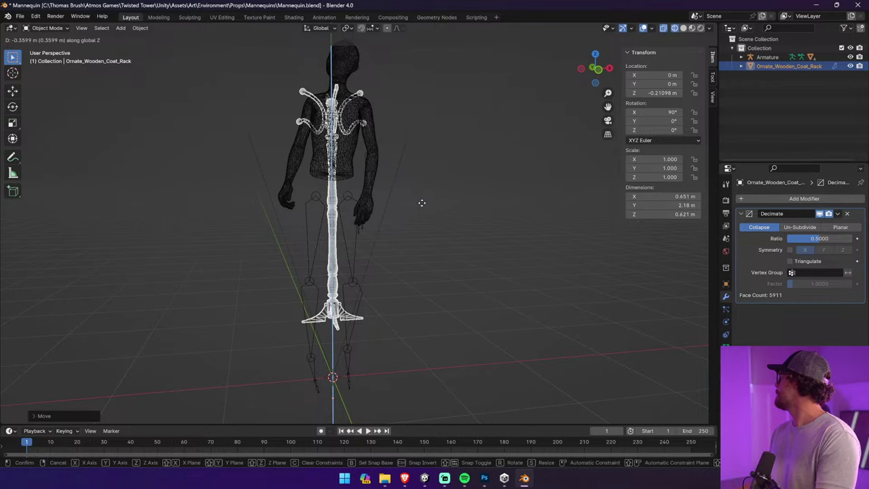
left_click(422, 203)
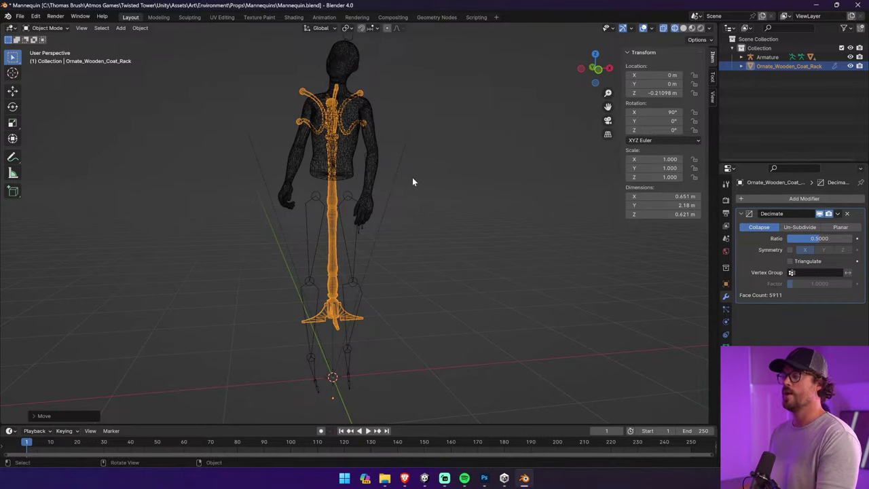
In Edit Mode, delete the coat rack's vertices above the base of the mannequin's torso, including all hooks
middle_click_drag(412, 177, 403, 153)
left_click(48, 28)
left_click(58, 46)
scroll(481, 159, "up", 4)
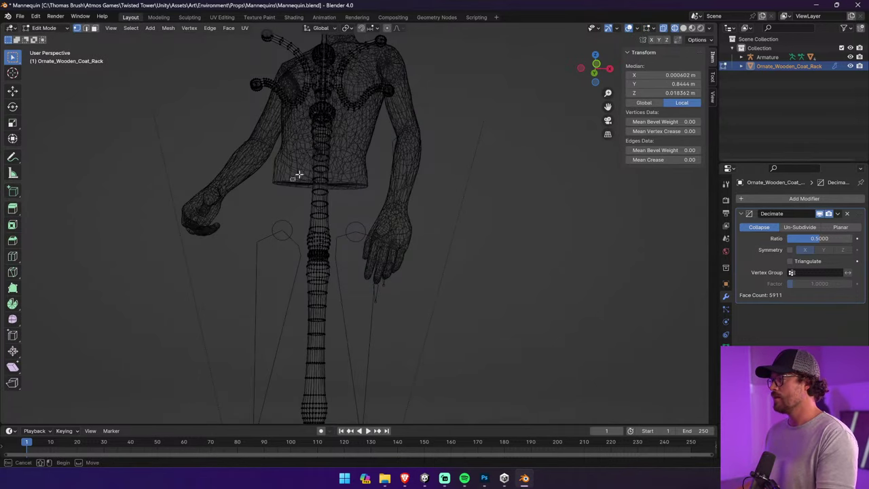
left_click_drag(292, 185, 362, 133)
middle_click_drag(362, 133, 363, 238)
scroll(365, 199, "down", 3)
scroll(364, 204, "up", 1)
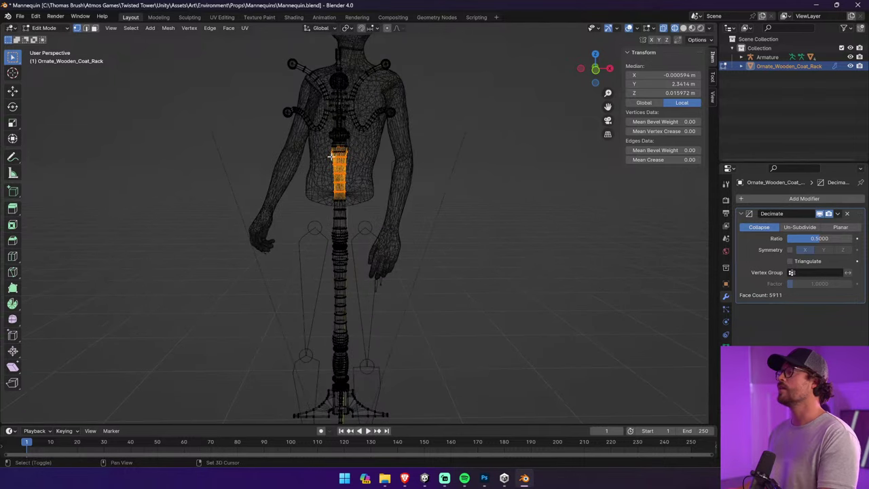
middle_click_drag(332, 157, 335, 178, "shift")
left_click_drag(262, 70, 502, 205)
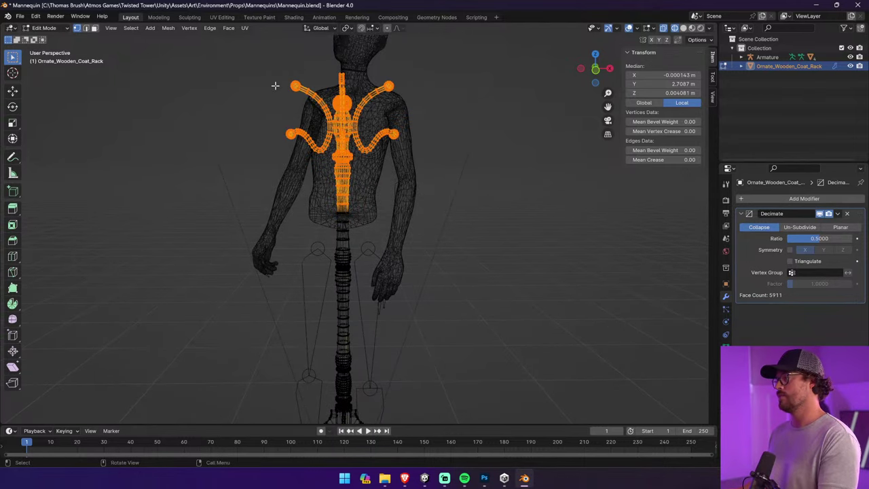
left_click_drag(266, 61, 445, 214)
key("x")
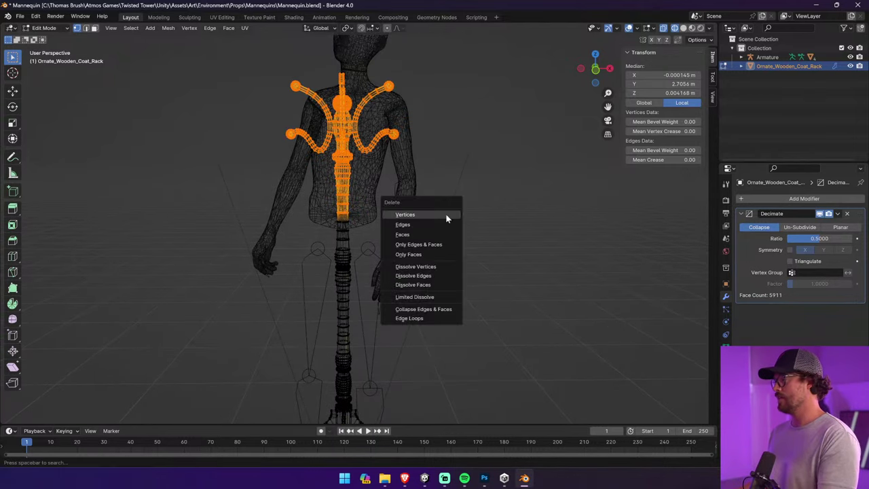
left_click(446, 214)
Select the edge loop at the stem's cut top, clear the selection and return to Object Mode
scroll(378, 204, "up", 6)
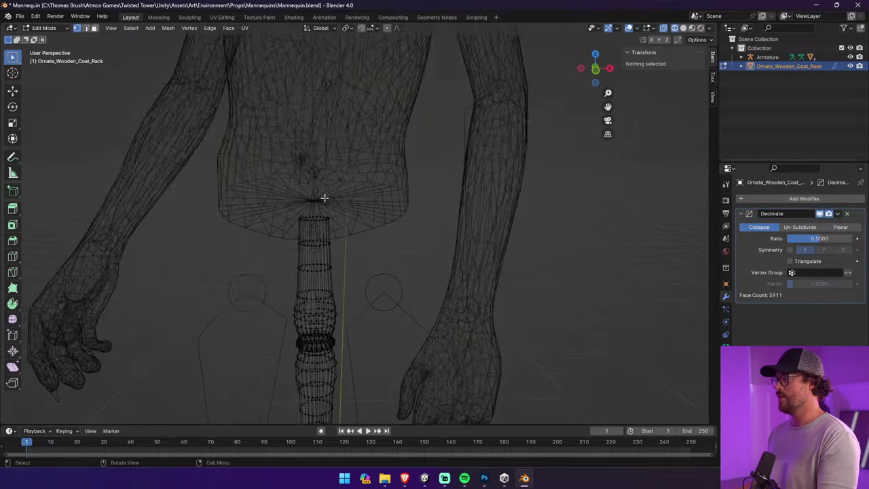
left_click(290, 174, "alt")
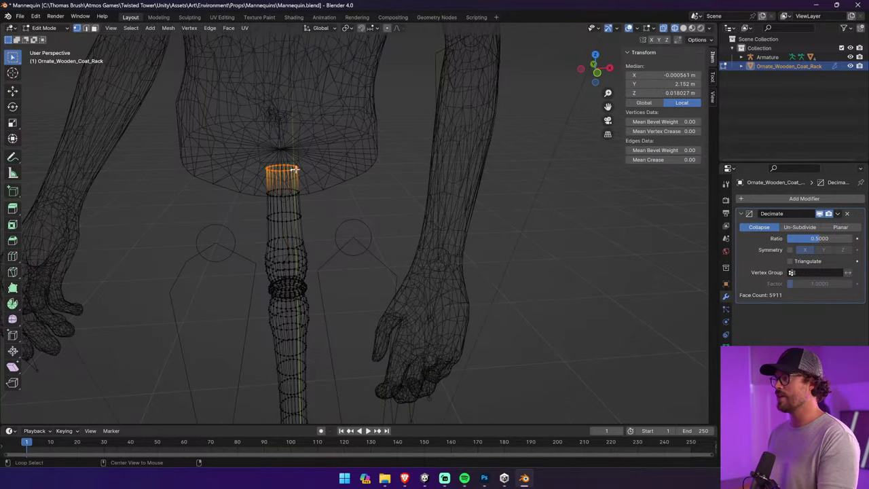
middle_click_drag(328, 167, 296, 183)
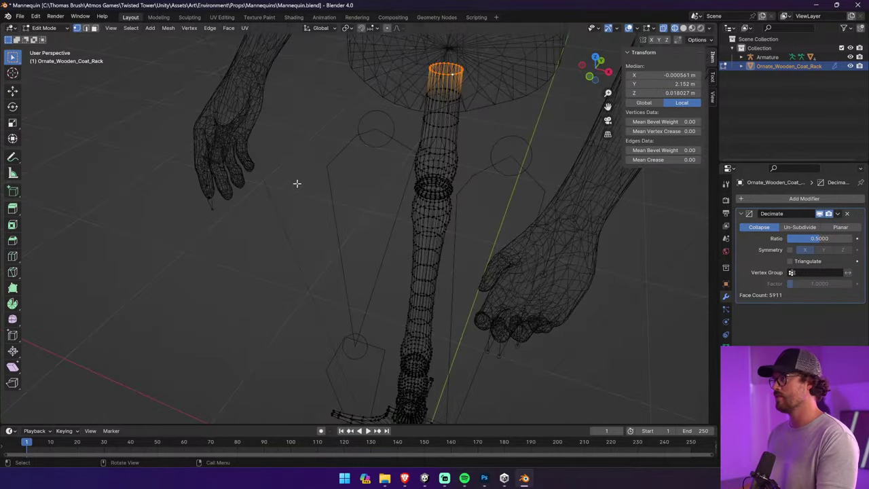
key("alt+a")
left_click(51, 30)
left_click(54, 39)
scroll(375, 207, "down", 1)
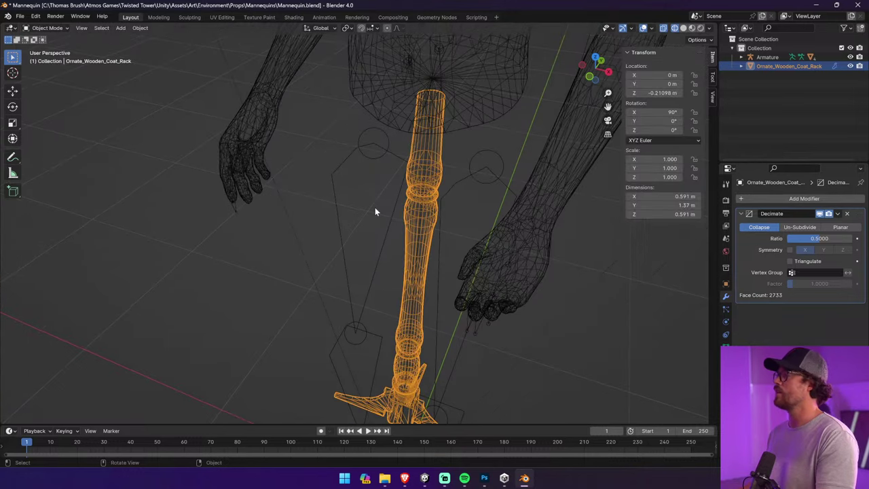
Try raising the trimmed coat rack about 0.11 m along Z in front view
left_click(589, 78)
scroll(376, 195, "down", 8)
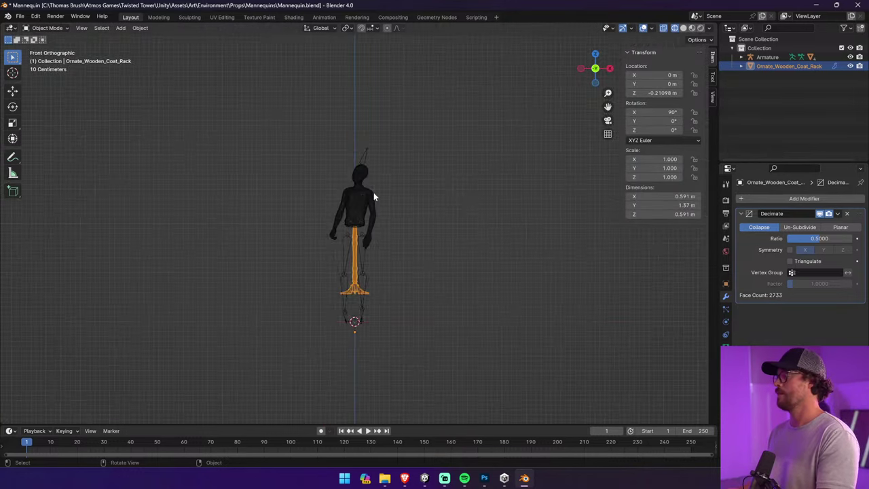
scroll(377, 197, "up", 3)
key("g")
key("z")
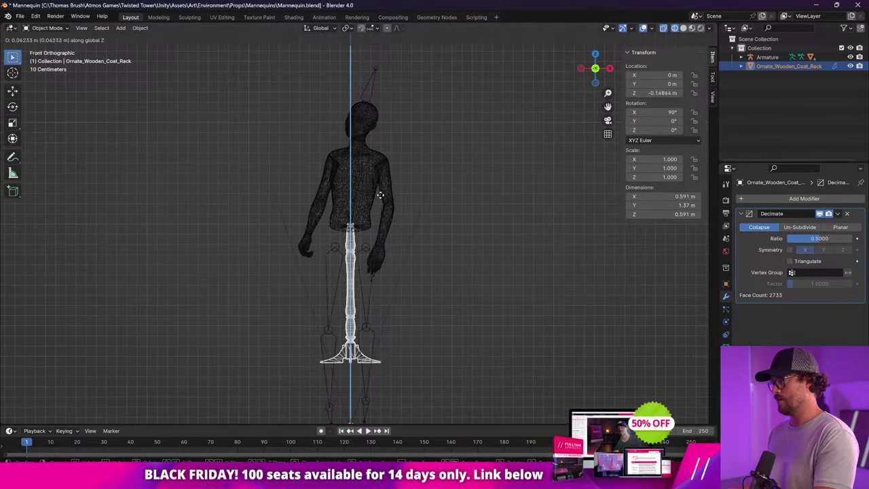
left_click(381, 195)
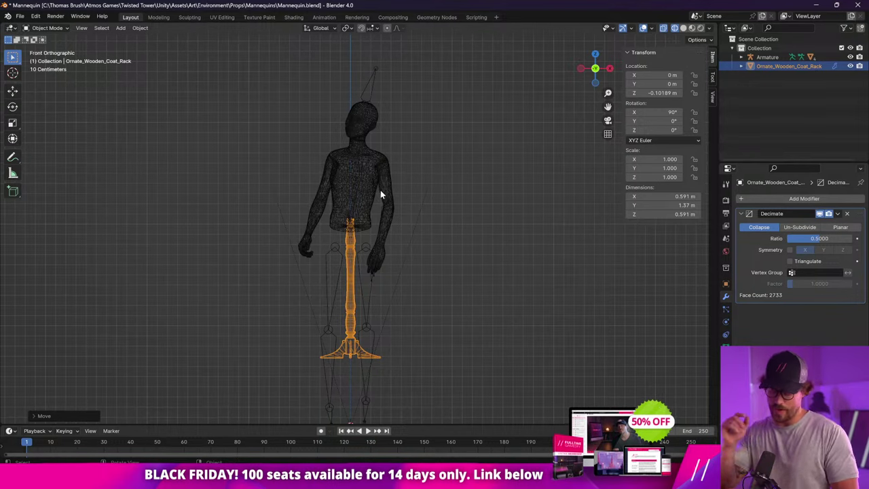
key("ctrl+z")
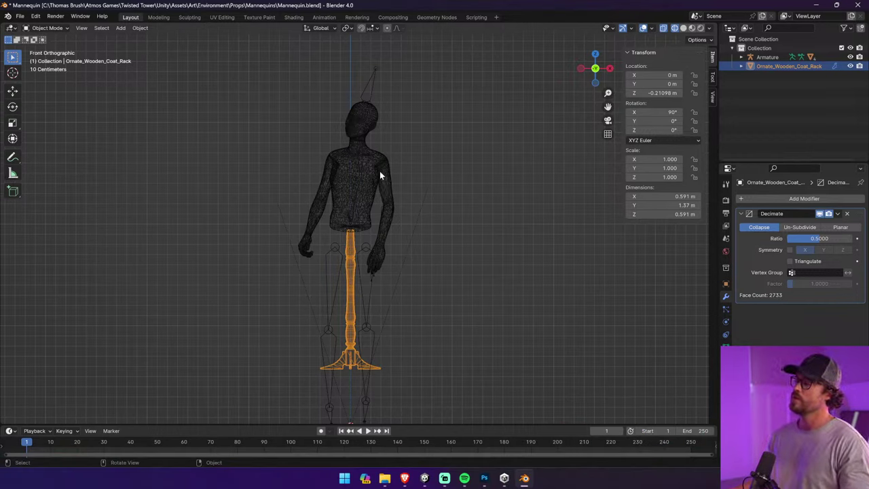
Expand the Armature's contents and copy the trimmed coat rack object
left_click(383, 181)
left_click(354, 260)
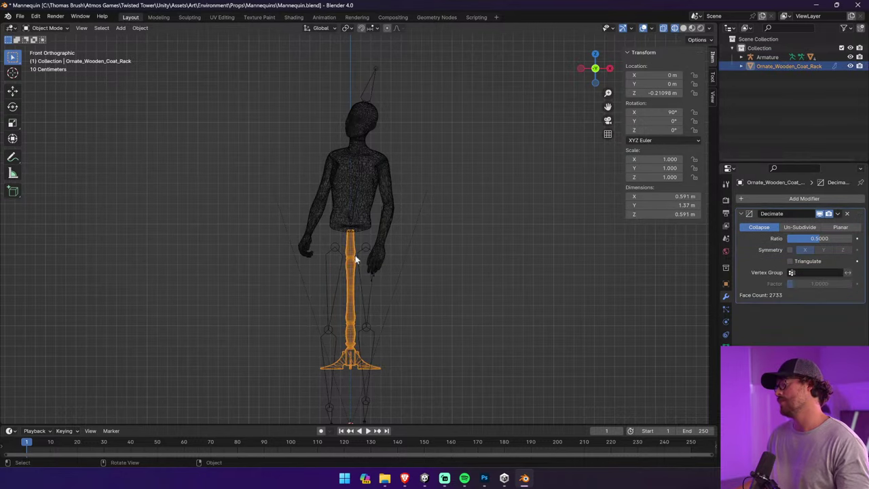
middle_click_drag(451, 257, 402, 263)
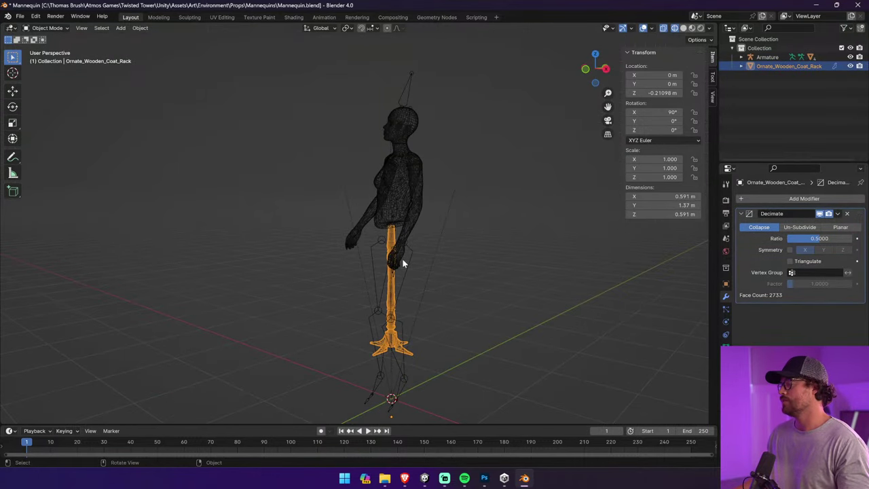
left_click(741, 57)
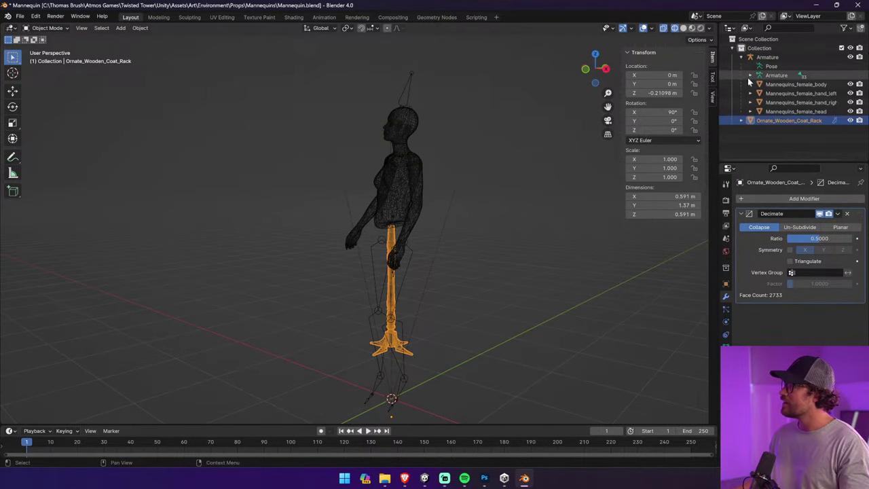
left_click(417, 300)
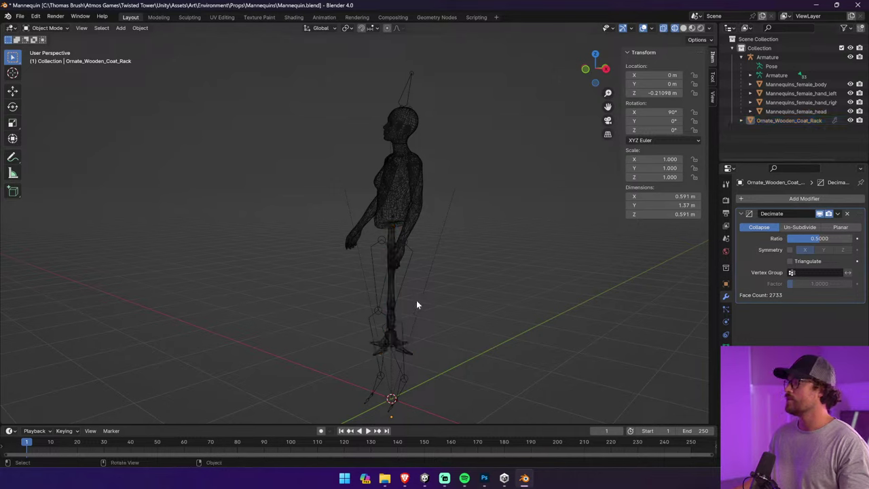
left_click(391, 303)
left_click(391, 304)
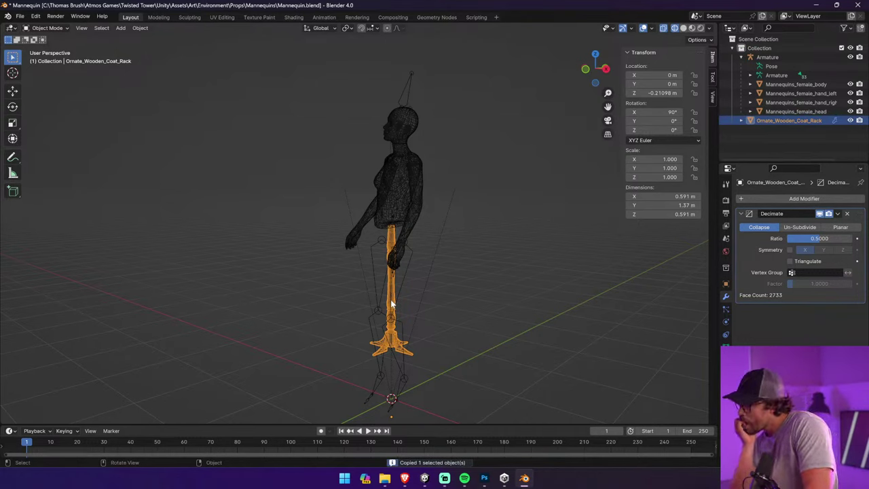
left_click(391, 303)
left_click(391, 301)
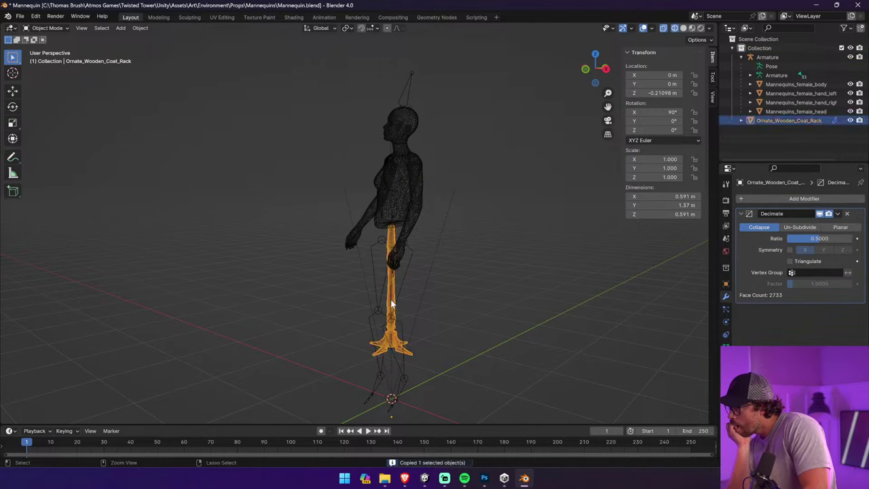
Undo the edits until the mannequin's legs are restored, and remove the original full-size coat rack
key("Tab")
key("ctrl+z")
key("ctrl+z")
key("ctrl+z")
key("ctrl+z")
key("ctrl+z")
key("ctrl+z")
key("ctrl+z")
key("ctrl+z")
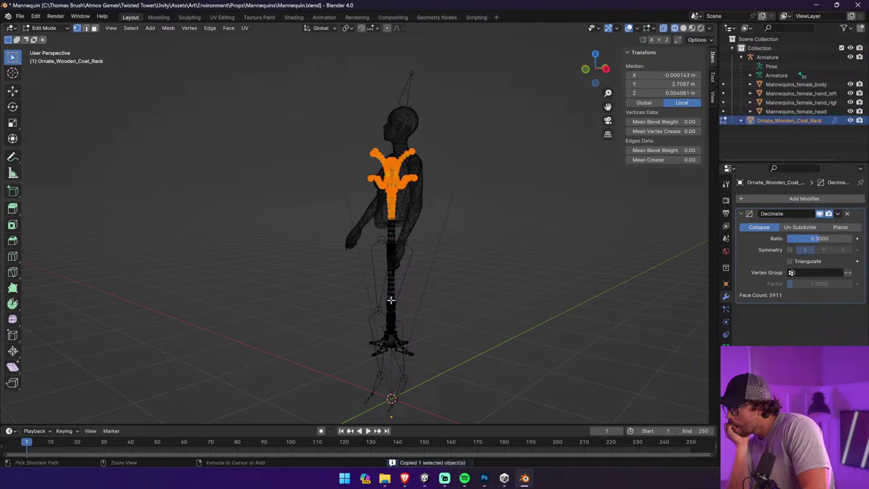
key("ctrl+z")
key("ctrl+z")
key("ctrl+z")
key("ctrl+z")
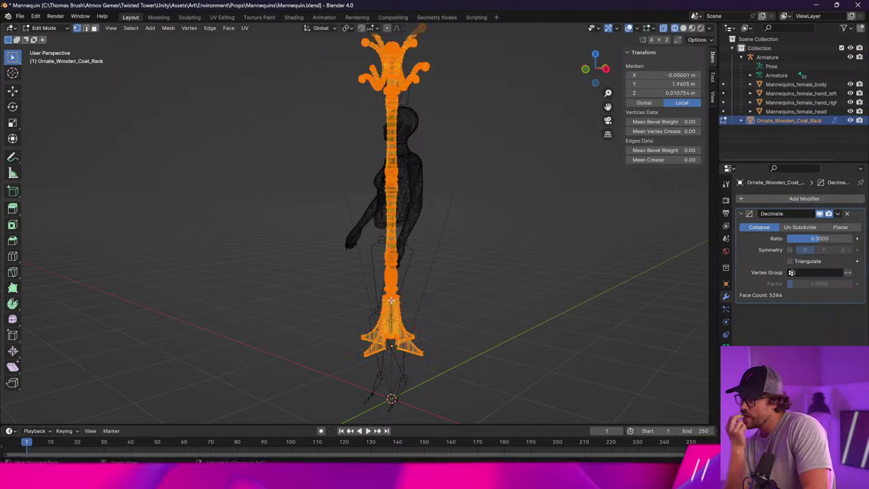
key("ctrl+z")
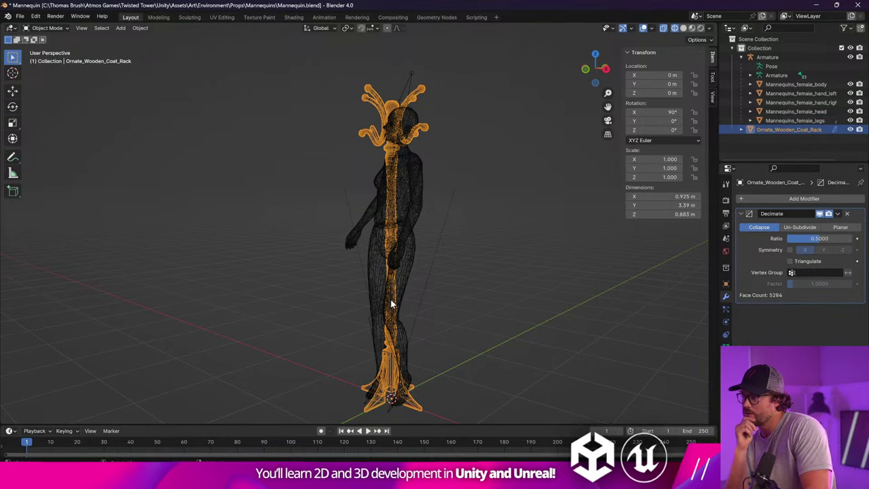
key("ctrl+z")
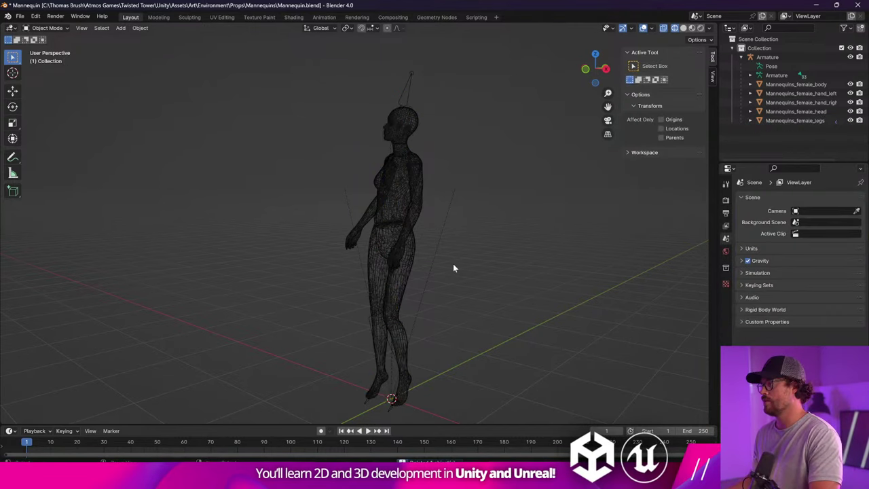
Paste the copied trimmed coat rack into the scene with the full mannequin, hide it and save the file
key("ctrl+v")
middle_click_drag(462, 262, 520, 254)
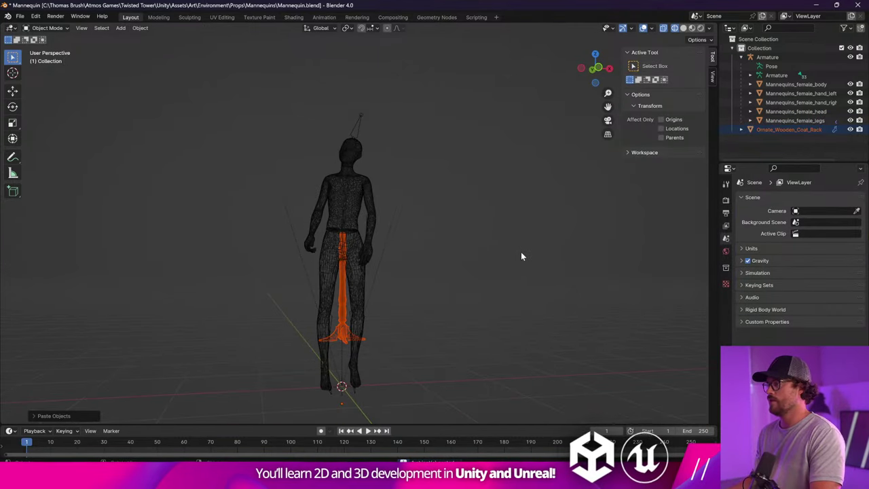
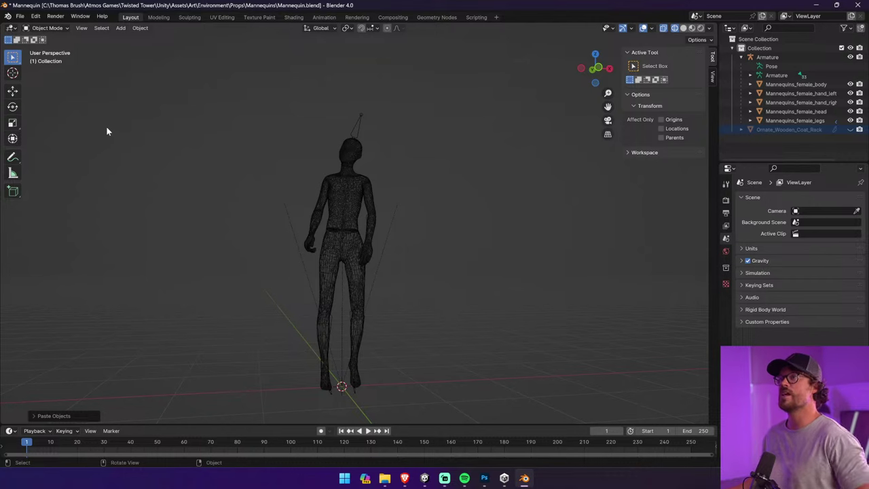
middle_click_drag(107, 131, 191, 172)
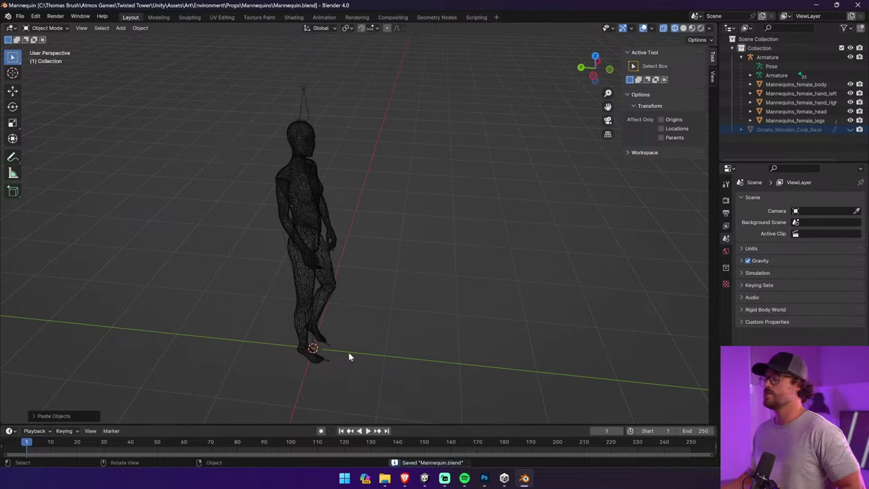
Switch to Unity and select the Mannequin object in the Floor-2 scene
left_click(424, 479)
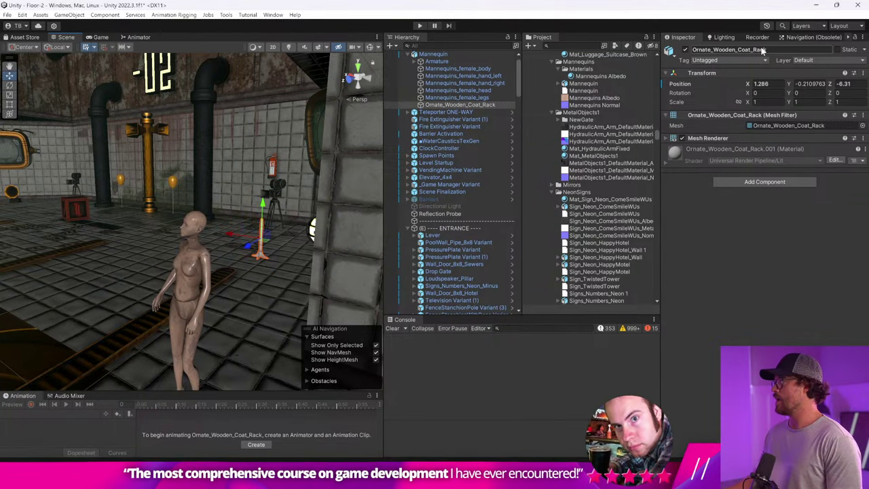
left_click(434, 54)
Try reverting all prefab overrides on the Mannequin
left_click(713, 84)
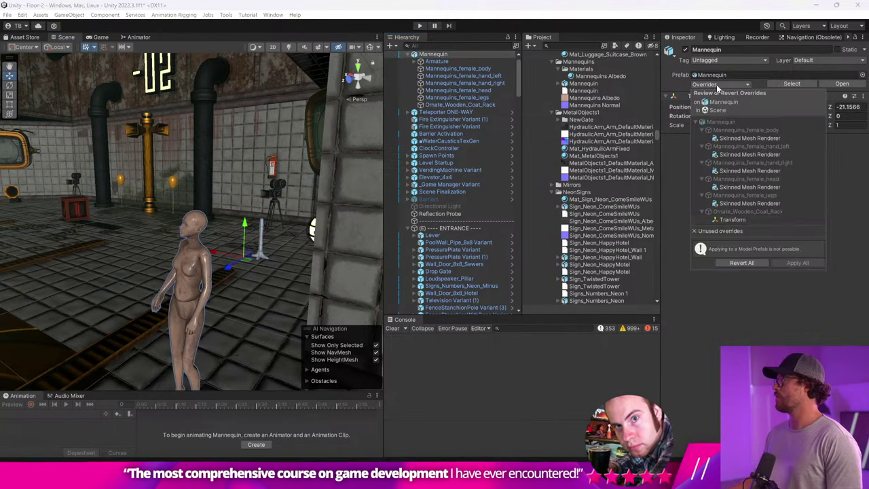
left_click(755, 262)
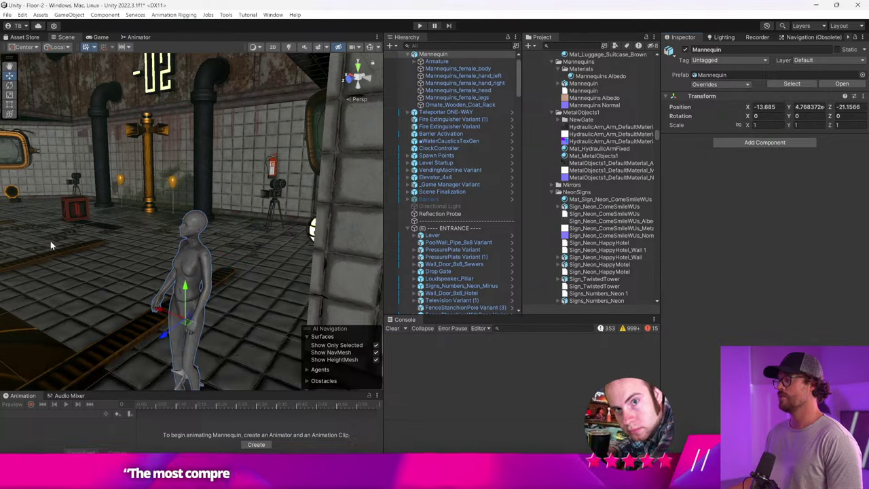
right_click_drag(51, 246, 167, 212)
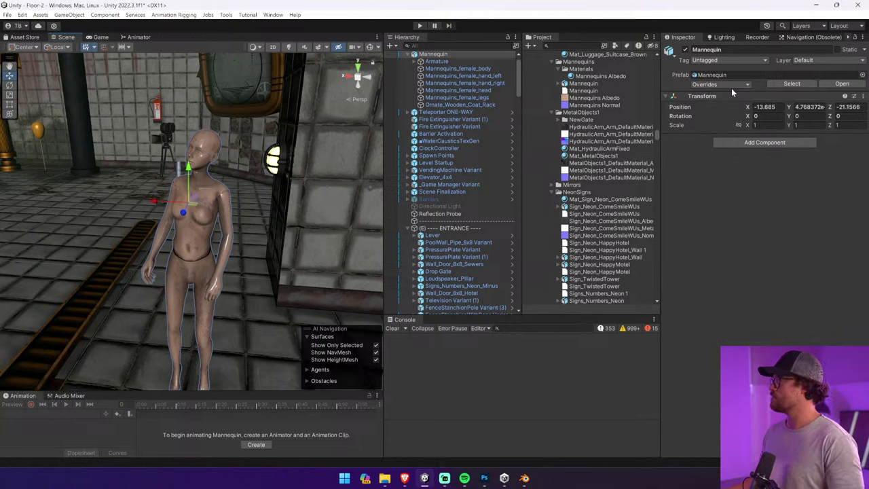
Revert only the Transform override of Ornate_Wooden_Coat_Rack on the Mannequin
left_click(706, 85)
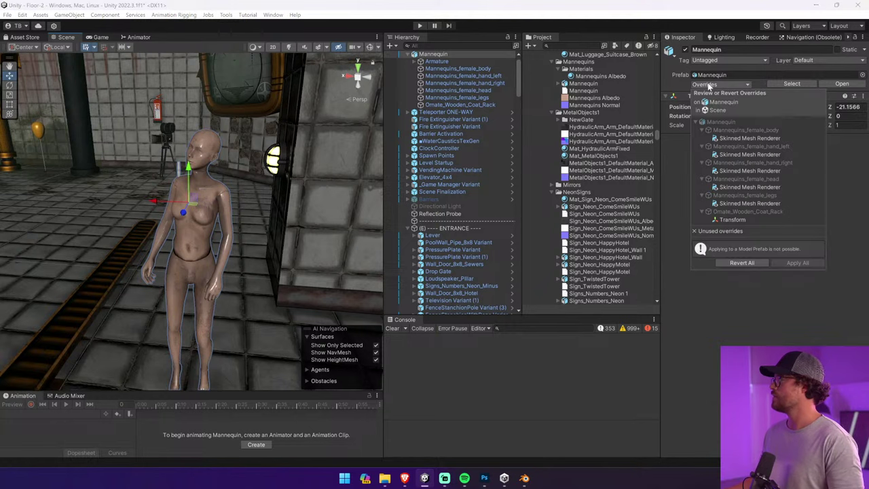
left_click(742, 220)
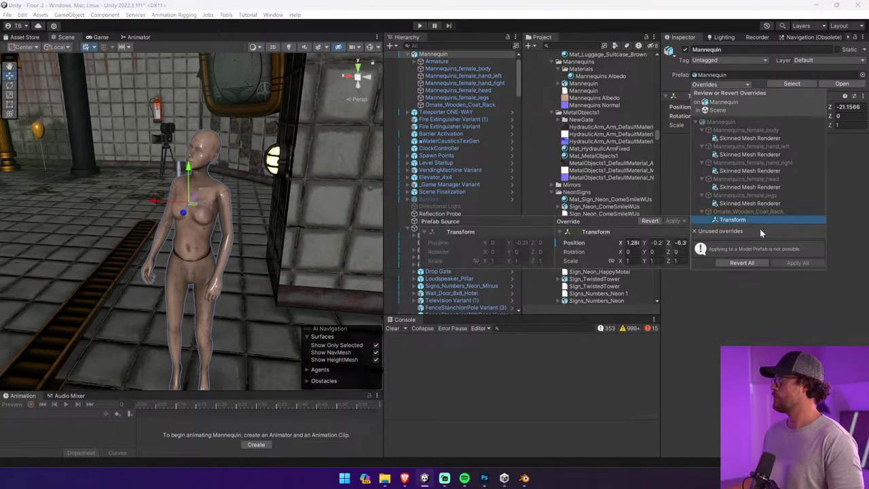
left_click(650, 221)
Examine how the coat rack stand lines up with the mannequin's body and legs in the level
right_click_drag(236, 256, 286, 202)
scroll(242, 163, "up", 1)
key("w")
key("s")
left_click(191, 118)
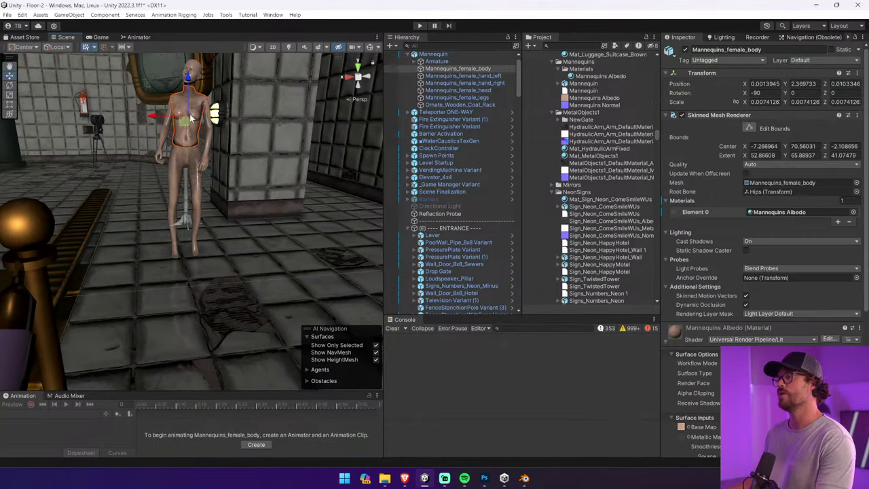
left_click(188, 193)
Switch to Blender and show and select the Ornate_Wooden_Coat_Rack in front view
key("alt+Tab")
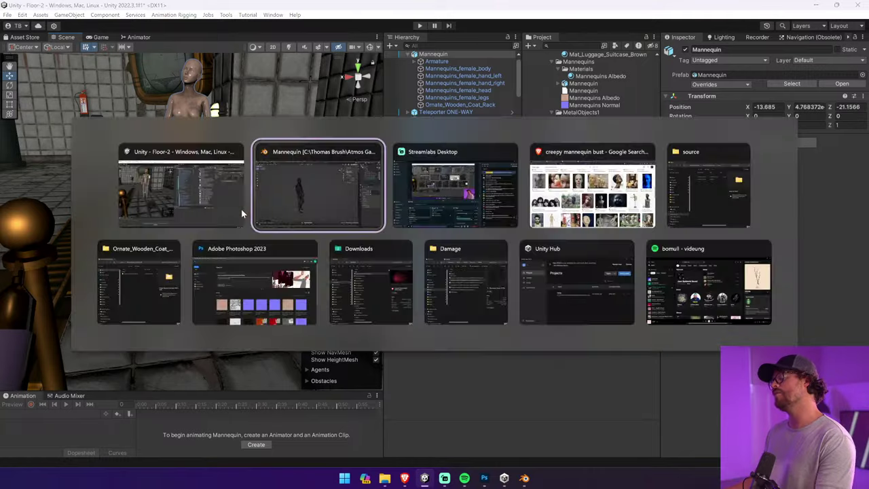
left_click(594, 76)
left_click(610, 70)
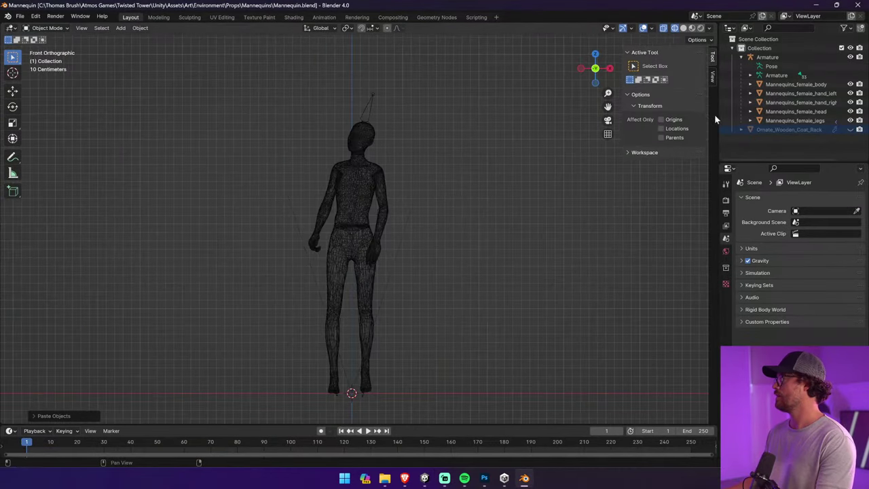
left_click(848, 129)
left_click(355, 297)
key("s")
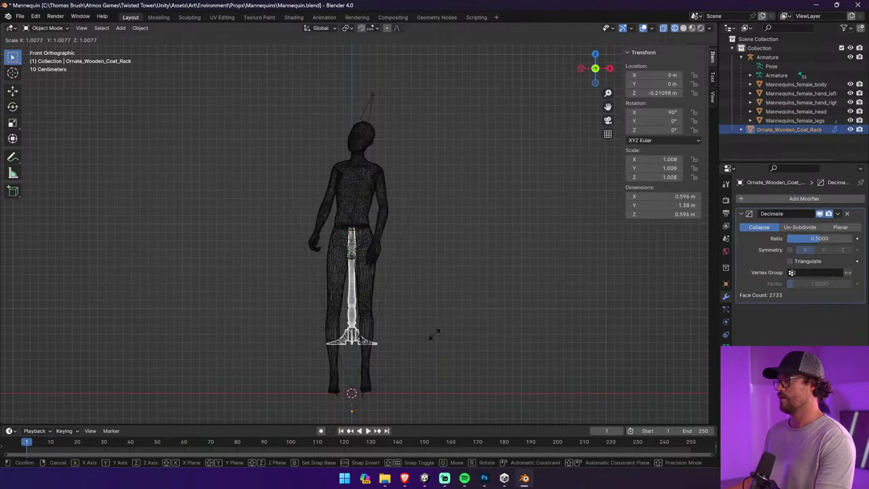
right_click(465, 344)
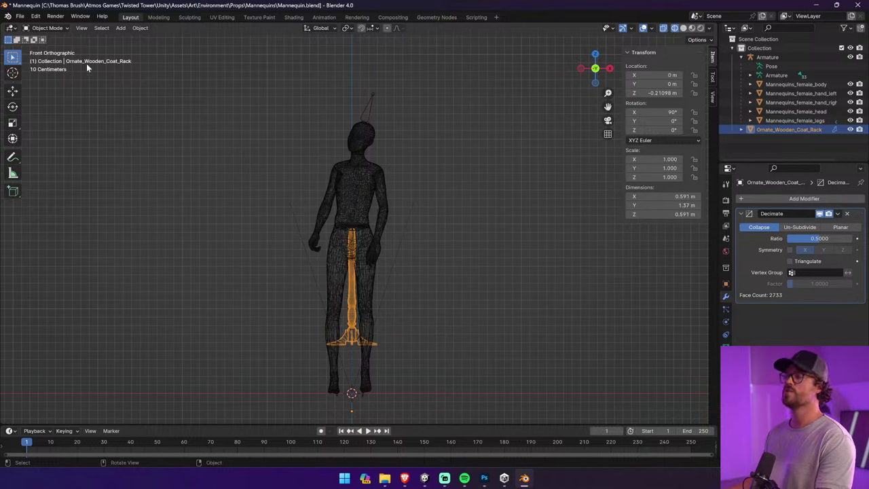
Set the coat rack's origin to the 3D cursor
left_click(141, 28)
mouse_move(166, 49)
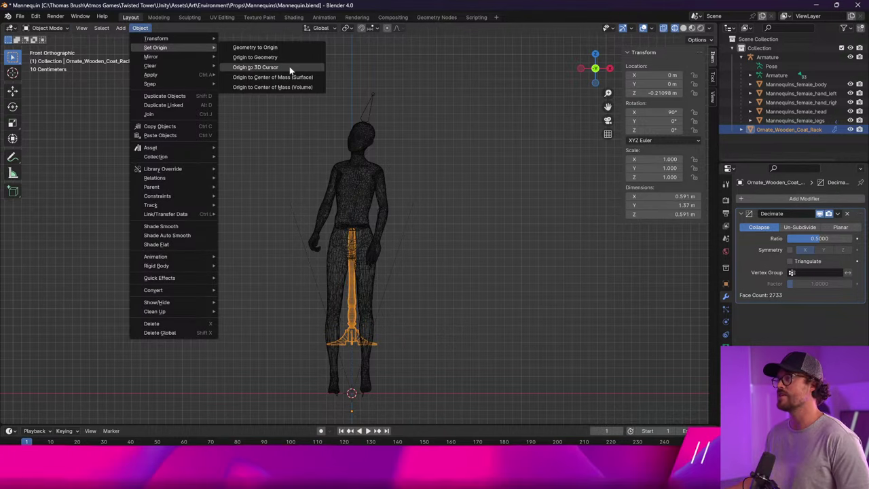
left_click(288, 67)
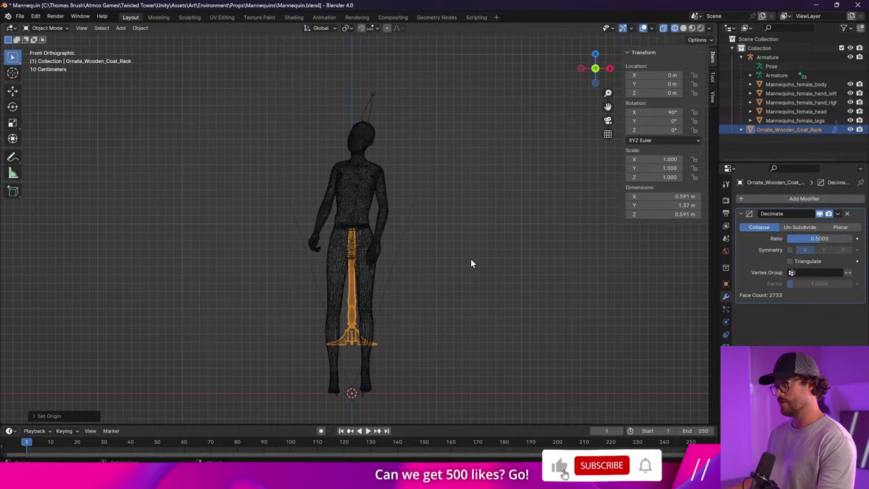
Scale the coat rack up to about 1.53 and lower it about 0.88 m along Z
key("s")
left_click(582, 238)
key("g")
key("z")
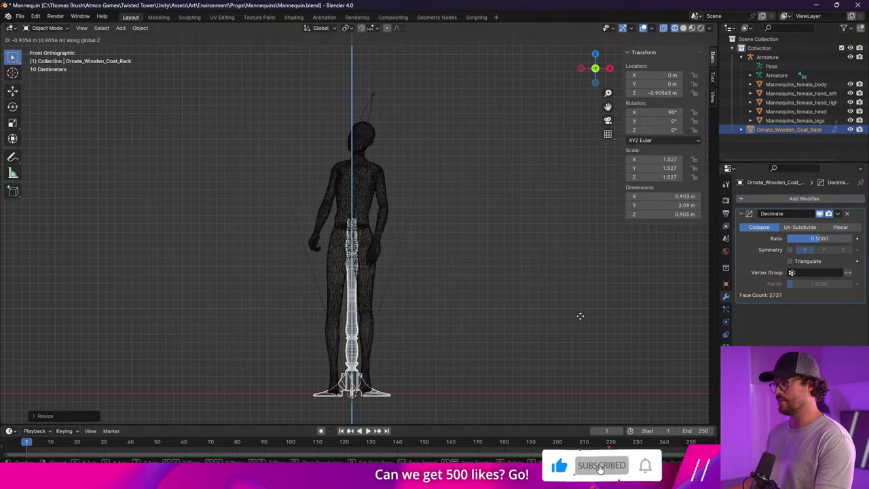
left_click(578, 314)
Try shrinking the coat rack to a scale of about 1.1 and raising it about 0.5 m along Z
key("s")
left_click(510, 349)
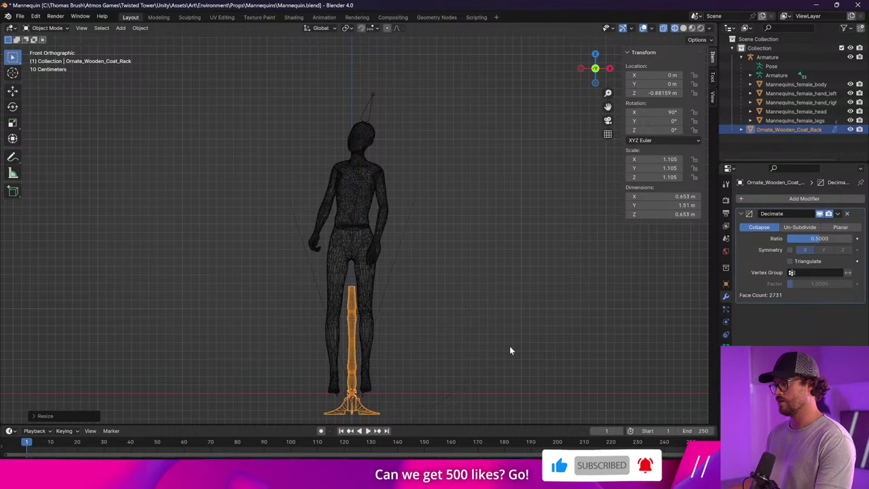
key("g")
key("z")
left_click(508, 307)
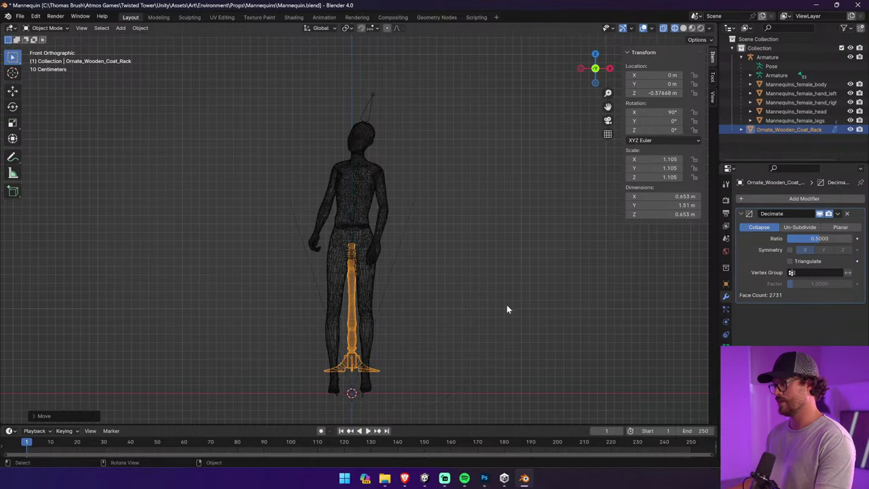
key("ctrl+z")
Scale the coat rack to about 1.54 and set its origin to the 3D cursor
key("s")
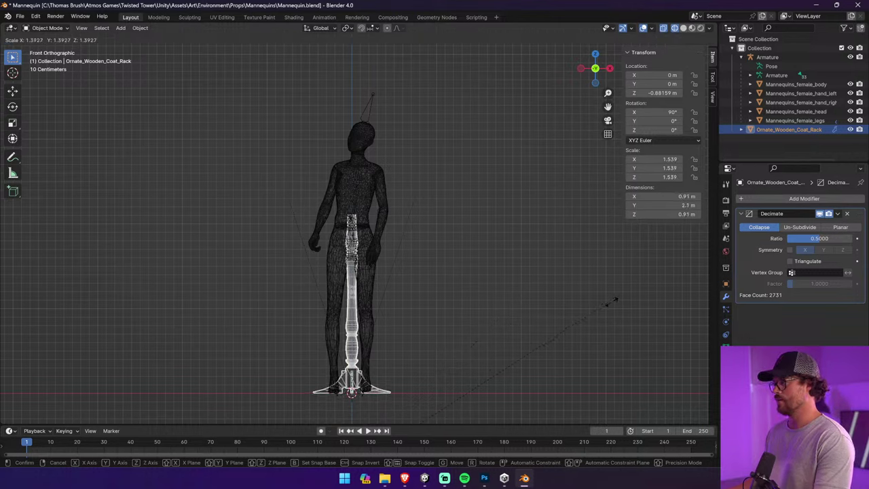
left_click(615, 300)
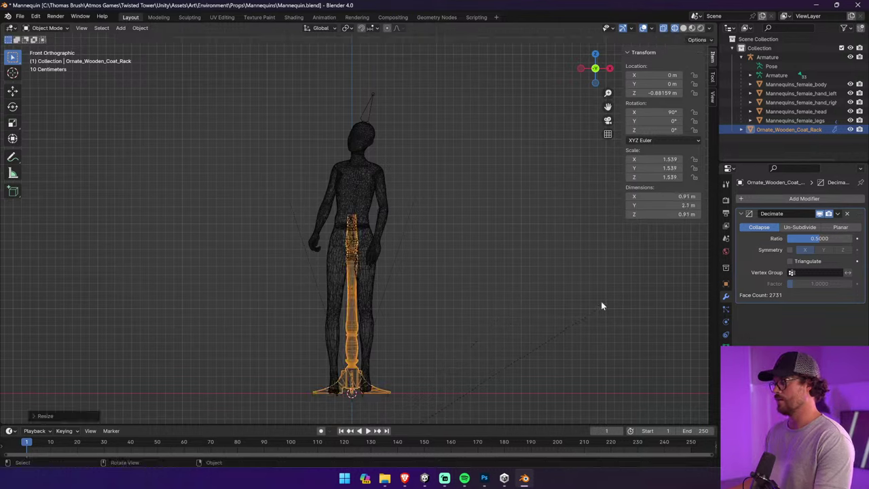
left_click(140, 27)
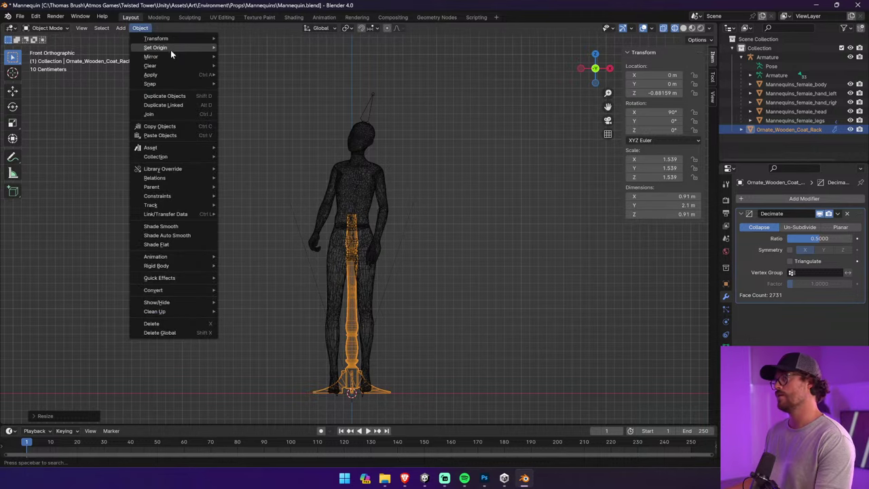
mouse_move(171, 48)
left_click(245, 67)
Undo the coat rack's latest origin change, moves and resizes, back to a scale of 1
mouse_move(441, 262)
middle_mouse_down()
mouse_move(310, 227)
mouse_move(306, 258)
mouse_move(476, 267)
mouse_move(430, 251)
mouse_move(451, 269)
middle_mouse_up()
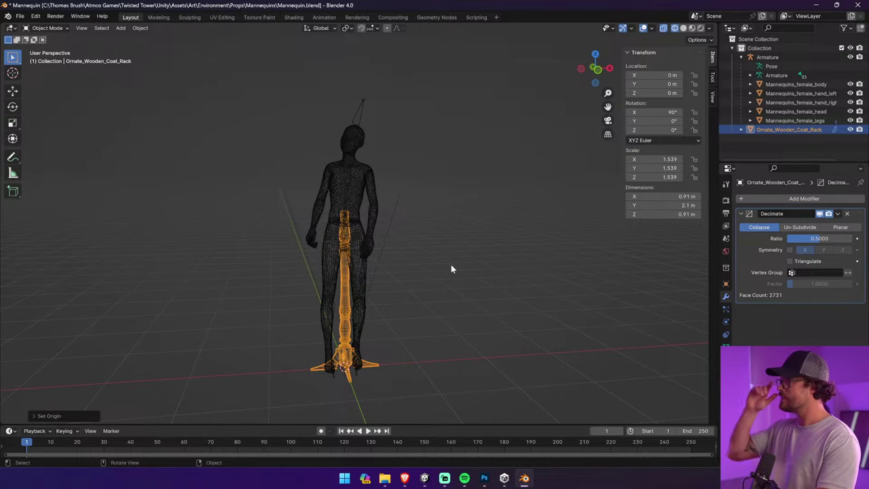
key("alt+s")
key("ctrl+z")
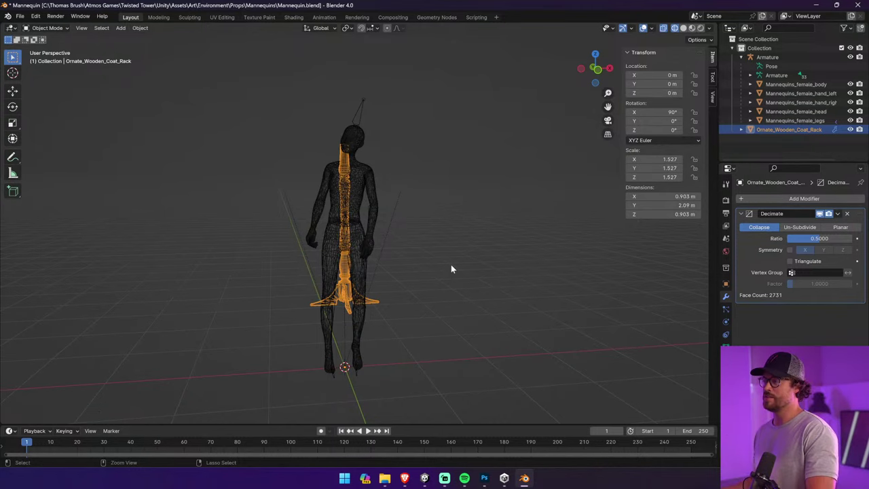
key("ctrl+shift+z")
Place the 3D cursor at the base of the coat rack in front view using the Cursor tool
middle_click_drag(450, 269, 431, 232)
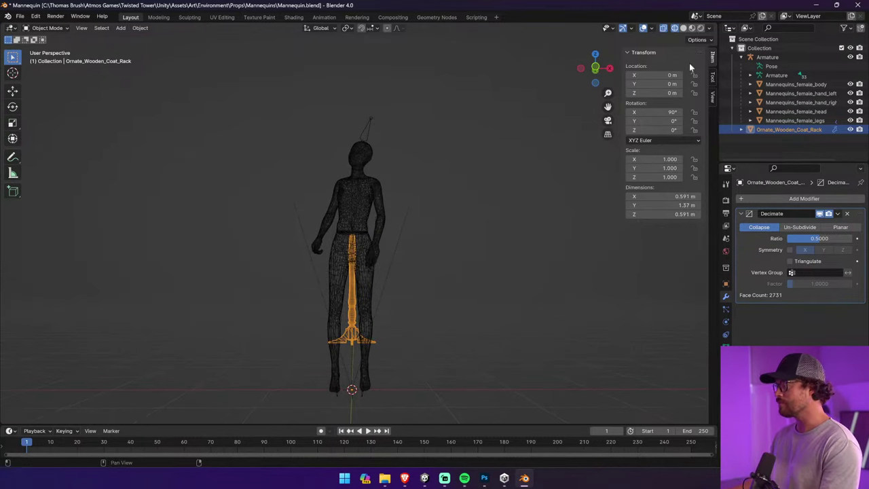
left_click(581, 69)
left_click(609, 69)
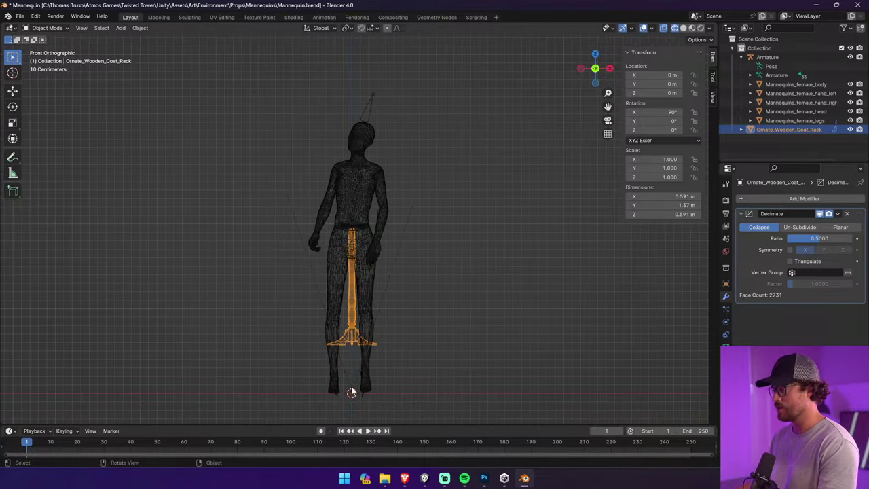
left_click(12, 73)
left_click_drag(352, 385, 352, 345)
scroll(402, 382, "up", 7)
middle_click_drag(401, 382, 403, 164, "shift")
scroll(380, 184, "down", 4)
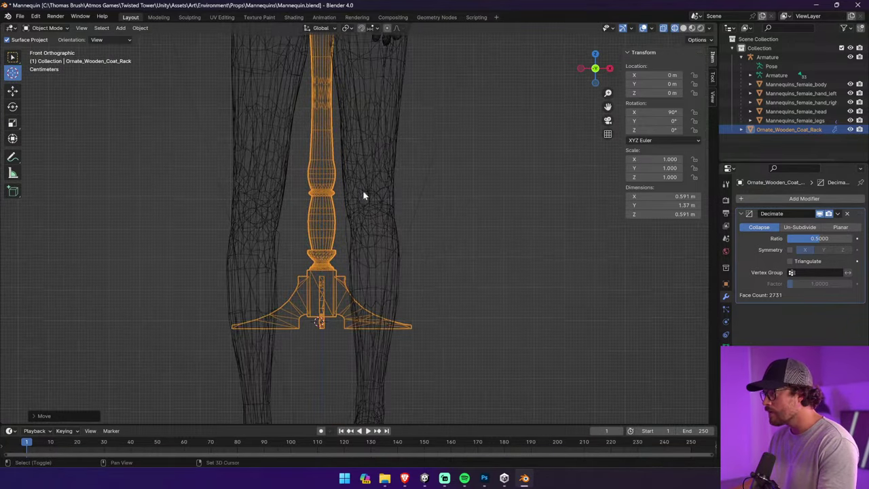
Refine the 3D cursor's position onto the bottom edge of the coat rack's centre foot, on the vertical axis
scroll(326, 241, "up", 8)
left_click_drag(174, 212, 183, 239)
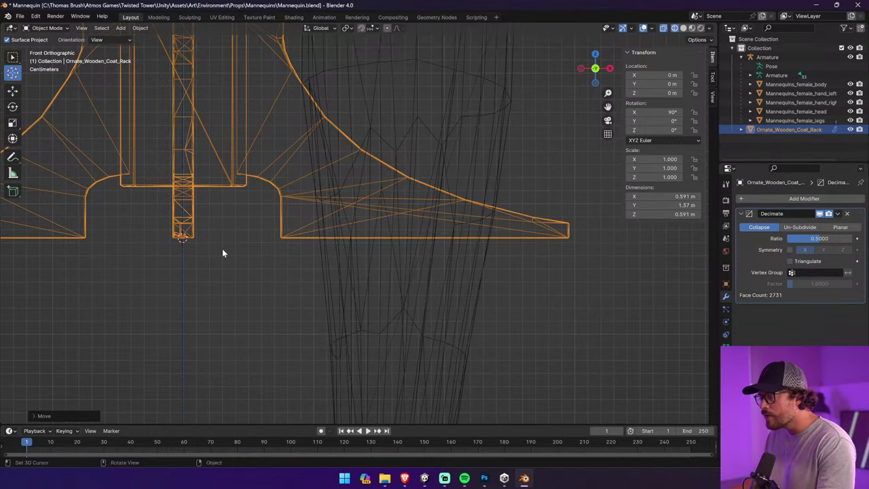
scroll(222, 248, "up", 6)
middle_click_drag(177, 250, 626, 250, "shift")
scroll(292, 306, "up", 5)
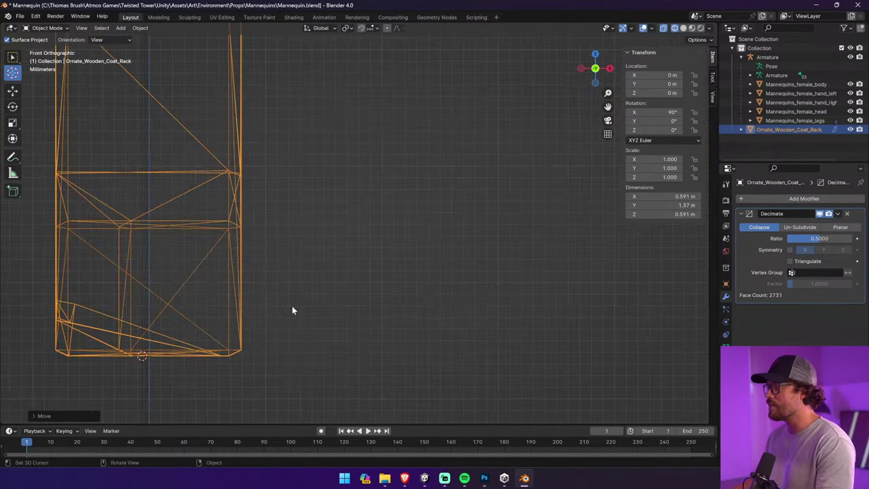
middle_click_drag(293, 306, 514, 171, "shift")
scroll(440, 231, "up", 6)
left_click_drag(391, 241, 410, 240)
Try snapping the 3D cursor to the grid near the coat rack's bottom edge
key("shift+s")
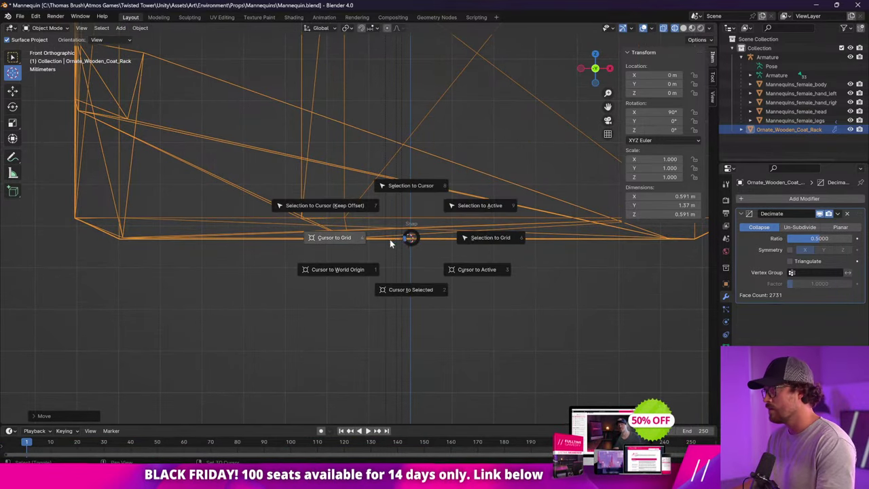
left_click(342, 243)
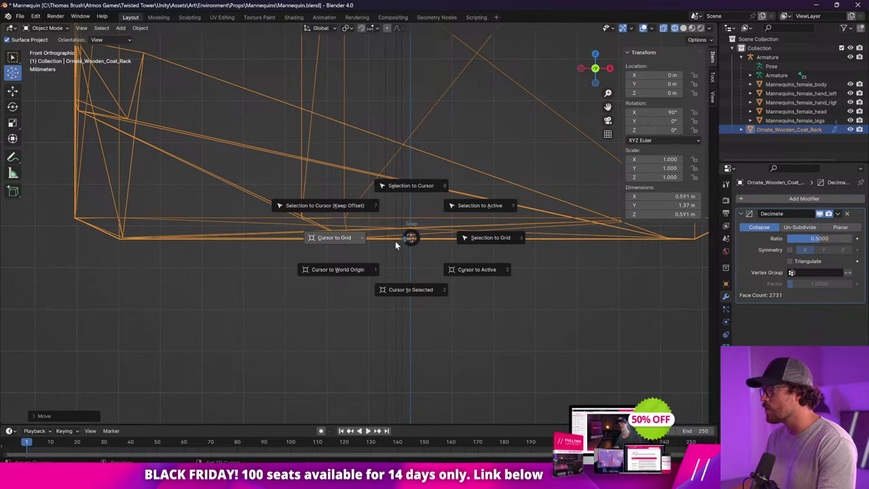
left_click_drag(411, 232, 412, 224)
key("shift+s")
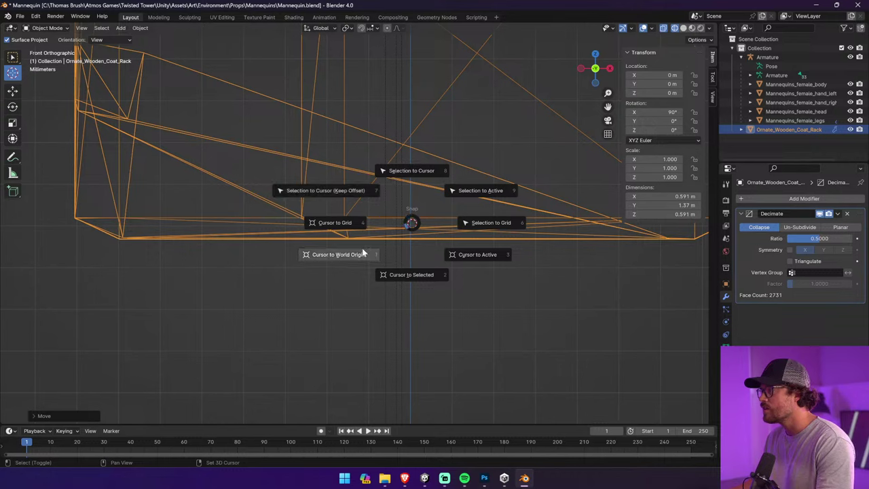
left_click(416, 228)
Reposition the 3D cursor with snapping near the vertical axis at the coat rack's bottom edge
left_click_drag(411, 225, 379, 234)
right_click_drag(380, 236, 331, 243, "shift")
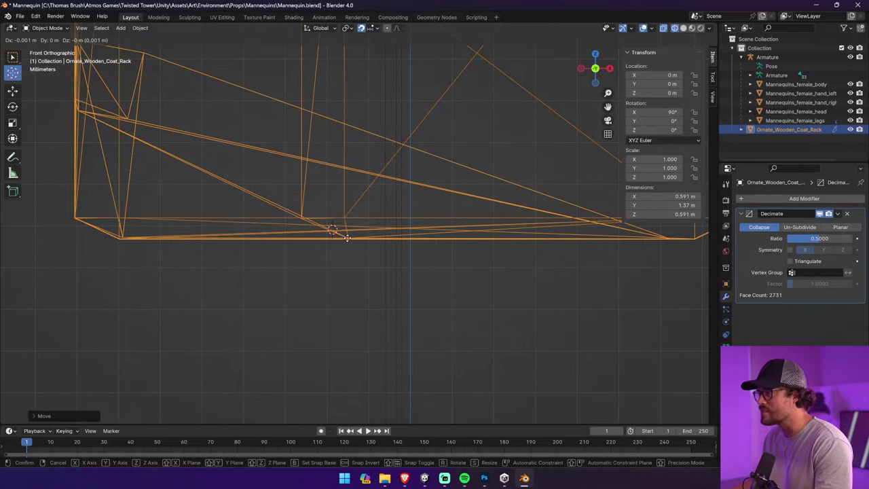
mouse_move(416, 229)
right_mouse_down("shift")
mouse_move(401, 239)
mouse_move(416, 235)
right_mouse_up("shift")
scroll(416, 236, "down", 10)
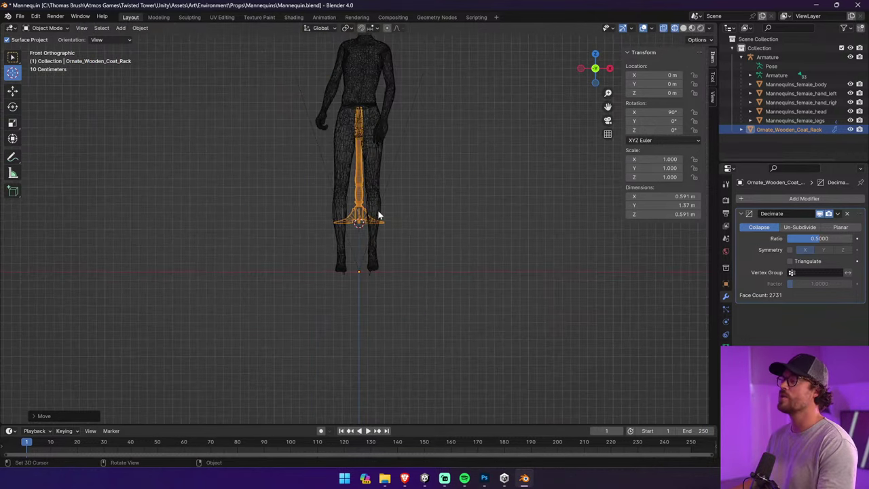
left_click(140, 28)
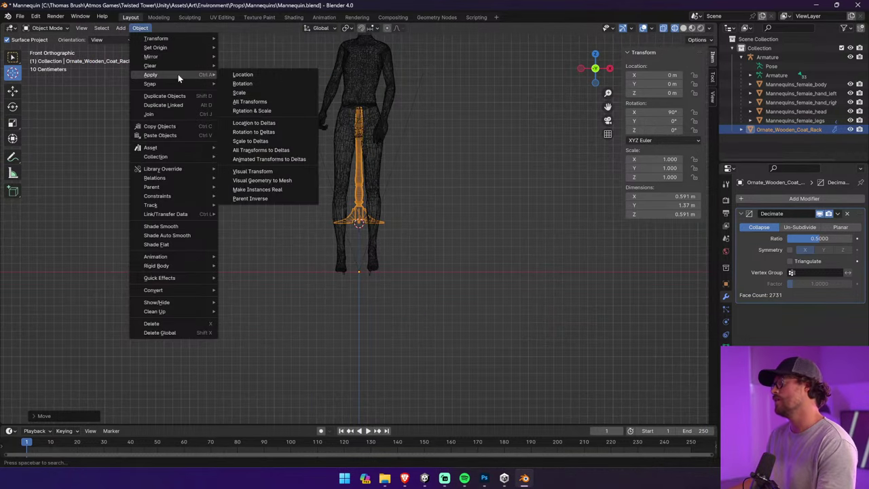
right_click(497, 167, "shift")
left_click(137, 28)
mouse_move(163, 75)
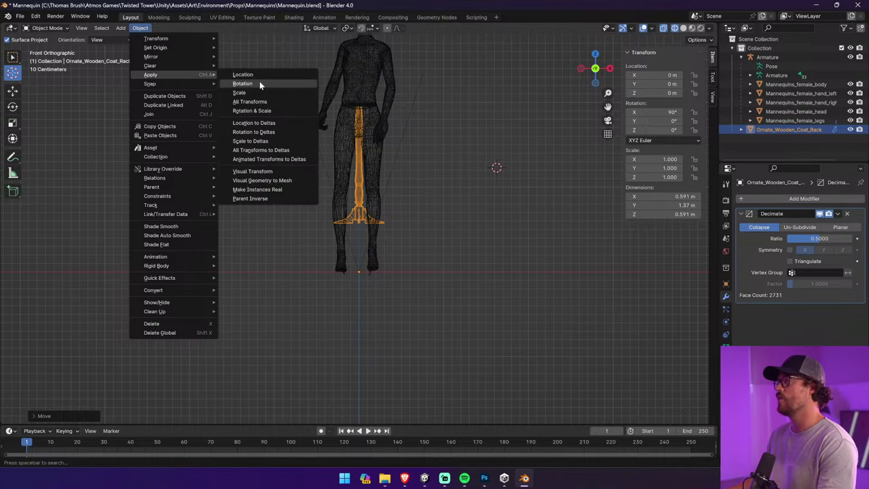
mouse_move(171, 47)
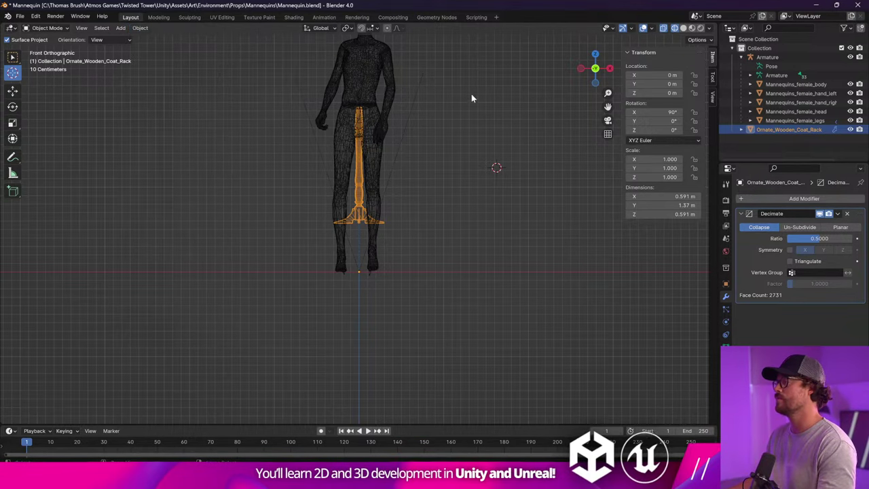
Place the 3D cursor back under the coat rack's centre foot and nudge the rack to about X -0.0001 m, Z 0.0002 m
right_click(471, 127, "shift")
scroll(366, 214, "up", 10)
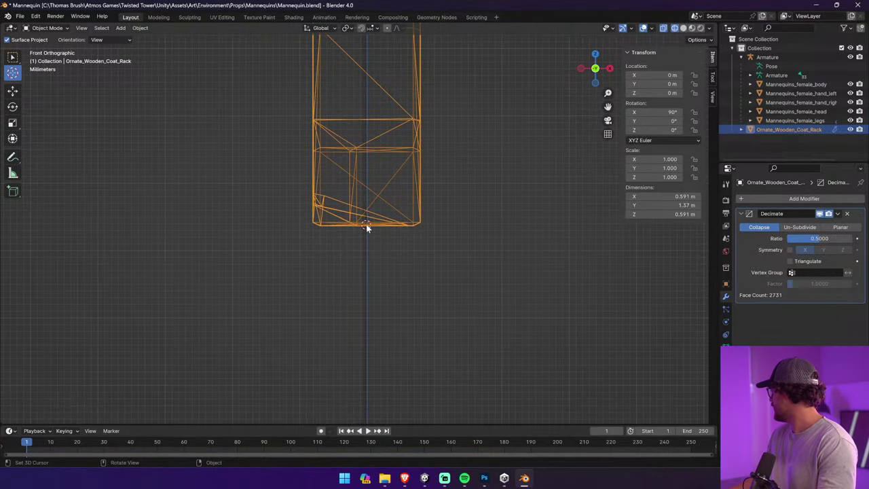
key("g")
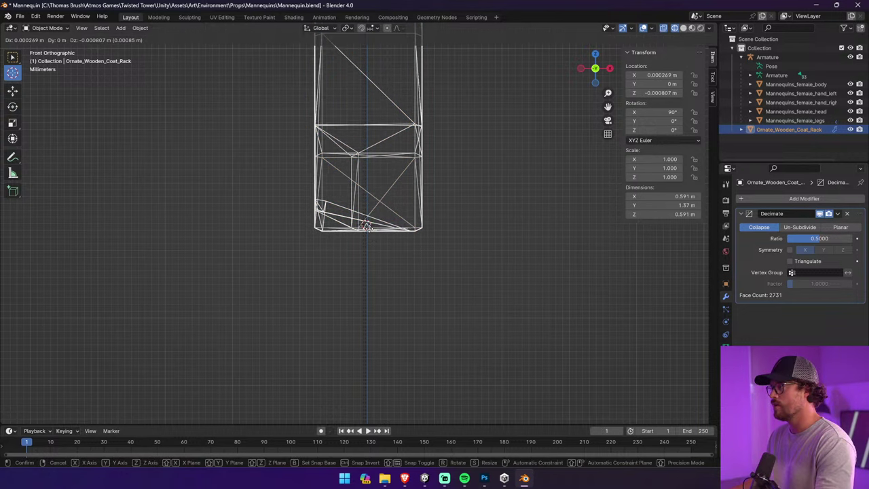
left_click(377, 226)
scroll(387, 231, "up", 4)
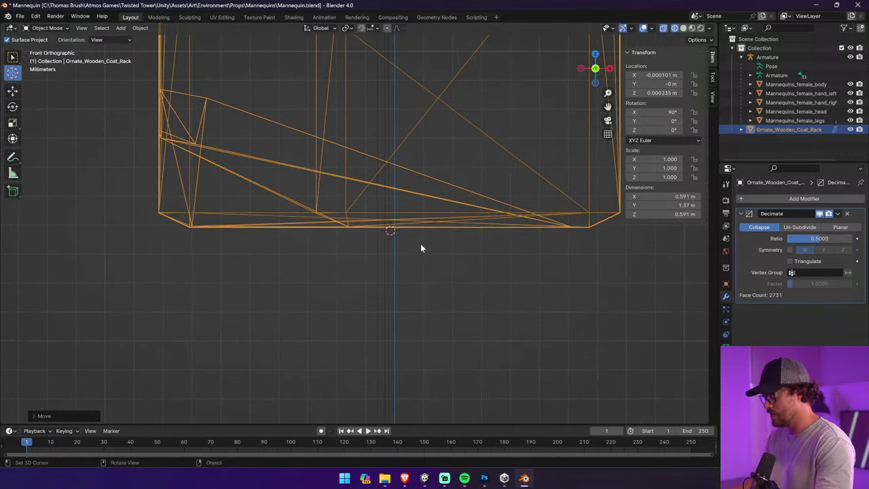
Try moving the coat rack's bottom edge onto the vertical axis at the 3D cursor, without and with snapping
key("g")
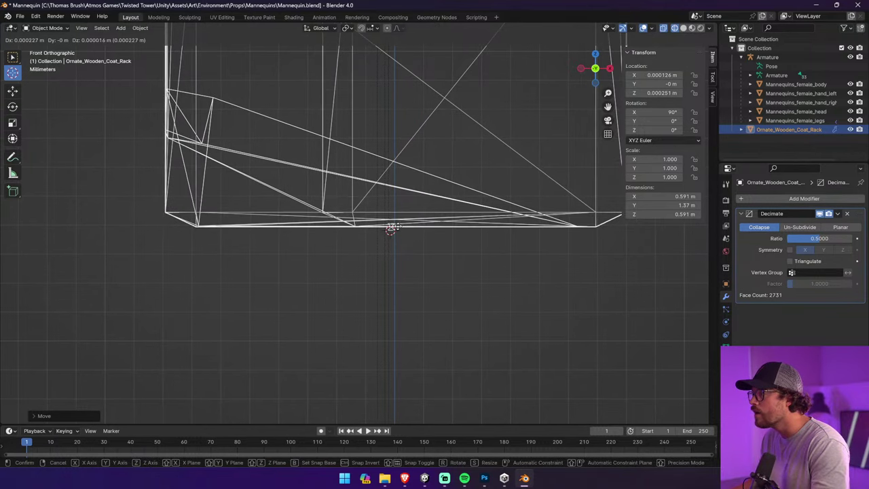
left_click(392, 227)
key("ctrl+z")
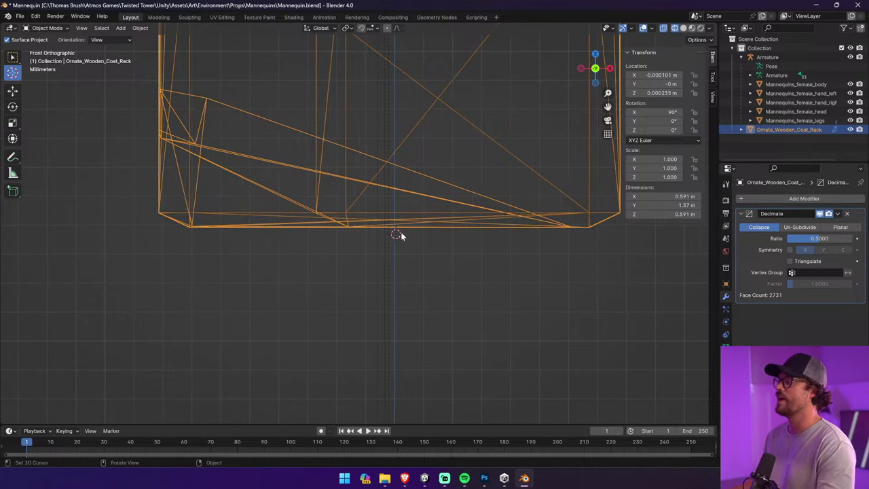
key("g")
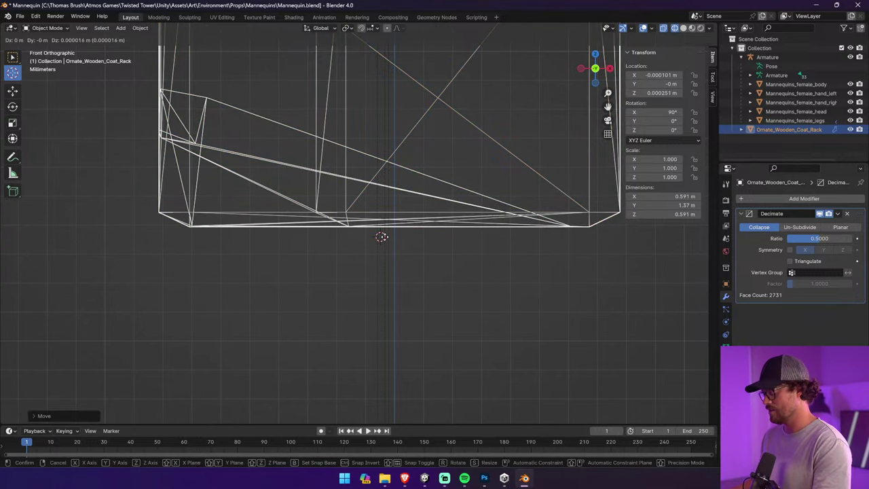
key("ctrl")
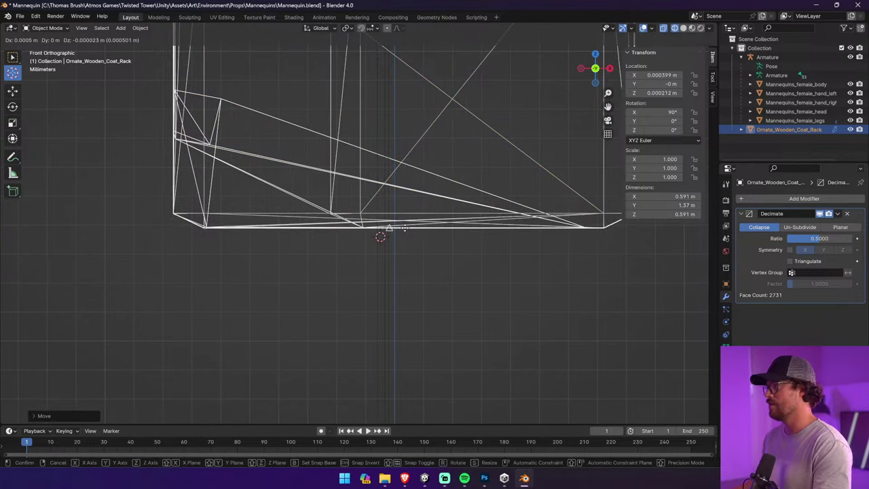
left_click(401, 230)
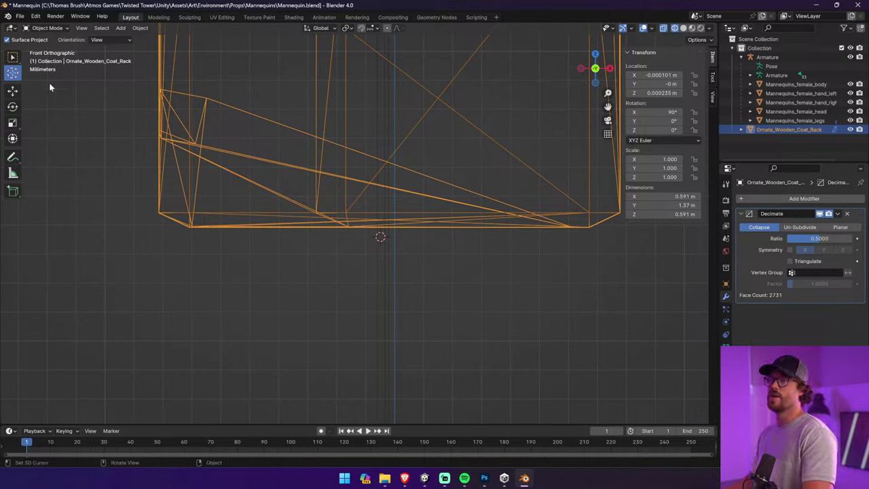
Place the 3D cursor at the middle of the coat rack's bottom edge and set the rack's origin to the 3D cursor
key("g")
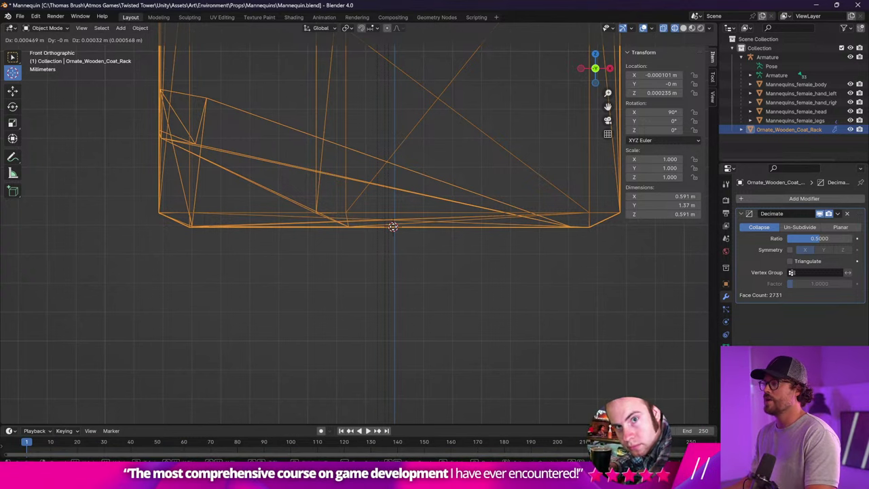
left_click(392, 227)
left_click(140, 28)
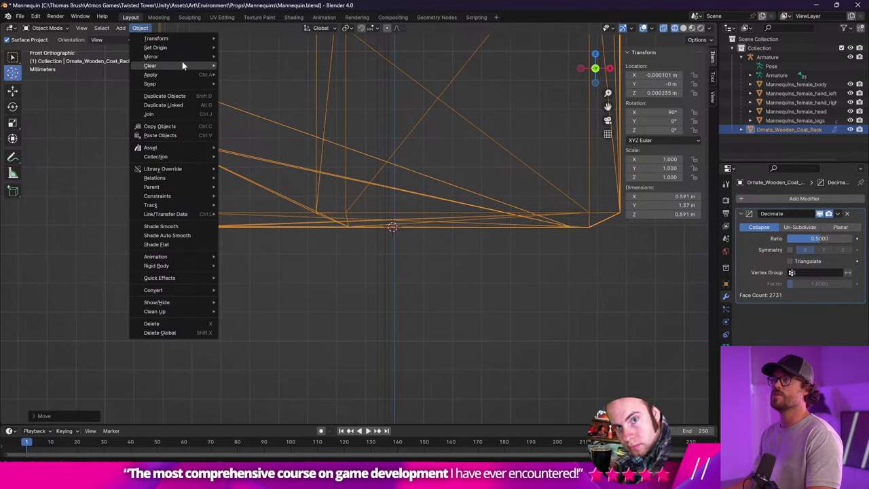
mouse_move(196, 46)
left_click(272, 68)
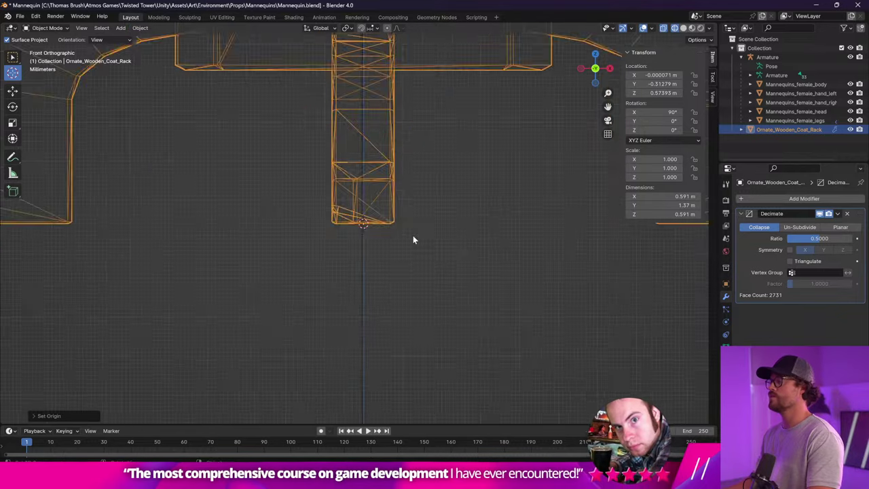
Lower the coat rack along the Z axis to floor level, at about Z -0.0127 m
scroll(413, 235, "down", 8)
key("g")
key("z")
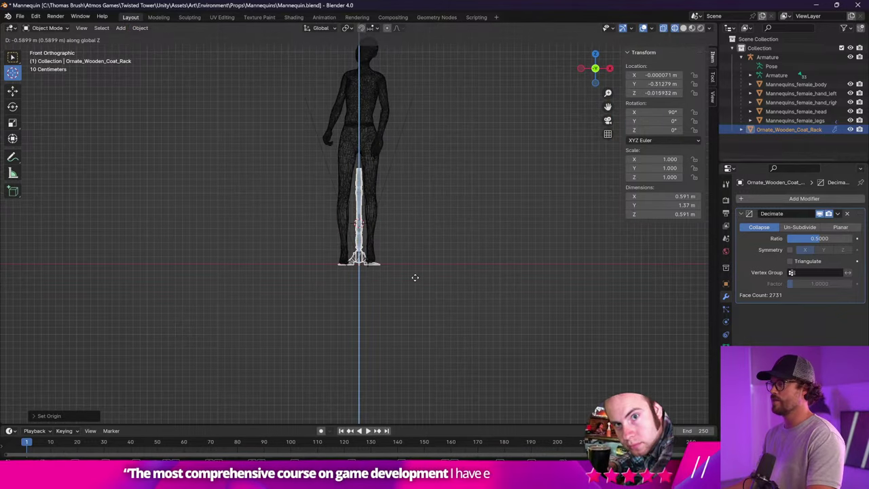
left_click(415, 281)
left_click(642, 205)
key("Return")
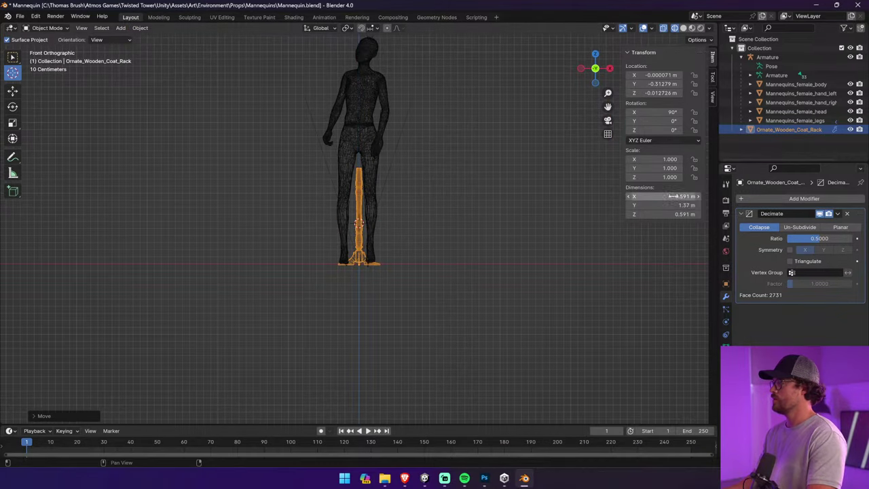
Raise the coat rack slightly along the Z axis to about Z 0.0014 m
scroll(417, 252, "up", 4)
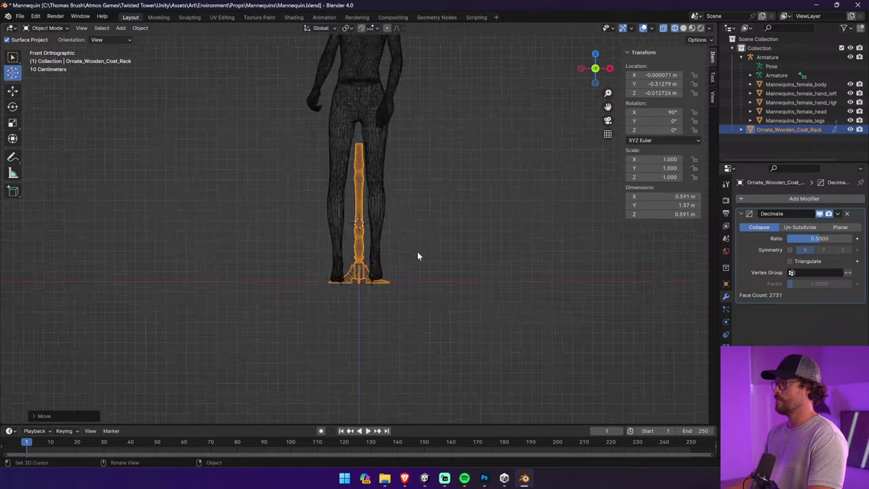
scroll(417, 252, "up", 2)
key("g")
key("z")
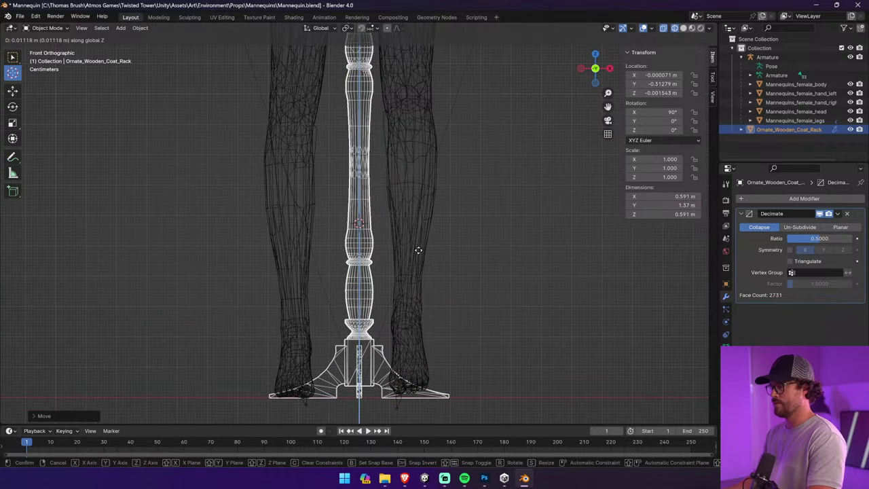
left_click(437, 252)
Save the mannequin file after viewing the coat rack from the side, and check the model in the Unity scene
scroll(437, 252, "down", 7)
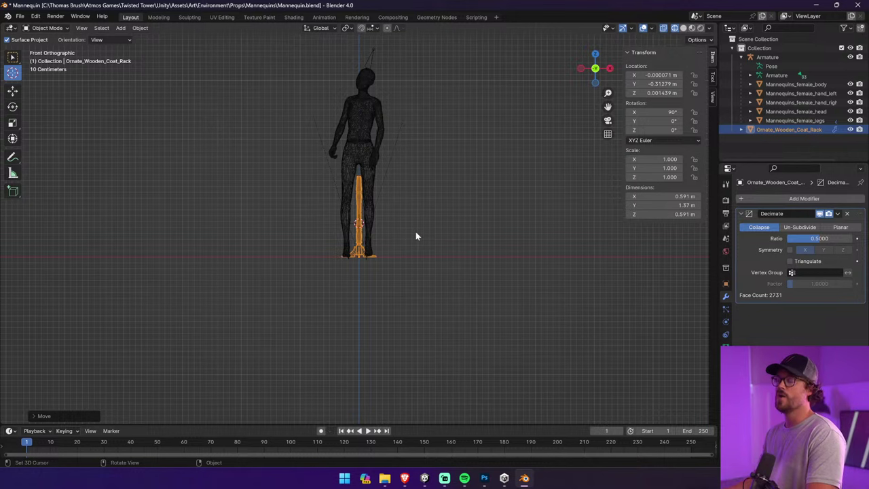
left_click(582, 70)
scroll(402, 193, "up", 5)
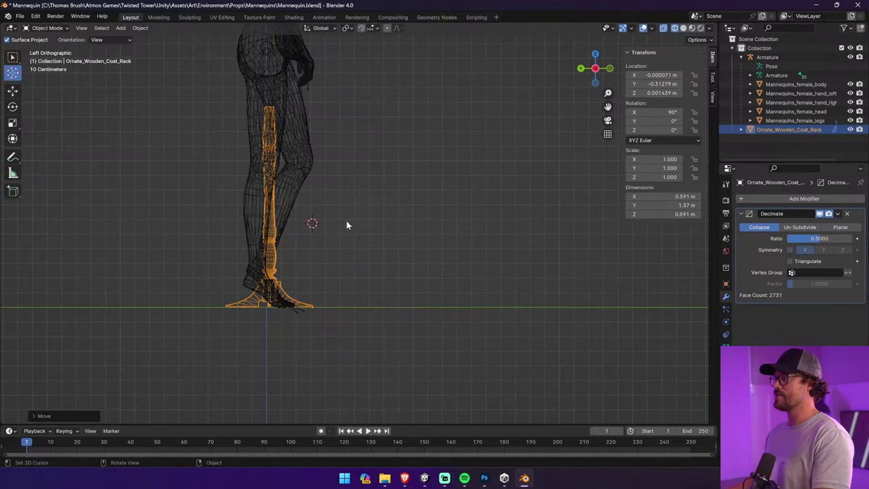
middle_click_drag(347, 225, 415, 236, "shift")
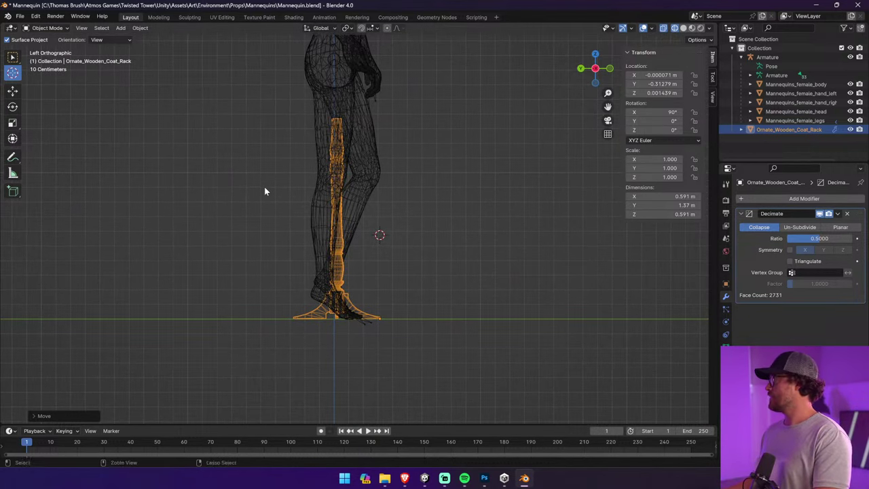
key("ctrl+s")
left_click(424, 478)
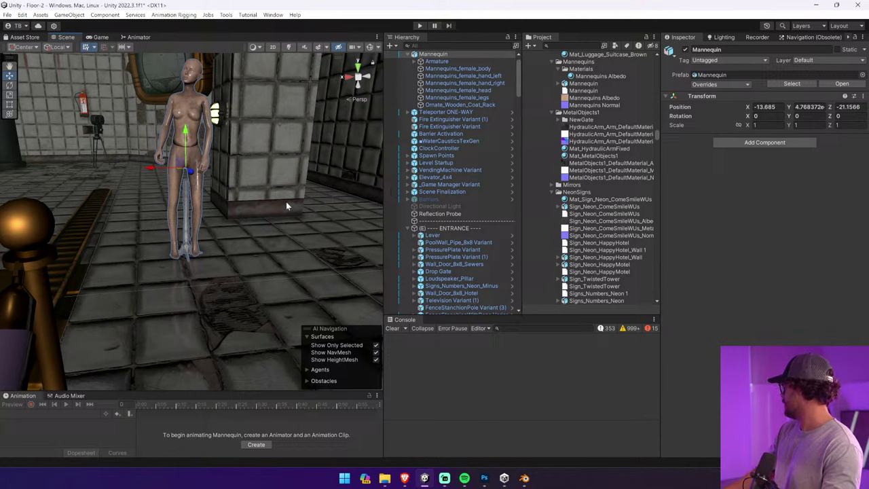
key("alt+Tab")
Try moving the coat rack freely in the perspective view, and undo the move
mouse_move(362, 237)
middle_mouse_down()
mouse_move(400, 247)
mouse_move(355, 249)
middle_mouse_up()
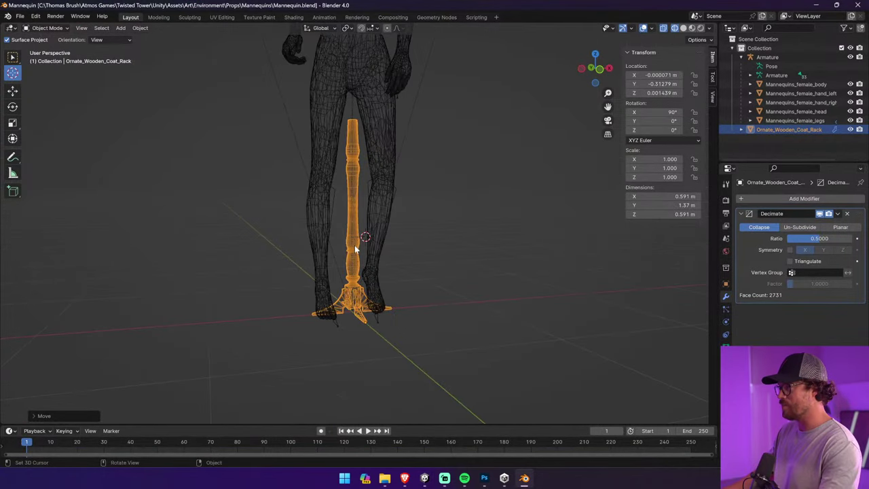
key("g")
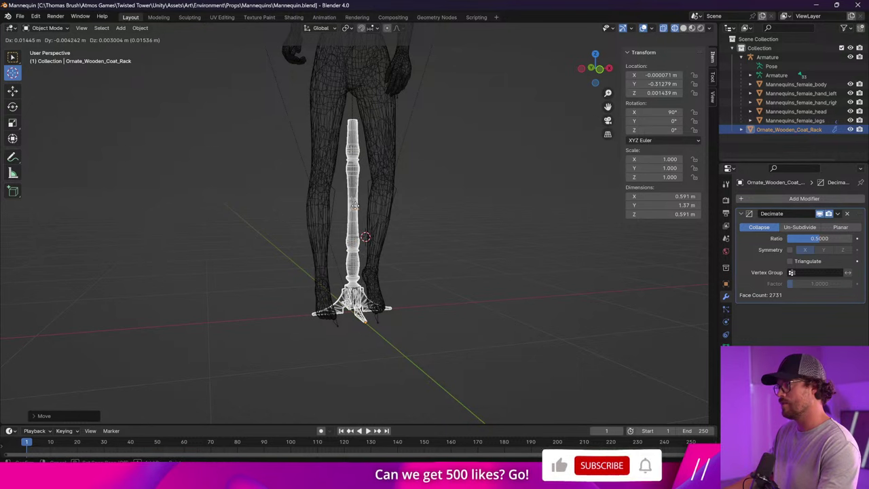
left_click(371, 133)
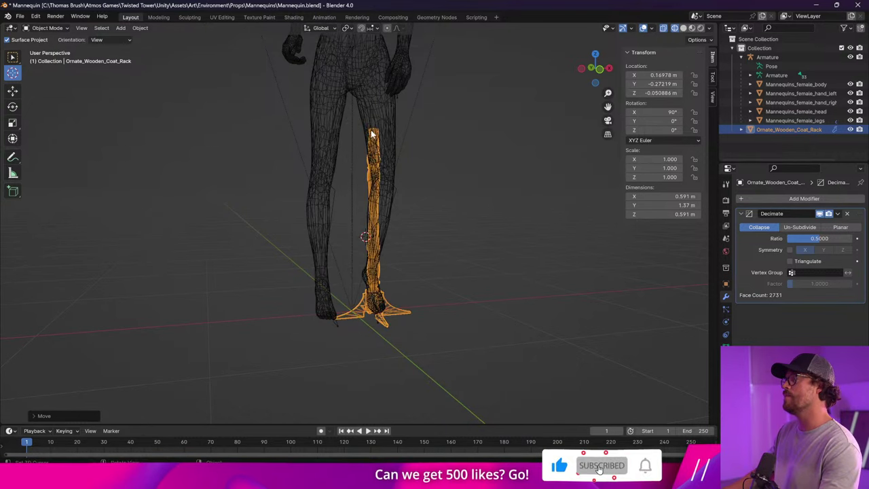
key("ctrl+z")
Try shifting the coat rack sideways along its centre foot's bottom edge in the front view
scroll(378, 239, "up", 4)
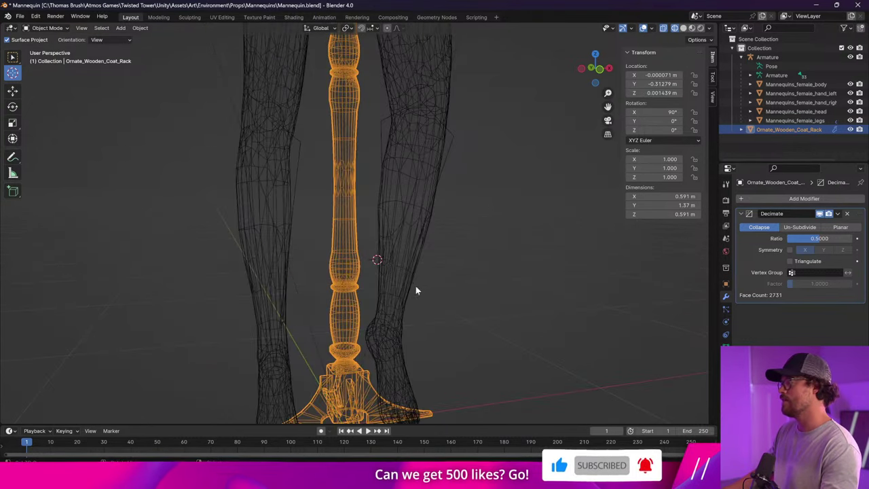
middle_click_drag(416, 286, 373, 237)
left_click(582, 69)
left_click(613, 70)
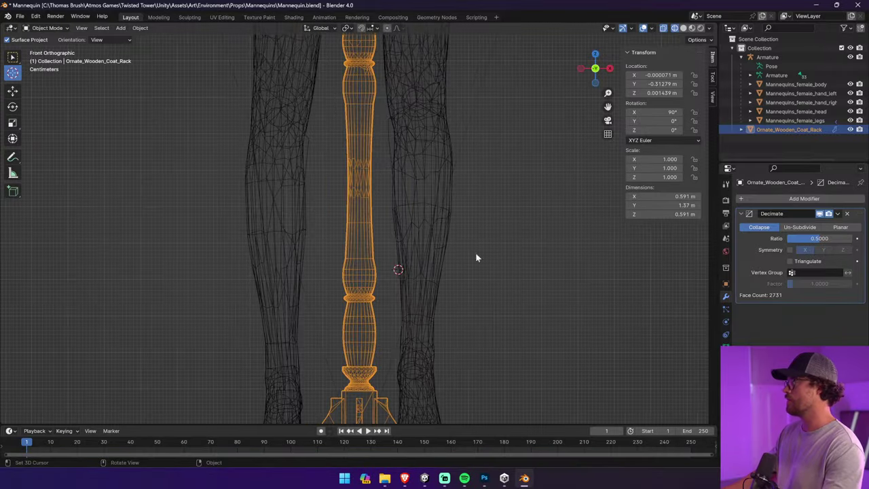
middle_click_drag(408, 348, 401, 162, "shift")
scroll(400, 276, "up", 7)
middle_click_drag(392, 276, 381, 97, "shift")
scroll(351, 224, "up", 2)
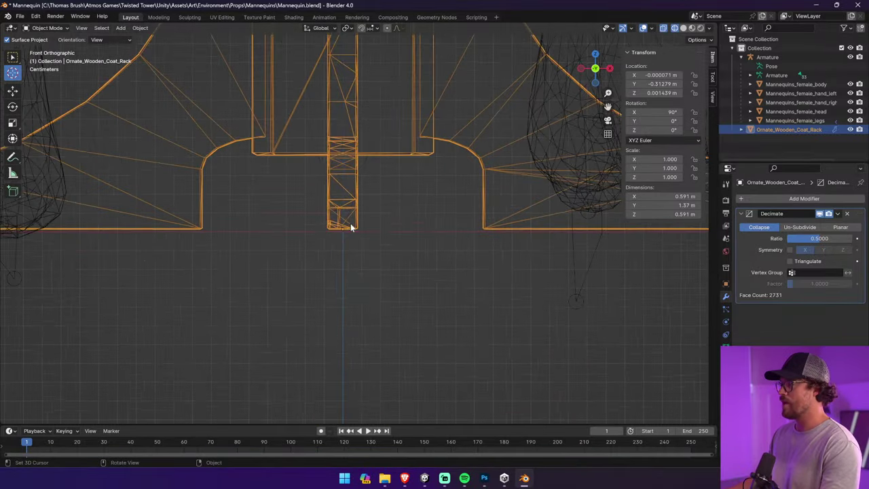
scroll(350, 228, "up", 7)
scroll(269, 271, "up", 2)
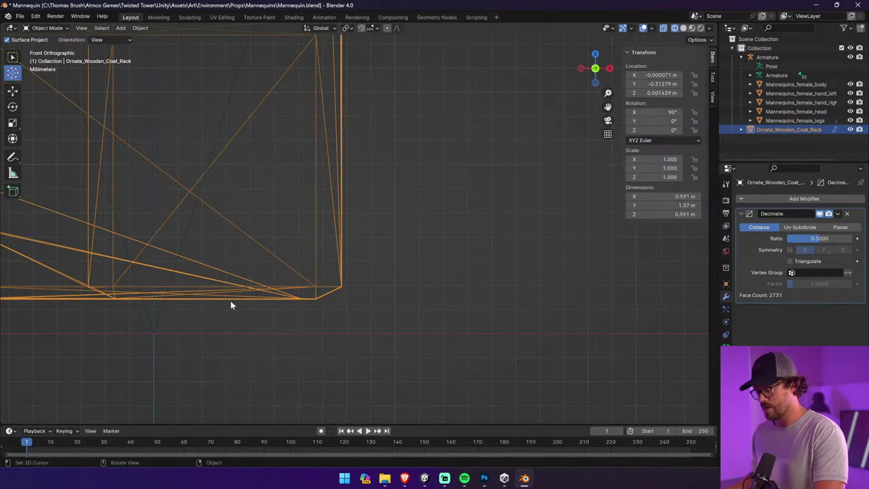
key("g")
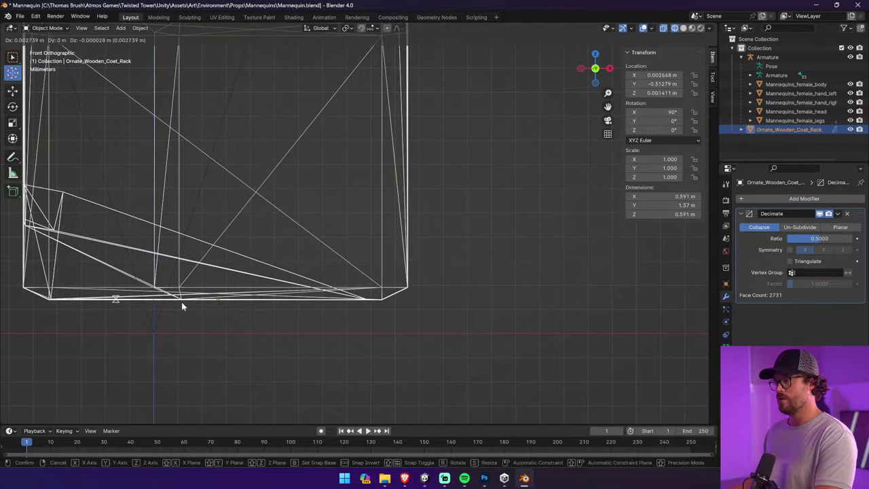
left_click(231, 299)
scroll(228, 287, "down", 6)
scroll(374, 121, "down", 3)
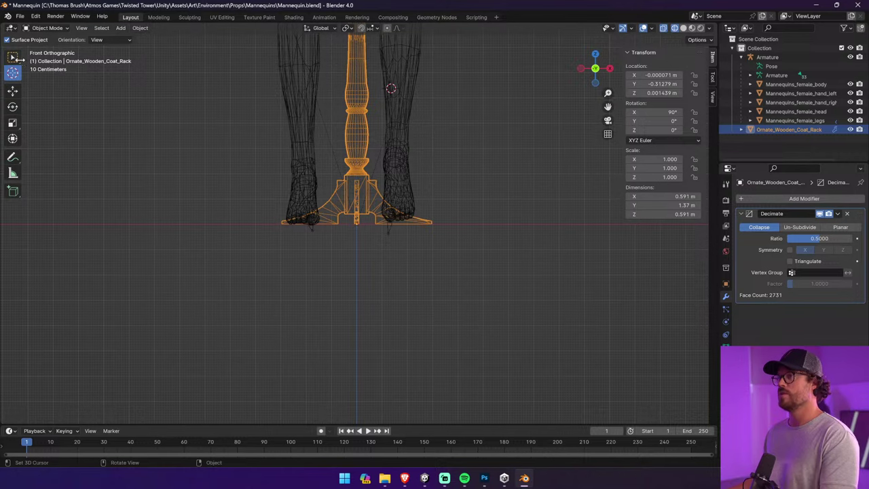
Place the 3D cursor on the centre foot's bottom edge near the vertical axis
left_click(13, 57)
left_click(392, 90)
left_click(377, 102)
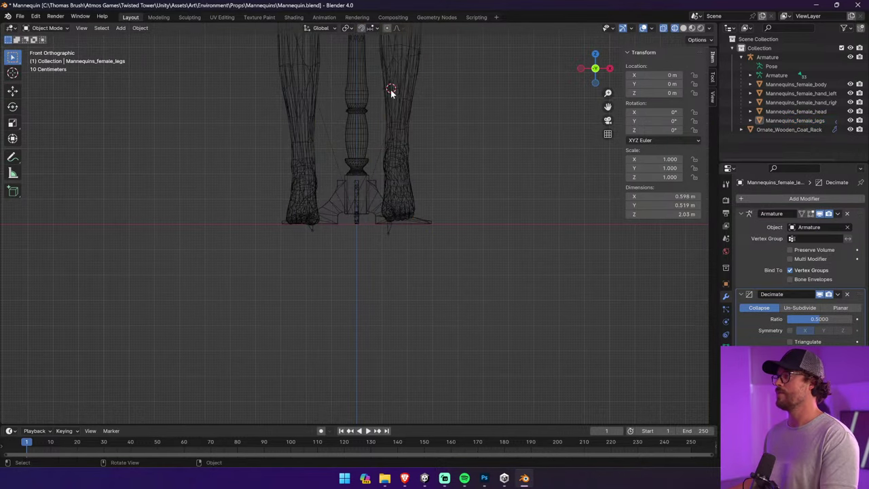
left_click(13, 73)
scroll(367, 231, "up", 8)
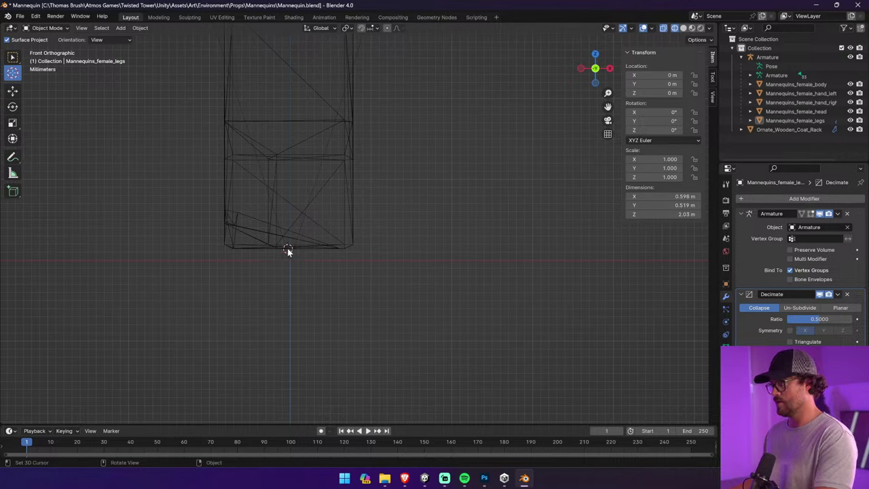
left_click_drag(290, 248, 292, 249)
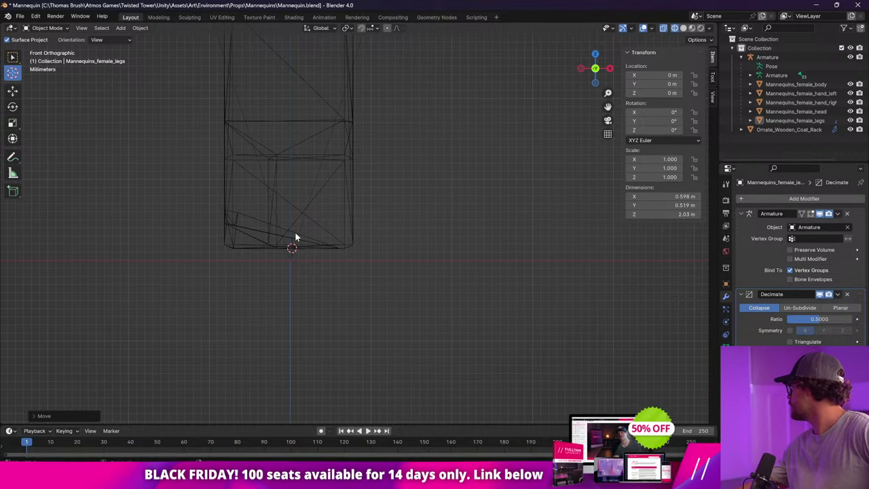
Try Edit Mode with the mannequin's legs active, and return to Object Mode
scroll(292, 241, "up", 5)
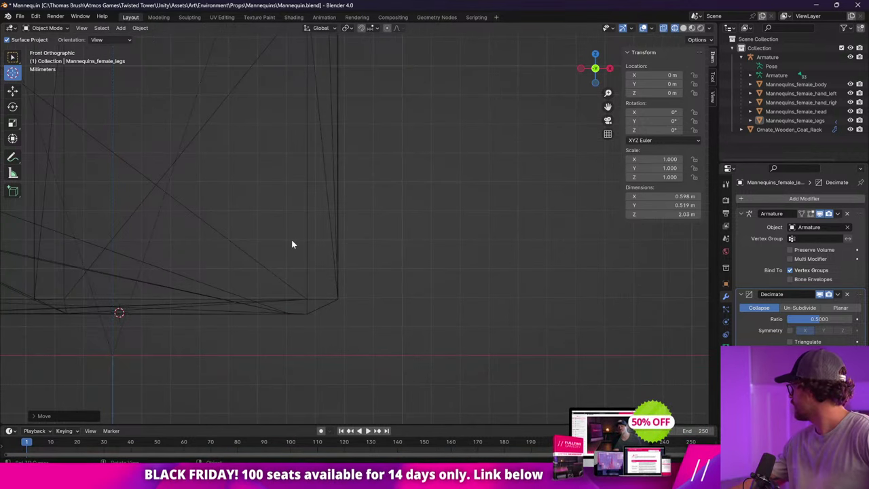
scroll(288, 238, "down", 2)
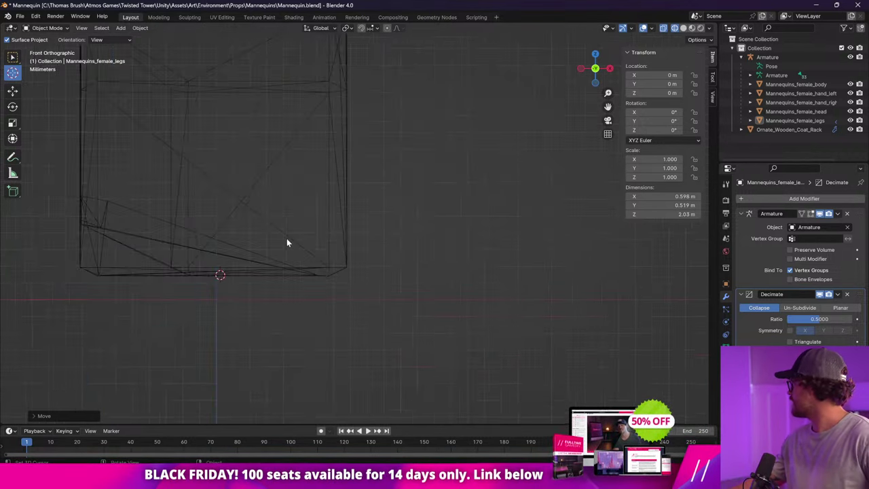
left_click(47, 29)
left_click(43, 38)
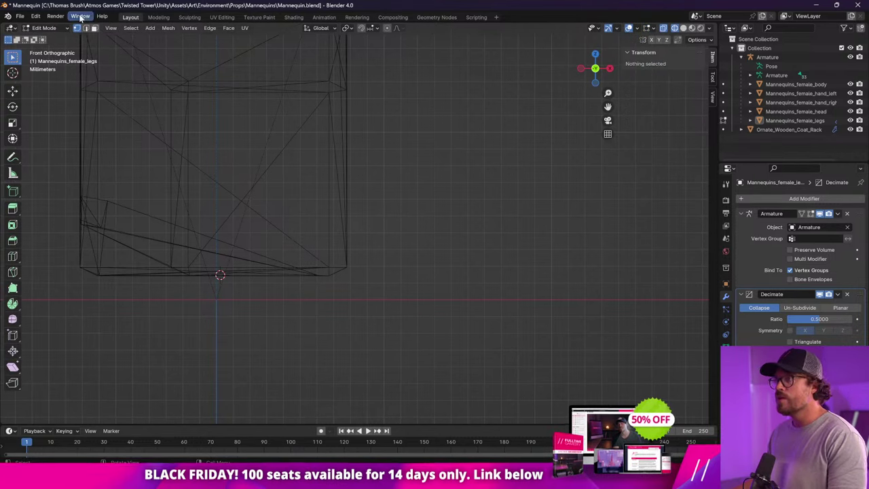
left_click(46, 28)
left_click(59, 40)
Place the 3D cursor near the centre foot's lower-right corner, and open the coat rack in Edit Mode
left_click(296, 233)
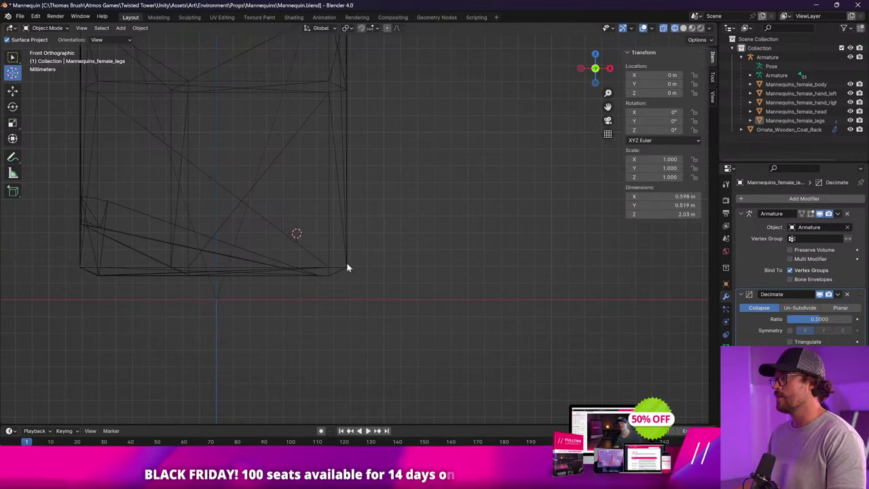
left_click(333, 264)
left_click(12, 58)
left_click(197, 275)
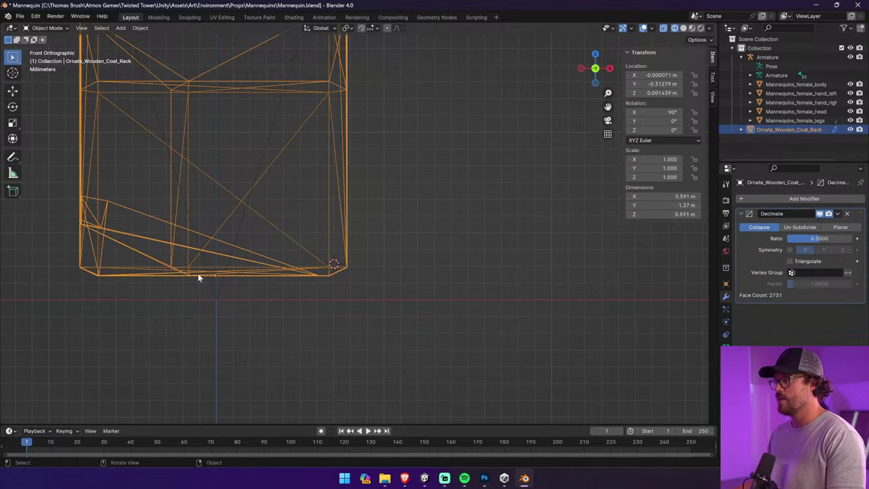
left_click(46, 28)
left_click(51, 49)
Select the vertices on the centre foot's bottom edge just beside the vertical axis
left_click(213, 277)
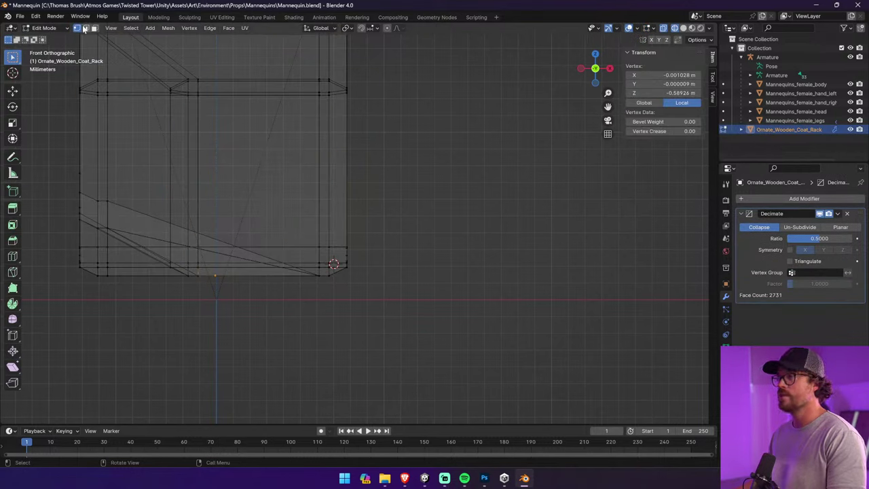
left_click(201, 273, "shift")
left_click(222, 284)
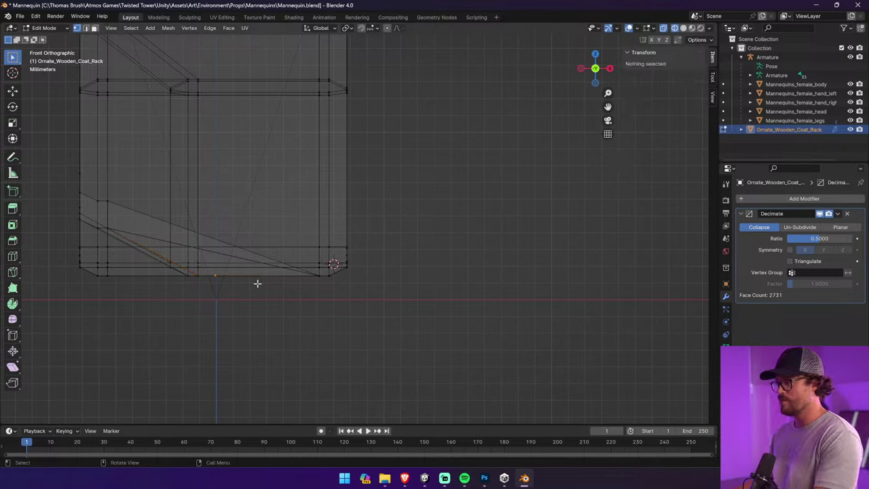
left_click(217, 288)
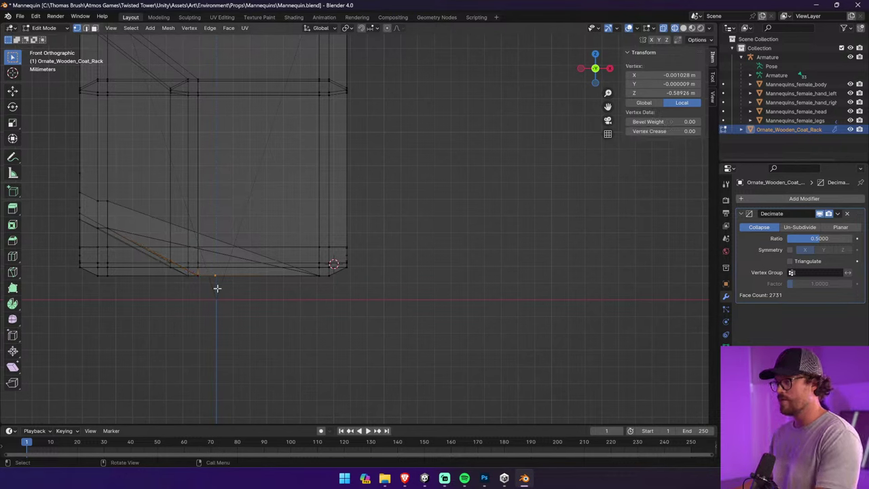
left_click_drag(120, 270, 92, 284)
left_click(180, 289)
left_click_drag(182, 289, 202, 273)
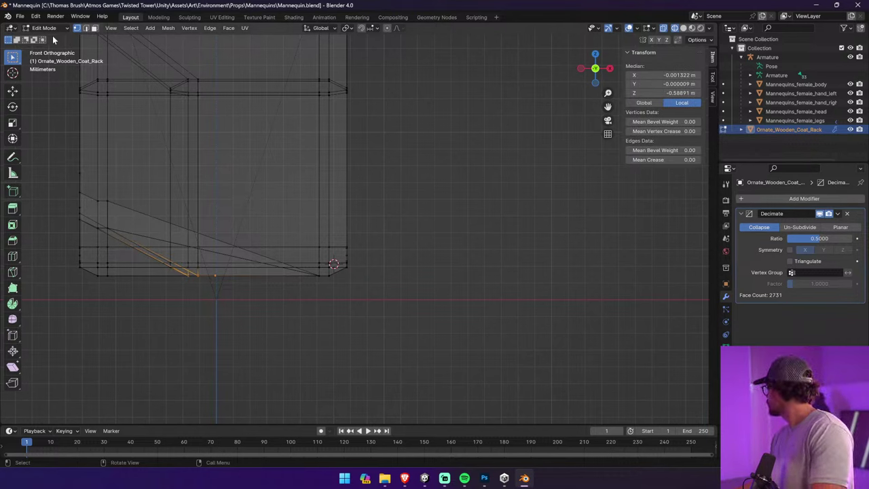
left_click(131, 28)
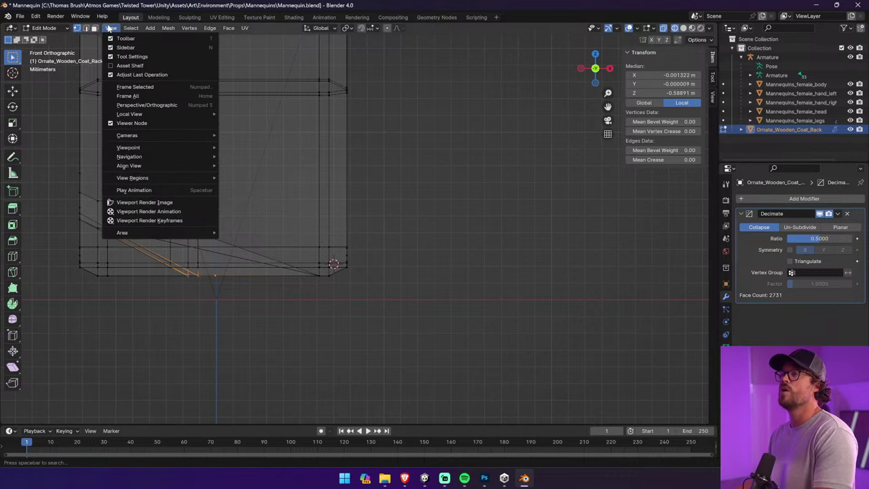
left_click(132, 29)
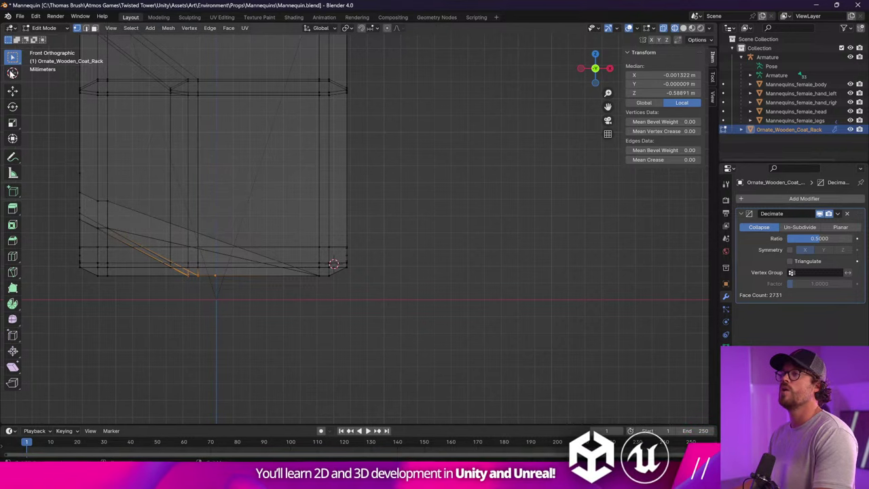
key("shift+space")
key("space")
left_click(130, 28)
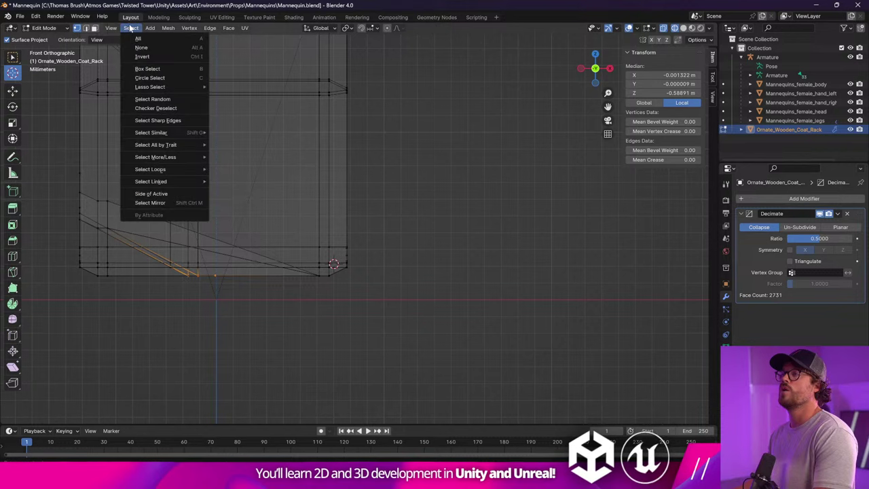
left_click(12, 72)
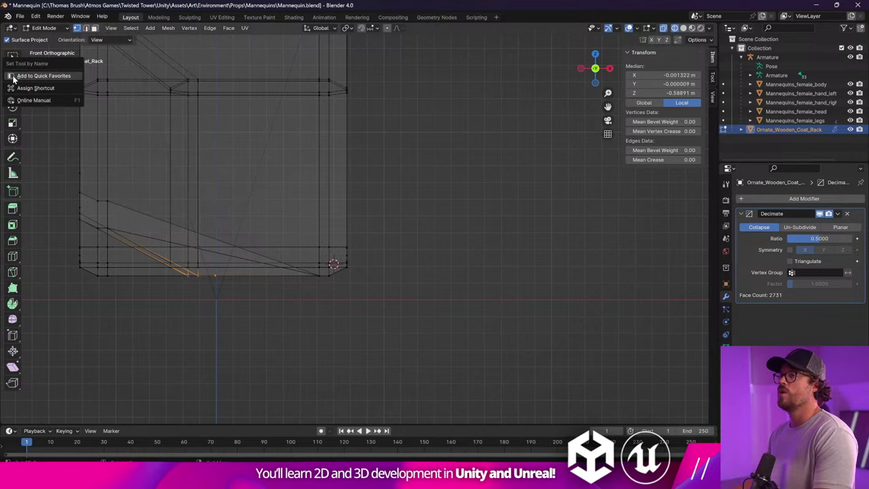
left_click(111, 28)
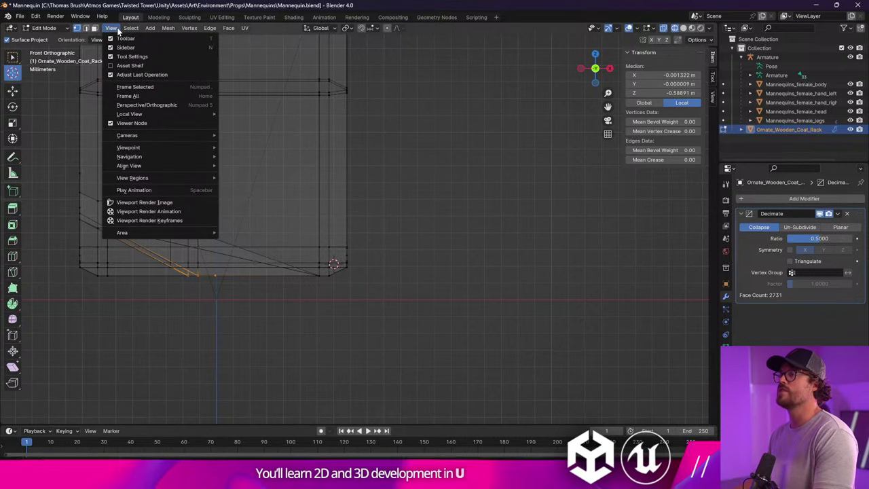
mouse_move(187, 29)
mouse_move(168, 28)
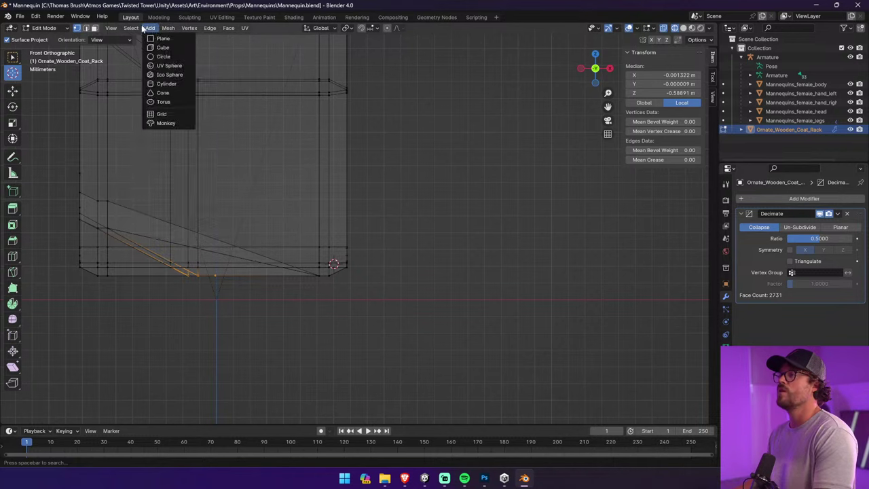
mouse_move(131, 30)
left_click(12, 57)
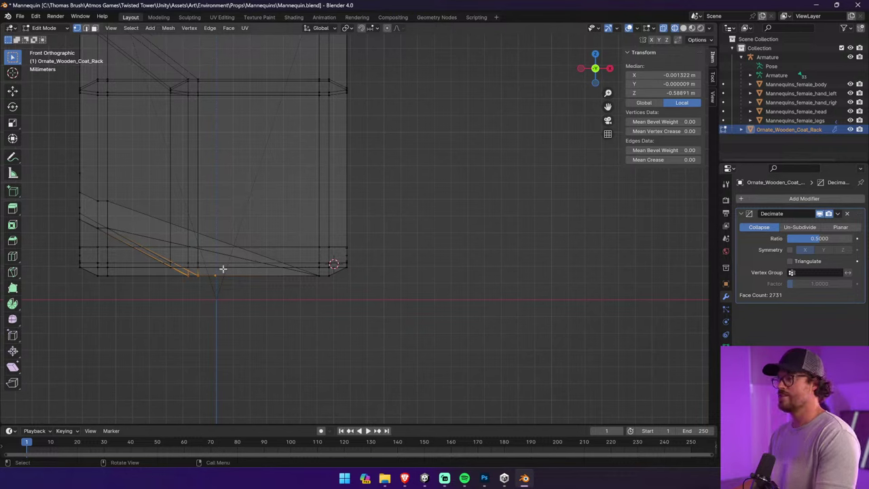
key("shift+g")
key("Escape")
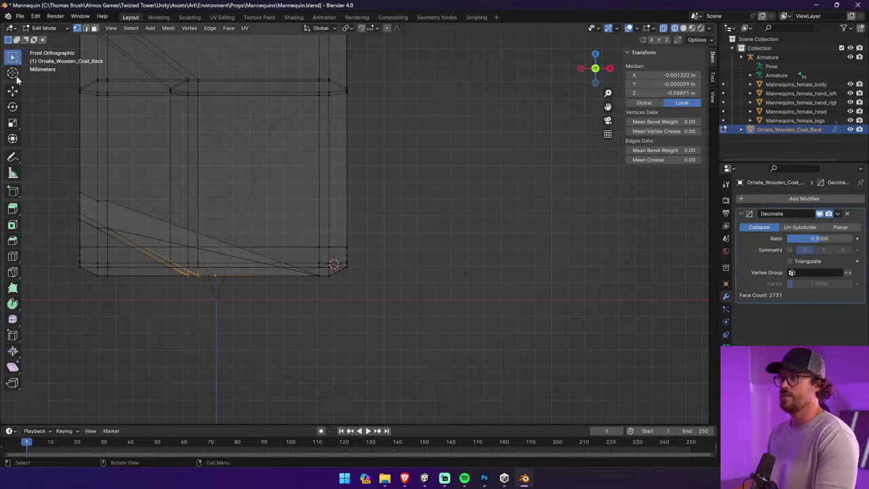
Place the 3D cursor at the selected vertices on the centre foot's bottom edge
key("shift+g")
key("g")
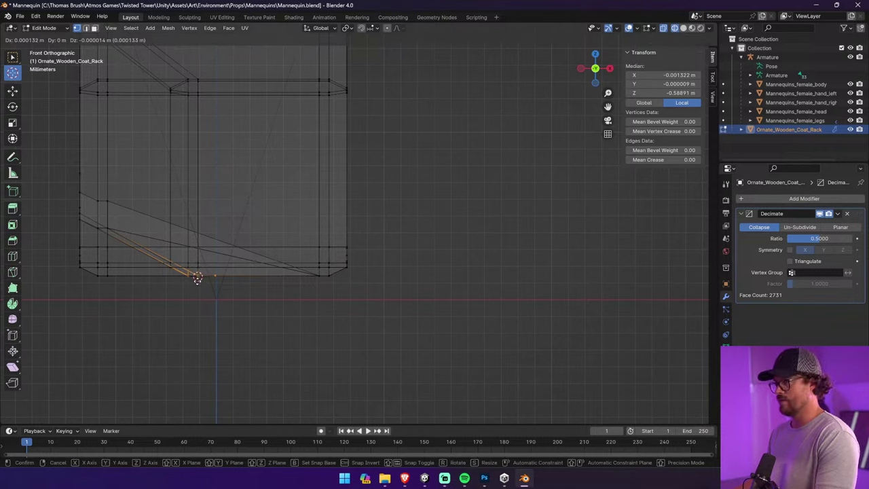
left_click(205, 278)
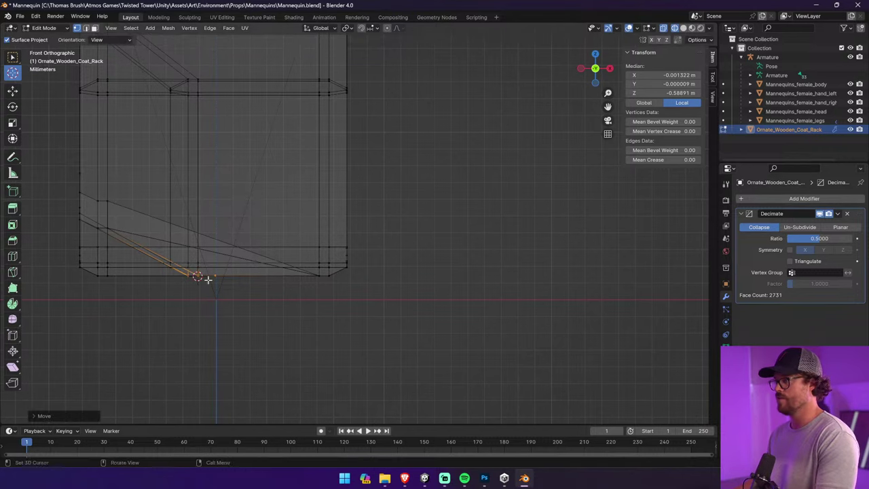
Try to snap the selected vertices to the active element, and look through the vertex operations
key("shift+s")
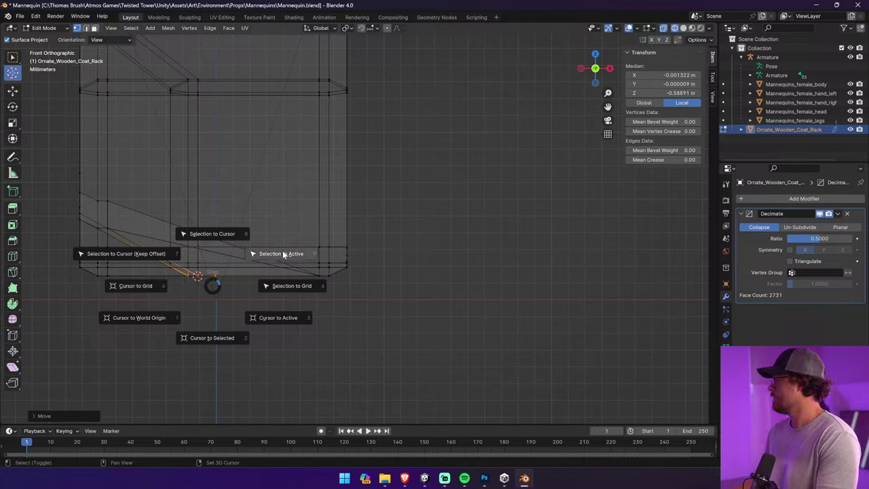
left_click(316, 225)
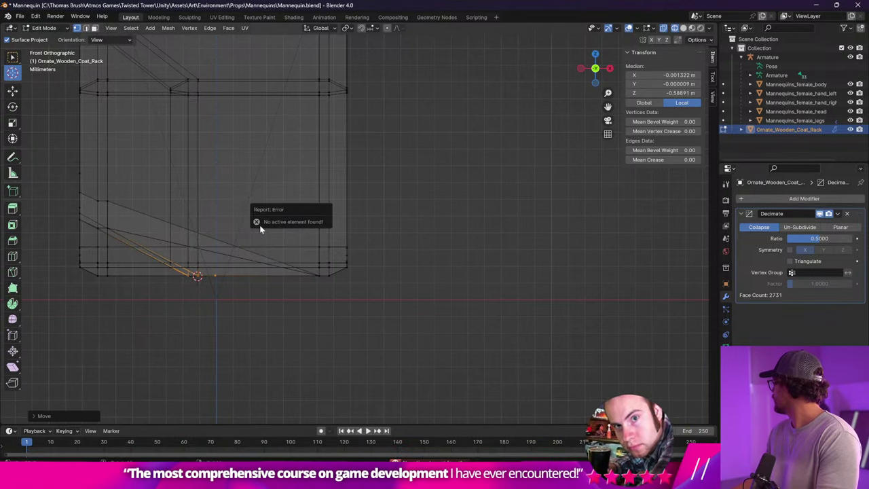
right_click(213, 285)
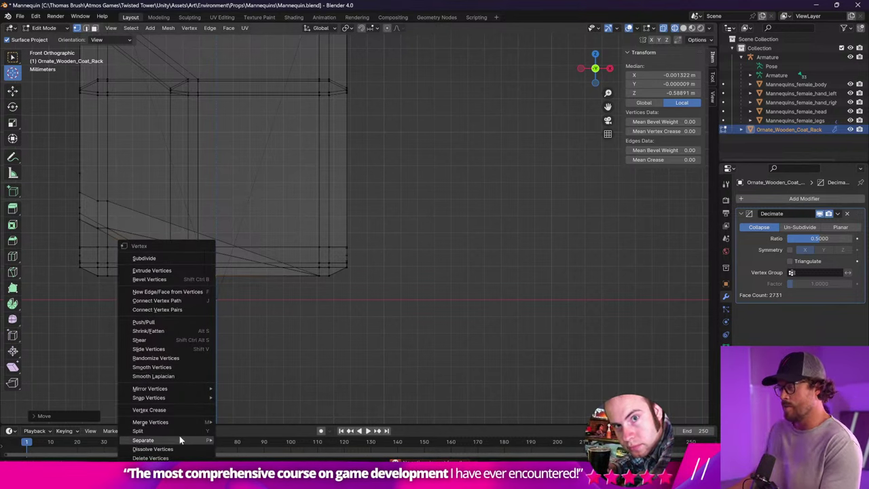
mouse_move(179, 440)
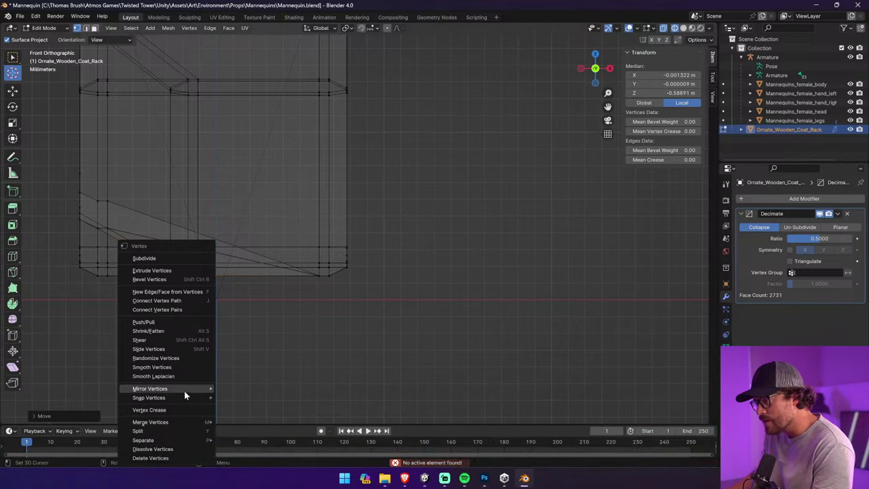
mouse_move(184, 390)
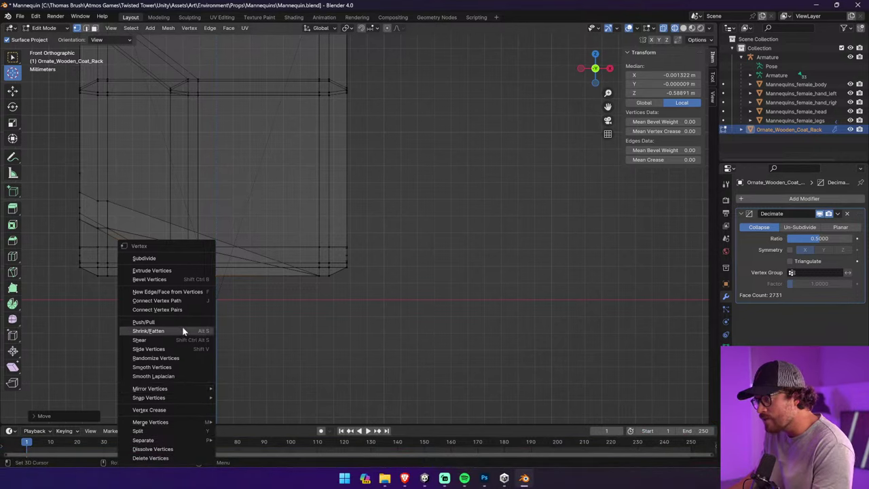
left_click(193, 301)
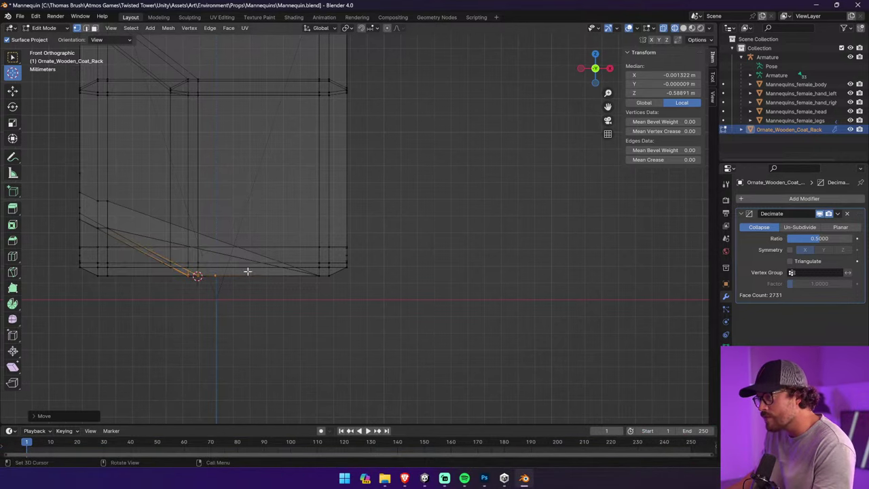
Reselect only the bottom-edge vertices under the 3D cursor, and snap the cursor to the selection
left_click(12, 56)
left_click(234, 280)
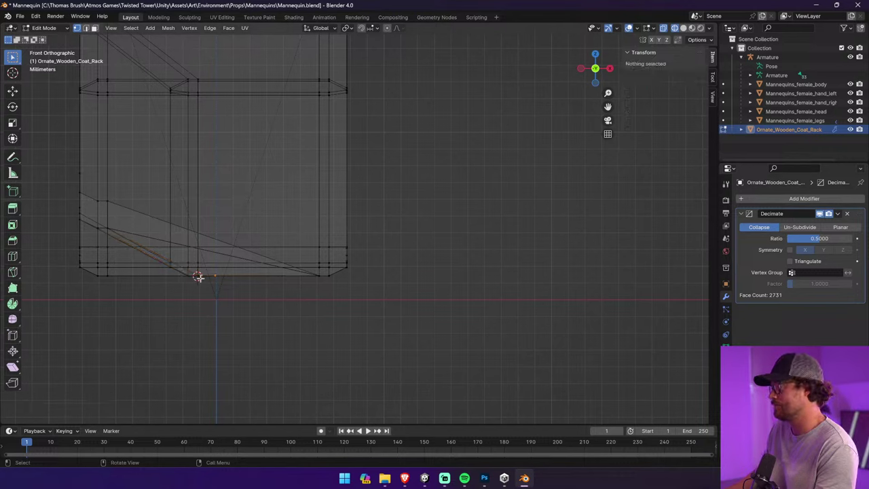
left_click(196, 275)
left_click(196, 279, "shift")
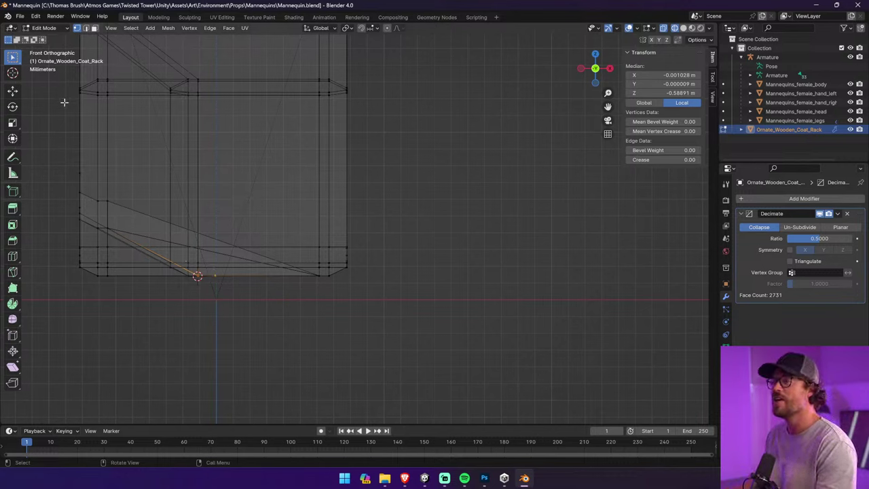
key("shift+s")
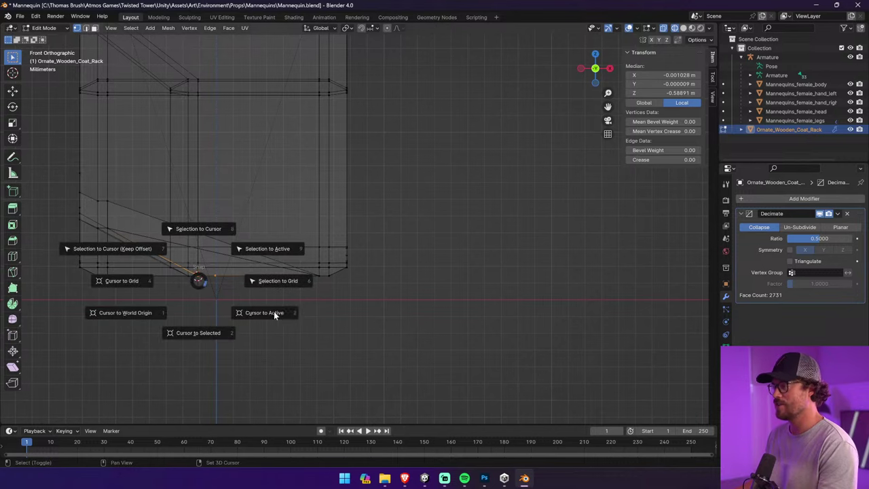
left_click(196, 332)
Return to Object Mode and set the coat rack's origin to the 3D cursor
scroll(195, 319, "up", 4)
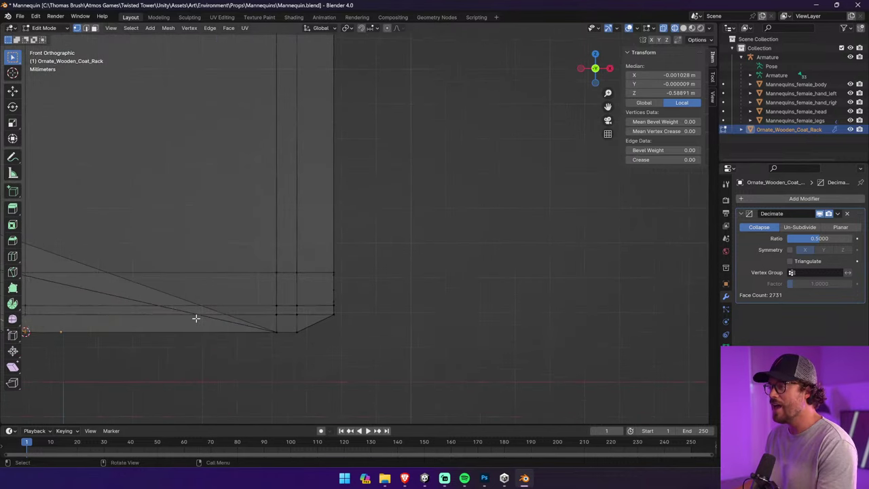
scroll(196, 319, "down", 2)
middle_click_drag(202, 317, 303, 312, "shift")
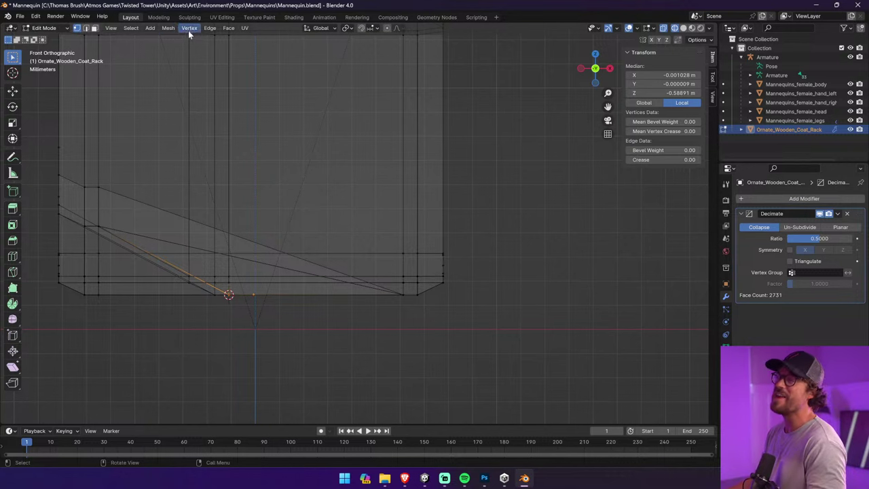
left_click(66, 30)
left_click(49, 38)
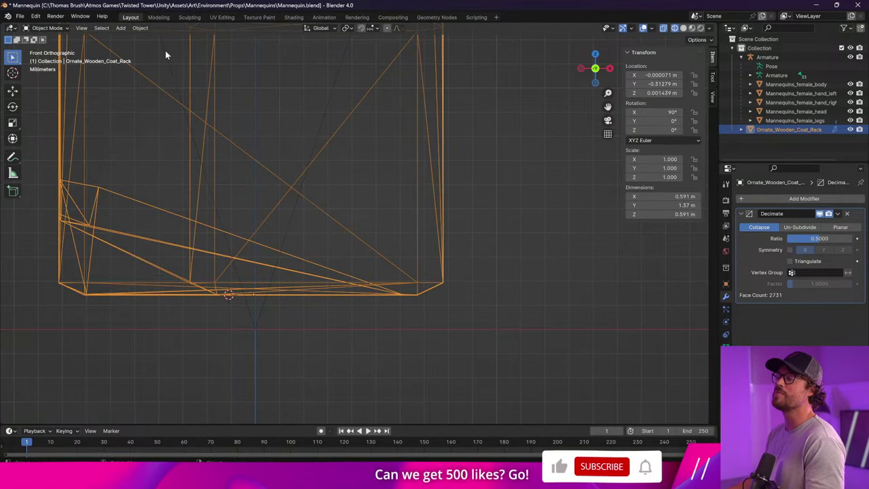
left_click(140, 28)
mouse_move(177, 48)
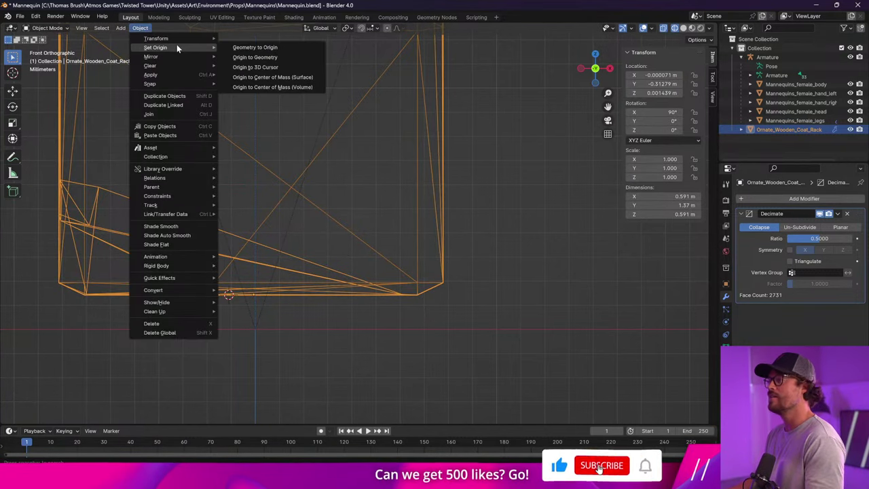
left_click(306, 66)
Set the coat rack's location to 0 m on X, Y and Z, and save Mannequin.blend
scroll(301, 296, "down", 15)
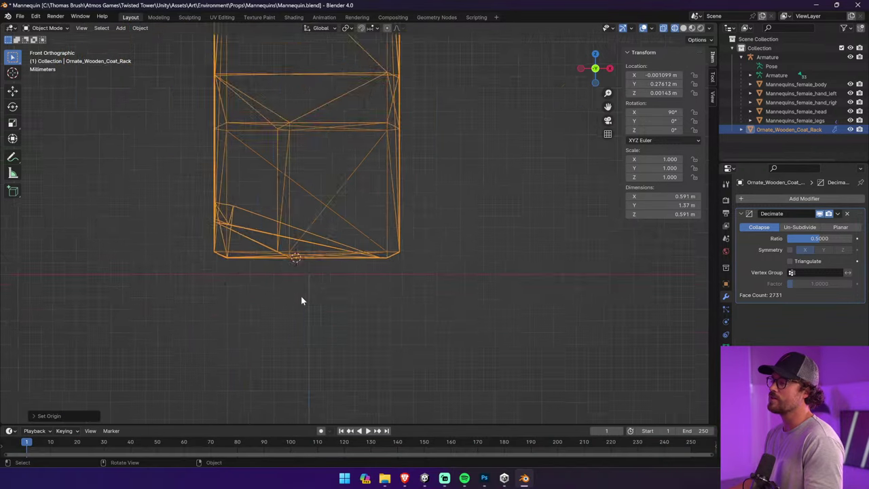
scroll(405, 256, "up", 8)
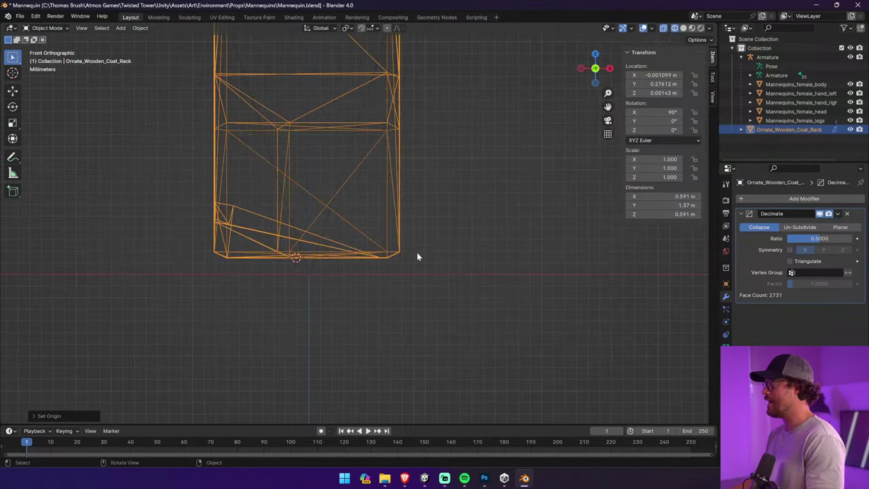
scroll(550, 248, "up", 6)
middle_click_drag(301, 272, 416, 202, "shift")
left_click(673, 75)
type("0")
key("Tab")
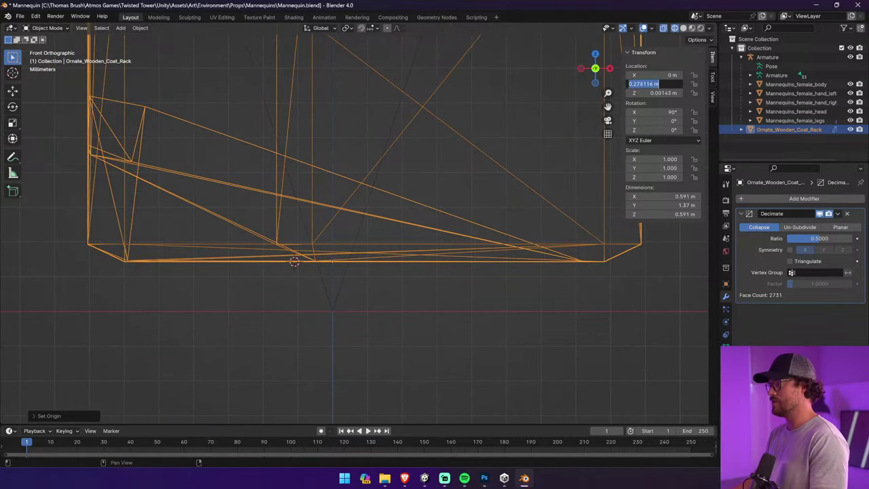
type("00")
key("Tab")
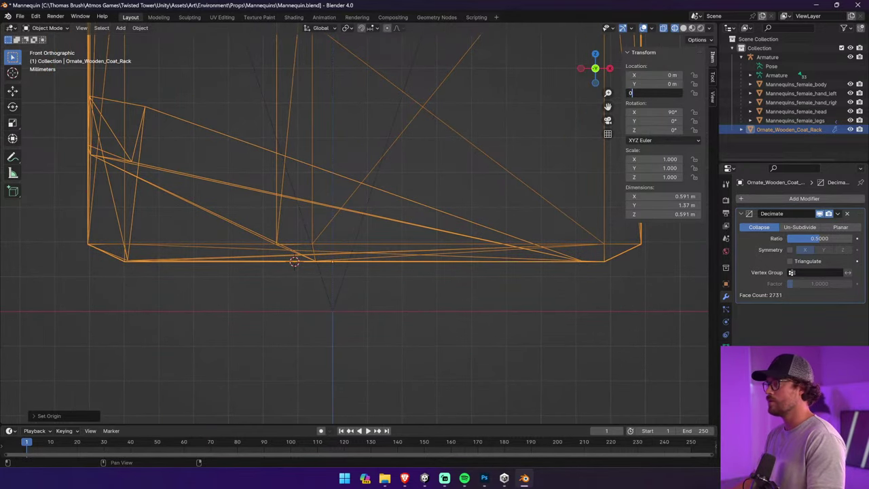
type("0")
key("Return")
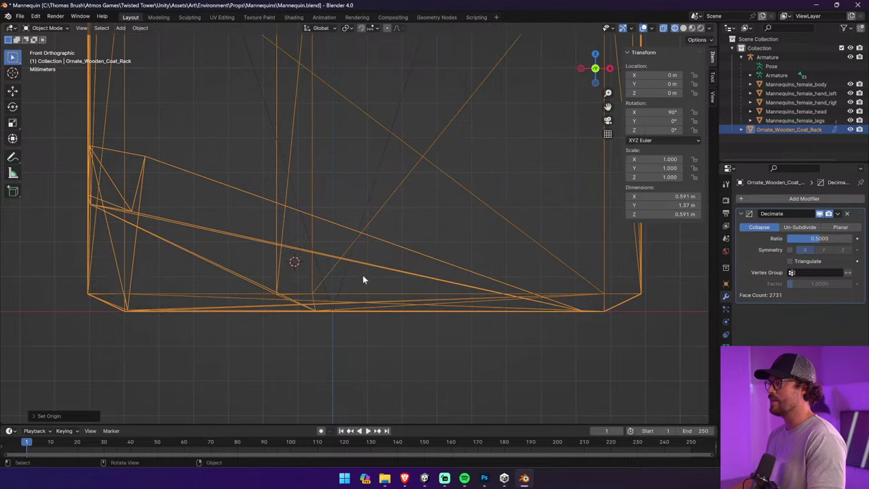
scroll(363, 275, "down", 5)
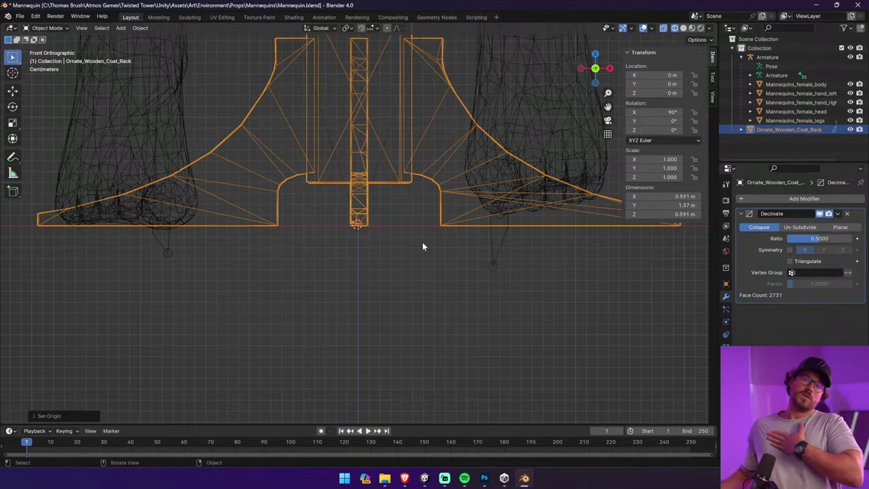
scroll(422, 246, "down", 5)
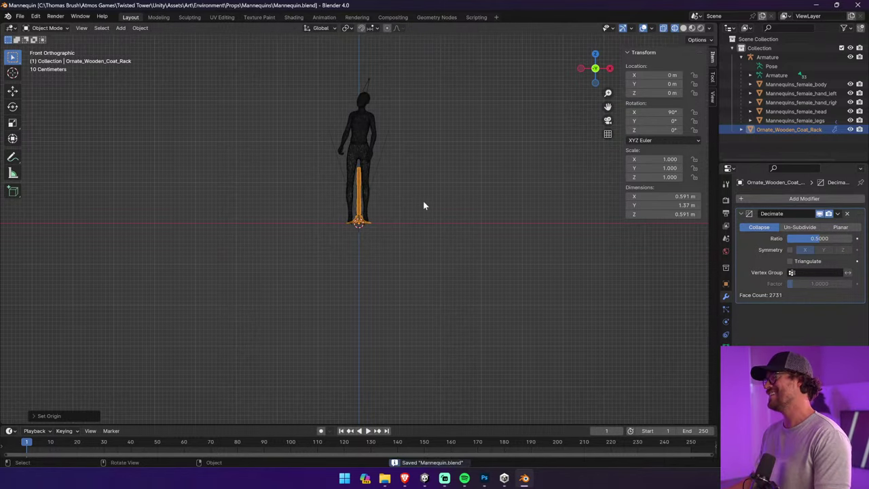
Switch to Unity, review the Mannequin's prefab overrides, and inspect Ornate_Wooden_Coat_Rack up close in the scene
left_click(425, 478)
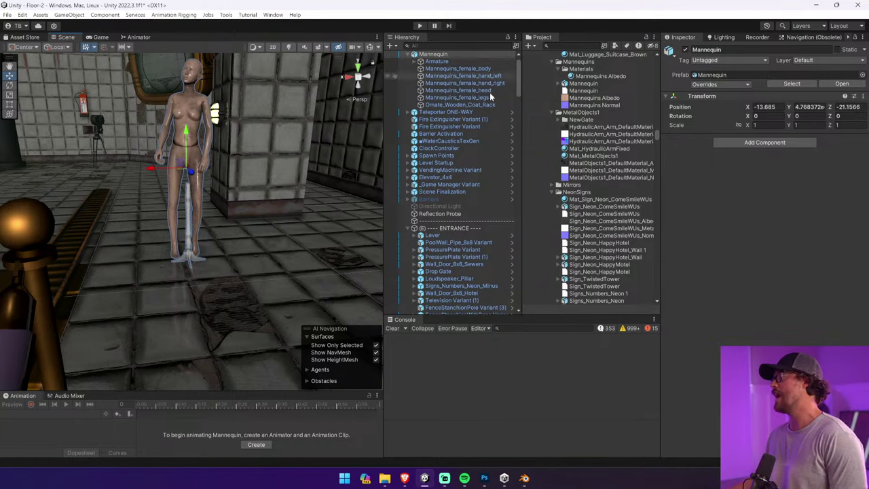
left_click(460, 104)
left_click(463, 54)
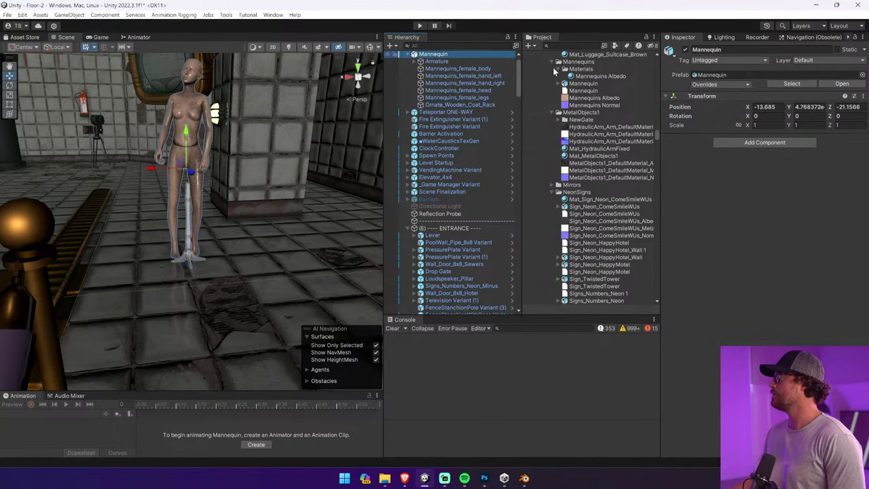
left_click(730, 83)
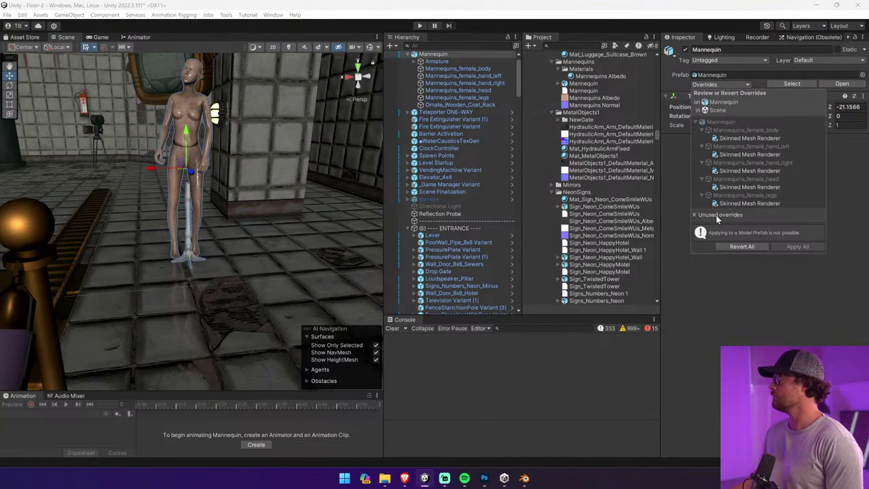
left_click(444, 170)
left_click(449, 105)
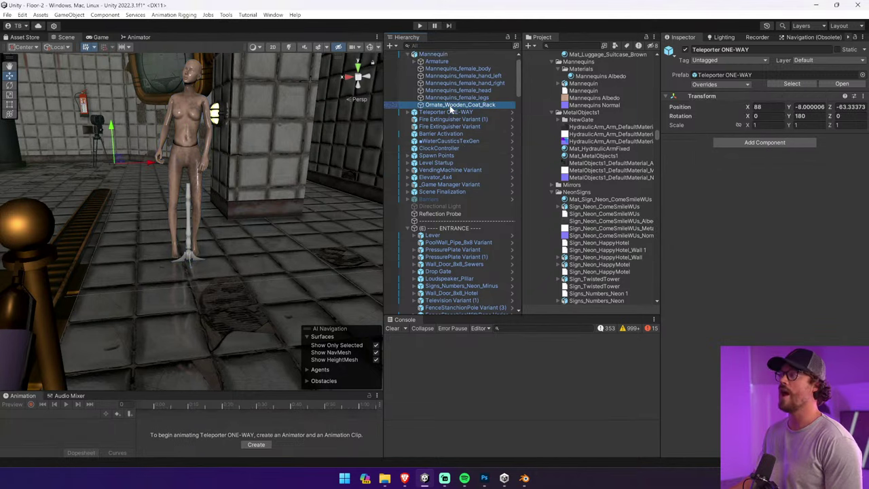
scroll(229, 211, "up", 6)
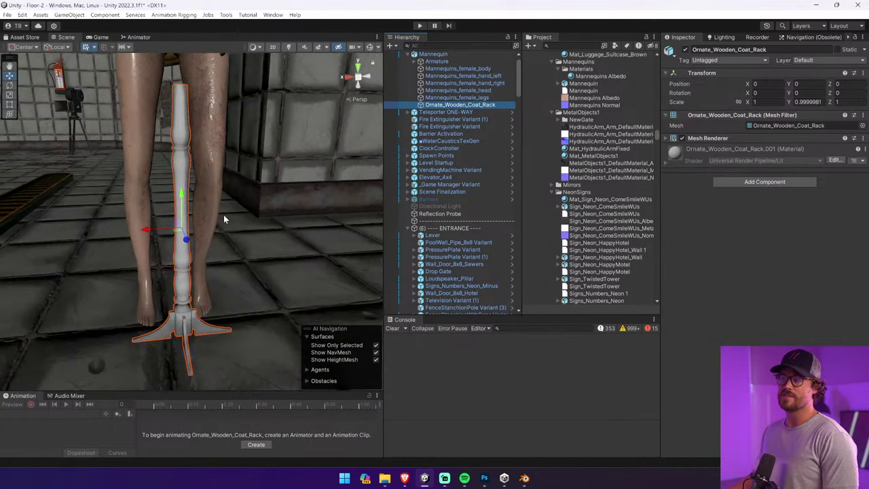
Orbit around the coat rack in the Unity scene, and switch to Blender with the mannequin shown from the left side
right_click_drag(224, 214, 442, 128)
left_click_drag(442, 126, 268, 267, "alt")
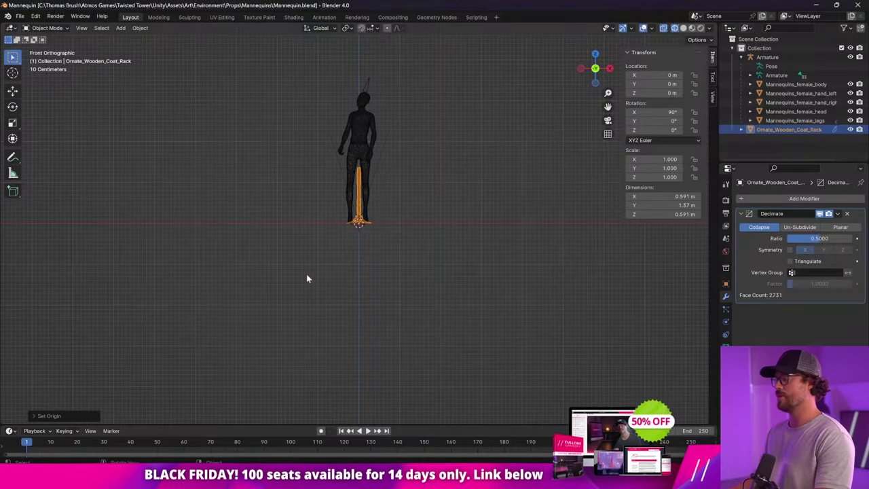
left_click(577, 71)
left_click(580, 68)
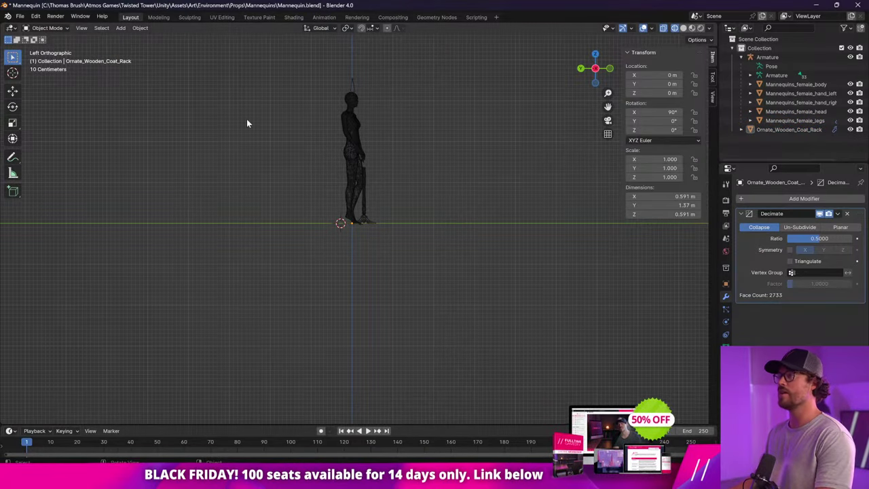
Select the coat rack and raise it along global Z to a Z location of about 0.0055 m
left_click(364, 180)
left_click(367, 197)
key("g")
key("z")
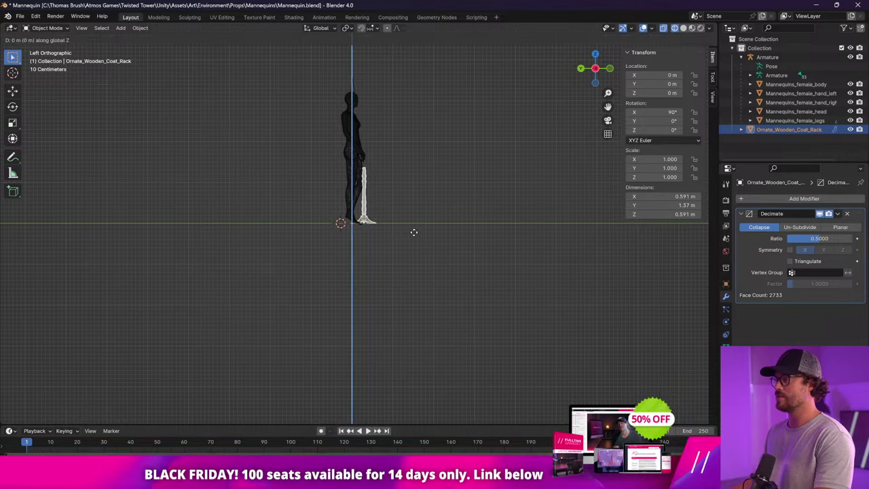
left_click(413, 228)
Examine how the coat rack's base sits against the ground line and the mannequin's foot, and check its transform and tool settings
scroll(409, 226, "up", 7)
scroll(405, 225, "up", 5)
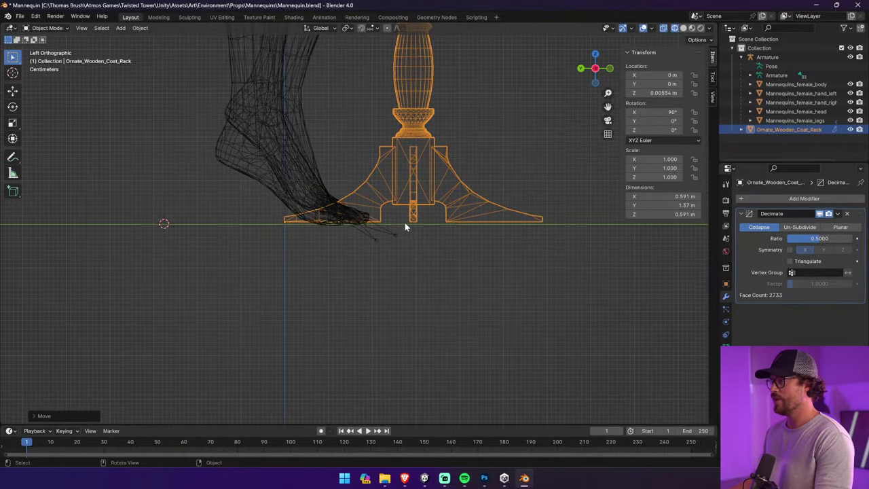
scroll(404, 225, "up", 3)
scroll(461, 224, "up", 4)
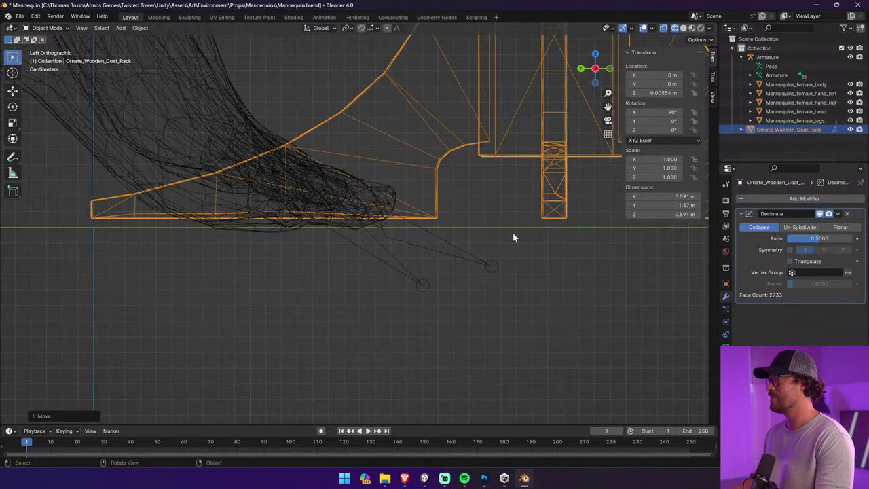
middle_click_drag(513, 234, 333, 241, "shift")
scroll(427, 231, "up", 3)
scroll(318, 209, "down", 4)
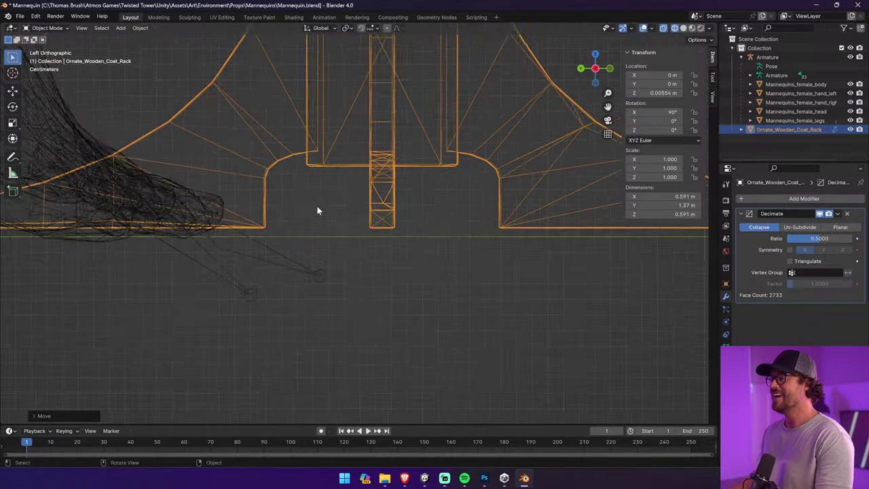
left_click(12, 73)
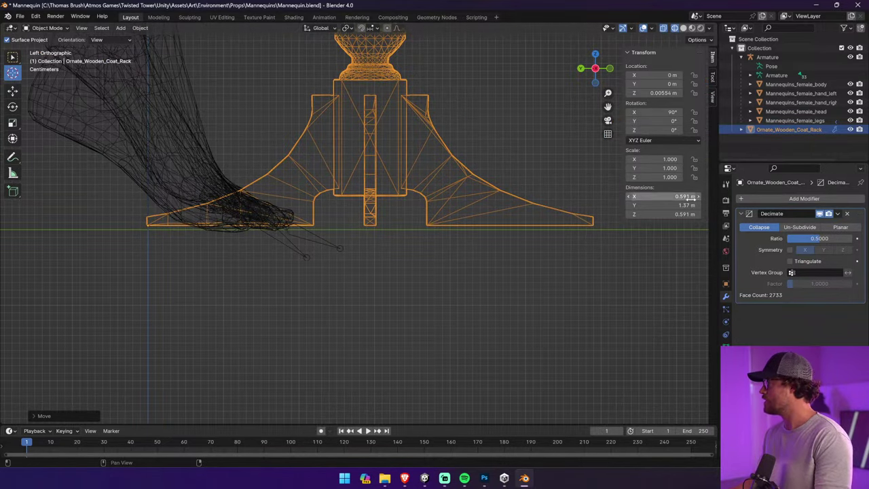
left_click(12, 57)
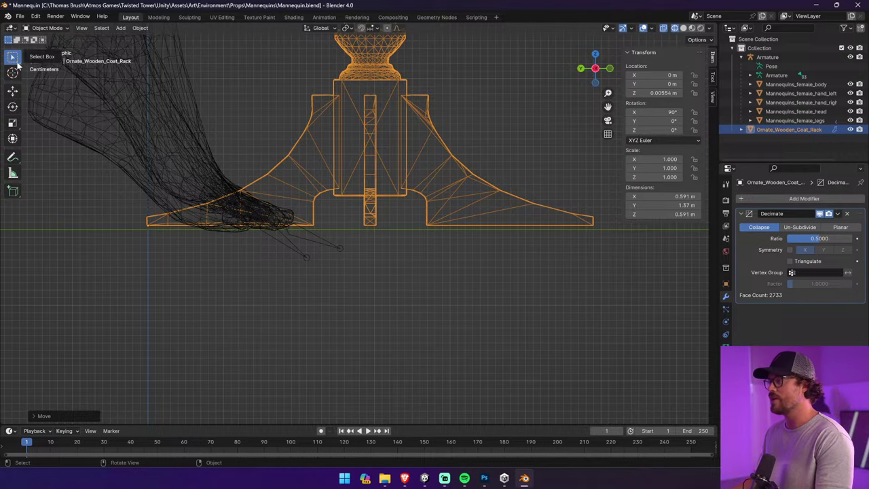
scroll(399, 209, "up", 3)
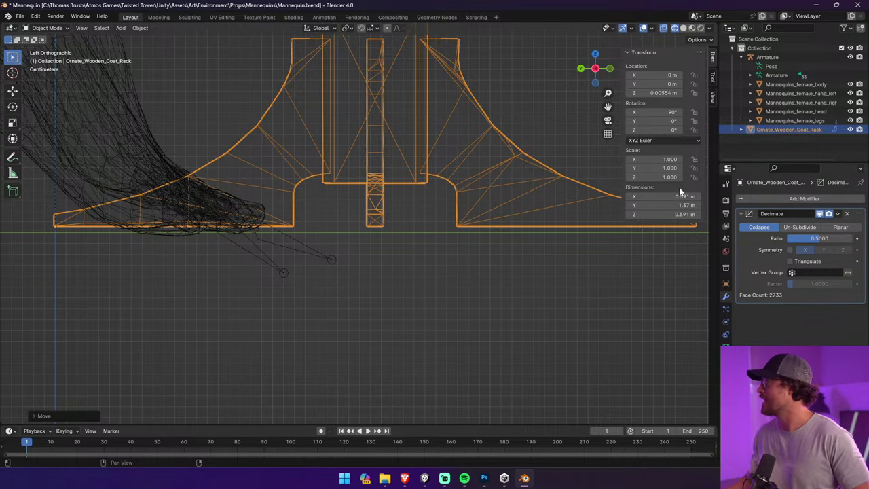
left_click(712, 78)
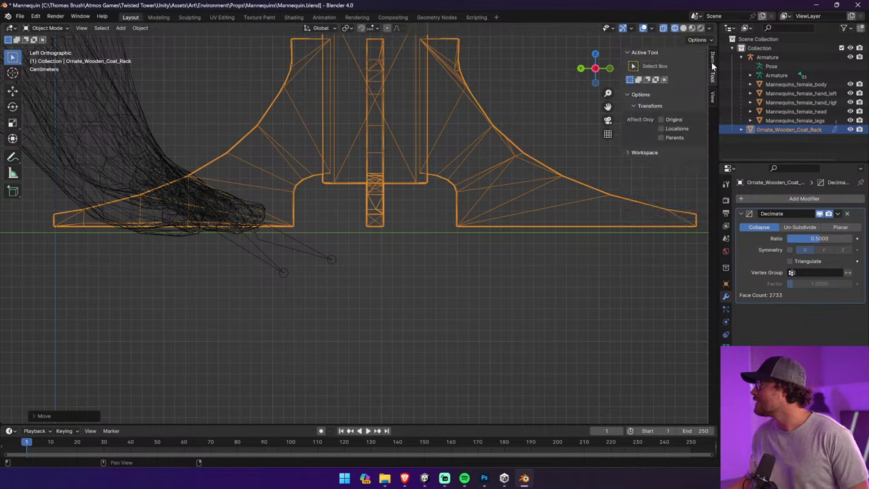
left_click(712, 65)
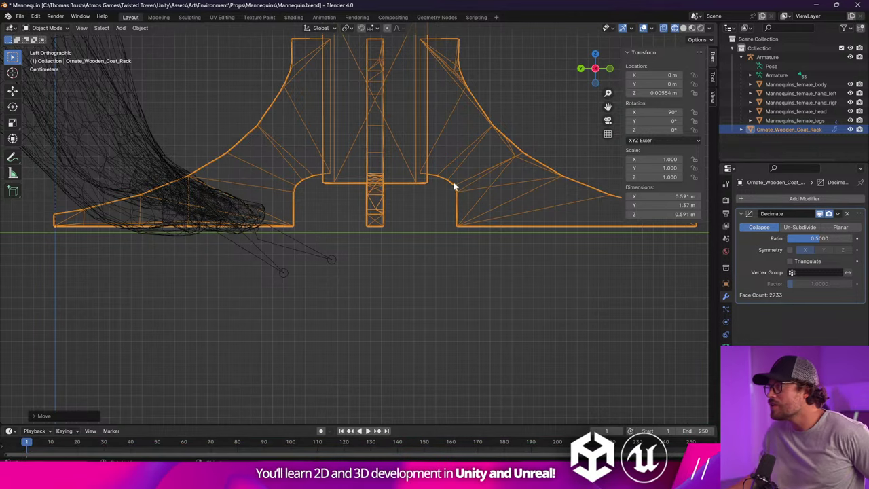
key("g")
key("z")
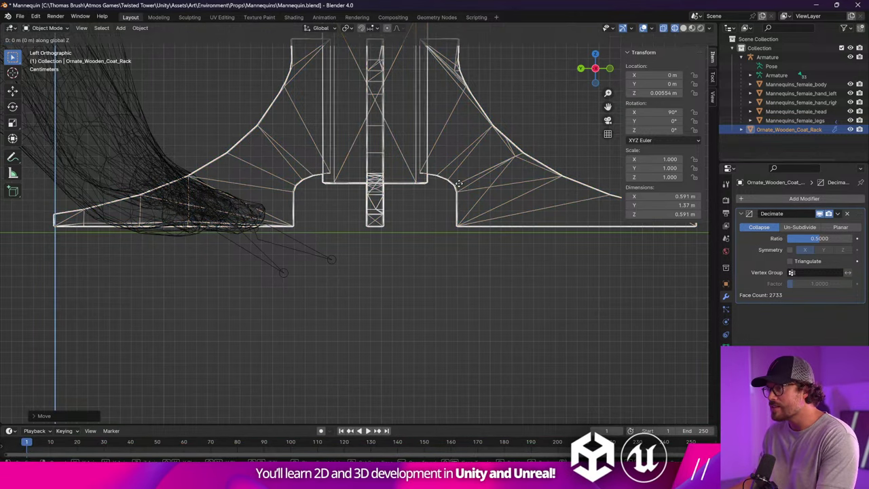
left_click(428, 183)
Move the coat rack along global Y to about 0.568 m, behind the mannequin's feet
scroll(428, 183, "down", 3)
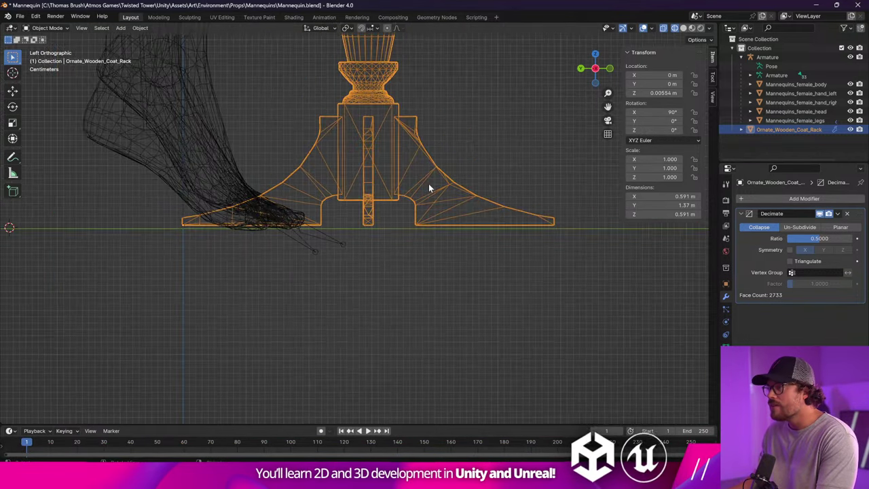
scroll(429, 184, "down", 2)
middle_click_drag(125, 226, 234, 227, "shift")
key("g")
key("z")
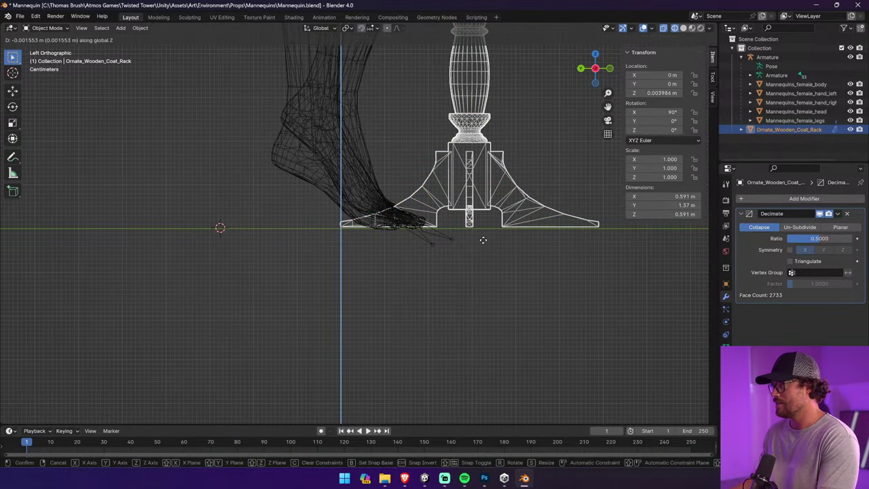
key("y")
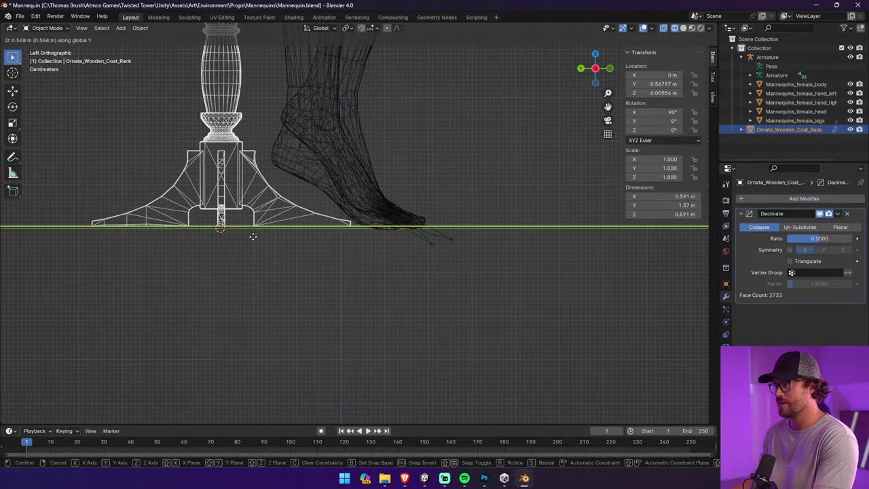
left_click(253, 236)
Shift the coat rack along its local Z axis to a Y location of about 0.5698 m
scroll(227, 234, "up", 6)
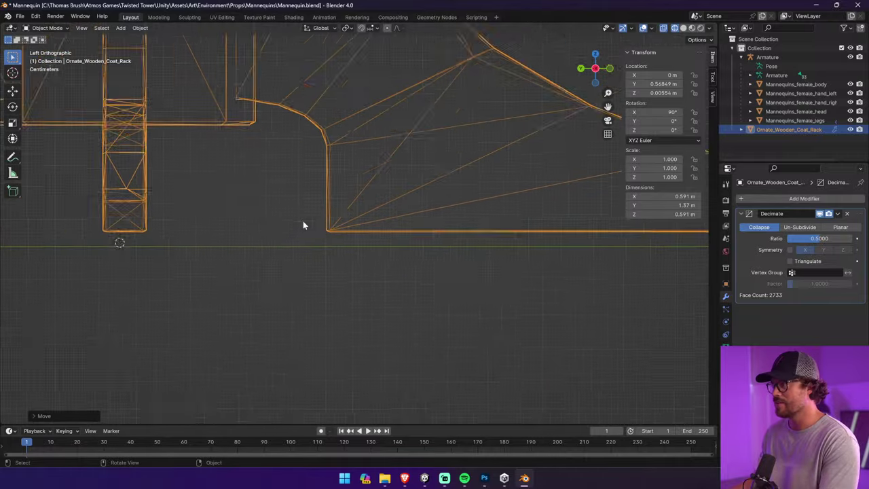
scroll(183, 231, "up", 2)
middle_click_drag(183, 231, 285, 236, "shift")
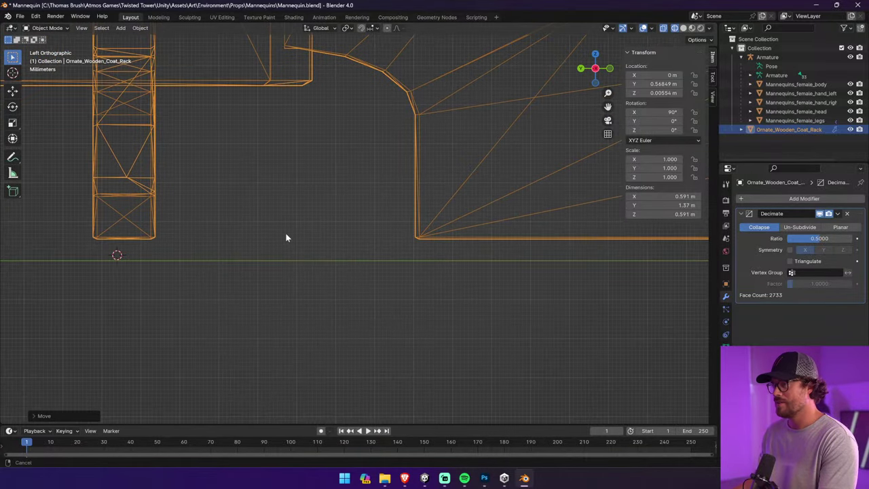
key("g")
key("z")
key("z")
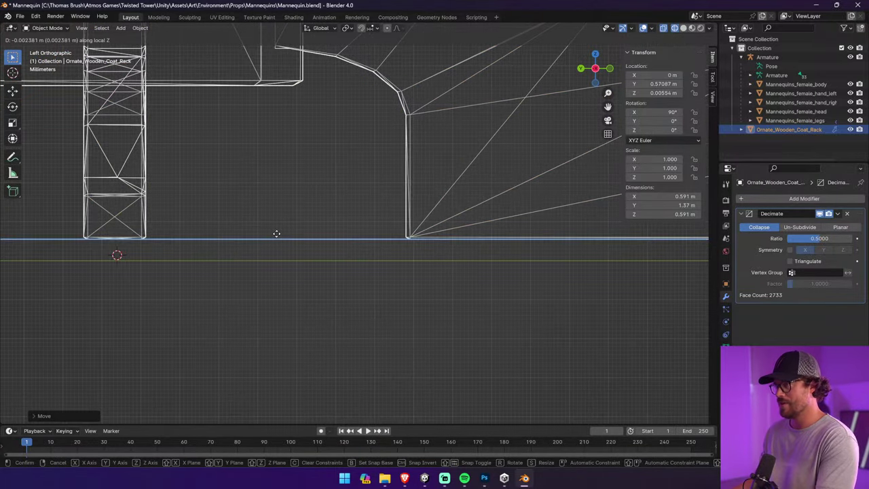
left_click(280, 233)
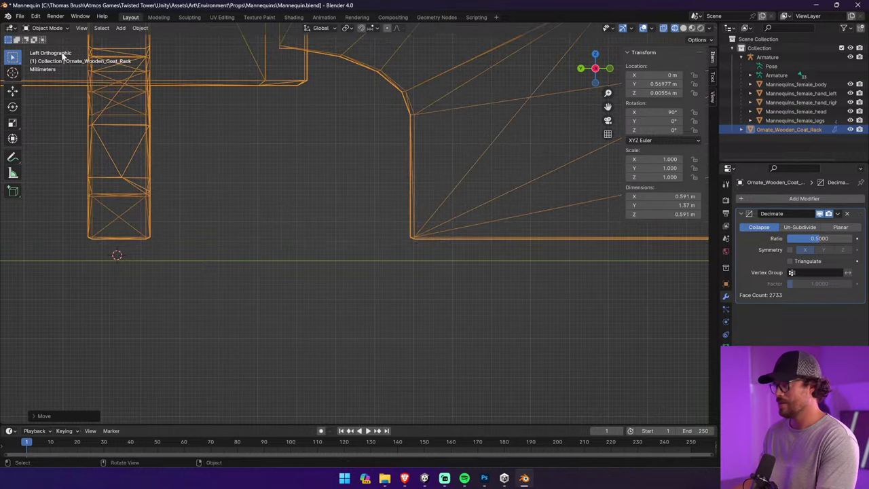
Pick vertices at the bottom corner of the coat rack's foot in Edit Mode, and return to Object Mode
left_click(42, 28)
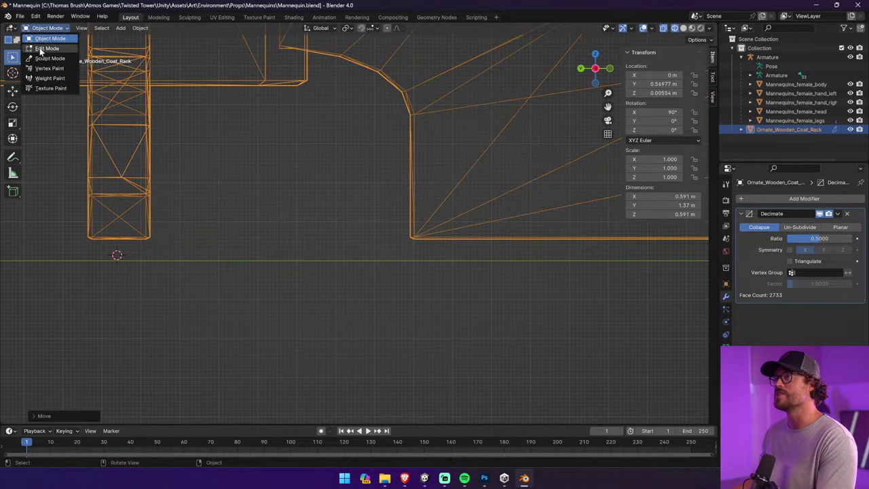
left_click(42, 48)
left_click(414, 235, "shift")
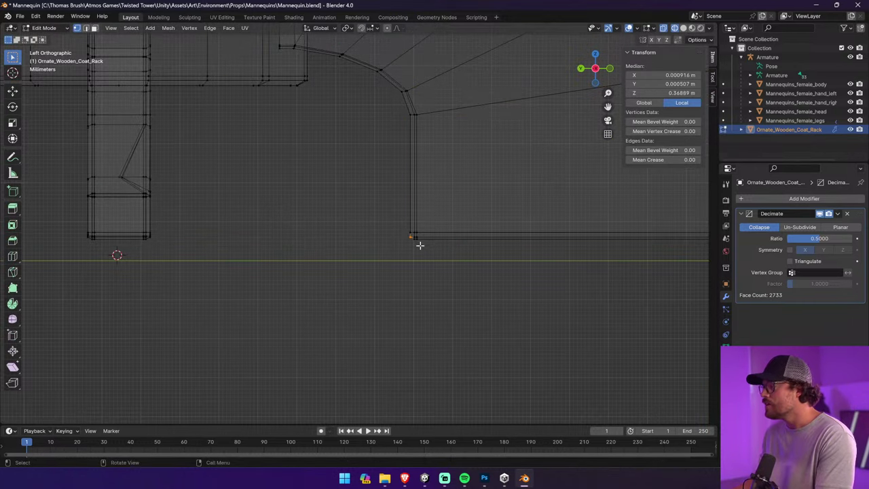
left_click_drag(420, 245, 407, 245)
left_click(415, 243)
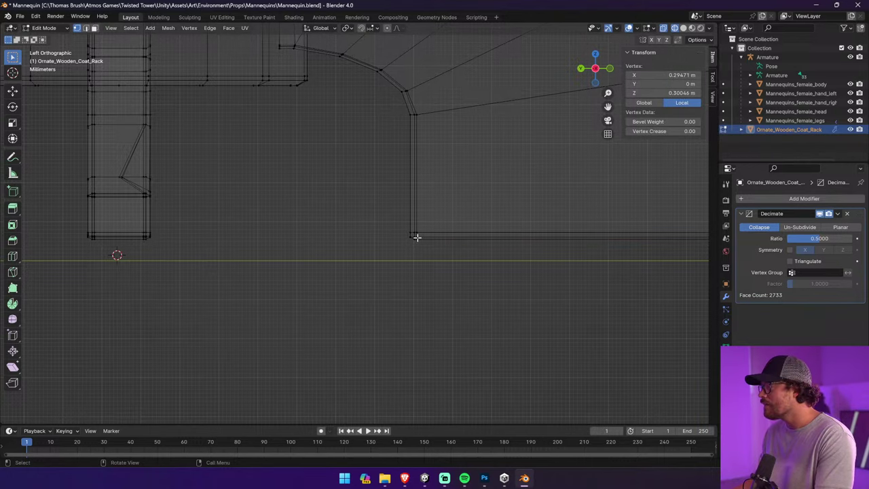
left_click(418, 243)
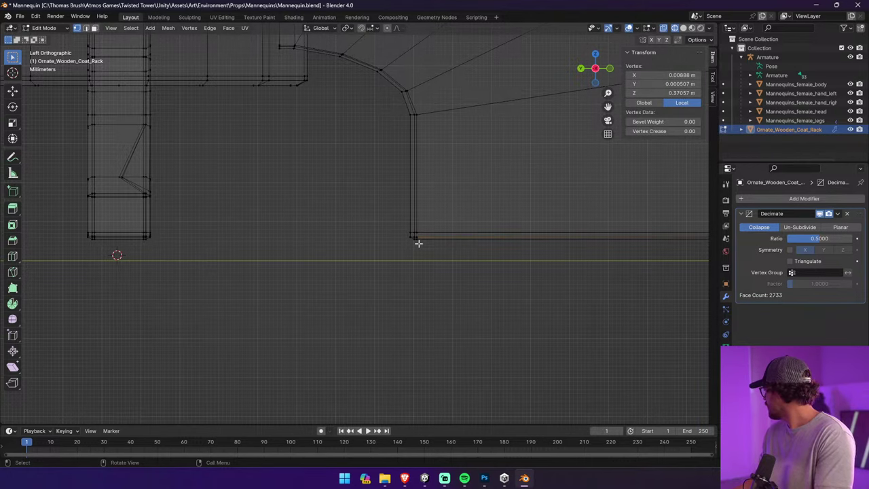
scroll(418, 243, "down", 10)
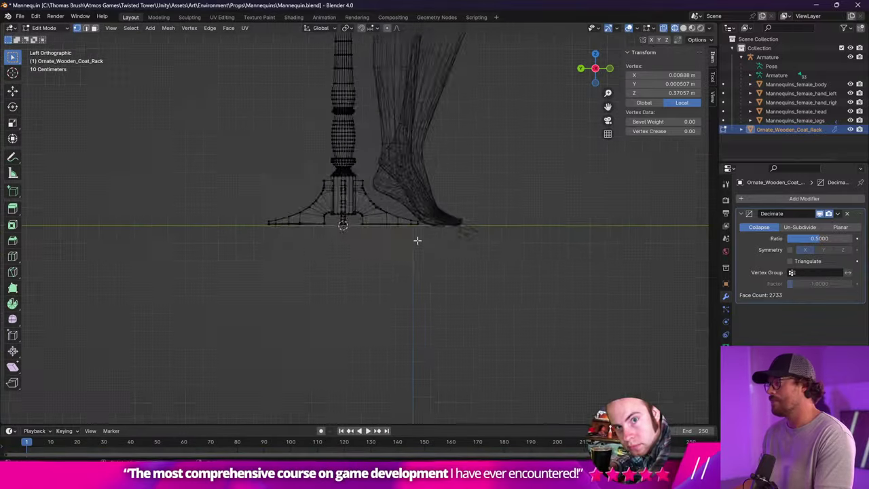
left_click(418, 240)
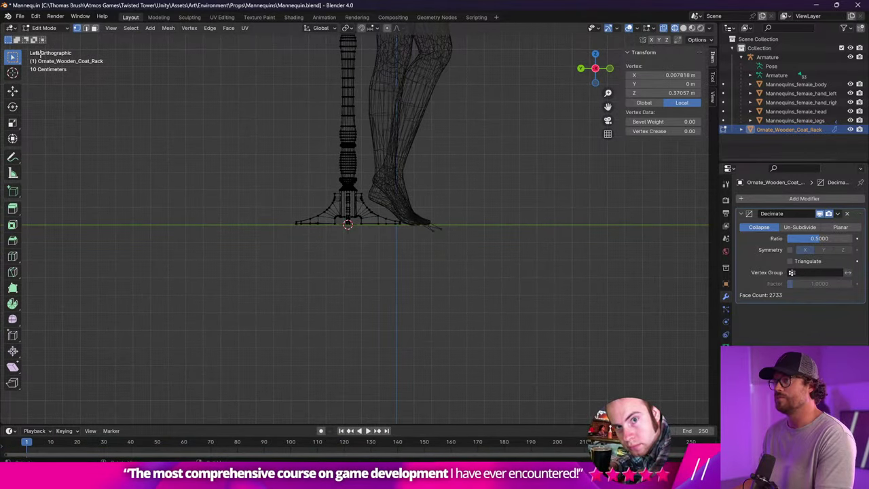
key("a")
left_click(469, 157)
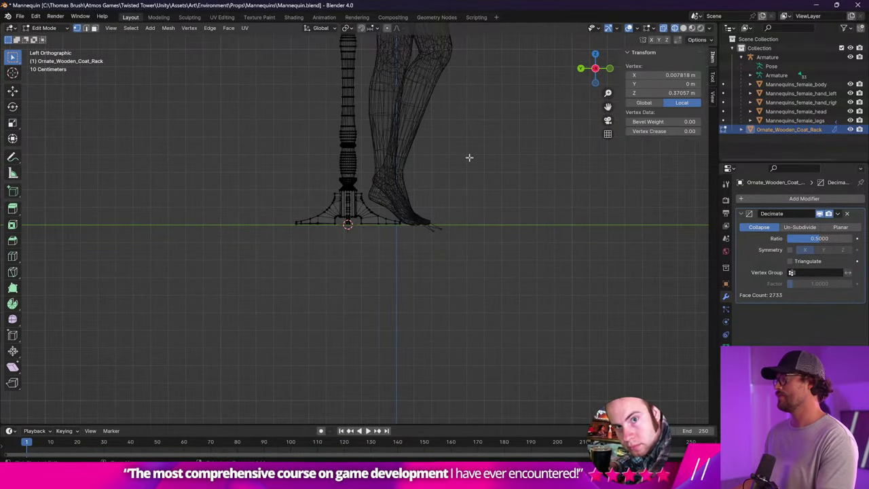
left_click(59, 31)
left_click(47, 40)
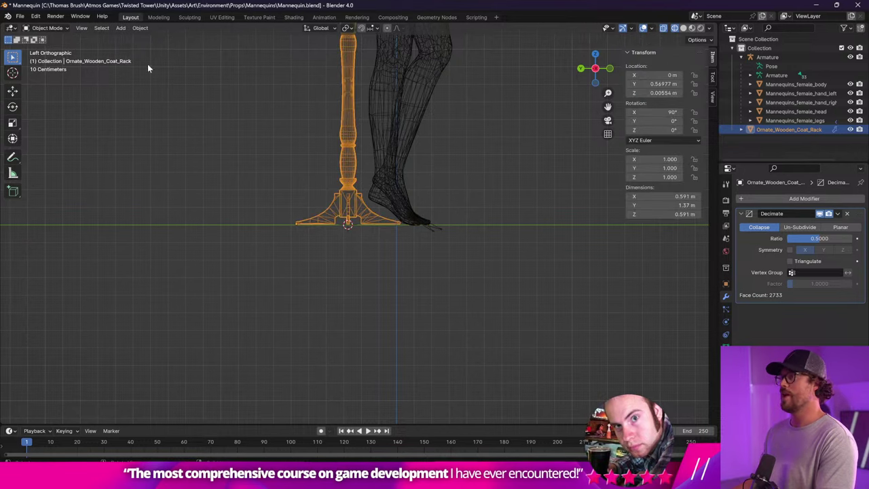
Move the coat rack along its local Z axis to a Y location of about 0.294 m, centring its base on the world origin
key("g")
key("z")
key("z")
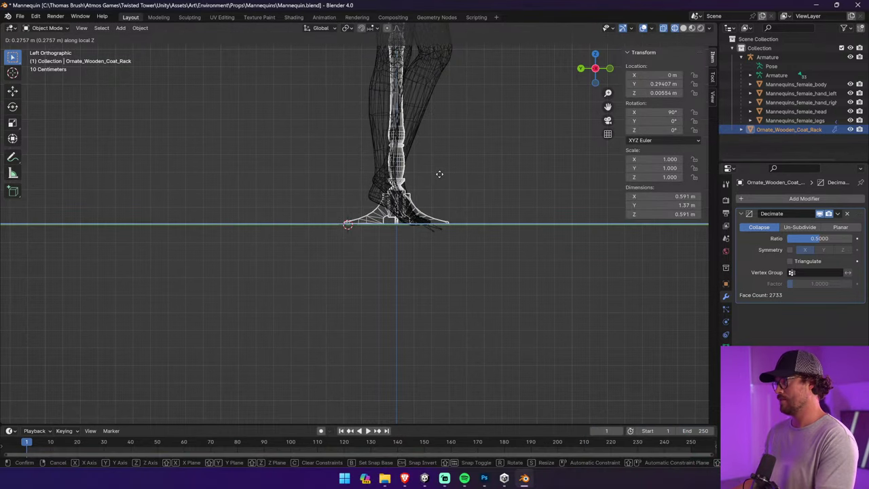
left_click(439, 174)
scroll(359, 225, "up", 6)
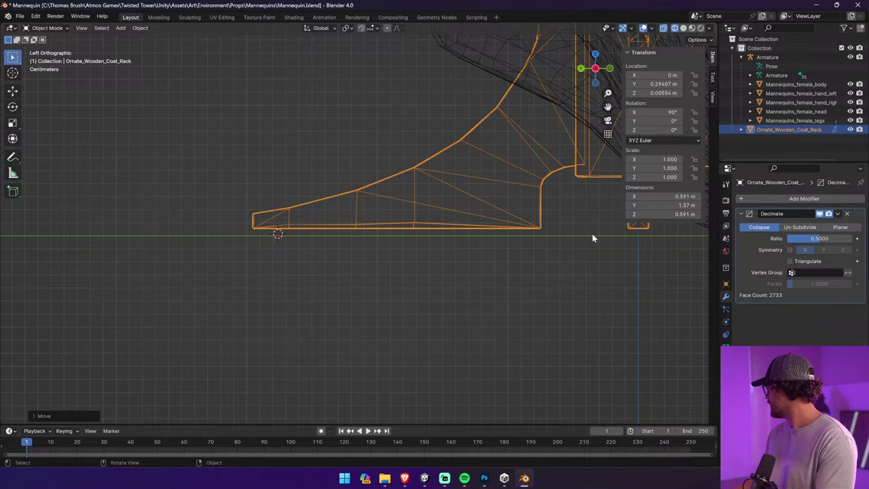
middle_click_drag(580, 230, 387, 233, "shift")
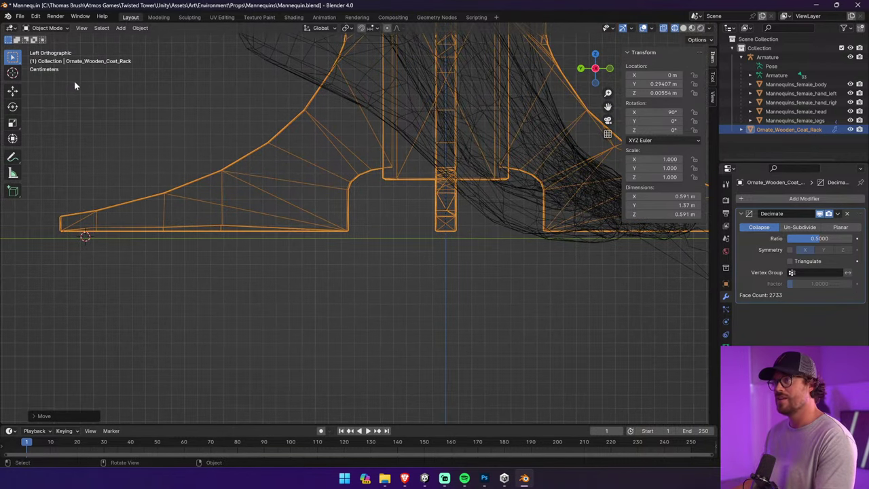
Activate the Cursor tool, set the coat rack's Y location to 0 m, and undo the location change
left_click(6, 74)
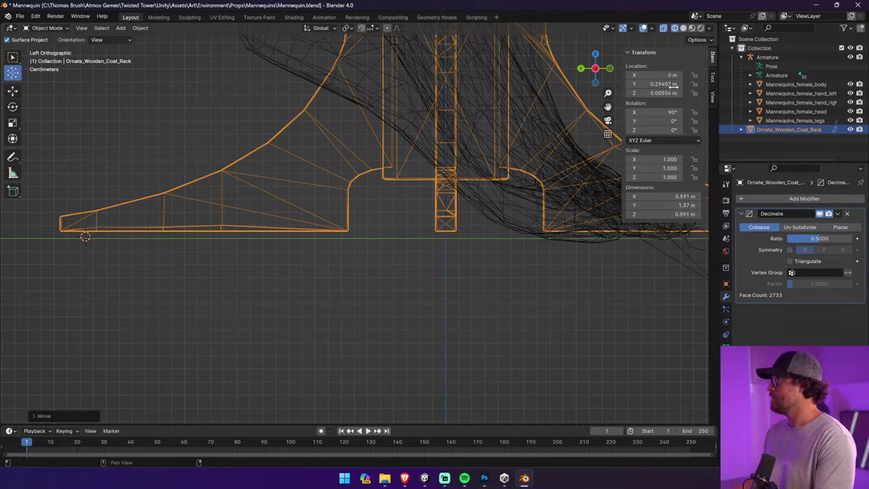
double_click(662, 84)
key("Return")
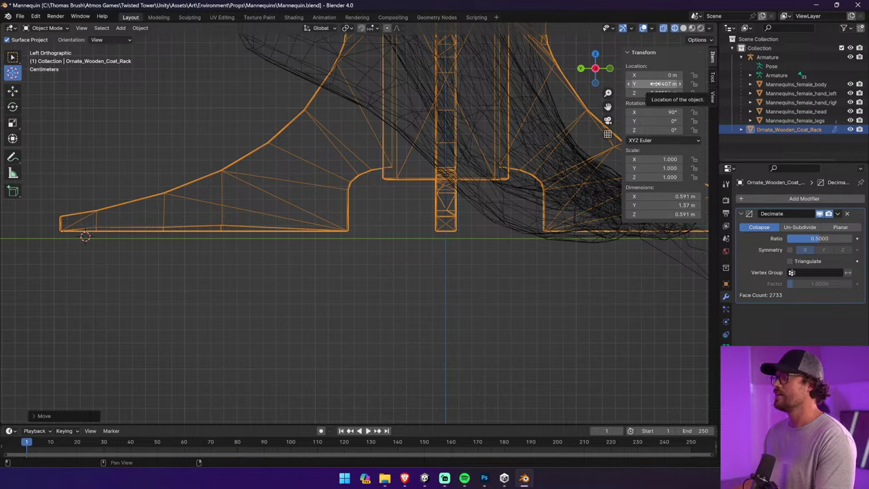
double_click(657, 83)
type("0")
key("Return")
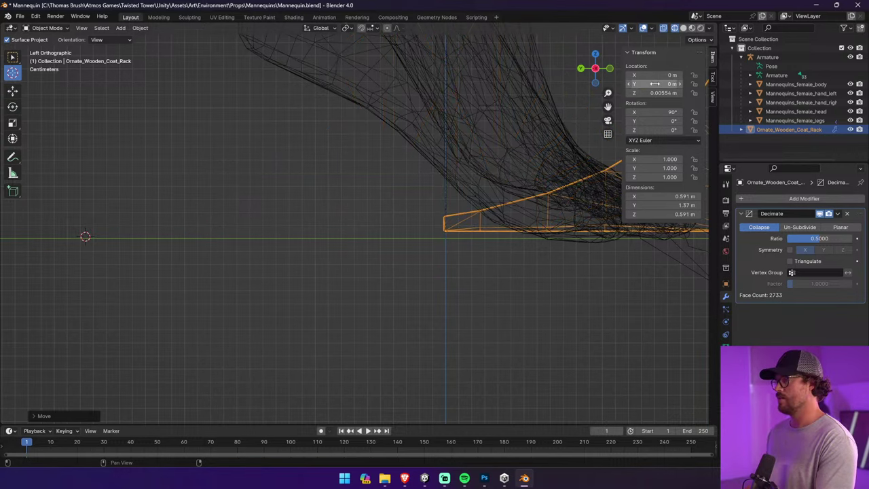
key("ctrl+z")
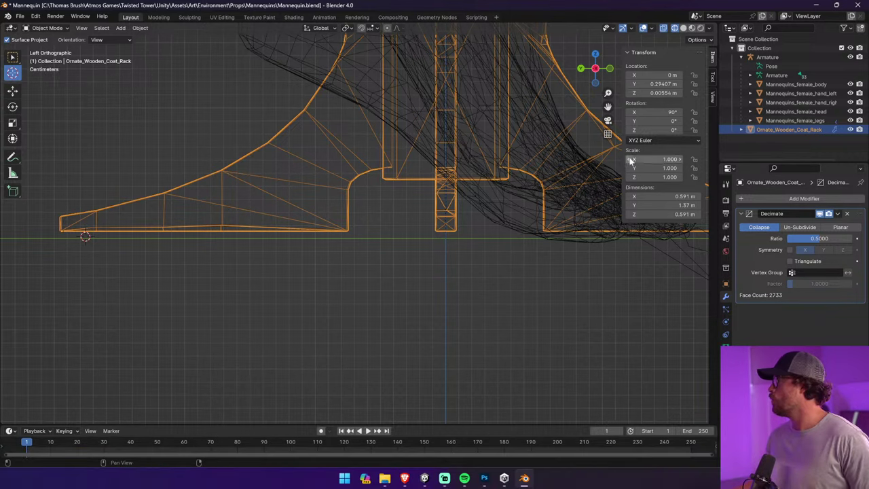
Limit transforms to origins only and move the coat rack's origin along Y to roughly the centre of its base
left_click(712, 78)
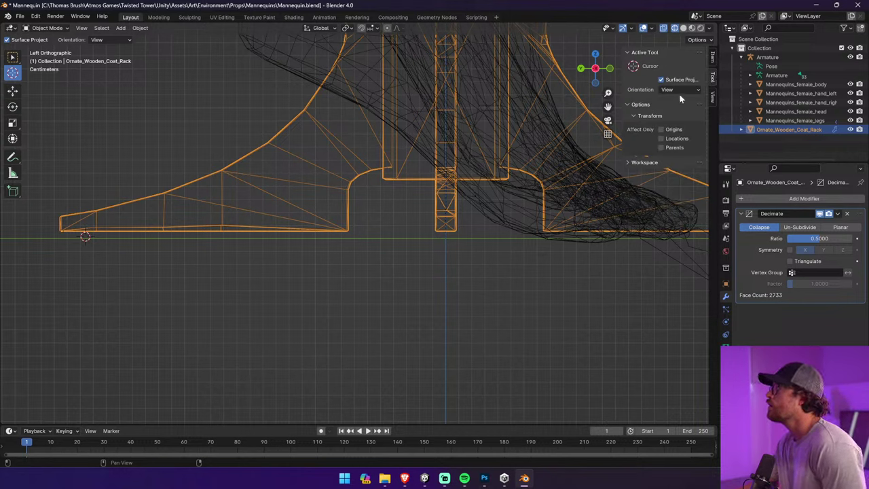
left_click(661, 129)
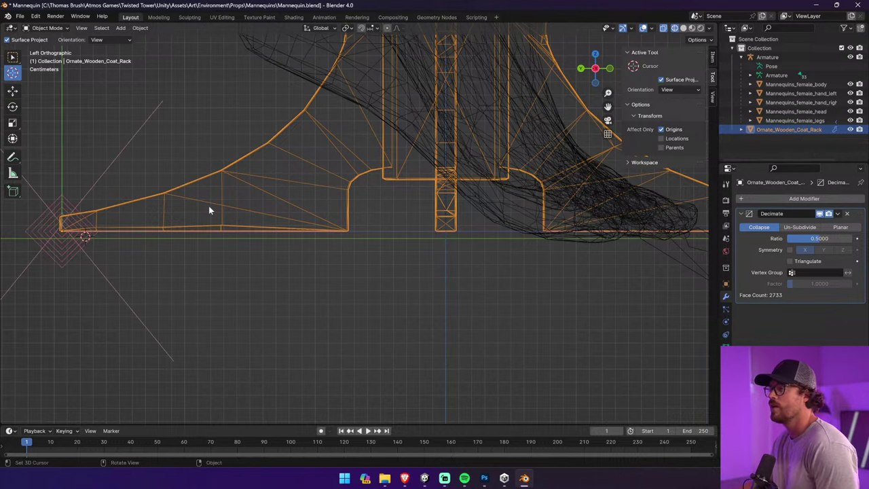
left_click(12, 90)
left_click_drag(25, 234, 411, 256)
scroll(411, 256, "up", 2)
scroll(483, 241, "up", 3)
scroll(484, 237, "up", 2)
middle_click_drag(485, 236, 289, 221, "shift")
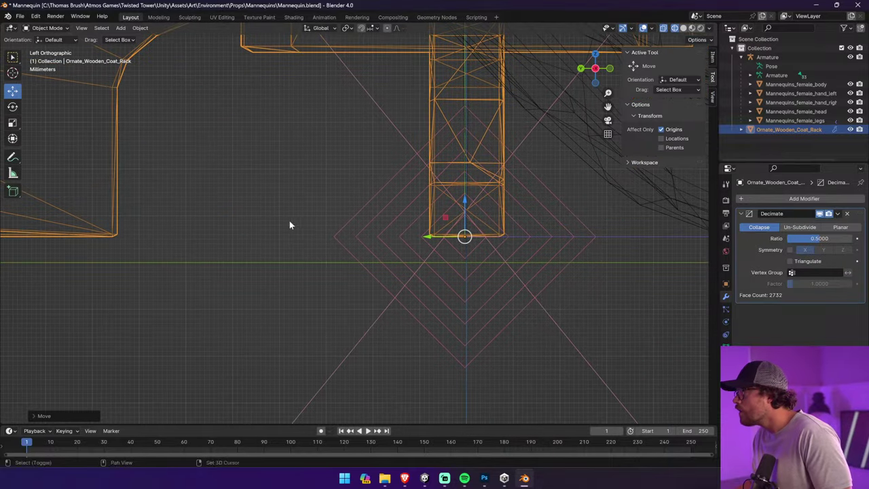
Fine-tune the coat rack's origin along Y to about 0.000028 m, and turn off the origins-only transform option
scroll(504, 241, "up", 6)
middle_click_drag(504, 245, 246, 254, "shift")
left_click_drag(376, 259, 380, 260)
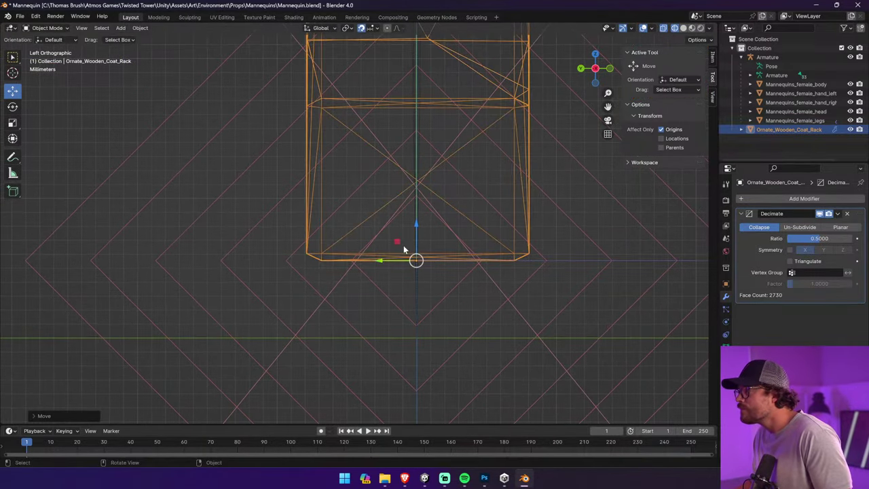
scroll(405, 265, "down", 5)
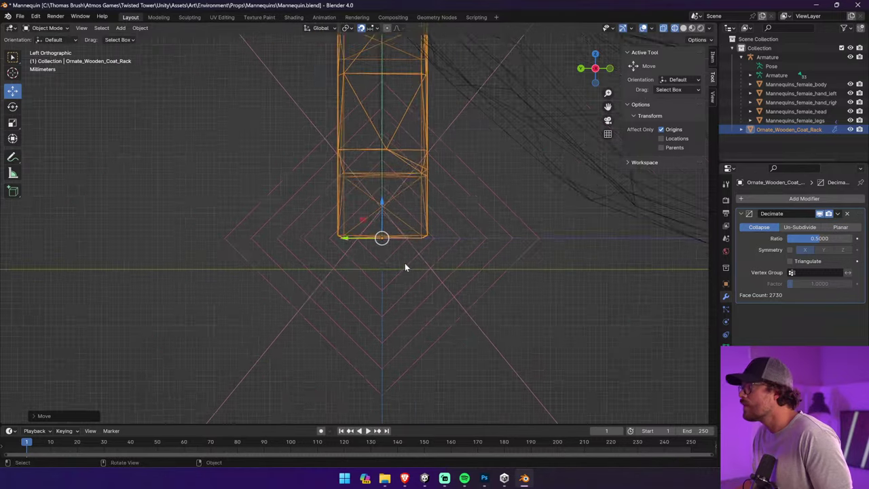
left_click(662, 129)
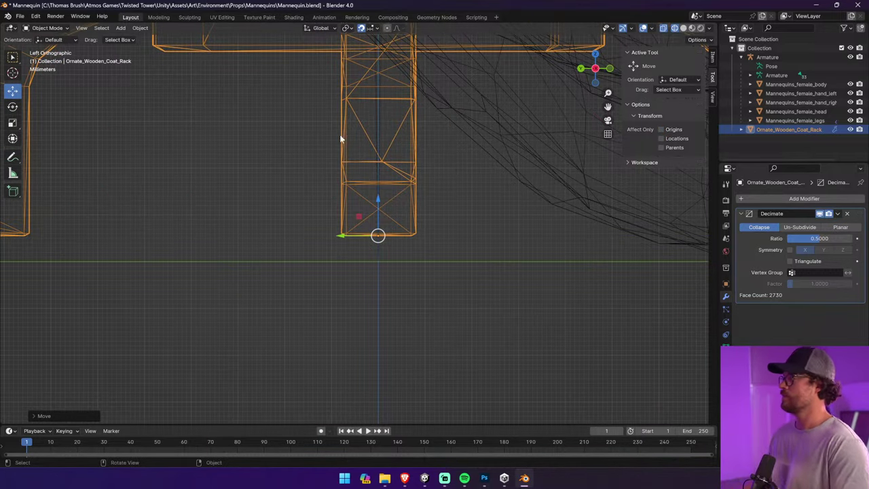
Examine how the coat rack's base sits against the ground line and the mannequin's feet
left_click(48, 28)
scroll(260, 176, "down", 5)
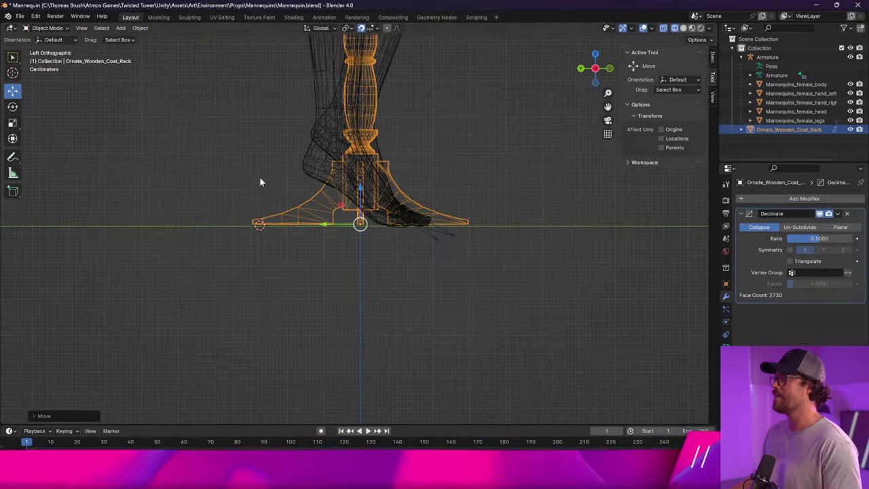
scroll(437, 194, "up", 2)
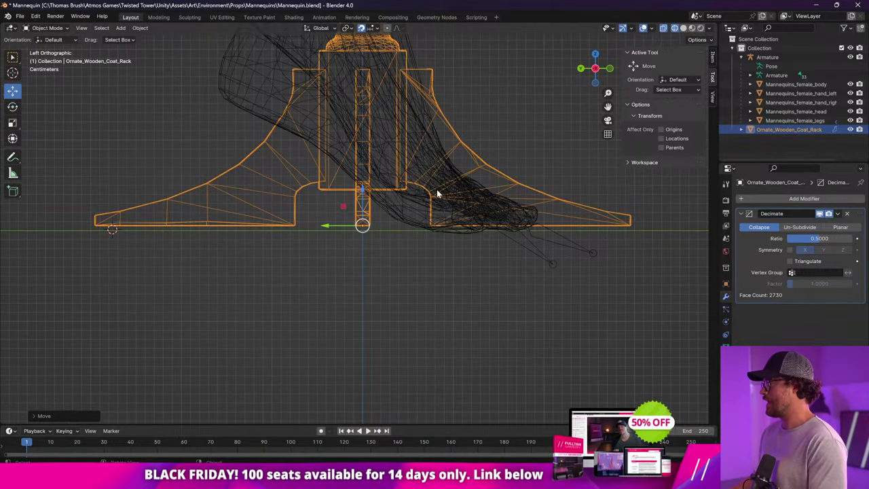
scroll(450, 188, "up", 2)
scroll(450, 188, "down", 3)
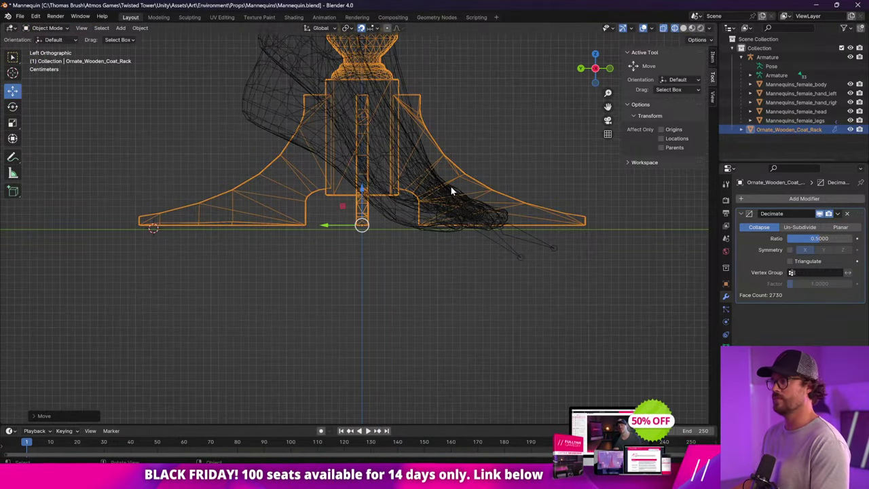
left_click(462, 138)
left_click(260, 203)
scroll(261, 200, "up", 5)
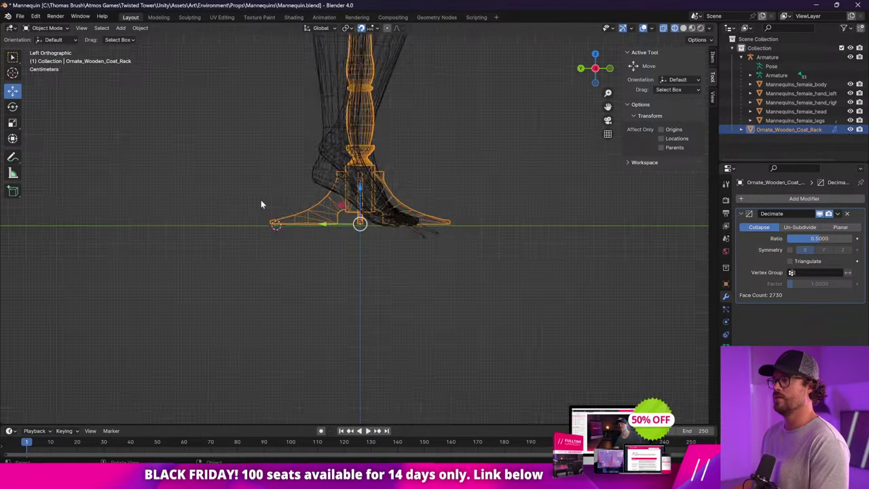
Set the coat rack's Z location to 0 m and save the Blender file
left_click(712, 58)
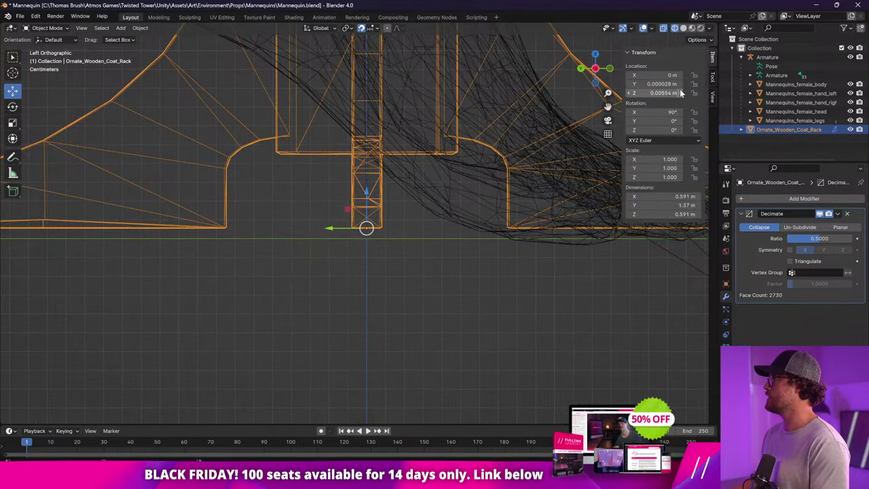
left_click(655, 93)
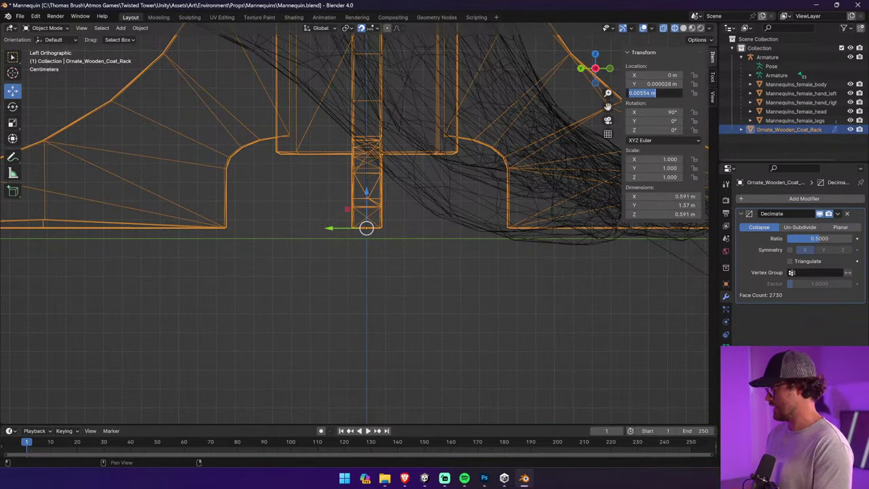
type("0")
key("Return")
middle_click_drag(377, 297, 464, 160)
key("ctrl+s")
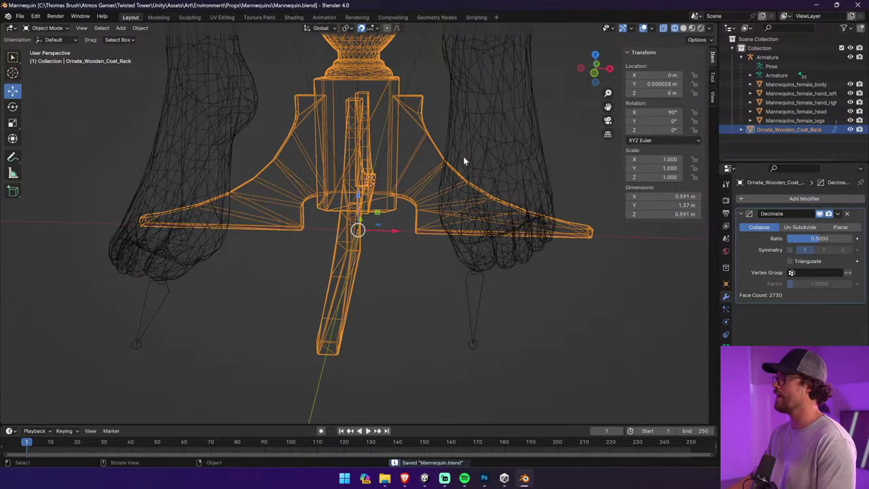
Switch to Unity, search the project for "Coat Rack", and show the Coat Rack folder in File Explorer
left_click(424, 478)
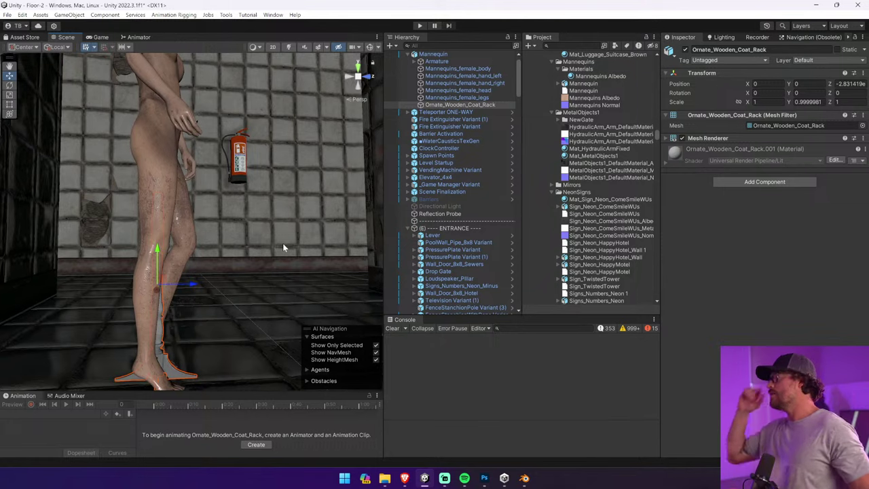
scroll(641, 106, "up", 6)
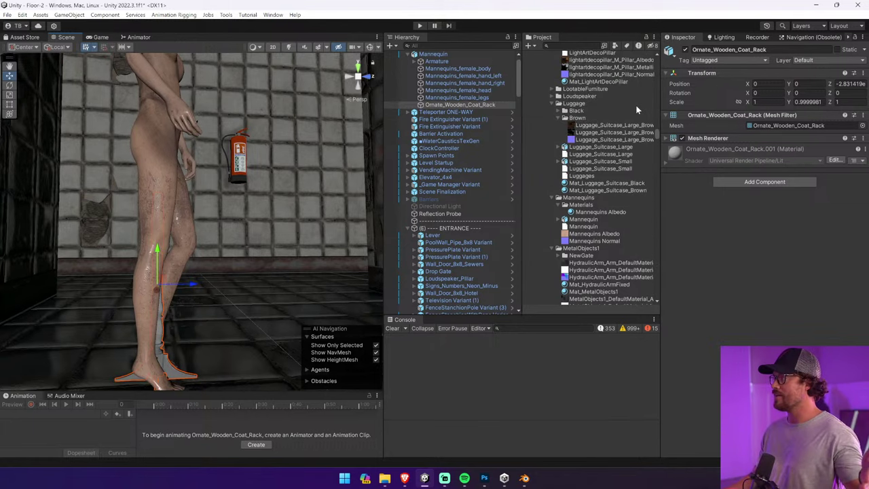
left_click(571, 46)
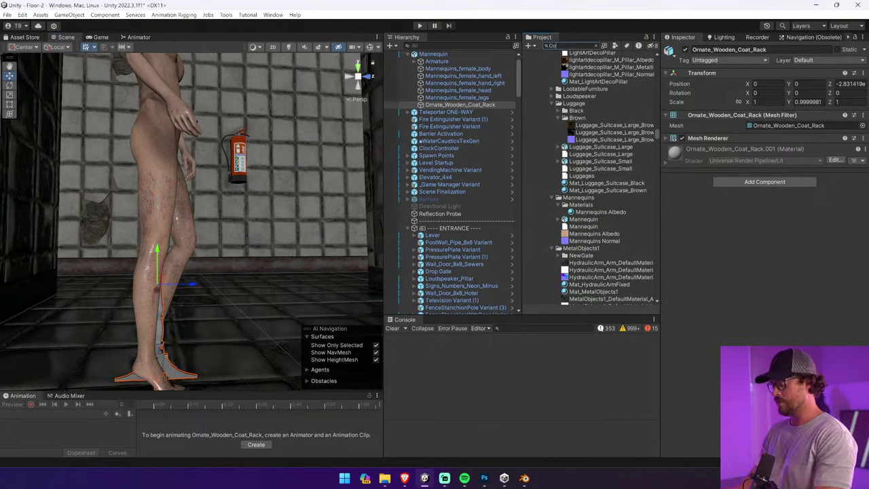
type("Coat Rack")
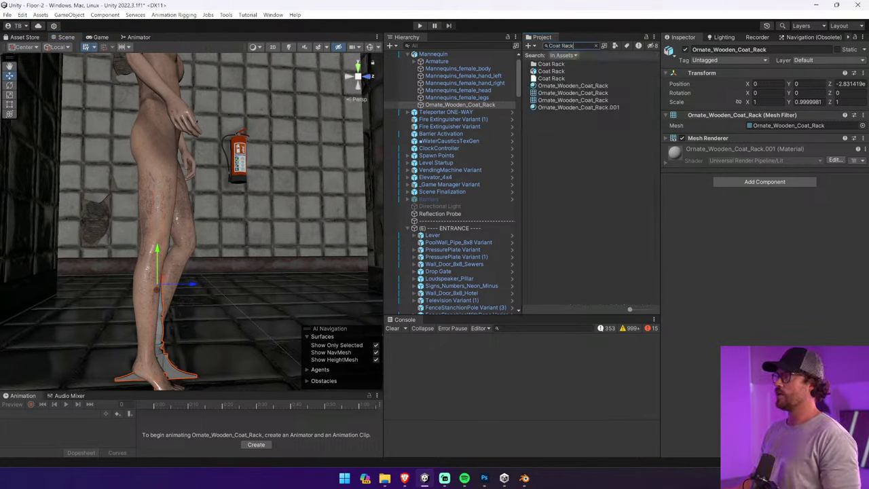
left_click(562, 66)
left_click(596, 45)
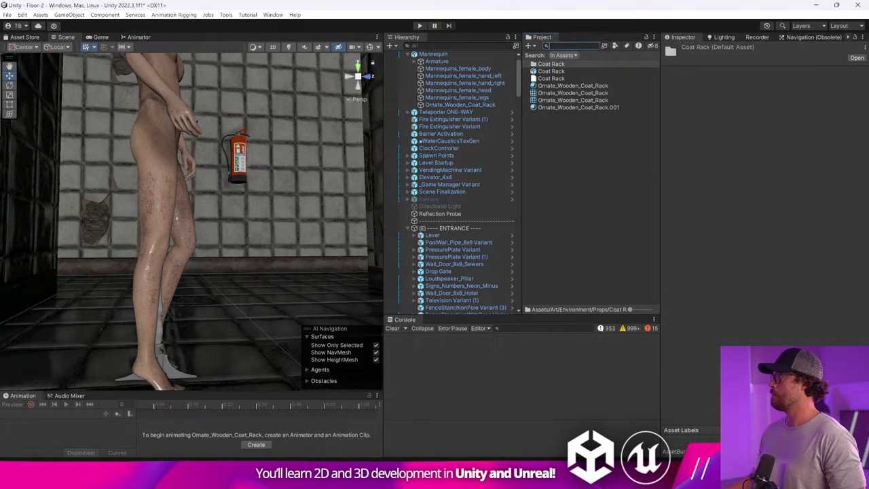
right_click(587, 55)
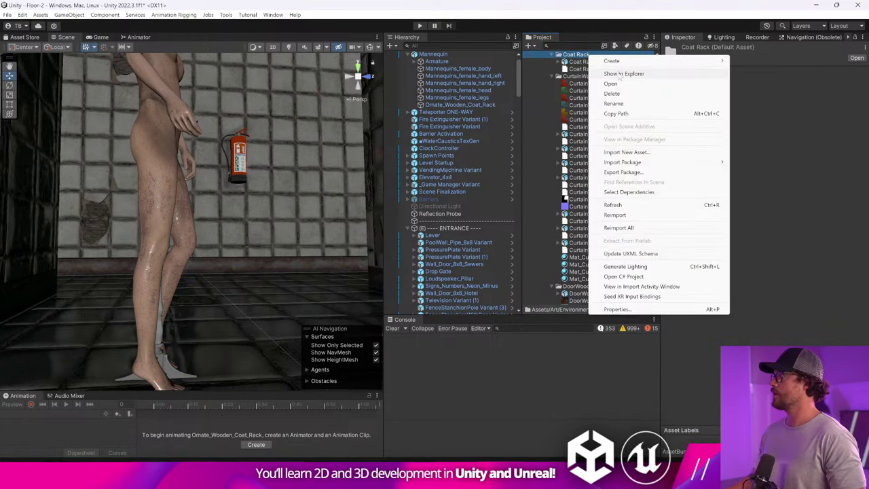
left_click(624, 73)
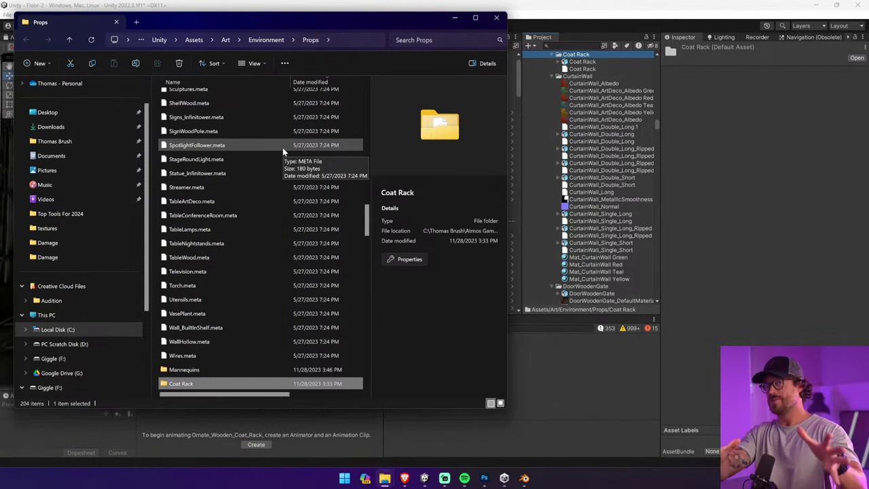
Browse in a second File Explorer tab to the textures folder inside Downloads, Wooden Coat Rack, ornate-wooden-coat-rack
left_click(136, 22)
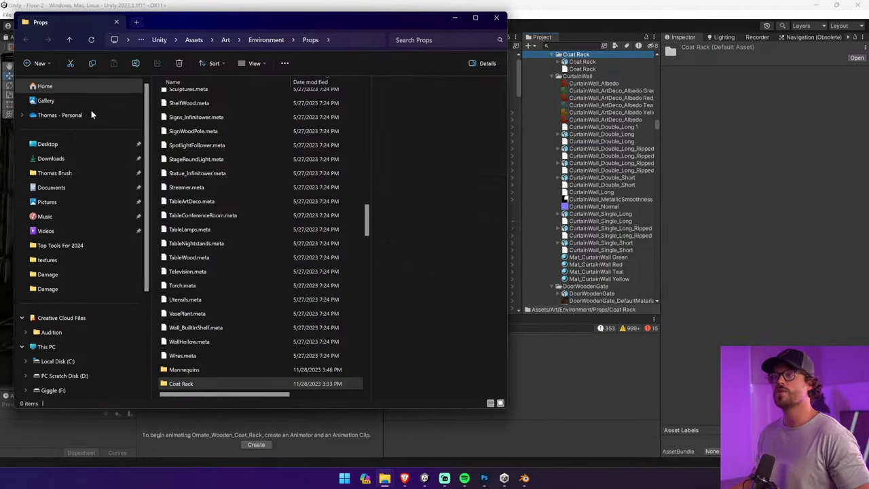
left_click(59, 158)
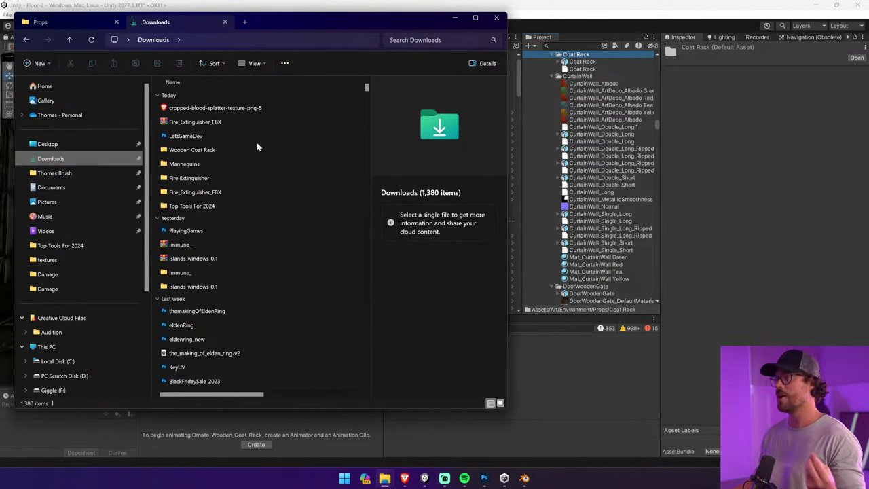
left_click(222, 149)
double_click(222, 149)
double_click(225, 138)
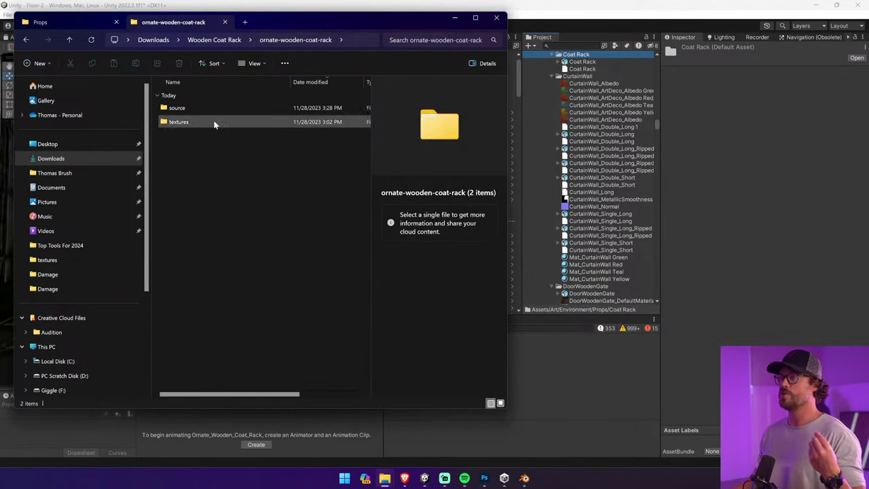
double_click(200, 123)
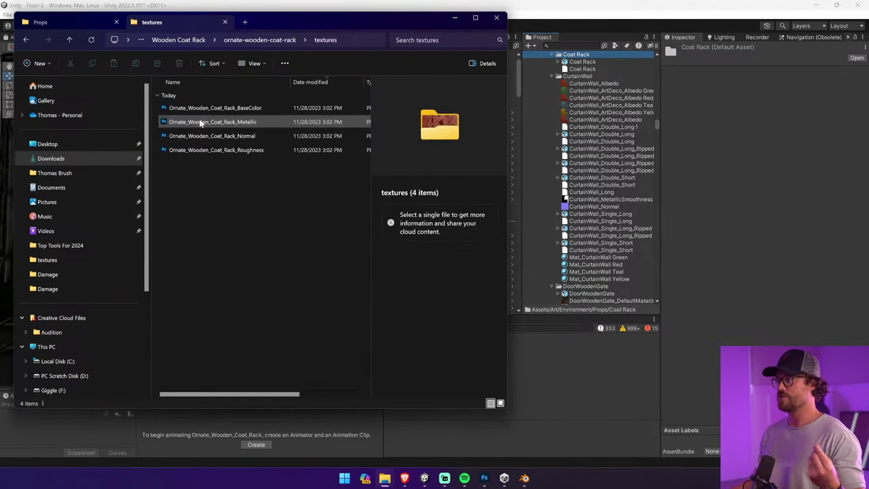
Open the Ornate_Wooden_Coat_Rack_BaseColor texture in Photoshop and prepare to save it as "Coat Rack Albedo" in Photoshop format
left_click(238, 109)
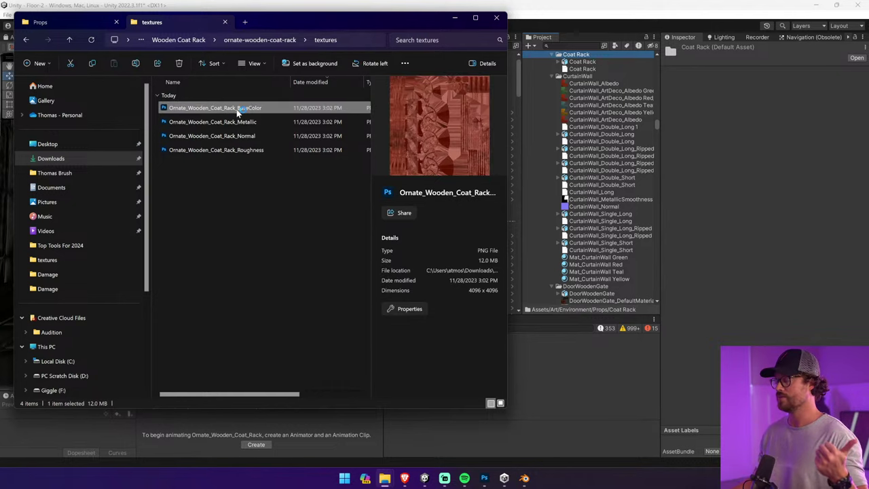
double_click(238, 108)
left_click(3, 5)
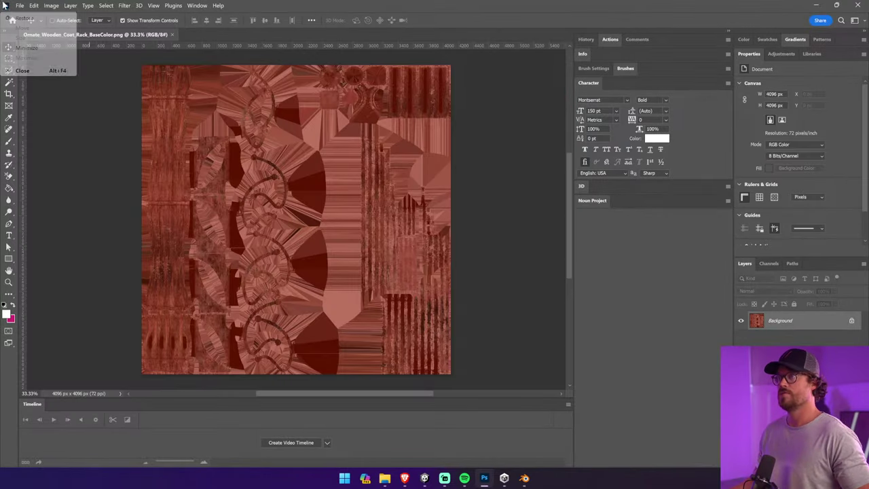
left_click(20, 5)
left_click(34, 112)
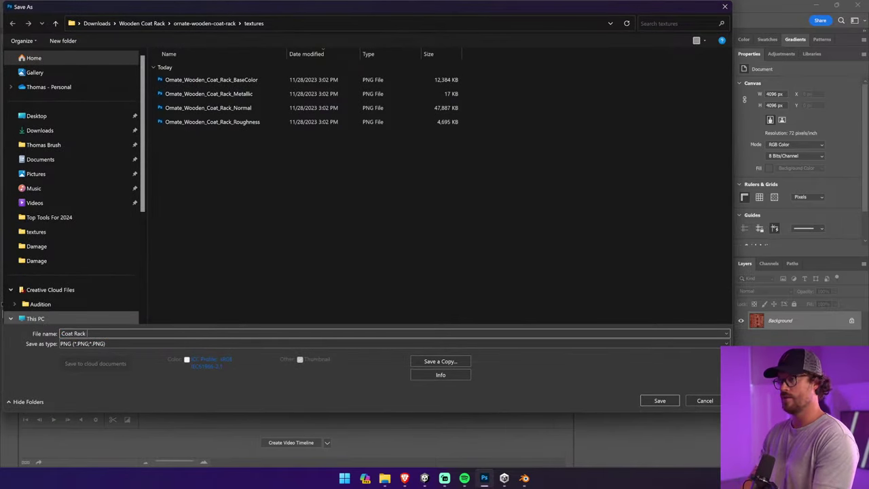
left_click(81, 344)
left_click(88, 350)
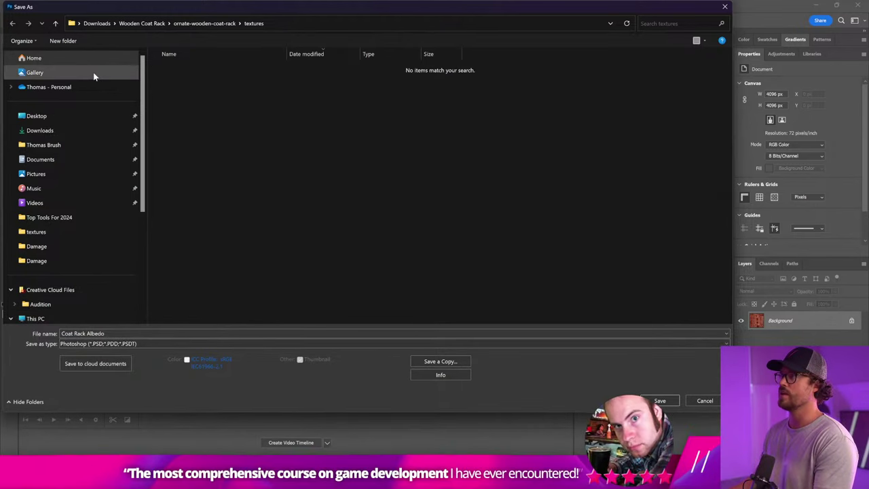
Create a folder named PSD inside the textures folder and save the Coat Rack Albedo file in it
left_click(54, 40)
type("PSD")
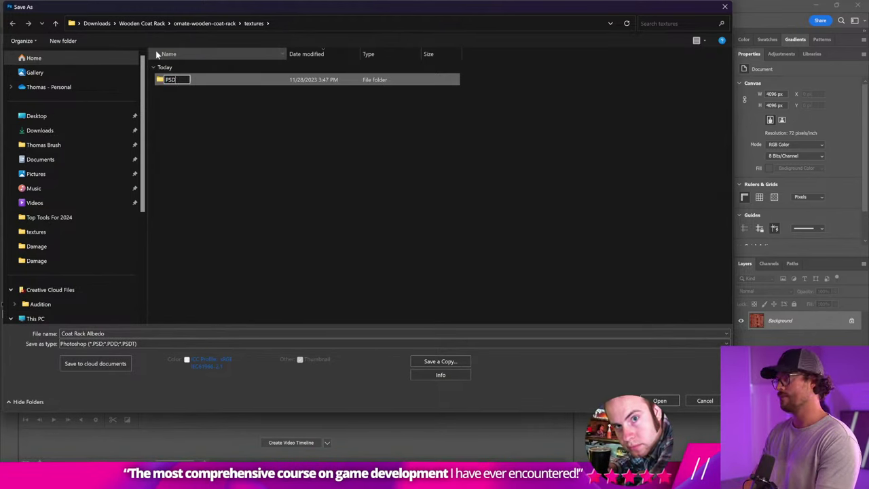
key("Return")
double_click(188, 80)
left_click(659, 400)
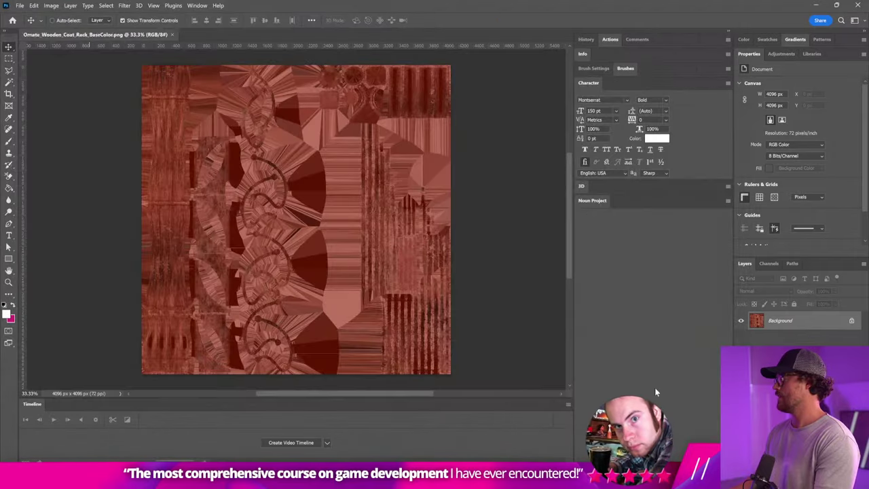
Open the Ornate_Wooden_Coat_Rack_Roughness texture from the textures folder in Photoshop
mouse_move(385, 480)
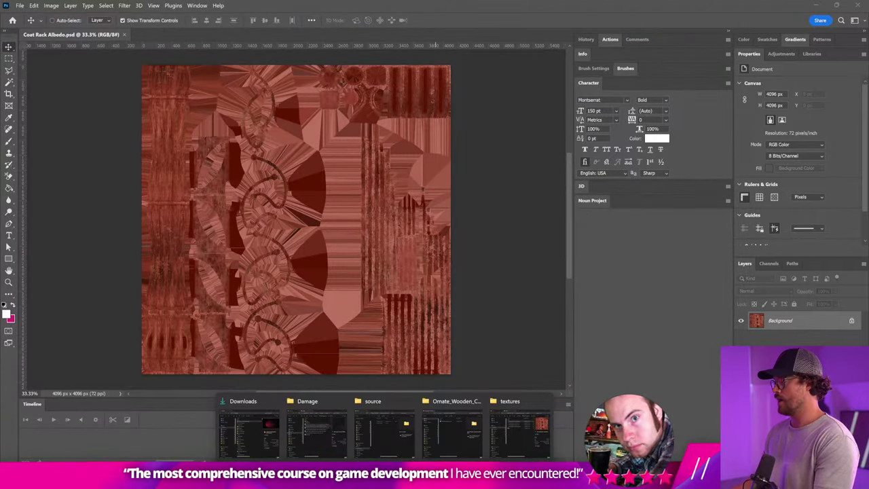
left_click(519, 431)
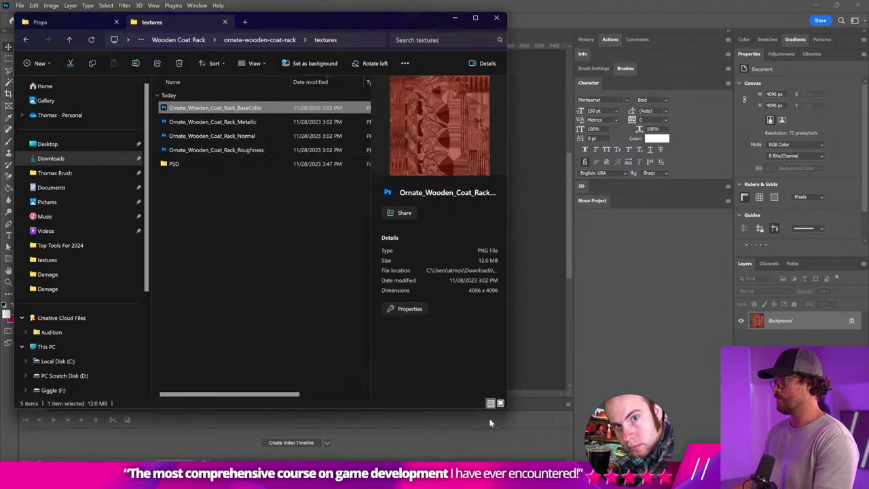
left_click(233, 149)
double_click(232, 150)
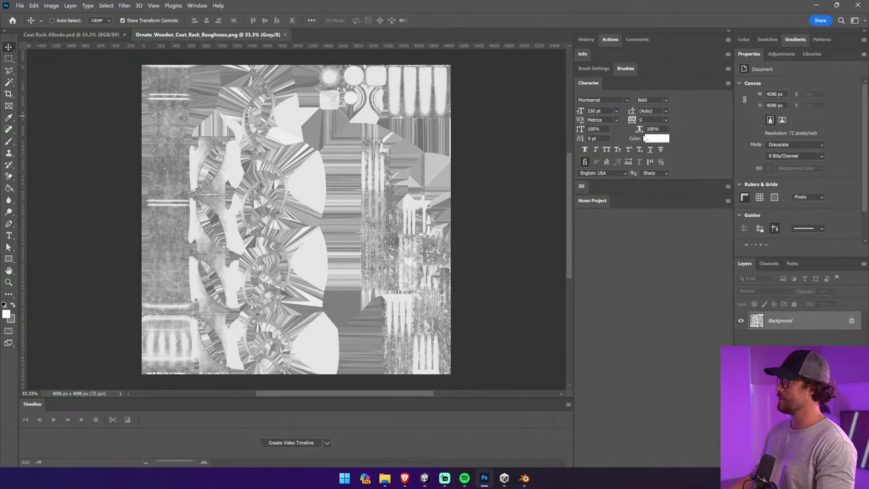
Paste the roughness image into a new alpha channel of Coat Rack Albedo.psd
left_click(86, 35)
left_click(769, 262)
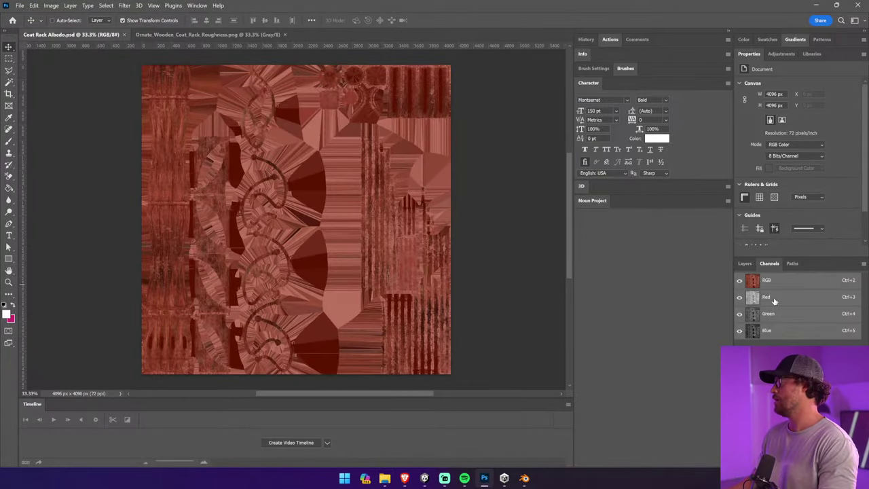
left_click(766, 330)
left_click(763, 342)
key("ctrl+v")
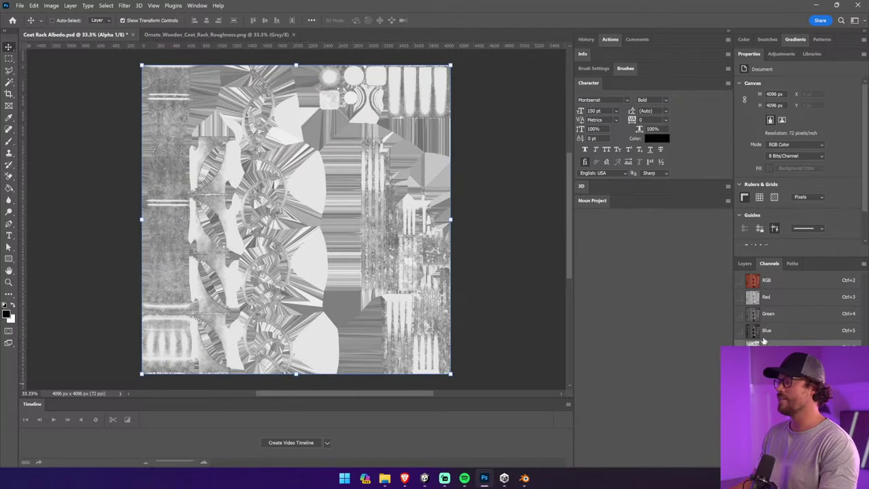
Save Coat Rack Albedo.psd with the roughness alpha channel included
left_click(745, 263)
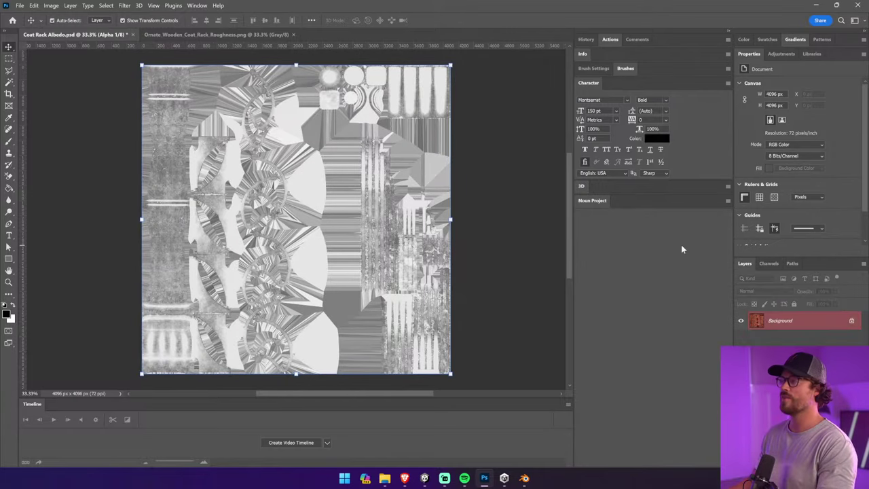
left_click(20, 7)
left_click(20, 7)
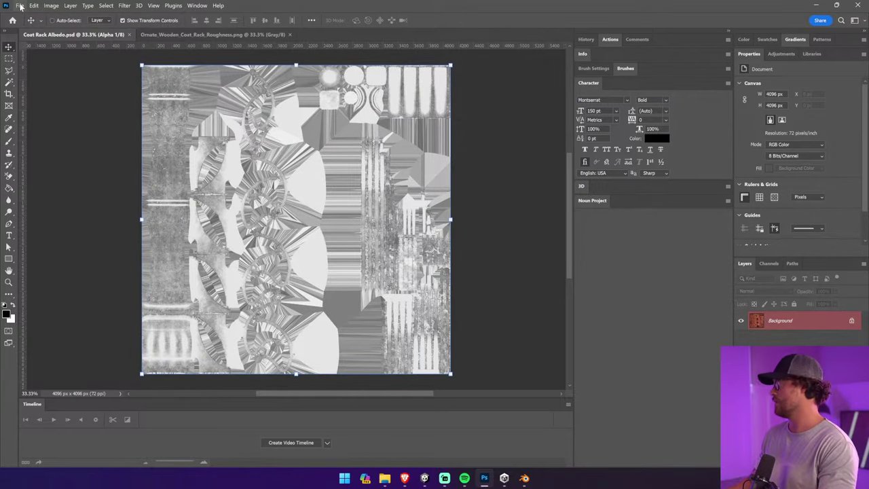
Open the Ornate_Wooden_Coat_Rack_Normal texture from the textures folder in Photoshop
mouse_move(383, 484)
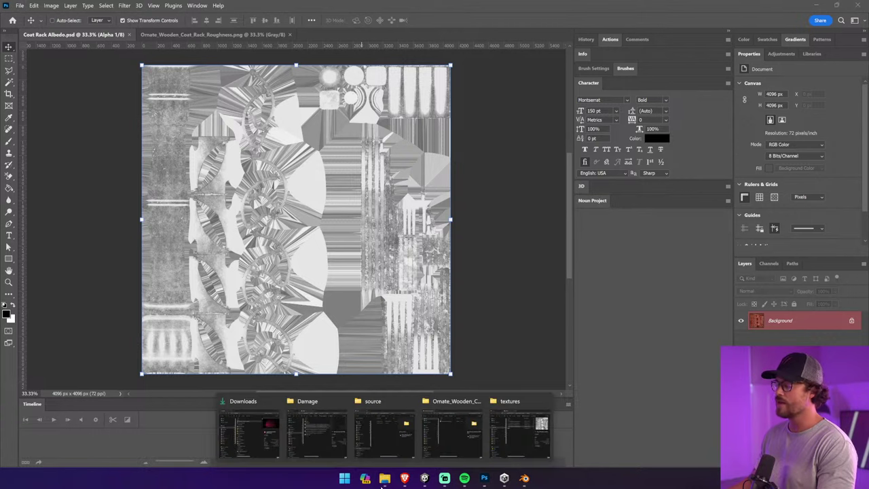
left_click(310, 438)
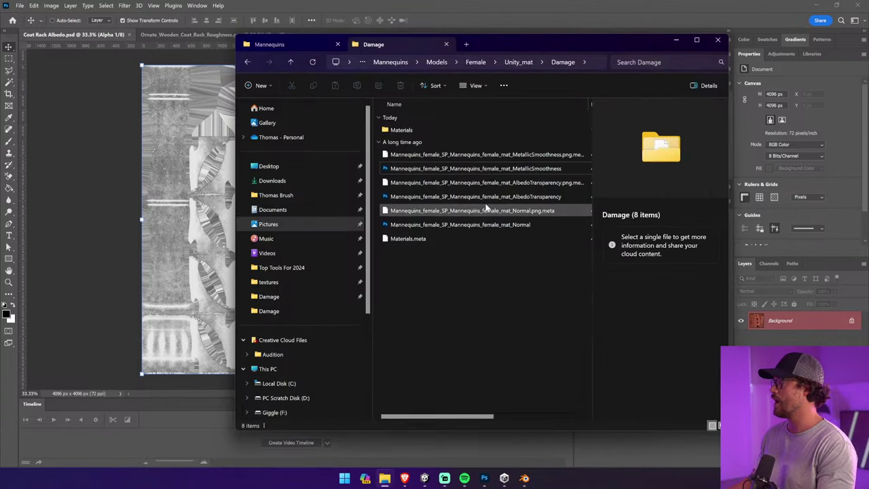
mouse_move(388, 479)
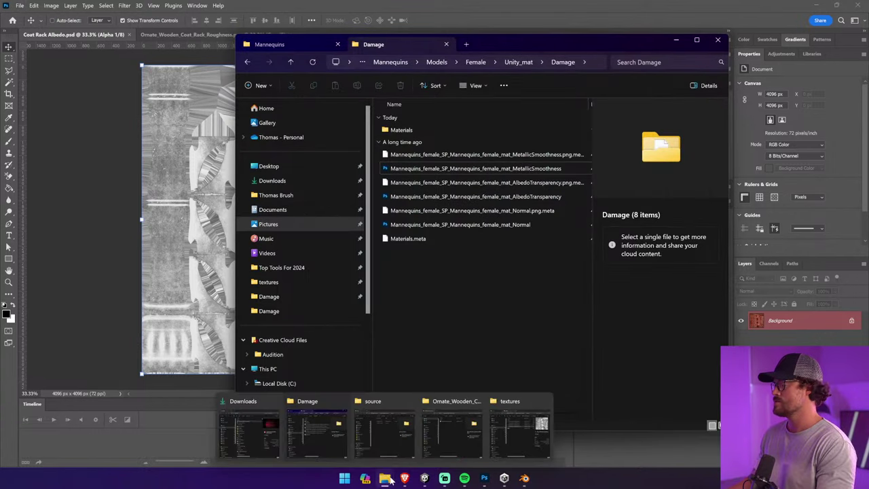
left_click(501, 447)
left_click(350, 283)
double_click(216, 150)
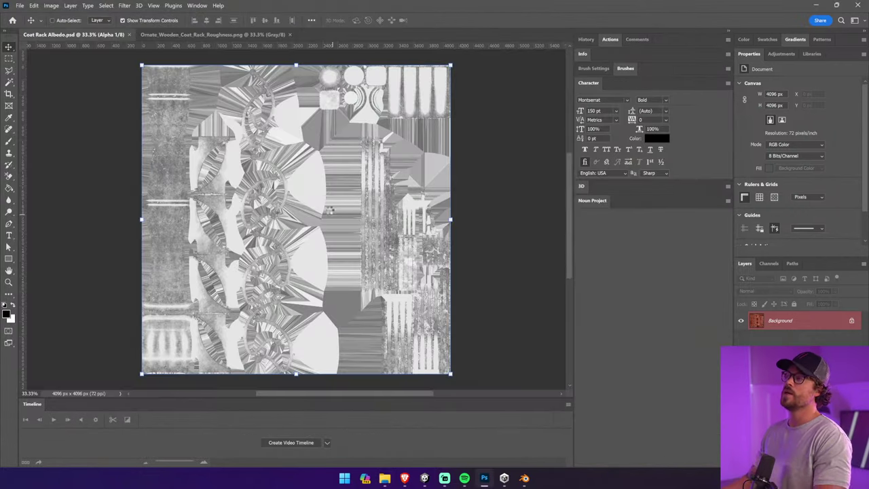
Save the normal texture as "Coat Rack Normal" in Photoshop format in the PSD folder
left_click(20, 5)
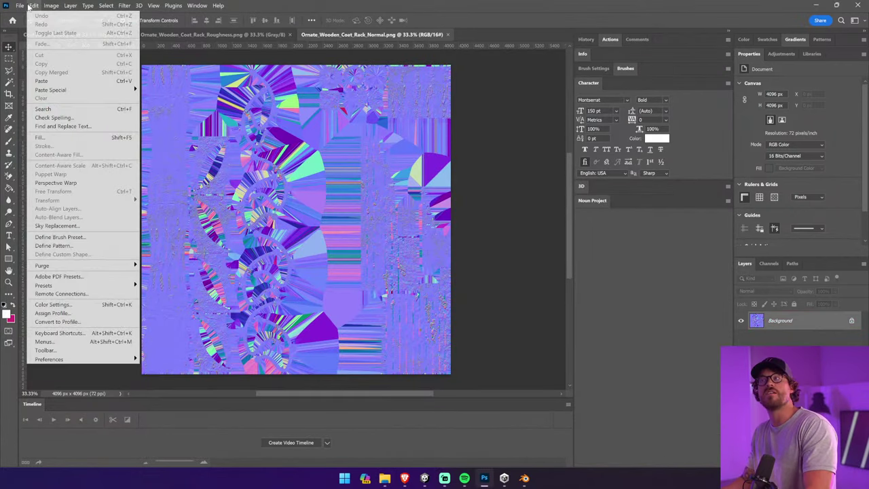
left_click(65, 114)
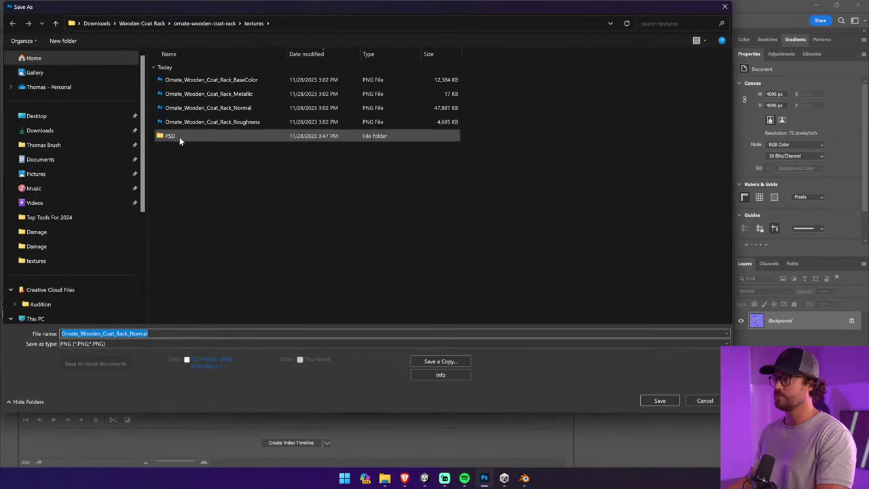
double_click(178, 140)
left_click_drag(147, 333, 60, 333)
type("Coat ")
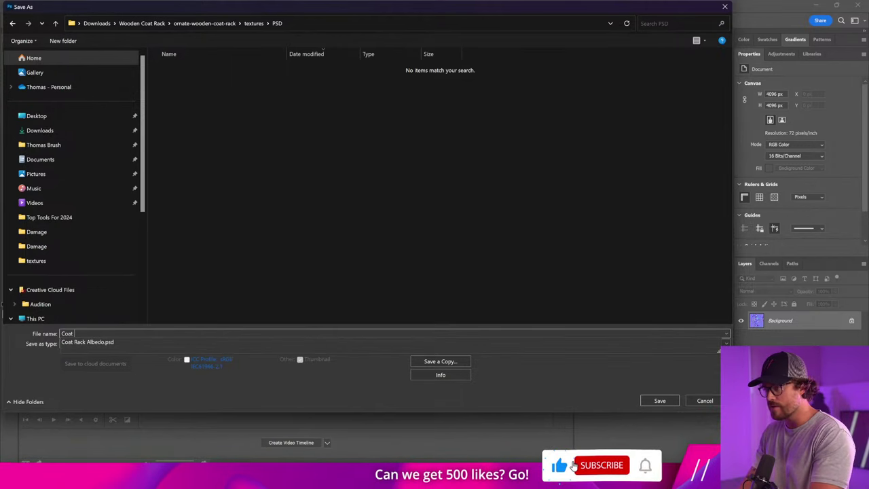
type("Rack Norm")
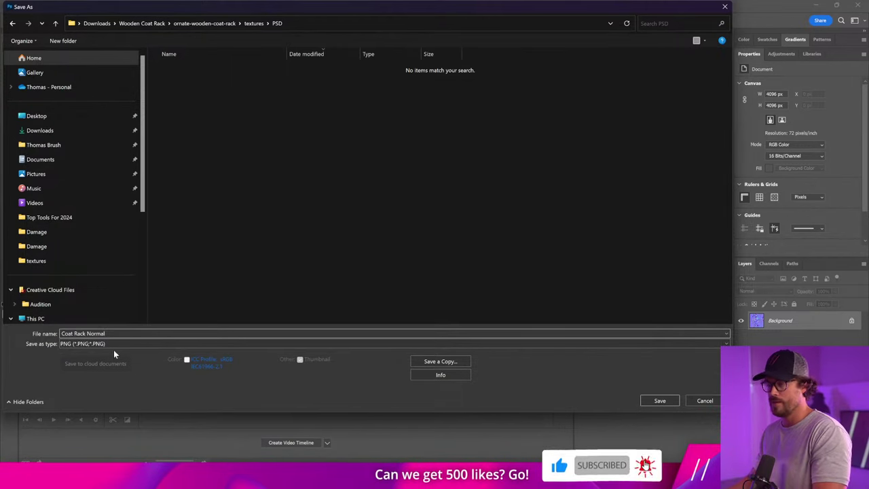
type("al")
left_click(114, 344)
left_click(116, 355)
left_click(660, 401)
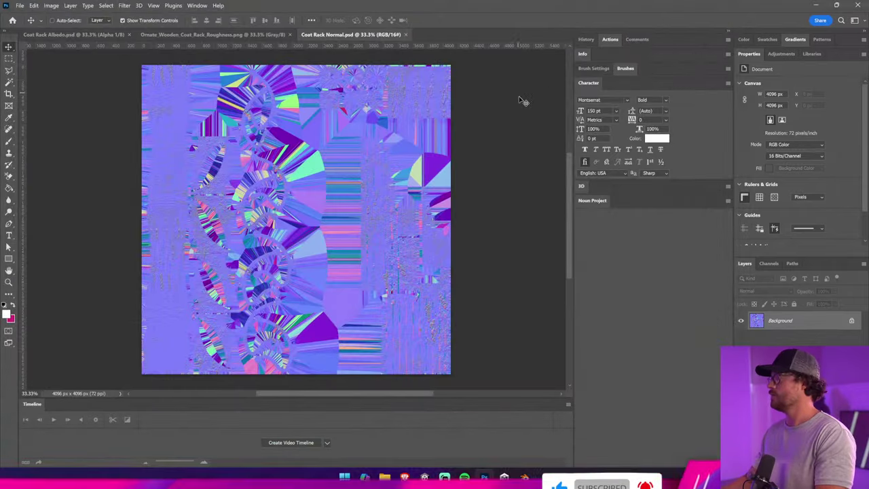
Switch to Unity, reveal the Coat Rack asset folder in File Explorer, and open the downloaded textures' PSD folder in a second tab
left_click(426, 478)
right_click(604, 55)
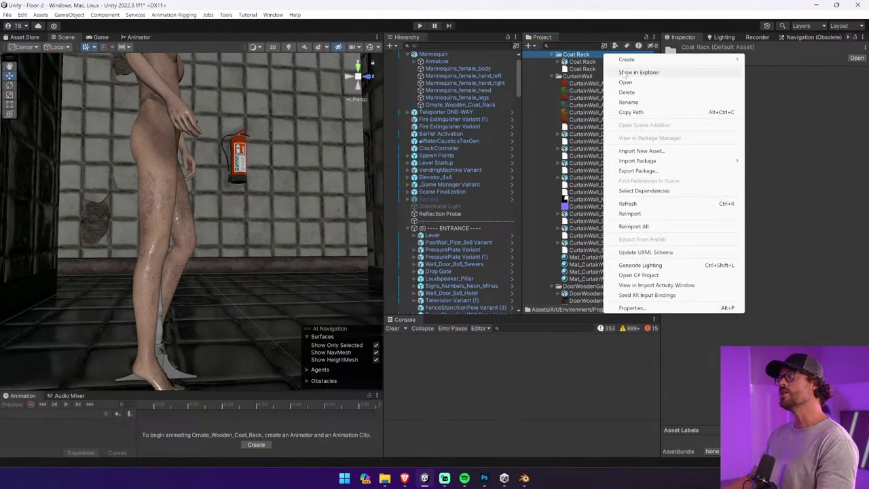
left_click(621, 72)
left_click(148, 33)
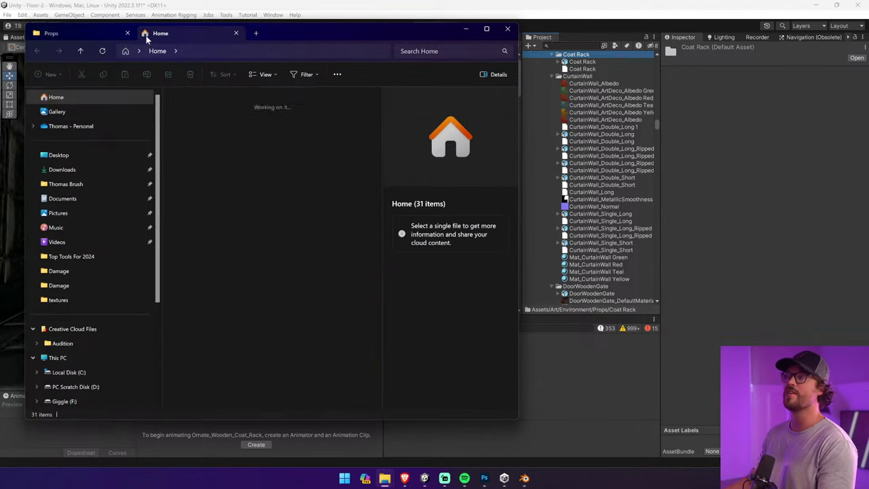
left_click(96, 169)
double_click(220, 160)
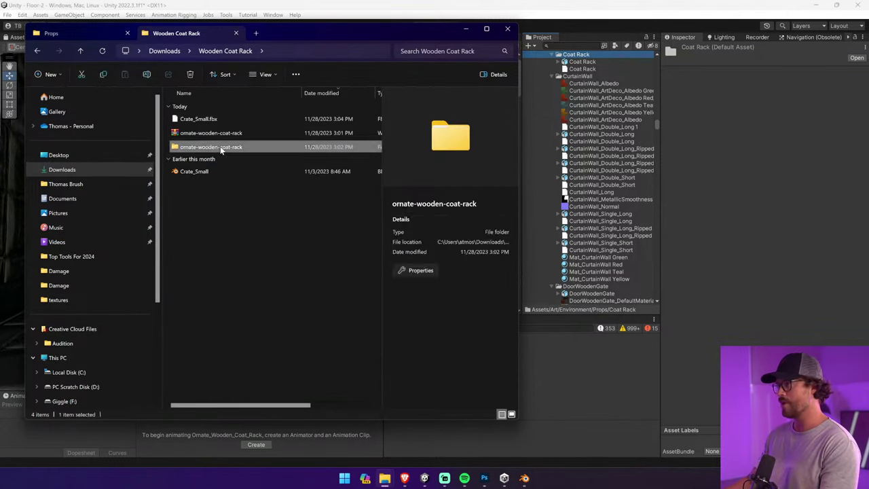
double_click(220, 146)
double_click(217, 120)
double_click(198, 175)
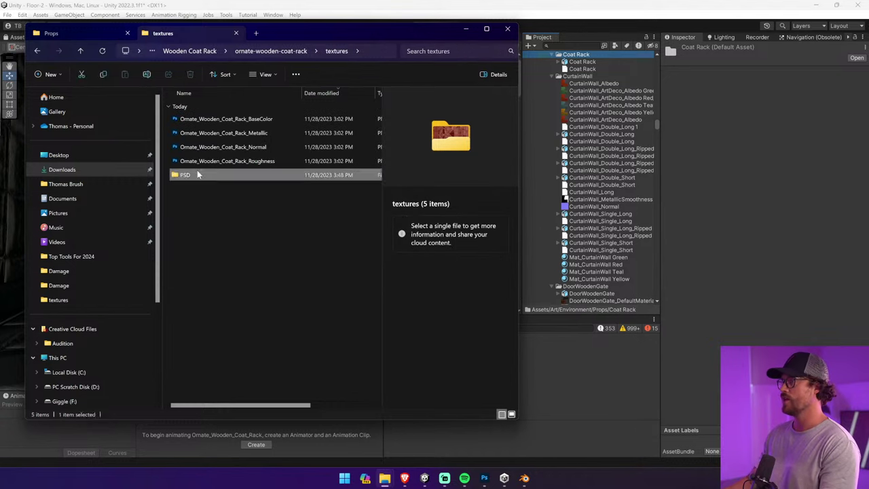
Copy Coat Rack Albedo and Coat Rack Normal from the PSD folder into the Unity project's Coat Rack folder
left_click(201, 121)
left_click(204, 132, "shift")
key("ctrl+c")
left_click(77, 33)
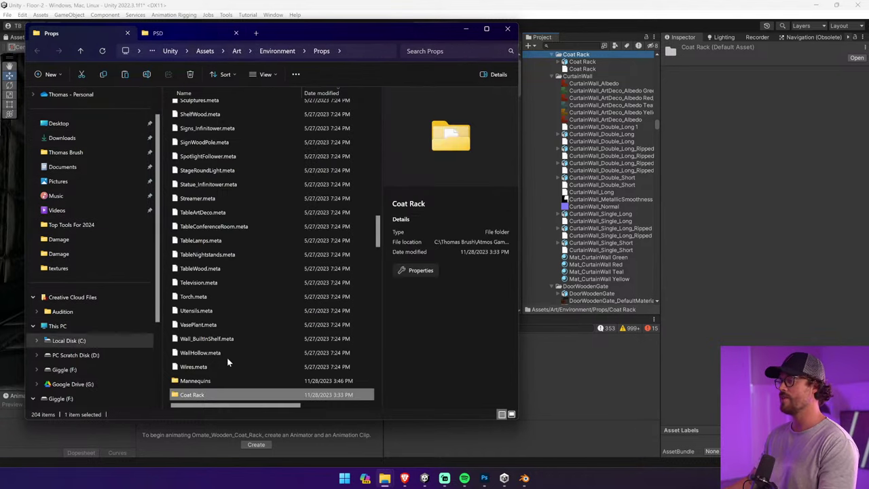
double_click(190, 396)
key("ctrl+v")
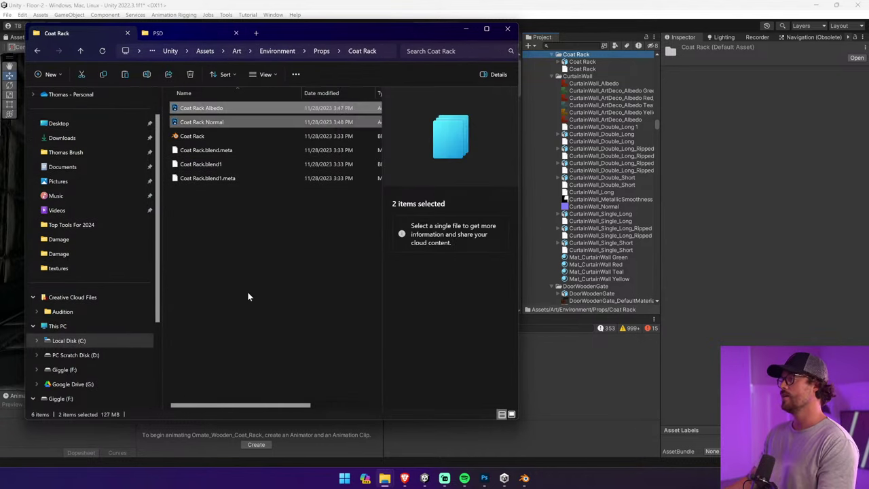
Return to Unity and place the Coat Rack model on the tiled floor near the mannequin in the scene
left_click(810, 116)
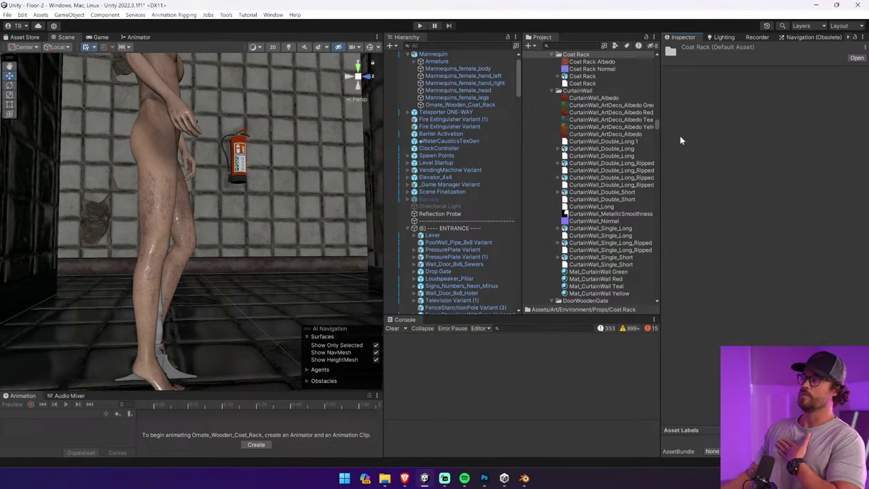
right_click_drag(227, 170, 116, 211)
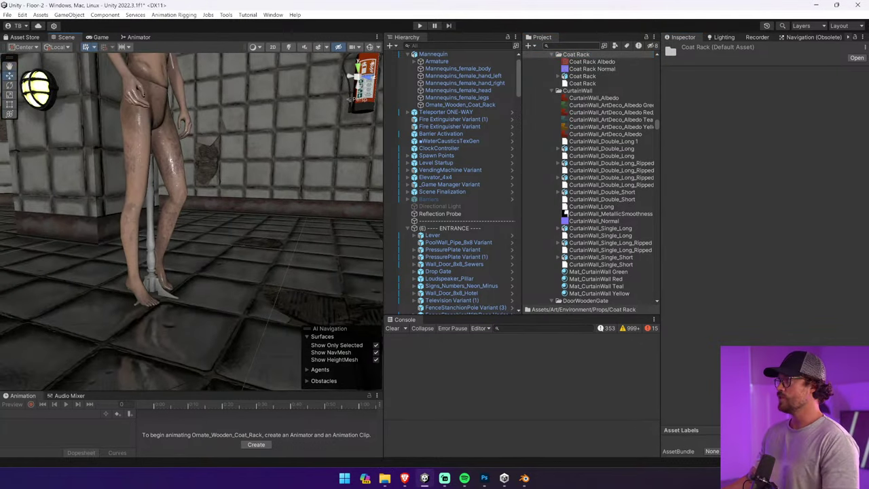
scroll(586, 113, "up", 1)
left_click_drag(584, 104, 325, 293)
right_click_drag(322, 288, 189, 275)
key("s")
left_click_drag(217, 256, 275, 224)
mouse_move(275, 226)
right_mouse_down()
mouse_move(214, 252)
mouse_move(190, 252)
mouse_move(203, 255)
mouse_move(274, 214)
right_mouse_up()
key("w")
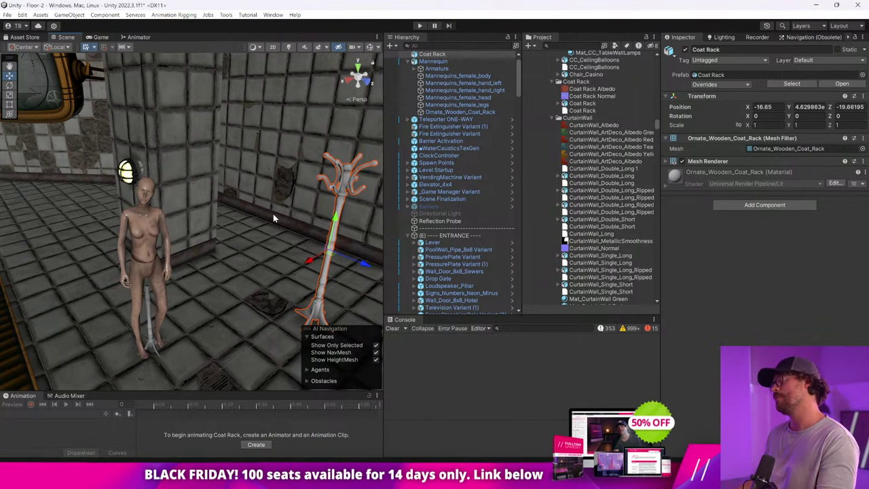
Apply the Coat Rack Albedo texture to the coat rack and assign Coat Rack Normal as its material's normal map
right_click_drag(280, 224, 288, 233)
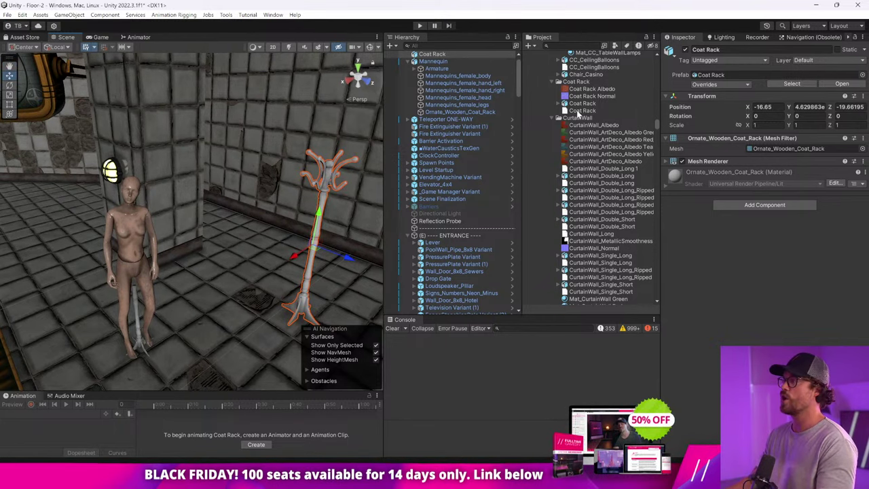
left_click_drag(595, 93, 452, 73)
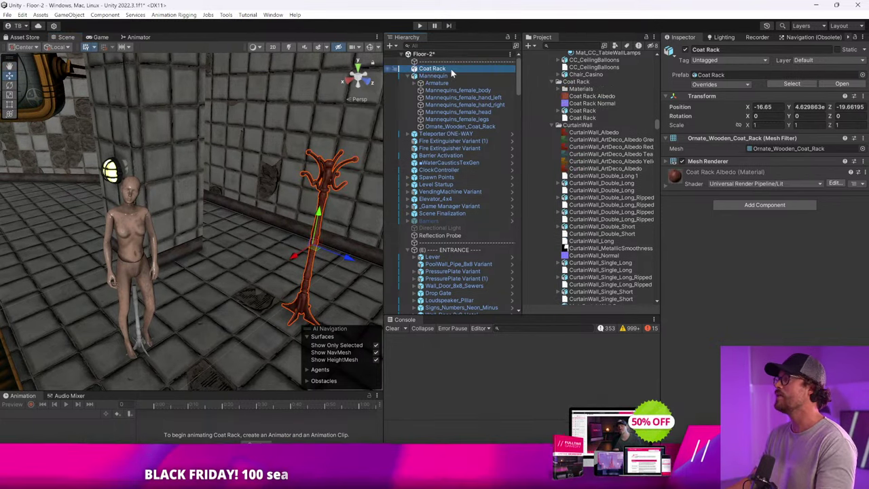
left_click(559, 89)
left_click(577, 96)
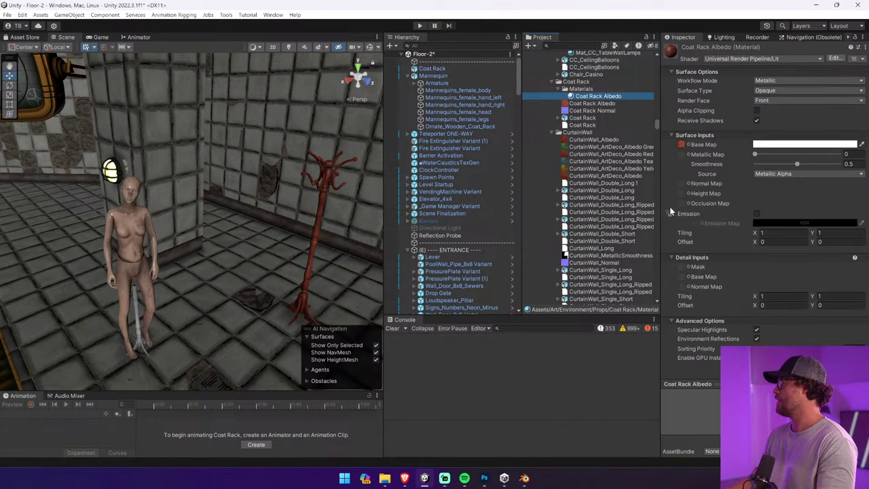
left_click_drag(586, 112, 681, 183)
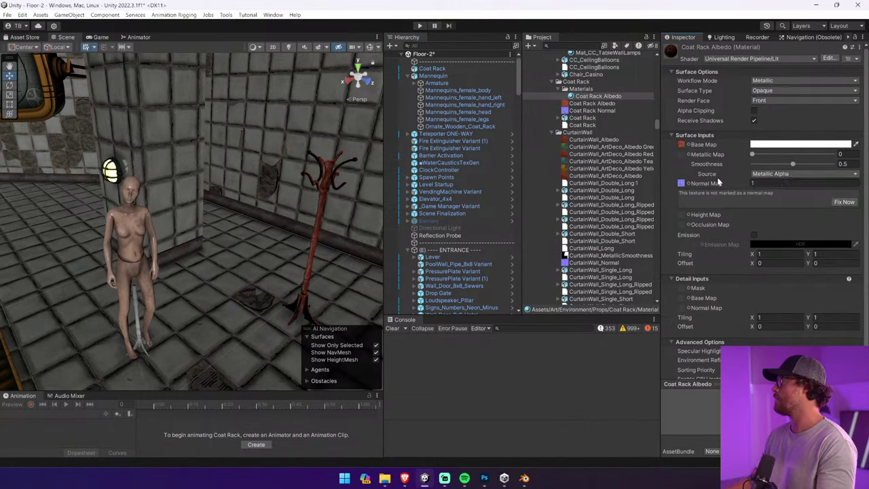
Set the coat rack material's smoothness source to Albedo Alpha and fix the normal texture's import type
left_click(778, 175)
left_click(787, 195)
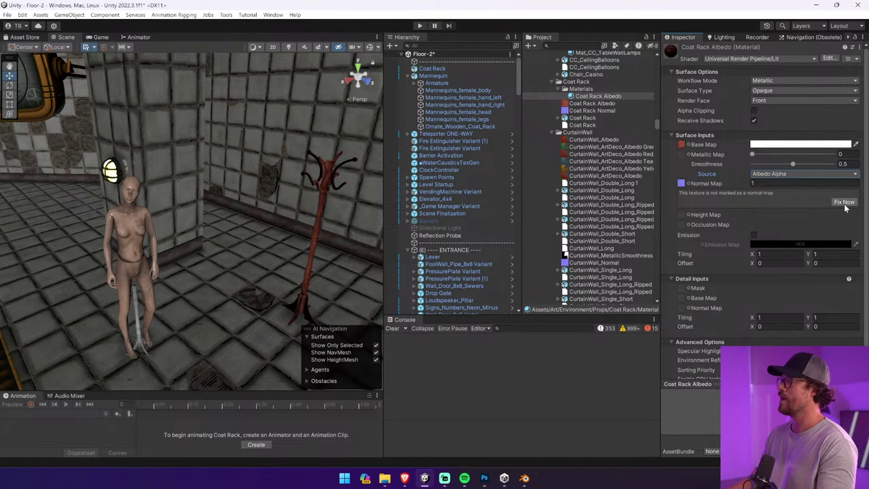
left_click(844, 202)
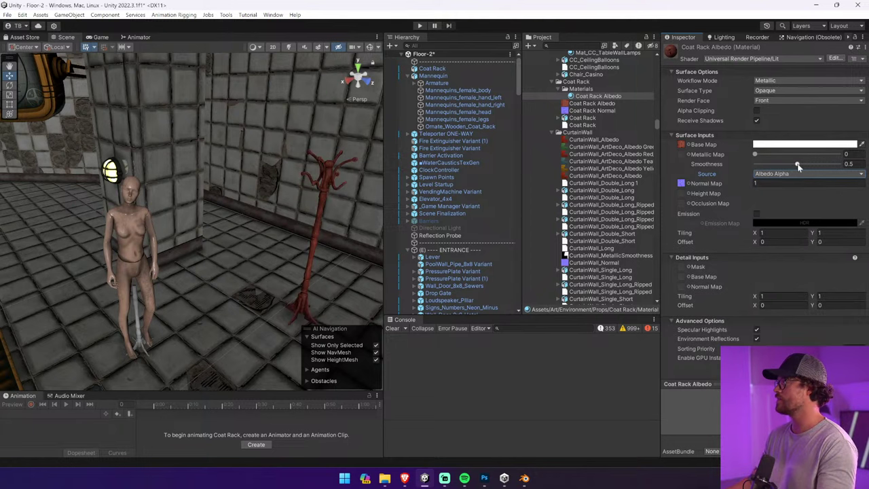
right_click_drag(197, 196, 327, 257)
key("w")
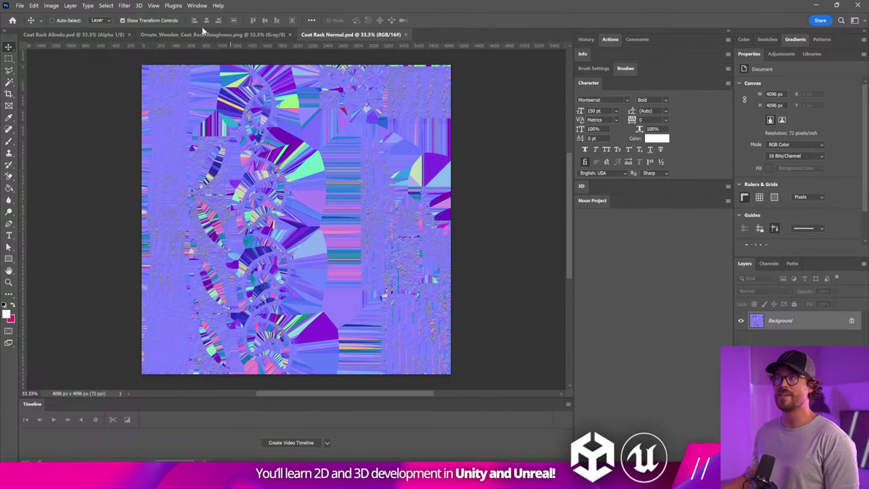
In Photoshop, add a Hue/Saturation adjustment with saturation -64 and lightness -47 to Coat Rack Albedo.psd and save the file
left_click(119, 35)
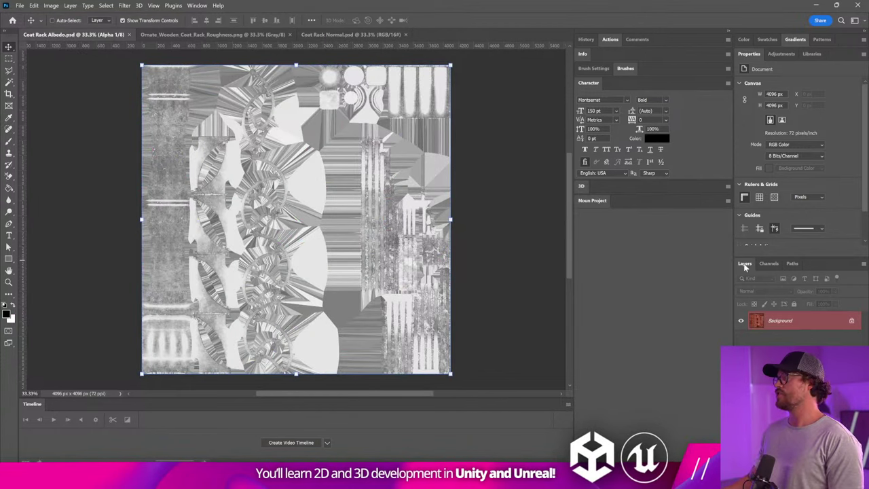
left_click(848, 334)
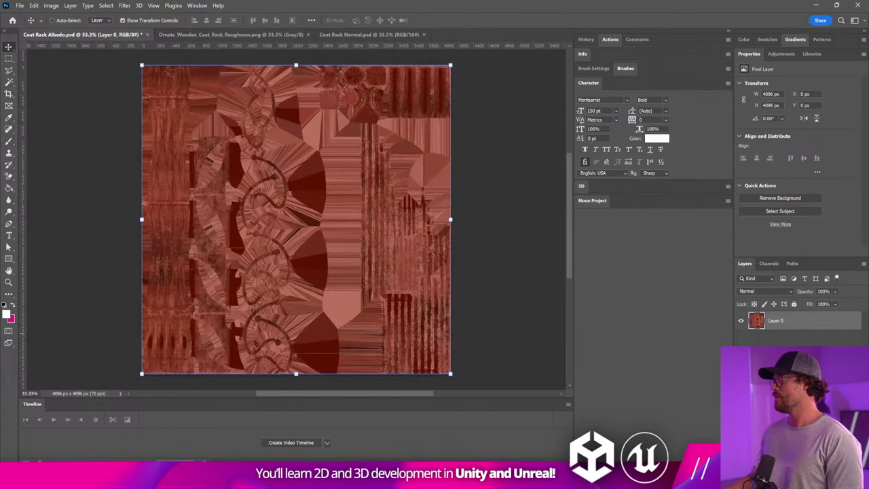
left_click(814, 465)
left_click(808, 382)
left_click_drag(797, 136, 778, 137)
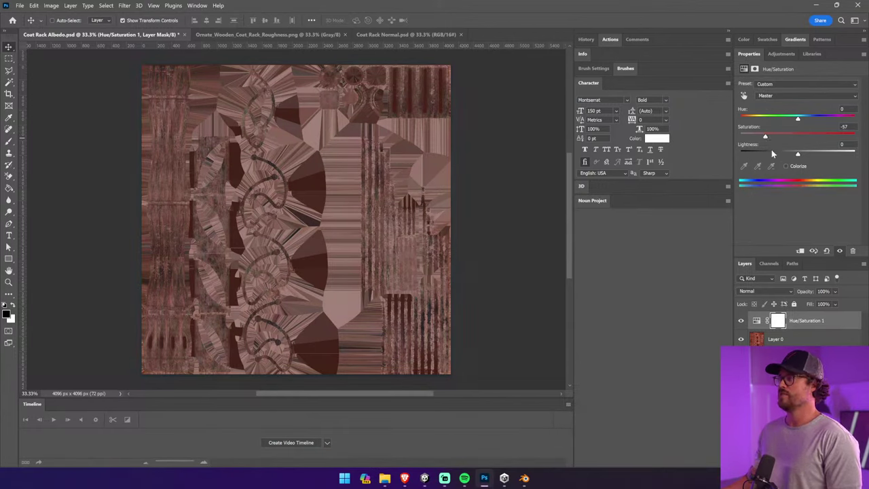
left_click_drag(795, 154, 775, 154)
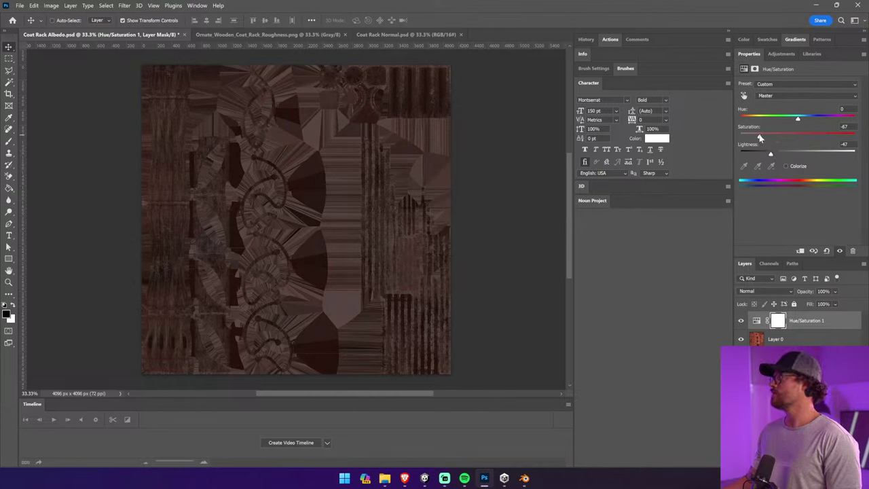
key("ctrl+s")
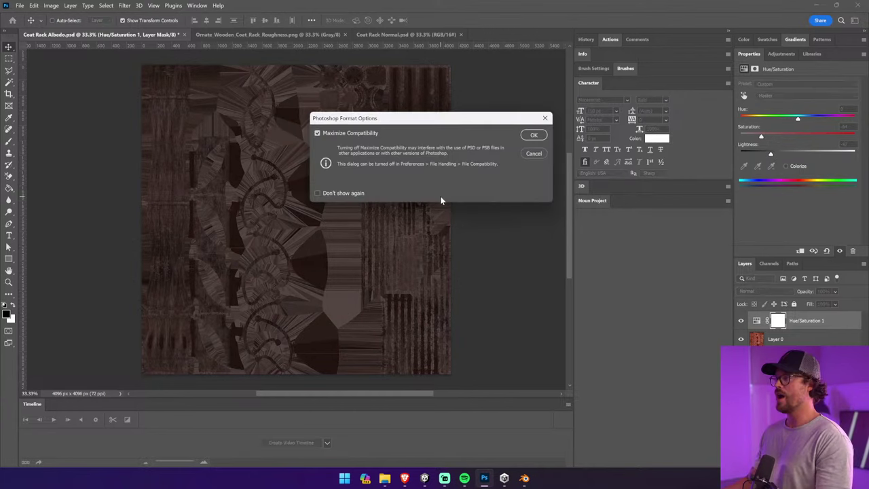
left_click(536, 135)
Close all open Photoshop documents and reopen the Unity project's Coat Rack Albedo texture in Photoshop
left_click(421, 473)
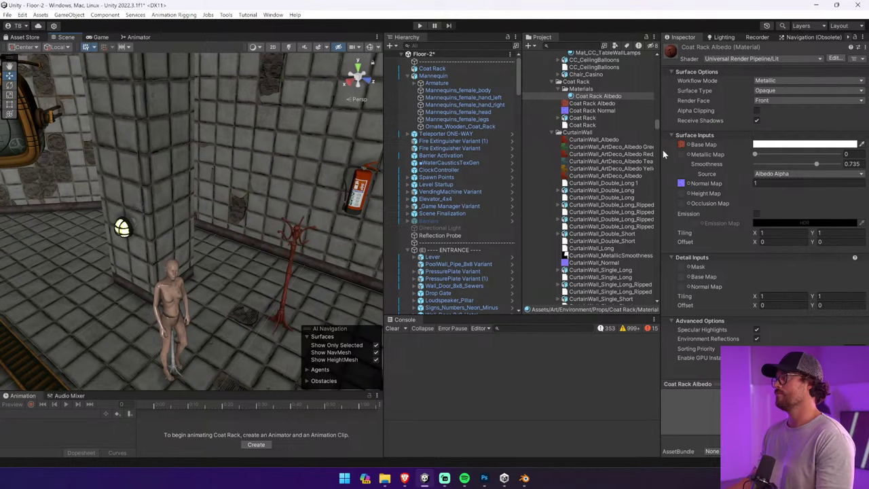
double_click(684, 144)
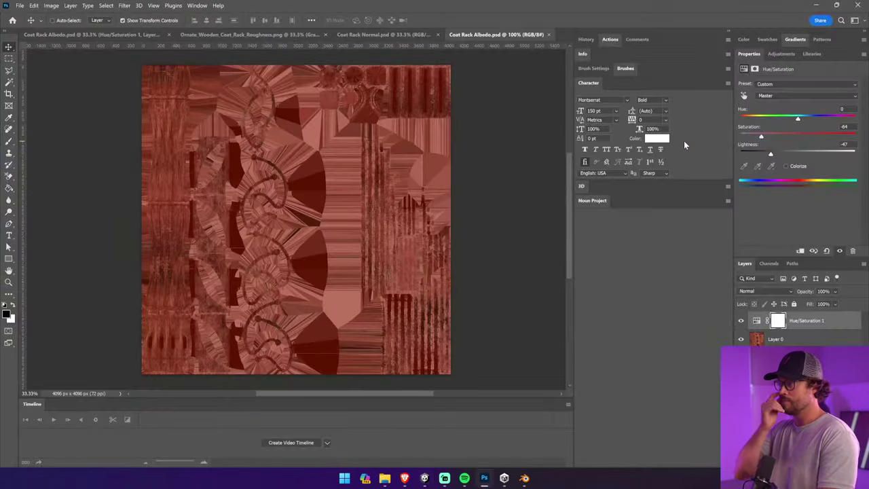
right_click(383, 33)
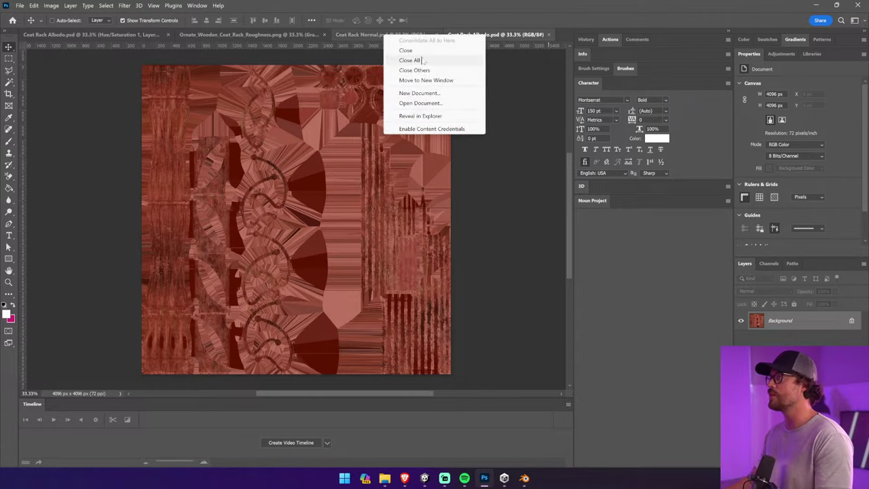
left_click(424, 60)
key("alt+Tab")
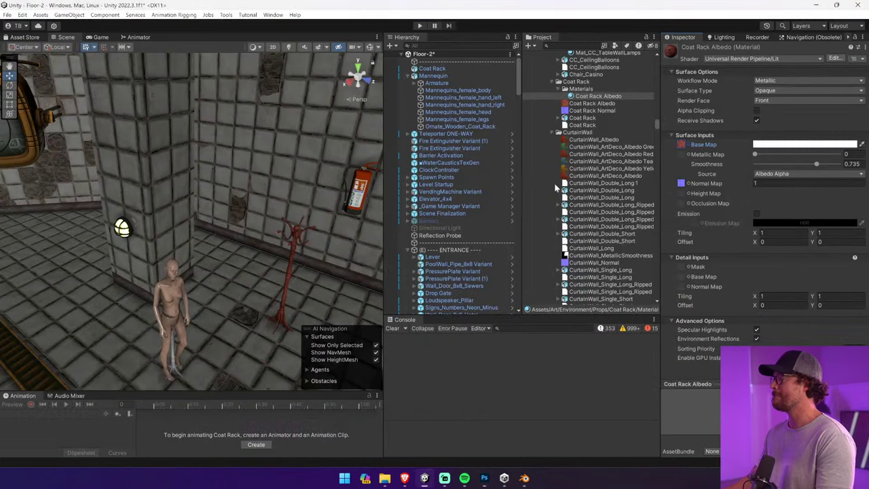
left_click(610, 103)
double_click(609, 103)
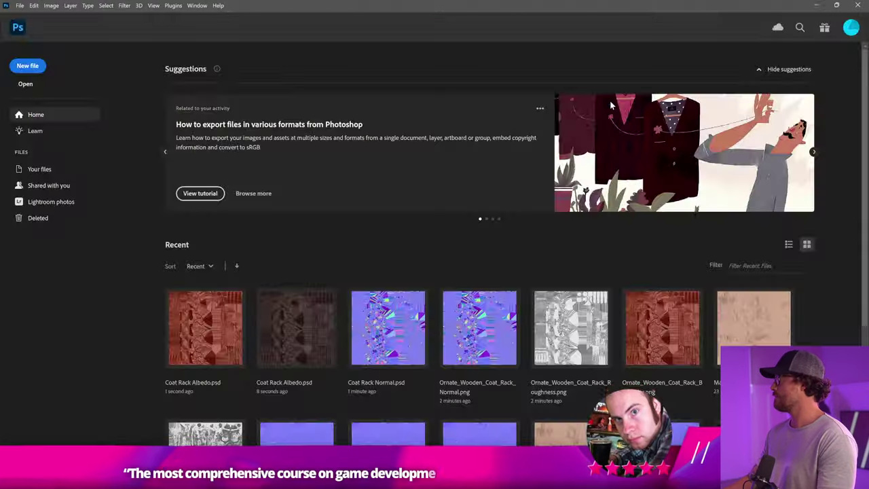
Add a Hue/Saturation adjustment that strongly lowers saturation and lightness to Coat Rack Albedo.psd, save it, and return to Unity
left_click(813, 461)
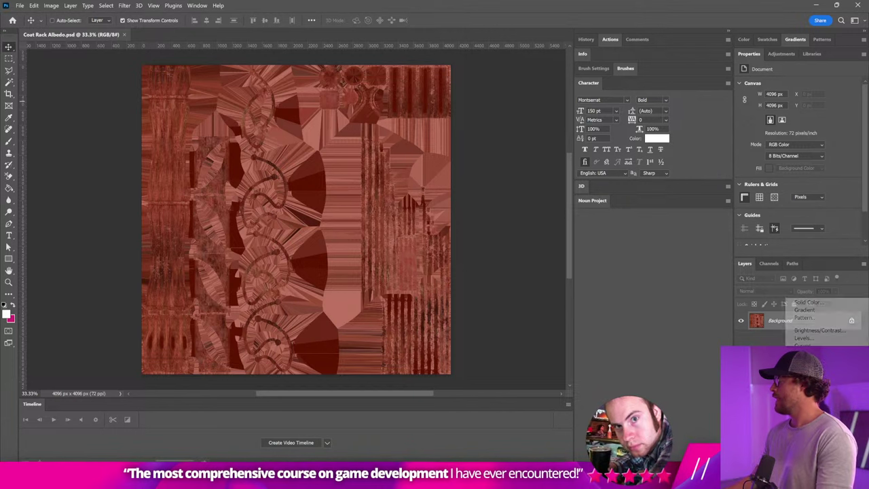
left_click(805, 377)
left_click_drag(789, 137, 768, 153)
key("ctrl+s")
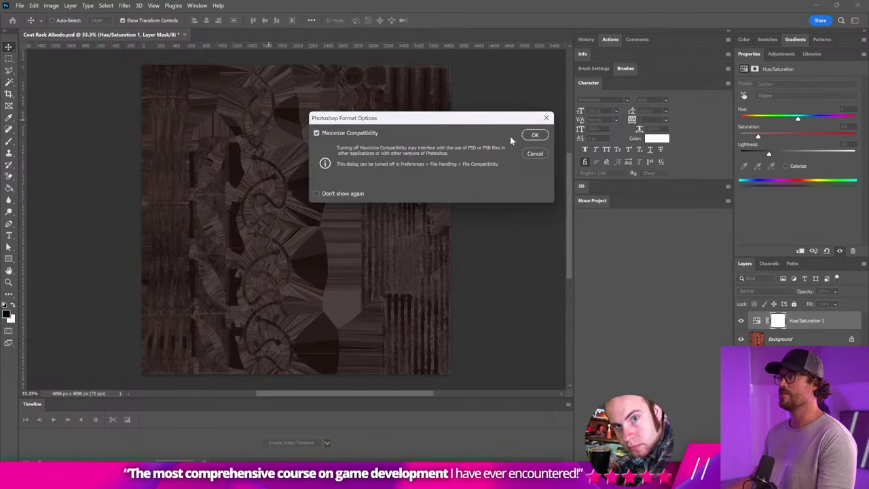
left_click(535, 137)
key("alt+Tab")
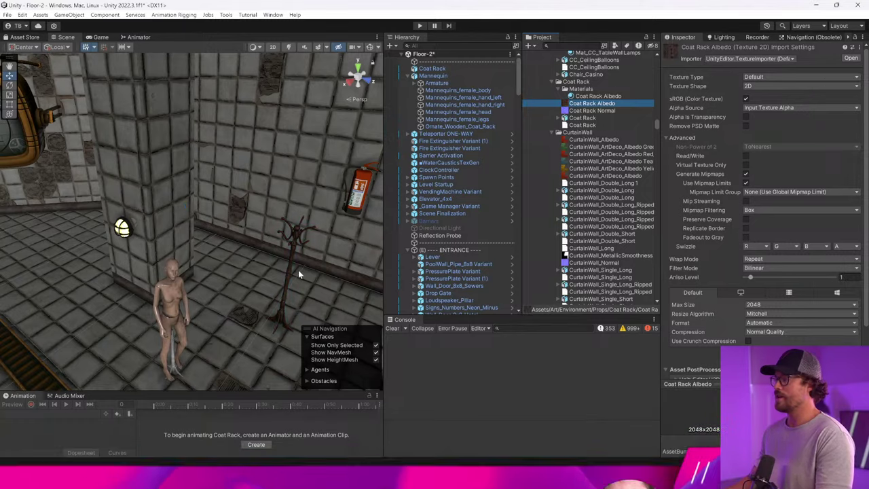
In Photoshop, set the Hue/Saturation adjustment to saturation -50 and lightness -35, save the texture, and switch back to Unity
key("alt+Tab")
left_click_drag(769, 154, 778, 154)
key("ctrl+s")
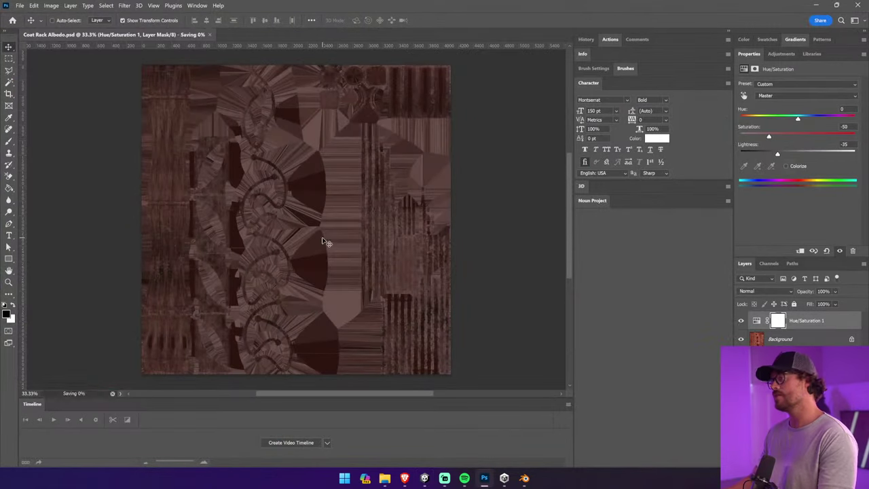
key("alt+Tab")
Frame the coat rack beside the mannequin and turn on scene lighting in the Scene view
right_click_drag(322, 237, 237, 251)
key("a")
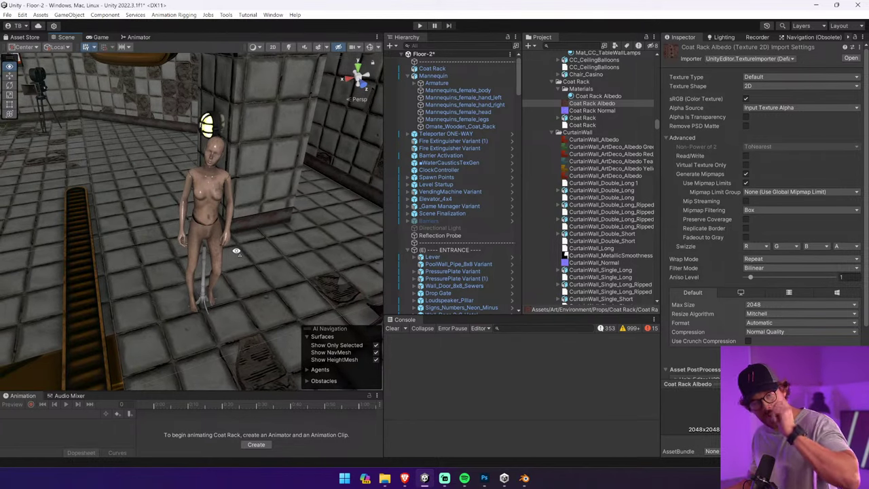
right_click_drag(236, 251, 236, 249)
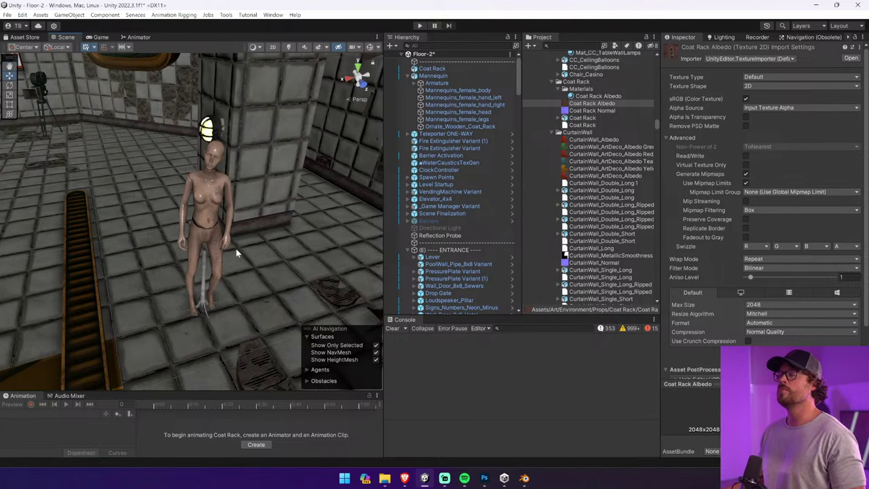
right_click_drag(180, 229, 225, 221)
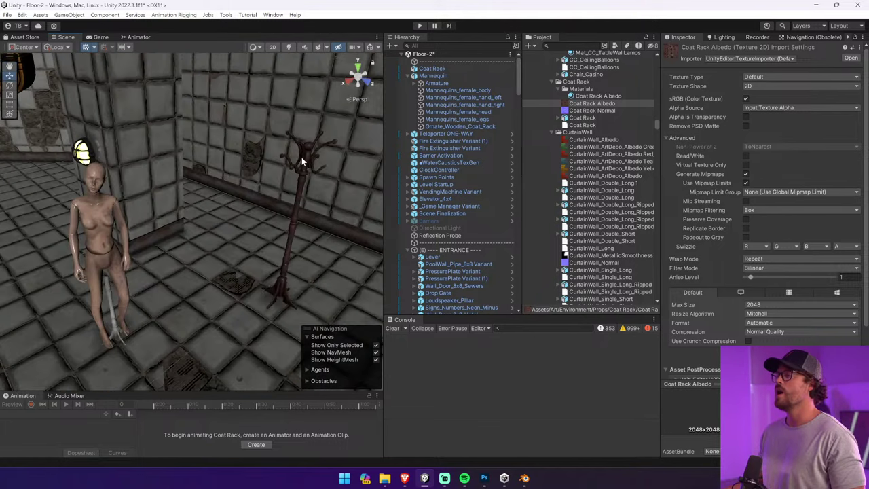
left_click(318, 48)
left_click(290, 48)
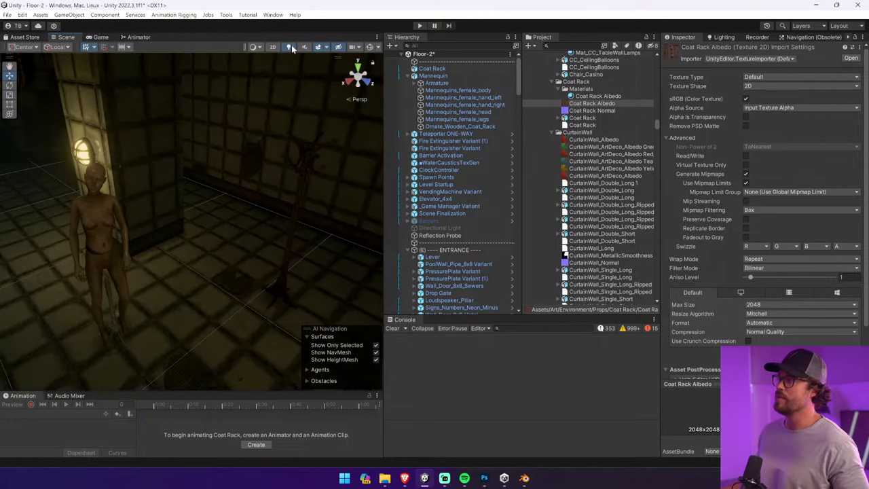
Move the coat rack away from the wall onto the open floor beside the rails
left_click(296, 238)
right_click_drag(296, 239, 295, 236)
left_click_drag(295, 236, 187, 193)
key("f")
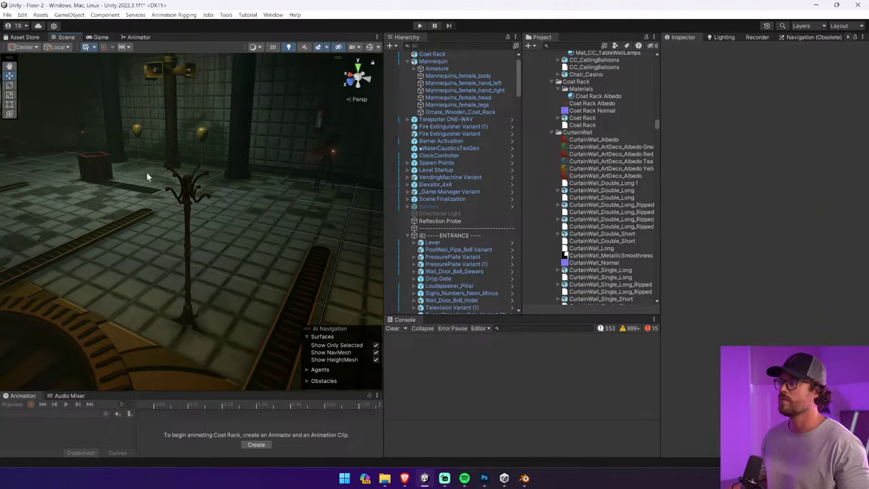
Add the Pushable Object component to the coat rack
left_click(759, 205)
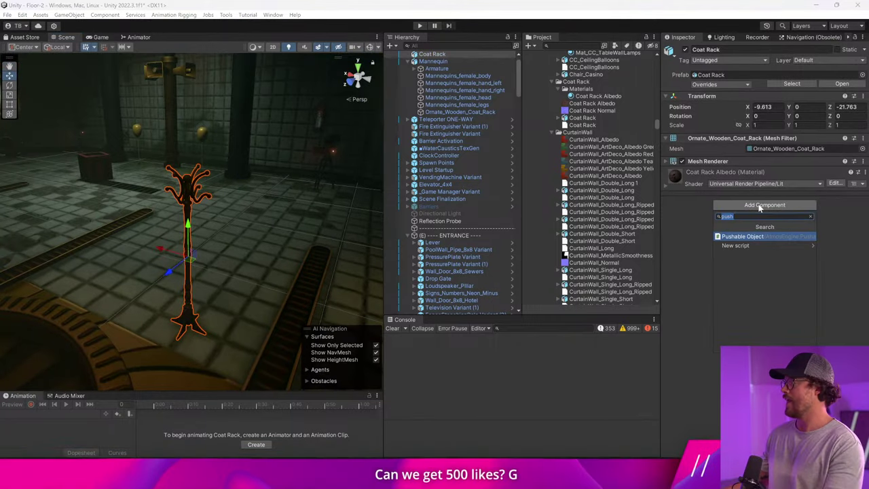
type("Box")
key("BackSpace")
key("BackSpace")
key("BackSpace")
type("Push")
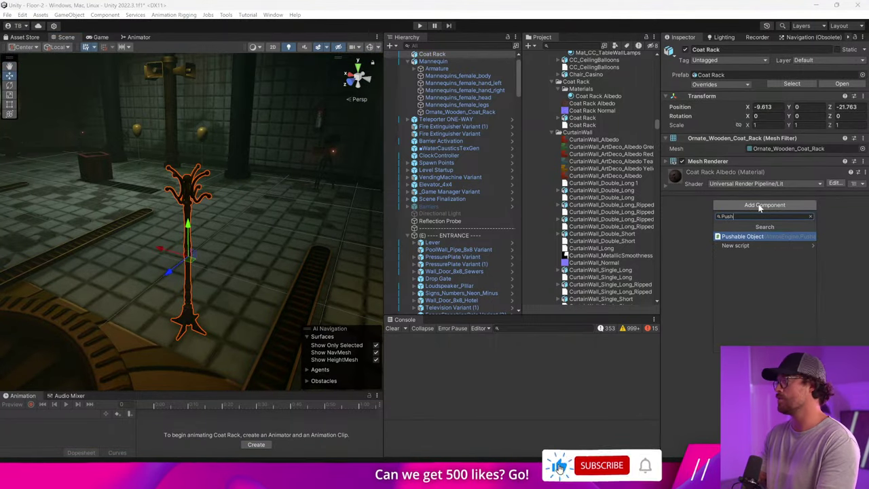
key("Return")
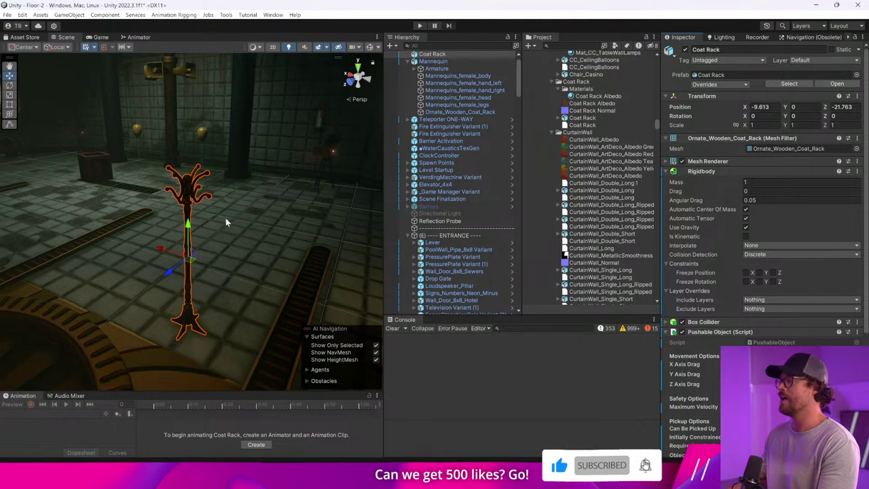
Copy the Nav Mesh Obstacle component from Crate_Small Variant and paste it as a new component on the coat rack
left_click(97, 173)
left_click(719, 173)
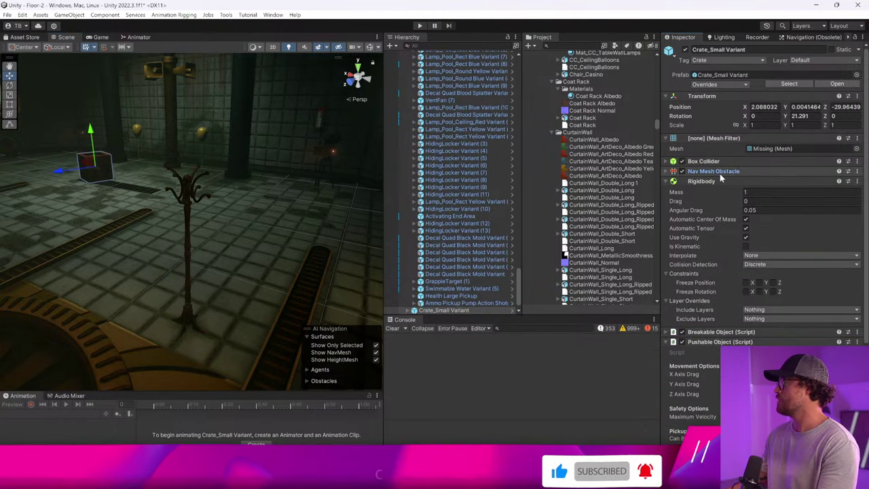
left_click(718, 181)
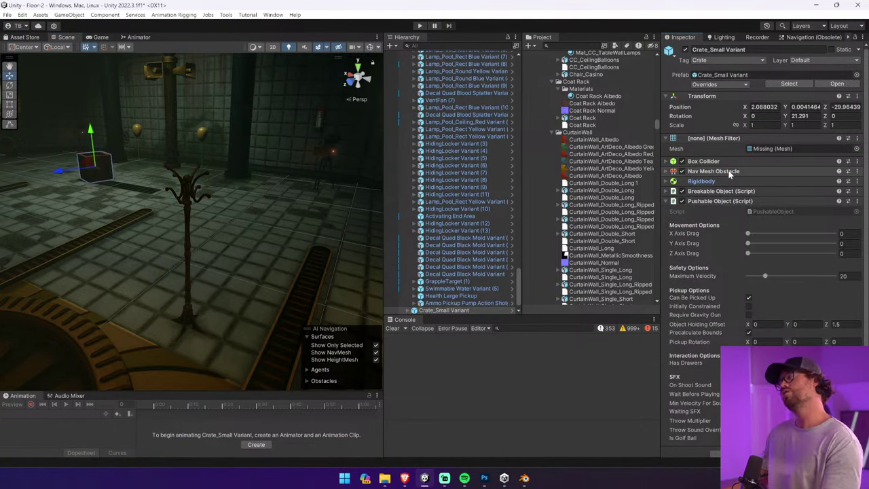
right_click(730, 170)
left_click(761, 218)
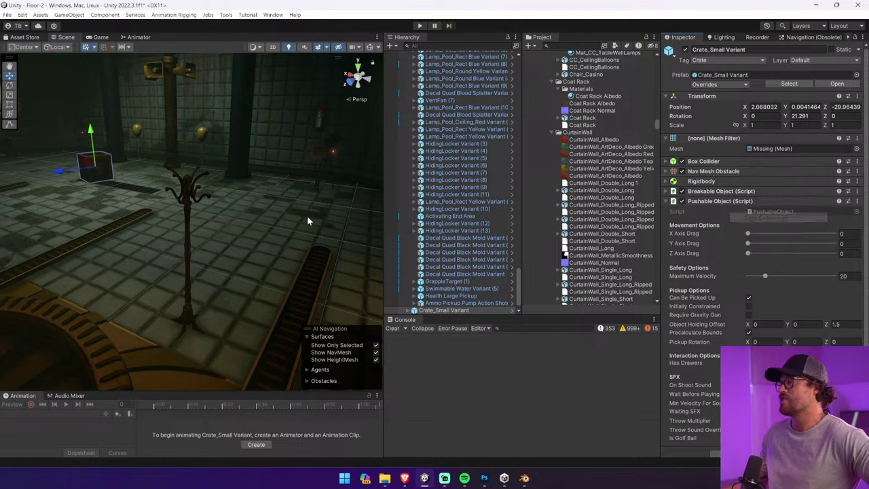
left_click(191, 183)
left_click(731, 191)
right_click(720, 191)
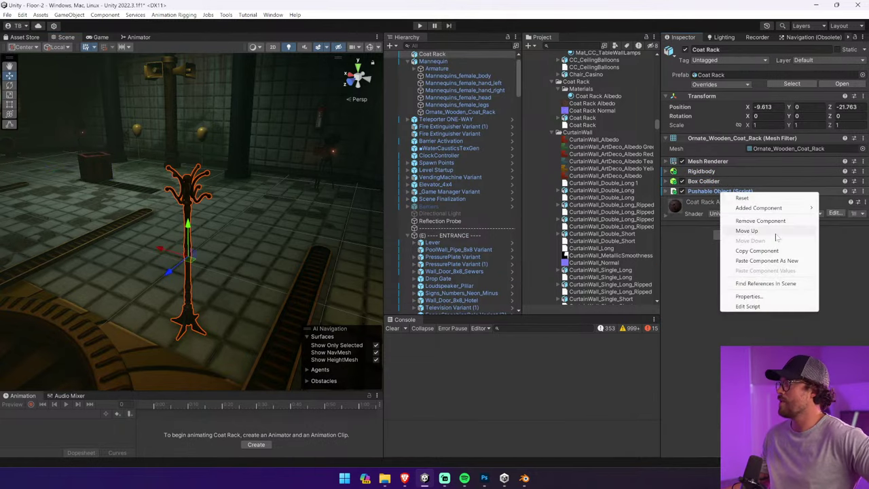
left_click(776, 261)
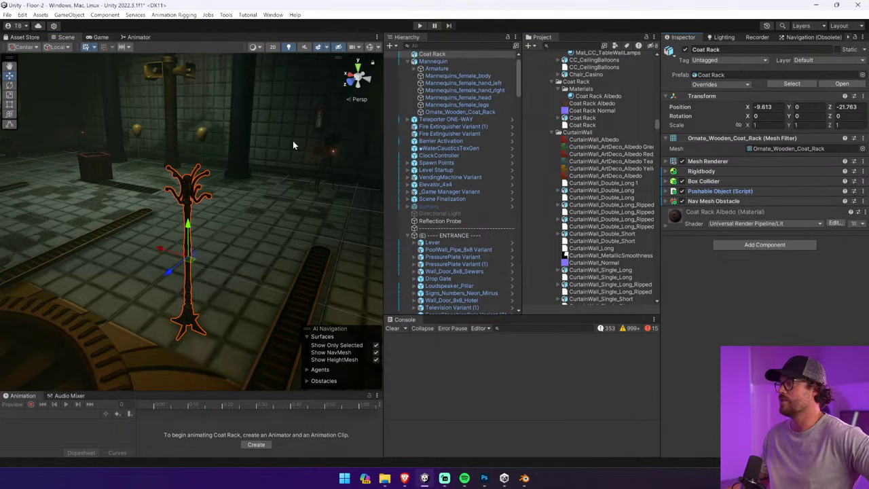
Copy the small crate's script component and paste its values into the coat rack's Pushable Object component
left_click(96, 169)
right_click(734, 191)
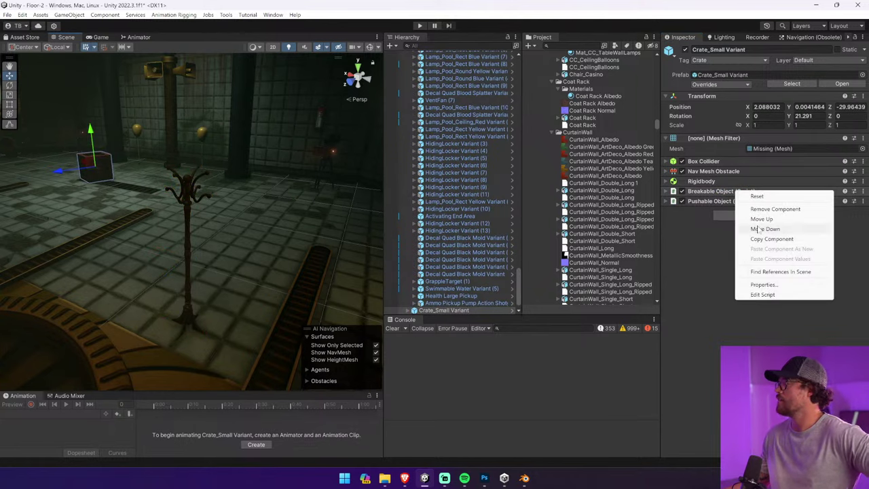
left_click(771, 239)
left_click(192, 188)
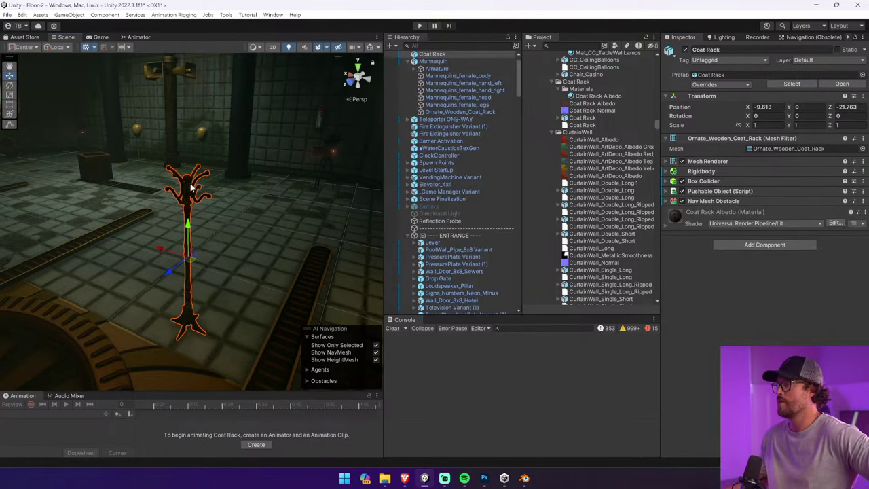
left_click(731, 191)
right_click(738, 191)
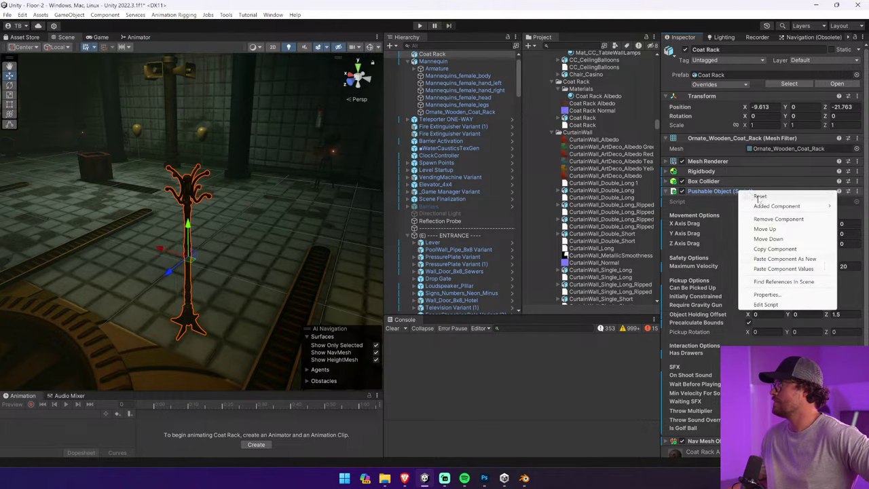
left_click(815, 269)
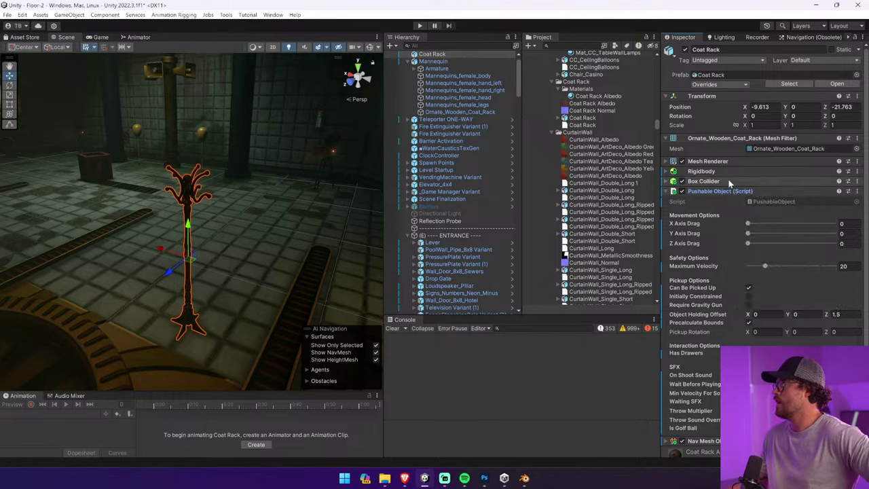
Locate the small crate's prefab in the Interactive folder and create a prefab variant of the coat rack there
left_click(704, 180)
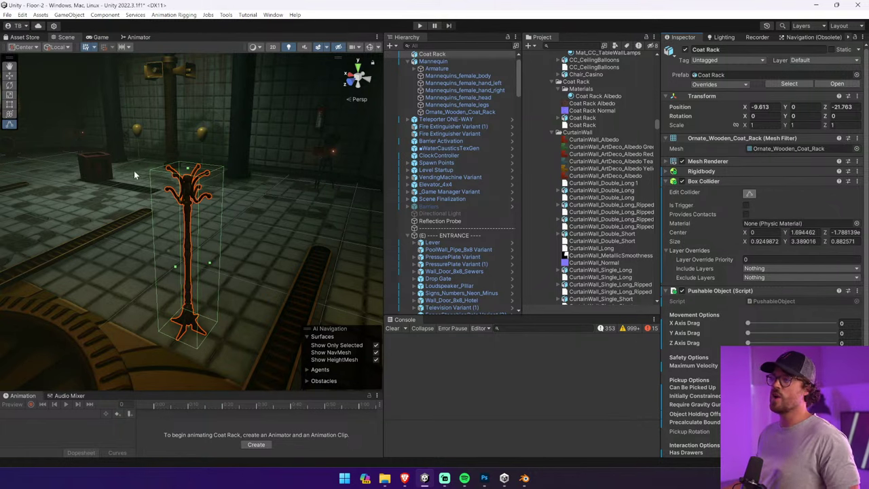
left_click(97, 167)
left_click(797, 80)
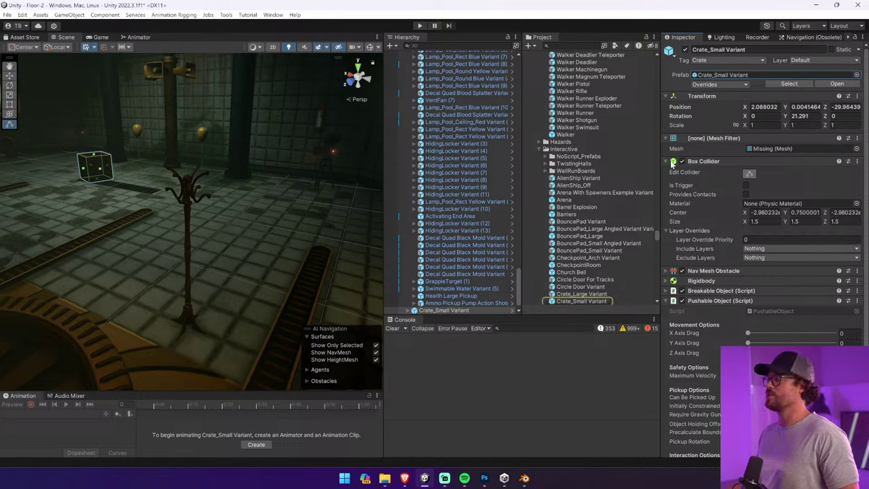
scroll(616, 234, "down", 3)
left_click(186, 190)
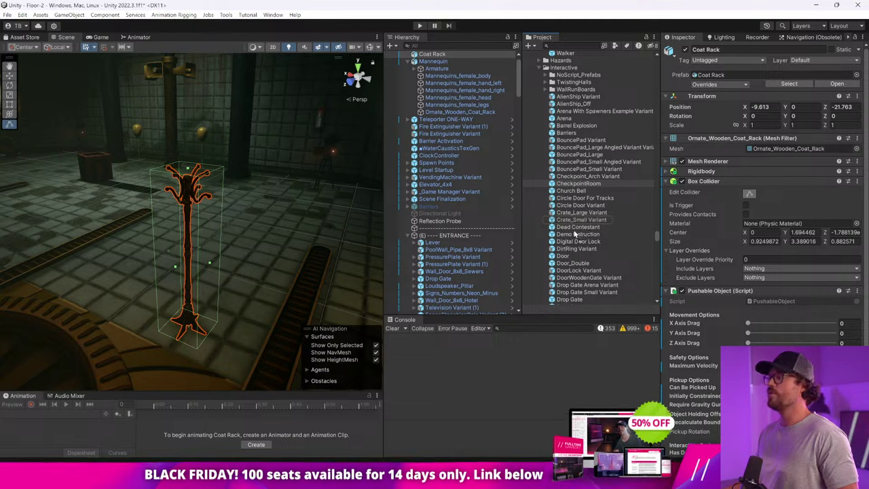
left_click_drag(591, 193, 592, 207)
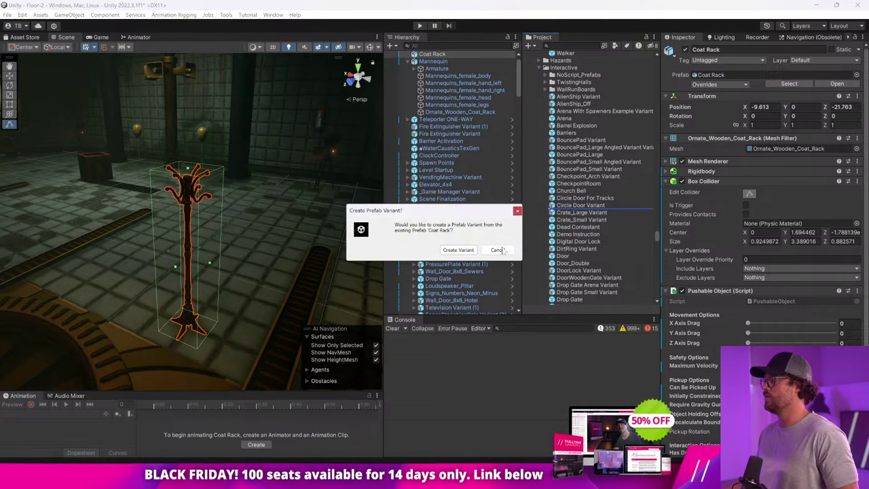
left_click(458, 250)
Place two instances of the Coat Rack Variant prefab on the floor on either side of the existing coat rack
left_click(200, 195)
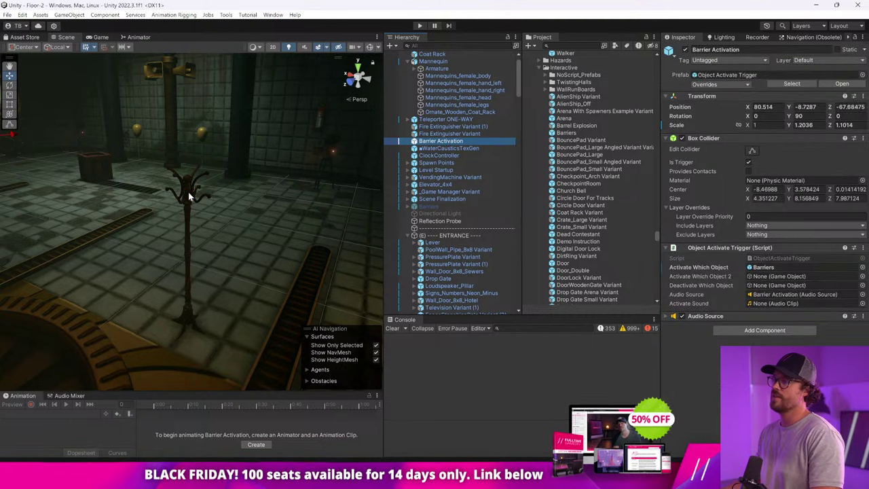
left_click(190, 197)
left_click(764, 85)
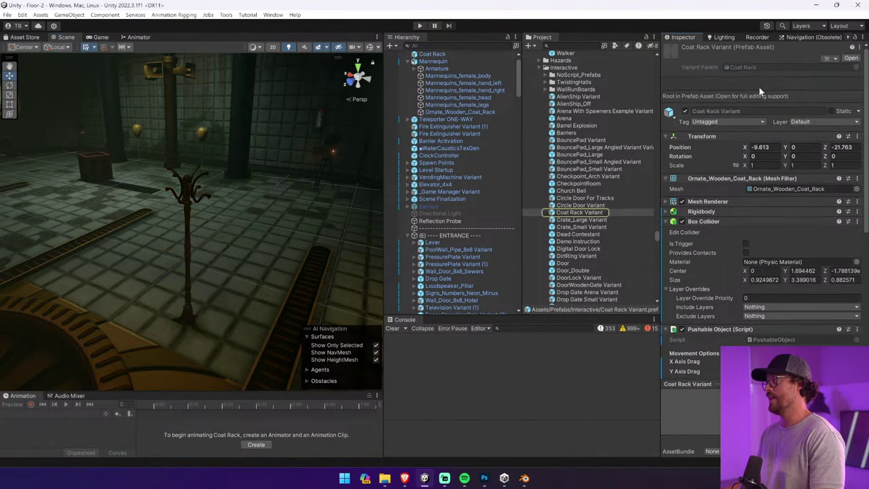
left_click_drag(583, 212, 252, 289)
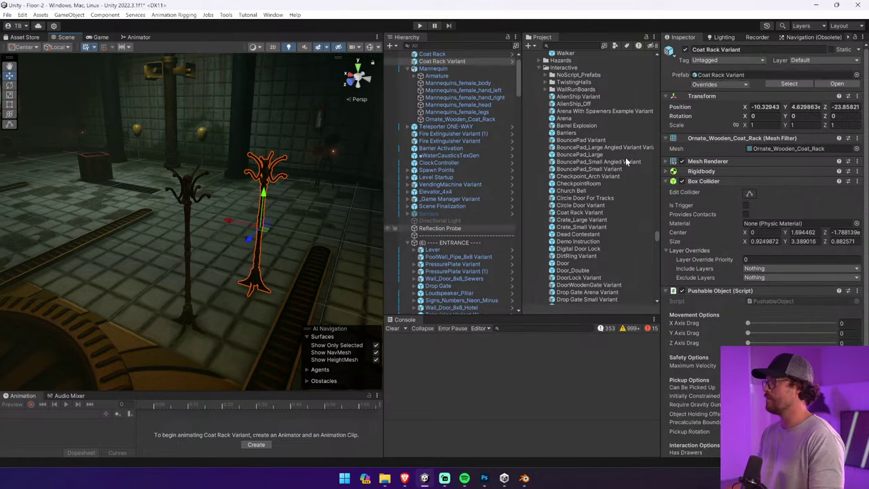
left_click(781, 84)
left_click_drag(578, 215, 135, 264)
Run the game, equip the axe from the weapon wheel, and strike the coat racks to test their physics
left_click(420, 27)
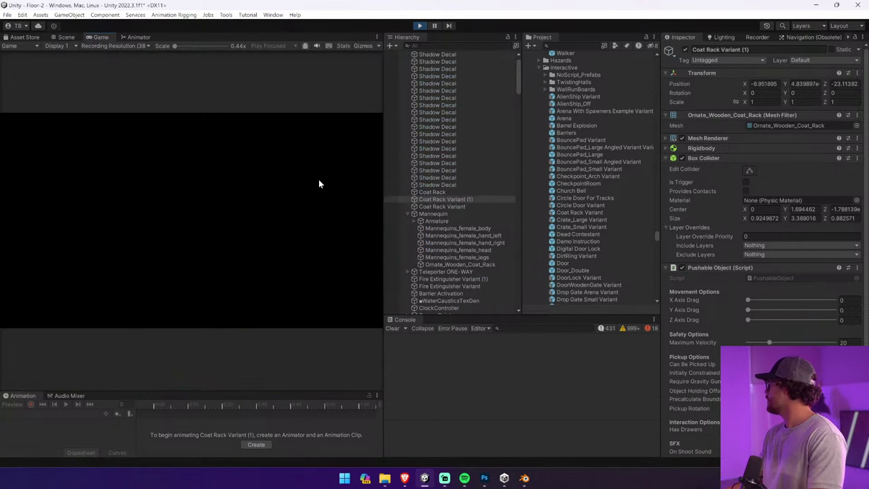
key("w")
key("Tab")
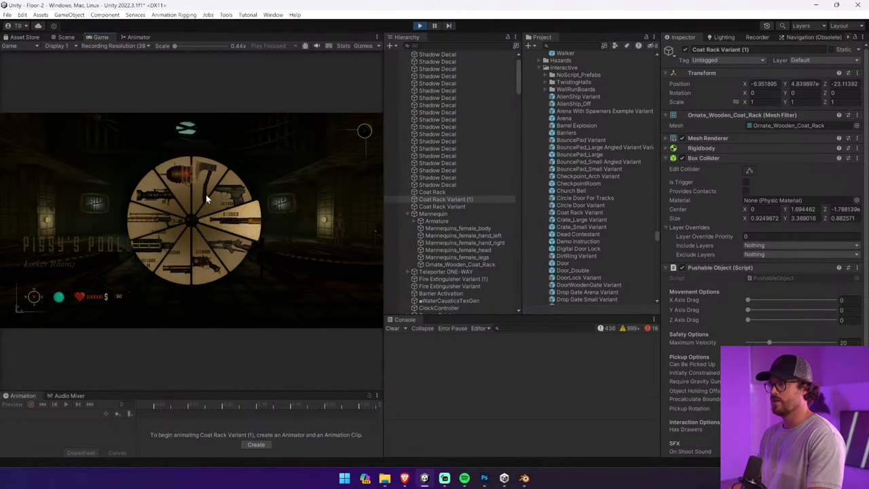
key("w")
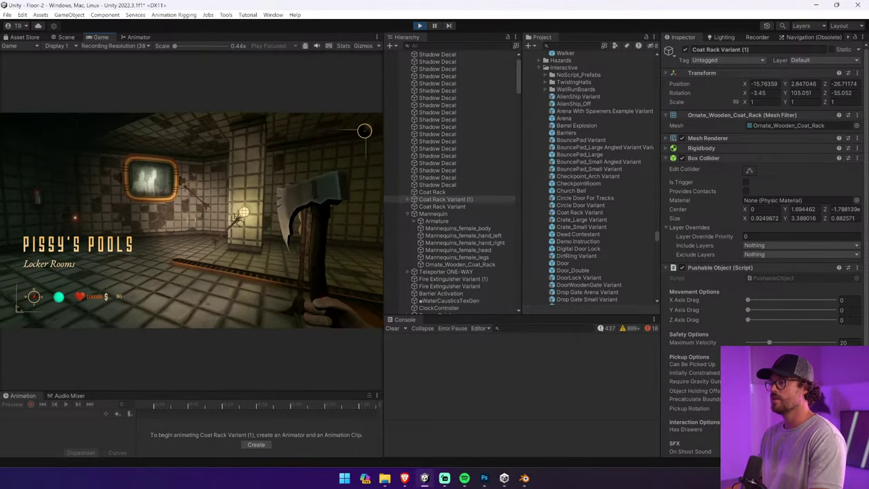
left_click(191, 220)
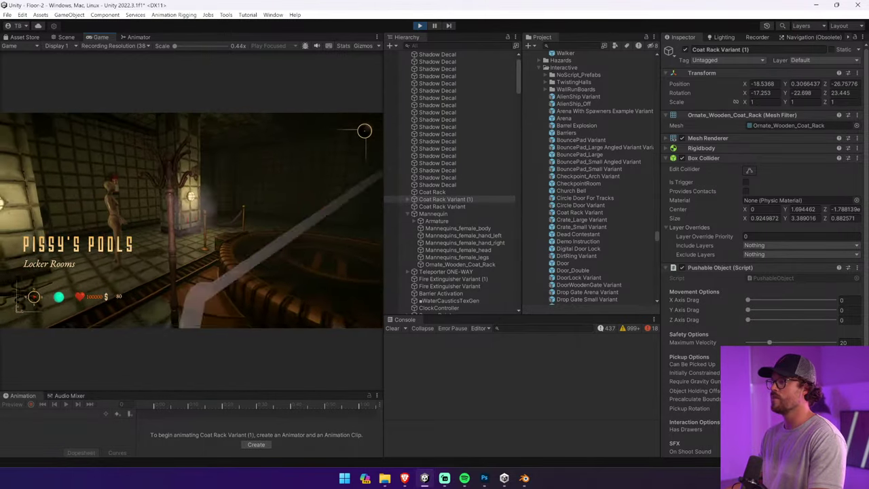
key("w")
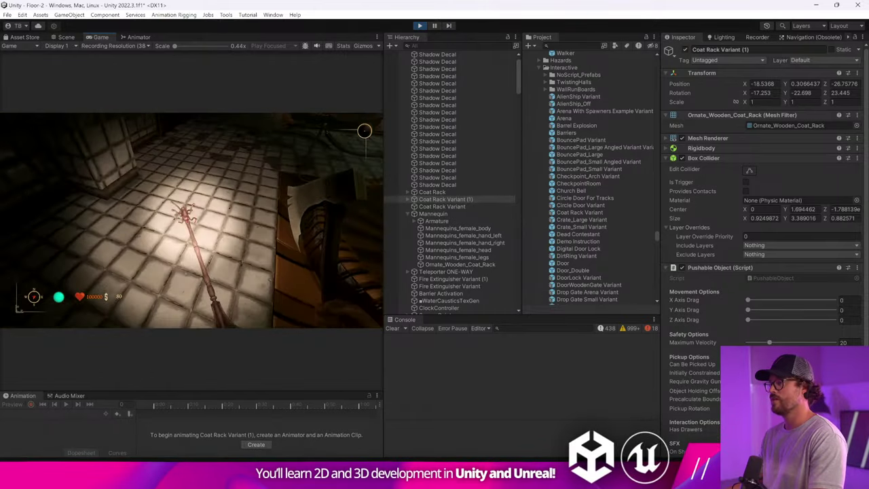
key("w")
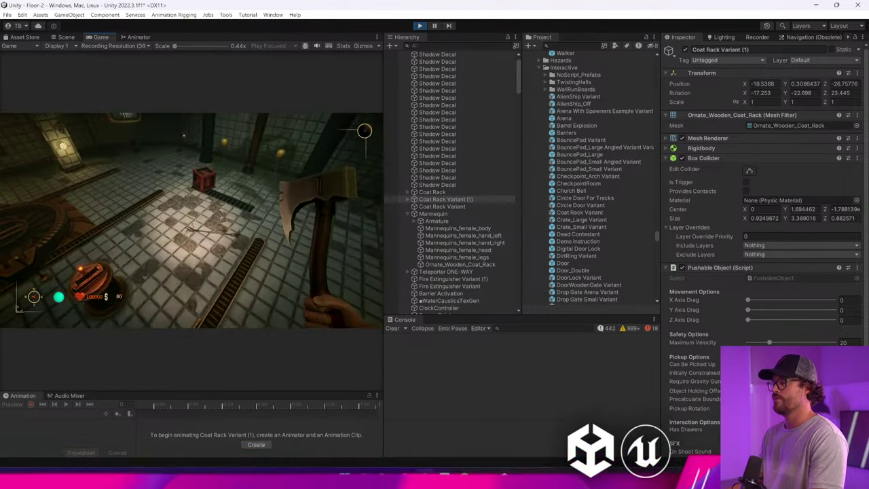
Lower the Smoothness of the coat rack variant's Coat Rack Albedo material to 0.261 while the game is running
key("alt+Tab")
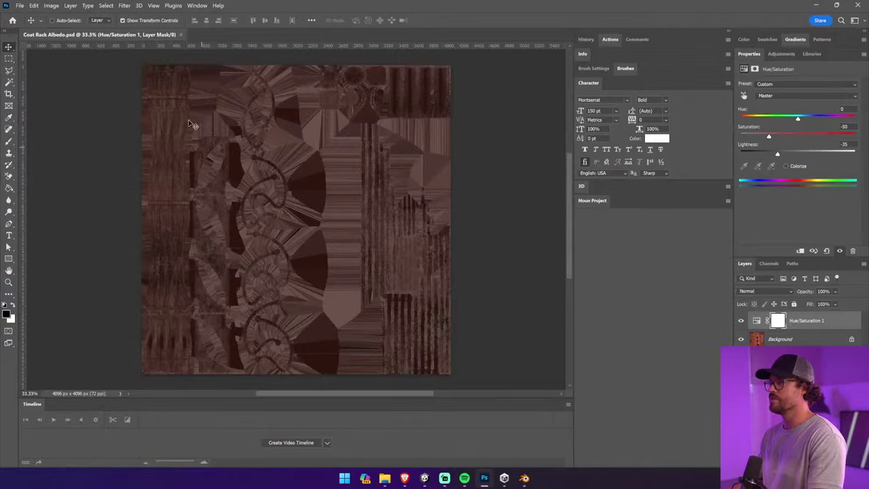
key("alt+Tab")
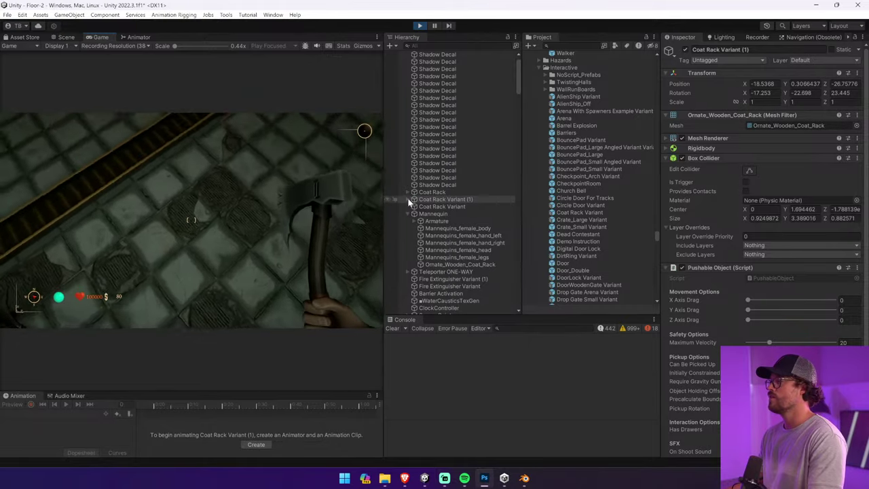
left_click(411, 199)
left_click(433, 207)
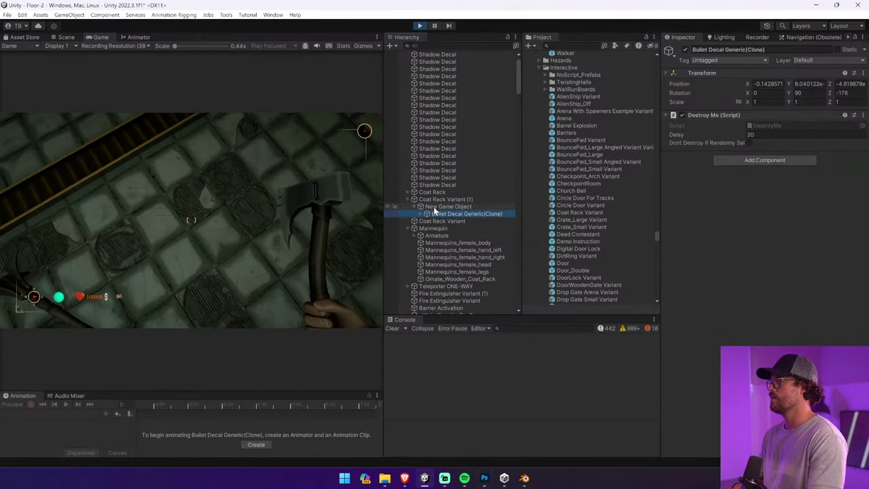
scroll(489, 202, "down", 5)
left_click(446, 62)
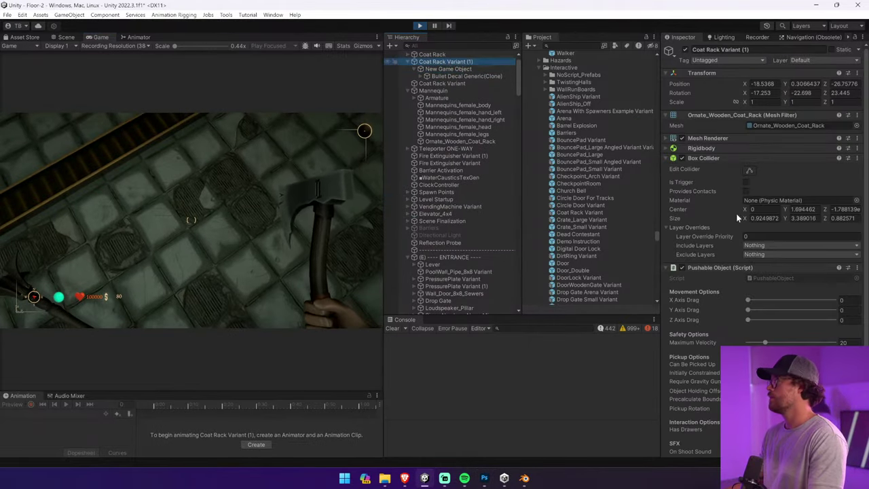
left_click(728, 158)
left_click(721, 168)
left_click(690, 191)
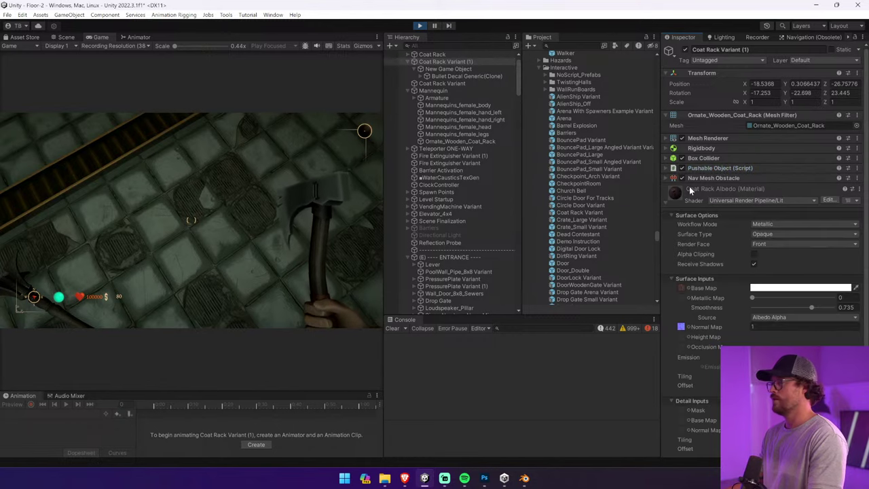
left_click_drag(797, 309, 773, 307)
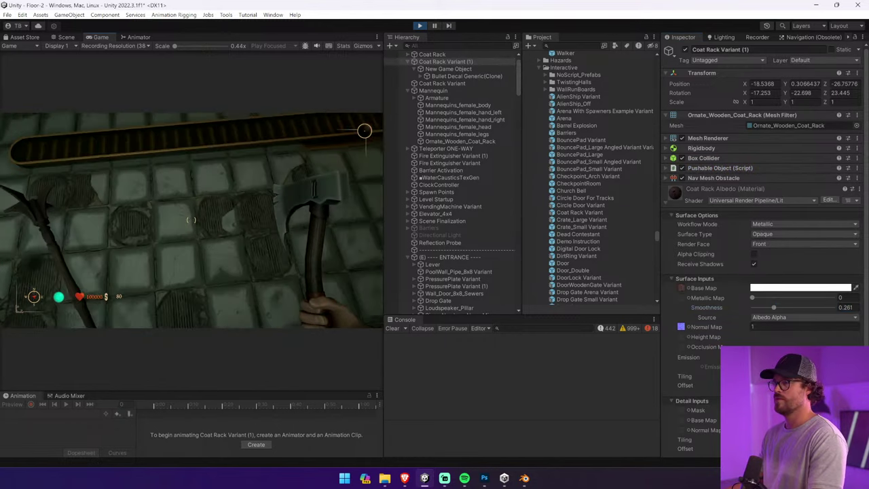
Check the fallen coat rack in-game under the flashlight and with an axe swing, and stop the game
key("f")
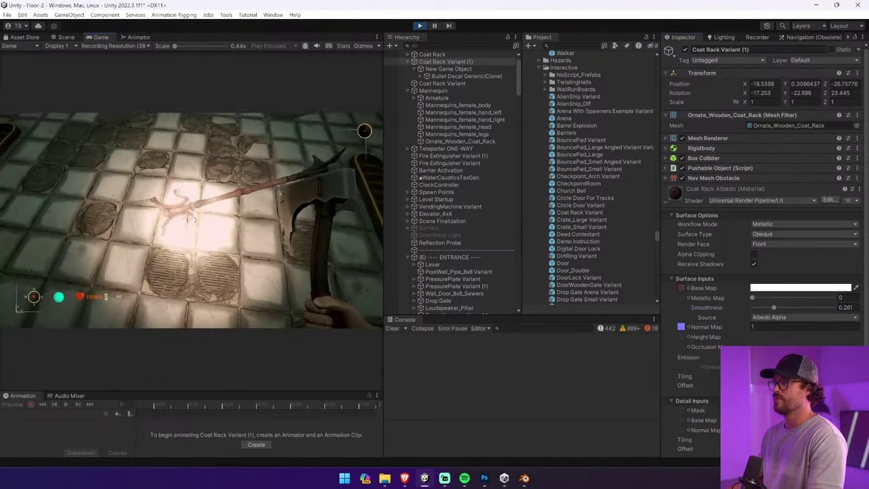
left_click(191, 220)
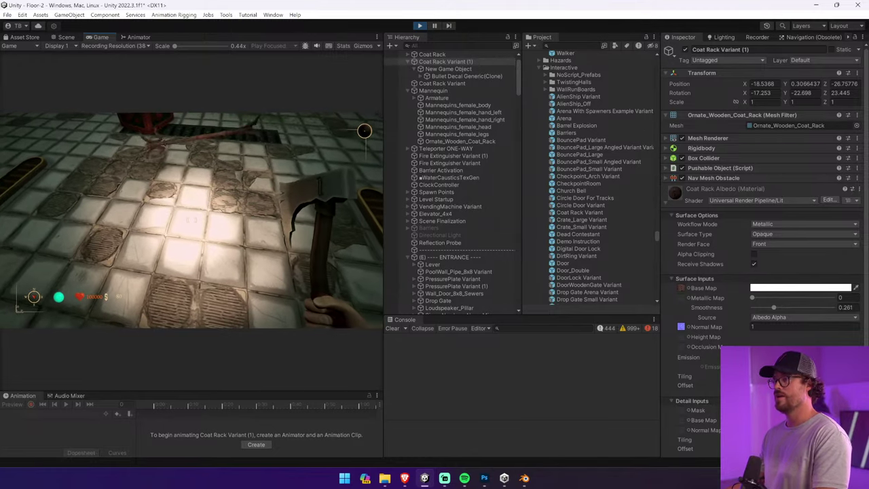
key("ctrl+p")
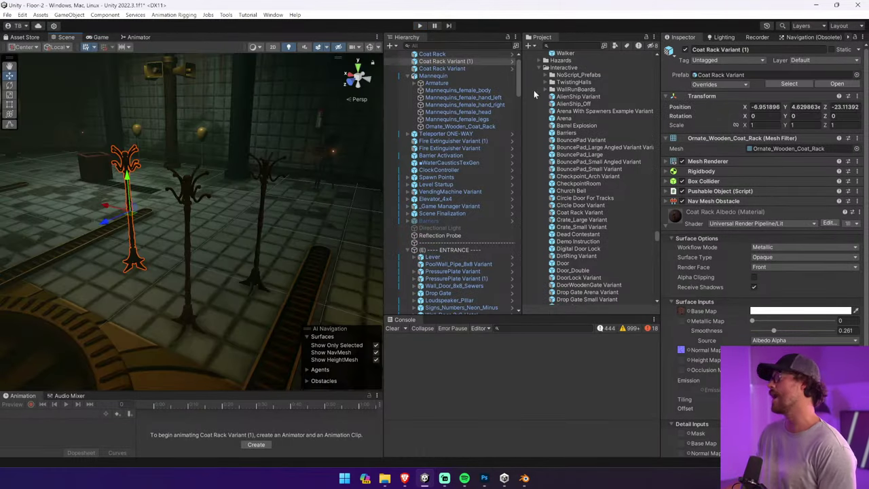
Open the Coat Rack Variant prefab for editing and bring up its tag choices
left_click(514, 62)
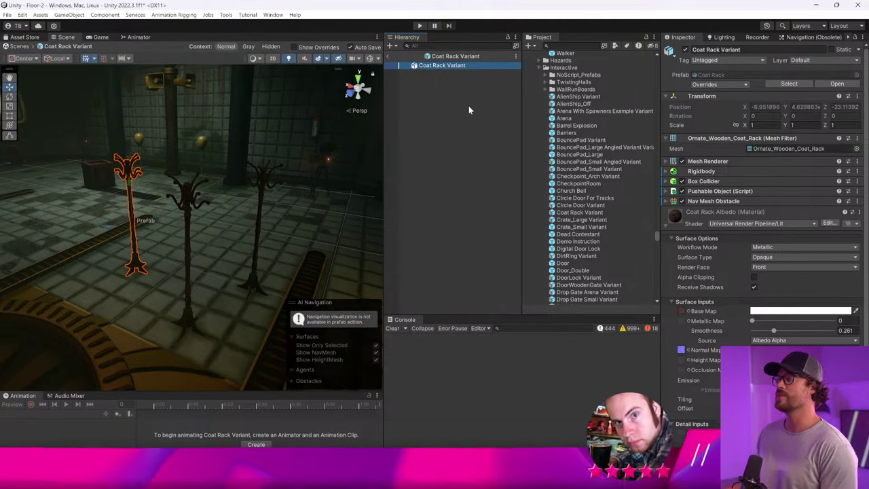
left_click(726, 60)
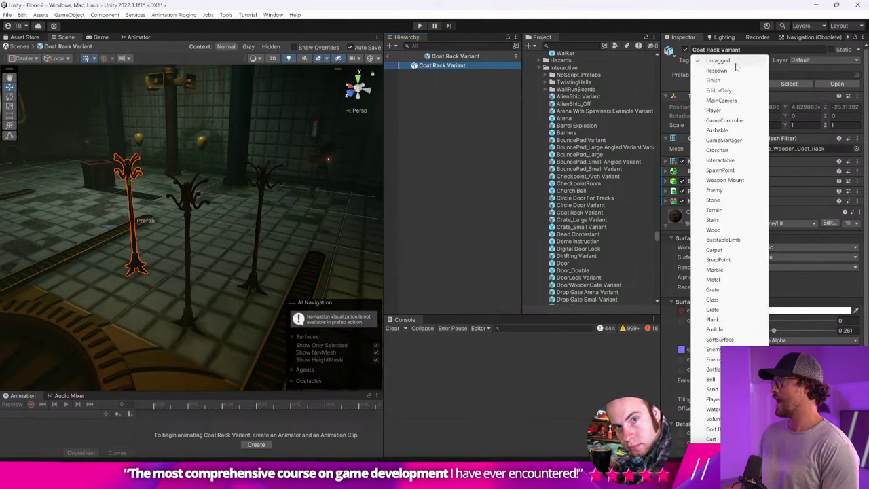
Set the Coat Rack Variant prefab's tag to Wood and return to the scene
left_click(736, 229)
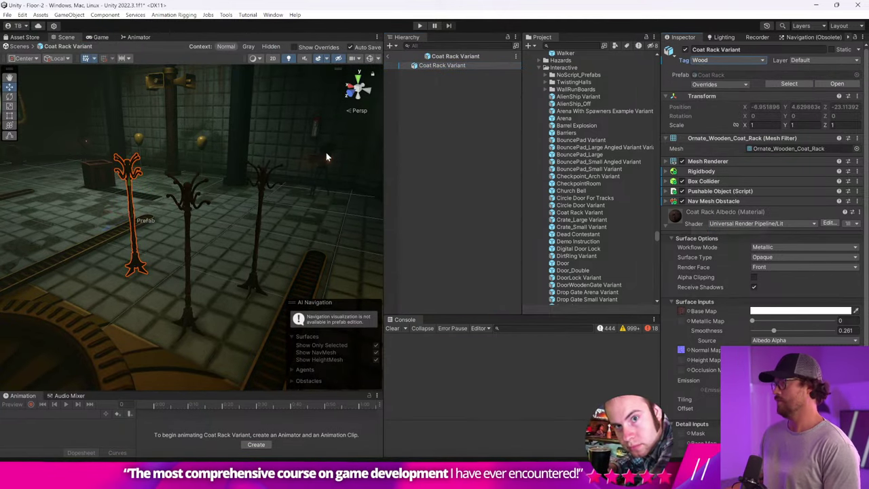
left_click(391, 56)
Delete the three standalone coat racks from the tiled floor of the scene
left_click(193, 190)
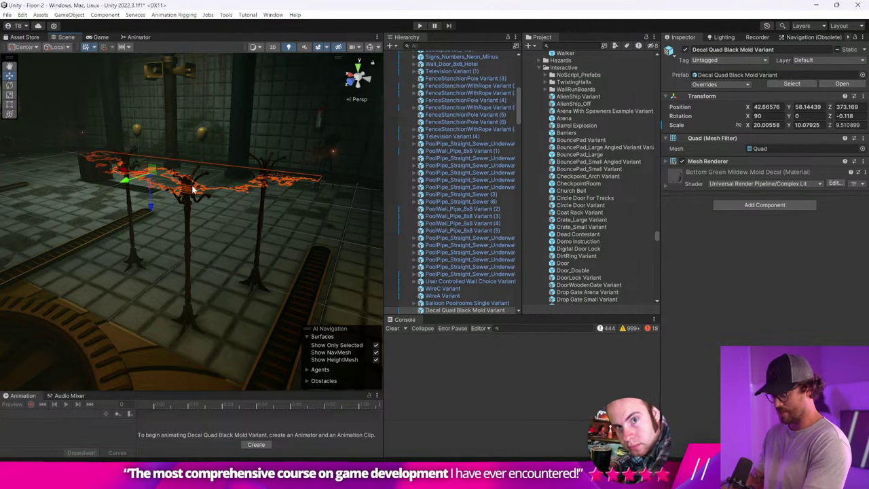
left_click(186, 215)
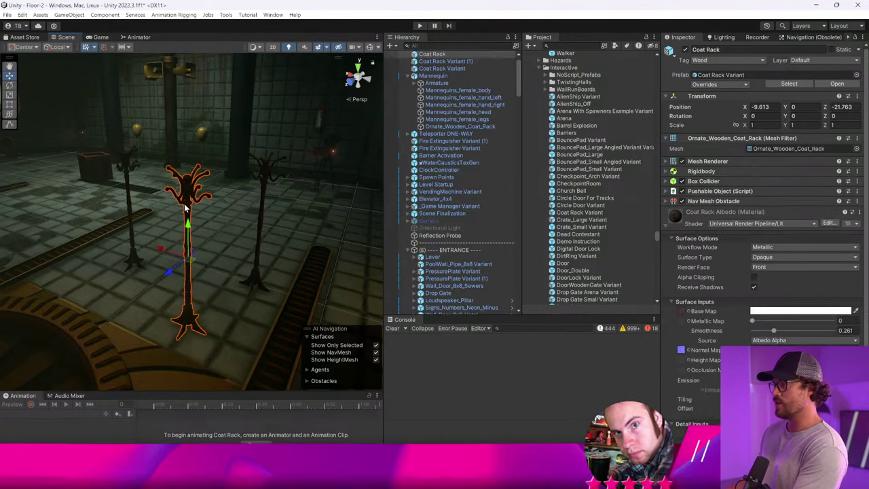
key("Delete")
left_click(269, 173)
key("Delete")
left_click(123, 160)
key("Delete")
Search the project for "Coat Rack" and apply the Coat Rack Albedo material to the mannequin's Ornate_Wooden_Coat_Rack
right_click_drag(146, 194, 224, 213)
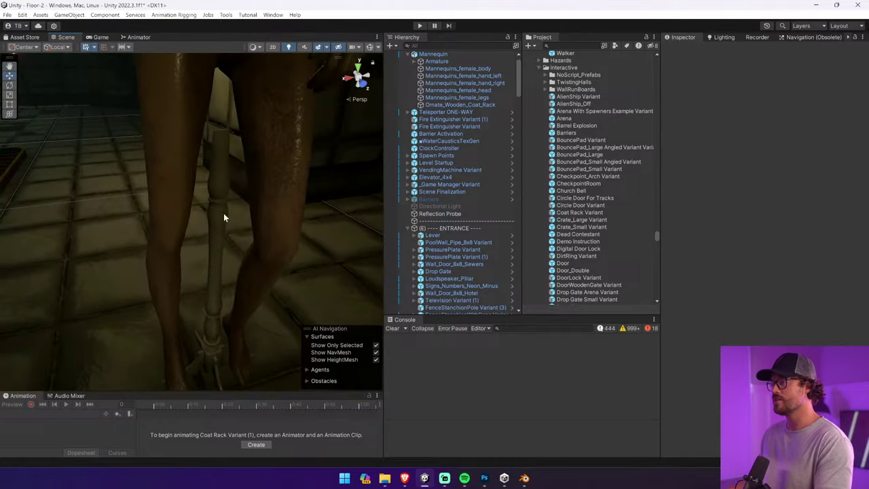
left_click(219, 214)
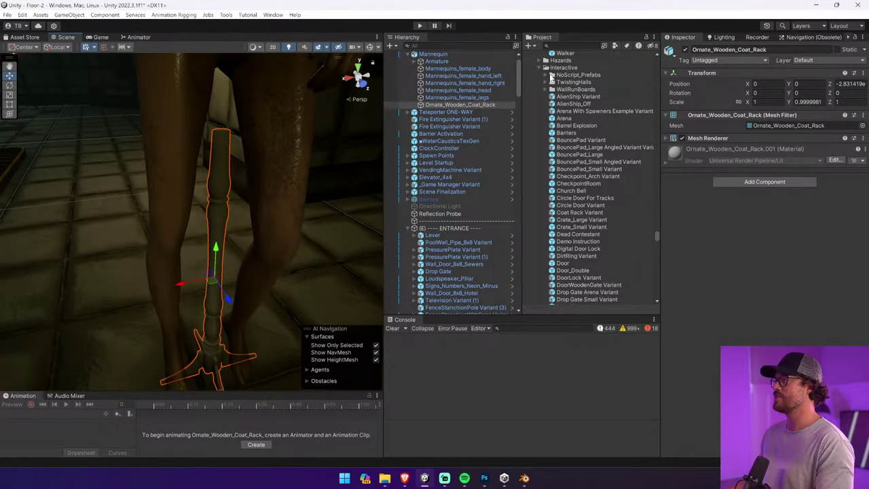
scroll(582, 77, "up", 4)
left_click(758, 125)
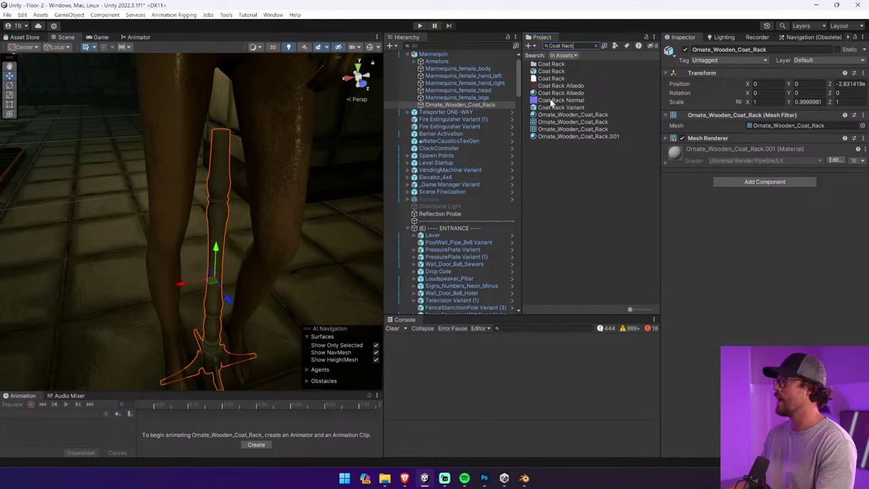
left_click_drag(551, 94, 454, 109)
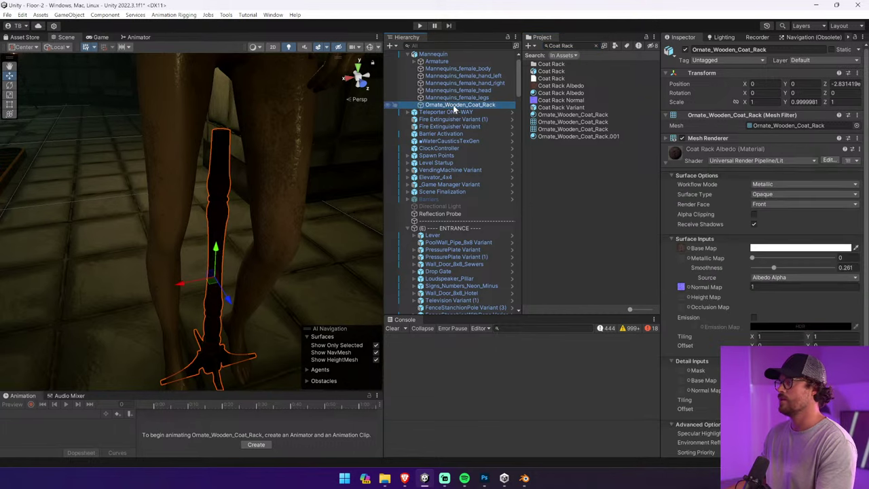
Deactivate the Ornate_Wooden_Coat_Rack child object of the Mannequin
right_click_drag(275, 275, 292, 282)
left_click_drag(292, 282, 294, 264, "alt")
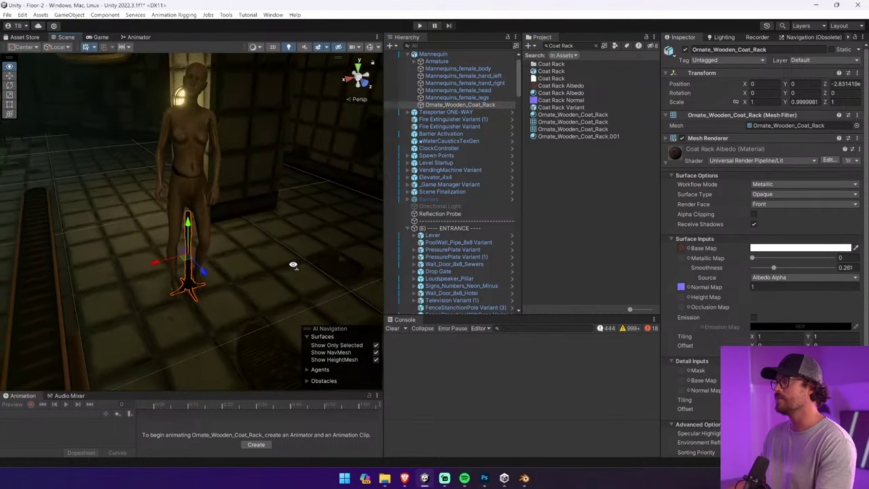
left_click(433, 55)
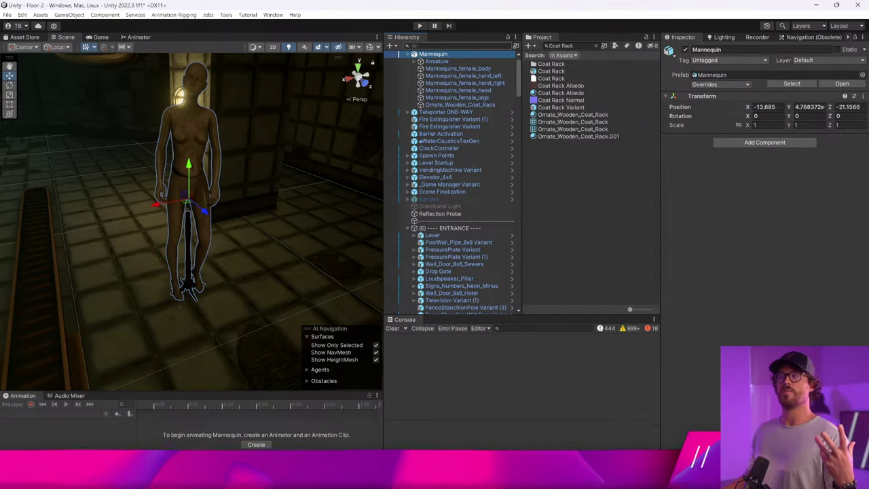
left_click(452, 62)
left_click(452, 55)
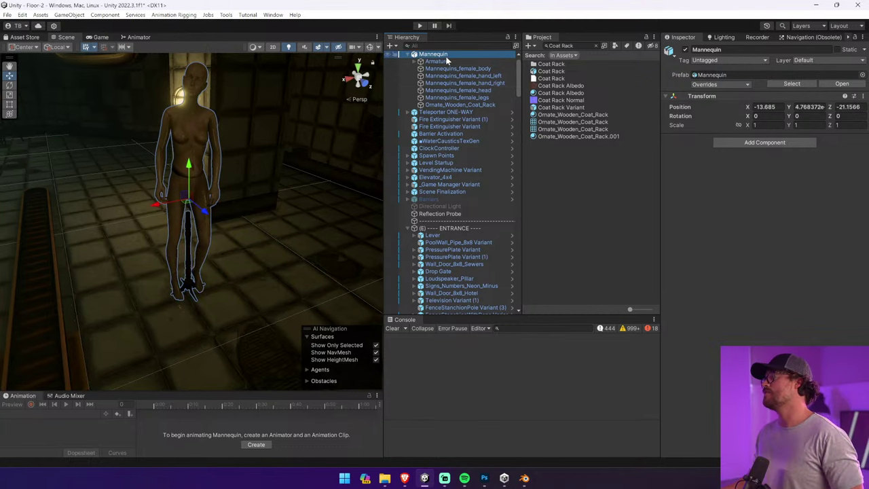
left_click(453, 105)
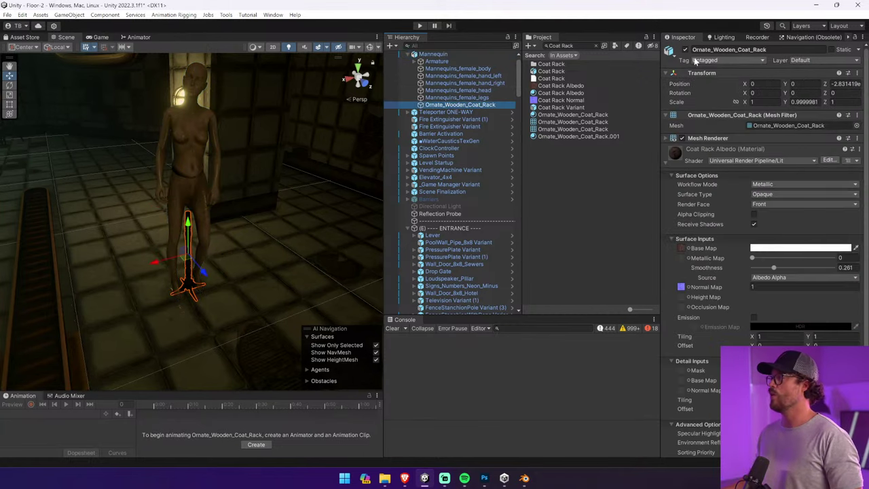
left_click(685, 50)
Add the Pushable Object script to the Mannequin's root object and expand its settings
left_click(505, 69)
left_click(484, 61)
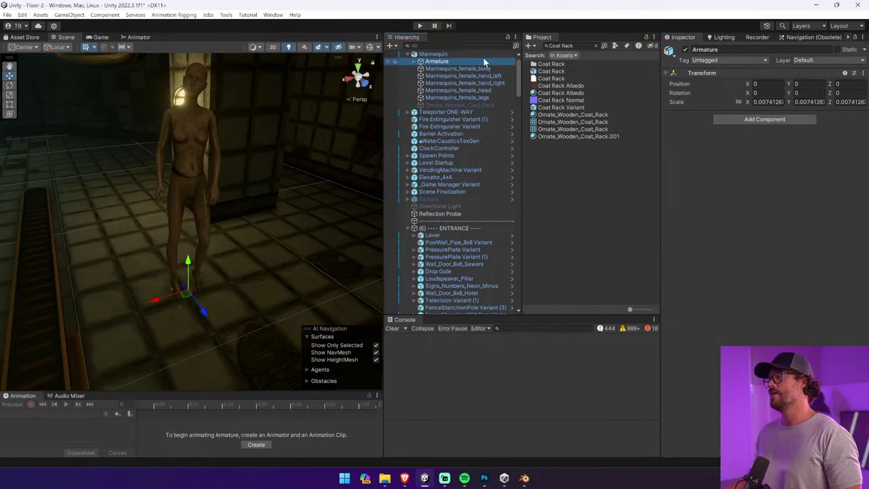
left_click(484, 55)
left_click(732, 142)
key("Return")
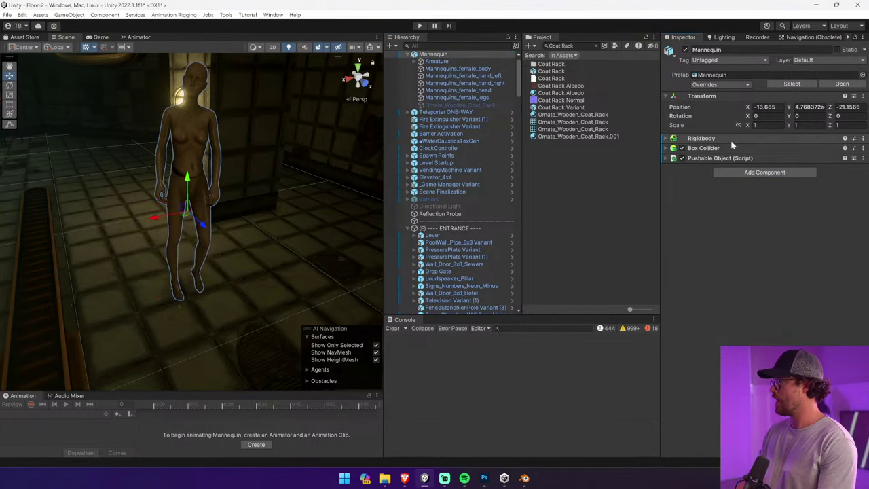
left_click(721, 159)
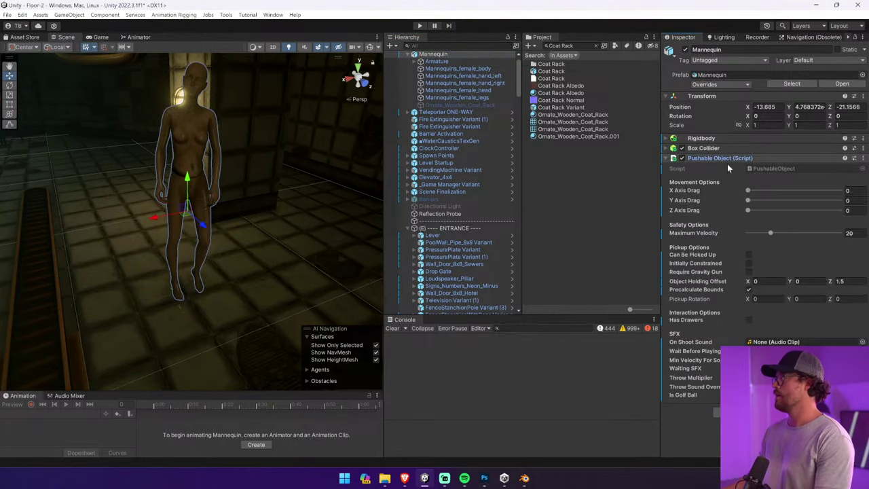
Fit the Mannequin's Box Collider to its full height from head to feet, about 3.21 in Y size
left_click(709, 148)
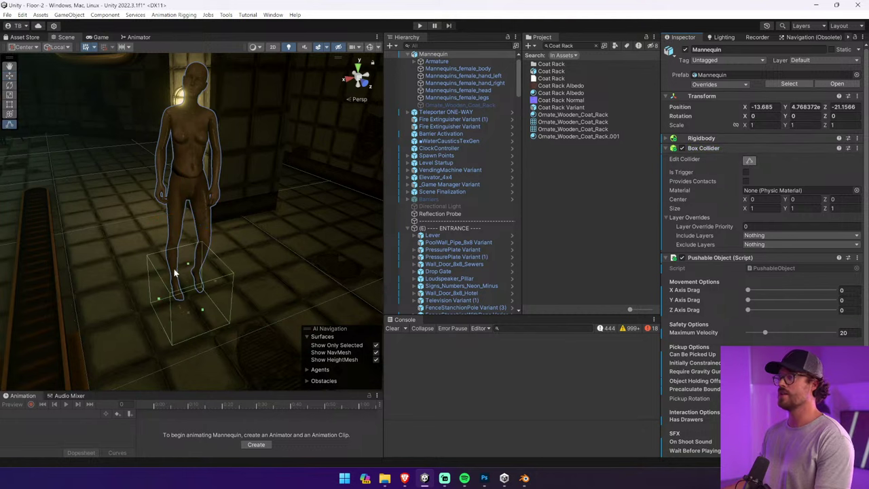
left_click(360, 85)
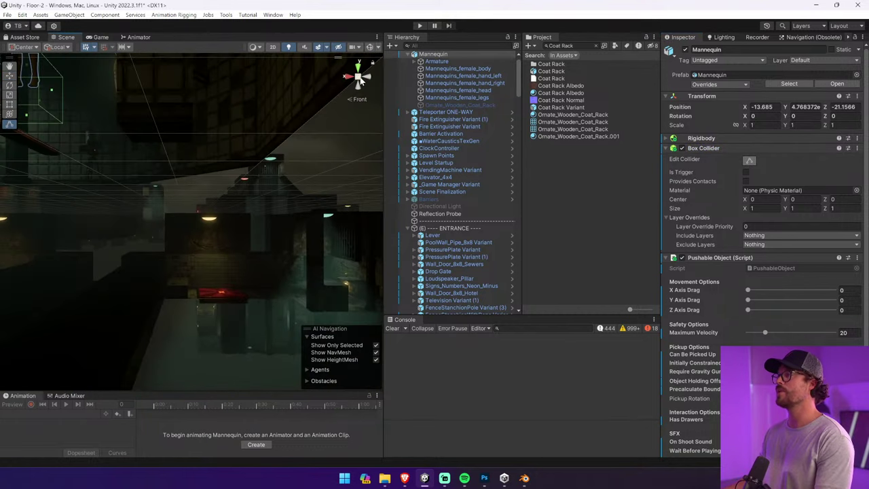
key("f")
left_click_drag(194, 296, 224, 80)
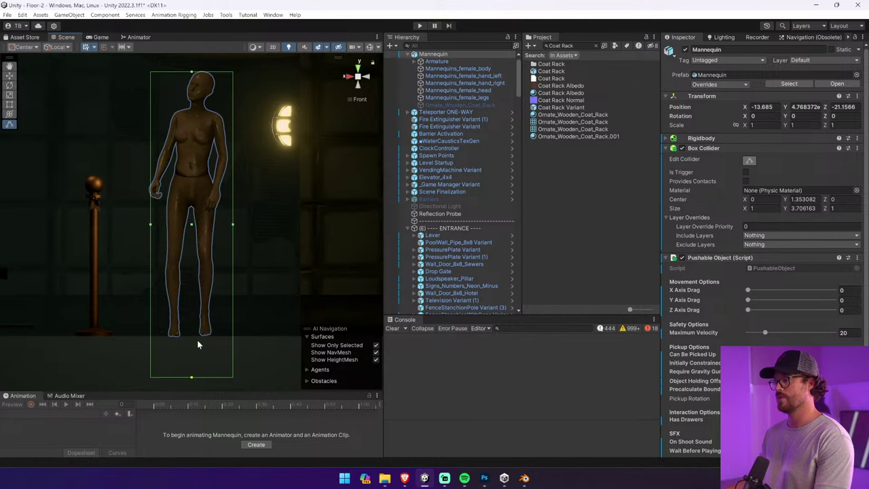
left_click_drag(198, 344, 197, 336)
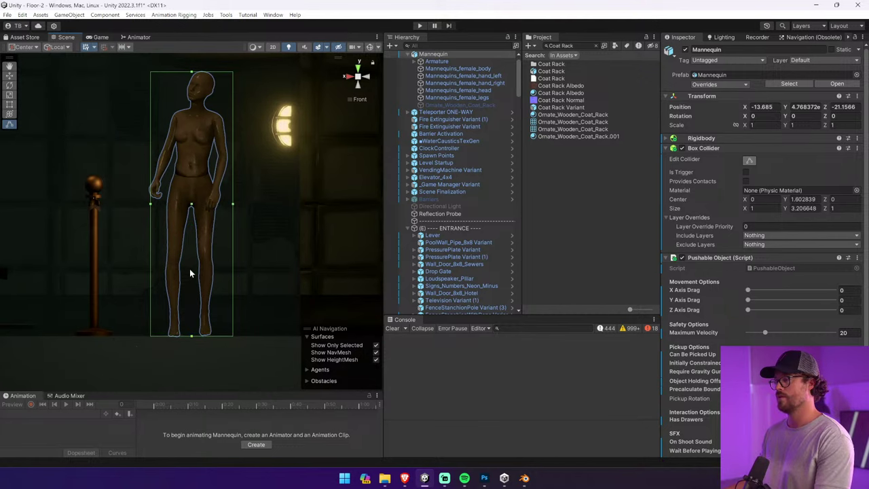
Narrow the Box Collider's depth to the mannequin's side profile, about 0.59 in Z size
left_click(348, 78)
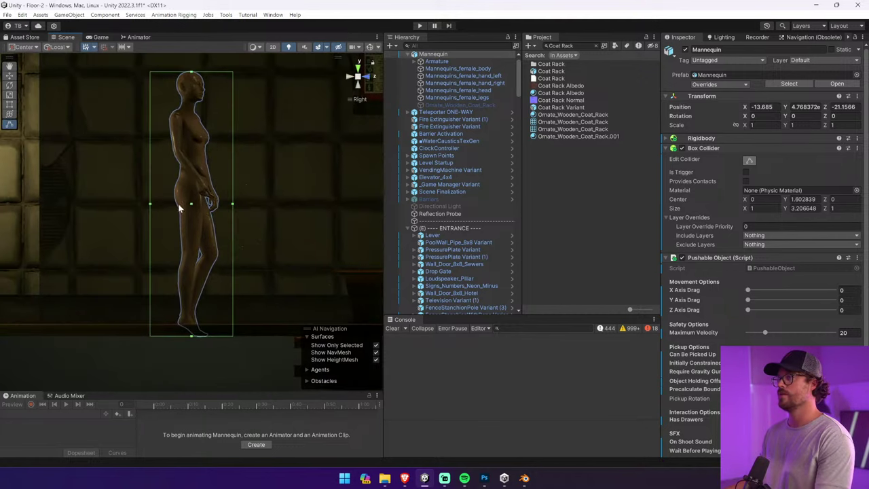
left_click_drag(149, 204, 169, 203)
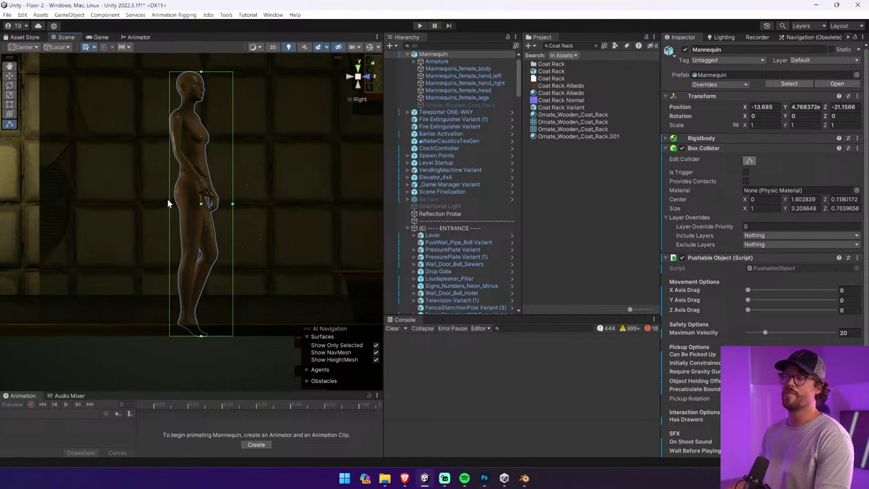
left_click_drag(233, 205, 218, 210)
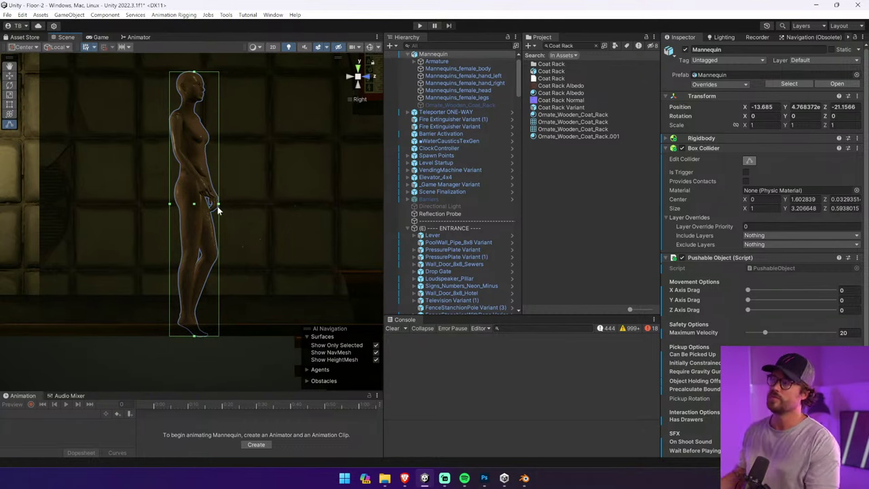
Narrow the Box Collider's width to the mannequin's front silhouette, about 0.90 in X size
left_click(366, 78)
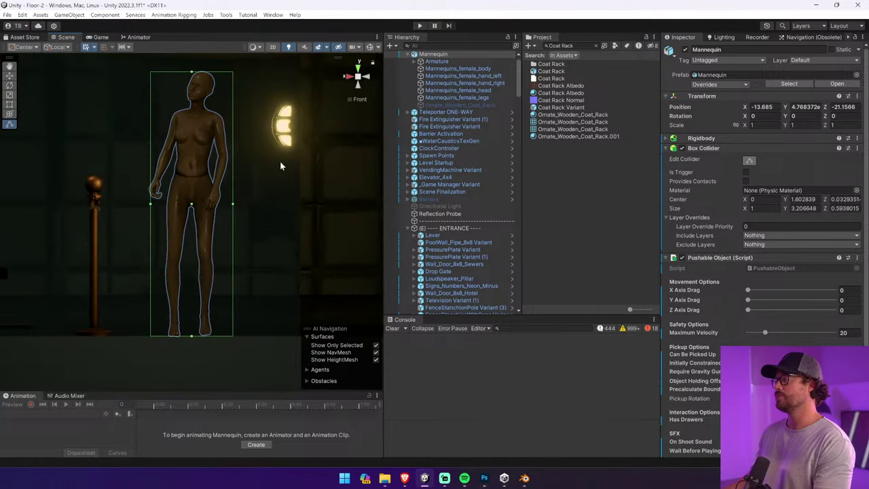
left_click_drag(233, 204, 227, 210)
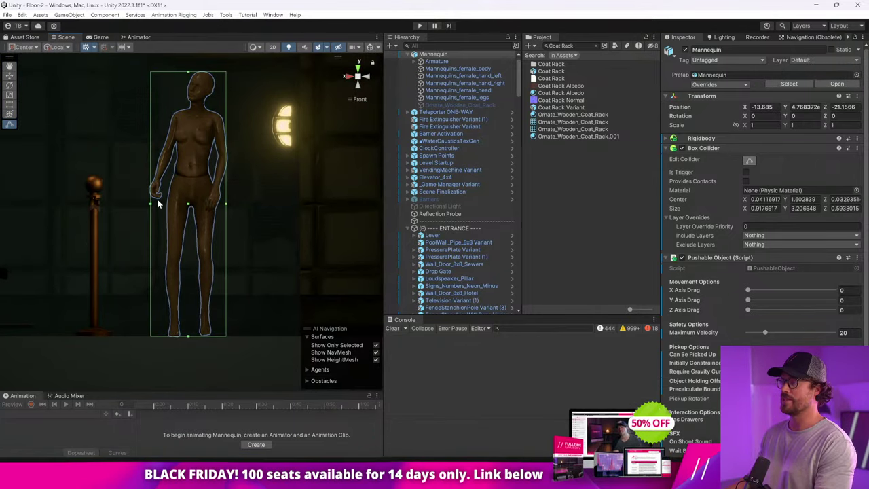
left_click_drag(151, 203, 153, 203)
left_click_drag(225, 204, 227, 203)
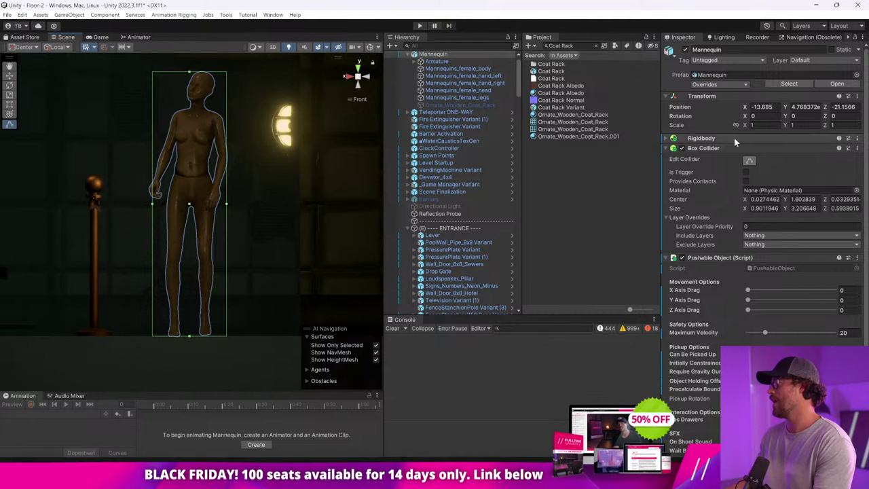
Try to remove the Box Collider and the Rigidbody from the Mannequin
right_click(720, 148)
left_click(760, 176)
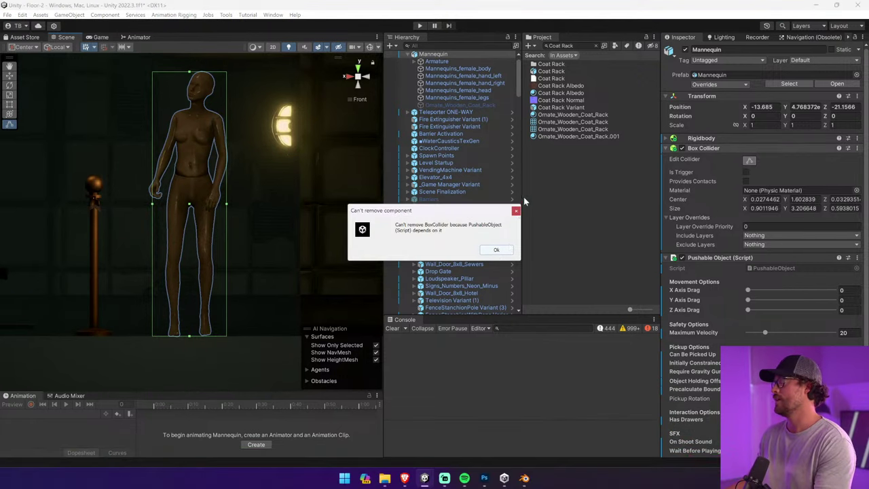
left_click(496, 249)
right_click(725, 139)
left_click(767, 167)
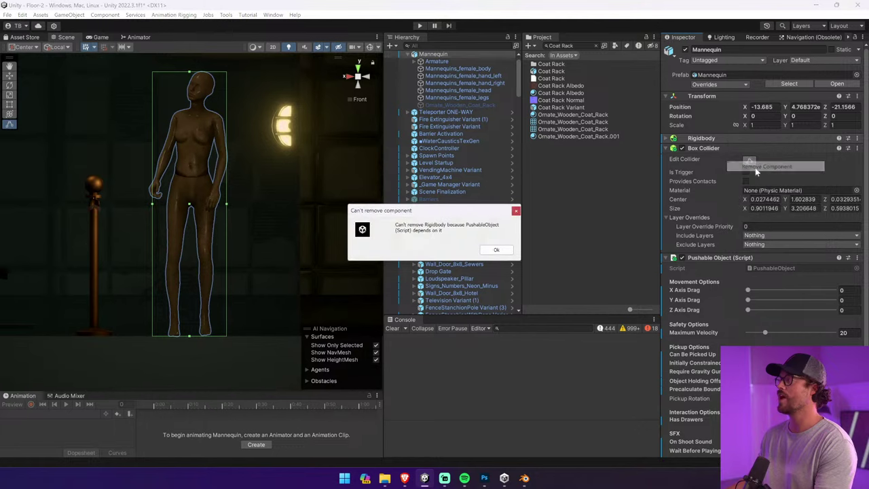
left_click(496, 250)
left_click(503, 243)
Remove the Pushable Object script and the Rigidbody from the Mannequin, keeping its Box Collider
left_click(459, 56)
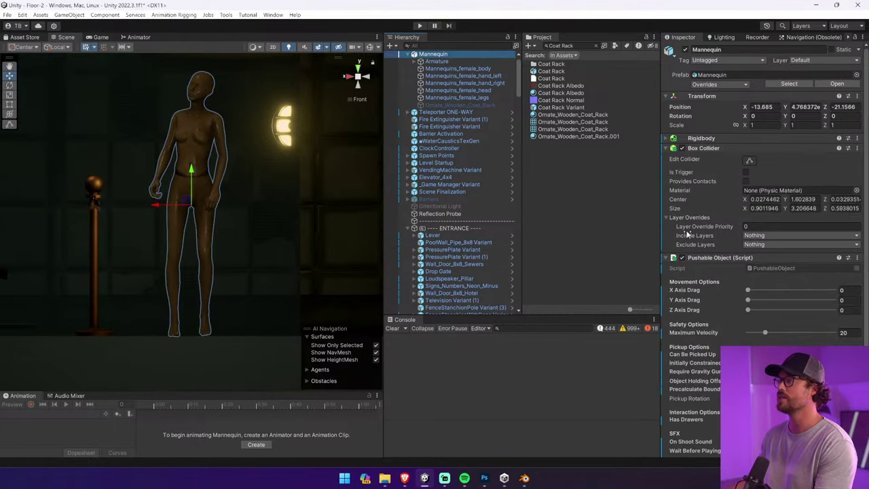
right_click(704, 257)
left_click(743, 286)
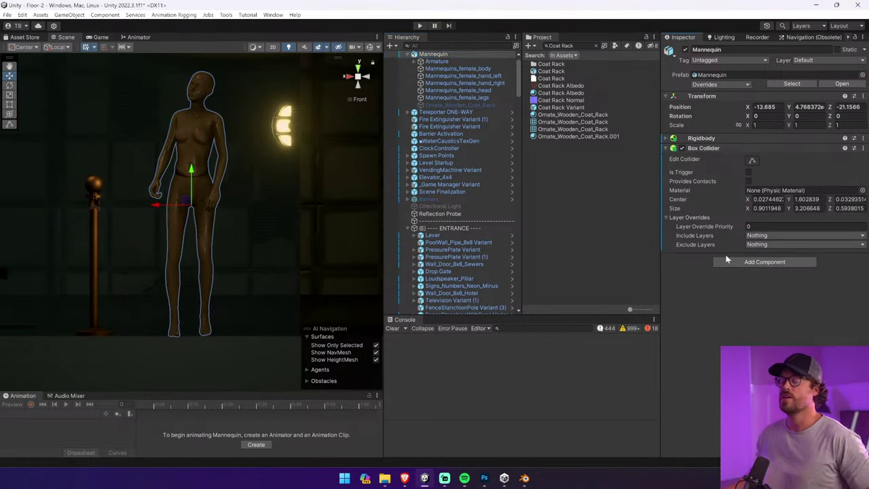
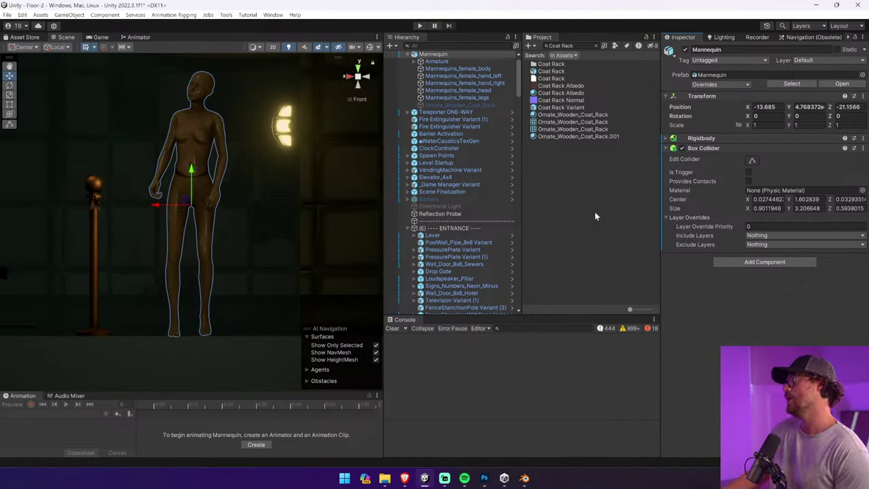
right_click(708, 140)
left_click(733, 168)
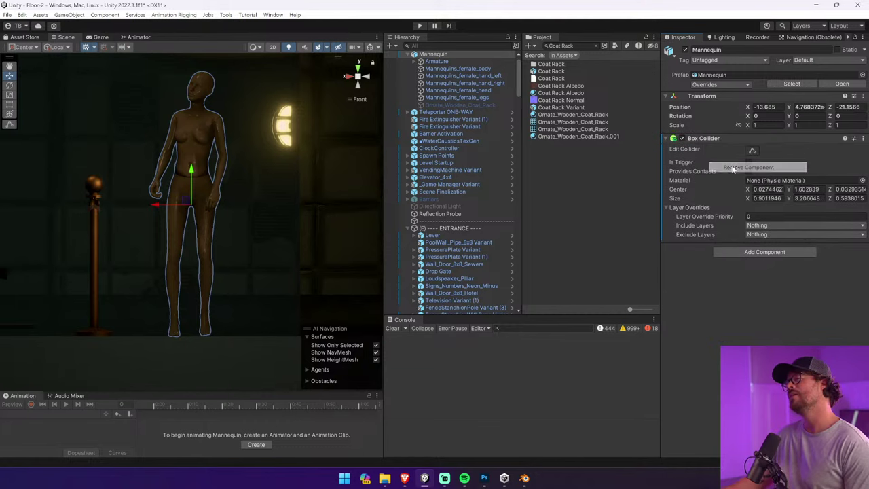
Check the Box Collider's bounds around the mannequin and inspect its deactivated coat rack child
left_click(752, 150)
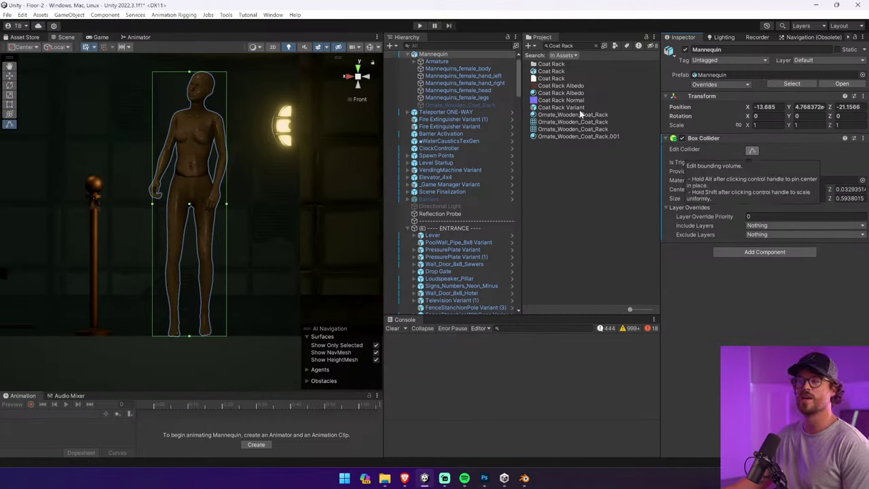
left_click(10, 76)
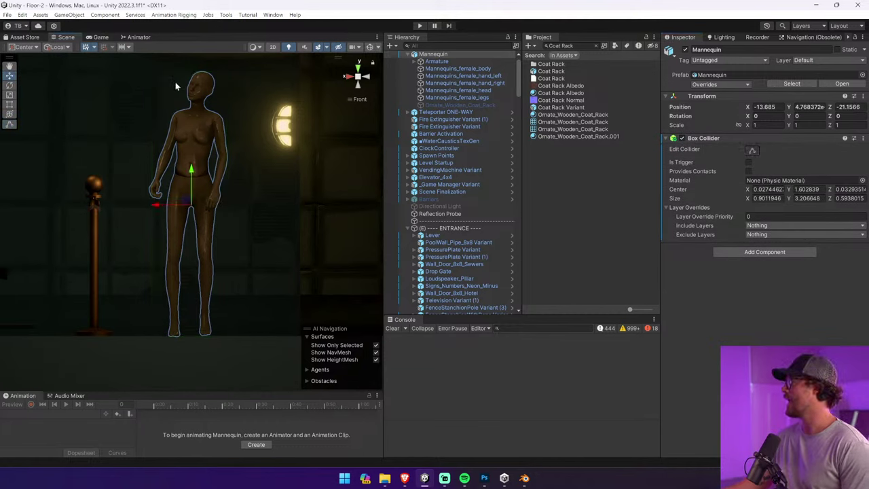
left_click(470, 106)
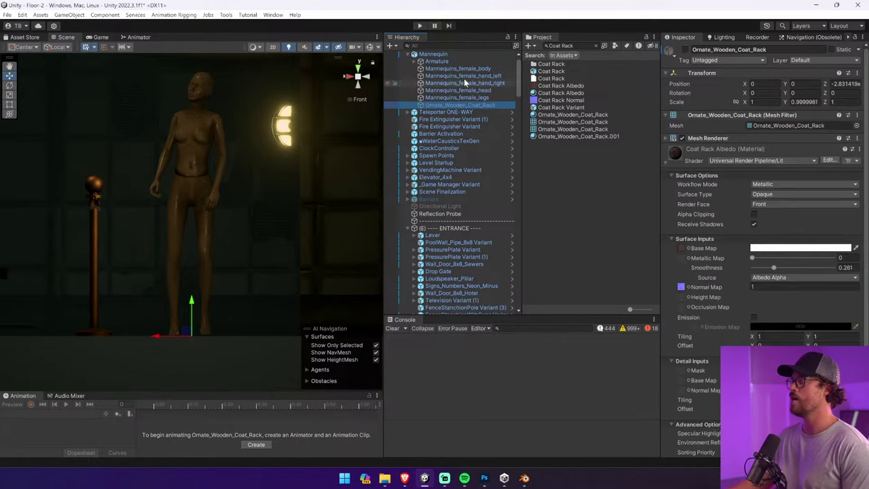
left_click(462, 54)
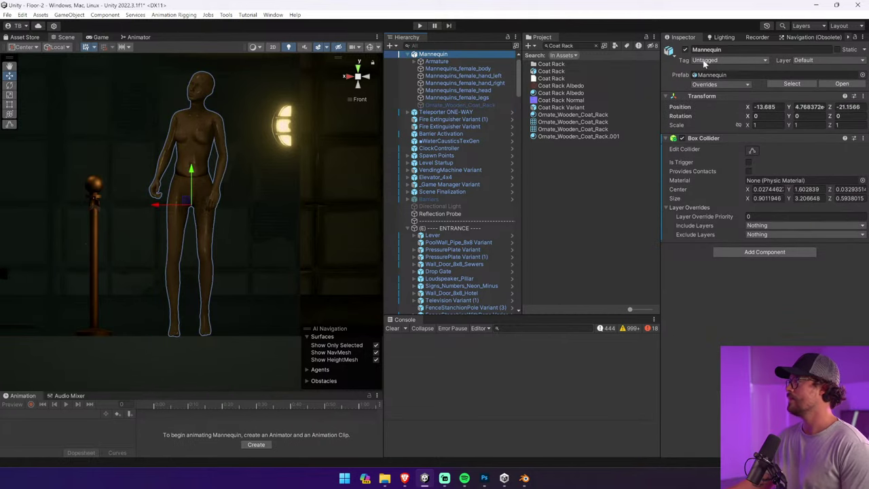
Create a prefab variant of the Mannequin in the project's Interactive folder and rename the scene object as Mannequin Variant
left_click(574, 108)
left_click(595, 45)
left_click(427, 55)
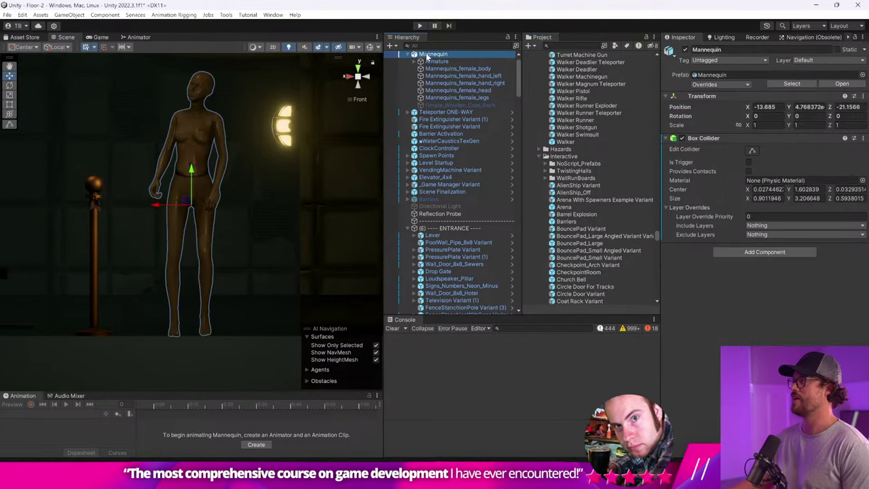
left_click_drag(428, 54, 591, 235)
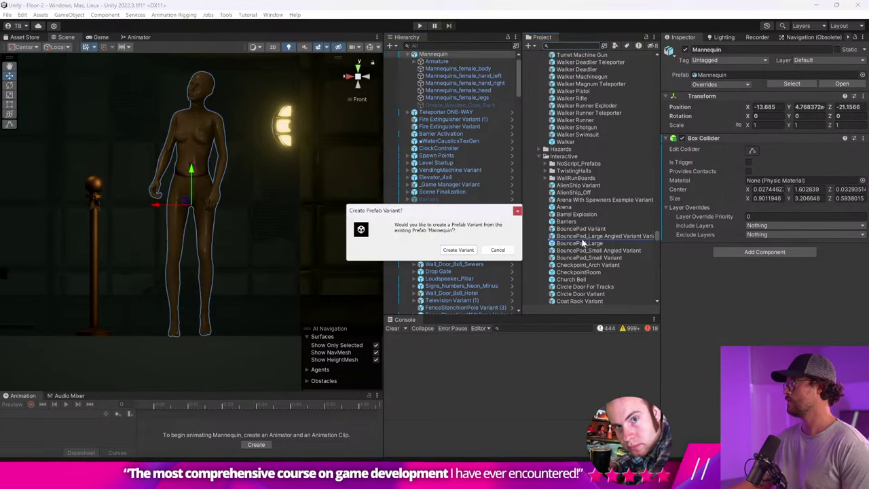
left_click(467, 250)
left_click(446, 54)
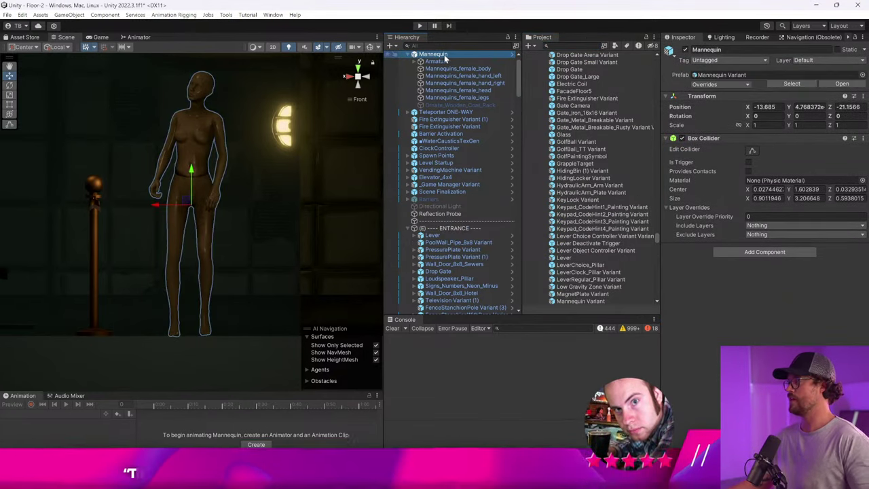
key("F2")
key("Right")
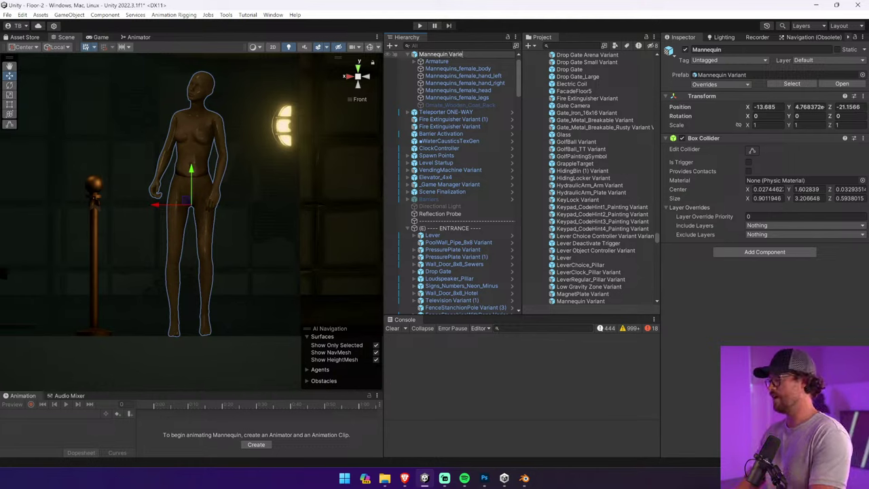
key("Return")
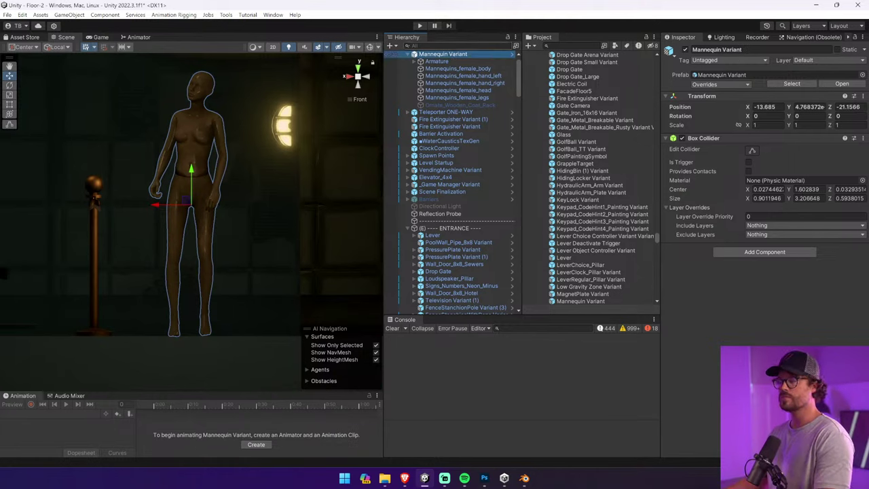
Activate the mannequin's Ornate_Wooden_Coat_Rack child and lower the Armature to about -0.741 in Y position
left_click(470, 106)
left_click(684, 51)
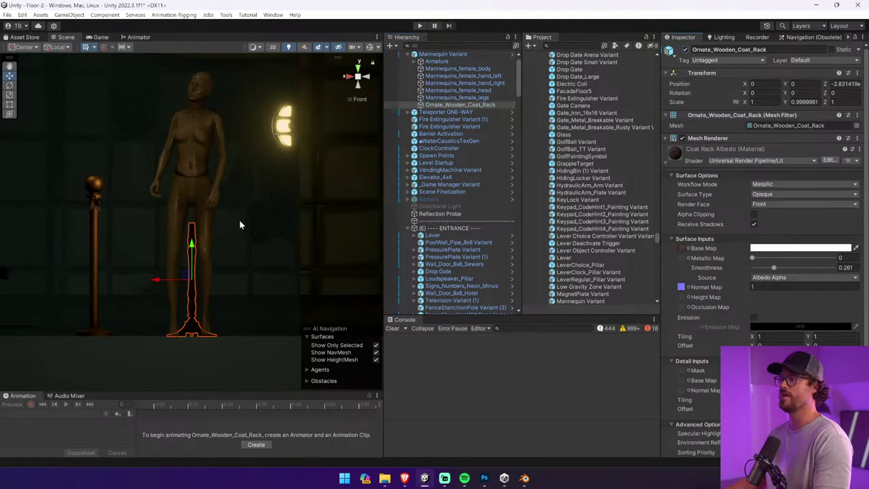
left_click(438, 61)
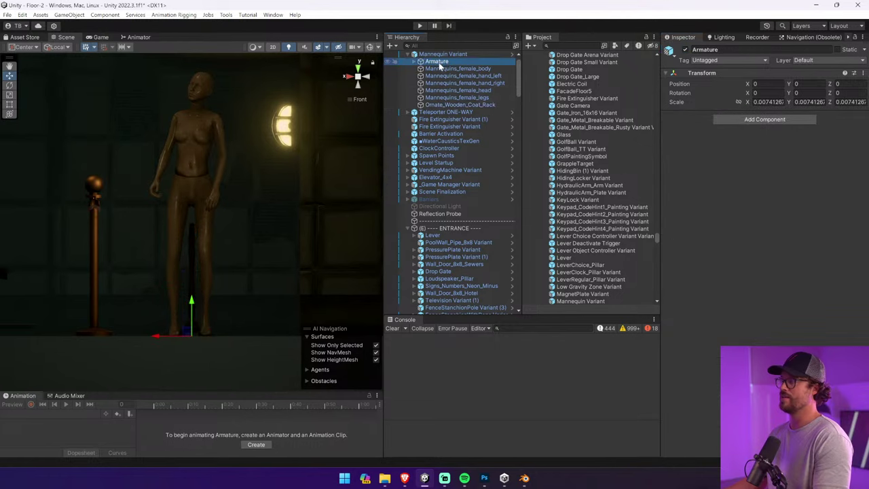
left_click_drag(191, 302, 190, 361)
Deactivate the Mannequins_female_legs mesh so the torso stands on the coat rack pole
left_click(483, 77)
left_click(487, 90)
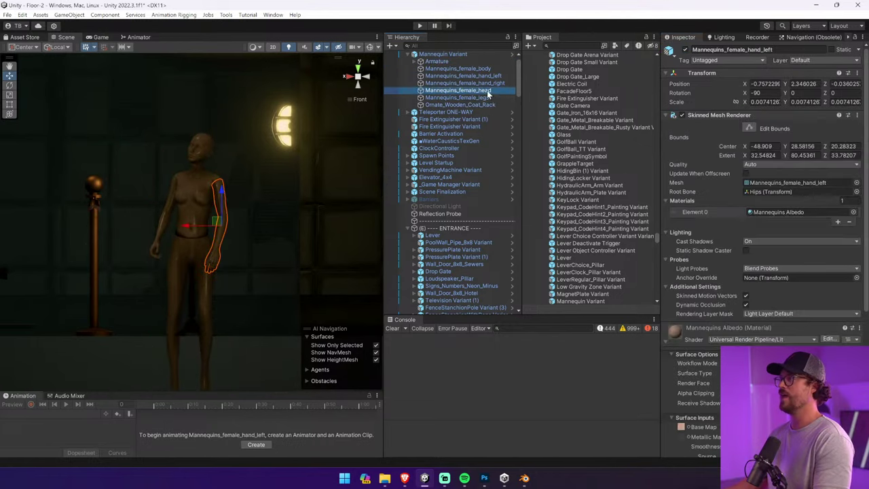
left_click(486, 98)
left_click(686, 50)
Lower the top of the Mannequin Variant's Box Collider to the head, about 2.47 in Y size
left_click_drag(273, 171, 326, 209, "alt")
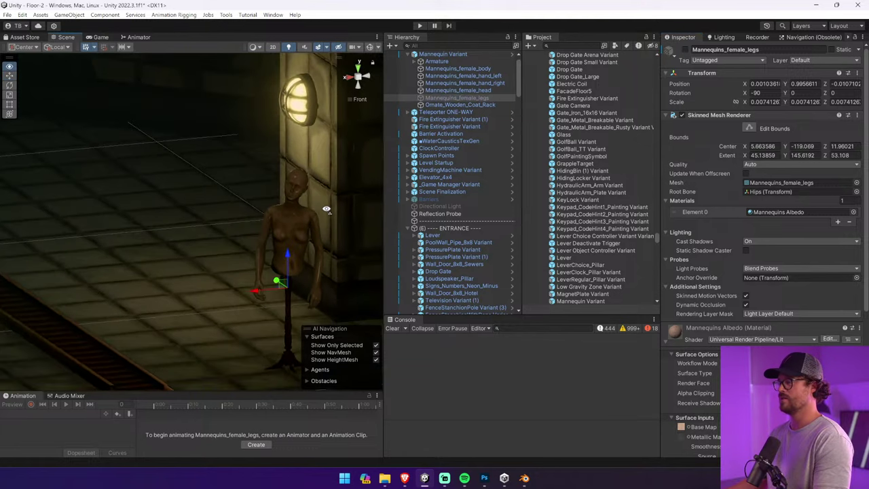
left_click(356, 100)
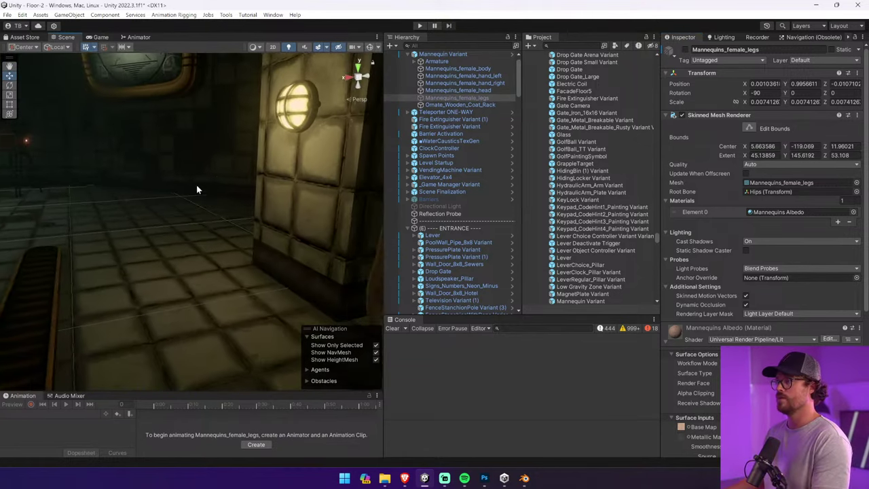
right_click_drag(196, 190, 154, 153)
left_click(225, 173)
left_click(365, 78)
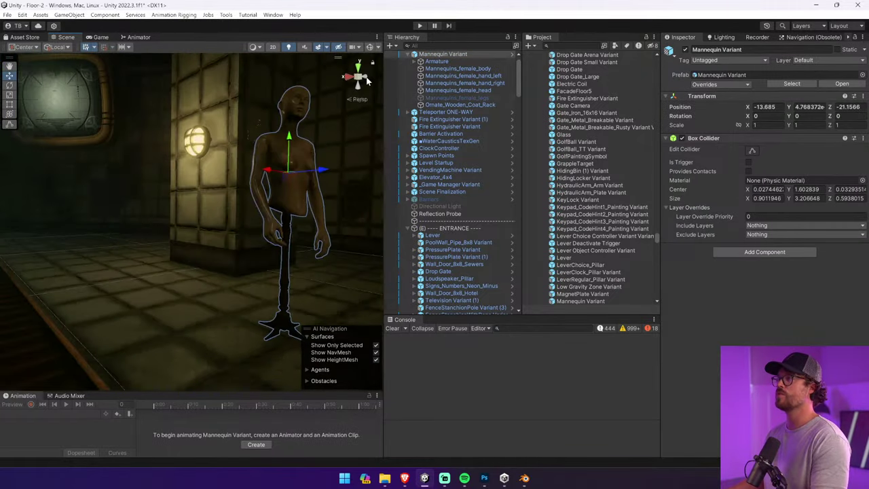
left_click(367, 80)
left_click(358, 77)
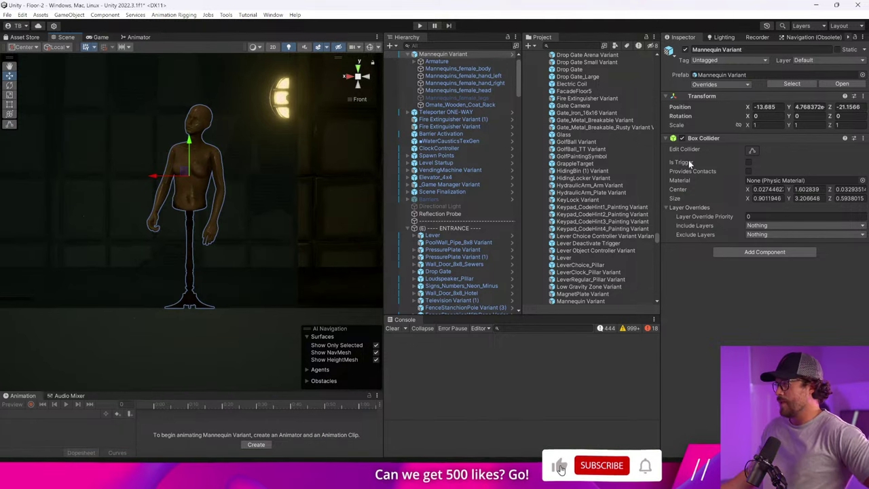
left_click(752, 149)
scroll(189, 275, "down", 3)
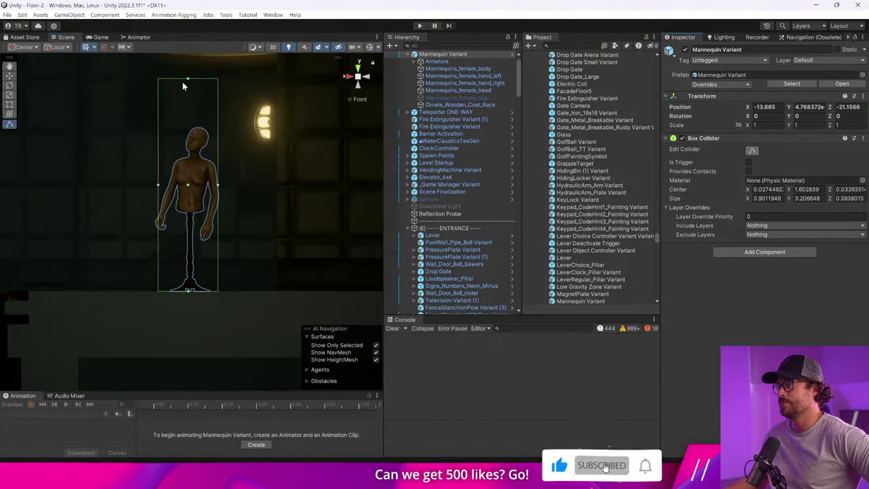
left_click_drag(186, 79, 190, 128)
scroll(223, 180, "up", 5)
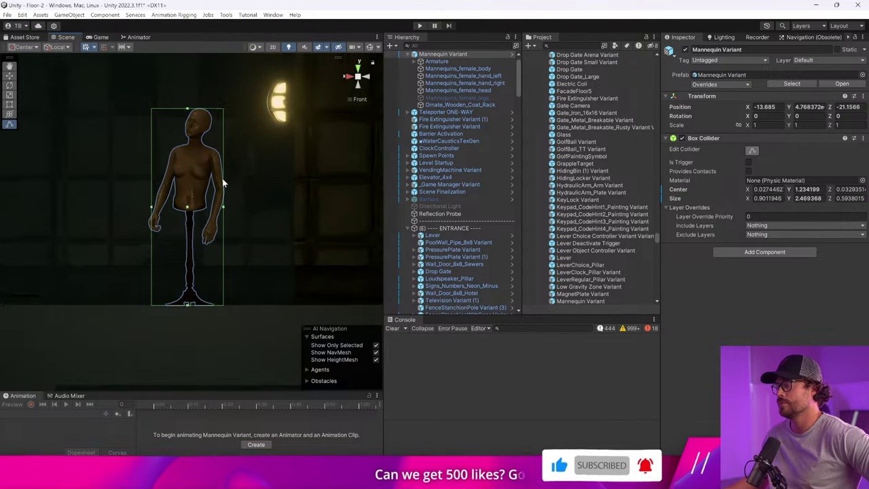
left_click(9, 75)
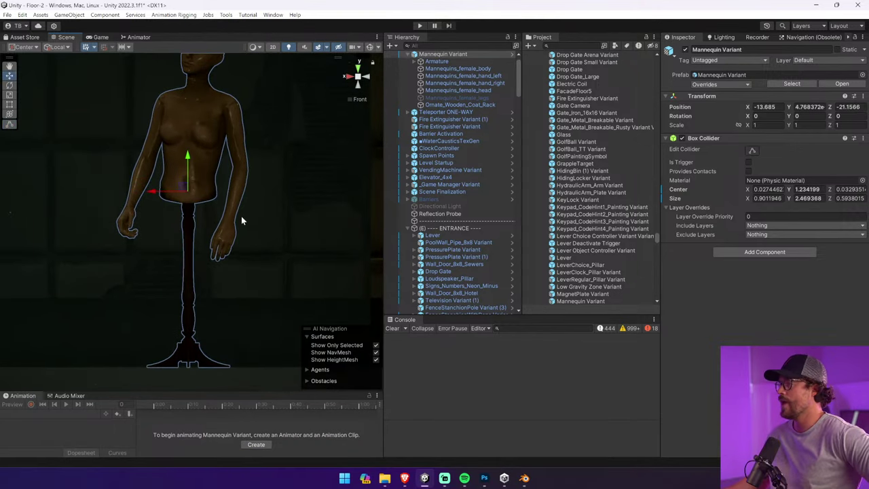
Raise the mannequin's Armature above the coat rack pole to about -0.537 in Y position
scroll(241, 216, "down", 3)
left_click(205, 185)
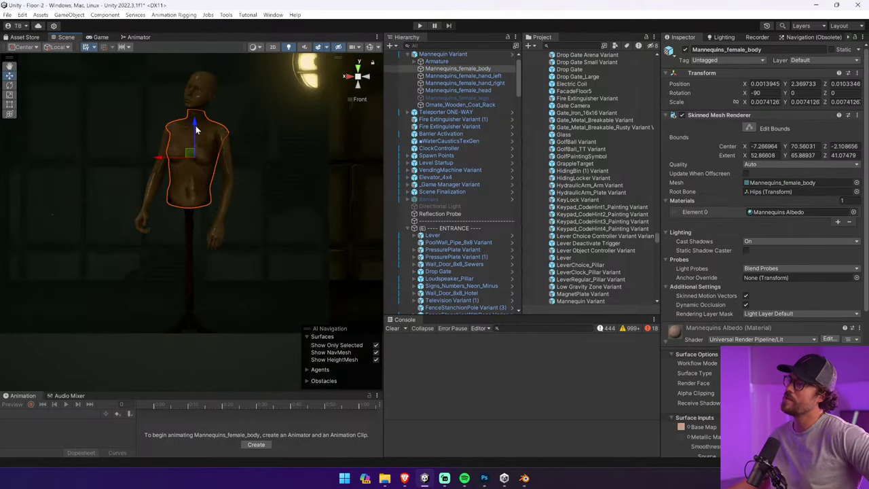
left_click(445, 61)
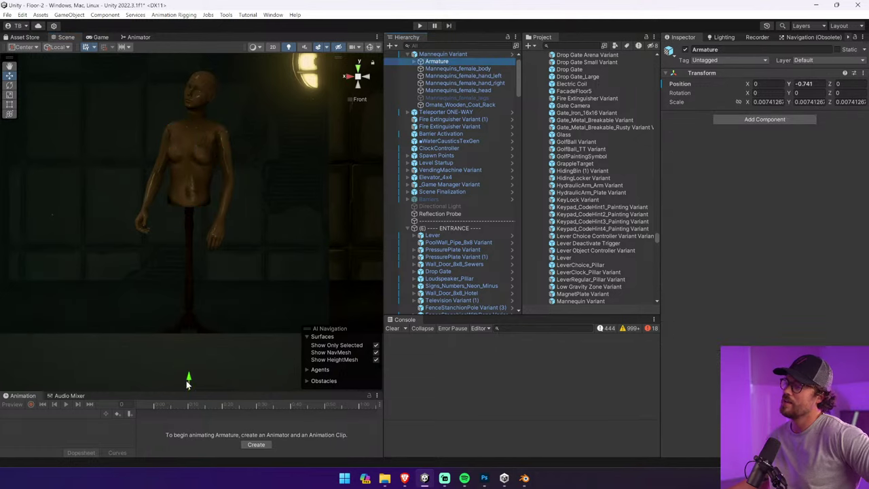
left_click_drag(188, 384, 198, 358)
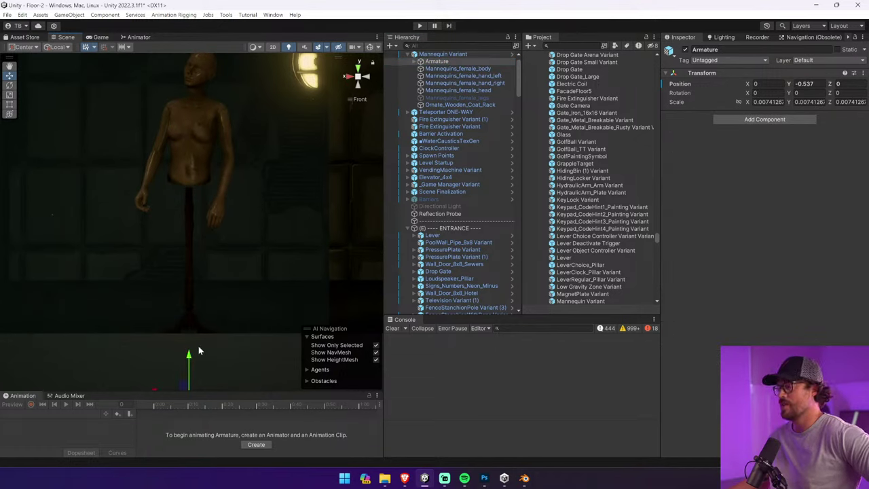
Switch to Blender, scale the Ornate_Wooden_Coat_Rack up uniformly to about 1.334, and save the Mannequin file
left_click(525, 479)
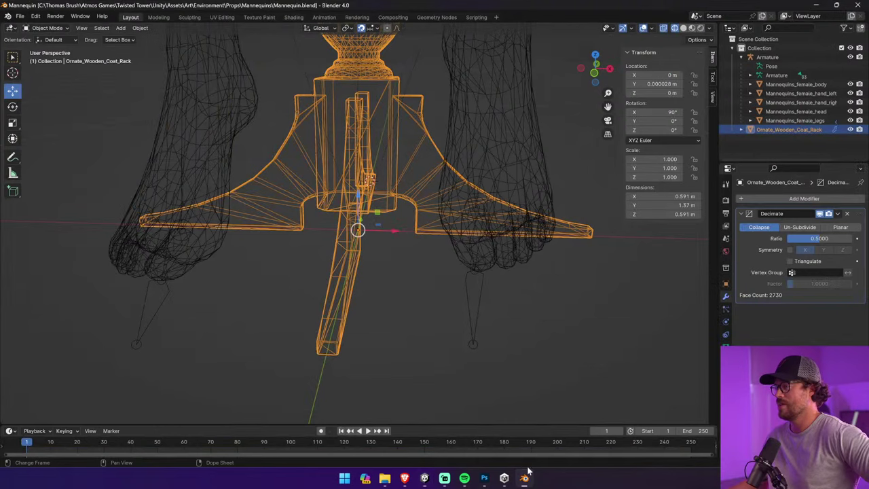
left_click(610, 68)
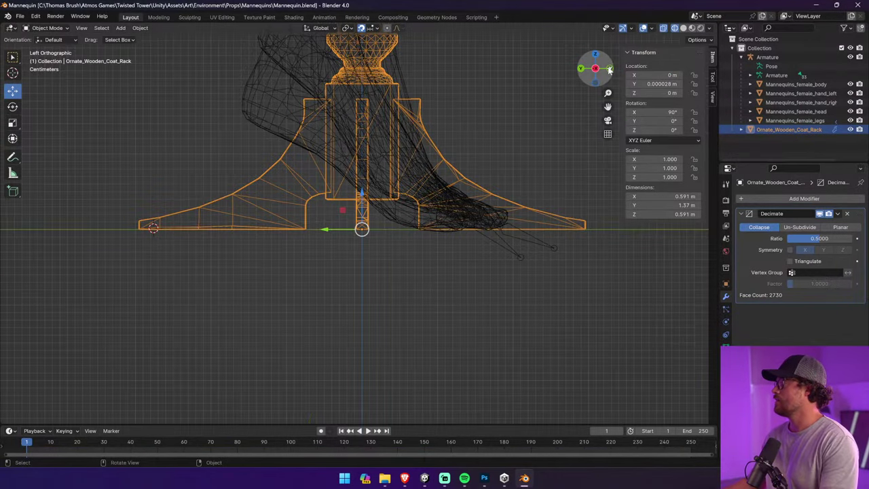
scroll(410, 175, "down", 6)
scroll(410, 176, "up", 2)
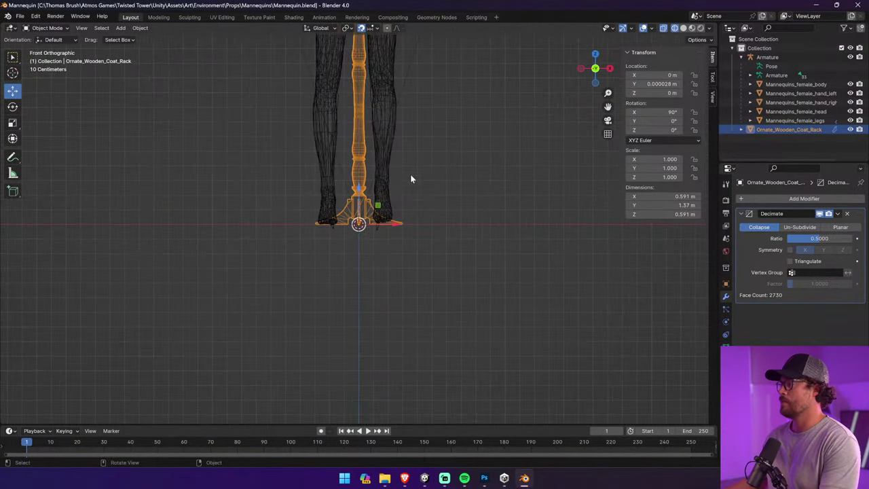
key("s")
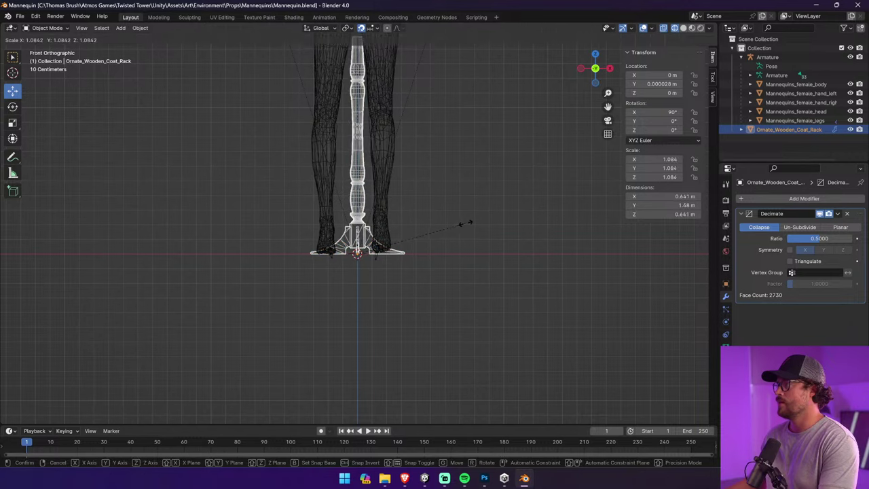
left_click(490, 220)
scroll(490, 218, "down", 2)
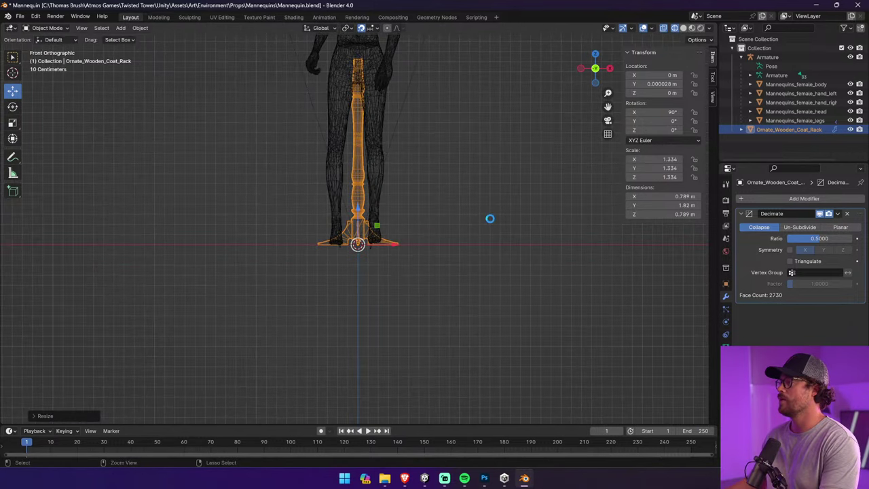
key("ctrl+s")
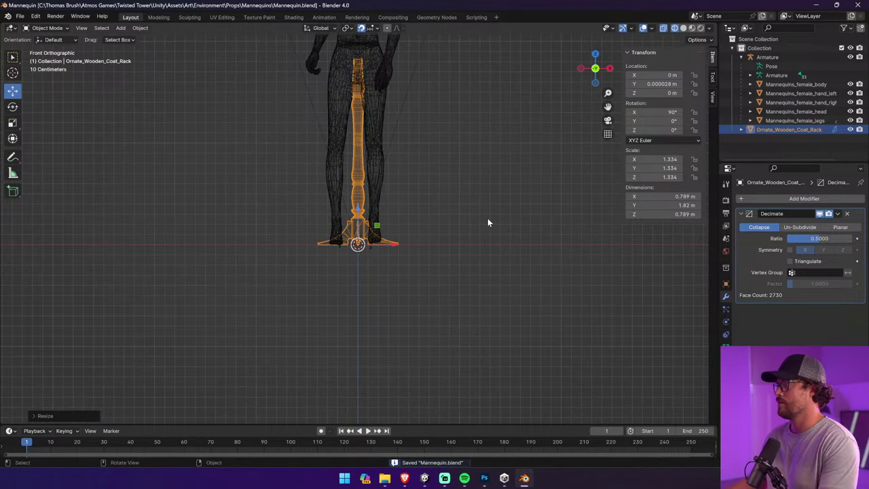
Switch back to Unity and rename the Mannequin Variant object in the scene as Mannequin Bust Only Variant
key("alt+Tab")
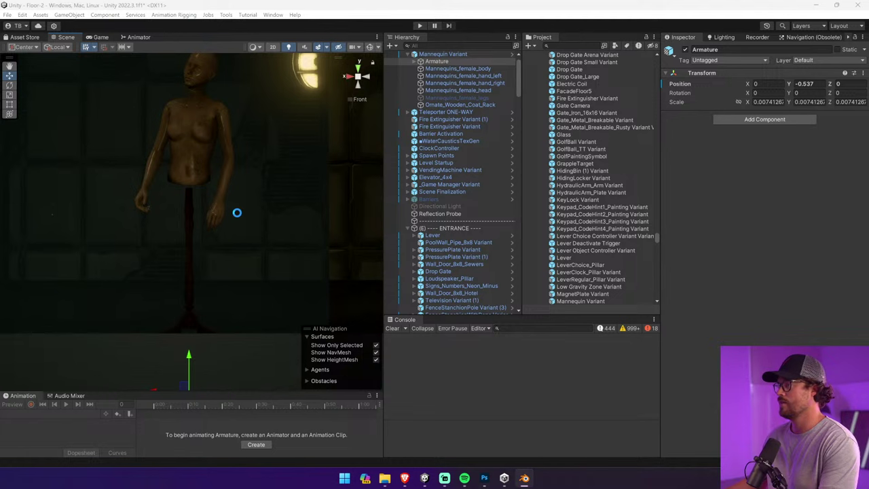
left_click_drag(236, 212, 417, 296, "alt")
scroll(287, 248, "down", 10)
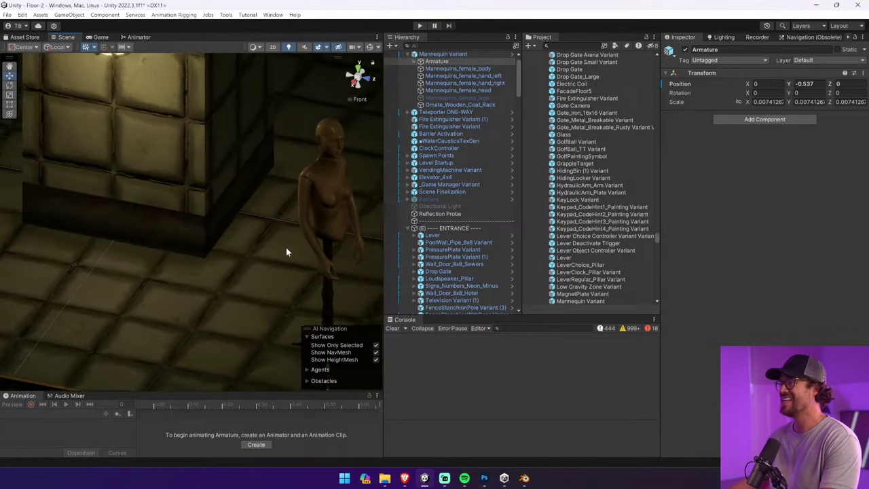
left_click(267, 229)
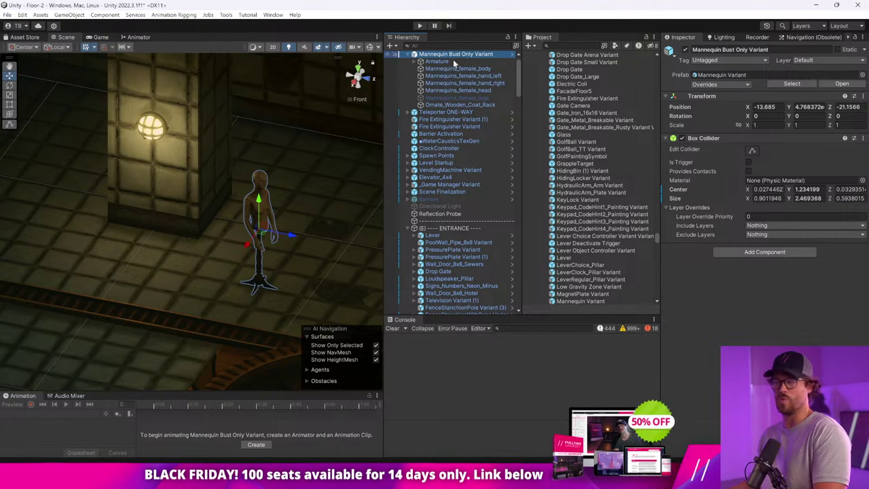
Deactivate the Mannequins_female_hand_right and Mannequins_female_hand_left meshes on the bust
left_click(241, 209)
left_click(249, 212)
left_click(249, 212)
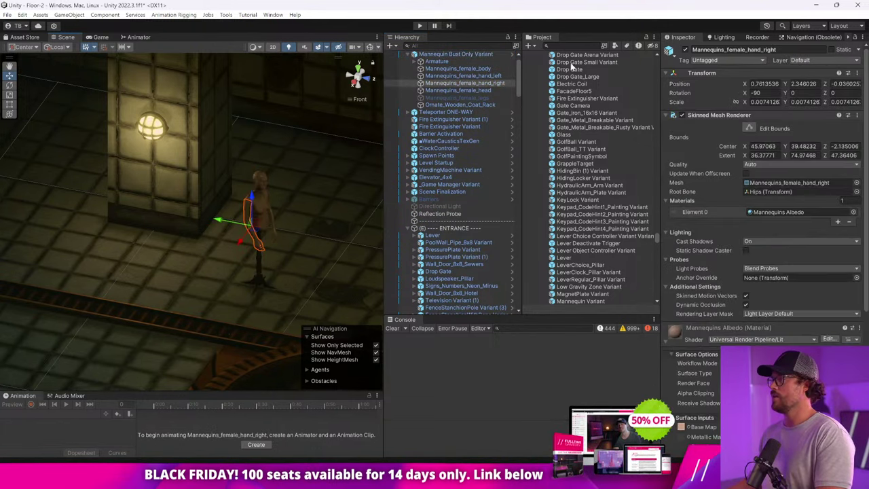
left_click(271, 226)
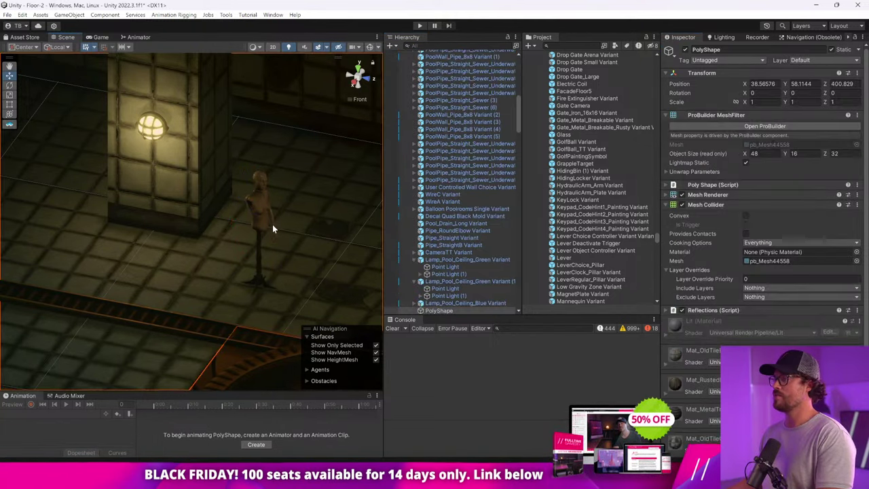
left_click(273, 225)
left_click_drag(273, 225, 239, 247, "alt")
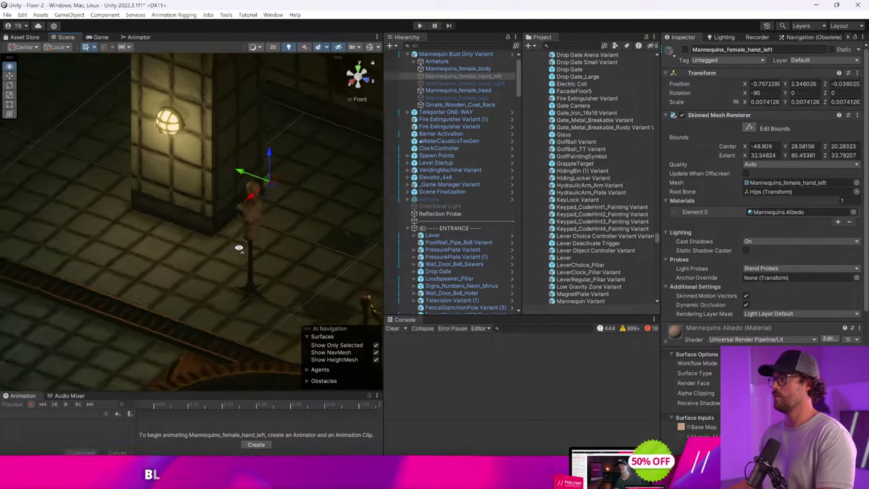
View the bust in perspective and adjust the Smoothness of the body's Mannequin Albedo material
right_click_drag(238, 248, 251, 234)
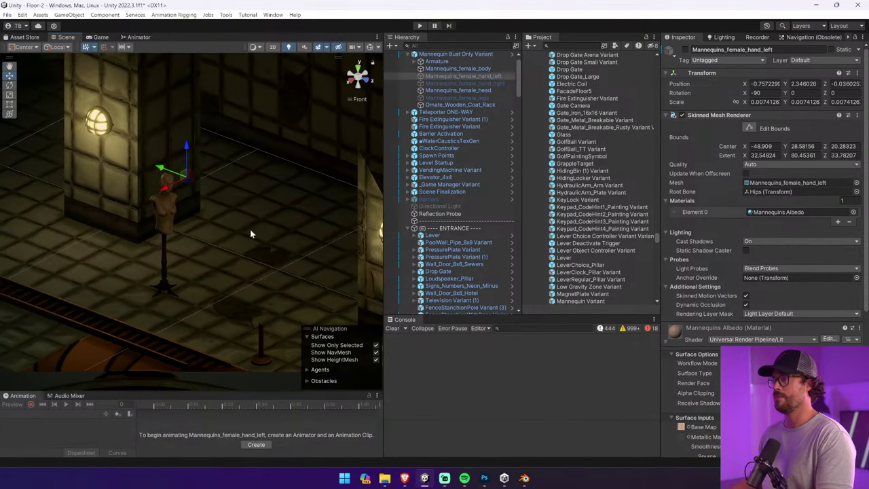
left_click(363, 100)
left_click(125, 210)
scroll(148, 210, "down", 1)
left_click(156, 182)
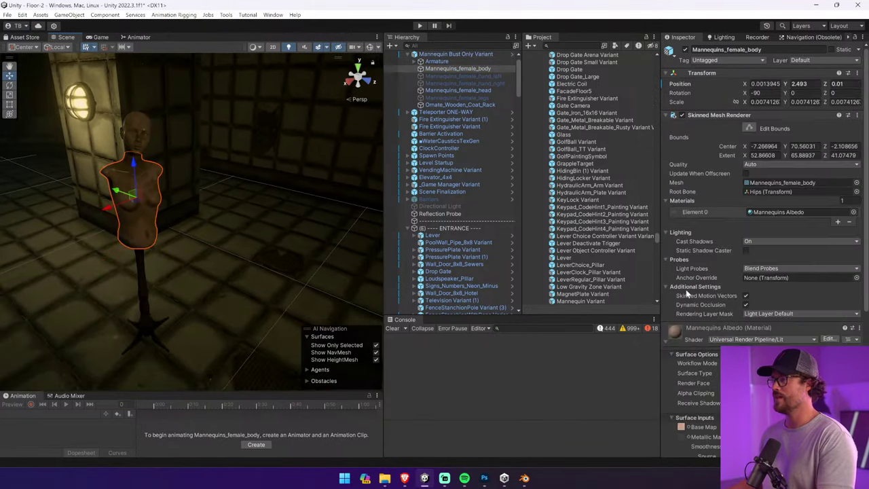
scroll(686, 289, "down", 3)
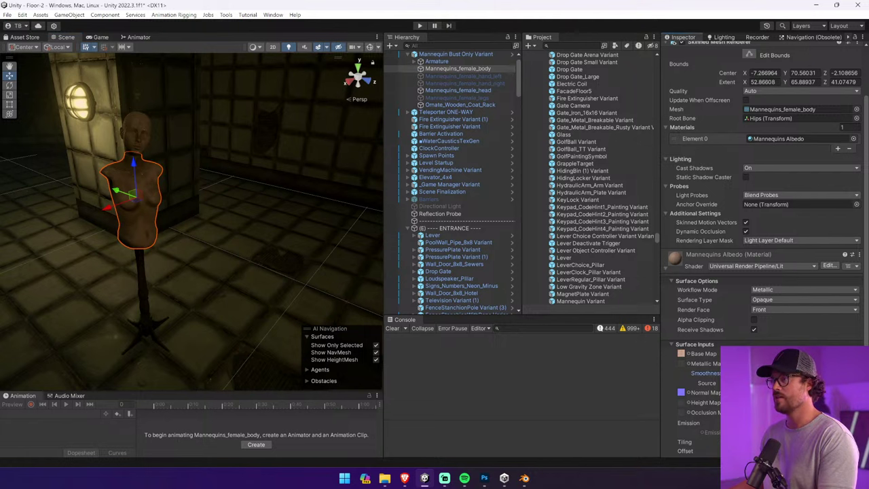
left_click(164, 260)
Review the prefab overrides of the Mannequin Bust Only Variant object against its Mannequin Variant prefab
left_click(459, 94)
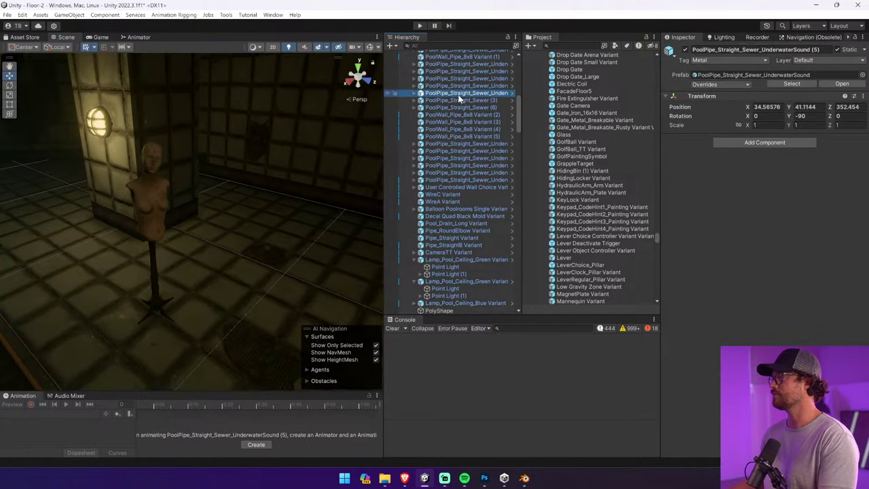
scroll(459, 95, "up", 13)
left_click(454, 69)
left_click(706, 84)
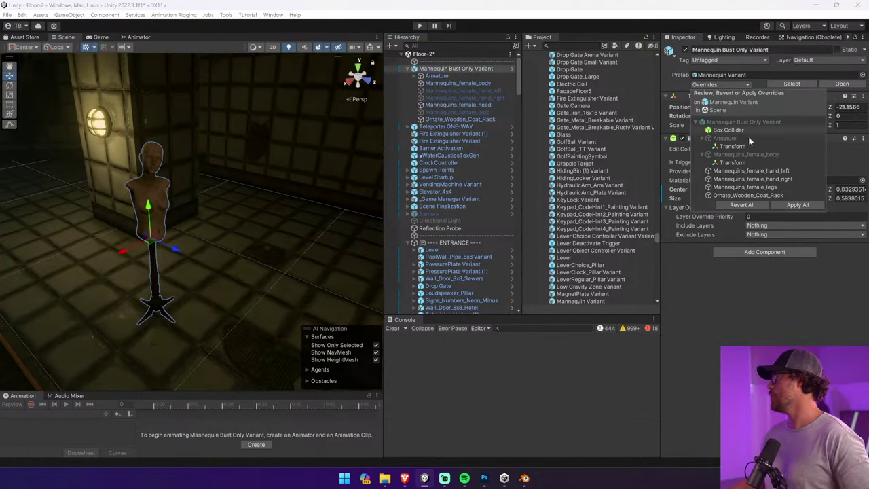
left_click(797, 205)
left_click(508, 97)
left_click(500, 69)
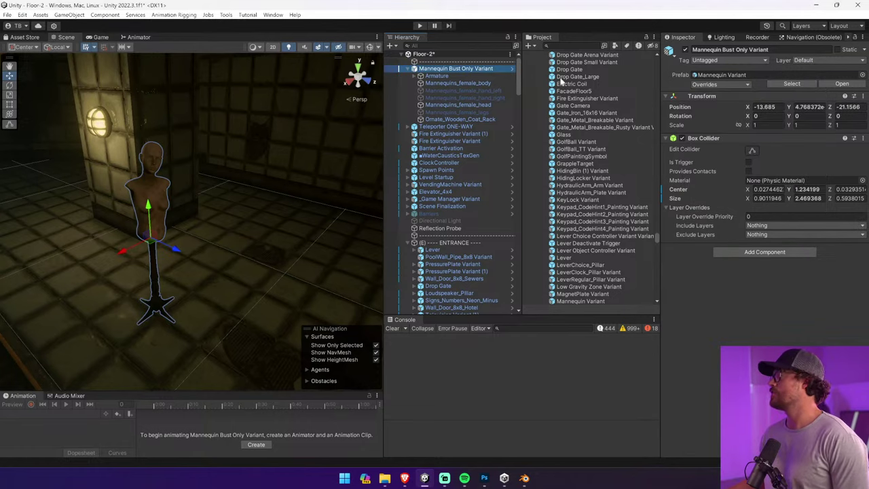
Locate the Mannequin Variant asset and save the scene bust beside it as a new Prefab Variant
left_click(791, 84)
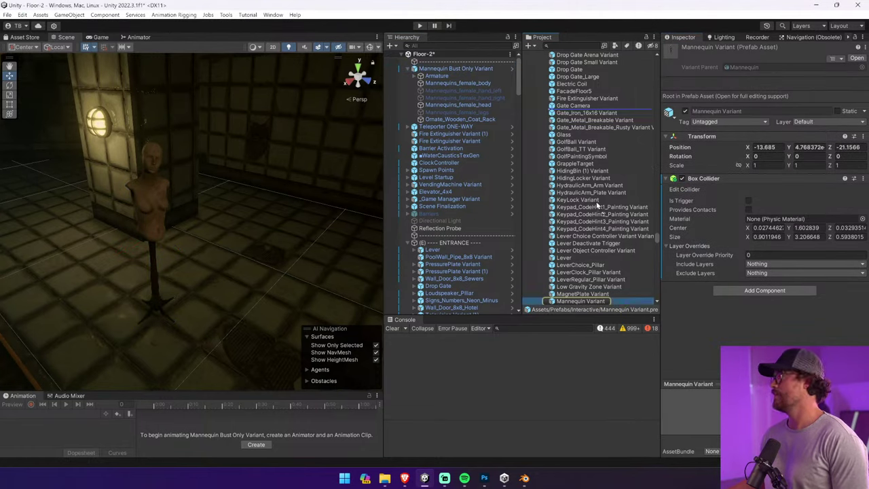
left_click(594, 301)
left_click_drag(599, 293, 599, 294)
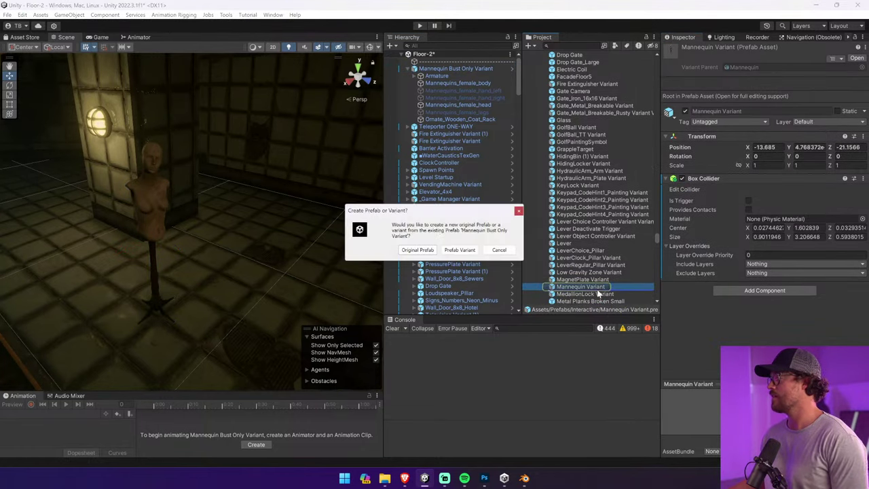
left_click(459, 249)
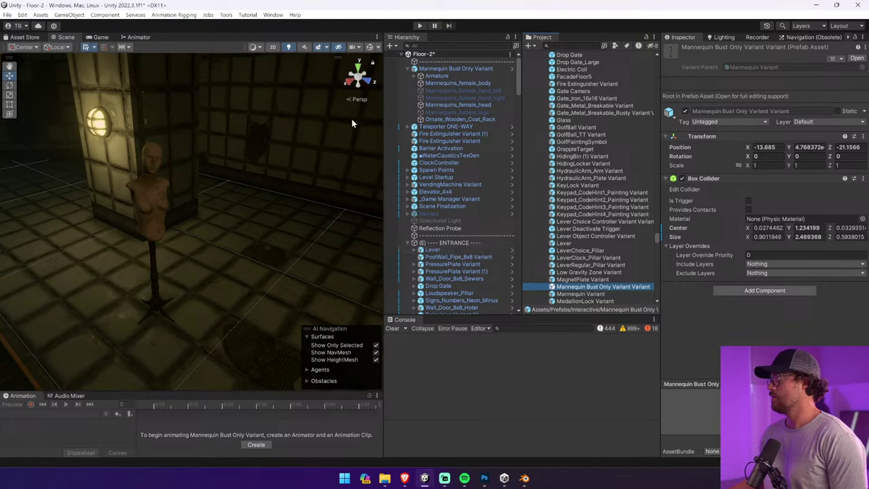
left_click(486, 70)
left_click(599, 294)
left_click(586, 287)
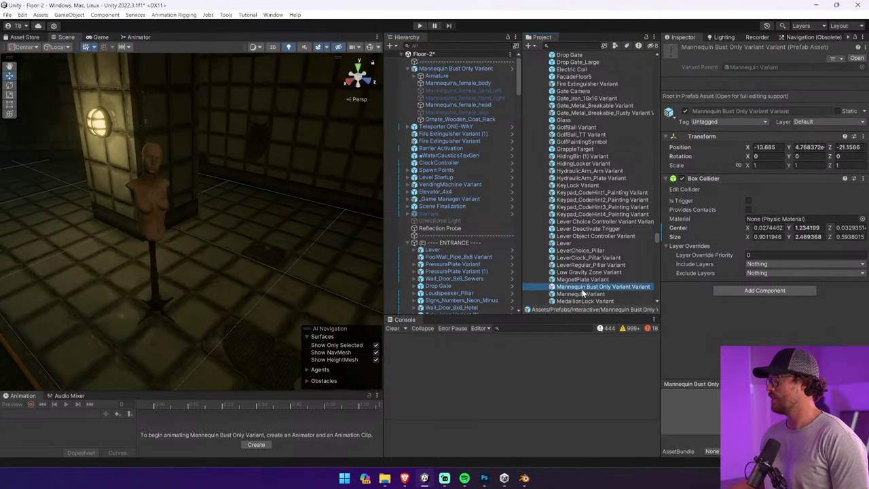
Place a Mannequin Variant prefab instance on the floor beside the bust, at about X -14.99, Z -20.91
left_click(574, 296)
left_click_drag(574, 296, 217, 279)
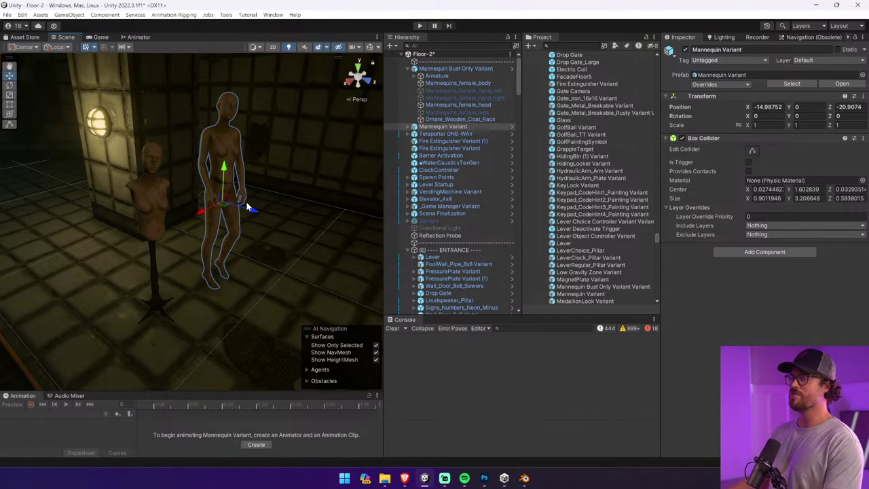
right_click_drag(248, 207, 758, 160)
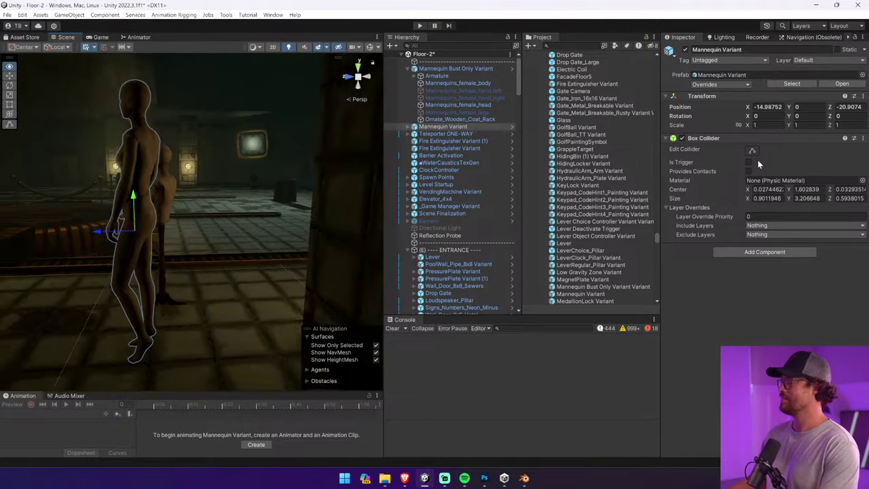
right_click_drag(123, 175, 165, 178)
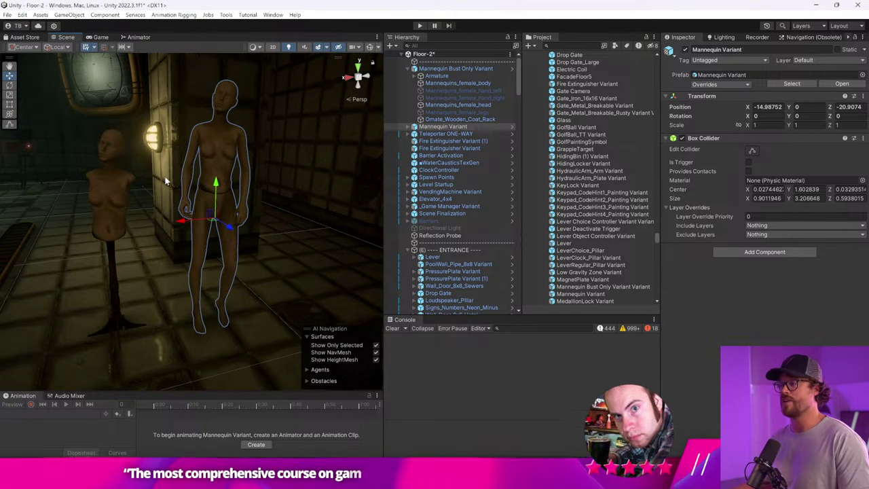
Select the full mannequin's Mannequins_female_hand_right mesh and toggle it off and back on to test removing the arm
left_click(131, 201)
left_click(125, 225)
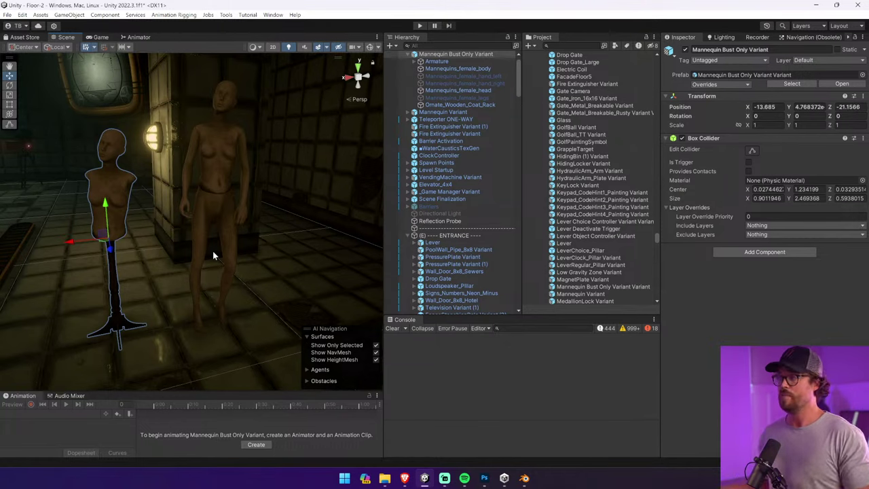
left_click(205, 212)
left_click(205, 200)
left_click(205, 146)
left_click(206, 144)
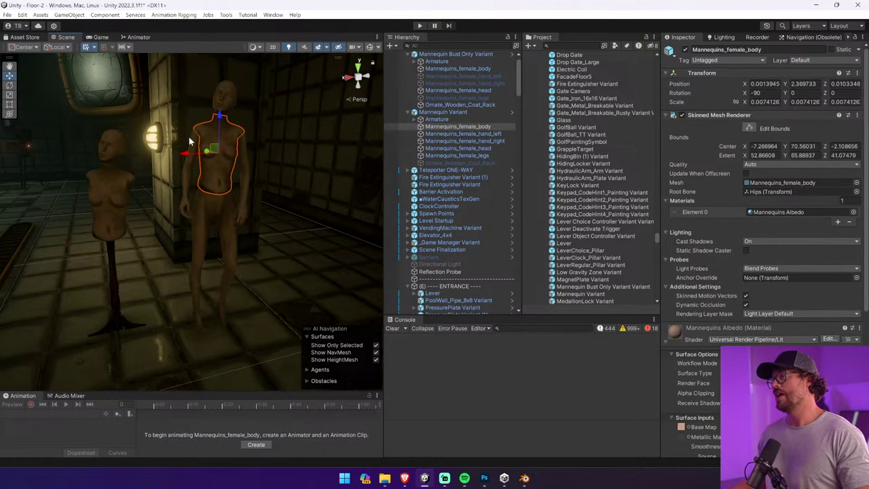
left_click(190, 138)
left_click(191, 139)
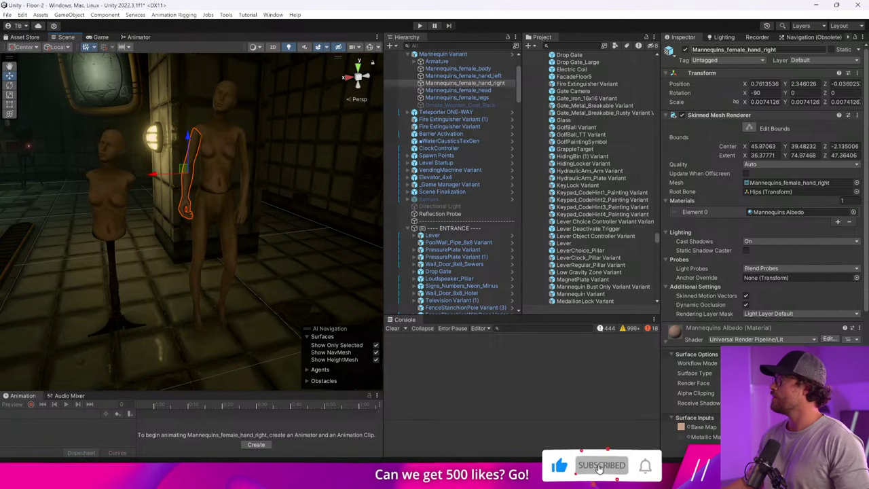
left_click(685, 50)
left_click(685, 50)
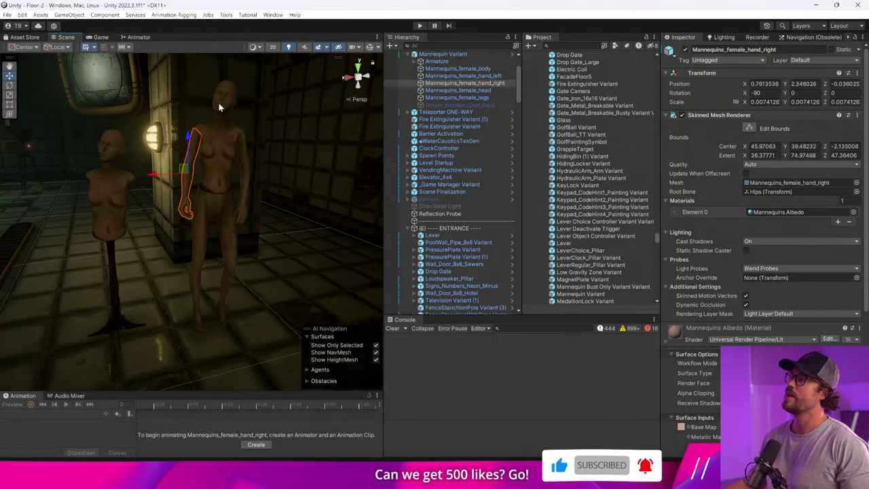
Select the full mannequin's Mannequins_female_head mesh and toggle it off and back on to test removing the head
left_click(219, 102)
left_click(219, 102)
left_click(684, 50)
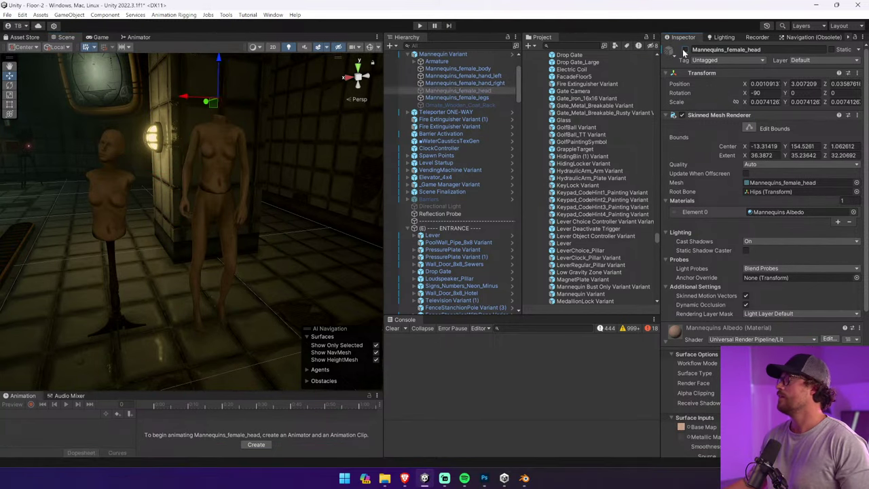
left_click(684, 51)
Inspect the bust's body mesh and the Hips bone inside its Armature, and reselect the whole bust object
left_click(113, 193)
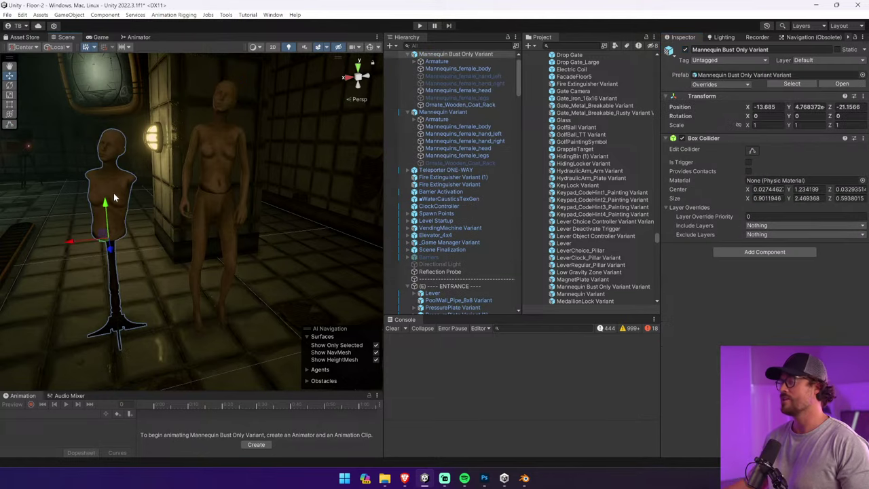
left_click(110, 161)
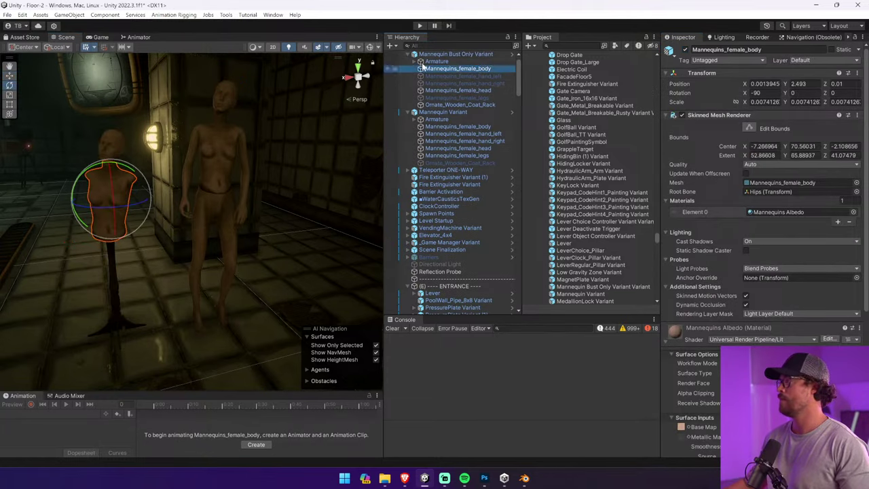
left_click(436, 62)
left_click(414, 61)
left_click(437, 69)
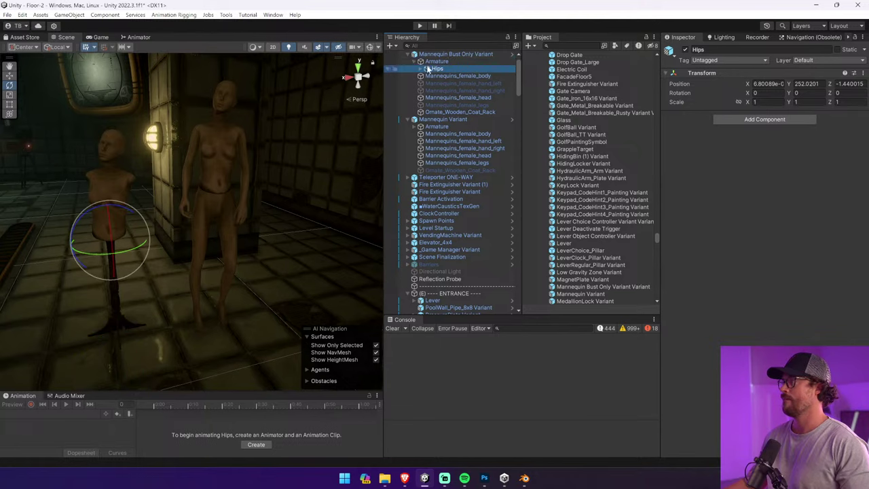
left_click(448, 55)
Playtest the level, walking around the bust and the full mannequin to examine them in the game lighting, and stop play mode
left_click(420, 25)
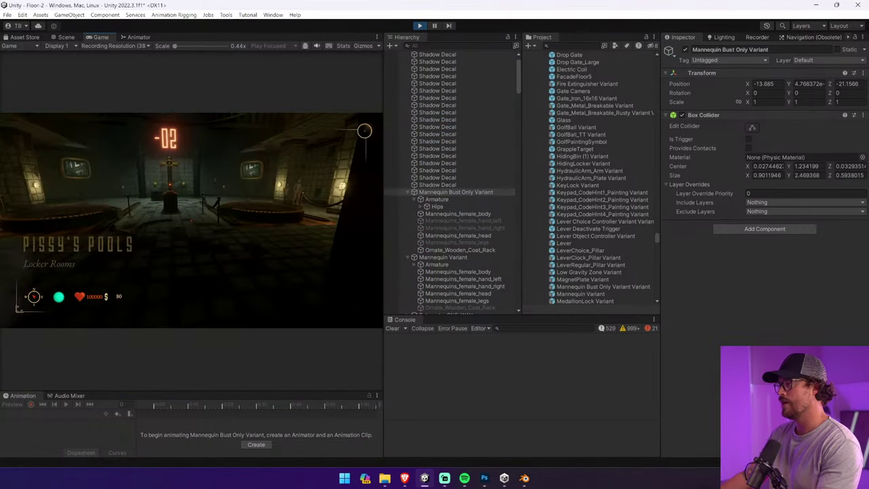
key("w")
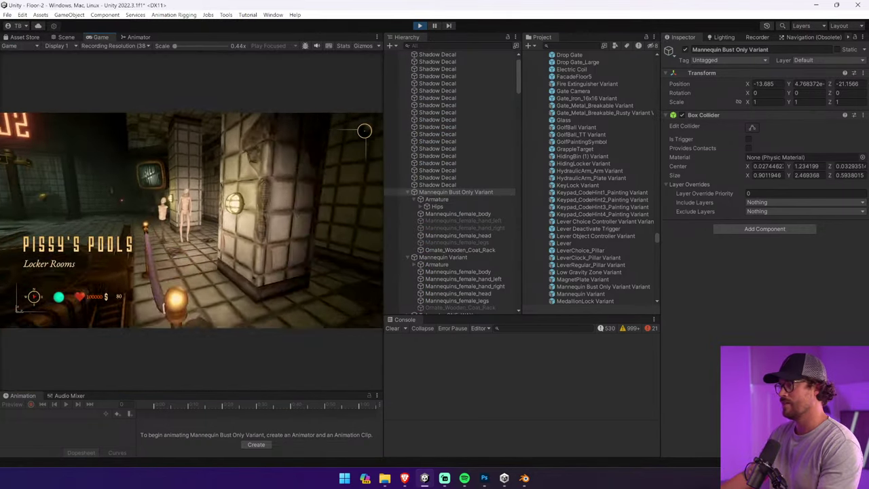
key("w")
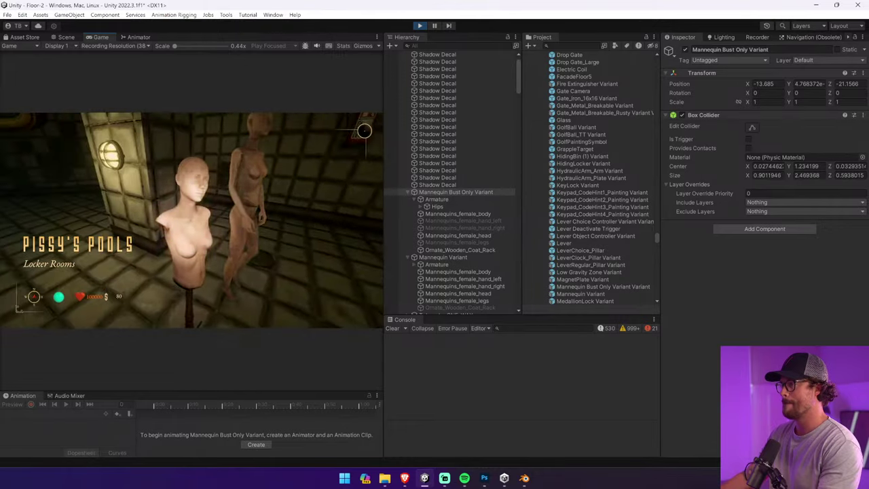
key("s")
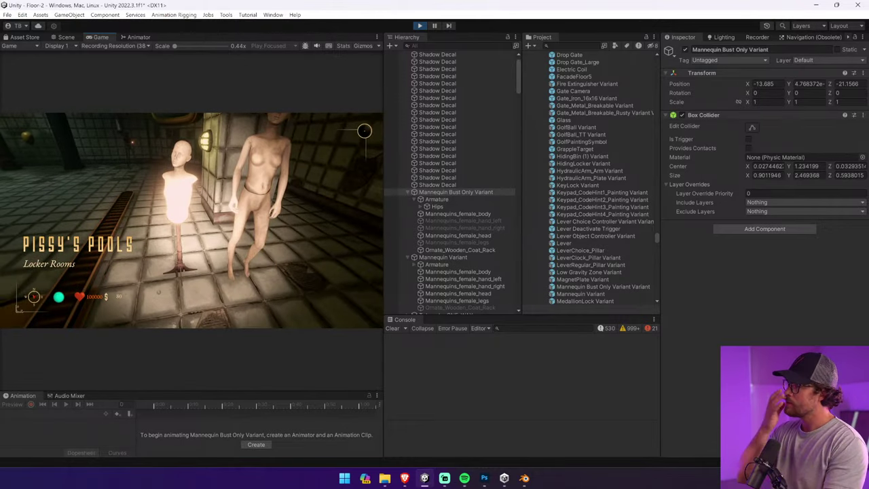
key("s")
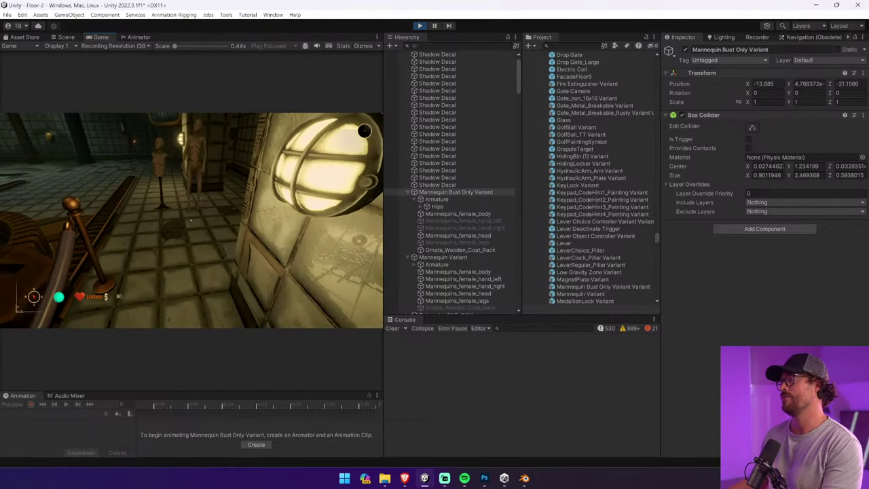
key("w")
key("w")
key("s")
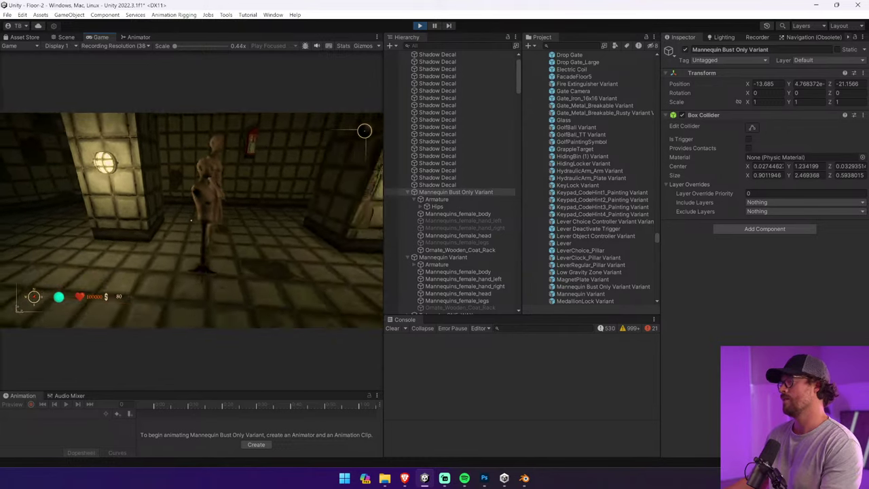
key("ctrl+p")
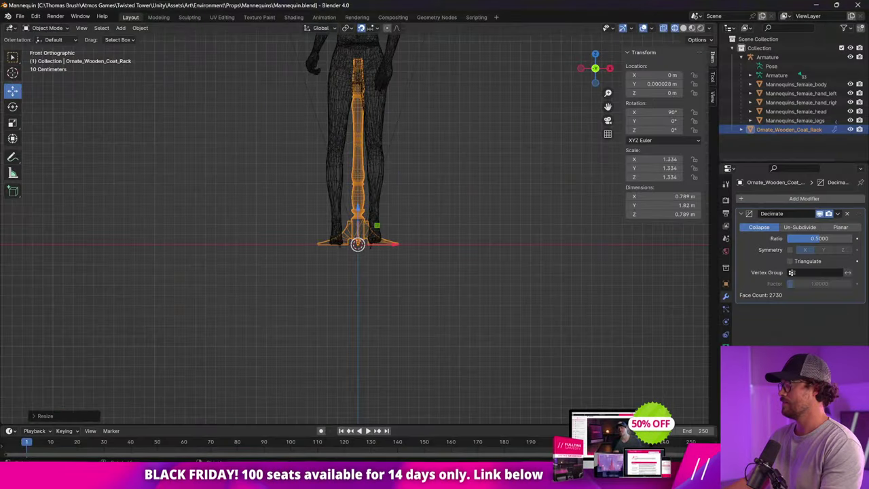
In Blender, put Ornate_Wooden_Coat_Rack in Edit Mode and select all pole vertices above the base
left_click(365, 111)
left_click(356, 113)
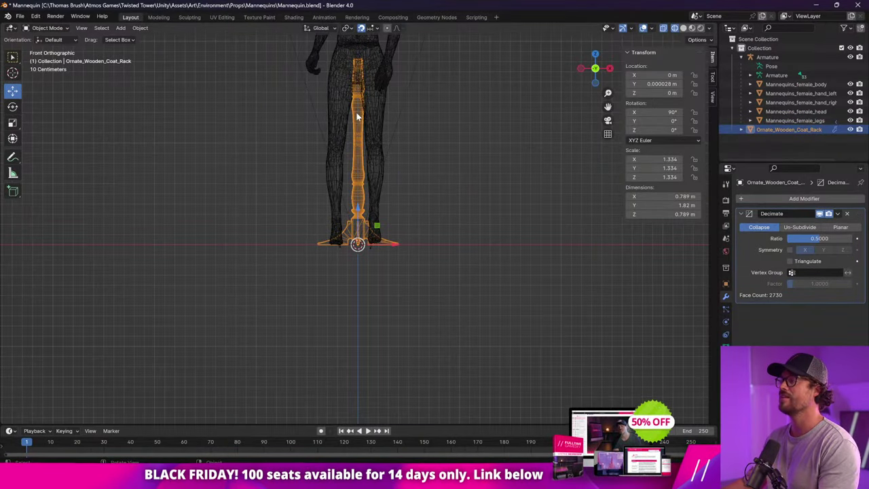
left_click(74, 40)
left_click(59, 29)
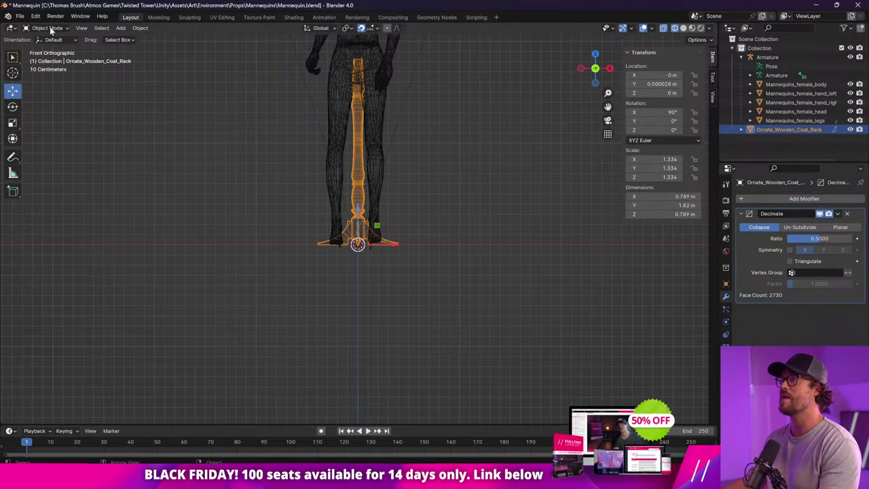
left_click(57, 29)
left_click(46, 48)
left_click_drag(296, 54, 427, 209)
Try thinning the selected pole by scaling it to 0.25 along global X and Y, and save the Mannequin file
key("s")
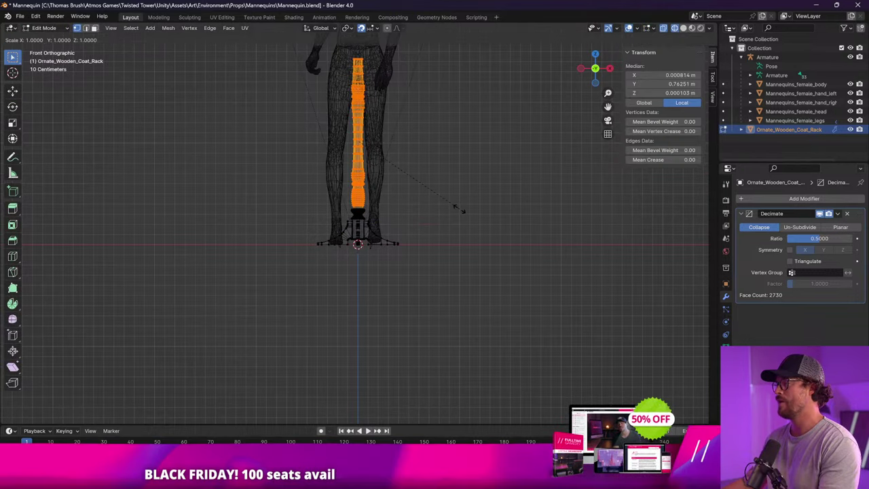
key("x")
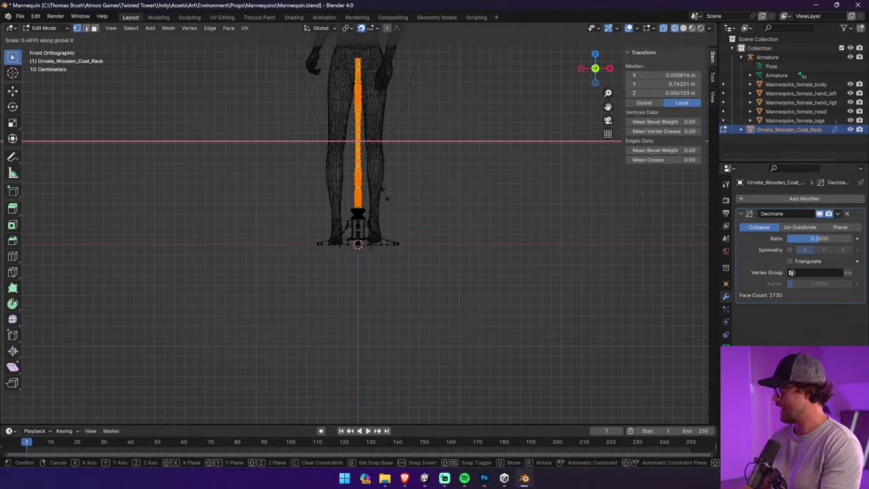
type(".25")
key("Return")
key("s")
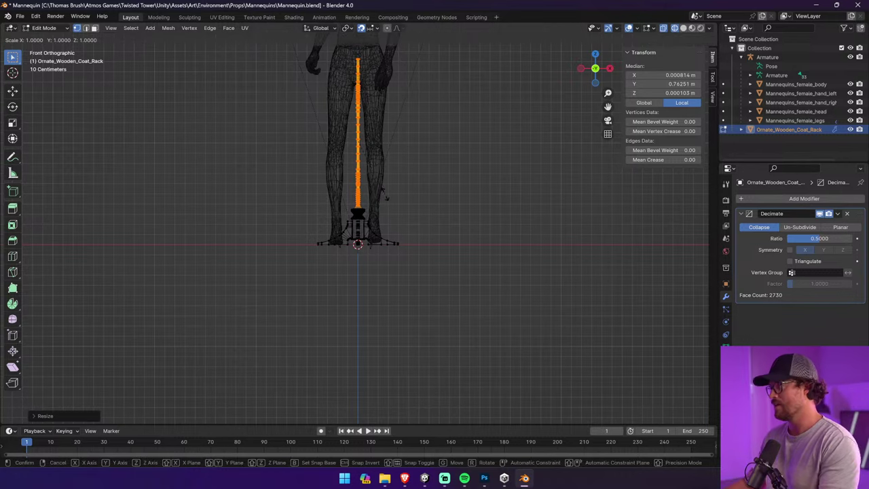
key("y")
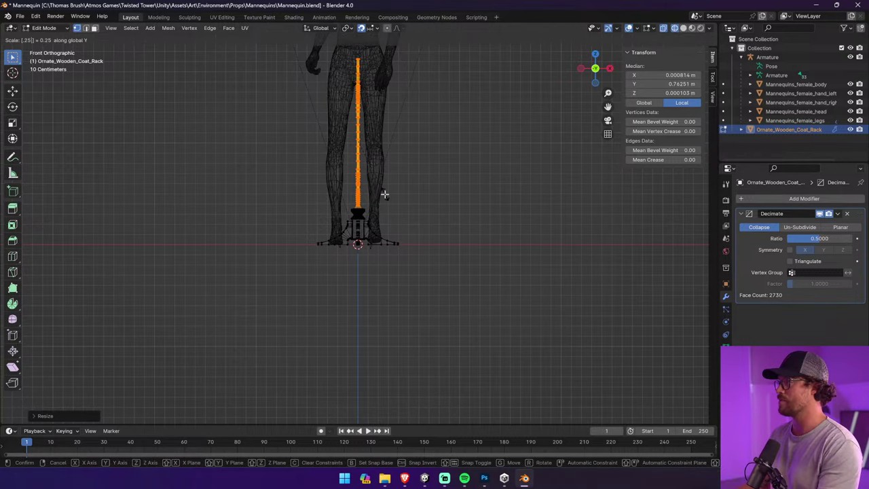
key("Return")
middle_click_drag(384, 193, 406, 206)
key("ctrl+s")
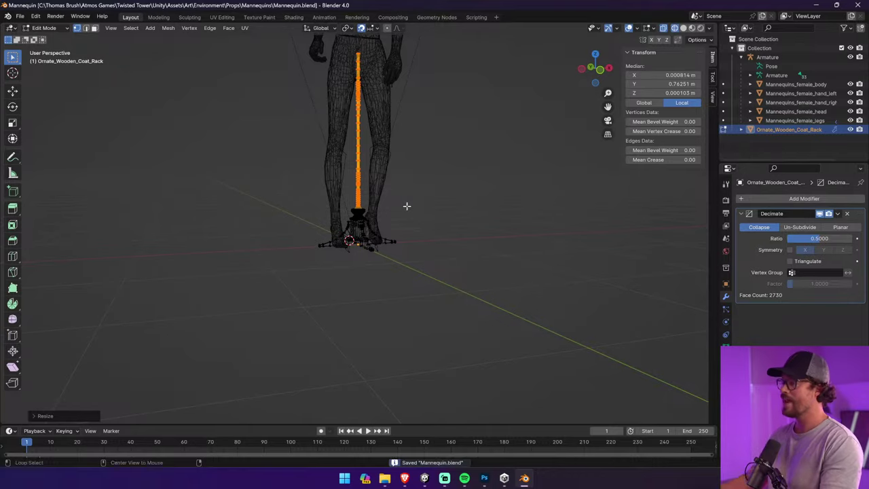
Switch to Unity to examine the thinned pole under the bust up close, and return to Blender
key("alt+Tab")
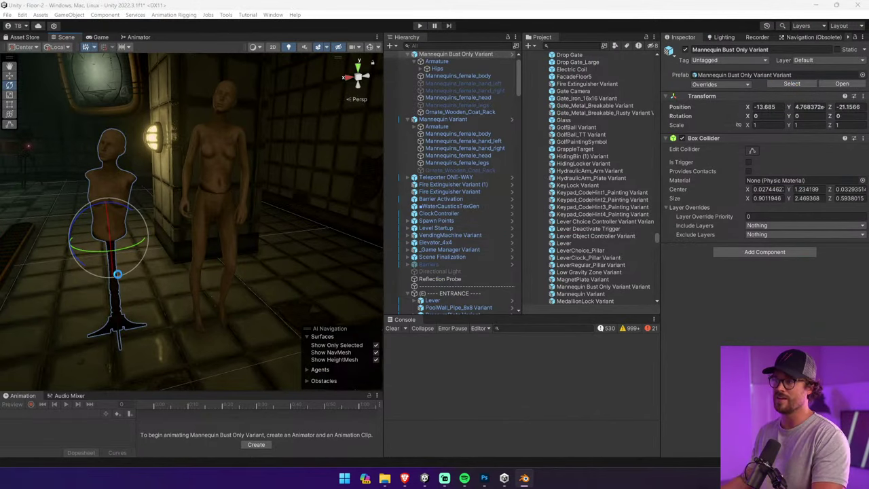
key("w")
right_click_drag(132, 274, 158, 205)
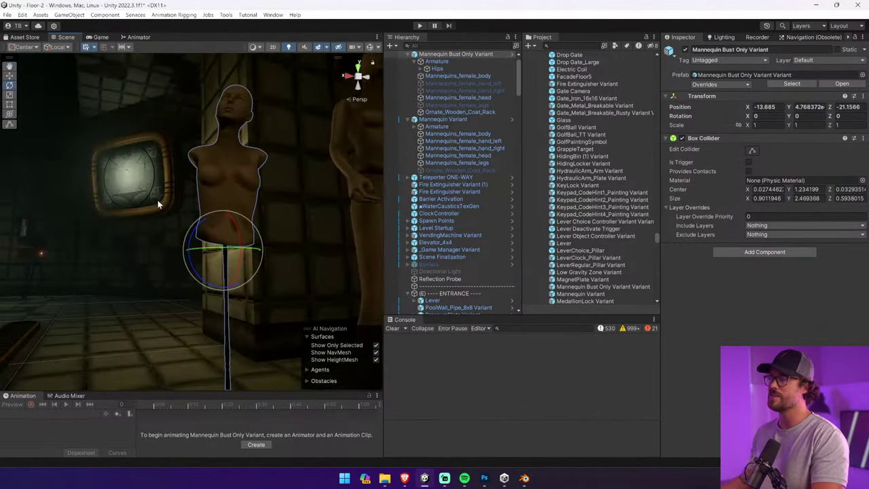
key("alt+Tab")
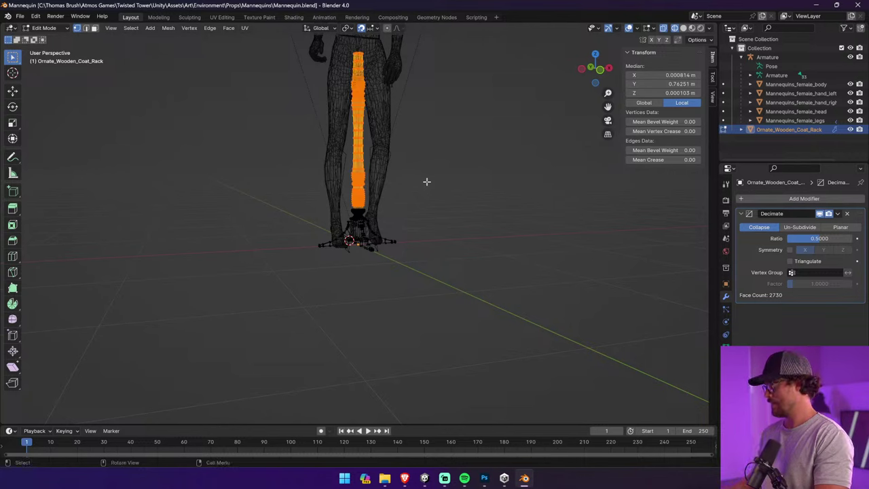
Thin the selected pole vertices of the coat rack by scaling them to about half along global X and Y
key("s")
key("x")
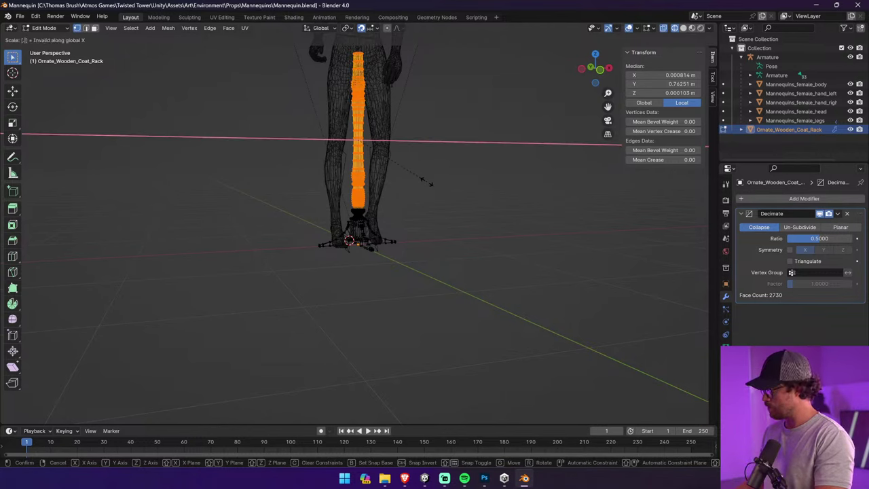
key("Return")
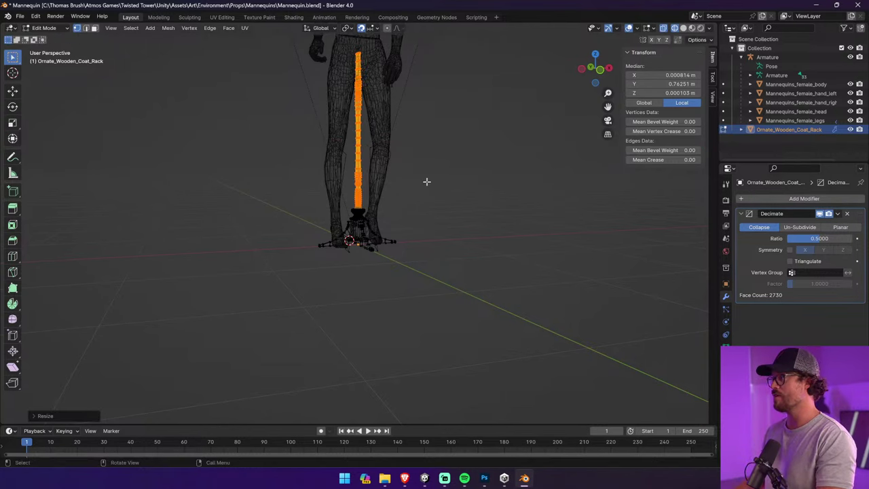
key("s")
key("y")
key("Return")
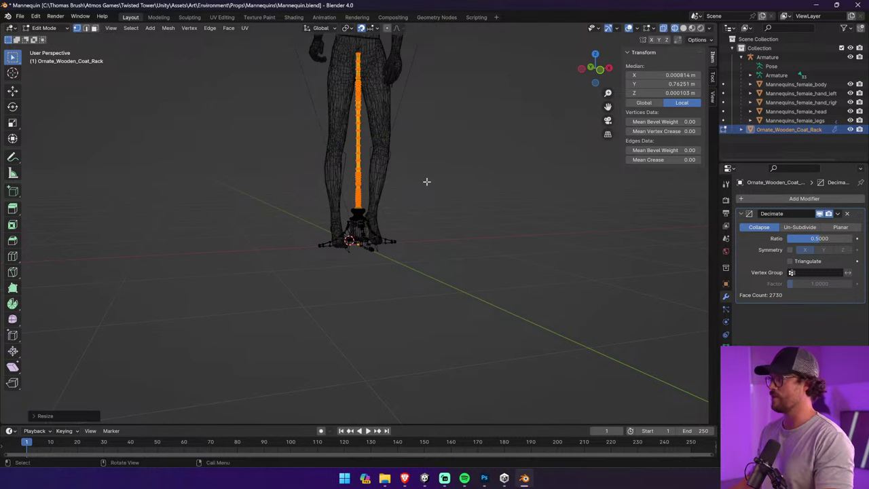
Switch to Unity, playtest the level while walking up to the bust and mannequin to examine the pole's thickness, and stop play mode
key("alt+Tab")
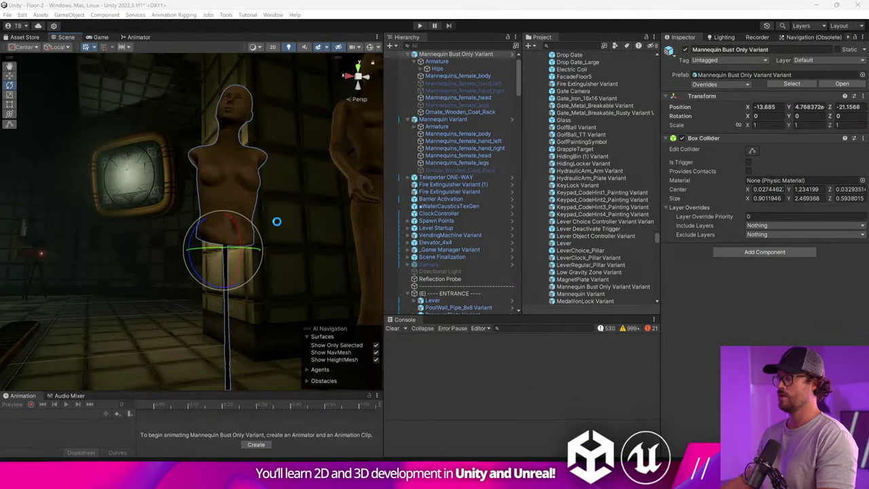
right_click_drag(276, 220, 292, 265)
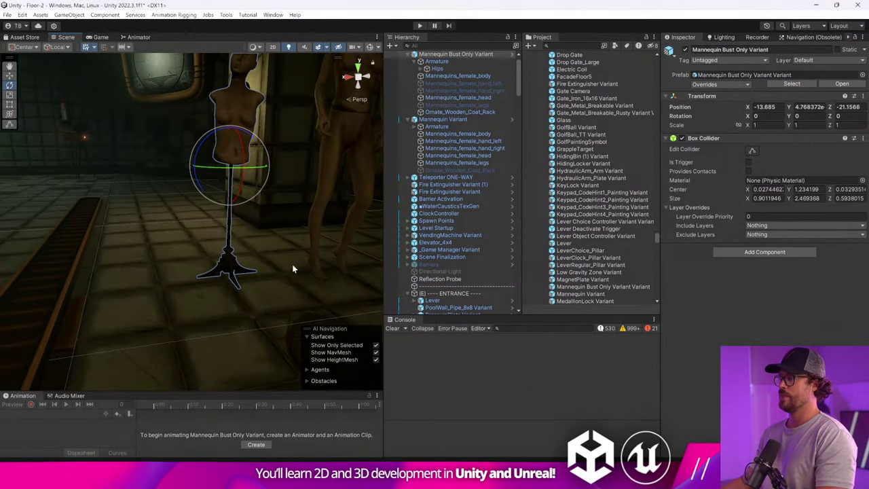
left_click(420, 26)
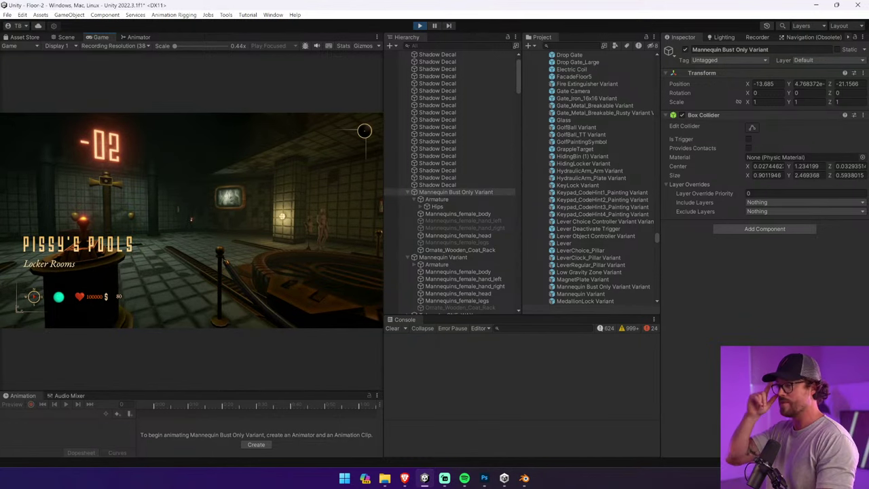
key("w")
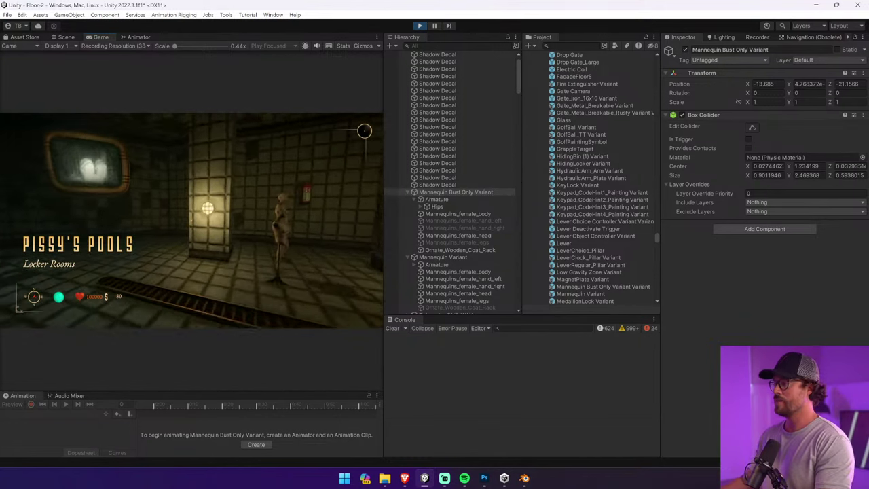
key("w")
key("d")
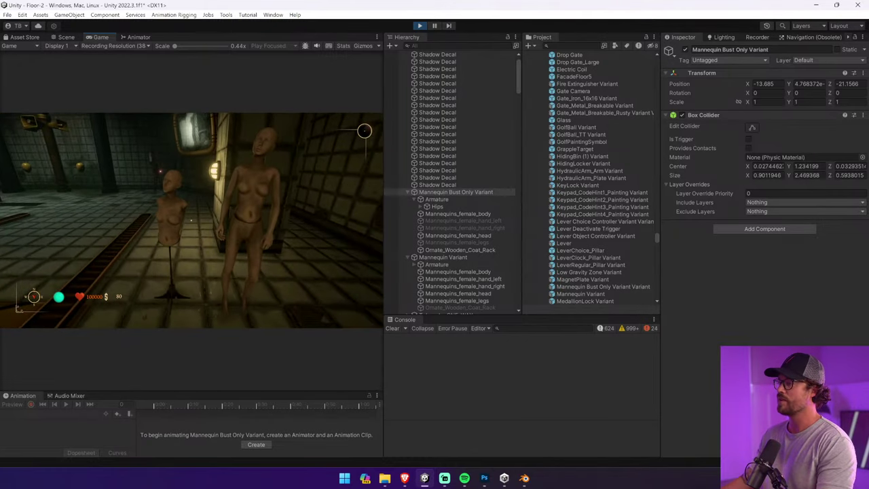
key("ctrl+p")
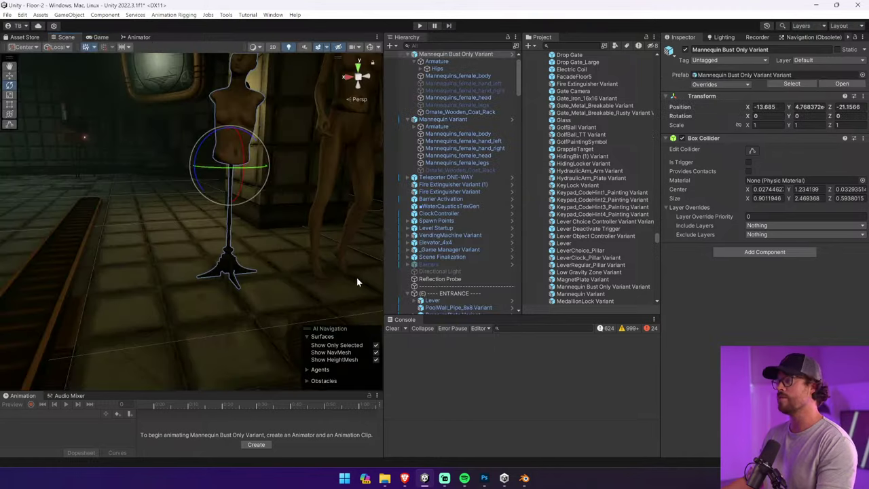
Return to Blender, put the coat rack in Object Mode, and enlarge it uniformly to a scale of about 1.58
key("alt+Tab")
left_click(43, 28)
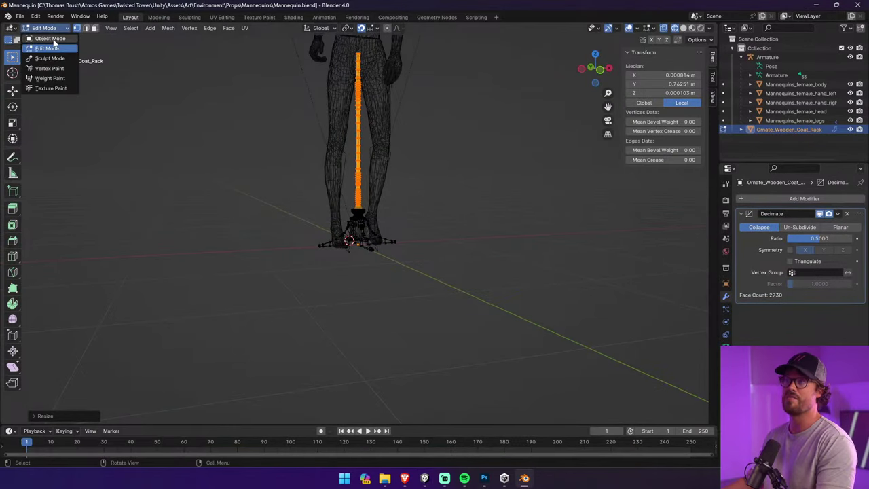
left_click(49, 39)
scroll(272, 127, "down", 1)
middle_click_drag(264, 131, 222, 179, "shift")
key("s")
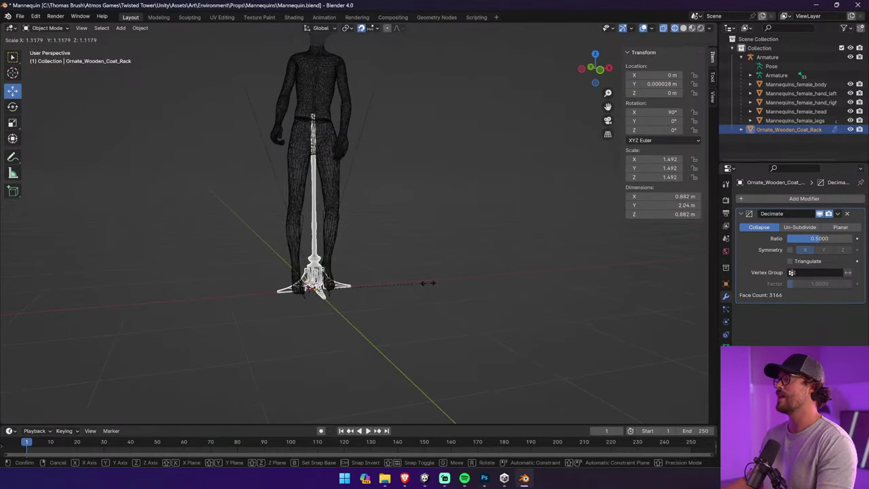
left_click(431, 281)
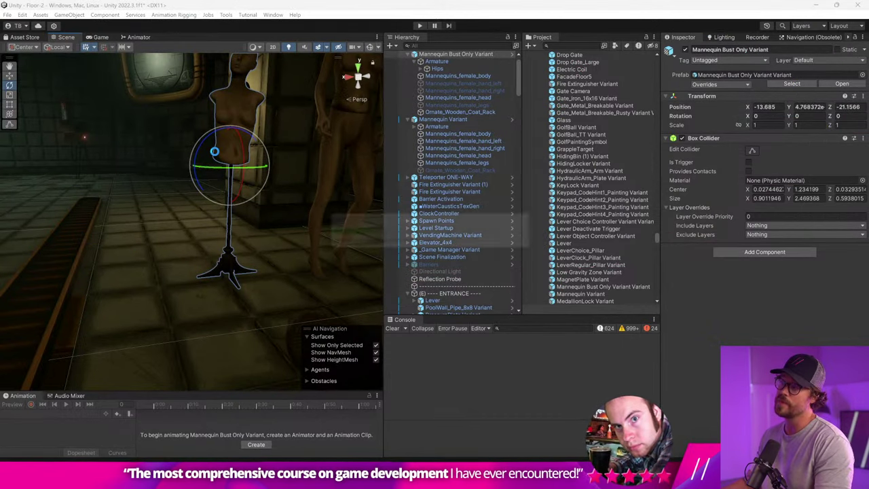
In Unity, raise the Armature of Mannequin Bust Only Variant to a Y position of about -0.345
scroll(214, 151, "down", 3)
middle_click_drag(182, 154, 158, 145)
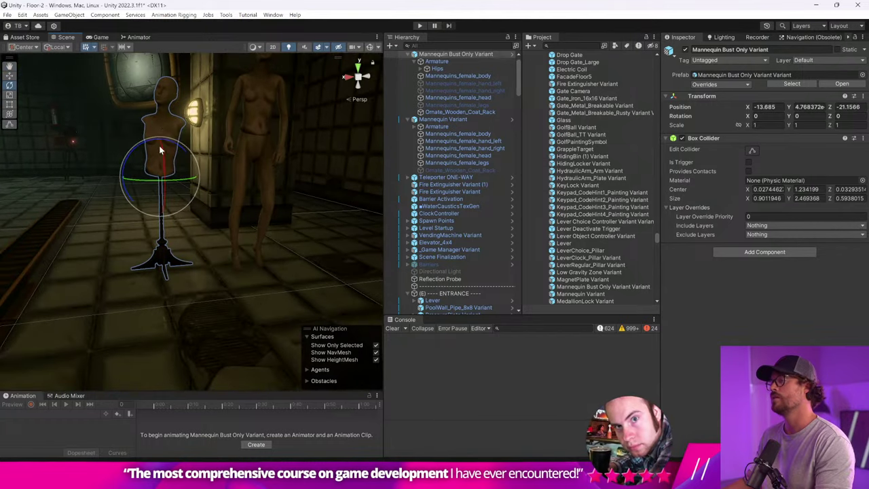
left_click(162, 128)
left_click(437, 69)
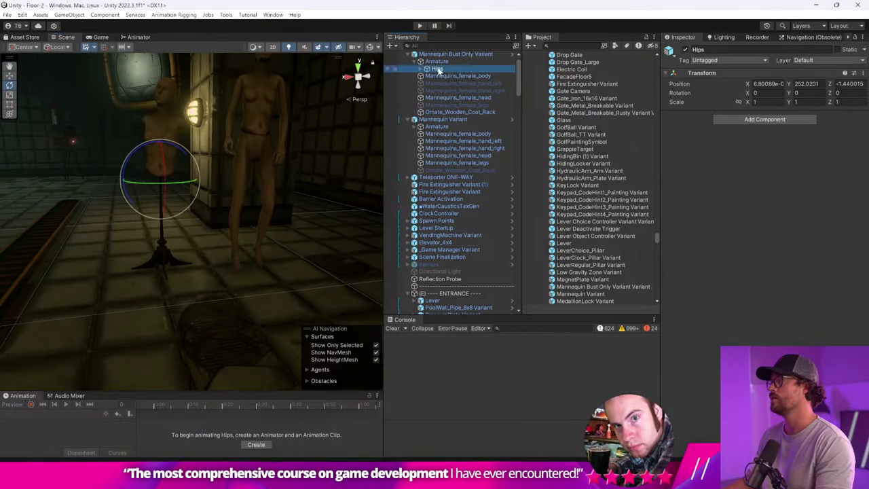
left_click(9, 76)
left_click(438, 62)
mouse_move(165, 265)
left_mouse_down()
mouse_move(169, 226)
mouse_move(169, 253)
left_mouse_up()
left_click(274, 229)
Playtest the level, walking up to compare the bust's height with the full mannequin, and stop play mode
right_click_drag(277, 228, 306, 211)
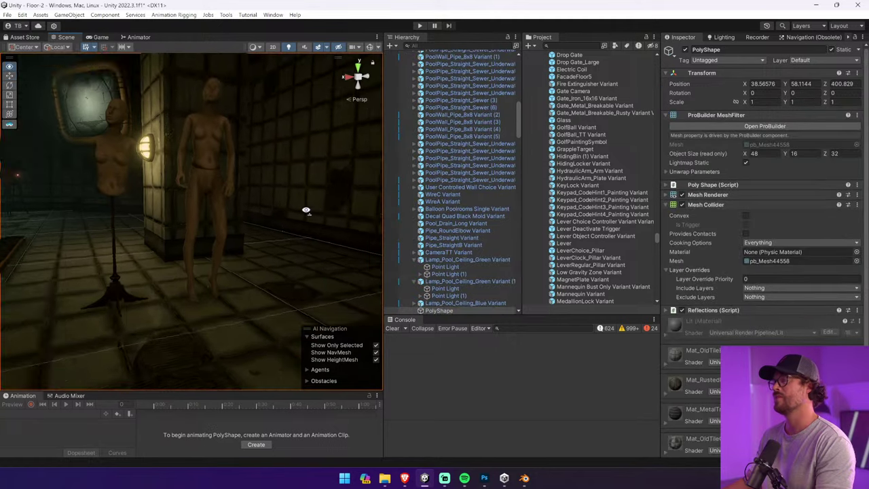
left_click_drag(306, 210, 336, 210, "alt")
left_click(419, 26)
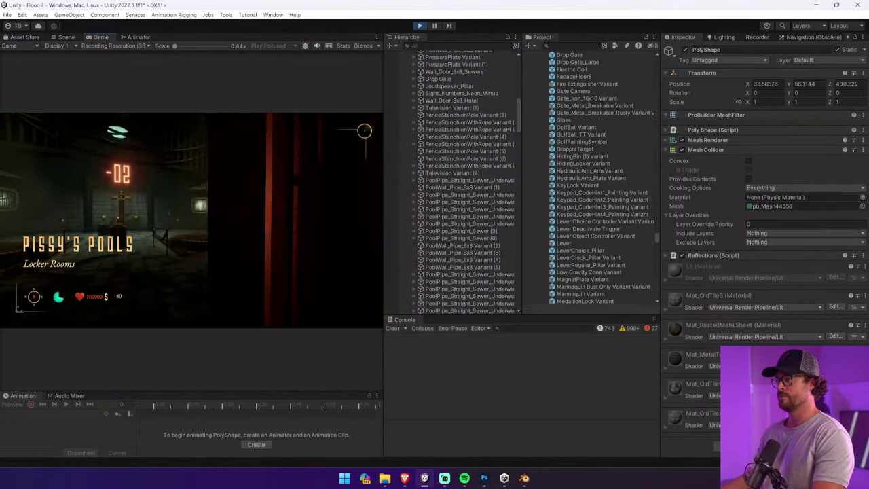
key("w")
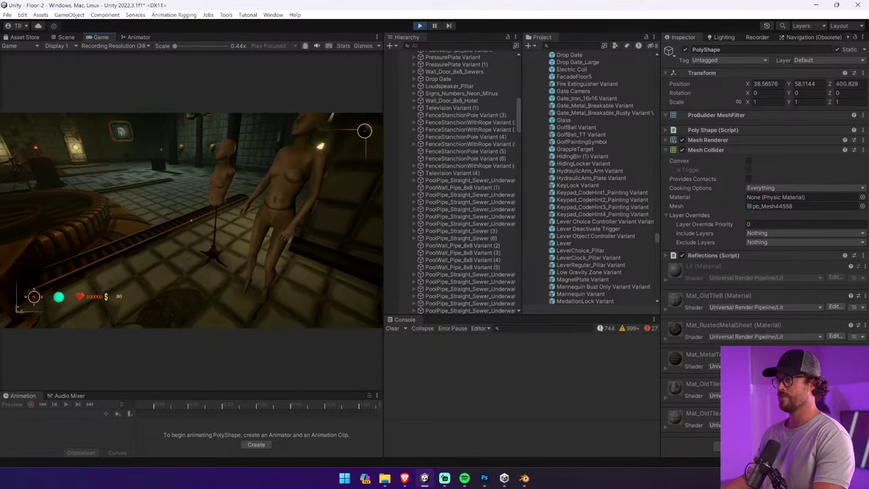
key("ctrl+p")
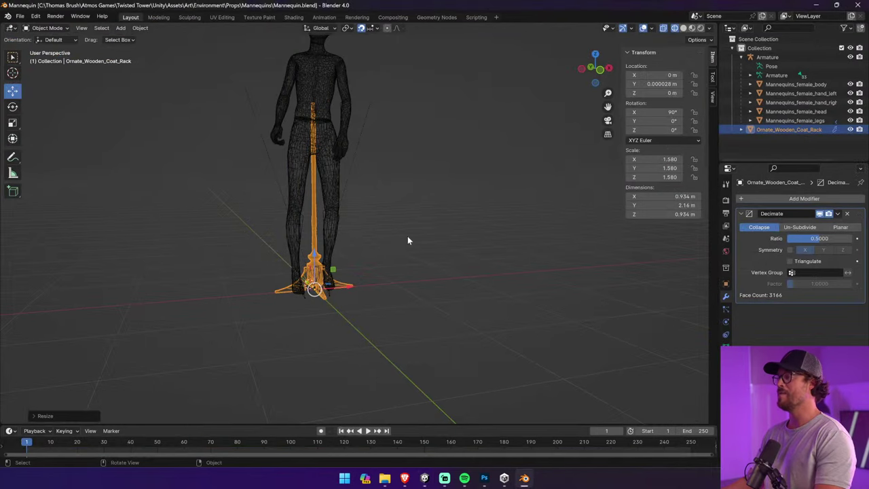
In Blender, enlarge the coat rack uniformly to a scale of about 1.957, and view the updated bust in Unity
key("s")
left_click(436, 241)
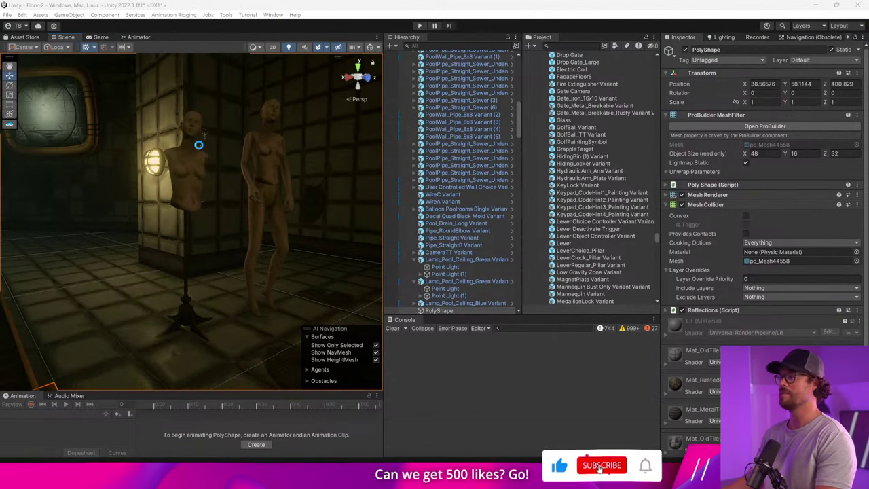
left_click(197, 152)
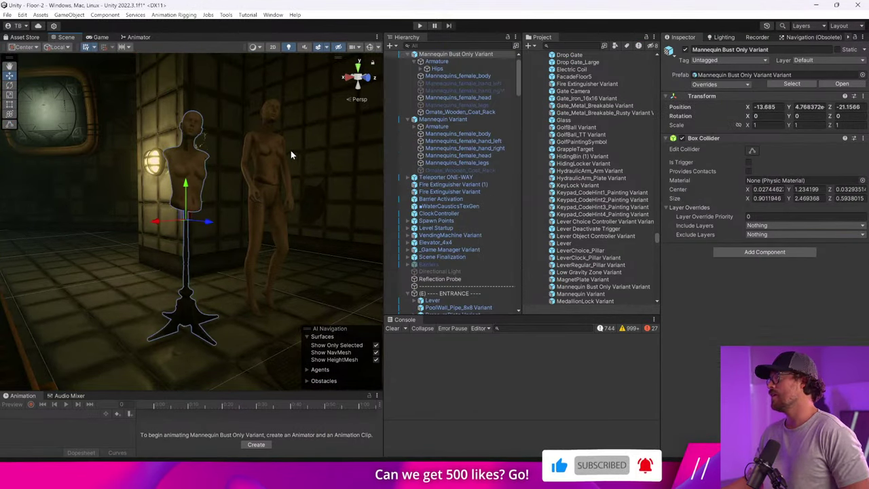
middle_click_drag(290, 150, 257, 159)
Revert the Armature's Transform override on Mannequin Bust Only Variant
left_click(443, 69)
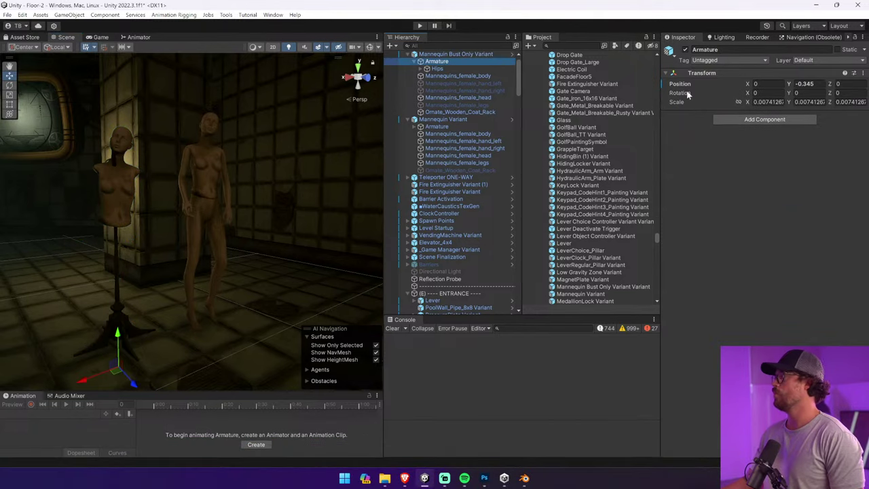
left_click(457, 54)
left_click(718, 83)
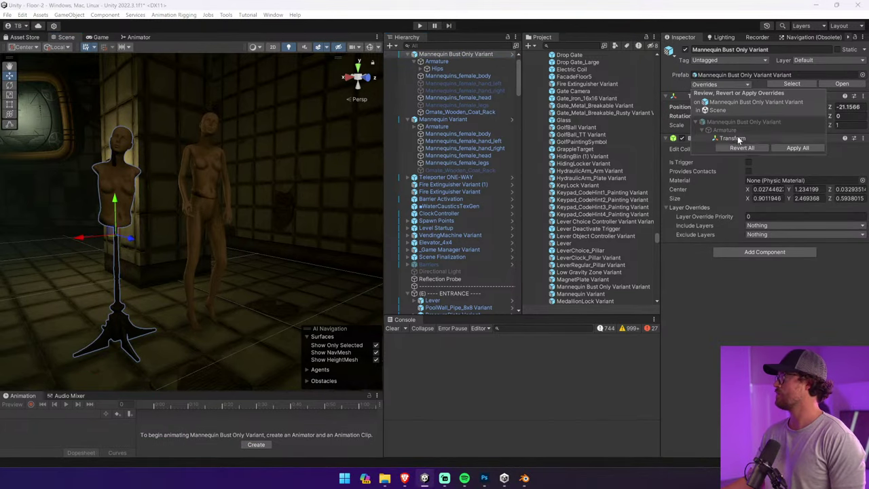
left_click(732, 137)
left_click(665, 139)
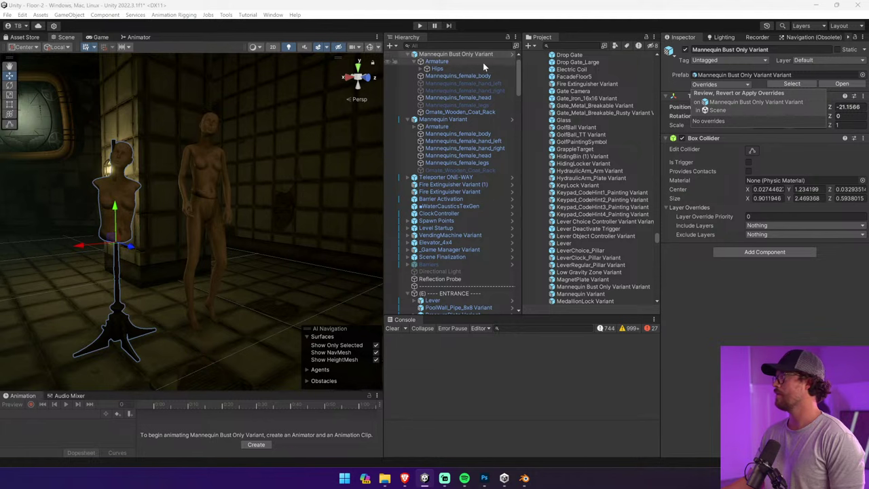
left_click_drag(115, 210, 115, 190)
Raise the bust's Armature to a Y position of about 0.023 so the torso sits at the top of the pole
left_click(456, 61)
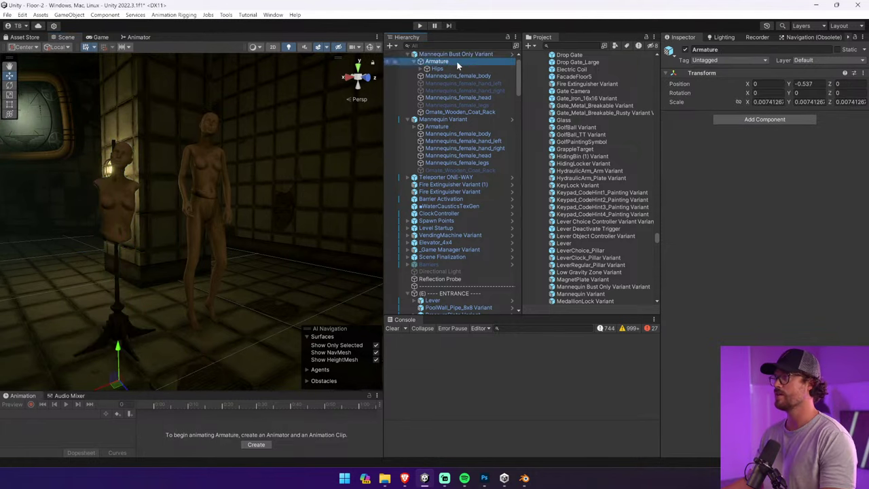
left_click(352, 76)
right_click_drag(324, 117, 258, 179)
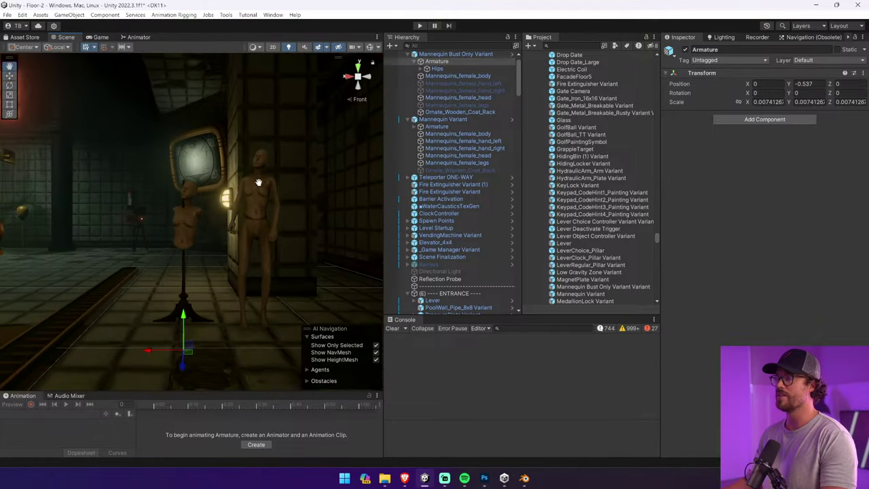
left_click_drag(184, 322, 186, 289)
scroll(193, 263, "up", 2)
right_click_drag(194, 262, 208, 323)
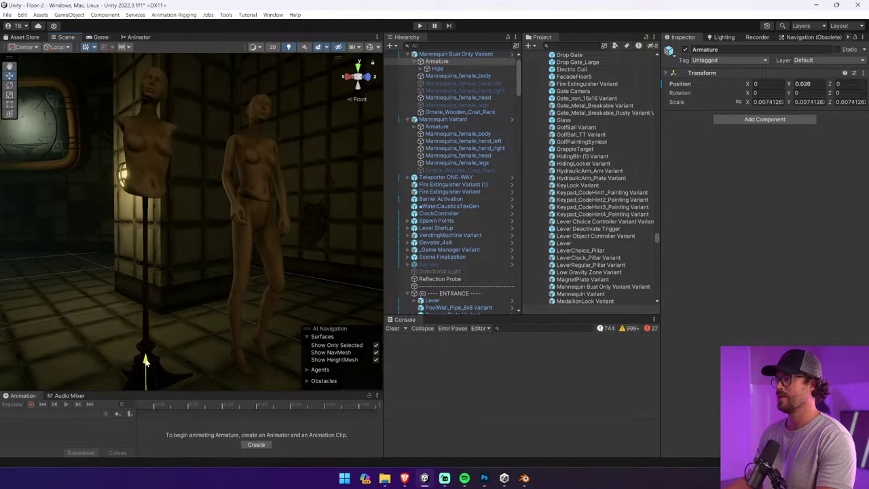
left_click_drag(145, 355, 146, 367)
right_click_drag(146, 367, 130, 321)
left_click_drag(128, 308, 127, 314)
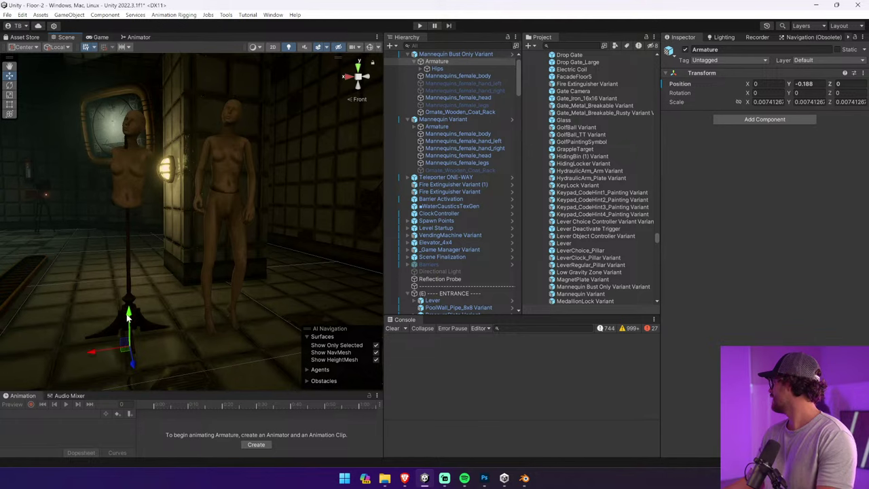
left_click_drag(129, 313, 129, 292)
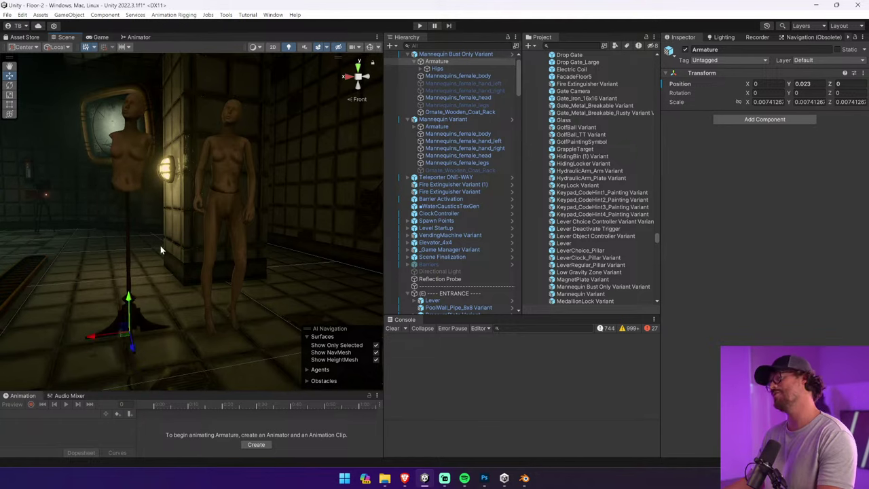
right_click_drag(129, 292, 256, 246)
left_click_drag(256, 246, 182, 254, "alt")
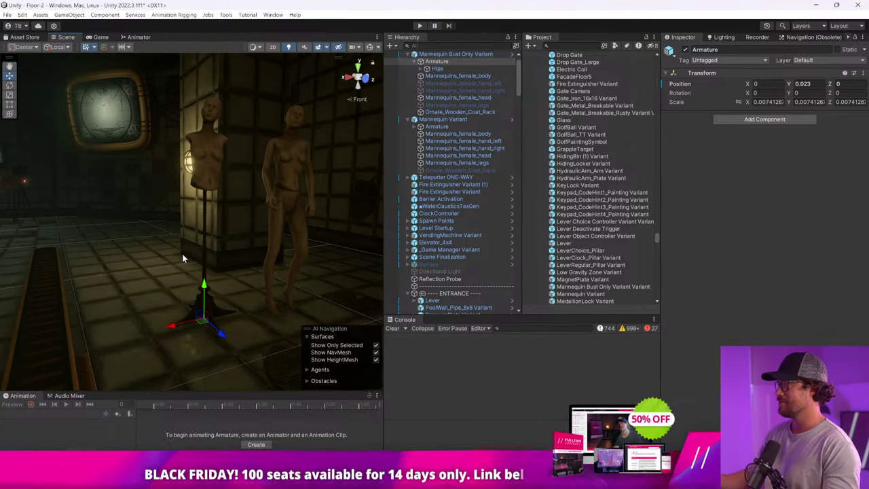
Return to Blender, try duplicating Mannequins_female_legs, and undo the duplicate
key("alt+Tab")
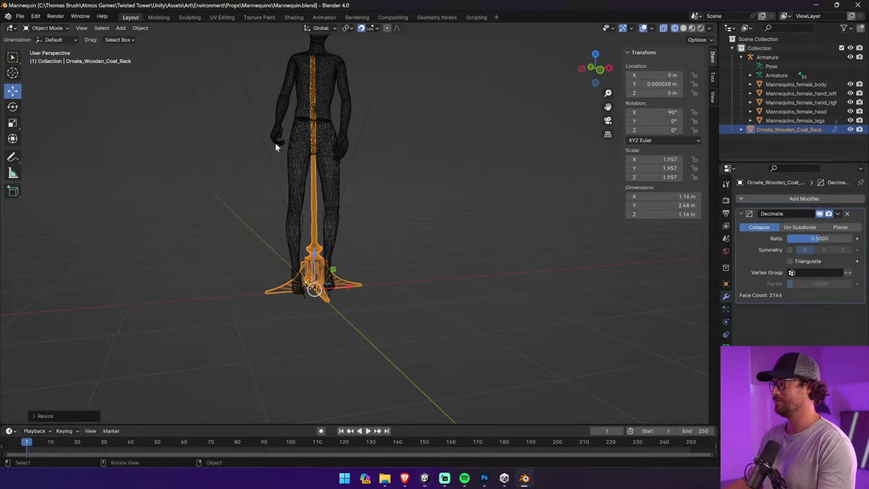
left_click(329, 136)
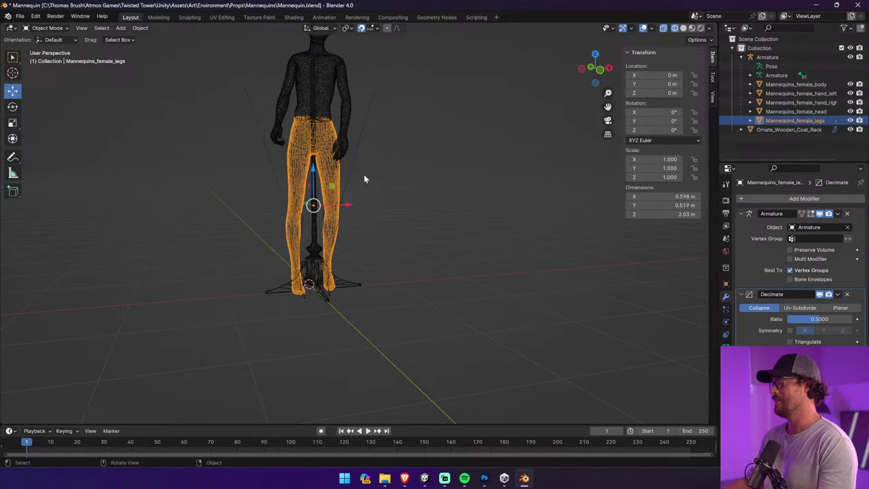
key("shift+d")
left_click(155, 110)
key("ctrl+z")
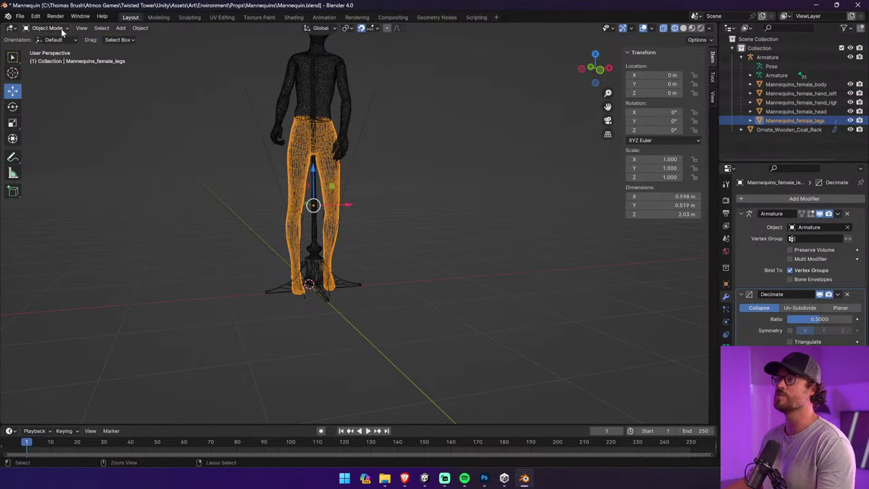
left_click(47, 28)
left_click(48, 27)
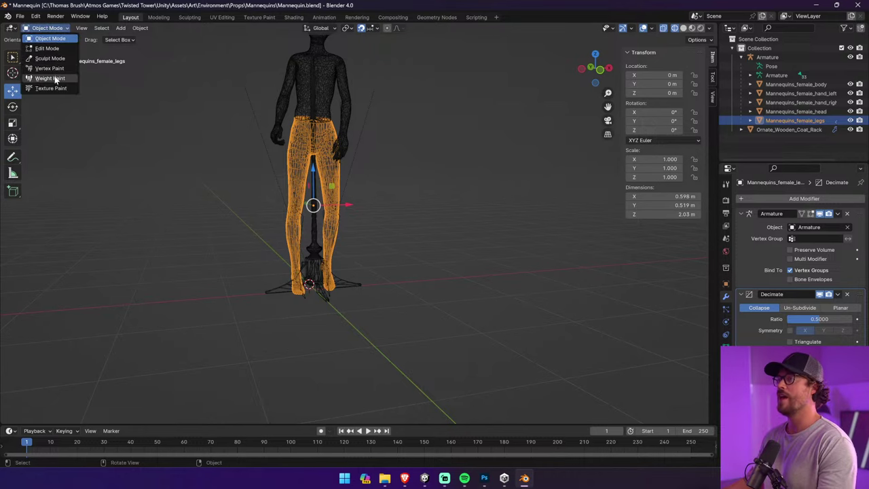
left_click(115, 81)
left_click(51, 28)
left_click(52, 39)
left_click(326, 107)
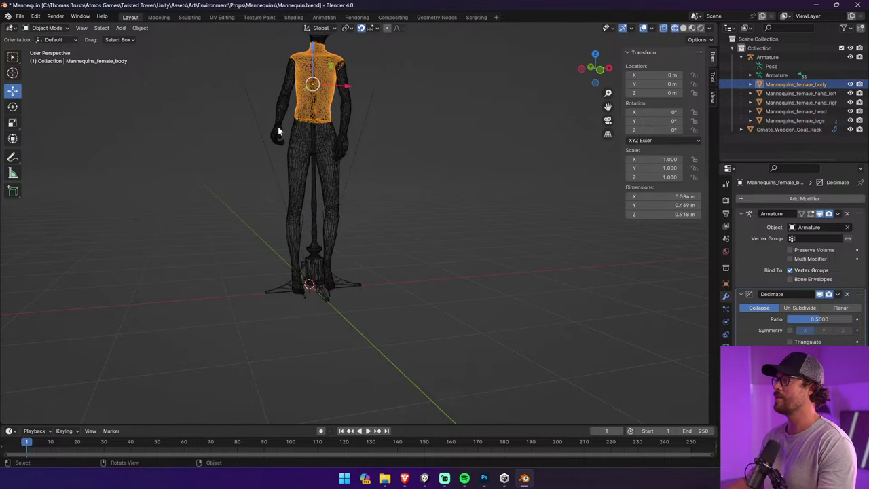
left_click(178, 57)
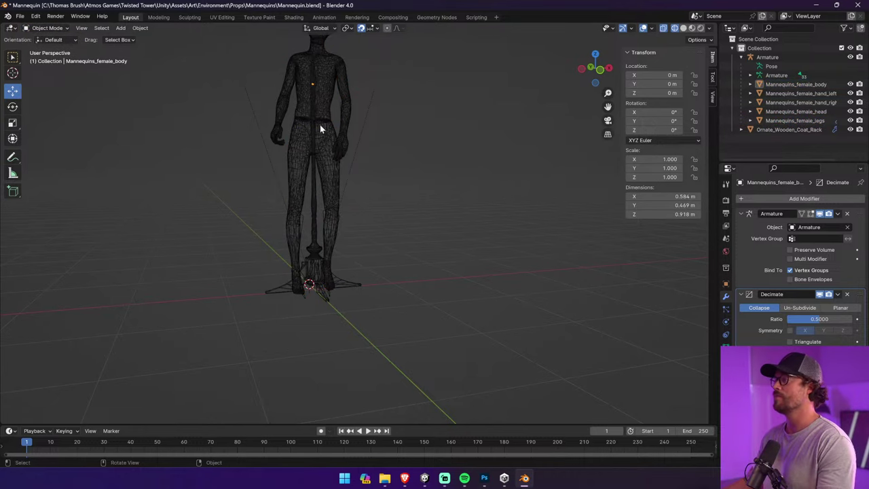
Put the mannequin's Armature into Pose Mode and rotate the left thigh bone forward
left_click(322, 127)
middle_click_drag(326, 62, 321, 127, "shift")
left_click(322, 70)
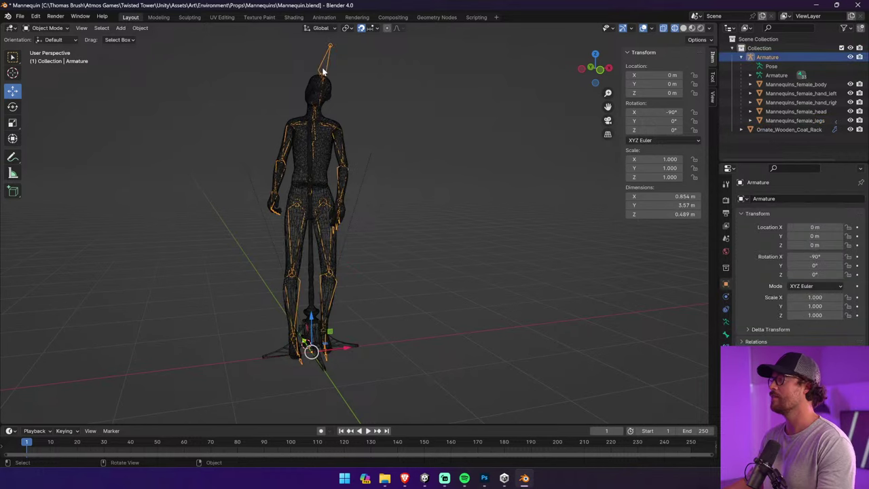
left_click(46, 28)
left_click(49, 60)
middle_click_drag(350, 231, 355, 249)
left_click(355, 248)
key("r")
left_click(365, 299)
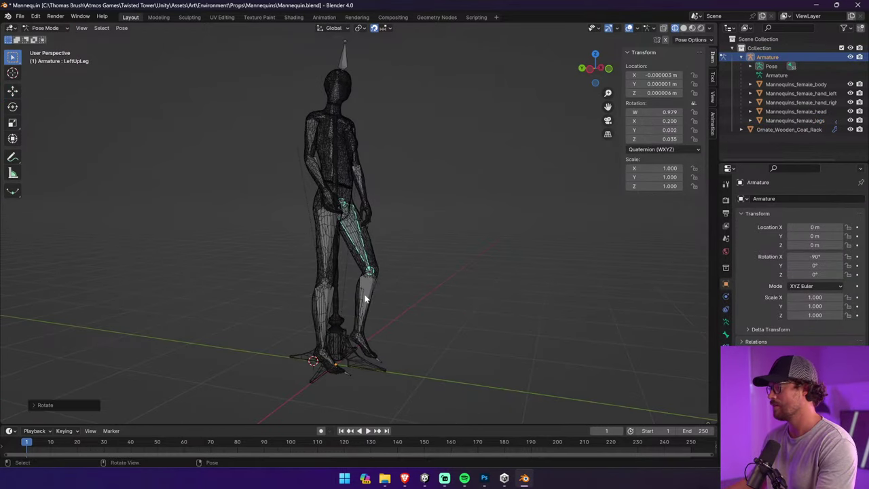
Rotate the left lower leg back at the knee and adjust the right lower leg bone
left_click(365, 299)
key("r")
left_click(360, 296)
middle_click_drag(345, 283, 386, 283)
left_click(367, 310)
key("r")
left_click(351, 311)
mouse_move(352, 311)
middle_mouse_down()
mouse_move(416, 304)
mouse_move(355, 309)
middle_mouse_up()
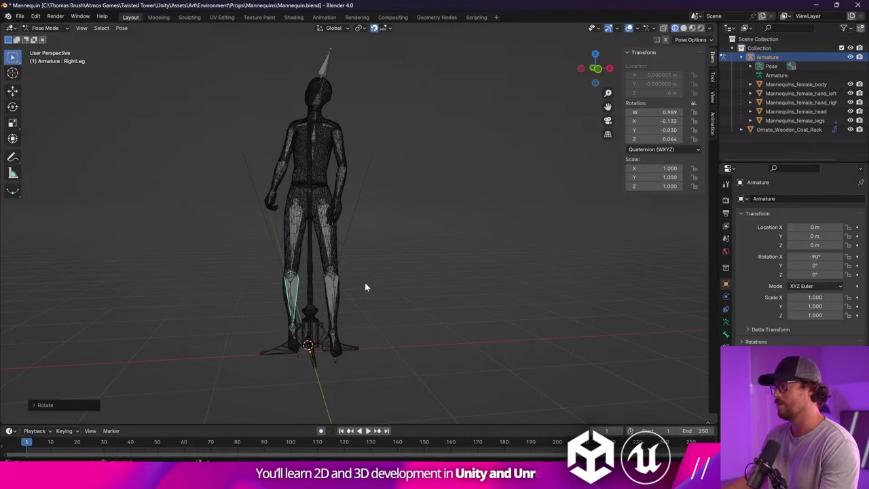
Bend the left lower leg bone about 22 degrees further back, viewed from the side
left_click(293, 238)
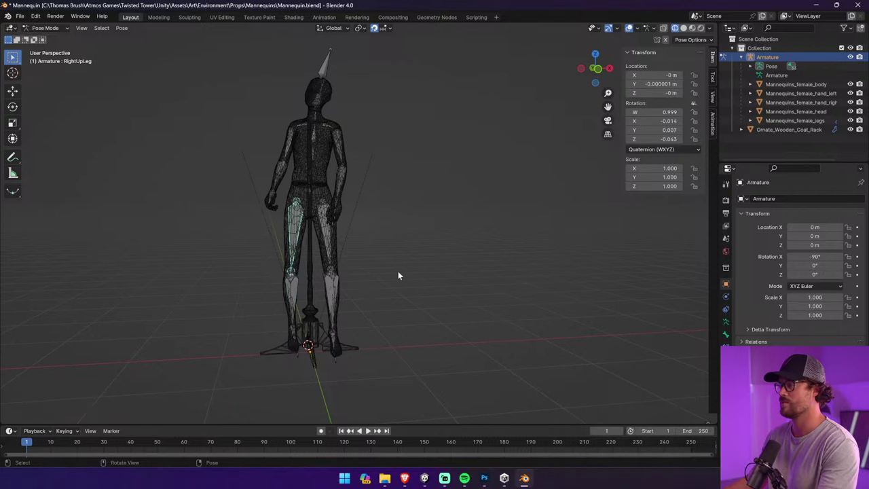
middle_click_drag(397, 275, 479, 272)
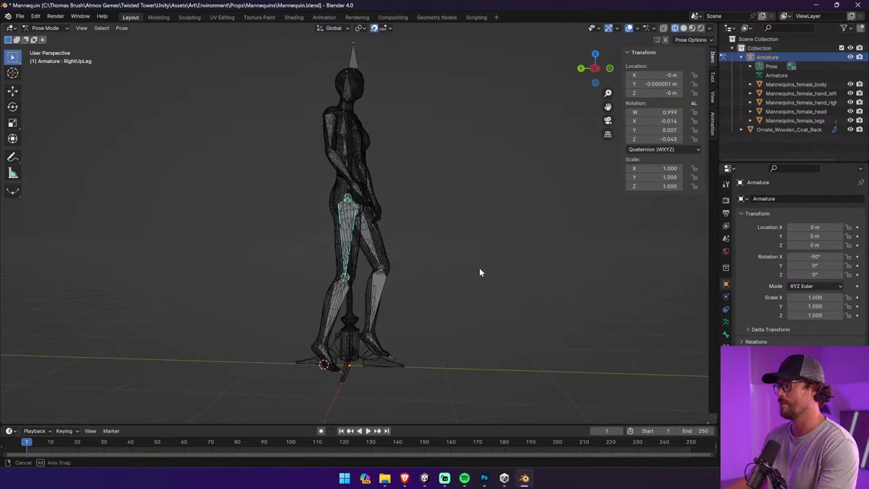
left_click(380, 267)
key("r")
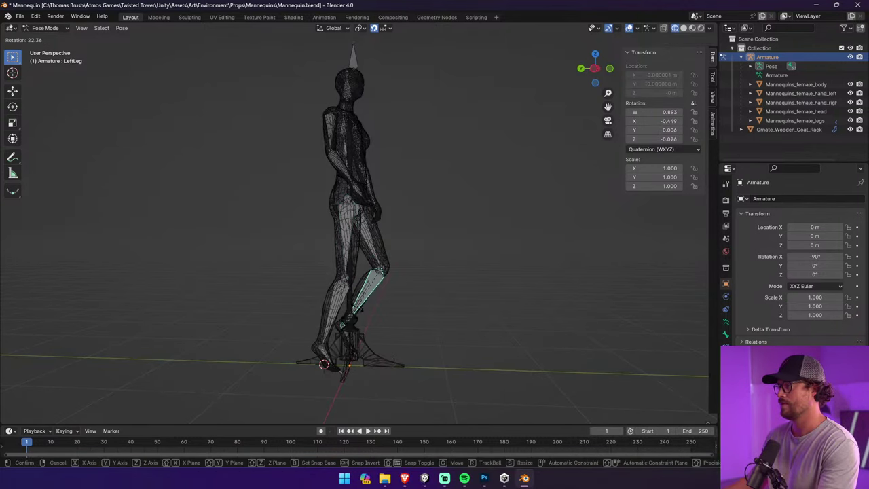
left_click(349, 310)
Rotate the right thigh forward and align the right lower leg beneath it as the standing leg
left_click(342, 270)
key("r")
left_click(372, 273)
left_click(370, 306)
key("r")
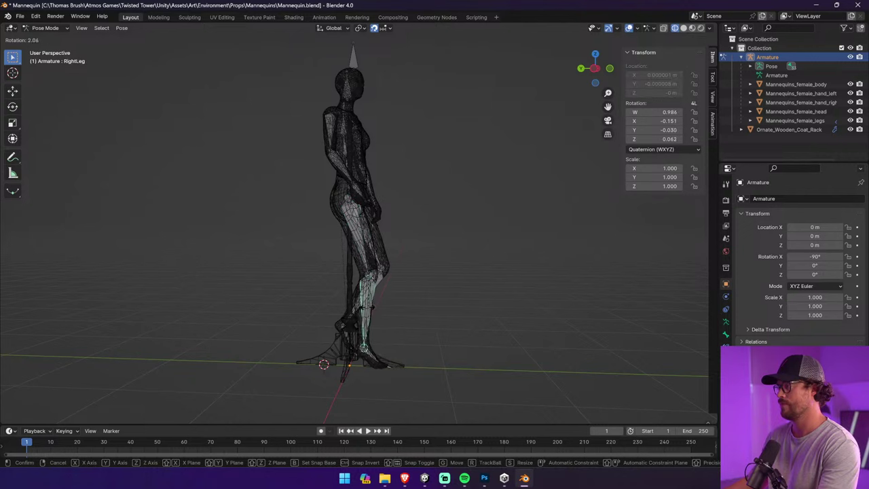
left_click(370, 308)
Adjust the left thigh bone and swing the left lower leg inward by about 22 degrees behind the standing leg
mouse_move(370, 308)
middle_mouse_down()
mouse_move(338, 300)
mouse_move(306, 309)
mouse_move(415, 322)
mouse_move(367, 309)
mouse_move(248, 310)
mouse_move(339, 234)
mouse_move(287, 245)
mouse_move(385, 304)
middle_mouse_up()
key("r")
left_click(319, 316)
left_click(340, 234)
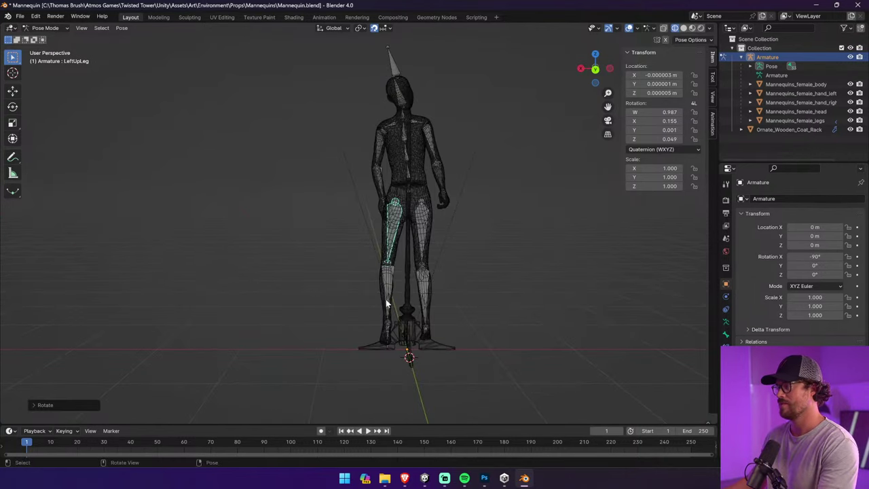
left_click(386, 302)
key("r")
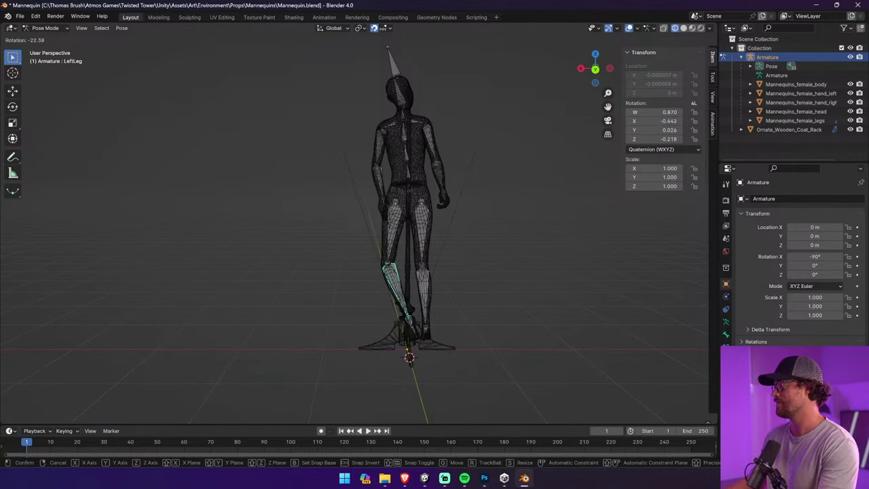
left_click(404, 298)
Raise the left lower leg further behind the body and rotate the left thigh slightly sideways
middle_click_drag(403, 298, 499, 273)
key("r")
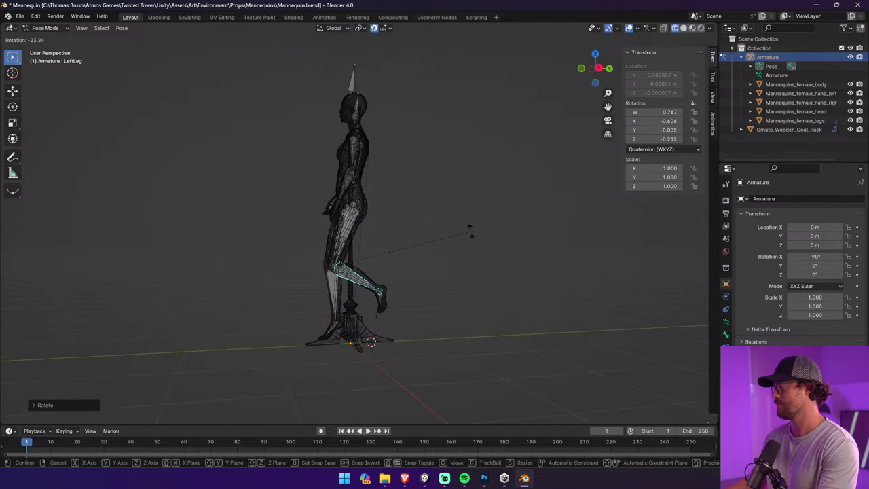
left_click(470, 230)
middle_click_drag(450, 241, 534, 260)
left_click(347, 262)
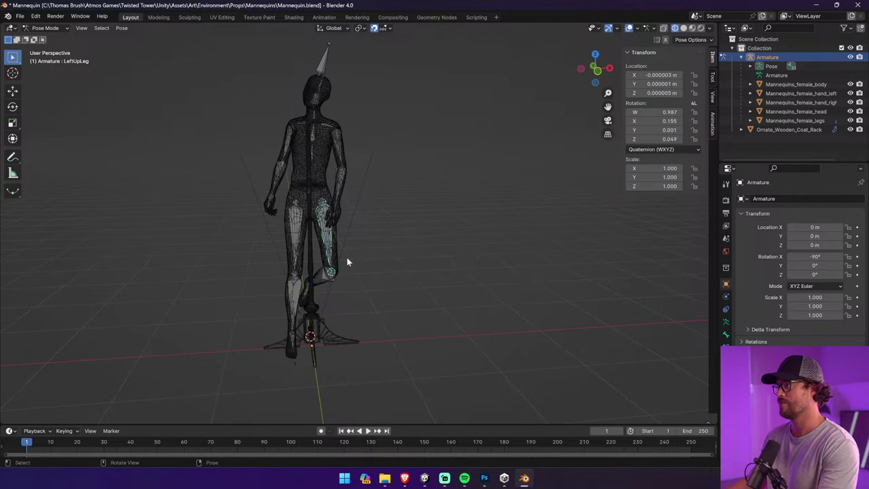
key("r")
left_click(357, 258)
middle_click_drag(394, 284, 322, 287)
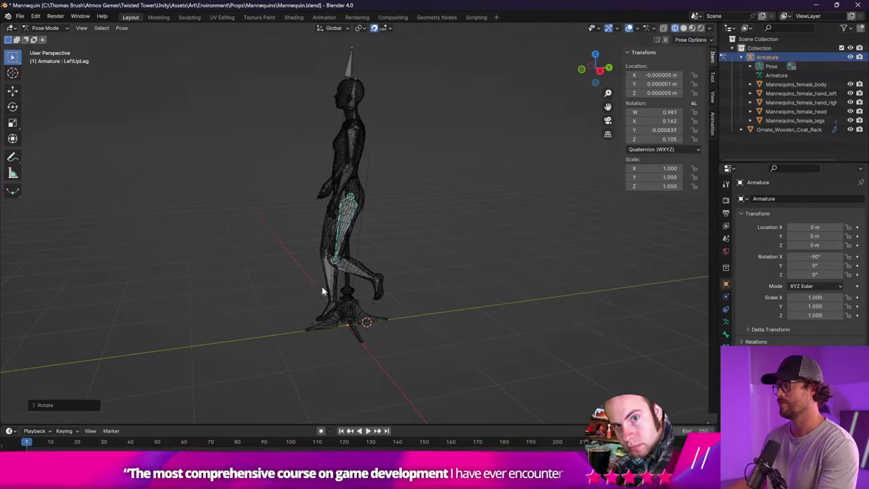
Lift the left lower leg to nearly horizontal and correct its sideways angle from behind
left_click(363, 275)
key("r")
left_click(401, 233)
middle_click_drag(401, 233, 258, 229)
key("r")
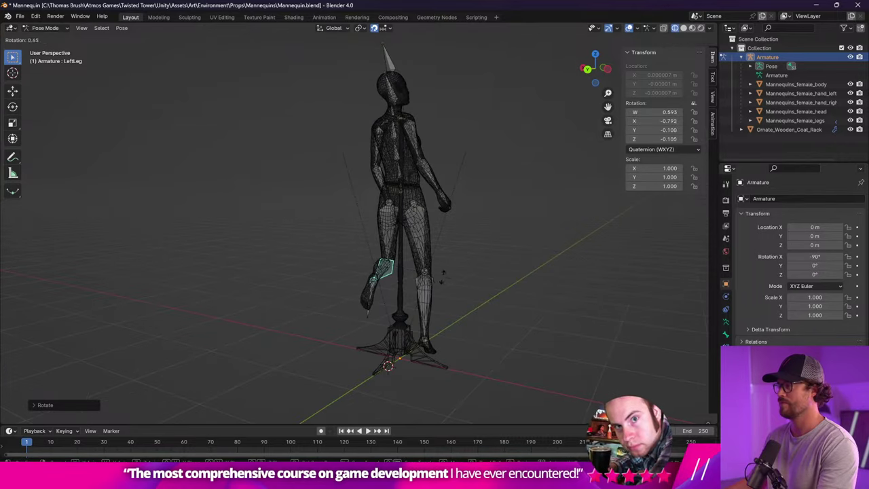
left_click(422, 283)
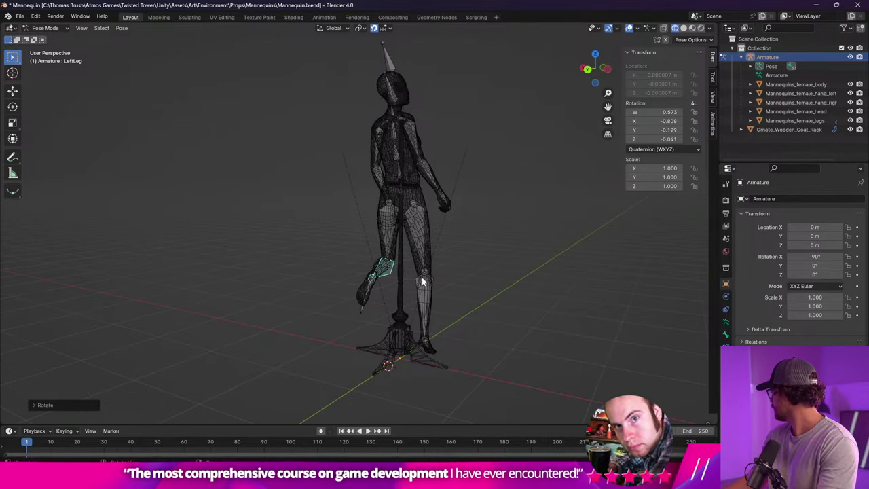
middle_click_drag(479, 253, 396, 240)
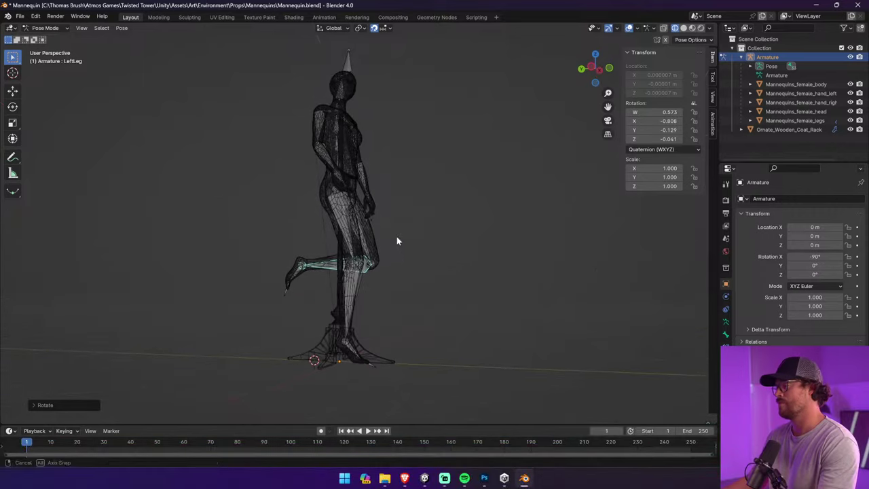
Save Mannequin.blend, switch to Unity and select Mannequin Variant to view the updated pose
left_click(353, 305)
key("ctrl+s")
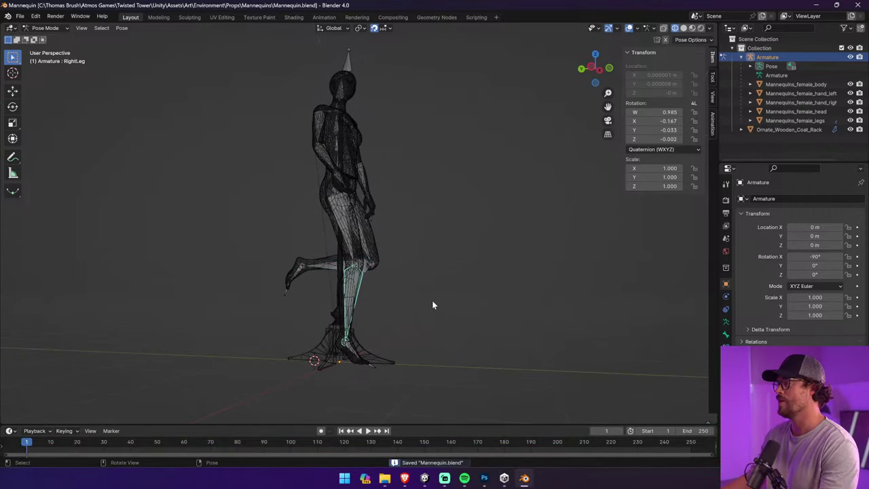
left_click(424, 478)
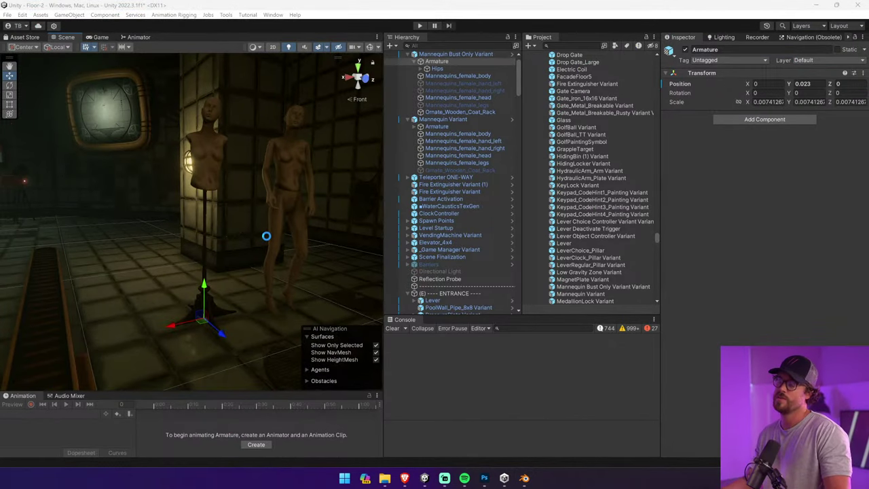
right_click_drag(266, 240, 217, 200)
left_click(216, 200)
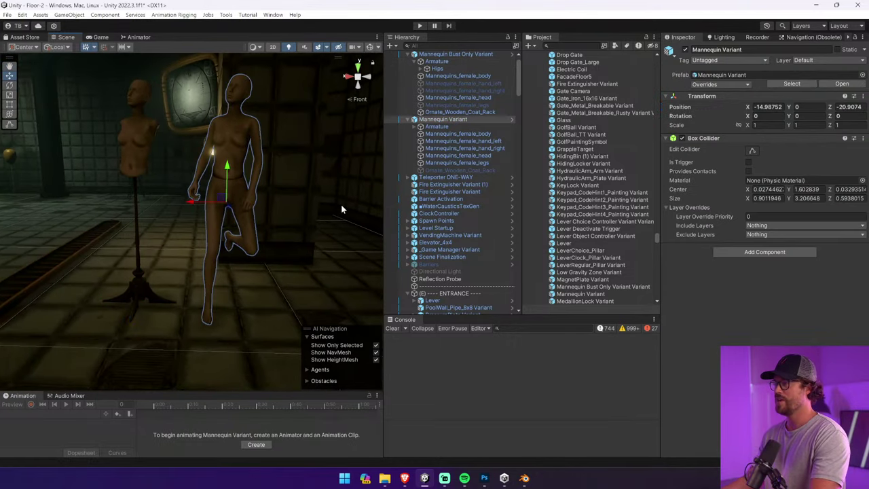
Activate the Ornate_Wooden_Coat_Rack child of Mannequin Variant
left_click(438, 169)
left_click(685, 51)
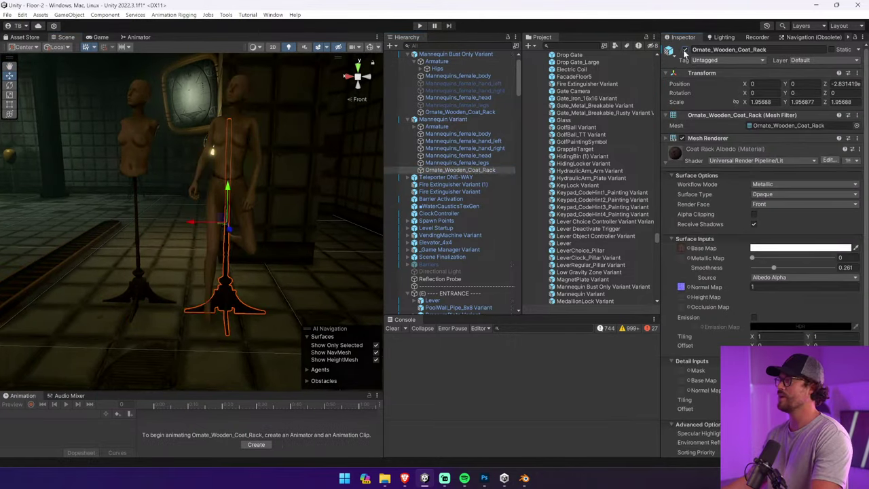
left_click(332, 167)
mouse_move(330, 169)
right_mouse_down()
mouse_move(235, 163)
mouse_move(648, 170)
mouse_move(703, 162)
mouse_move(341, 173)
right_mouse_up()
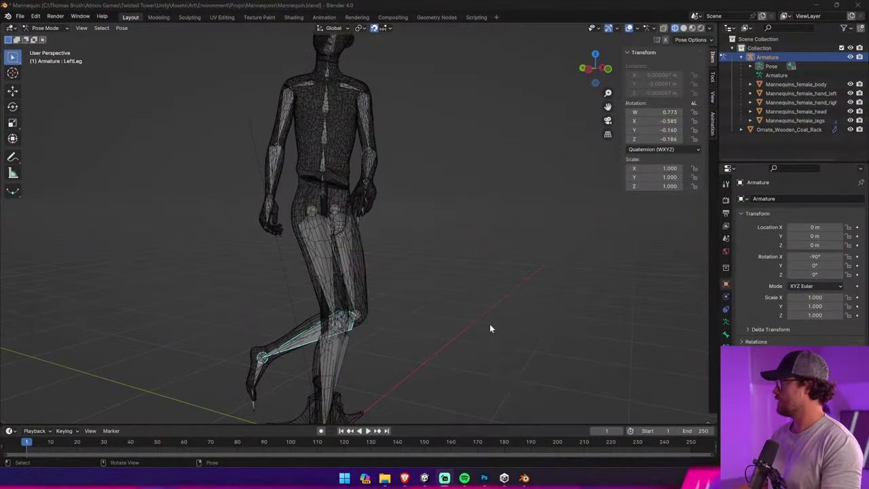
In Blender, rotate the left lower leg inward and around the global Z axis so it points straight back
middle_click_drag(489, 324, 553, 357)
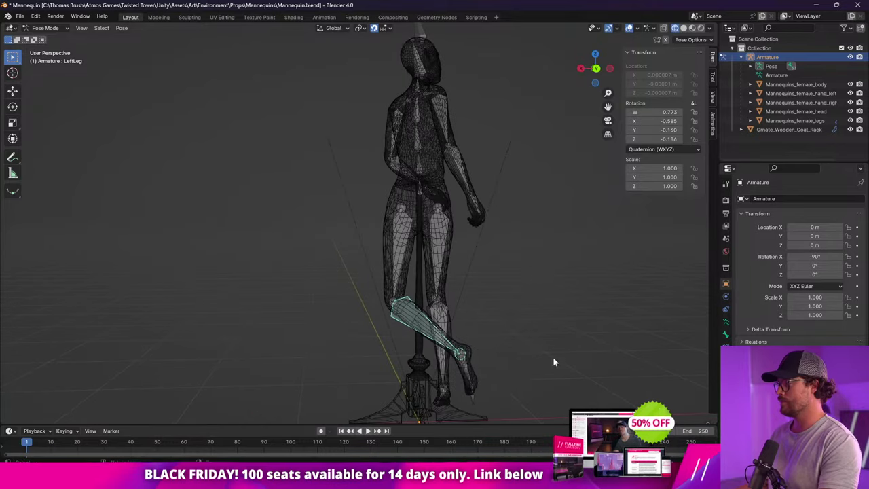
key("r")
left_click(478, 385)
key("r")
key("x")
key("z")
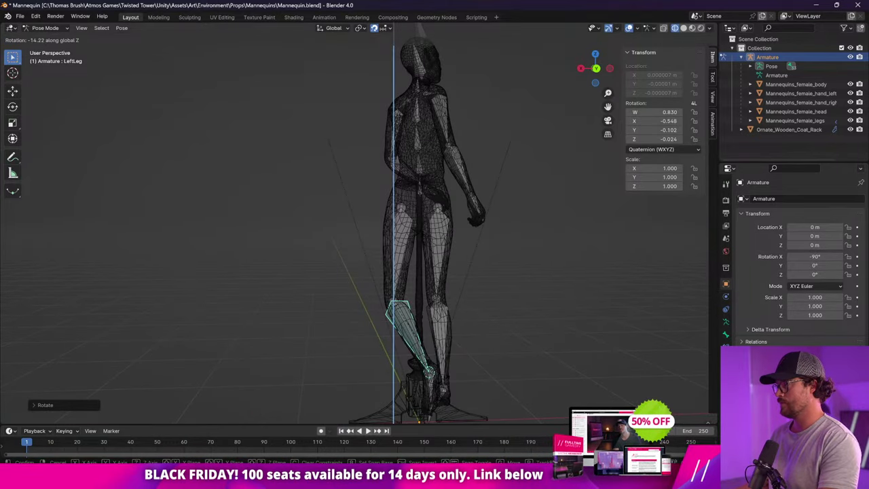
left_click(432, 383)
middle_click_drag(495, 379, 478, 397)
left_click(477, 396)
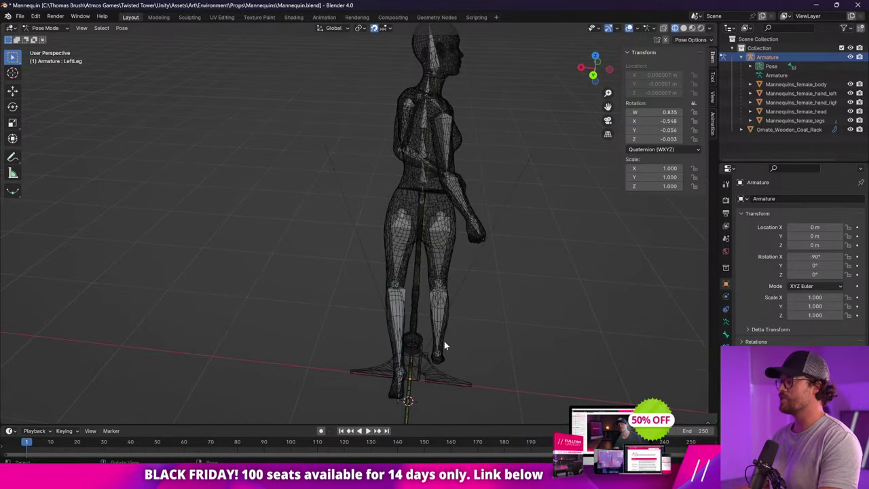
Rotate the right thigh inward by about 11 degrees and adjust the left thigh by a few degrees
left_click(451, 268)
key("r")
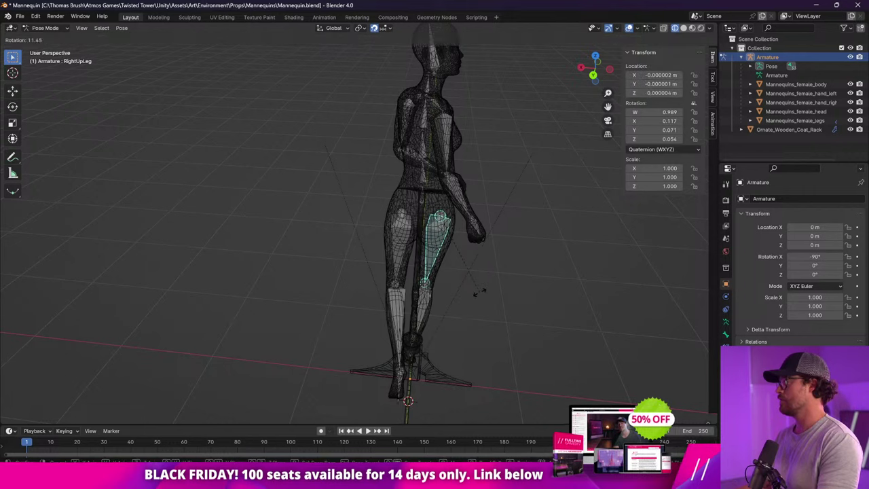
left_click(480, 294)
middle_click_drag(480, 295, 388, 276)
left_click(345, 291)
scroll(386, 277, "down", 3)
left_click(367, 230)
key("r")
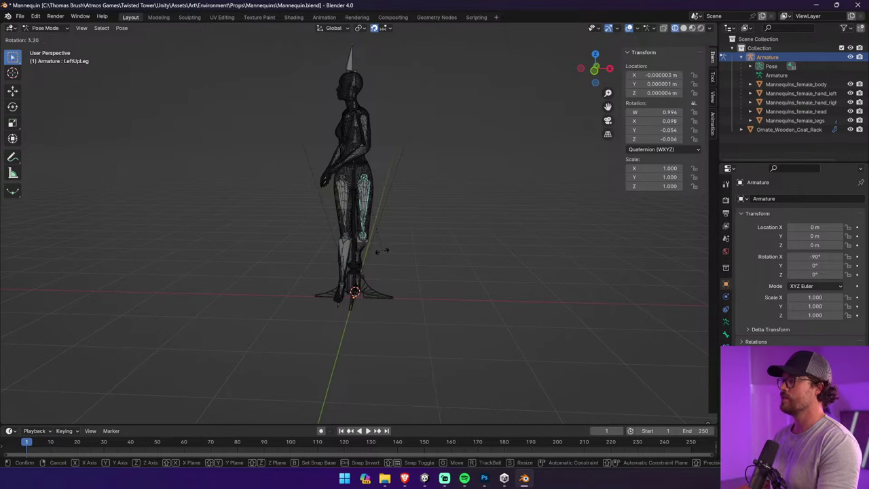
left_click(394, 252)
middle_click_drag(394, 252, 460, 256)
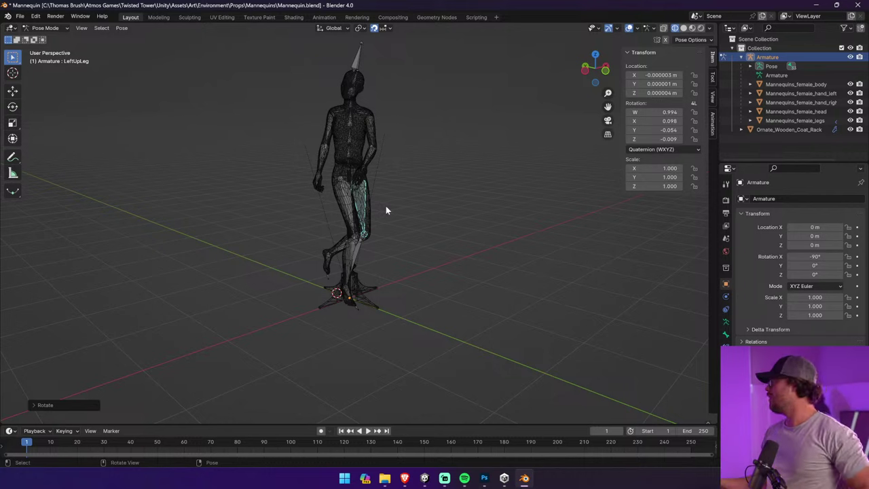
Rotate the right forearm bone so the hand swings away from the hip
middle_click_drag(393, 186, 363, 216)
scroll(358, 198, "up", 3)
left_click(300, 105)
middle_click_drag(305, 111, 437, 122)
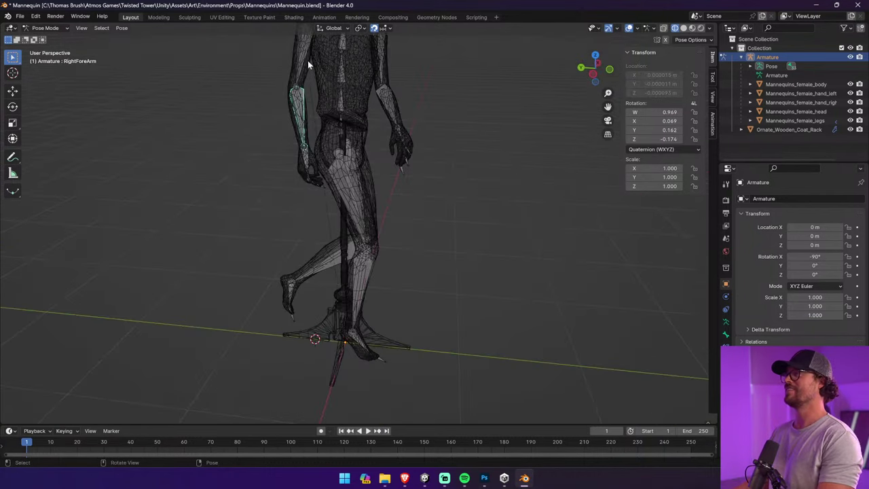
key("r")
left_click(305, 84)
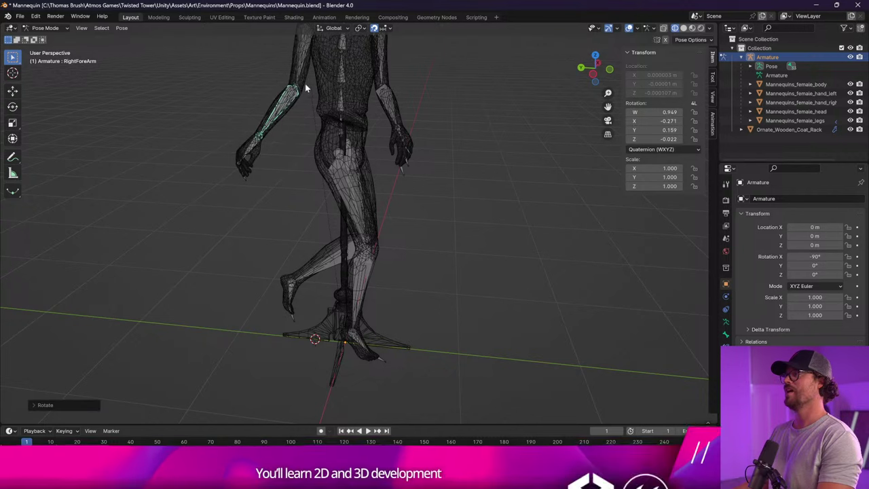
Refine the right arm's pose with further rotations, keeping the forearm angled away from the body
middle_click_drag(305, 83, 354, 195)
scroll(361, 170, "up", 1)
left_click(319, 160)
key("r")
left_click(365, 184)
left_click(335, 199)
key("r")
left_click(418, 196)
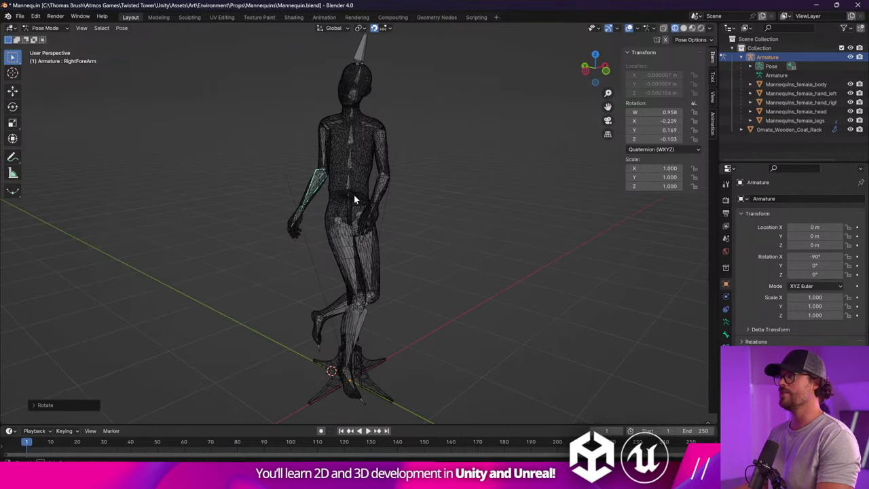
Rotate the left forearm bone by about 33 degrees so it crosses in front of the waist
left_click(383, 177)
key("r")
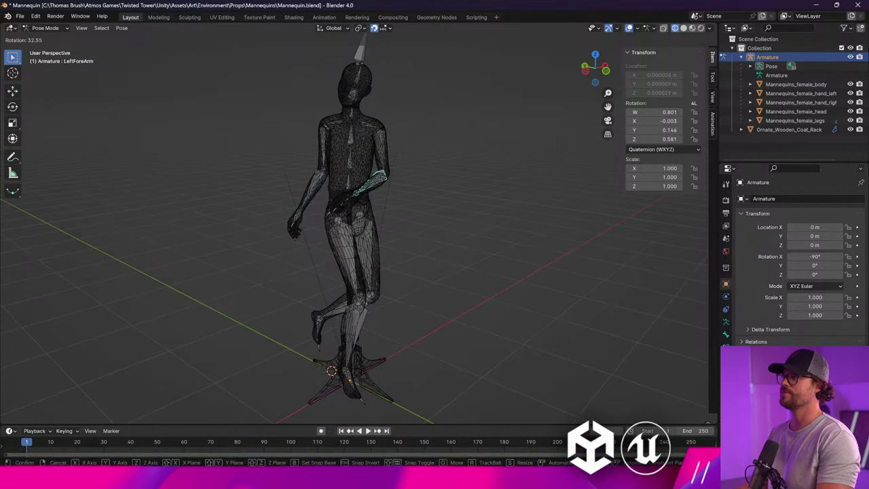
left_click(458, 178)
middle_click_drag(458, 178, 354, 188)
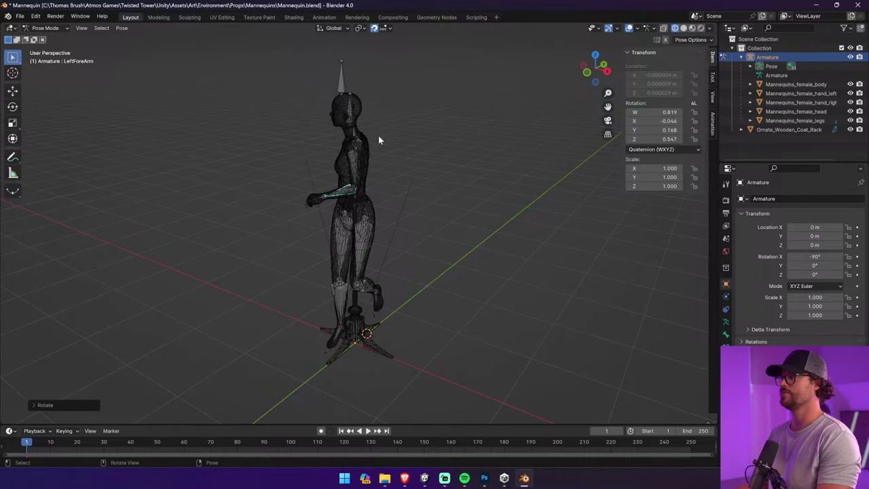
middle_click_drag(379, 140, 426, 127)
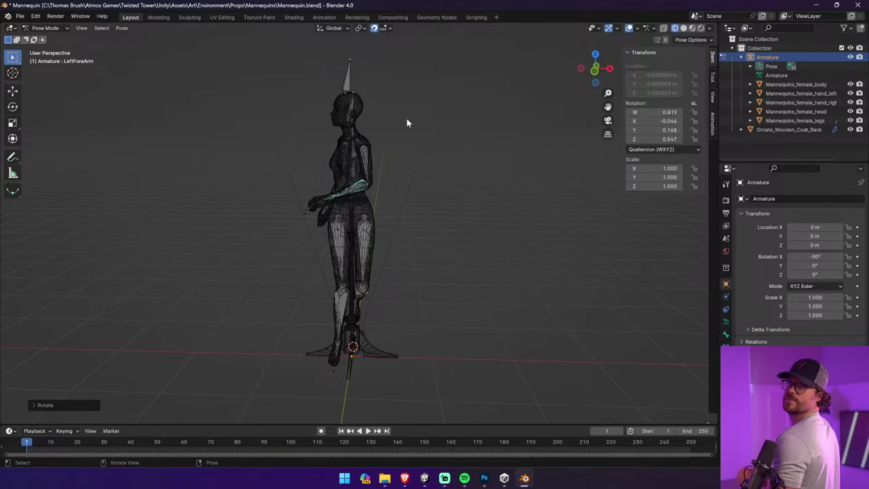
Rotate the mannequin's neck bone about the global X axis to tilt the head sideways
scroll(405, 122, "up", 3)
middle_click_drag(406, 122, 276, 271)
left_click(293, 179)
middle_click_drag(427, 191, 417, 172)
key("r")
key("x")
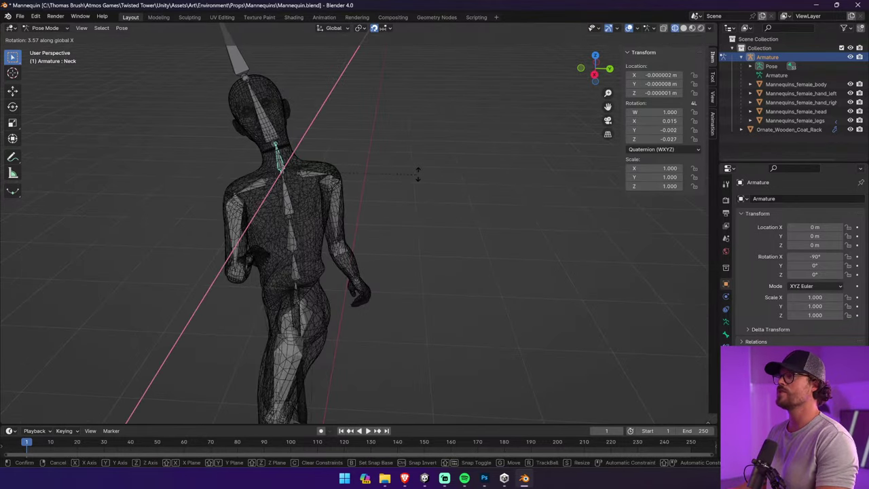
left_click(369, 189)
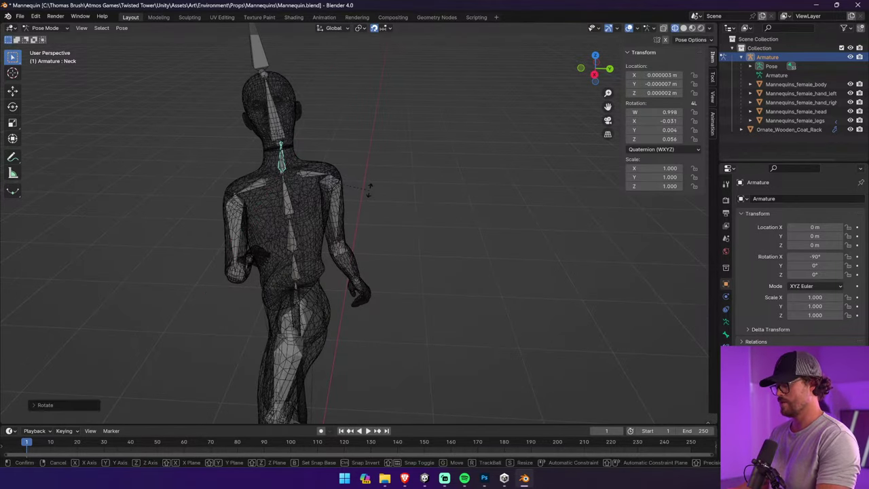
Rotate the neck bone about the global Z axis so the head turns to one side
key("r")
key("y")
key("y")
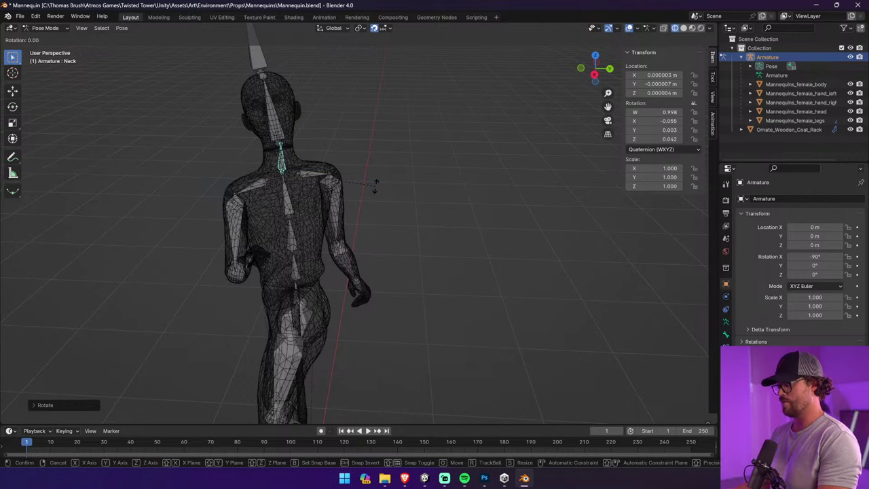
key("z")
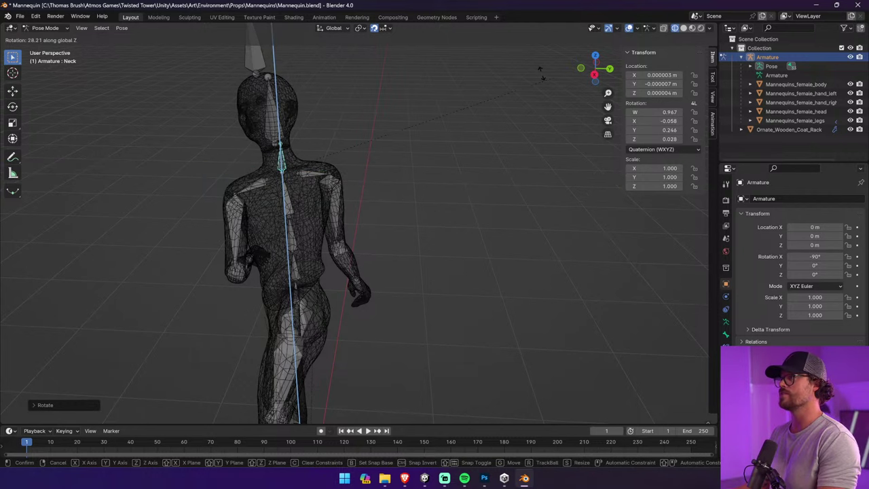
left_click(345, 74)
middle_click_drag(345, 74, 433, 113)
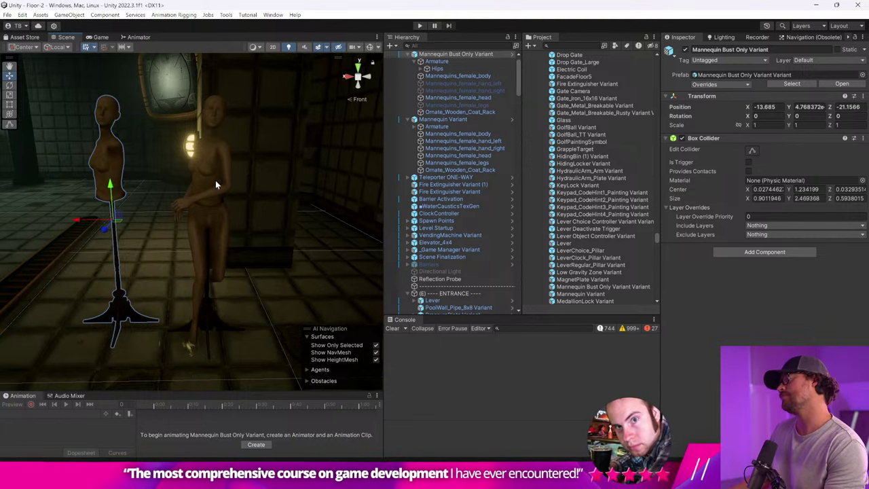
In Unity, lower the bust-only mannequin's armature to Y position -0.071 and mirror it by making its X scale negative
left_click_drag(215, 179, 325, 175, "alt")
right_click_drag(325, 176, 262, 172)
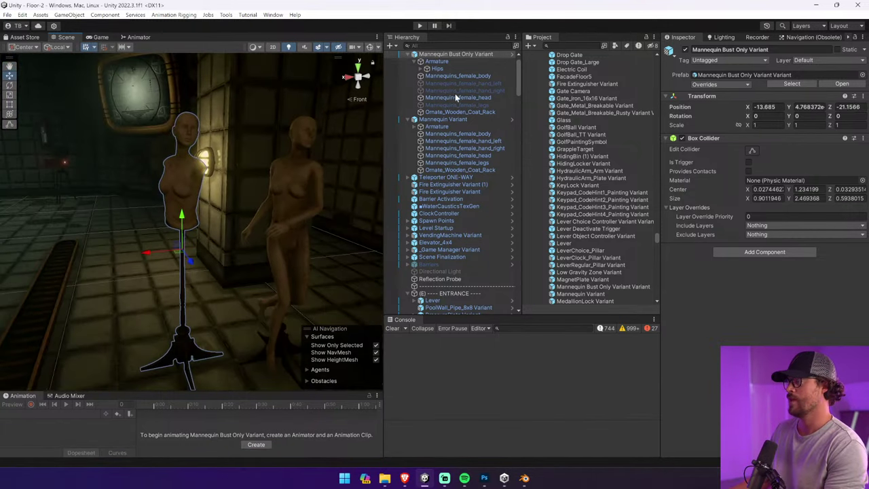
left_click(470, 62)
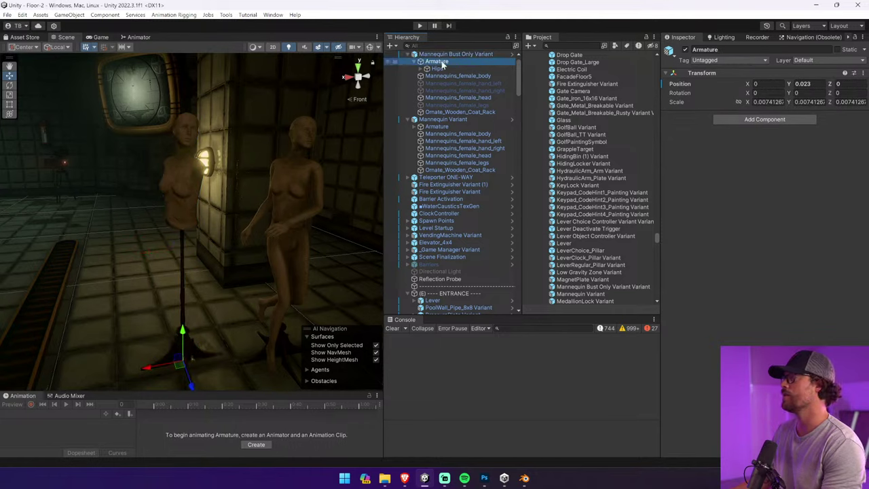
left_click(199, 167)
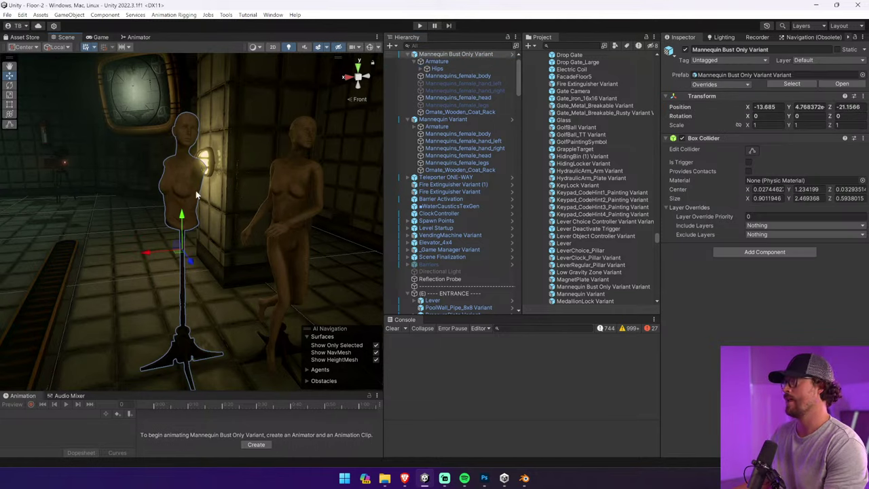
left_click(445, 61)
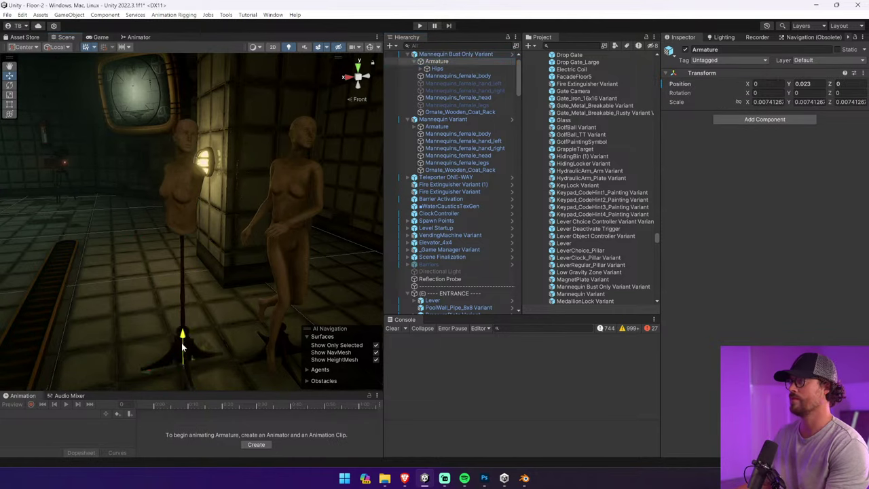
left_click(469, 55)
left_click(466, 62)
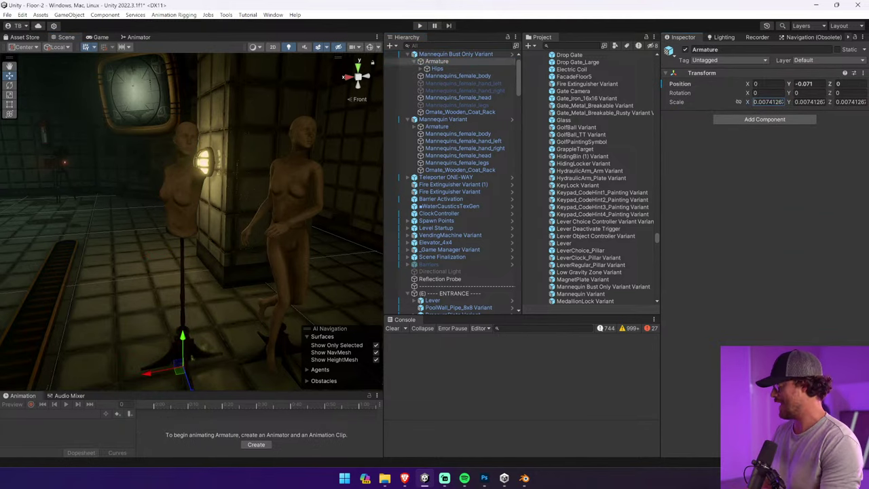
type("-")
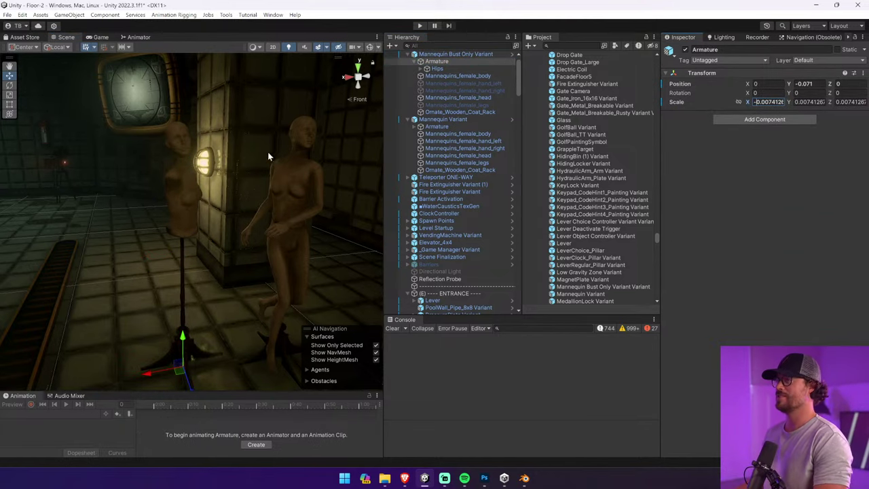
right_click_drag(268, 156, 207, 167)
left_click(9, 86)
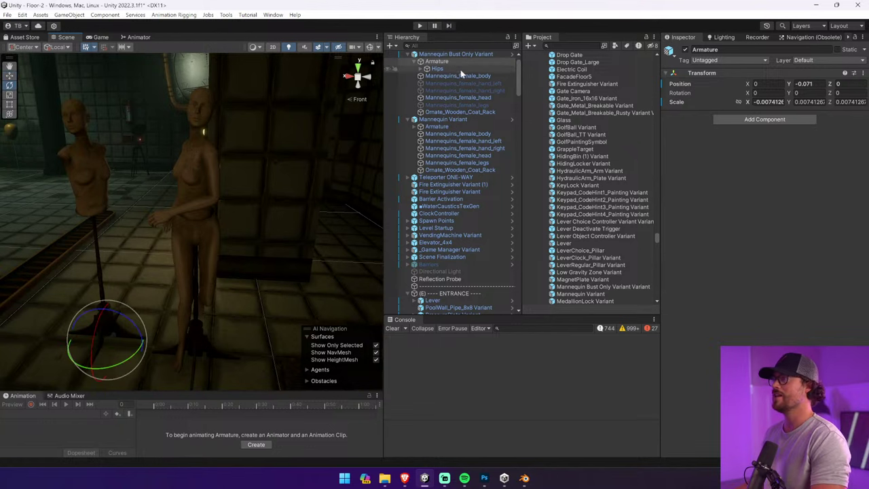
Extend the bust-only variant's box collider up to the top of the head, about 3.15 units high
left_click(455, 54)
left_click_drag(136, 237, 97, 246)
right_click_drag(139, 239, 203, 230)
key("ctrl+z")
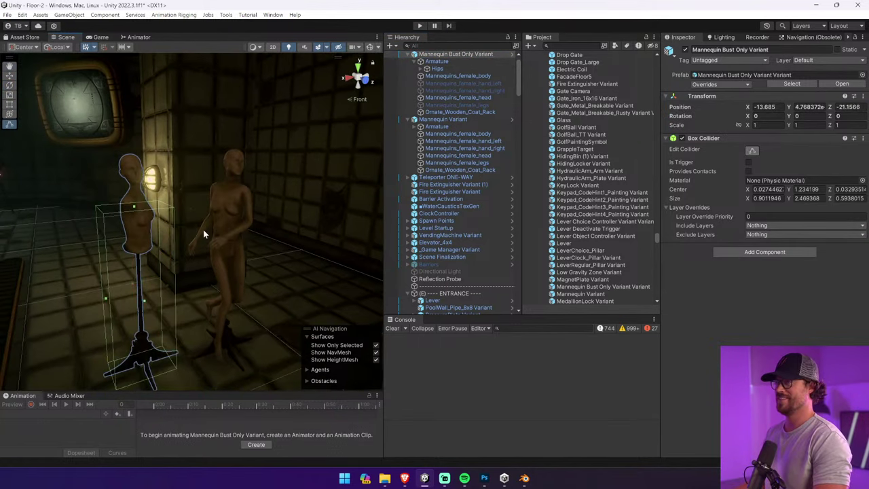
left_click_drag(137, 155, 137, 155)
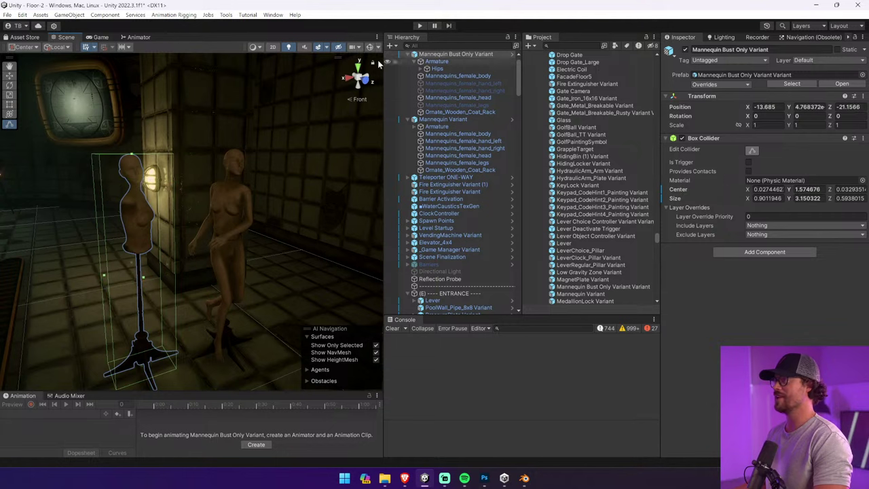
Playtest the level, walk around both mannequins to inspect them from several sides, and end the playtest
left_click(347, 77)
left_click(367, 77)
right_click_drag(359, 79, 168, 140)
left_click(424, 26)
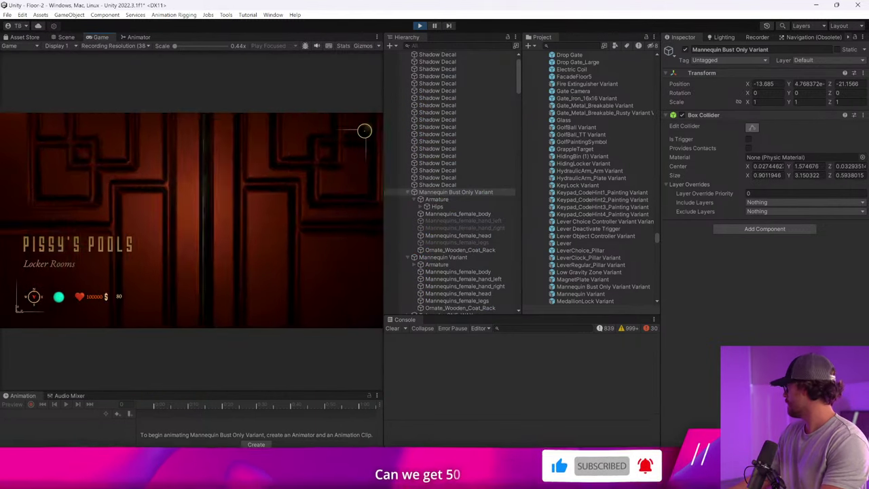
key("w")
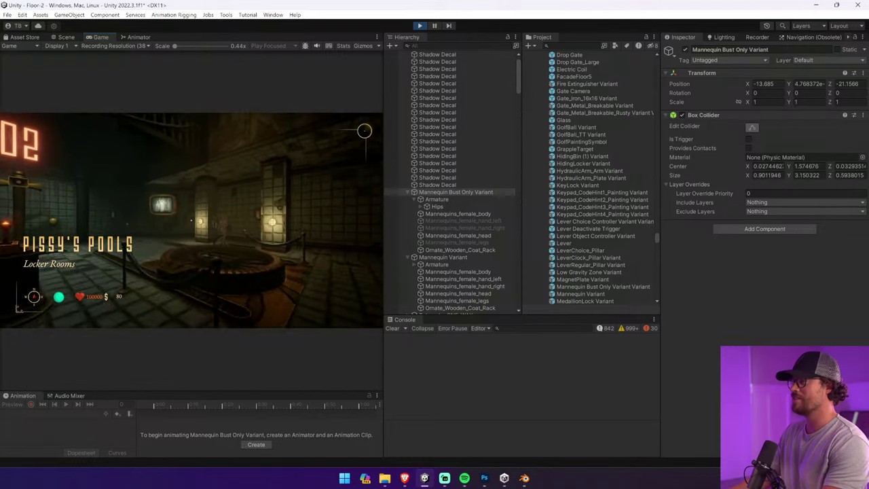
key("w")
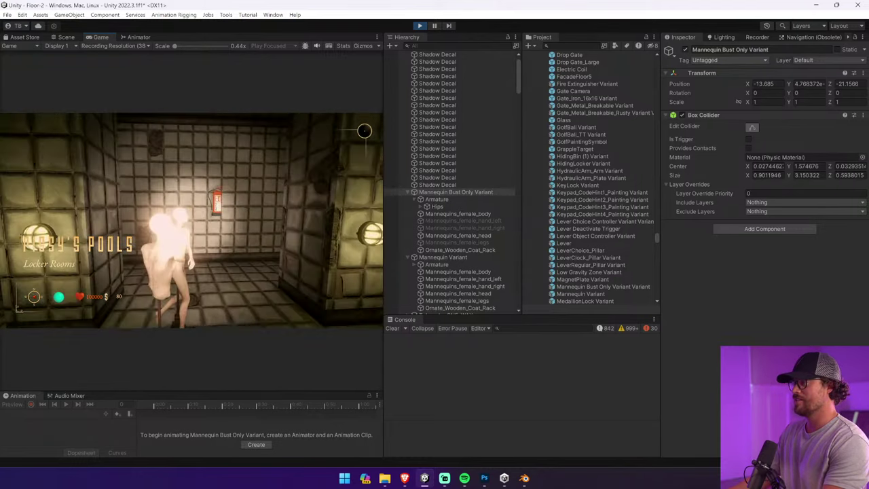
key("d")
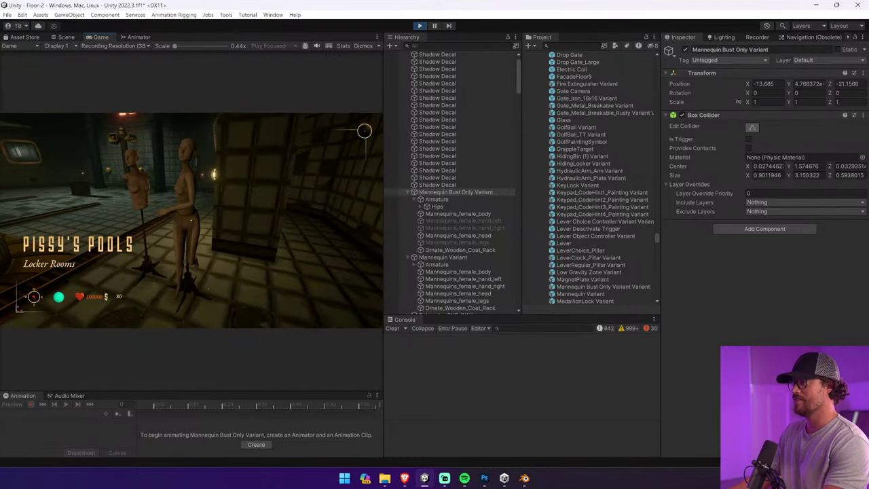
key("w")
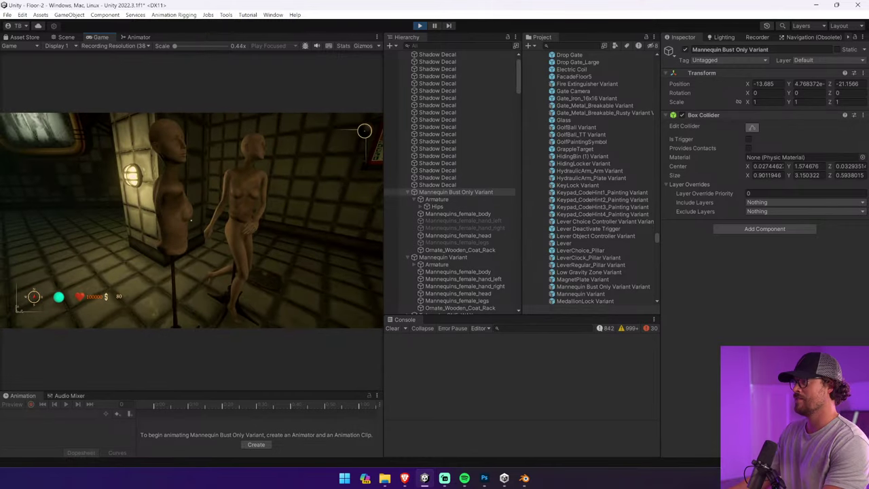
key("d")
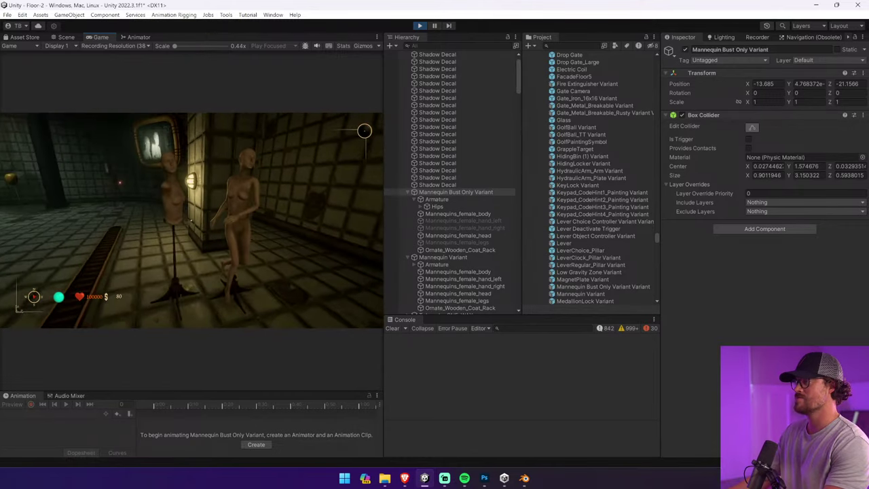
key("d")
key("s")
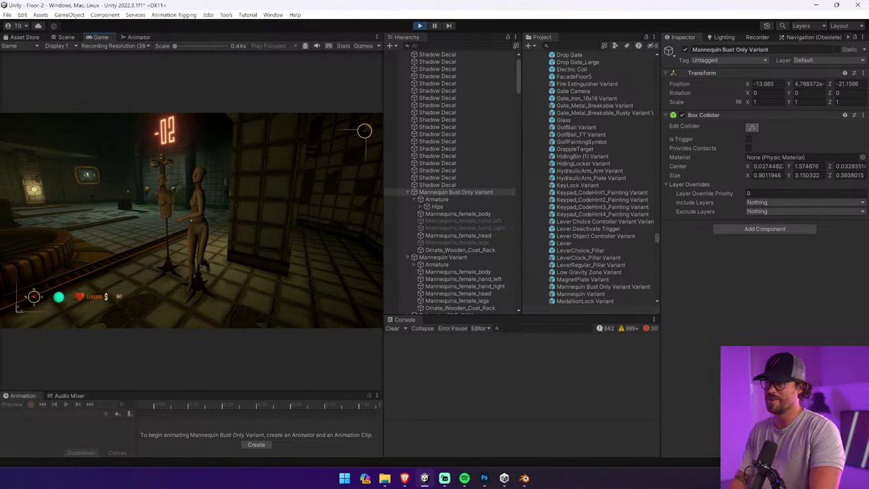
key("w")
key("a")
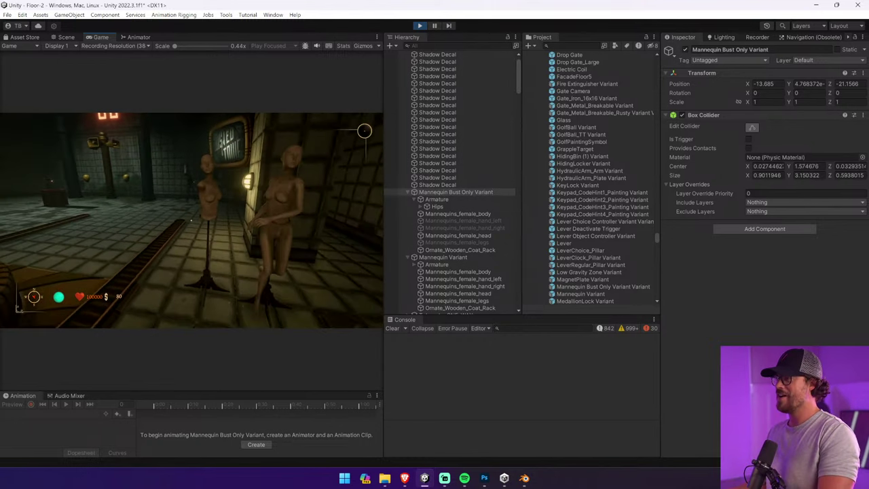
key("ctrl+p")
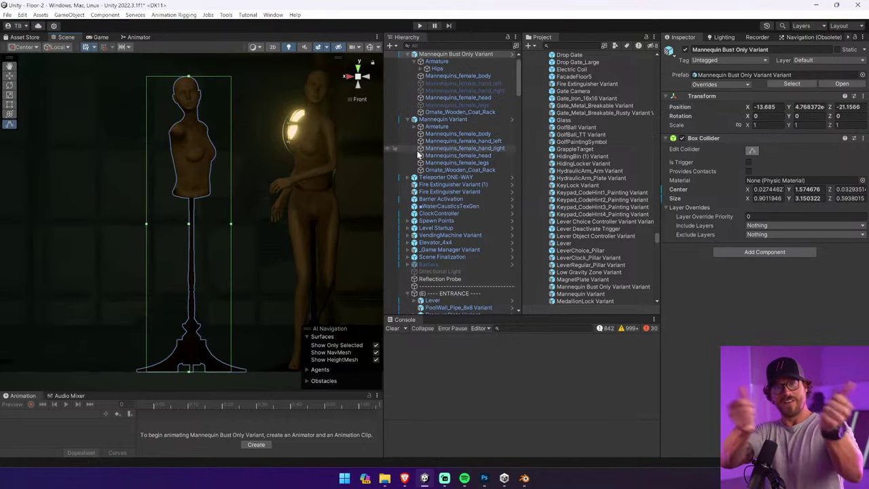
Lower the bust-only variant's armature to a Y position of about -0.799 to bring the bust closer to the stand's base
left_click(723, 85)
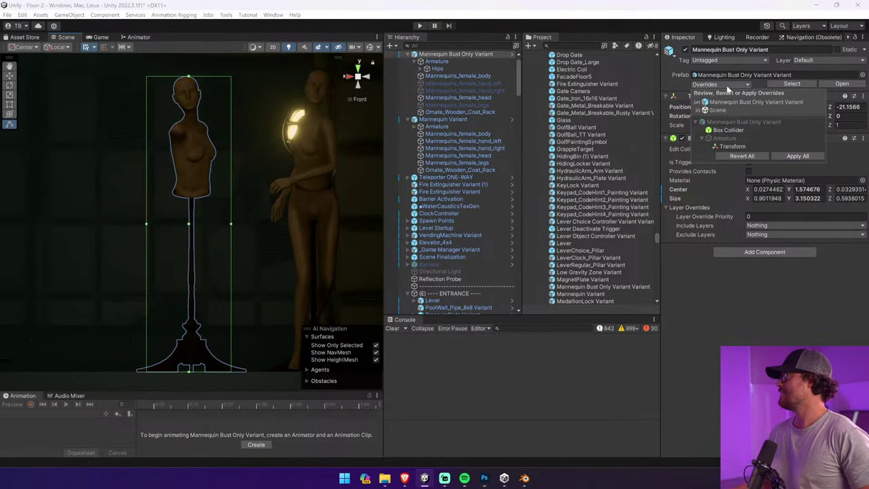
left_click(467, 69)
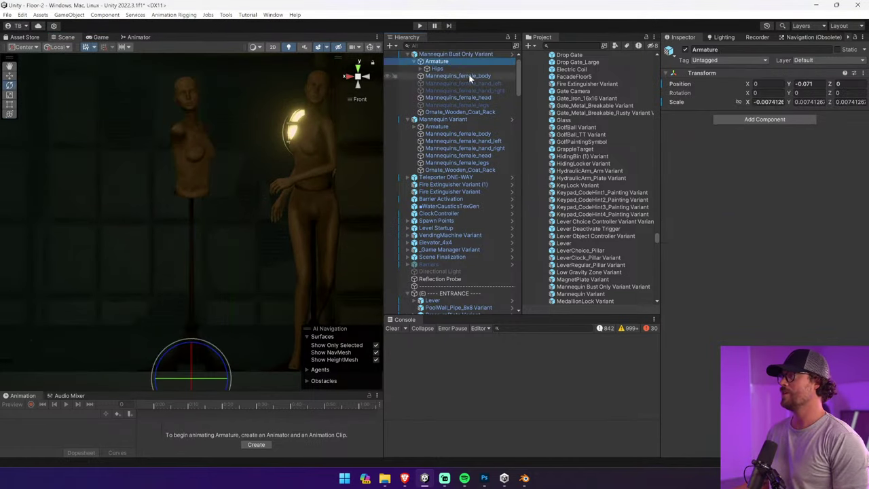
key("Up")
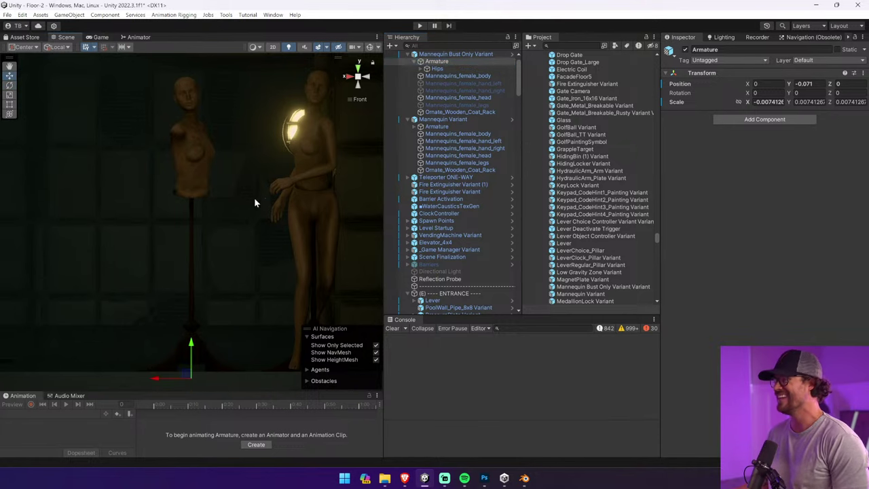
left_click_drag(194, 344, 224, 439)
middle_click_drag(203, 276, 236, 284)
left_click_drag(236, 284, 366, 316, "alt")
scroll(258, 294, "down", 2)
left_click_drag(197, 296, 285, 309, "alt")
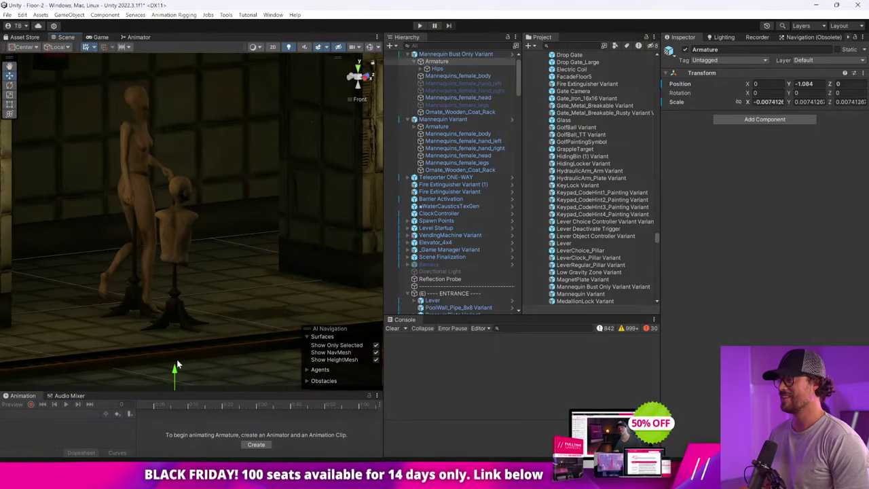
left_click_drag(180, 370, 182, 348)
left_click_drag(246, 282, 755, 271, "alt")
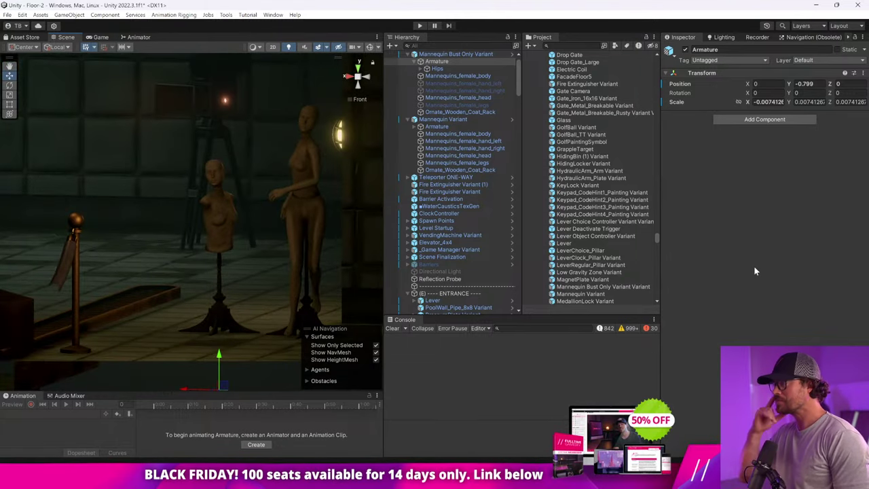
Apply all prefab overrides of the Mannequin Bust Only Variant and the Mannequin Variant
left_click(452, 55)
left_click(718, 85)
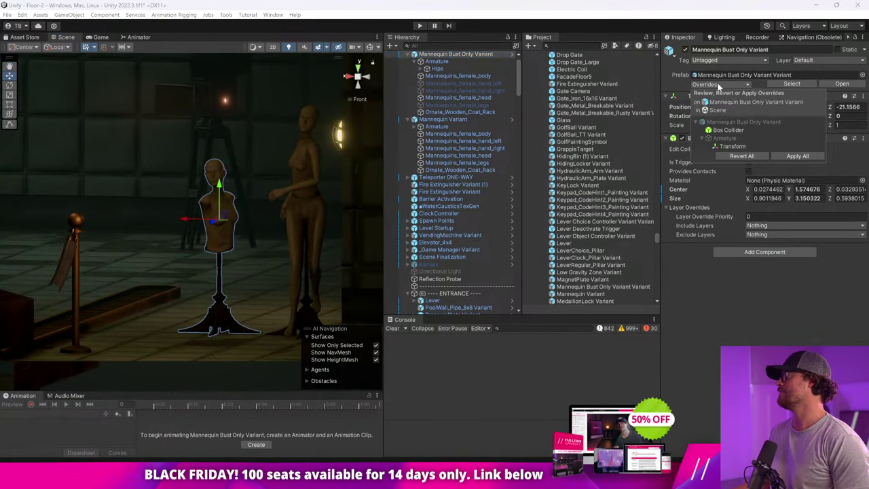
left_click(789, 158)
left_click(443, 119)
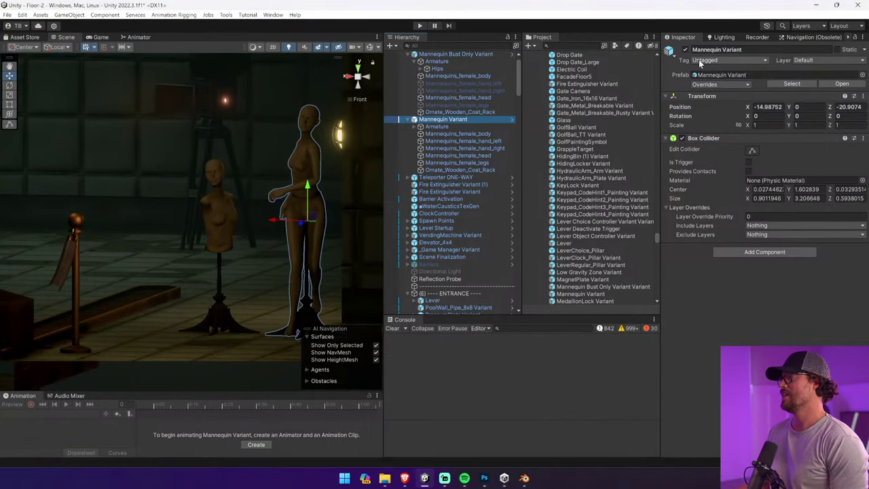
left_click(721, 84)
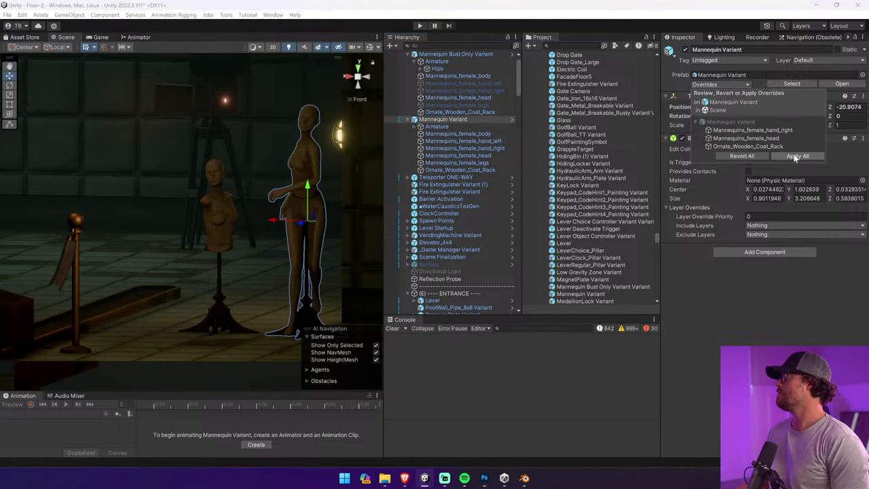
left_click(797, 157)
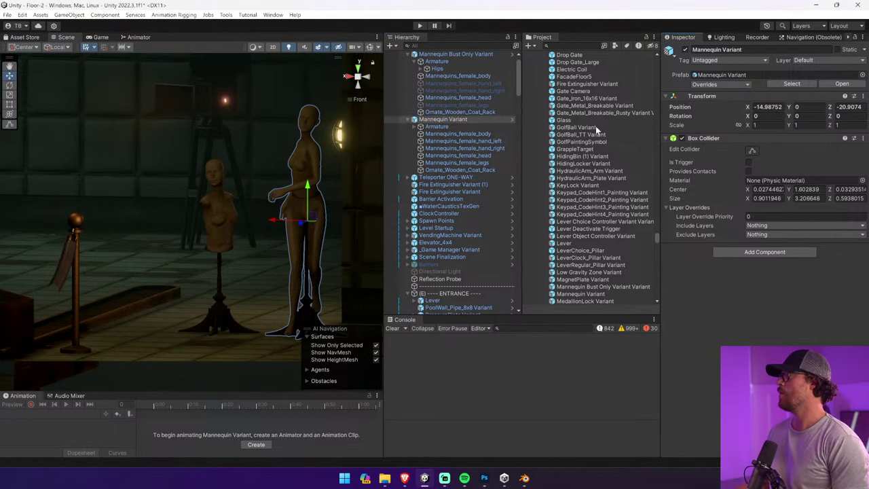
Playtest the level, walk up to both mannequins with the axe, switch to the gun, and end the playtest
left_click_drag(136, 163, 220, 216, "alt")
left_click(357, 92)
right_click_drag(342, 119, 387, 33)
left_click(420, 26)
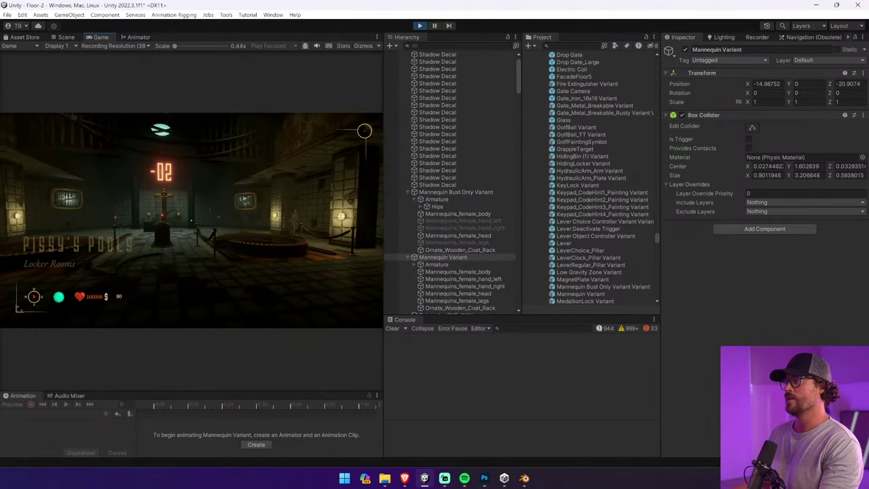
key("w")
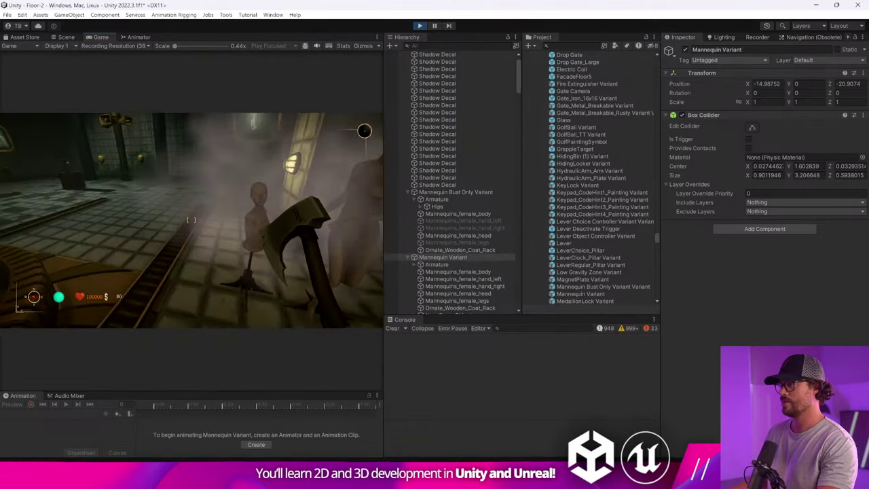
key("s")
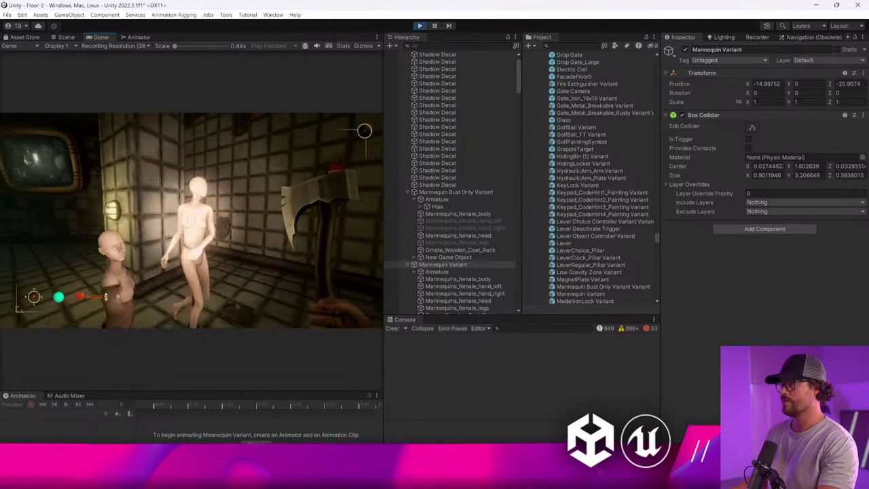
key("Tab")
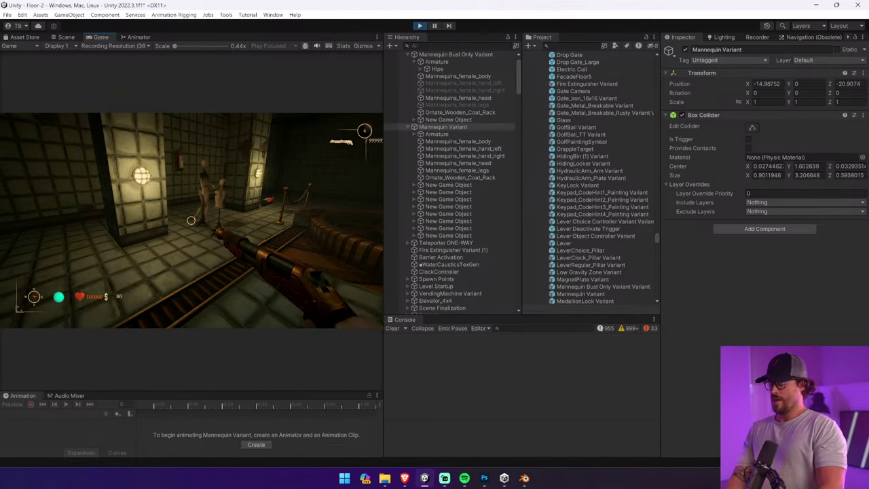
key("ctrl+p")
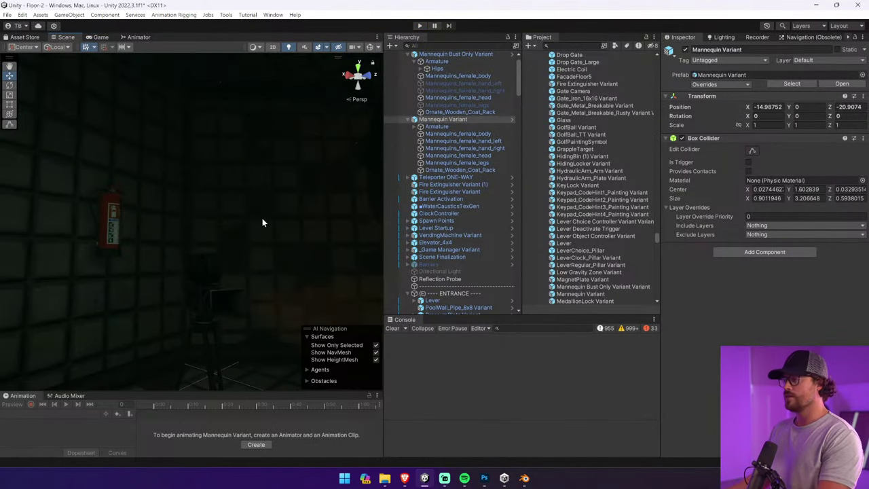
Try deactivating the left arm mesh, Mannequins_female_hand_left, on the full Mannequin Variant
key("f")
key("w")
right_click_drag(494, 265, 187, 291)
left_click(186, 292)
left_click(190, 292)
left_click(190, 292)
left_click(191, 292)
right_click_drag(215, 202, 218, 179)
left_click(256, 181)
left_click(256, 182)
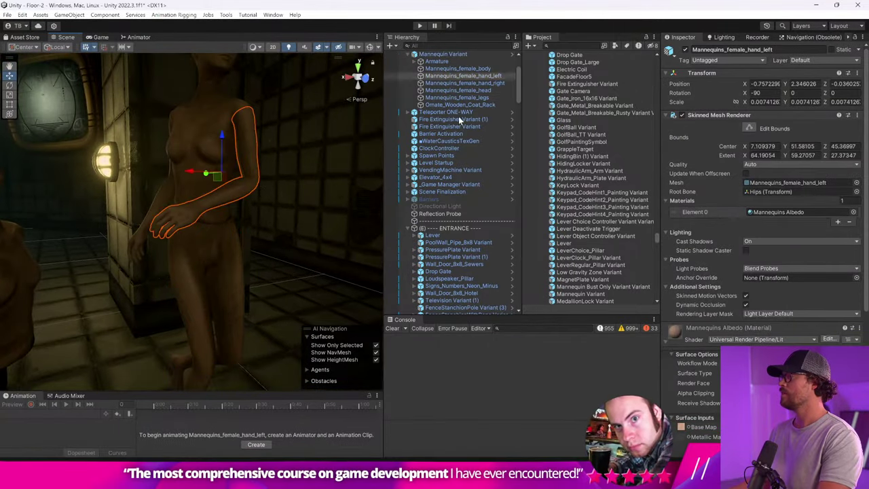
left_click(685, 49)
Try removing the head mesh, Mannequins_female_head, from the full Mannequin Variant
key("s")
right_click_drag(292, 211, 320, 241)
left_click(242, 234)
key("a")
left_click(282, 146)
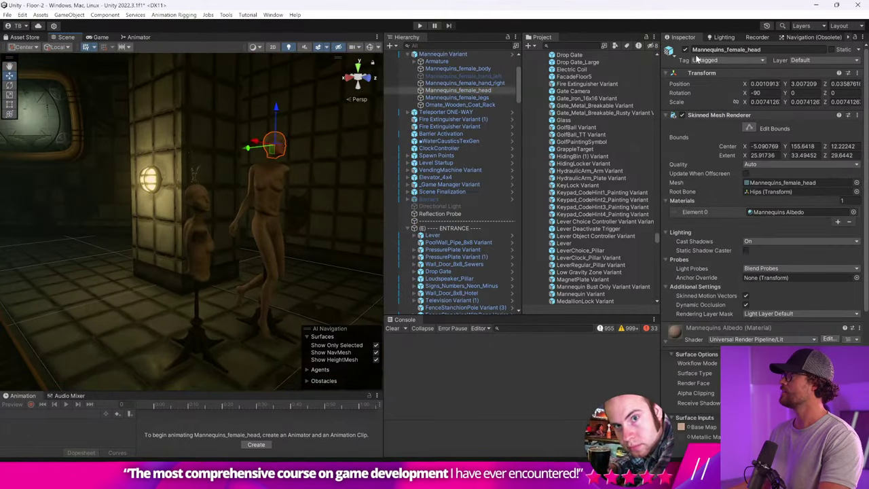
key("Delete")
right_click_drag(315, 154, 264, 161)
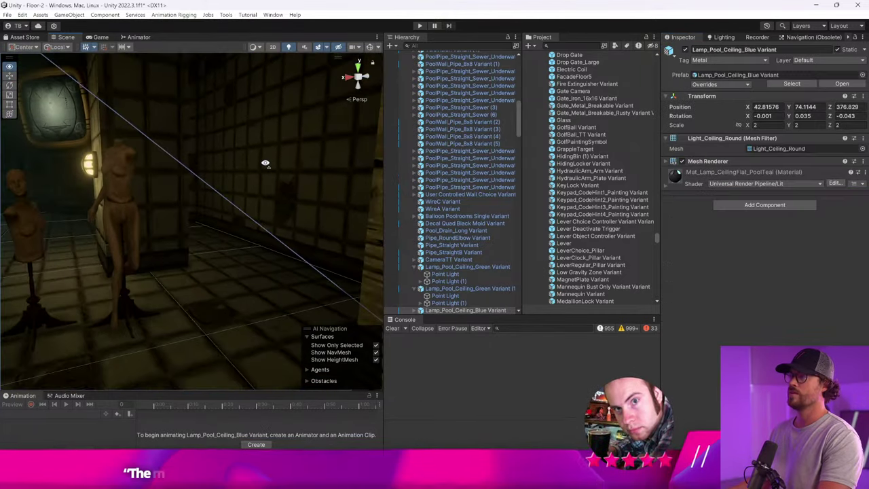
Undo the head and left arm changes on the full Mannequin Variant
key("ctrl+z")
key("ctrl+z")
key("ctrl+z")
key("ctrl+z")
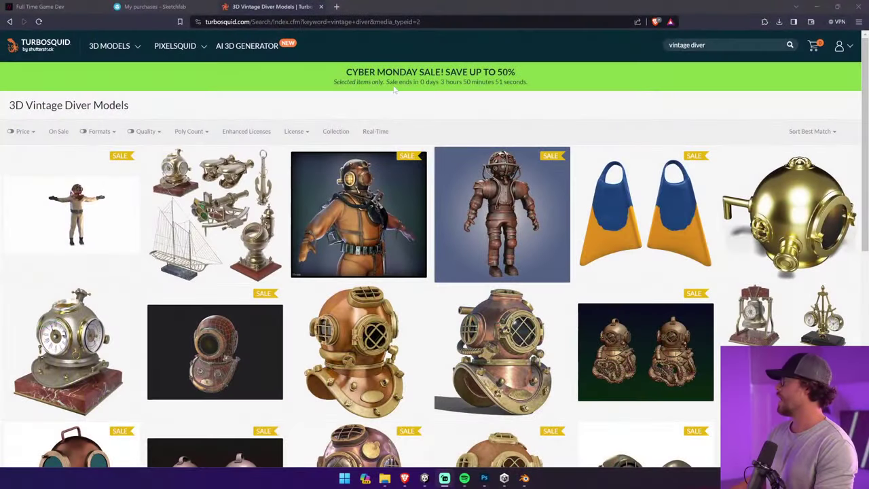
Switch to the TurboSquid page in the browser and search for "vintage wall telephone" models
left_click(699, 45)
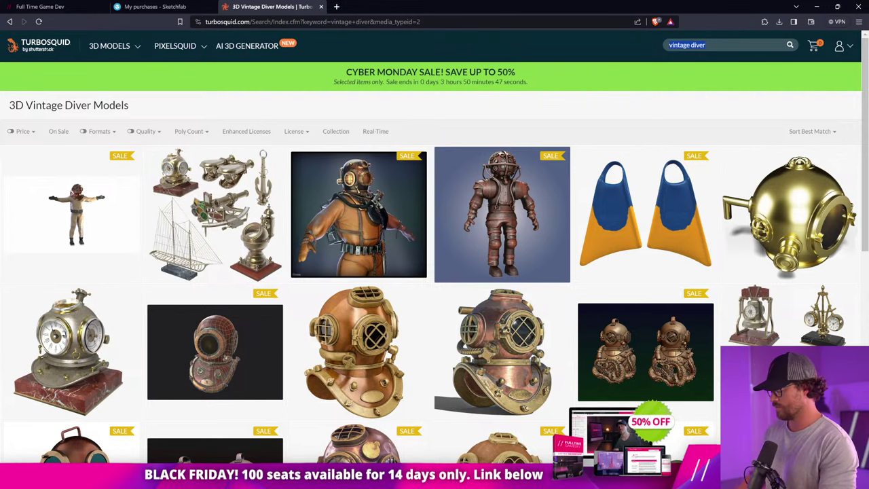
type("vintage wall tel")
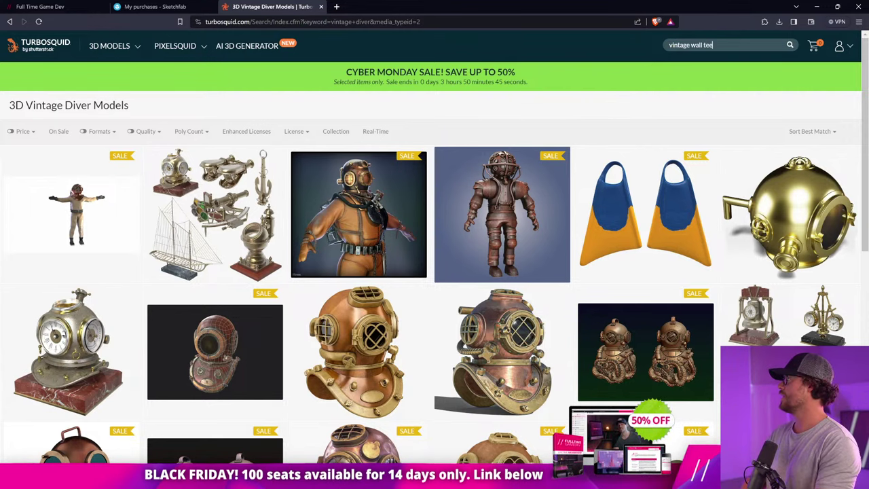
type("ephone")
key("Return")
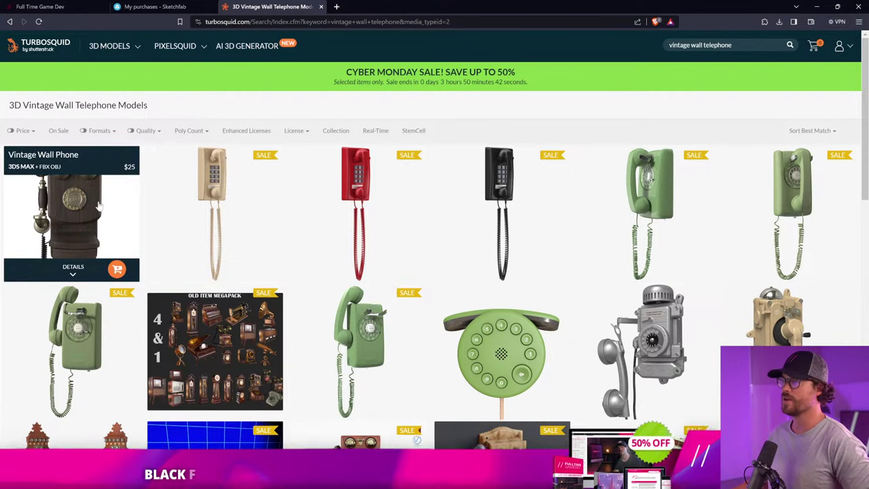
Browse the wall telephone results and open the Old Antique Wall Telephone listing by MovART
mouse_move(106, 184)
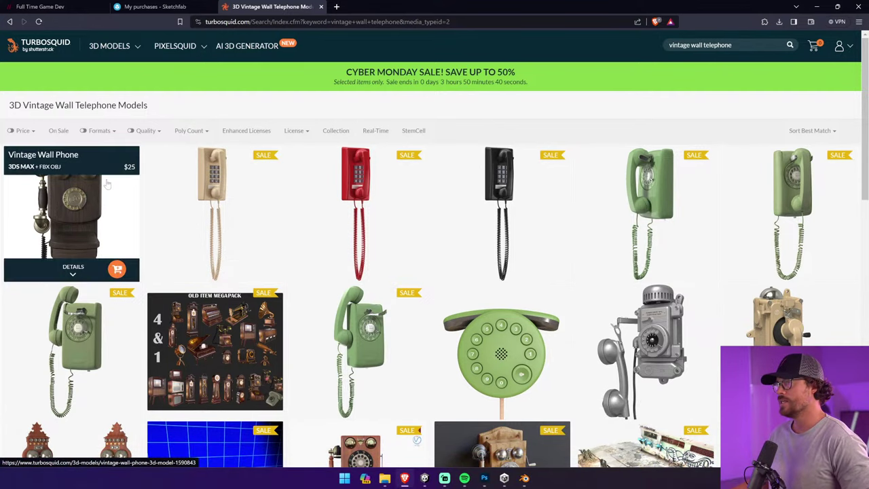
scroll(102, 200, "down", 2)
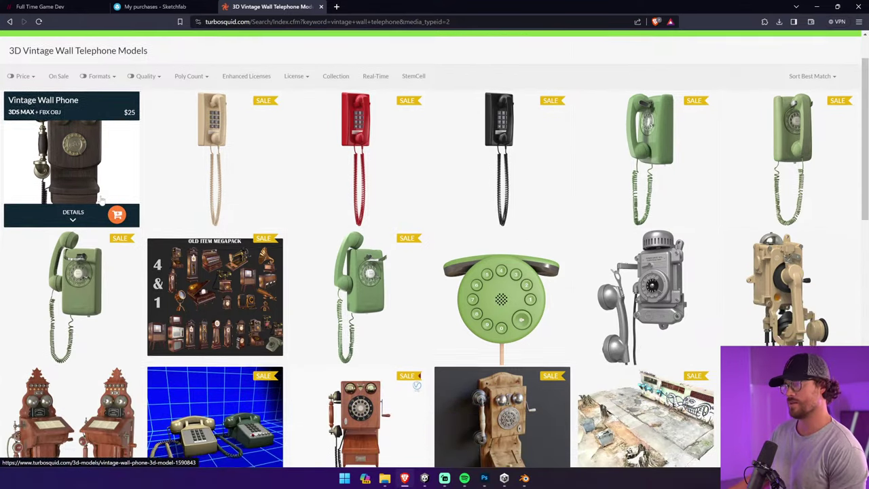
scroll(101, 201, "up", 1)
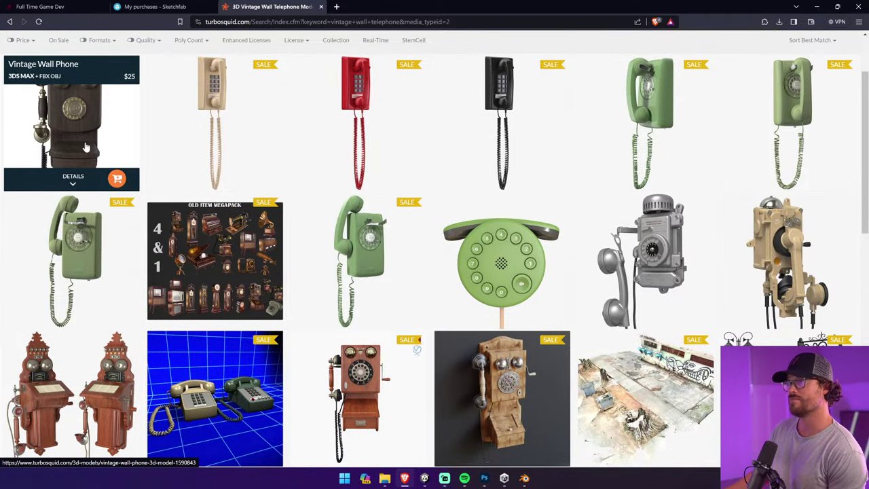
scroll(87, 147, "down", 3)
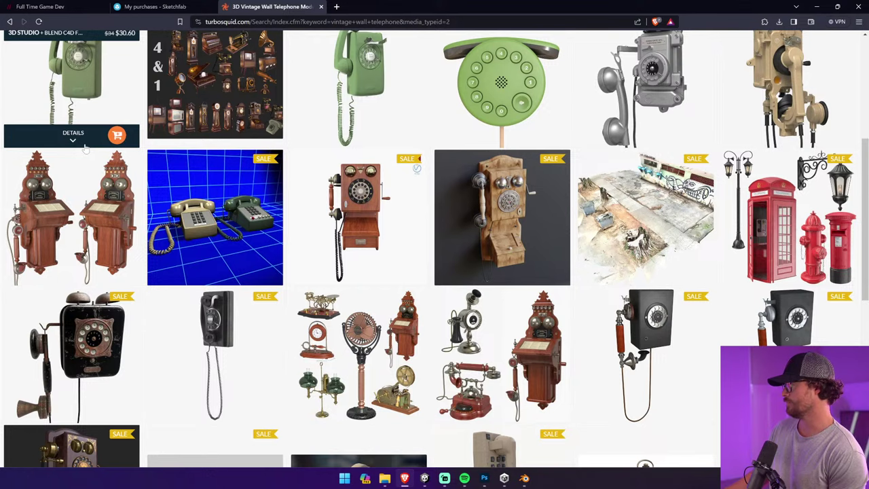
scroll(86, 147, "down", 4)
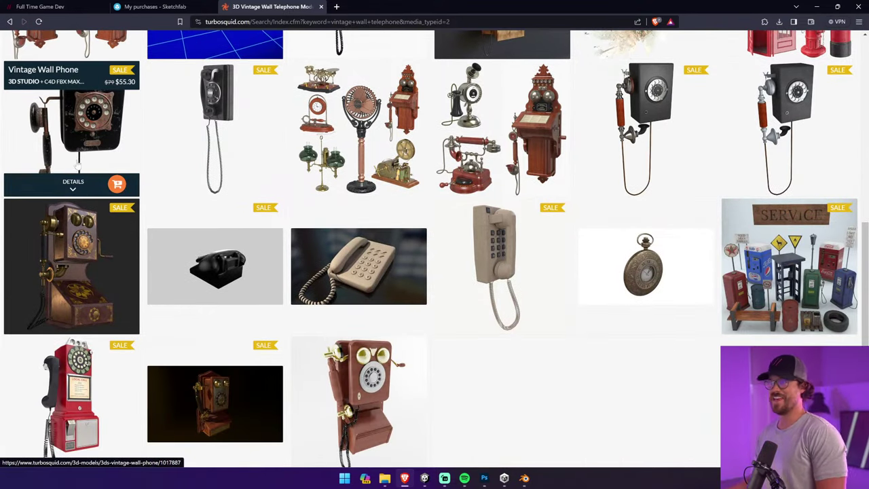
mouse_move(395, 390)
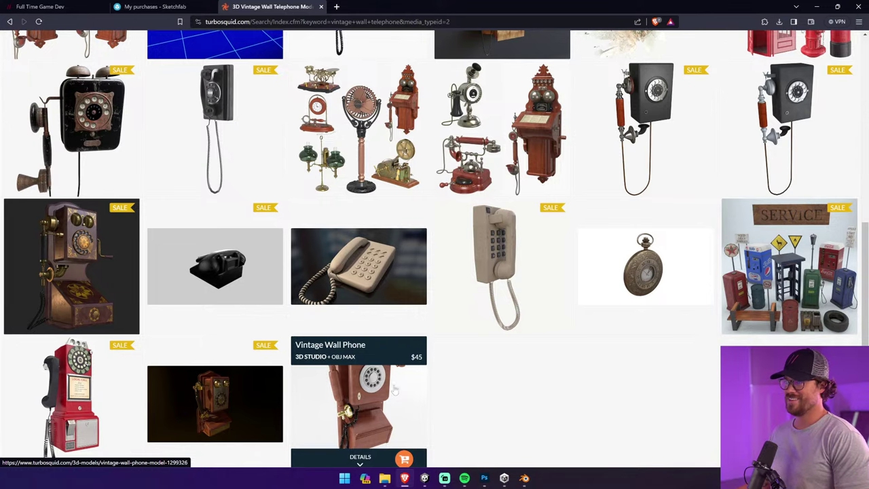
mouse_move(97, 251)
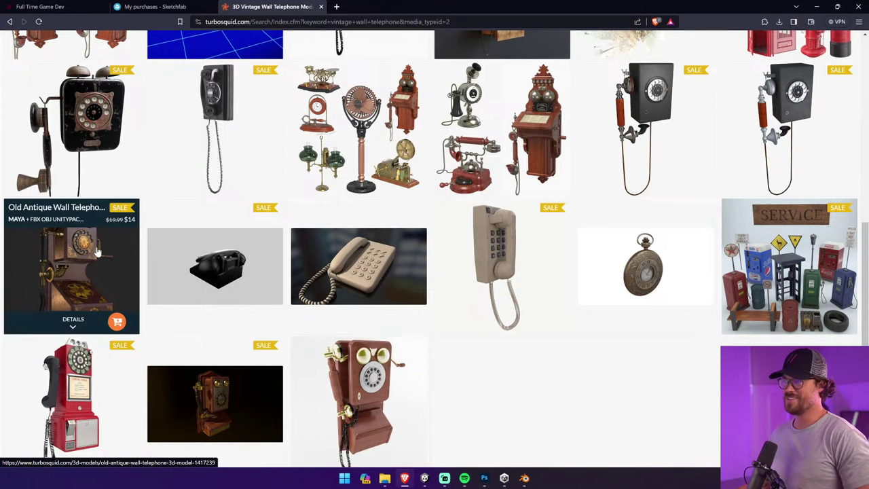
left_click(76, 283)
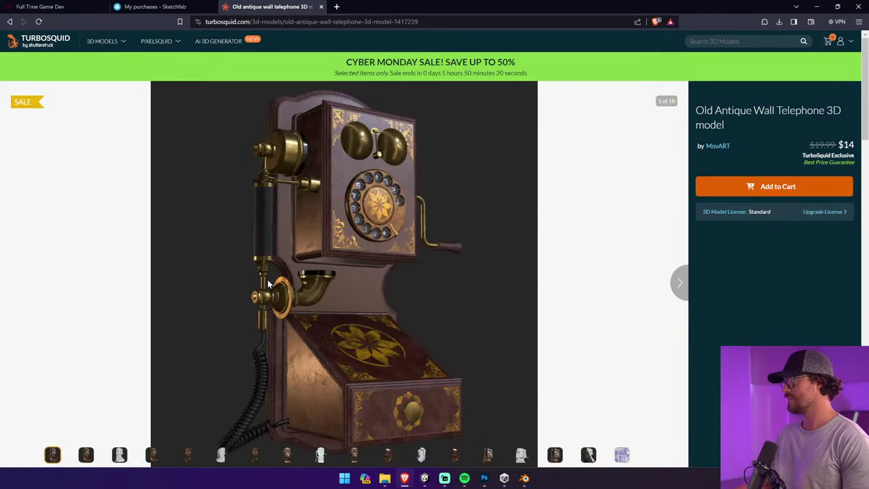
View the telephone's wireframe preview, return to the search results, and reopen the Old Antique Wall Telephone listing
scroll(183, 370, "down", 1)
left_click(117, 411)
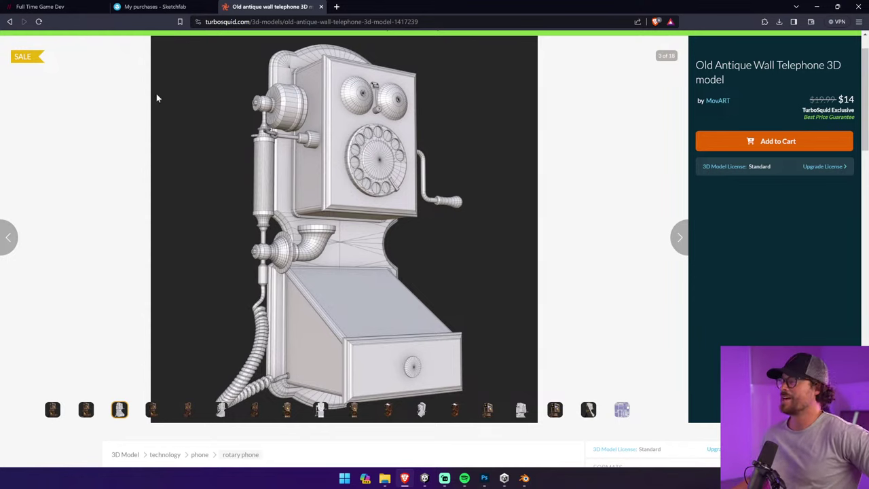
left_click(10, 21)
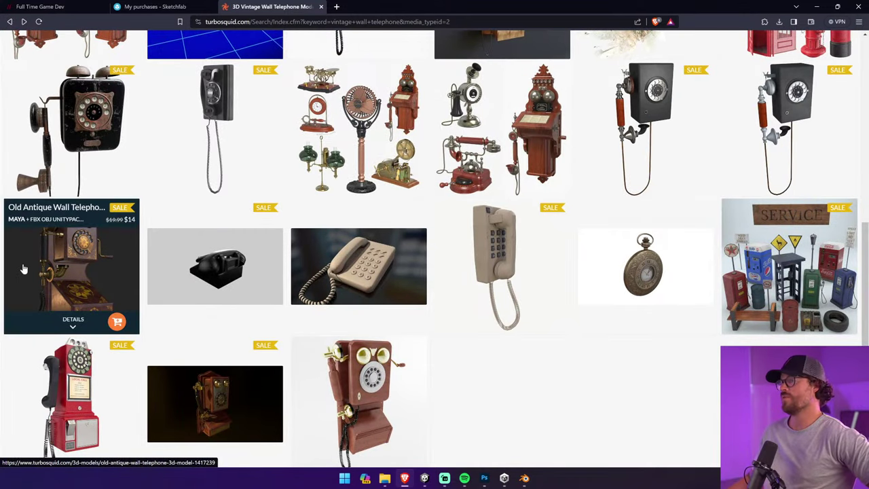
left_click(75, 283)
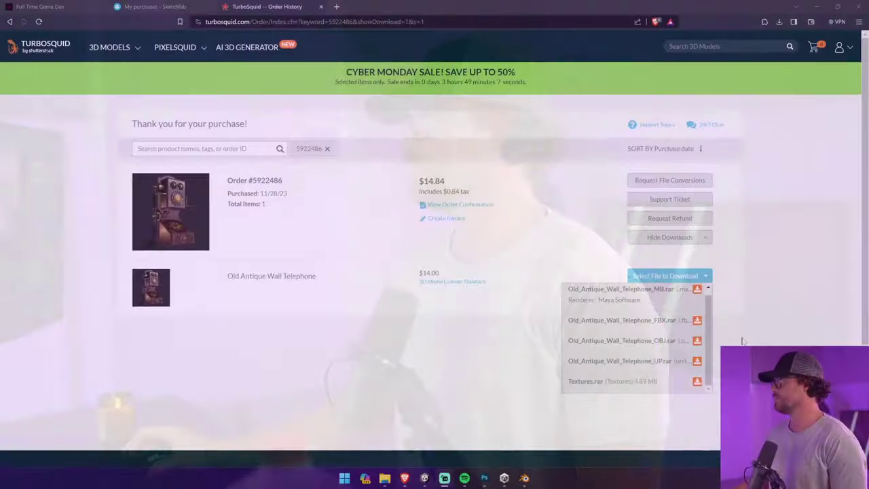
Download Old_Antique_Wall_Telephone_OBJ.rar into a new folder named Phone inside Downloads
scroll(668, 337, "up", 1)
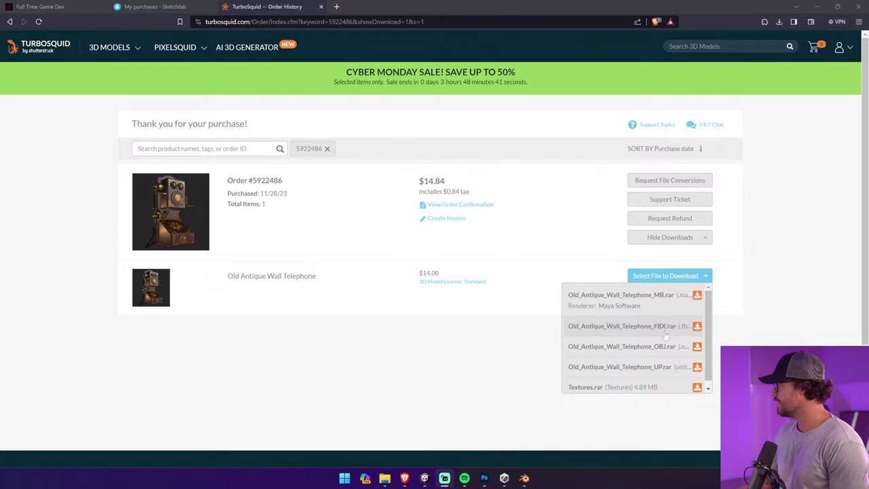
left_click(696, 347)
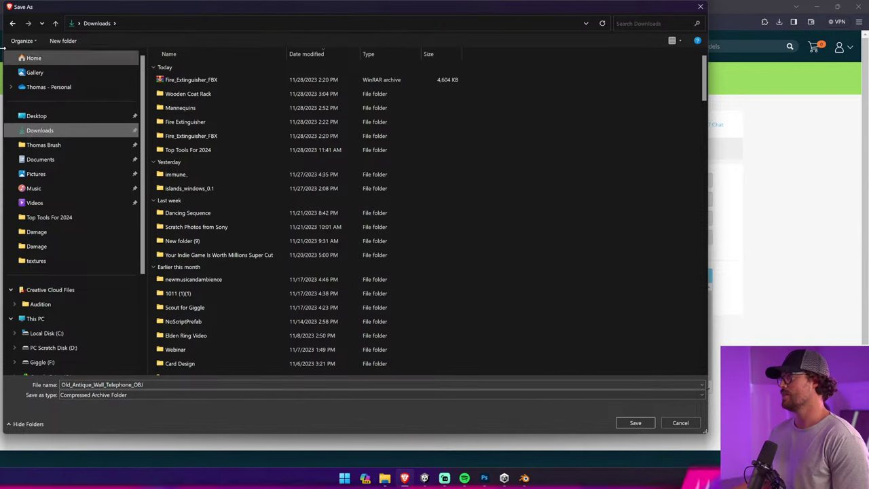
left_click(61, 41)
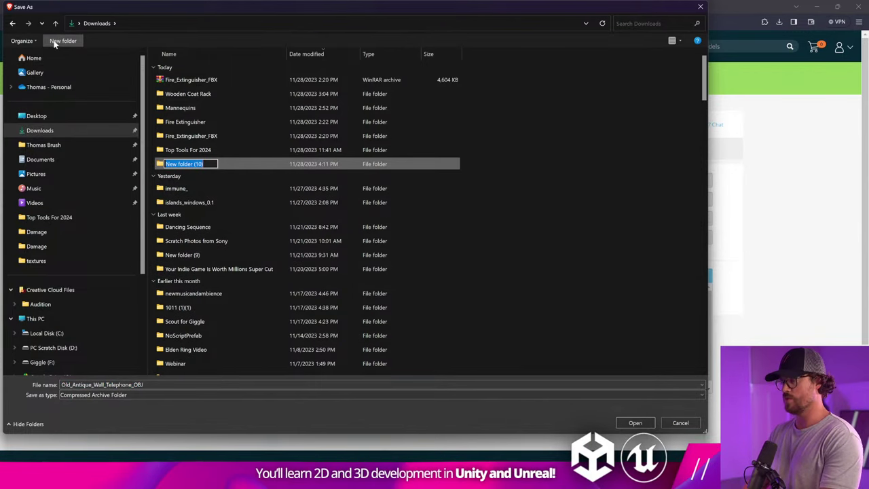
type("Phone")
key("Return")
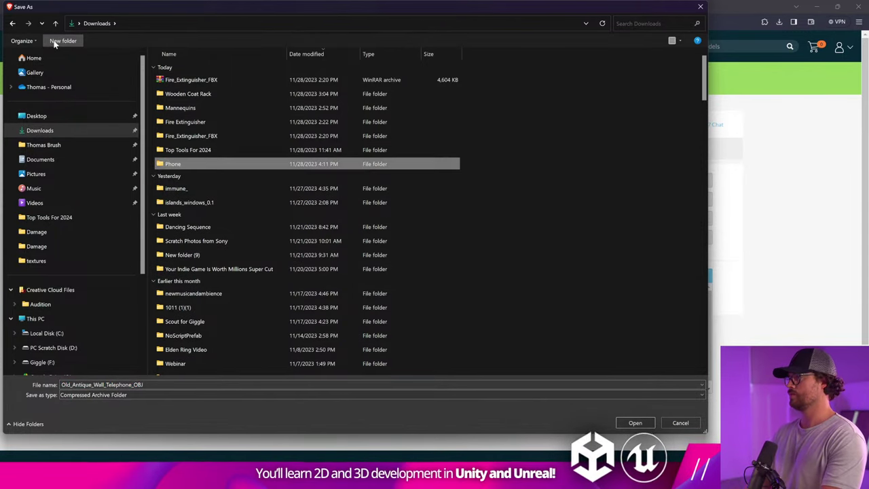
left_click(635, 423)
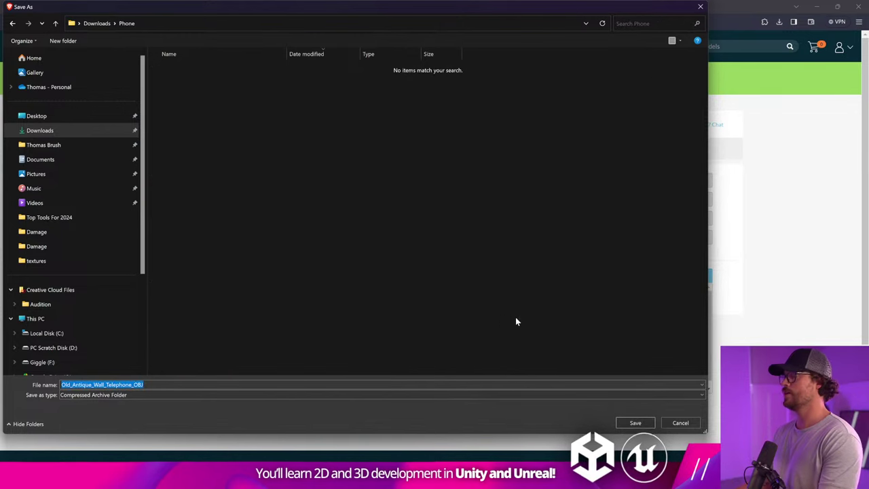
left_click(629, 423)
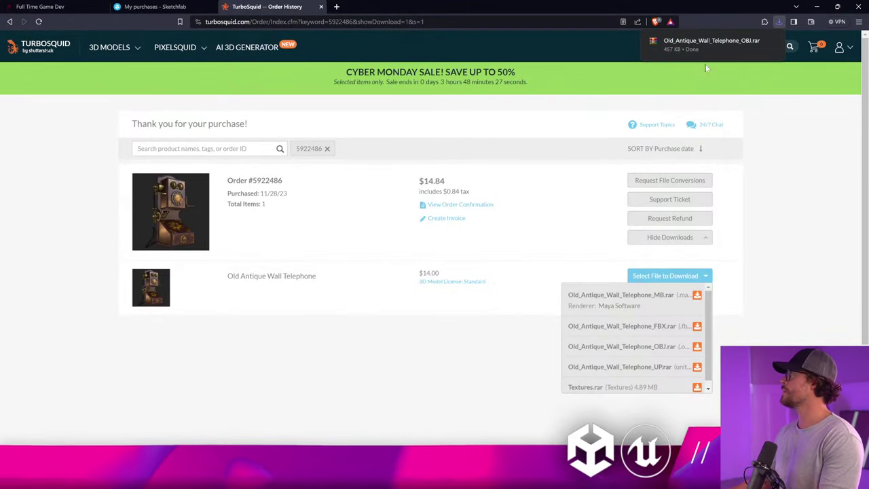
Extract the Old_Antique_Wall_Telephone_OBJ archive into its own subfolder of Phone and show the extracted files
left_click(756, 43)
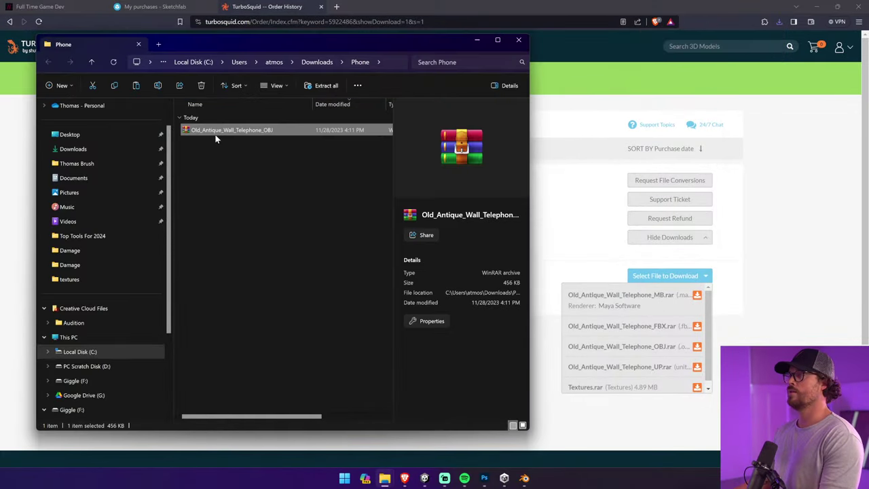
right_click(227, 134)
left_click(275, 210)
left_click(507, 329)
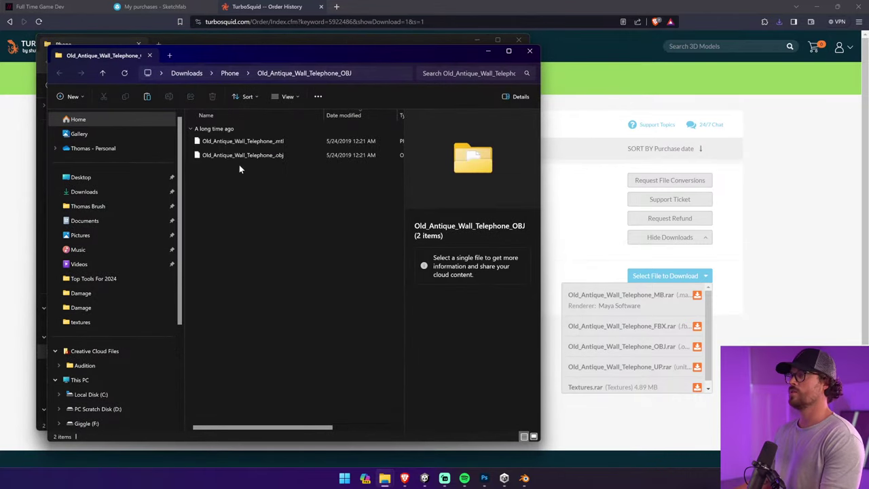
left_click(285, 153)
mouse_move(252, 55)
left_mouse_down()
mouse_move(547, 90)
mouse_move(257, 58)
left_mouse_up()
Download the telephone's Textures.rar archive into the Phone folder
left_click(715, 347)
left_click(697, 277)
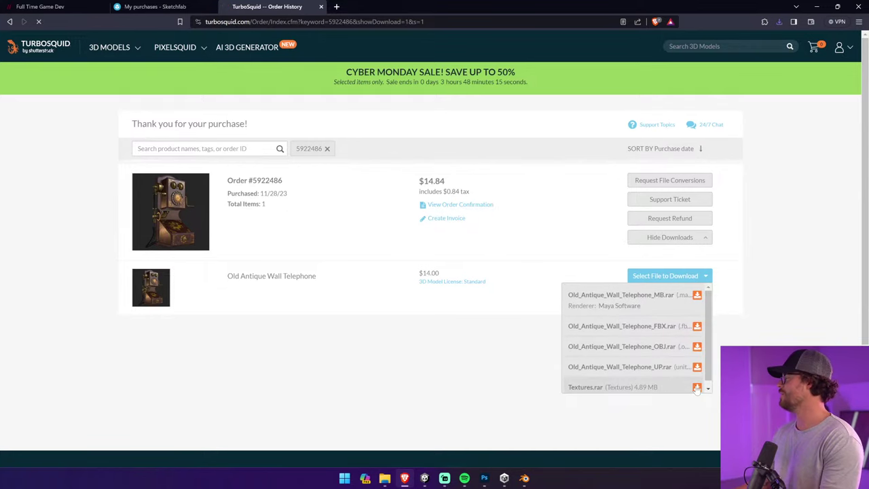
left_click(697, 387)
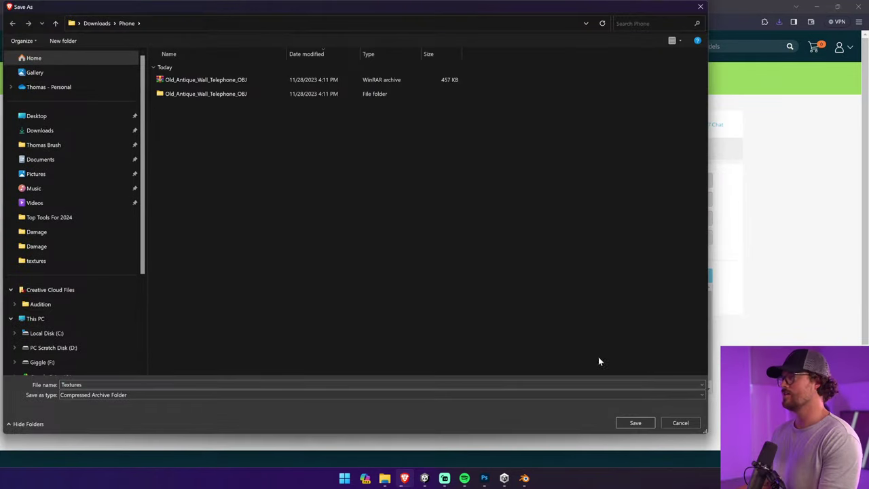
left_click(643, 422)
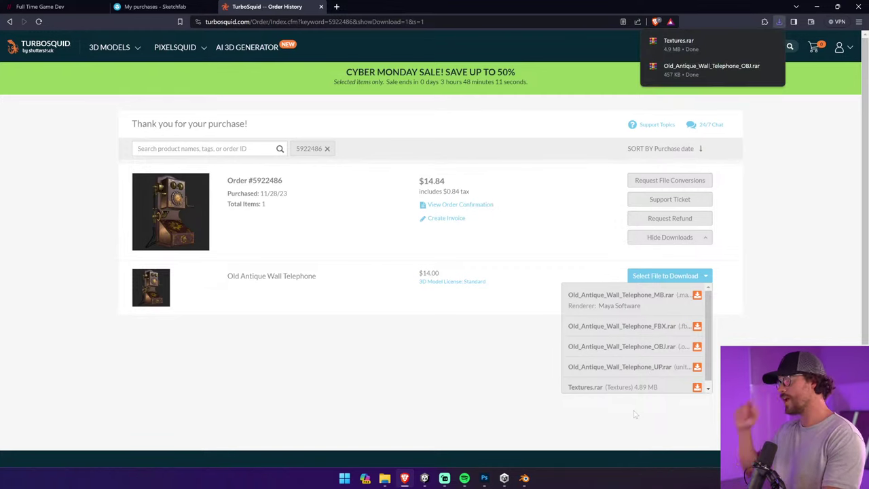
Switch to Blender and show the whole mannequin in the front orthographic view
left_click(525, 478)
scroll(477, 244, "down", 5)
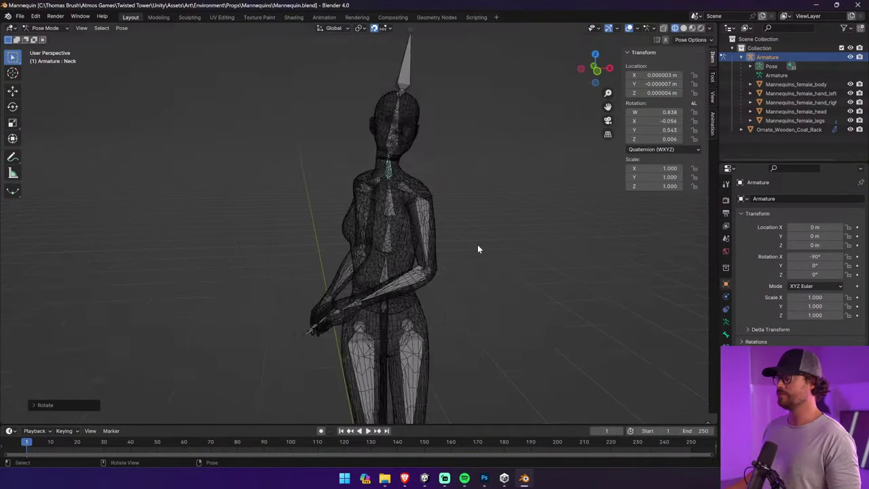
middle_click_drag(450, 246, 428, 205, "shift")
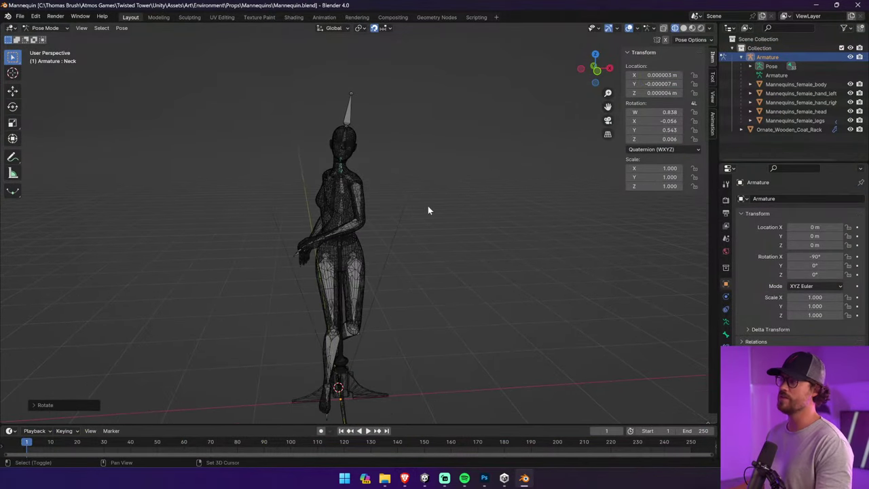
left_click(582, 70)
left_click(608, 70)
left_click(595, 70)
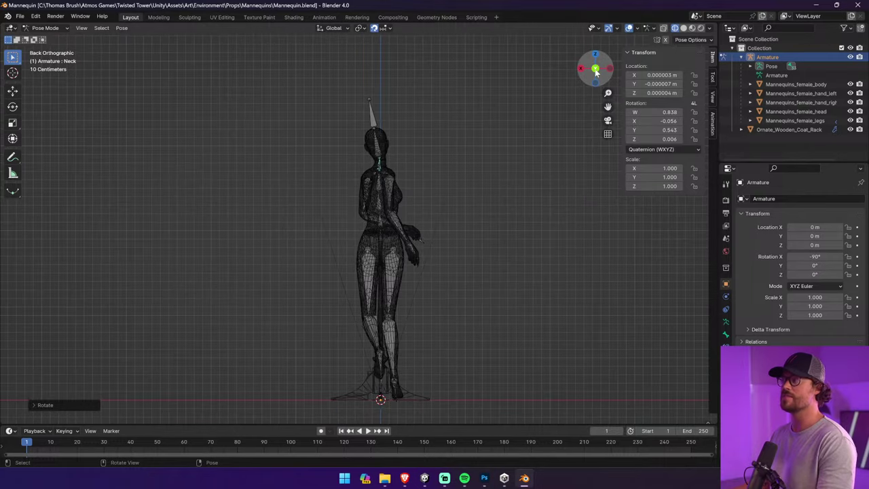
left_click(581, 70)
left_click(581, 70)
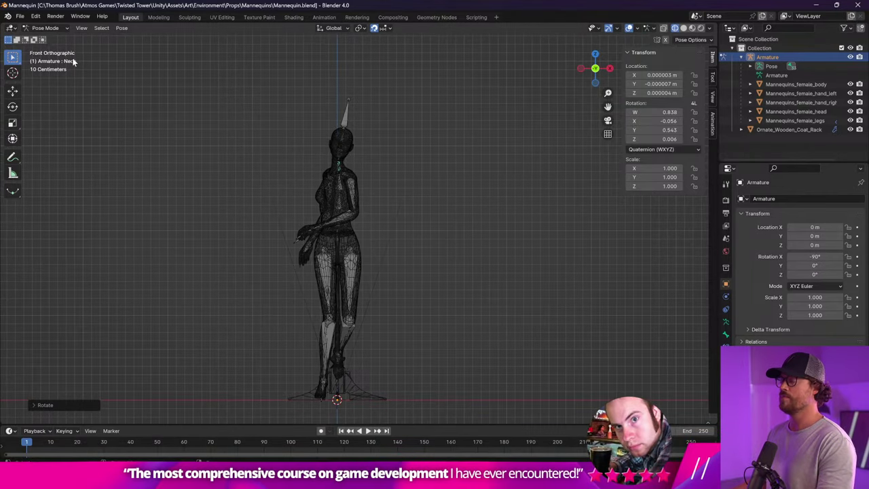
left_click(19, 15)
mouse_move(52, 148)
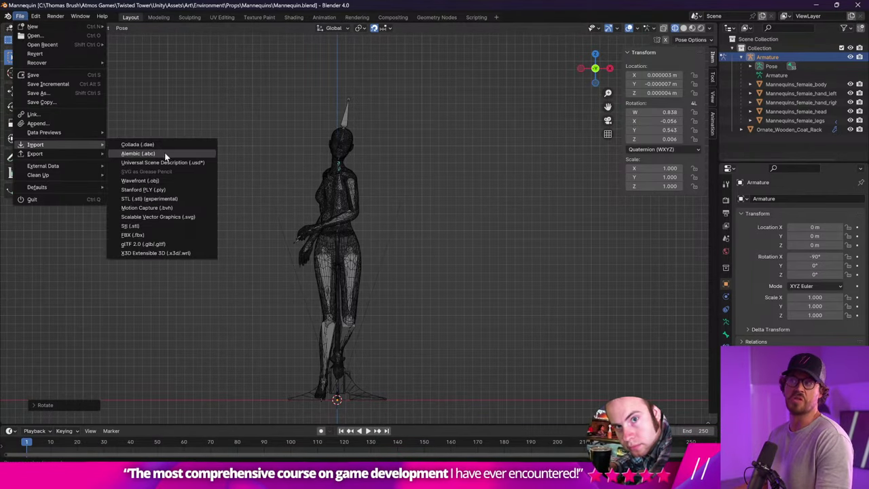
left_click(170, 230)
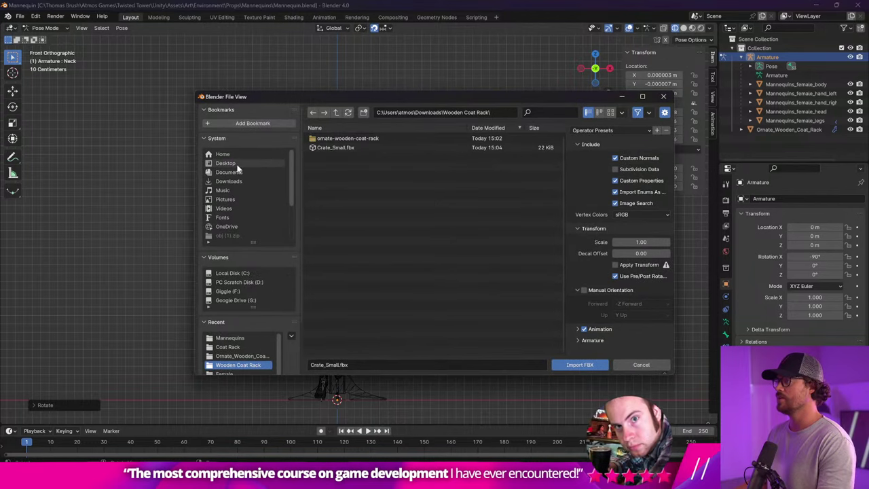
left_click(228, 180)
double_click(350, 139)
double_click(353, 140)
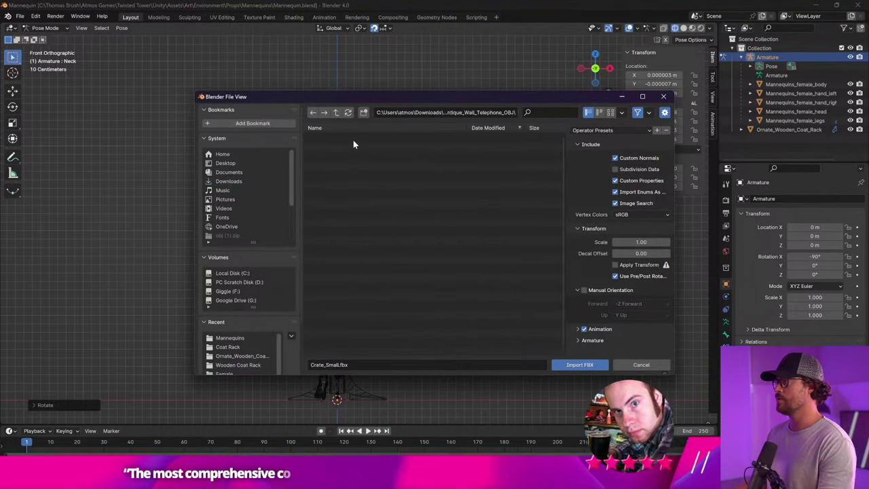
left_click(639, 366)
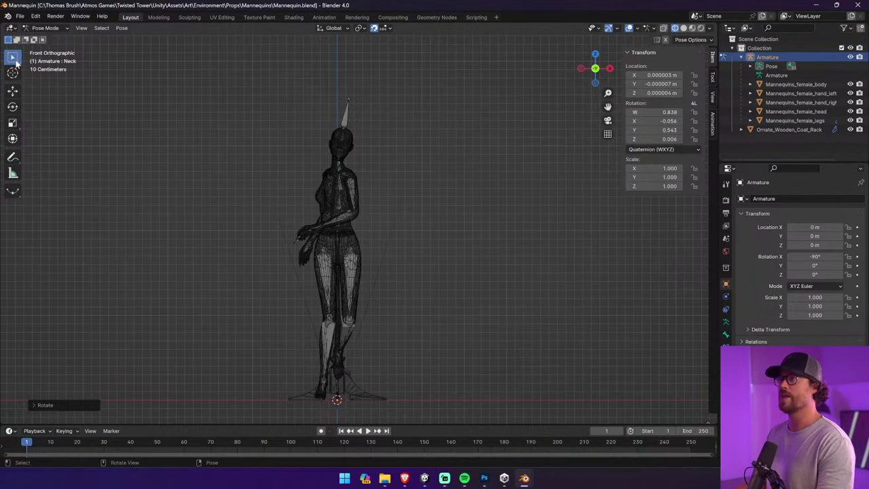
Import the Old_Antique_Wall_Telephone_ model as Wavefront OBJ from the extracted archive folder inside Downloads\Phone
left_click(20, 16)
mouse_move(58, 145)
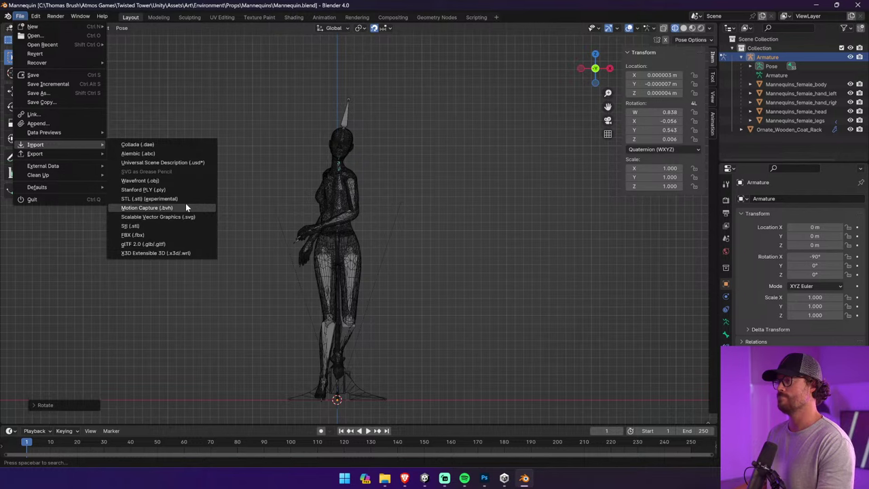
left_click(185, 180)
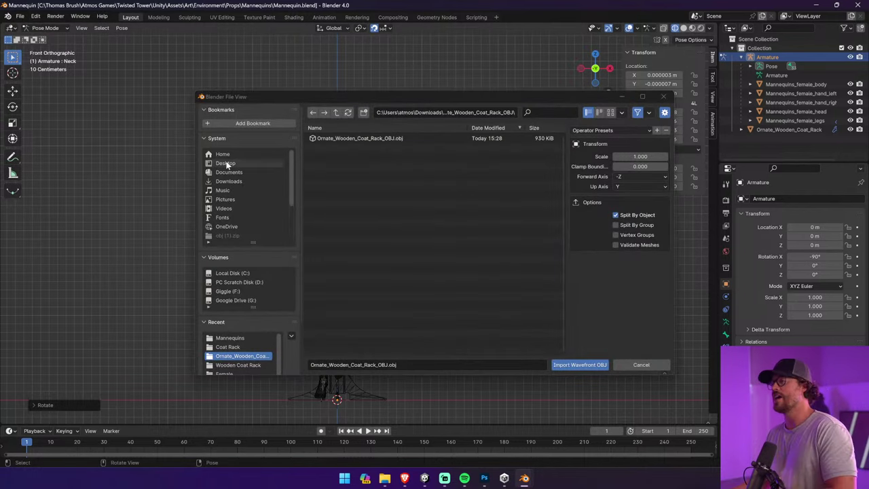
left_click(229, 182)
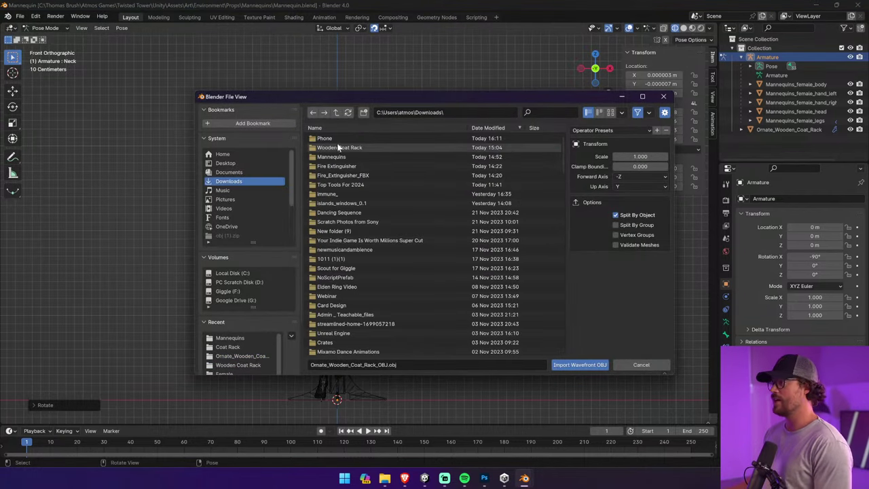
double_click(338, 139)
double_click(338, 139)
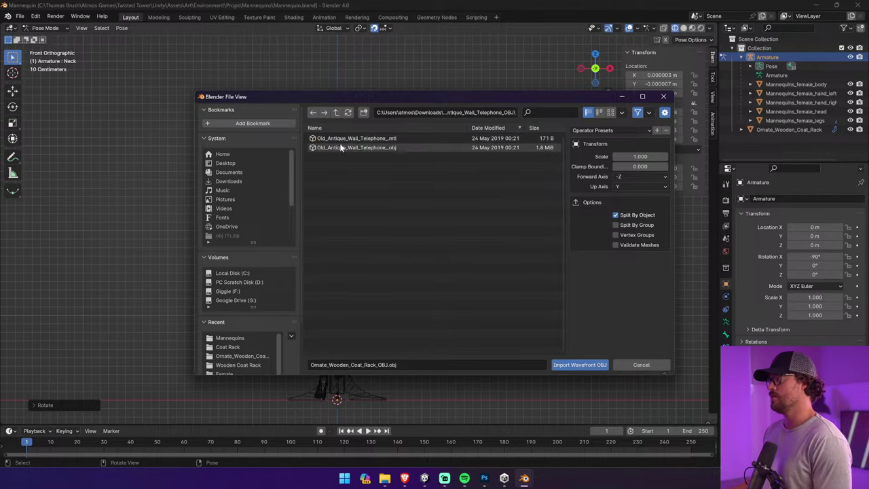
left_click(340, 148)
double_click(341, 148)
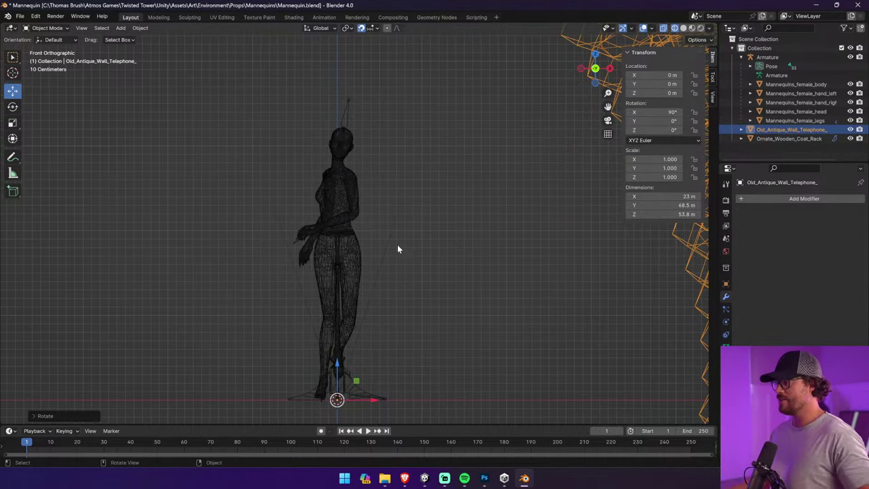
Scale the telephone down uniformly to about 0.011, using the mannequin as the size reference
scroll(523, 377, "down", 10)
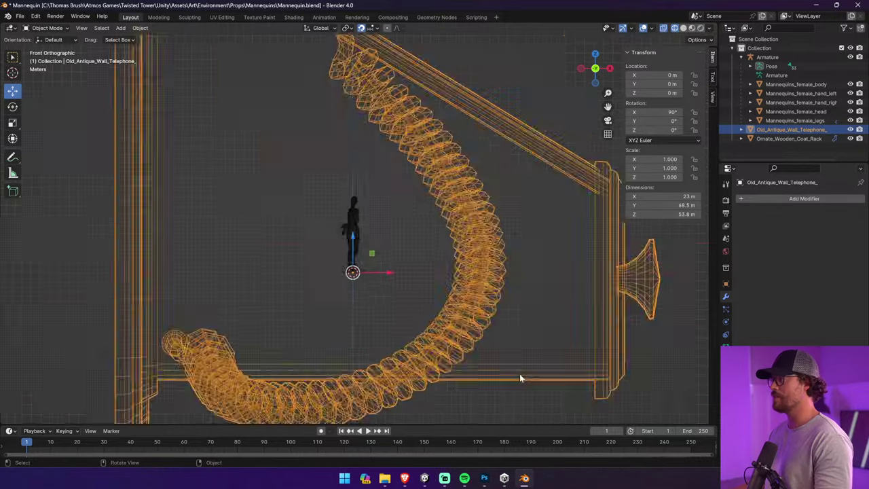
key("s")
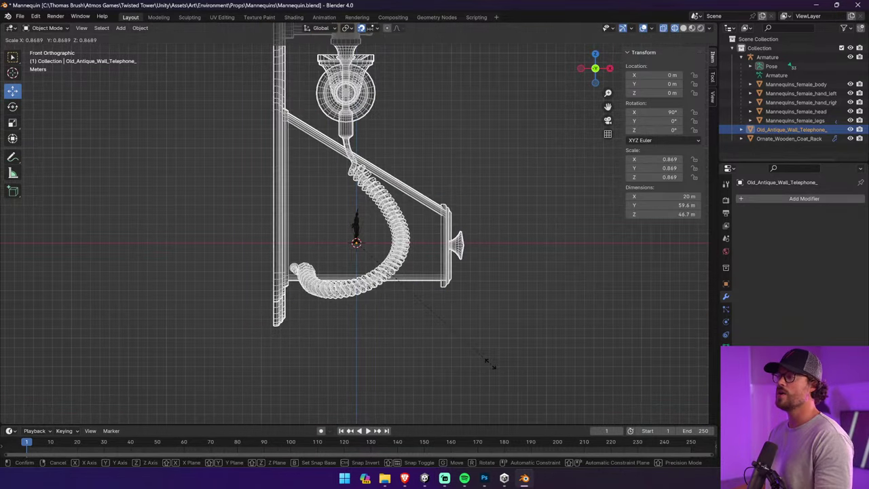
left_click(360, 253)
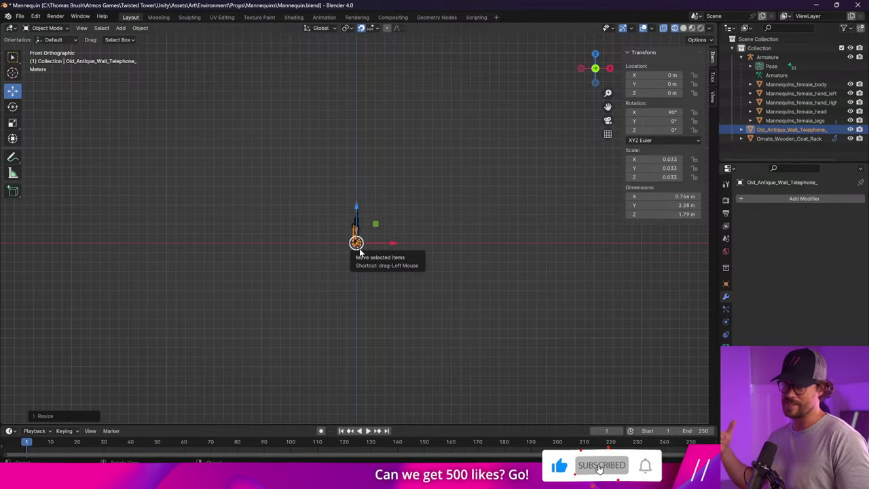
left_click(609, 68)
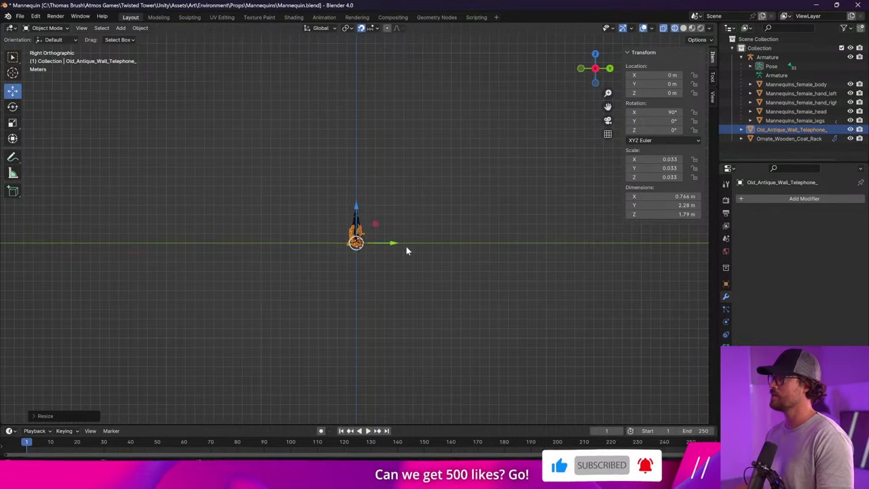
scroll(406, 243, "up", 4)
key("s")
left_click(372, 329)
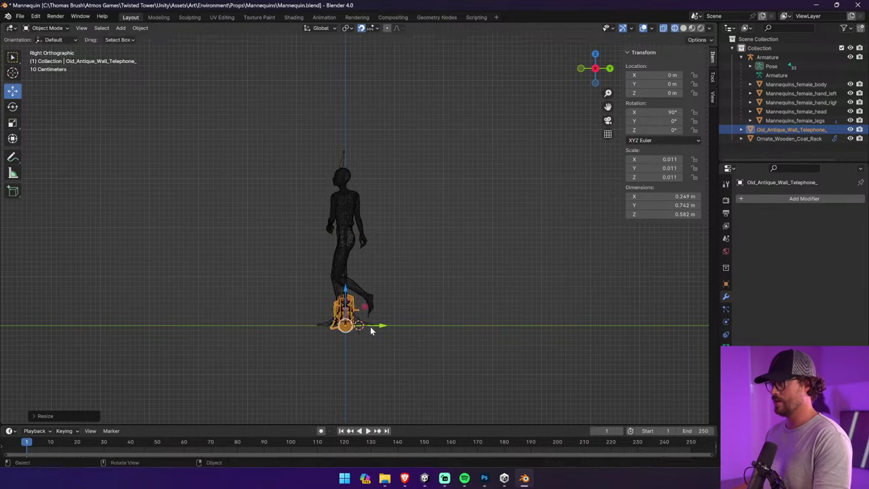
Raise the telephone along Z to 2.5 m, near the mannequin's head, and enlarge it to a scale of about 0.013
type("gz2")
left_click(392, 204)
scroll(391, 203, "up", 4)
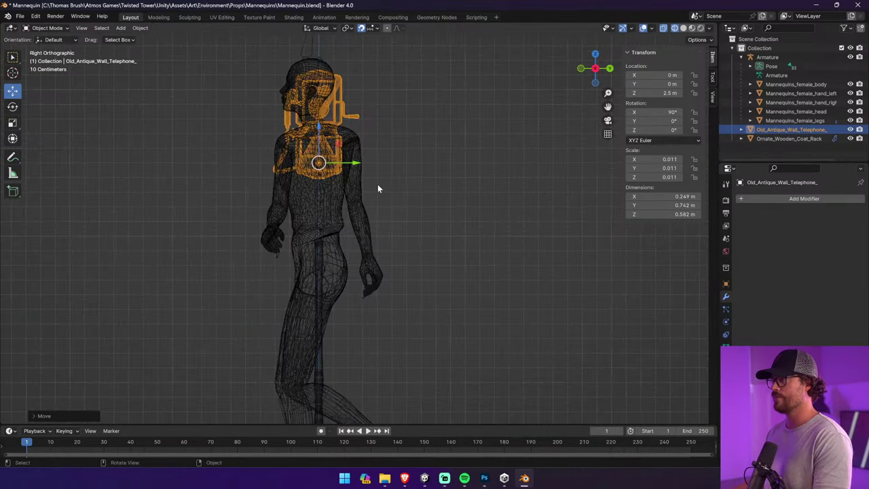
key("s")
left_click(401, 190)
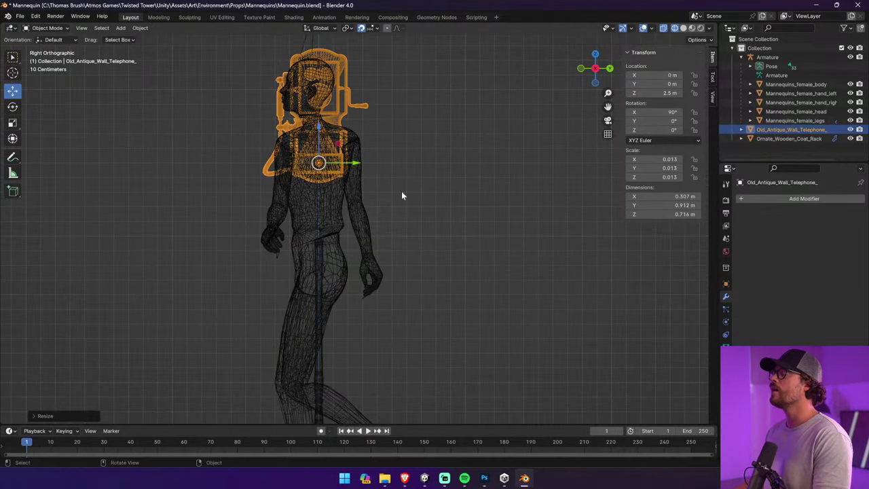
Raise the telephone along Z to 2.6 m and enlarge it to a scale of about 0.015
key("g")
key("z")
left_click(402, 182)
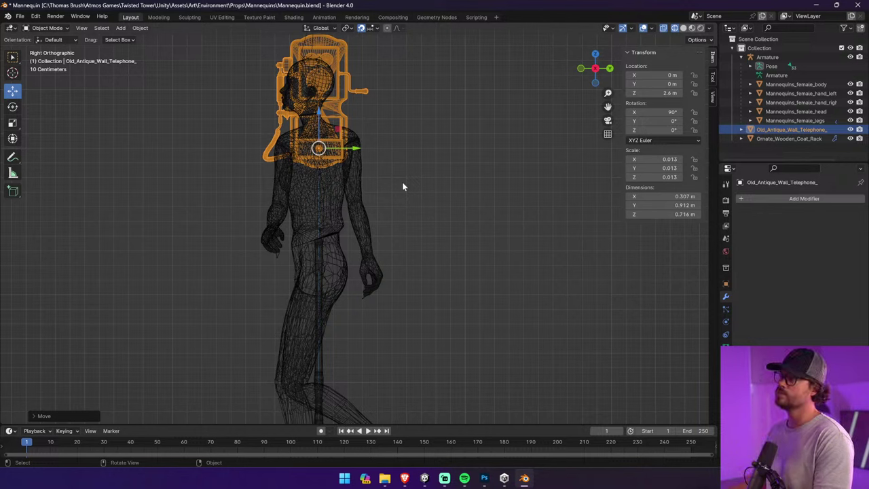
key("s")
left_click(412, 185)
Lower the telephone along Z to about 2.46 m with snapping off, and check it against the mannequin from the front and right
key("g")
key("z")
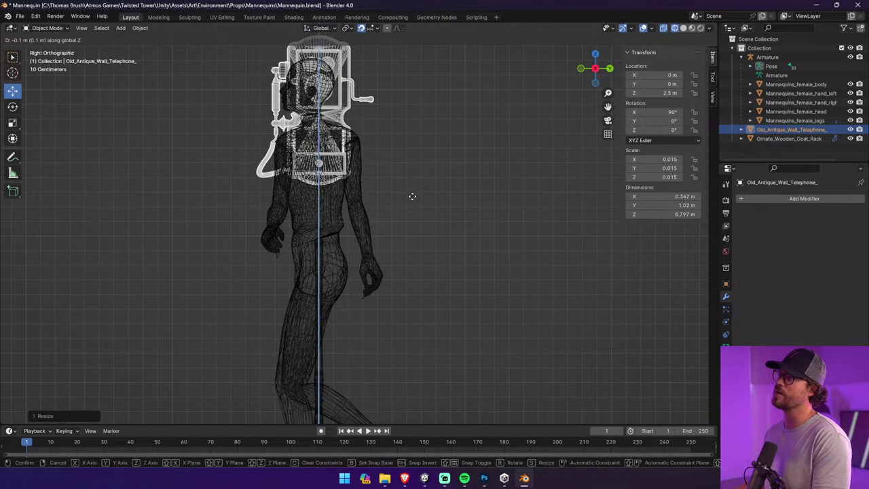
left_click(411, 203)
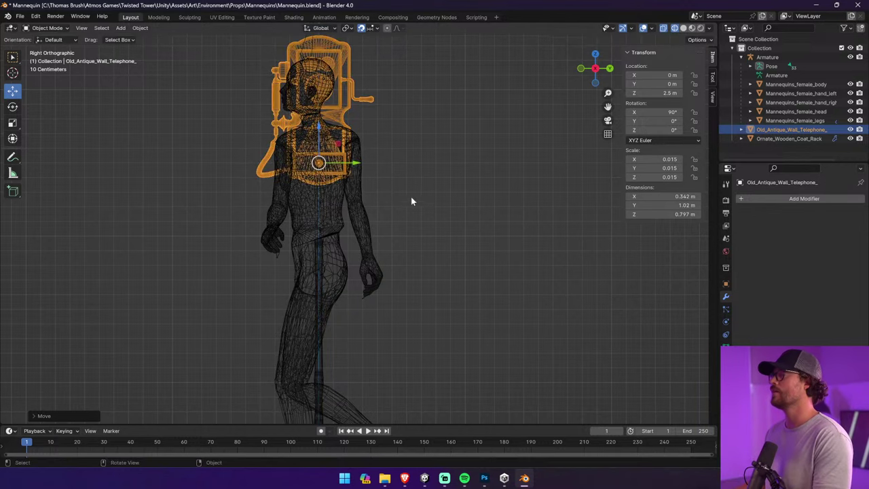
key("g")
key("z")
left_click(378, 64)
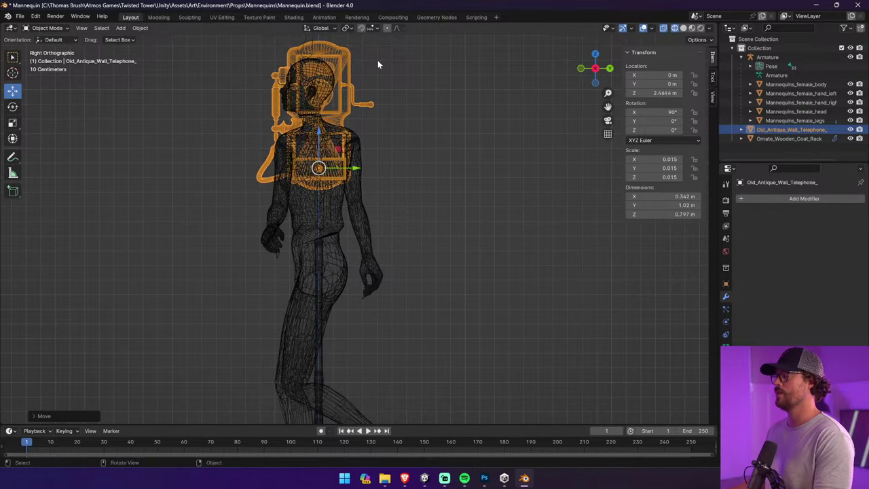
key("KP_1")
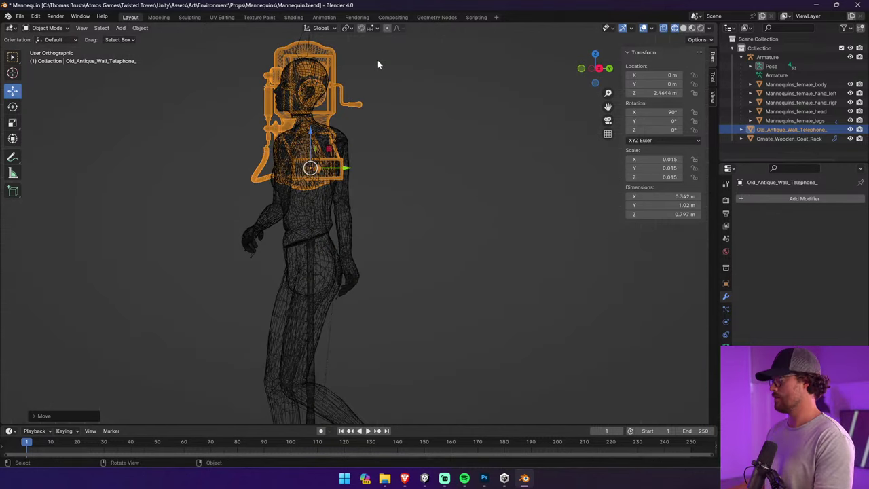
left_click(581, 69)
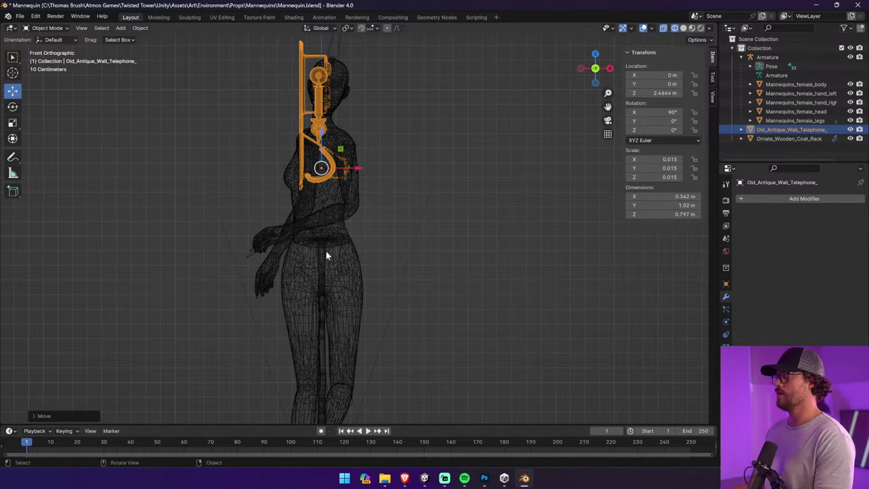
left_click(610, 68)
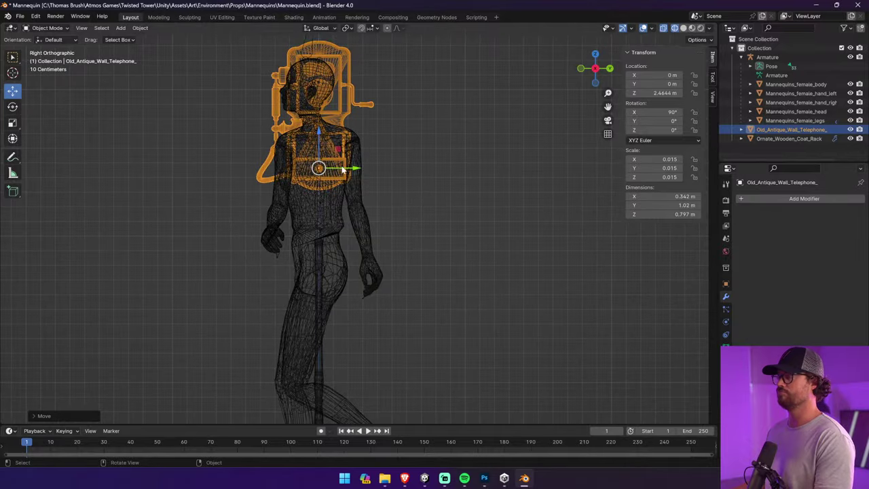
Start saving the scene under a new name and create and open a folder named Phone inside Props
left_click(20, 16)
left_click(49, 93)
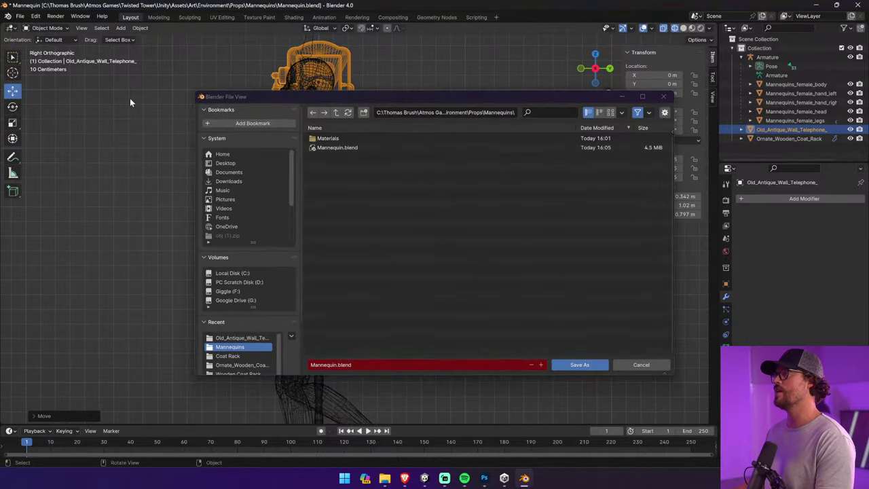
left_click(335, 113)
left_click(363, 112)
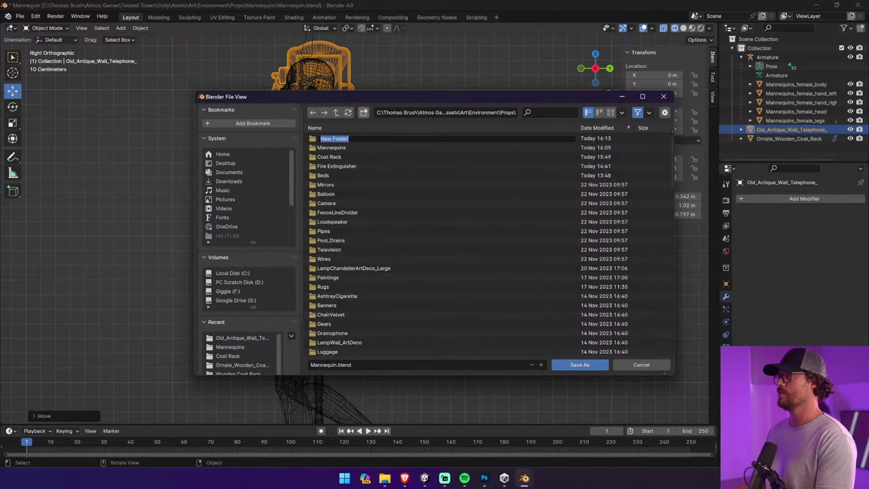
type("Ph")
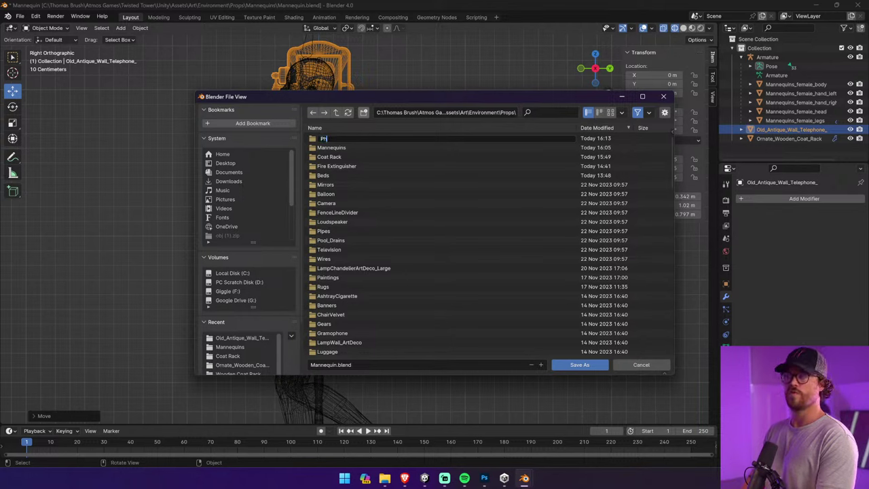
type("one")
key("Return")
double_click(330, 139)
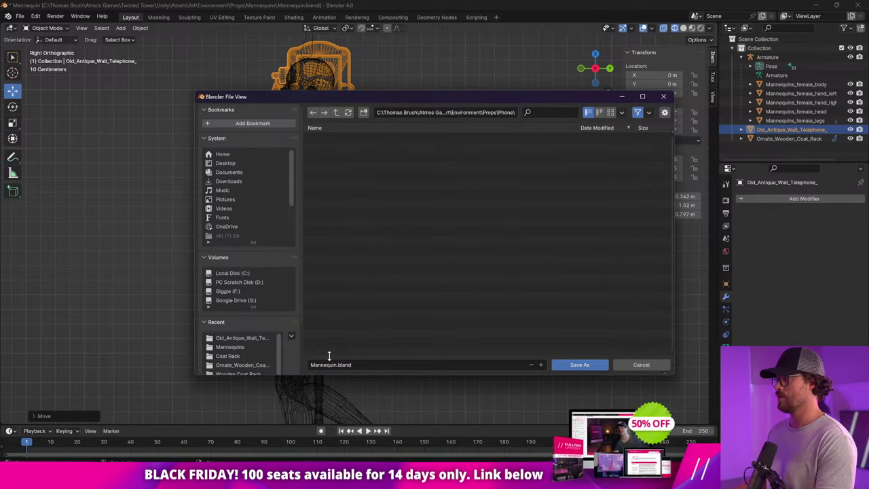
Save the scene as Phone.blend in the Phone folder
left_click(329, 365)
left_click_drag(337, 365, 310, 365)
left_click(351, 364)
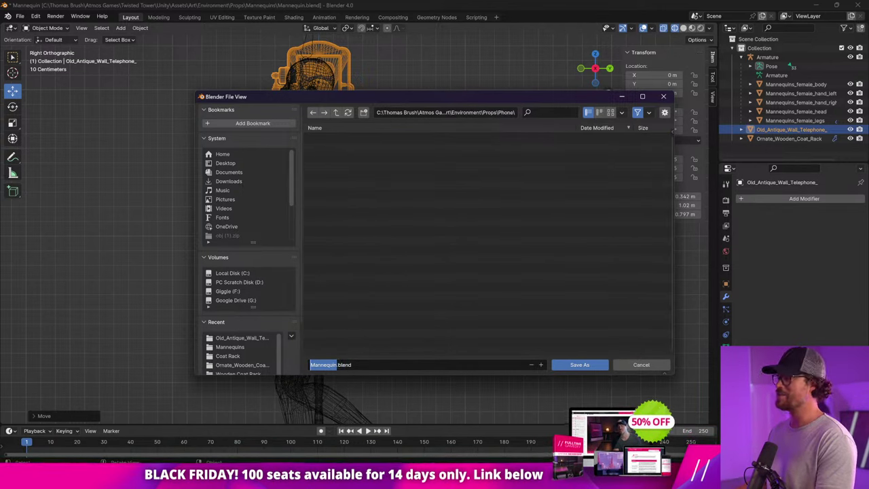
type("Phone")
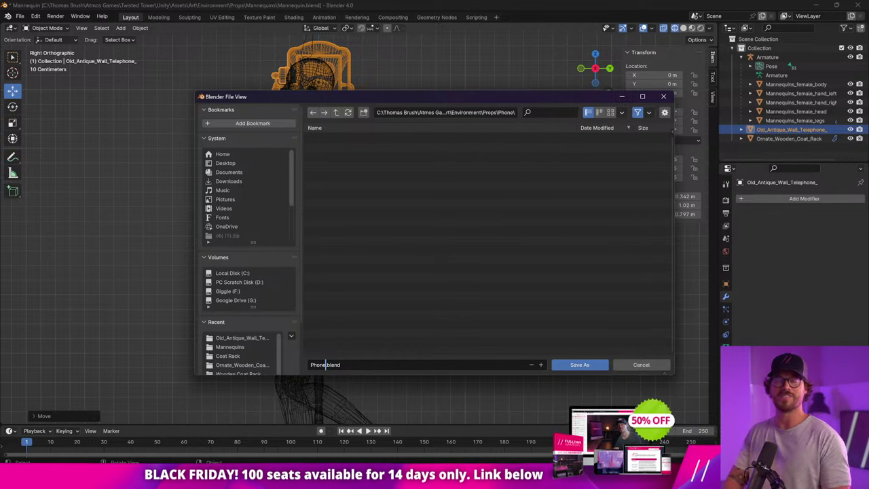
key("Return")
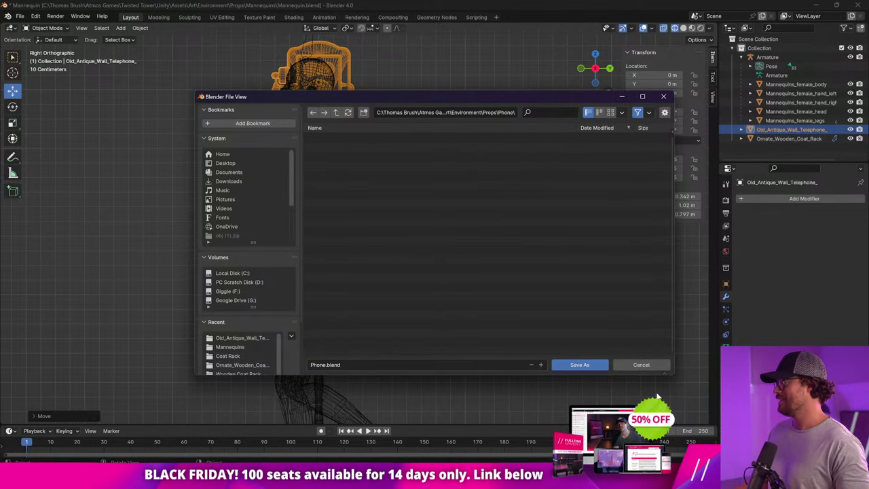
left_click(596, 367)
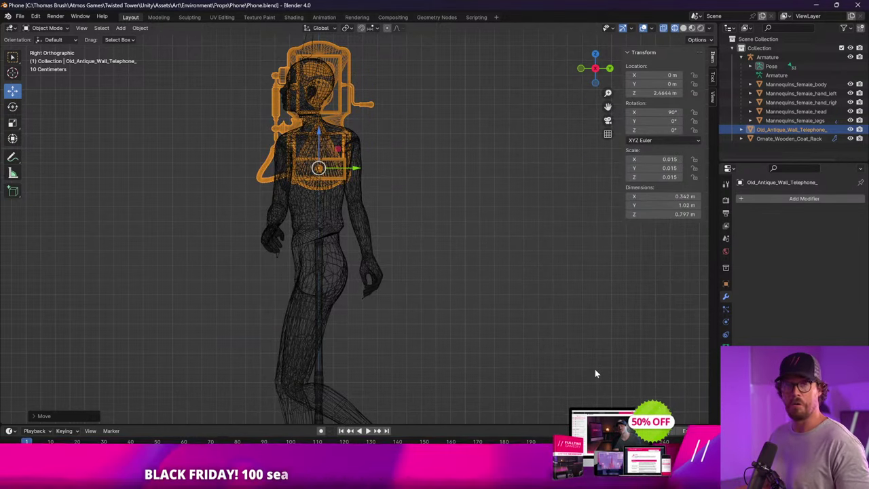
Delete the mannequin's body, left and right hand, head and leg meshes from the scene in Object Mode
left_click(46, 28)
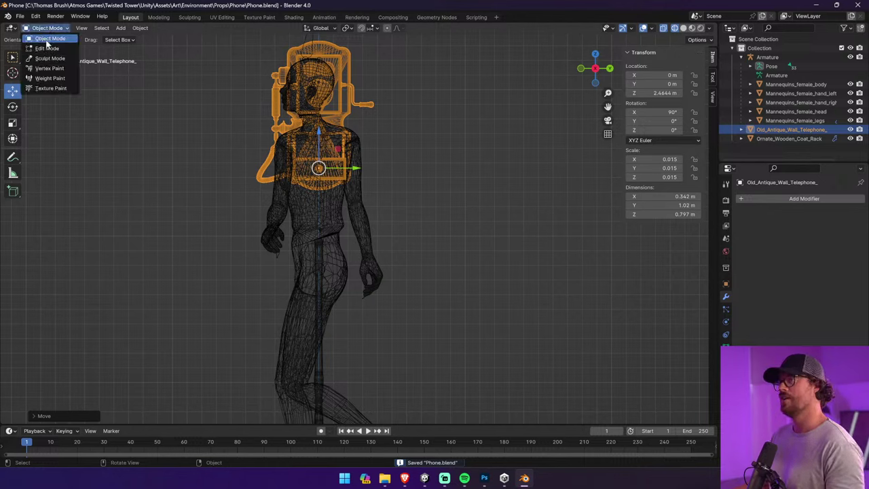
left_click(48, 39)
left_click(315, 227)
left_click(367, 255)
left_click(367, 257)
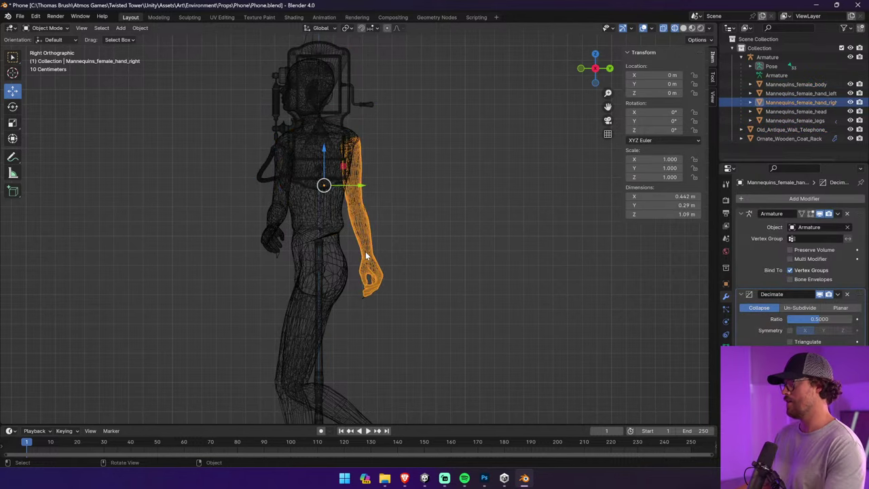
left_click(815, 89)
key("Delete")
left_click(813, 87)
key("Delete")
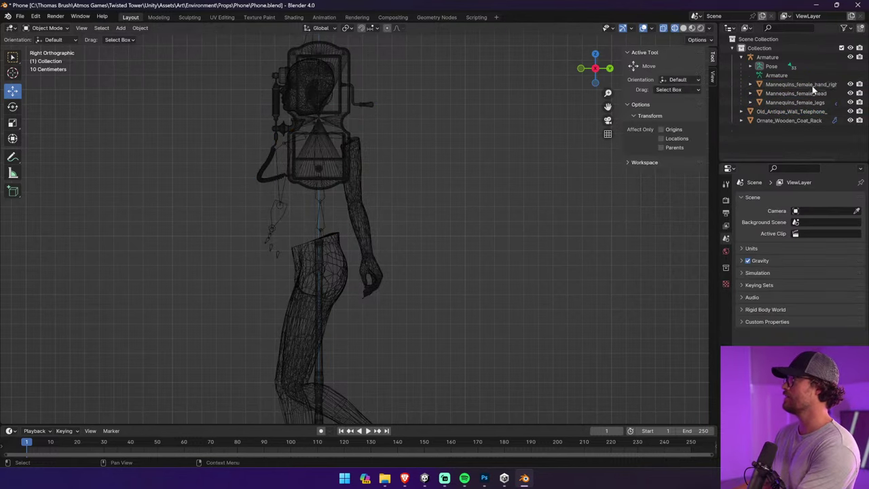
left_click(812, 87)
key("Delete")
left_click(812, 86)
key("Delete")
left_click(809, 86)
key("Delete")
Delete the mannequin's Armature and the ornate wooden coat rack, keeping only the antique wall telephone
left_click(806, 87)
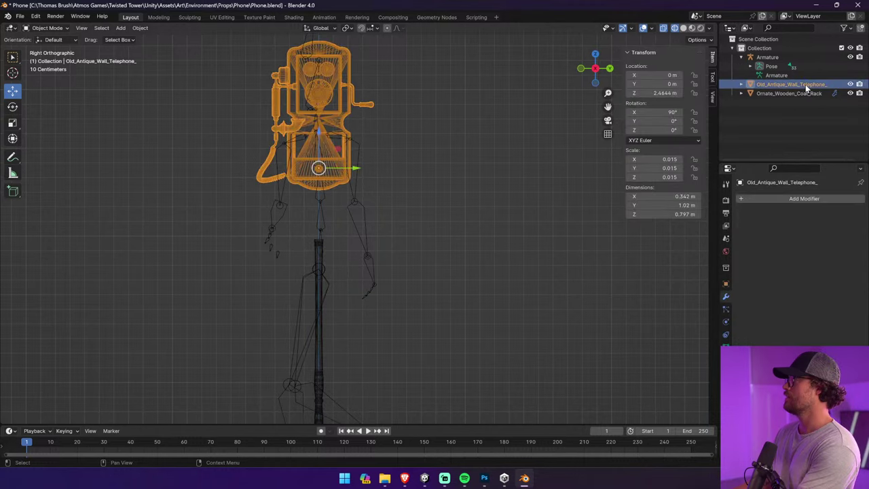
left_click(782, 57)
key("Delete")
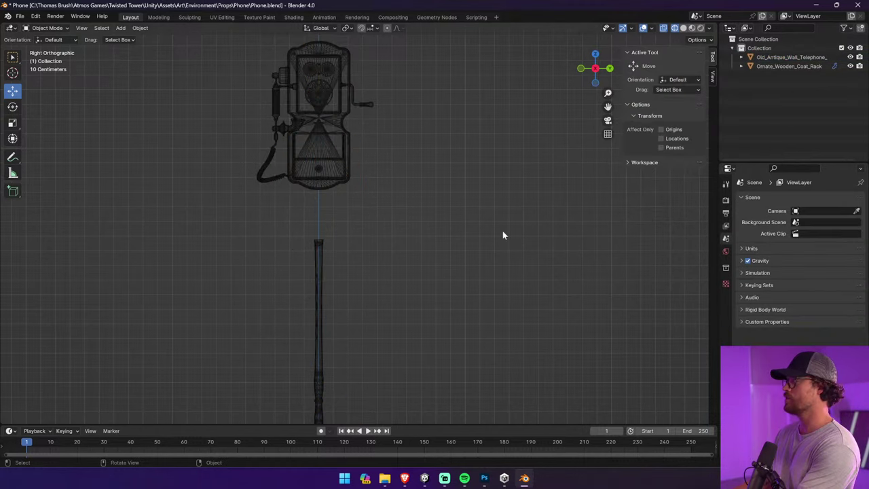
left_click(315, 299)
key("Delete")
Try to snap the selection to the 3D cursor with its offset kept
scroll(316, 298, "down", 5)
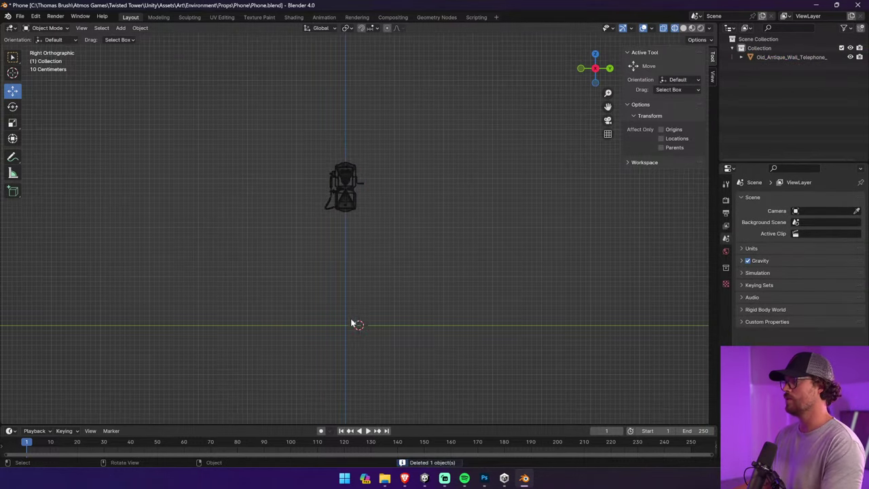
scroll(353, 322, "up", 5)
scroll(357, 320, "up", 1)
left_click(343, 163)
scroll(366, 224, "down", 5)
middle_click_drag(410, 299, 423, 201, "shift")
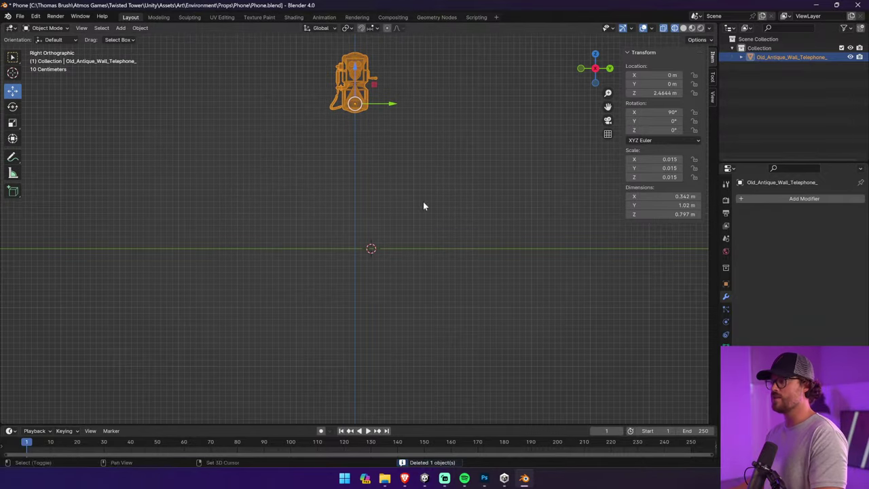
left_click(370, 249)
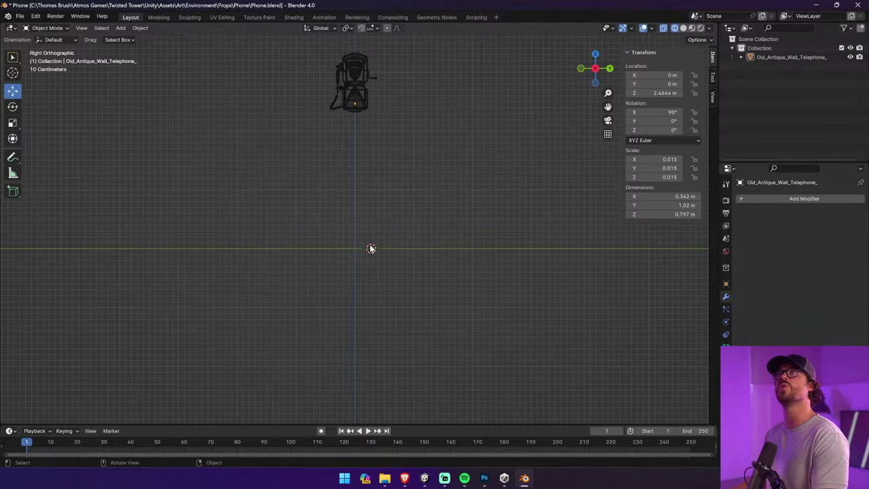
left_click(12, 74)
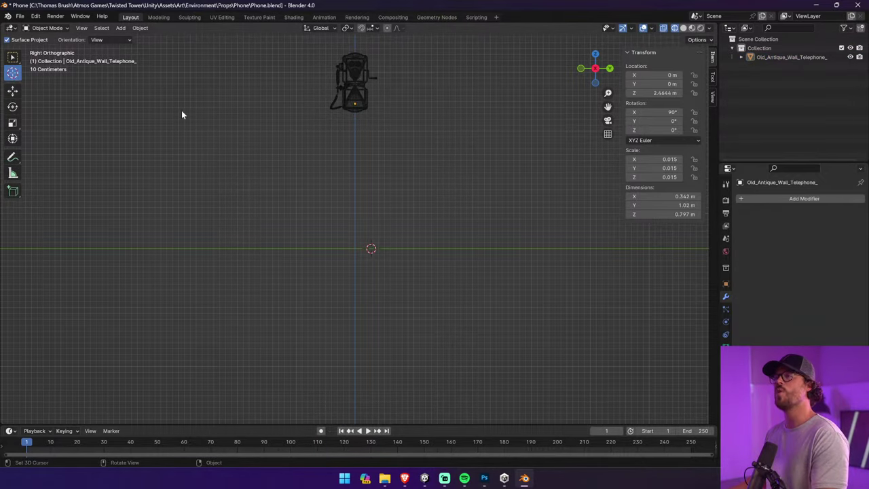
scroll(355, 247, "up", 5)
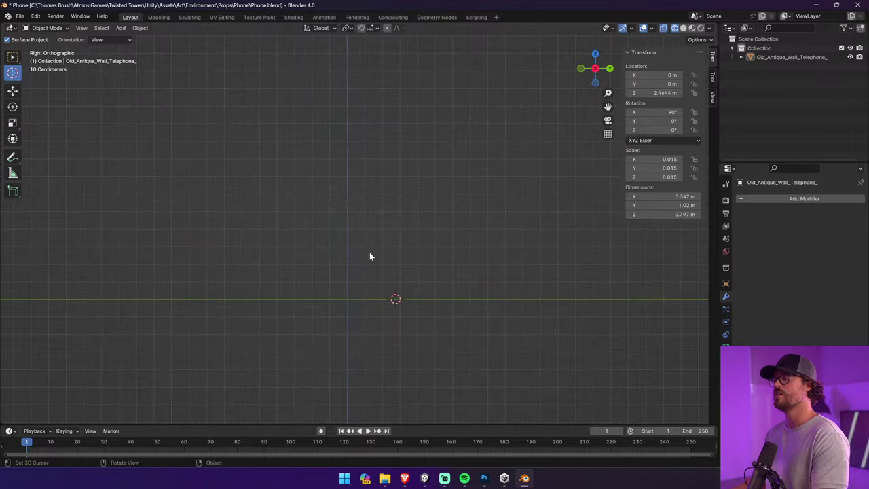
middle_click_drag(362, 285, 382, 177, "shift")
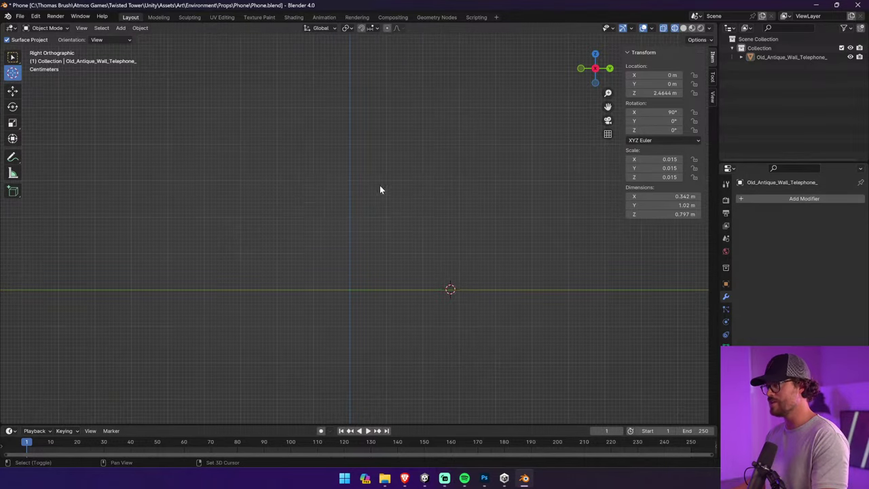
key("shift+s")
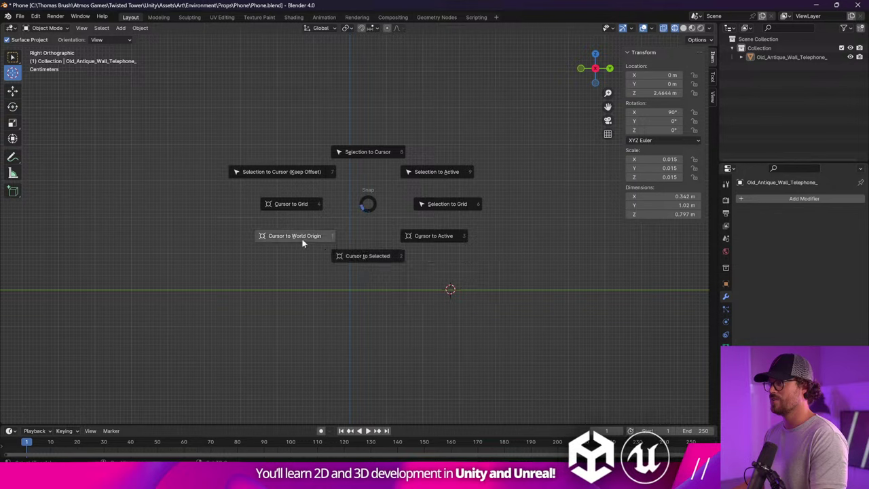
left_click(281, 172)
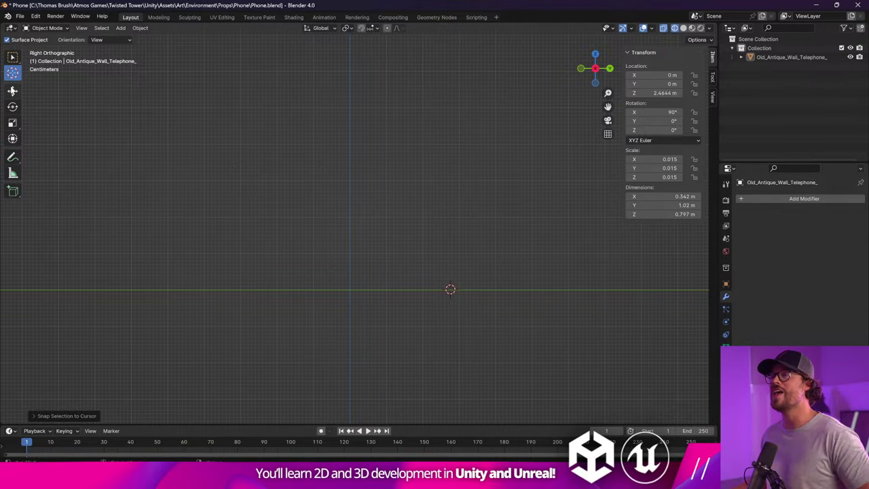
Limit transforms to origins and locations, and try to box-select the 3D cursor
left_click(12, 90)
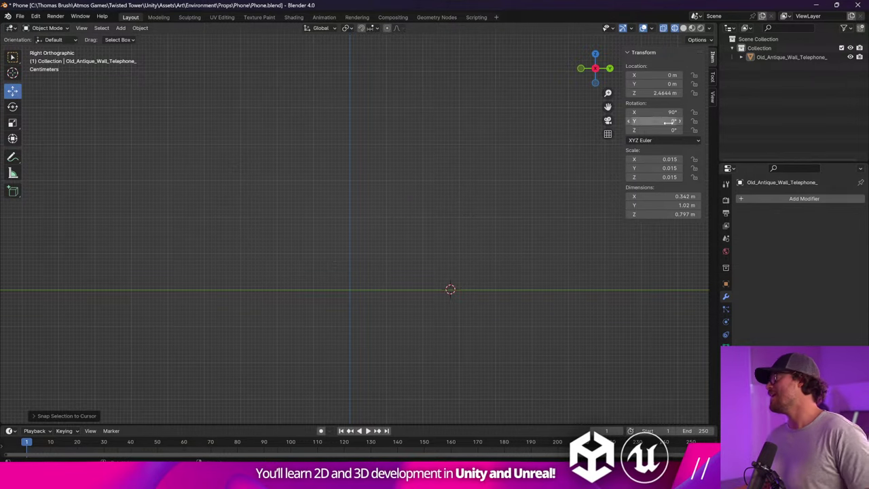
left_click(713, 76)
left_click(662, 130)
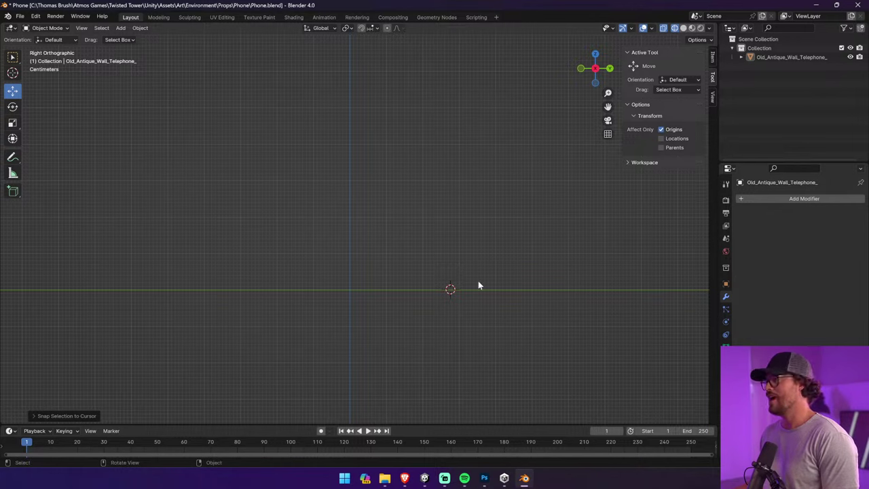
left_click(12, 57)
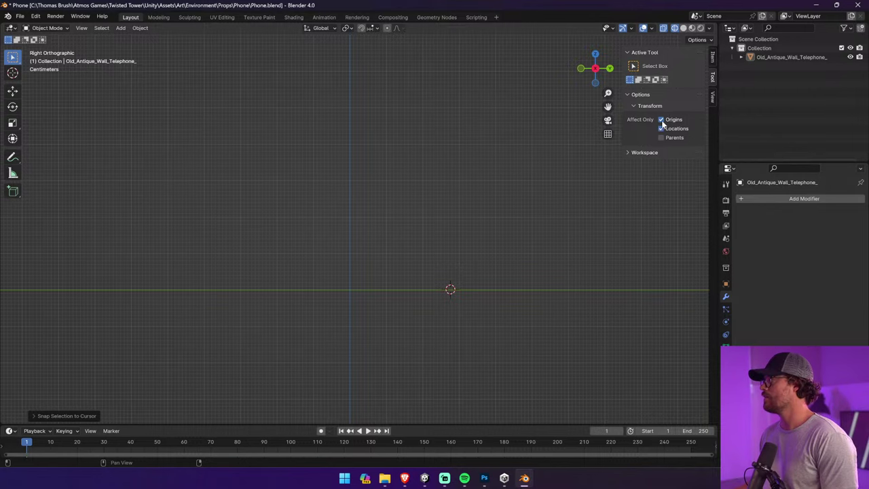
left_click_drag(410, 276, 441, 322)
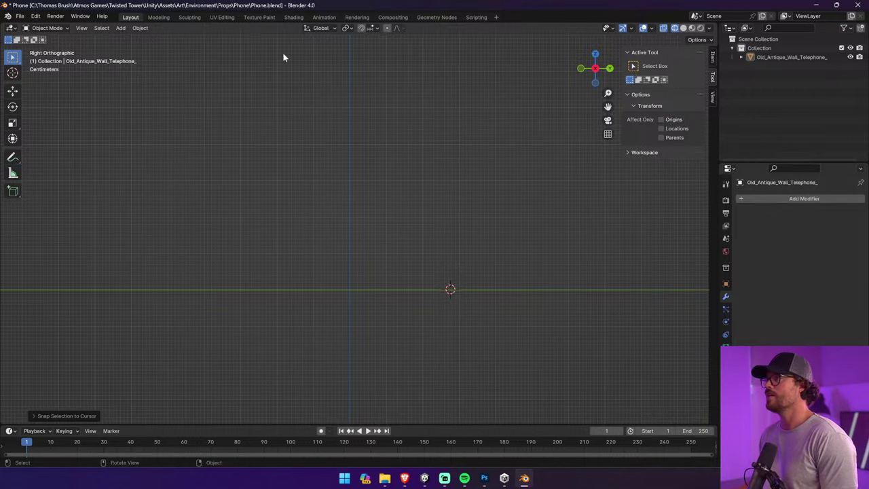
left_click(52, 29)
scroll(470, 237, "down", 8)
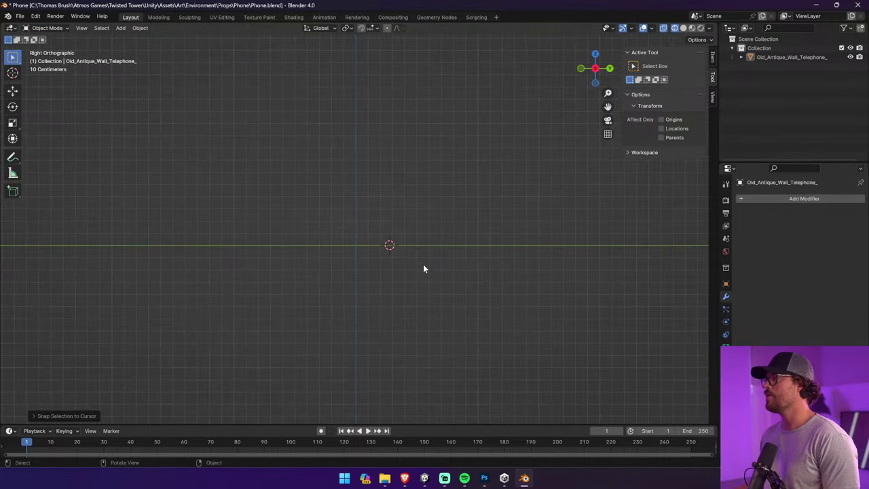
scroll(423, 264, "up", 10)
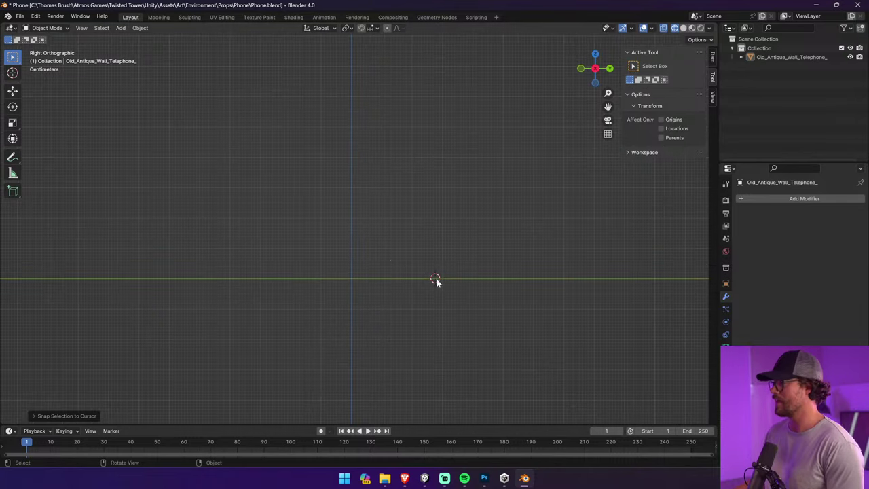
Move the 3D cursor freehand along the Y axis toward the world origin, refining its position at closer zoom
left_click(13, 72)
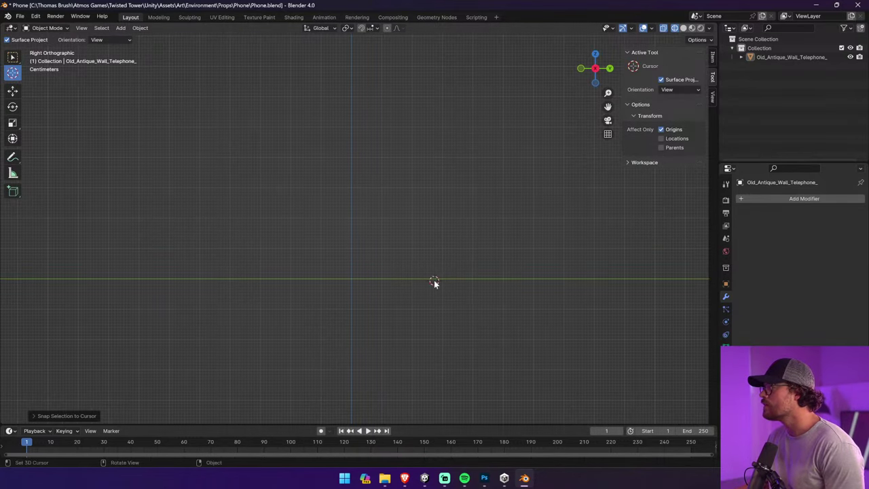
left_click_drag(434, 283, 351, 279)
scroll(351, 279, "up", 6)
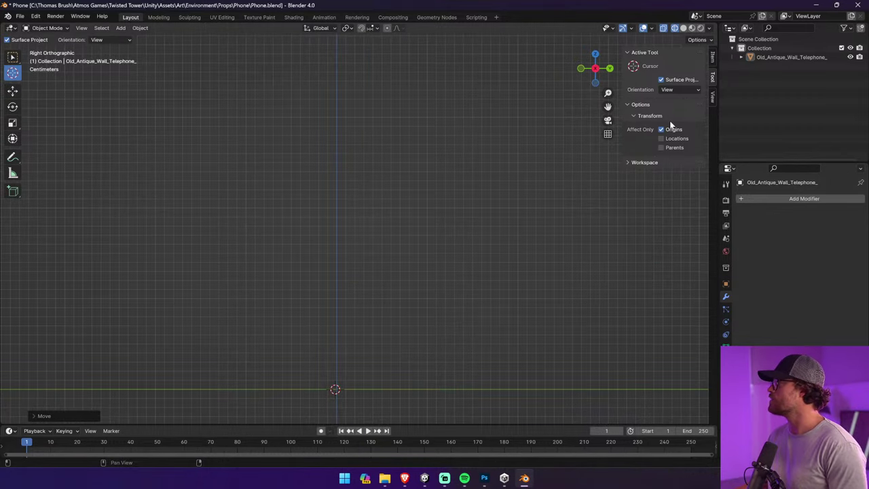
left_click(712, 58)
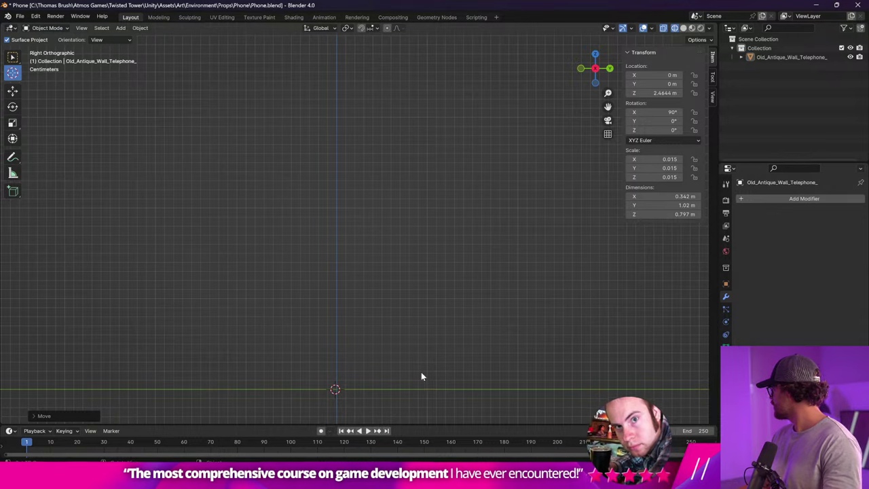
middle_click_drag(376, 372, 349, 312, "shift")
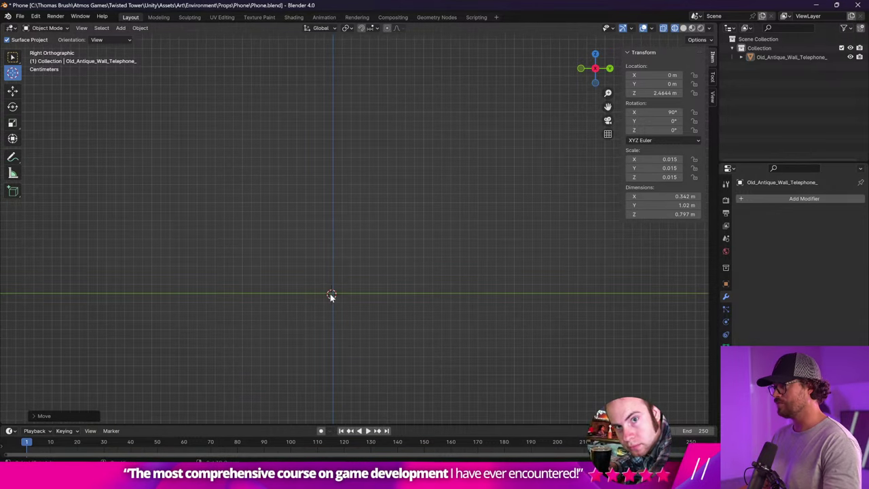
left_click_drag(332, 296, 333, 294)
scroll(346, 312, "up", 7)
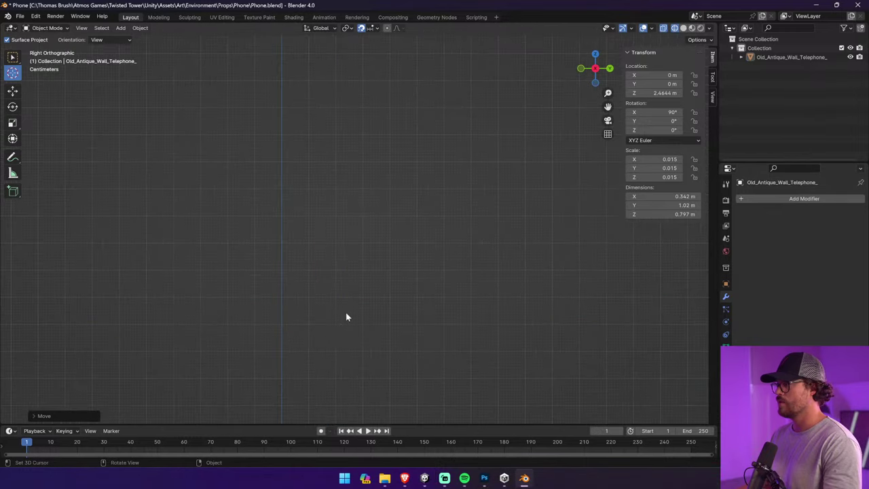
middle_click_drag(349, 311, 418, 56, "shift")
scroll(335, 228, "up", 5)
left_click_drag(322, 233, 313, 219)
scroll(313, 220, "up", 5)
Switch the snap target to Vertex and move the 3D cursor onto the crossing of the Y and Z axes
left_click(376, 27)
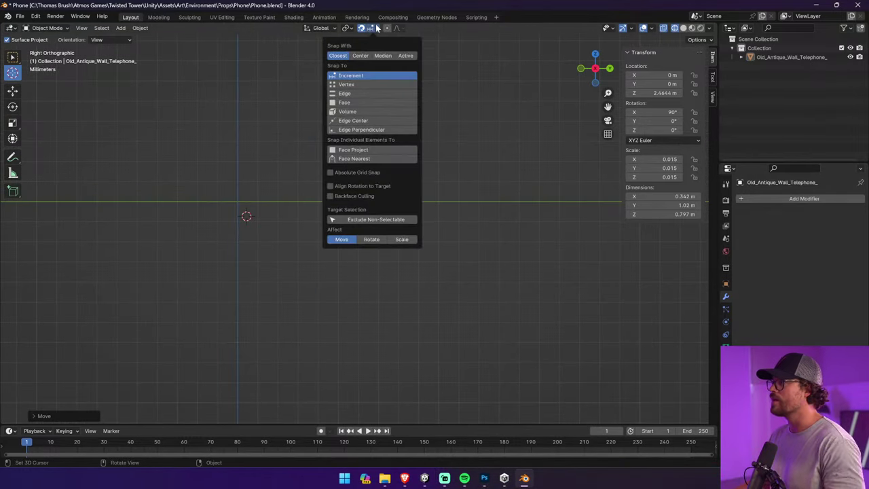
left_click(370, 84)
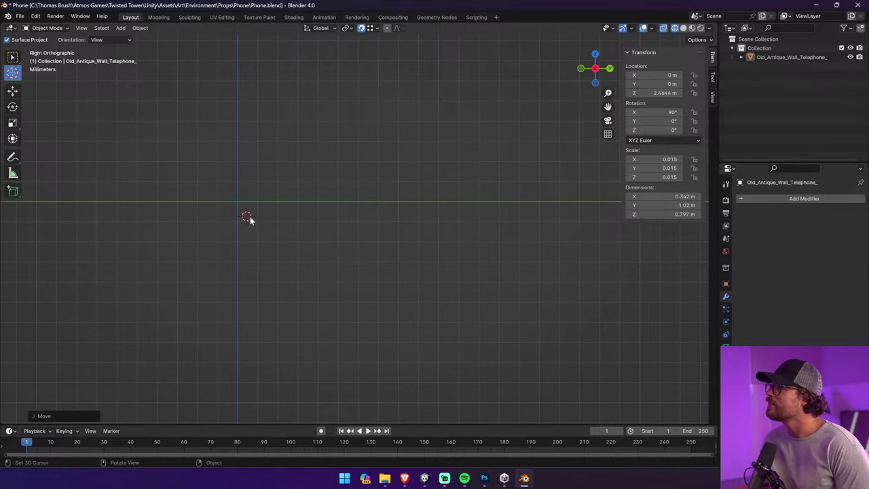
key("g")
right_click(239, 193)
scroll(239, 193, "up", 8)
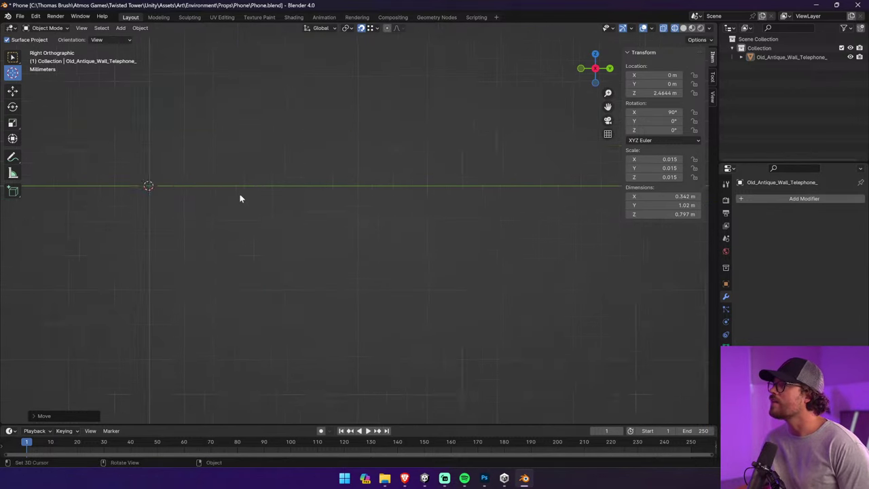
scroll(238, 193, "down", 5)
key("g")
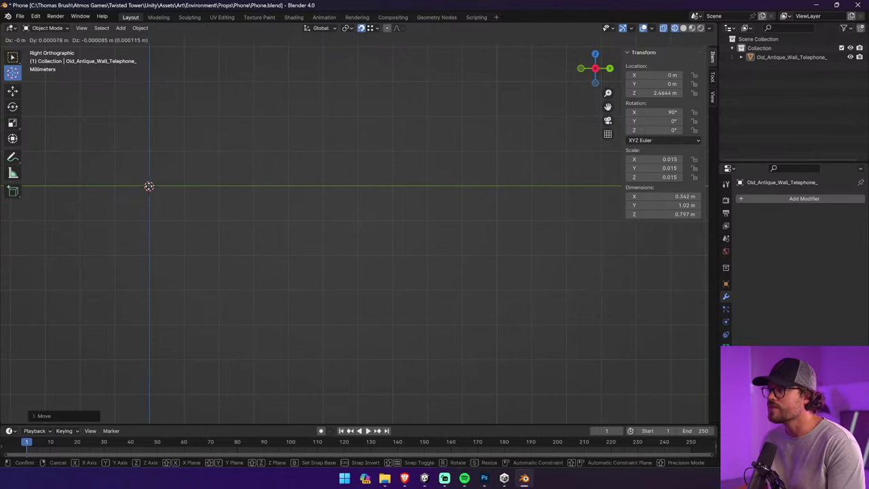
left_click(149, 185)
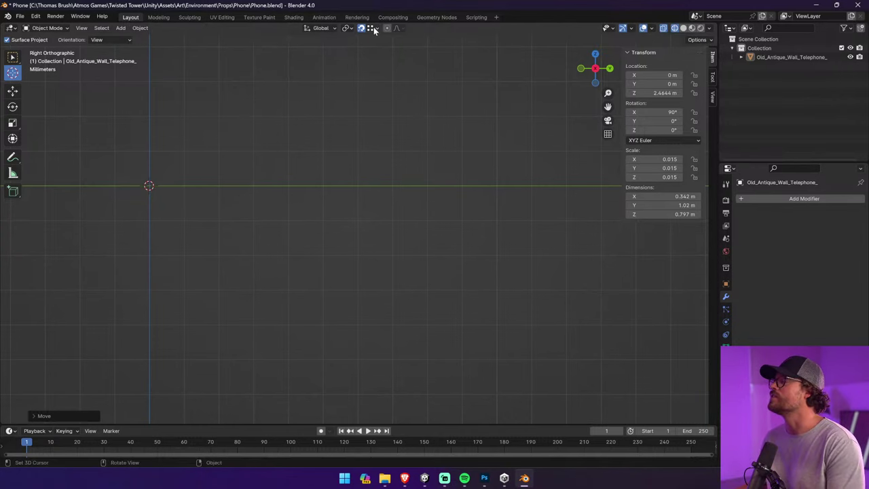
Set the snap target back to Increment and reset the 3D cursor to the world origin
left_click(374, 28)
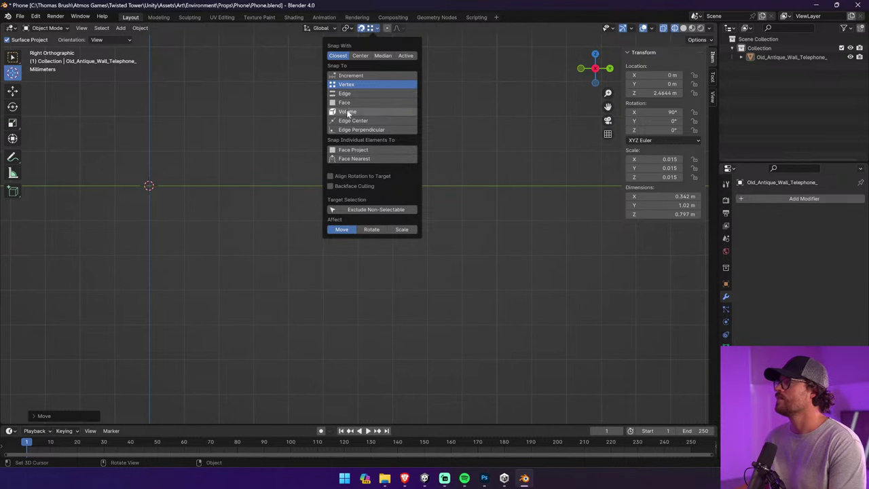
left_click(349, 76)
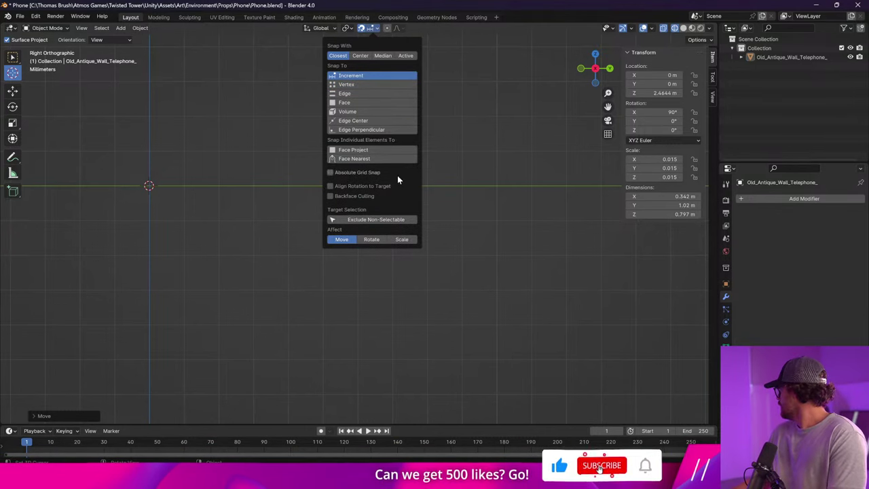
left_click(150, 179)
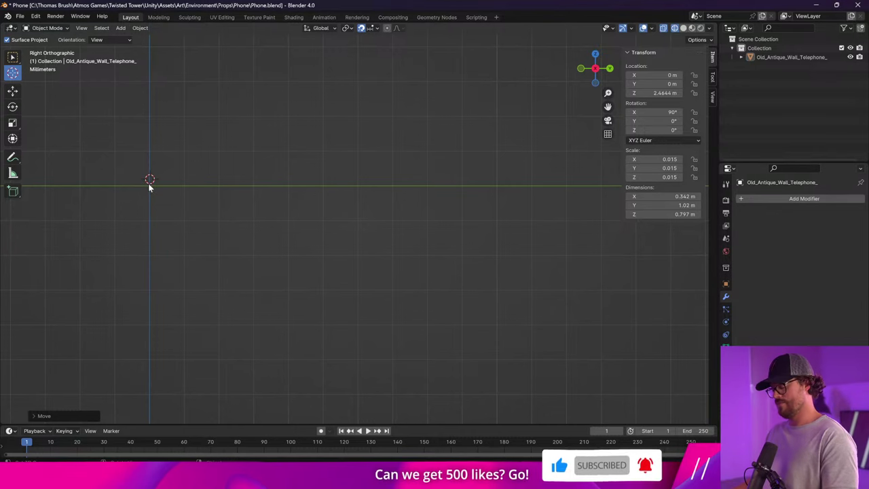
key("shift+c")
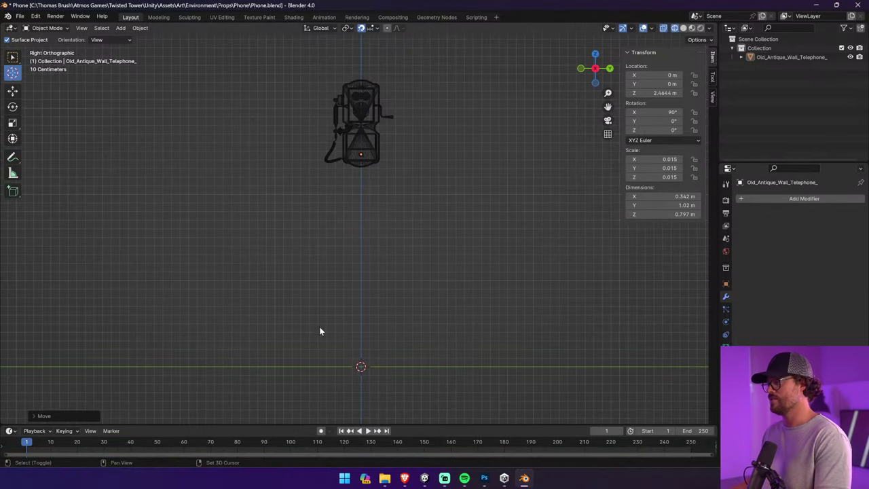
scroll(340, 343, "up", 4)
mouse_move(384, 375)
middle_mouse_down("shift")
mouse_move(378, 380)
mouse_move(365, 186)
middle_mouse_up("shift")
scroll(370, 312, "up", 1)
mouse_move(370, 382)
middle_mouse_down("shift")
mouse_move(354, 215)
mouse_move(317, 179)
middle_mouse_up("shift")
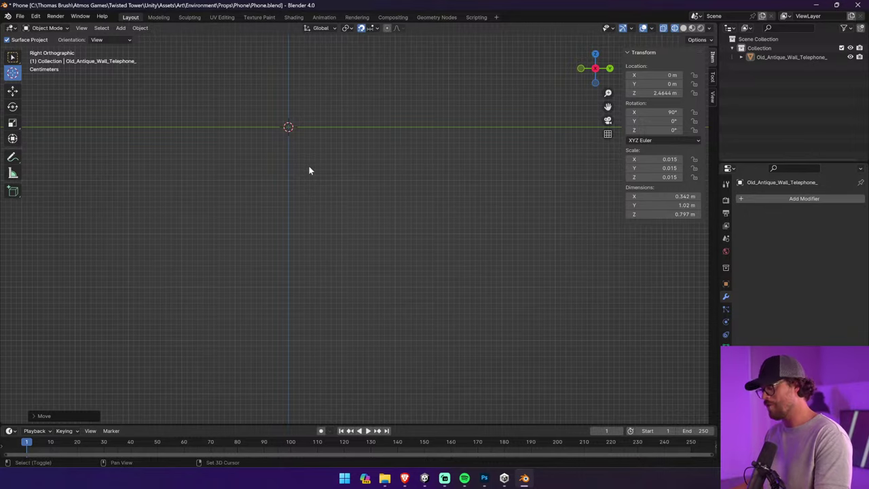
key("shift+c")
left_click(57, 29)
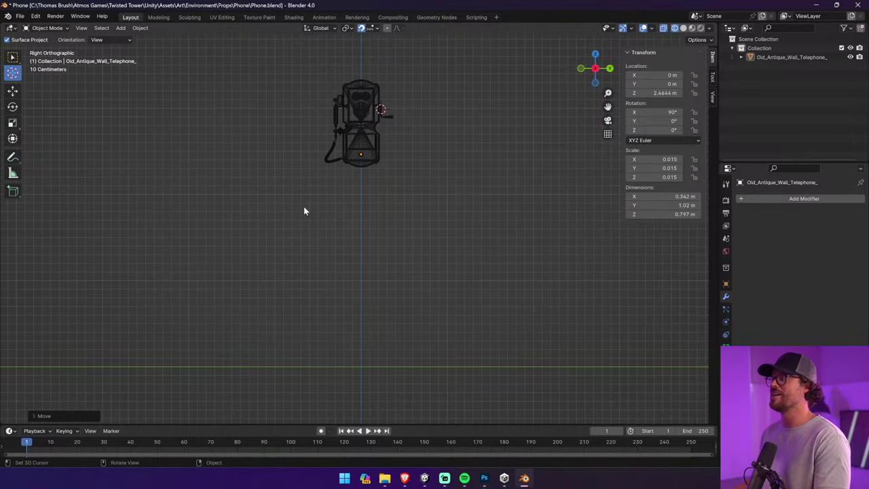
Reset the 3D cursor to the world origin, switch back to the Select tool and select the telephone
key("shift+c")
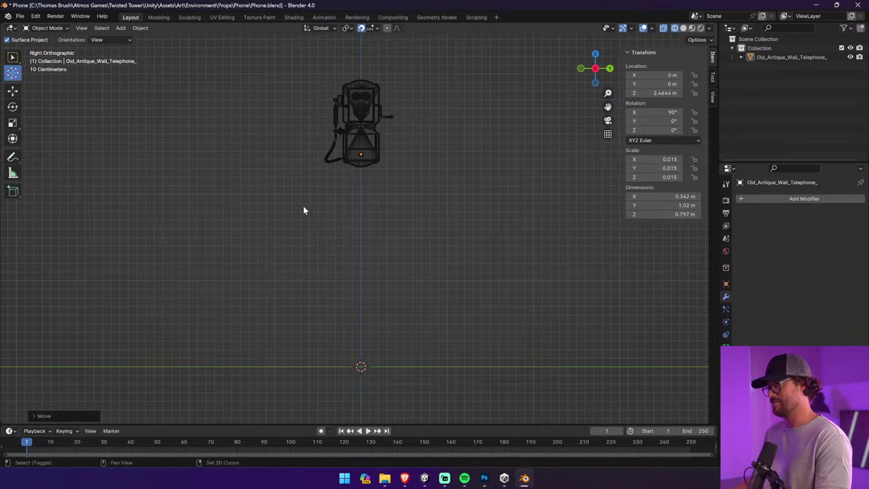
left_click(15, 59)
left_click(378, 152)
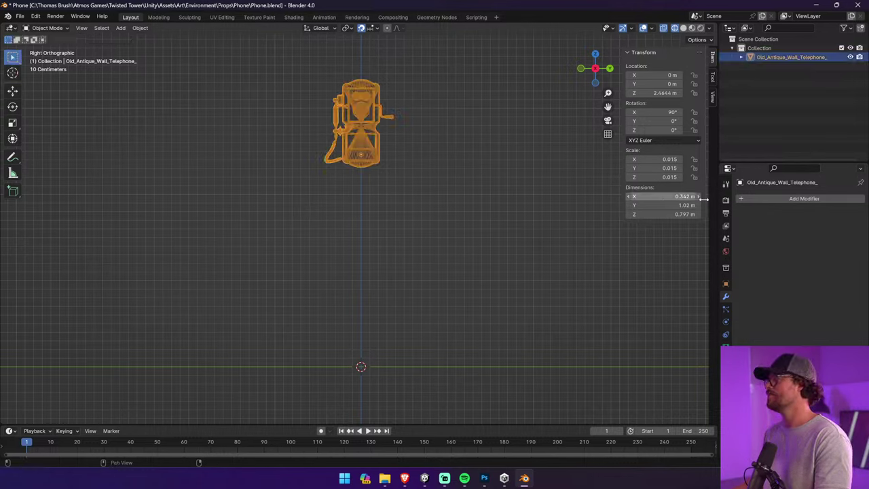
left_click(712, 82)
left_click(712, 59)
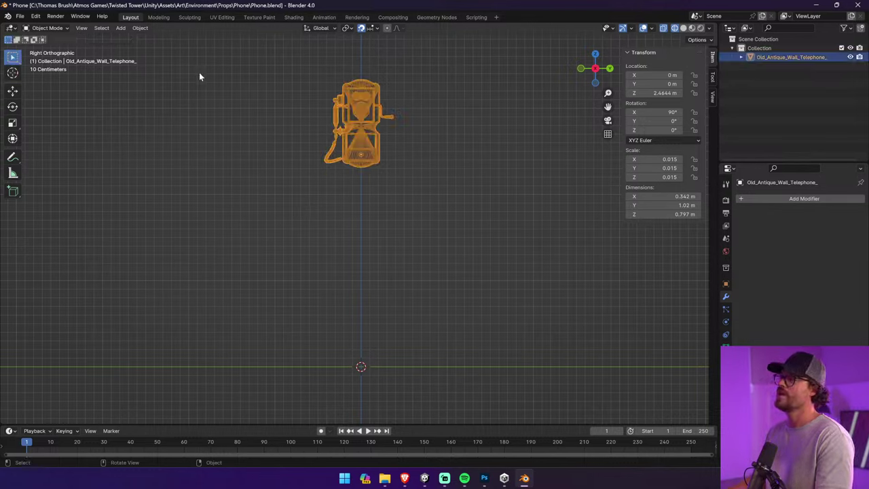
Reselect the telephone in front view and set its origin to the 3D cursor at the world origin
left_click(140, 28)
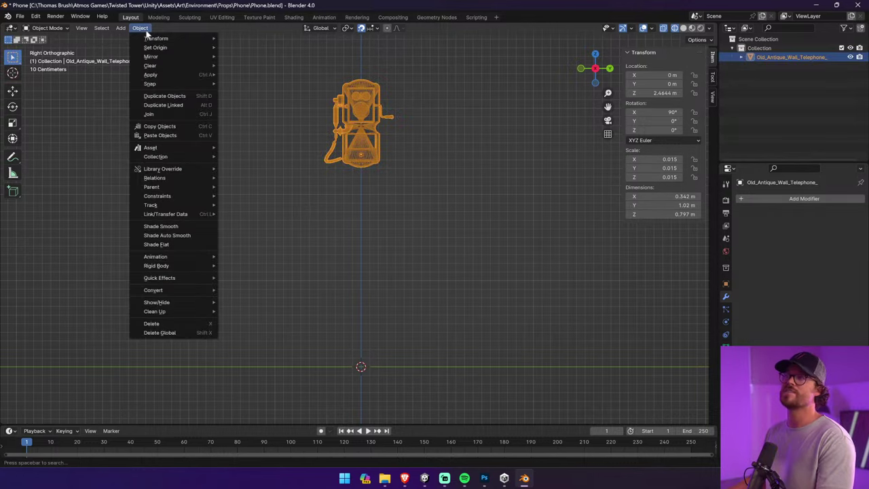
left_click(575, 68)
left_click(579, 69)
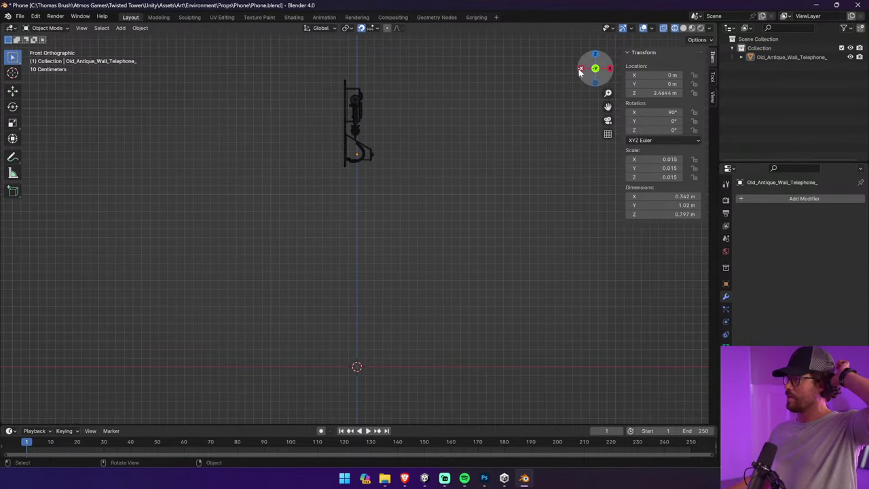
left_click(61, 28)
left_click(361, 116)
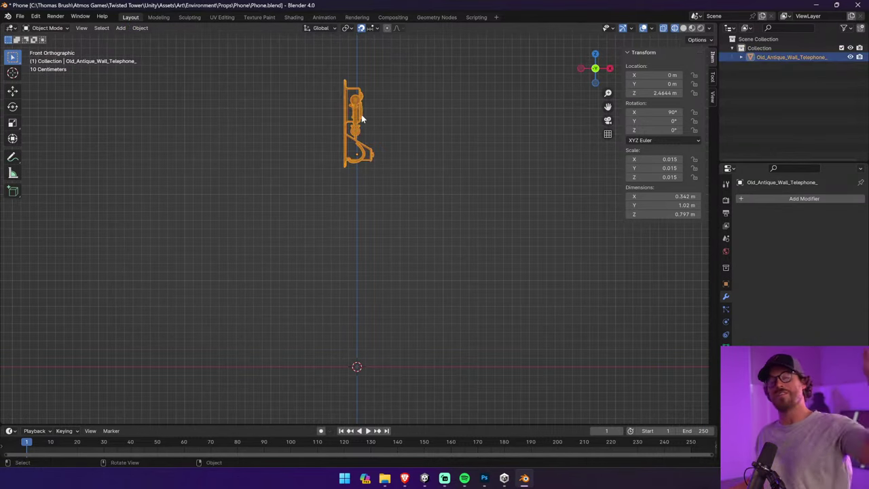
left_click(142, 28)
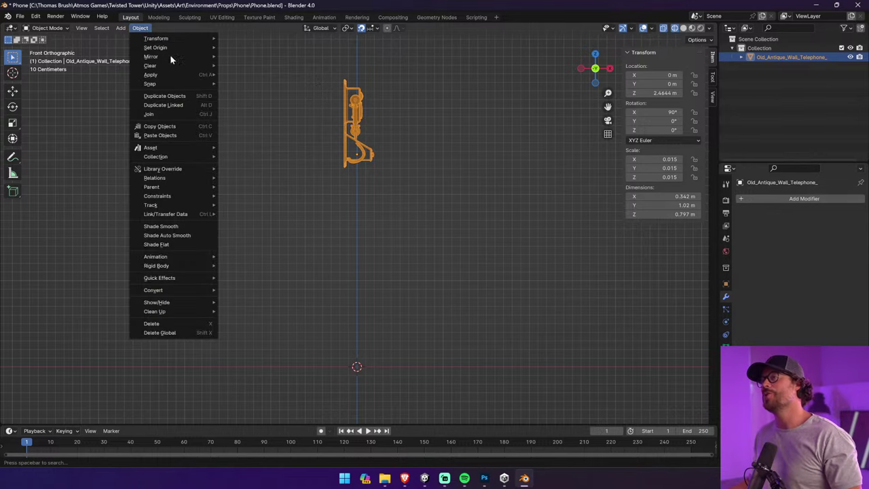
mouse_move(170, 50)
left_click(295, 65)
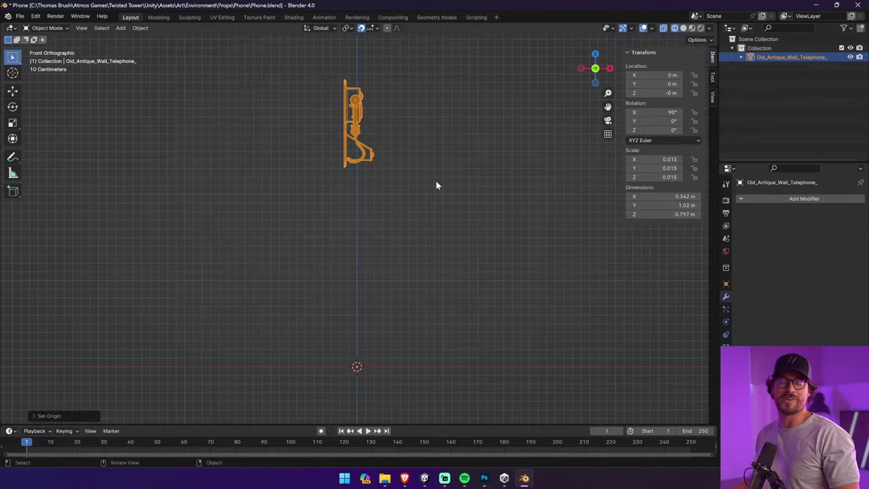
Examine the telephone and its origin at the world origin from several perspective angles
middle_click_drag(478, 175, 445, 182)
key("KP_4")
key("KP_6")
key("KP_6")
key("KP_6")
key("KP_6")
key("KP_6")
key("KP_6")
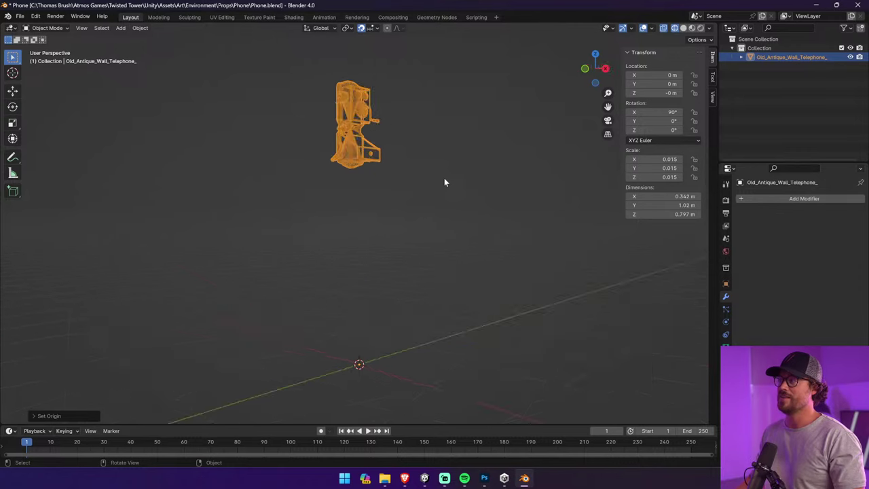
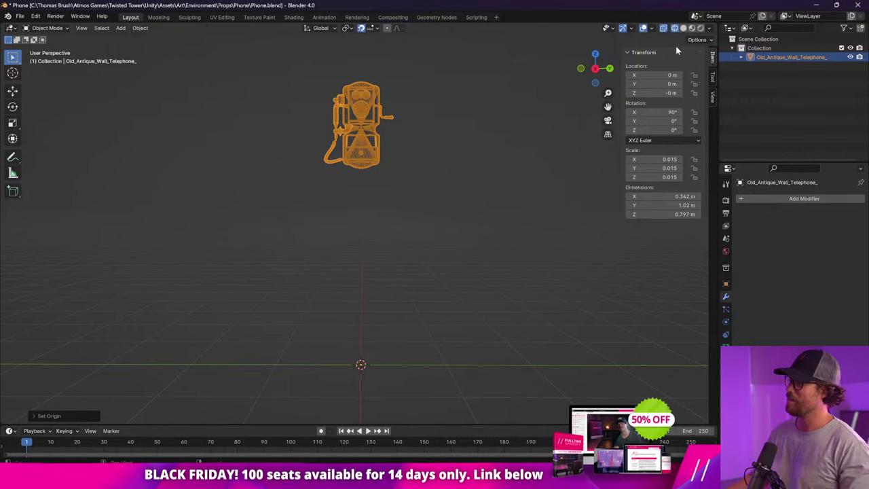
In right view, move the telephone down about 2.3 m along the Z axis so its base sits near the ground line
left_click(581, 69)
left_click(610, 69)
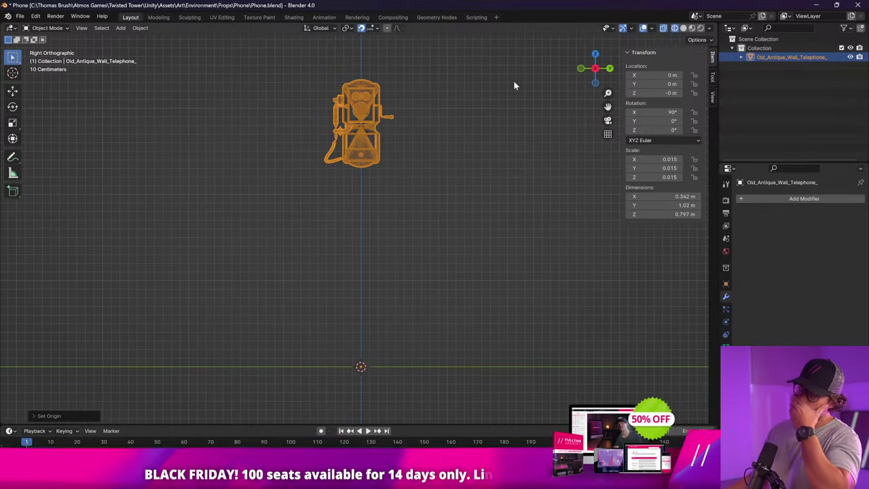
key("g")
key("z")
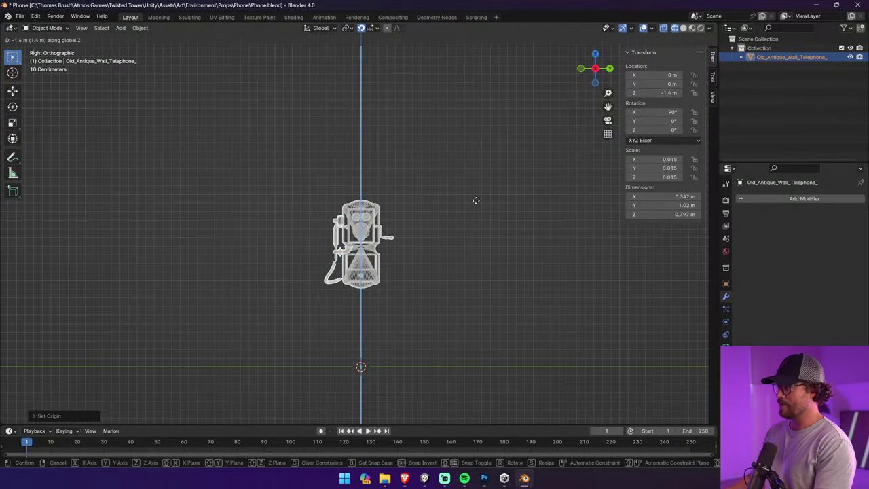
left_click(476, 279)
Lower the telephone slightly along Z, by about 0.01 m, bringing its curved base closer to the 3D cursor
middle_click_drag(438, 304, 451, 160, "shift")
scroll(384, 254, "up", 6)
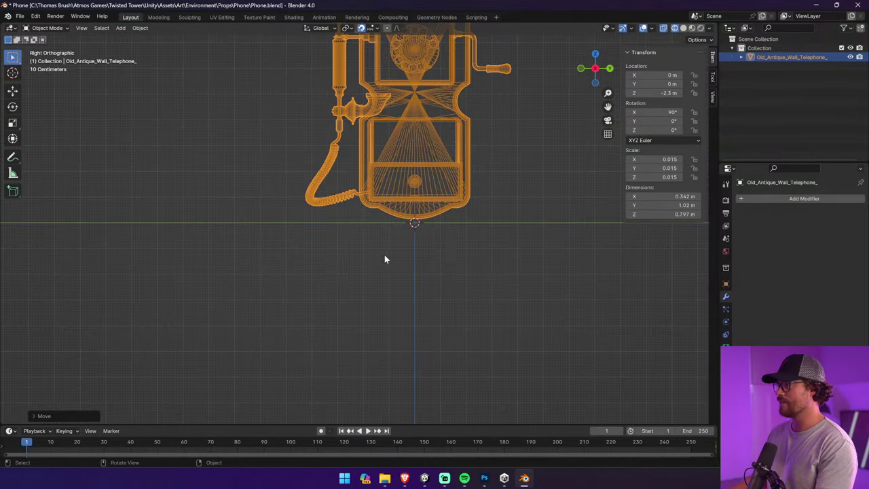
scroll(484, 236, "down", 1)
scroll(484, 239, "up", 5)
middle_click_drag(491, 229, 452, 252, "shift")
key("g")
key("z")
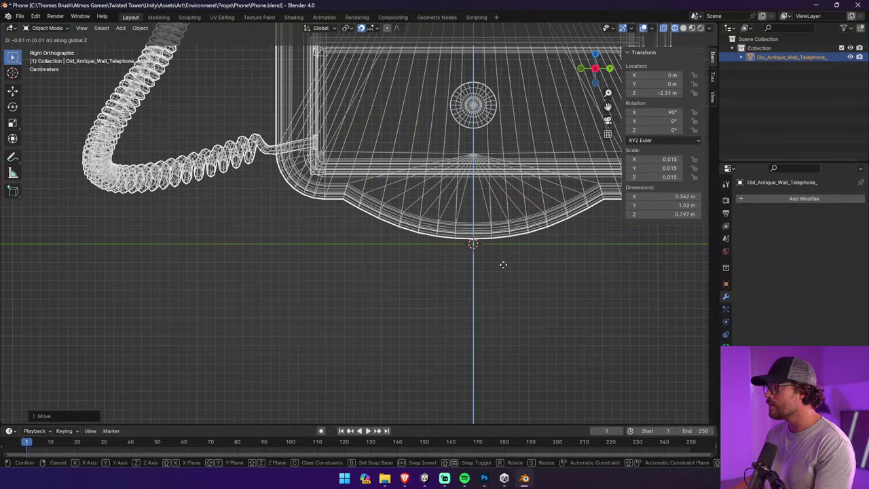
left_click(503, 261)
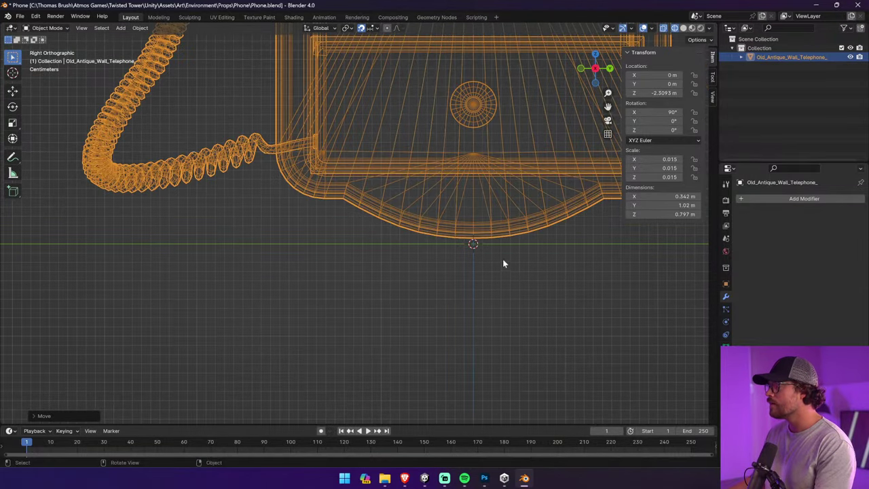
In Edit Mode, select the lowest centre vertex of the telephone's base and snap the 3D cursor to it
scroll(508, 263, "up", 4)
middle_click_drag(508, 261, 273, 207, "shift")
scroll(581, 280, "up", 5)
scroll(581, 279, "down", 1)
middle_click_drag(581, 279, 327, 254, "shift")
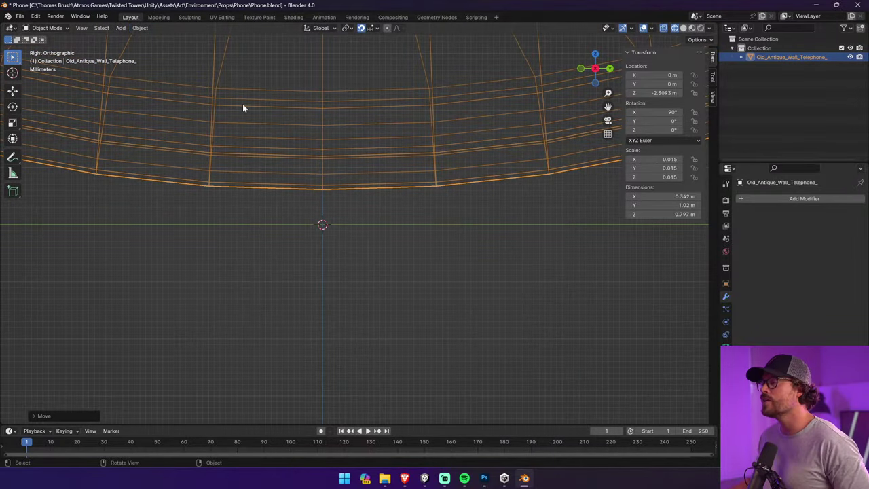
left_click(37, 28)
left_click(44, 48)
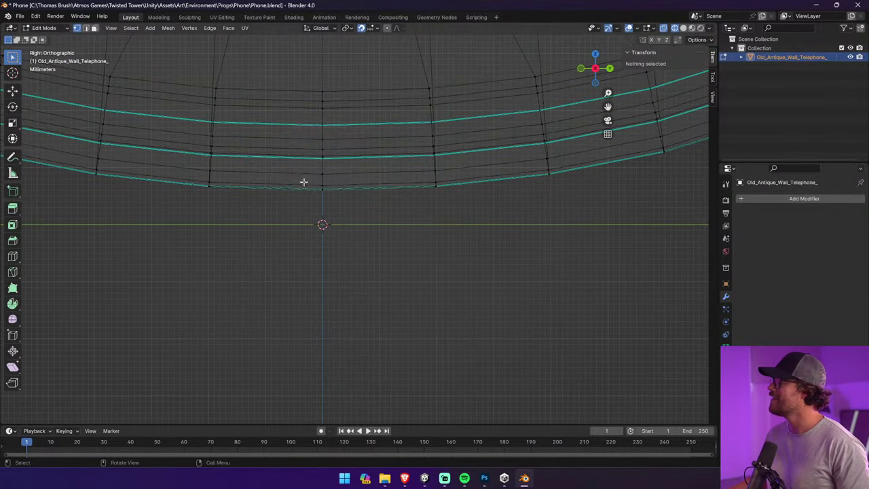
left_click(326, 189, "alt+shift")
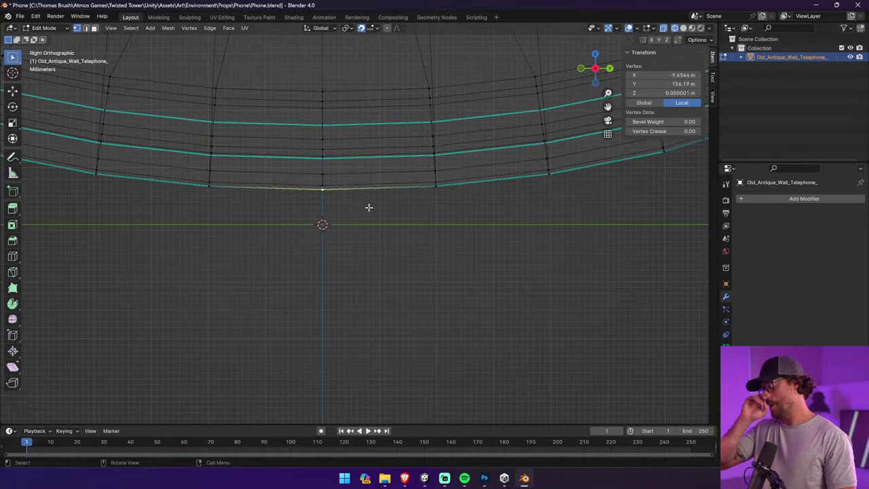
key("shift+s")
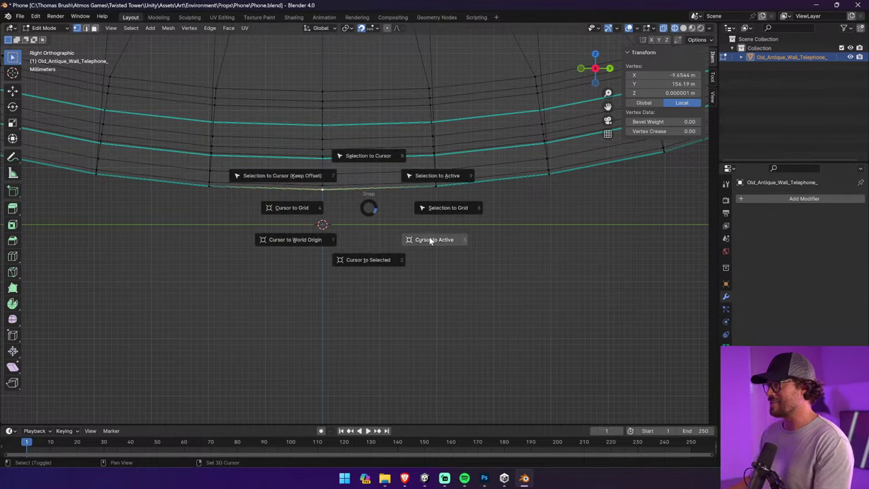
left_click(368, 260)
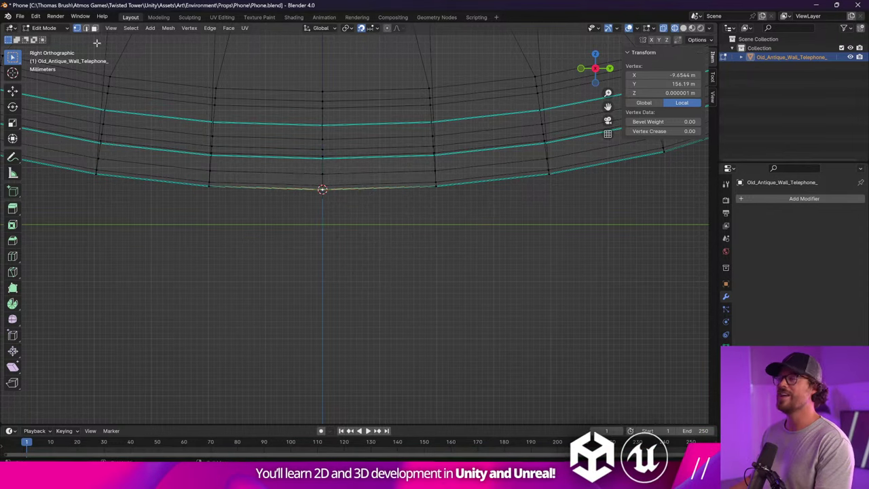
Return to Object Mode and set the telephone's origin to the 3D cursor at its base
left_click(44, 27)
left_click(49, 38)
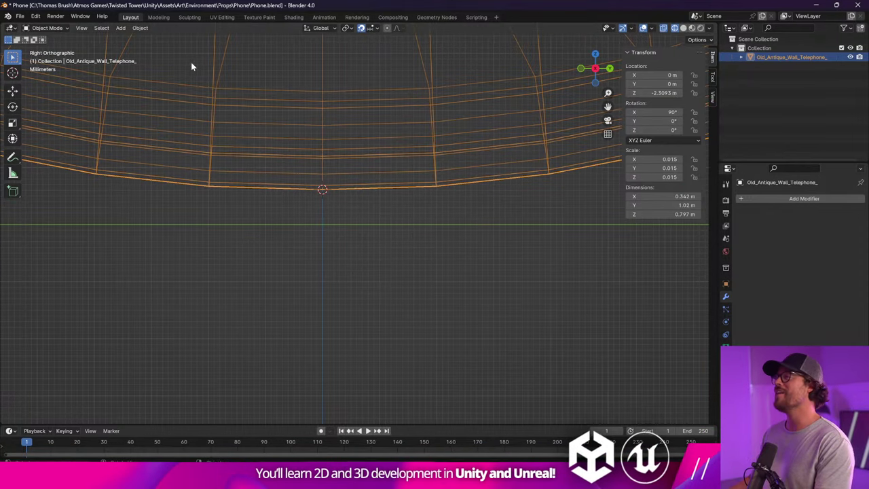
left_click(140, 27)
mouse_move(176, 48)
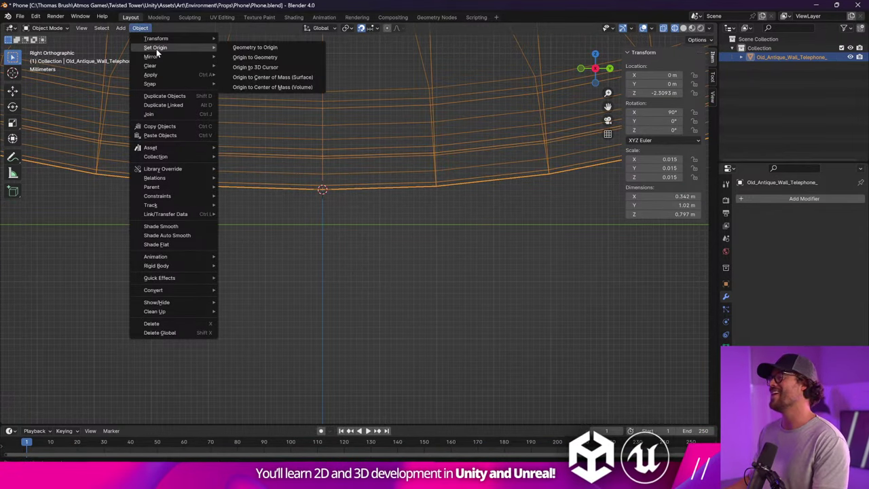
left_click(285, 67)
Move the telephone down along Z to the ground line and set its X, Y and Z location to 0
key("g")
key("z")
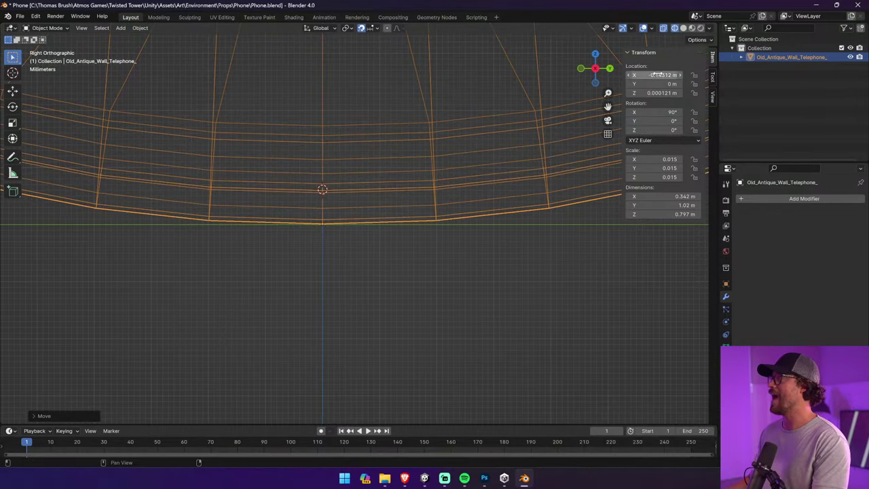
type("0")
key("Tab")
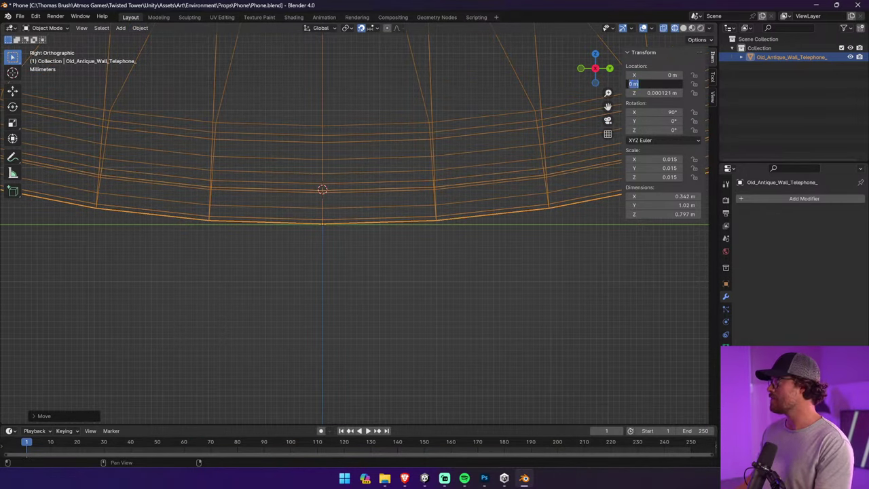
type("0")
key("Tab")
type("0")
key("Return")
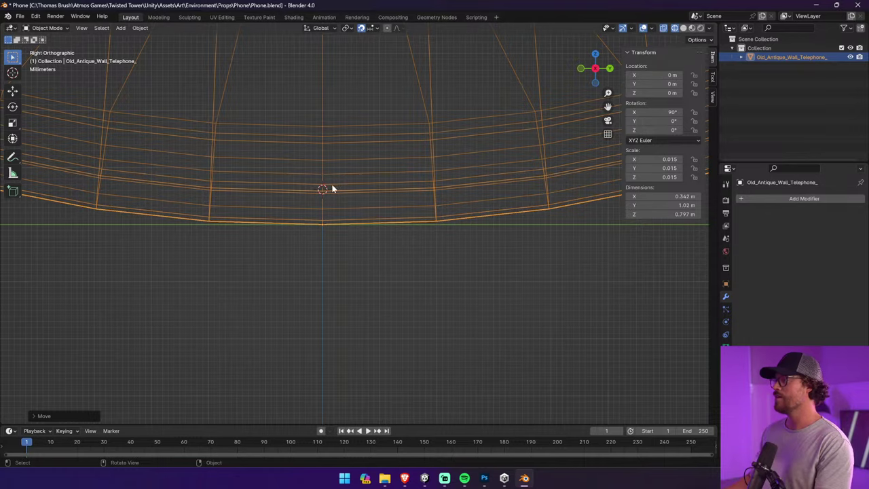
Check the telephone in perspective and apply all of its transforms
scroll(324, 189, "down", 10)
middle_click_drag(324, 189, 353, 224)
scroll(423, 216, "up", 4)
scroll(316, 206, "down", 3)
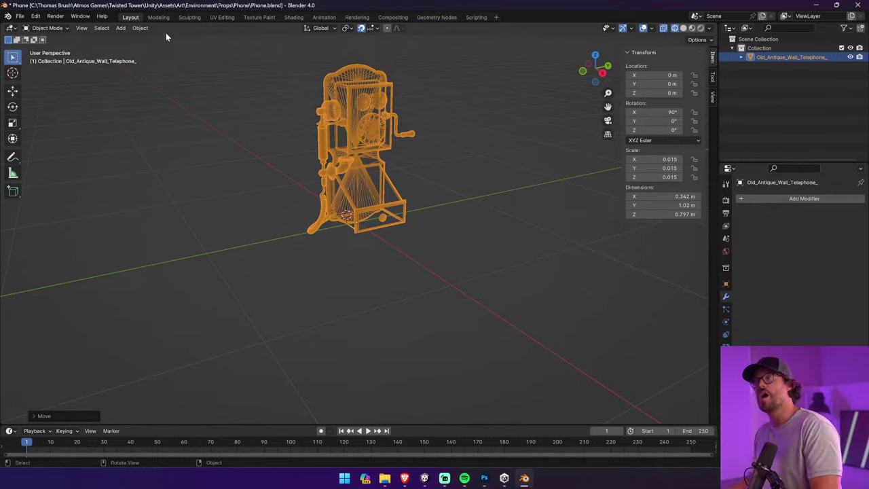
left_click(140, 27)
mouse_move(201, 78)
left_click(275, 98)
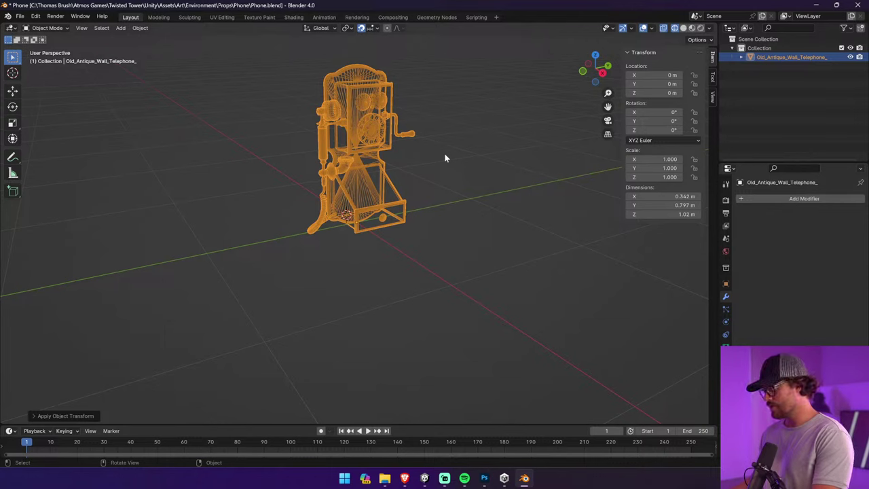
Rotate the telephone -90° about the global X axis and apply all transforms
type("rx-90")
key("Return")
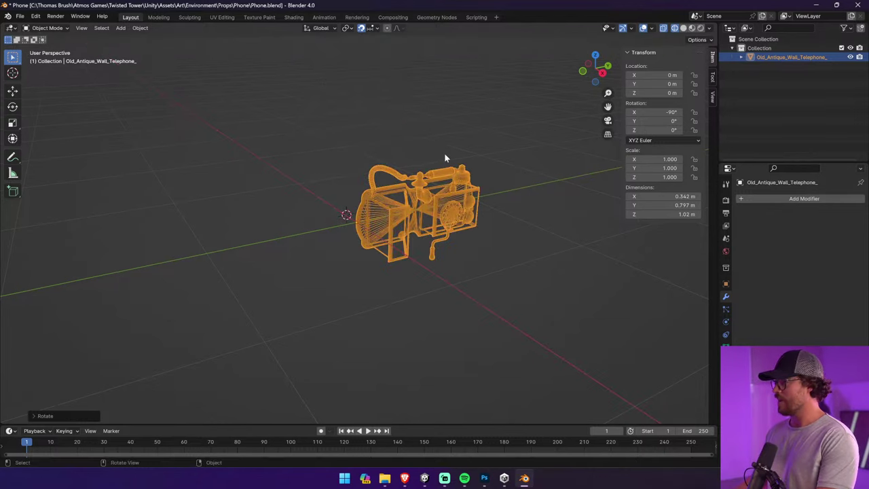
left_click(139, 28)
mouse_move(163, 75)
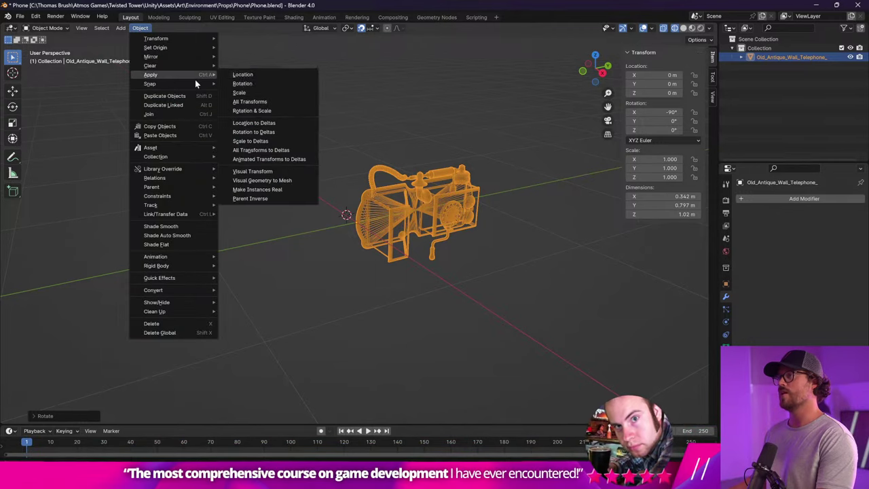
left_click(275, 102)
Rotate the telephone 90° about the global X axis, check it in right view and save the file
type("rx")
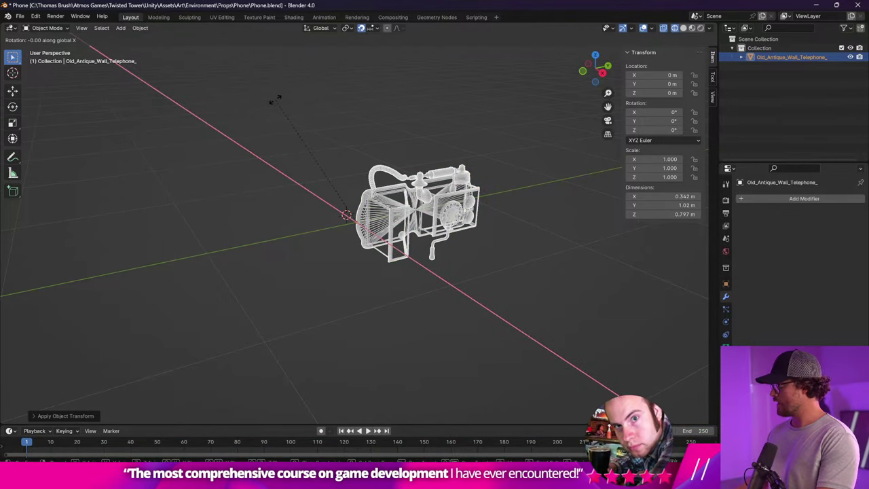
type("90")
key("Return")
middle_click_drag(267, 103, 492, 95)
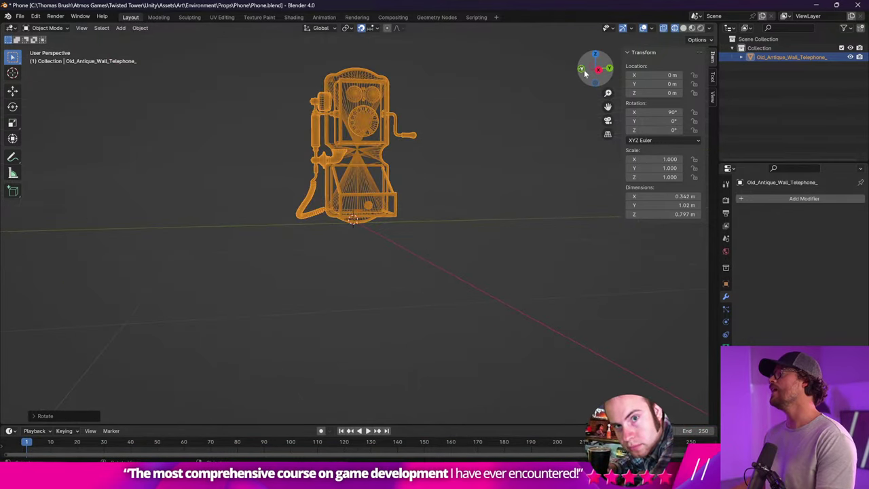
left_click(609, 71)
left_click(608, 68)
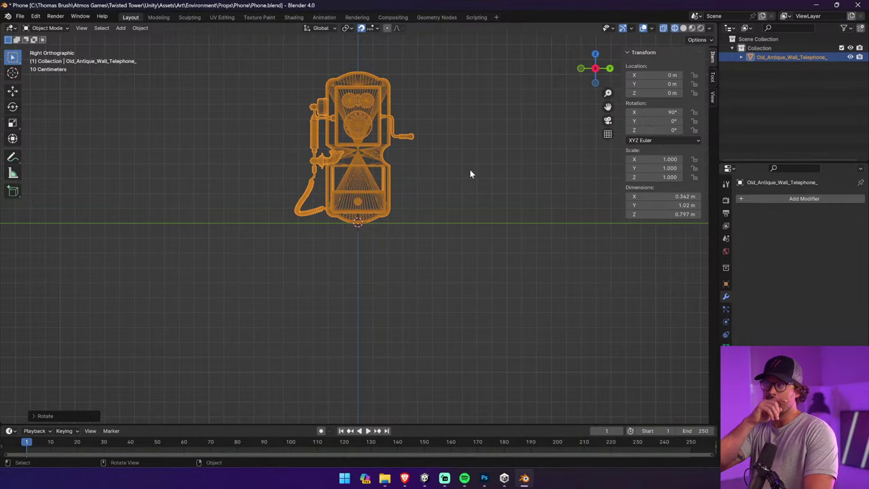
key("ctrl+s")
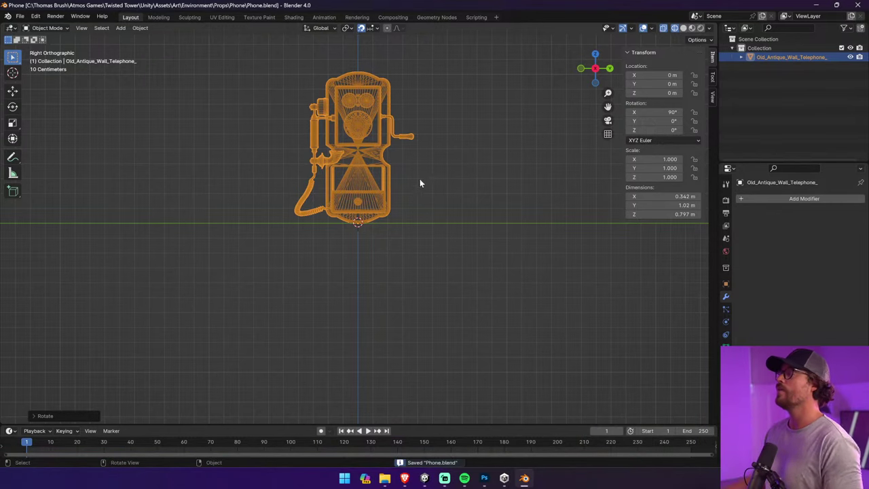
scroll(235, 184, "up", 5)
middle_click_drag(234, 184, 269, 333, "shift")
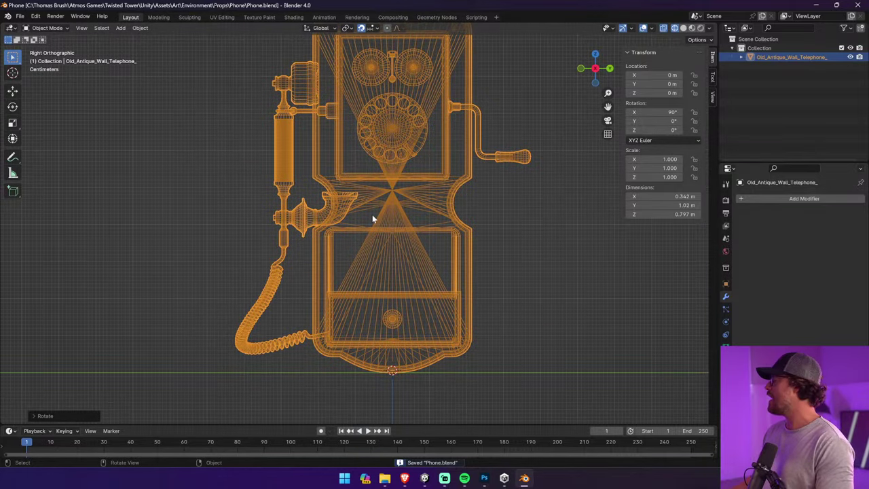
scroll(334, 230, "up", 3)
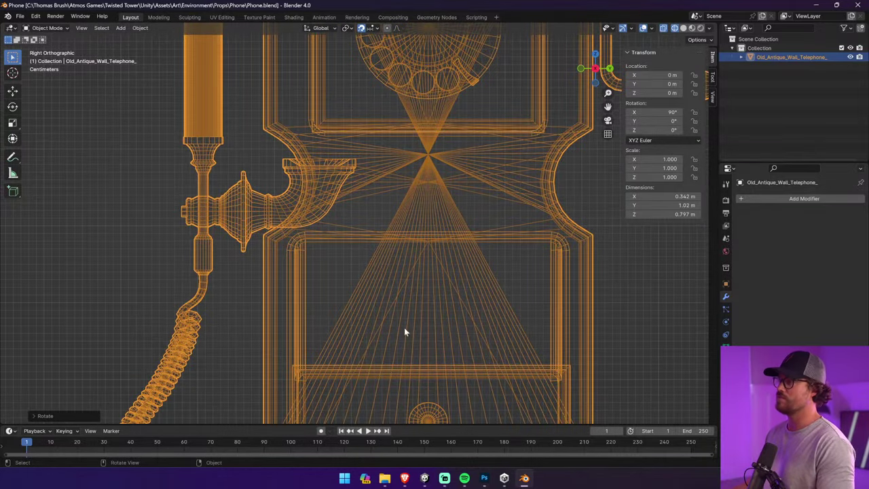
Enter Edit Mode on the telephone and delete the outermost vertex loop at the cord's end inside the box
middle_click_drag(230, 200, 405, 108, "shift")
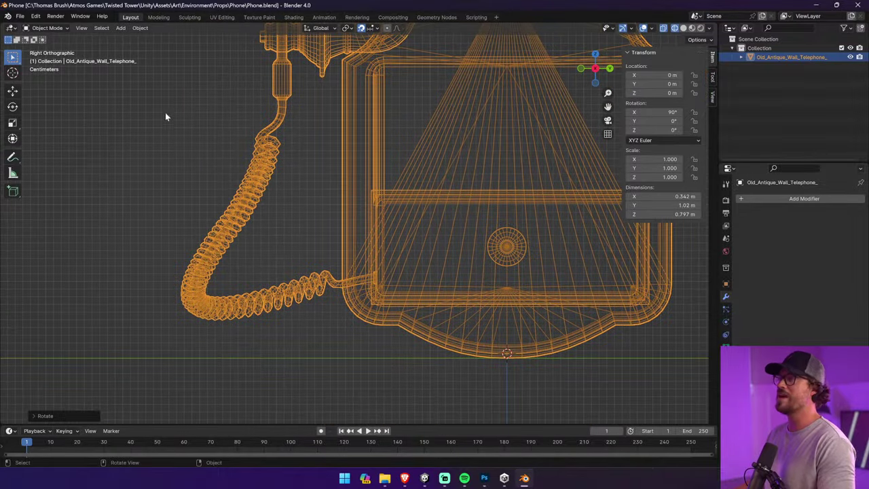
left_click(47, 29)
left_click(53, 46)
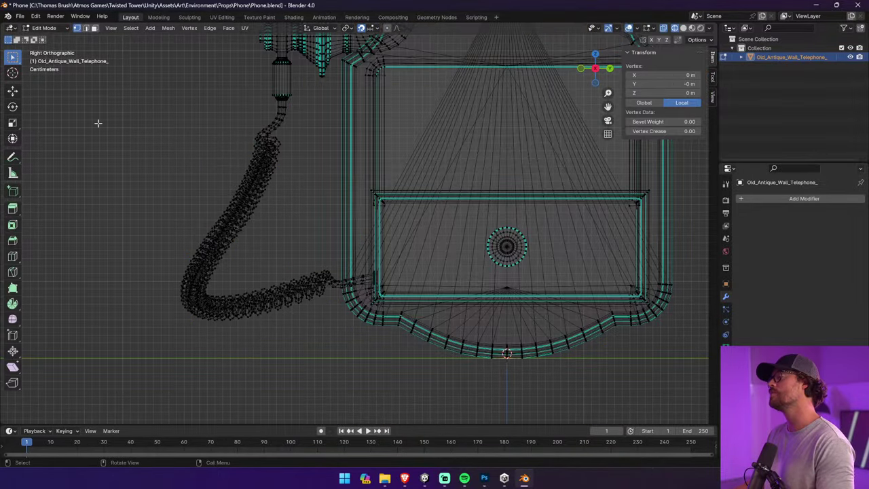
middle_click_drag(184, 334, 434, 337)
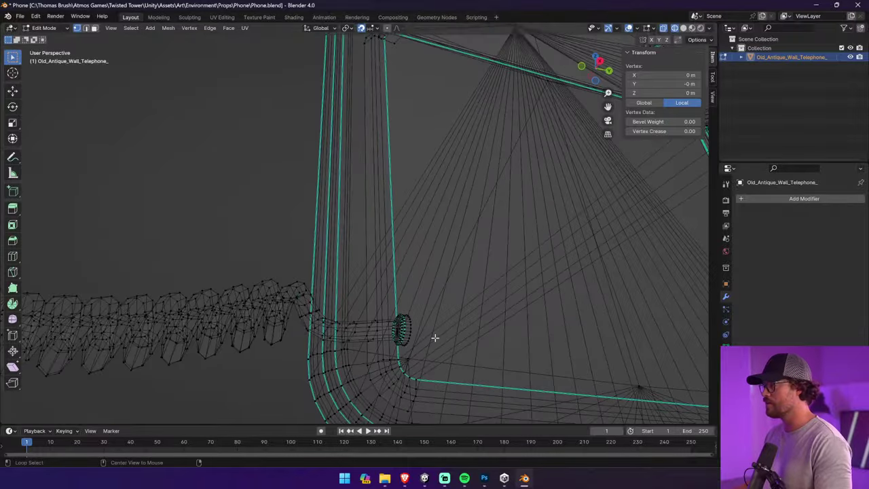
left_click(410, 323, "alt")
key("x")
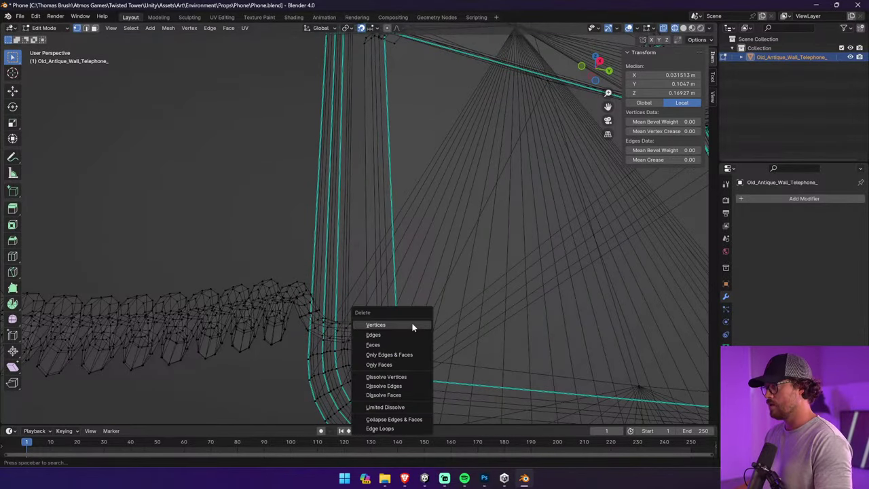
left_click(413, 323)
Delete the next vertex loop joining the cord to its end connector inside the box
left_click(403, 331, "alt")
right_click(403, 331)
left_click(405, 330)
left_click(404, 331, "alt")
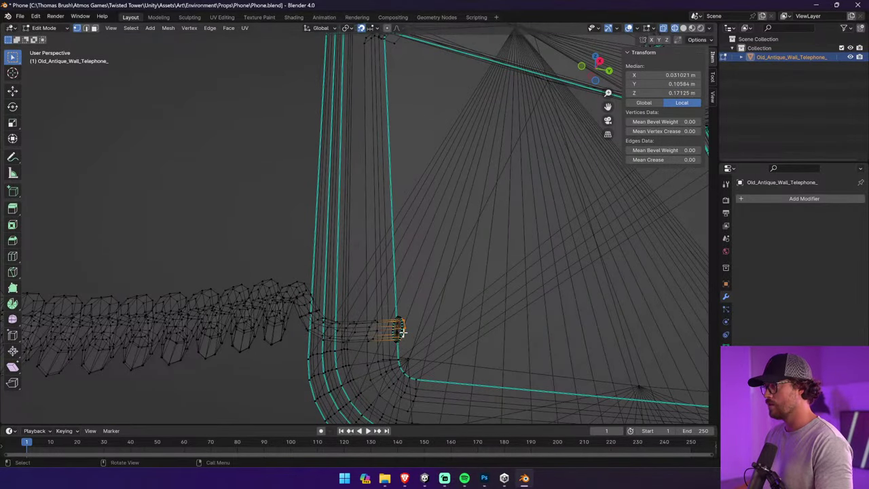
right_click(403, 332)
left_click(402, 331)
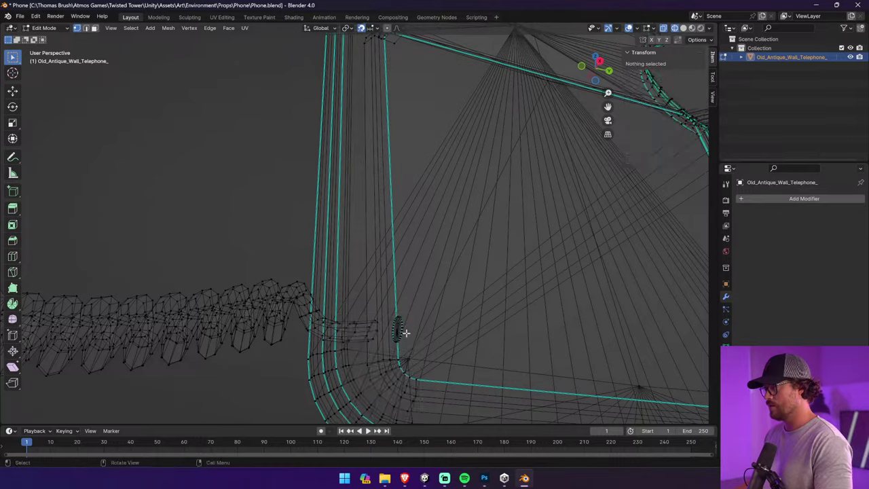
mouse_move(402, 330)
middle_mouse_down()
mouse_move(383, 353)
mouse_move(417, 362)
mouse_move(384, 361)
mouse_move(414, 362)
middle_mouse_up()
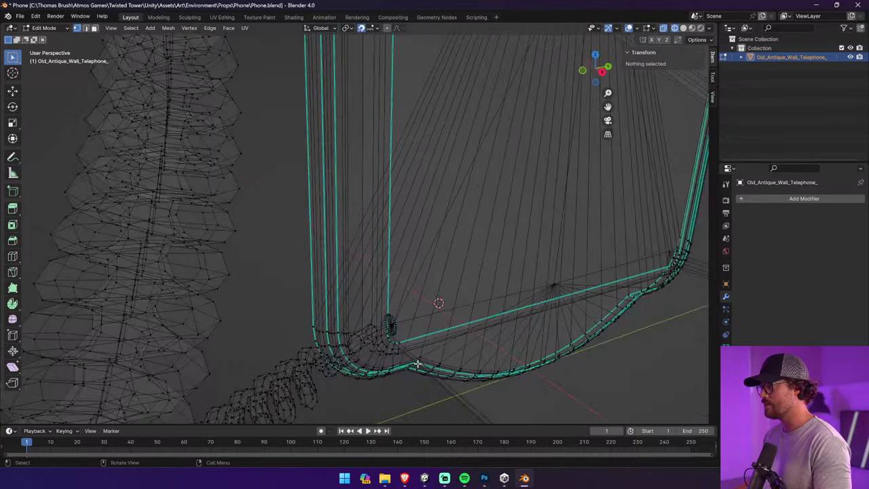
Switch to solid shading and delete the leftover connector vertices detached from the cord's end
key("shift+z")
middle_click_drag(498, 269, 439, 217)
left_click(403, 285)
key("x")
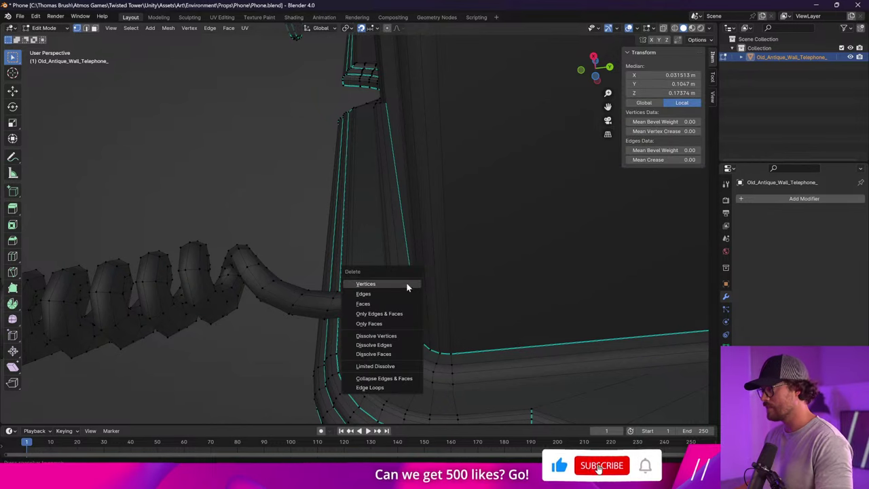
left_click(401, 285)
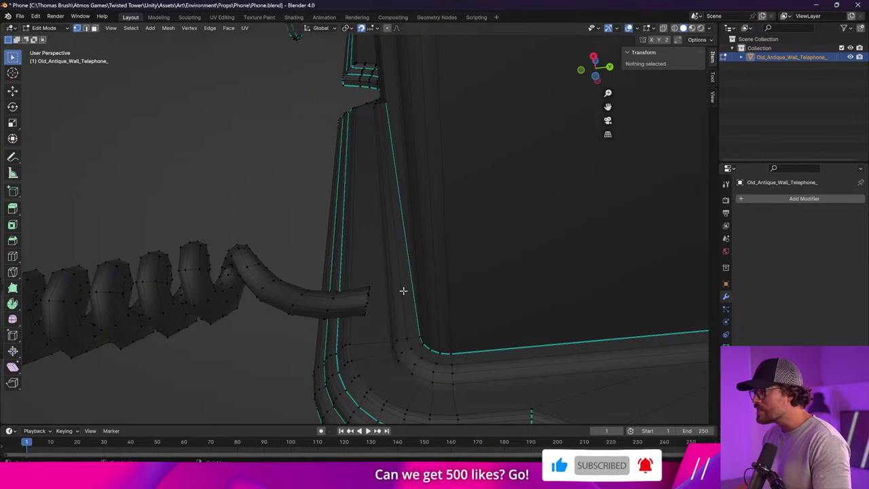
left_click(408, 292, "alt")
left_click(414, 293)
key("x")
left_click(411, 292)
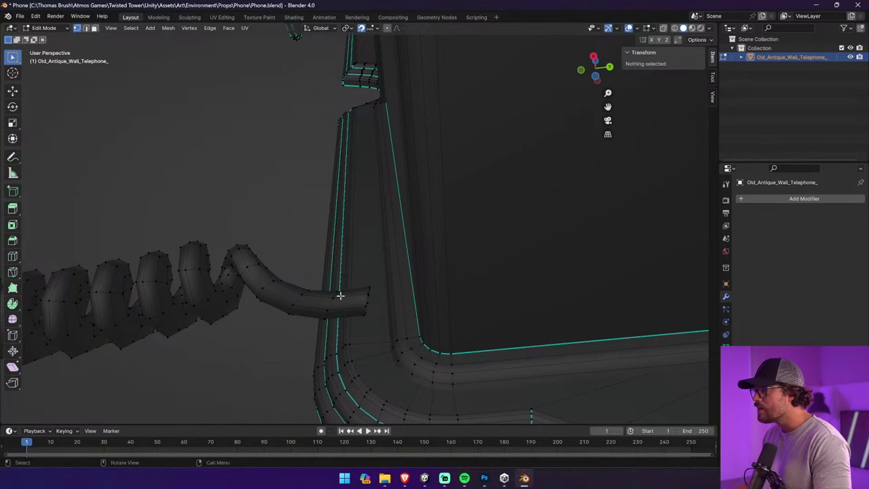
Grow a selection from one cord vertex until the whole coiled cord up to the handset is selected, and delete its vertices
left_click(261, 284)
scroll(277, 278, "down", 4)
mouse_move(277, 274)
middle_mouse_down()
mouse_move(285, 304)
mouse_move(260, 264)
mouse_move(264, 278)
middle_mouse_up()
scroll(178, 271, "up", 1)
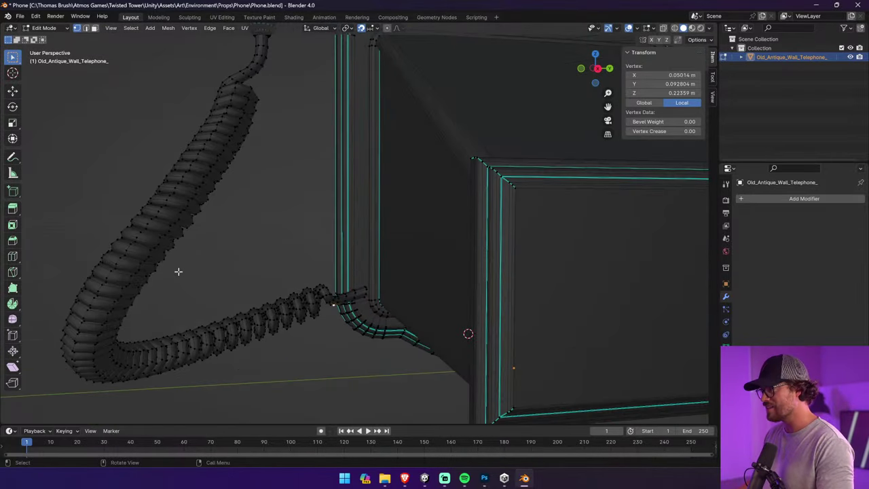
key("ctrl+KP_Add")
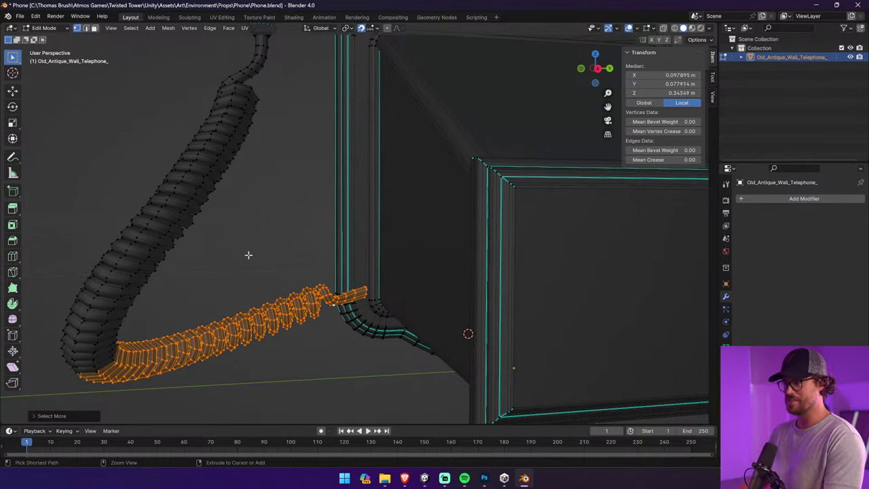
key("ctrl+KP_Add")
key("ctrl+KP_Add")
key("ctrl+KP_Add")
key("ctrl+KP_Add")
key("ctrl+KP_Add")
key("ctrl+KP_Add")
key("ctrl+KP_Add")
key("ctrl+KP_Add")
key("ctrl+KP_Add")
key("ctrl+KP_Add")
key("ctrl+KP_Add")
key("ctrl+KP_Add")
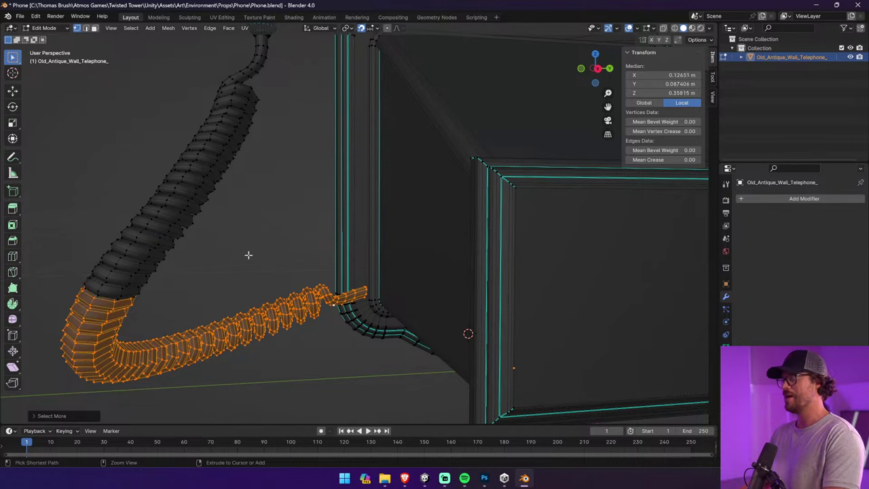
key("ctrl+KP_Add")
key("ctrl+KP_Add")
key("ctrl+KP_Add")
key("ctrl+KP_Add")
key("ctrl+KP_Add")
key("ctrl+KP_Add")
key("ctrl+KP_Add")
key("ctrl+KP_Add")
key("ctrl+KP_Add")
key("ctrl+KP_Add")
key("ctrl+KP_Add")
key("ctrl+KP_Add")
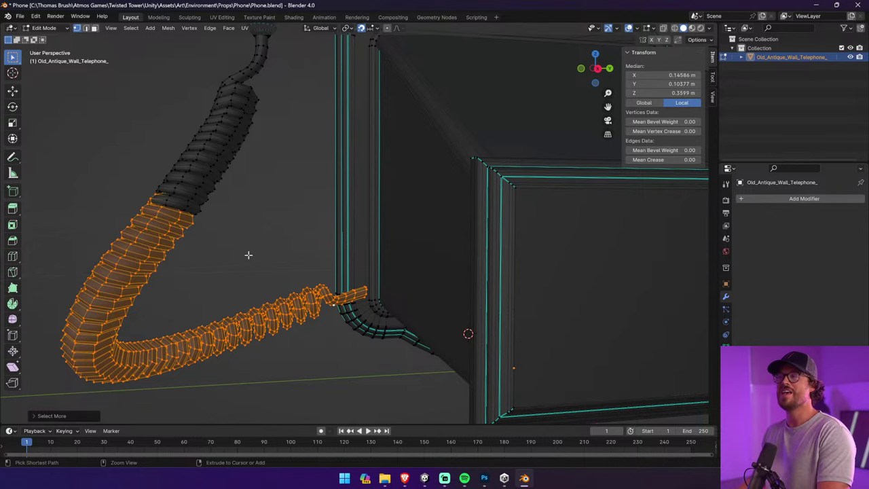
key("ctrl+KP_Add")
key("ctrl+KP_Add")
key("ctrl+KP_Add")
key("ctrl+KP_Add")
key("ctrl+KP_Add")
key("ctrl+KP_Add")
key("ctrl+KP_Add")
key("ctrl+KP_Add")
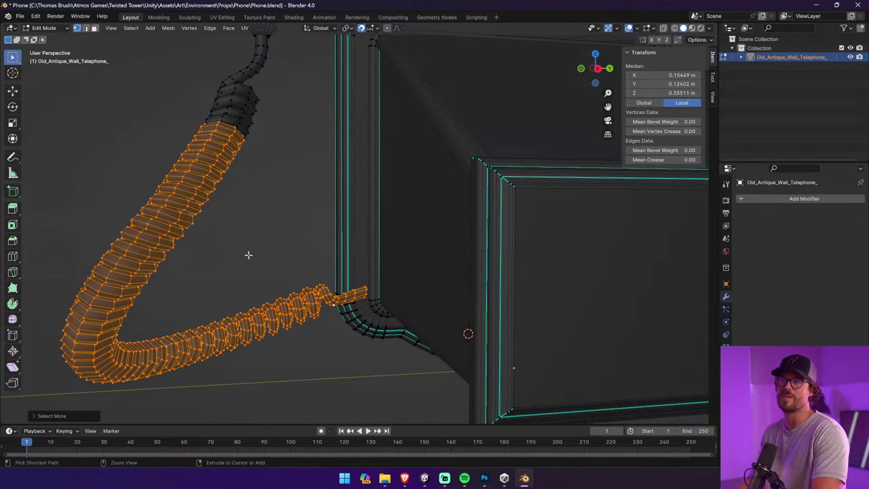
key("ctrl+KP_Add")
key("ctrl+KP_Add")
key("ctrl+KP_Add")
key("ctrl+KP_Add")
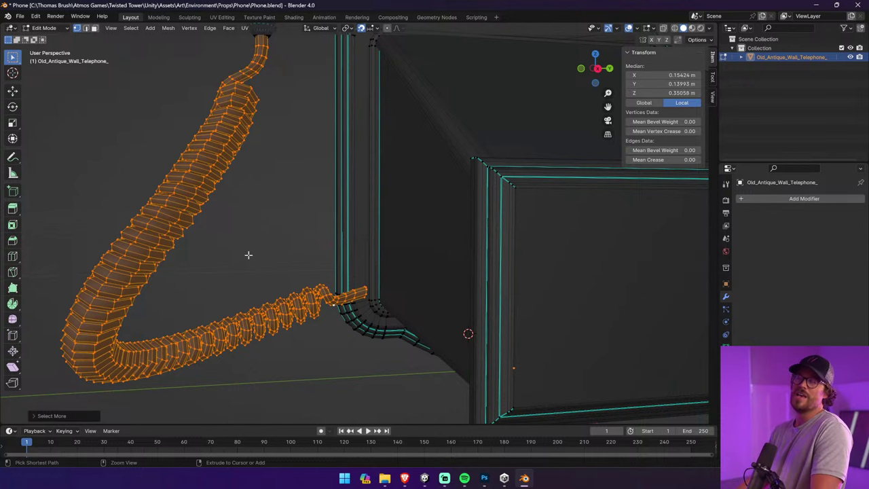
key("x")
left_click(248, 254)
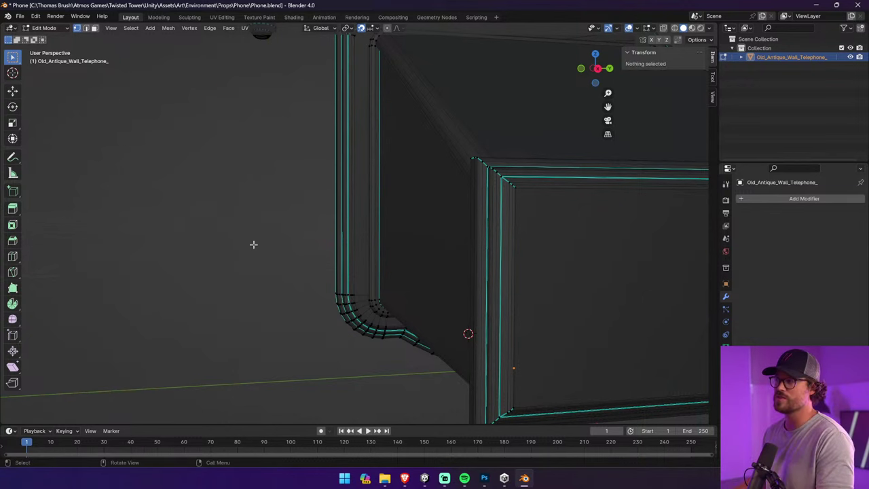
Return to Object Mode and inspect the telephone without its cord in right view and perspective
middle_click_drag(252, 244, 414, 250)
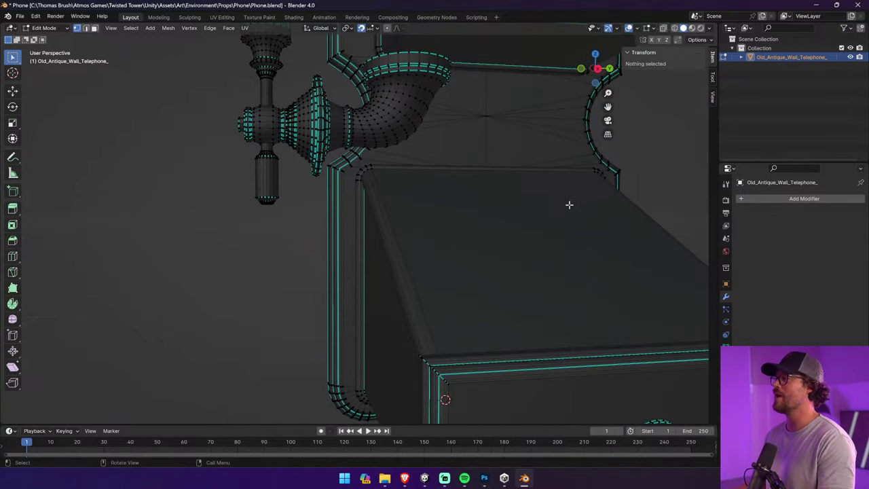
scroll(569, 204, "down", 3)
middle_click_drag(514, 207, 460, 309, "shift")
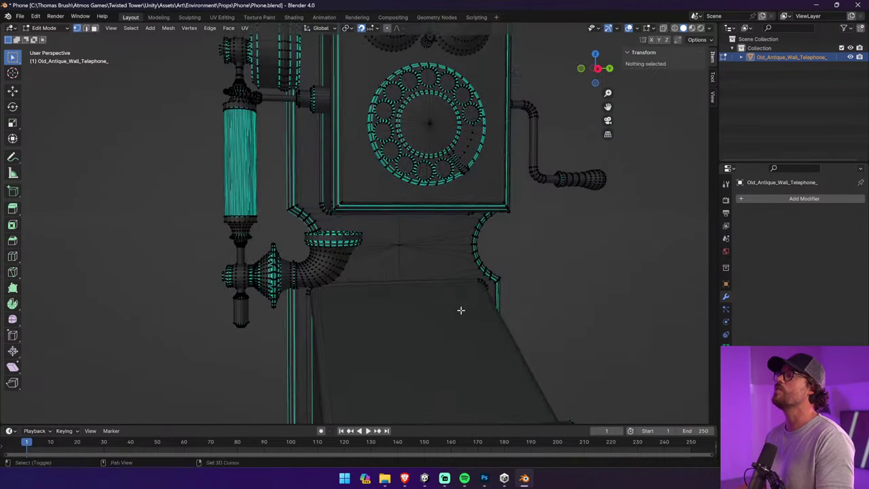
left_click(582, 69)
left_click(610, 69)
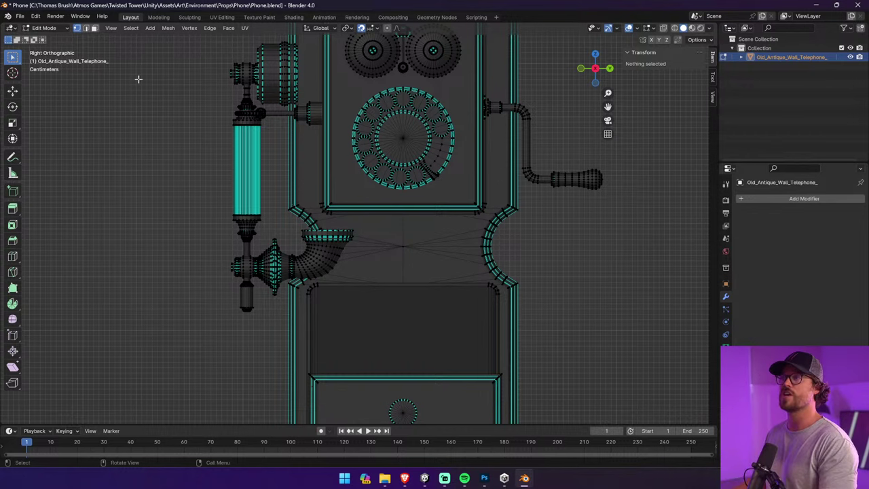
left_click(45, 28)
left_click(48, 38)
scroll(142, 196, "down", 3)
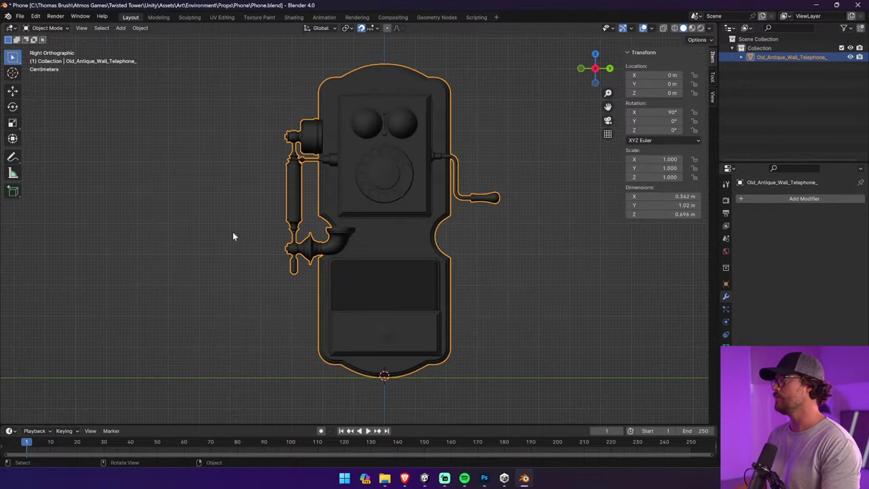
middle_click_drag(233, 236, 380, 300)
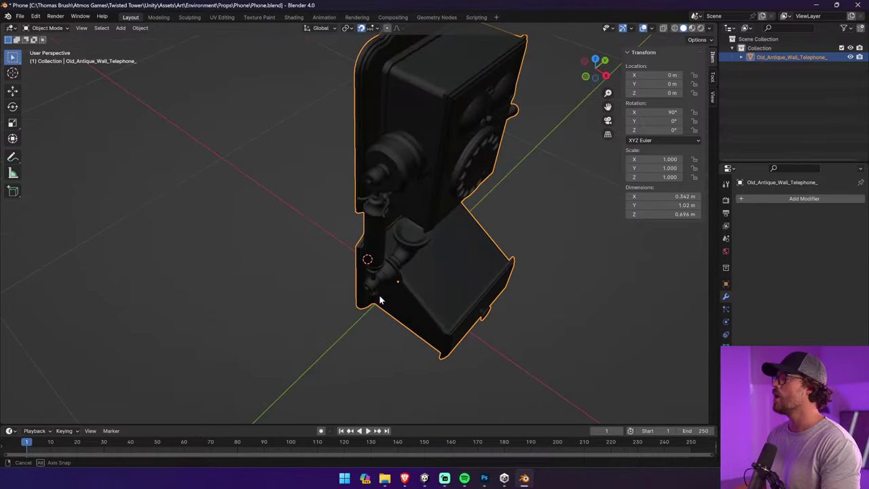
Enter Edit Mode and select the handset's whole grip cylinder by growing the vertex selection
left_click(47, 28)
left_click(52, 49)
left_click(398, 163)
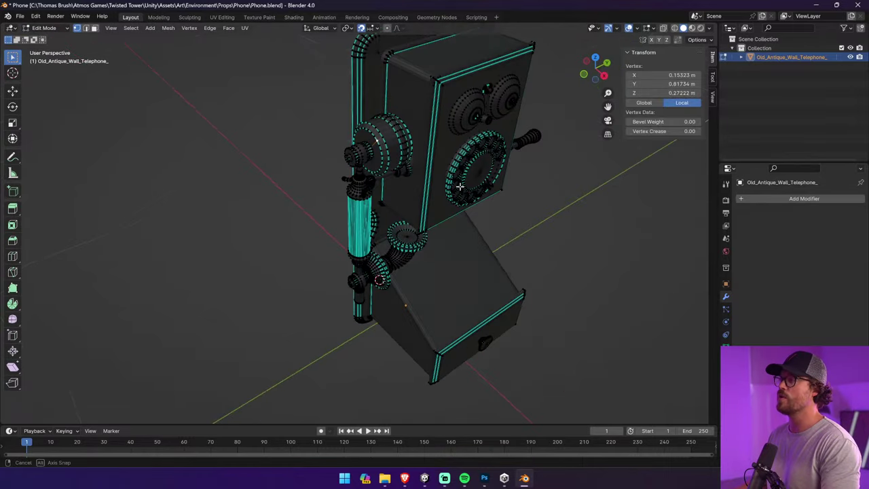
middle_click_drag(399, 163, 438, 169)
scroll(446, 171, "up", 3)
scroll(446, 171, "up", 8)
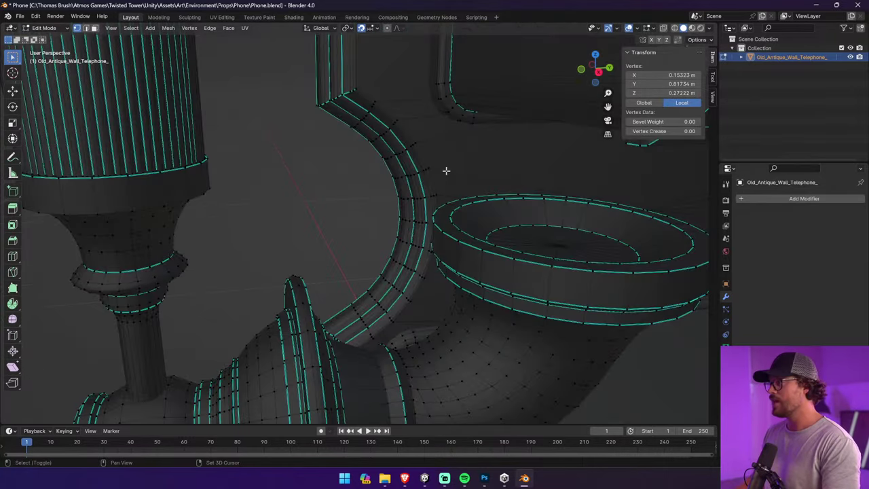
scroll(407, 172, "down", 8)
scroll(388, 179, "up", 8)
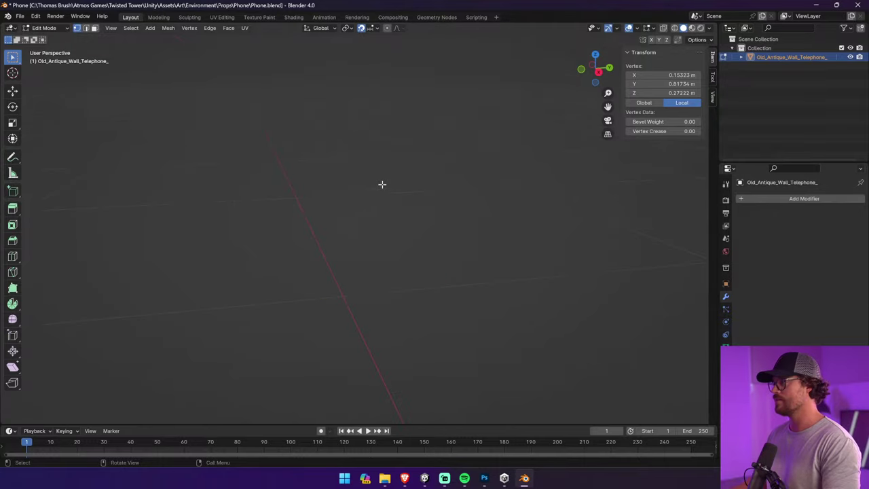
scroll(326, 170, "down", 3)
left_click(306, 139)
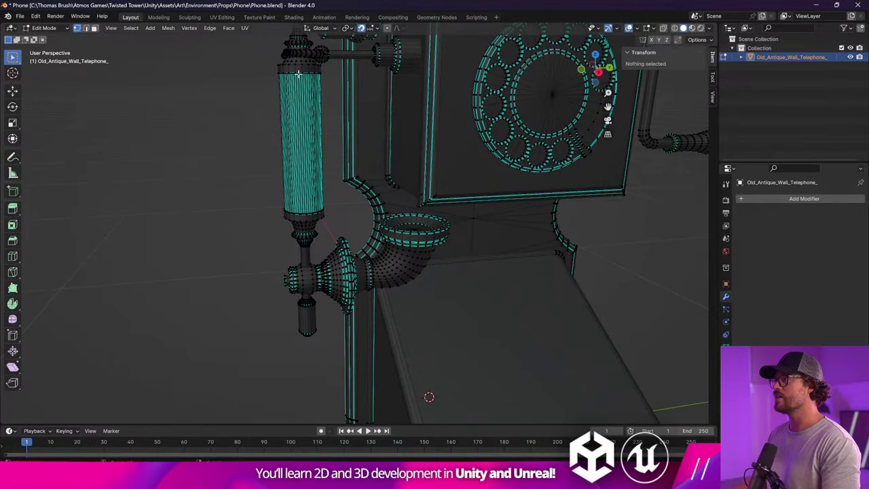
left_click(347, 83)
key("ctrl+KP_Add")
key("ctrl+KP_Add")
key("ctrl+KP_Add")
key("ctrl+KP_Add")
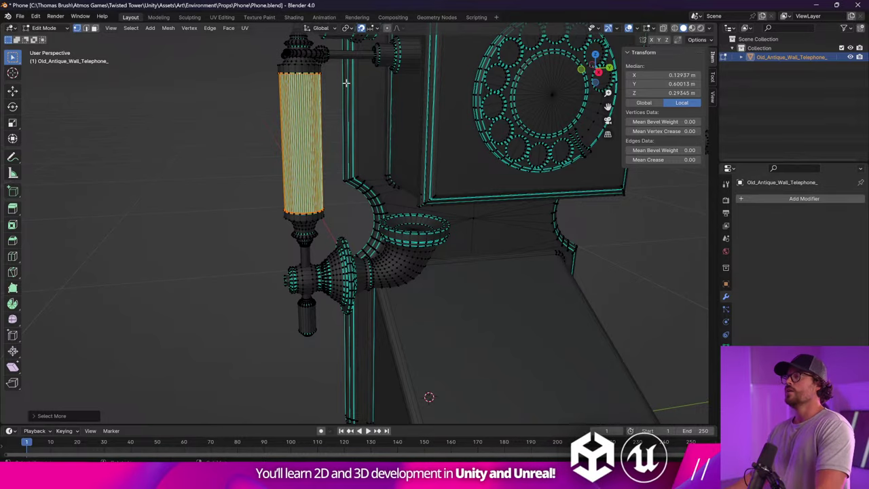
Add the handset's earpiece cup and its mounting collar to the selection by growing from vertices picked on them
key("KP_Decimal")
middle_click_drag(359, 102, 213, 112, "shift")
key("shift+b")
left_click_drag(163, 87, 452, 324)
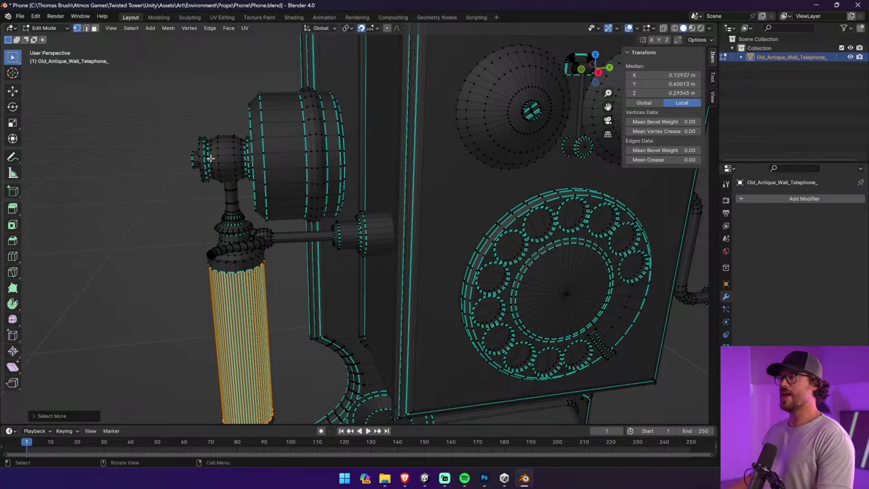
middle_click_drag(210, 158, 231, 160)
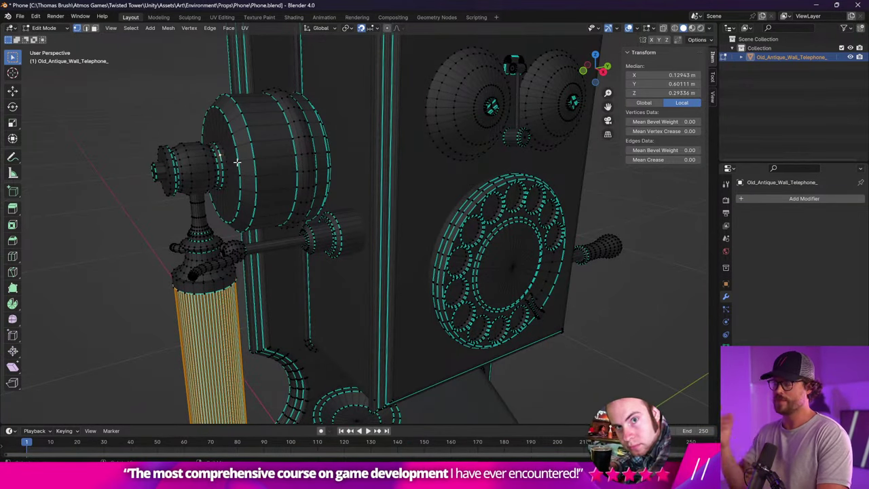
left_click(264, 161, "shift")
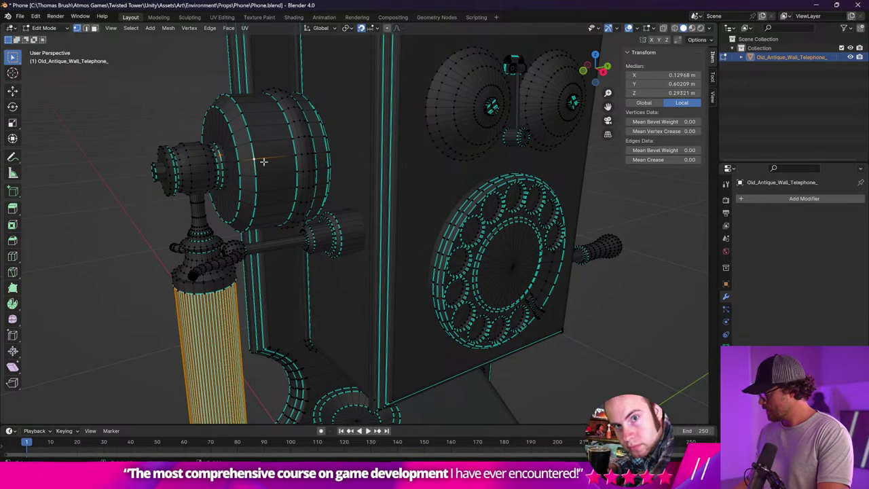
key("ctrl+KP_Add")
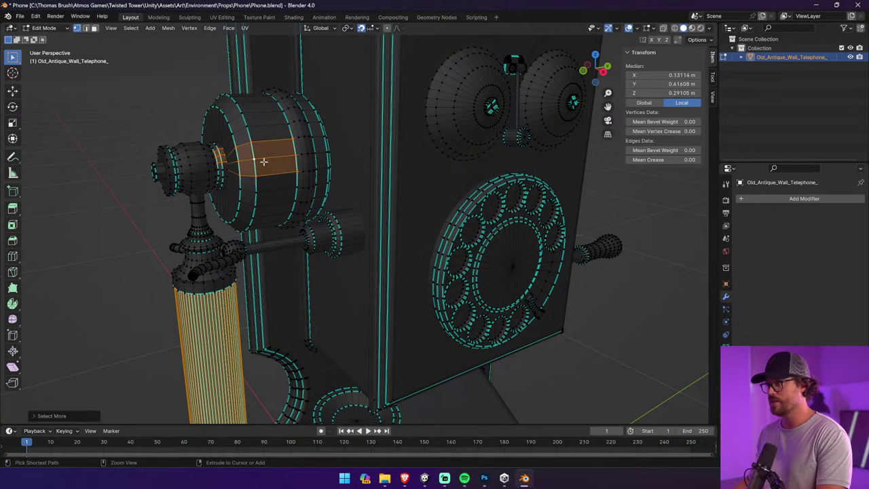
key("ctrl+KP_Add")
key("ctrl+KP_Add")
key("ctrl+KP_Add")
key("ctrl+KP_Add")
key("ctrl+KP_Add")
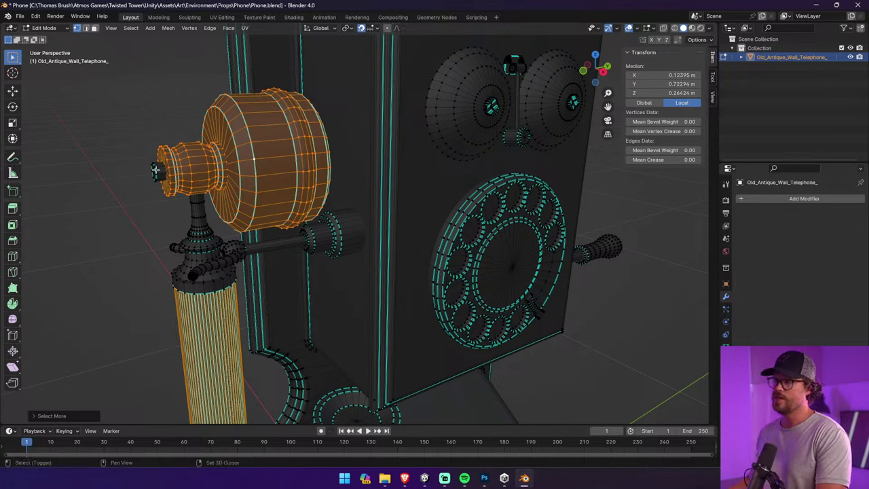
Add the earpiece's small end knob and the narrow neck beneath it to the selection
left_click(155, 170, "shift")
key("ctrl+KP_Add")
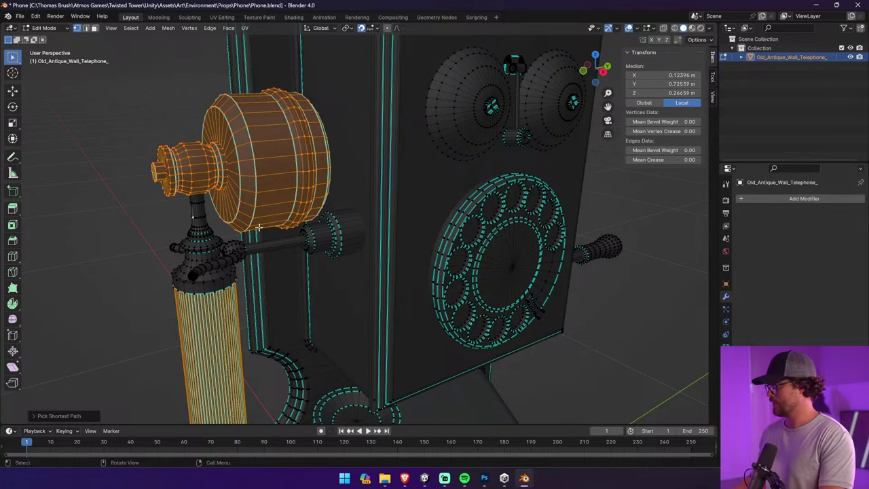
key("ctrl+KP_Add")
key("ctrl+KP_Add")
key("ctrl+KP_Add")
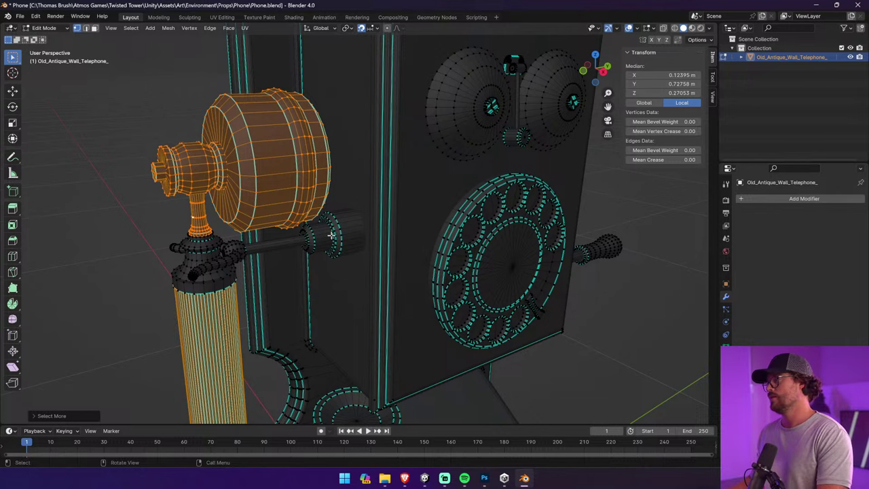
Grow the selection over the cradle arm and its cylindrical mount on the side of the telephone box
key("ctrl+KP_Add")
key("ctrl+KP_Add")
key("ctrl+KP_Add")
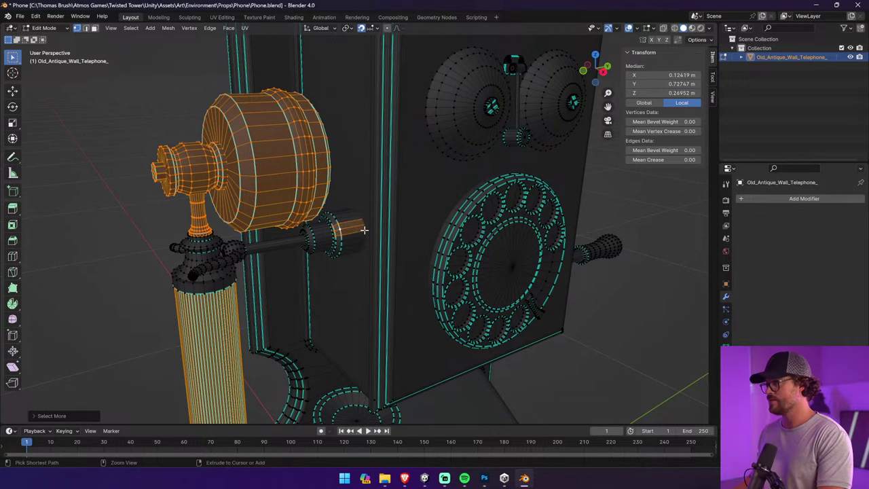
middle_click_drag(364, 227, 314, 195)
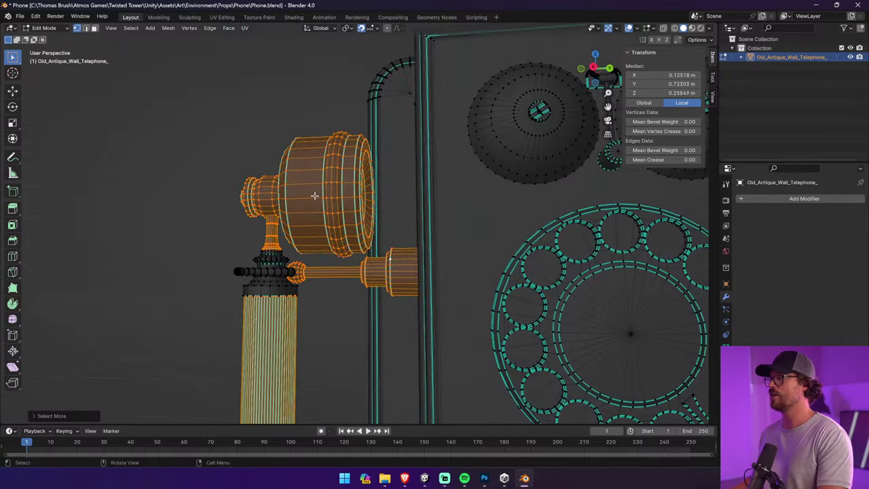
Switch to wireframe shading and box-select the handset's mouthpiece assembly and the collar above the grip into the selection
middle_click_drag(421, 278, 431, 207)
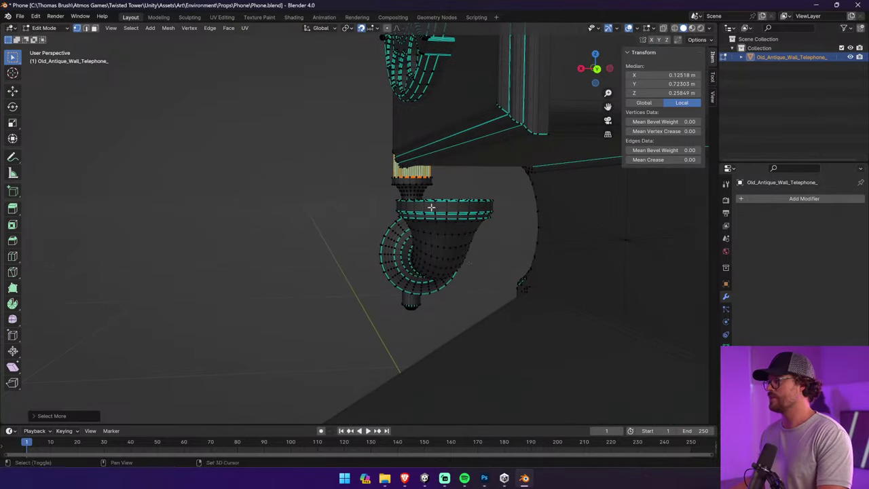
left_click(681, 28)
left_click_drag(495, 186, 432, 318, "shift")
middle_click_drag(432, 318, 224, 151)
left_click_drag(226, 148, 335, 210, "shift")
middle_click_drag(336, 209, 275, 207)
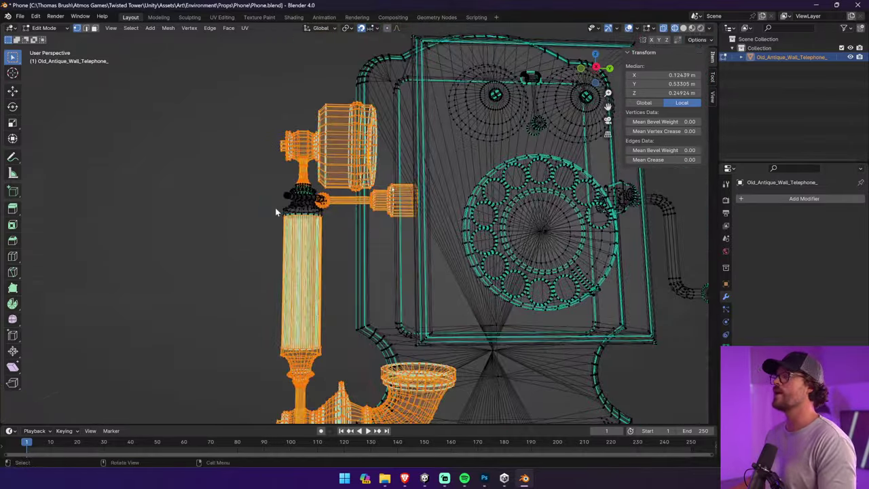
left_click_drag(249, 140, 333, 274, "shift")
Deselect the cradle arm and its cylindrical wall mount by shrinking the selection from vertices on them
scroll(333, 274, "down", 2)
middle_click_drag(334, 274, 293, 183)
scroll(327, 191, "up", 2)
left_click(358, 140, "ctrl")
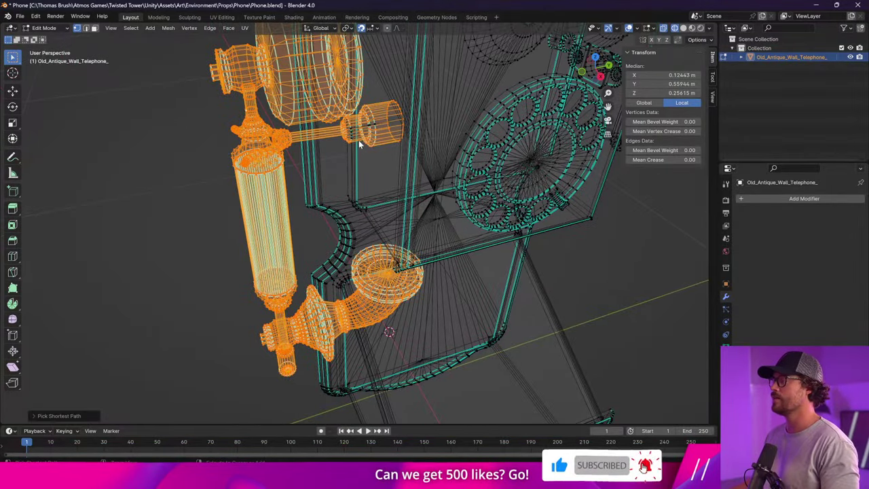
key("ctrl+KP_Subtract")
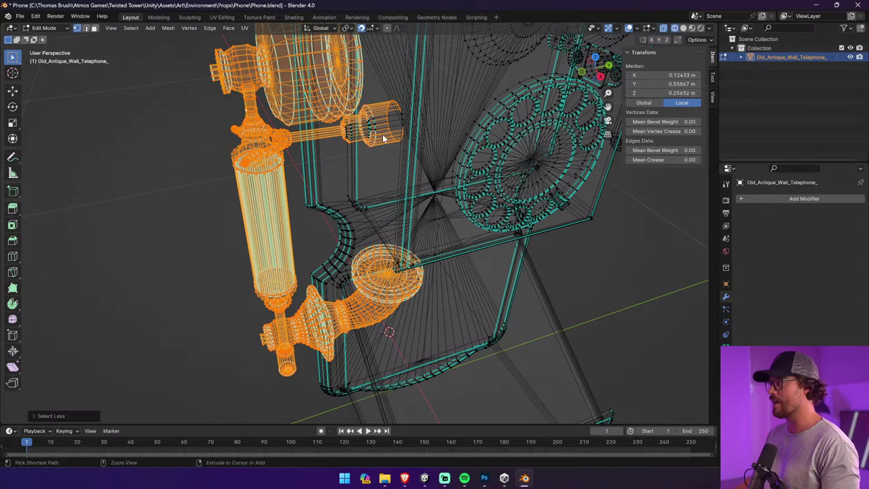
key("ctrl+KP_Subtract")
Deselect the cradle's ball joint and both fork prongs around the collar, leaving only the handset selected
left_click(284, 142, "ctrl")
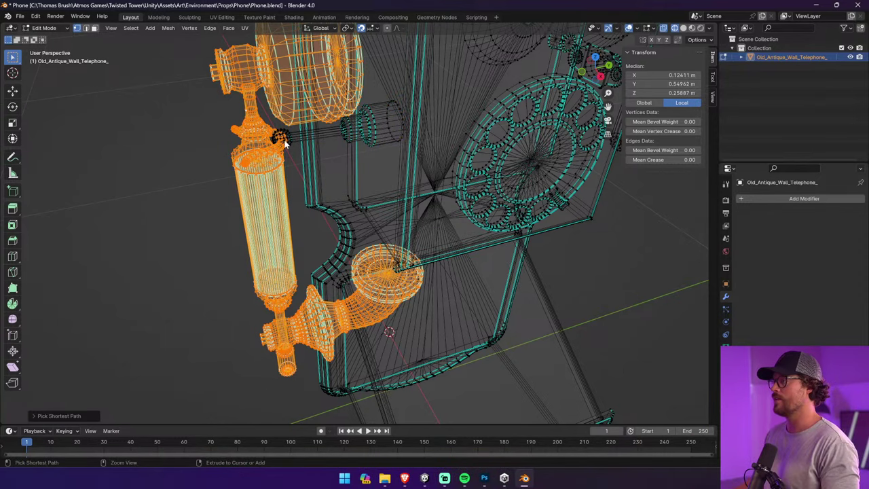
key("ctrl+KP_Subtract")
key("ctrl+KP_Subtract")
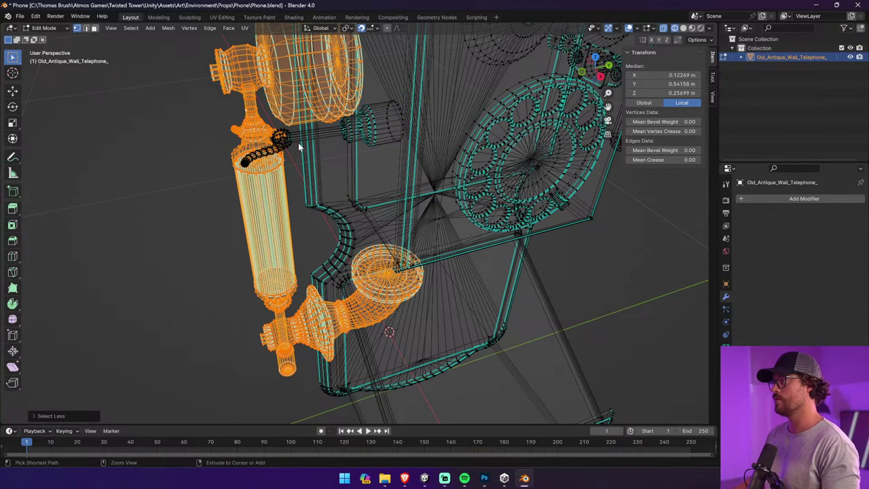
middle_click_drag(290, 144, 377, 134)
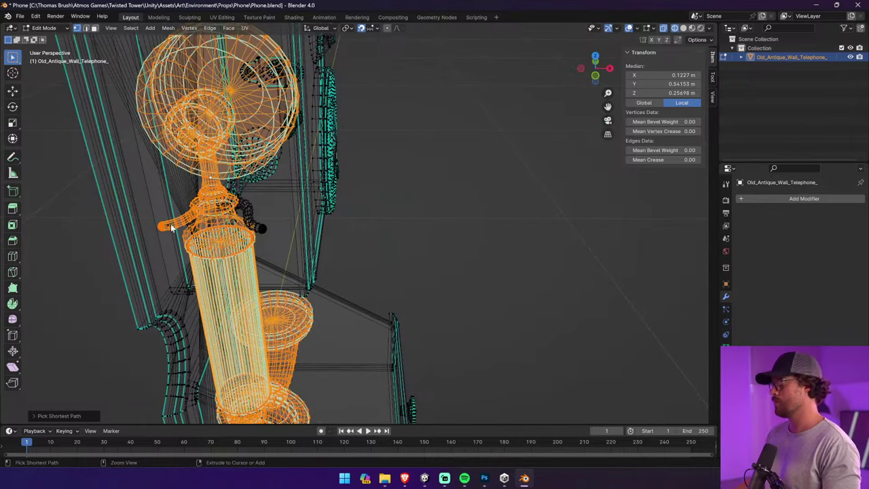
key("ctrl+KP_Subtract")
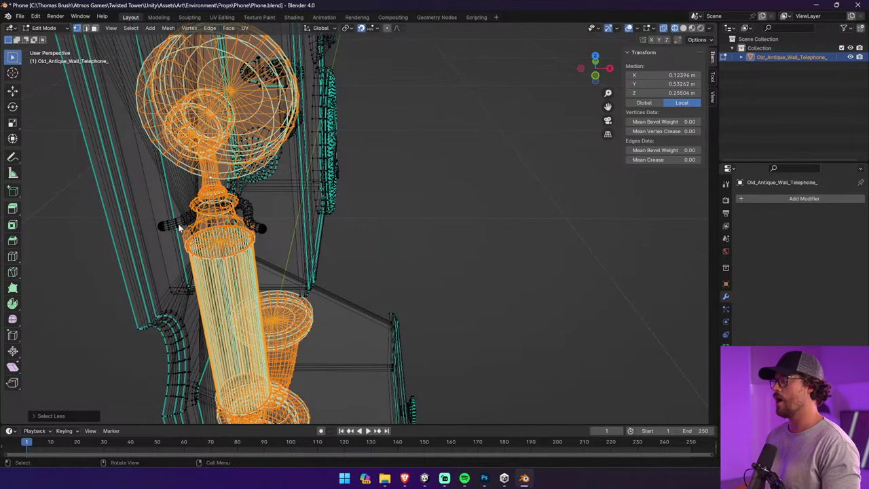
middle_click_drag(246, 239, 182, 219)
scroll(182, 220, "down", 2)
middle_click_drag(303, 260, 262, 256)
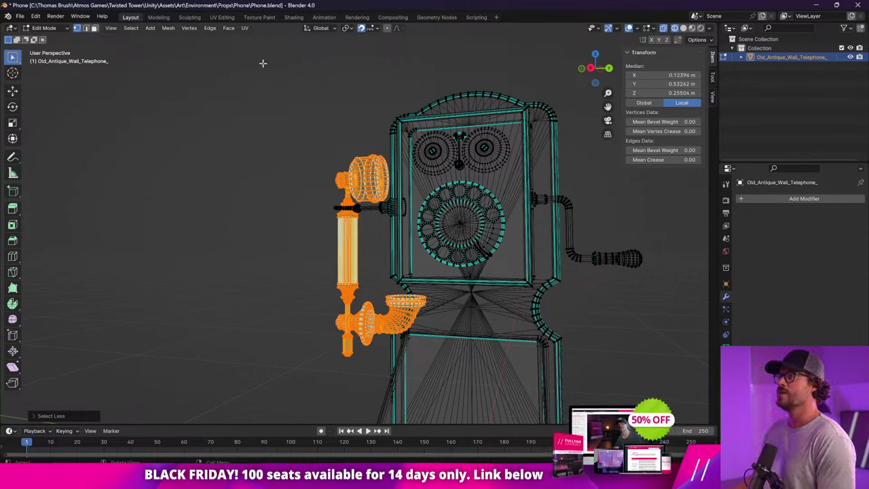
Separate the selected handset geometry from the telephone mesh into its own object and return to Object Mode
left_click(167, 28)
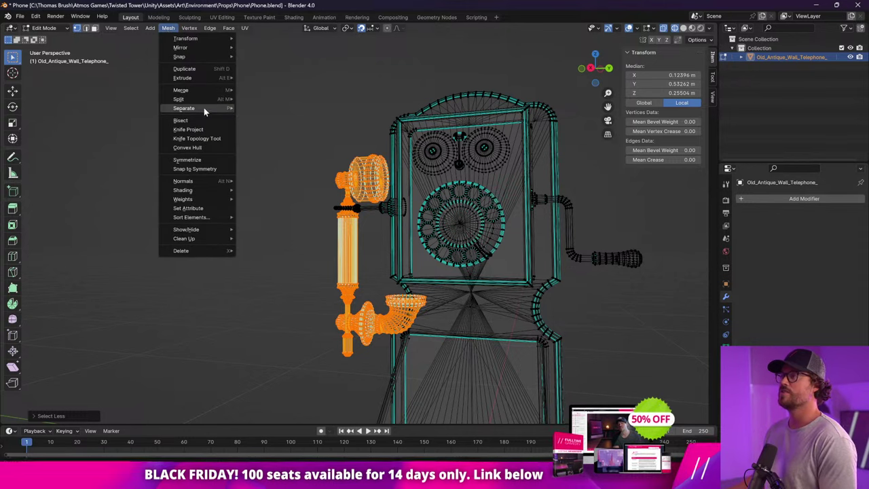
mouse_move(205, 110)
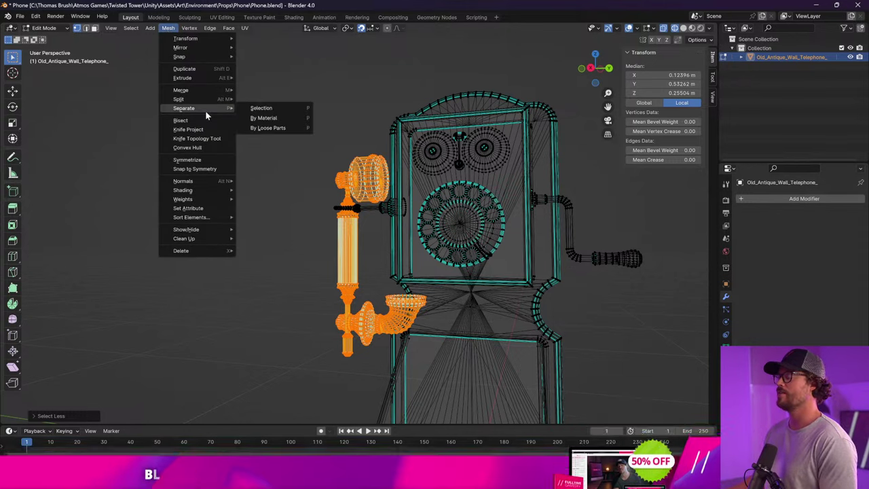
left_click(269, 109)
left_click(46, 28)
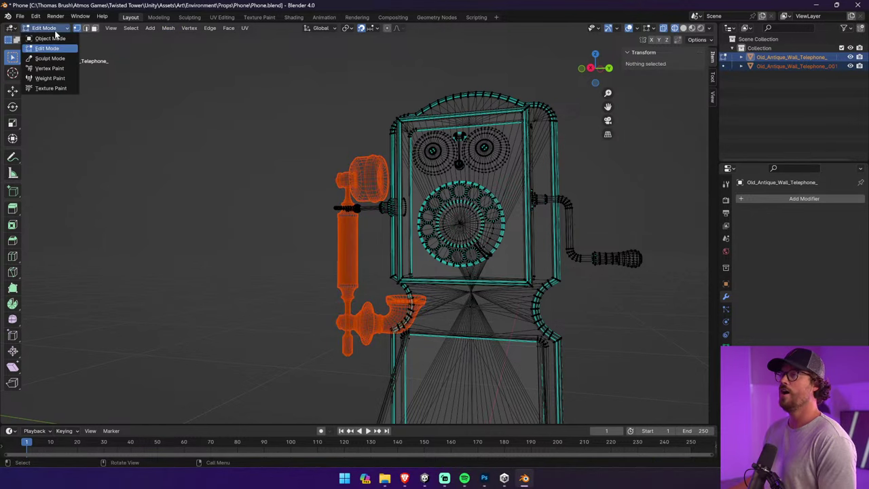
left_click(42, 38)
Set the separated handset object's origin to its center of mass (volume)
left_click(343, 234)
middle_click_drag(342, 233, 389, 242)
scroll(392, 246, "up", 1)
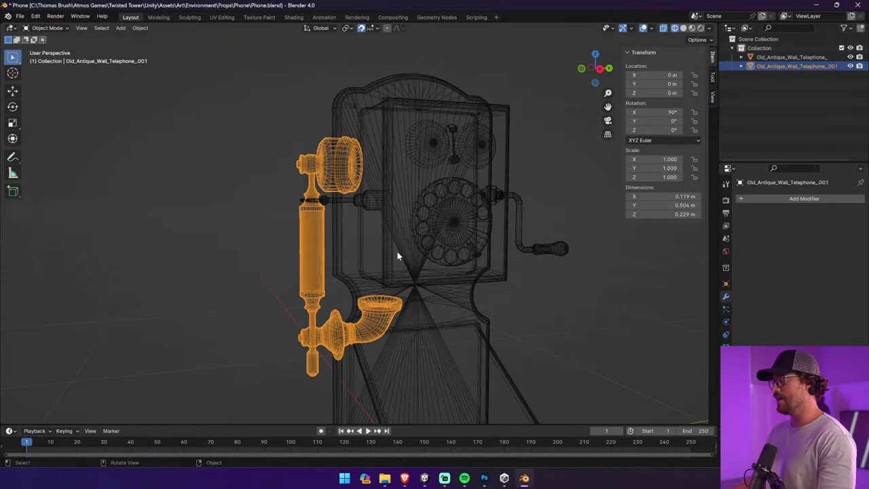
key("r")
right_click(313, 275)
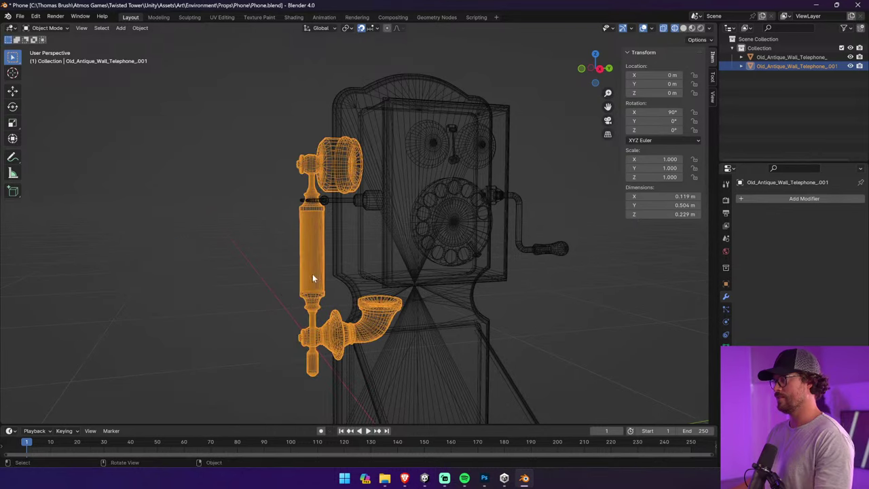
left_click(139, 28)
mouse_move(169, 49)
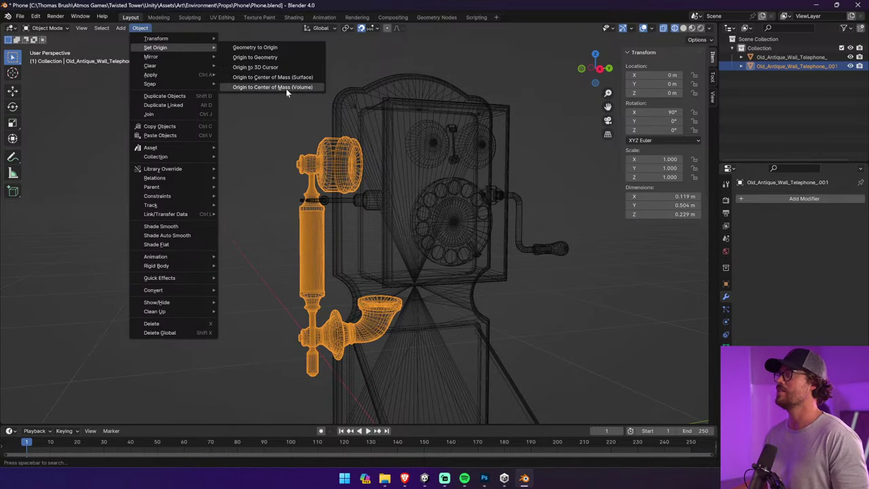
left_click(286, 89)
Try rotating the handset freely about its new origin, and undo the rotation
middle_click_drag(323, 105, 496, 235)
key("r")
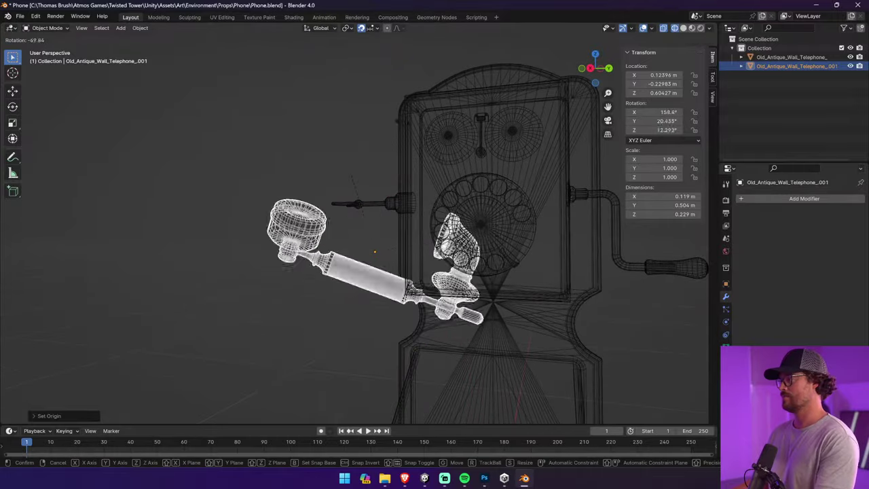
right_click(444, 272)
middle_click_drag(444, 271, 435, 238)
key("r")
left_click(319, 218)
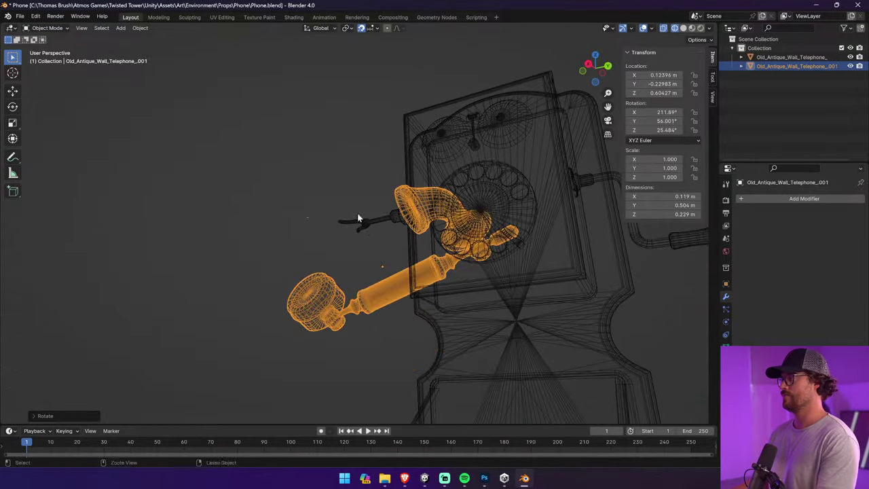
key("ctrl+z")
middle_click_drag(359, 218, 497, 253)
Rename the separated handset object as Phone
left_click(499, 248)
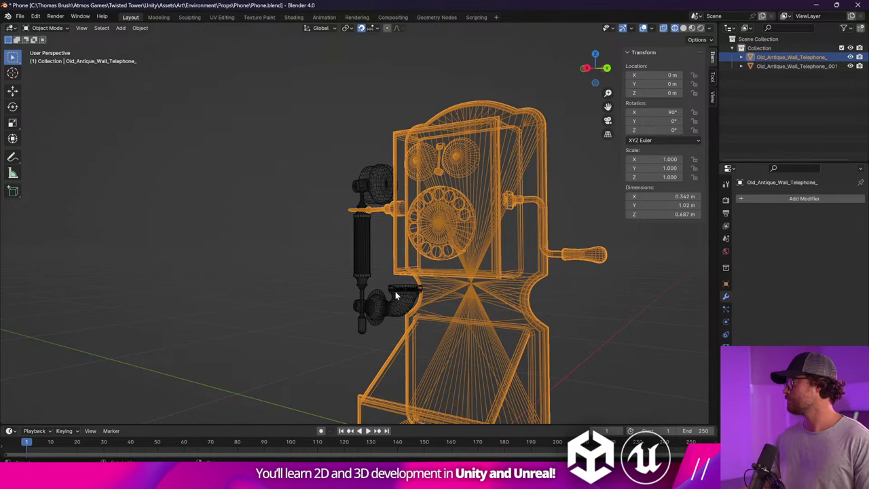
middle_click_drag(384, 231, 514, 247)
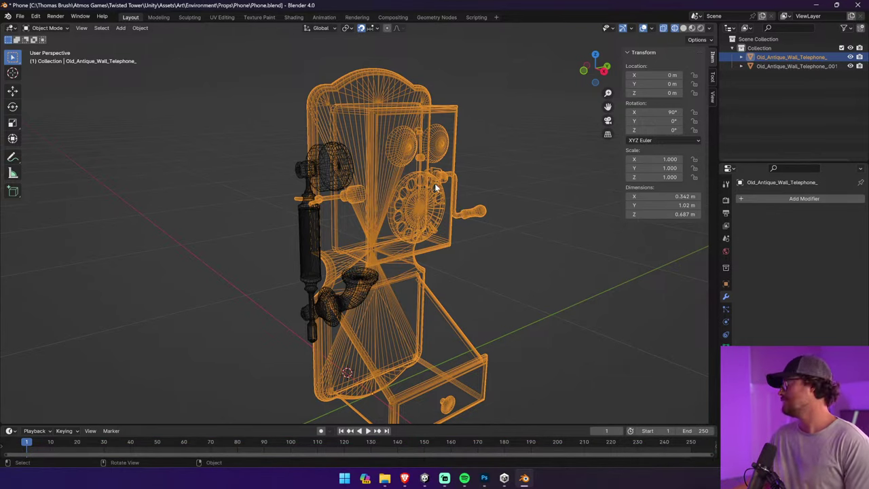
left_click(311, 233)
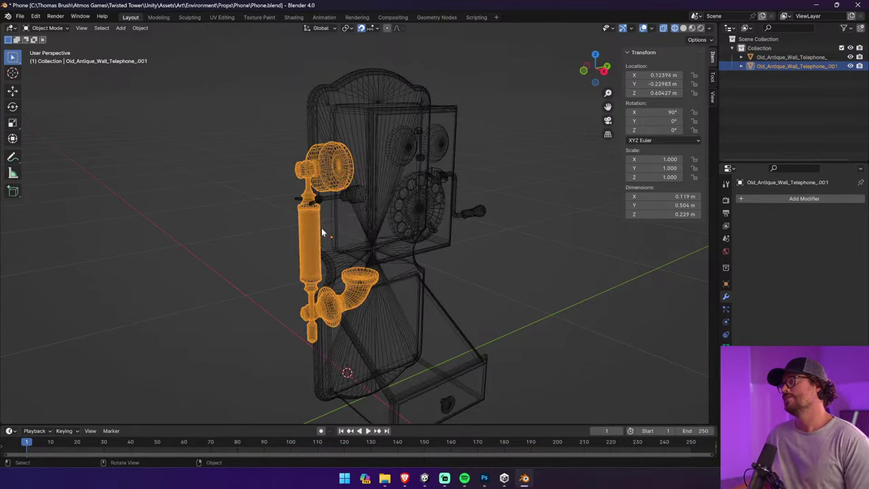
right_click(778, 68)
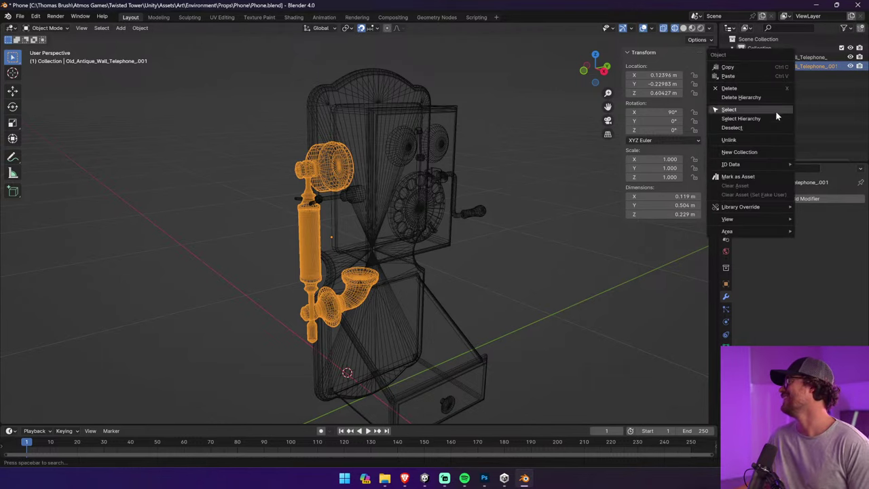
left_click(758, 152)
left_click(796, 67)
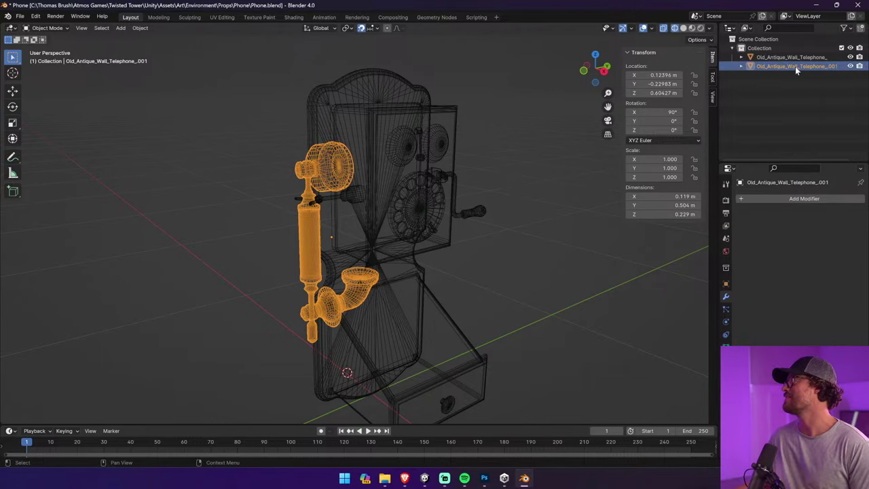
double_click(795, 66)
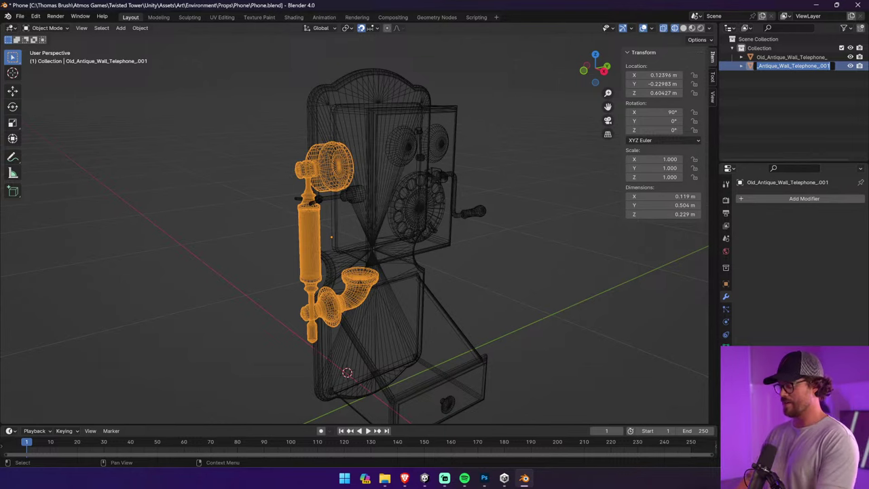
type("Phone")
key("Return")
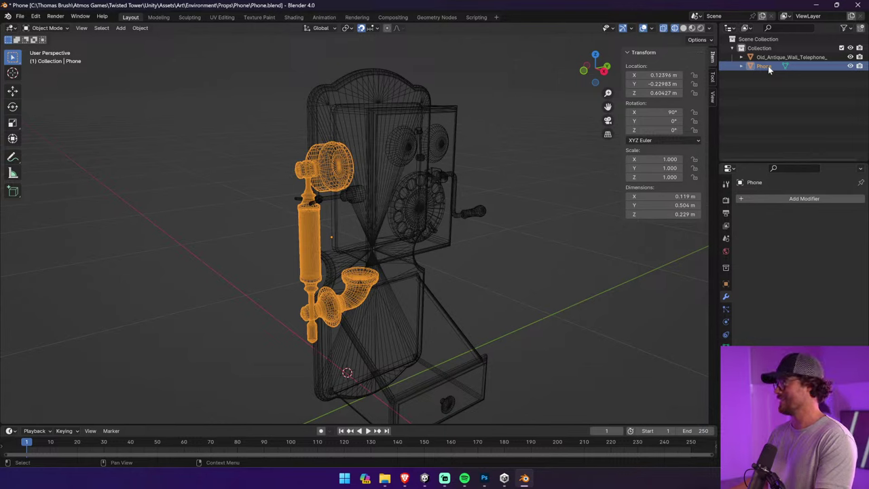
Rename the handset object as Handset
double_click(765, 65)
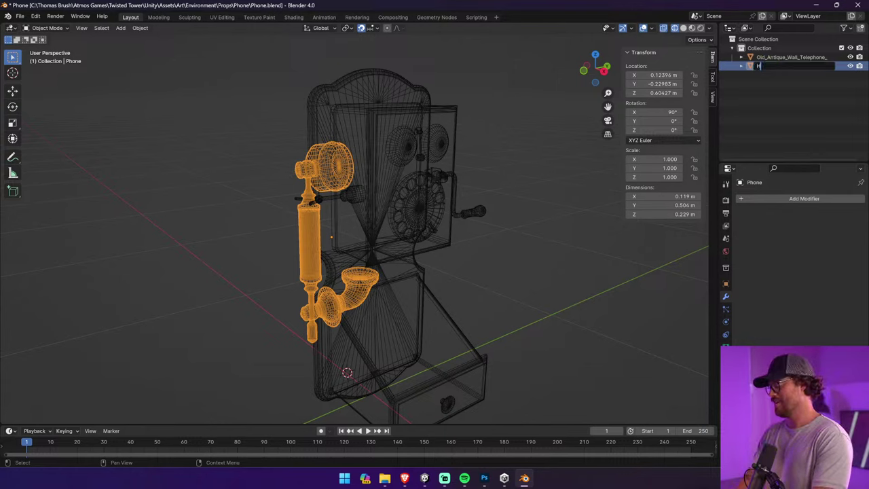
type("Headset")
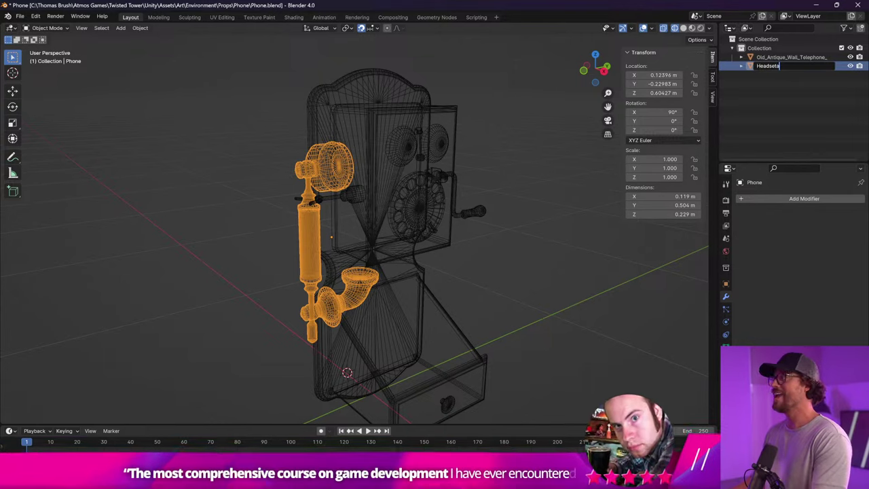
key("ctrl+a")
type("Handset")
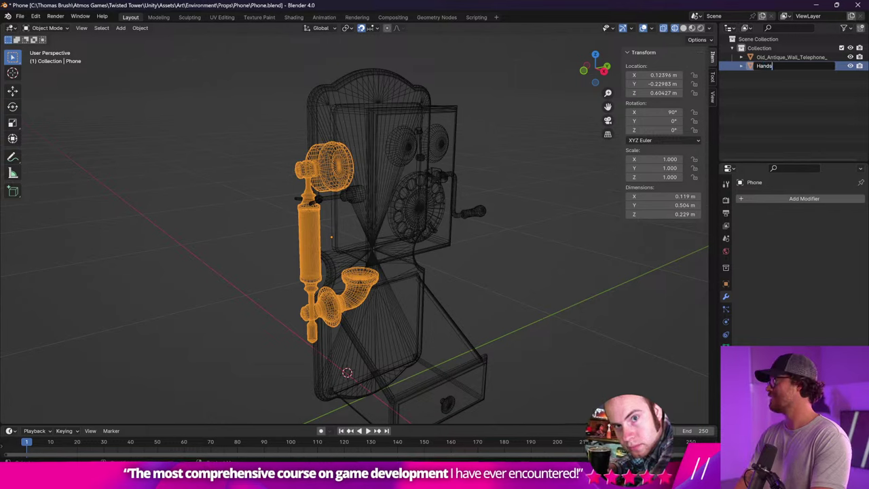
key("Return")
Rename the main telephone body object as Phone
double_click(769, 65)
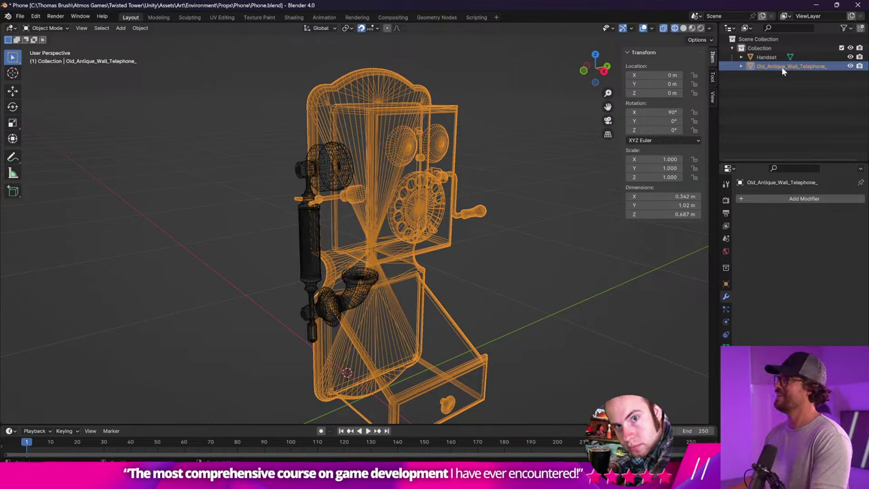
type("Ph")
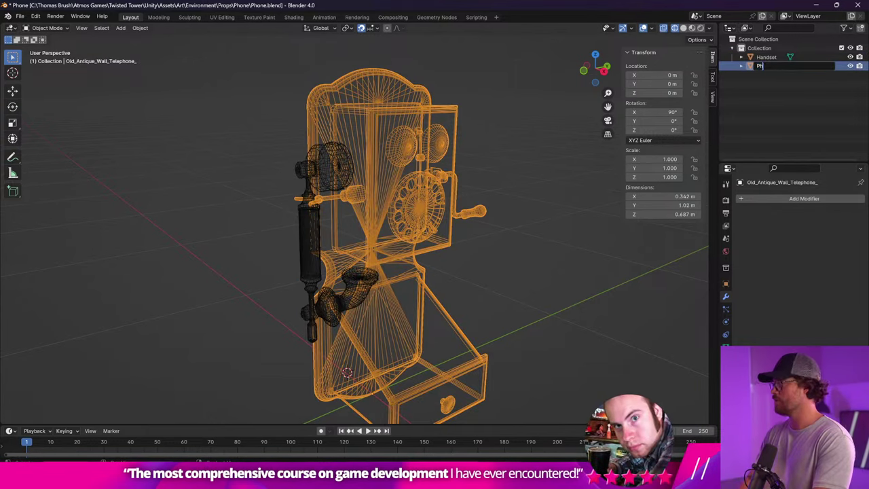
type("one")
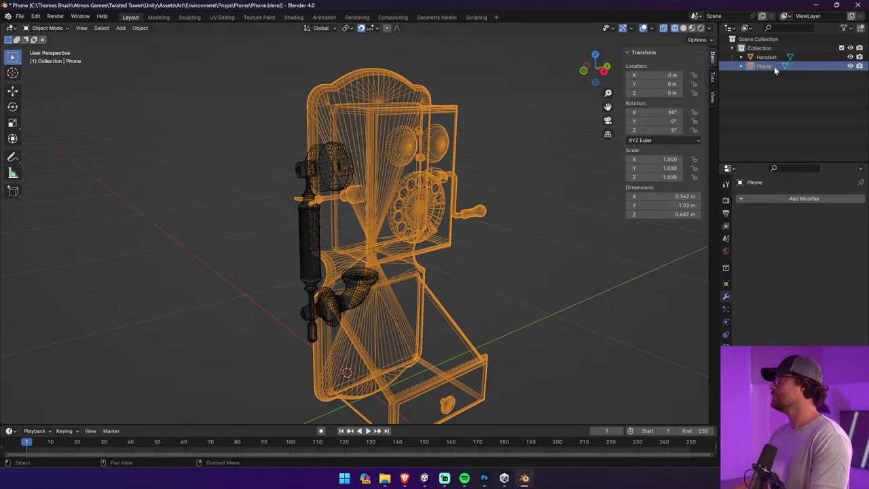
key("Return")
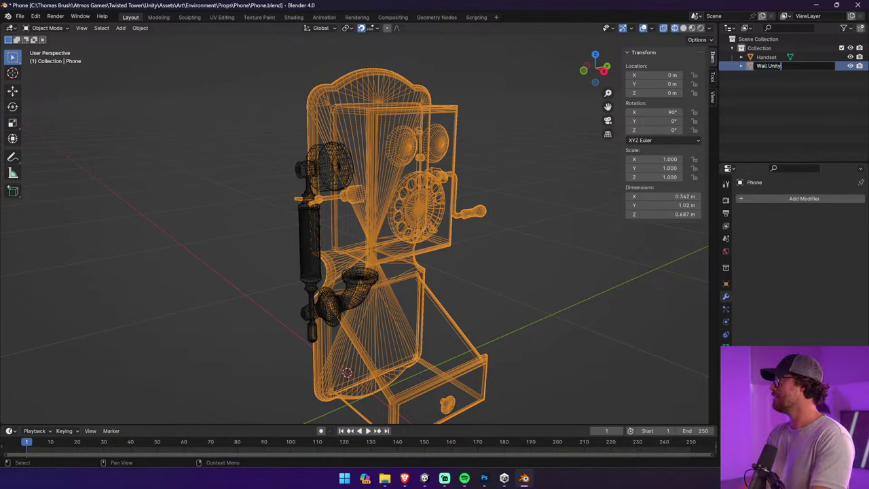
Rename the main telephone body object as Wall Unit
key("Return")
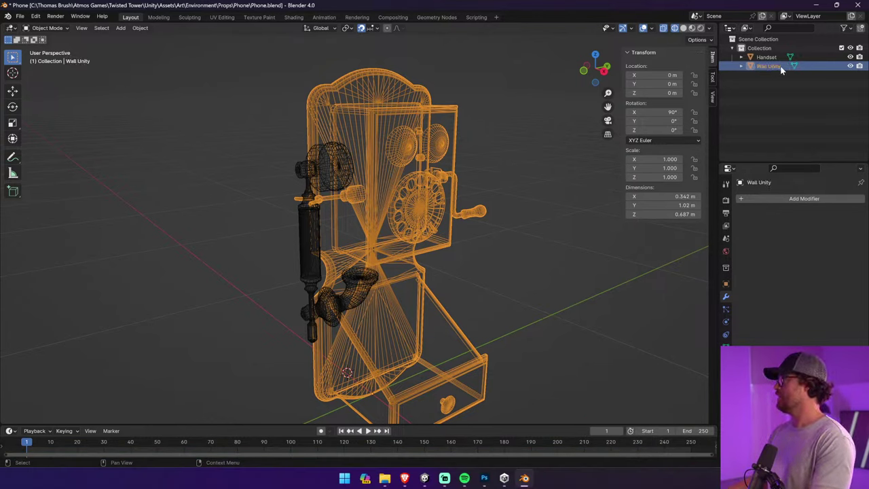
double_click(780, 66)
key("BackSpace")
key("Return")
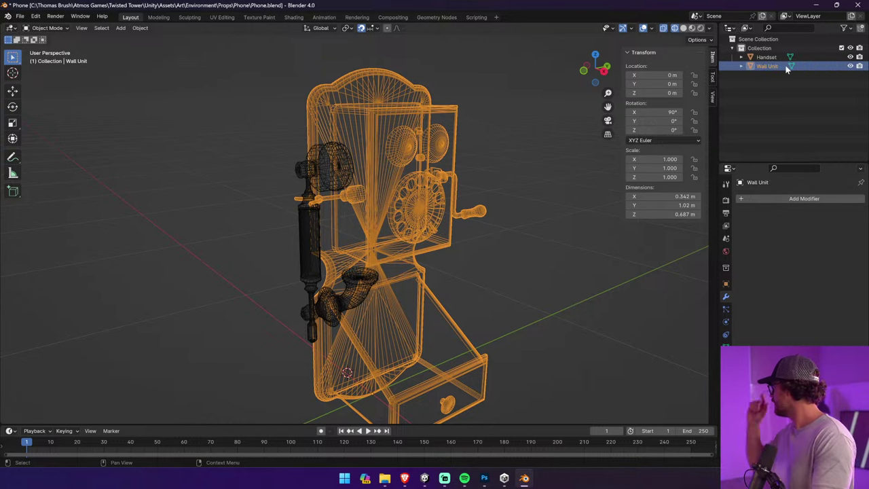
Add a Decimate modifier to the Wall Unit object
left_click(498, 177)
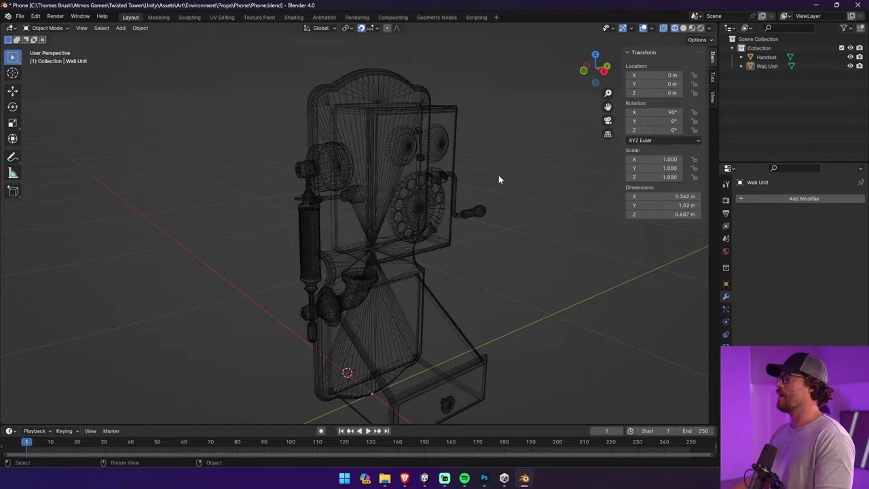
middle_click_drag(499, 177, 406, 203)
scroll(373, 160, "down", 5)
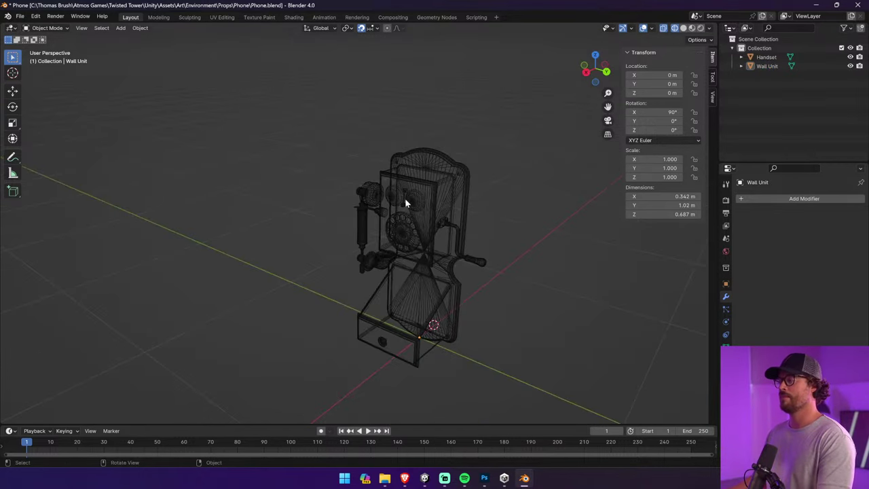
left_click(437, 173)
left_click(767, 198)
mouse_move(768, 198)
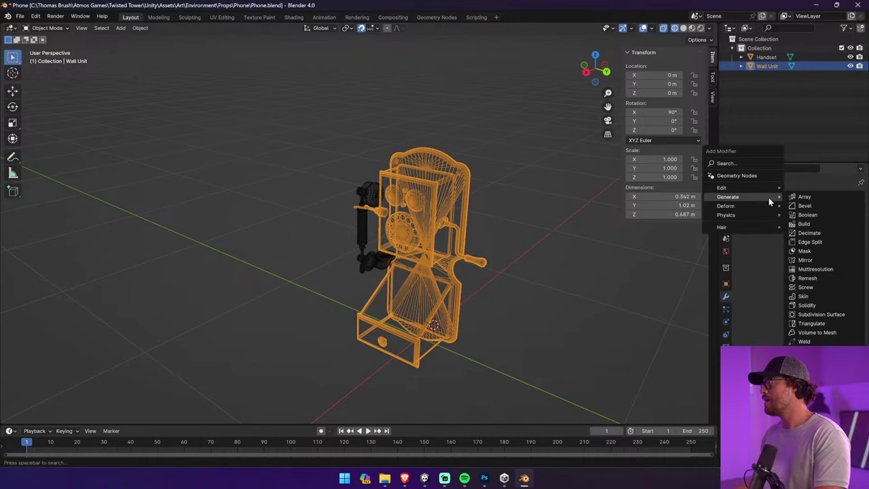
left_click(824, 234)
Try reducing the Wall Unit's Decimate ratio to about 0.47 in Collapse mode
middle_click_drag(414, 225, 517, 207)
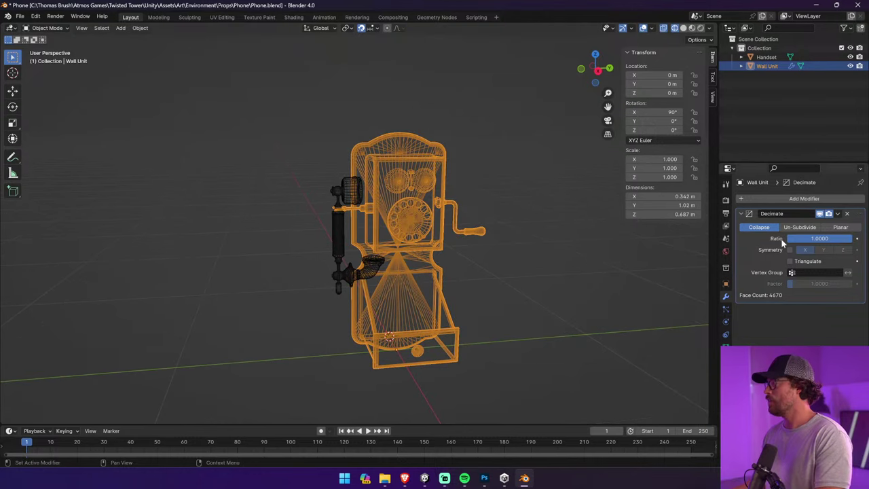
left_click(47, 28)
scroll(567, 203, "up", 2)
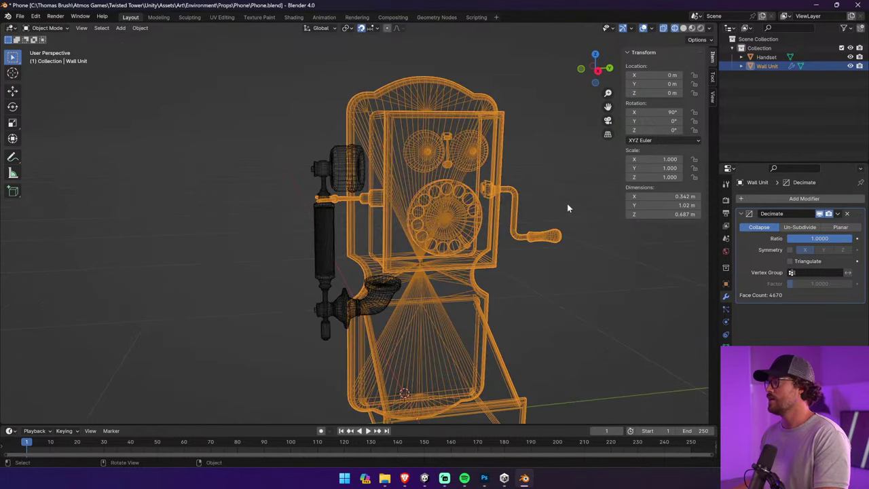
middle_click_drag(567, 203, 688, 227, "shift")
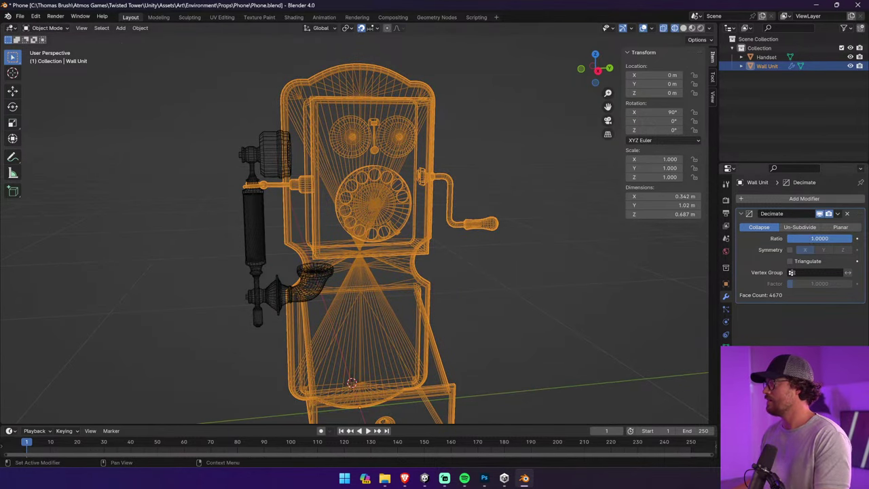
left_click_drag(819, 238, 679, 17)
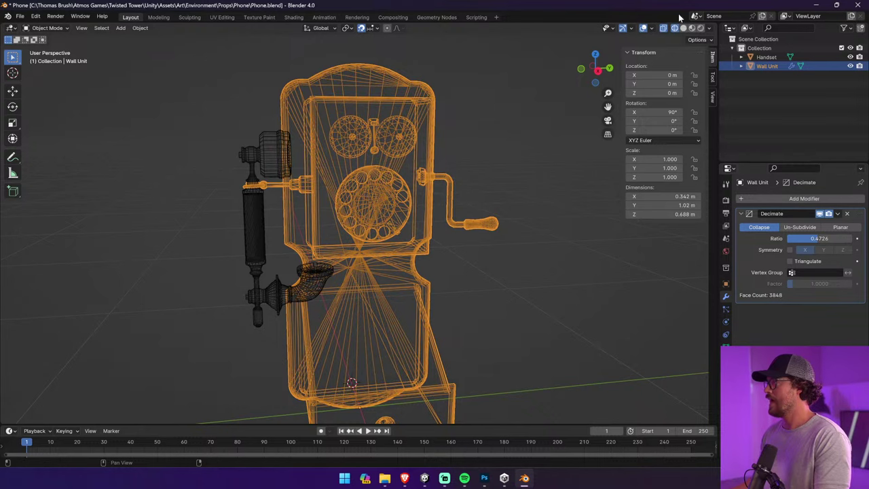
Switch the viewport to solid shading and undo the trial changes to the Wall Unit's Decimate ratio
left_click(683, 28)
middle_click_drag(502, 163, 407, 158)
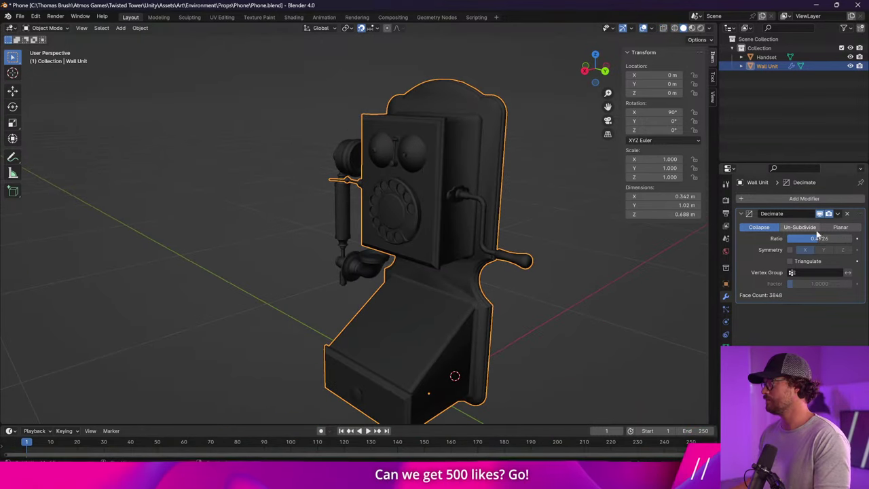
mouse_move(818, 238)
left_mouse_down()
mouse_move(865, 238)
mouse_move(791, 239)
mouse_move(851, 239)
mouse_move(808, 238)
left_mouse_up()
key("ctrl+z")
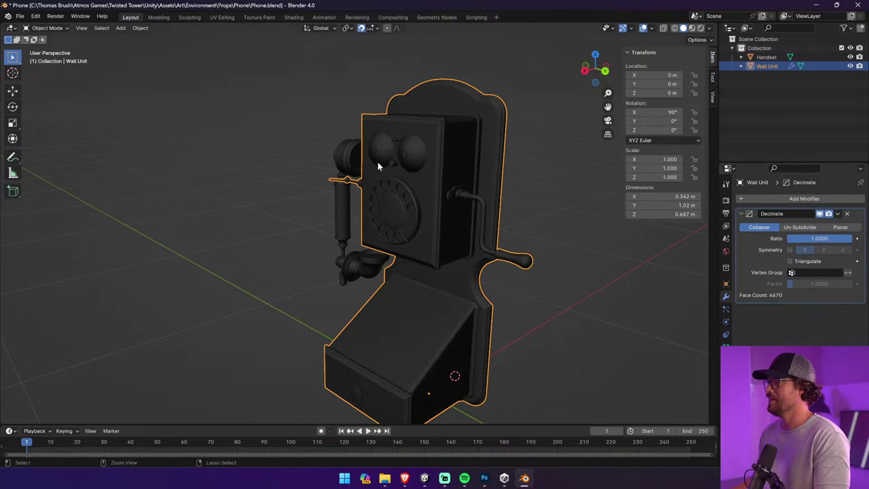
Add a Decimate modifier to the Handset object and set its mode to Un-Subdivide
middle_click_drag(310, 170, 378, 163)
left_click(290, 151)
scroll(292, 160, "up", 4)
middle_click_drag(356, 133, 408, 140)
left_click(813, 198)
mouse_move(813, 198)
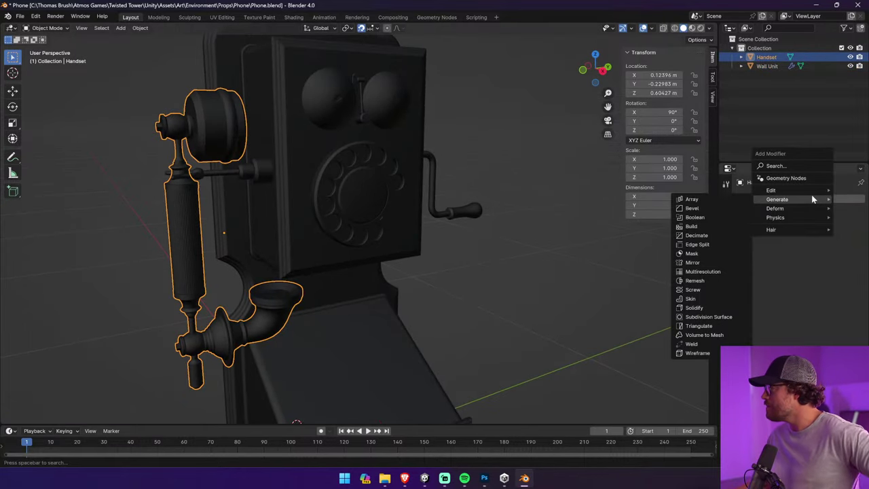
left_click(706, 235)
left_click(798, 227)
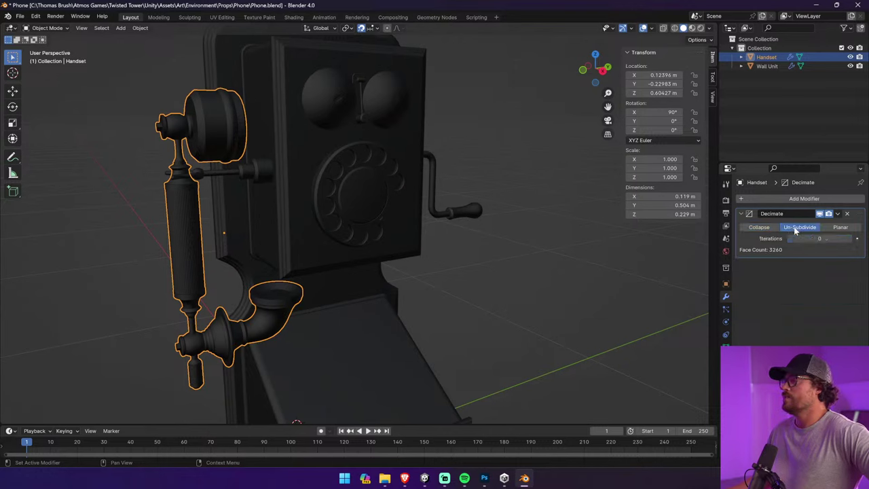
Set the Handset's Decimate modifier back to Collapse mode with a ratio of 0.5582
left_click(777, 199)
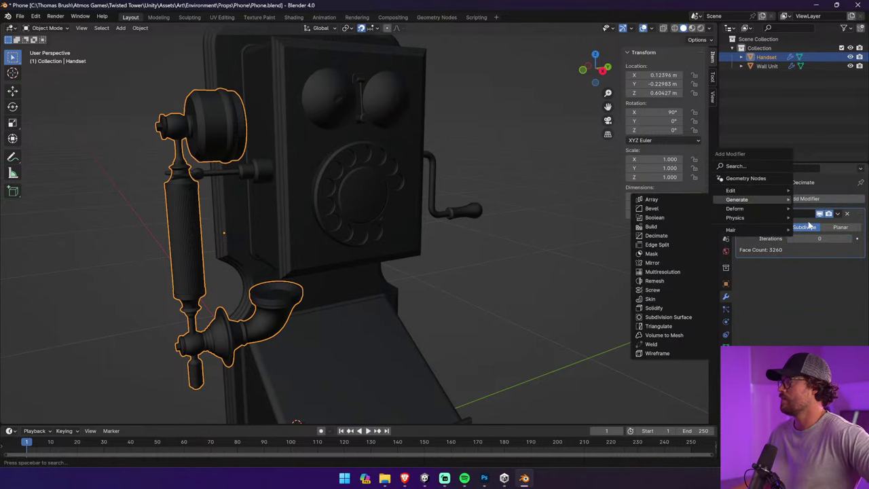
left_click_drag(791, 239, 835, 238)
left_click(760, 228)
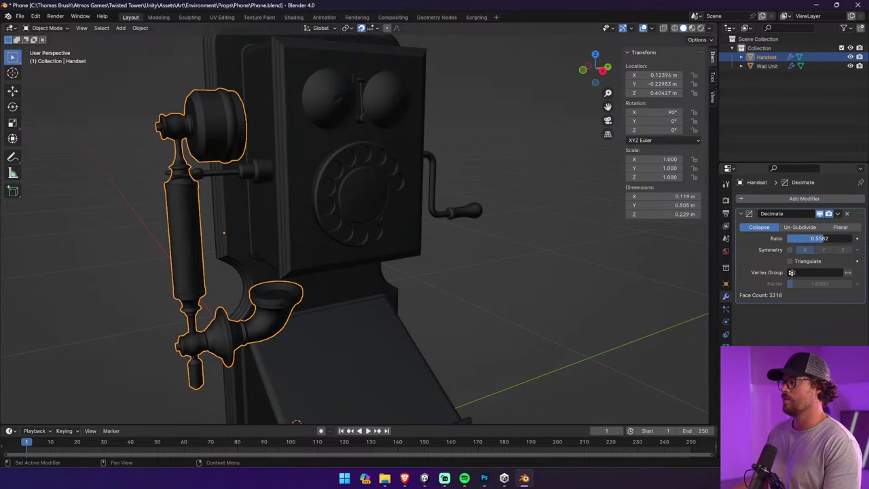
mouse_move(303, 183)
middle_mouse_down()
mouse_move(411, 167)
mouse_move(439, 152)
mouse_move(444, 185)
mouse_move(301, 181)
middle_mouse_up()
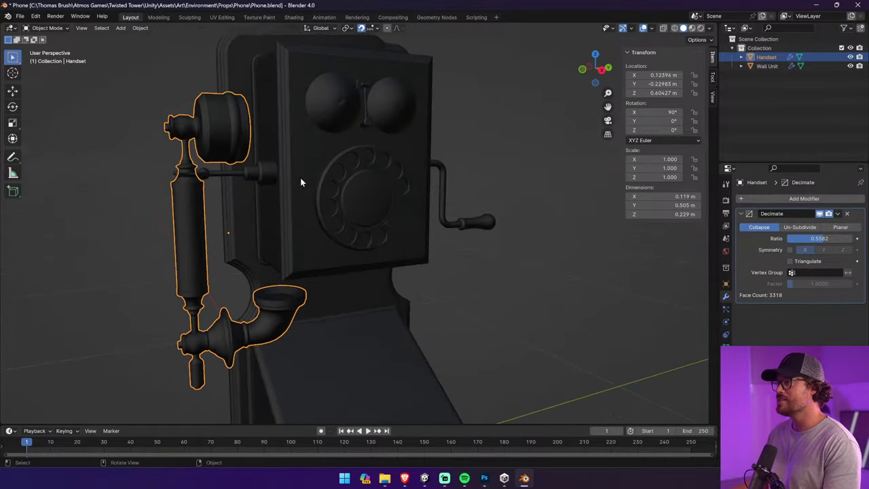
middle_click_drag(384, 264, 370, 276, "ctrl")
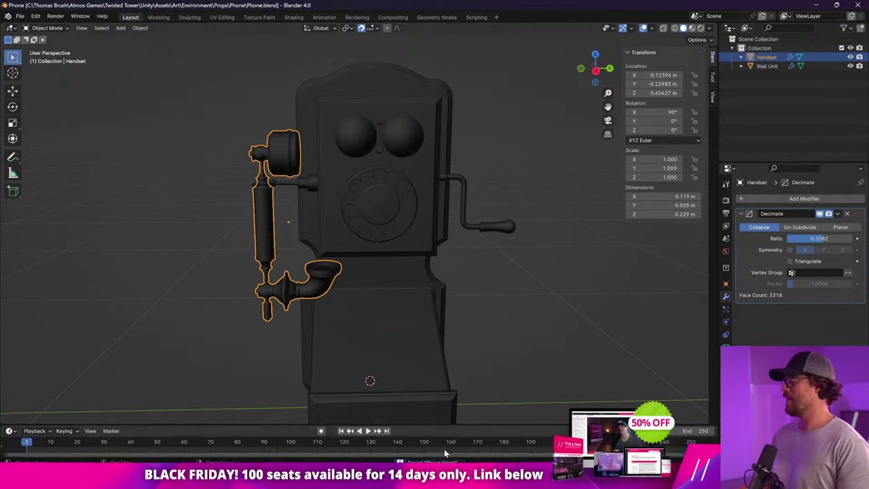
Switch to the Unity project and search its assets for Phone
mouse_move(424, 484)
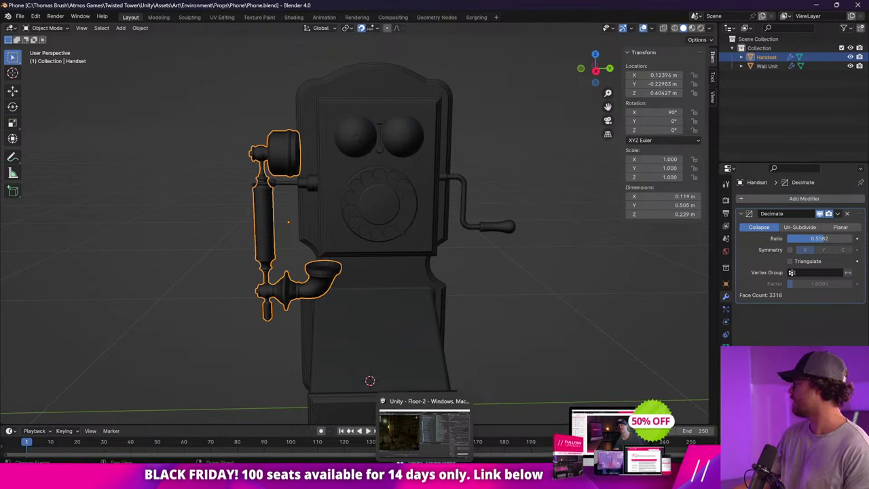
left_click(424, 425)
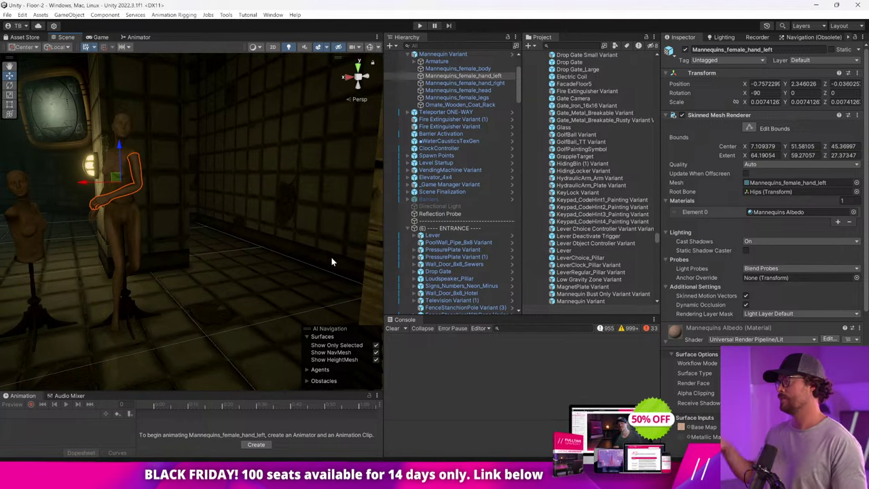
right_click_drag(332, 262, 277, 207)
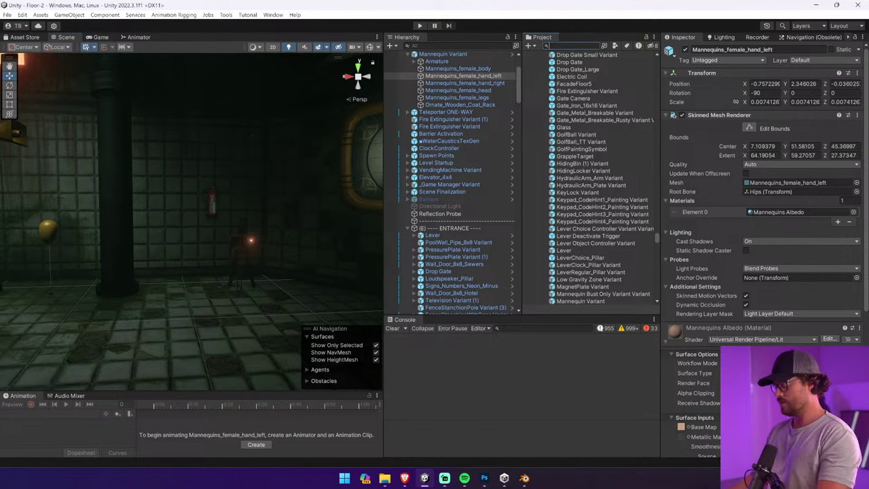
type("h")
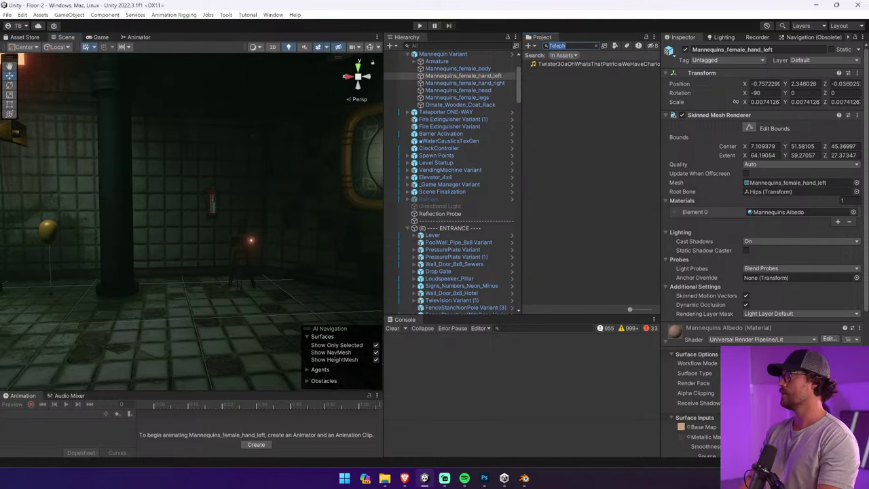
type("one")
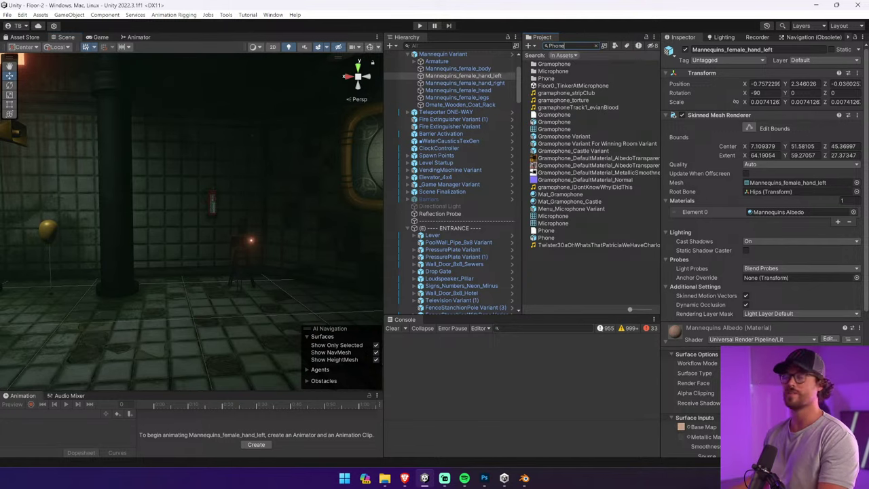
Place the Phone model in the scene near the tiled wall beside the fire extinguisher and frame it in the view
left_click(550, 238)
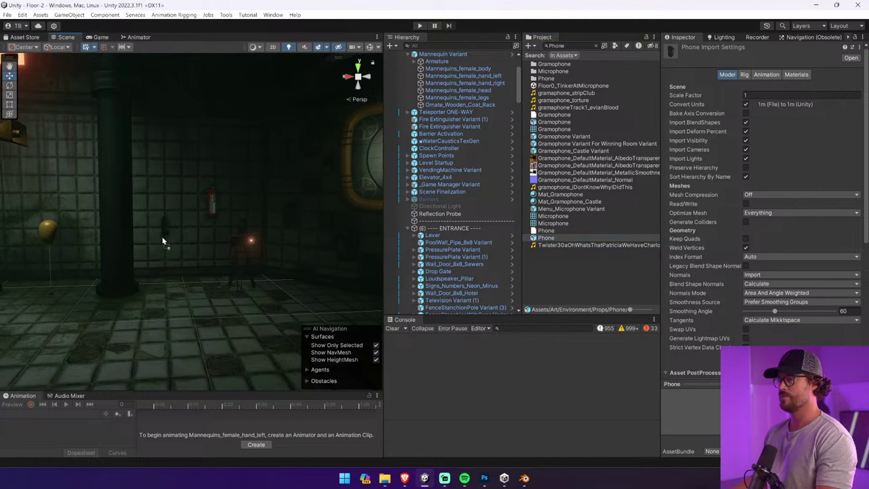
left_click_drag(161, 238, 77, 214)
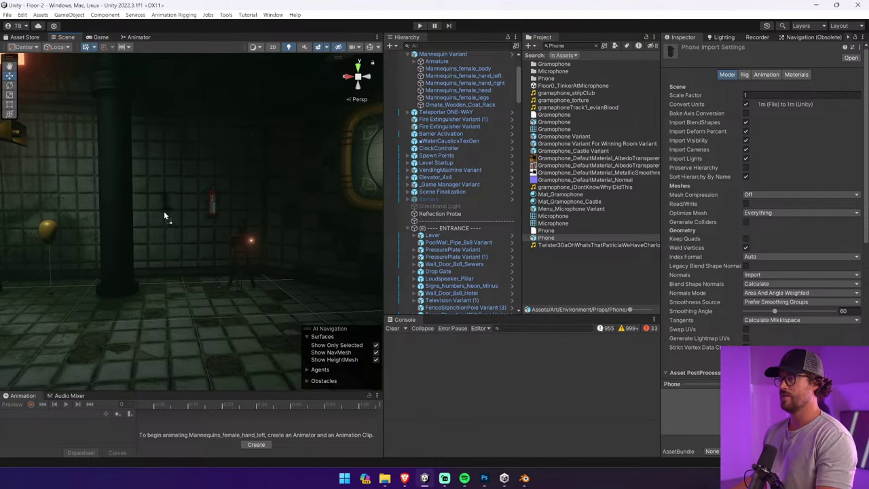
left_click_drag(164, 210, 165, 207)
key("f")
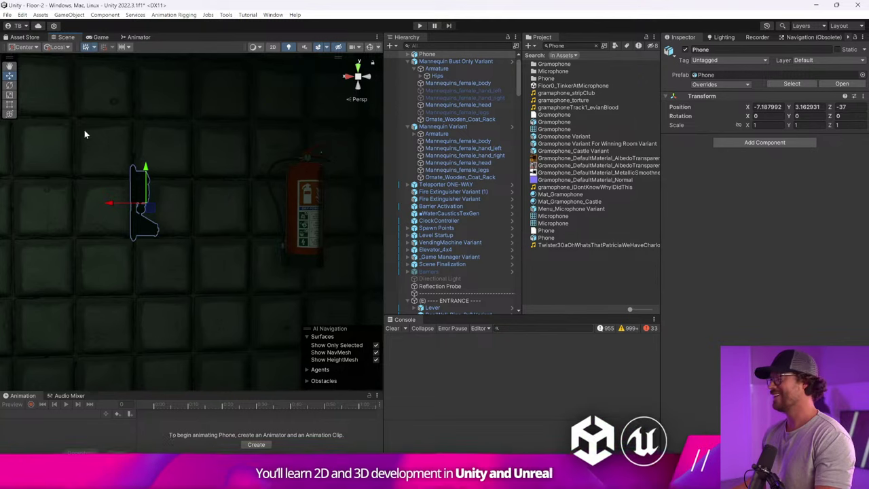
Rotate the phone 90° about Y and move it against the tiled wall at Z position -36.915
left_click(10, 84)
left_click_drag(170, 202, 91, 206)
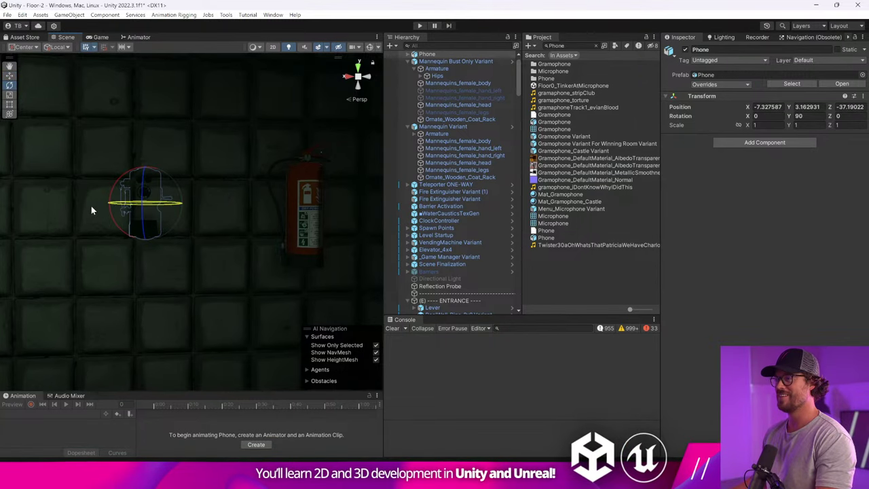
right_click_drag(161, 192, 271, 196)
key("a")
key("w")
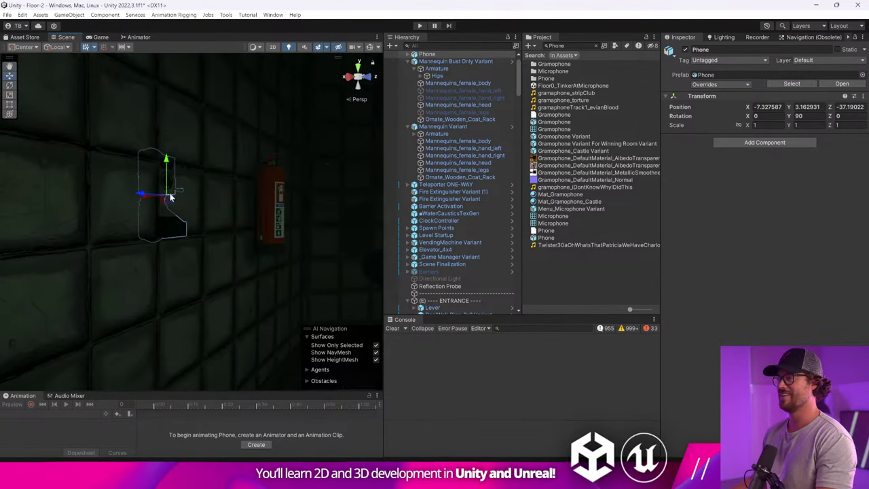
left_click_drag(141, 199, 180, 202)
left_click_drag(175, 202, 161, 205)
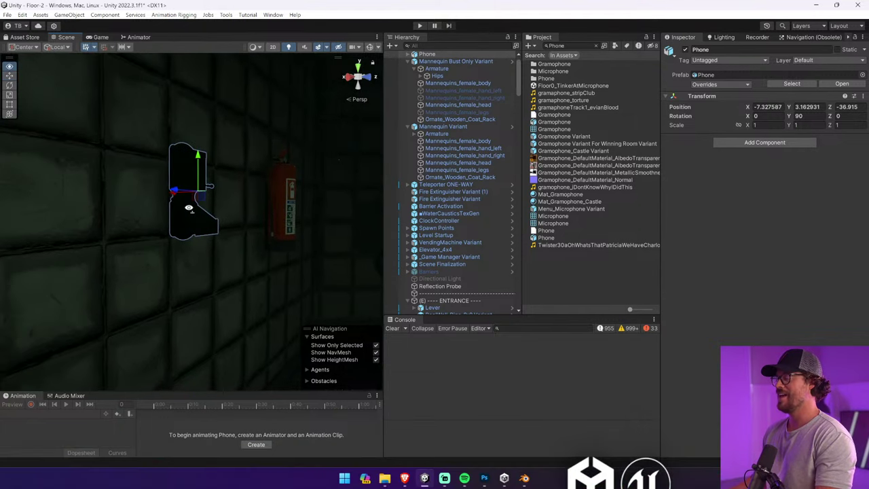
Compare the phone with the mannequin, lower it on the wall to Y position 2.91, and start play mode
scroll(136, 217, "down", 5)
right_click_drag(112, 228, 266, 196)
key("w")
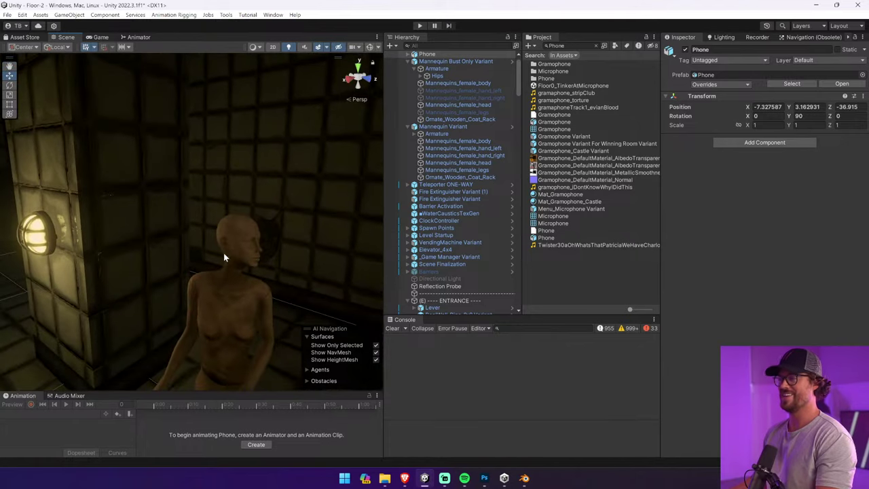
right_click_drag(223, 253, 120, 195)
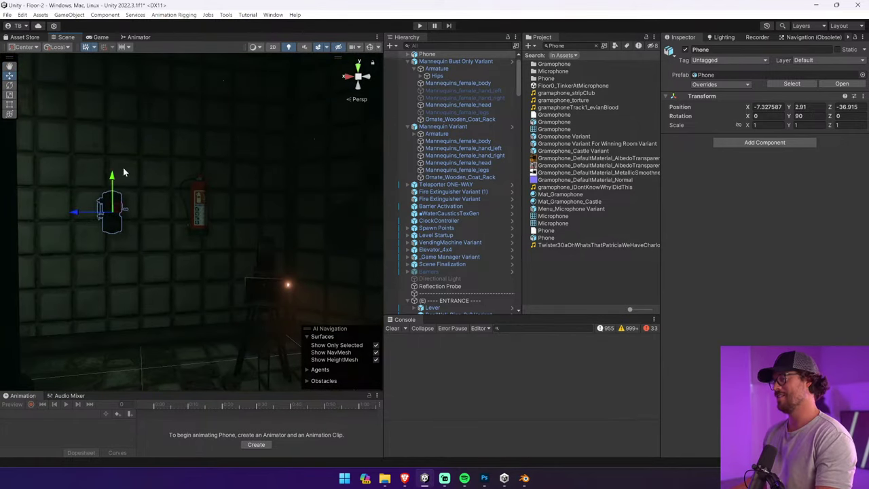
left_click(418, 26)
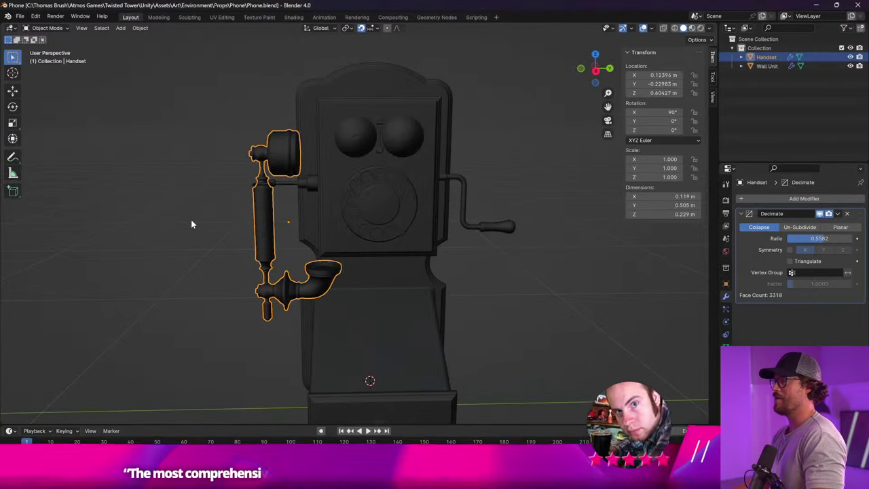
Switch back to Blender, select both the Handset and the Wall Unit, and show them in the right orthographic view
left_click(385, 176, "shift")
left_click(283, 151, "shift")
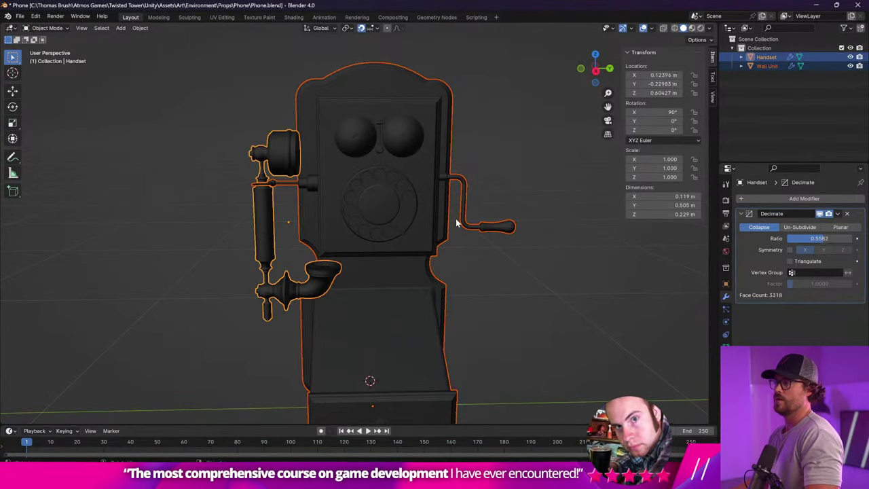
scroll(476, 223, "down", 4)
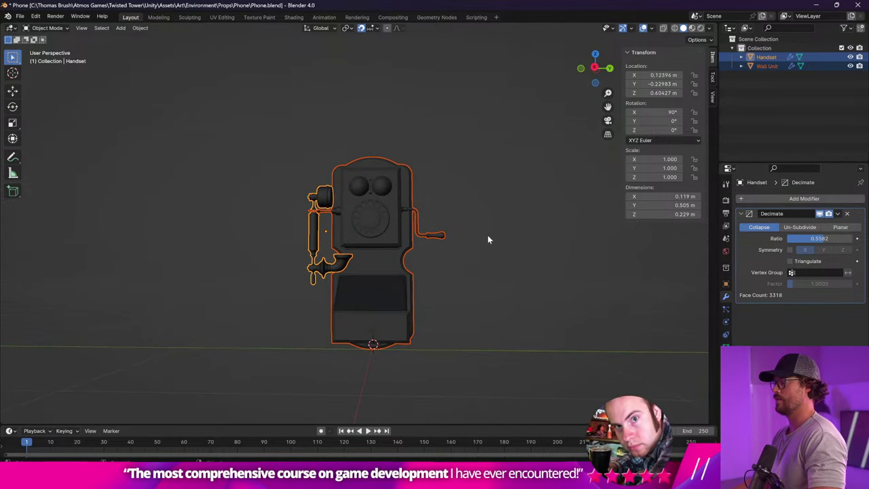
scroll(495, 228, "down", 3)
left_click(582, 68)
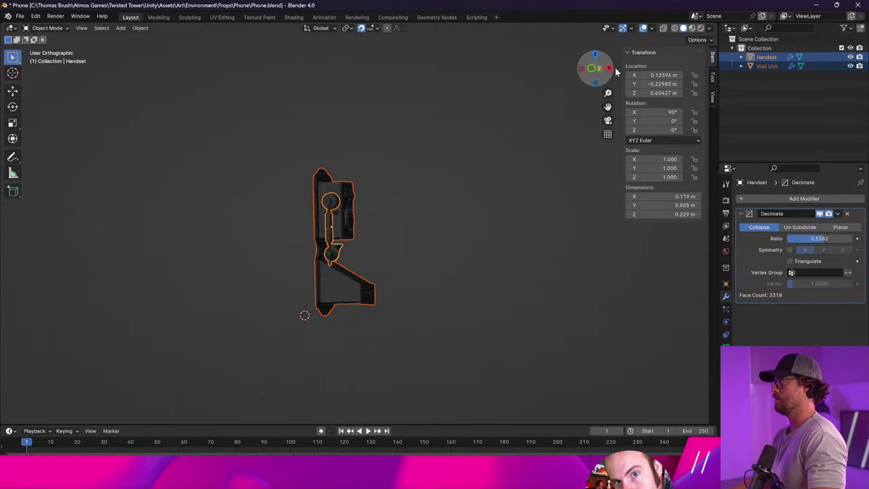
left_click(610, 68)
Try scaling both phone objects together in Global and in Local transform orientation
key("s")
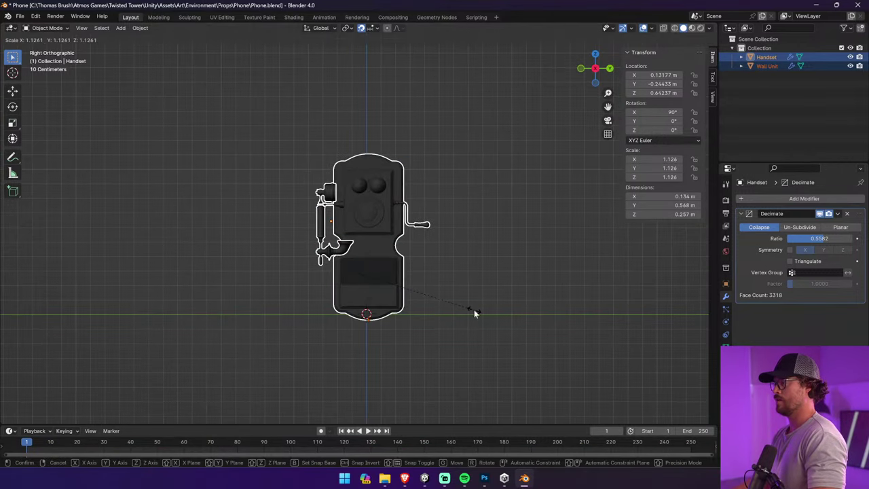
key("Escape")
left_click(321, 28)
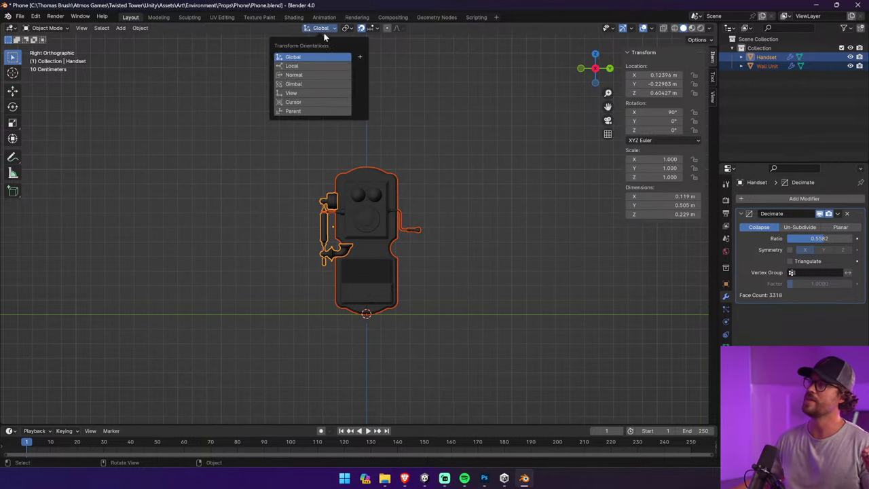
left_click(319, 66)
key("s")
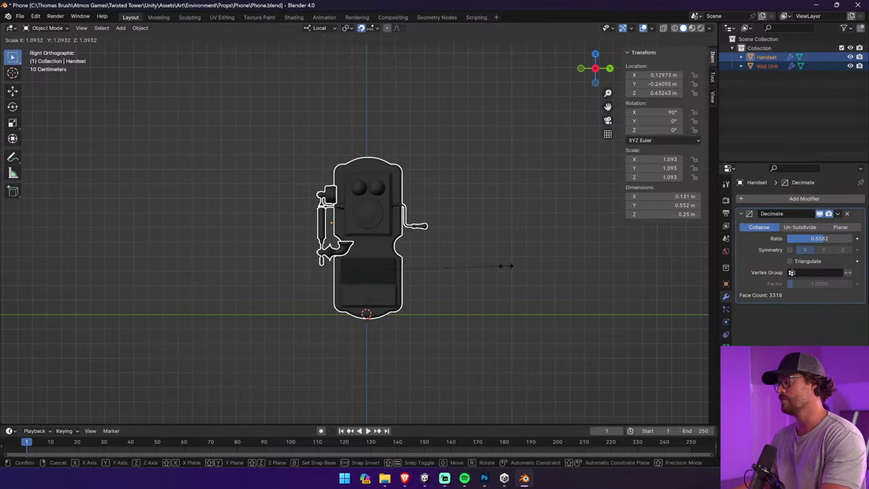
left_click(509, 265)
key("ctrl+z")
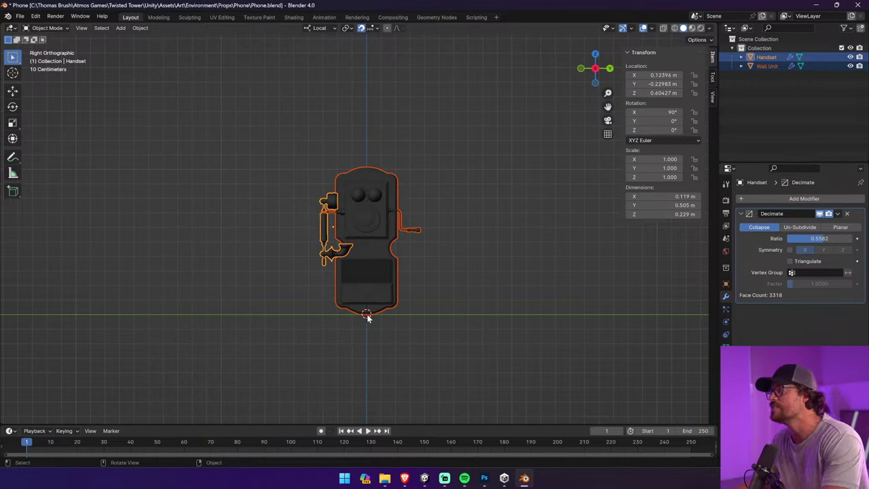
Set the transform orientation to Normal, try scaling both phone objects together, and undo the scaling
left_click(323, 29)
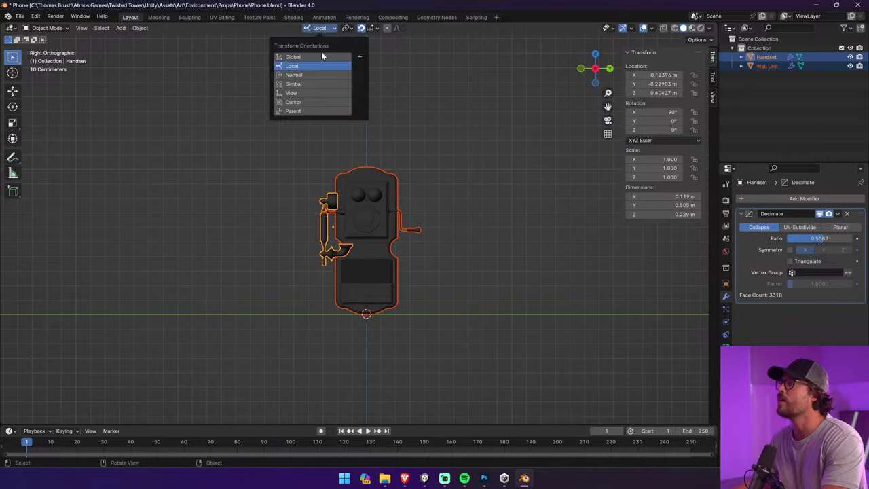
key("s")
left_click(466, 230)
key("ctrl+z")
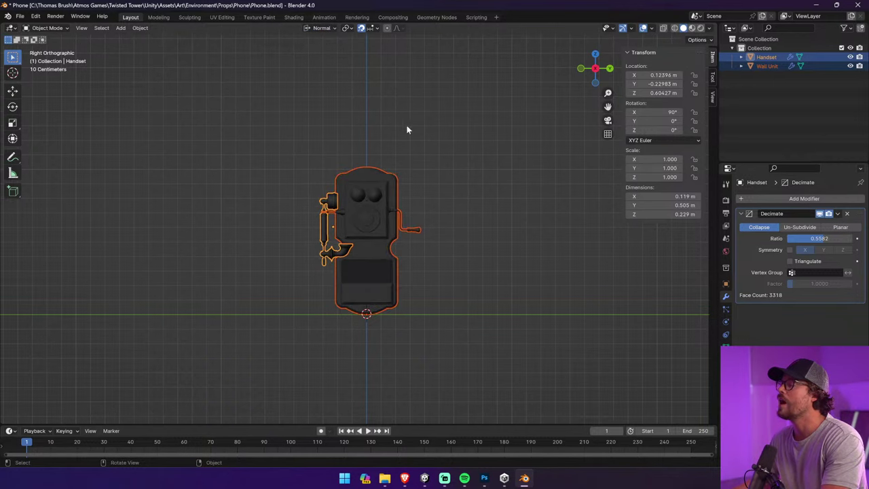
Try scaling the Wall Unit on its own, once freely to about 1.24 and once by a factor of 2
left_click(383, 237)
key("s")
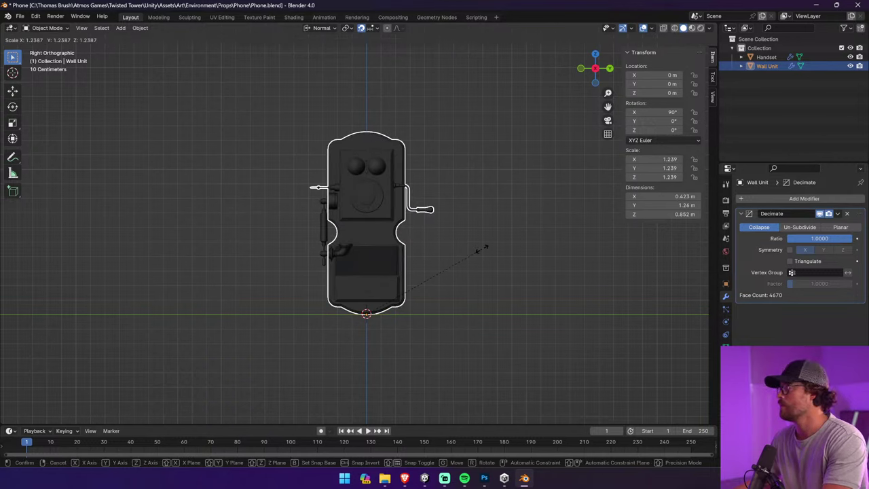
left_click(482, 249)
key("ctrl+z")
type("s2")
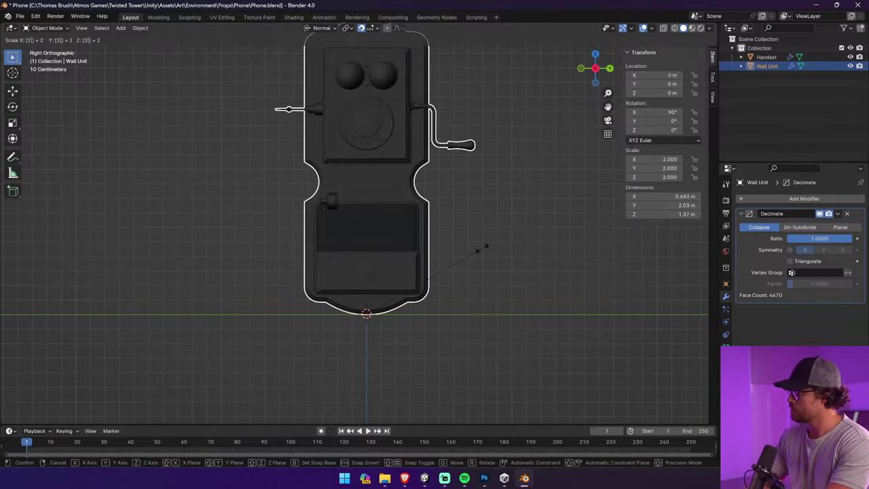
left_click(482, 248)
key("ctrl+z")
Scale the Wall Unit uniformly by a factor of 1.5
type("s")
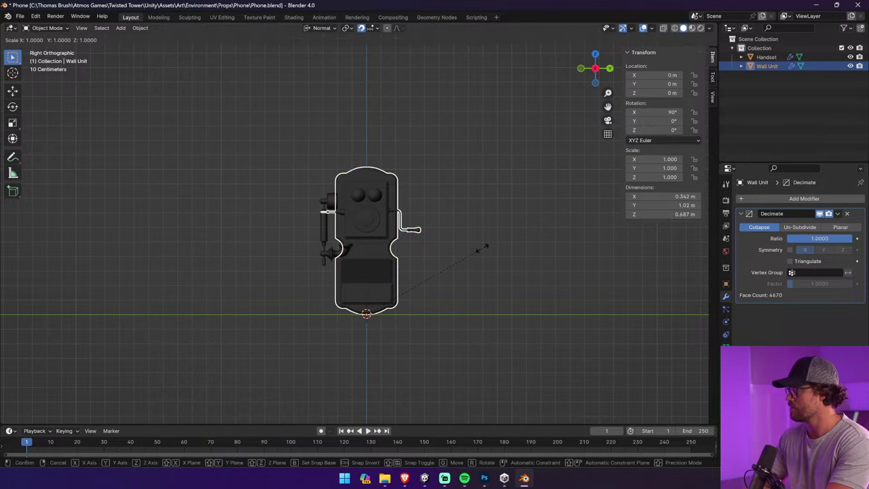
type("1.5")
key("Return")
Scale the Handset by 1.5 and move it -0.2 m in Y and 0.5 m in Z, up to the wall unit's hook
left_click(339, 214)
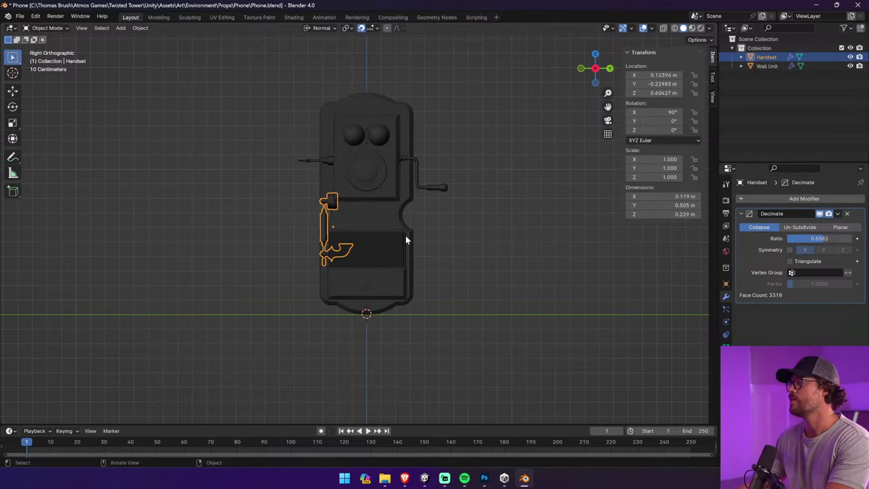
type("s")
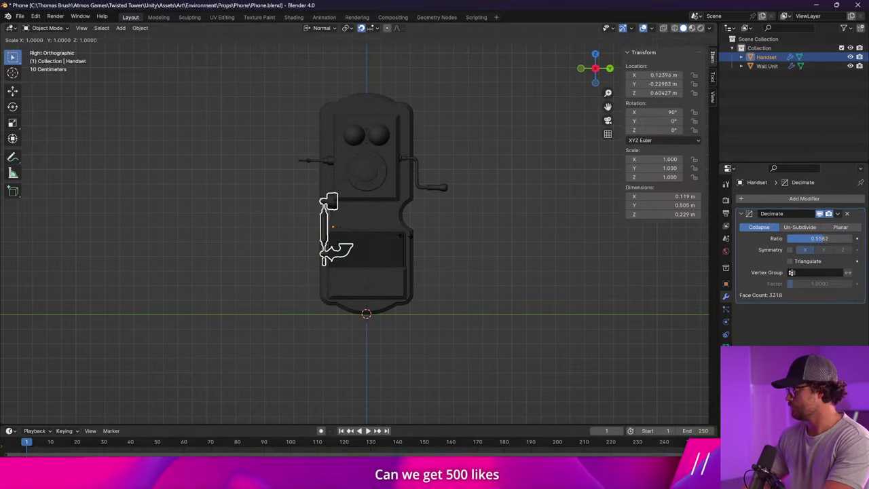
type("1.5")
key("Return")
key("g")
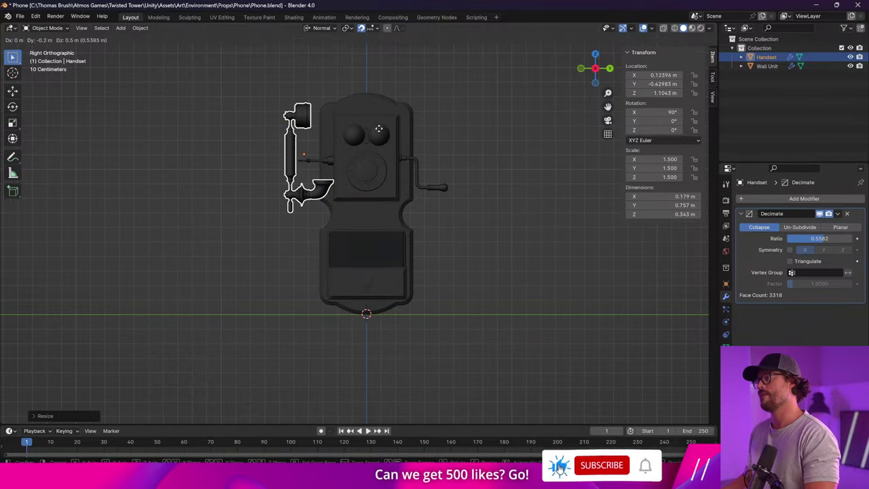
left_click(378, 129)
Turn off snapping and move the Handset freely to about X 0.246, Y -0.382, Z 1.013 m, beside the wall unit's hook
scroll(290, 158, "up", 3)
middle_click_drag(288, 158, 389, 222)
left_click(390, 218, "alt")
left_click(389, 217)
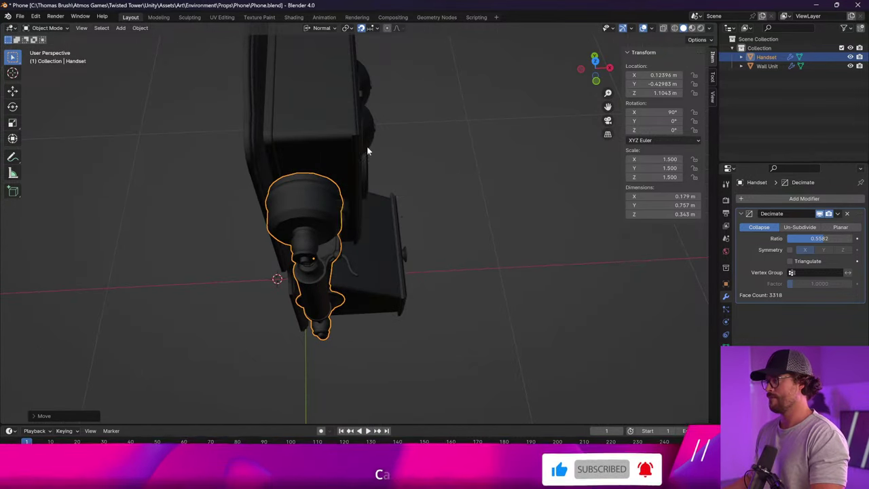
left_click(325, 250)
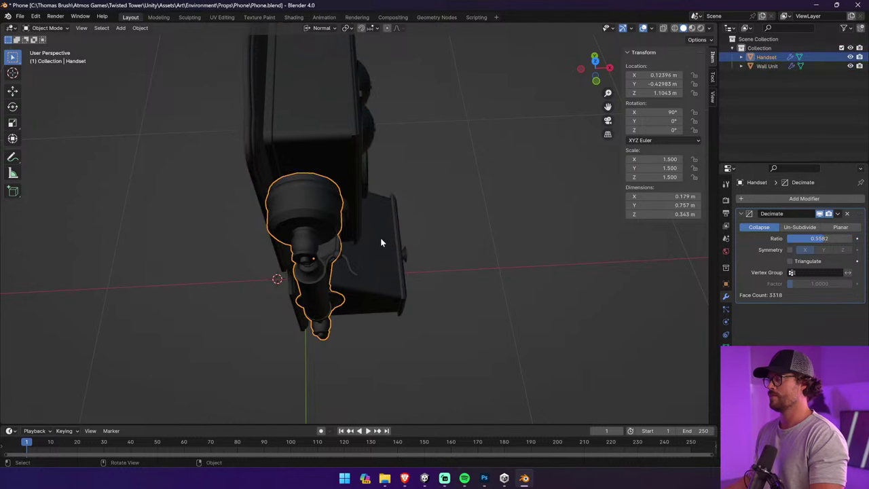
key("g")
left_click(400, 234)
middle_click_drag(399, 233, 366, 173)
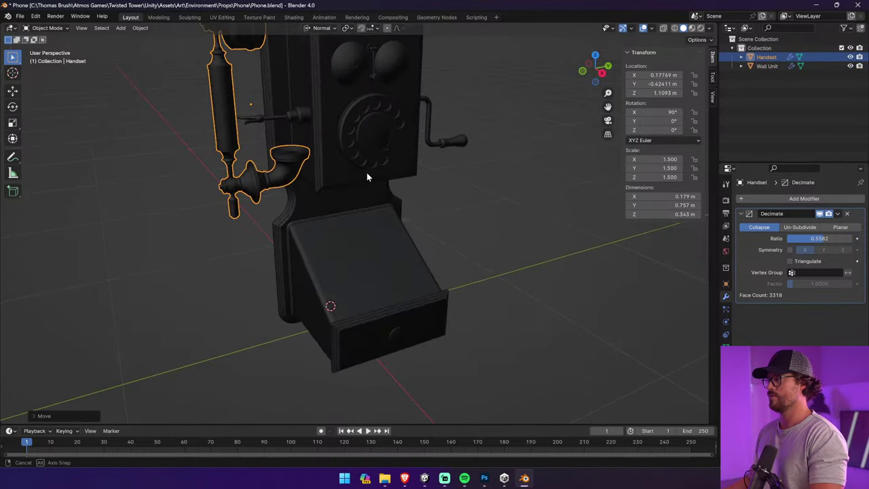
key("g")
left_click(413, 196)
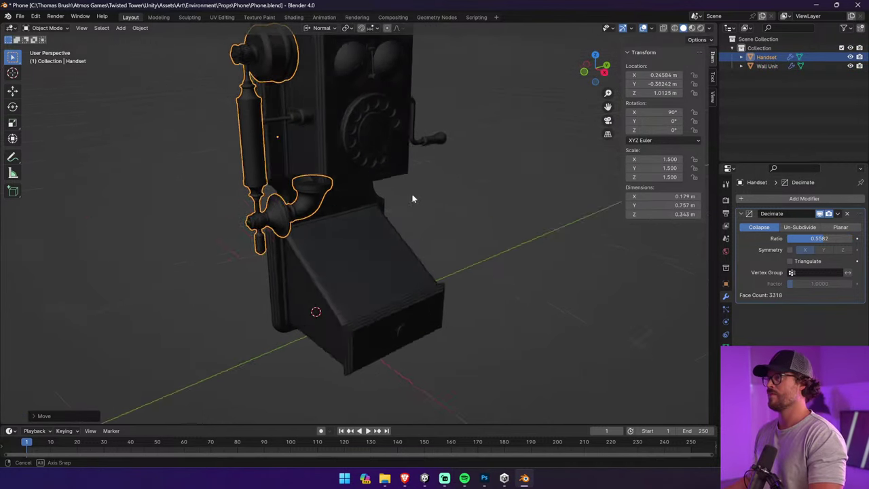
Refine the Handset's placement at the hook to about X 0.185, Y -0.367, Z 1.017 m
middle_click_drag(414, 196, 474, 190)
key("g")
left_click(452, 187)
key("g")
left_click(330, 174)
key("g")
left_click(478, 195)
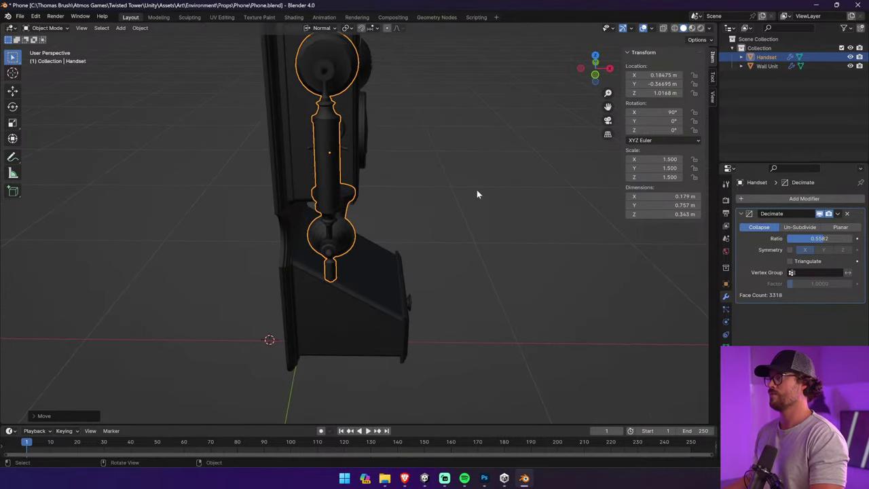
Switch to Unity, inspect the wall phone's size in the running game with the flashlight on, and stop play mode
key("alt+Tab")
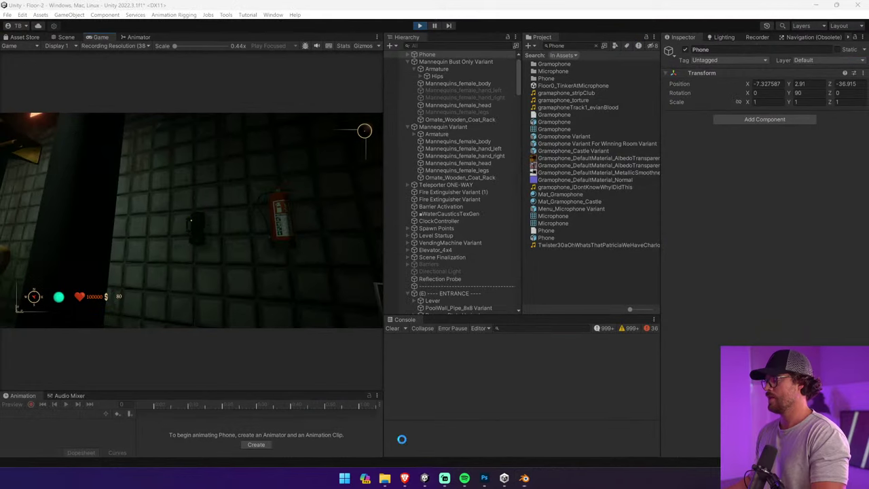
left_click(249, 192)
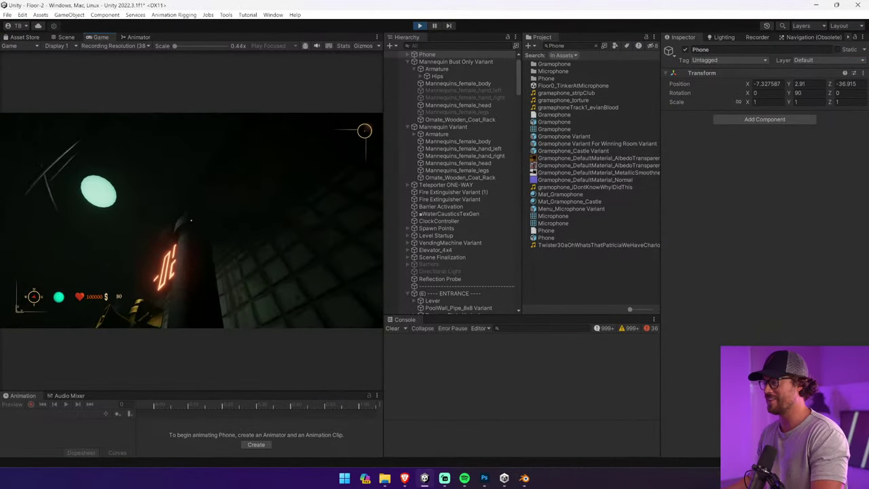
key("f")
key("w")
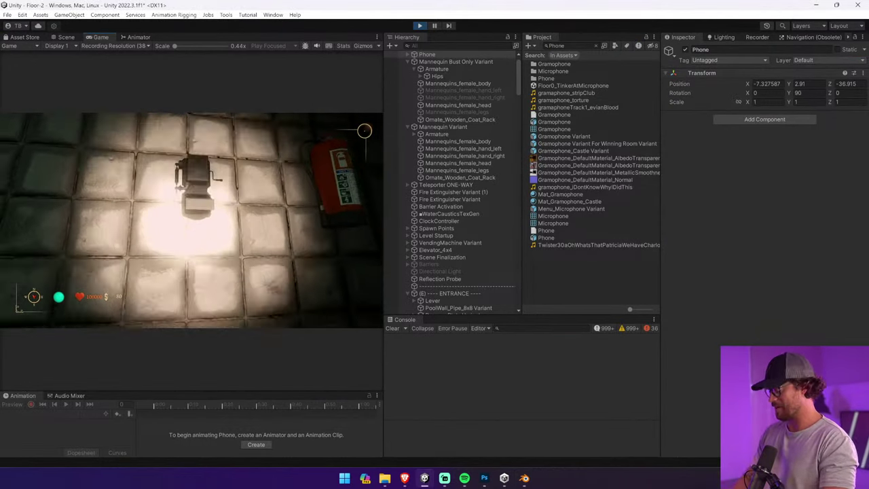
key("ctrl+p")
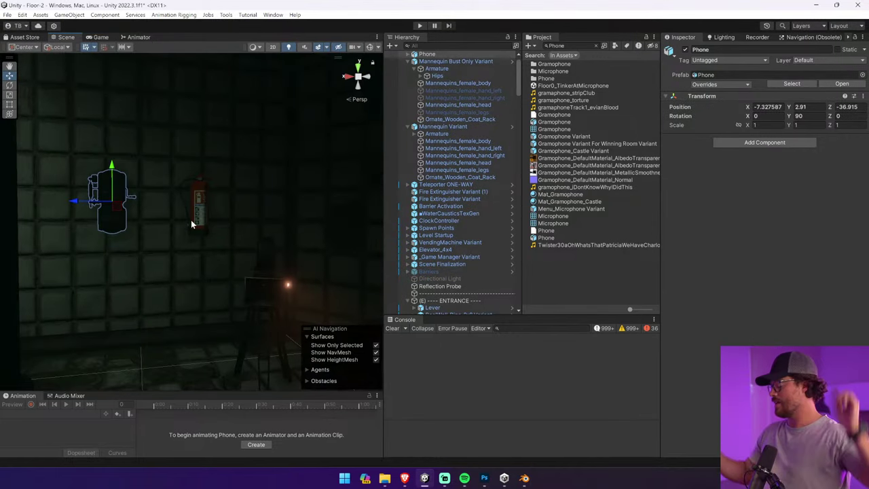
Replace the scene's Phone with a fresh instance of the Phone model on the tiled wall and shift it to Z -36.948
key("Delete")
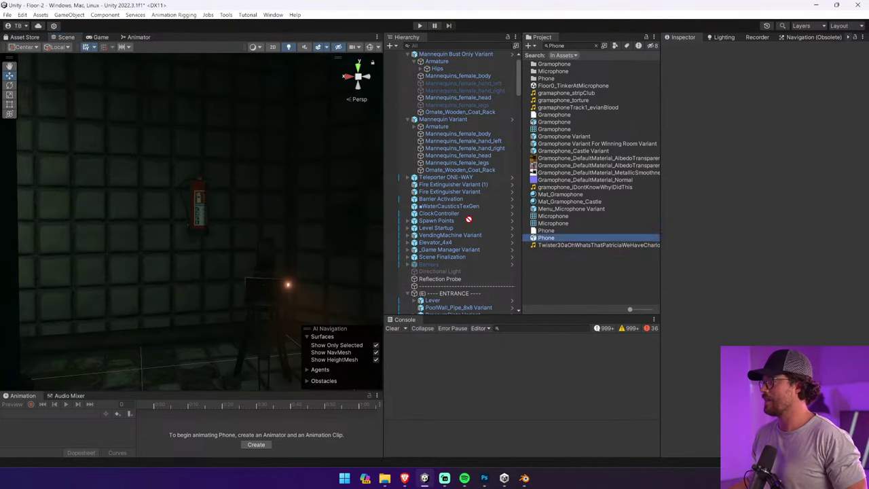
key("ctrl+z")
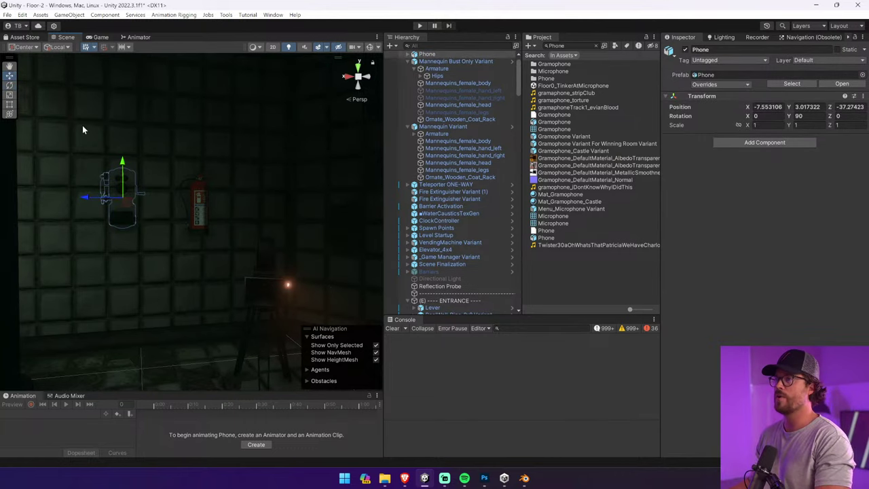
key("w")
right_click_drag(83, 126, 152, 179)
left_click_drag(165, 165, 259, 131)
Play the scene, walk up to the newly placed phone to examine its scale and handset, and stop play mode
left_click(420, 26)
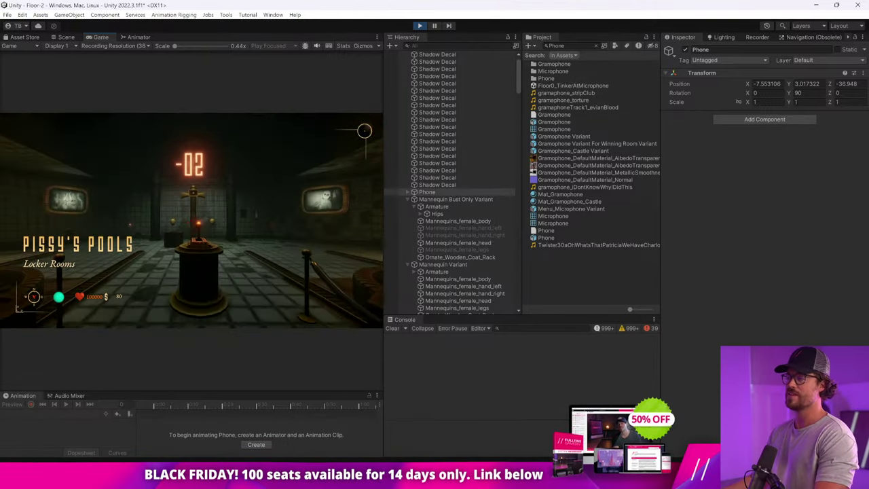
key("w")
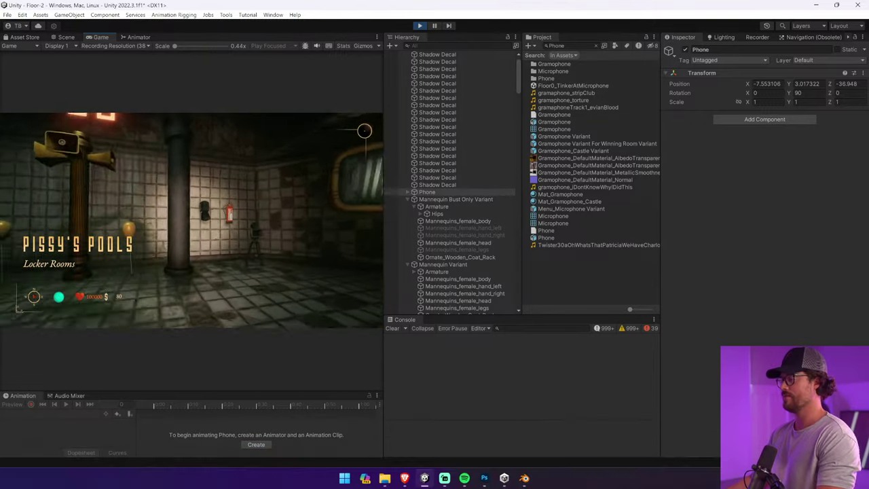
key("w")
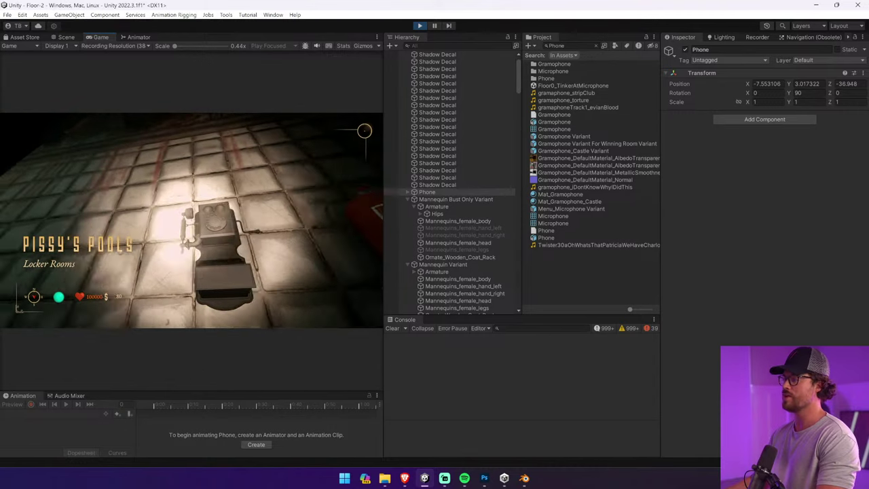
key("s")
key("w")
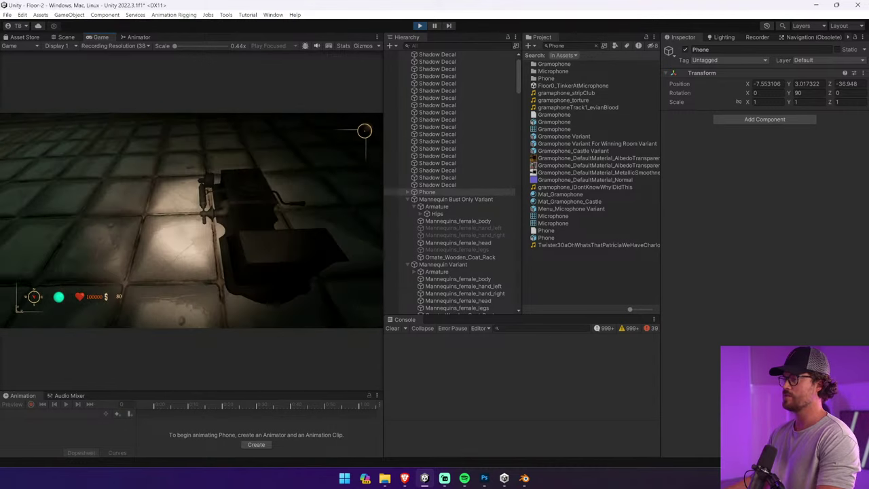
key("s")
key("ctrl+p")
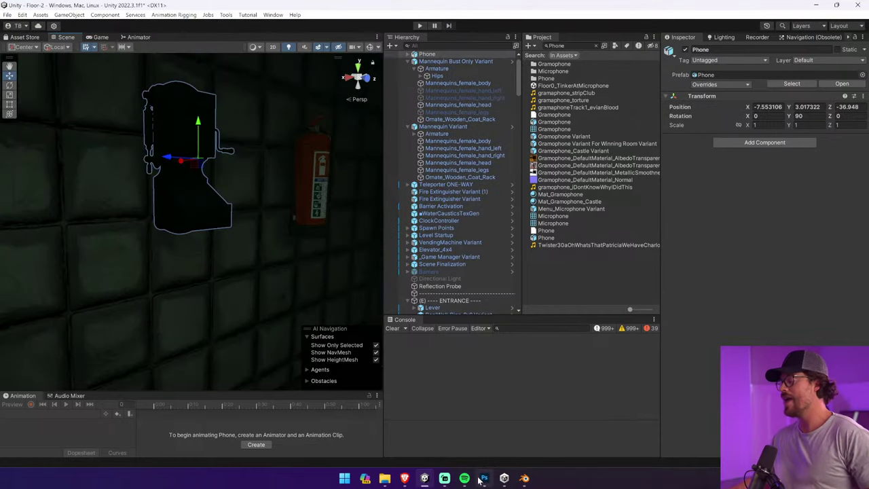
Switch to Blender, lower the Handset about 0.09 m along its normal Y axis, and save the file
left_click(495, 442)
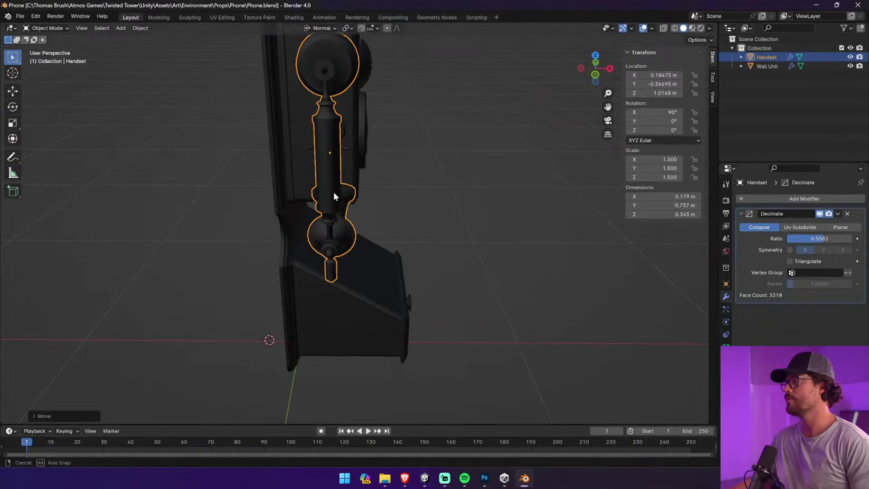
middle_click_drag(334, 196, 209, 173)
key("g")
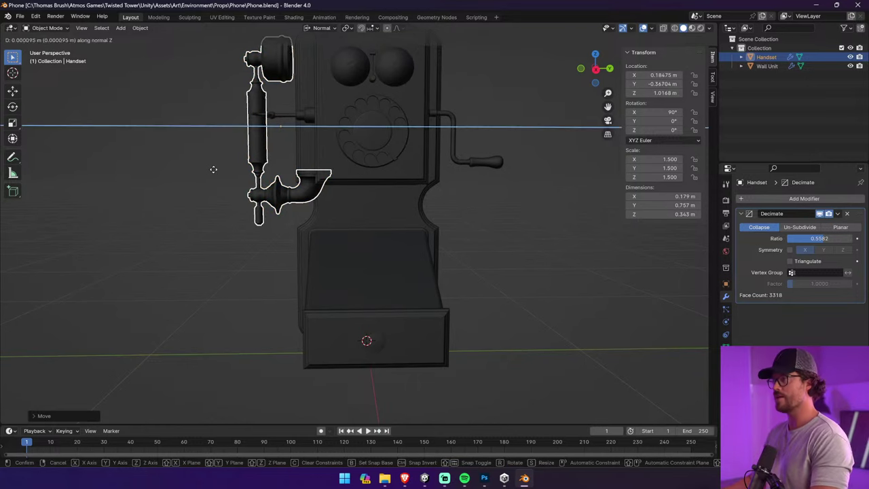
key("y")
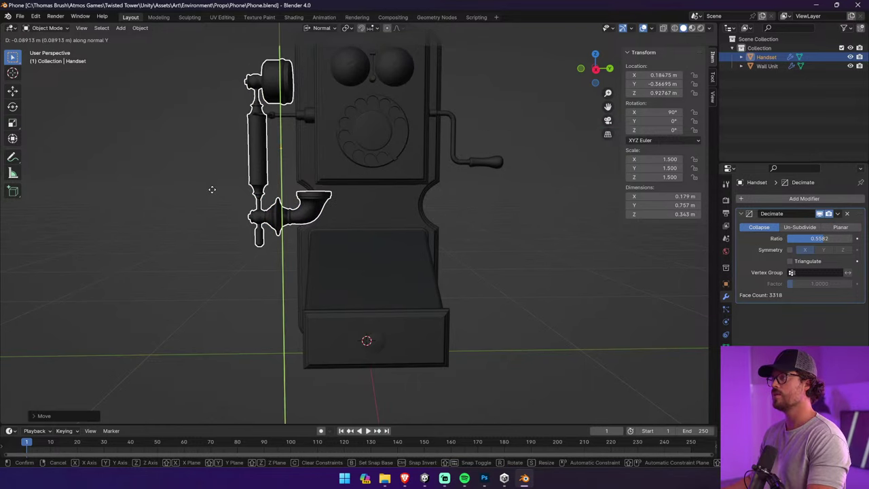
left_click(213, 193)
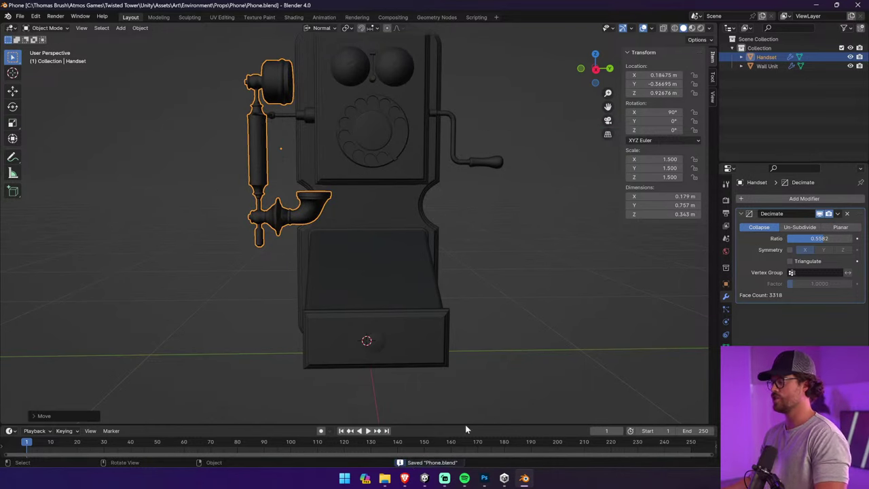
Switch to File Explorer, open the Phone folder in Downloads, and check the contents of its Old_Antique_Wall_Telephone_OBJ subfolder
right_click(386, 480)
left_click(390, 453)
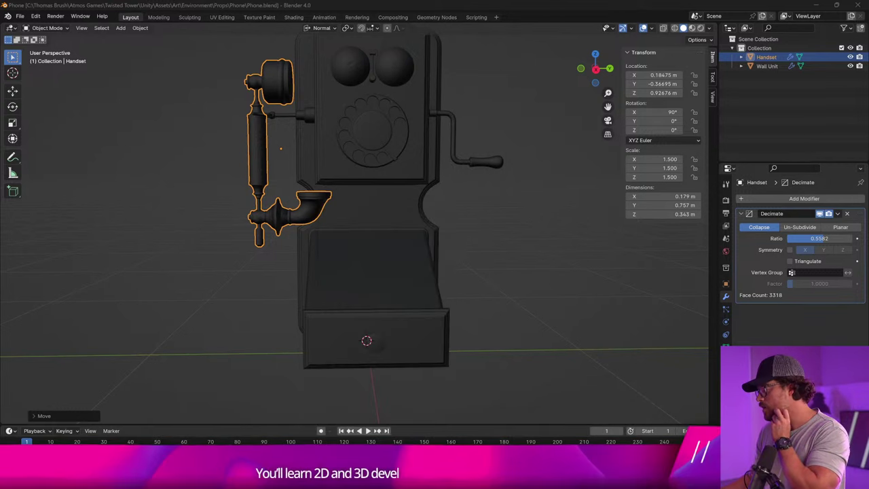
left_click(387, 480)
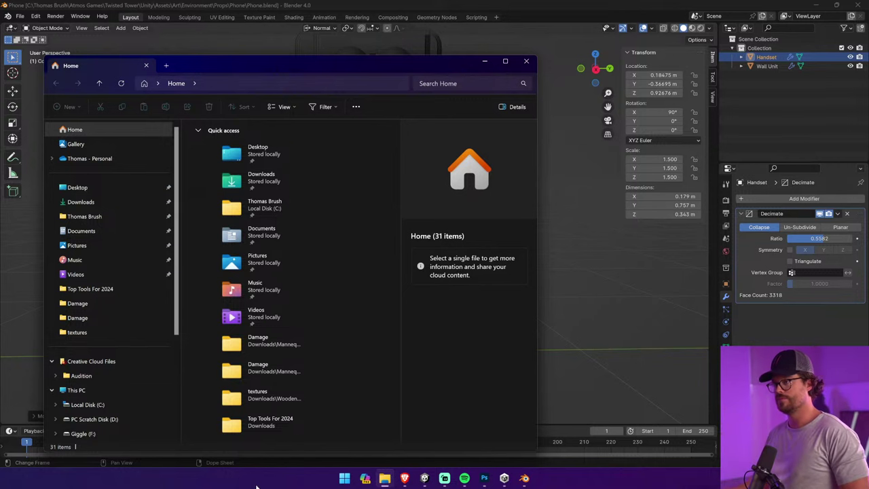
left_click(112, 205)
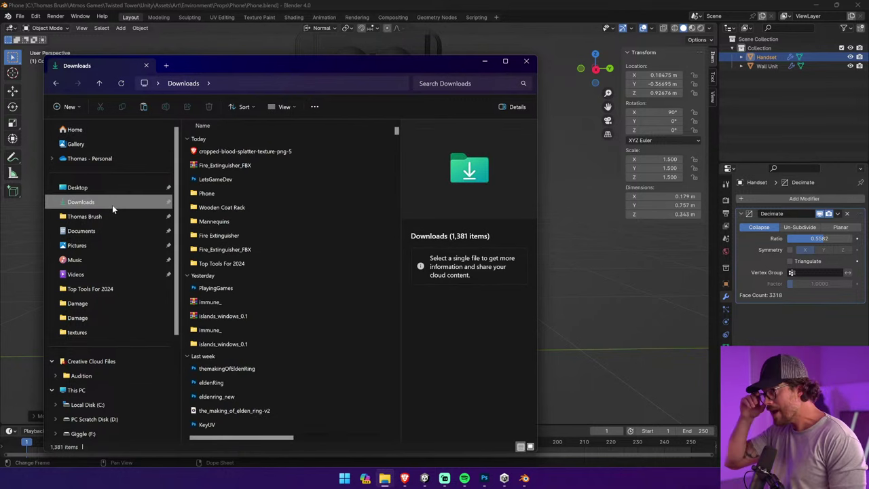
left_click(505, 61)
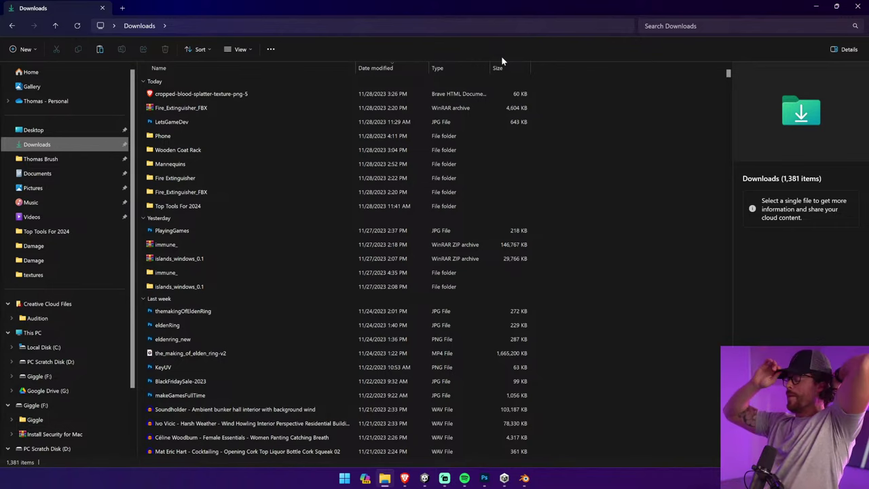
double_click(231, 135)
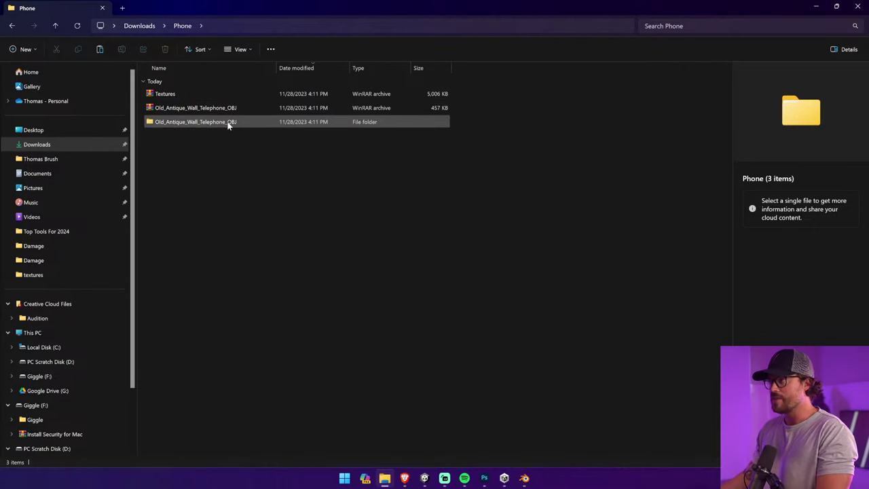
double_click(229, 123)
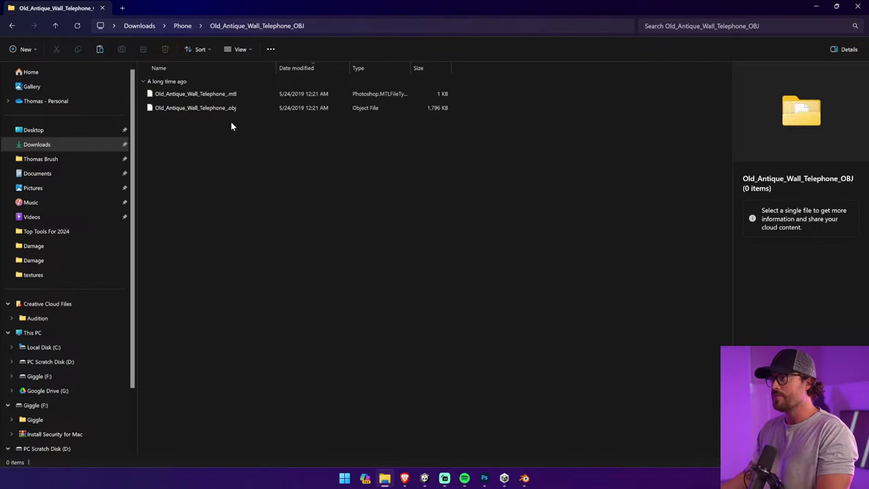
left_click(183, 26)
Extract the Textures archive into a Textures folder inside the Phone folder
right_click(190, 93)
left_click(183, 96)
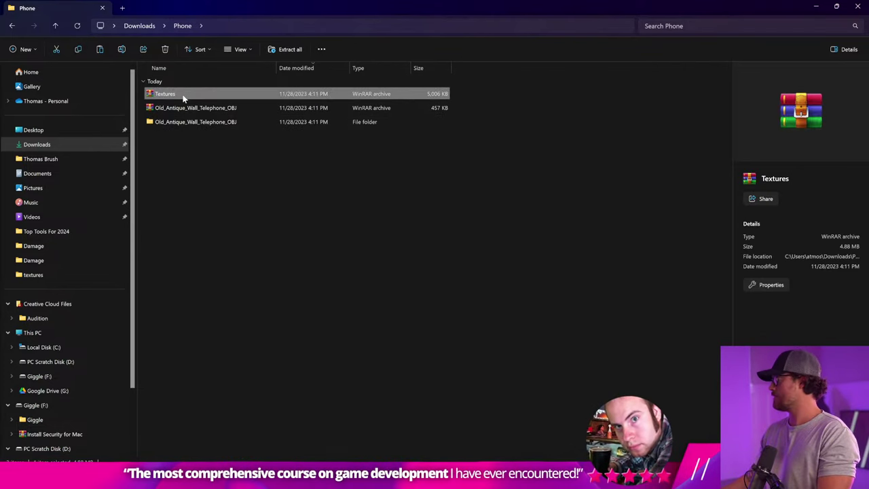
right_click(183, 98)
left_click(216, 168)
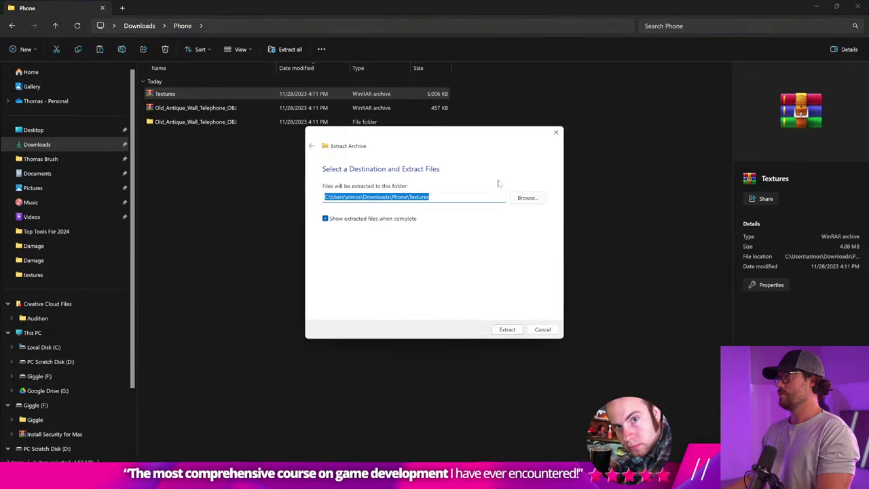
left_click(507, 329)
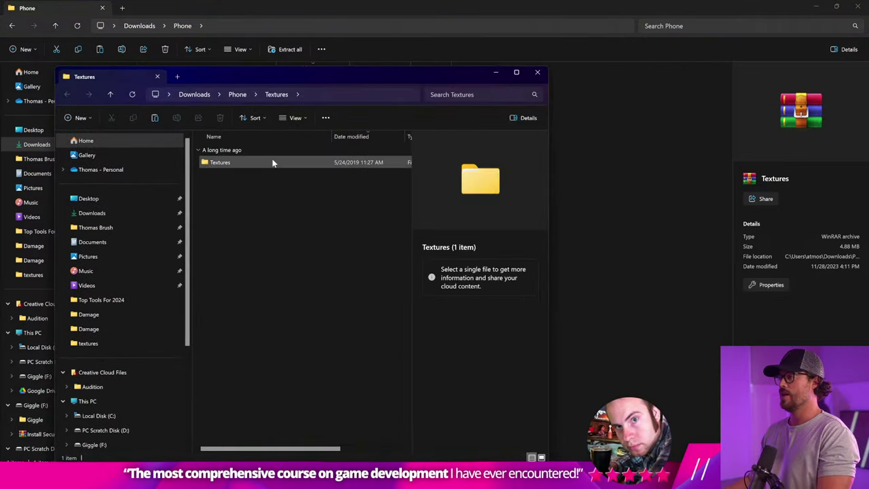
Open the Diffuse texture from the extracted Textures folder in Photoshop
double_click(272, 163)
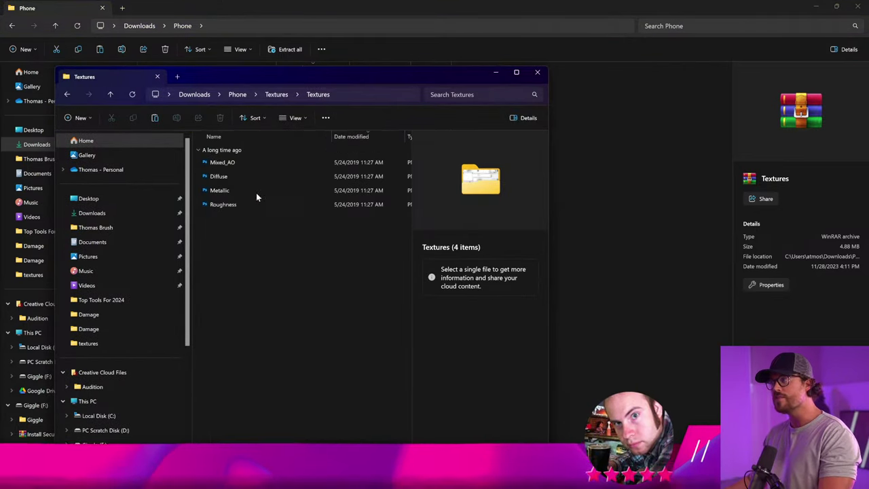
left_click(251, 178)
left_click(250, 177)
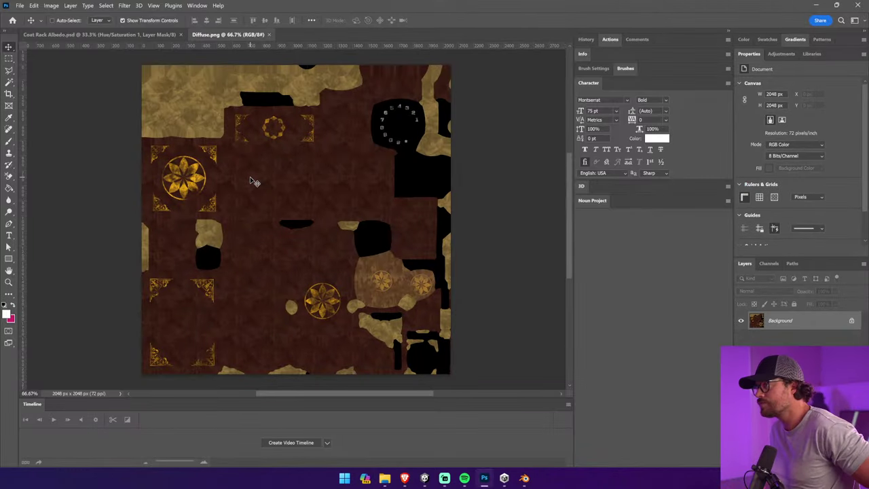
Save the Diffuse texture as a Photoshop file named Phone in a new PSD folder inside the Textures folder
left_click(19, 5)
left_click(37, 110)
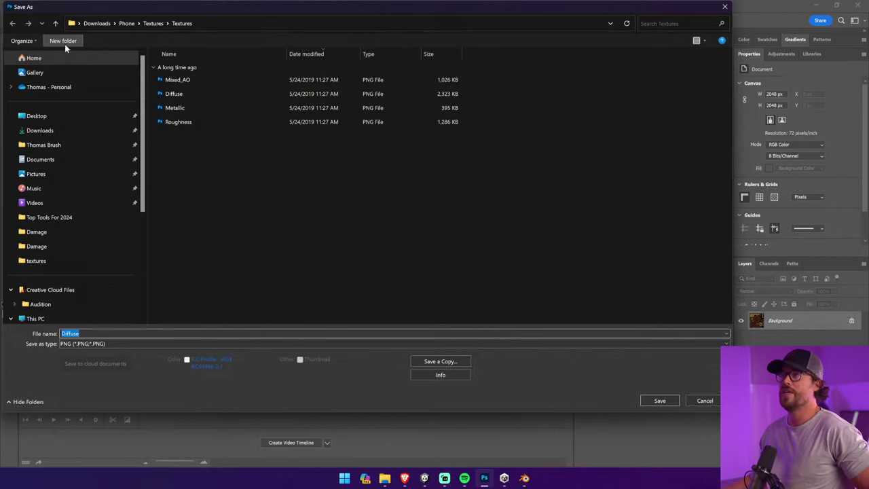
left_click(64, 41)
key("Return")
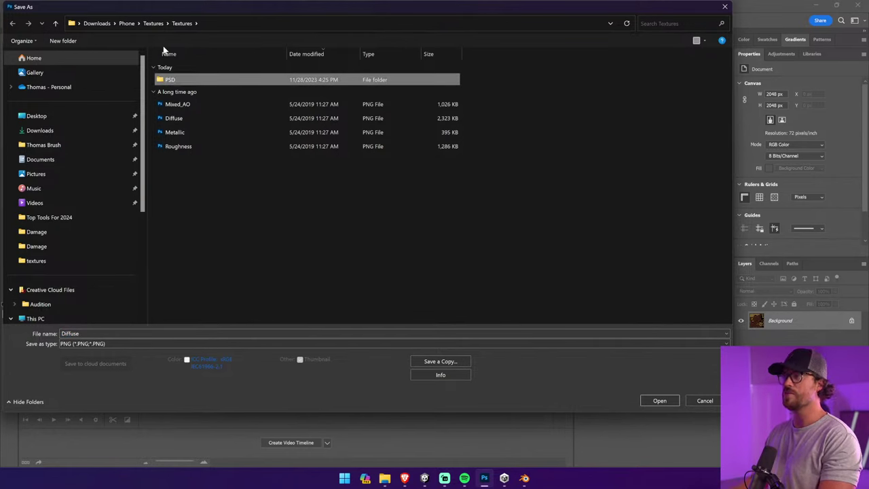
double_click(178, 82)
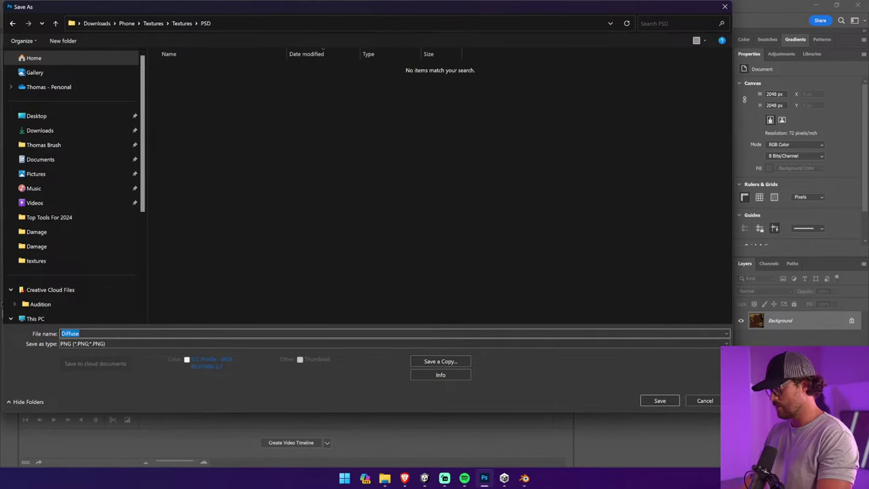
left_click(88, 343)
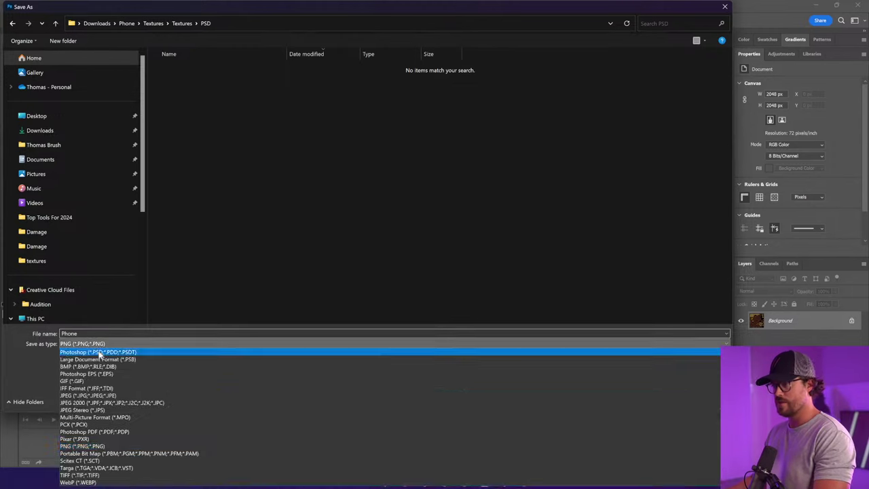
left_click(99, 351)
left_click(659, 401)
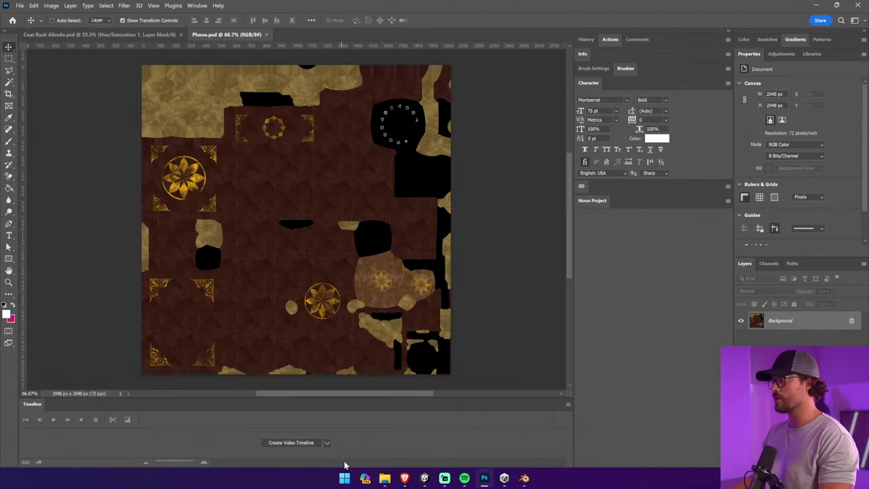
Switch to File Explorer and open the Metallic texture from the Textures folder in Photoshop
mouse_move(383, 481)
left_click(366, 432)
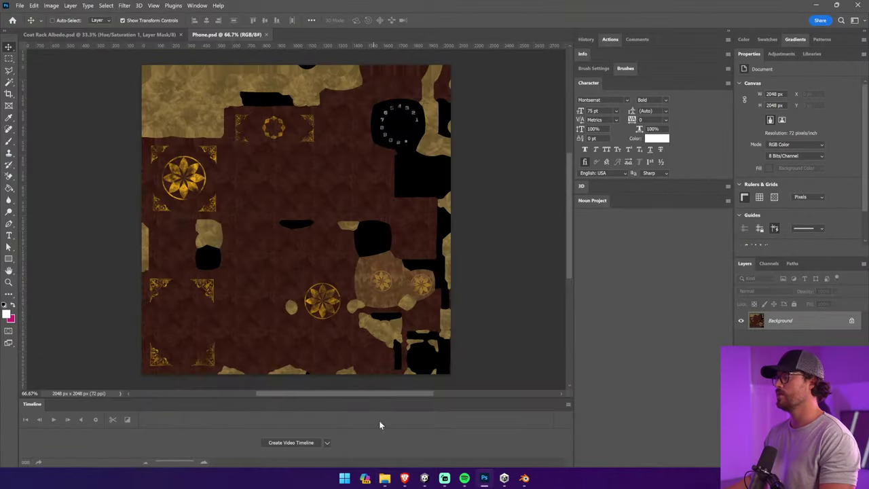
left_click(381, 423)
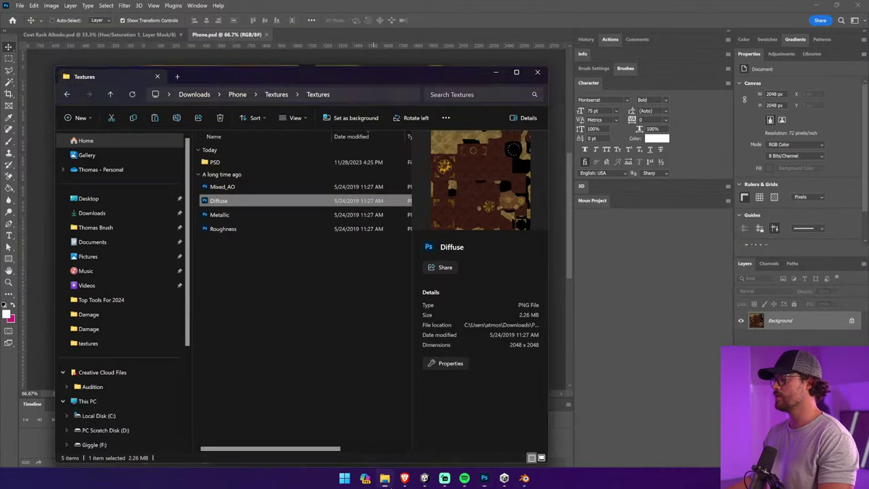
left_click(245, 299)
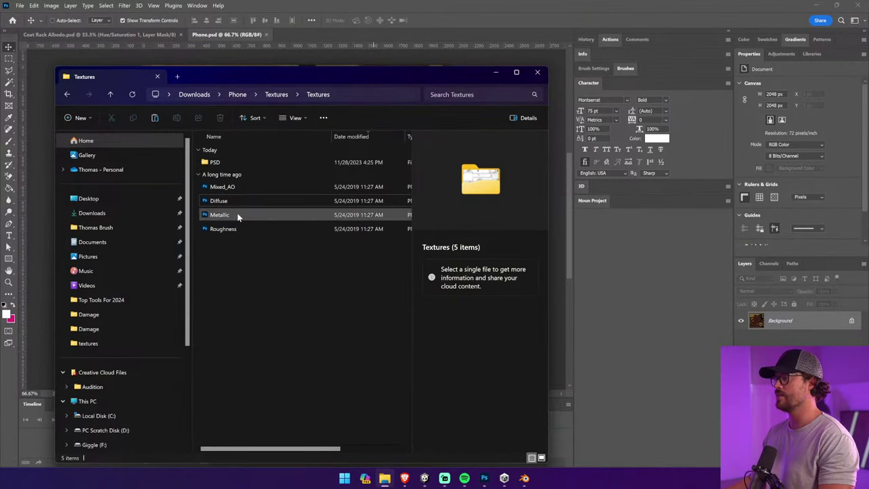
left_click(238, 215)
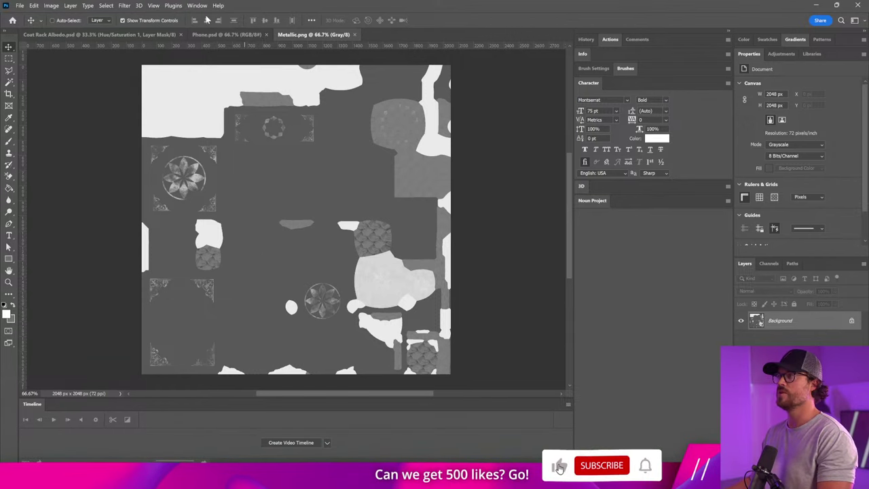
Save the Metallic texture in Photoshop format under the name Metallic in the PSD folder
left_click(19, 6)
left_click(41, 119)
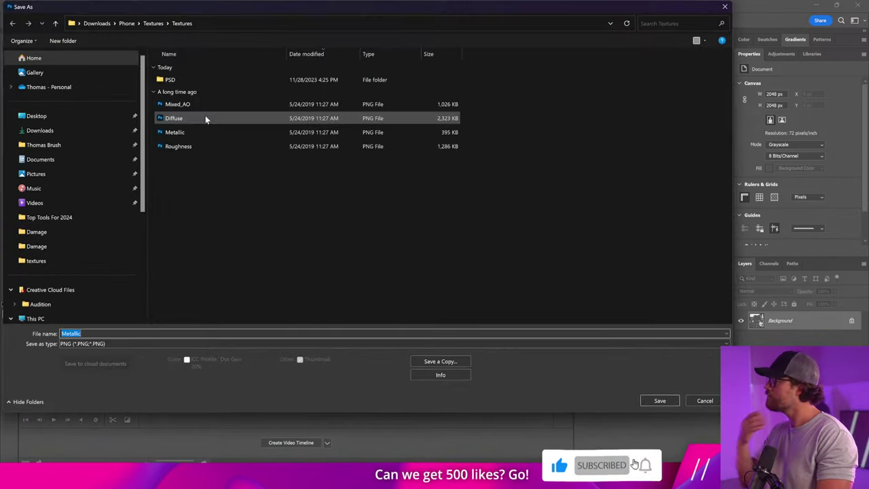
left_click(150, 344)
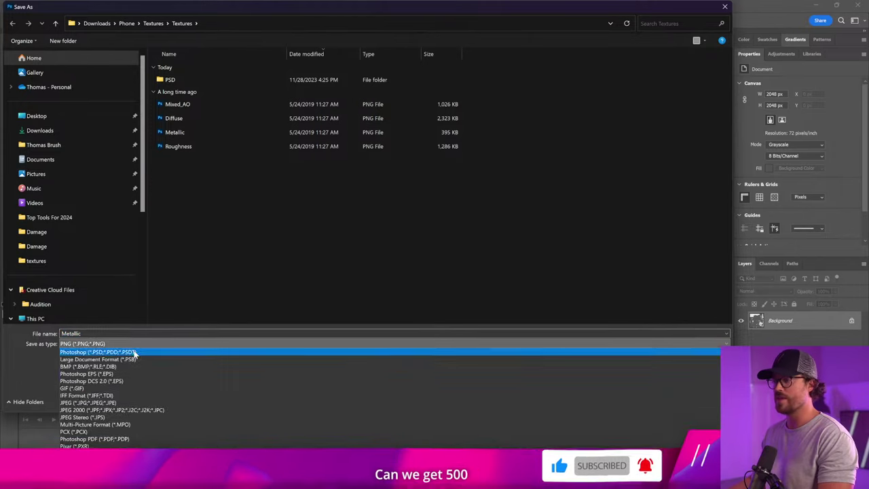
left_click(139, 348)
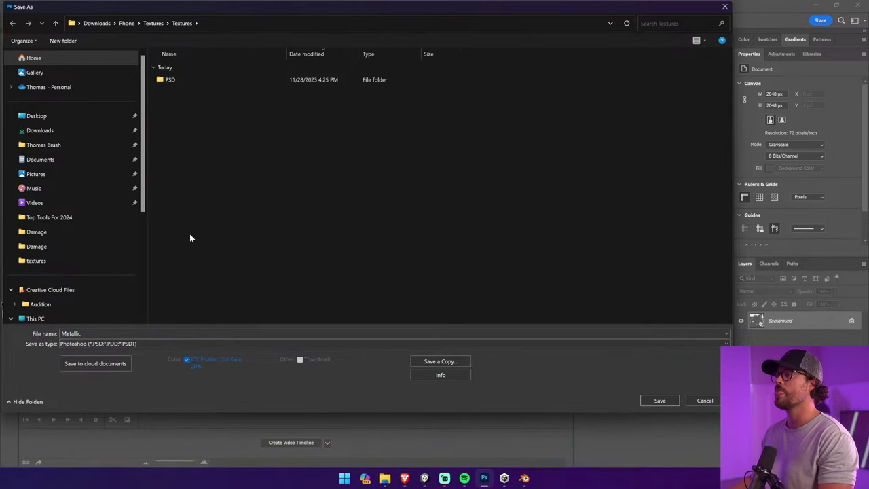
double_click(184, 81)
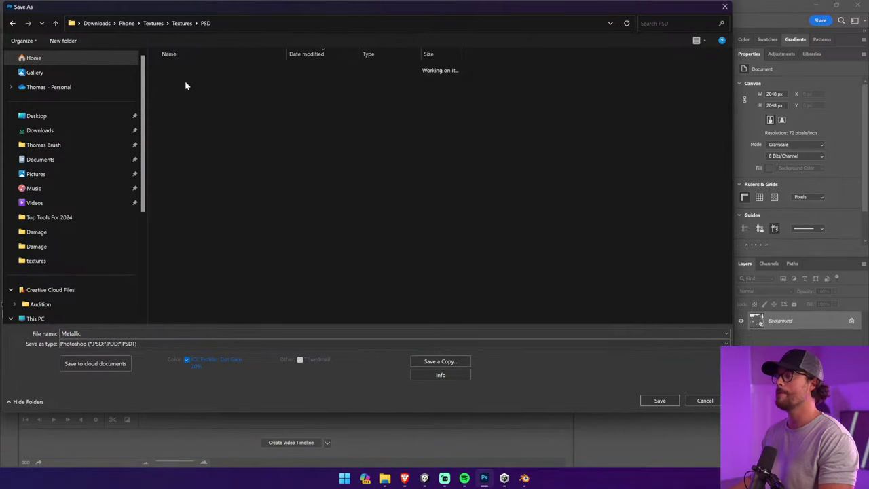
left_click(669, 403)
left_click(235, 34)
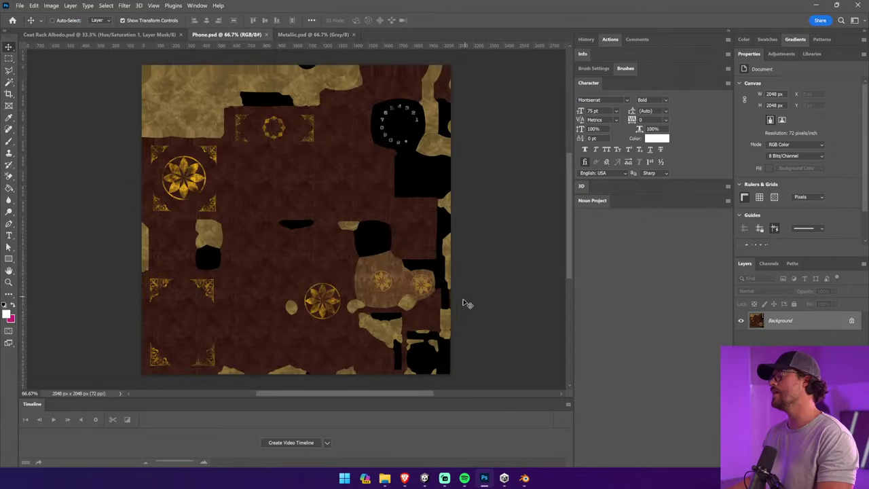
key("Tab")
key("Tab")
key("Tab")
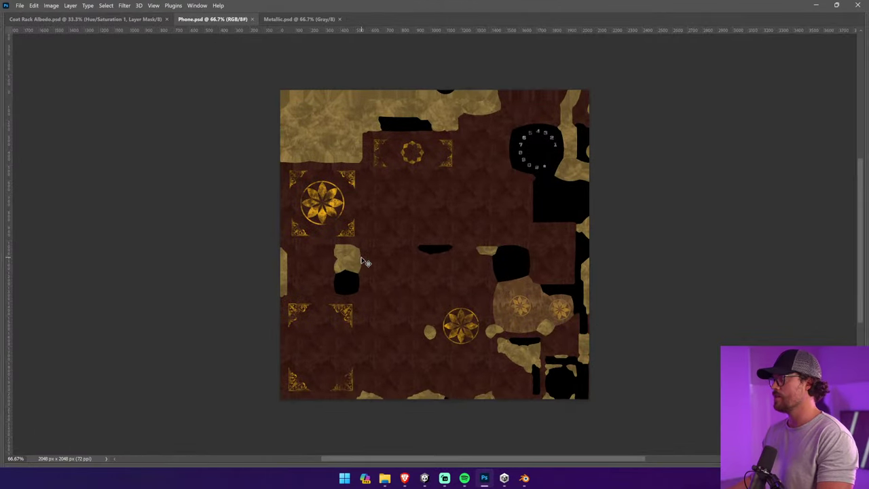
key("Tab")
Open the Roughness texture from the Textures folder and copy its whole image into Phone.psd as a new alpha channel
left_click(383, 478)
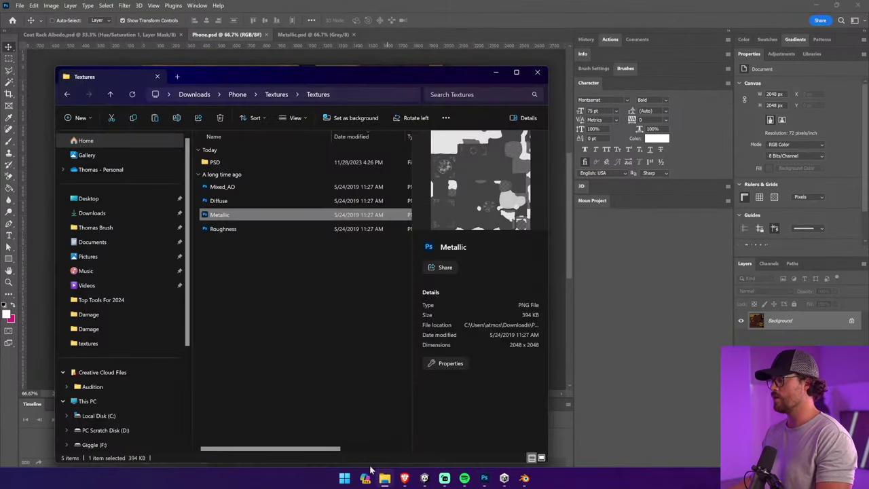
left_click(229, 231)
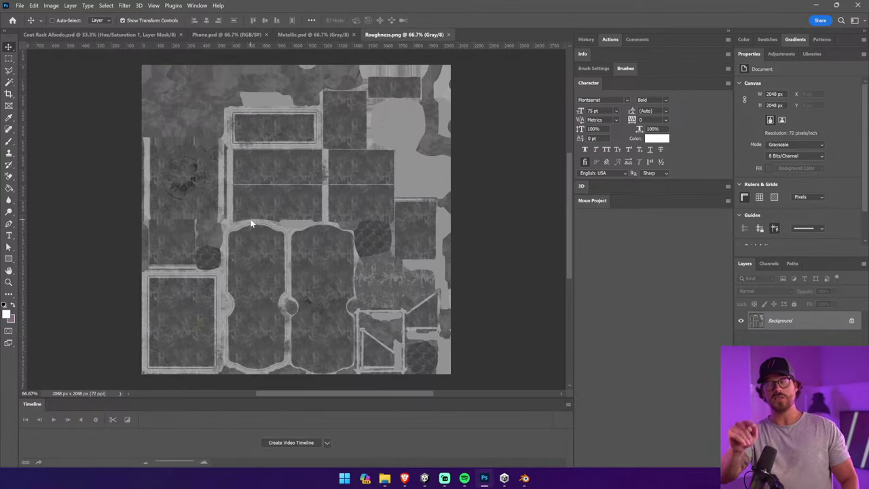
key("ctrl+a")
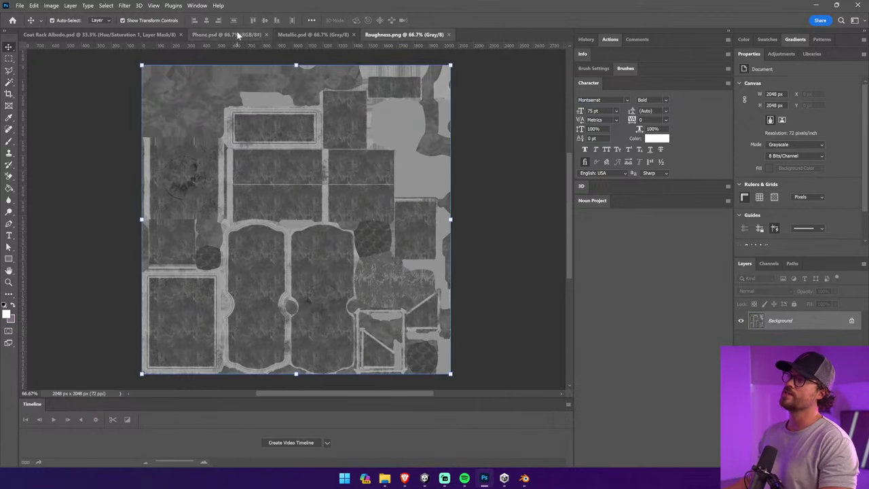
left_click(234, 34)
left_click(769, 264)
left_click(787, 331)
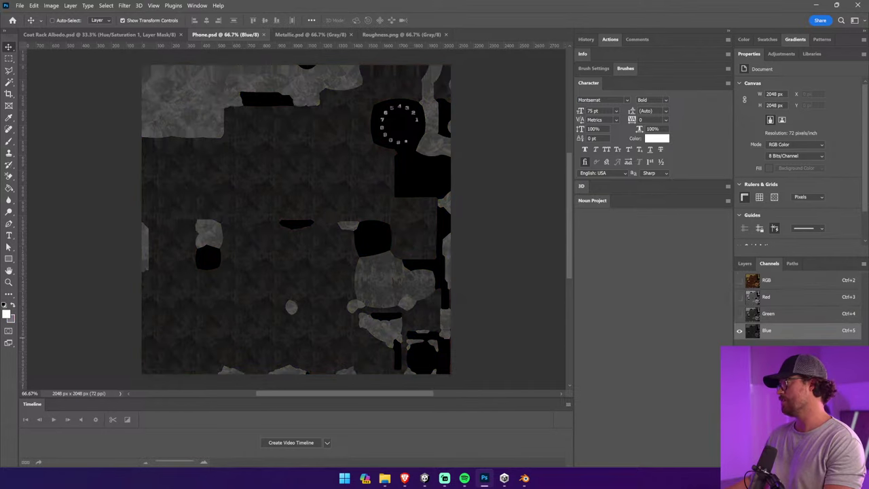
key("ctrl+v")
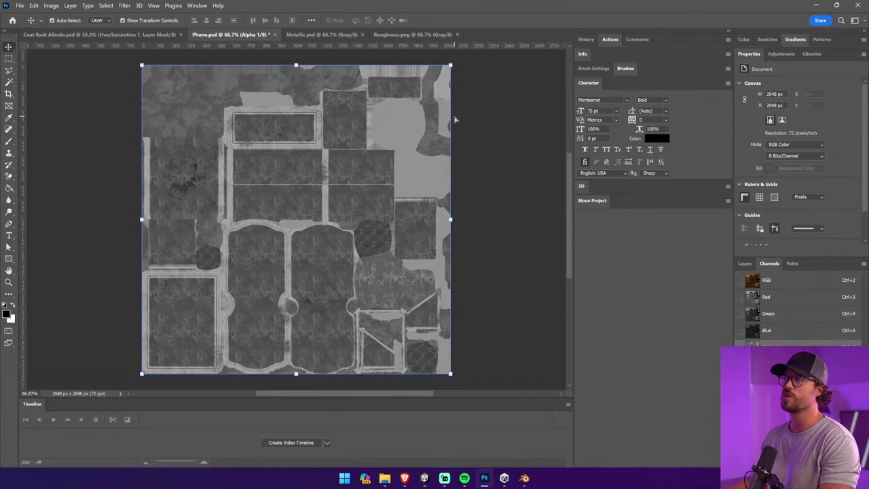
Convert the Background layer of Phone.psd into a regular layer and load its pixels as a selection
left_click(745, 264)
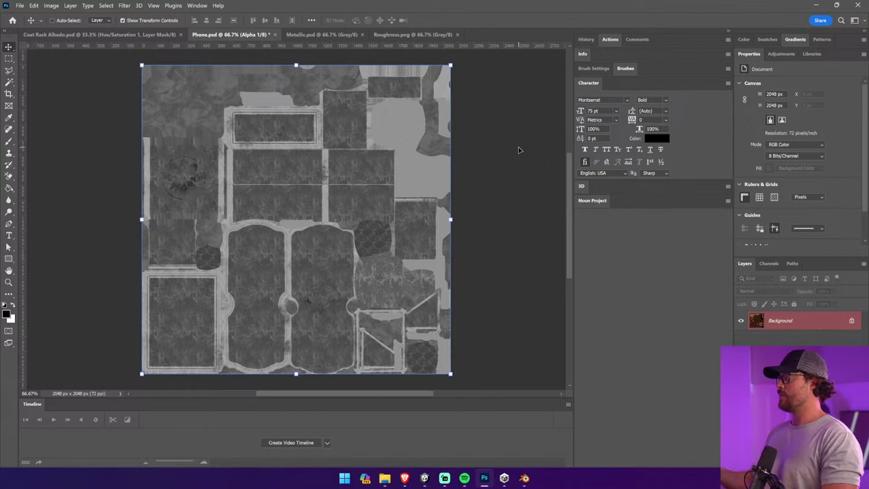
left_click(852, 321)
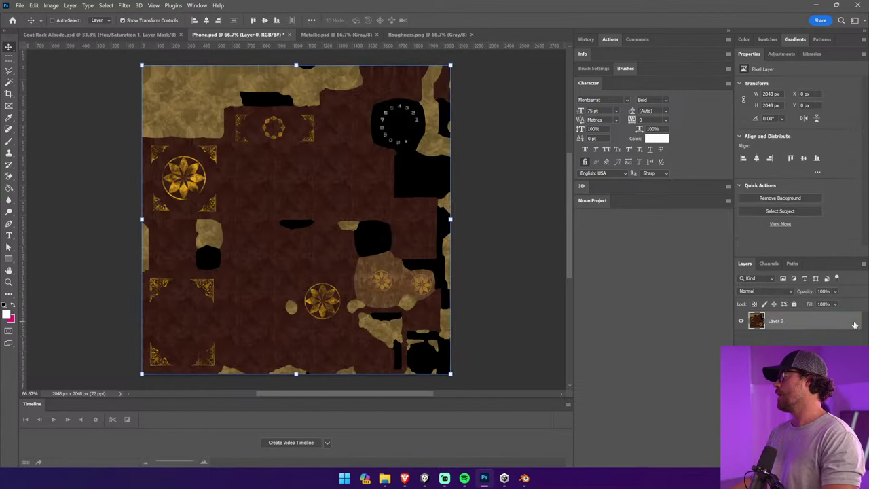
double_click(758, 321, "ctrl")
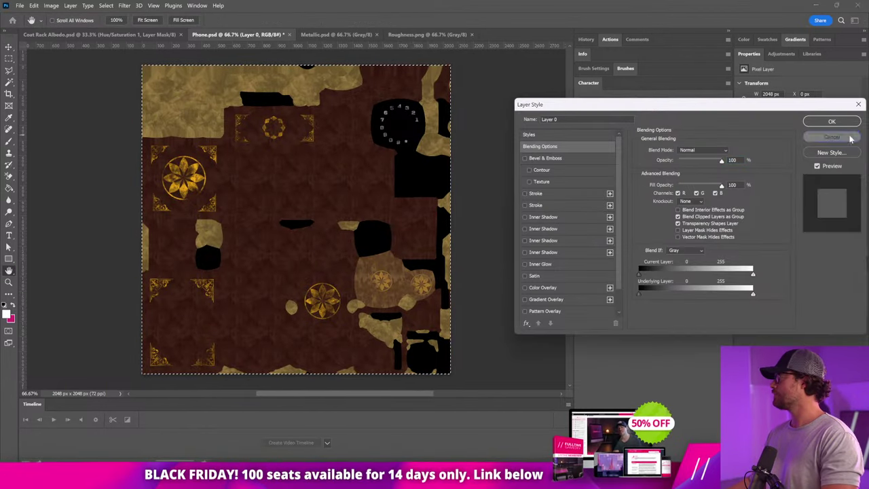
key("Escape")
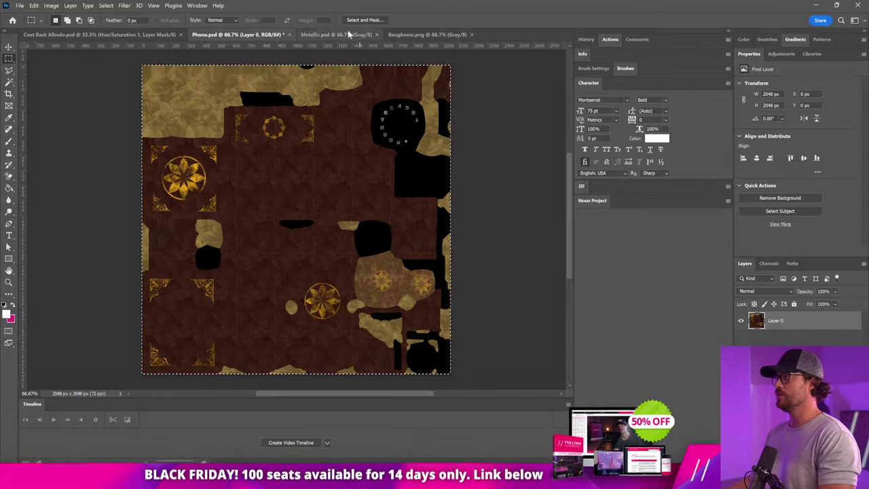
Save Phone.psd with Maximize Compatibility enabled
left_click(349, 34)
left_click(255, 36)
key("ctrl+s")
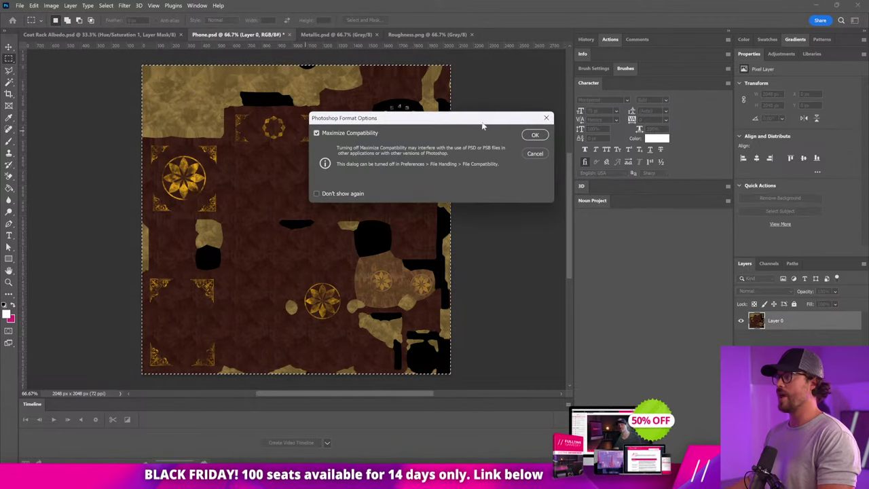
left_click(531, 135)
Switch to File Explorer and open the Mixed_AO texture from the Textures folder in Photoshop
key("f")
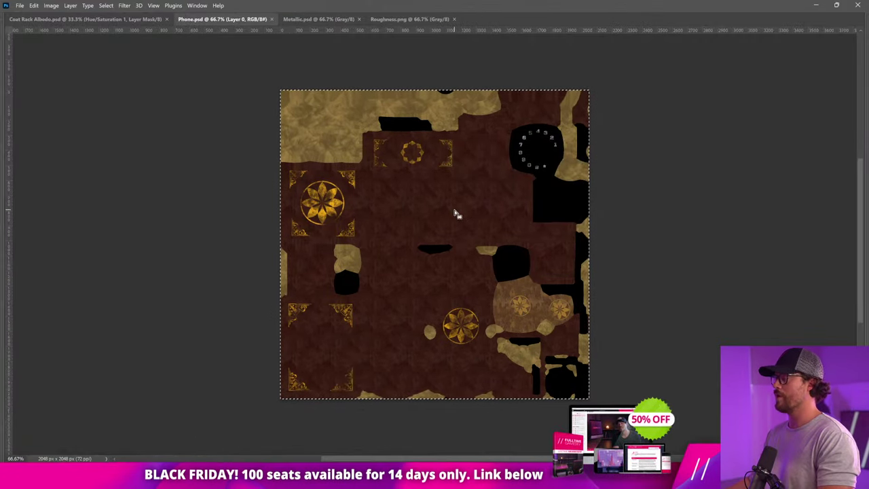
key("Tab")
left_click(385, 479)
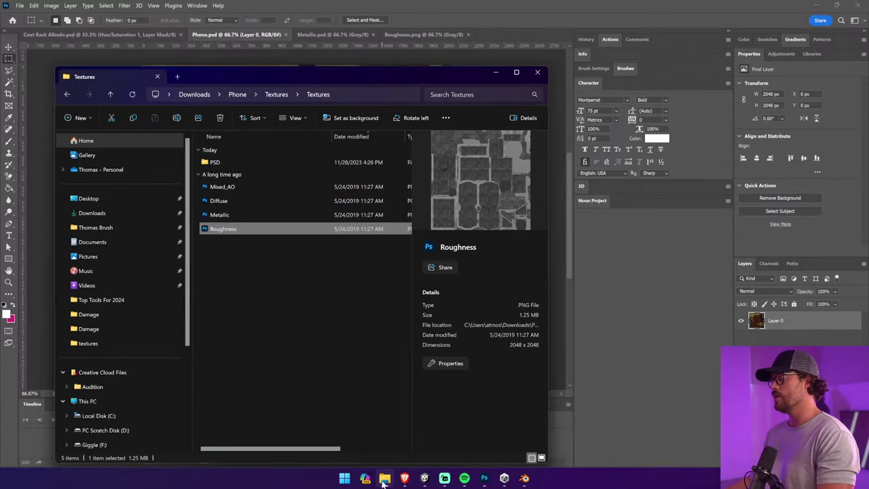
left_click(247, 188)
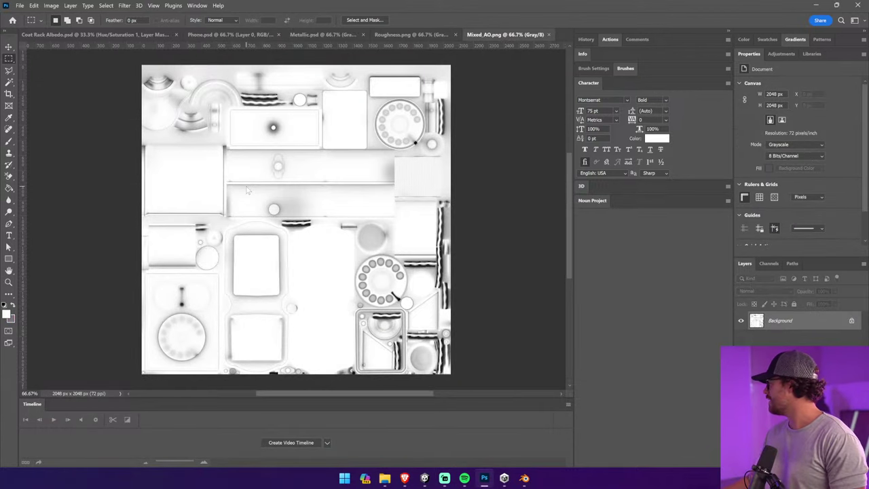
Switch to the browser and view the Old Antique Wall Telephone product page on TurboSquid to examine the model's look
mouse_move(404, 480)
left_click(370, 419)
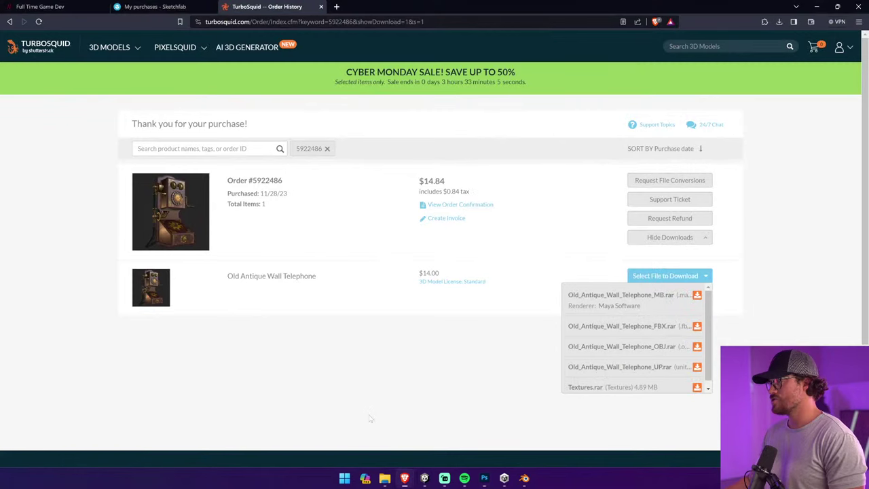
left_click(198, 216)
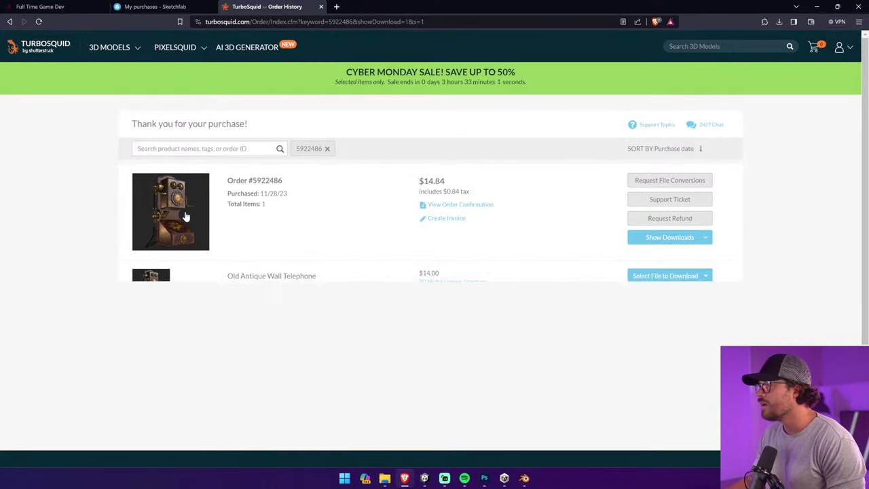
left_click(156, 289)
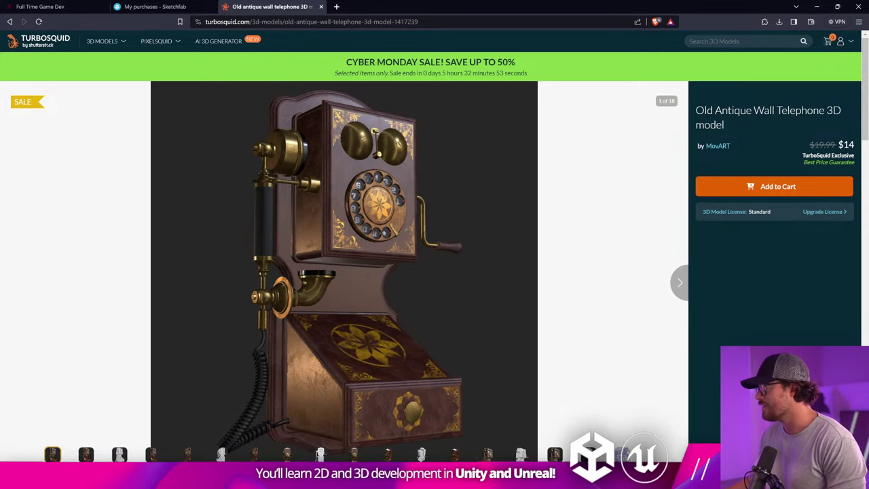
Switch to Photoshop and apply Generate Normal Map to the Mixed_AO texture with Blur 3.5 and Detail Scale 53%
left_click(476, 479)
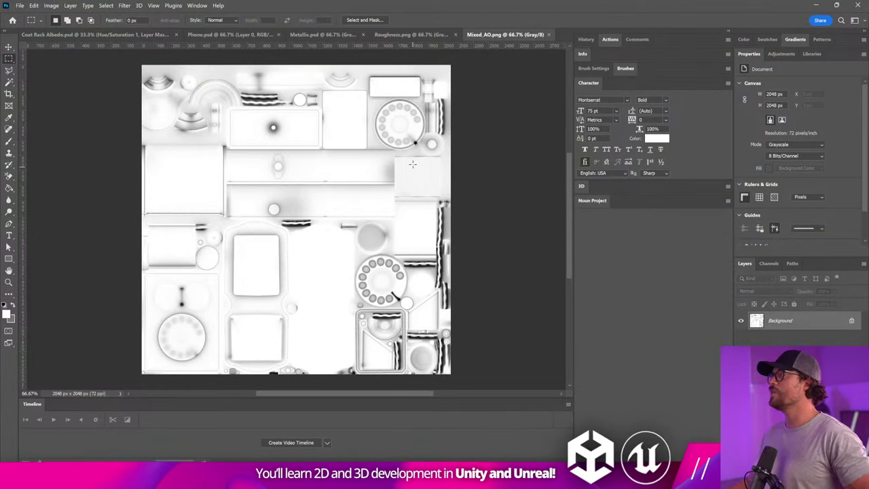
left_click(124, 6)
left_click(141, 49)
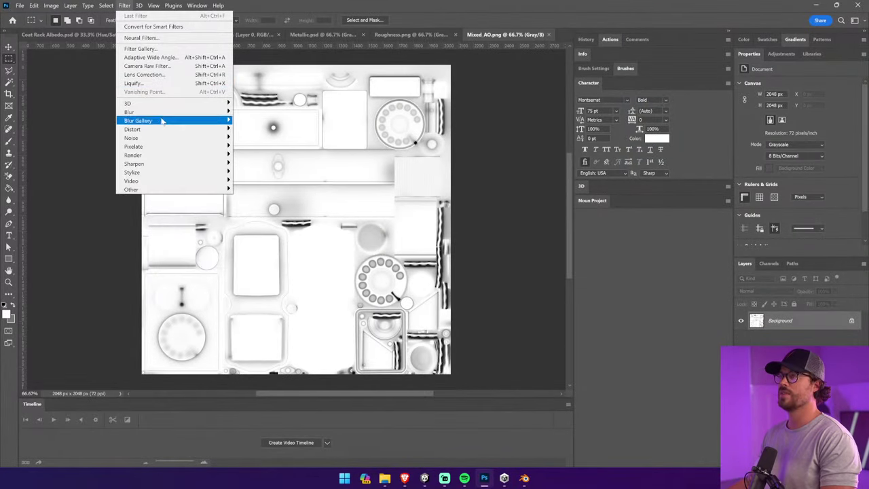
mouse_move(219, 105)
left_click(268, 111)
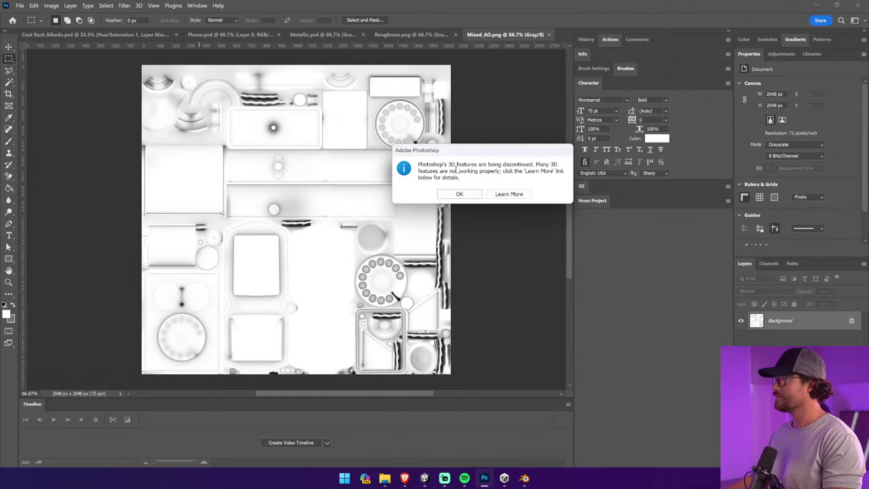
left_click(467, 193)
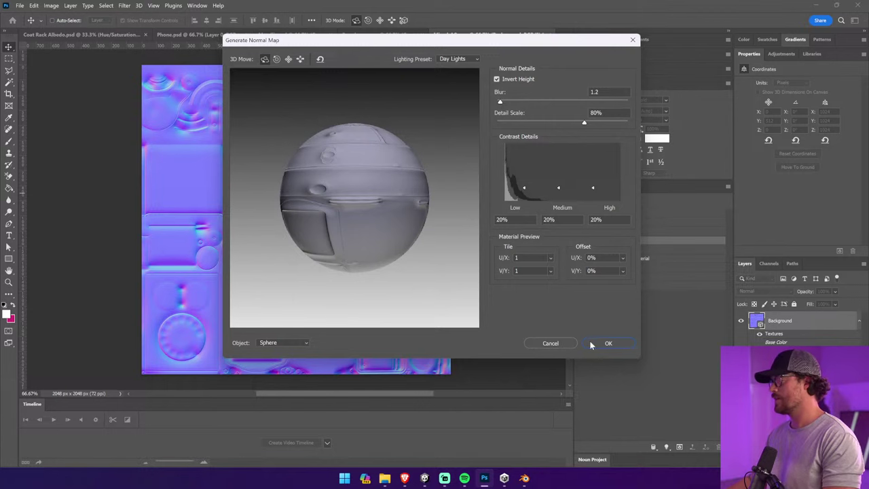
left_click_drag(488, 45, 574, 79)
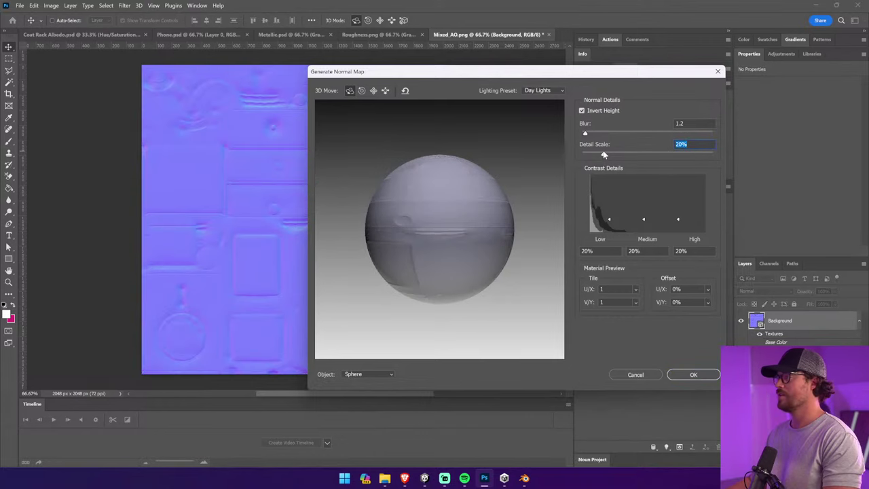
left_click_drag(620, 152, 639, 154)
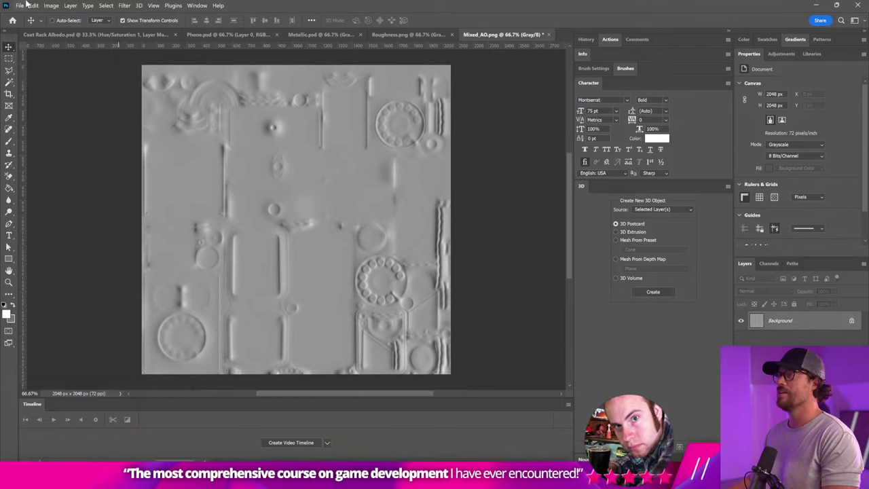
Try converting the filtered Background into a regular layer, and undo both that conversion and the normal map filter
left_click(22, 5)
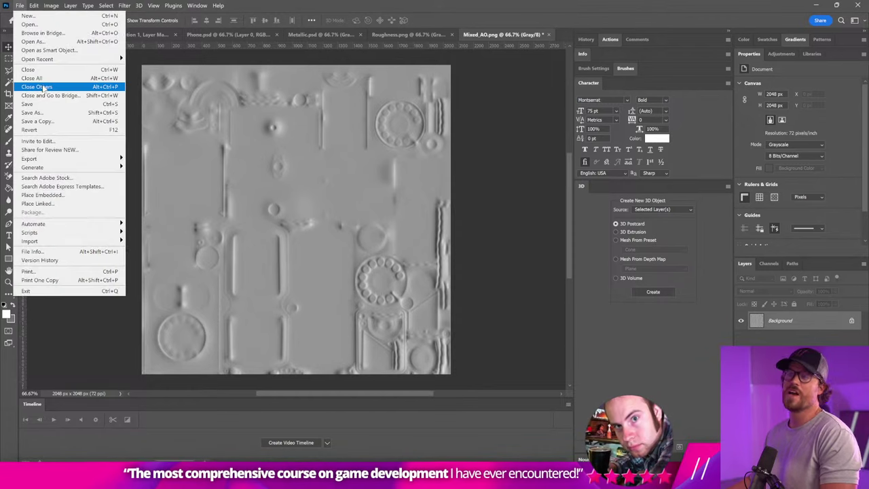
left_click(778, 325)
left_click(852, 322)
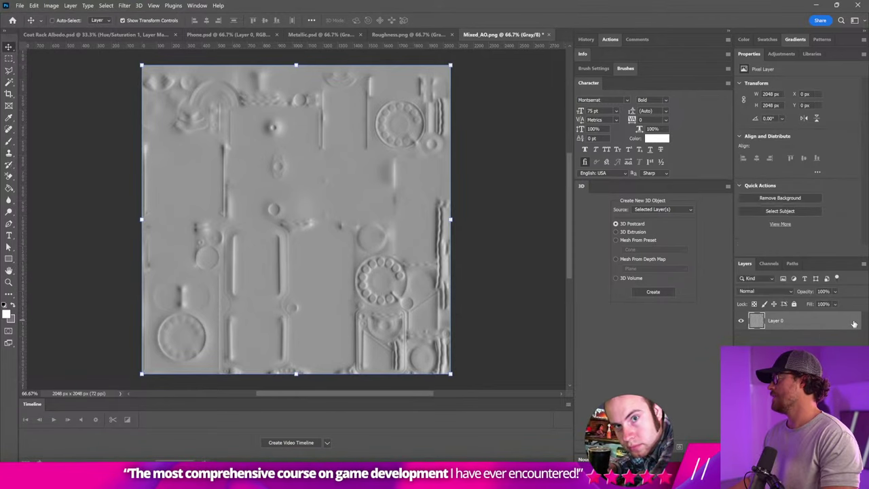
key("ctrl+z")
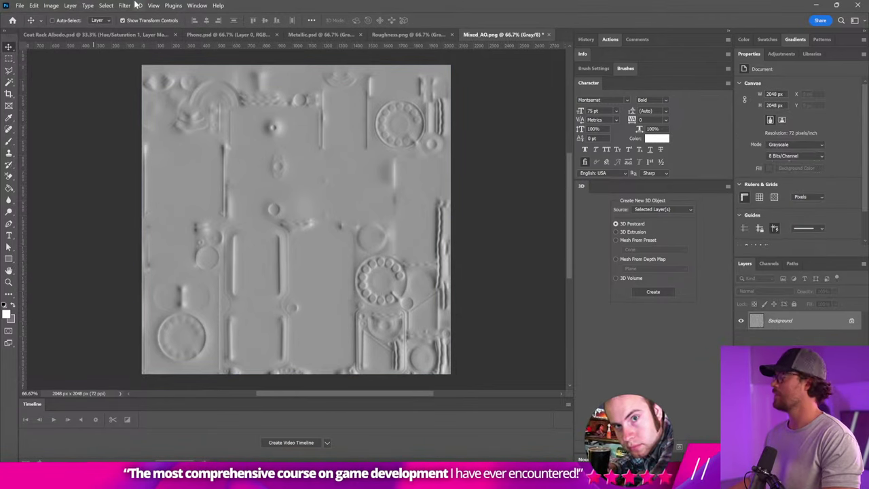
key("ctrl+z")
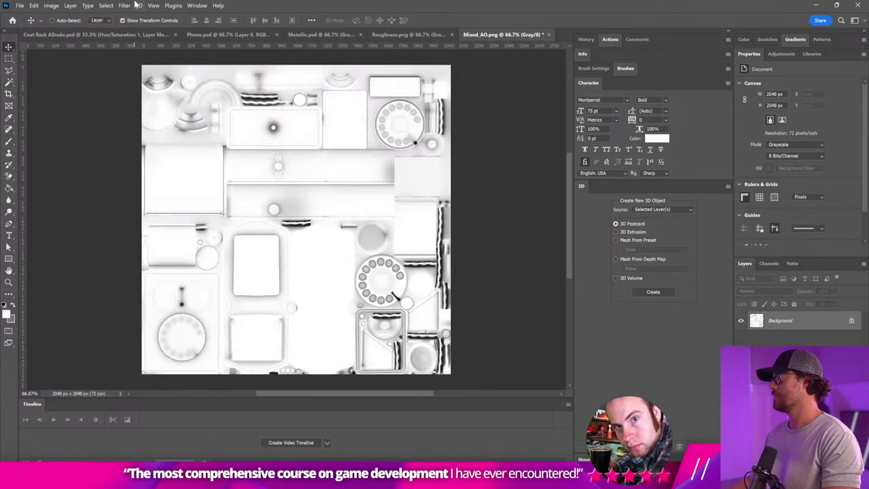
View Phone.psd for comparison, return to Mixed_AO and convert its Background into a regular layer
left_click(319, 34)
left_click(239, 34)
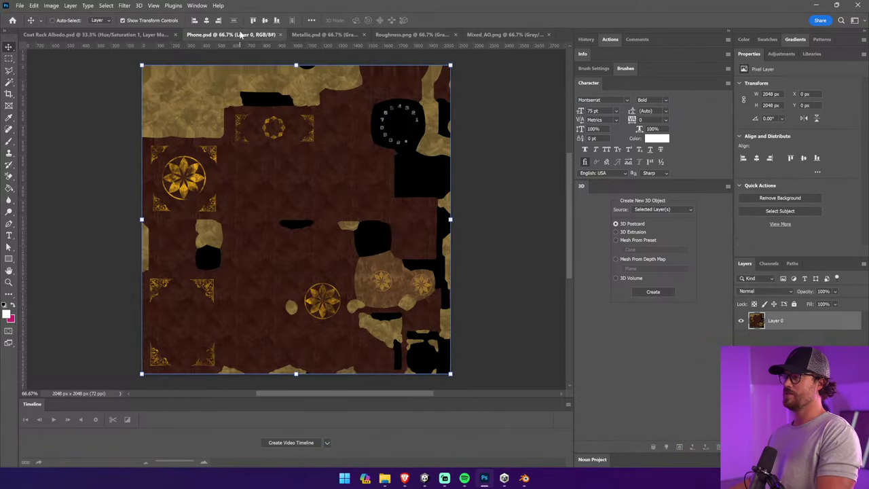
left_click(494, 38)
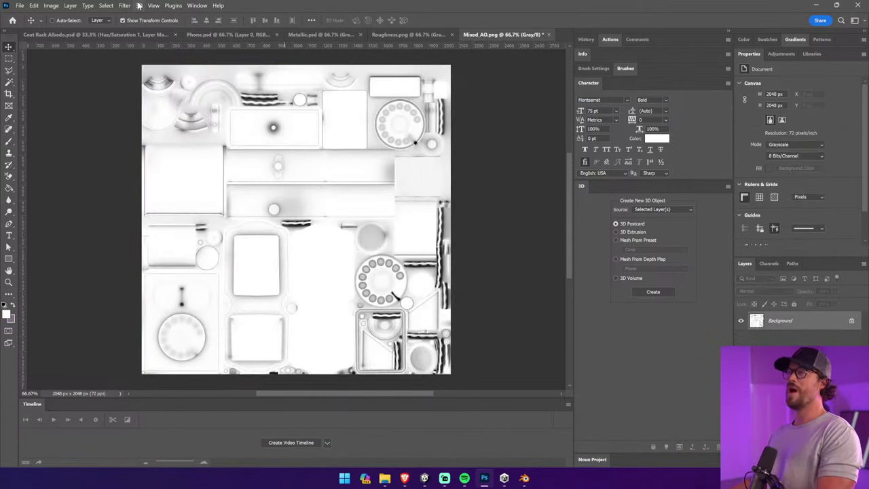
left_click(851, 320)
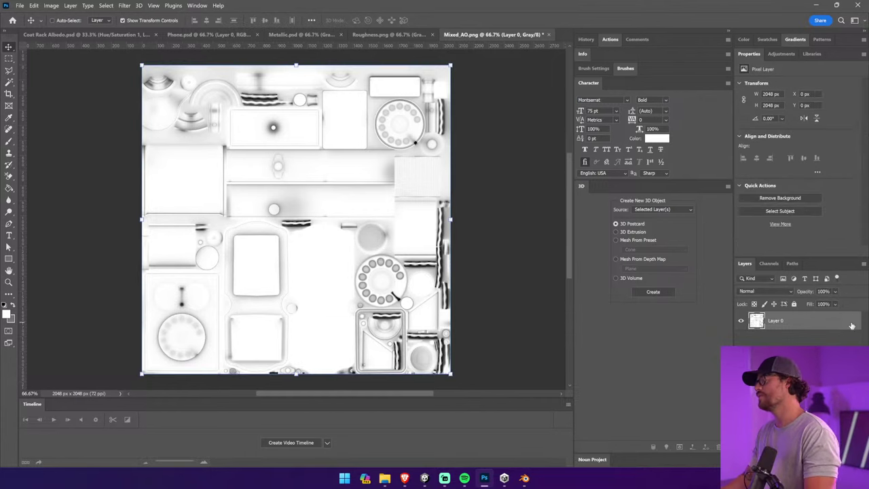
Try Generate Normal Map on the unlocked grayscale layer with the last-used settings, rotating the preview sphere before applying
left_click(139, 6)
mouse_move(125, 5)
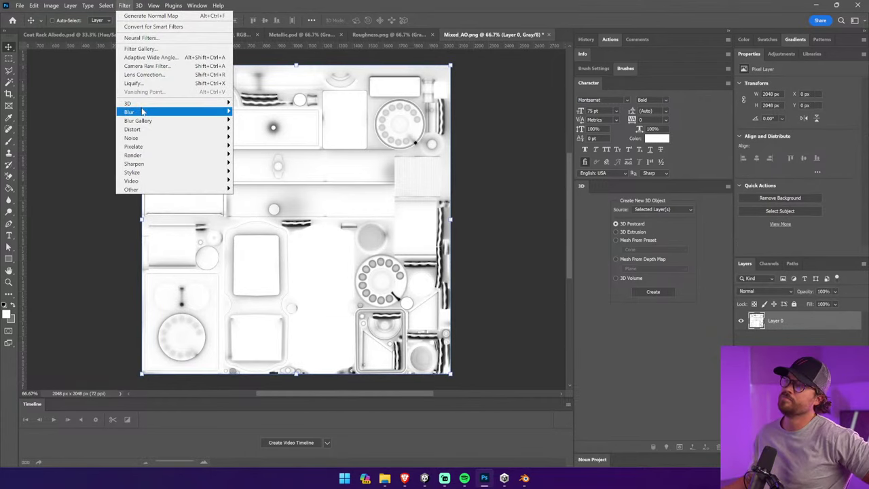
mouse_move(147, 106)
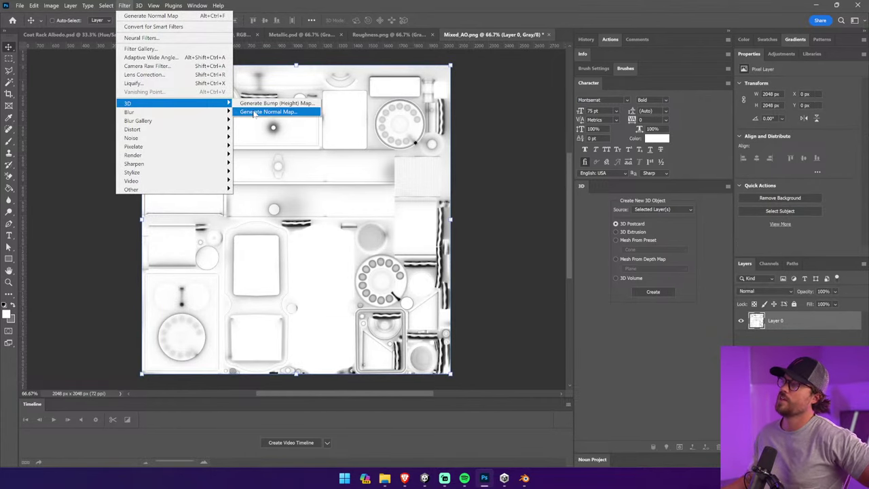
left_click(275, 112)
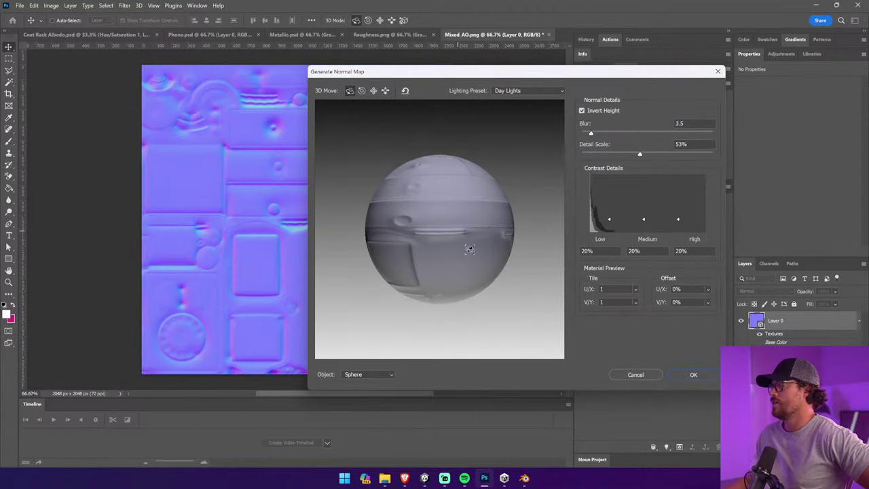
left_click_drag(469, 249, 493, 246)
left_click(693, 375)
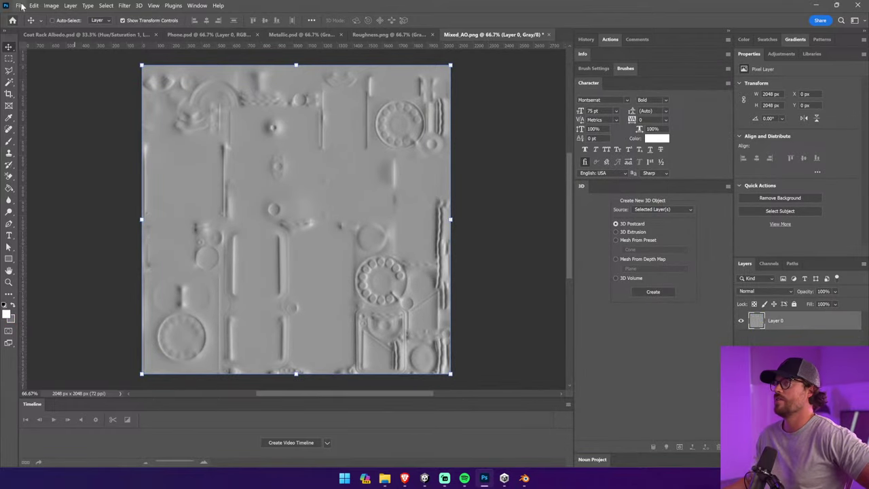
Try converting the filtered grayscale image to RGB Color, and undo both the mode change and the filter
left_click(51, 5)
mouse_move(61, 17)
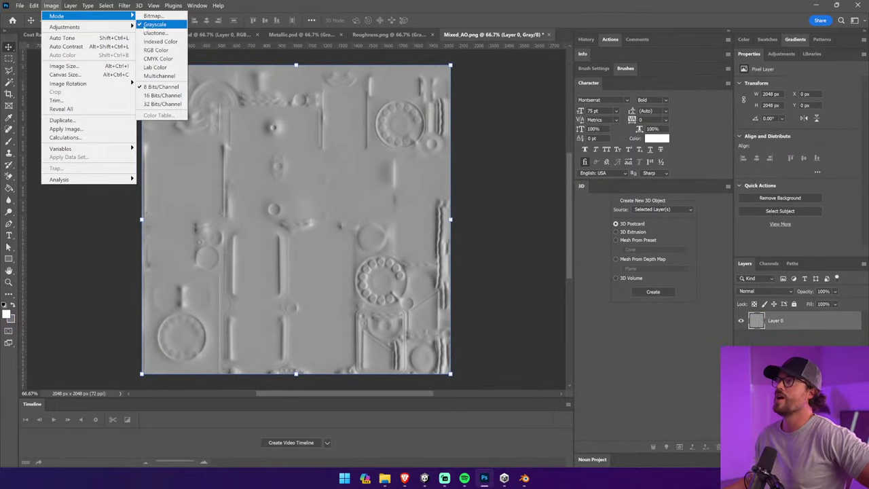
left_click(156, 50)
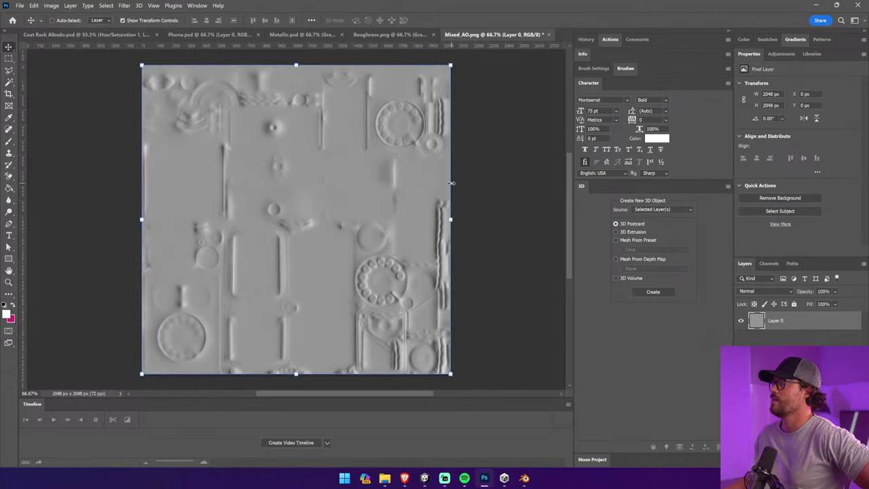
key("ctrl+z")
key("ctrl+z")
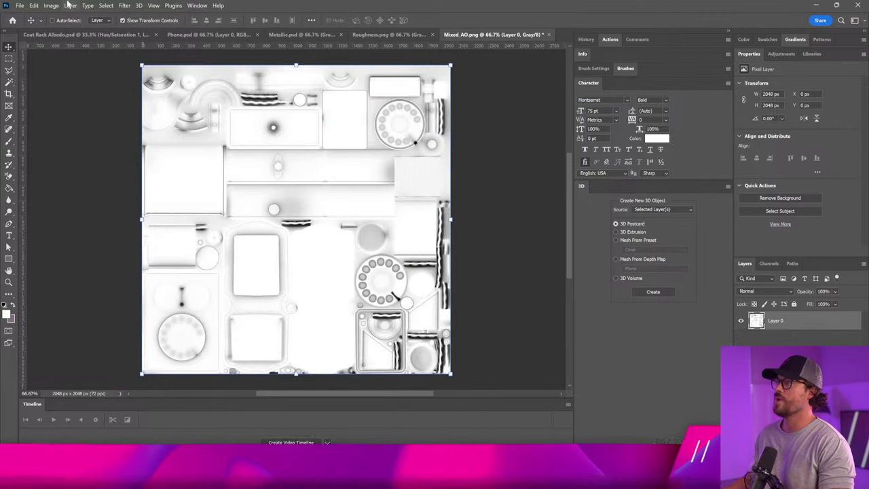
Convert the unfiltered Mixed_AO image to RGB Color mode
left_click(52, 5)
mouse_move(66, 18)
left_click(156, 50)
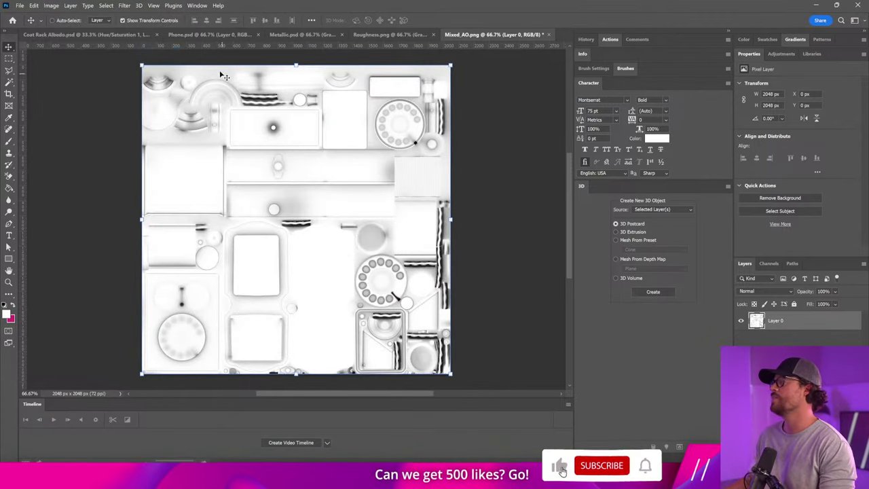
Generate a normal map from the RGB Mixed_AO layer with Blur set to 0.0
left_click(173, 6)
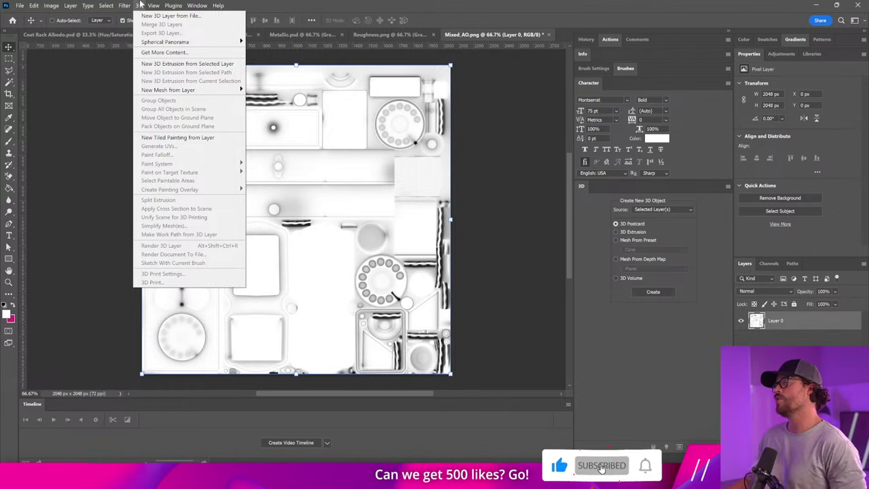
left_click(139, 6)
left_click(125, 6)
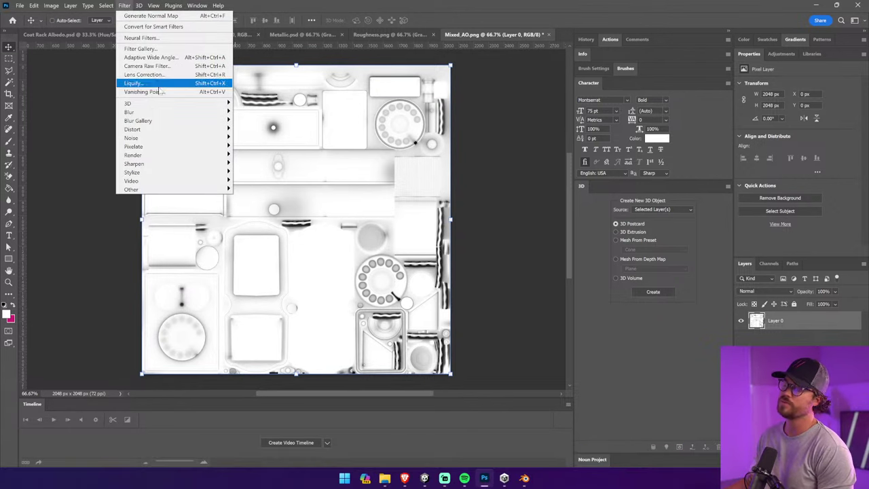
mouse_move(155, 104)
left_click(306, 112)
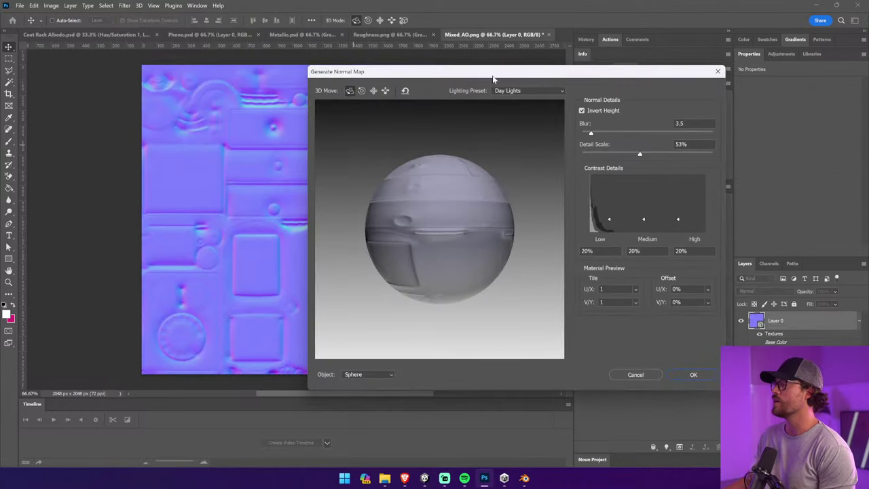
left_click_drag(596, 73, 727, 88)
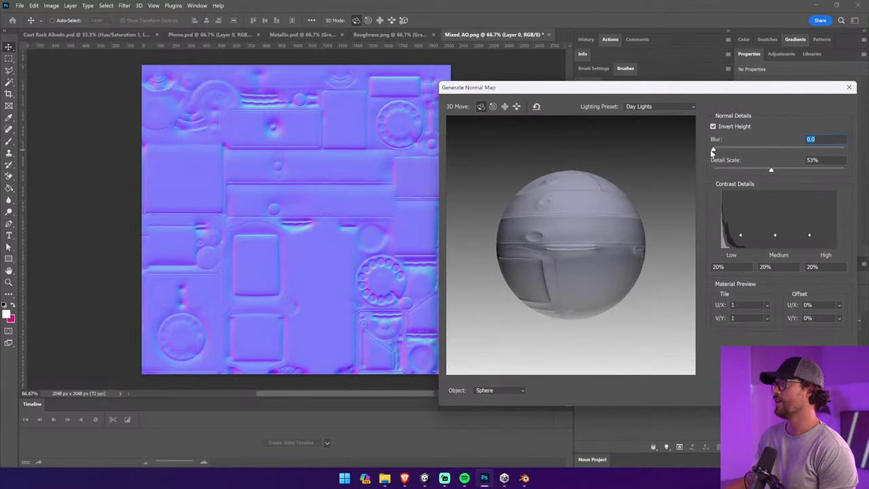
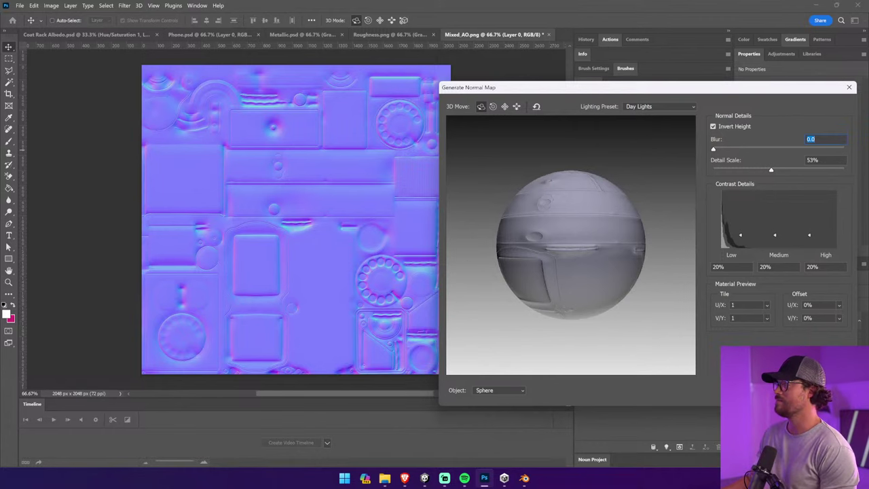
key("Return")
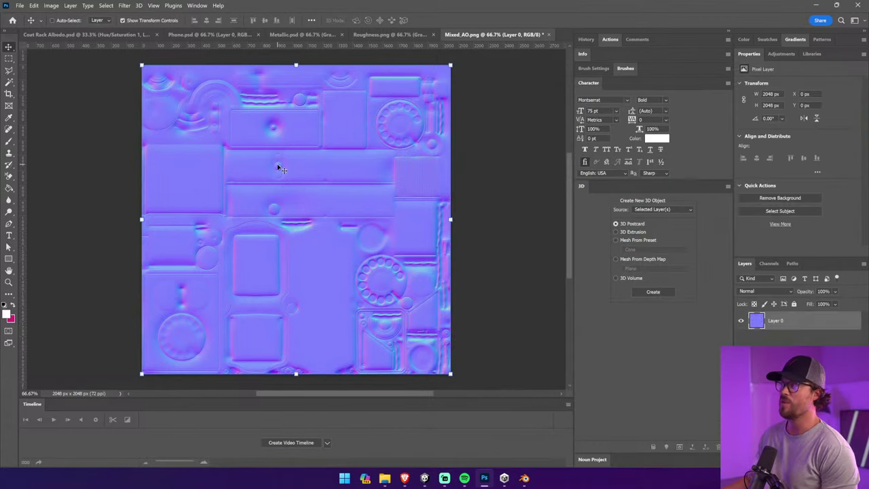
Save the image in Photoshop format as Normal Map in the phone's PSD folder, accepting the format options
left_click(20, 5)
left_click(47, 113)
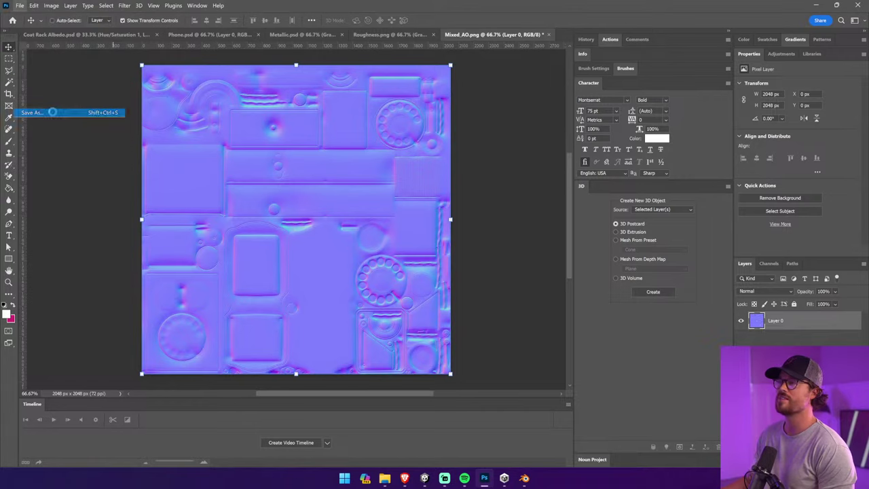
double_click(199, 79)
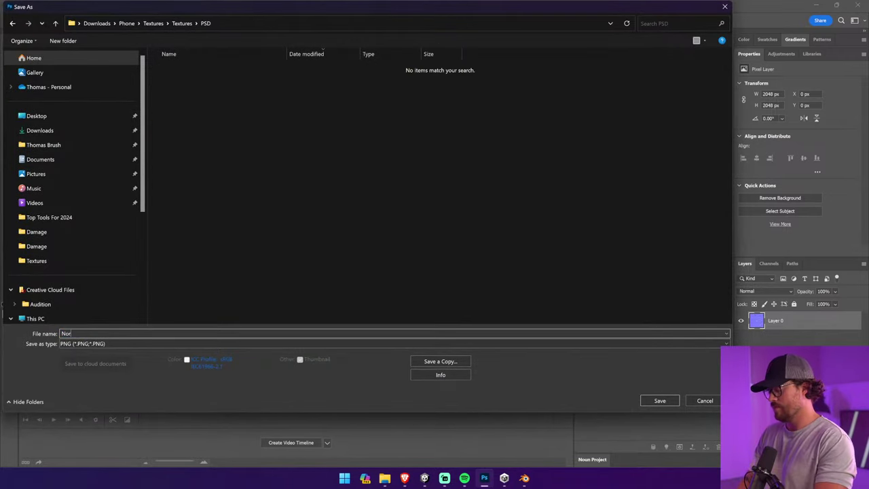
type("Map")
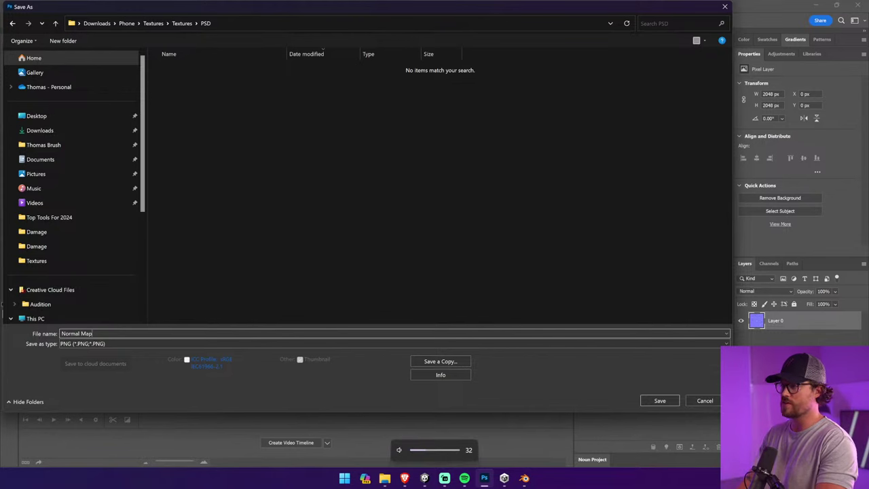
left_click(91, 345)
left_click(91, 352)
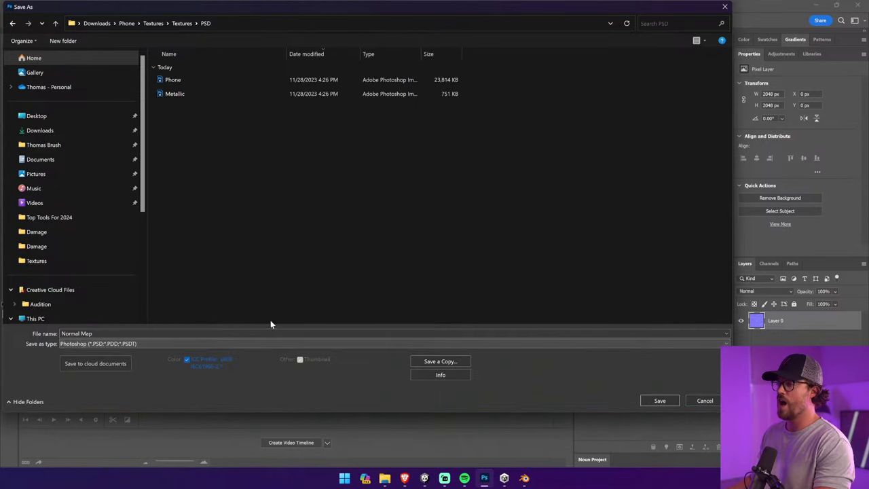
left_click(658, 402)
key("Return")
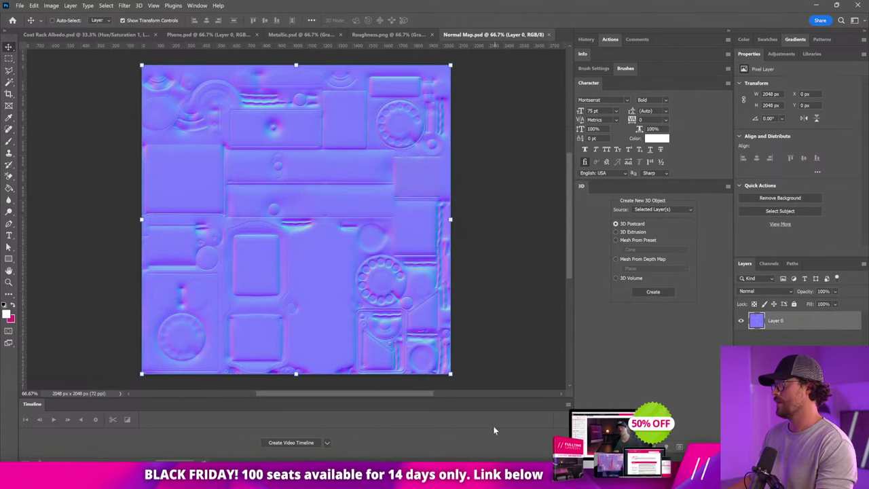
Switch to File Explorer, open the PSD folder and rename the Normal Map file as Phone Normal Map
left_click(434, 479)
left_click(279, 242)
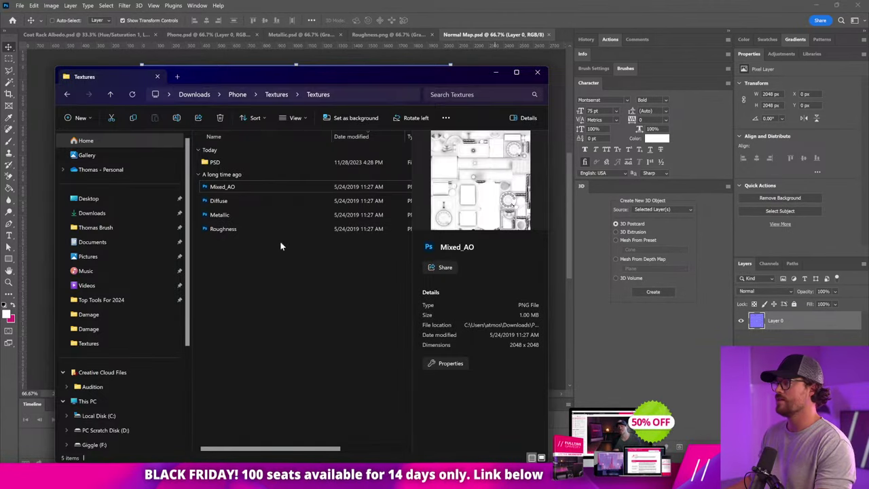
double_click(218, 164)
left_click(213, 165)
left_click(222, 160)
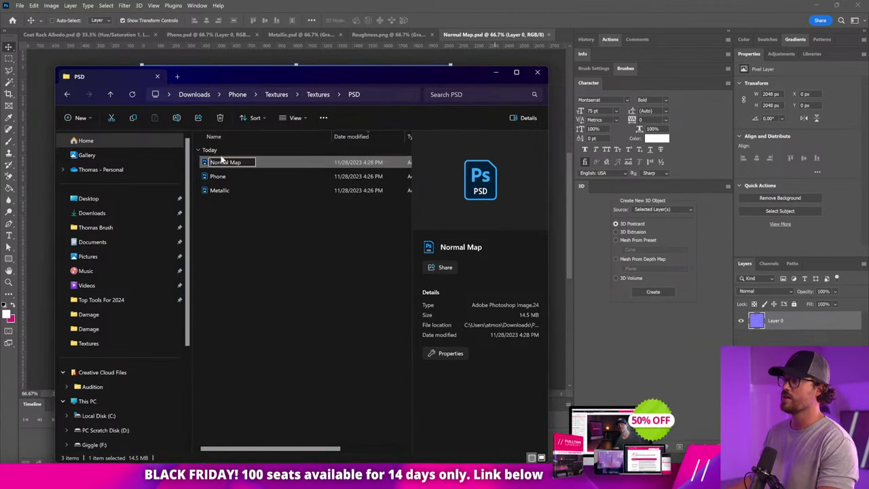
type("Phone")
key("Return")
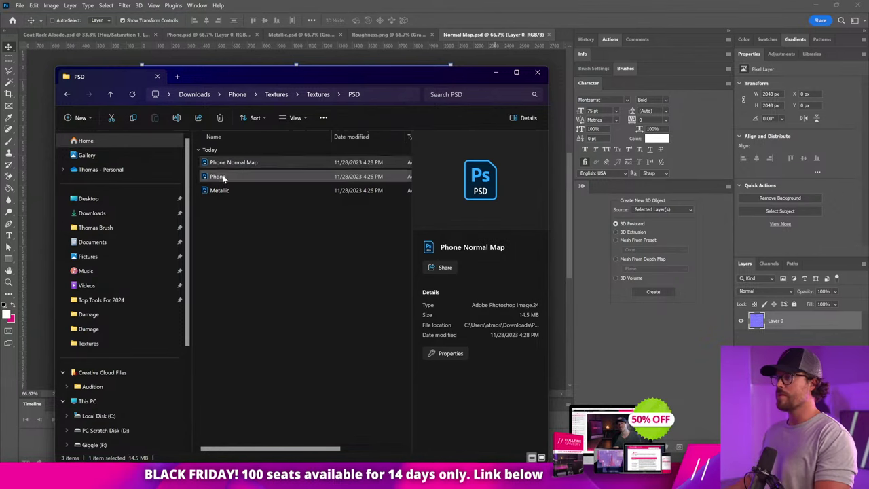
Rename the Phone PSD file as Phone Albedo
left_click(221, 176)
left_click(221, 177)
key("End")
type("Albe")
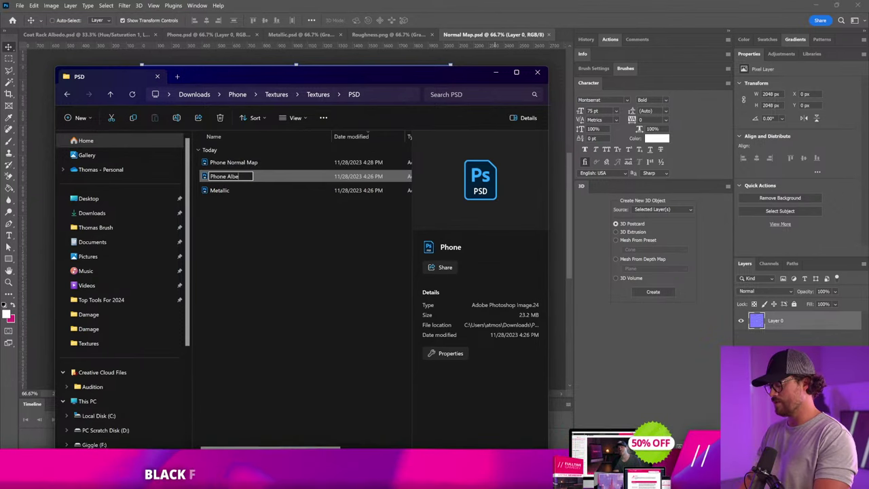
type("do")
key("Return")
Rename the Metallic PSD file as Phone Metallic and copy all three phone PSD files
left_click(204, 193)
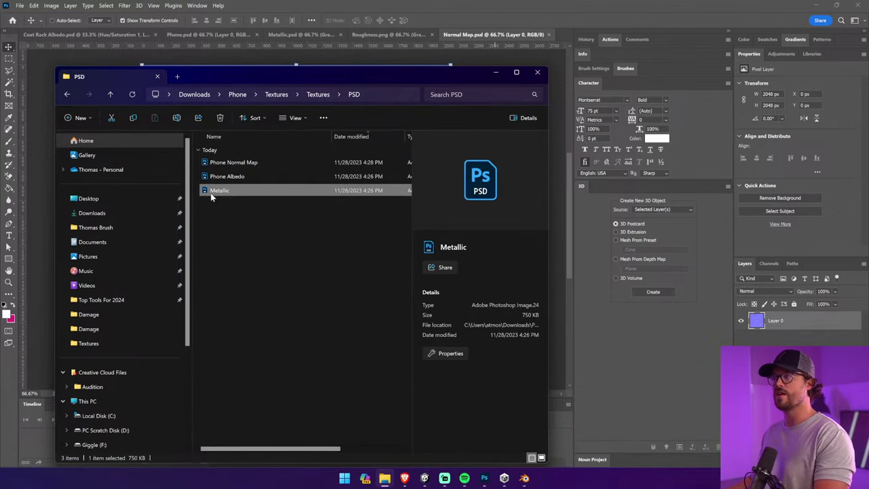
left_click(211, 193)
key("Home")
type("P")
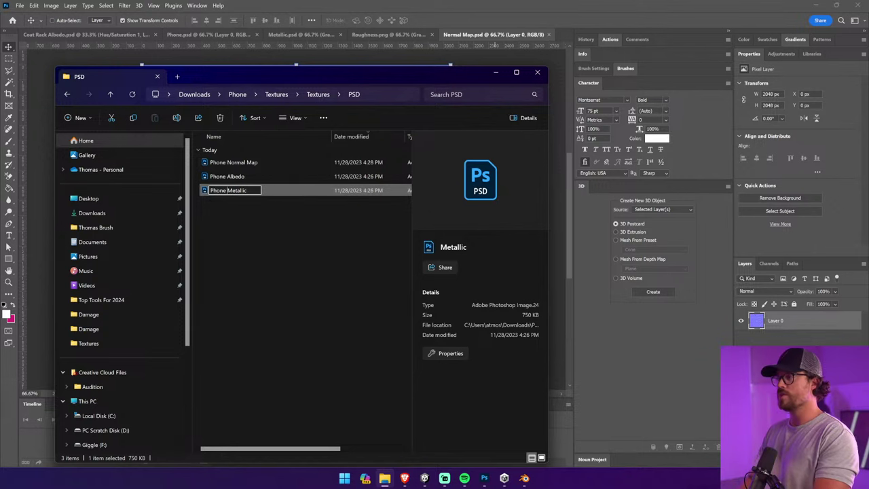
type("hone")
key("Return")
left_click_drag(254, 155, 334, 236)
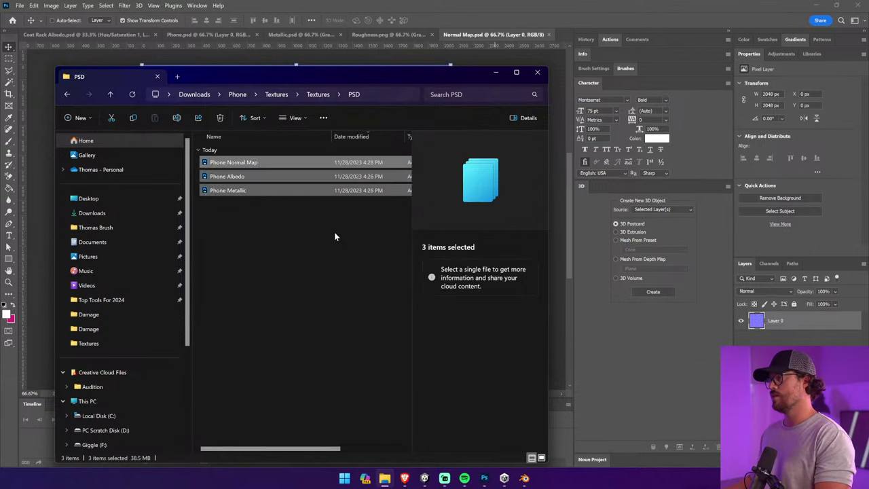
Switch to Unity and turn off scene lighting and effects in the Scene view around the phone
left_click(423, 478)
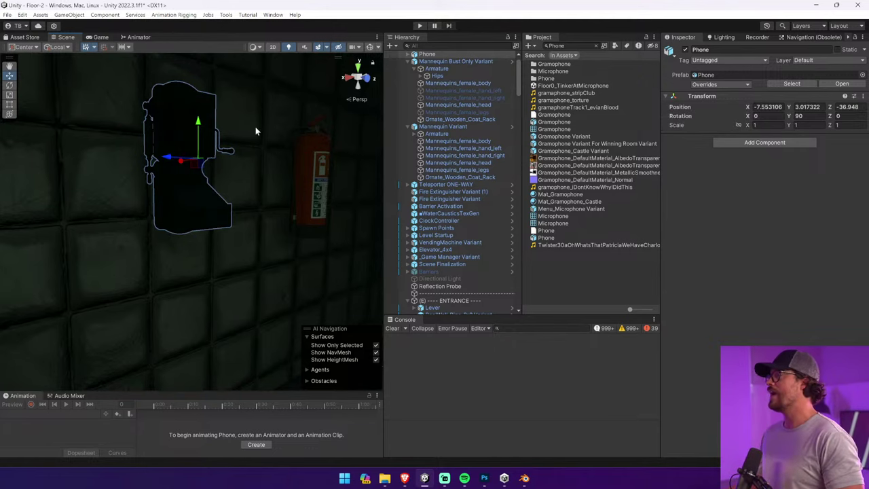
left_click(319, 48)
left_click(289, 48)
right_click_drag(278, 117, 225, 121)
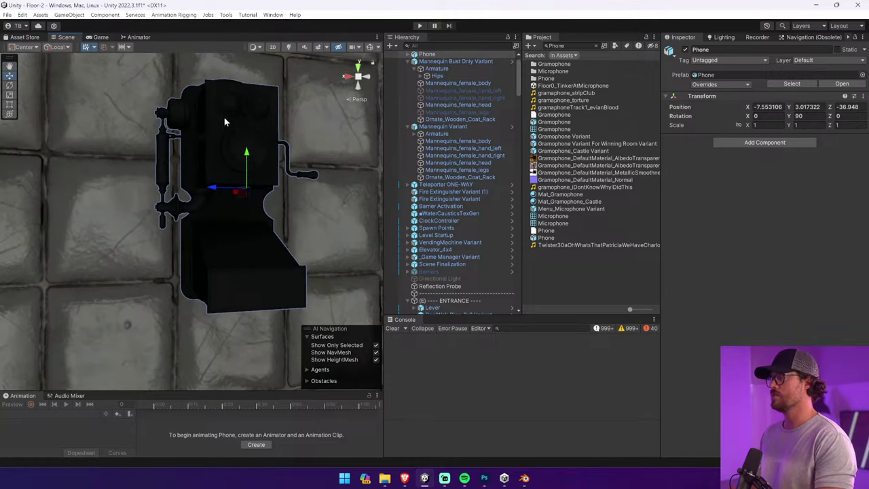
Clear the project asset search, select the phone's Wall Unit in the scene and locate its mesh among the project assets
left_click(588, 64)
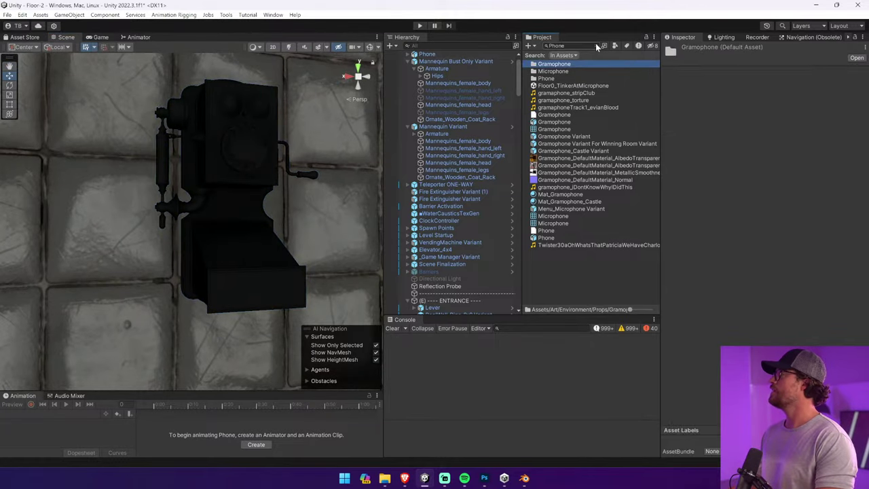
left_click(596, 45)
scroll(585, 122, "up", 1)
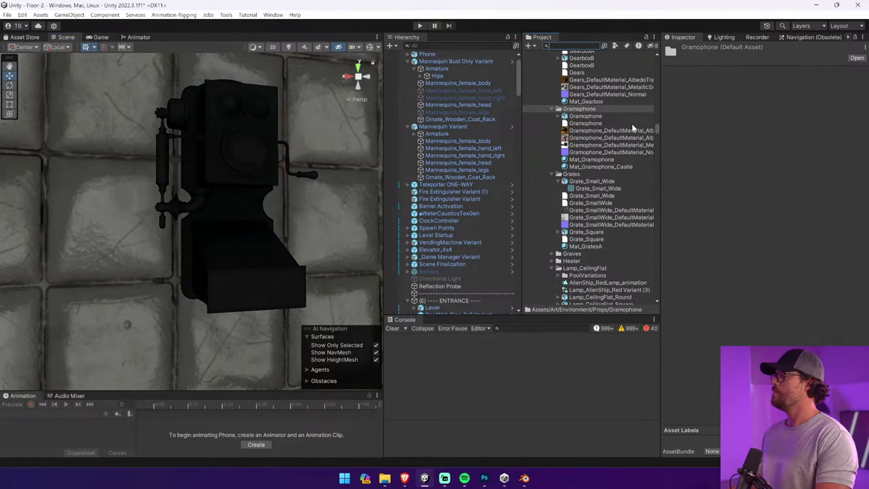
scroll(620, 127, "up", 2)
left_click(288, 182)
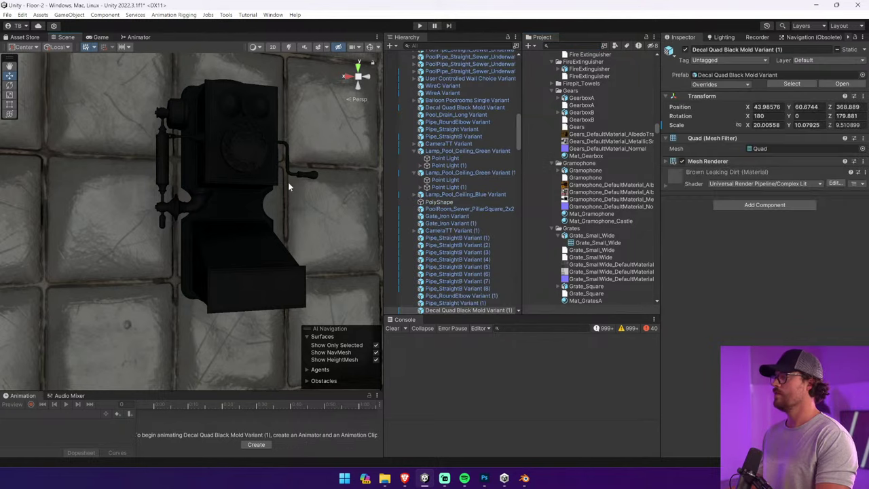
left_click(269, 166)
left_click(270, 166)
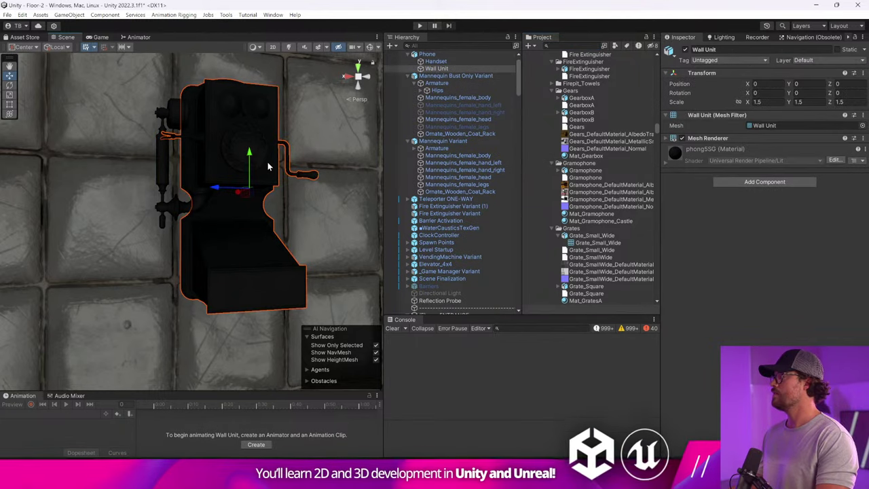
left_click(764, 125)
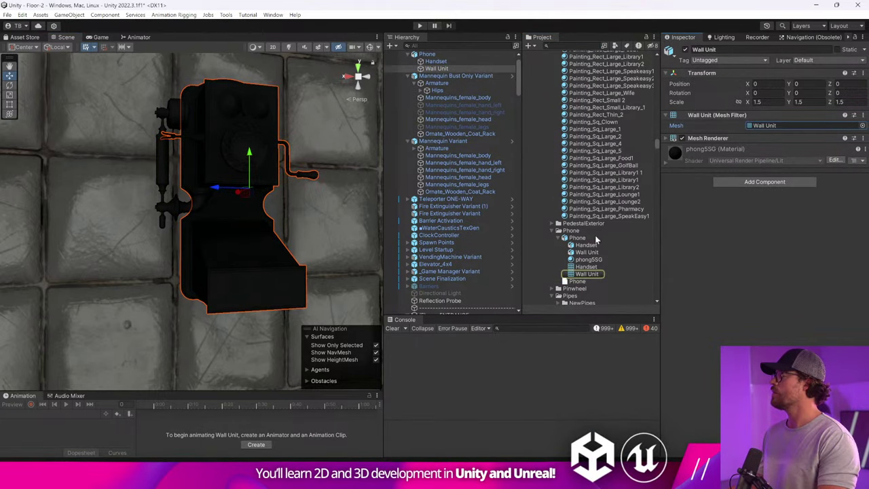
Collapse the Phone model and open the Phone.blend asset's project folder in File Explorer
left_click(558, 238)
left_click(581, 238)
left_click(585, 245)
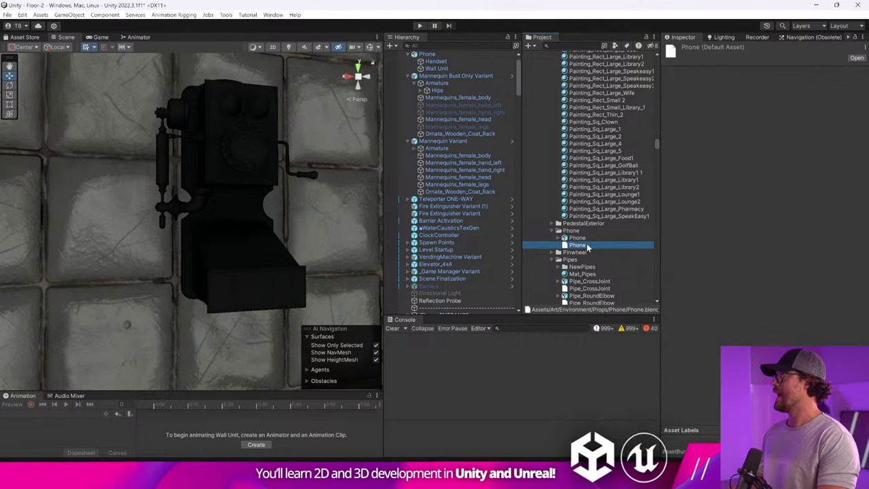
right_click(596, 245)
left_click(629, 226)
left_click(290, 228)
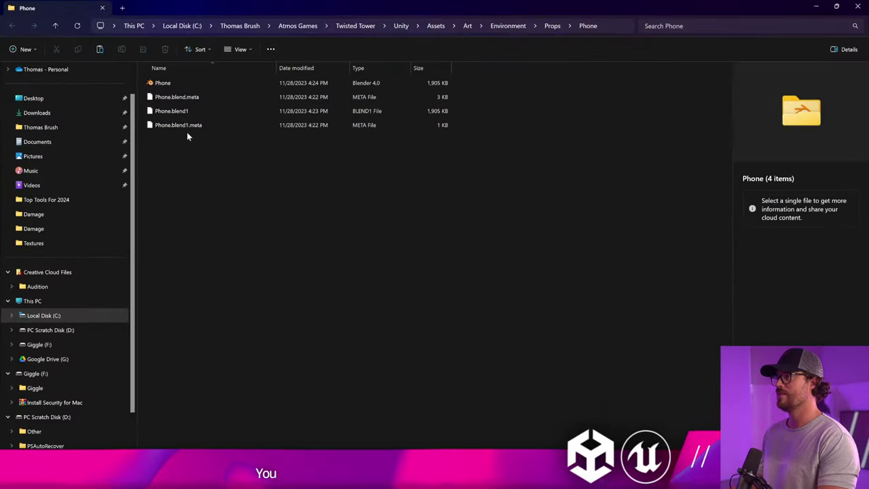
Paste the Phone Normal Map, Phone Albedo and Phone Metallic PSD files into the project's Props/Phone folder
left_click(193, 114)
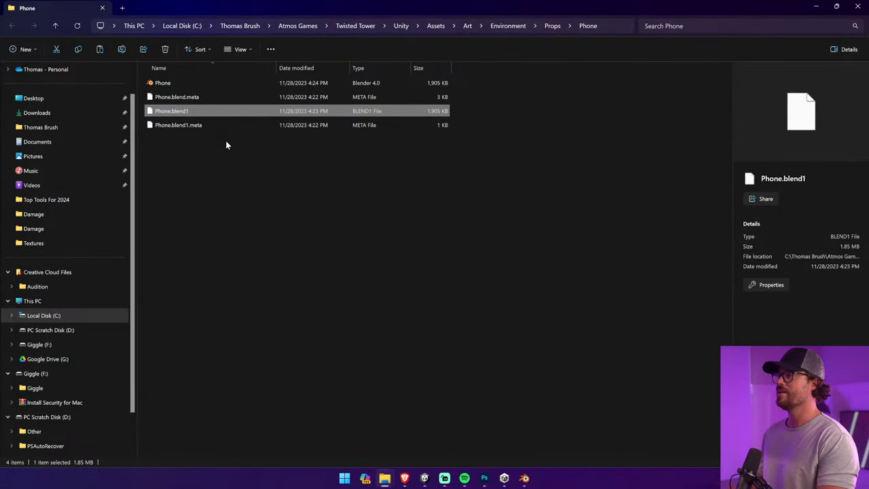
left_click(226, 144)
left_click(223, 101)
left_click(216, 112)
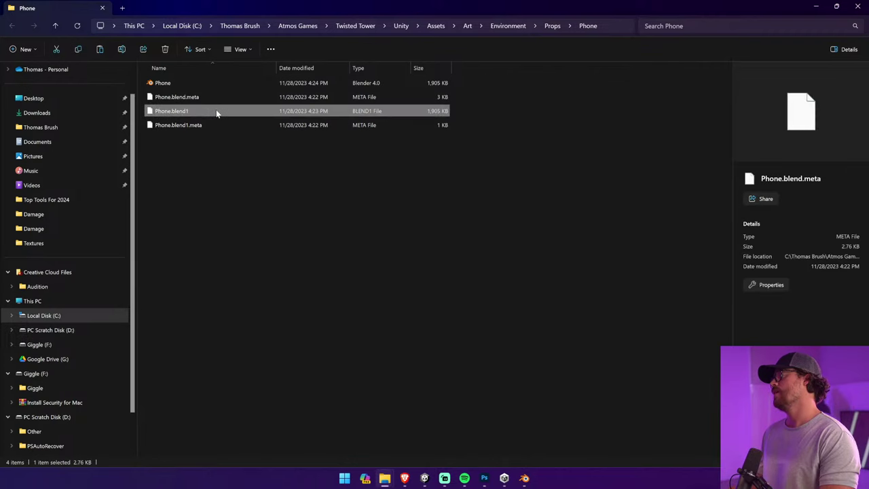
left_click(239, 150)
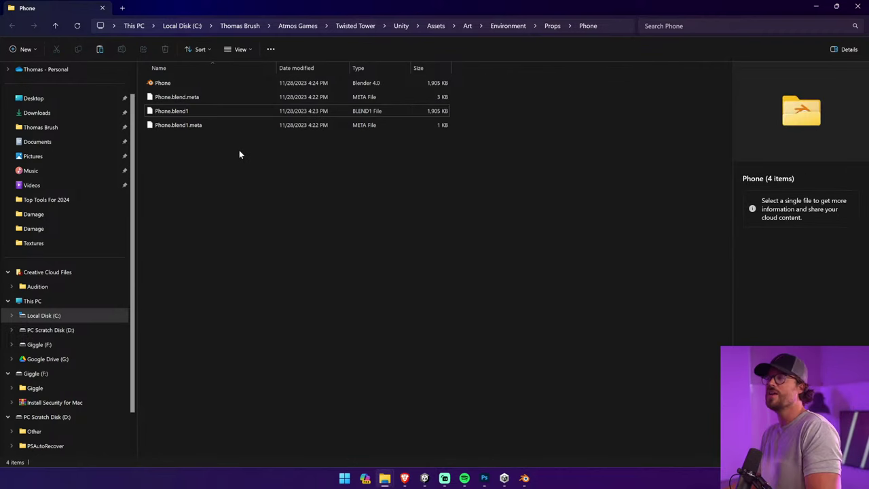
key("ctrl+v")
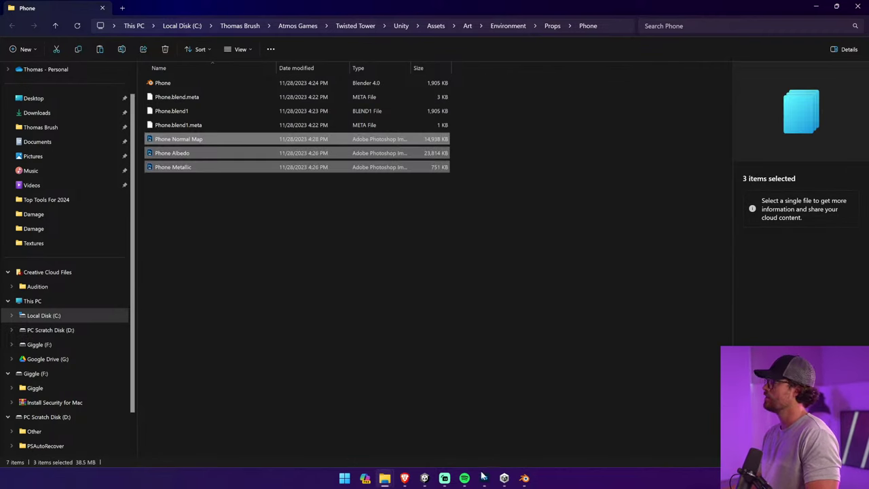
Switch back to Unity and apply the Phone Albedo texture to the phone's Handset and Wall Unit
left_click(424, 478)
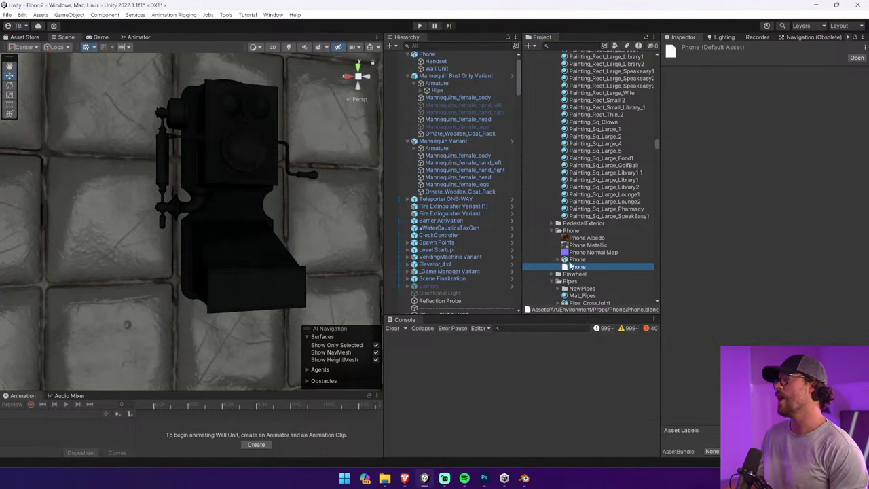
left_click(573, 237)
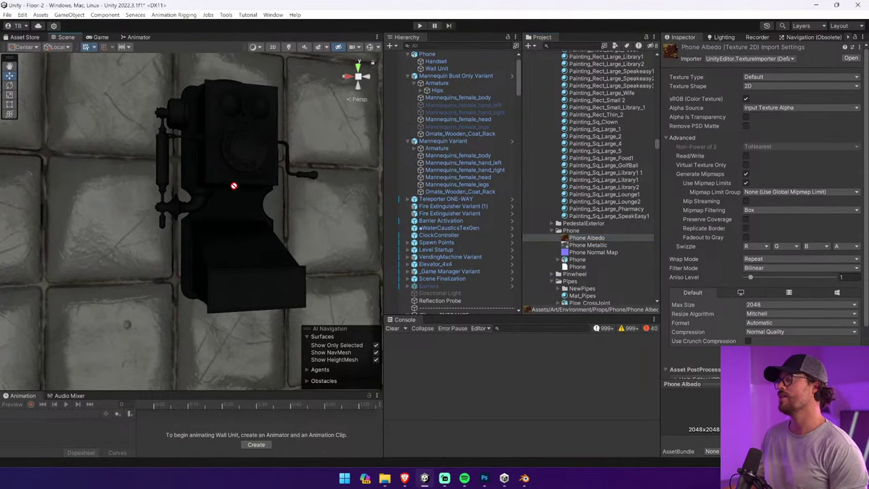
left_click_drag(399, 117, 456, 307)
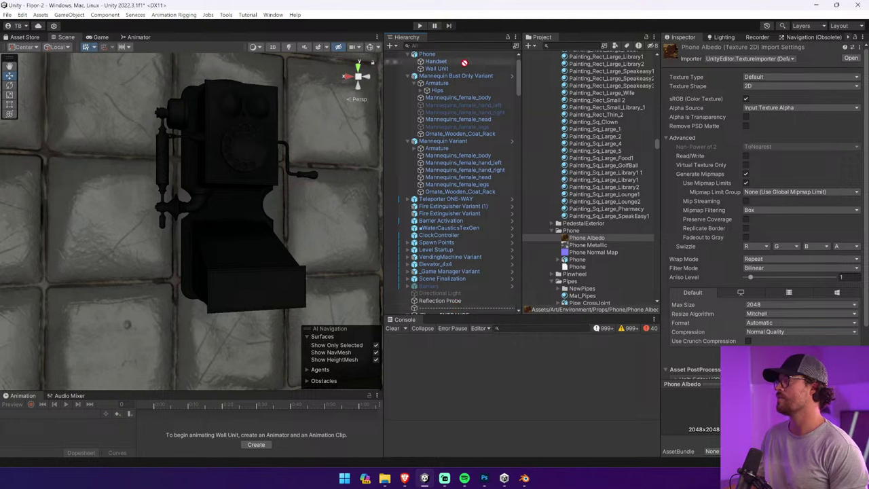
left_click_drag(448, 63, 448, 61)
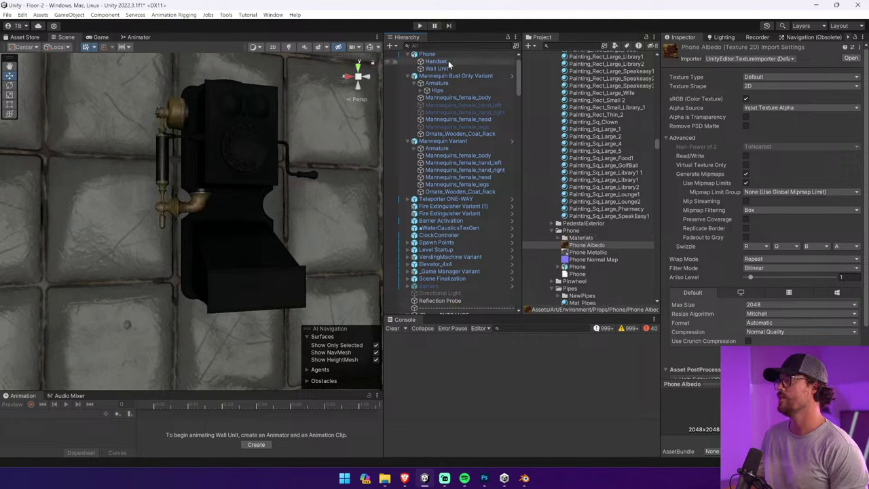
left_click_drag(445, 70, 444, 69)
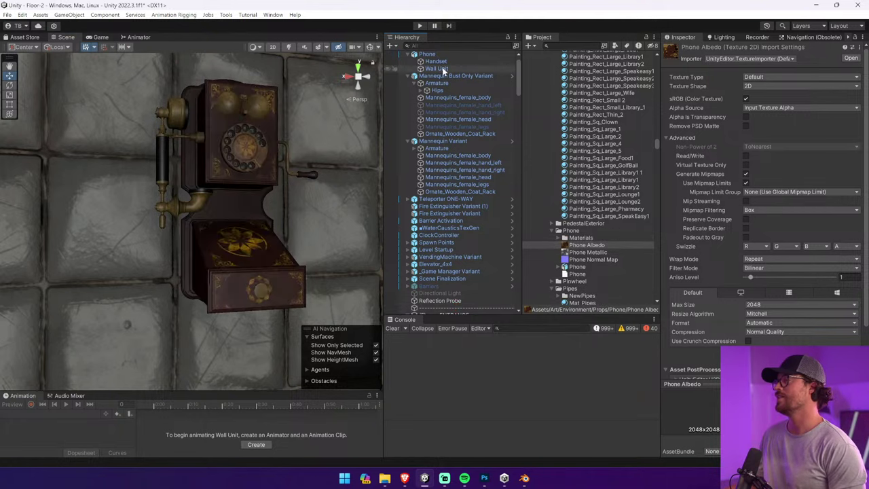
Open the Phone Albedo material in the Materials folder and assign the Phone Metallic texture as its Metallic Map
scroll(236, 175, "up", 4)
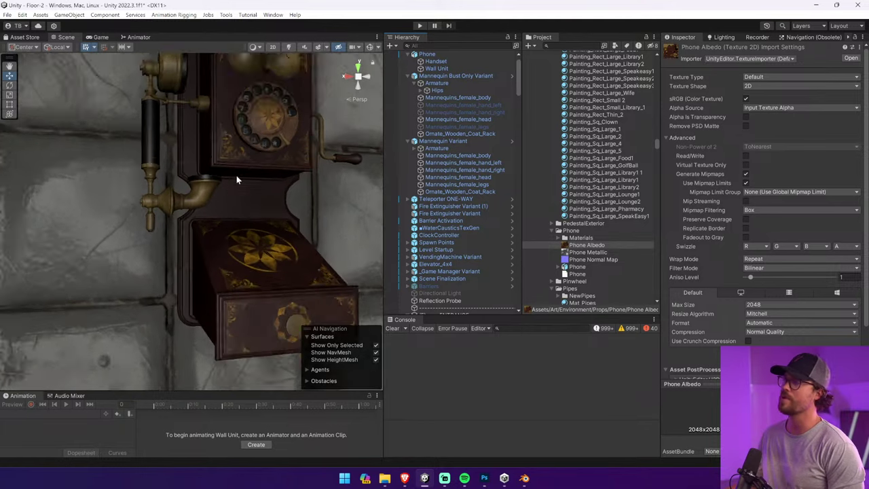
middle_click_drag(237, 176, 216, 195)
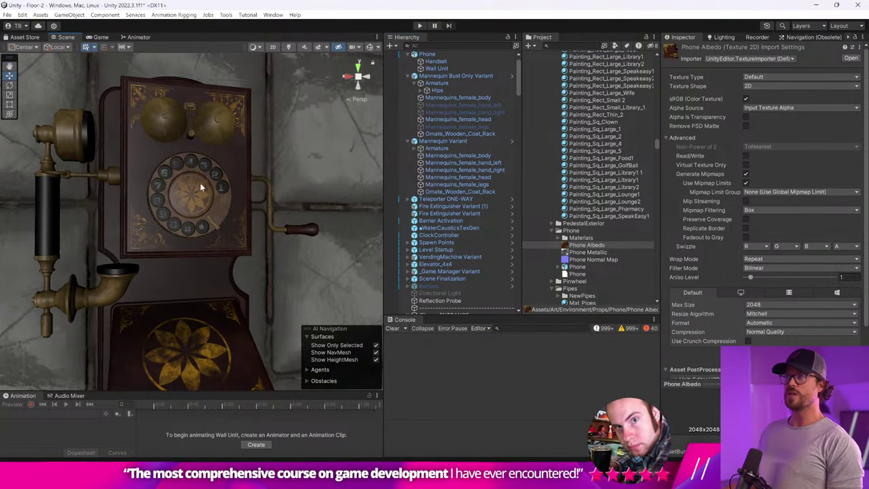
left_click(558, 238)
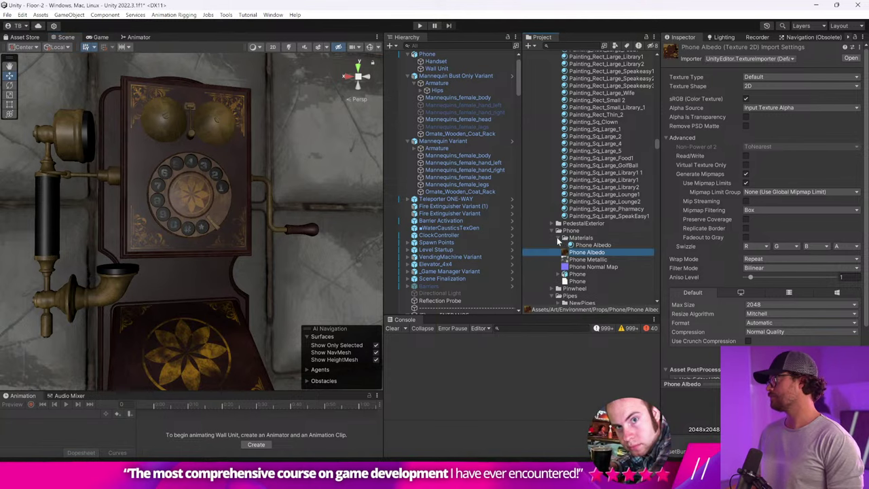
left_click(590, 245)
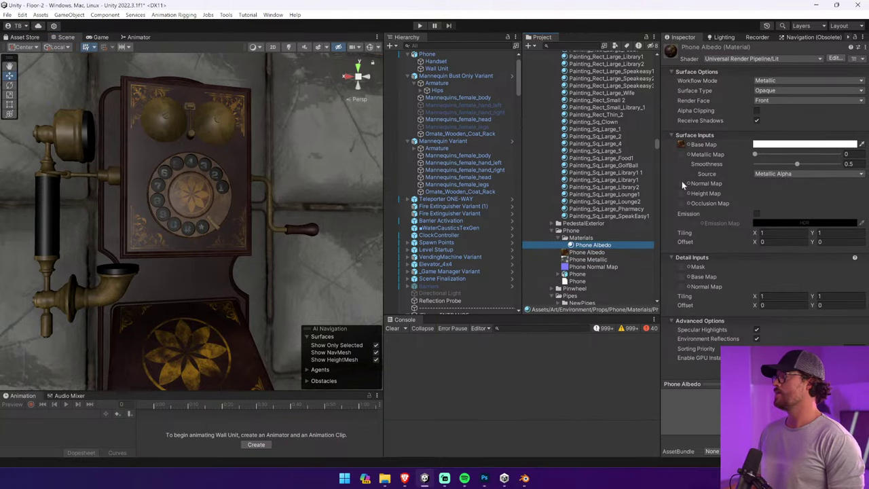
left_click(789, 173)
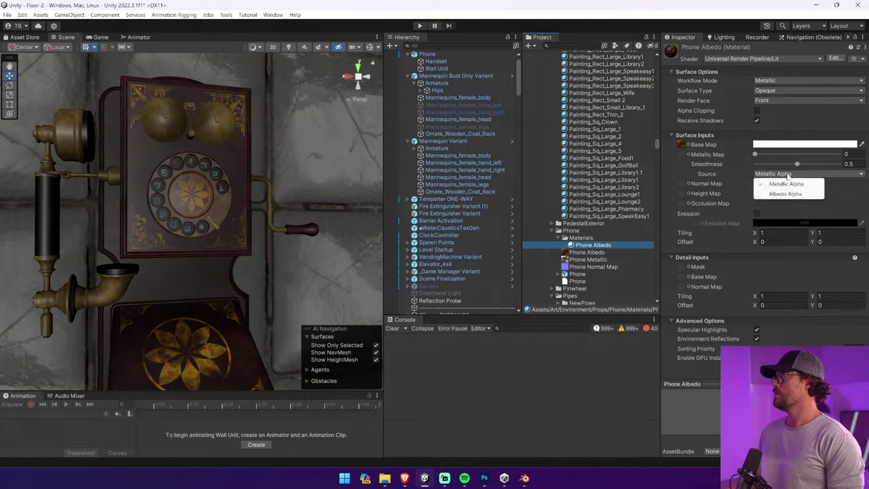
left_click(696, 165)
left_click_drag(684, 160, 684, 158)
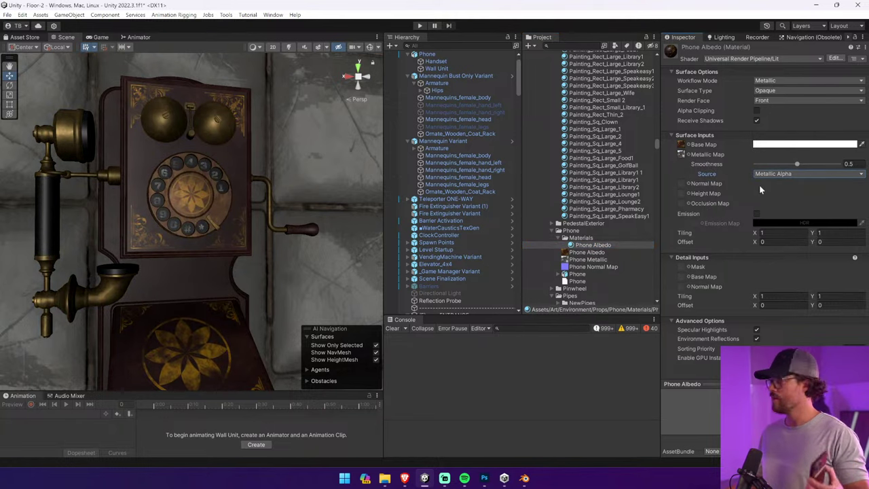
Set the Phone Albedo material's smoothness source to Albedo Alpha and its smoothness to 1, checking the shine on the handset
left_click(785, 194)
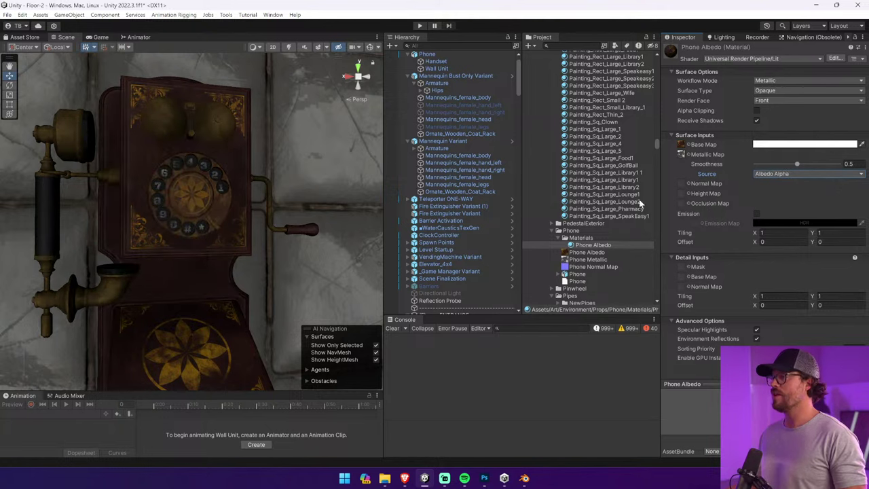
left_click_drag(806, 169, 833, 168)
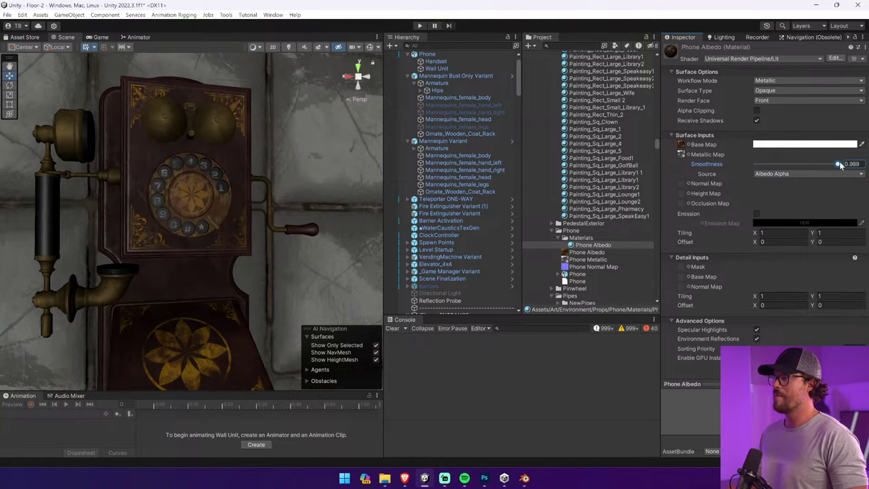
right_click_drag(232, 191, 106, 203)
scroll(142, 196, "down", 6)
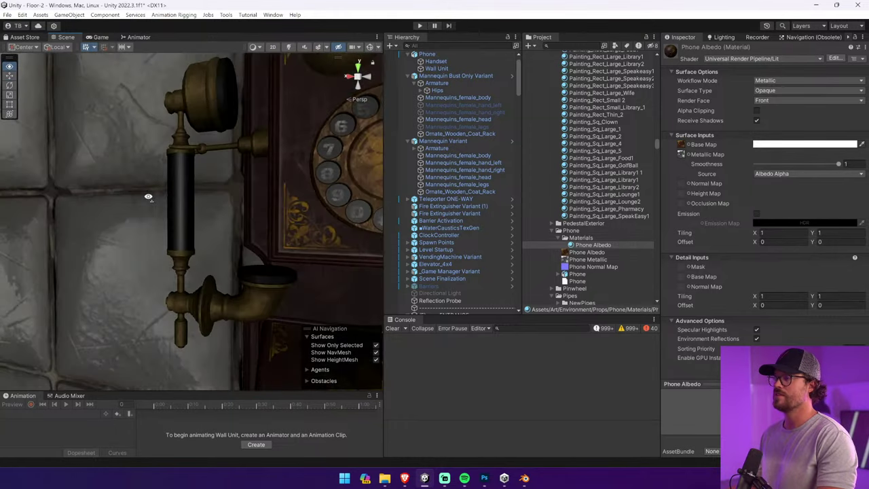
right_click_drag(141, 202, 223, 213)
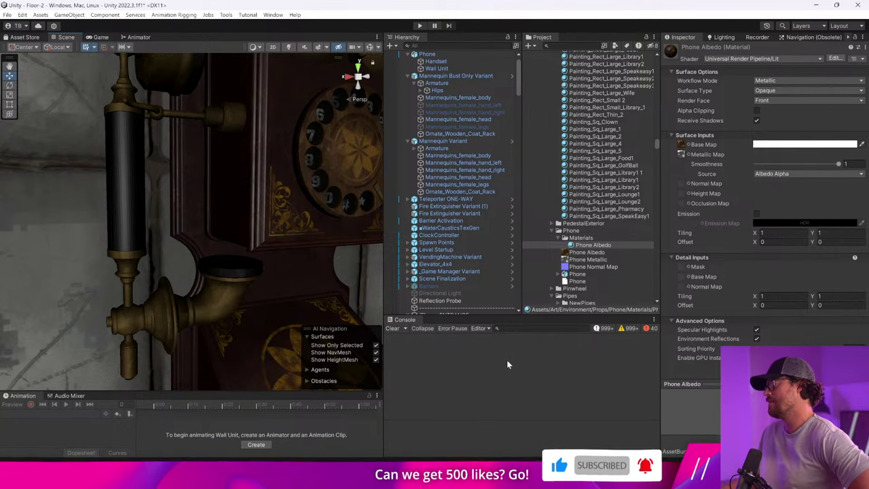
Open the Mixed_AO texture from the Downloads Phone/Textures/Textures folder in Photoshop
mouse_move(384, 480)
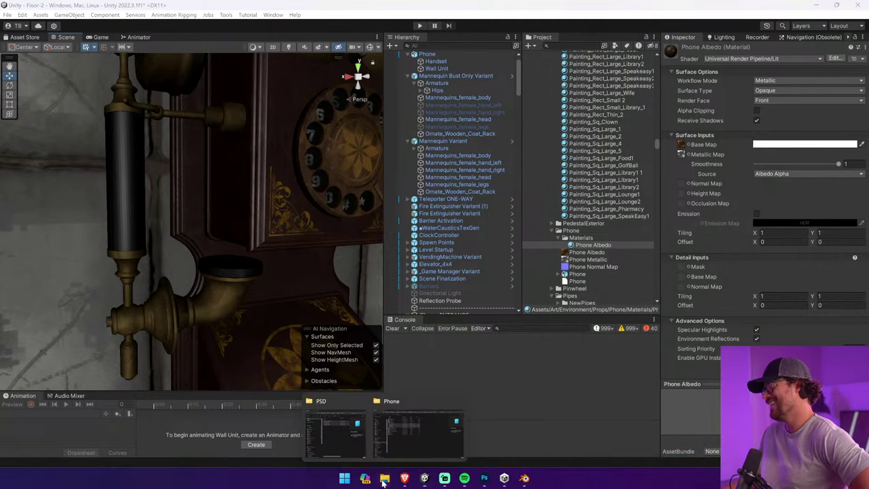
left_click(402, 443)
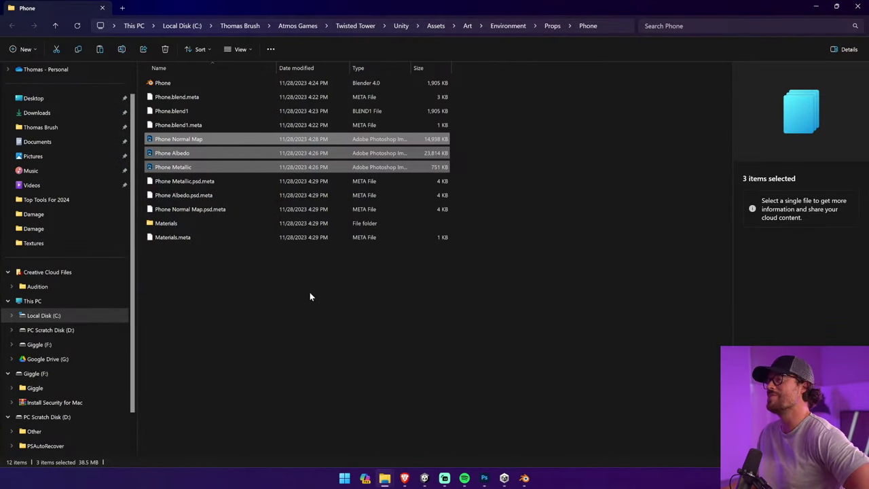
mouse_move(384, 478)
left_click(340, 444)
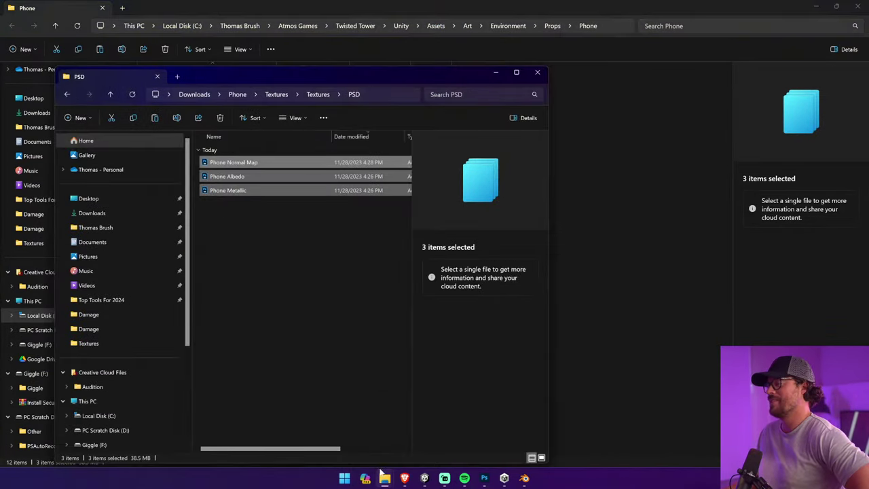
left_click(406, 441)
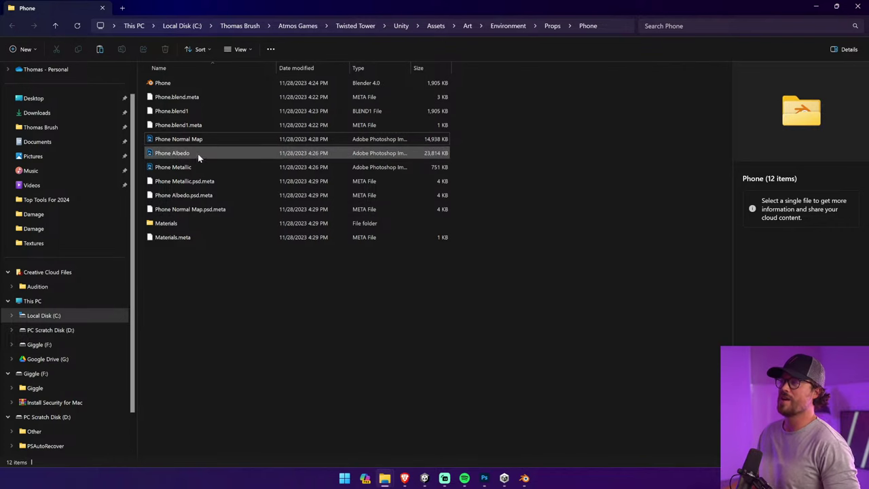
mouse_move(384, 478)
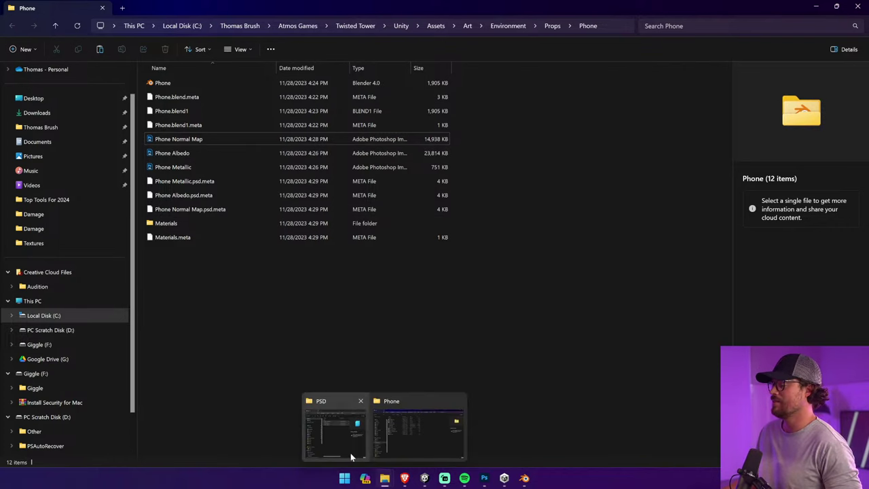
left_click(350, 451)
left_click(314, 94)
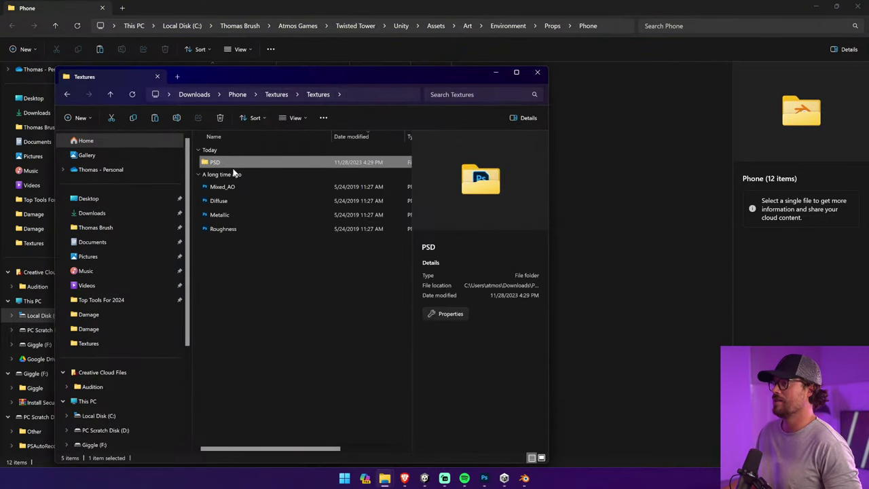
left_click(233, 188)
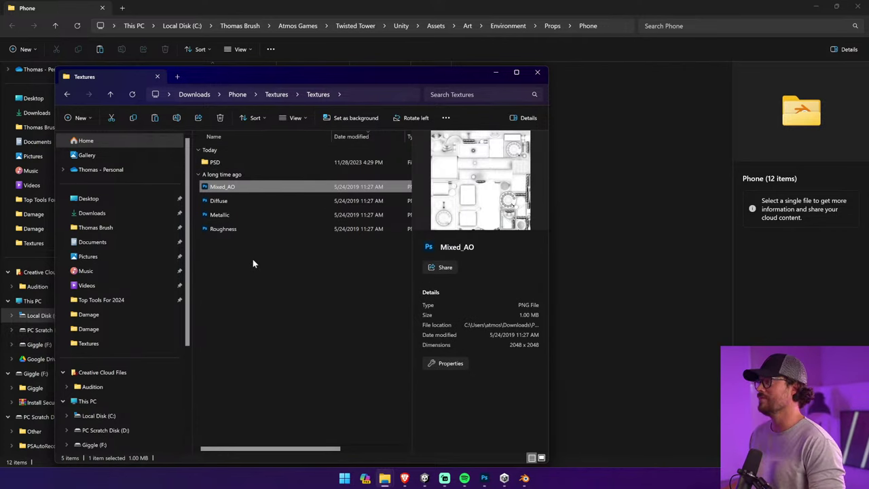
double_click(219, 187)
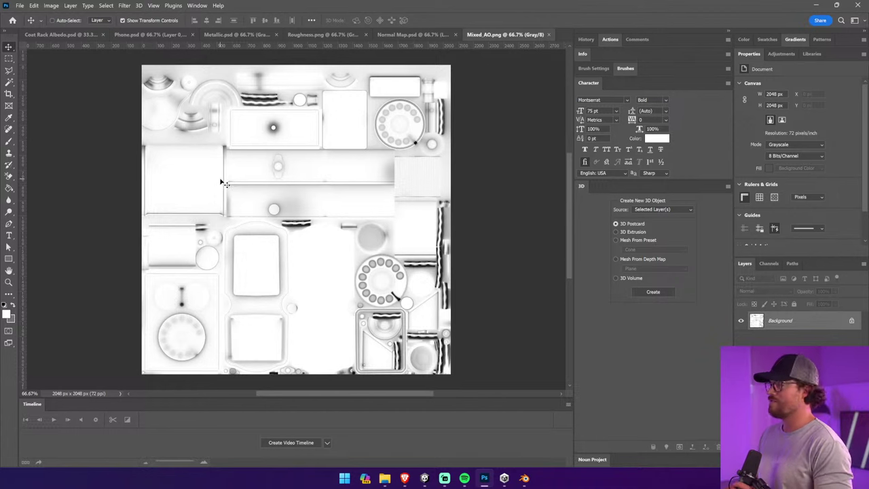
left_click(20, 5)
left_click(46, 112)
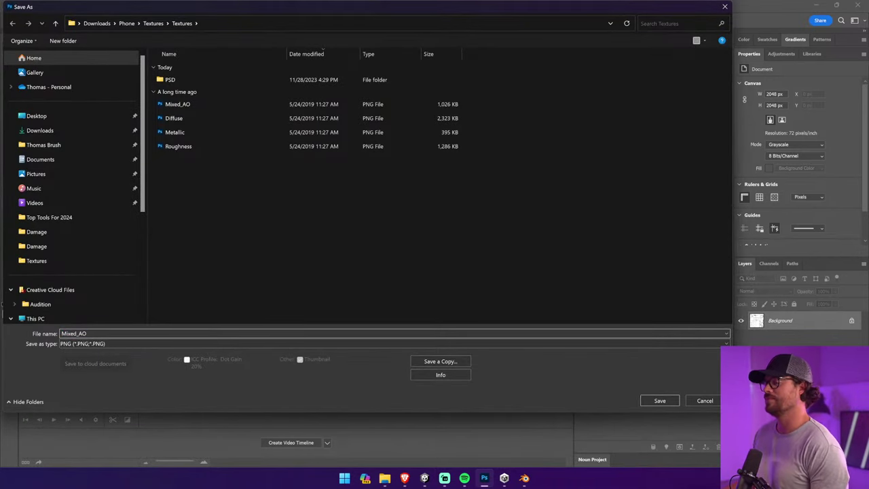
left_click(704, 401)
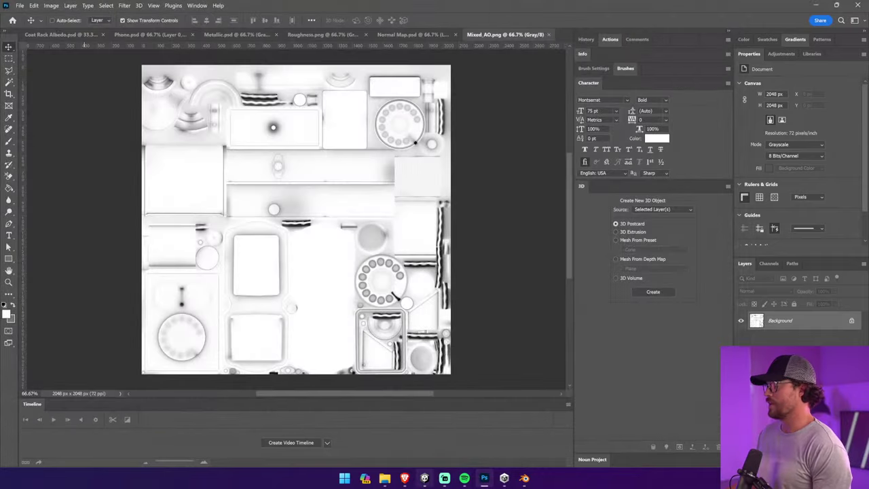
Switch back to Unity, assign Phone Normal Map as the Phone Albedo material's Normal Map and fix its import type
left_click(425, 479)
right_click_drag(228, 254, 249, 235)
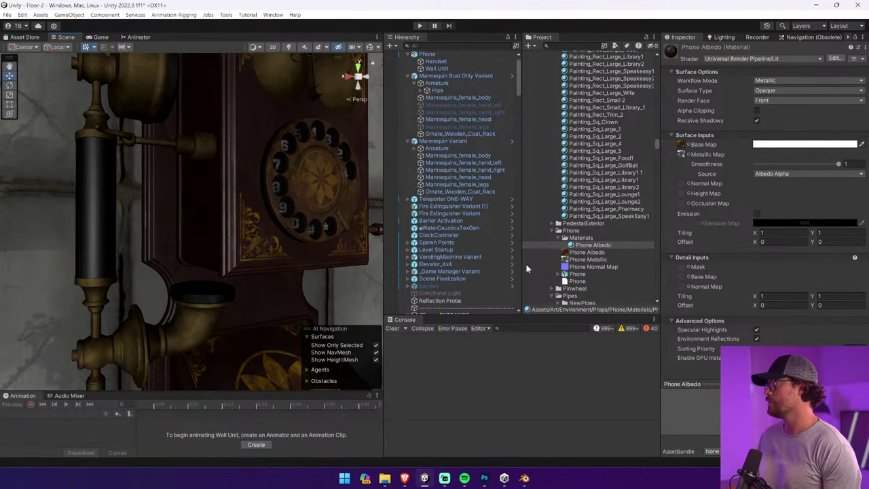
left_click_drag(683, 188, 683, 190)
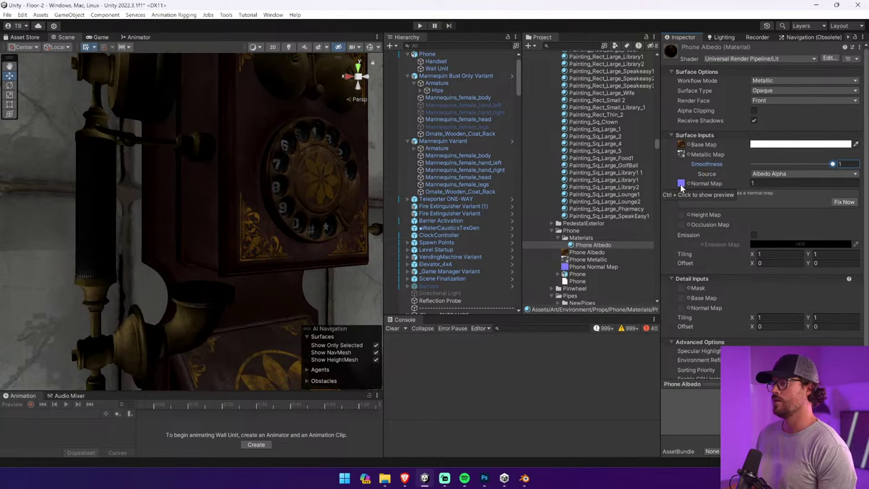
left_click(843, 202)
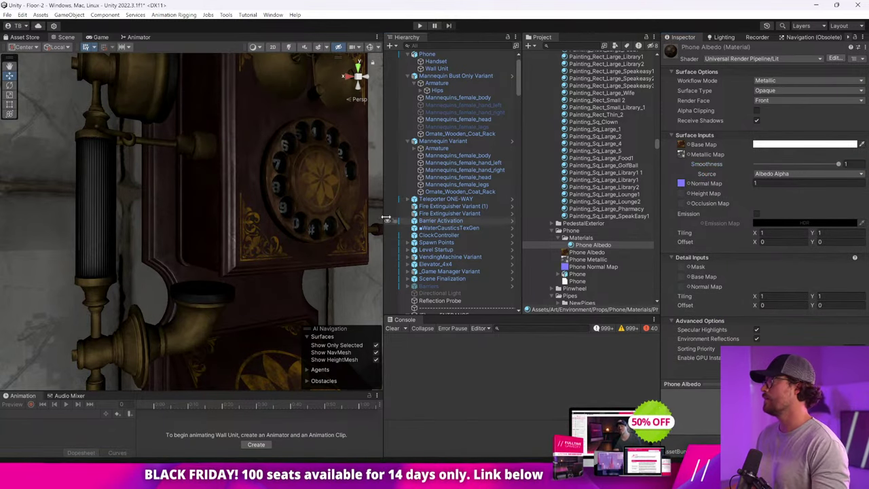
Compare the phone's surface with the material's normal map strength at 0 and 1, ending at 1
left_click_drag(384, 219, 415, 217)
left_click(757, 183)
type("0")
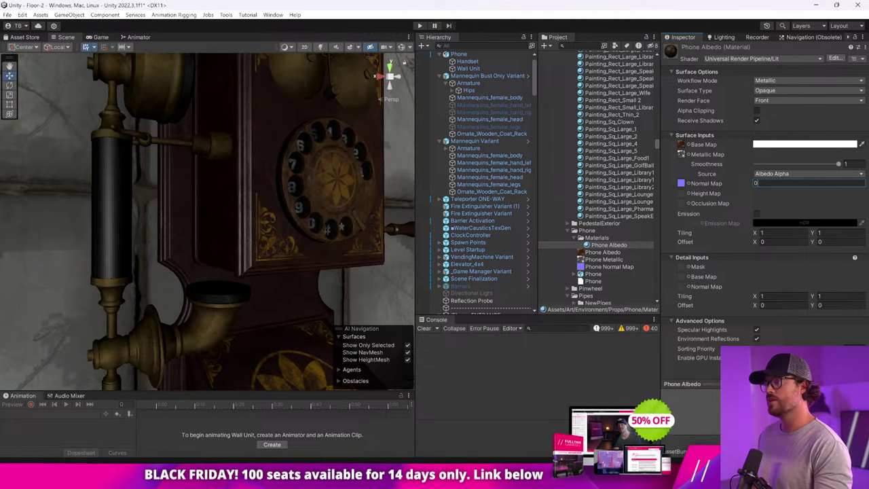
key("BackSpace")
type("1")
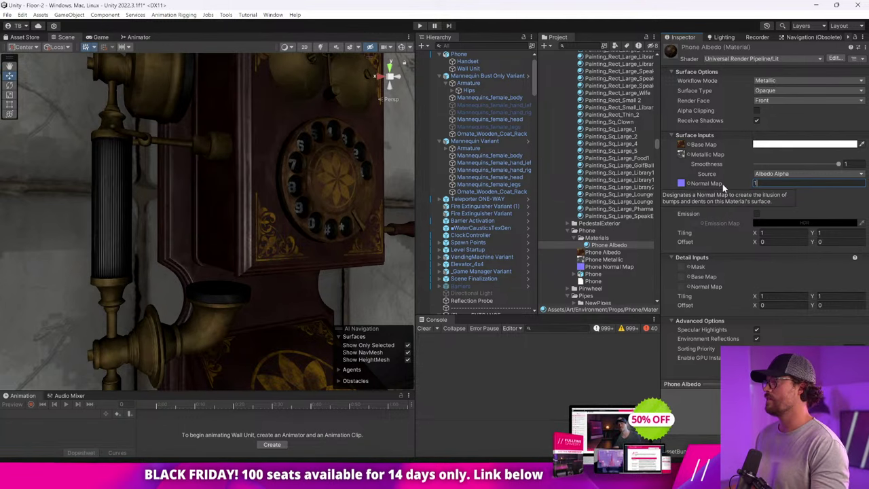
key("BackSpace")
type("0")
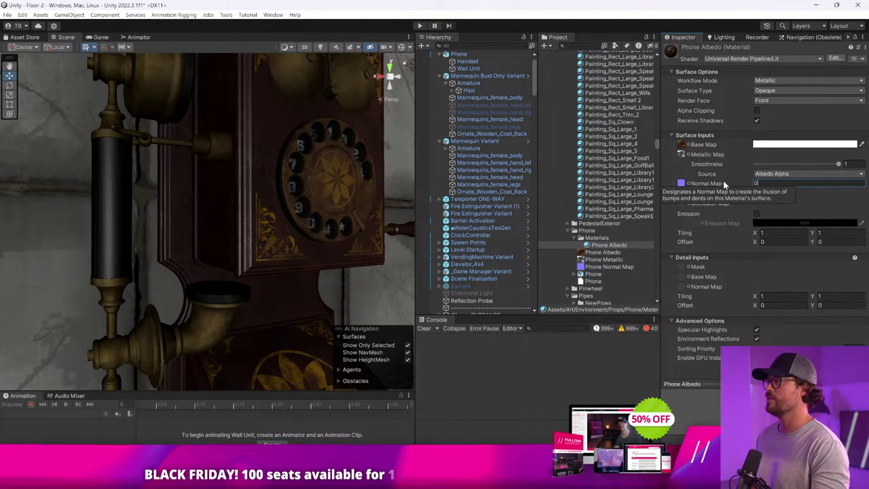
key("BackSpace")
type("1")
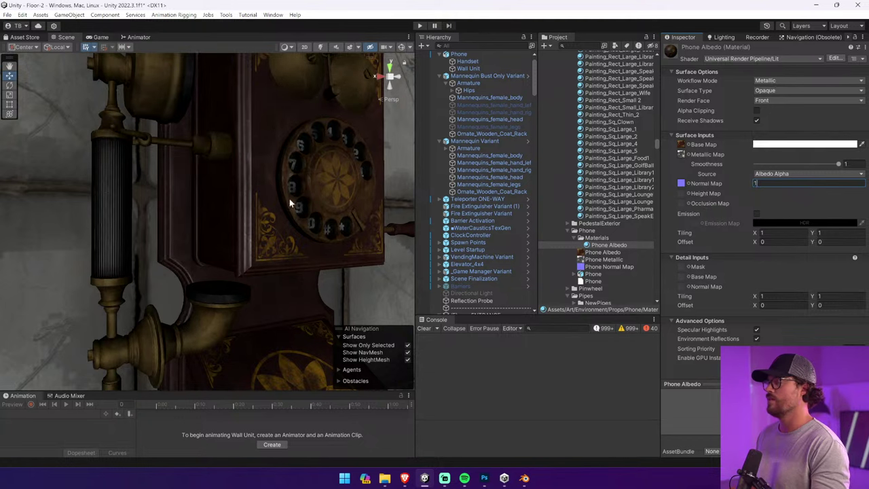
Set the Phone Albedo material's smoothness to 0.88 while viewing the phone's dial and crank
key("s")
mouse_move(290, 203)
right_mouse_down()
mouse_move(243, 218)
mouse_move(247, 181)
mouse_move(203, 170)
mouse_move(146, 188)
mouse_move(129, 204)
mouse_move(145, 229)
mouse_move(276, 282)
mouse_move(268, 289)
mouse_move(423, 320)
mouse_move(287, 294)
mouse_move(167, 287)
mouse_move(72, 245)
mouse_move(134, 141)
mouse_move(261, 187)
mouse_move(220, 147)
mouse_move(210, 197)
mouse_move(291, 203)
mouse_move(287, 194)
right_mouse_up()
key("w")
mouse_move(838, 164)
left_mouse_down()
mouse_move(801, 166)
mouse_move(846, 170)
left_mouse_up()
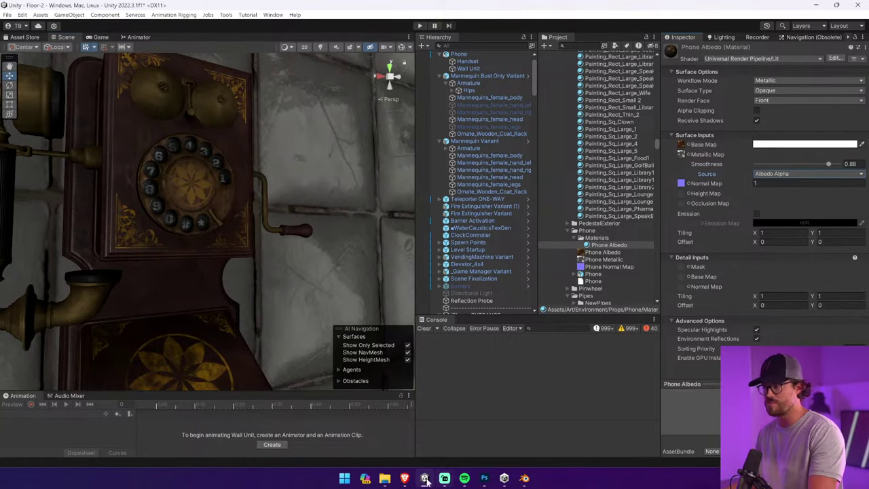
Switch to Photoshop, check the Mixed_AO and Phone documents, and close all open documents
left_click(484, 478)
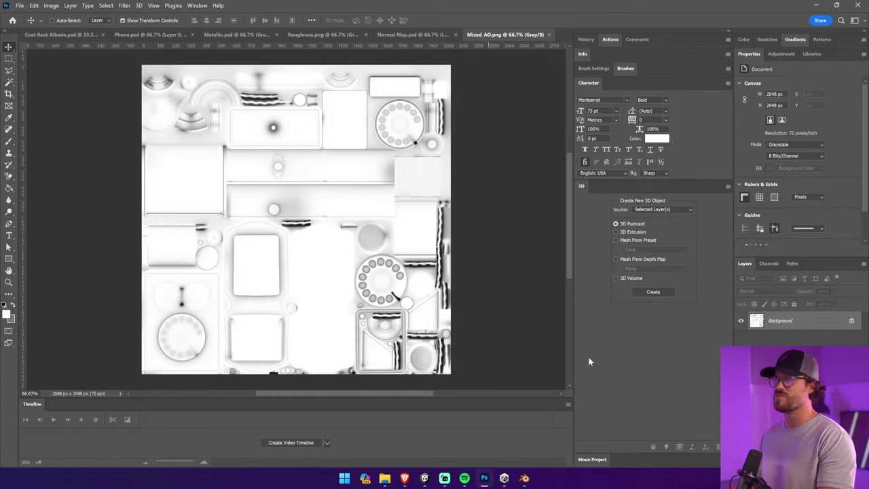
left_click(769, 264)
left_click(745, 263)
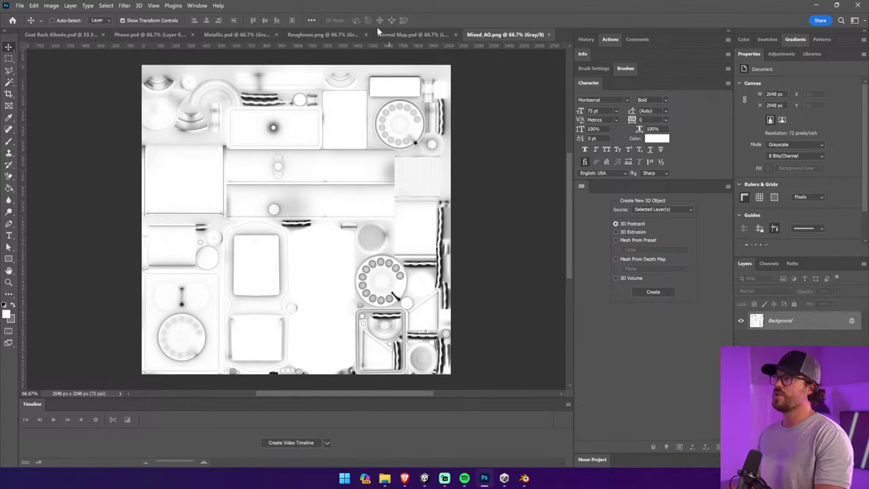
left_click(135, 31)
right_click(189, 37)
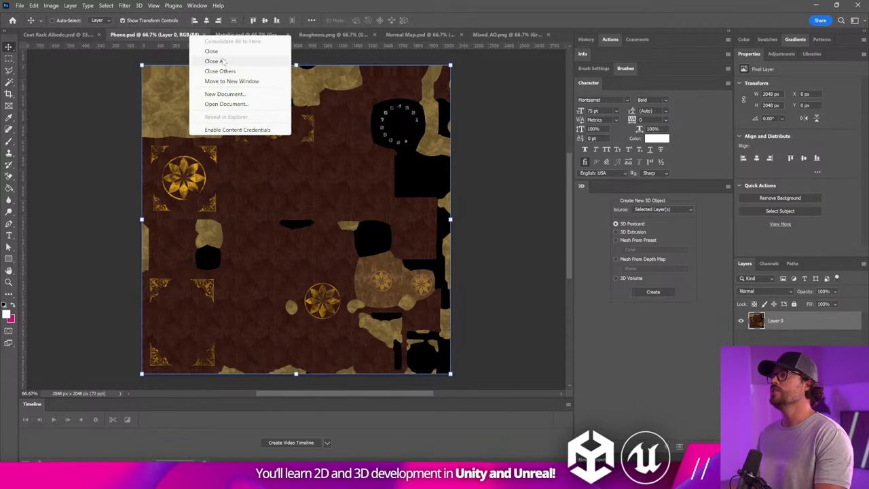
left_click(219, 62)
Bring up the downloaded Textures folder window in File Explorer and close it
mouse_move(388, 443)
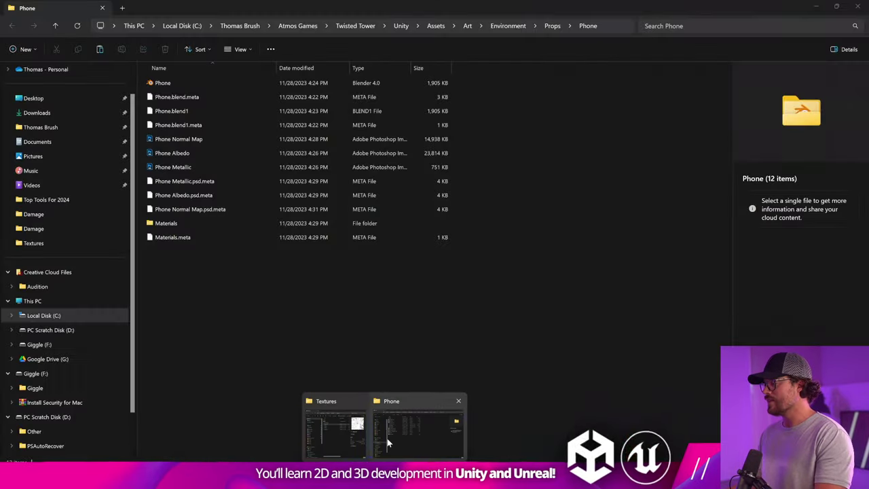
left_click(343, 429)
left_click(264, 313)
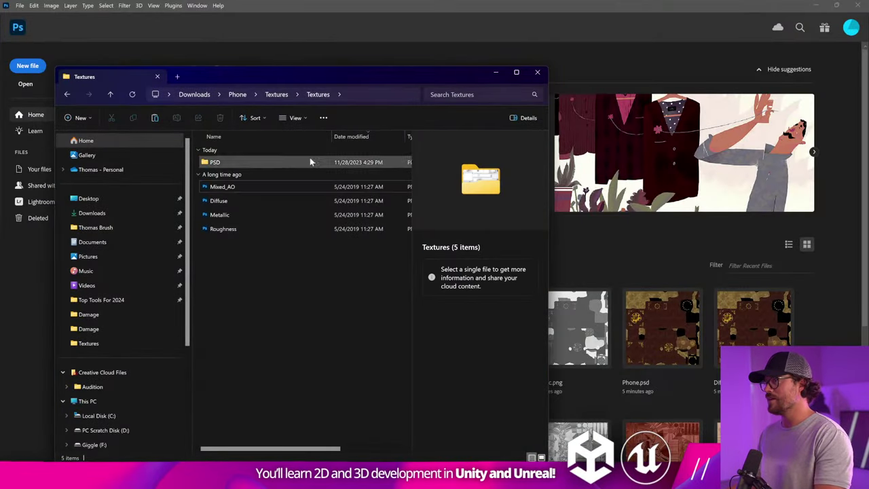
left_click(538, 72)
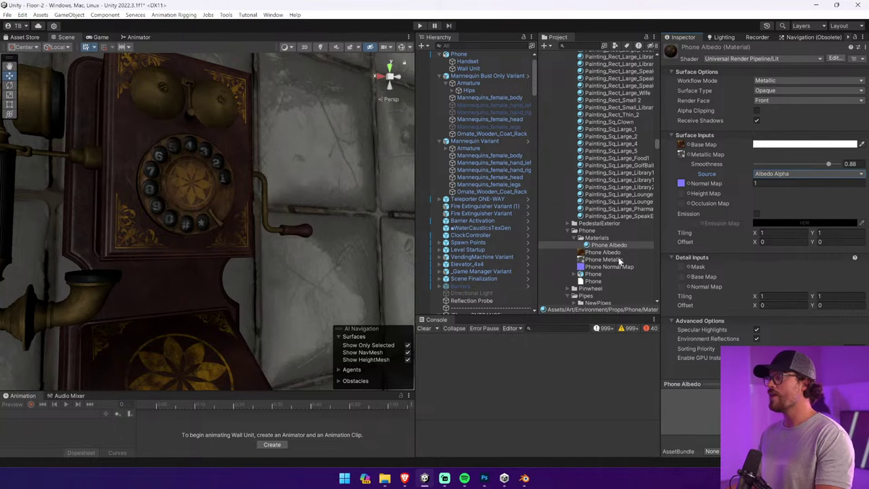
Open the Phone Albedo texture from the Unity project in Photoshop and isolate its Alpha 1 channel
left_click(603, 253)
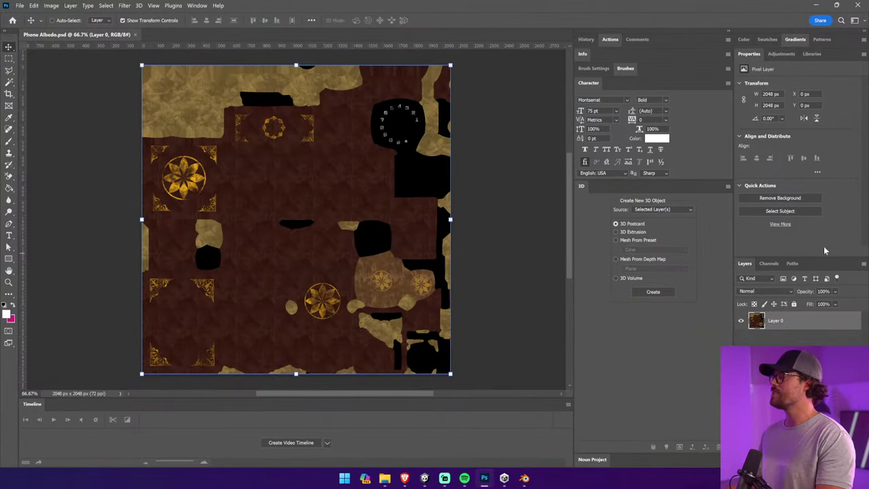
left_click(769, 265)
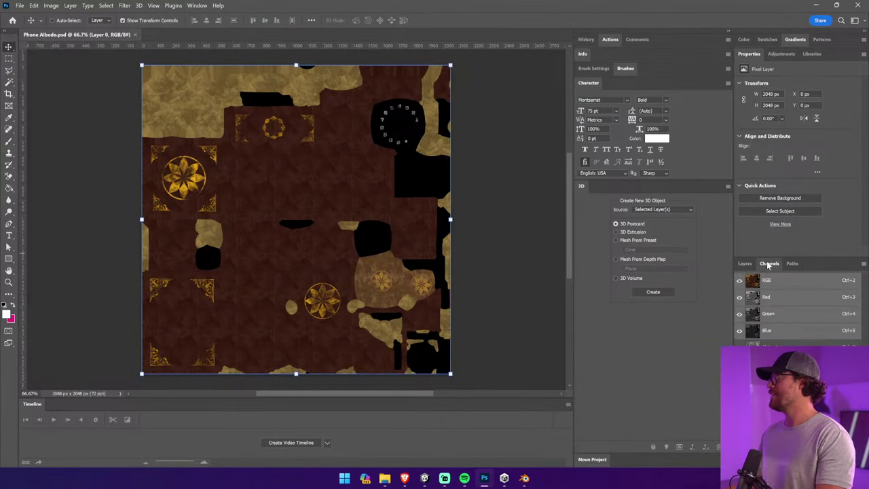
left_click(767, 345)
Raise the brightness and contrast of the Alpha 1 channel with a Brightness/Contrast adjustment
left_click(51, 6)
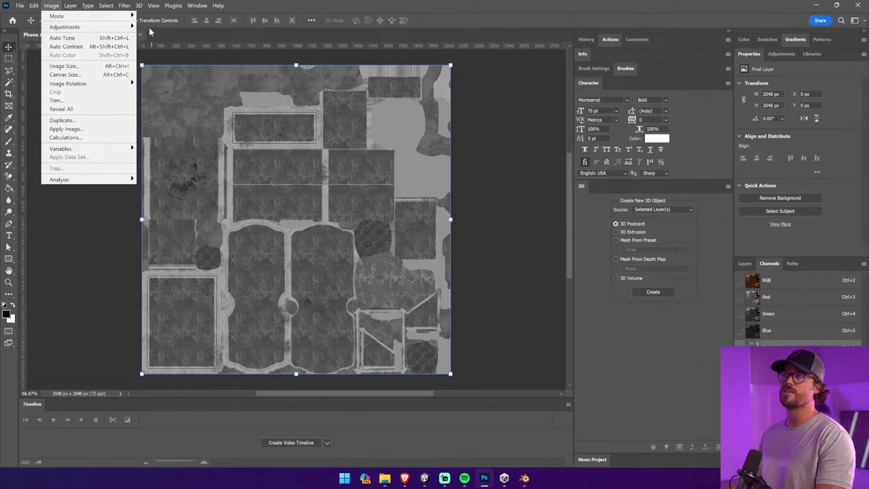
left_click(170, 27)
left_click_drag(601, 150, 636, 151)
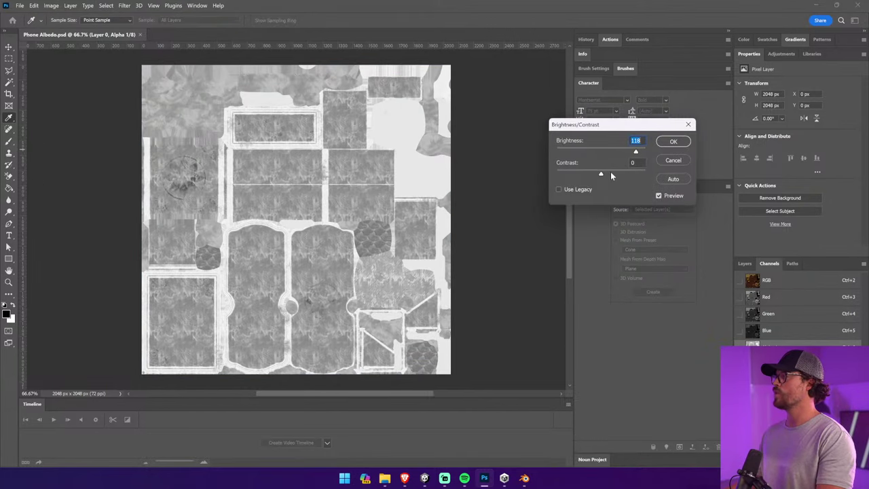
left_click_drag(601, 175, 632, 150)
left_click(674, 141)
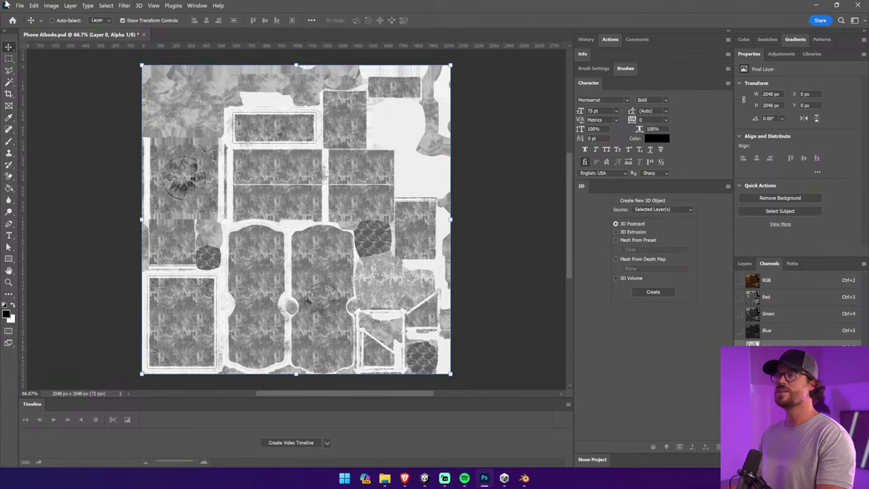
Apply a second Brightness/Contrast adjustment to the Alpha 1 channel with strongly raised contrast and lowered brightness
left_click(51, 5)
mouse_move(67, 27)
left_click(169, 27)
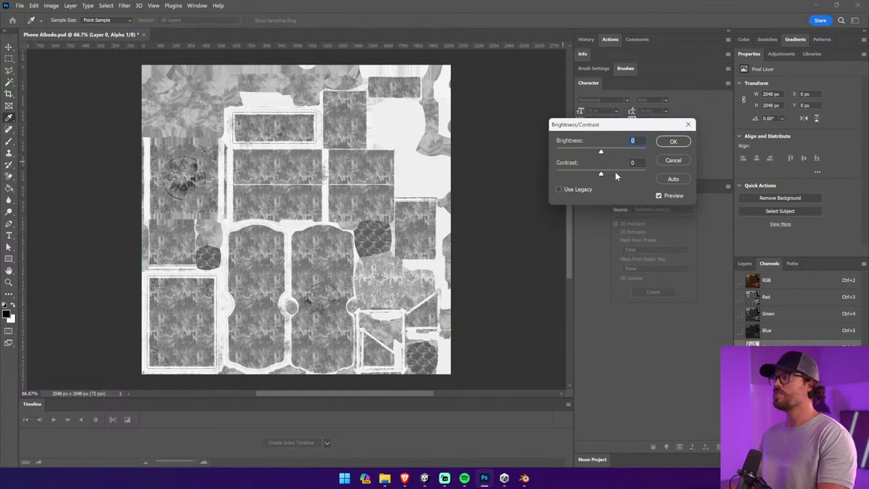
left_click_drag(600, 174, 645, 174)
left_click_drag(599, 150, 575, 152)
left_click(673, 142)
Apply another Brightness/Contrast adjustment to Alpha 1, raising both contrast and brightness, and save Phone Albedo.psd
left_click(51, 5)
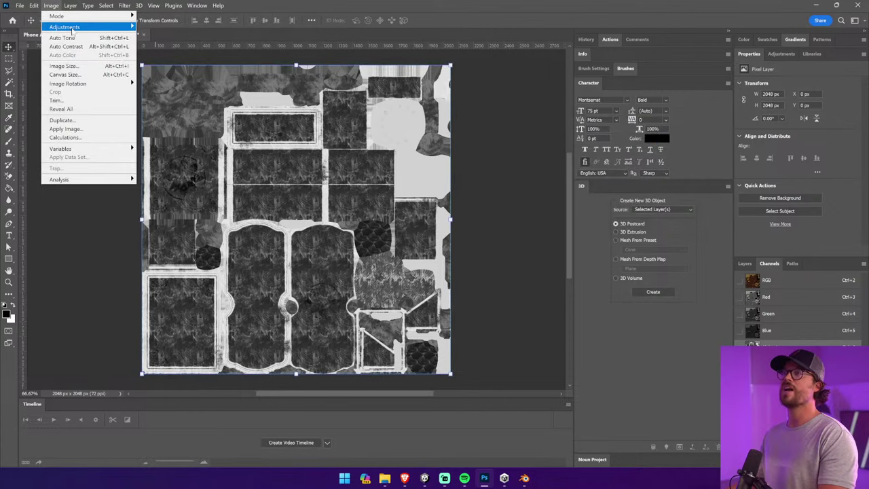
left_click(190, 27)
left_click_drag(602, 173, 648, 173)
left_click_drag(600, 151, 619, 151)
left_click(673, 142)
key("m")
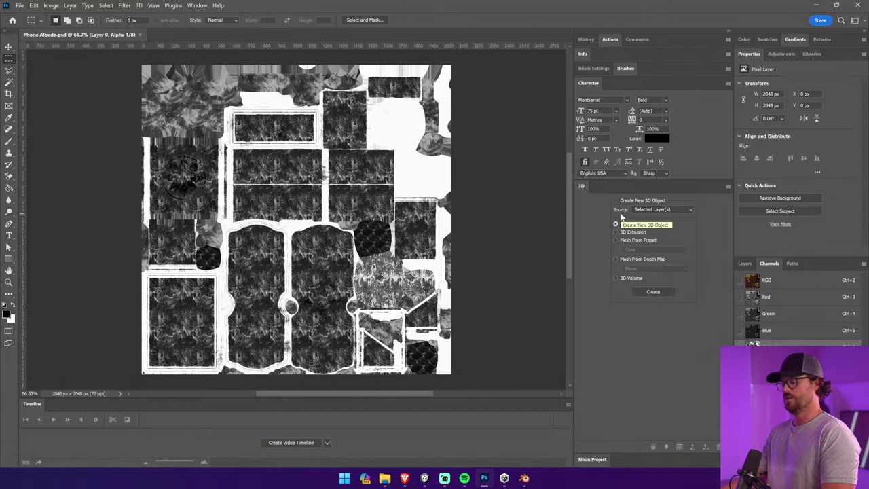
Switch to Unity, select the phone's Wall Unit and set its Phone Albedo material's smoothness to about 0.544
left_click(424, 478)
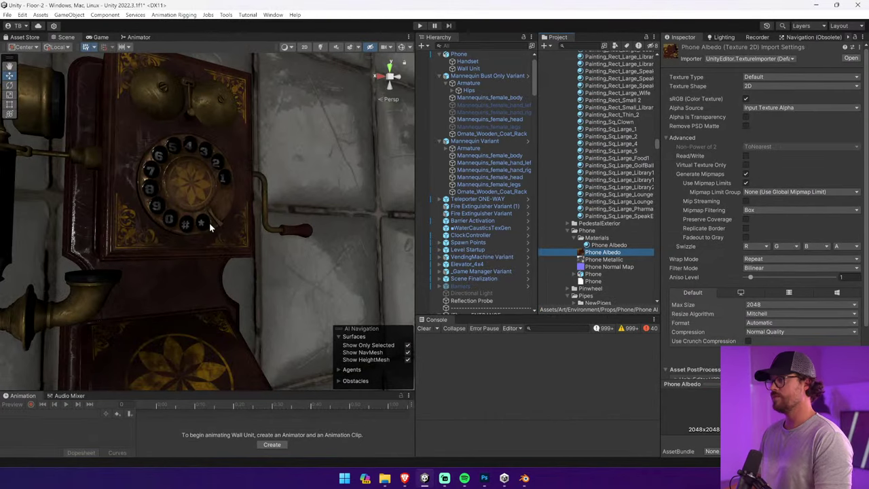
mouse_move(209, 222)
right_mouse_down()
mouse_move(180, 184)
mouse_move(169, 252)
mouse_move(242, 235)
mouse_move(233, 259)
mouse_move(203, 263)
mouse_move(199, 246)
mouse_move(214, 229)
right_mouse_up()
left_click(279, 155)
left_click(279, 155)
right_click_drag(278, 155, 156, 167)
left_click(666, 155)
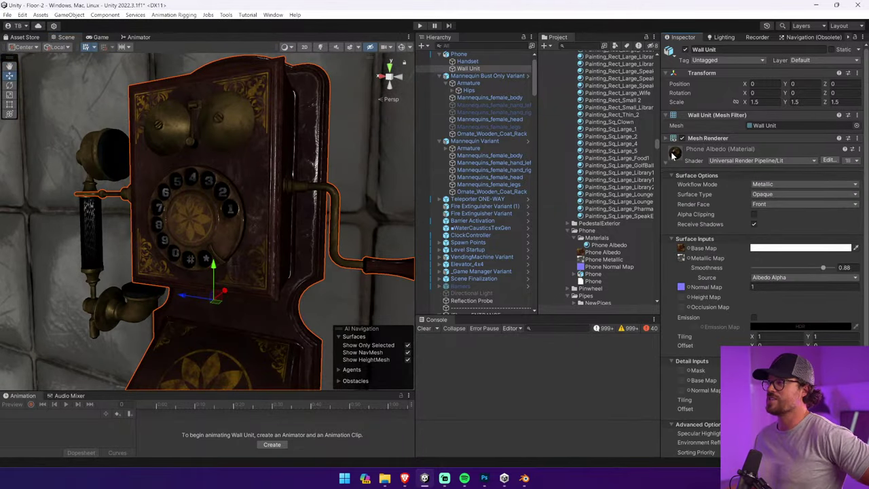
left_click_drag(818, 268, 797, 268)
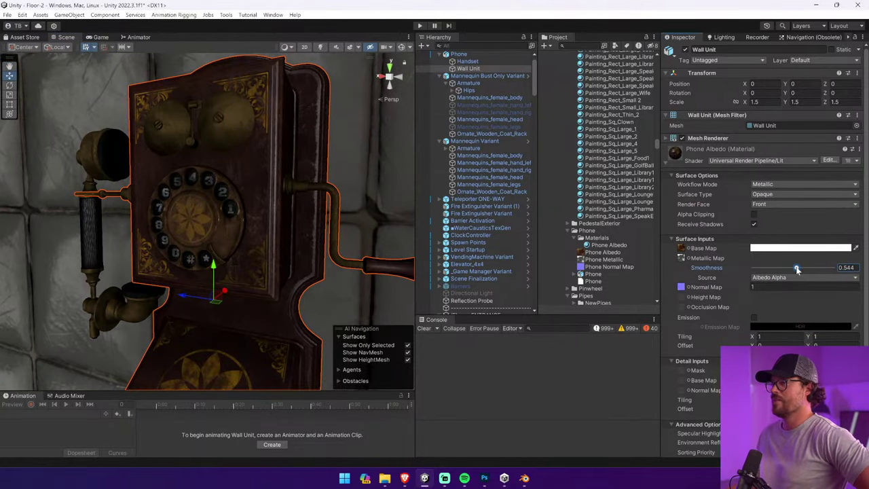
Select the phone's Handset and open its Phone Metallic map in Photoshop
left_click(140, 296)
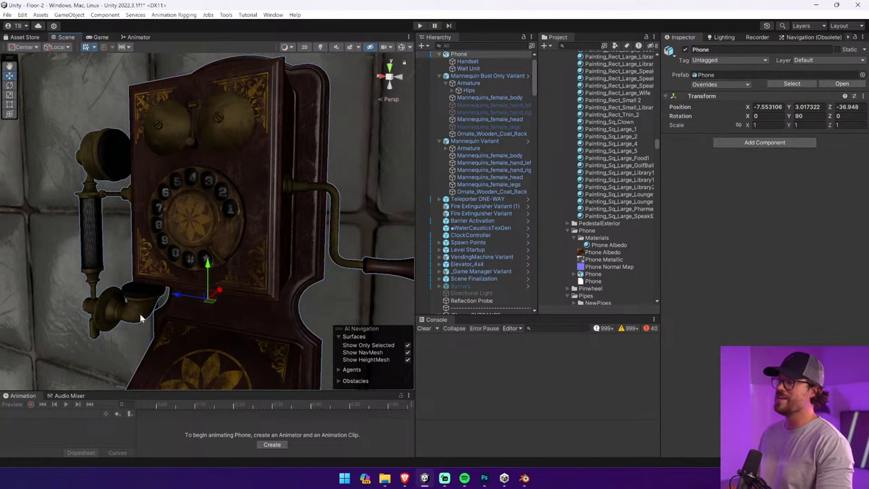
left_click(140, 296)
right_click_drag(140, 296, 347, 331)
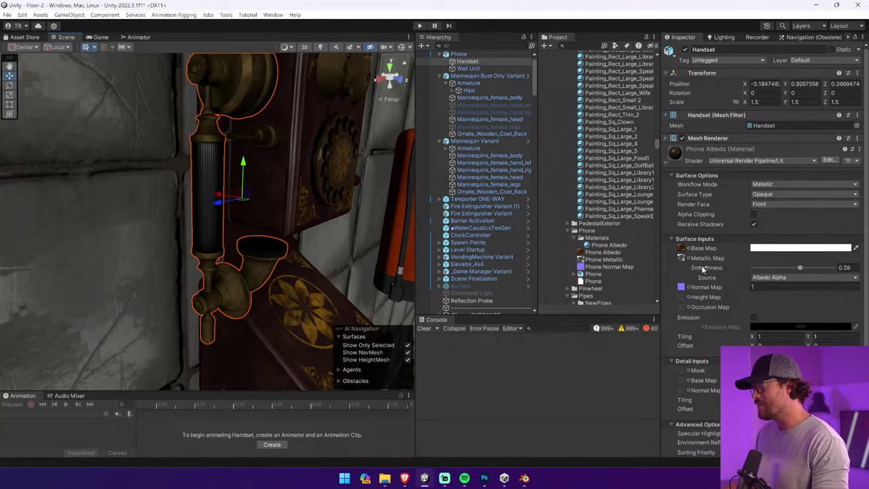
left_click(681, 258)
key("alt+Tab")
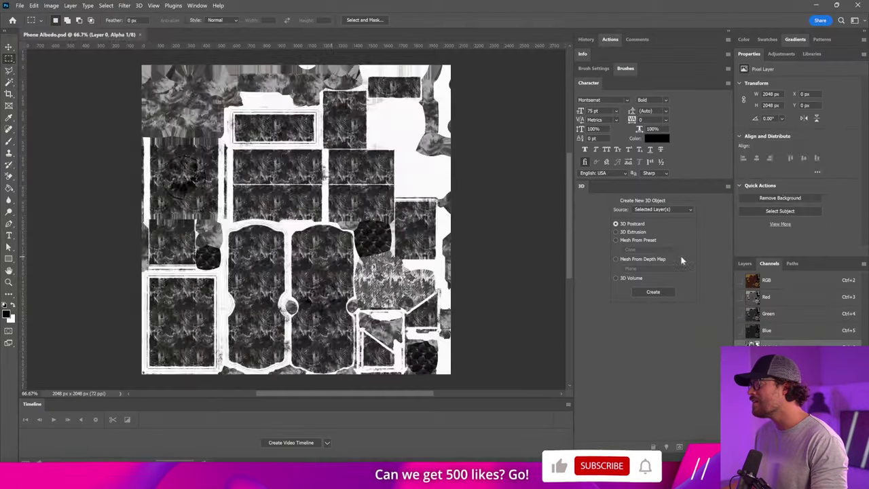
Apply a Brightness/Contrast adjustment to Phone Metallic.psd with brightness 51 and contrast 100
left_click(53, 6)
mouse_move(77, 27)
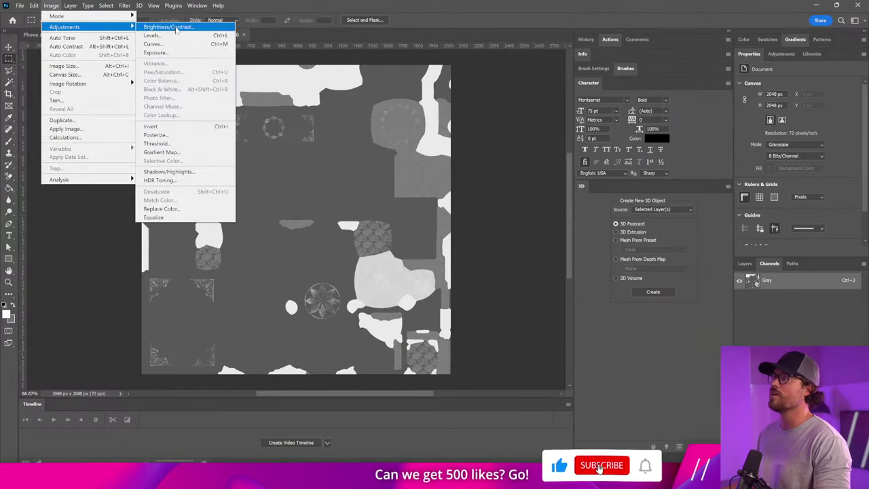
left_click(175, 27)
left_click_drag(584, 164, 606, 164)
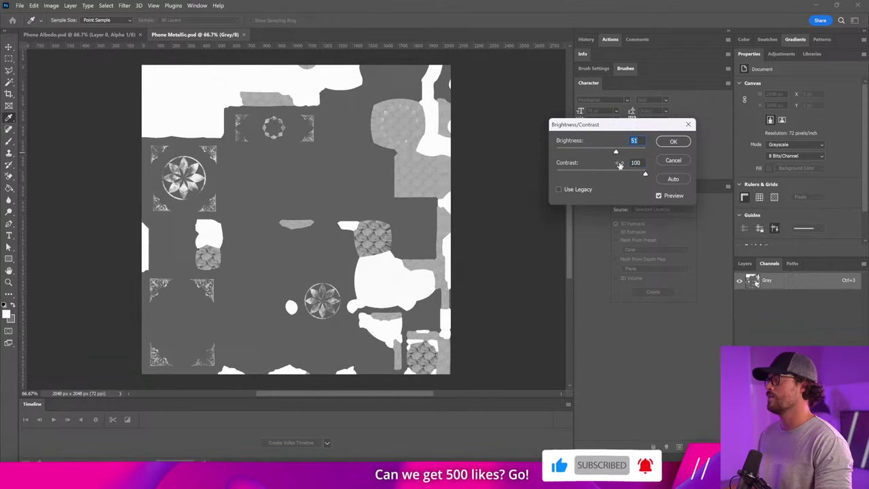
left_click(673, 141)
Apply a second Brightness/Contrast adjustment to the metallic map with brightness -9 and contrast 100
left_click(51, 5)
left_click(163, 27)
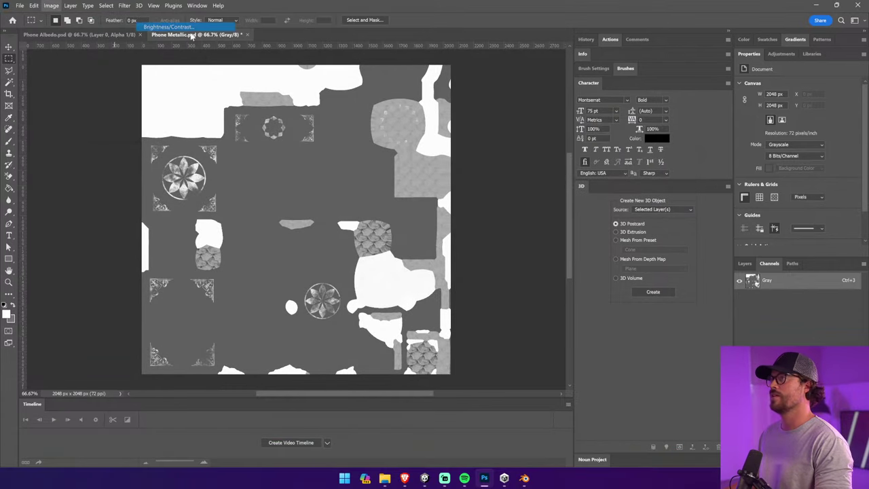
left_click_drag(594, 153, 598, 150)
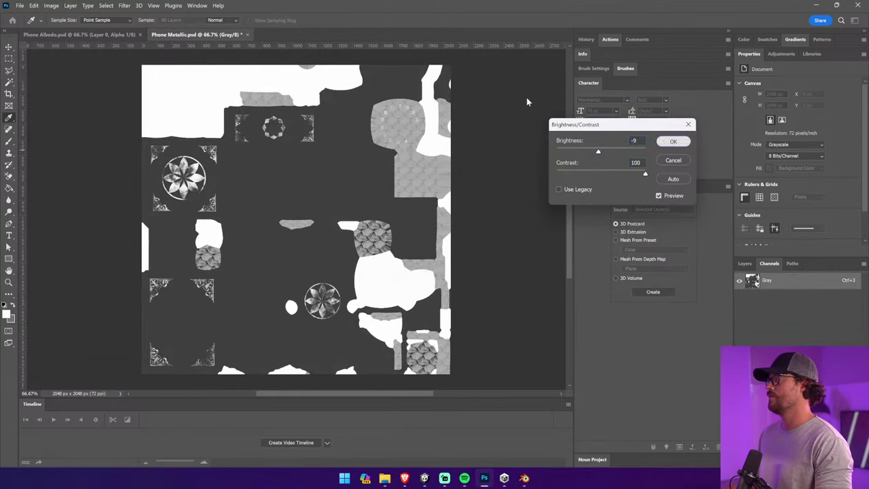
key("Return")
key("m")
Unlock the Background layer of Phone Metallic.psd and save the file with maximized compatibility
left_click(745, 264)
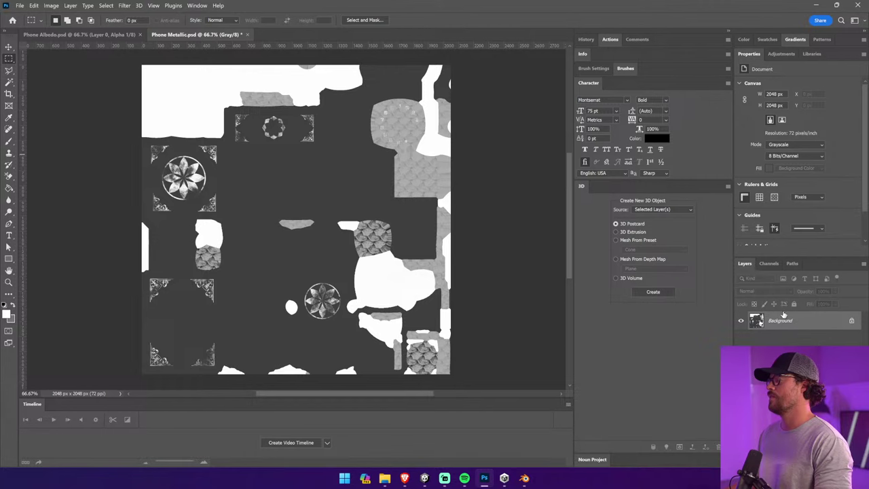
left_click(851, 322)
key("ctrl+s")
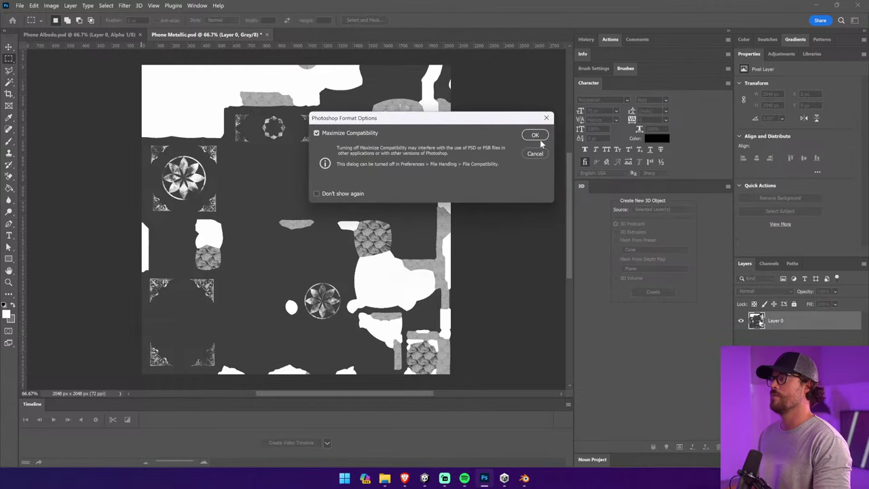
left_click(535, 134)
key("Tab")
key("Tab")
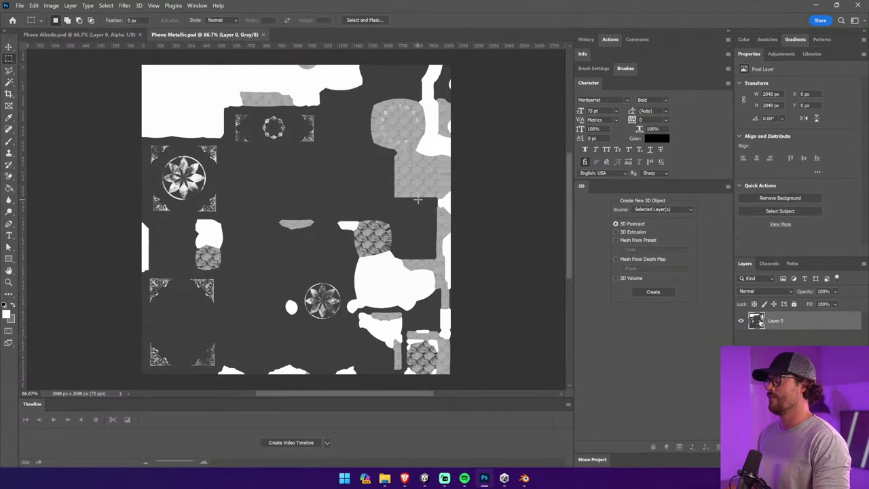
key("Tab")
key("Tab")
Switch to Unity and set the Phone Albedo material's smoothness to about 0.613
left_click(427, 481)
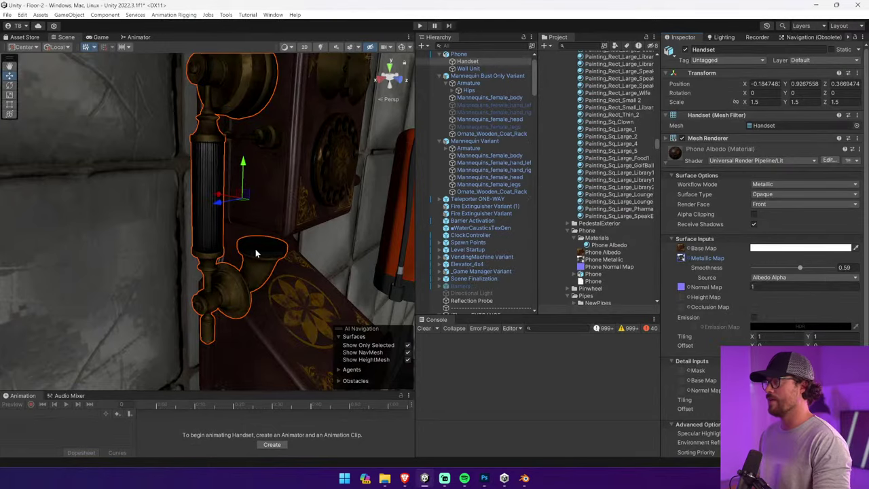
right_click_drag(256, 250, 182, 195)
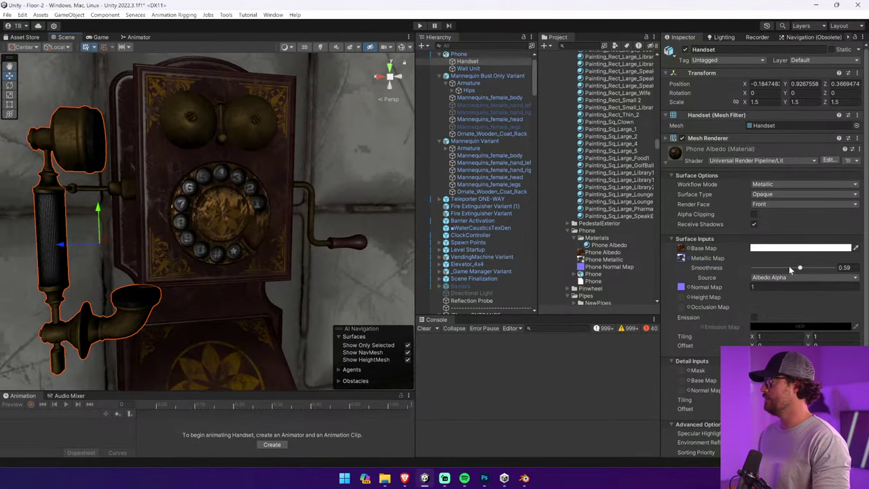
mouse_move(799, 269)
left_mouse_down()
mouse_move(818, 269)
mouse_move(802, 273)
left_mouse_up()
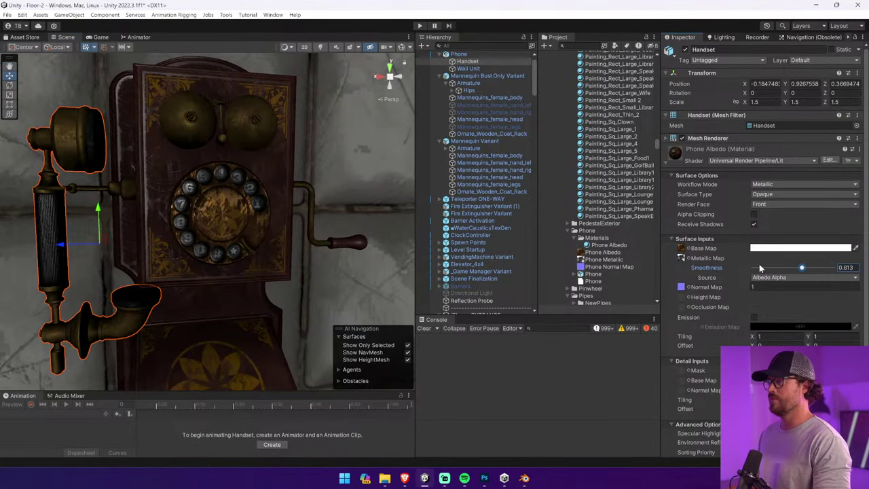
mouse_move(271, 203)
right_mouse_down()
mouse_move(229, 193)
mouse_move(299, 219)
mouse_move(543, 189)
mouse_move(332, 192)
mouse_move(383, 179)
mouse_move(333, 197)
mouse_move(259, 203)
right_mouse_up()
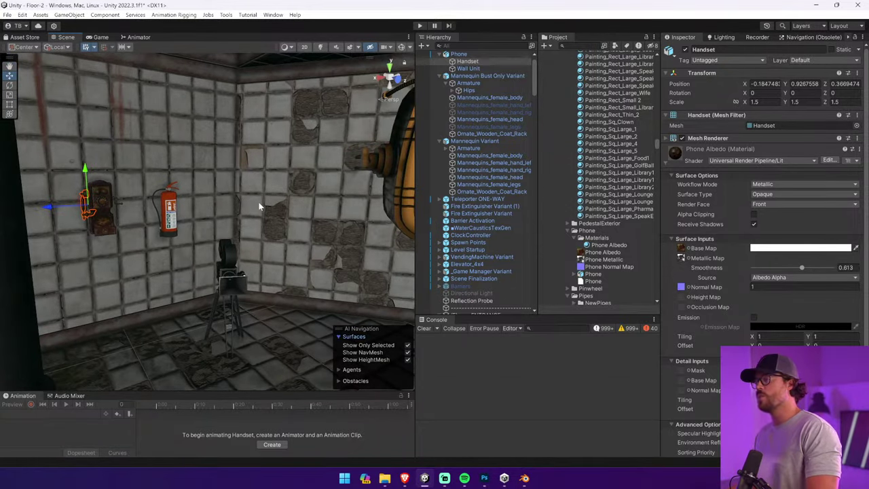
Switch to Photoshop and add a Hue/Saturation adjustment layer above Layer 0 in Phone Albedo.psd
key("alt+Tab")
left_click(78, 34)
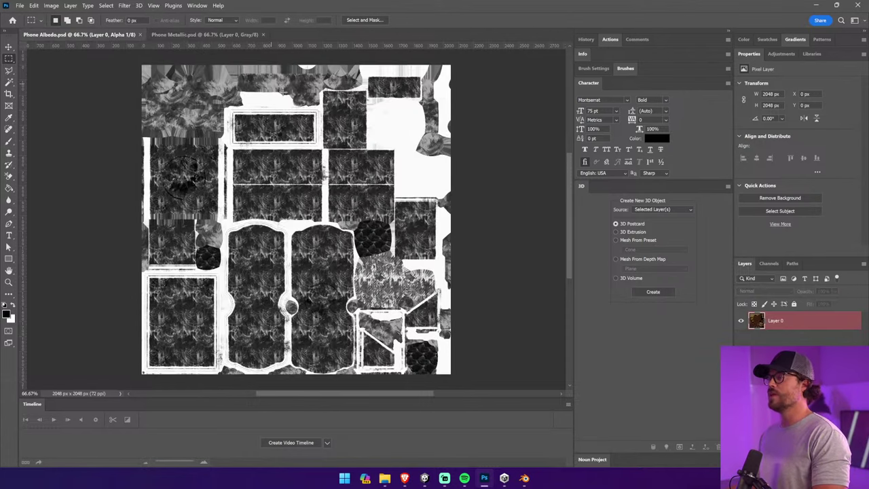
left_click(781, 320)
left_click(813, 462)
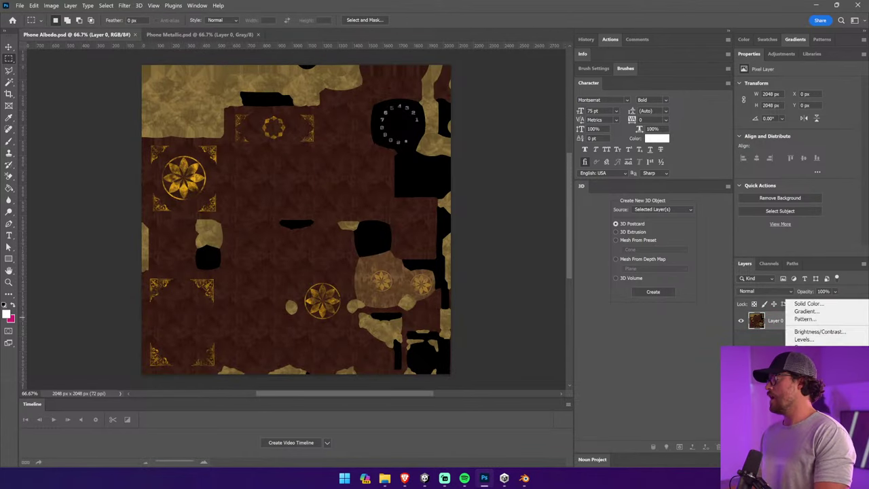
left_click(808, 374)
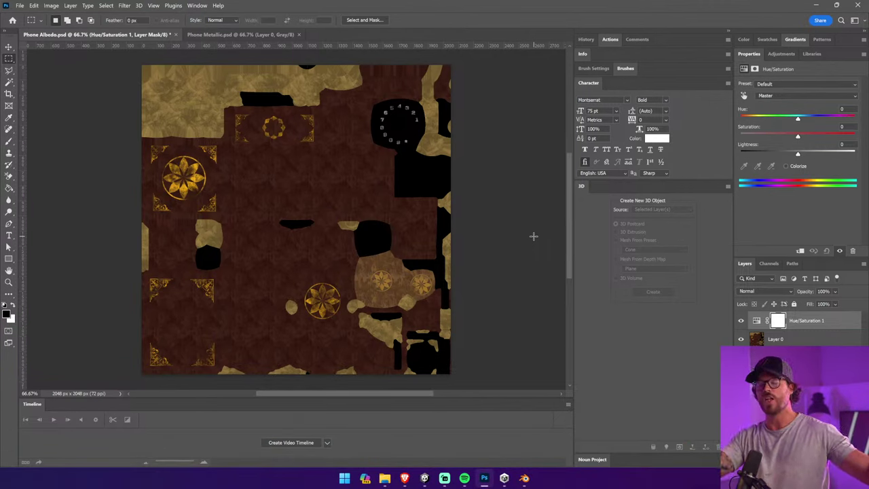
Adjust the Yellows in the Hue/Saturation layer to a hue of about -8 and a saturation of about +78
left_click(776, 96)
left_click(798, 121)
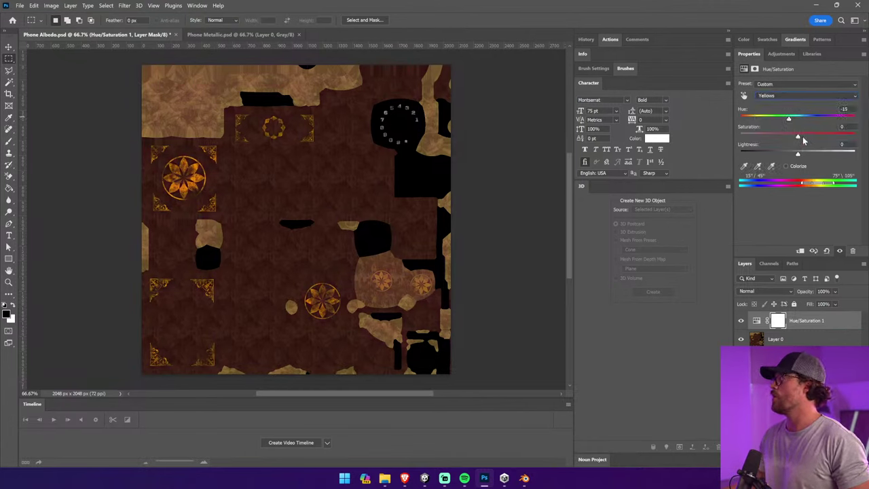
left_click_drag(790, 121, 797, 120)
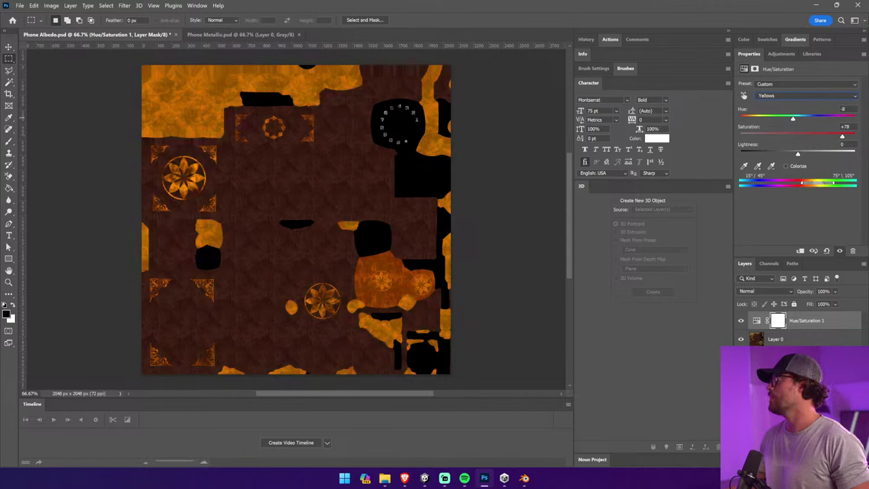
Add a second Hue/Saturation adjustment layer, reduce the Reds' saturation to about -61 and raise their lightness
left_click(814, 461)
left_click(808, 374)
left_click(777, 96)
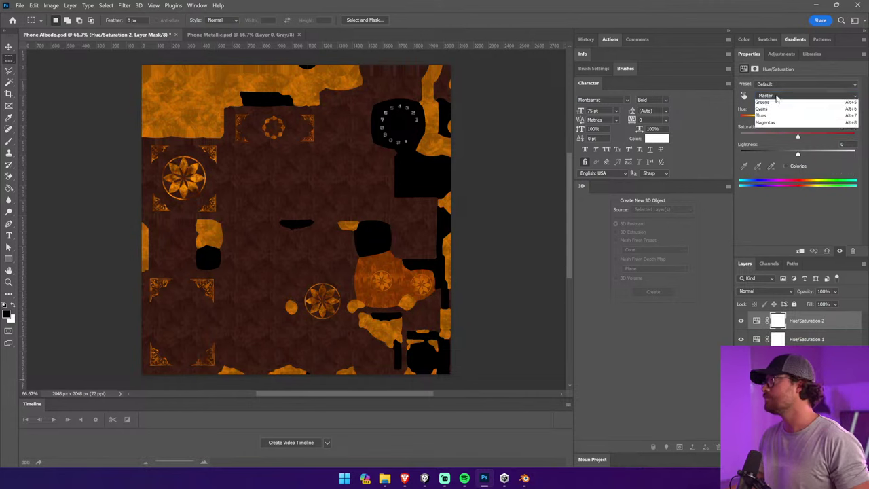
left_click(777, 104)
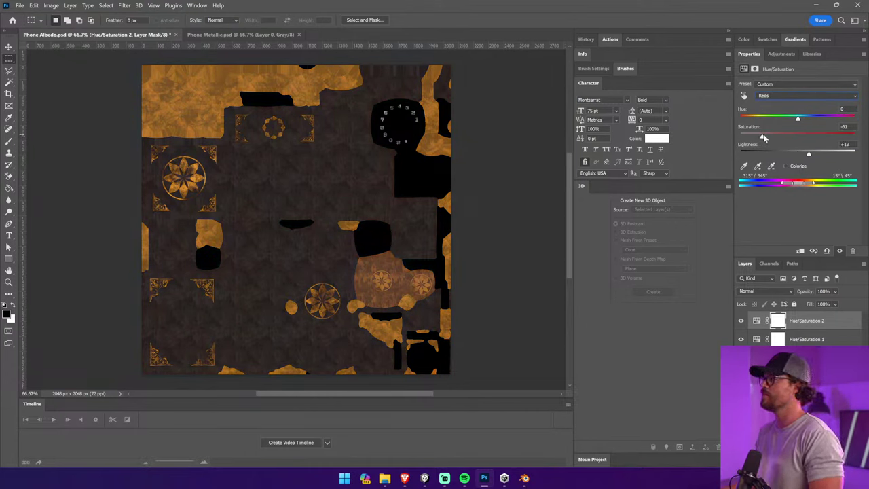
left_click_drag(810, 156, 812, 156)
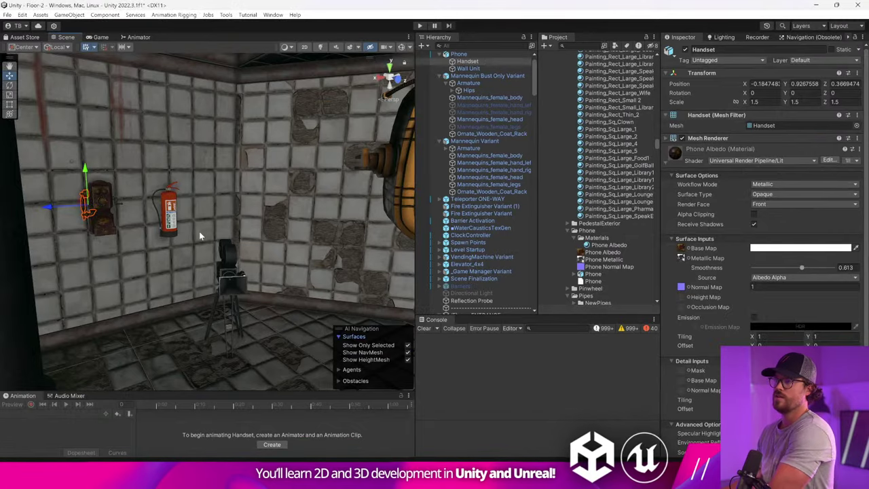
In Unity, add the Pushable Object script to the phone's Handset and turn on editing of its box collider
right_click_drag(198, 231, 265, 217)
key("w")
key("s")
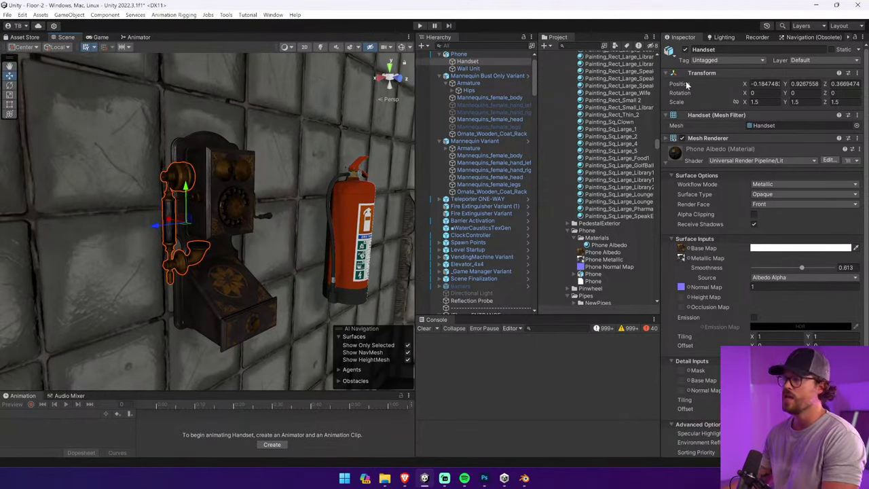
left_click(709, 148)
left_click(736, 180)
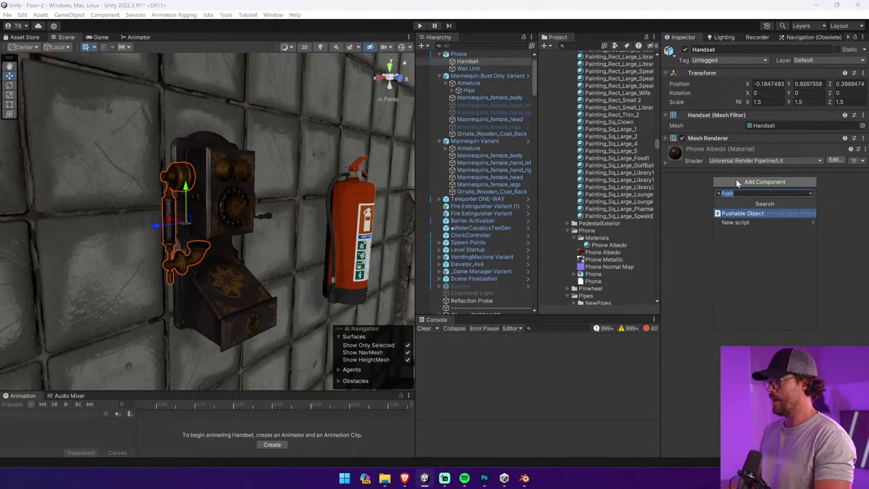
key("Return")
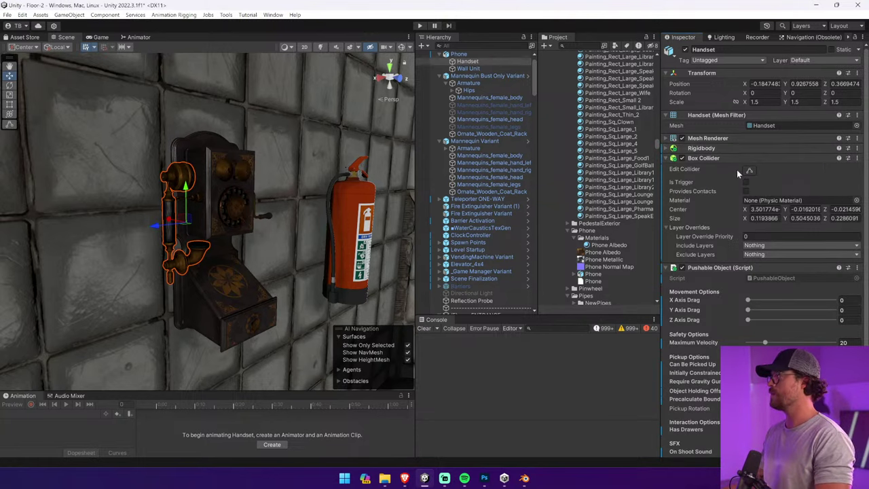
left_click(746, 171)
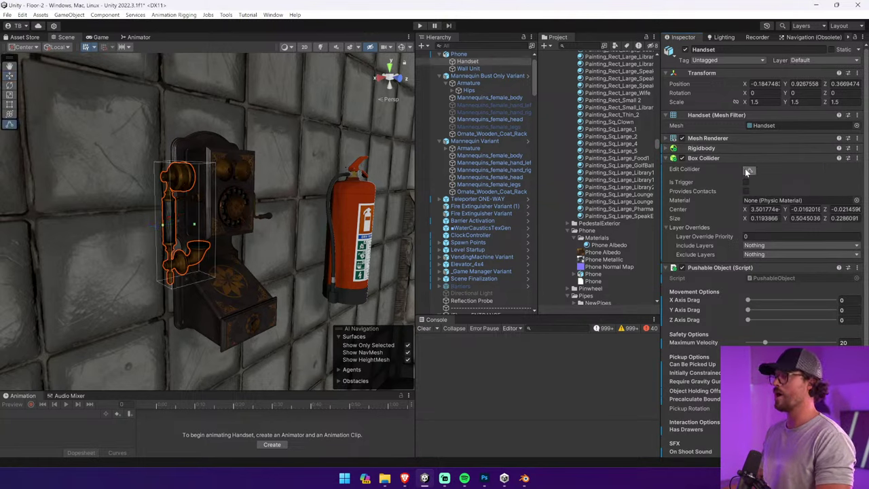
Add a Box Collider component to the phone's Wall Unit
left_click(470, 69)
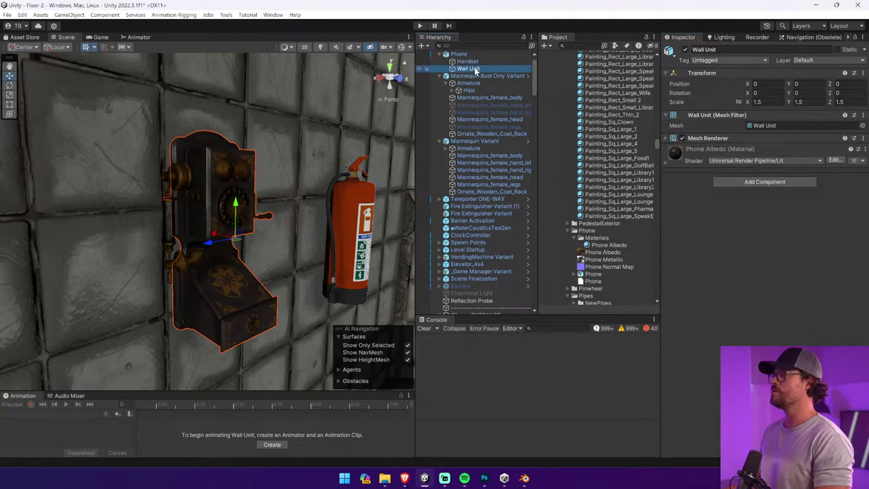
left_click(742, 184)
type("box")
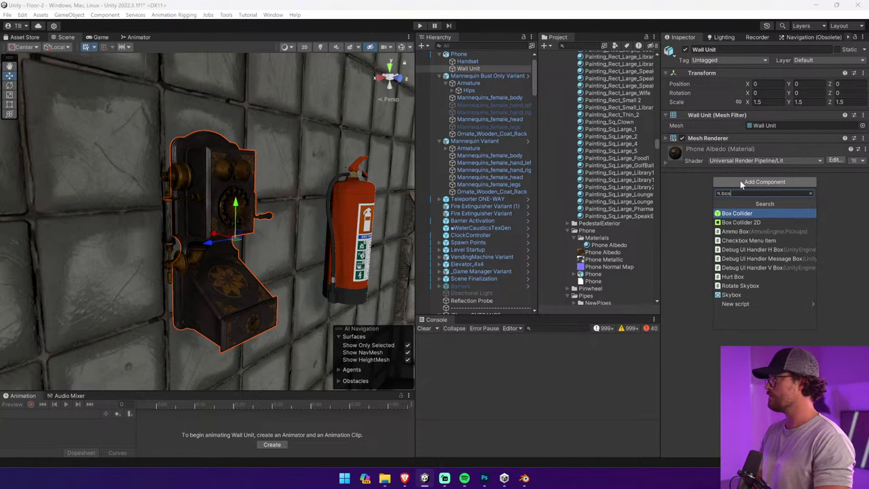
key("Return")
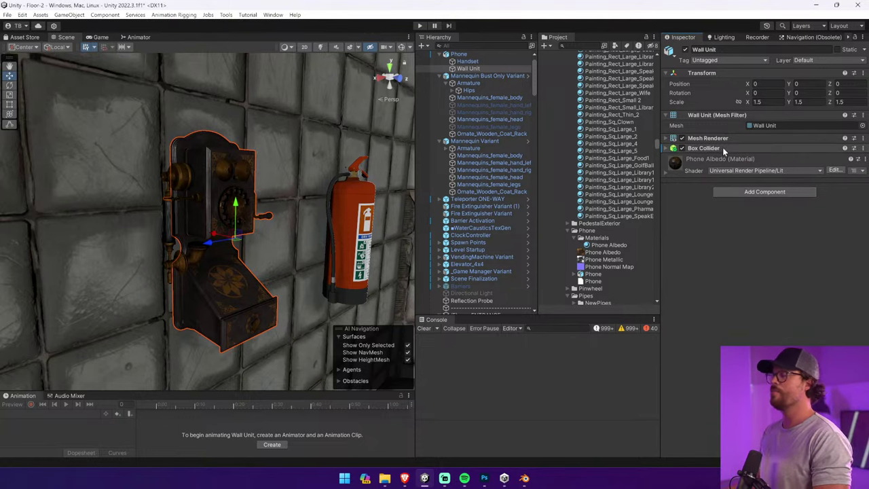
Set the Wall Unit's tag to Wood
left_click(468, 61)
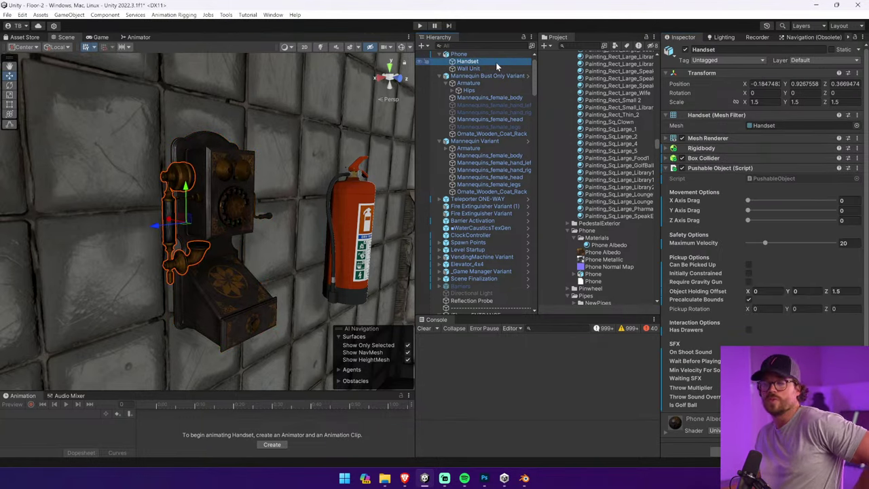
left_click(485, 68)
left_click(726, 60)
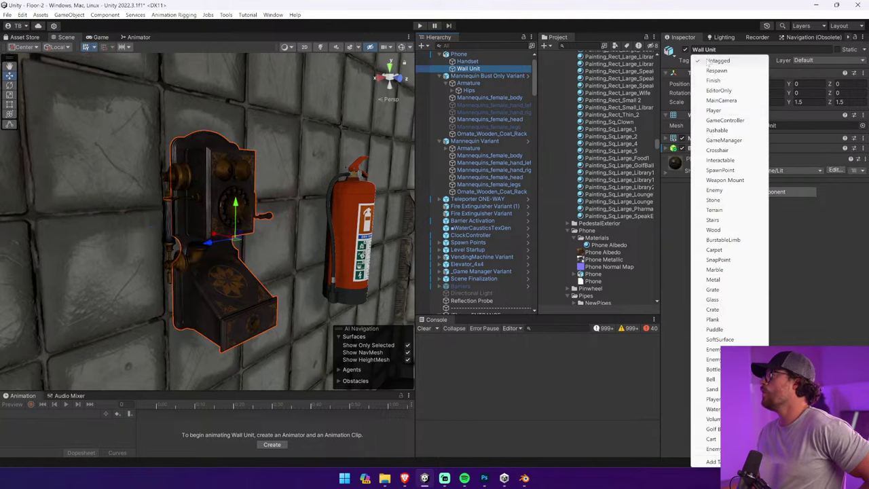
left_click(717, 230)
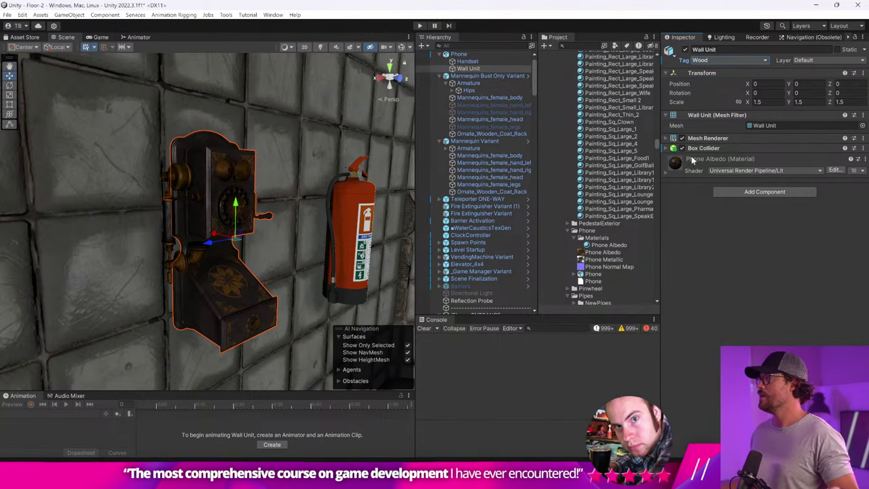
Copy the Pushable Object settings from the fire extinguisher and paste their values onto the phone's Handset
left_click(493, 59)
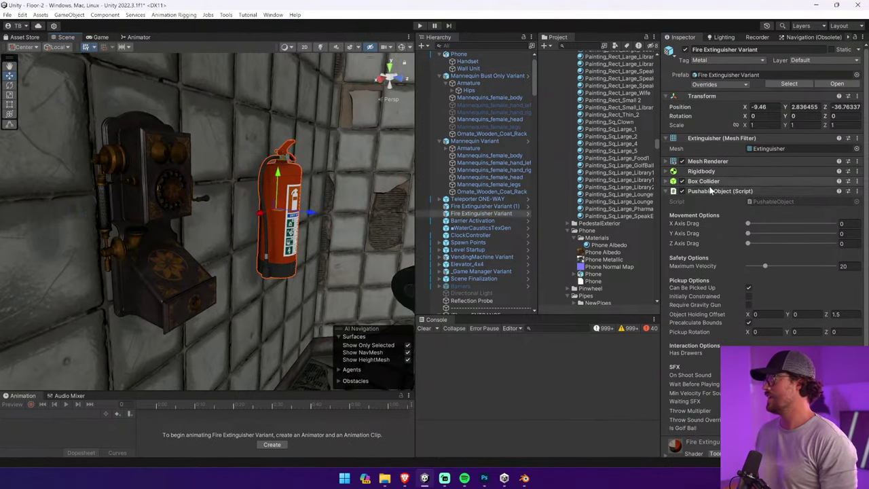
right_click(710, 193)
left_click(754, 241)
left_click(114, 160)
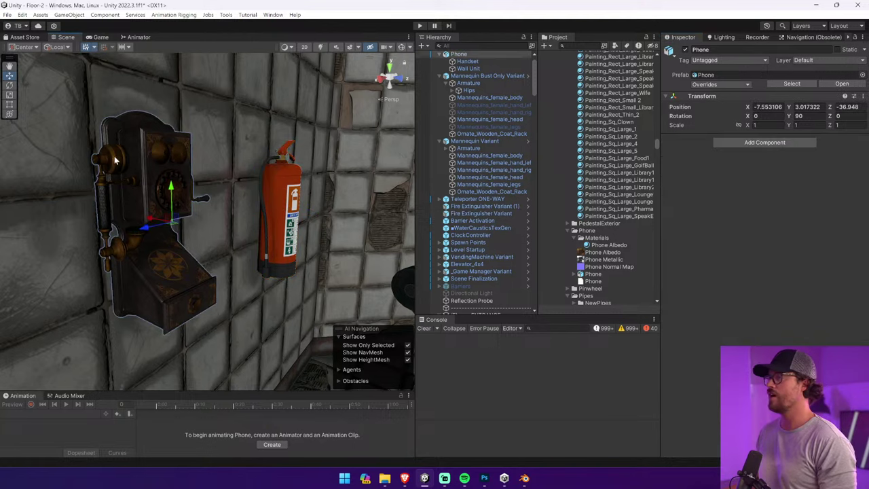
left_click(95, 163)
right_click(717, 167)
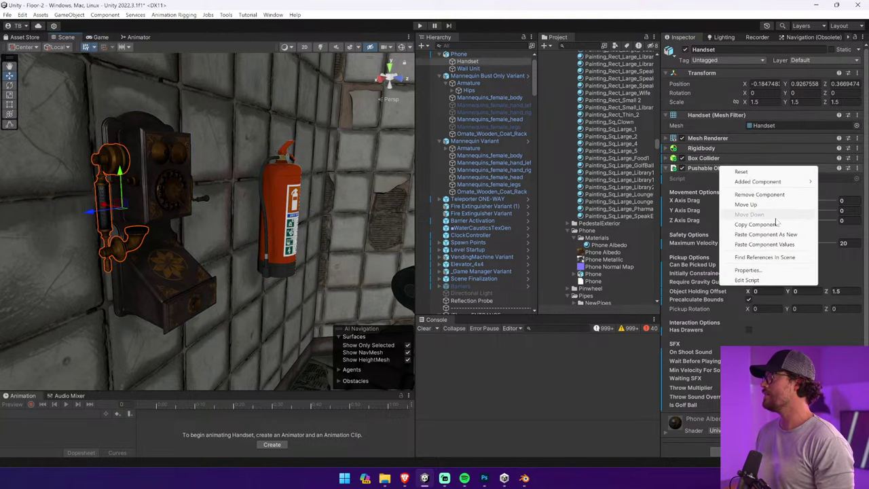
left_click(792, 244)
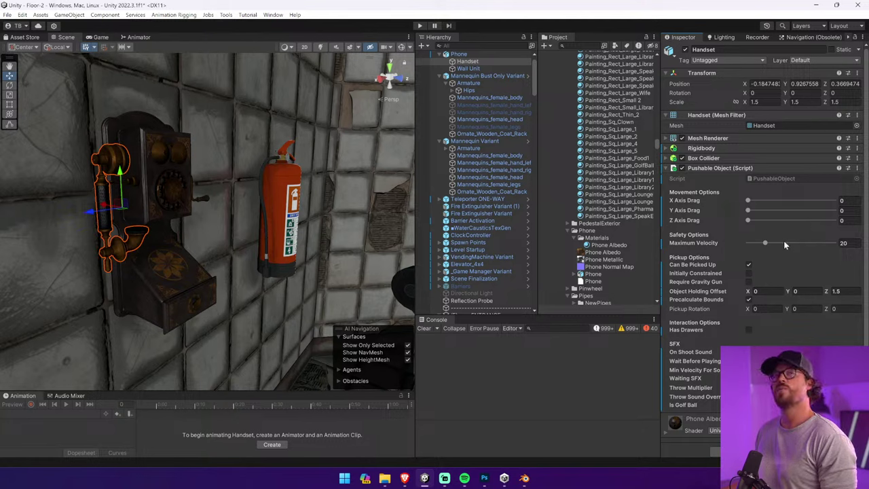
Enable Is Kinematic on the Handset's Rigidbody
left_click(714, 167)
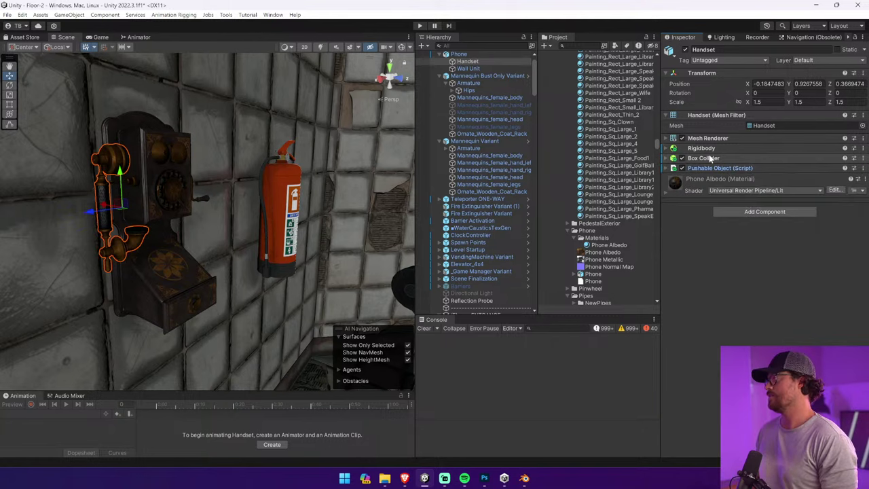
left_click(703, 148)
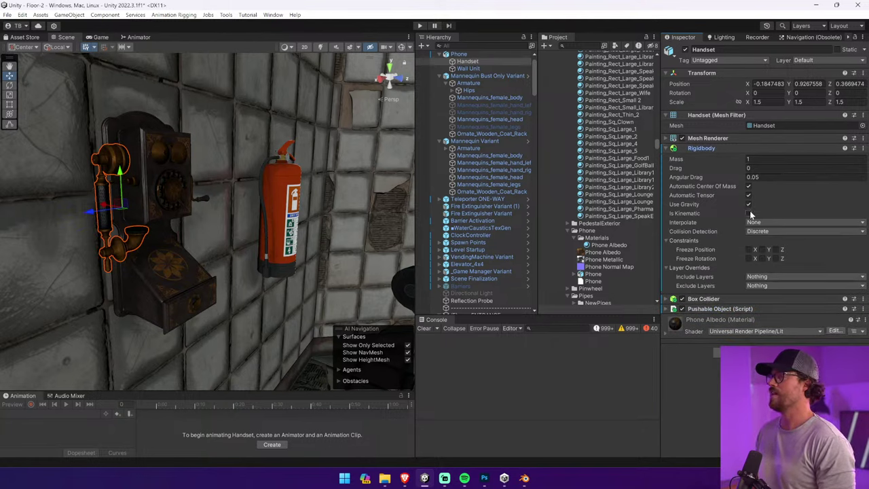
left_click(479, 54)
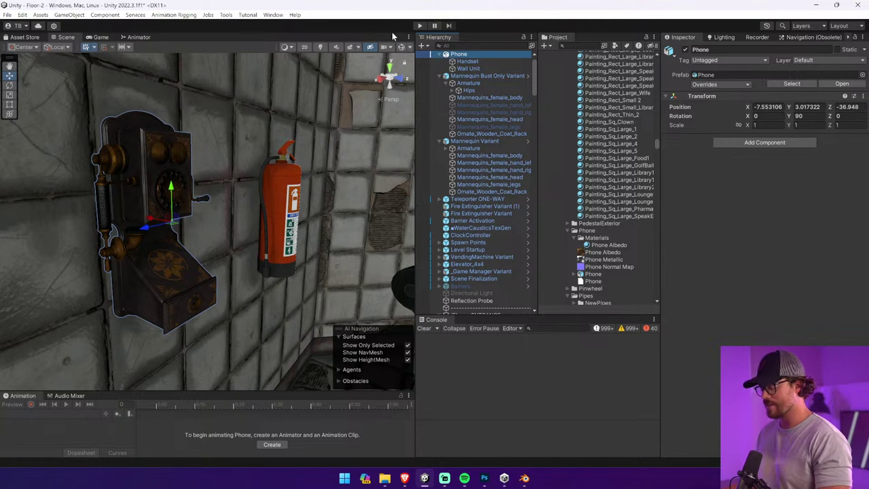
Play-test the scene, walk up to the wall phone to judge it in the game, and stop play mode
left_click(418, 25)
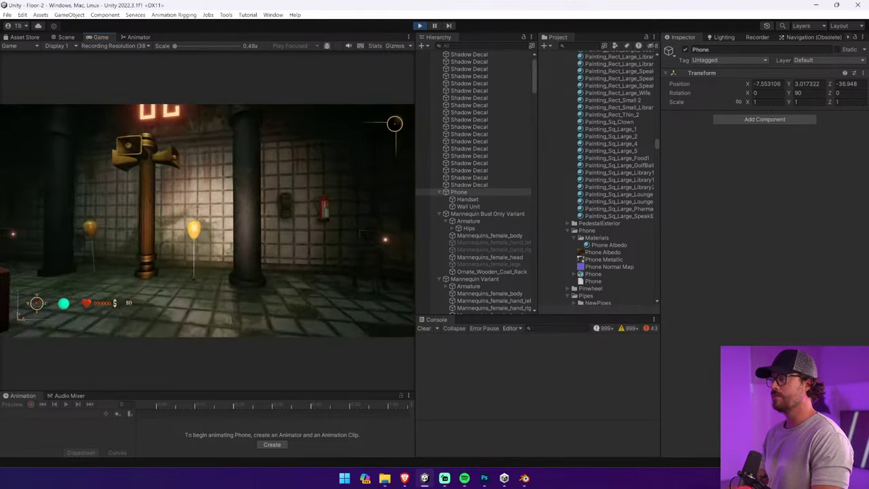
key("w")
key("Tab")
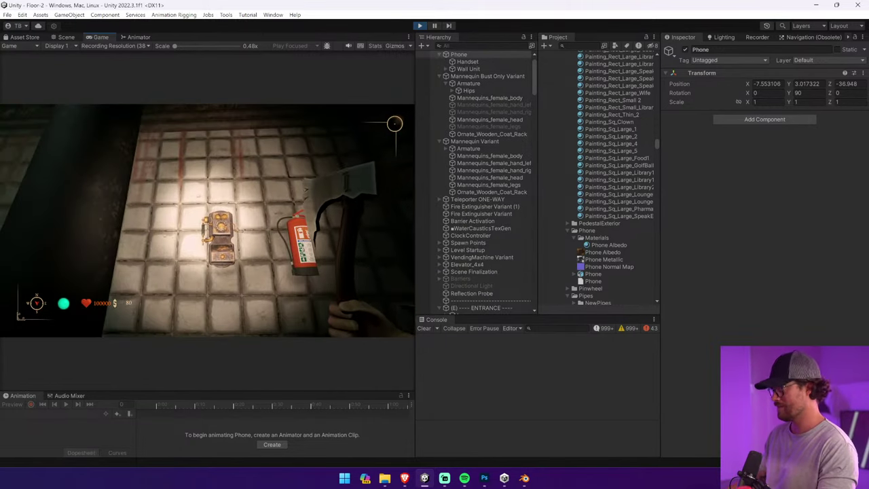
key("ctrl+p")
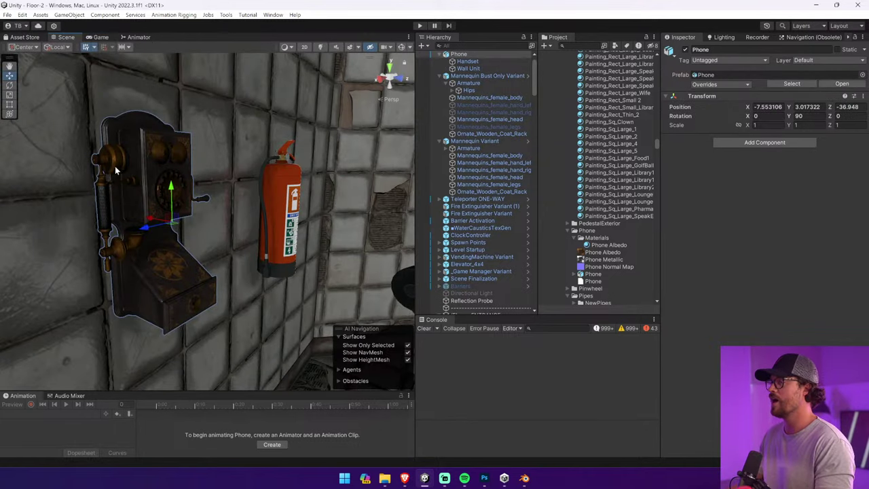
Set the scale of the phone's Handset and Wall Unit together to 3 on all three axes
left_click(117, 169)
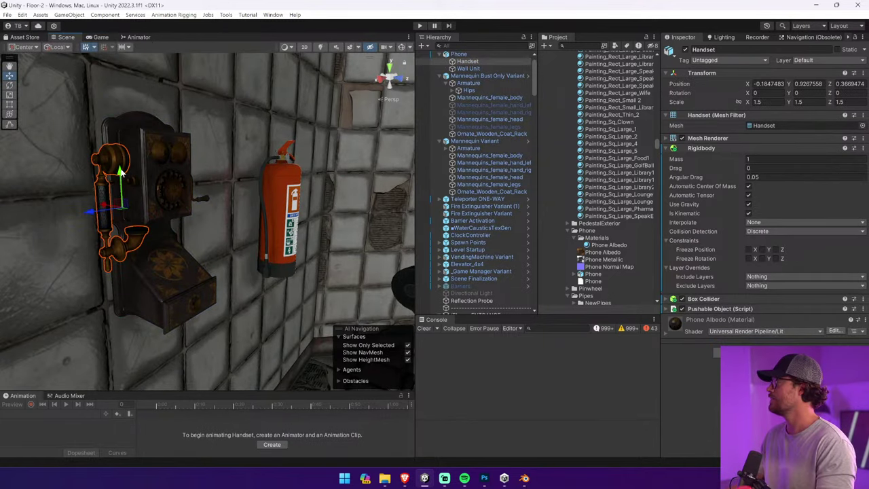
left_click(490, 55)
left_click(492, 61)
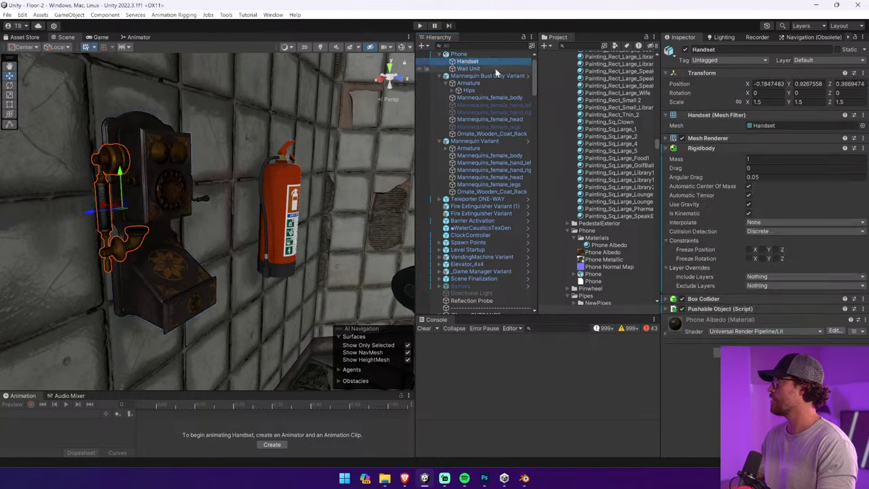
left_click(496, 69)
left_click(493, 61)
left_click(491, 54)
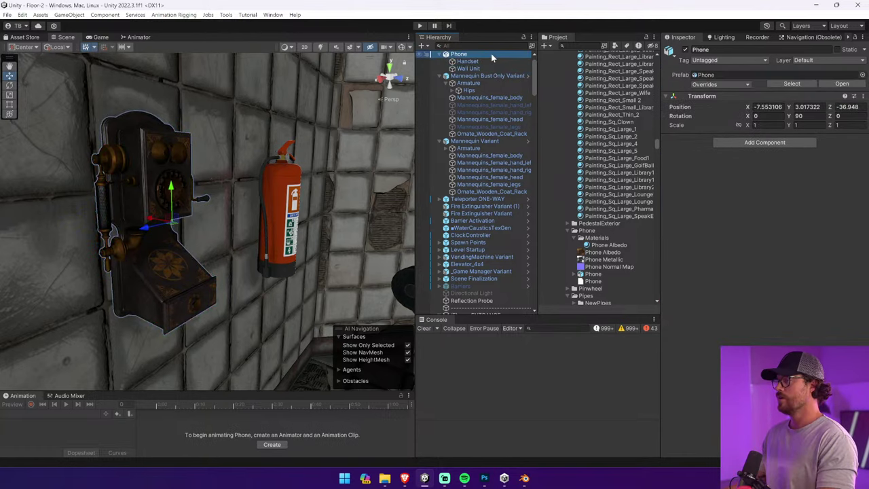
left_click(494, 61)
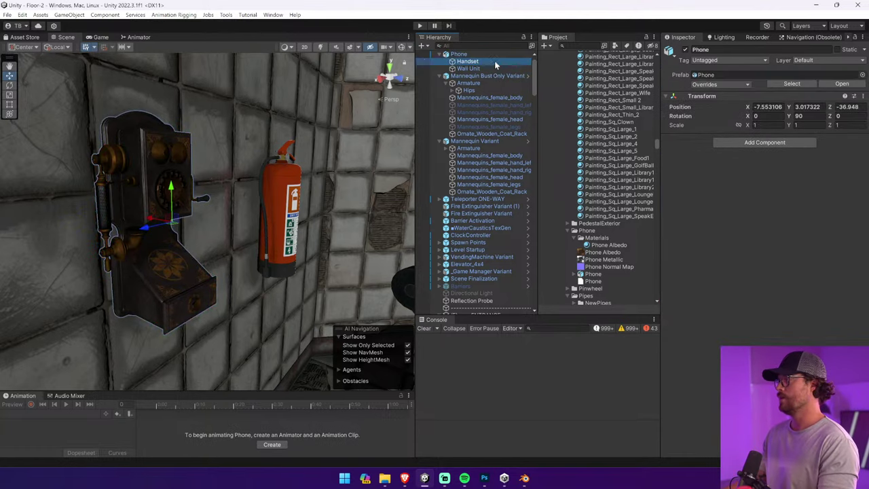
left_click(494, 68, "ctrl")
left_click(767, 102)
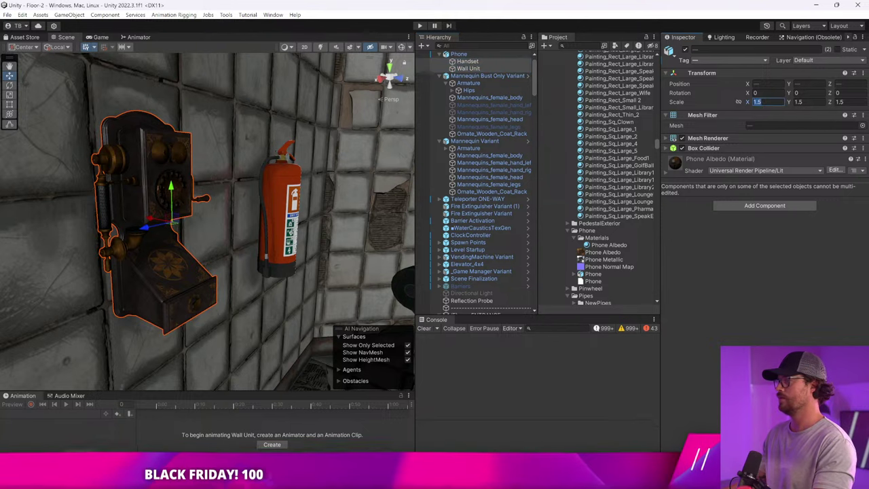
type("3")
key("Tab")
type("3")
key("Tab")
type("3")
left_click_drag(181, 176, 274, 150, "alt")
scroll(273, 150, "down", 4)
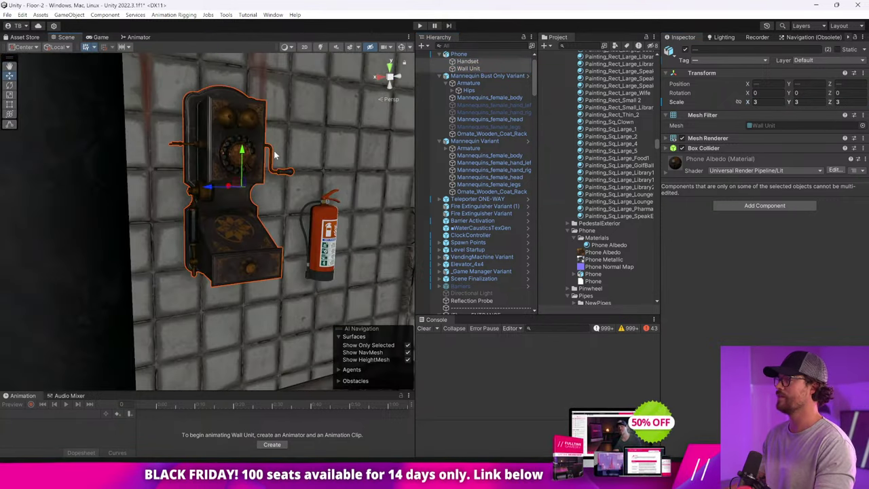
Set the Handset and Wall Unit scale to 2 on all axes and lower the whole Phone to a Y position of about 2.28
left_click(767, 102)
type("2")
key("Tab")
type("2")
key("Tab")
type("2")
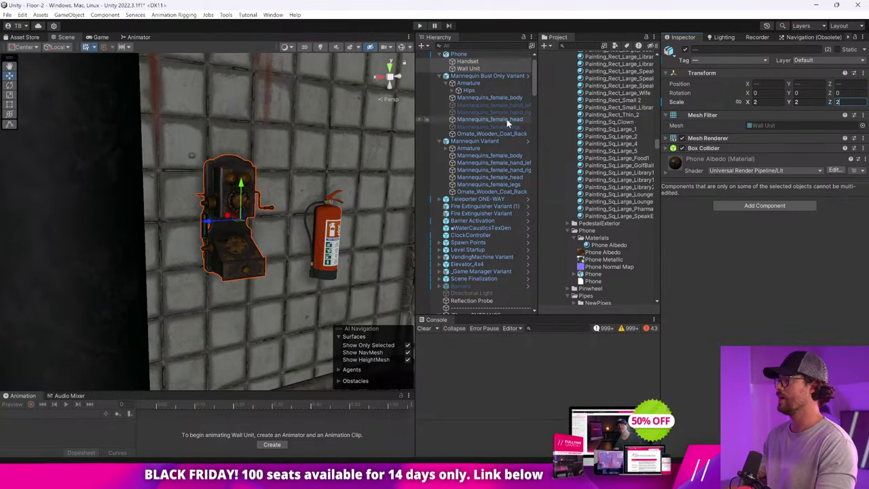
left_click(459, 54)
left_click_drag(242, 185, 222, 205)
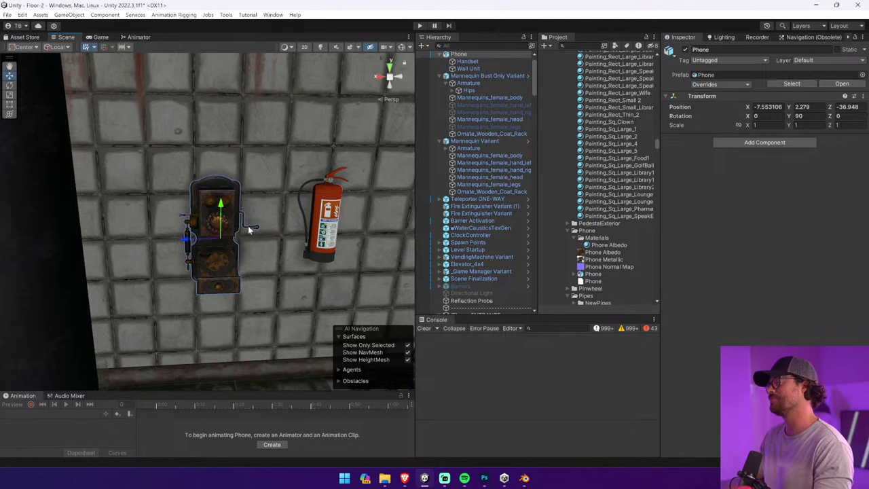
Turn on editing of the Handset's box collider and examine how it fits around the handset
left_click(467, 61)
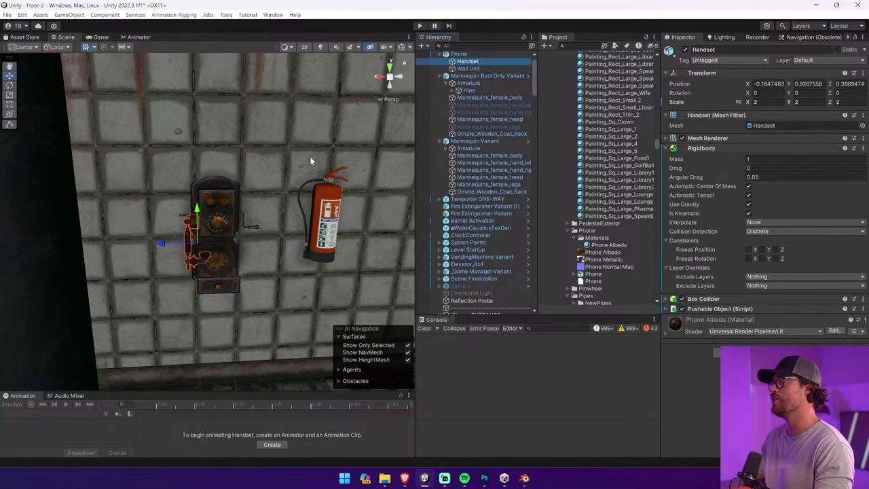
left_click(746, 300)
left_click(750, 312)
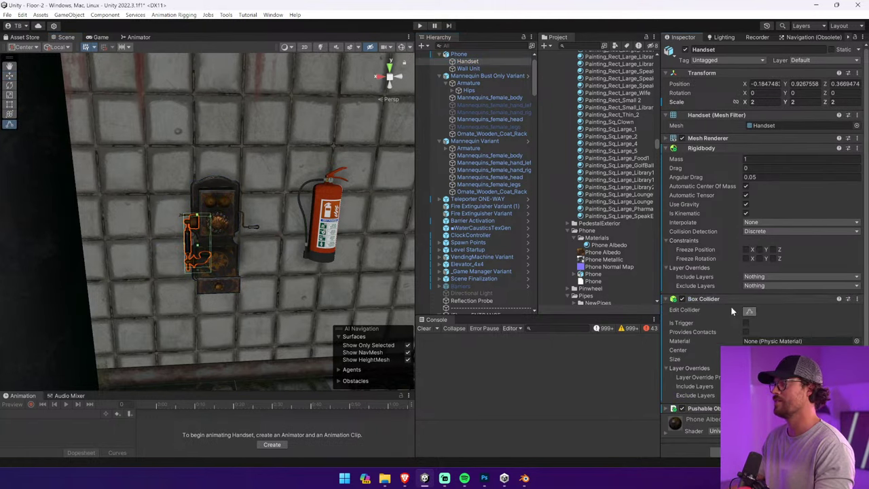
key("w")
right_click_drag(277, 233, 271, 198)
key("s")
Shrink the Wall Unit's box collider around its body to about 0.21 × 1.02 × 0.44 and compare it with the Handset's collider
left_click(494, 67)
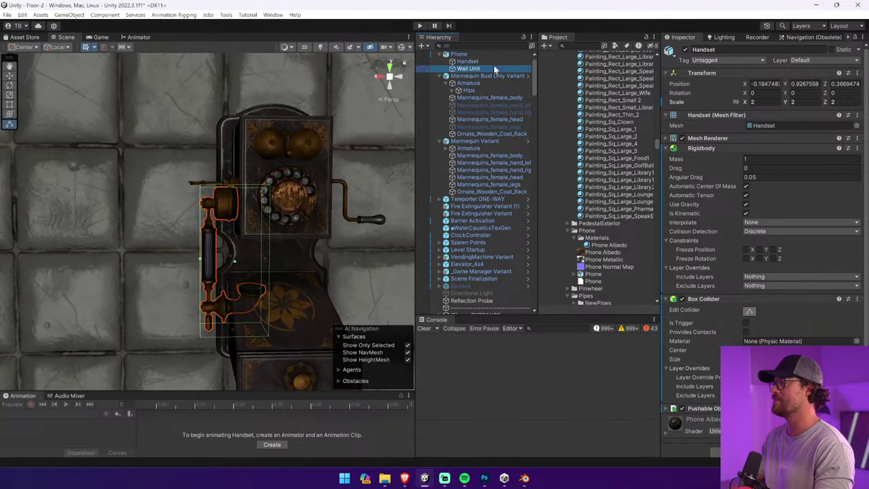
left_click(378, 75)
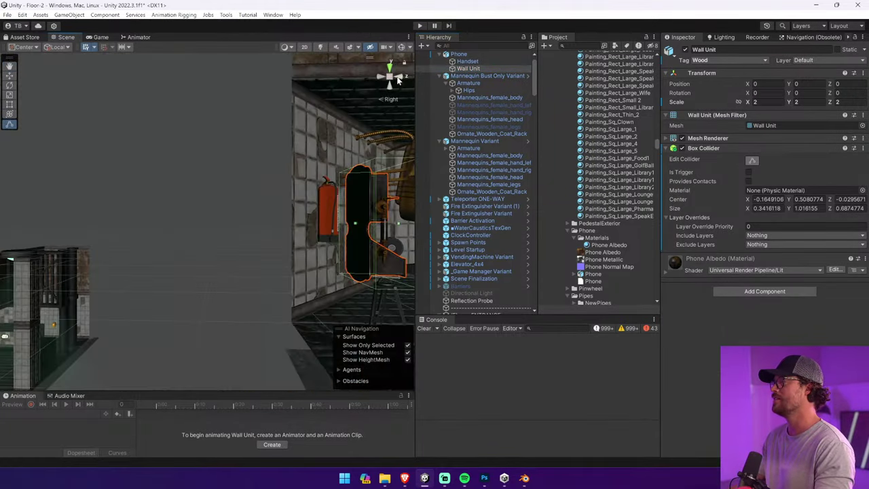
left_click_drag(288, 227, 265, 228)
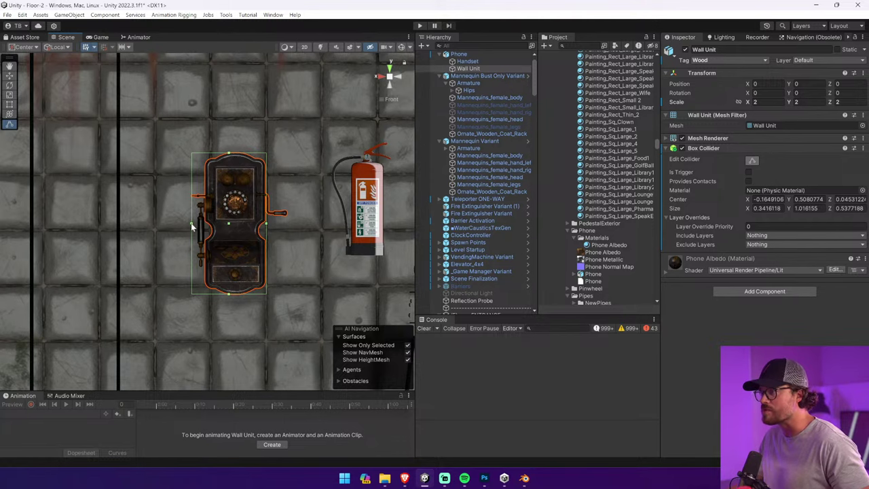
left_click_drag(192, 227, 203, 229)
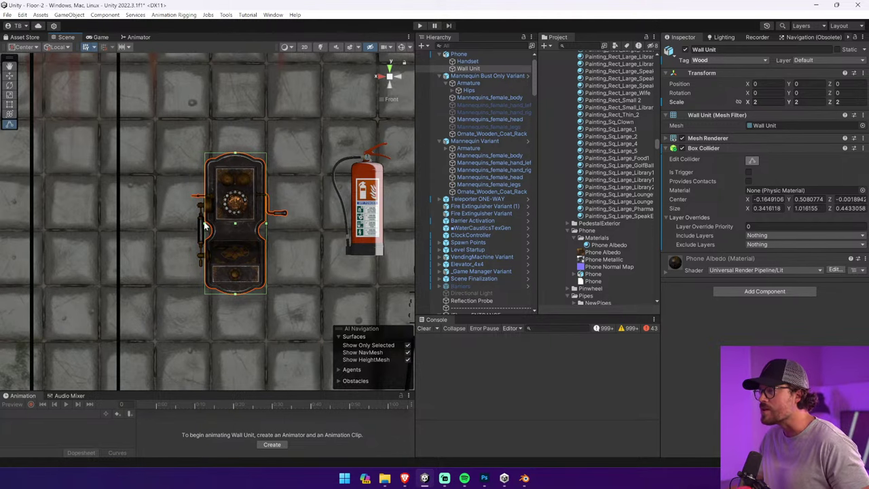
left_click(382, 77)
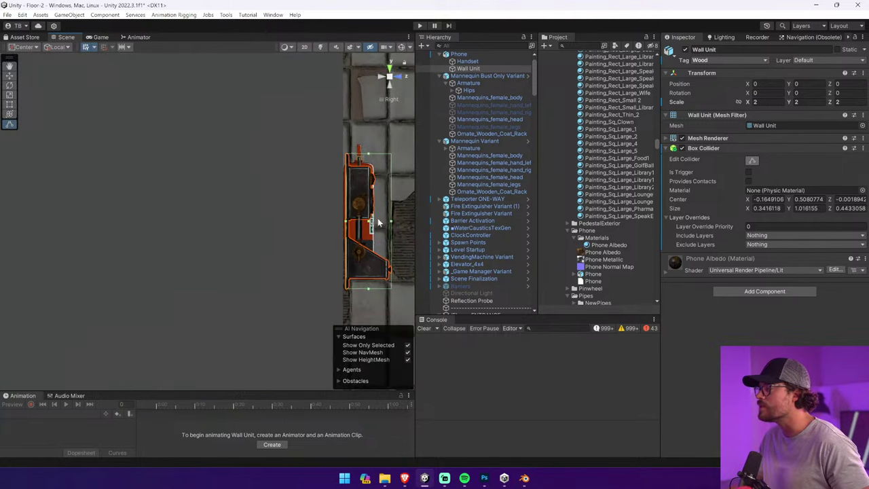
left_click_drag(391, 226, 373, 225)
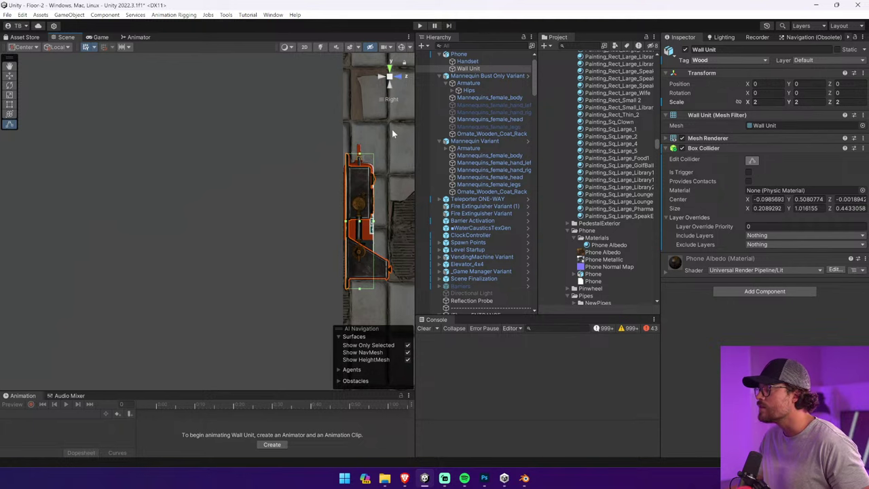
left_click(400, 79)
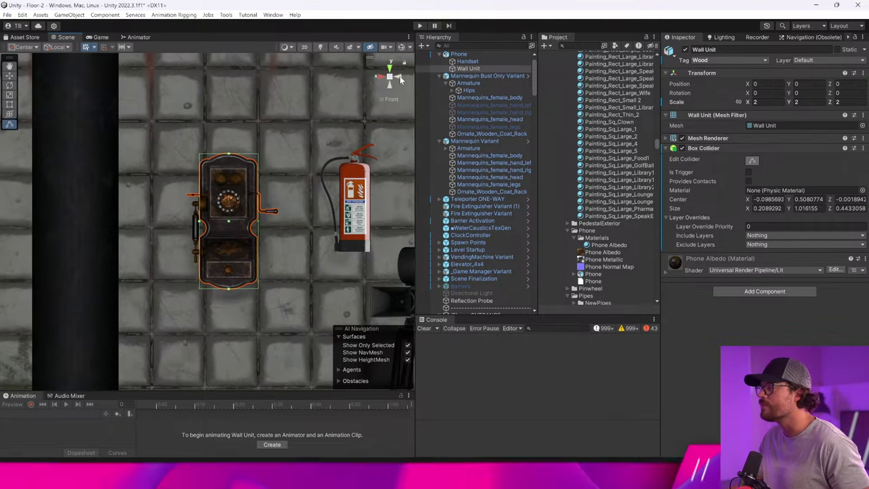
left_click(467, 62)
right_click_drag(216, 194, 478, 273)
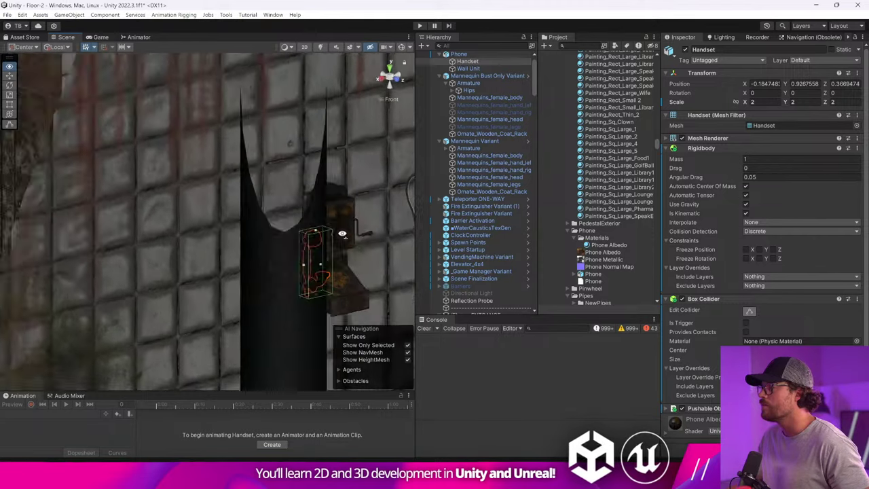
Remove the Wall Unit's Box Collider and add a Mesh Collider to it instead
left_click(477, 69)
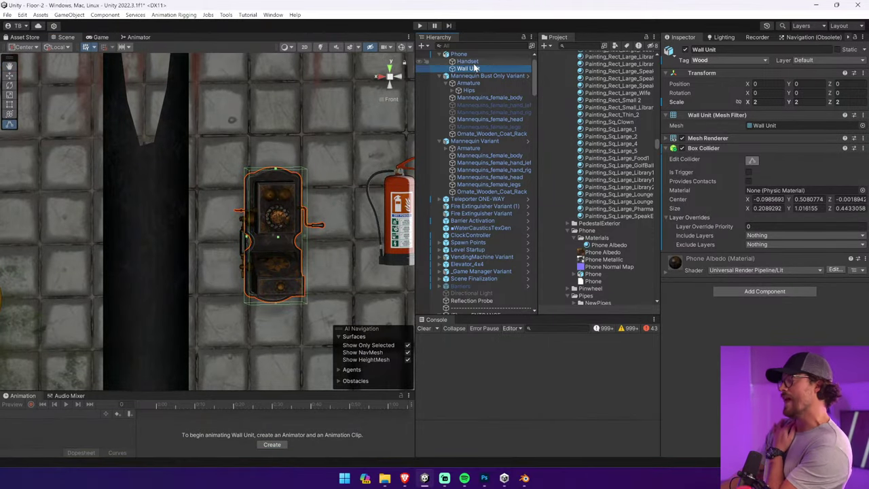
right_click(740, 148)
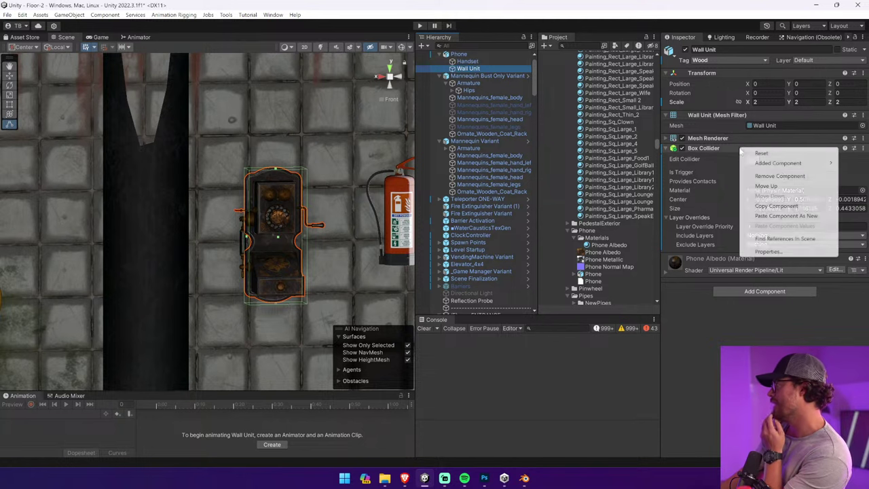
left_click(763, 164)
left_click(761, 182)
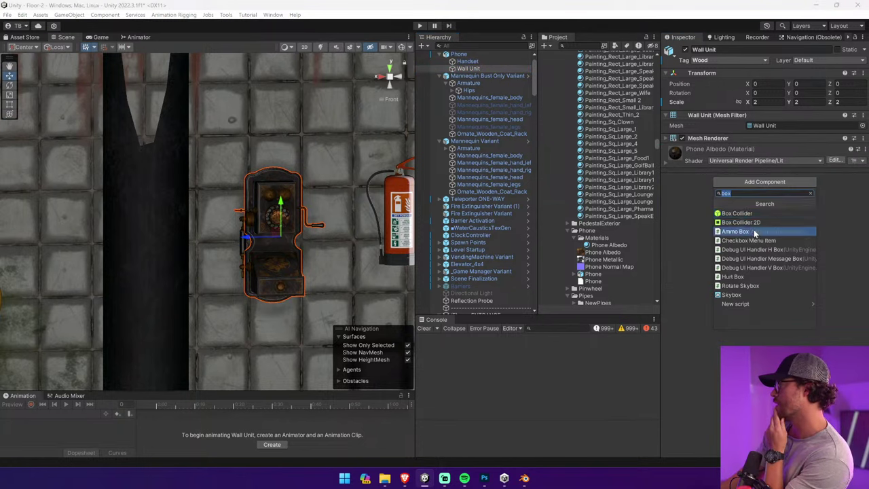
type("mesh")
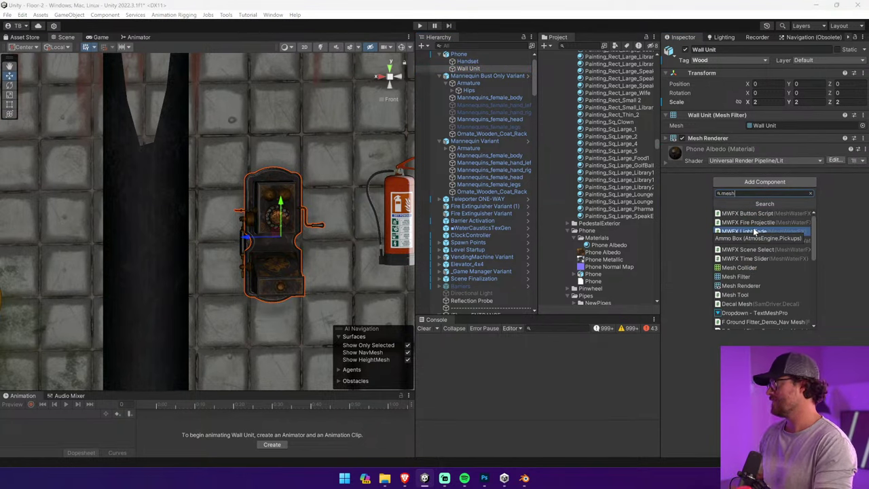
left_click(739, 267)
Play-test the level by walking up to the wall phone and interacting with its handset, and stop the game
left_click(421, 25)
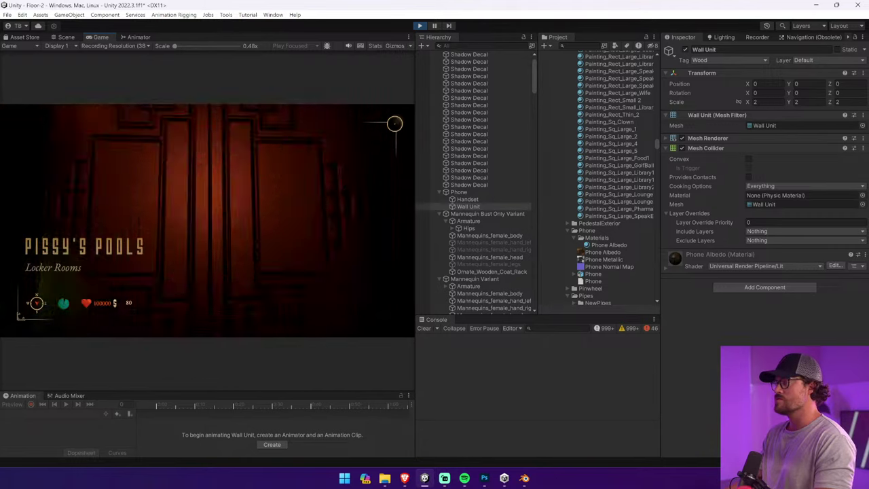
key("w")
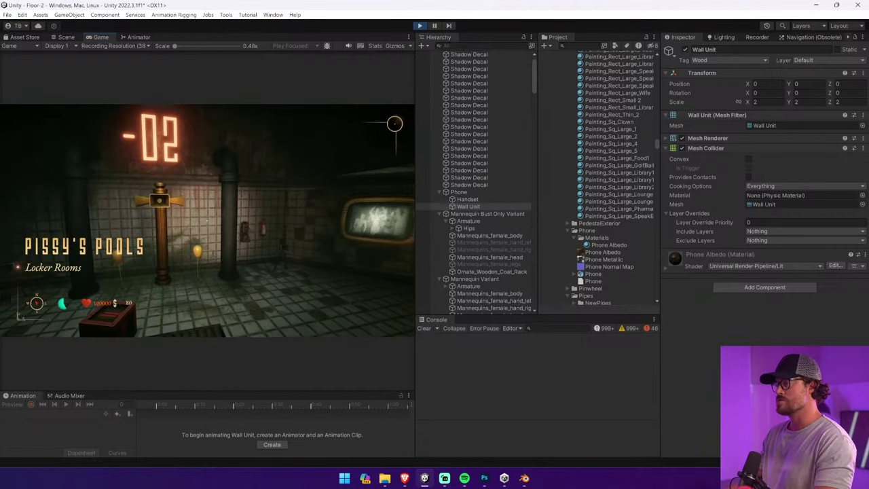
key("w")
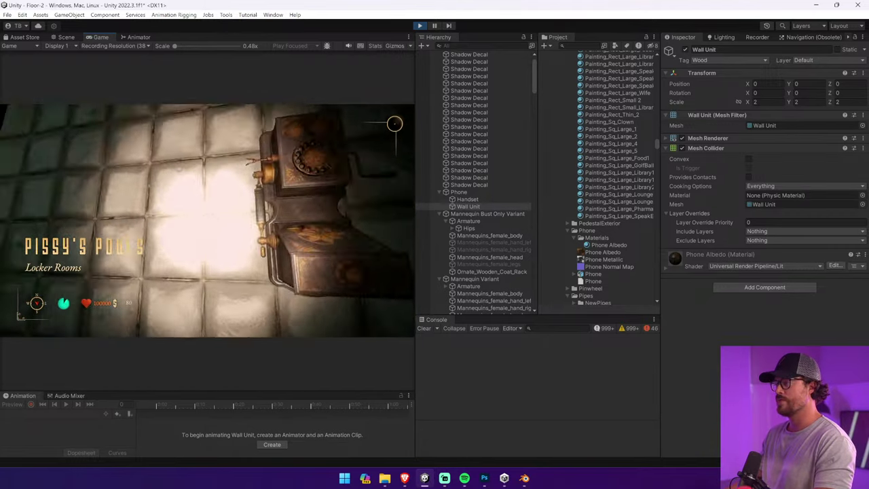
key("e")
key("w")
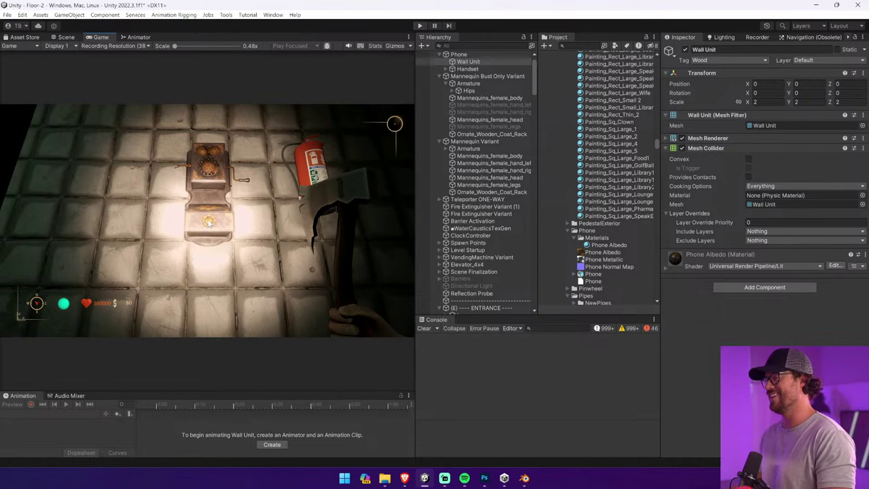
key("ctrl+p")
Lower the whole Phone on the wall to a Y position of about 1.46 and play-test its new height
left_click_drag(255, 213, 359, 187, "alt")
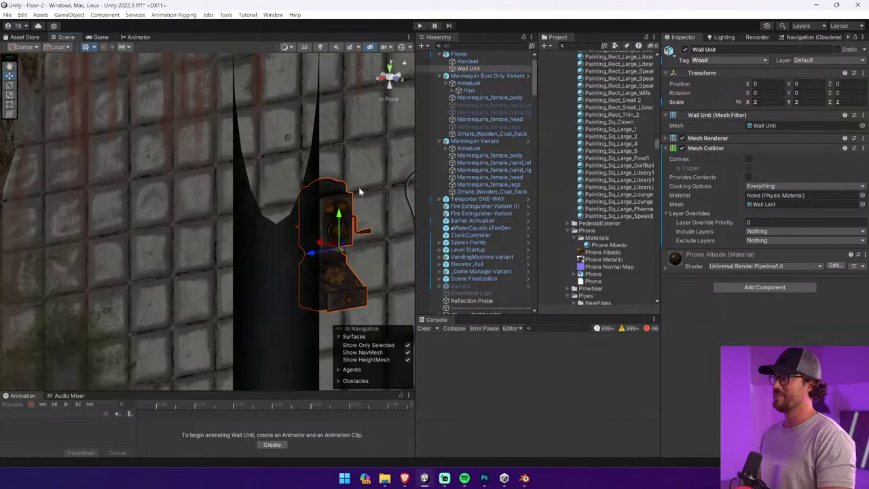
left_click_drag(397, 155, 159, 227, "alt")
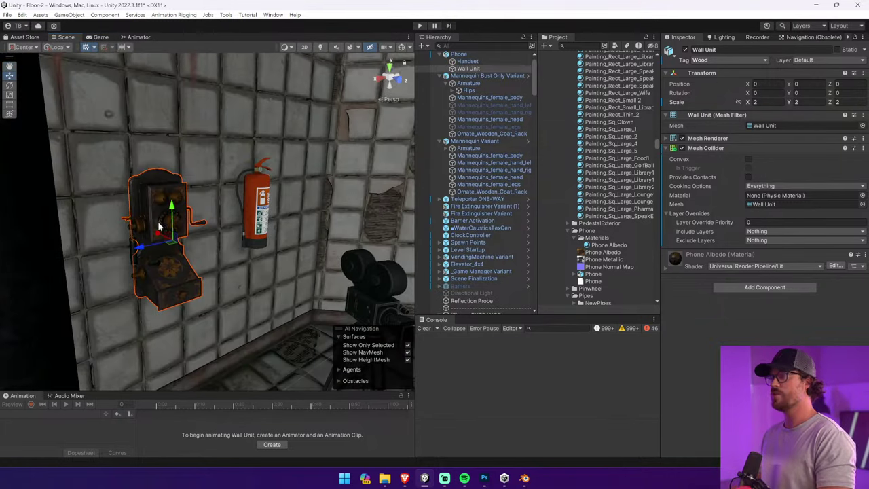
middle_click_drag(159, 226, 206, 179)
left_click(461, 55)
left_click_drag(213, 152, 217, 206, "ctrl")
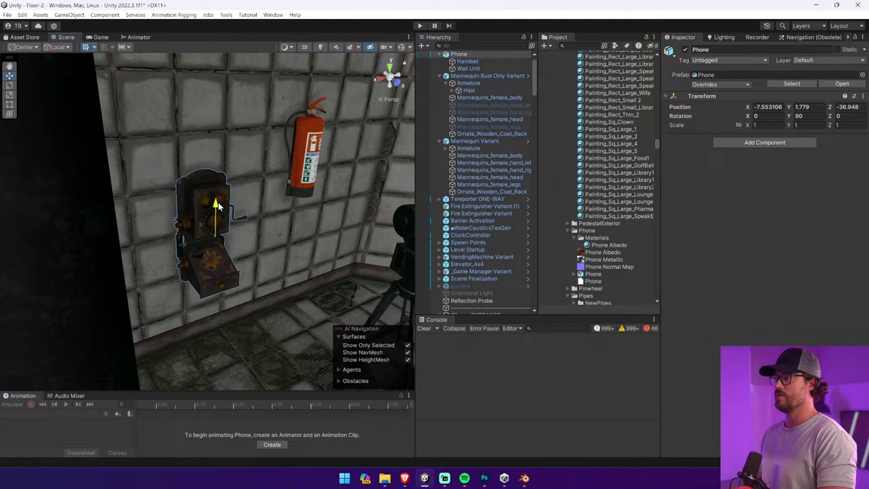
right_click_drag(238, 211, 111, 243)
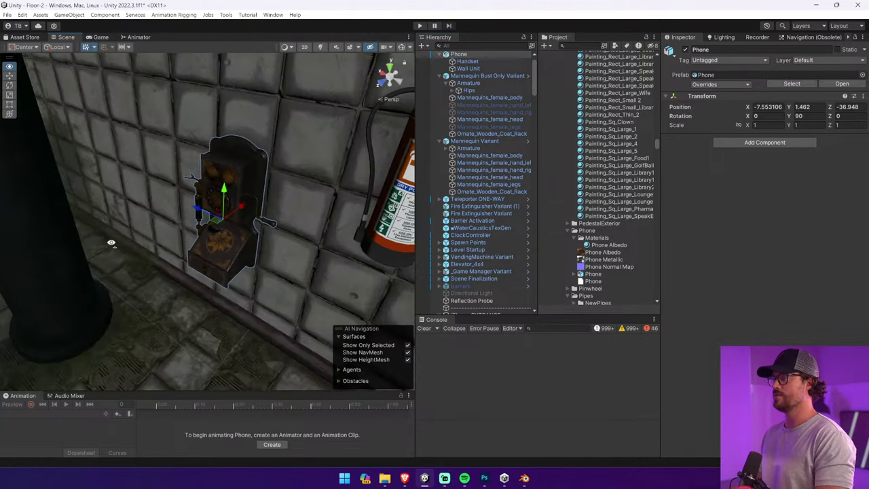
left_click(420, 25)
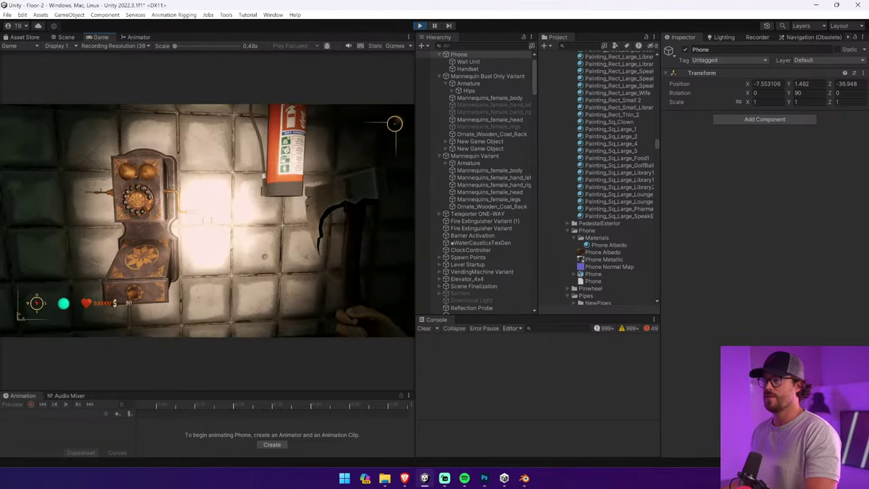
key("ctrl+p")
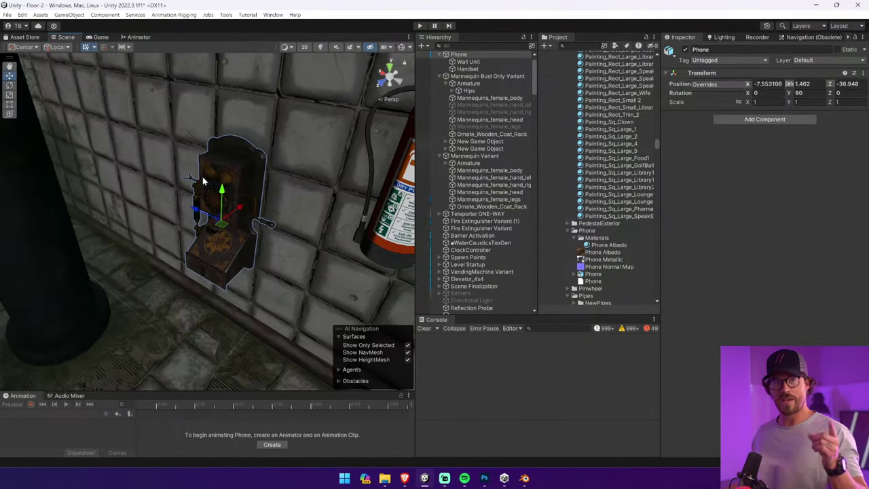
left_click(467, 63)
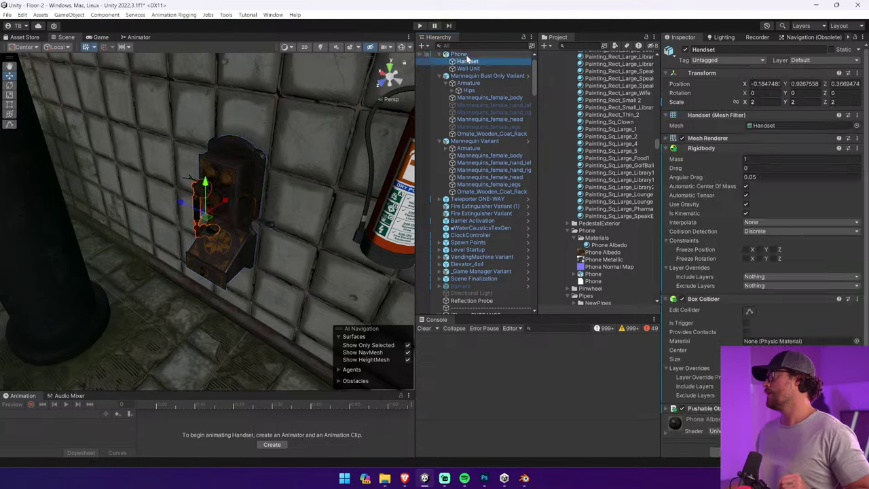
left_click(467, 56)
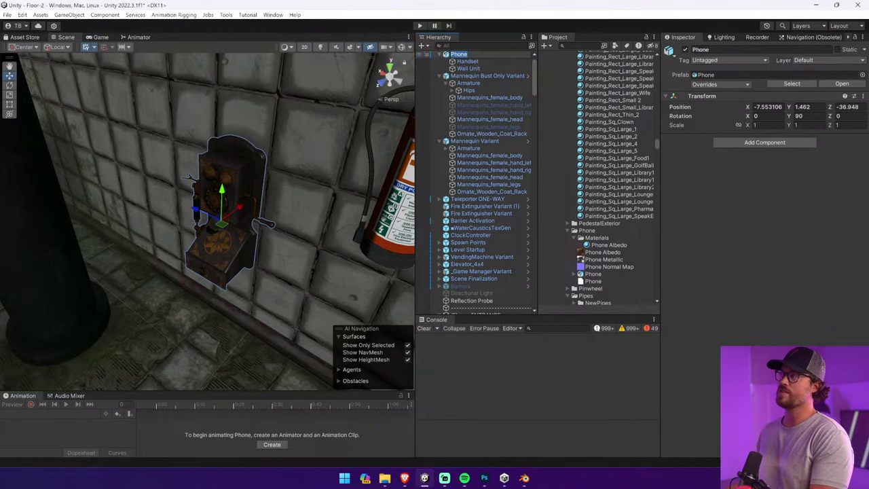
left_click(467, 61)
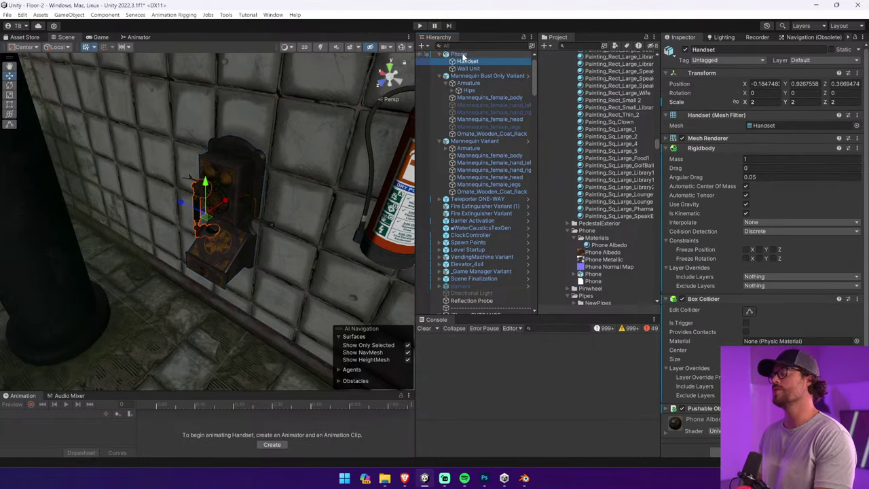
left_click(459, 54)
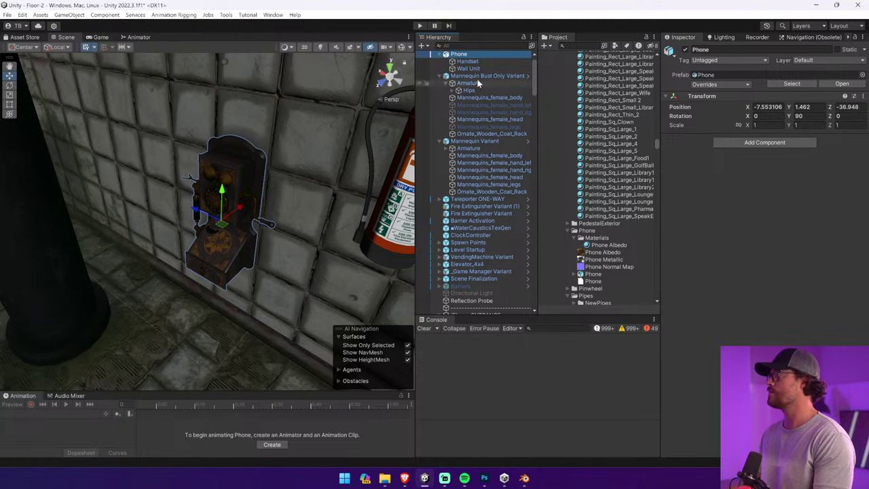
left_click(478, 77)
Locate the fire extinguisher's prefab and save the scene's Phone as a prefab variant in the same Interactive folder
right_click_drag(296, 217, 329, 211)
left_click(329, 211)
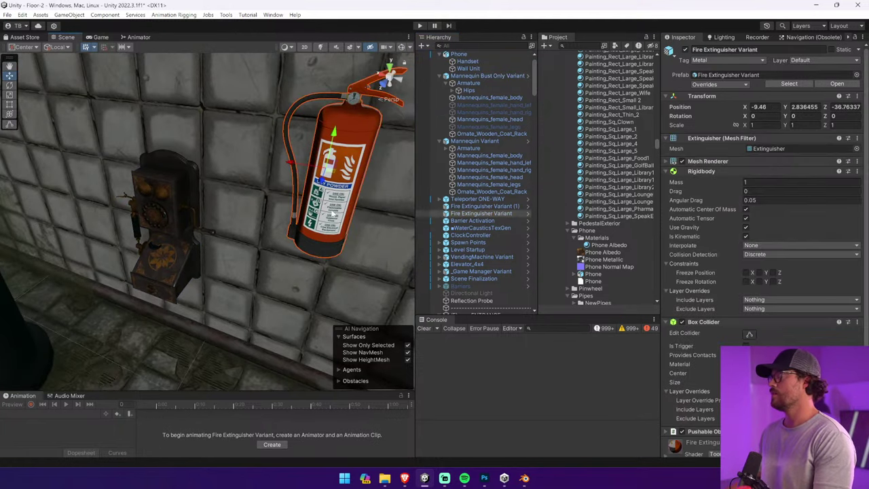
left_click(789, 84)
left_click(184, 188)
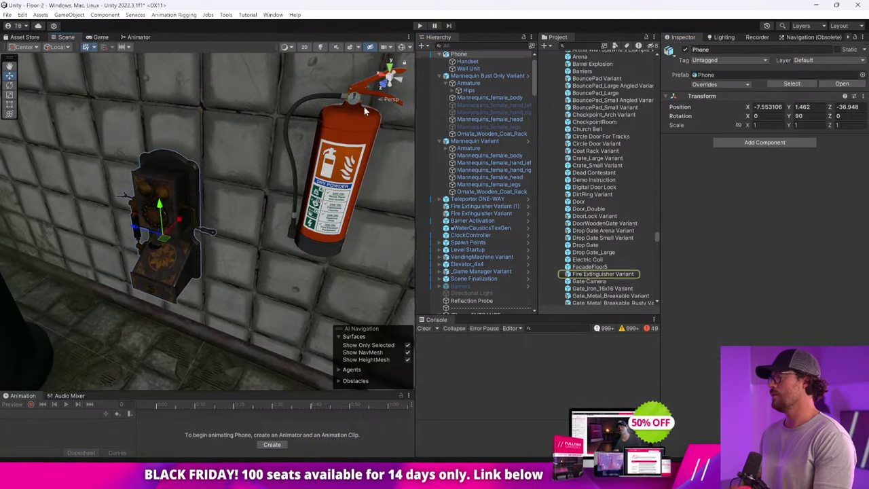
left_click_drag(468, 55, 628, 263)
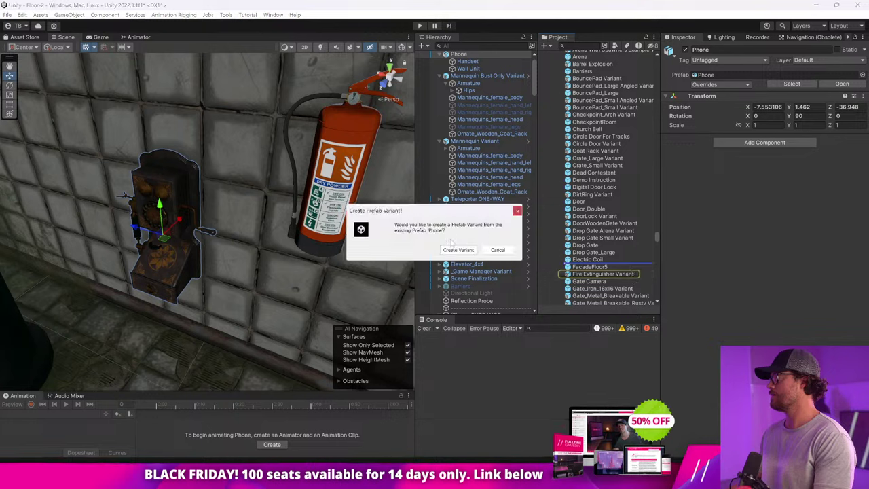
left_click(458, 250)
scroll(604, 265, "down", 2)
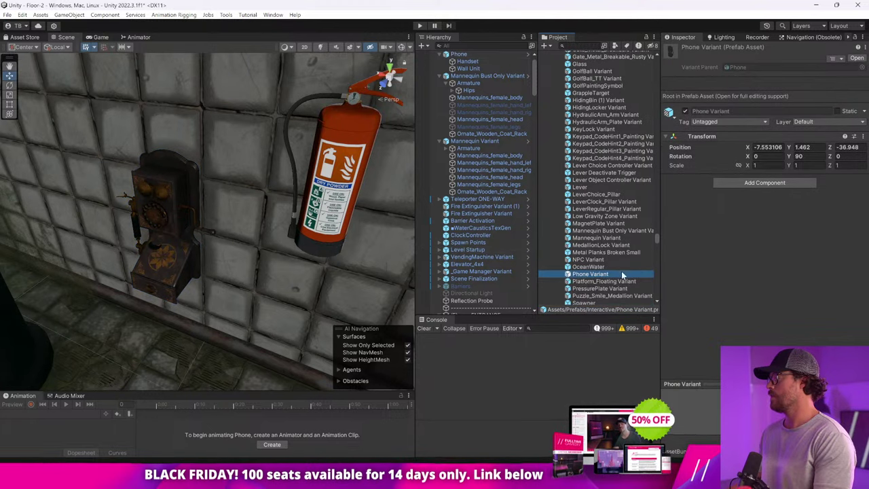
left_click(183, 216)
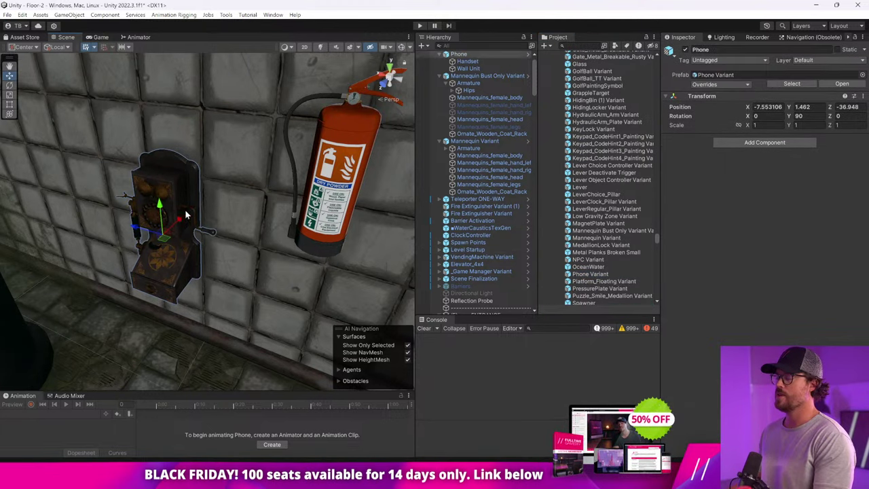
left_click(508, 55)
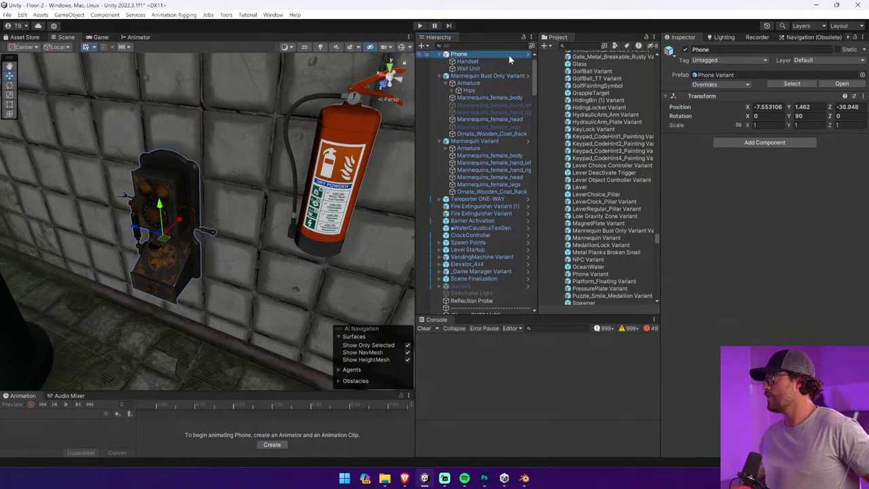
Inspect the Fire Extinguisher Variant, folding away its Rigidbody and Pushable Object details to reveal its material
left_click(362, 151)
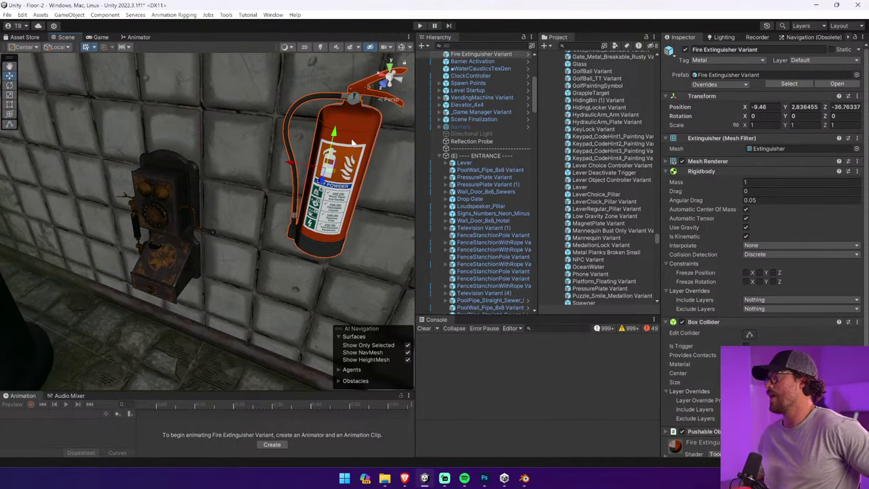
left_click(725, 172)
left_click(681, 304)
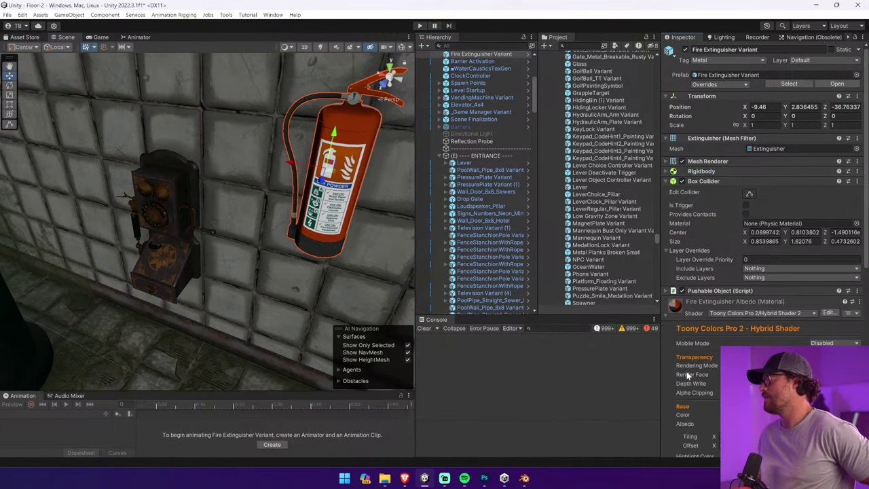
Switch to Photoshop, focus on the label in Fire Extinguisher Albedo.psd and merge its layers into one
key("alt+Tab")
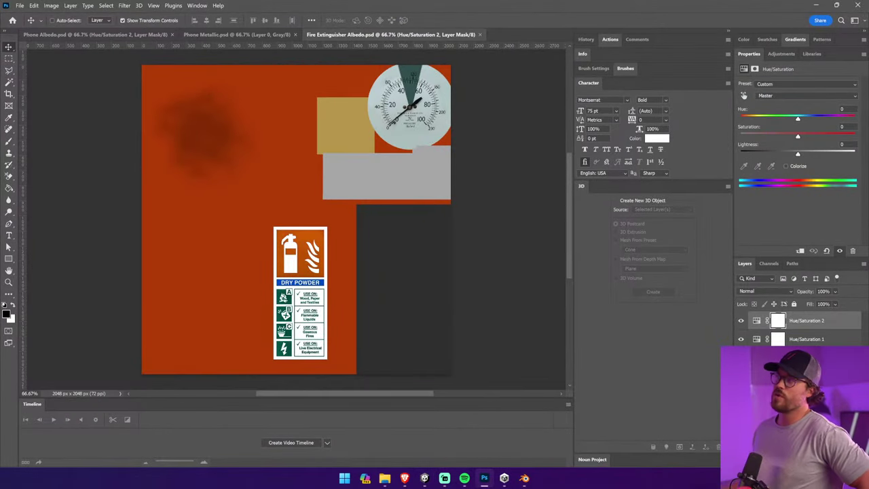
left_click(9, 58)
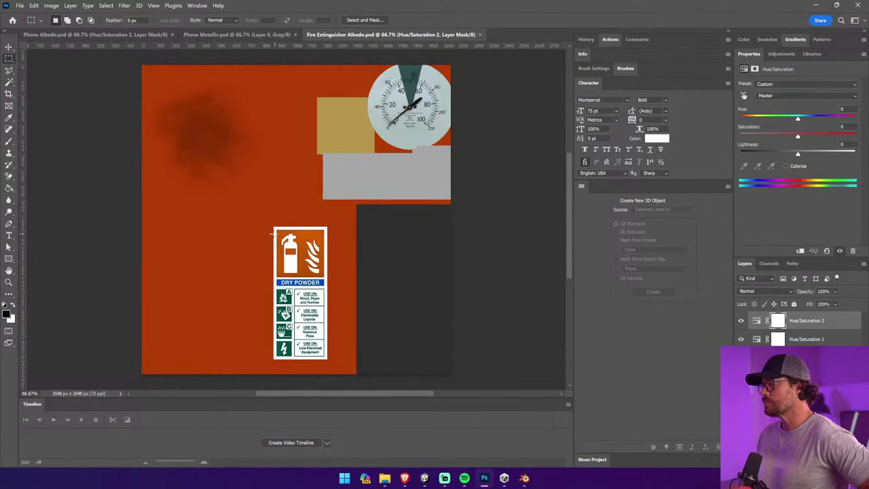
key("z")
left_click_drag(271, 226, 337, 339)
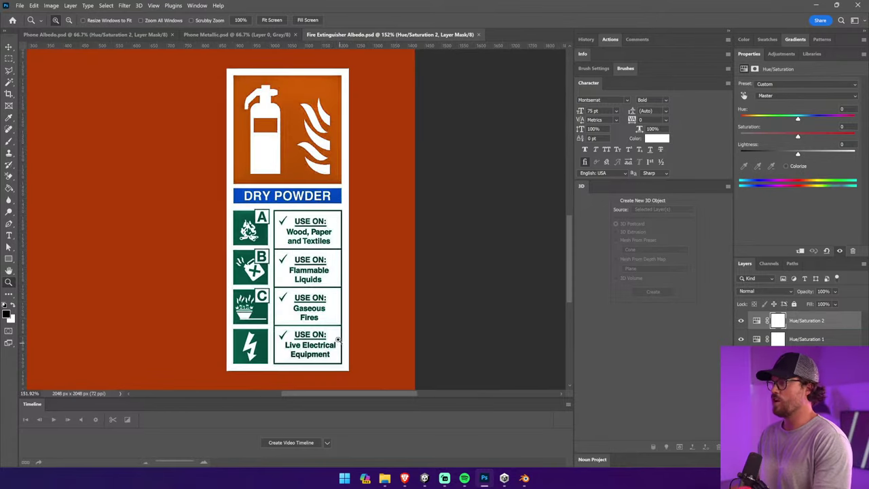
left_click(10, 58)
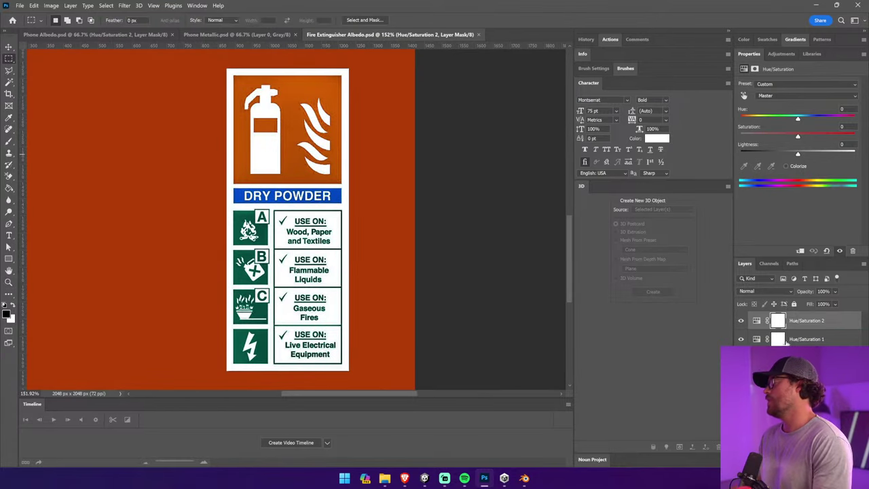
left_click(804, 380, "shift")
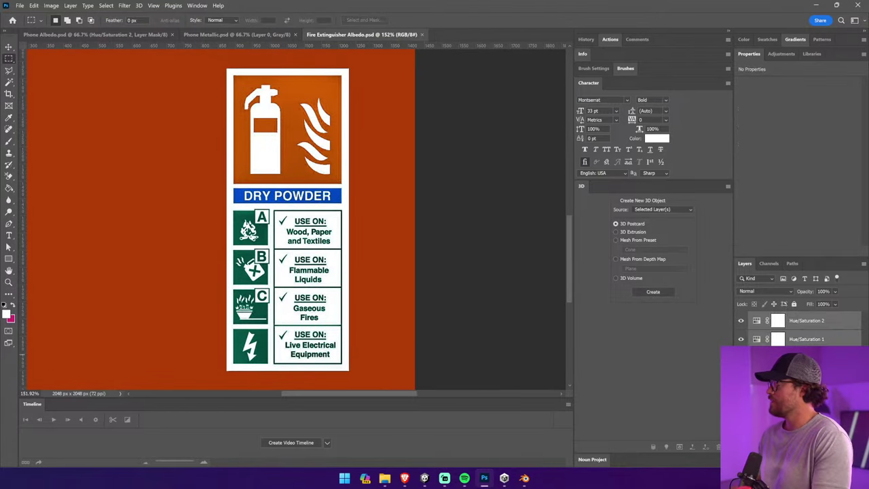
right_click(803, 380)
left_click(774, 381)
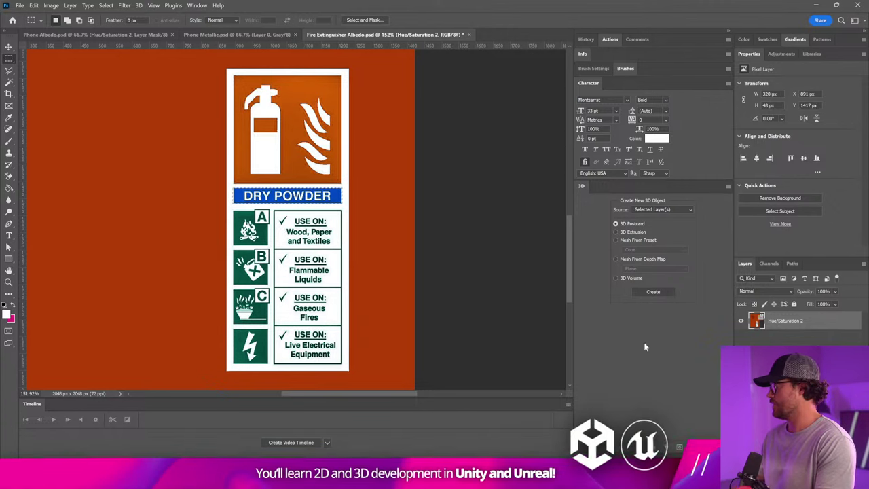
Select the label's orange pictogram square, about 315 × 316 px, and fill it on a new layer with the sampled background red
left_click(10, 237)
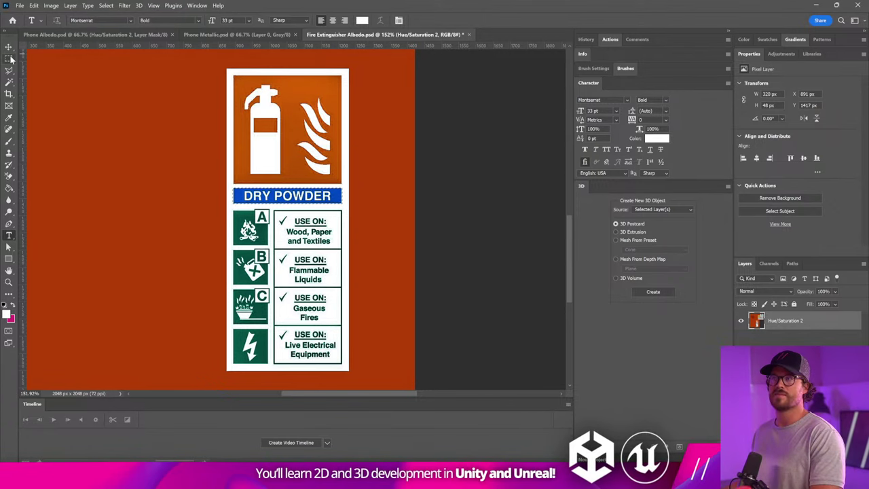
key("m")
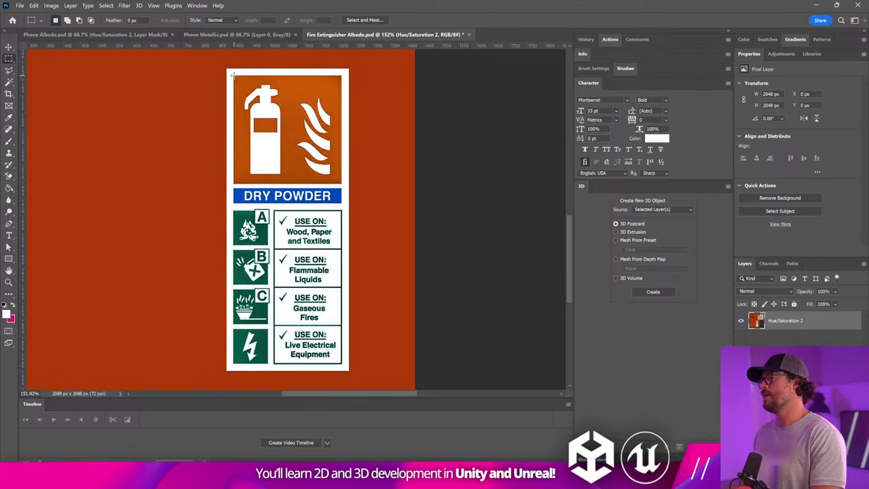
left_click_drag(338, 150, 366, 188)
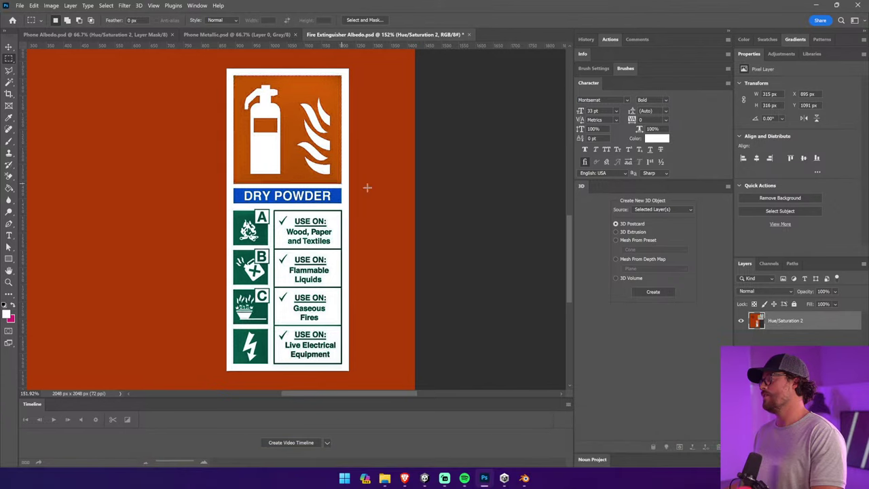
left_click(9, 188)
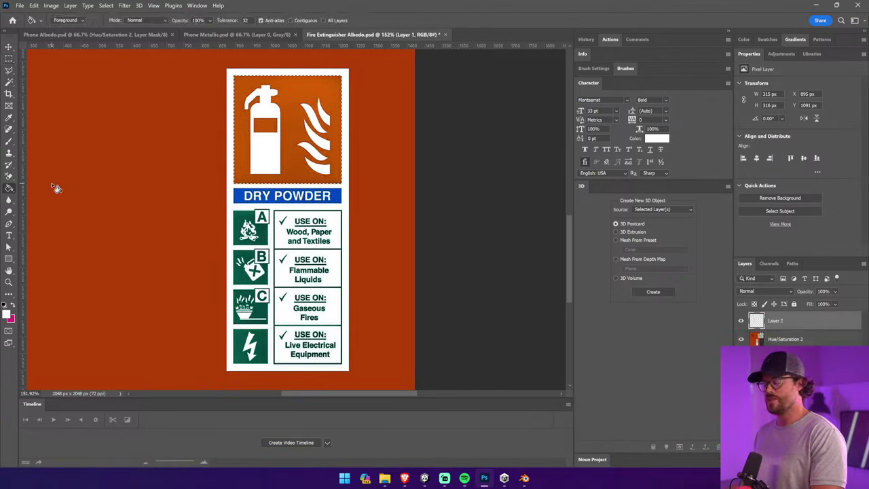
left_click(145, 122, "alt")
left_click(264, 126)
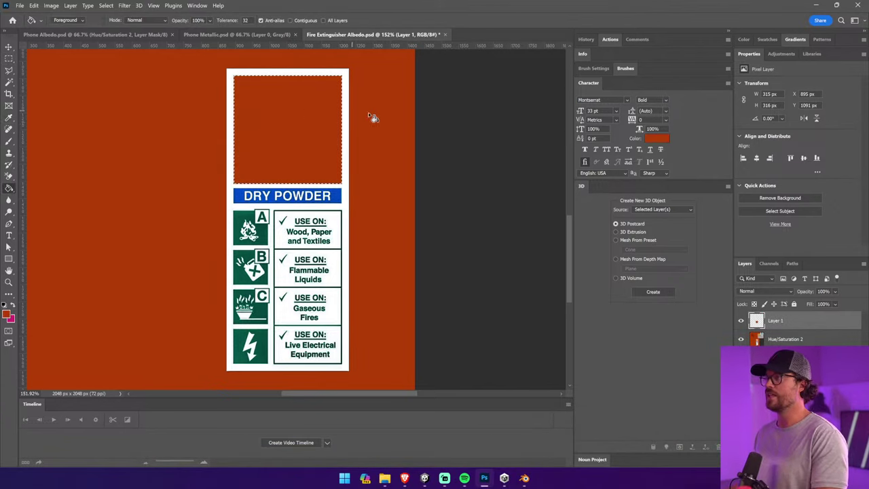
Bring up the Noun Project icon library and search it for "flourish"
left_click(602, 187)
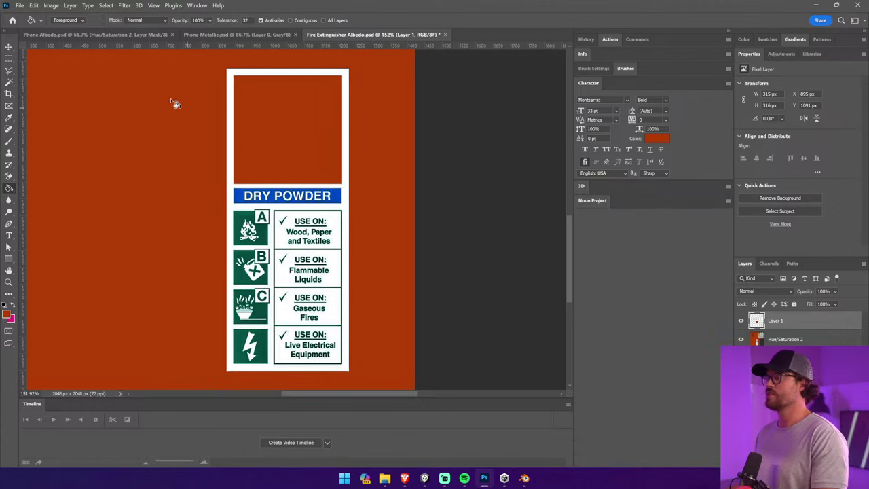
left_click(197, 6)
mouse_move(258, 44)
left_click(319, 44)
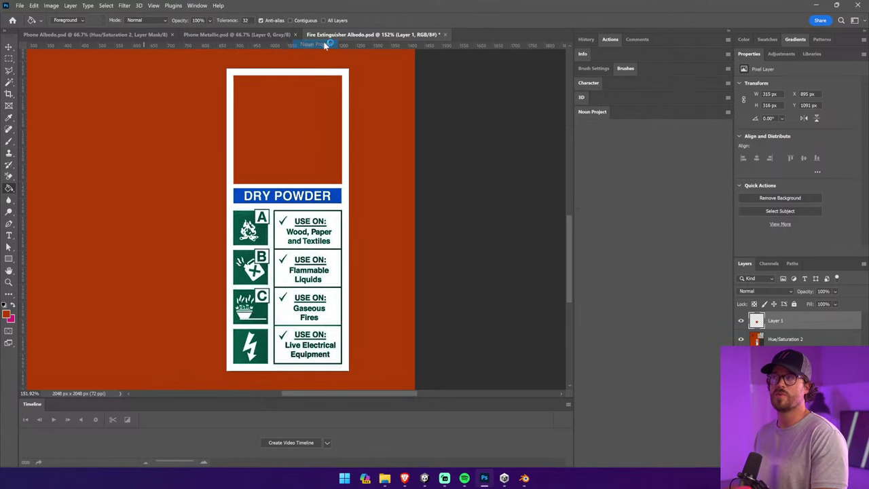
left_click(640, 119)
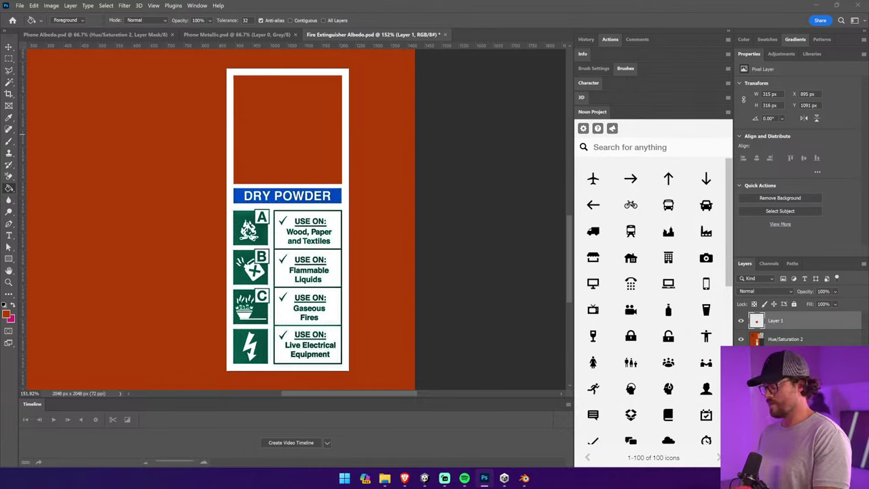
type("flourish")
key("Return")
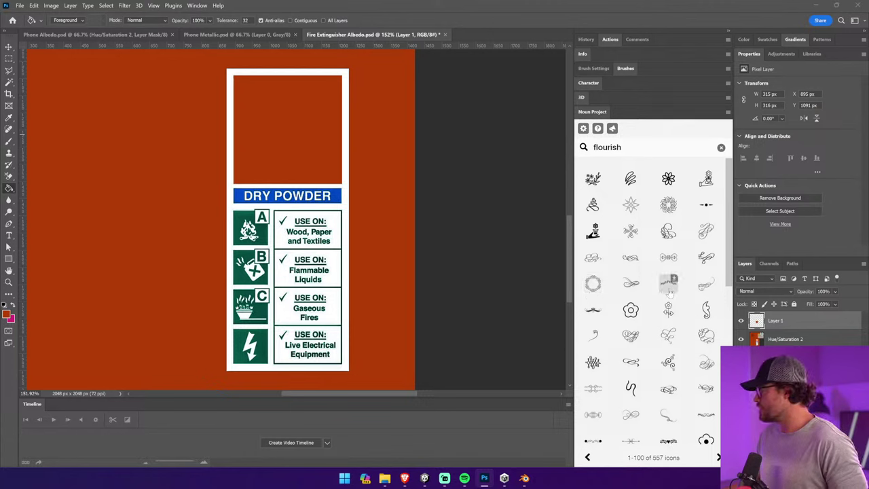
Insert the white Flourish Design icon at 300px and scale it to about 244 × 56 px in the red square's upper part
left_click(707, 416)
left_click(644, 299)
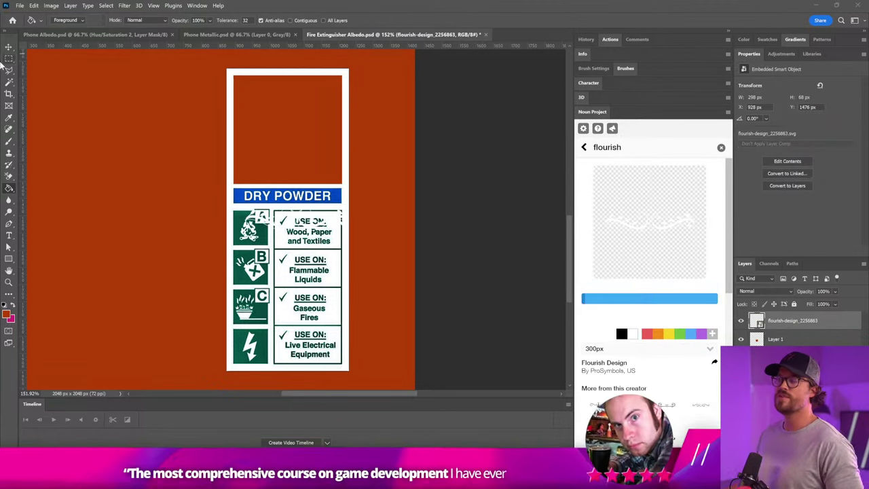
key("v")
left_click_drag(382, 249, 378, 122)
left_click_drag(288, 96, 288, 122)
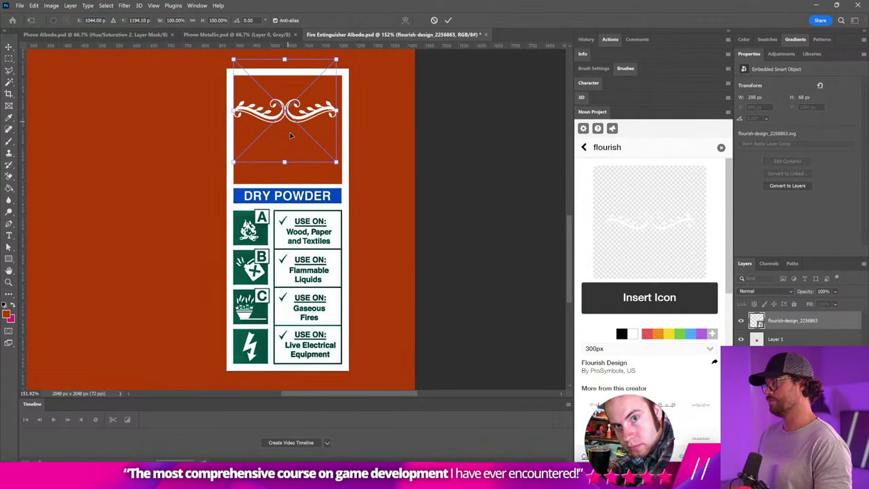
left_click_drag(287, 162, 287, 143)
key("Return")
Place a copy of the flourish rotated 180° near the red square's lower edge and nudge both flourishes slightly left
left_click_drag(316, 105, 246, 178)
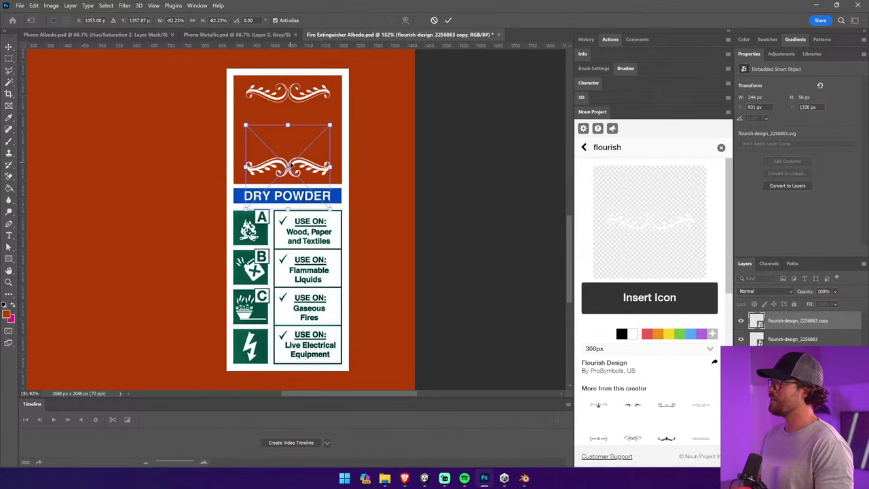
key("Return")
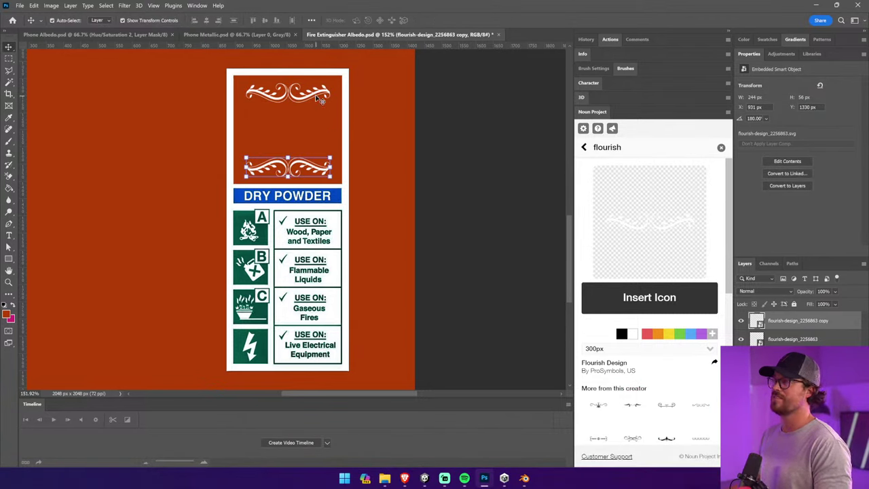
left_click(318, 97, "shift")
key("Left")
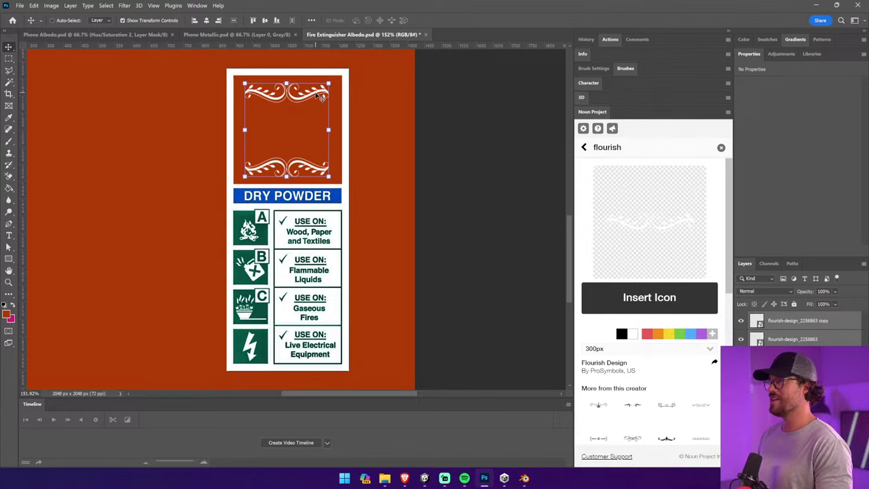
Search the icon library for "fire" and insert the white flame icon at 300px
left_click(516, 144, "ctrl")
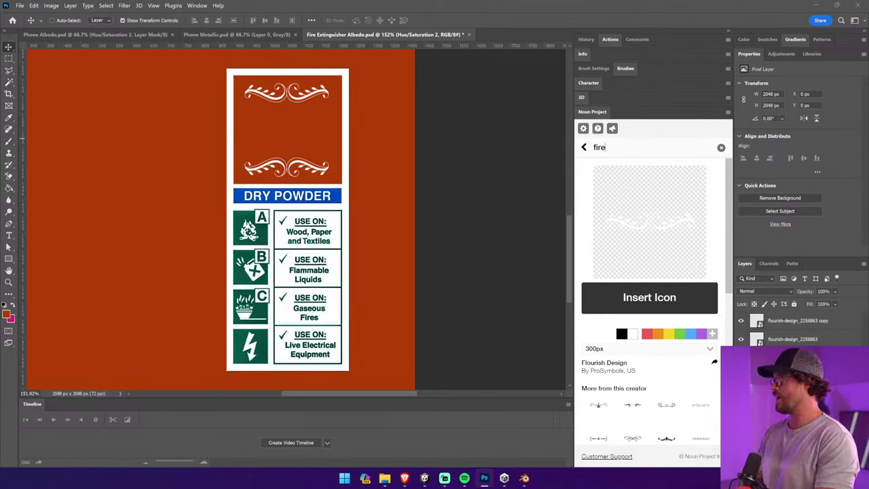
key("Return")
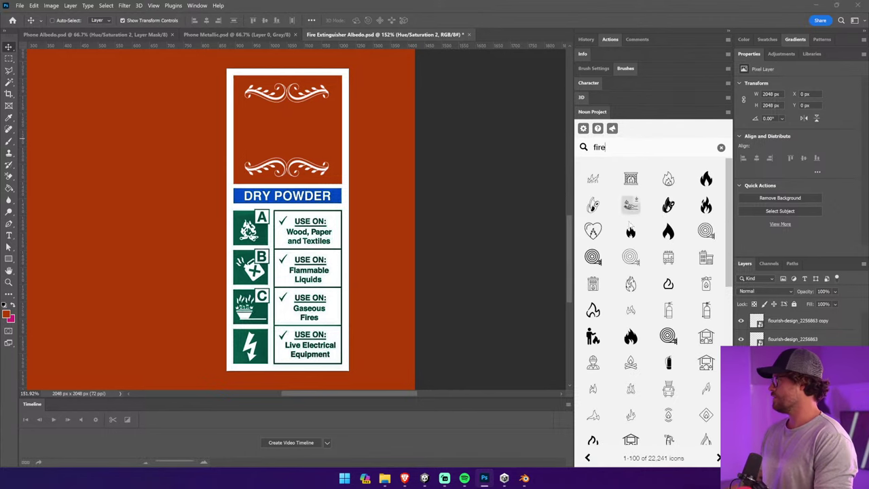
left_click(706, 206)
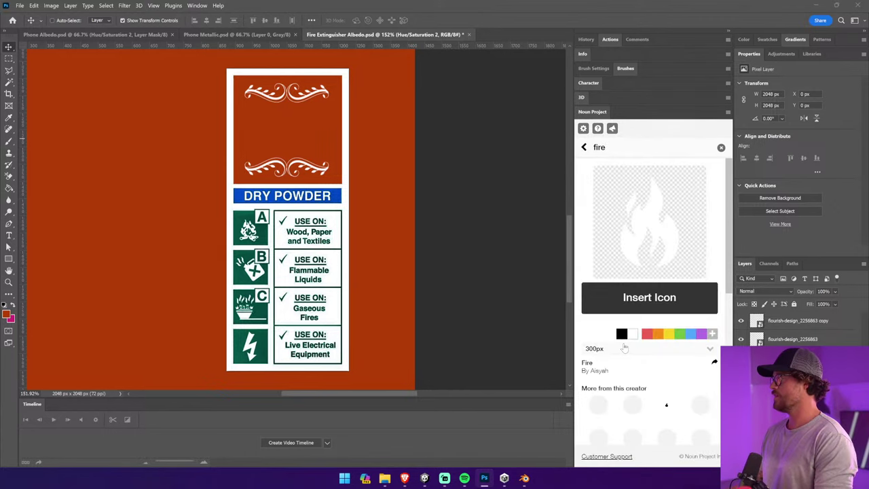
left_click(683, 297)
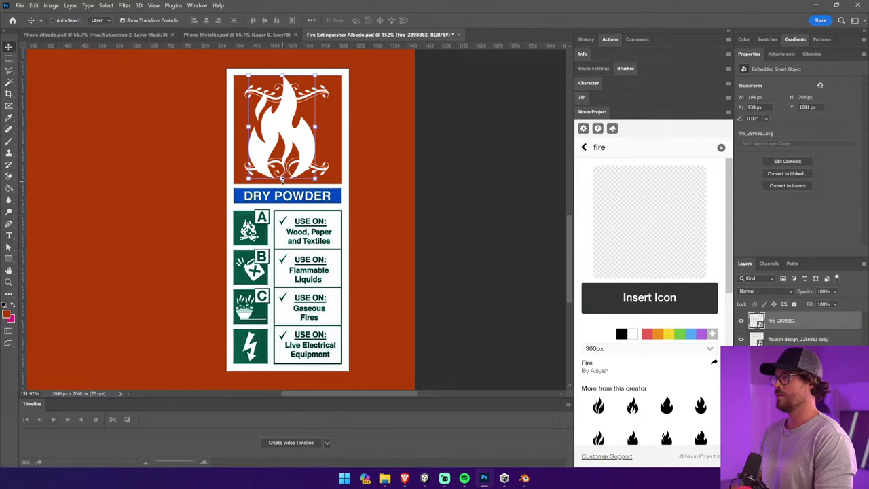
Scale the flame to about 188 × 290 px and centre it in the red square with its base overlapping the DRY POWDER banner
left_click_drag(282, 178, 306, 167)
key("Return")
left_click_drag(286, 126, 287, 145)
left_click_drag(286, 103, 285, 102)
key("Return")
left_click_drag(302, 132, 302, 137)
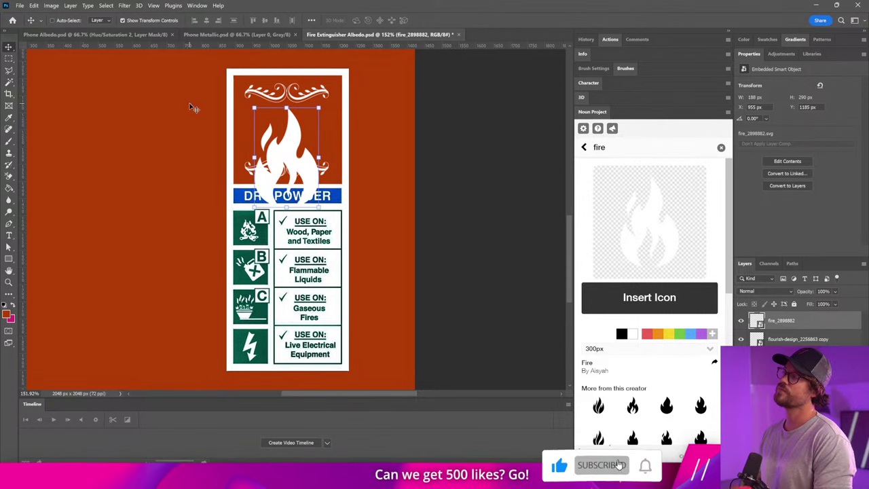
Mask the flame's layer so its base is cut off at the red square's lower edge, leaving the banner uncovered
left_click(9, 58)
left_click_drag(378, 227, 200, 183)
left_click(799, 463)
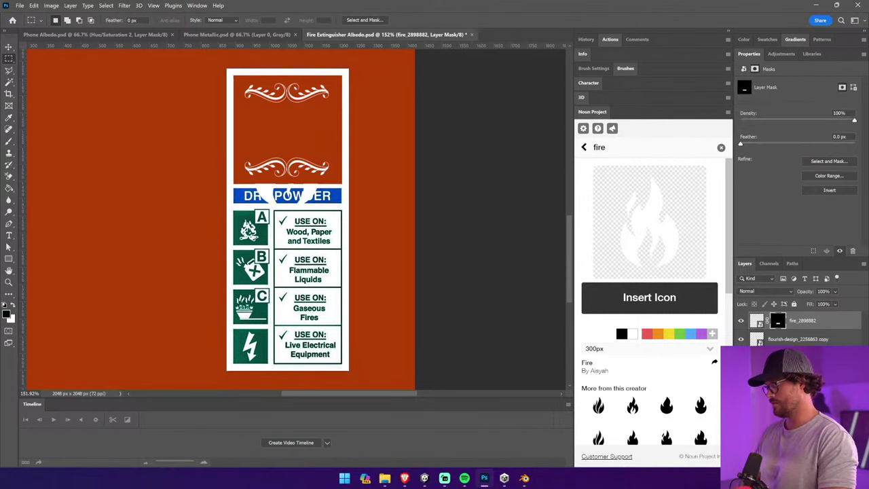
key("ctrl+i")
key("v")
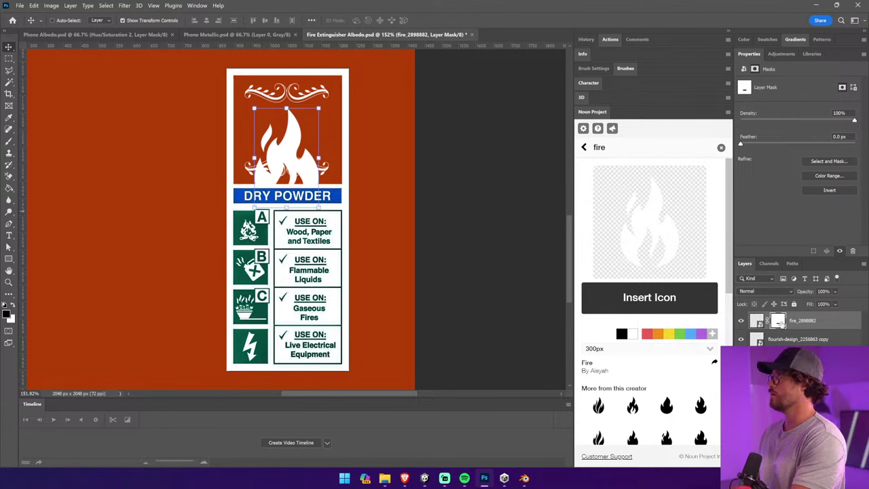
Unlink the flame from its layer mask and enlarge it so its tip reaches just below the upper flourish
left_click(759, 322)
left_click_drag(285, 109, 316, 82)
key("Return")
Enlarge the upper flourish to about 317 × 73 px and rotate it 180° against the red square's upper edge
left_click(315, 90, "ctrl")
key("ctrl+t")
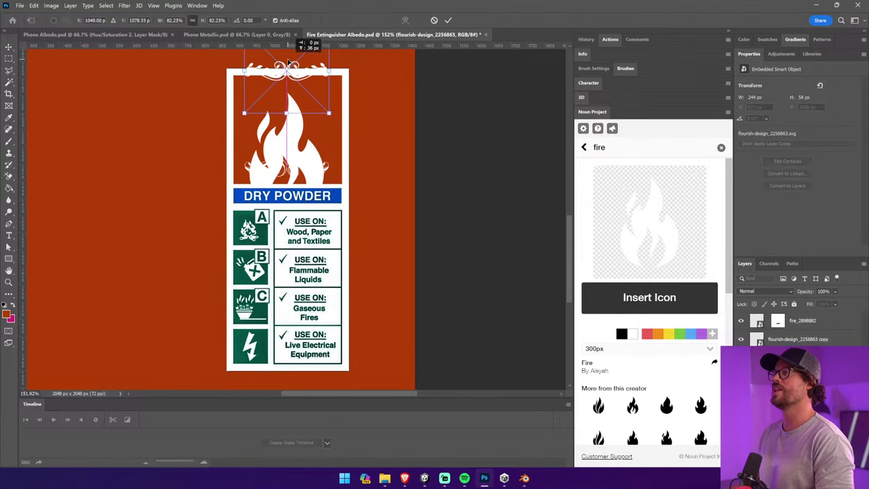
left_click_drag(287, 123, 286, 149, "shift")
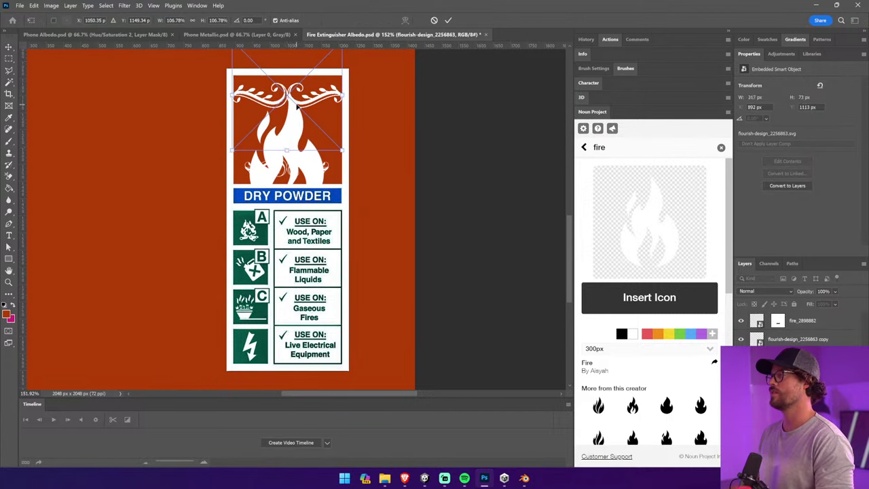
key("Return")
left_click_drag(319, 110, 317, 95)
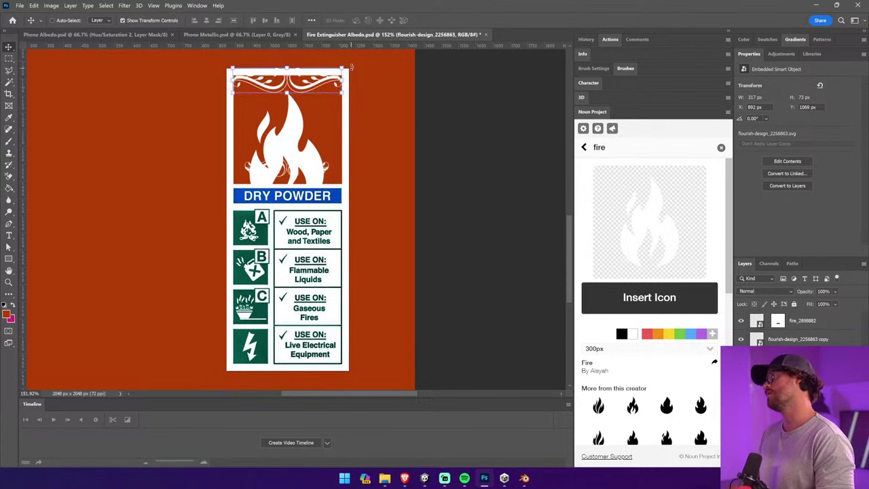
left_click_drag(350, 66, 231, 93, "shift")
key("Return")
Select the strip at the top of the red square and mask the flourish to it, hiding the parts over the white border
left_click_drag(328, 85, 344, 105)
left_click(9, 58)
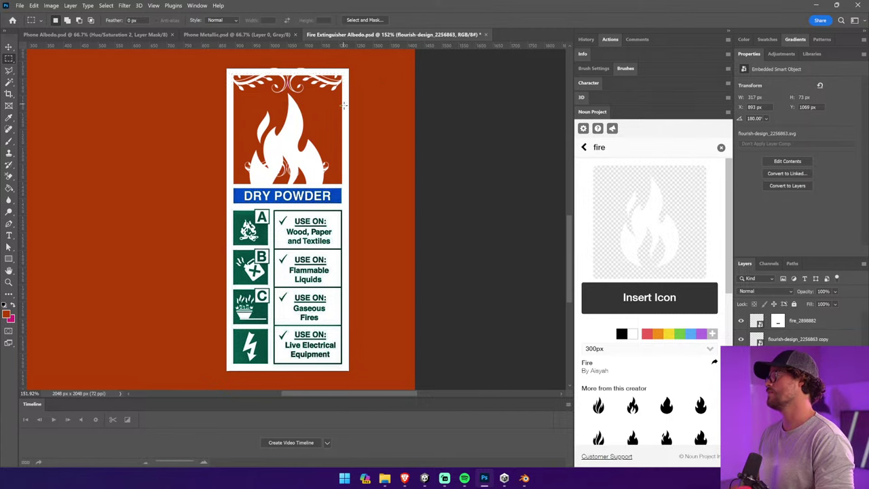
left_click(788, 462)
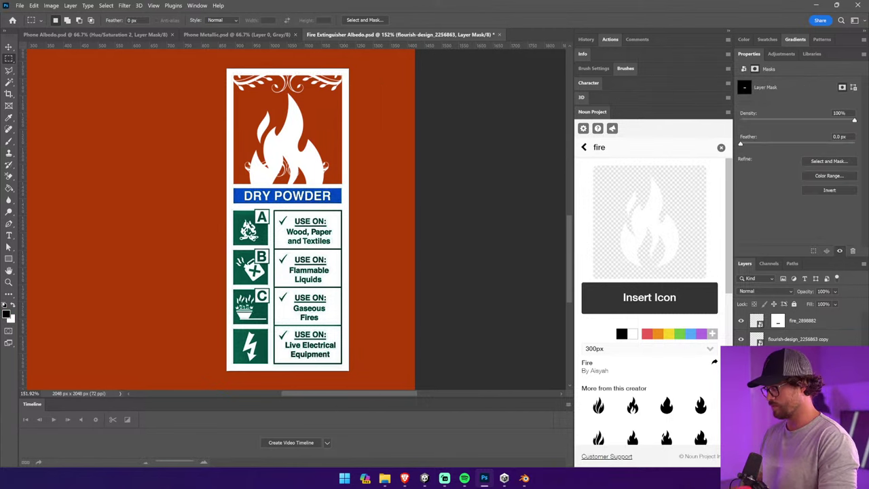
Move the lower flourish copy off the label and delete it
key("v")
left_click(248, 169, "ctrl")
left_click_drag(378, 165, 493, 134)
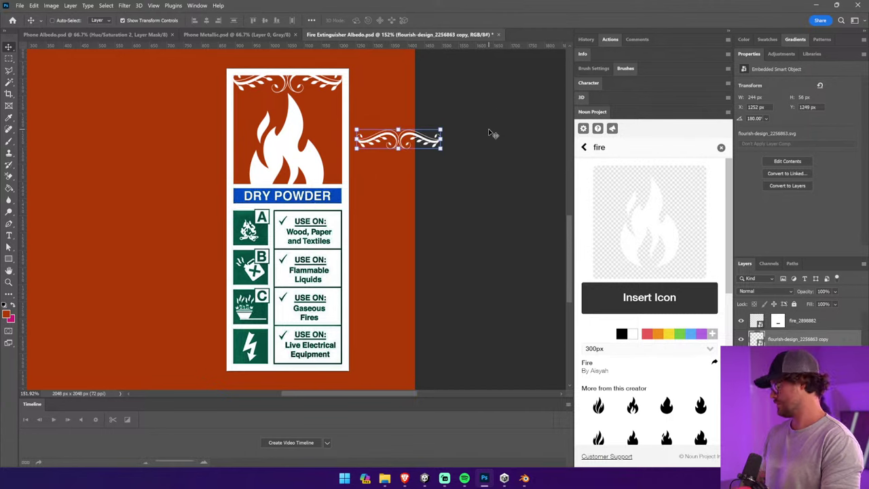
key("Delete")
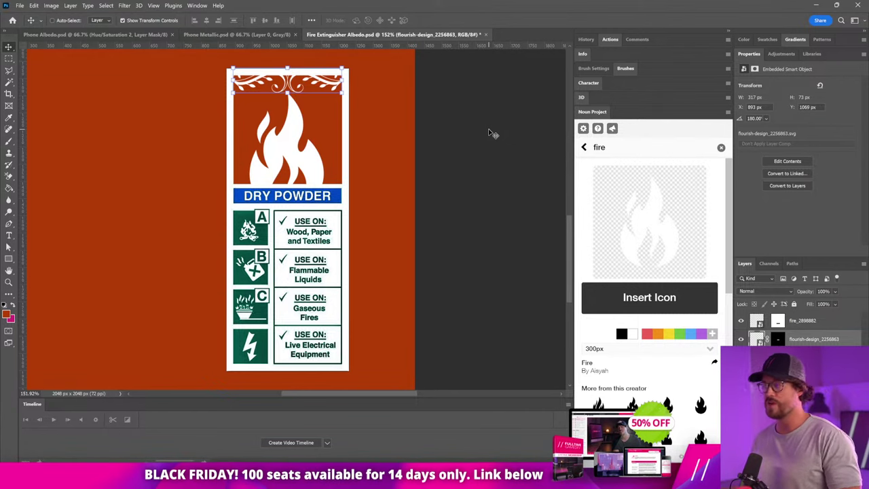
On a new layer above the flame, select the DRY POWDER banner, about 315 × 45 px, and fill it with its sampled blue
left_click(805, 323)
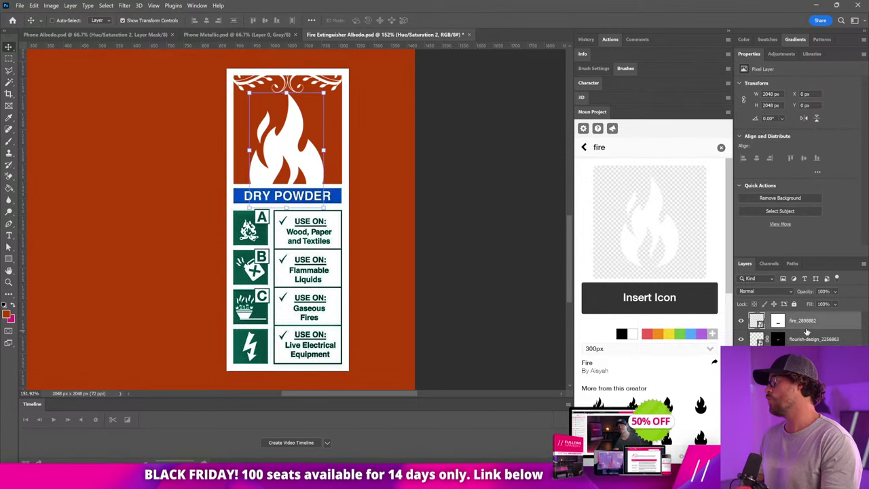
key("ctrl+shift+alt+n")
key("m")
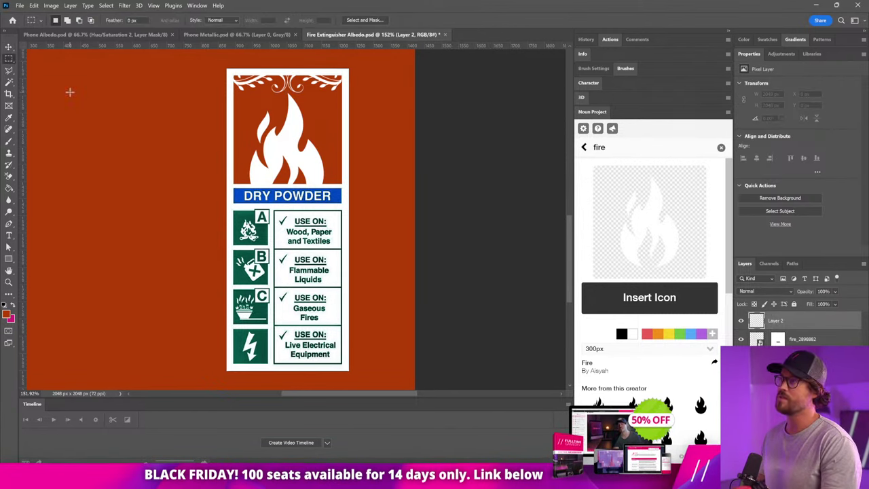
left_click_drag(234, 188, 342, 203)
key("g")
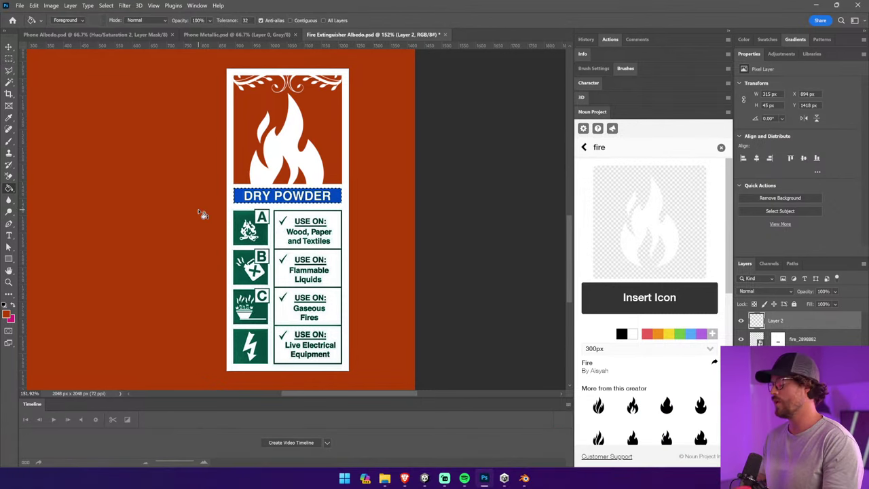
left_click(332, 200, "alt")
left_click(341, 201)
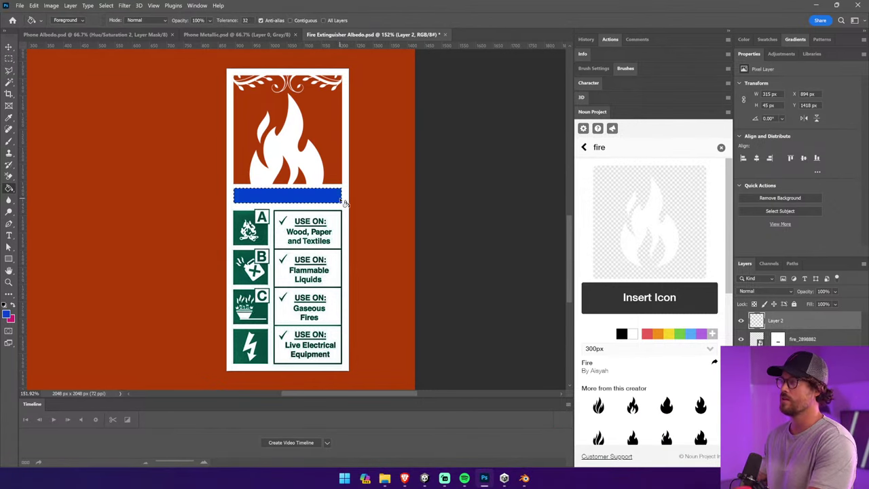
Stretch the blue bar's edges to line up with the red square and cover the old banner, making it 317 × 47 px
key("v")
key("ctrl+space")
left_click_drag(262, 191, 333, 196, "ctrl")
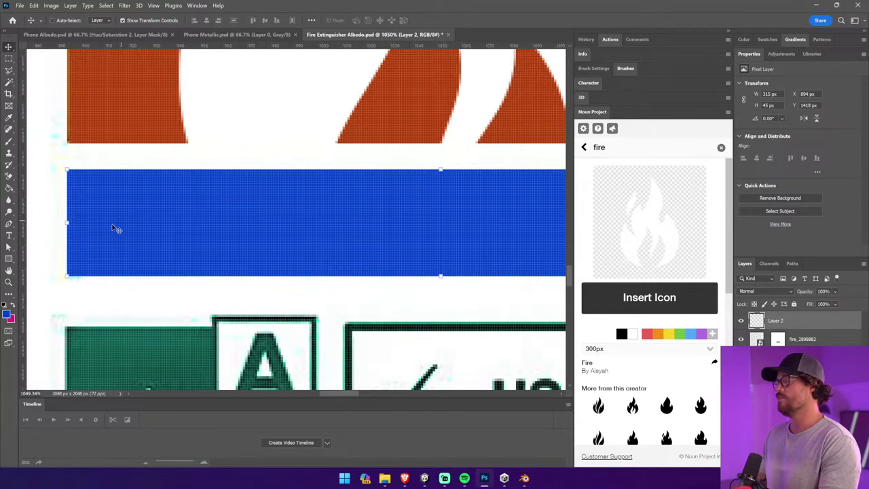
left_click_drag(66, 223, 65, 222)
key("Return")
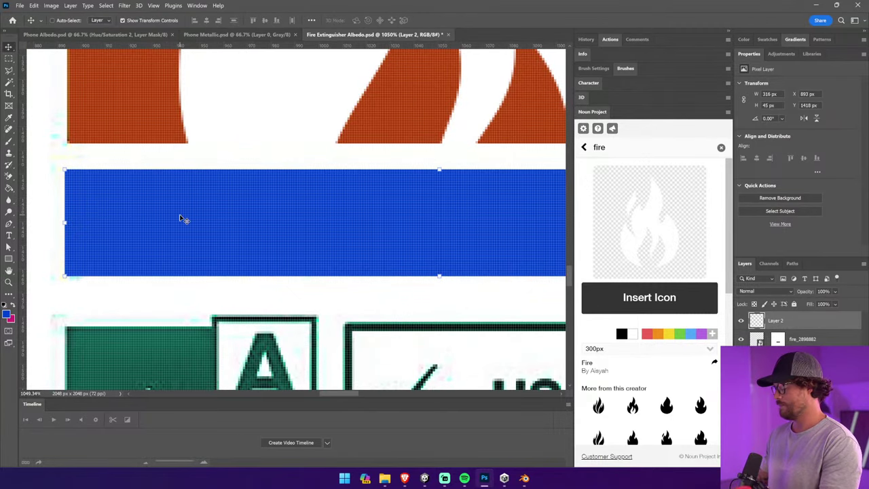
scroll(181, 218, "down", 1, "alt")
left_click_drag(455, 235, 389, 227)
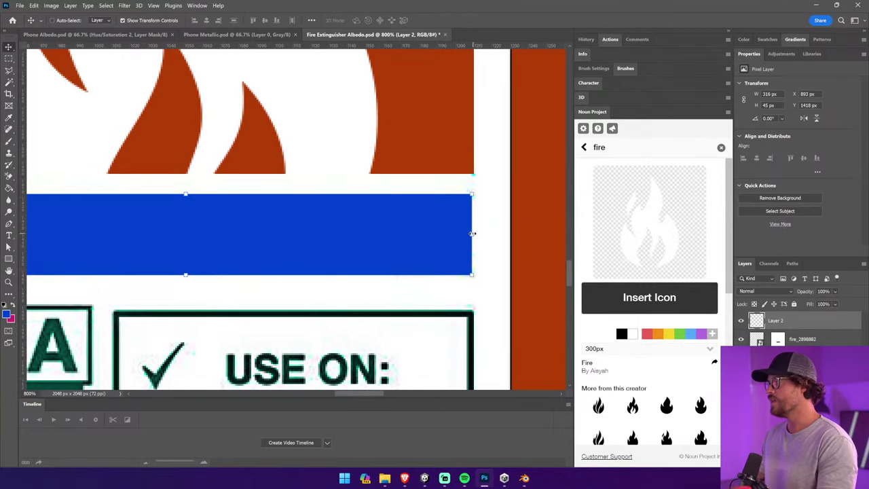
left_click_drag(472, 234, 476, 234)
left_click_drag(187, 194, 187, 193)
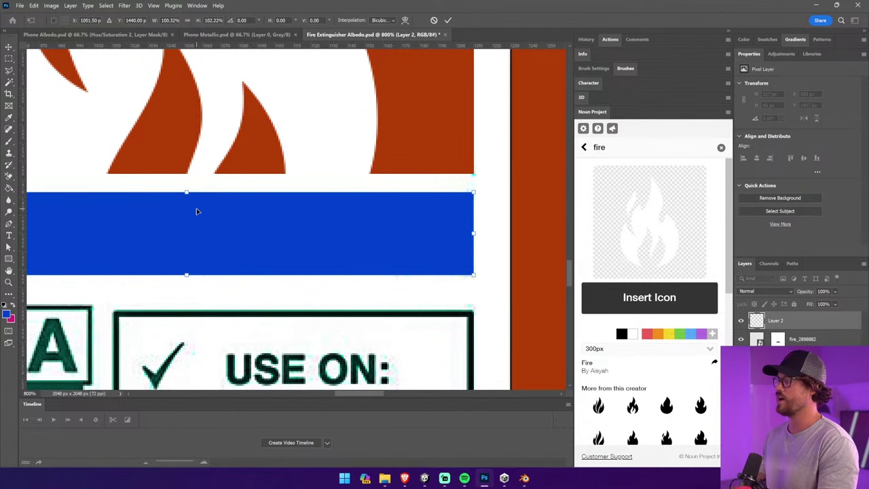
left_click_drag(187, 274, 187, 276)
key("Return")
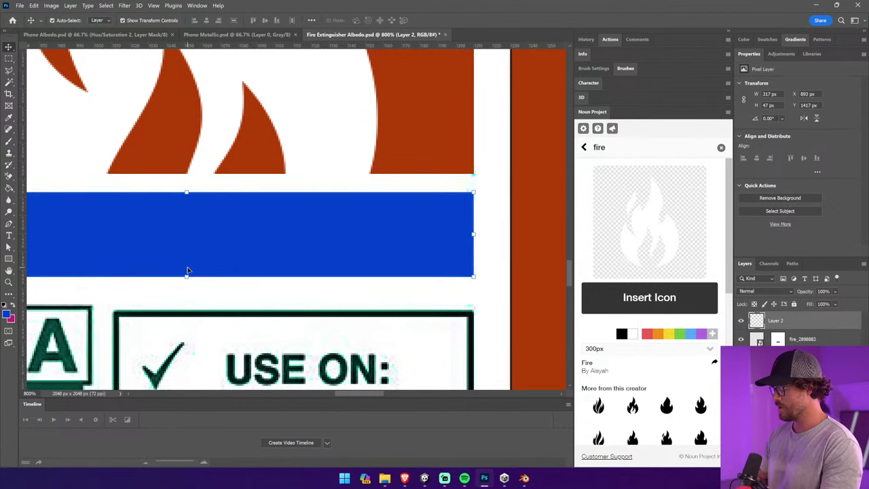
Lower the blue bar's upper edge so the bar is 45 px high
key("ctrl+0")
left_click_drag(223, 231, 378, 353, "ctrl")
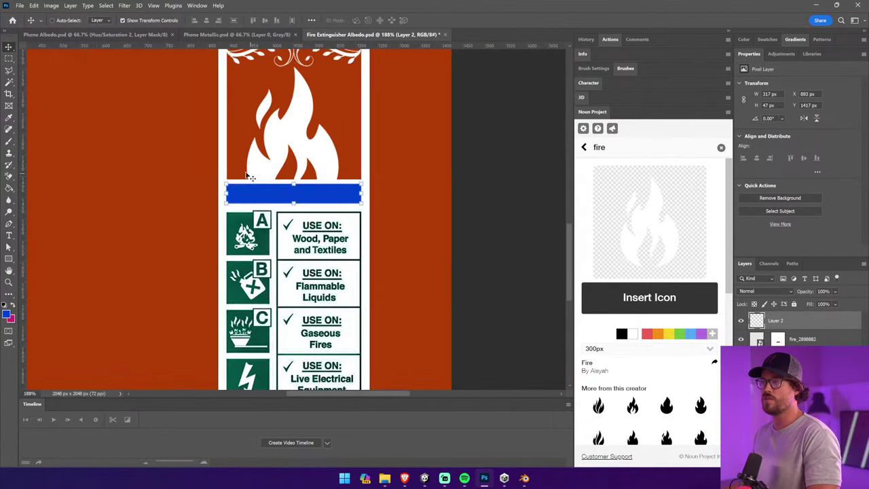
scroll(249, 177, "up", 4, "alt")
left_click_drag(361, 201, 359, 205)
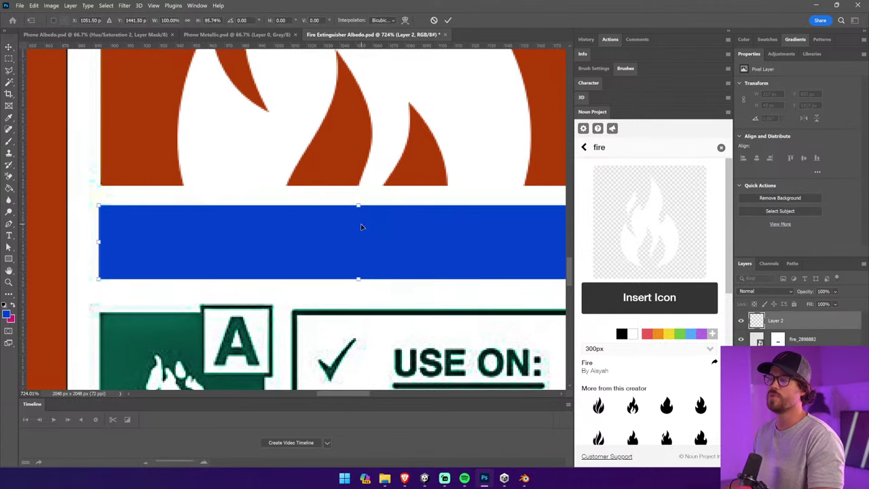
Recolor the blue banner bar dark green with Hue/Saturation at hue -57, saturation -72 and lightness -48
left_click(52, 6)
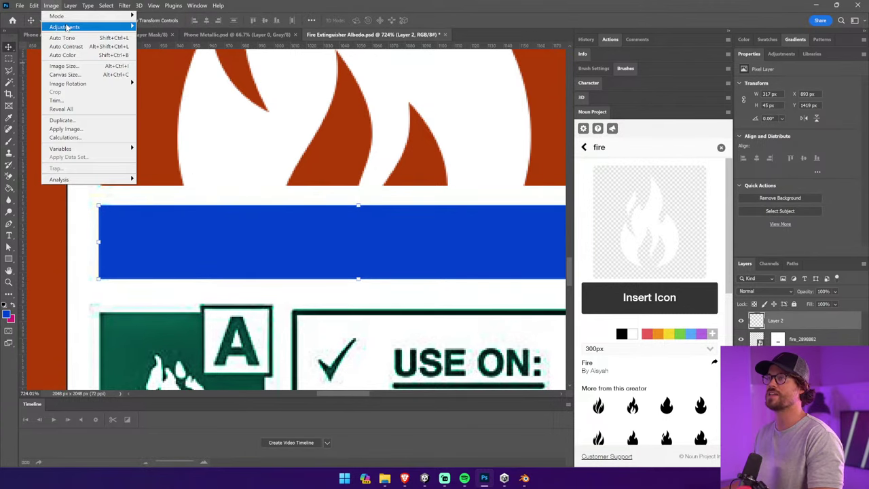
mouse_move(68, 27)
left_click(180, 74)
mouse_move(698, 182)
left_mouse_down()
mouse_move(683, 181)
mouse_move(693, 233)
mouse_move(680, 229)
mouse_move(674, 207)
mouse_move(677, 229)
mouse_move(667, 206)
mouse_move(687, 184)
left_mouse_up()
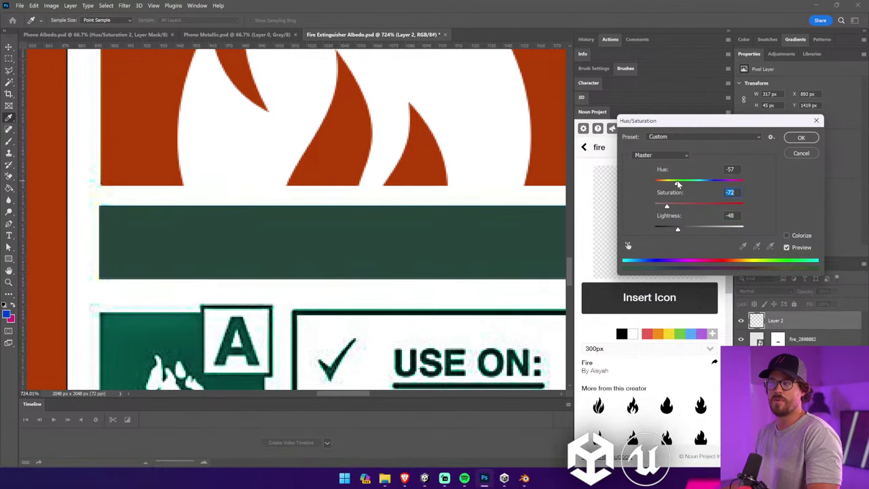
left_click(801, 137)
key("v")
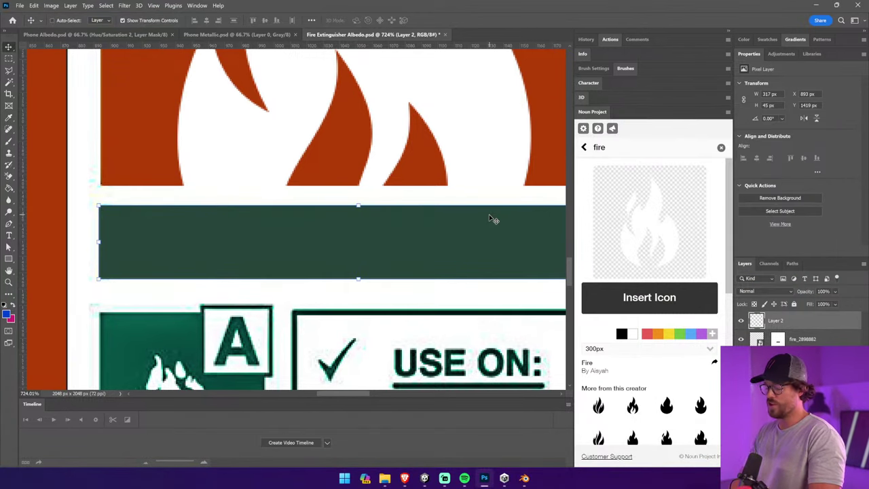
Draw a text box across the dark green bar and enter "Don't burn to death"
key("ctrl+0")
left_click(540, 199)
left_click_drag(306, 299, 432, 270, "ctrl")
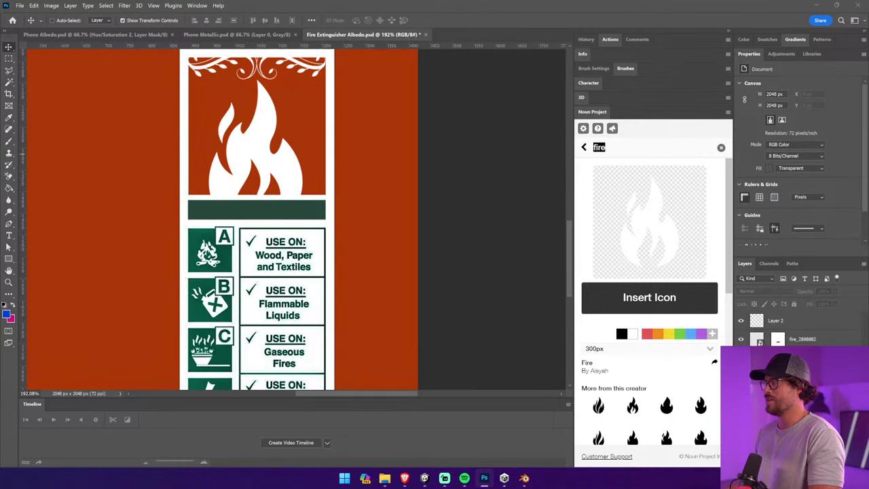
left_click(9, 235)
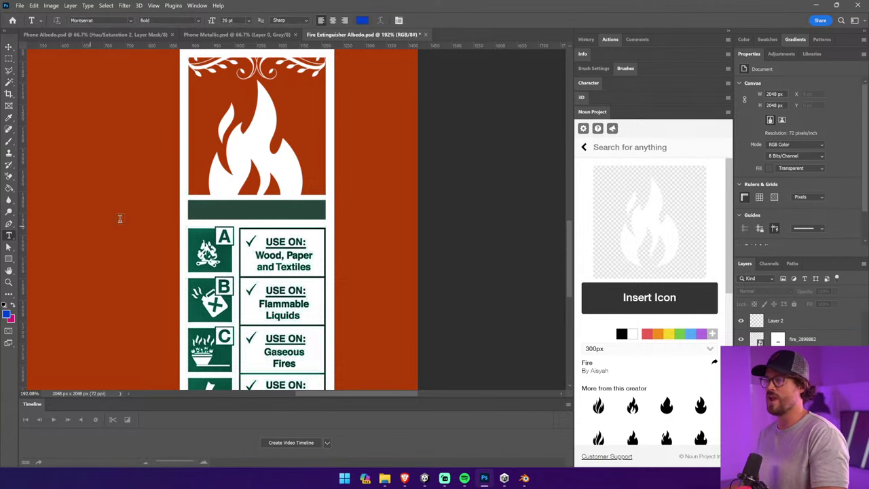
left_click_drag(193, 201, 325, 216)
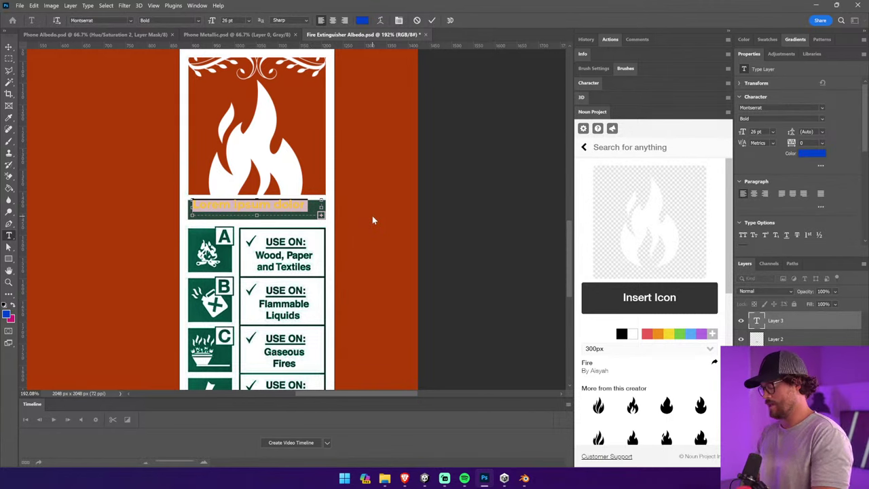
type("FIRE")
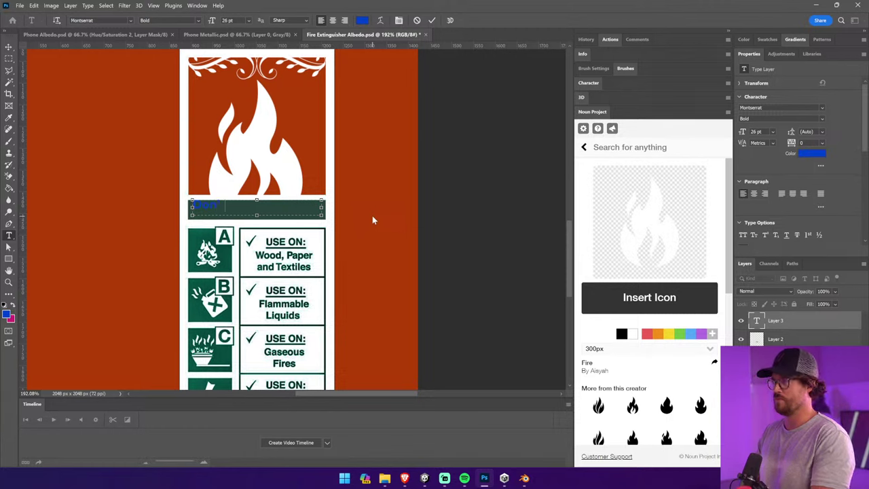
type("on't bru")
key("BackSpace")
key("BackSpace")
type("urn to death")
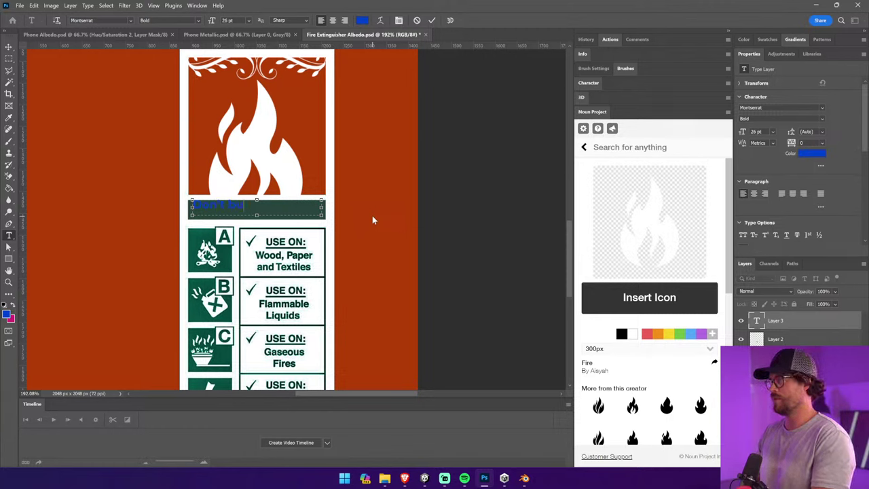
Color all the banner text with the orange-red b33c06 sampled from the background
key("ctrl+a")
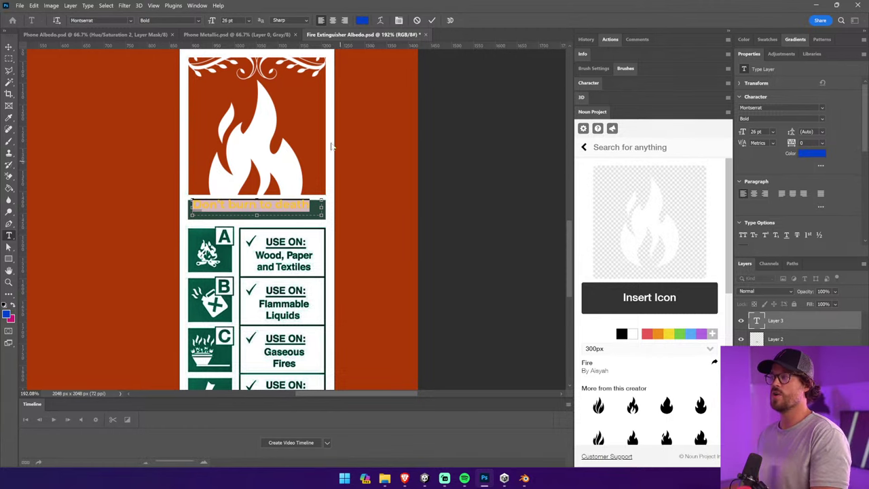
left_click(366, 22)
left_click(366, 196)
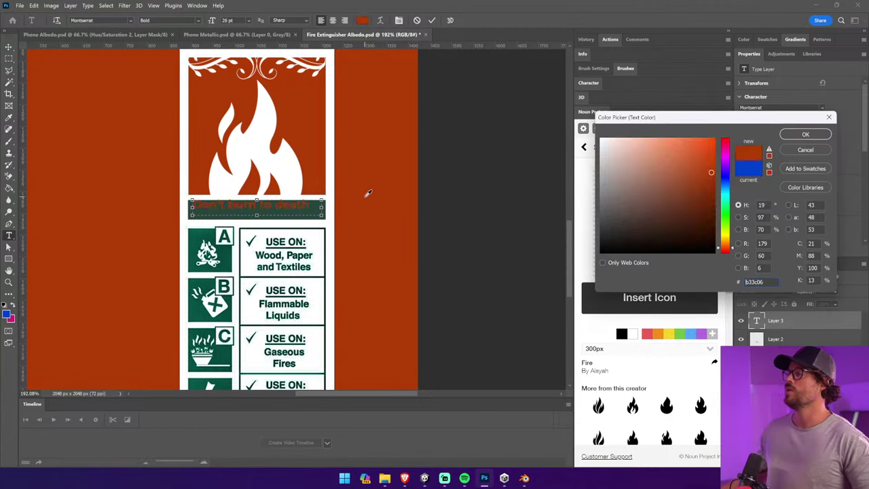
left_click(805, 134)
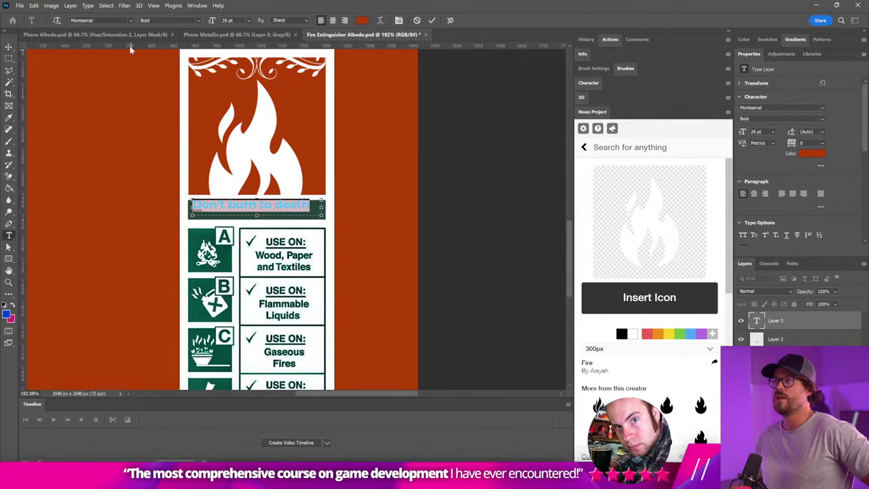
Change the banner text's font to Garamond Regular
left_click(113, 21)
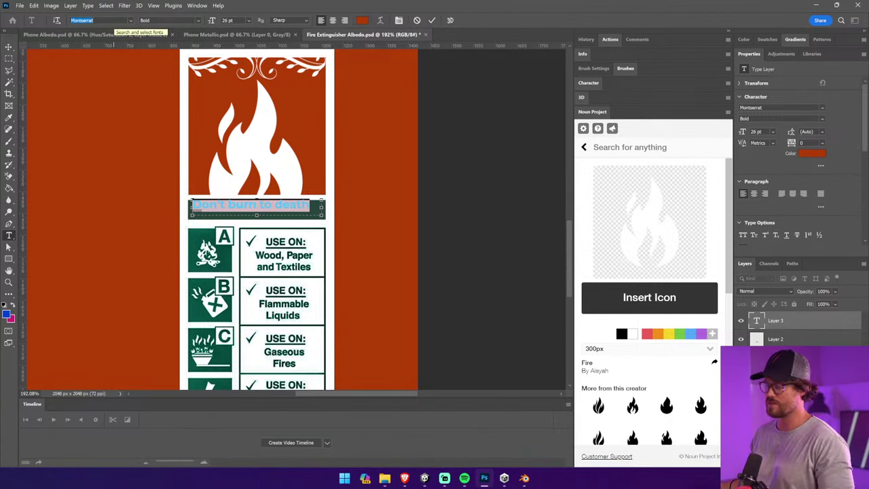
type("b")
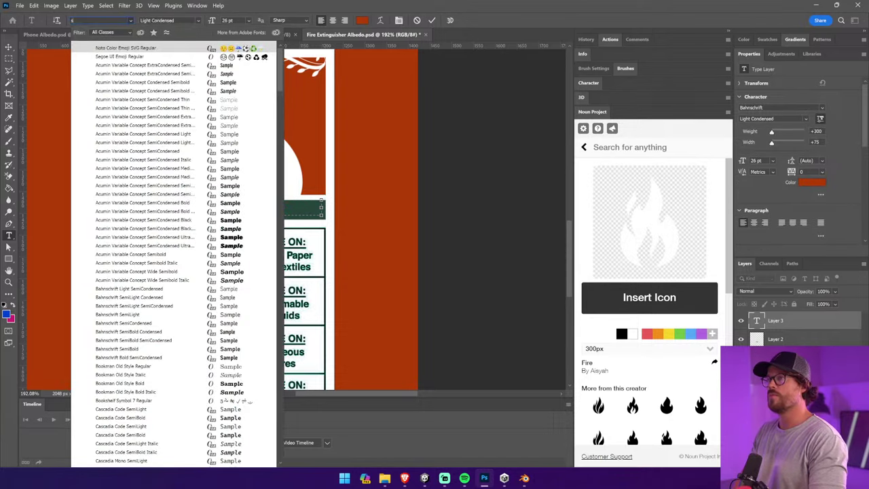
key("BackSpace")
type("gara")
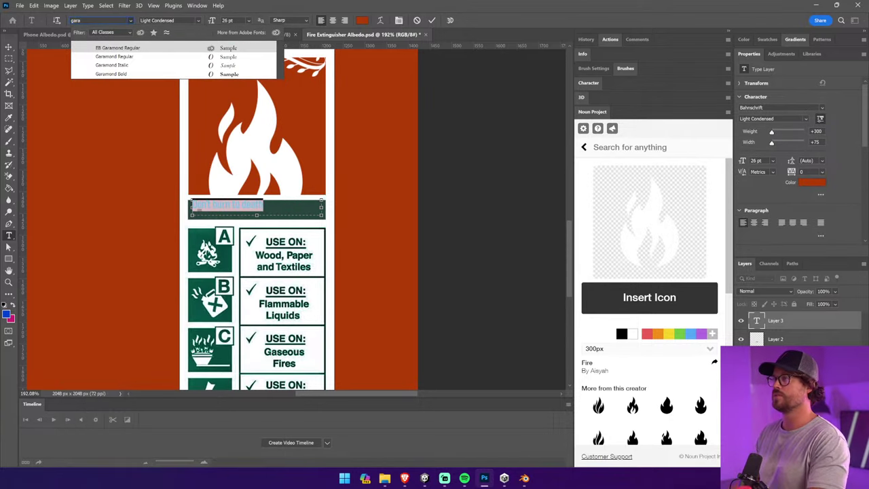
key("Down")
key("Return")
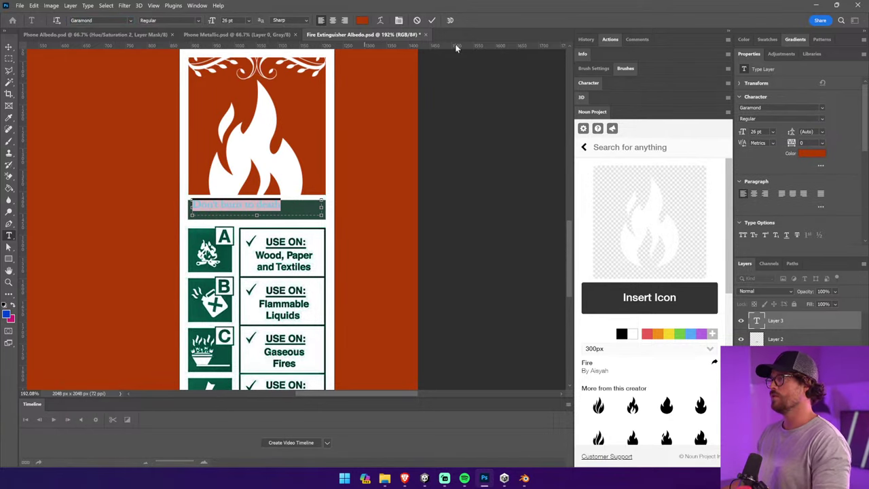
Apply All Caps to the banner text and set its size to 20 pt
left_click(398, 21)
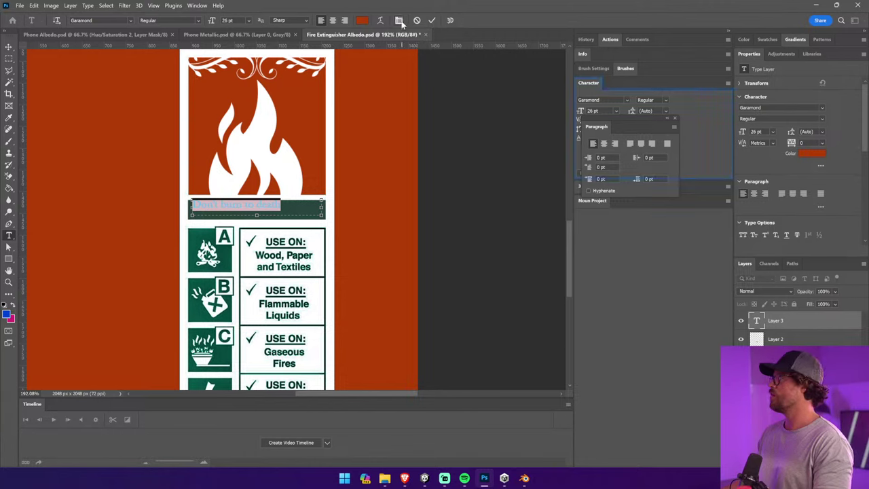
left_click(674, 118)
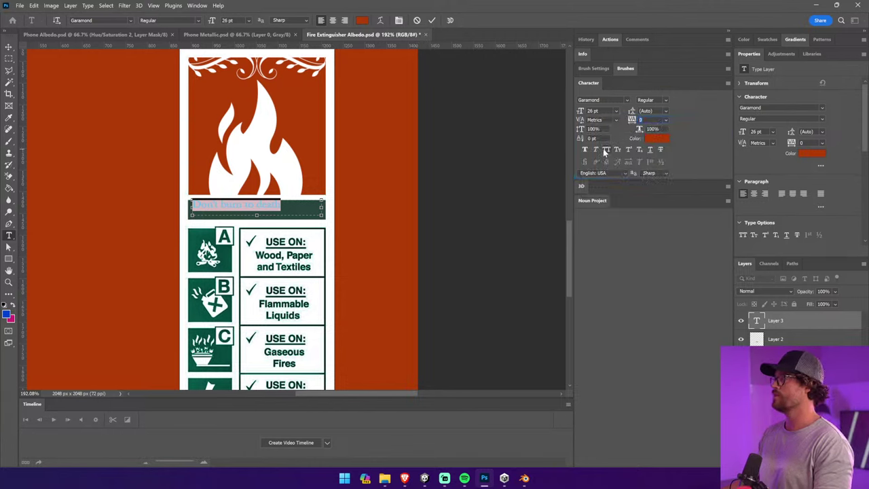
left_click(298, 202)
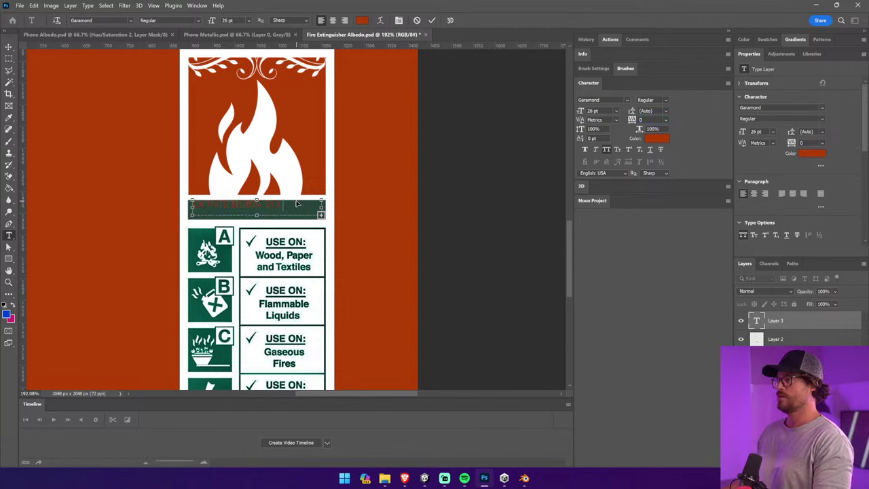
key("ctrl+a")
type("20")
key("Return")
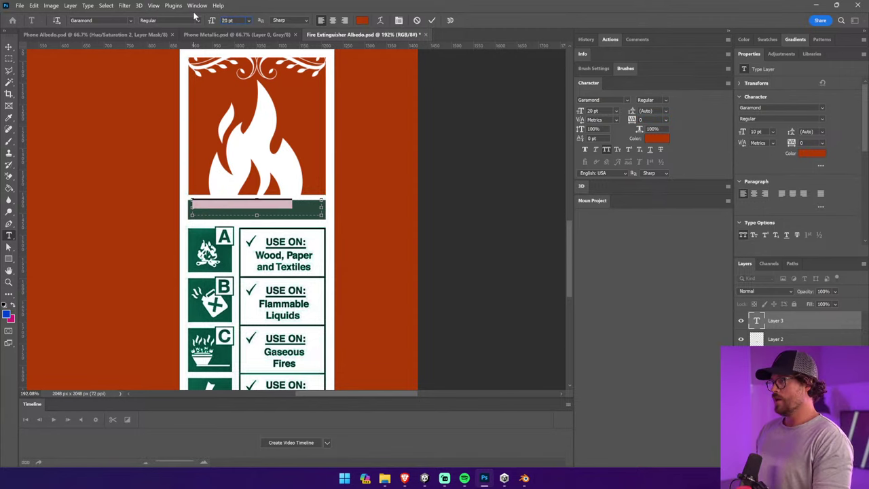
Set the banner text's color to white, ffffff
left_click(362, 19)
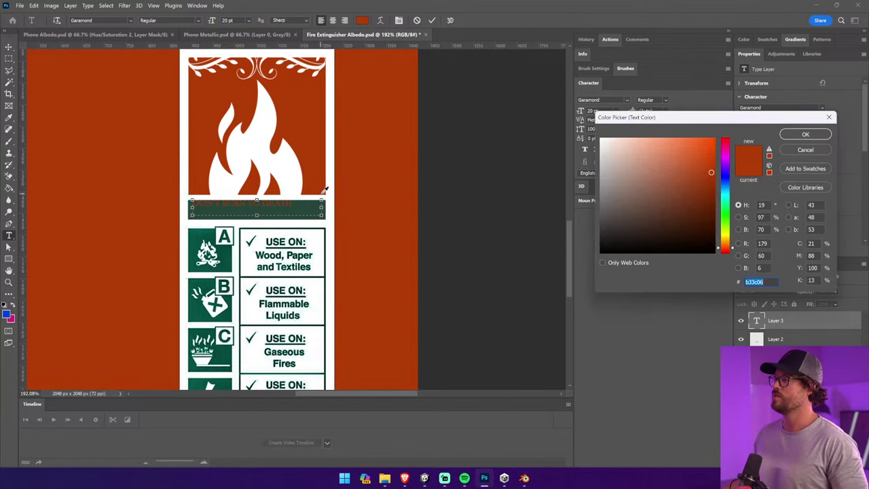
type("ffffff")
left_click(801, 134)
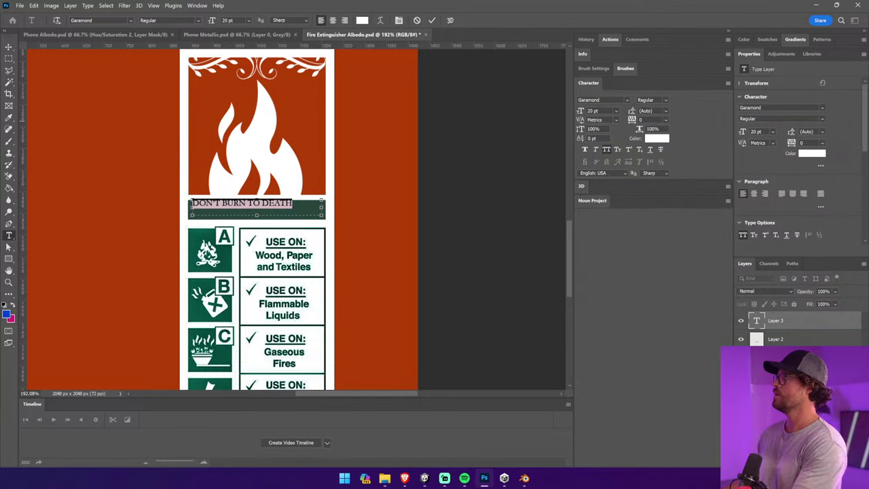
type("0")
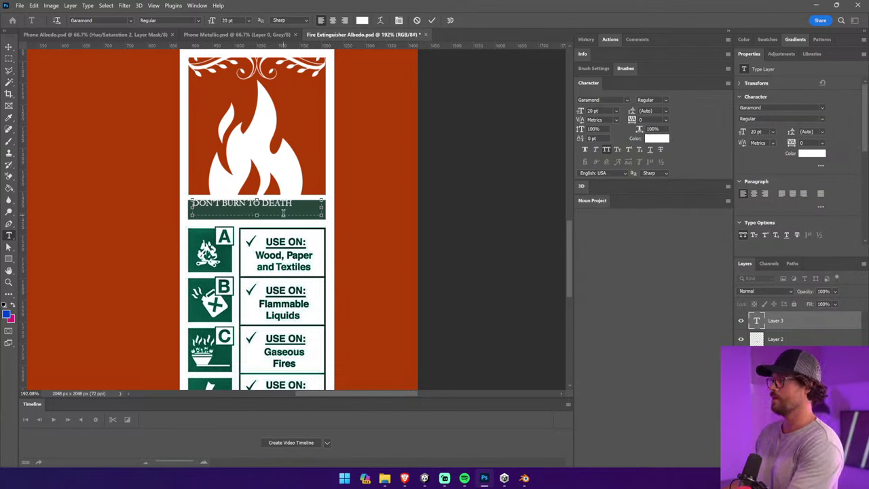
Set the tracking of the "DON'T BURN TO DEATH" text to 200 and extend its text box downward
key("ctrl+a")
double_click(647, 120)
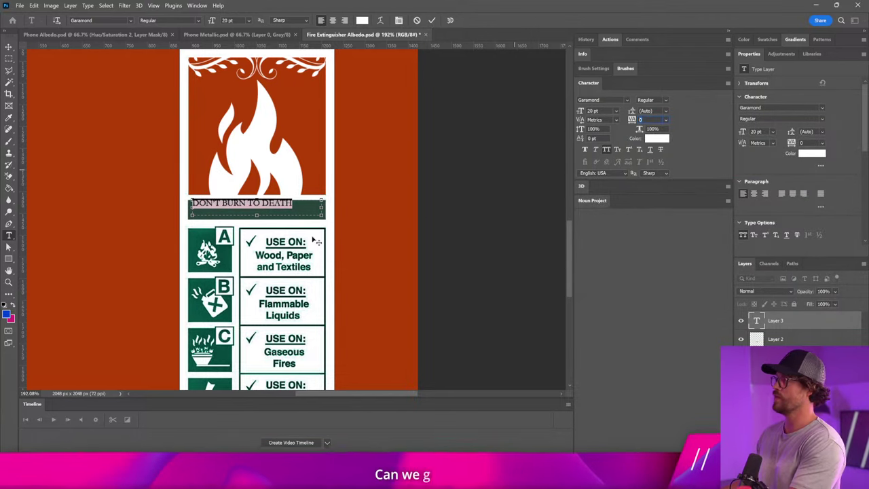
type("200")
key("Return")
left_click_drag(256, 215, 257, 235)
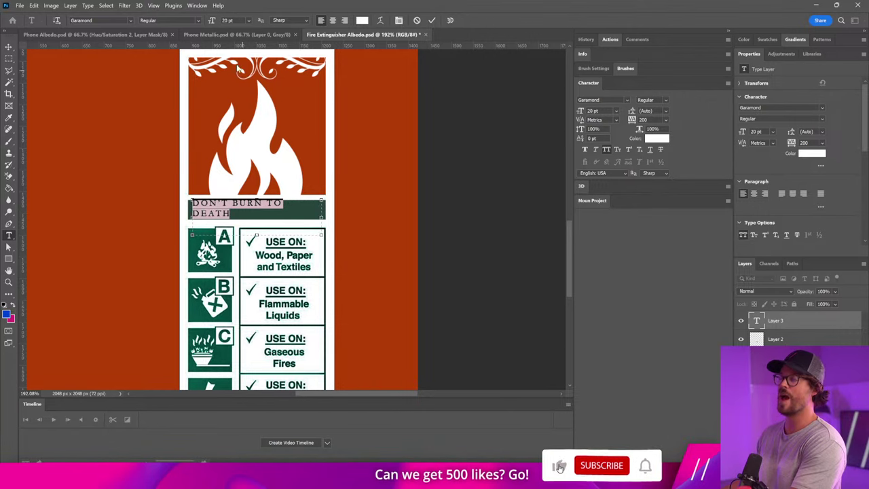
Reduce the font size of the "DON'T BURN TO DEATH" text to 18 pt so it fits on one line
left_click(212, 21)
type("10")
key("Return")
key("Up")
key("Up")
key("Up")
key("Up")
key("Up")
key("Up")
key("Up")
key("Up")
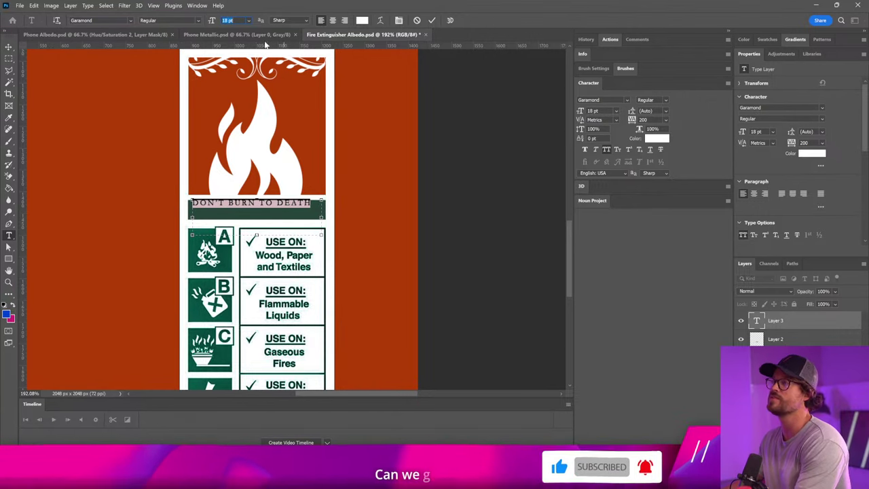
Nudge the "DON'T BURN TO DEATH" text down and sideways until it sits centred in the green banner
left_click(12, 48)
key("Down")
key("Down")
key("Down")
key("Down")
key("Down")
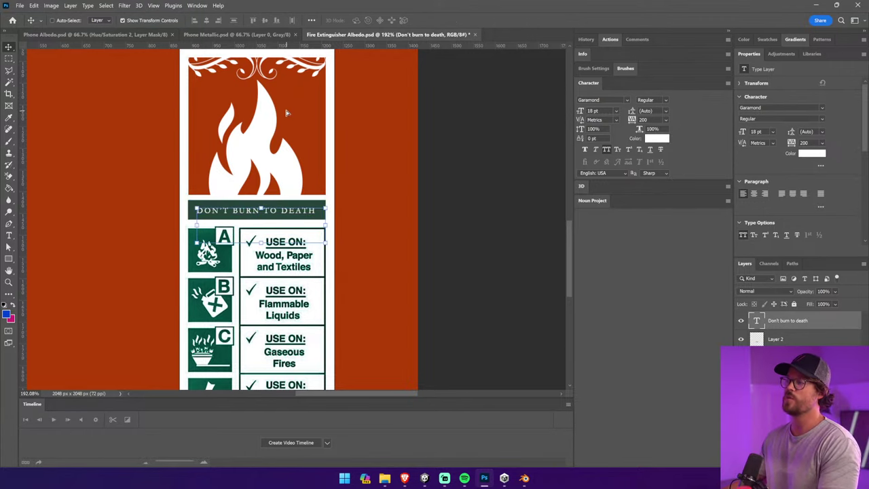
key("Left")
key("Left")
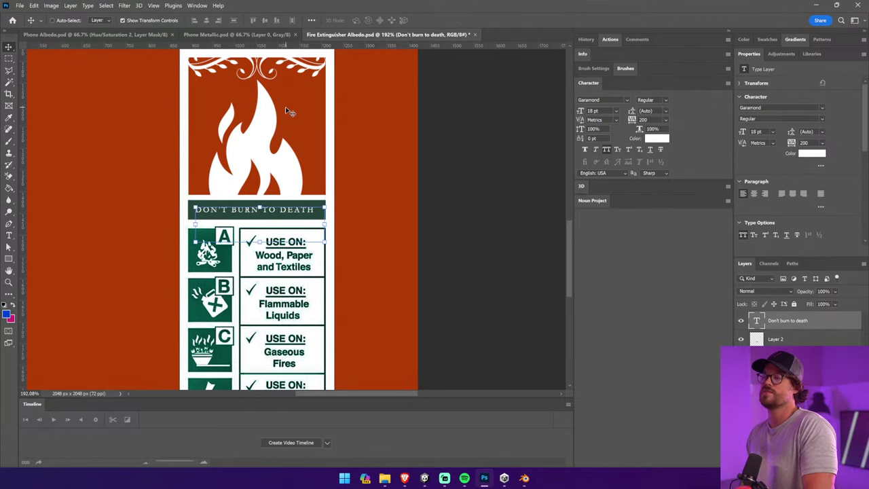
key("Up")
key("Up")
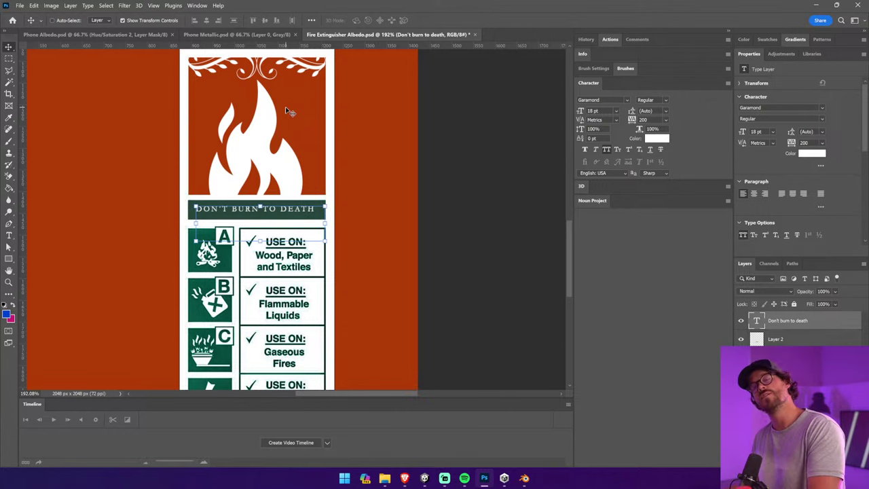
left_click(442, 242)
left_click(311, 215)
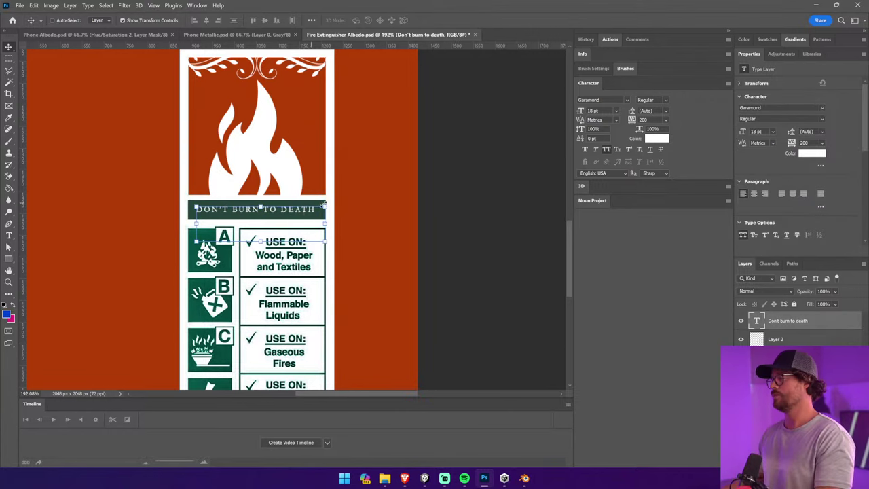
Cover the four "USE ON" pictogram rows with a white-filled rectangle about 325 × 456 px on a new layer
scroll(430, 192, "down", 2)
key("m")
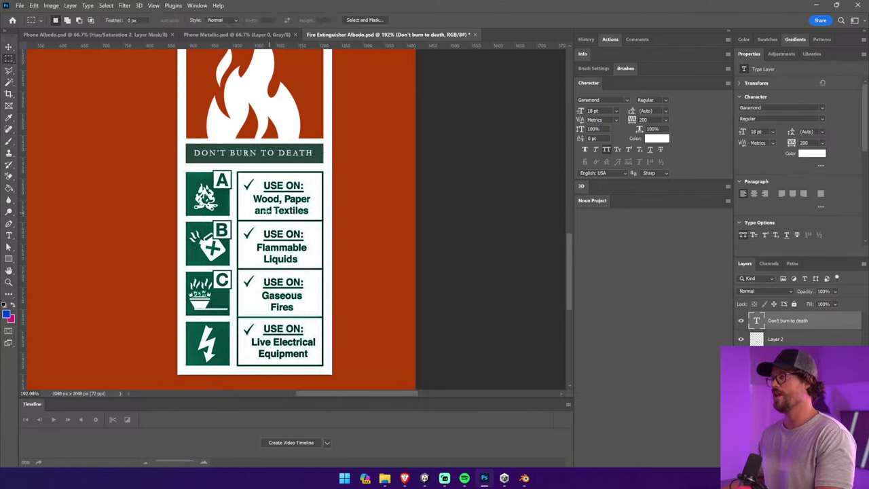
left_click_drag(279, 294, 325, 367)
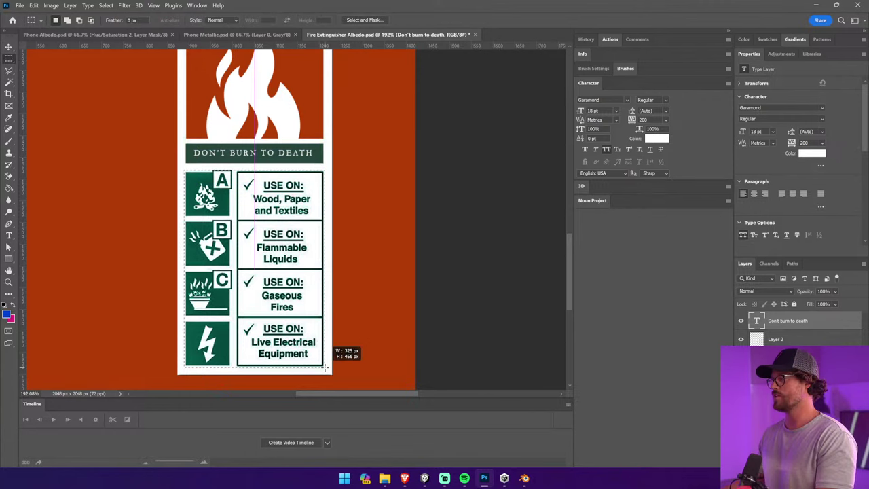
left_click(822, 461)
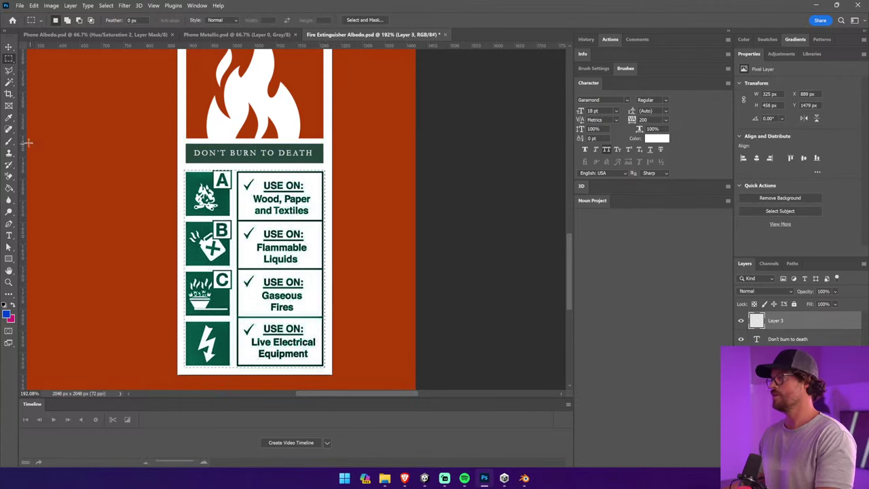
left_click(10, 188)
left_click(317, 180, "alt")
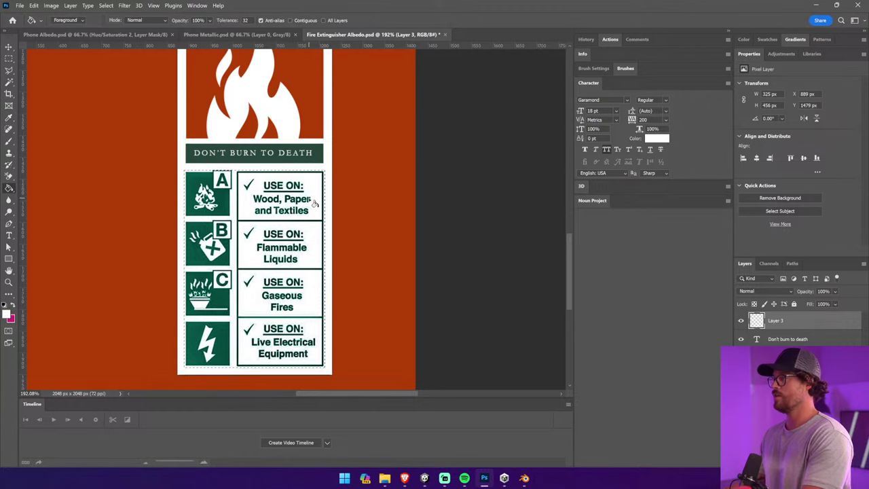
left_click(314, 201)
key("v")
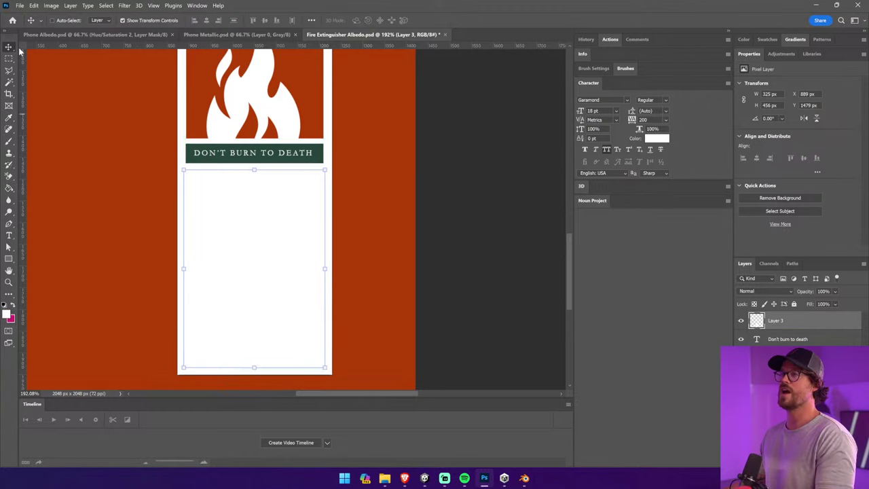
Search the Noun Project for "art deco" and insert the overlapping arches icon into the label document
left_click(8, 58)
left_click(627, 197)
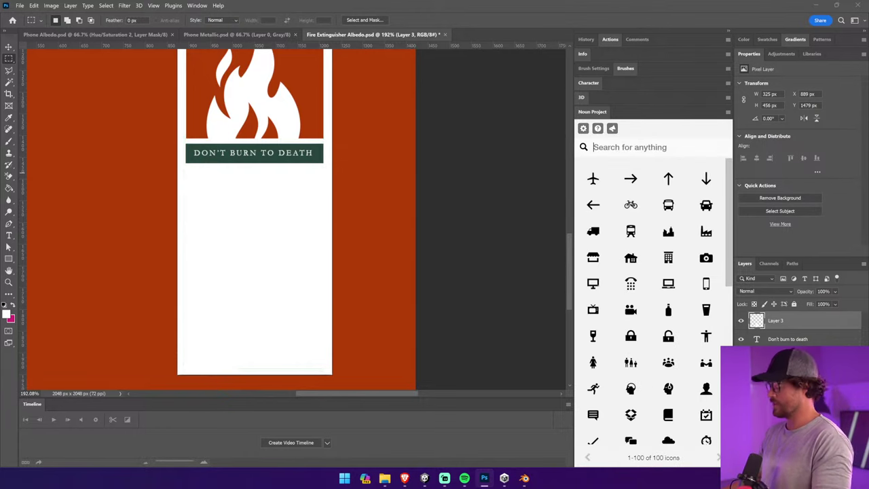
type("art deco")
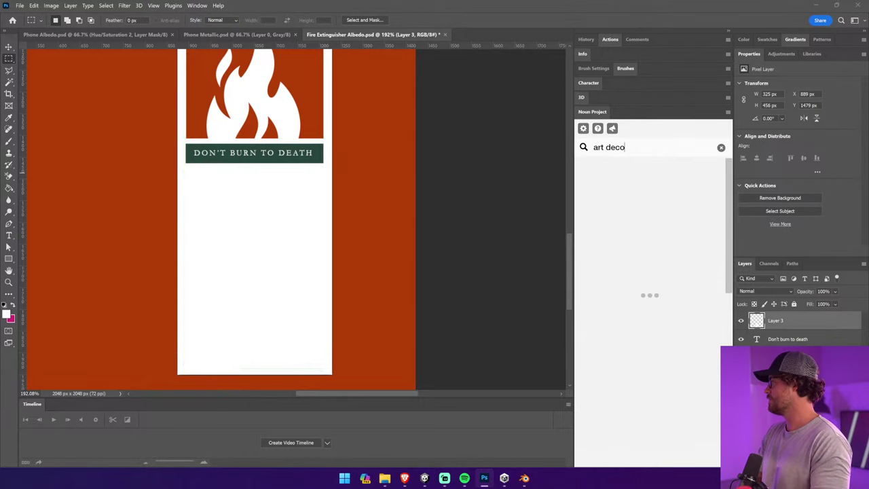
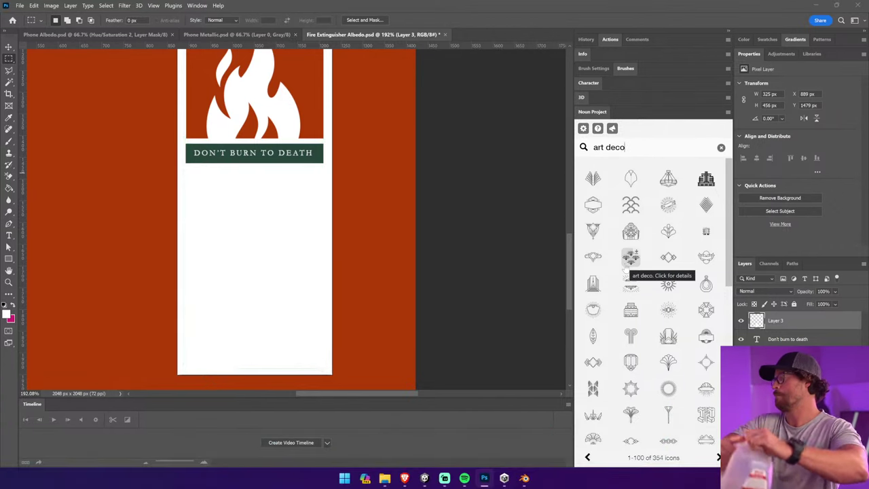
left_click(630, 207)
left_click(649, 296)
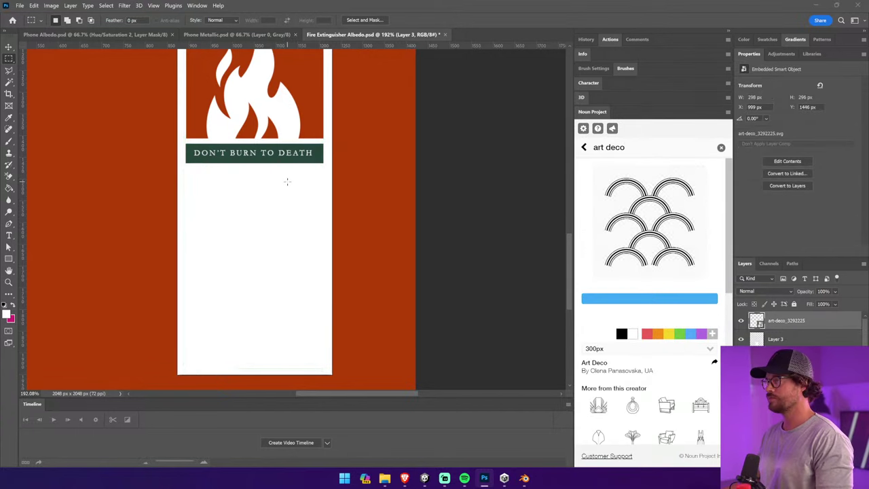
Move the arches pattern onto the blank white area and scale it up to about 449 × 445 px
left_click(8, 47)
left_click_drag(313, 191, 271, 203)
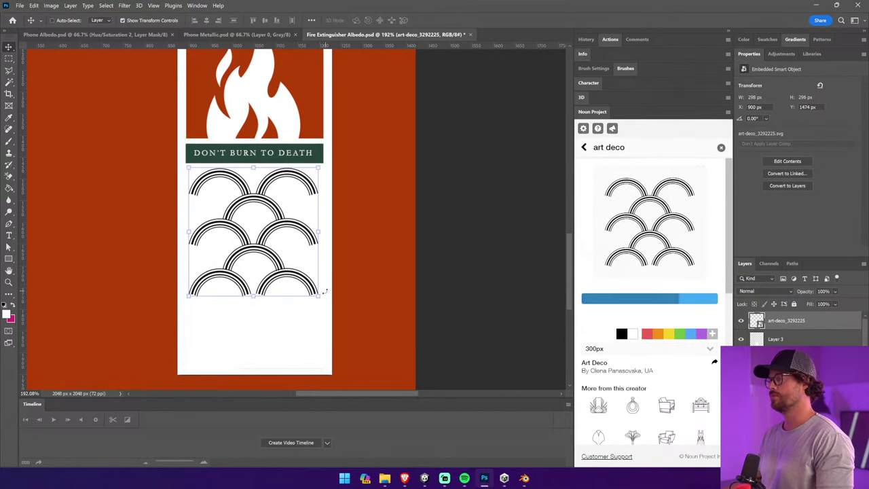
left_click_drag(324, 291, 334, 334)
key("Return")
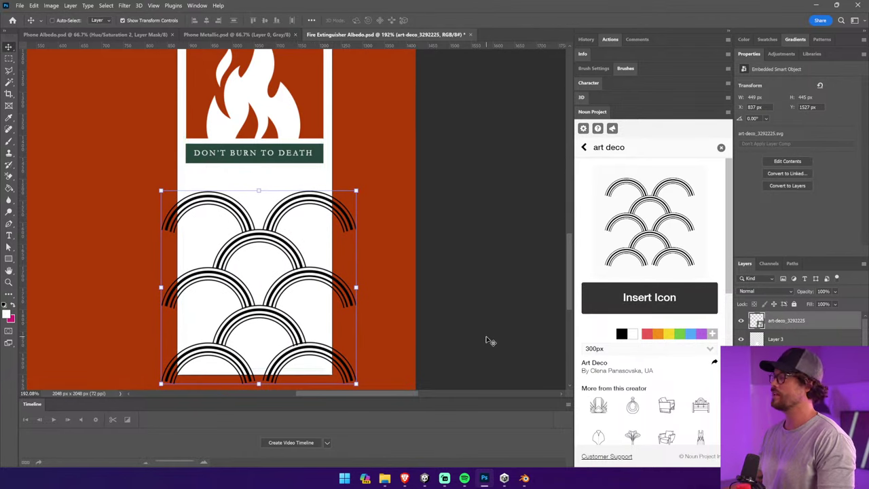
Mask the arches pattern to a rectangle aligned with the green banner's width, reaching nearly to the label's lower edge
left_click(11, 58)
left_click_drag(186, 170, 324, 372)
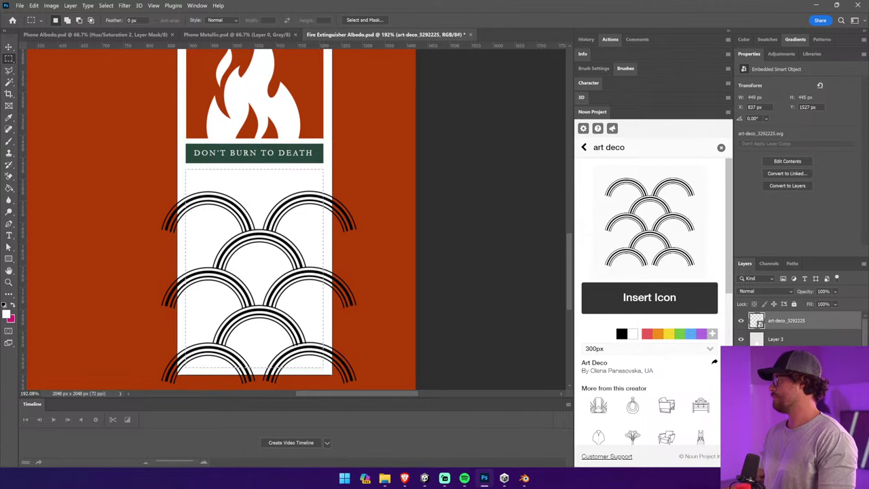
left_click(797, 463)
key("v")
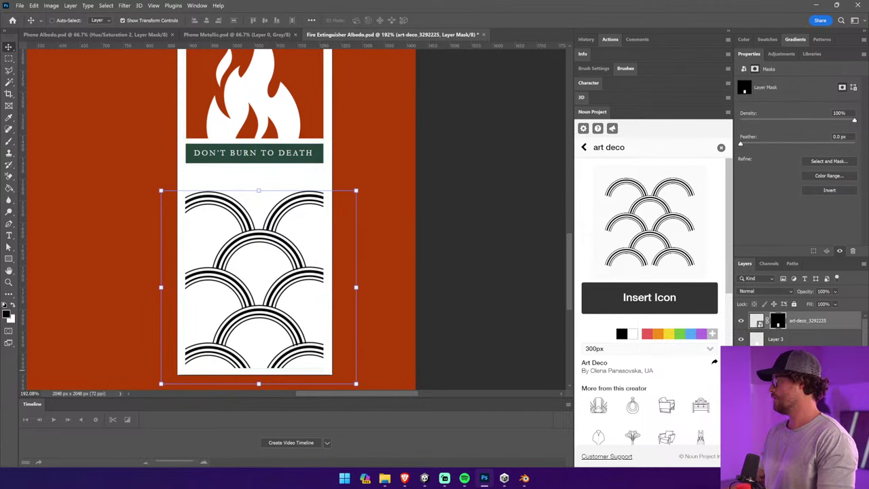
left_click(730, 151)
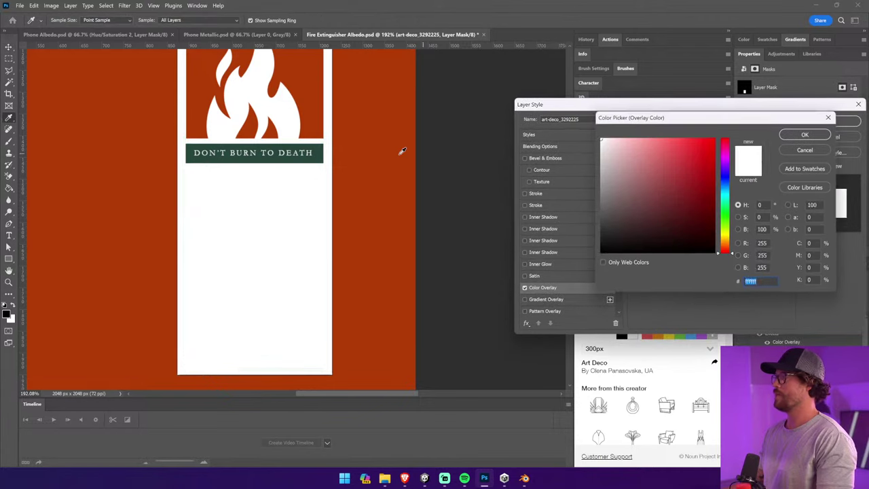
type("000000")
left_click(794, 136)
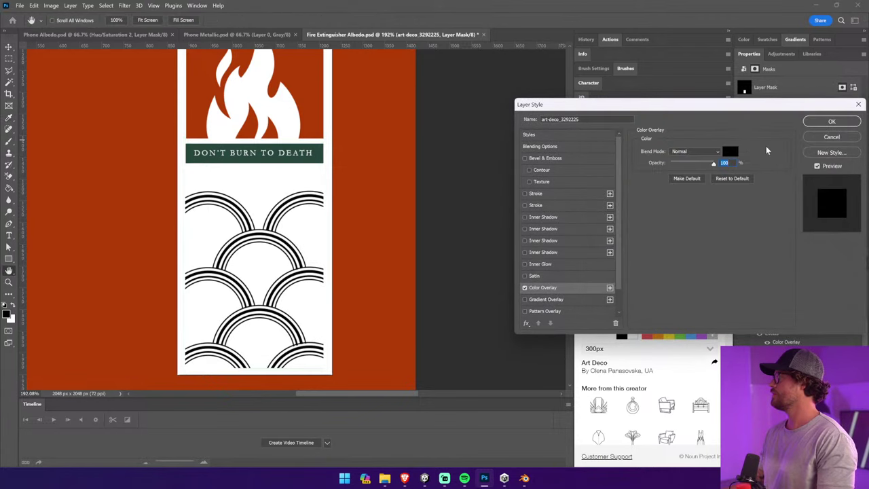
left_click(729, 151)
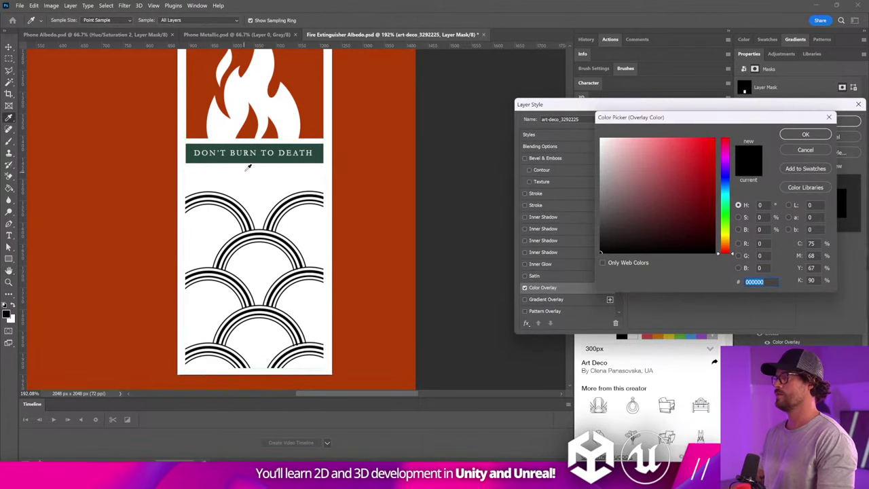
left_click(818, 149)
left_click(834, 139)
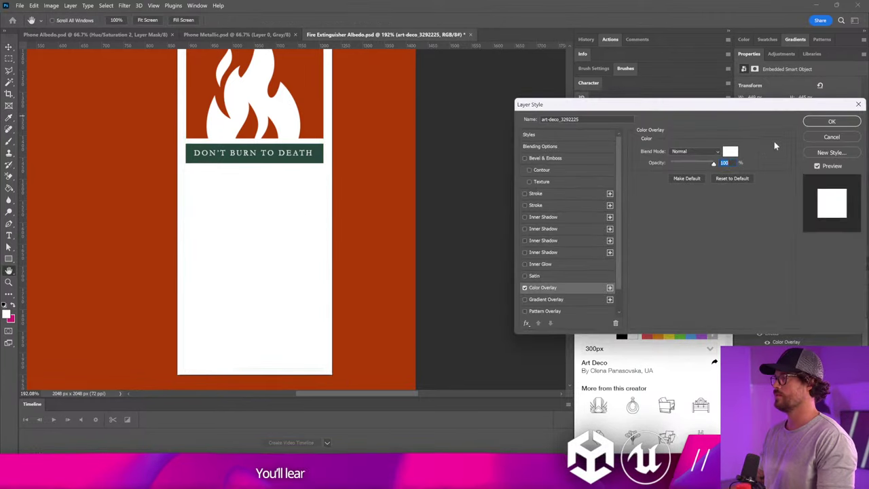
Give the arches pattern a Color Overlay sampled from the extinguisher's orange-red background
left_click(730, 151)
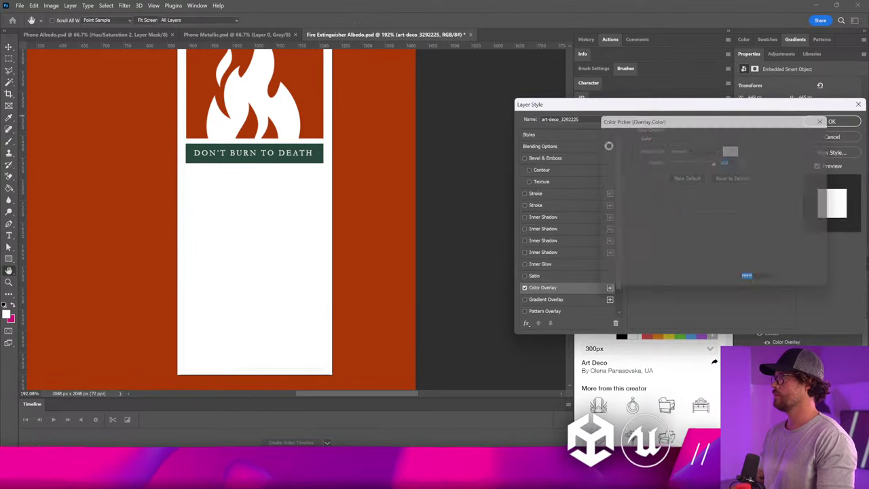
left_click(395, 133)
left_click(798, 138)
key("Return")
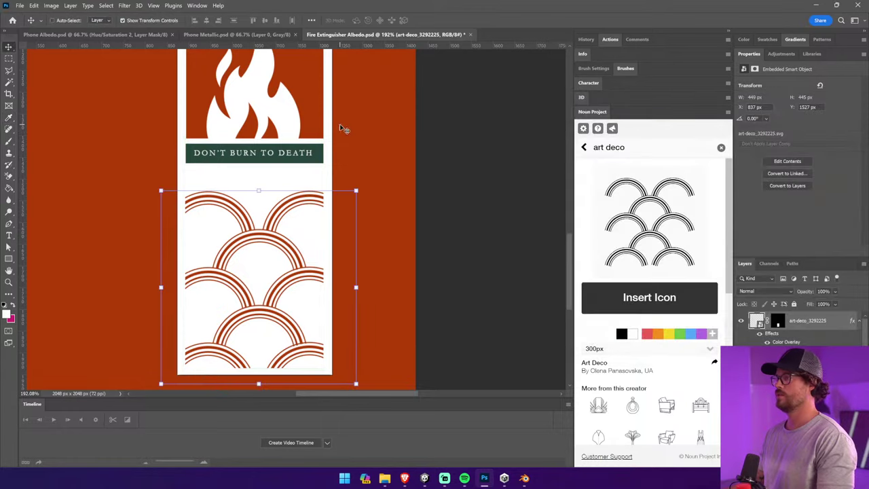
Switch to Unity and inspect the label on the fire extinguisher model from a closer angle
left_click_drag(344, 130, 334, 185)
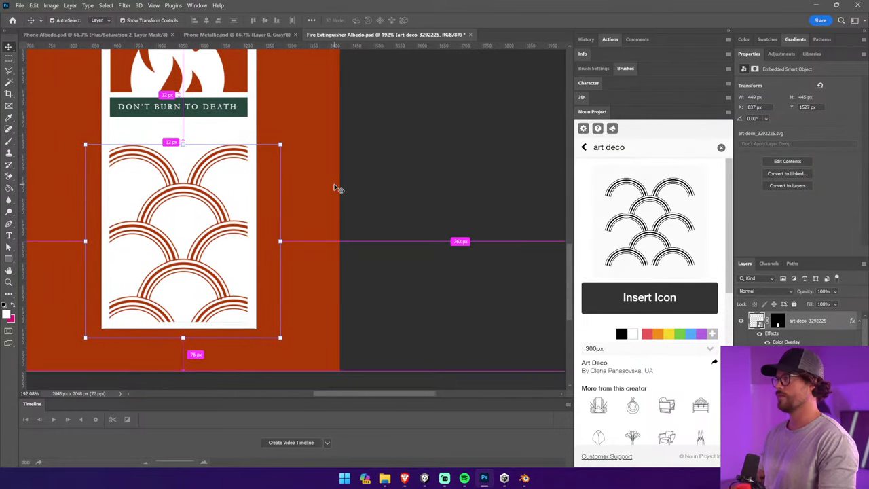
left_click(402, 480)
left_click(424, 478)
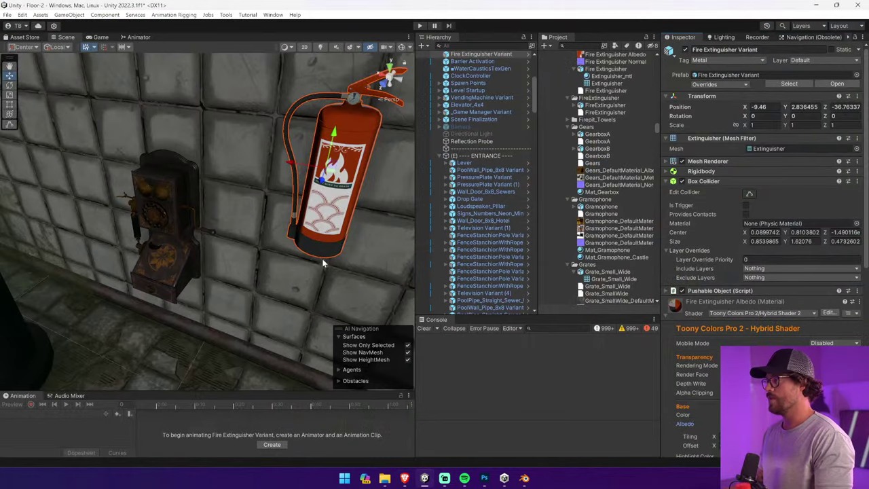
left_click_drag(322, 258, 302, 211, "alt")
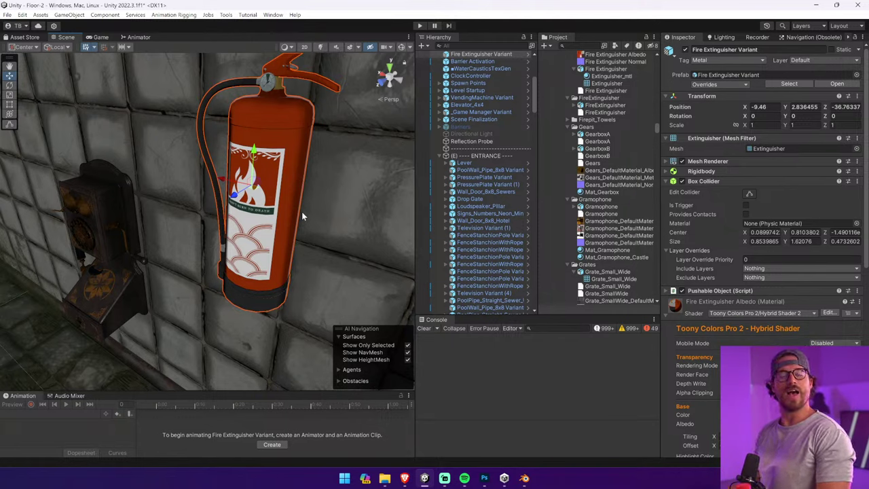
Search the Unity project for "rust" and open TexturesCom_Metal_RustedSheet2_4K_albedo.tif in Photoshop
scroll(781, 272, "down", 4)
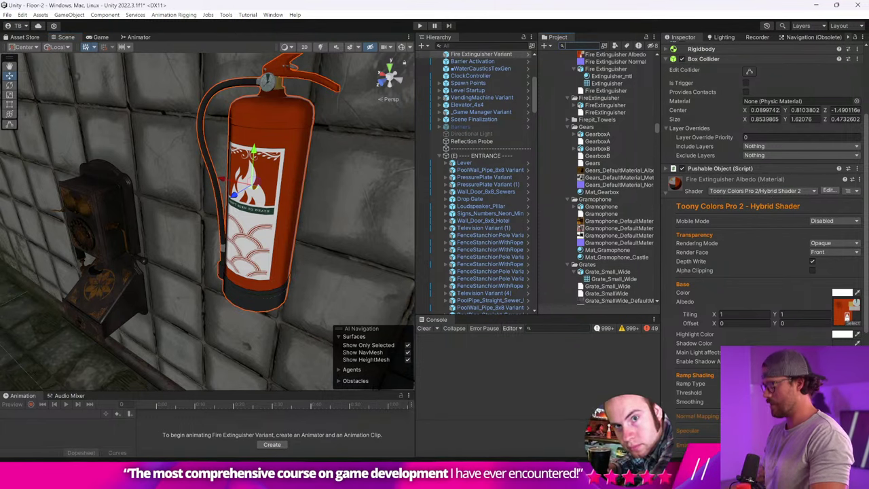
type("rust")
left_click(573, 282)
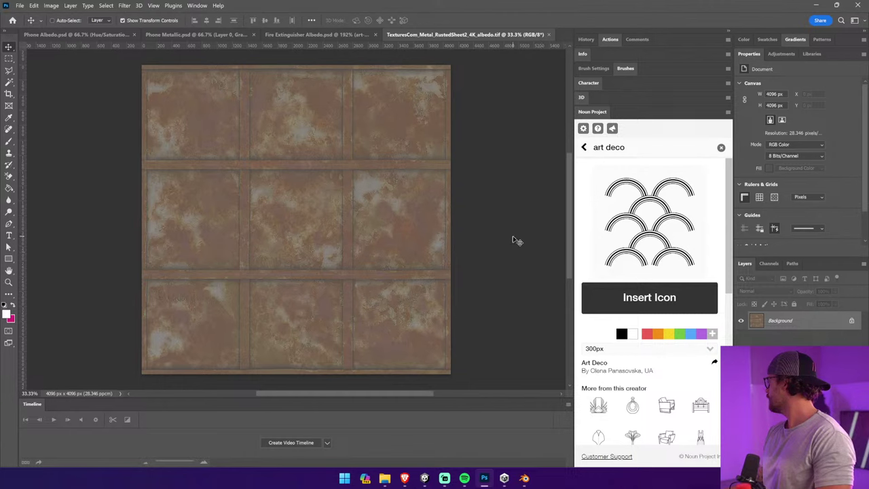
Copy the entire rusted sheet texture and paste it as a new layer into Fire Extinguisher Albedo.psd
left_click(10, 60)
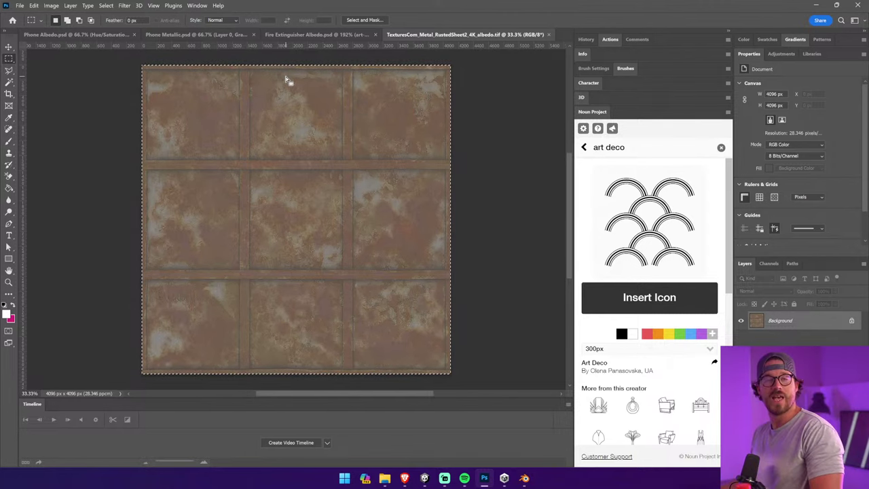
left_click(289, 36)
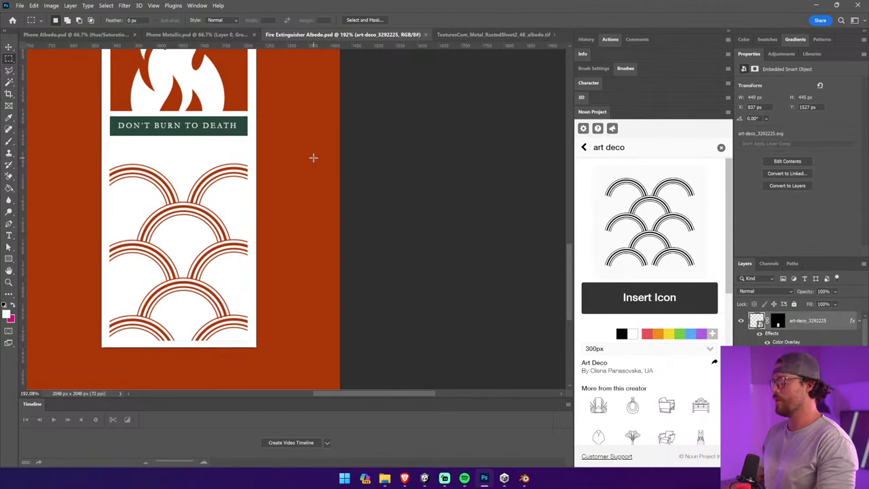
key("ctrl+minus")
key("ctrl+minus")
key("ctrl+v")
key("v")
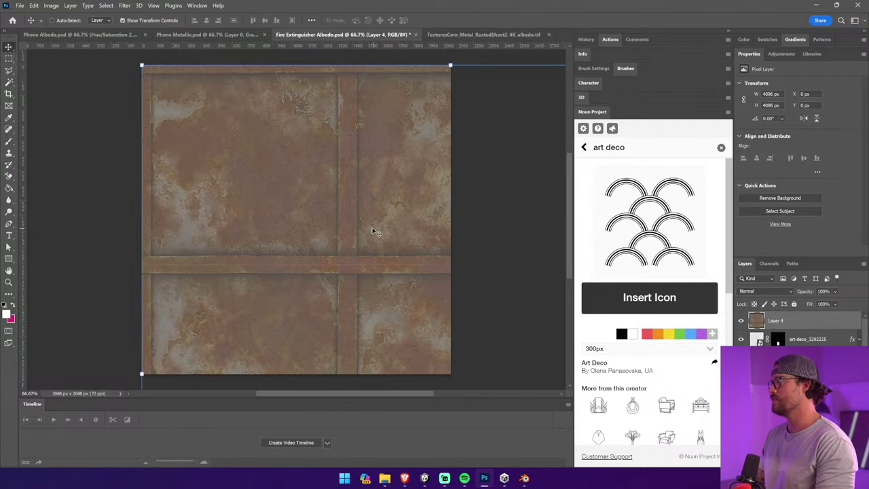
Increase the rust layer's contrast strongly and its brightness slightly with a Brightness/Contrast adjustment
left_click(37, 5)
mouse_move(51, 6)
mouse_move(63, 28)
left_click(186, 28)
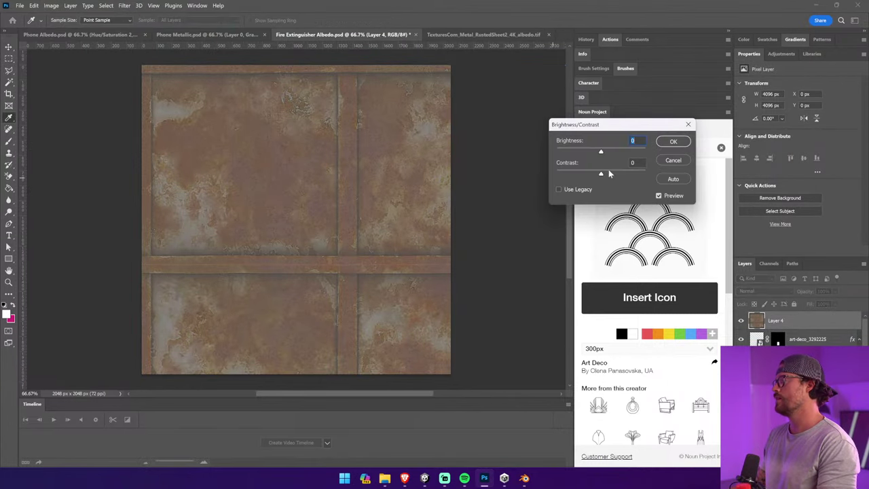
left_click_drag(602, 174, 649, 174)
left_click_drag(601, 151, 609, 152)
key("Return")
Apply a second Brightness/Contrast adjustment to the rust layer with contrast 100 and slightly raised brightness
left_click(50, 5)
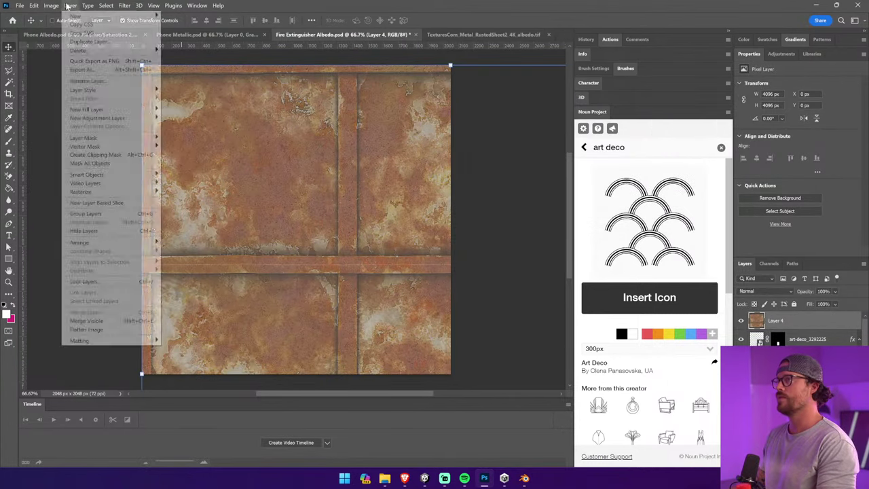
mouse_move(75, 25)
left_click(166, 21)
left_click_drag(601, 174, 645, 174)
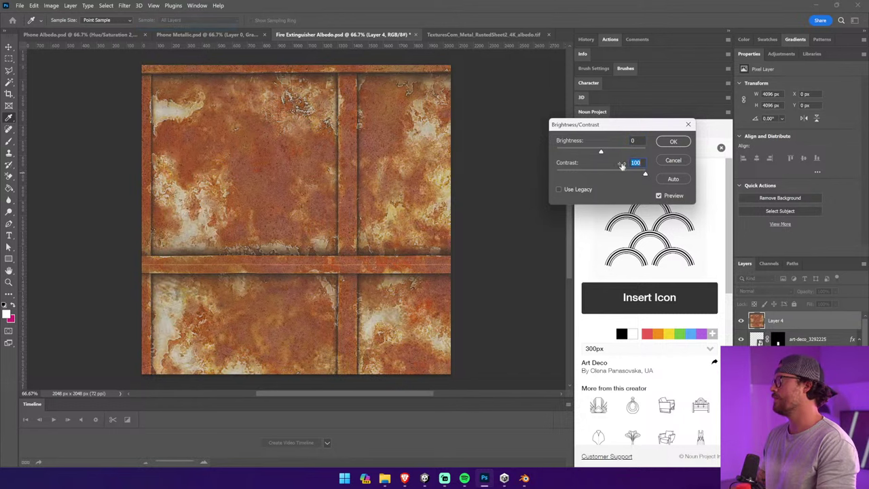
left_click_drag(600, 152, 605, 153)
left_click(673, 141)
key("v")
Set the rust layer's blend mode to Overlay and check the texture on the extinguisher in Unity
left_click(753, 290)
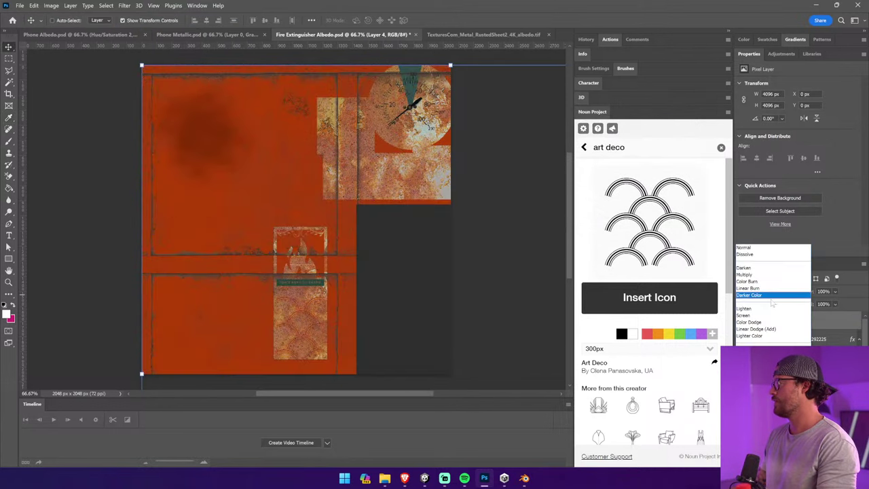
left_click(773, 349)
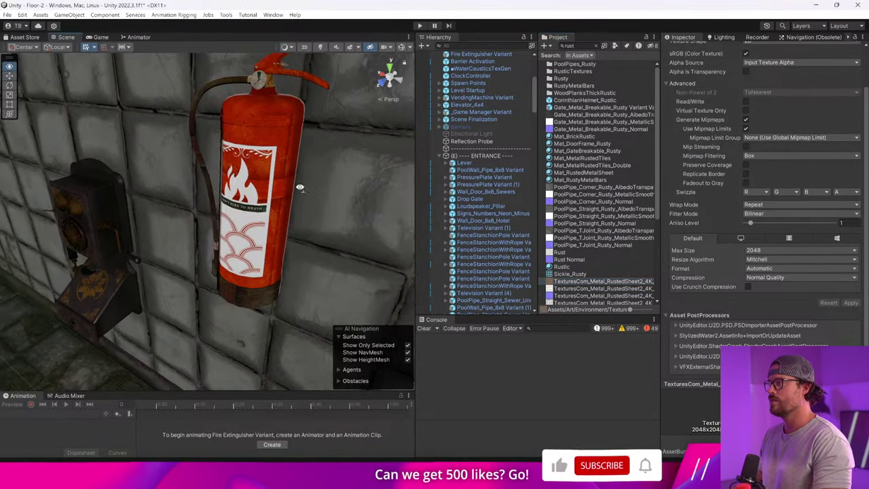
left_click_drag(300, 187, 285, 155, "alt")
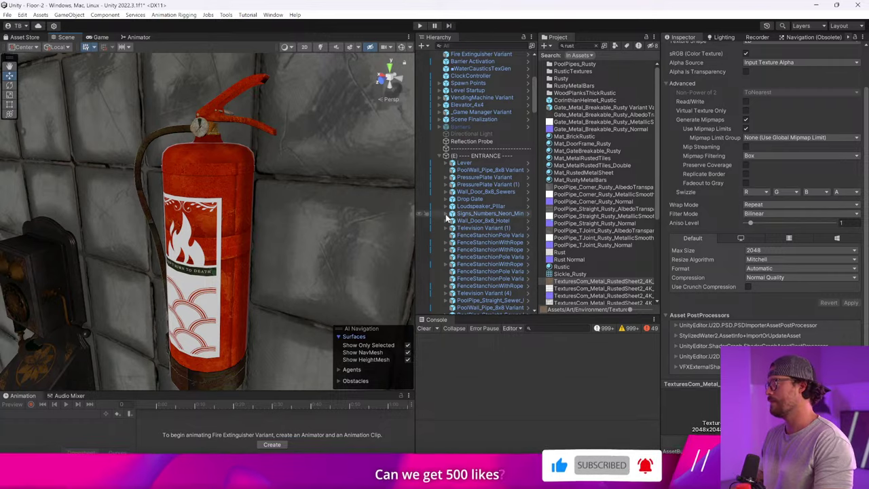
Switch back to Photoshop and replace the full rust sheet with a beam-free patch of about 1151 × 1112 px on a new layer
key("super+Tab")
left_click(449, 138)
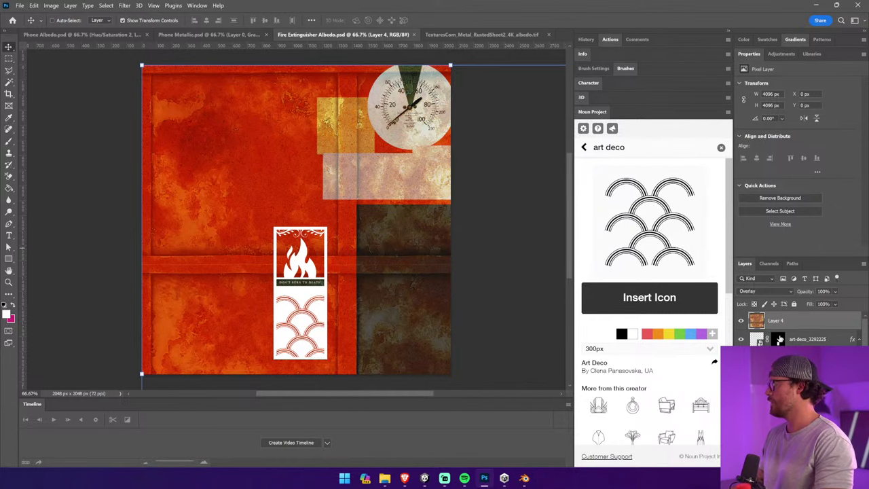
left_click(9, 58)
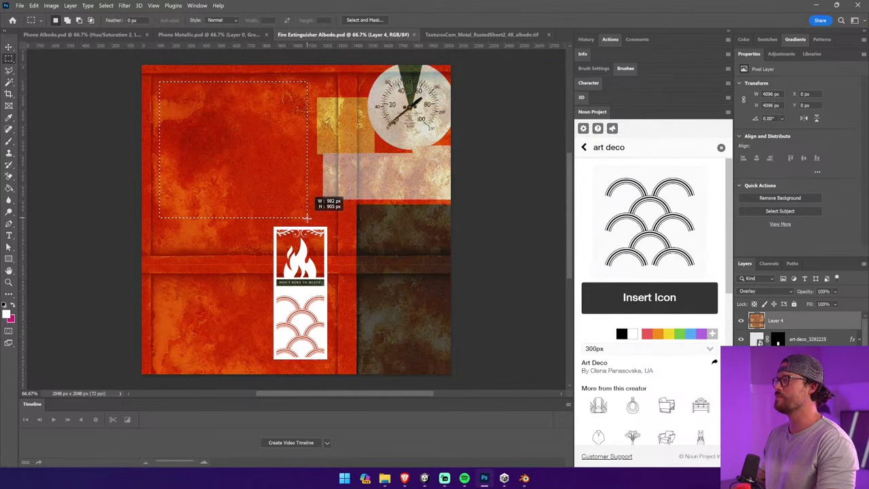
left_click_drag(306, 218, 333, 249)
key("ctrl+a")
key("ctrl+x")
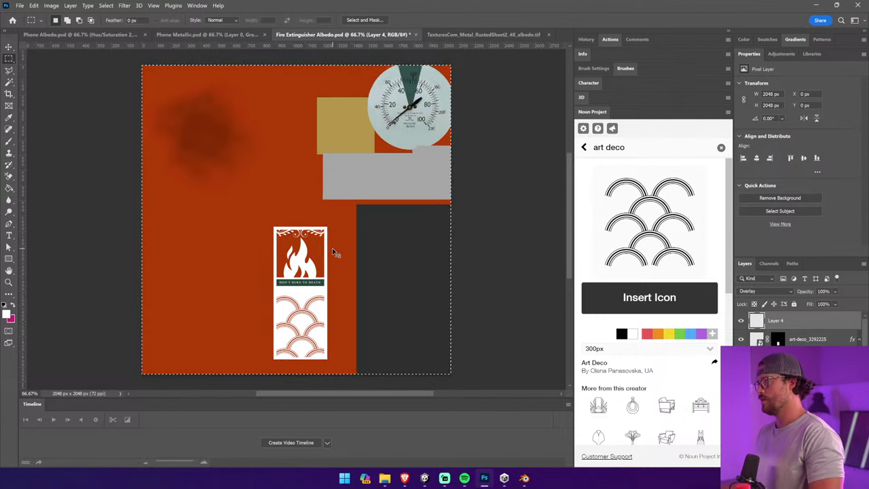
key("ctrl+v")
Place the rust patch in the canvas's upper-left corner and add a horizontally flipped duplicate directly to its right
key("v")
left_click_drag(297, 182, 280, 165)
left_click_drag(231, 177, 405, 179, "alt")
left_click(34, 5)
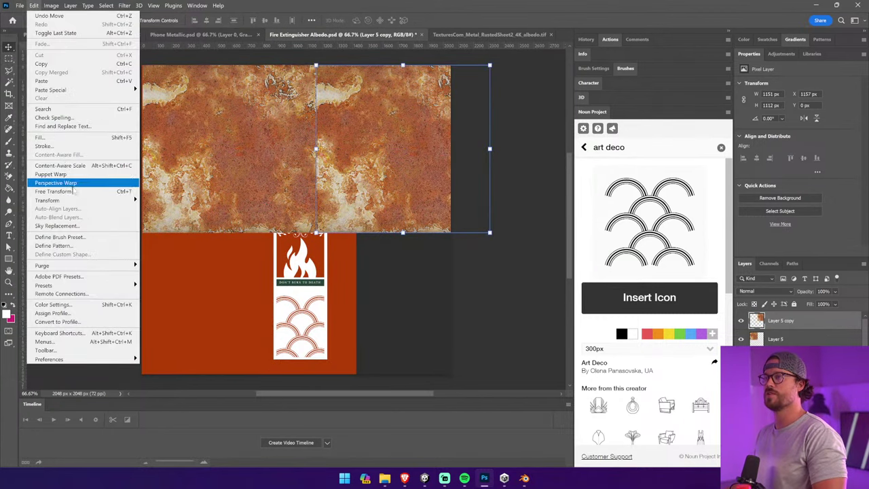
mouse_move(75, 200)
left_click(164, 352)
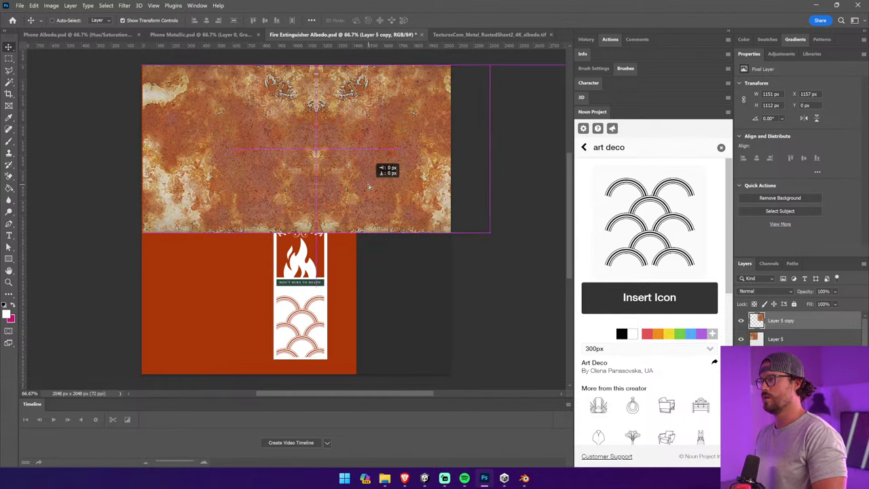
Try to fill the lower half of the canvas with a merged, vertically flipped copy of the two mirrored rust patches
left_click_drag(249, 133, 277, 298, "alt")
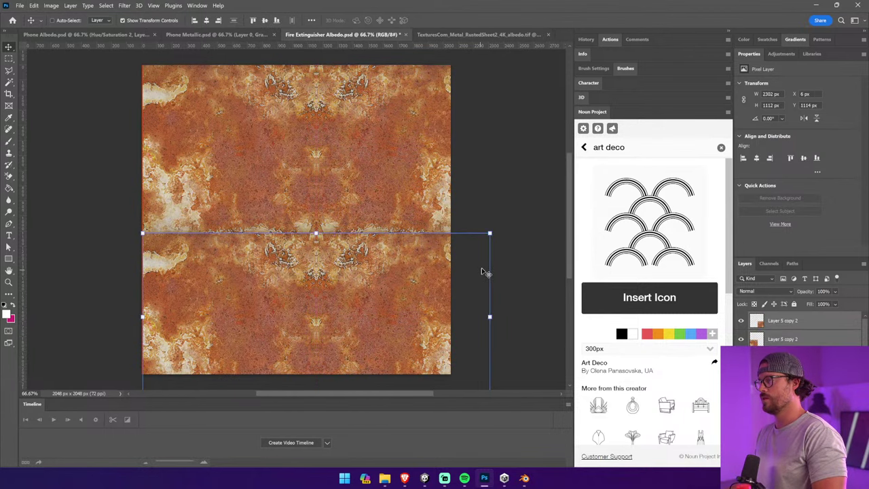
key("ctrl+t")
key("Return")
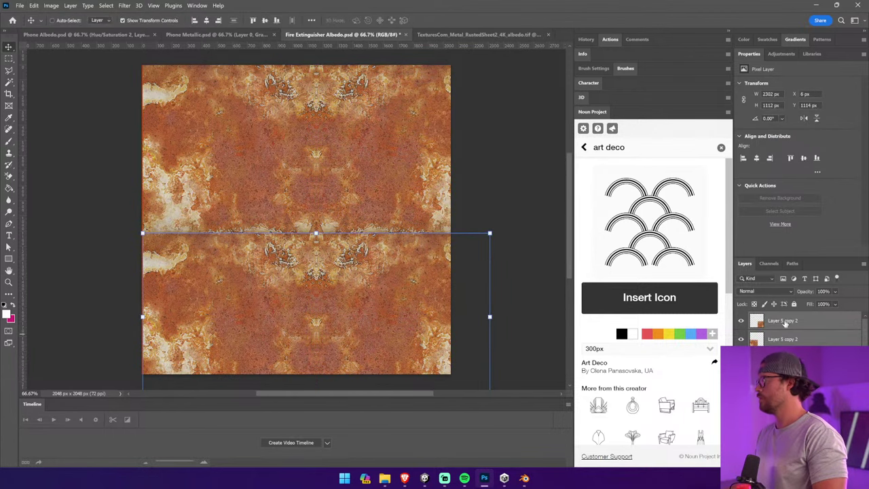
right_click(785, 324)
left_click(721, 380)
left_click(43, 4)
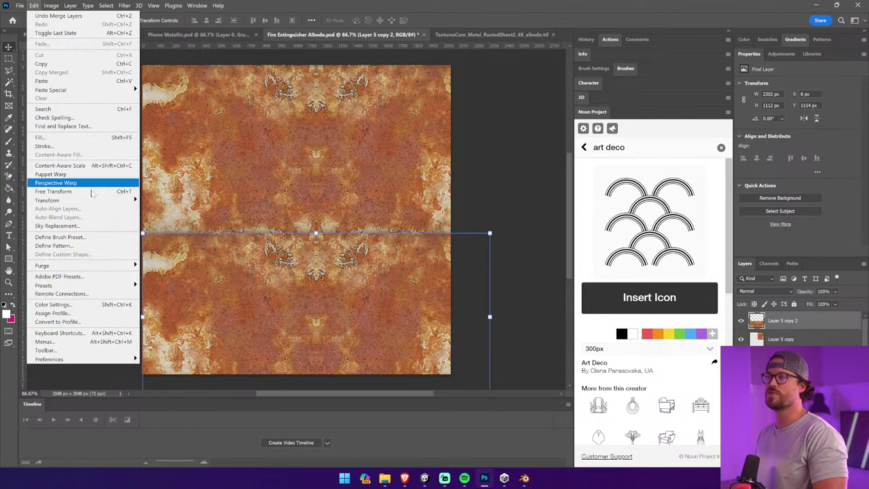
mouse_move(102, 201)
left_click(180, 360)
left_click_drag(291, 311, 291, 310)
Undo the vertical flip of the lower rust copy and delete that copy
left_click(782, 339, "shift")
left_click_drag(353, 213, 322, 208)
key("ctrl+z")
key("ctrl+z")
key("ctrl+z")
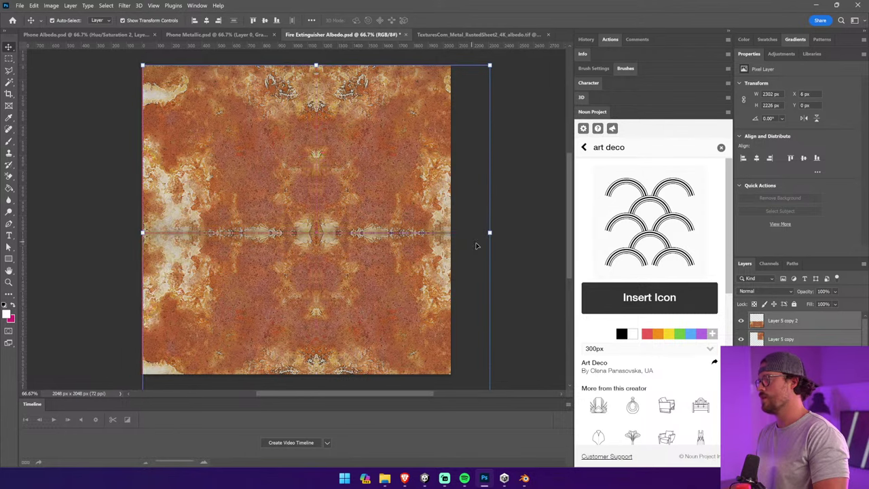
left_click(786, 327)
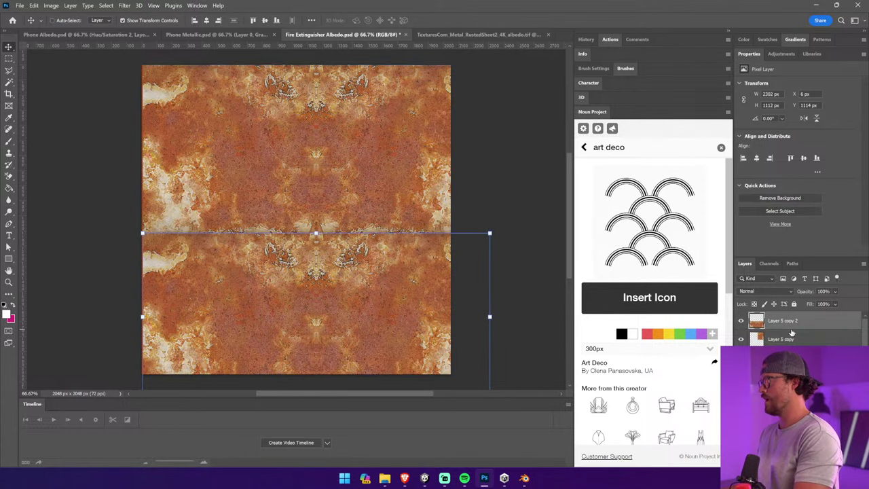
key("Delete")
Merge the two upper rust patches into one layer, center it horizontally, and place an overlapping duplicate lower on the canvas
left_click(785, 338, "shift")
right_click(785, 339)
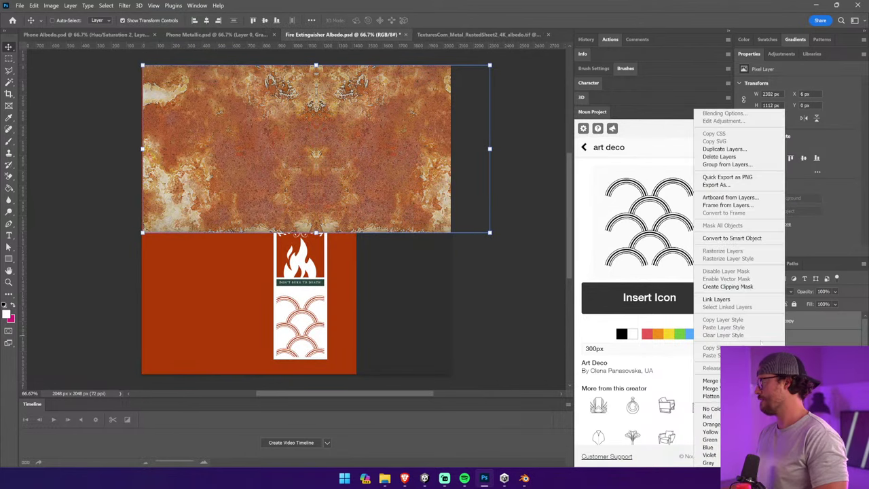
left_click(717, 381)
left_click_drag(324, 183, 311, 273)
Add a layer mask to the lower rust duplicate and fade its upper edge with a short vertical black-to-white gradient
left_click(9, 184)
left_click(41, 188)
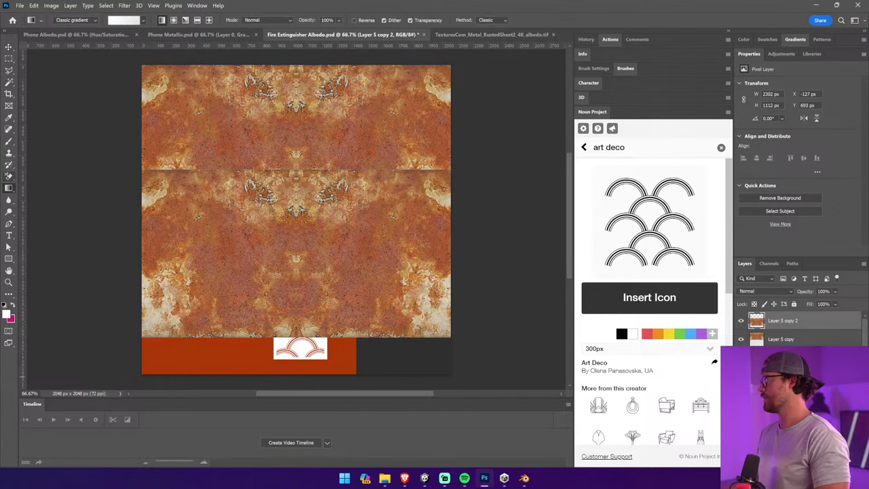
left_click(790, 462)
left_click_drag(296, 168, 294, 202)
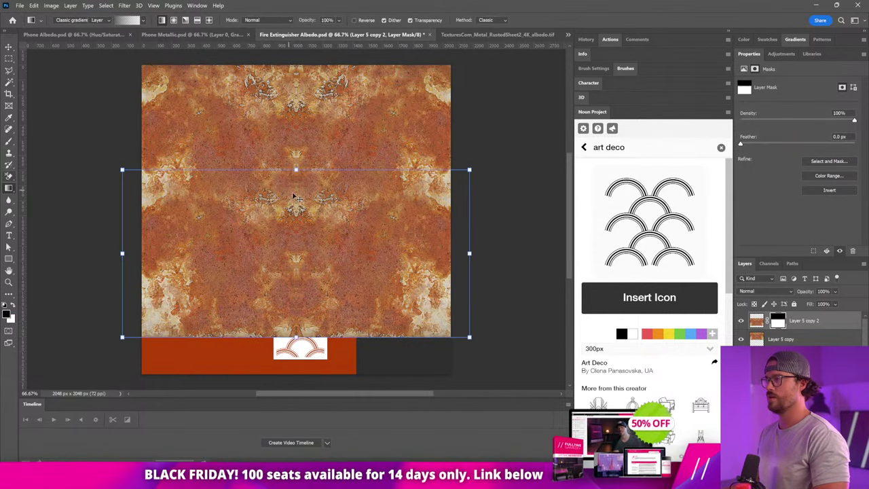
Duplicate the masked rust layer further down to cover the canvas, and merge all the rust layers into one
key("v")
left_click_drag(363, 219, 364, 322, "alt")
left_click(780, 358, "shift")
right_click(779, 357)
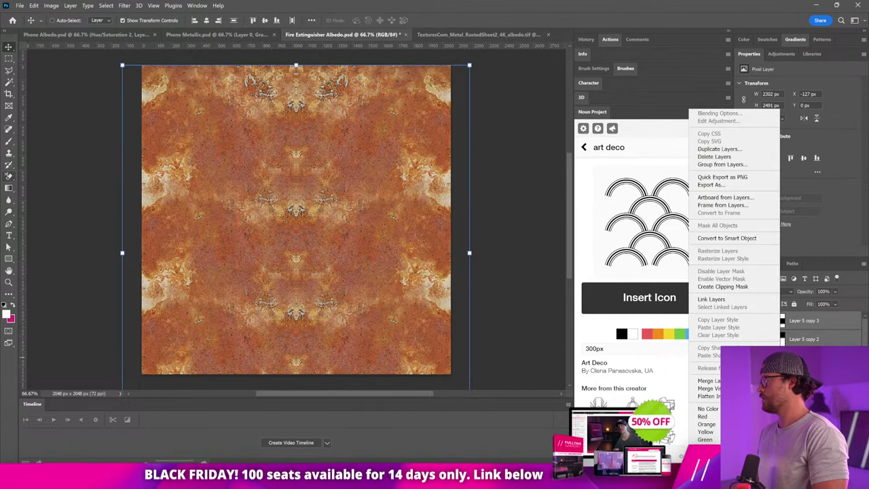
left_click(709, 381)
Set the merged rust layer's blend mode to Overlay and apply Brightness/Contrast with brightness 80 and contrast 41
left_click(757, 292)
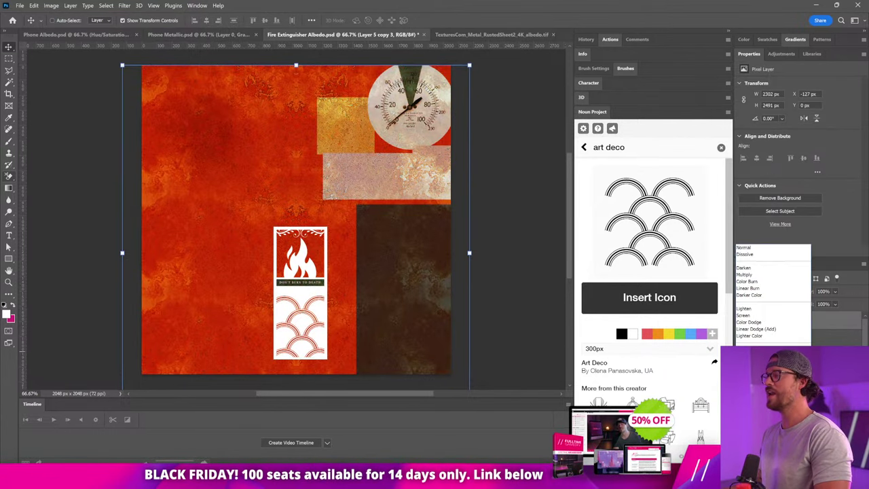
left_click(747, 350)
left_click(51, 5)
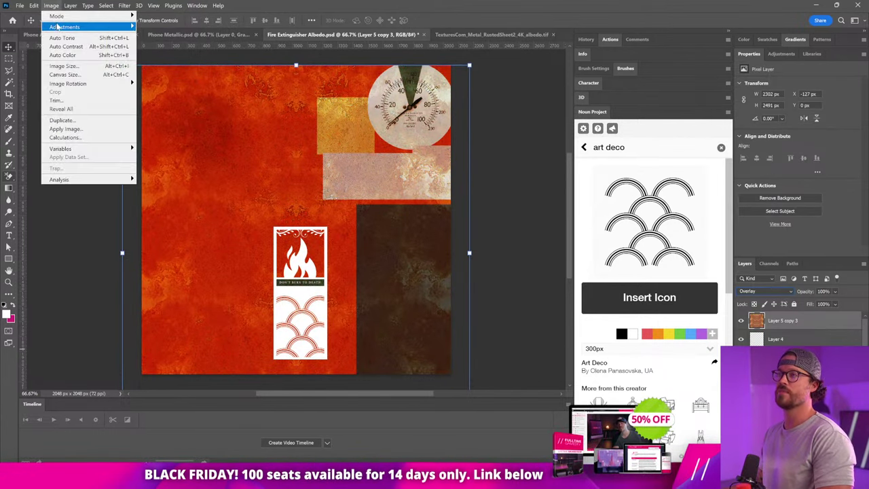
mouse_move(68, 28)
left_click(170, 28)
left_click_drag(601, 152, 638, 149)
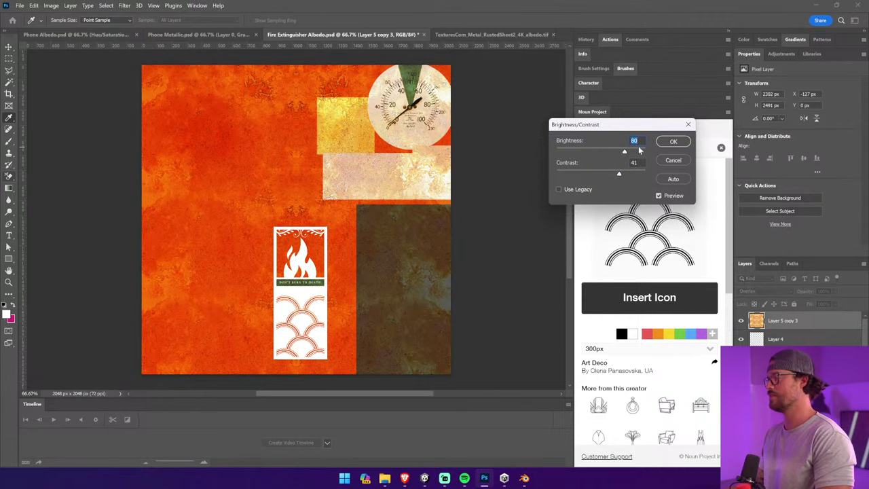
left_click(673, 141)
key("v")
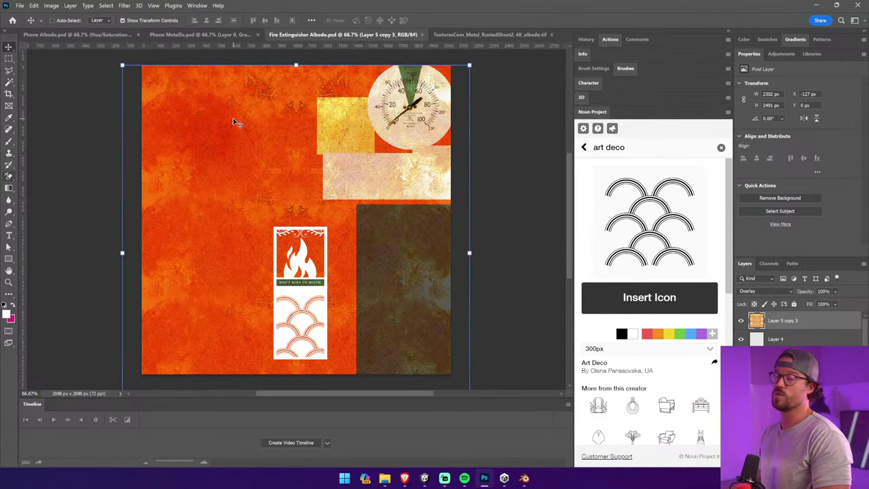
Switch to Unity and inspect the rusted extinguisher texture in the scene, both close up and from farther away
key("alt+Tab")
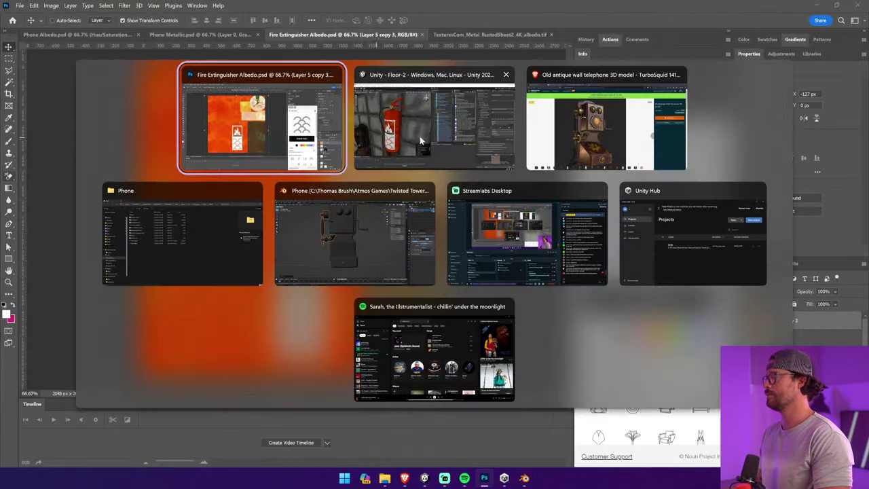
left_click(419, 140)
key("s")
right_click_drag(217, 208, 301, 220)
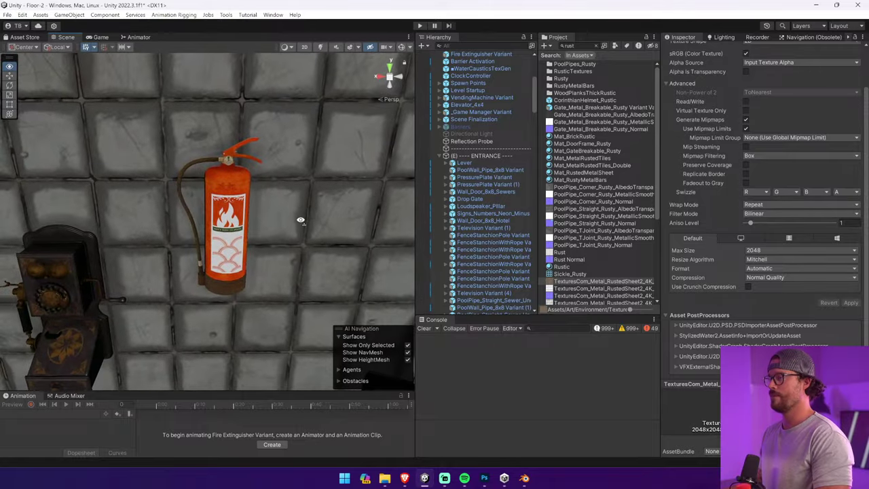
scroll(299, 217, "up", 5)
left_click(281, 146)
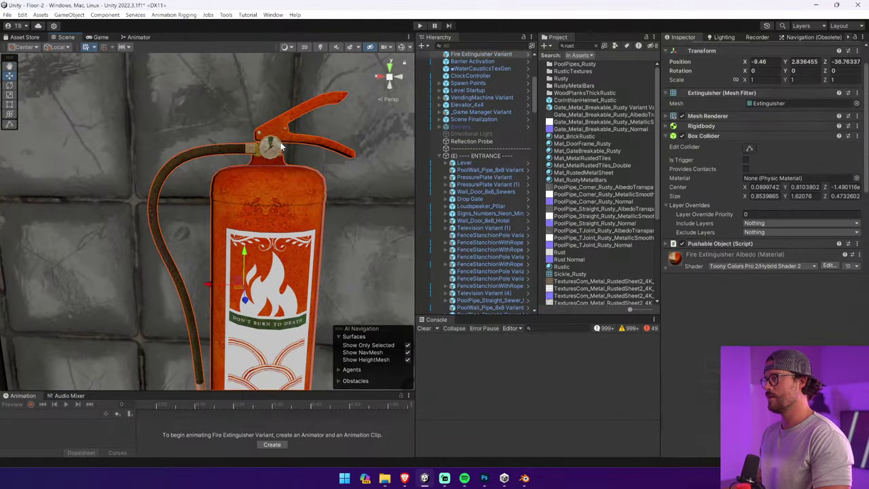
left_click_drag(319, 162, 346, 220, "alt")
scroll(361, 213, "down", 5)
right_click_drag(360, 214, 395, 169)
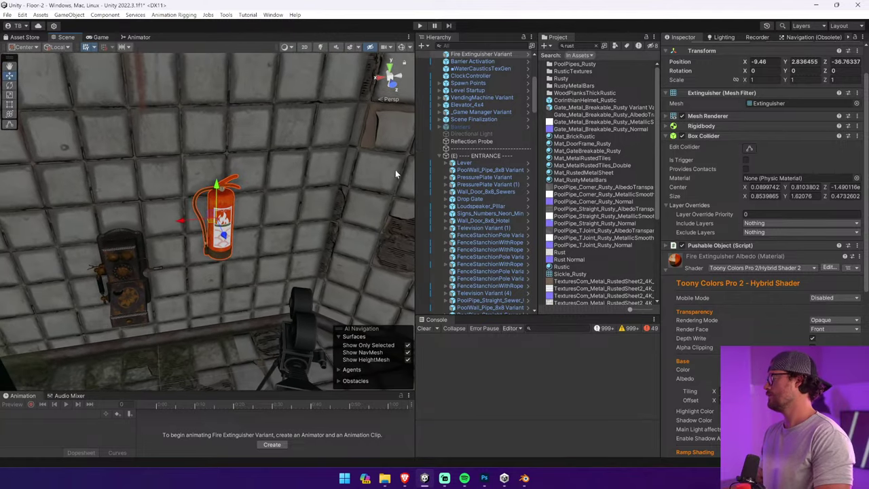
Run the game and walk up to the fire extinguisher on the tiled wall to examine it under the game lighting
left_click(420, 25)
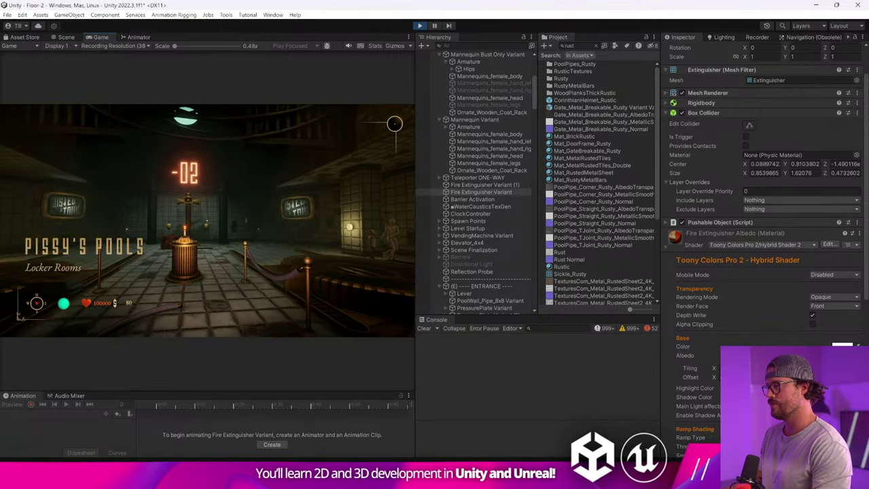
key("w")
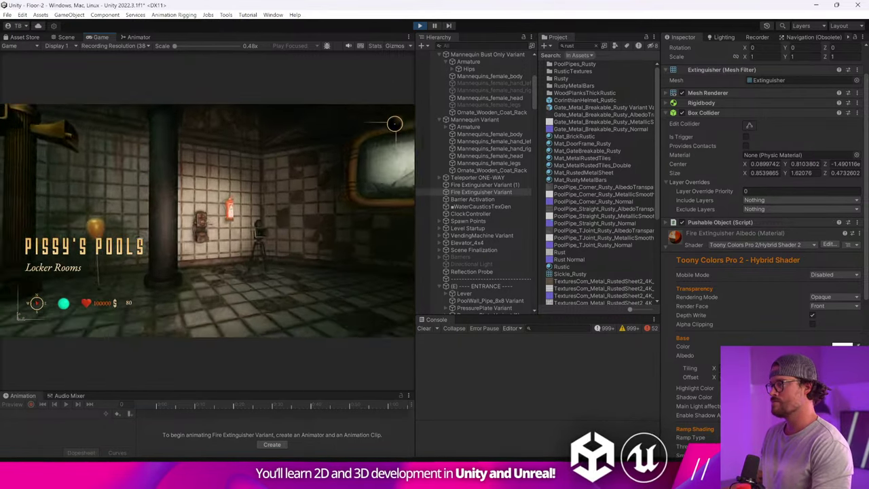
key("w")
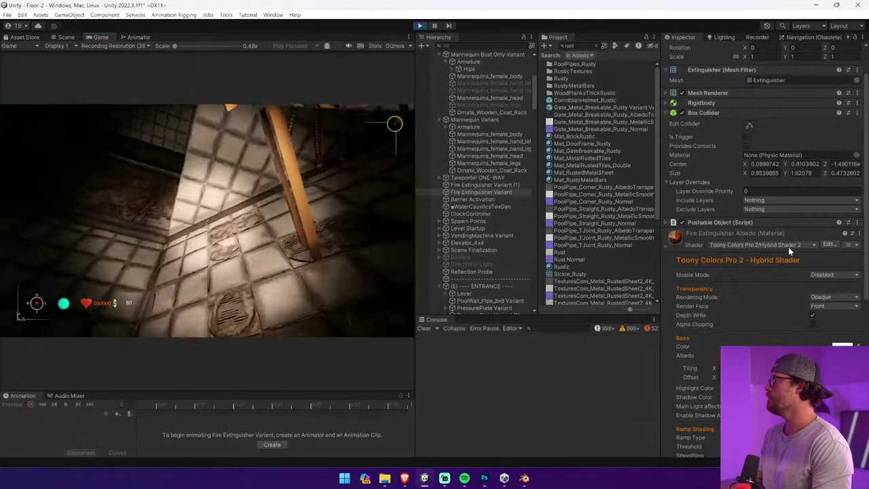
Change the Fire Extinguisher Albedo material's shader to Universal Render Pipeline/Lit and view the extinguisher from several positions in the running game
left_click(787, 245)
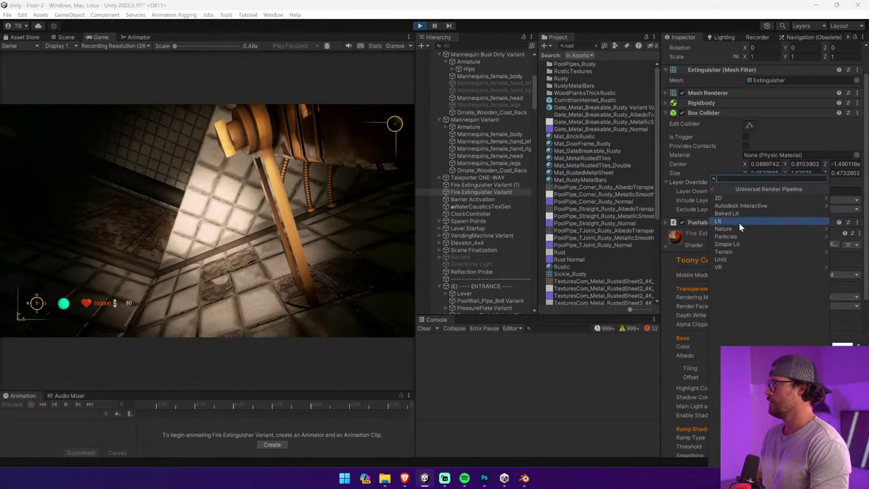
left_click(739, 223)
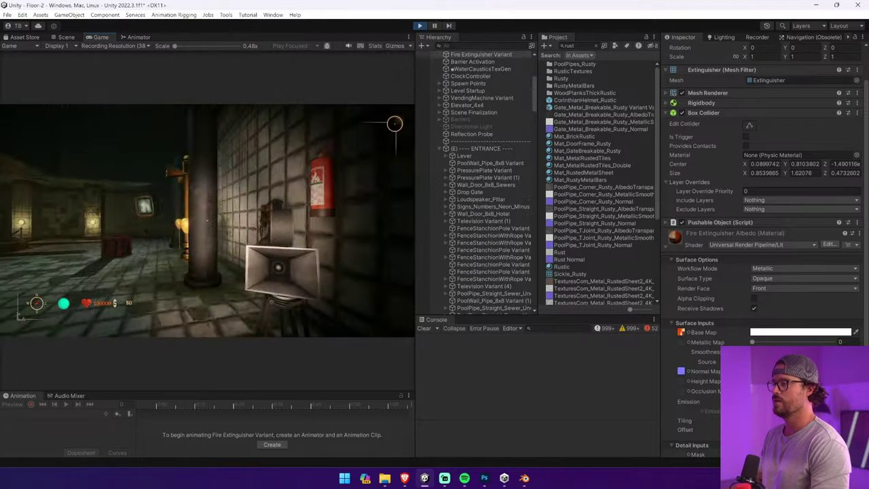
key("w")
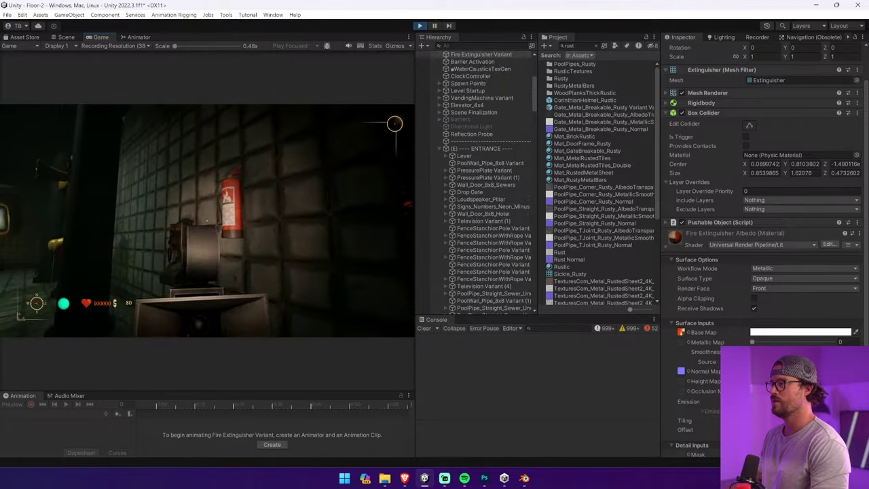
key("s")
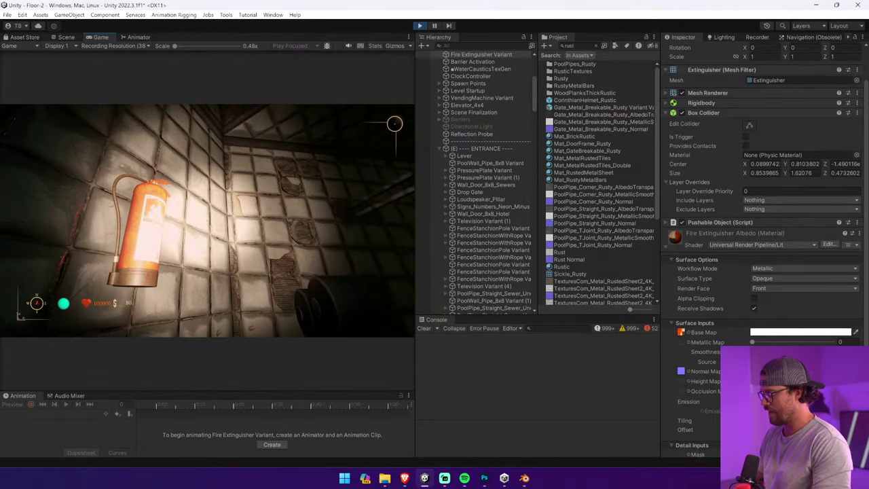
Stop the game, frame the fire extinguisher in the scene, compare it with Receive Shadows off and on, and locate its base map texture
key("ctrl+p")
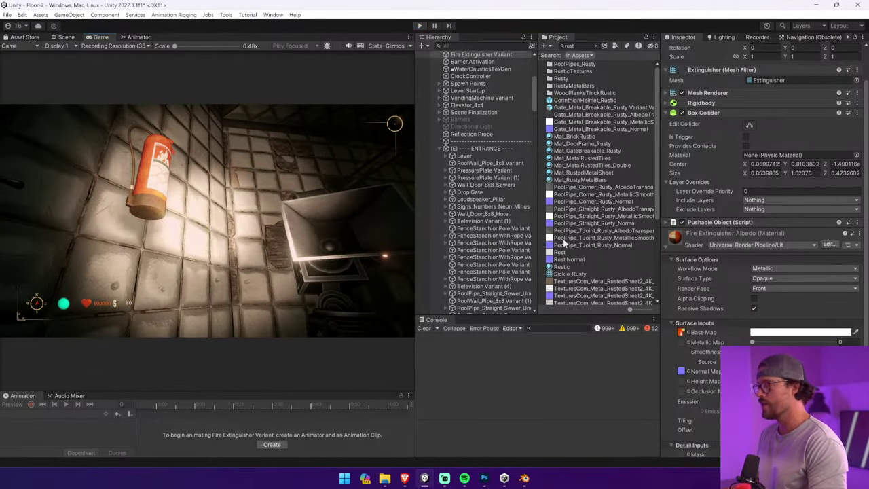
key("ctrl+1")
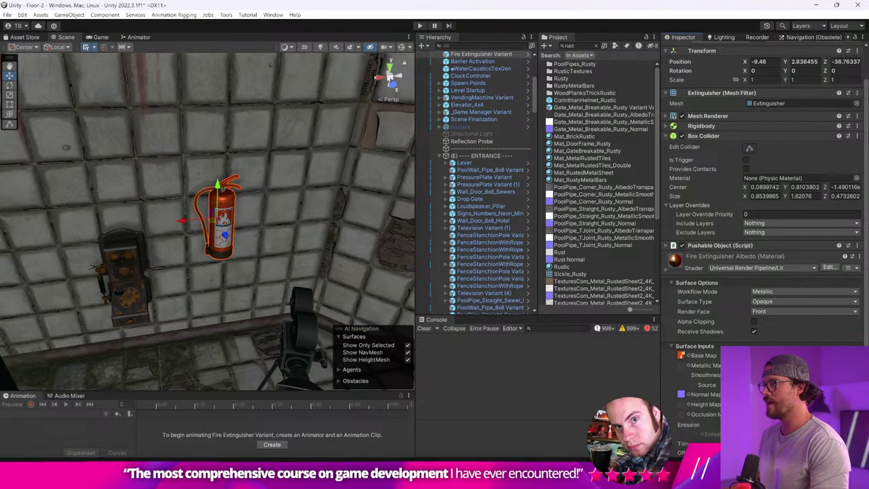
key("f")
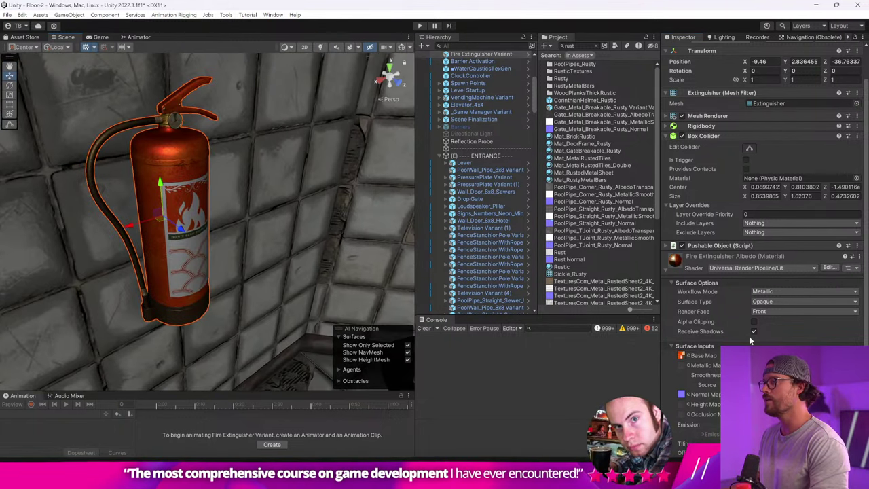
left_click(753, 331)
left_click(753, 331)
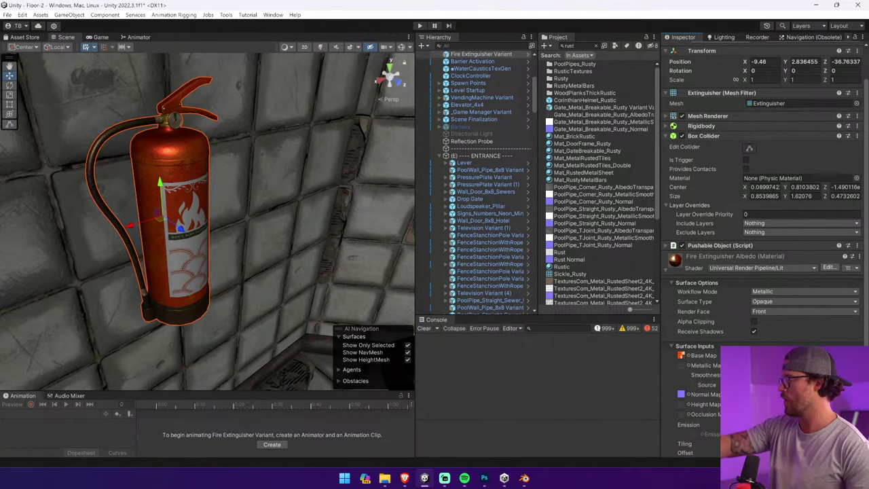
left_click(681, 355)
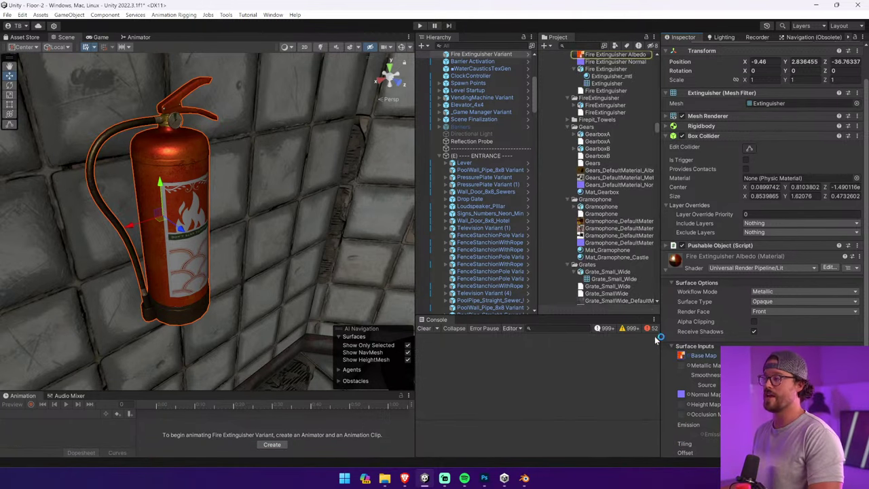
Switch to Photoshop and select the brown, yellow and cream blocks on the Hue/Saturation 2 layer with the Magic Wand
key("alt+Tab")
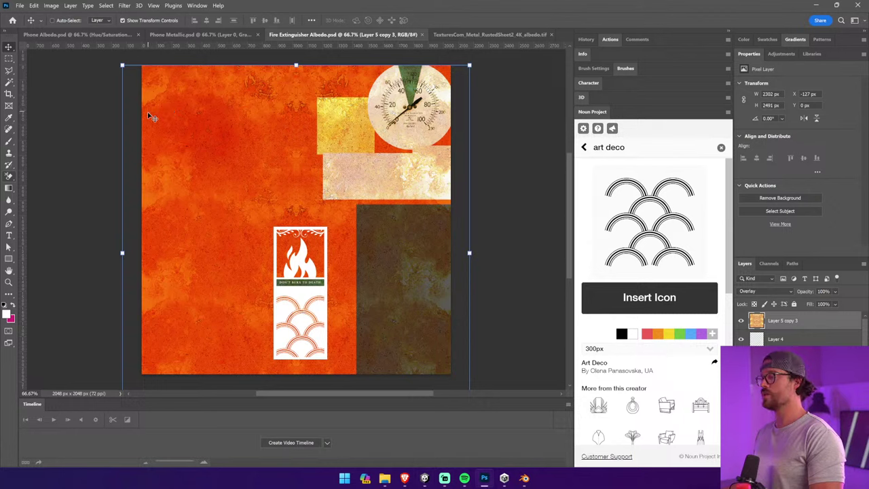
left_click(9, 58)
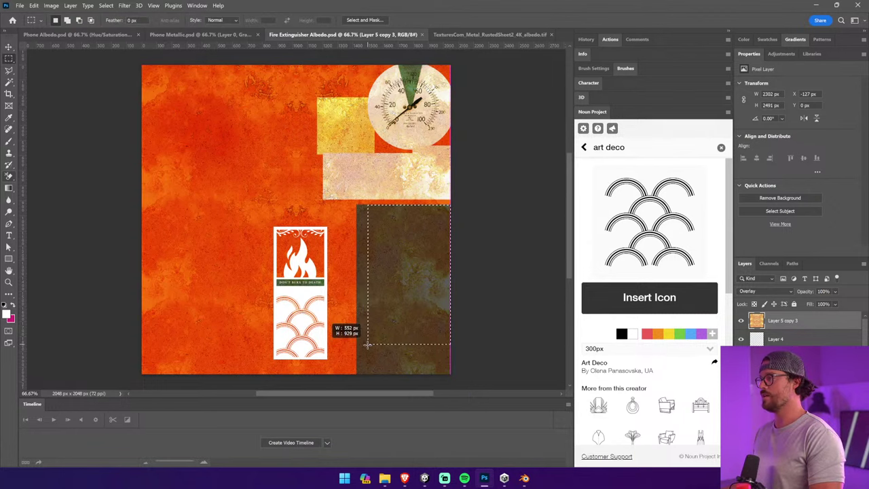
left_click_drag(356, 376, 355, 375)
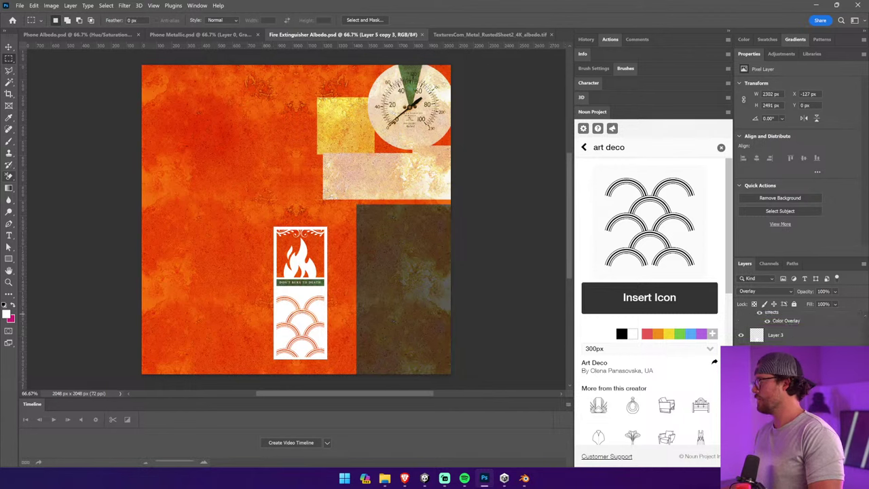
left_click(777, 370)
left_click(8, 82)
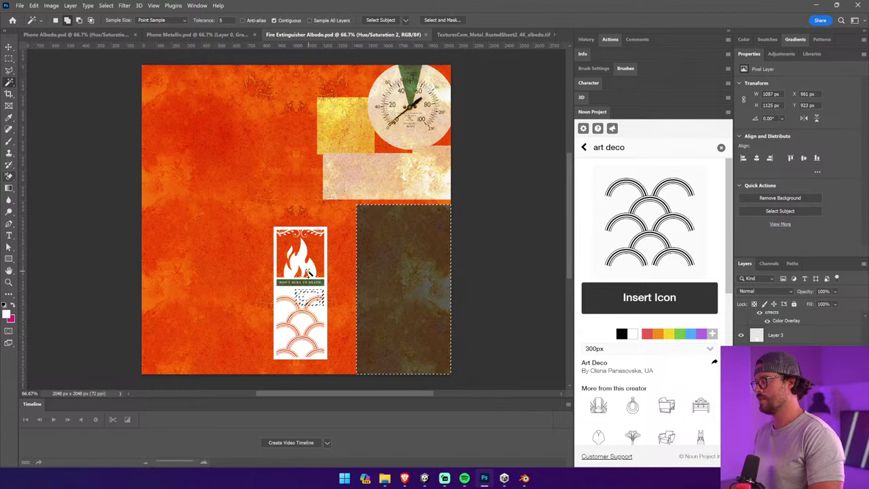
left_click(357, 135, "shift")
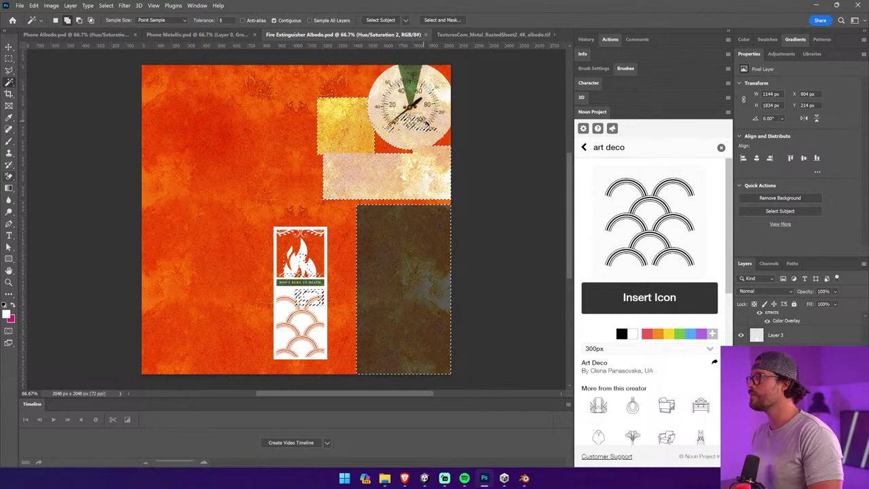
left_click(429, 91, "shift")
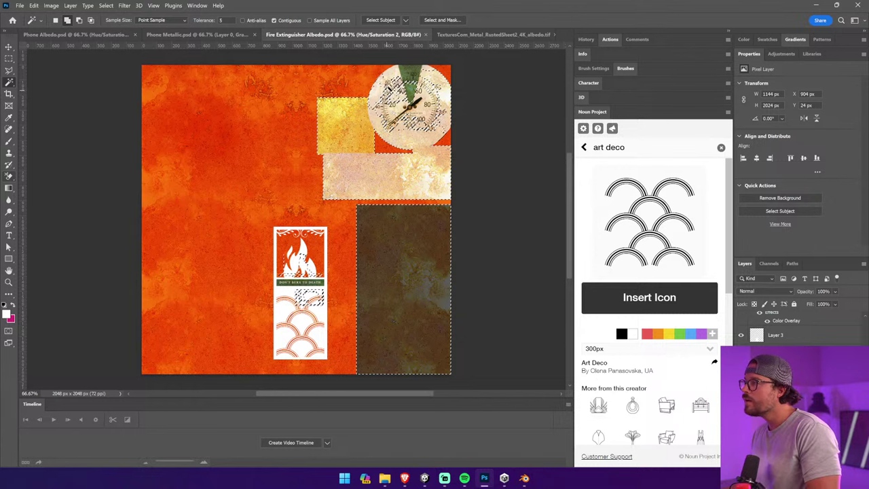
Add the entire round gauge with an elliptical marquee and the entire flame label with a rectangular marquee to the selection
left_click(9, 59)
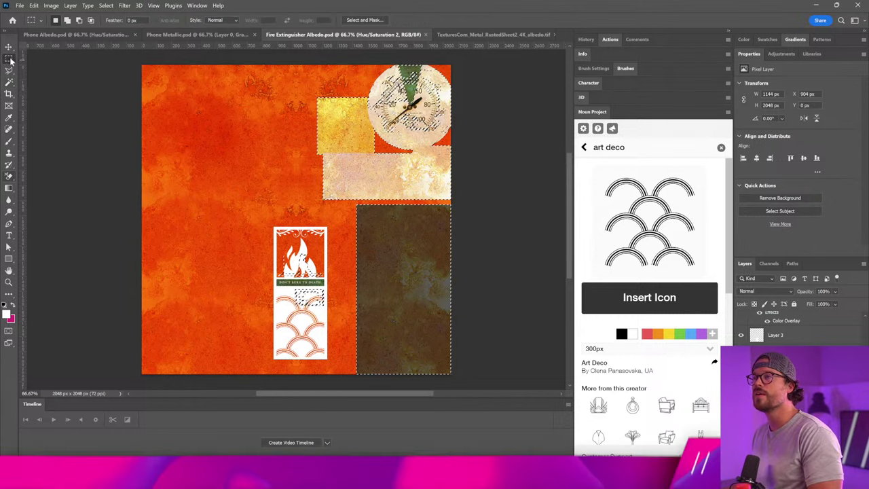
left_click(47, 68)
left_click_drag(368, 68, 458, 151, "shift")
left_click_drag(417, 73, 442, 61)
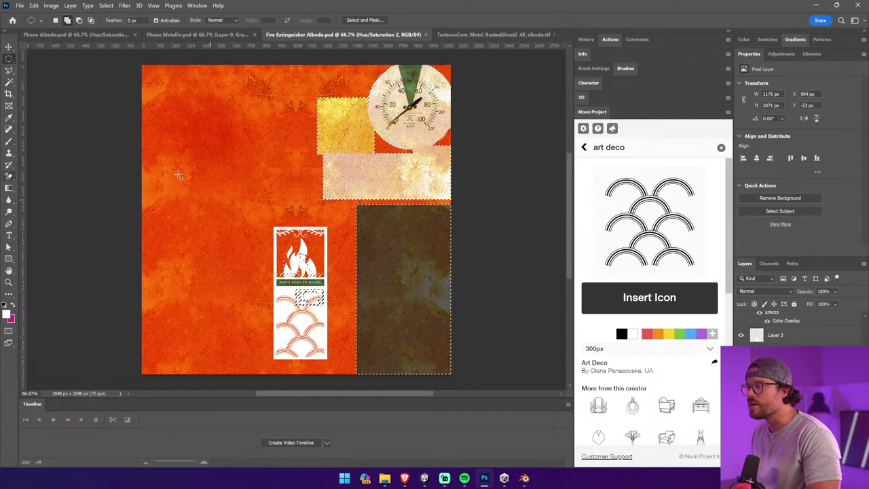
right_click(15, 60)
left_click(47, 60)
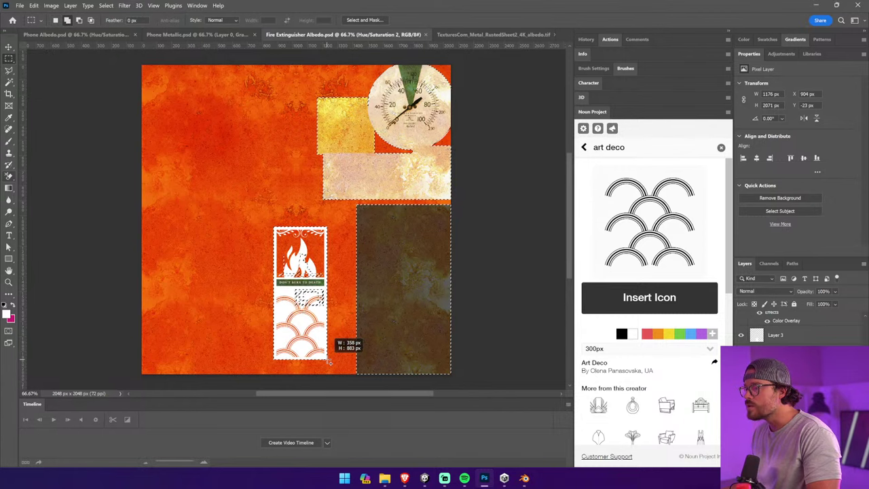
left_click_drag(329, 362, 329, 362)
Fill the selected gauge, label and colour blocks with black on a new layer above the rust, then deselect
right_click(8, 190)
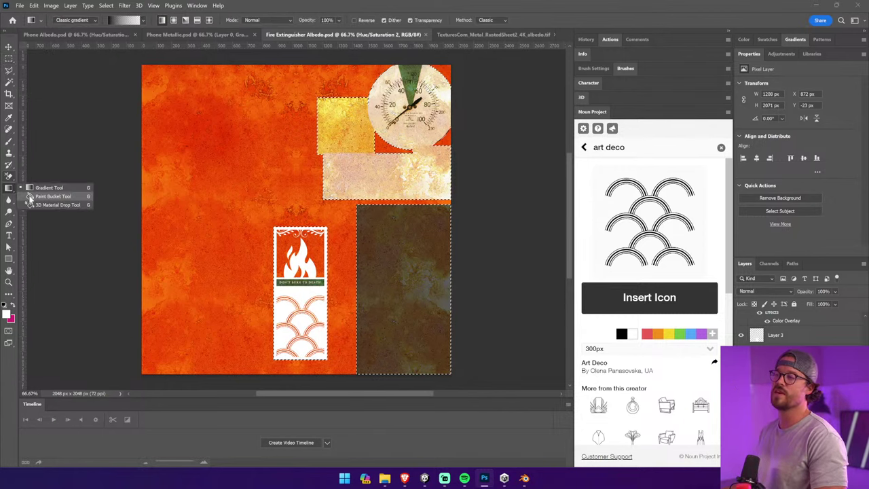
left_click(44, 194)
left_click(825, 461)
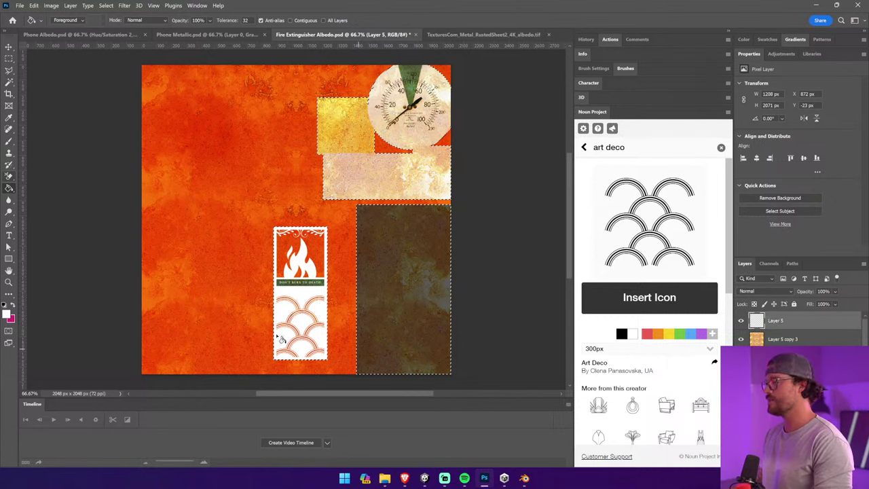
left_click(7, 314)
left_click_drag(628, 210, 717, 256)
left_click(805, 134)
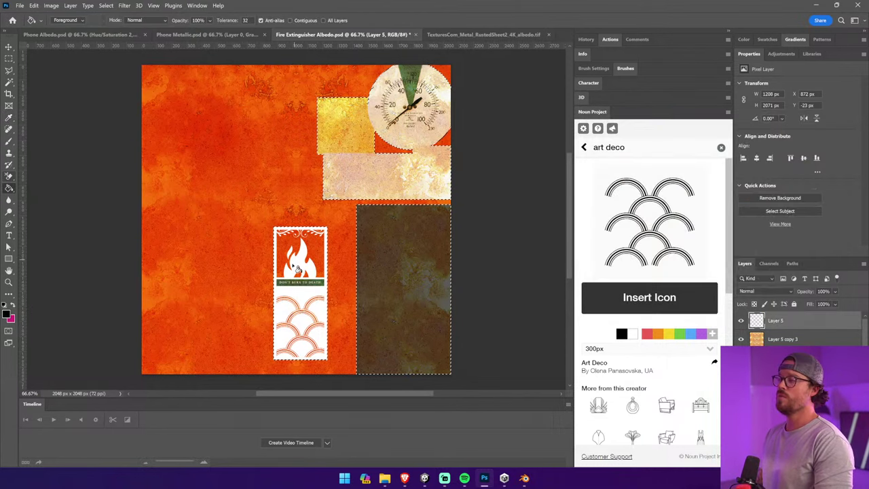
left_click(280, 271)
key("ctrl+d")
key("v")
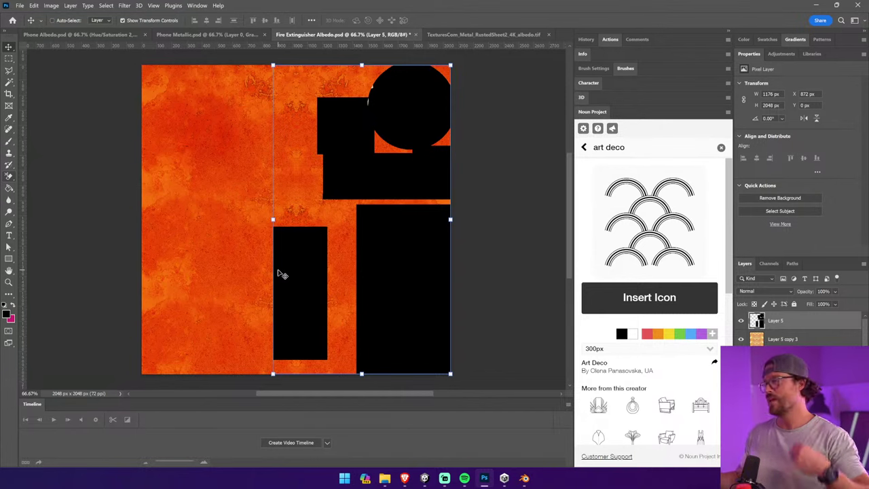
Strengthen the contrast of the rust layer, Layer 5 copy 3, with two passes of Brightness/Contrast
left_click(807, 341)
left_click(20, 5)
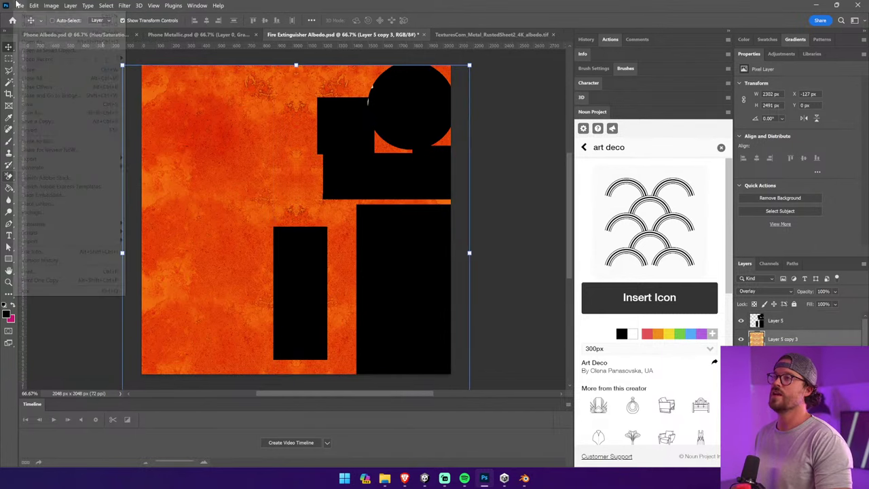
mouse_move(50, 6)
mouse_move(66, 27)
left_click(168, 27)
left_click_drag(600, 153, 645, 174)
left_click_drag(641, 153, 646, 175)
left_click(673, 141)
left_click(51, 5)
mouse_move(68, 25)
left_click(168, 26)
mouse_move(600, 153)
left_mouse_down()
mouse_move(626, 154)
mouse_move(608, 154)
left_mouse_up()
left_click(673, 141)
Desaturate the rust layer completely by applying Hue/Saturation with saturation -100
left_click(51, 5)
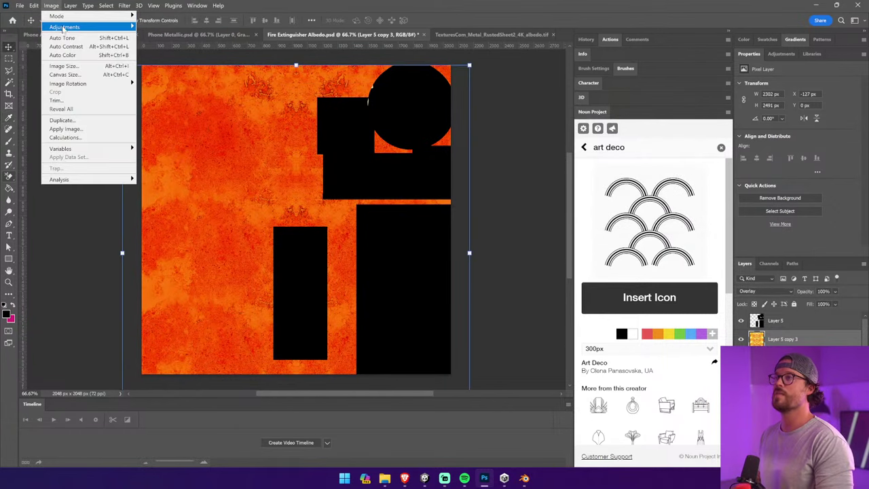
mouse_move(68, 26)
left_click(170, 72)
left_click_drag(697, 209, 643, 203)
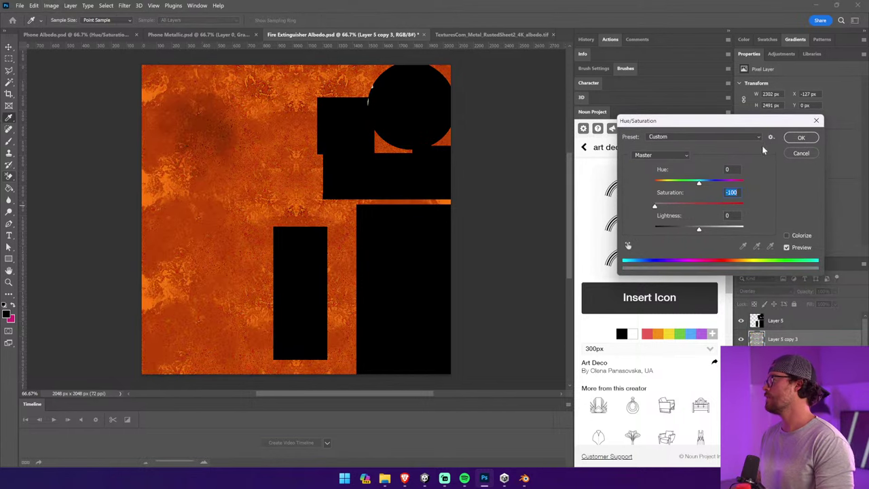
left_click(800, 139)
Posterize the desaturated rust layer with 111 levels
left_click(89, 6)
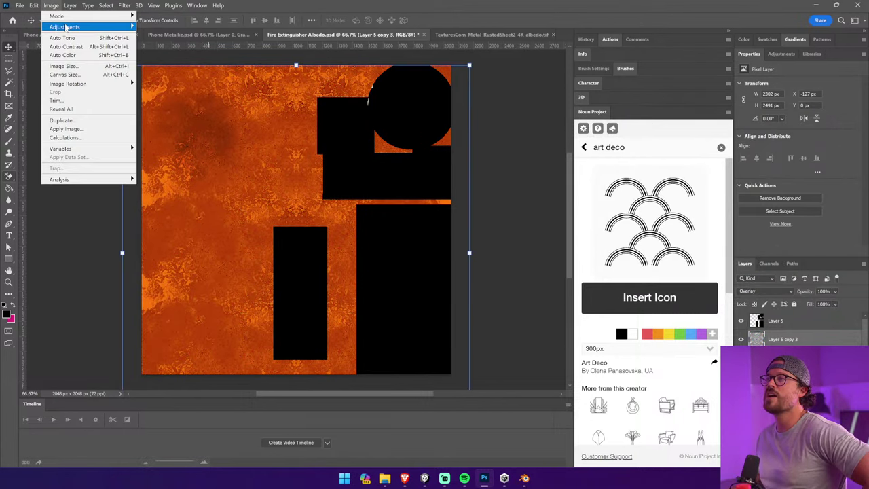
mouse_move(65, 26)
left_click(157, 134)
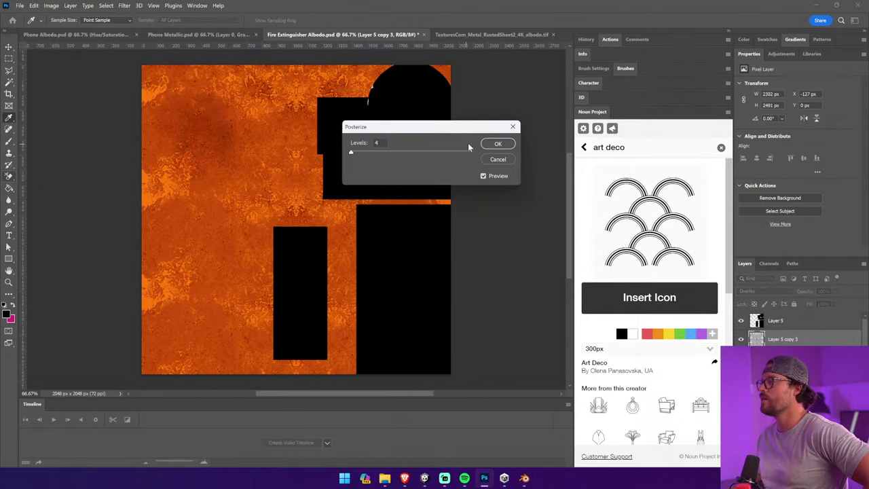
left_click_drag(468, 143, 411, 156)
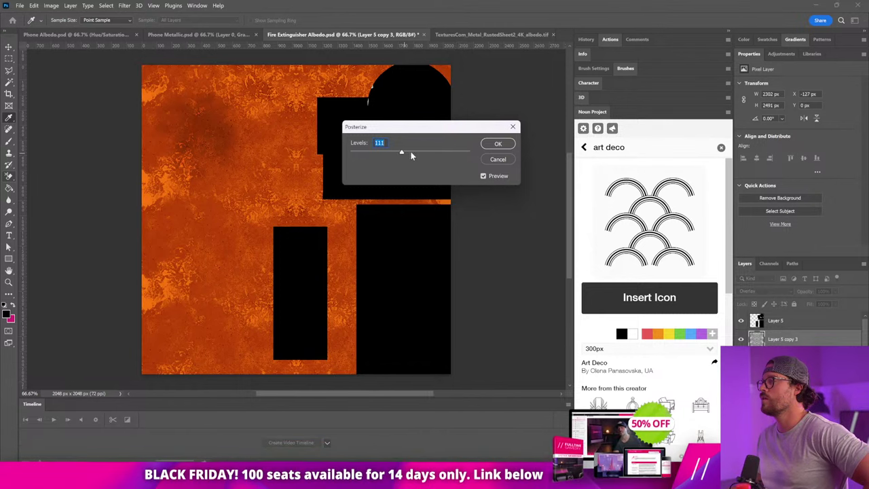
left_click(498, 144)
Apply Brightness/Contrast to the posterized rust layer with brightness 14 and contrast -41
left_click(51, 5)
mouse_move(66, 26)
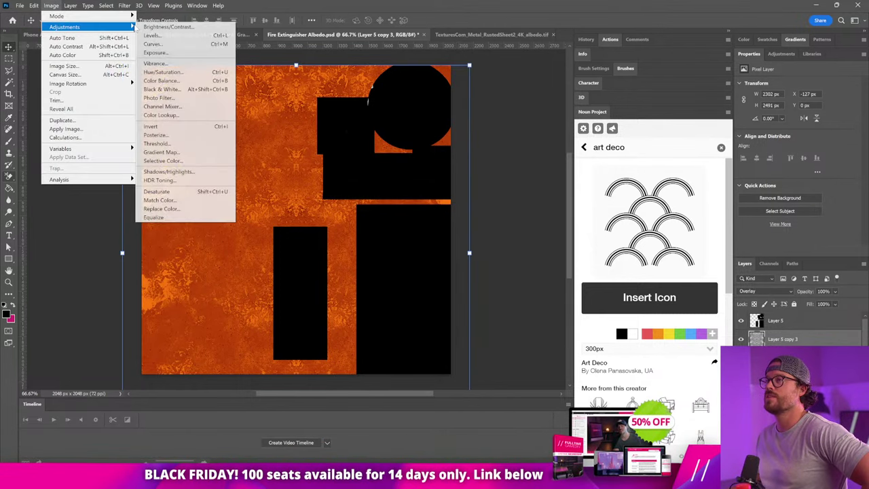
left_click(163, 27)
left_click_drag(601, 174, 635, 152)
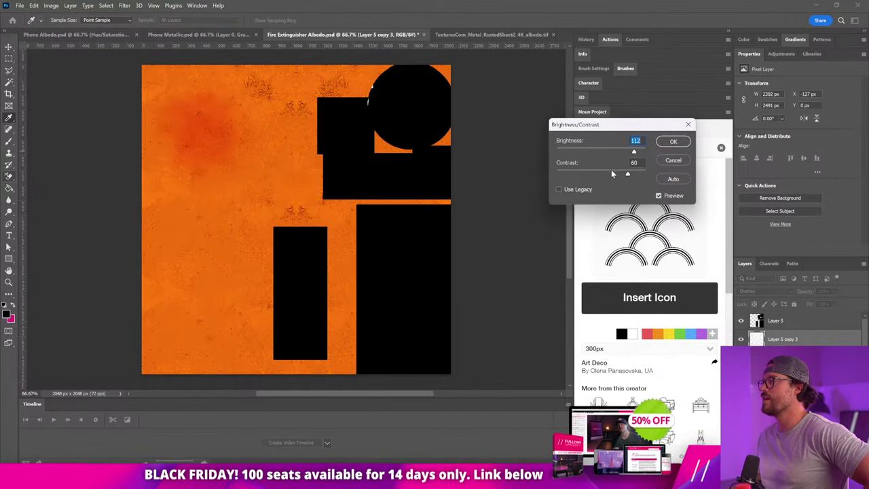
left_click_drag(569, 176, 565, 176)
left_click_drag(634, 153, 601, 155)
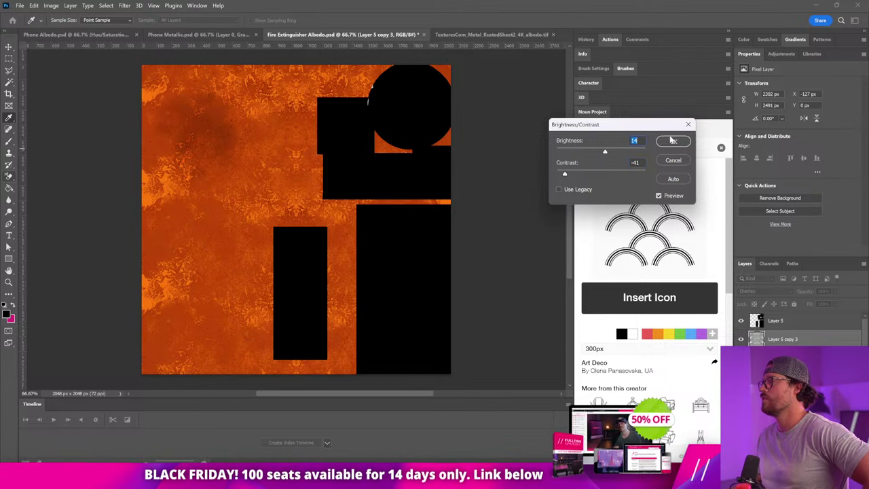
left_click(673, 141)
Apply another Brightness/Contrast pass to the rust layer with brightness -35 and contrast -37
left_click(51, 5)
mouse_move(82, 26)
left_click(178, 27)
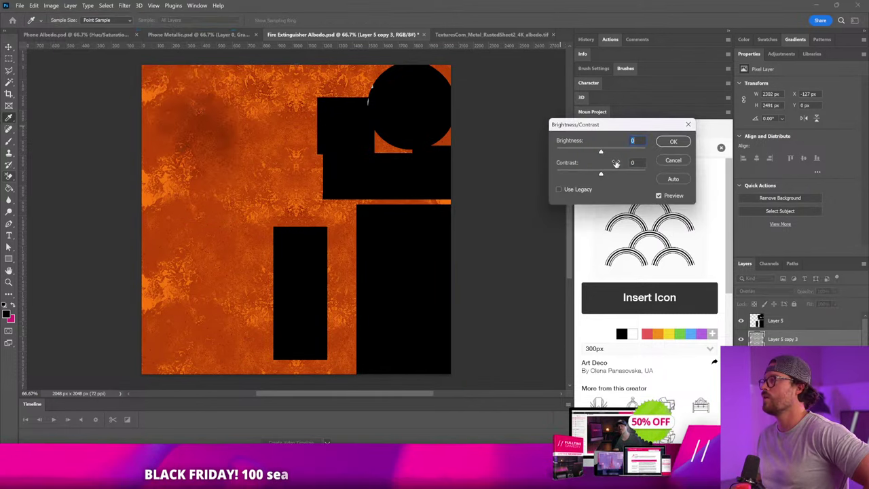
left_click_drag(601, 152, 634, 154)
left_click_drag(569, 176, 565, 176)
left_click_drag(634, 153, 591, 153)
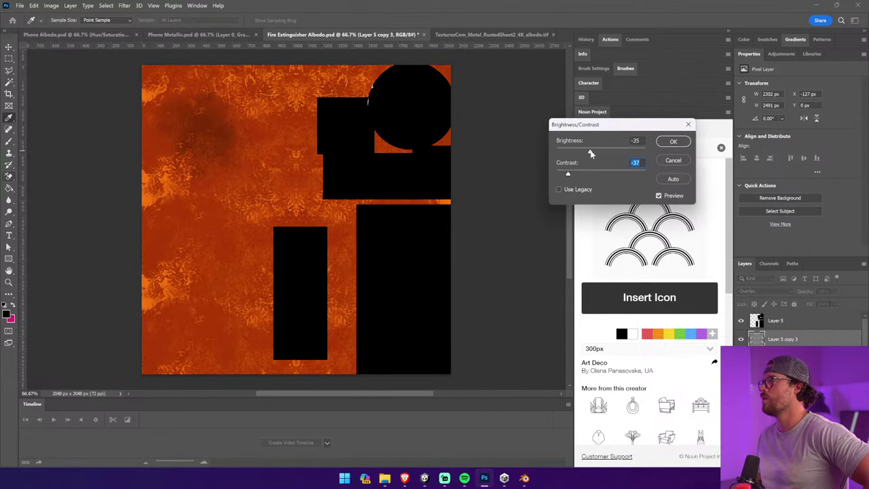
left_click(673, 143)
Select the rust layer's light patches across the texture with the Magic Wand and copy them onto a new layer
key("w")
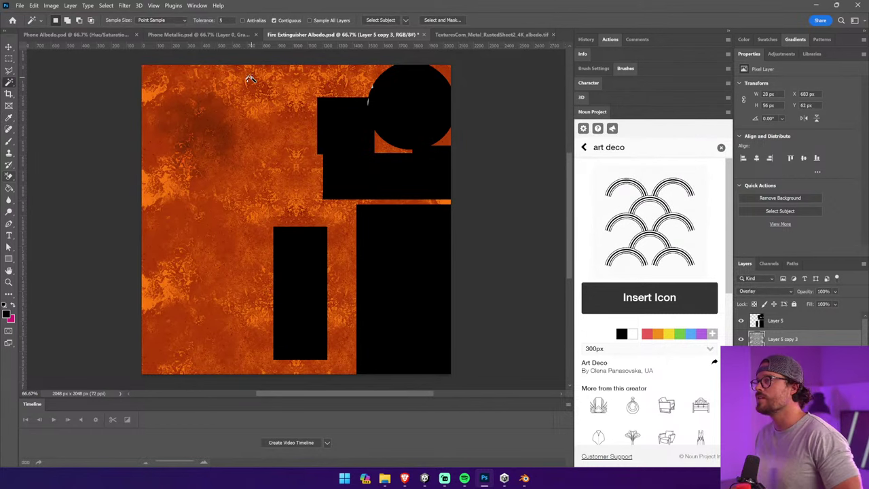
left_click(285, 76)
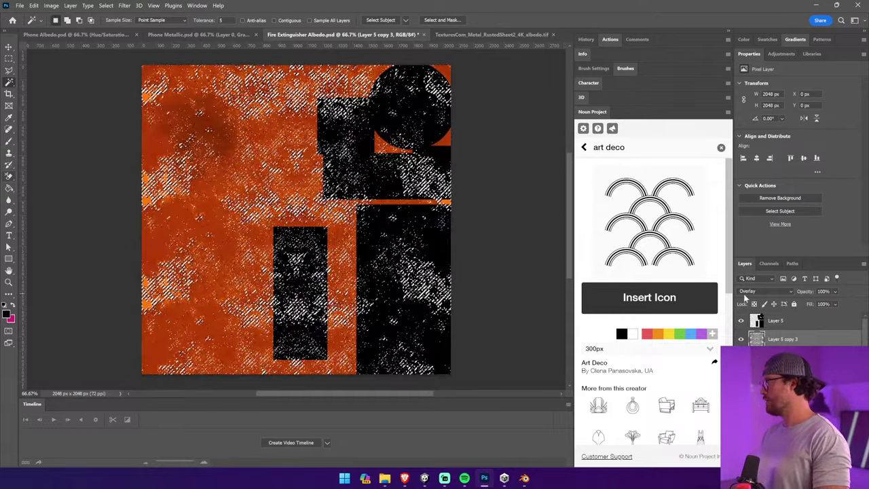
key("ctrl+c")
key("ctrl+a")
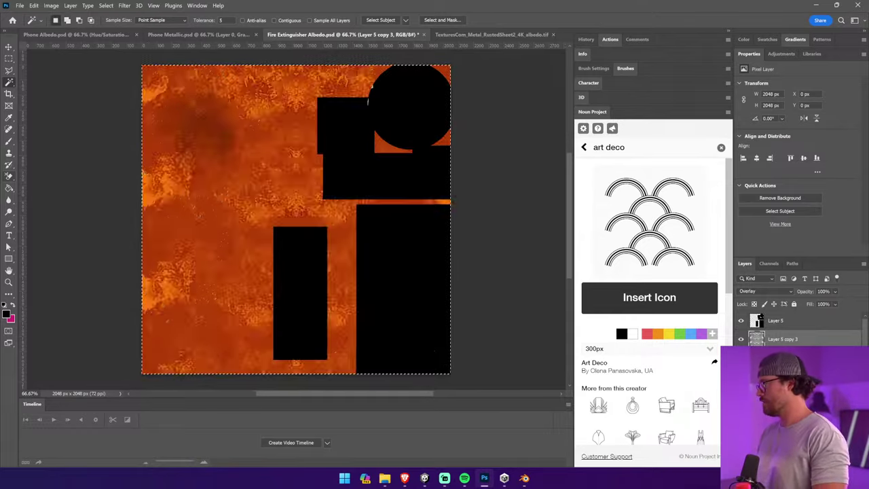
key("Delete")
key("ctrl+v")
key("v")
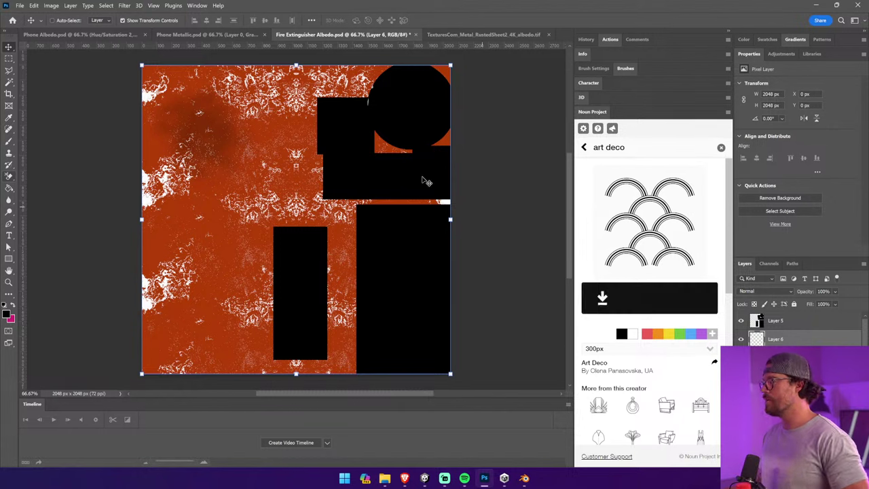
Turn the copied rust patches black by lowering their lightness to the minimum with Hue/Saturation, and select the grey rust layer below
left_click(51, 6)
mouse_move(67, 26)
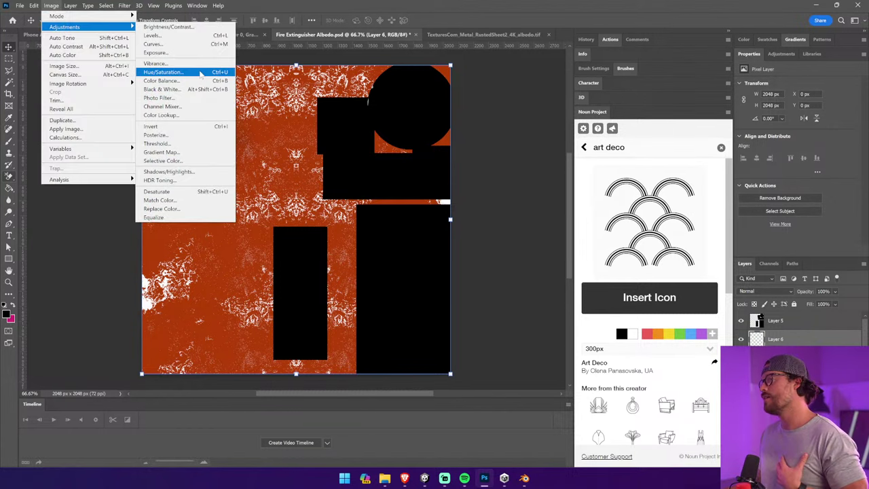
left_click(201, 74)
left_click_drag(698, 230, 653, 230)
left_click(801, 140)
left_click(781, 368)
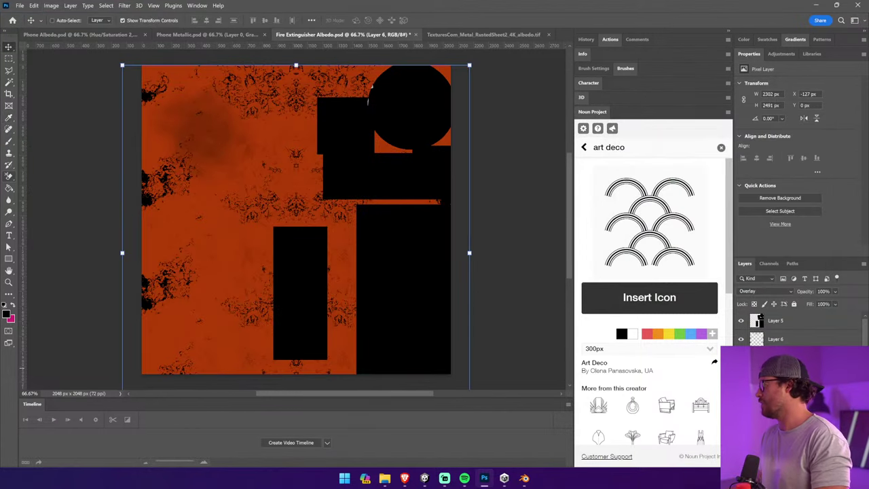
Create a new layer above the rust layer and fill it with white (ffffff), so the rust patches sit black on white
left_click(827, 463)
left_click(7, 313)
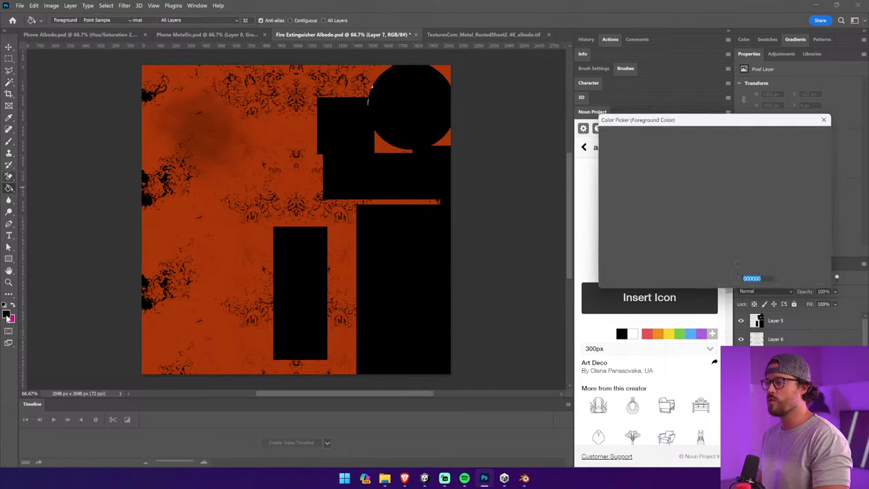
type("ffffff")
left_click(806, 132)
left_click(352, 183)
key("v")
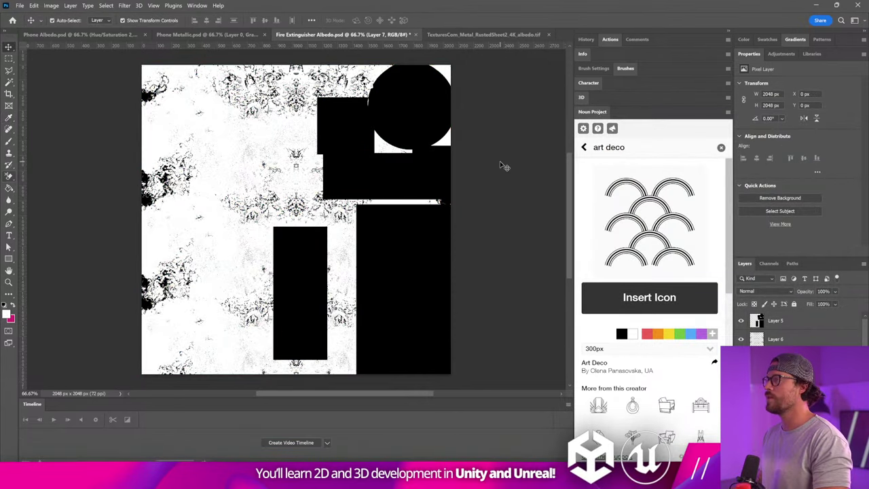
left_click(503, 166, "ctrl")
Save the document under the new name Fire Extinguisher Metallic as a Photoshop file with maximized compatibility
left_click(35, 5)
mouse_move(20, 5)
left_click(49, 113)
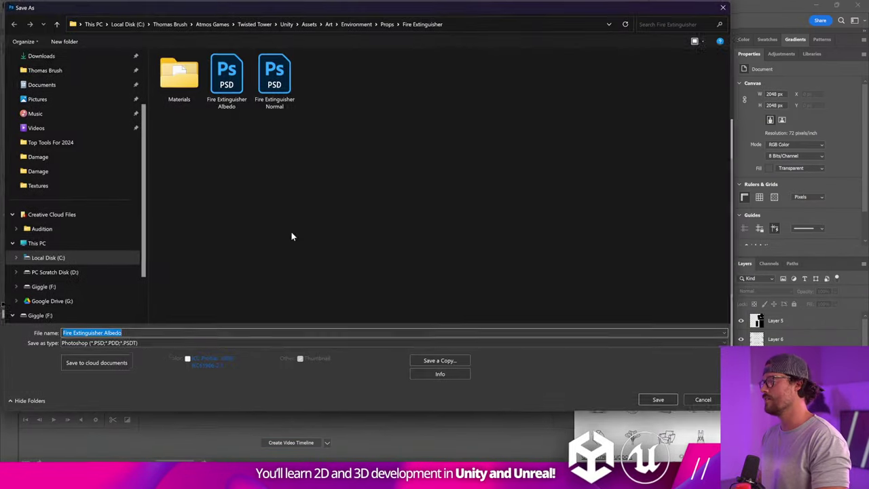
key("Right")
key("ctrl+shift+Left")
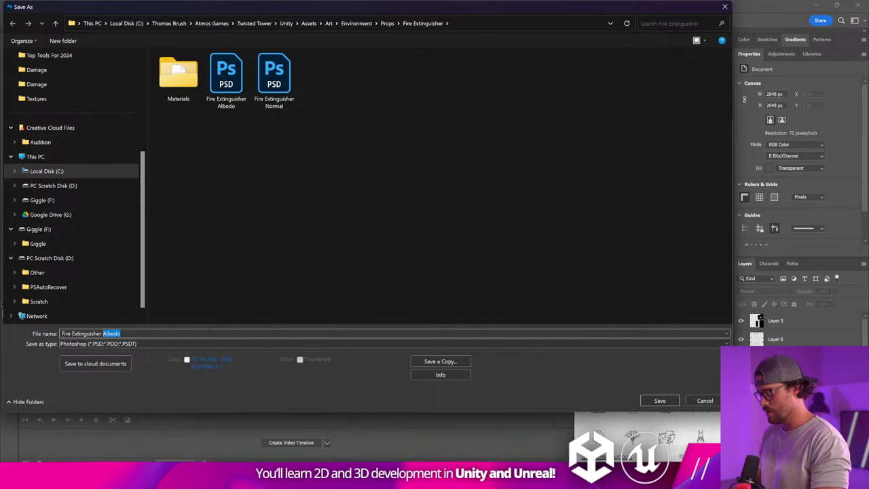
type("Metallic")
key("Return")
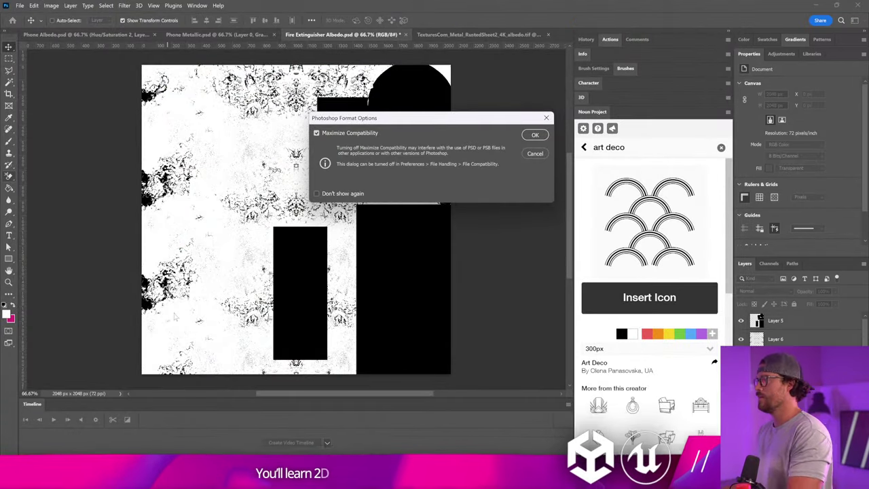
key("Return")
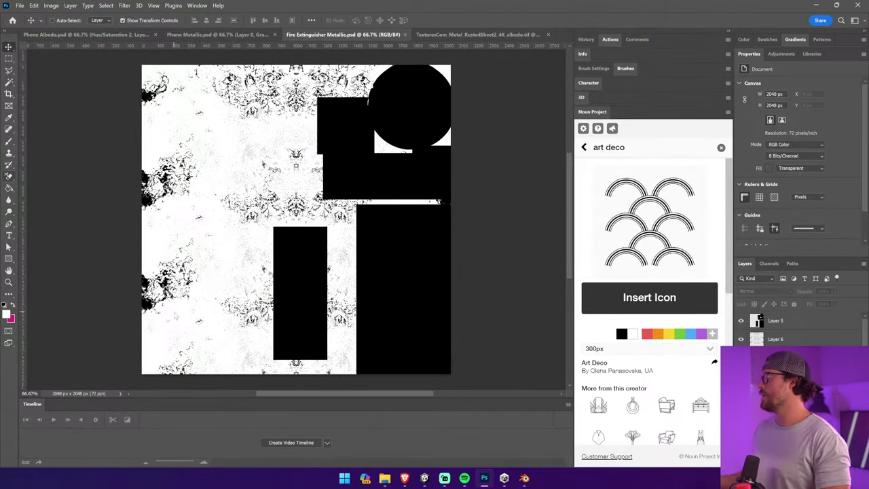
Merge all layers of the metallic document into a single layer
left_click(815, 323)
left_click(794, 337, "shift")
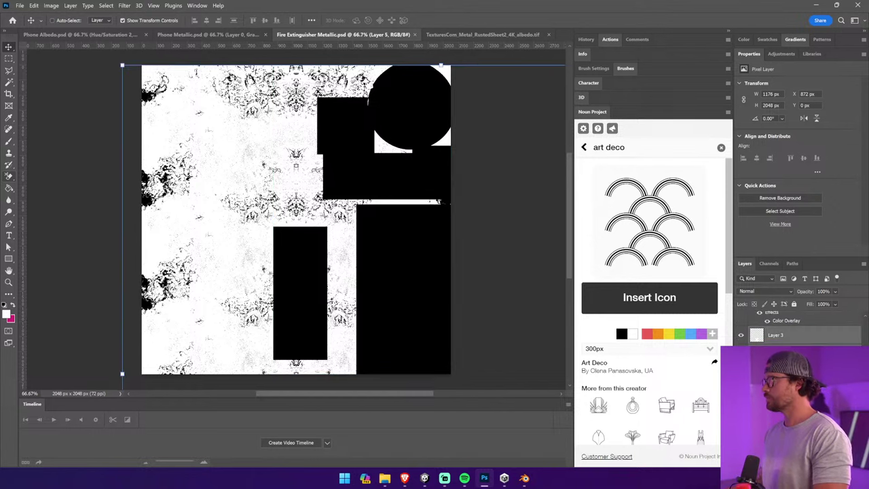
right_click(794, 336)
left_click(801, 358)
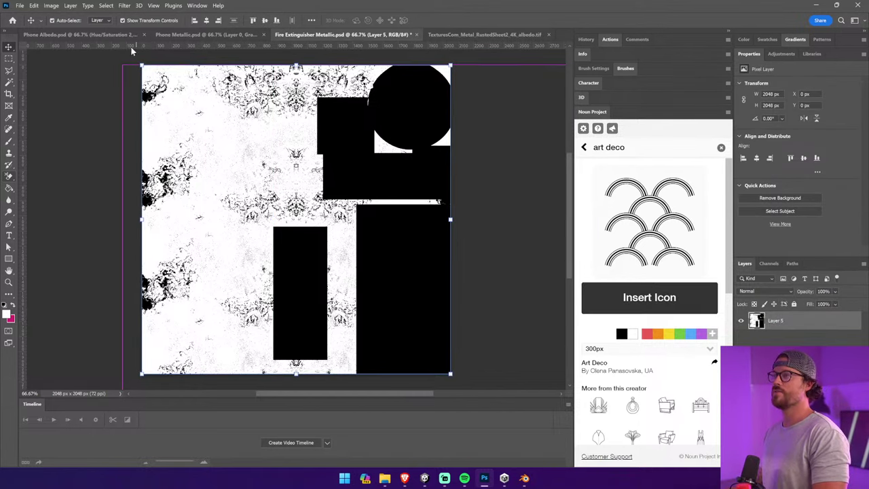
Reopen Fire Extinguisher Albedo.psd and paste the merged metallic image into its Alpha 1 channel
left_click(20, 6)
mouse_move(54, 58)
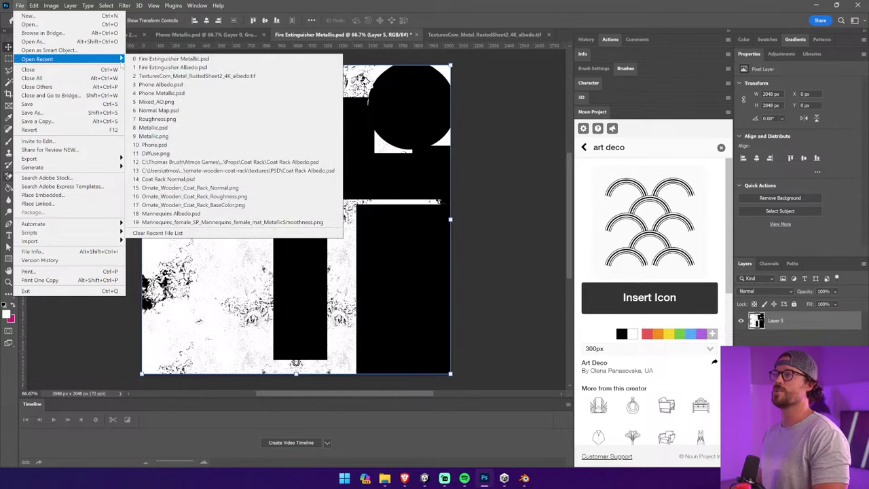
left_click(177, 67)
left_click(768, 263)
left_click(776, 345)
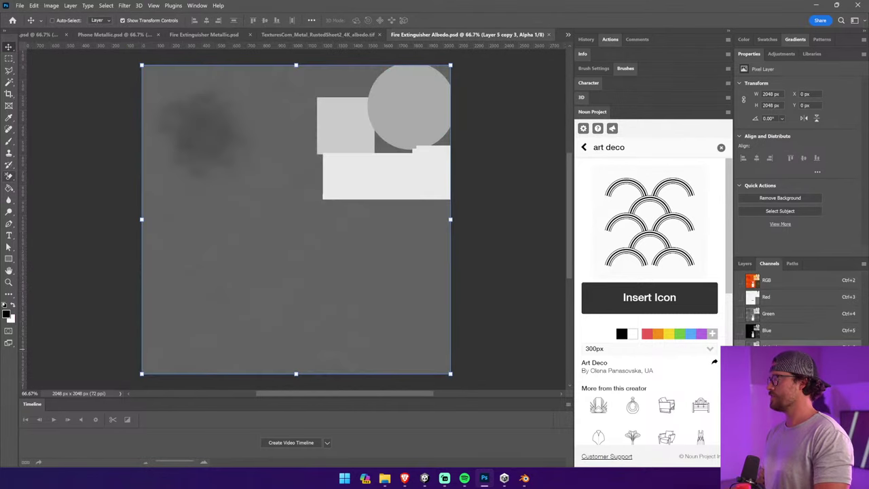
key("ctrl+v")
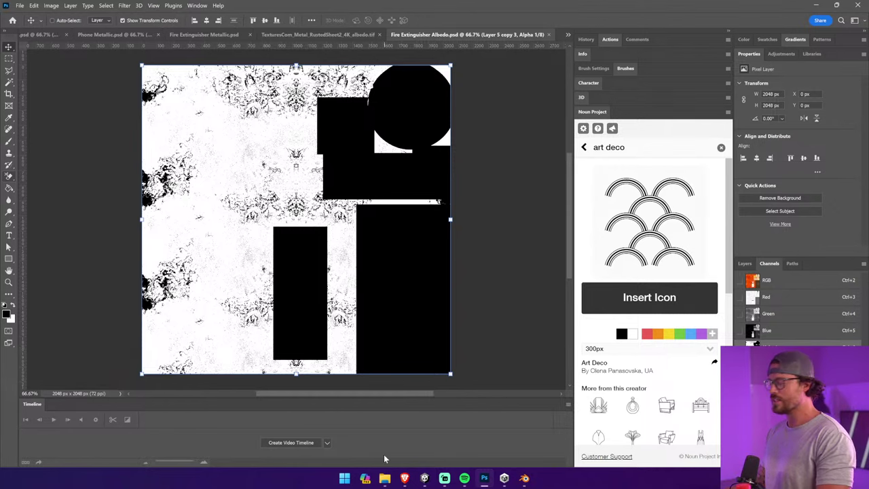
Switch to Unity, assign the Fire Extinguisher Metallic texture to the material's Metallic Map, and lower the material's smoothness slightly
left_click(424, 478)
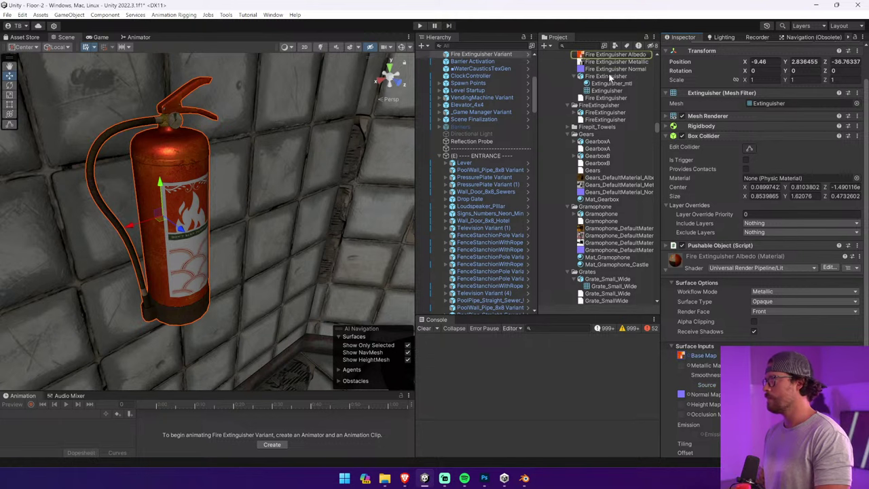
left_click_drag(674, 94, 682, 365)
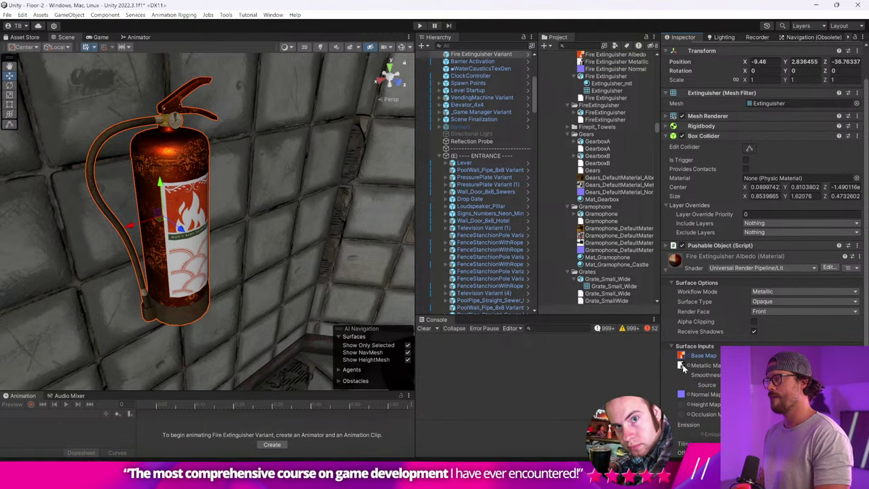
right_click_drag(221, 189, 51, 171)
key("w")
key("d")
left_click_drag(51, 170, 185, 114, "alt")
key("s")
right_click_drag(185, 115, 16, 168)
key("d")
key("s")
key("a")
left_click_drag(792, 375, 780, 375)
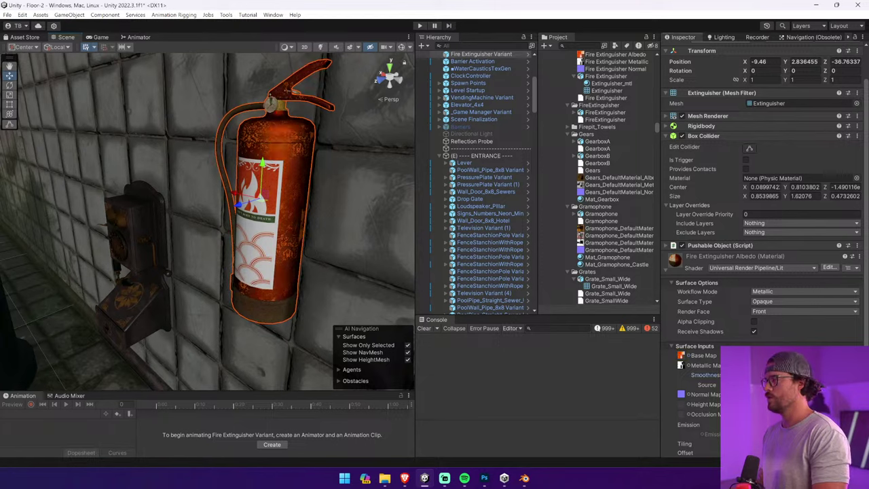
Switch to Photoshop, fade the metallic map's rust with a large soft white brush on a new layer, and check the extinguisher in Unity
key("alt+Tab")
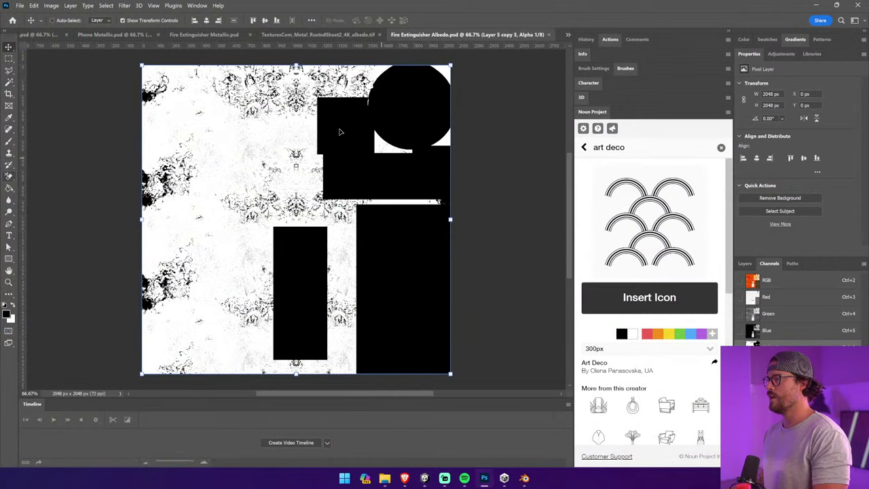
left_click(204, 35)
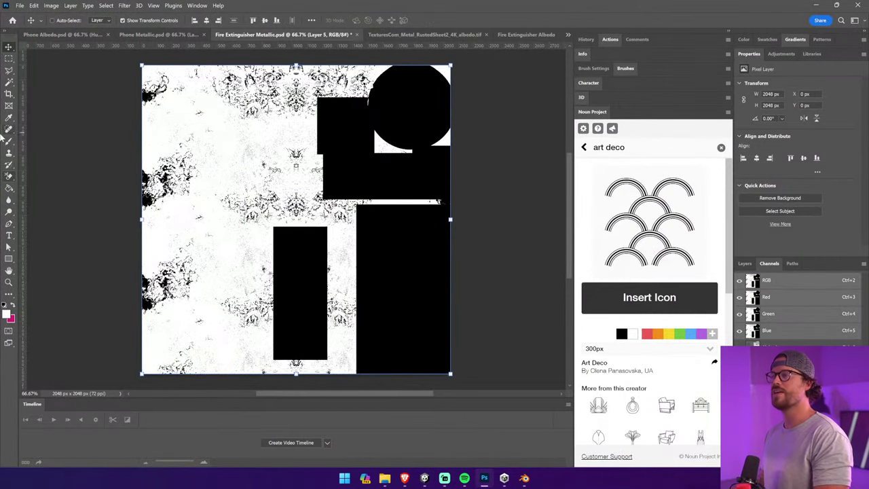
key("b")
left_click(745, 264)
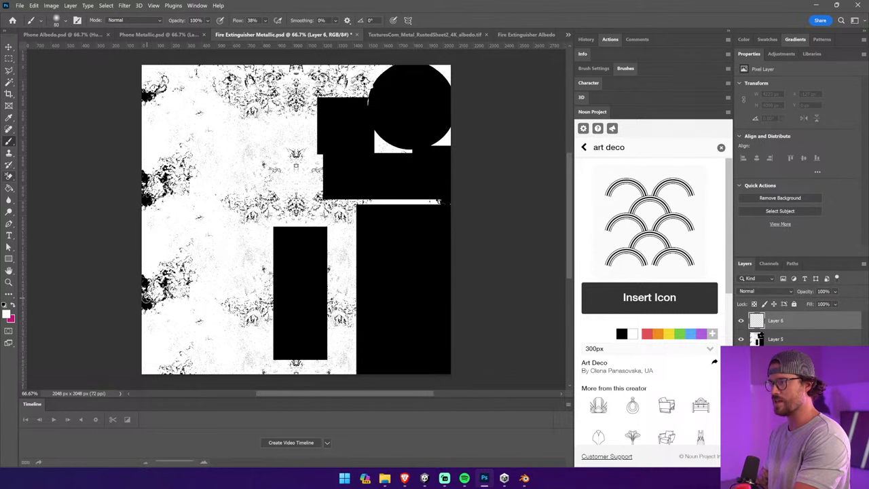
mouse_move(198, 270)
left_mouse_down()
mouse_move(287, 48)
mouse_move(163, 129)
mouse_move(136, 311)
mouse_move(135, 281)
left_mouse_up()
key("bracketright")
key("bracketright")
key("bracketleft")
key("bracketleft")
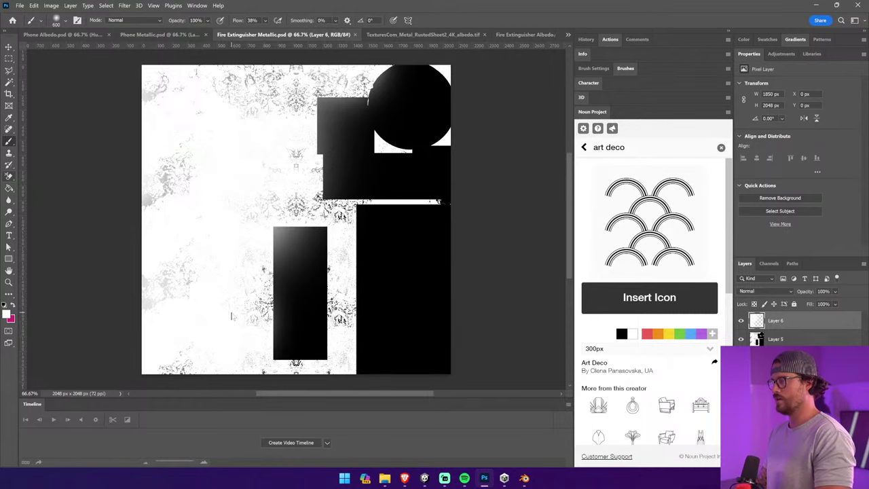
key("alt+Tab")
scroll(349, 213, "up", 4)
right_click_drag(349, 213, 492, 182)
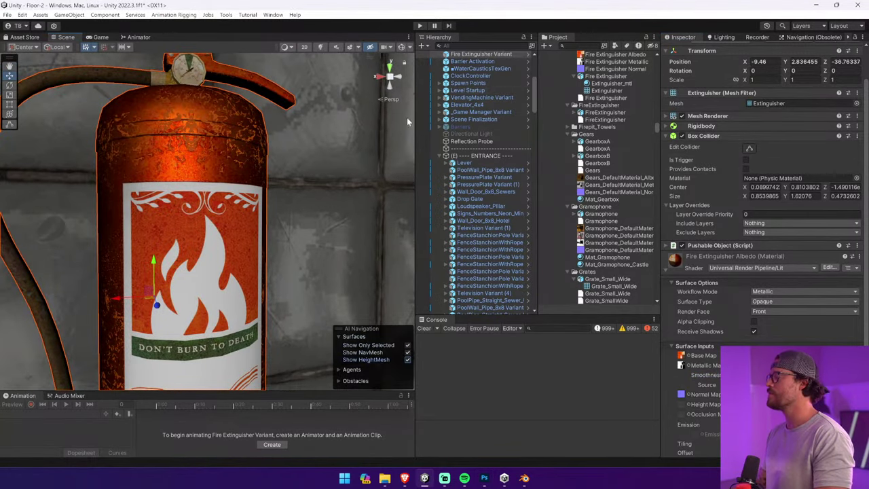
Switch to Photoshop, paint soft white over the rust patches in the albedo document's Alpha 1 channel with the 600 px brush, and save
key("alt+Tab")
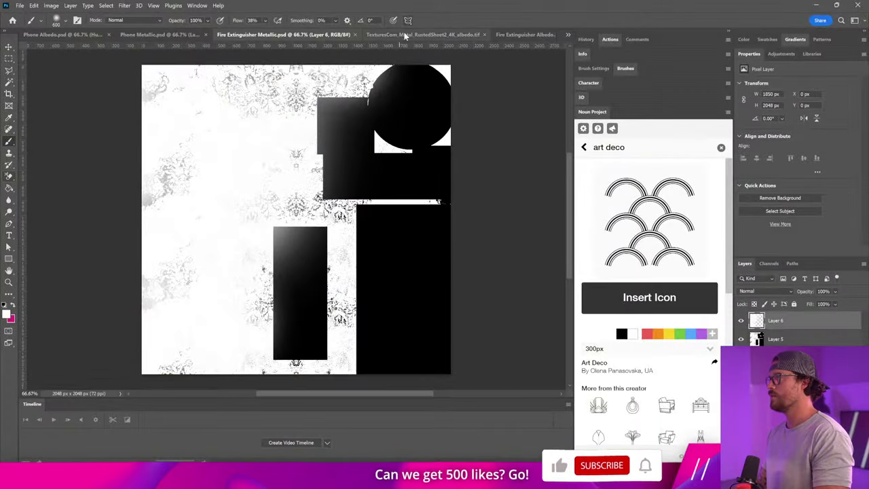
left_click(159, 34)
left_click(518, 33)
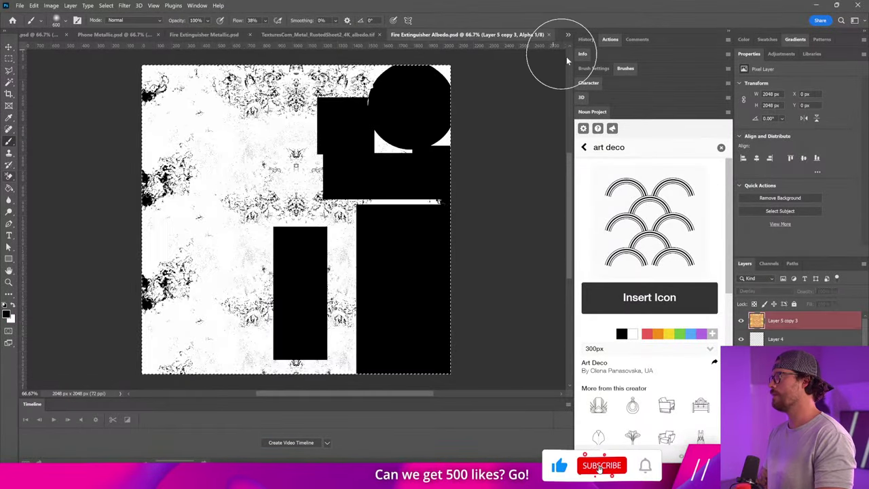
left_click(769, 264)
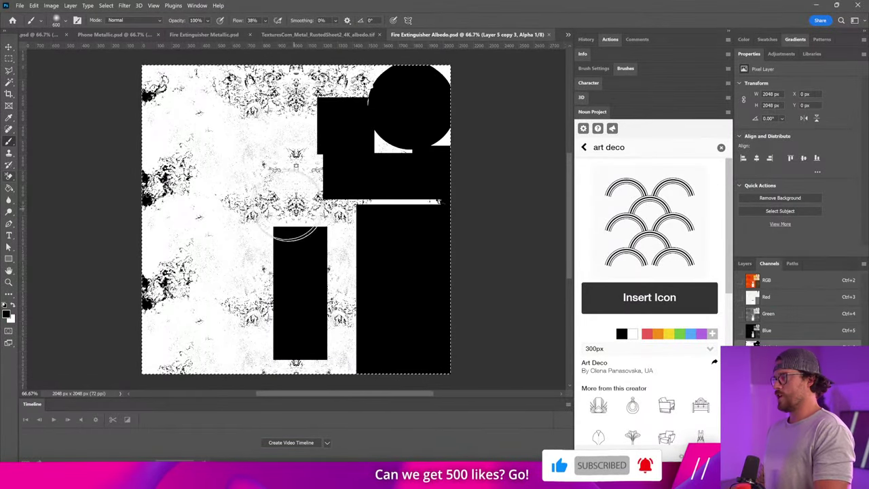
left_click_drag(138, 194, 151, 165)
left_click(13, 306)
mouse_move(129, 204)
left_mouse_down()
mouse_move(167, 197)
mouse_move(143, 188)
left_mouse_up()
left_click_drag(262, 94, 292, 75)
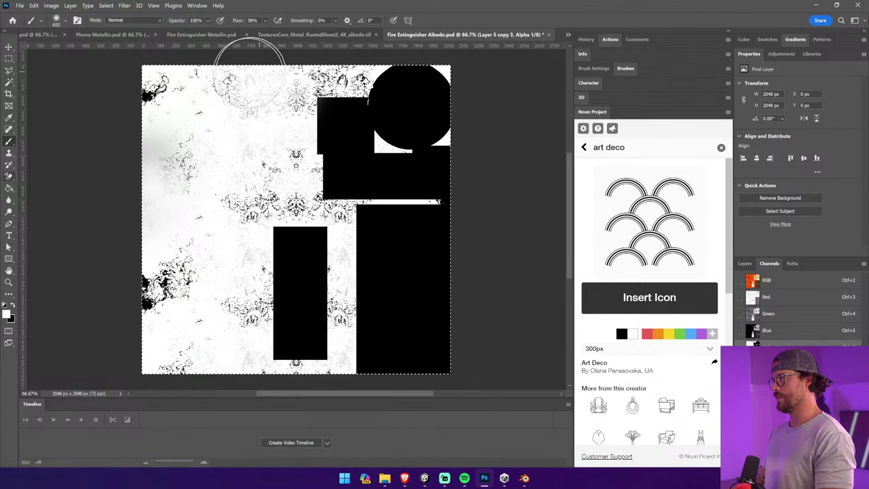
mouse_move(153, 288)
left_mouse_down()
mouse_move(139, 272)
mouse_move(219, 363)
left_mouse_up()
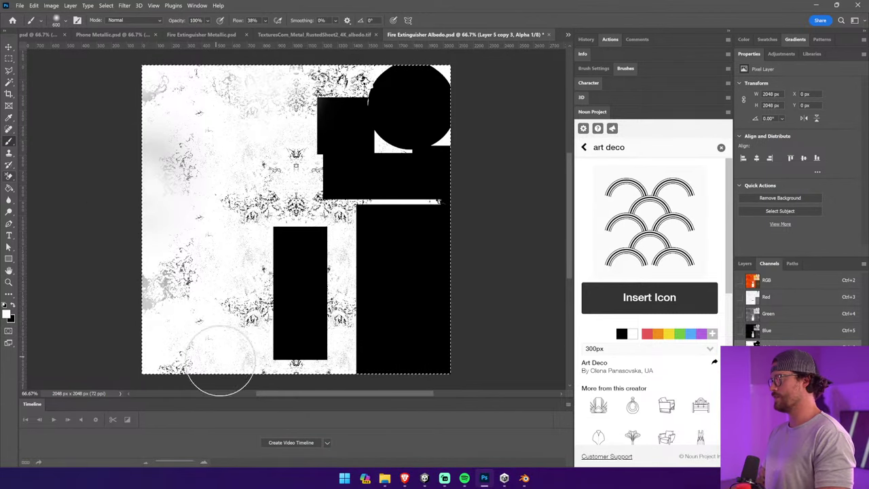
left_click_drag(279, 199, 268, 176)
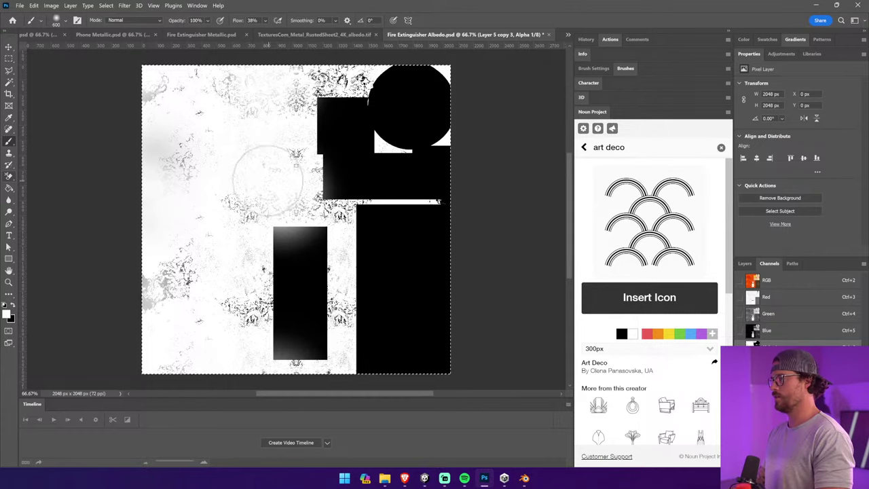
key("ctrl+s")
Switch to Unity, inspect the extinguisher in the scene, and play the game to examine it up close on the wall by flashlight
key("alt+Tab")
right_click_drag(272, 165, 285, 194)
scroll(285, 194, "down", 5)
scroll(292, 195, "up", 10)
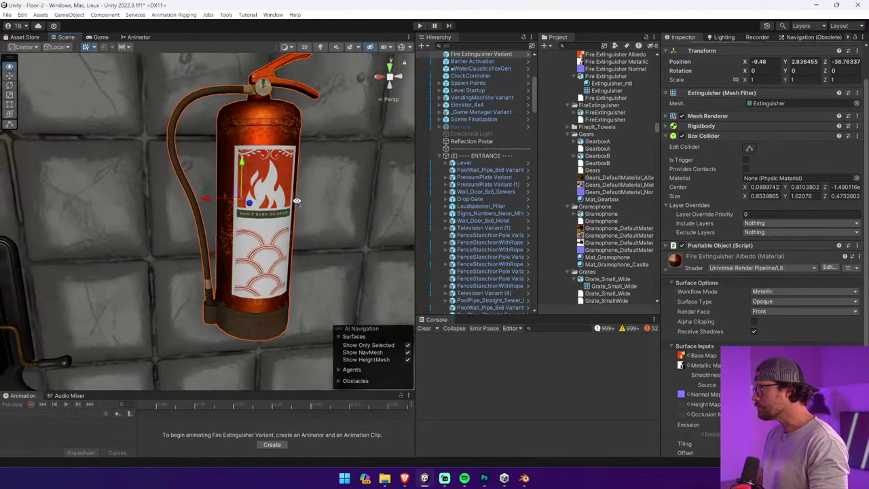
scroll(343, 161, "down", 5)
left_click(420, 26)
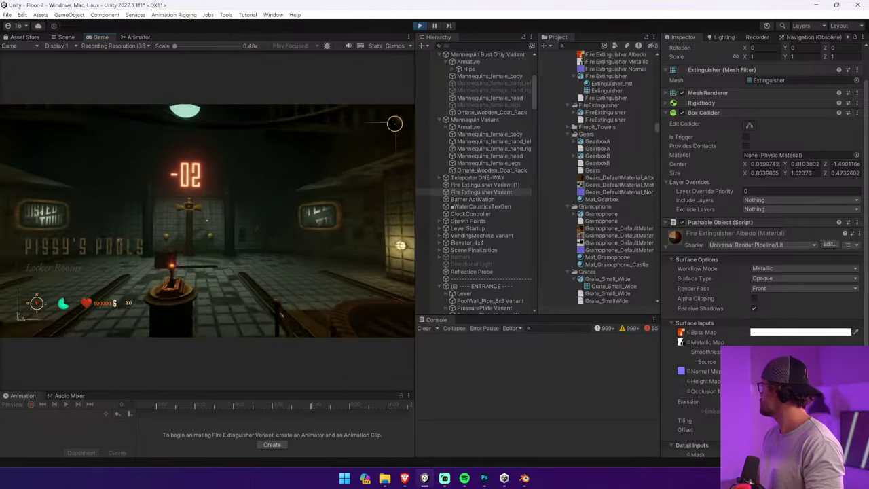
key("w")
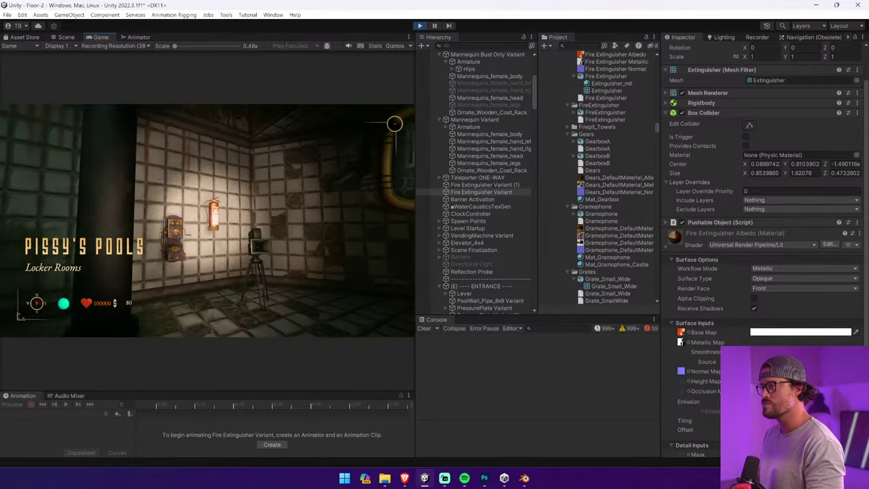
key("f")
key("s")
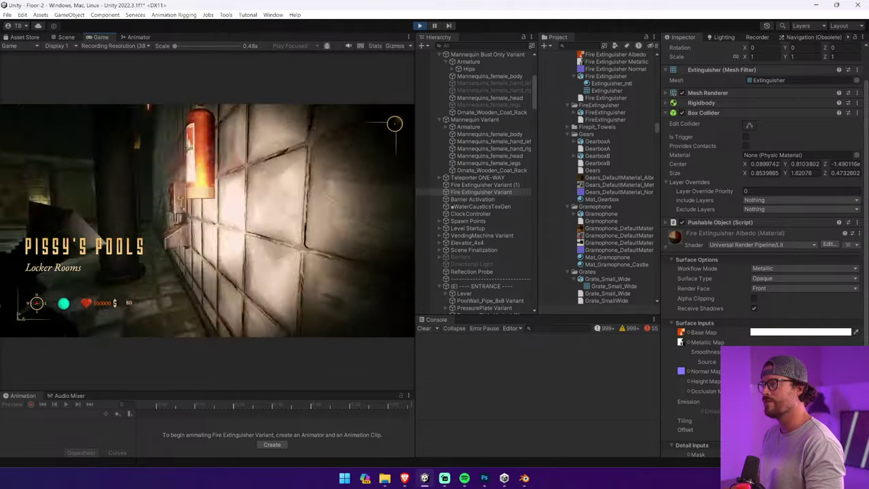
key("f")
key("f")
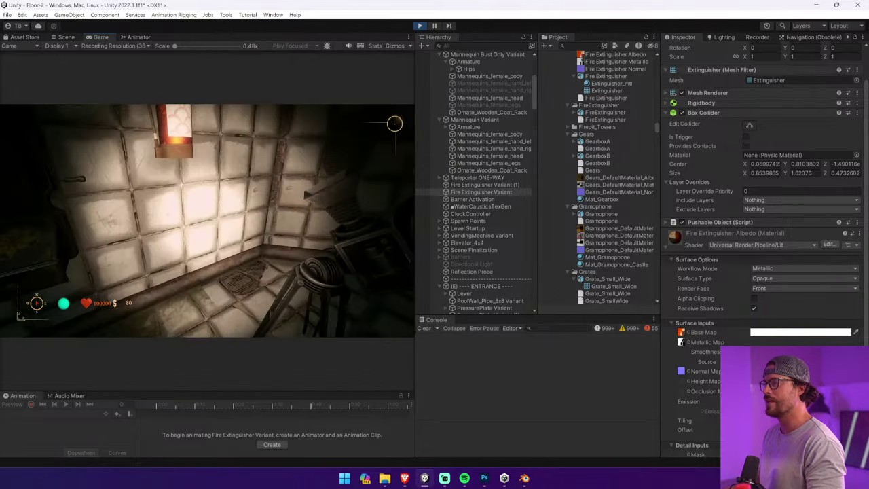
key("w")
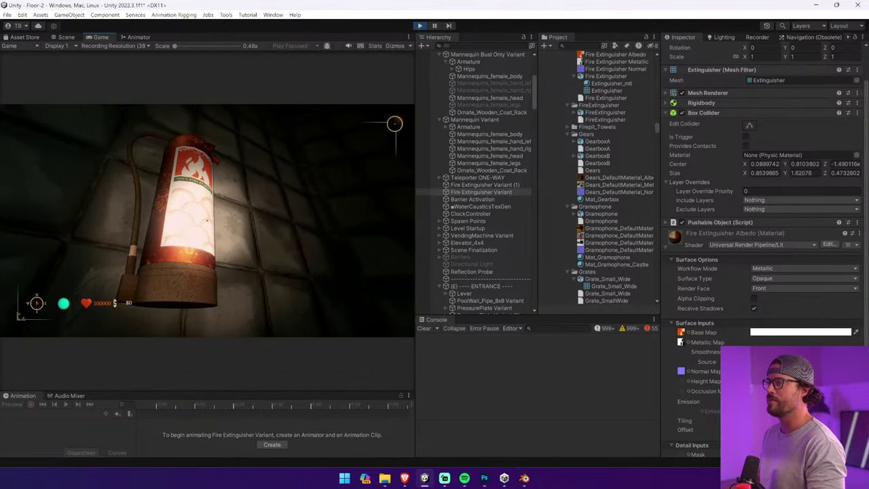
Pick up the fire extinguisher in the running game, throw it onto the tiled floor, and examine it lying there under the light
key("e")
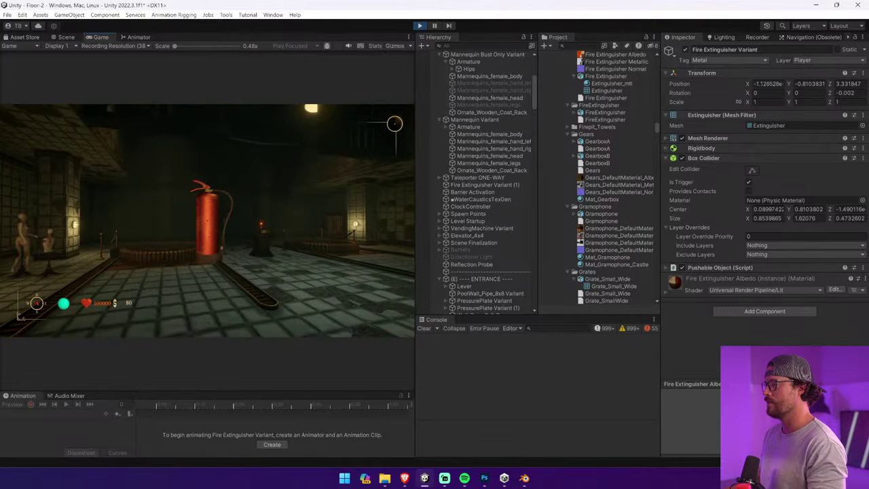
left_click(207, 221)
key("w")
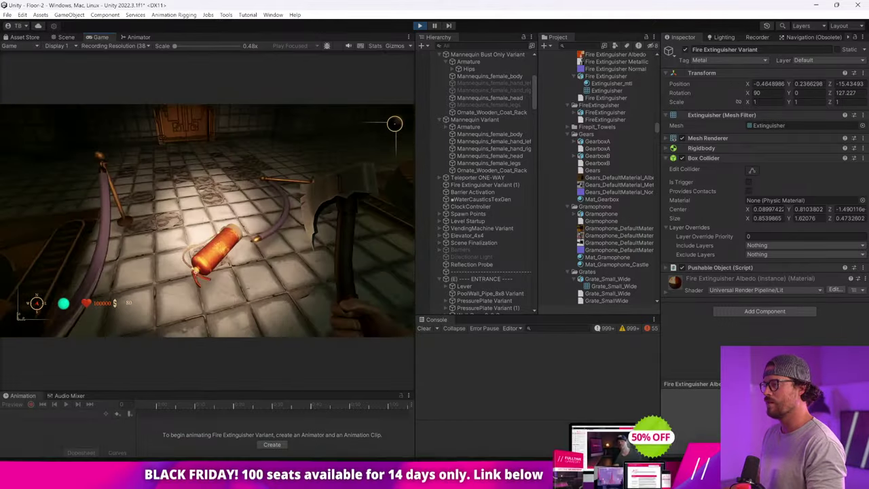
left_click(207, 221)
key("w")
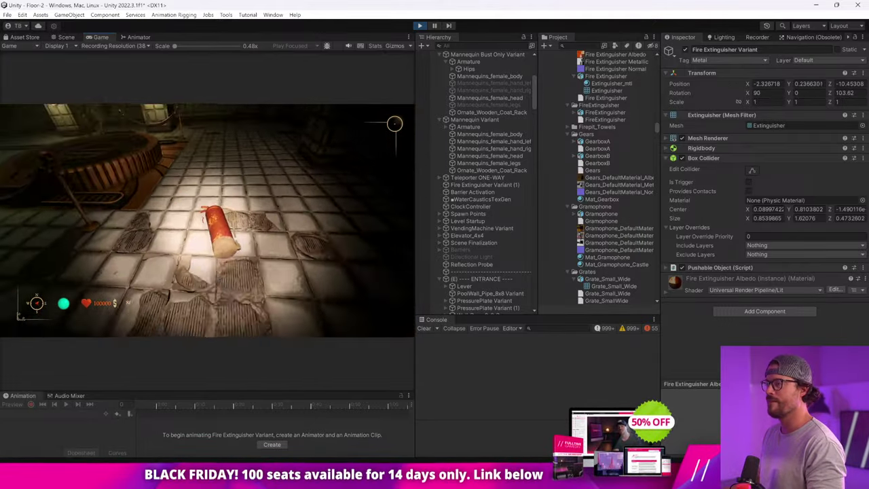
key("w")
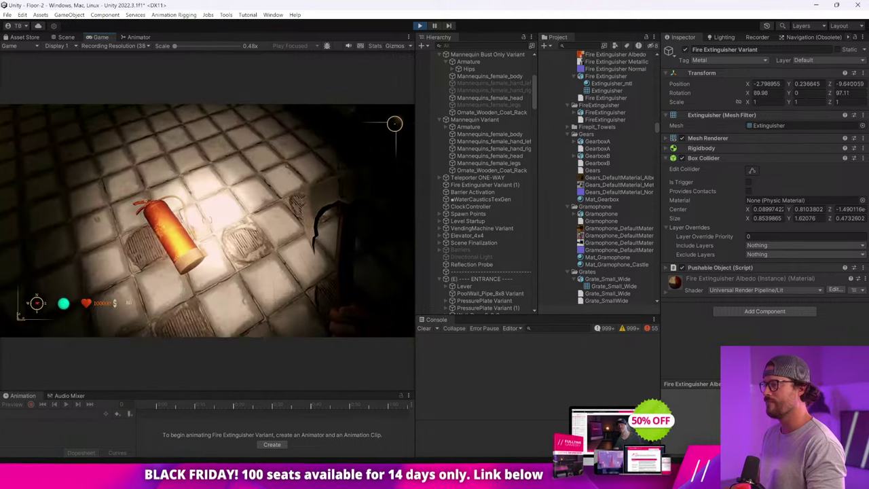
Pick up the fire extinguisher in the running game, throw it onto the tiled floor once more, and stop the game
key("e")
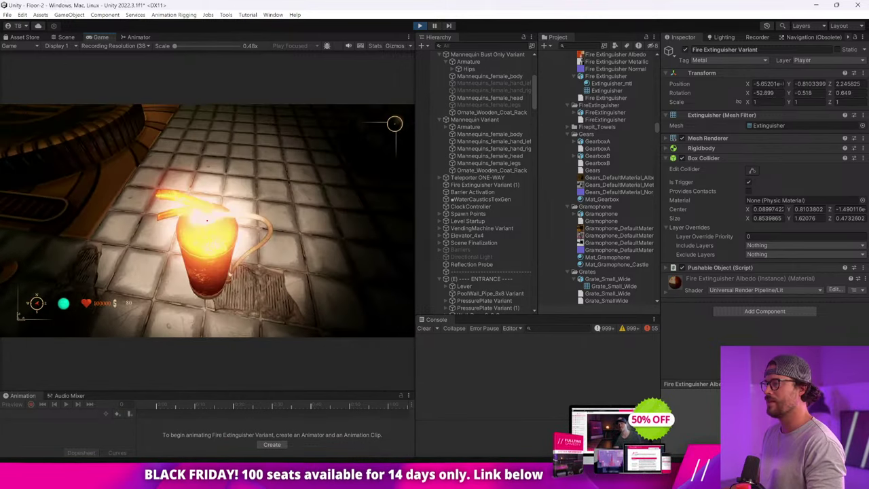
left_click(207, 221)
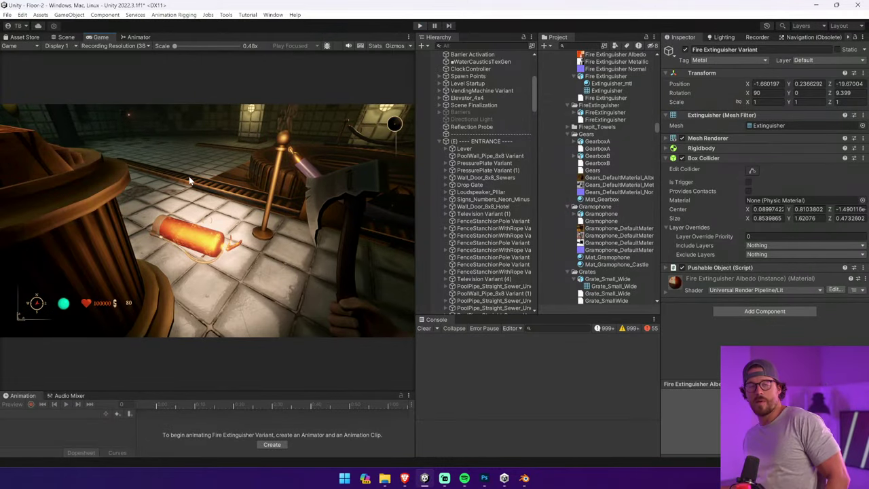
key("ctrl+p")
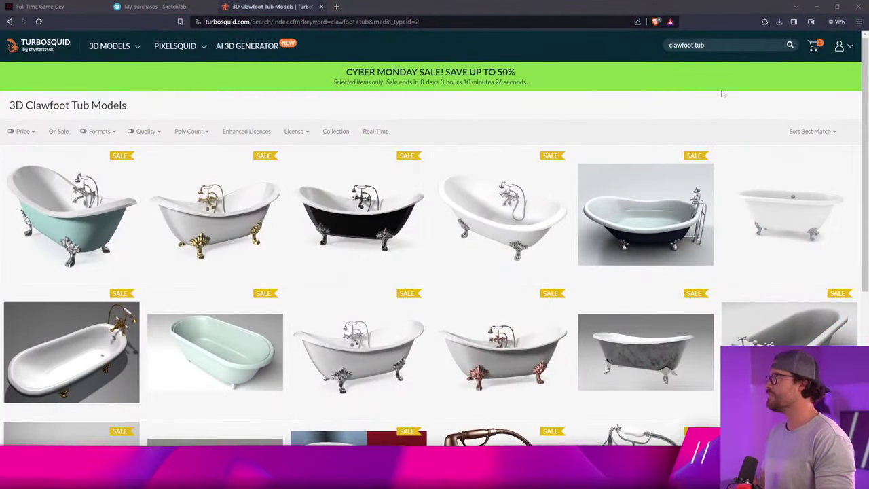
Switch to TurboSquid in the browser, skim the clawfoot tub models, and search the site for moss
mouse_move(347, 195)
scroll(347, 194, "down", 1)
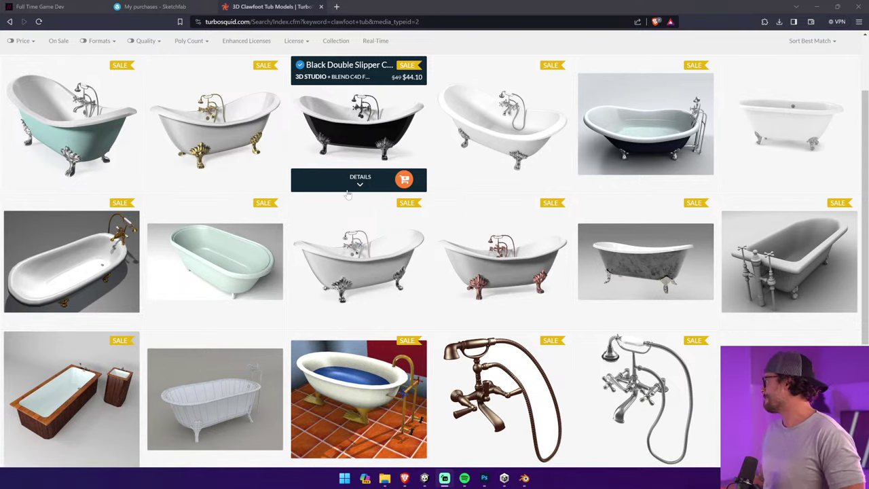
scroll(347, 194, "up", 2)
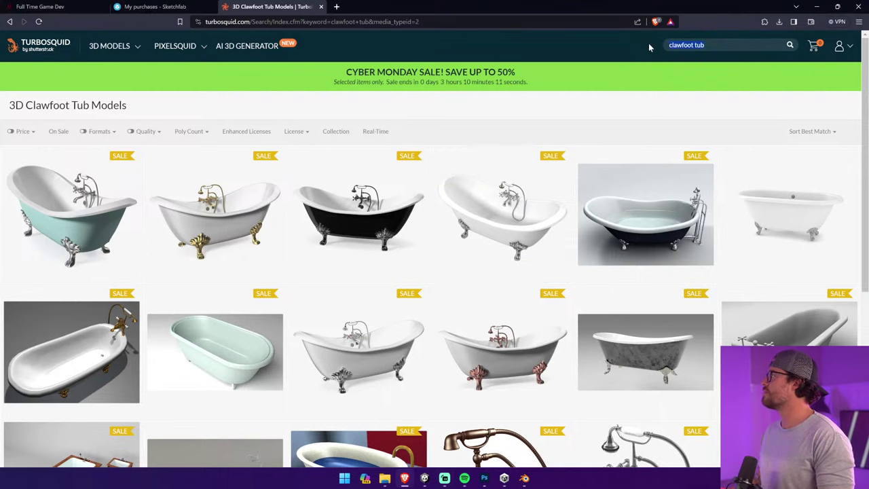
key("BackSpace")
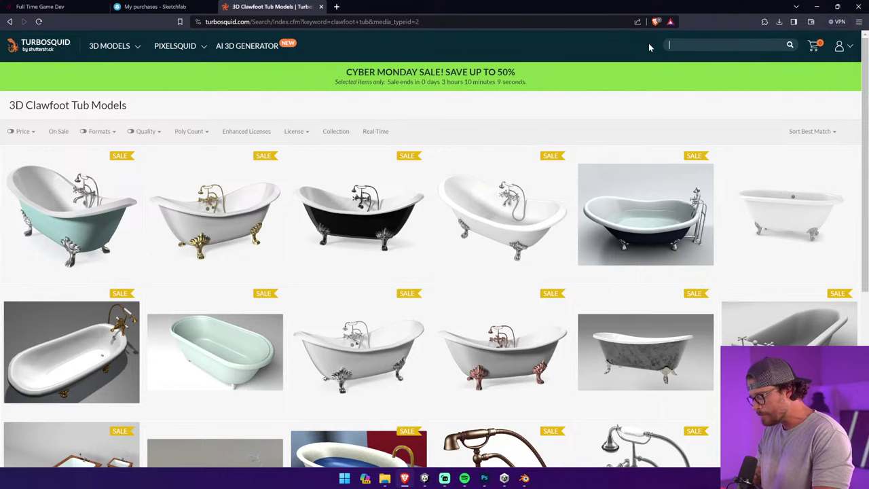
type("moss")
key("Return")
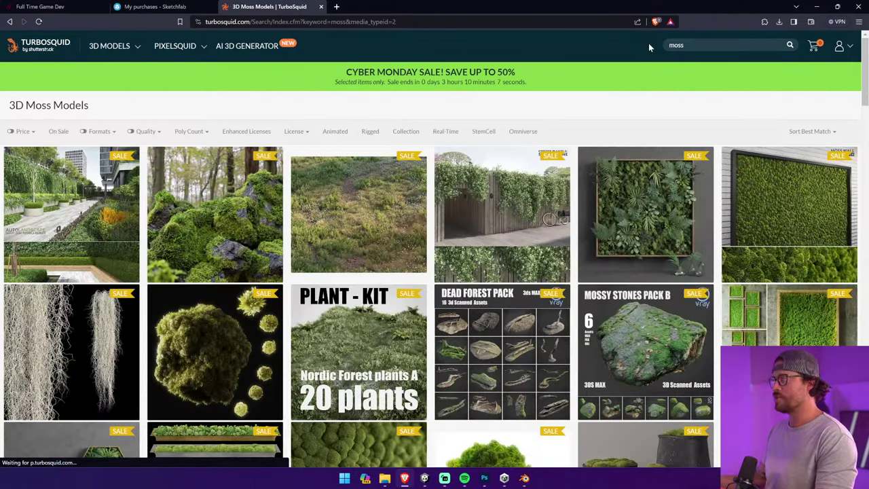
Refine the TurboSquid search to hanging moss and browse the resulting models
left_click_drag(698, 46, 624, 49)
type("hanging moss")
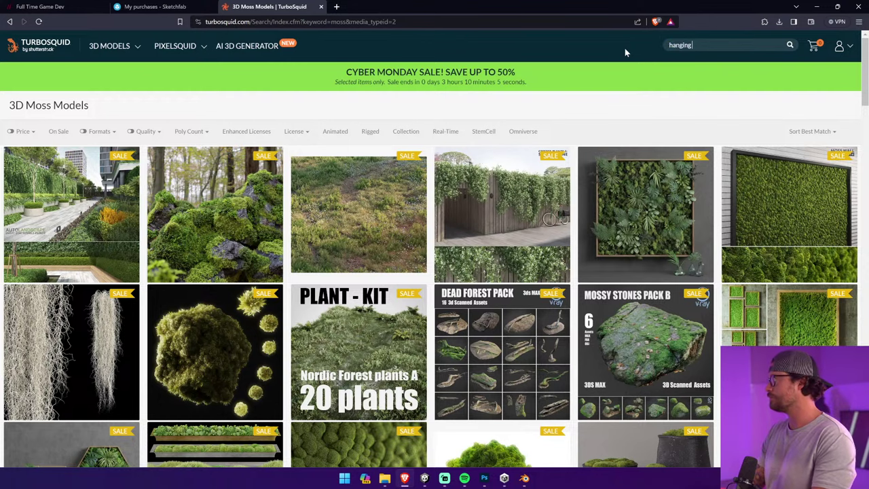
key("Return")
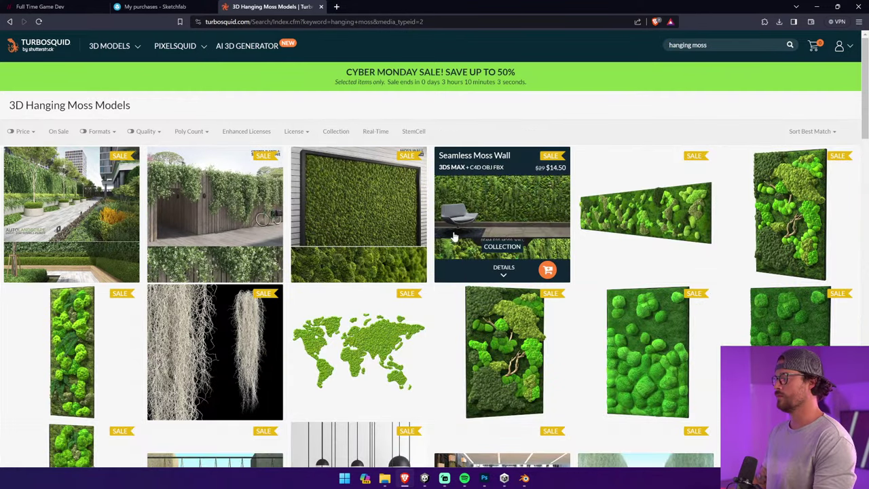
scroll(360, 204, "down", 8)
scroll(311, 210, "down", 5)
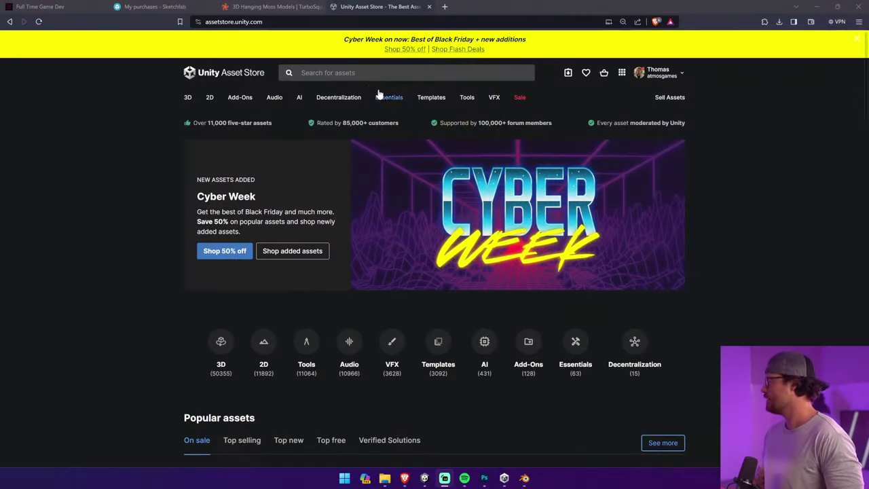
Switch to the Unity Asset Store, search for hanging ivy, and look over the matching packs
left_click(380, 73)
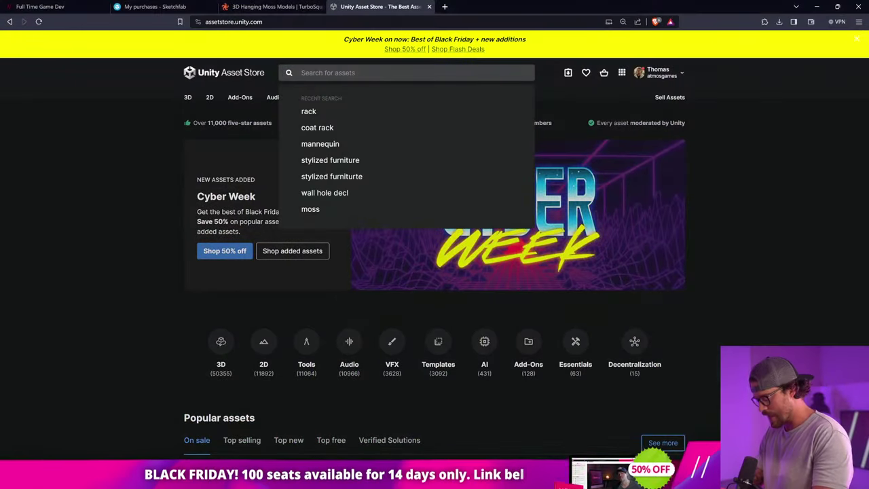
type("hangi")
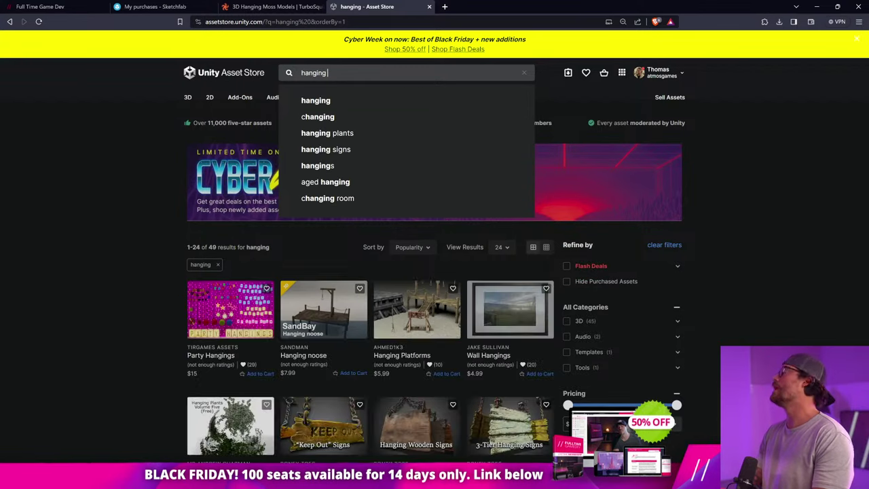
type("ng")
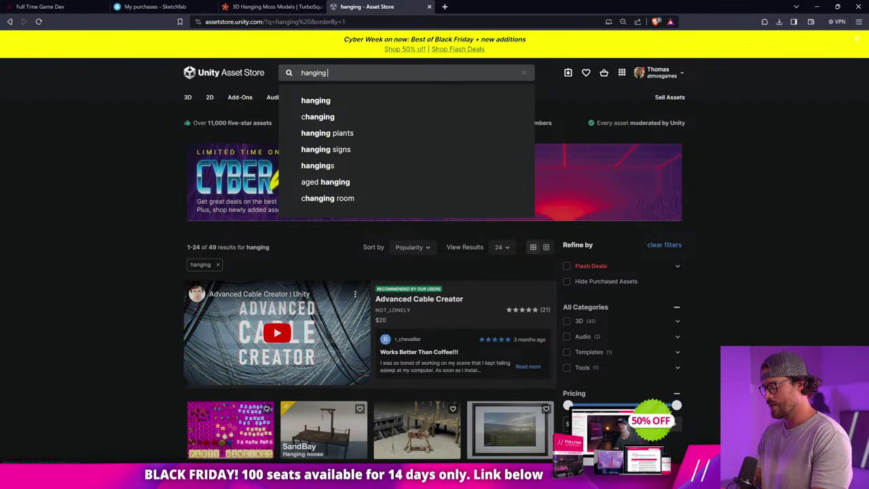
type(" ivy")
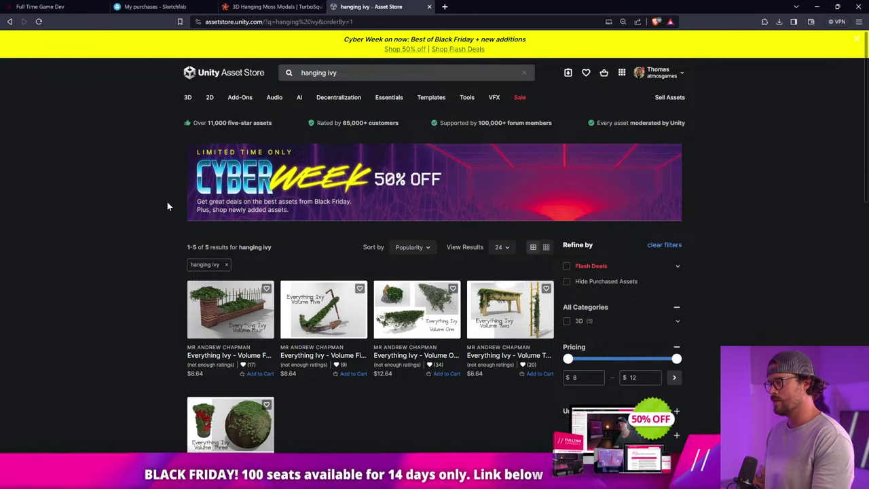
scroll(167, 198, "down", 1)
Broaden the Asset Store search to just ivy
double_click(307, 48)
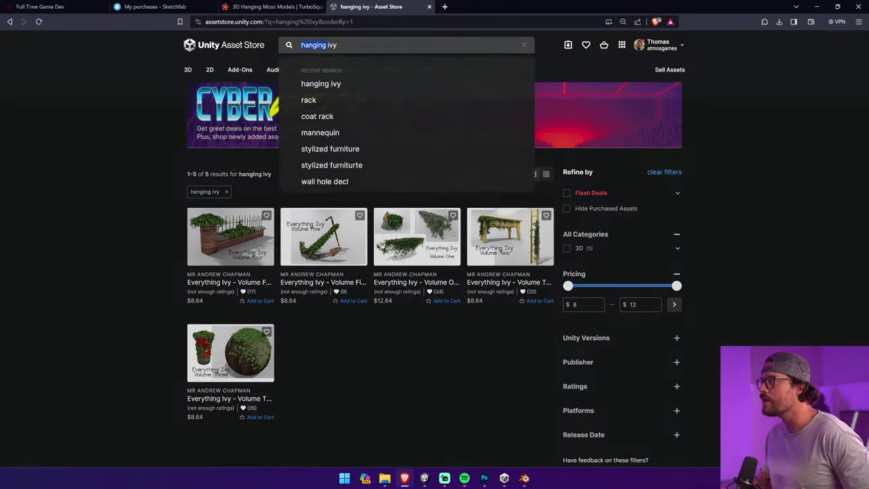
key("BackSpace")
key("Return")
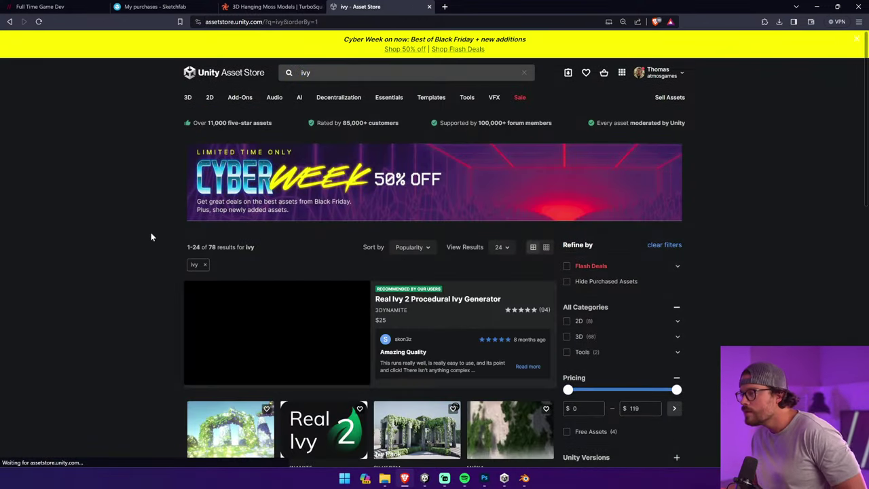
Examine the first page of ivy packs, comparing their thumbnails, prices and ratings for a suitable asset
scroll(147, 231, "down", 1)
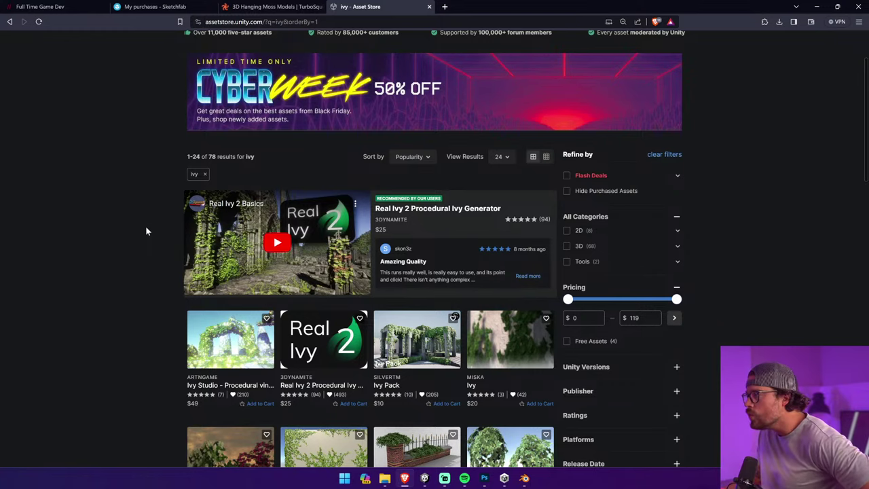
scroll(145, 227, "down", 1)
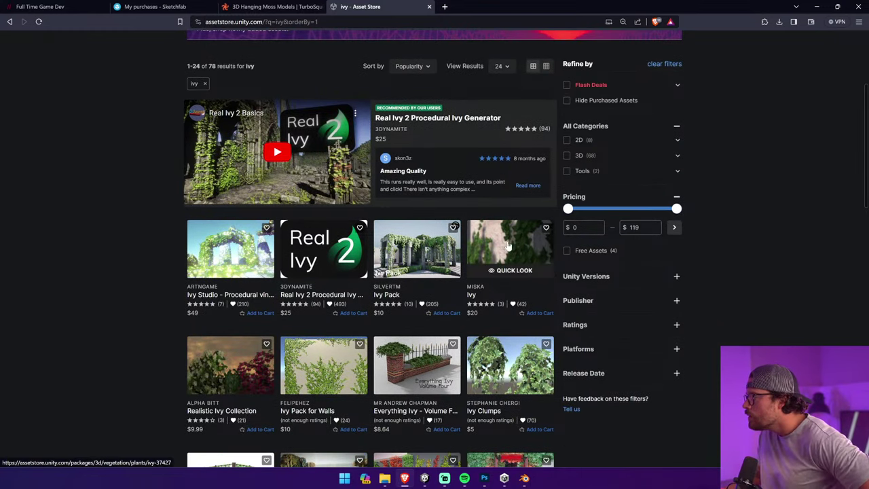
scroll(153, 277, "down", 2)
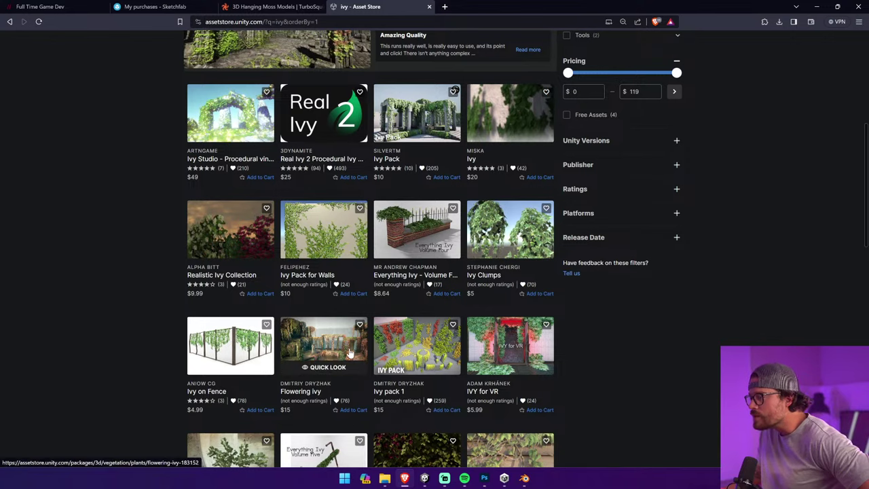
scroll(349, 353, "down", 2)
scroll(349, 353, "down", 2)
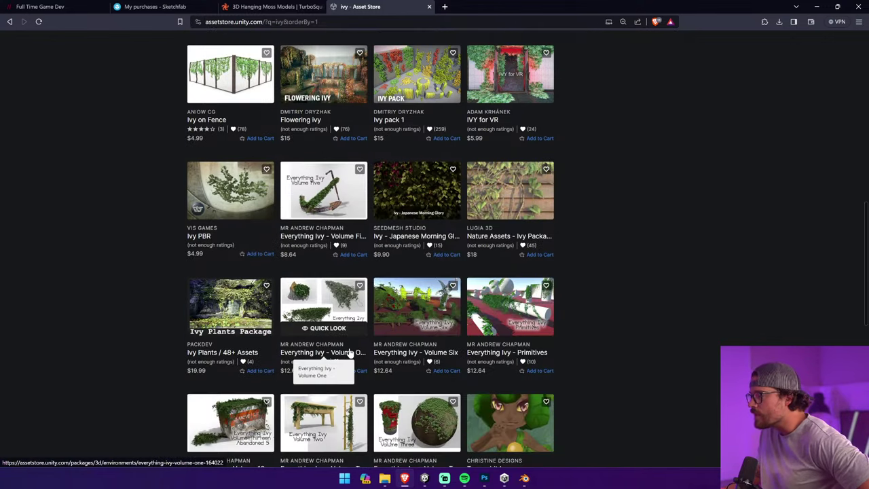
scroll(158, 280, "down", 2)
scroll(162, 280, "up", 4)
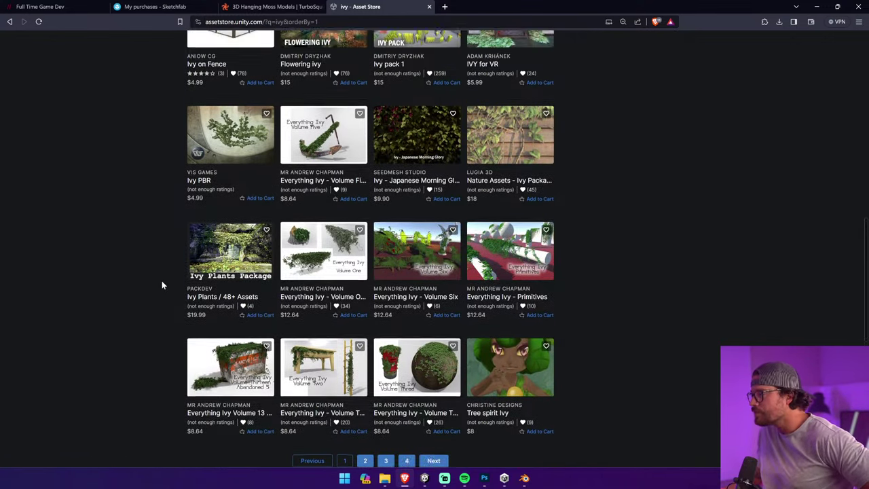
scroll(161, 280, "down", 3)
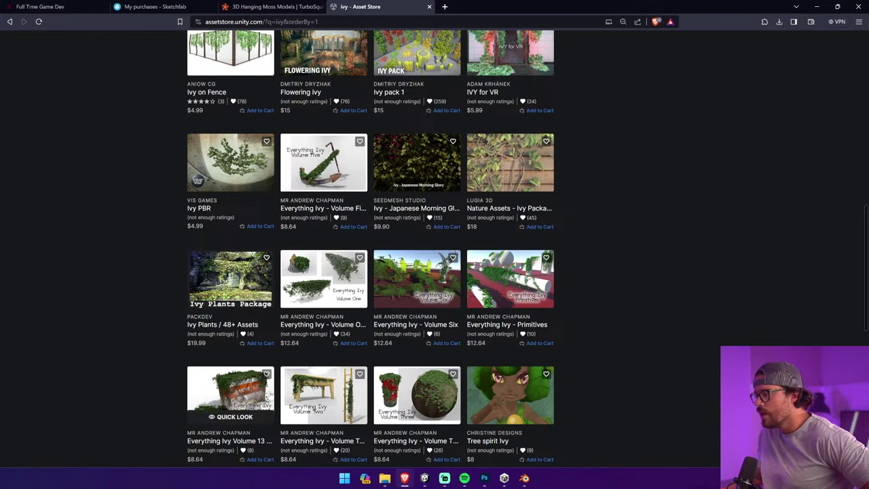
scroll(625, 358, "up", 2)
scroll(626, 359, "up", 1)
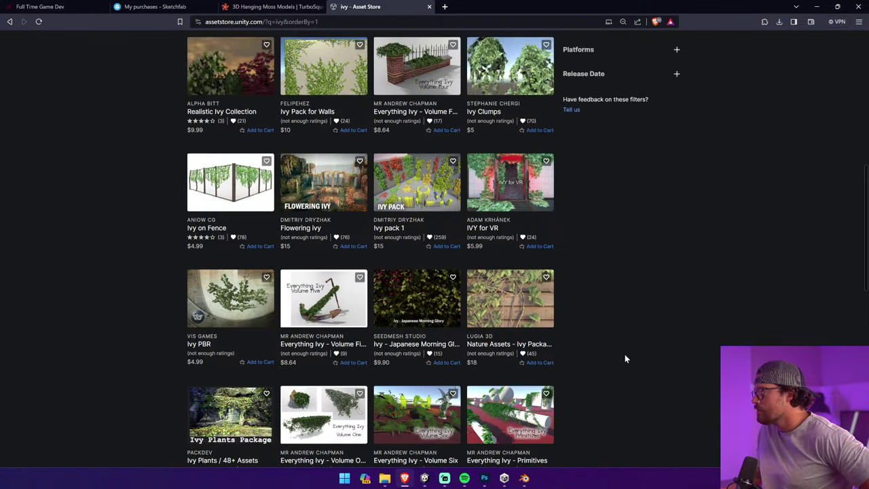
mouse_move(534, 416)
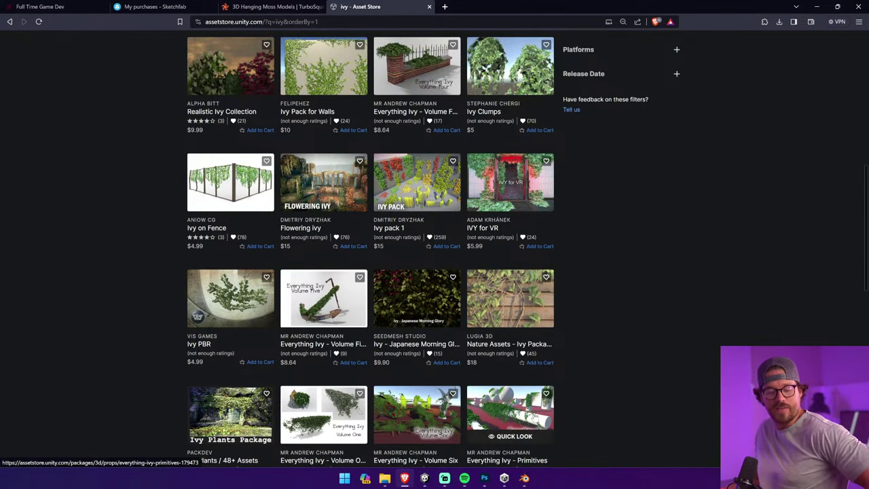
scroll(604, 355, "up", 4)
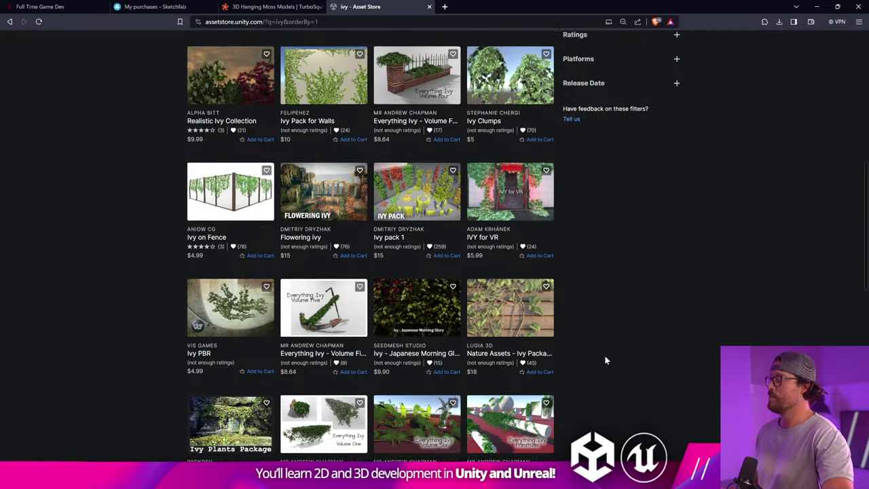
scroll(601, 350, "up", 2)
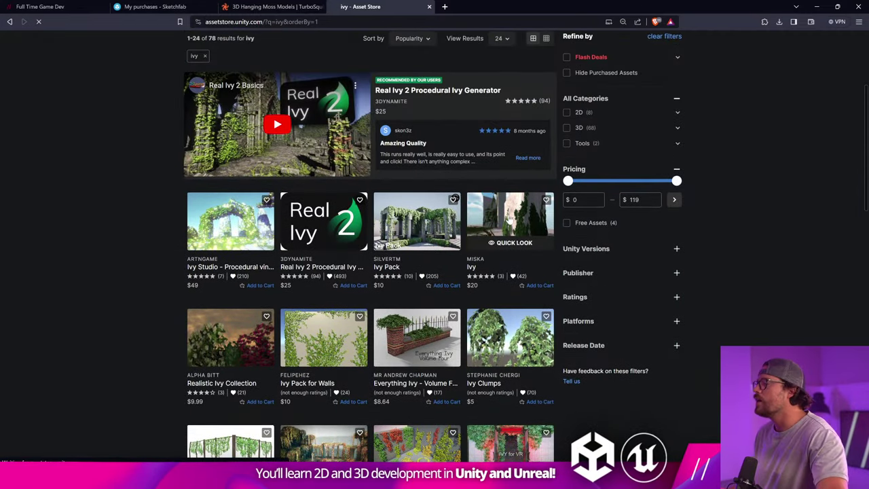
Open the $20 Ivy asset from the first row of results and go through its preview images
left_click(504, 216)
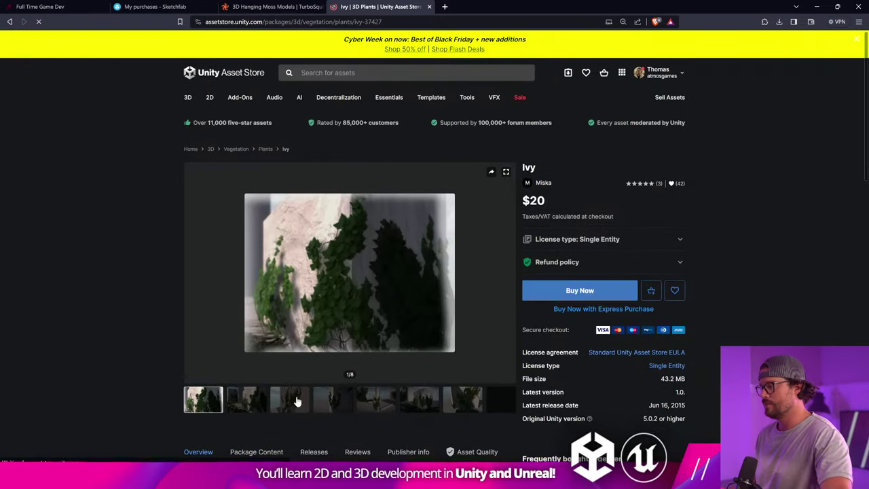
left_click(297, 402)
left_click(337, 405)
left_click(376, 400)
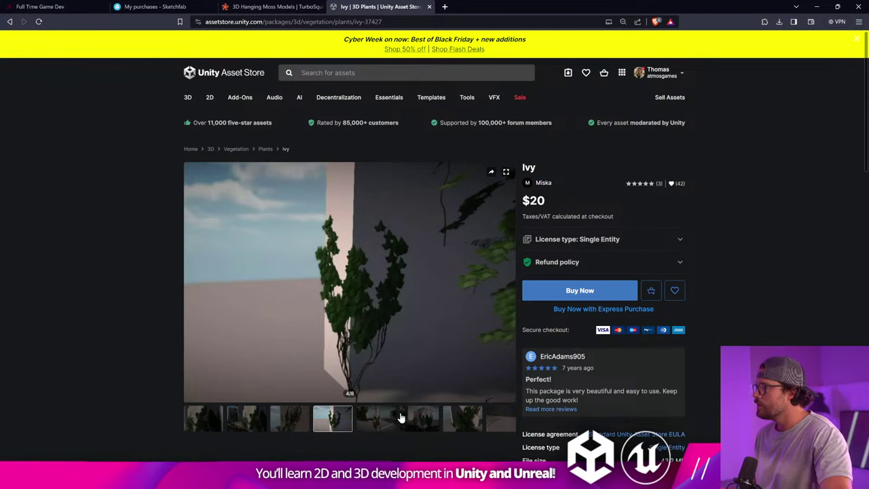
left_click(410, 405)
left_click(206, 402)
left_click(289, 401)
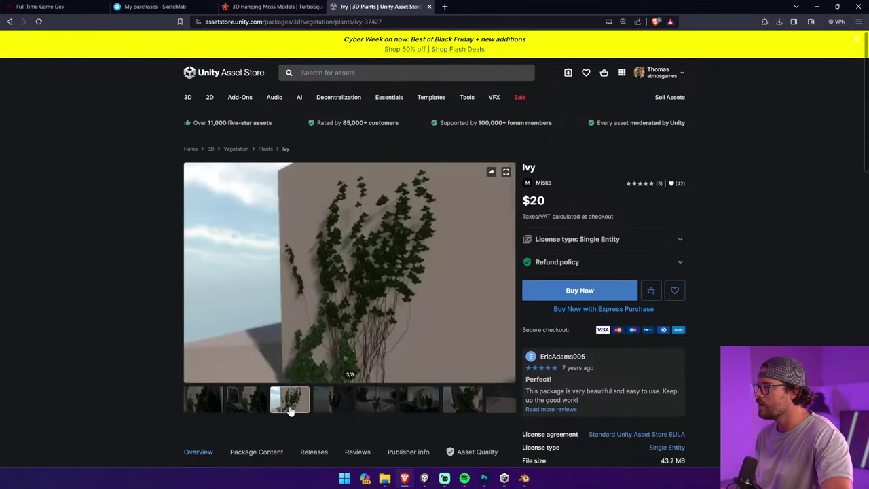
left_click(332, 407)
left_click(376, 408)
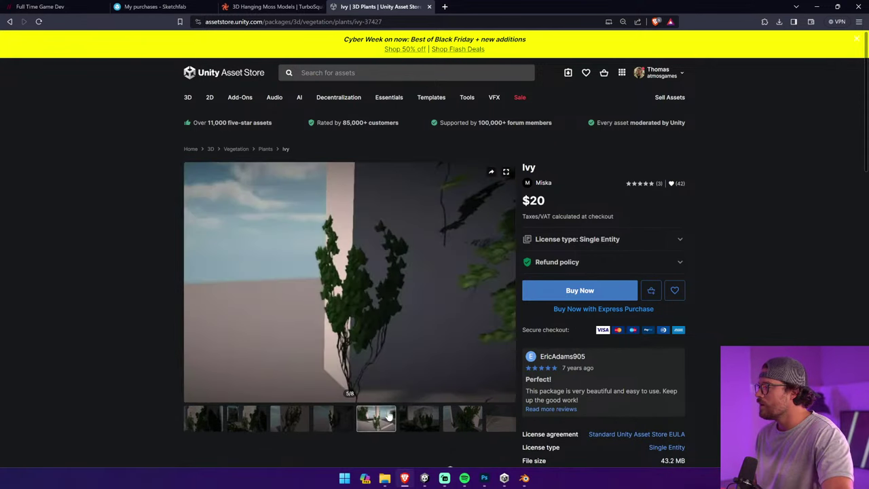
left_click(480, 404)
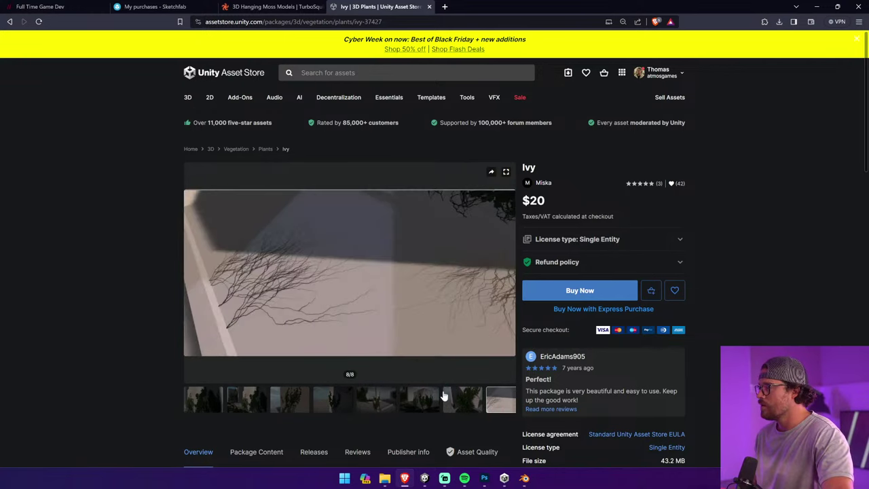
left_click(419, 399)
left_click(377, 400)
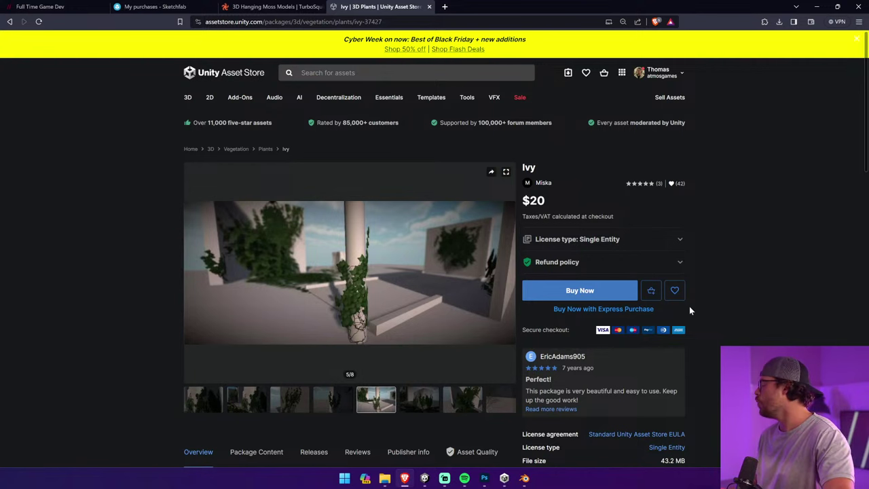
Read through the Ivy asset's page, including its package description and user reviews
scroll(147, 371, "down", 3)
scroll(148, 370, "up", 3)
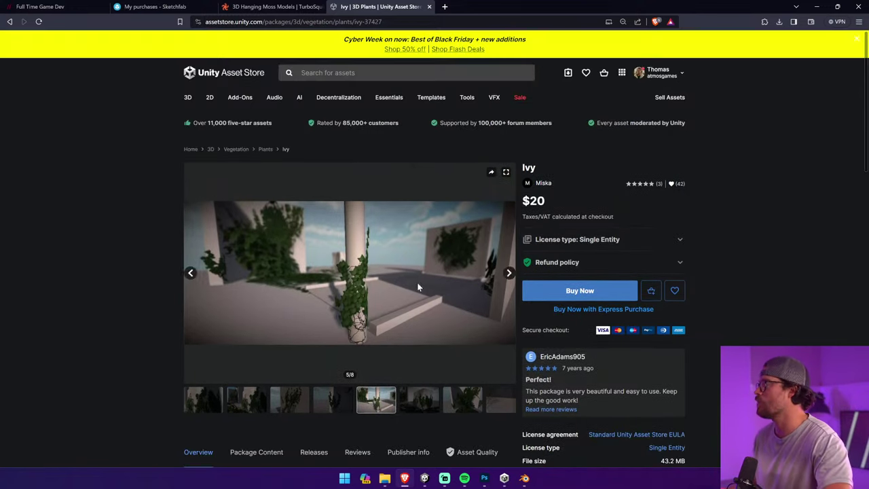
scroll(195, 233, "down", 10)
scroll(179, 242, "up", 6)
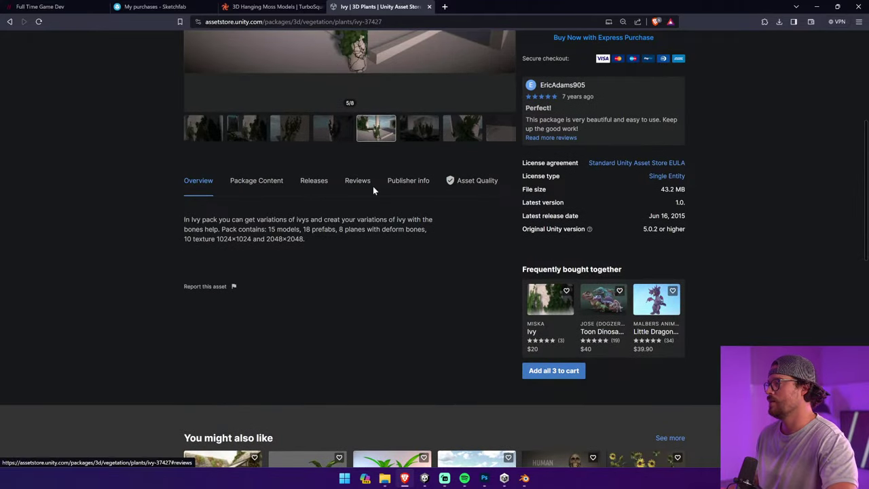
left_click(373, 188)
scroll(86, 280, "down", 1)
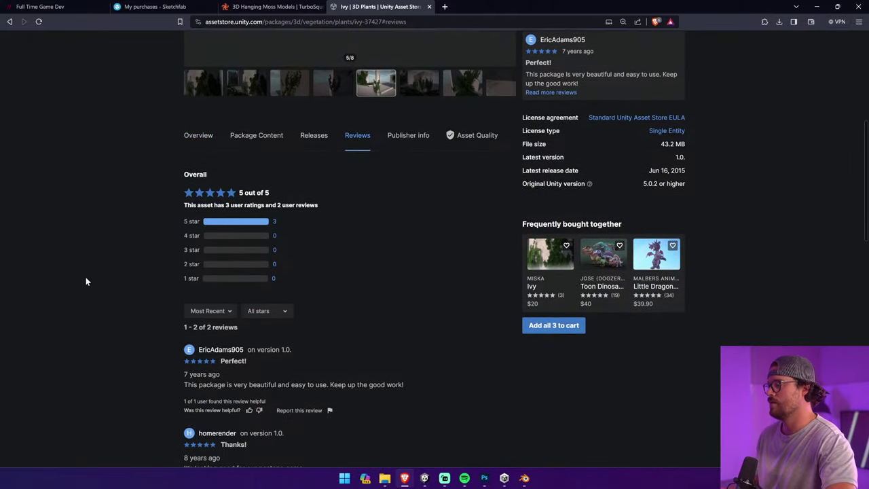
Finish reading the Ivy asset's user reviews and look at its preview images of ivy growing on walls again
scroll(85, 280, "down", 2)
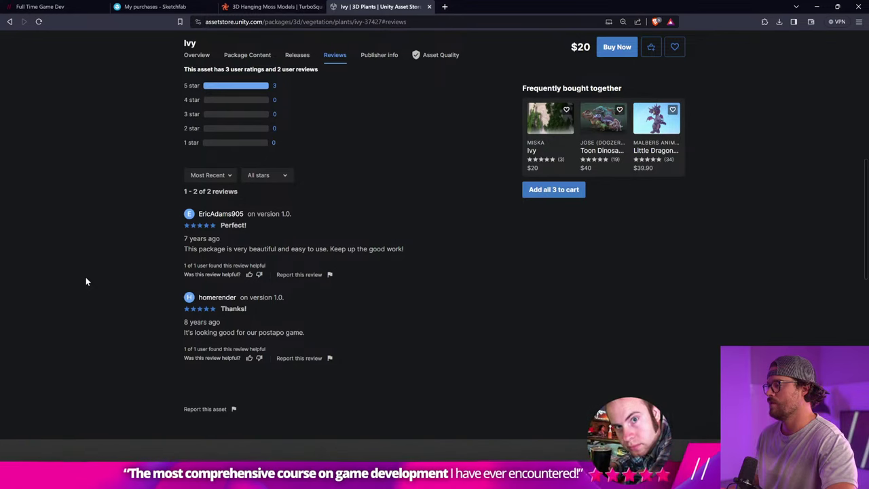
scroll(86, 277, "up", 6)
left_click(271, 402)
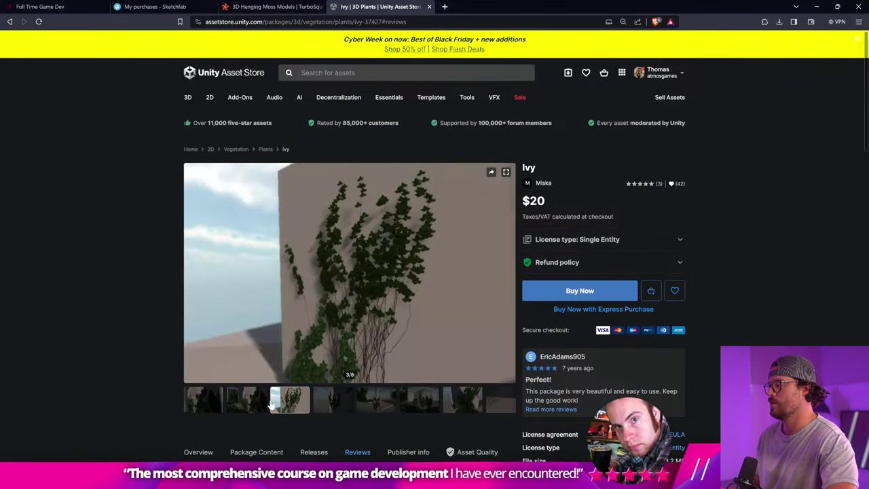
scroll(271, 394, "down", 2)
left_click(262, 310)
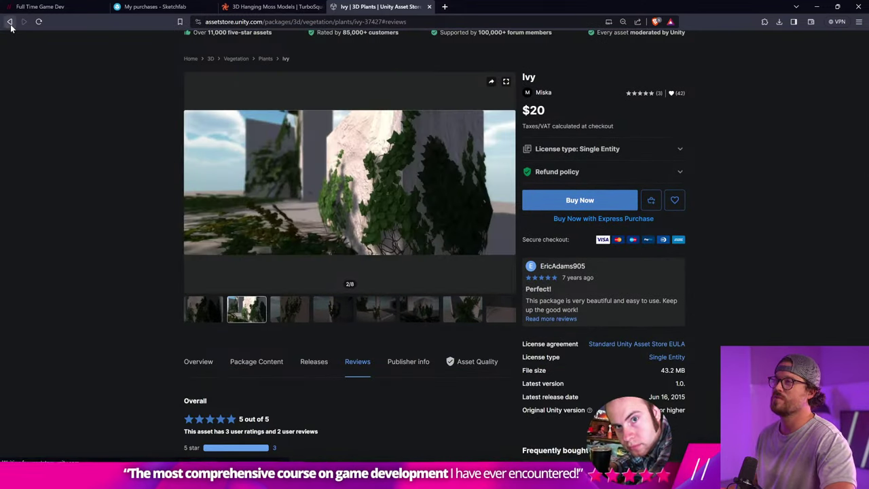
Return to the ivy search results, open the $10 Ivy Pack by SilverTM and view its preview images
left_click(10, 22)
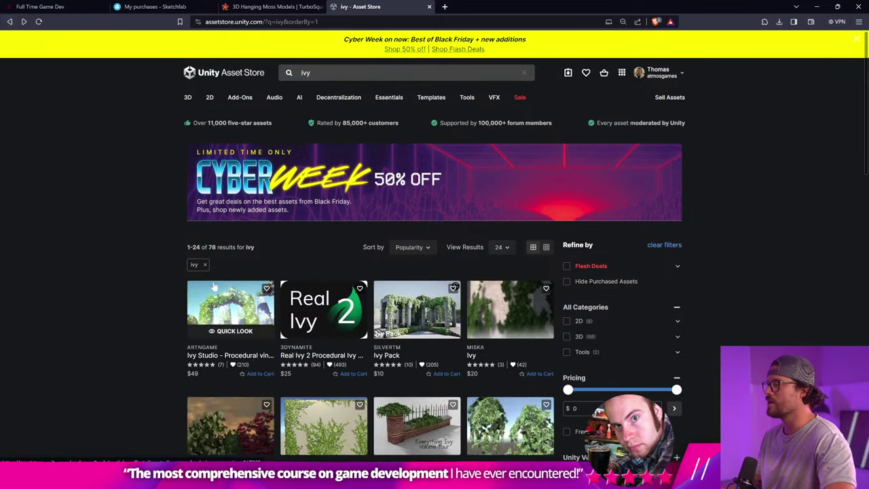
scroll(426, 331, "down", 2)
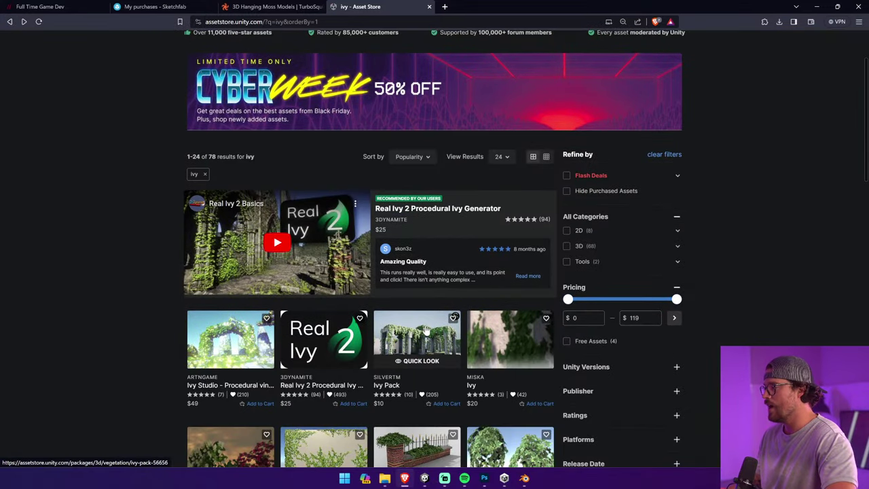
left_click(426, 331)
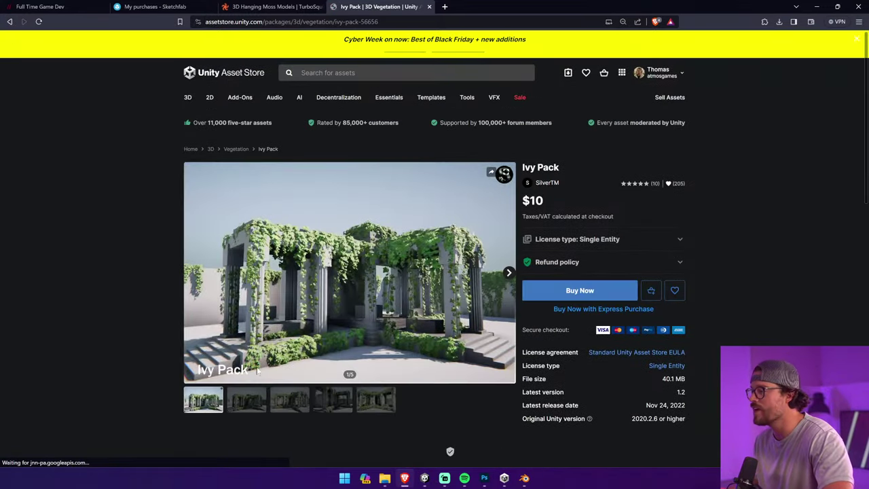
left_click(295, 402)
left_click(326, 405)
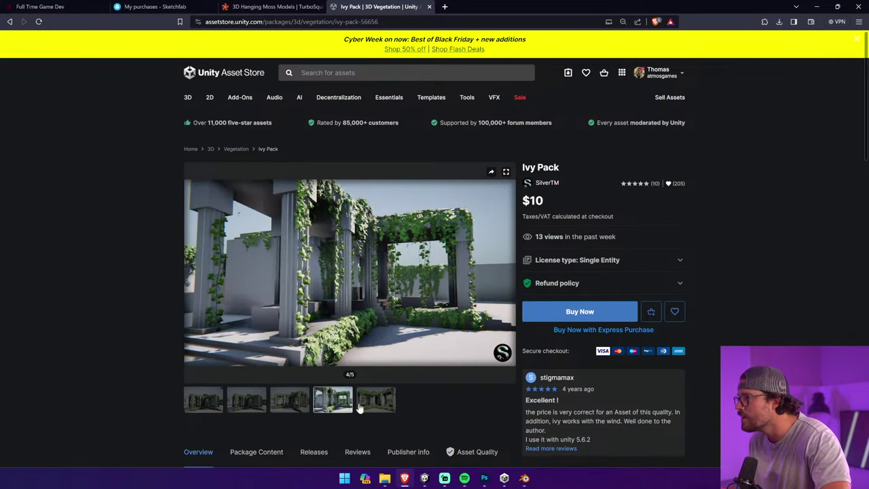
left_click(368, 405)
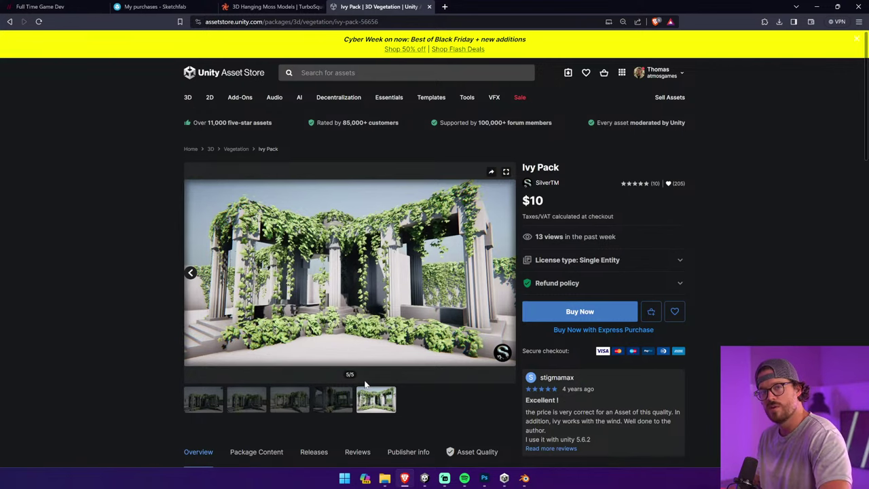
Compare all five Ivy Pack preview images, going back and forth to judge how the ivy covers the temple structures
left_click(191, 274)
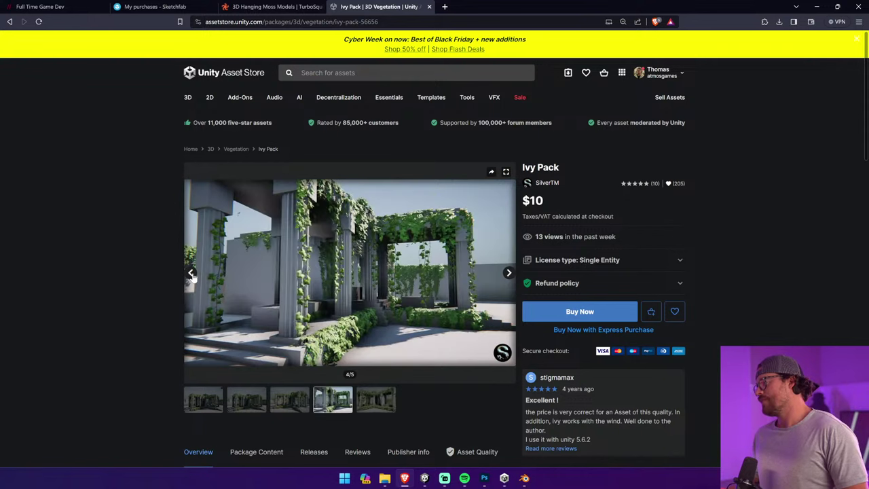
left_click(191, 273)
left_click(511, 274)
left_click(513, 275)
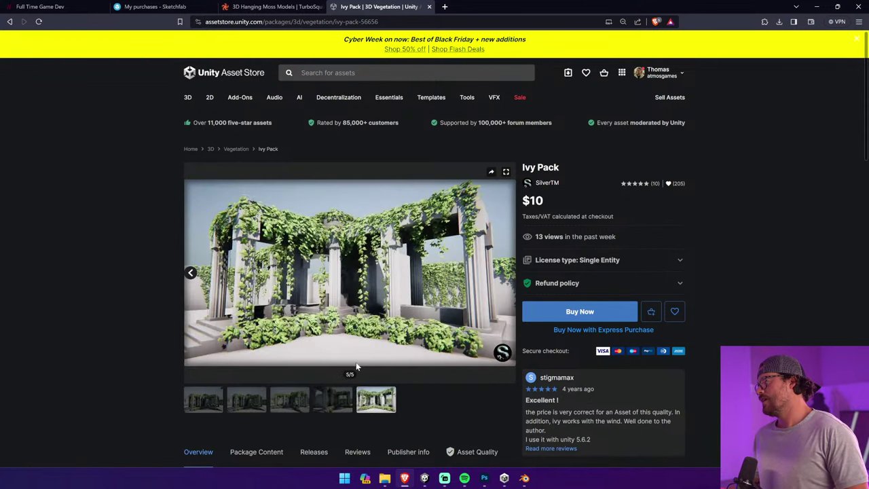
left_click(259, 397)
left_click(293, 400)
left_click(217, 398)
left_click(263, 399)
left_click(291, 399)
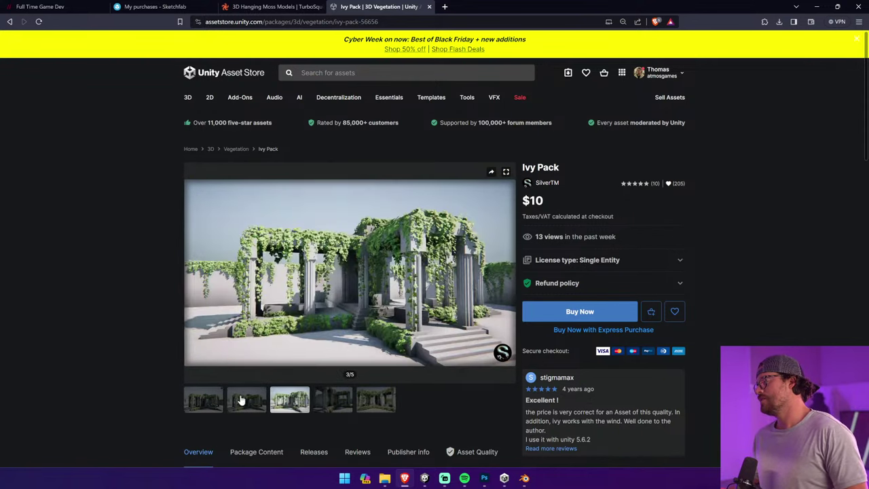
left_click(243, 399)
left_click(204, 401)
left_click(303, 399)
left_click(337, 399)
left_click(259, 401)
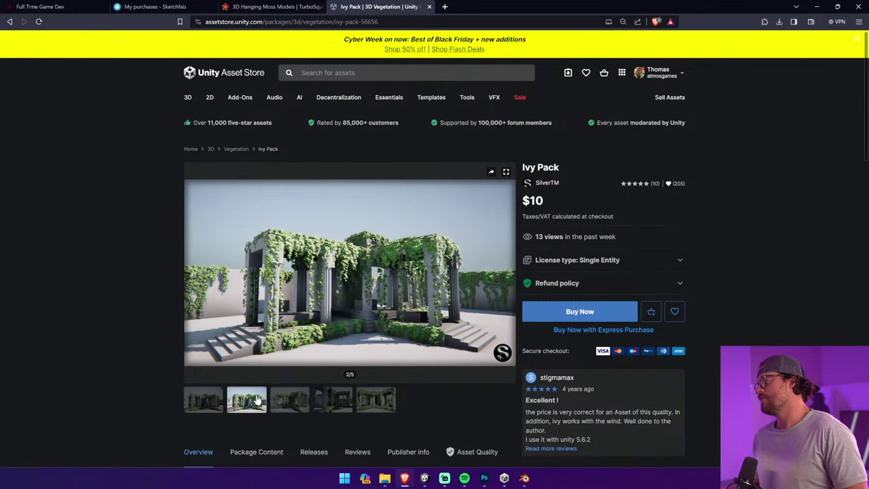
left_click(291, 400)
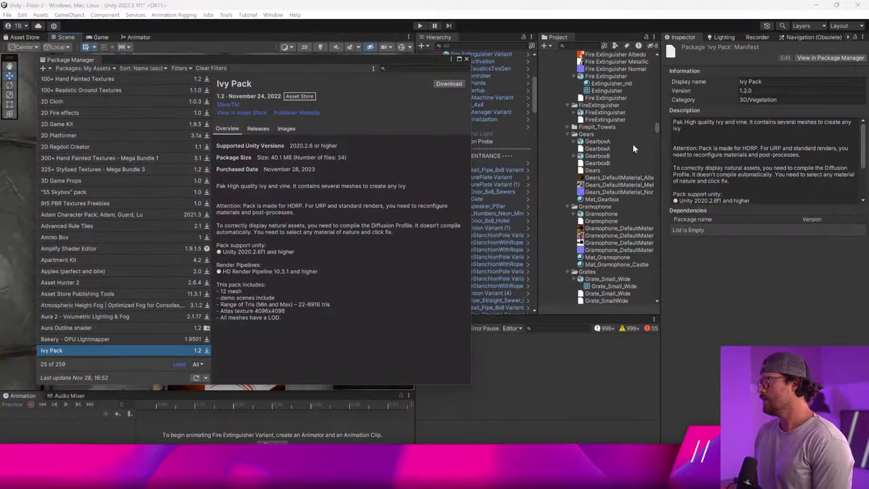
Download the Ivy Pack, import all of its contents into the Unity project and close the Package Manager
left_click(457, 84)
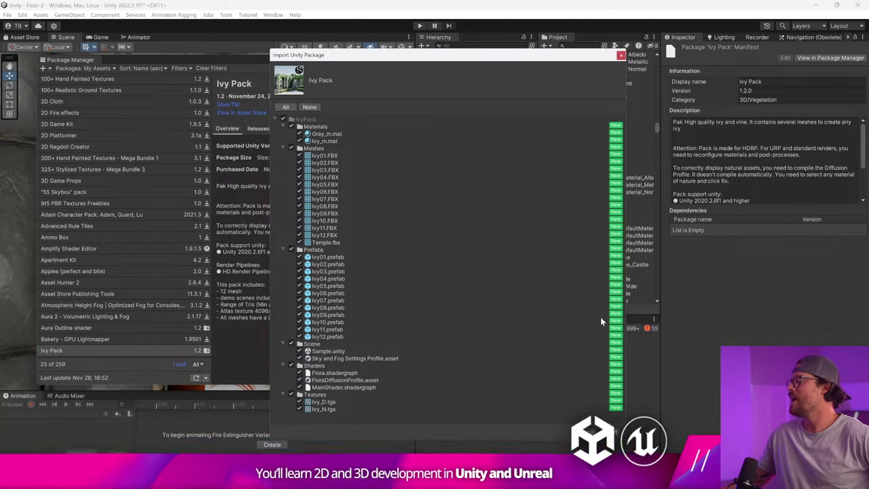
left_click(609, 431)
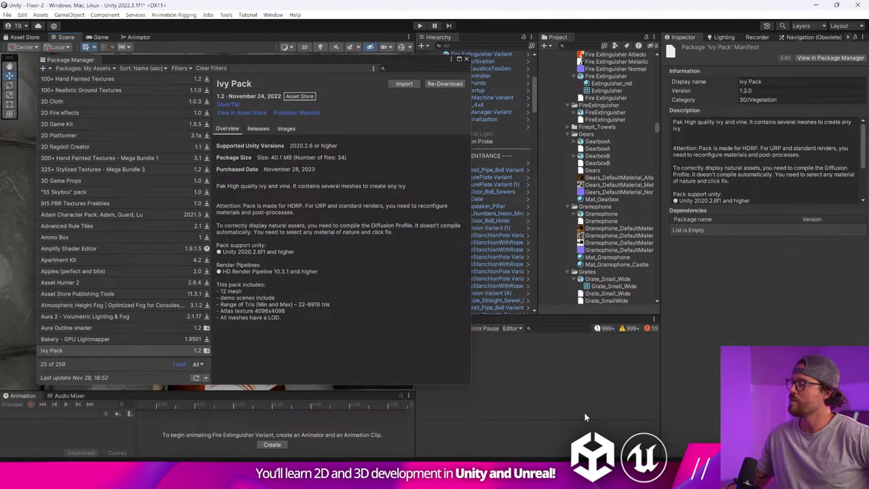
left_click(467, 60)
Search the project for ivy, locate Ivy01 in the IvyPack Prefabs folder and inspect the Ivy02 and Ivy05 prefabs
scroll(261, 211, "down", 2)
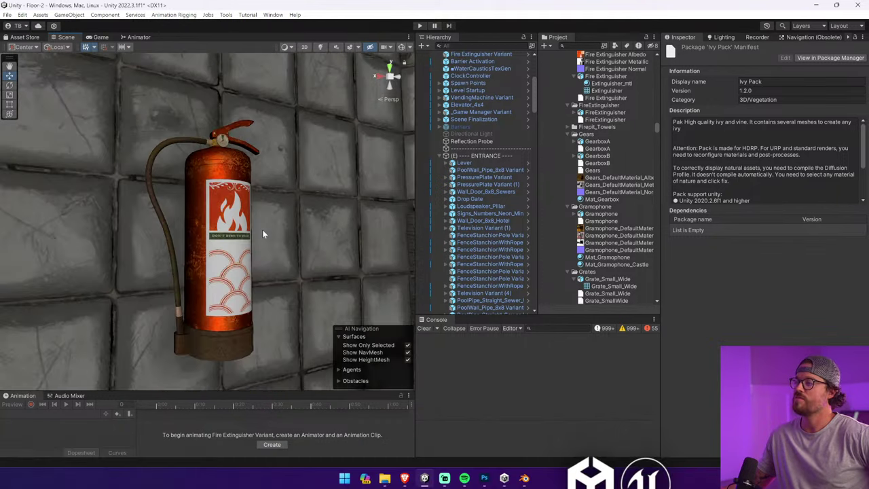
scroll(262, 230, "up", 2)
right_click_drag(290, 230, 603, 18)
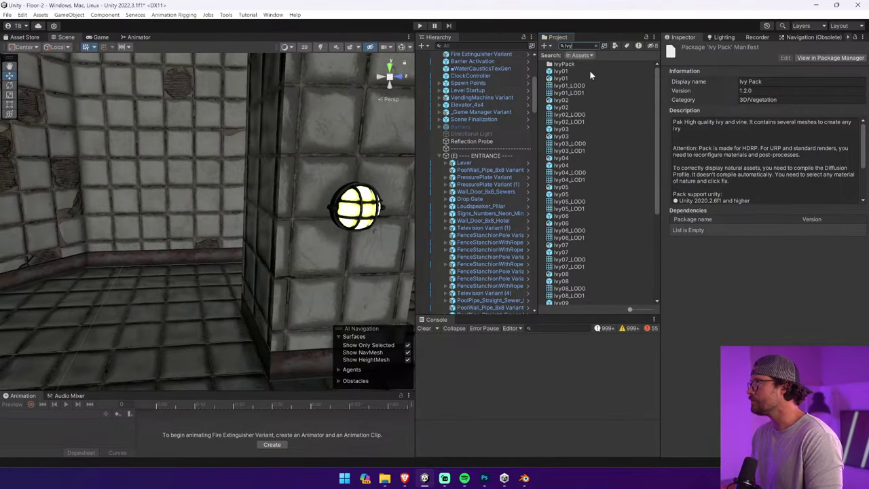
left_click(589, 71)
left_click(595, 45)
scroll(599, 196, "down", 5)
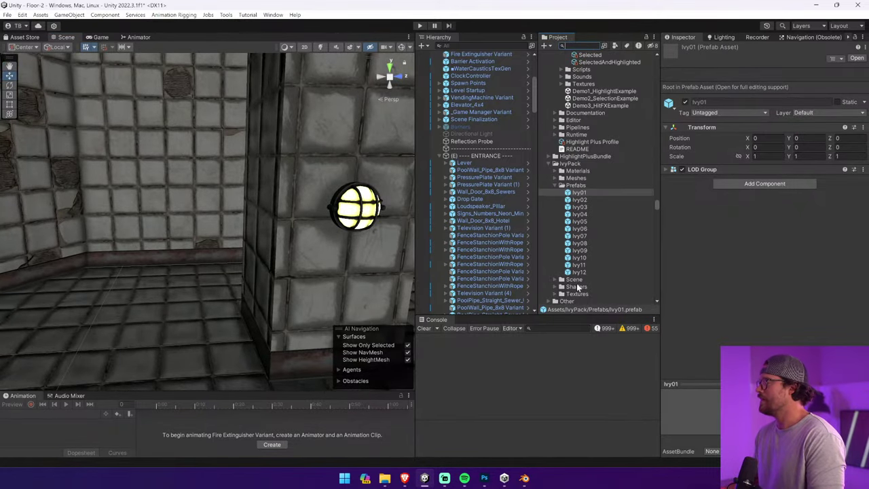
left_click(578, 199)
left_click(579, 220)
scroll(582, 234, "down", 3)
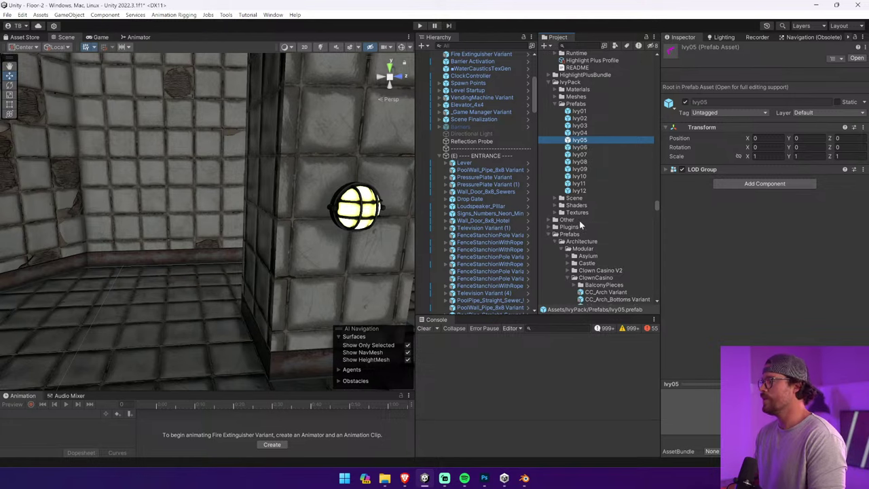
Expand the IvyPack meshes and materials and examine the shader settings of the Gray_m and Ivy_m materials
left_click(555, 96)
left_click(554, 89)
left_click(587, 103)
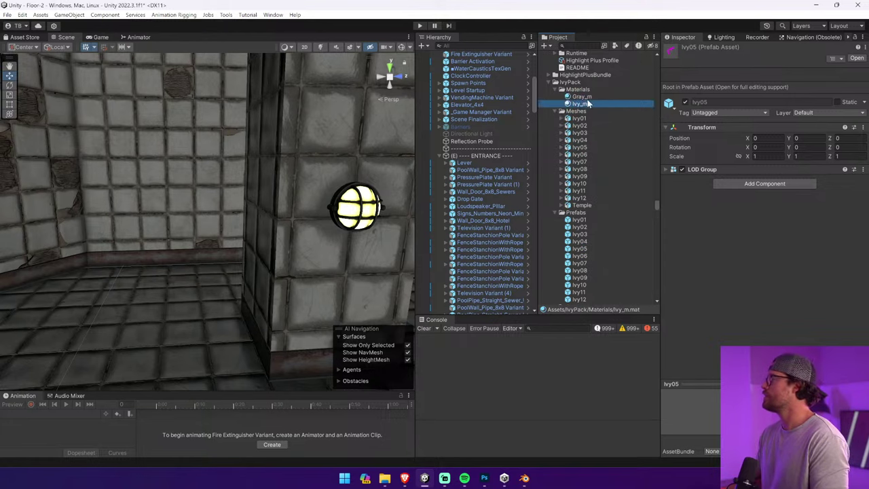
left_click(601, 97, "shift")
left_click(769, 58)
left_click(581, 97)
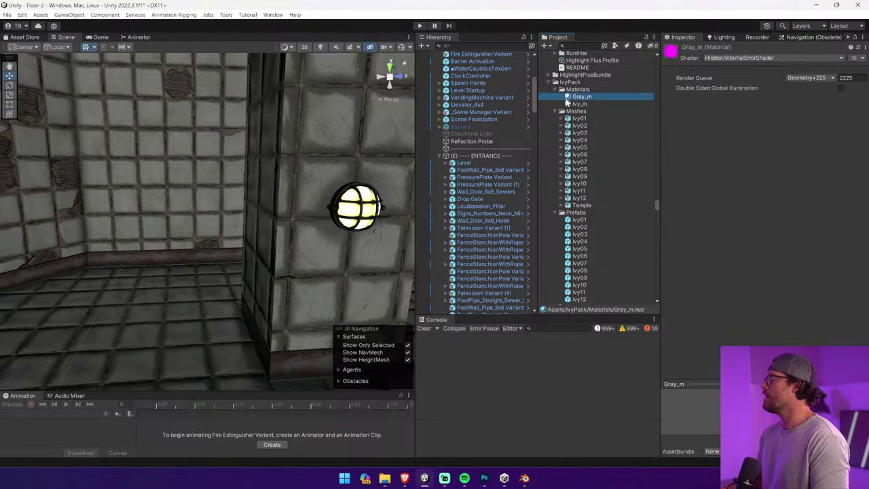
left_click(577, 104)
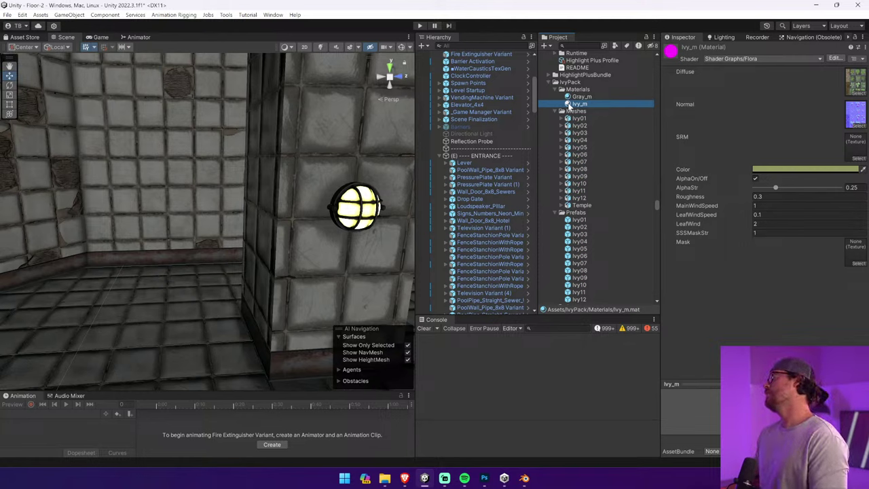
left_click(577, 97)
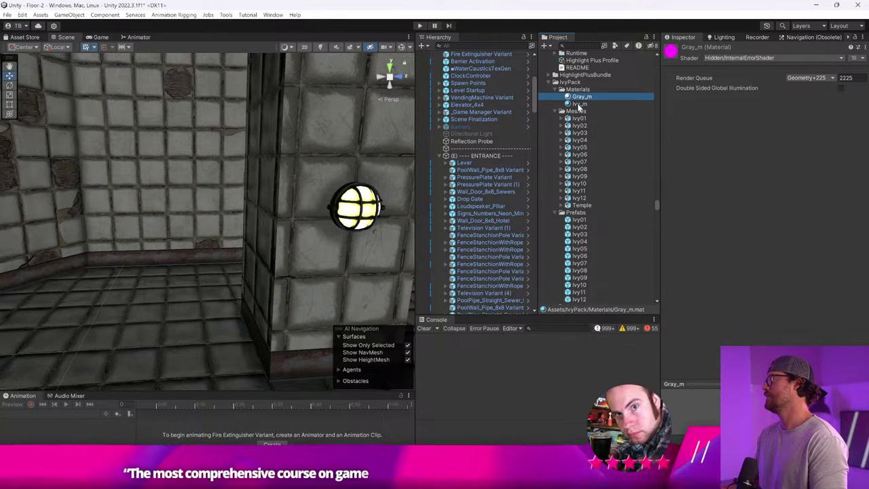
left_click(578, 104)
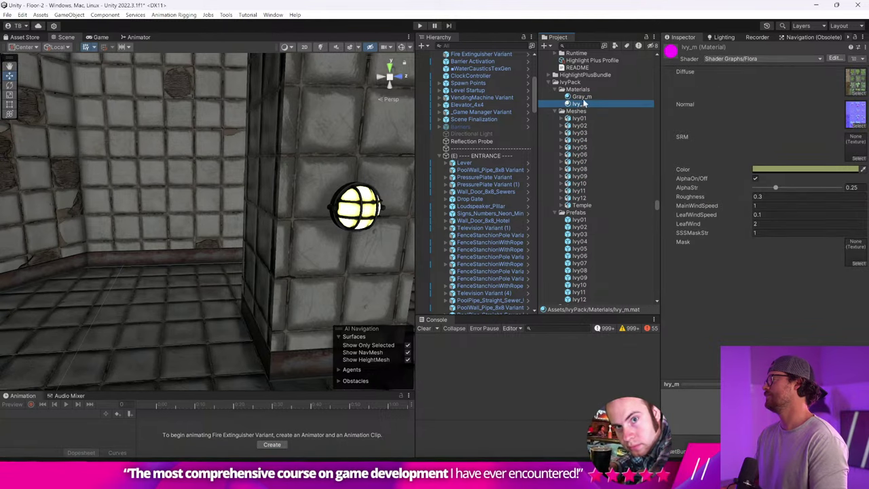
left_click(577, 97, "shift")
left_click(726, 58)
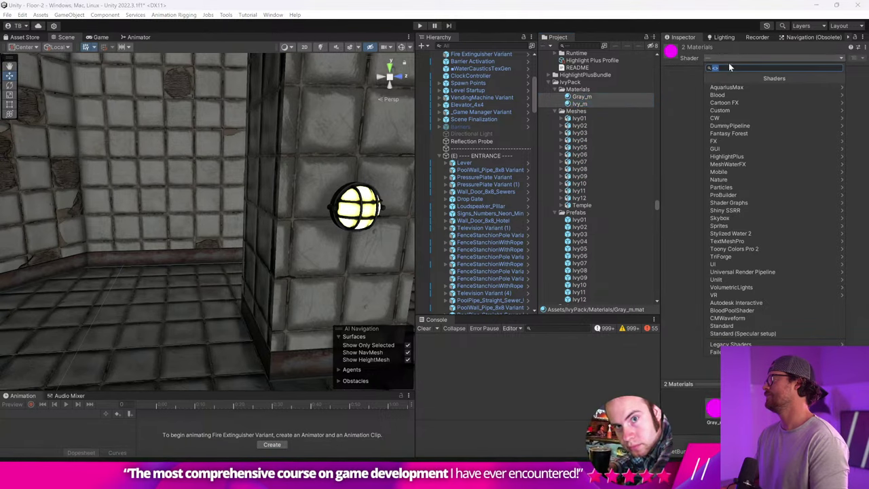
left_click(757, 272)
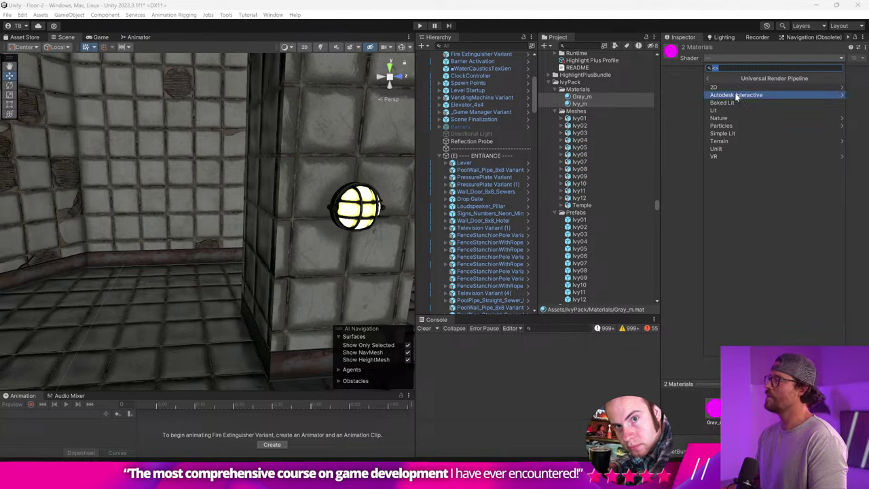
left_click(560, 90)
Look through the contents of the IvyPack's Shaders, Scene, Prefabs and Meshes folders
left_click(556, 90)
left_click(555, 97)
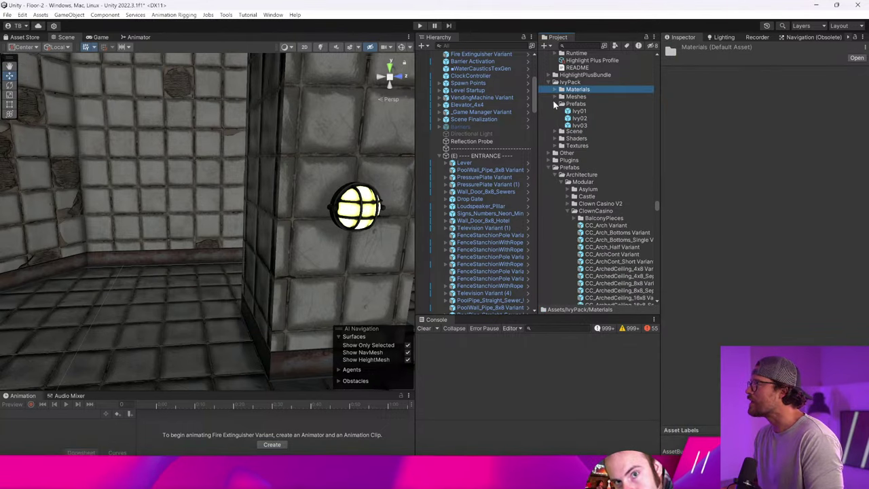
left_click(555, 104)
left_click(555, 118)
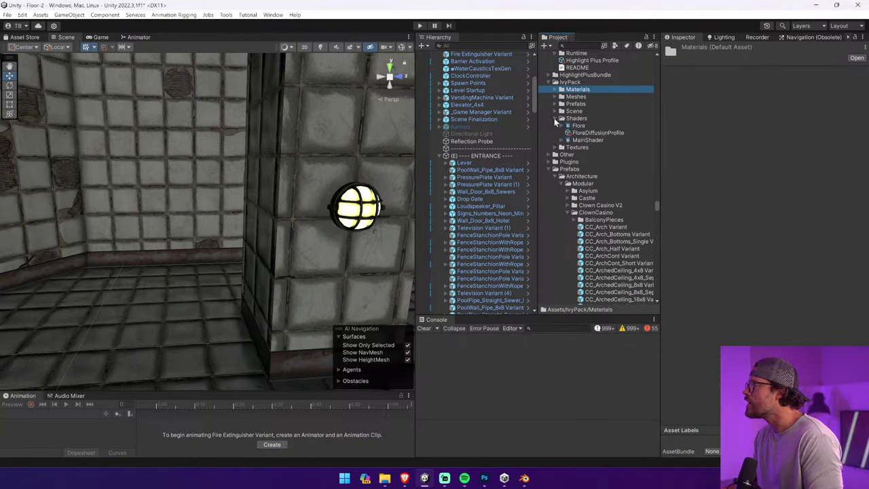
left_click(555, 111)
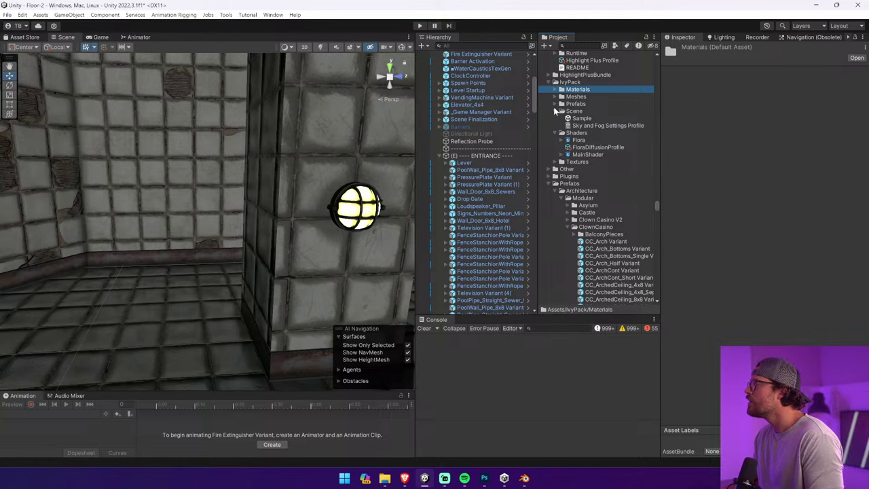
left_click(555, 104)
left_click(555, 96)
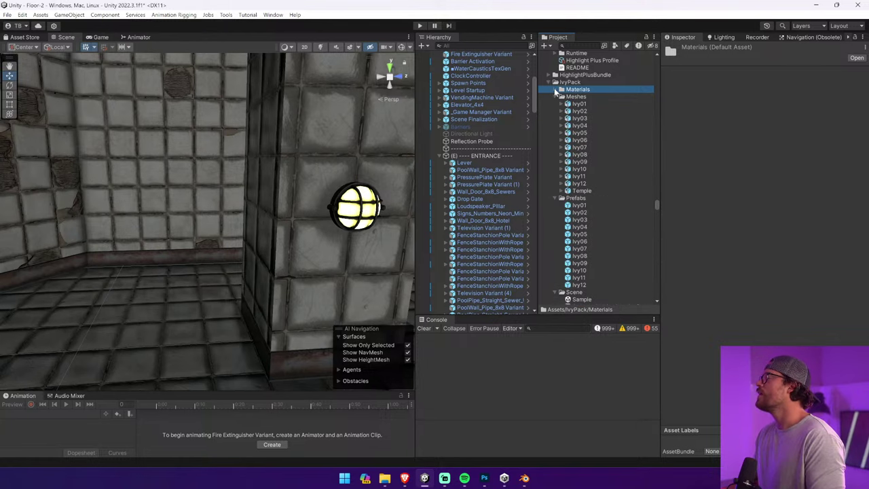
Change the shader of both IvyPack materials, Gray_m and Ivy_m, to Universal Render Pipeline/Lit
left_click(554, 89)
left_click(577, 97)
left_click(581, 104, "shift")
left_click(775, 58)
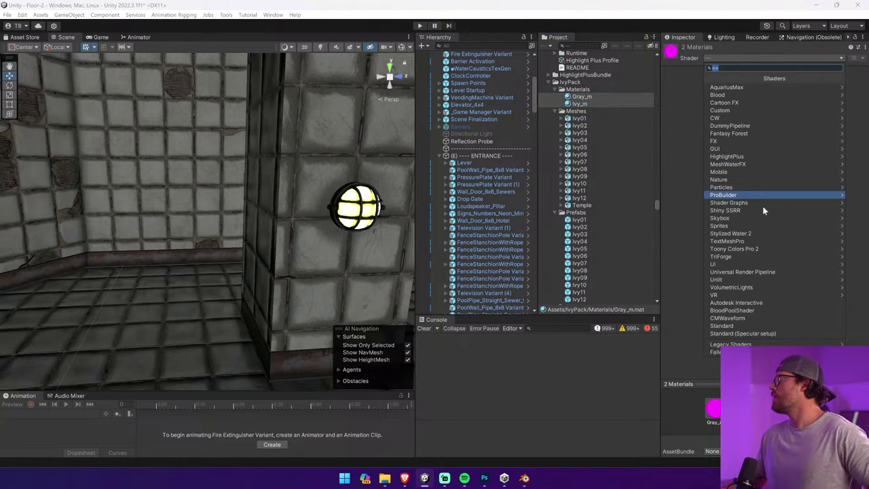
left_click(766, 273)
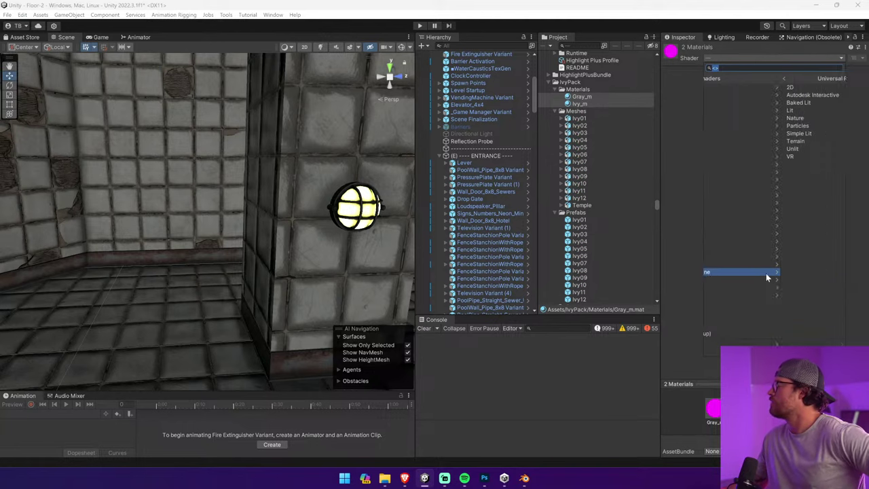
left_click(738, 110)
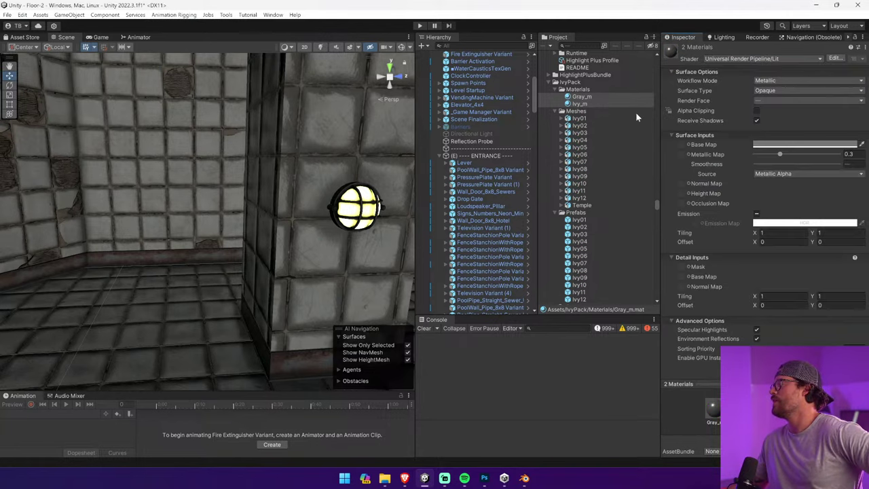
Assign the Ivy_D texture from the IvyPack Textures folder as the base map of the Ivy_m material
left_click(598, 100)
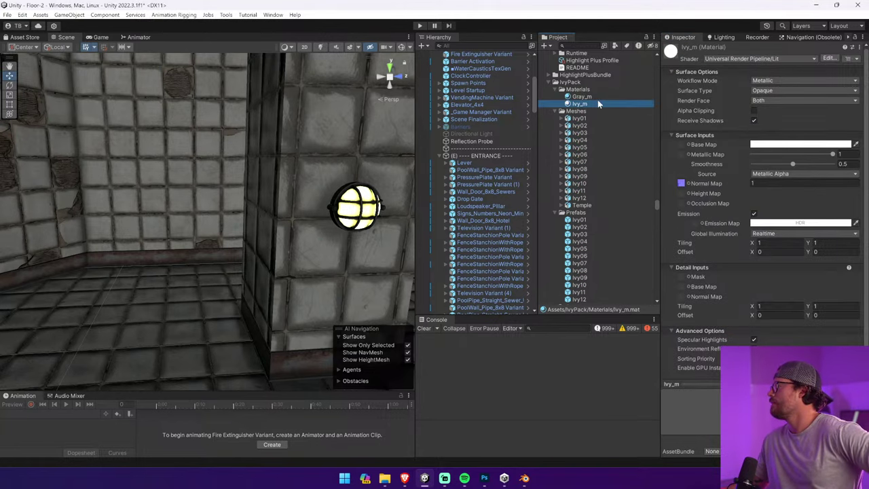
scroll(589, 189, "down", 3)
scroll(588, 190, "down", 3)
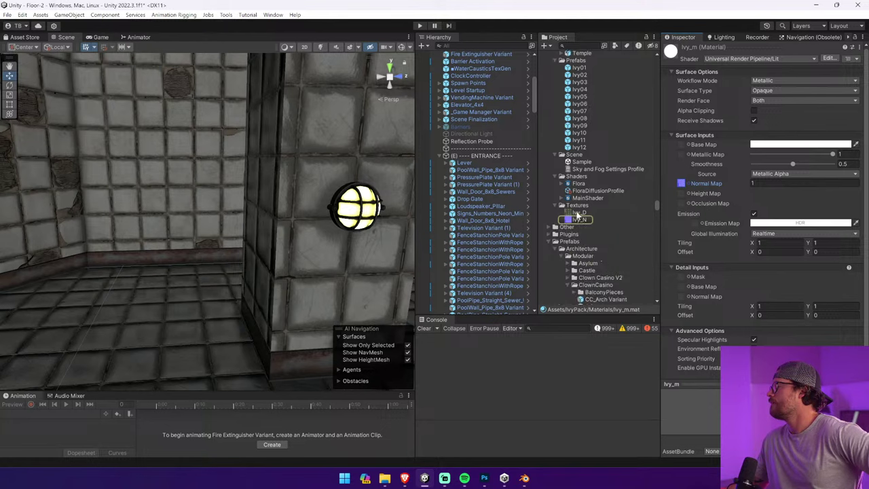
left_click_drag(579, 219, 692, 161)
scroll(598, 169, "up", 6)
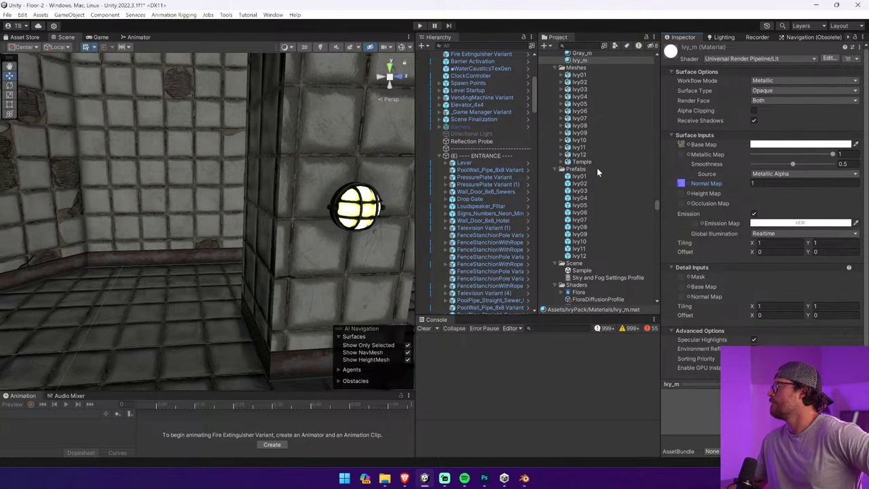
Give the Gray_m material the Ivy_D texture as base map and Ivy_N as normal map
left_click(594, 108)
scroll(594, 110, "down", 3)
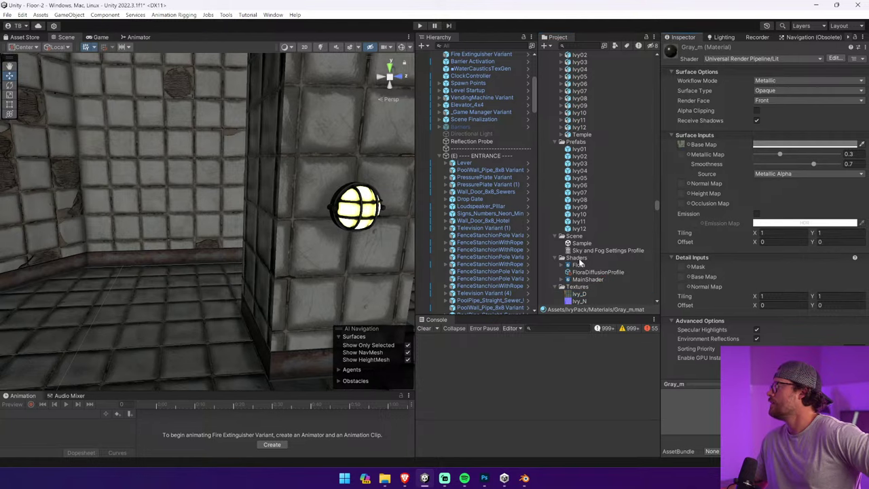
left_click_drag(588, 302, 680, 185)
Place the Ivy03 prefab on the tiled wall in the scene and select its Ivy03_LOD0 child
left_click_drag(582, 163, 281, 181)
left_click(9, 76)
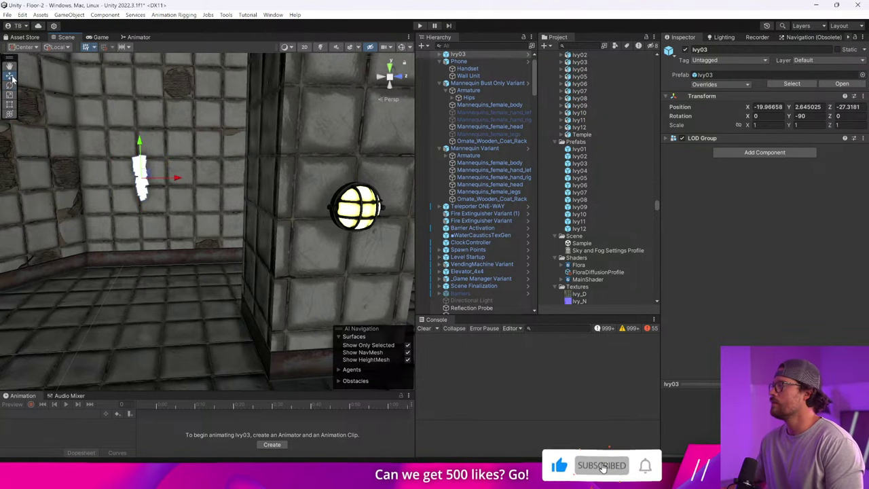
left_click(439, 55)
left_click(467, 62)
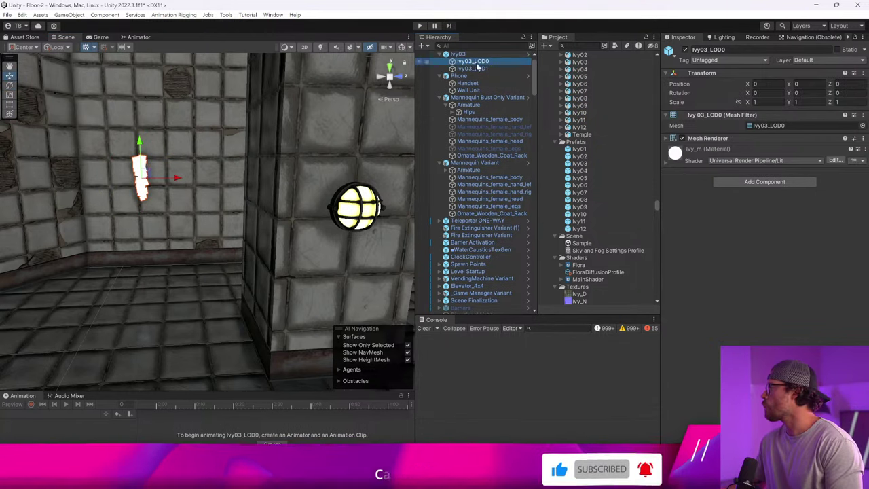
Expand the Ivy_m material on Ivy03_LOD0 and set its surface type to Transparent
left_click(717, 138)
left_click(762, 161)
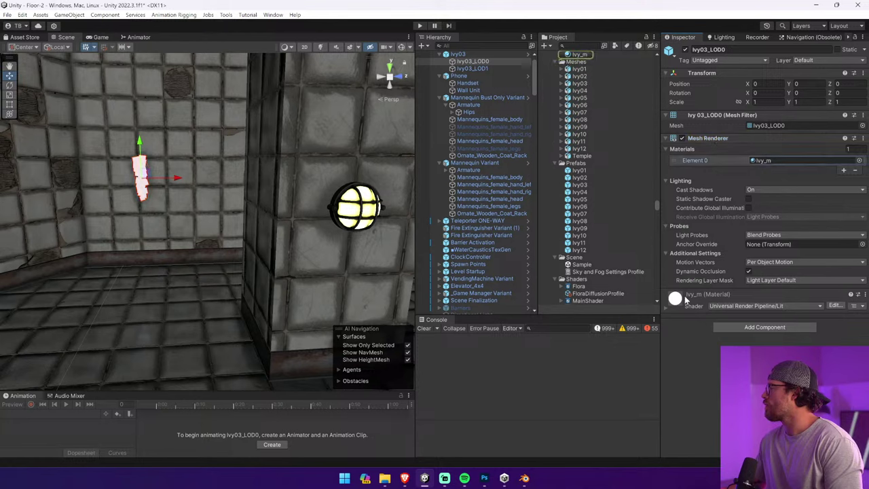
left_click(678, 297)
scroll(699, 294, "down", 3)
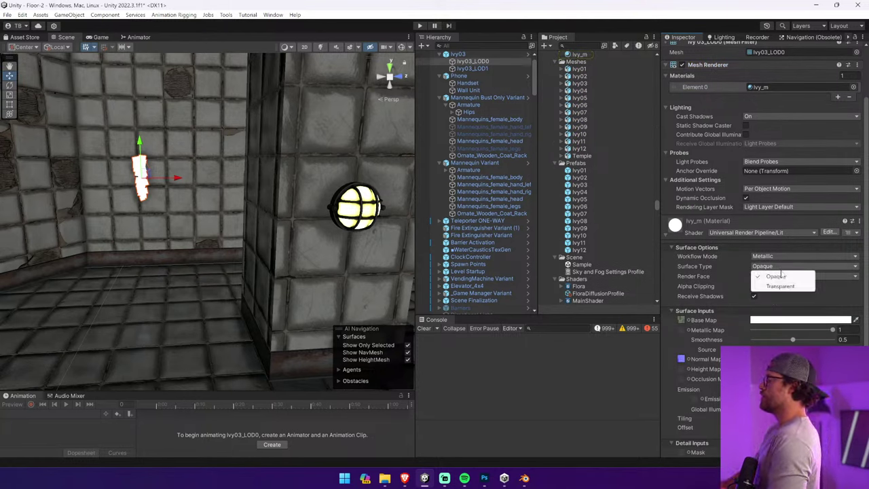
left_click(776, 276)
scroll(155, 167, "up", 1)
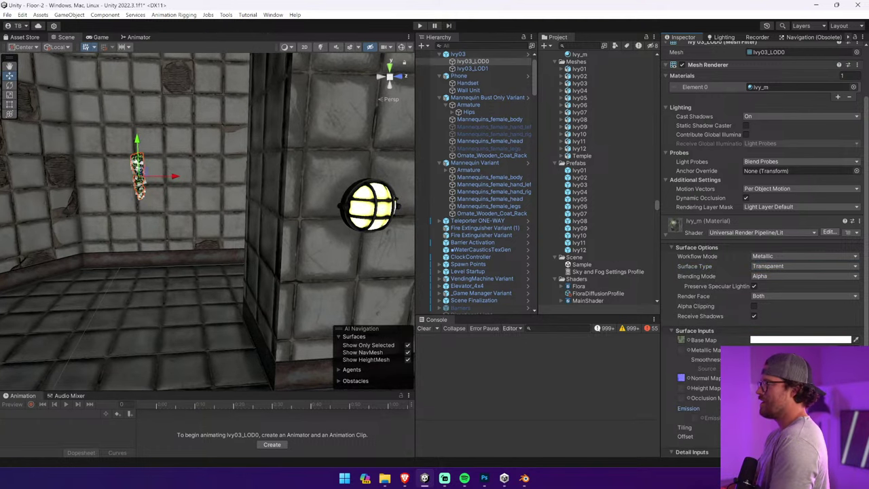
Turn off Preserve Specular Lighting in the Ivy_m material
key("w")
right_click_drag(155, 167, 203, 193)
key("w")
left_click_drag(203, 192, 299, 217, "alt")
left_click(785, 296)
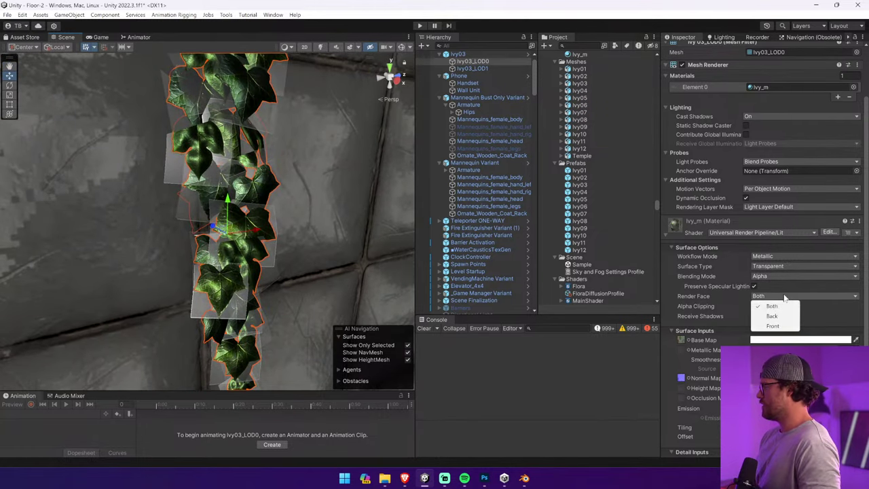
left_click(755, 287)
left_click(754, 287)
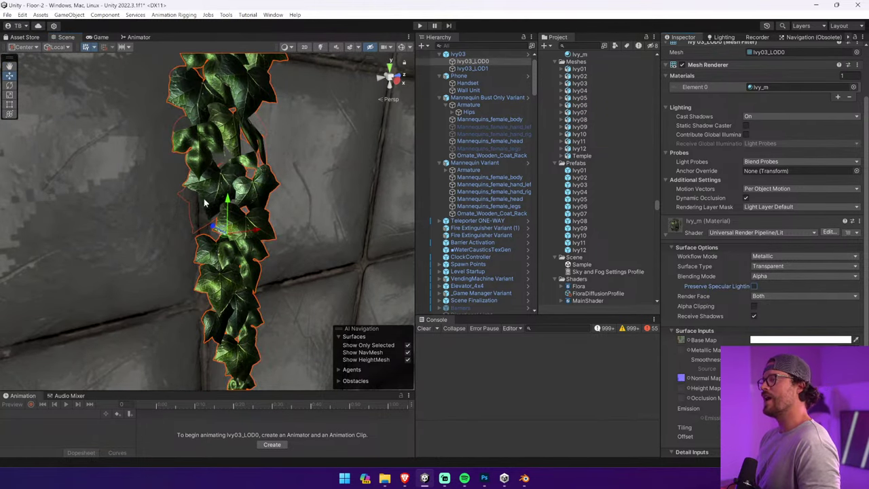
key("s")
right_click_drag(205, 201, 138, 174)
scroll(136, 173, "down", 5)
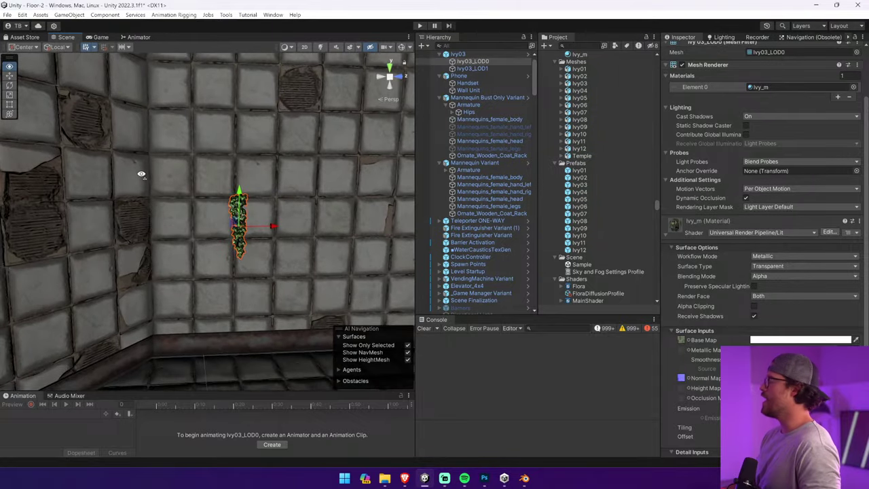
Place the Ivy08 prefab on the wall above Ivy03 and scale it uniformly to about 2.8
left_click(475, 69)
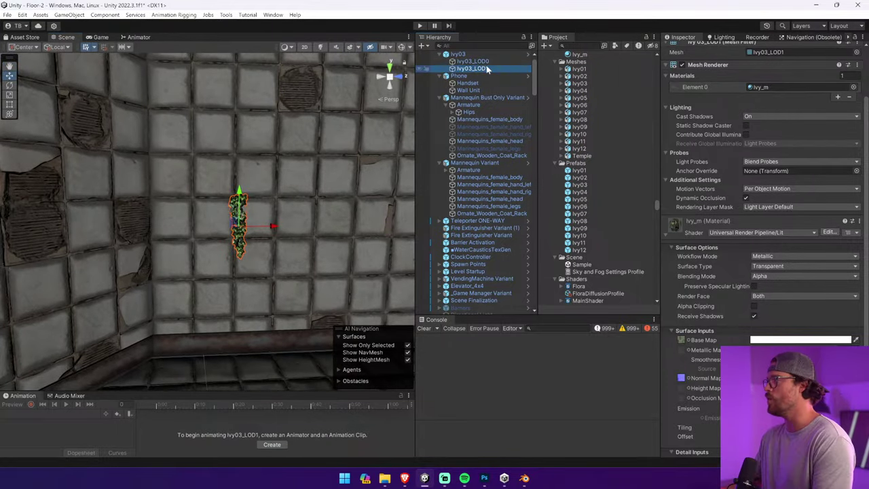
left_click(459, 54)
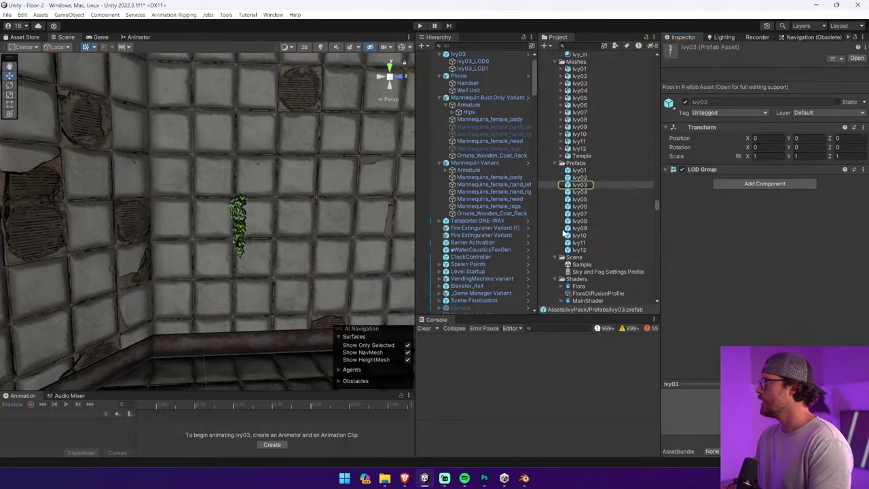
left_click(579, 213)
left_click_drag(579, 220, 328, 172)
left_click(11, 88)
left_click(12, 94)
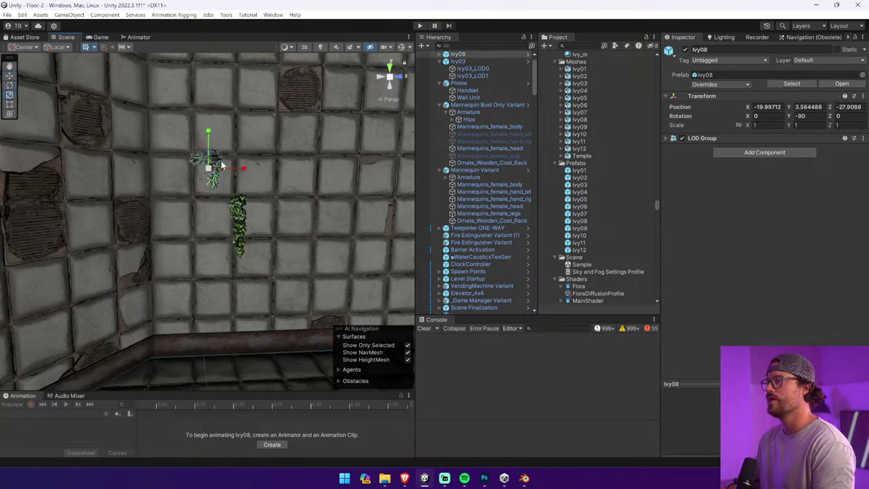
left_click(224, 164)
left_click(209, 167)
left_click_drag(209, 168, 282, 148)
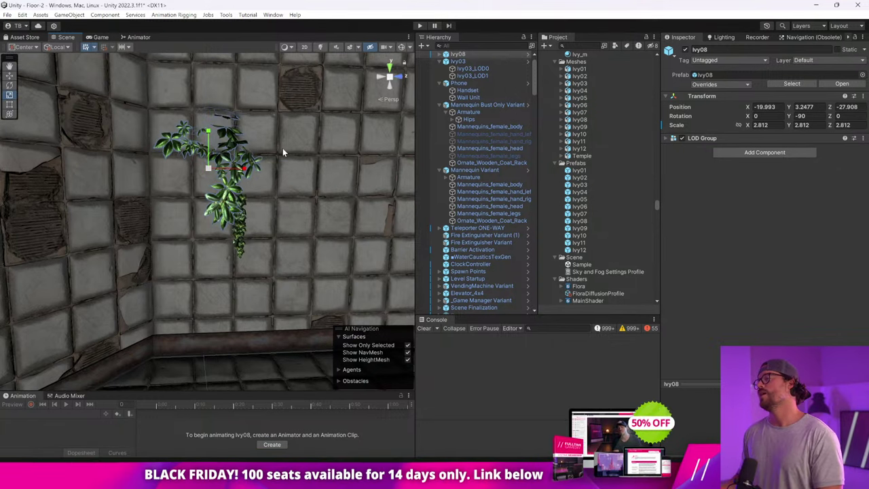
Move Ivy03_LOD0 sideways along the wall, away from Ivy08, to a local X position of about 0.72
left_click(10, 76)
left_click(231, 216)
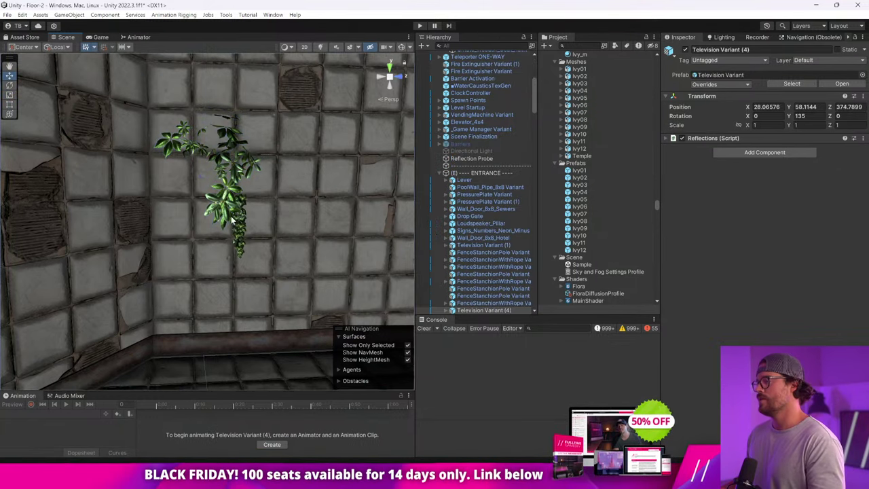
left_click(232, 216)
left_click(235, 216)
left_click_drag(260, 220, 310, 229)
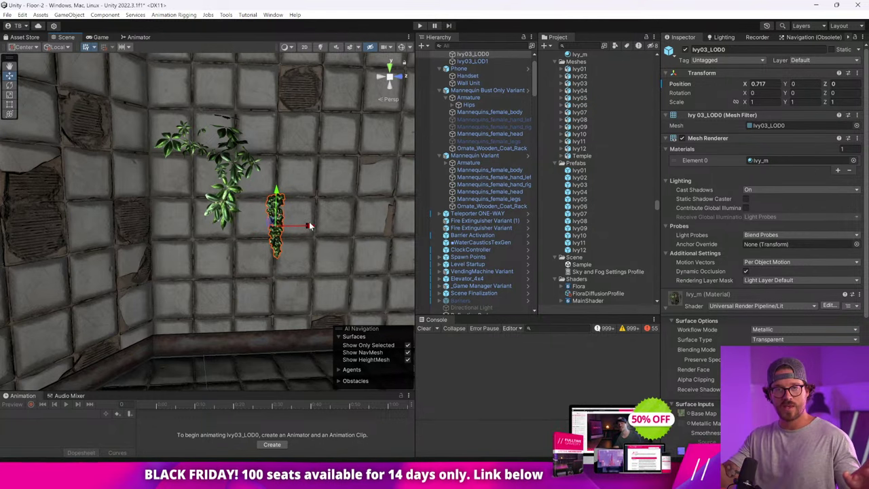
Scale Ivy03_LOD0 up uniformly to about 2.24
left_click(10, 95)
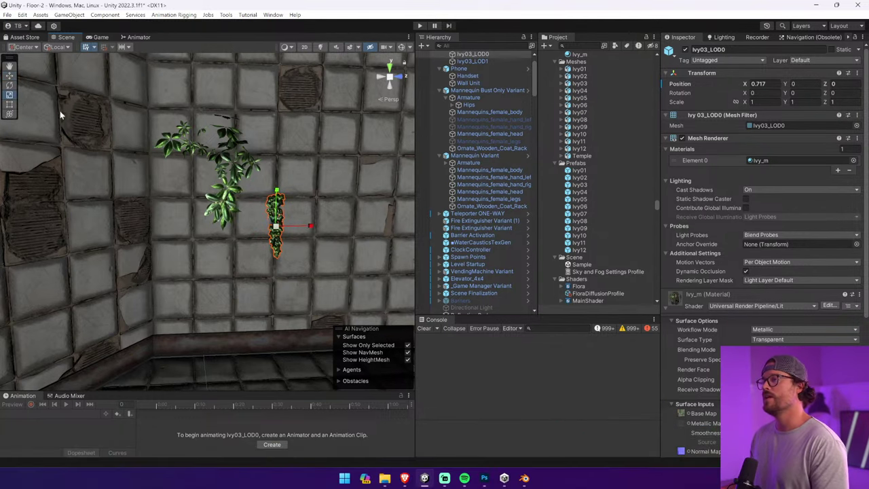
left_click_drag(276, 224, 320, 202)
key("f")
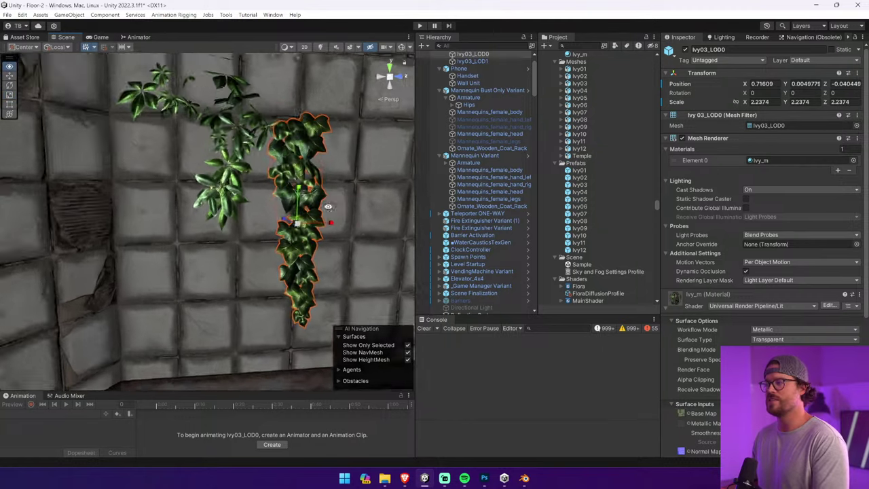
right_click_drag(317, 218, 310, 220)
left_click_drag(310, 219, 281, 175, "alt")
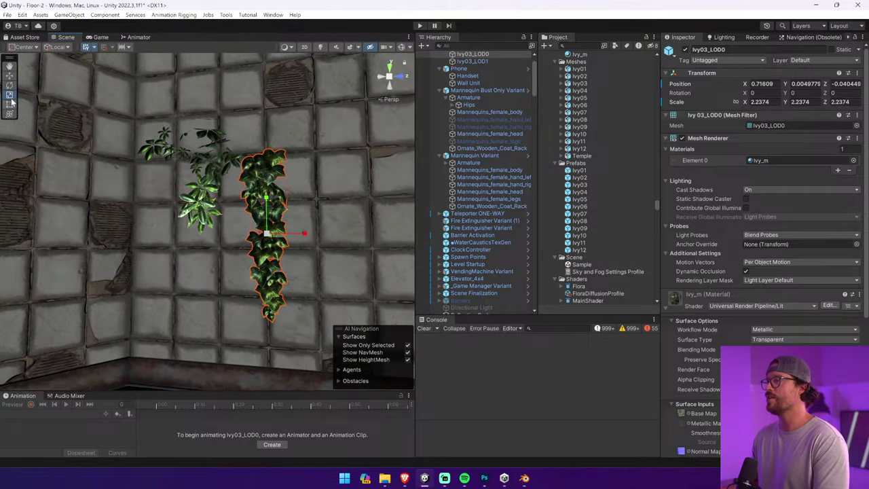
scroll(274, 194, "down", 10)
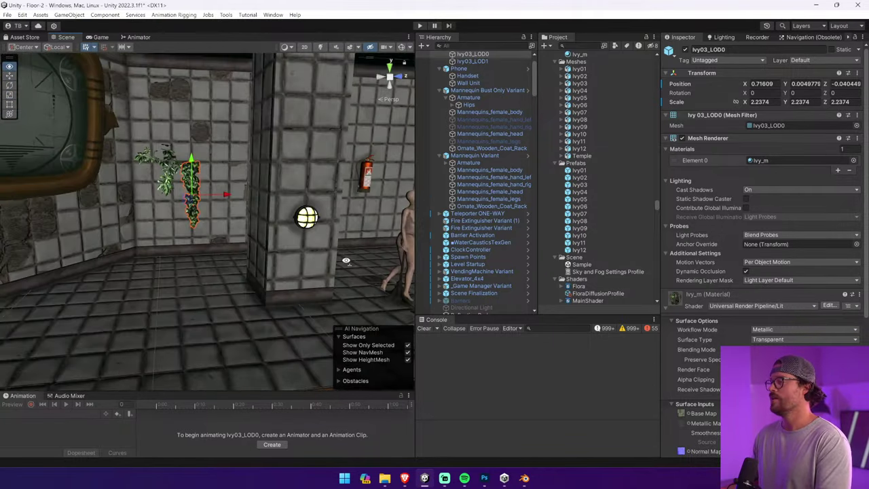
Place a second Ivy08 on the wall between Ivy03 and the pillar, rotate it to -90 on Y and scale it uniformly to 5
left_click(587, 207)
left_click(582, 220)
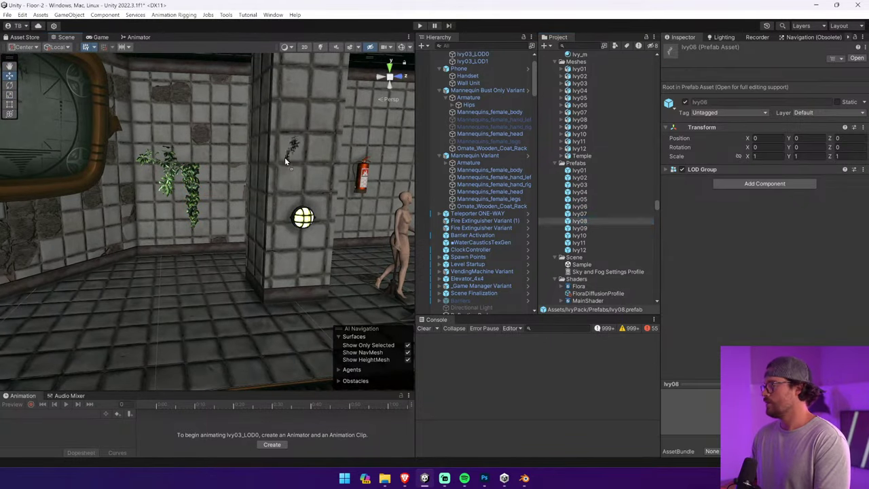
left_click_drag(212, 167, 212, 163)
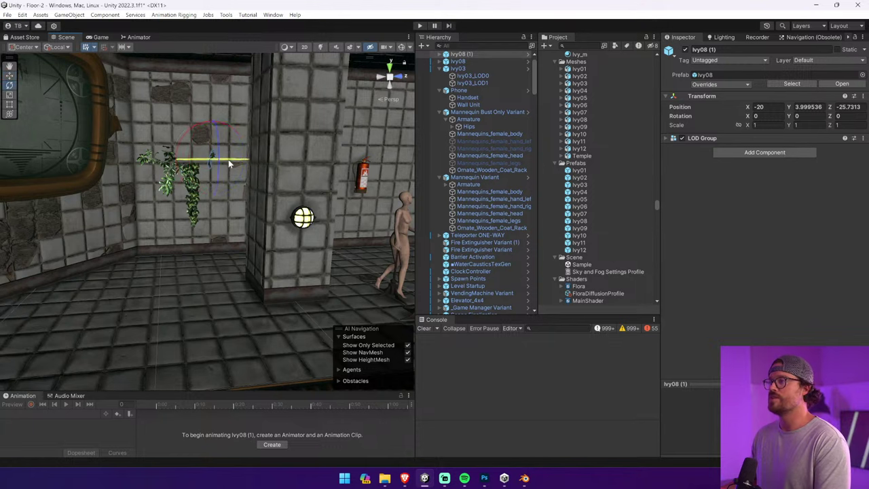
left_click_drag(213, 159, 354, 108)
key("w")
right_click_drag(354, 108, 352, 89)
key("w")
key("d")
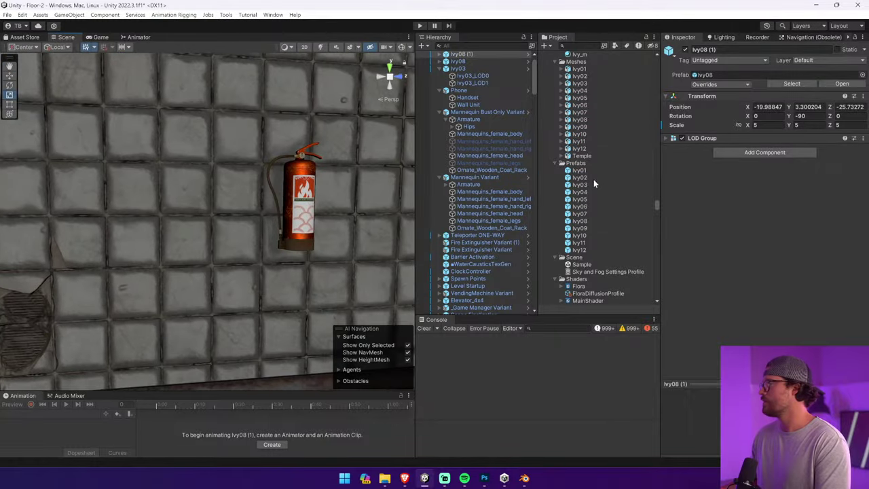
Place the Ivy02 prefab beside the fire extinguisher, rotate it to -105 on Y and scale it uniformly to about 3.19
left_click(594, 179)
left_click_drag(589, 179, 318, 178)
key("e")
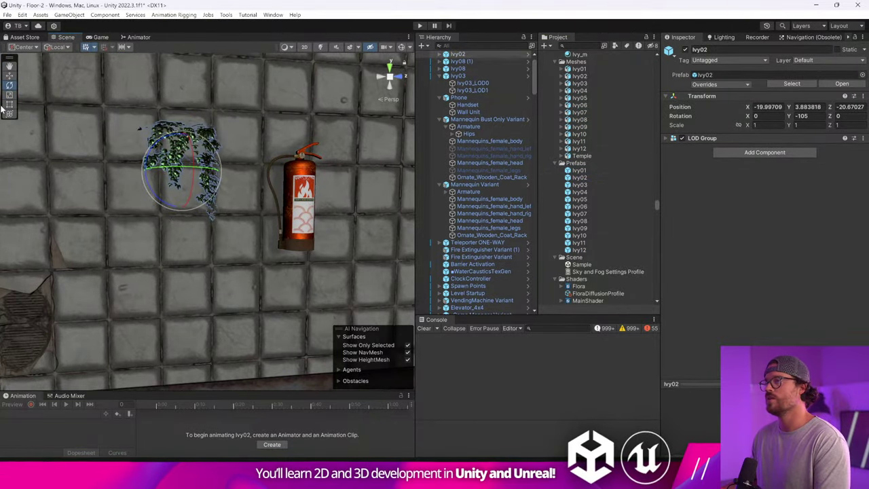
key("r")
left_click_drag(182, 169, 259, 138)
key("w")
right_click_drag(259, 137, 239, 156)
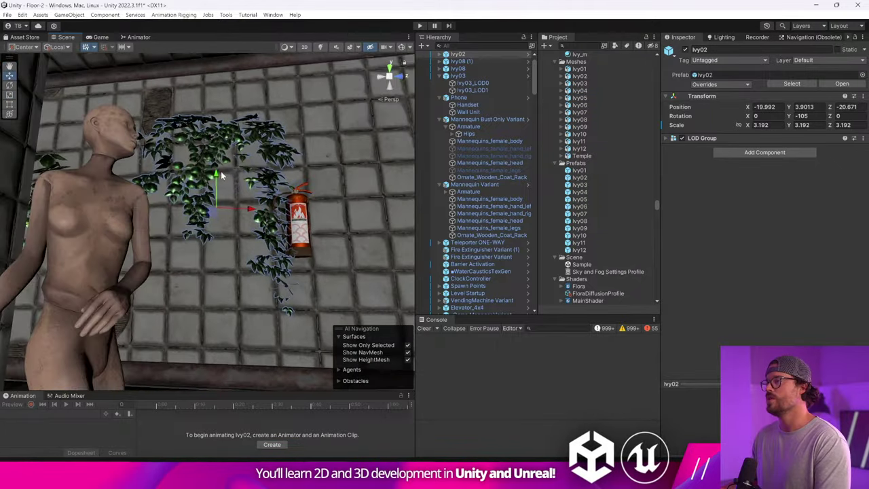
Raise Ivy02 to the wall's ceiling edge at Y about 6.35 and rotate it to about -8.6 on X and -98.9 on Y
left_click_drag(220, 173, 238, 84)
right_click_drag(238, 84, 358, 35)
left_click_drag(153, 201, 138, 218)
right_click_drag(139, 218, 107, 286)
key("s")
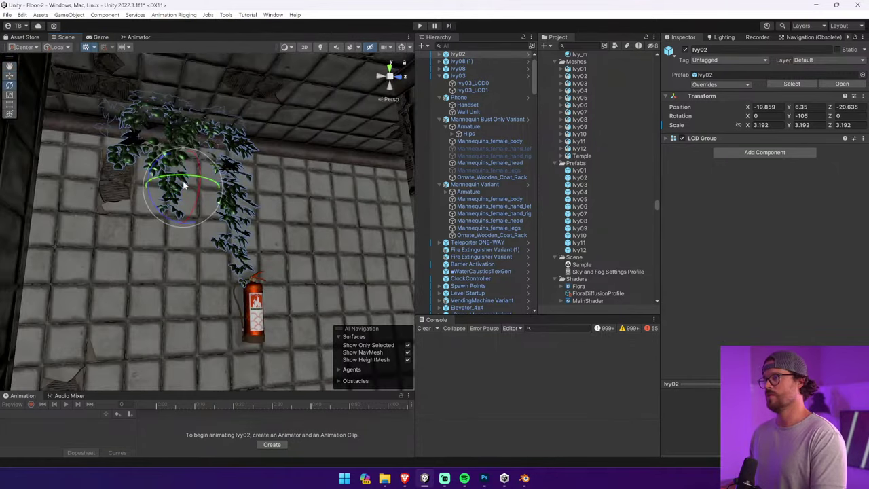
left_click_drag(183, 181, 178, 153)
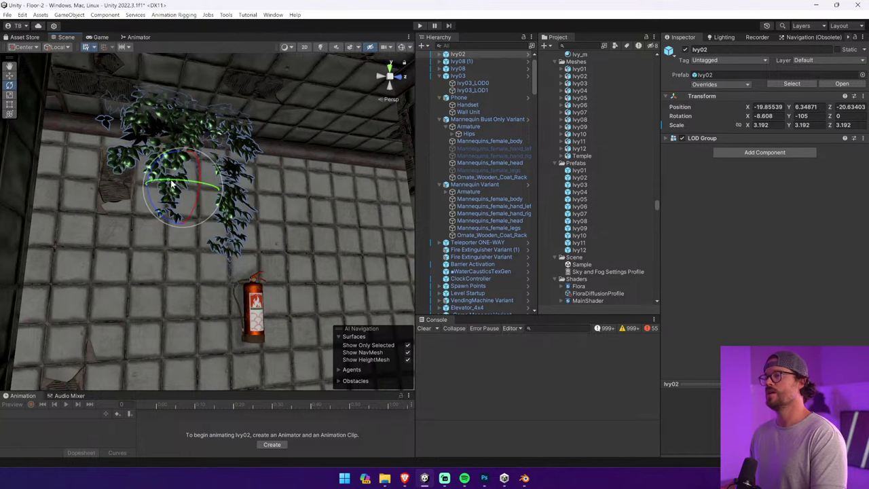
left_click_drag(172, 183, 165, 182)
Play the game to examine the ivy under the flashlight and from across the room, and stop the playtest
left_click(420, 25)
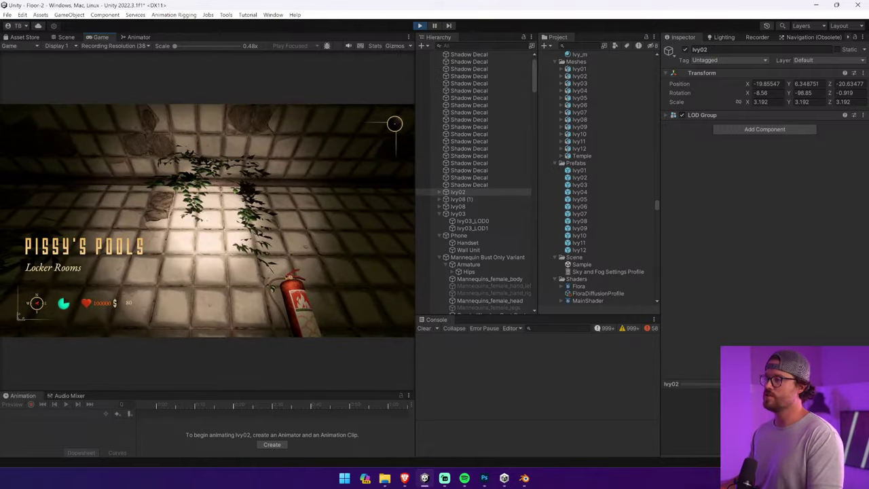
key("f")
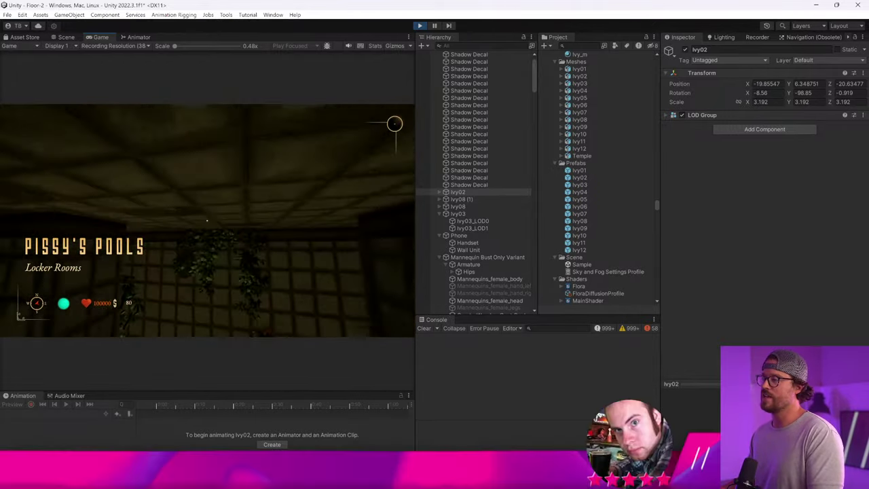
key("w")
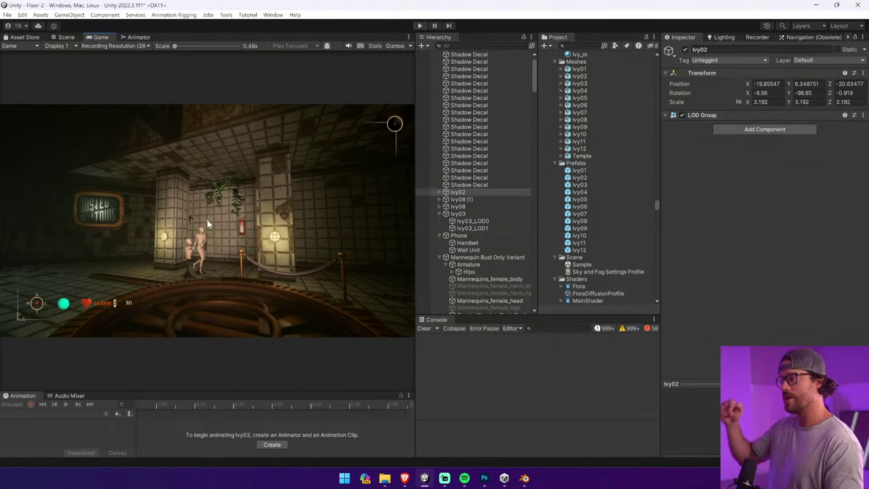
key("ctrl+p")
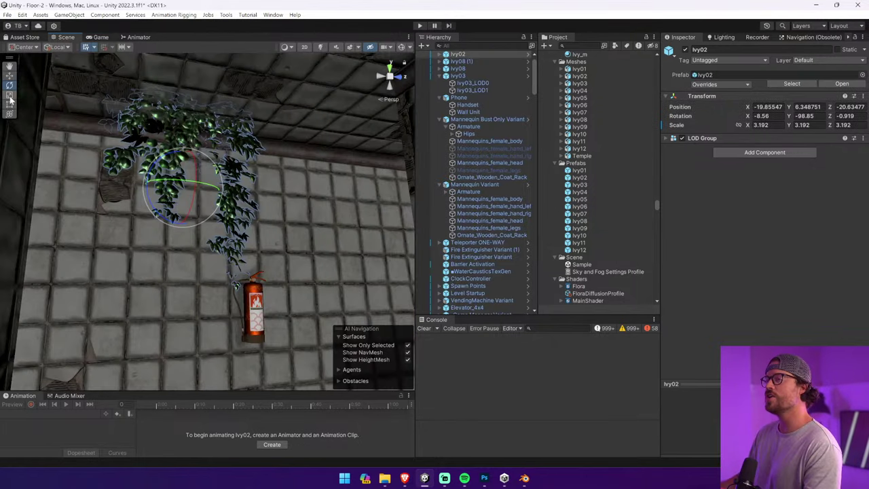
Set the X scale of the Ivy02 above the fire extinguisher to 4 and select the Ivy01 prefab
type("4")
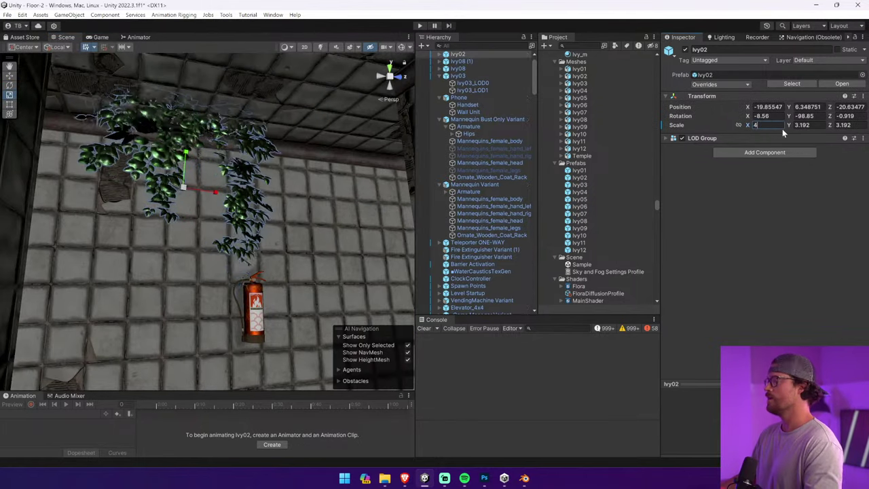
left_click(576, 169)
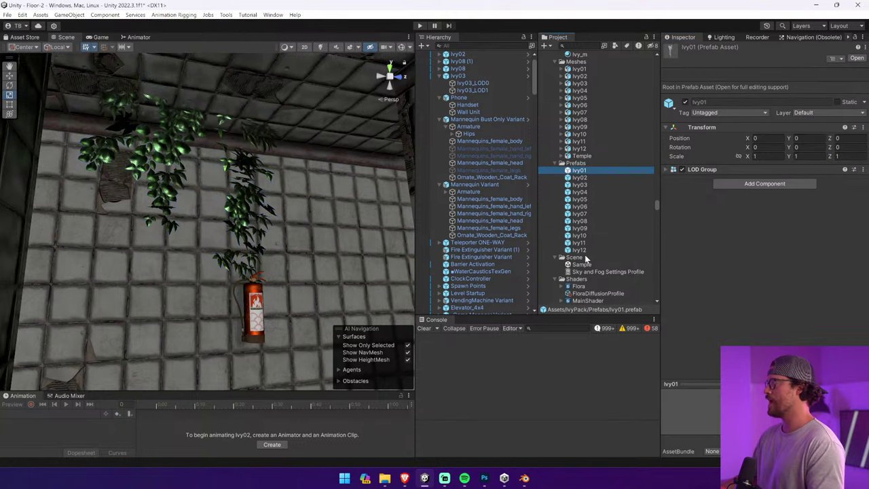
Set the scale of all twelve ivy prefabs, Ivy01 through Ivy12, to 4 on X, Y and Z
left_click(582, 250, "shift")
left_click(804, 156)
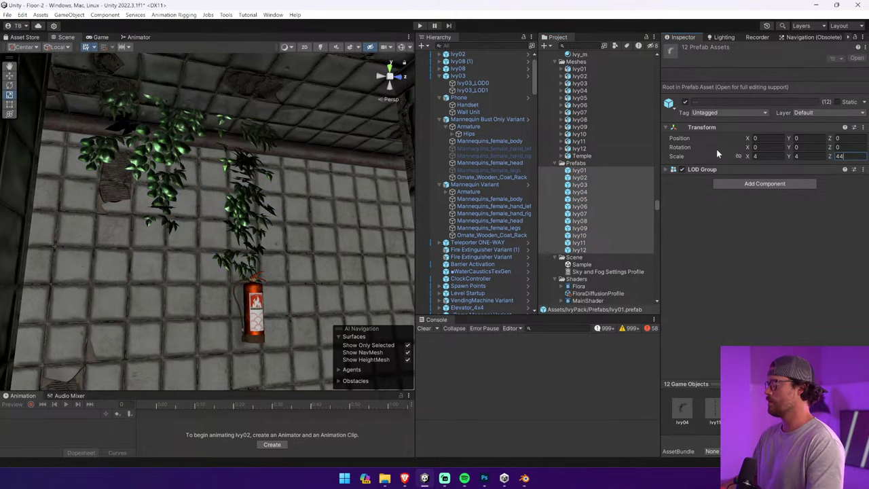
key("BackSpace")
Delete the LOD0 mesh of the Ivy08 (1) object hanging among the oversized leaves
right_click_drag(163, 234, 253, 245)
key("w")
left_click(255, 244)
left_click(246, 245)
left_click(247, 246)
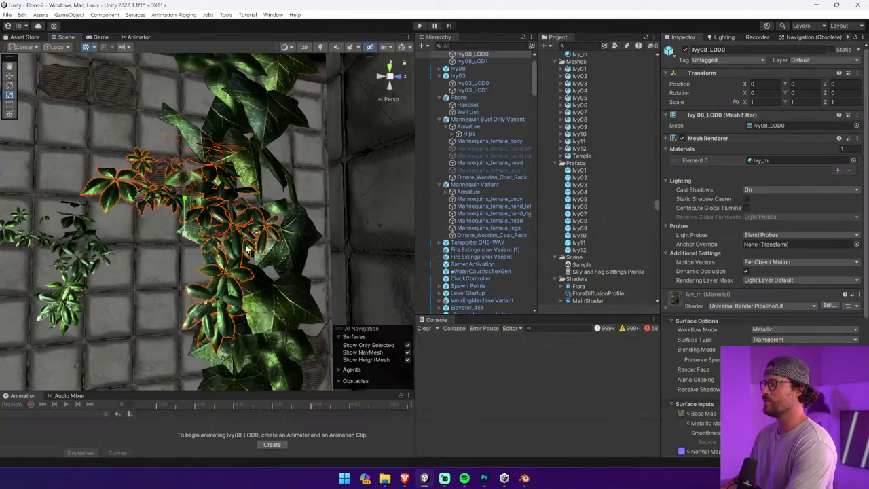
key("Delete")
Delete the oversized Ivy03 object and the LOD0 mesh of the remaining Ivy08 on the wall
left_click(279, 256)
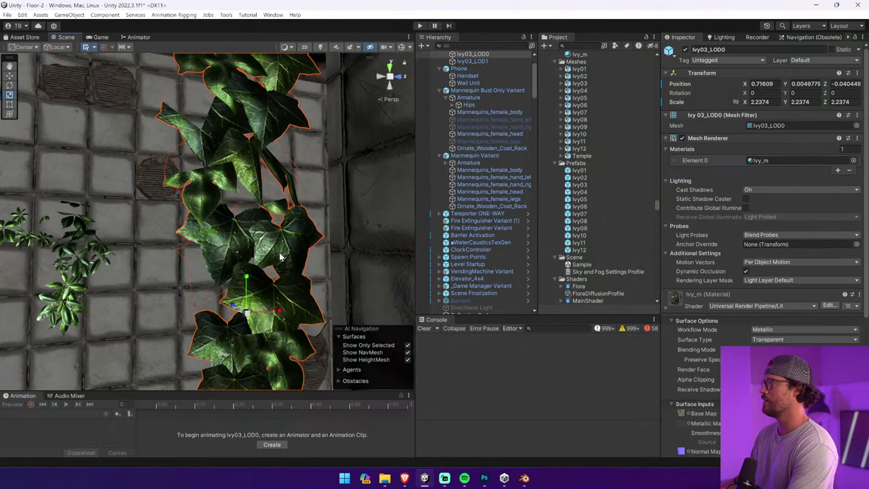
scroll(462, 193, "up", 3)
left_click(497, 96)
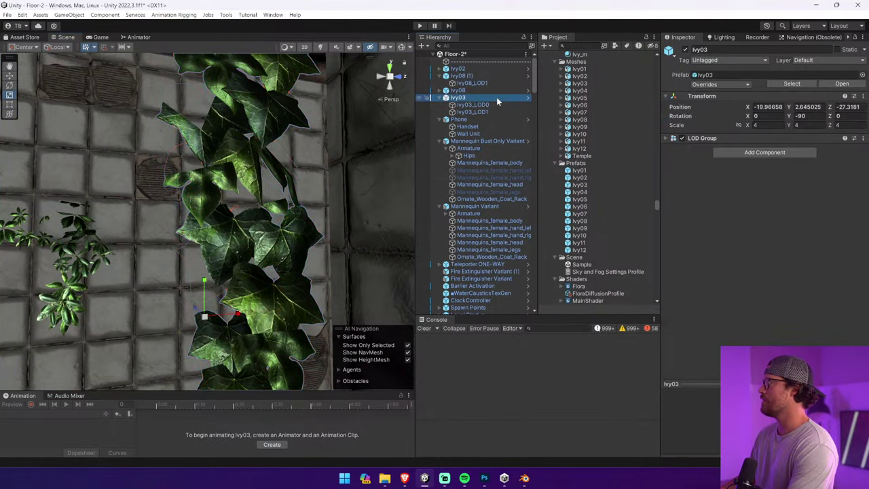
key("Delete")
left_click(93, 237)
left_click(79, 236)
left_click(80, 236)
key("Delete")
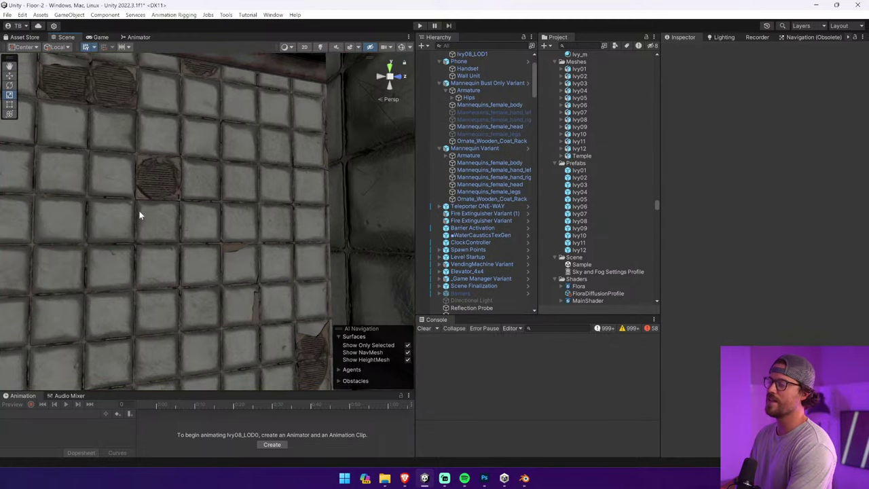
Place the Ivy09 prefab in the room and move it up beside the Ivy02 above the fire extinguisher
right_click_drag(139, 209, 306, 197)
left_click(584, 221)
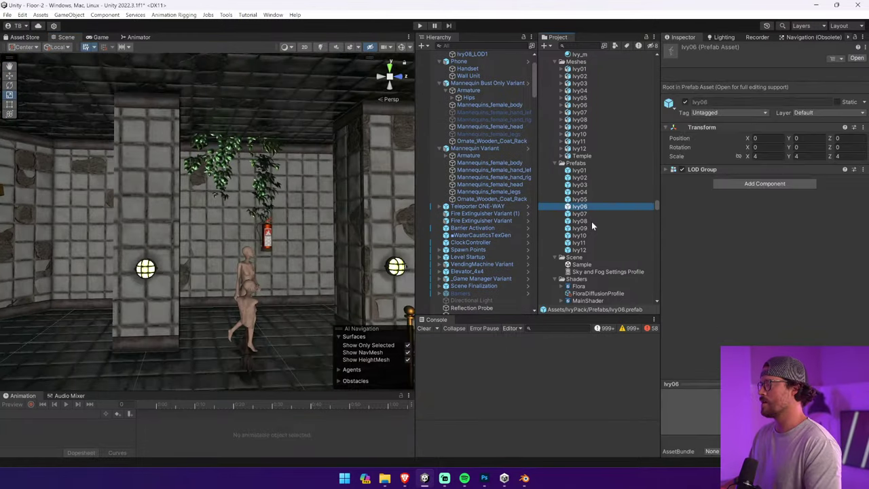
left_click_drag(594, 227, 167, 237)
key("w")
left_click_drag(90, 221, 265, 139)
left_click_drag(265, 139, 211, 149, "alt")
scroll(173, 141, "up", 2)
Inspect the Ivy_m material on Ivy02's LOD0 mesh and try rotating the mesh to see the leaves from another side
right_click_drag(273, 147, 202, 153)
key("d")
left_click(200, 153)
left_click(202, 152)
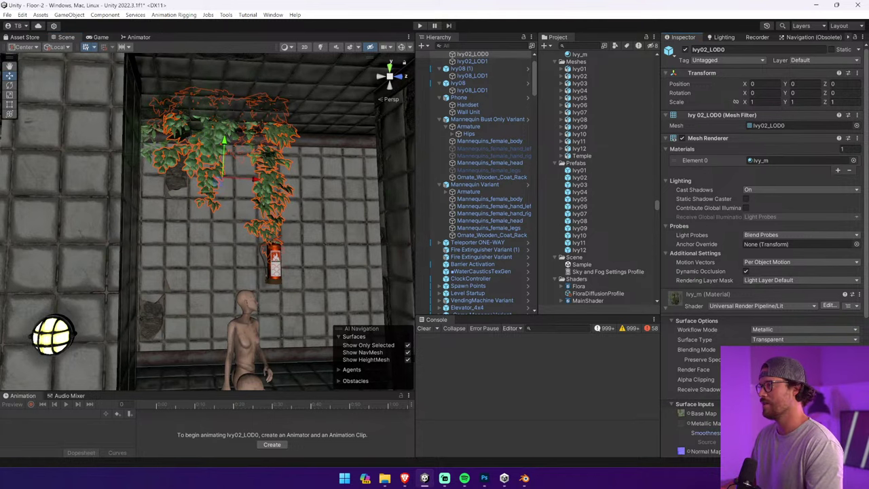
left_click(253, 186)
right_click_drag(253, 185, 222, 209)
key("w")
left_click(222, 208)
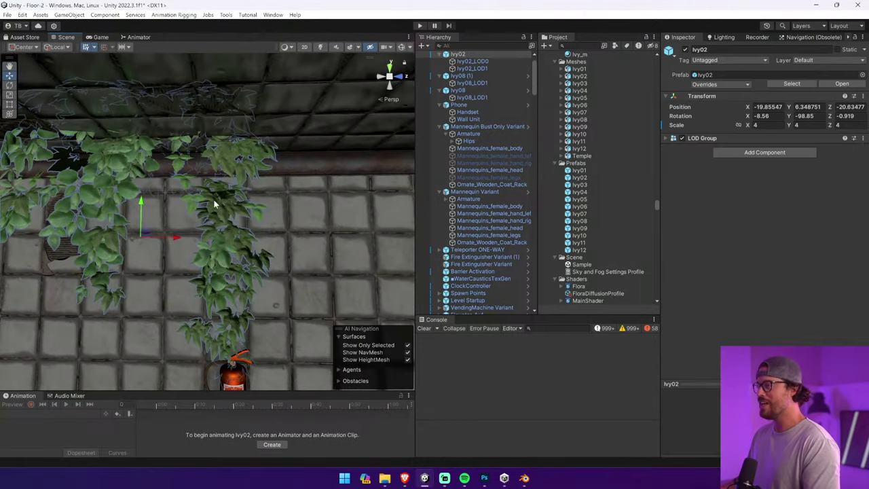
scroll(712, 285, "down", 4)
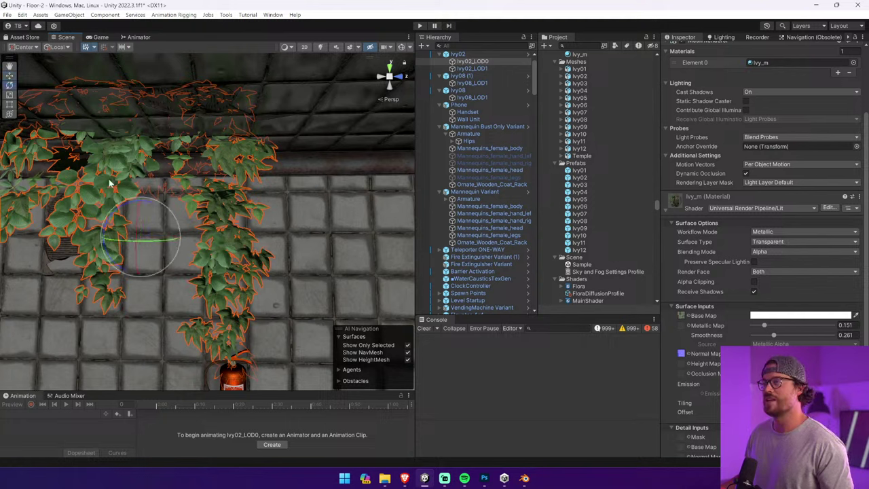
left_click_drag(150, 239, 303, 253)
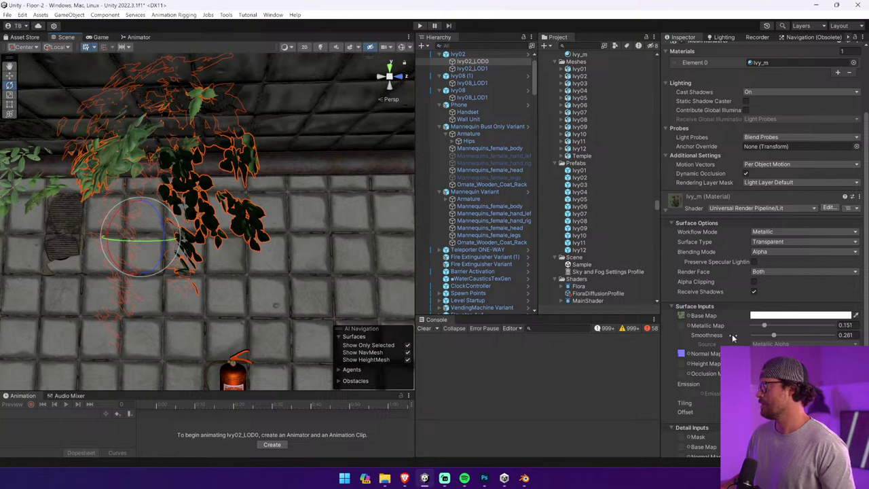
Locate the Ivy_m material's base map texture in the project files
left_click(682, 316)
scroll(574, 243, "down", 4)
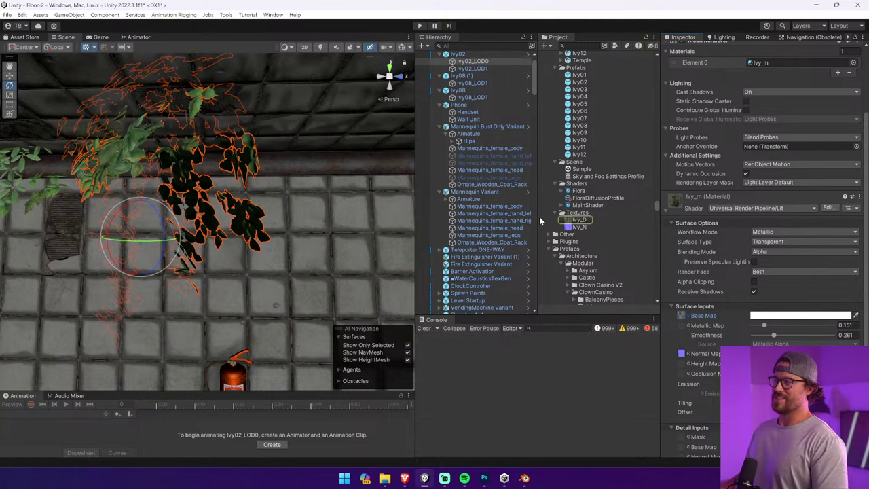
scroll(364, 212, "down", 5)
Turn on scene lighting and view the ivy above the fire extinguisher up close
right_click_drag(365, 213, 300, 203)
left_click(350, 48)
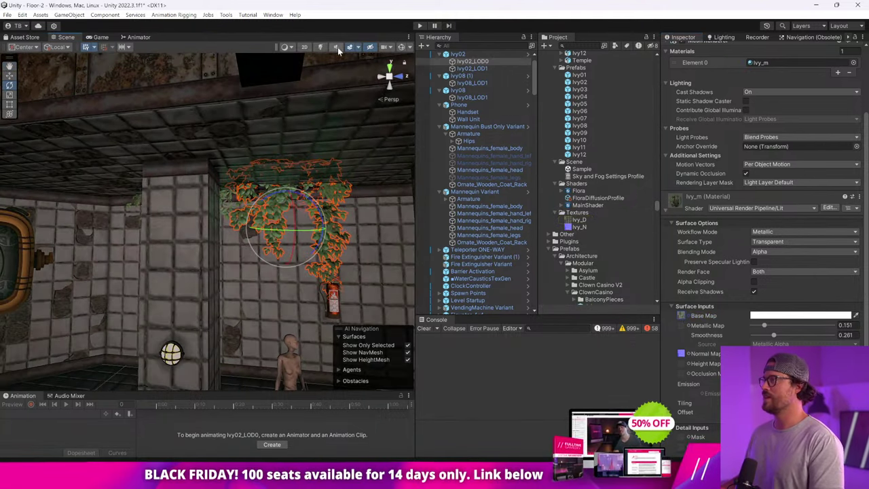
left_click(320, 48)
scroll(333, 183, "up", 5)
left_click(227, 212)
right_click_drag(227, 213, 234, 211)
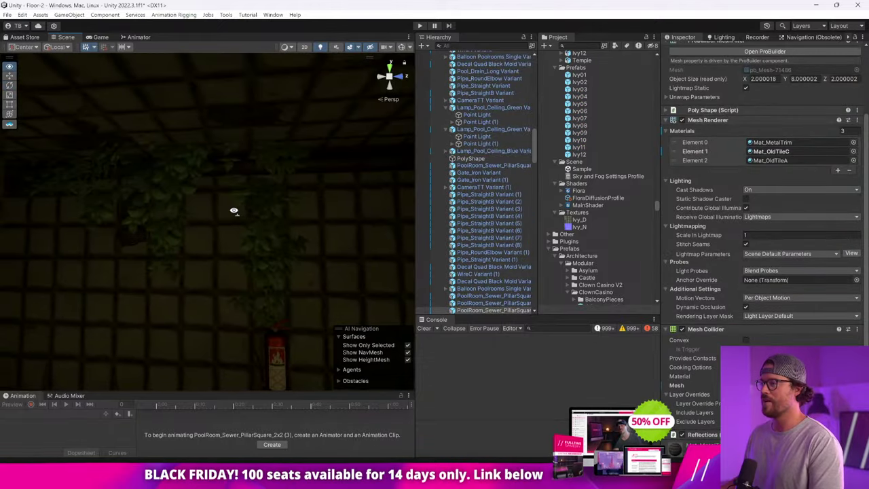
Open the base map texture of Ivy02's LOD0 material in Adobe Photoshop 2024 and make it the default for .tga files
left_click(266, 250)
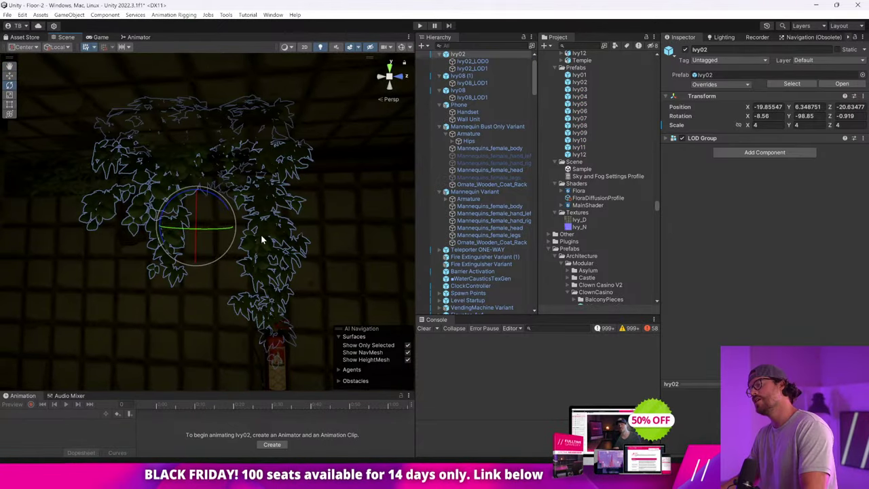
left_click(261, 238)
left_click(10, 75)
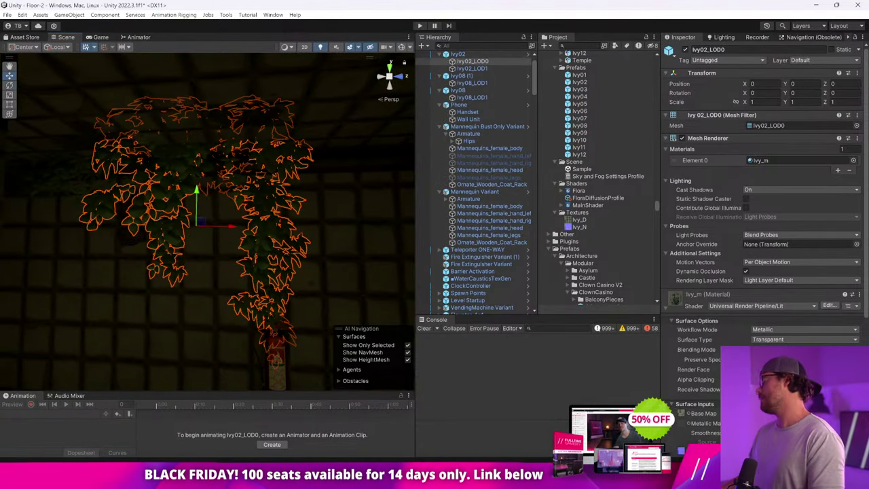
scroll(683, 364, "down", 2)
double_click(682, 364)
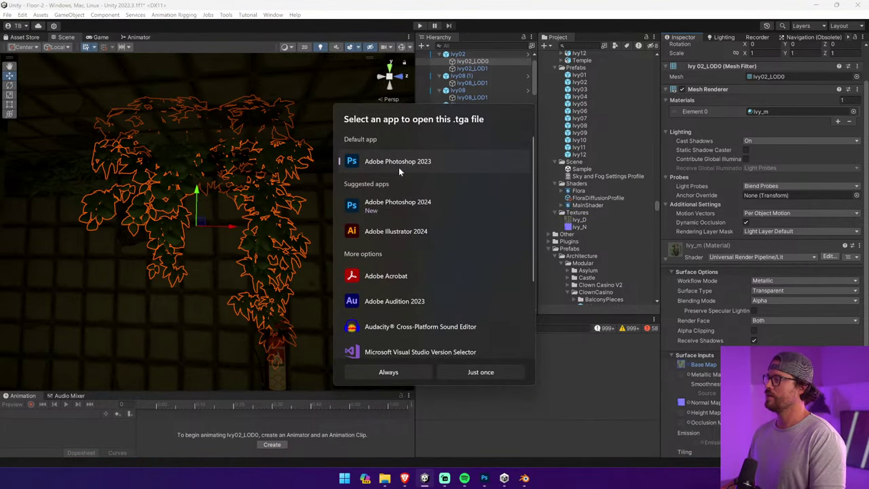
left_click(407, 205)
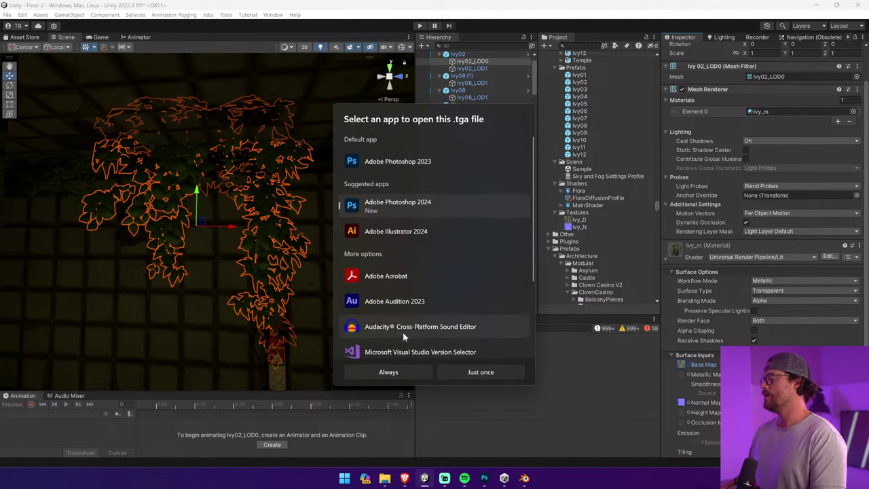
left_click(409, 371)
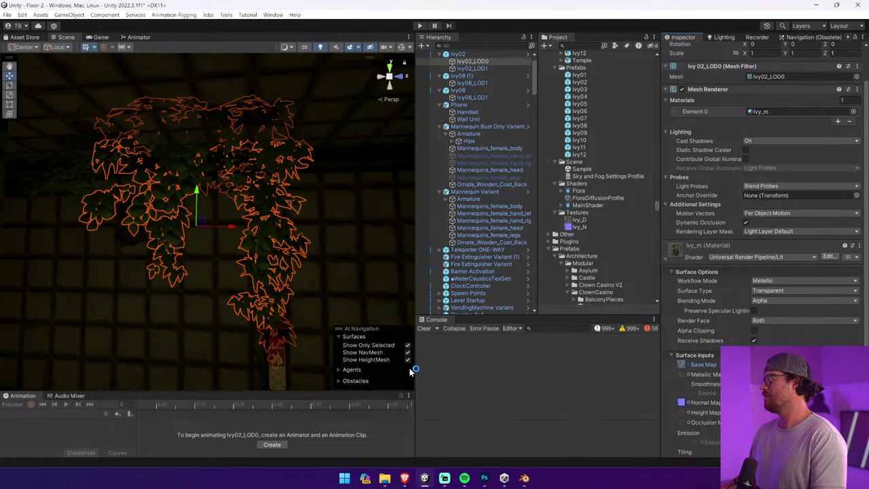
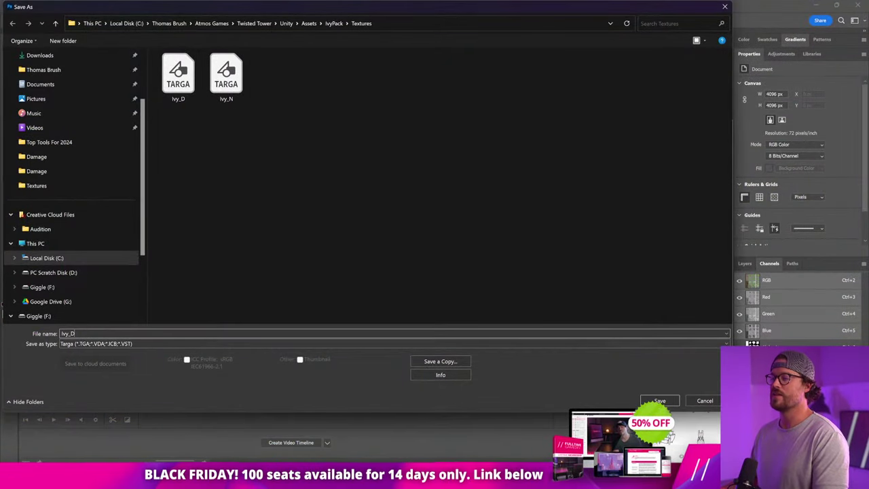
Save the ivy texture as the Photoshop file Ivy_D_PSD in the IvyPack Textures folder
left_click(136, 344)
left_click(102, 353)
key("Return")
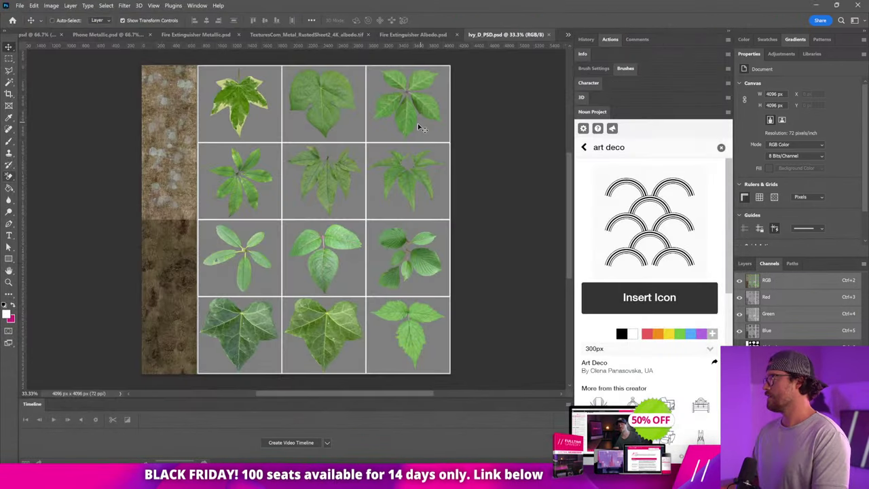
Add a Hue/Saturation adjustment layer and set the Greens to hue -42, saturation -41 and lightness -73
left_click(745, 263)
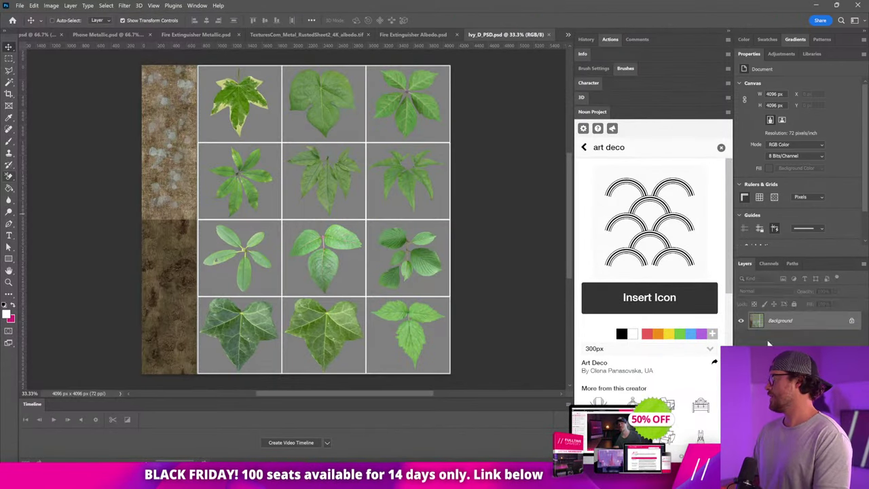
left_click(801, 462)
left_click(805, 373)
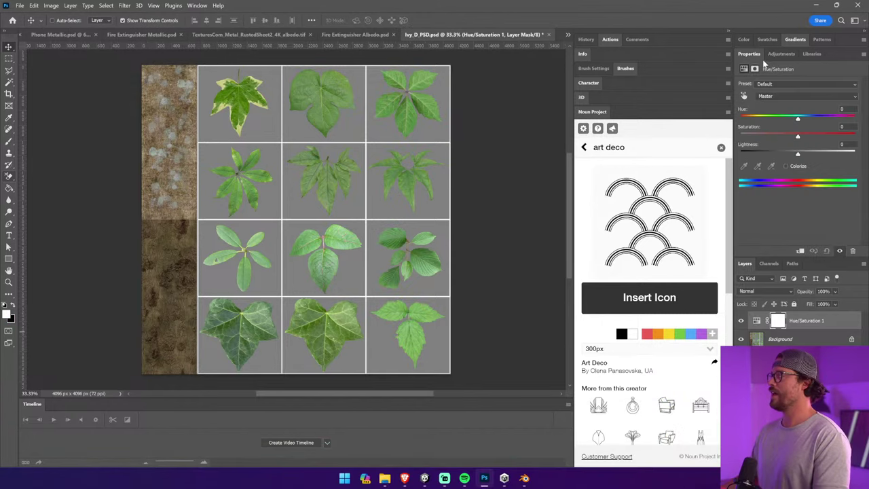
left_click(786, 97)
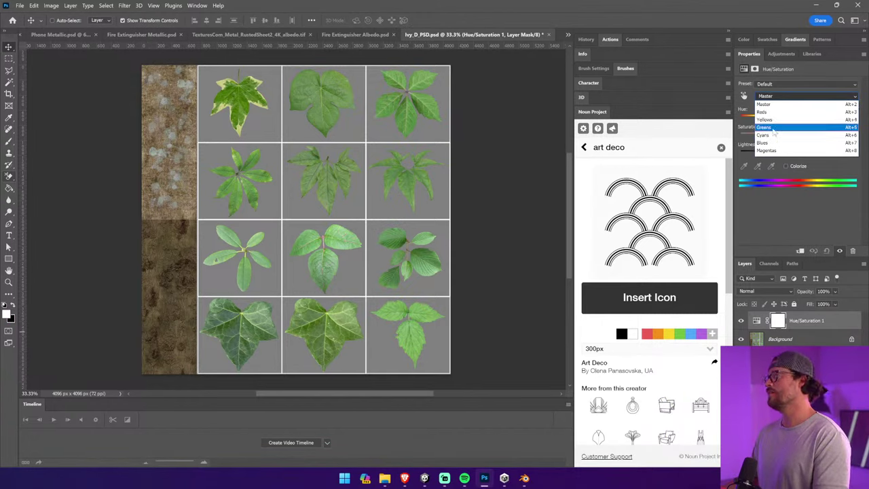
left_click(771, 127)
left_click_drag(781, 155, 760, 157)
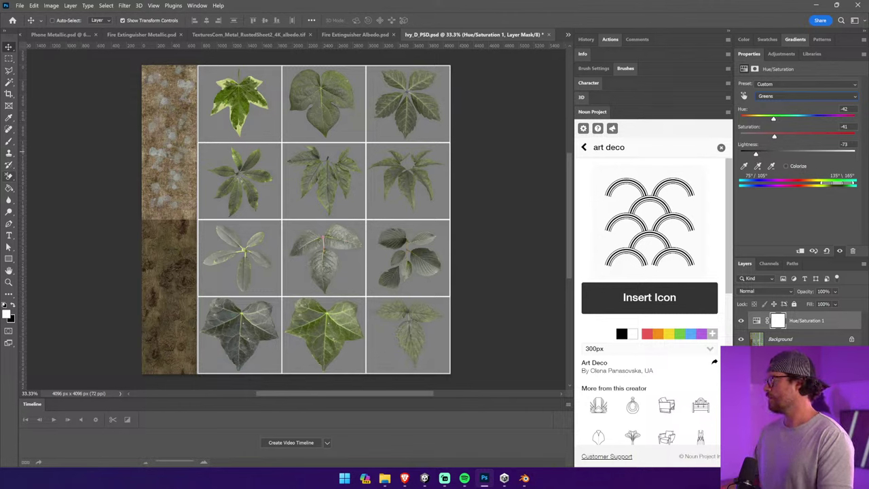
Add a second Hue/Saturation layer with slightly lower saturation and lightness about -47, and save the PSD with maximized compatibility
left_click(812, 462)
left_click(813, 378)
left_click_drag(799, 154, 772, 153)
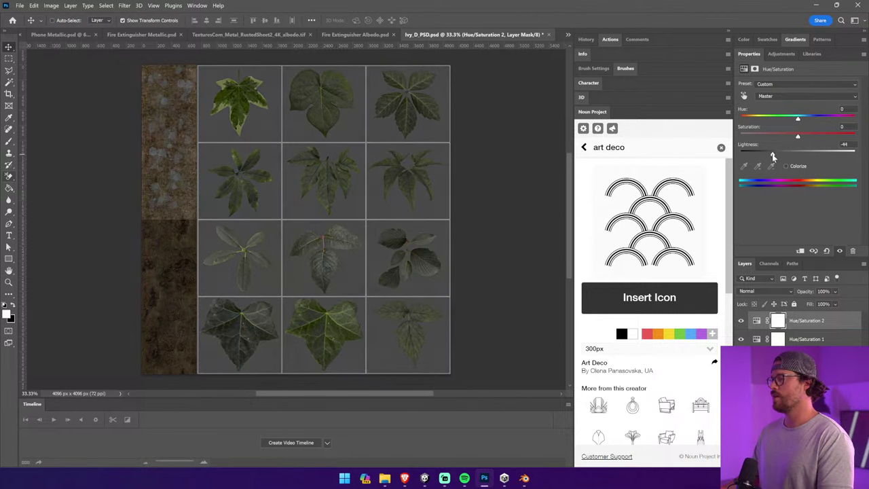
key("ctrl+s")
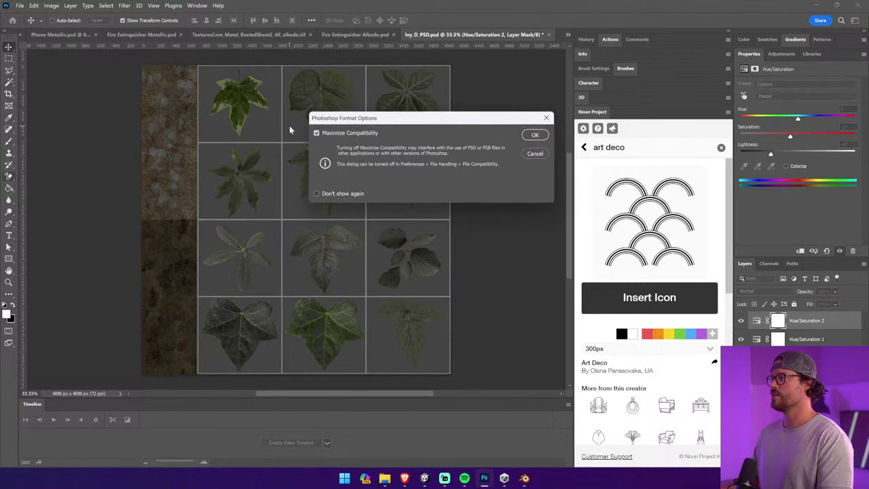
left_click(536, 135)
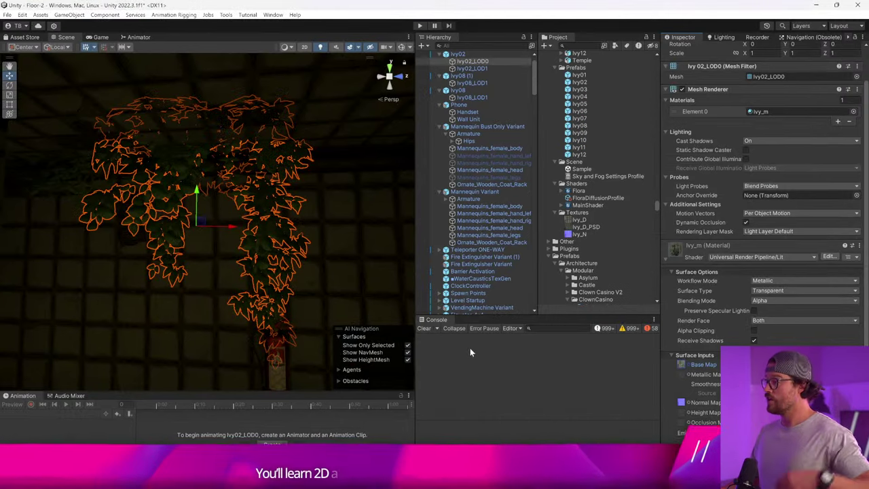
Switch back to Unity and assign the Ivy_D_PSD texture as the Ivy_m material's base map
left_click(681, 366)
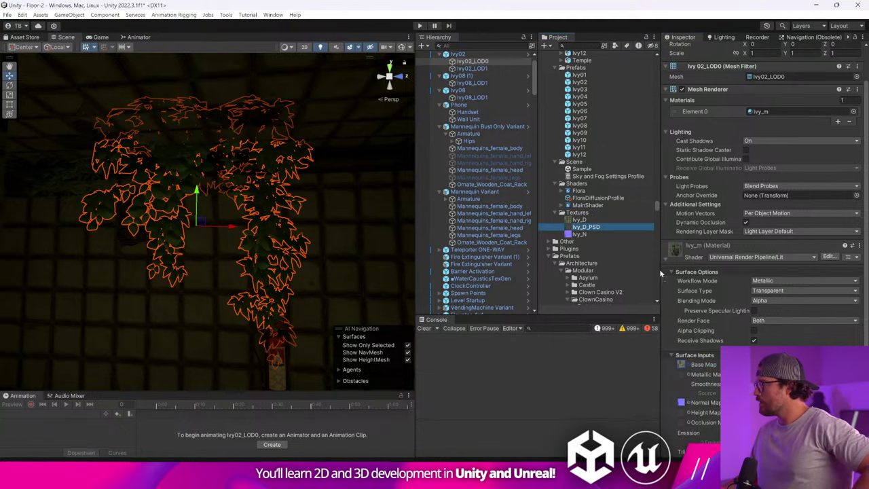
left_click(222, 246)
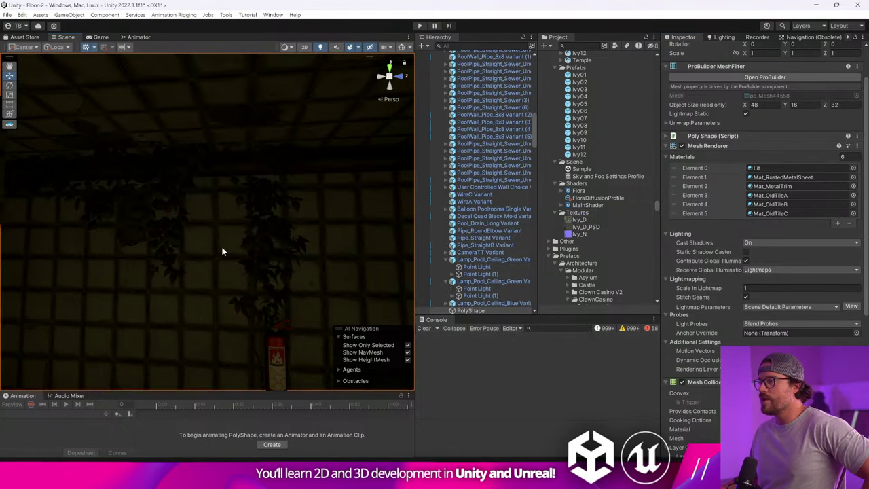
left_click(252, 202)
left_click(255, 201)
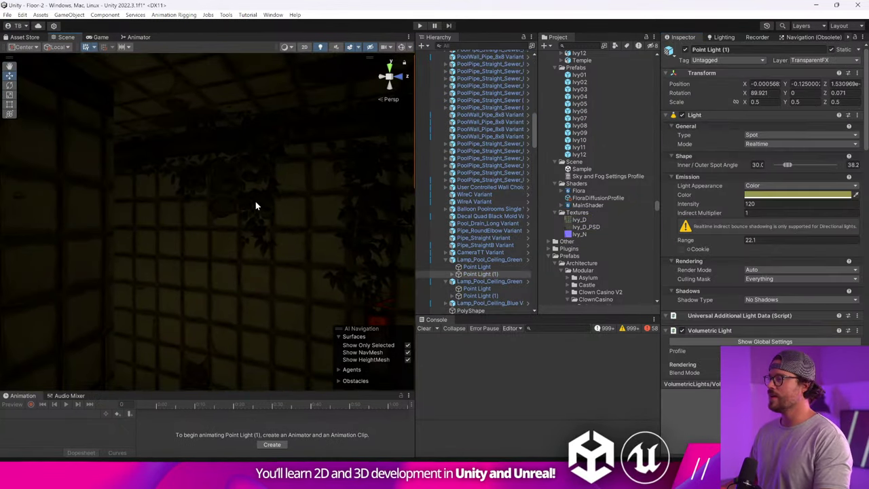
Move Ivy02's LOD0 mesh out into the room near the rope barrier, to about X 1.57, Y -0.716, Z -1.82
left_click(256, 201)
key("s")
right_click_drag(257, 202, 203, 210)
left_click_drag(170, 191, 82, 199)
key("a")
right_click_drag(95, 199, 192, 200)
left_click_drag(182, 182, 182, 262)
left_click_drag(218, 290, 404, 298)
key("d")
right_click_drag(393, 297, 318, 278)
left_click_drag(307, 266, 313, 297)
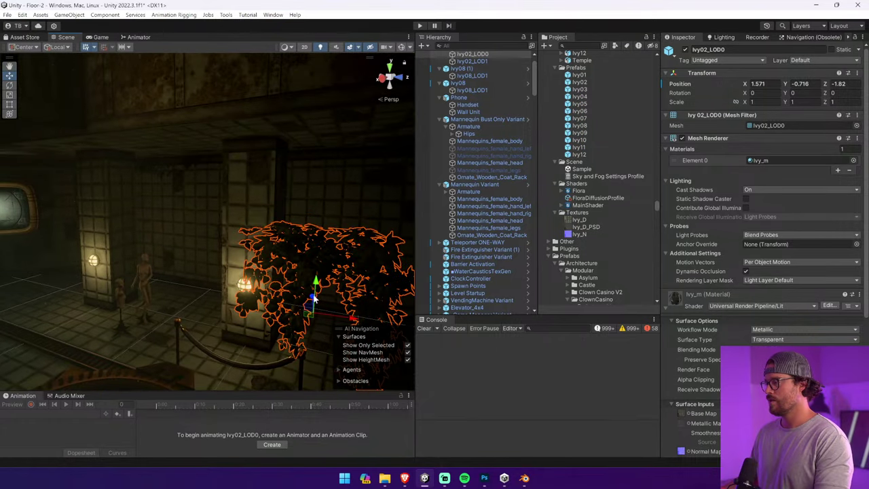
Rotate Ivy02's LOD0 mesh to about 51.5 on Y
key("e")
right_click_drag(32, 95, 275, 268)
left_click_drag(275, 268, 220, 264)
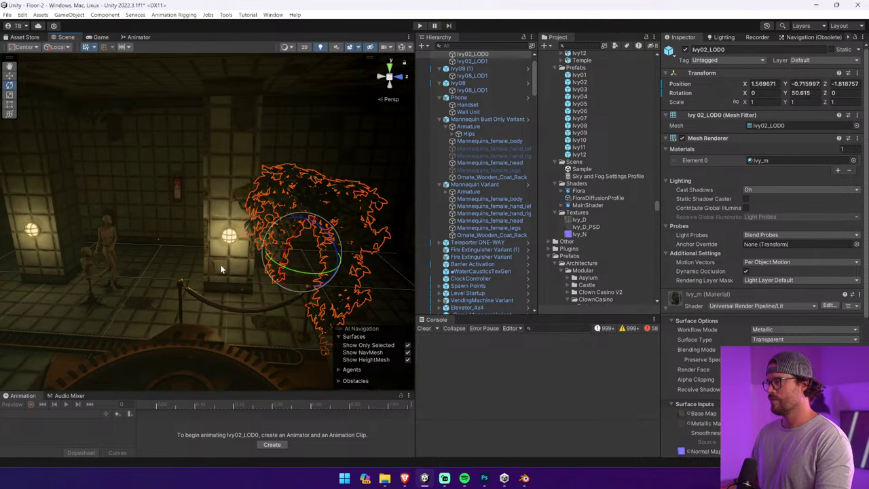
Run the game and walk up to the ivy beside the lamp pillar to examine its leaves under the flashlight
left_click(419, 26)
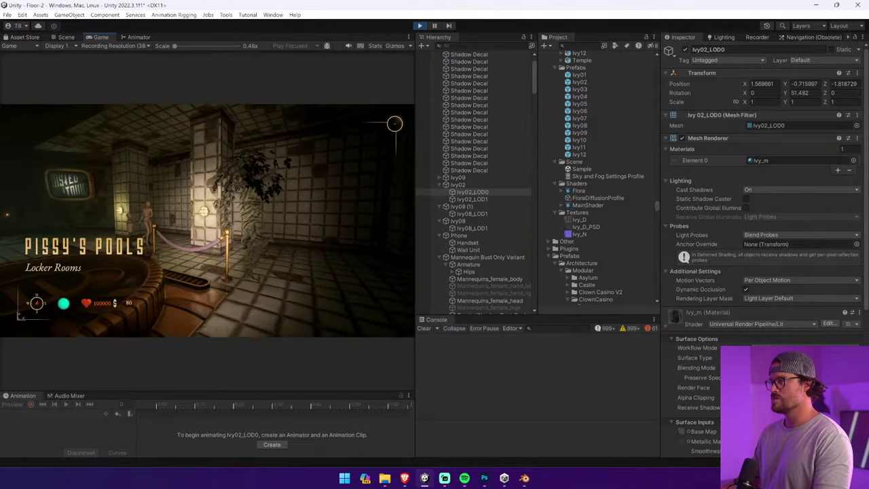
key("w")
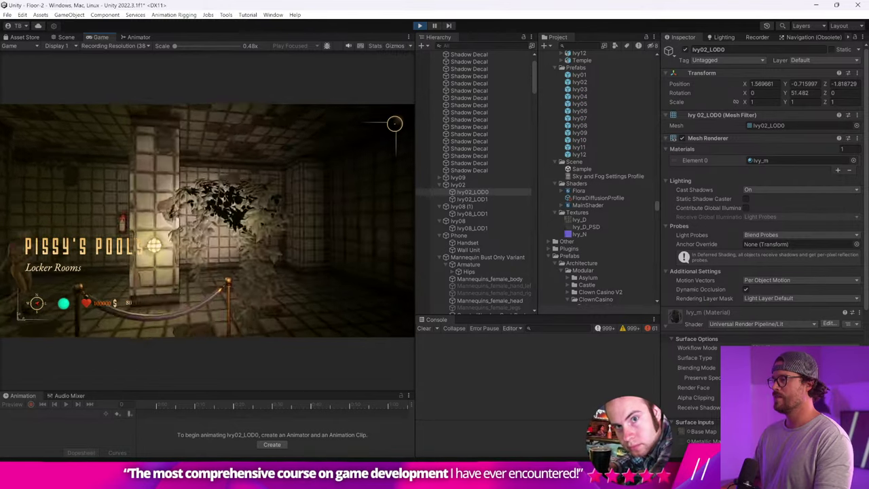
key("w")
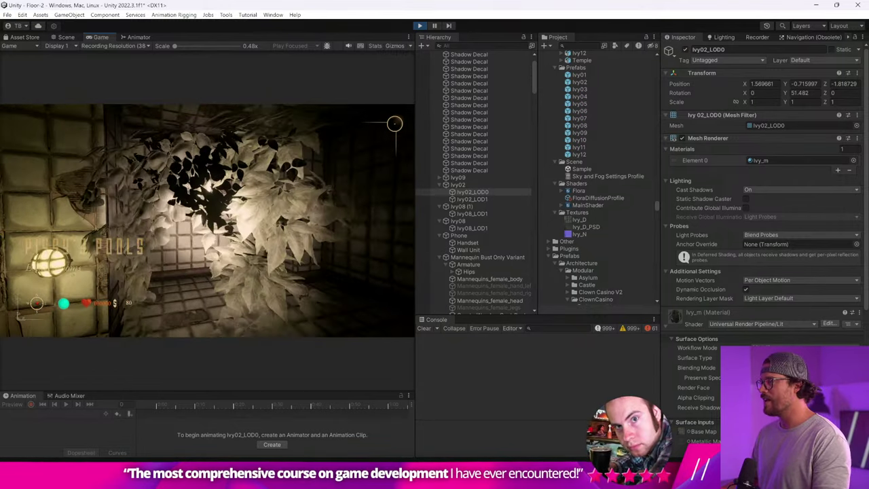
key("s")
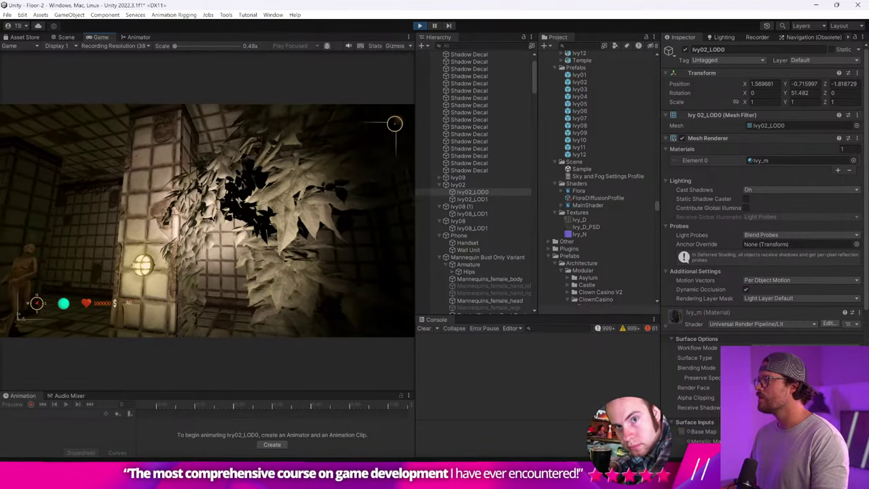
key("a")
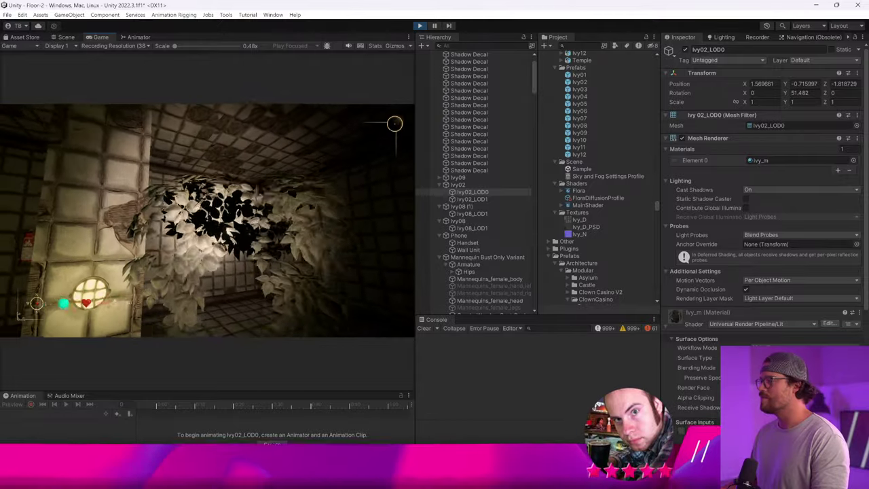
key("w")
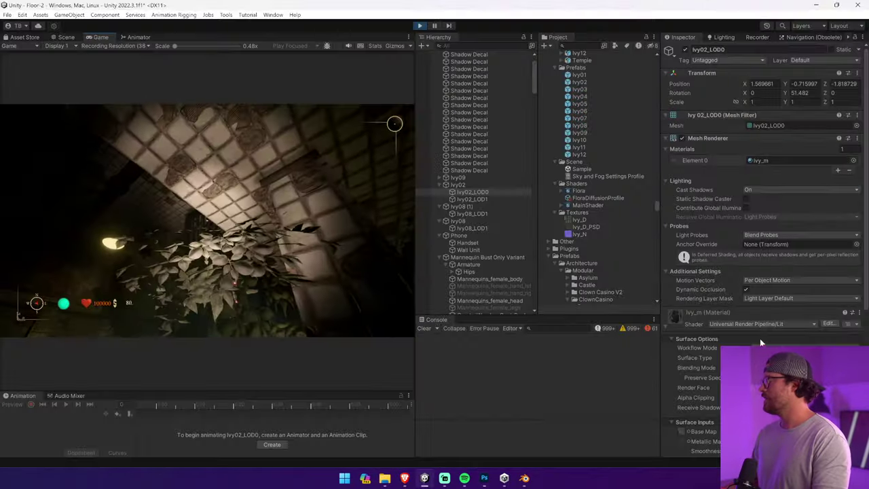
key("w")
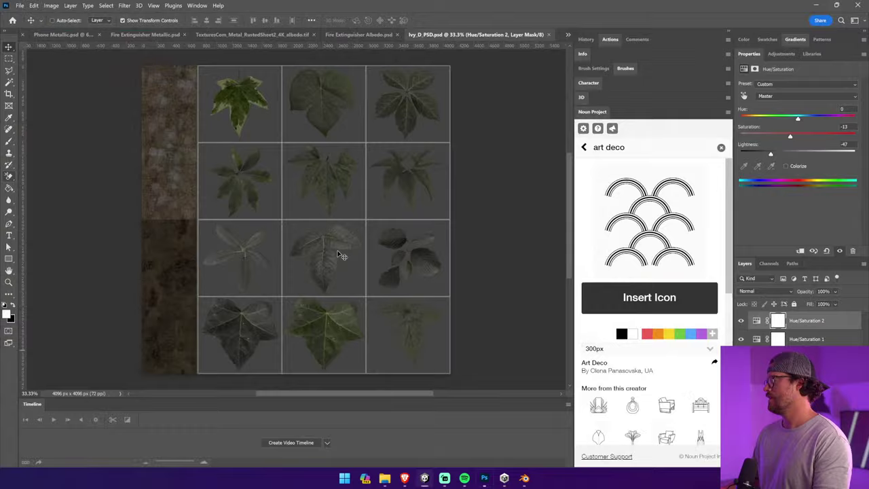
Return to Unity and enable alpha clipping on the Ivy_m material, trying other Render Face options before settling on Front
key("Tab")
key("alt+Tab")
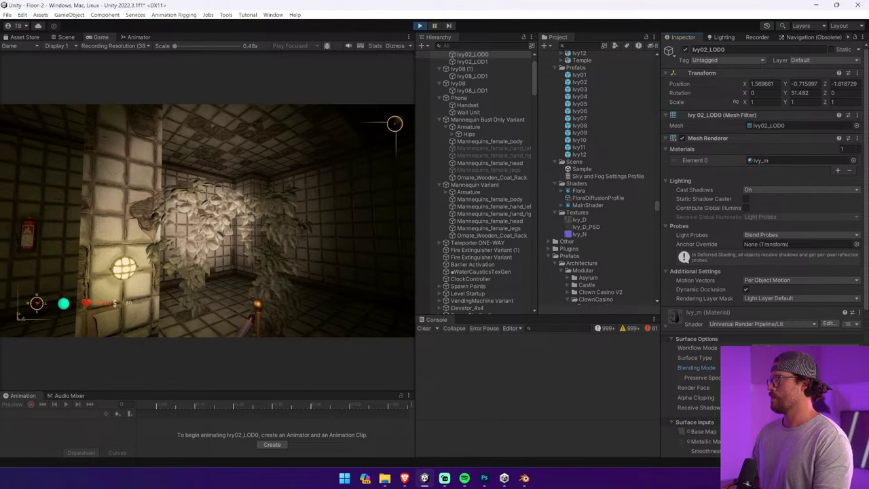
left_click(755, 397)
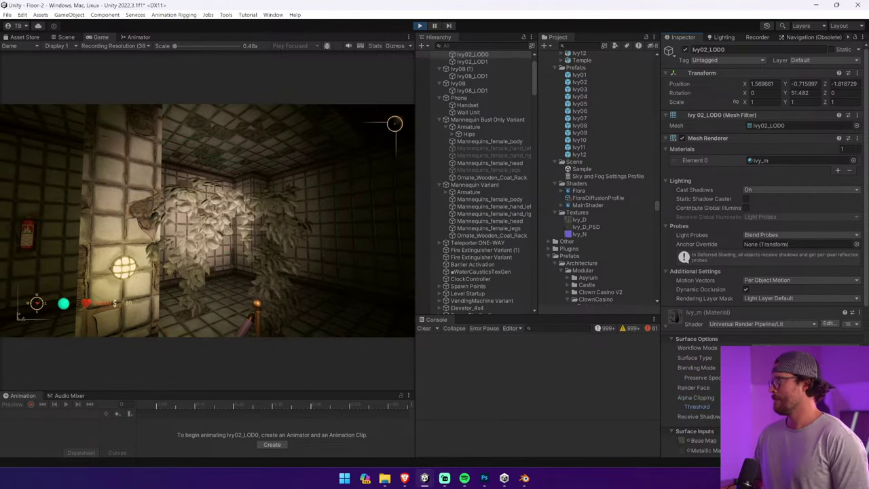
left_click(774, 398)
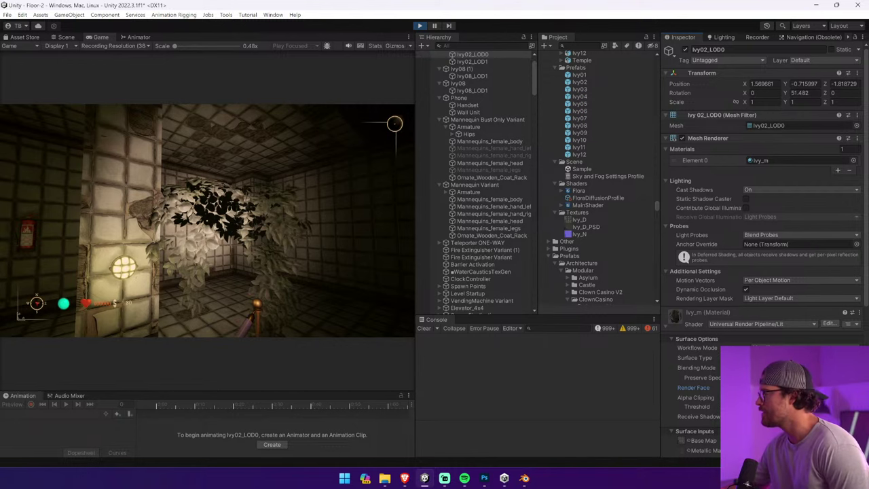
left_click(801, 387)
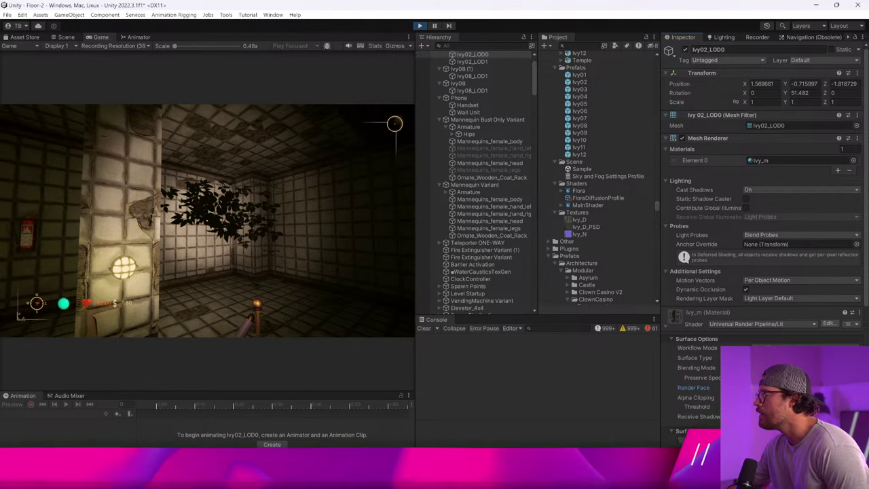
left_click(774, 398)
Move around the ivy and pillars in the running game to examine the changed material
left_click(207, 220)
key("s")
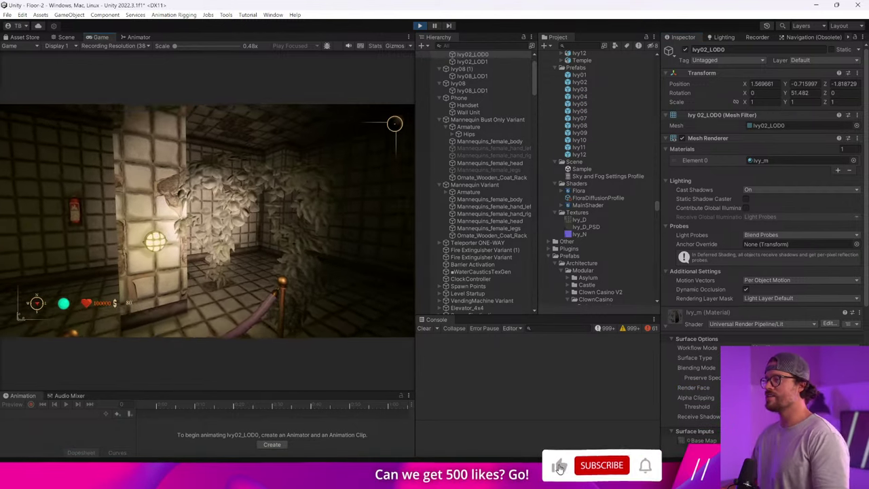
key("a")
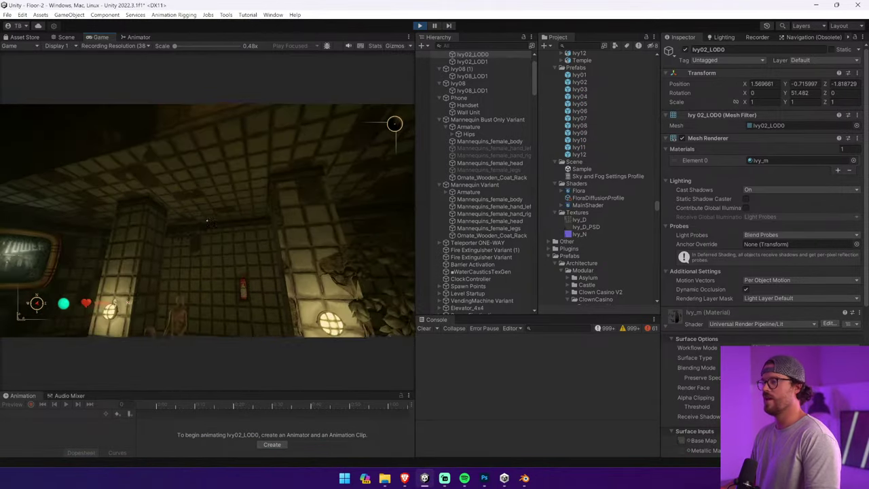
Switch to Photoshop and raise the saturation of the Hue/Saturation 2 layer in Ivy_D_PSD to about +32
key("alt+Tab")
key("Tab")
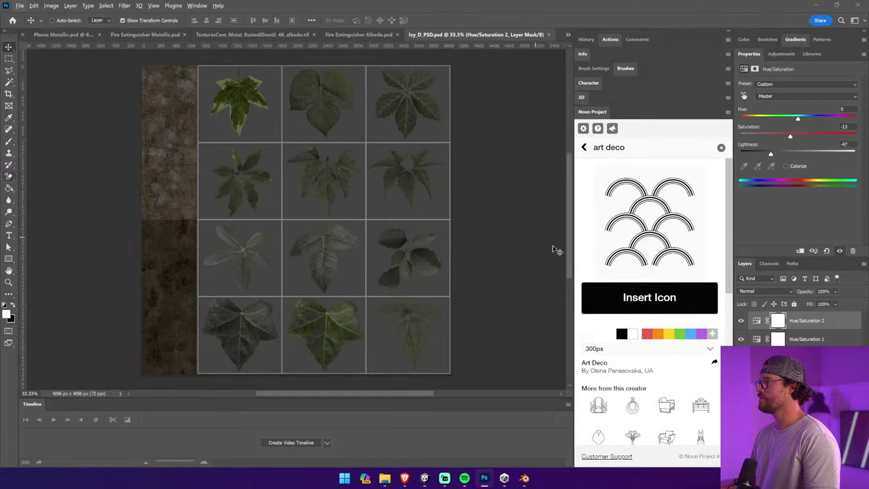
left_click_drag(807, 136, 816, 137)
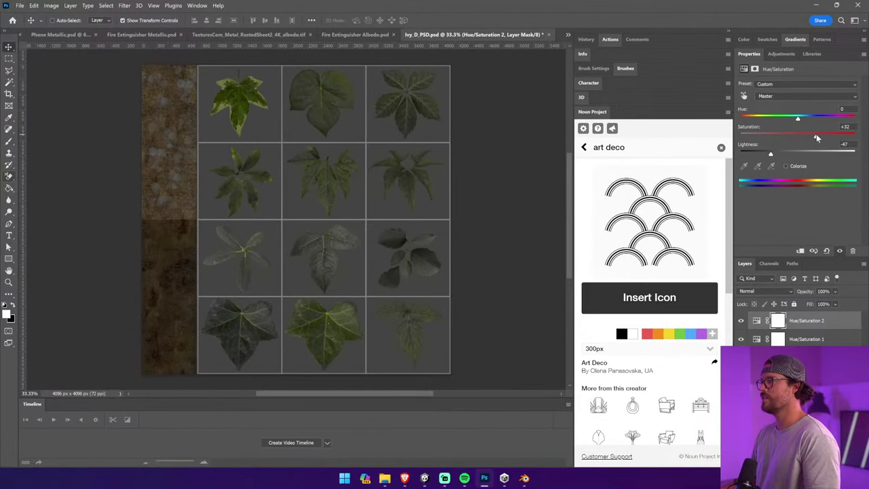
Add a third Hue/Saturation layer with saturation about +52 and hue about -4
left_click(800, 462)
left_click(808, 374)
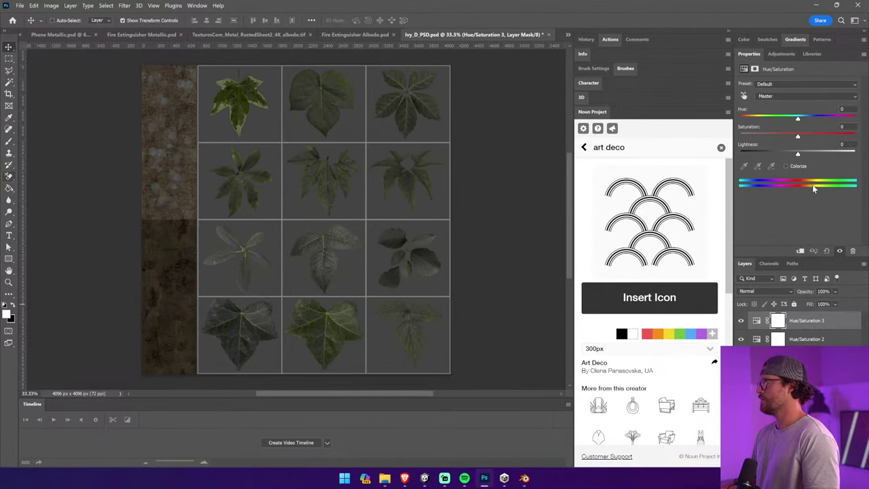
left_click_drag(820, 137, 796, 118)
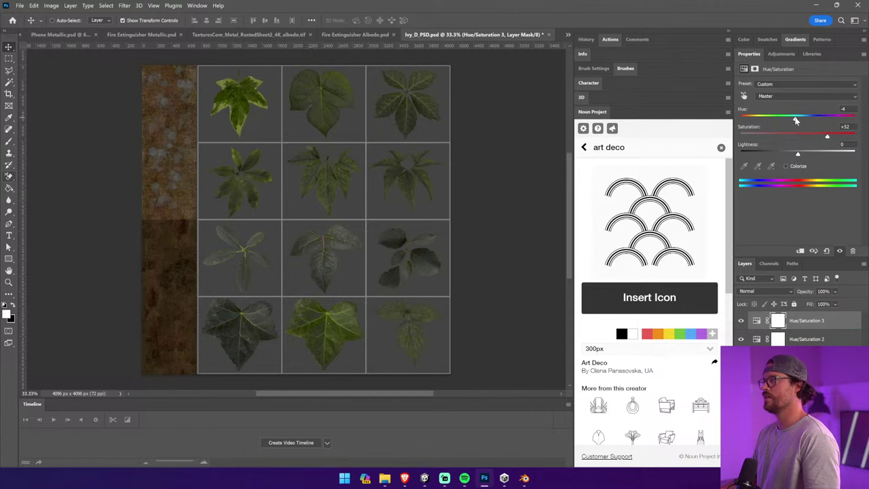
Switch back to Unity, walk through the room to examine the recoloured ivy, and stop the game
key("alt+Tab")
left_click(343, 203)
key("w")
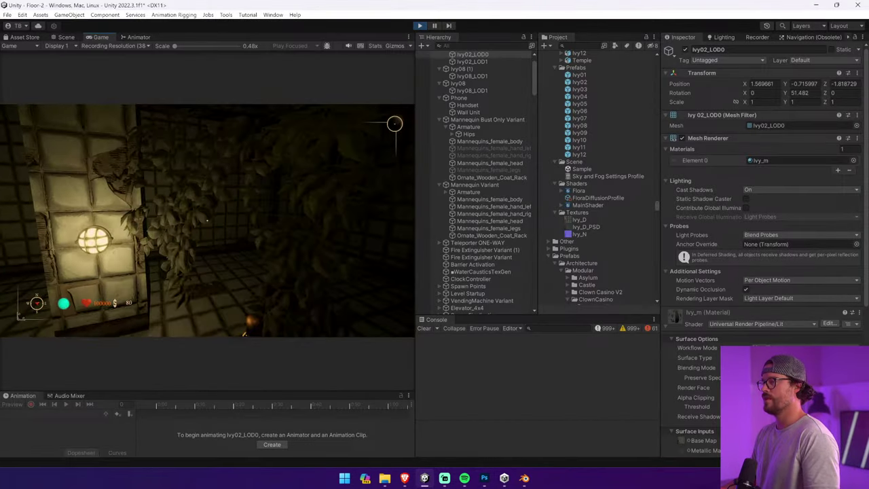
key("w")
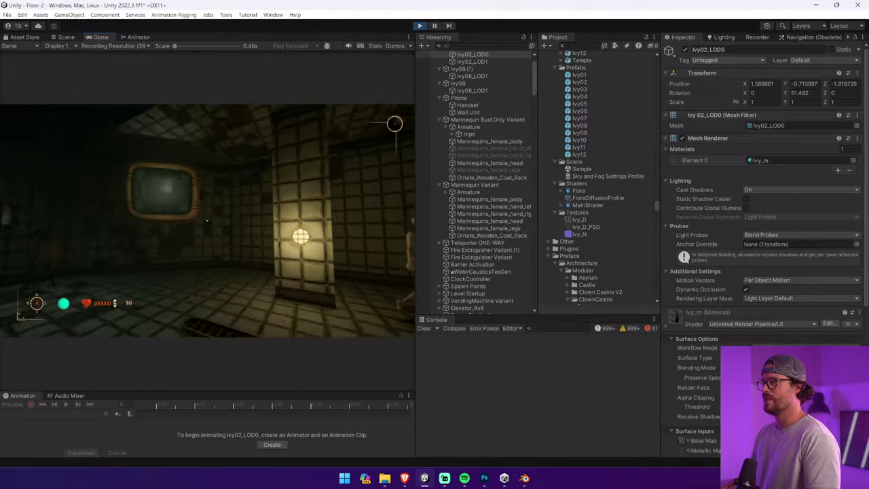
key("w")
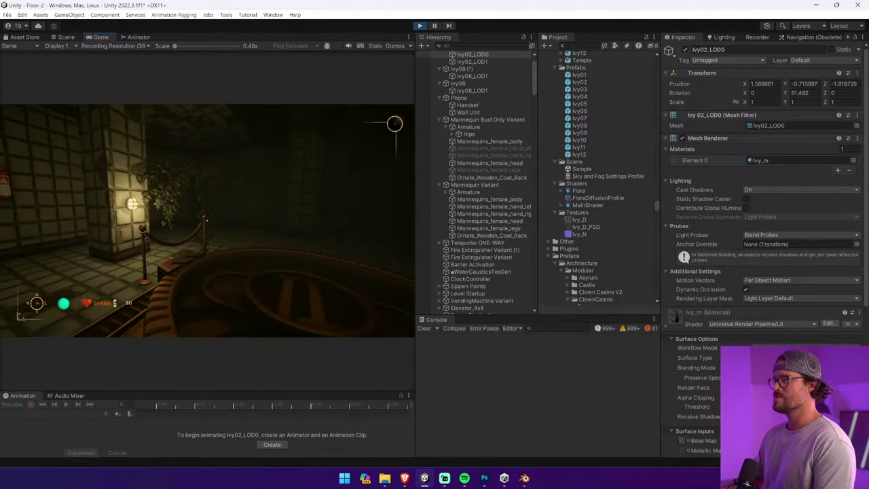
key("w")
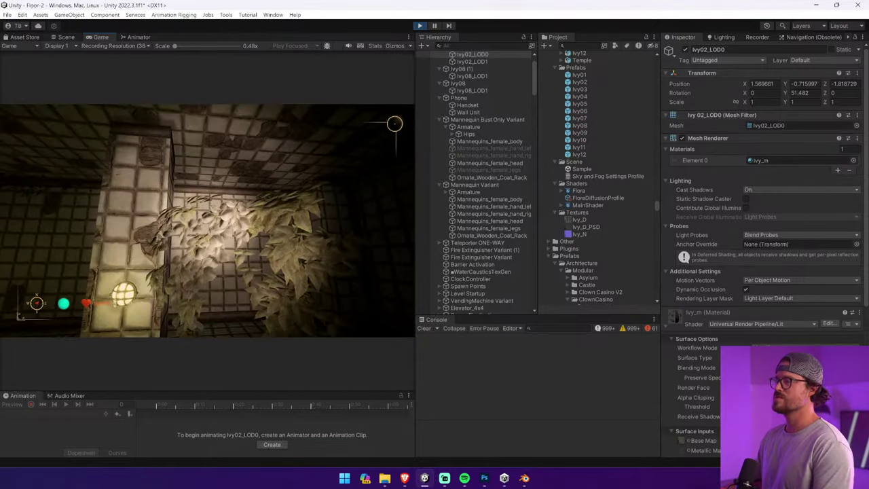
key("ctrl+p")
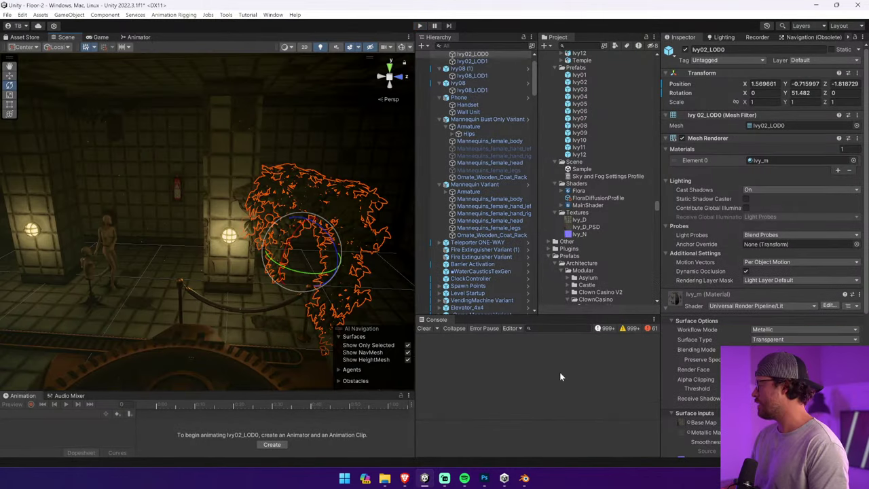
Delete the Ivy02 instance and slide Ivy09 along the ceiling edge to about Z -20.15
scroll(760, 380, "down", 2)
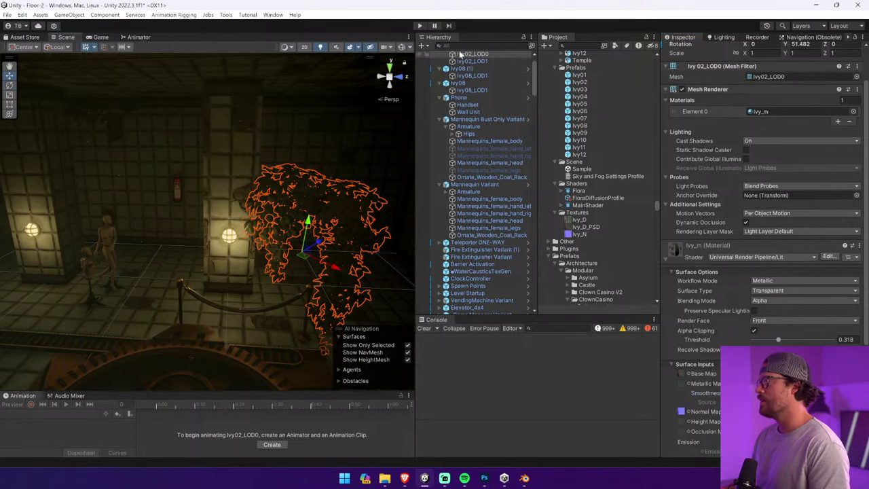
scroll(461, 55, "up", 2)
left_click(482, 75)
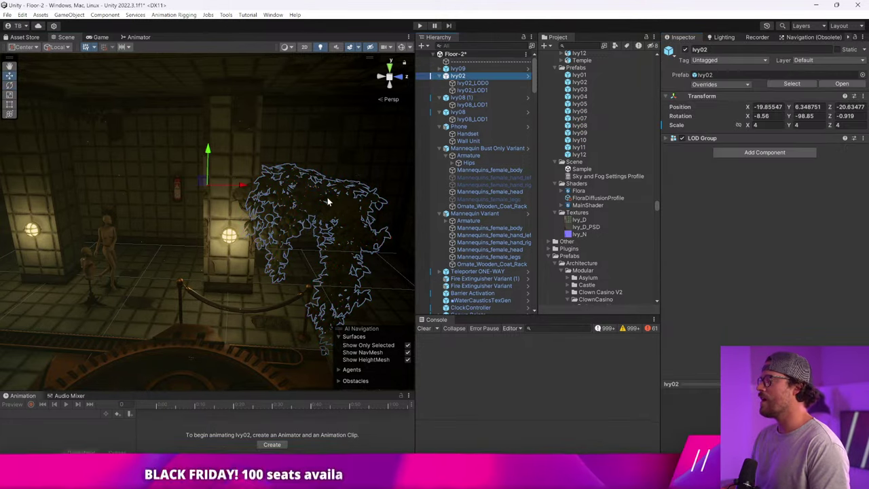
key("Delete")
left_click(474, 68)
left_click_drag(119, 110, 183, 116)
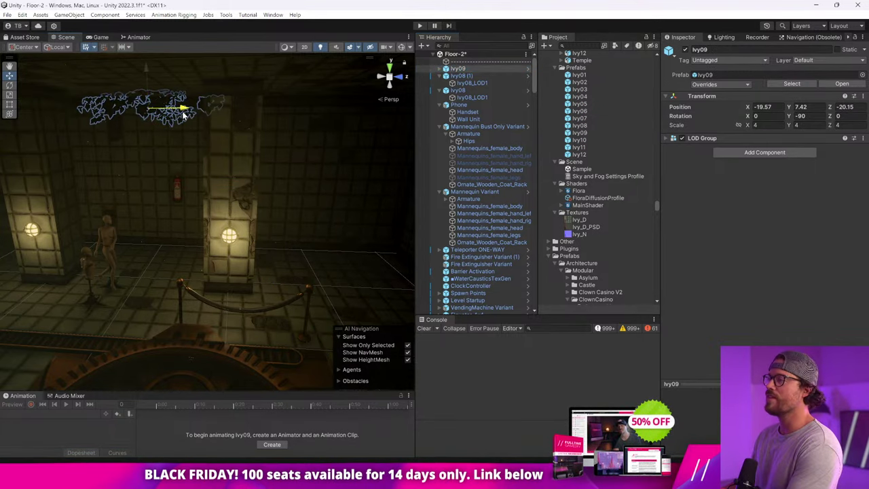
Turn off scene lighting and effects in the Scene view while closing in on the ivy under the ceiling
left_click(225, 142)
mouse_move(226, 142)
right_mouse_down()
mouse_move(218, 119)
mouse_move(222, 127)
right_mouse_up()
key("w")
left_click(263, 157)
right_click_drag(263, 157, 277, 135)
key("w")
left_click(349, 47)
left_click(320, 47)
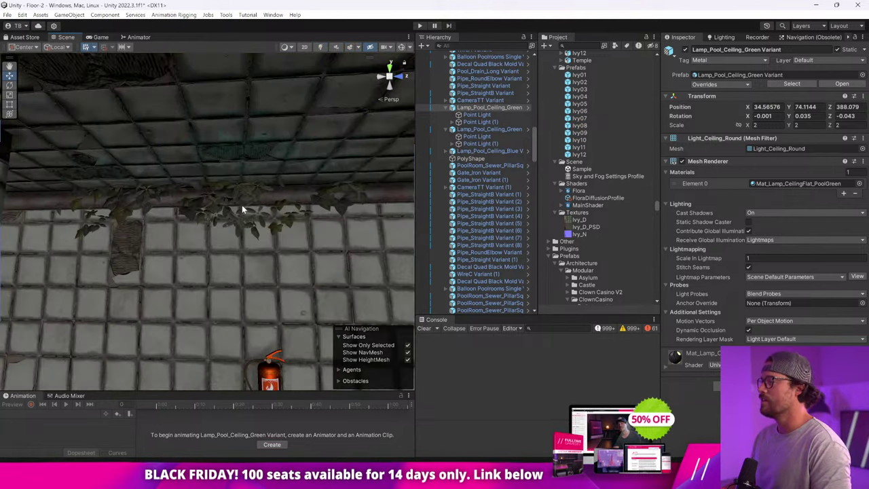
Duplicate Ivy09's LOD0 mesh three times and spread the copies along the ceiling edge, scaling the third to about 1.45 at about X 3.05
left_click(243, 209)
scroll(244, 200, "down", 5)
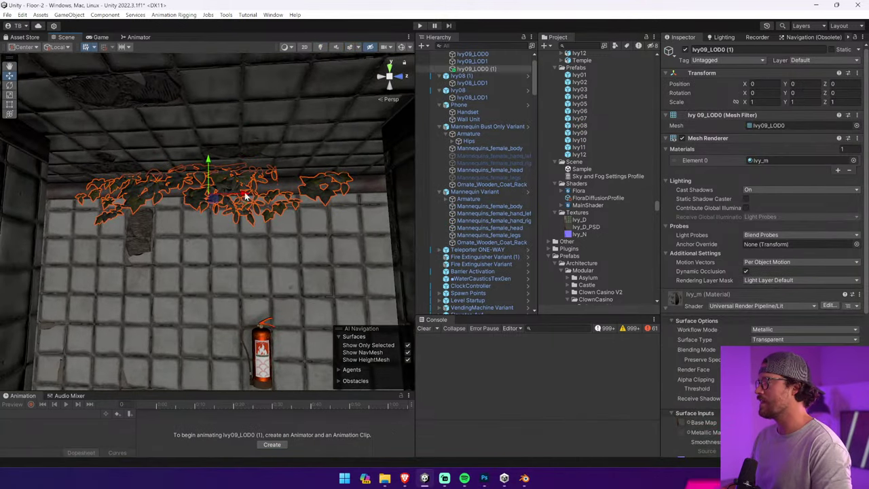
left_click_drag(246, 195, 380, 198)
key("d")
right_click_drag(312, 200, 272, 207)
key("s")
left_click_drag(237, 199, 353, 209)
key("ctrl+d")
key("f")
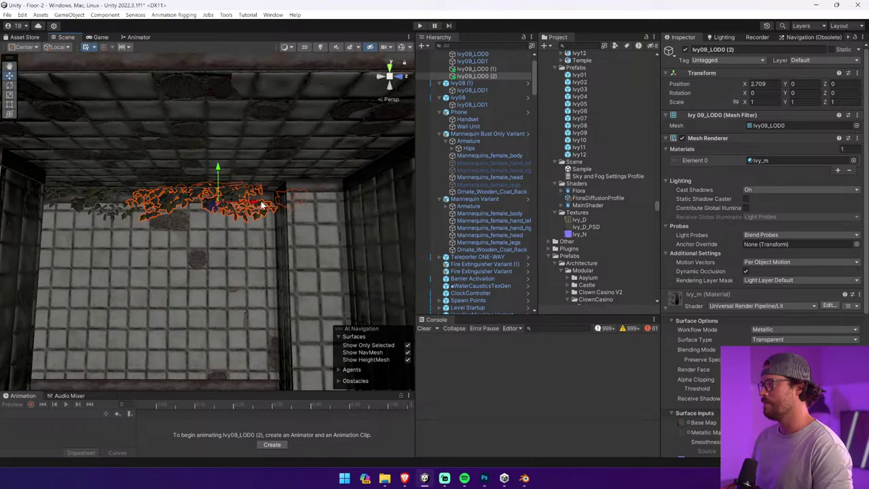
key("ctrl+d")
left_click_drag(272, 207, 314, 229)
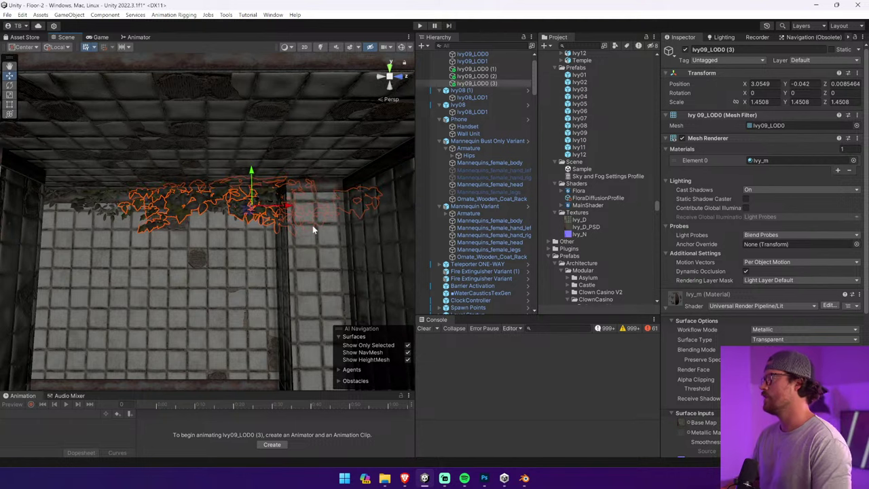
Place an Ivy11 prefab in front of the rusty wall at about X 0.91, Y 16, Z -6.04
left_click(581, 133)
right_click_drag(357, 163, 387, 156)
left_click(578, 147)
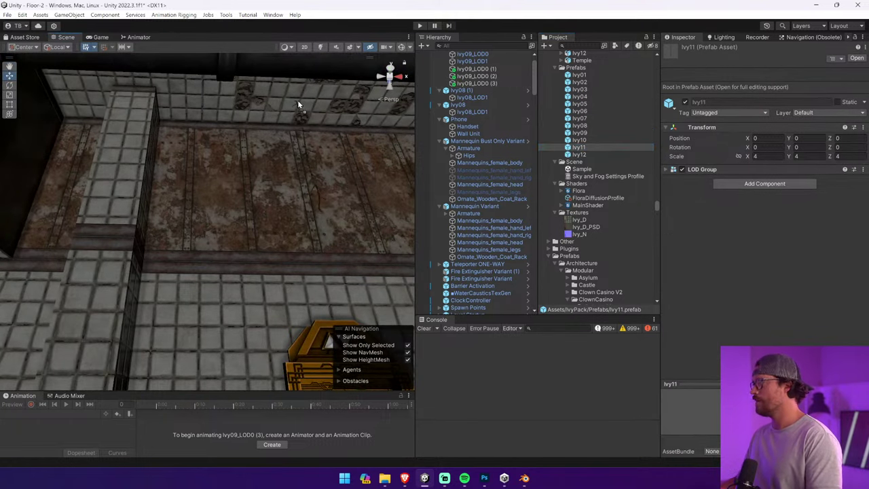
left_click_drag(298, 104, 316, 112)
right_click_drag(316, 112, 423, 90)
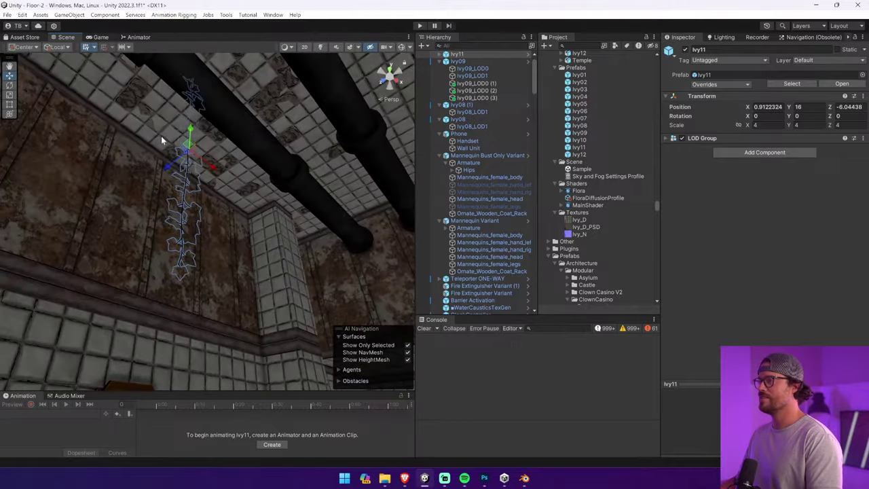
Move Ivy11 to about X 0.70, Y 10.66, Z -7.46 and rotate it to about -170.7 on Y
left_click_drag(187, 145, 188, 246)
right_click_drag(187, 246, 220, 235)
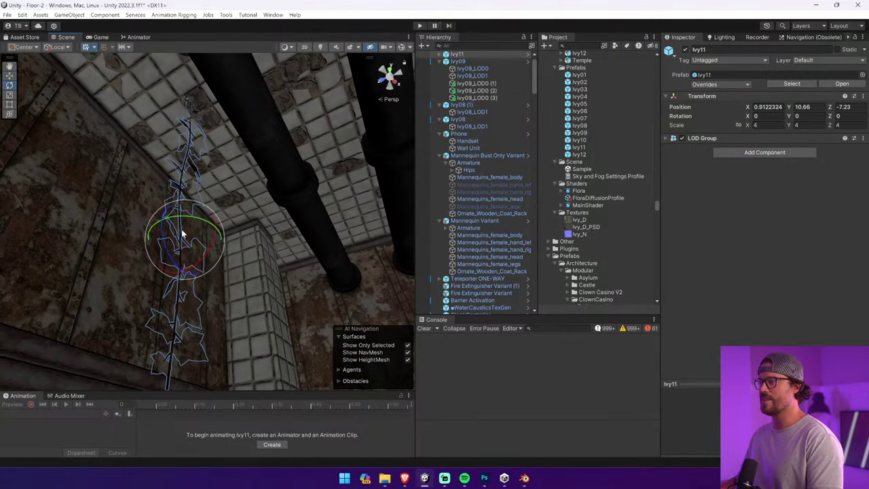
left_click_drag(182, 234, 412, 247)
key("w")
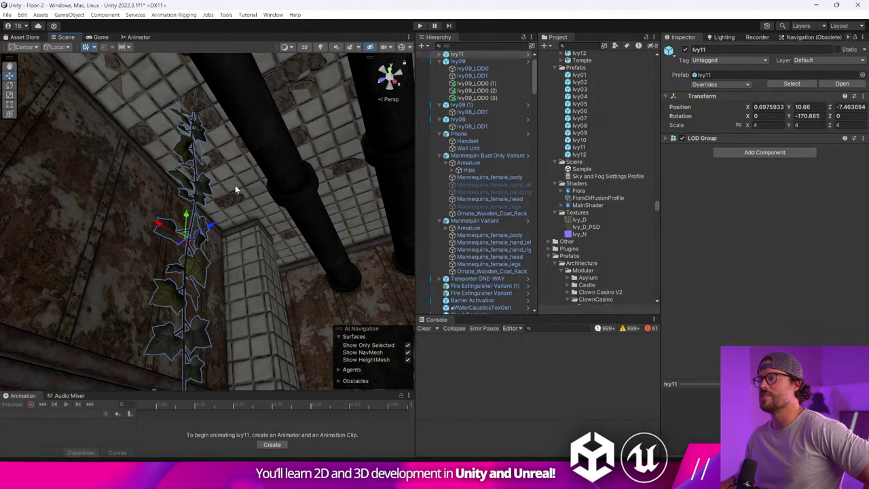
Try the Specular workflow mode on Ivy11's Ivy_m material with a muted pink specular colour
left_click(204, 184)
scroll(787, 271, "down", 5)
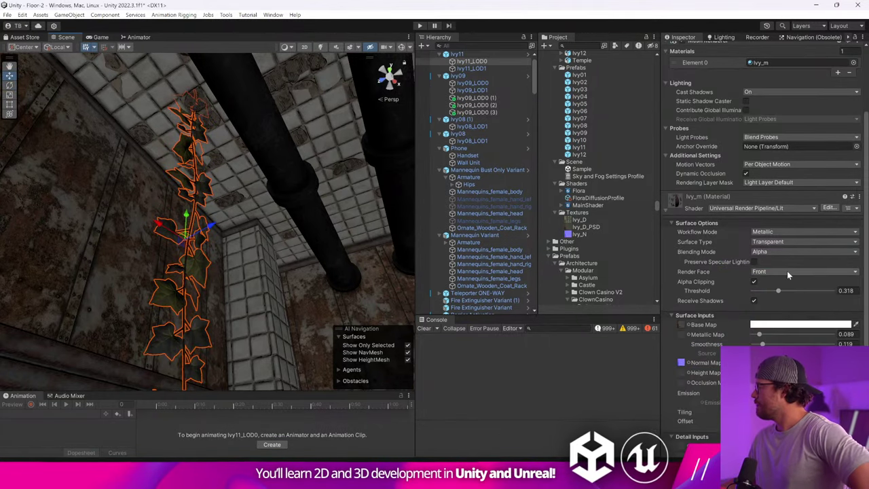
left_click(771, 251)
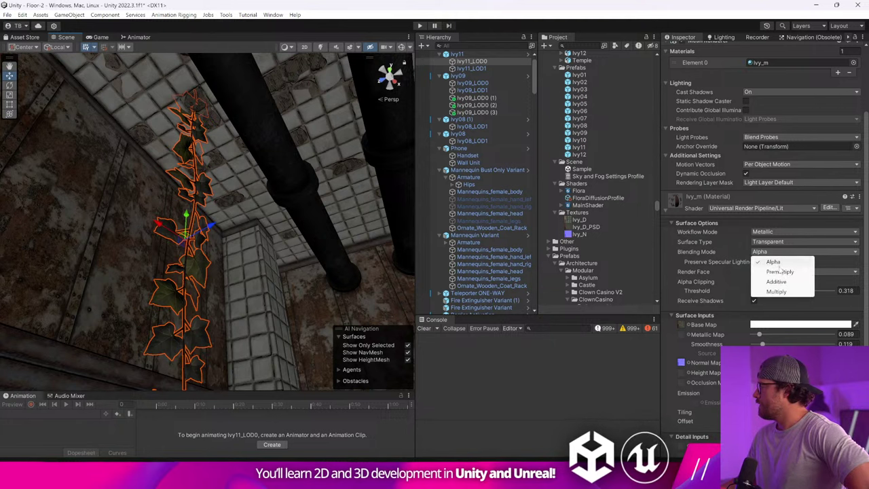
left_click(737, 254)
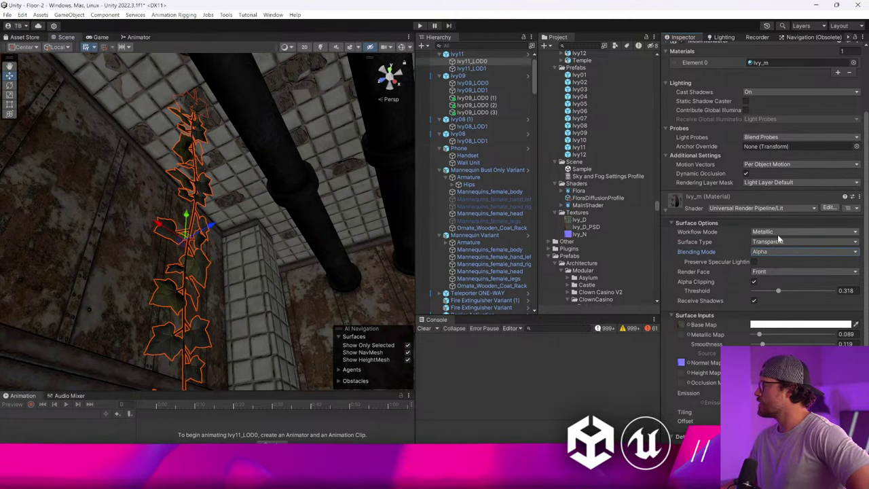
left_click(779, 239)
left_click(784, 242)
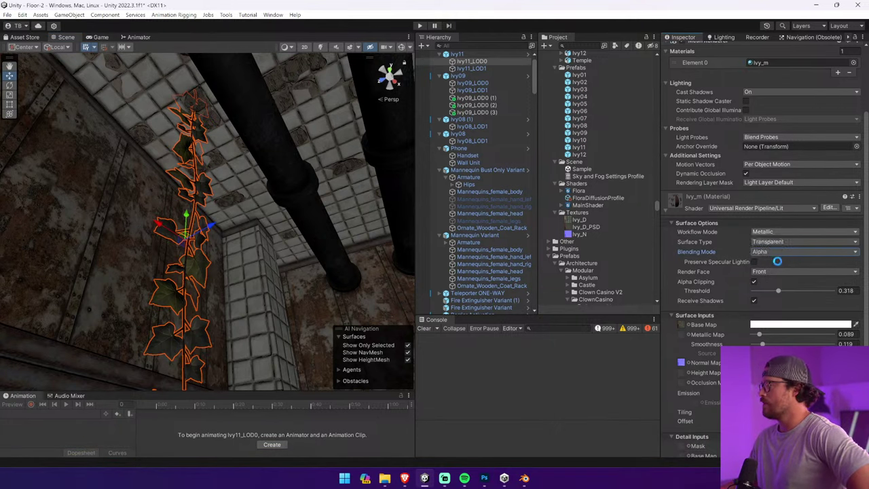
key("ctrl+z")
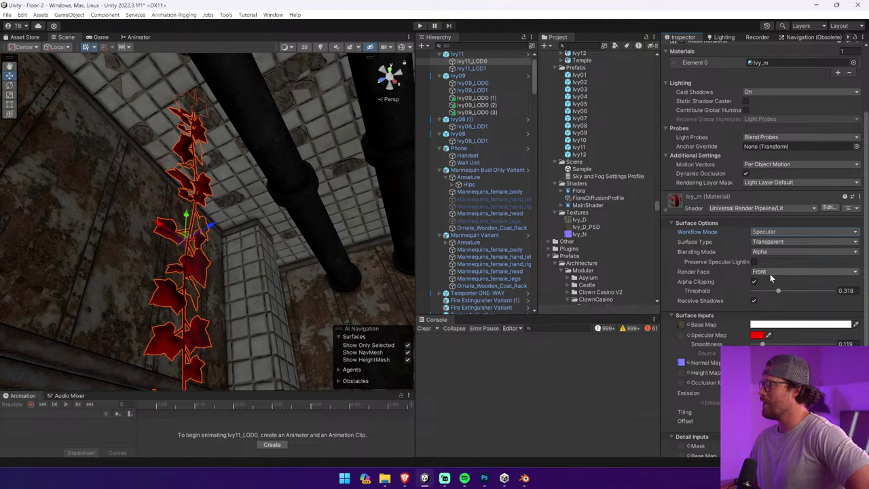
left_click(757, 336)
mouse_move(792, 233)
left_mouse_down()
mouse_move(747, 210)
mouse_move(795, 229)
mouse_move(804, 224)
left_mouse_up()
left_click(856, 159)
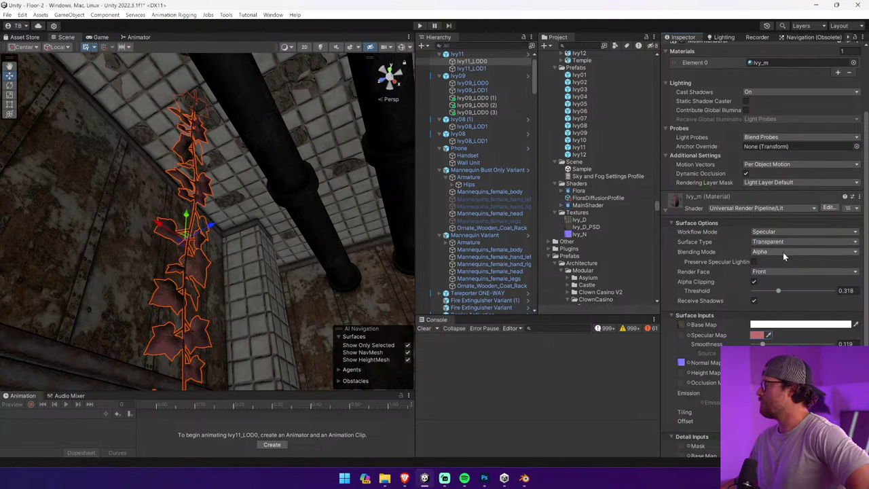
Set the Ivy_m render face to Both and rotate the Ivy11 LOD0 mesh to check both leaf sides
left_click(783, 252)
left_click(781, 256)
left_click(775, 272)
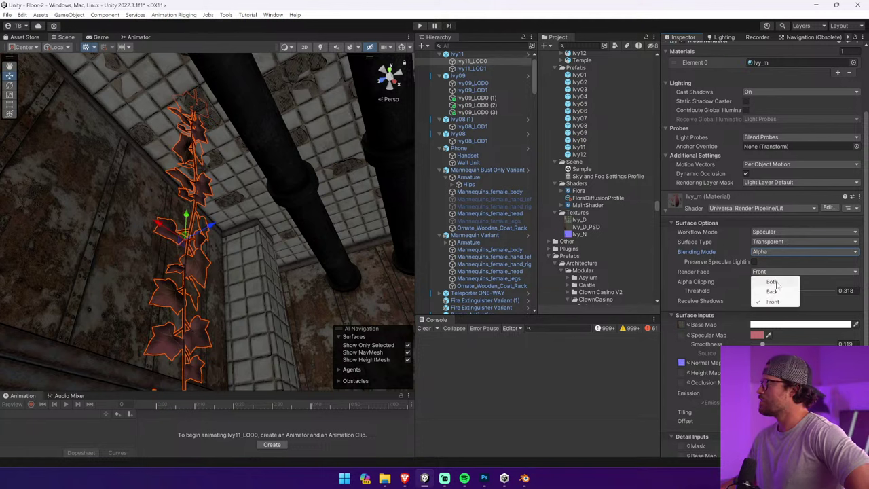
left_click(772, 282)
left_click_drag(204, 219, 344, 233)
Remove the normal map from the Ivy_m material by choosing None as its texture
left_click(687, 363)
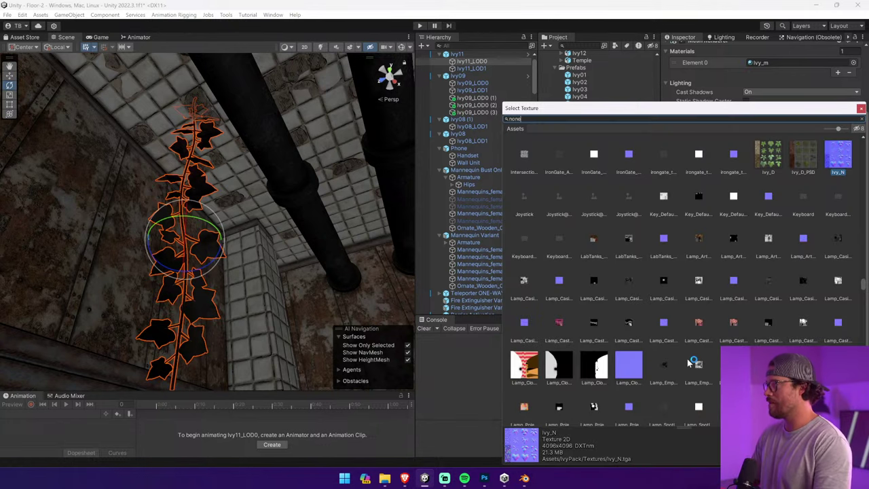
type("none")
left_click(526, 156)
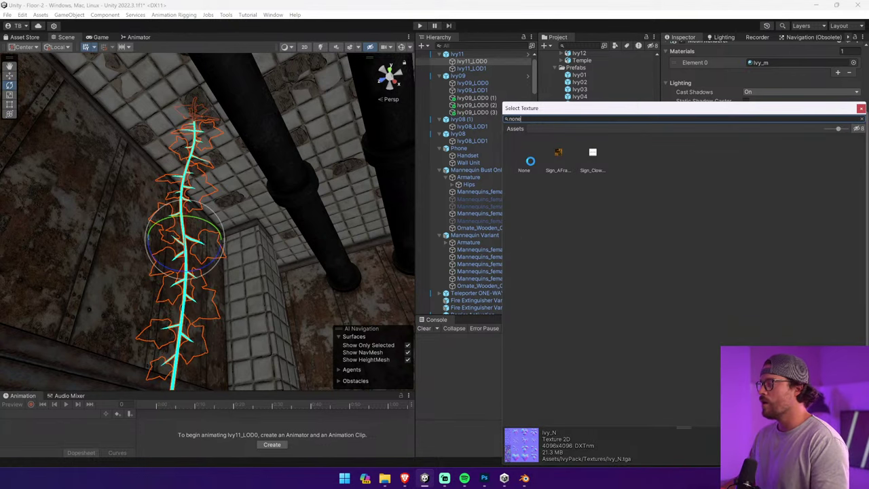
double_click(530, 160)
right_click_drag(101, 170, 414, 236)
key("f")
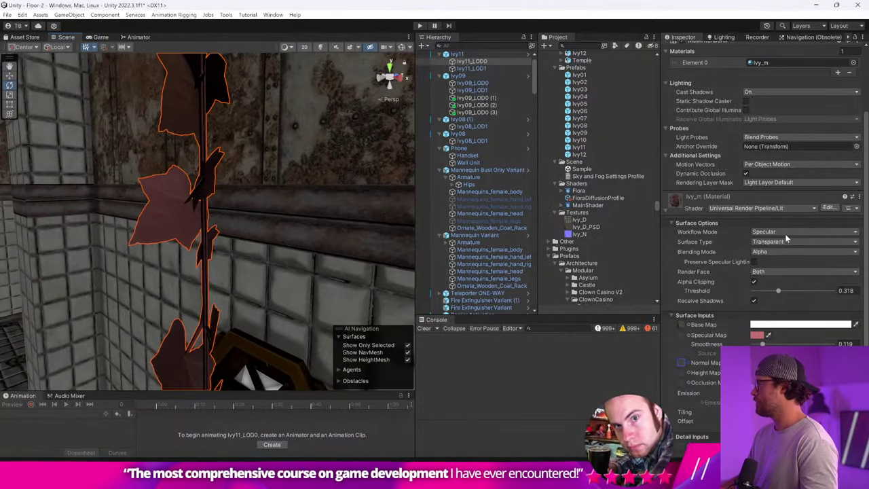
Return the Ivy_m workflow mode to Metallic and rotate the Ivy11 LOD0 mesh to expose the backs of its leaves
left_click(785, 233)
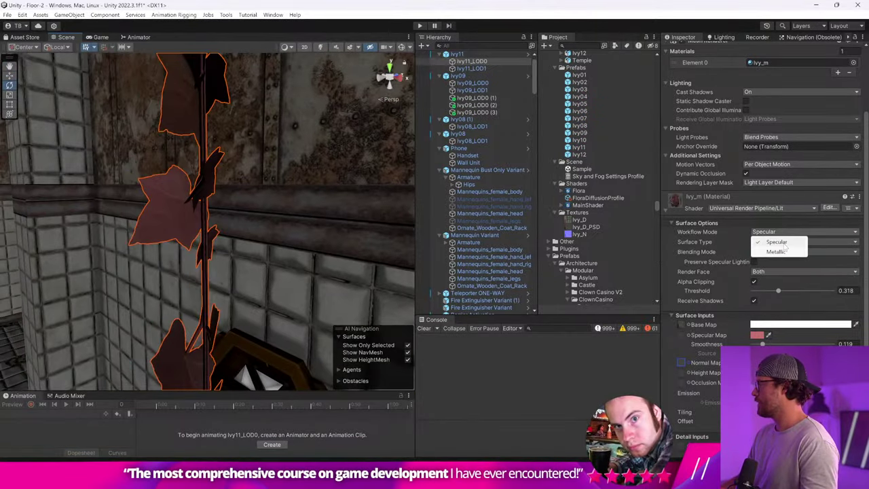
left_click(781, 245)
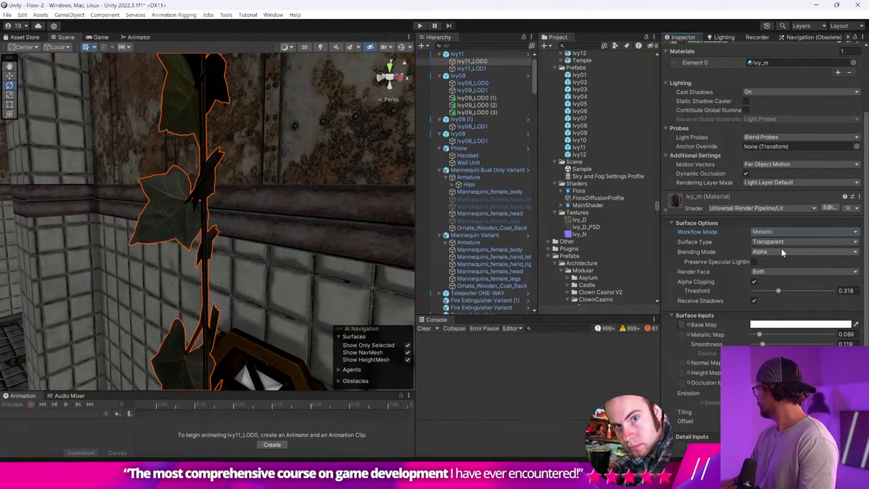
right_click_drag(226, 227, 543, 221)
key("f")
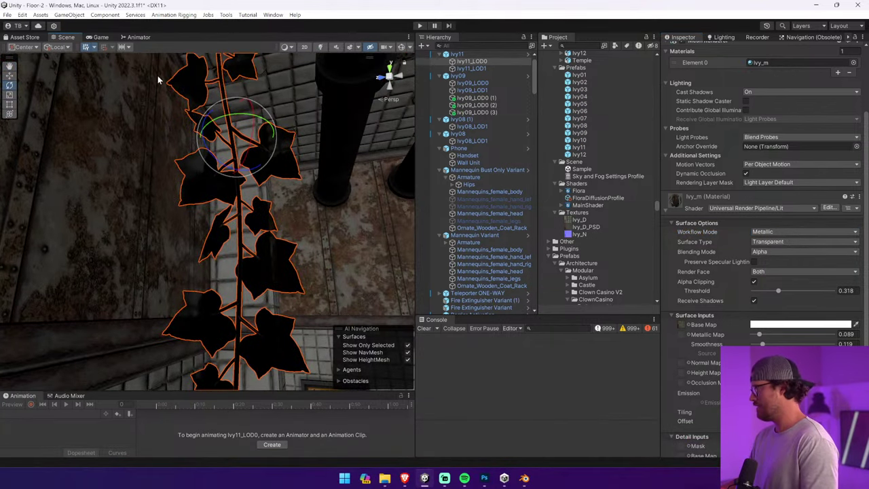
left_click_drag(222, 119, 201, 142)
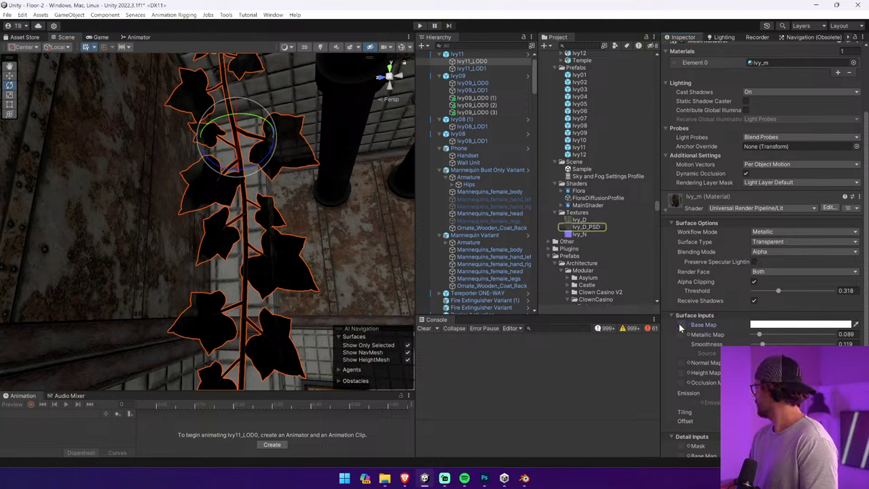
Try the Additive and Multiply blending modes on the Ivy_m material, then return it to Alpha
left_click(776, 272)
left_click(764, 251)
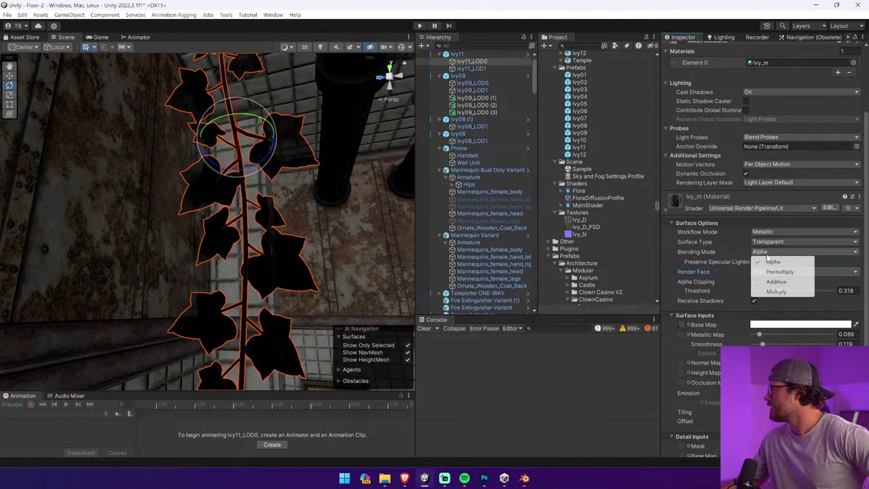
left_click(777, 282)
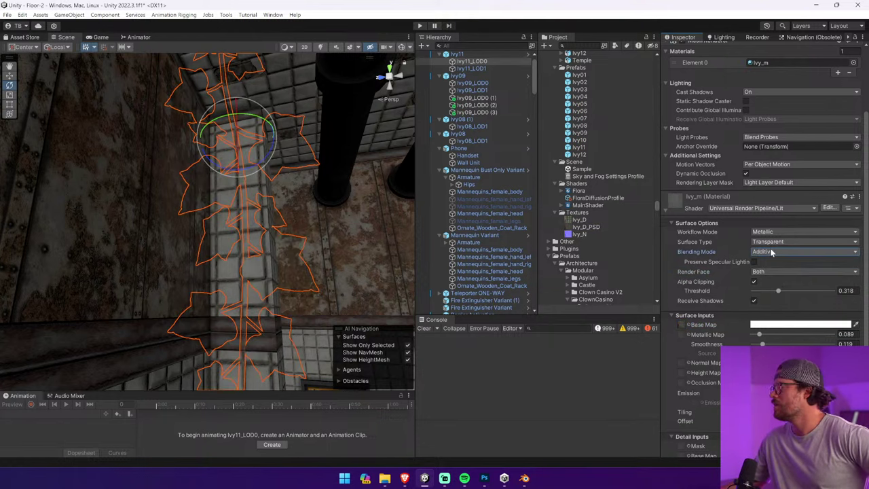
left_click(772, 252)
left_click(776, 292)
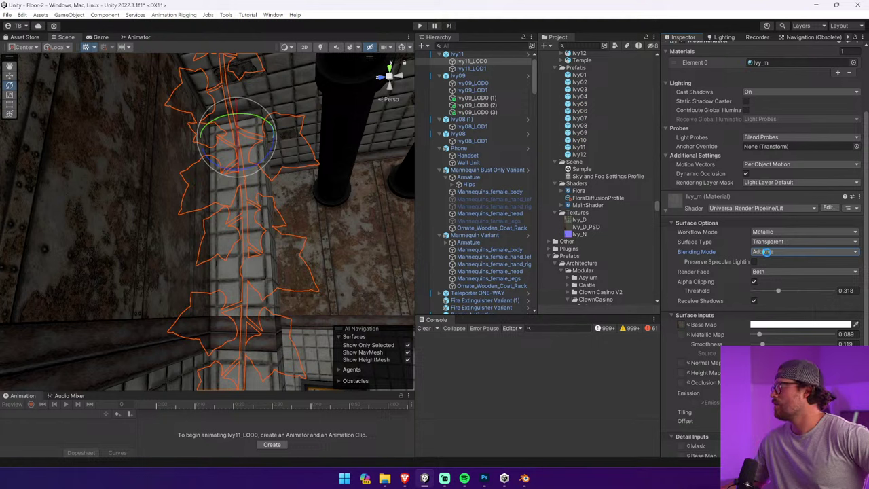
left_click(764, 252)
left_click(774, 261)
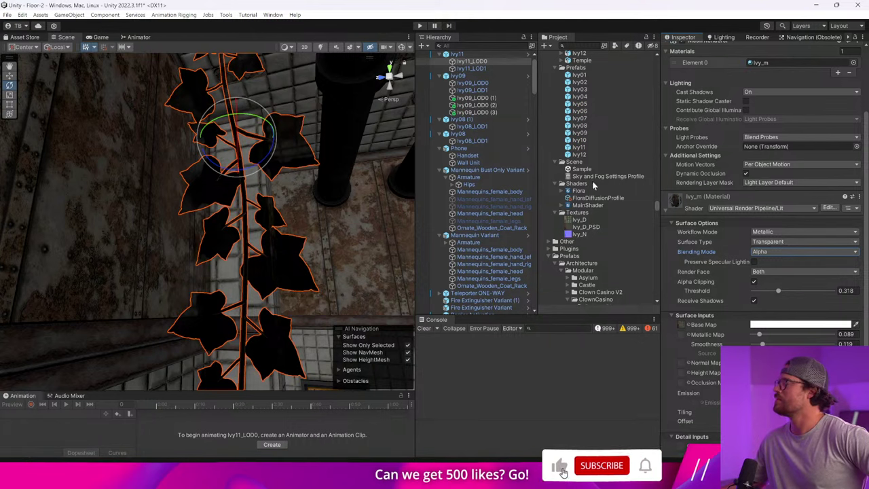
Rotate the Ivy11 LOD0 mesh so its leaf fronts face the room and set the Ivy_m render face to Front
left_click_drag(250, 116, 552, 117)
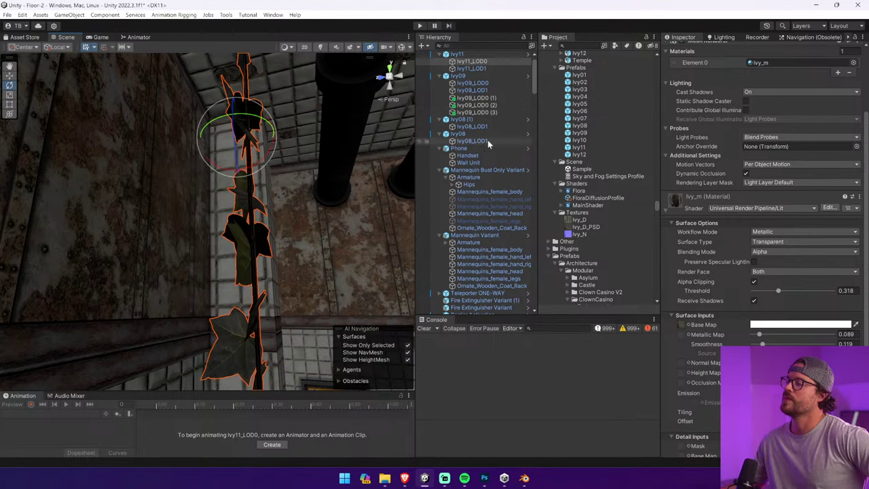
right_click_drag(280, 190, 273, 184)
left_click_drag(273, 184, 120, 131, "alt")
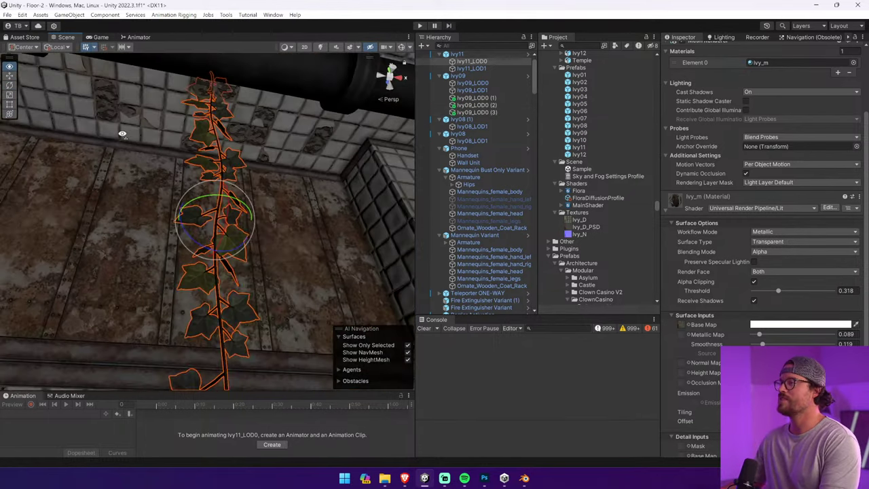
left_click(772, 252)
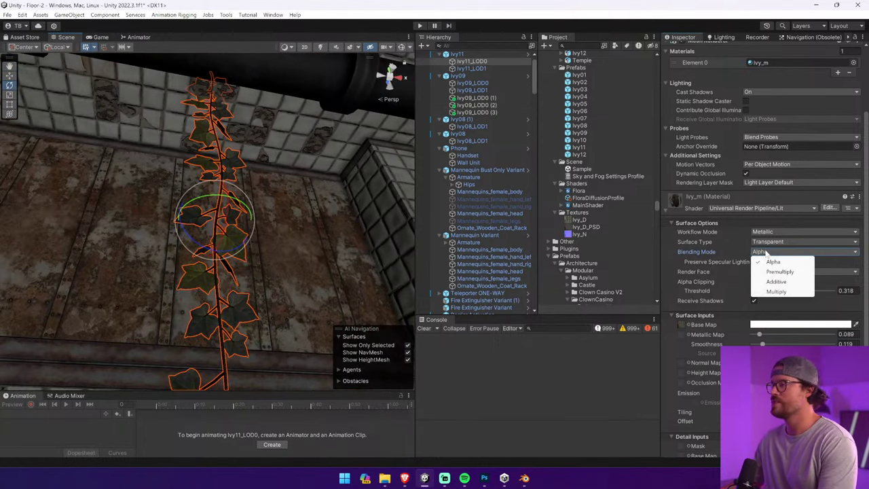
left_click(739, 252)
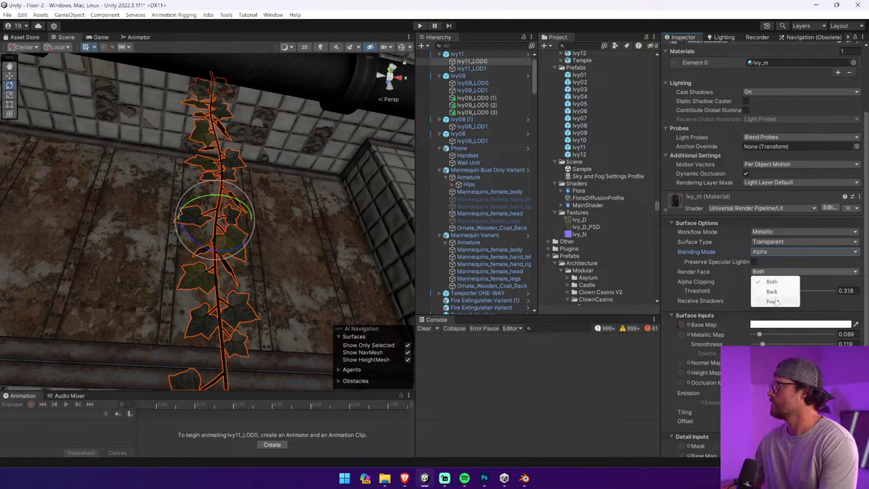
left_click(772, 301)
Move the Ivy11 LOD0 mesh back against the rusty wall and raise it toward the ceiling
left_click(9, 76)
right_click_drag(256, 163, 185, 211)
key("s")
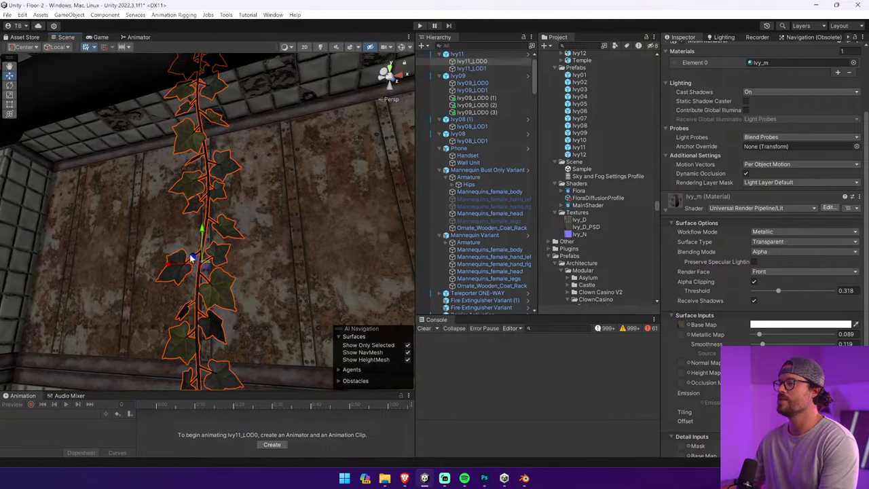
left_click_drag(191, 256, 217, 269)
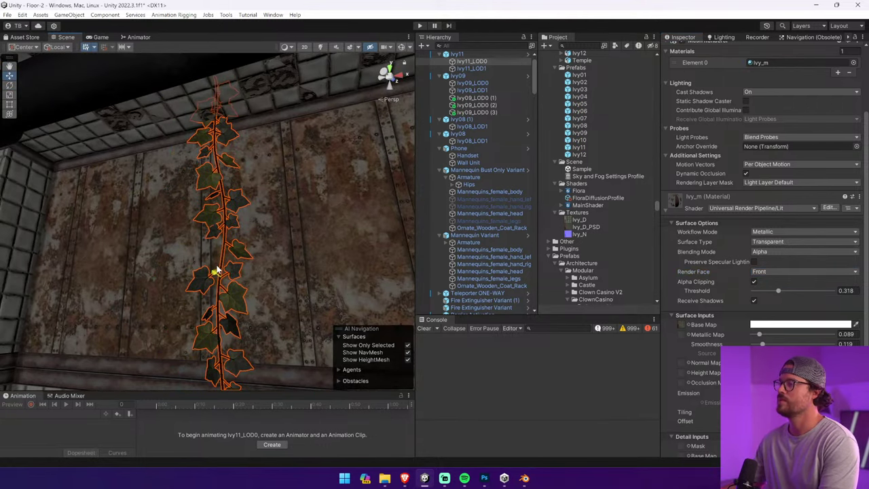
left_click(9, 84)
key("f")
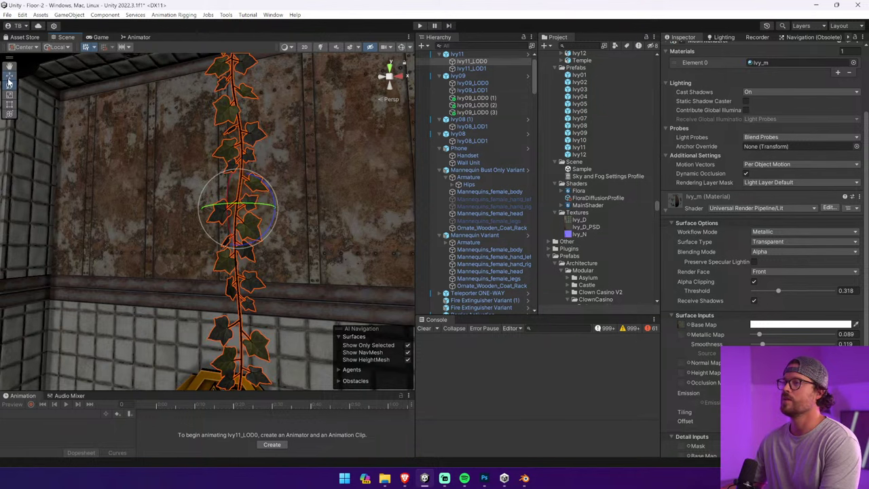
left_click_drag(241, 177, 258, 63)
Duplicate the Ivy11 LOD0 mesh and place the copy beside the original, slightly higher on the rusty wall
key("ctrl+d")
left_click_drag(208, 104, 151, 108)
right_click_drag(178, 151, 191, 103)
left_click_drag(160, 163, 166, 116)
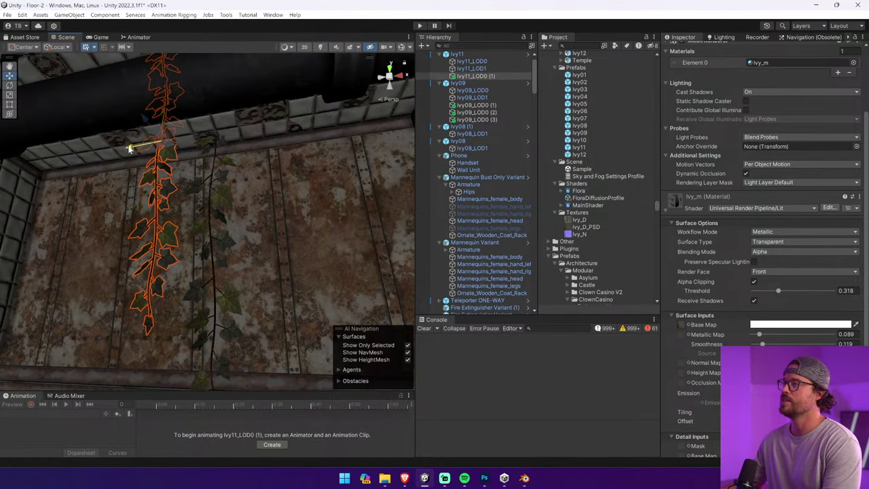
left_click_drag(129, 148, 138, 147)
Place an Ivy04 prefab high on the rusty wall beside the hanging ivy, at about X -2.54, Y 14.39, Z -5
right_click_drag(204, 166, 91, 233)
left_click(275, 198)
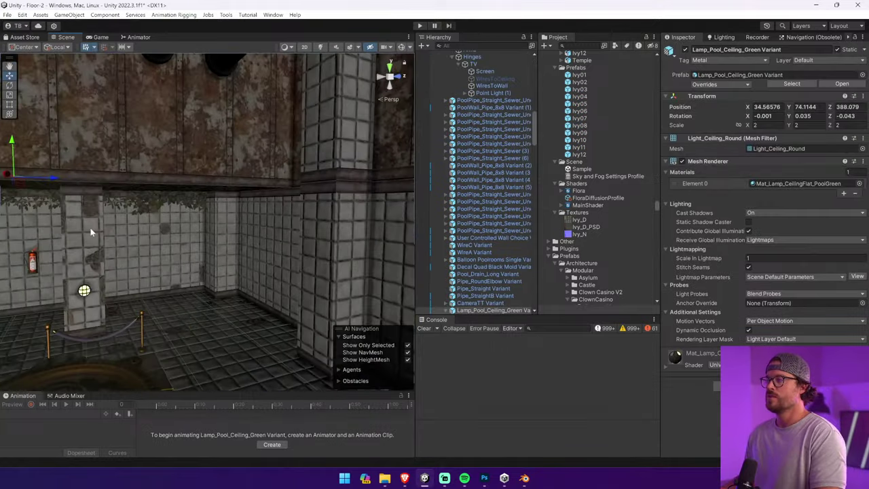
left_click(179, 202)
left_click(580, 126)
right_click_drag(197, 184, 401, 185)
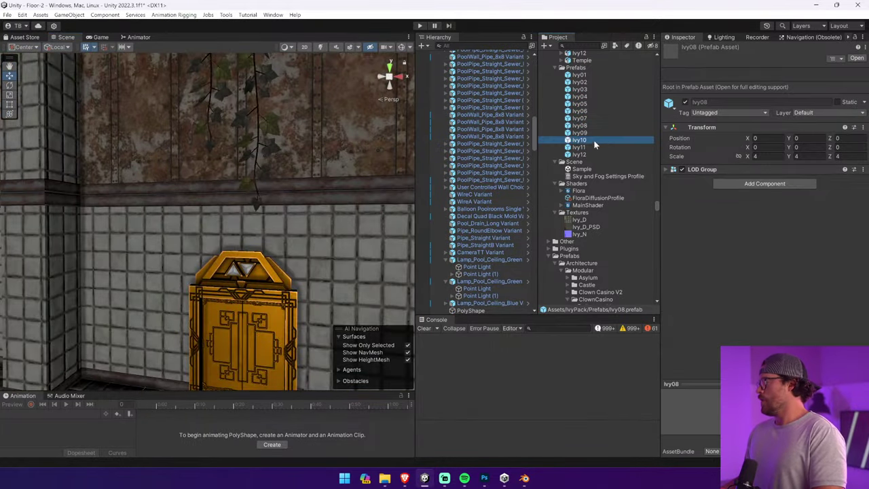
left_click(606, 111)
left_click(595, 89)
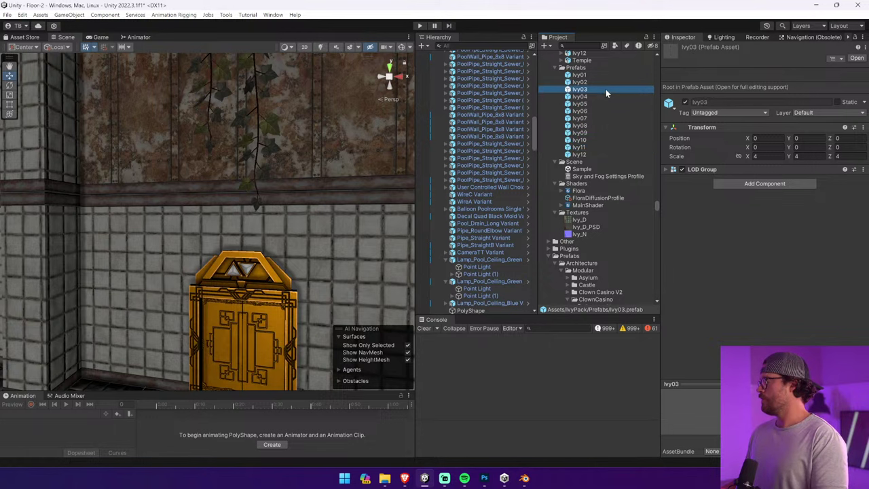
left_click(600, 97)
left_click_drag(595, 94, 178, 186)
left_click_drag(178, 186, 171, 138, "alt")
right_click_drag(171, 138, 179, 133)
left_click_drag(154, 164, 168, 87)
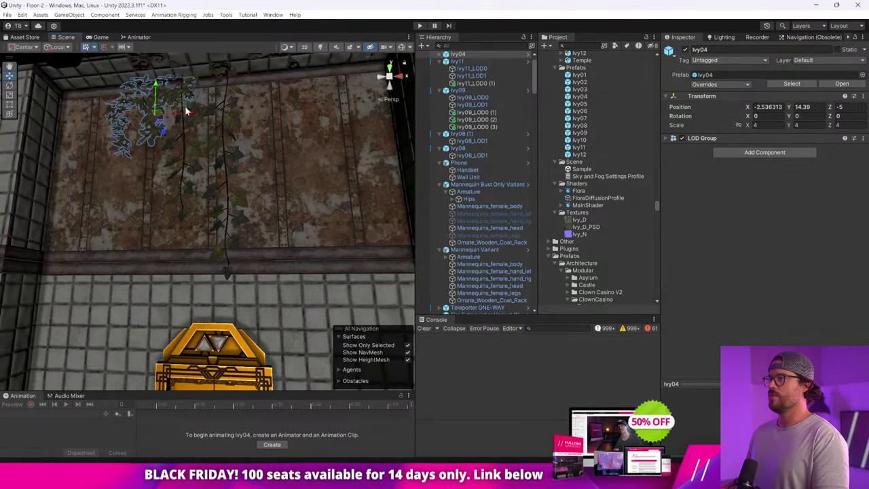
Shift Ivy04's LOD0 mesh sideways along the rusty wall to a local X of about -0.705
left_click(185, 113)
left_click(160, 111)
left_click(160, 111)
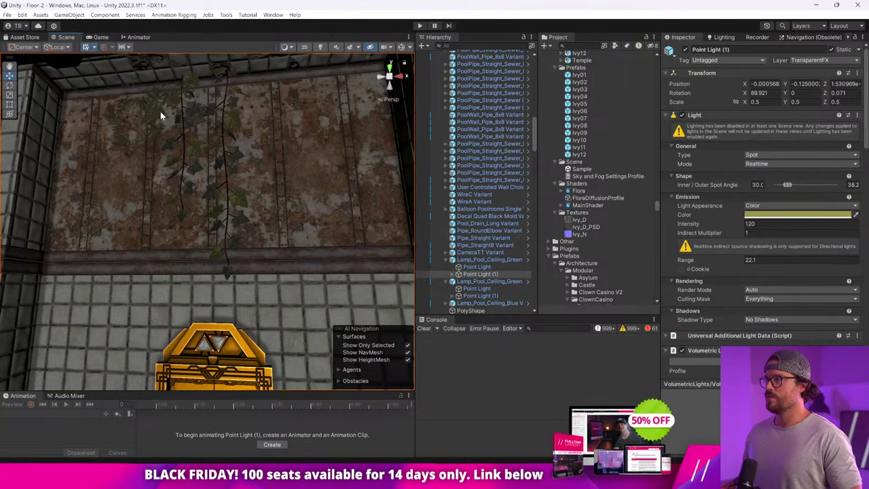
left_click_drag(180, 113, 128, 121)
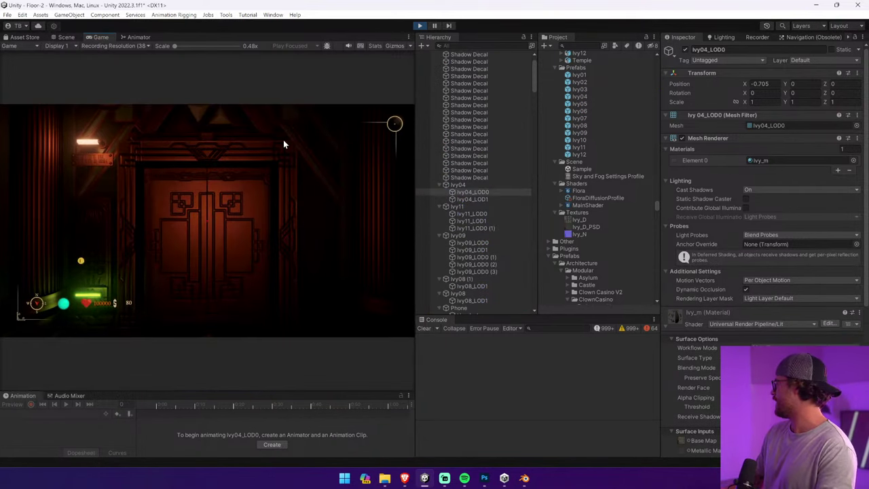
Playtest the level to examine the ivy on the walls and ceiling, checking the Ivy_D_PSD leaf texture in Photoshop
left_click(283, 139)
key("w")
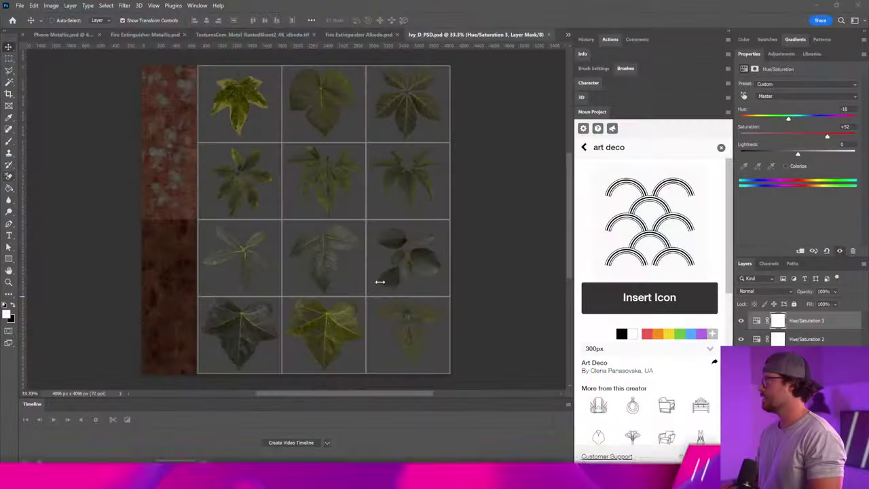
key("alt+Tab")
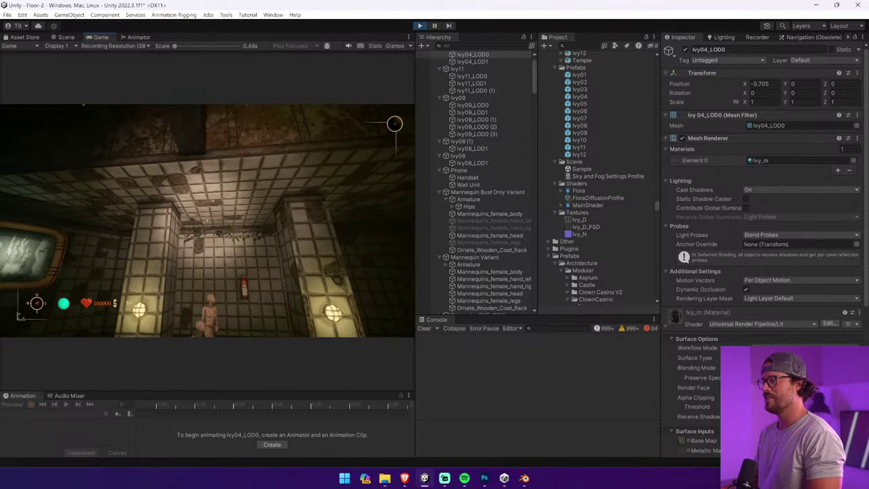
key("alt+Tab")
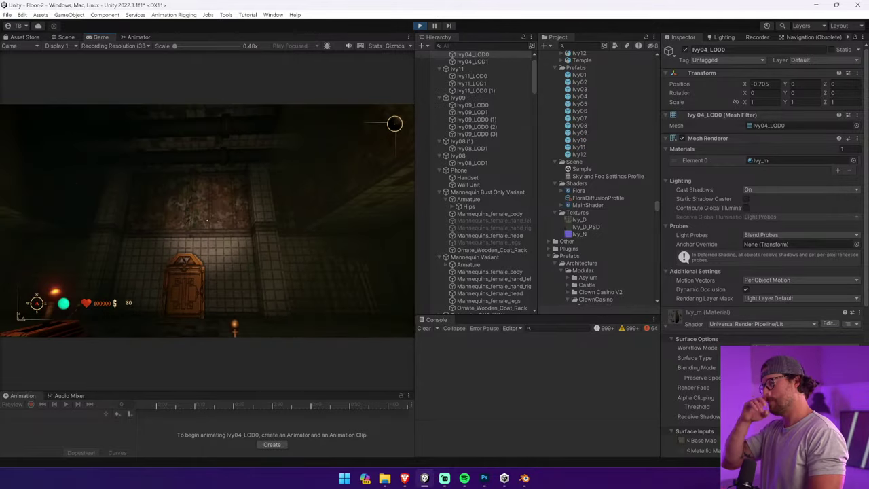
Walk toward the door to examine the rusty wall's ivy in the running game, and end the playtest
key("w")
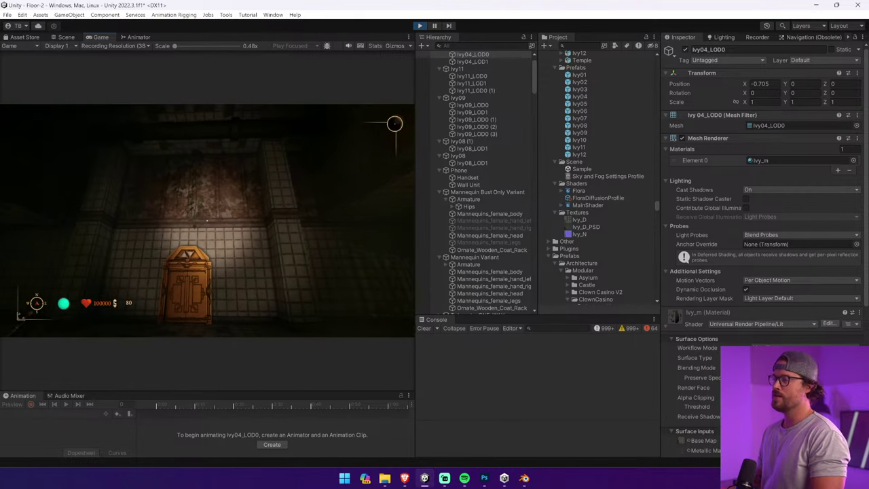
key("ctrl+p")
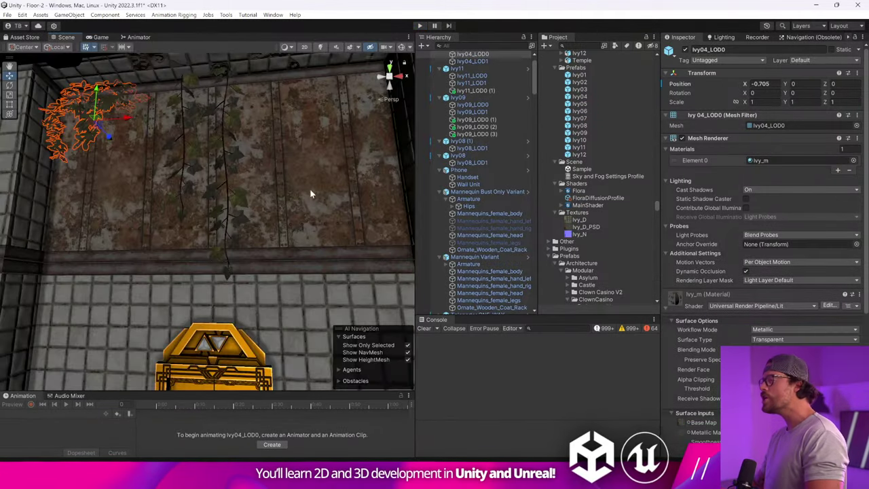
Place an Ivy04 prefab on the tiled ceiling between the caged lamps and rotate it -180 degrees about Z
right_click_drag(311, 193, 204, 152)
left_click(580, 120)
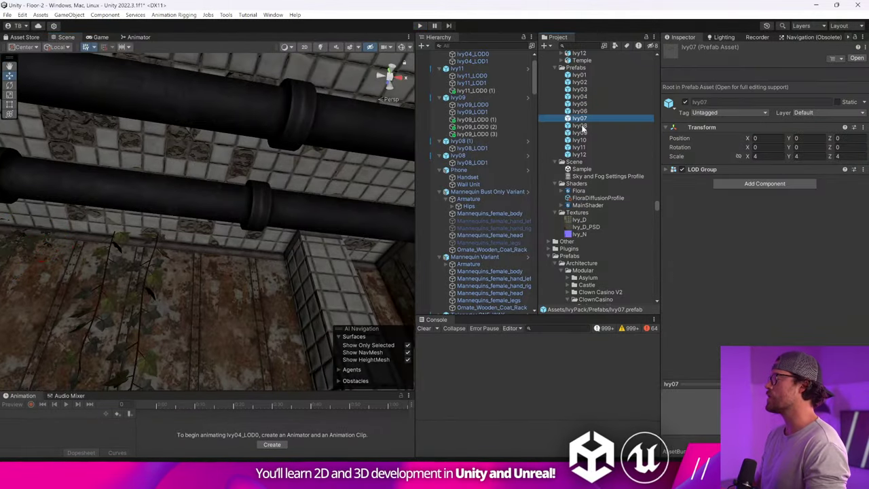
right_click_drag(380, 187, 524, 188)
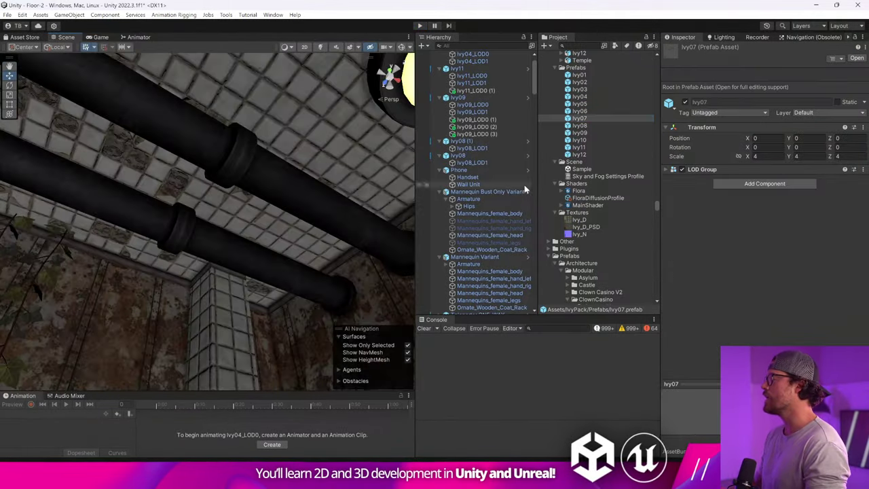
left_click(596, 97)
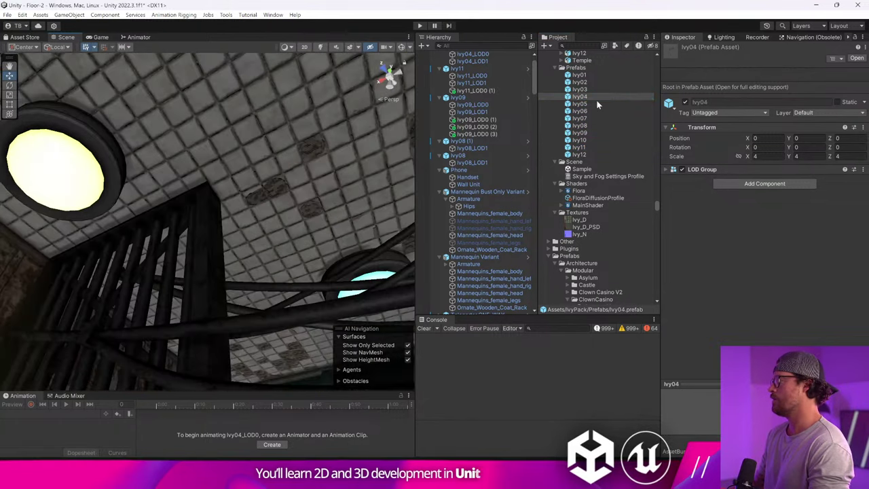
left_click_drag(596, 99, 326, 155)
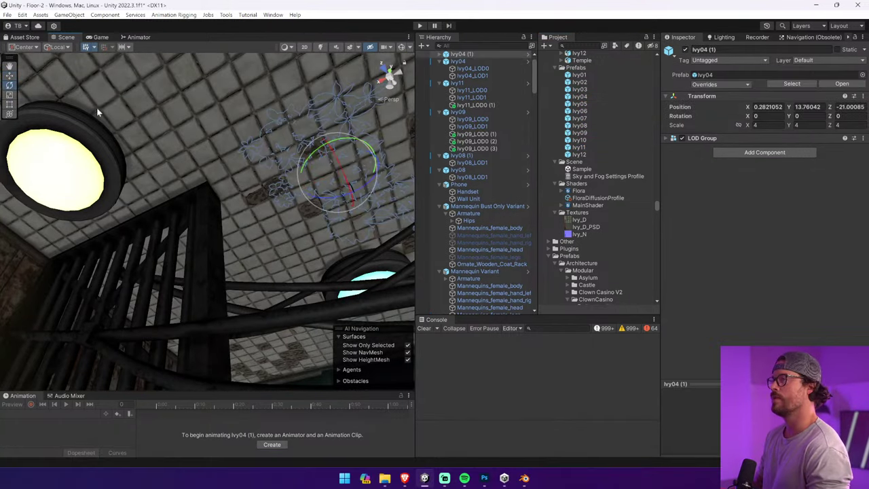
left_click_drag(321, 194, 517, 190, "ctrl")
right_click_drag(288, 207, 340, 163)
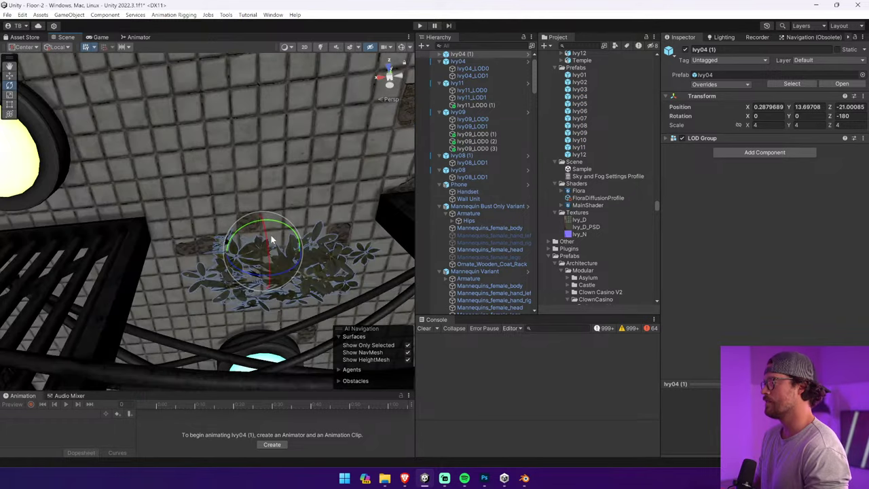
Tilt the ceiling Ivy04 against the tiles and duplicate it, placing the angled copy beside it at about X 2.4, Y 16.27, Z -20.8
left_click_drag(272, 238, 258, 173)
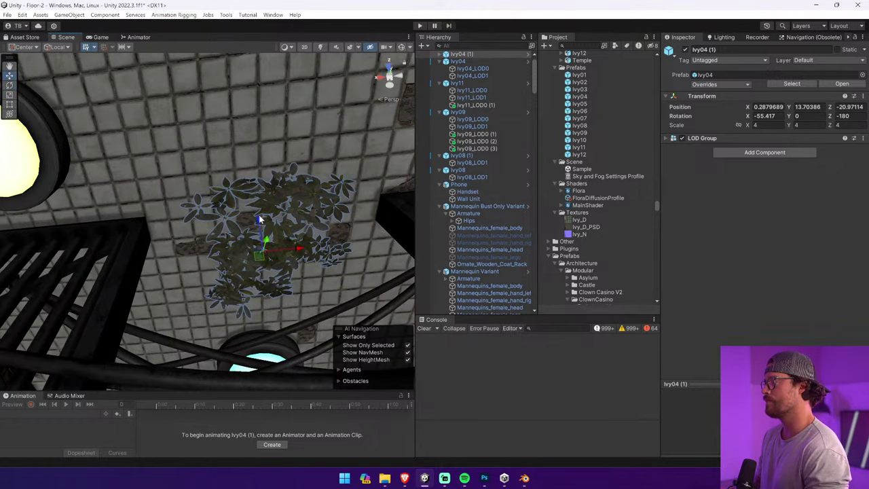
mouse_move(259, 220)
left_mouse_down()
mouse_move(258, 157)
mouse_move(244, 125)
mouse_move(239, 155)
mouse_move(252, 214)
left_mouse_up()
key("ctrl+d")
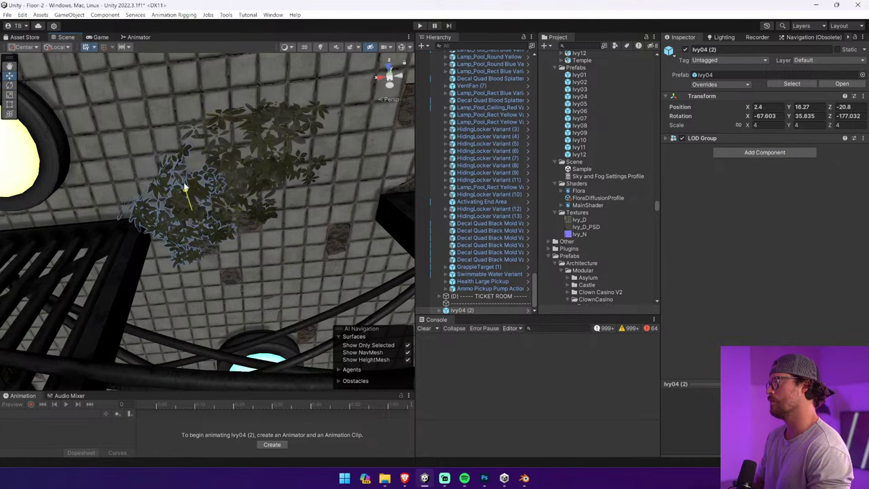
Playtest the ceiling ivy and set the scale of prefabs Ivy01 through Ivy12 to 5 on all axes
left_click(419, 25)
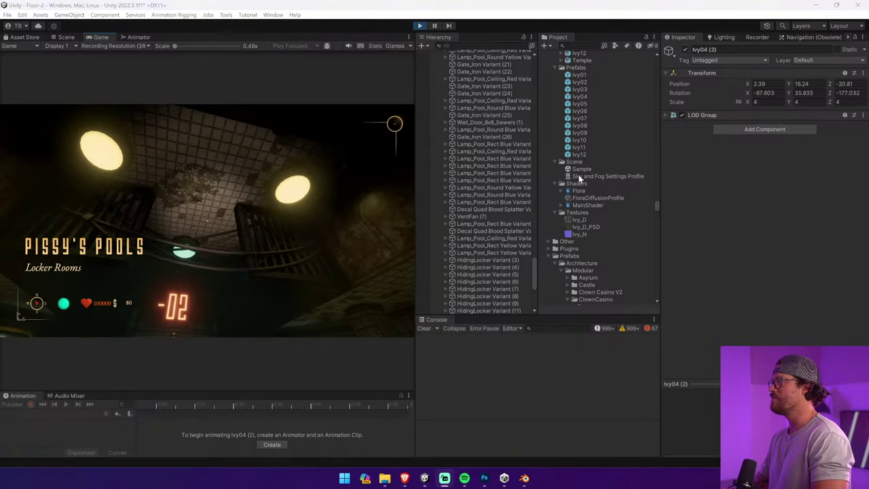
left_click(578, 154)
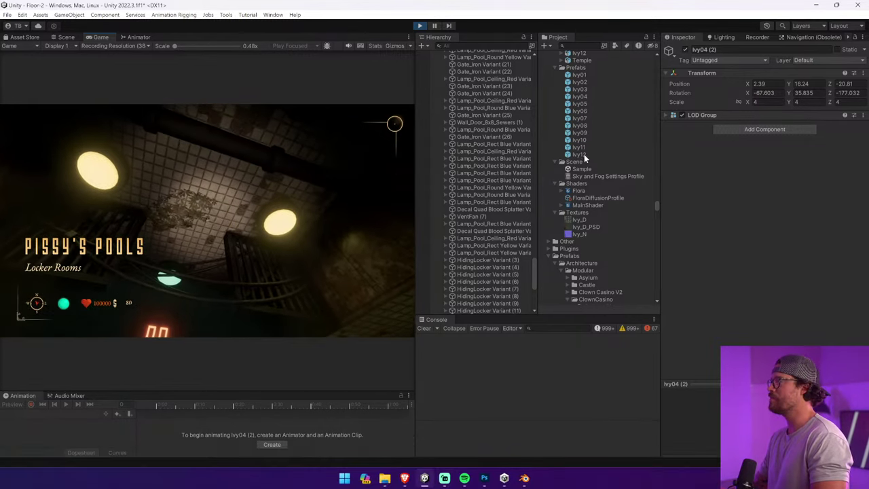
left_click(589, 76, "shift")
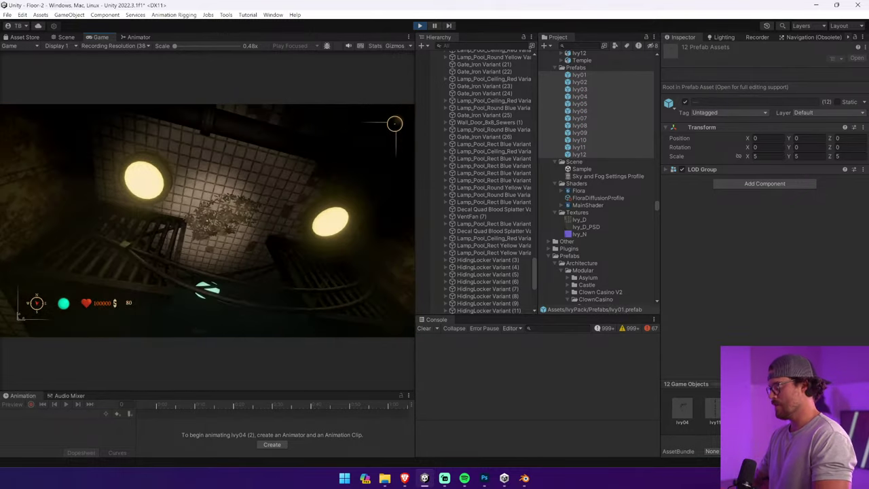
key("ctrl+p")
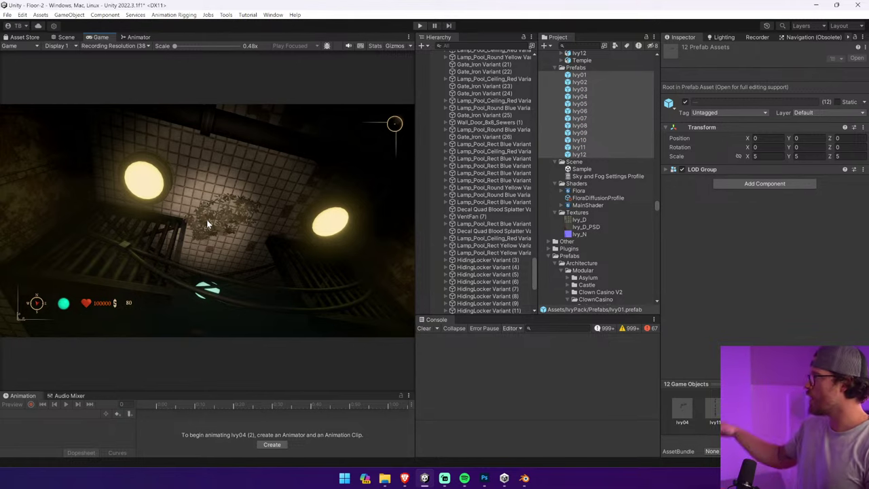
Switch to Photoshop and colorize the Hue/Saturation 3 adjustment in Ivy_D_PSD.psd to a strongly saturated red
key("ctrl+1")
left_click(317, 118)
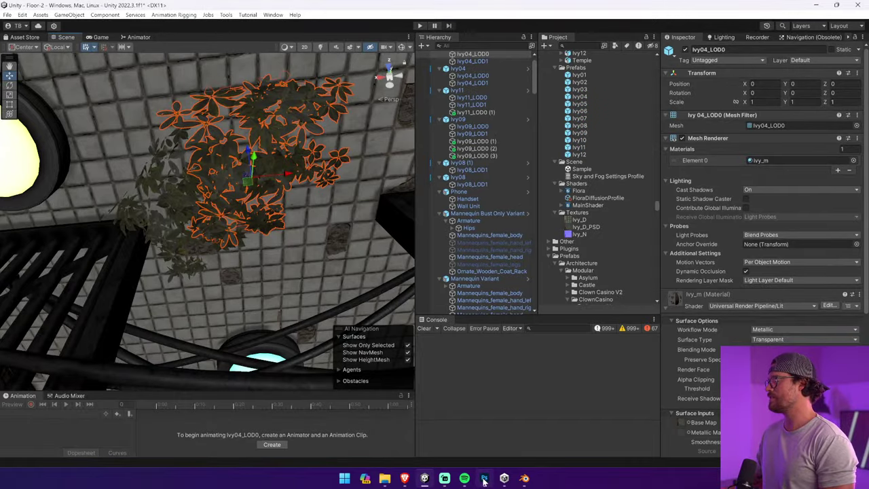
left_click(484, 479)
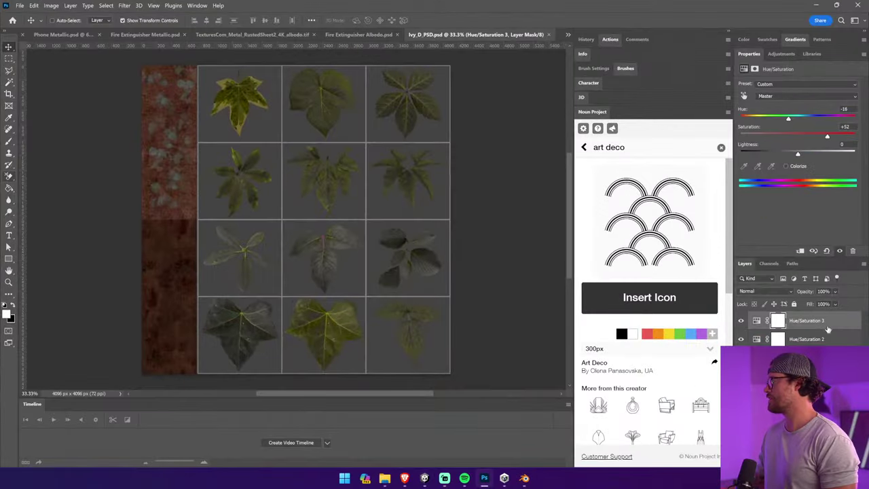
left_click(786, 167)
left_click_drag(810, 136, 833, 137)
left_click_drag(740, 119, 747, 119)
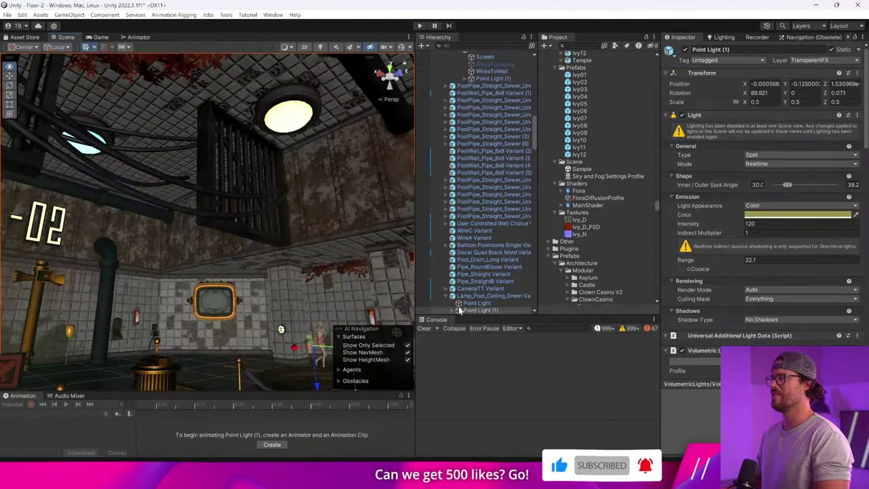
Playtest the level to examine the red ivy along the tiled walls and ceiling
left_click(420, 26)
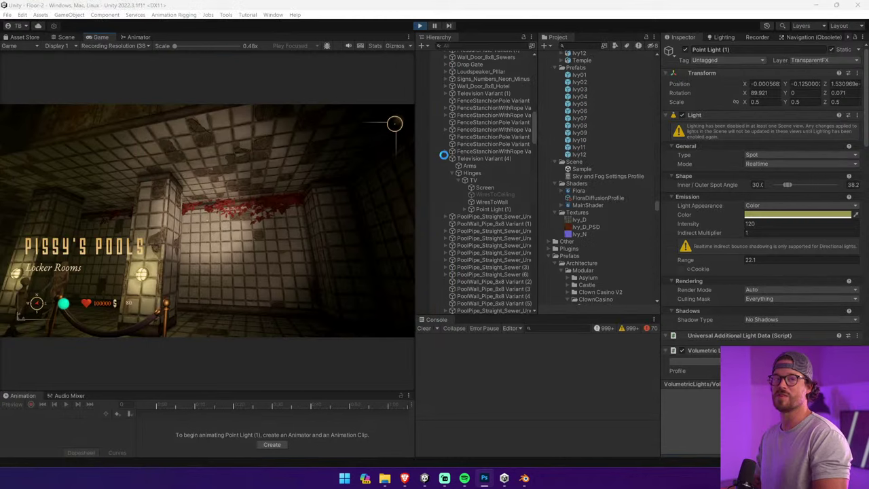
left_click(330, 182)
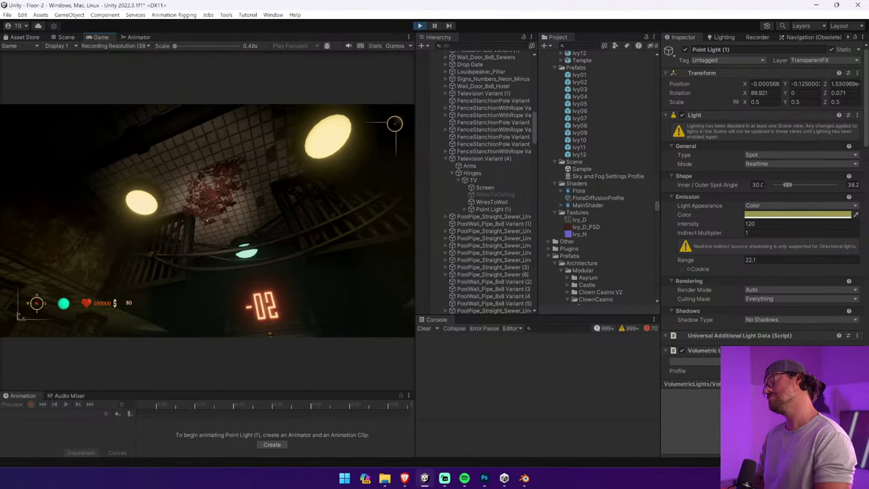
scroll(479, 181, "down", 5)
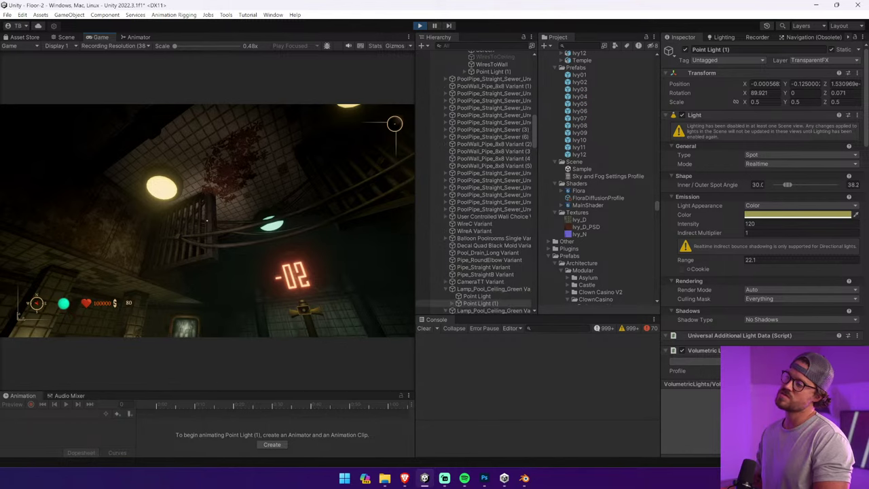
key("f")
Equip the pistol, fire at the tiled walls around the ivy, reload, and end the playtest
key("Tab")
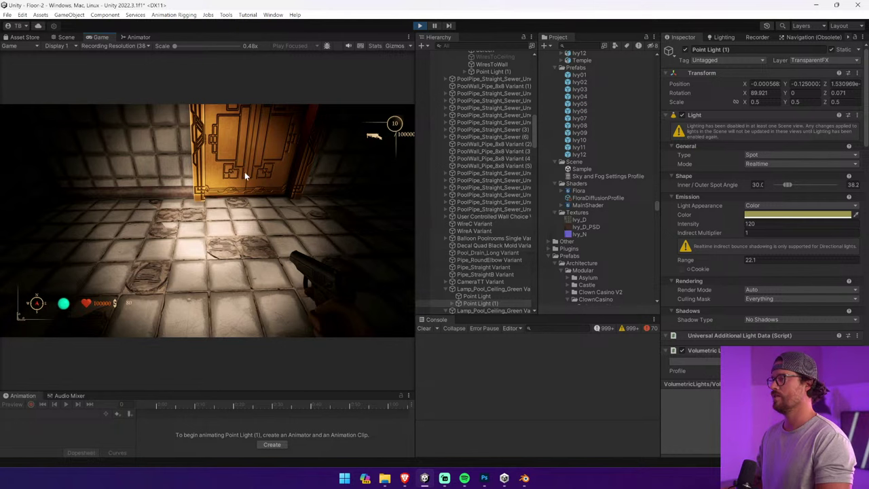
left_click(245, 173)
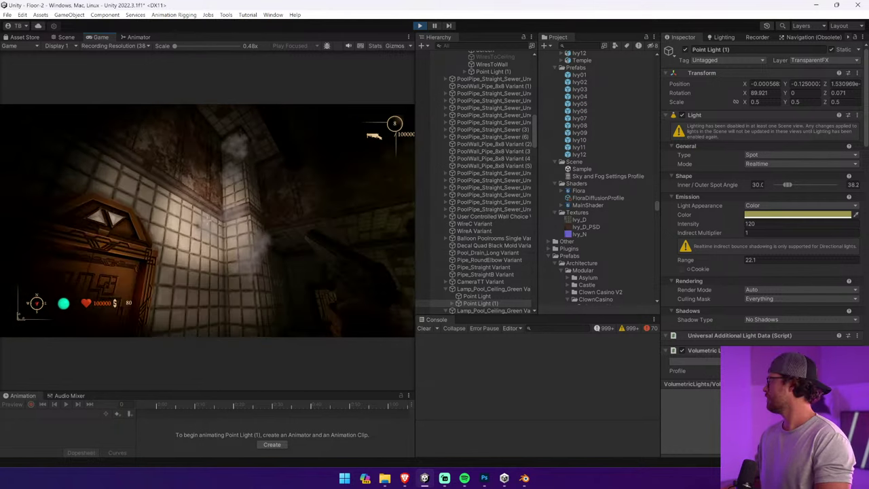
left_click(208, 221)
left_click(207, 221)
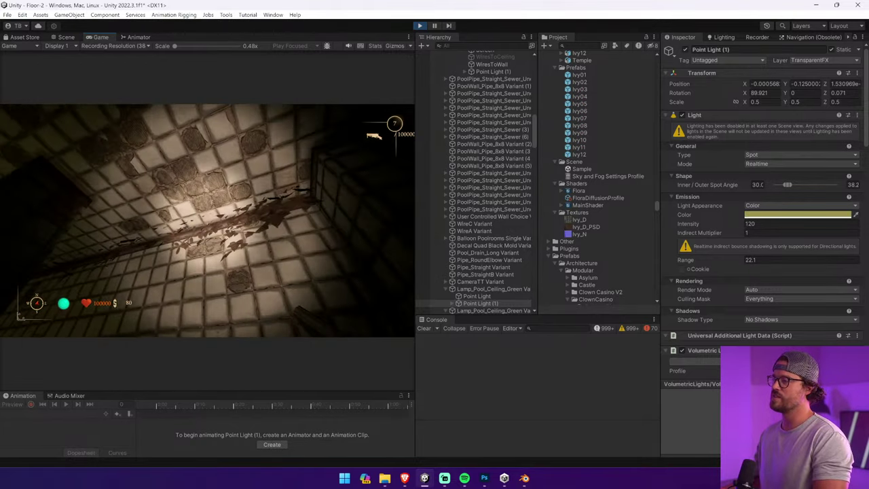
key("r")
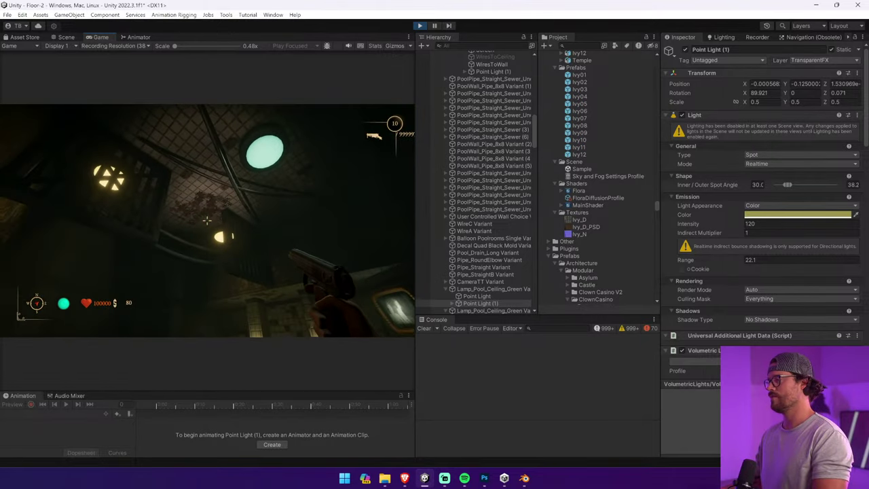
key("ctrl+p")
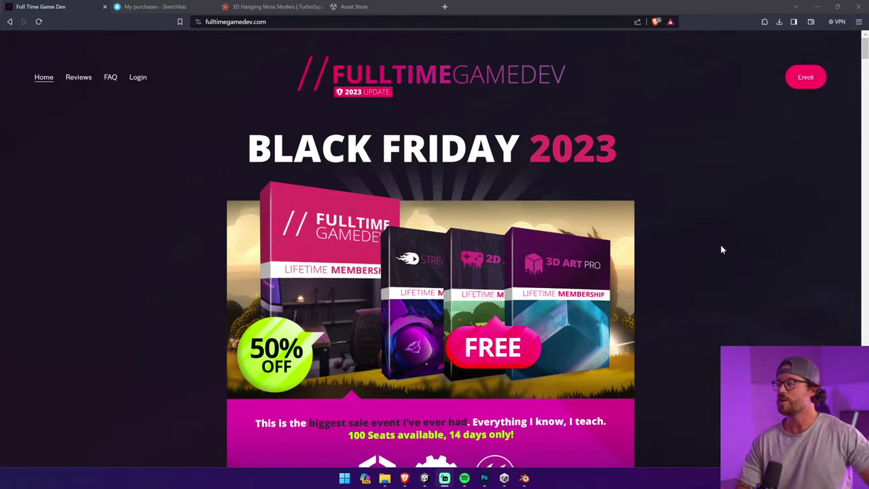
Look through the Black Friday offer and free resources on the Full Time Game Dev home page in the browser
scroll(721, 246, "down", 10)
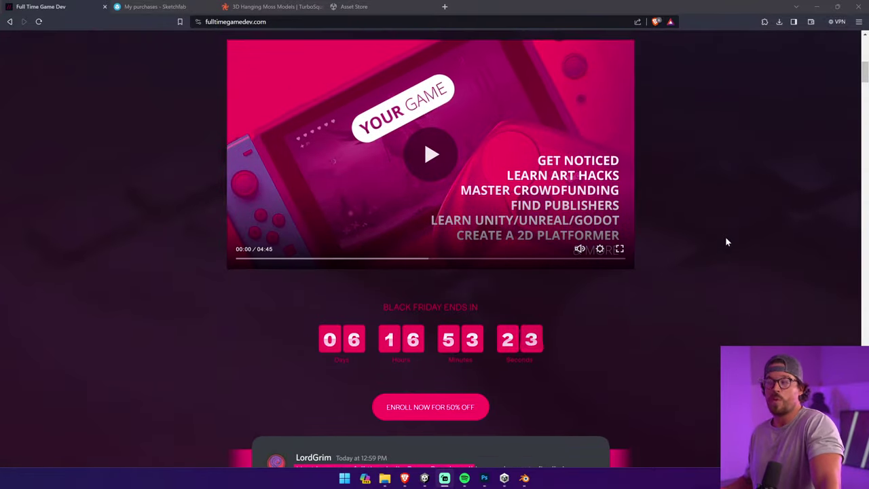
scroll(726, 235, "down", 5)
scroll(728, 232, "up", 2)
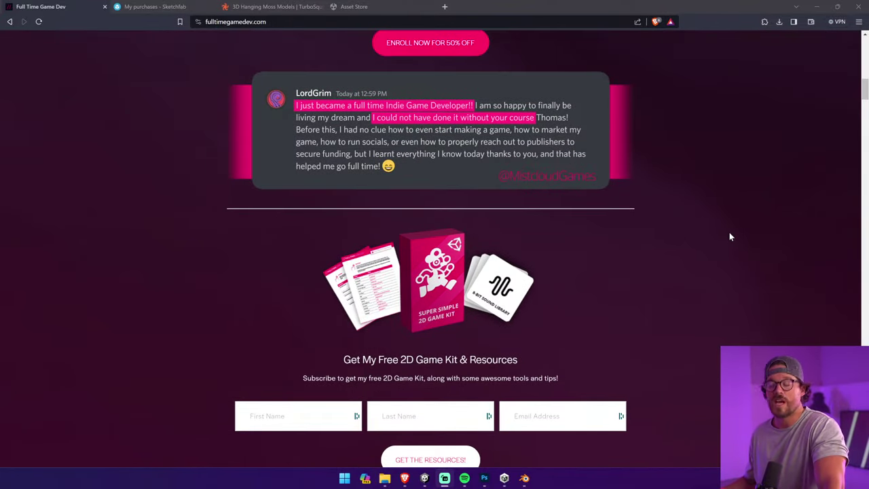
scroll(730, 236, "up", 15)
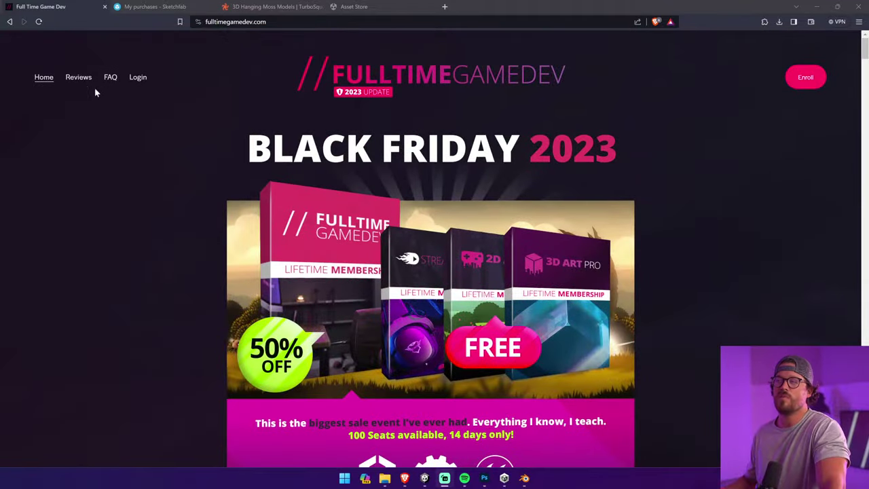
Read through the course's Reviews page on fulltimegamedev.com and return to the home page
left_click(78, 78)
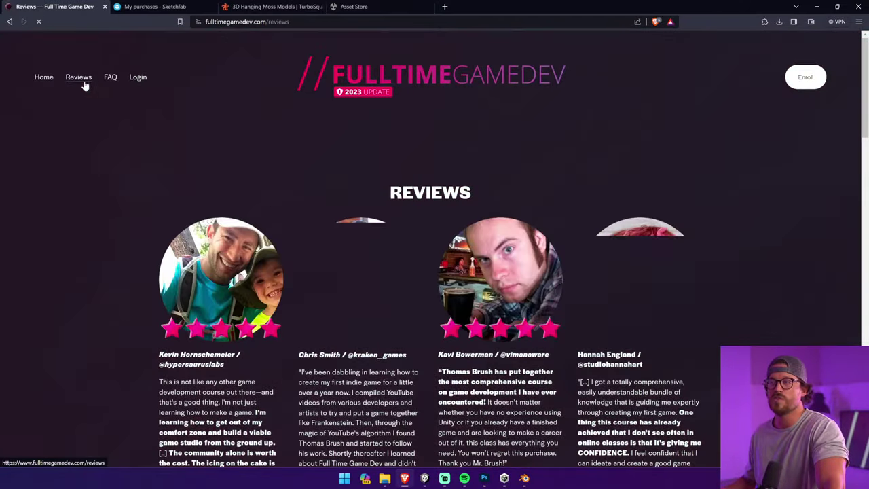
scroll(276, 216, "down", 1)
scroll(276, 215, "down", 12)
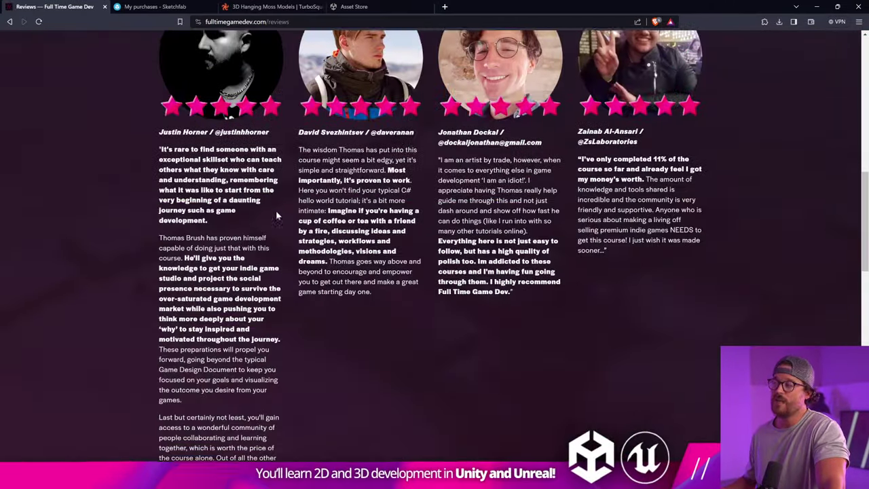
scroll(276, 215, "down", 8)
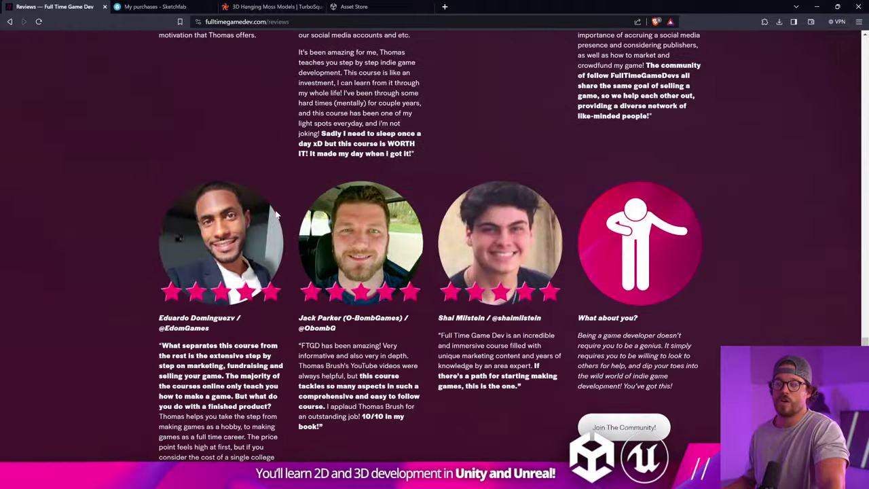
left_click(10, 22)
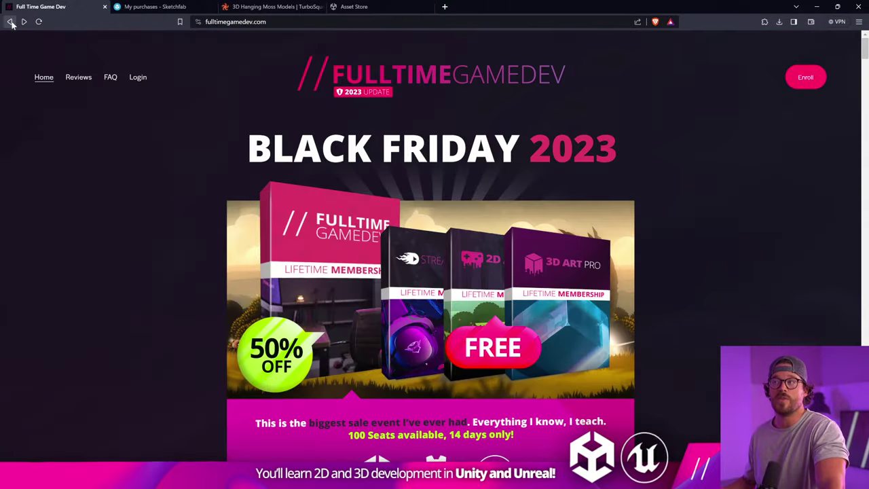
Examine the home page's overview of the course contents, including the Unity, Unreal, Godot and art tutorials
scroll(130, 218, "down", 10)
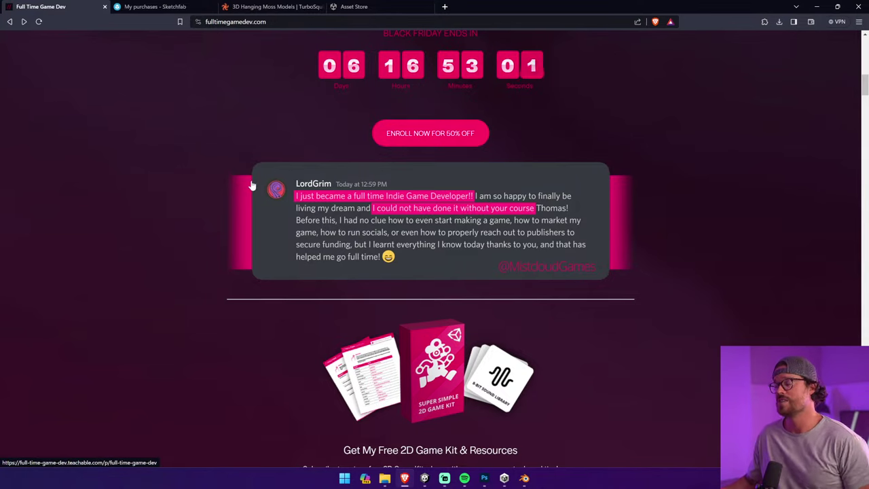
scroll(118, 178, "down", 12)
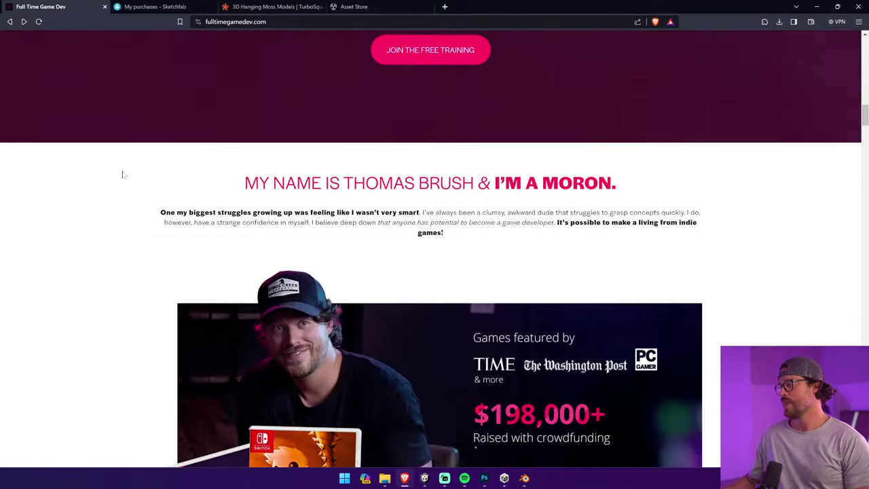
scroll(121, 172, "down", 14)
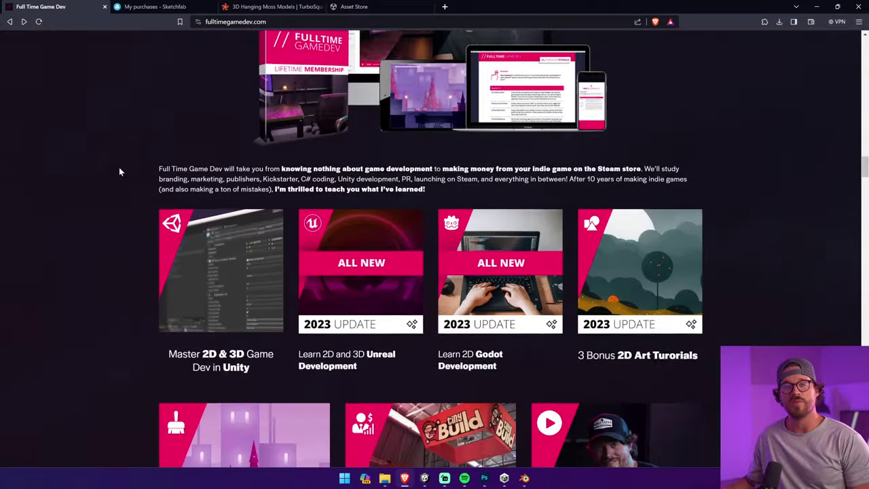
scroll(118, 171, "down", 2)
scroll(118, 173, "up", 1)
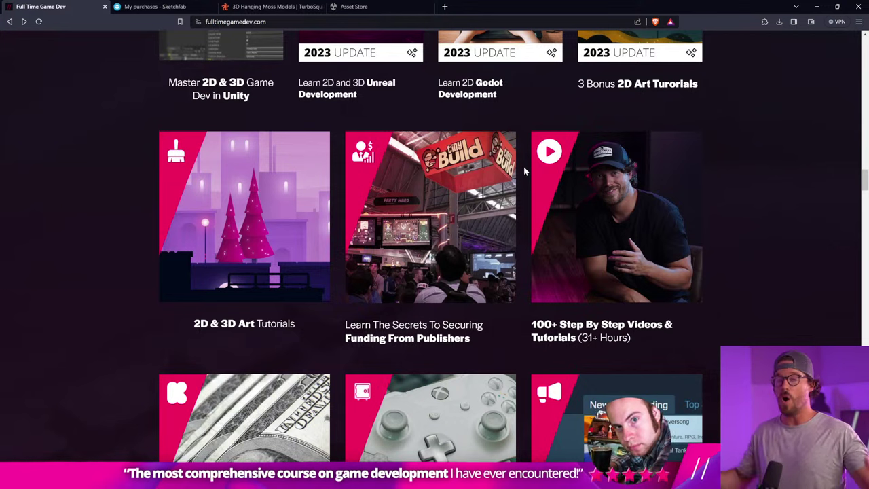
Open the full course curriculum from the home page and look through its lesson list down to the Godot Engine section
scroll(524, 171, "down", 3)
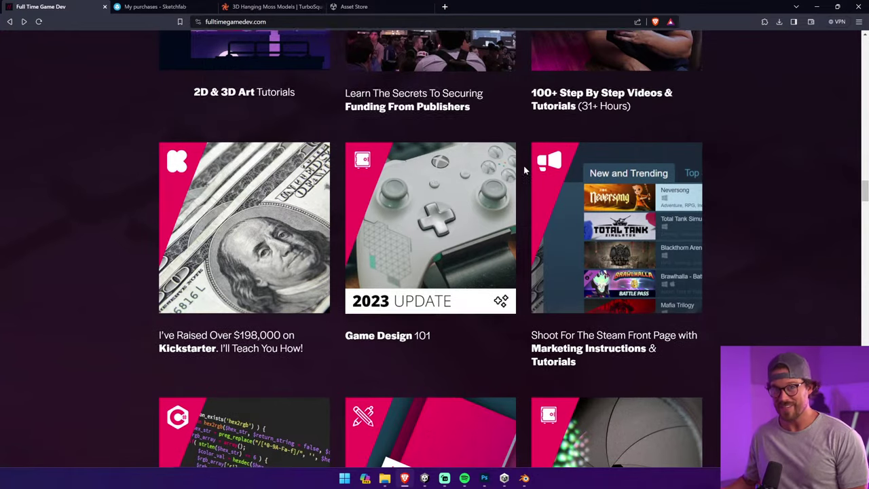
scroll(524, 171, "down", 7)
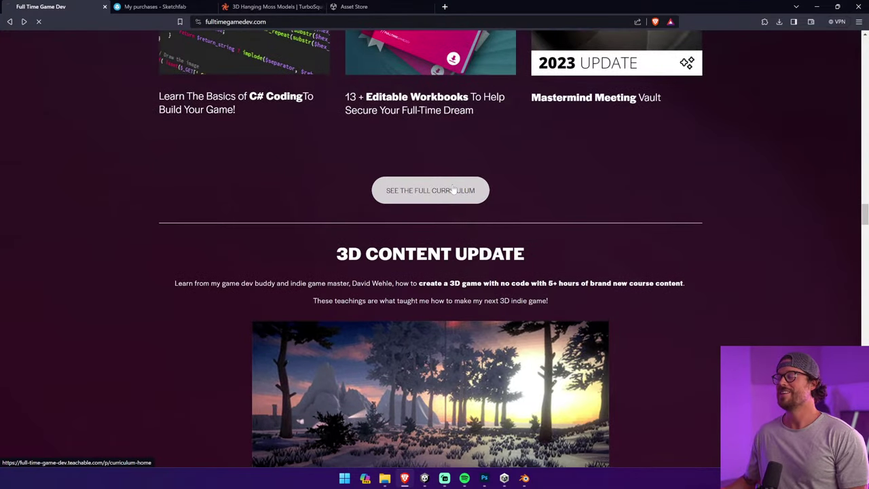
left_click(454, 190)
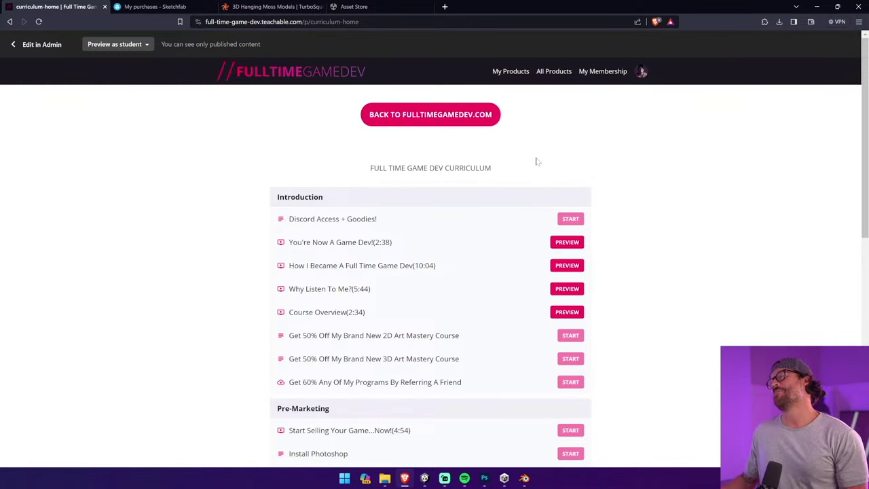
scroll(535, 161, "down", 7)
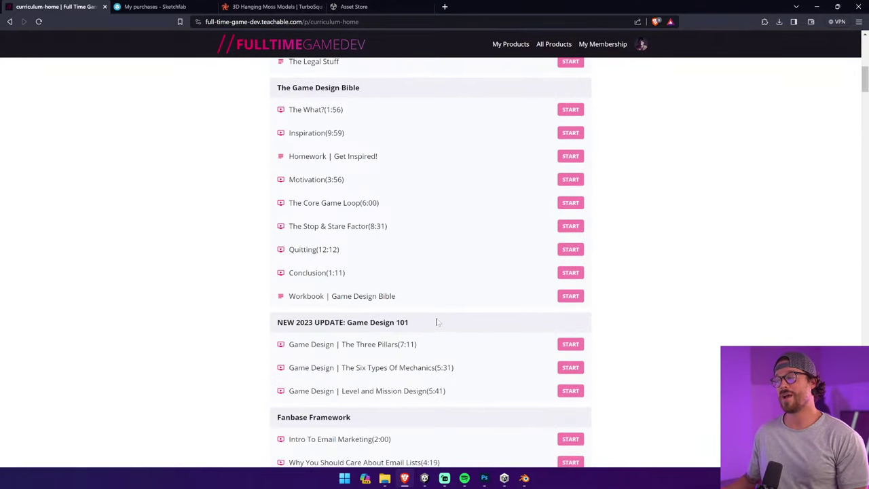
scroll(689, 228, "down", 5)
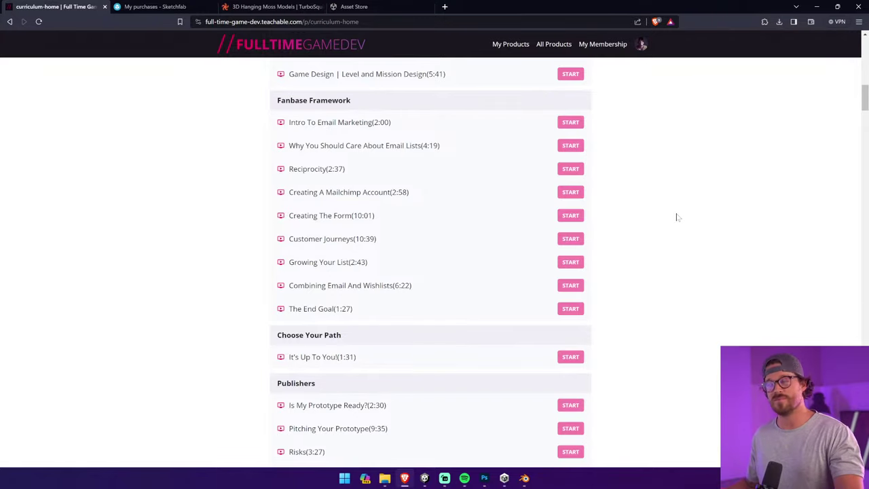
scroll(676, 214, "down", 20)
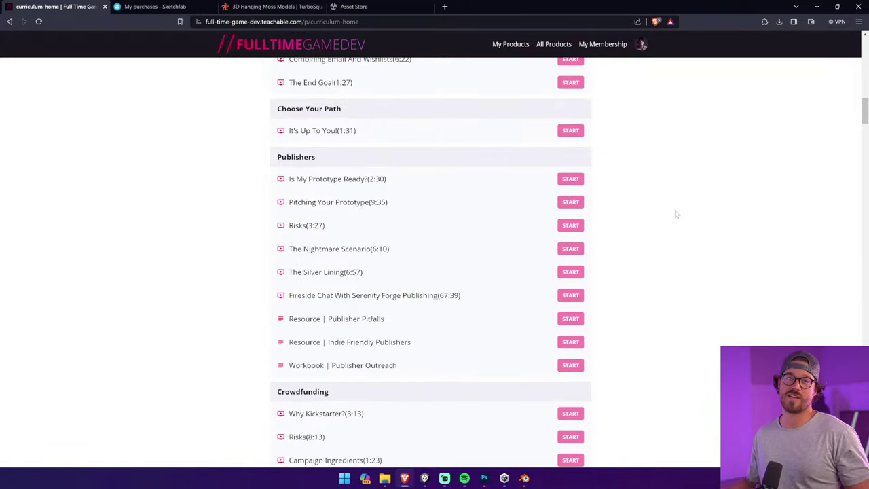
scroll(675, 214, "down", 20)
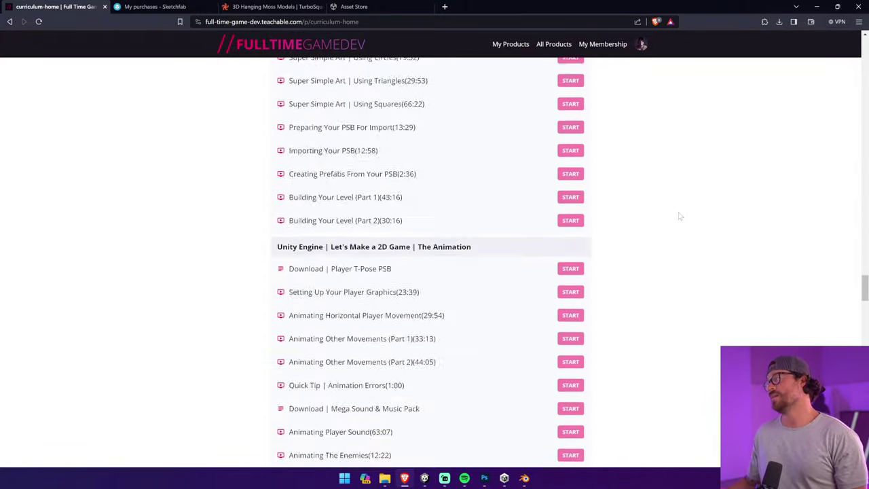
scroll(672, 215, "down", 8)
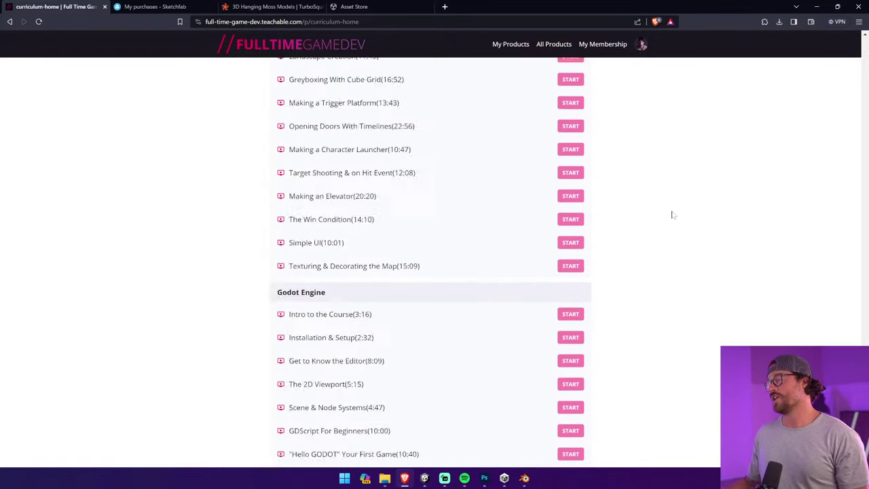